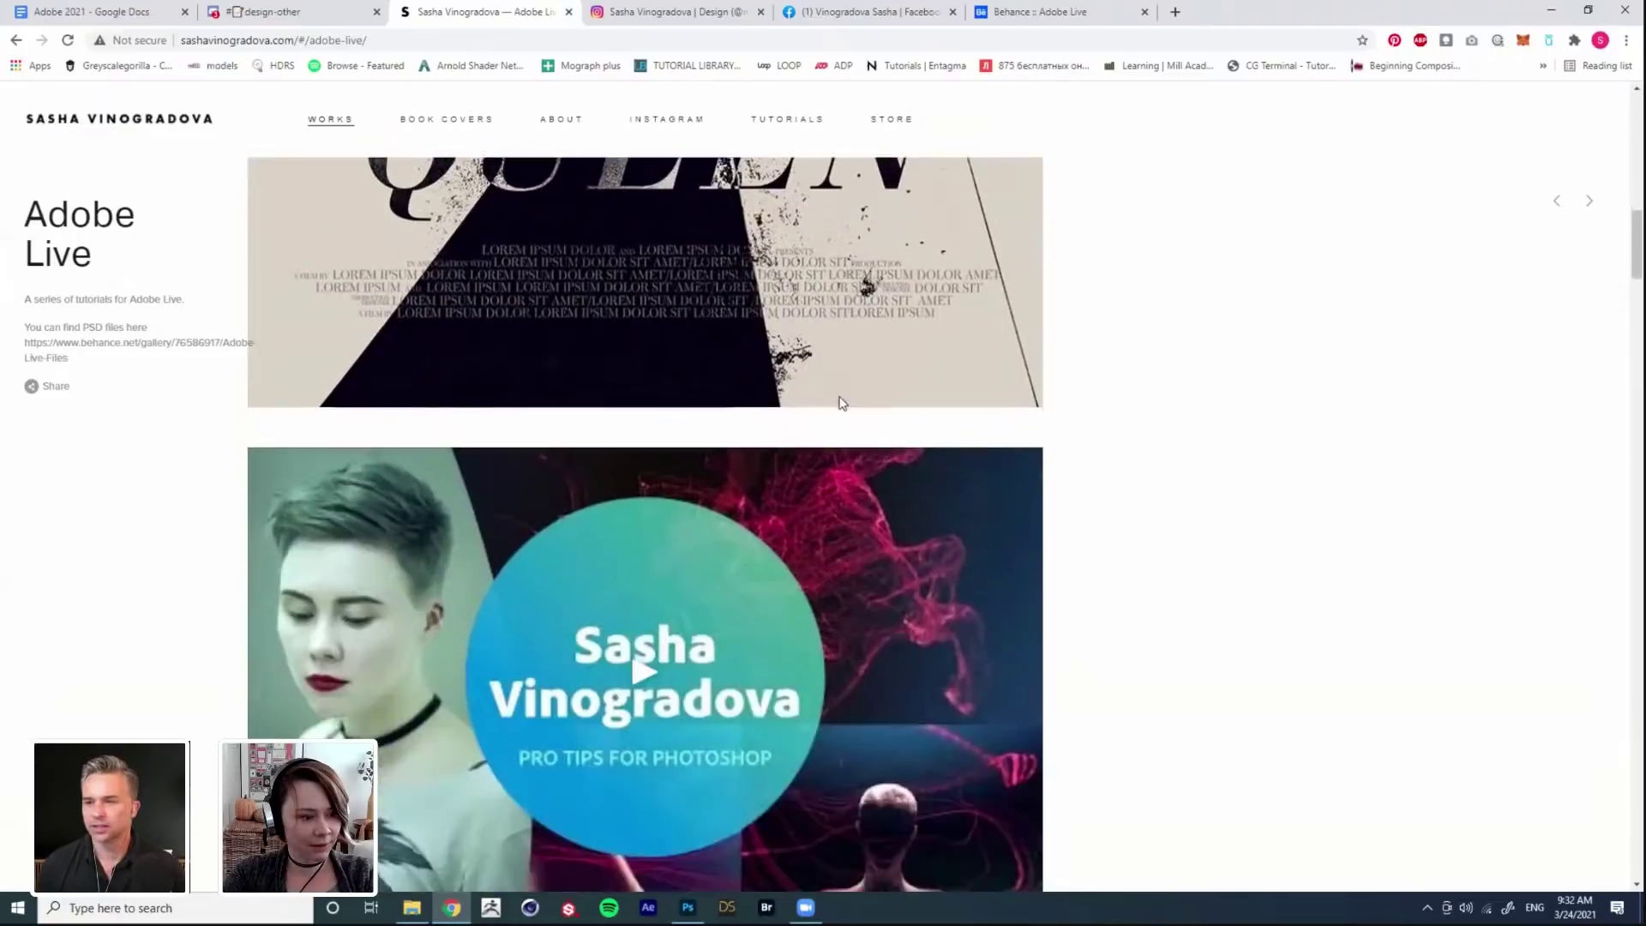
Step: Switch to the artist's Instagram profile, view the "Summer Sons" book artwork post and close it
scroll(840, 403, "up", 2)
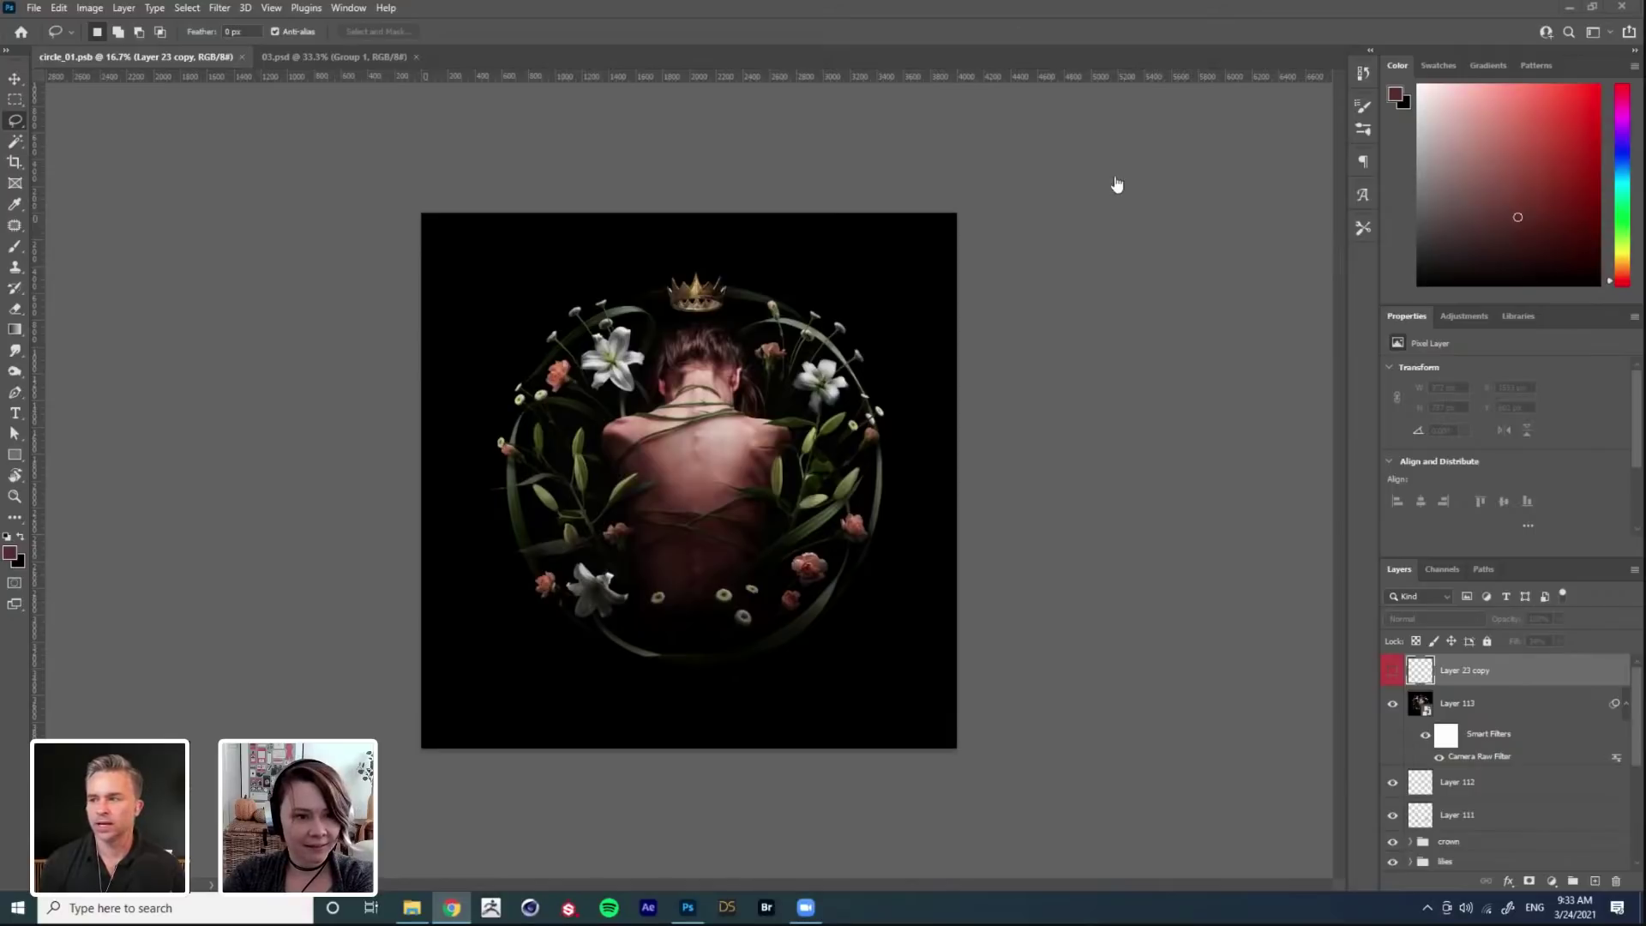
key("alt+Tab")
scroll(1122, 195, "down", 2)
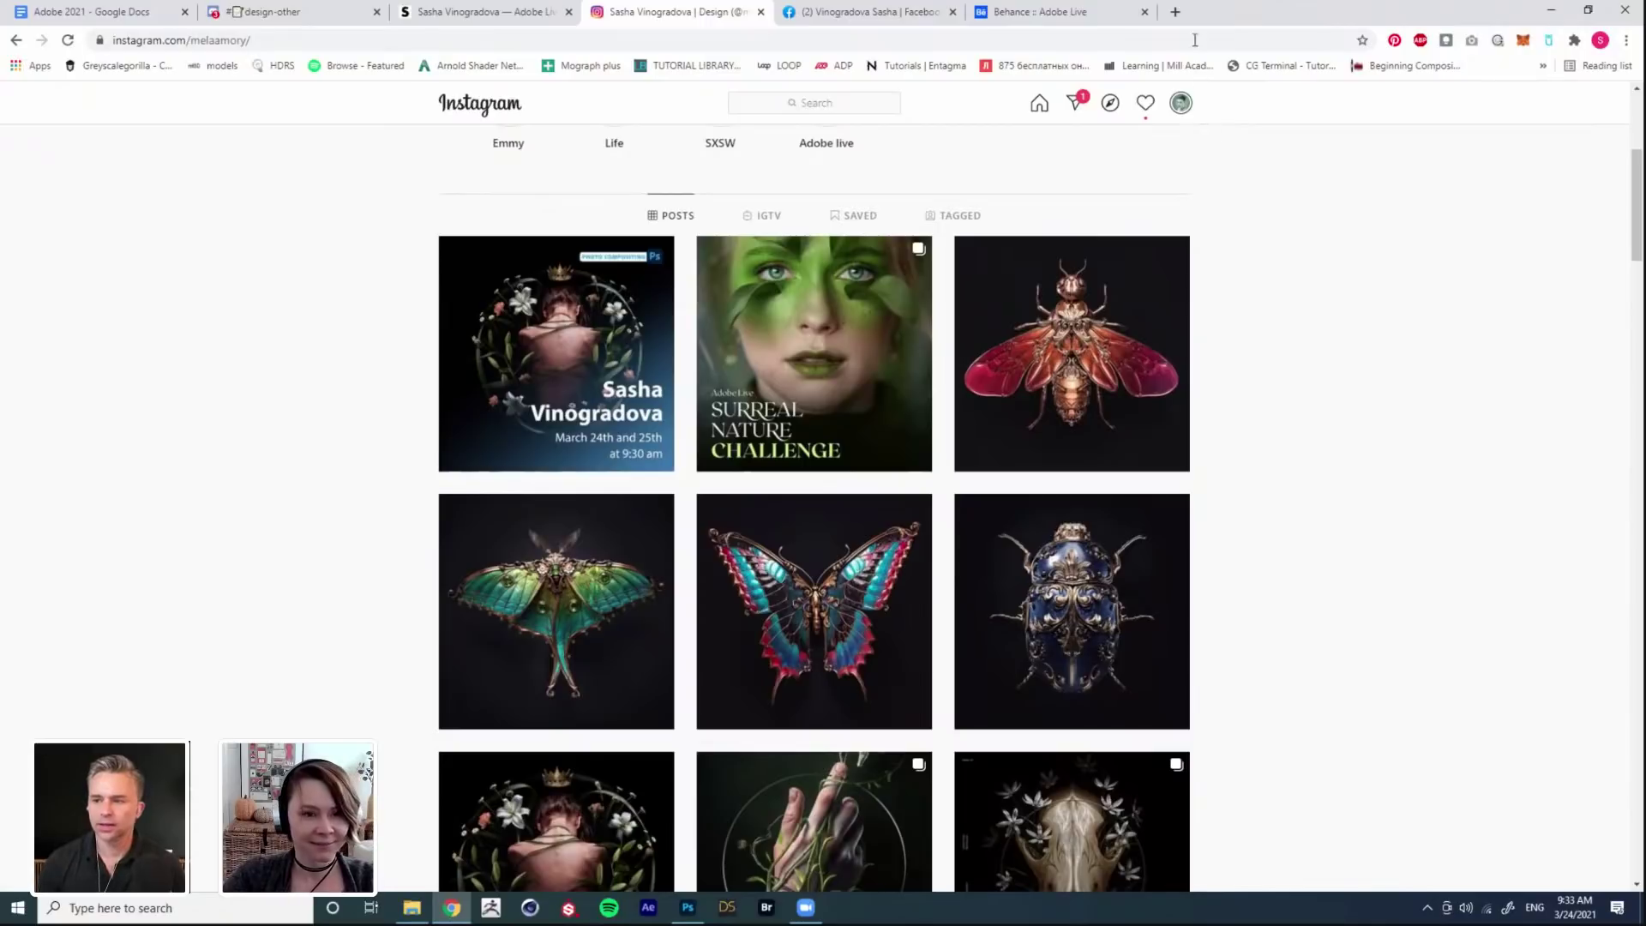
scroll(1261, 193, "down", 3)
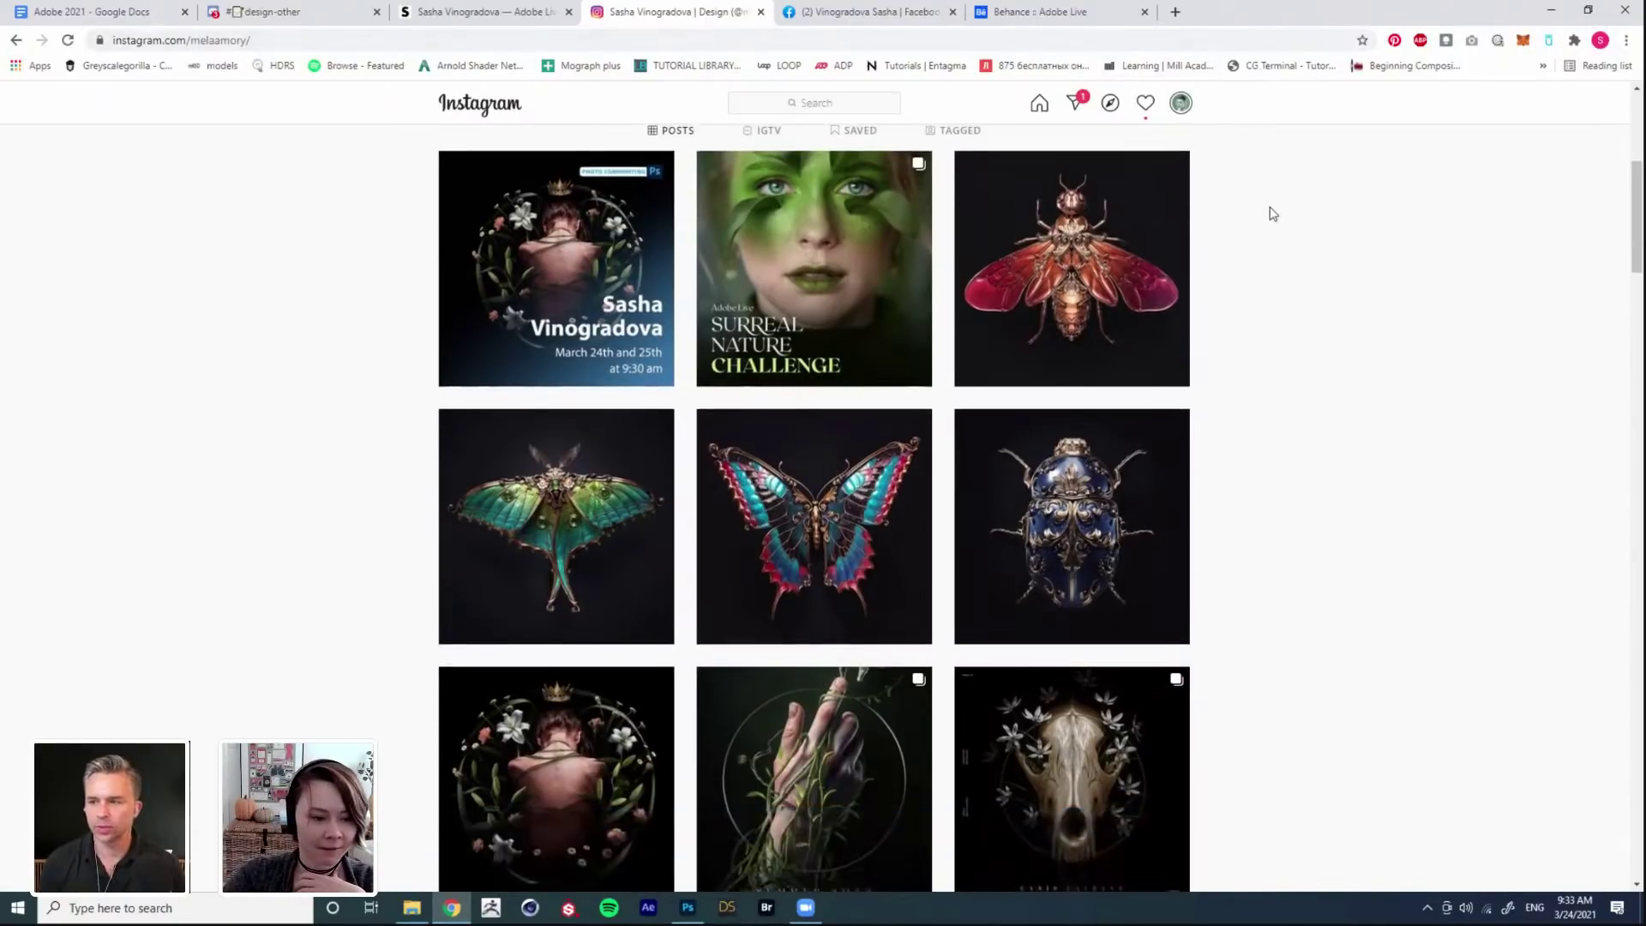
scroll(1272, 211, "down", 3)
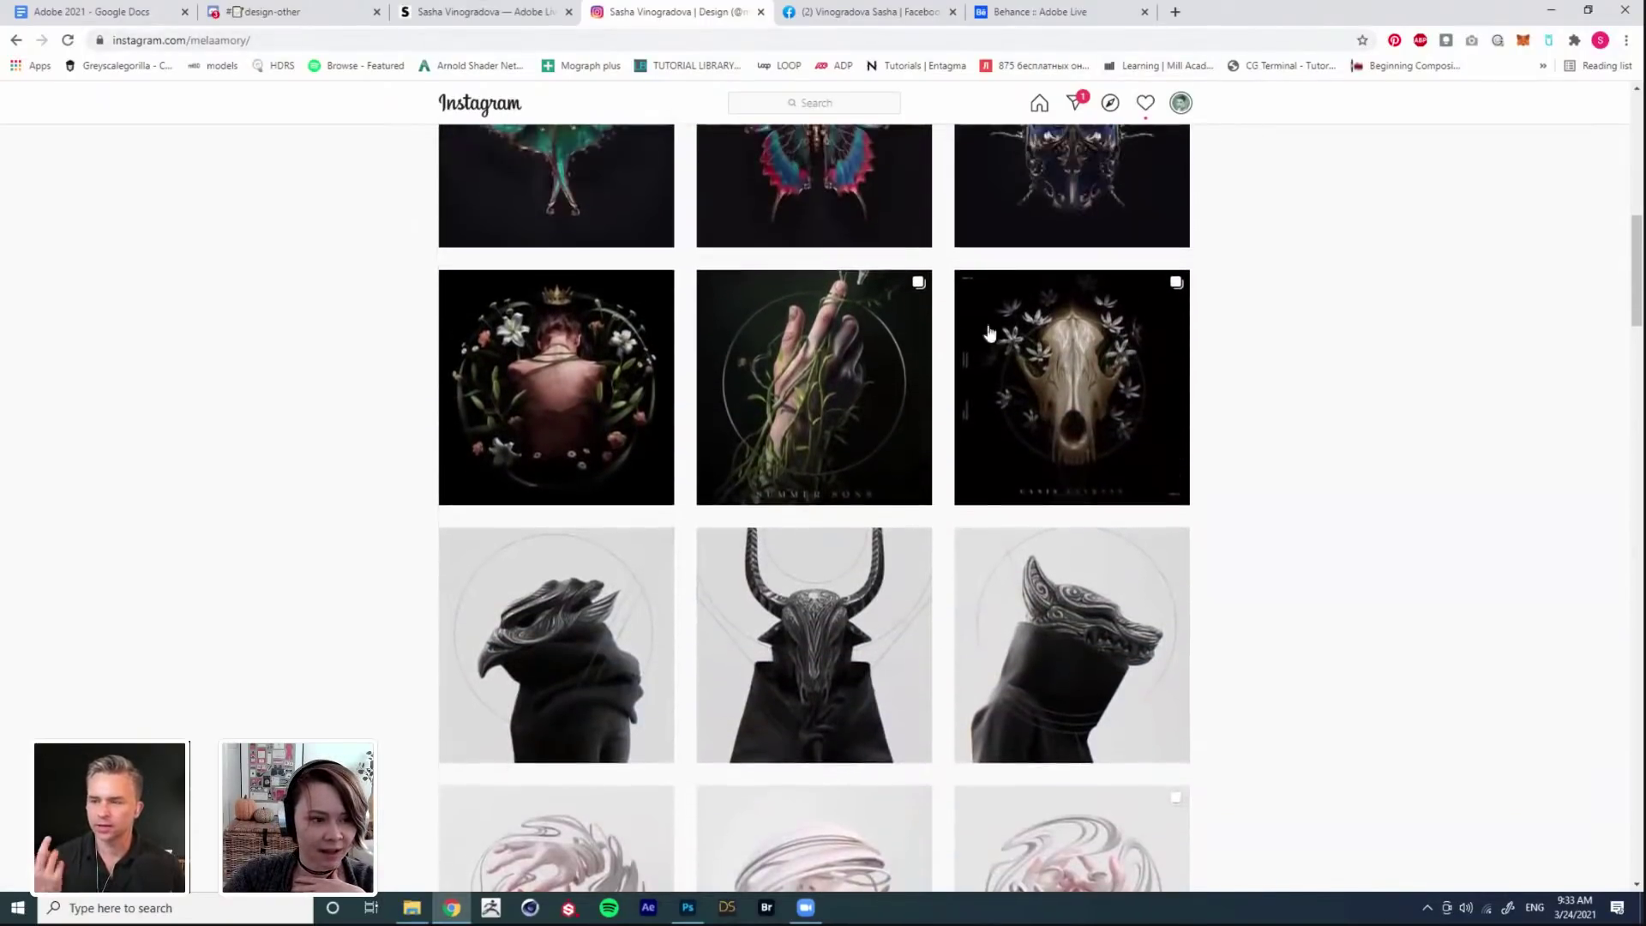
left_click(874, 471)
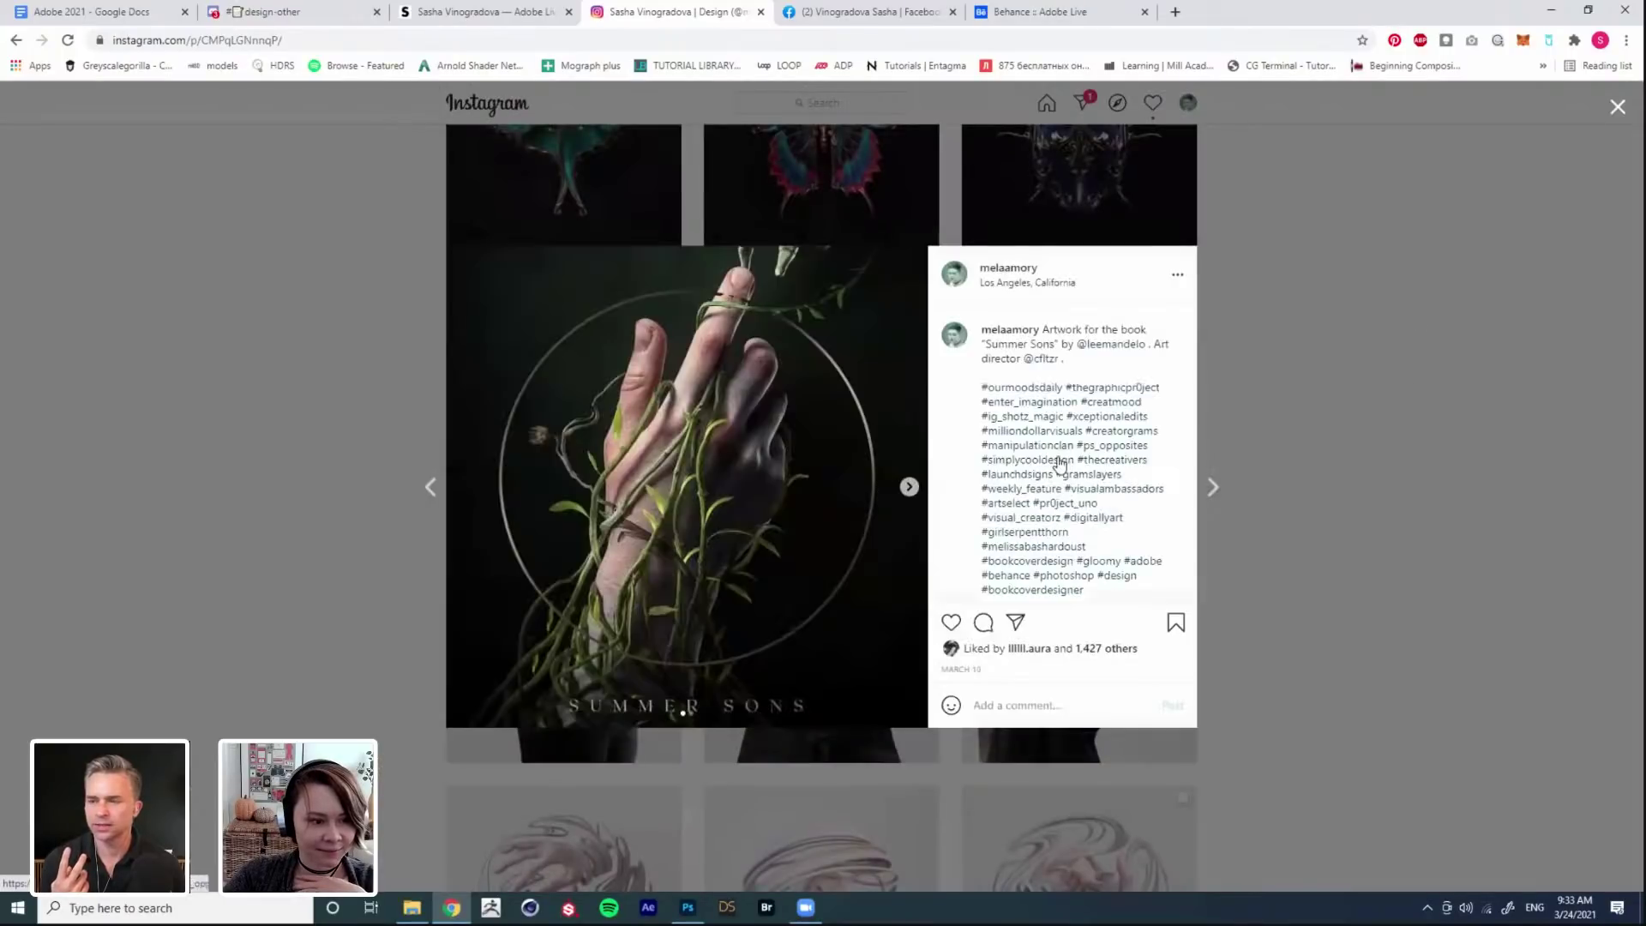
left_click(1459, 318)
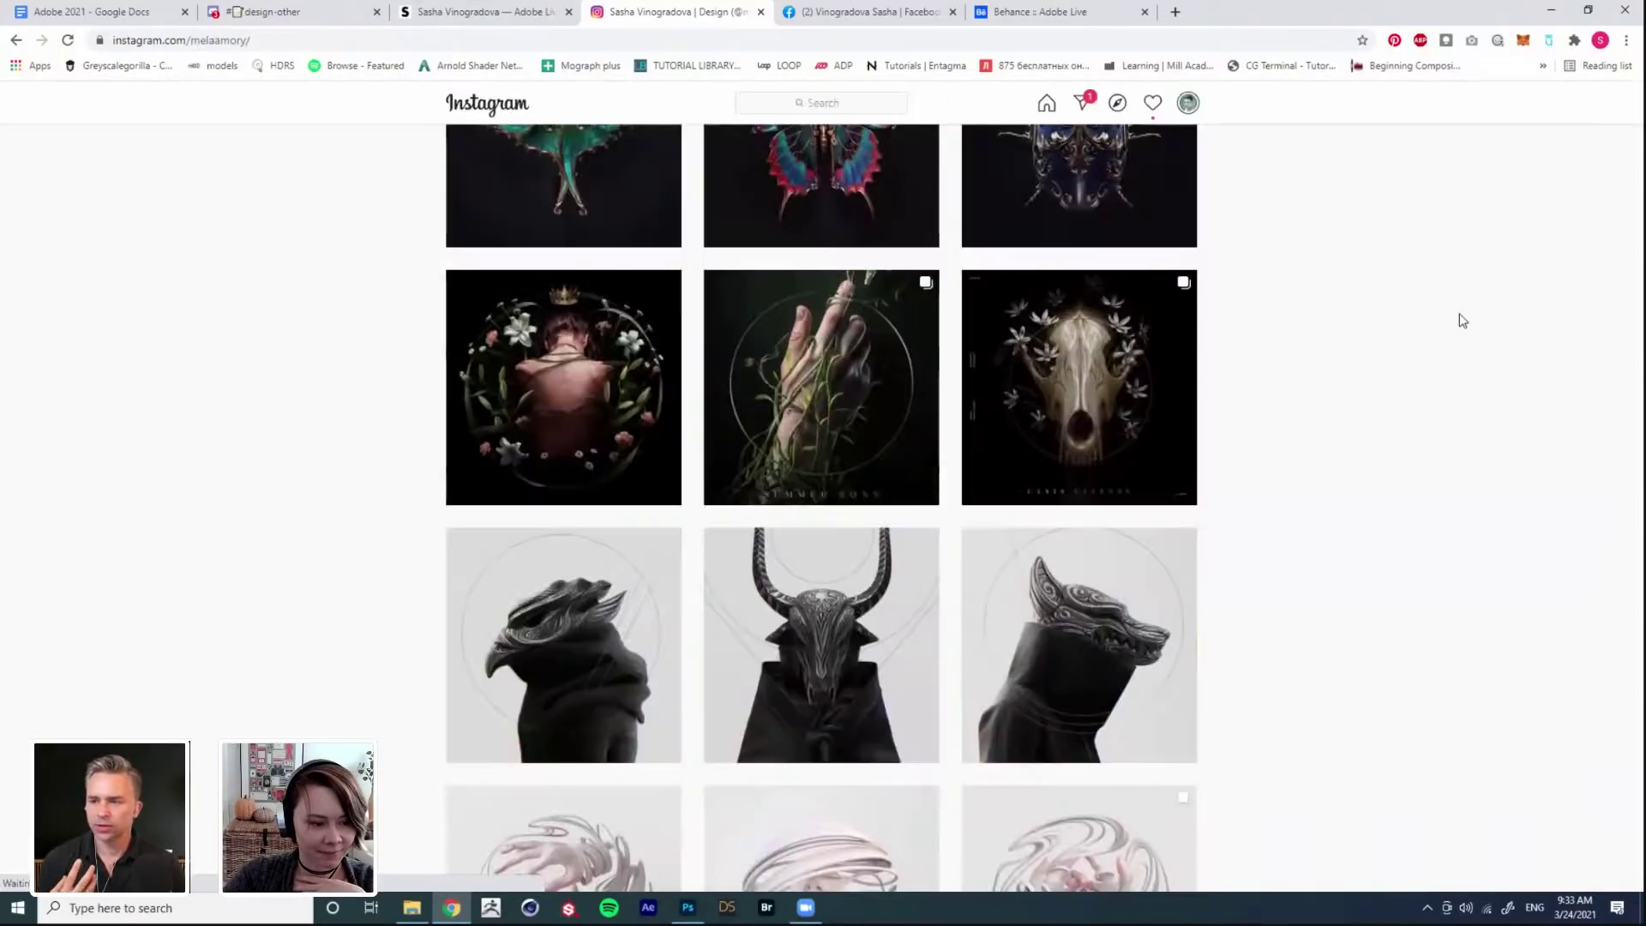
Step: Examine the older artwork posts on the profile, viewing and closing the one with a hand holding pink flowers
scroll(1460, 316, "down", 3)
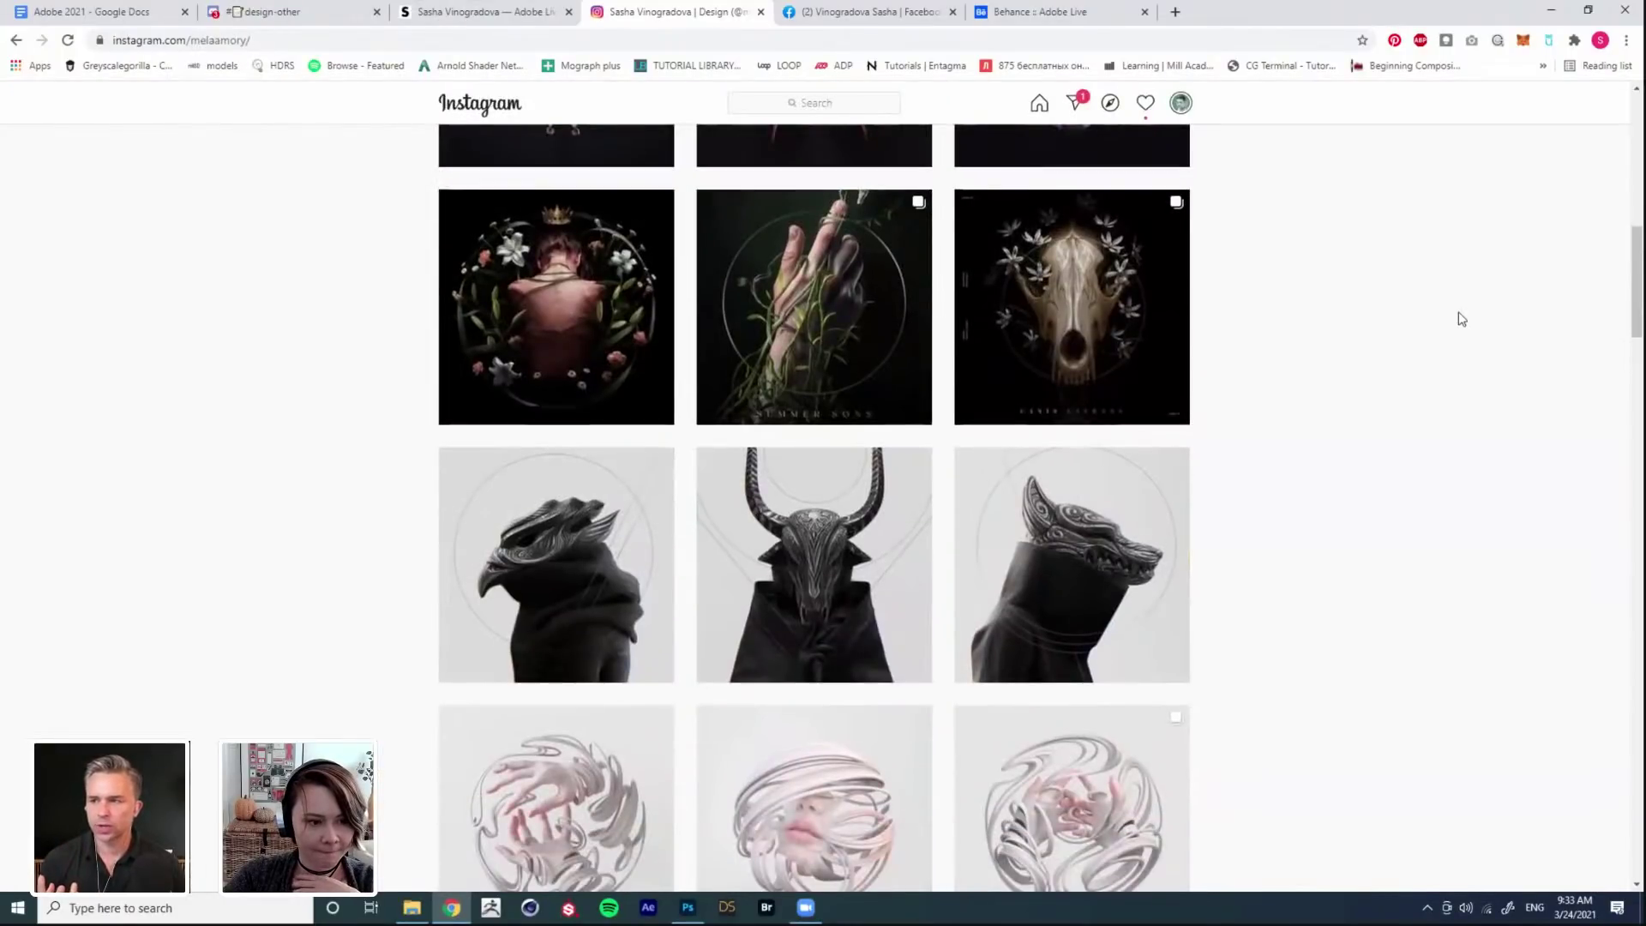
scroll(1462, 319, "down", 2)
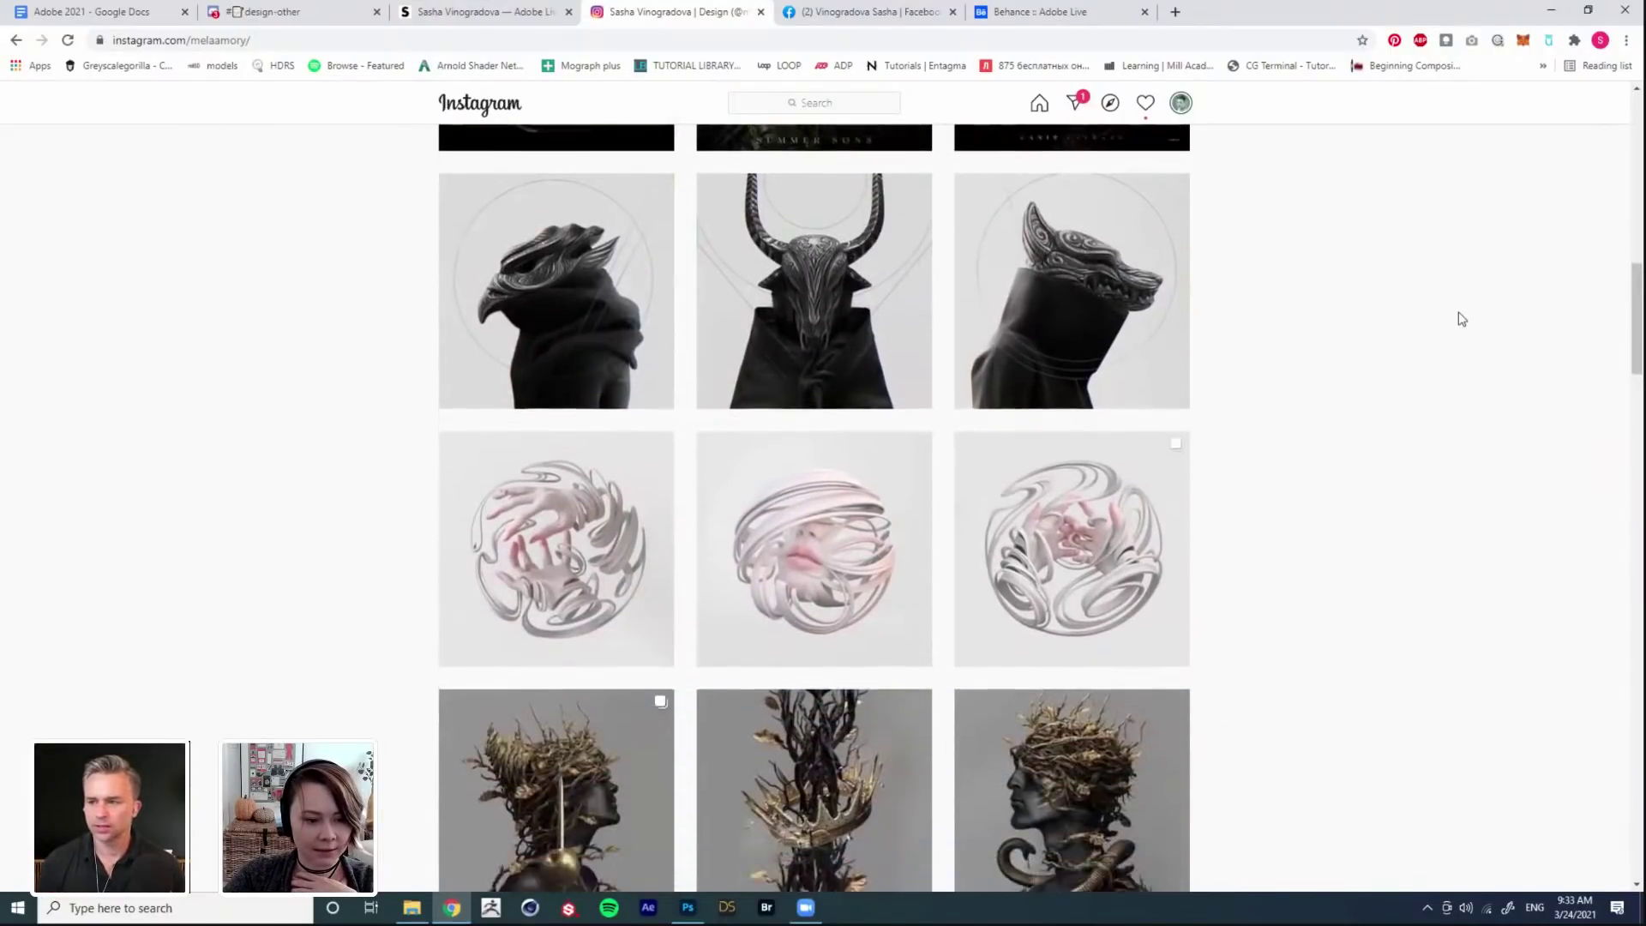
scroll(1462, 319, "down", 3)
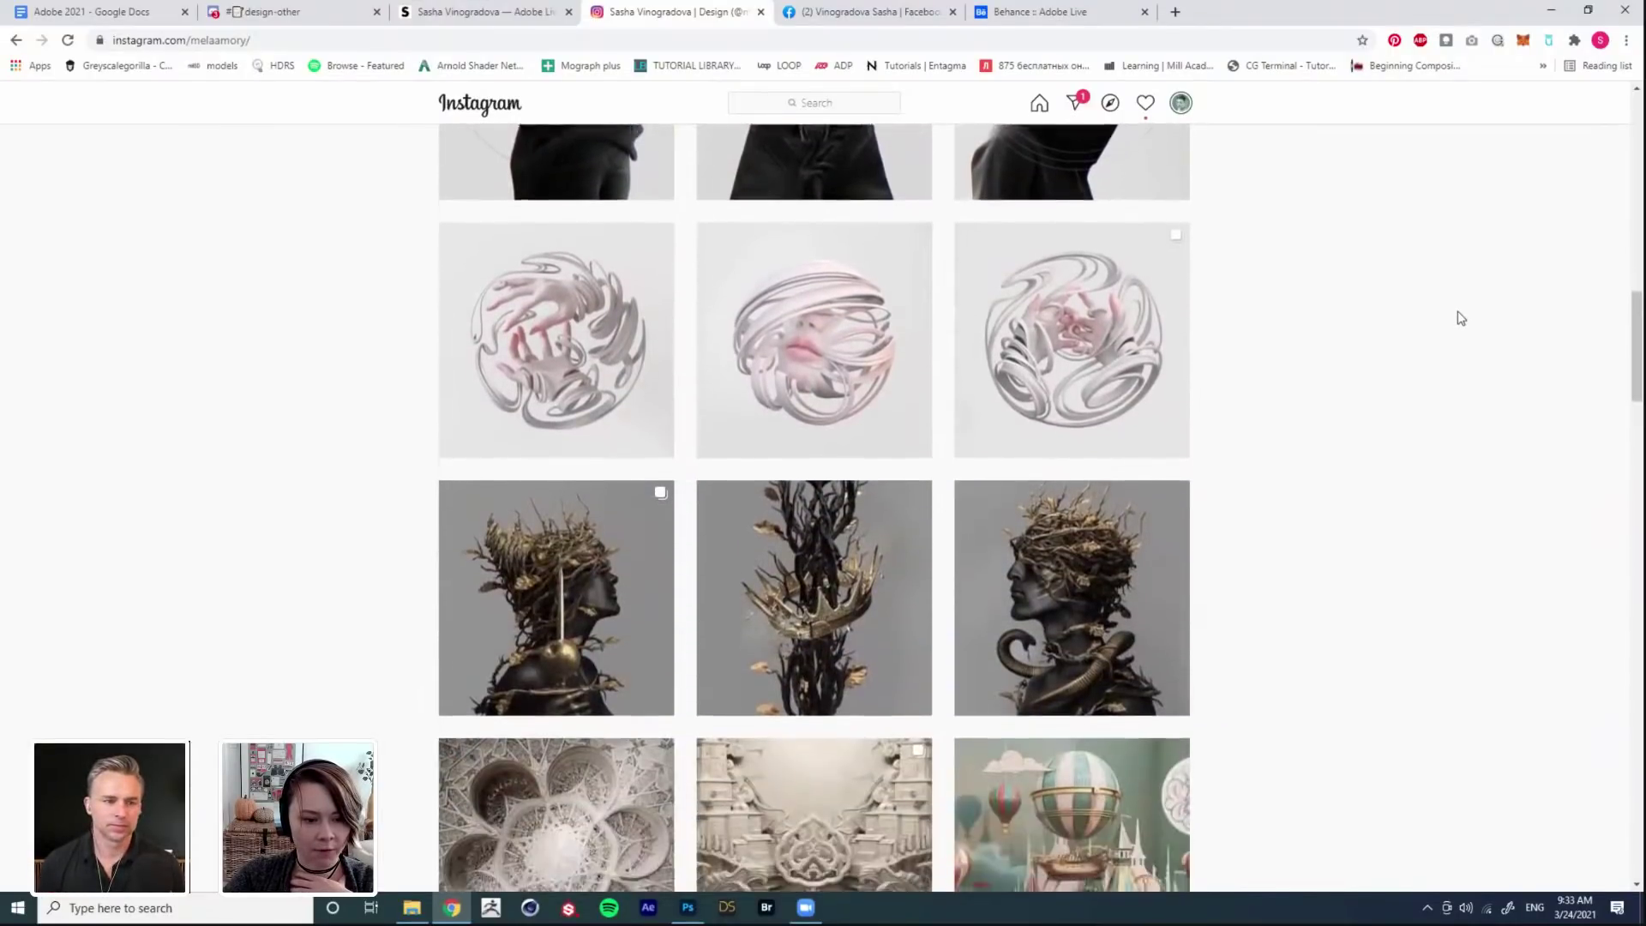
scroll(1333, 324, "down", 4)
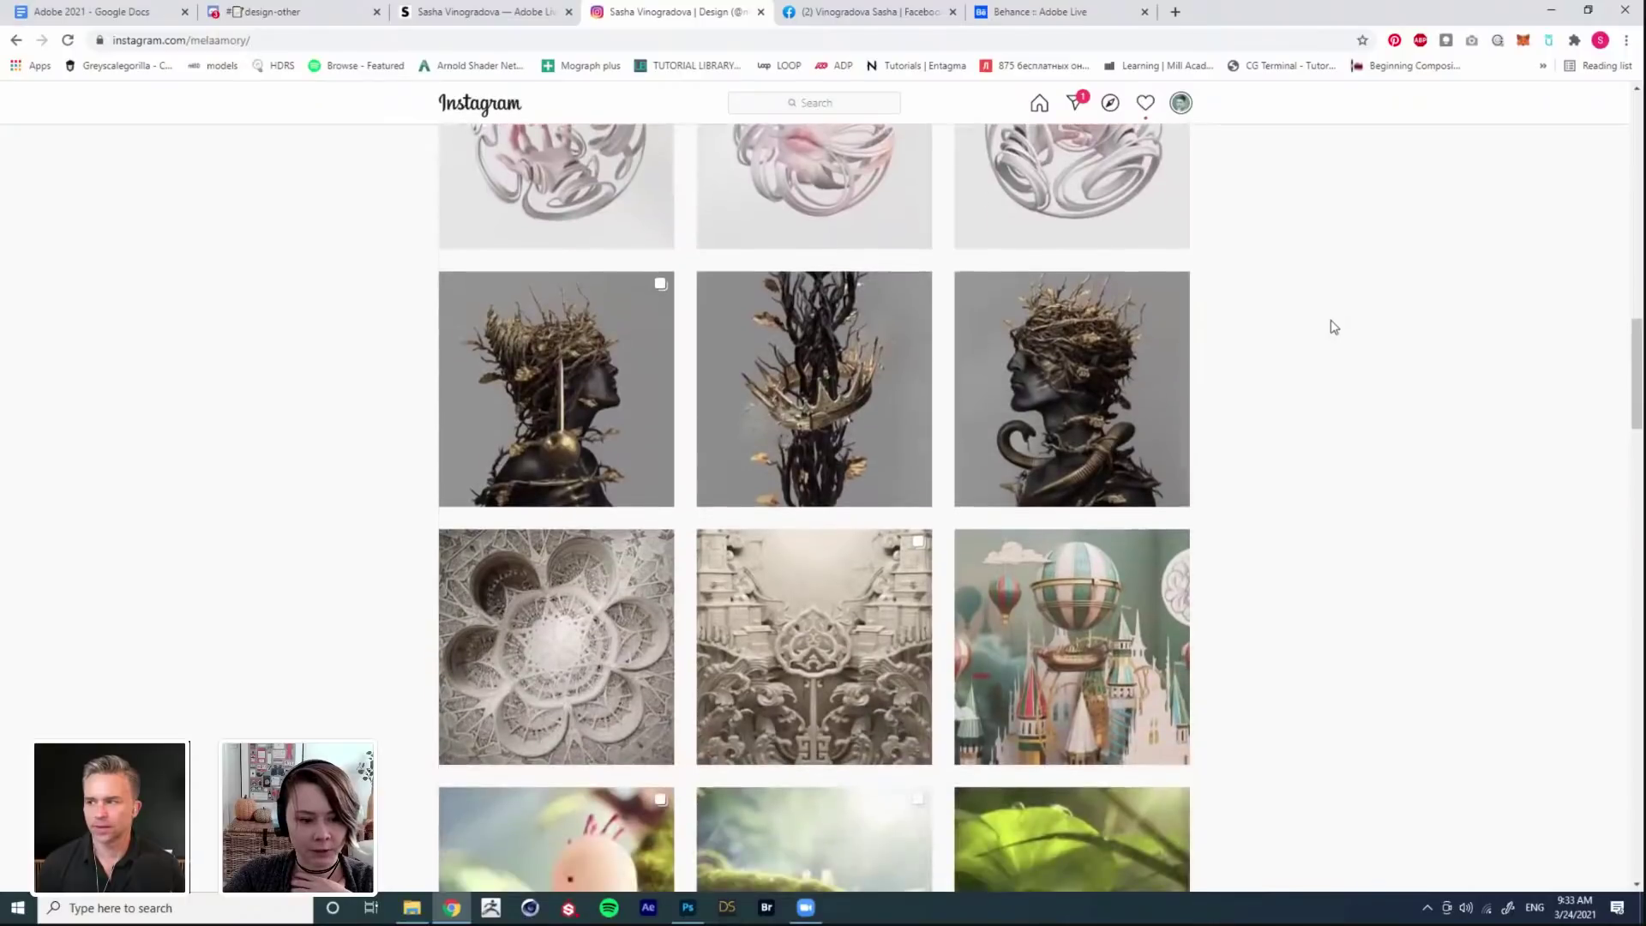
scroll(1344, 323, "down", 5)
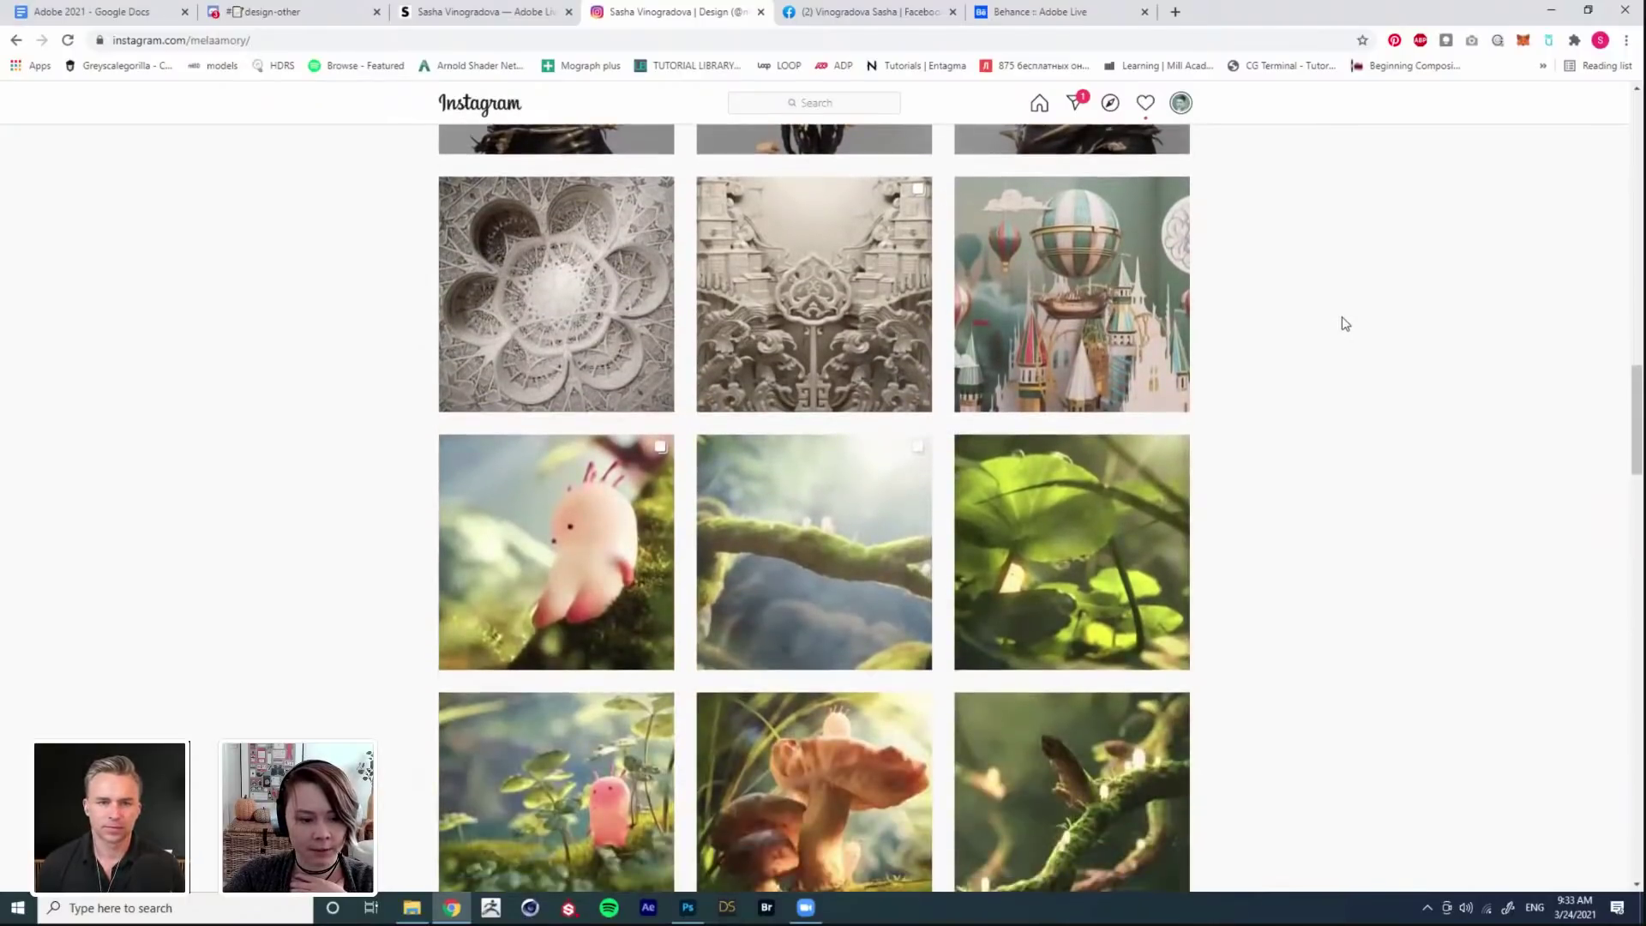
scroll(1345, 323, "down", 3)
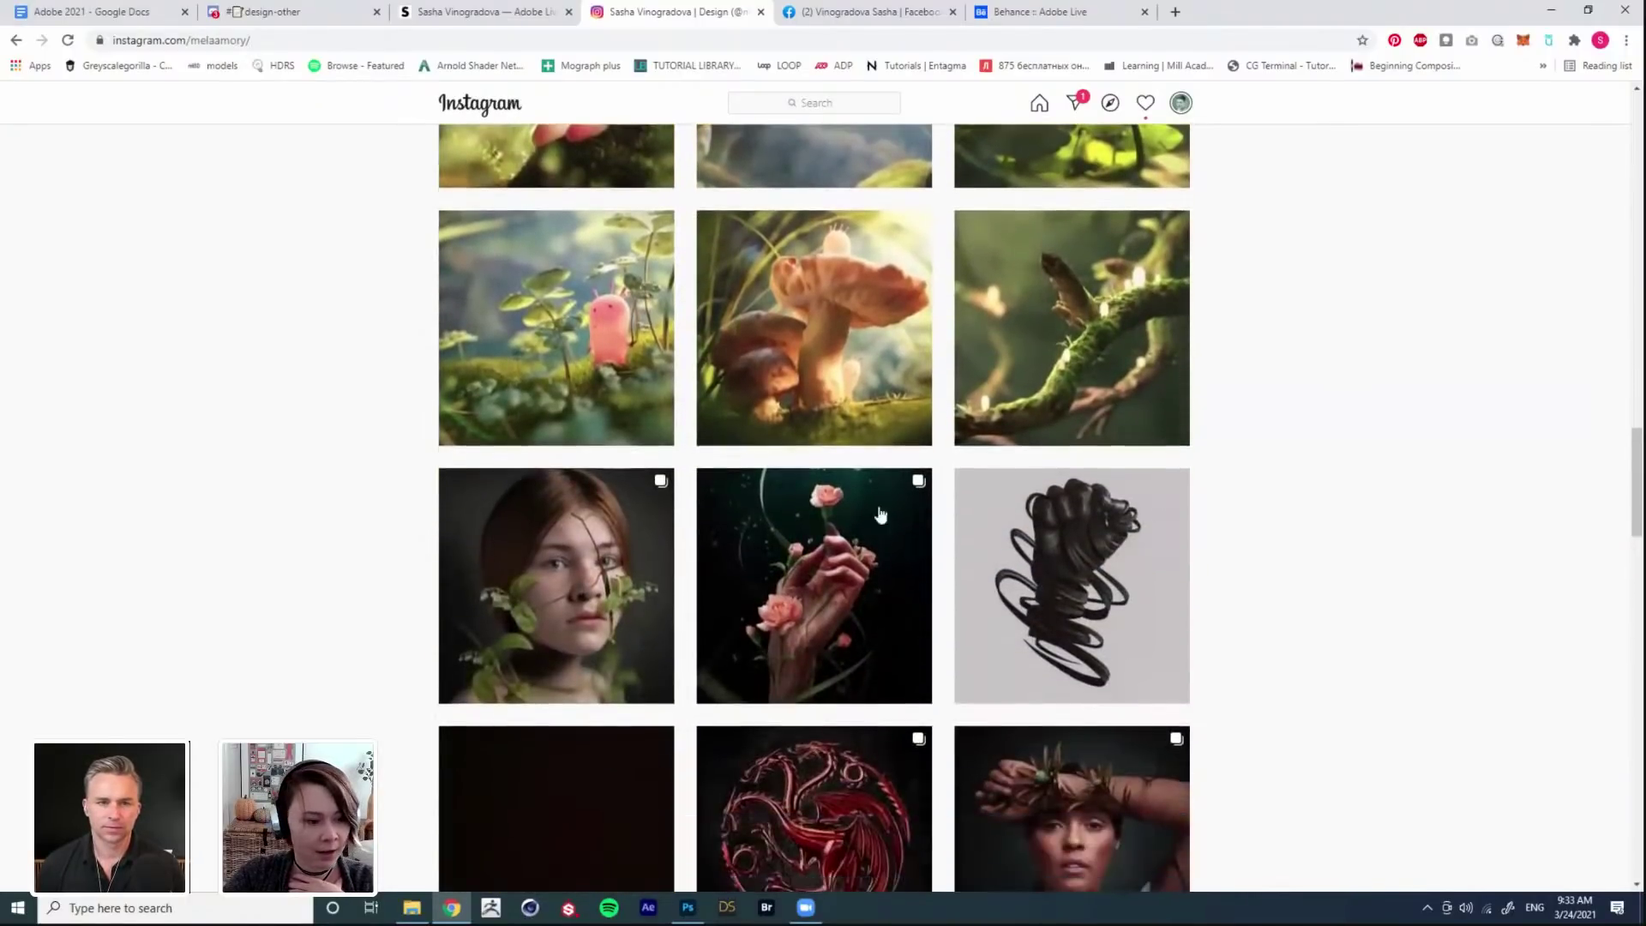
left_click(823, 592)
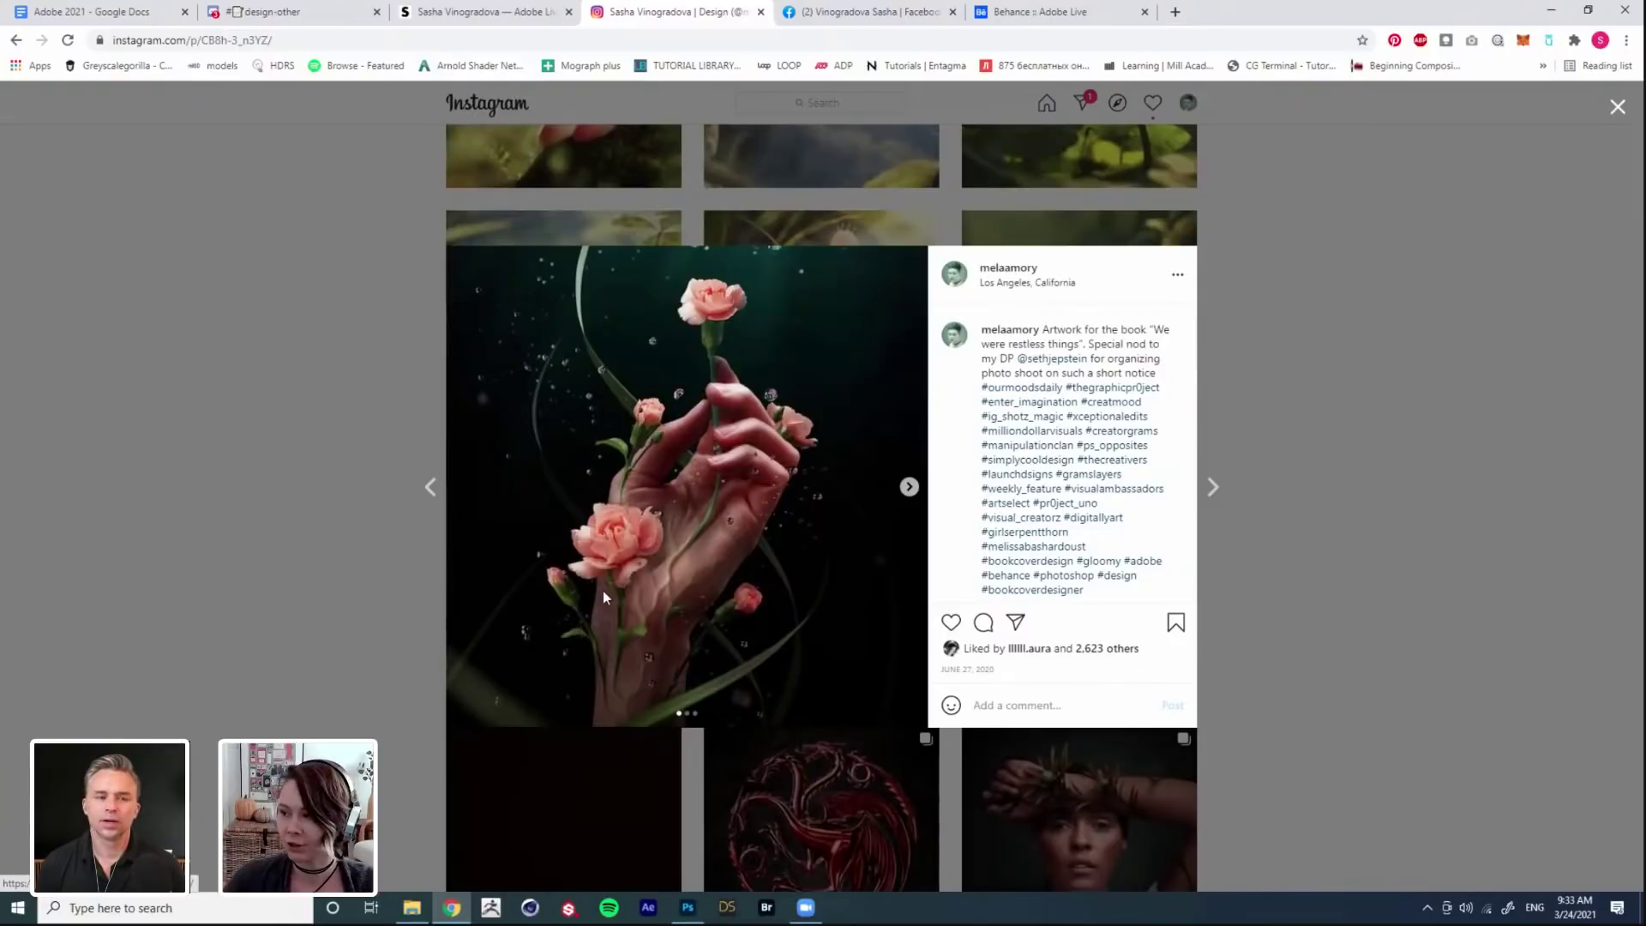
left_click(1447, 341)
Step: Look over the older Instagram posts down to the ornamented skulls and the "fyi," lettering artworks
scroll(1358, 345, "down", 4)
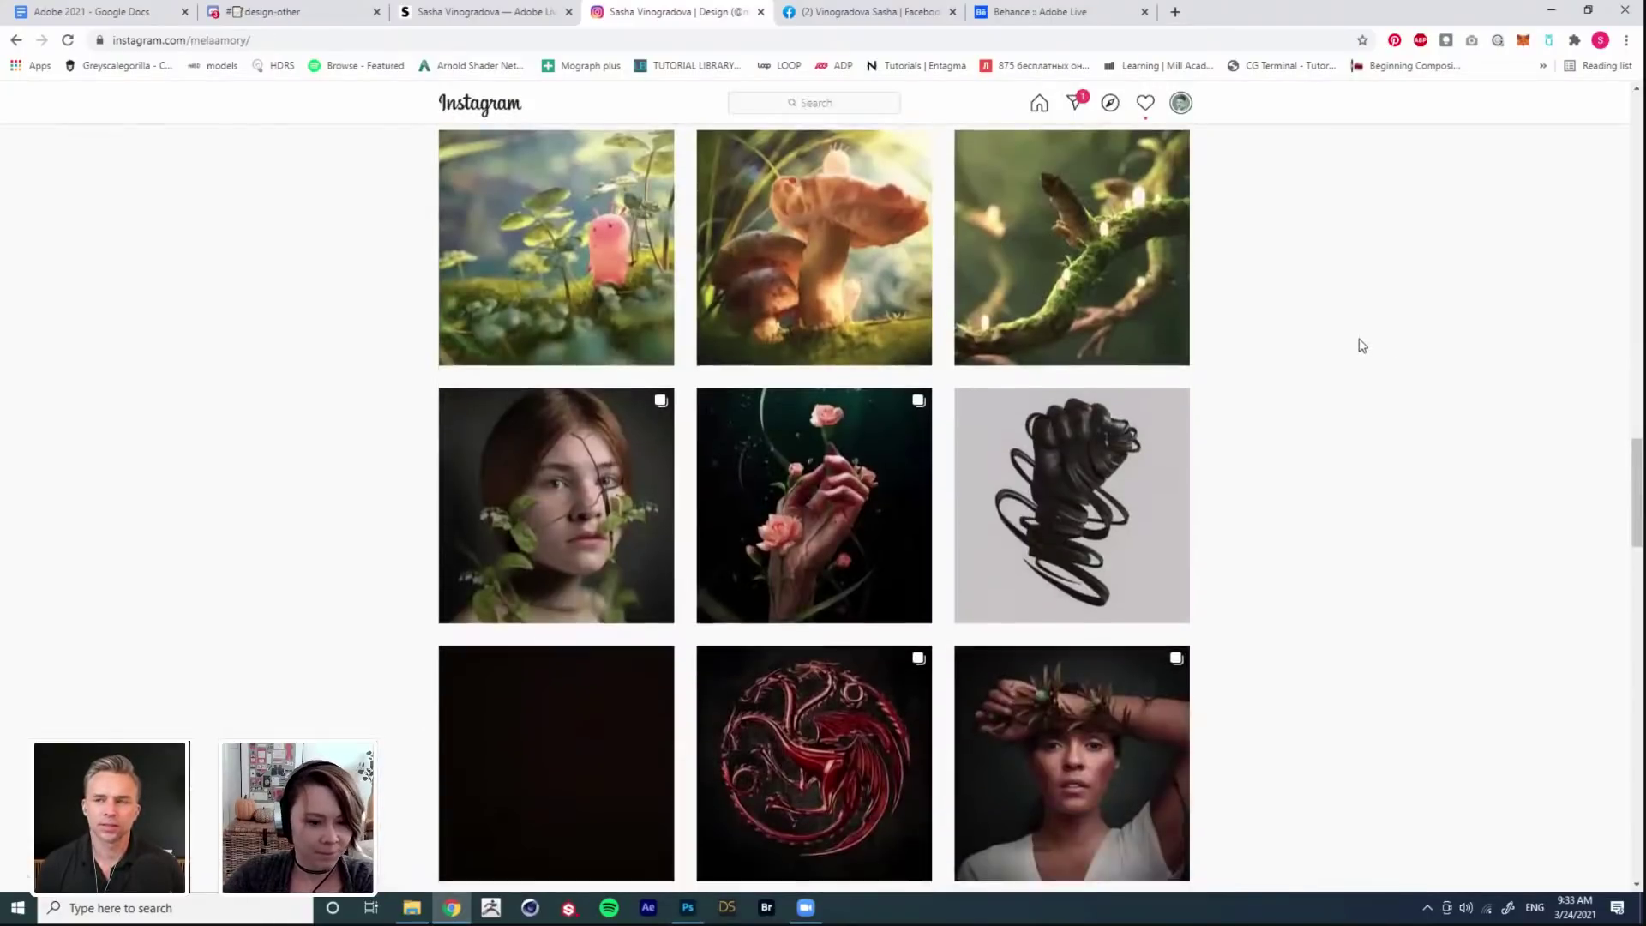
scroll(1356, 338, "down", 2)
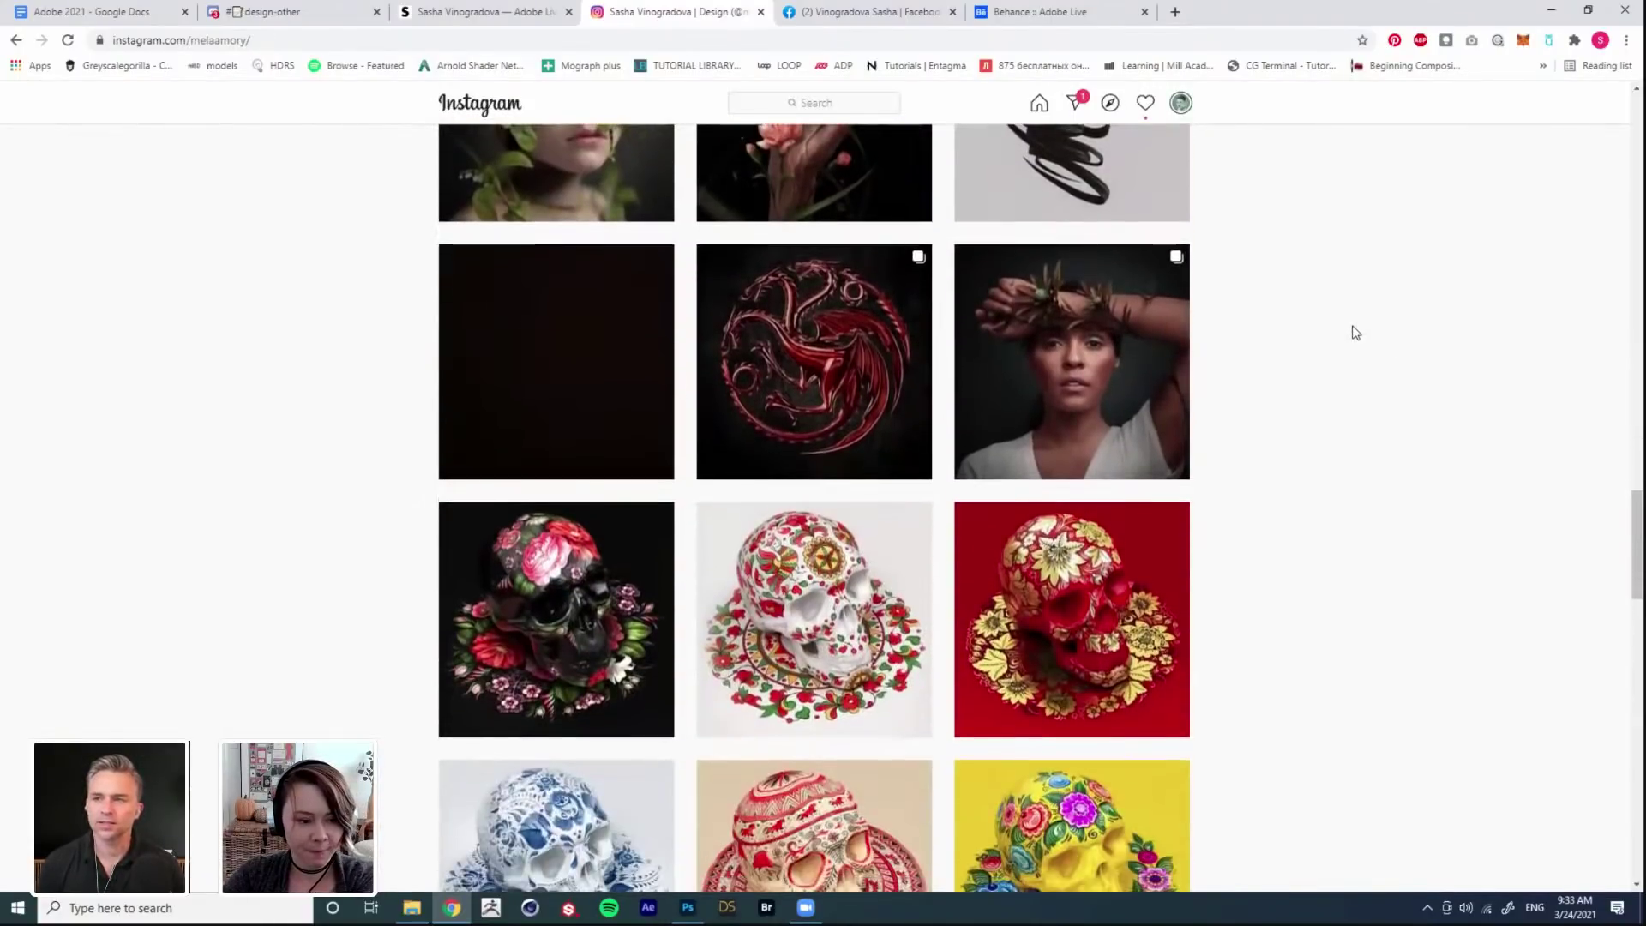
scroll(1355, 333, "down", 2)
scroll(1354, 331, "down", 5)
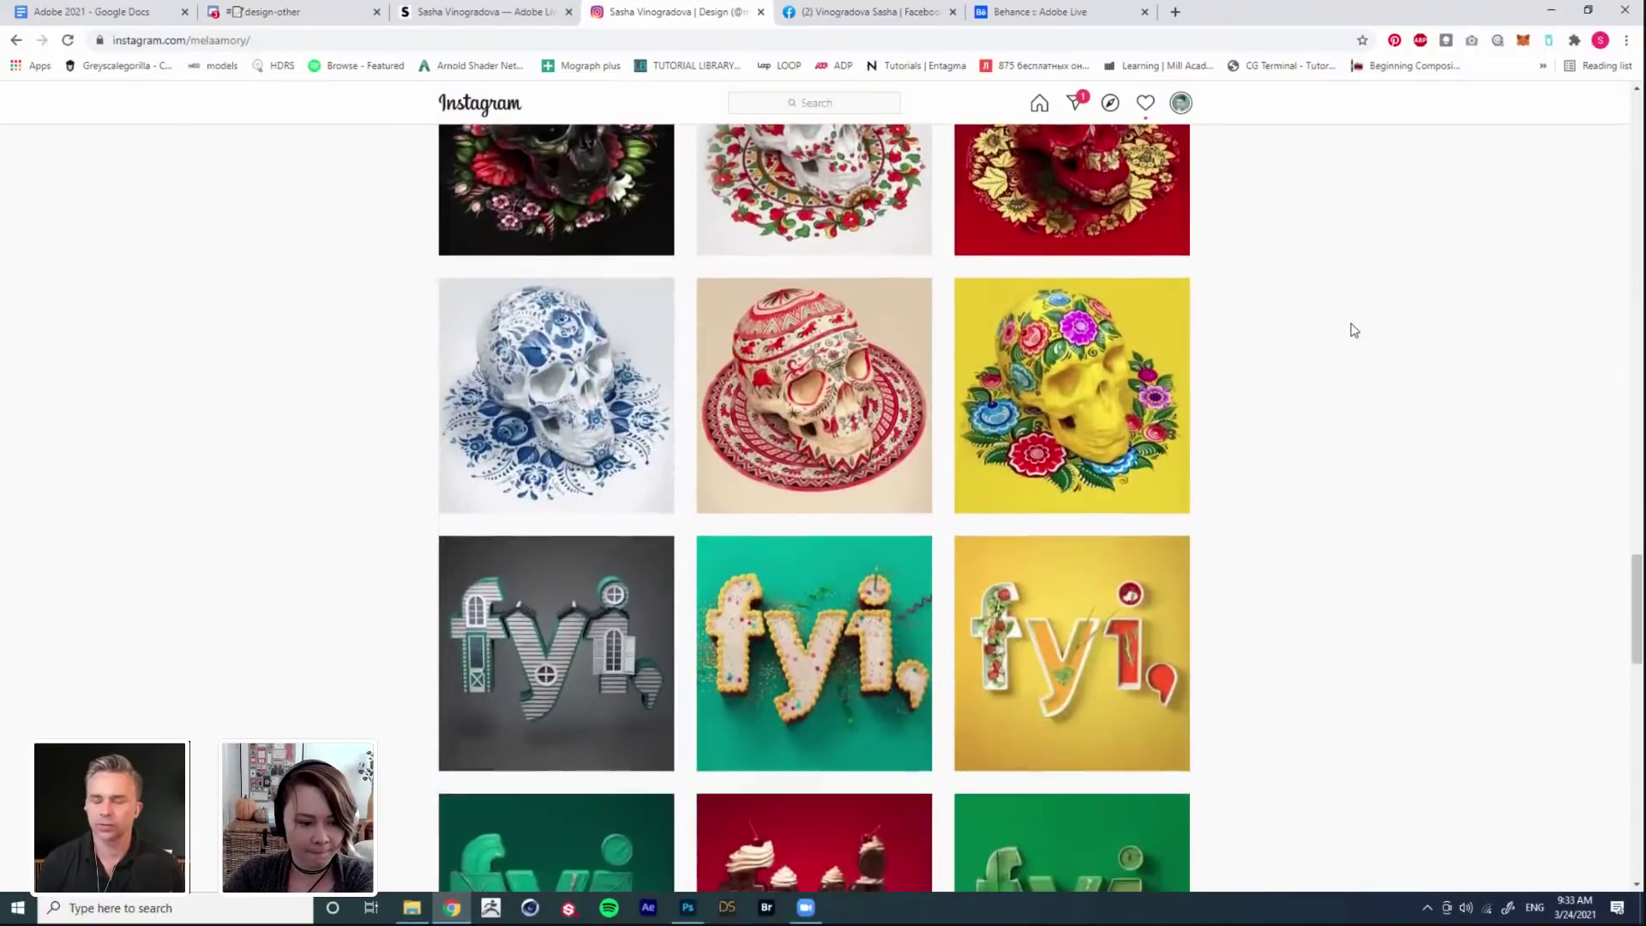
Step: Switch to File Explorer and look over the project files in the Day_01 PSD folder
key("alt+Tab")
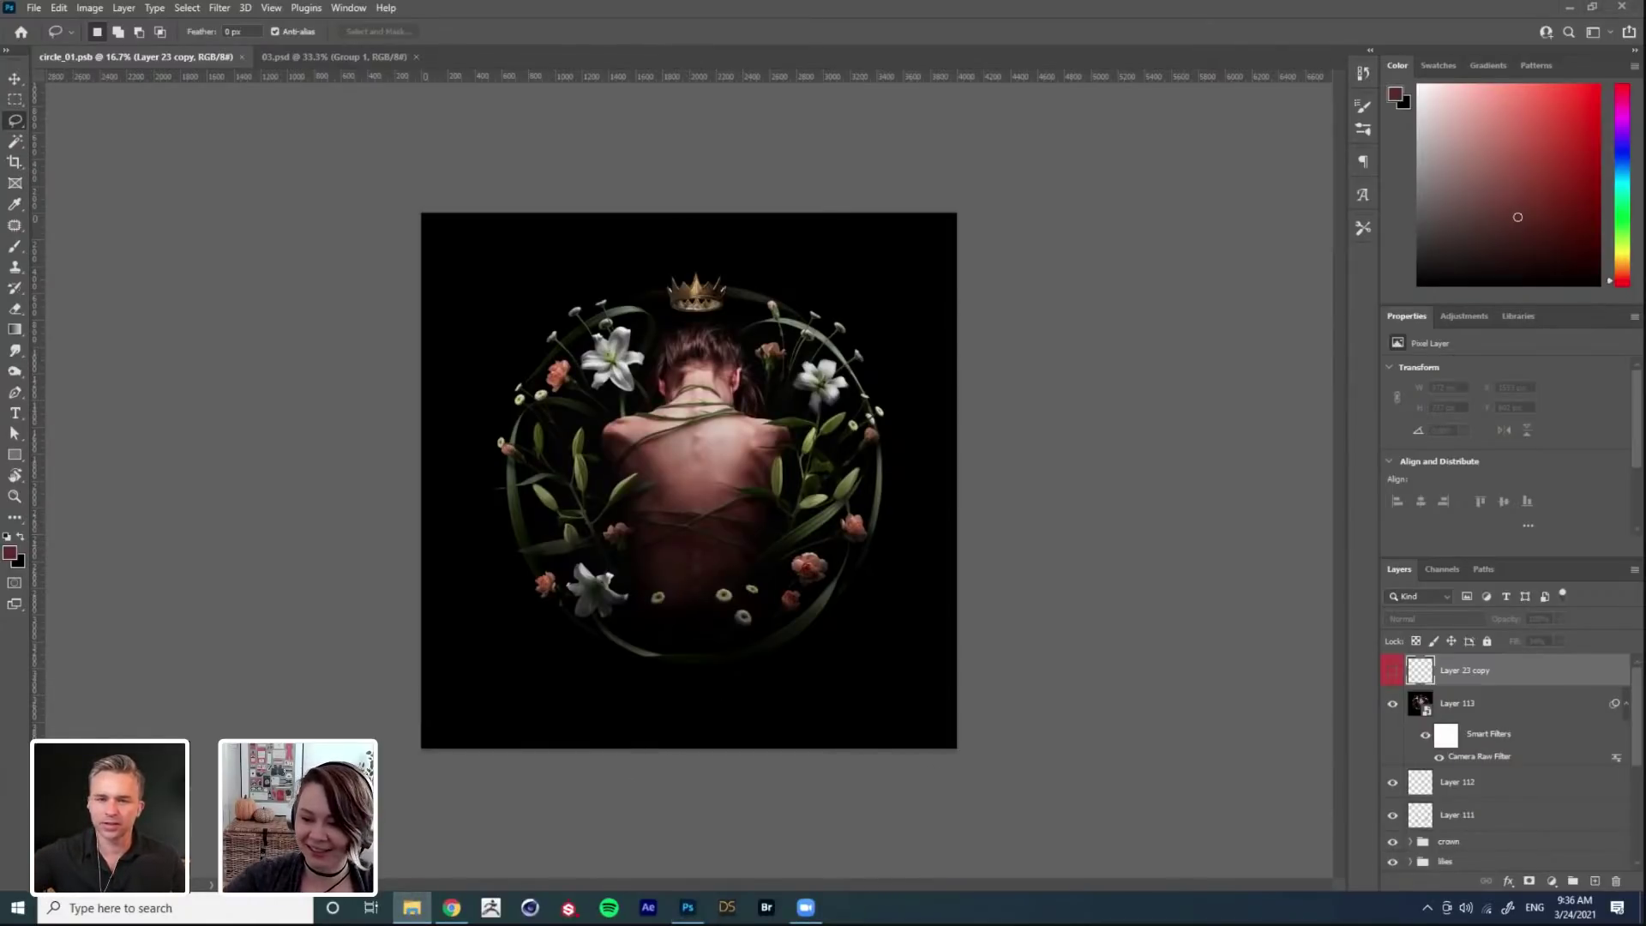
key("alt+Tab")
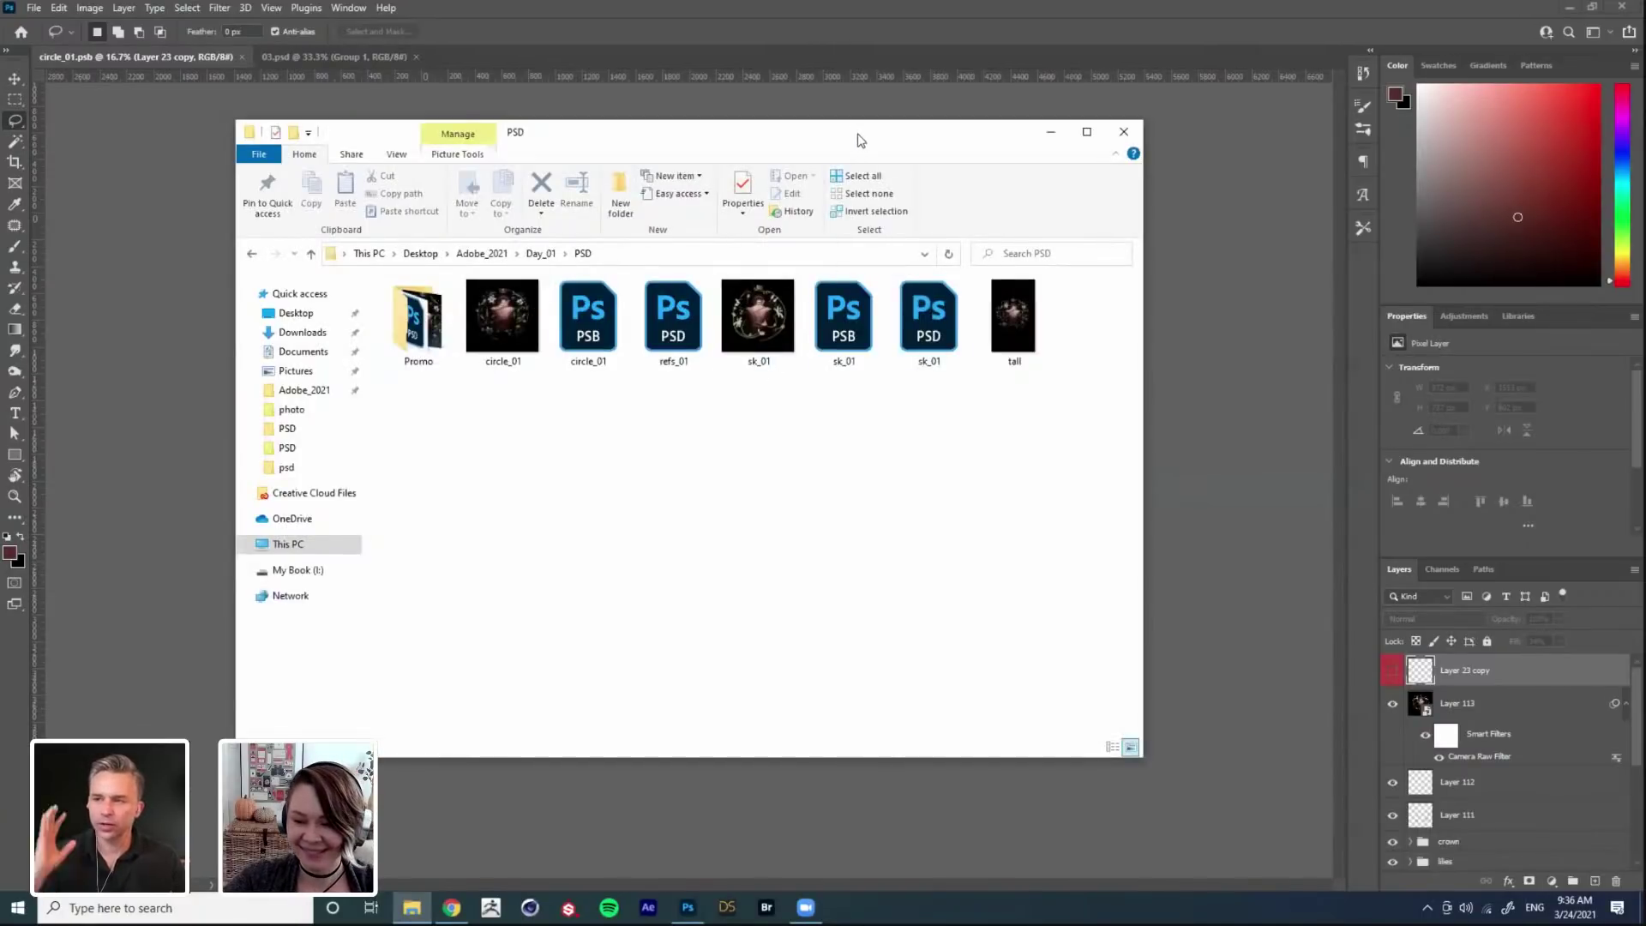
key("alt+Tab")
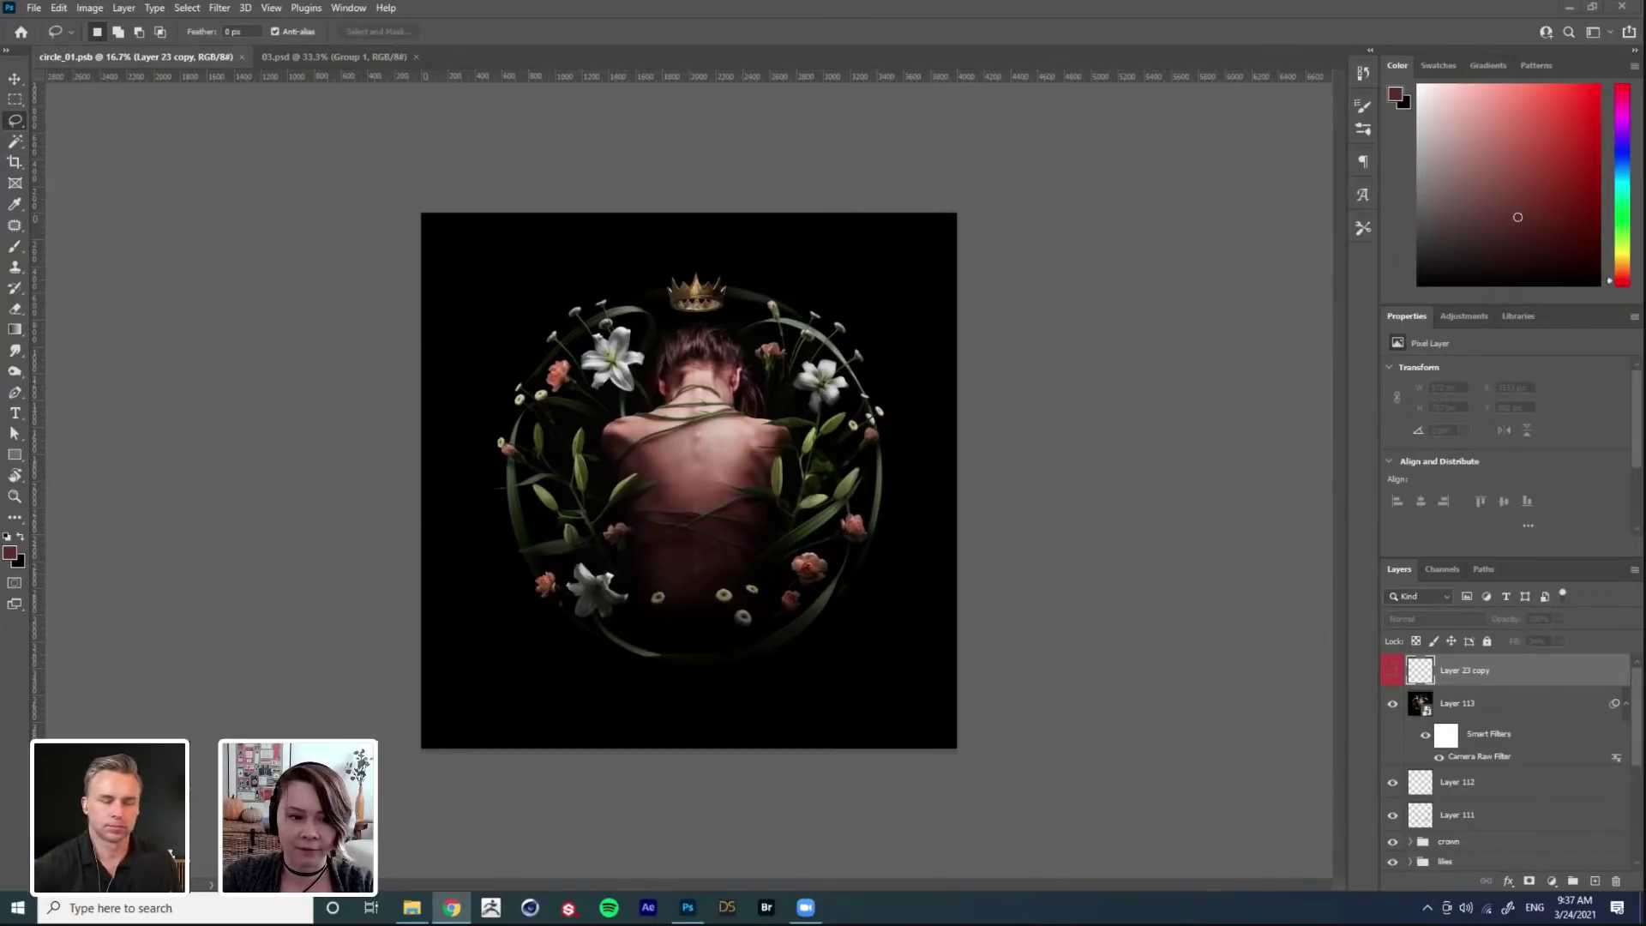
Step: Switch to the Adobe Stock website in the browser and open the saved library named My Library
key("alt+Tab")
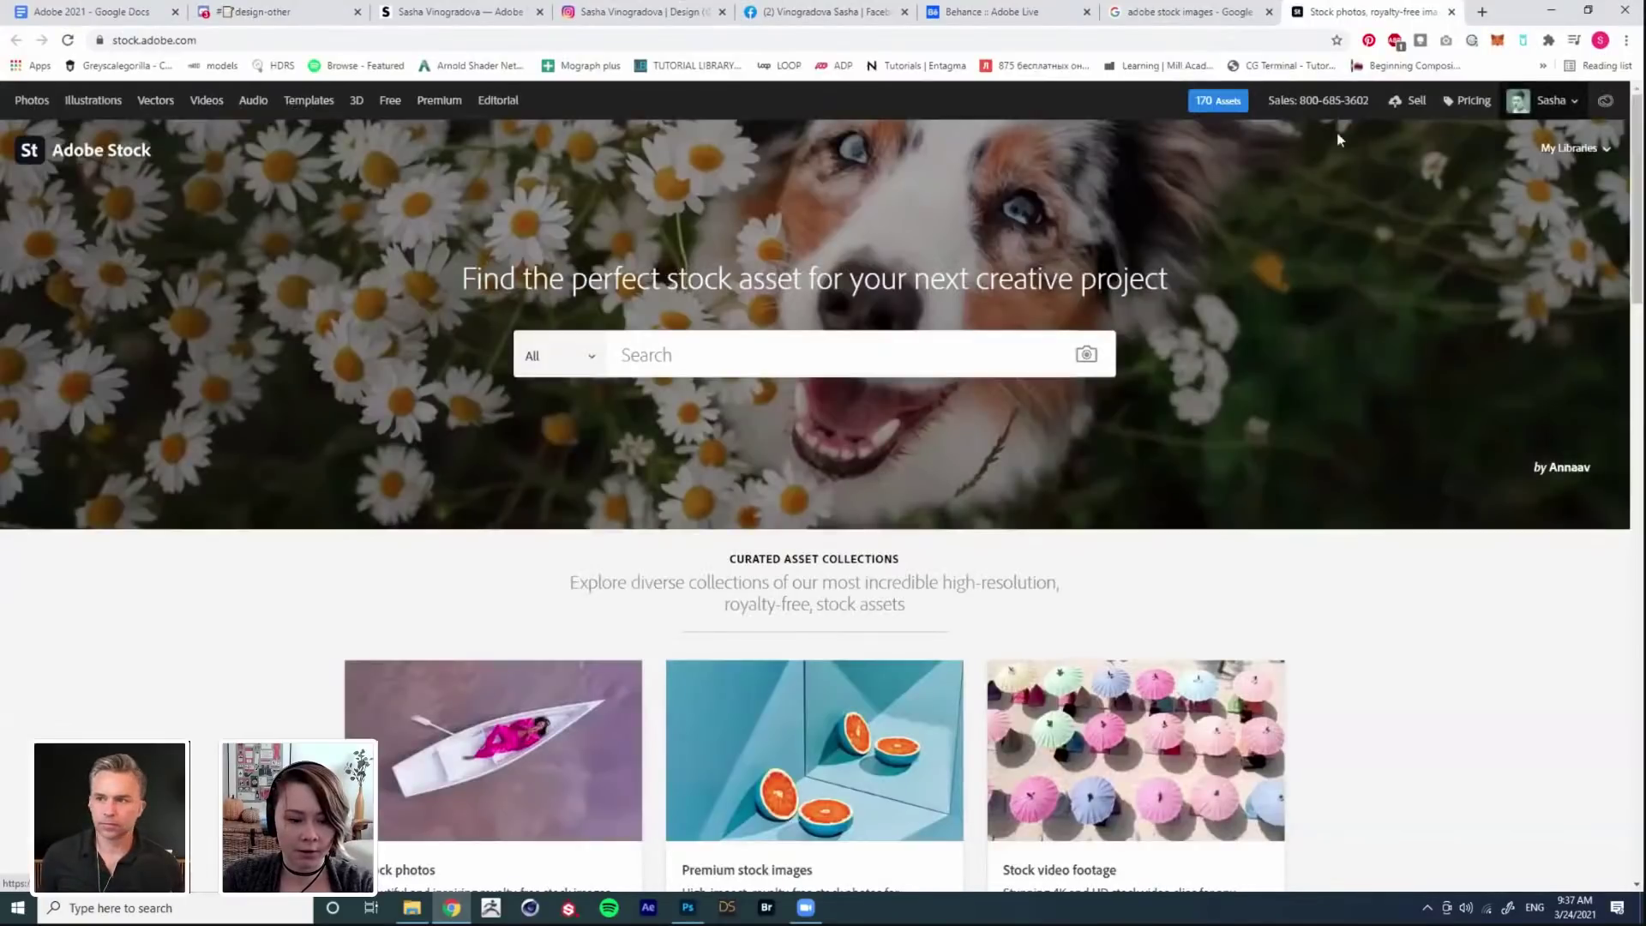
scroll(948, 452, "down", 4)
scroll(1462, 229, "up", 4)
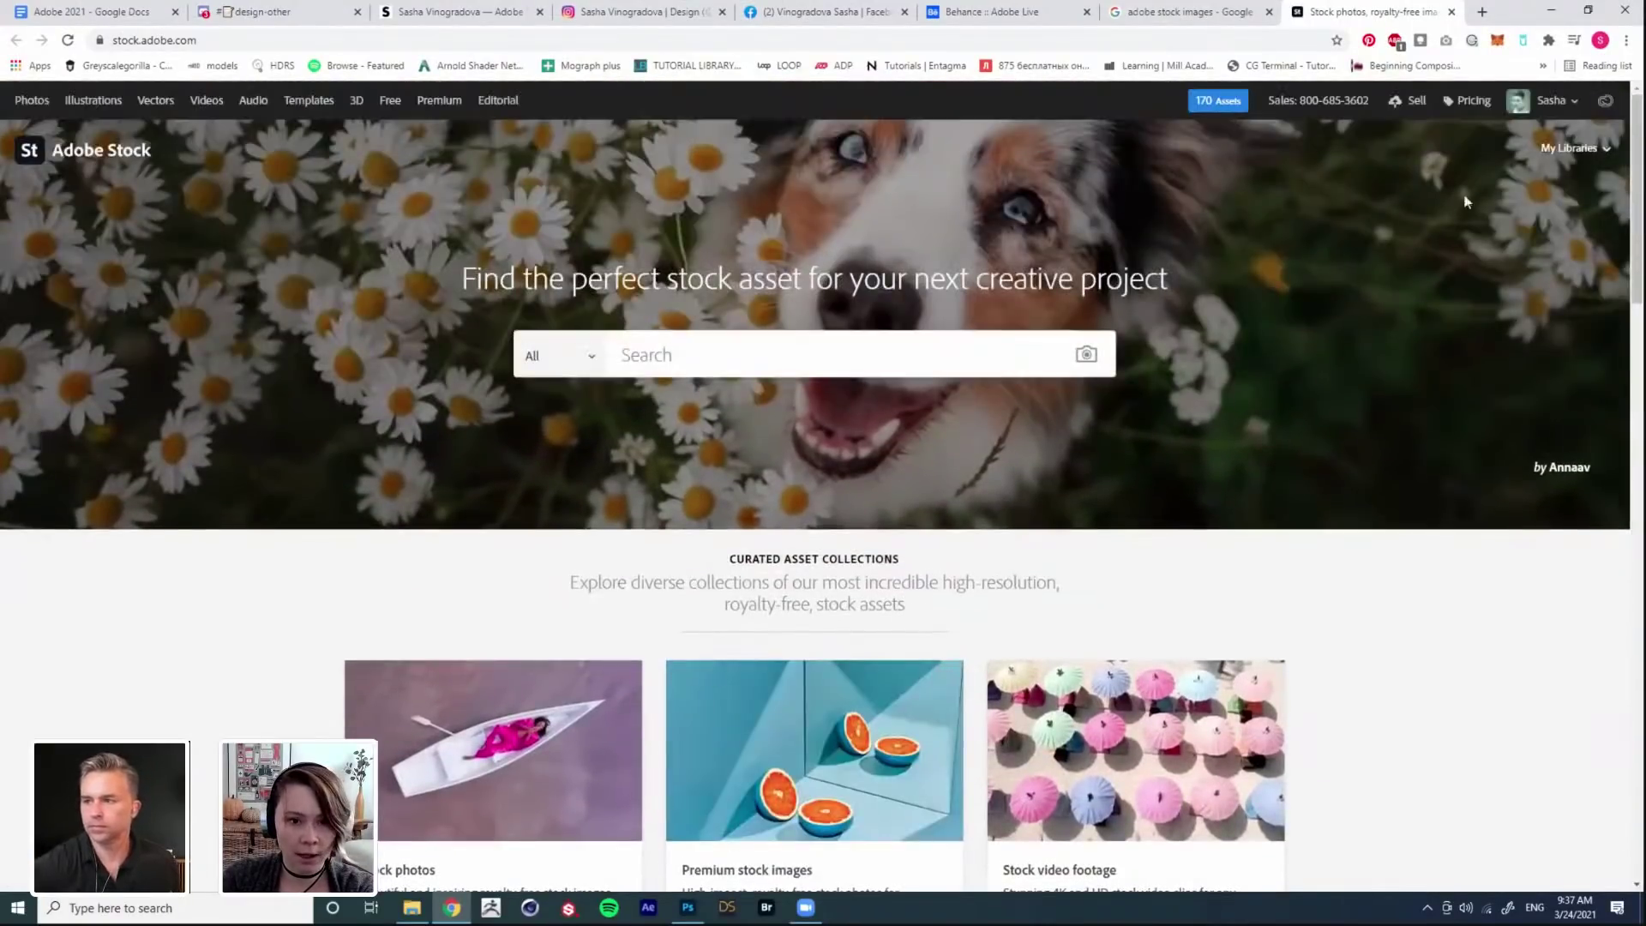
left_click(1573, 104)
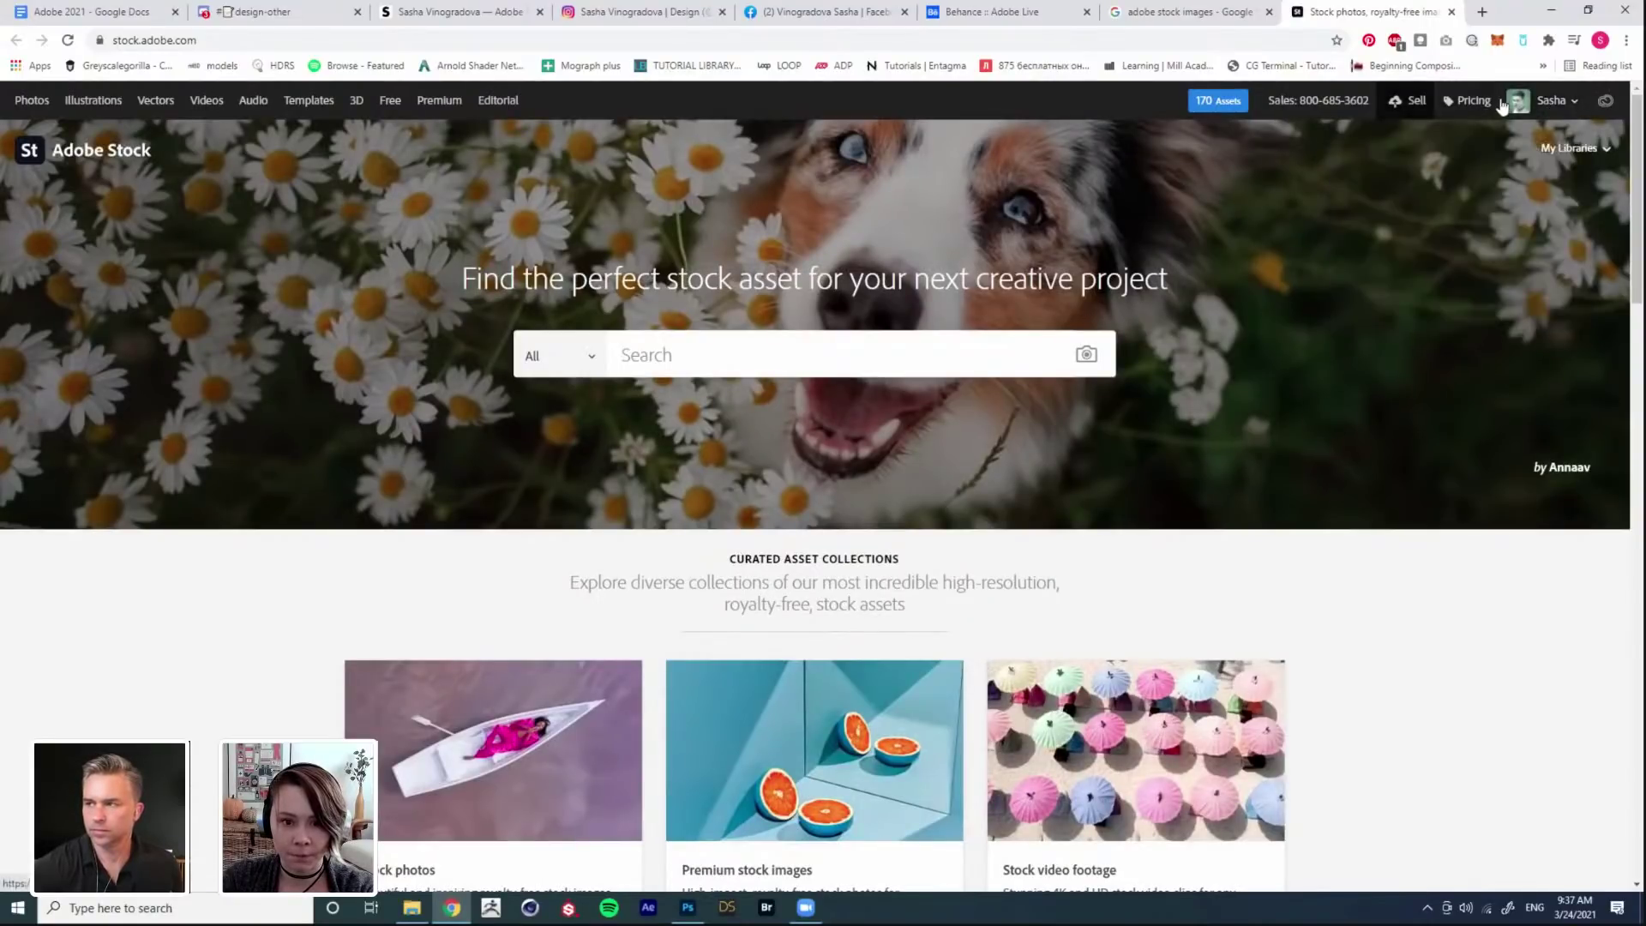
left_click(1584, 149)
left_click(1499, 183)
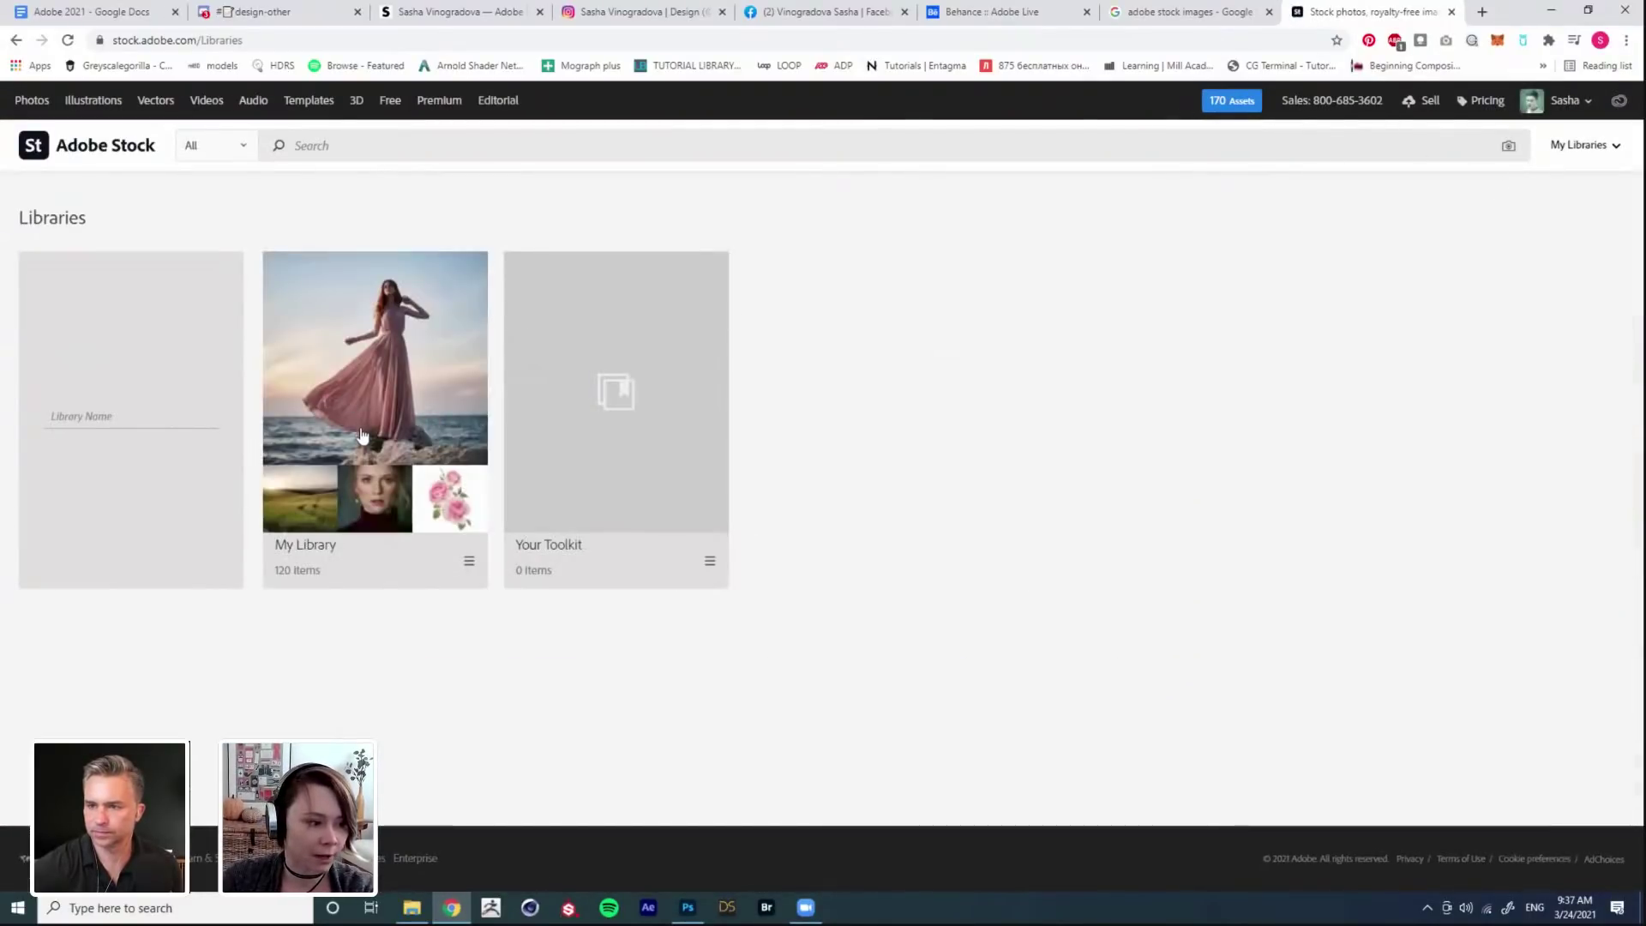
left_click(707, 408)
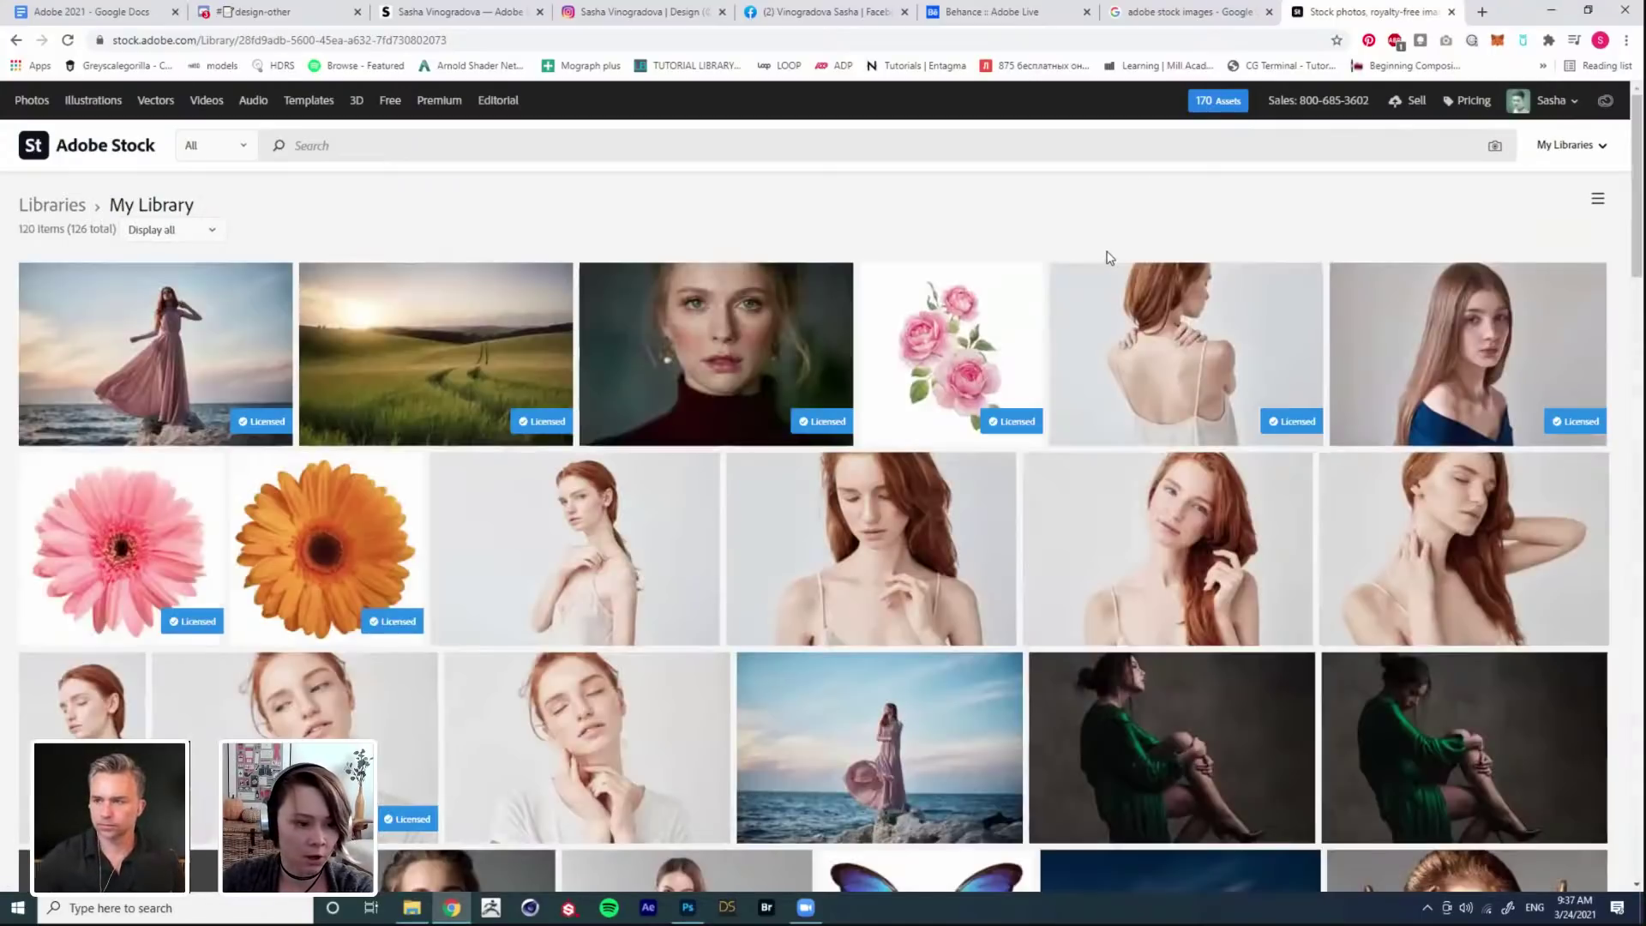
Step: Look through the portraits, flowers and landscapes saved in My Library
scroll(1123, 262, "down", 5)
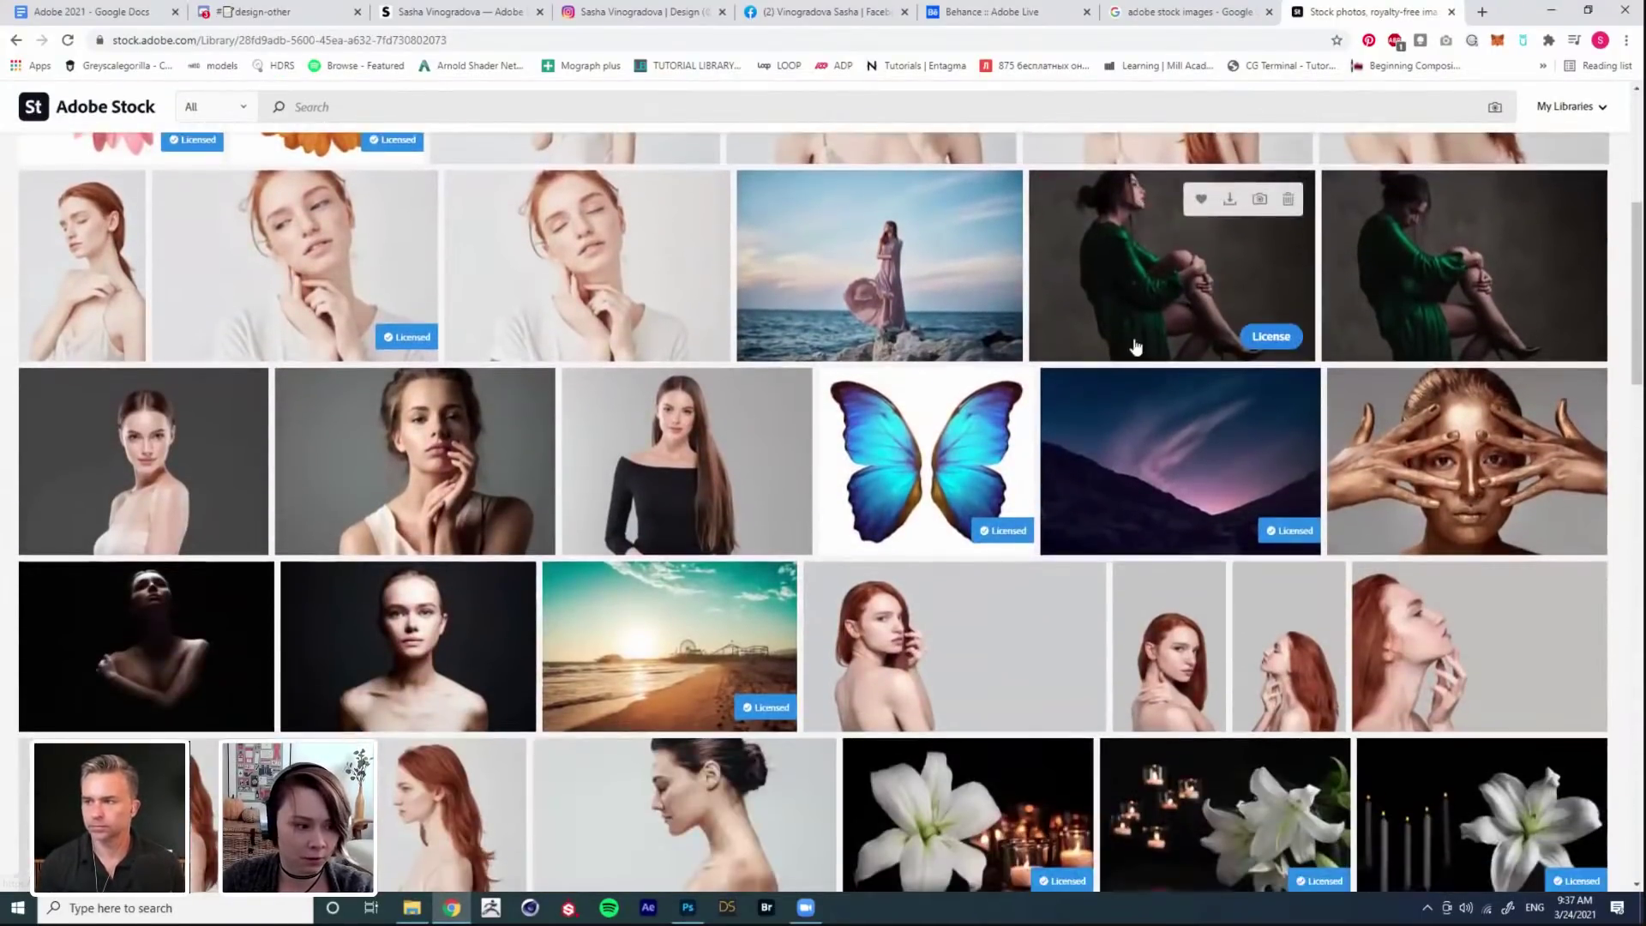
mouse_move(1070, 383)
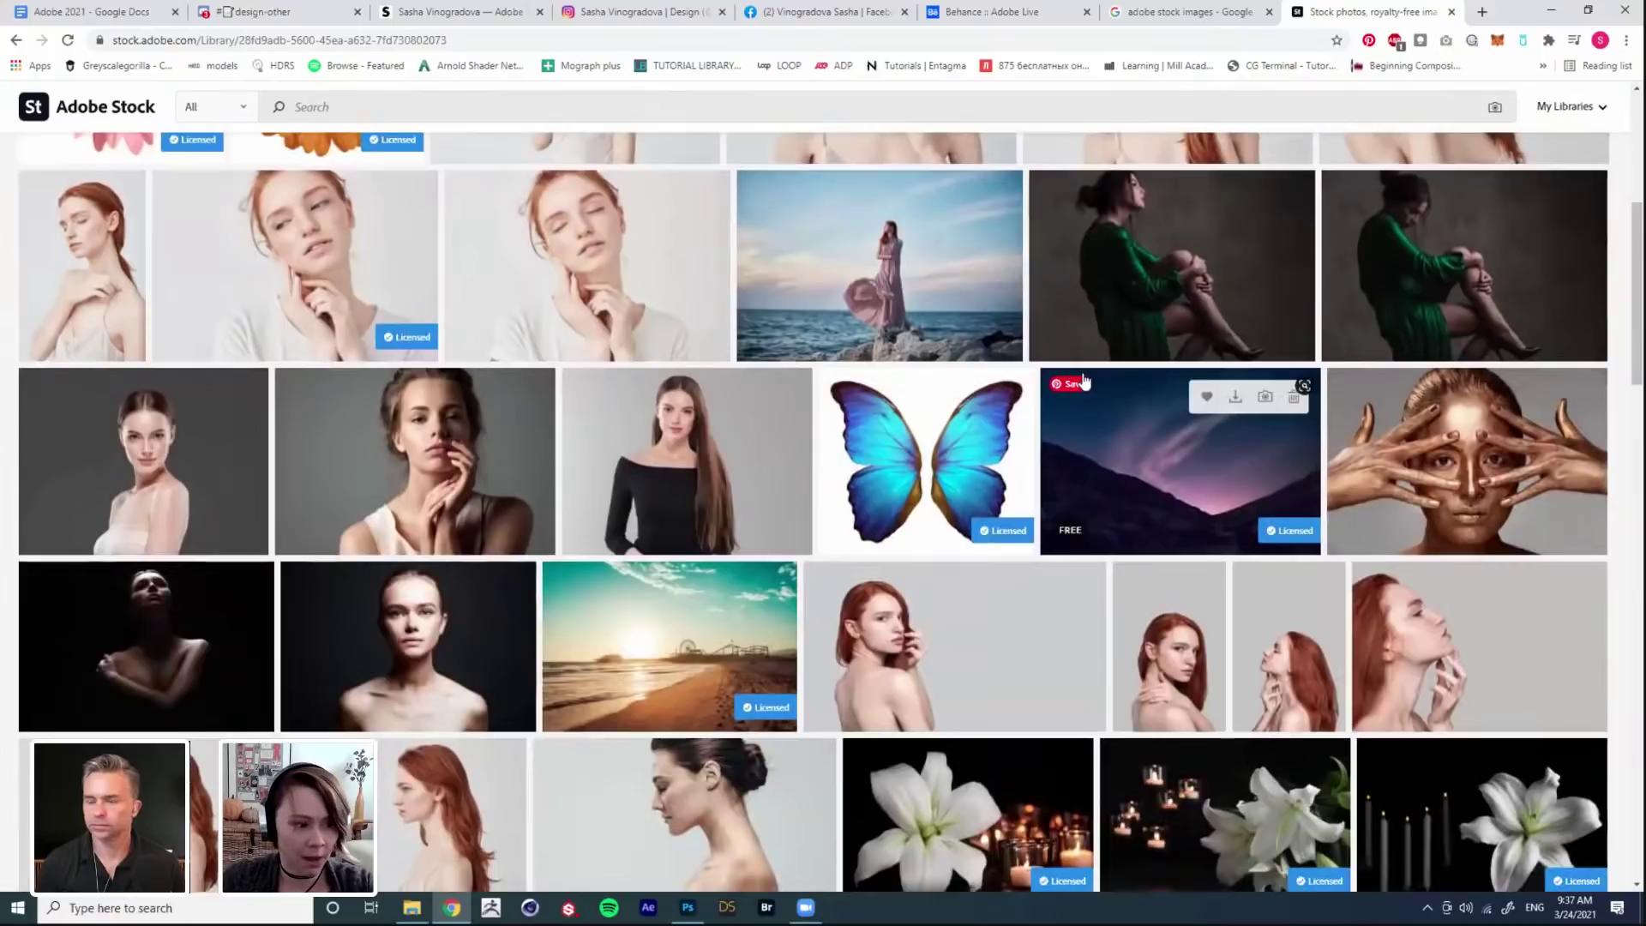
scroll(1087, 369, "down", 3)
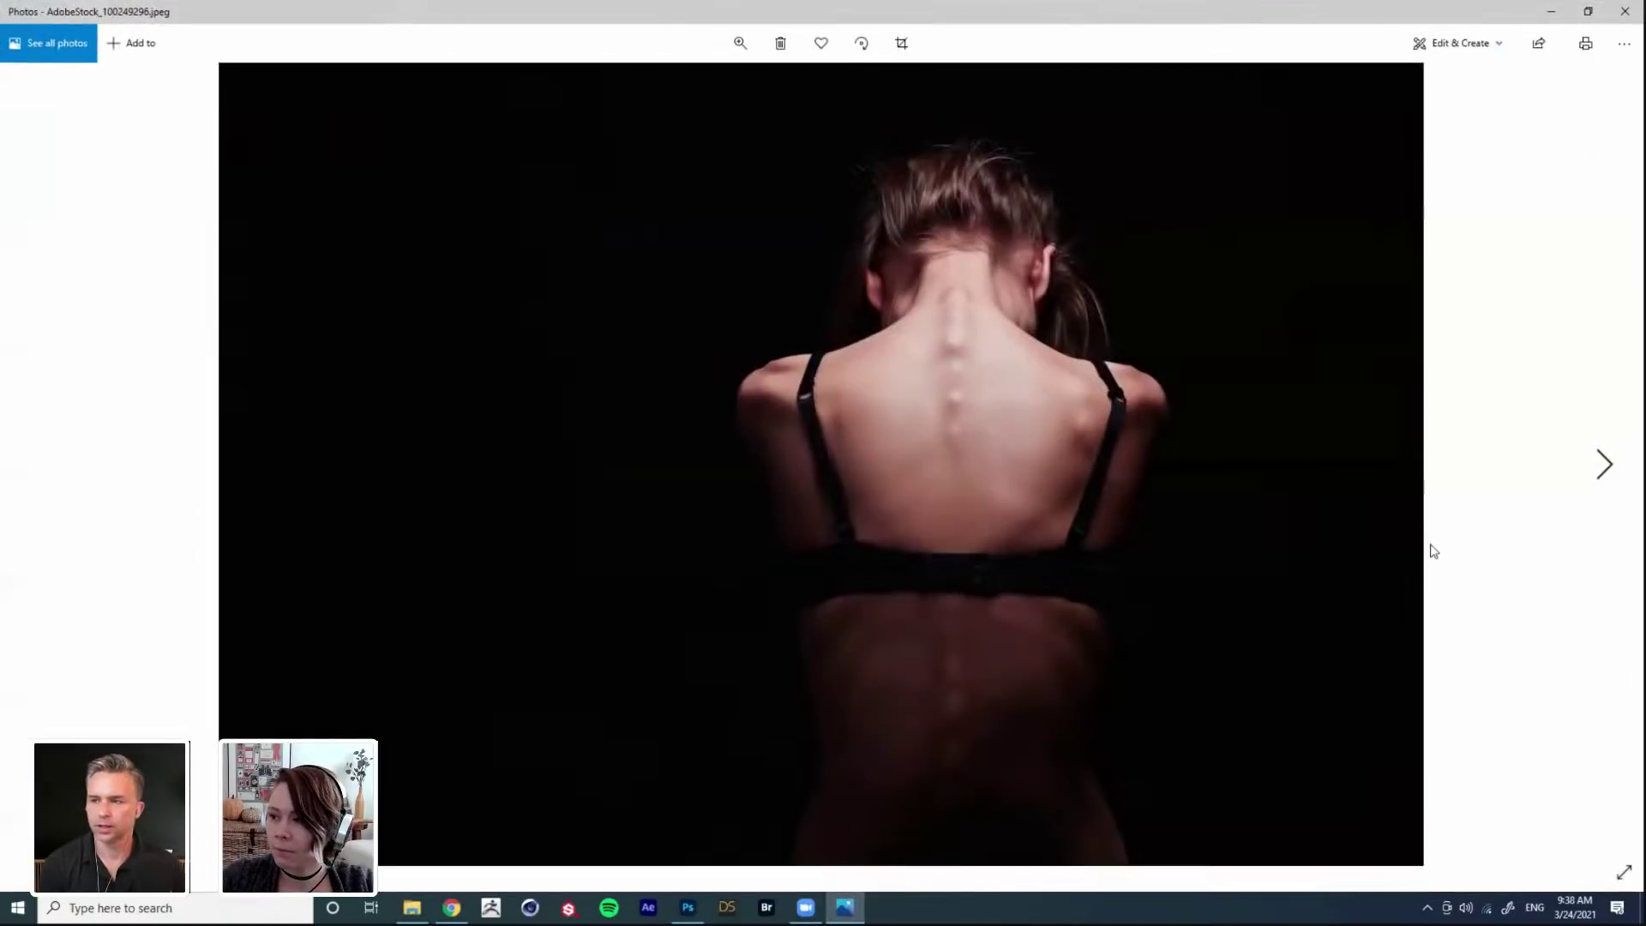
Step: Shrink the AdobeStock_100249296.jpeg photo window to compare it with the composite in Photoshop, and close the photo
double_click(1372, 20)
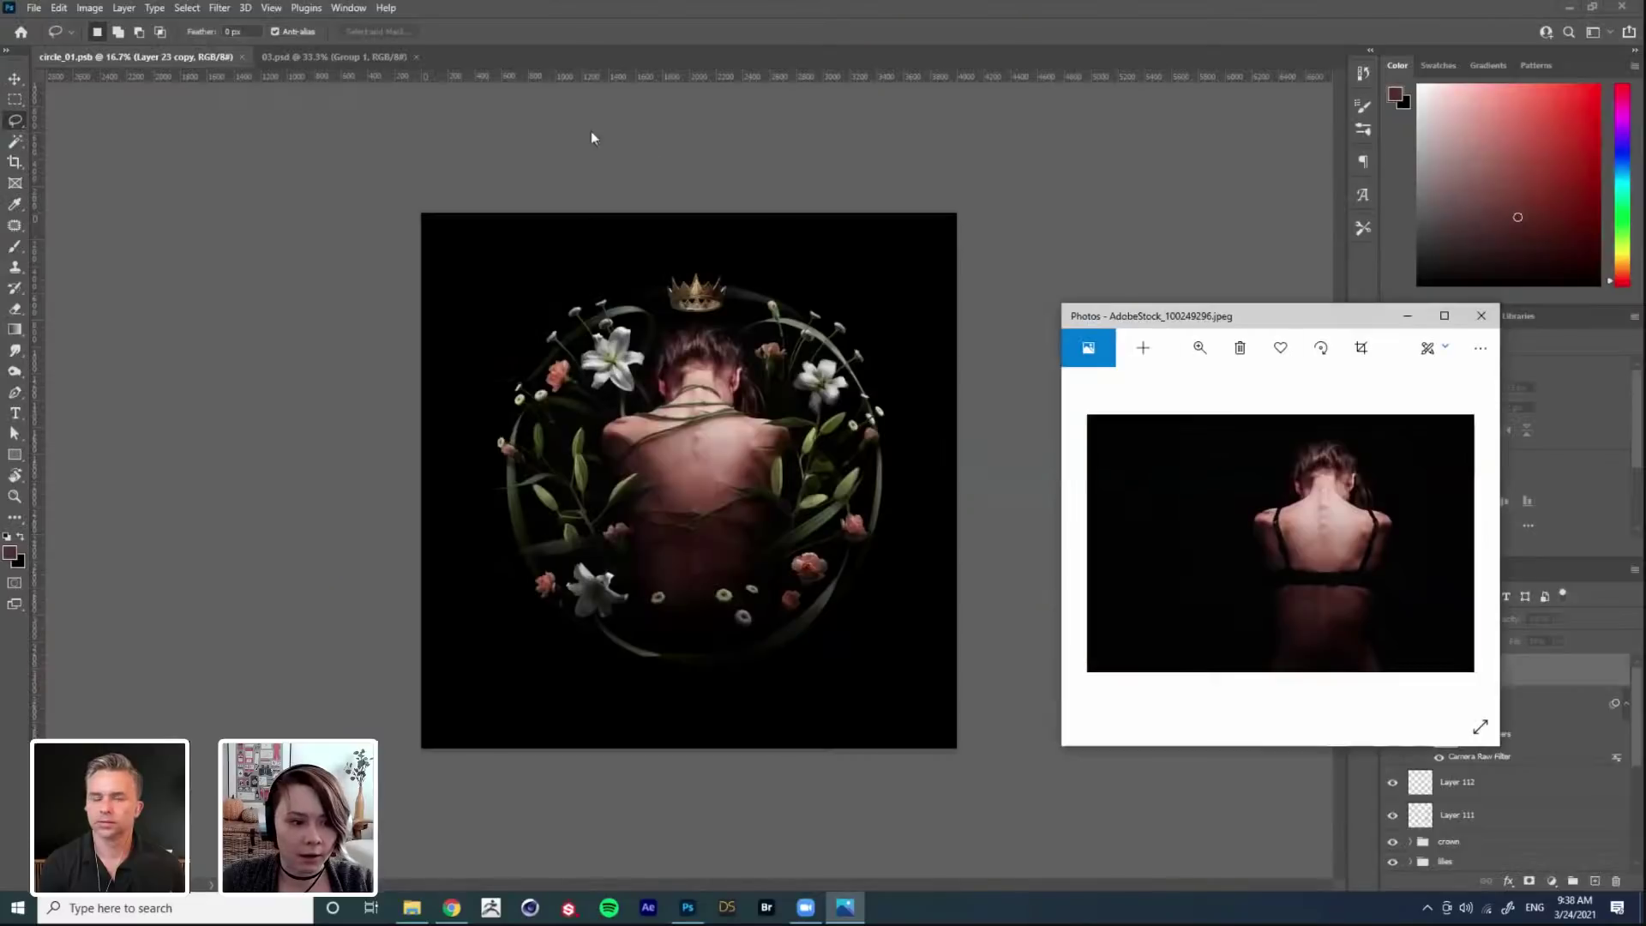
left_click(1482, 315)
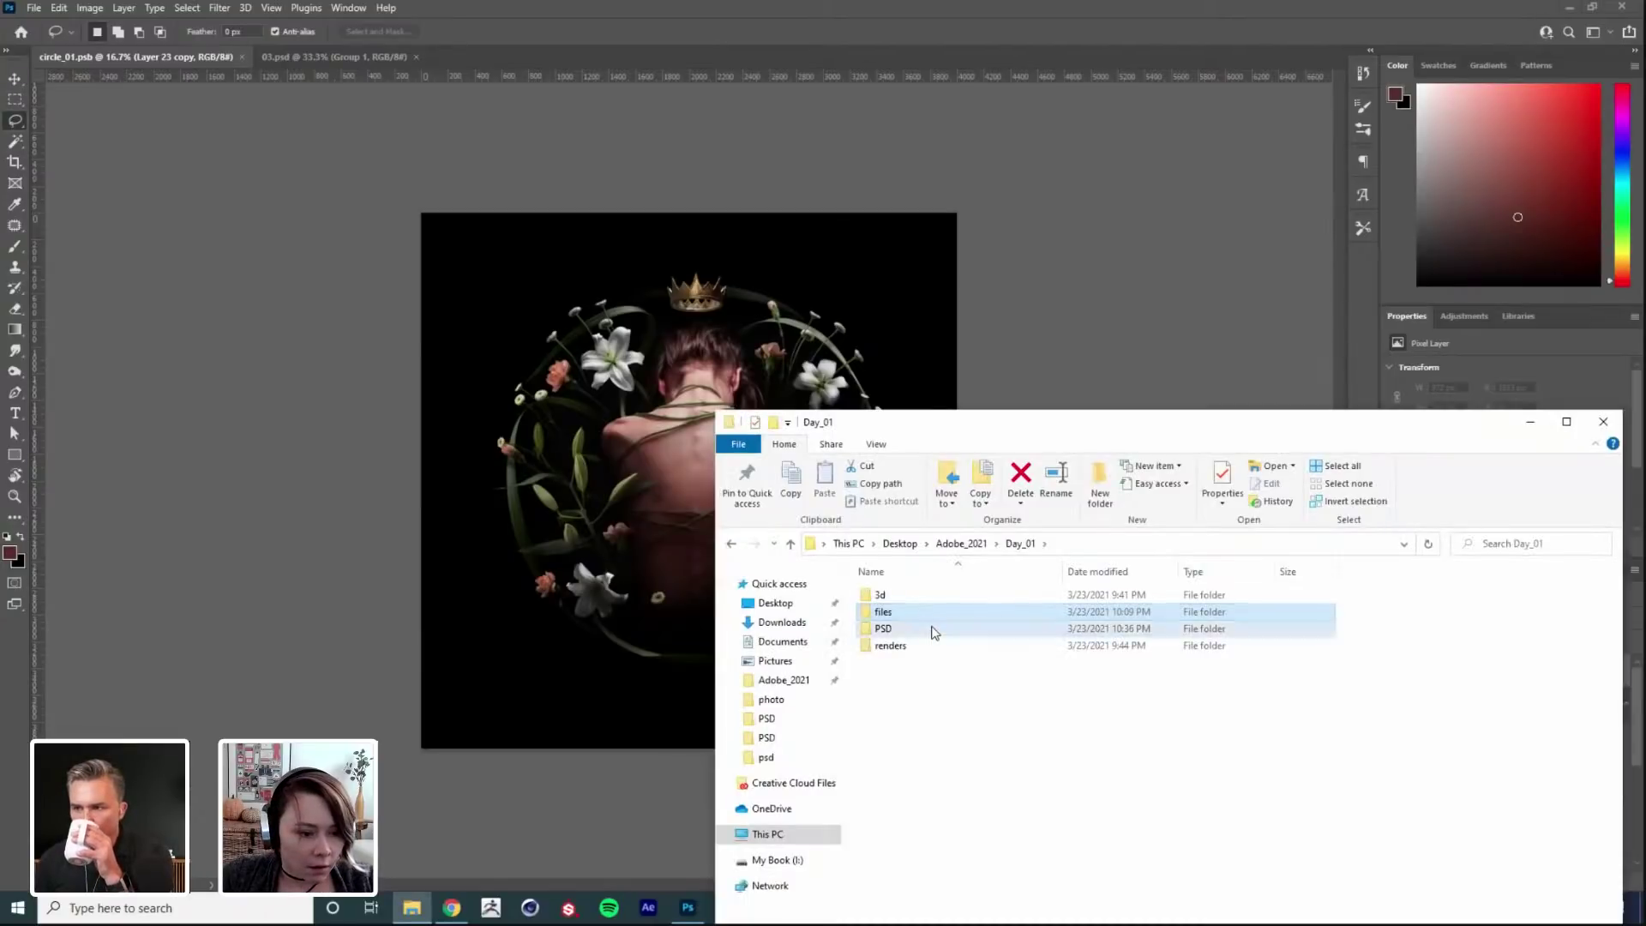
Step: Open the sk_01 sketch image from the Day_01 PSD folder as a new document in Photoshop
double_click(932, 624)
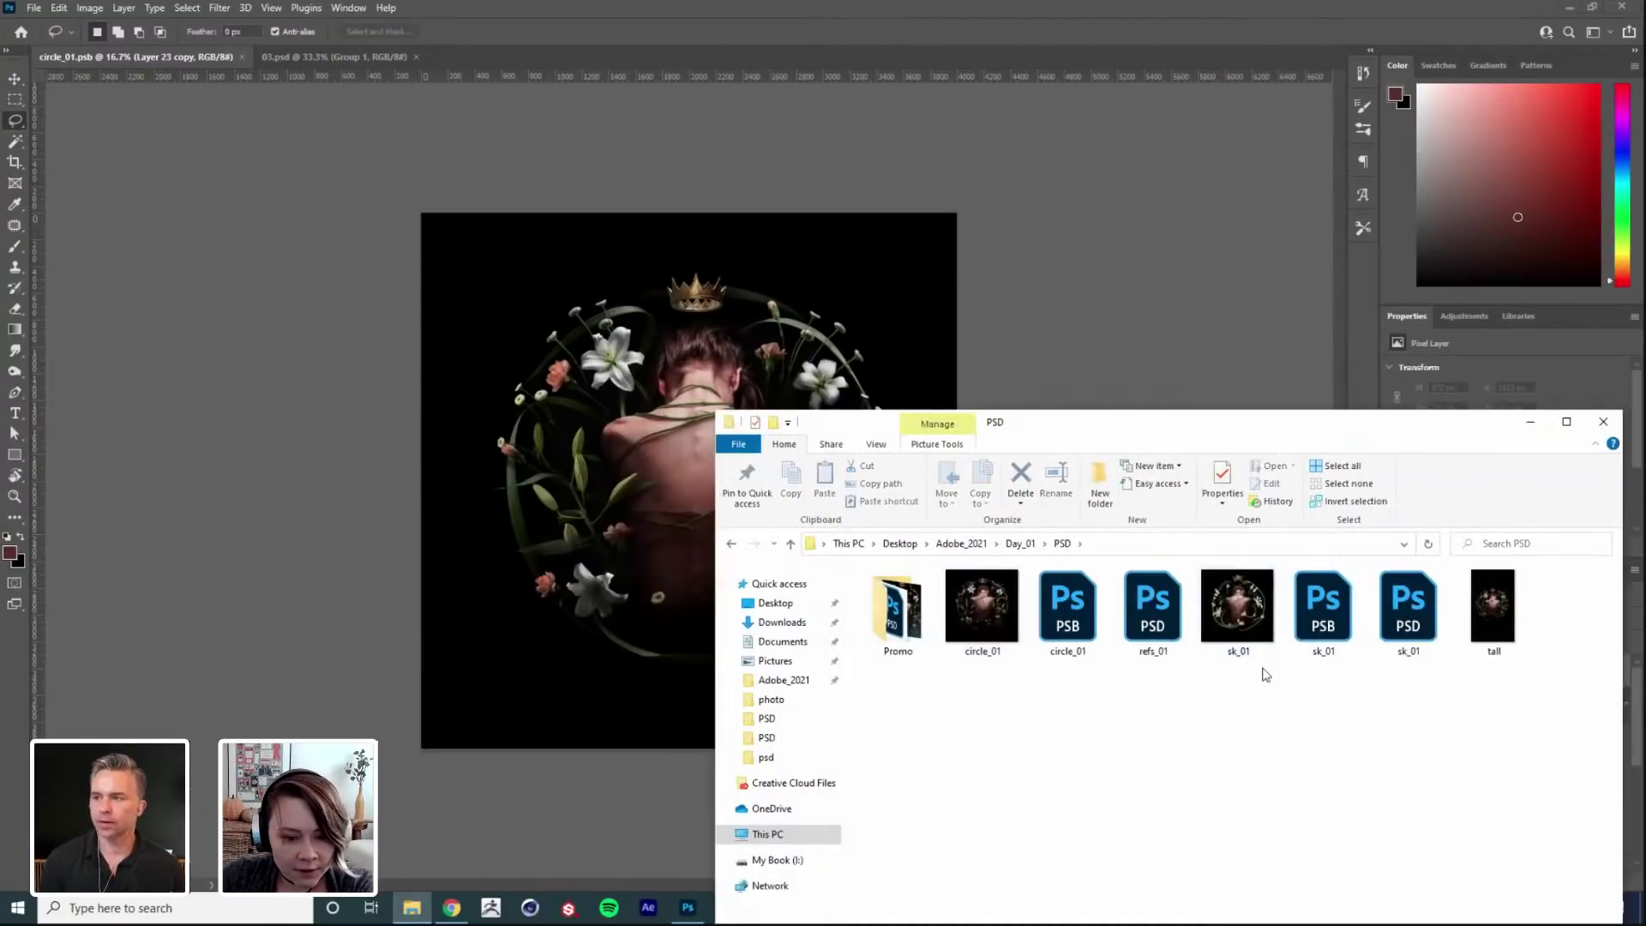
left_click_drag(1245, 628, 734, 47)
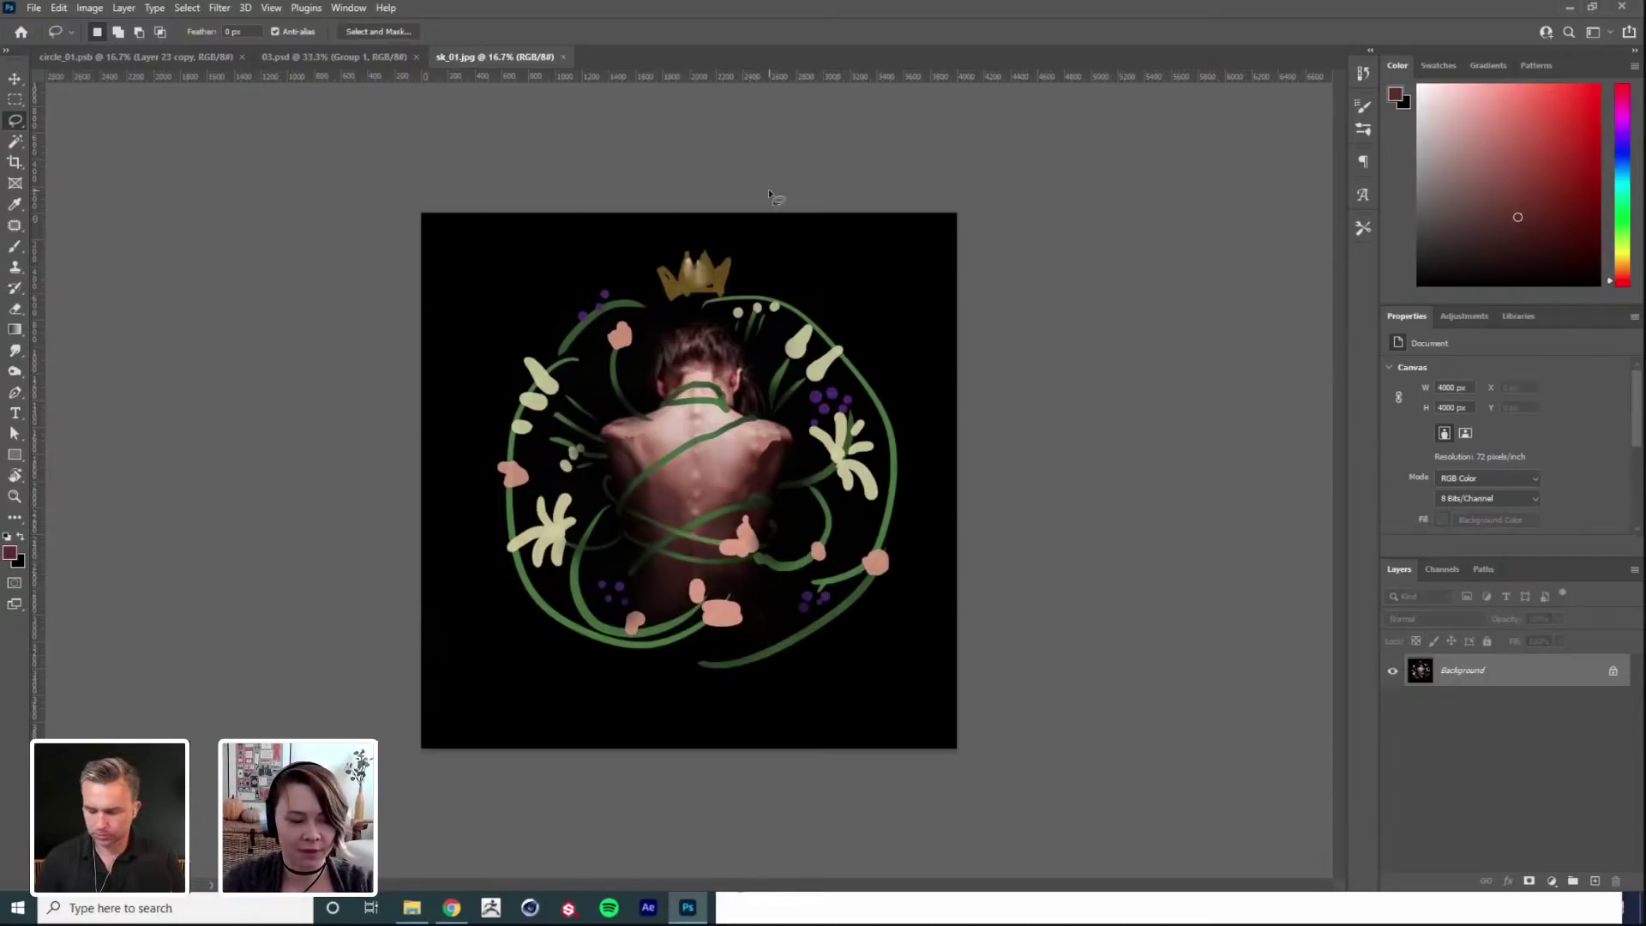
Step: Open refs_01.psd from the PSD folder to view the reference board, and return to the circle_01.psb document
left_click(413, 908)
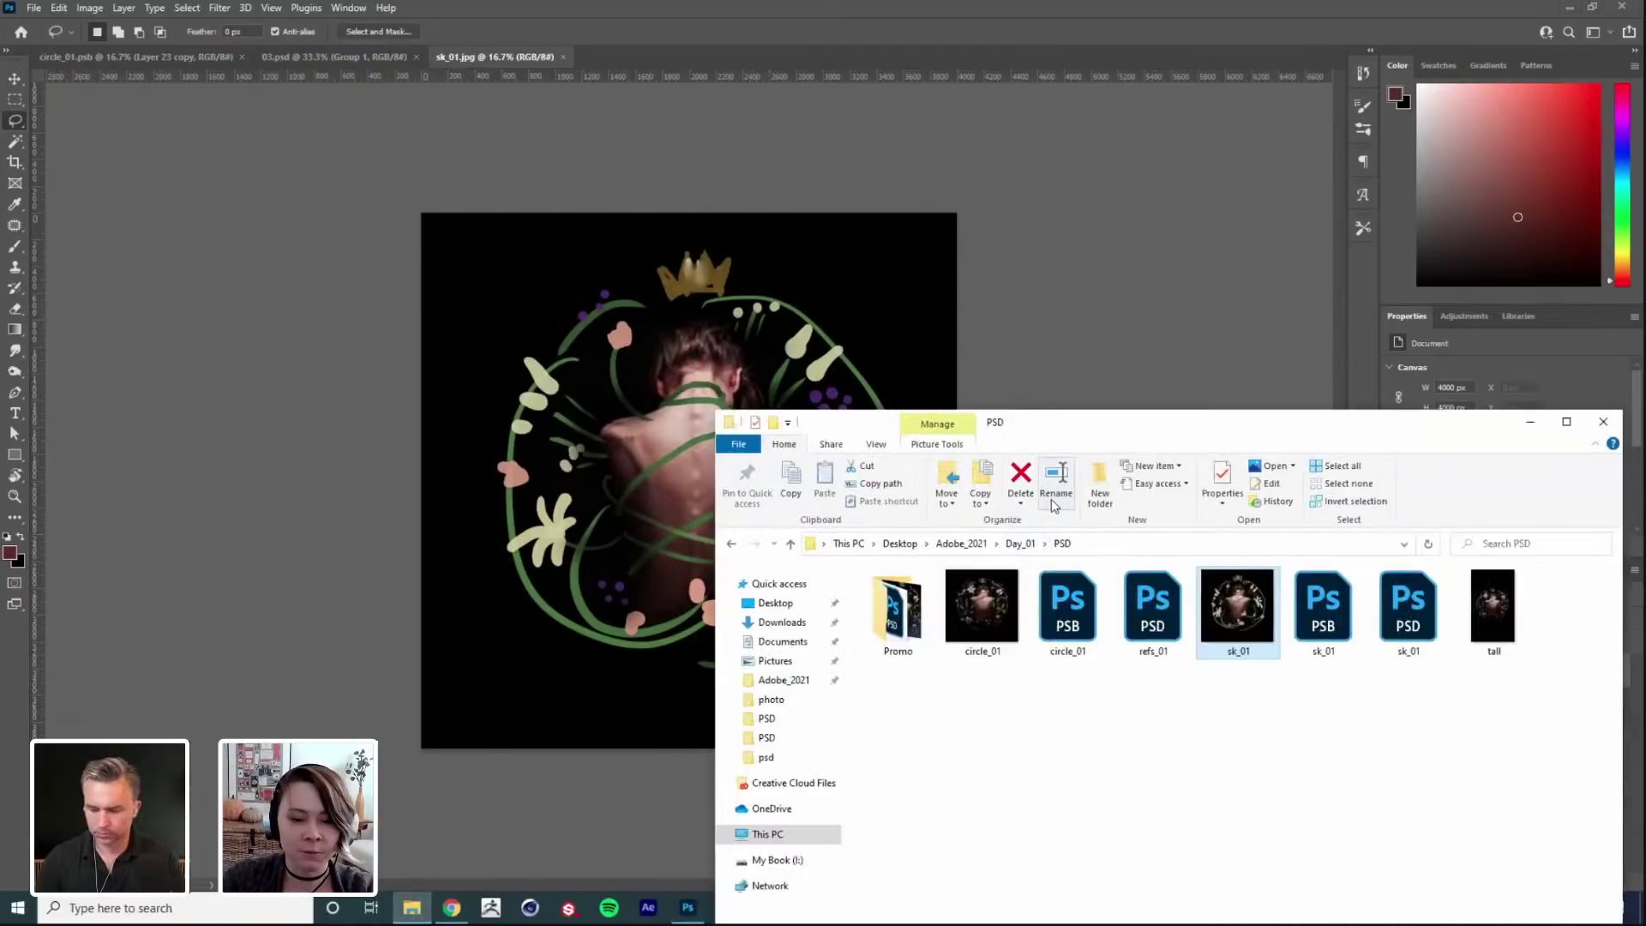
left_click(1134, 613)
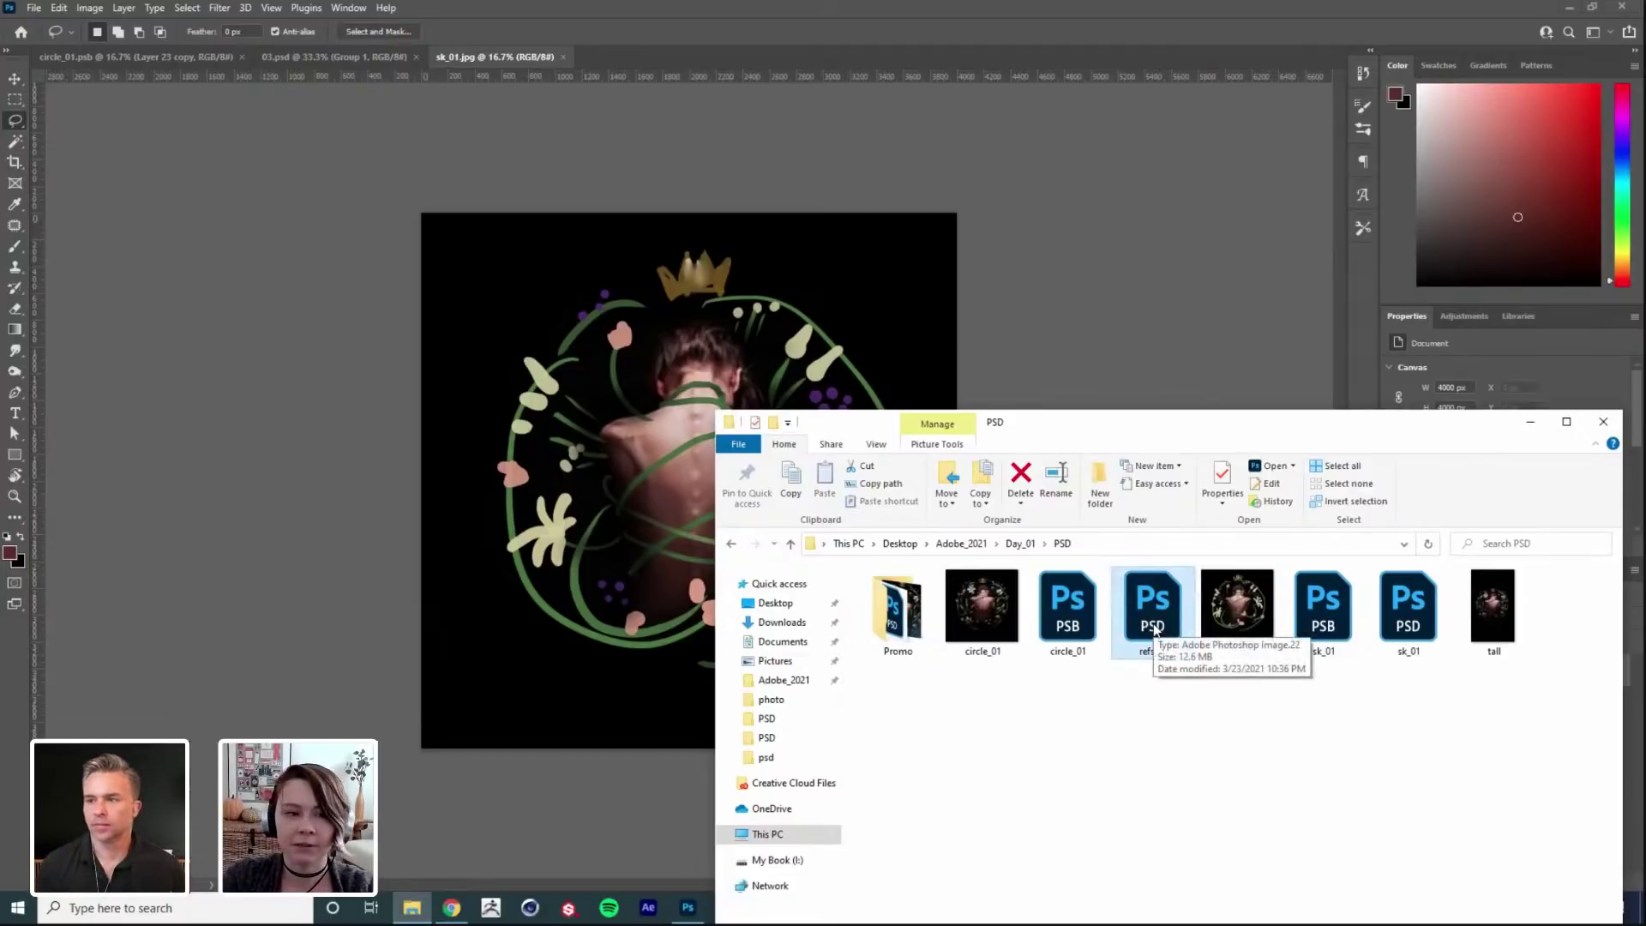
double_click(1155, 629)
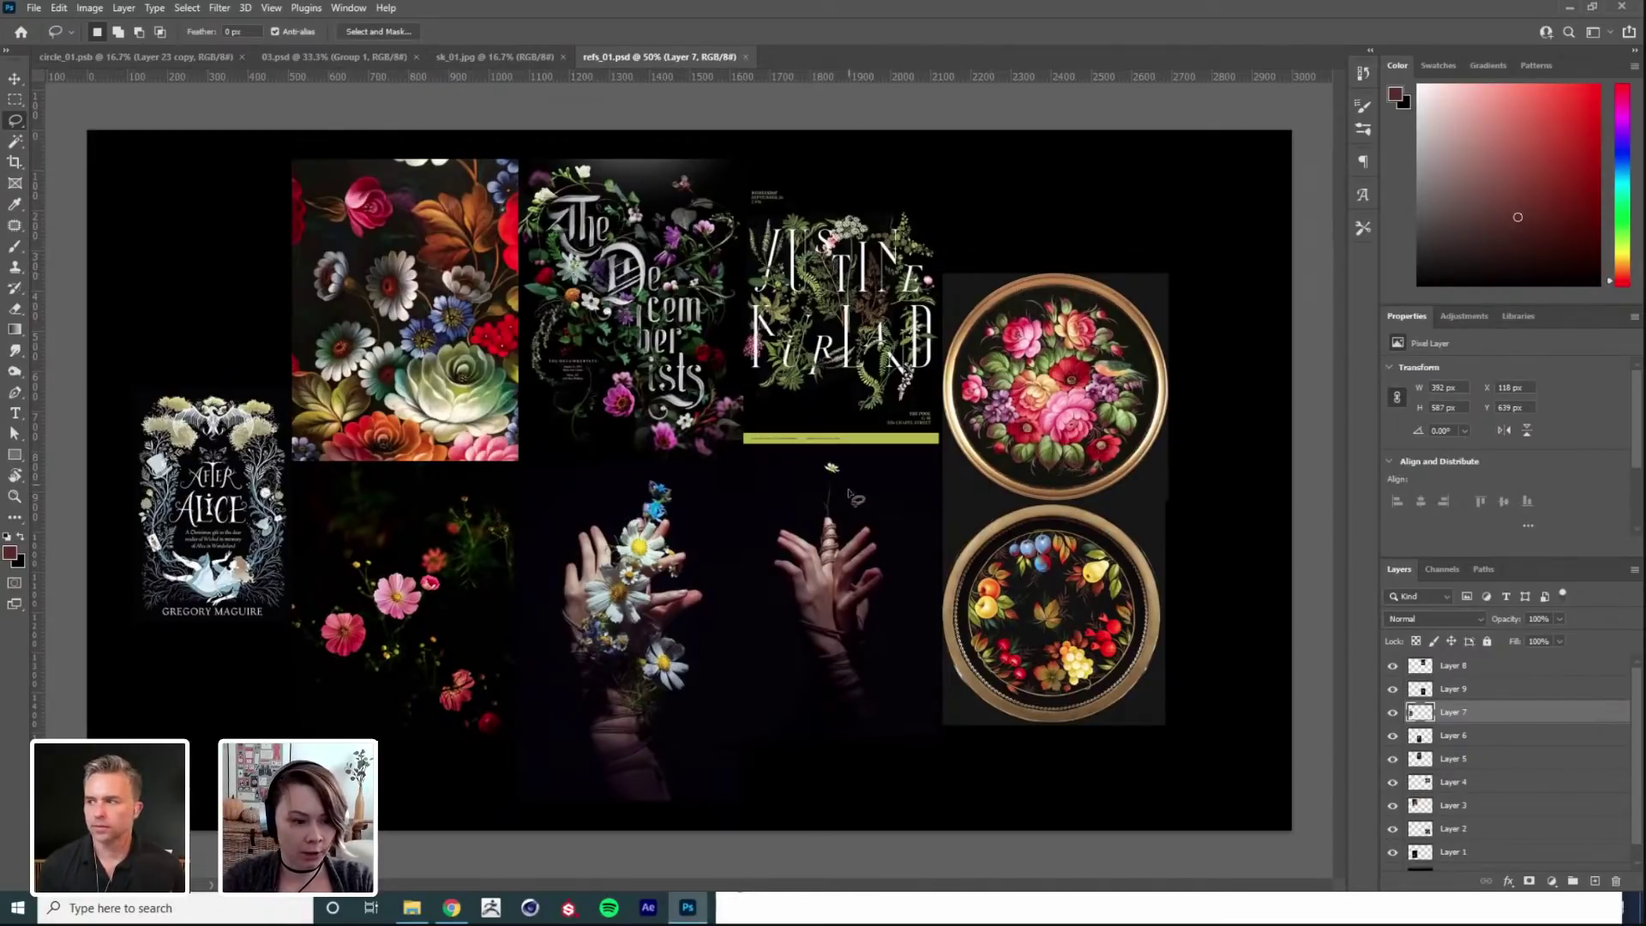
left_click(157, 59)
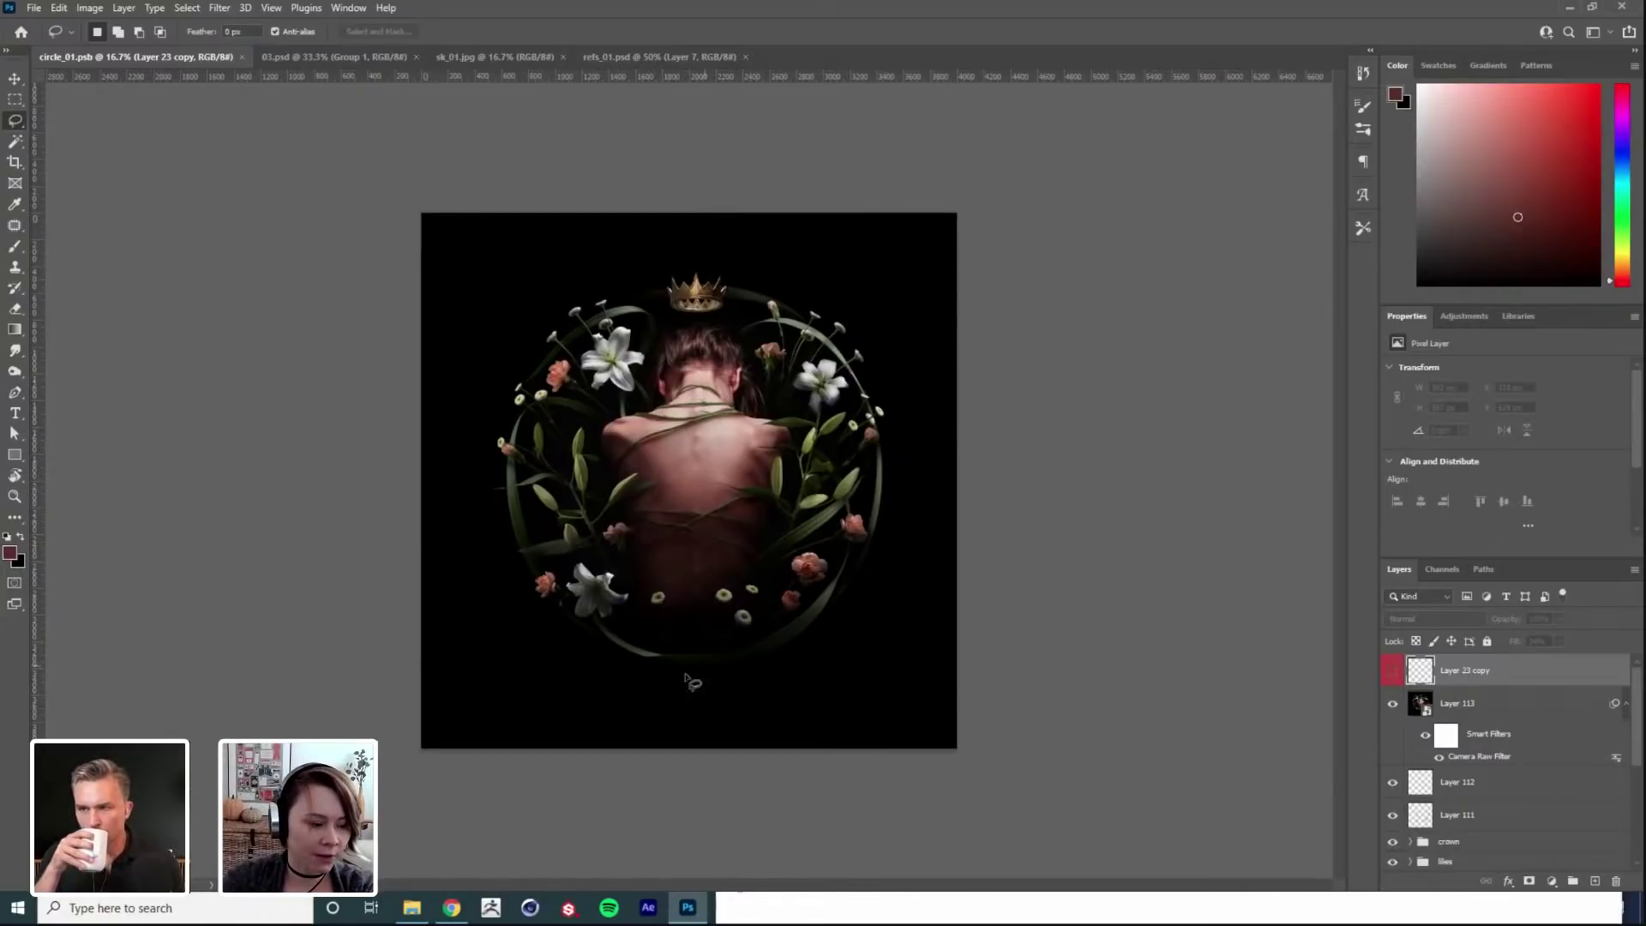
Step: Switch to File Explorer and open the photo folder inside Day_01's files folder
left_click(418, 908)
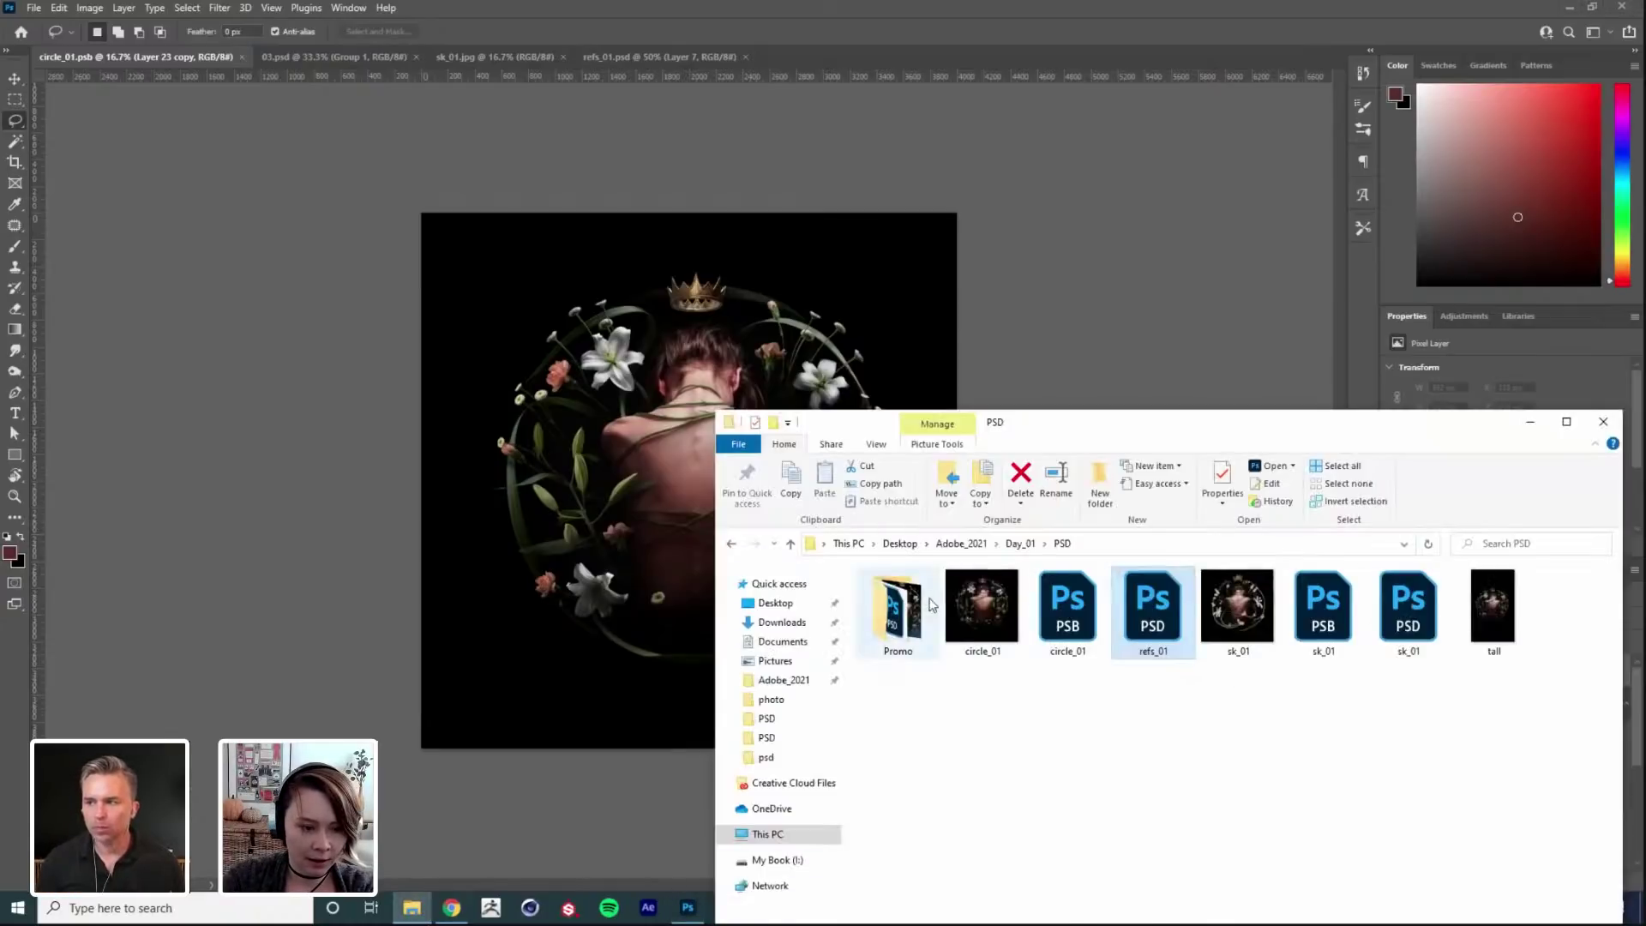
double_click(898, 609)
left_click(1063, 544)
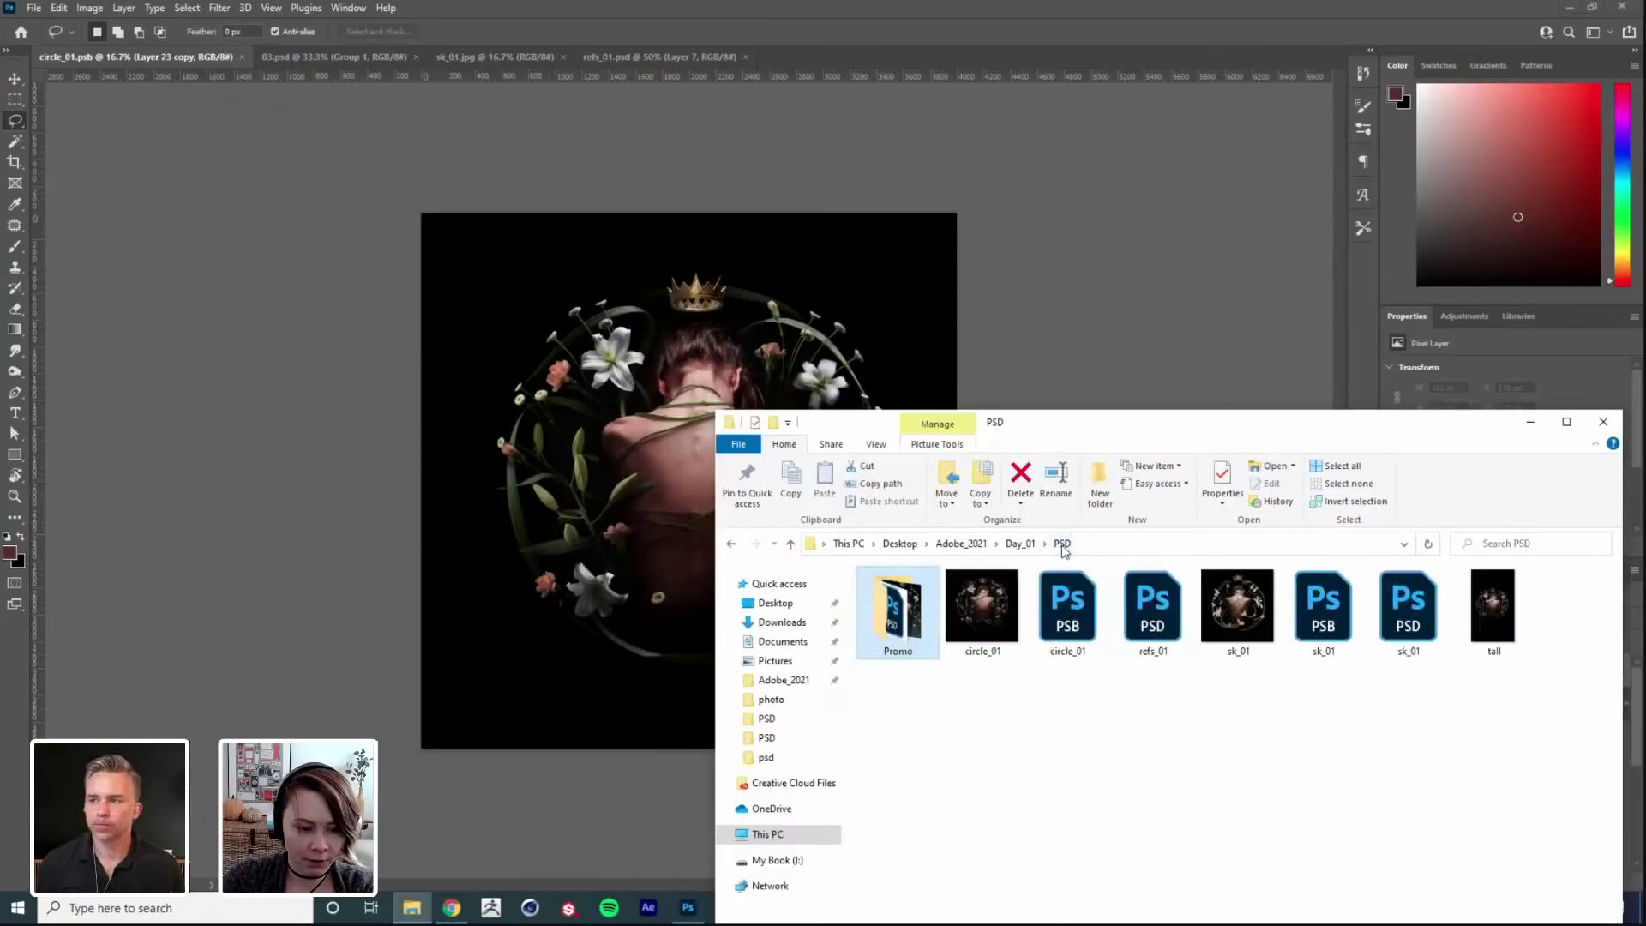
left_click(1021, 545)
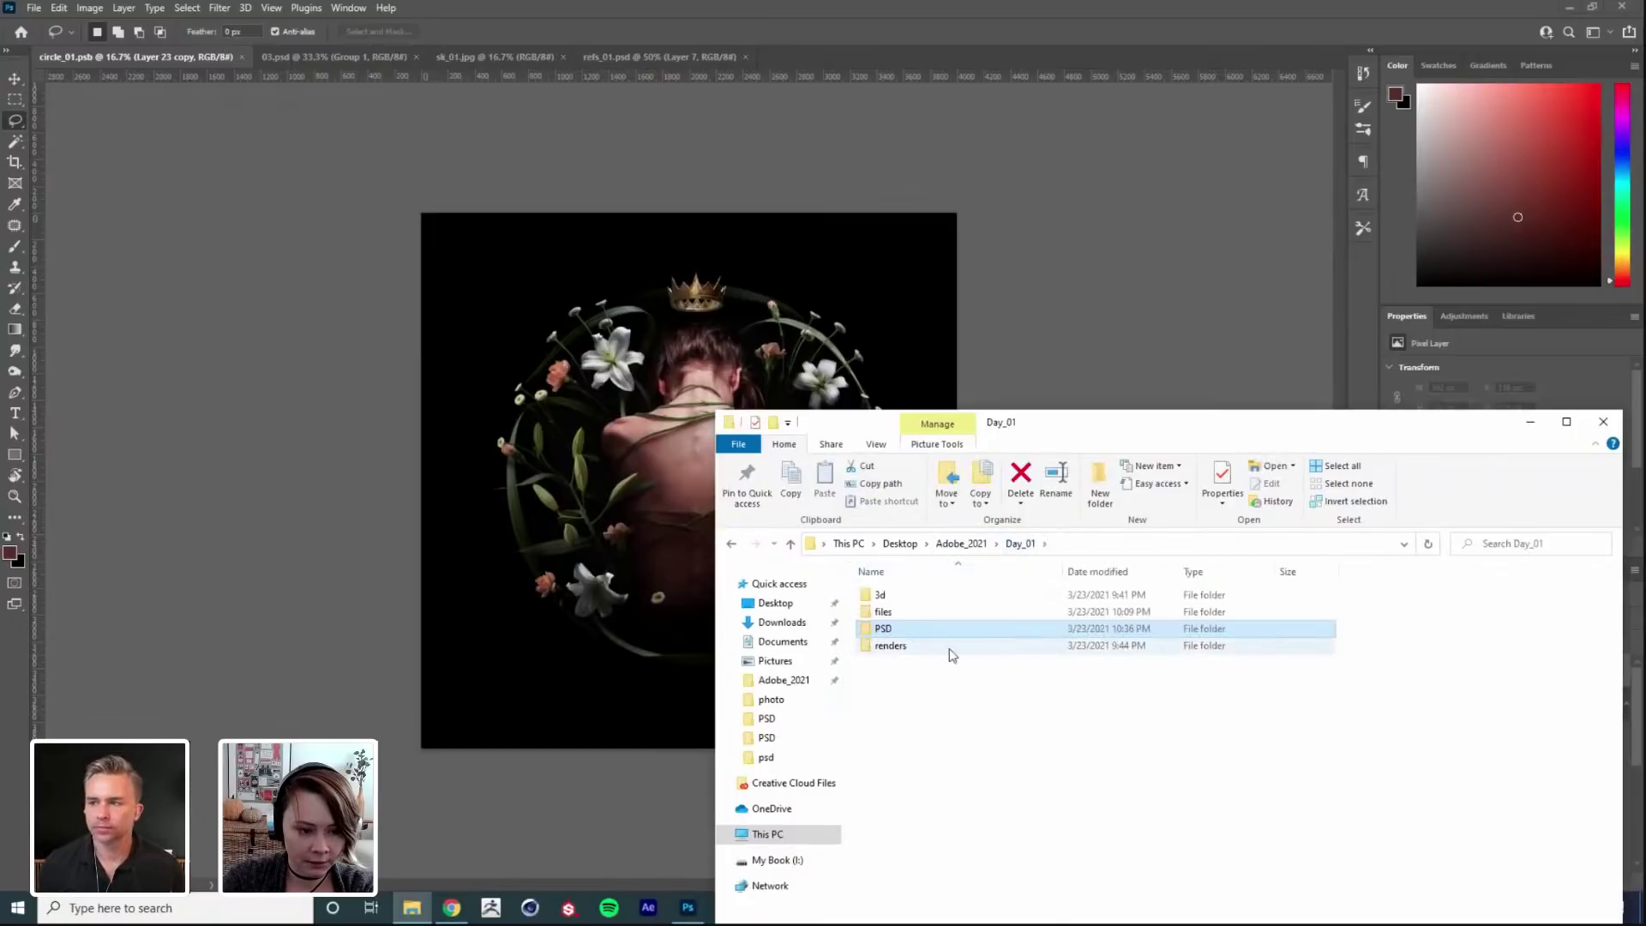
double_click(896, 612)
key("p")
key("Return")
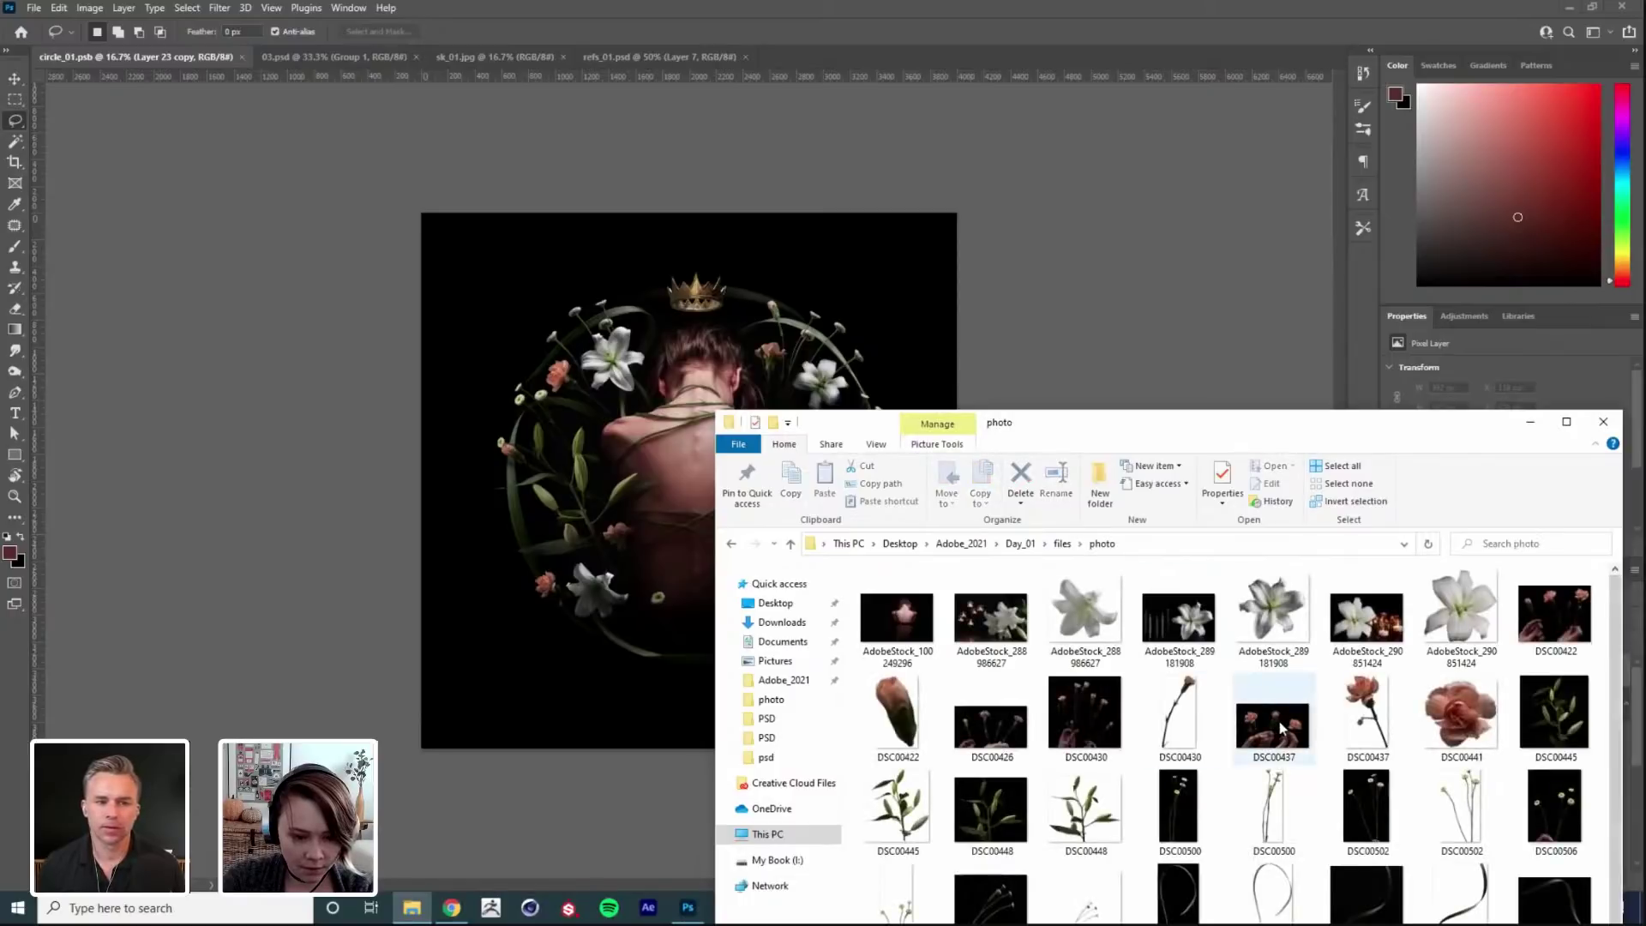
Step: Preview the carnation photos DSC00437 and DSC00422, look through the other plant photos, and return to the composite in Photoshop
double_click(1274, 716)
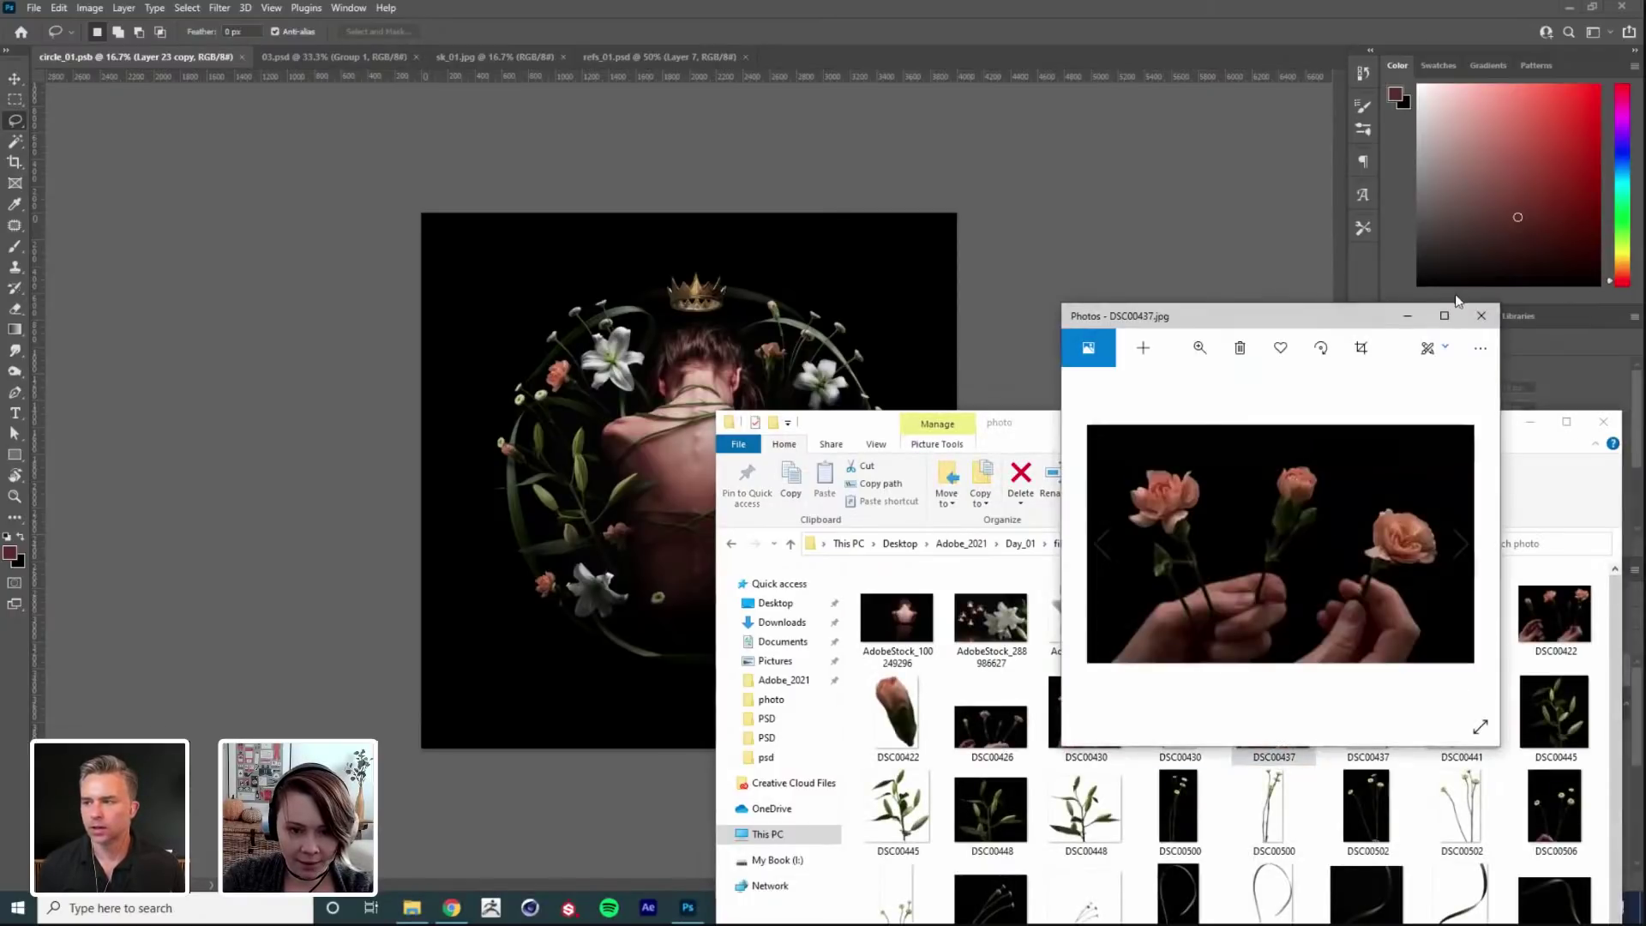
left_click(1481, 316)
double_click(1551, 612)
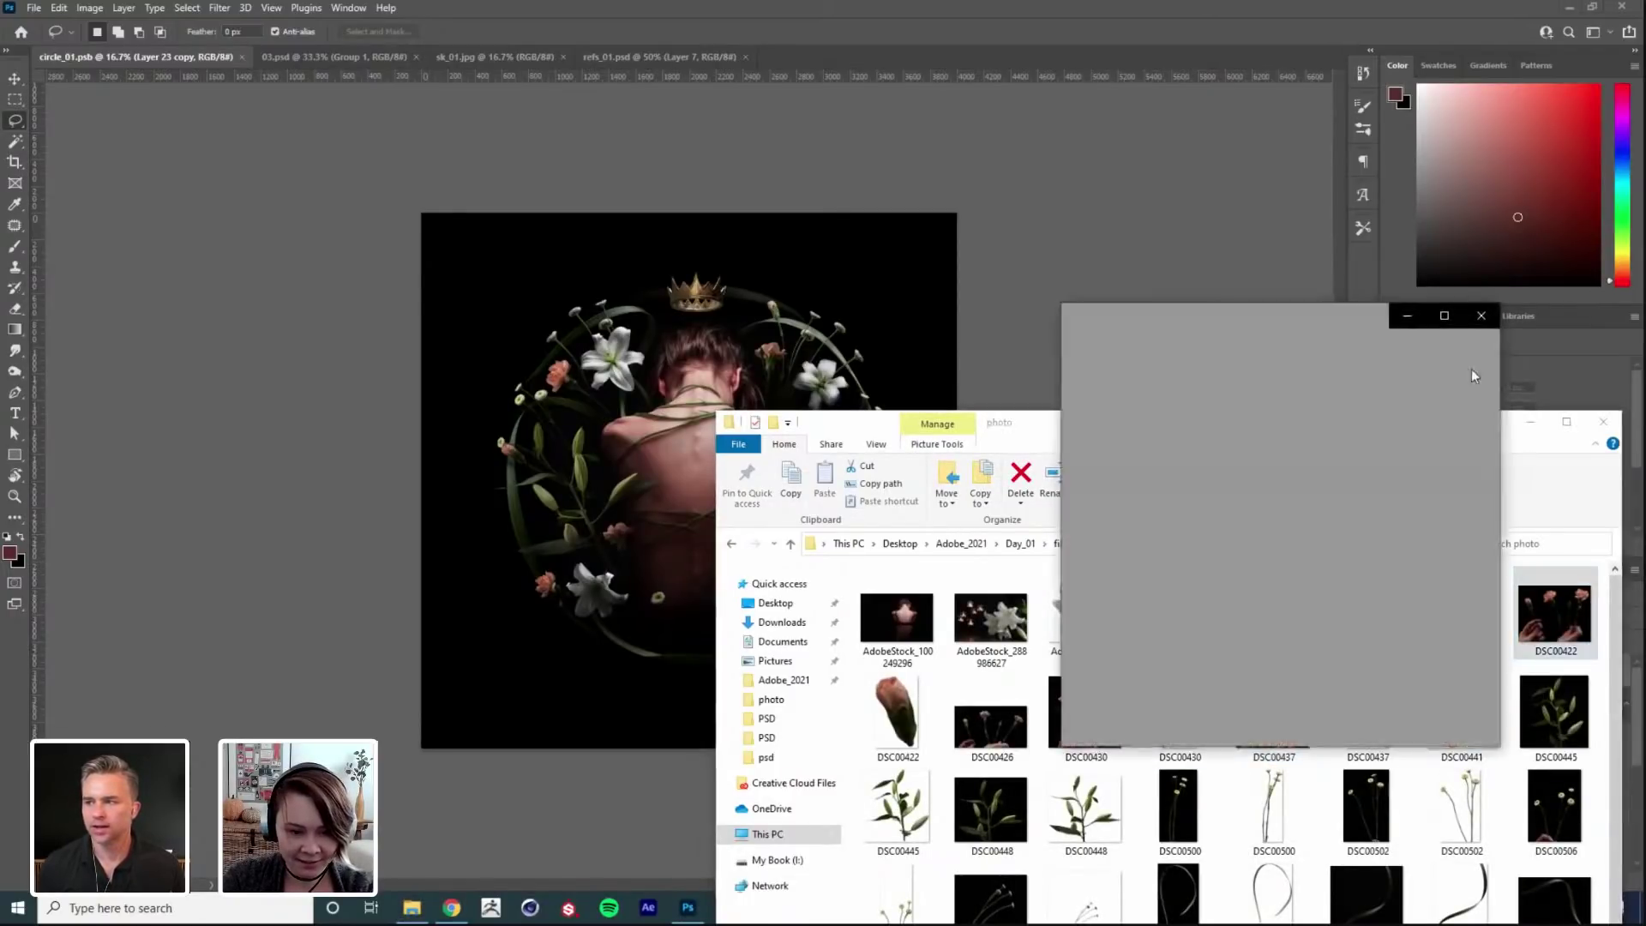
left_click(1482, 317)
scroll(1366, 693, "down", 1)
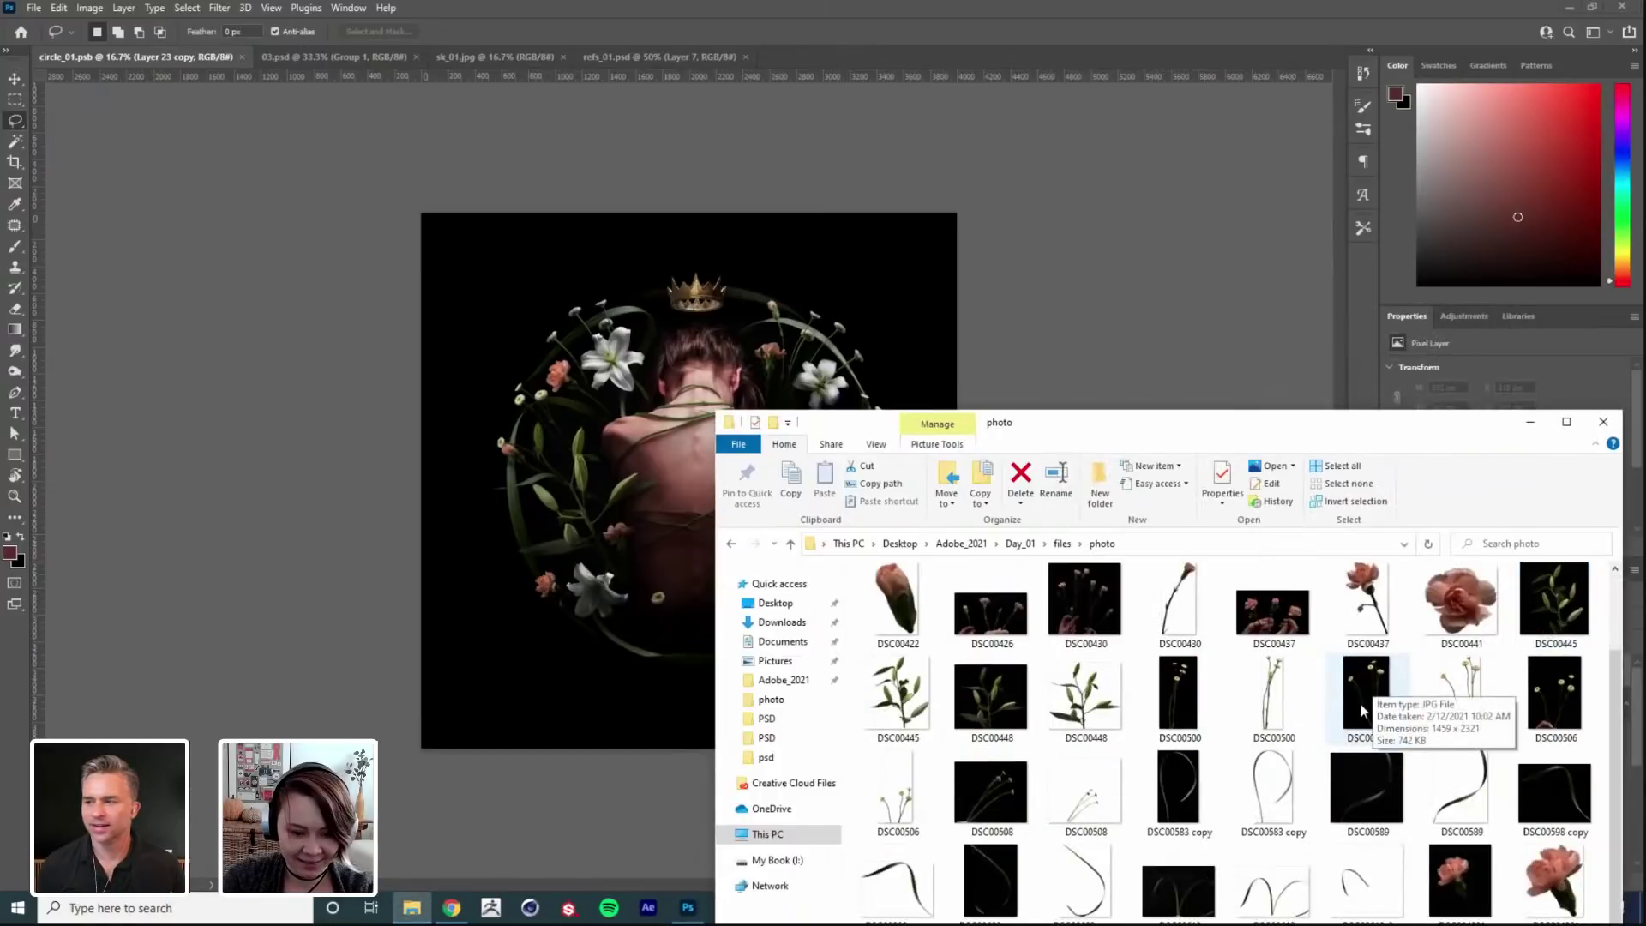
scroll(1116, 645, "up", 1)
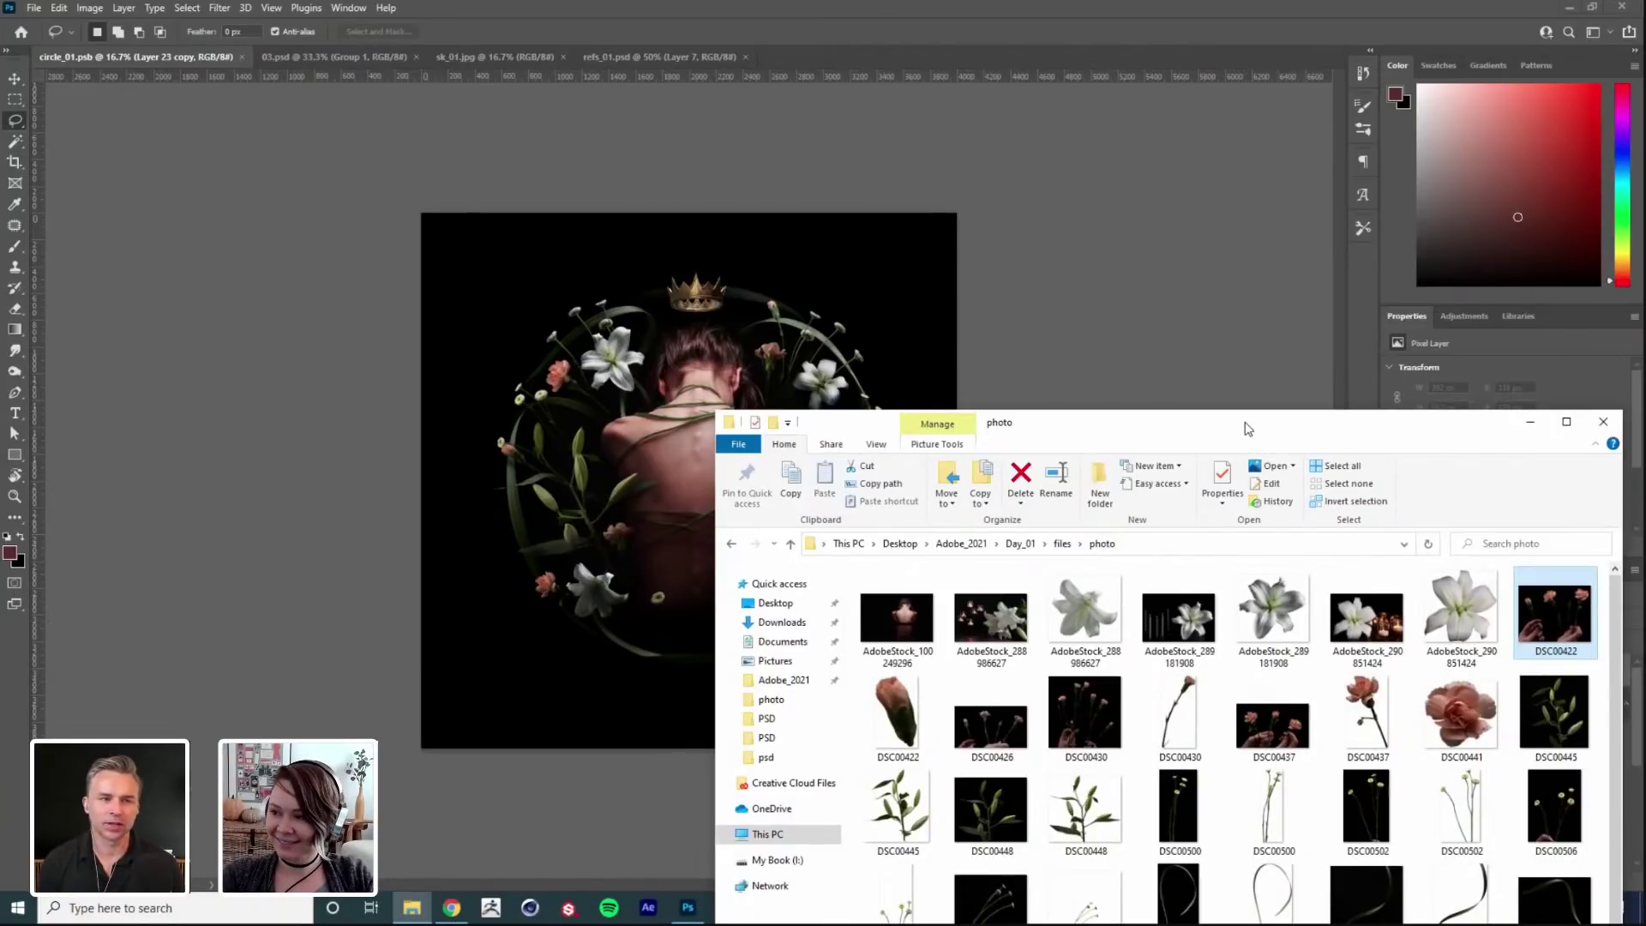
left_click_drag(1249, 429, 1249, 925)
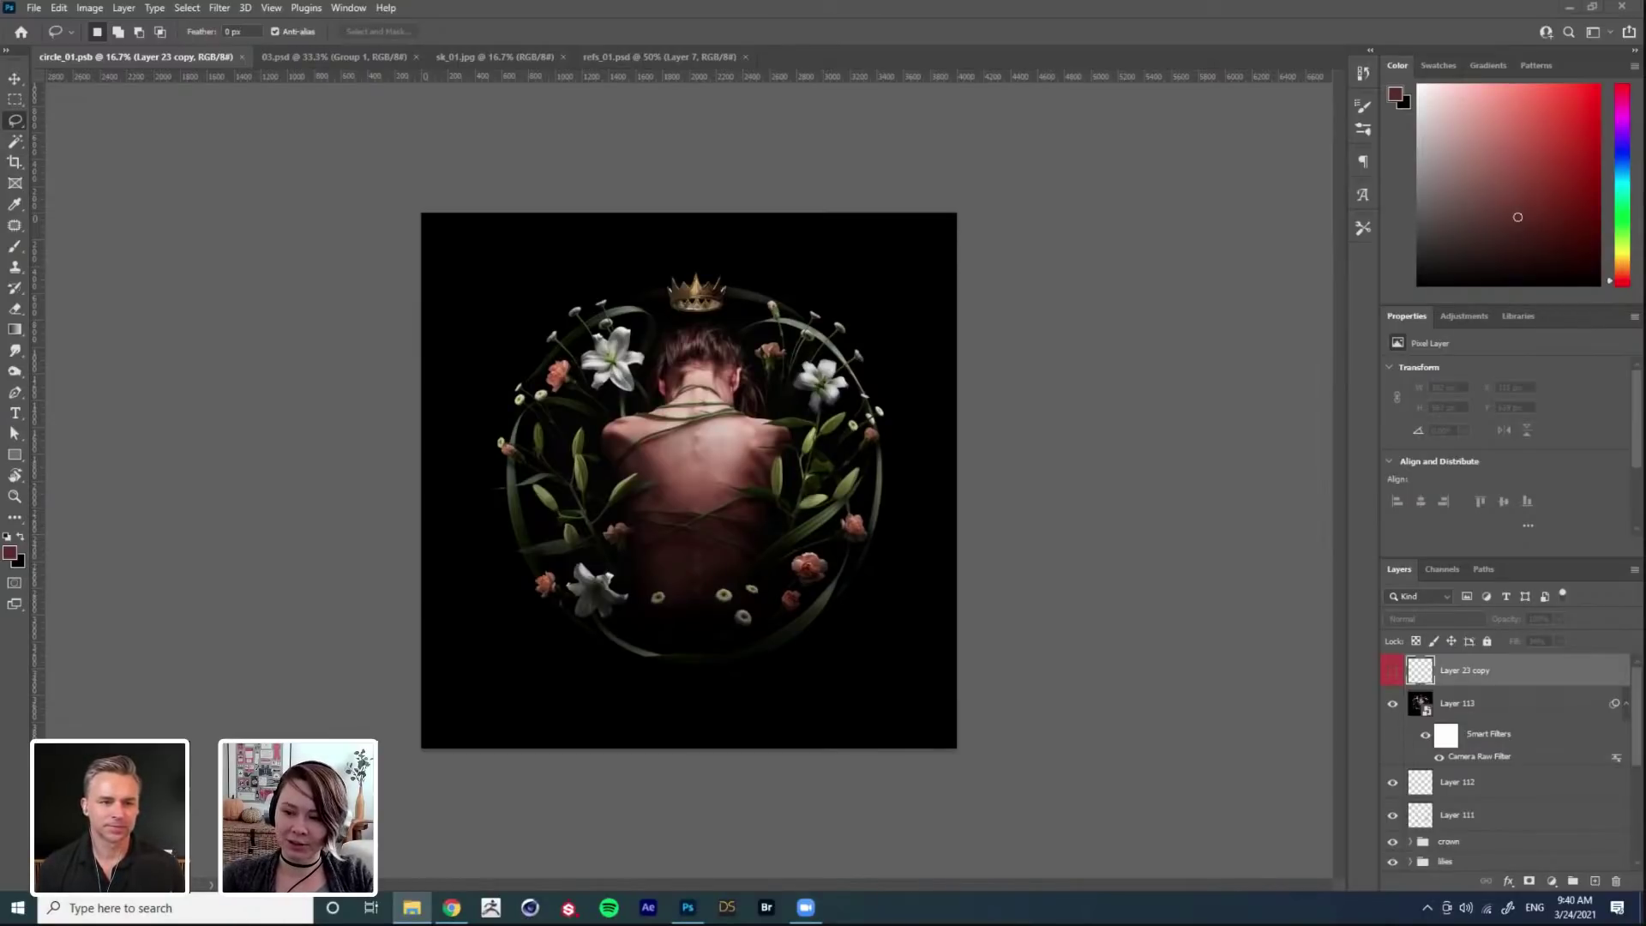
key("alt+Tab")
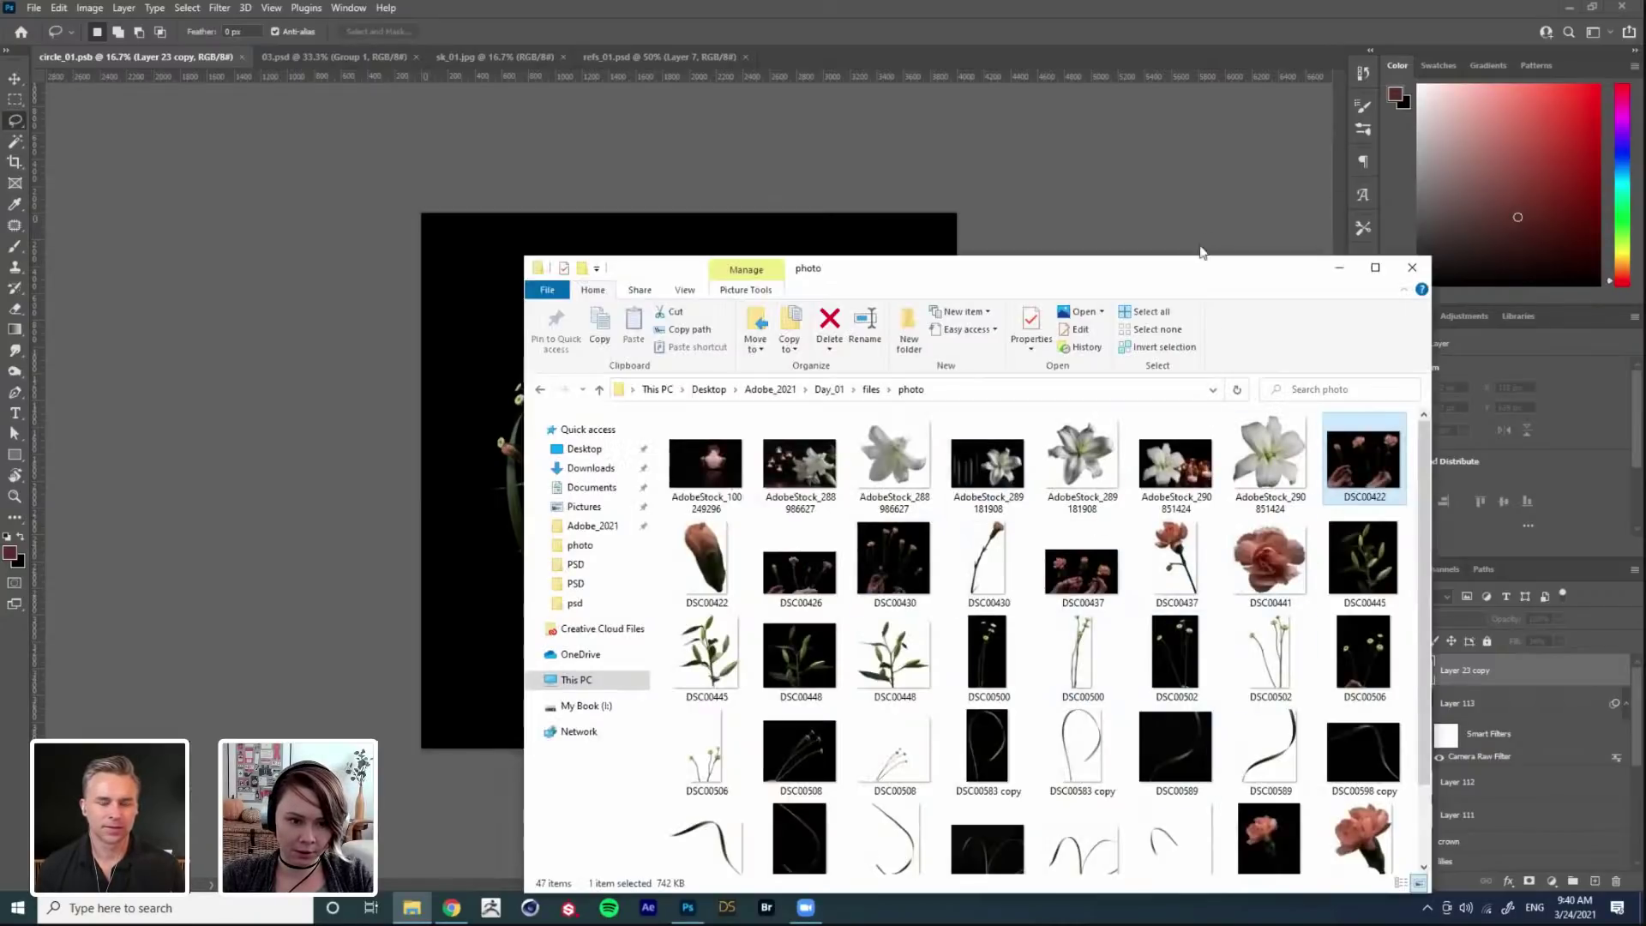
key("alt+Tab")
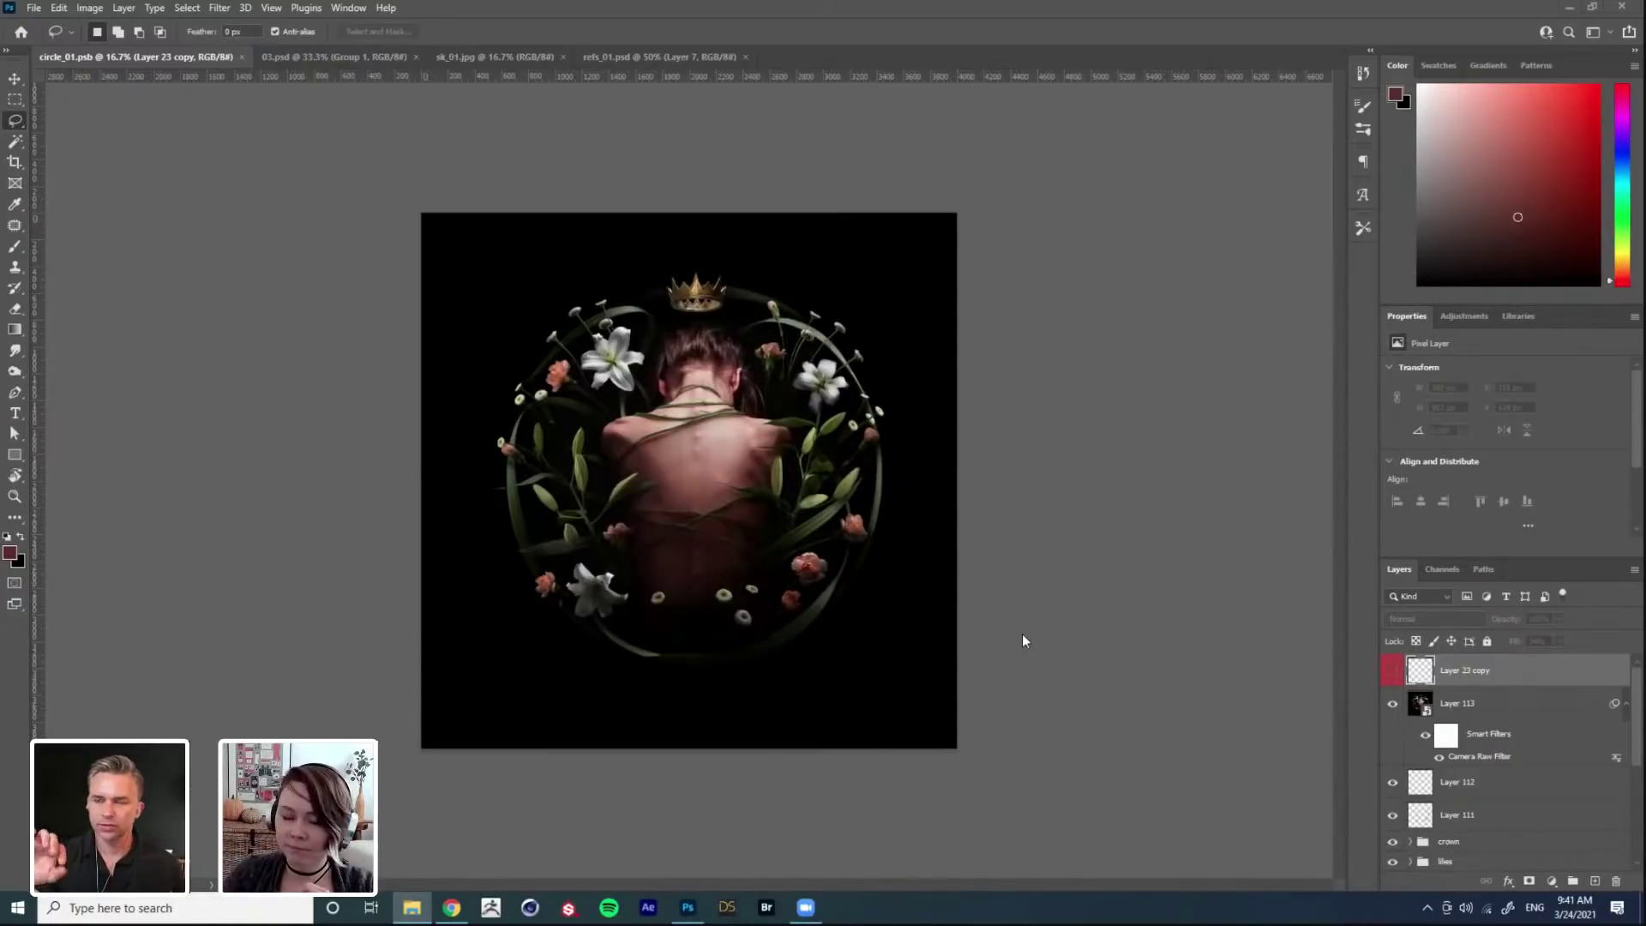
Step: Examine the crown, flowers, vines and back in the circle_01.psb composite up close, with a brief look at 03.psd
left_click(767, 446)
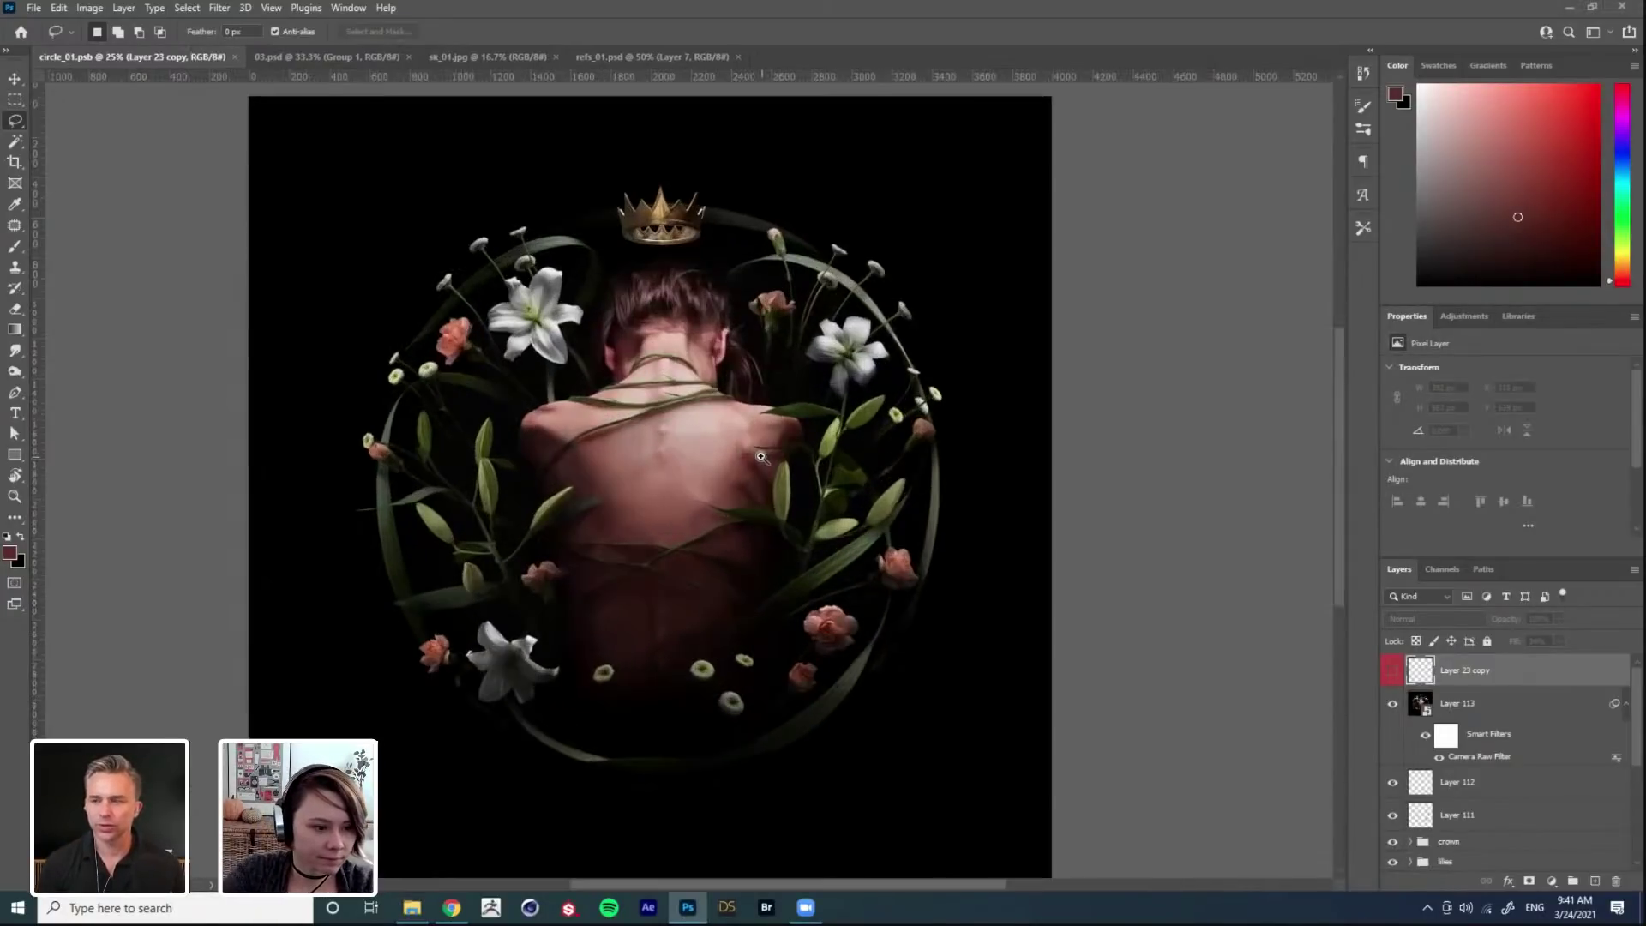
left_click(711, 494)
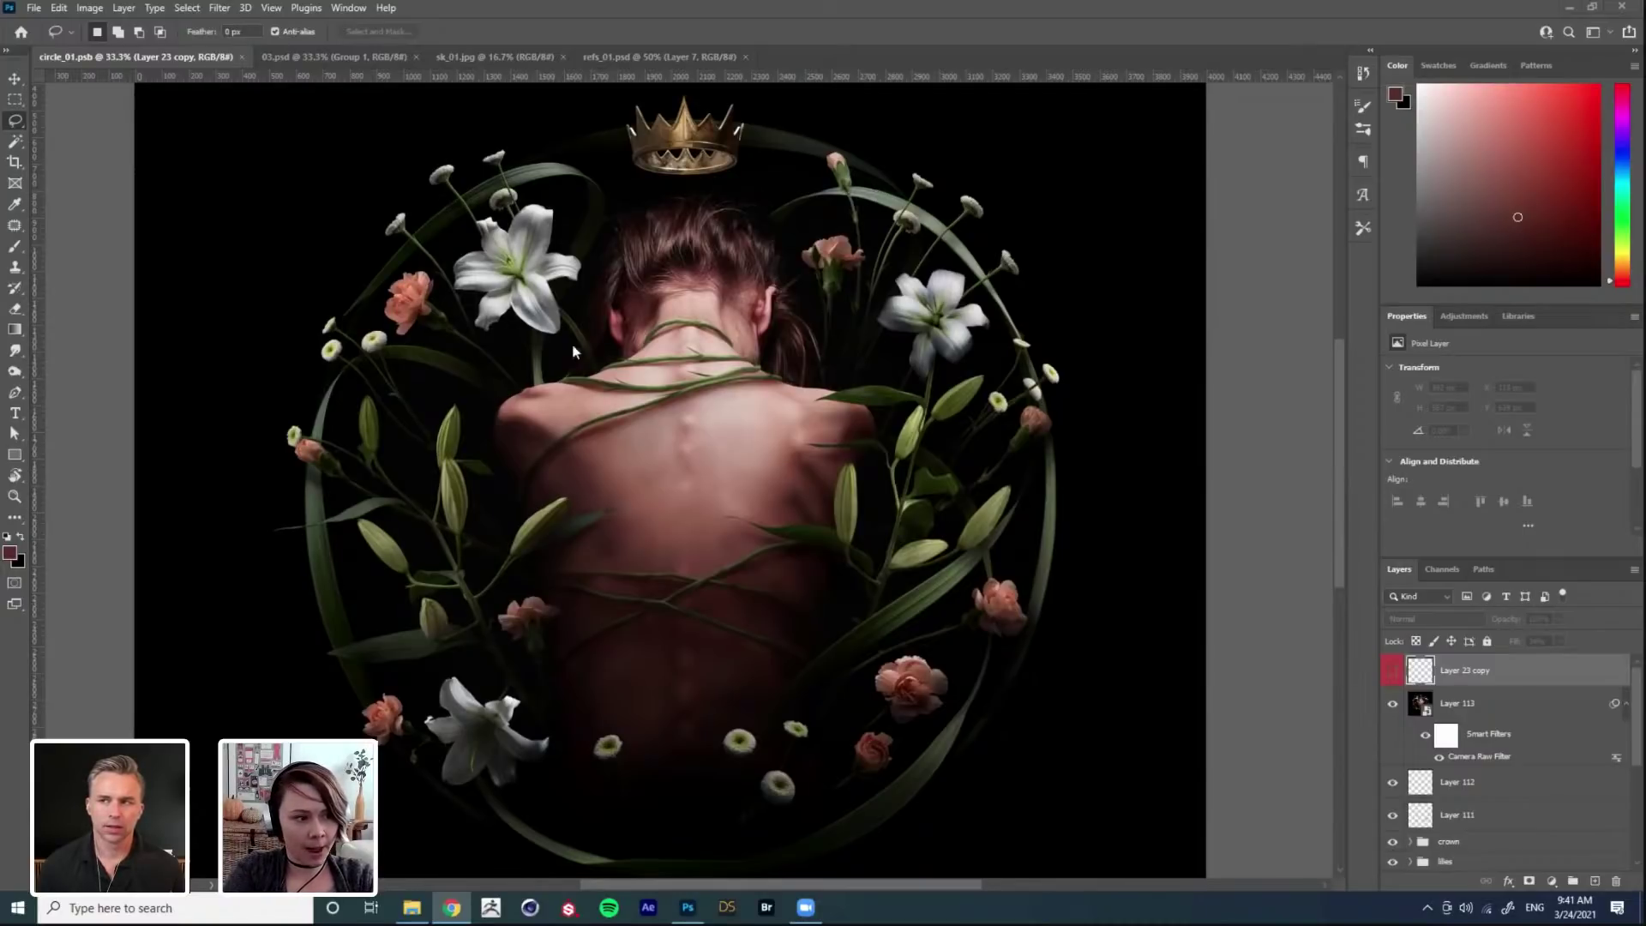
left_click(630, 365)
key("v")
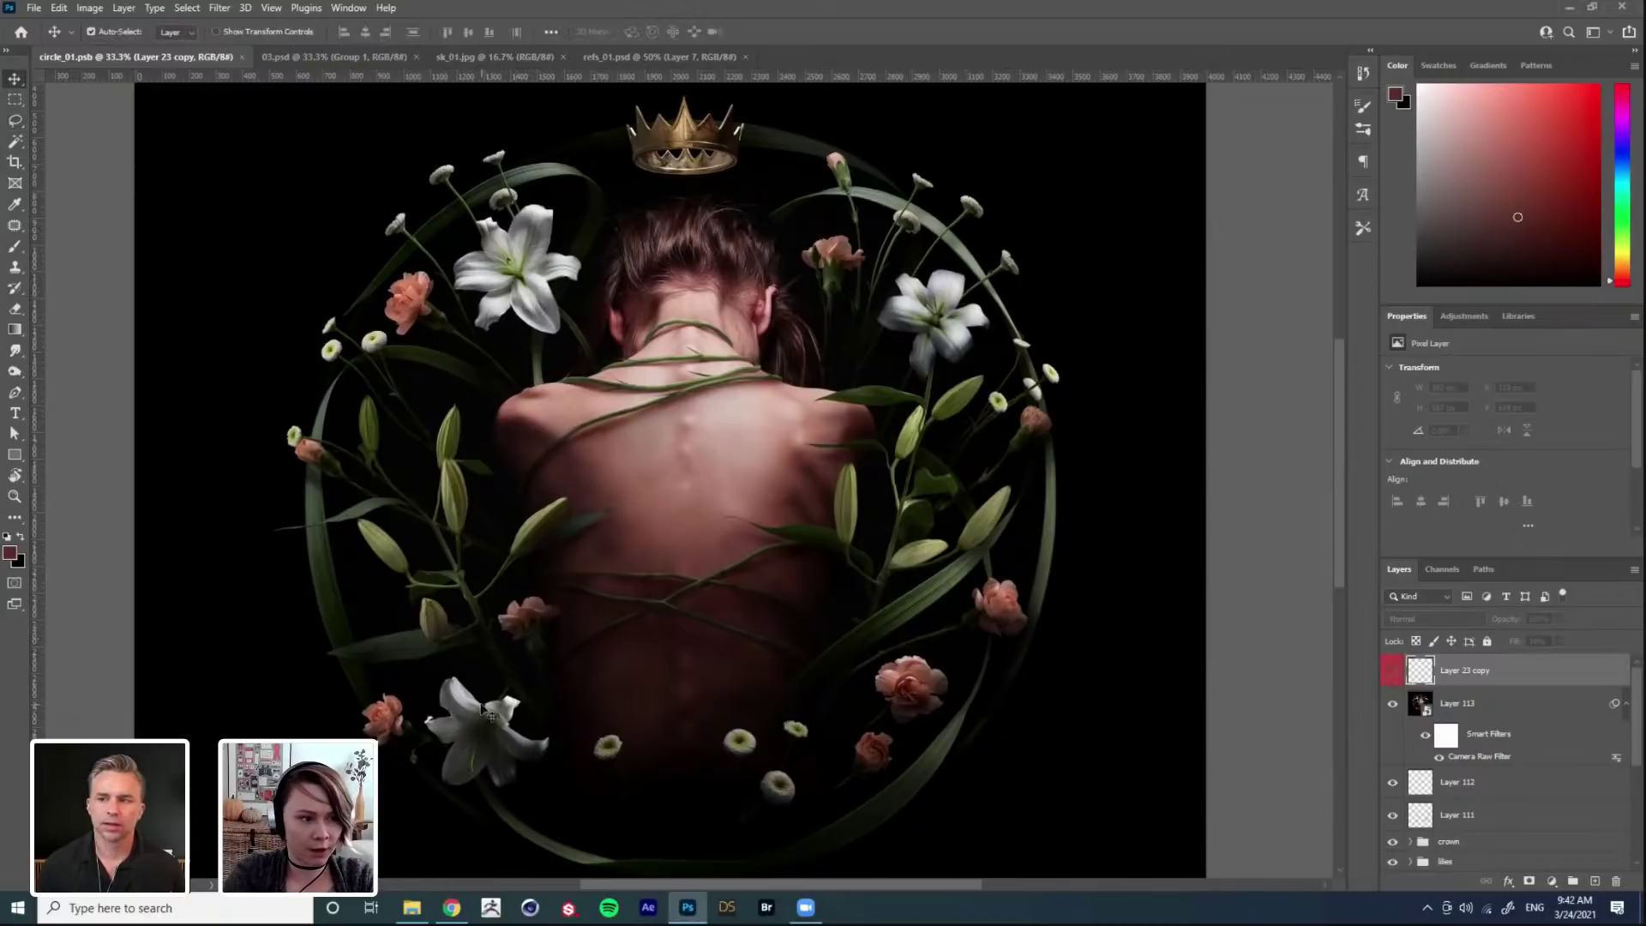
scroll(573, 307, "up", 3)
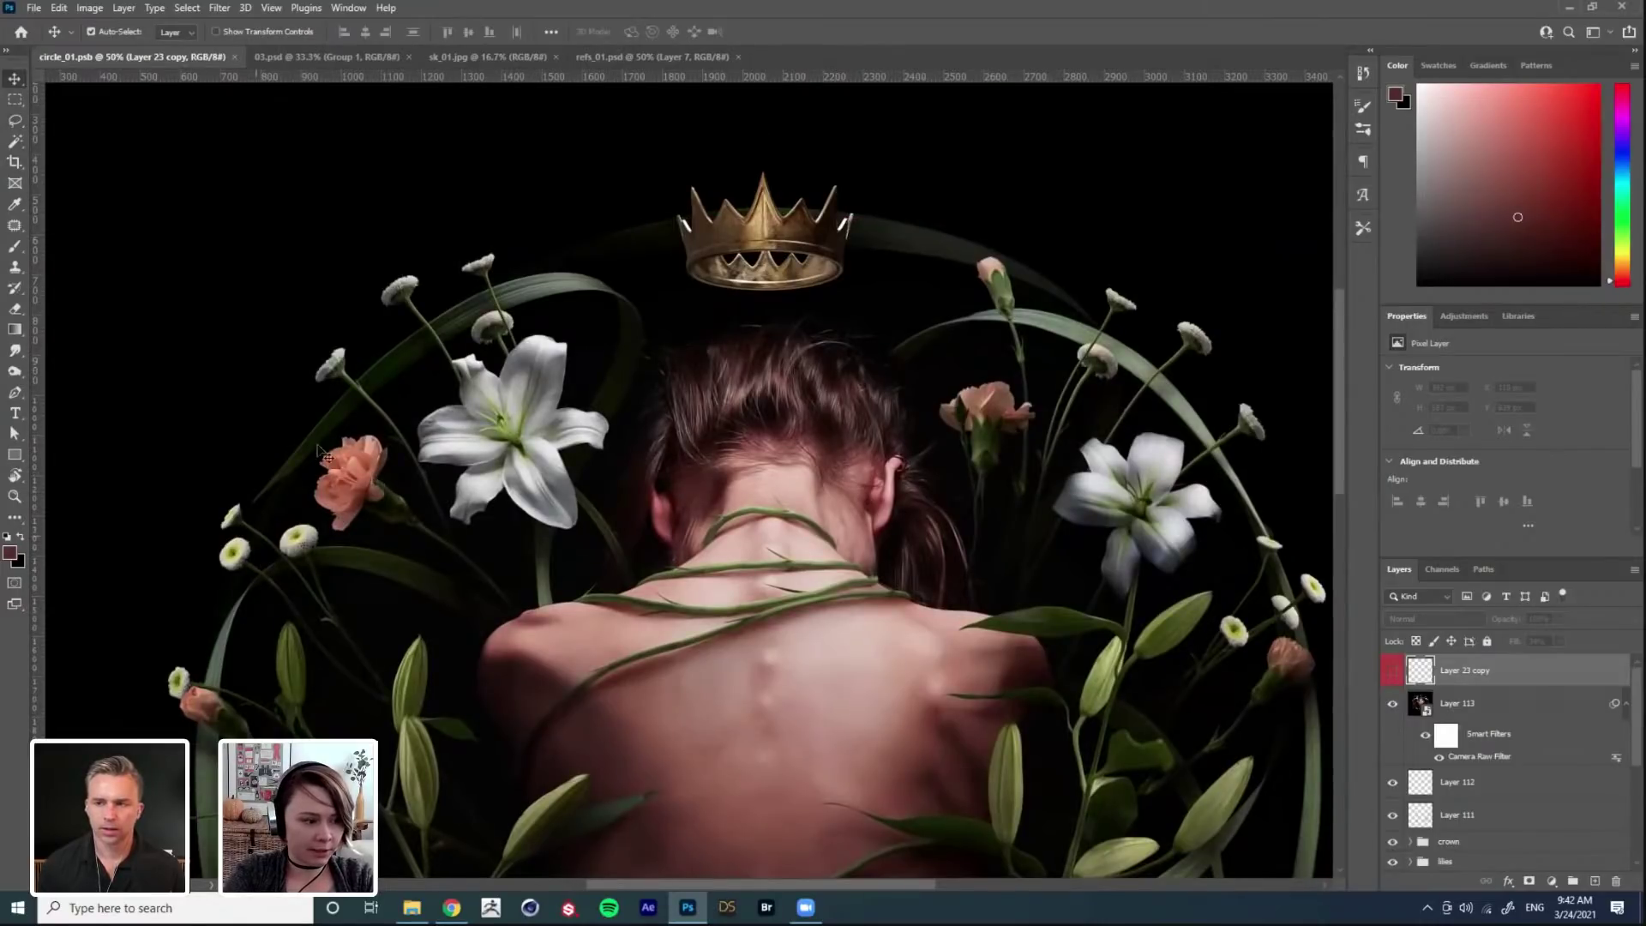
left_click_drag(762, 348, 655, 323)
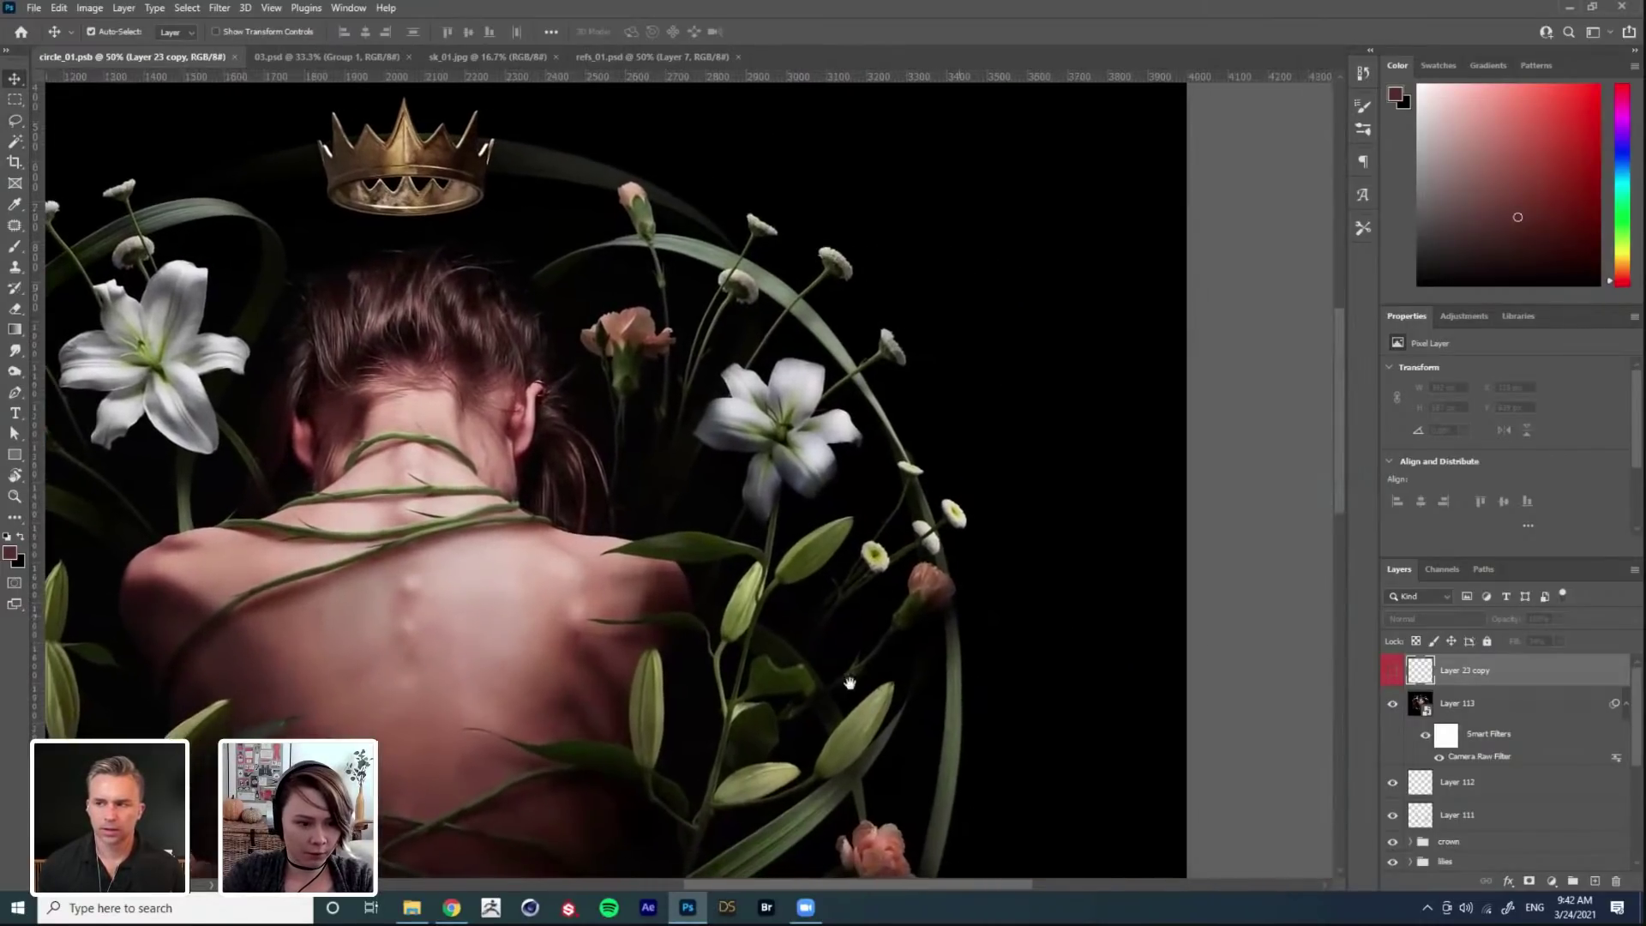
left_click_drag(790, 464, 931, 541)
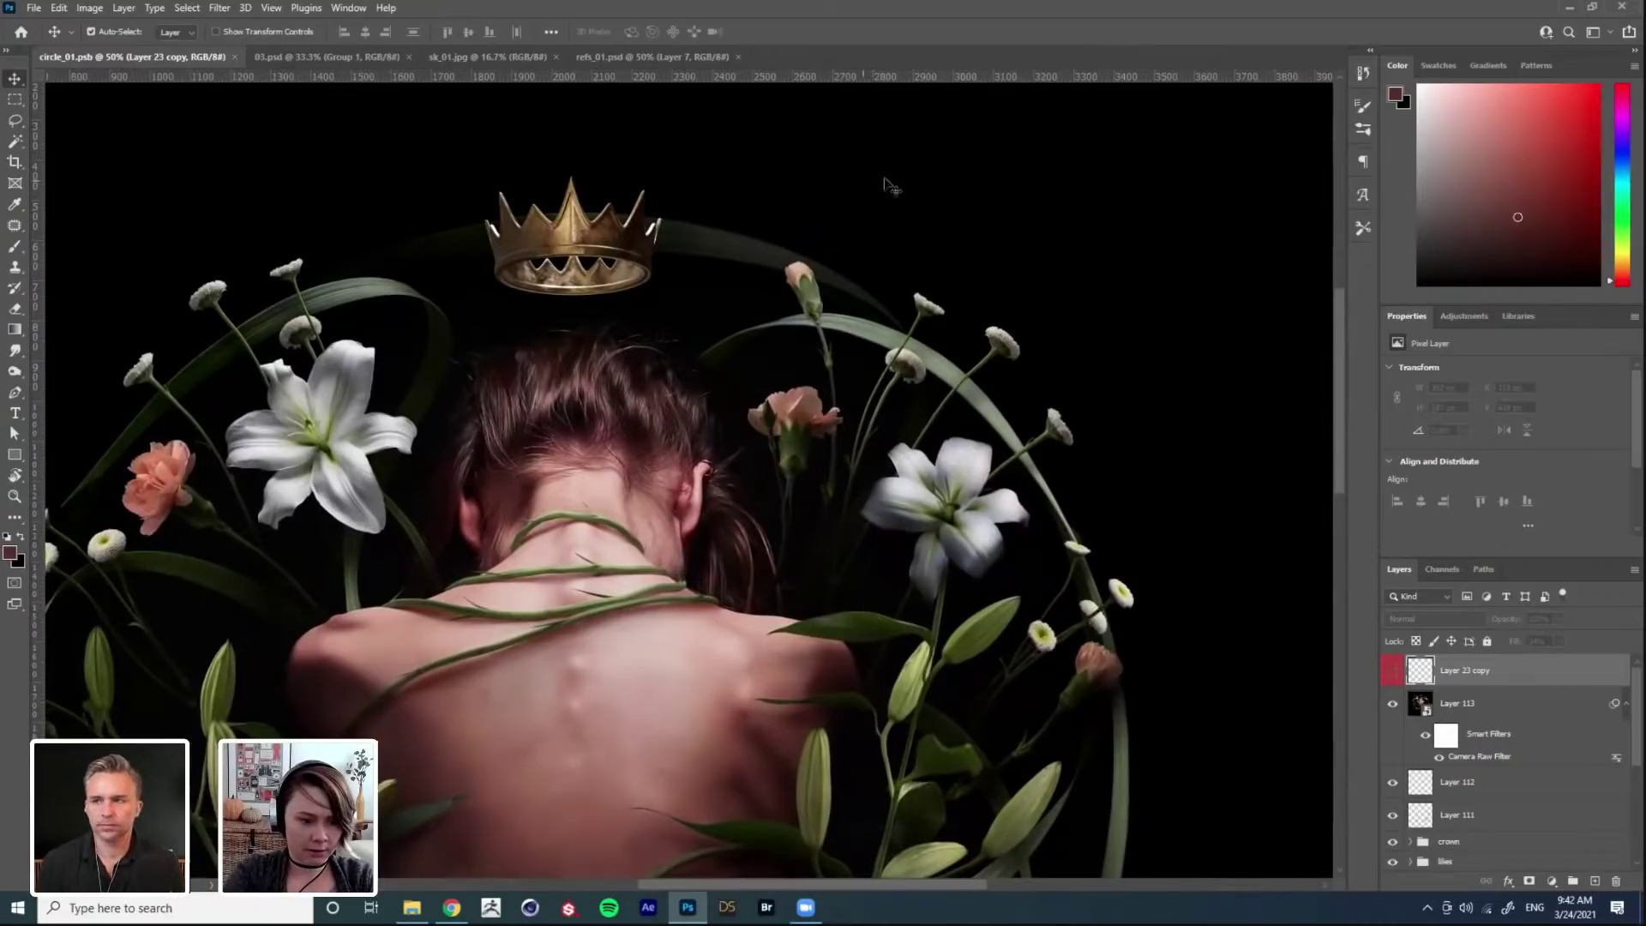
left_click_drag(430, 704, 636, 560)
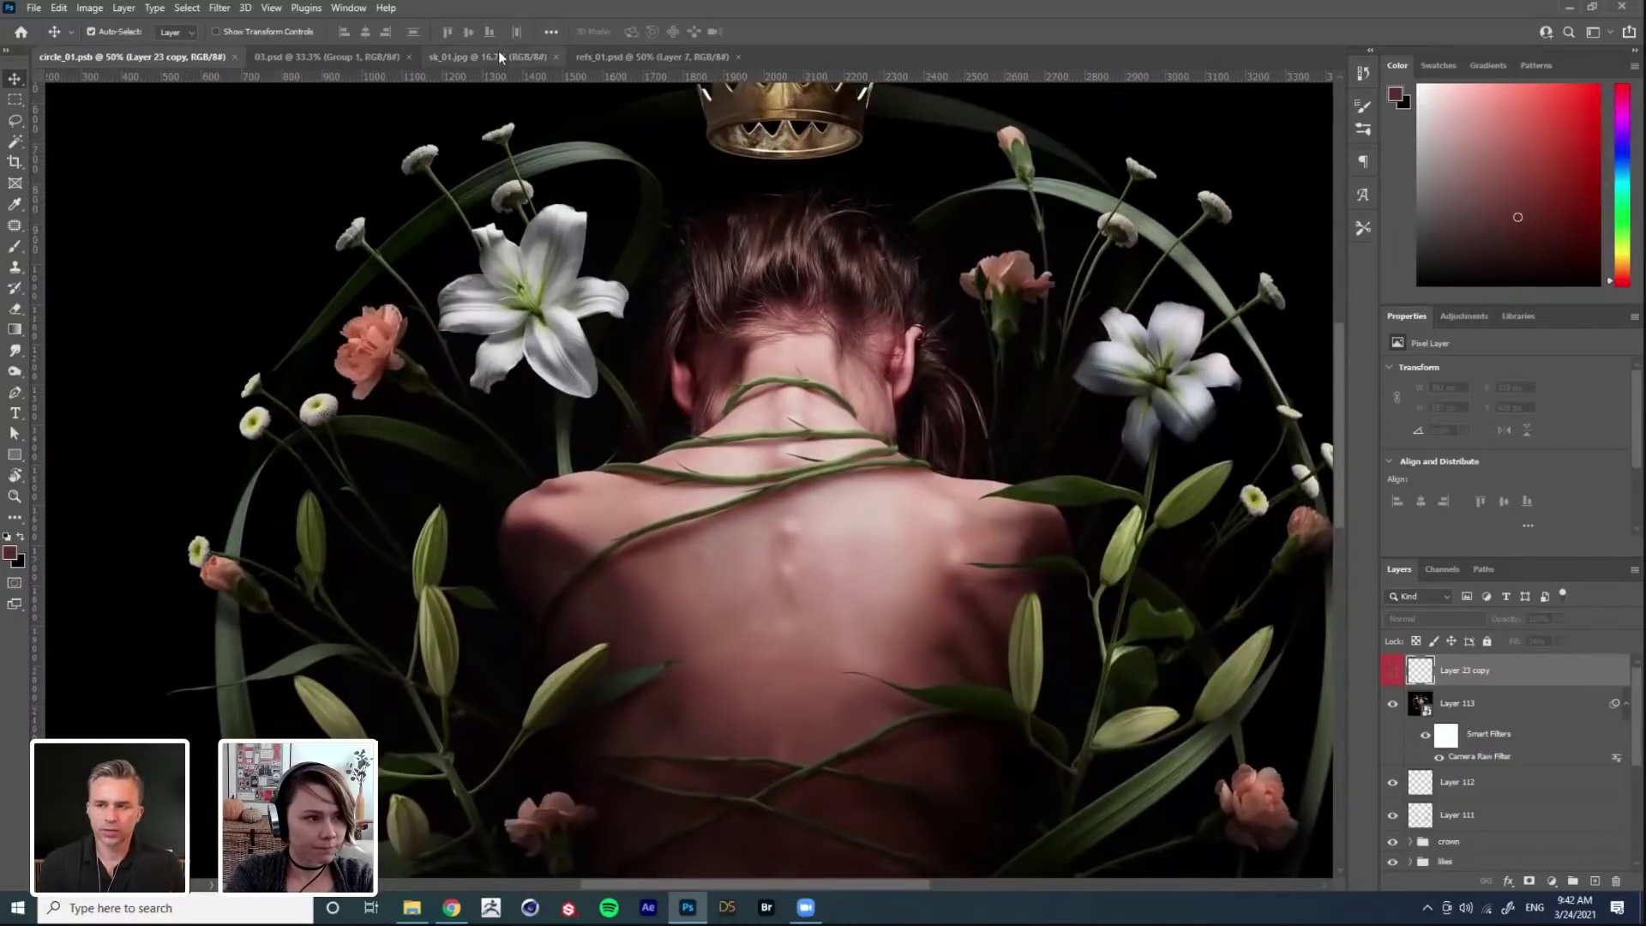
left_click(365, 53)
left_click(210, 56)
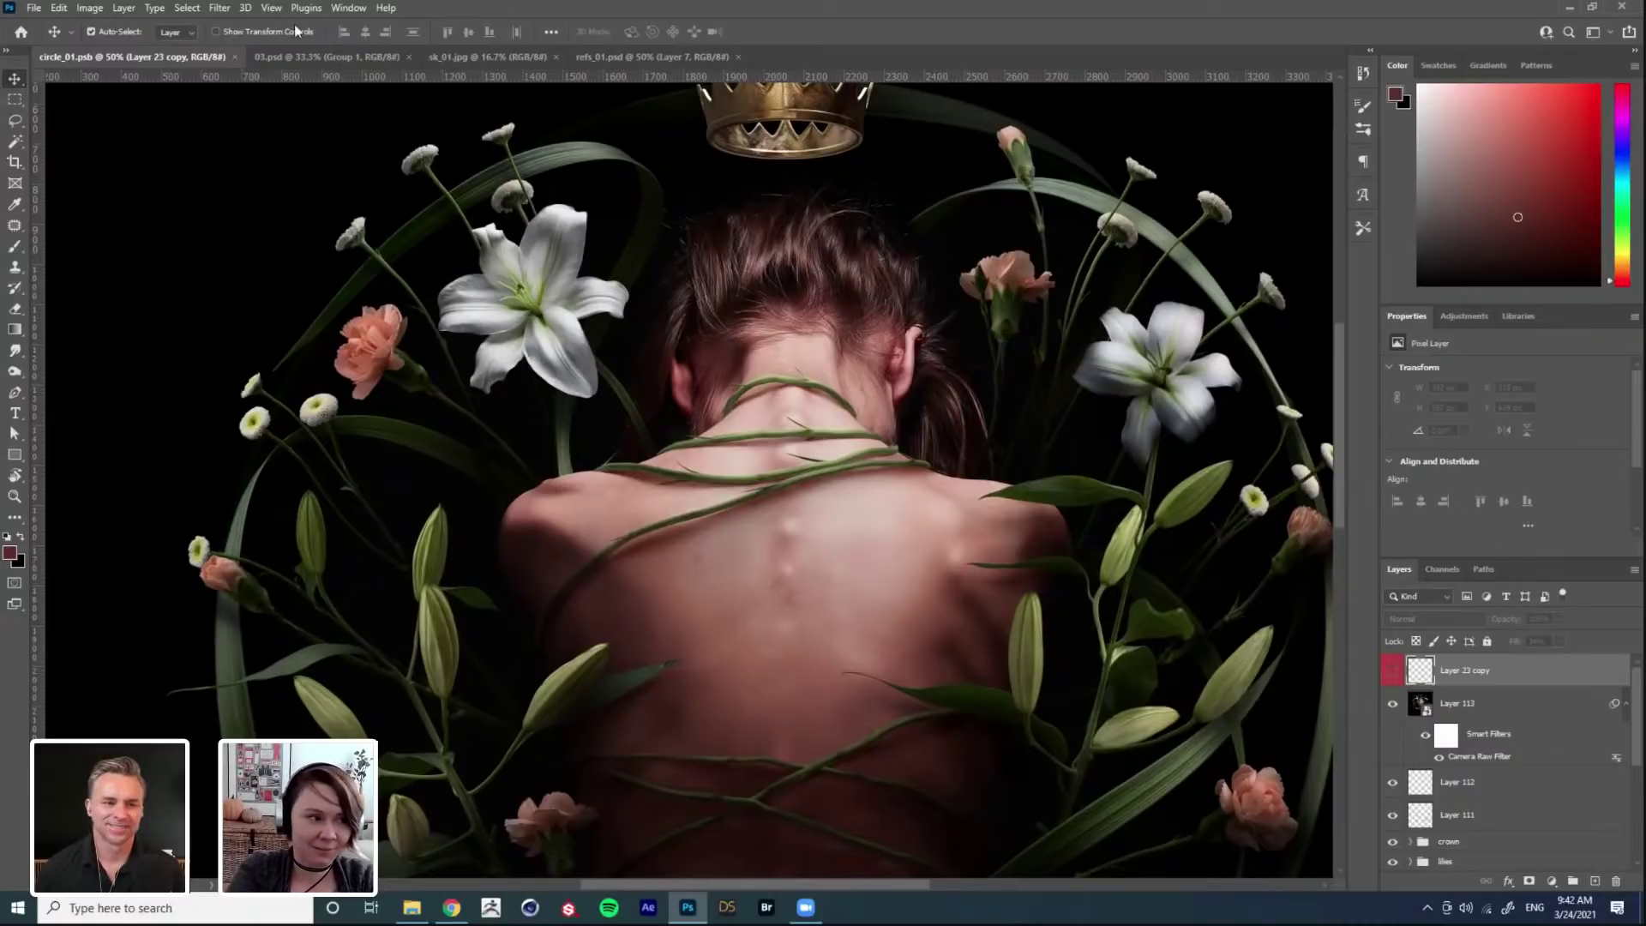
Step: Create a new 2500 x 2500 pixel document and fill its background with black
left_click(35, 11)
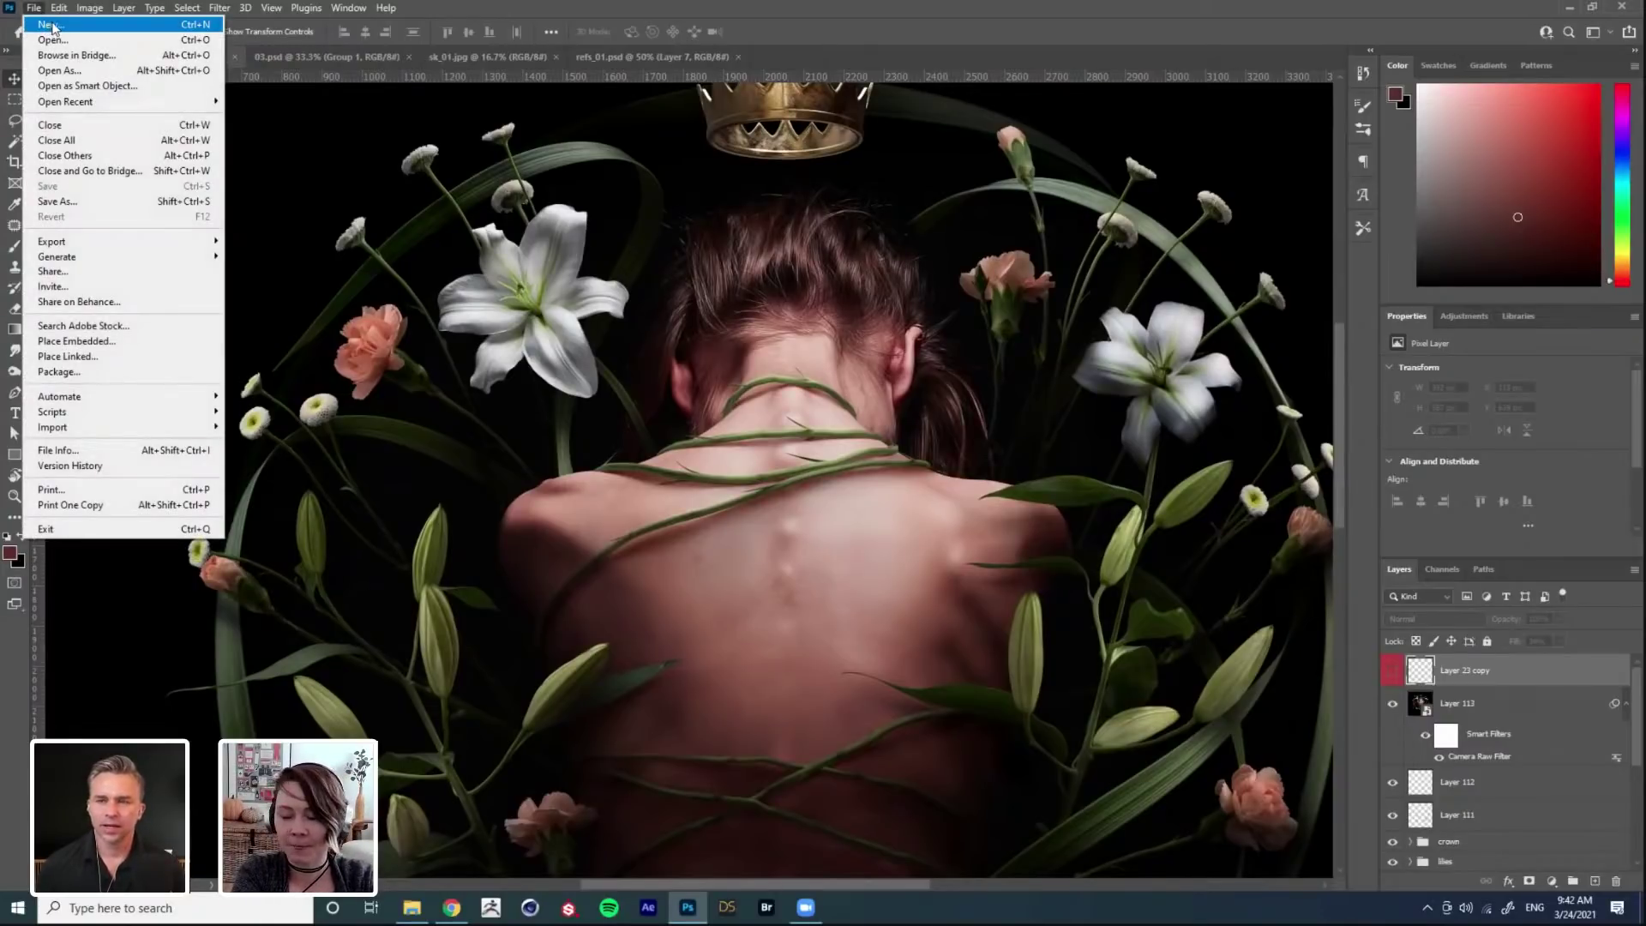
left_click(57, 26)
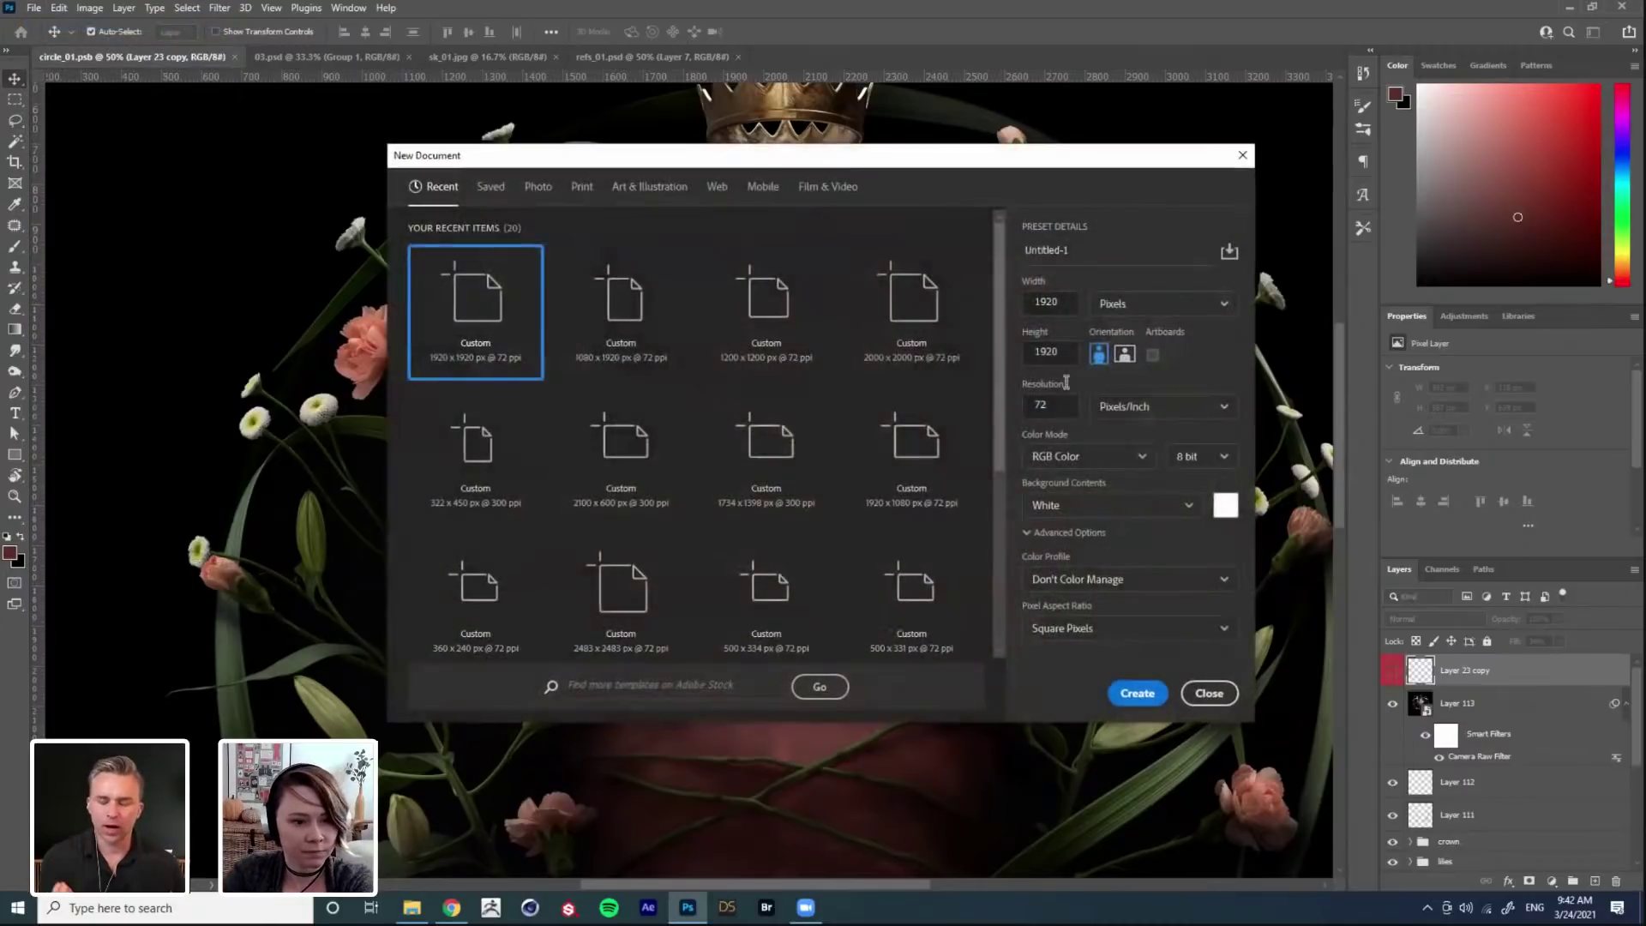
double_click(1067, 306)
type("2500")
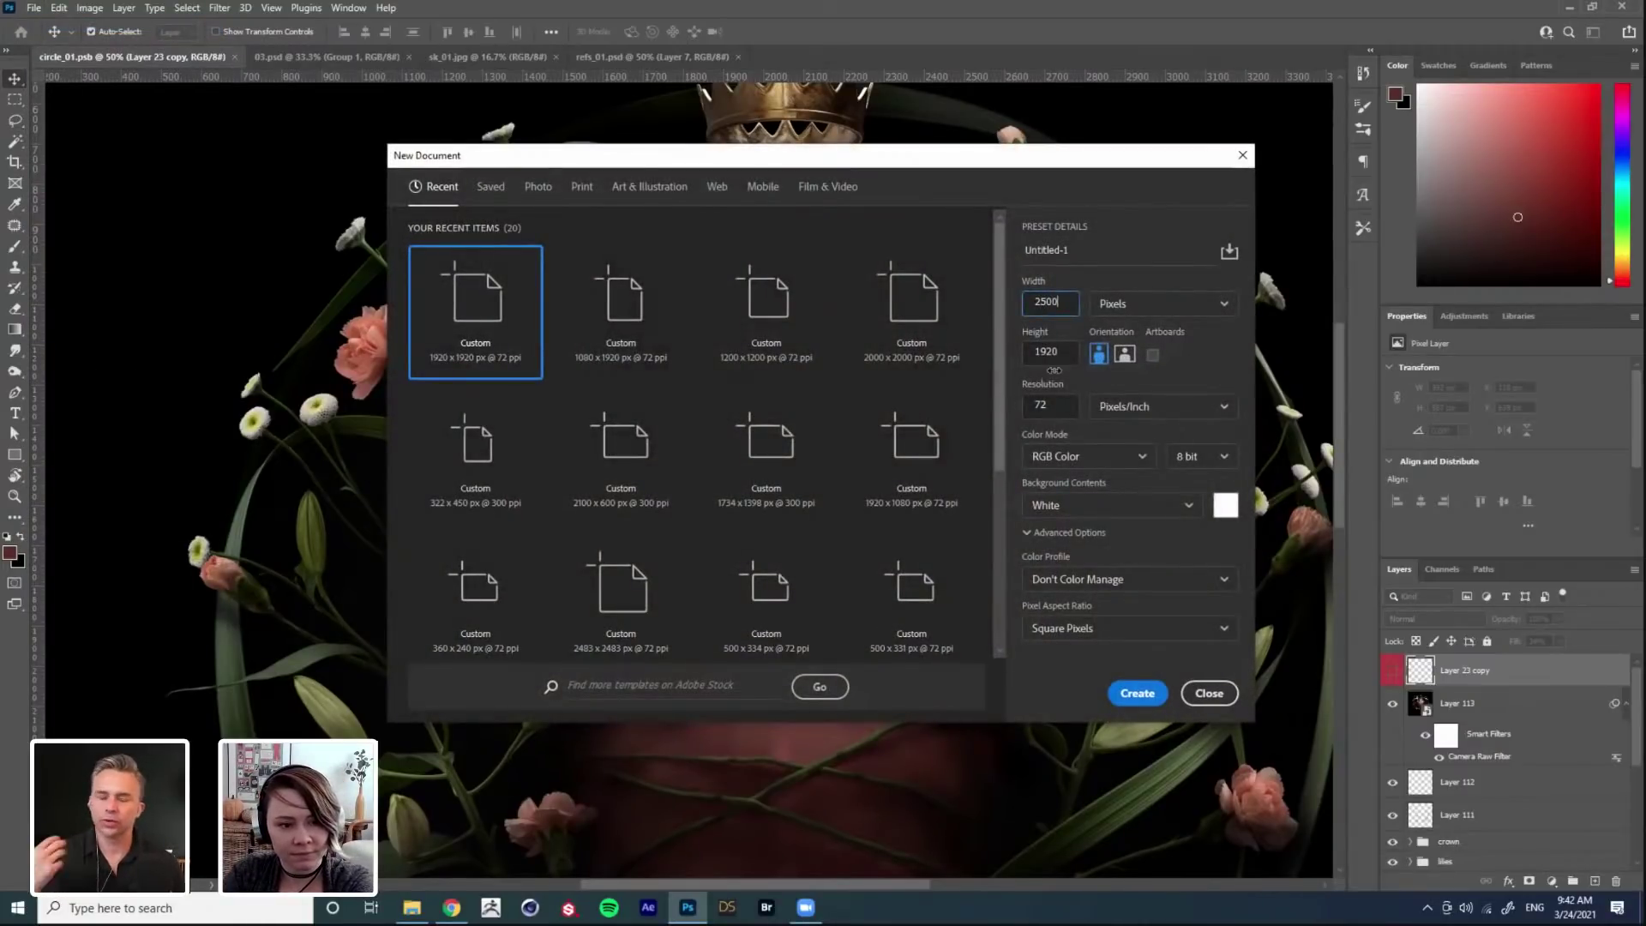
key("Tab")
type("2500")
left_click(1137, 693)
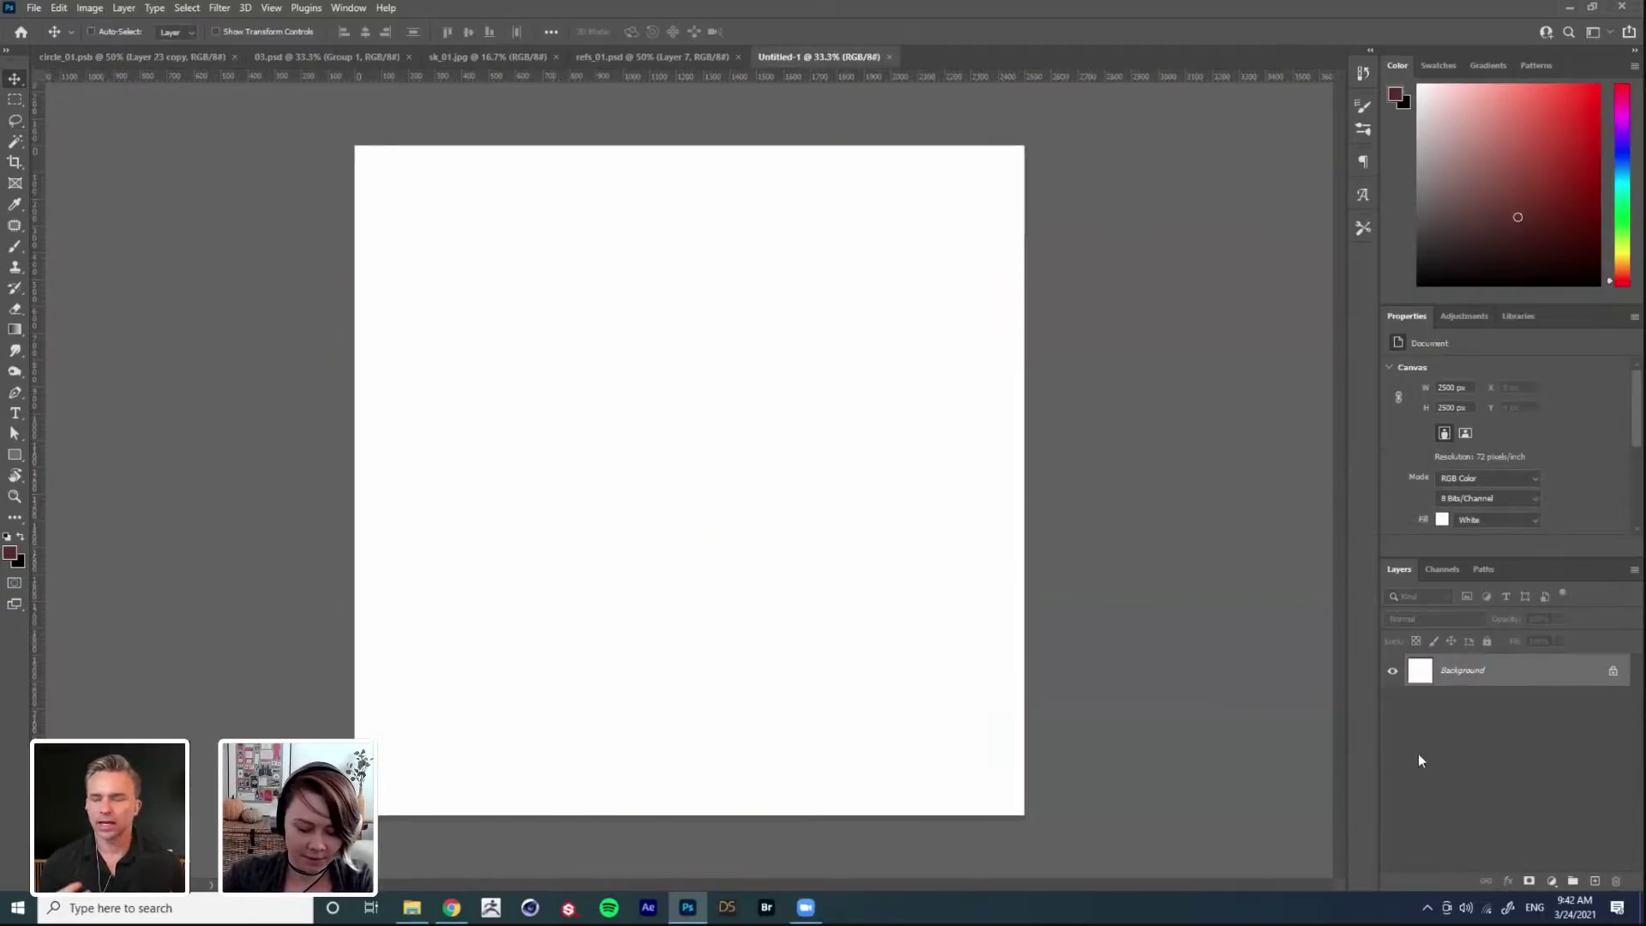
key("ctrl+BackSpace")
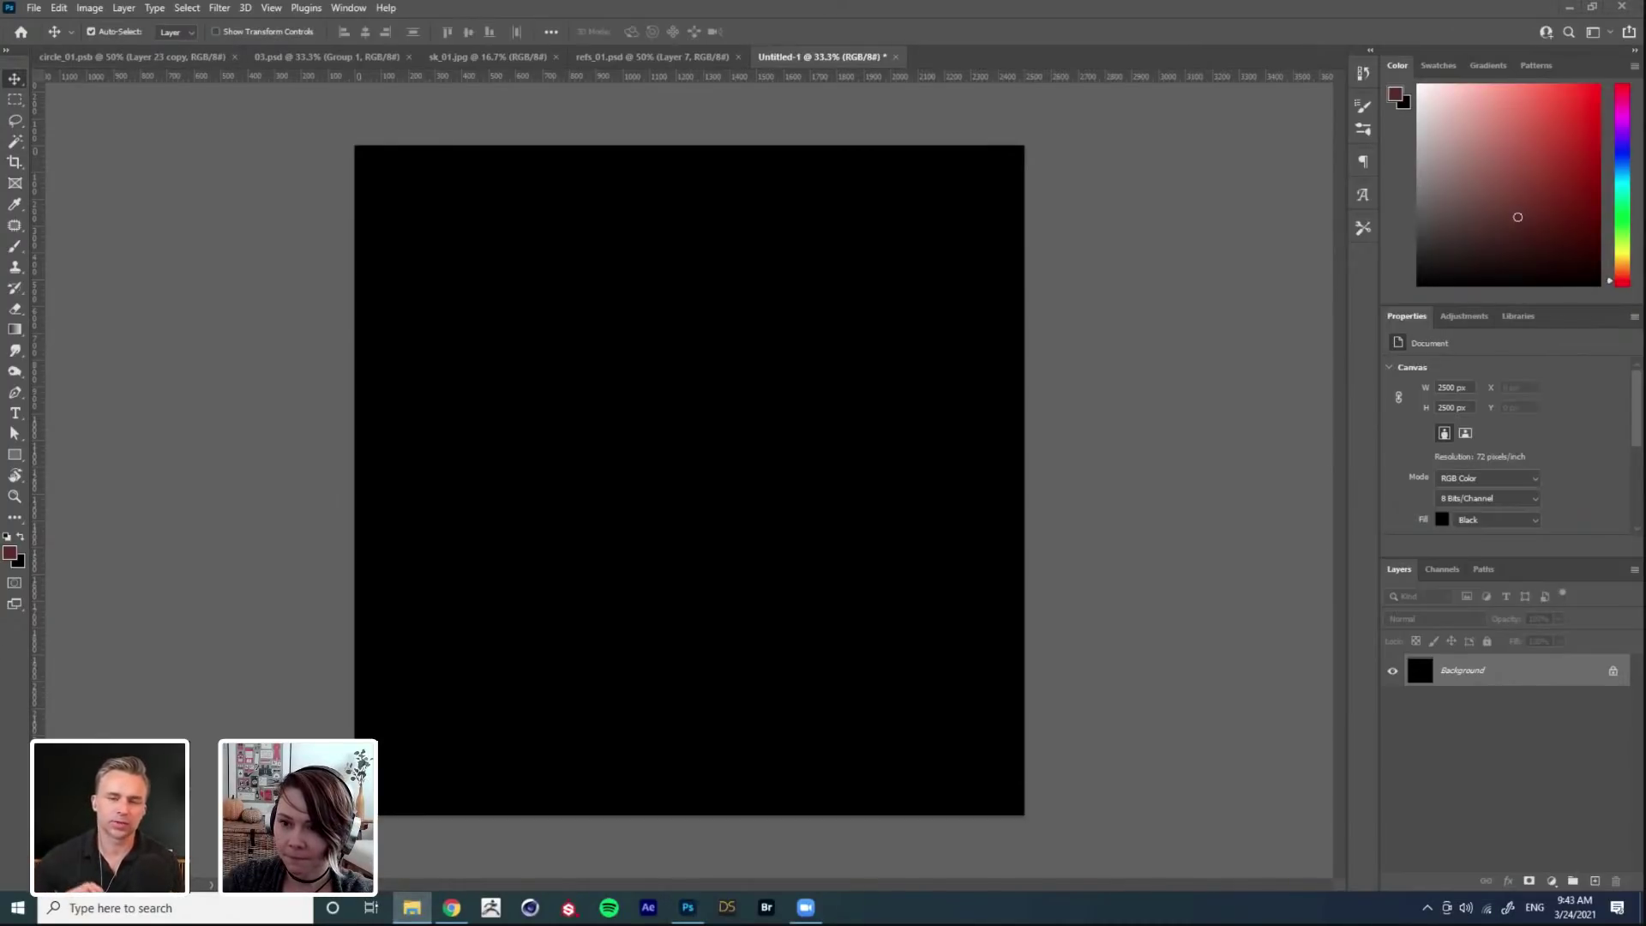
Step: Place the AdobeStock_100249296 portrait from the photo folder, enlarged and centred on the black canvas
left_click_drag(784, 646, 748, 388)
left_click_drag(861, 615, 1124, 769)
left_click_drag(941, 701, 842, 688)
key("Return")
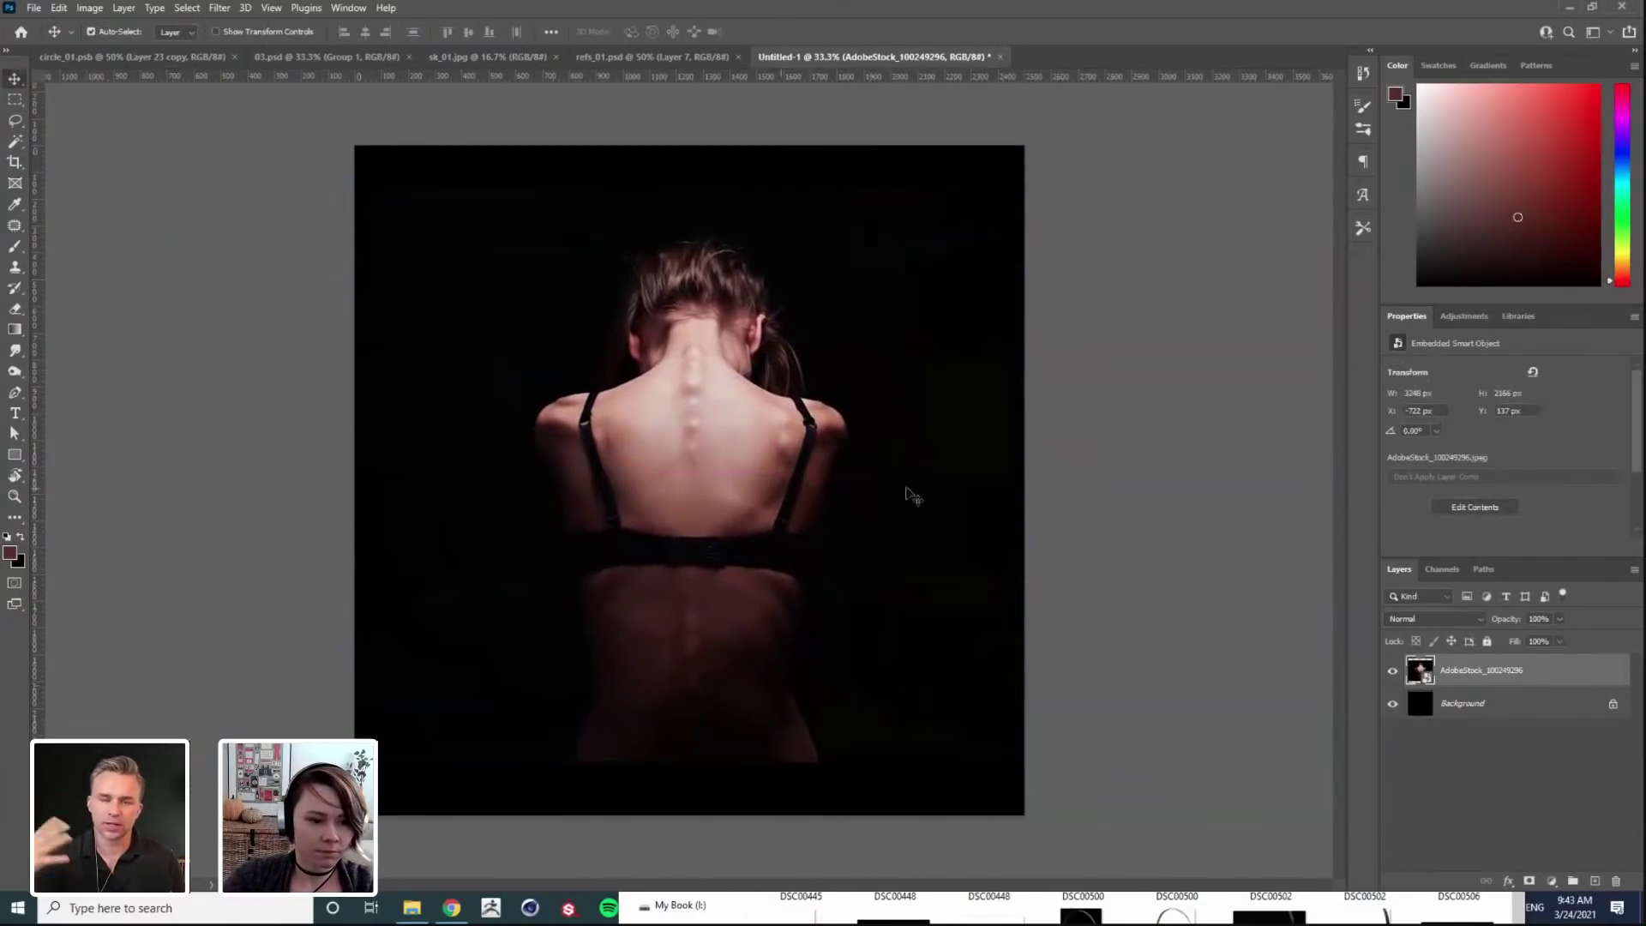
left_click_drag(795, 487, 786, 488)
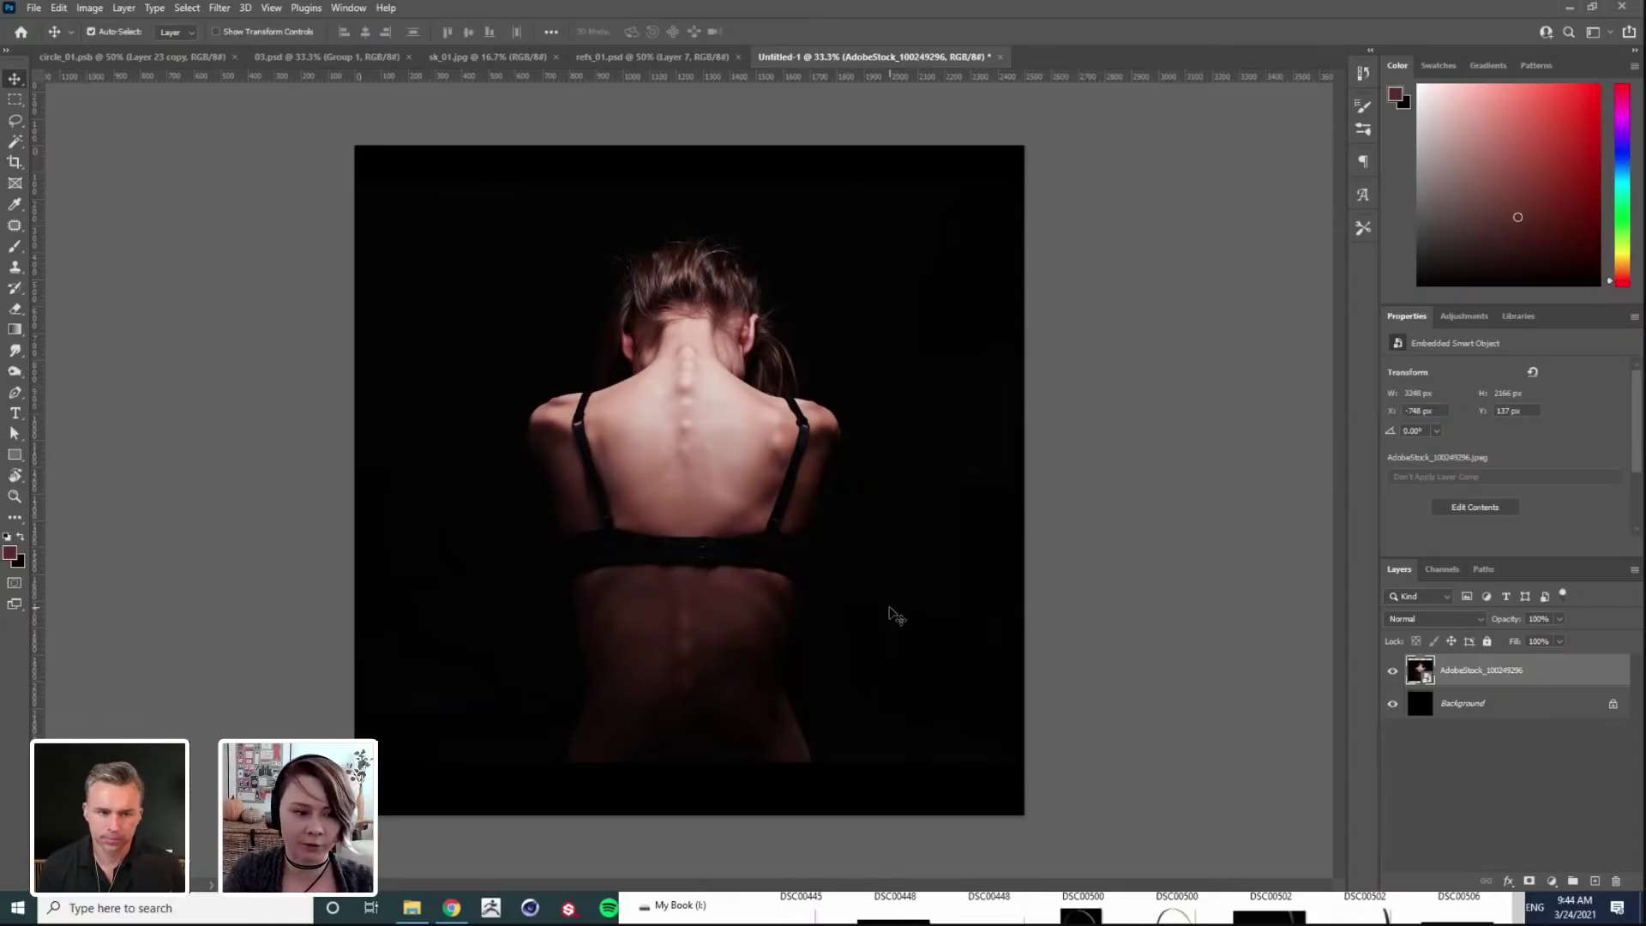
Step: Scale the portrait down to about 2790 x 1860 px and reposition it near the canvas centre
key("ctrl+t")
left_click_drag(1023, 761, 965, 722)
left_click_drag(924, 669, 943, 680)
key("Return")
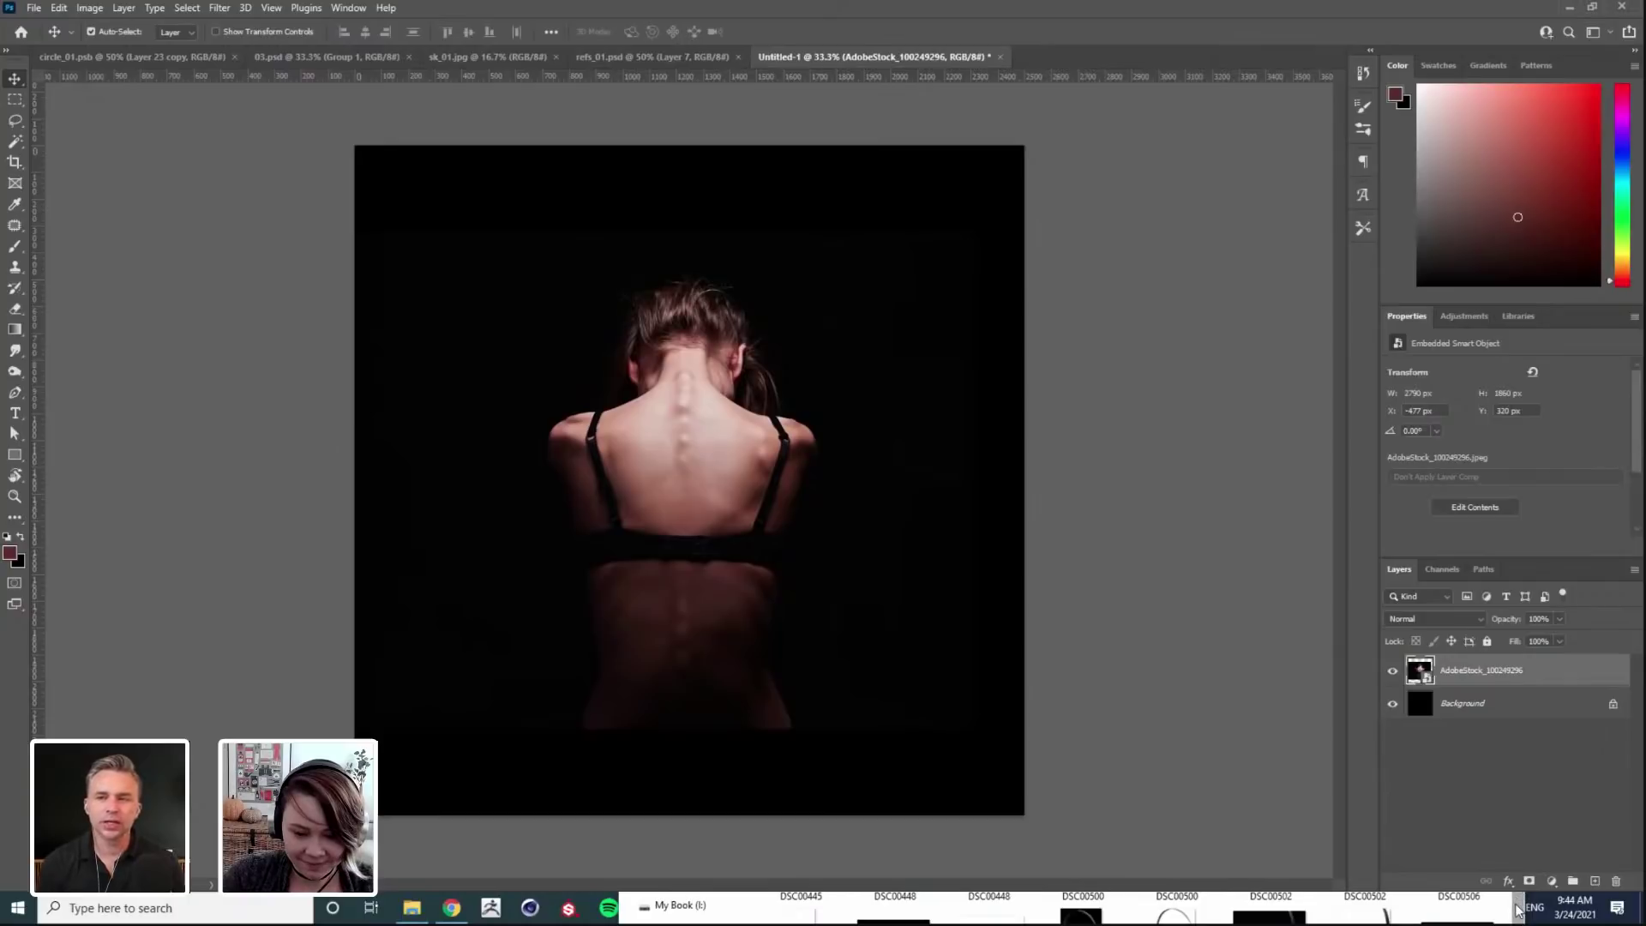
Step: Place the sk_01.jpg sketch from File Explorer into the new document as a full-canvas layer
left_click(1492, 920)
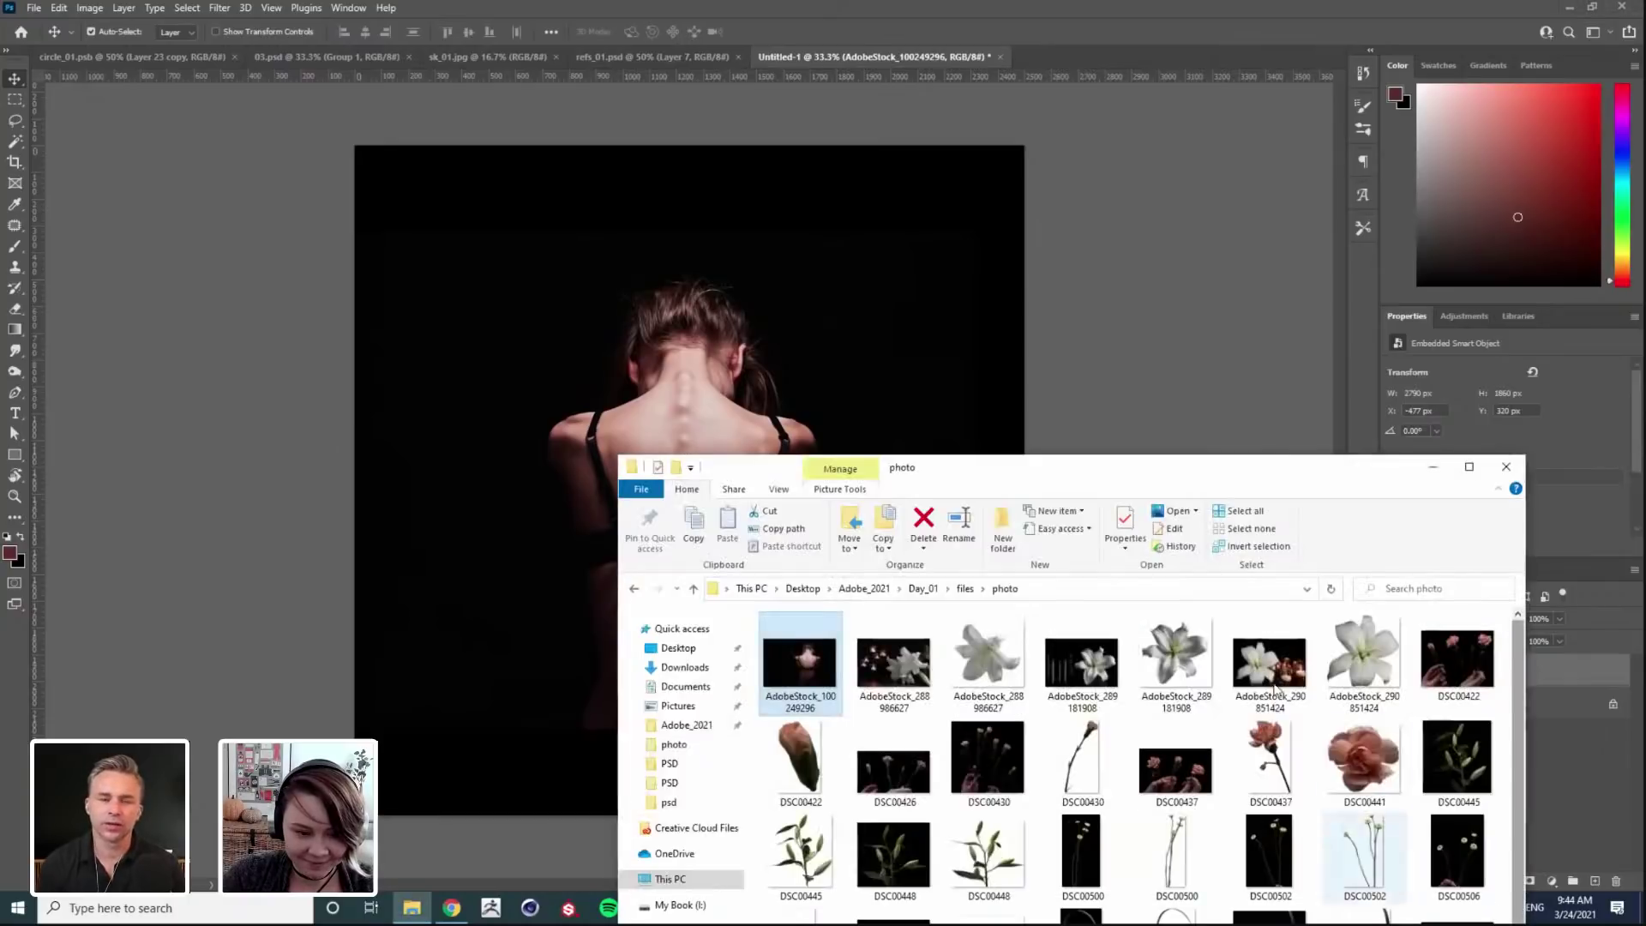
left_click(1063, 452)
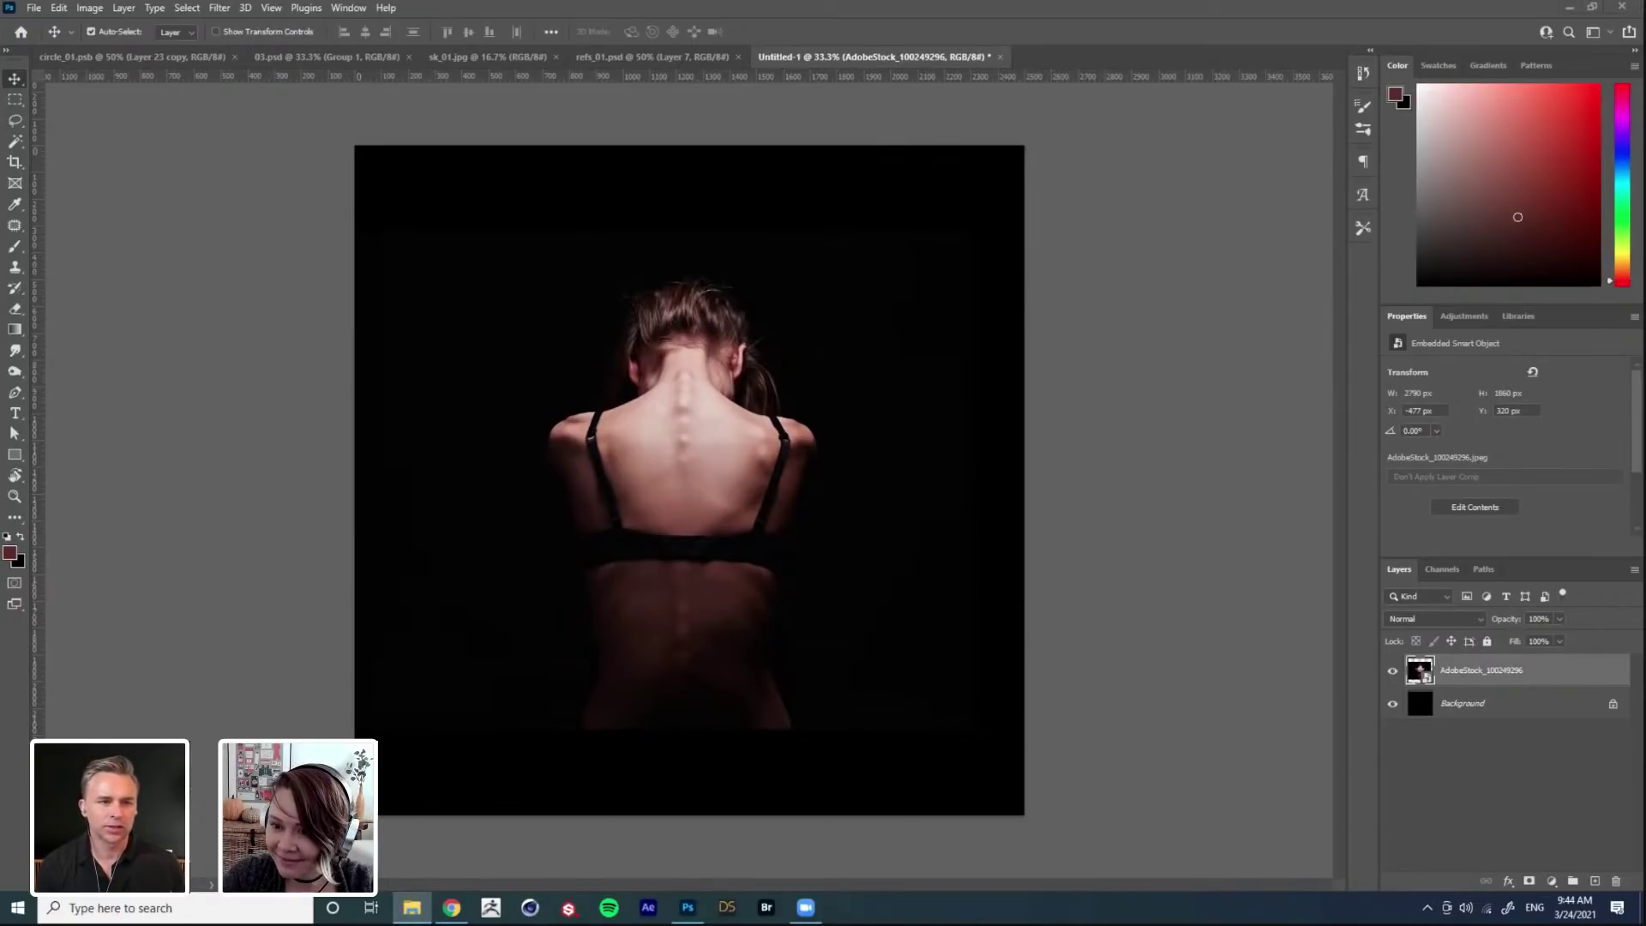
left_click_drag(1045, 644, 877, 659)
key("Return")
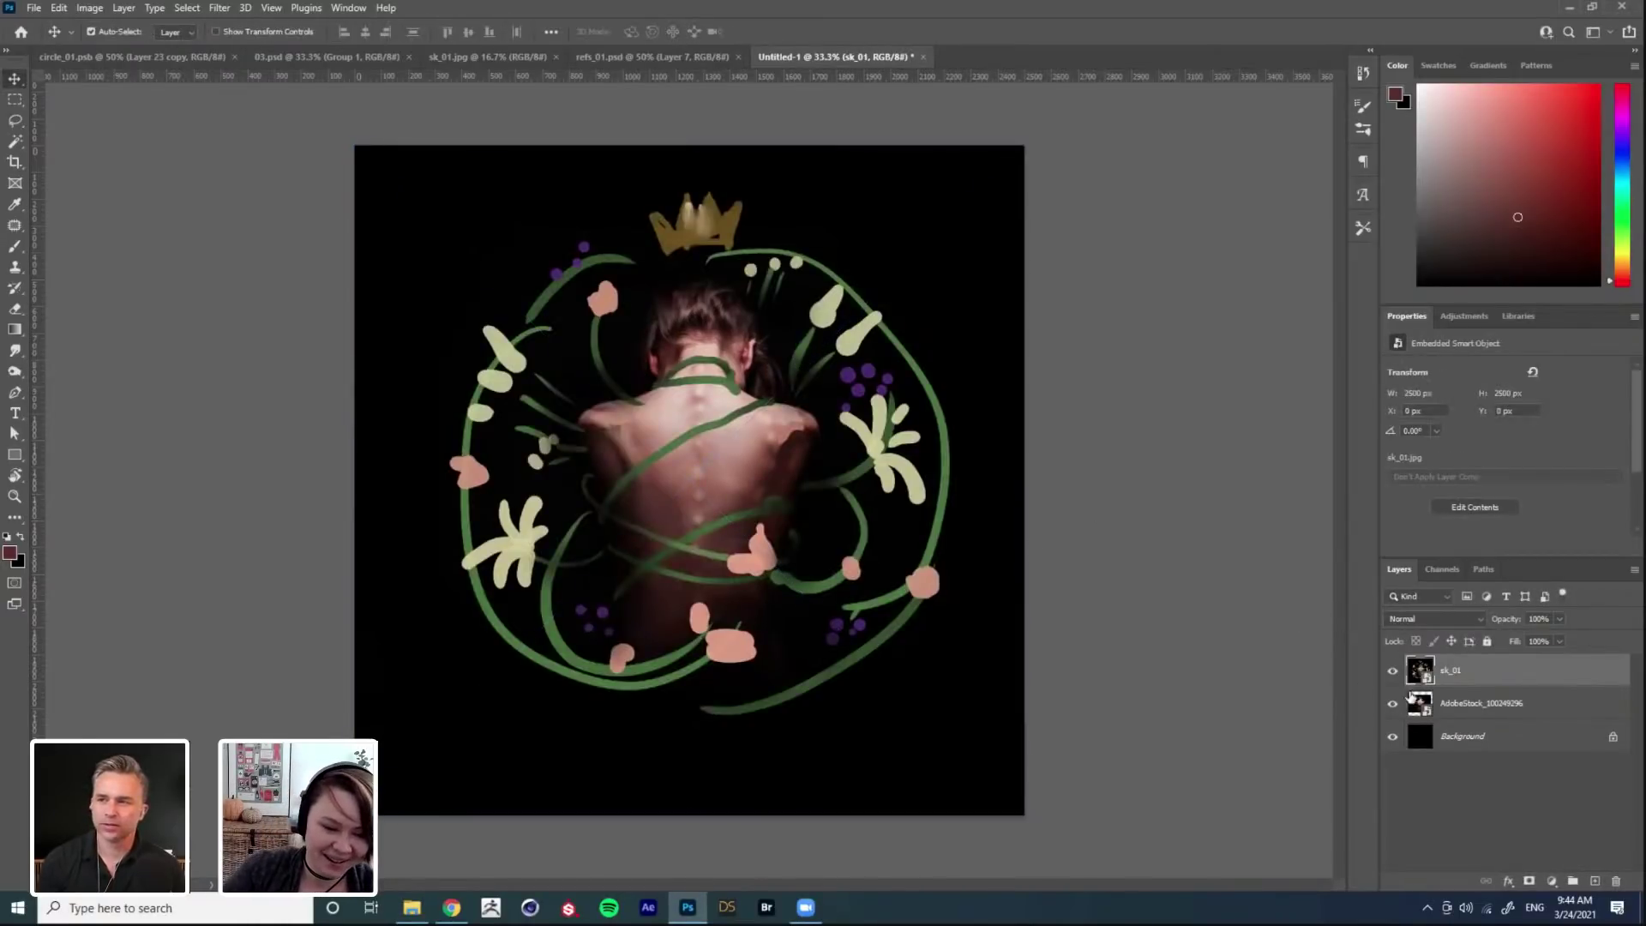
Step: Move the sk_01 sketch layer below the portrait and lower its fill to 46%
left_click(1393, 672)
left_click(1394, 676)
left_click_drag(1480, 677, 1463, 721)
left_click_drag(1561, 643, 1521, 657)
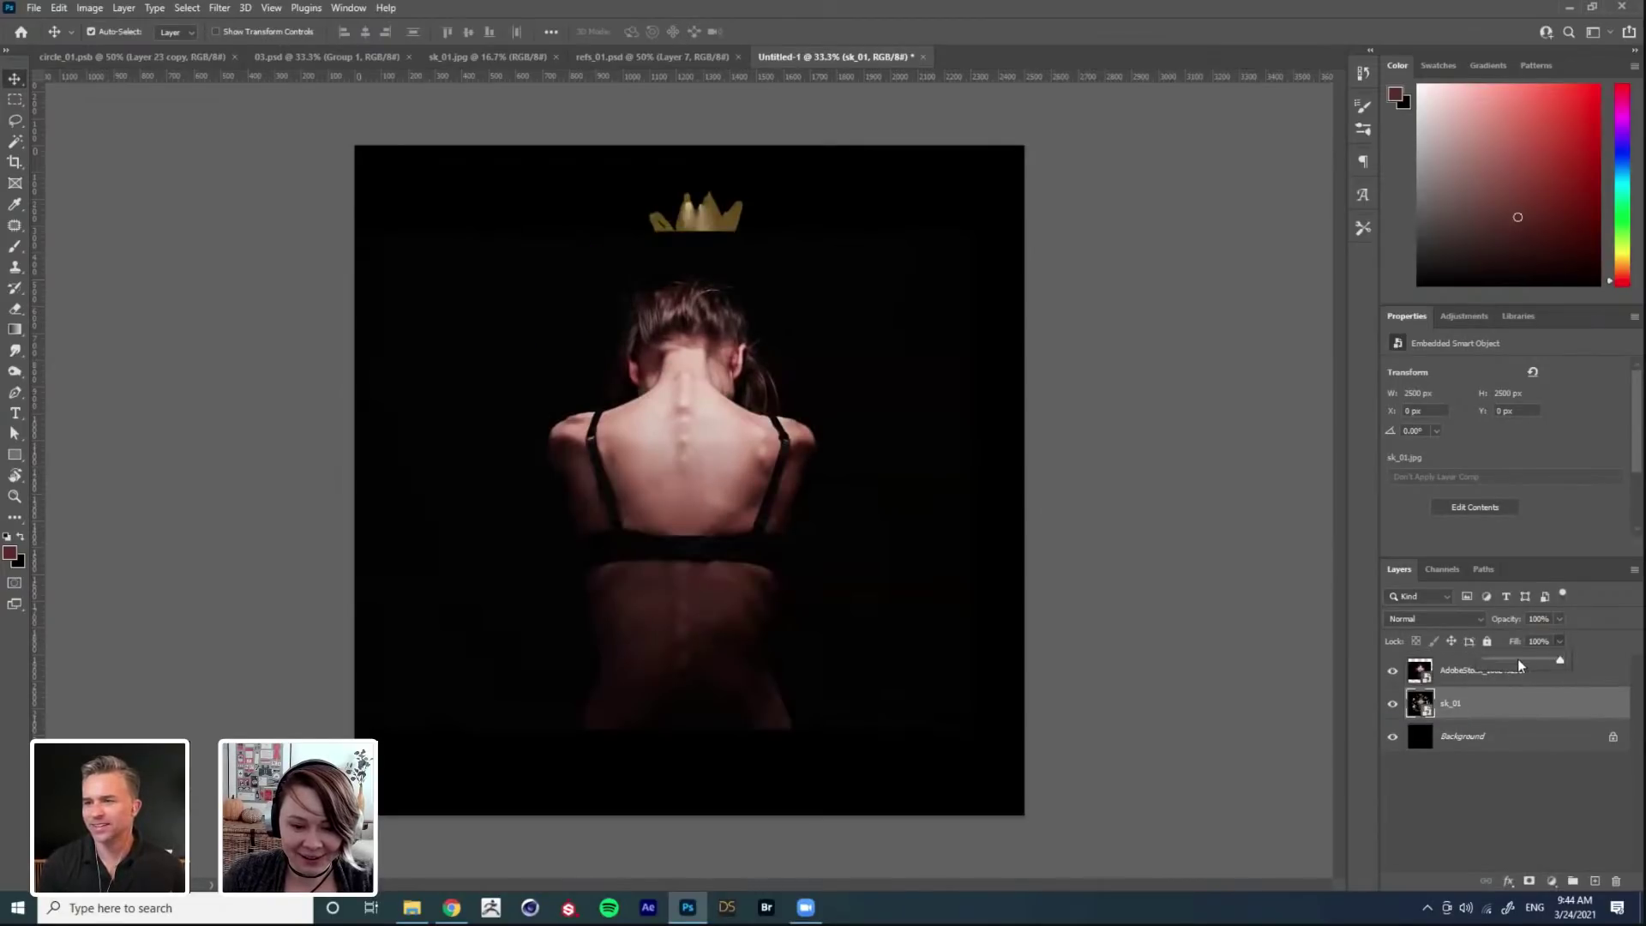
Step: Check the sketch beneath the portrait, and move the portrait up to match the sketched figure
left_click(1393, 672)
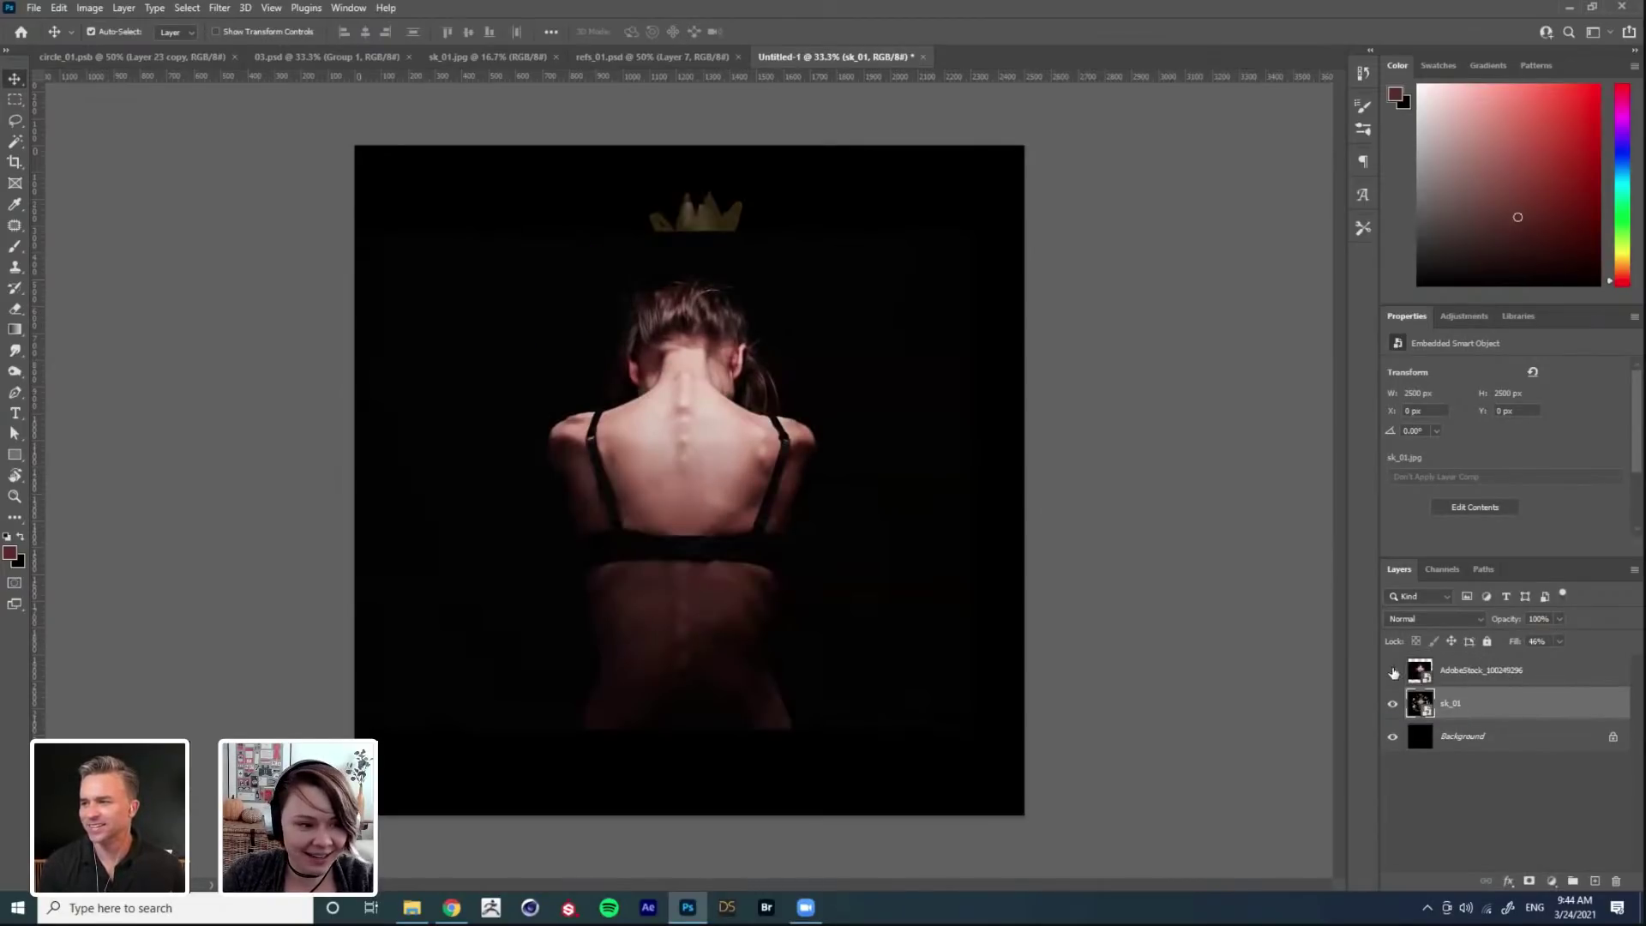
left_click(1467, 679)
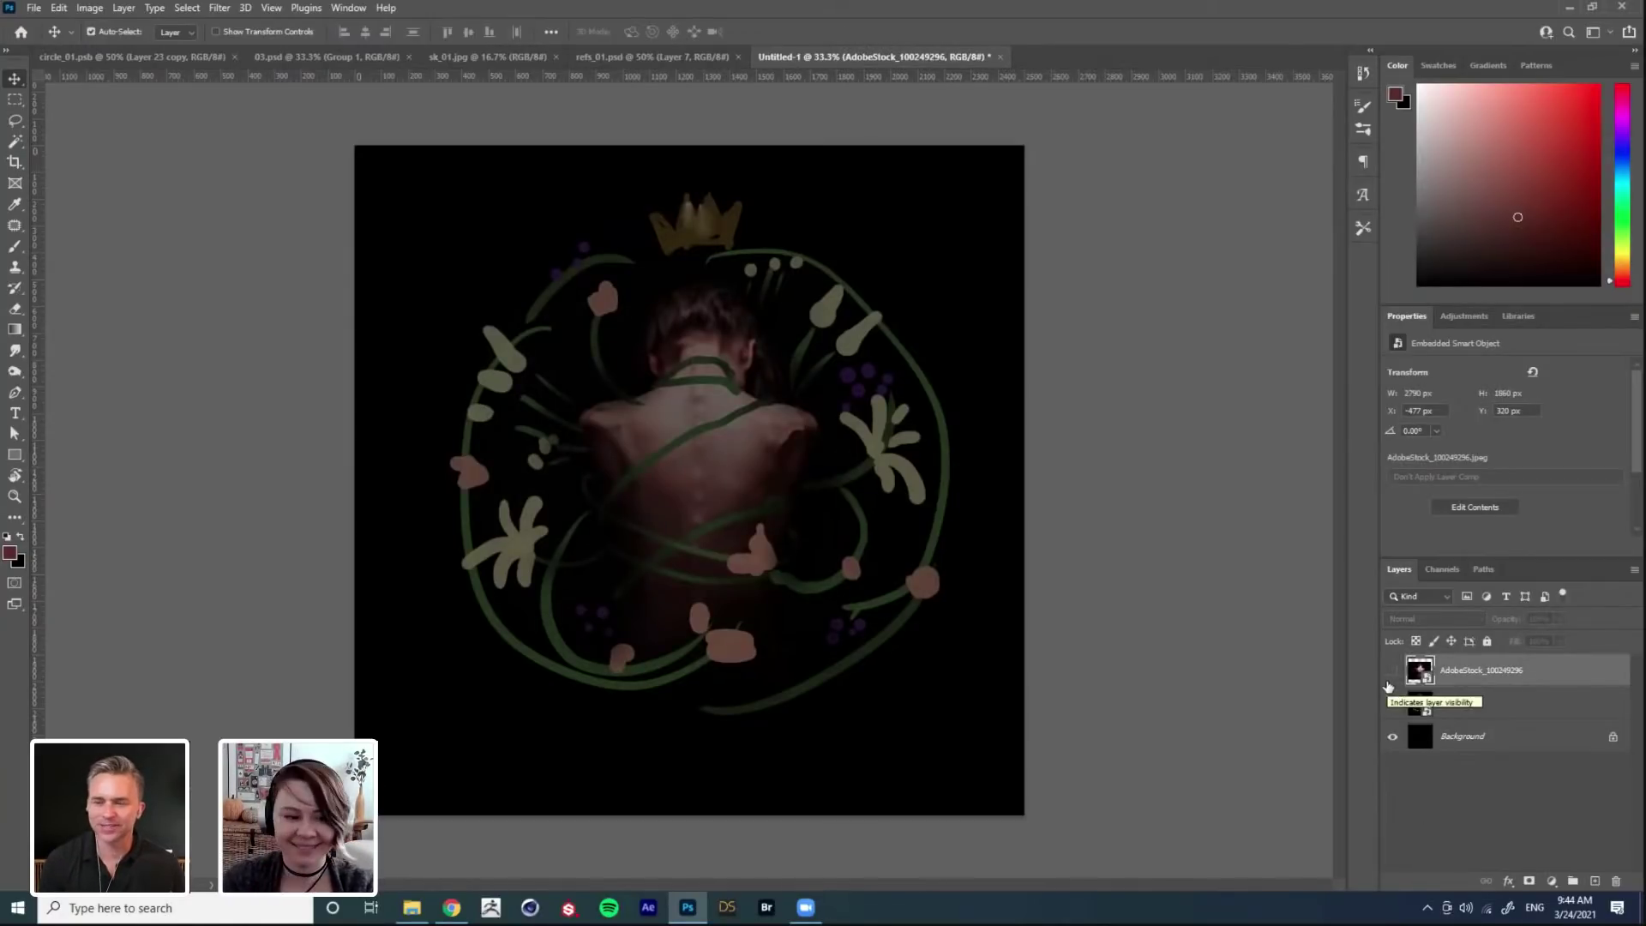
left_click(1393, 670)
left_click_drag(841, 525, 853, 499)
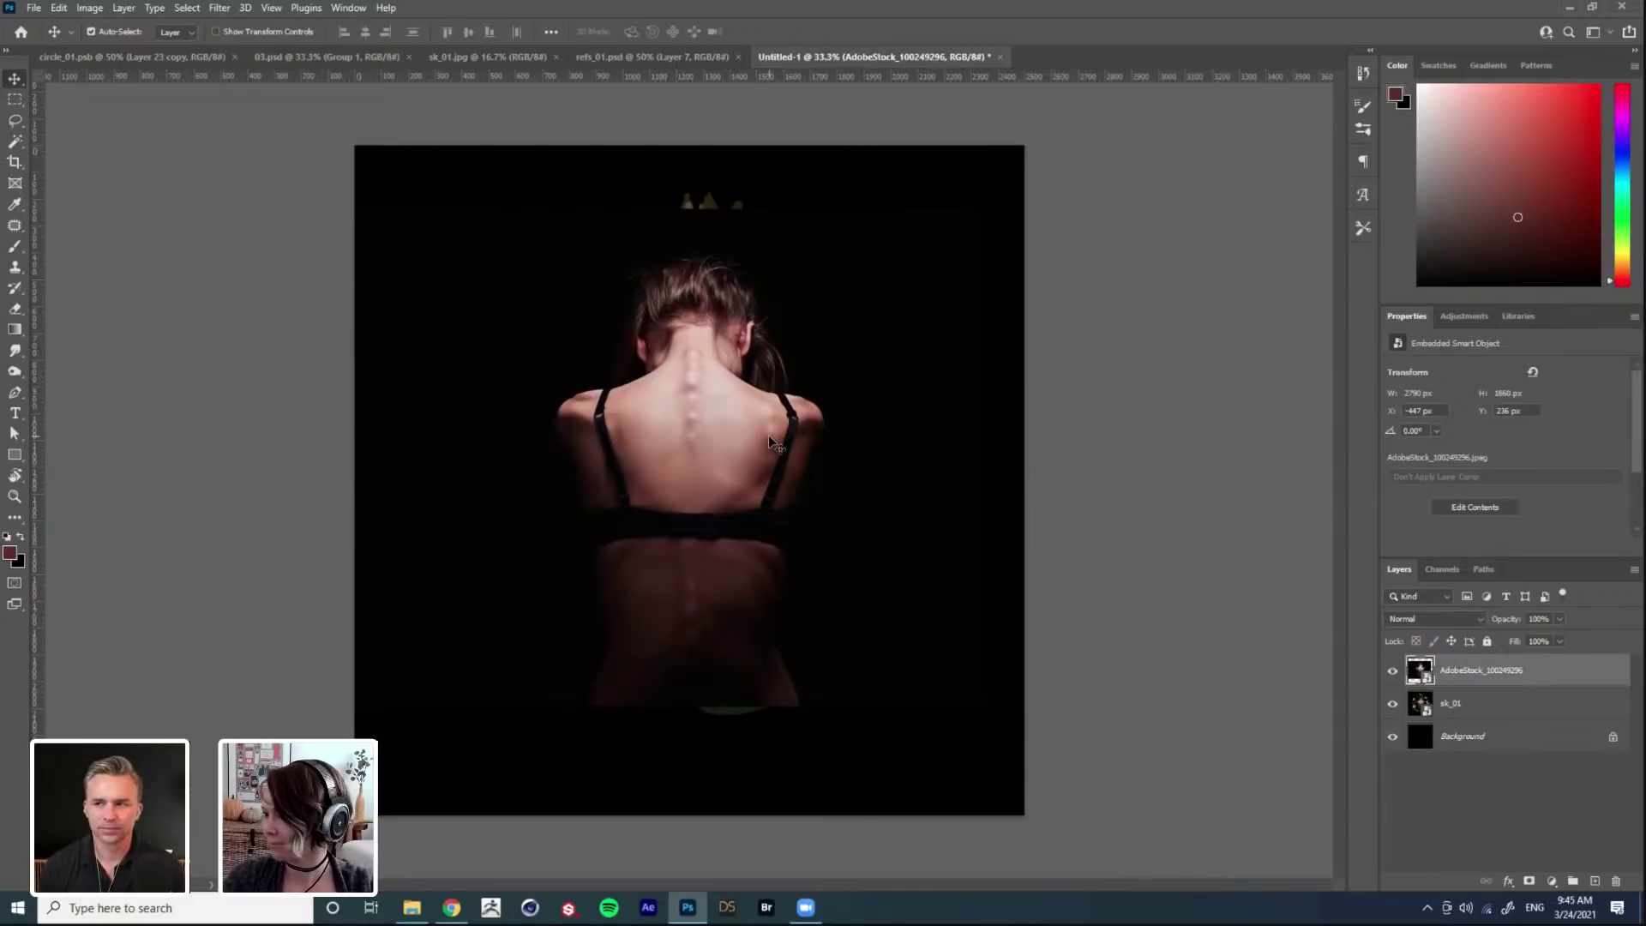
left_click_drag(792, 525, 794, 479)
Step: Compare the portrait's position with the sketch, leave the portrait layer hidden, and select the sk_01 layer
left_click(1392, 671)
left_click(1393, 671)
left_click(1392, 671)
left_click(1443, 694)
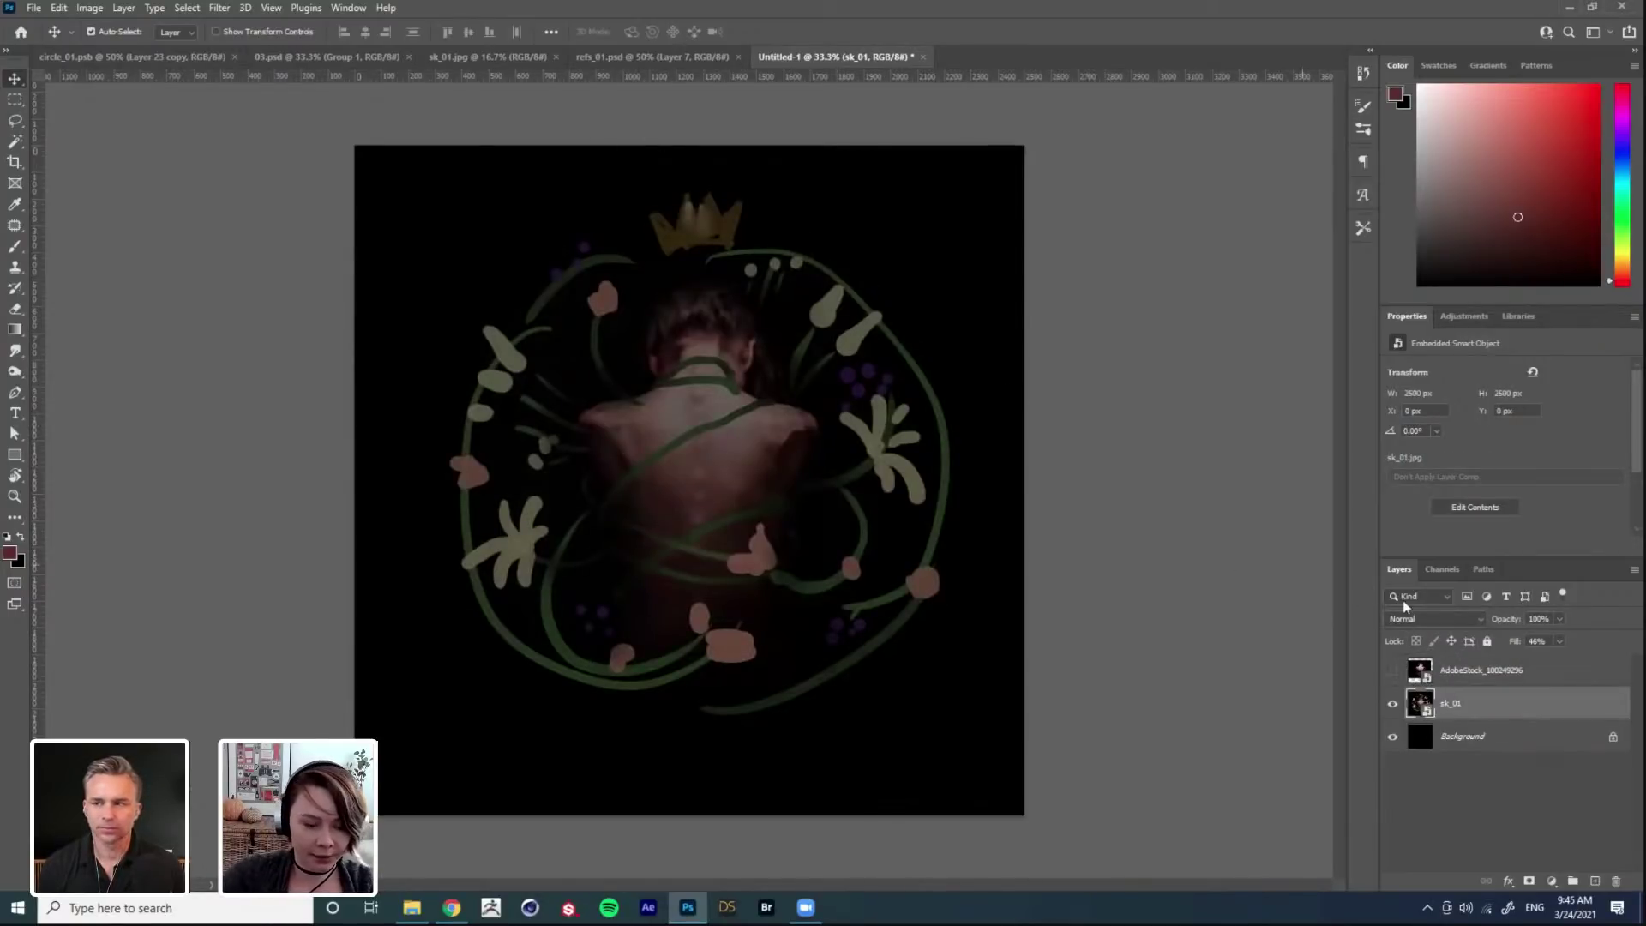
Step: Set the fill of the sk_01 sketch layer to 100%
left_click(1560, 641)
left_click_drag(1559, 658, 1621, 660)
left_click(1478, 787)
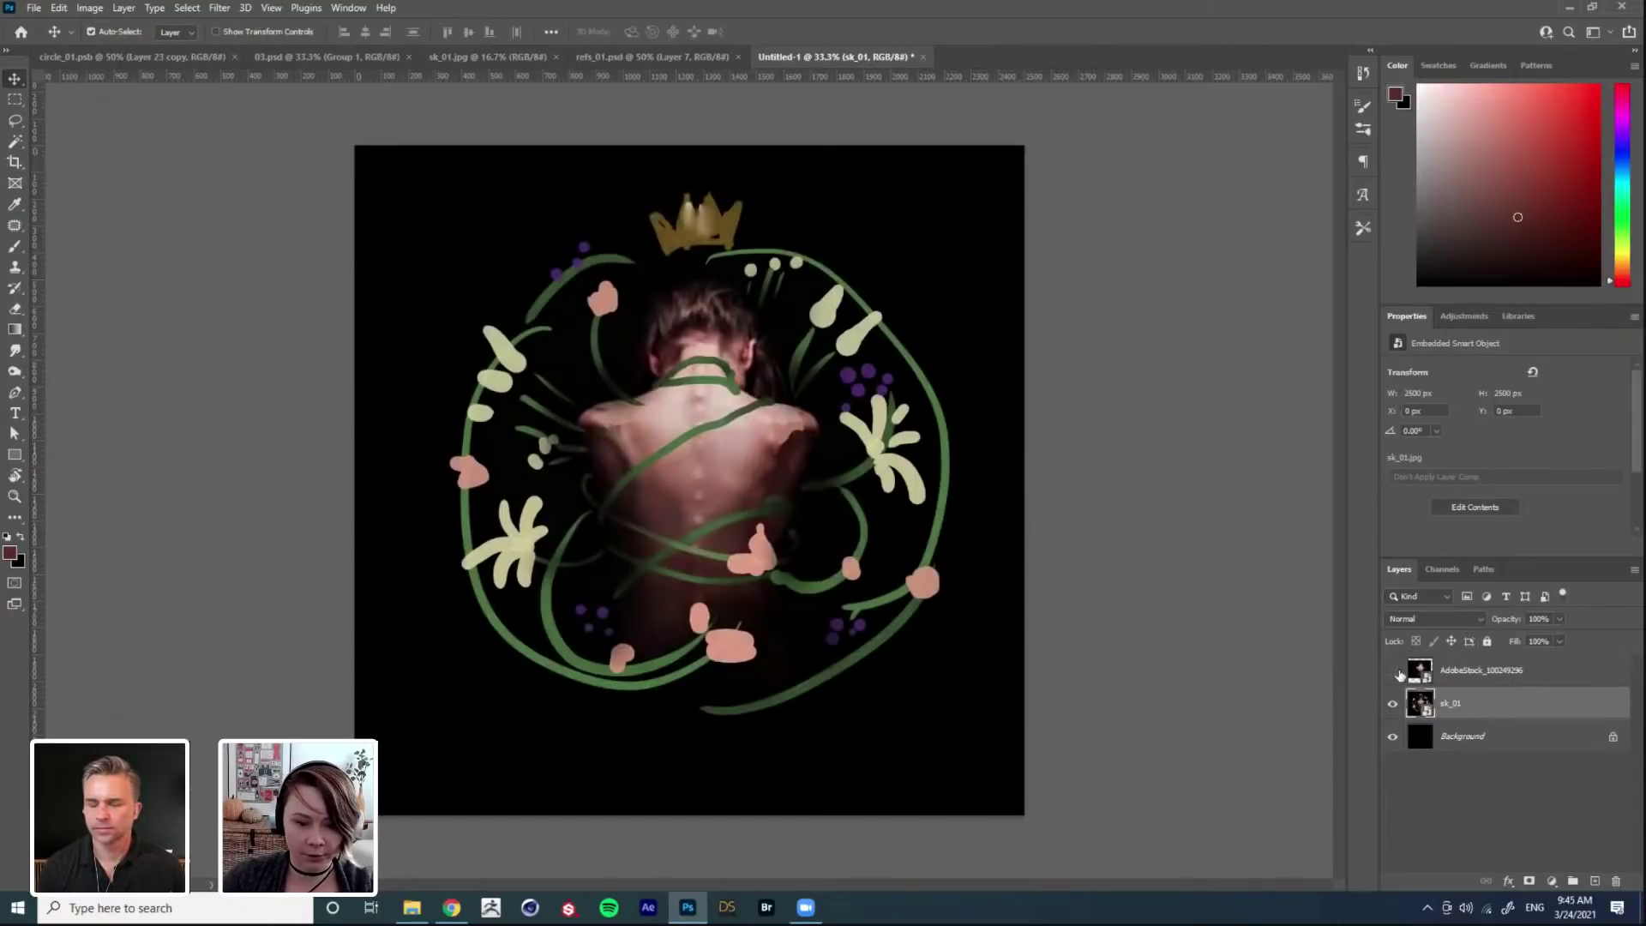
Step: Show the portrait layer again and shift the figure slightly down and to the left
left_click(1392, 672)
left_click(1479, 674)
mouse_move(791, 444)
left_mouse_down()
mouse_move(783, 511)
mouse_move(782, 454)
left_mouse_up()
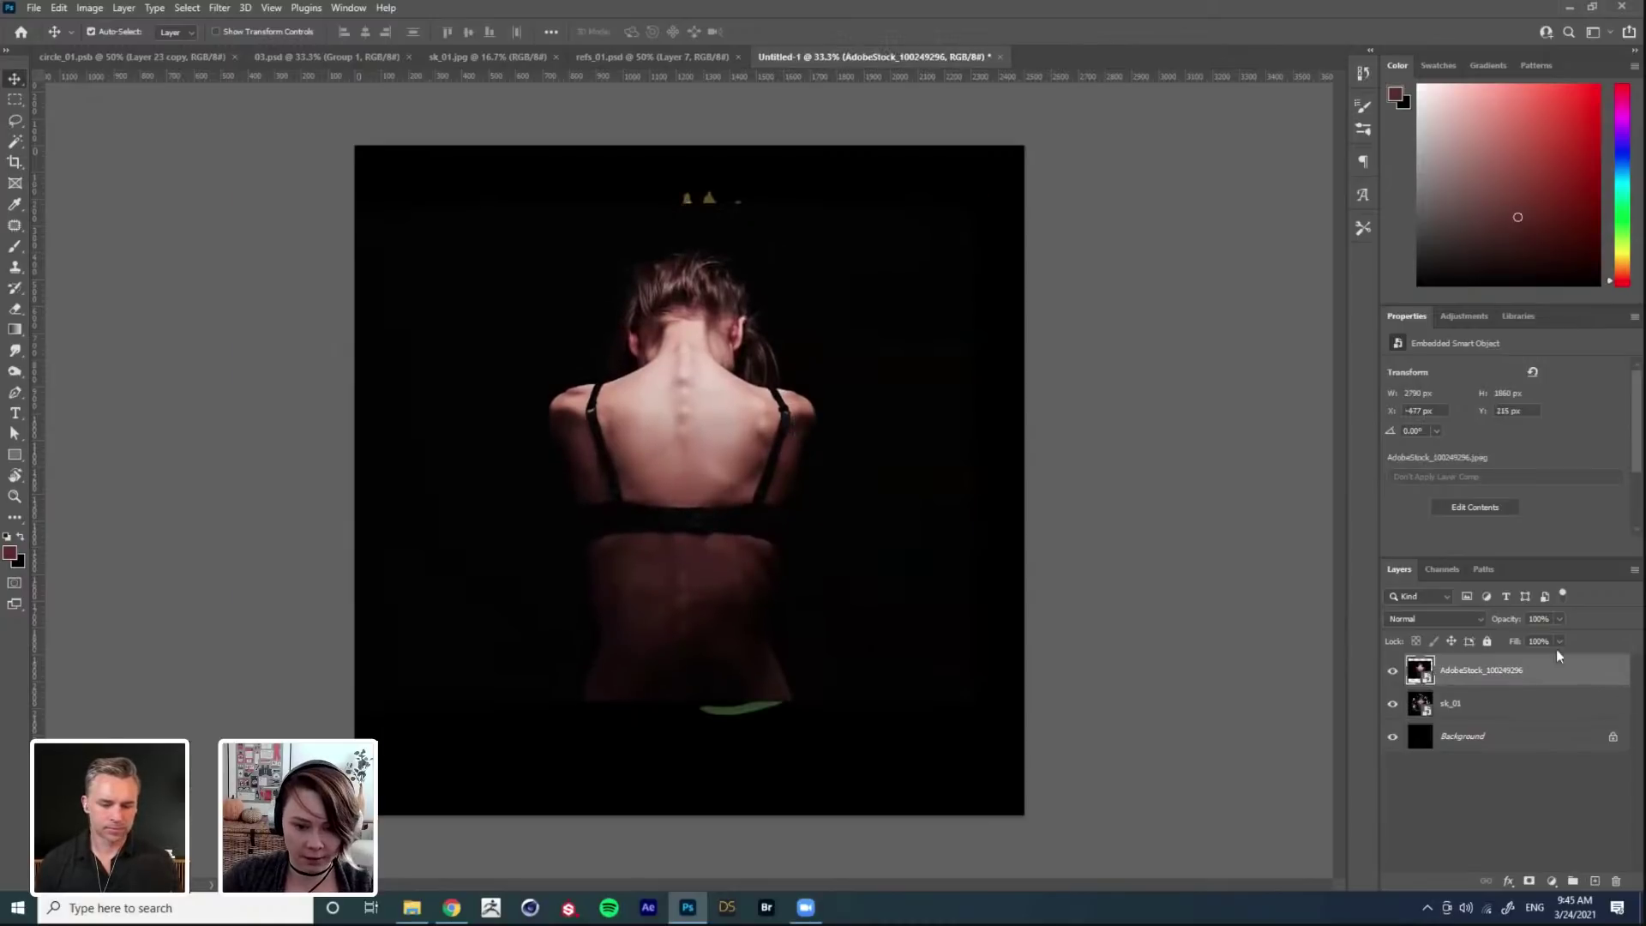
Step: Open the contents of the portrait smart object and compare the back with the finished composite in circle_01.psb
double_click(1420, 673)
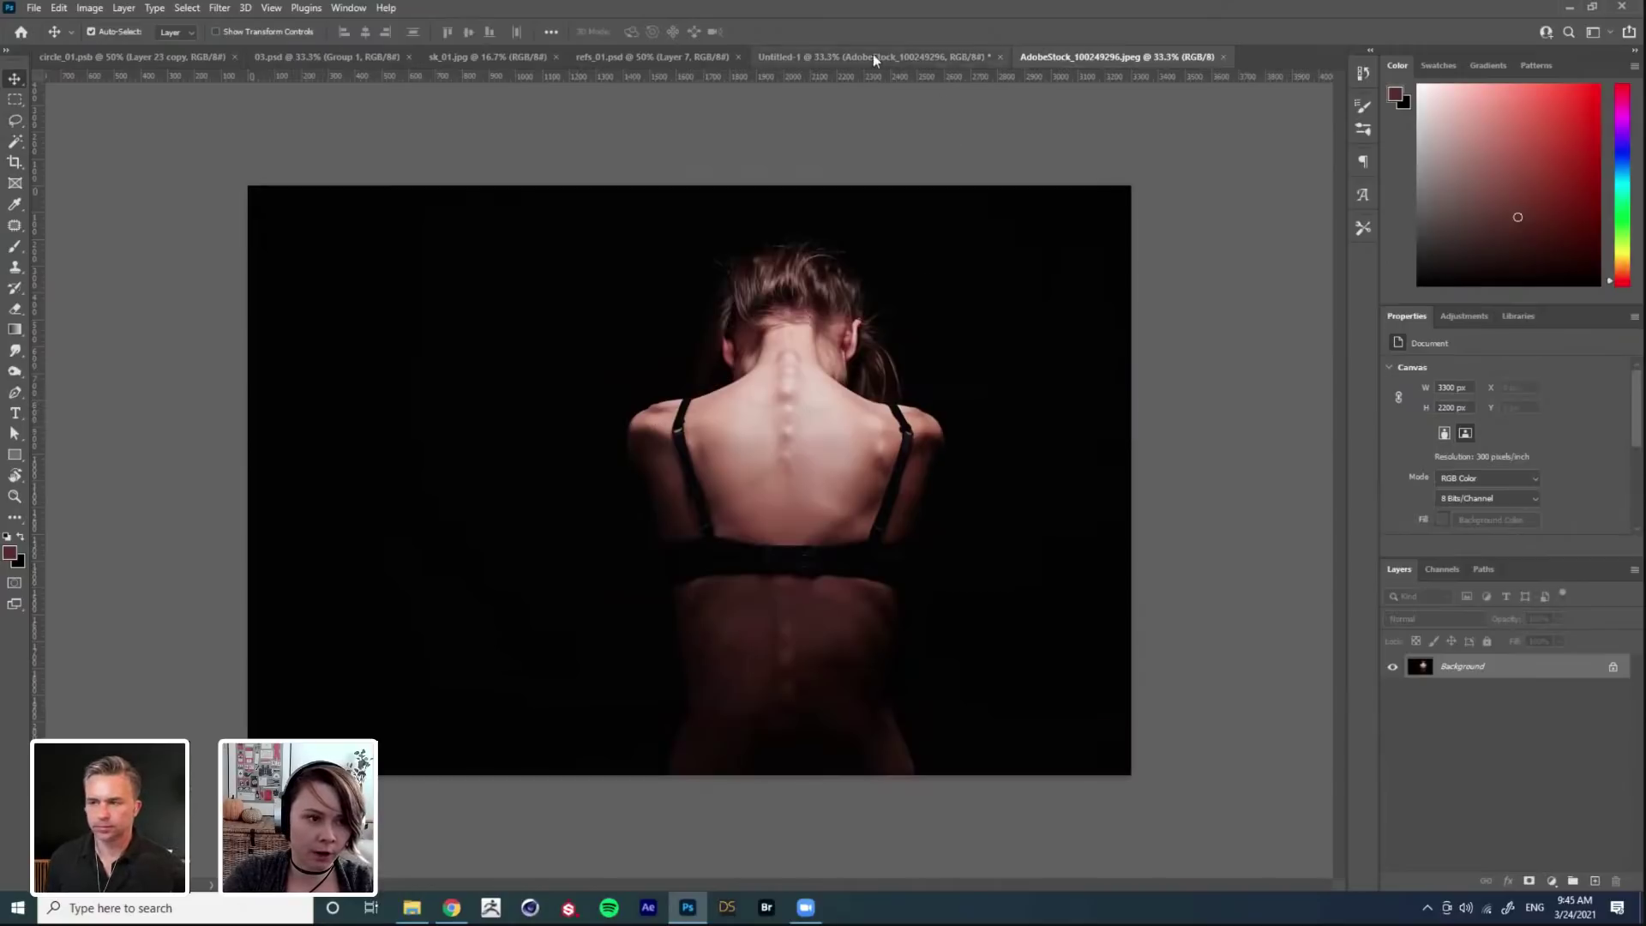
left_click(170, 58)
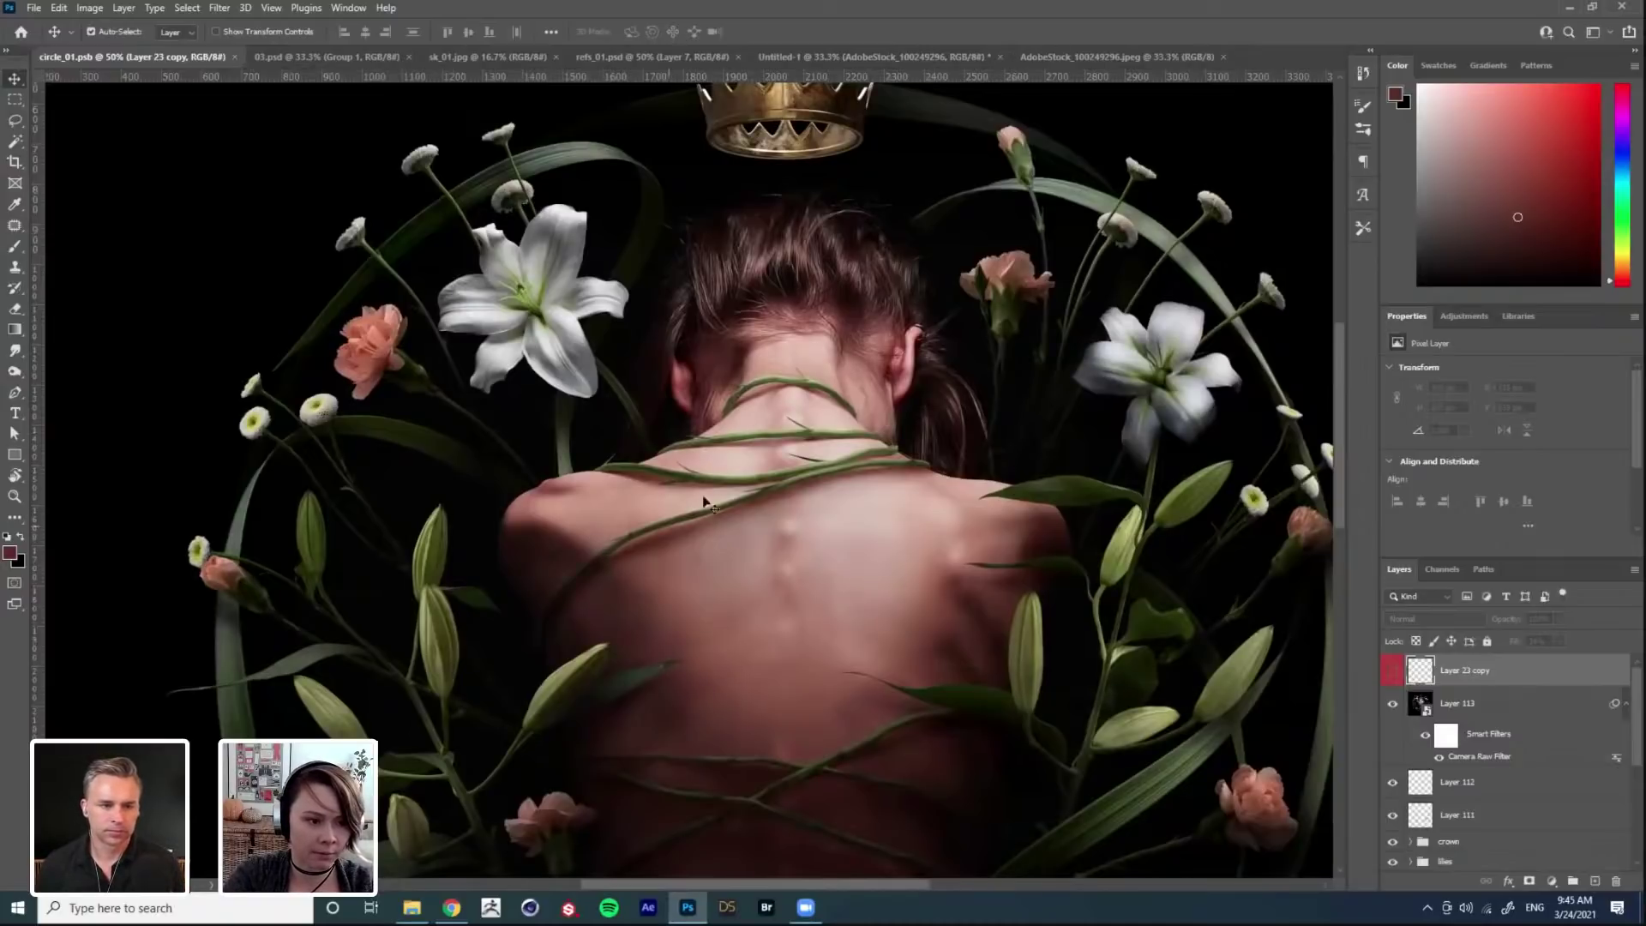
left_click(1085, 58)
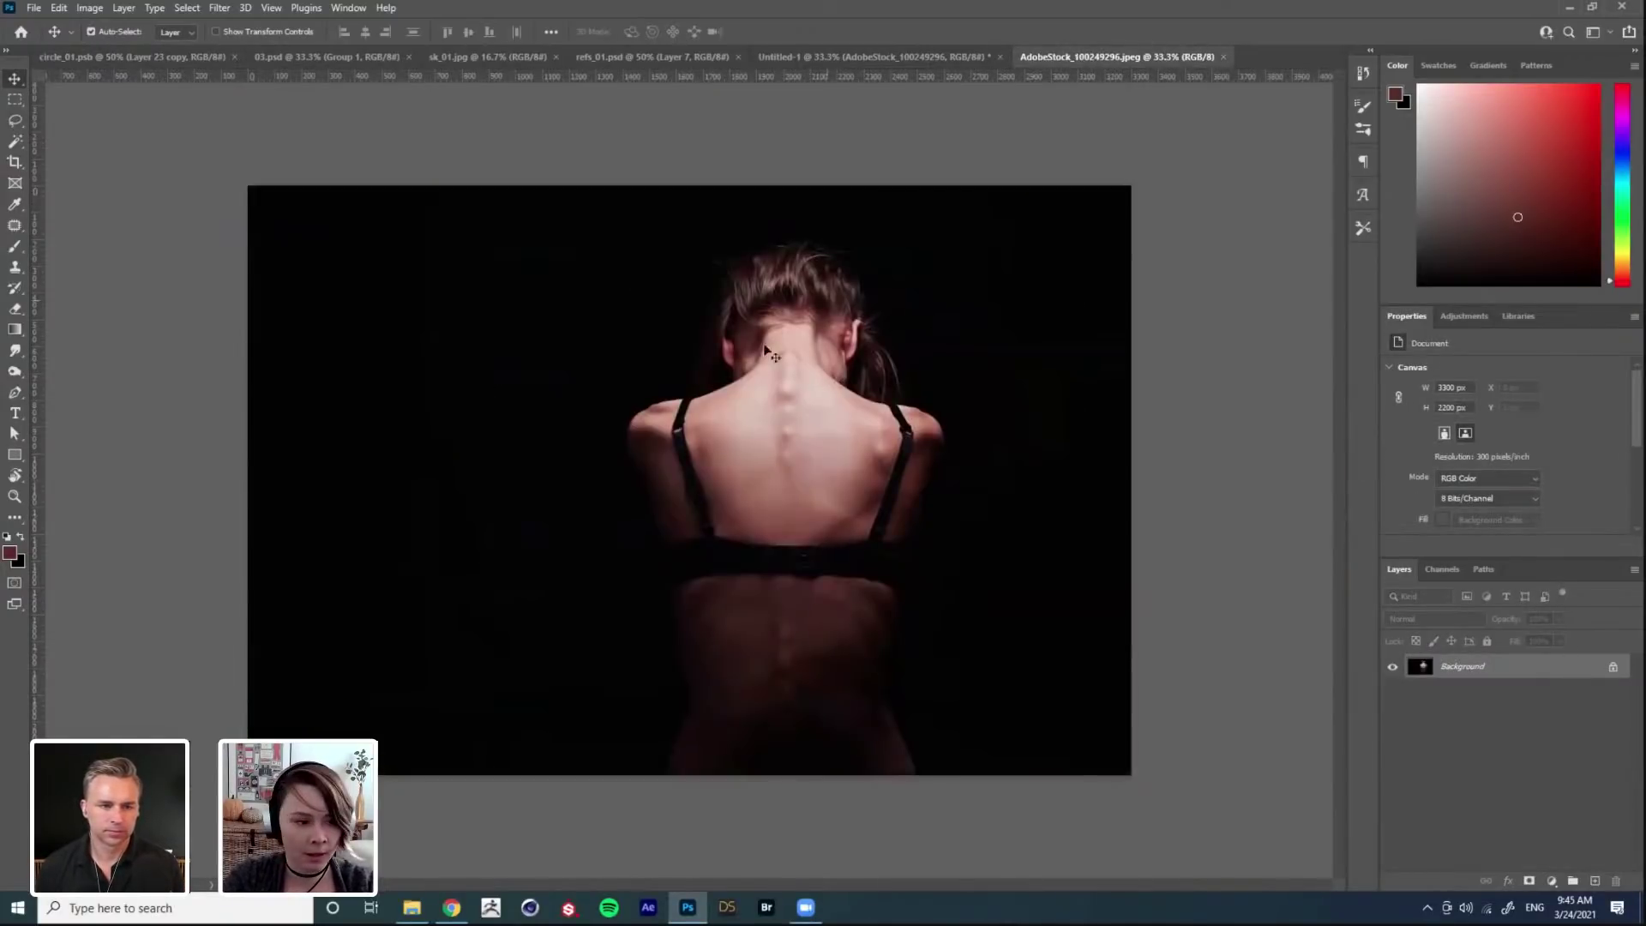
left_click(870, 378, "ctrl")
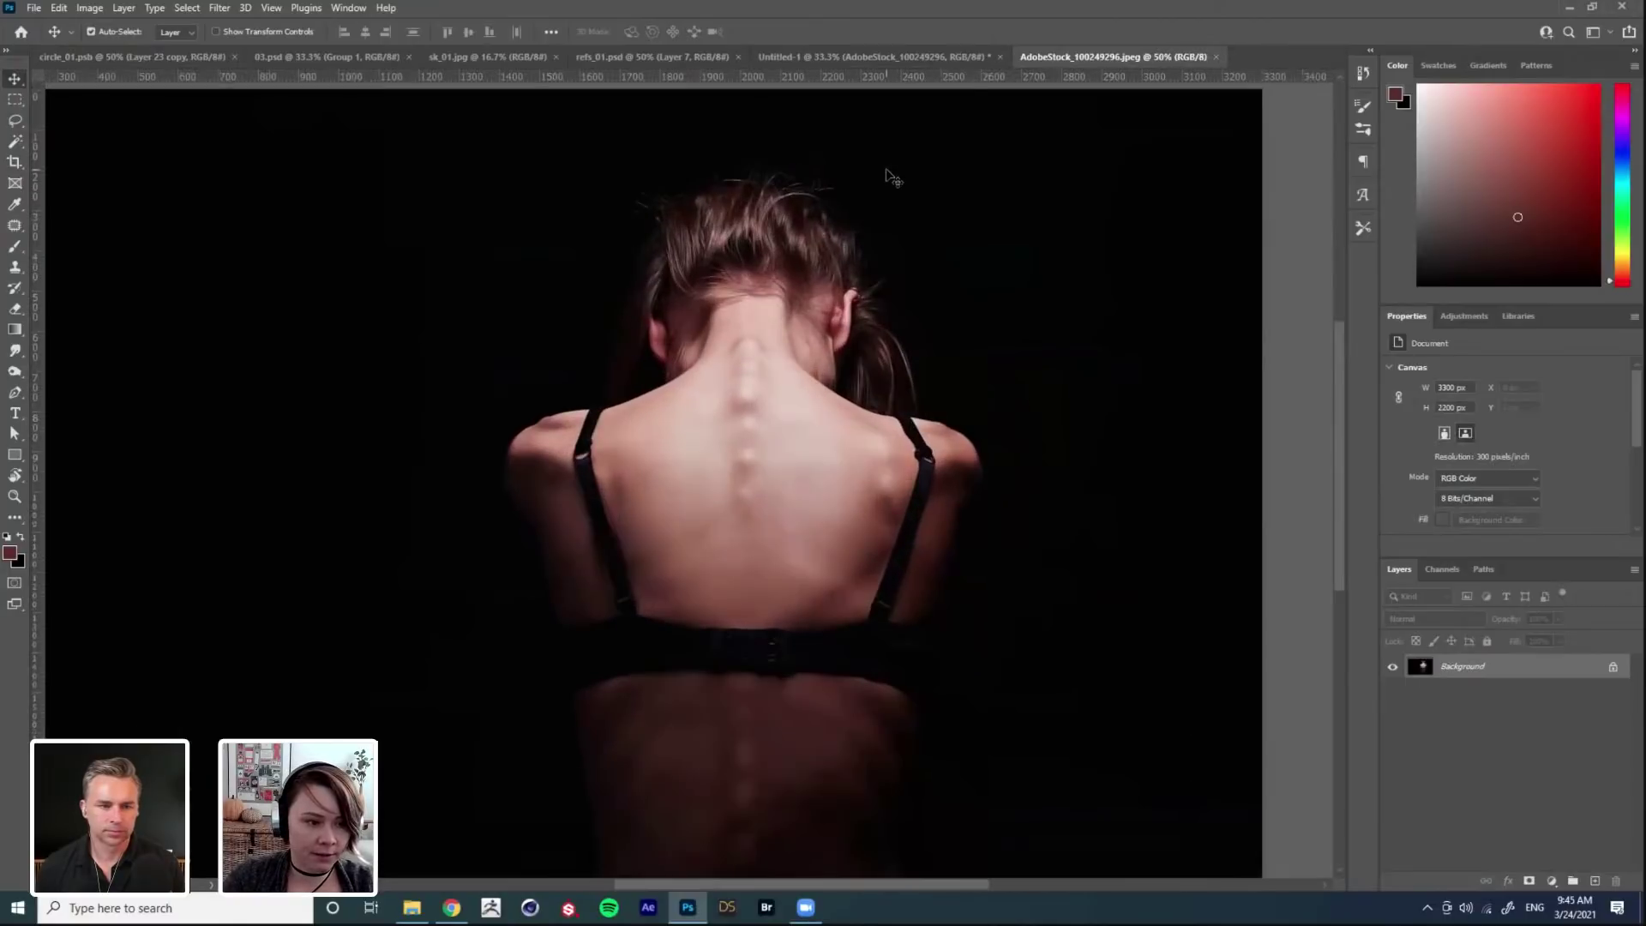
Step: Add an empty layer above the Background in the portrait file and ready the Brush tool at the shoulder strap
left_click(1595, 880)
key("ctrl+plus")
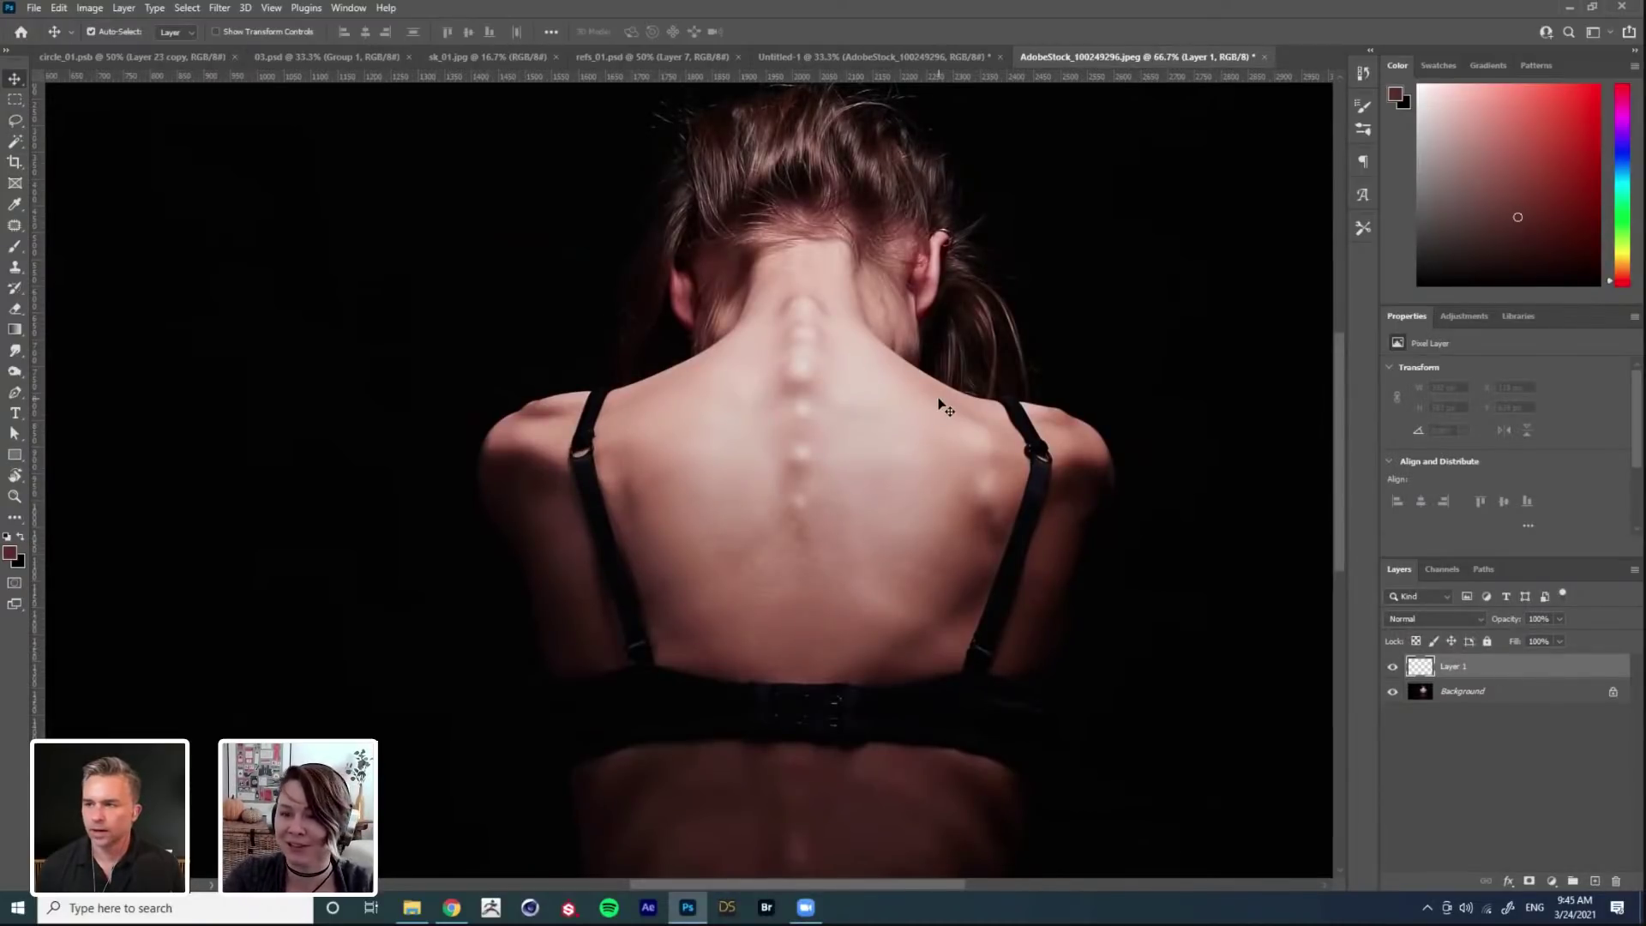
key("b")
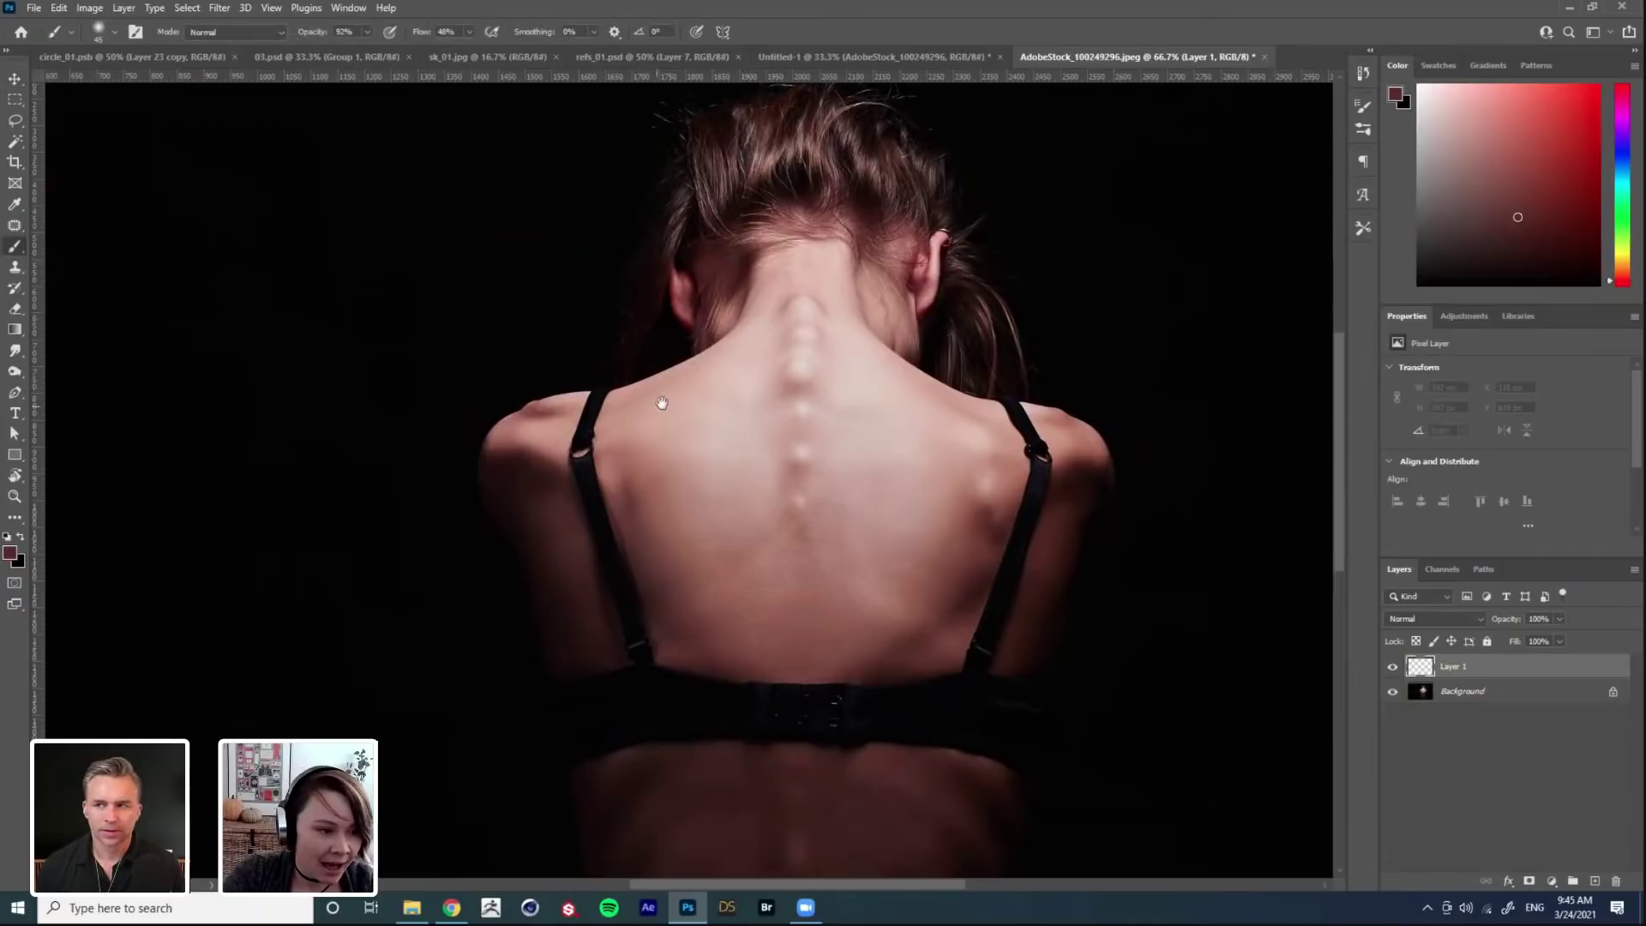
key("ctrl+plus")
left_click_drag(643, 403, 691, 356)
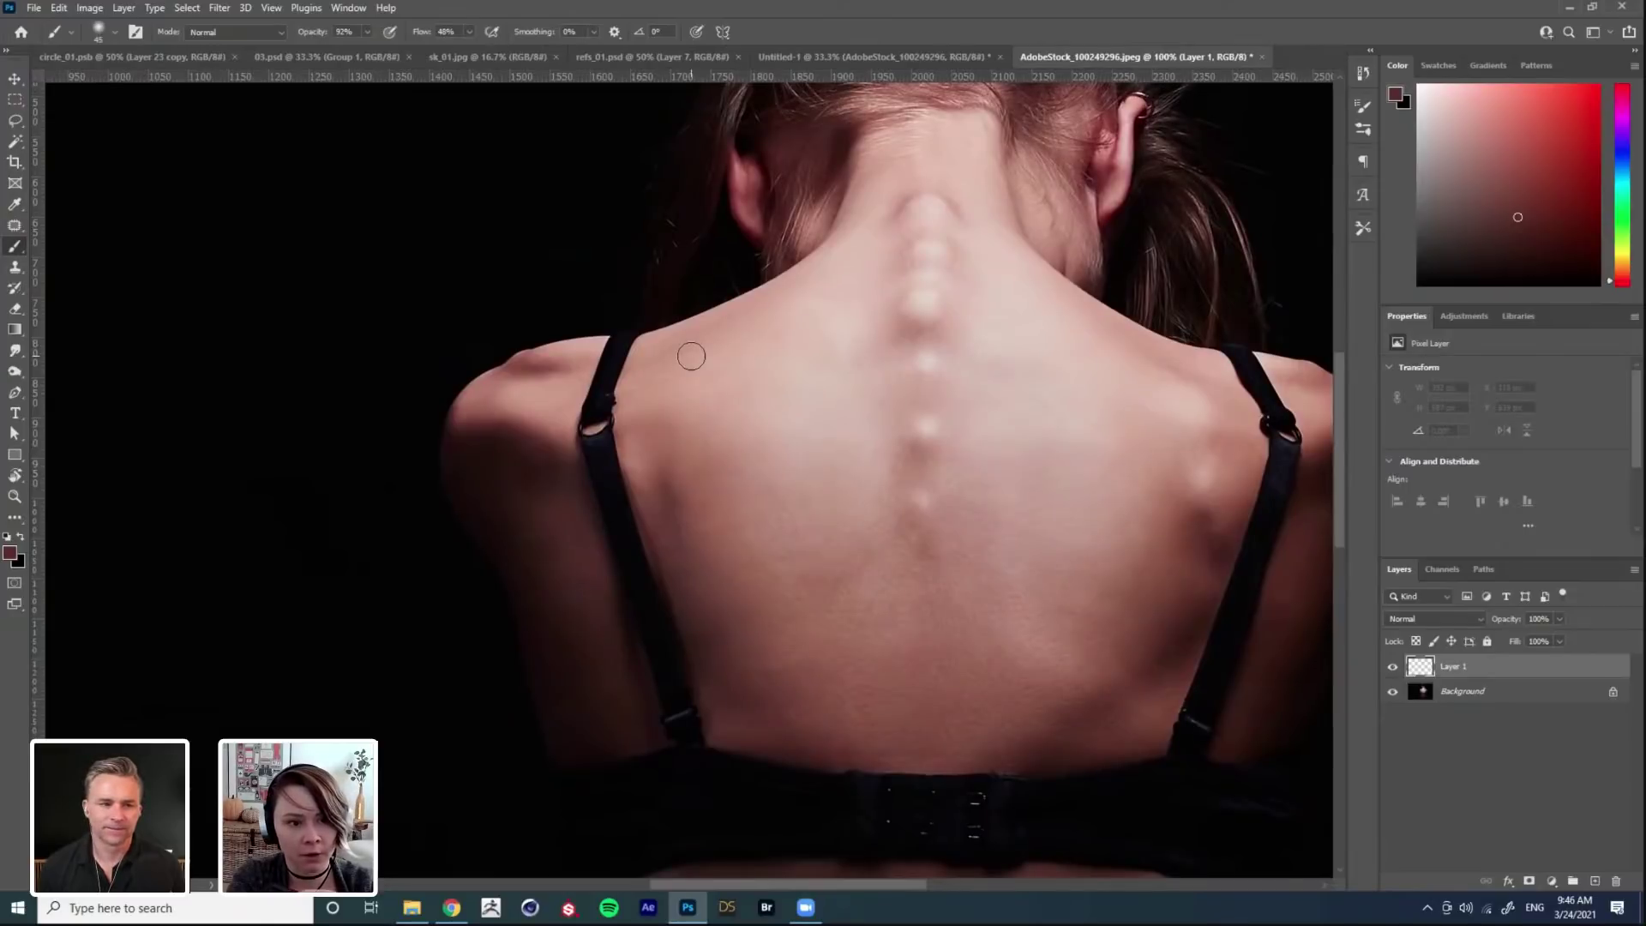
left_click(90, 9)
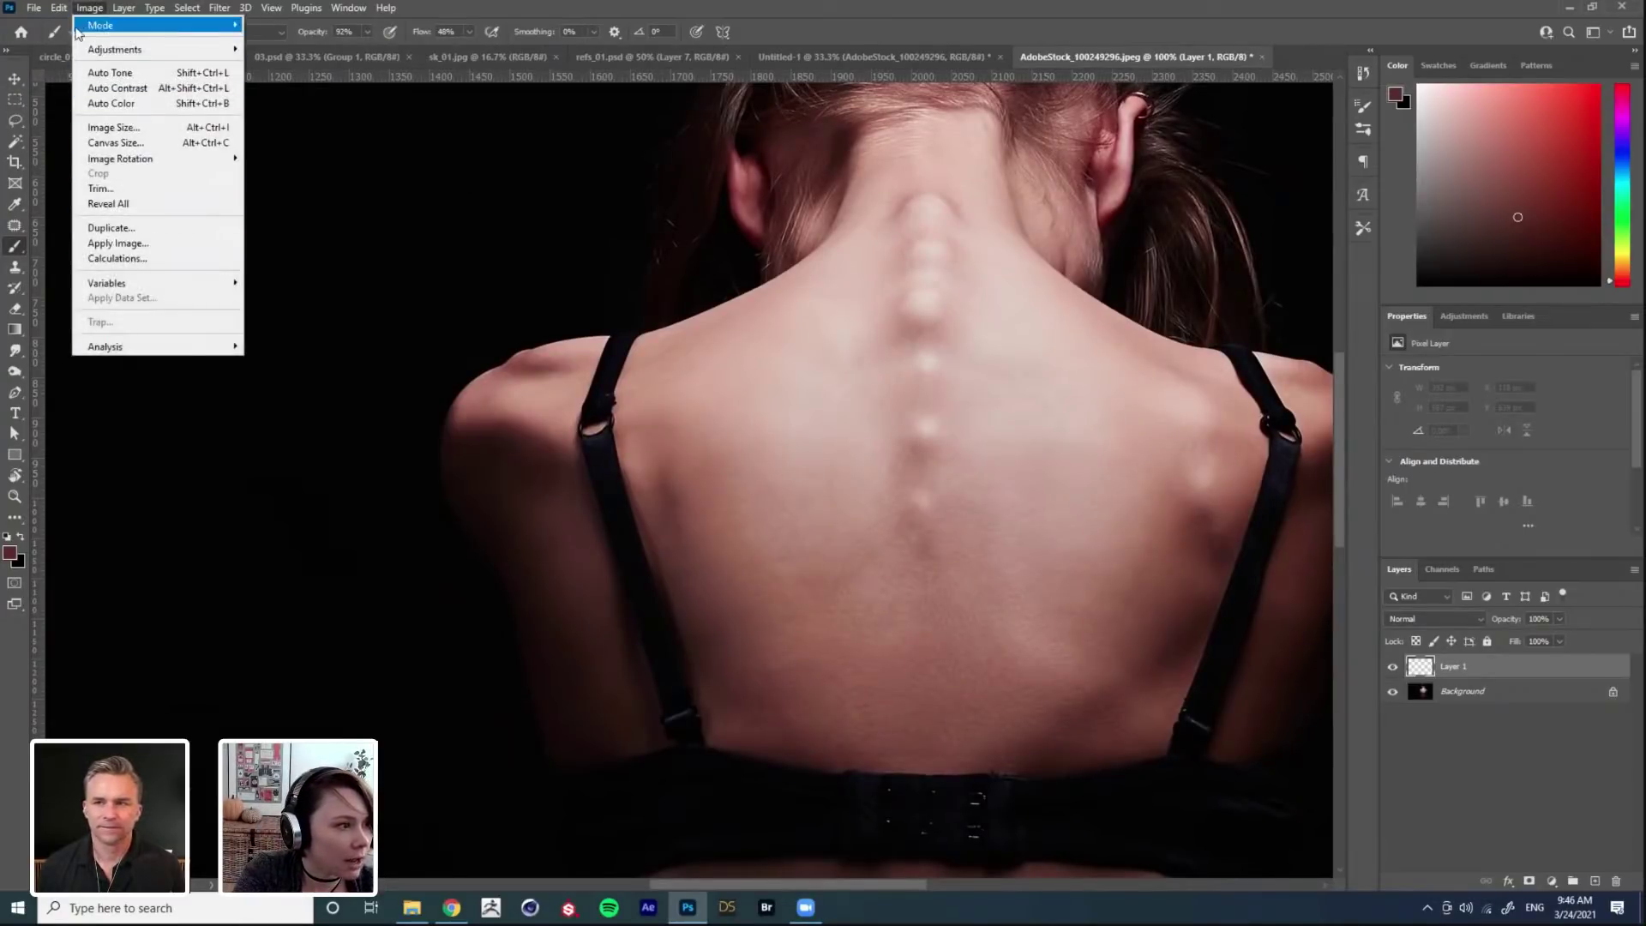
mouse_move(121, 11)
mouse_move(58, 9)
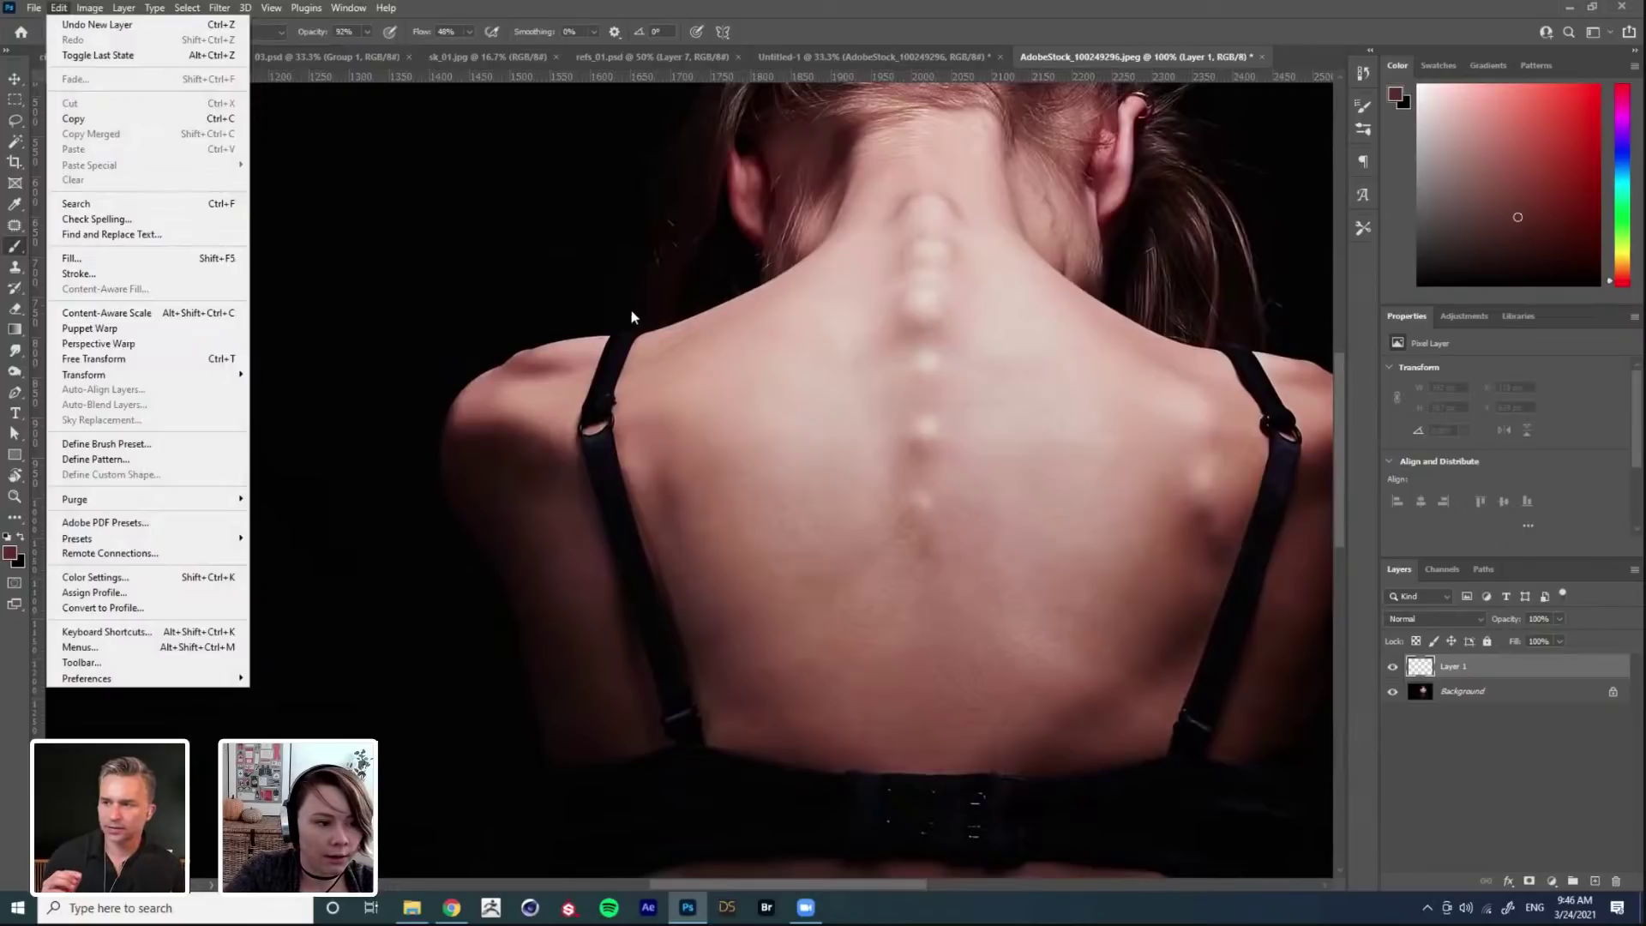
left_click(1462, 668)
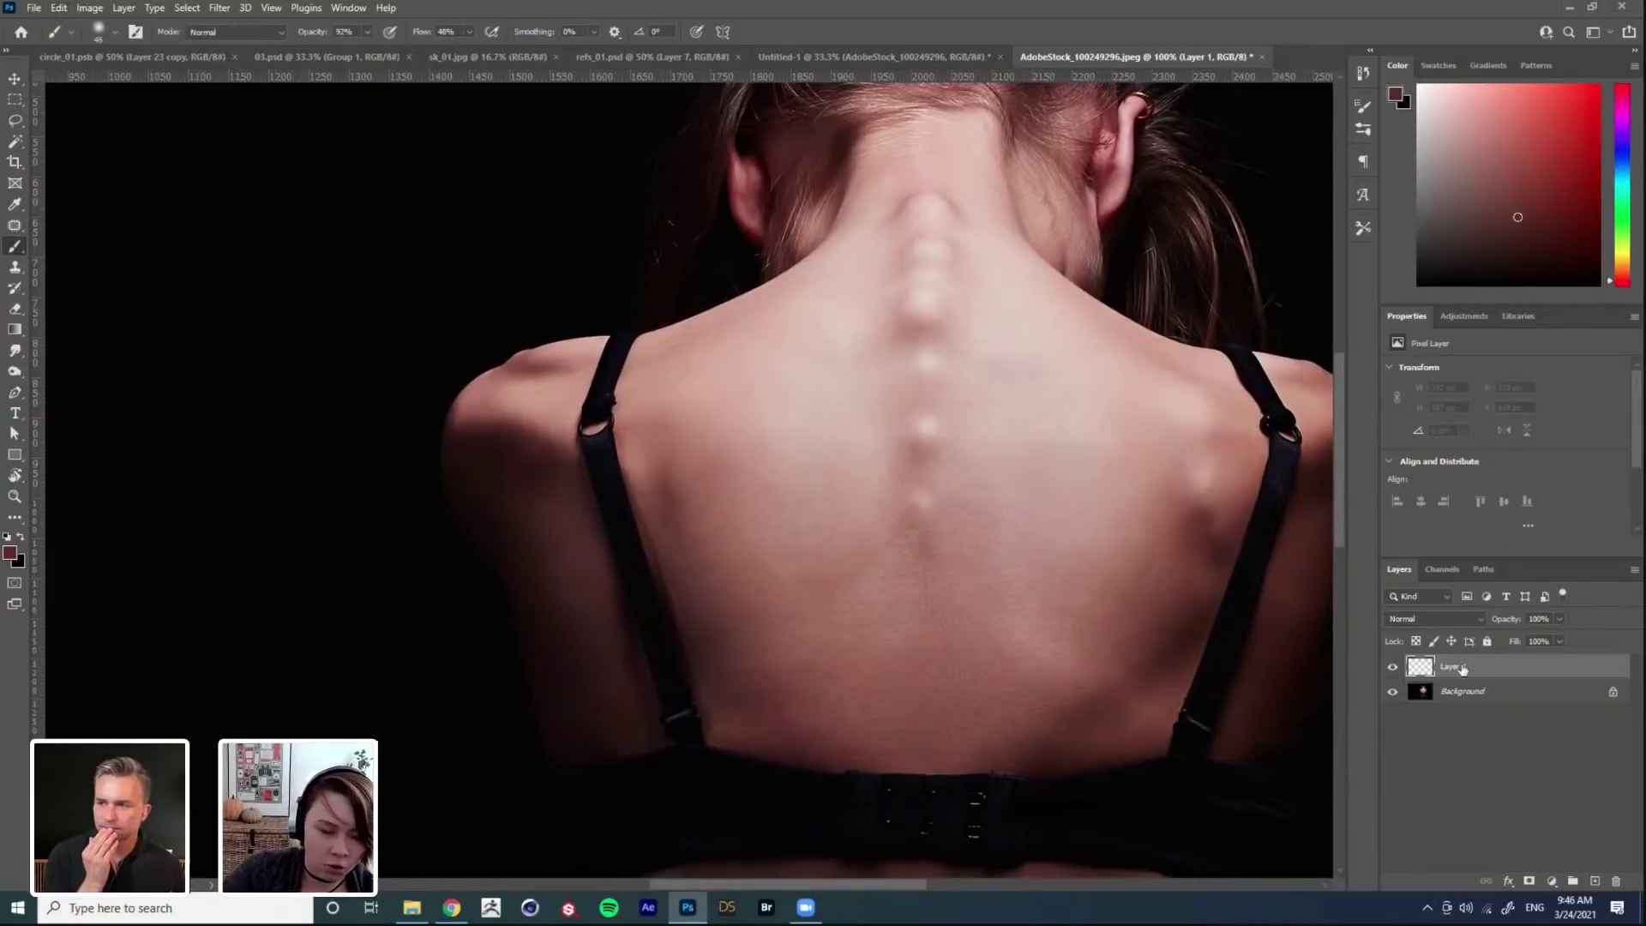
Step: Switch to the Clone Stamp tool for retouching the skin around the left shoulder strap on Layer 1
left_click(578, 284, "ctrl")
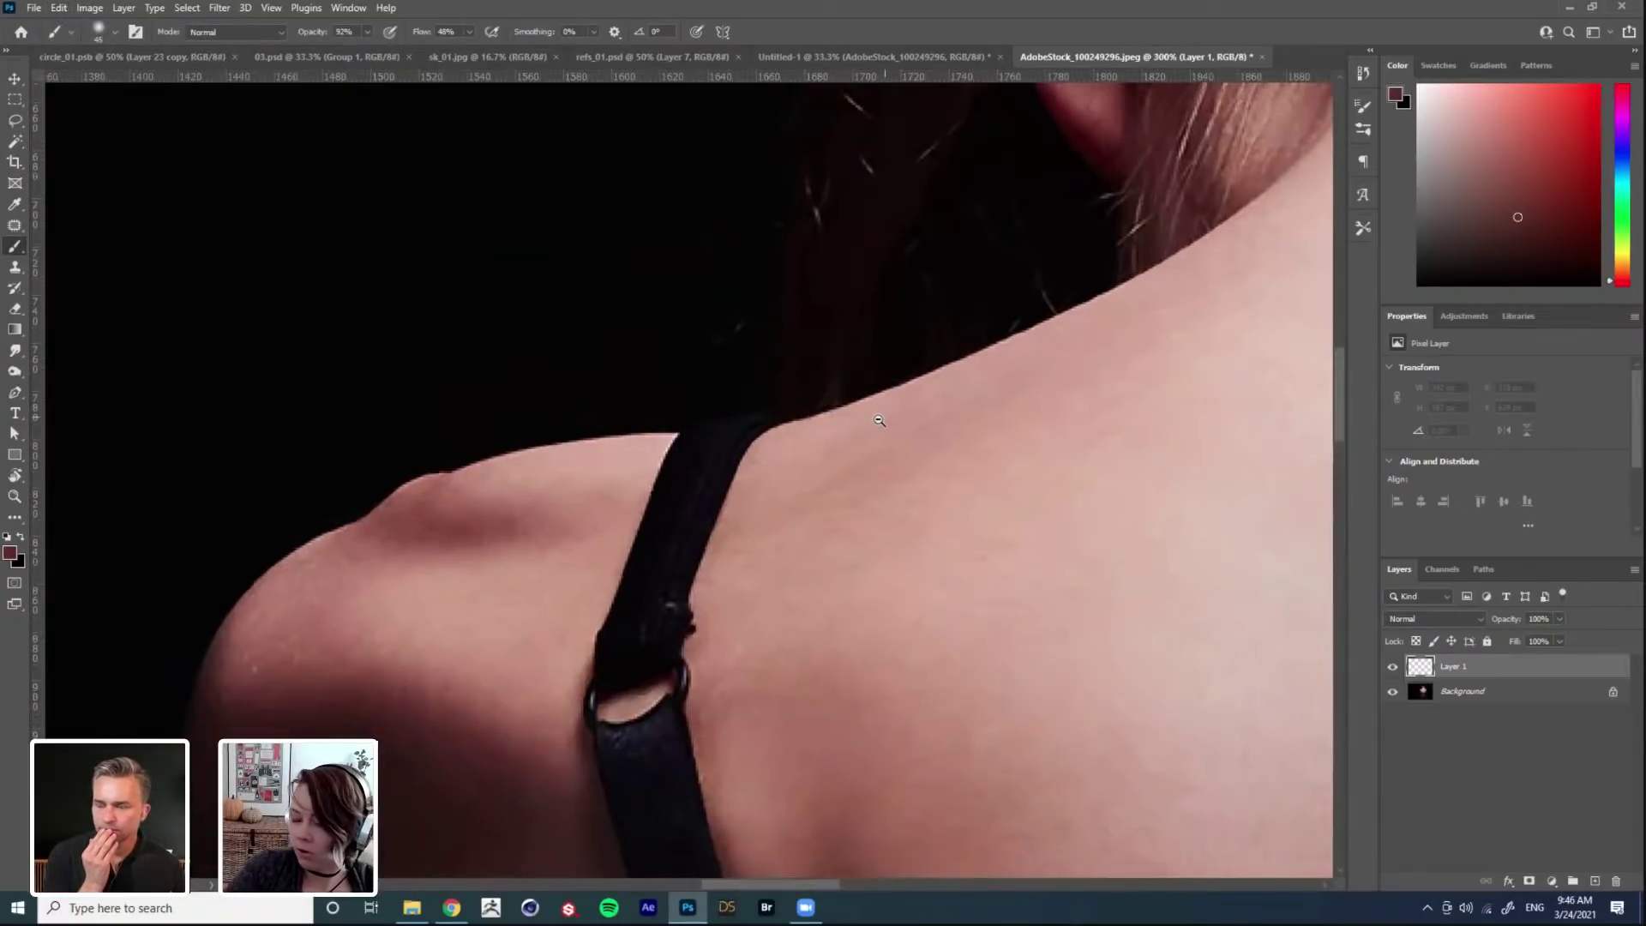
key("bracketleft")
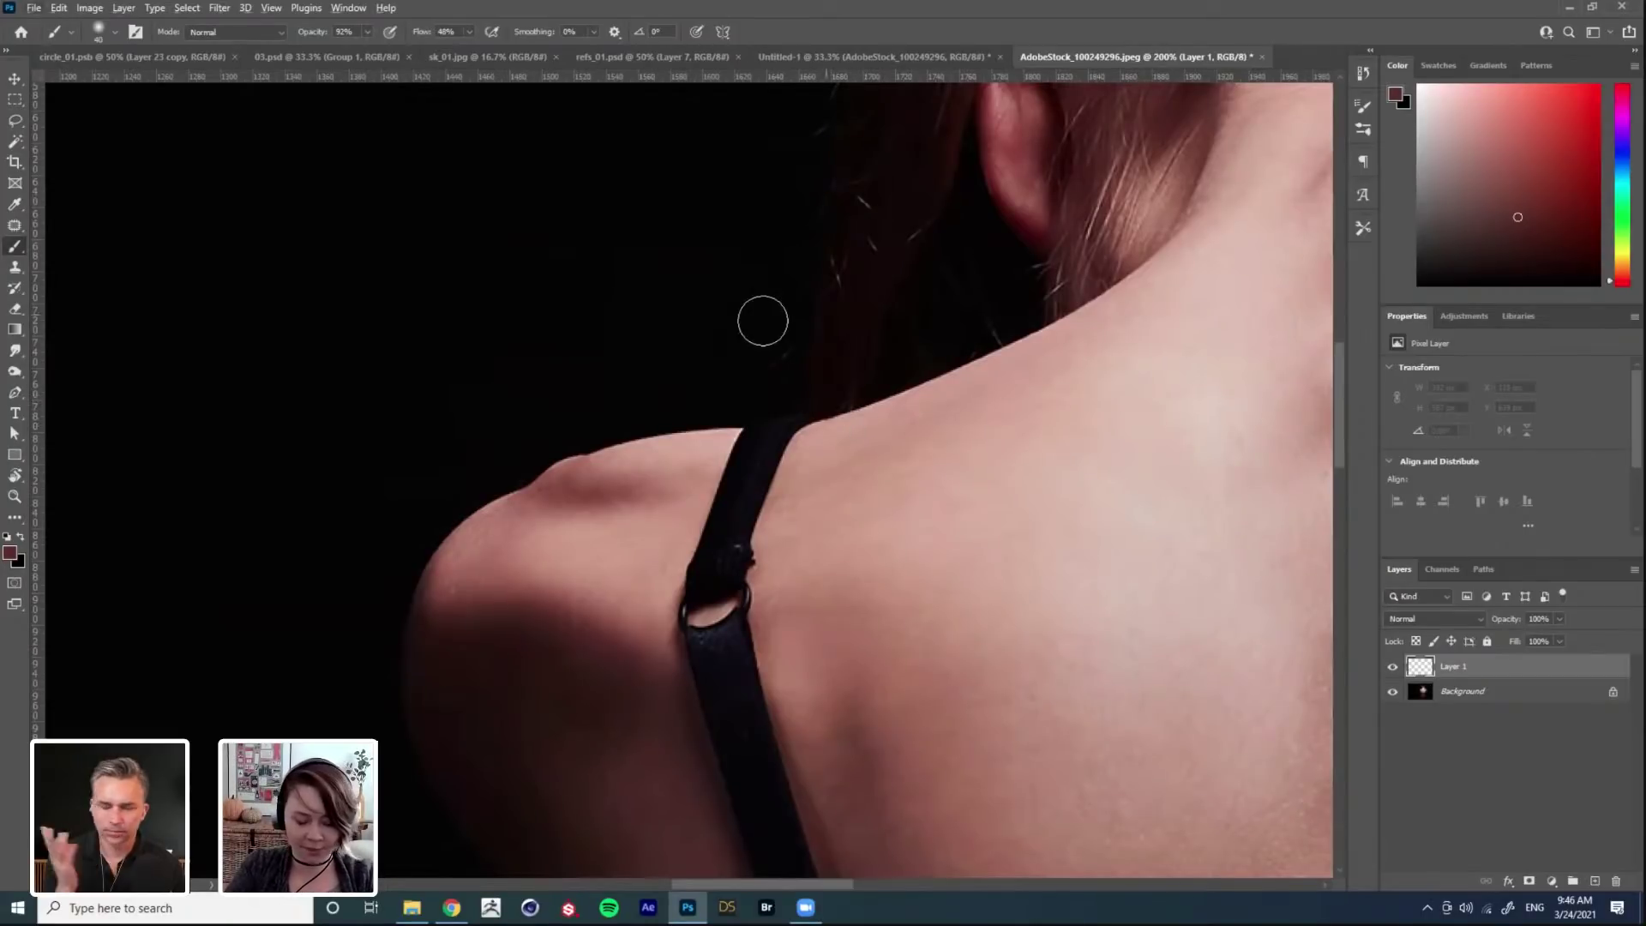
key("alt+s")
key("Escape")
key("s")
left_click(918, 440)
key("Return")
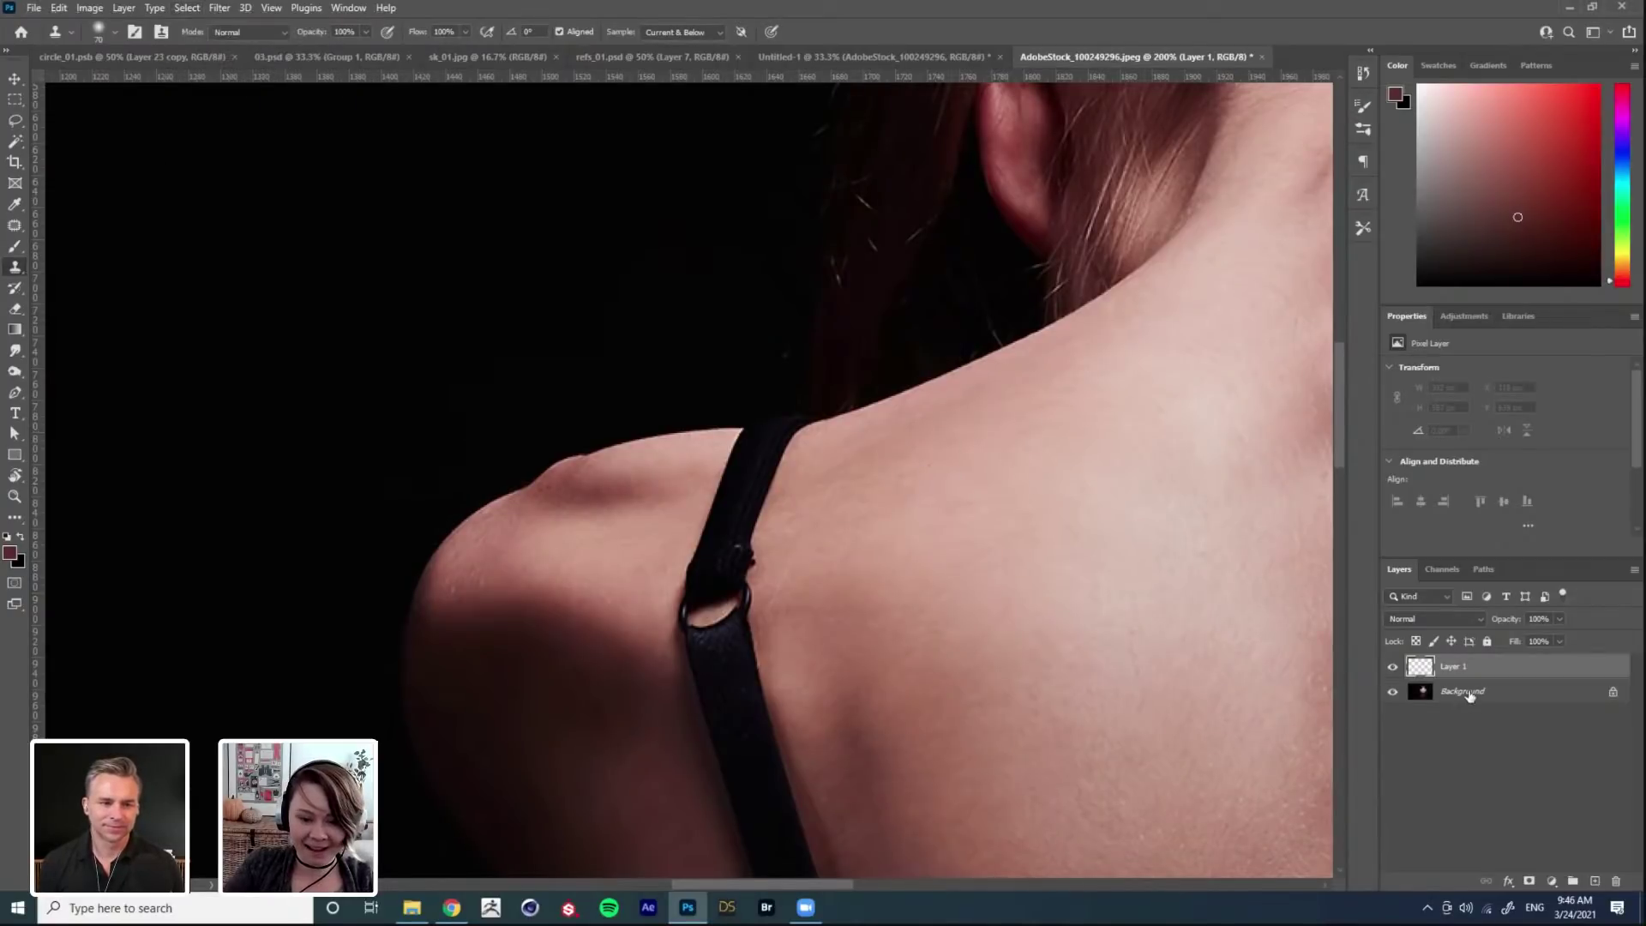
Step: Add a second empty layer directly below Layer 1 and switch to the Brush tool with a smaller tip
key("ctrl+shift+alt+n")
key("ctrl+bracketleft")
key("b")
key("bracketleft")
key("bracketleft")
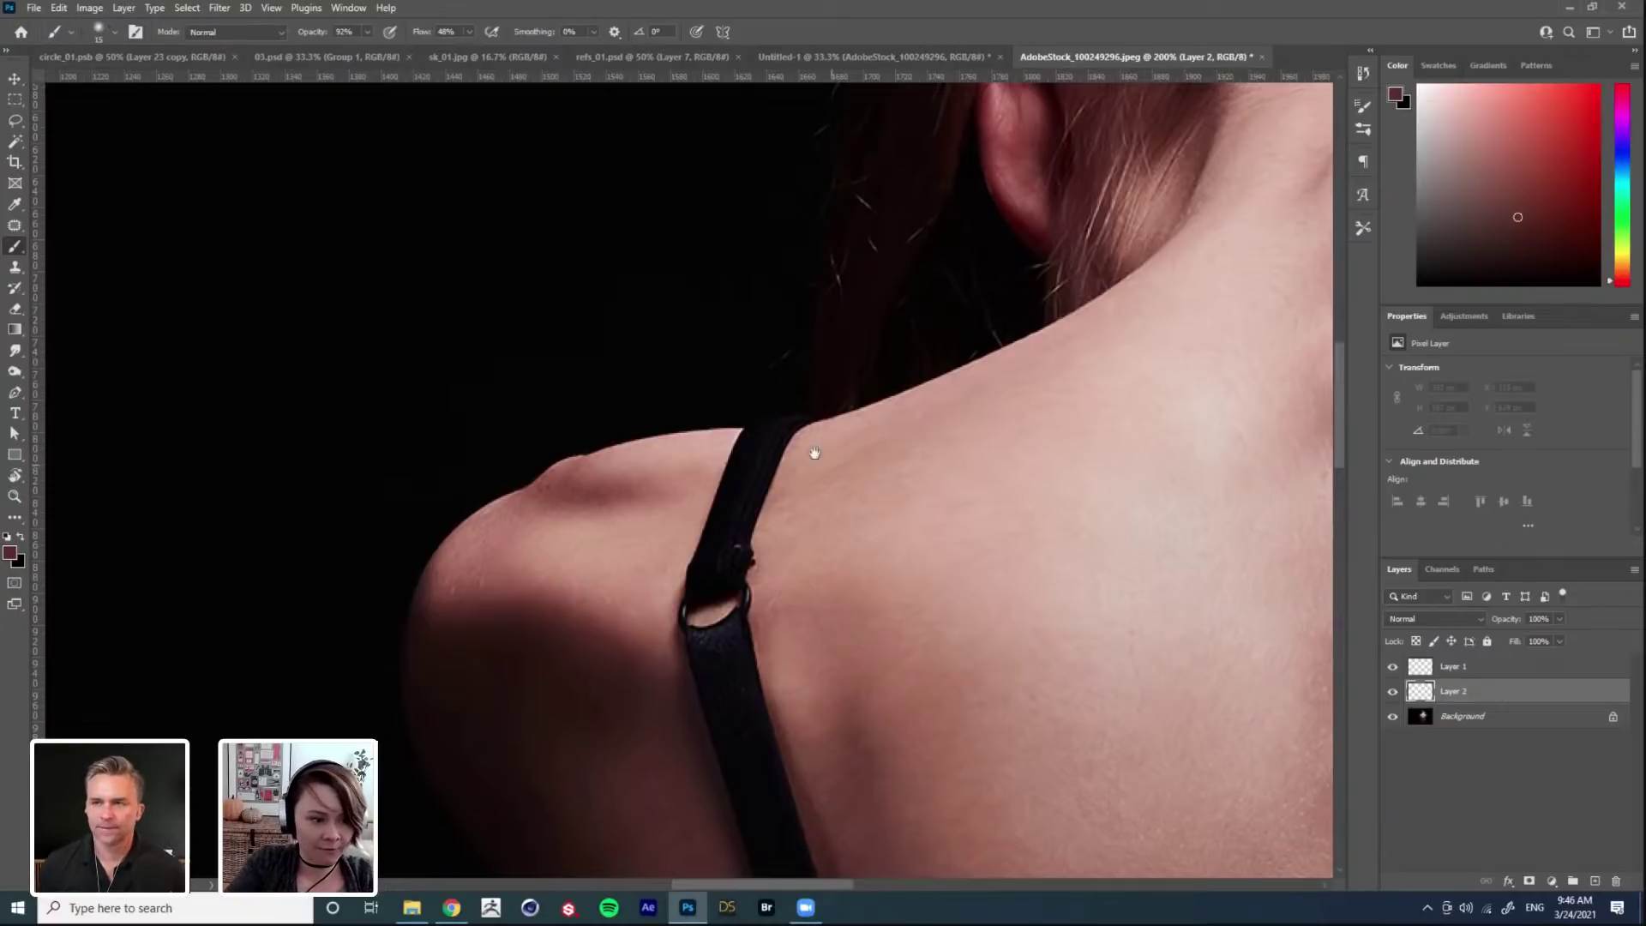
Step: Select the Background layer and draw a lasso selection around the left shoulder strap
key("ctrl+minus")
key("ctrl+minus")
key("alt+bracketleft")
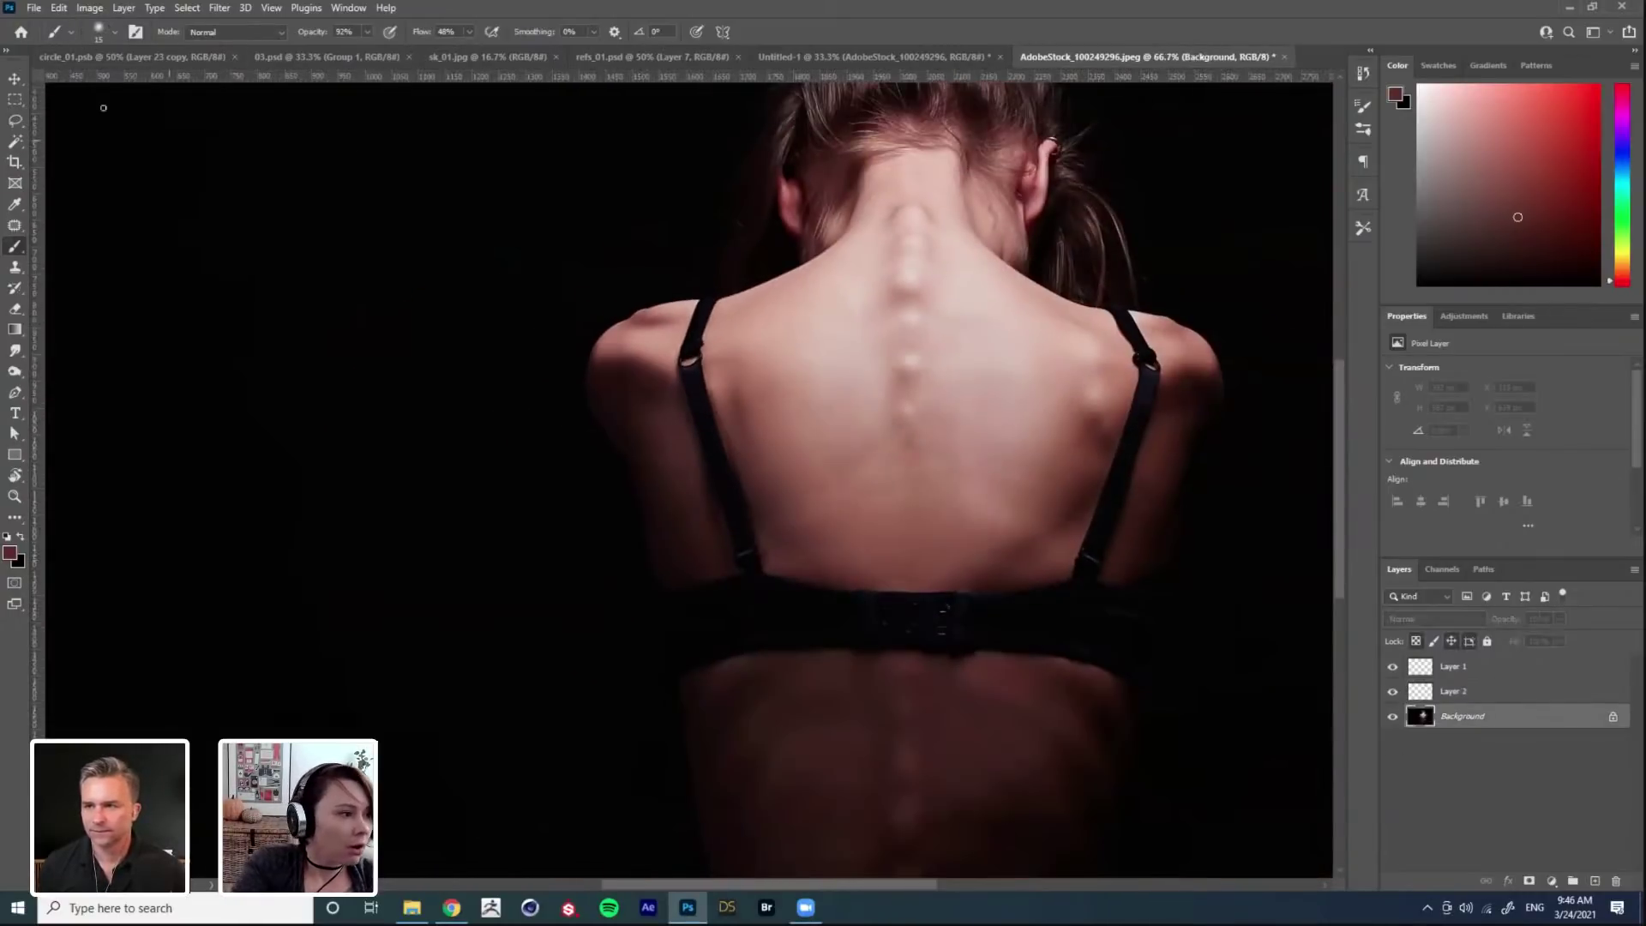
left_click(17, 123)
mouse_move(706, 311)
left_mouse_down()
mouse_move(676, 425)
mouse_move(725, 539)
mouse_move(748, 494)
mouse_move(730, 333)
left_mouse_up()
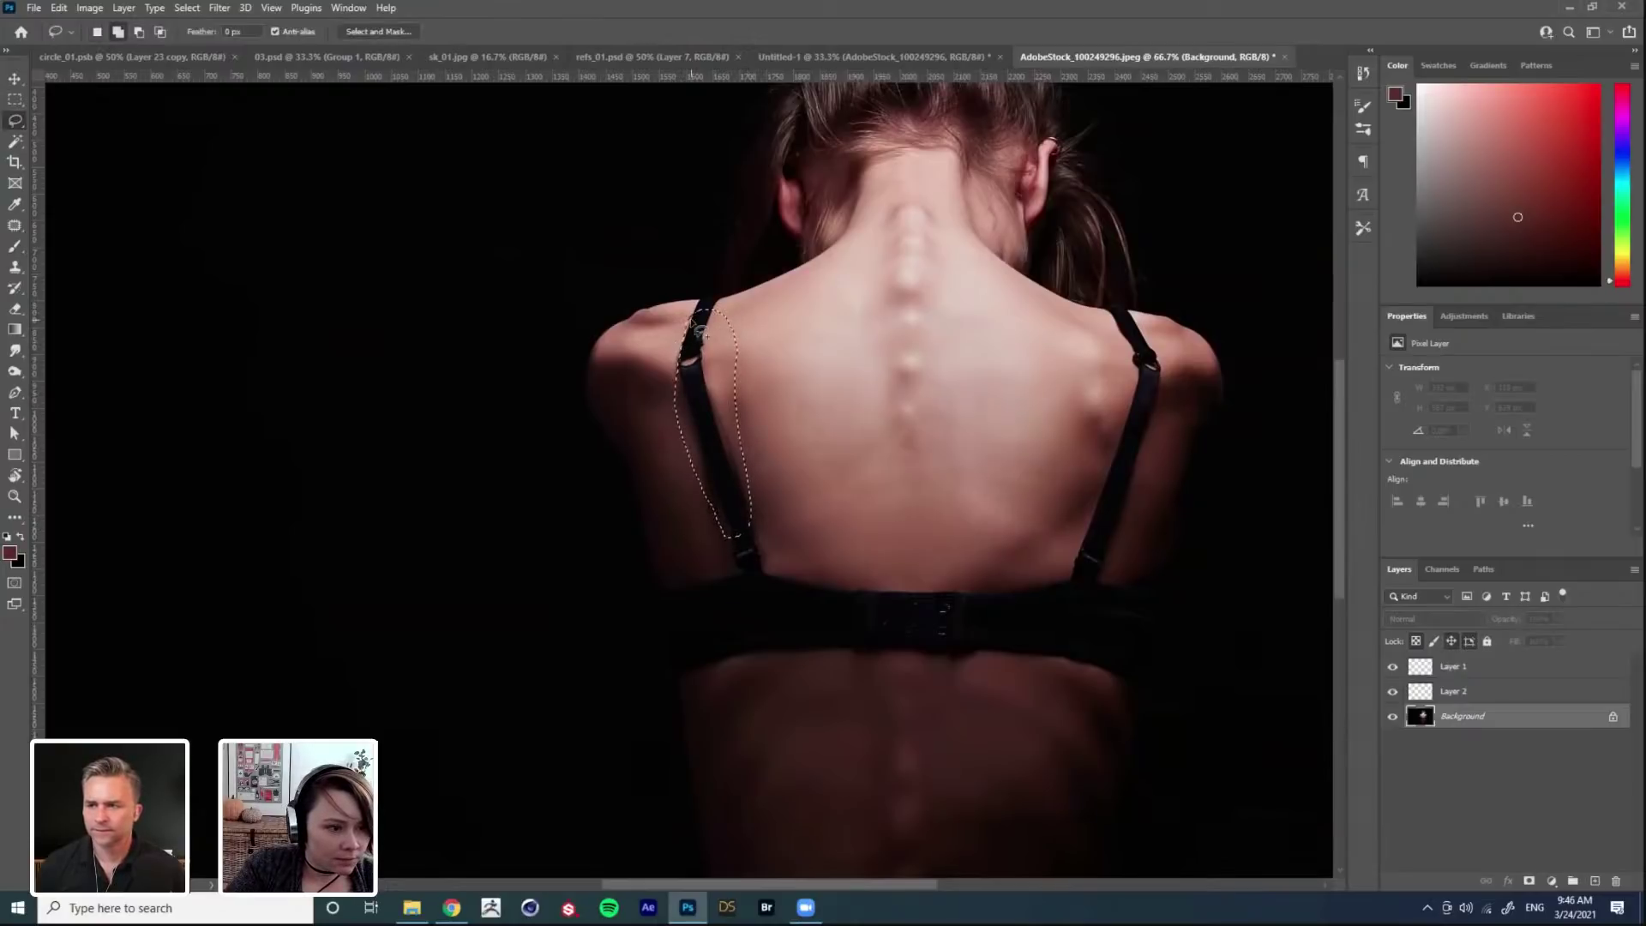
Step: Duplicate the Background layer so the retouching is done on a copy of the portrait
left_click(85, 9)
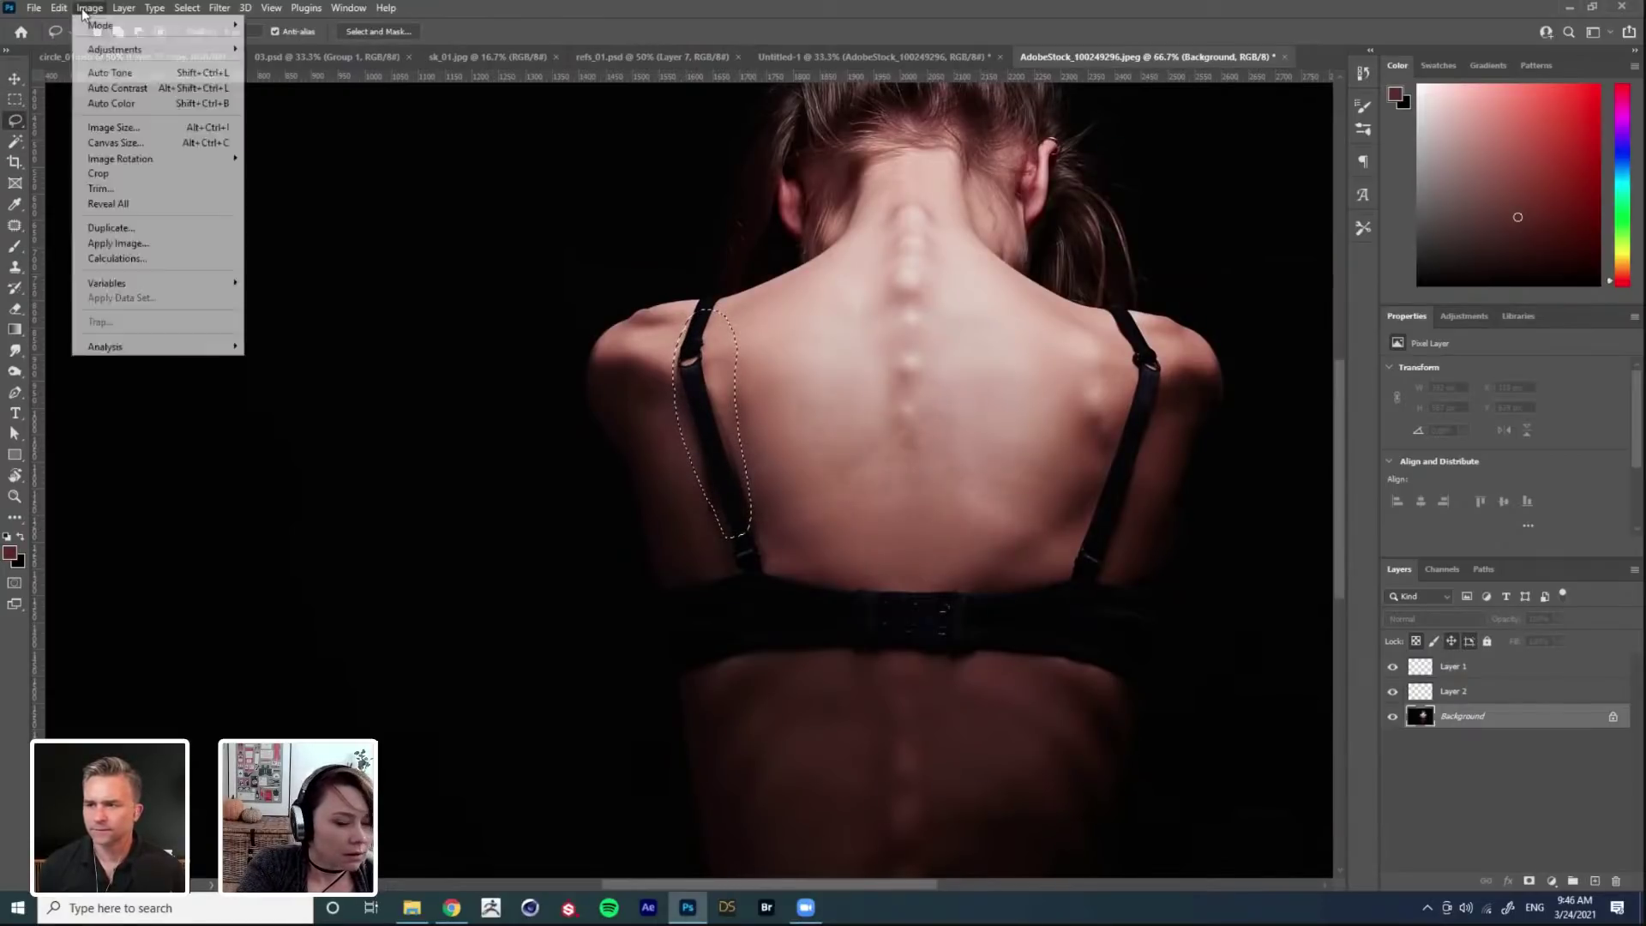
left_click(917, 414)
left_click_drag(1462, 716, 1595, 879)
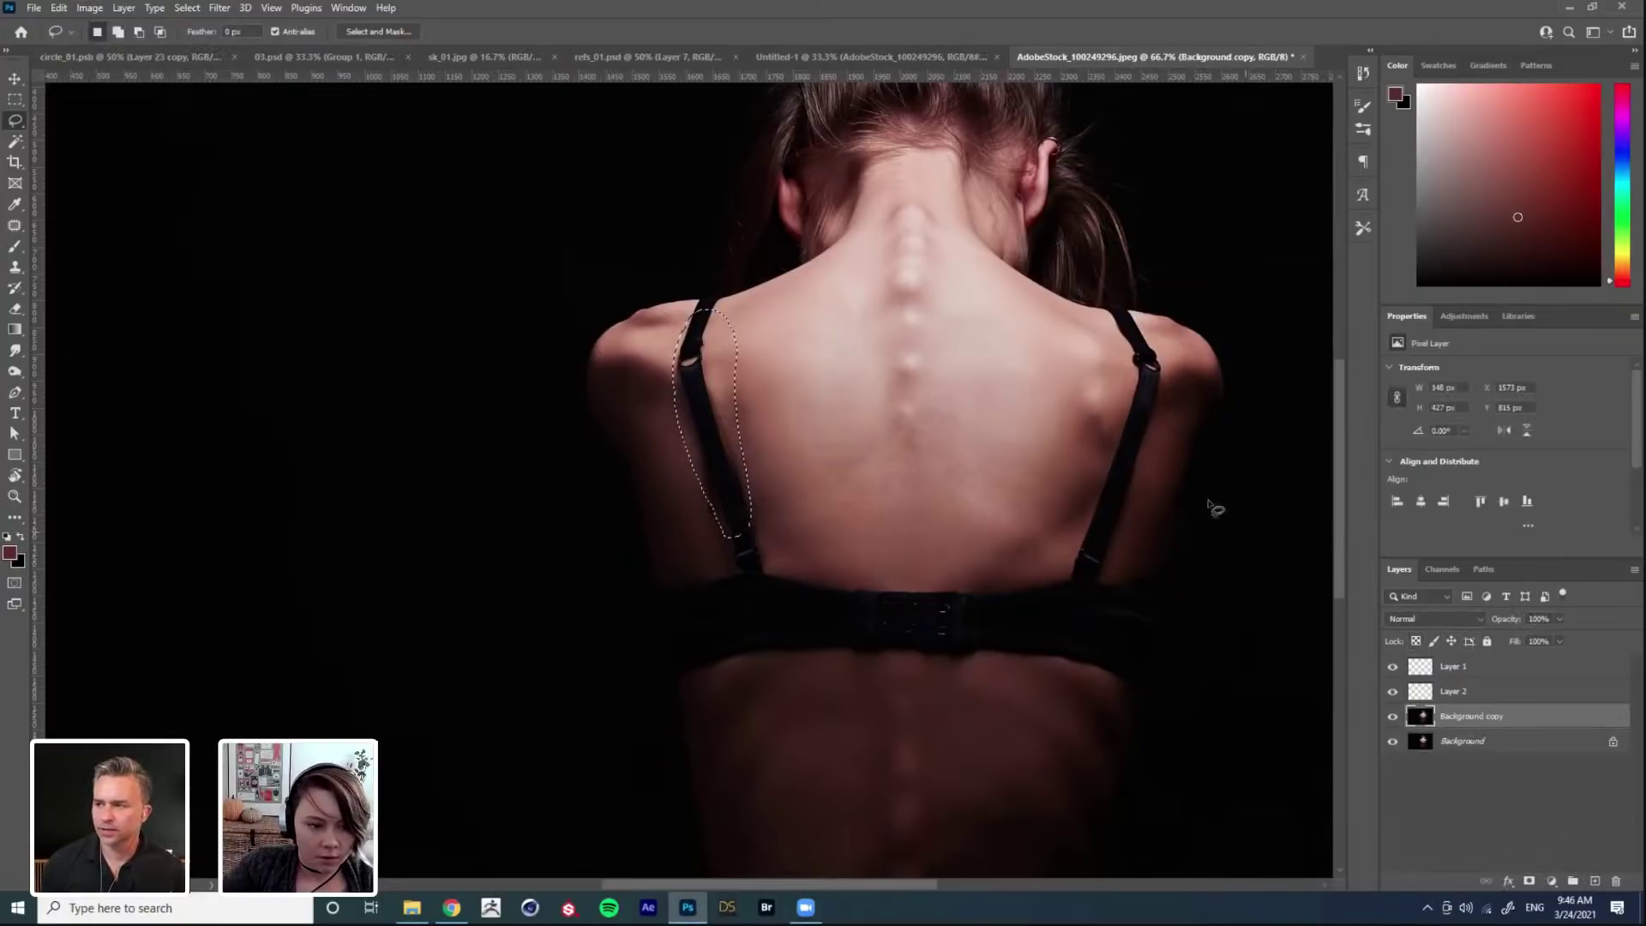
left_click(89, 8)
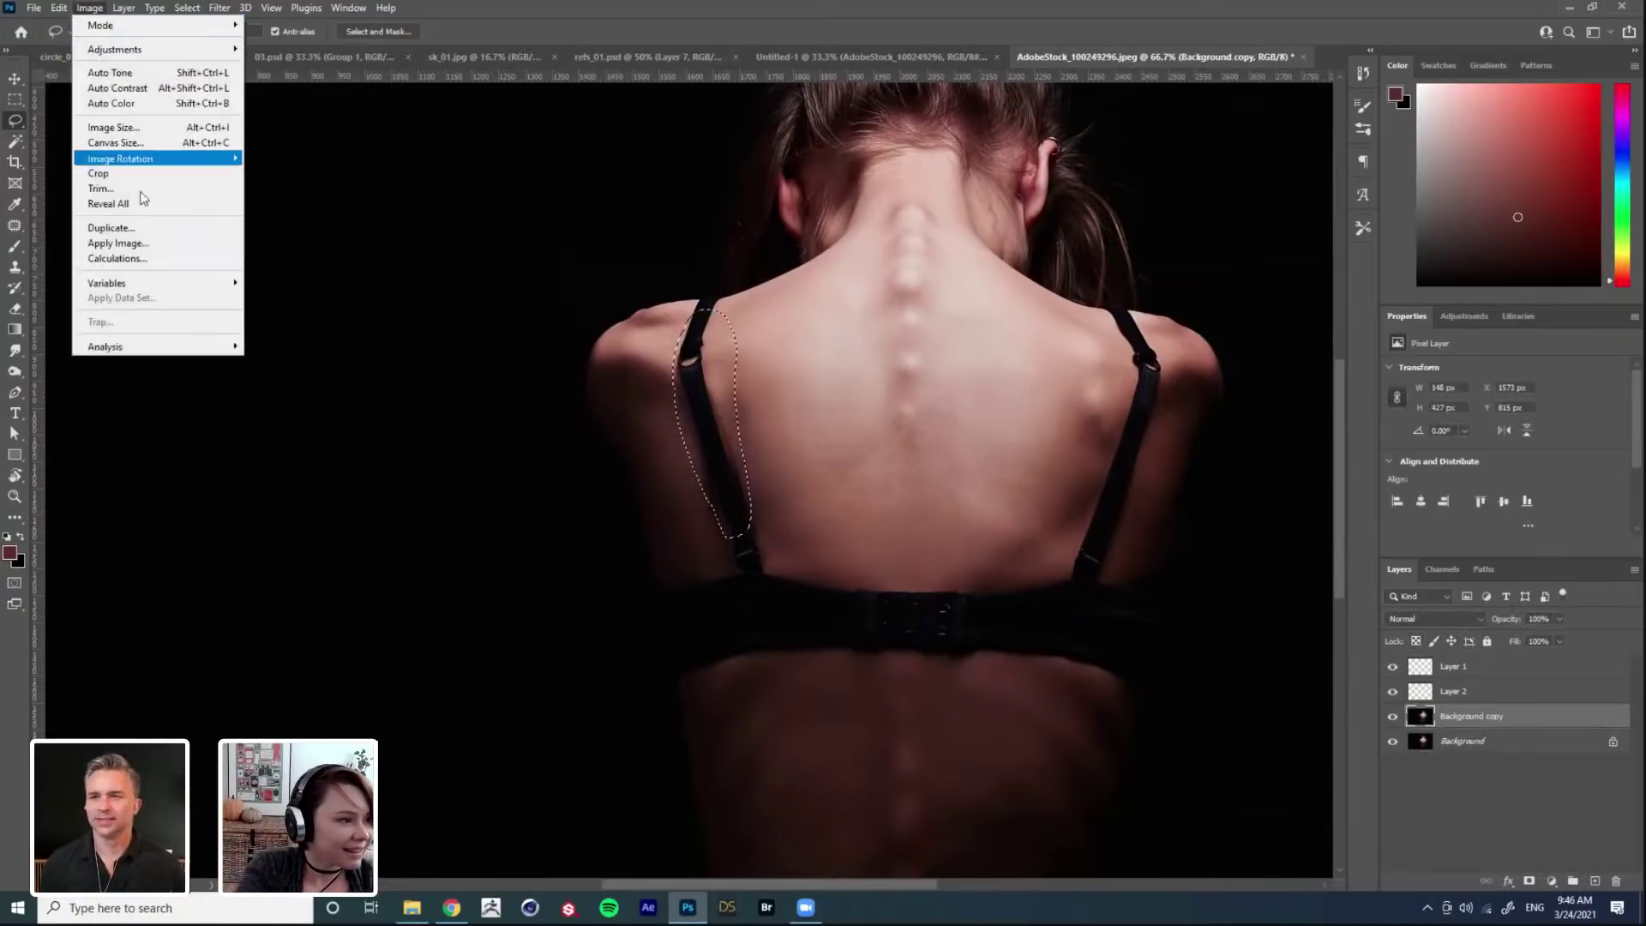
mouse_move(58, 7)
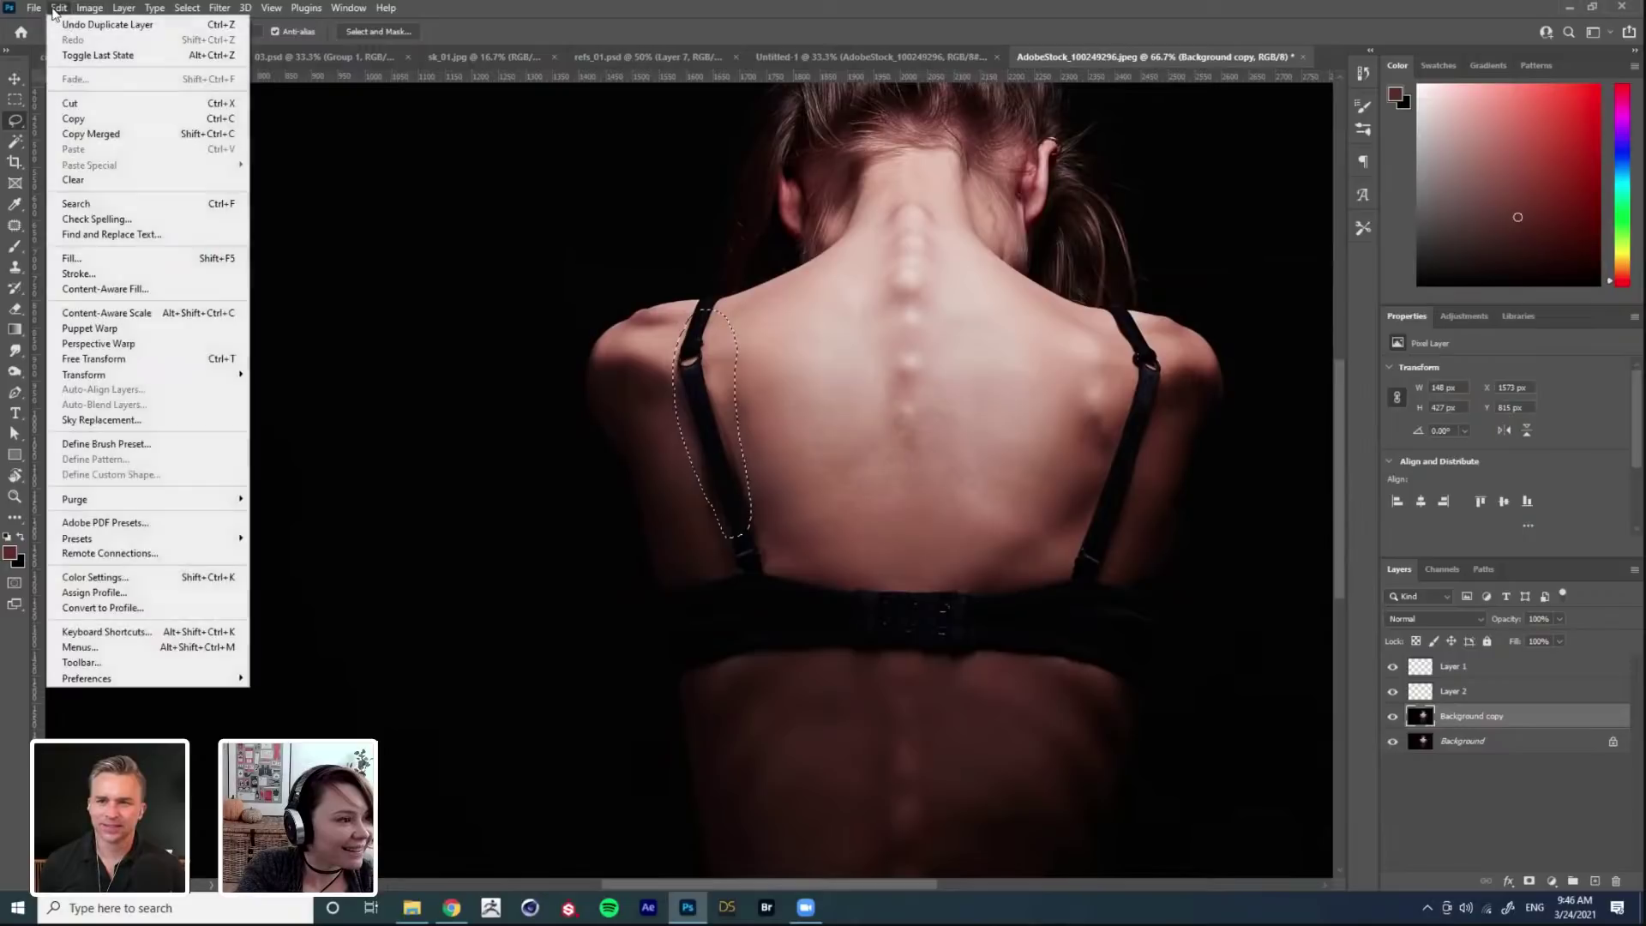
left_click(111, 289)
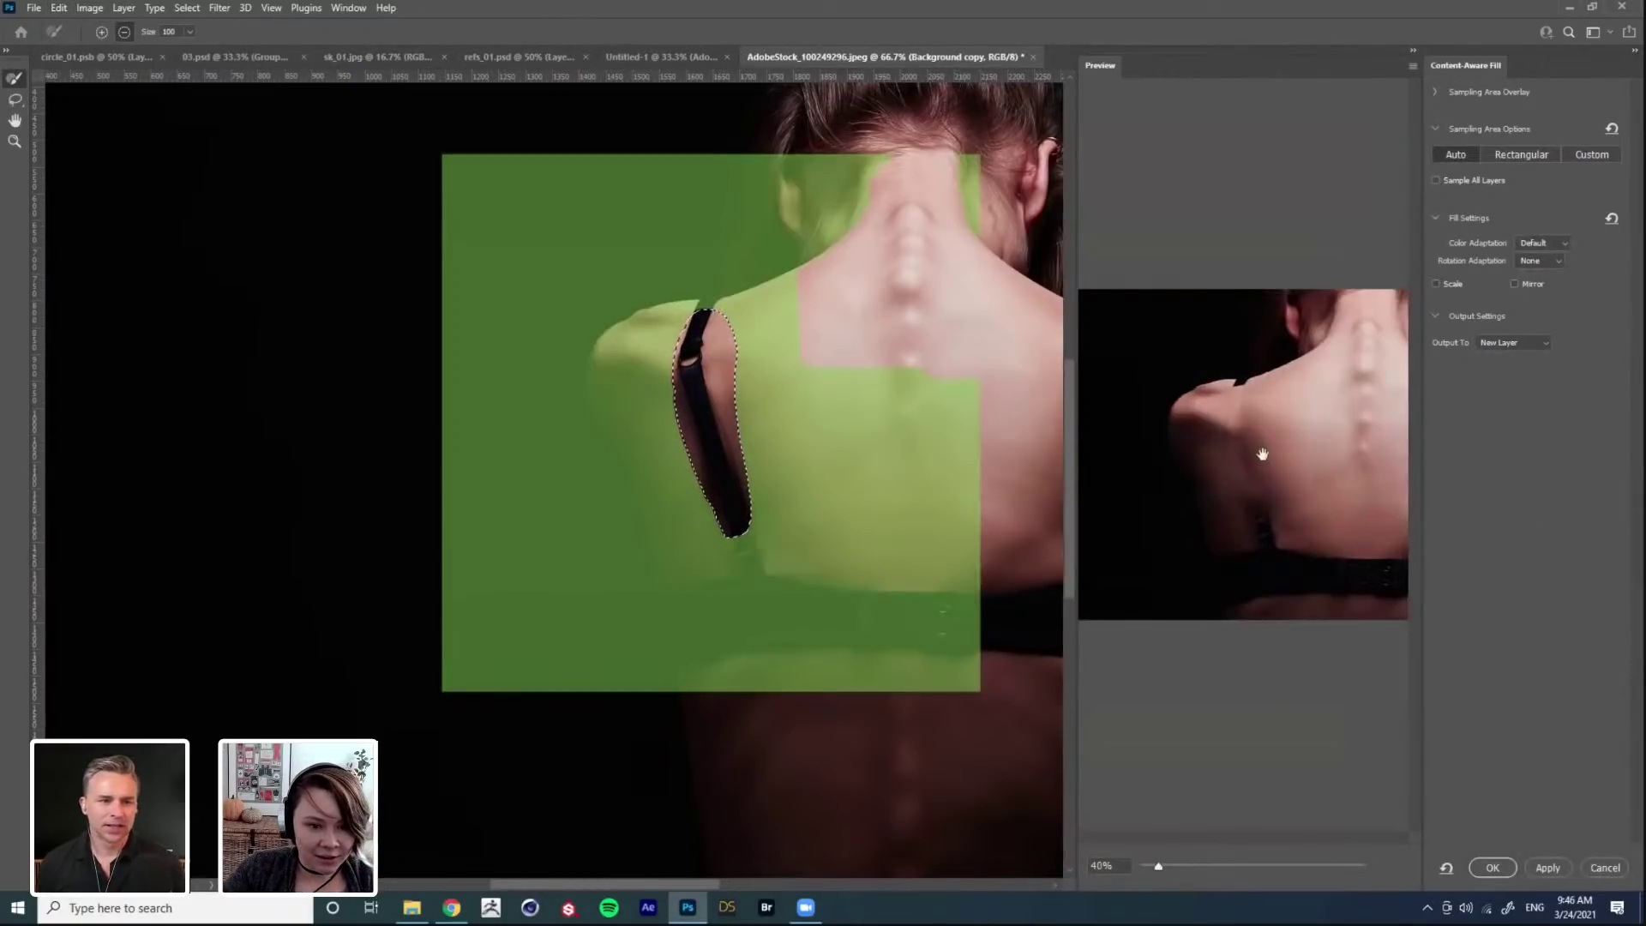
left_click(1240, 411, "ctrl")
left_click(1240, 412, "ctrl")
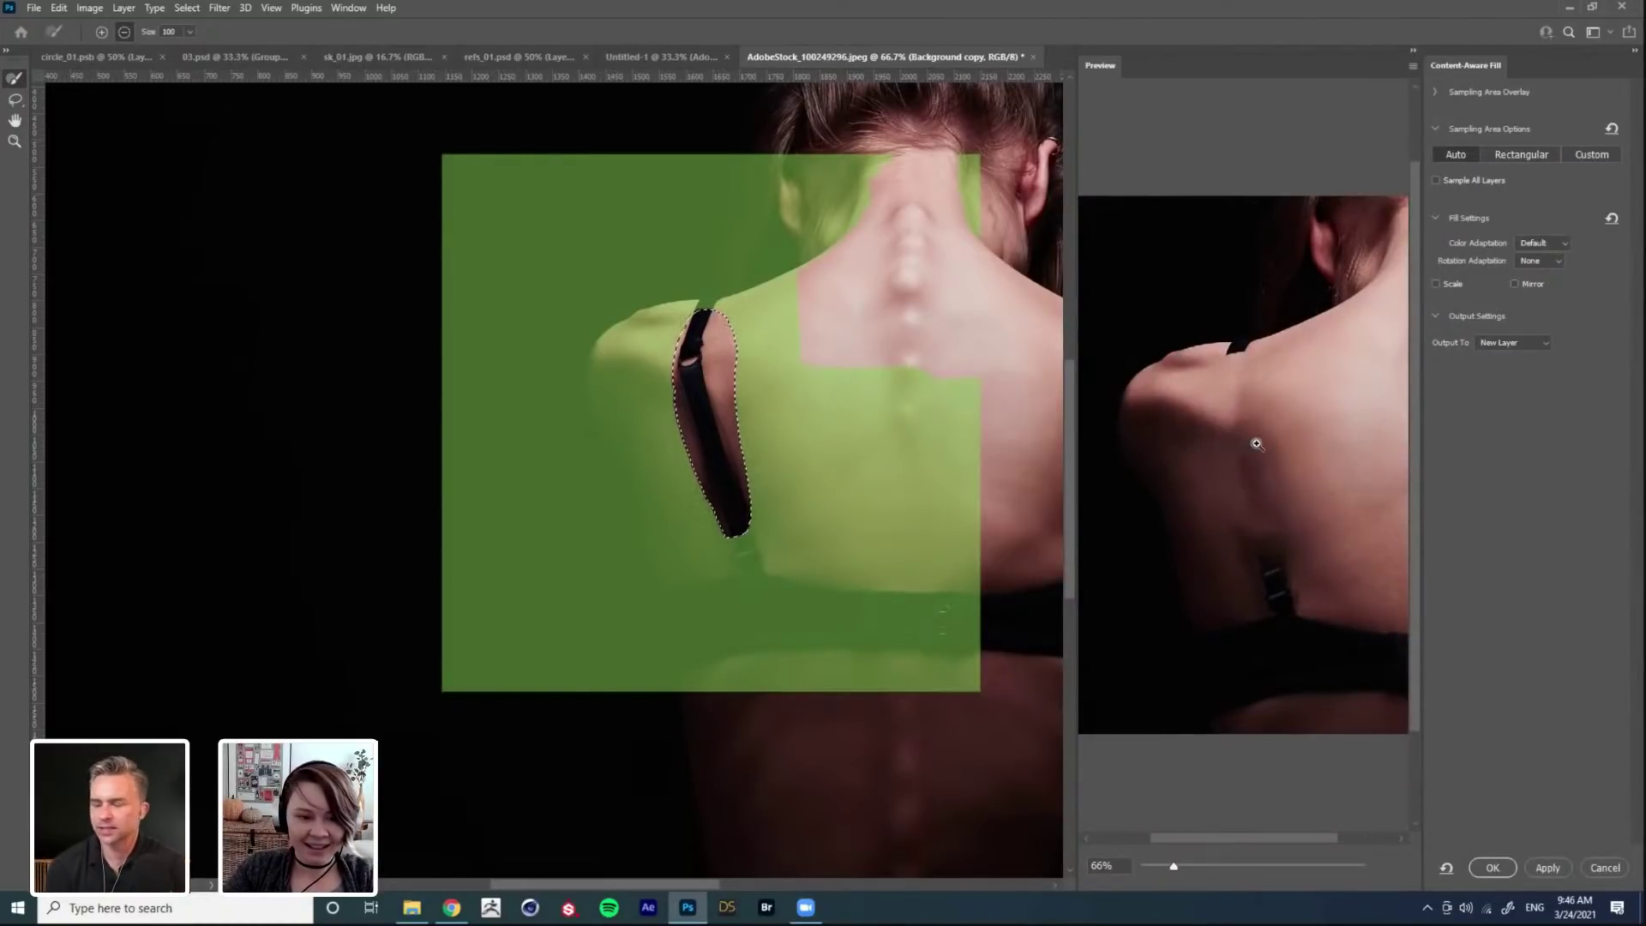
left_click(1257, 443, "ctrl")
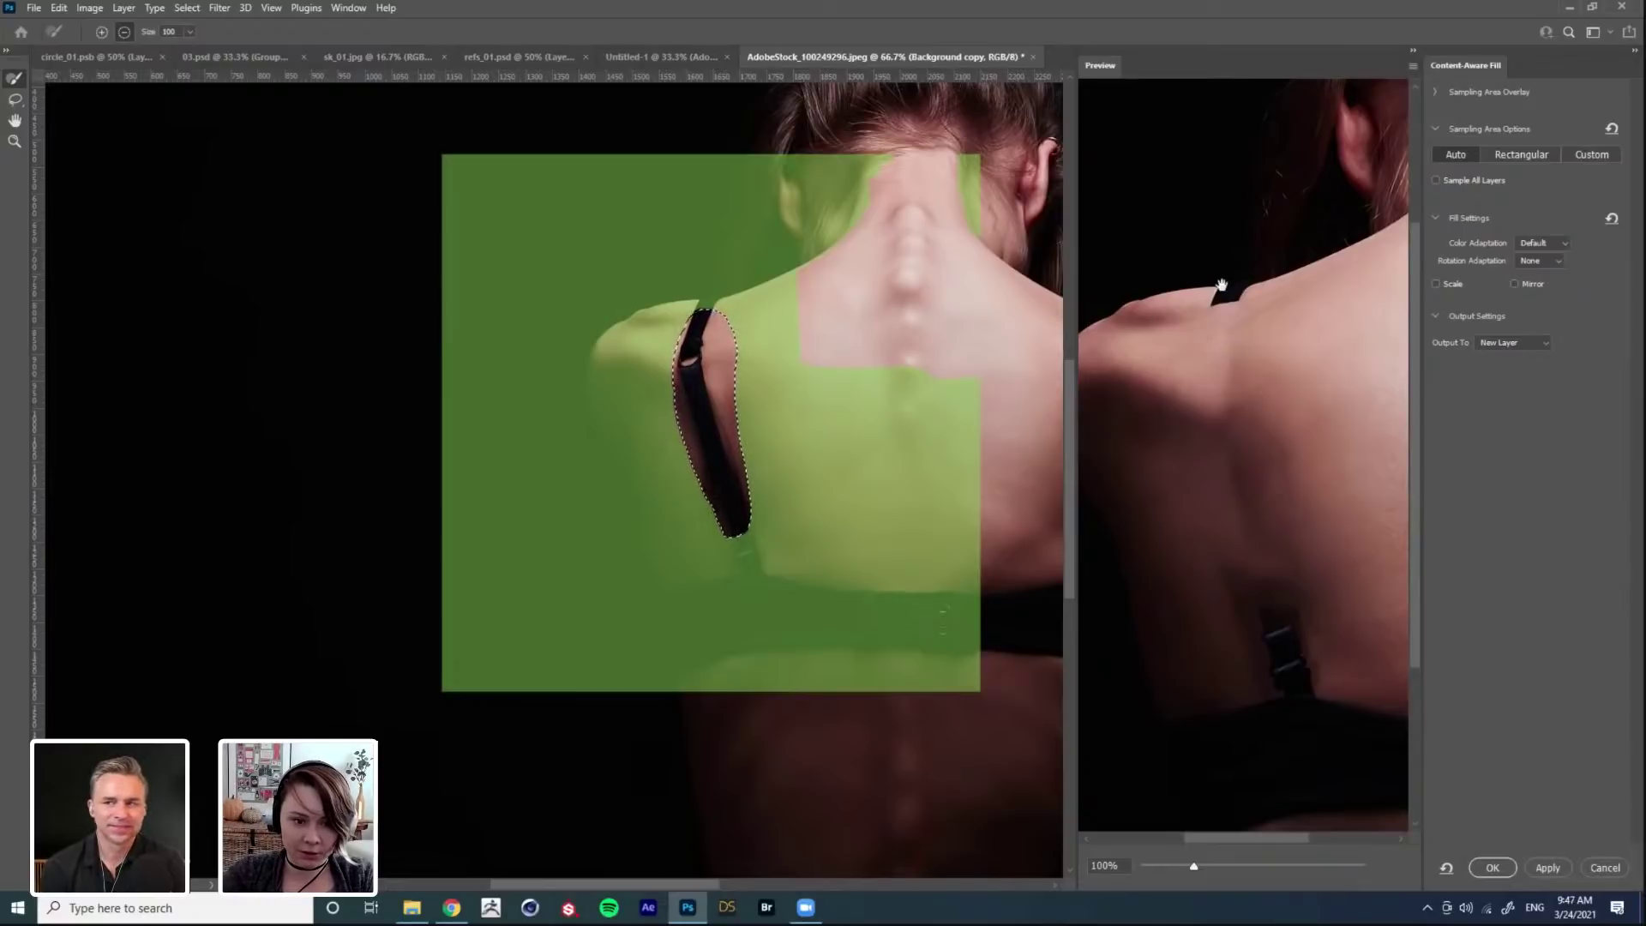
left_click(1596, 867)
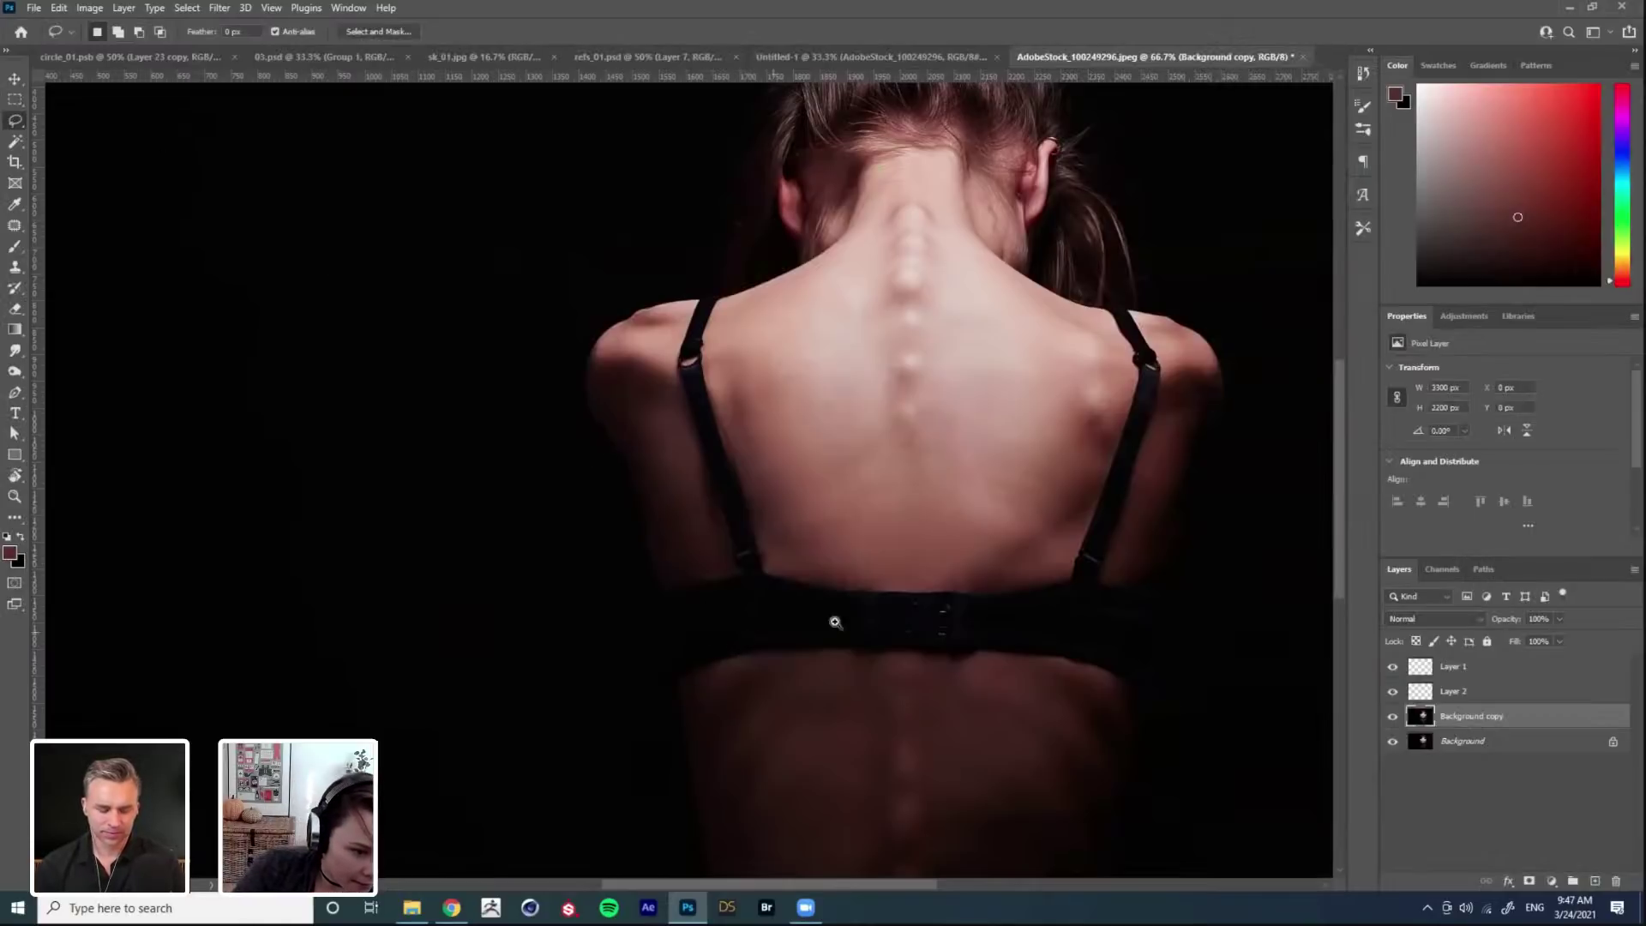
Step: Lasso both shoulder straps and the entire back band on the Background copy, extending the selection over the top of the left strap
left_click(794, 629)
left_click_drag(937, 537, 791, 515)
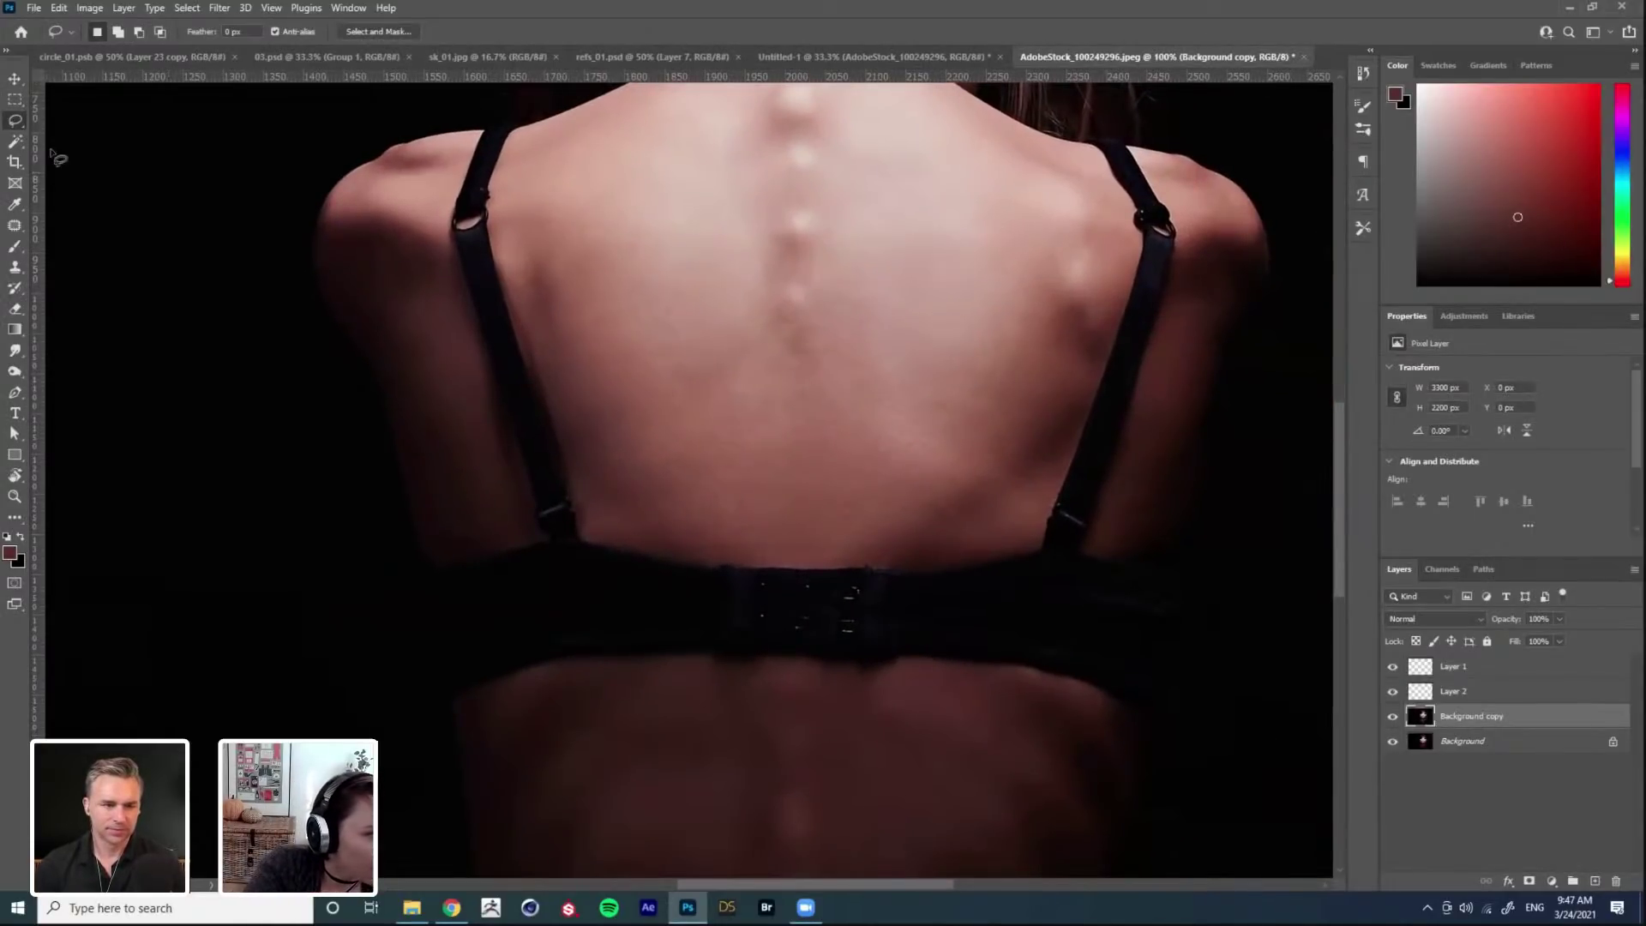
scroll(497, 545, "up", 2)
scroll(496, 545, "right", 2)
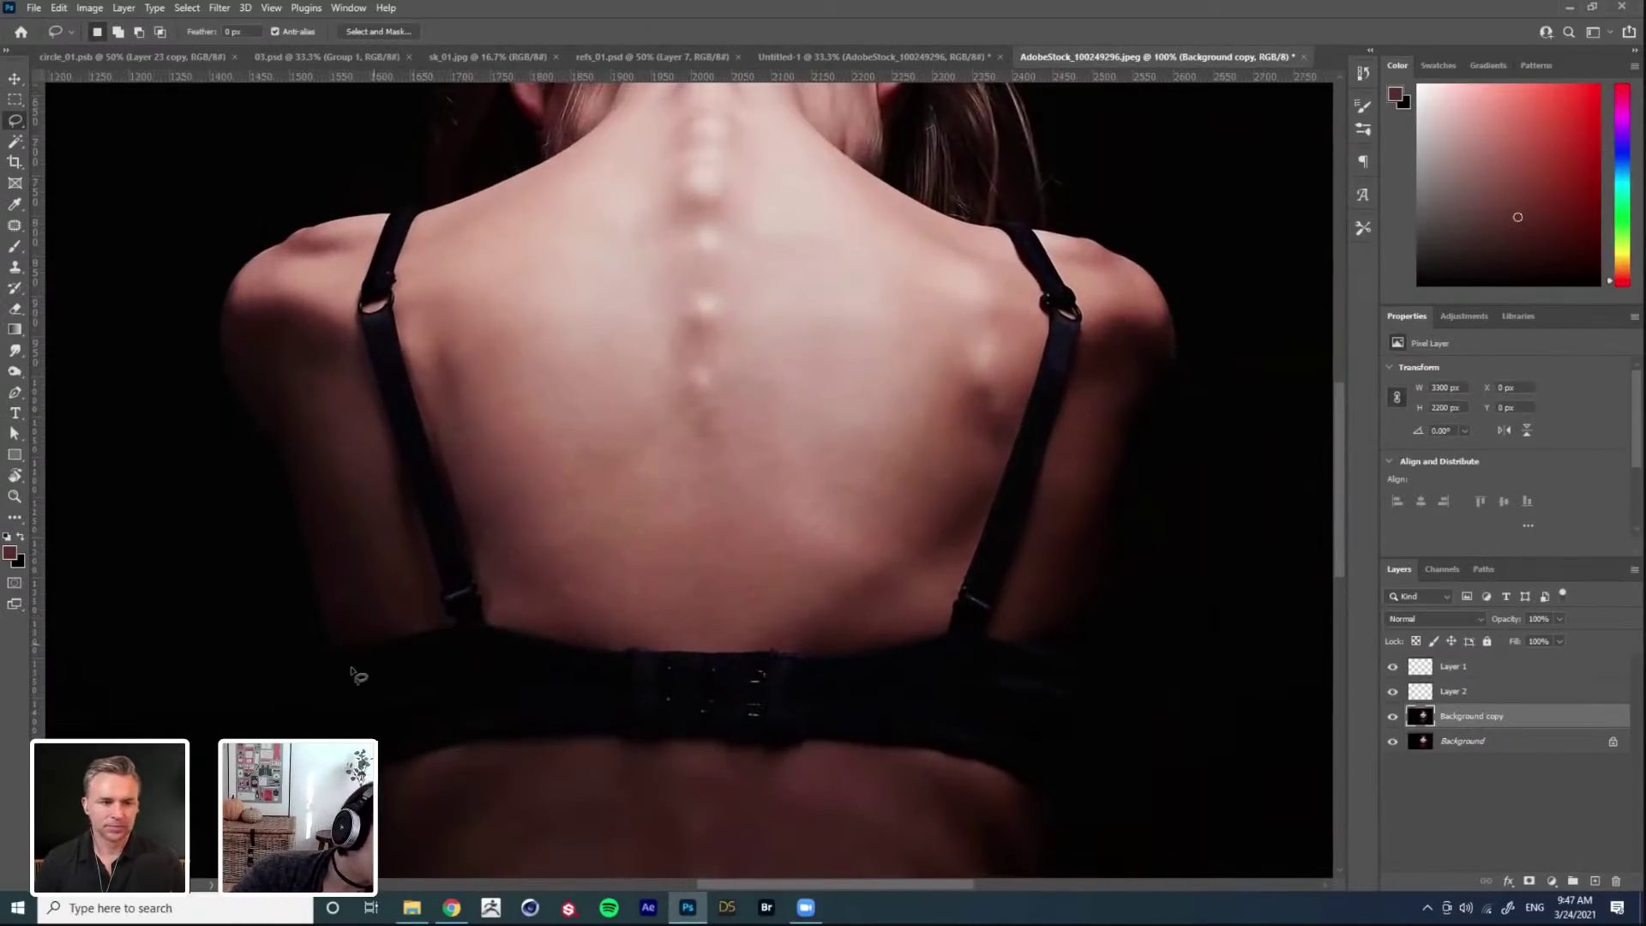
mouse_move(341, 659)
left_mouse_down()
mouse_move(440, 621)
mouse_move(346, 326)
mouse_move(396, 214)
left_mouse_up()
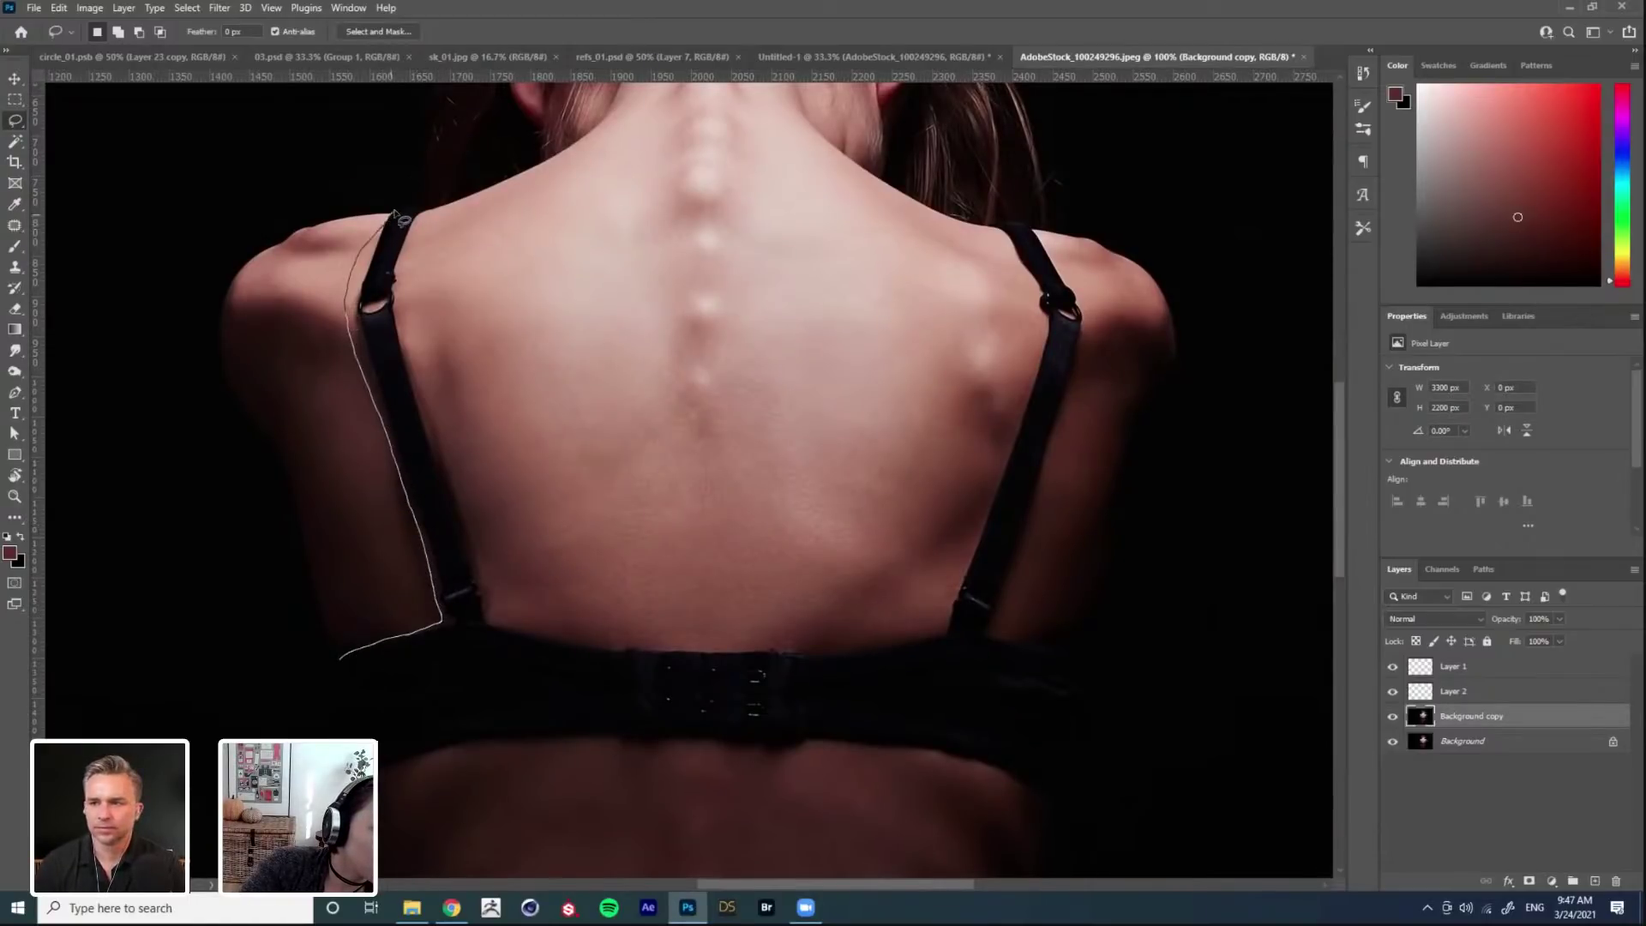
mouse_move(420, 392)
left_mouse_down()
mouse_move(496, 617)
mouse_move(609, 643)
mouse_move(912, 640)
mouse_move(938, 617)
mouse_move(1043, 342)
mouse_move(1000, 216)
mouse_move(1047, 232)
mouse_move(1085, 293)
mouse_move(1085, 335)
mouse_move(999, 619)
mouse_move(1102, 665)
mouse_move(1118, 719)
mouse_move(1072, 812)
mouse_move(888, 765)
mouse_move(570, 758)
mouse_move(387, 796)
left_mouse_up()
left_click_drag(324, 725, 309, 686)
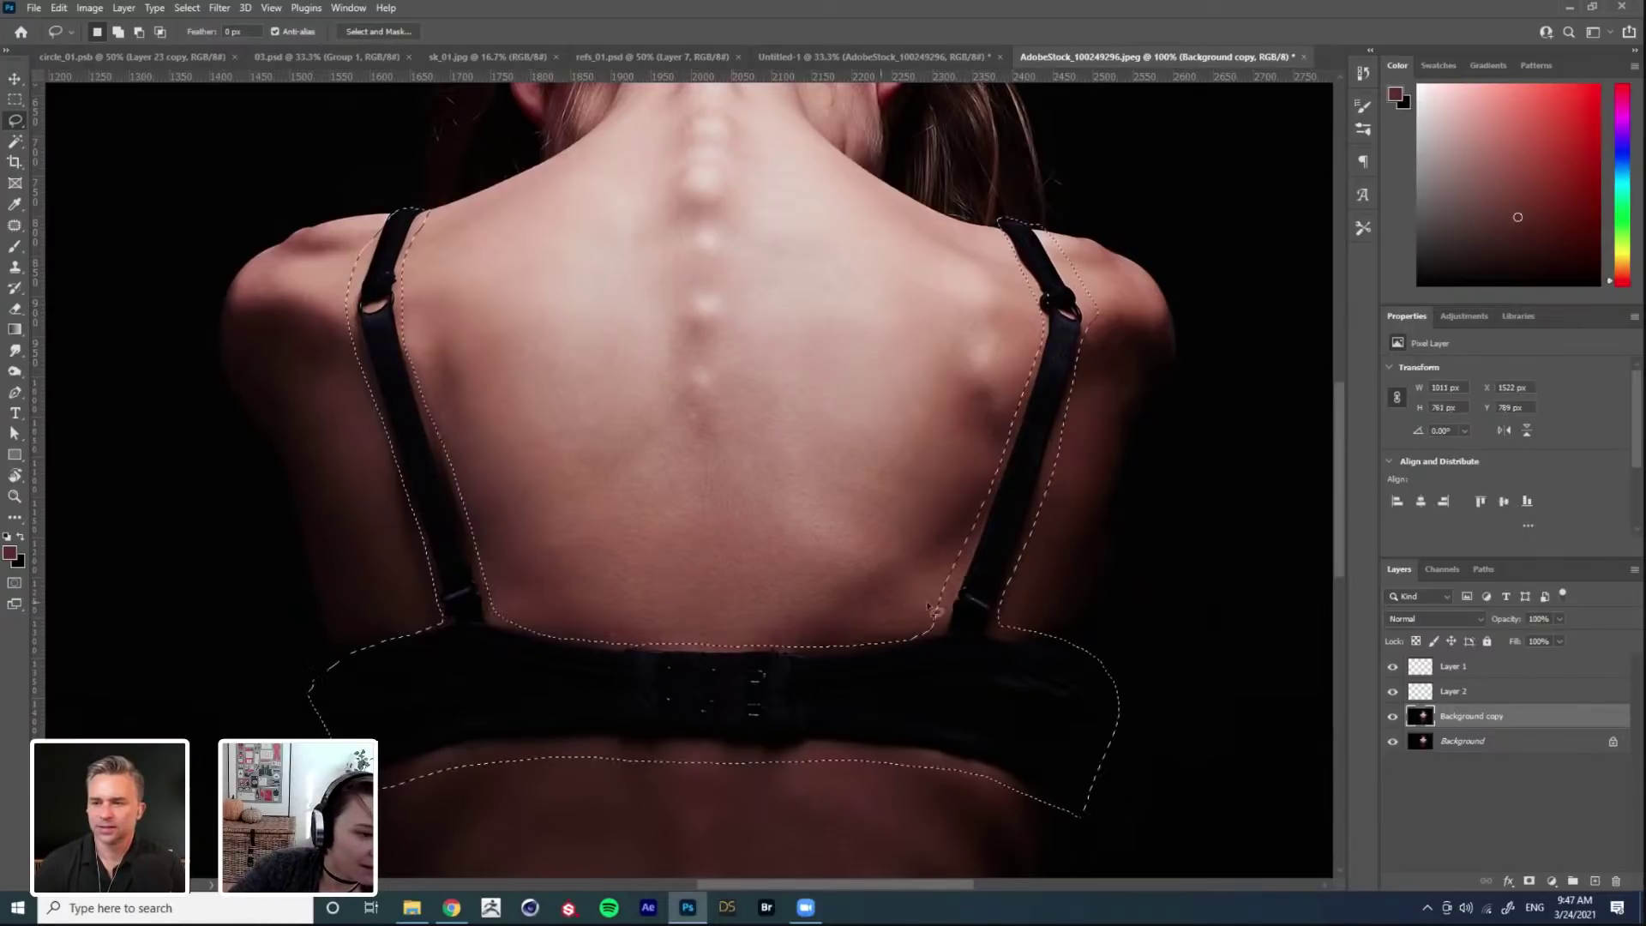
key("shift")
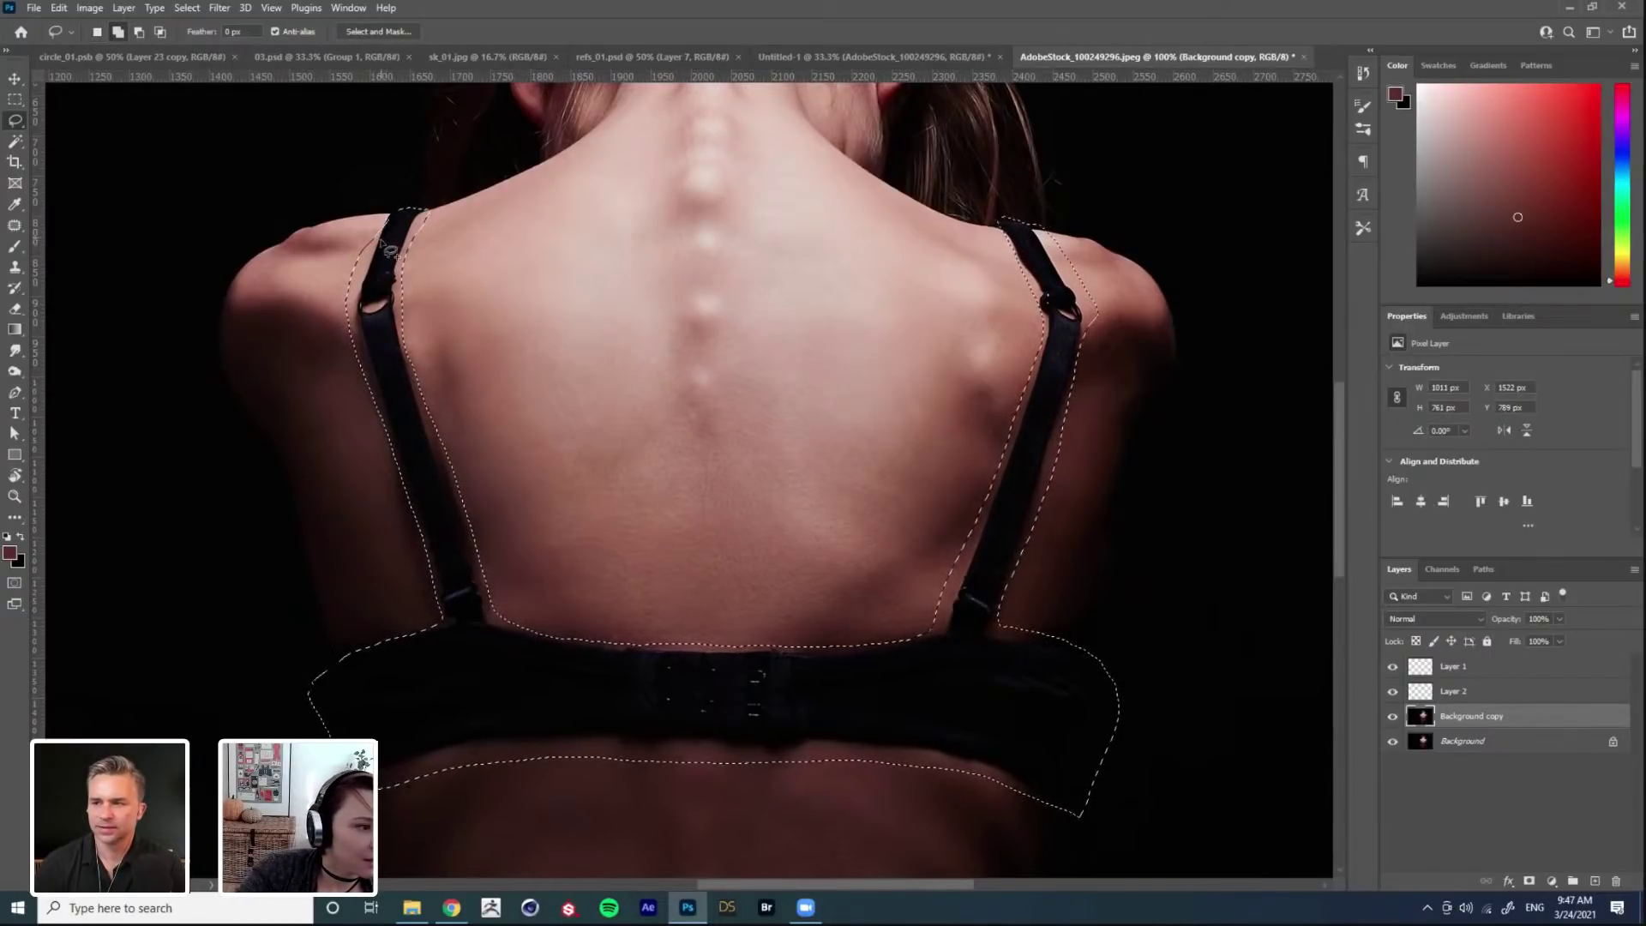
mouse_move(390, 244)
left_mouse_down()
mouse_move(395, 210)
mouse_move(418, 225)
mouse_move(405, 250)
left_mouse_up()
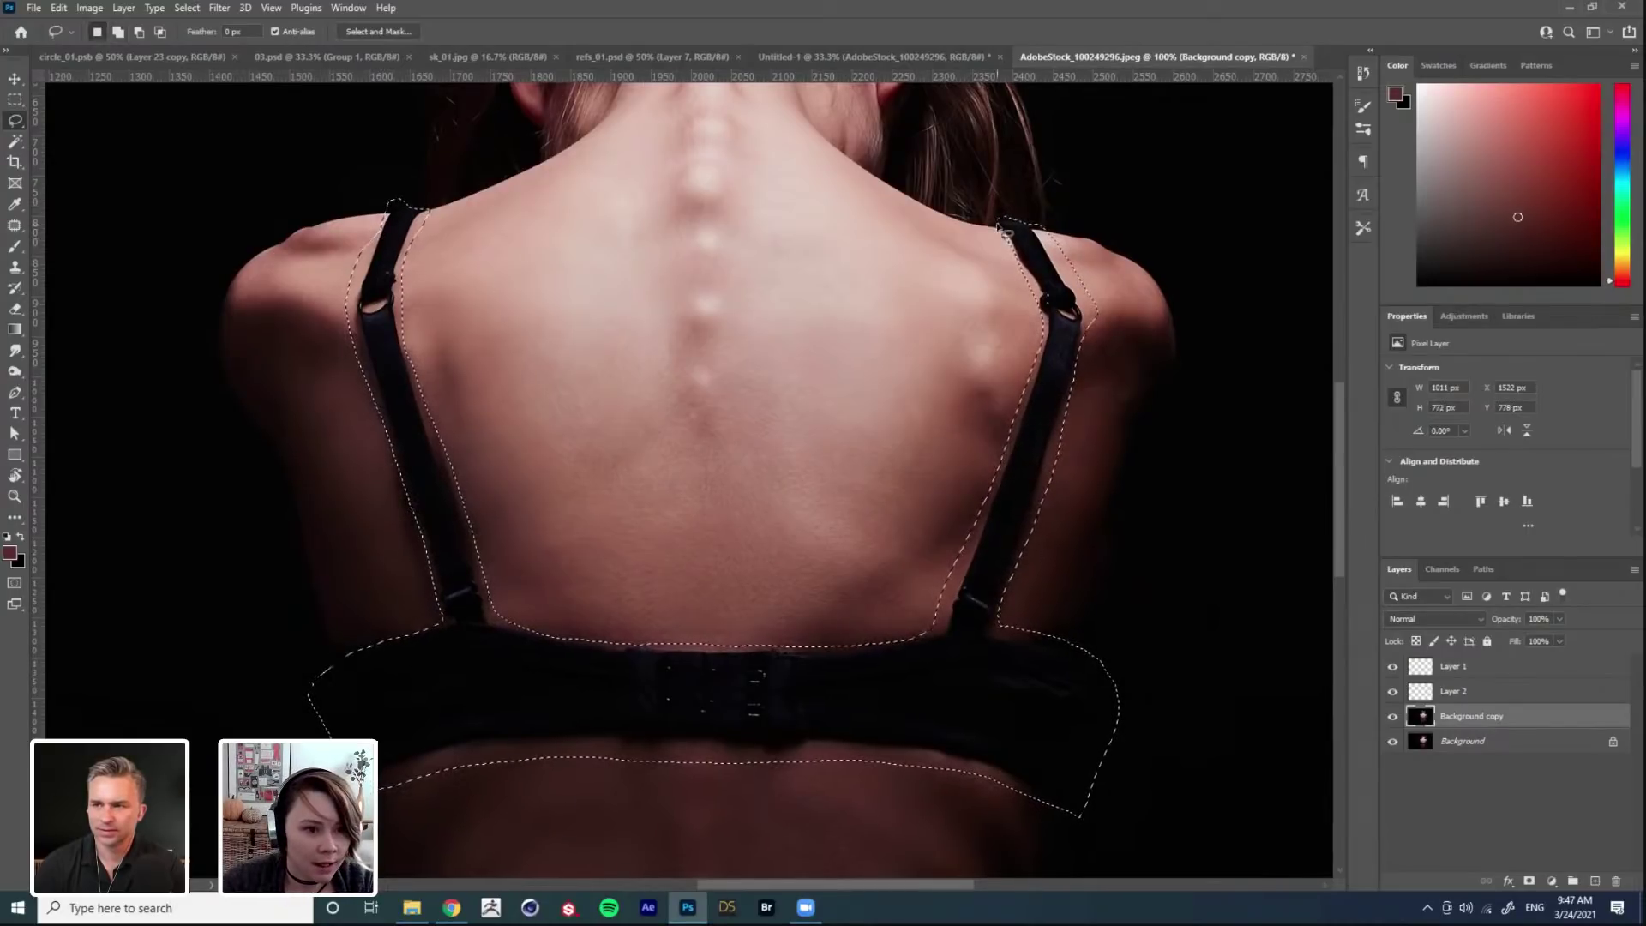
left_click(87, 9)
mouse_move(57, 16)
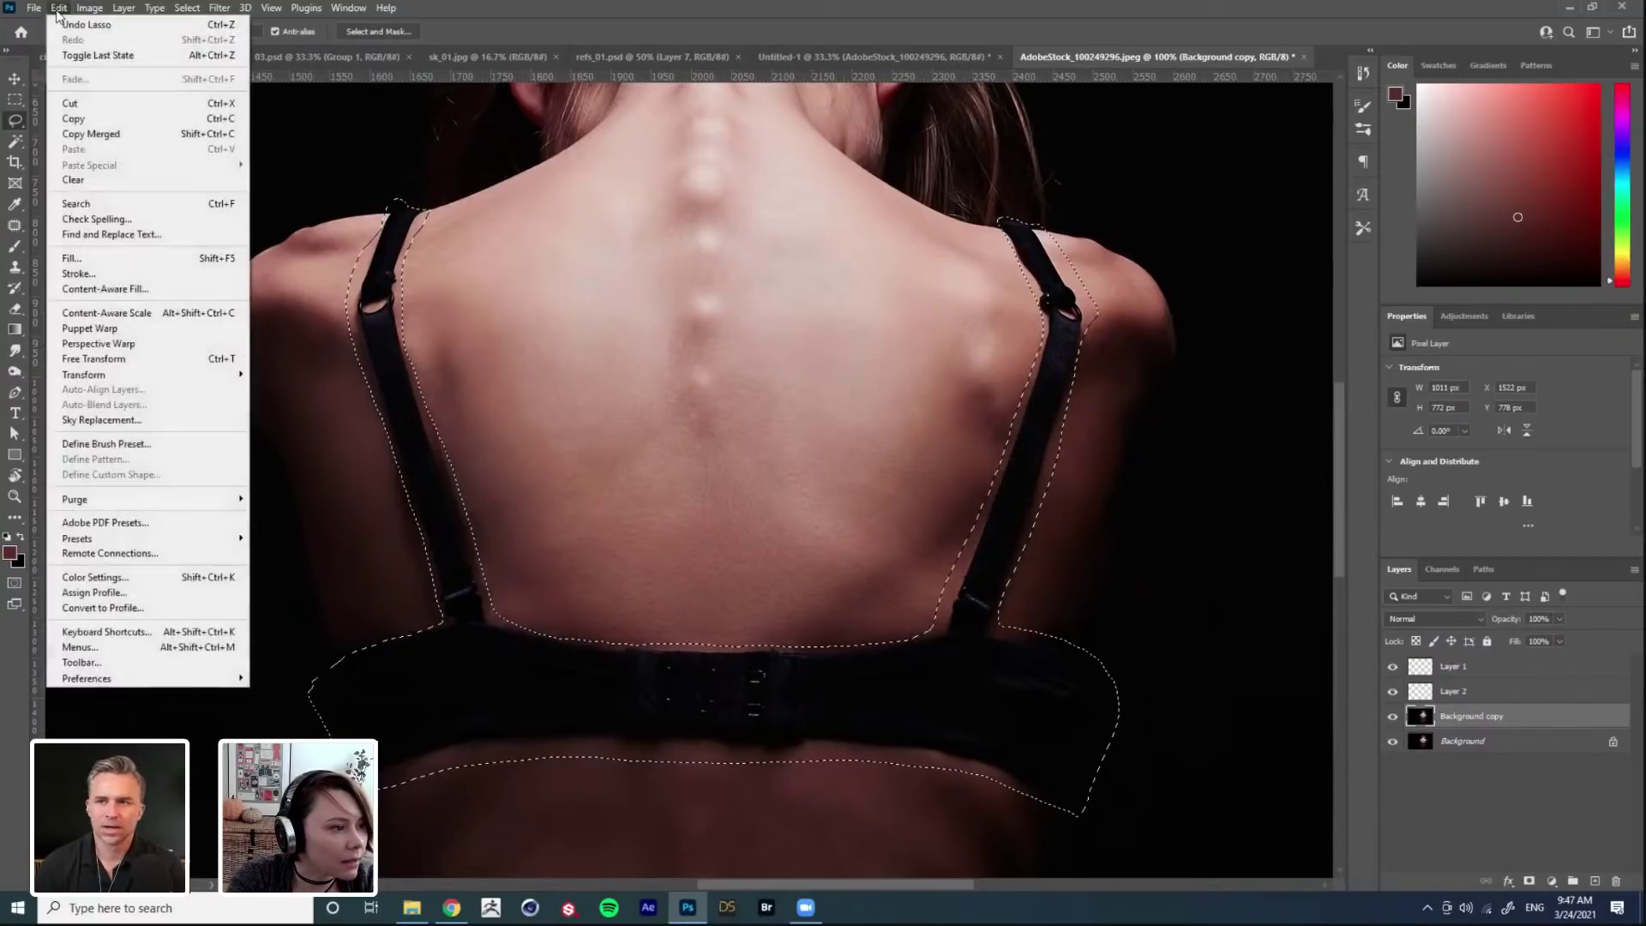
left_click(104, 290)
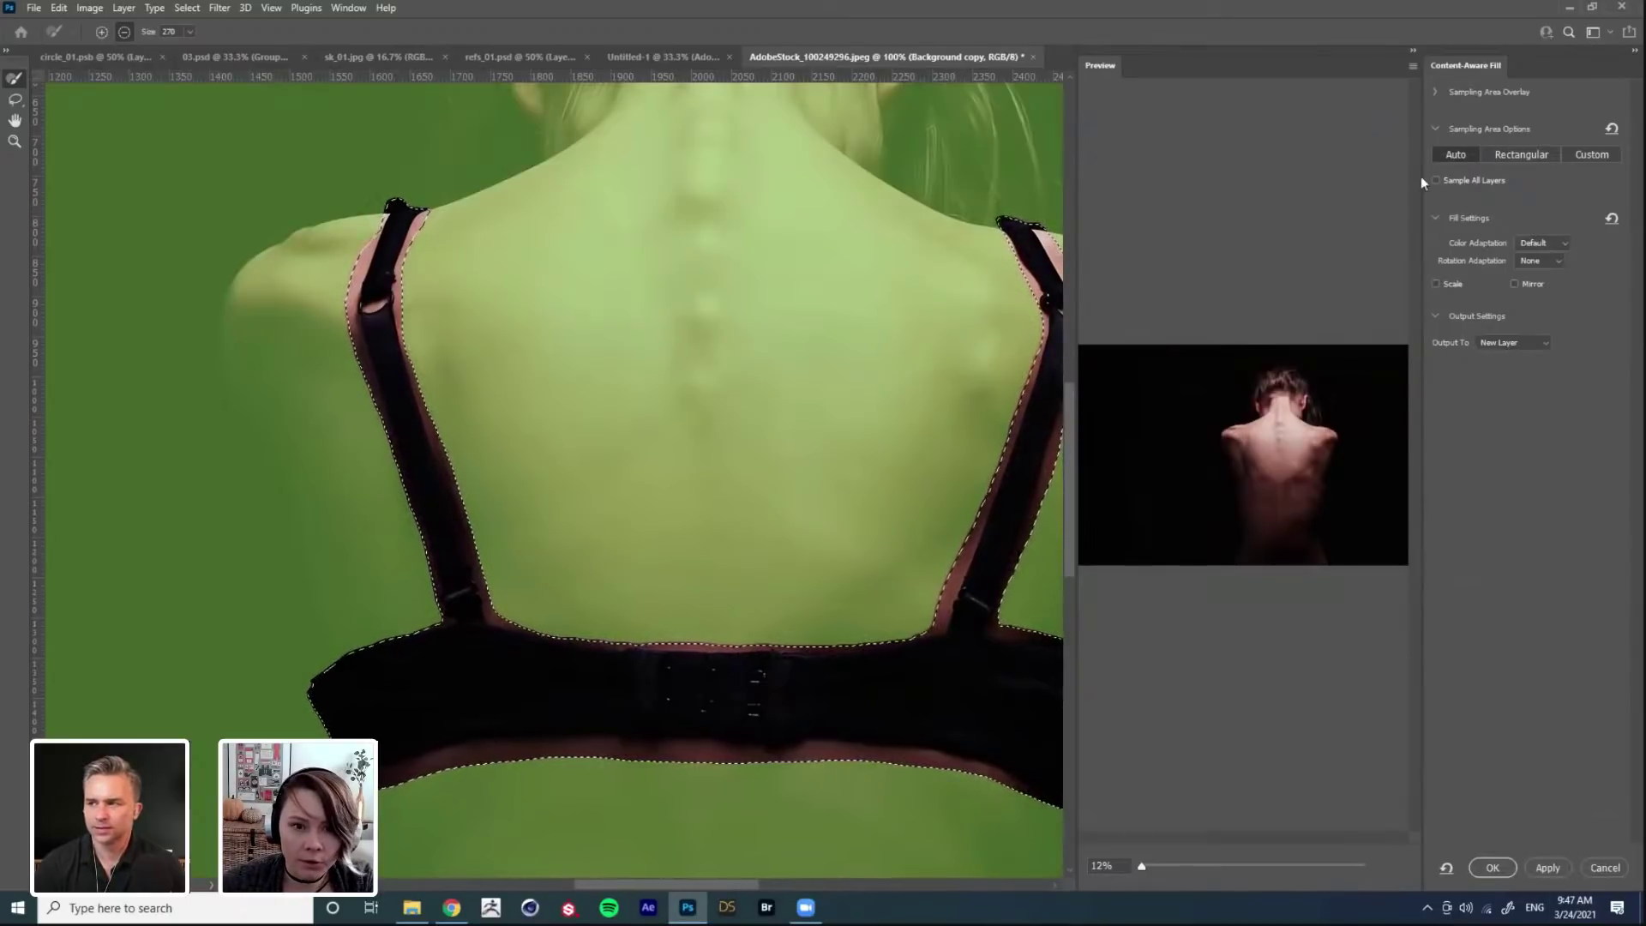
left_click_drag(1142, 867, 1176, 869)
left_click_drag(1289, 492, 1228, 438)
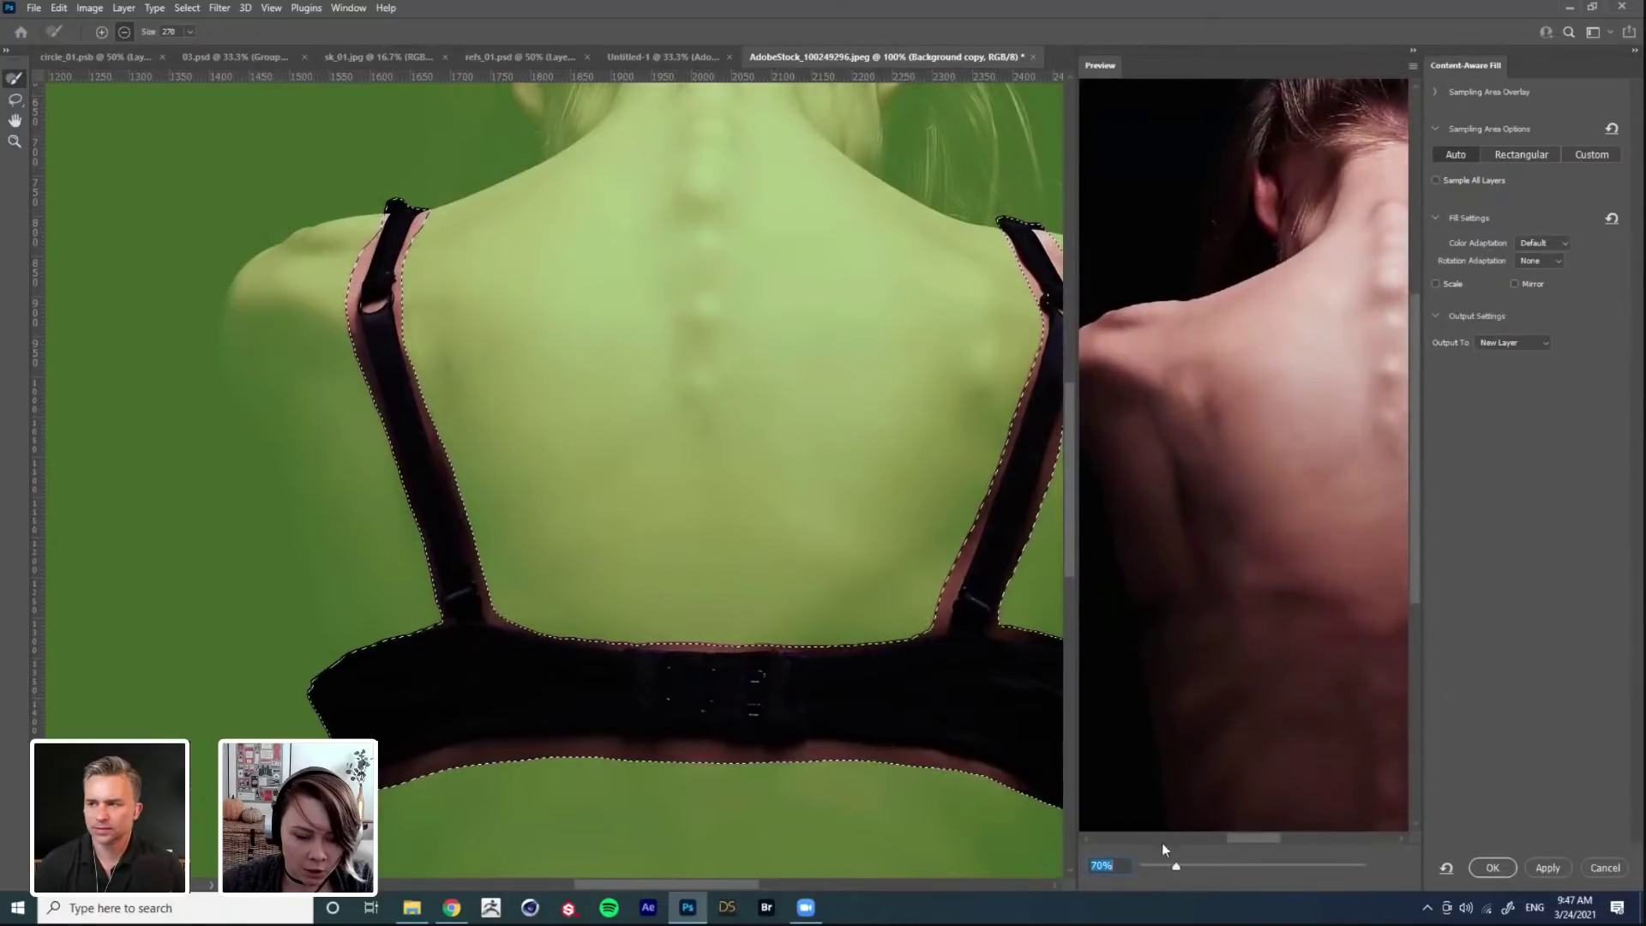
left_click_drag(1184, 864, 1185, 868)
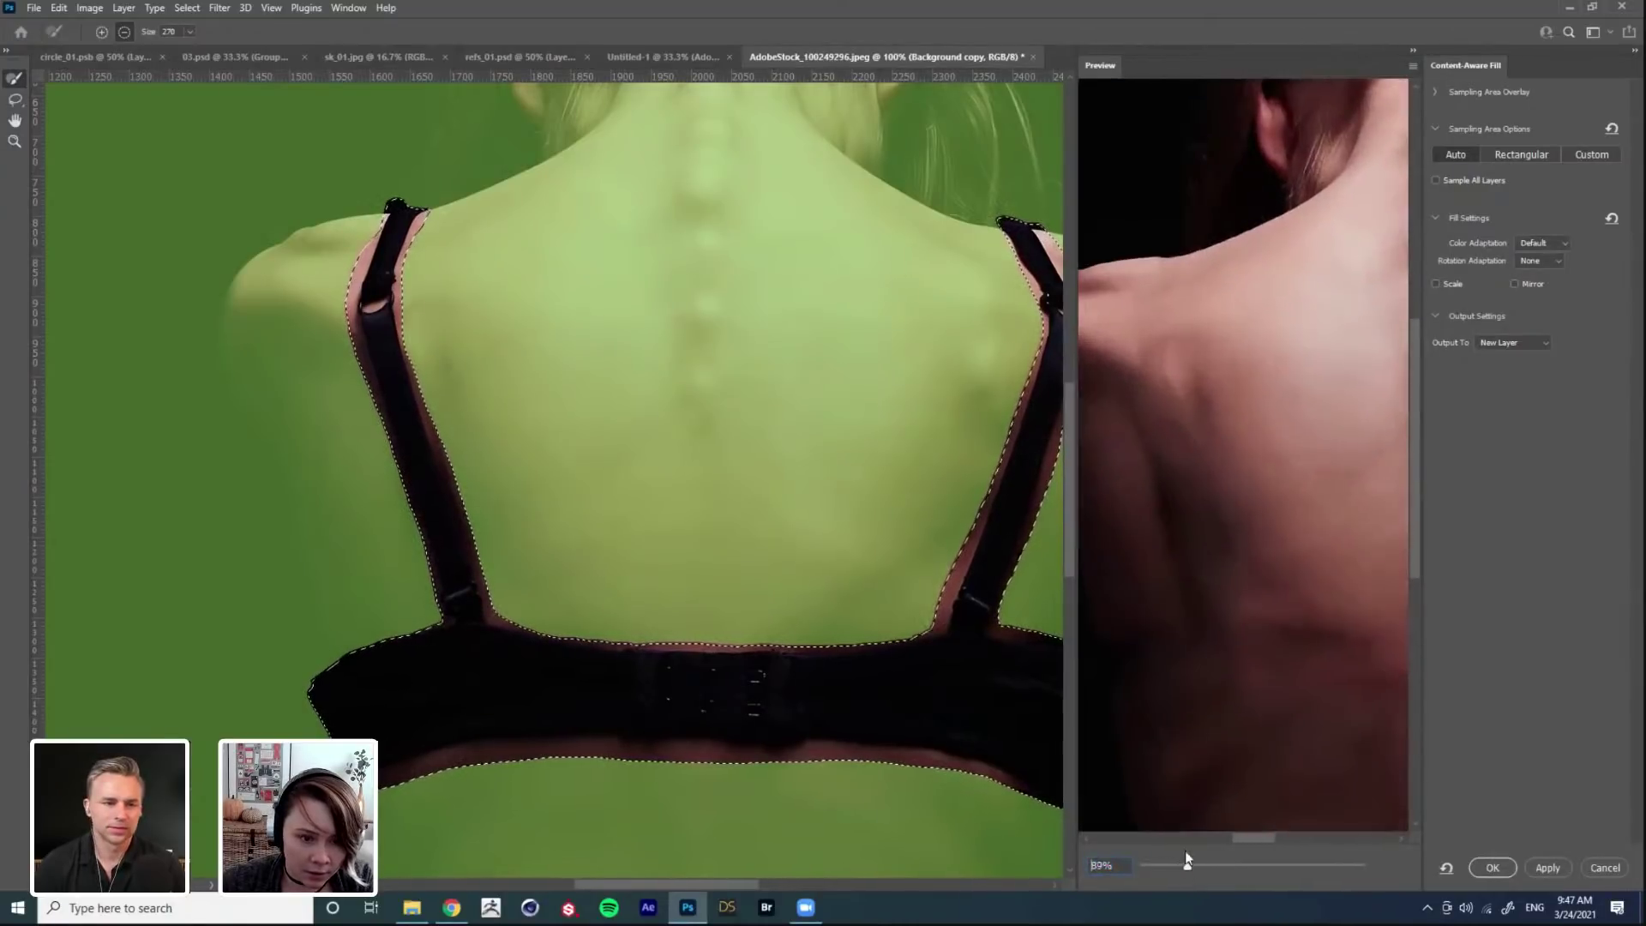
left_click_drag(1209, 386, 1147, 351)
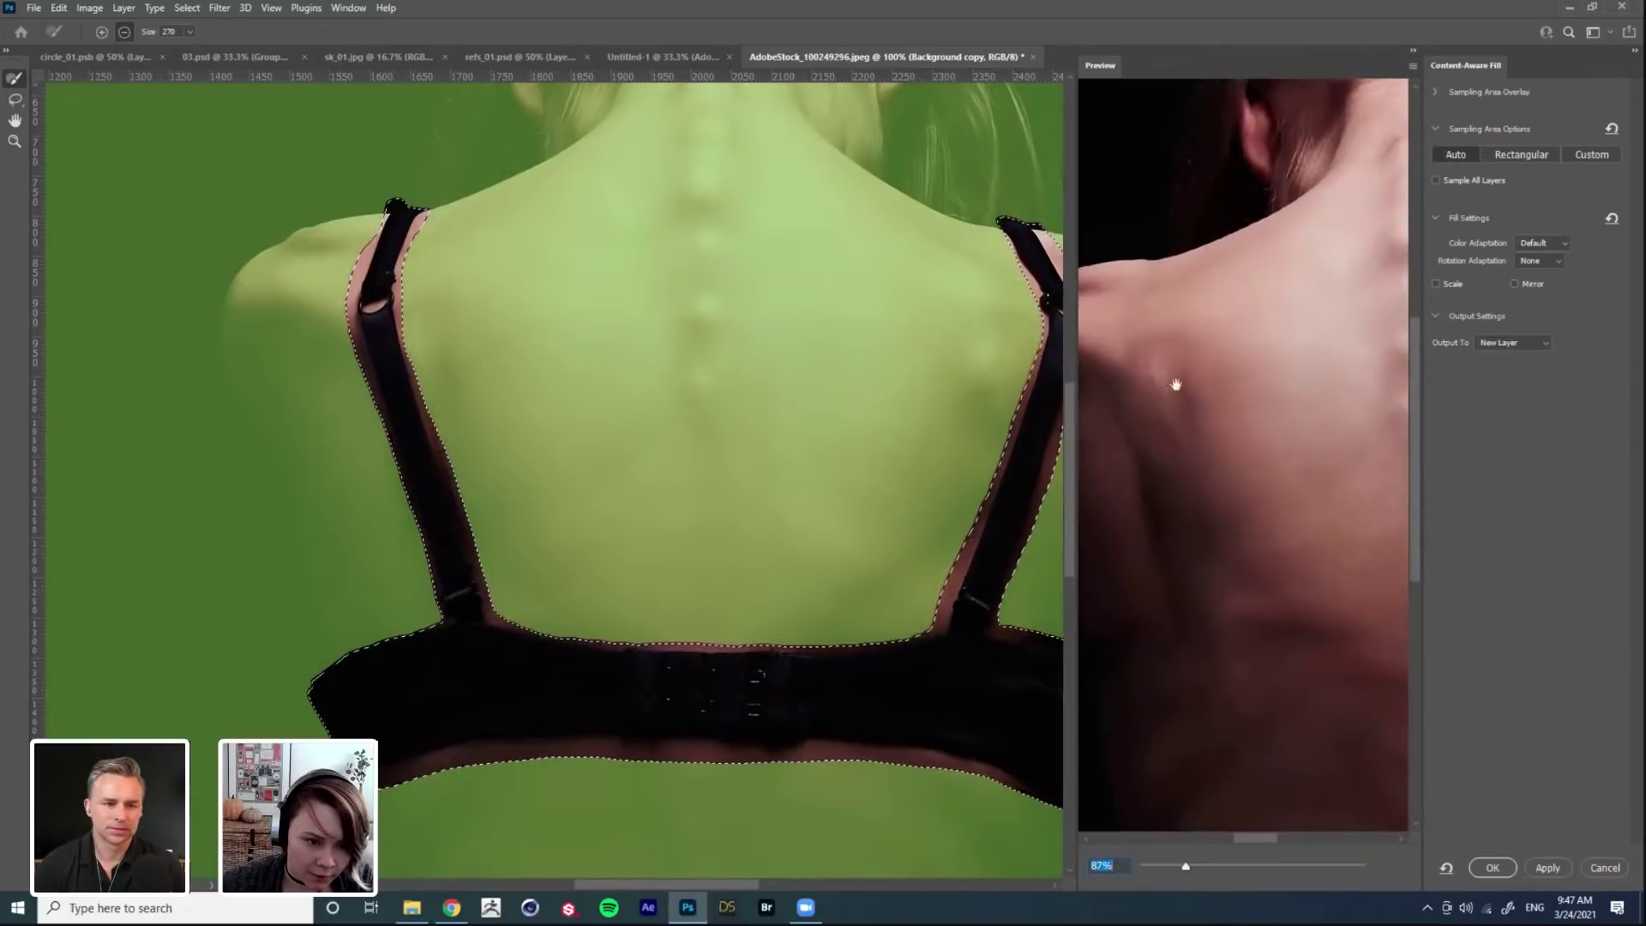
left_click_drag(1146, 485, 1253, 337)
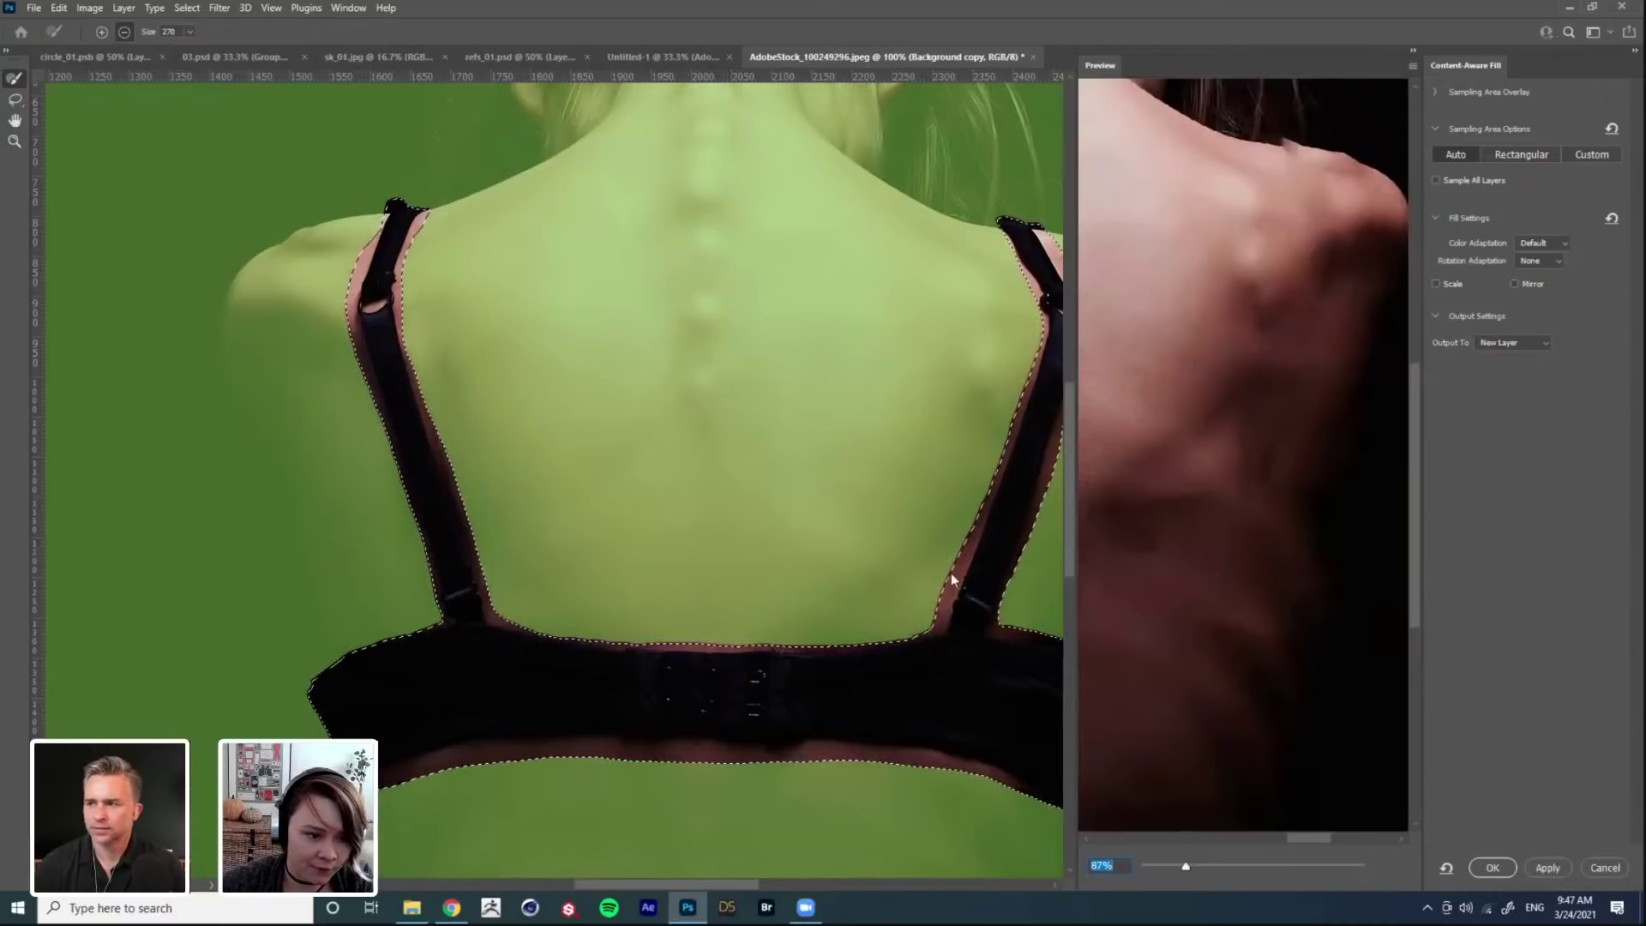
left_click_drag(1275, 466, 1250, 422)
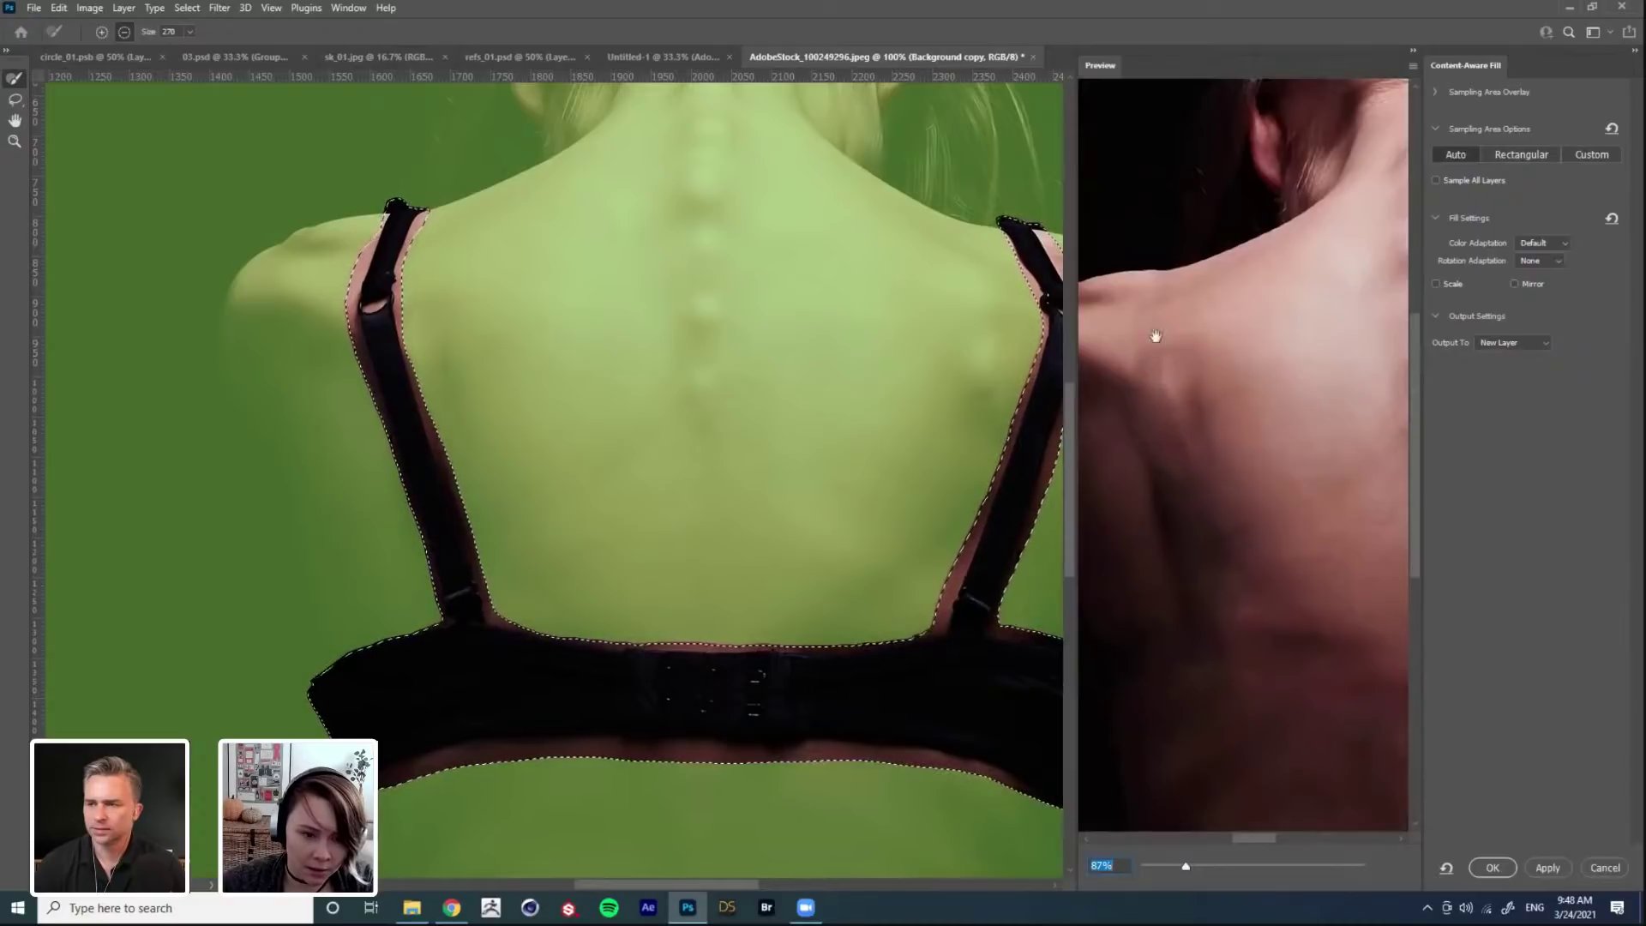
left_click(1605, 868)
Step: Widen the lasso selection along the left strap's outer edge and start a Content-Aware Fill on it
left_click_drag(401, 310, 455, 501)
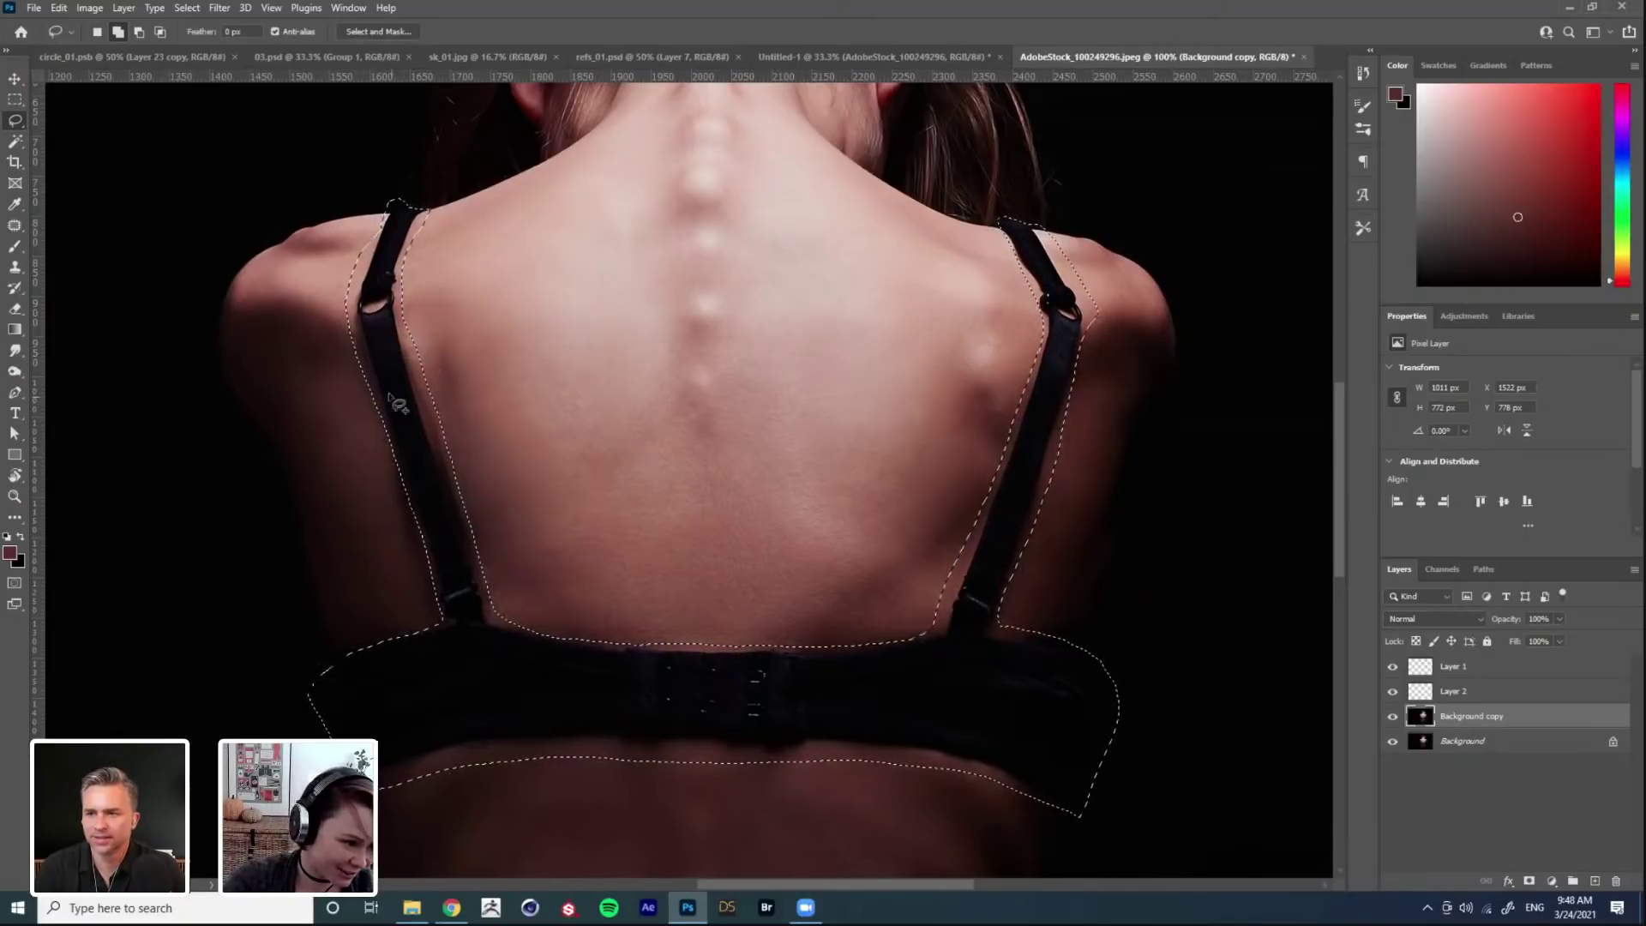
left_click_drag(374, 384, 417, 552)
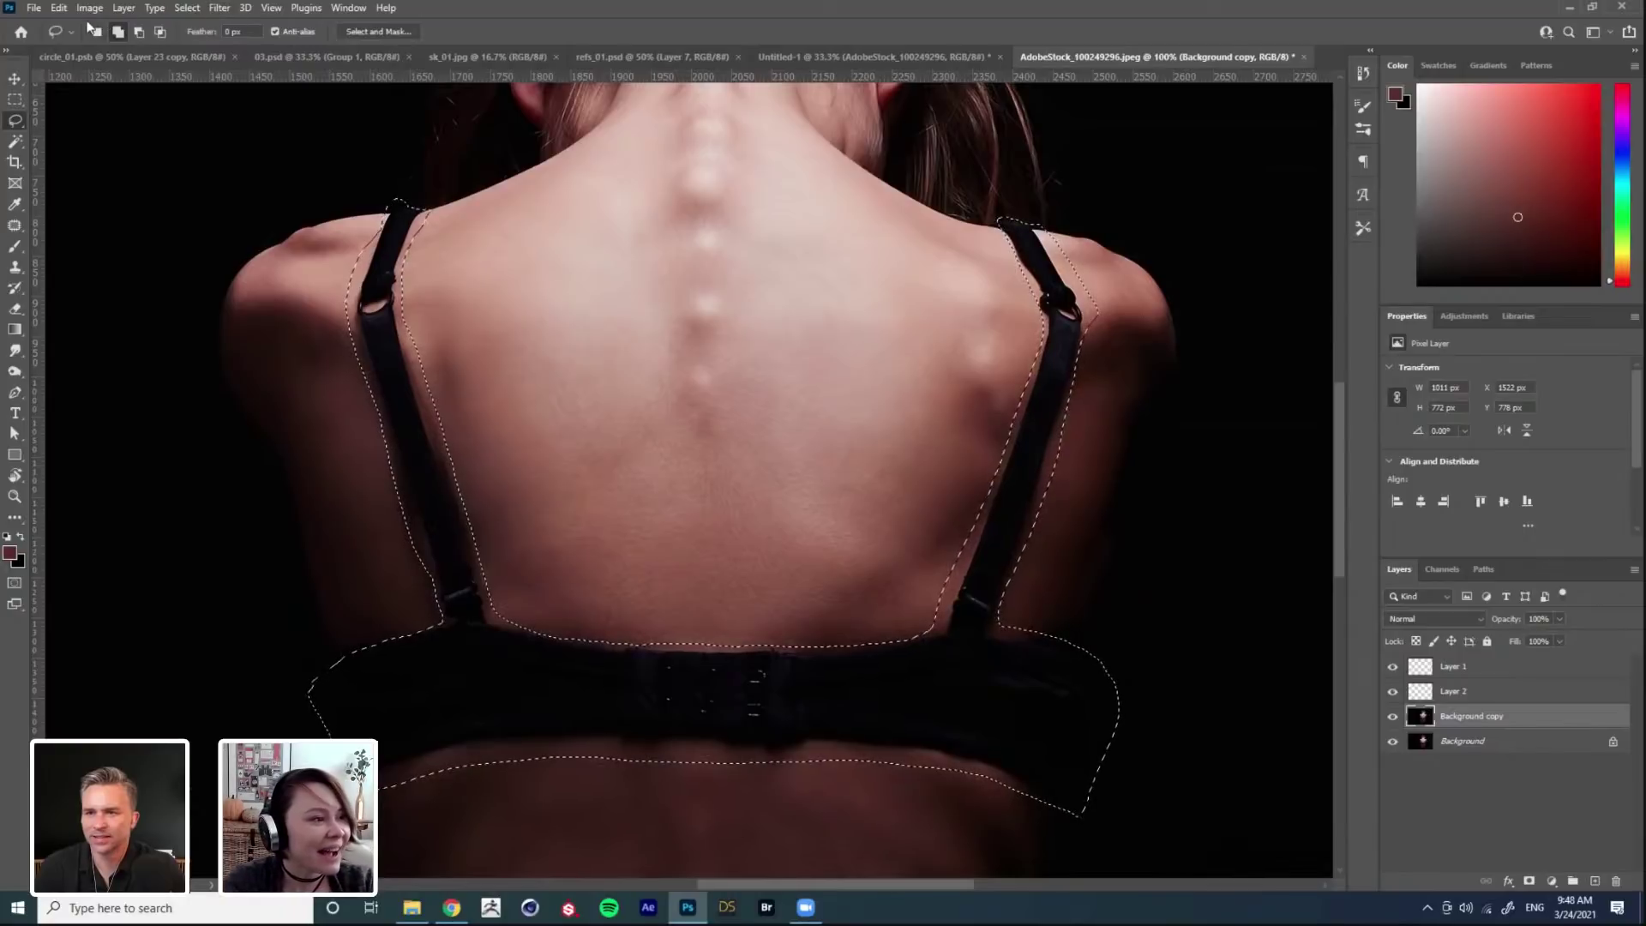
left_click(33, 7)
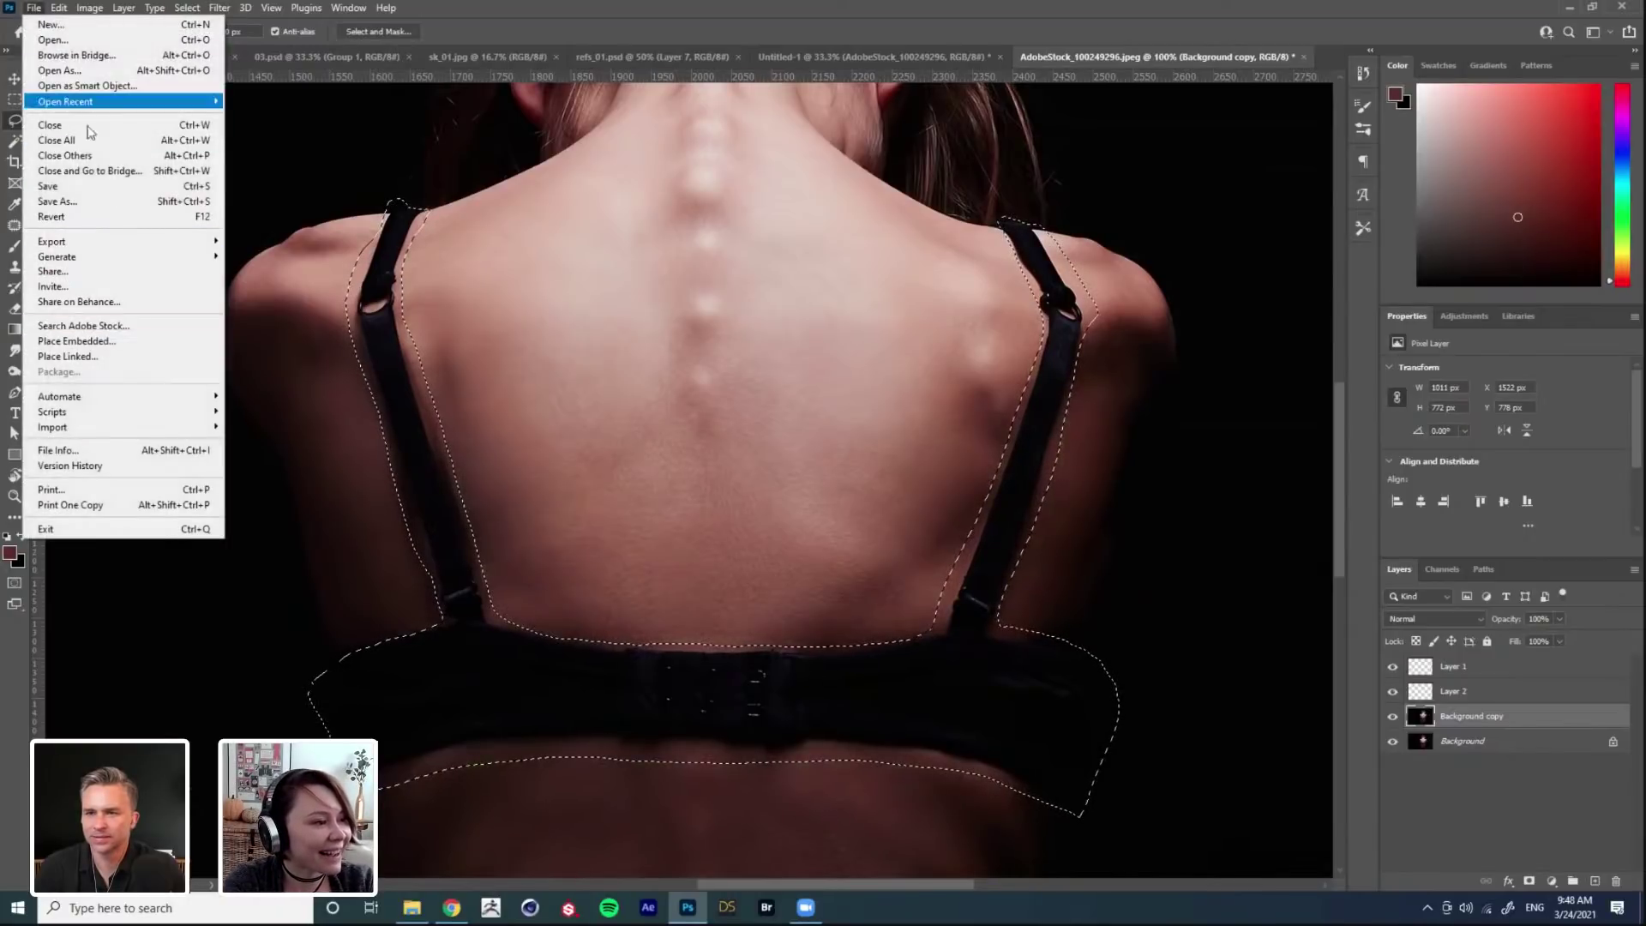
mouse_move(57, 10)
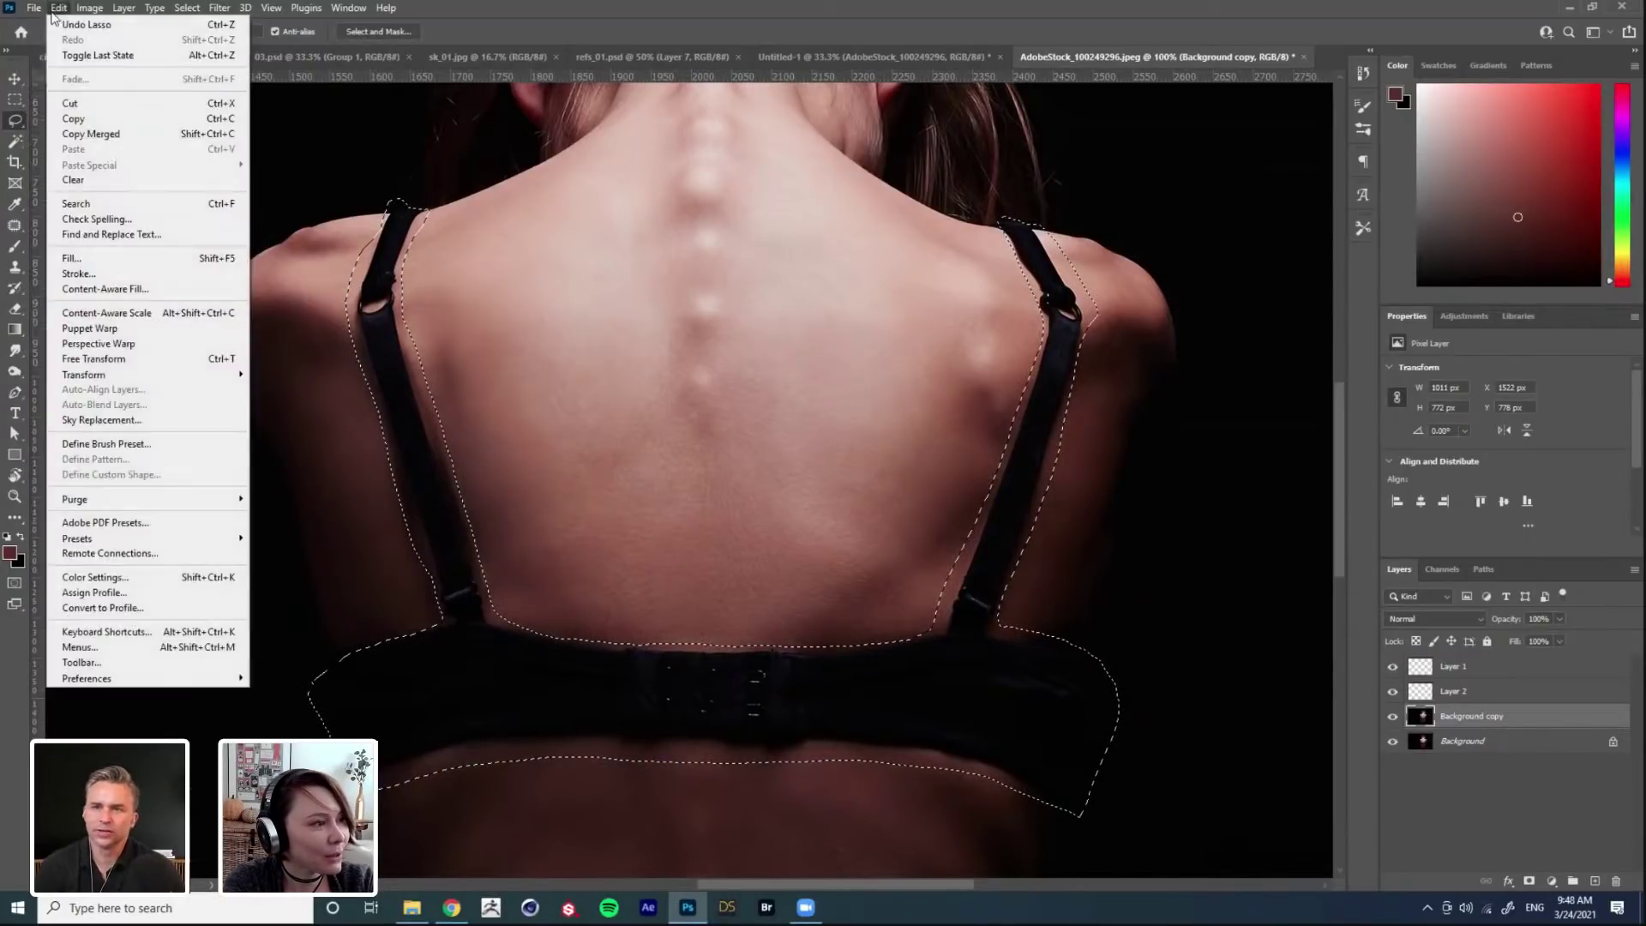
left_click(130, 292)
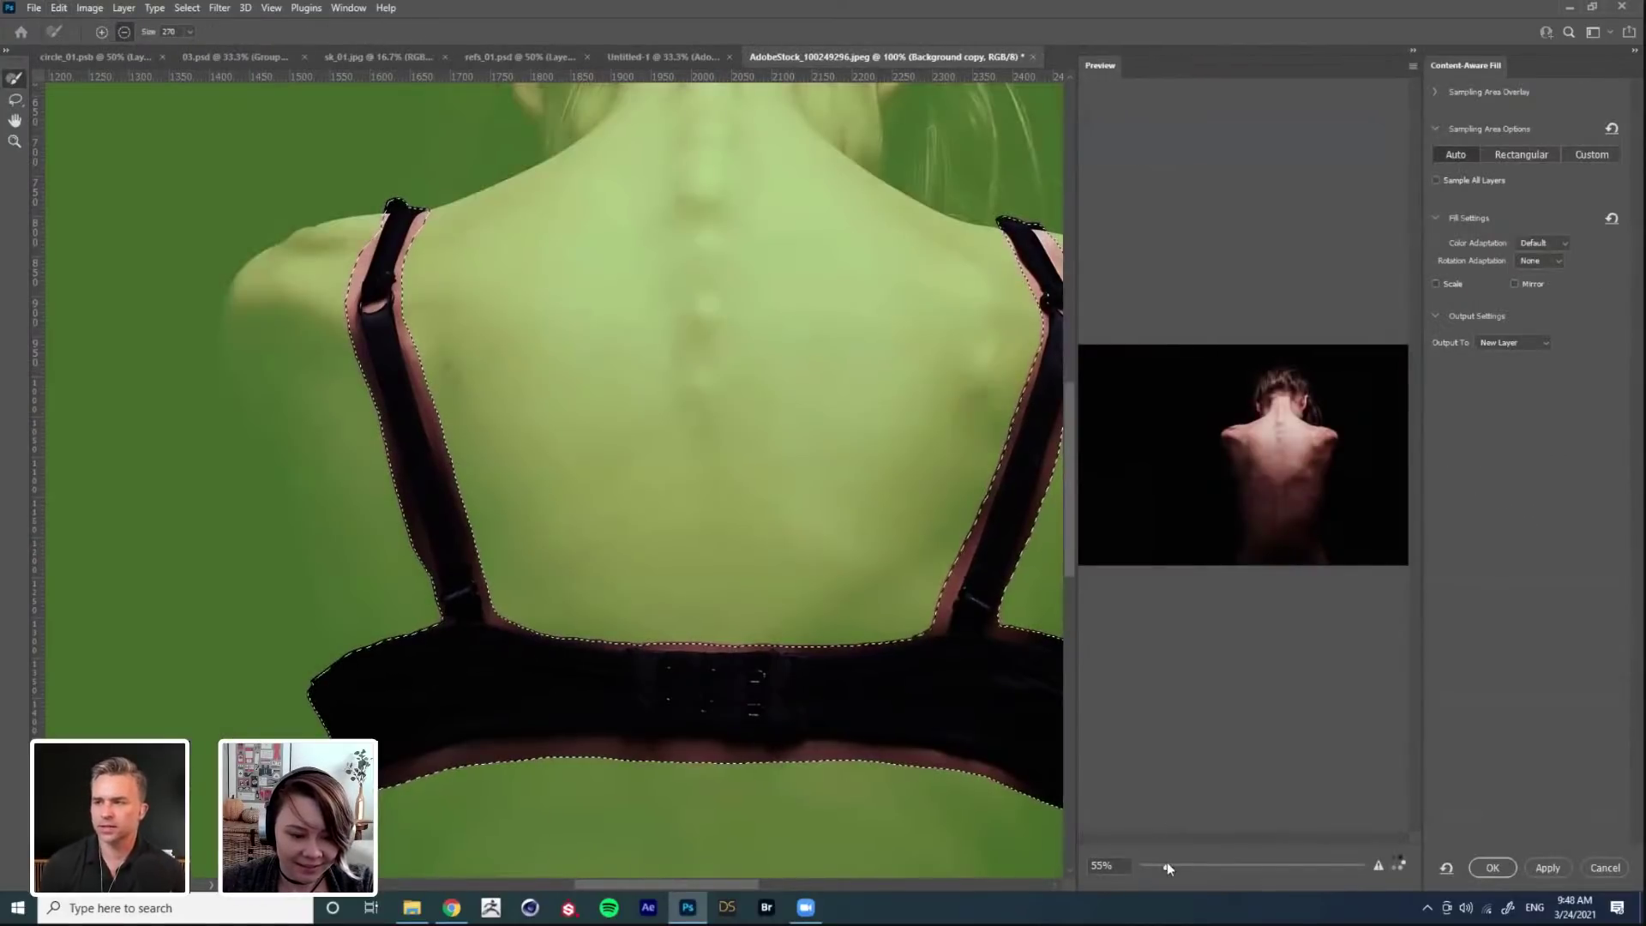
left_click_drag(1166, 865, 1209, 864)
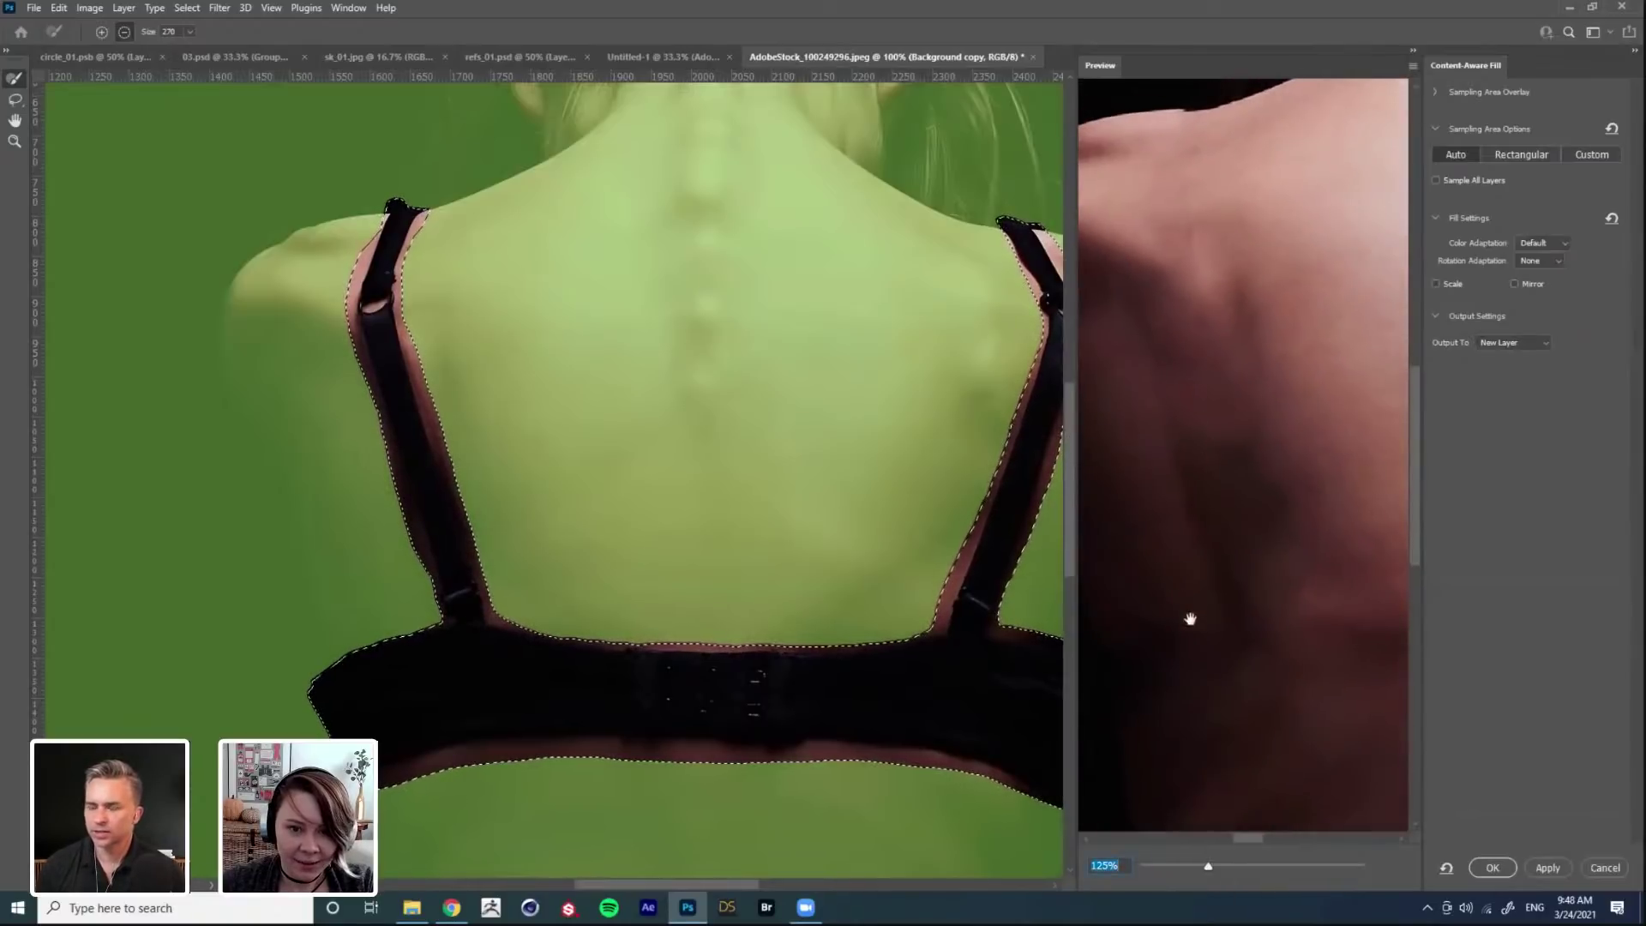
left_click_drag(1210, 866, 1178, 866)
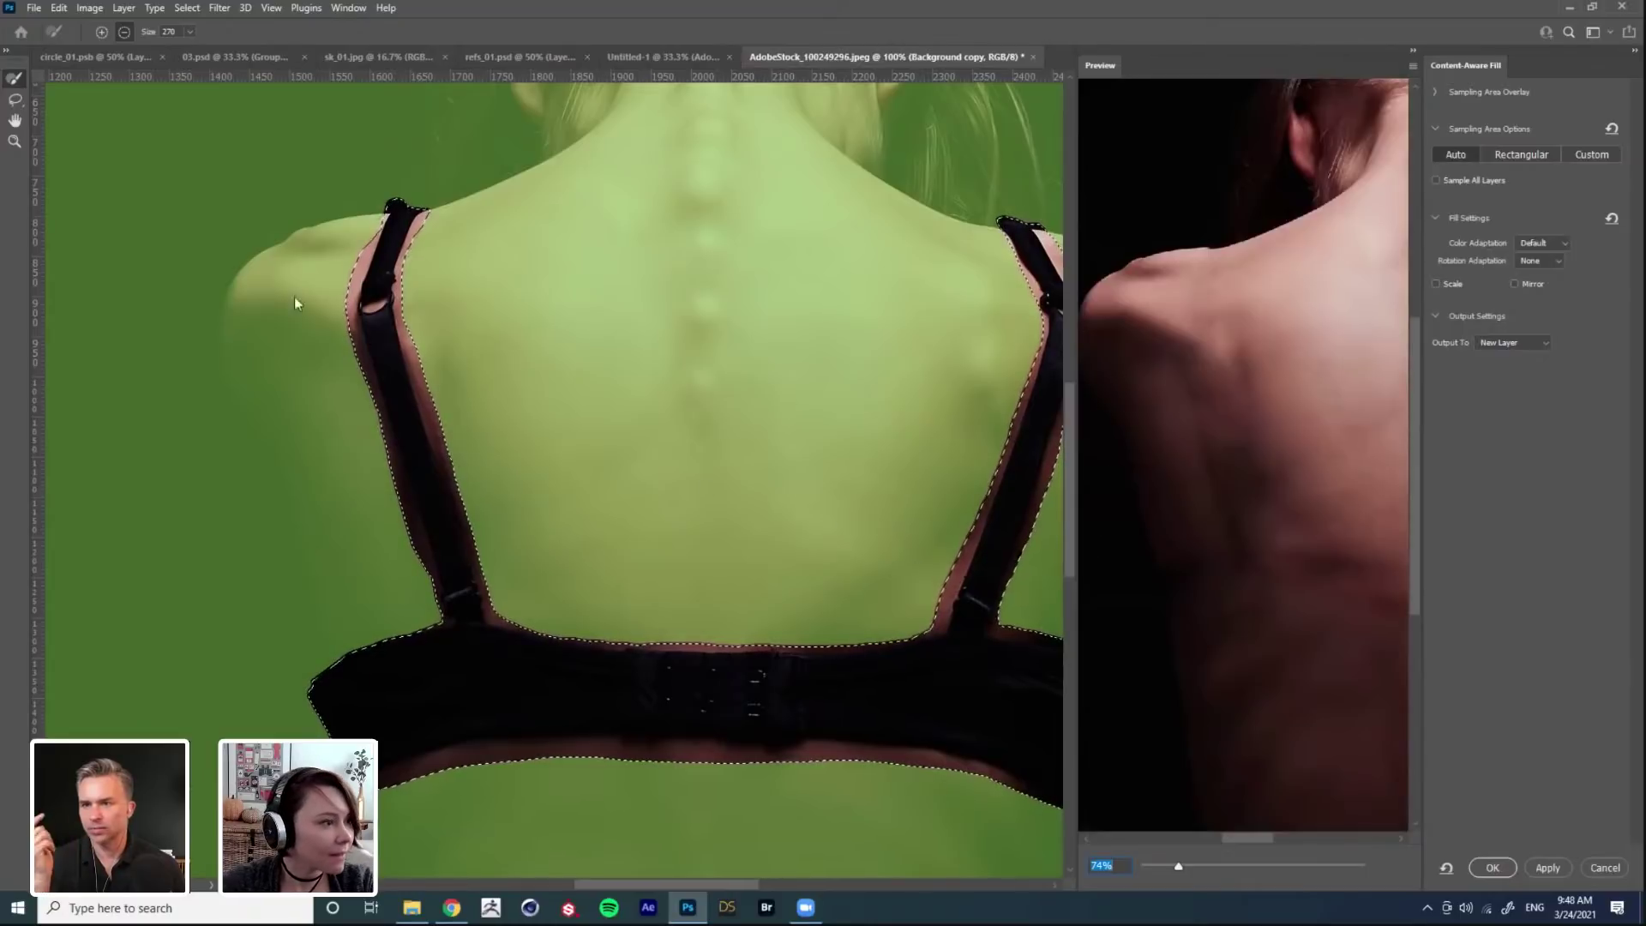
Step: Extend the fill selection with the Lasso along the outer edges of both straps, checking the preview of the arms and back
left_click(15, 102)
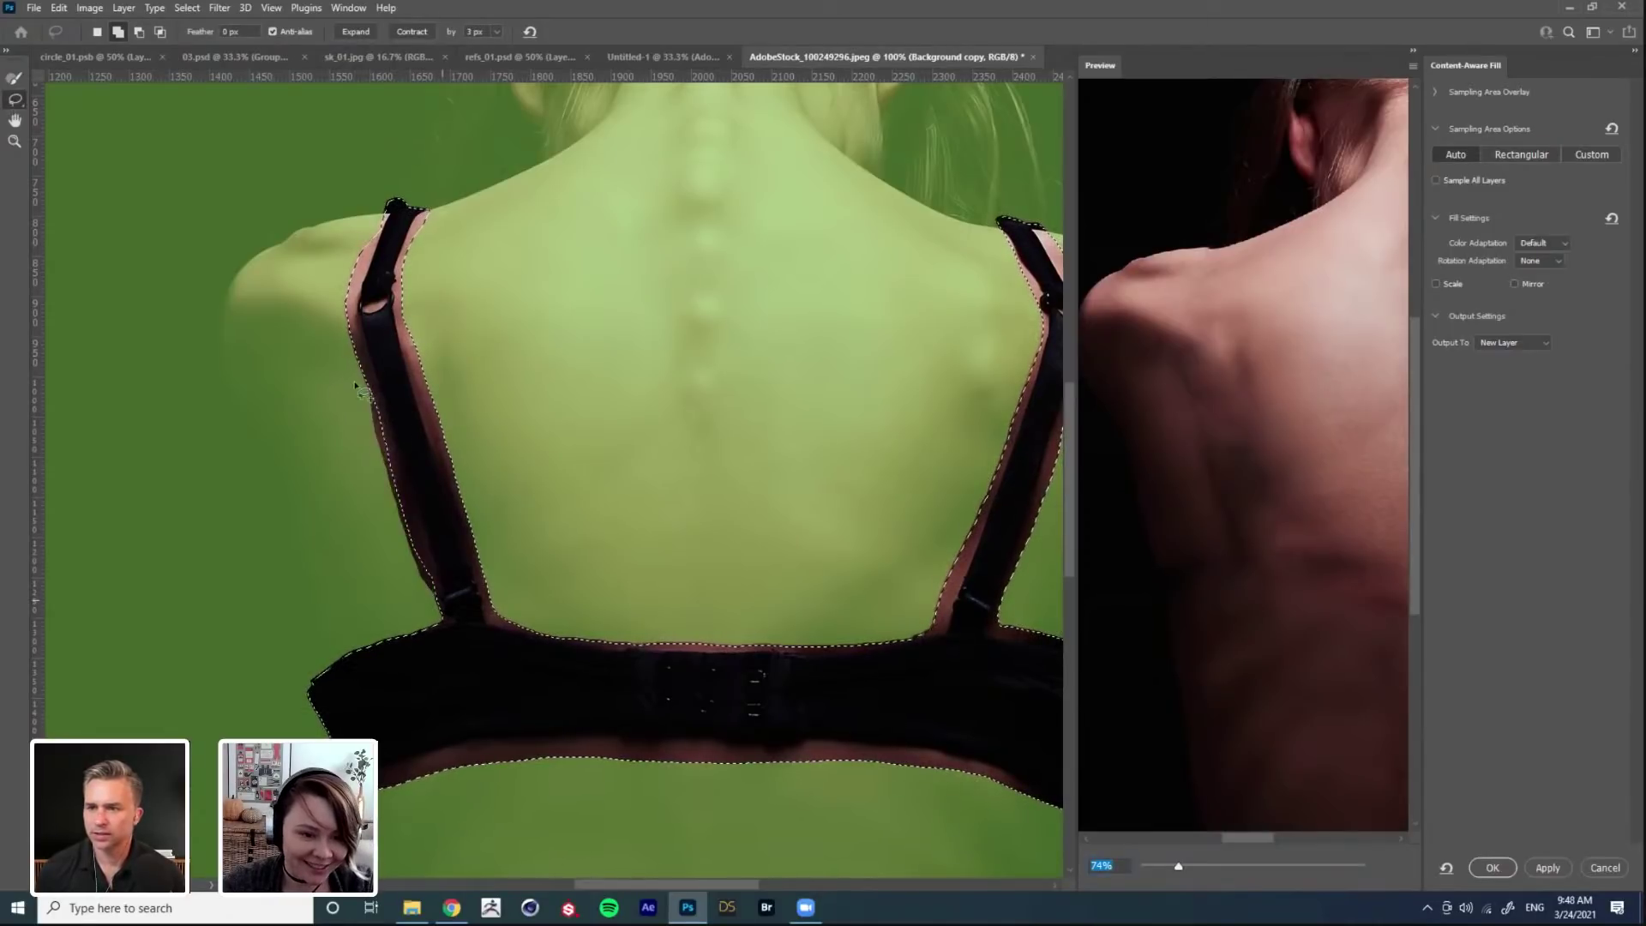
left_click_drag(359, 355, 357, 338)
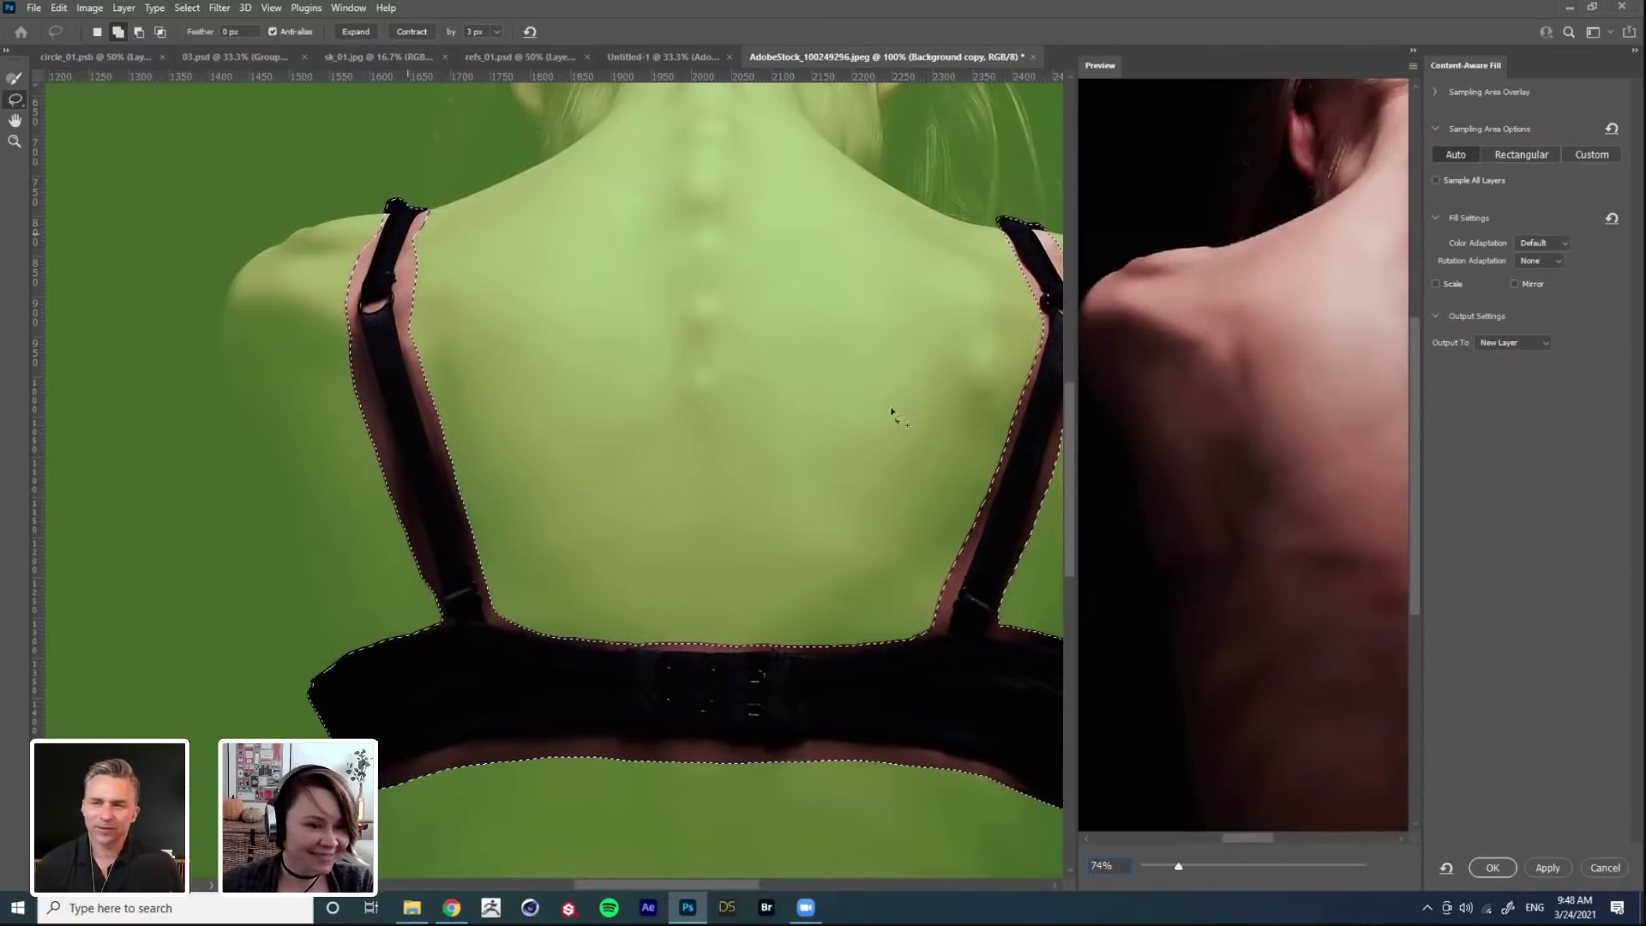
left_click_drag(1301, 412, 1072, 412)
left_click_drag(1250, 412, 1320, 271)
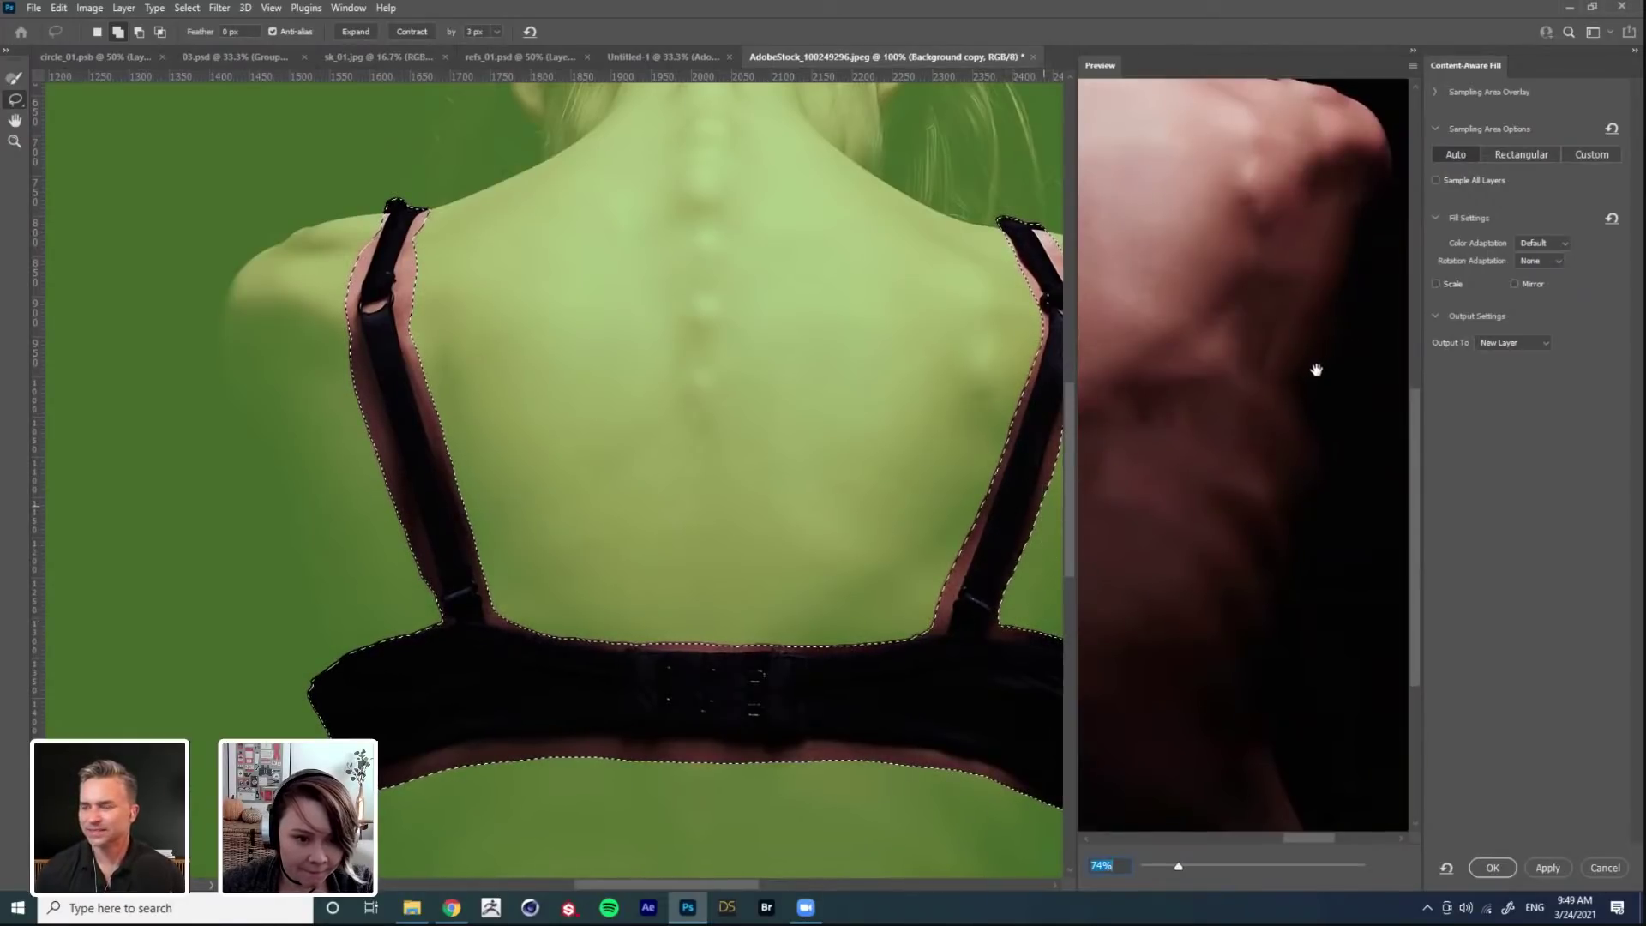
left_click_drag(1323, 455, 1264, 399)
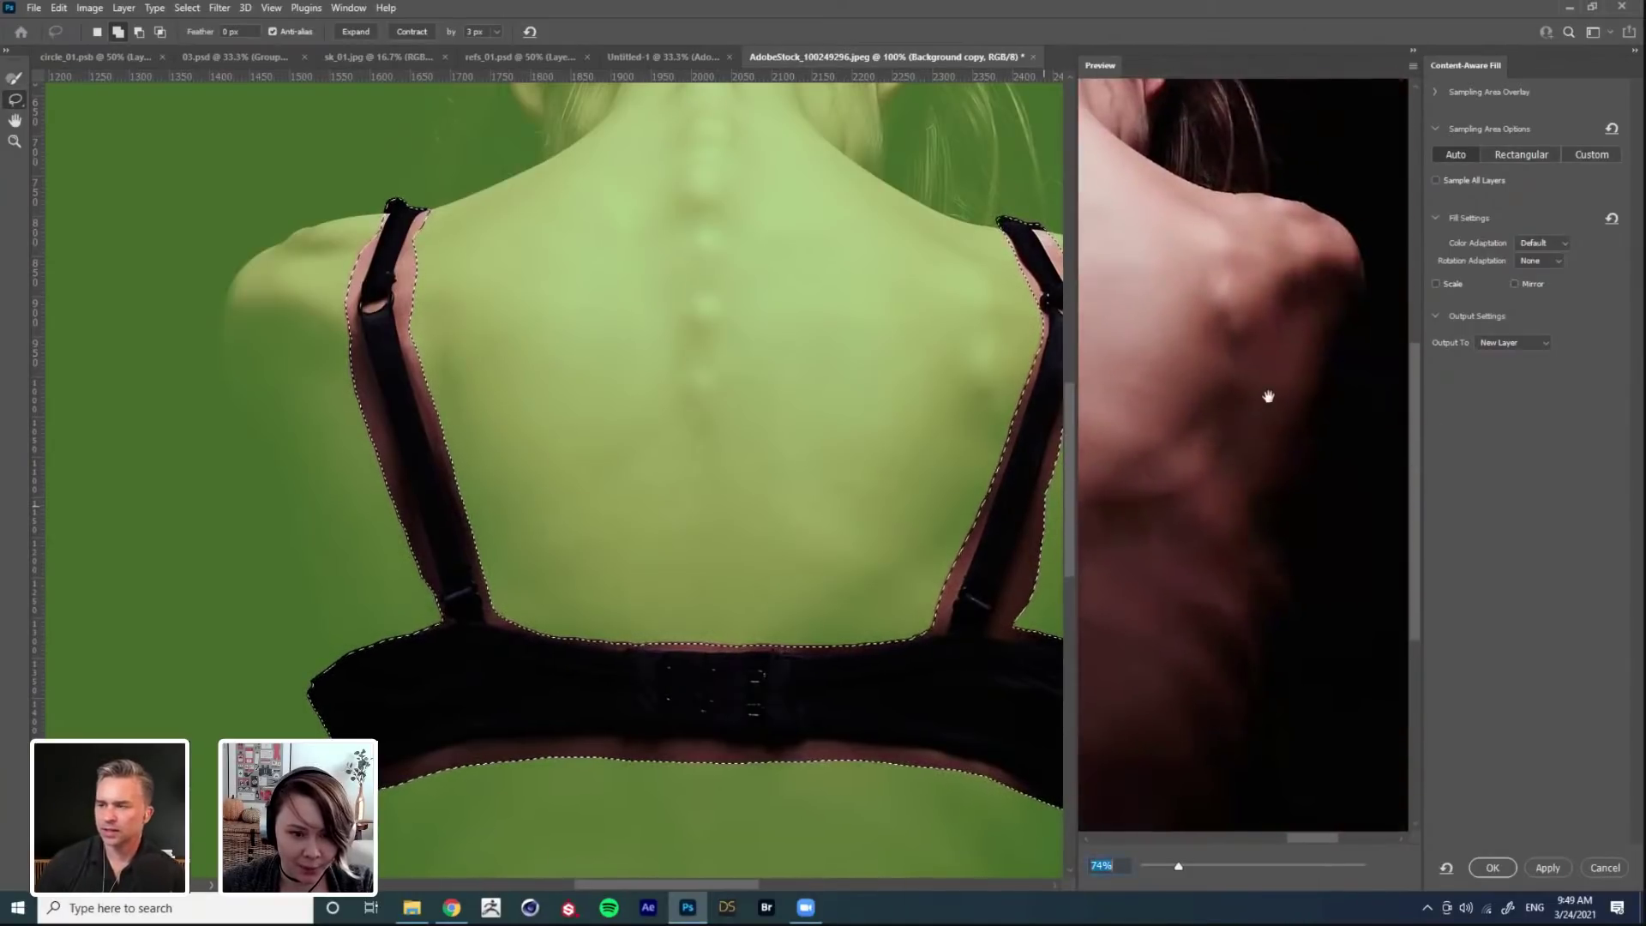
left_click_drag(1246, 264, 1301, 441)
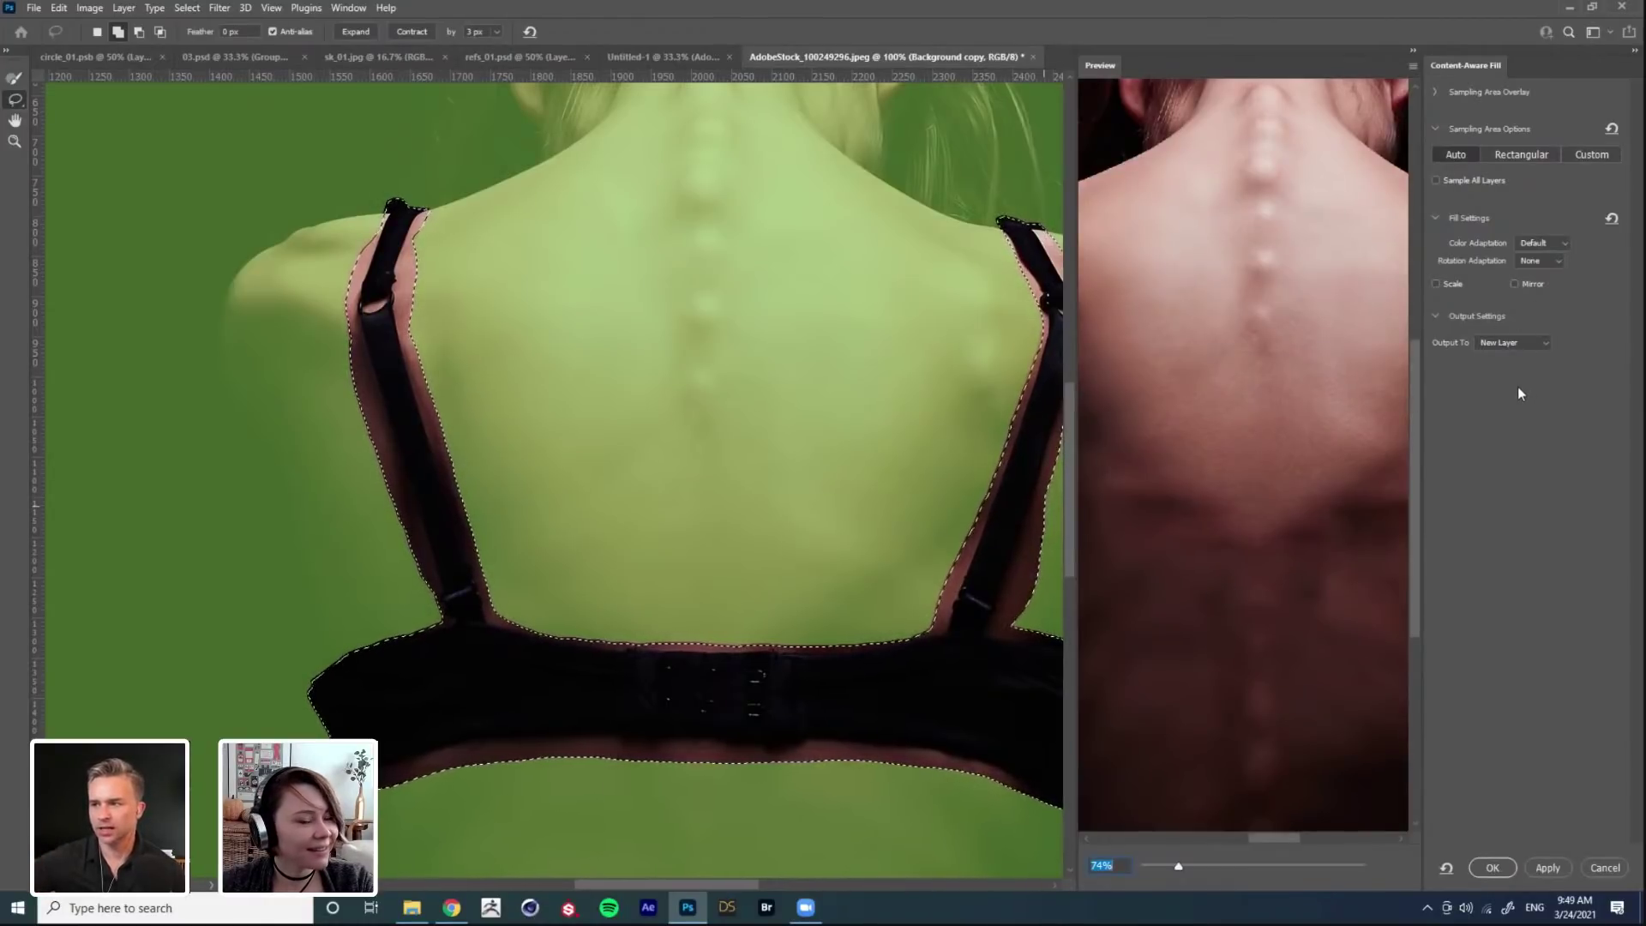
Step: Apply the Content-Aware Fill of the straps and band to a new layer, and clear the selection
left_click(1548, 867)
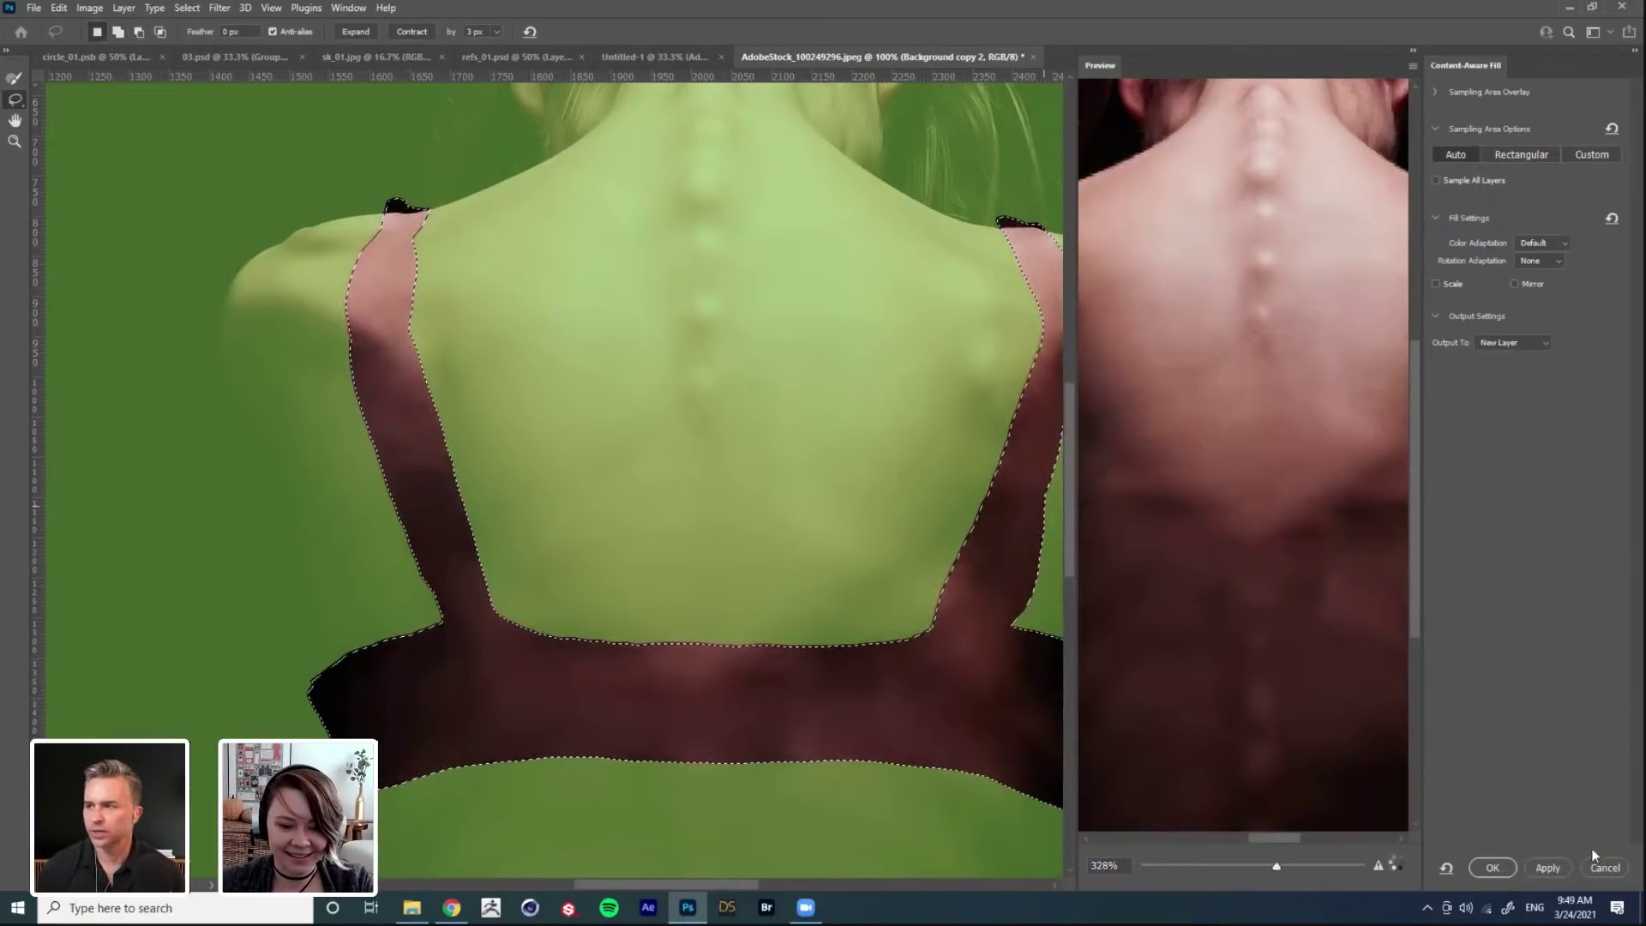
left_click(1490, 868)
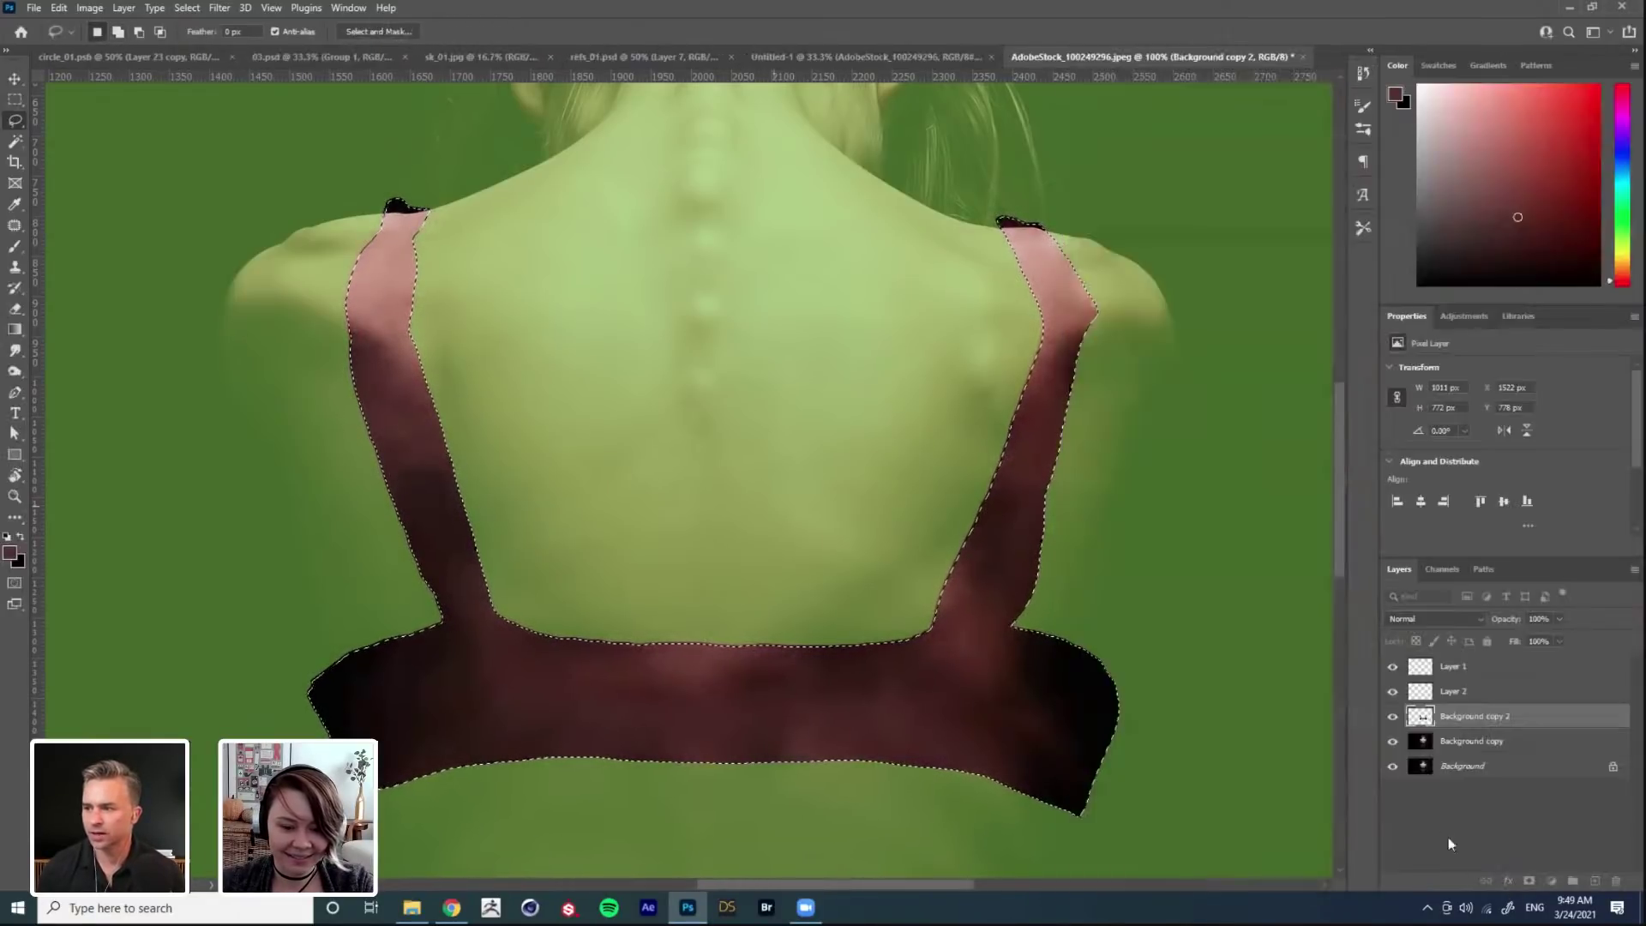
key("ctrl+d")
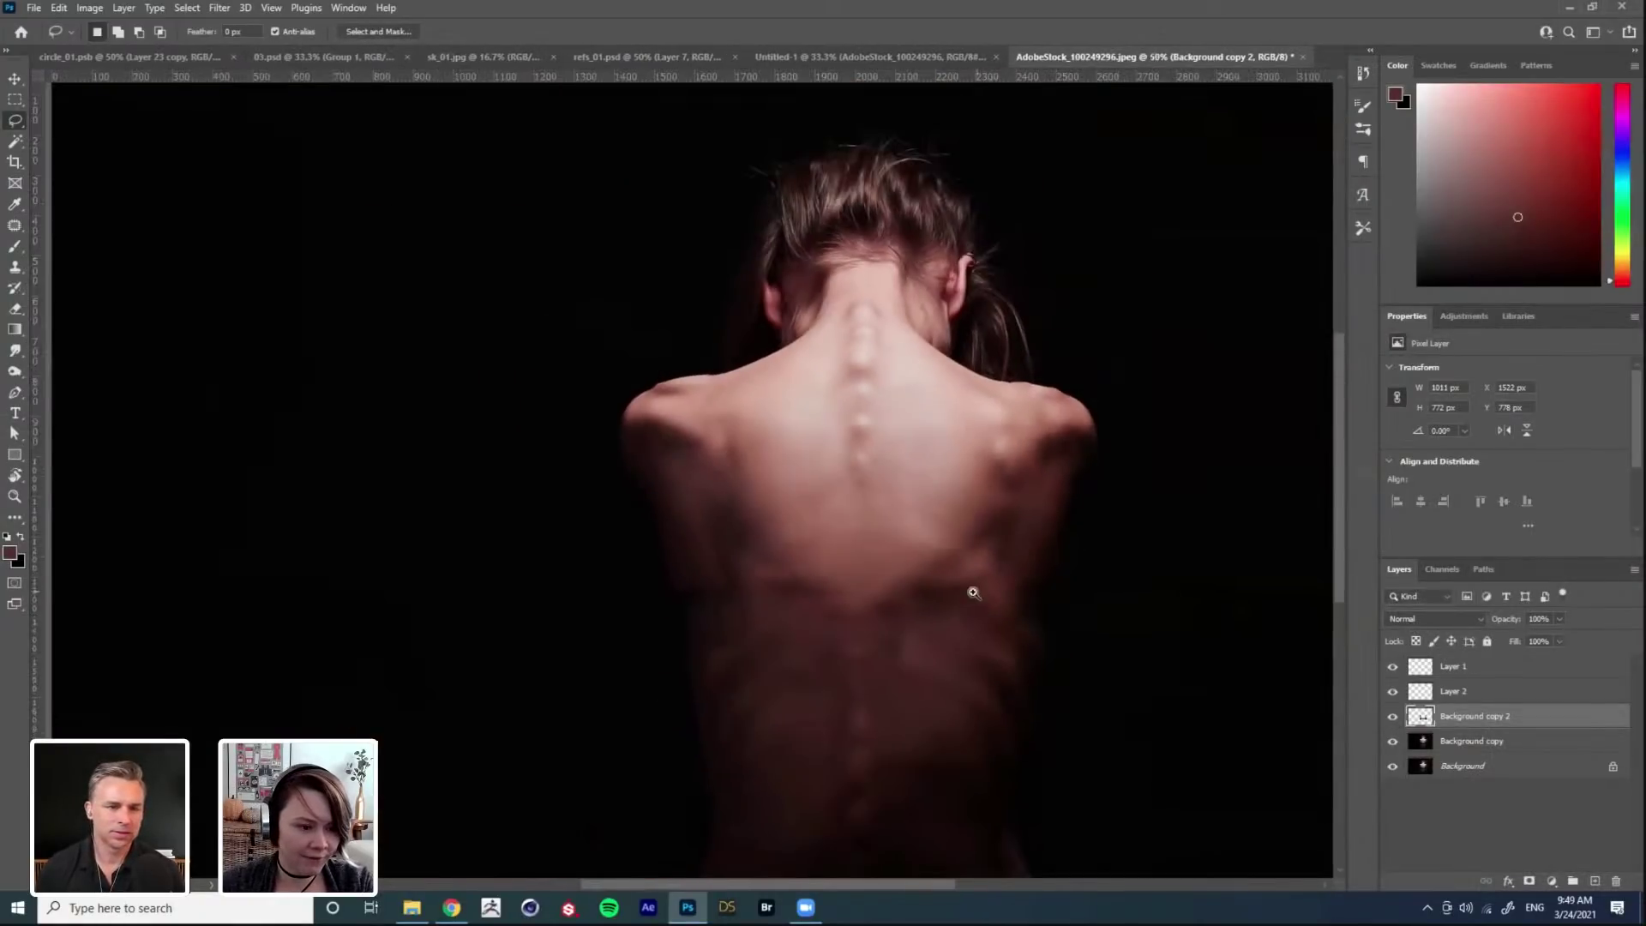
Step: Add an empty layer above Layer 1 for cleaning up the shoulder and switch to the Brush tool
scroll(907, 540, "down", 3)
scroll(806, 533, "up", 3)
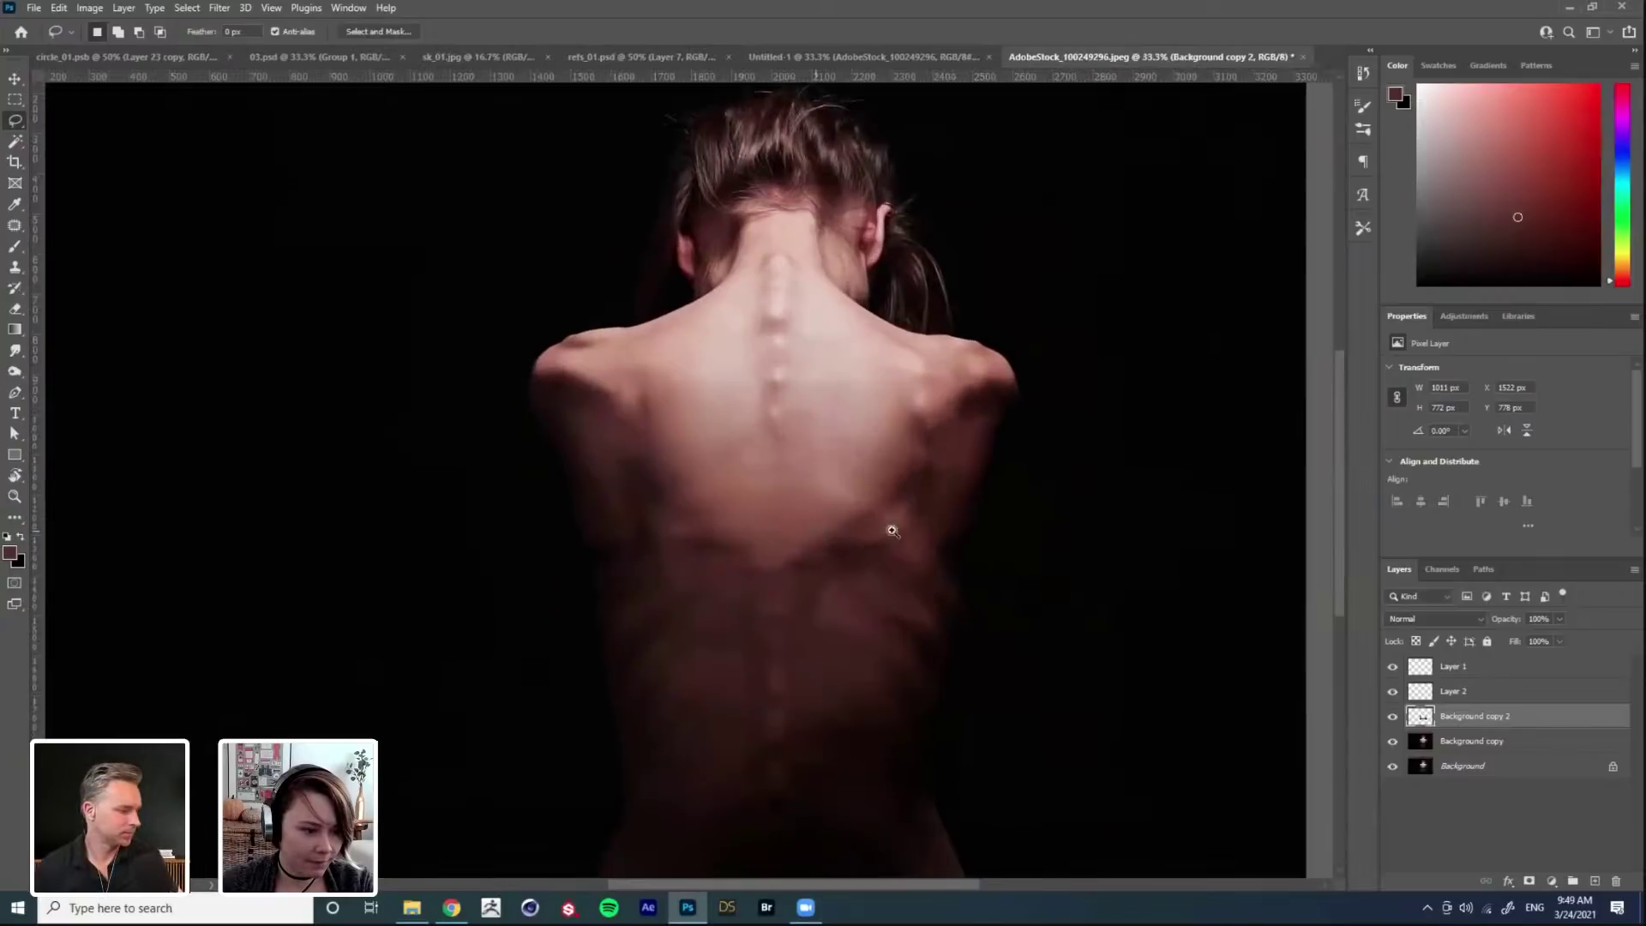
scroll(850, 589, "up", 2)
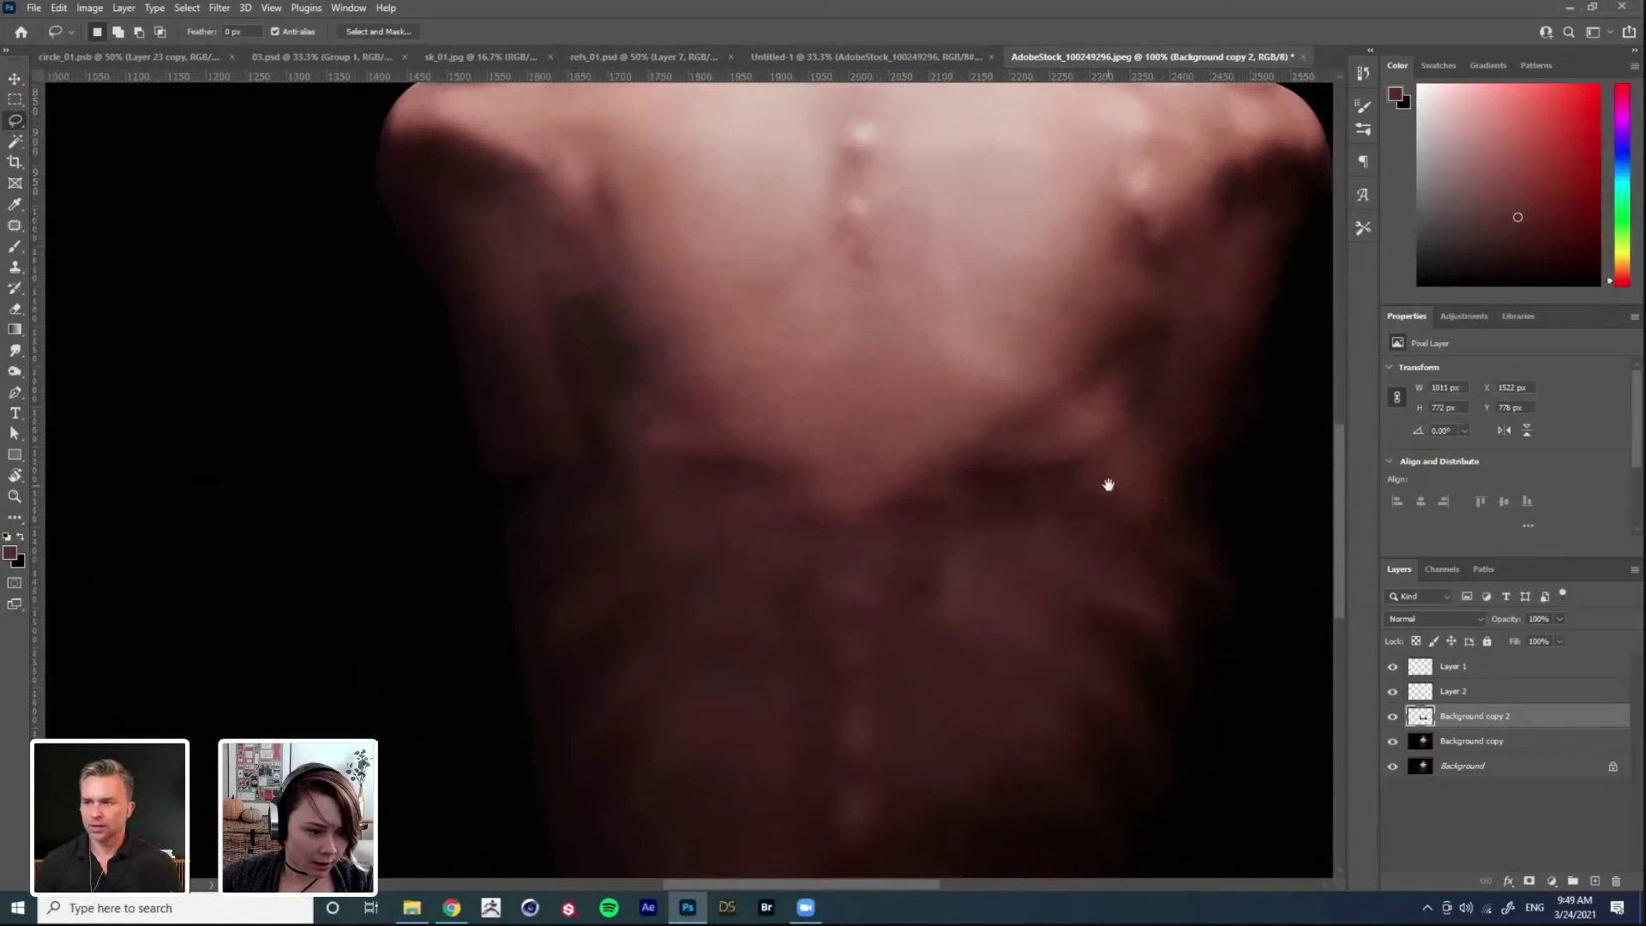
left_click_drag(1103, 481, 1100, 647)
scroll(1106, 638, "down", 1)
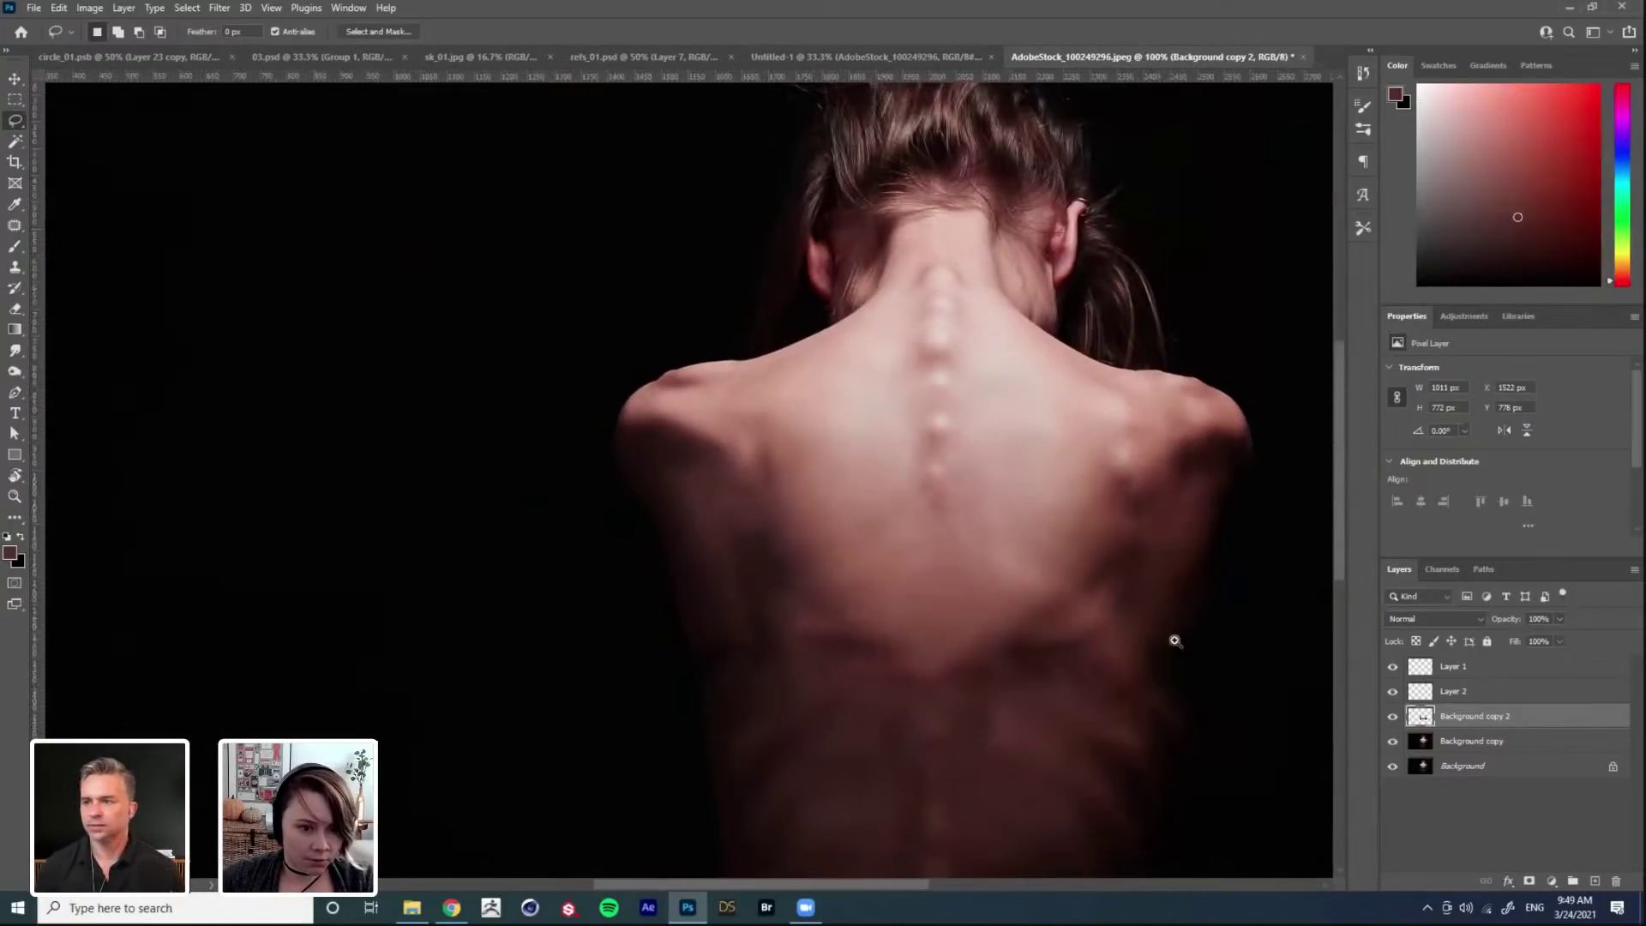
scroll(1209, 373, "up", 2)
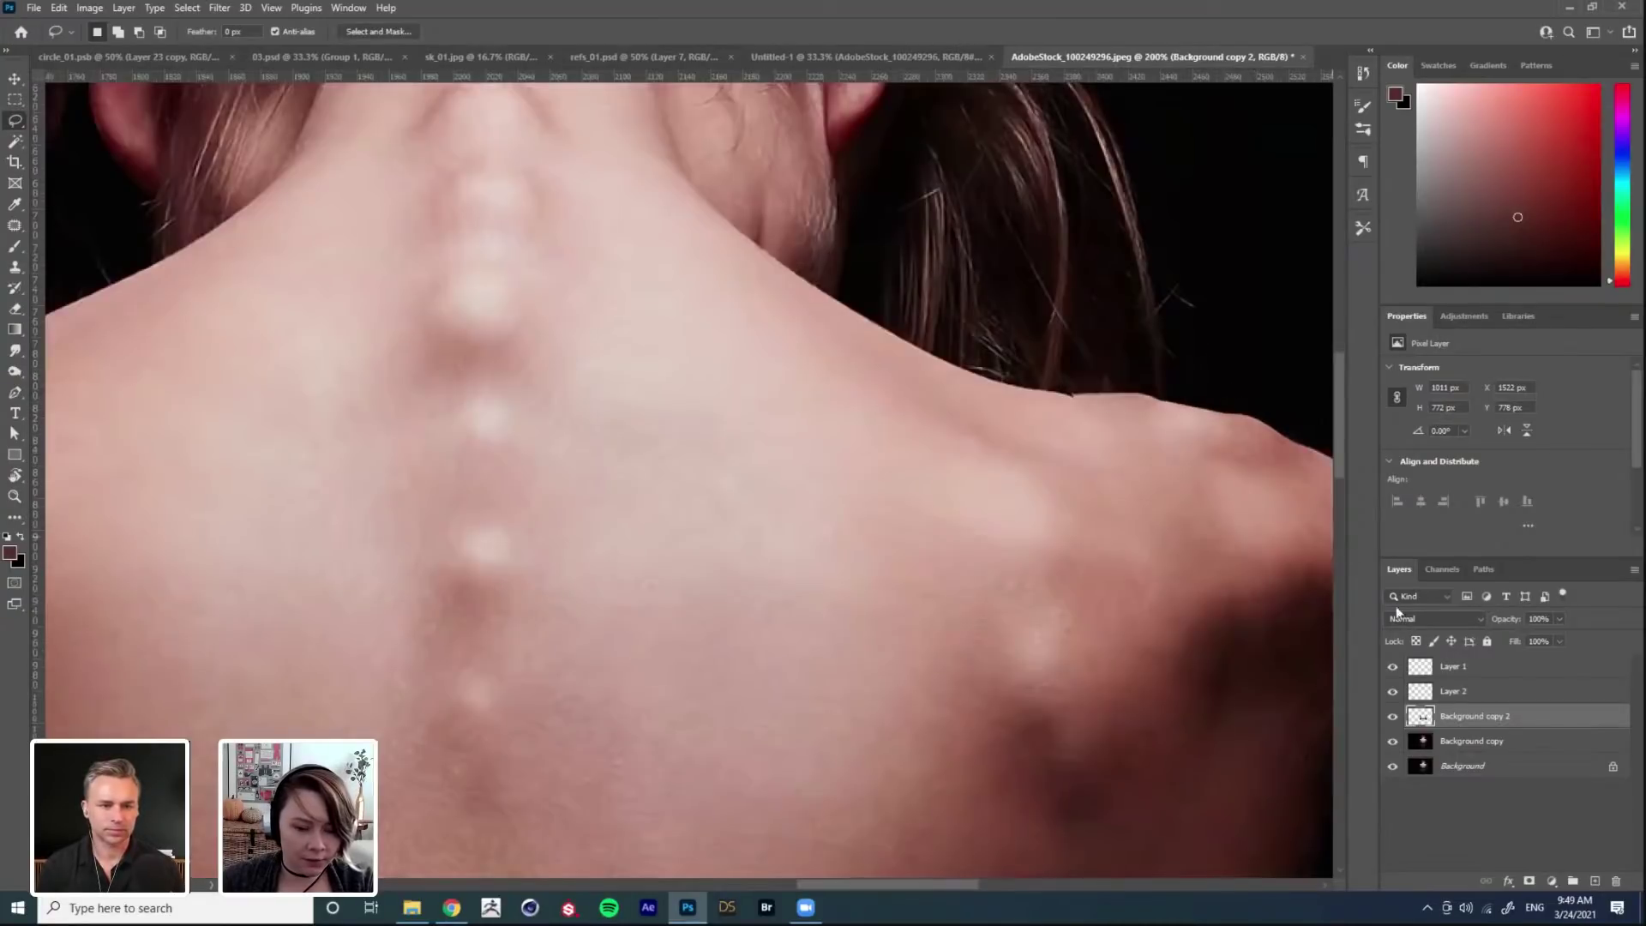
left_click(1462, 676)
left_click(1593, 879)
key("b")
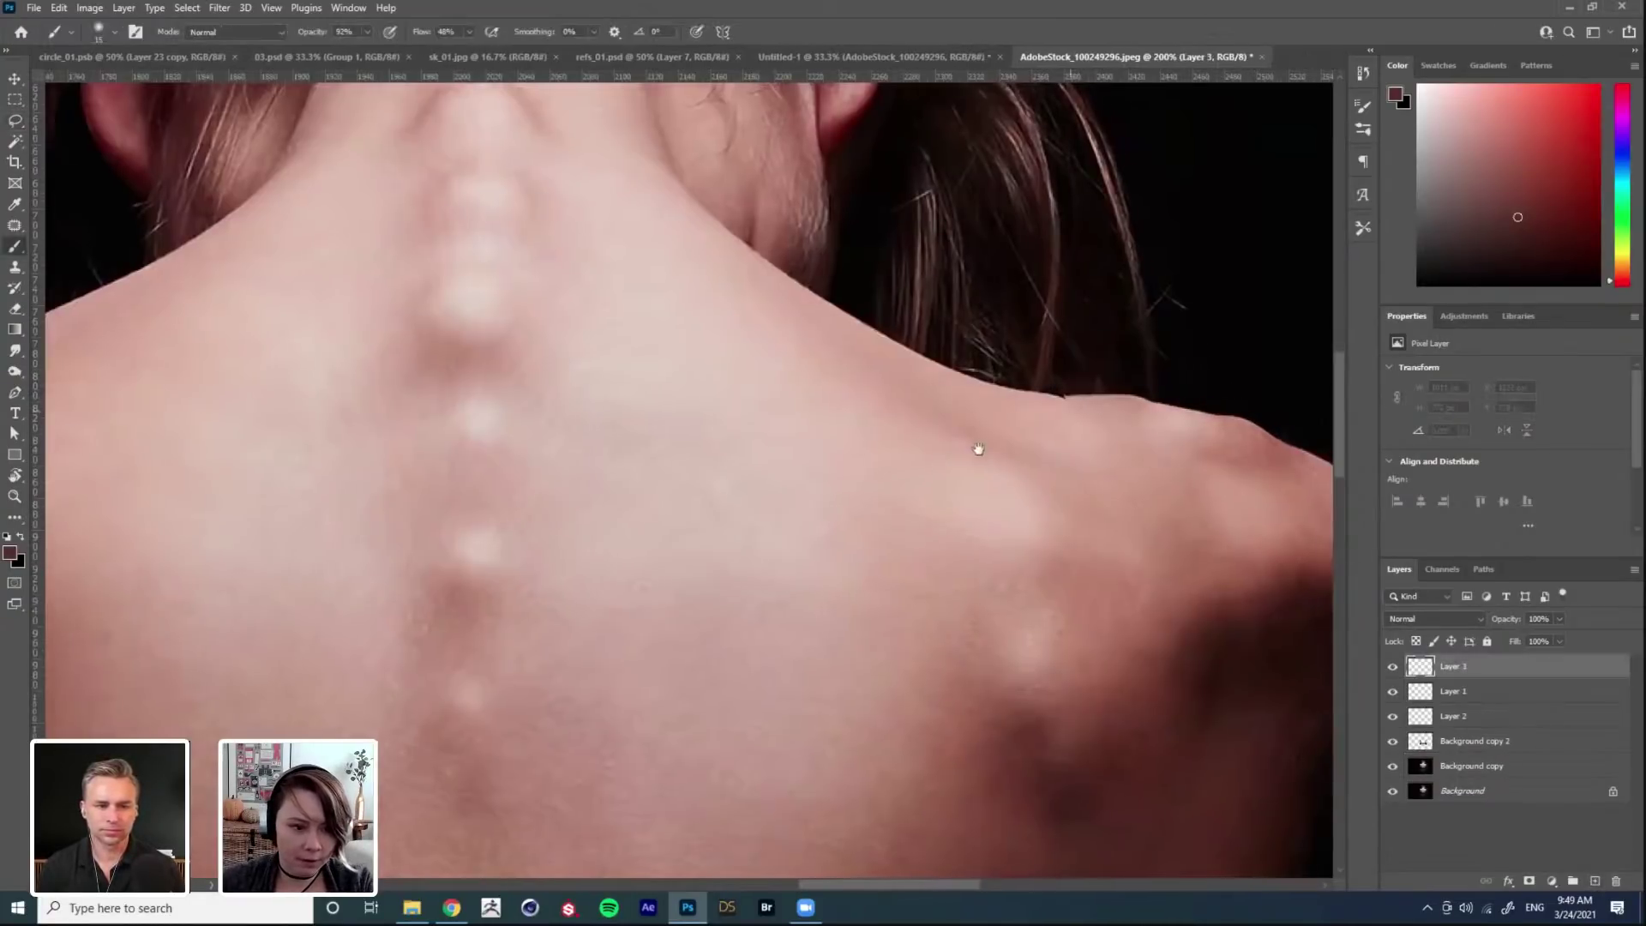
Step: Set the foreground colour to black and choose the Hard Round Pressure Size brush at 9 px
scroll(987, 414, "right", 2)
scroll(987, 414, "up", 1)
key("d")
right_click(1041, 442)
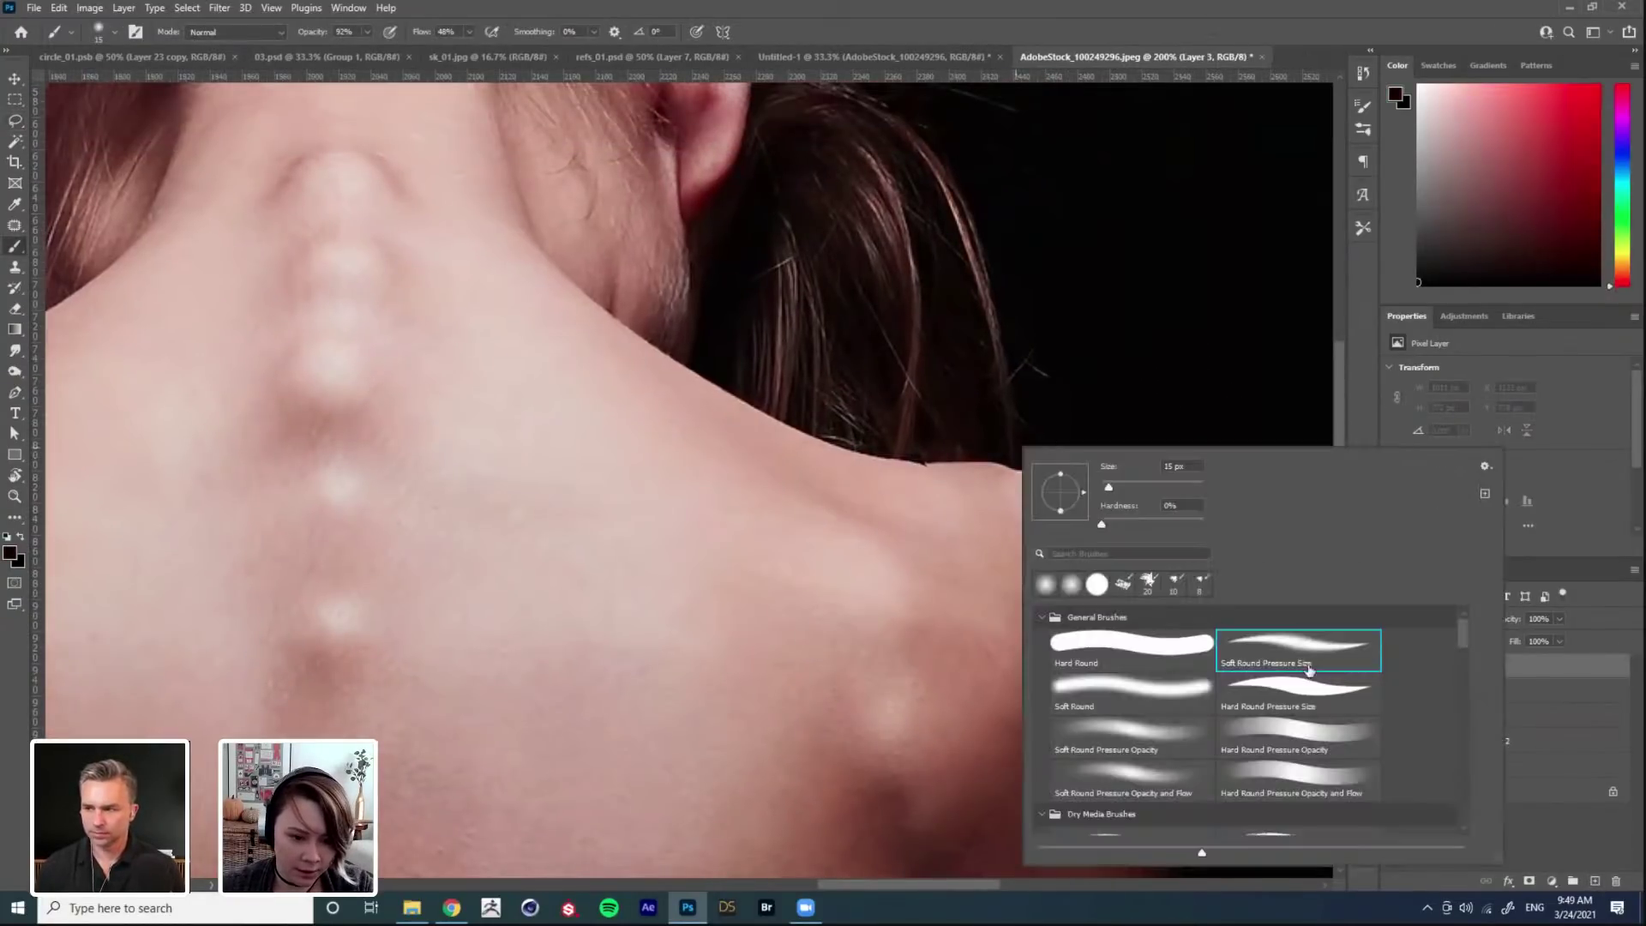
left_click(1299, 699)
left_click(1120, 81)
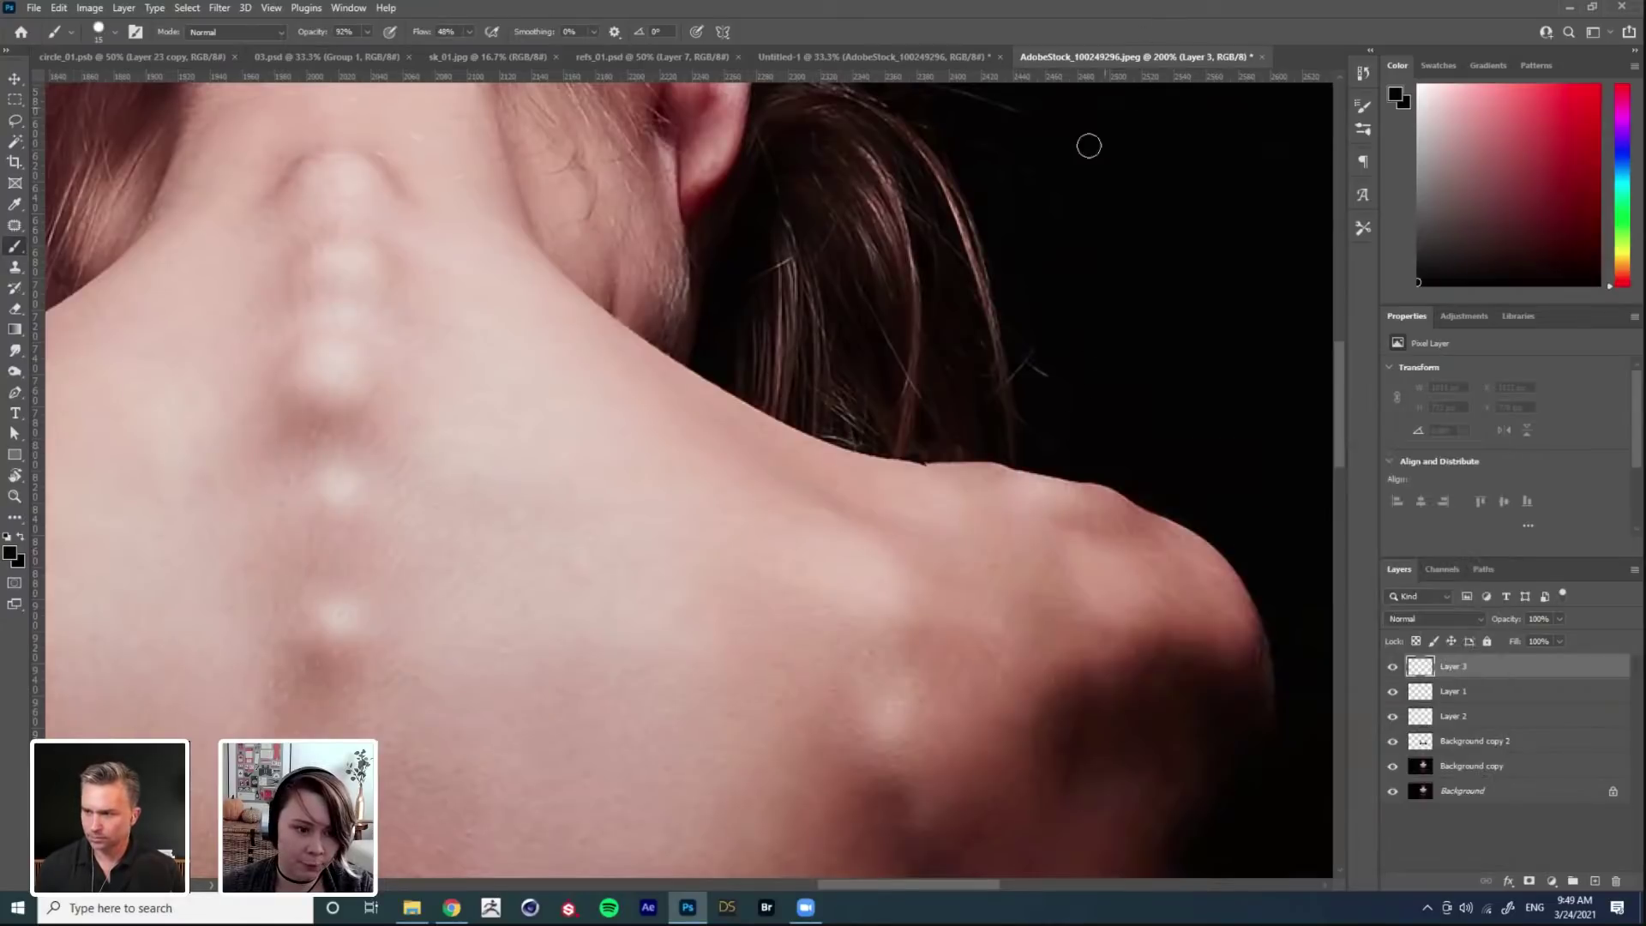
key("bracketleft")
key("bracketleft")
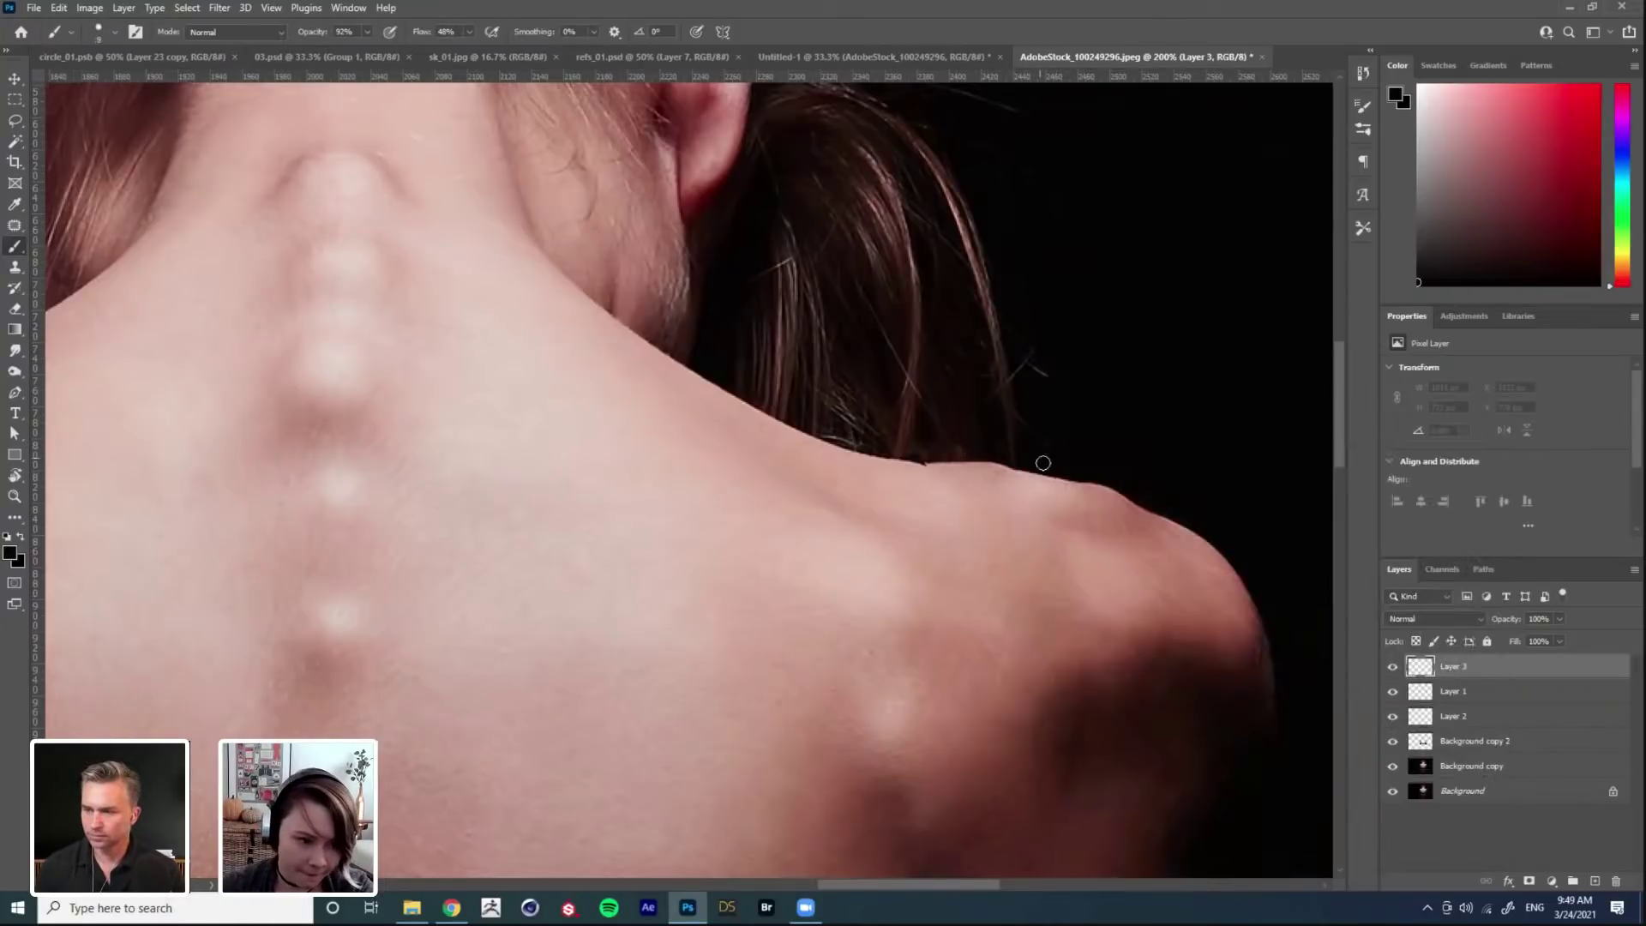
right_click(1060, 285)
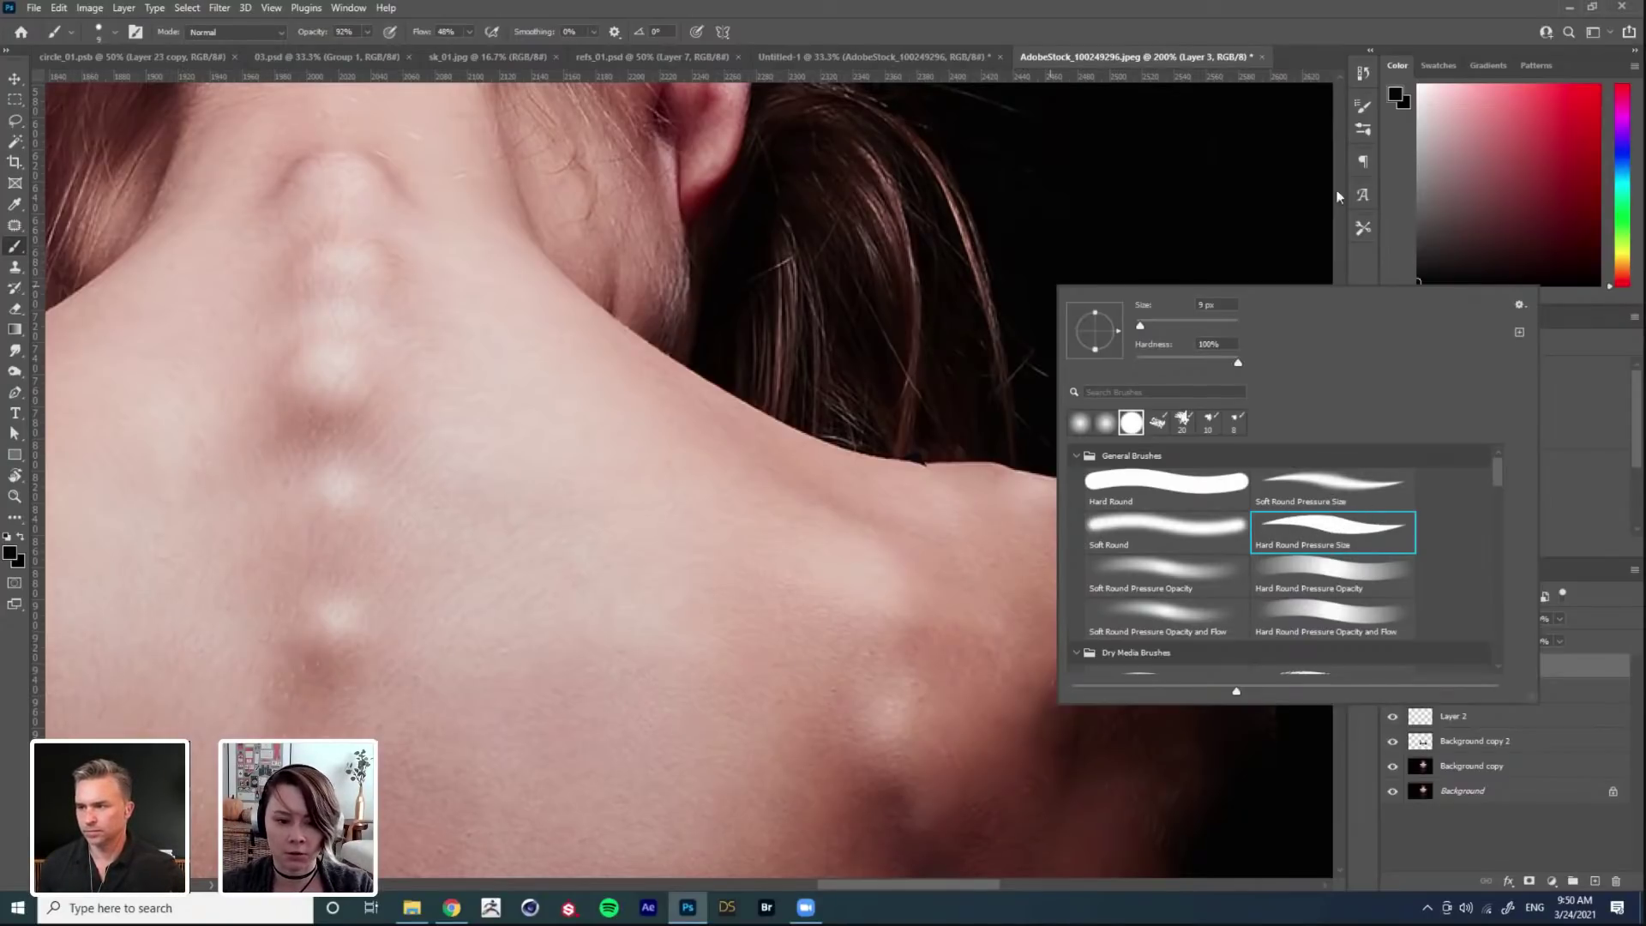
left_click(1284, 22)
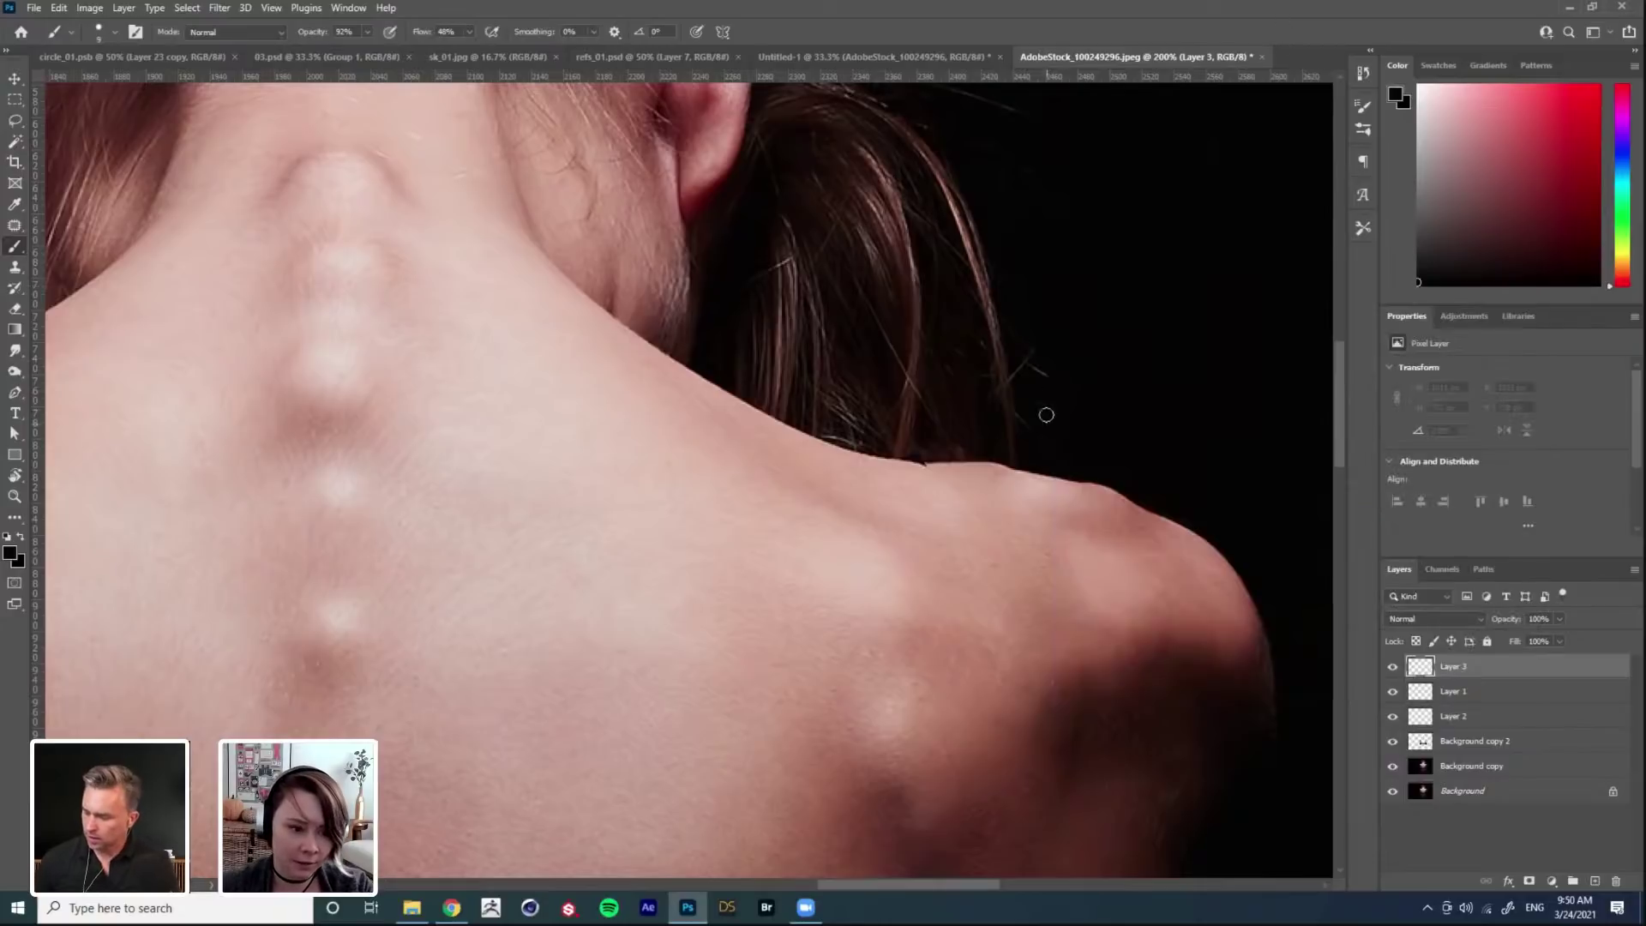
Step: Paint a thin black stroke along the upper edge of the right shoulder where the strap ended, undoing the second stroke
left_click_drag(921, 462, 1003, 468)
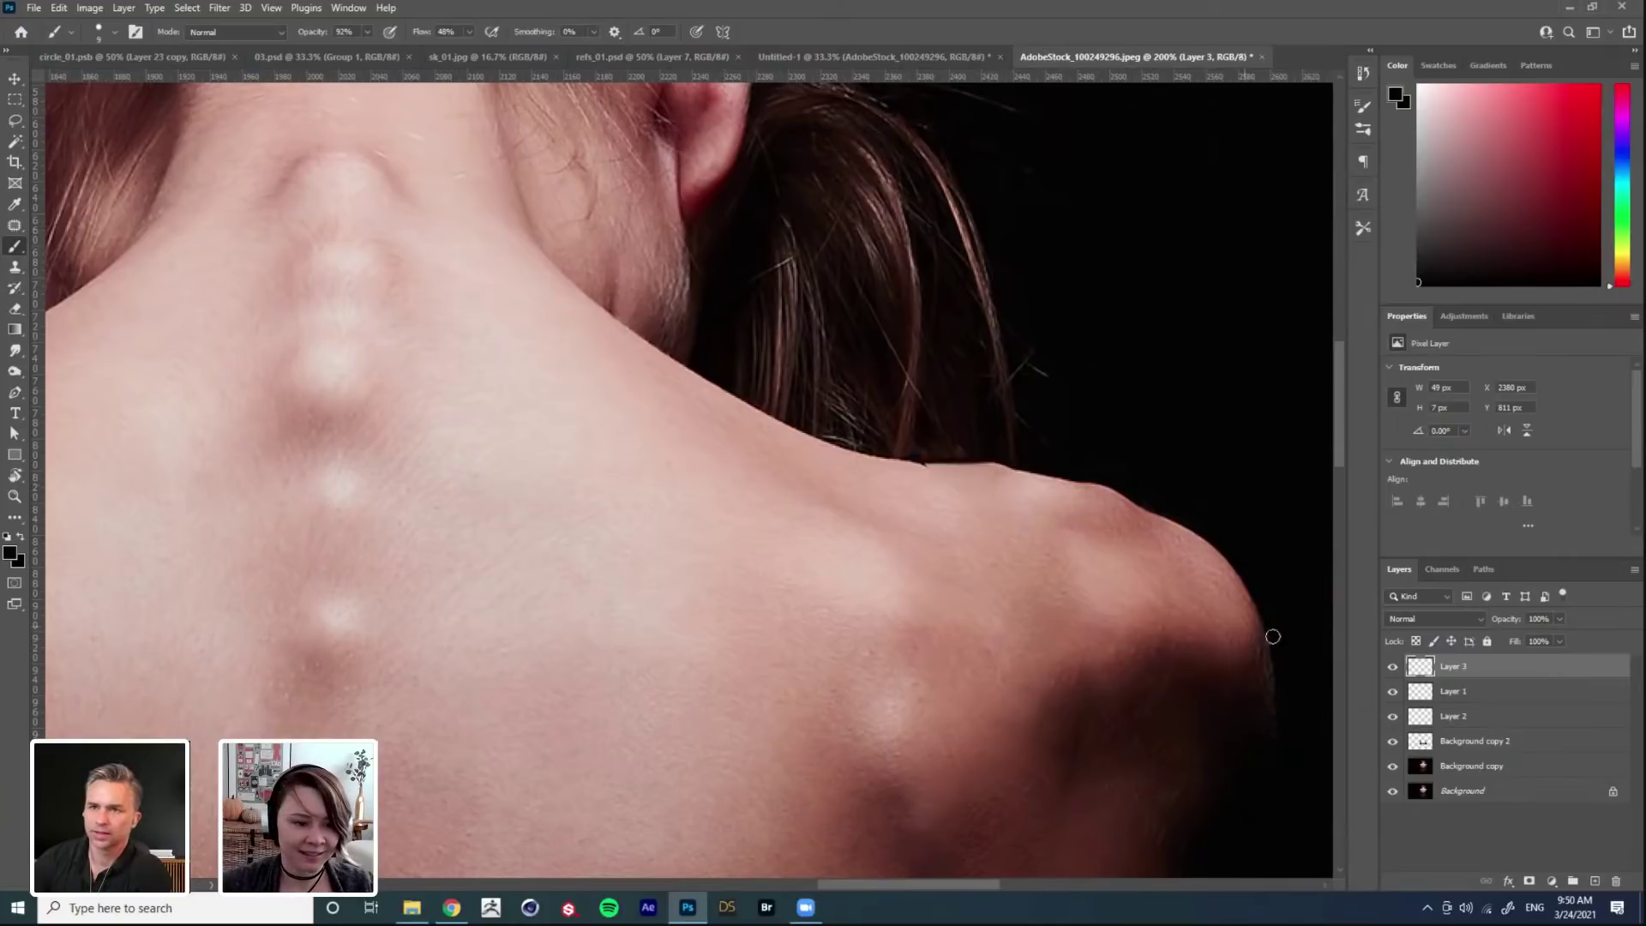
left_click_drag(920, 463, 1010, 469)
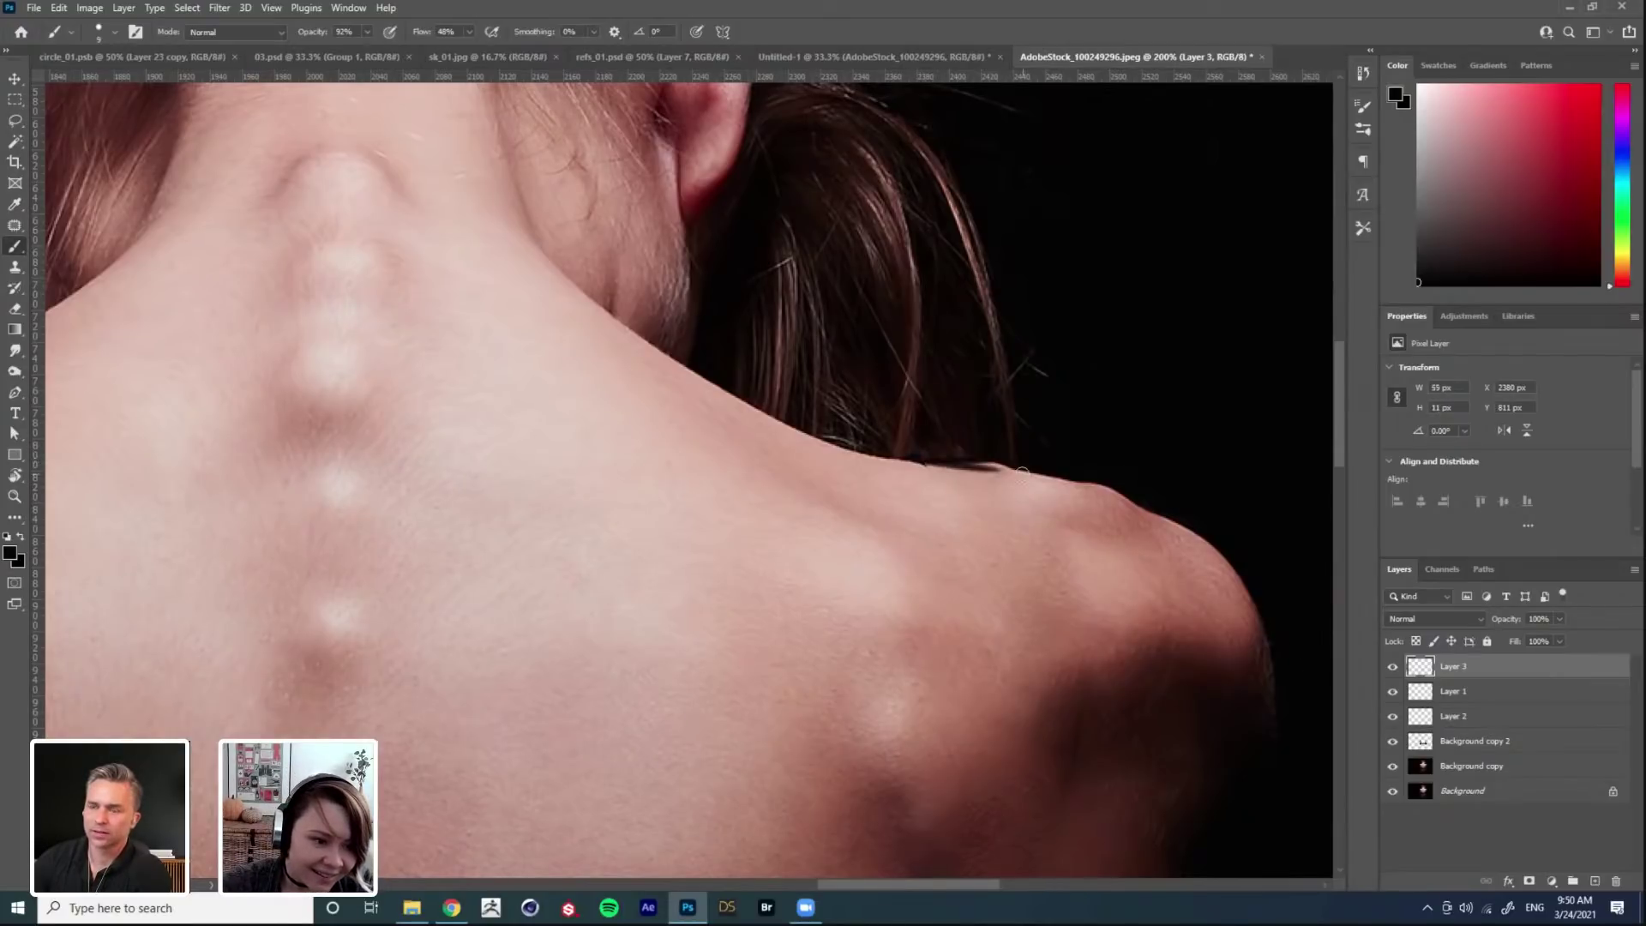
key("ctrl+z")
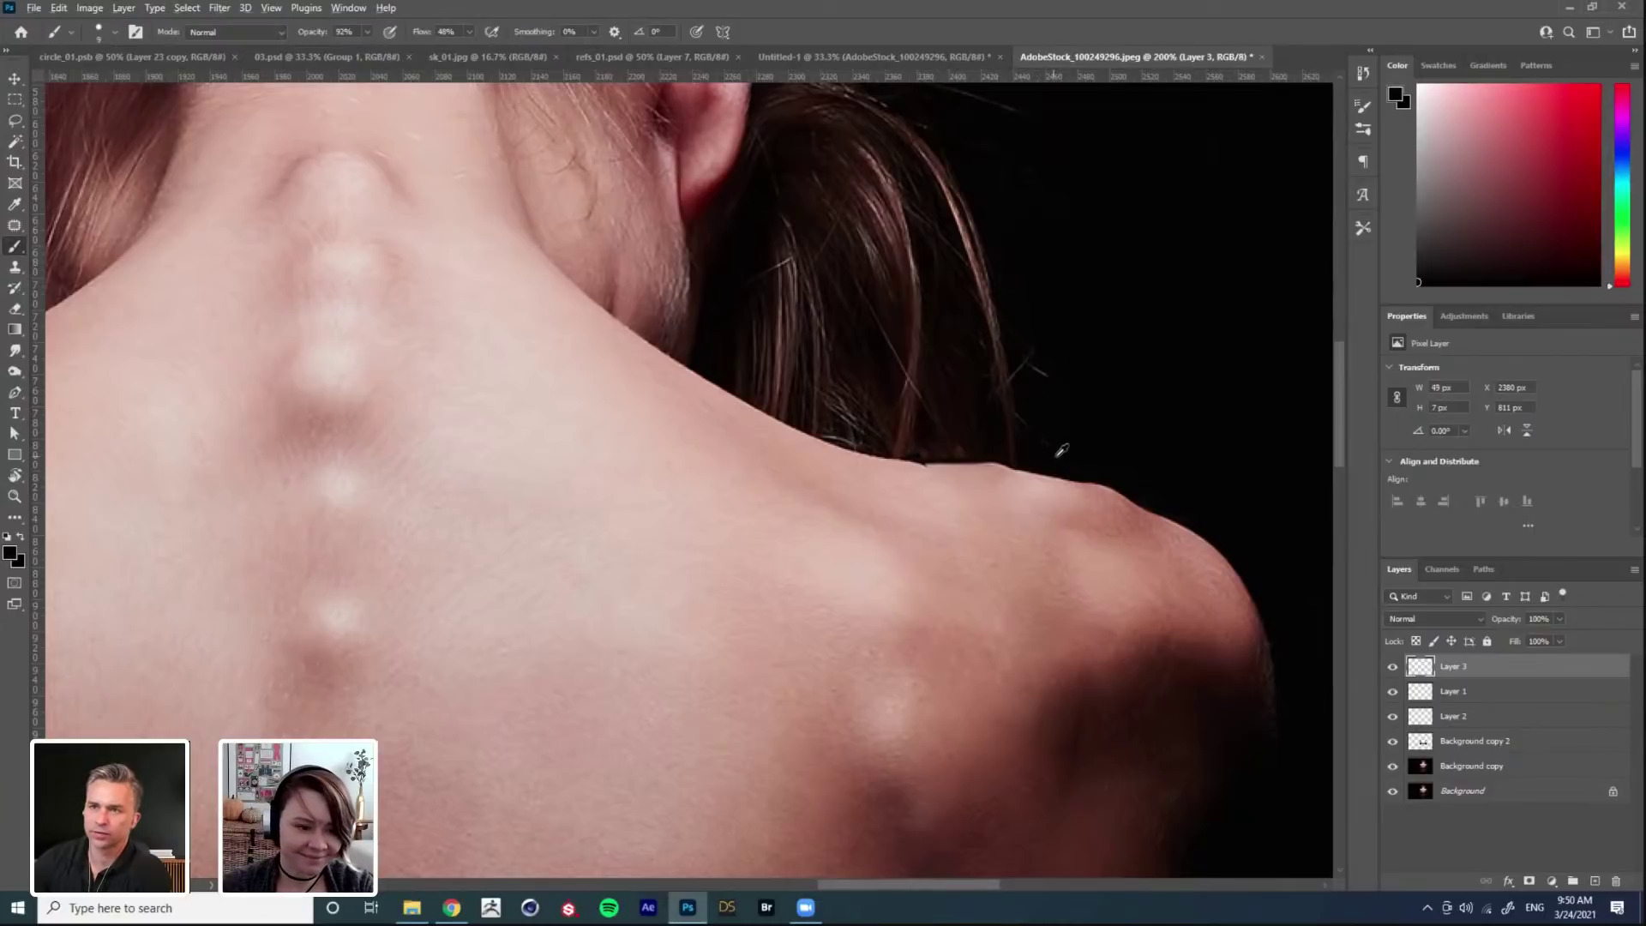
Step: Paint further black strokes along the upper edge of the right shoulder under the hair, undoing the last stroke
left_click_drag(919, 463, 1025, 470)
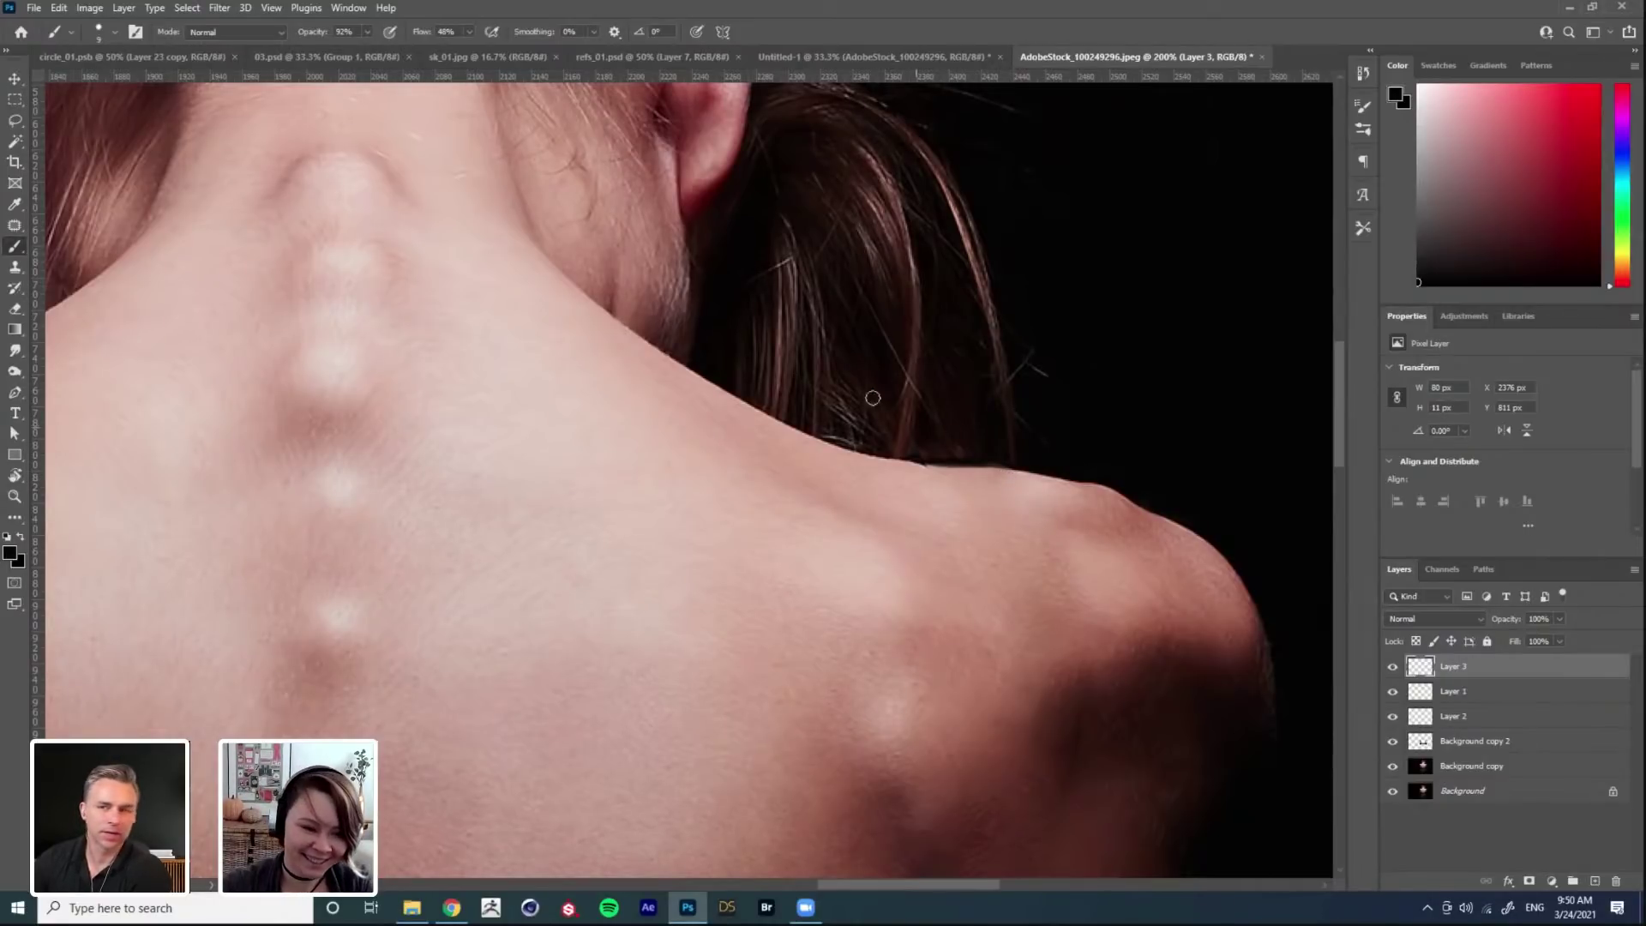
left_click(1072, 463, "alt")
left_click_drag(932, 465, 1050, 479)
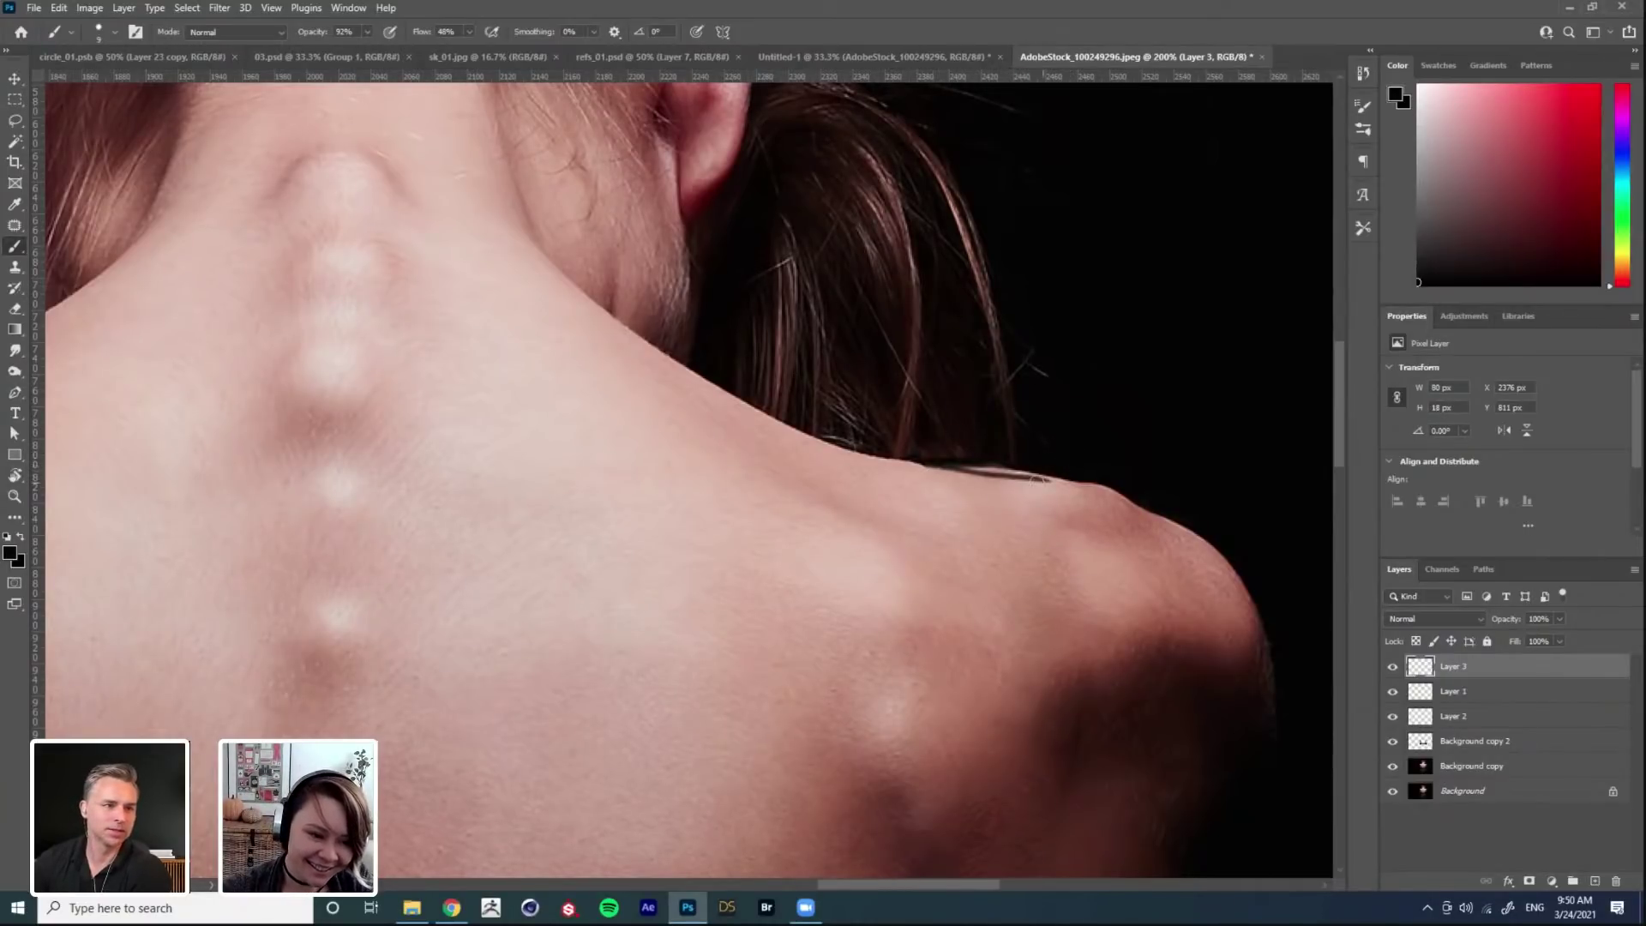
key("ctrl+z")
Step: Touch up the upper edges of both shoulders with short black brush strokes where the straps ended
mouse_move(934, 467)
left_mouse_down()
mouse_move(1058, 474)
mouse_move(1018, 448)
mouse_move(562, 449)
mouse_move(674, 434)
mouse_move(614, 386)
mouse_move(661, 425)
left_mouse_up()
left_click(661, 424, "alt")
left_click(1111, 340)
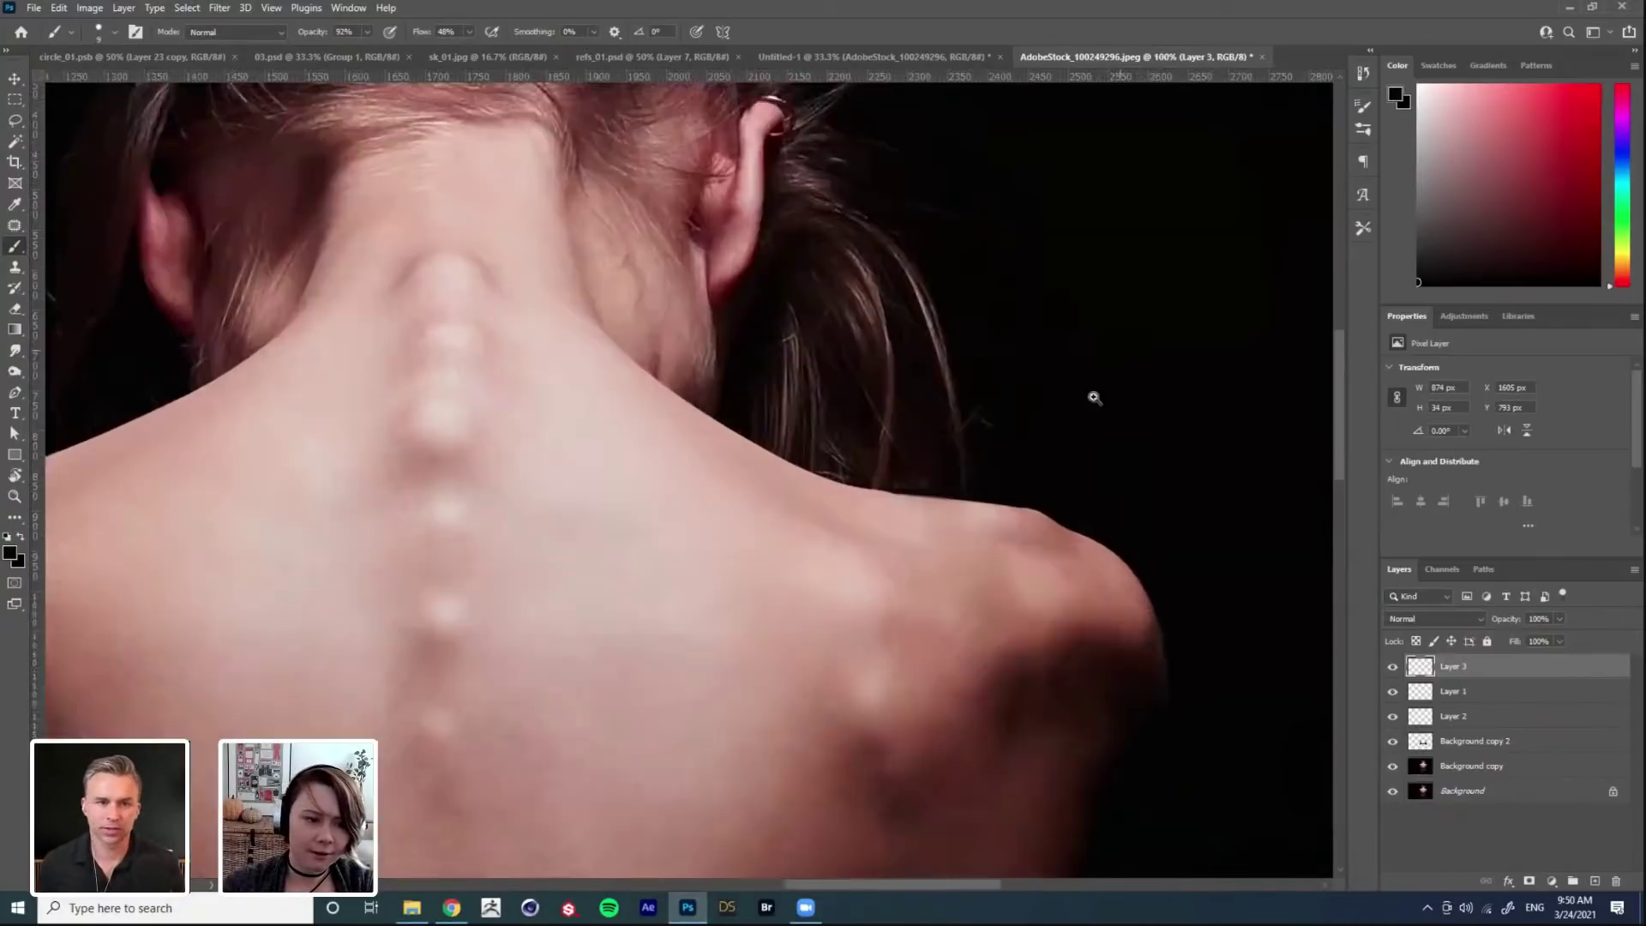
left_click(1110, 375)
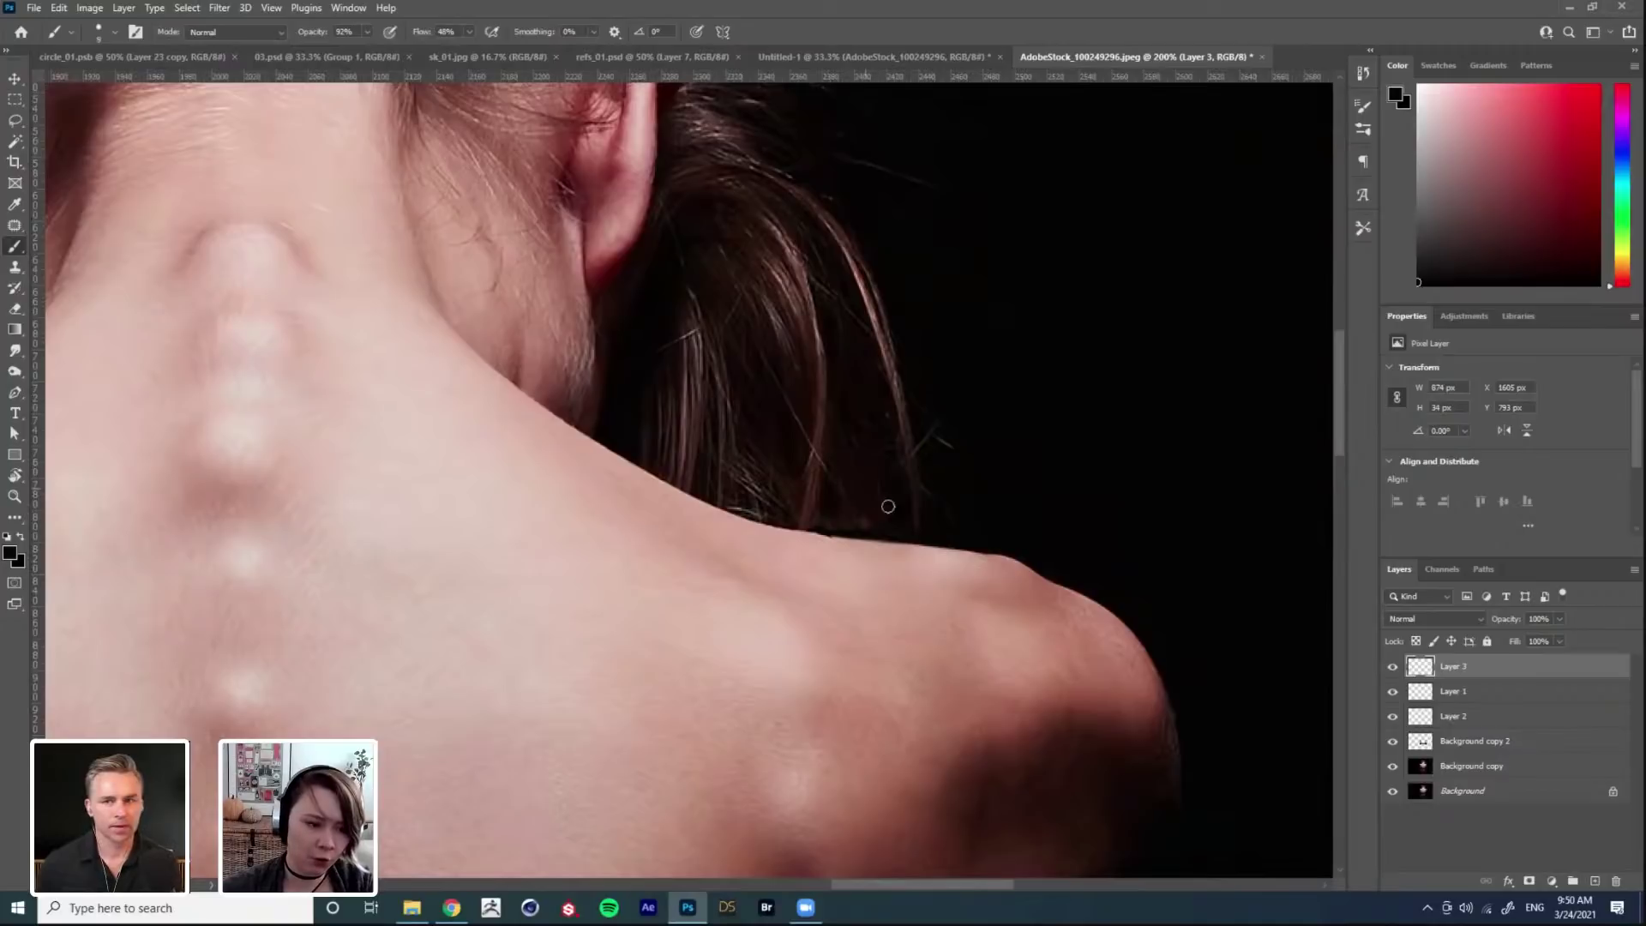
mouse_move(780, 528)
left_mouse_down()
mouse_move(849, 533)
mouse_move(767, 522)
mouse_move(914, 540)
mouse_move(794, 529)
left_mouse_up()
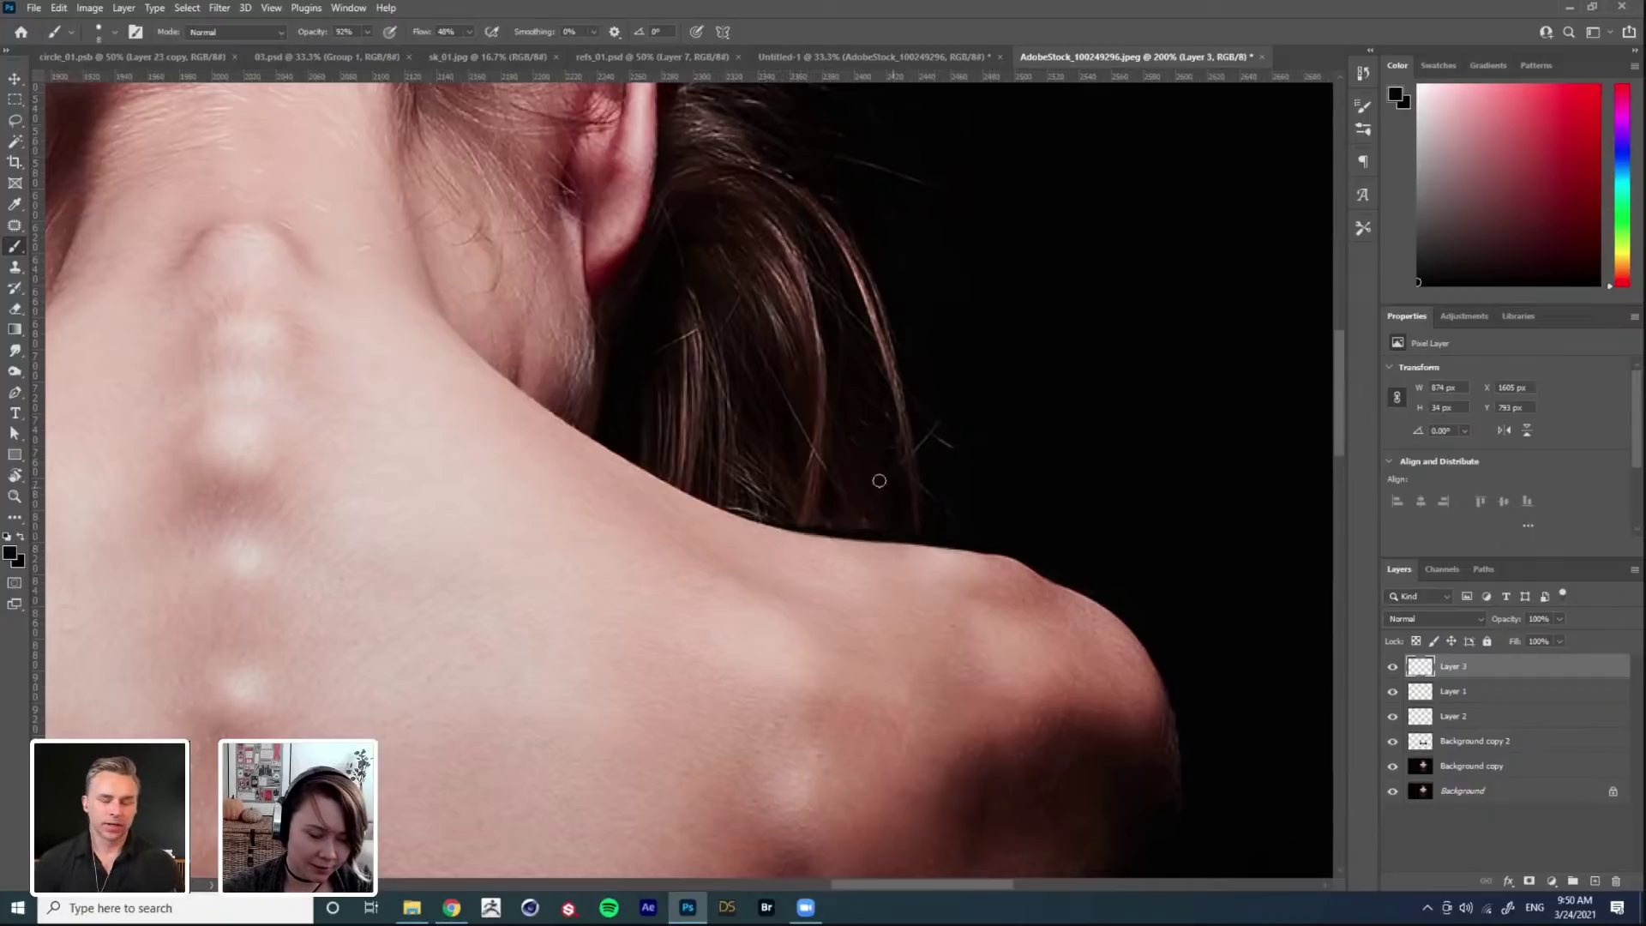
Step: Switch to the Smudge tool and reduce its brush size for the right shoulder's edge
scroll(914, 486, "down", 3)
scroll(915, 485, "up", 4)
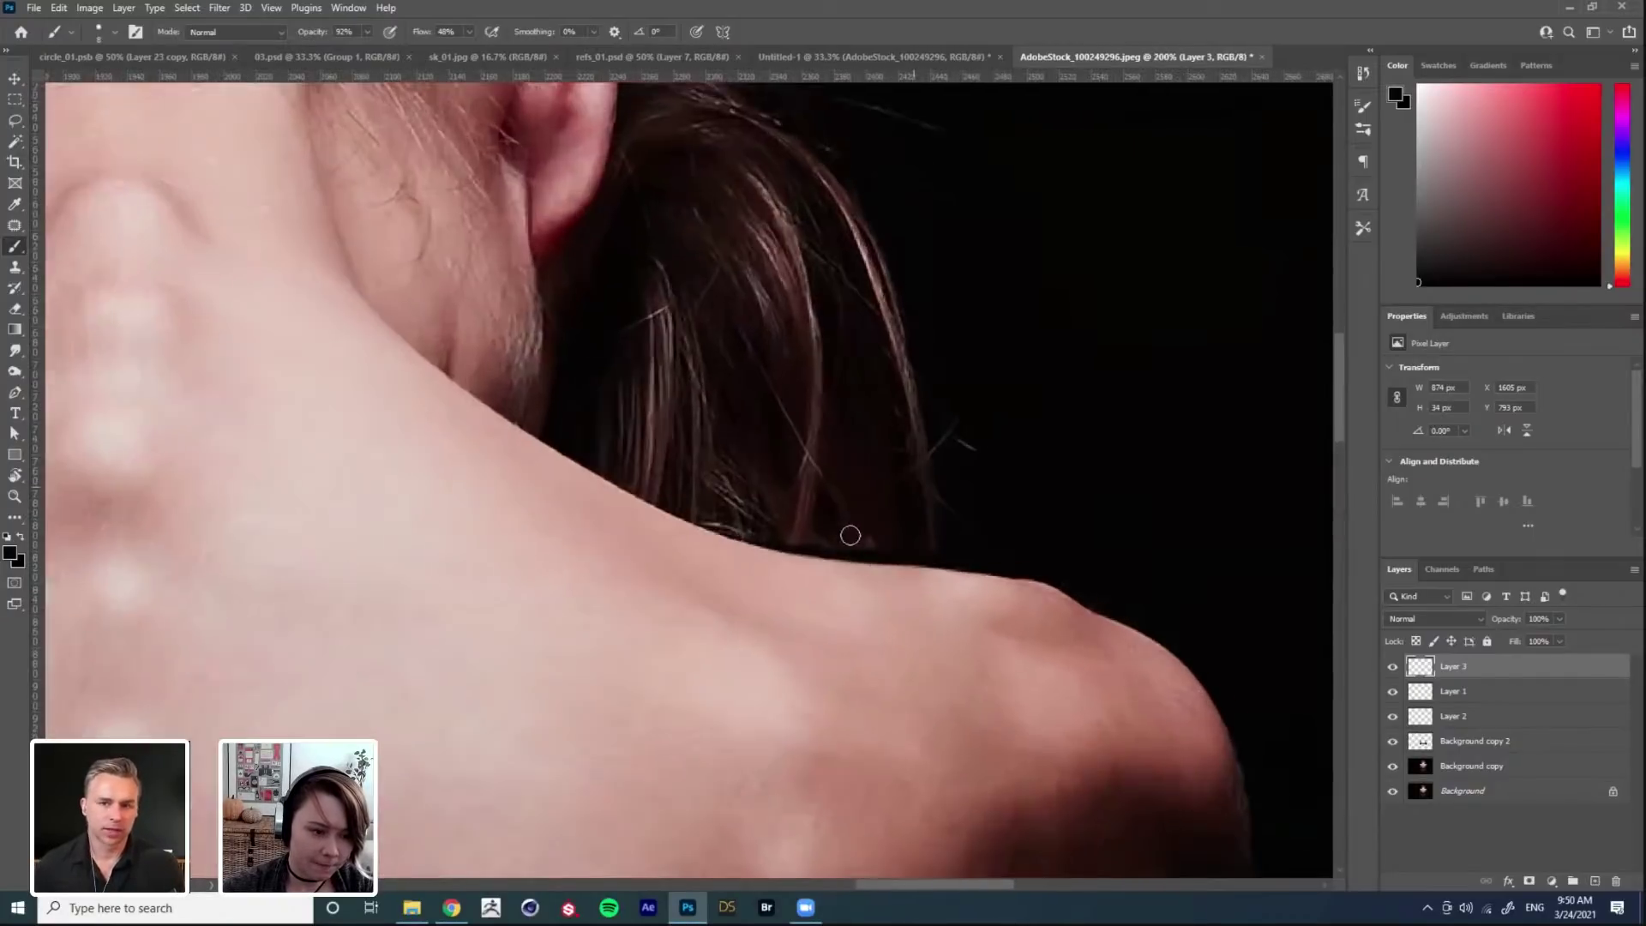
scroll(851, 536, "up", 1)
key("r")
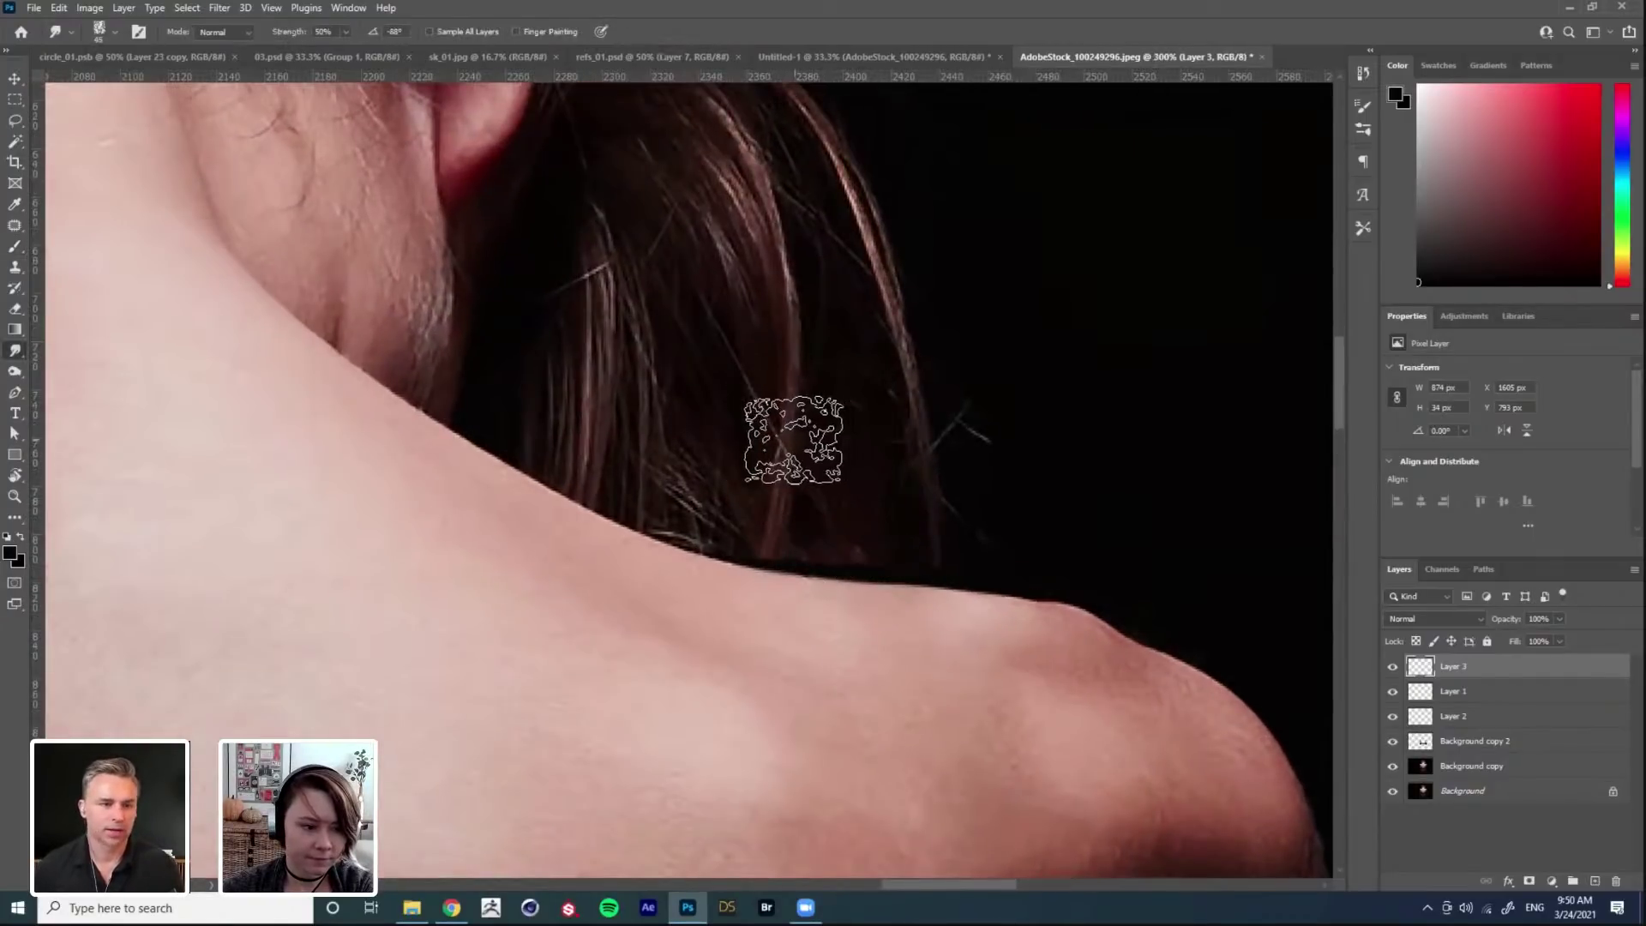
key("bracketleft")
key("bracketleft")
key("bracketleft")
key("bracketleft")
key("bracketleft")
key("bracketleft")
key("bracketleft")
key("bracketright")
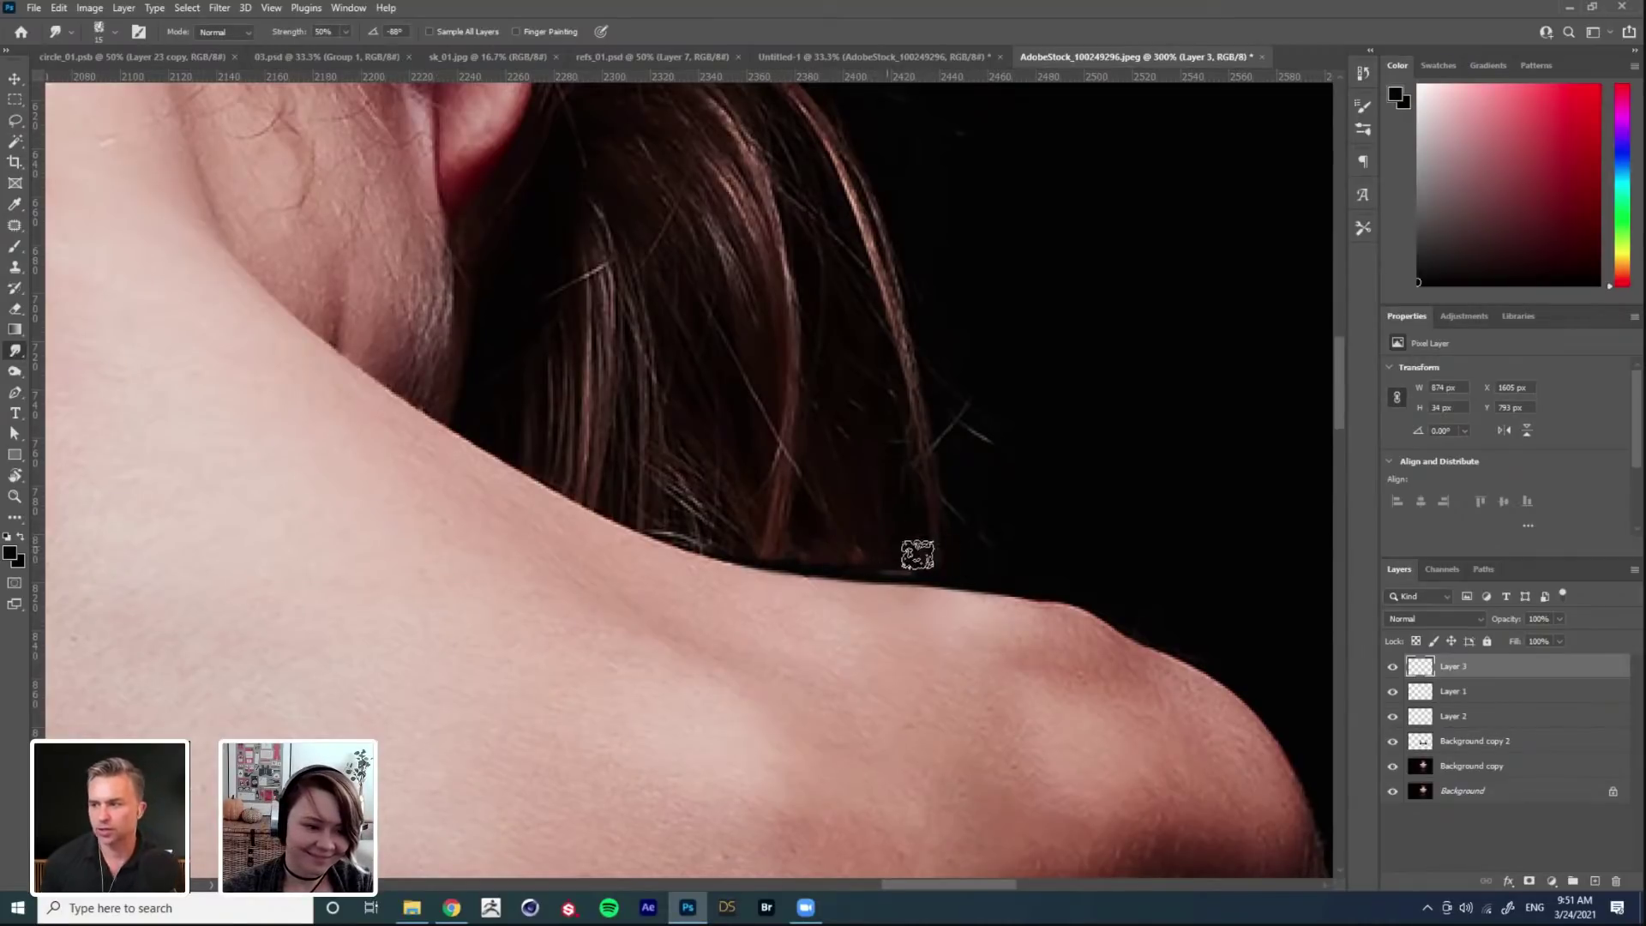
key("b")
key("r")
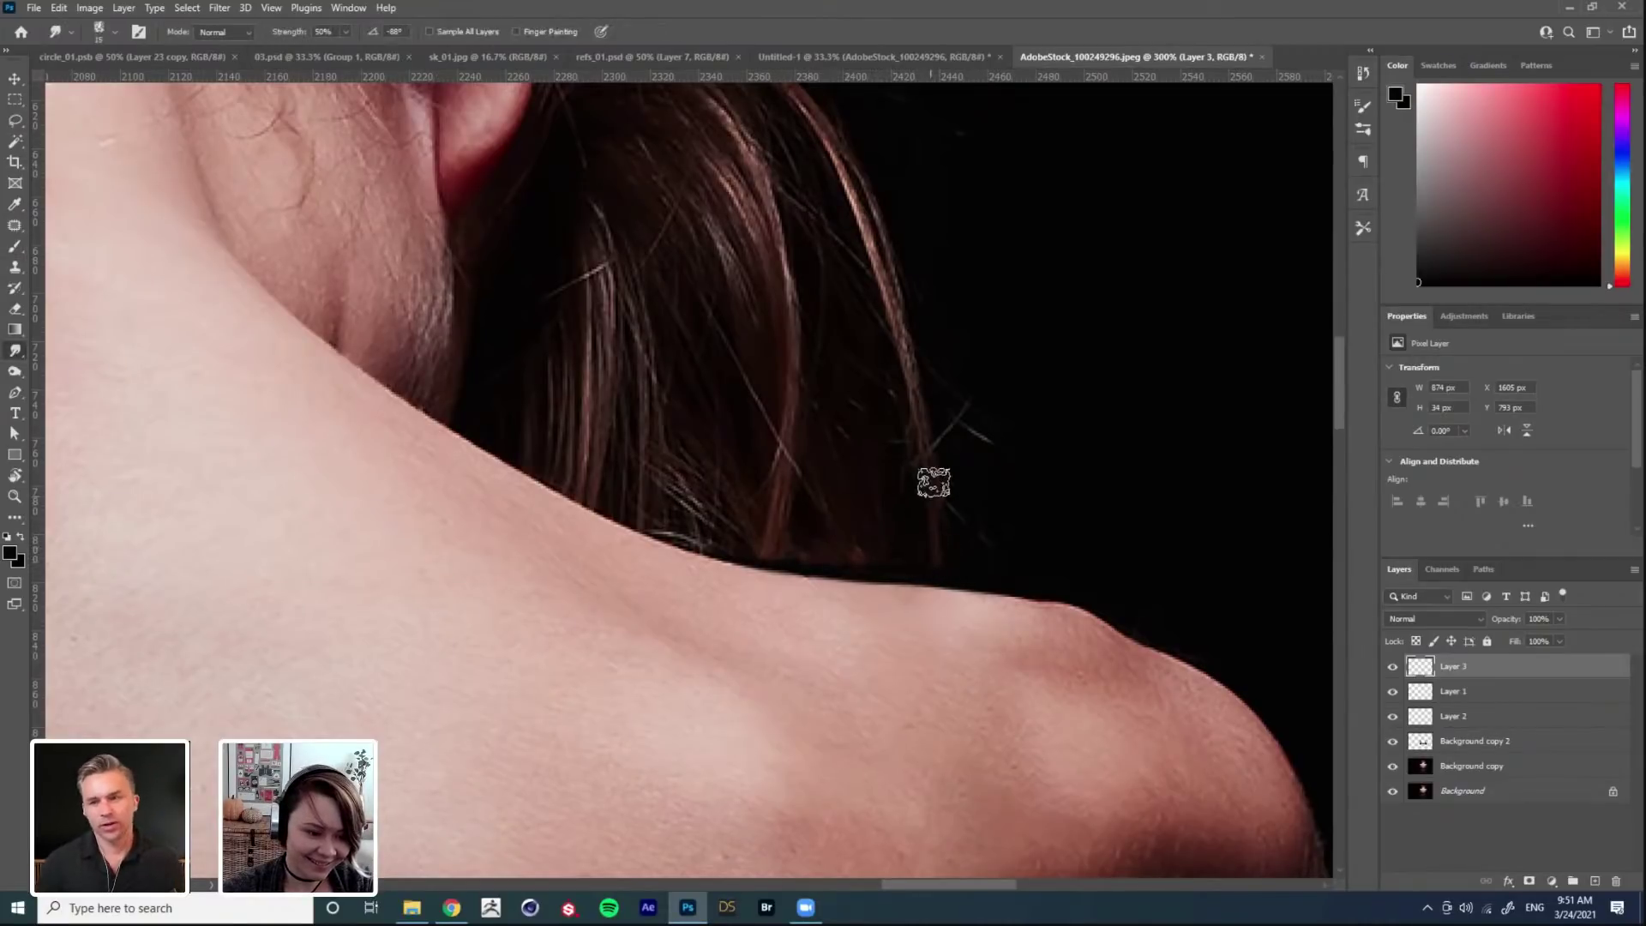
Step: Add an empty layer above Layer 3 and set up the Clone Stamp tool with the Soft Round Pressure Opacity brush
left_click(875, 446, "alt")
left_click(877, 447, "alt")
left_click(877, 447, "alt")
left_click(877, 447, "alt")
key("v")
left_click_drag(753, 650, 826, 407)
left_click_drag(949, 500, 974, 646)
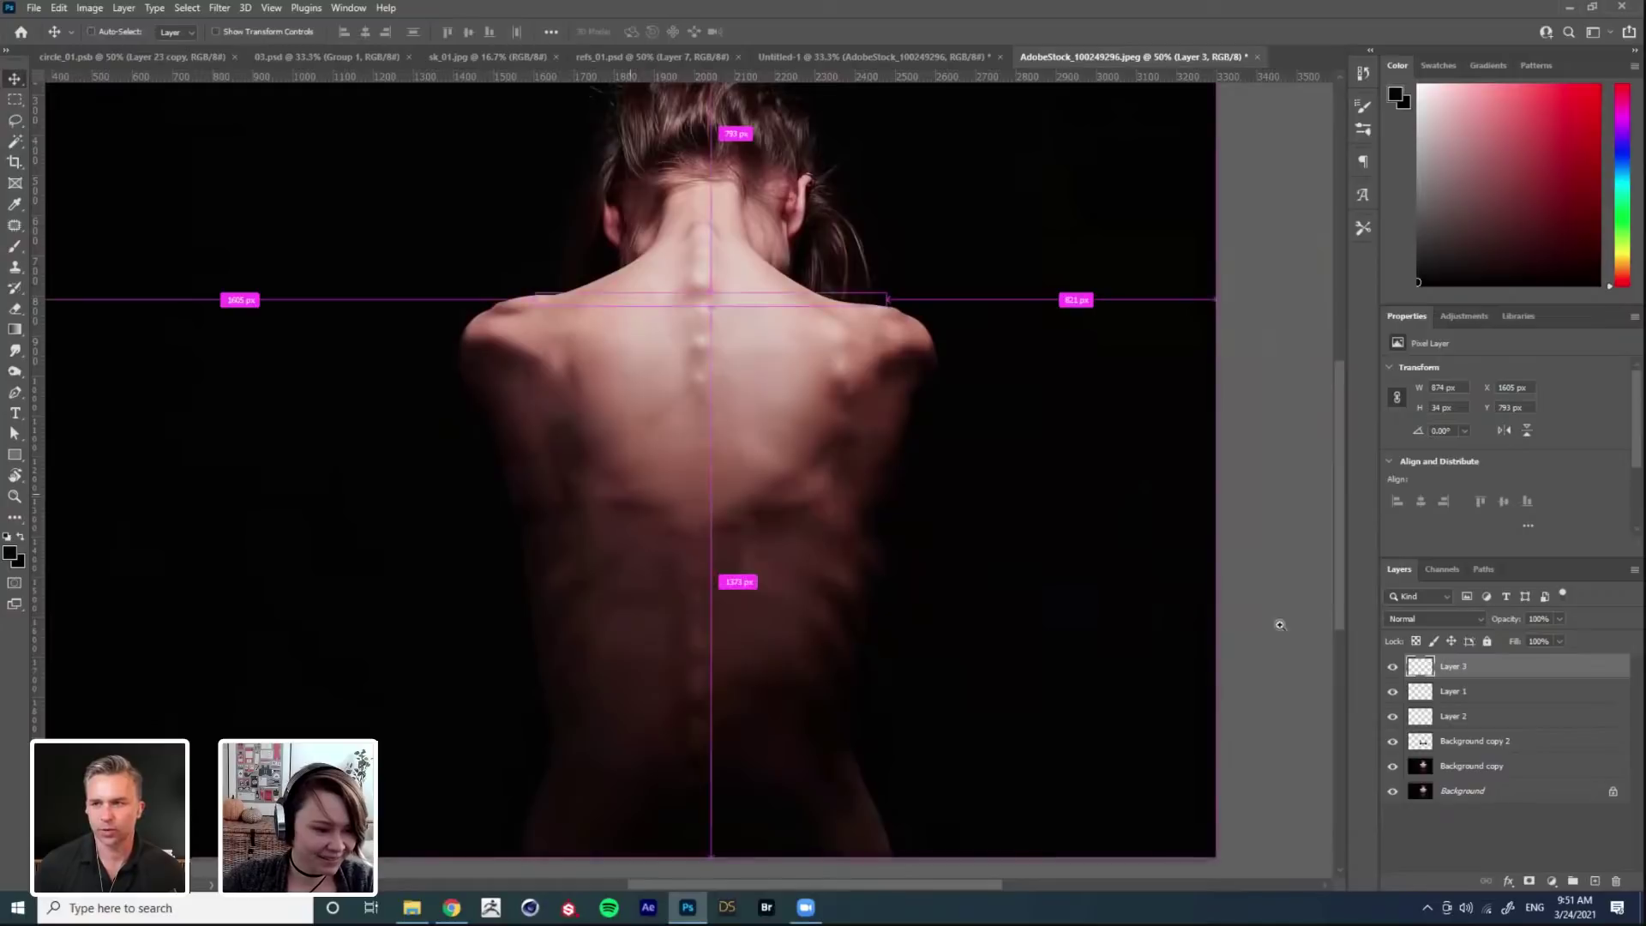
key("ctrl+plus")
left_click(1594, 882)
key("s")
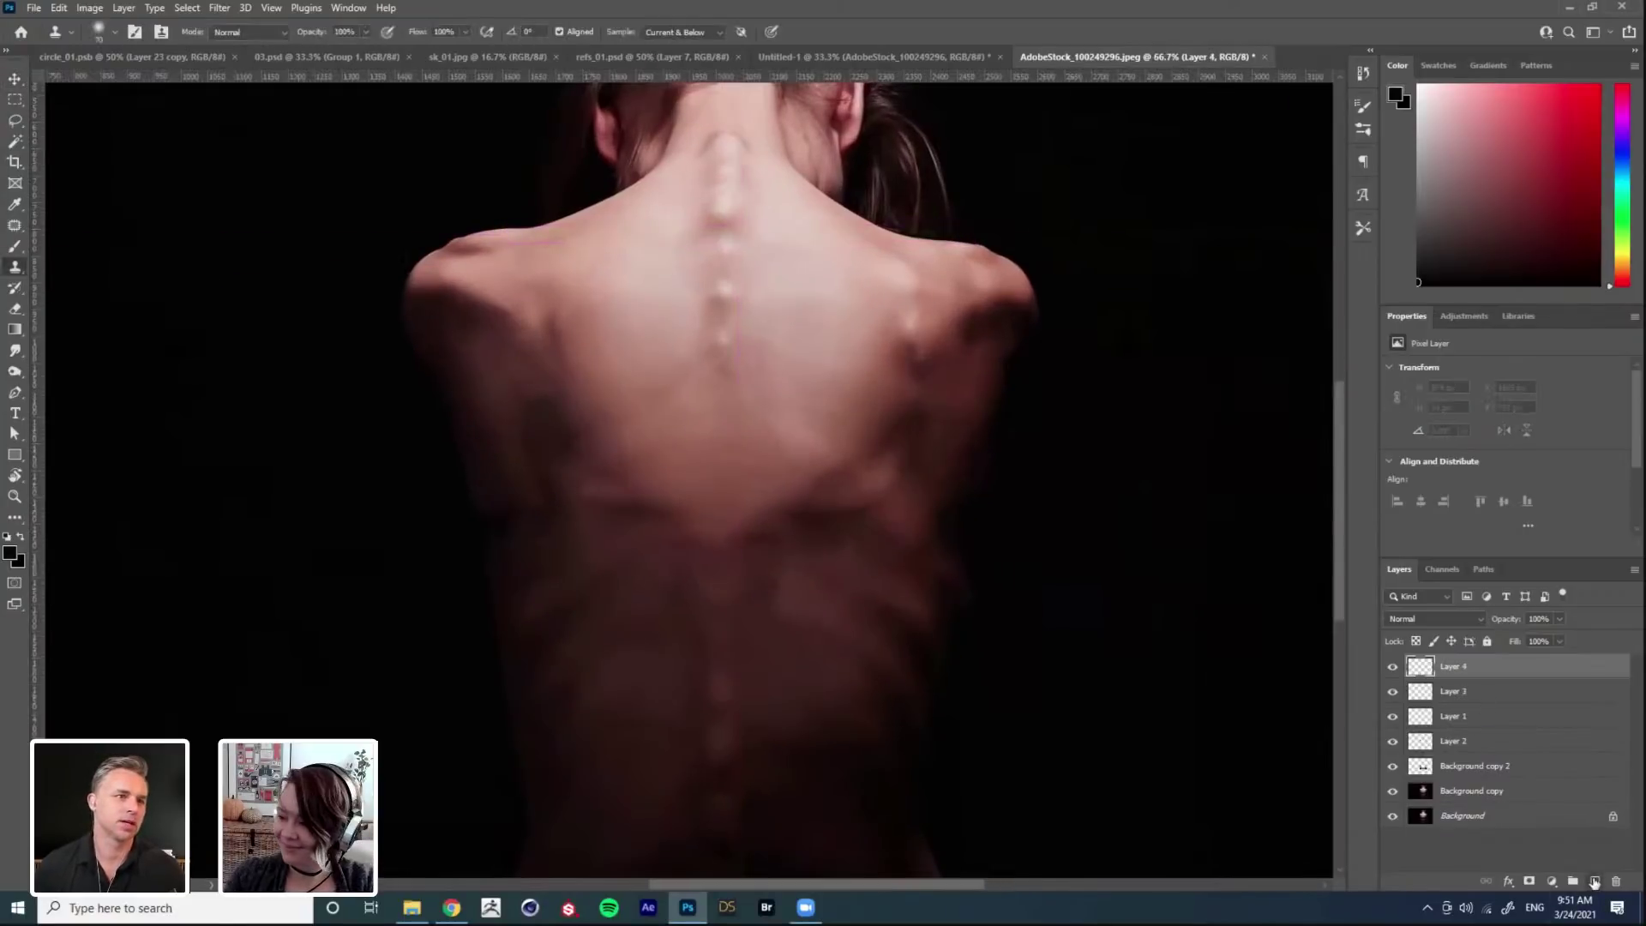
right_click(762, 445)
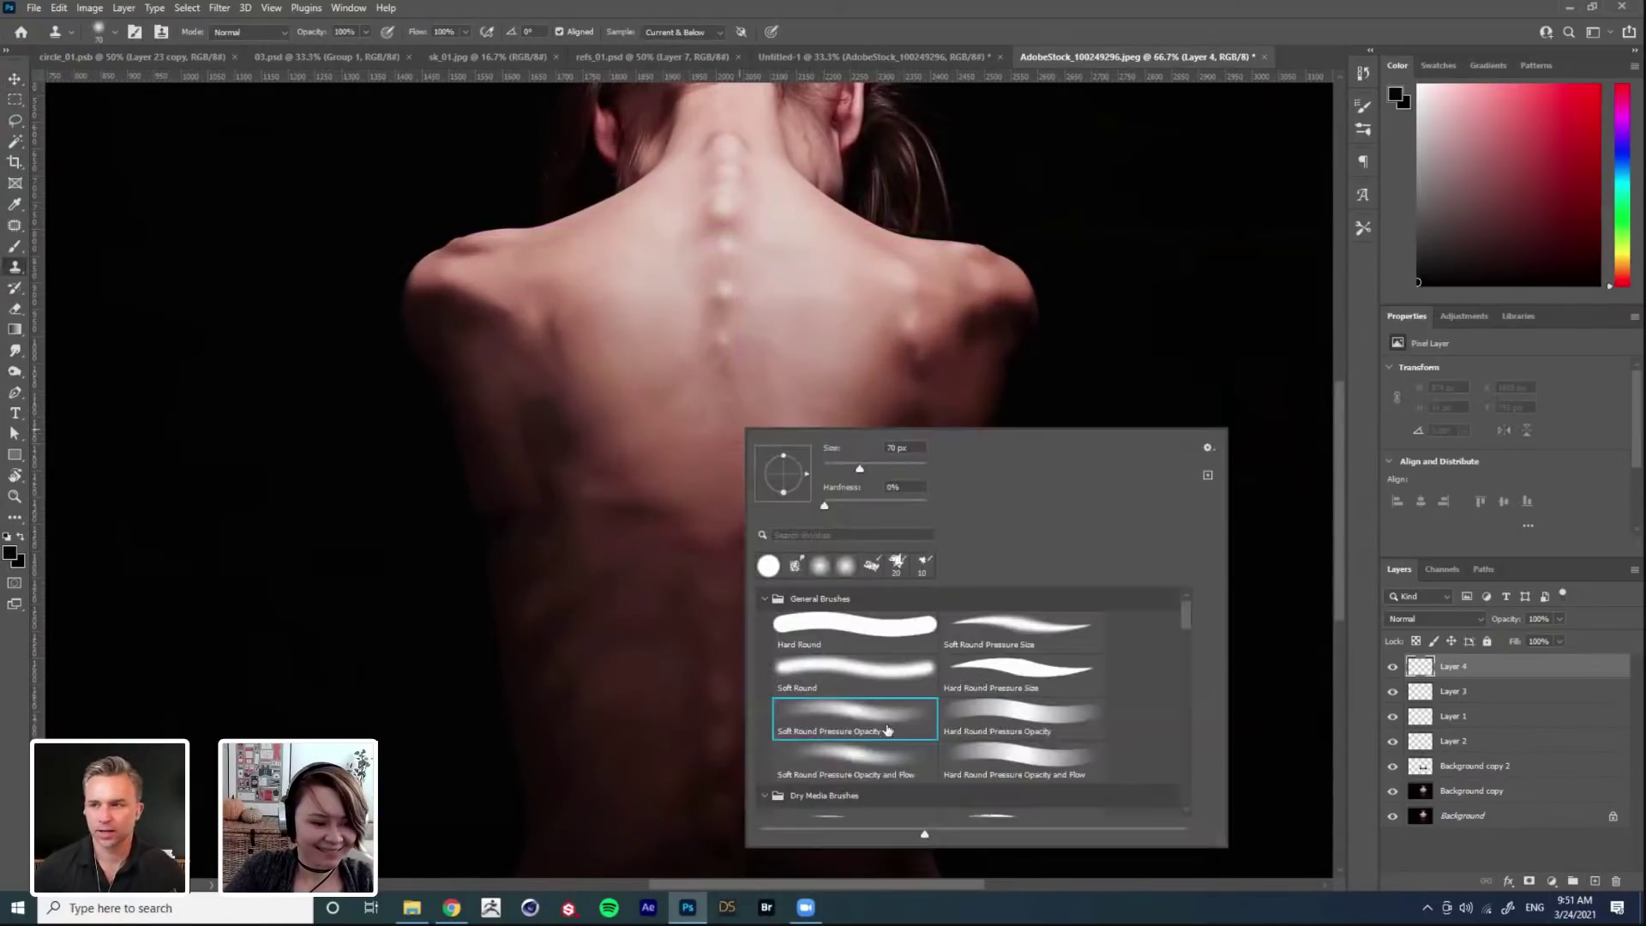
left_click(727, 487)
left_click(813, 343)
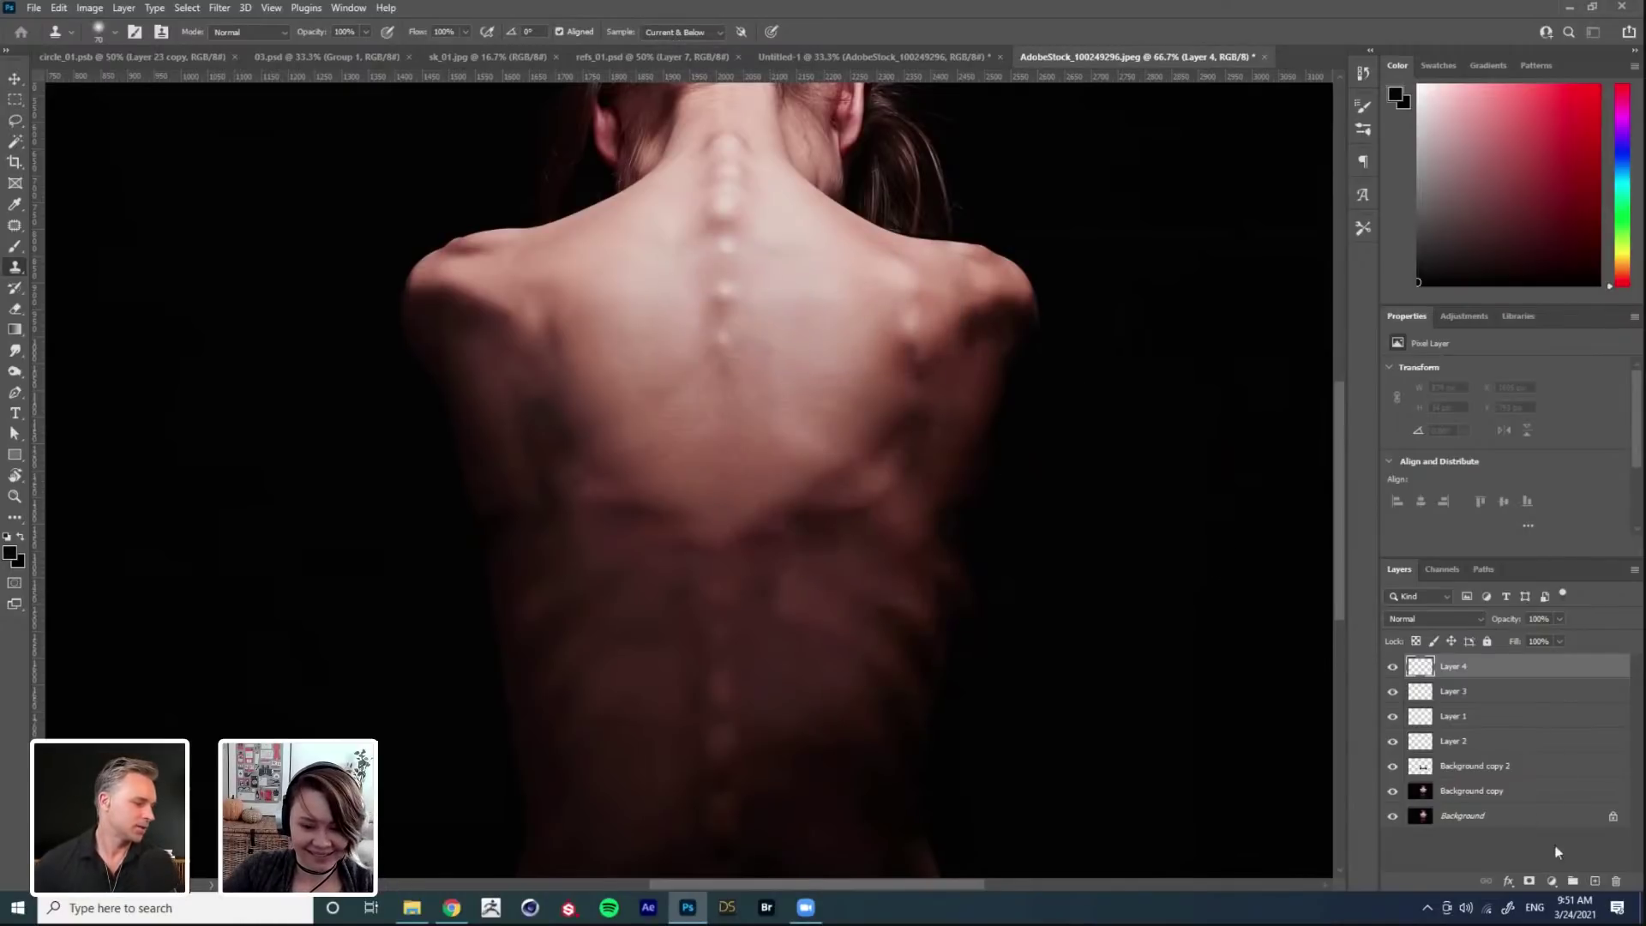
Step: Clone nearby skin over the blotchy band area across the middle of the back to even it out
left_click(707, 464, "alt")
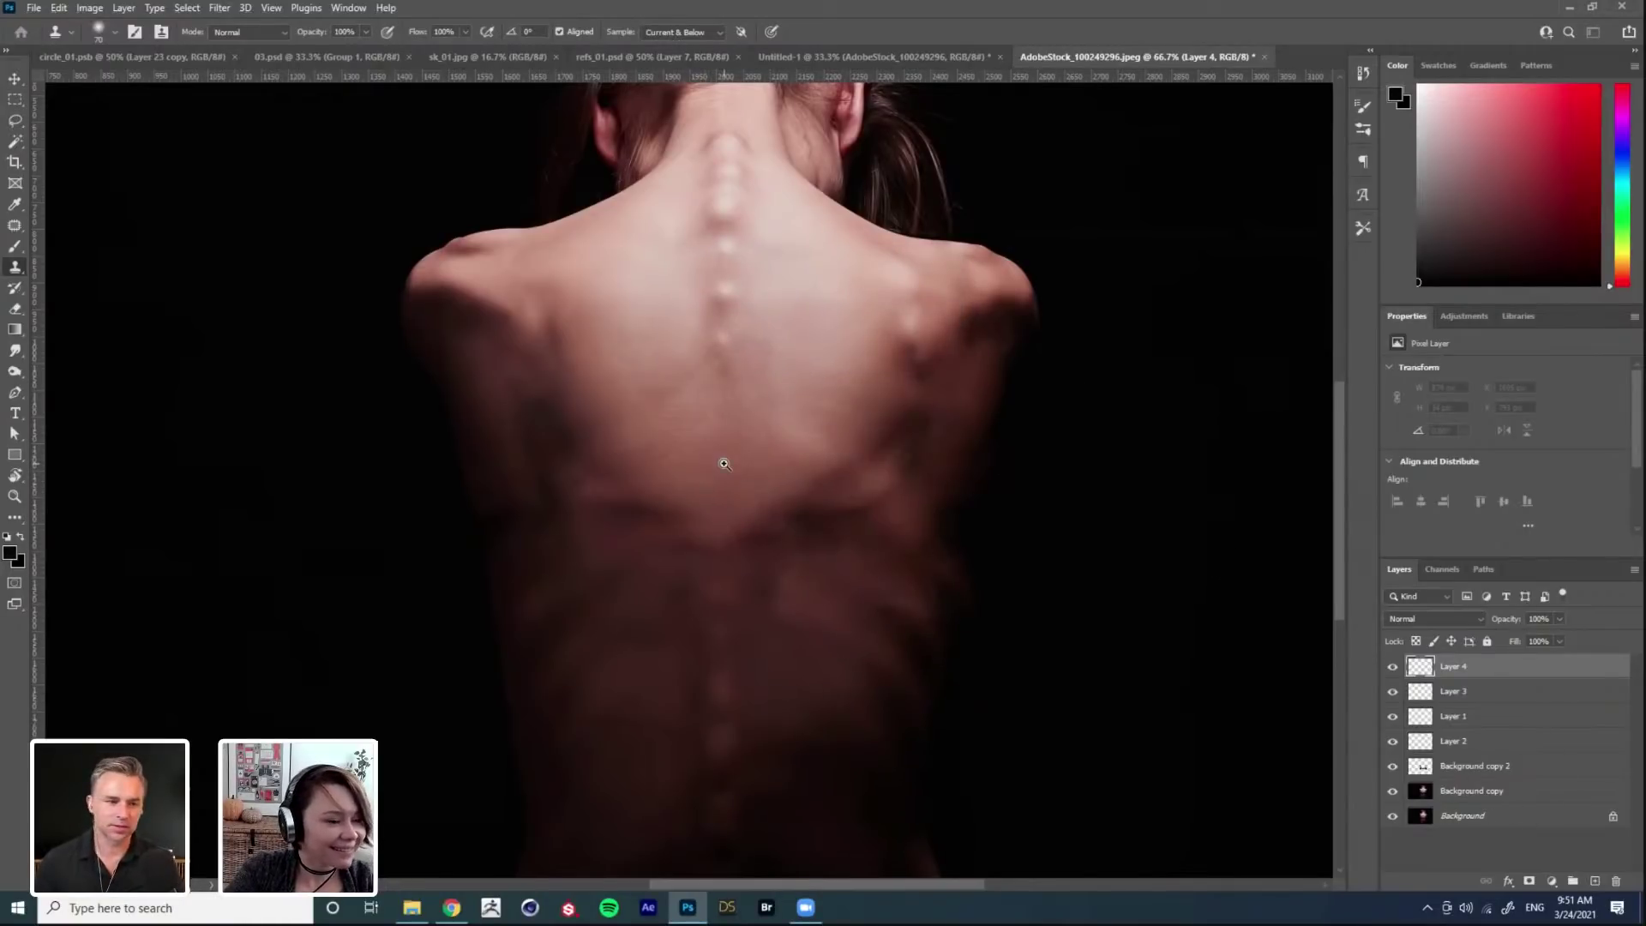
scroll(707, 464, "up", 1)
mouse_move(694, 544)
left_mouse_down()
mouse_move(836, 497)
mouse_move(1016, 518)
left_mouse_up()
left_click(902, 488, "alt")
left_click(870, 608, "alt")
mouse_move(916, 558)
left_mouse_down()
mouse_move(960, 544)
mouse_move(843, 565)
left_mouse_up()
scroll(823, 415, "down", 2)
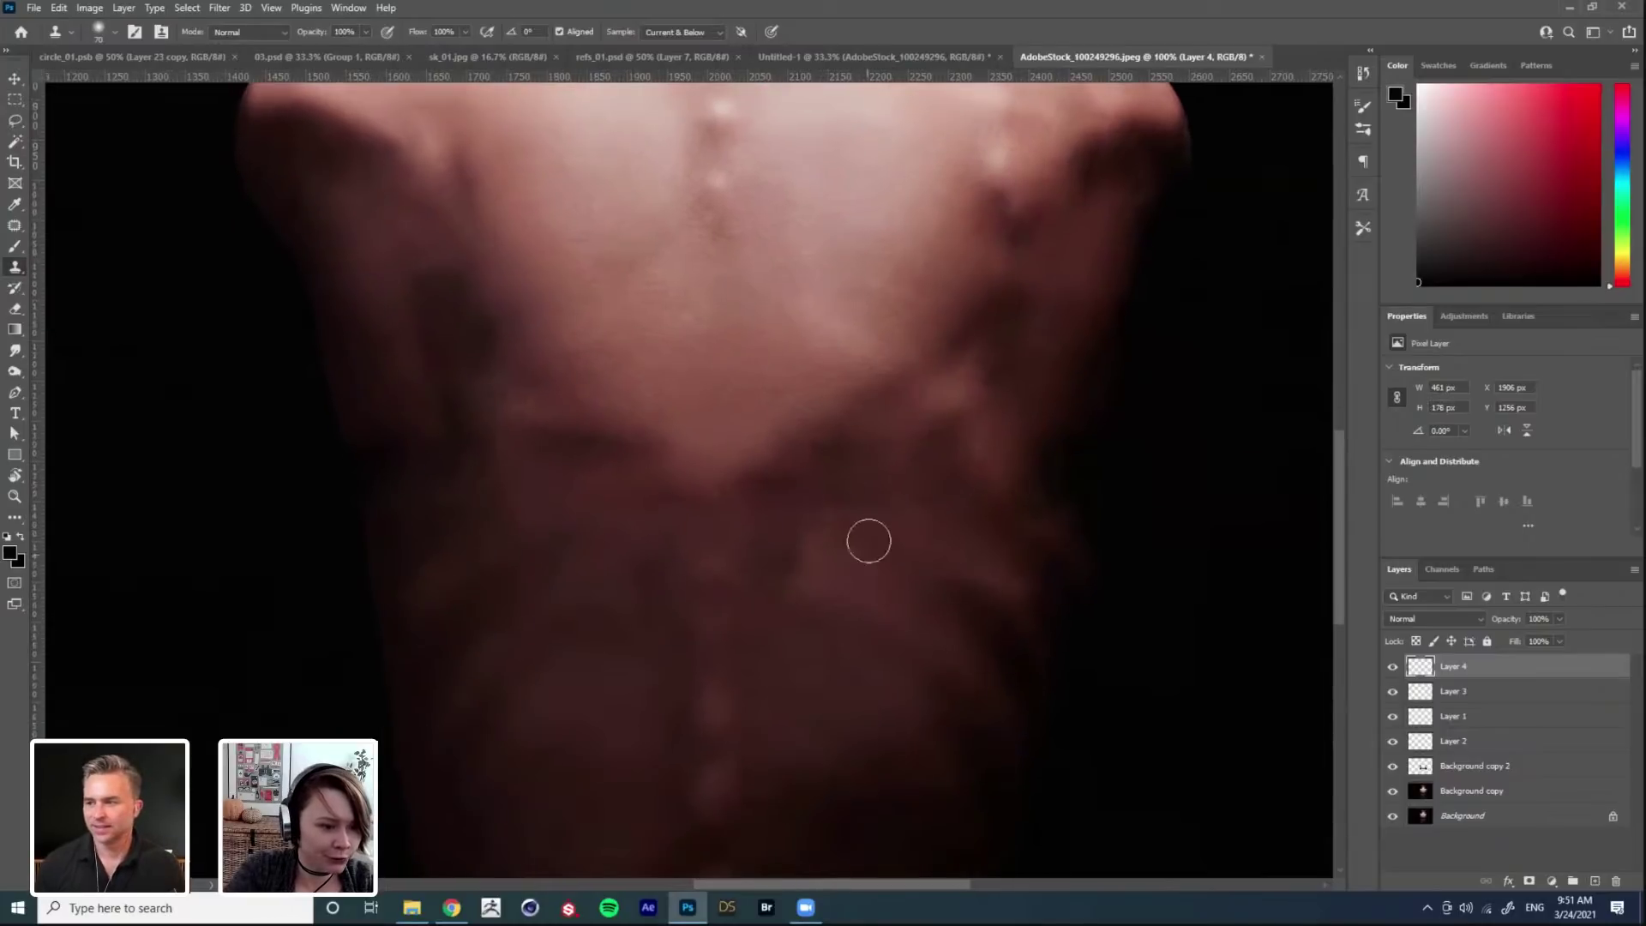
left_click(806, 691, "alt")
mouse_move(743, 591)
left_mouse_down()
mouse_move(821, 583)
mouse_move(863, 555)
left_mouse_up()
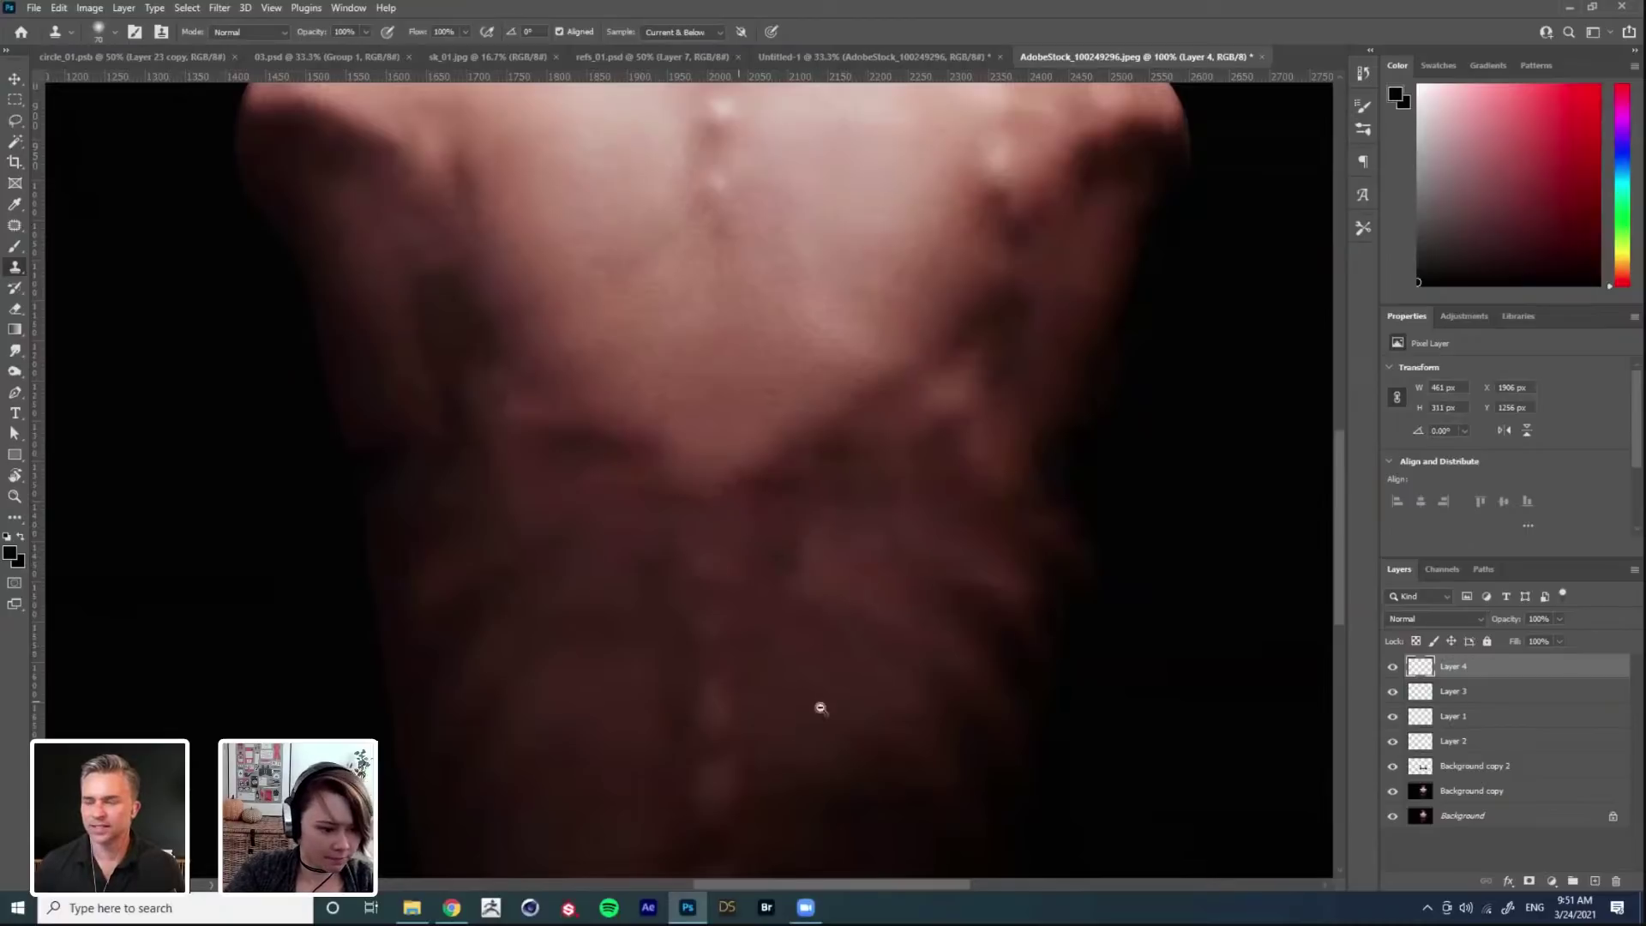
left_click(802, 534, "alt")
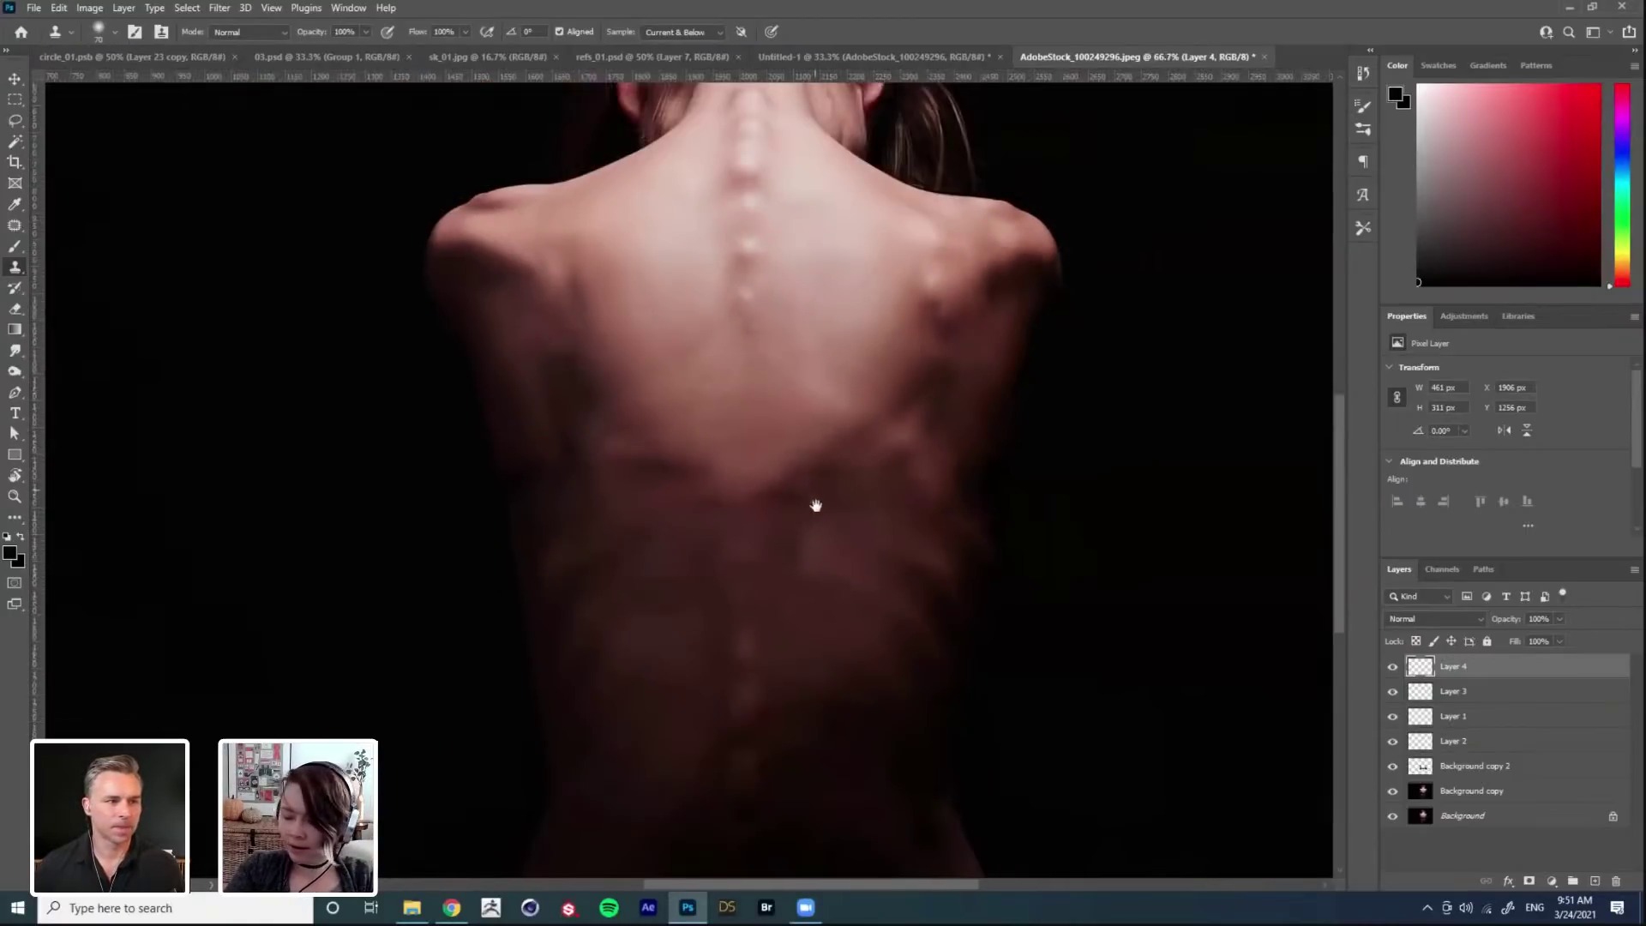
Step: Clone darker skin over the uneven patches between the right shoulder blade and the upper arm
left_click(952, 463, "alt")
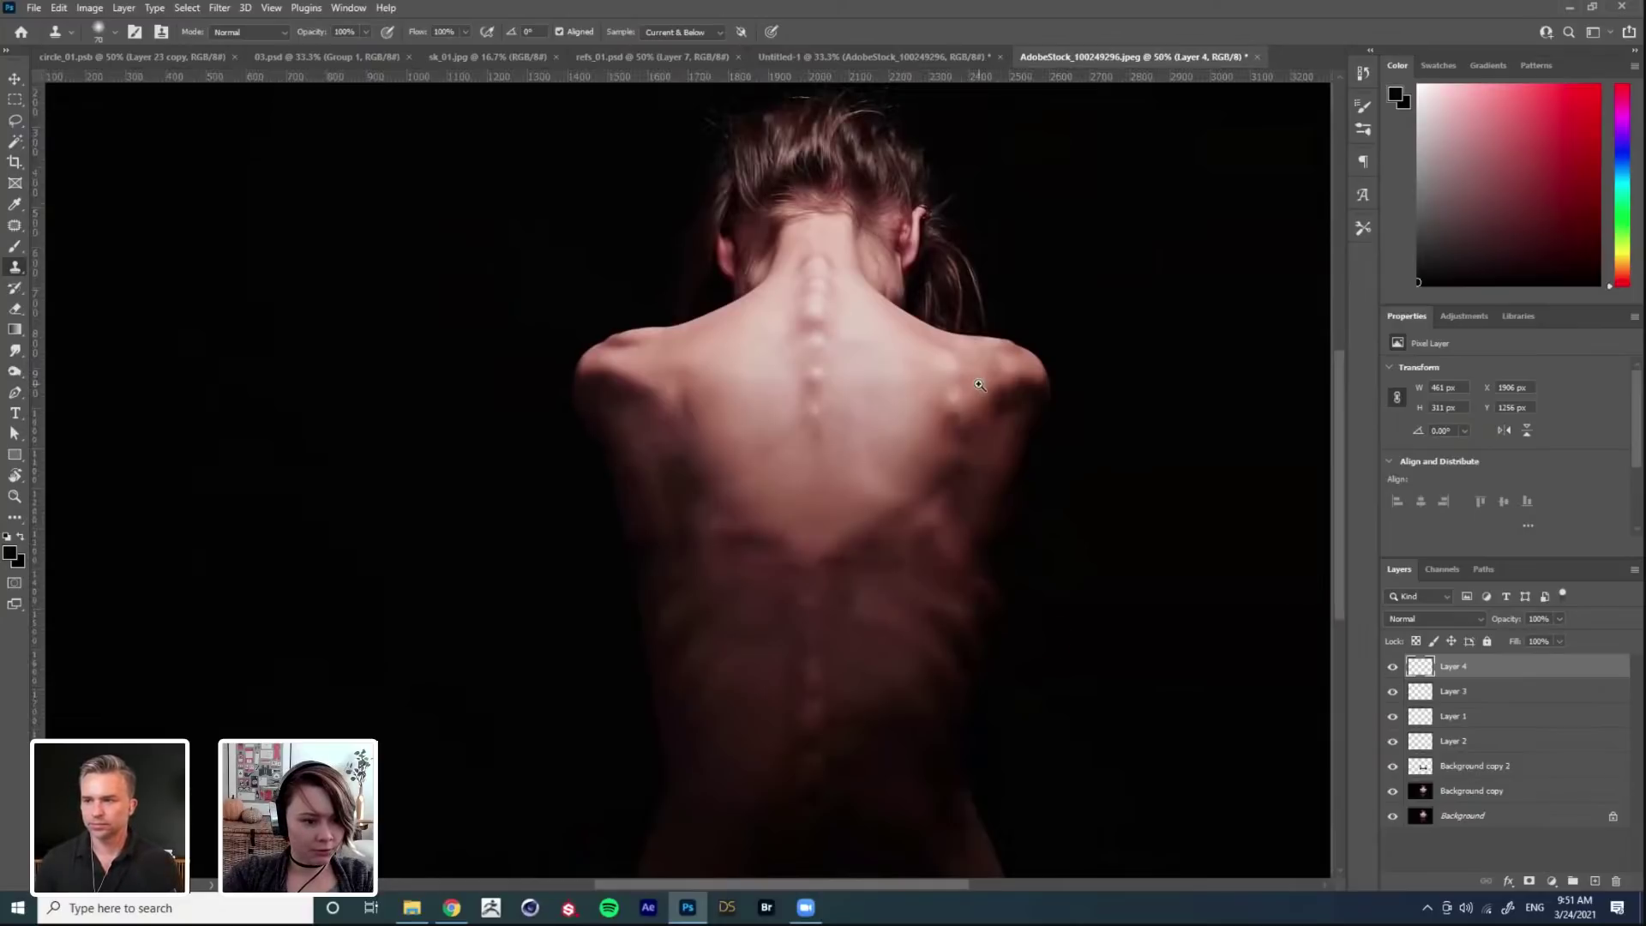
left_click(969, 429, "ctrl")
left_click(894, 543, "alt")
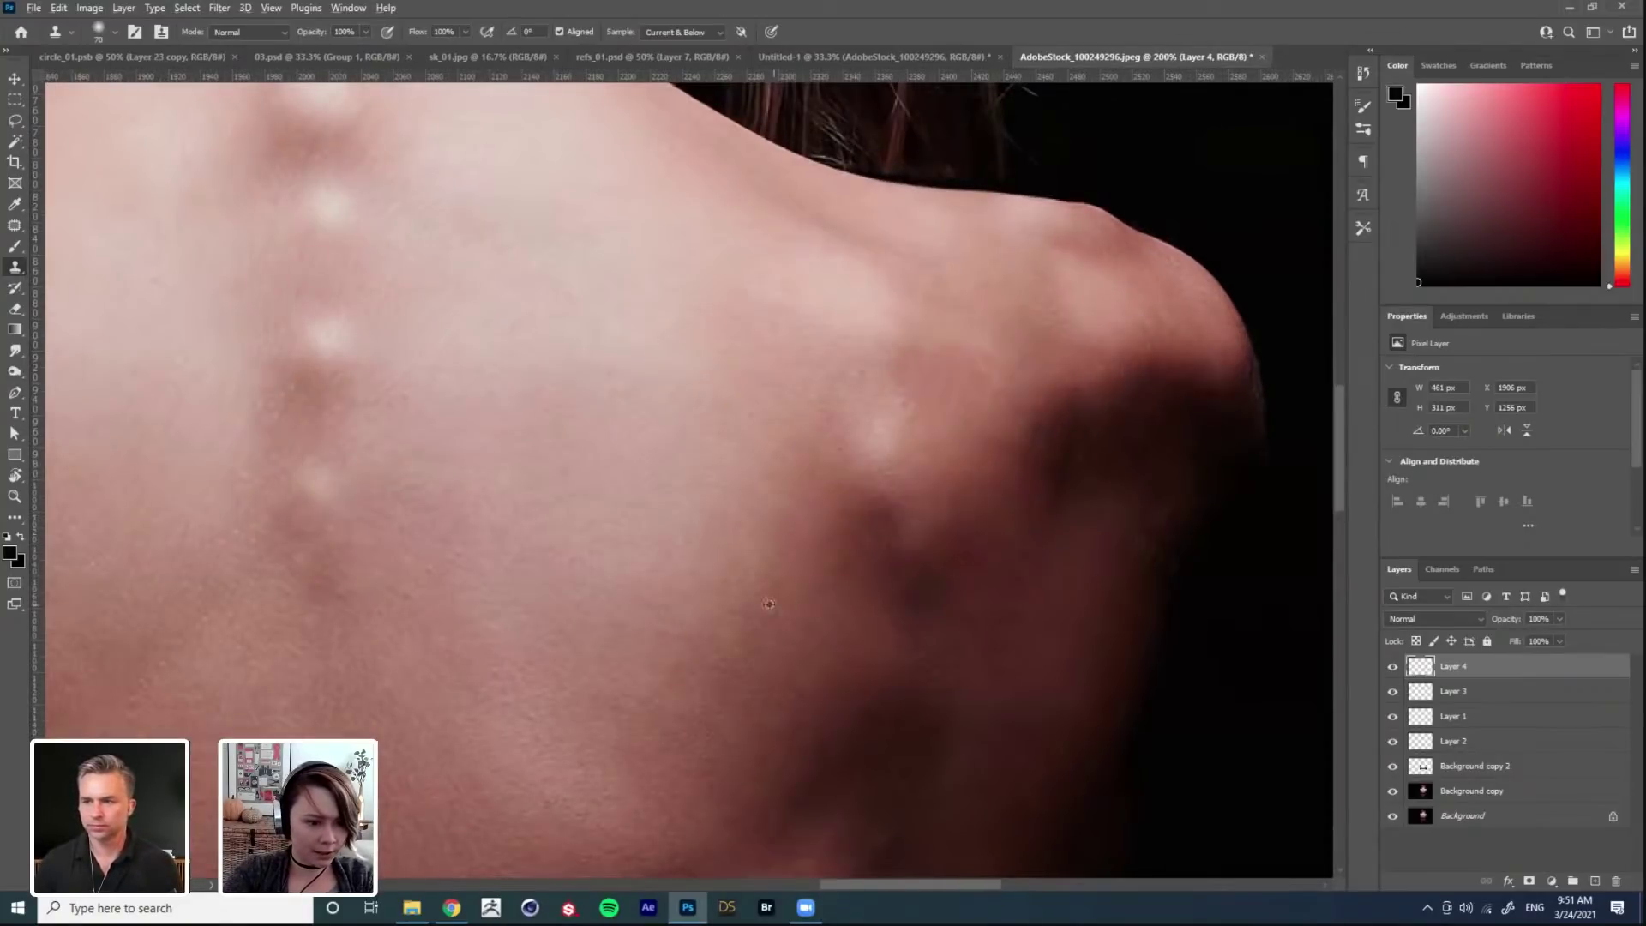
left_click_drag(1076, 511, 1050, 737)
left_click_drag(953, 752, 941, 598)
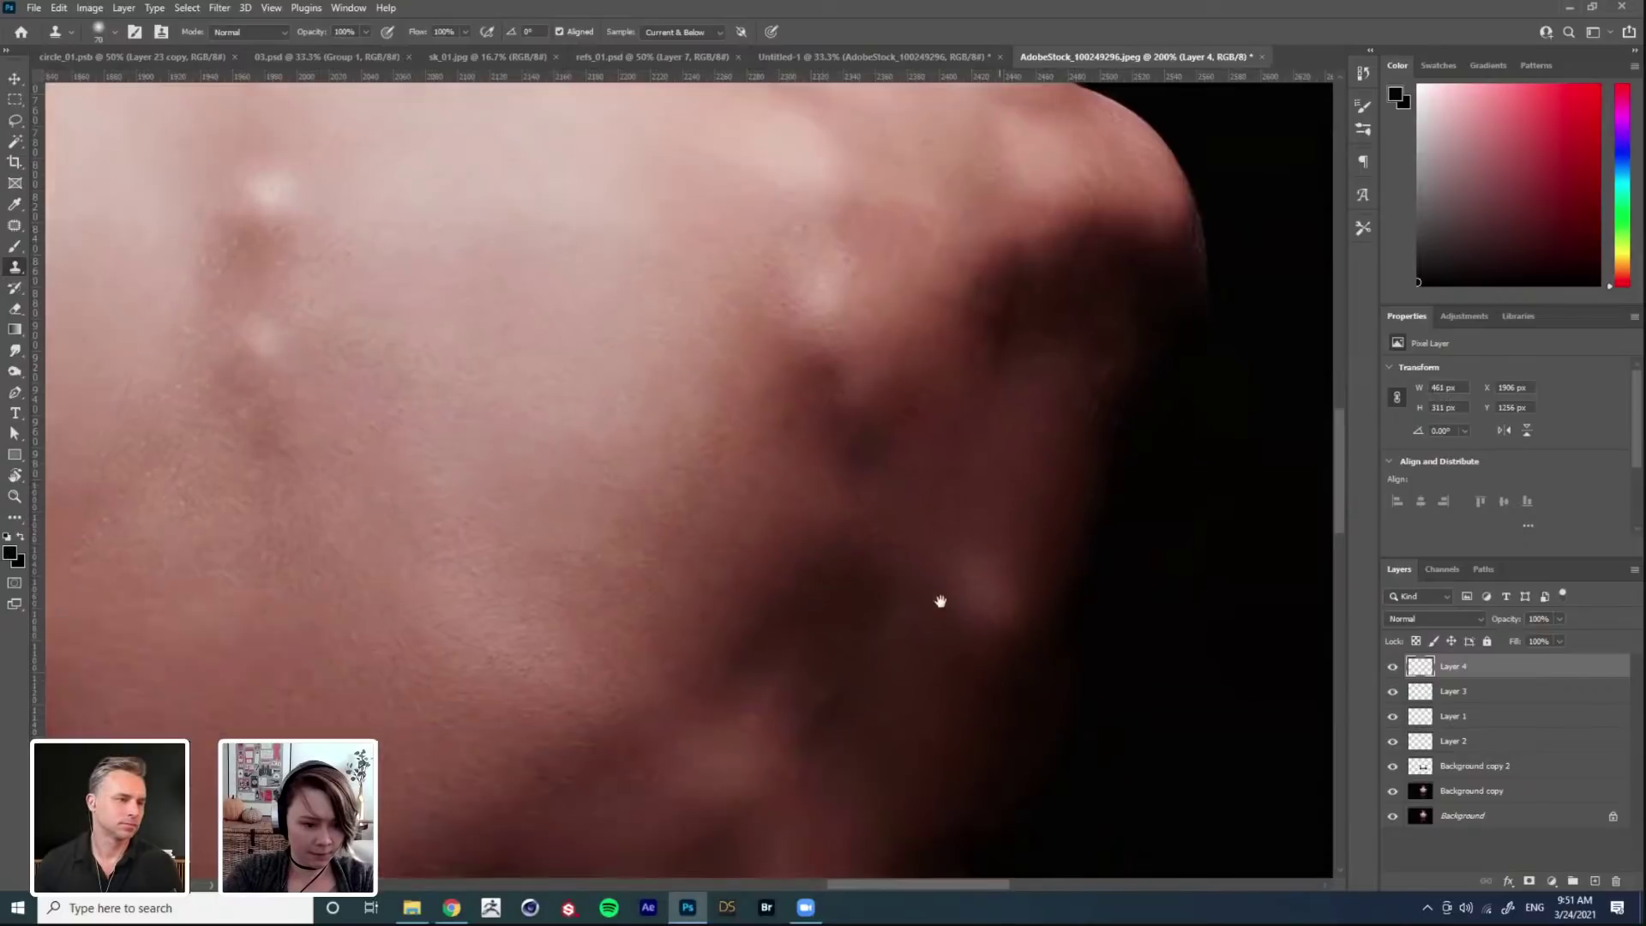
left_click(920, 658, "alt")
mouse_move(983, 456)
left_mouse_down()
mouse_move(1023, 349)
mouse_move(959, 539)
mouse_move(1022, 262)
left_mouse_up()
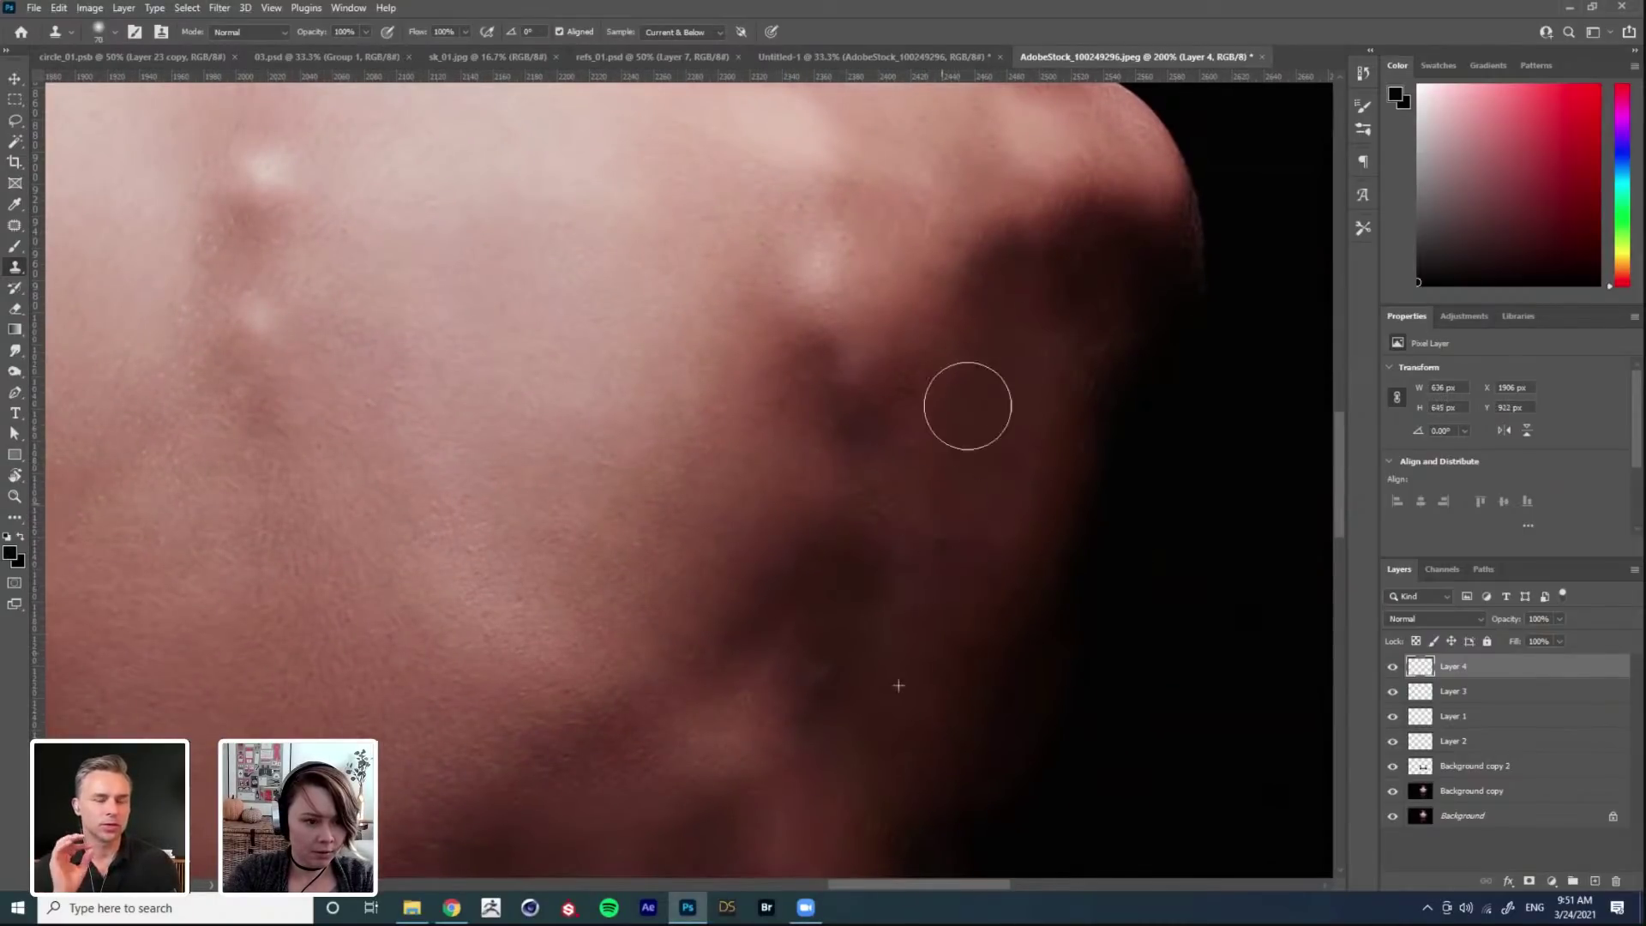
key("ctrl+minus")
key("ctrl+minus")
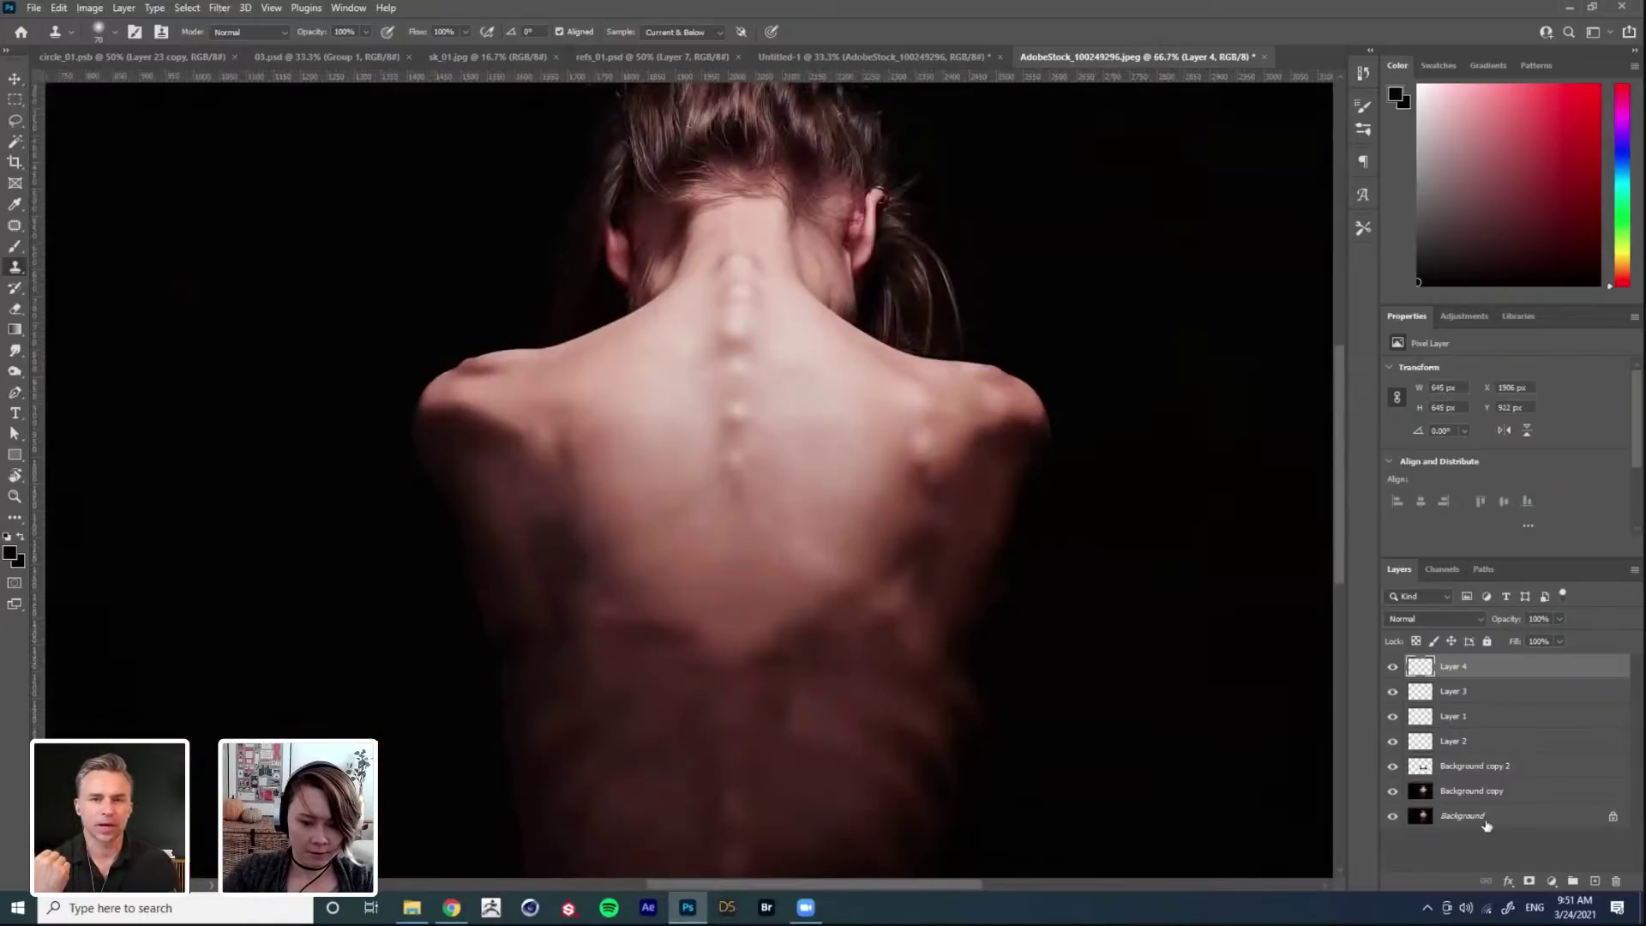
Step: Select all layers from Layer 4 down to Background copy and convert them to one Smart Object
left_click(1468, 794, "shift")
right_click(1474, 743)
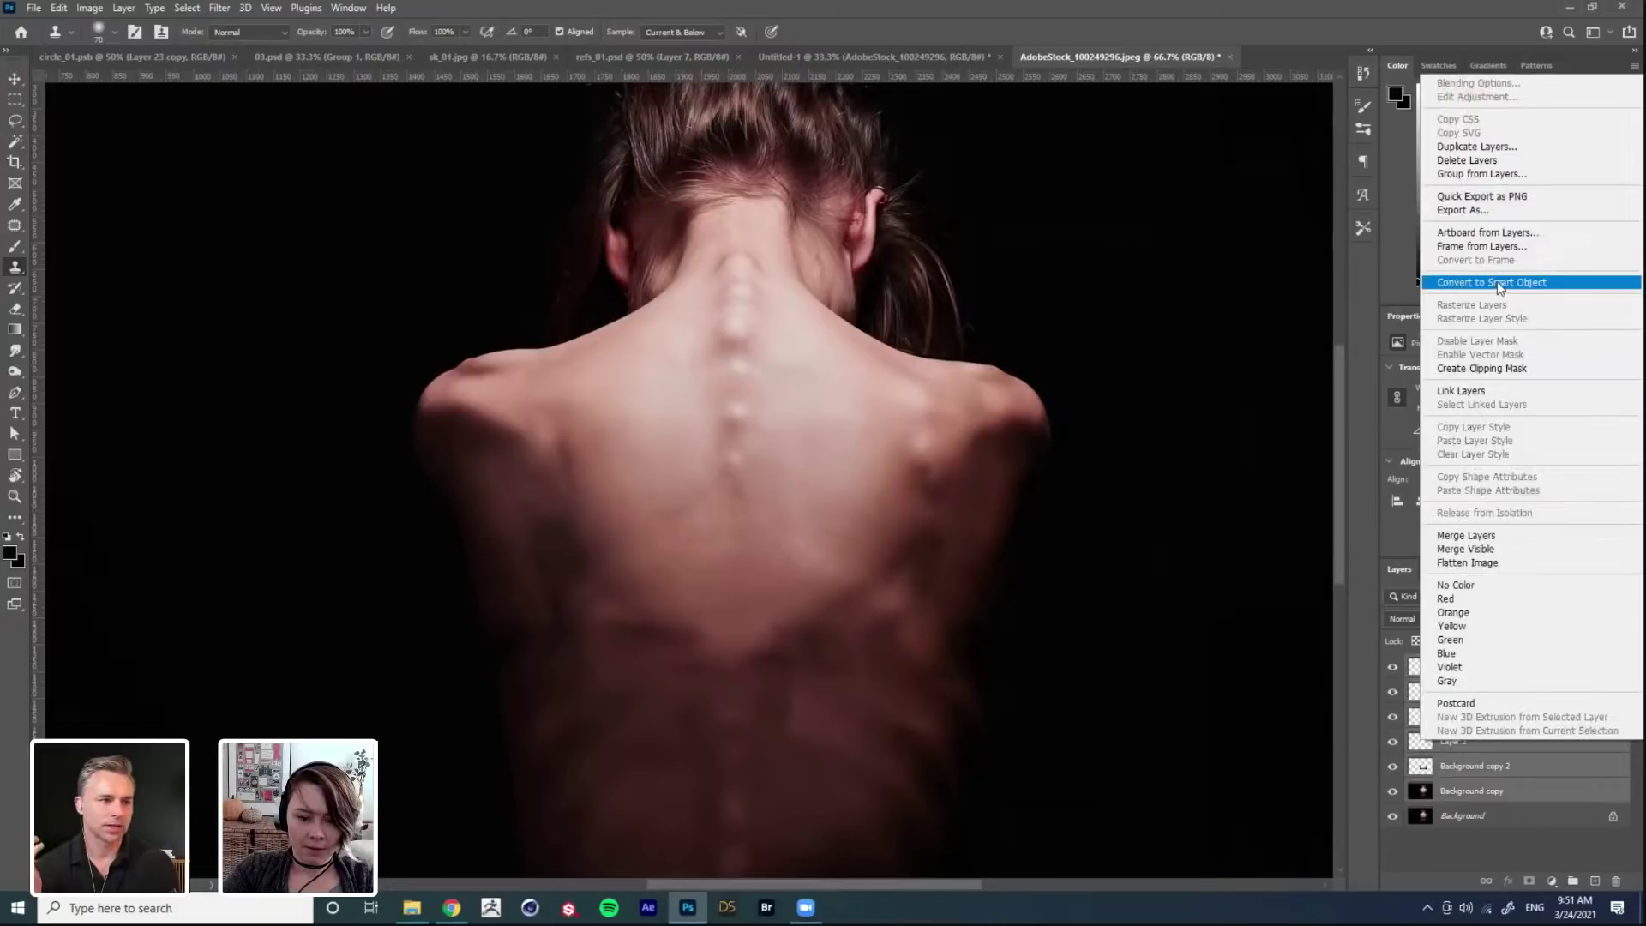
left_click(1496, 284)
Step: Move the retouched Smart Object into the Untitled-1 document and lower its opacity to 41%
key("v")
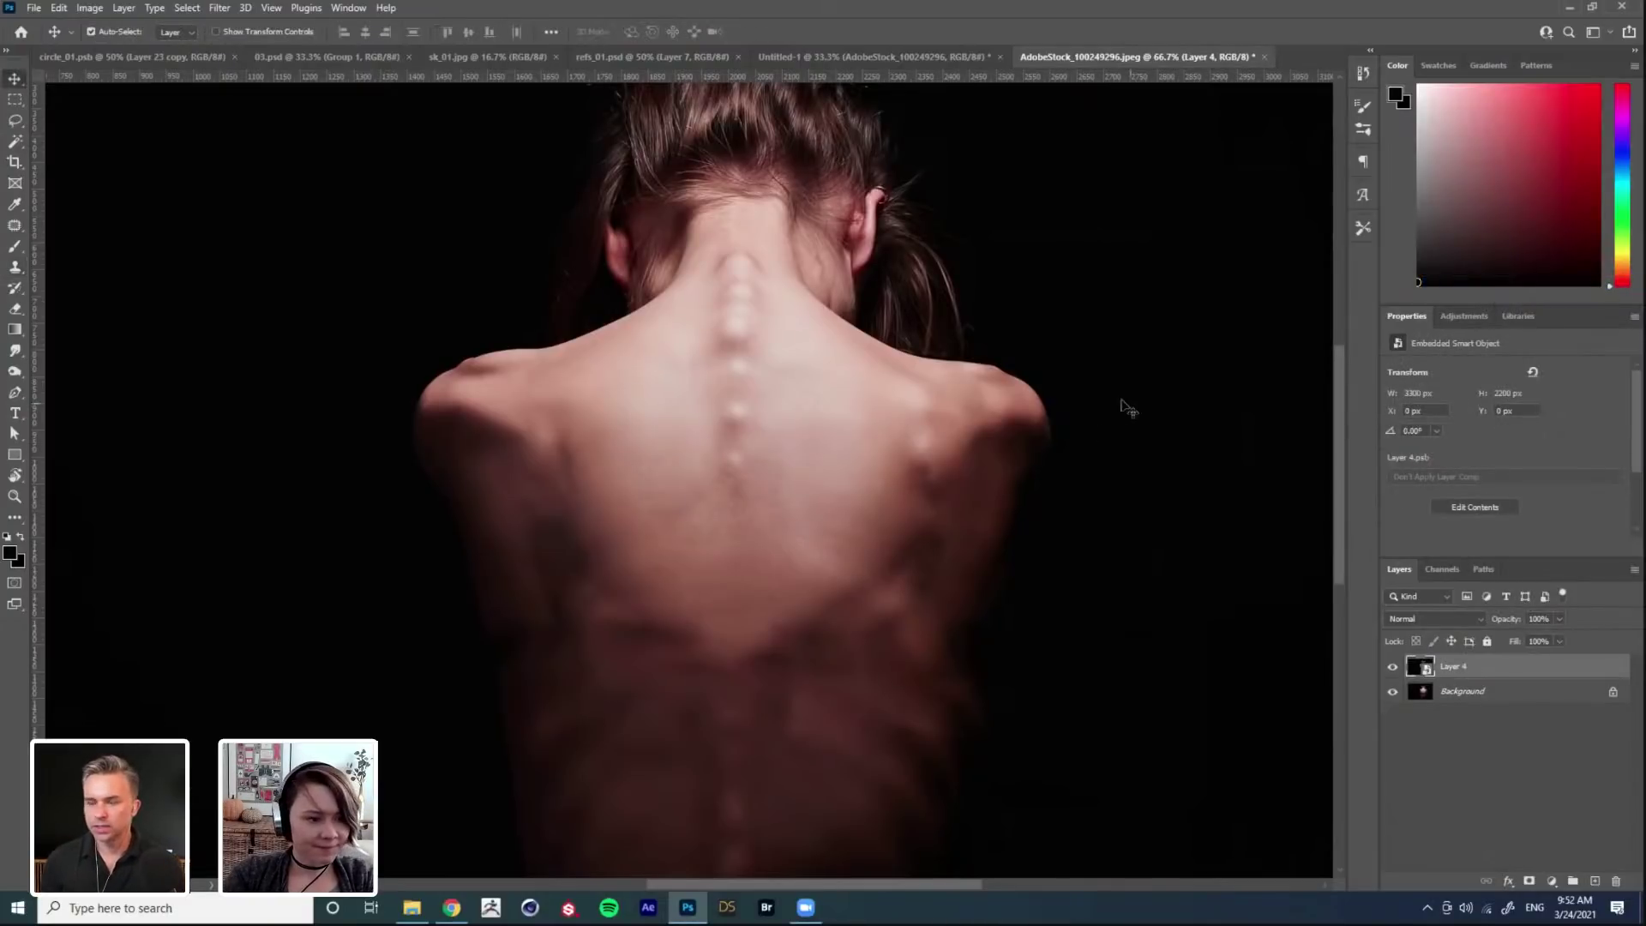
key("ctrl+minus")
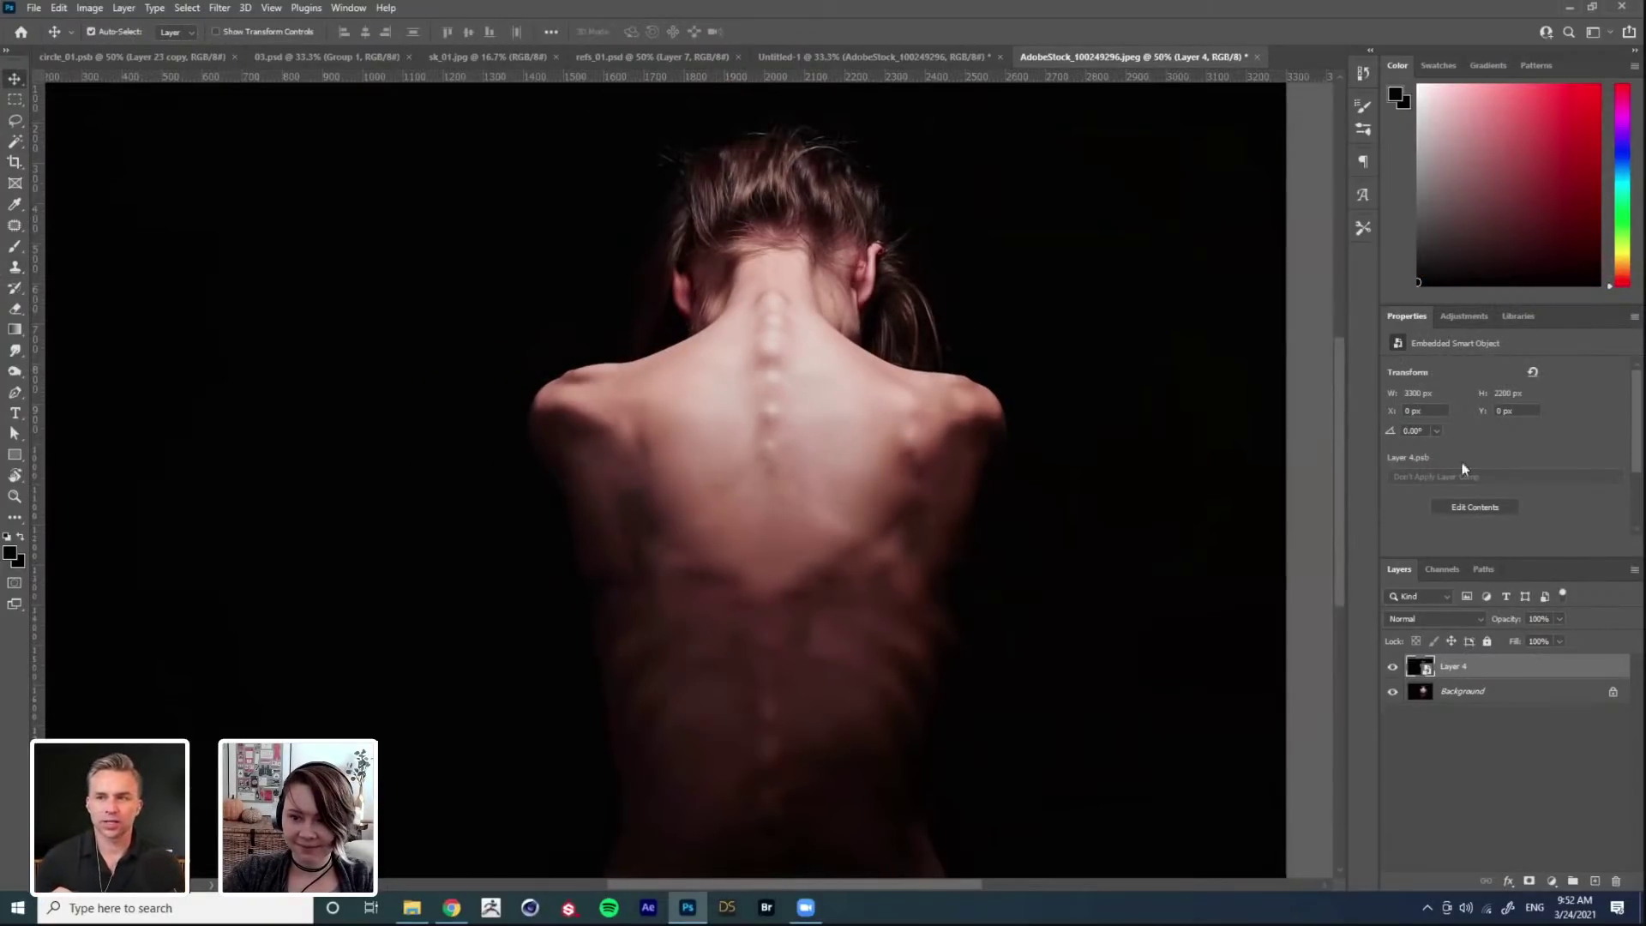
left_click_drag(766, 487, 729, 604)
left_click_drag(774, 677, 720, 482)
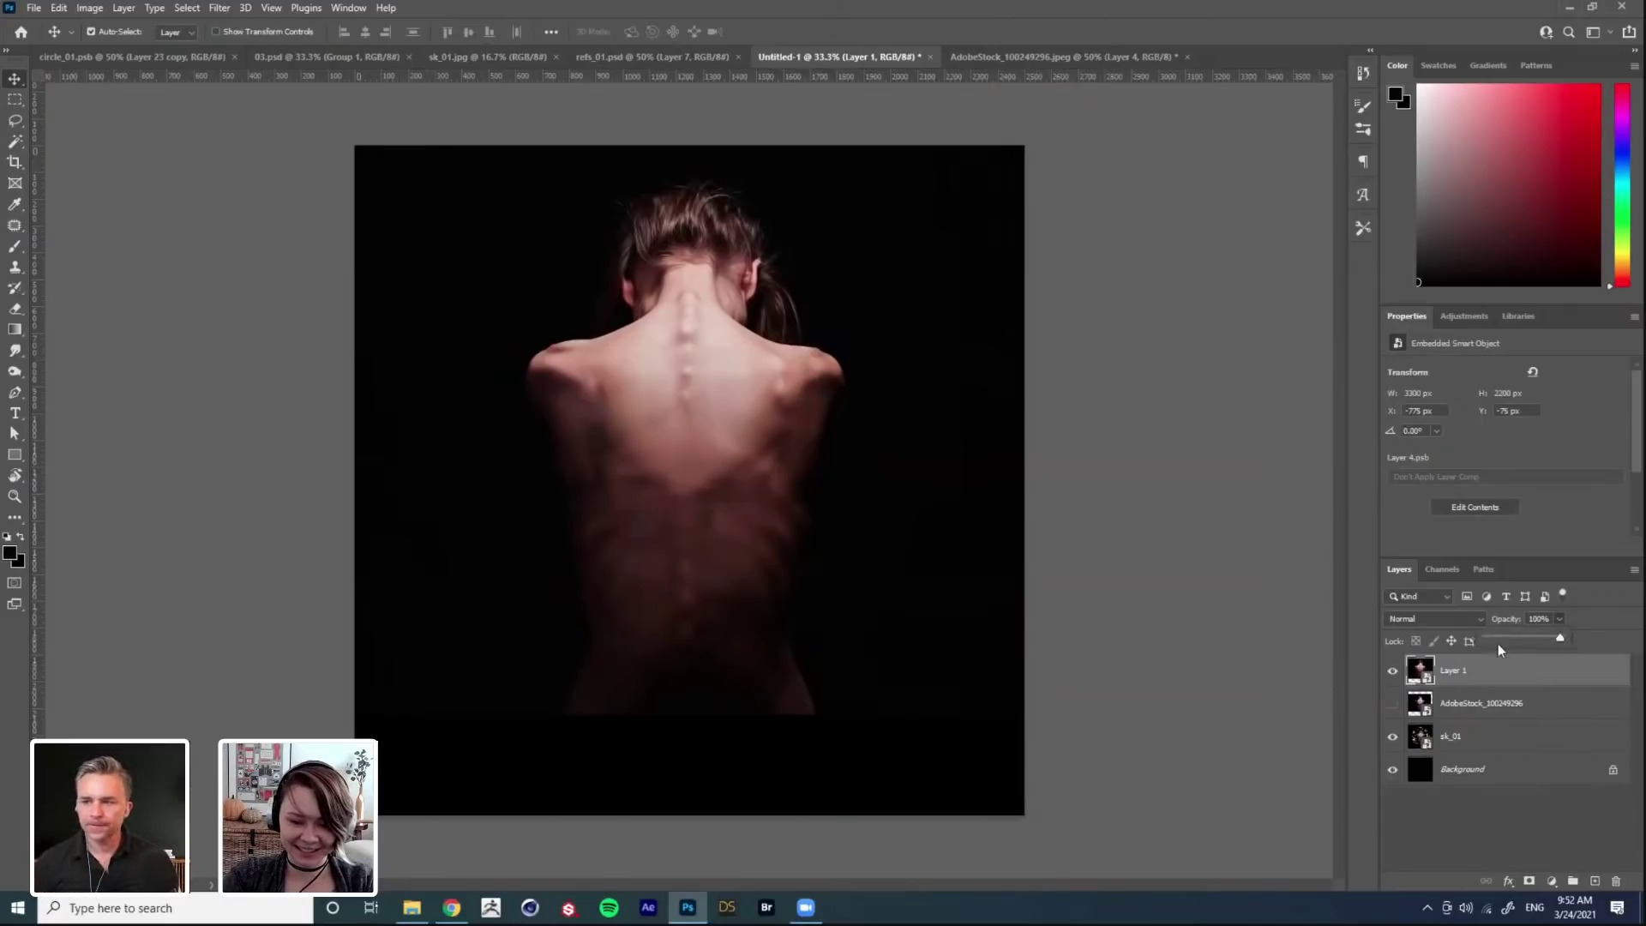
left_click(1518, 637)
Step: Scale the placed portrait down to 2400 × 1600 px and align it with the figure in the floral sketch
key("ctrl+t")
left_click_drag(1035, 128, 944, 172)
left_click_drag(866, 323, 909, 373)
left_click_drag(981, 220, 948, 244)
key("Return")
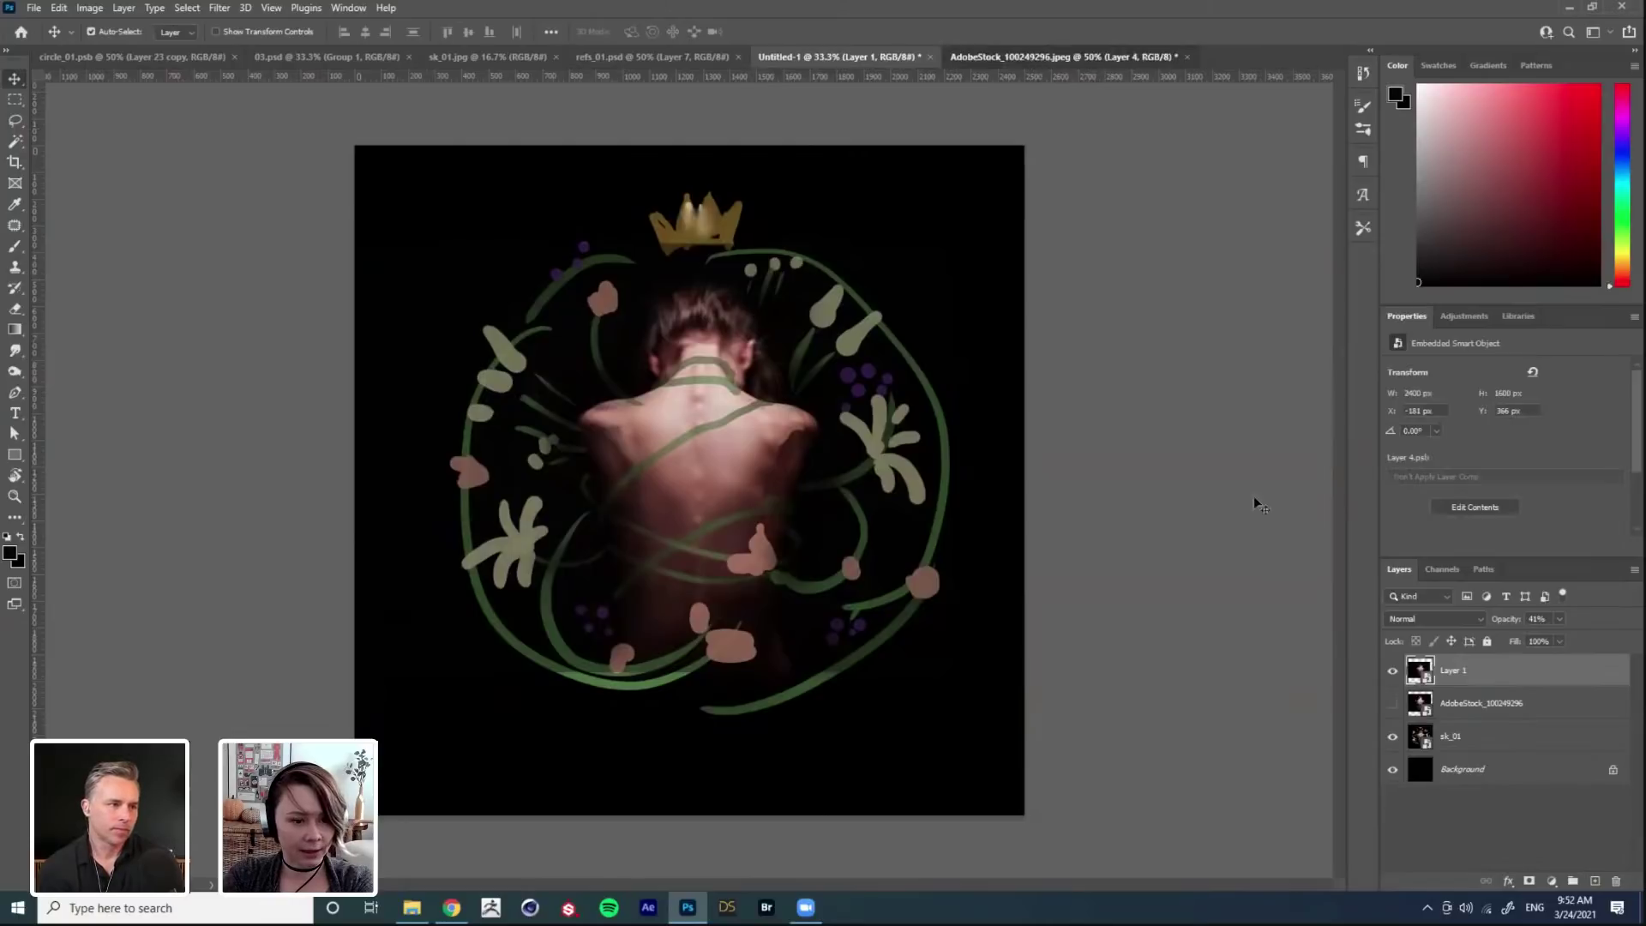
Step: Restore Layer 1 to 100% opacity in Untitled-1, compare it with the sketch, and hide the layer
key("ctrl+Tab")
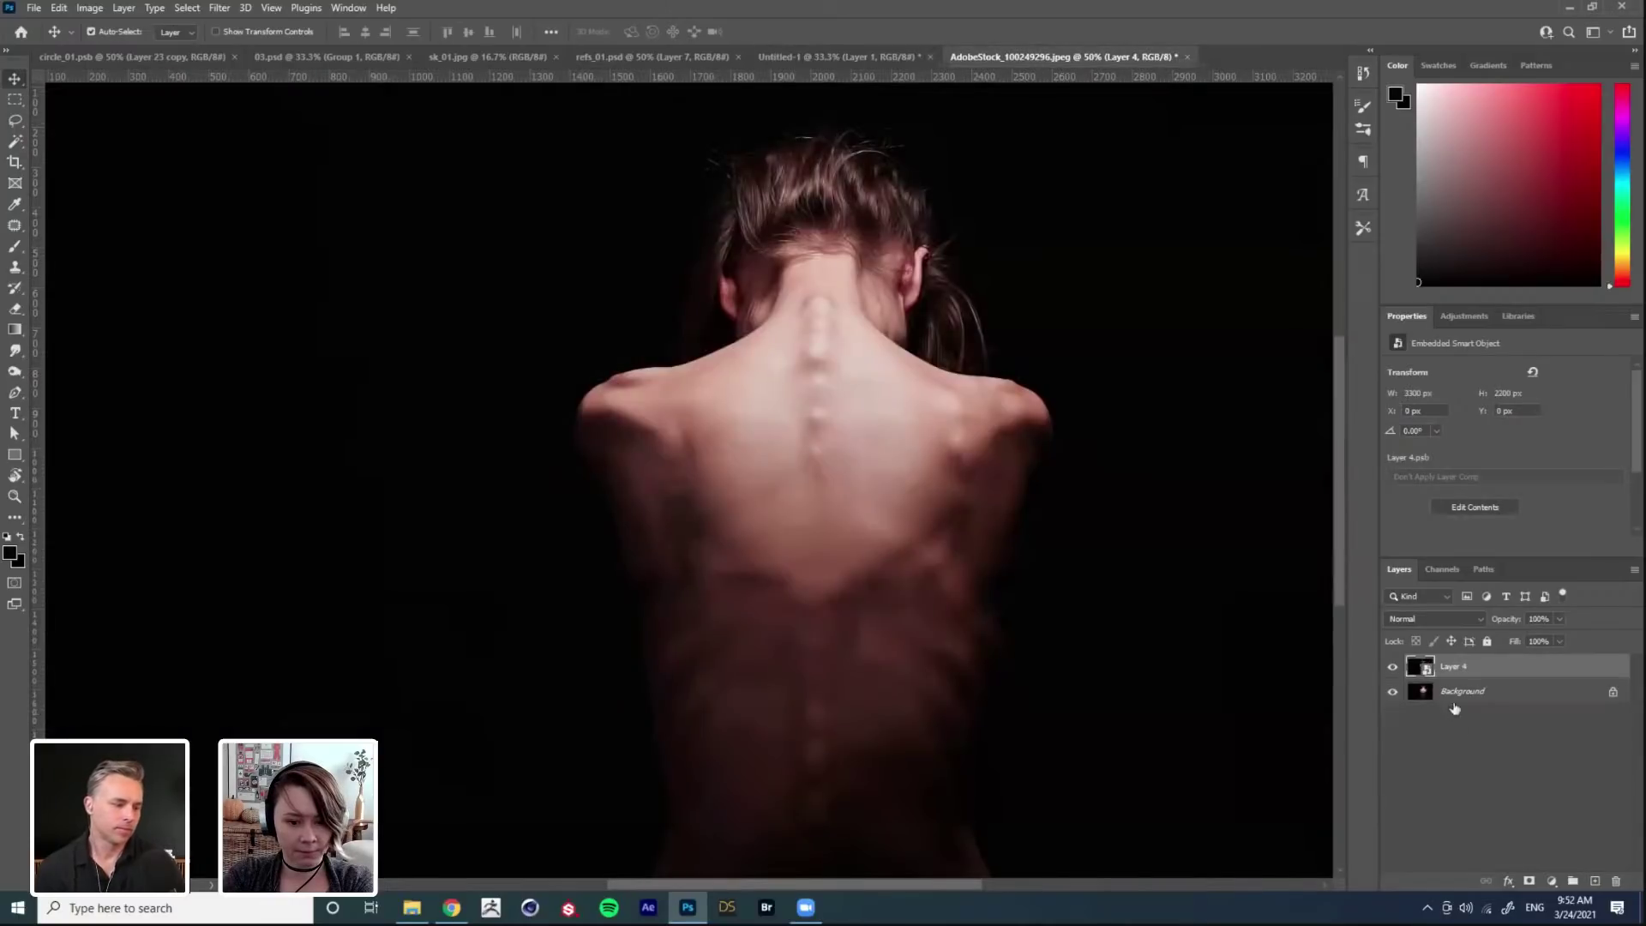
left_click(888, 56)
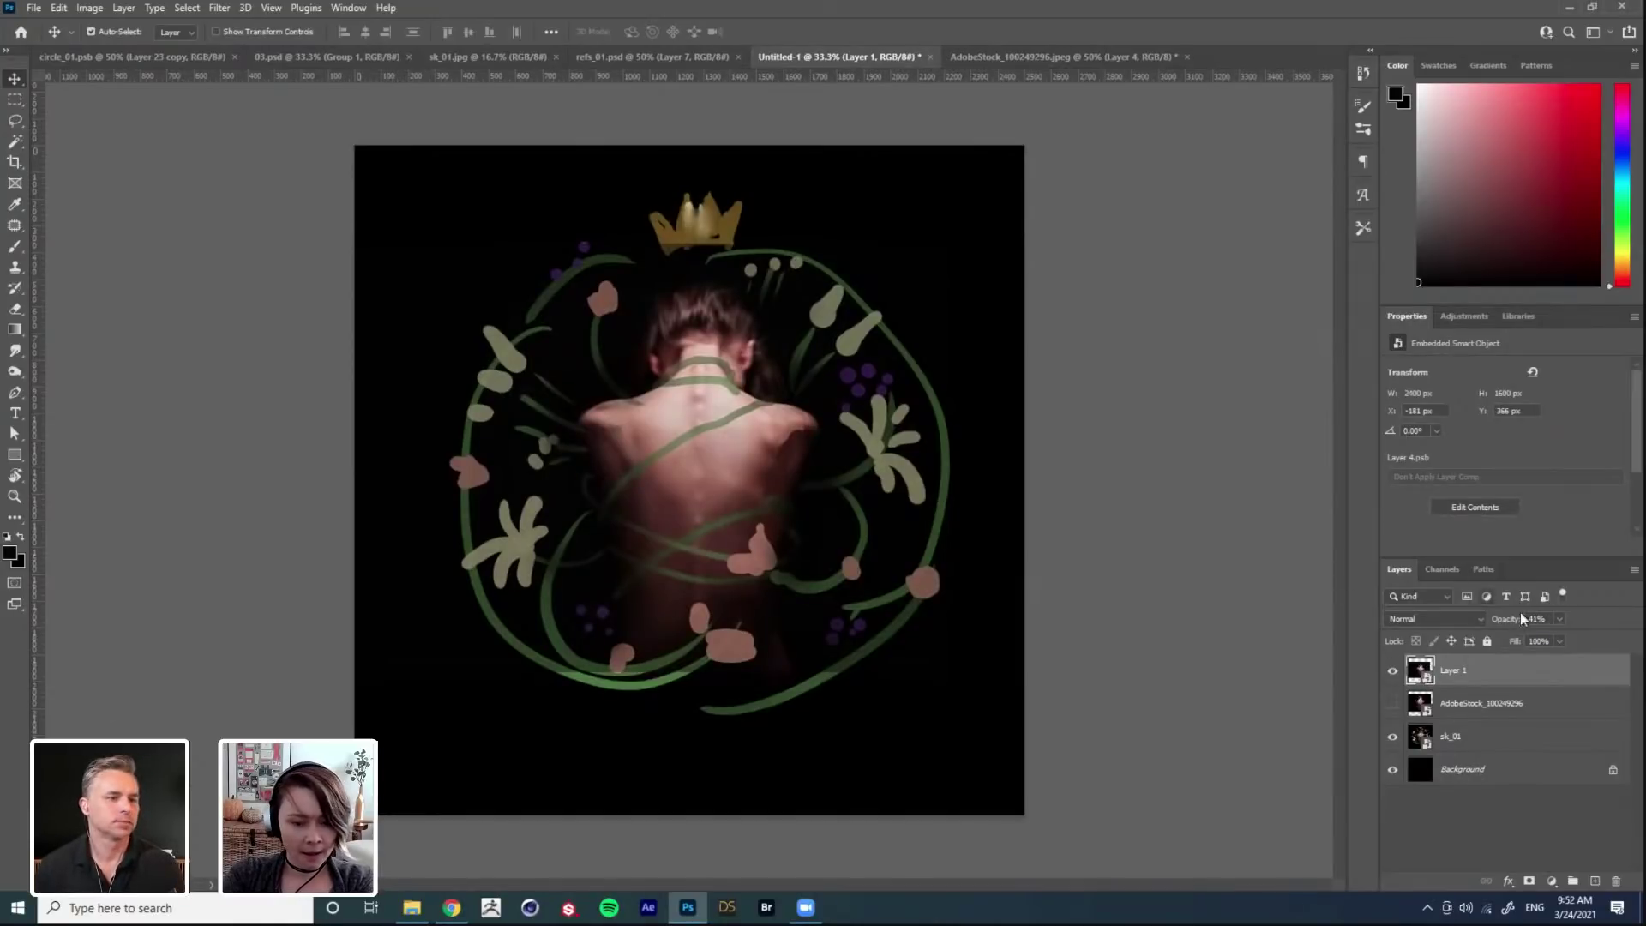
left_click_drag(1584, 637, 1612, 639)
left_click(735, 474)
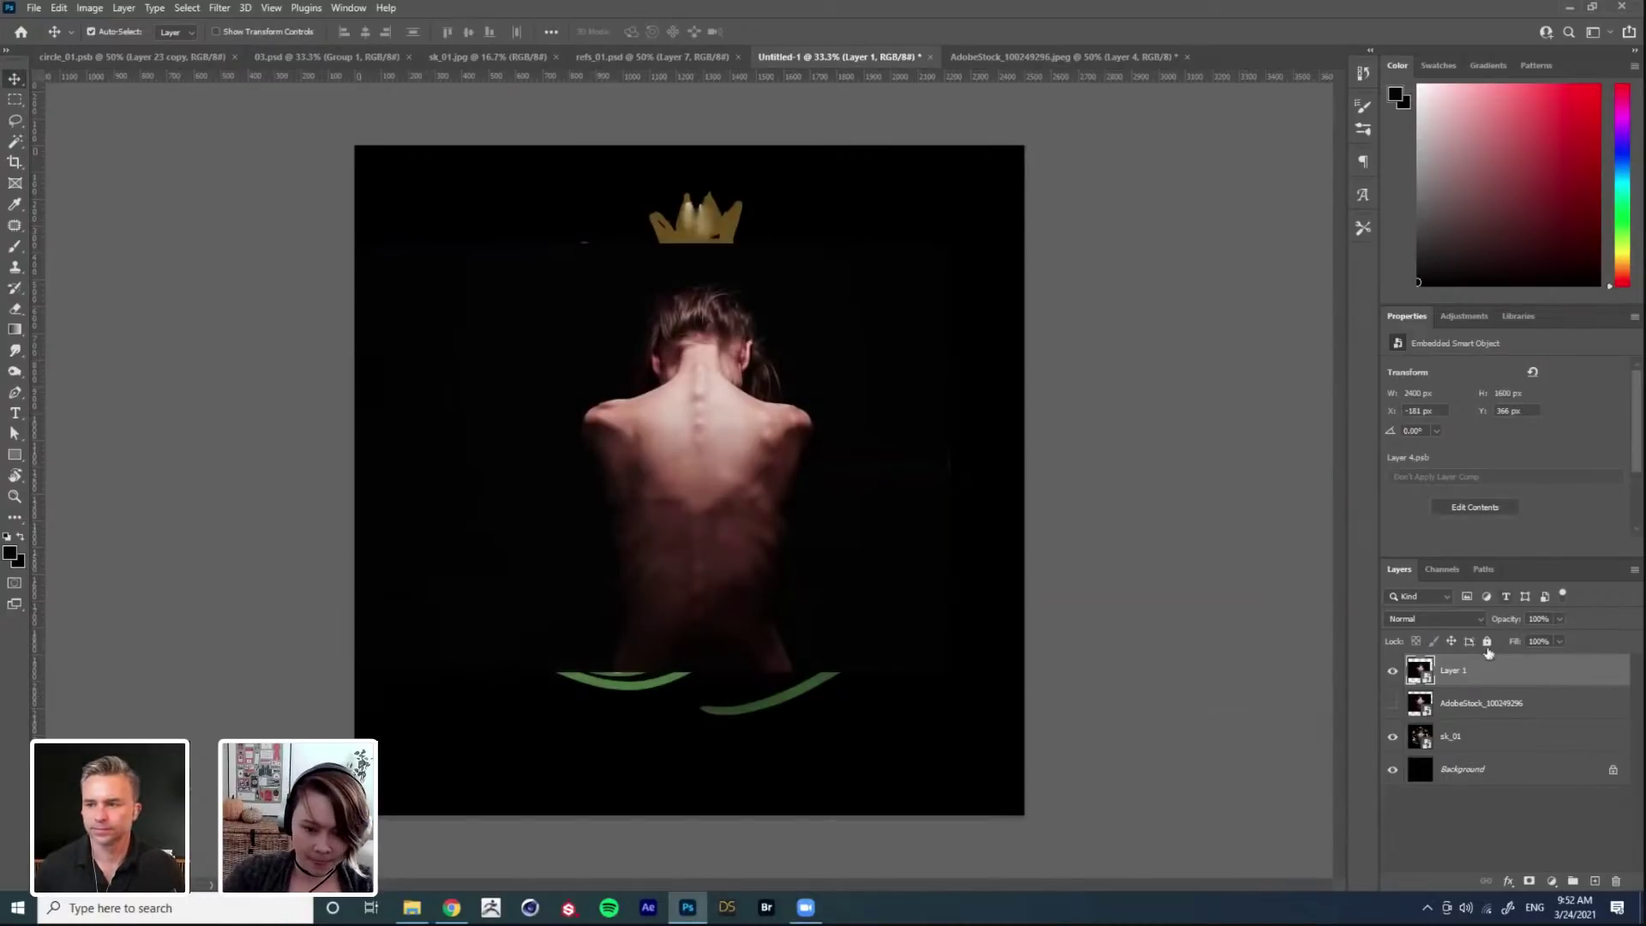
left_click(1393, 674)
left_click(1393, 673)
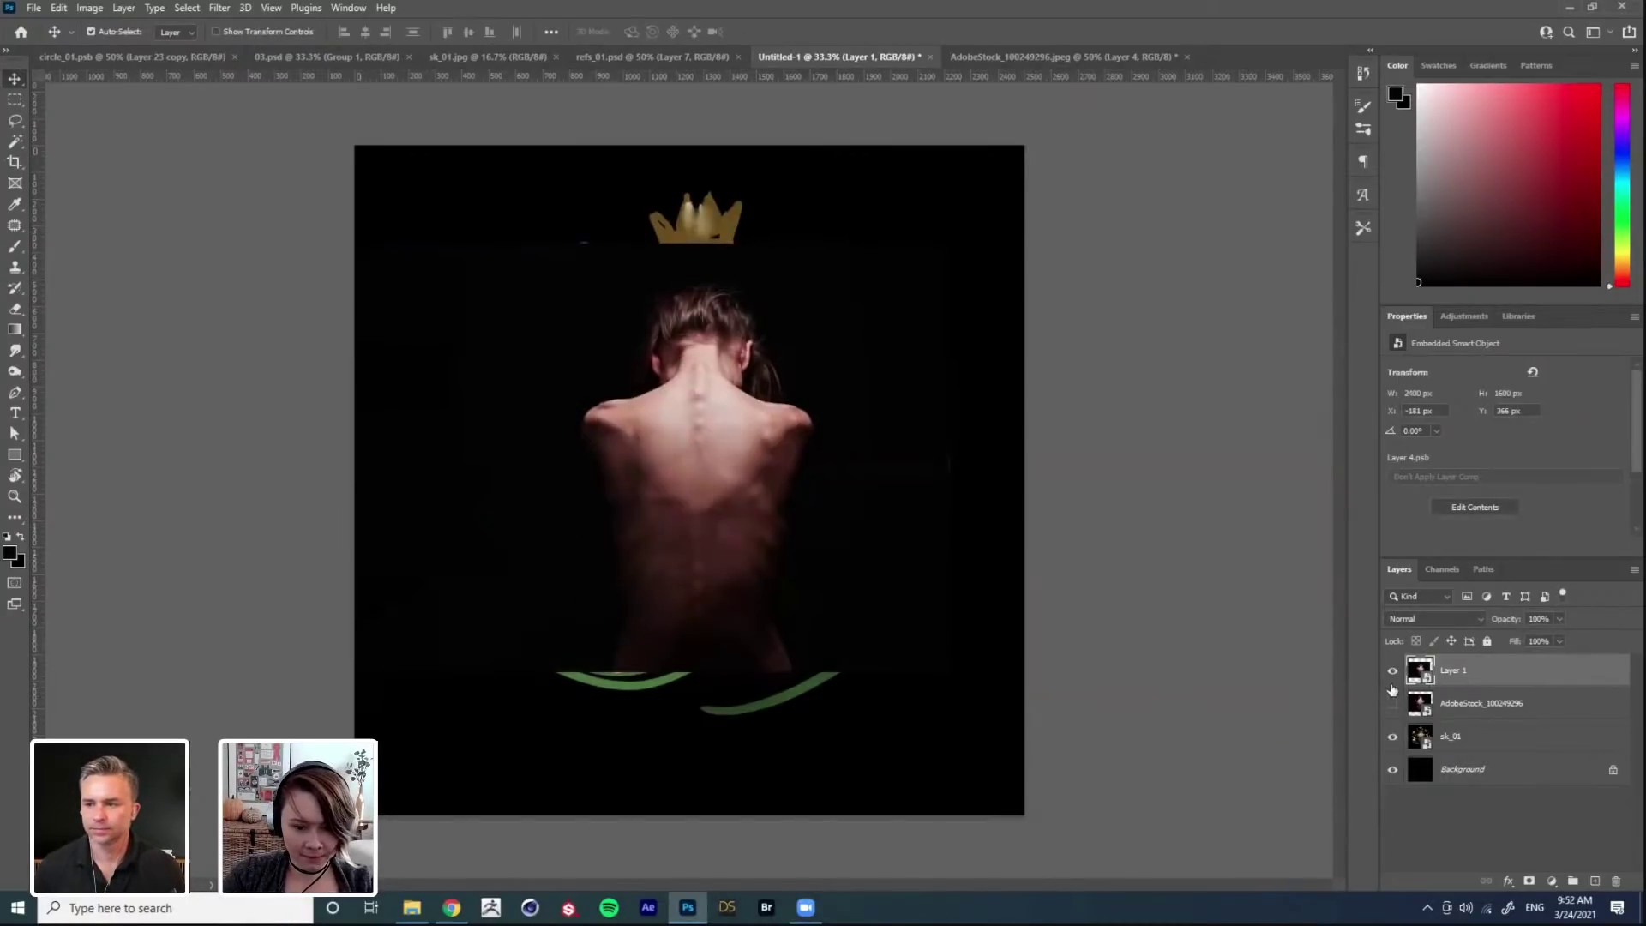
left_click(1393, 673)
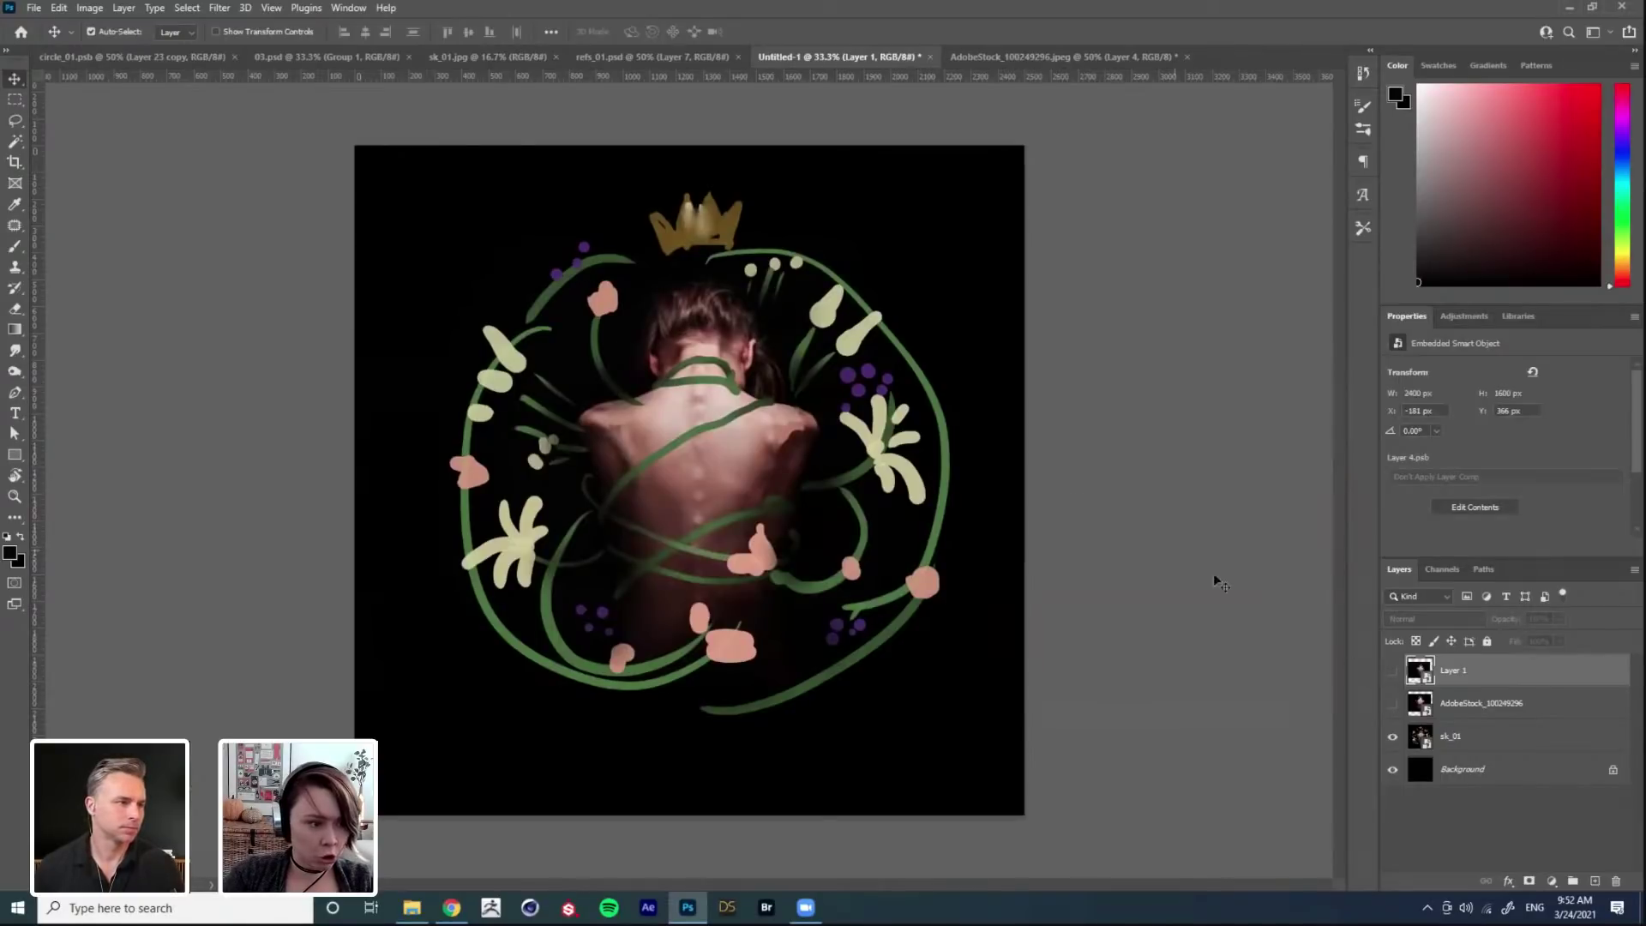
Step: Draw an unfilled 1834 px circle with a 5 px white stroke around the figure, following the floral ring sketch
left_click(15, 100)
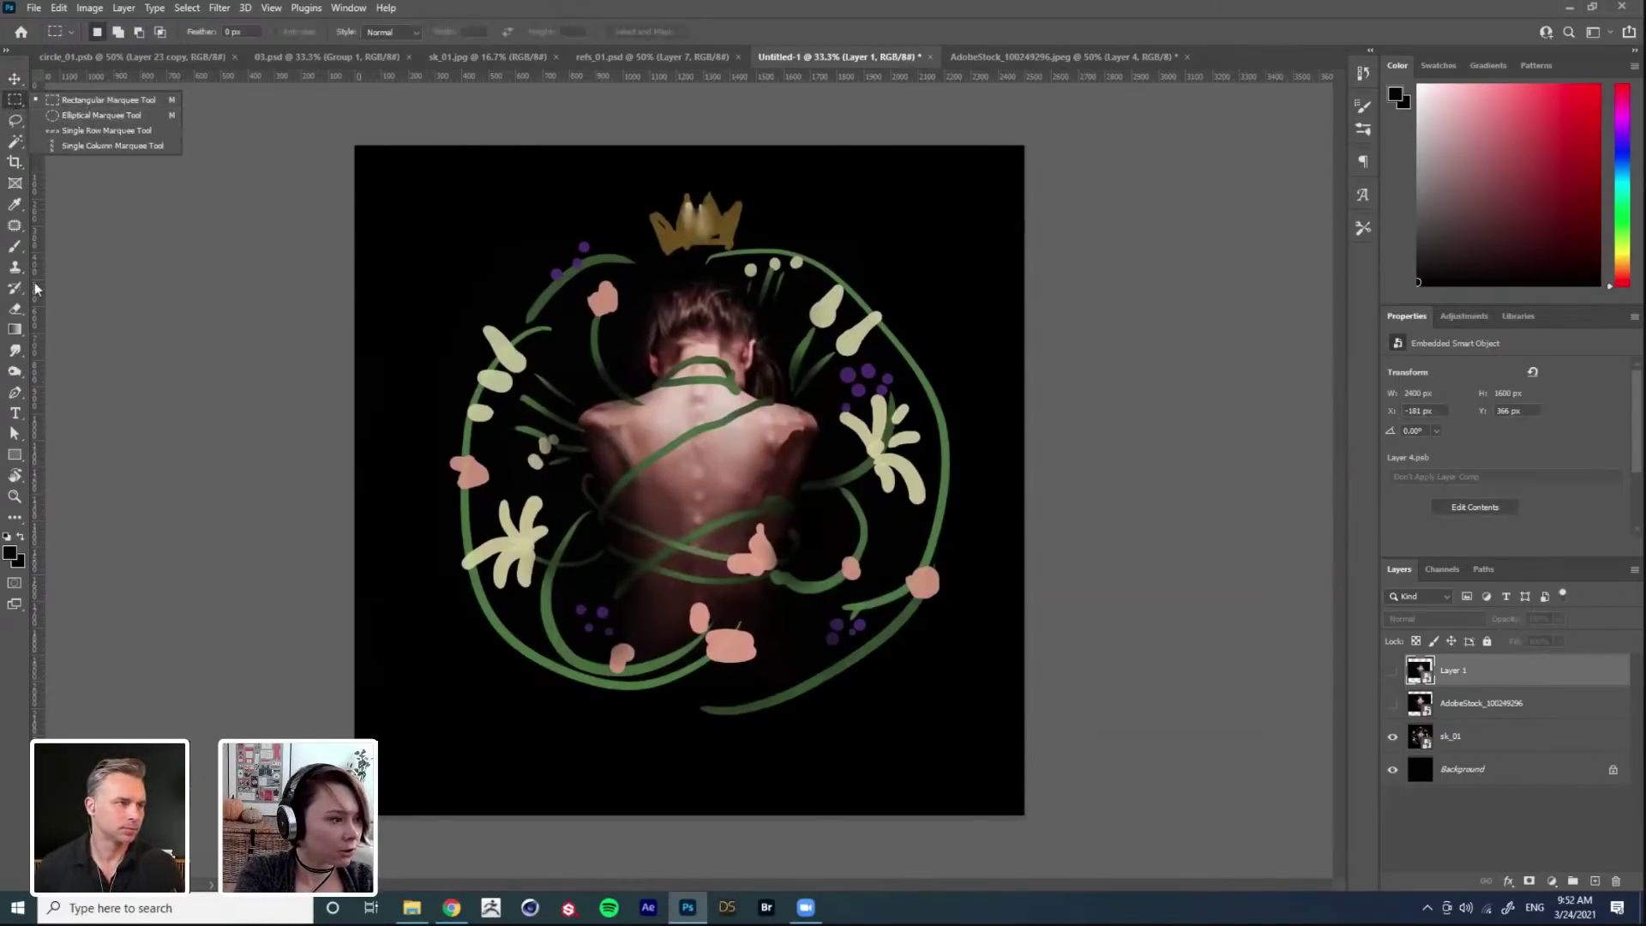
left_click(14, 455)
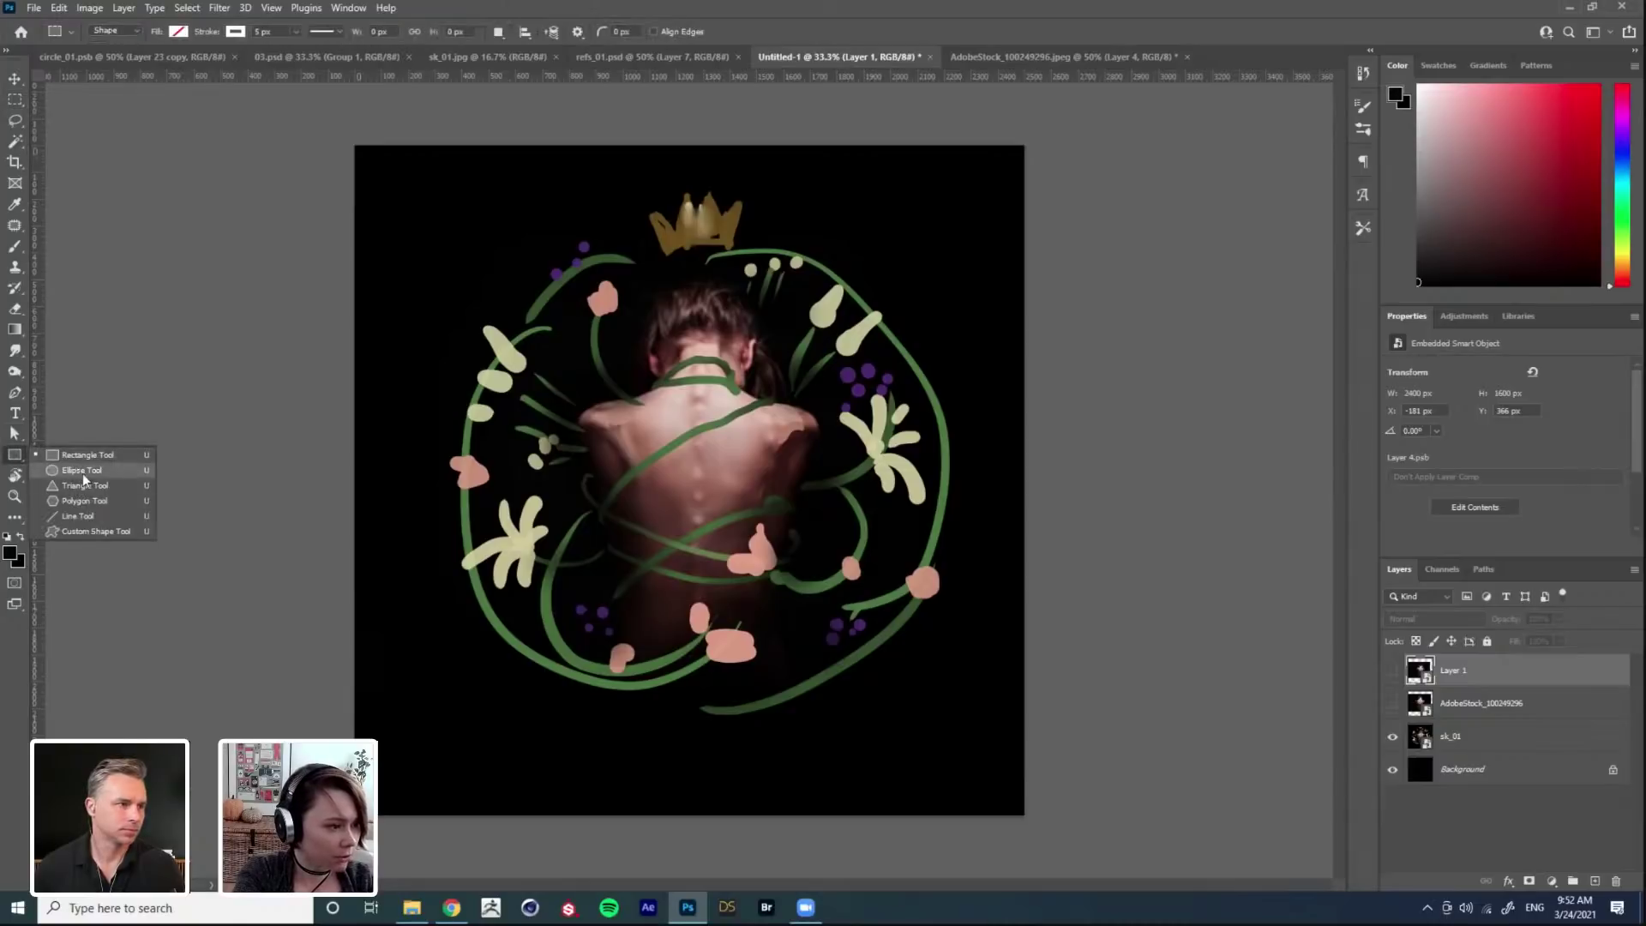
left_click(82, 471)
left_click_drag(697, 466, 947, 712)
key("Return")
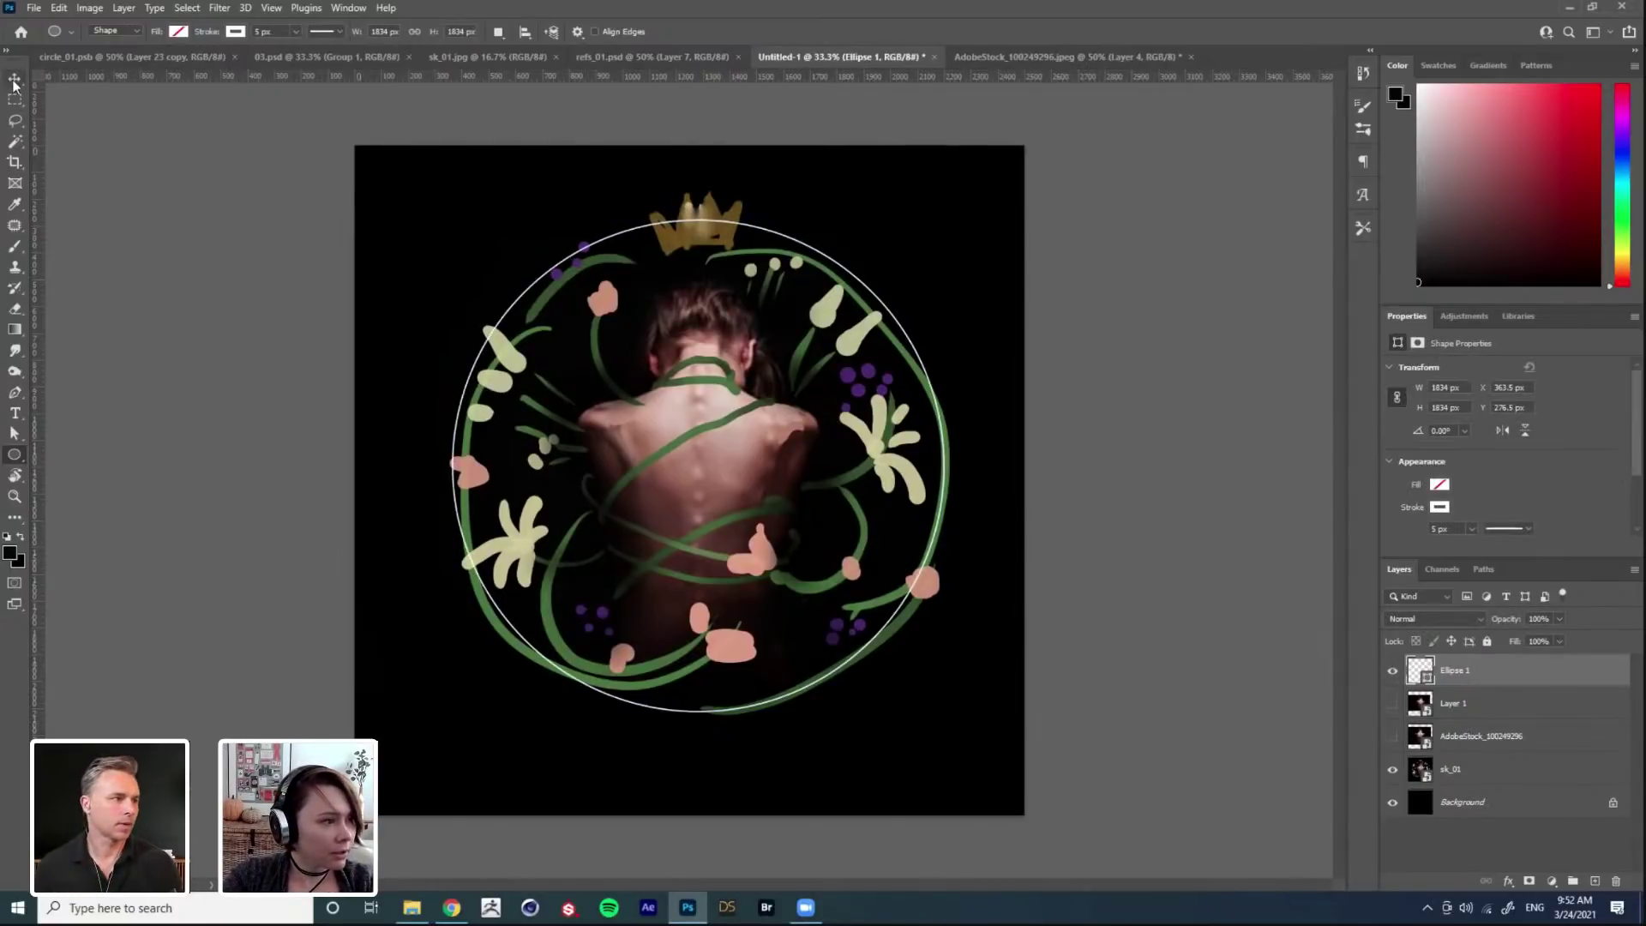
key("ctrl+t")
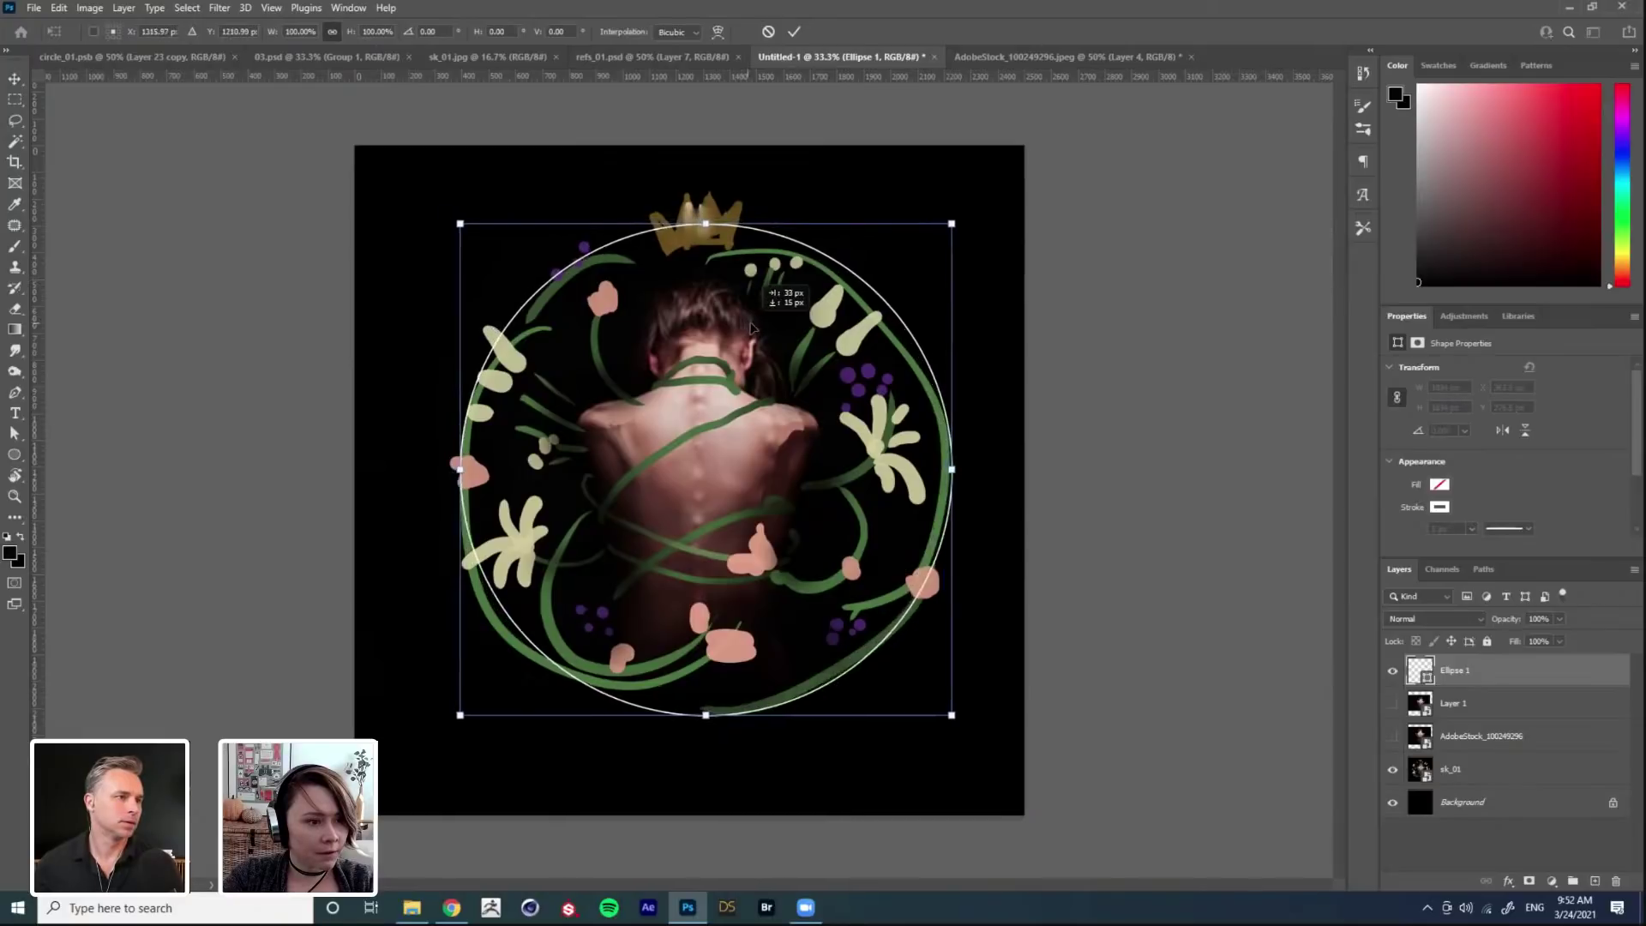
key("Return")
left_click(1459, 803)
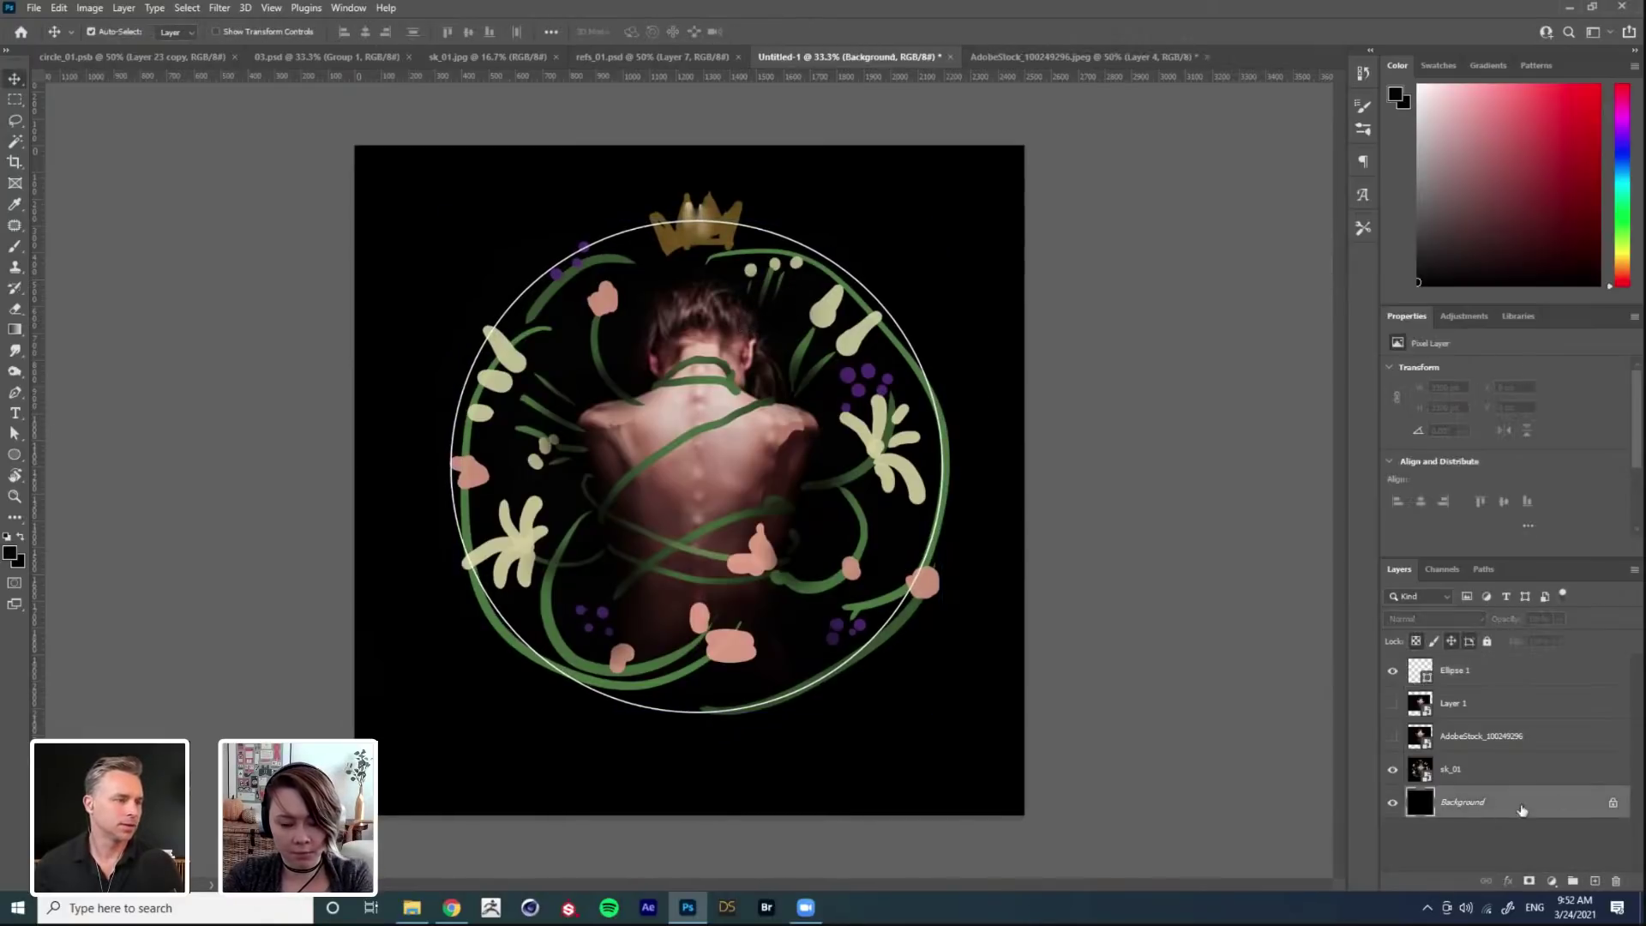
key("ctrl+j")
mouse_move(1477, 803)
left_mouse_down()
mouse_move(1488, 660)
mouse_move(1479, 797)
left_mouse_up()
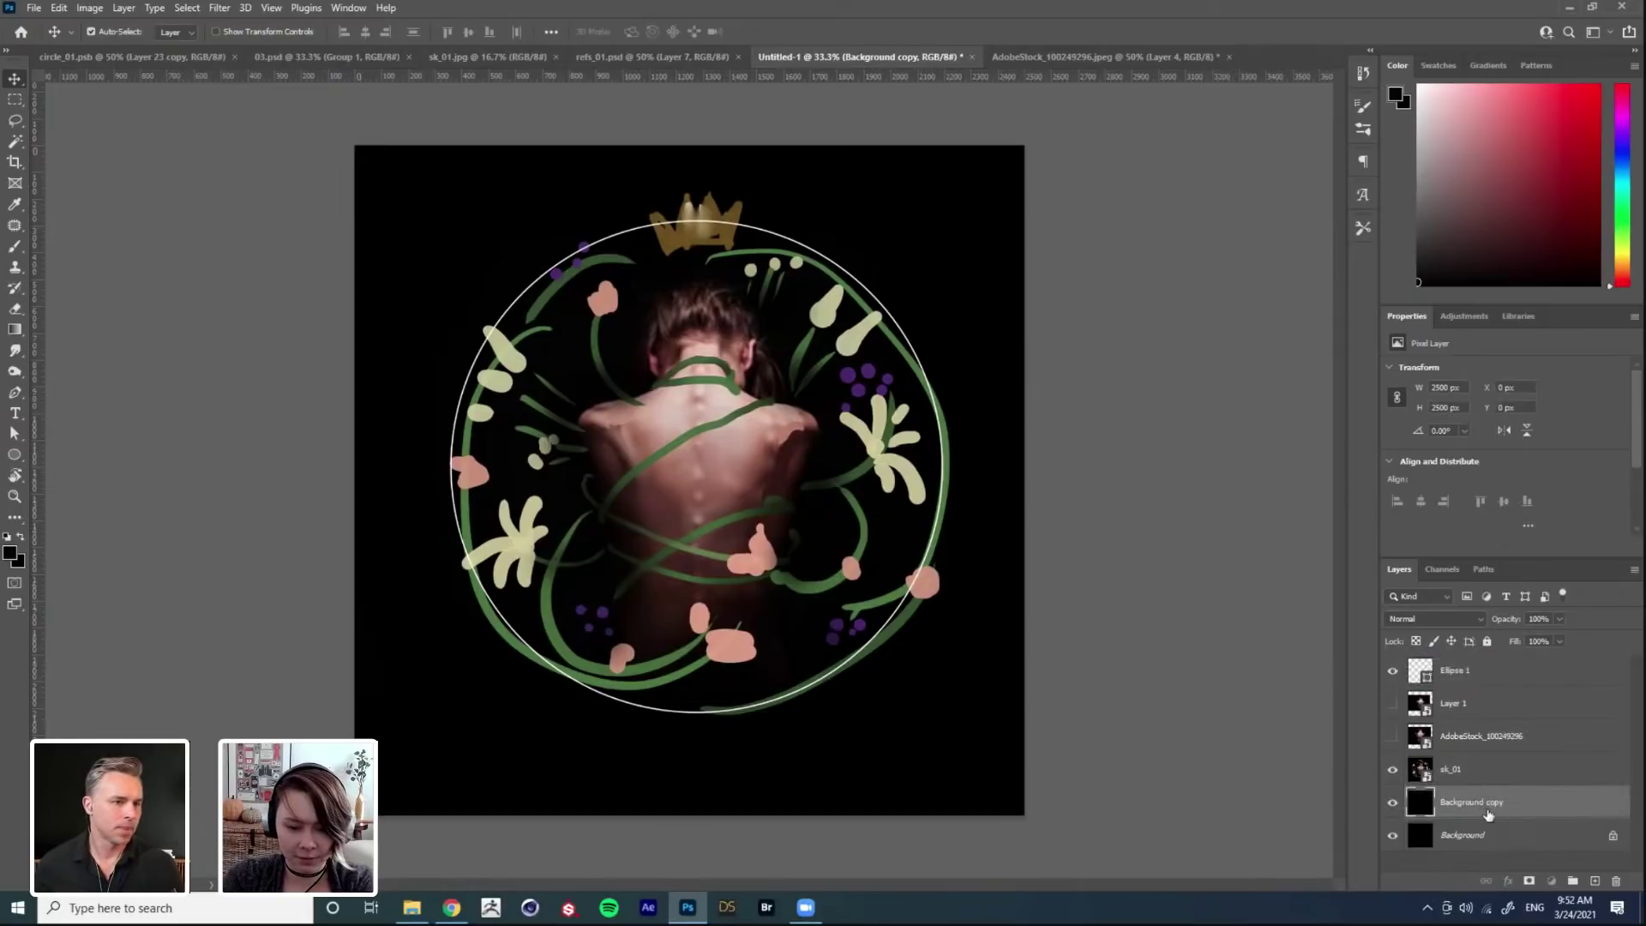
key("ctrl+z")
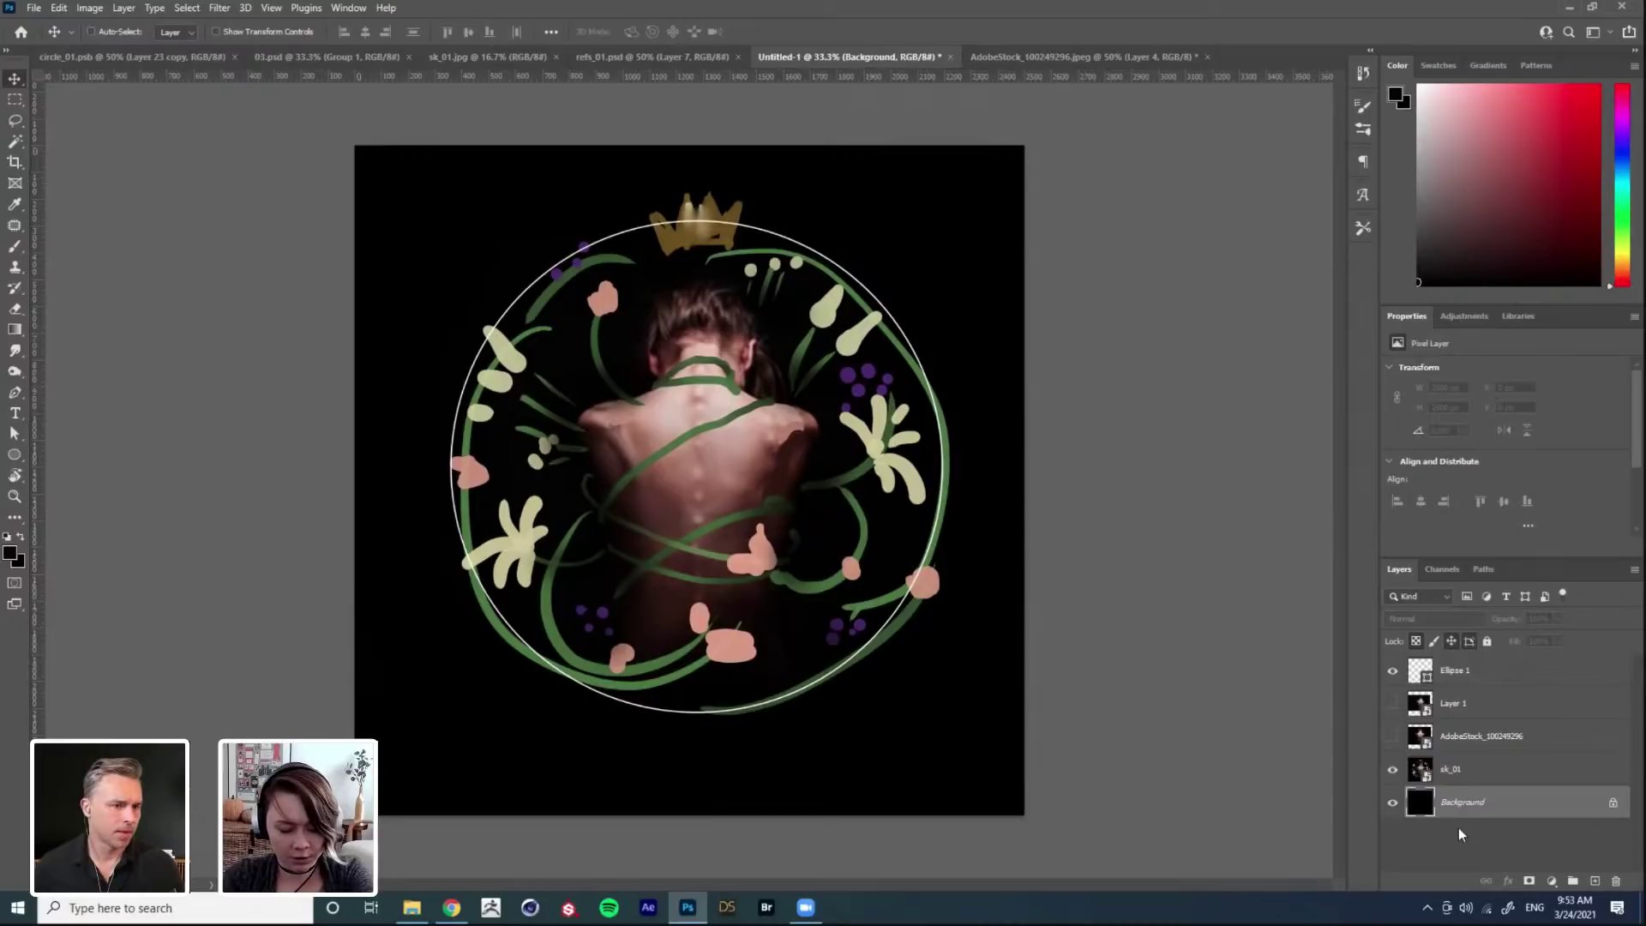
Step: Place a horizontal and a vertical guide through the canvas centre, snapping to a temporary copy of the Background layer, and delete the copy
key("ctrl+j")
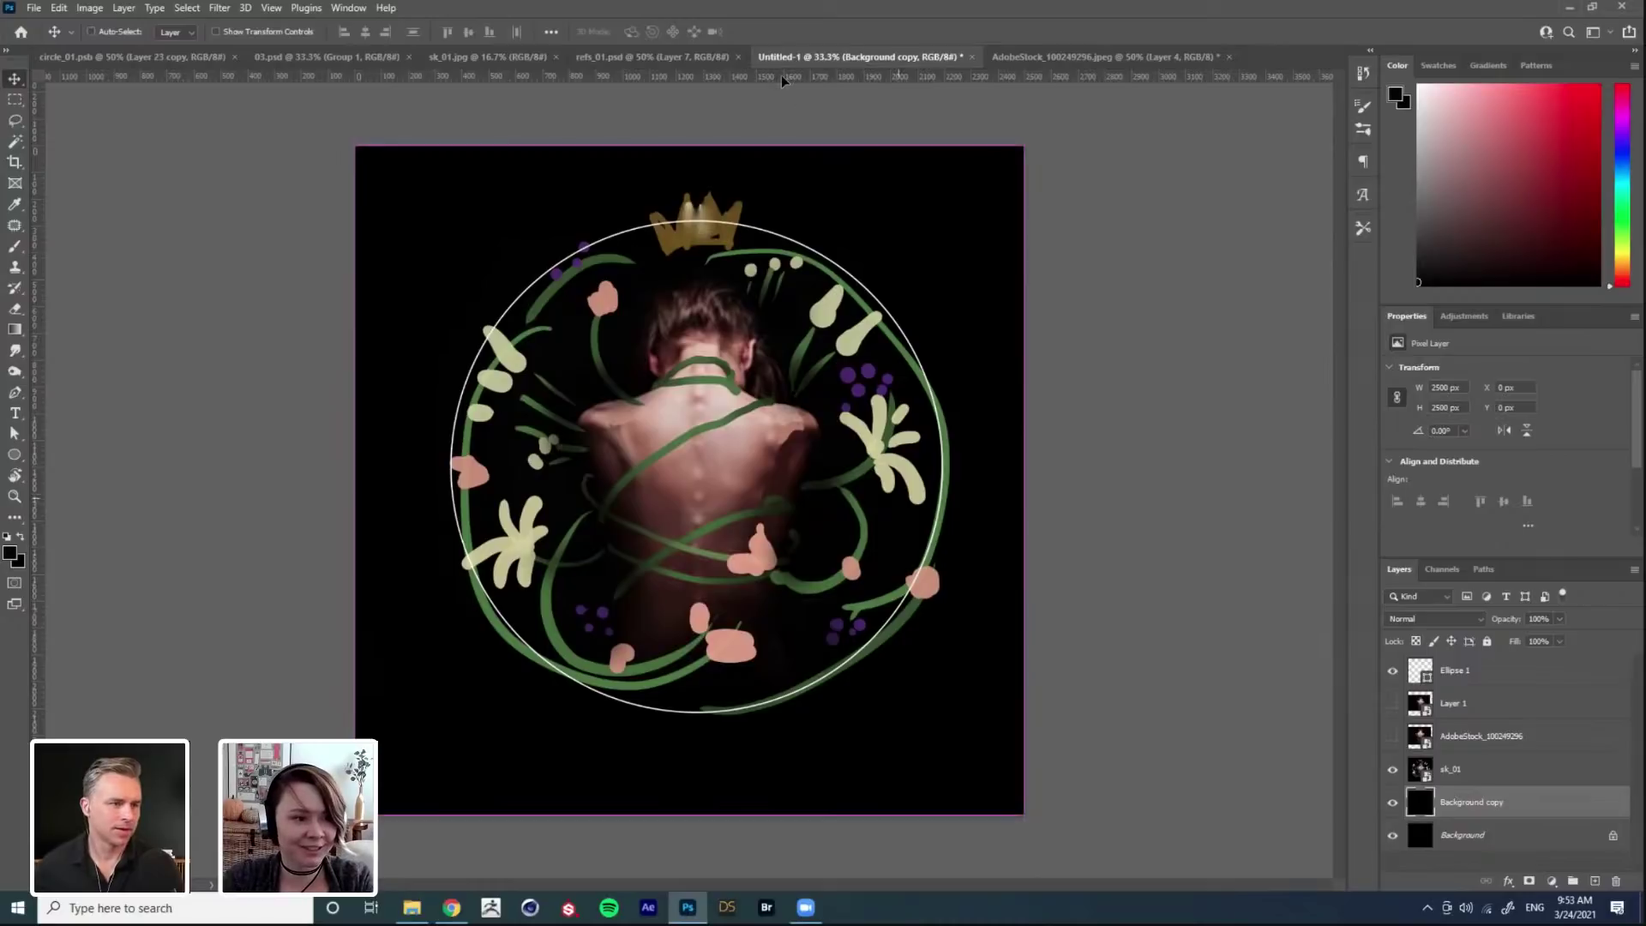
key("ctrl+t")
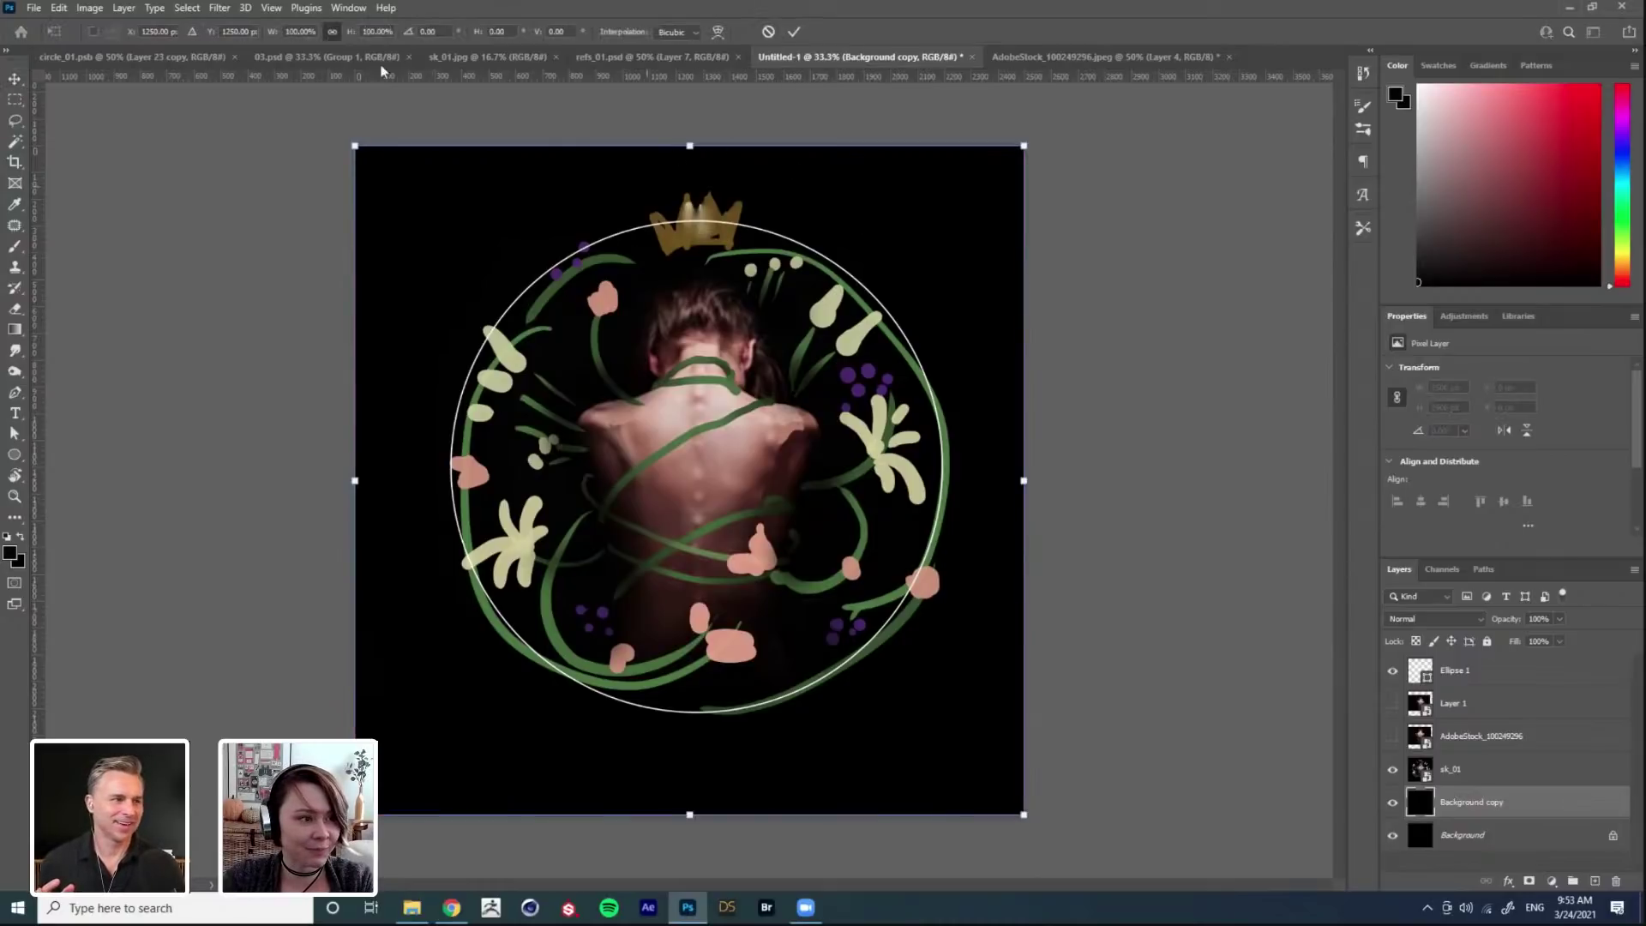
left_click_drag(300, 77, 377, 477)
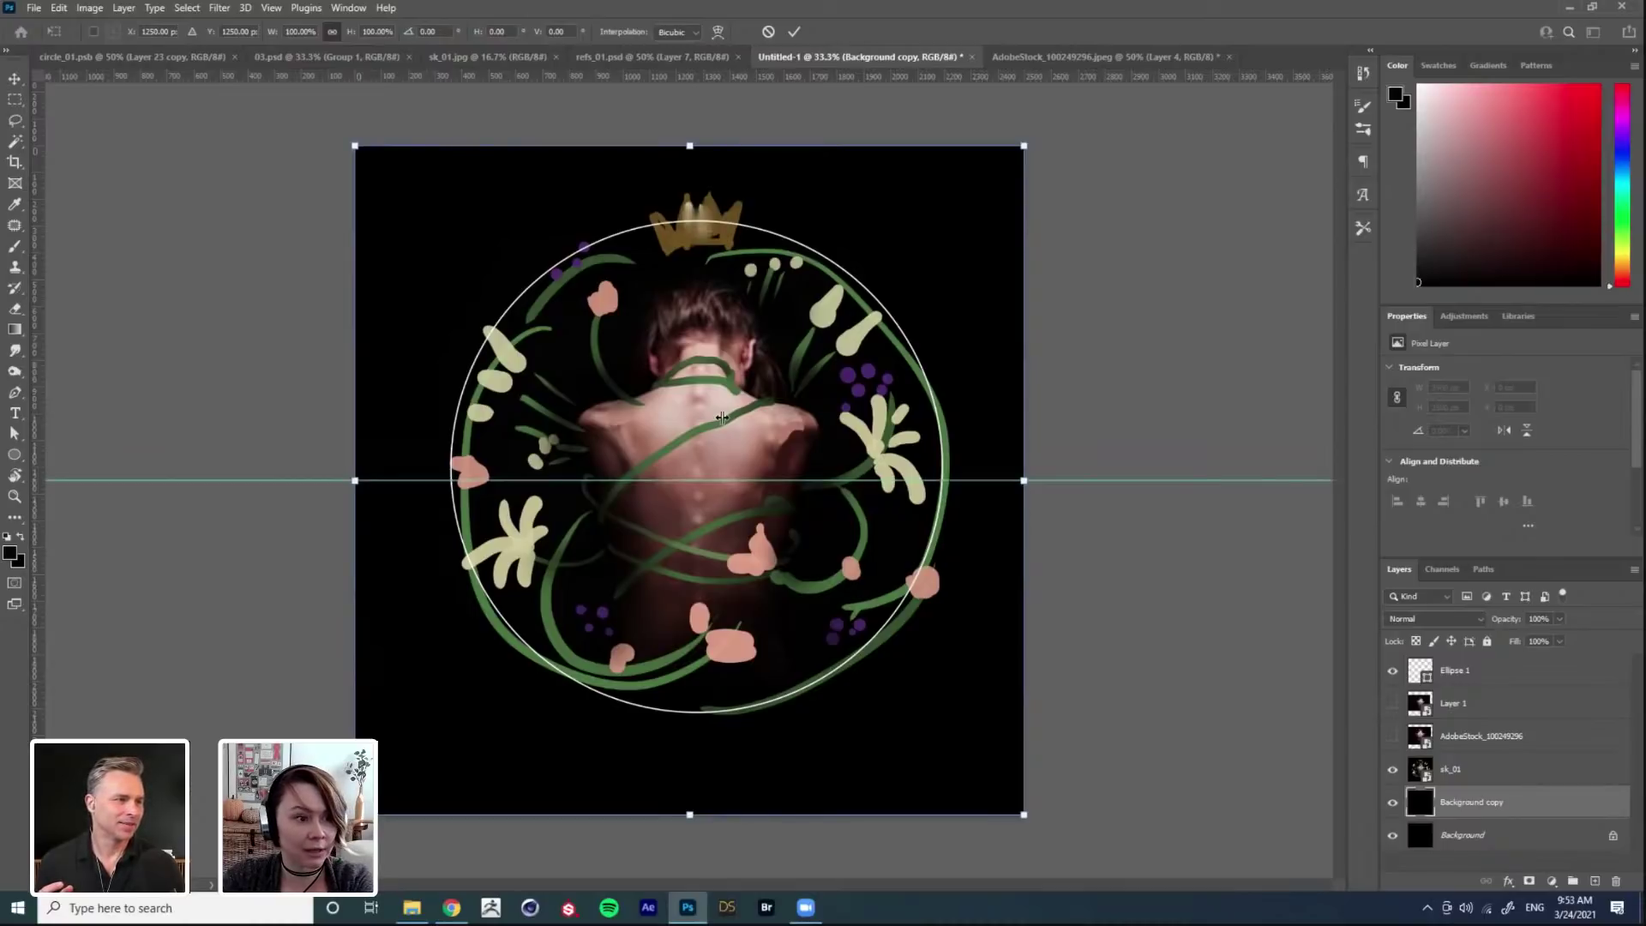
key("Return")
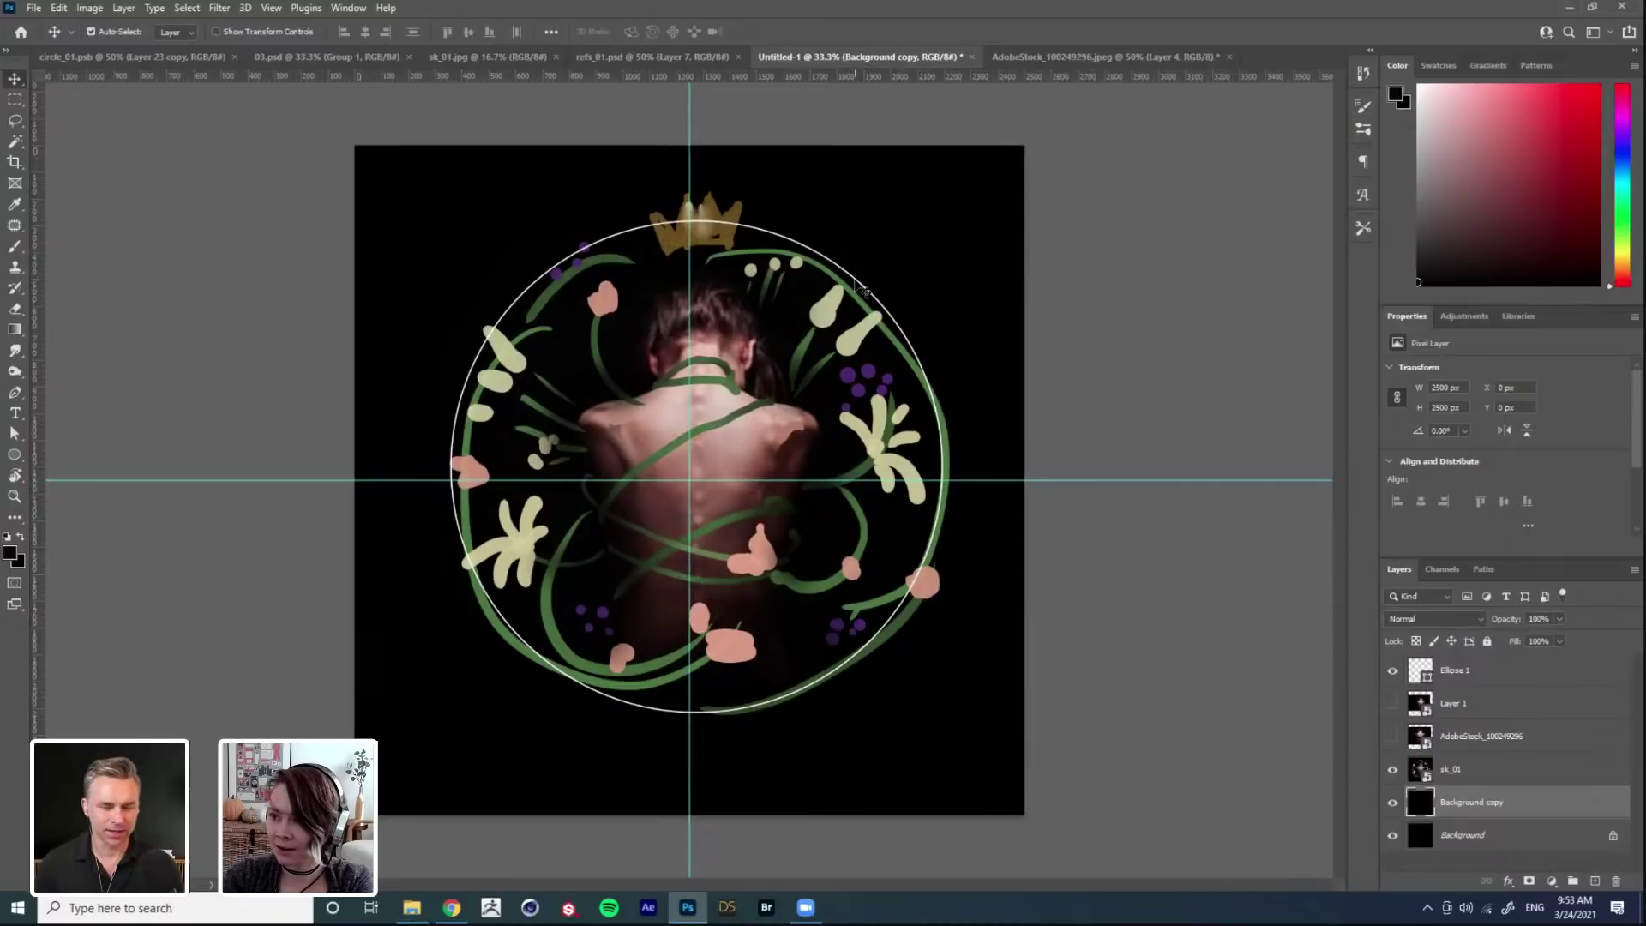
key("Delete")
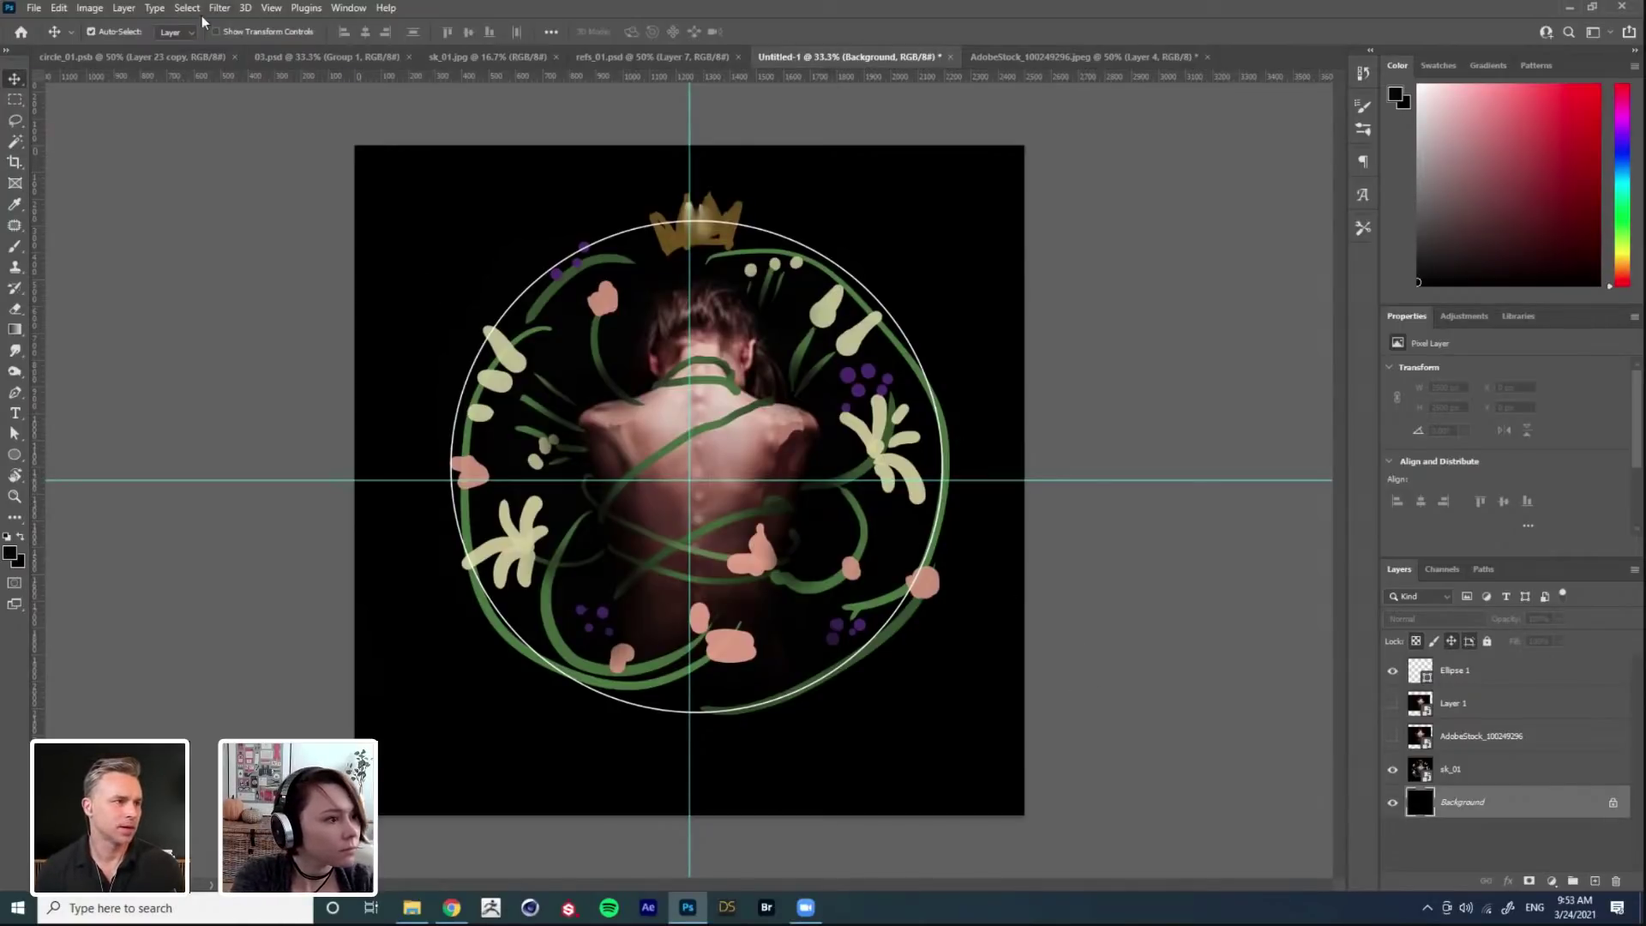
left_click(33, 8)
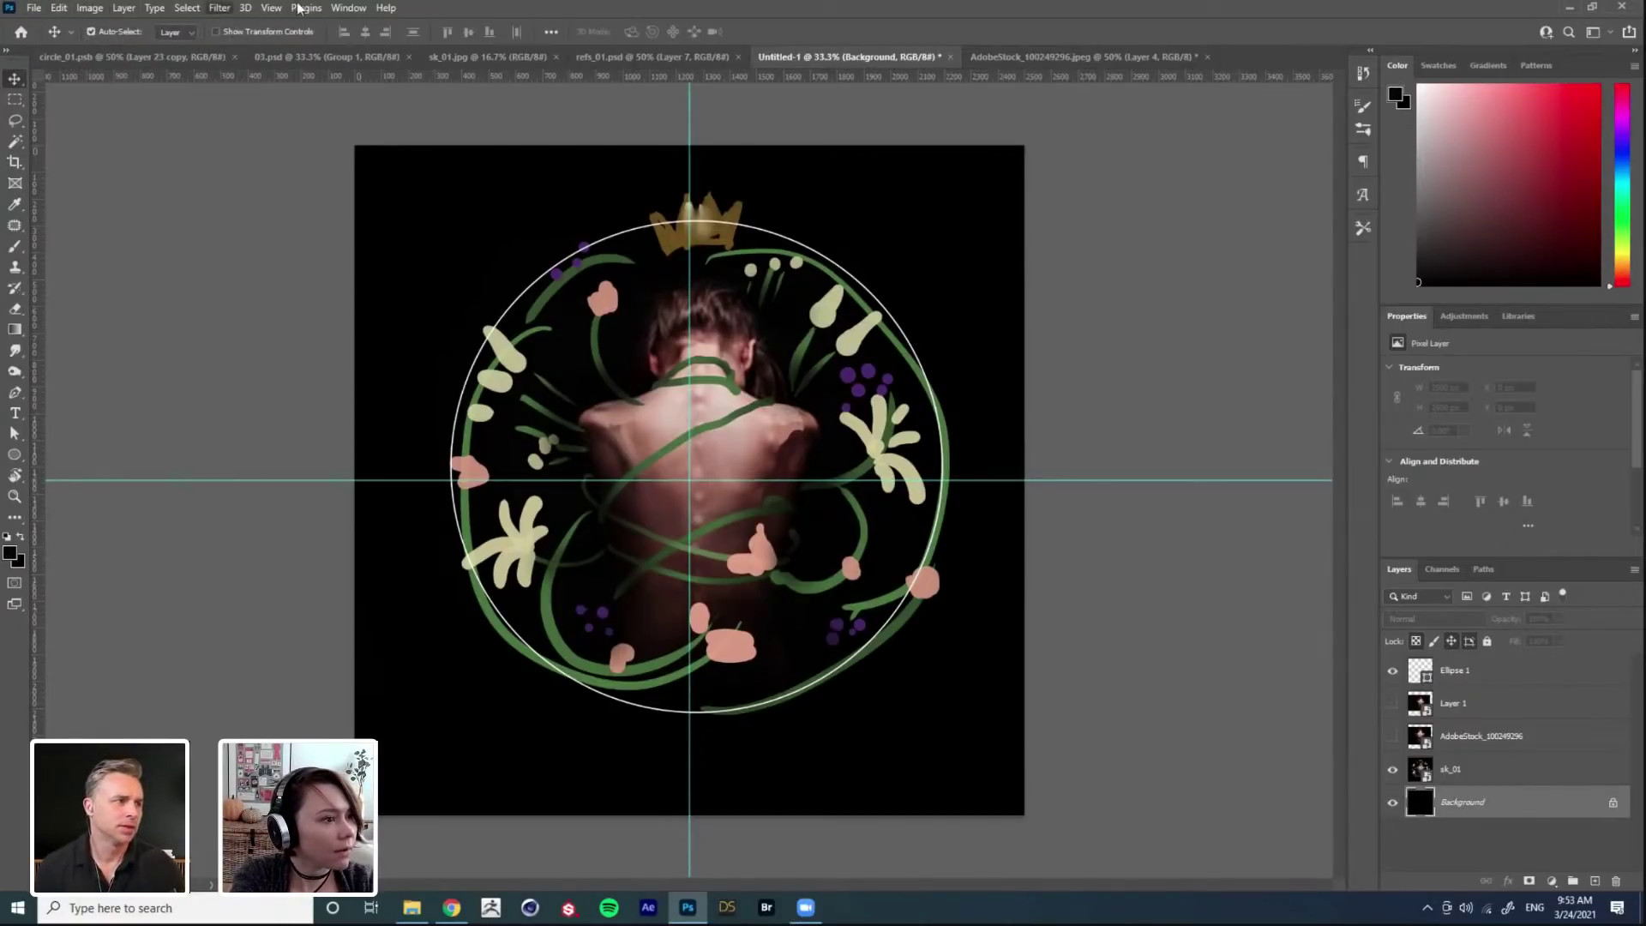
left_click(271, 8)
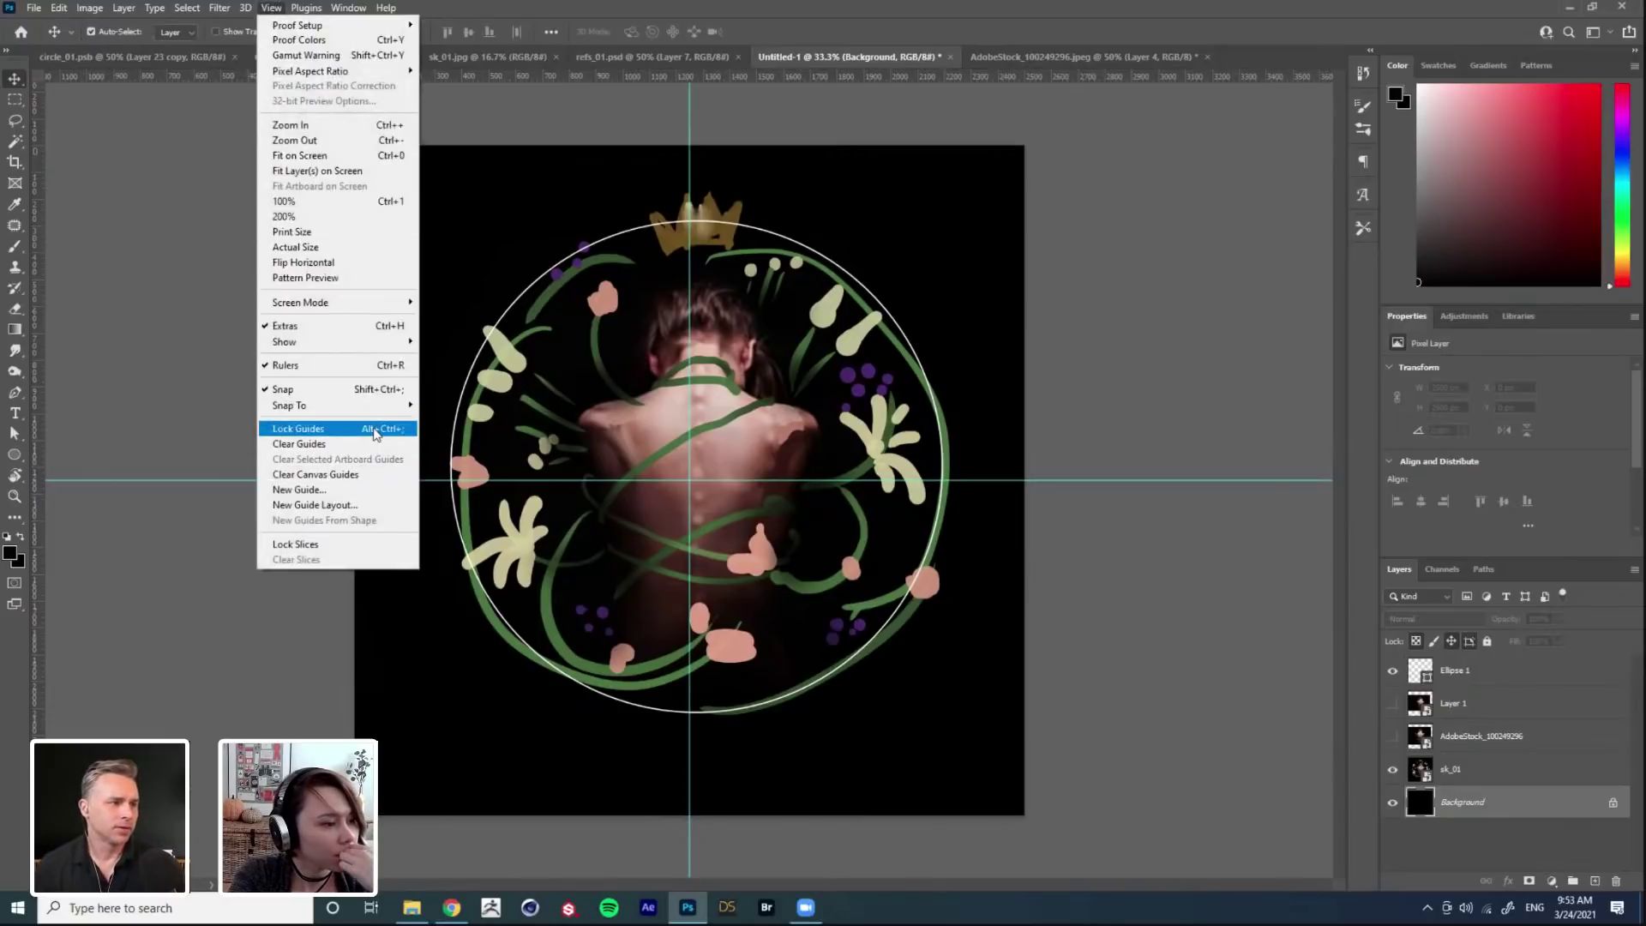
left_click(359, 504)
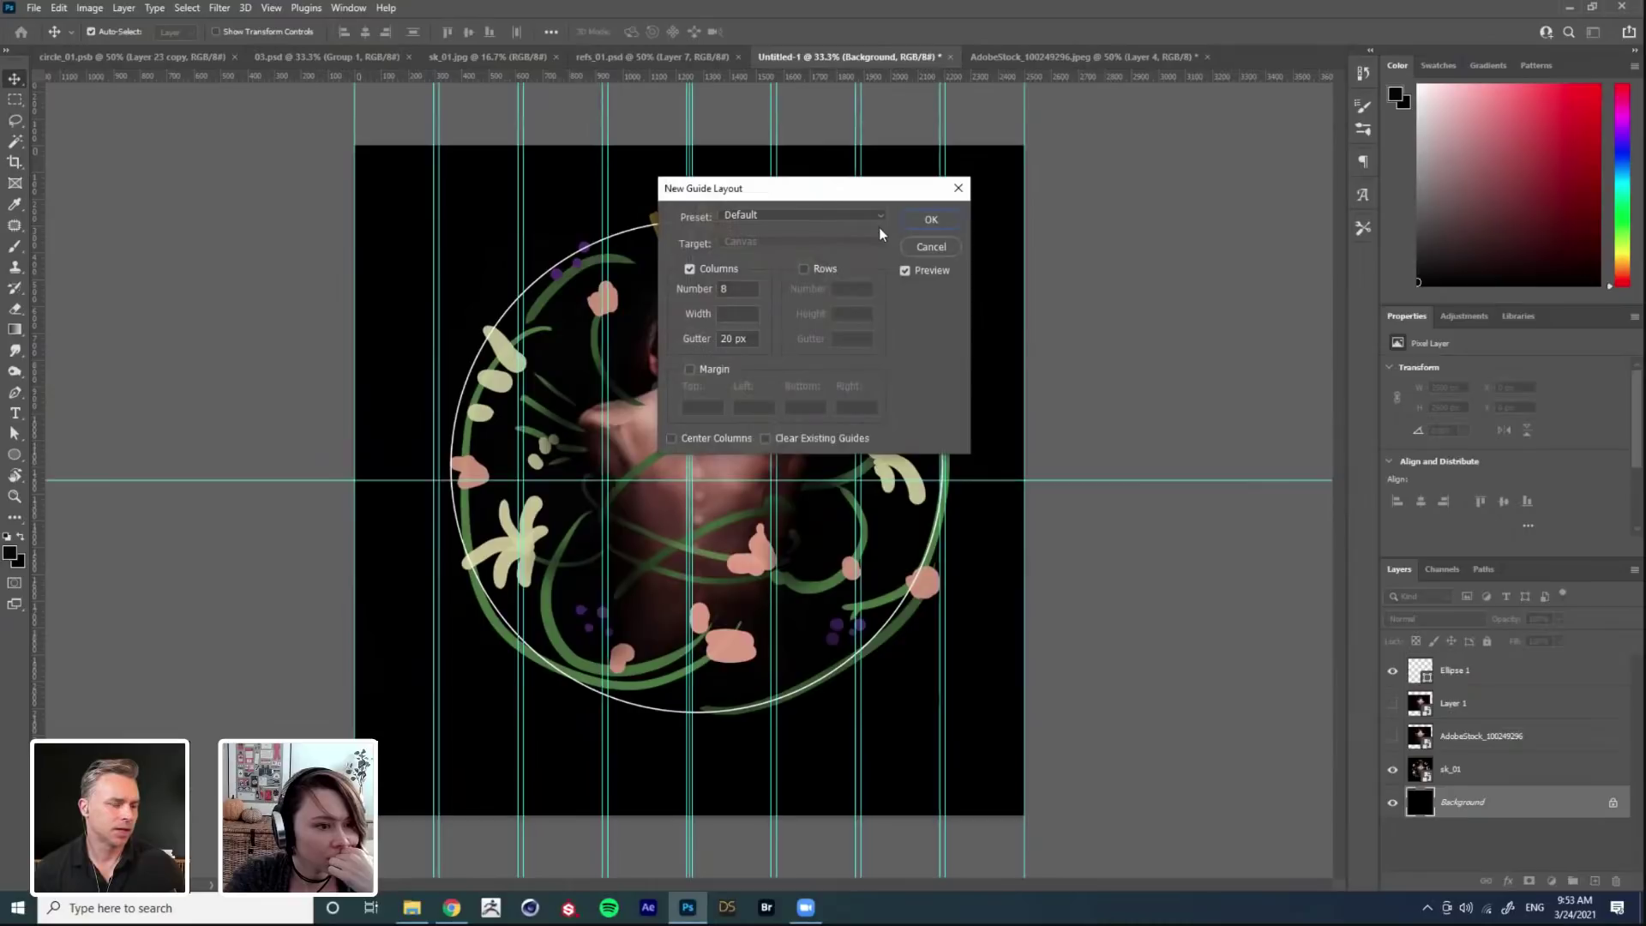
double_click(741, 288)
type("1")
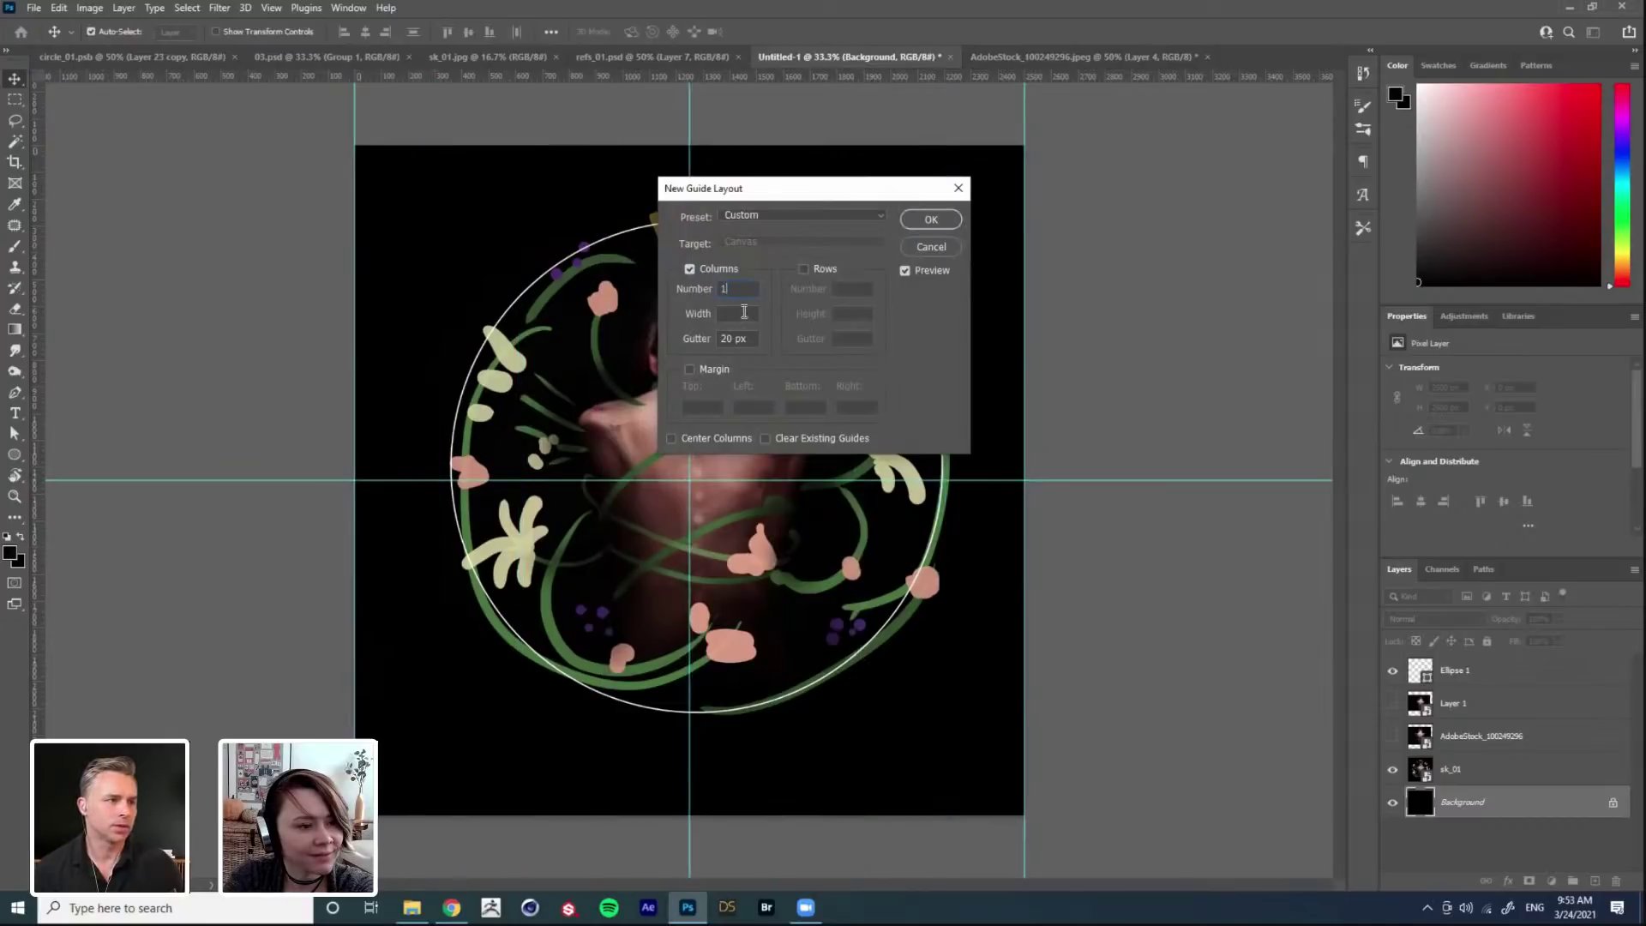
left_click(804, 268)
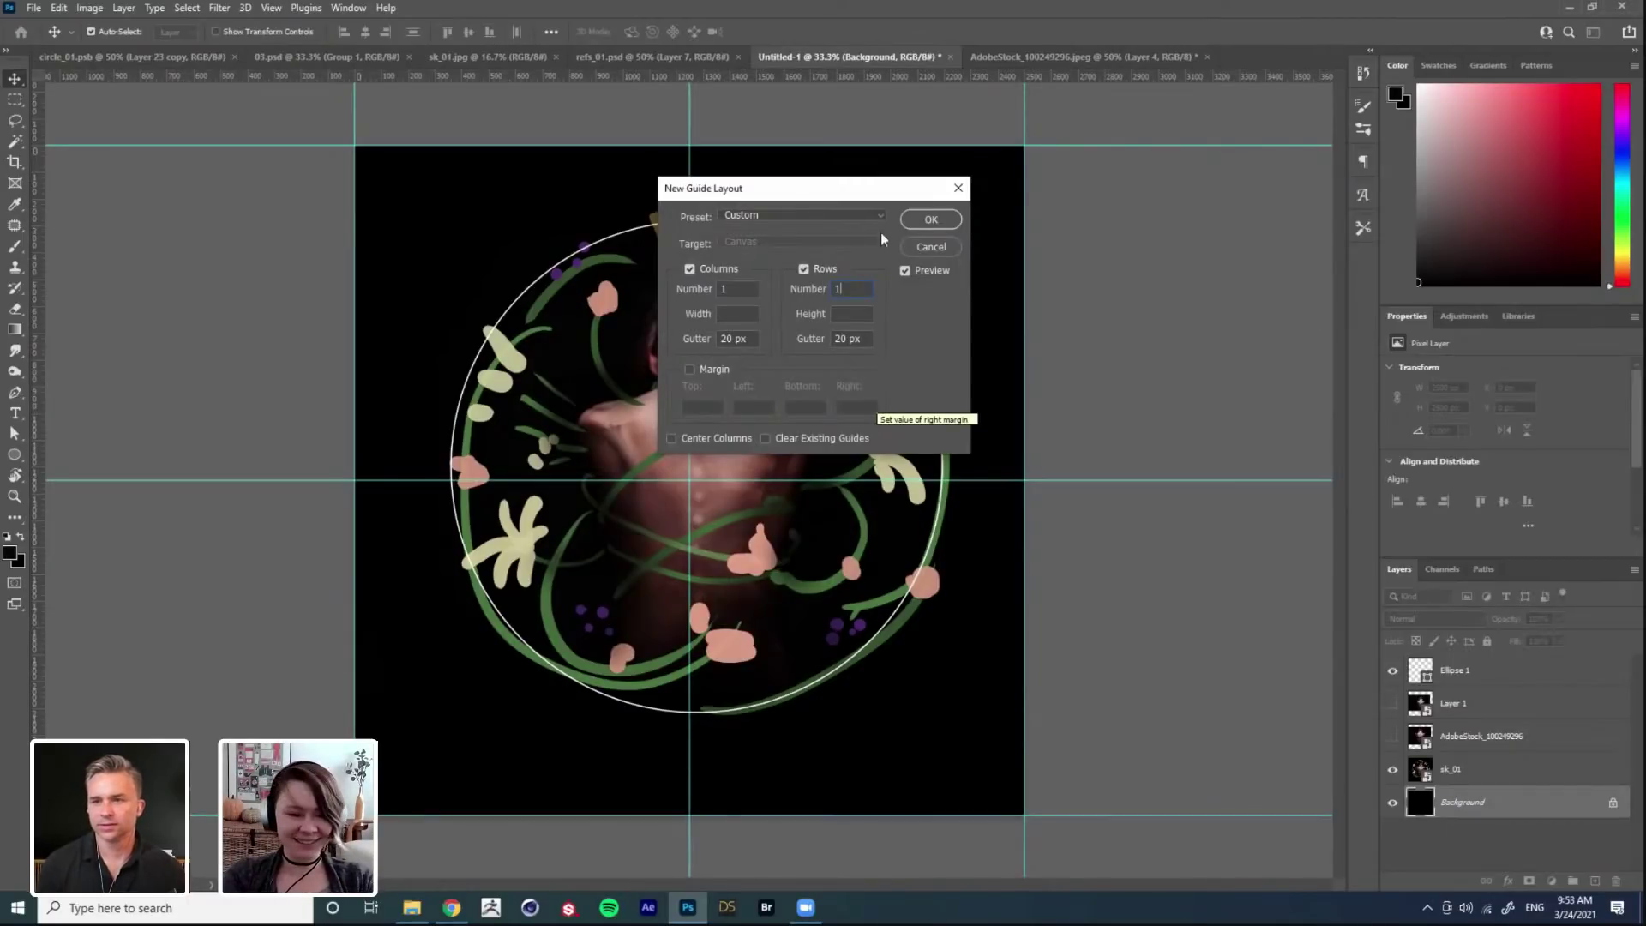
left_click(948, 246)
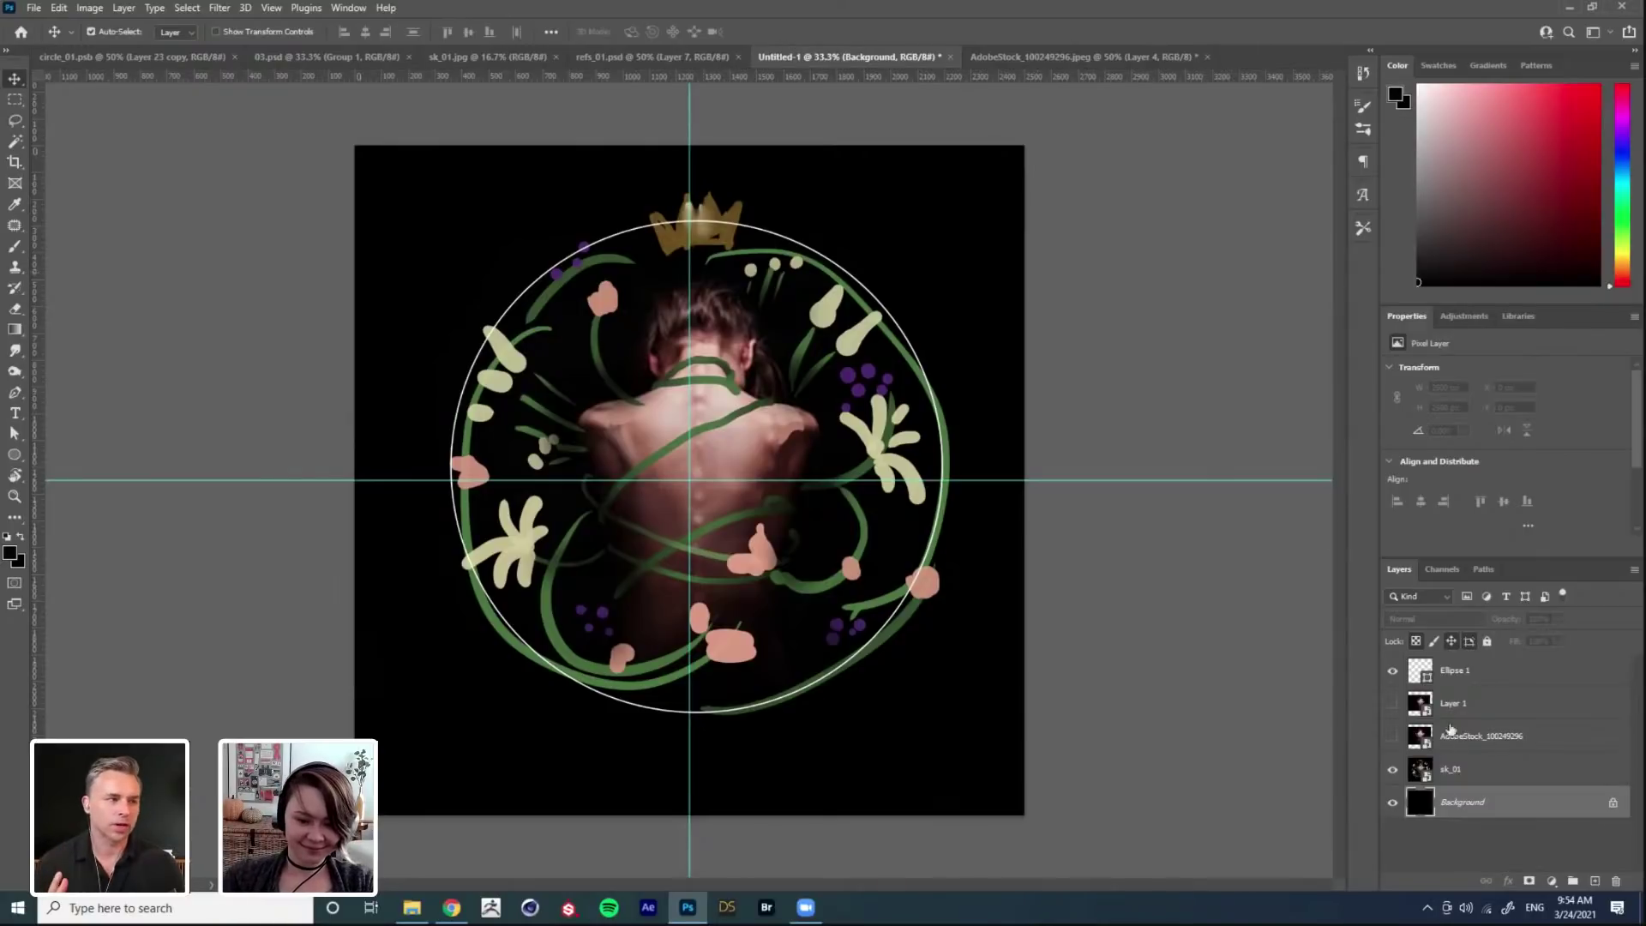
Step: Centre the Ellipse 1 circle on the guide intersection and scale it down to about 1822 px
left_click(1449, 674)
key("ctrl+t")
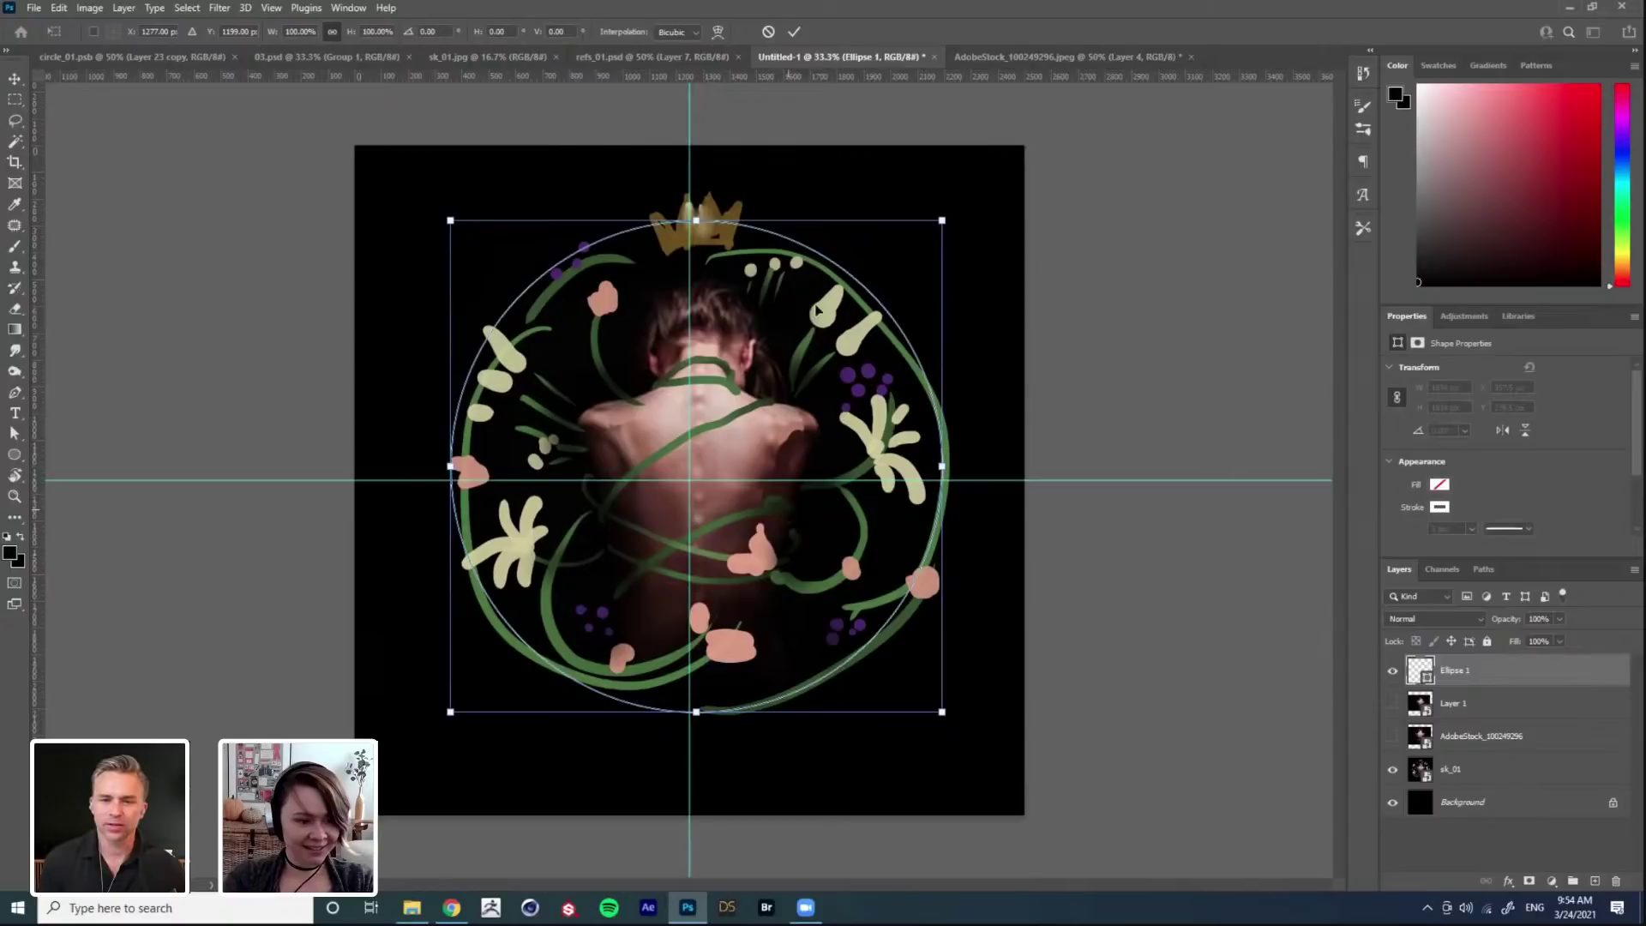
left_click_drag(837, 316, 829, 329)
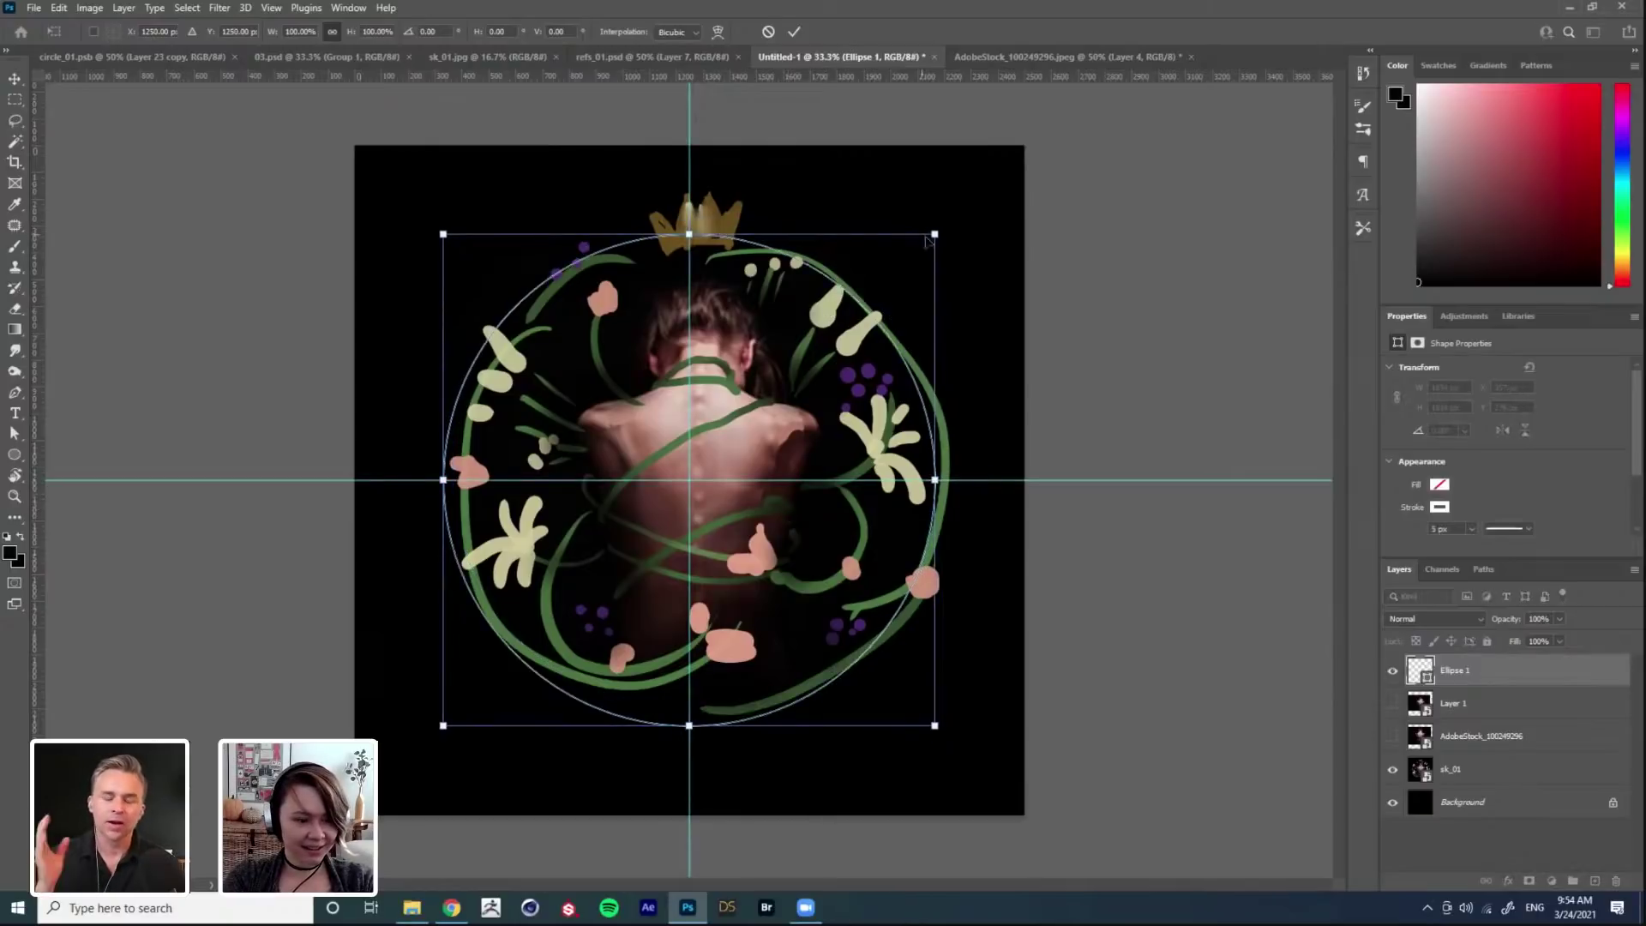
left_click_drag(934, 231, 937, 242)
key("Return")
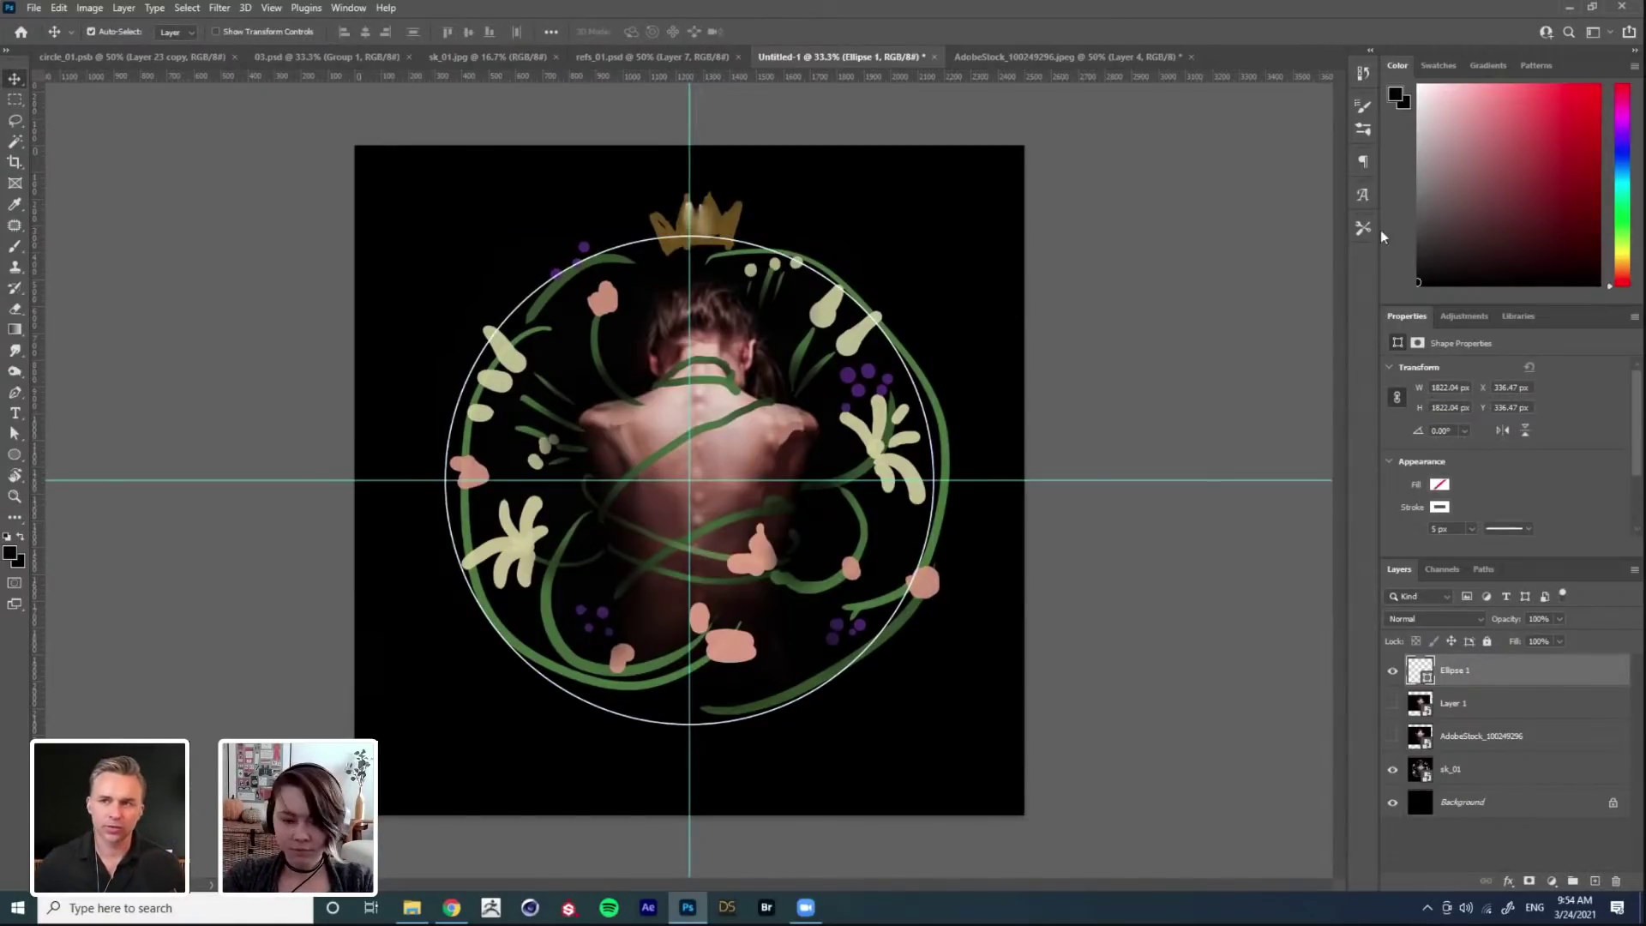
Step: Show the portrait on Layer 1 and lower its opacity to 66% so the sketch shows through
left_click(1471, 739)
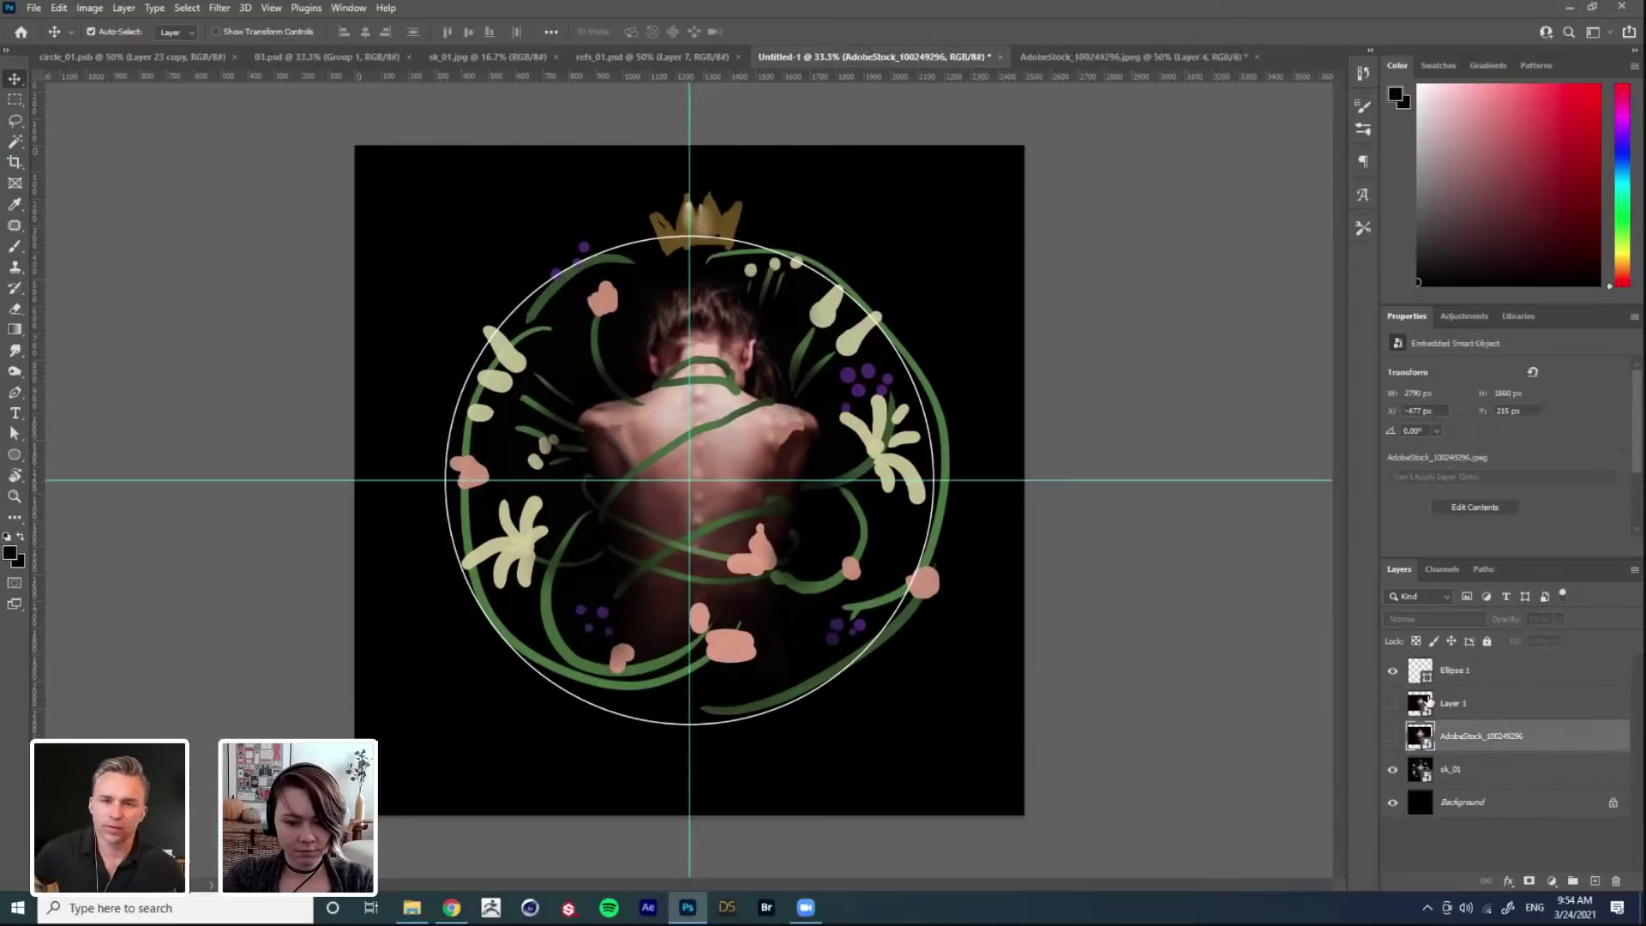
left_click(1392, 705)
left_click(1501, 702)
left_click(1560, 619)
left_click(1537, 639)
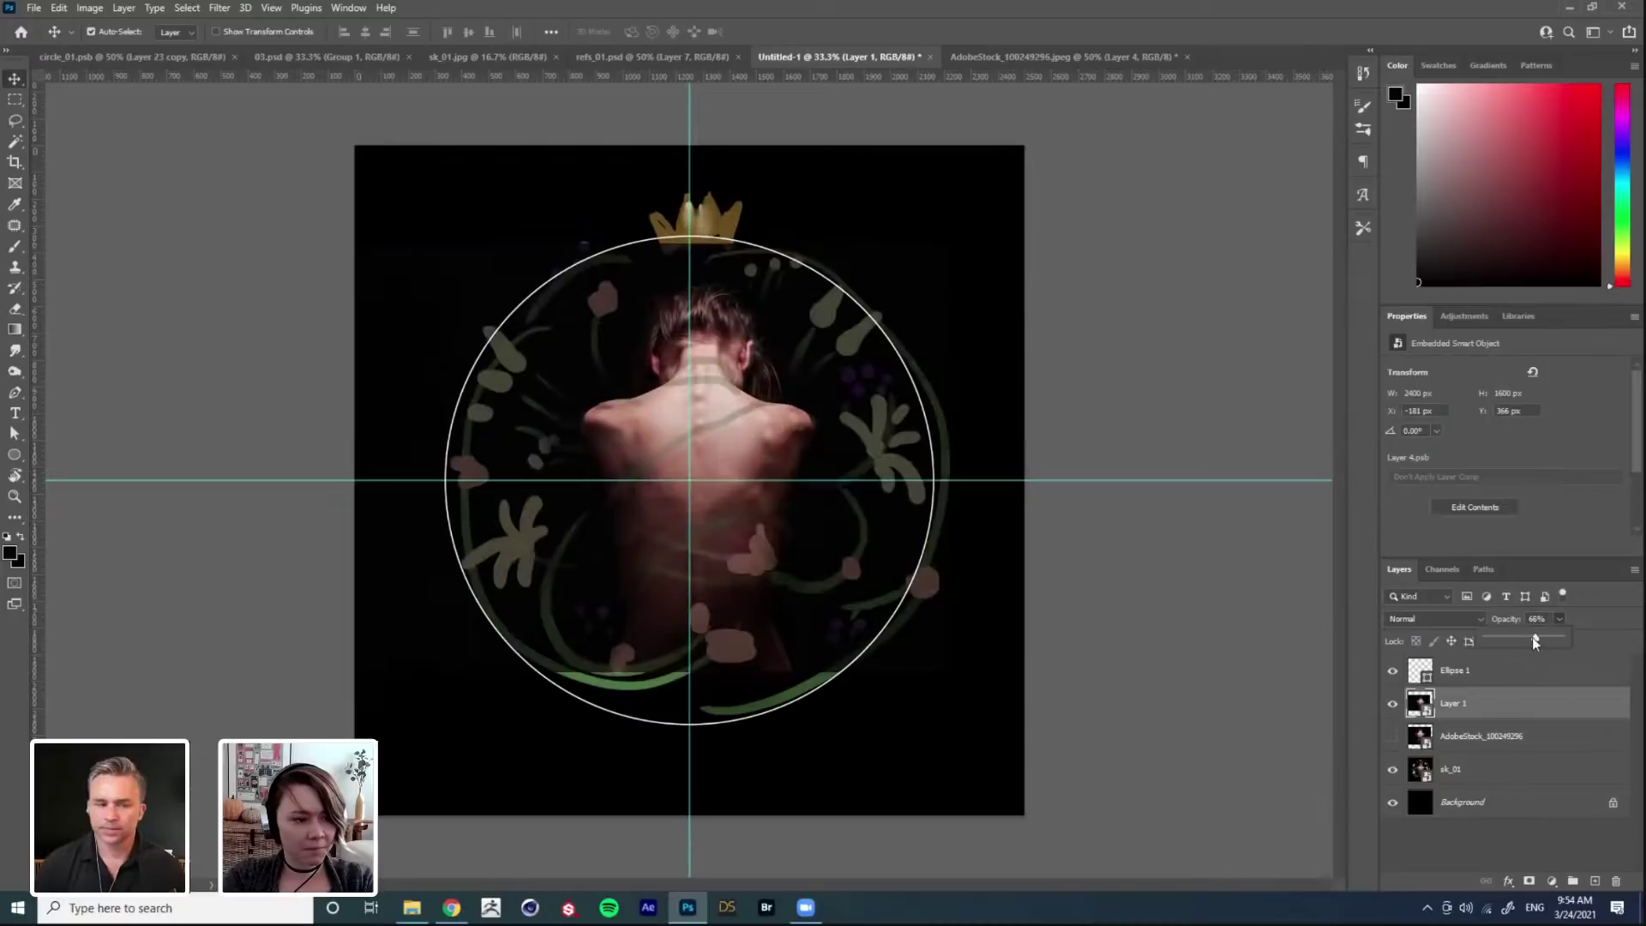
Step: Move the Layer 1 portrait to about X -220 px, Y 390 px, aligning the spine with the vertical guide inside the circle
key("ctrl+t")
left_click_drag(785, 412, 795, 416)
left_click_drag(802, 318, 797, 320)
left_click_drag(939, 246, 938, 246)
key("Return")
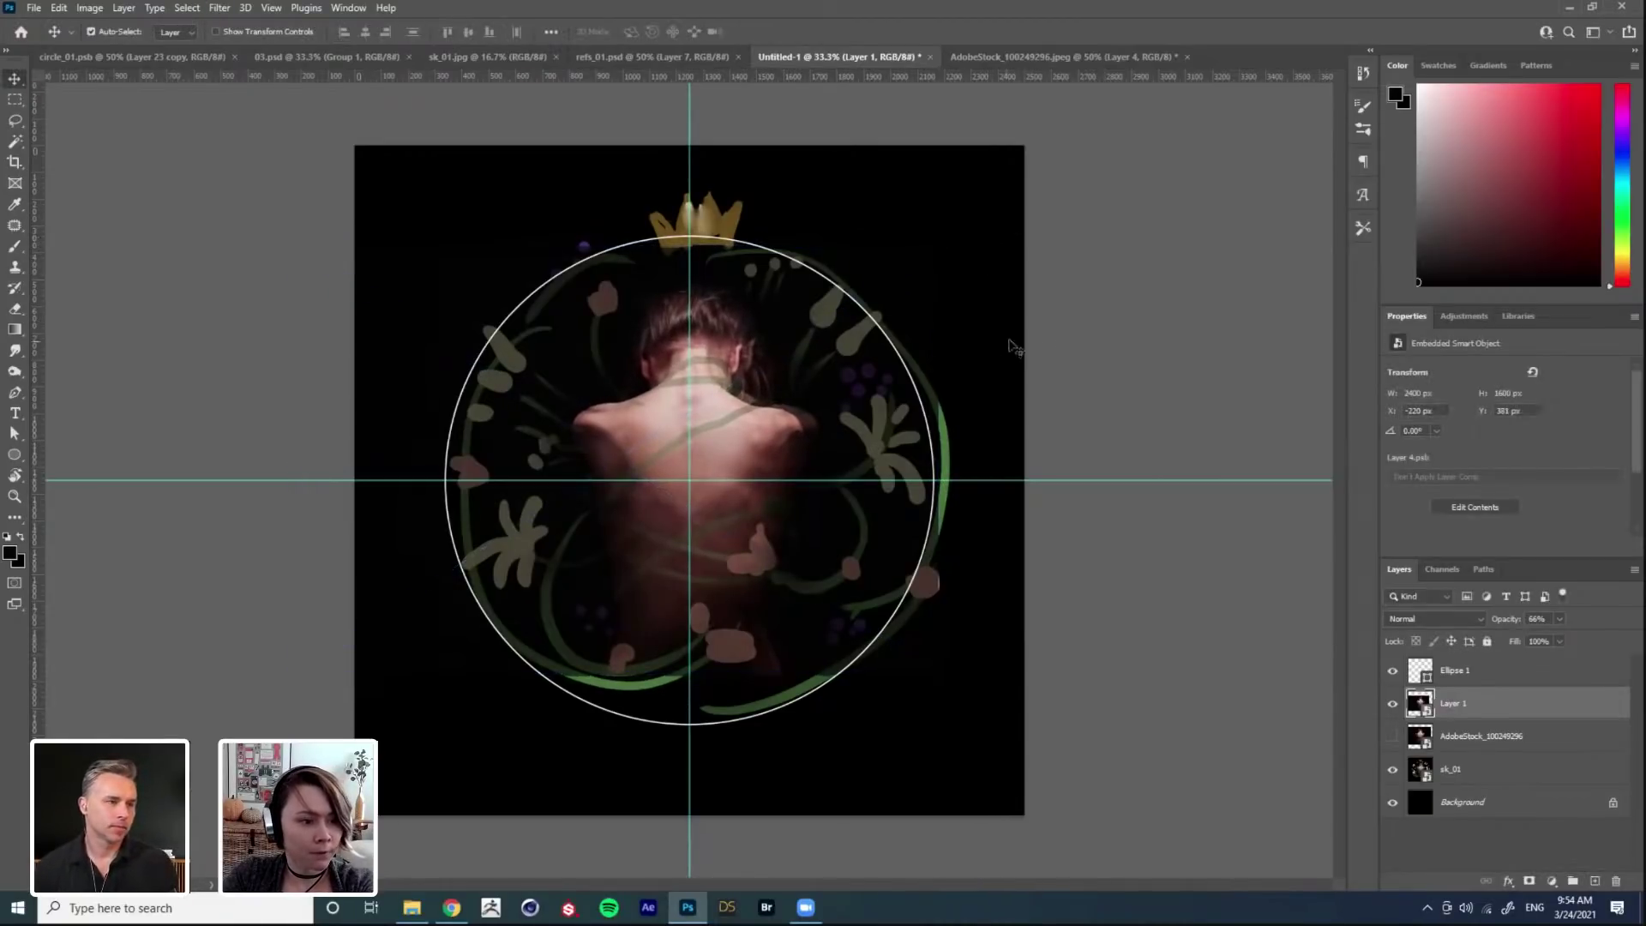
key("Down")
key("Down")
key("Down")
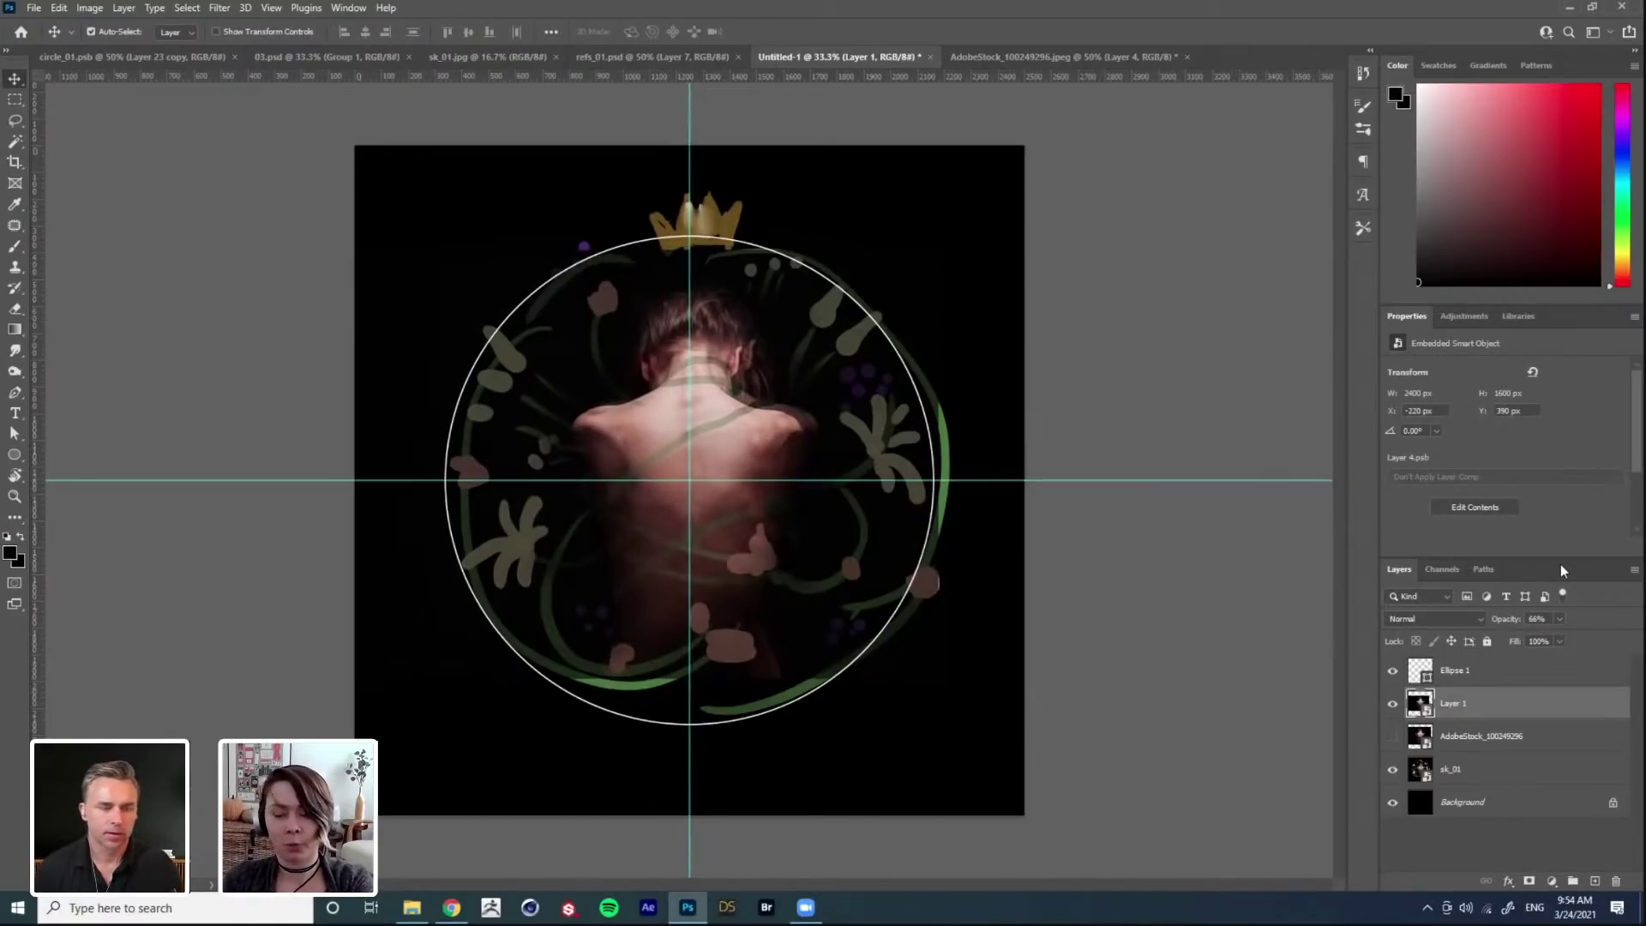
Step: Restore Layer 1 to 100% opacity and reduce the fill of Ellipse 1 to 47%
left_click_drag(1559, 619, 1618, 634)
left_click(1496, 671)
left_click(1559, 642)
left_click_drag(1521, 661, 1524, 669)
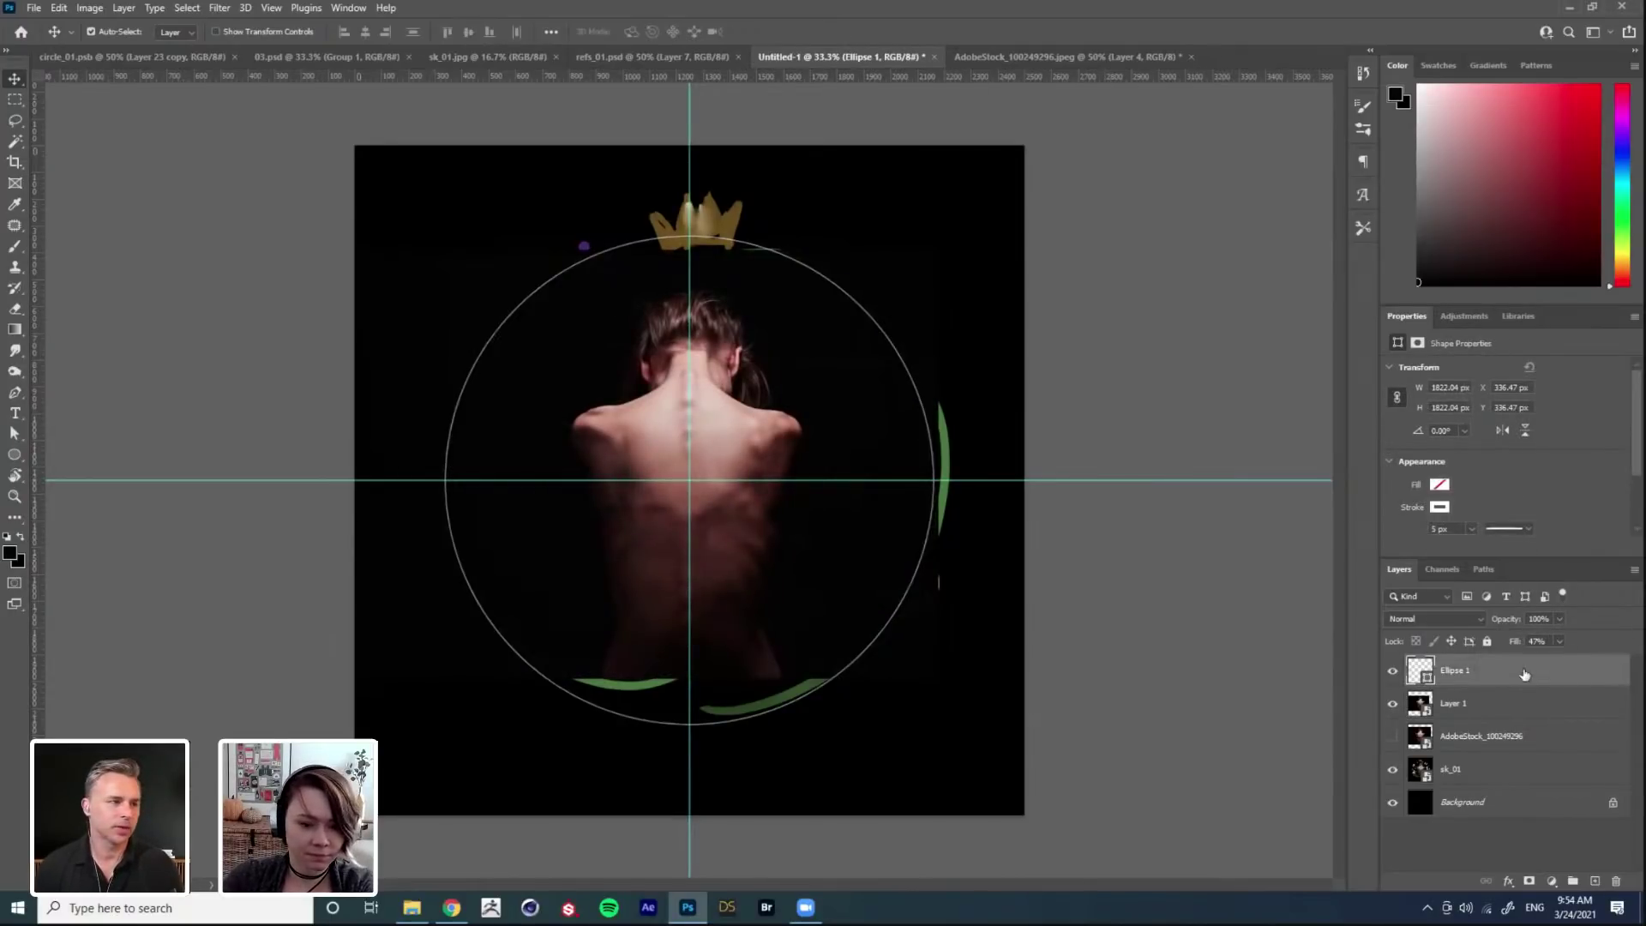
Step: Delete the hidden AdobeStock_100249296 layer and move the sk_01 sketch above Ellipse 1 in the layer stack
left_click(1458, 772)
left_click(1496, 736)
key("Delete")
left_click_drag(1479, 736, 1479, 666)
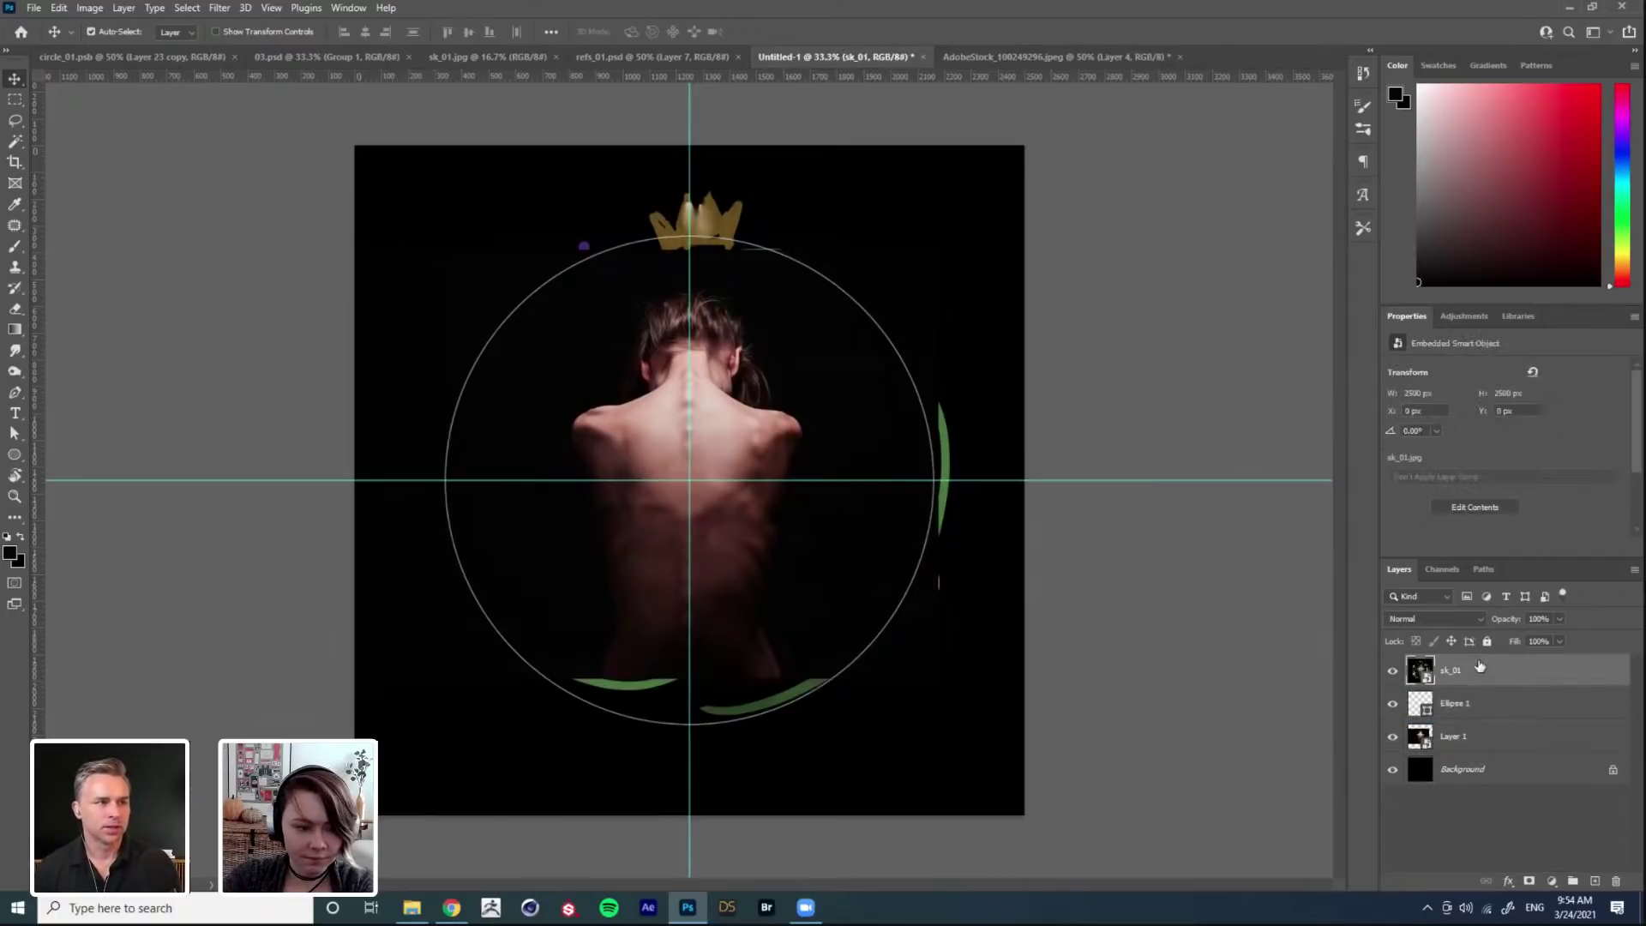
Step: Compare the portrait with the sk_01 sketch by toggling the sketch's visibility, leaving it hidden
left_click(1393, 672)
left_click(1393, 673)
left_click(1393, 673)
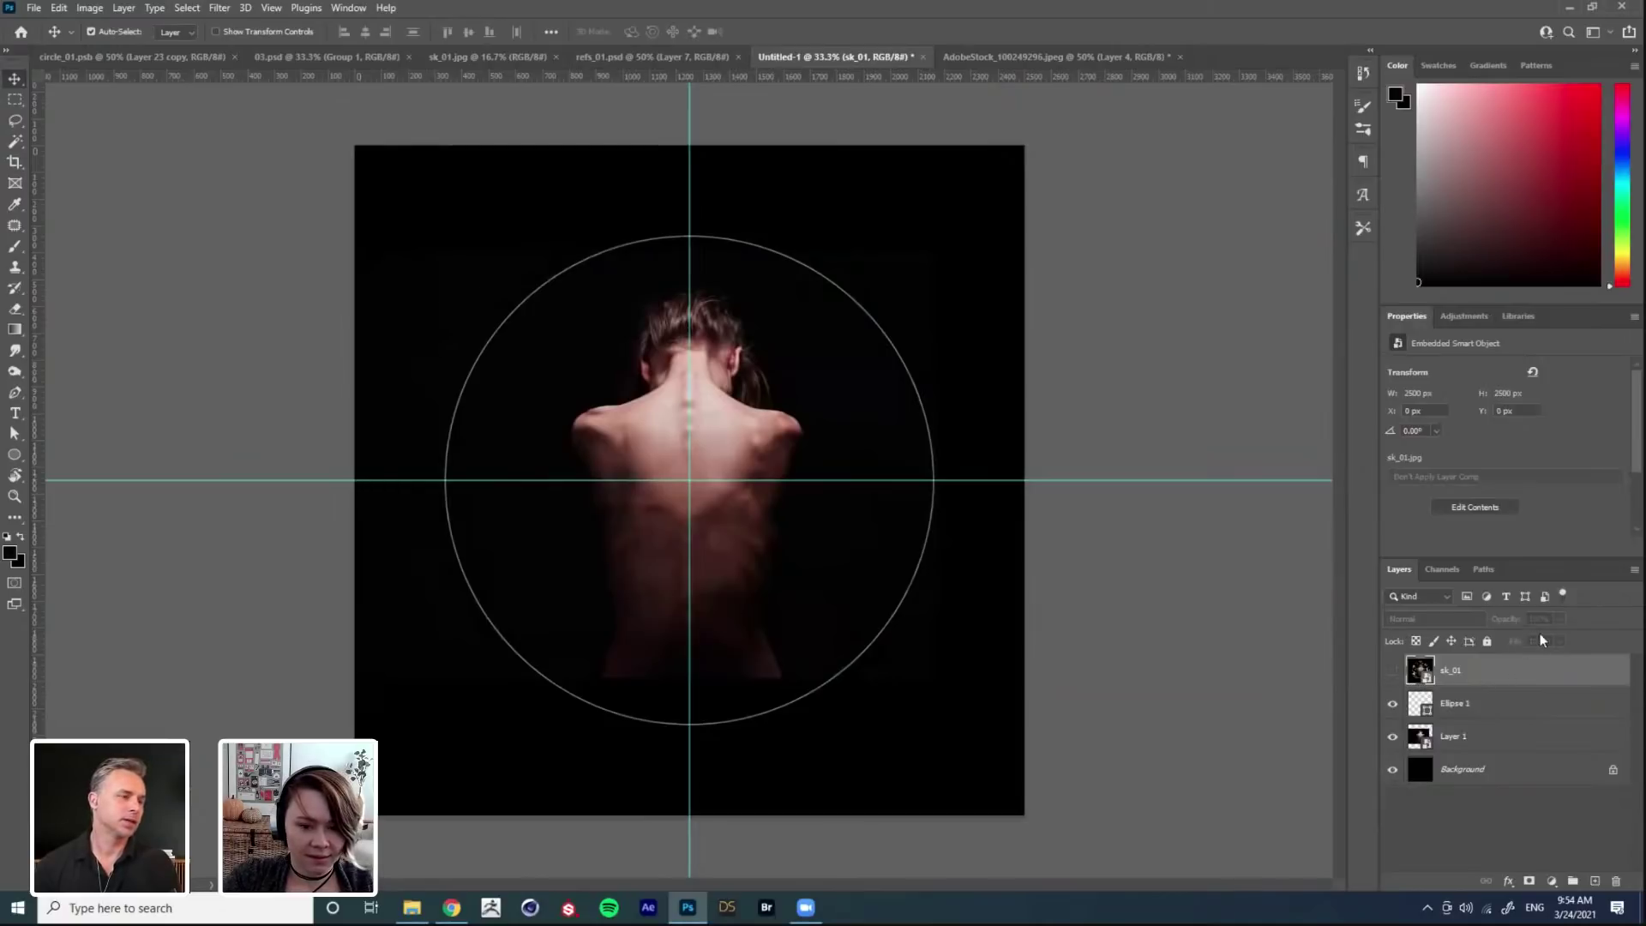
left_click(1393, 673)
left_click(1393, 672)
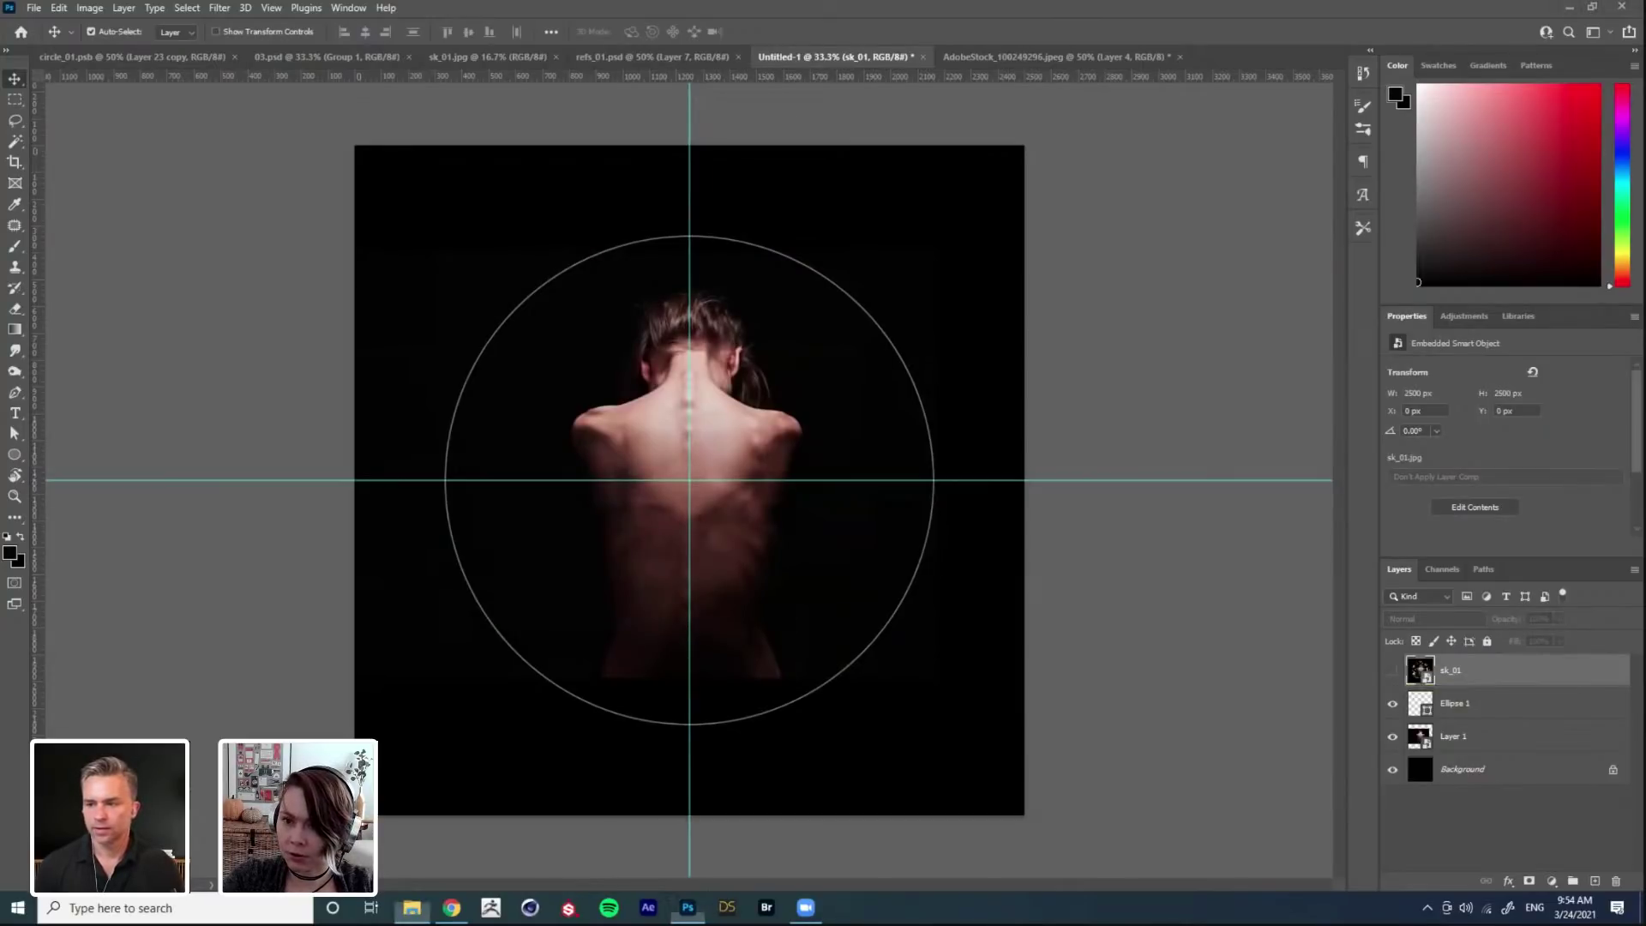
Step: Switch to File Explorer and open the photo folder under Adobe_2021, Day_01, files
key("alt+Tab")
left_click(1055, 524)
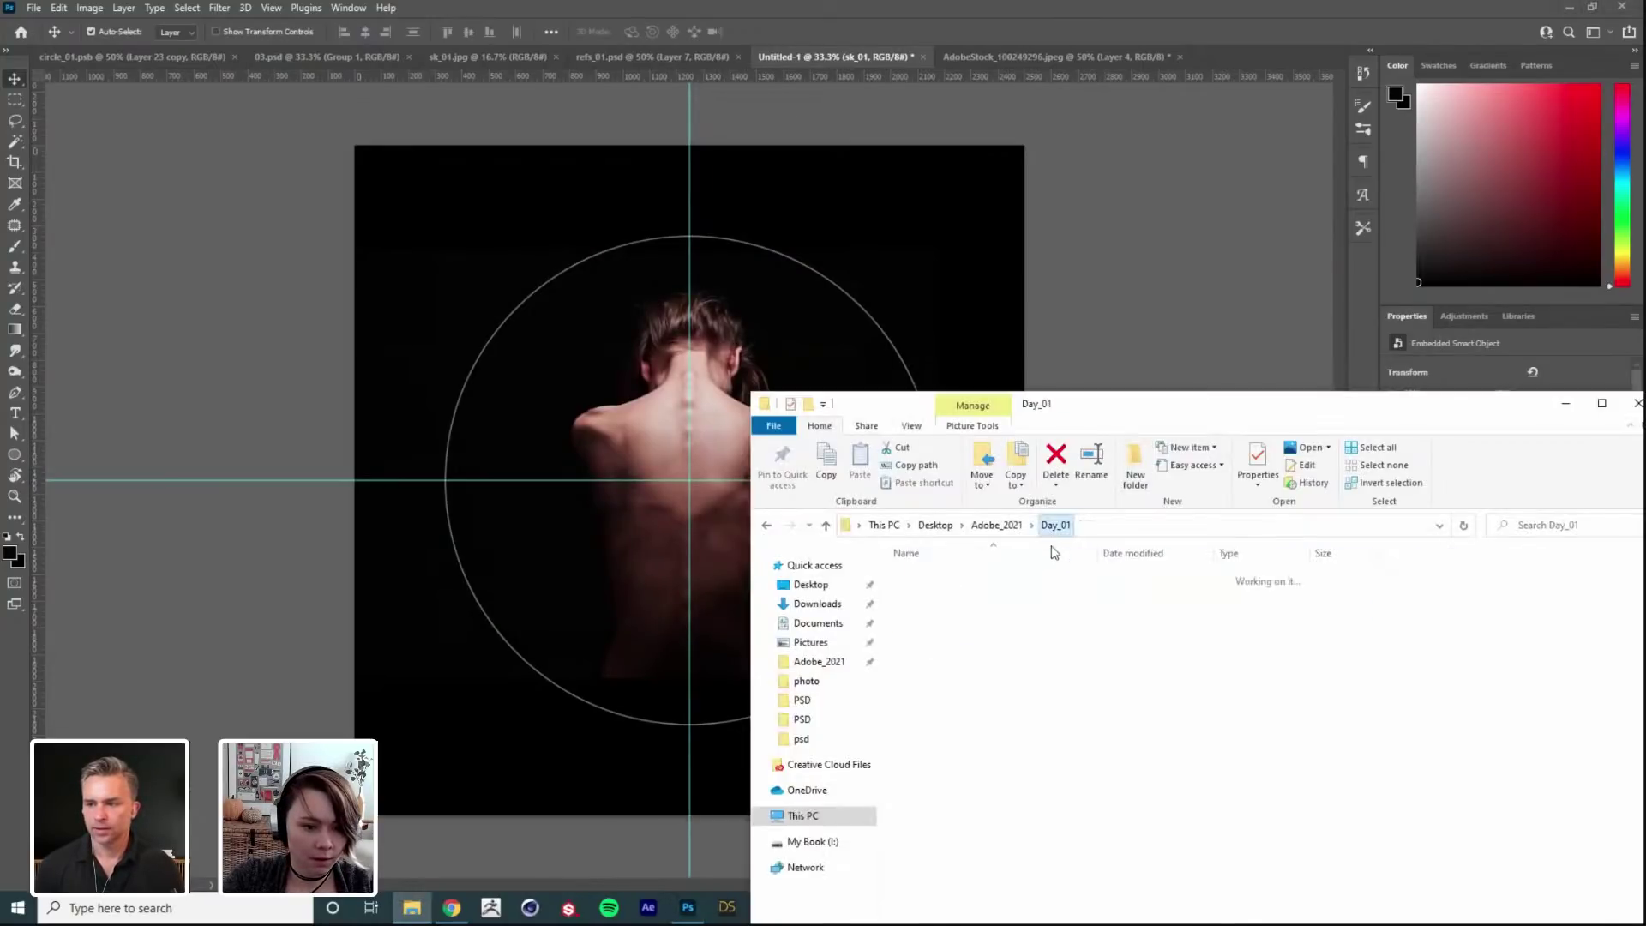
left_click(994, 527)
double_click(926, 580)
double_click(949, 595)
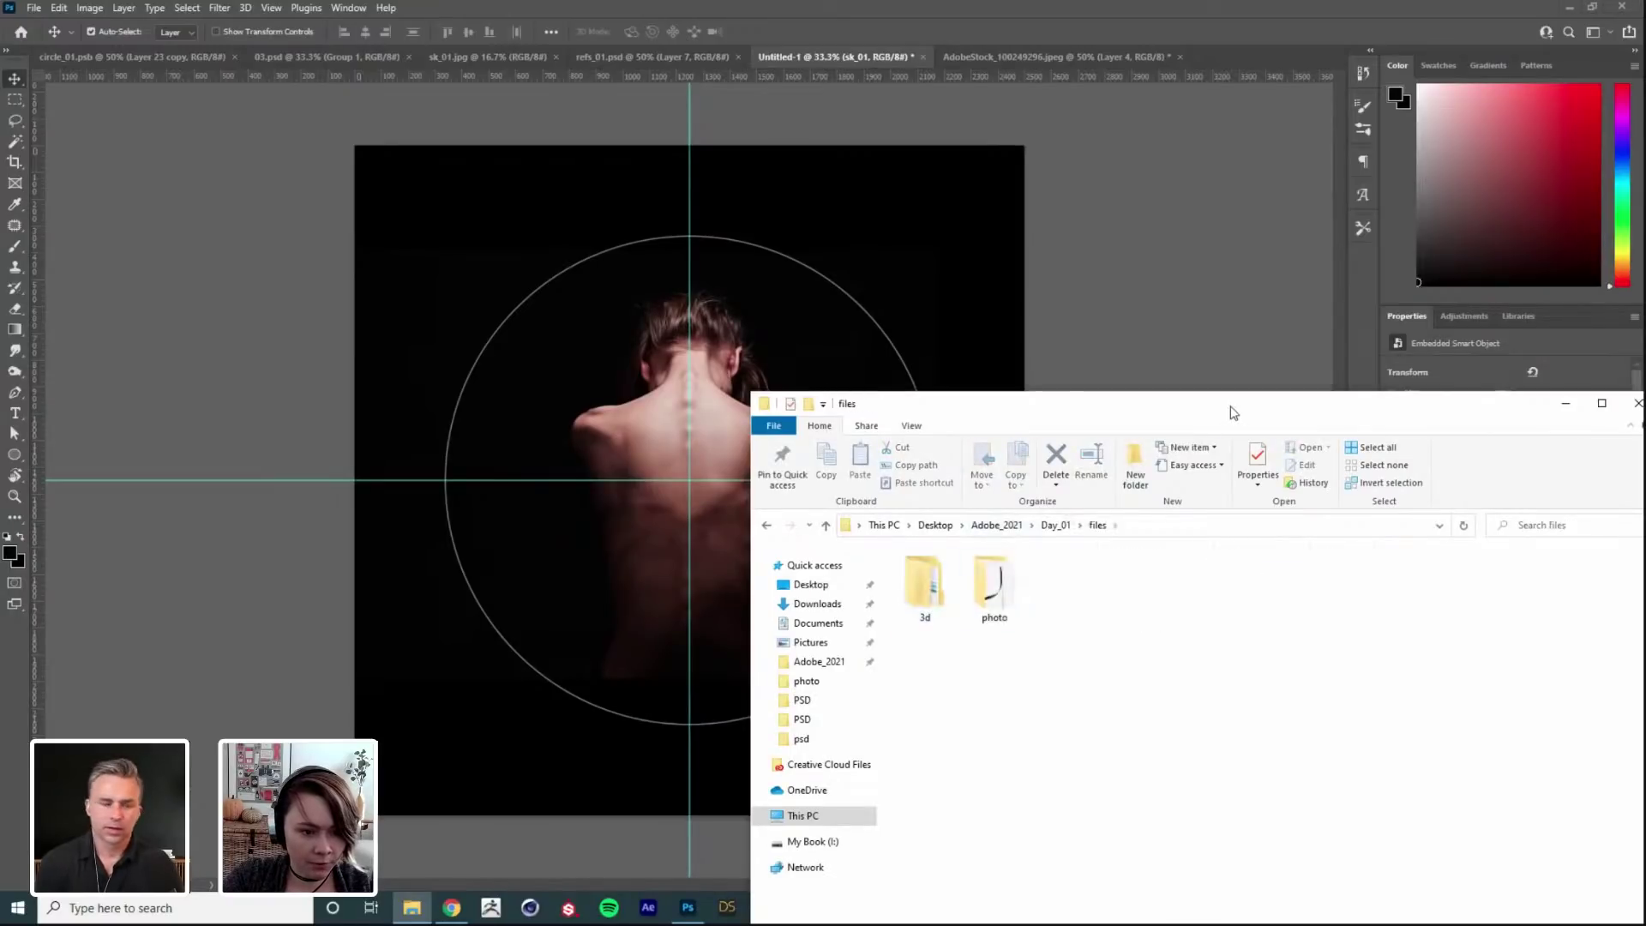
double_click(992, 585)
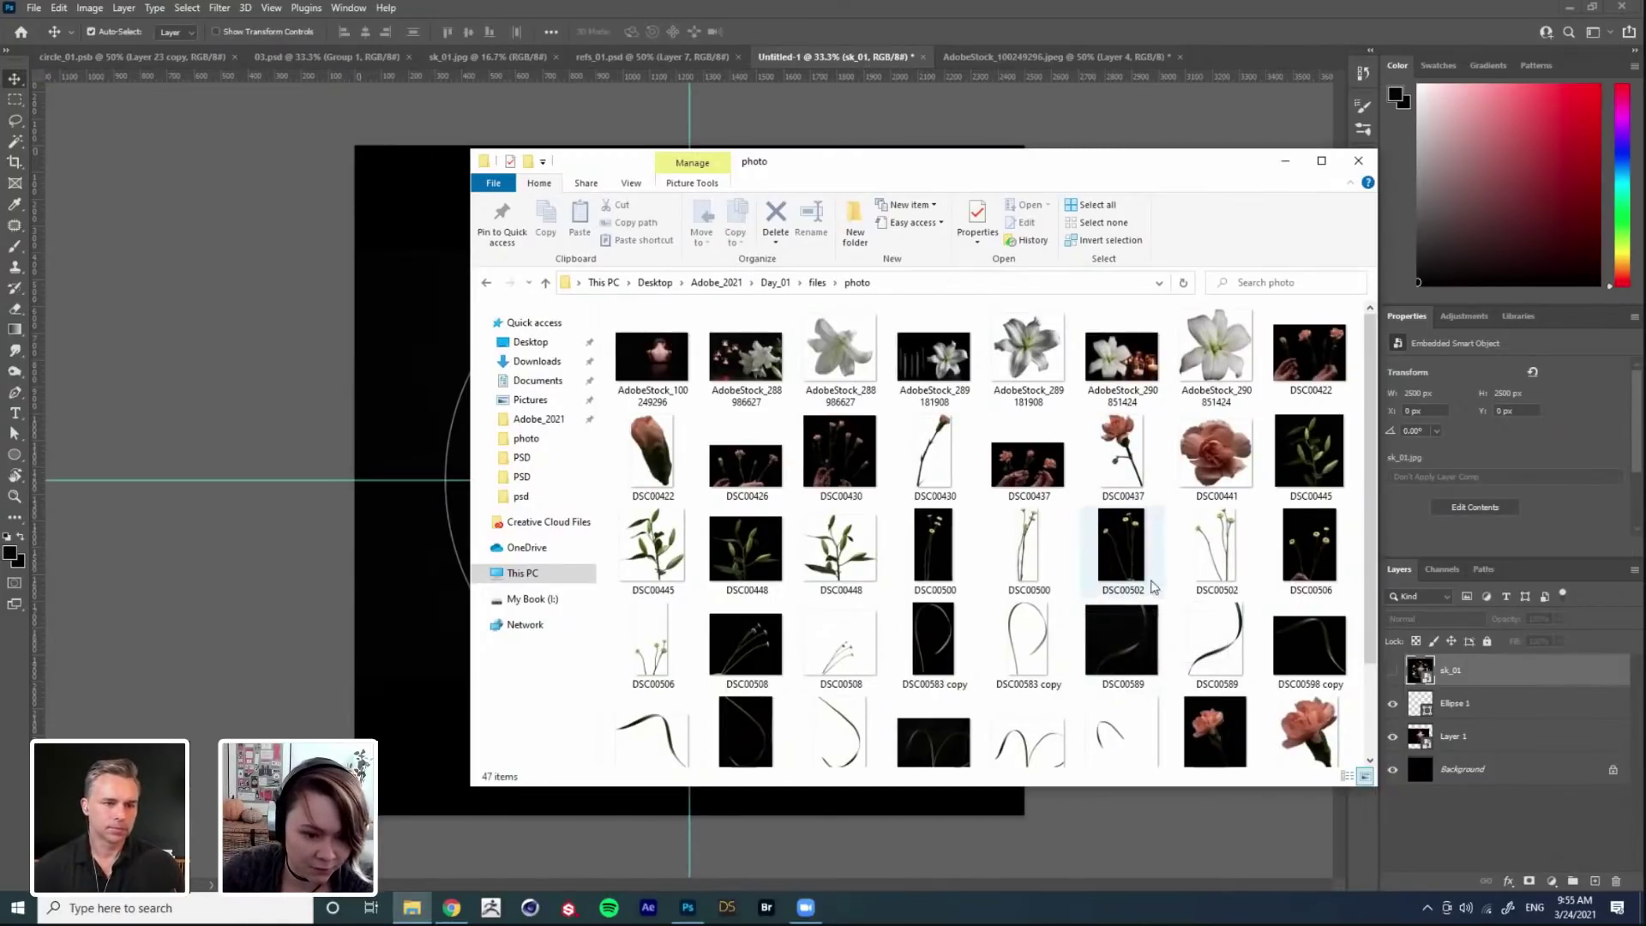
Step: Pick the dark-background leaf image DSC00598 copy from the photo folder and open it as a separate Photoshop document
left_click(1309, 648)
scroll(1132, 558, "down", 1)
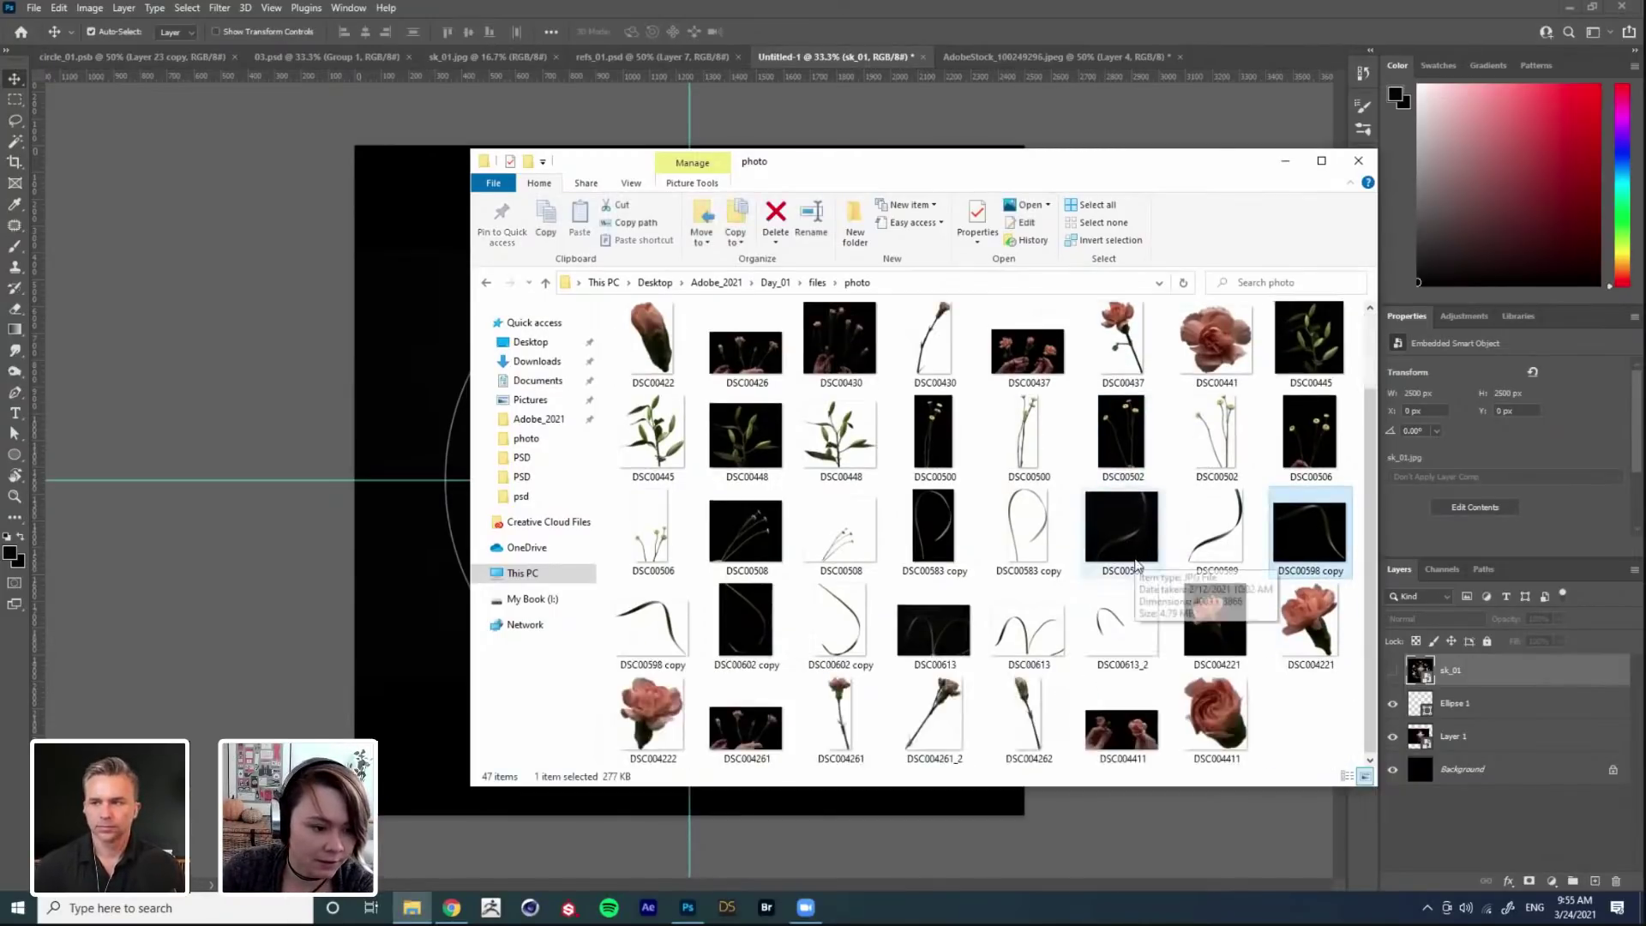
left_click(941, 645)
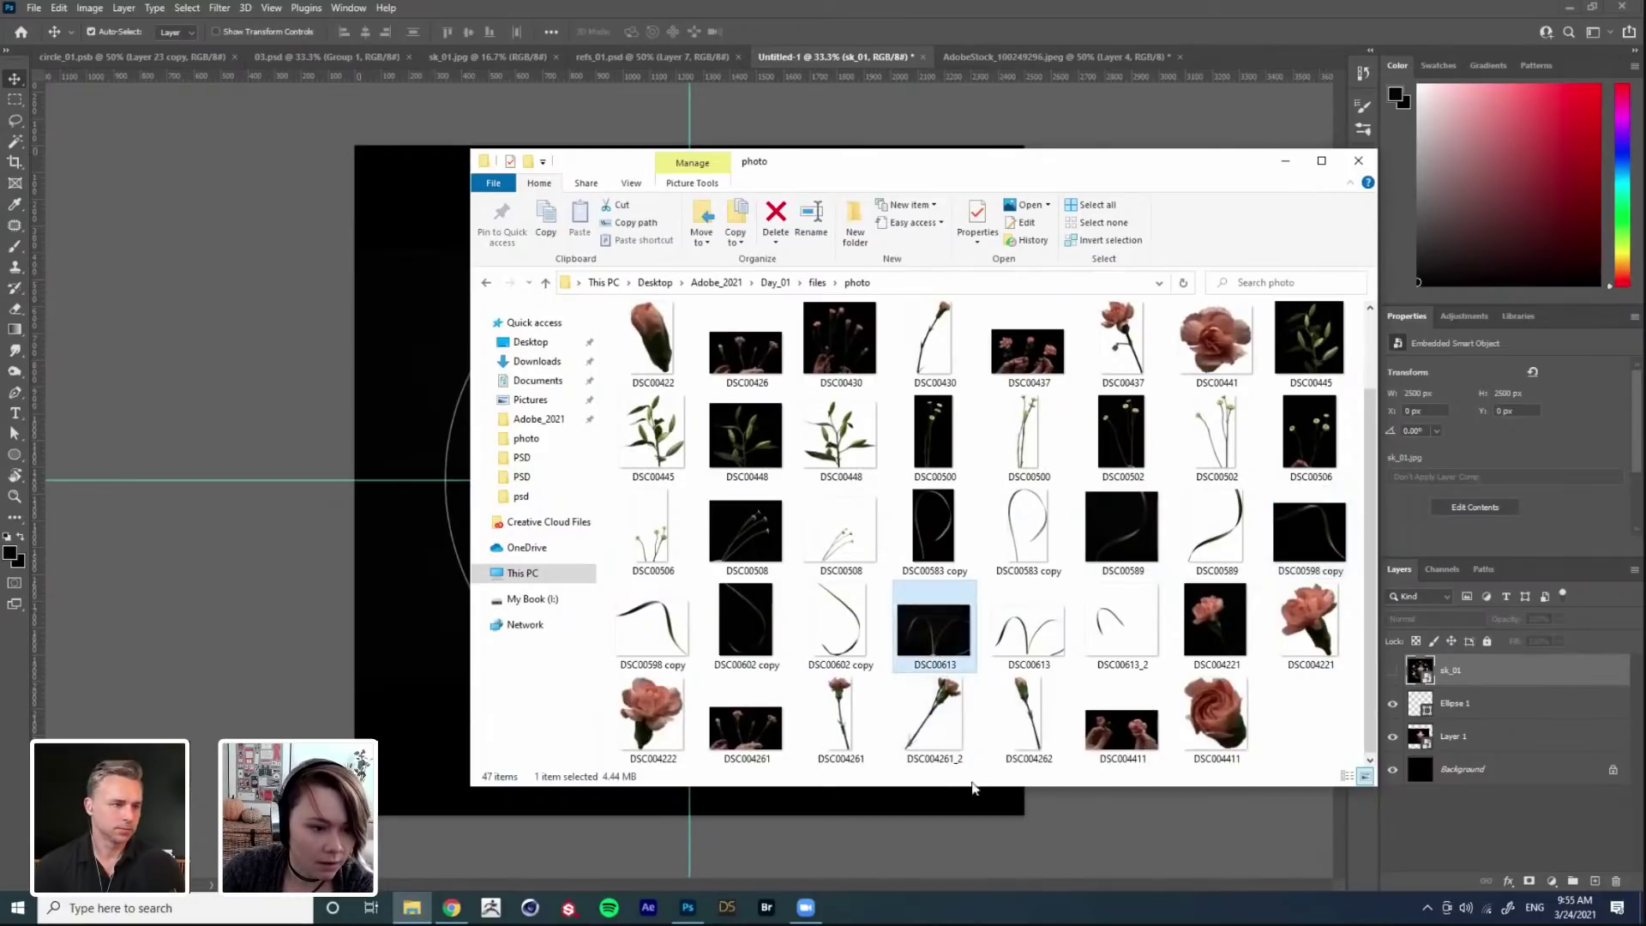
left_click(1331, 540)
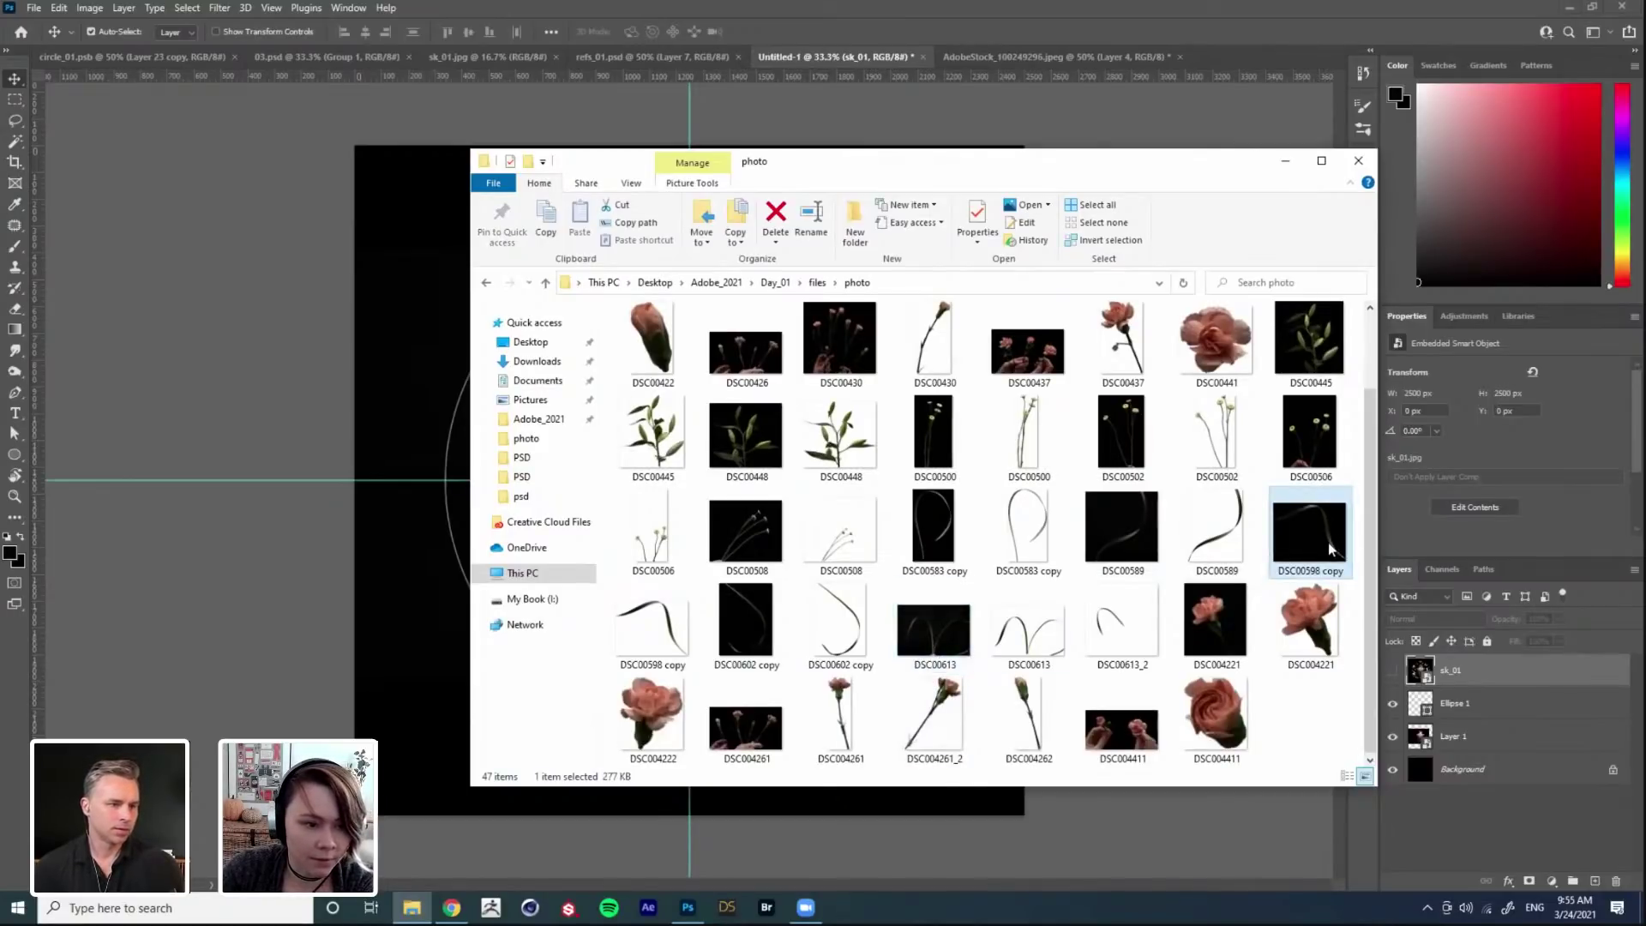
left_click_drag(1305, 533, 1102, 33)
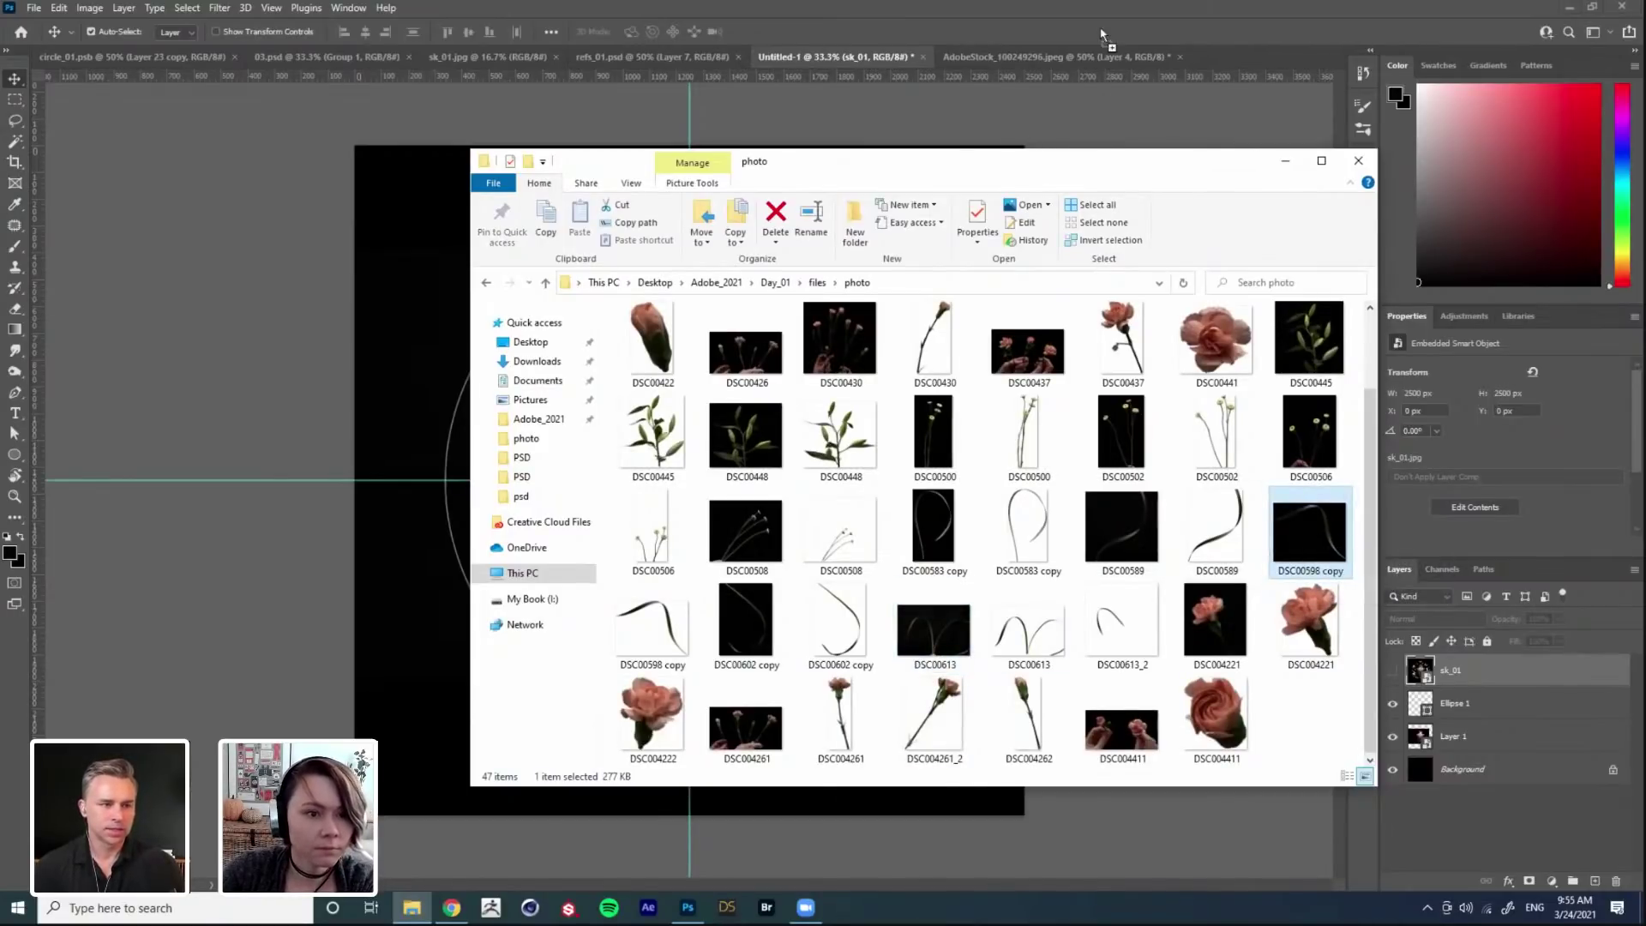
left_click_drag(1226, 57, 1226, 55)
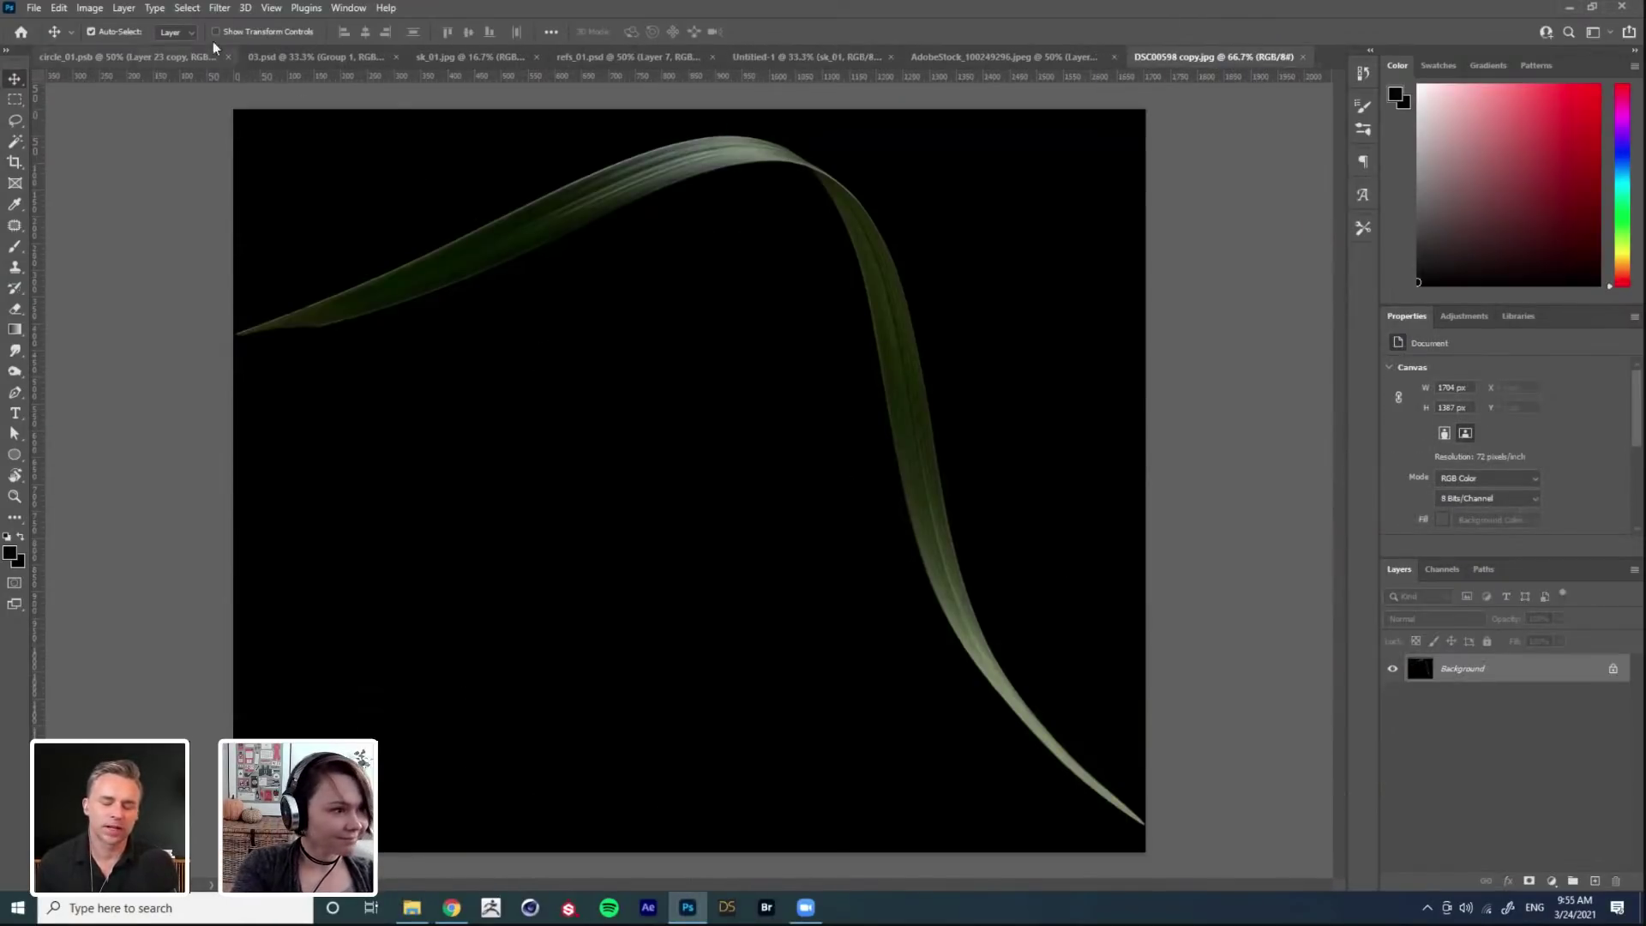
Step: Select the black background with Color Range at fuzziness 16 and invert the selection to target the leaf
left_click(218, 11)
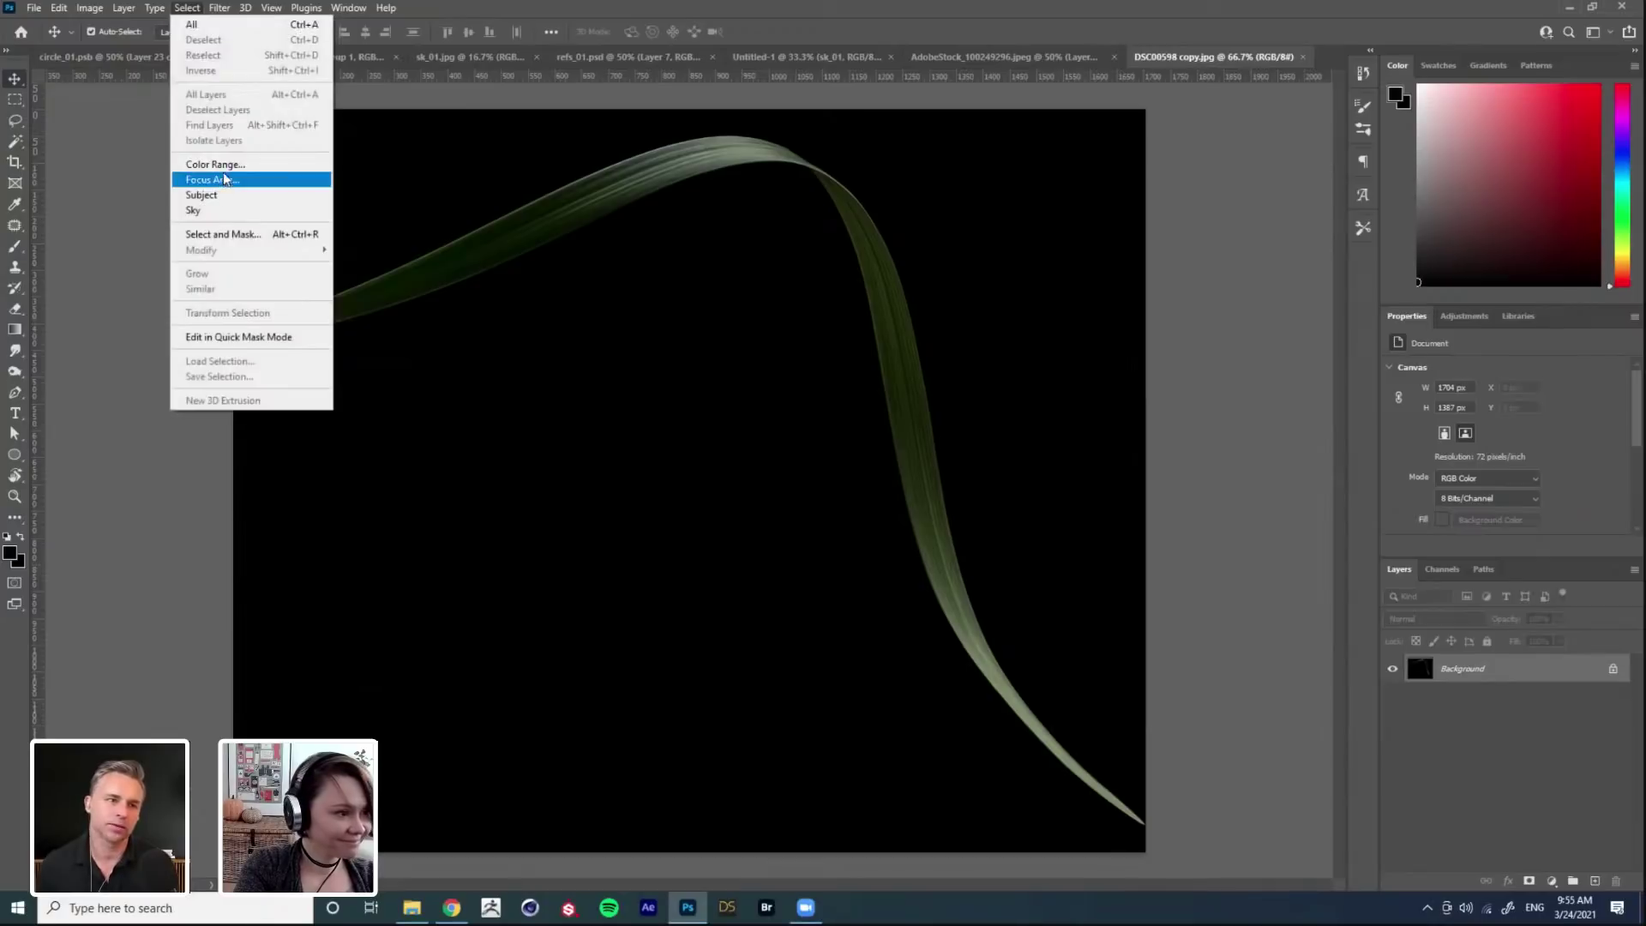
left_click(229, 169)
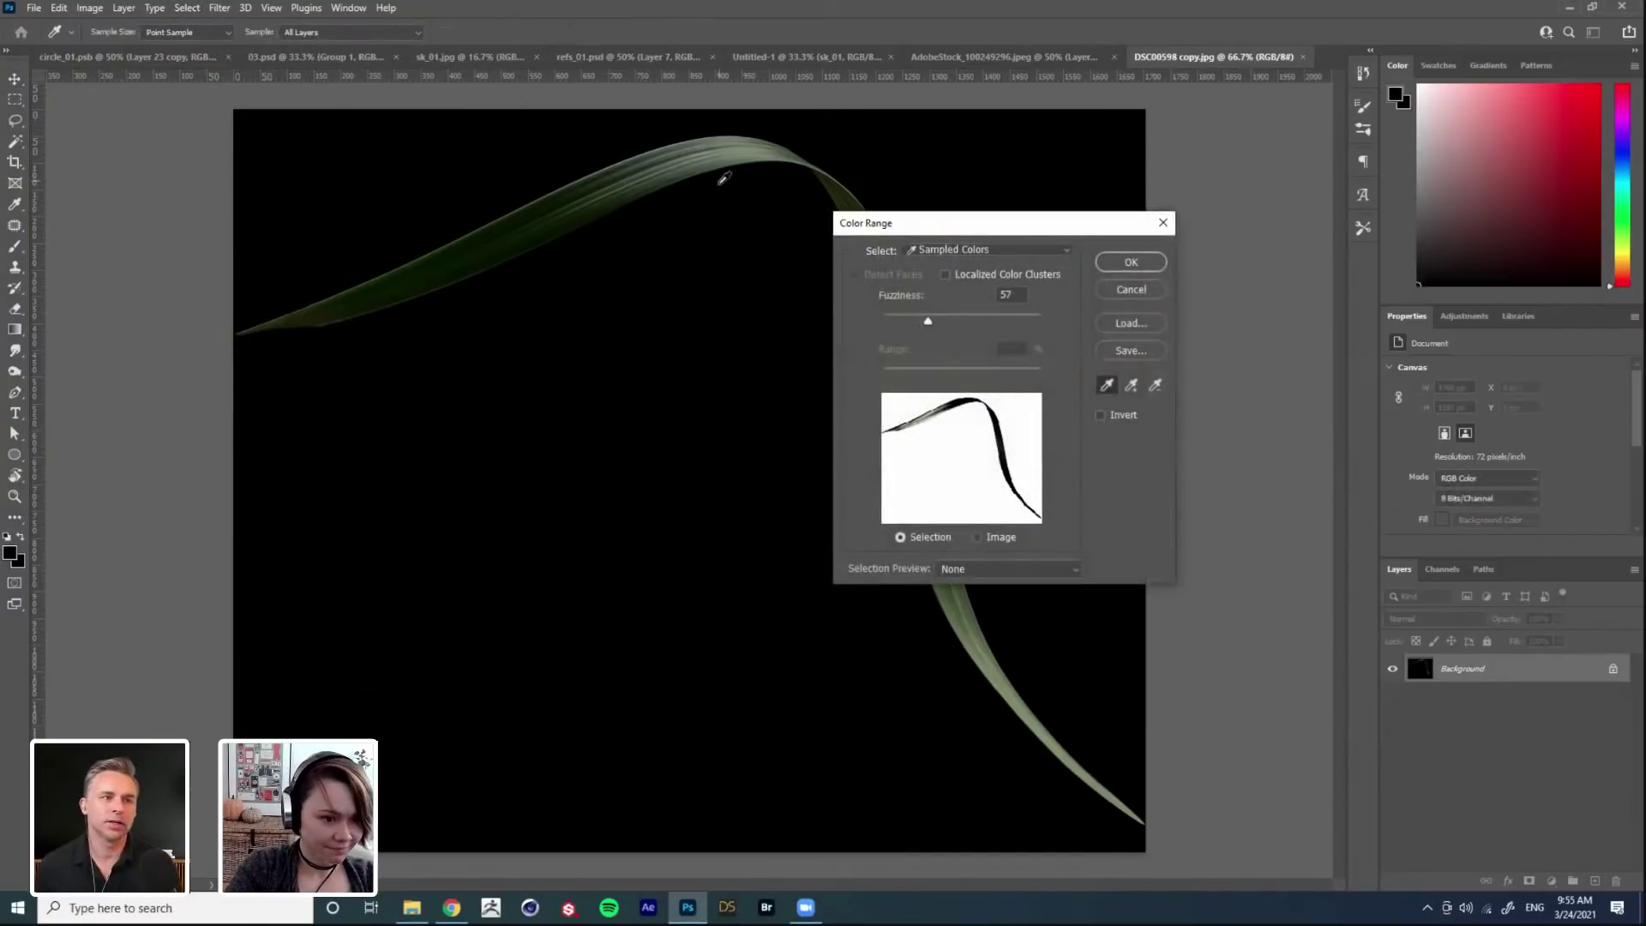
left_click_drag(903, 323, 905, 324)
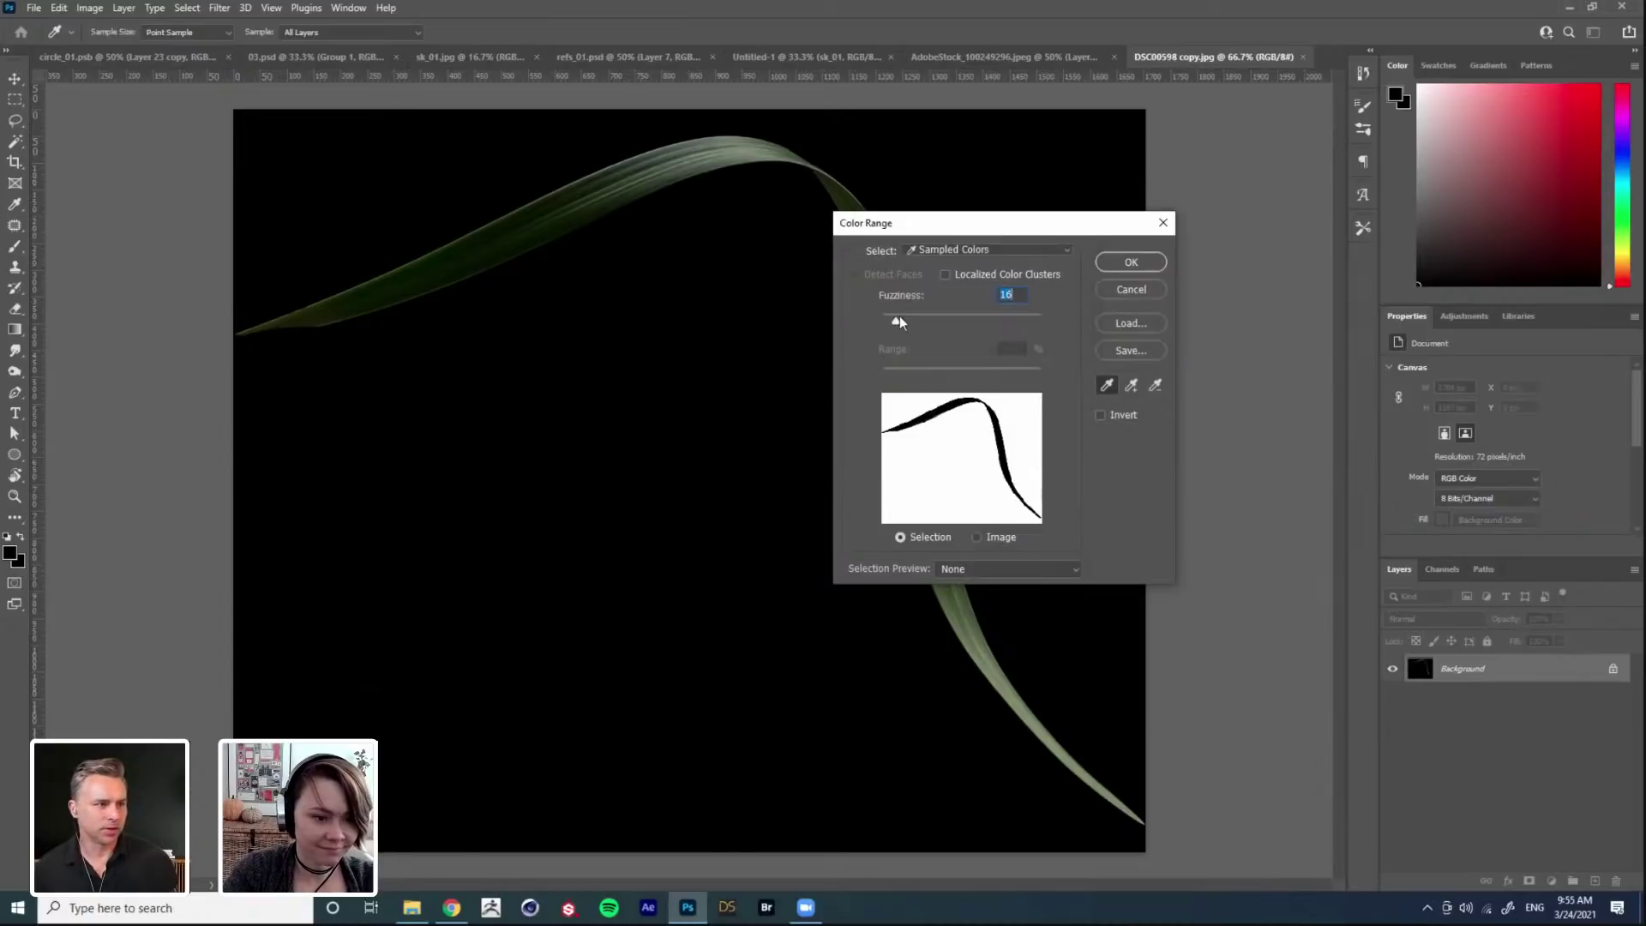
left_click(1132, 262)
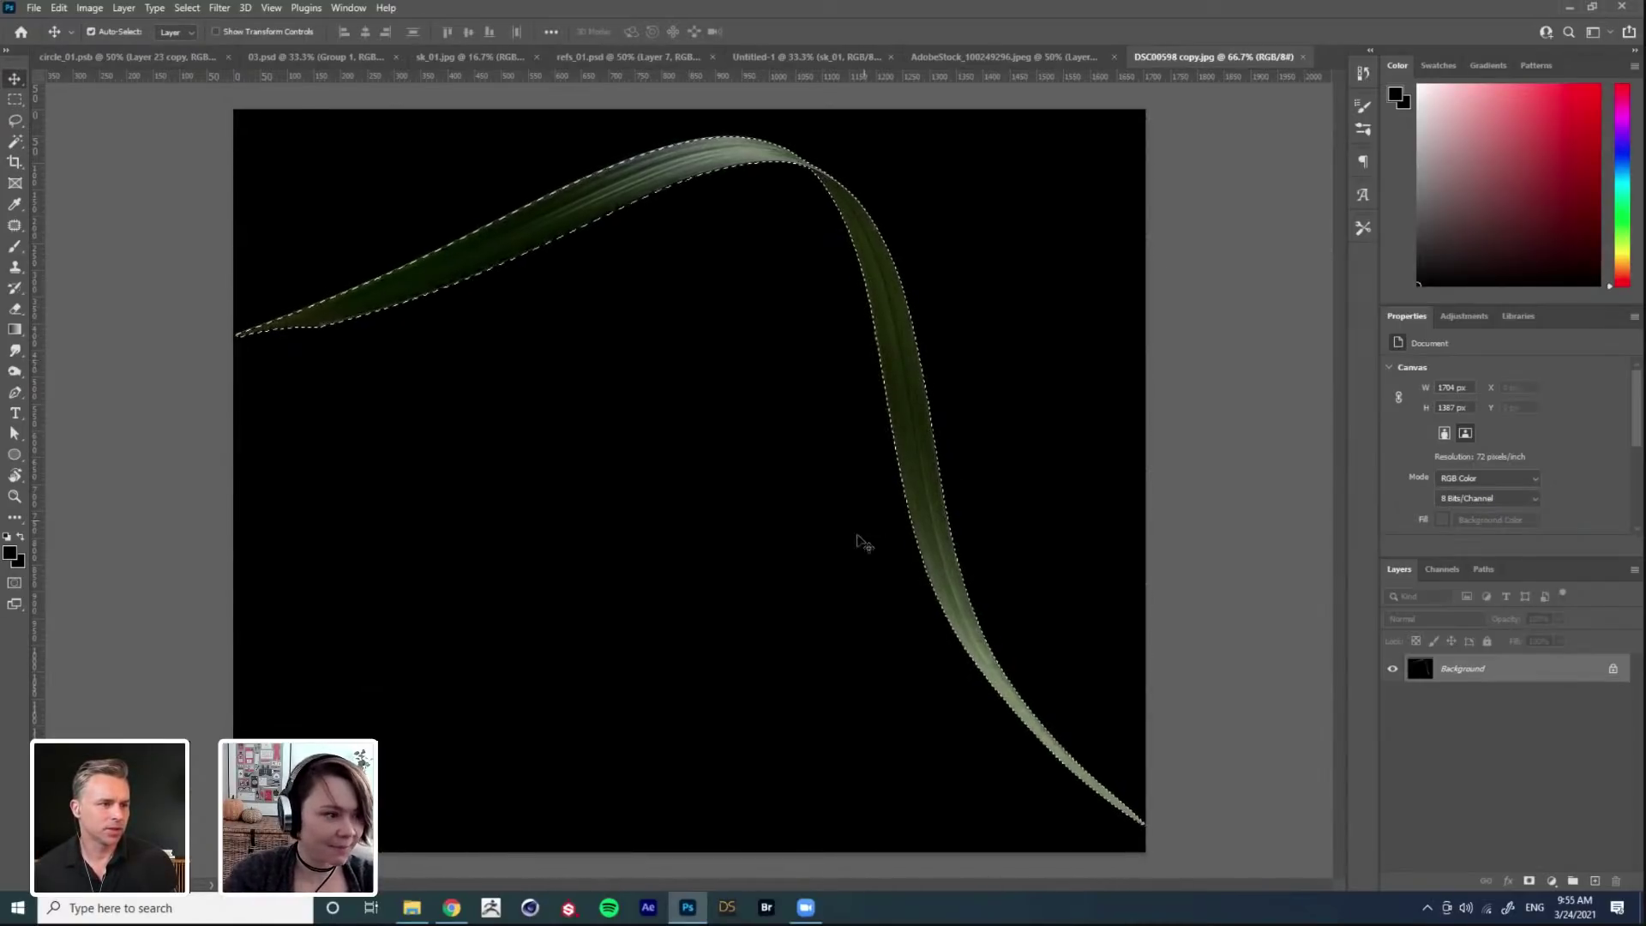
key("ctrl+shift+i")
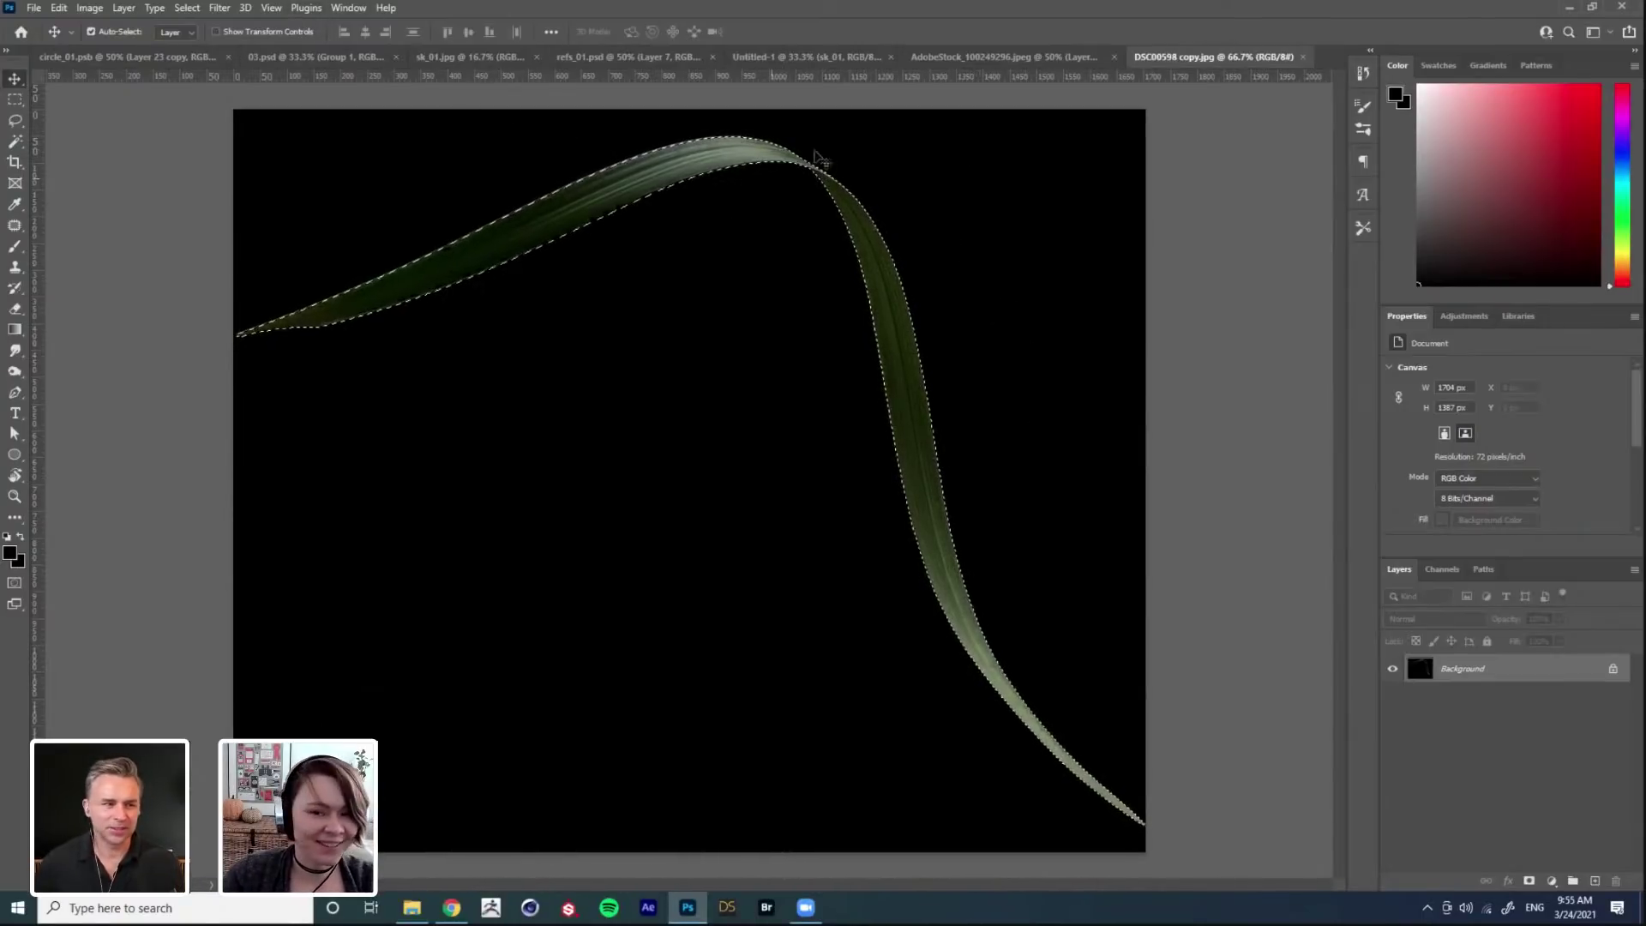
Step: Refine the leaf selection in Select and Mask with a 7 px smart radius and apply it as a layer mask
left_click(14, 100)
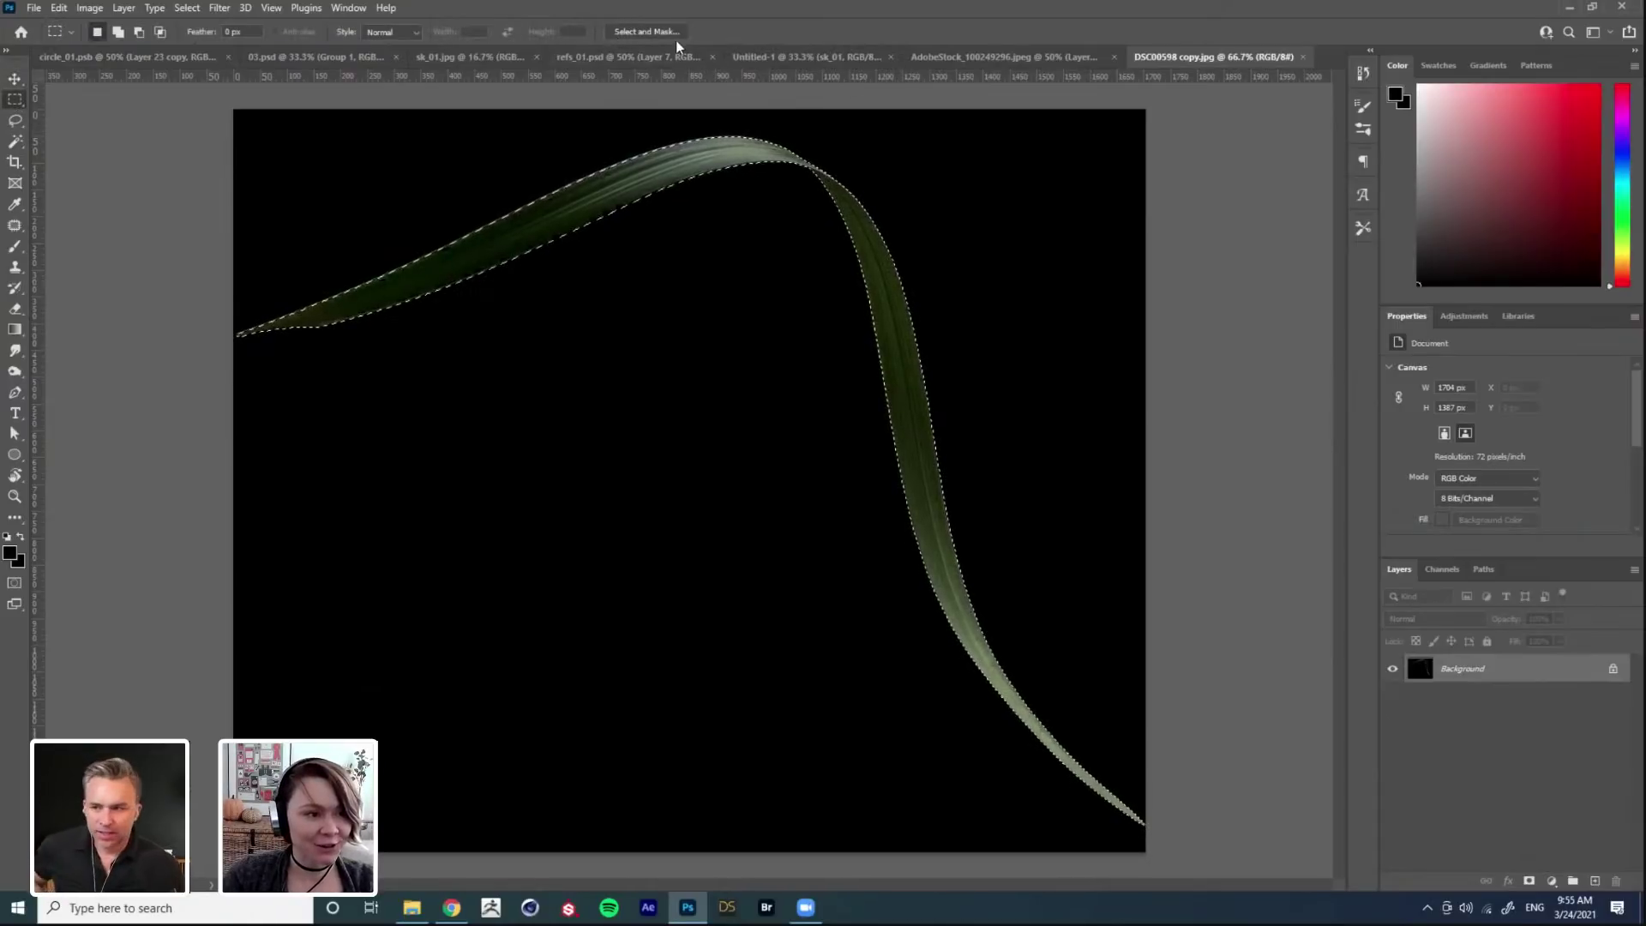
left_click(646, 31)
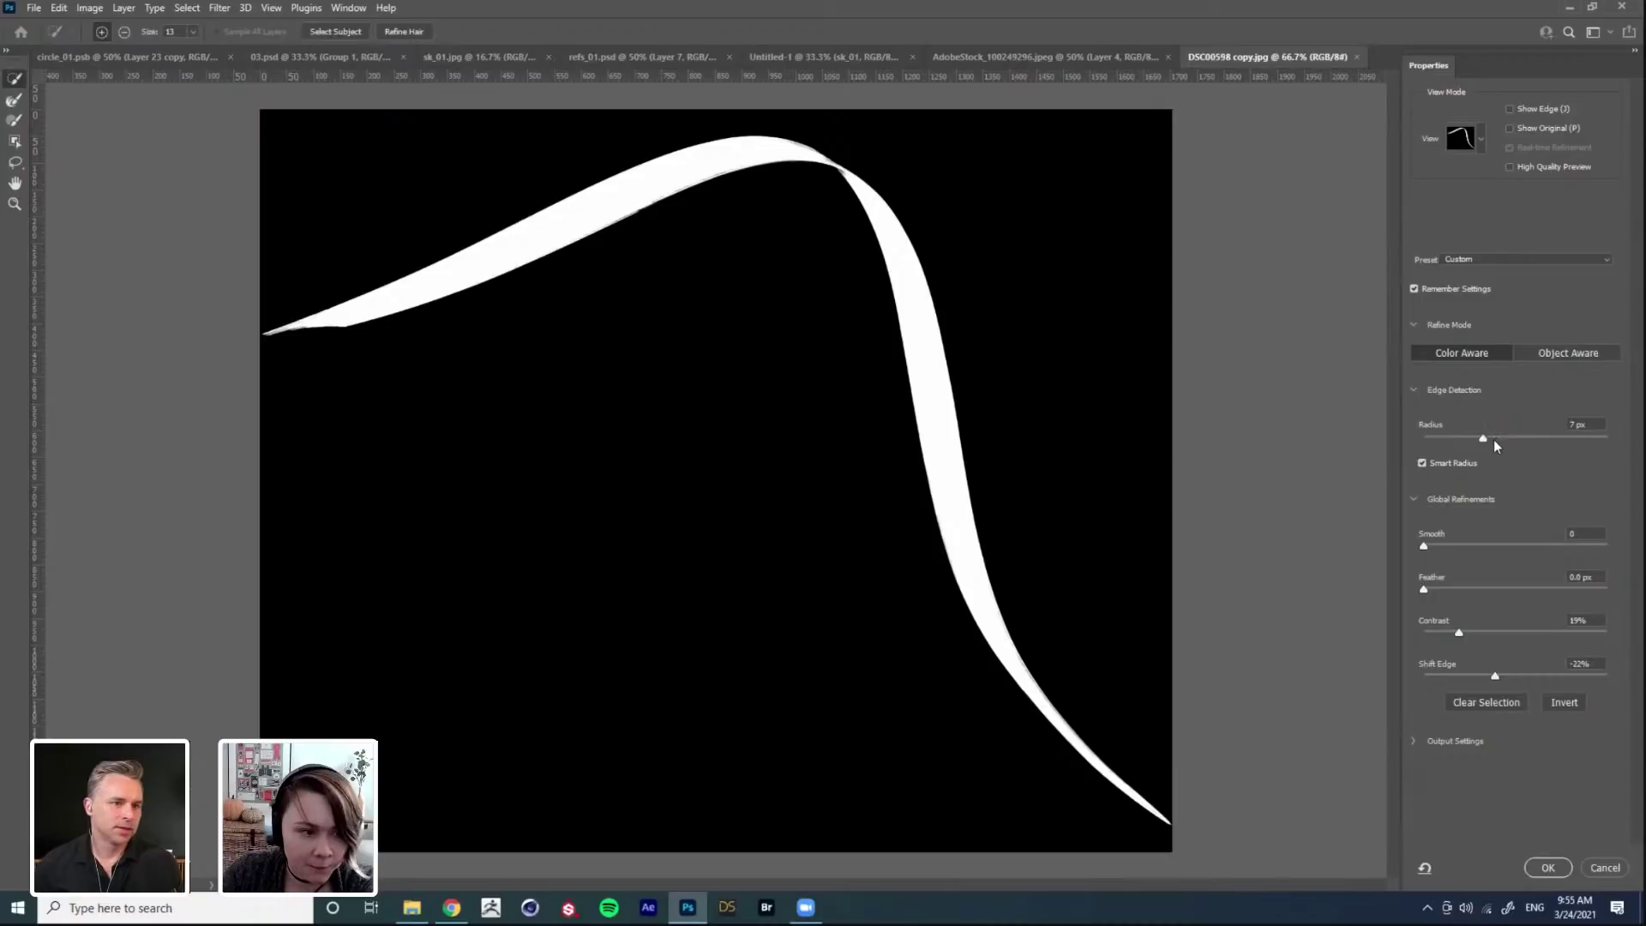
left_click_drag(1467, 629, 1465, 629)
left_click(1548, 867)
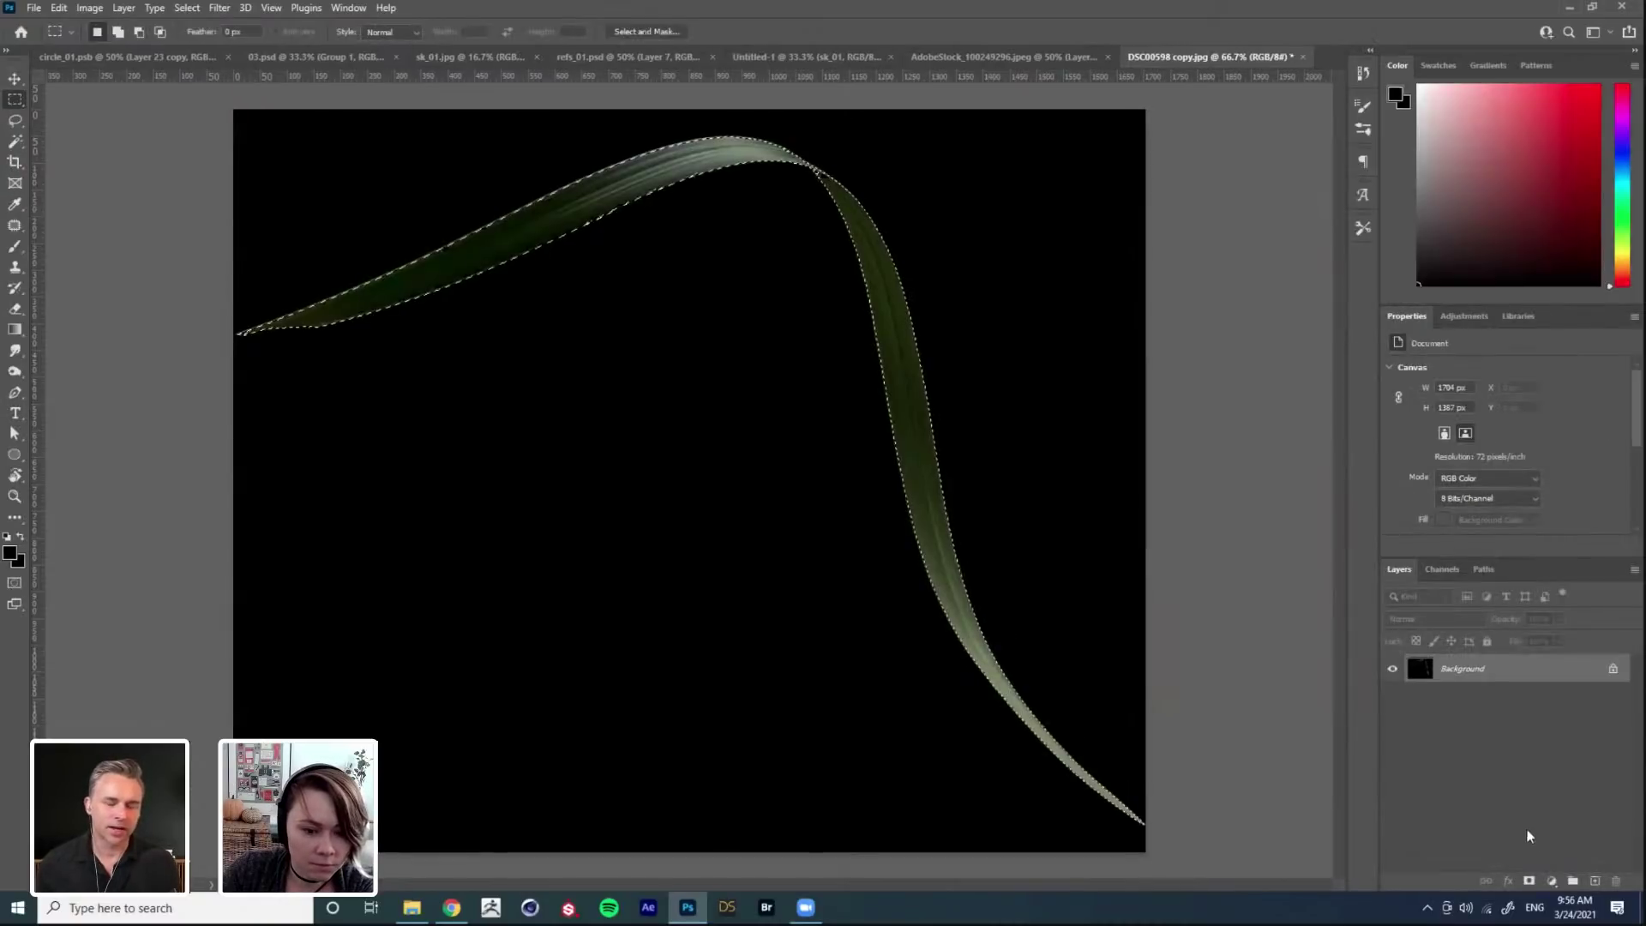
left_click(1529, 882)
key("v")
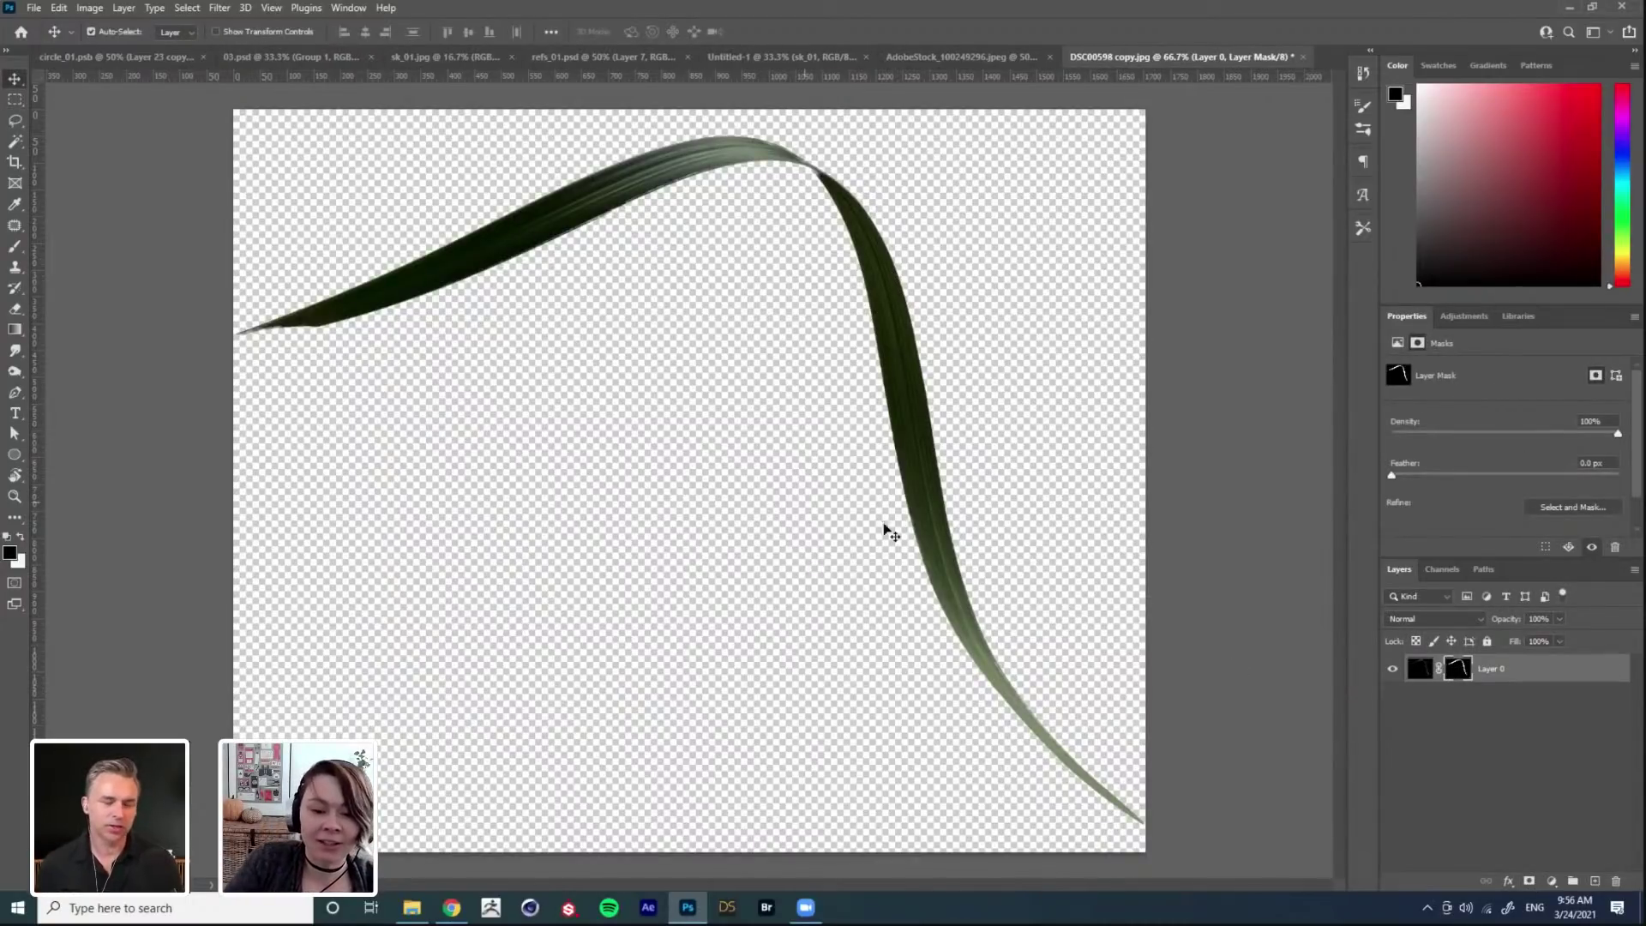
Step: Retouch the highlights of the leaf's layer mask with a small Dodge brush at 50% exposure
right_click(19, 376)
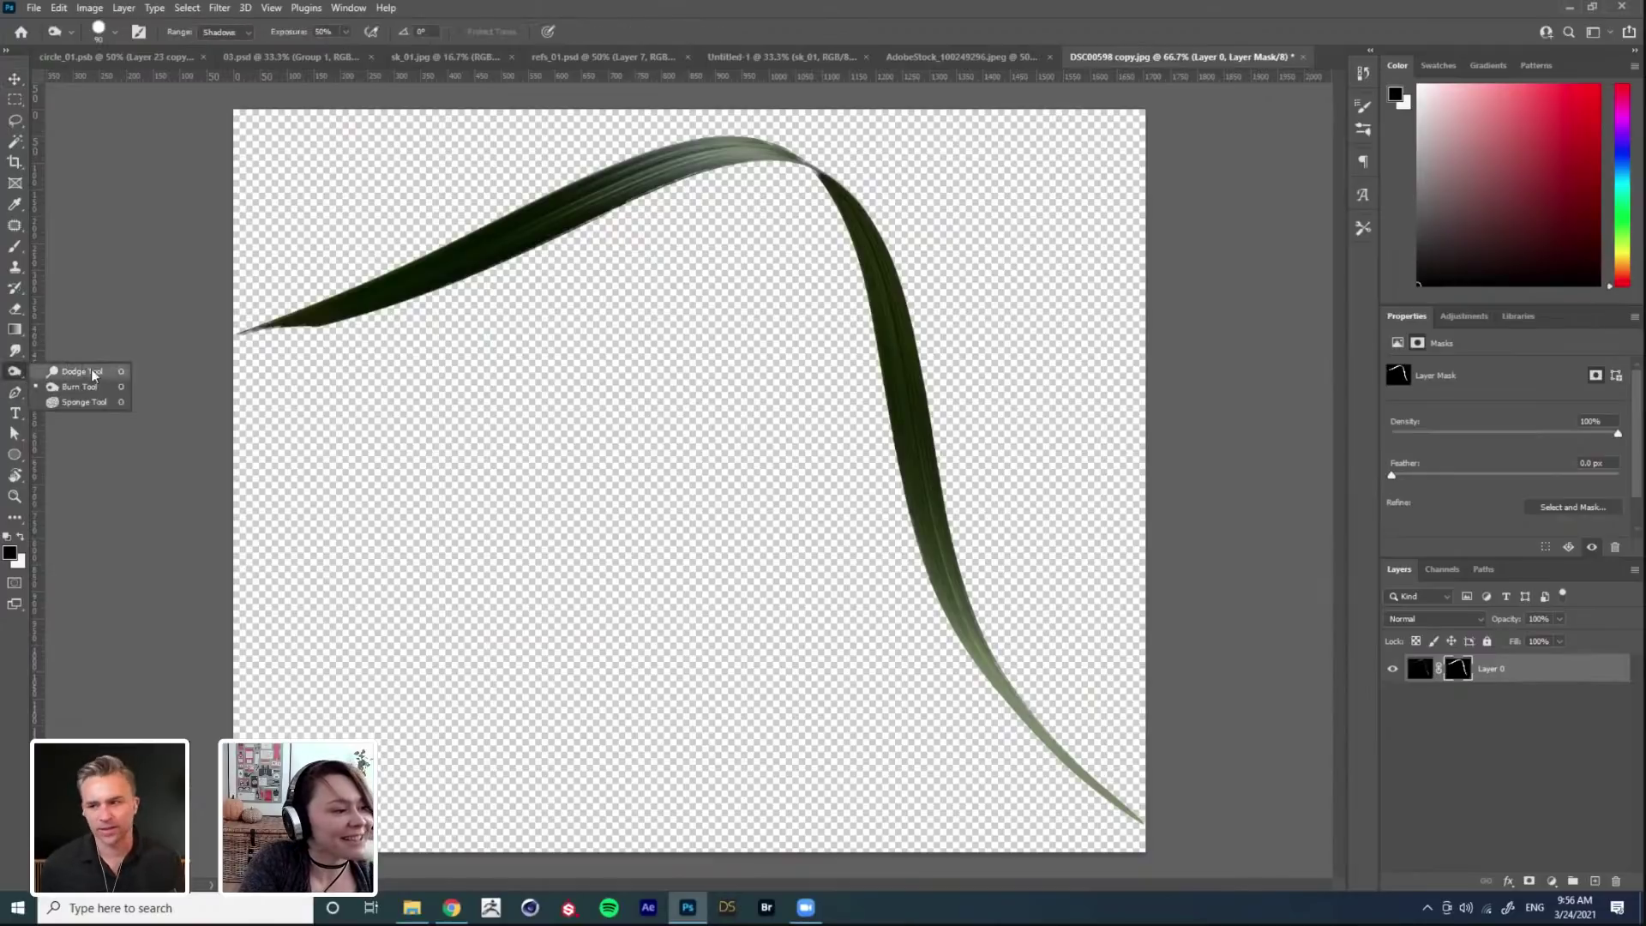
left_click(73, 386)
key("bracketleft")
key("bracketleft")
key("bracketleft")
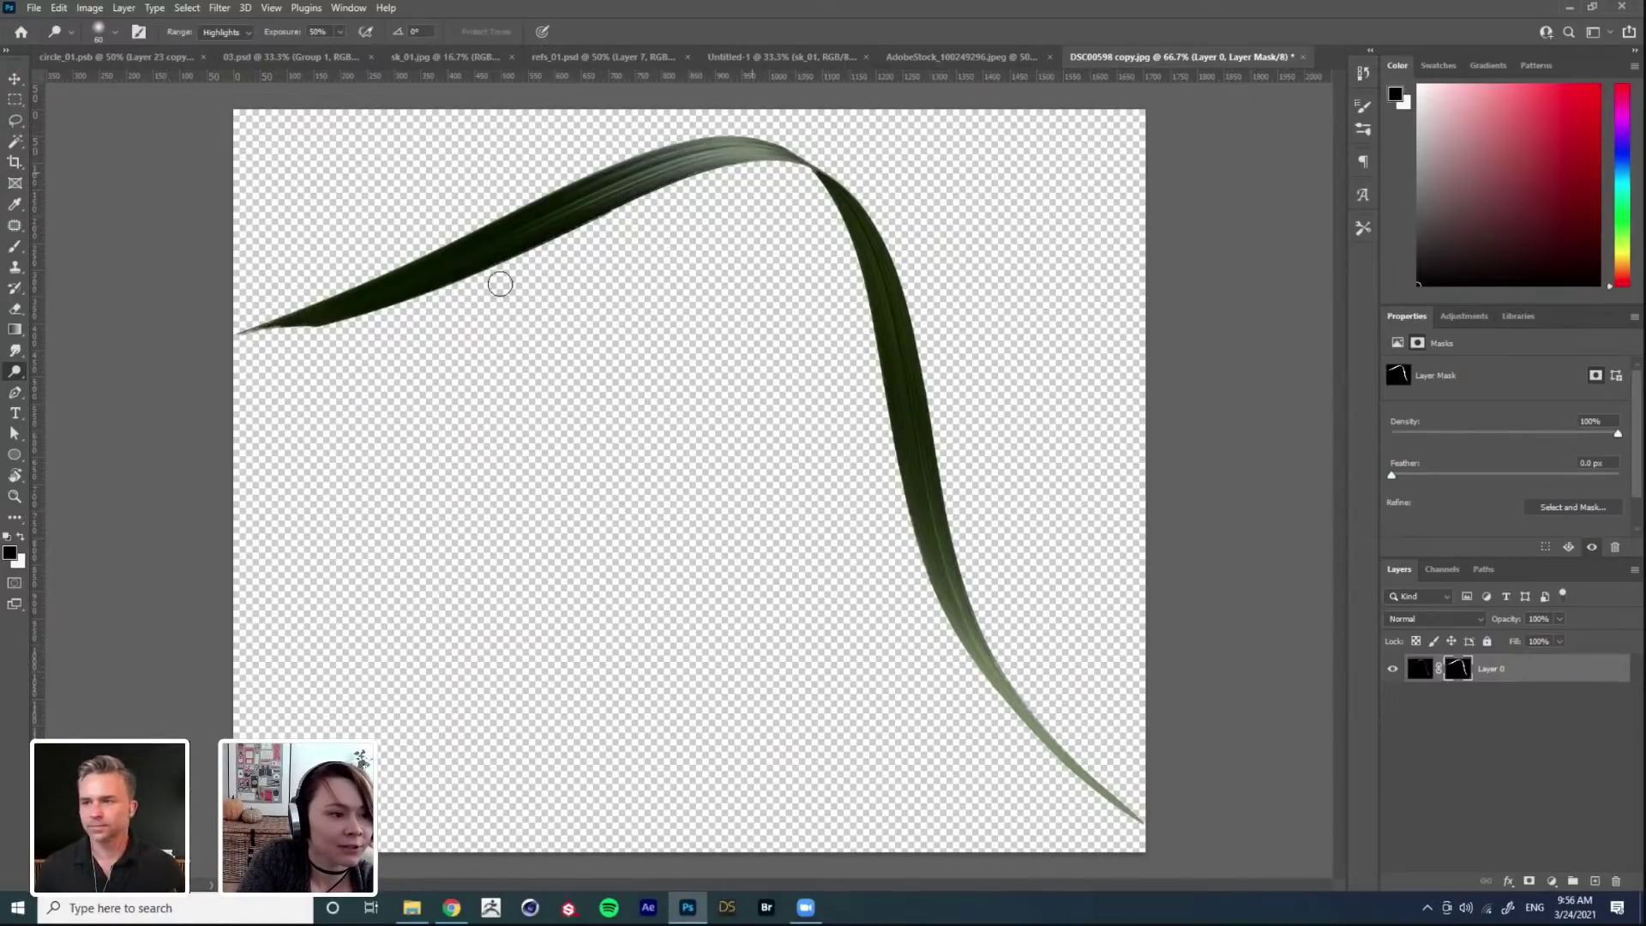
key("v")
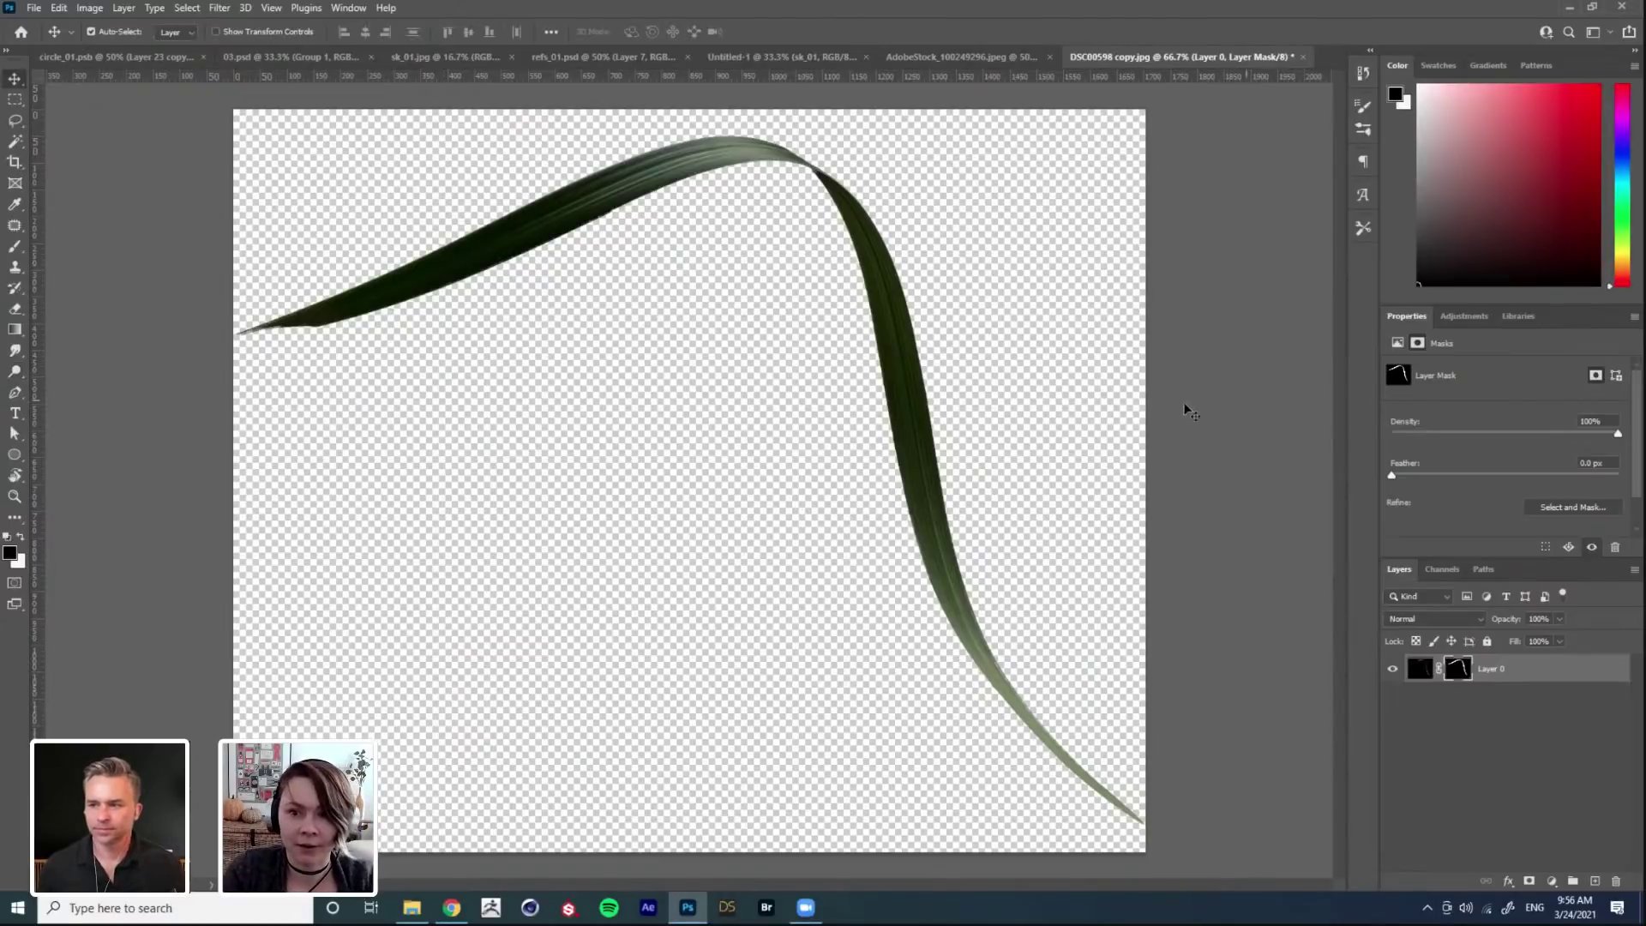
Step: Convert the masked leaf layer to a smart object and copy it into the Untitled-1 composite
right_click(1502, 680)
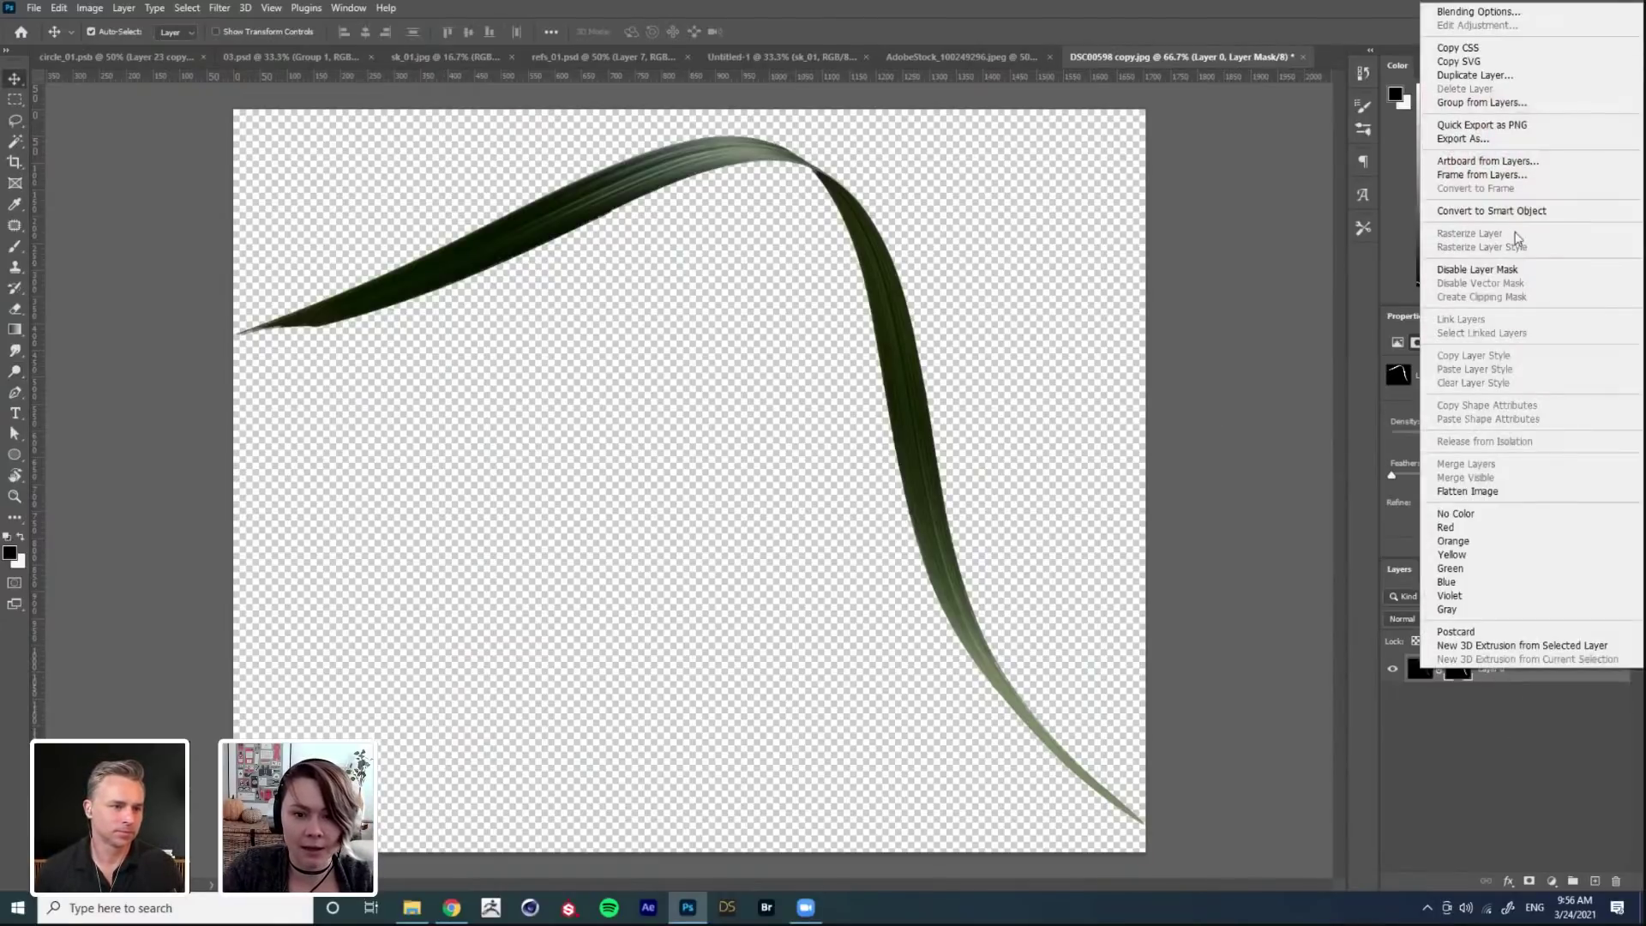
left_click(1517, 212)
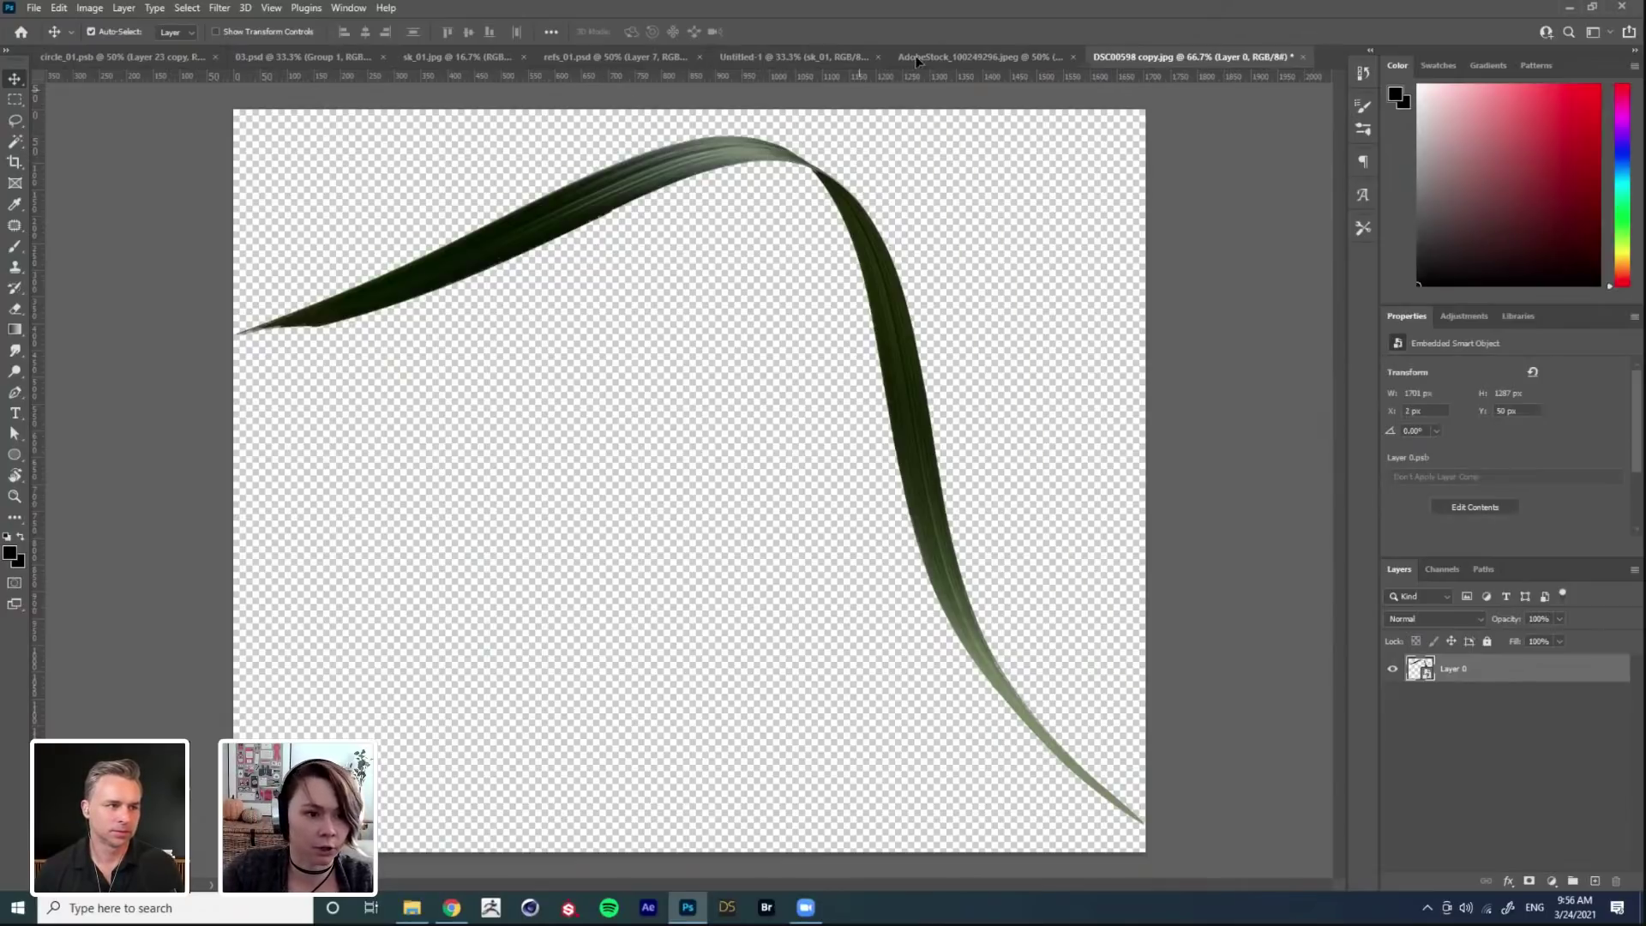
left_click_drag(982, 56, 790, 434)
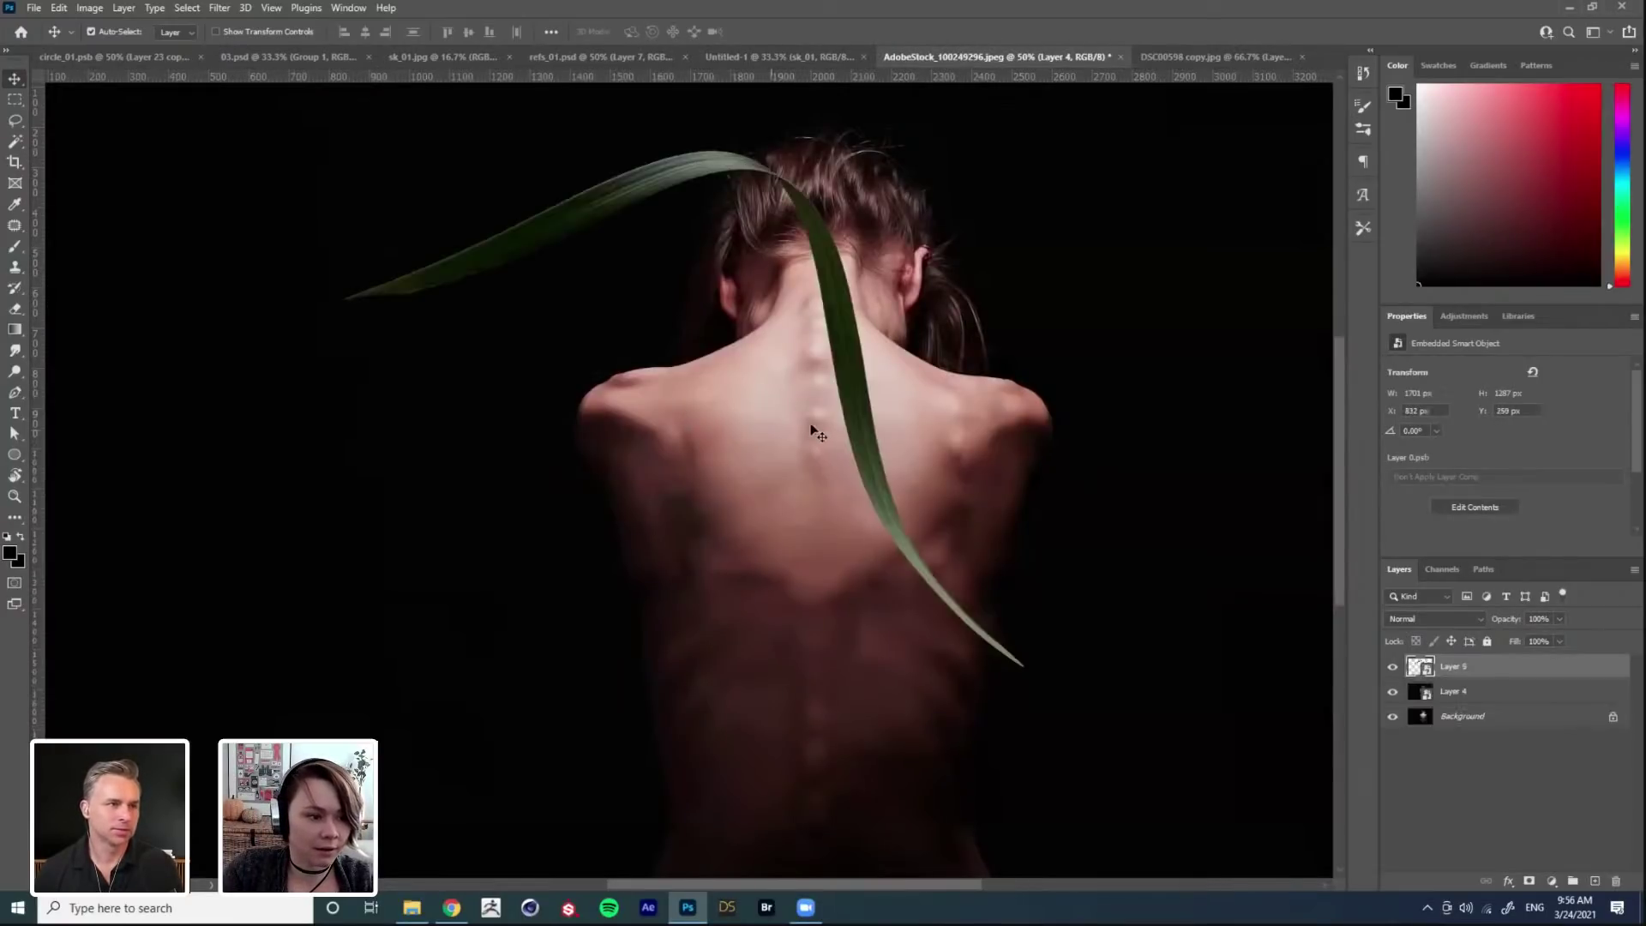
key("ctrl+minus")
key("ctrl+minus")
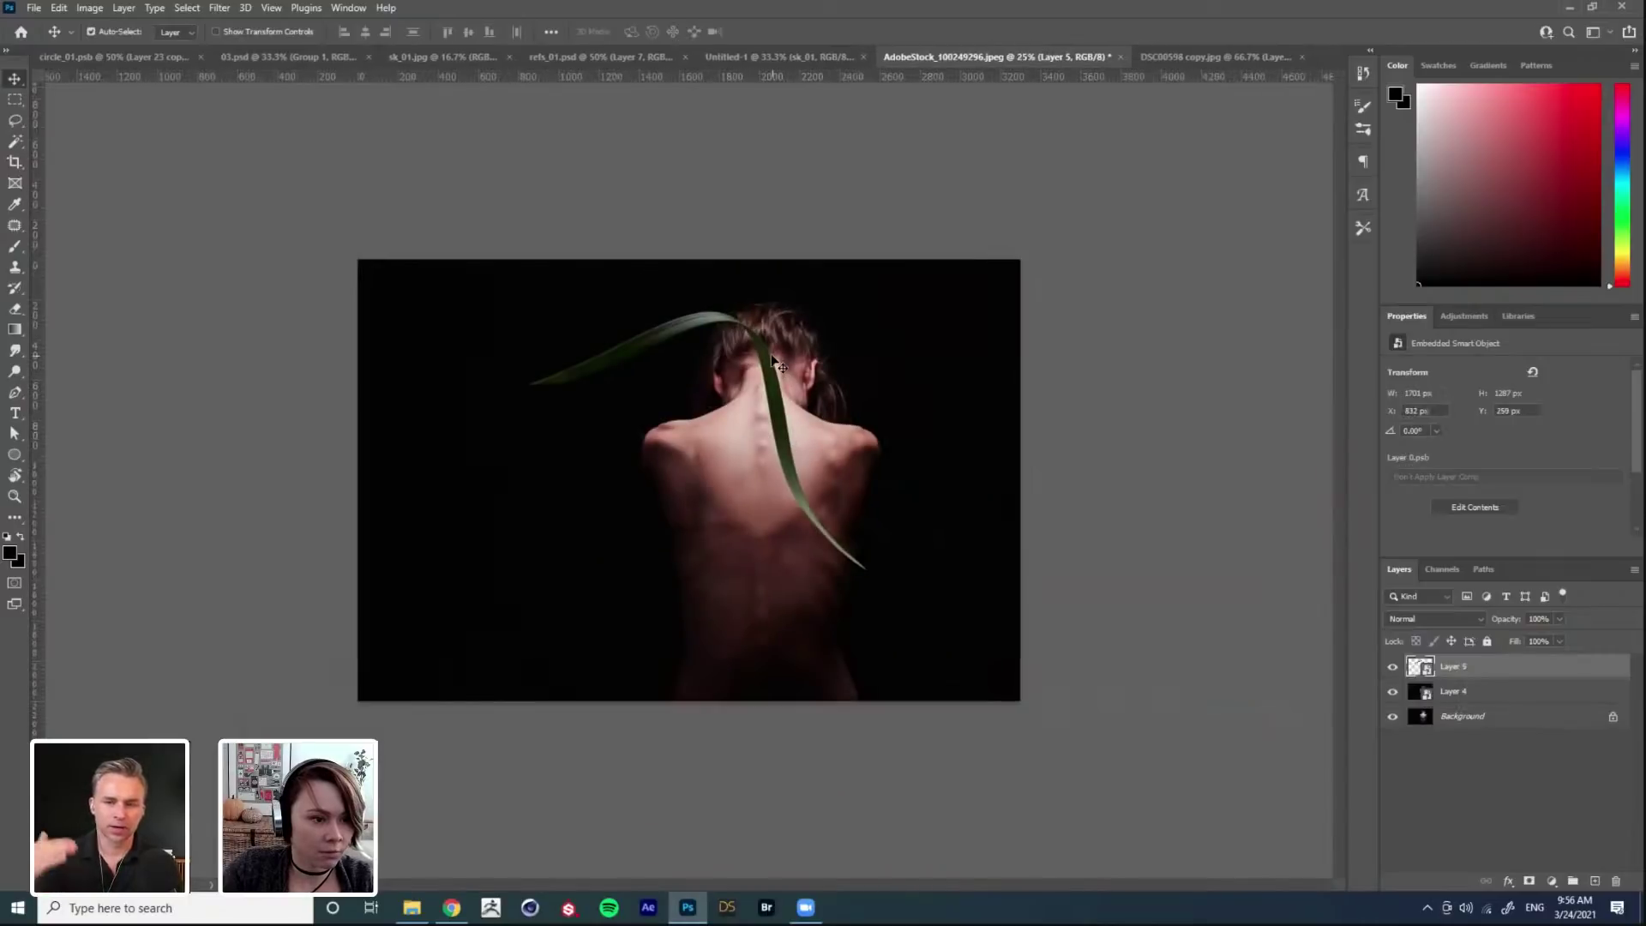
left_click_drag(812, 190, 819, 124)
key("ctrl+z")
left_click_drag(763, 355, 816, 338)
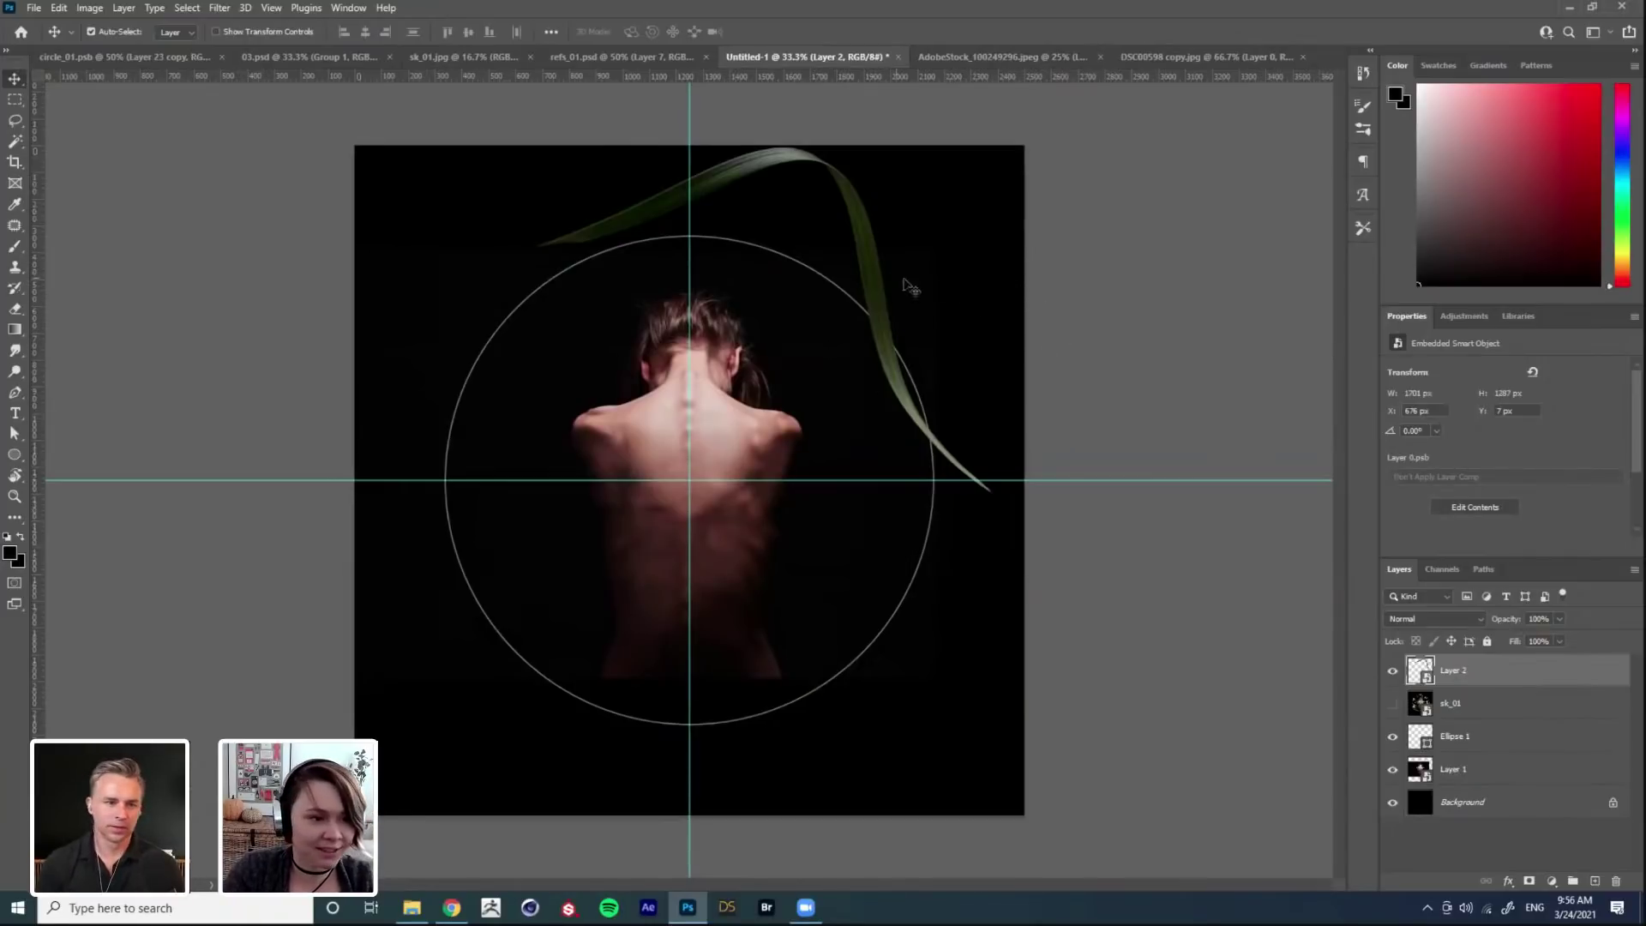
Step: Move the leaf over the portrait so its bend meets the guide circle's upper-right arc
left_click_drag(879, 283, 805, 386)
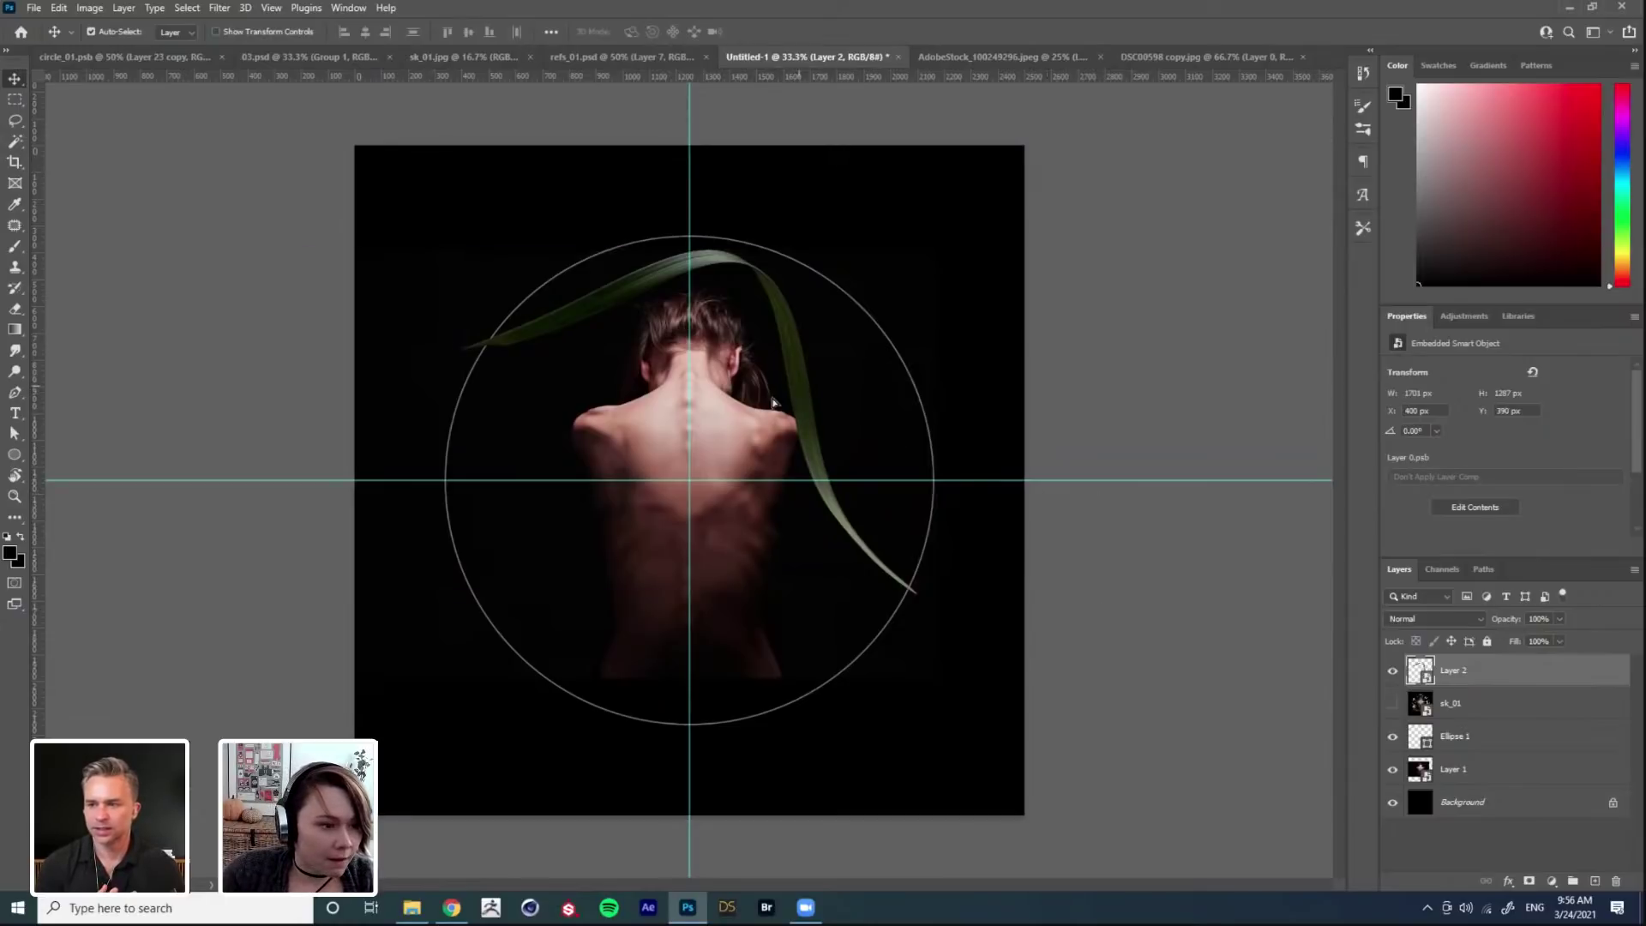
left_click_drag(790, 395, 720, 425)
key("ctrl+t")
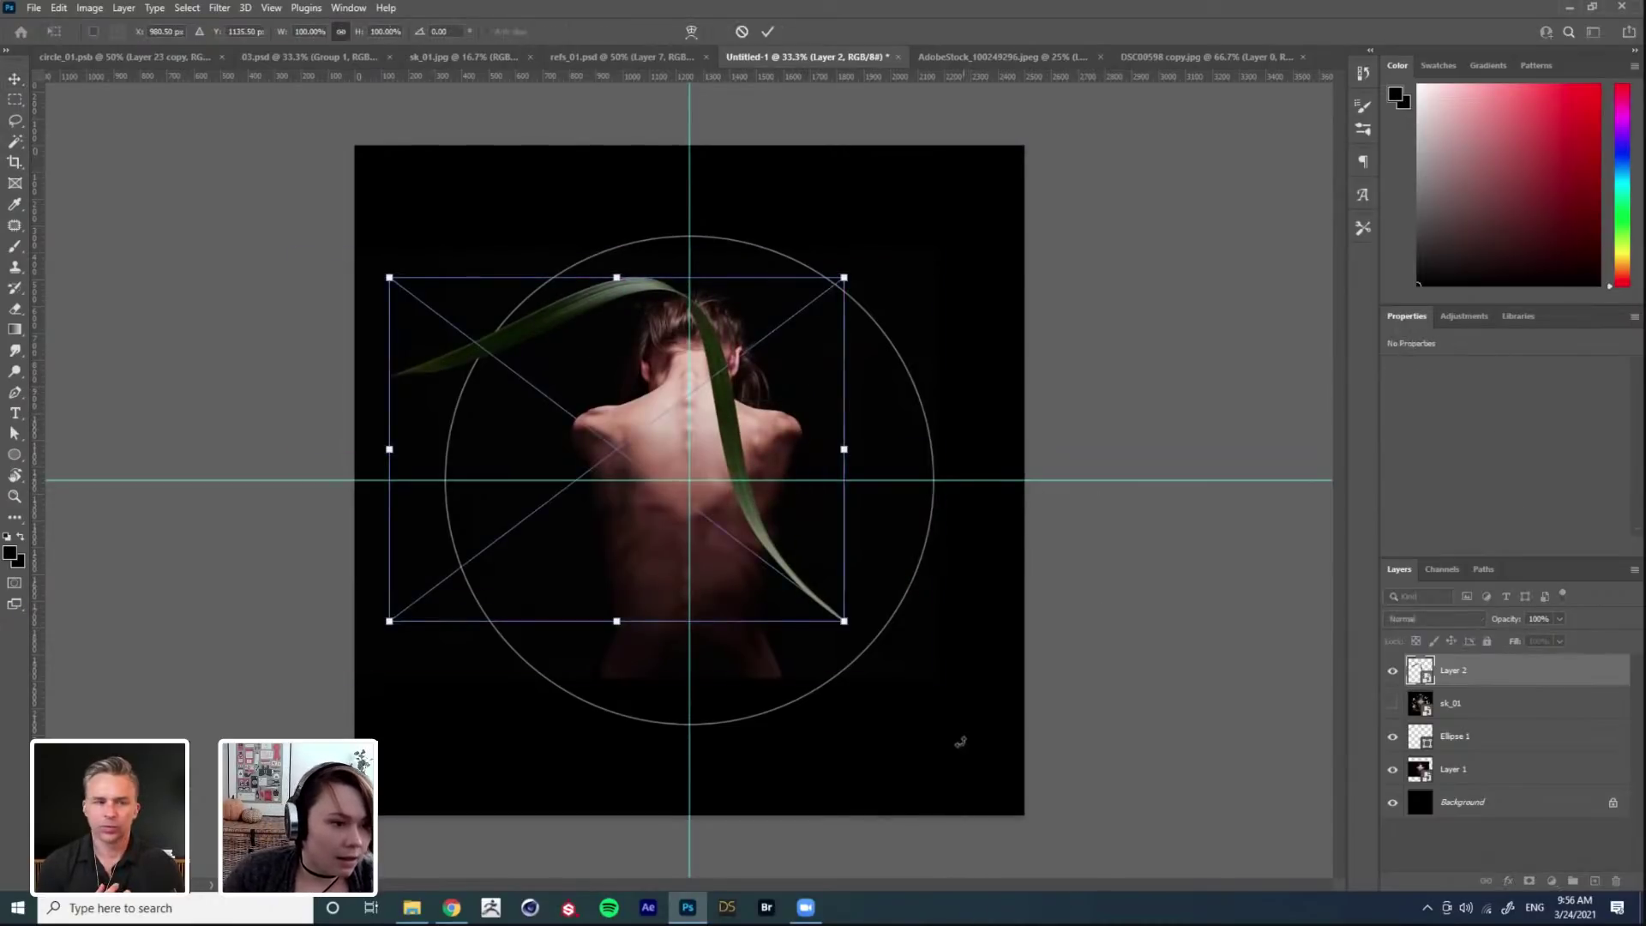
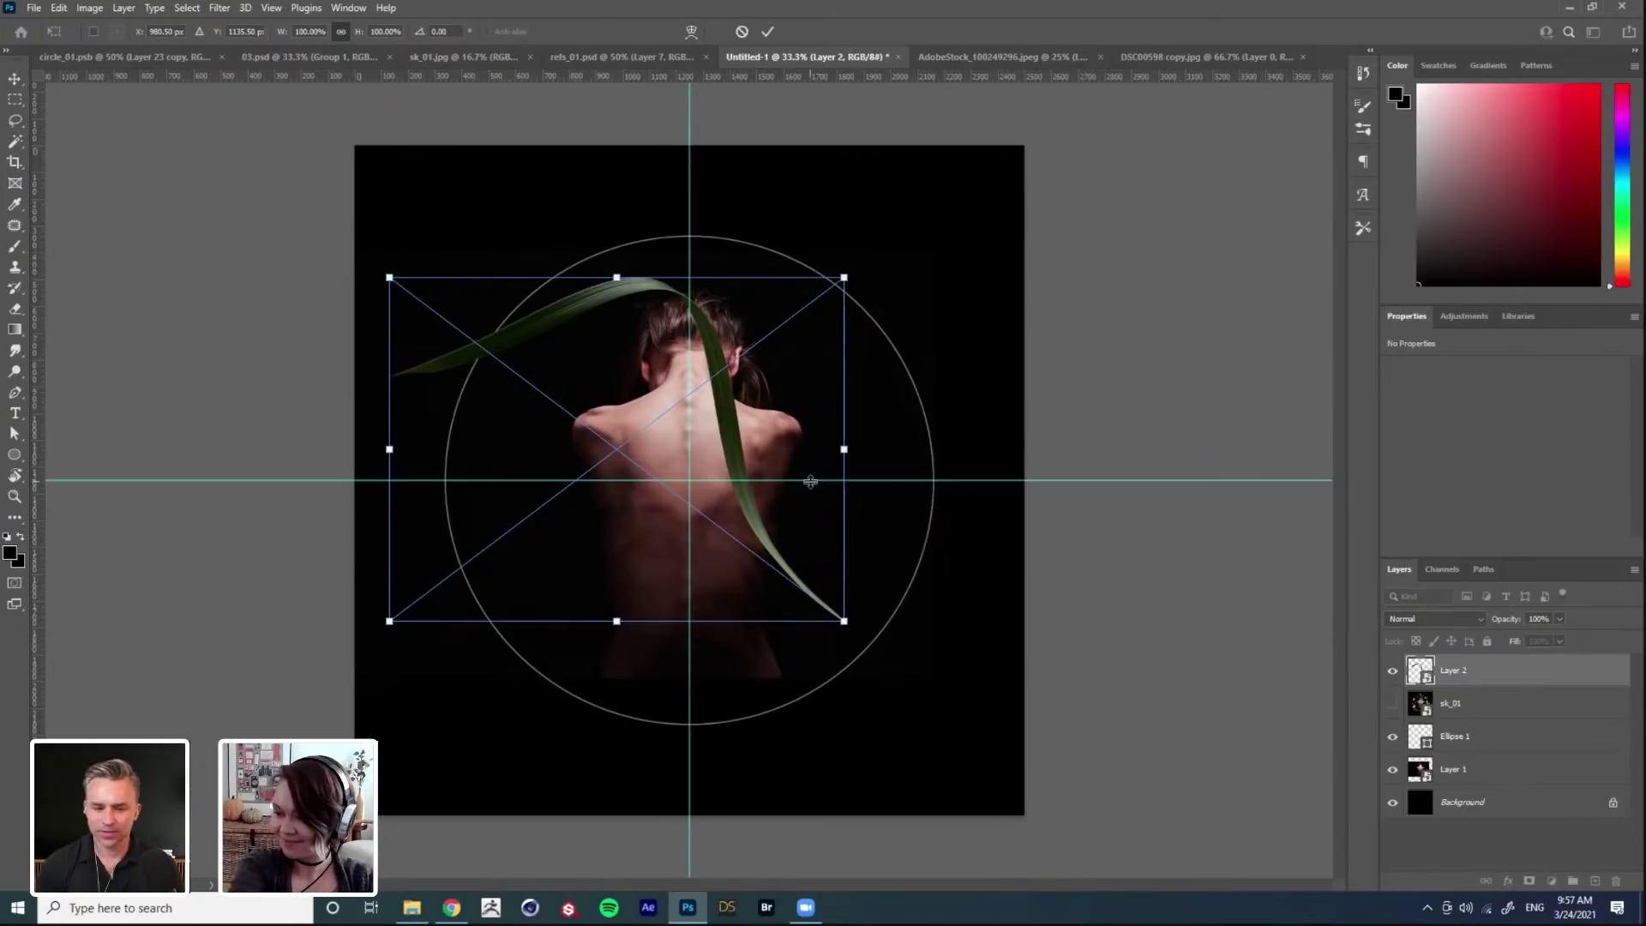
left_click_drag(752, 410, 870, 362)
key("Return")
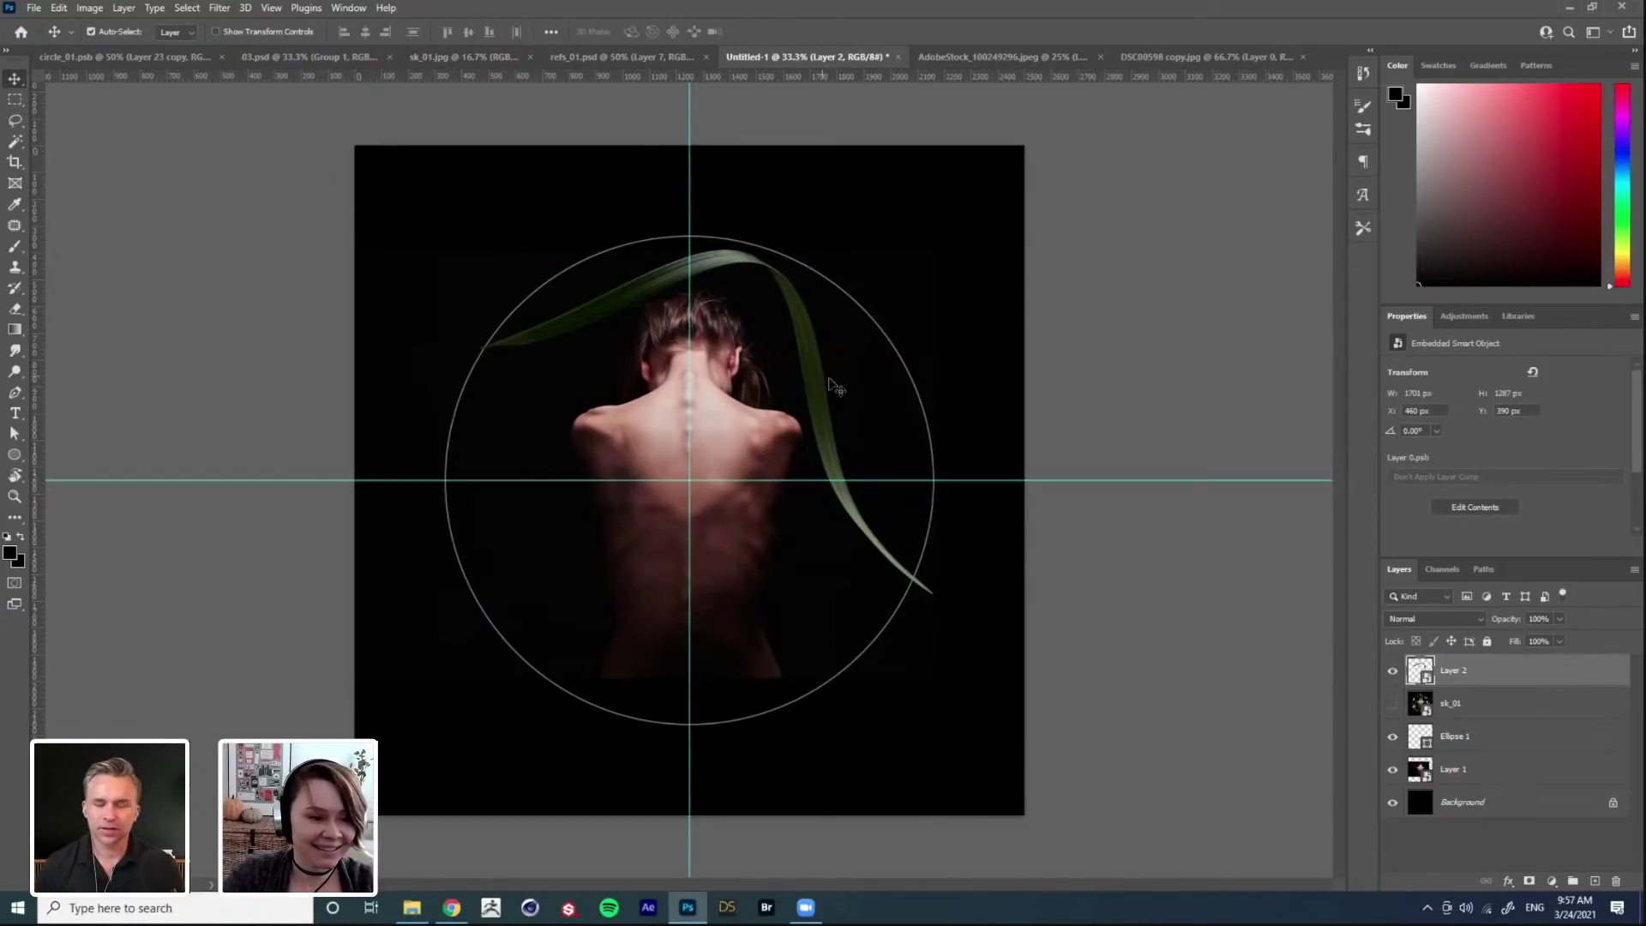
mouse_move(821, 398)
left_mouse_down()
mouse_move(896, 354)
mouse_move(910, 369)
mouse_move(839, 385)
mouse_move(919, 376)
mouse_move(849, 382)
mouse_move(873, 410)
mouse_move(842, 397)
mouse_move(846, 410)
left_mouse_up()
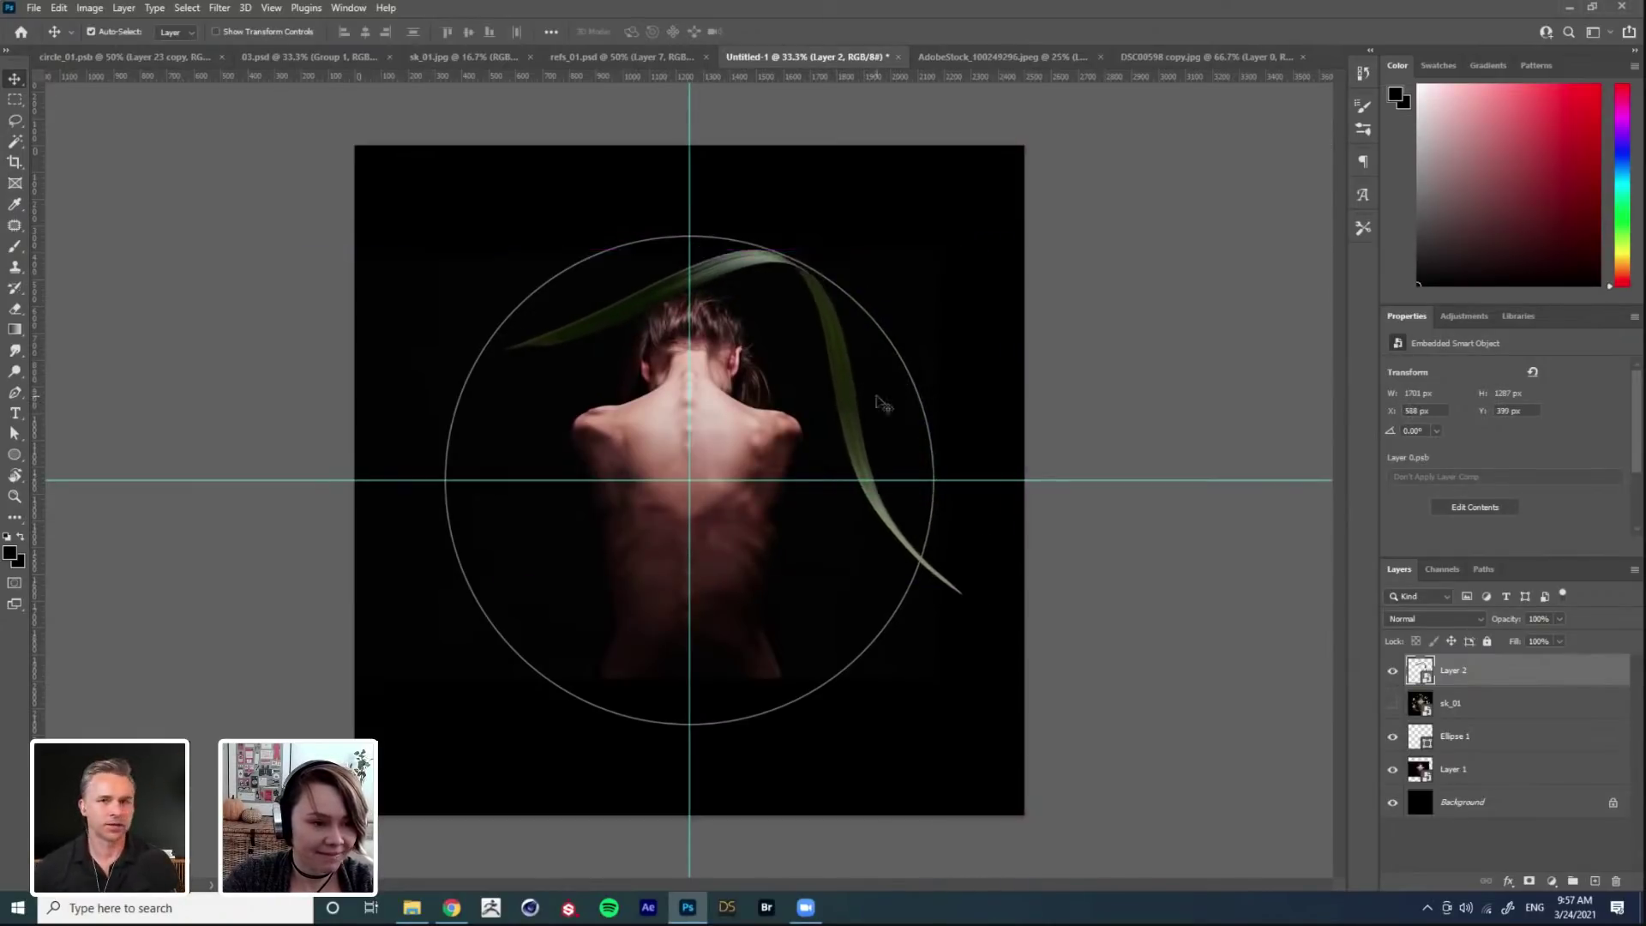
Step: Scale the leaf to 87.35% and reposition it against the guide circle's upper-right arc
key("ctrl+t")
left_click_drag(506, 593, 563, 551)
key("Return")
left_click_drag(856, 354, 868, 369)
Step: Try warping the leaf so its lower half curves along the guide circle's right arc and its upper tip shifts inward
key("ctrl+t")
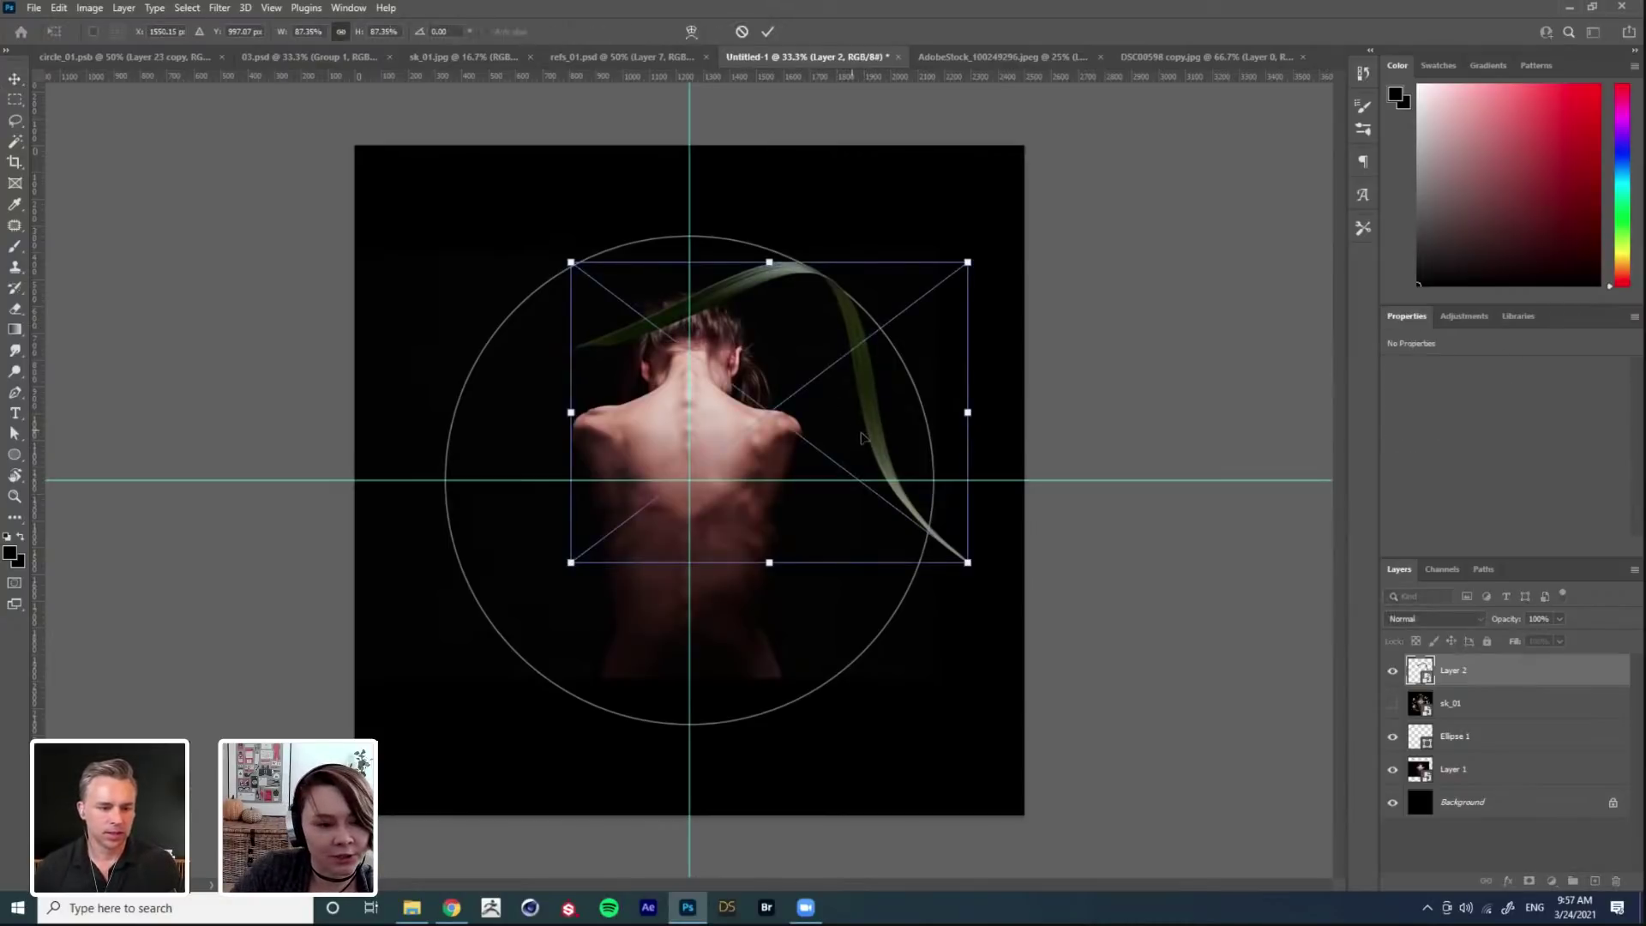
right_click(861, 438)
left_click(935, 602)
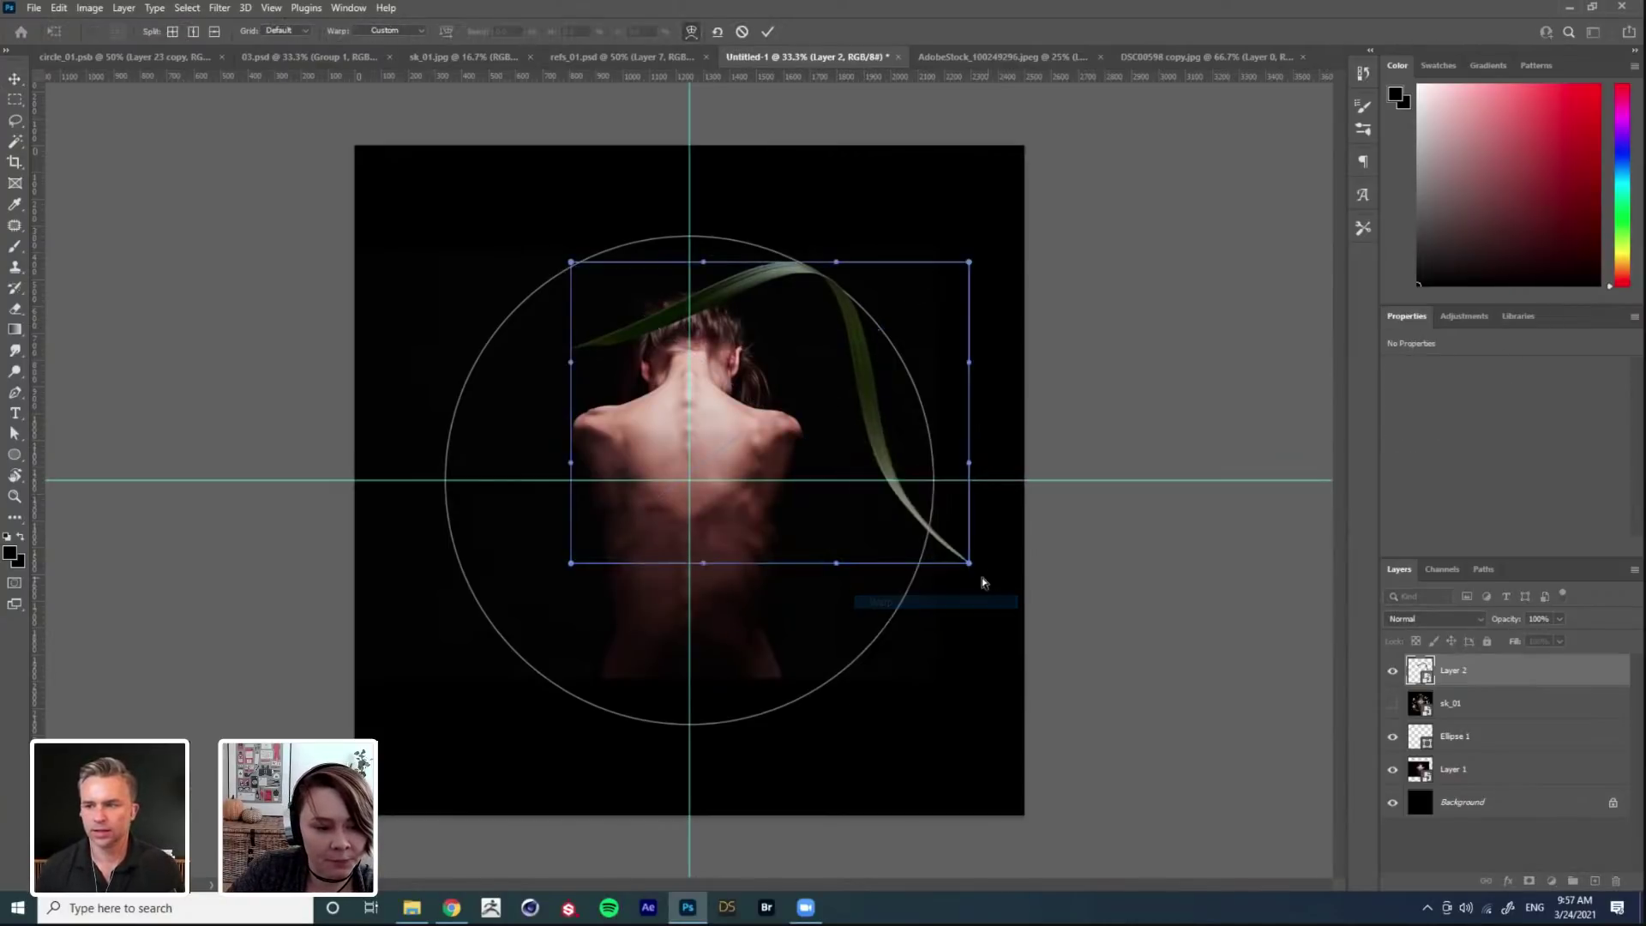
left_click_drag(969, 563, 901, 600)
left_click_drag(921, 455, 966, 498)
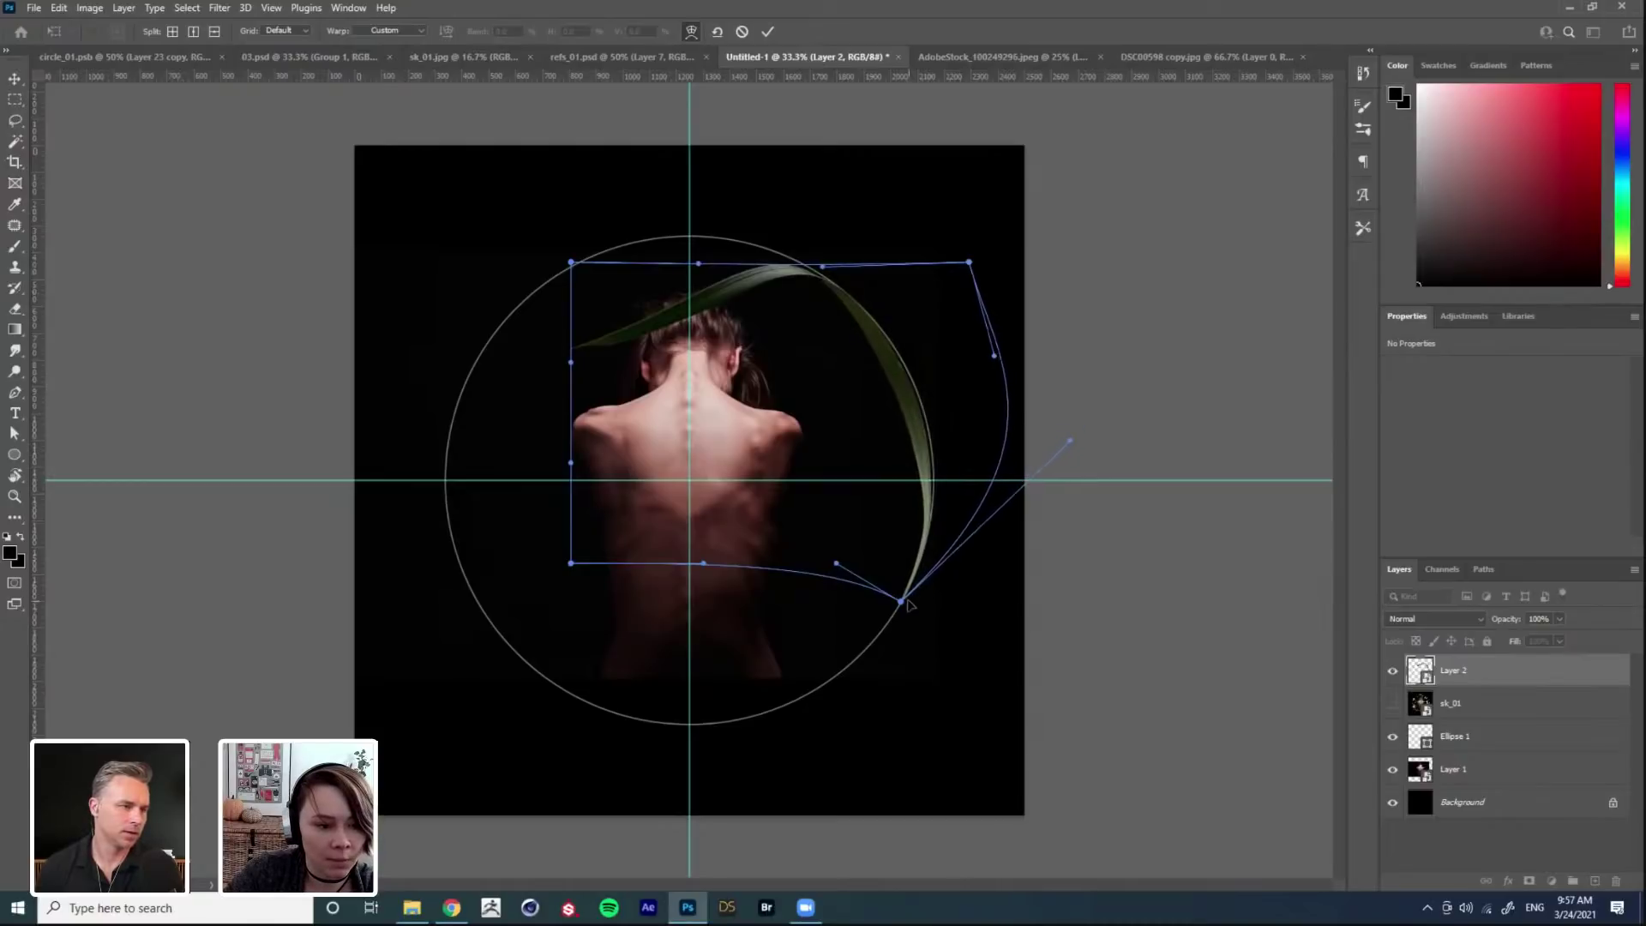
left_click_drag(905, 598, 904, 591)
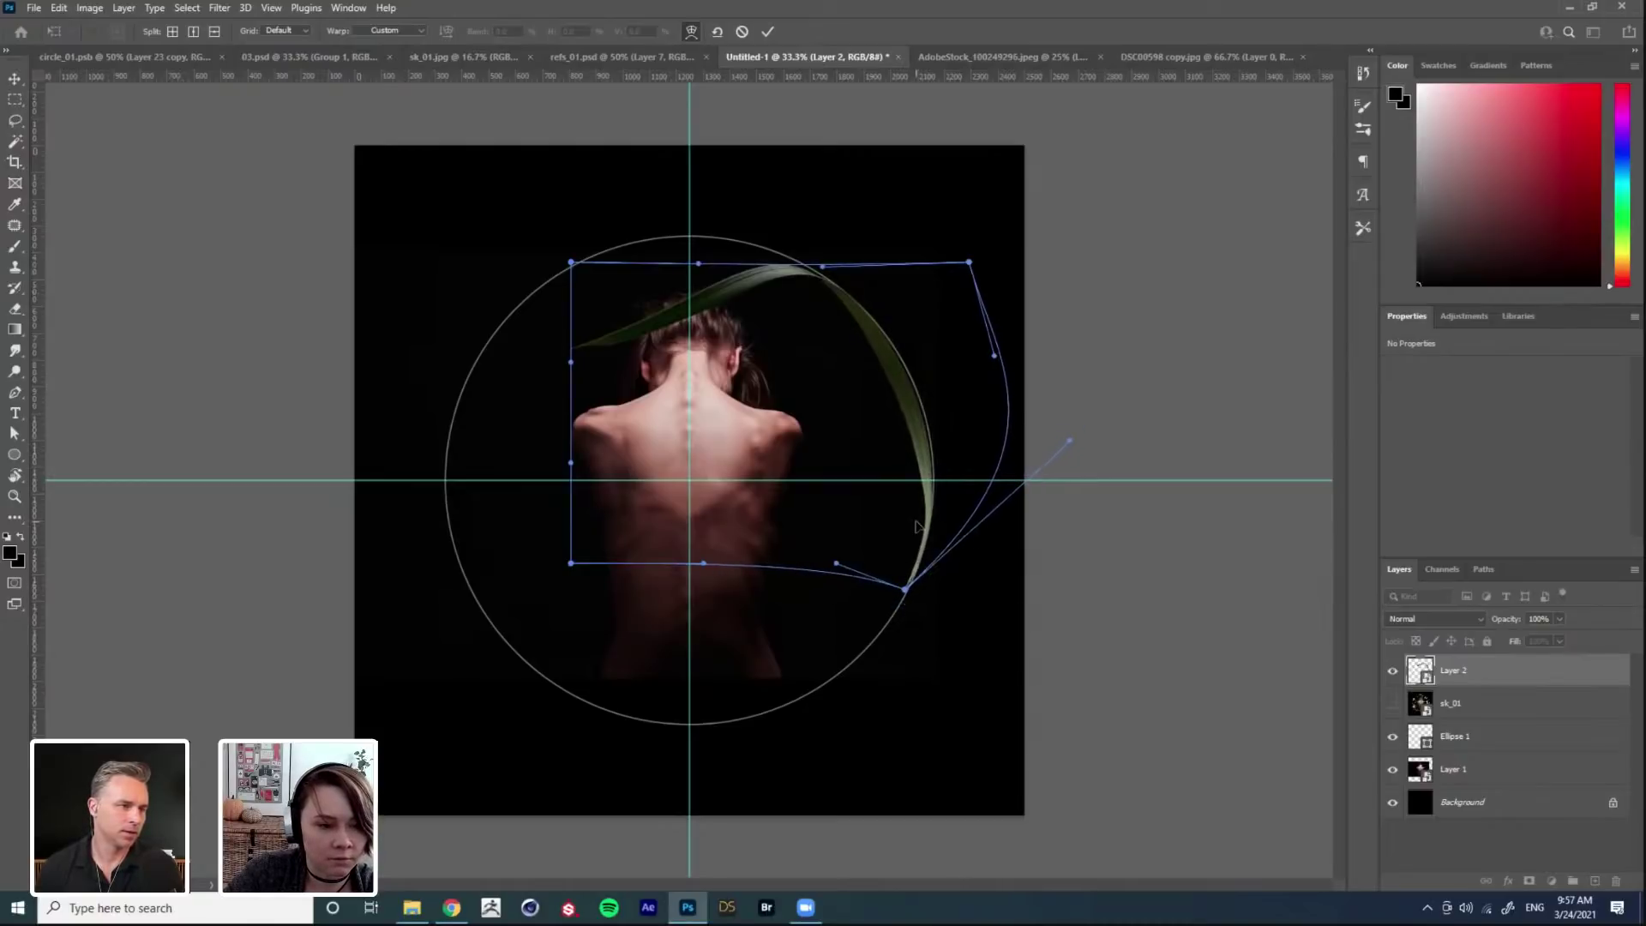
left_click_drag(913, 529, 953, 421)
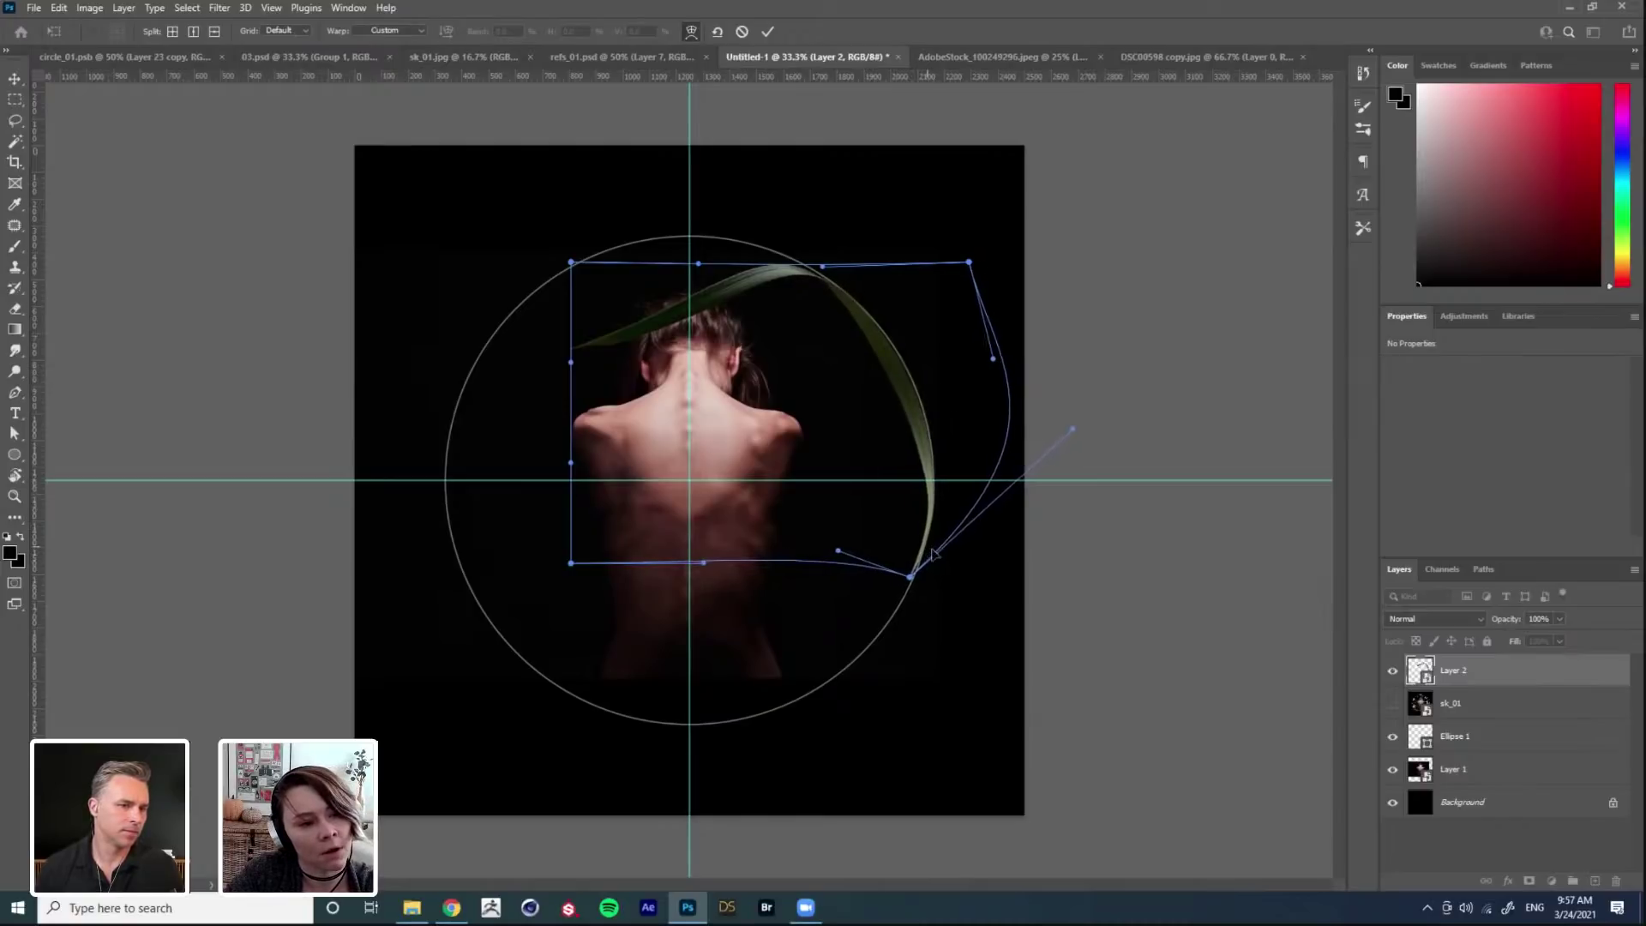
left_click_drag(908, 583, 909, 583)
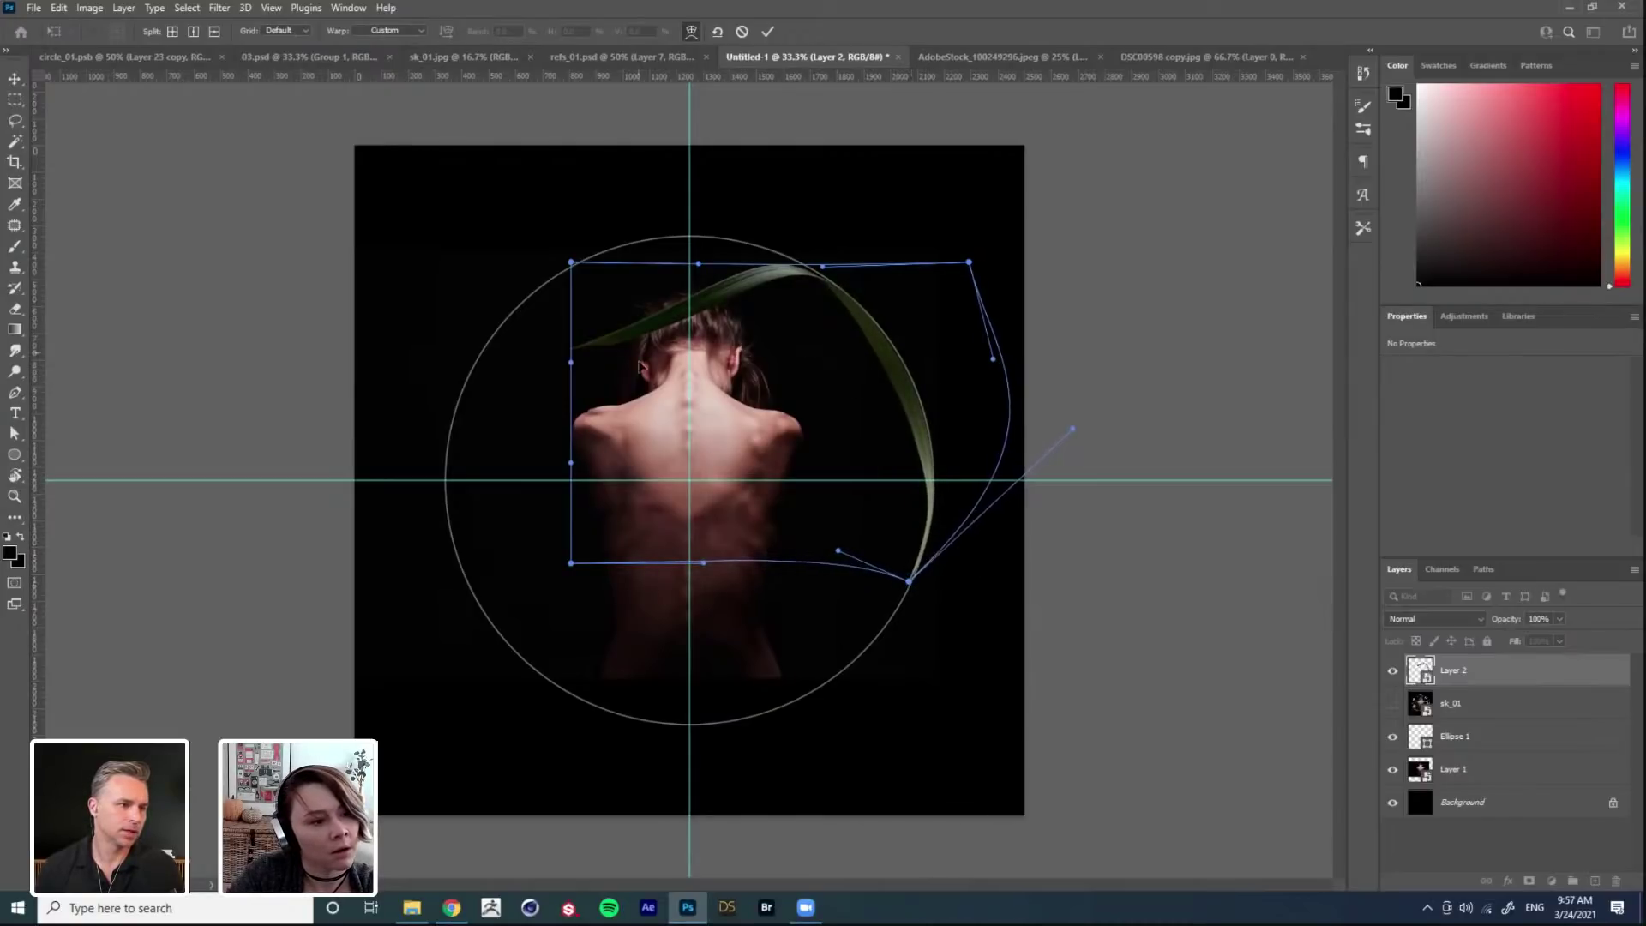
mouse_move(609, 332)
left_mouse_down()
mouse_move(599, 300)
mouse_move(635, 340)
left_mouse_up()
left_click_drag(837, 267, 882, 289)
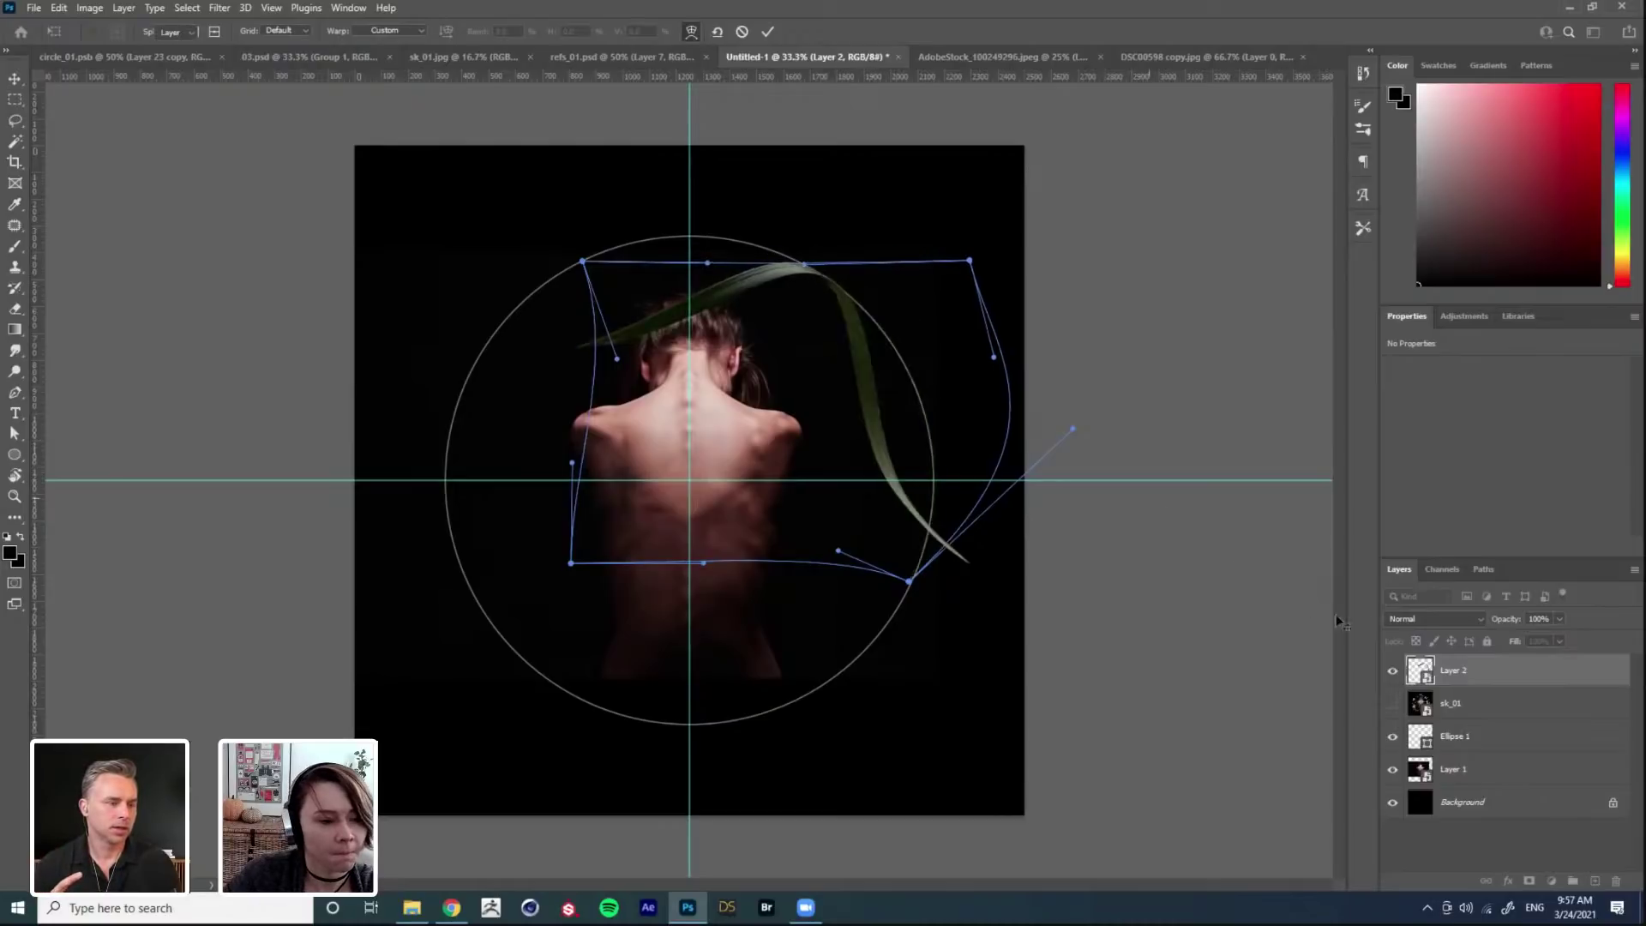
key("Return")
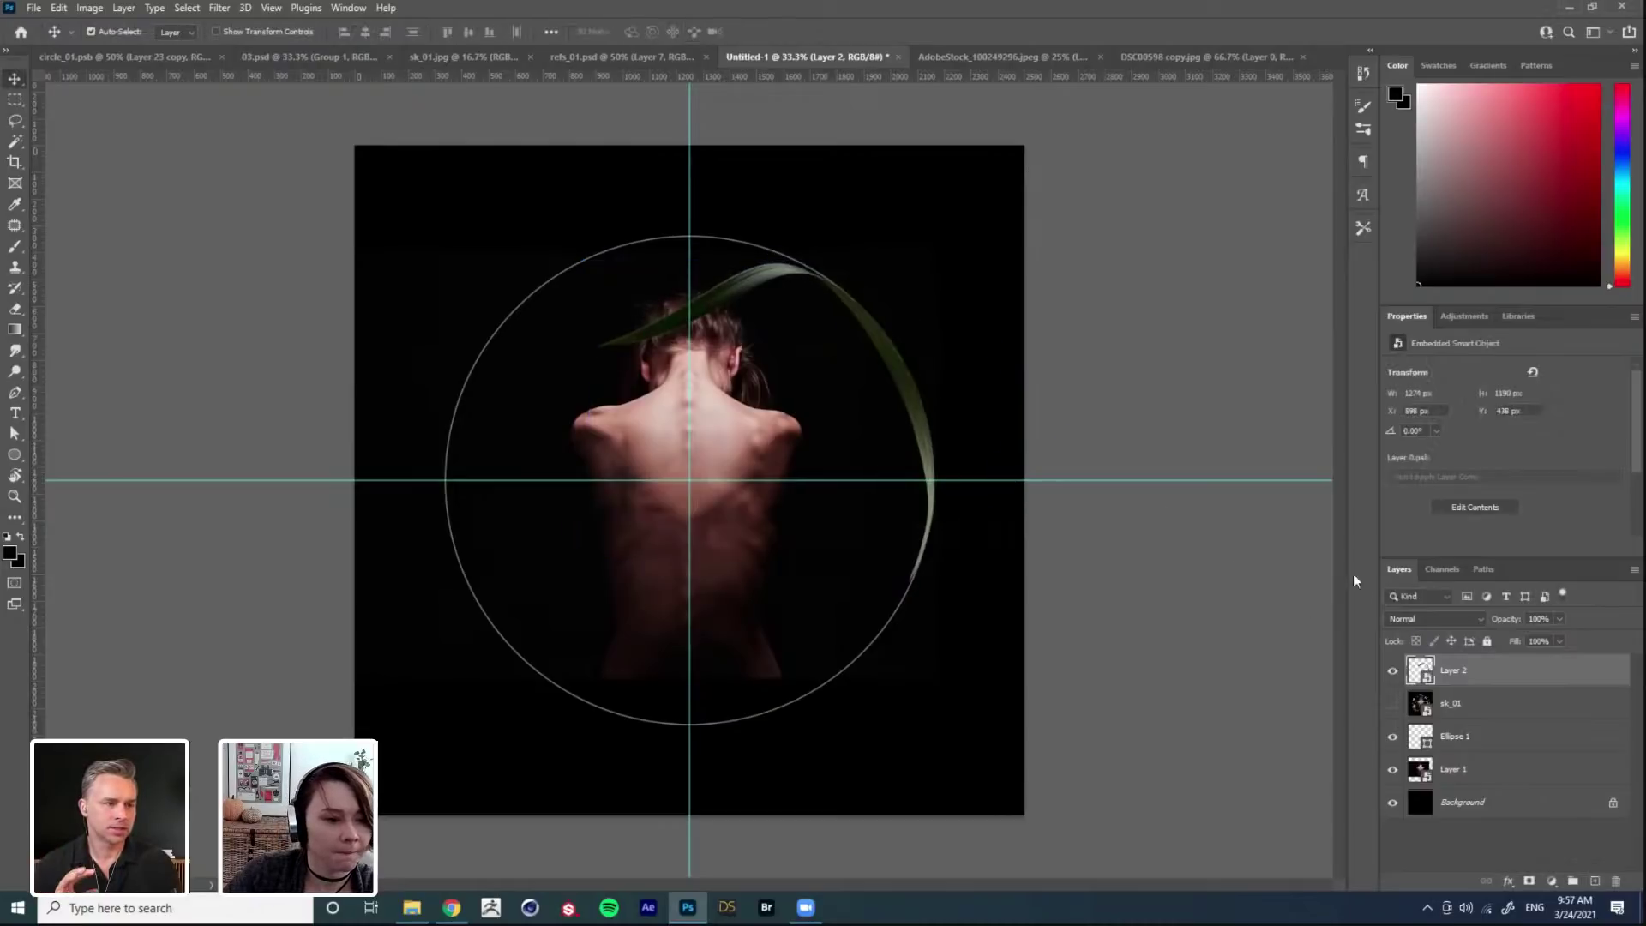
Step: Try hiding the leaf with a black layer mask for brushing, and undo both the mask and the warp
left_click(1529, 882, "alt")
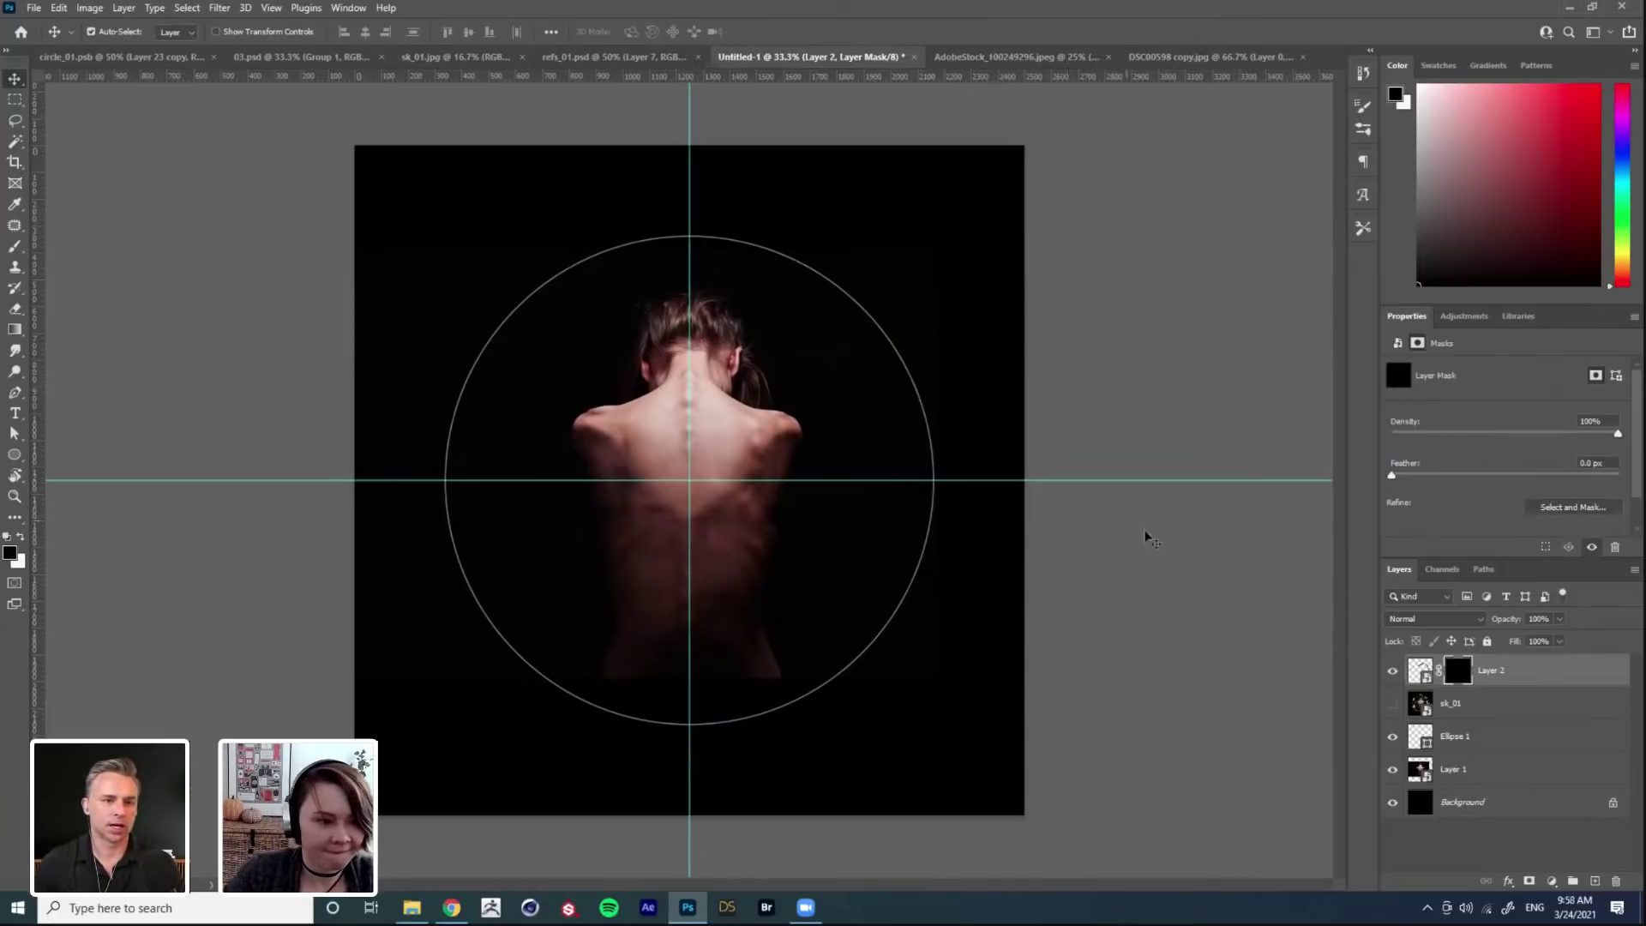
scroll(754, 269, "up", 1)
key("b")
right_click(896, 365)
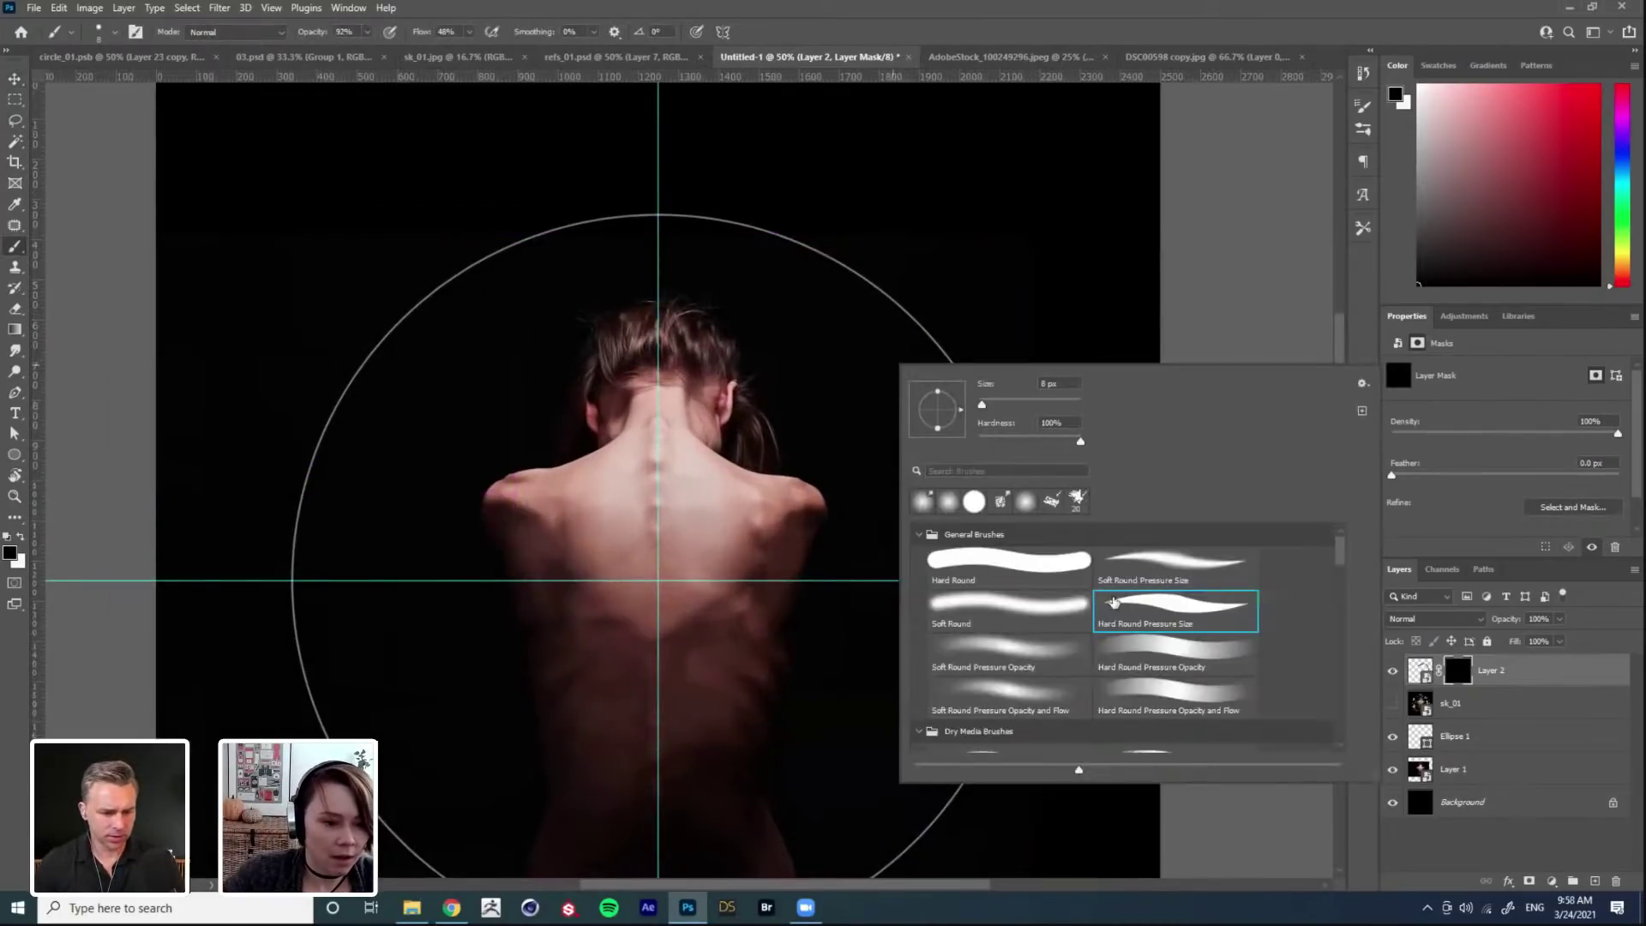
left_click(1229, 274)
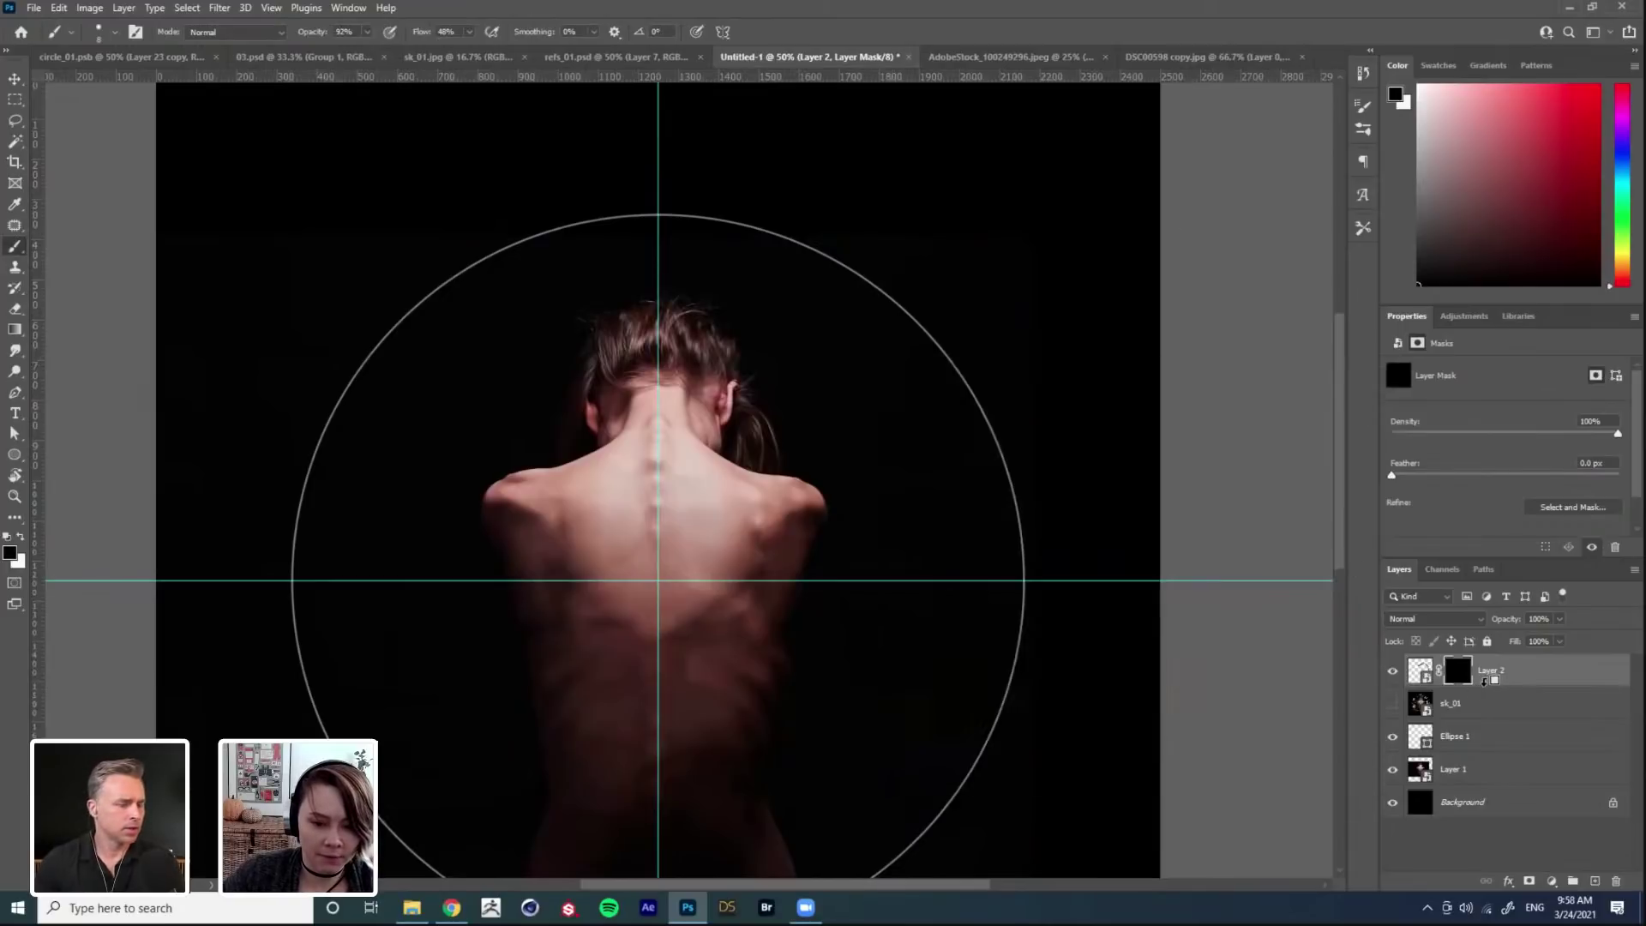
key("ctrl+z")
key("ctrl+z")
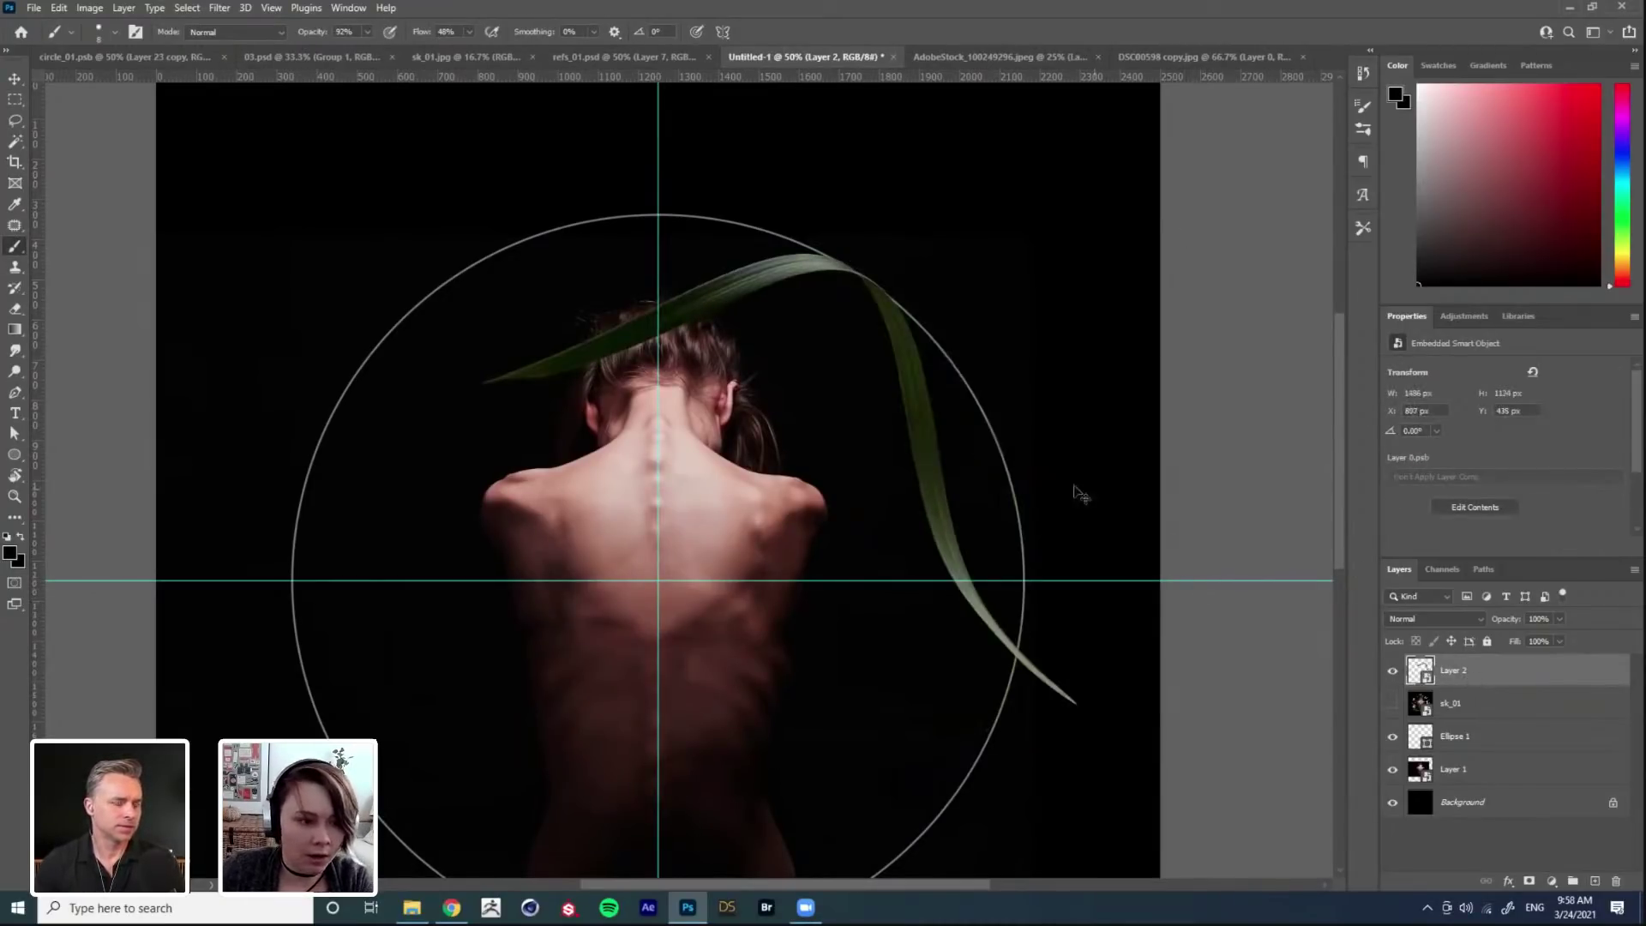
Step: Warp the leaf so its lower half bows outward along the guide circle's right arc and its lower tip lands on the circle
key("ctrl+t")
right_click(953, 517)
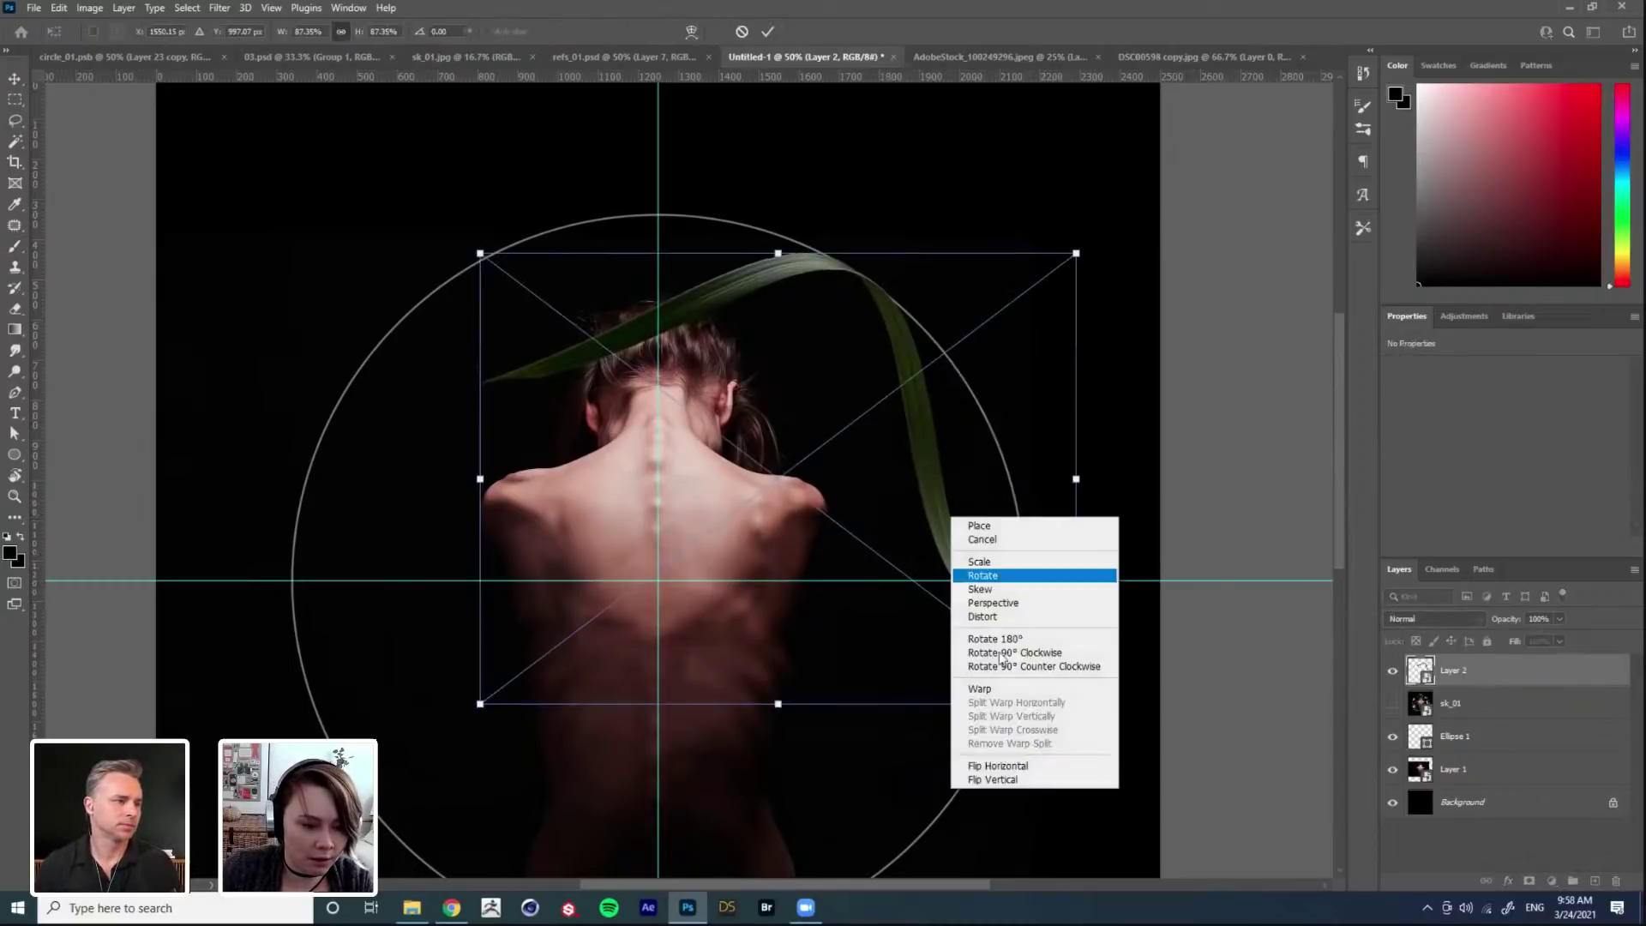
left_click(1022, 688)
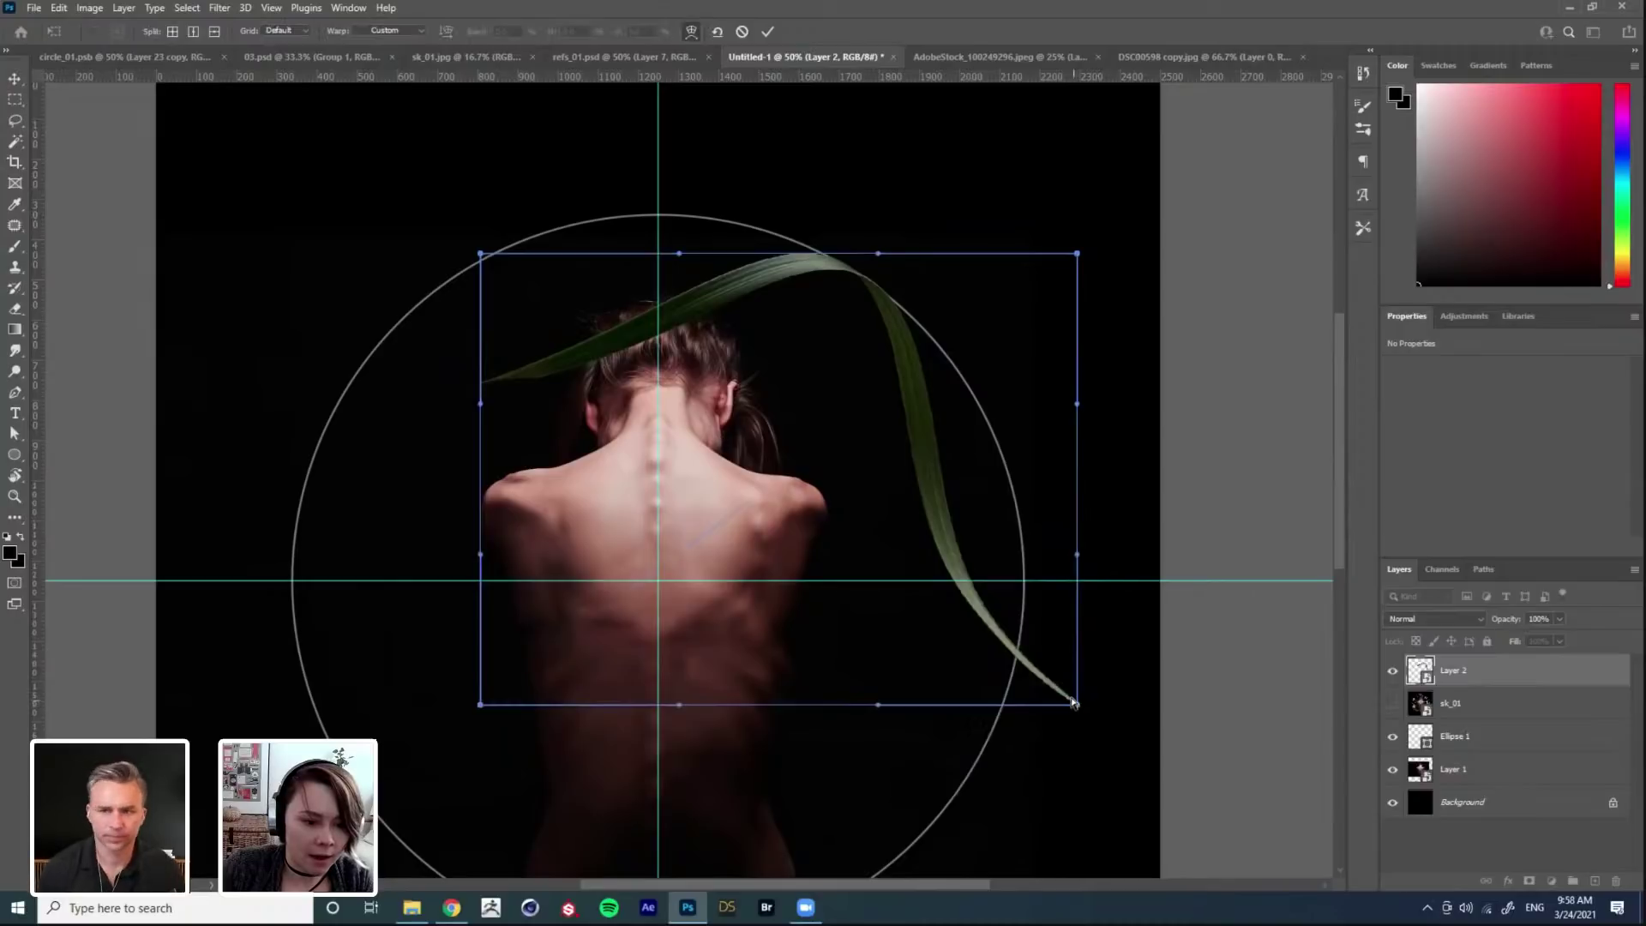
left_click_drag(1079, 705, 991, 739)
mouse_move(961, 580)
left_mouse_down()
mouse_move(1003, 570)
mouse_move(984, 581)
left_mouse_up()
key("ctrl+z")
left_click_drag(1078, 705, 994, 723)
left_click_drag(1017, 517, 1051, 490)
left_click_drag(900, 261, 882, 280)
left_click_drag(1054, 546, 1060, 456)
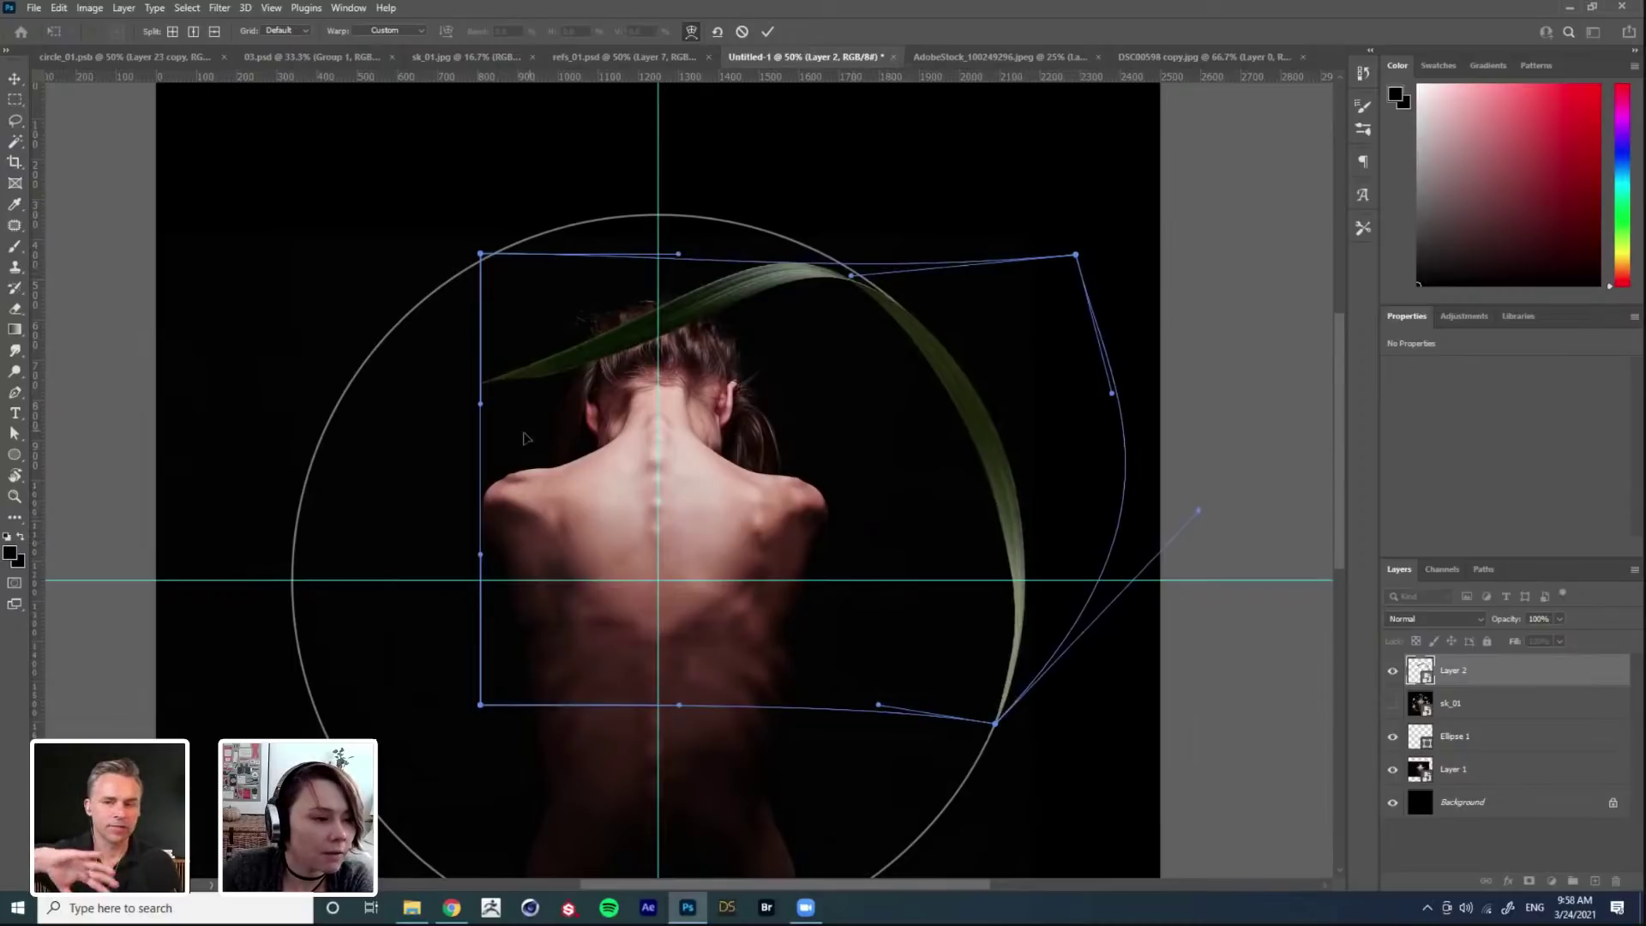
left_click_drag(996, 724, 995, 724)
key("Return")
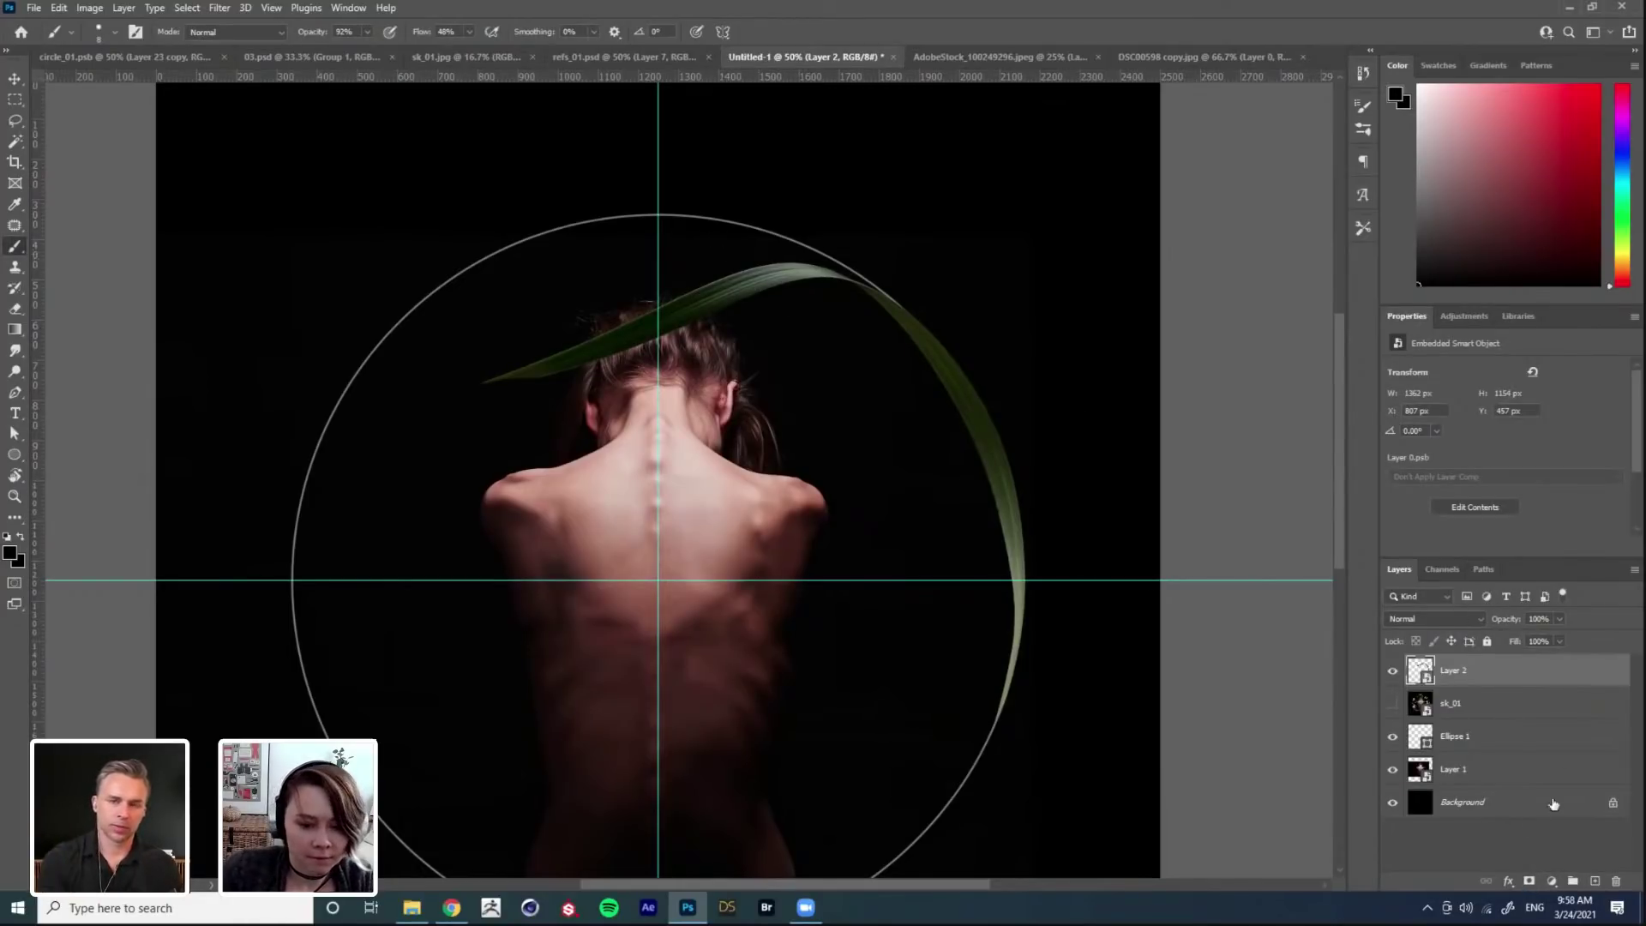
Step: Try hiding the leaf with an inverted black layer mask and setting up a brush to reveal it
left_click(1529, 882)
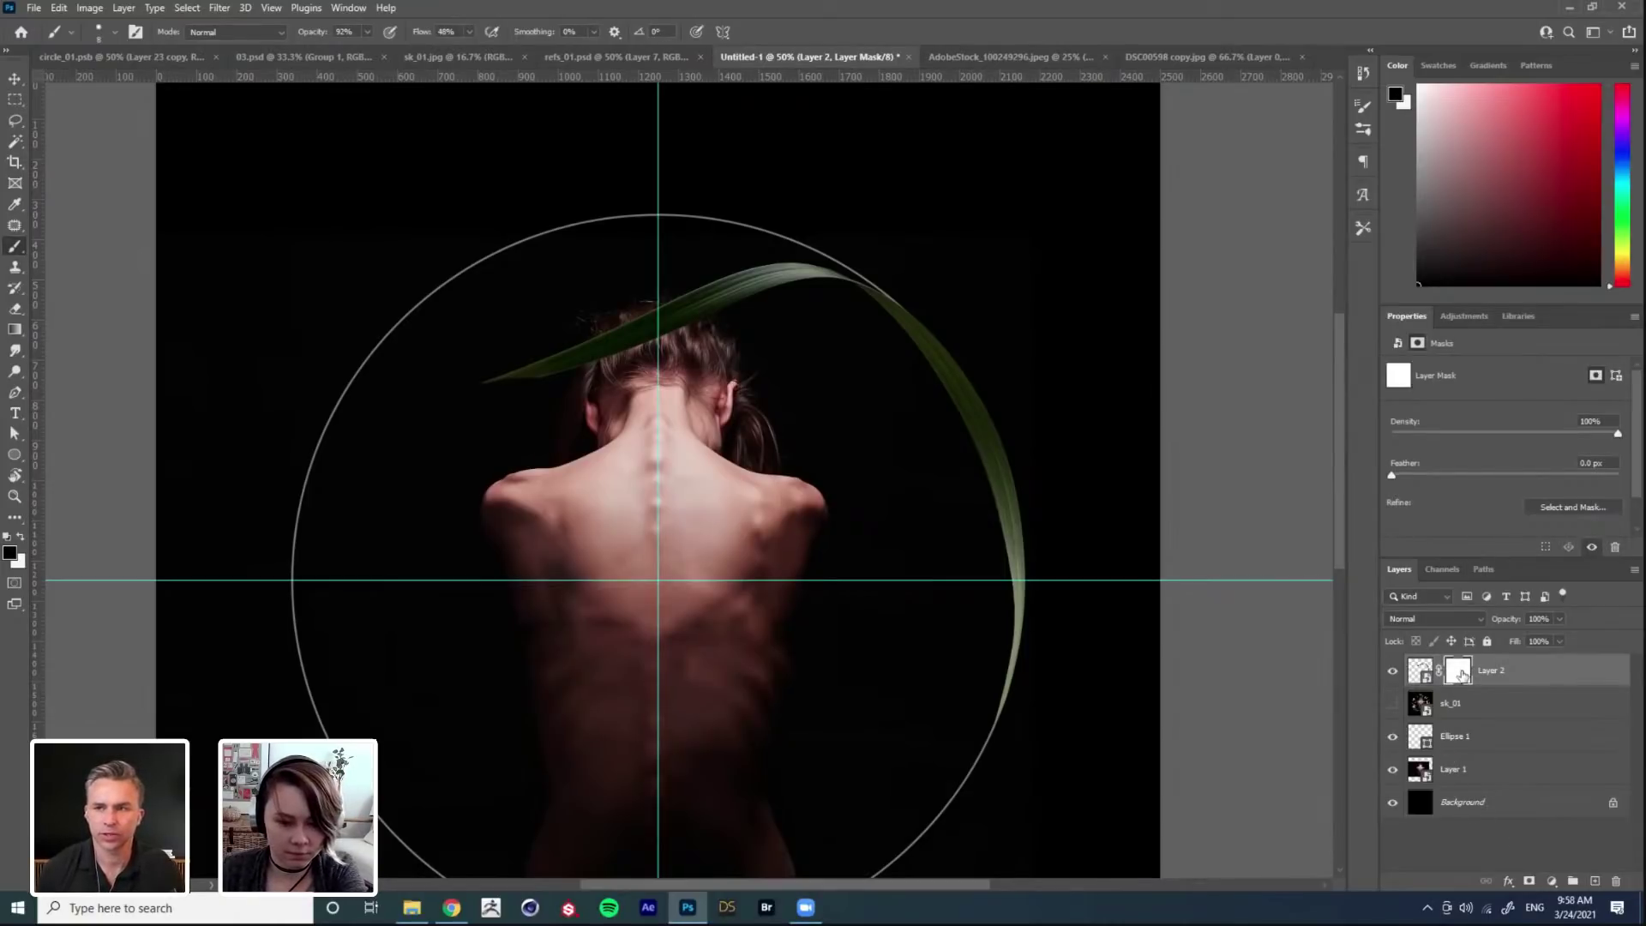
key("ctrl+i")
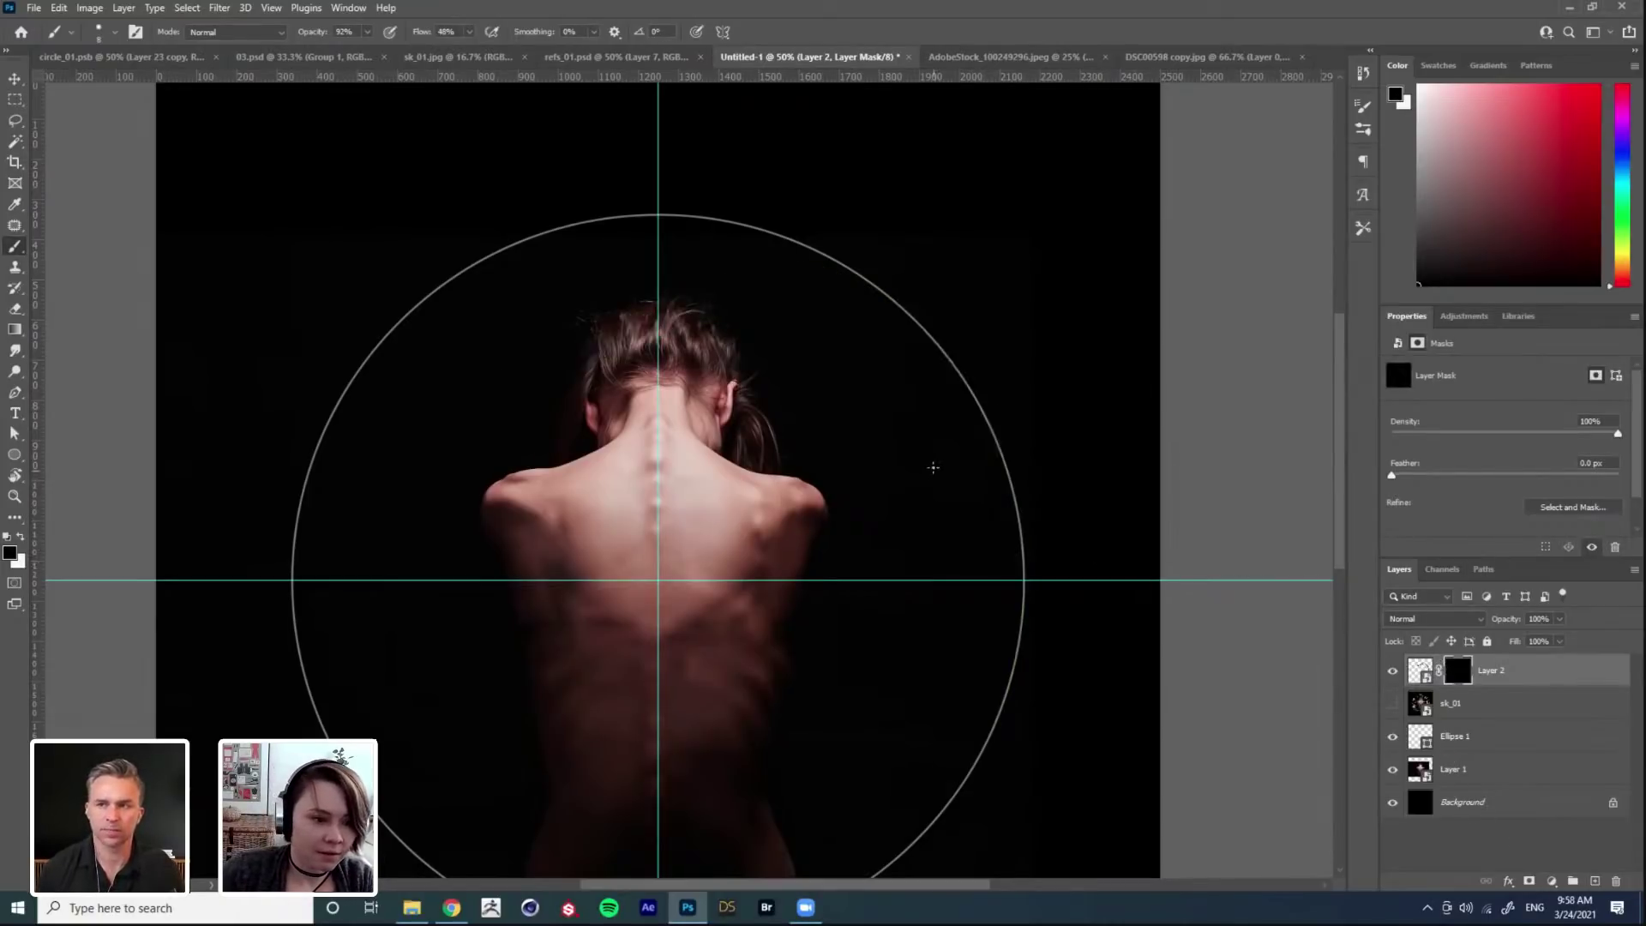
right_click(931, 466)
left_click(1053, 758)
left_click(1168, 315)
Step: Try revealing the leaf's right side with white-to-transparent gradients on the black mask, and delete the mask
key("g")
key("x")
left_click_drag(777, 308, 746, 316)
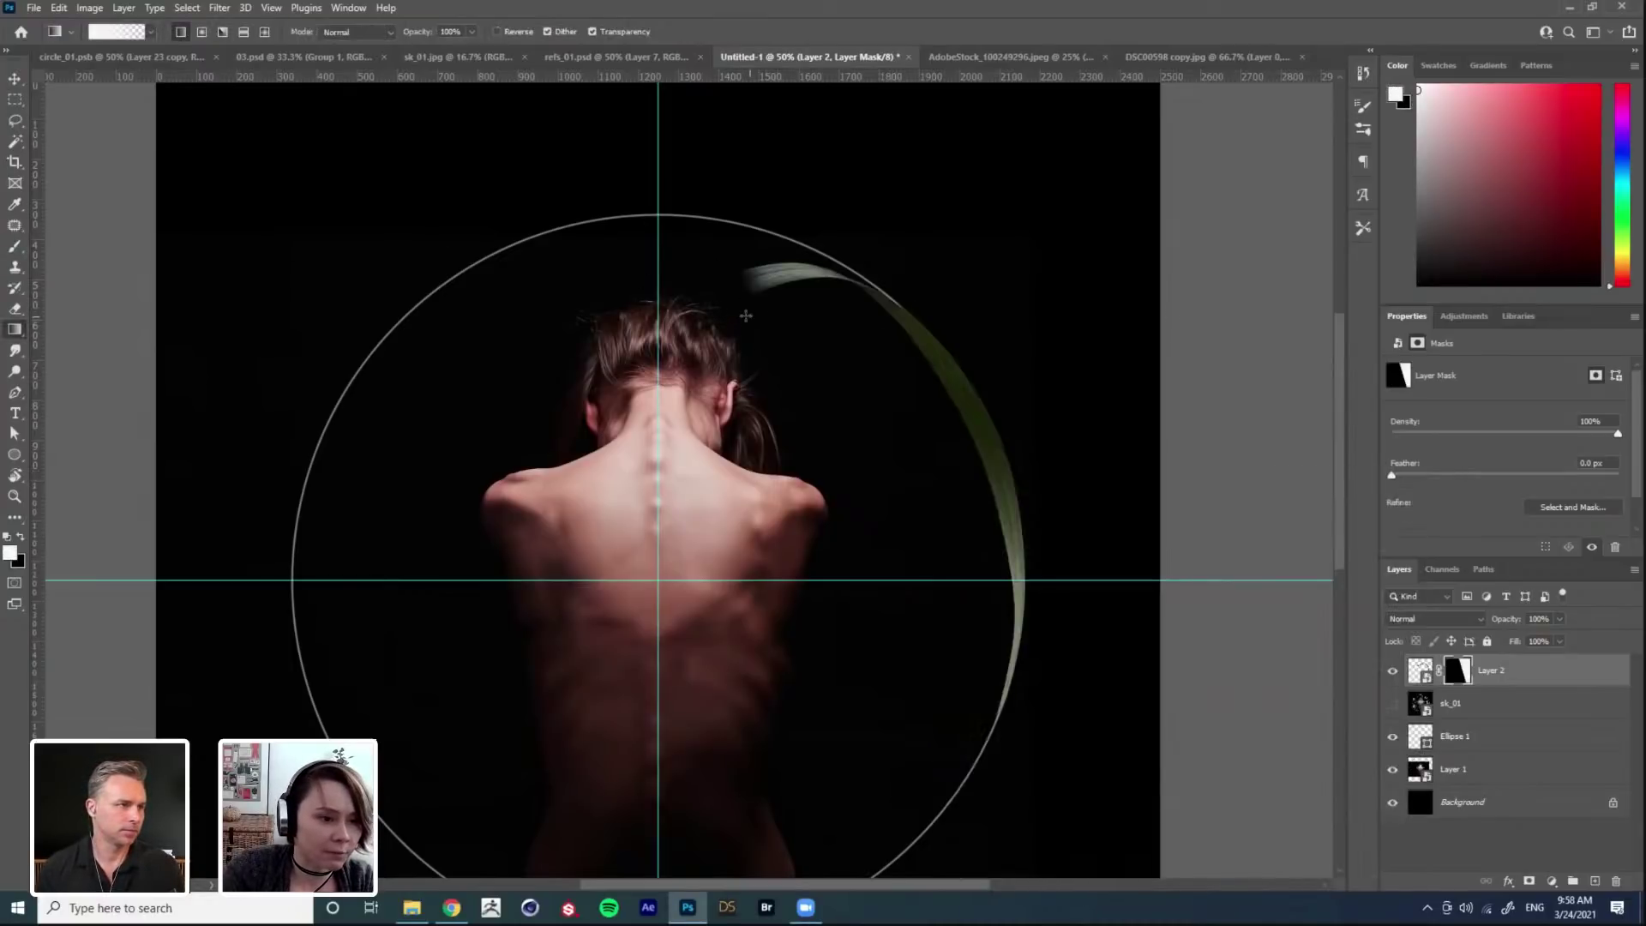
left_click_drag(842, 223, 731, 378)
left_click_drag(819, 279, 813, 247)
left_click_drag(713, 374, 816, 386)
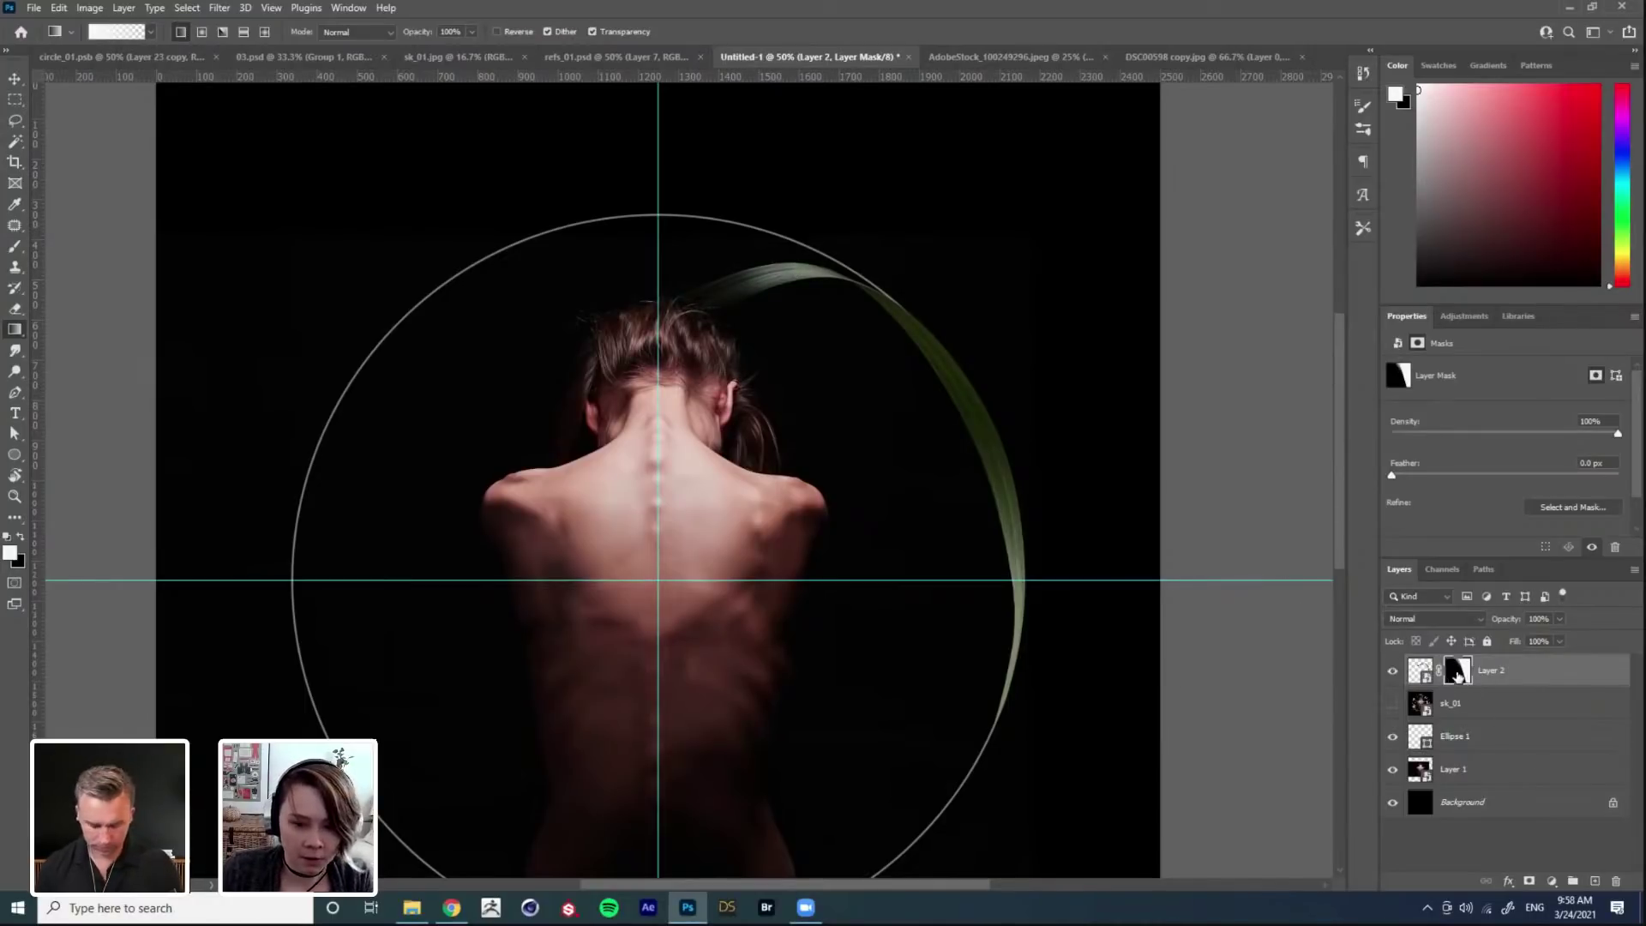
left_click(1619, 886)
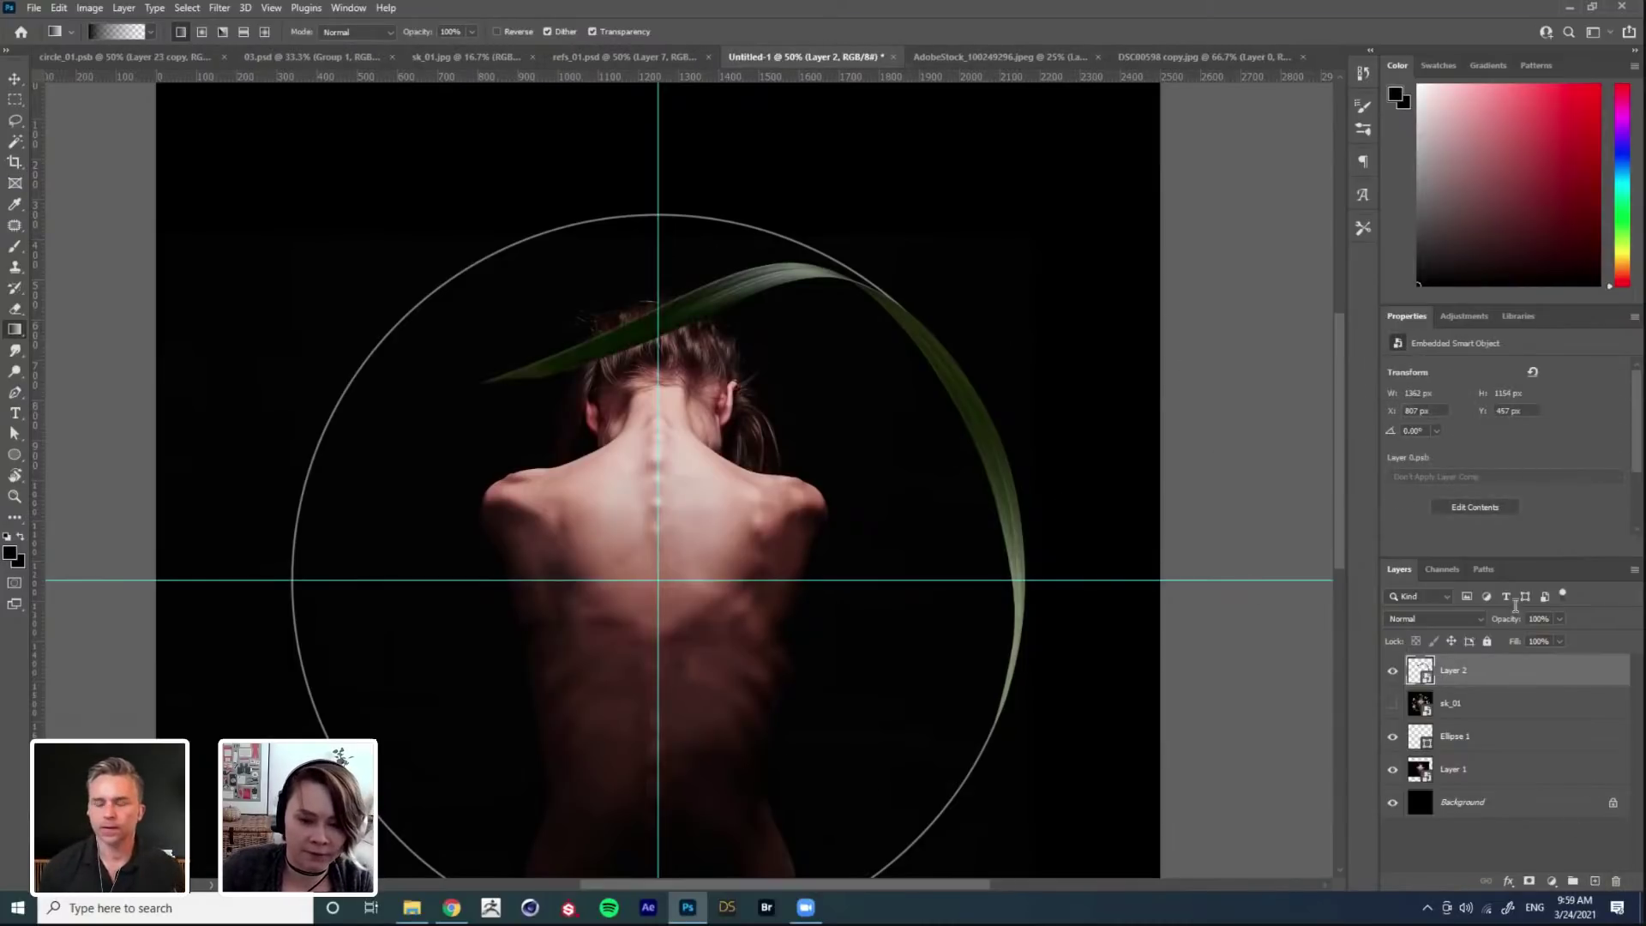
Step: Add a white layer mask to the leaf and check the color stops of the foreground-to-transparent gradient
left_click(1530, 884)
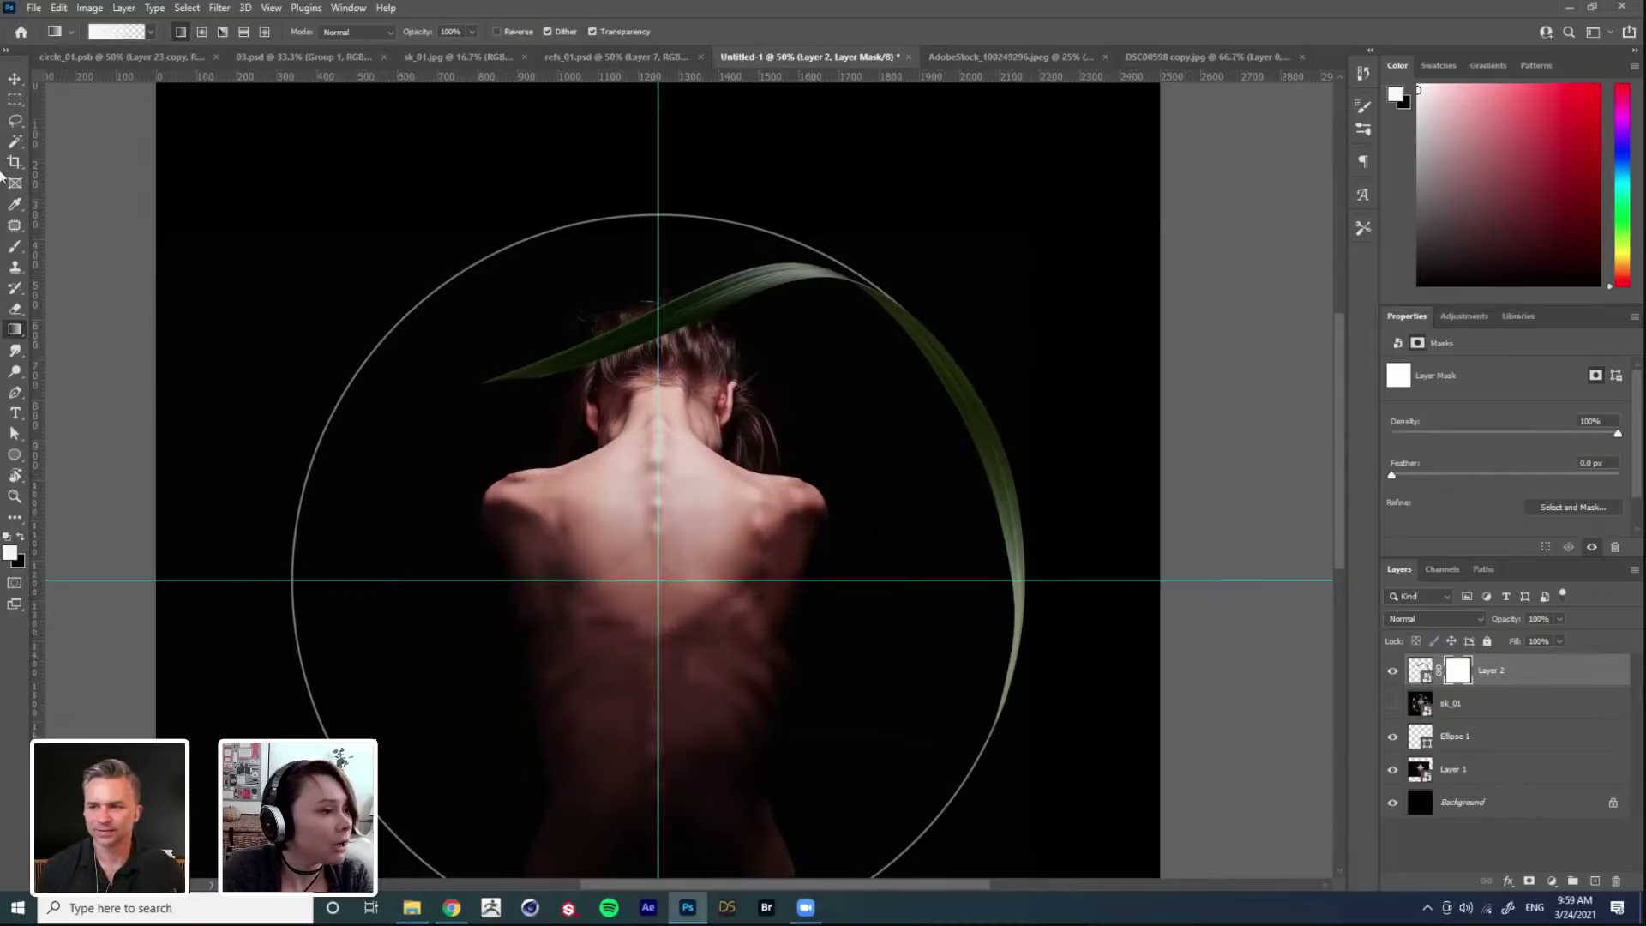
left_click(113, 34)
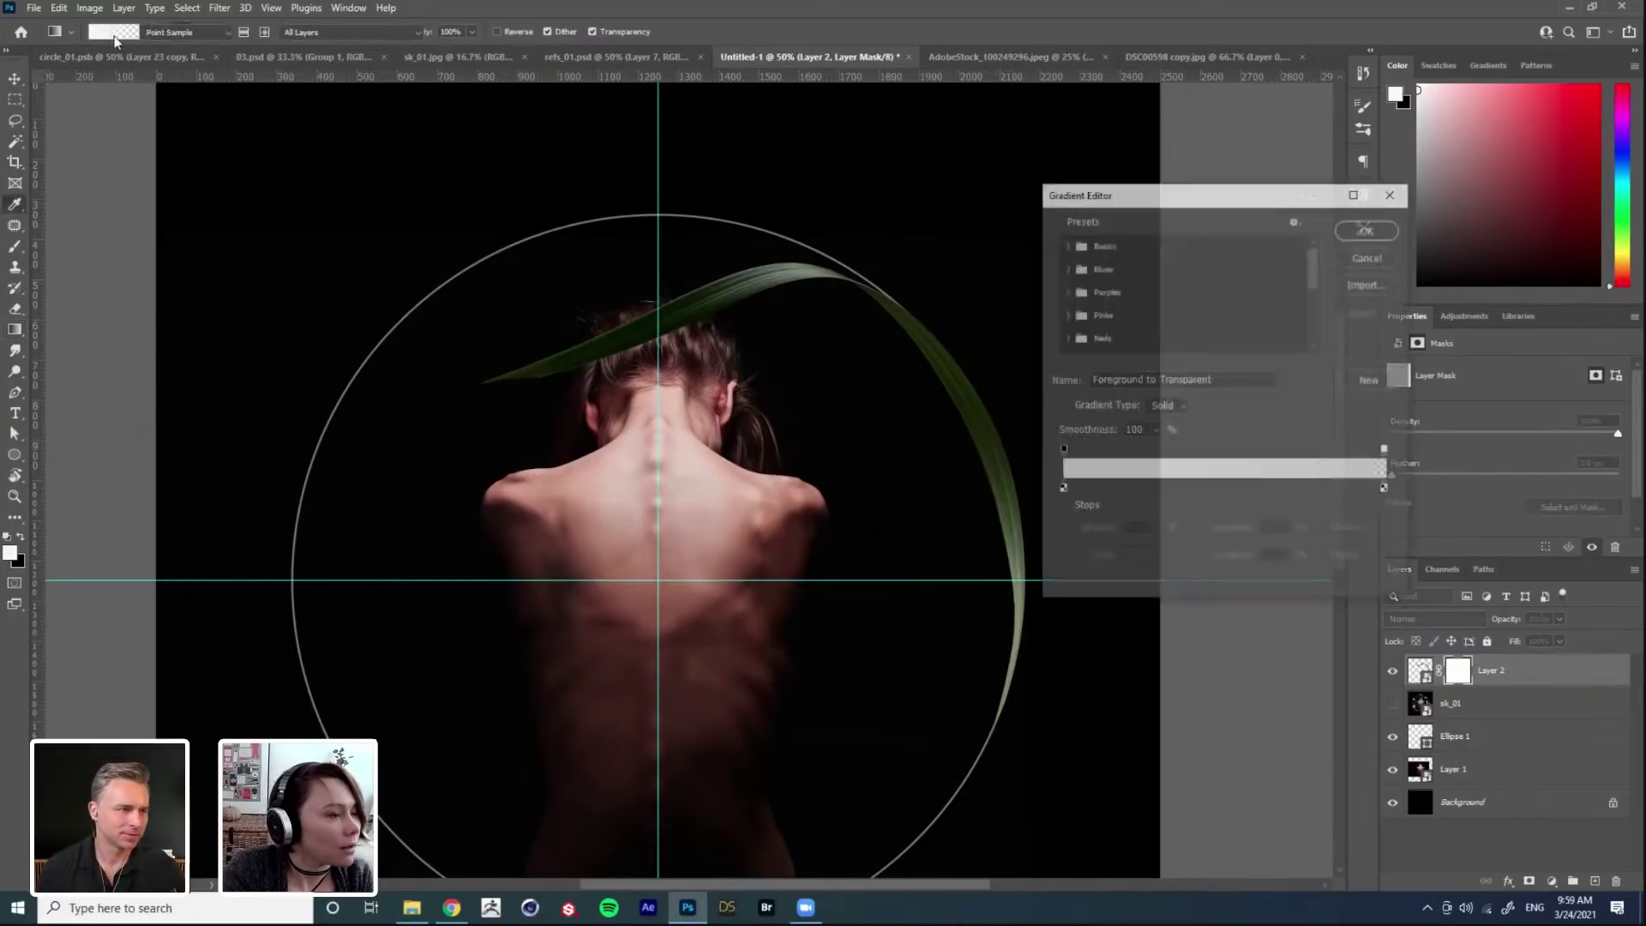
left_click(1062, 490)
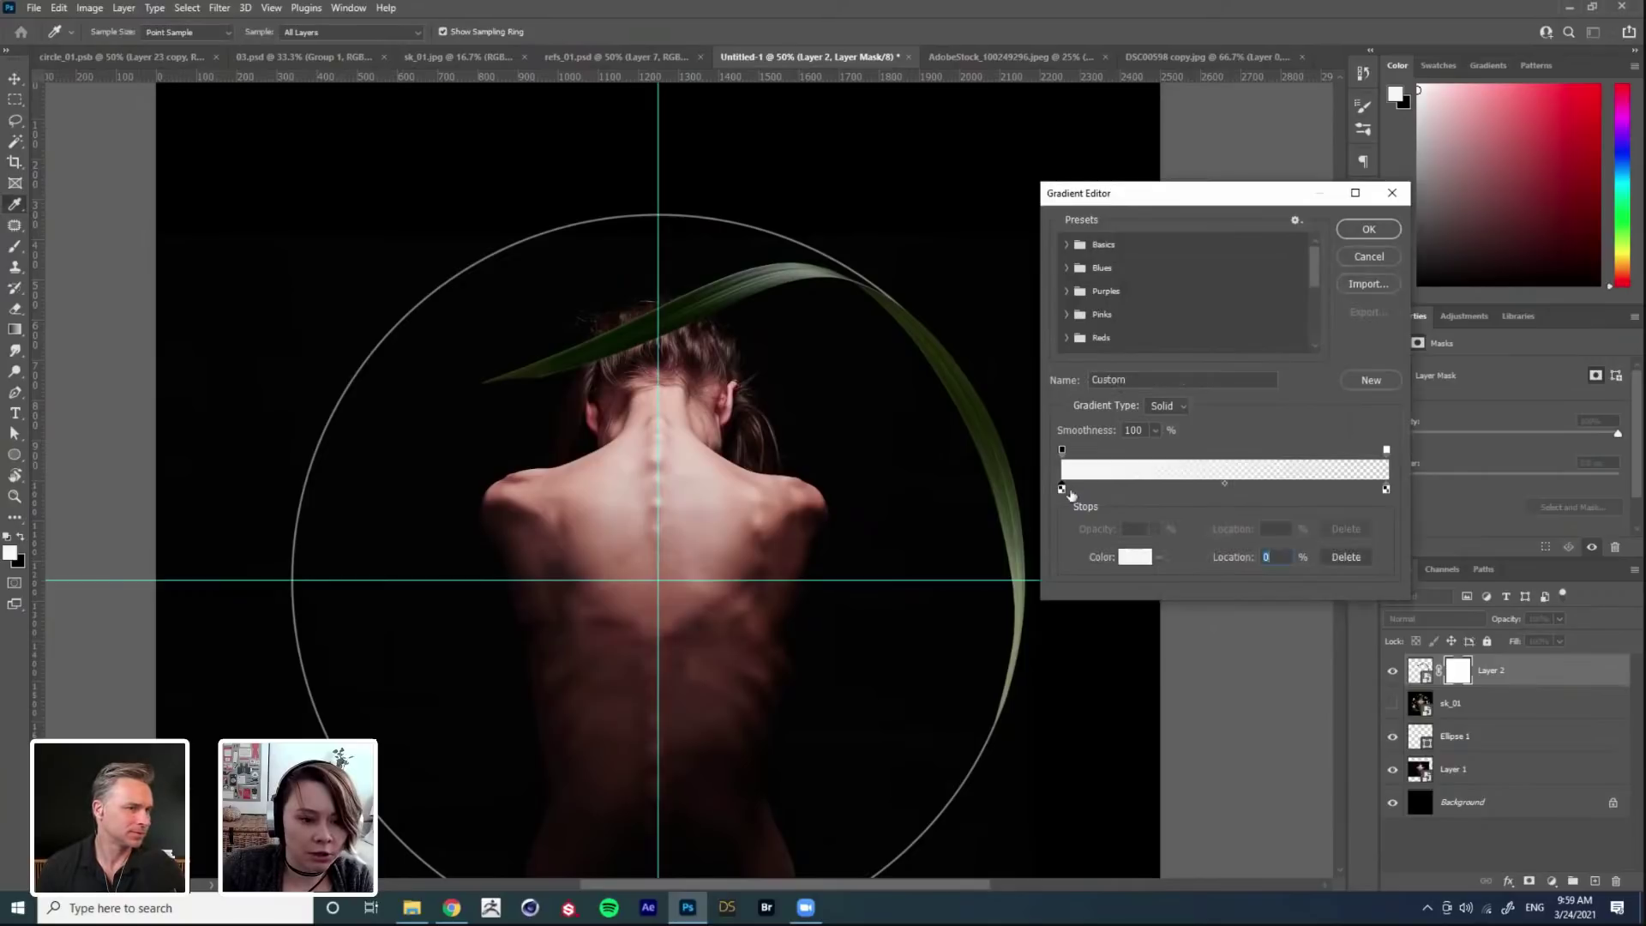
left_click(1136, 556)
left_click(1096, 595)
left_click(1458, 387)
left_click(1370, 229)
Step: Draw foreground-to-transparent gradients on the leaf's mask so its left end fades out above the portrait's head
key("x")
key("x")
key("x")
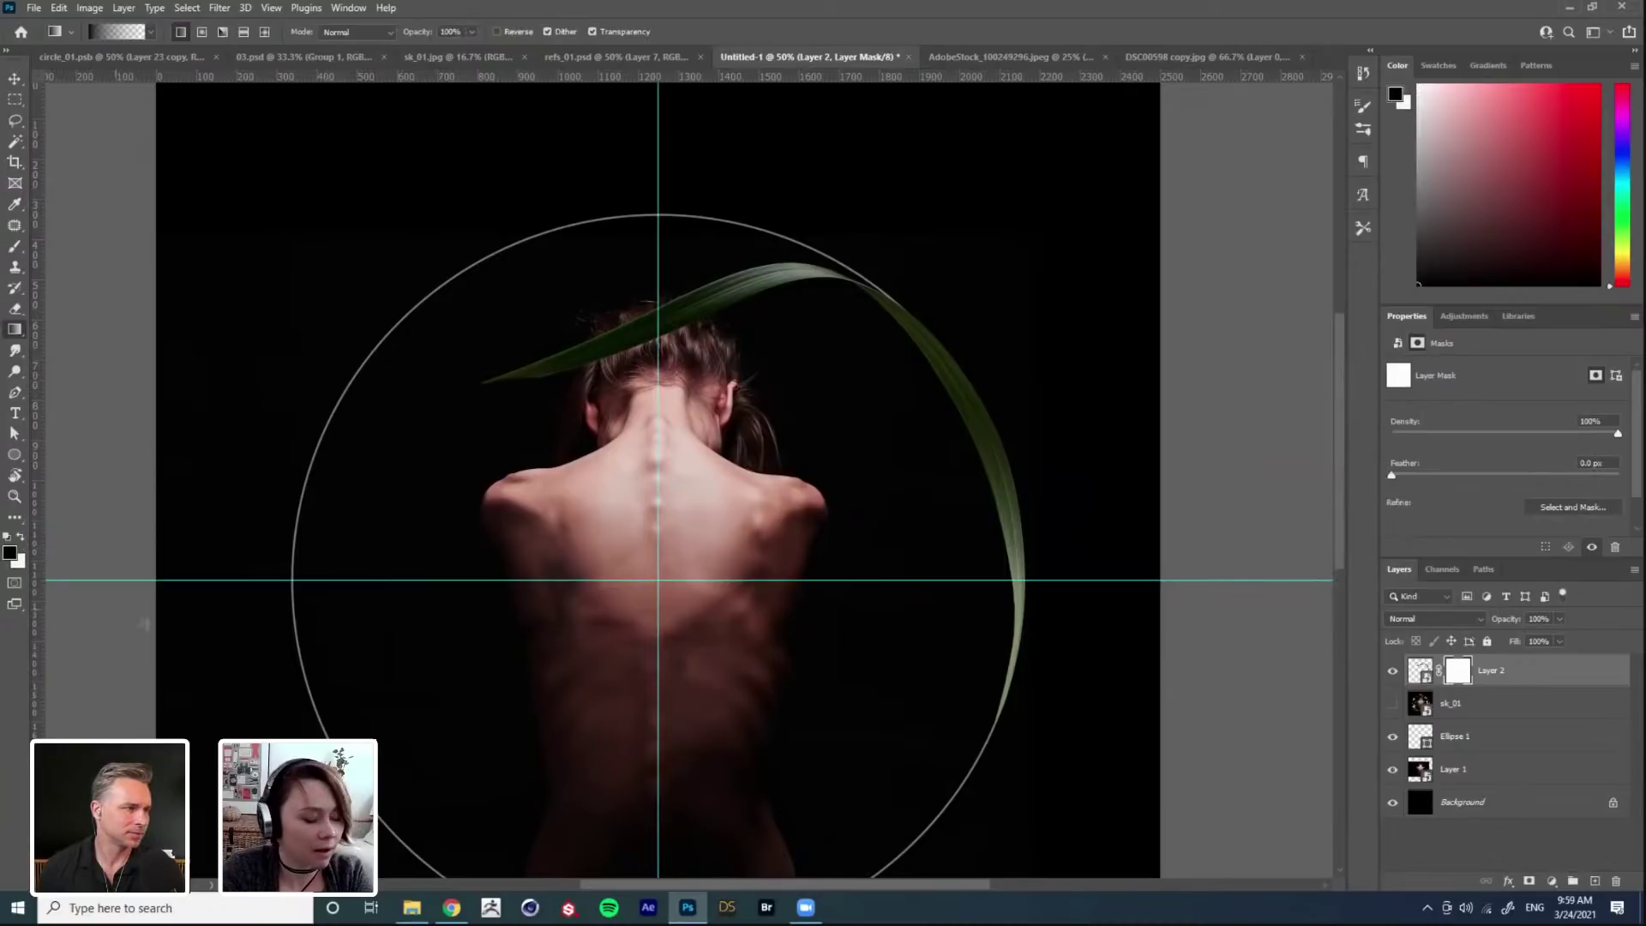
key("x")
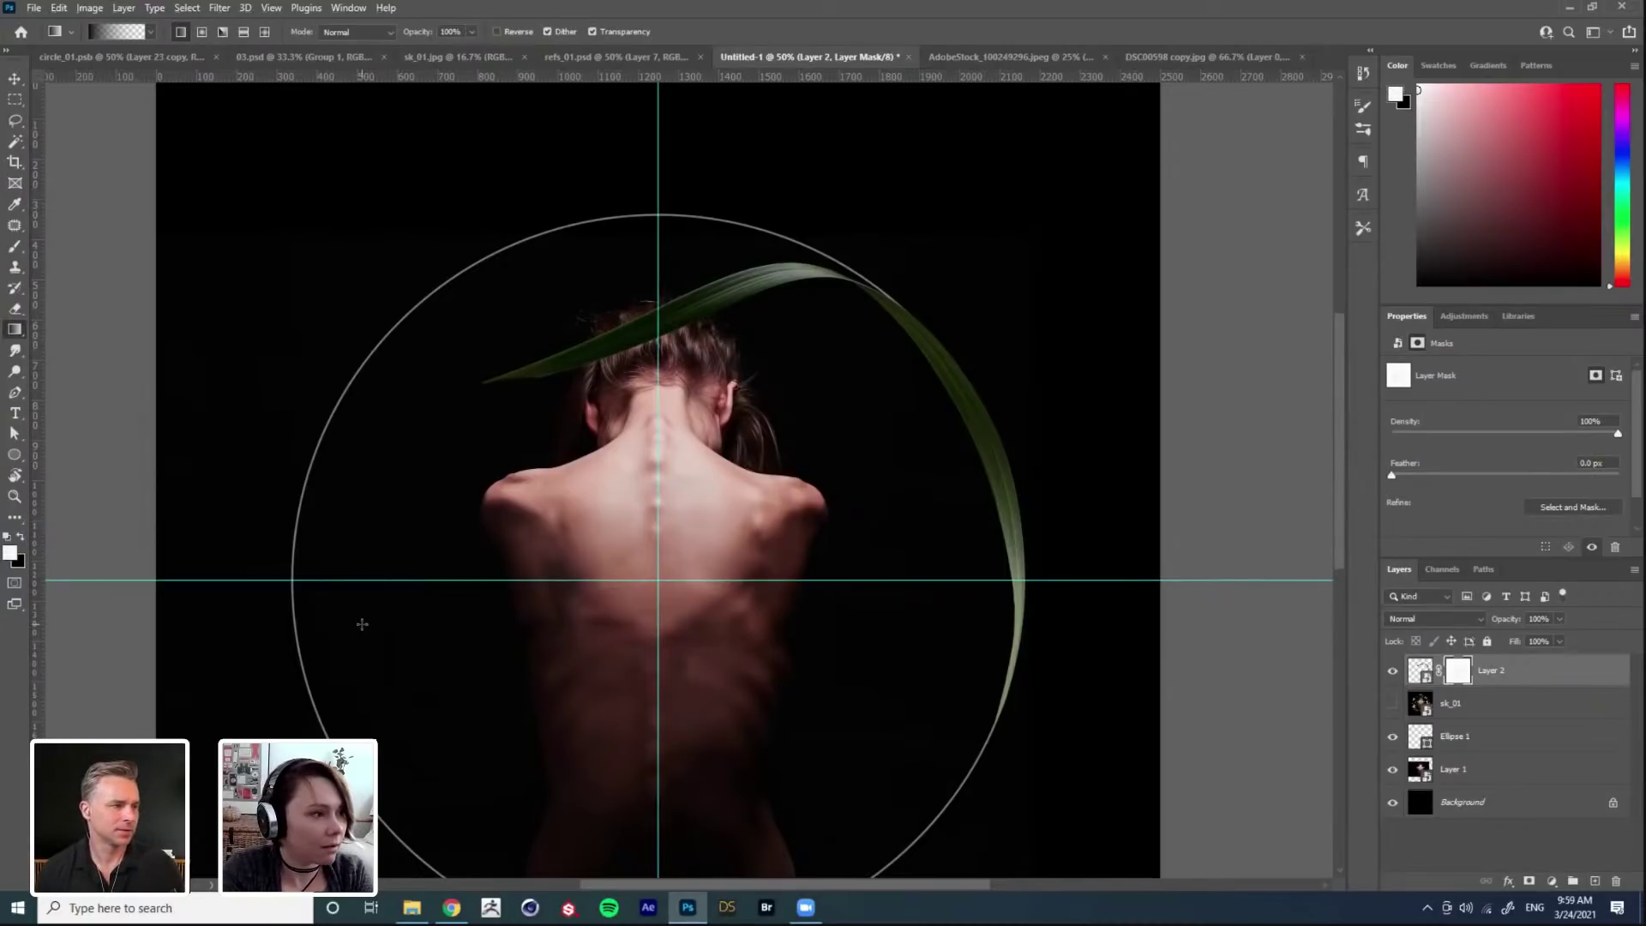
left_click_drag(645, 341, 711, 367)
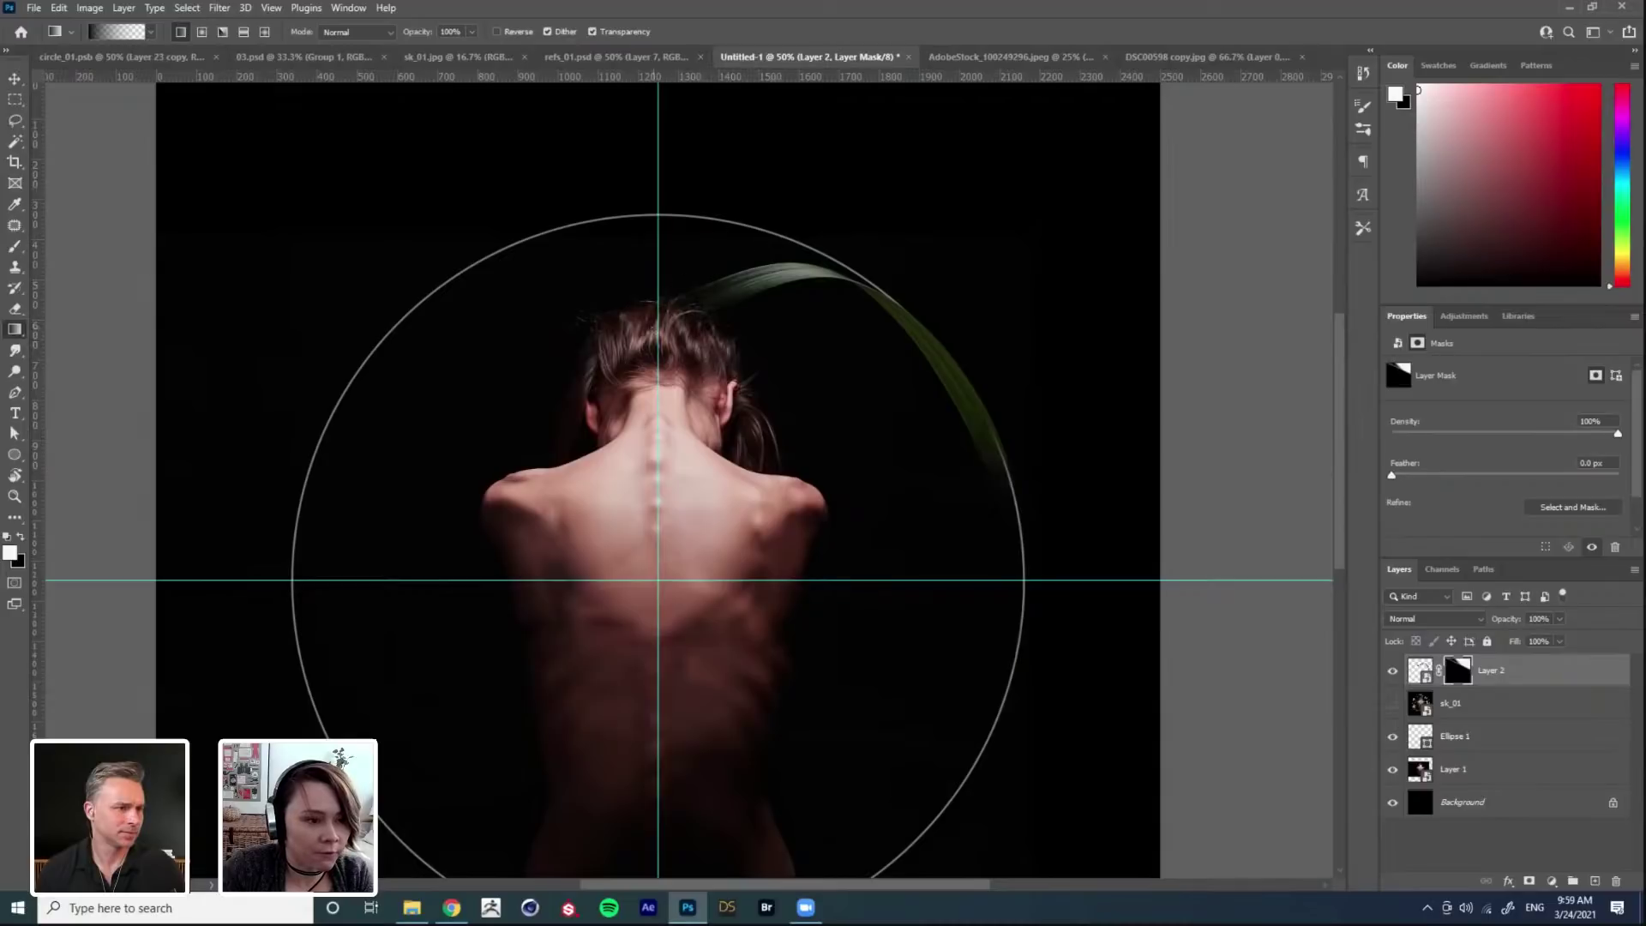
Step: Paint white on the leaf's mask with an enlarged soft brush to restore its lower half along the circle's right arc
key("b")
key("x")
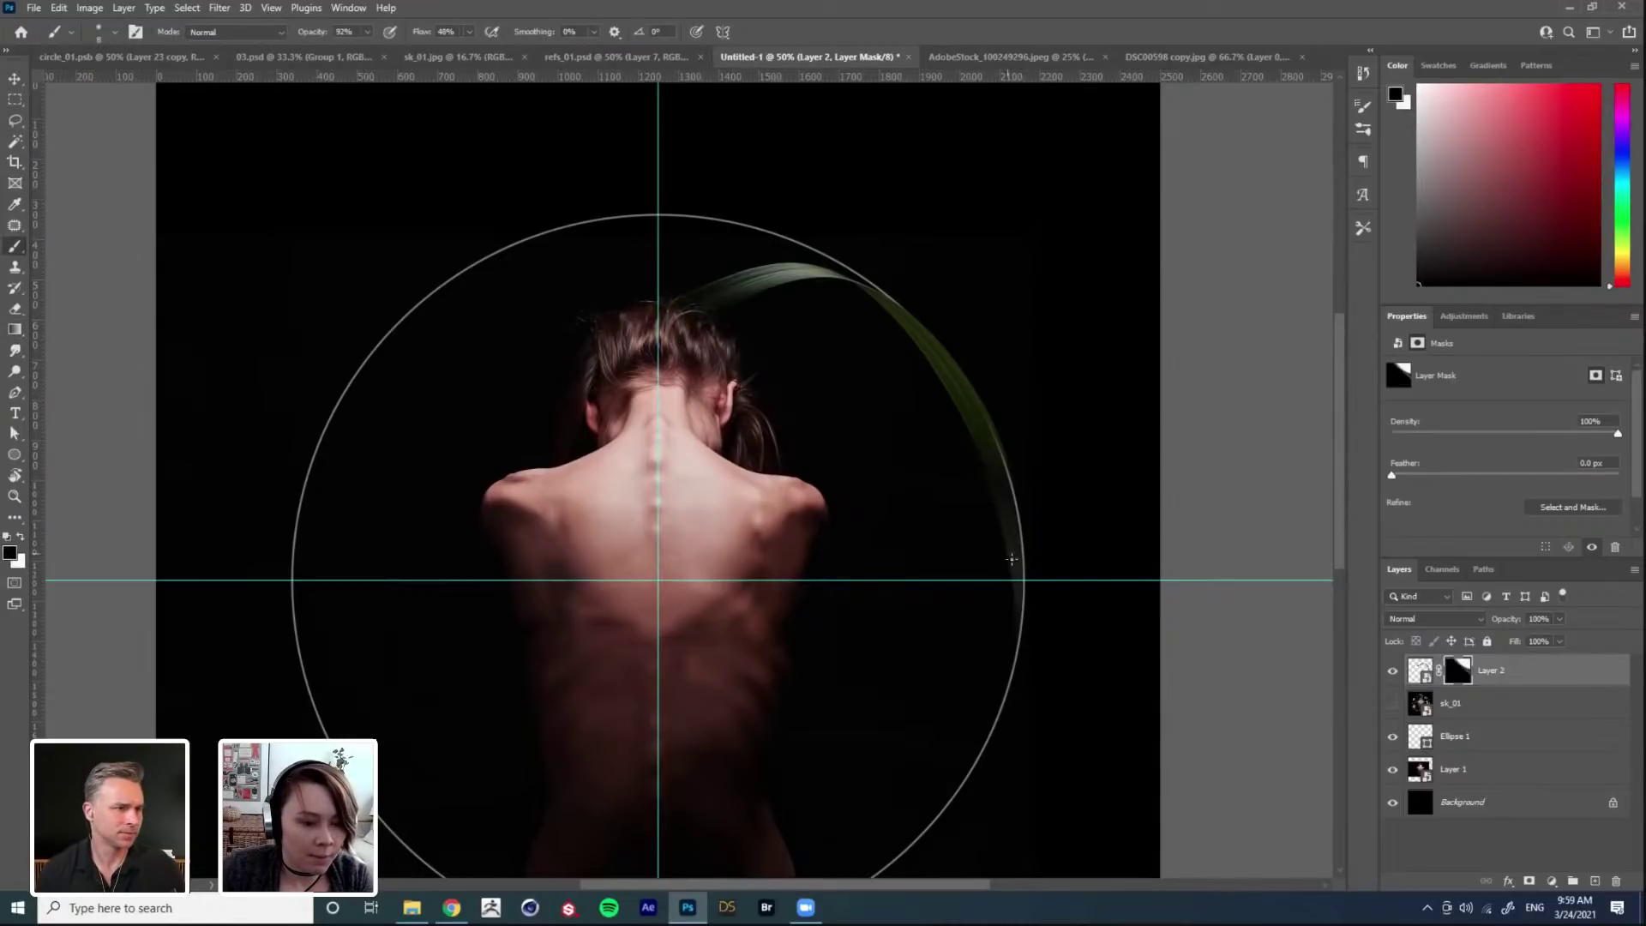
right_click(1011, 567)
double_click(1050, 677)
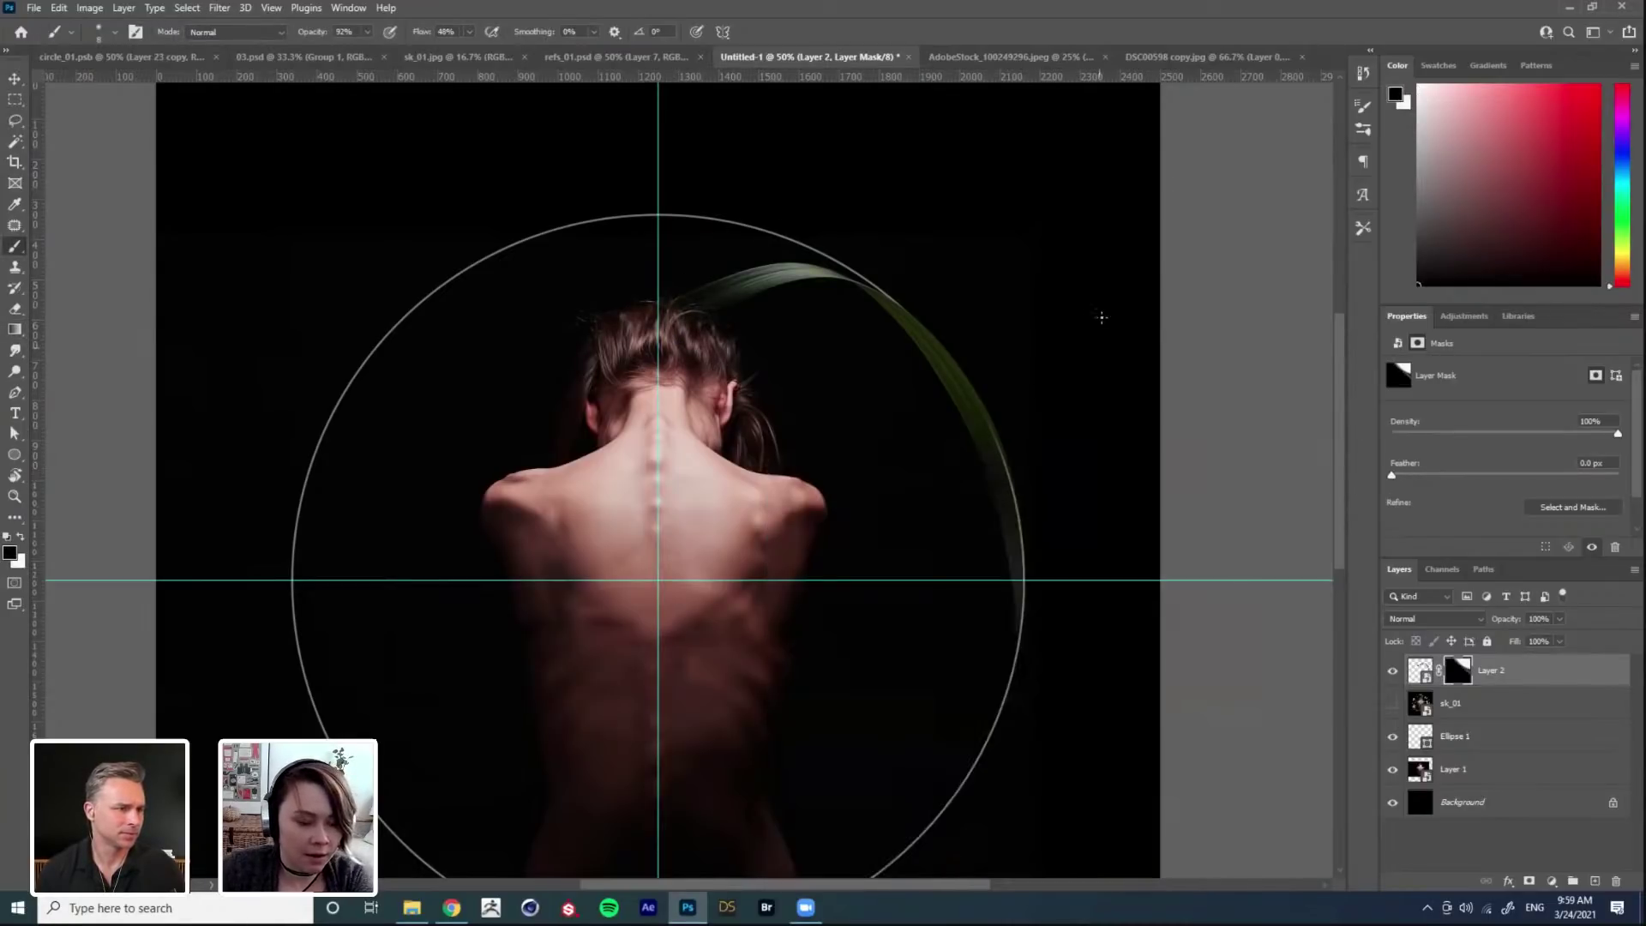
key("bracketright")
key("bracketright")
key("bracketright")
key("bracketright")
key("bracketright")
key("bracketright")
key("bracketright")
key("bracketright")
key("bracketright")
key("bracketright")
key("bracketright")
key("bracketright")
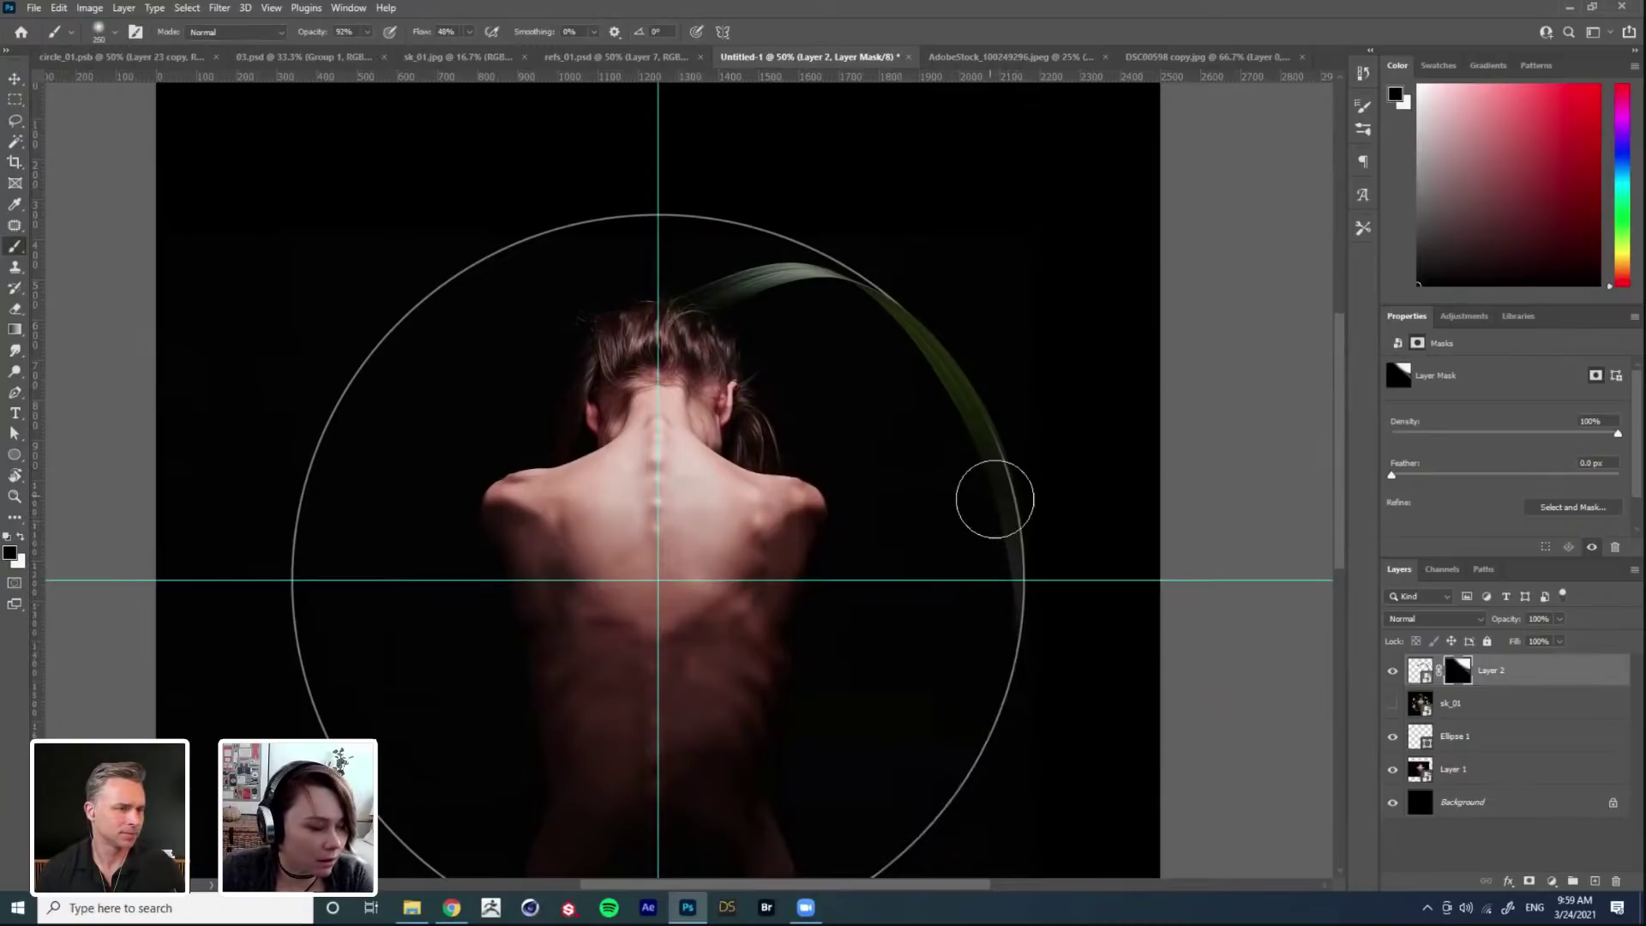
key("x")
mouse_move(1000, 511)
left_mouse_down()
mouse_move(971, 804)
mouse_move(1004, 470)
mouse_move(1009, 619)
mouse_move(1006, 433)
mouse_move(1028, 668)
mouse_move(1042, 636)
mouse_move(1016, 451)
mouse_move(985, 797)
left_mouse_up()
key("v")
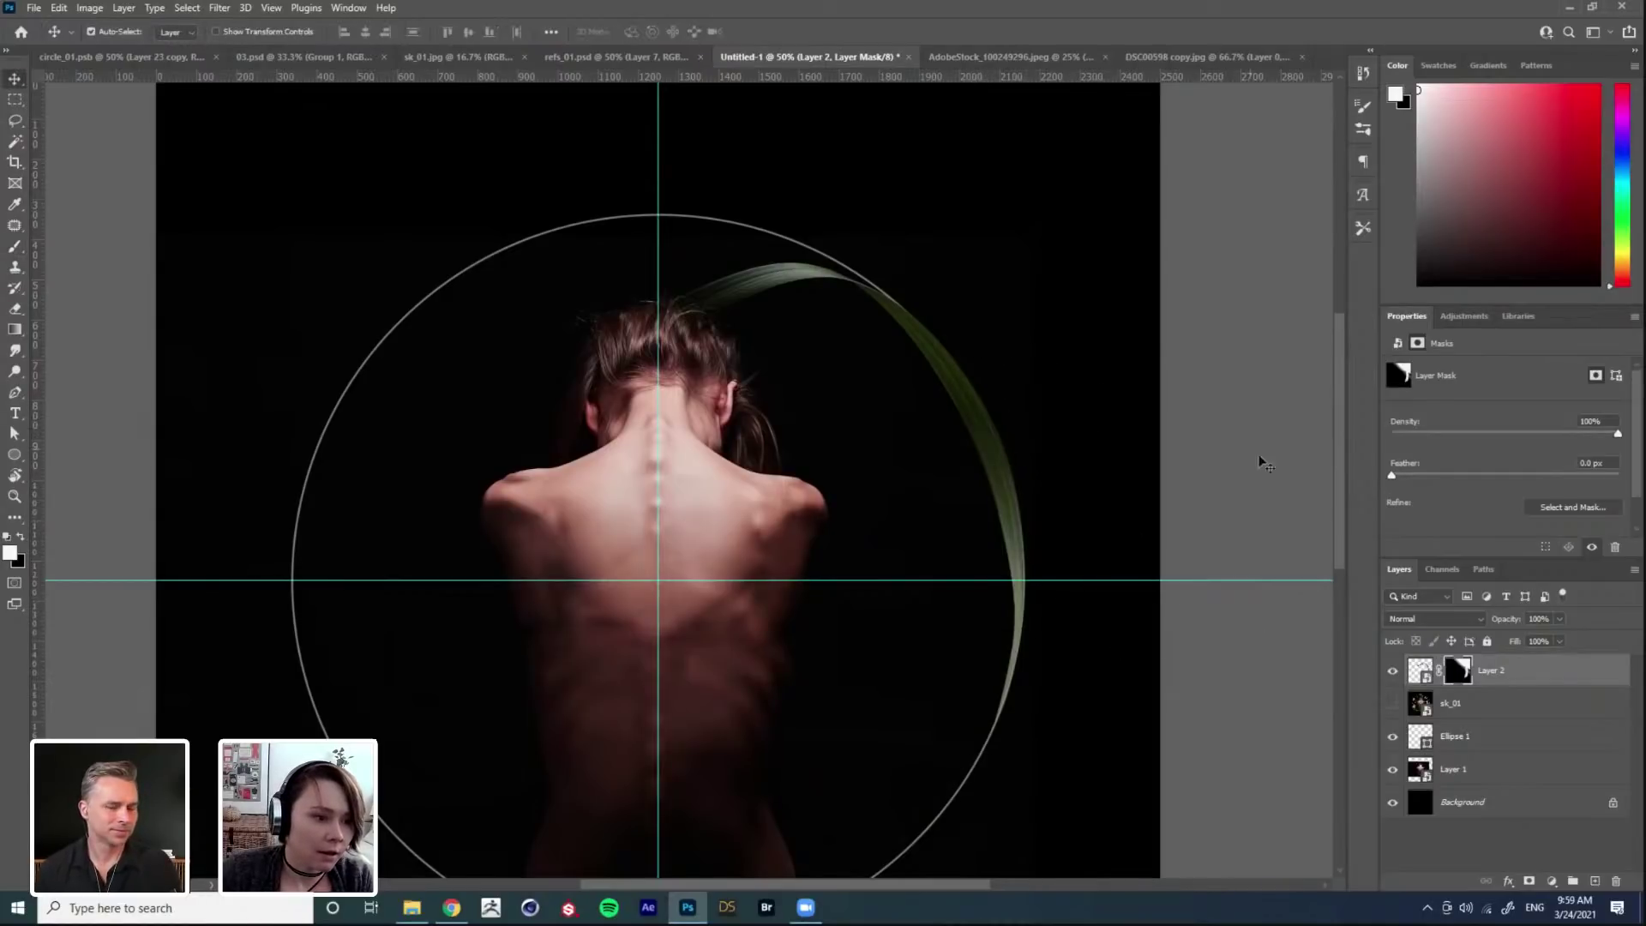
Step: Hide the guides to show the whole composition without them
key("ctrl")
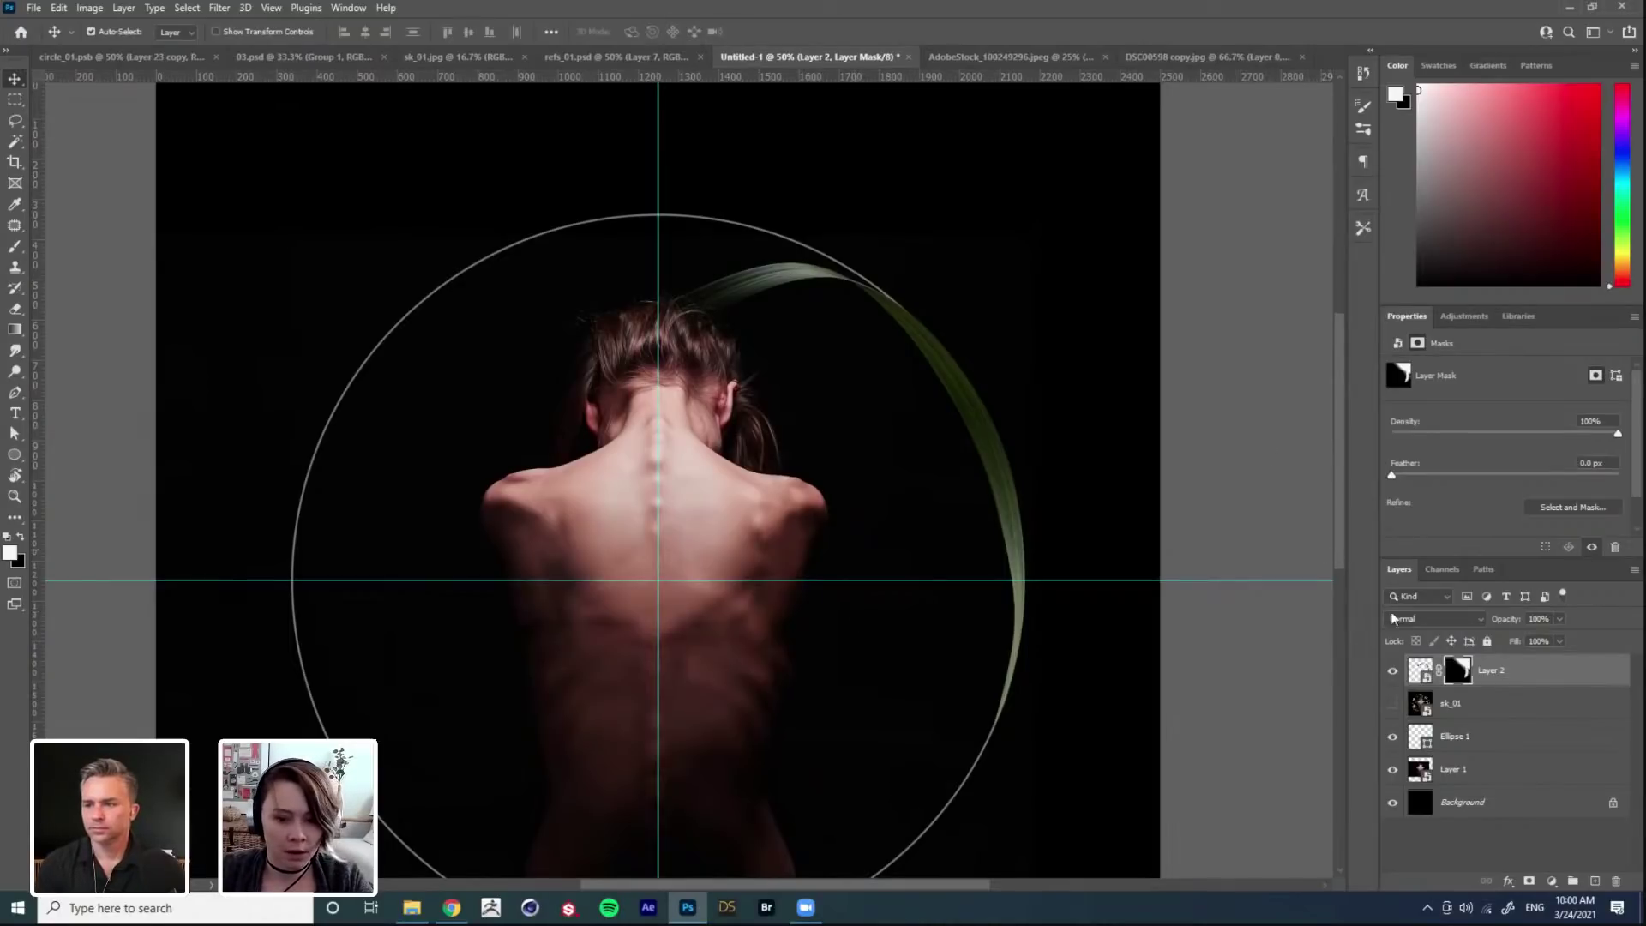
key("ctrl+semicolon")
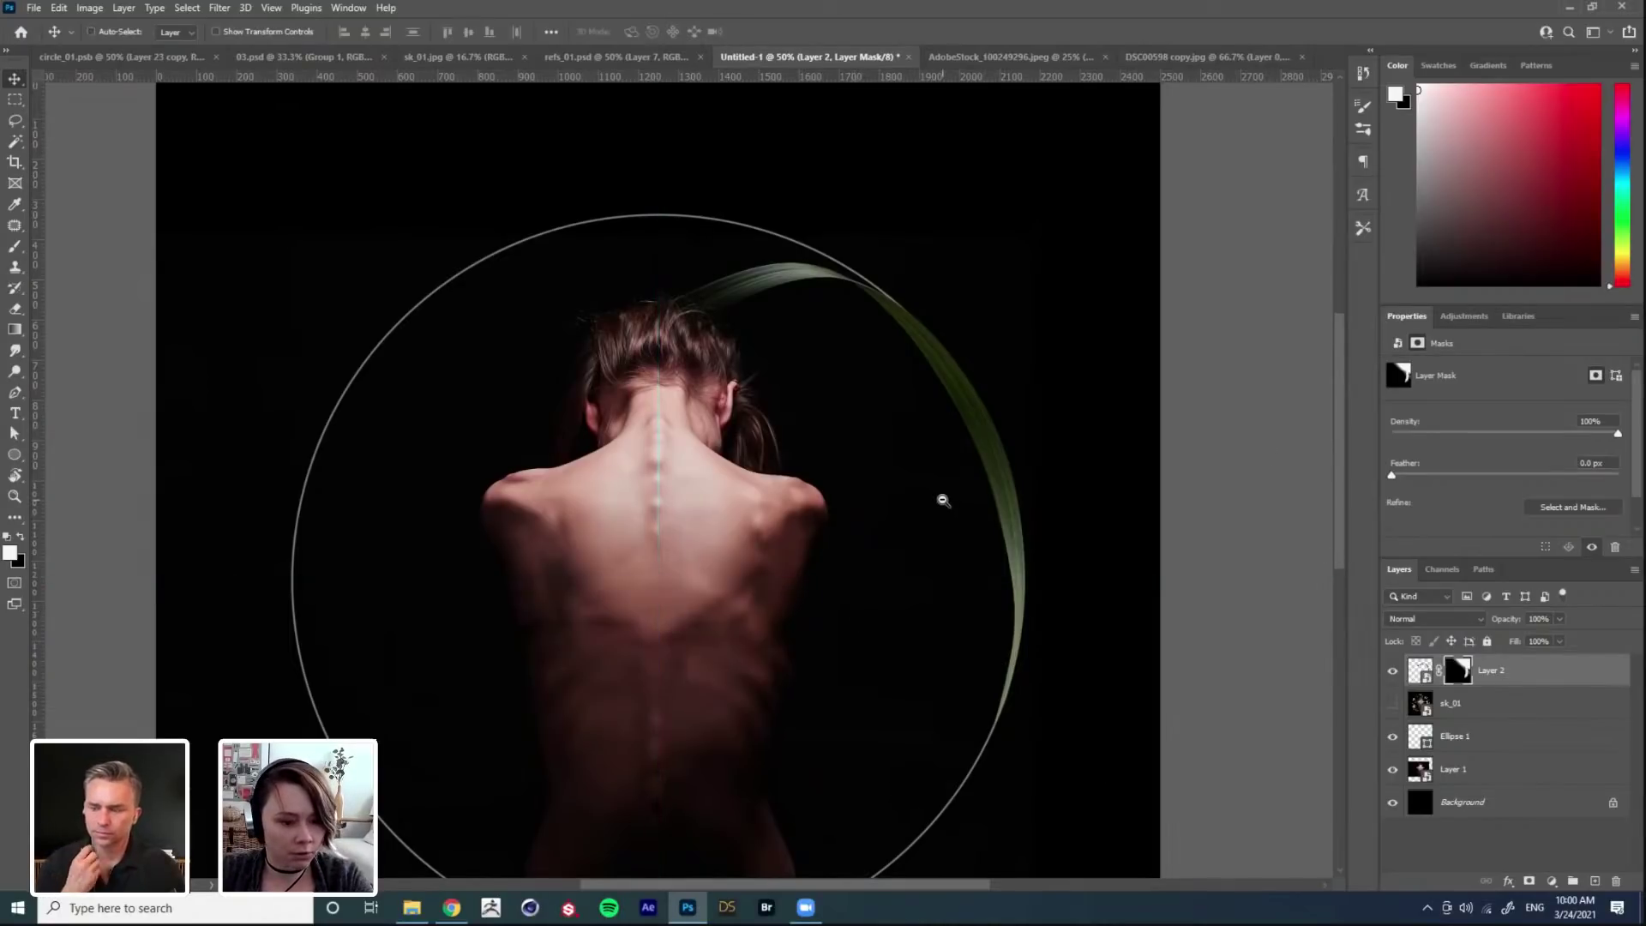
key("ctrl+minus")
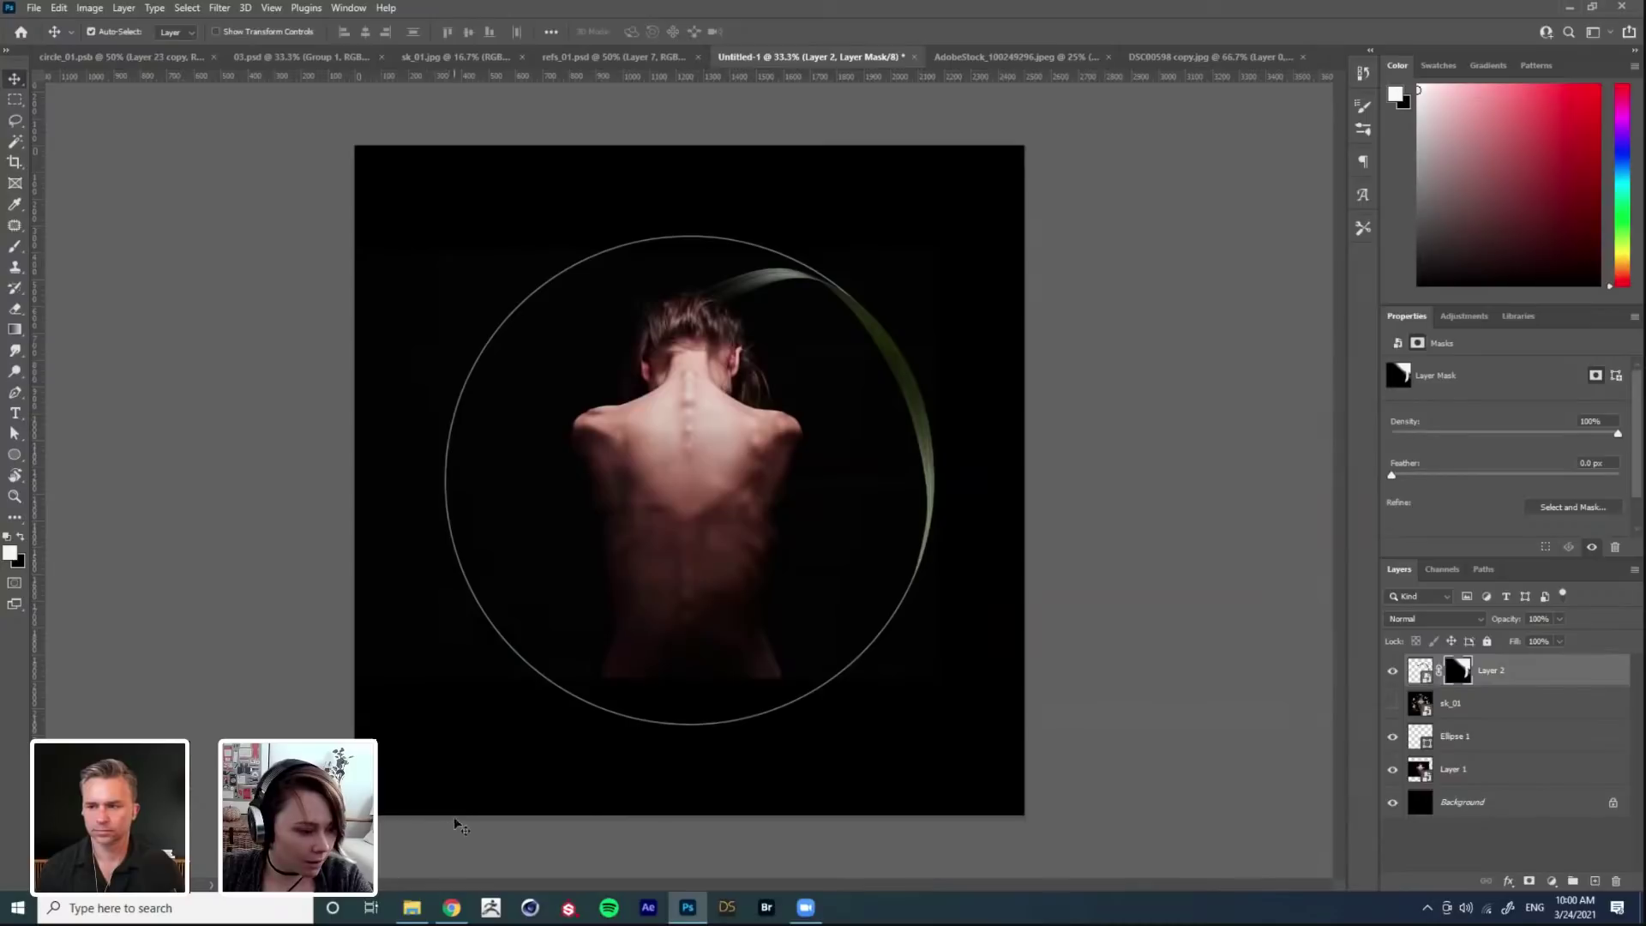
Step: Place DSC00602 copy.png from the photo folder, scale it to about 65%, and lay its curve along the circle's lower-right arc
left_click(412, 907)
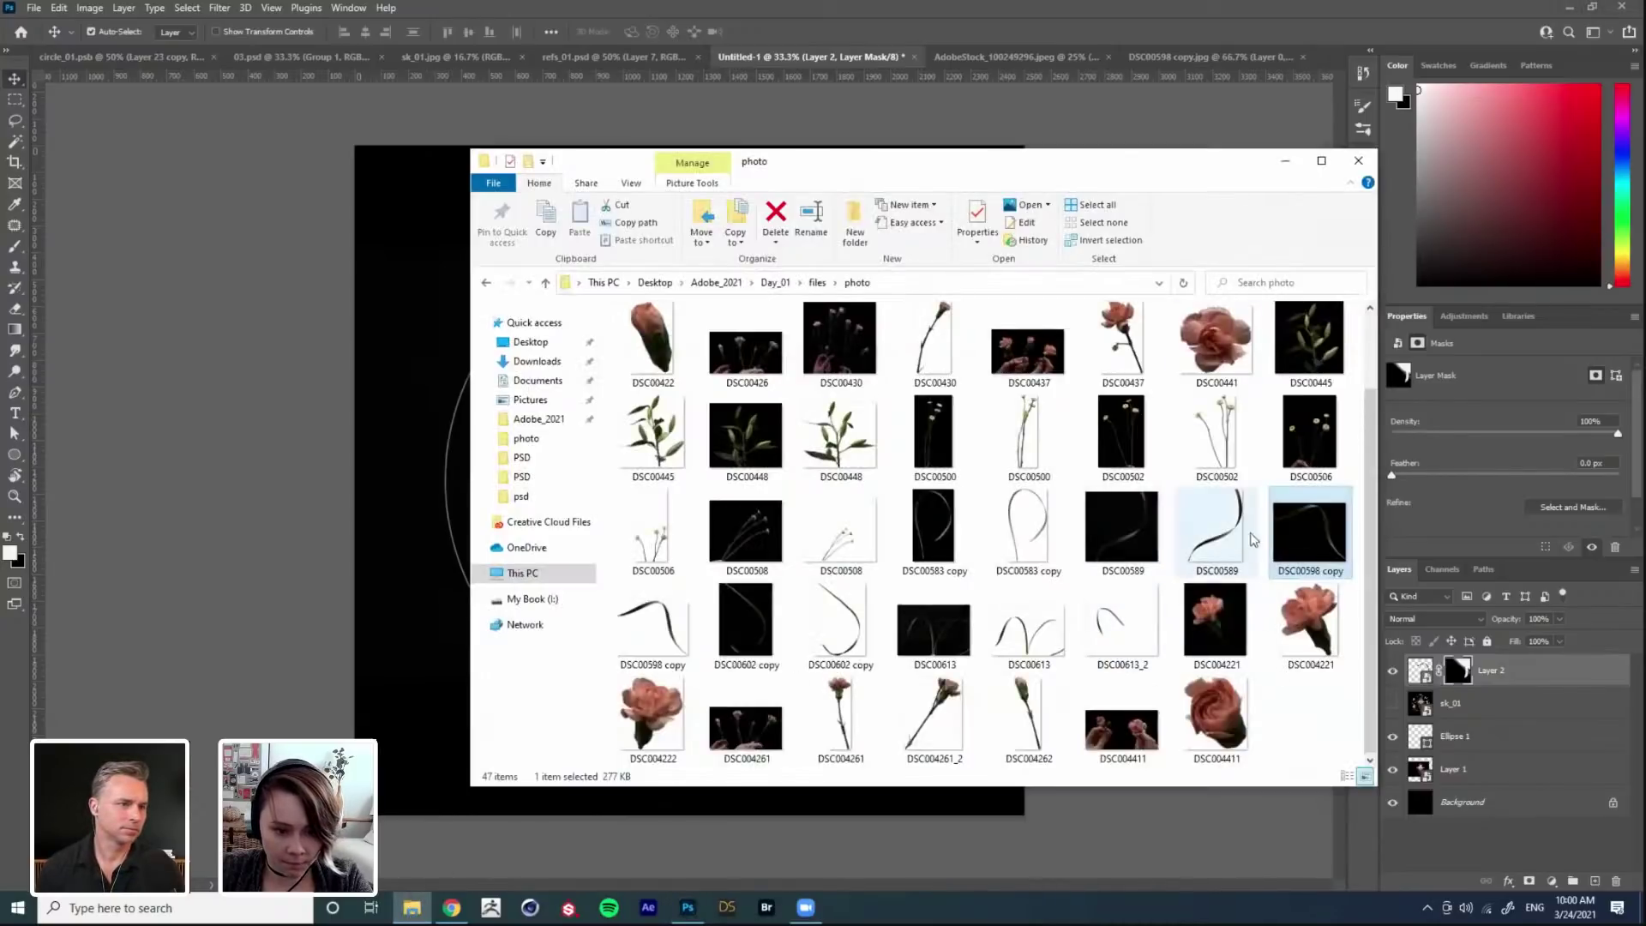
left_click_drag(1180, 177, 778, 209)
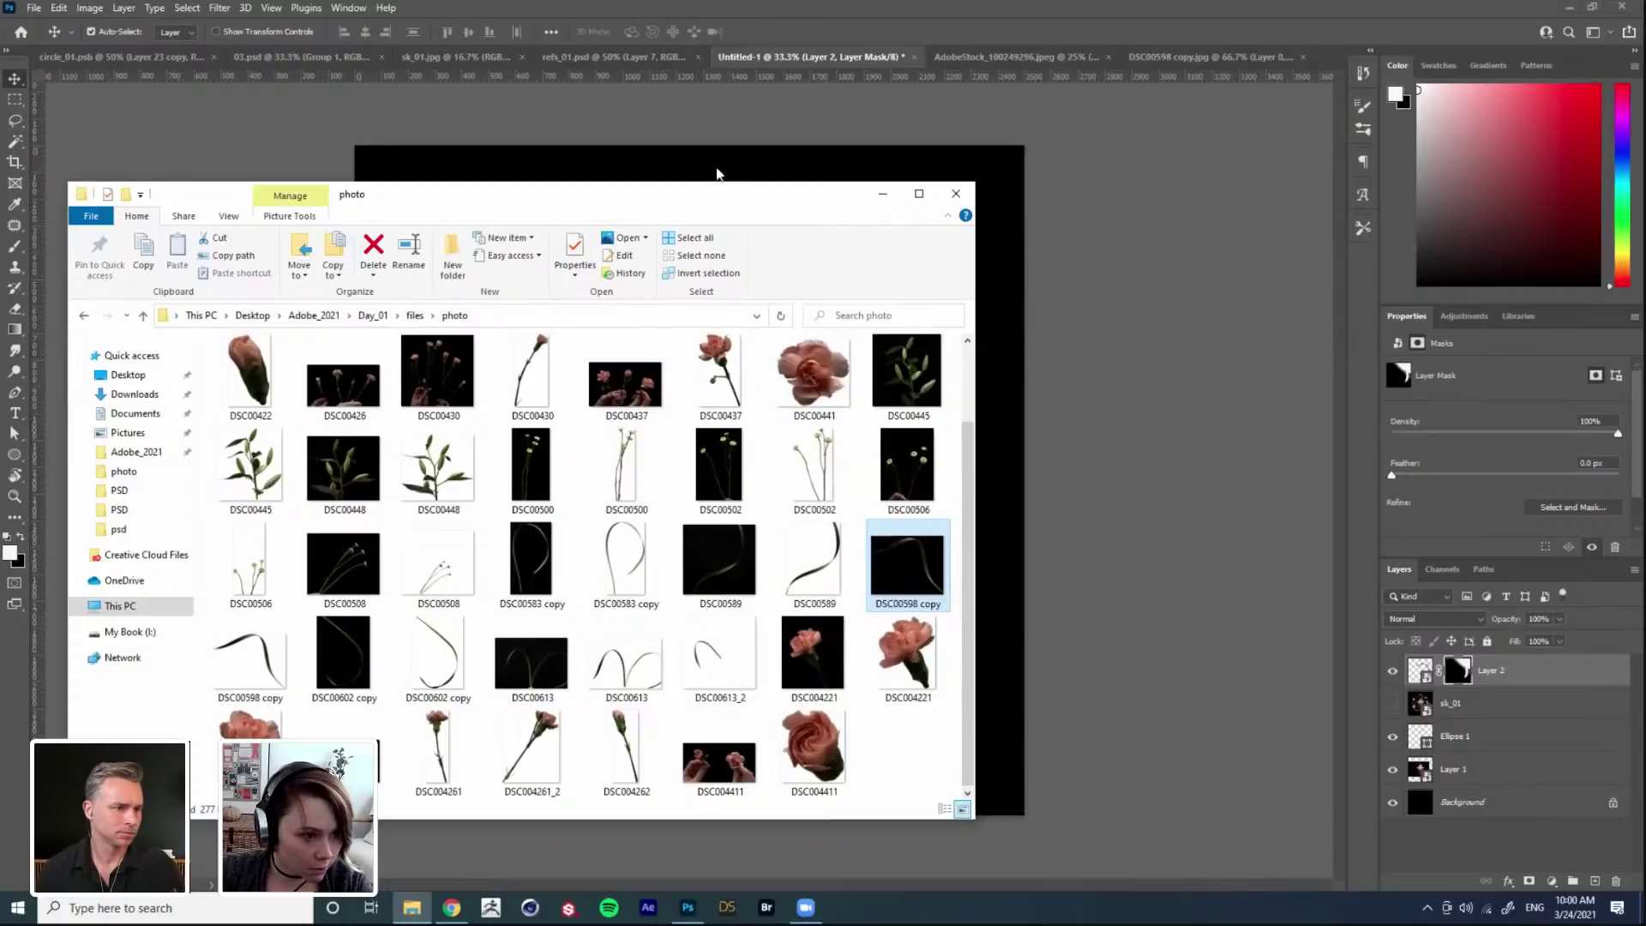
key("alt+Tab")
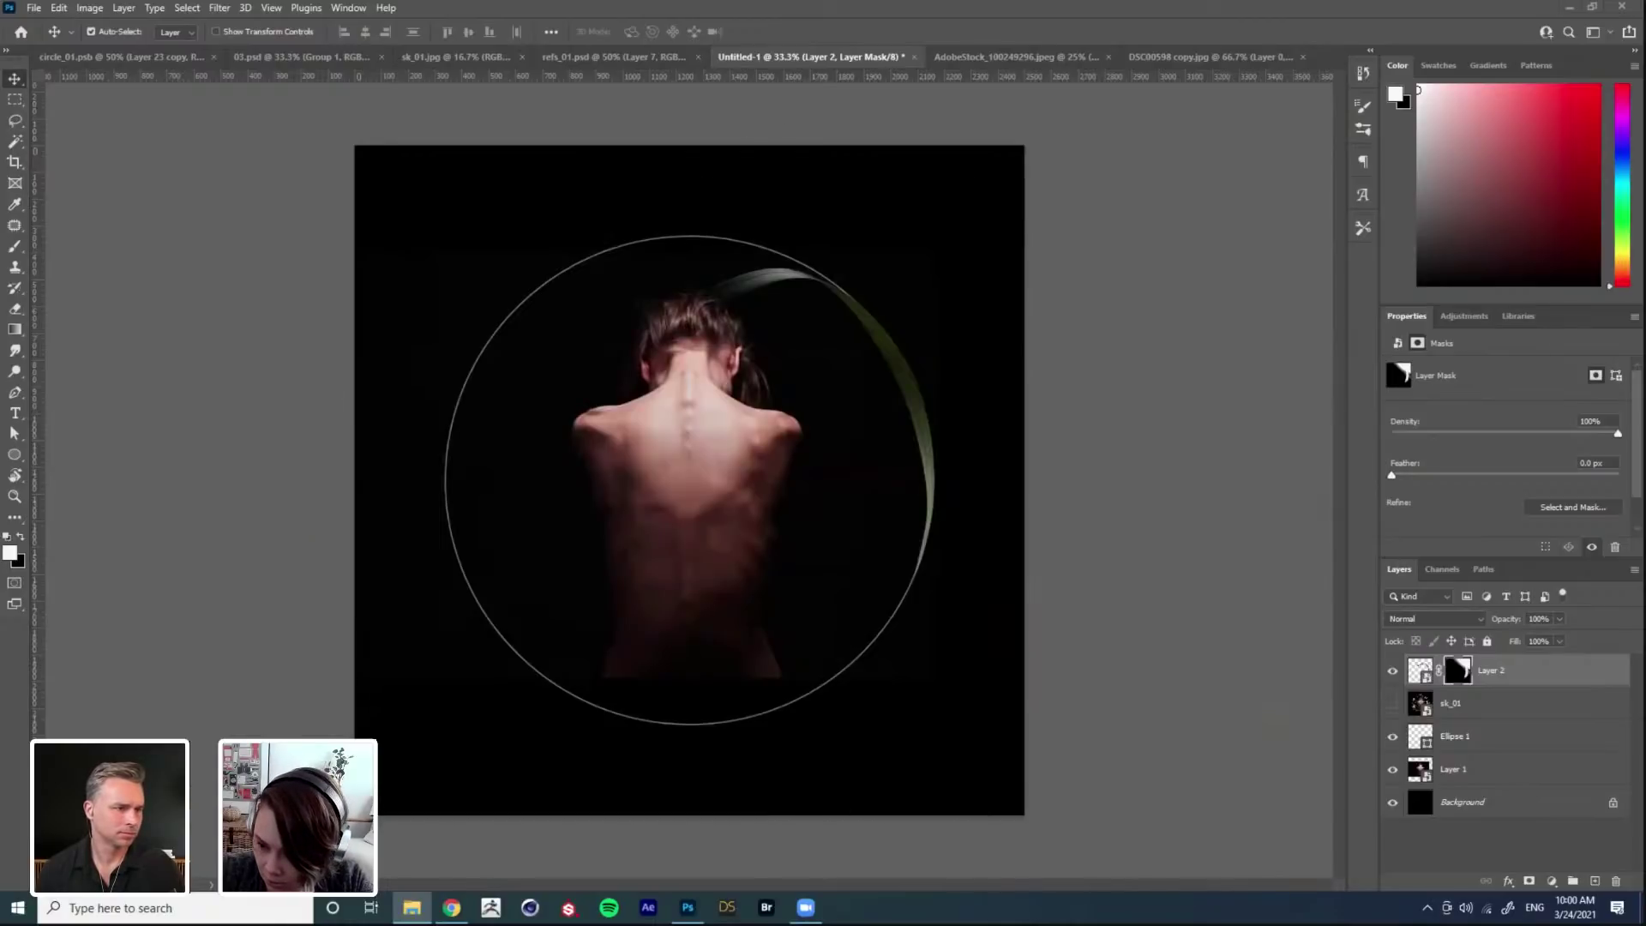
left_click_drag(1336, 746, 902, 586)
left_click(939, 180, "alt")
left_click_drag(908, 158, 871, 210)
left_click_drag(843, 311, 867, 384)
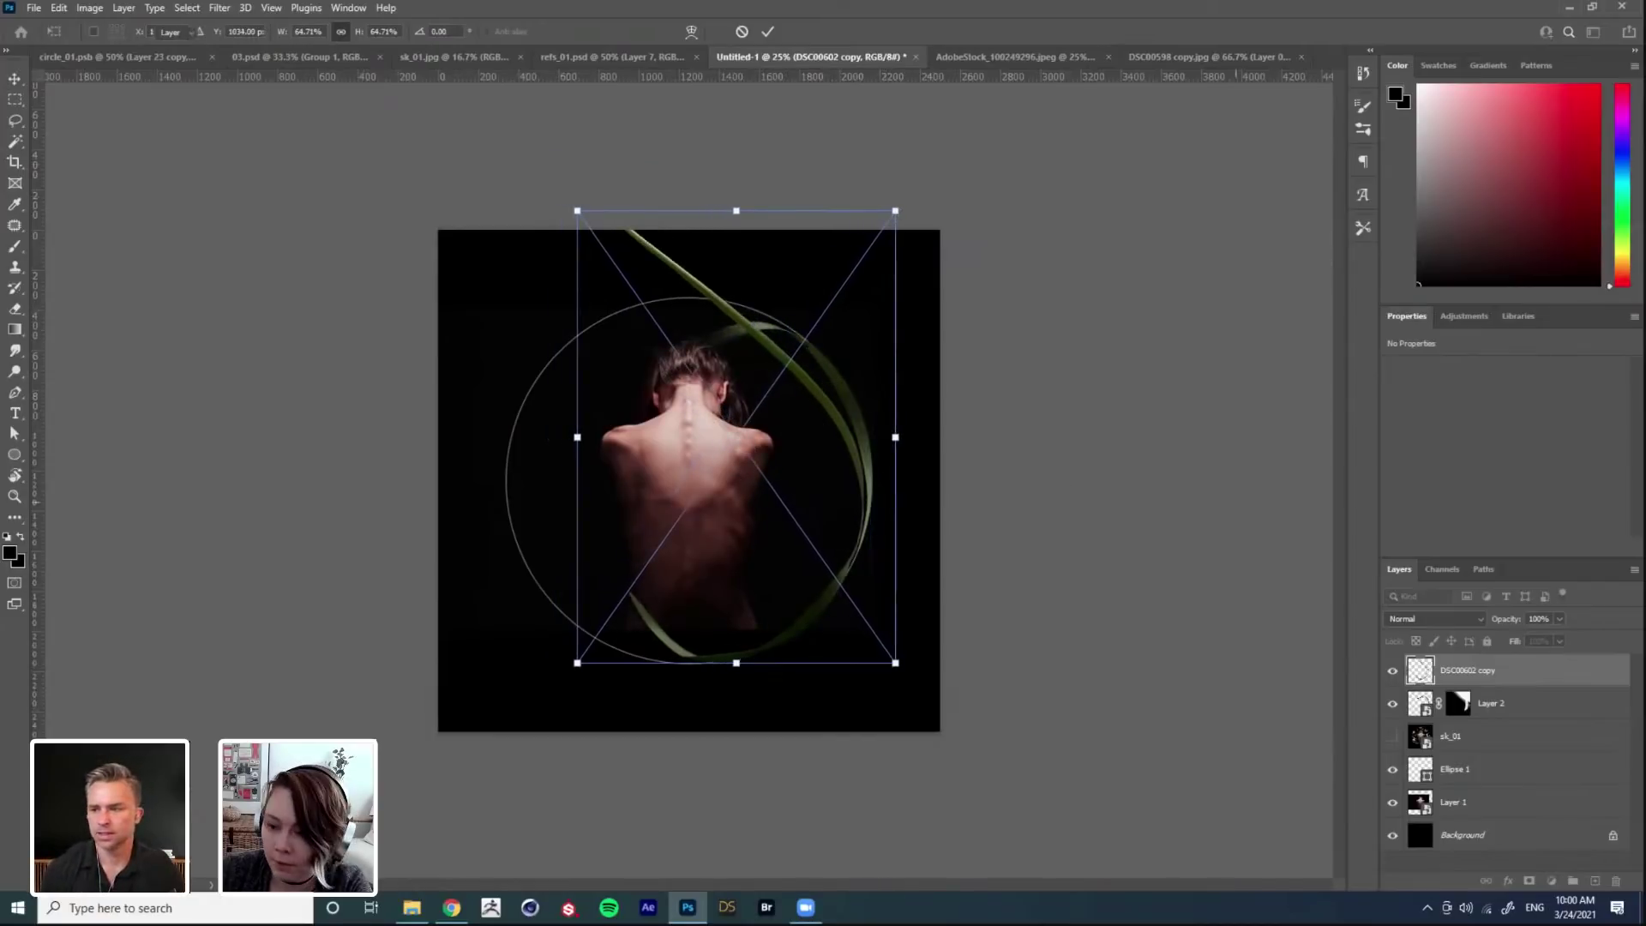
key("Return")
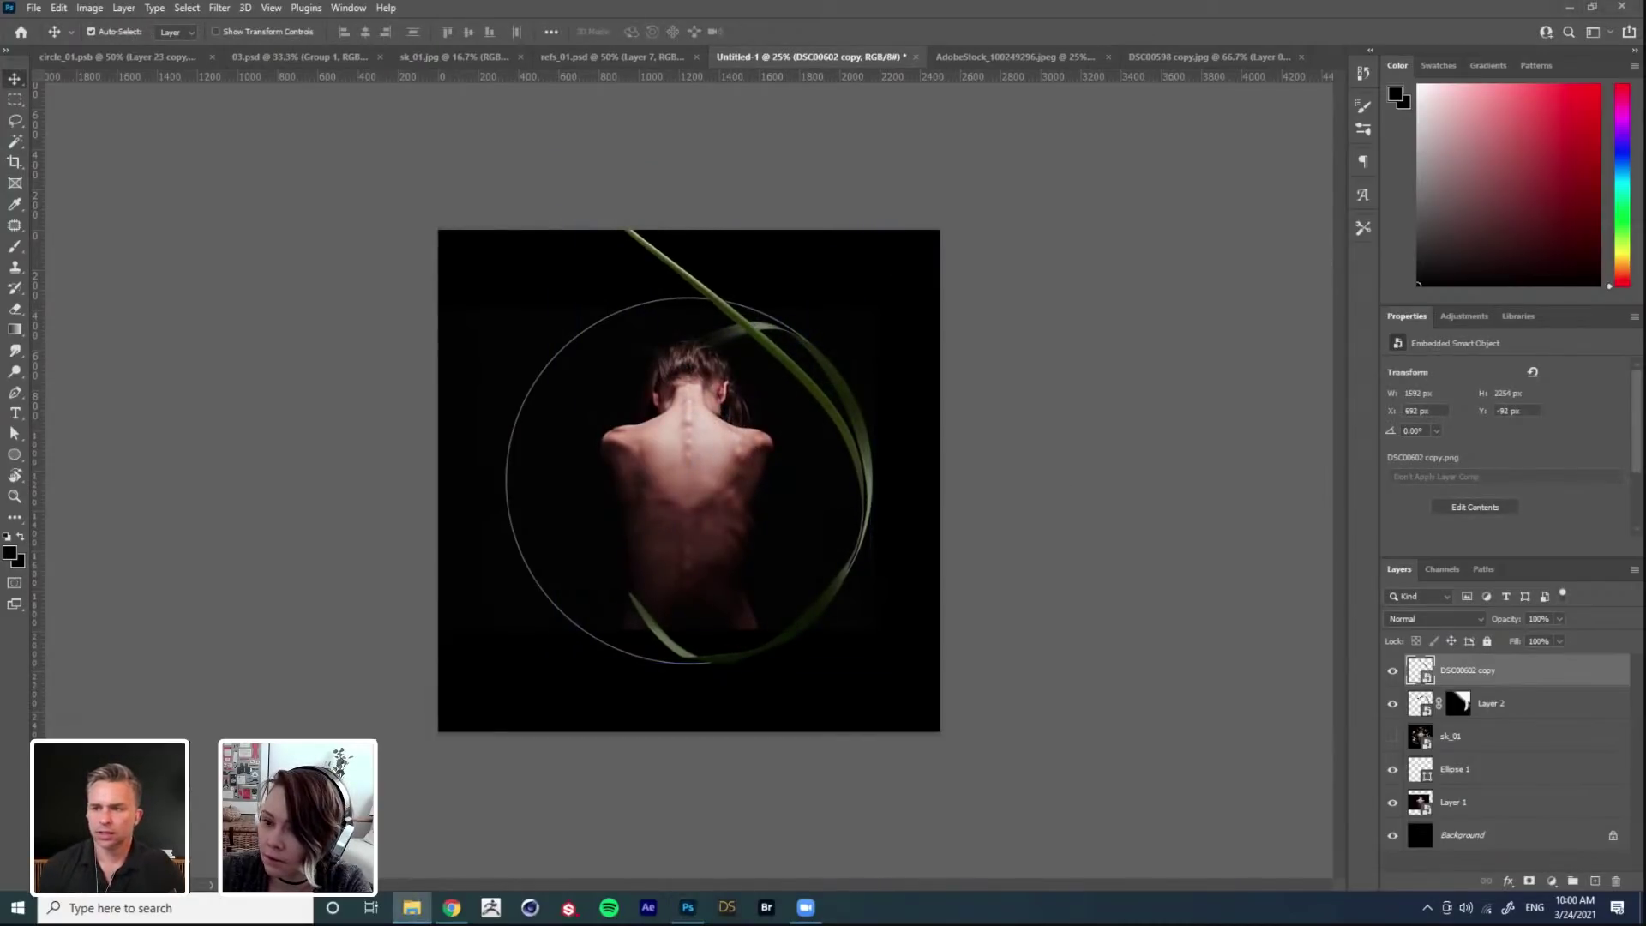
Step: Preview the lily bud photo DSC00445.jpg from the photo folder, and move the folder window aside
left_click(412, 907)
double_click(1277, 429)
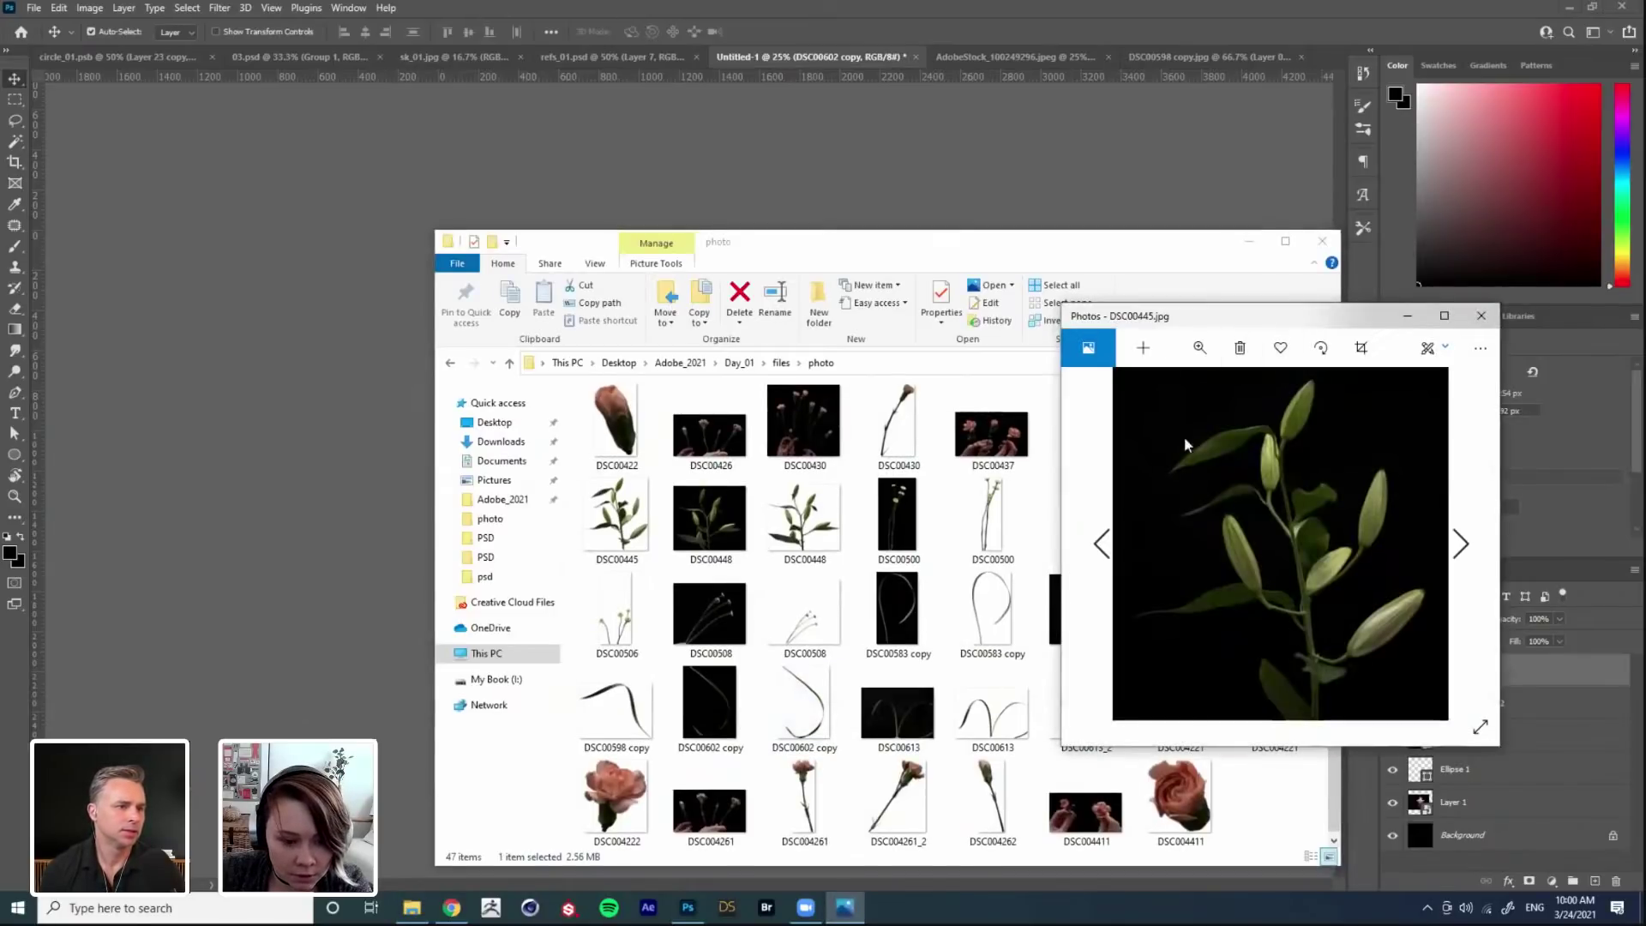
left_click(1481, 316)
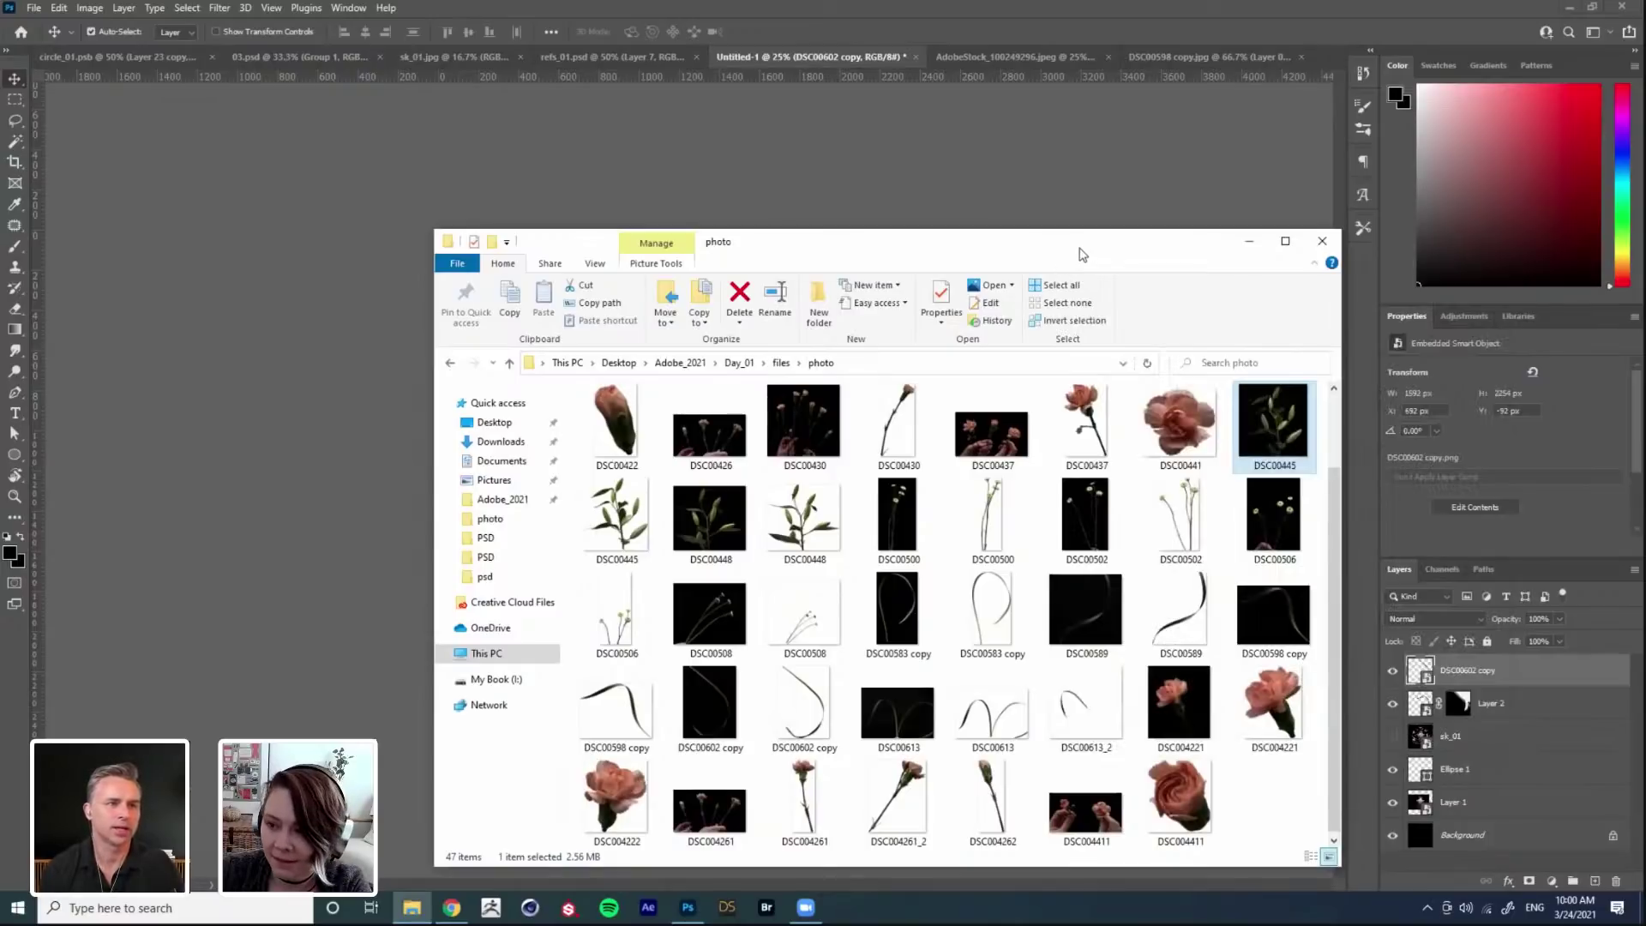
left_click_drag(1083, 254, 878, 394)
double_click(1099, 568)
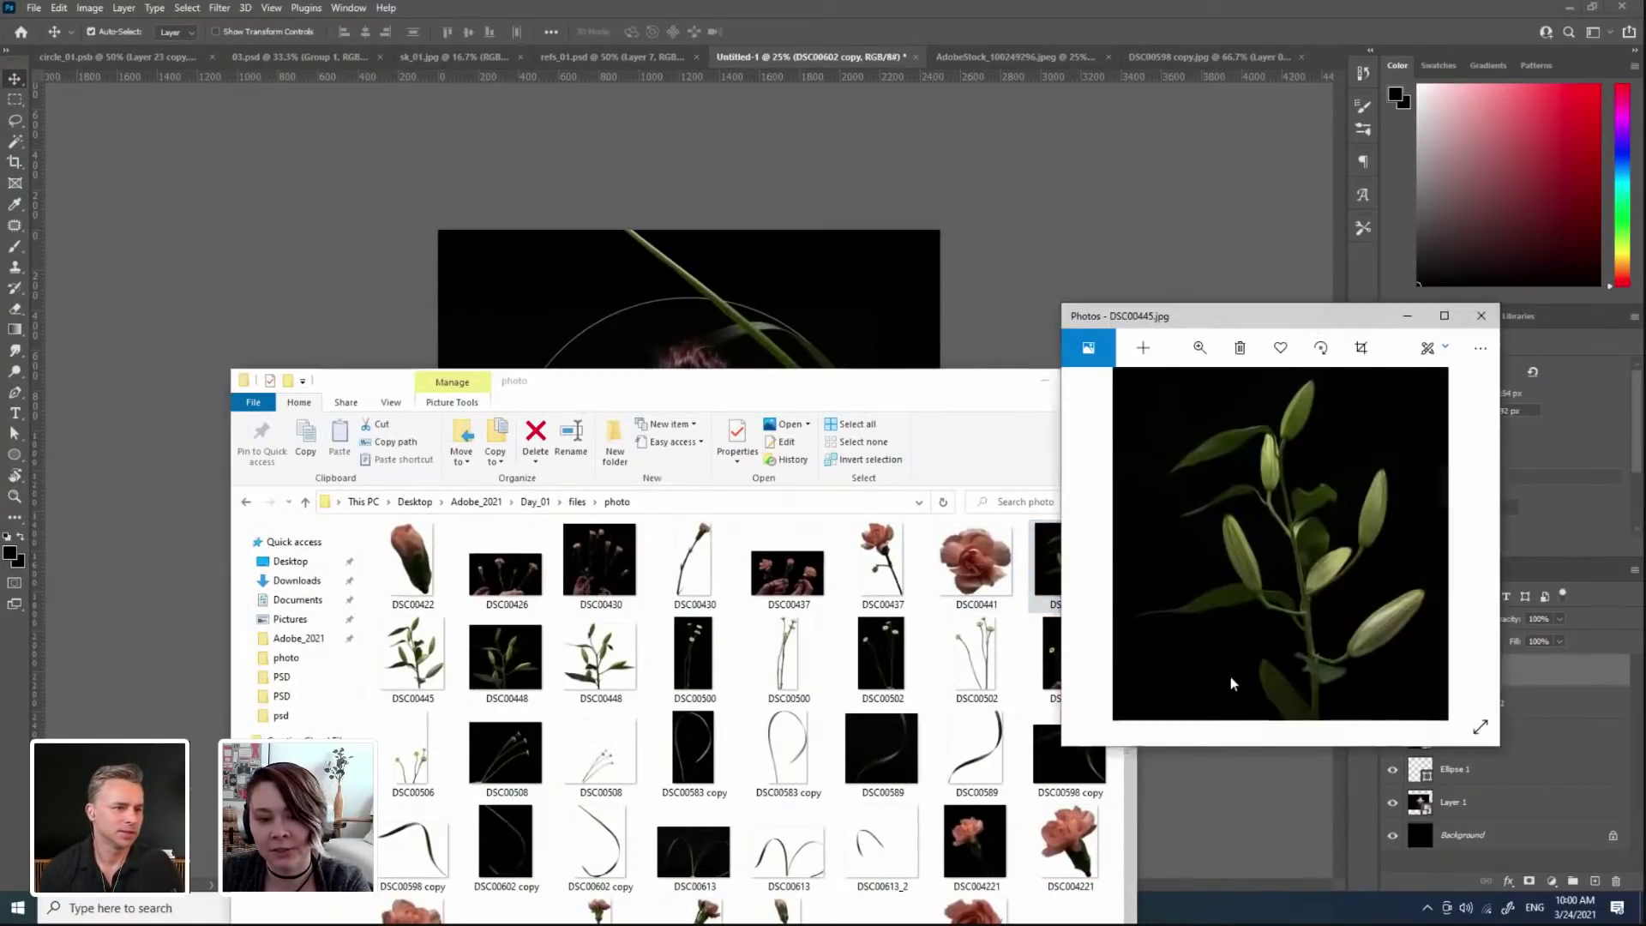
left_click(1481, 347)
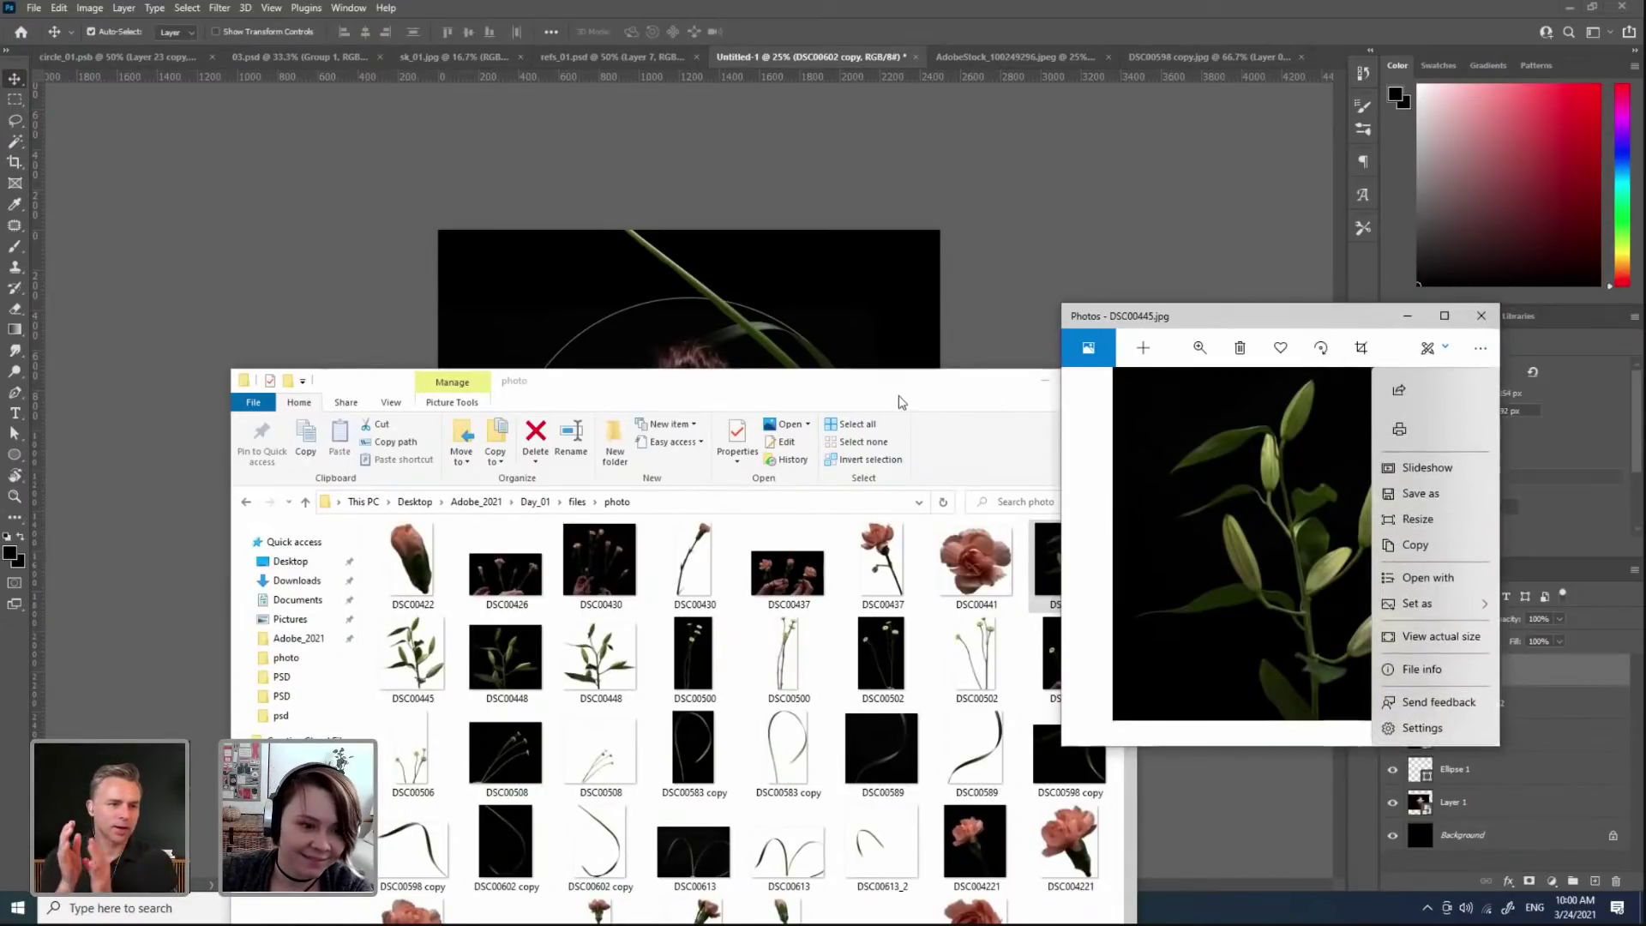
key("alt+F4")
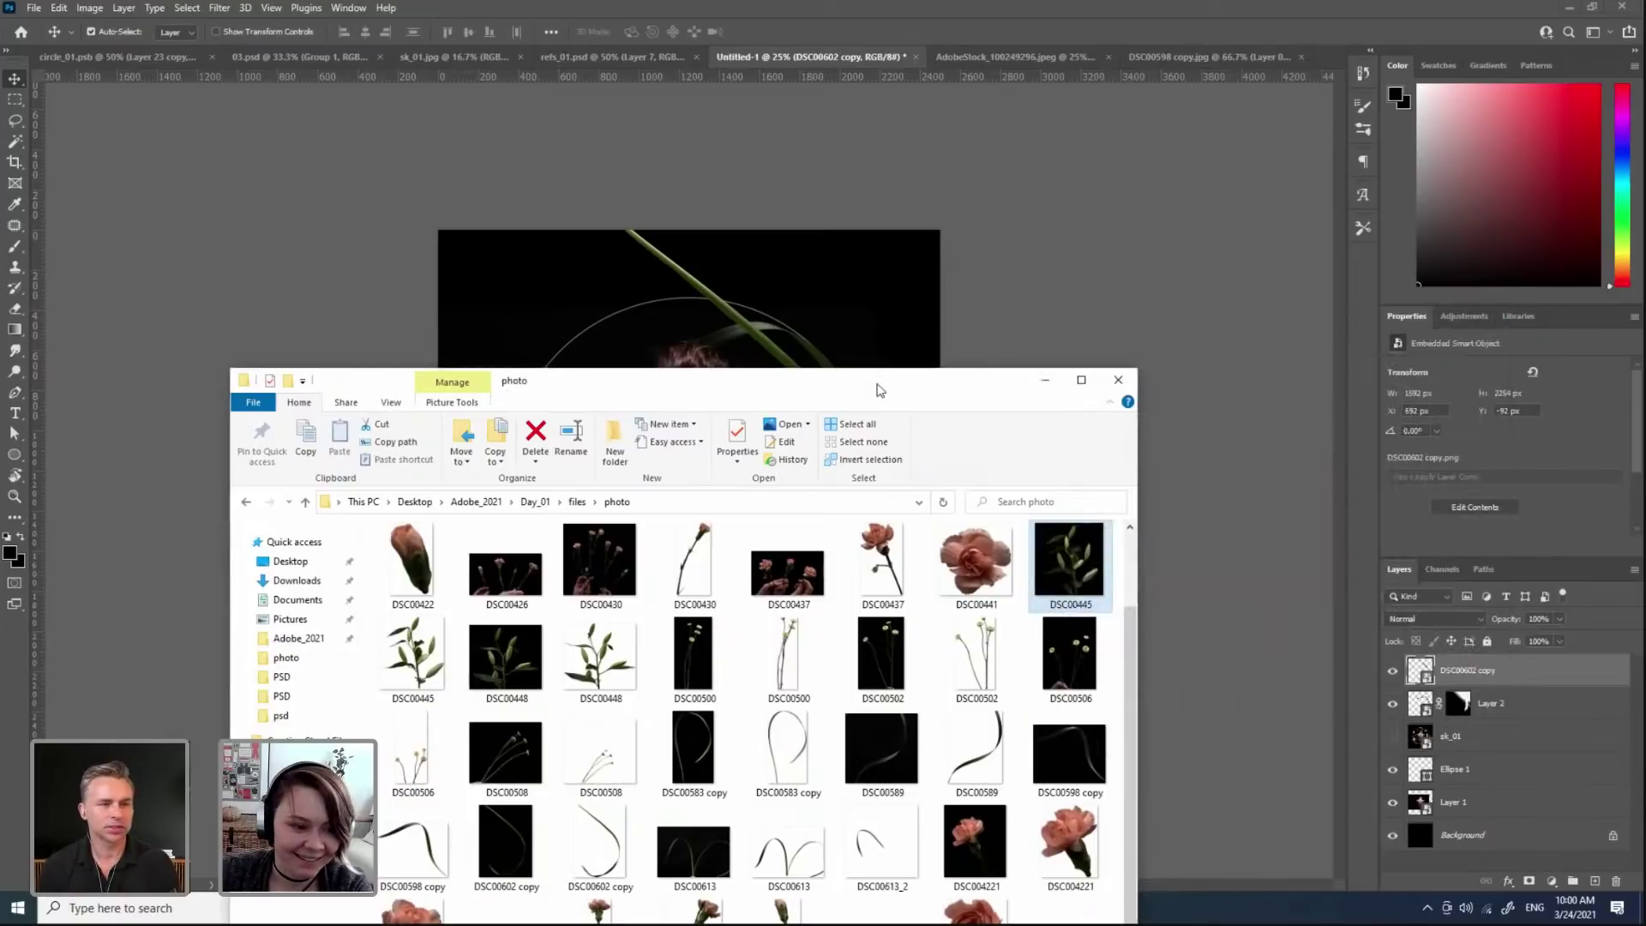
left_click_drag(892, 388, 1645, 306)
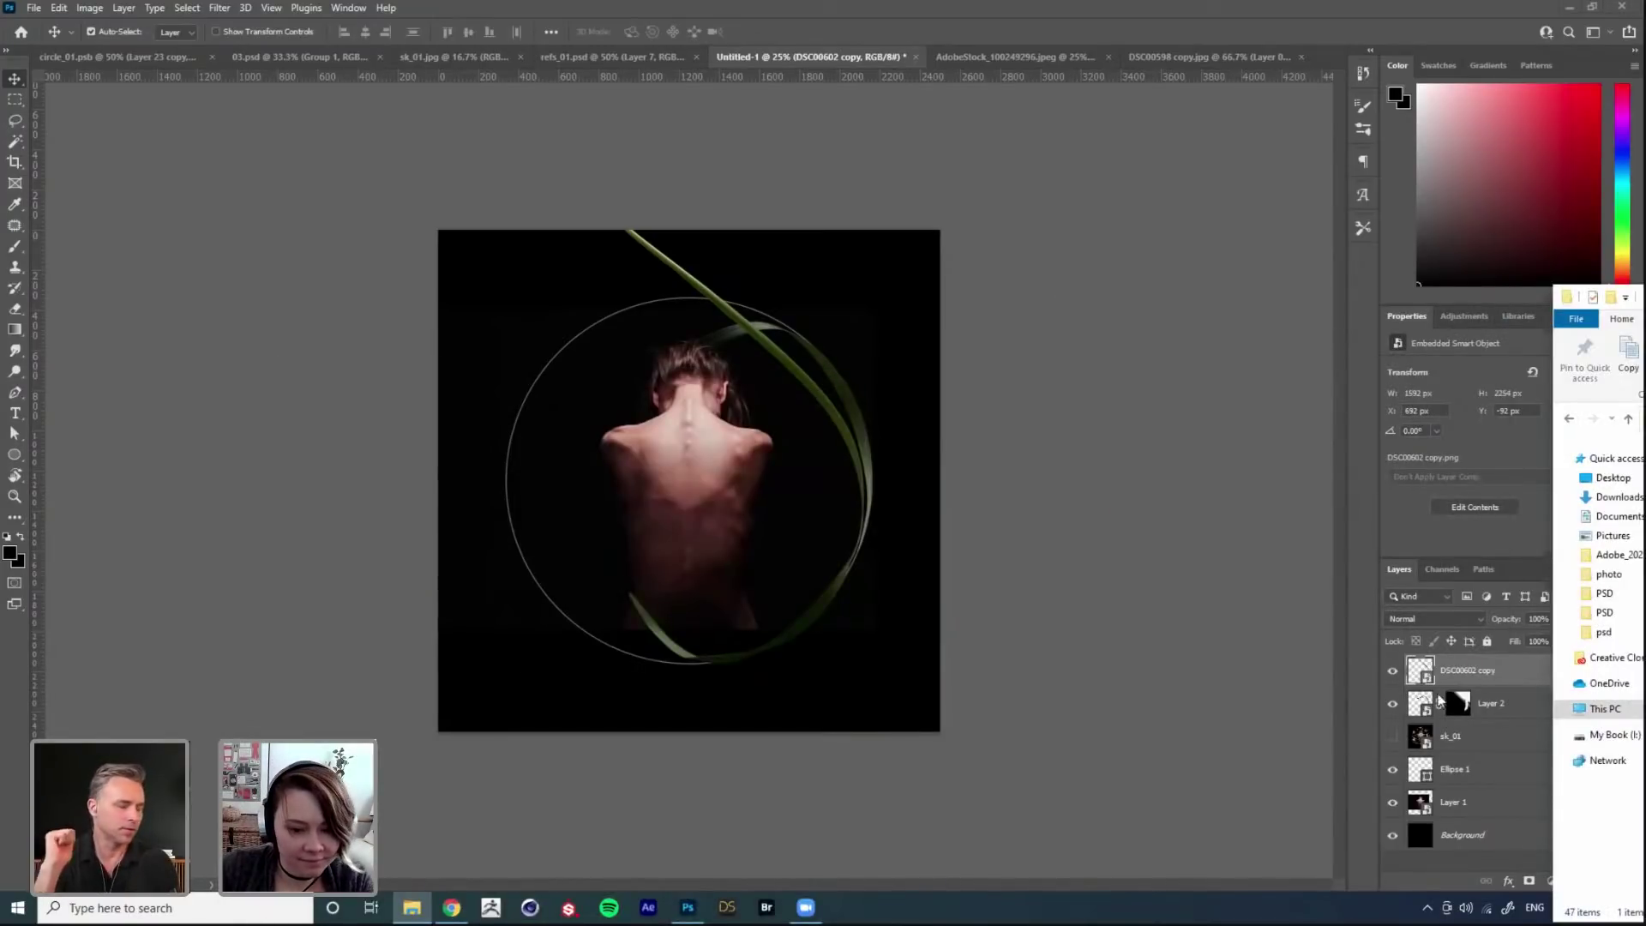
Step: Scale the DSC00602 leaf to 77.22% and shift it slightly to fit the guide circle's lower-right arc
left_click(1445, 674)
key("ctrl+t")
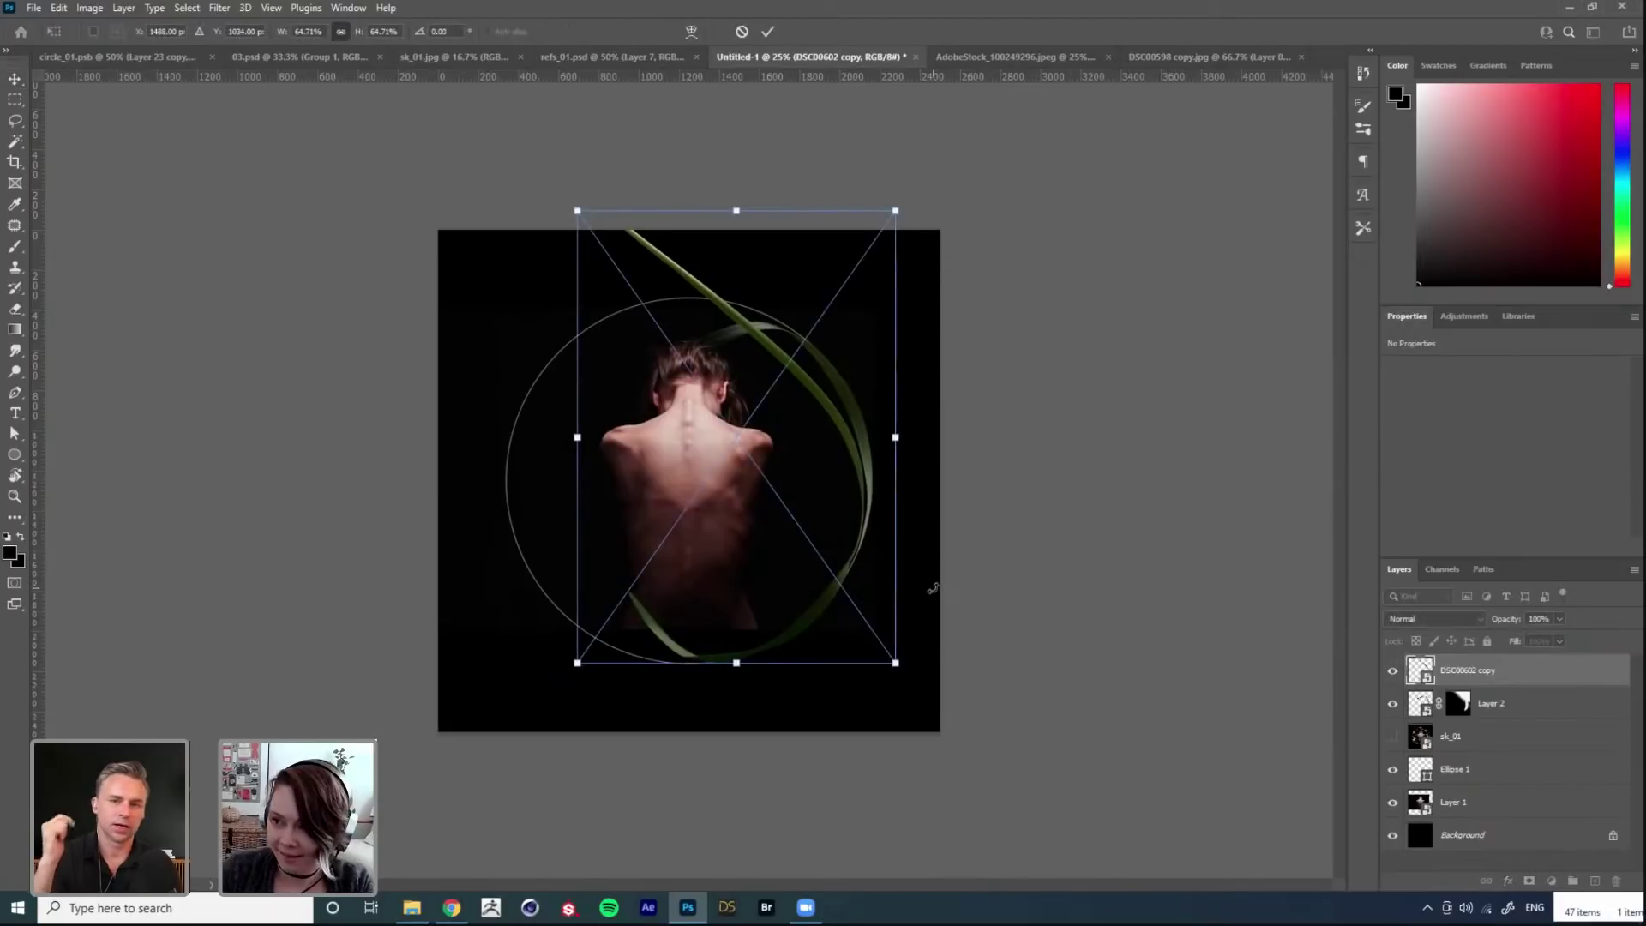
left_click_drag(870, 616, 876, 616)
left_click_drag(578, 208, 517, 121)
left_click_drag(726, 322, 736, 323)
key("Return")
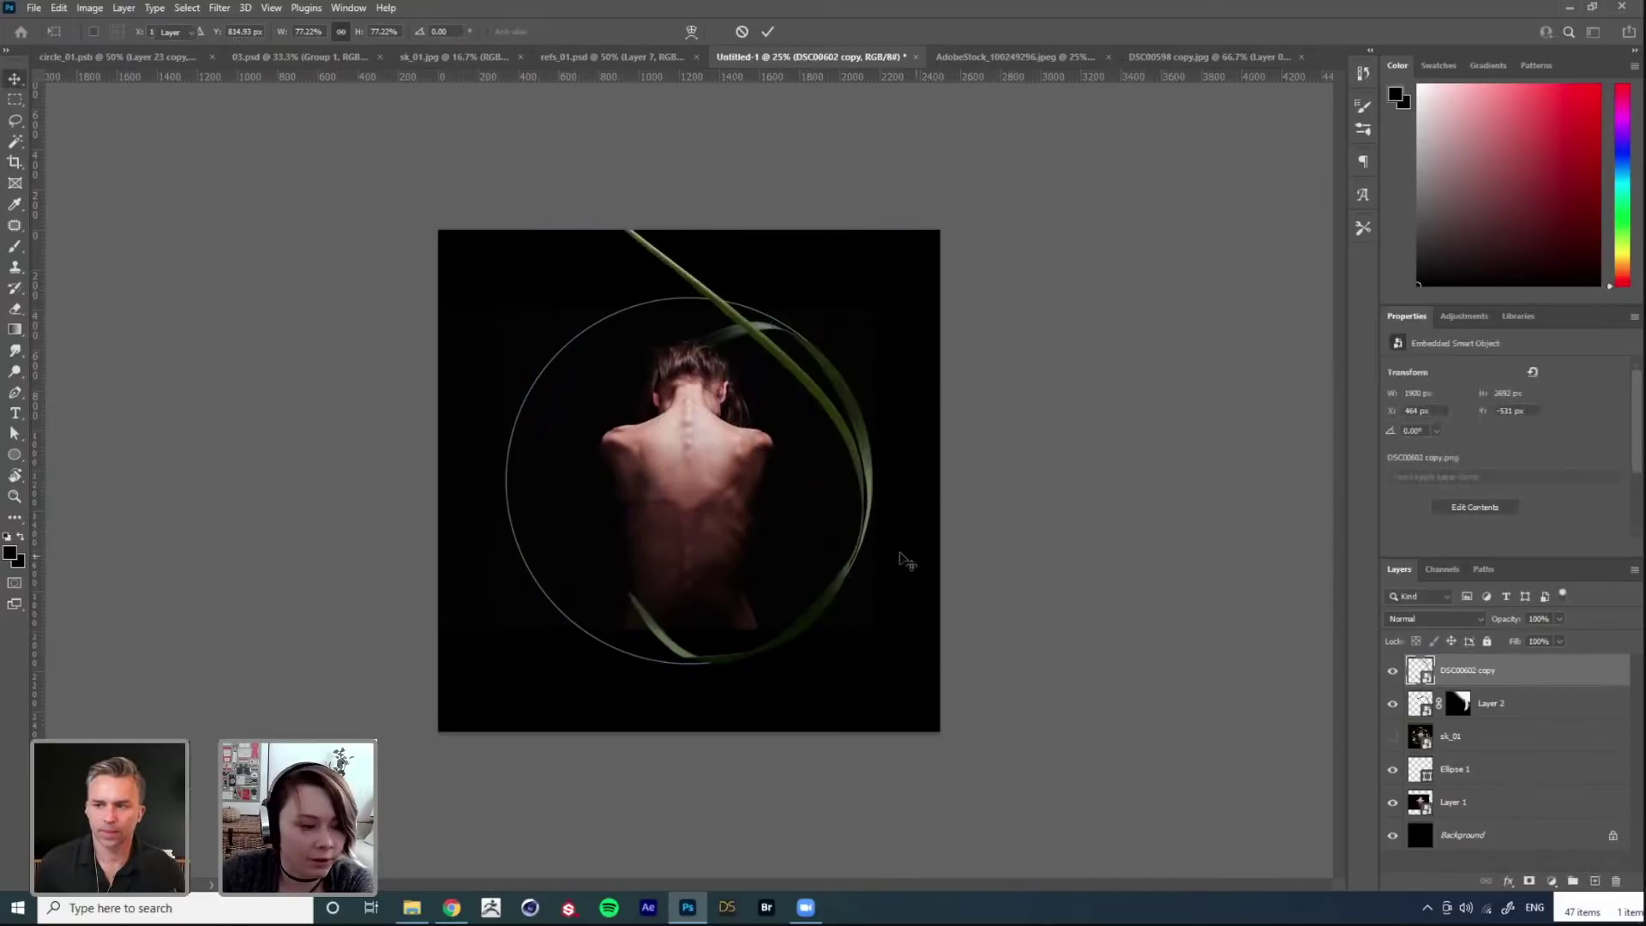
Step: Shift the DSC00602 leaf slightly to line it up with the guide circle and apply the transform
key("Right")
key("Right")
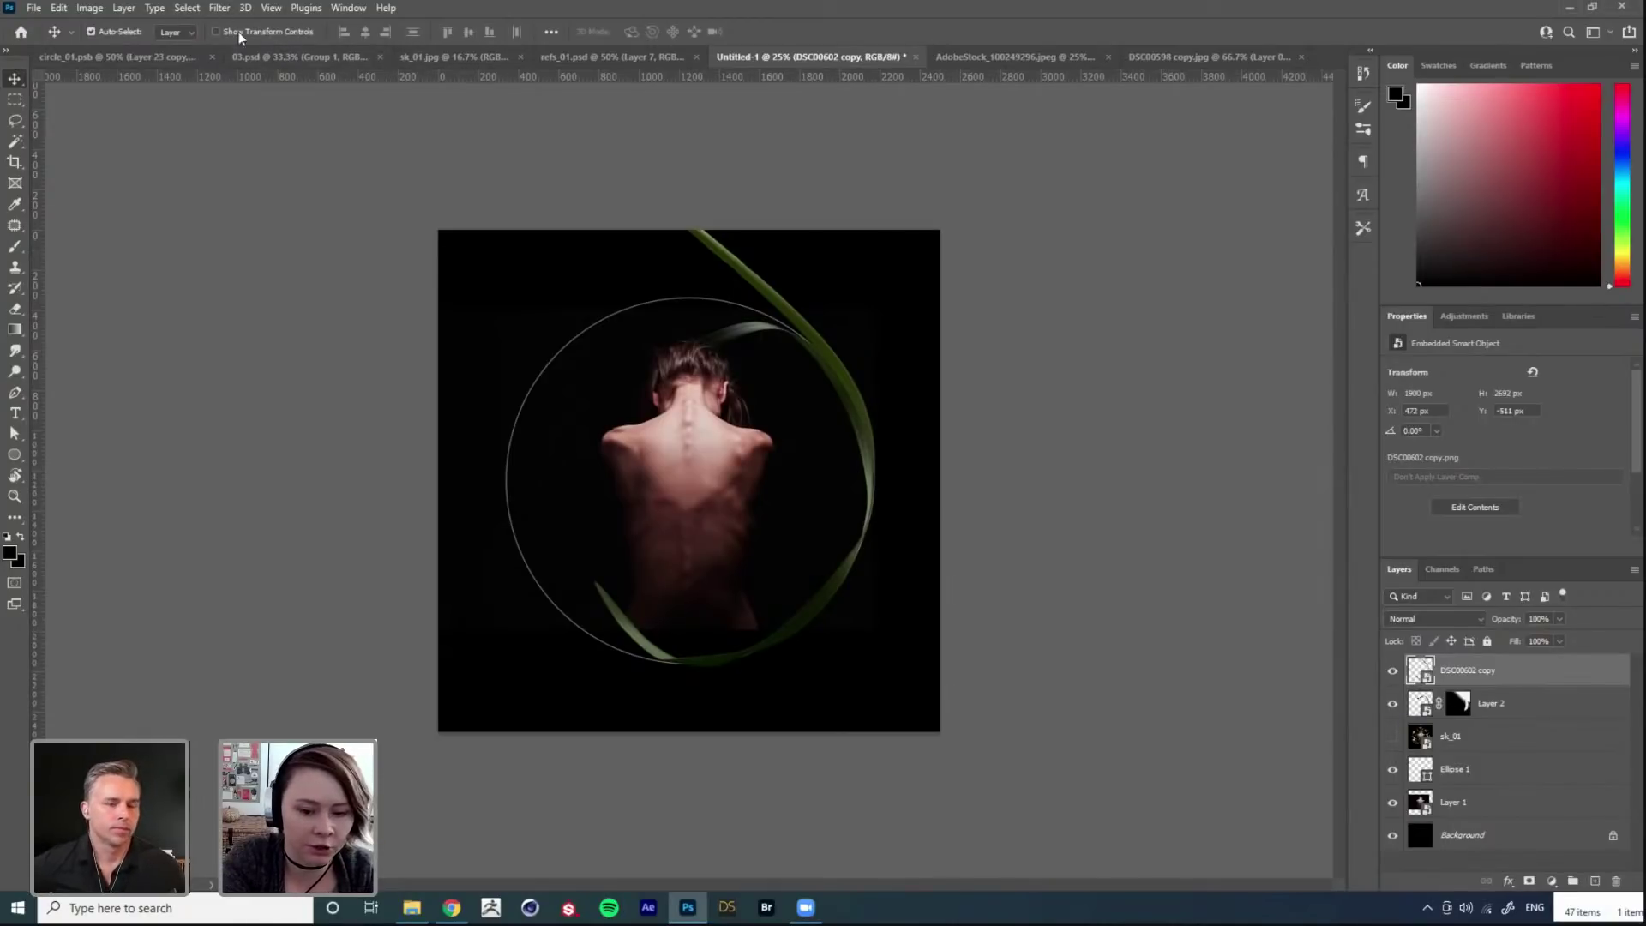
left_click(223, 8)
mouse_move(174, 12)
mouse_move(245, 7)
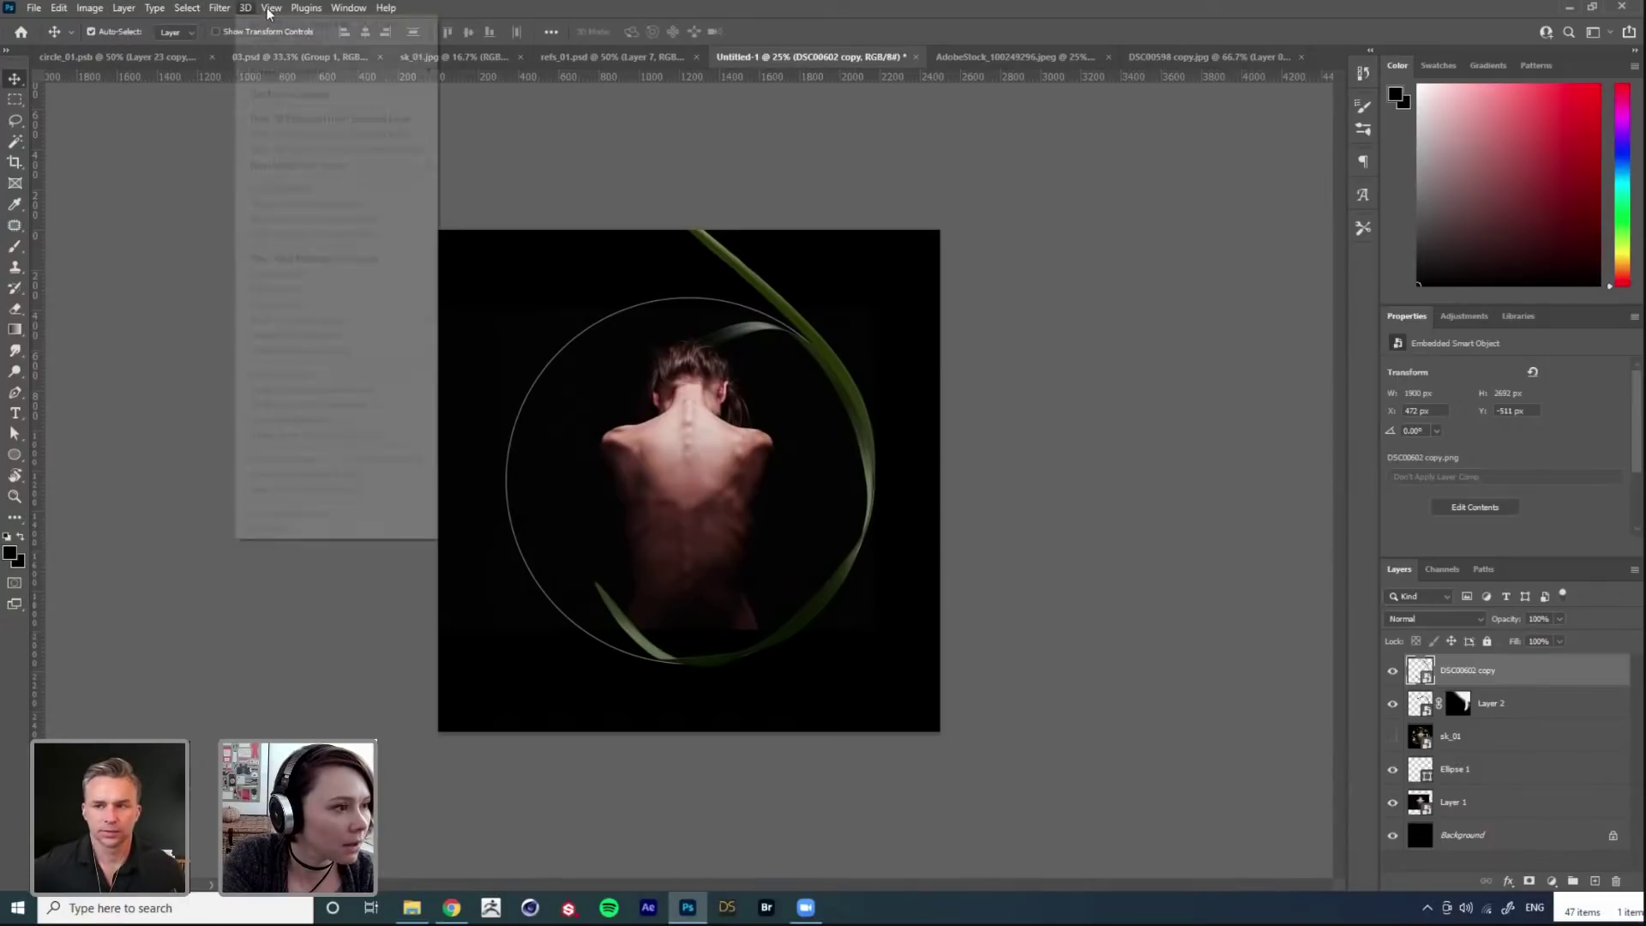
left_click(1501, 679)
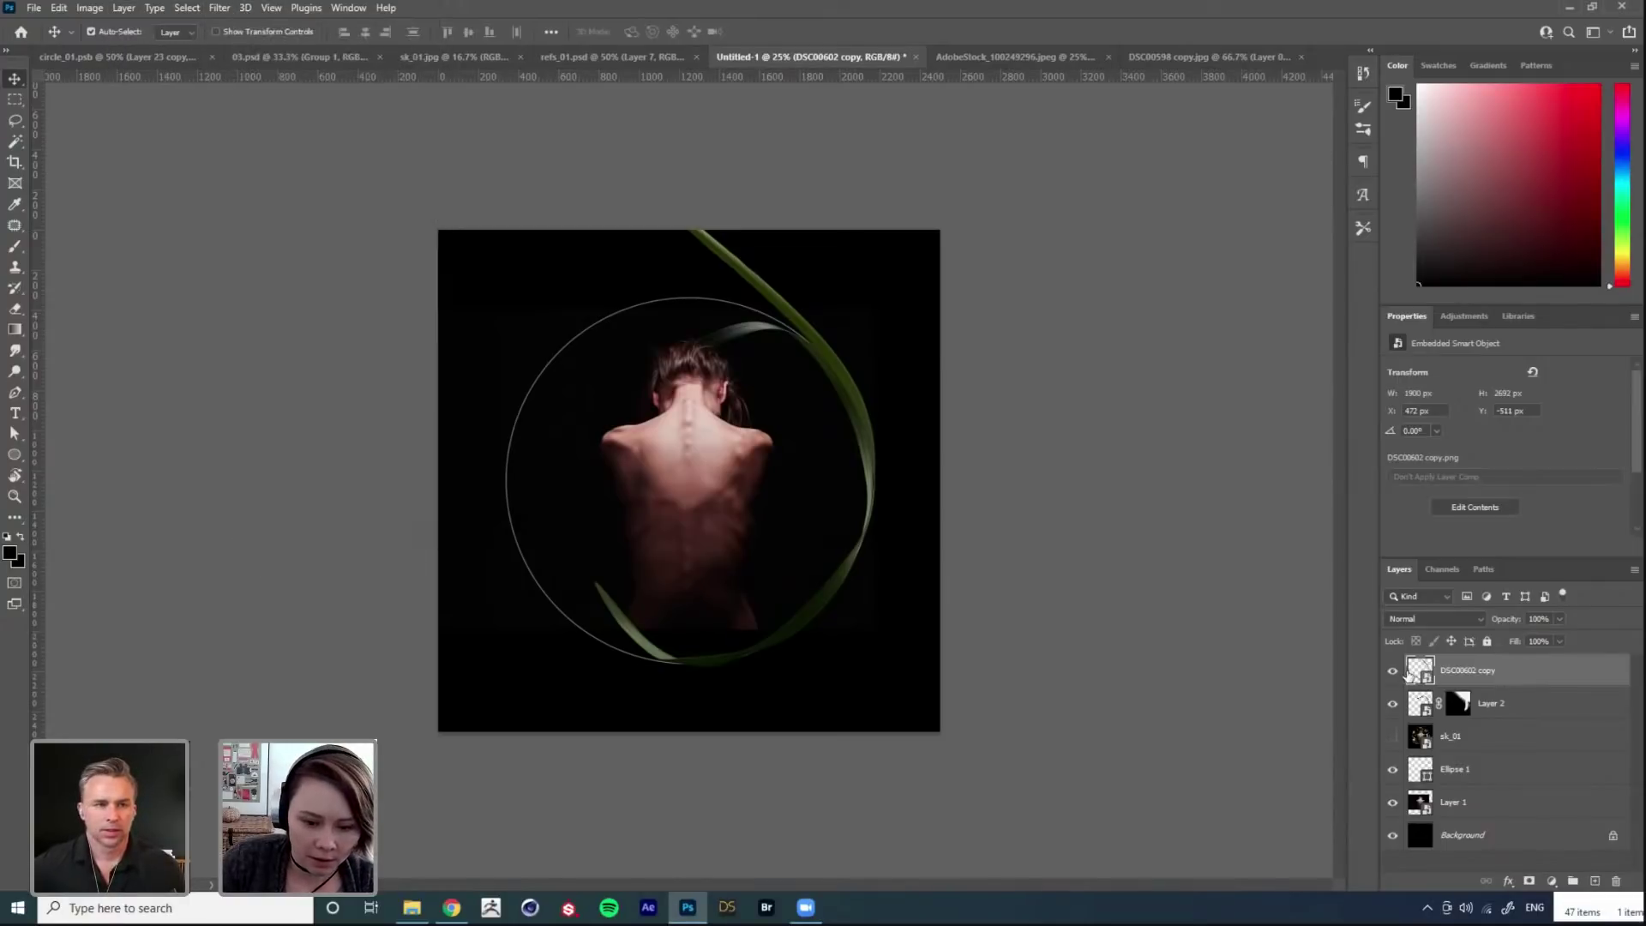
left_click(219, 8)
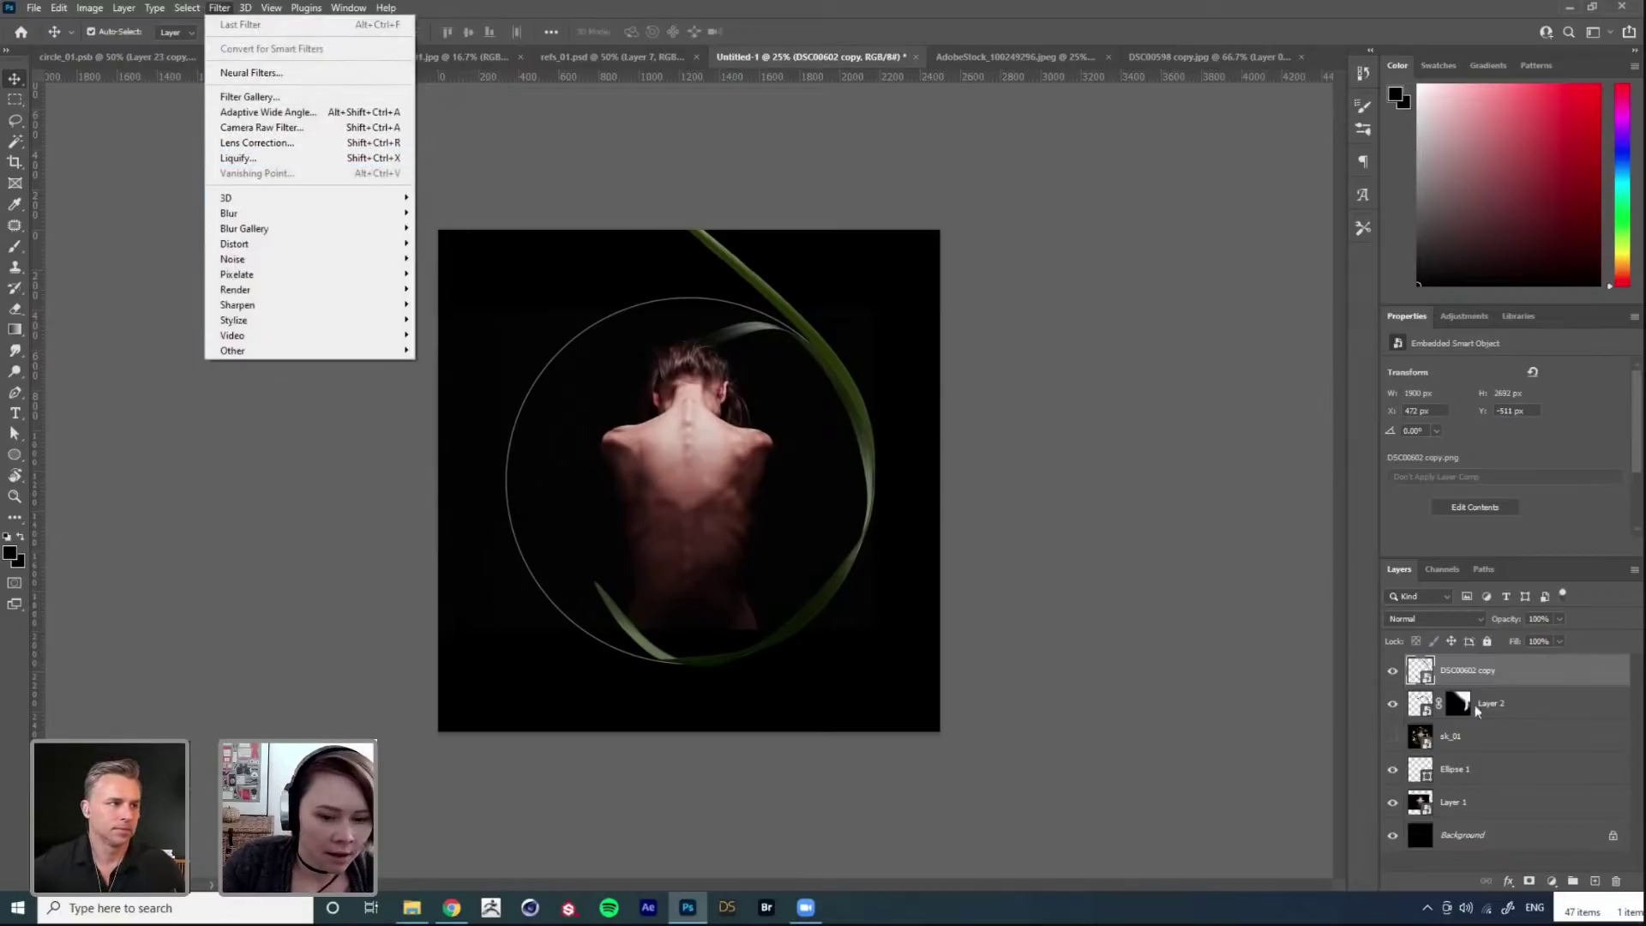
Step: Try to warp the lower end of the DSC00602 leaf onto the circle's lower-left arc without splitting the warp grid
left_click(1458, 669)
key("ctrl+t")
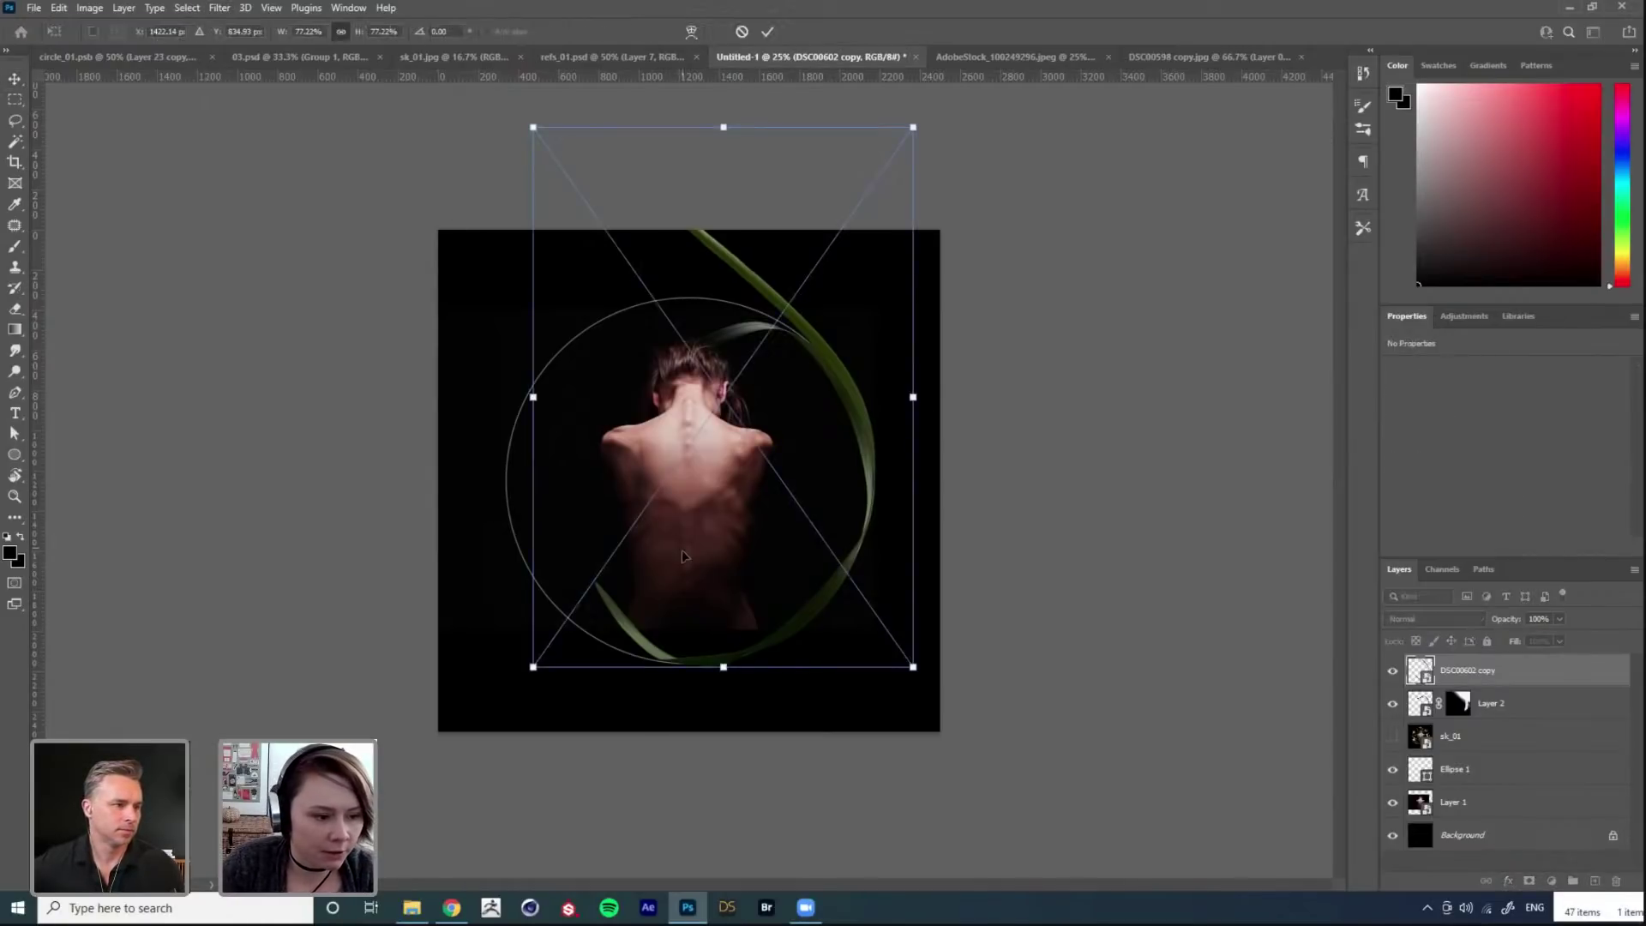
right_click(674, 567)
left_click(724, 737)
left_click_drag(558, 597, 666, 658)
left_click_drag(532, 540, 524, 555)
left_click_drag(671, 654, 681, 640)
left_click_drag(492, 583, 495, 580)
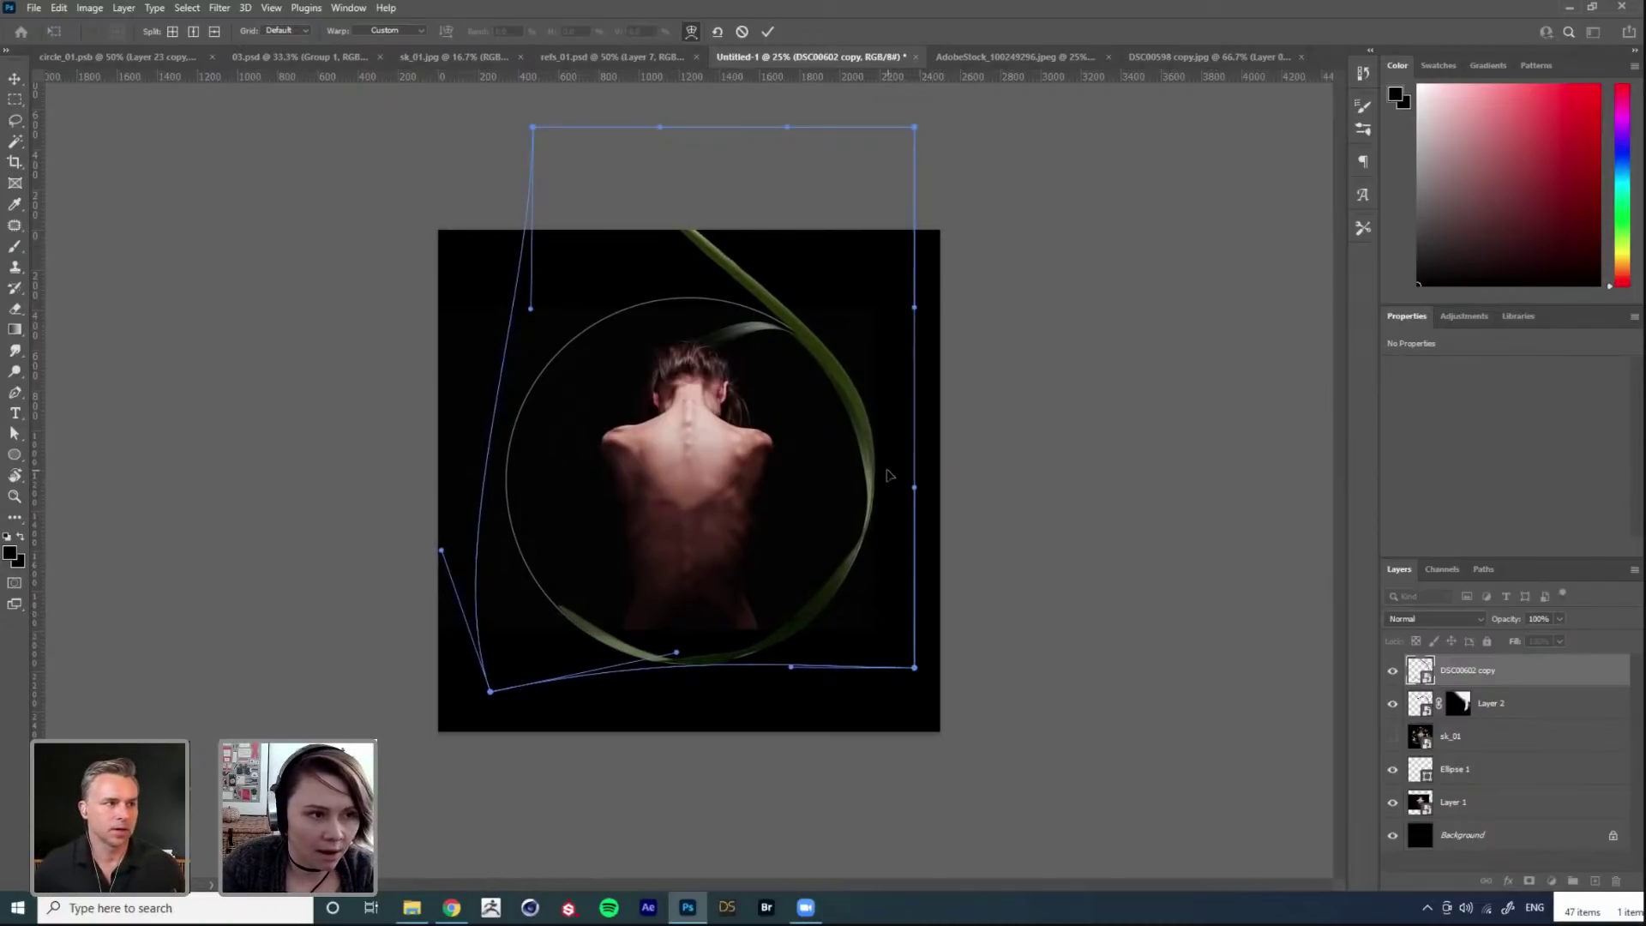
Step: Undo the unsplit warp, split the warp grid crosswise over the portrait, and bend the leaf's lower end along the circle's lower-left arc
left_click(193, 37)
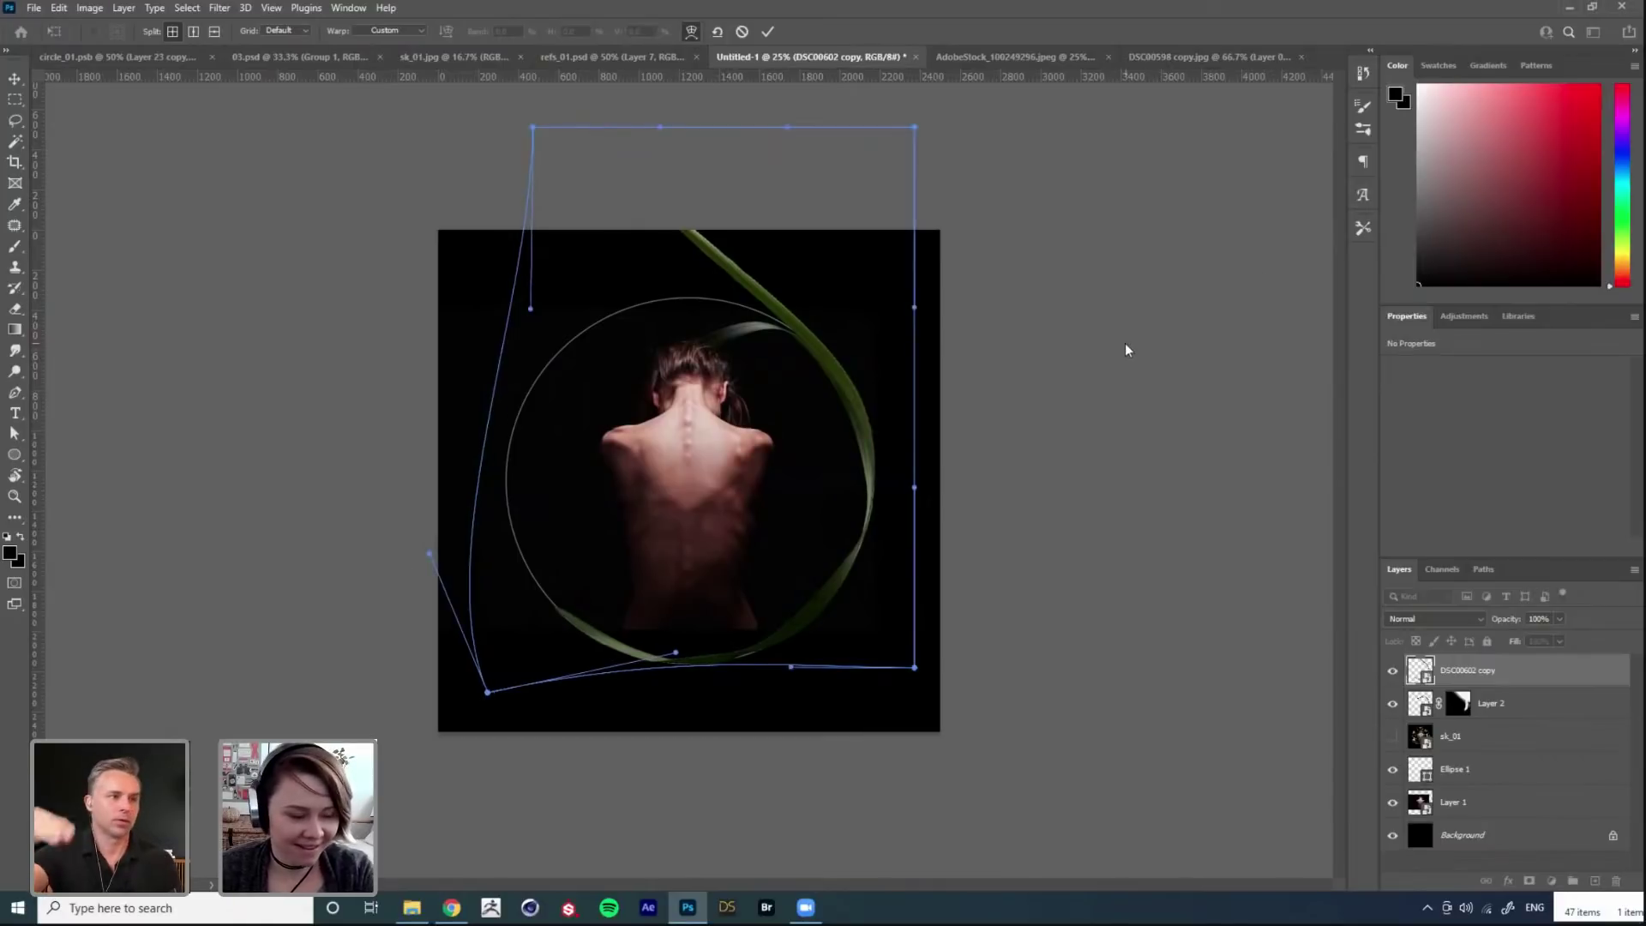
key("ctrl+z")
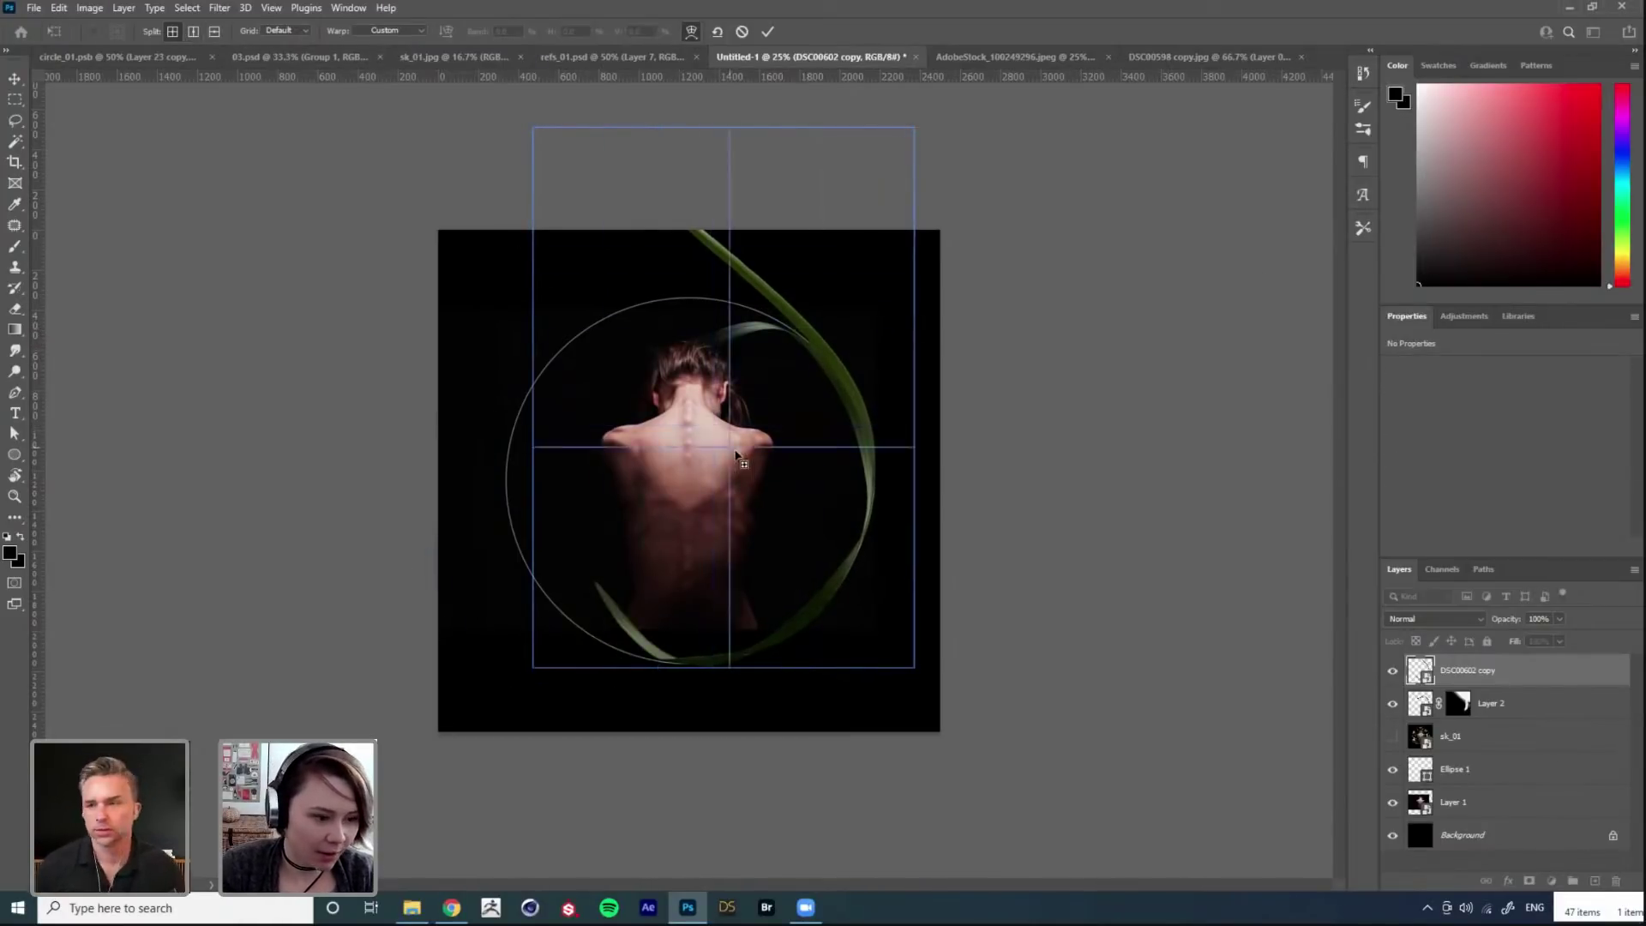
left_click(709, 426)
left_click_drag(563, 590, 596, 686)
left_click_drag(875, 619, 844, 640)
left_click_drag(712, 669, 701, 665)
left_click(558, 570)
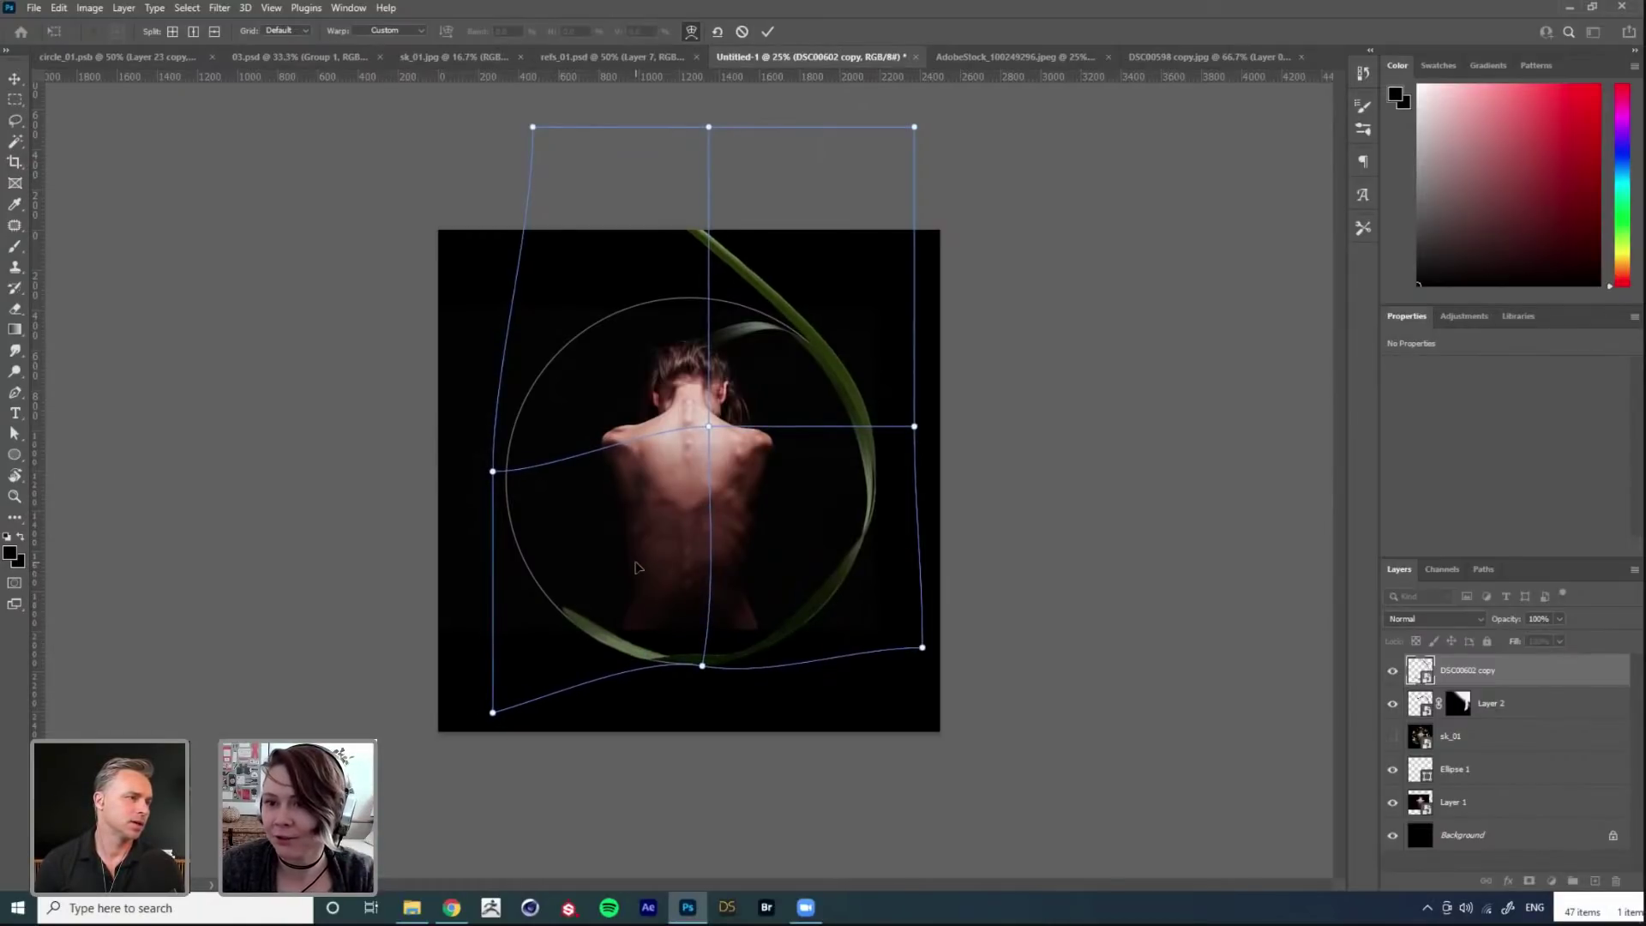
key("Return")
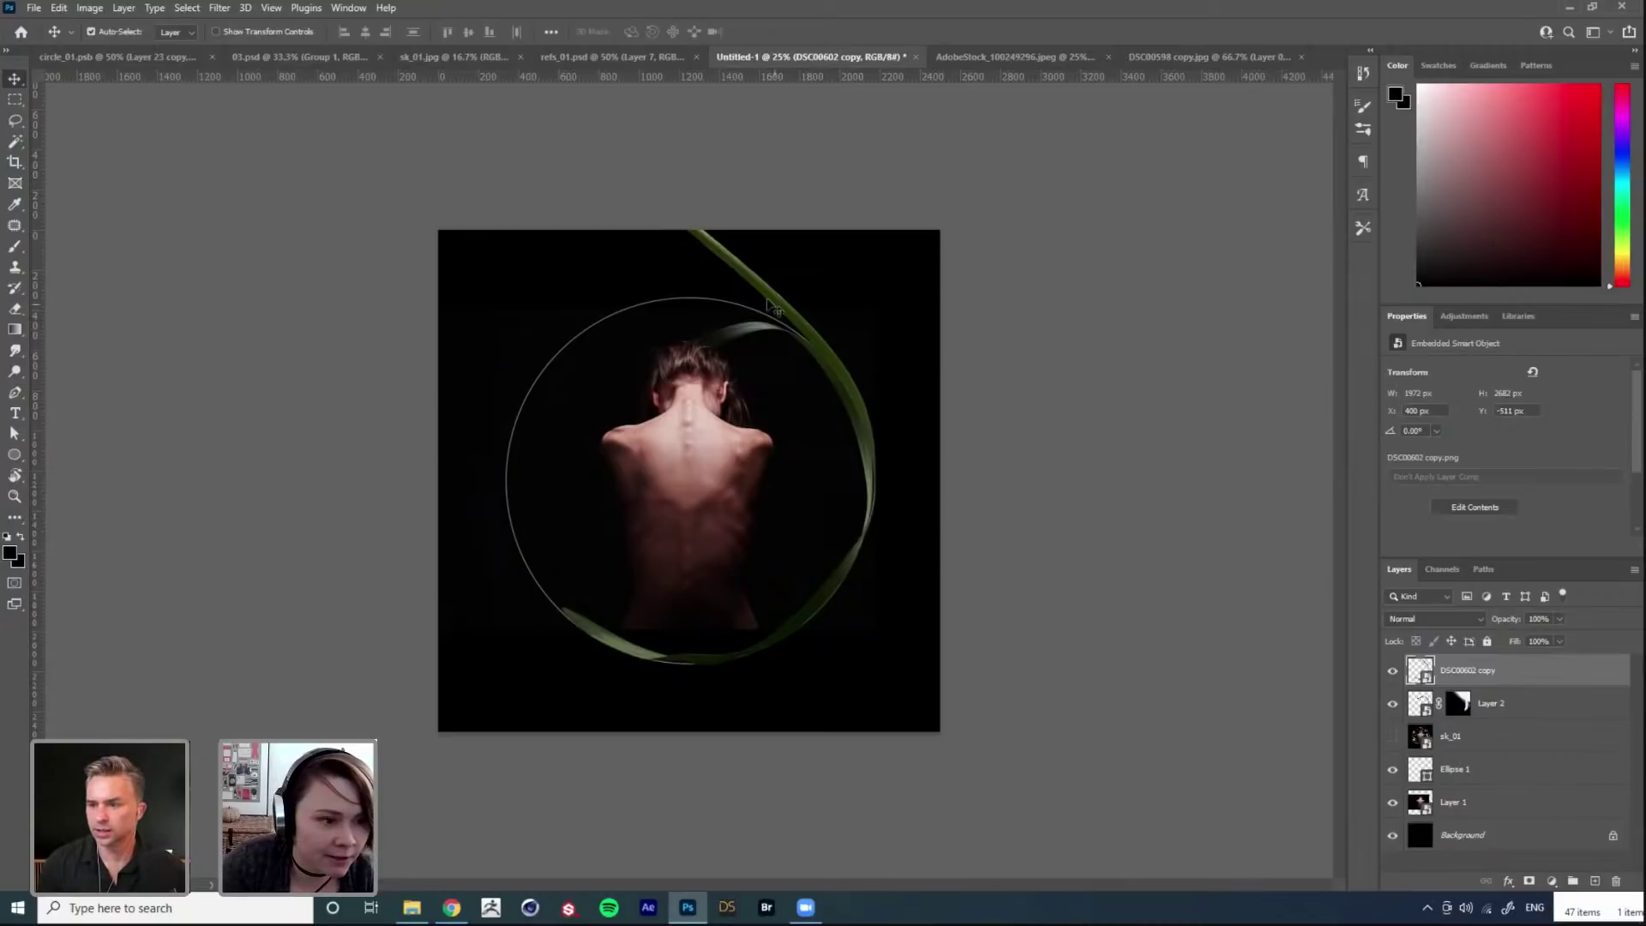
Step: Try to free-transform the masked leaf on Layer 2
left_click(1523, 703)
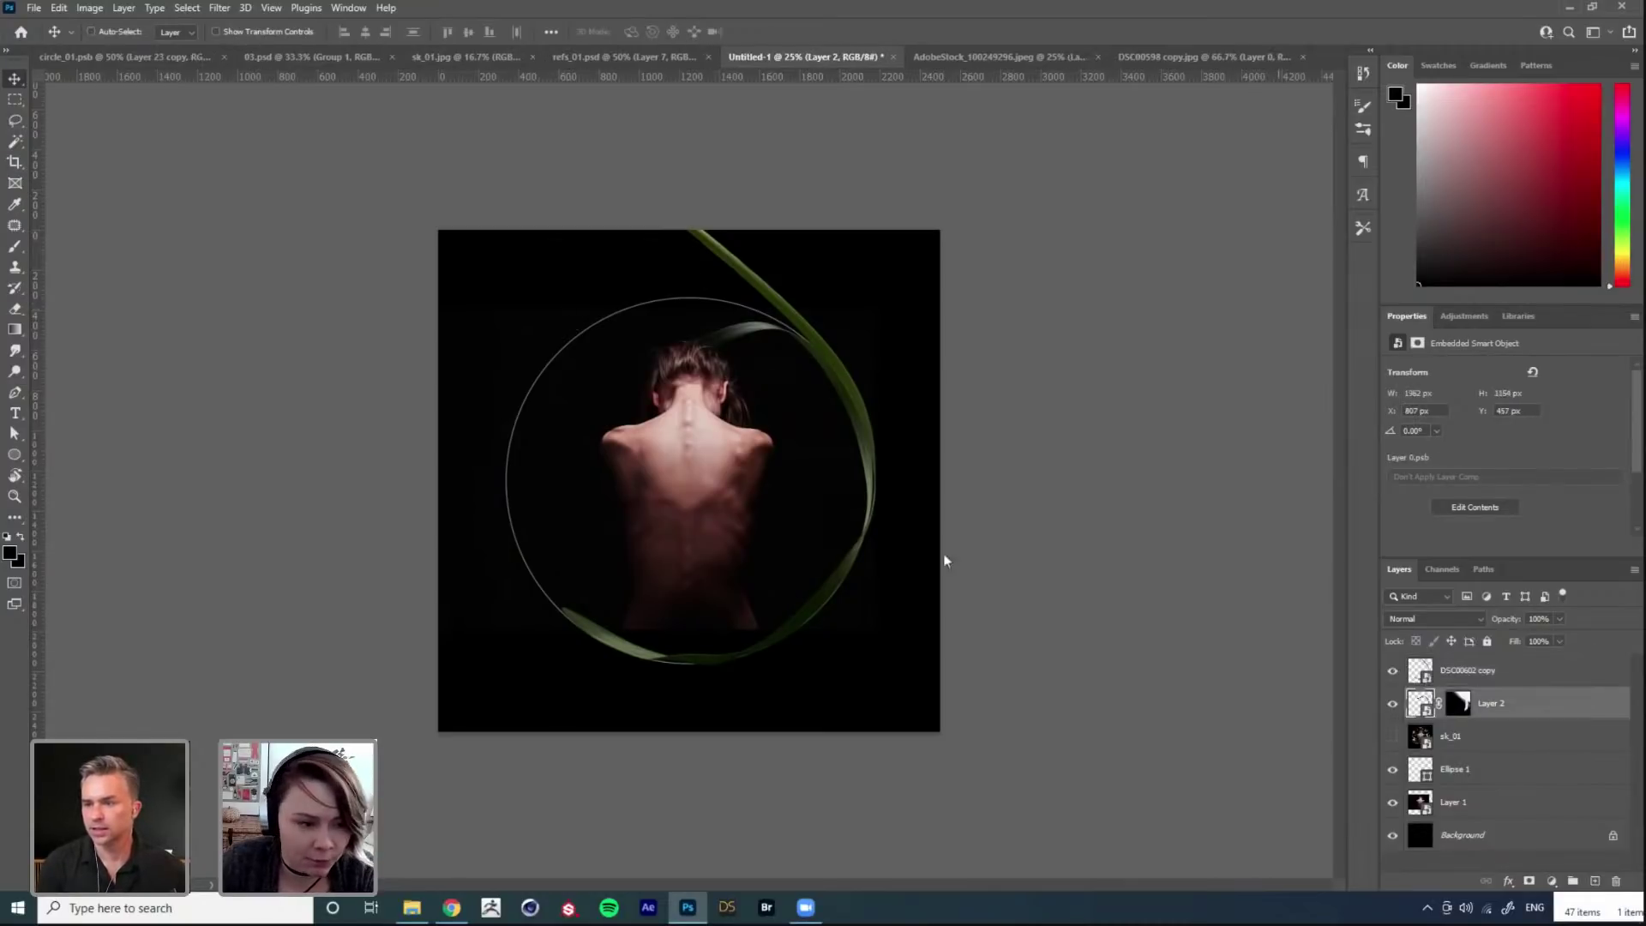
left_click(838, 357)
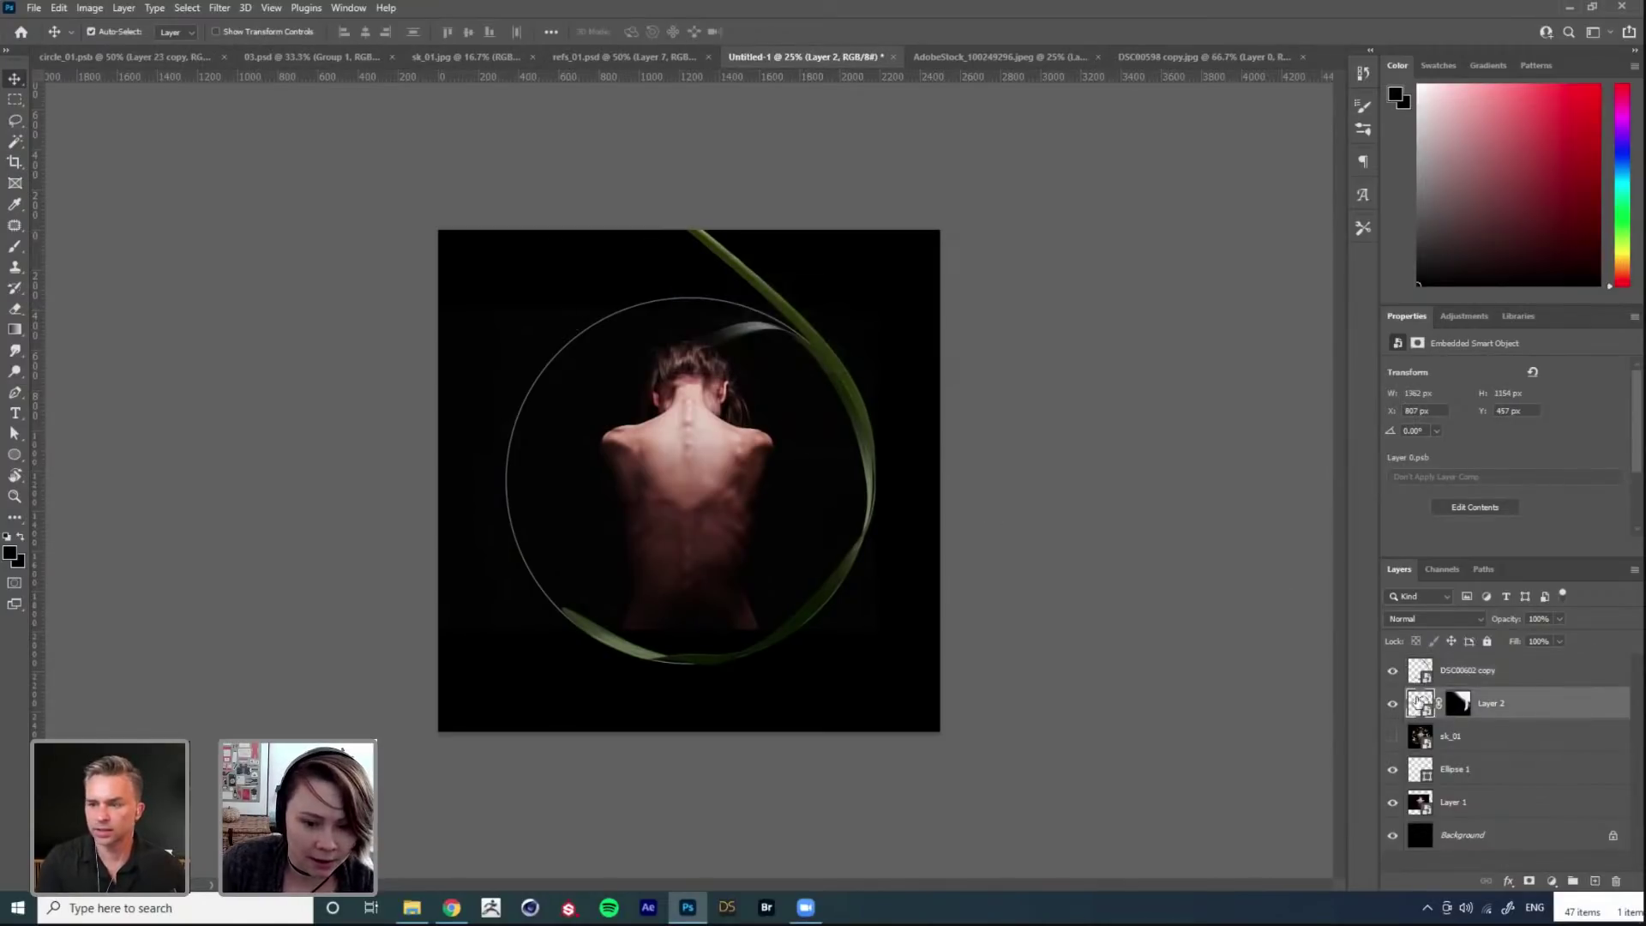
key("ctrl+t")
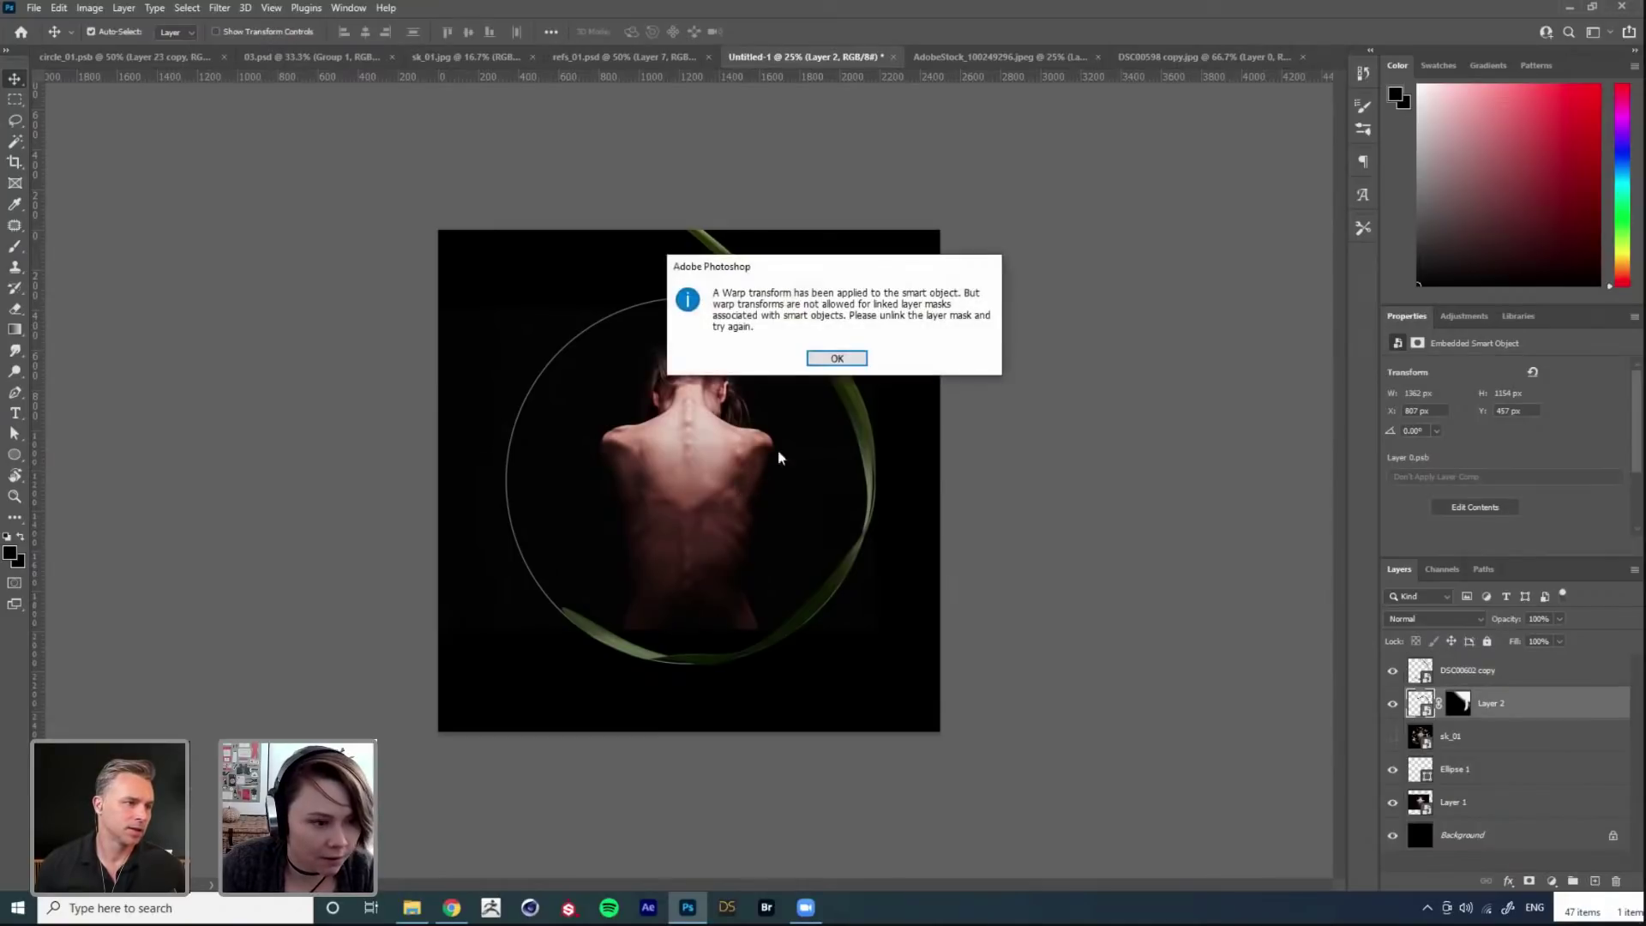
left_click(835, 358)
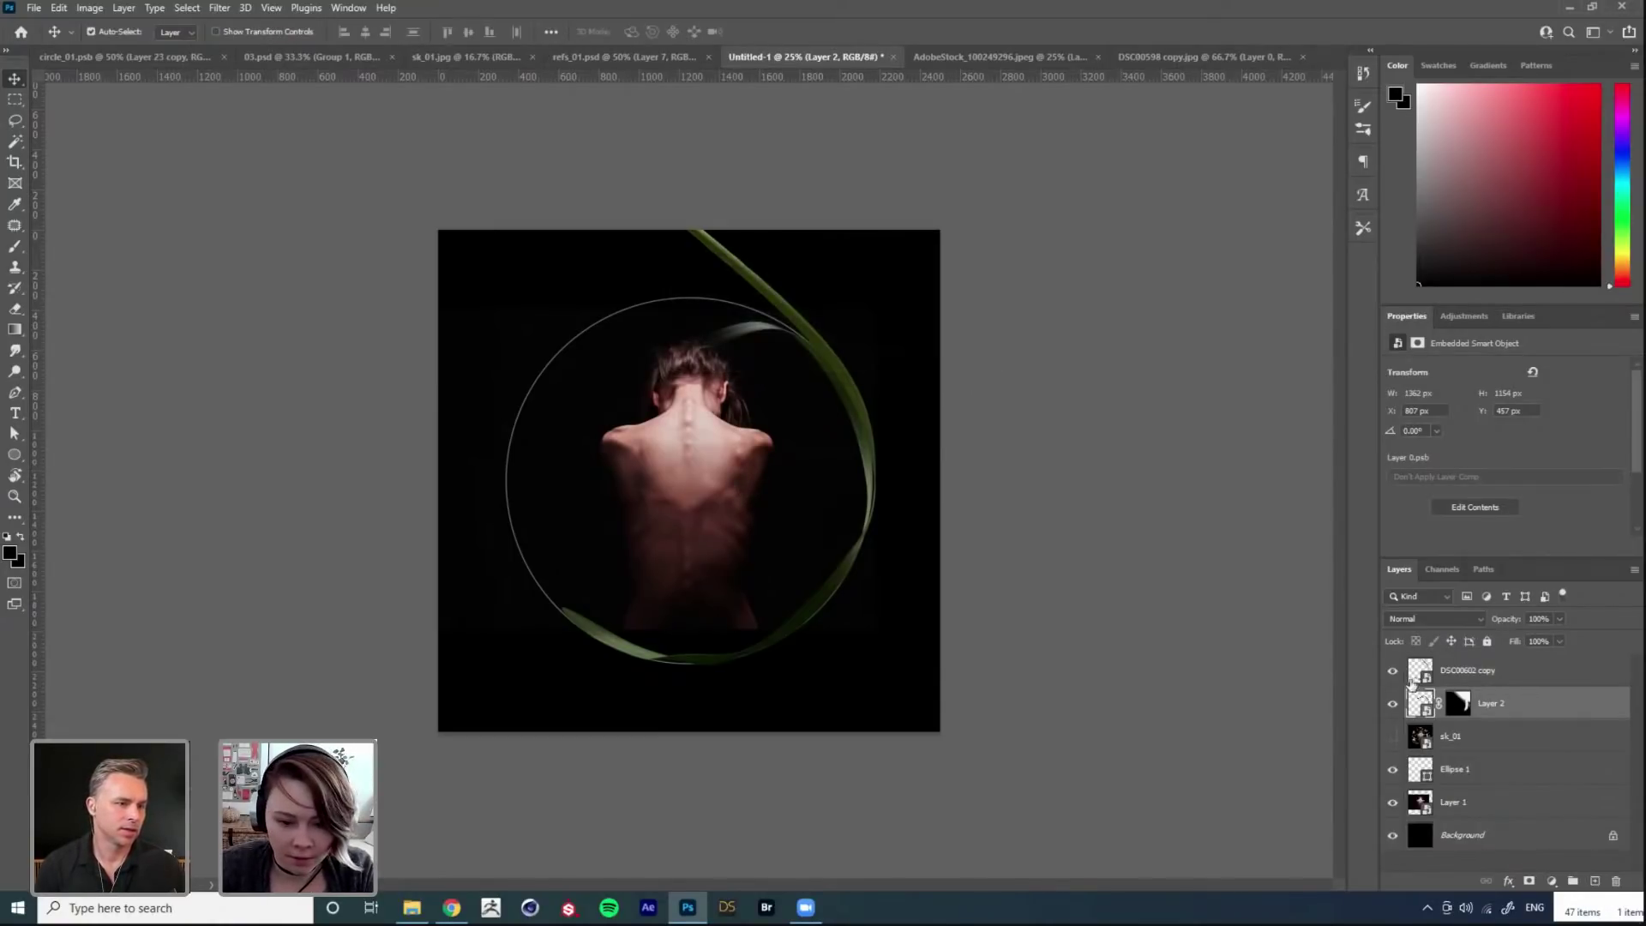
Step: Flip the DSC00602 leaf horizontally and lay it along the left and lower arcs of the circle
left_click(1414, 679)
key("ctrl+t")
right_click(828, 463)
left_click(873, 709)
left_click_drag(856, 587, 821, 596)
key("Return")
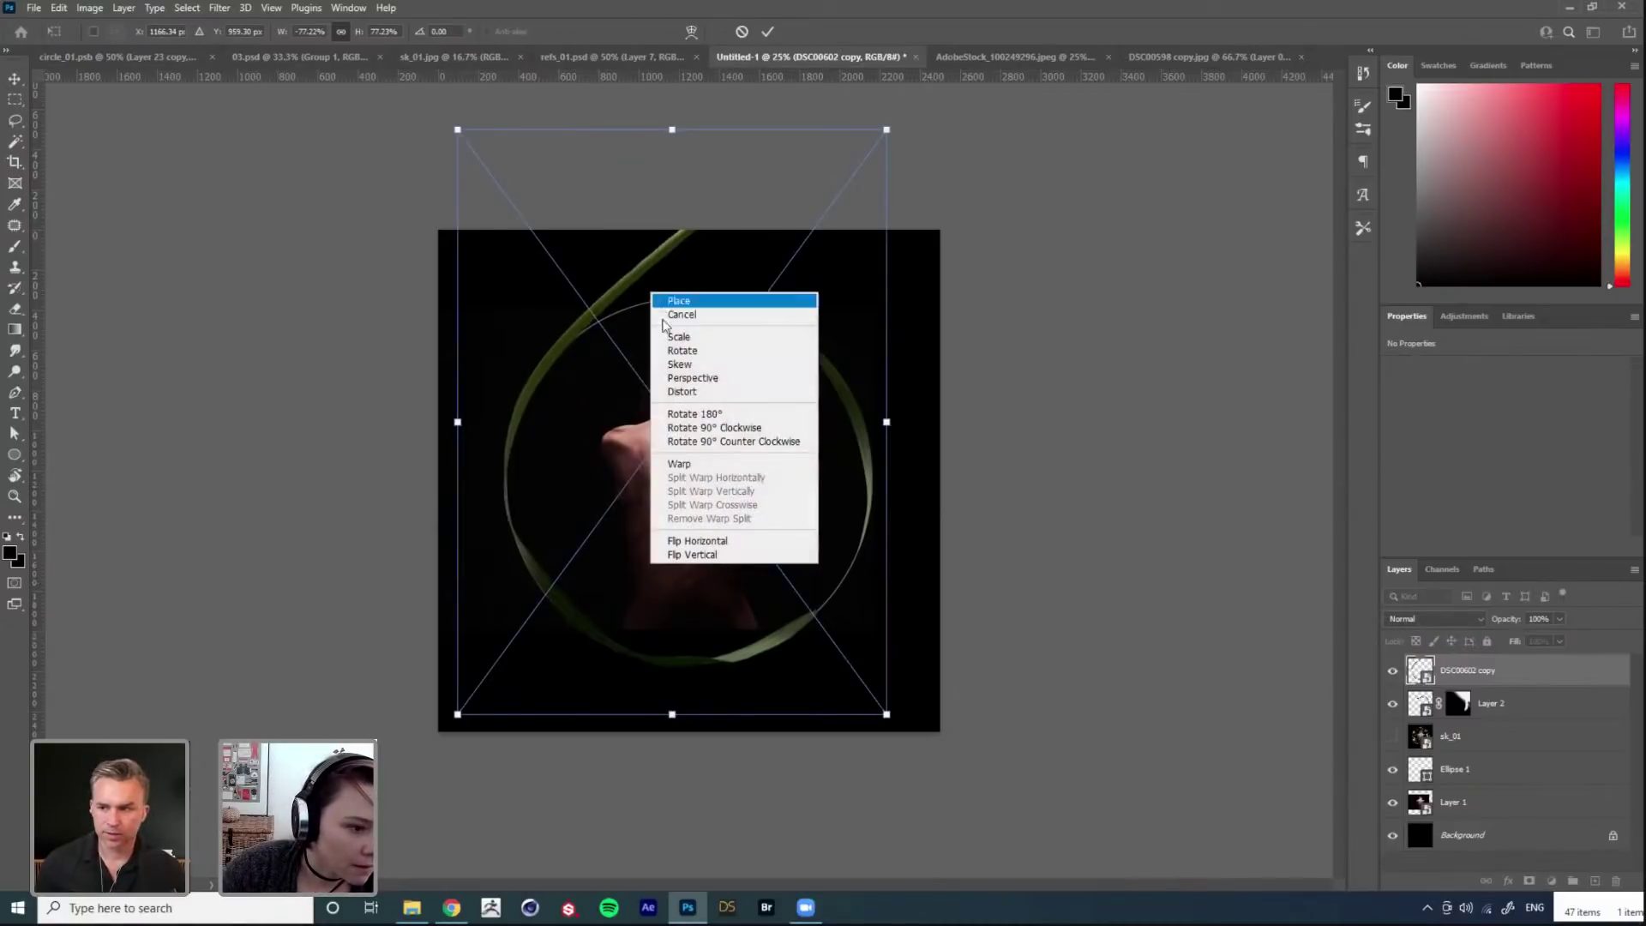
Step: Warp the DSC00602 leaf's upper end down and across the top of the guide circle
left_click(680, 463)
left_click(674, 428)
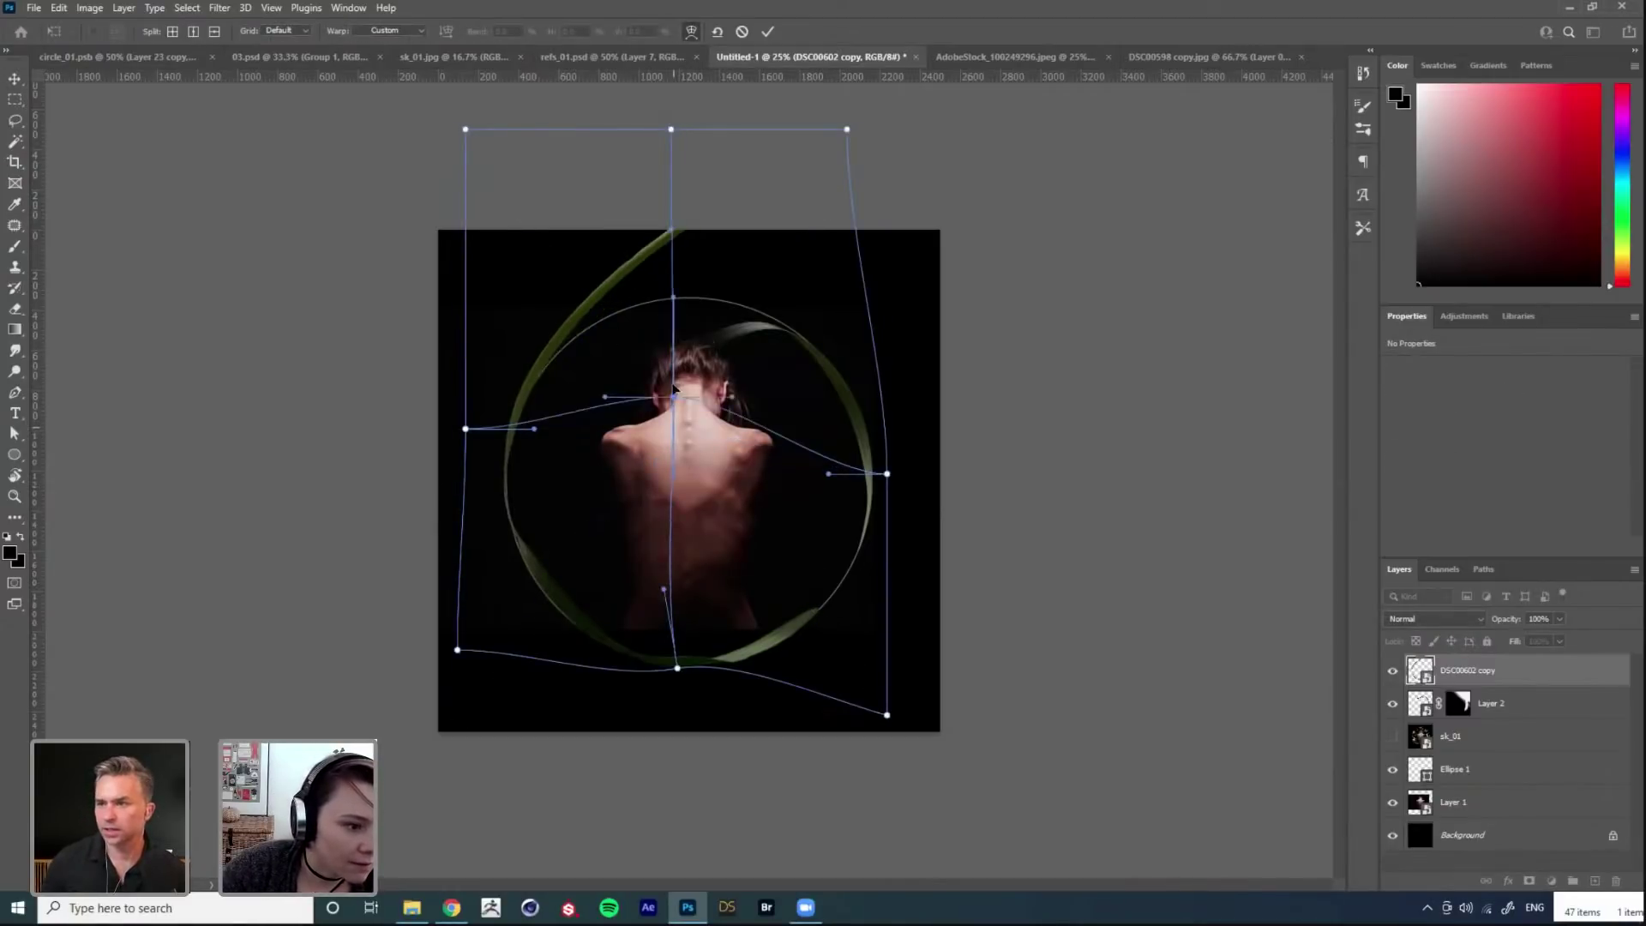
left_click_drag(673, 131, 700, 190)
left_click_drag(847, 129, 873, 329)
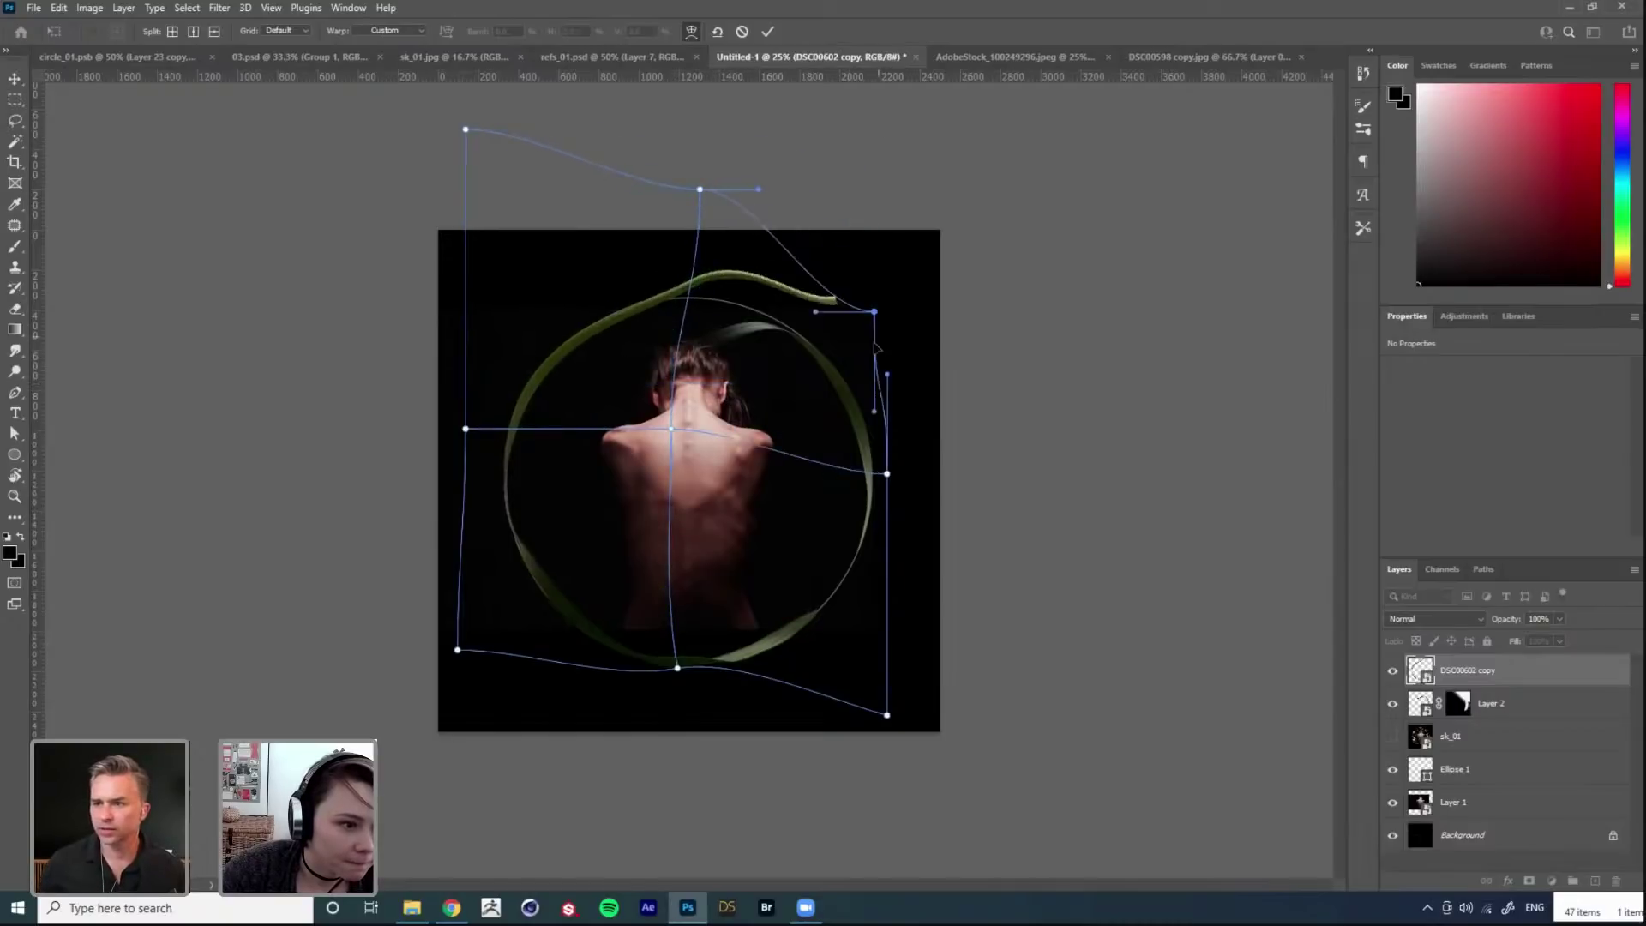
mouse_move(701, 189)
left_mouse_down()
mouse_move(710, 230)
mouse_move(699, 221)
left_mouse_up()
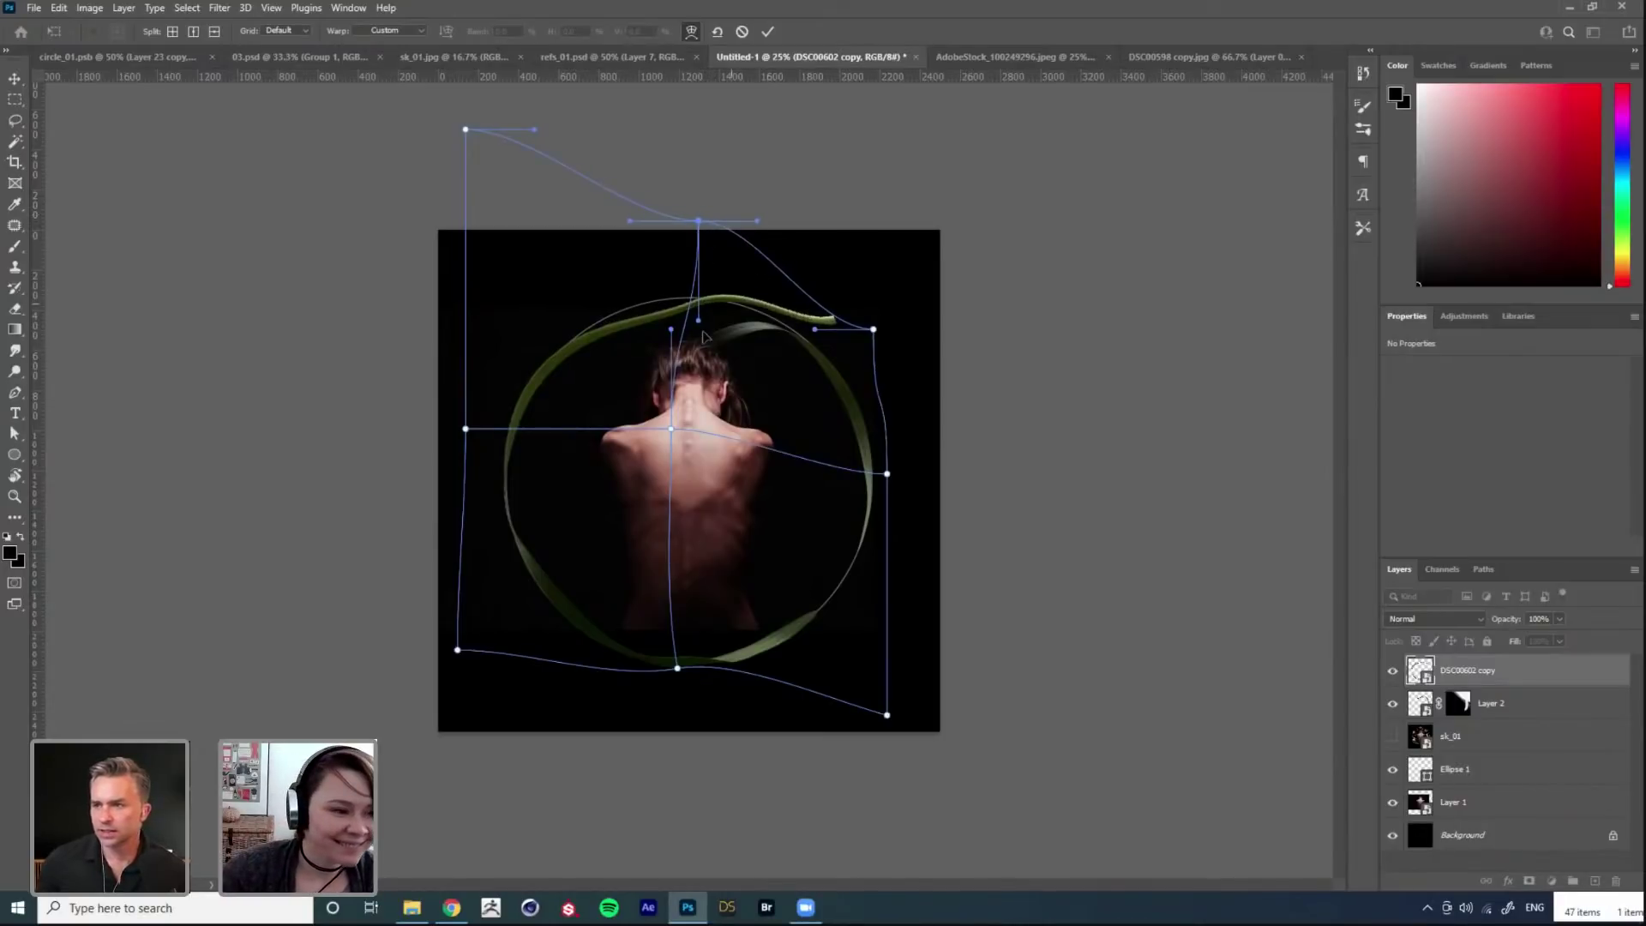
Step: Refine the warp points and handles so the leaf follows the circle's top arc smoothly, and apply the warp
left_click_drag(699, 320, 664, 306)
left_click_drag(699, 220, 740, 233)
left_click_drag(873, 329, 871, 344)
left_click_drag(690, 336, 684, 335)
left_click_drag(741, 234, 736, 235)
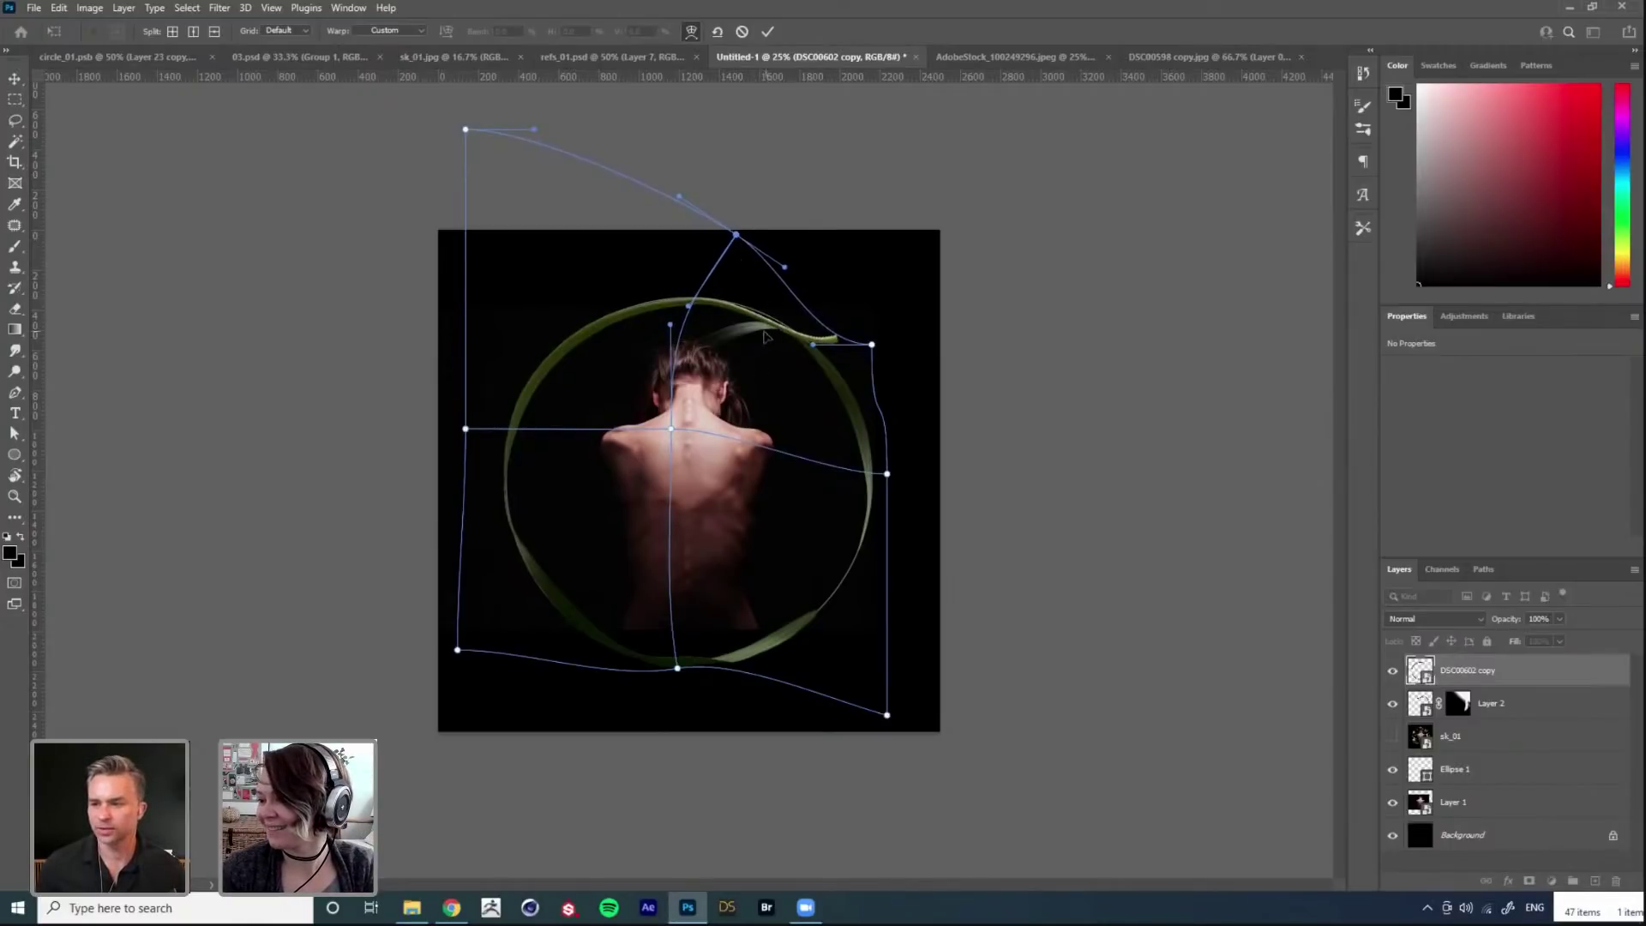
left_click_drag(793, 350, 843, 342)
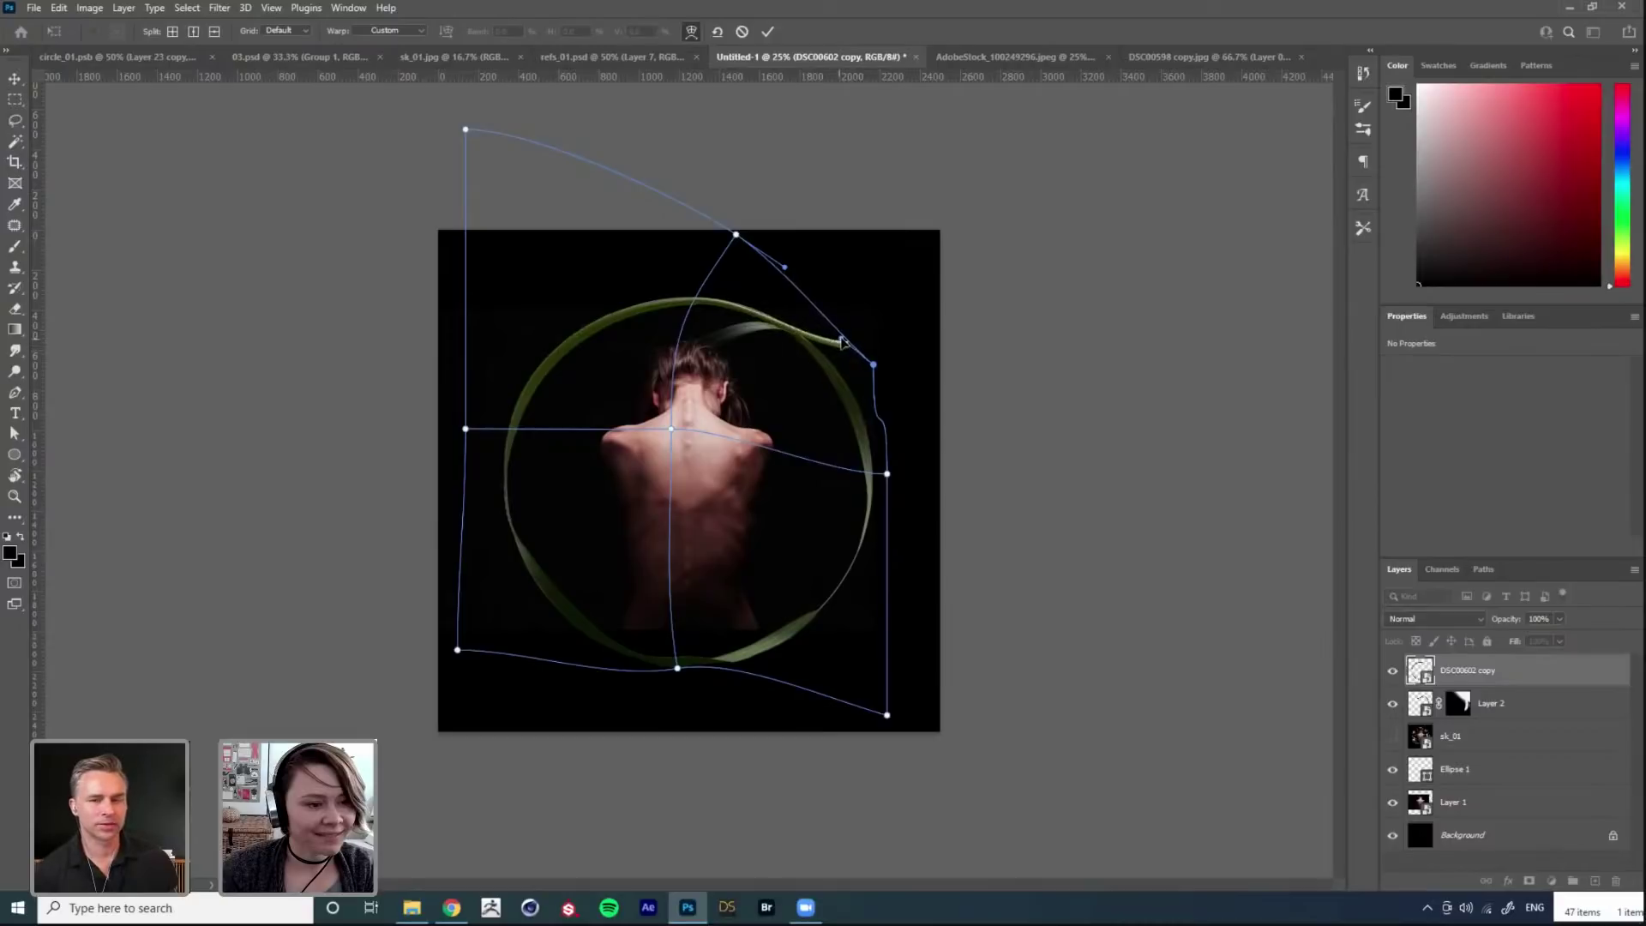
key("Return")
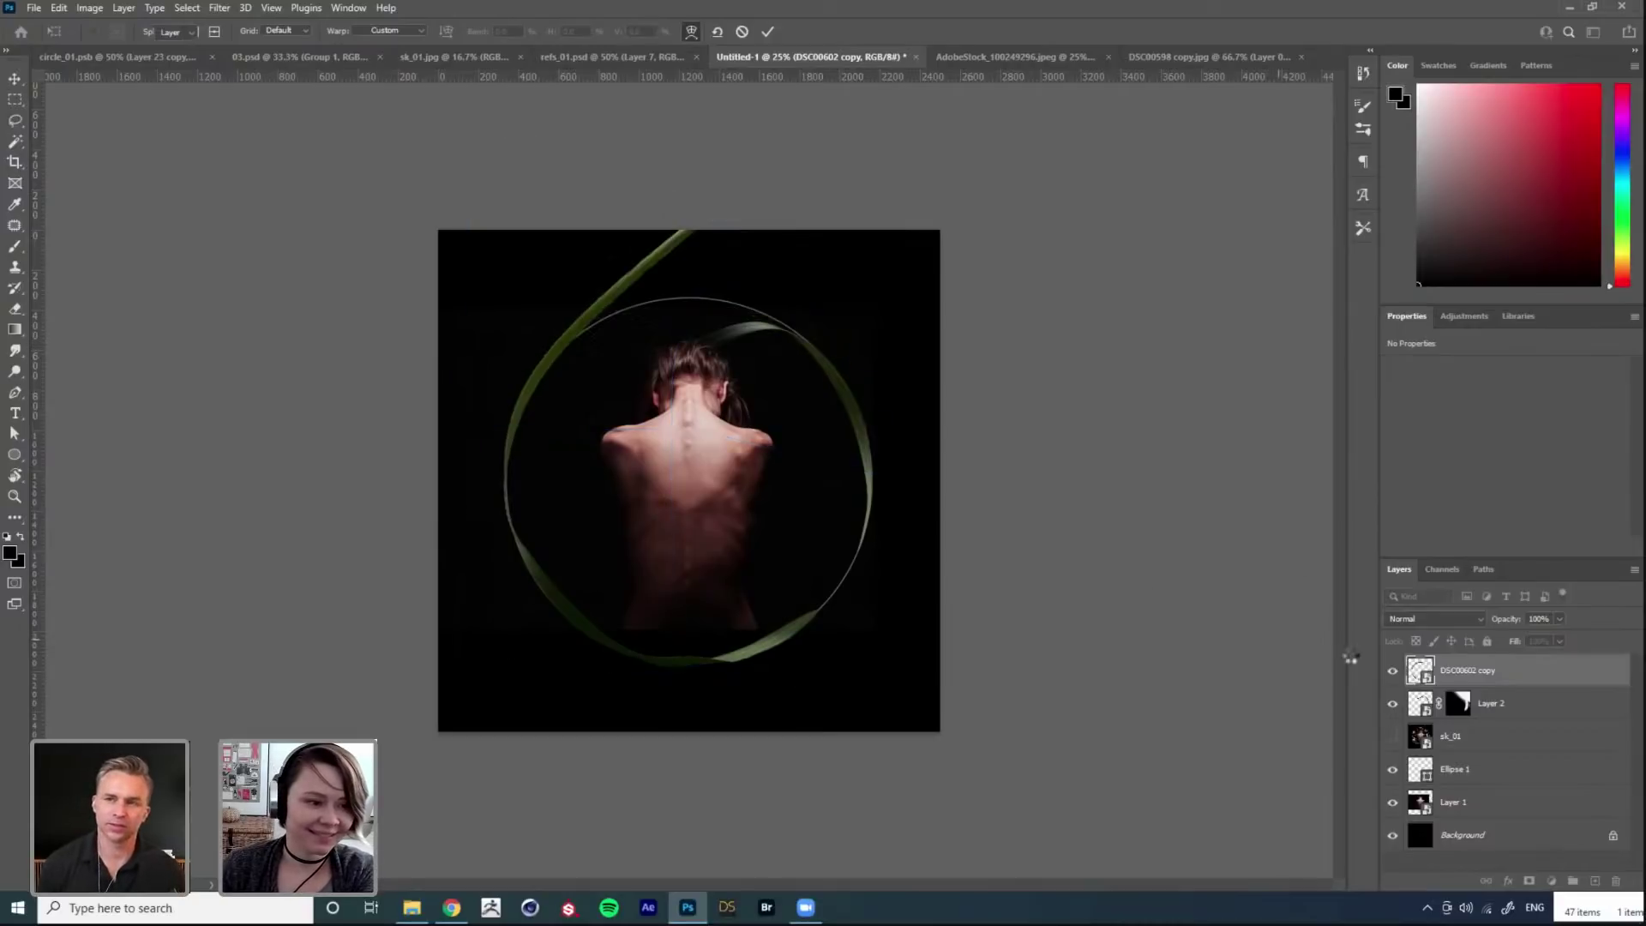
Step: Move the DSC00602 copy layer below Layer 2 and compare the composition with and without it
left_click(1392, 736)
left_click_drag(1483, 678, 1492, 720)
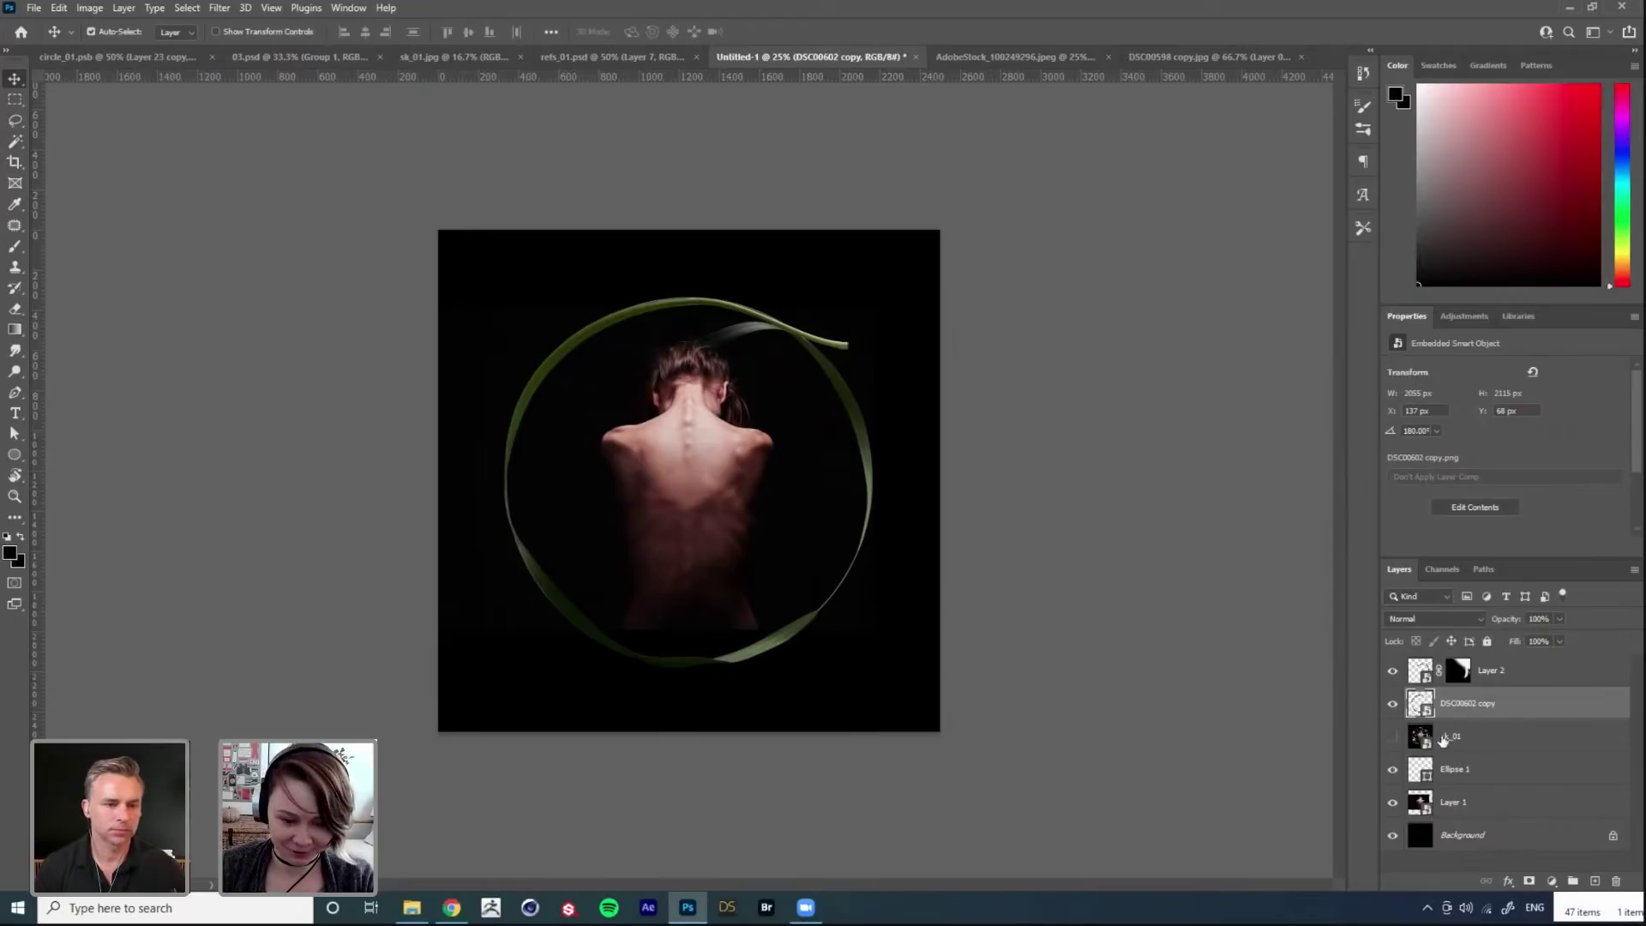
left_click(1393, 704)
left_click(1393, 704)
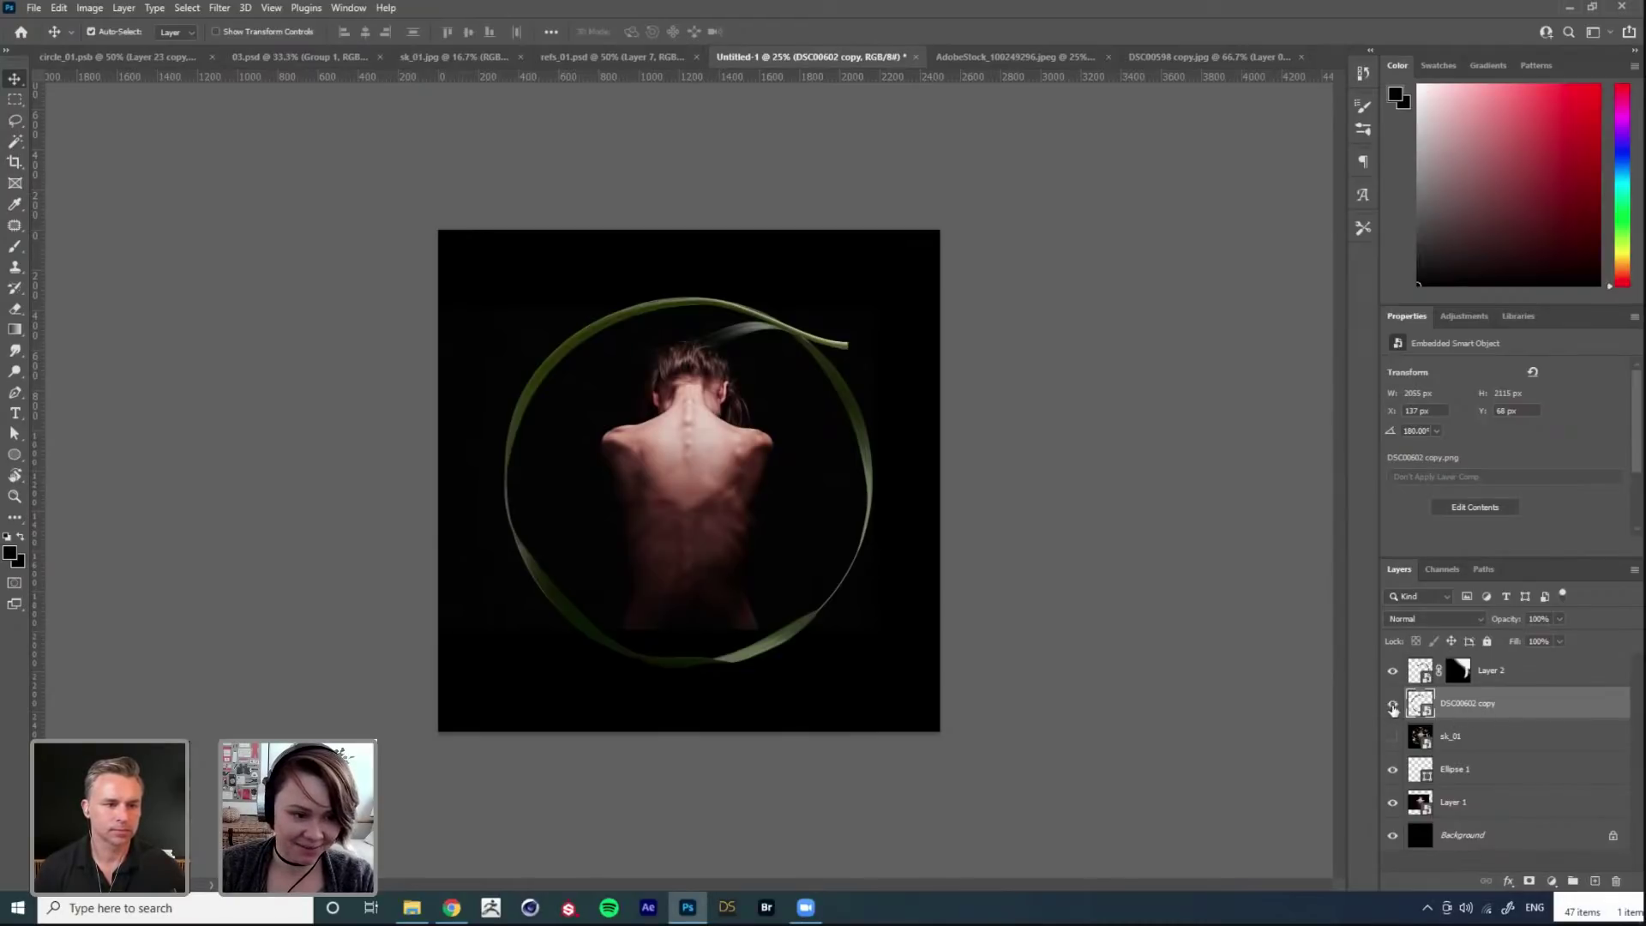
Step: Add a mask to DSC00602 copy, hide the leaf's upper-right tip with a gradient, and hide the Ellipse 1 guide circle
left_click(1529, 881)
key("g")
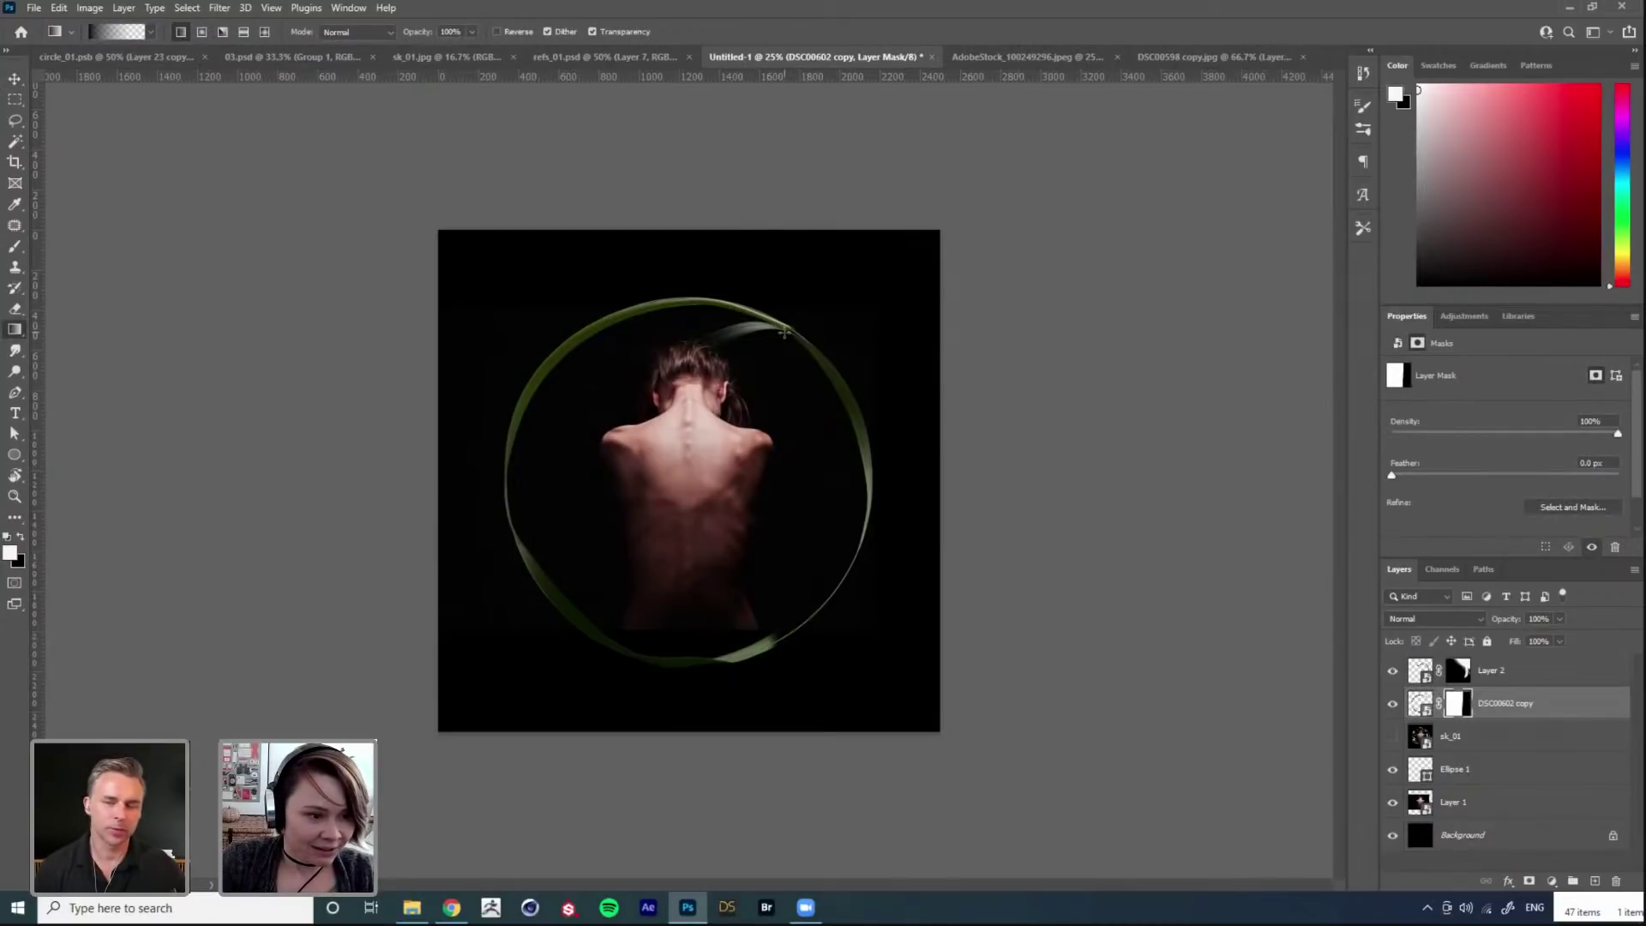
left_click_drag(793, 304, 813, 334)
key("ctrl+z")
key("v")
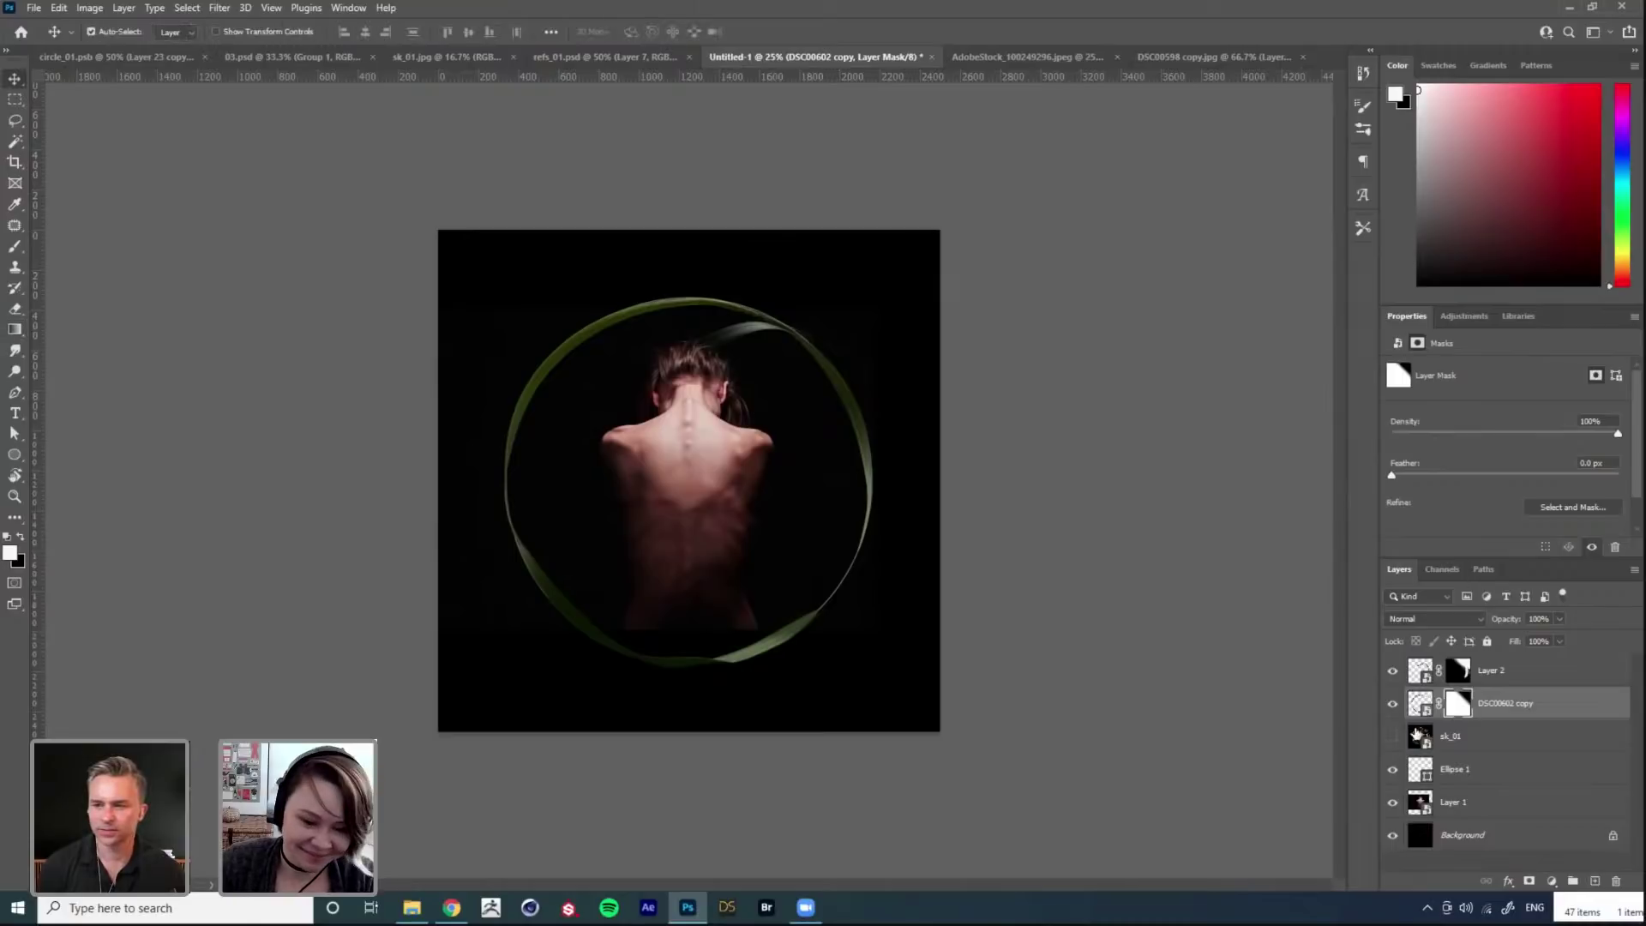
left_click(1392, 770)
Step: Paint black on the DSC00602 copy mask with a hard round brush to remove the leaf along the circle's top arc
key("b")
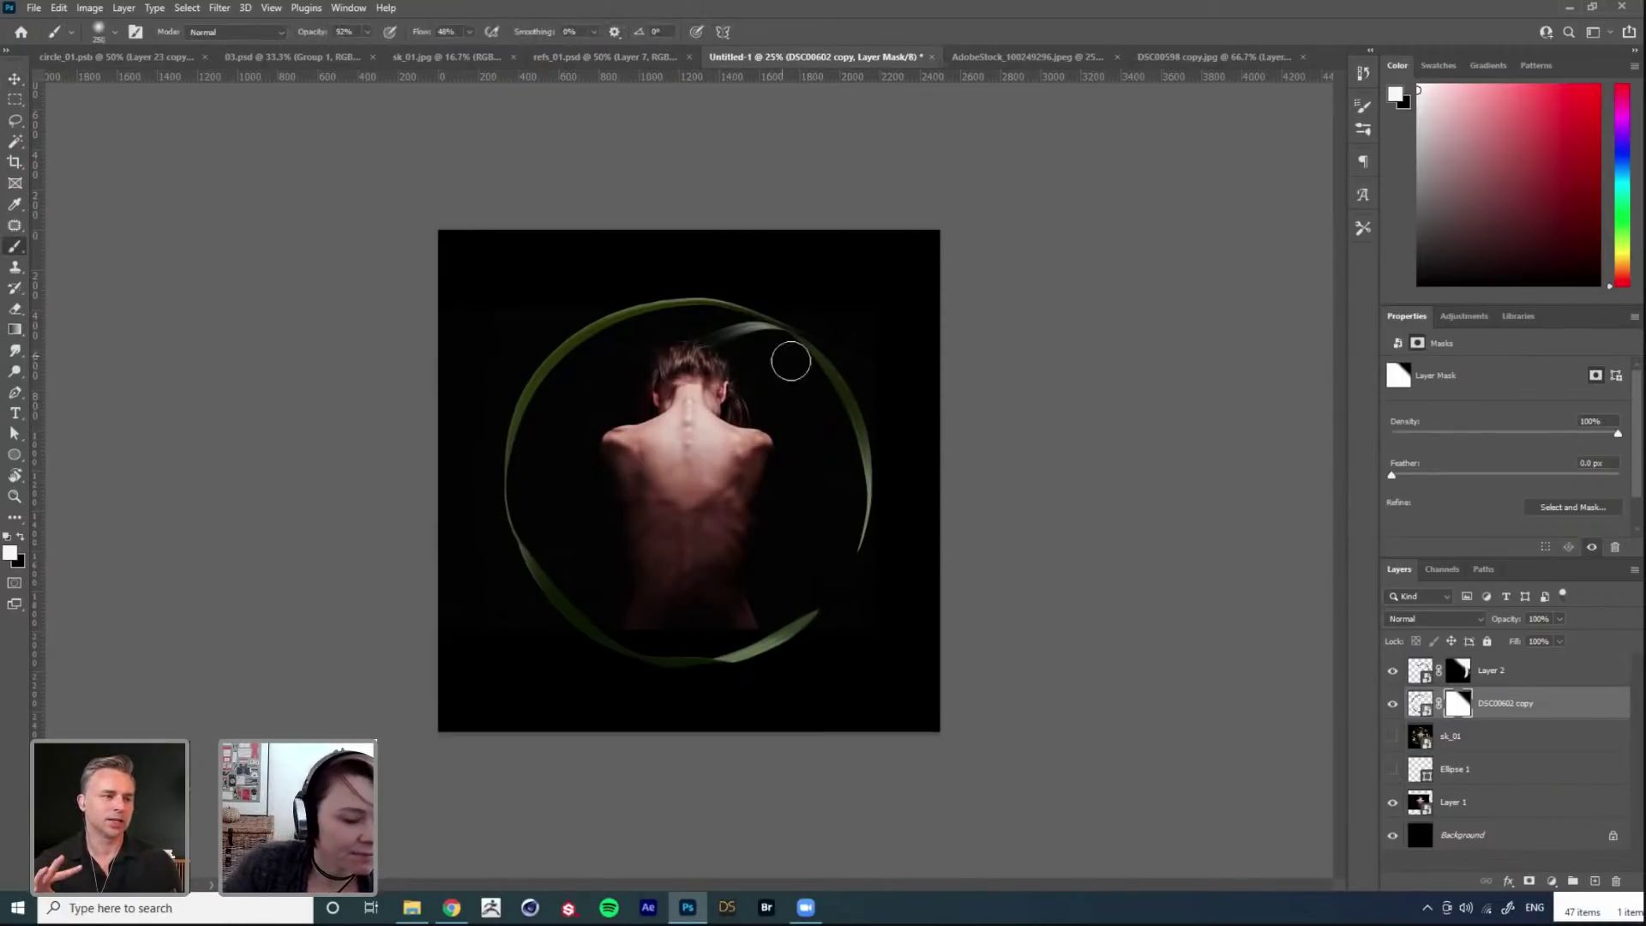
right_click(813, 373)
left_click(1089, 610)
left_click(616, 432)
key("x")
mouse_move(541, 446)
left_mouse_down()
mouse_move(562, 382)
mouse_move(675, 299)
mouse_move(657, 340)
mouse_move(667, 325)
mouse_move(820, 316)
left_mouse_up()
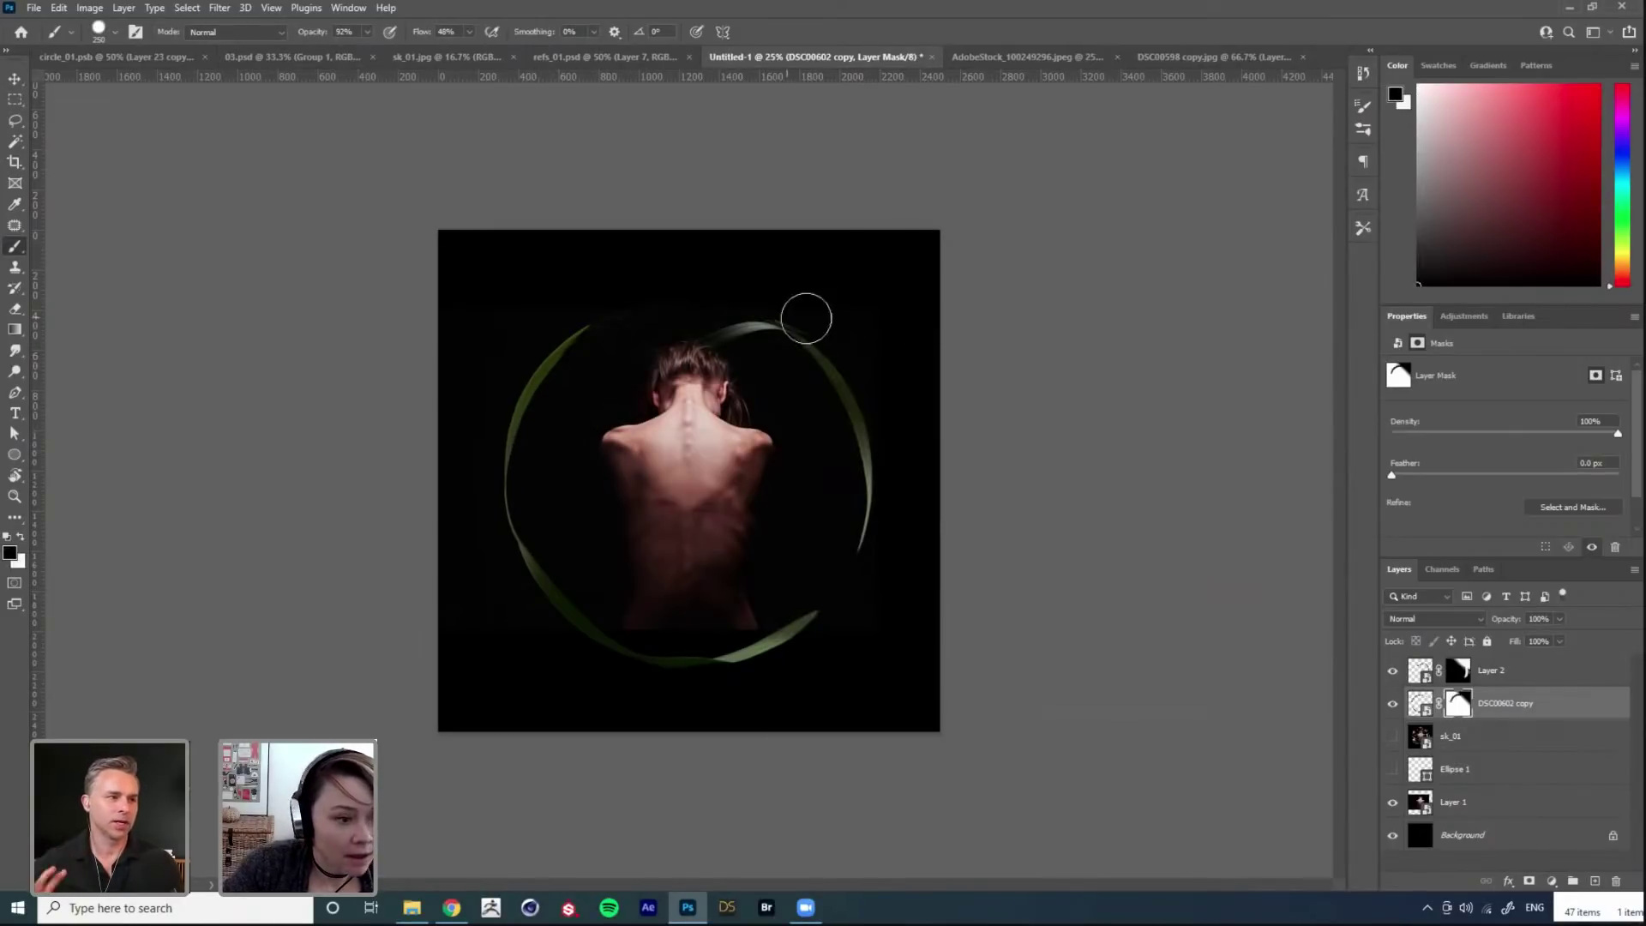
key("bracketleft")
key("bracketleft")
key("bracketleft")
key("bracketleft")
key("bracketleft")
key("bracketleft")
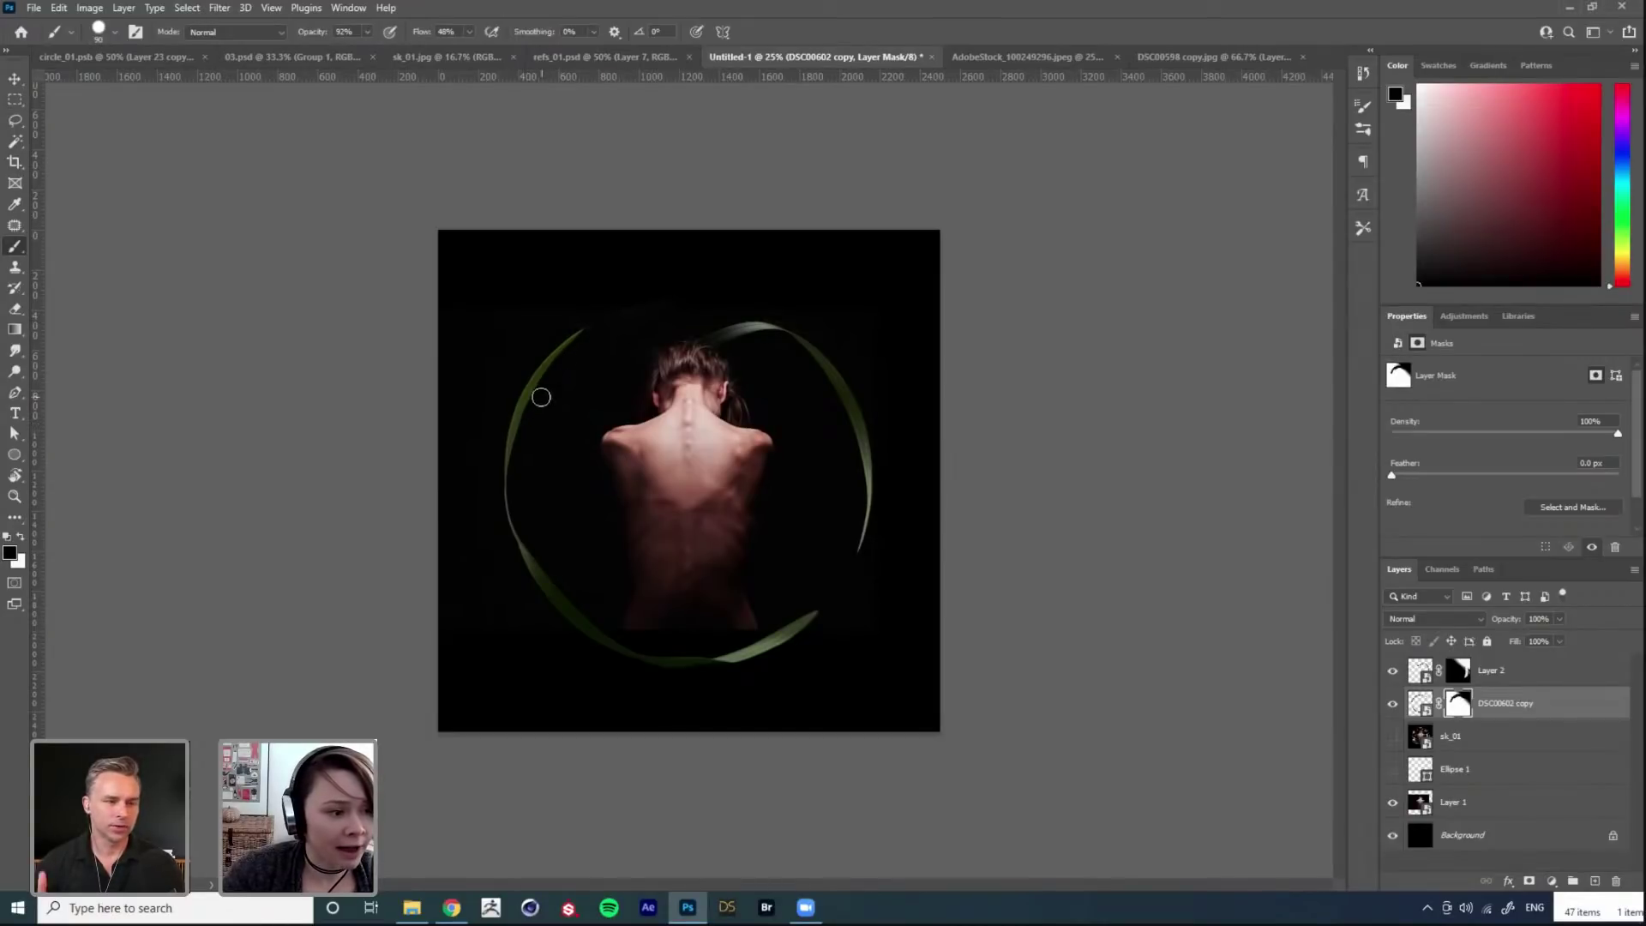
key("v")
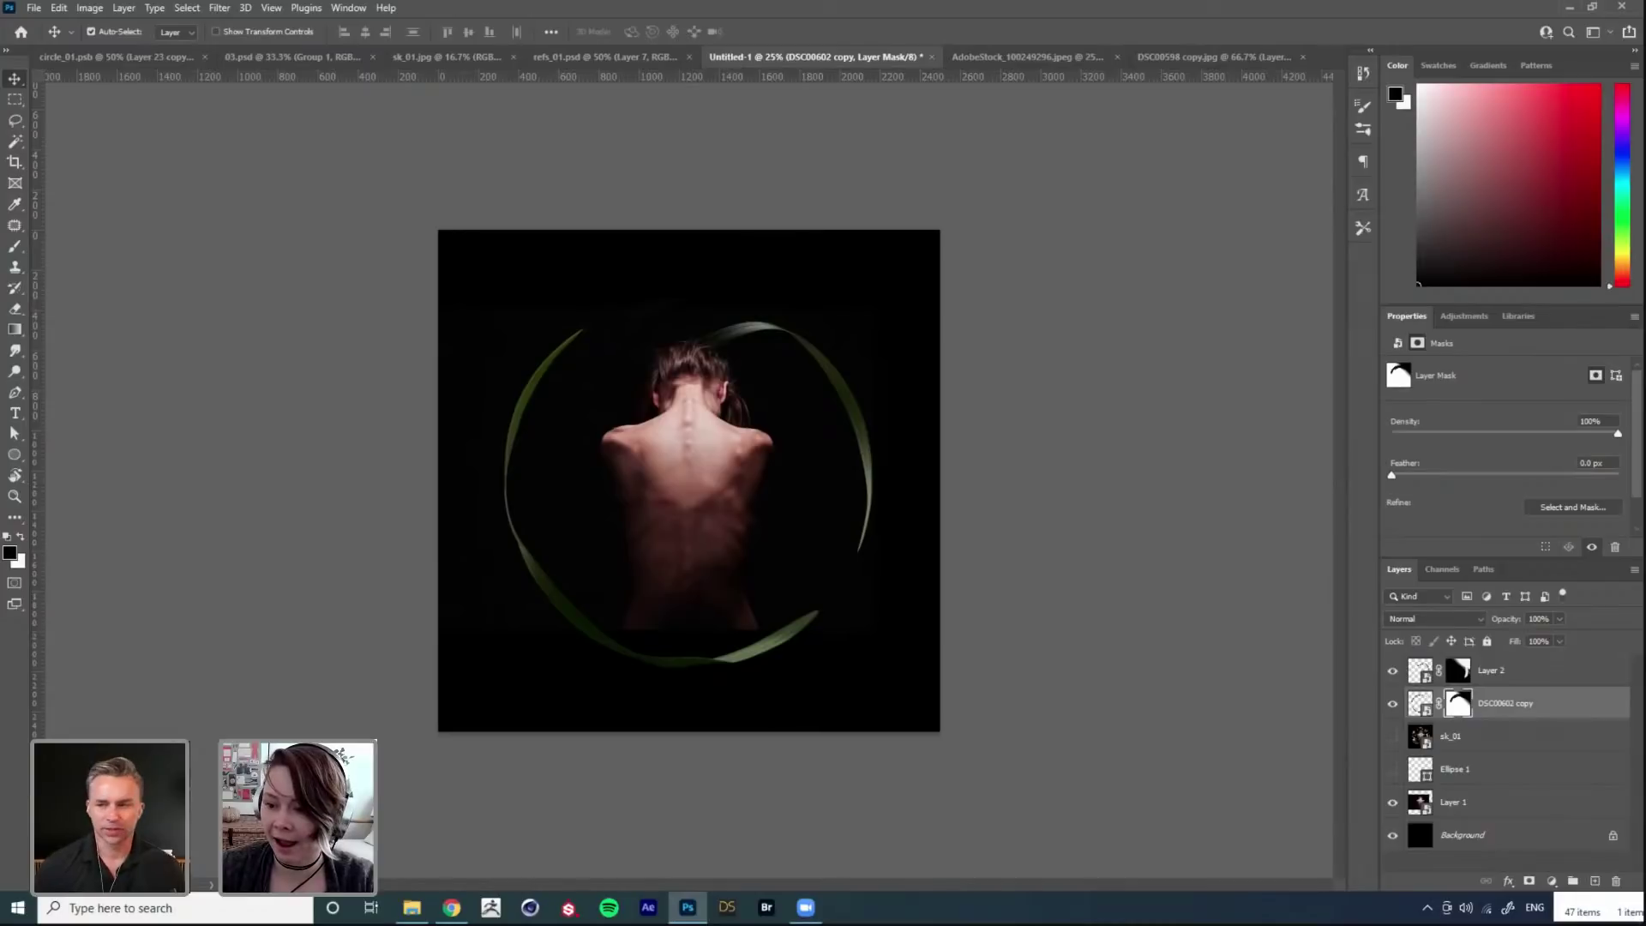
Step: Examine the whole circle_01.psb composite as a reference, and bring the photo folder up over the Untitled-1 composition
key("alt+Tab")
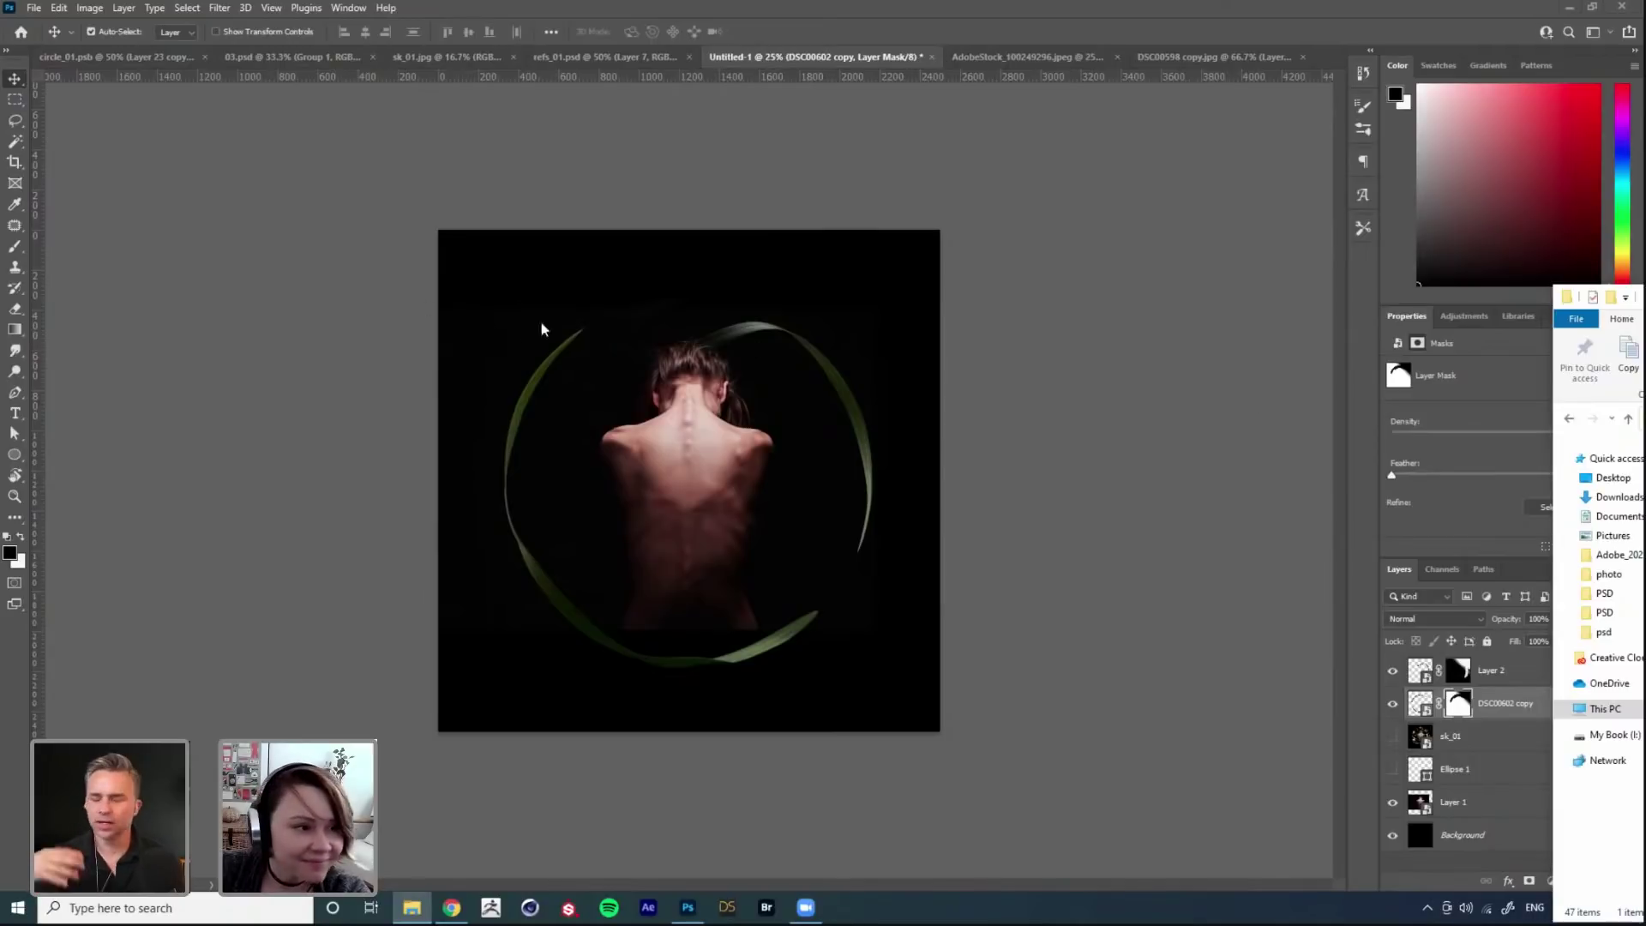
left_click(91, 58)
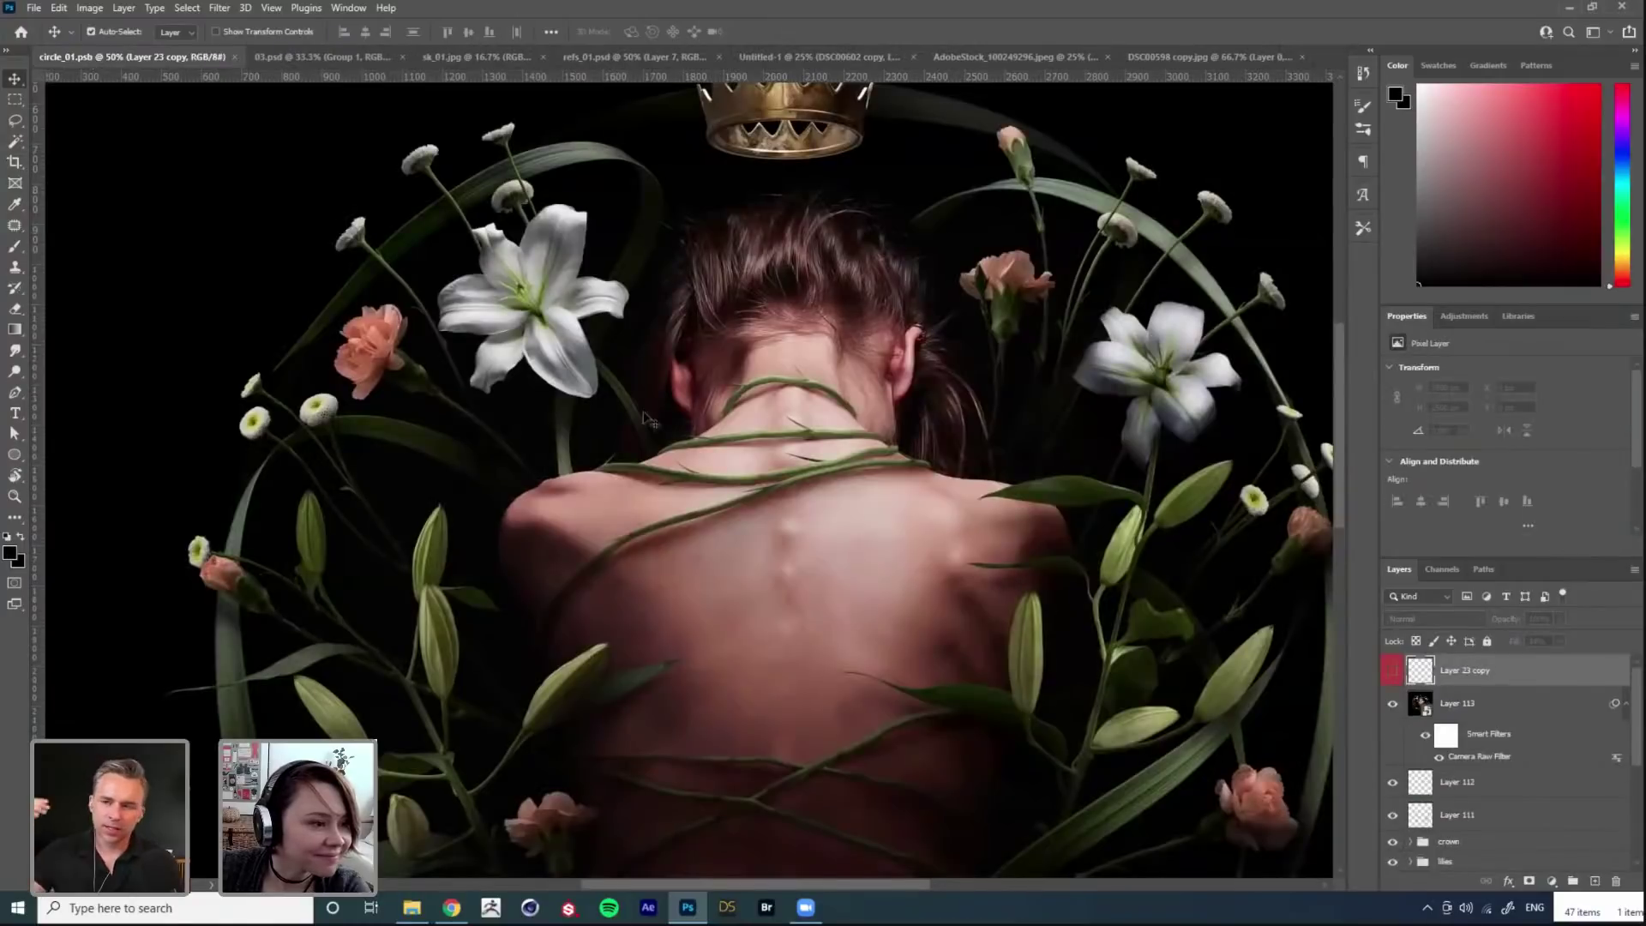
key("ctrl+minus")
key("ctrl+minus")
key("ctrl+minus")
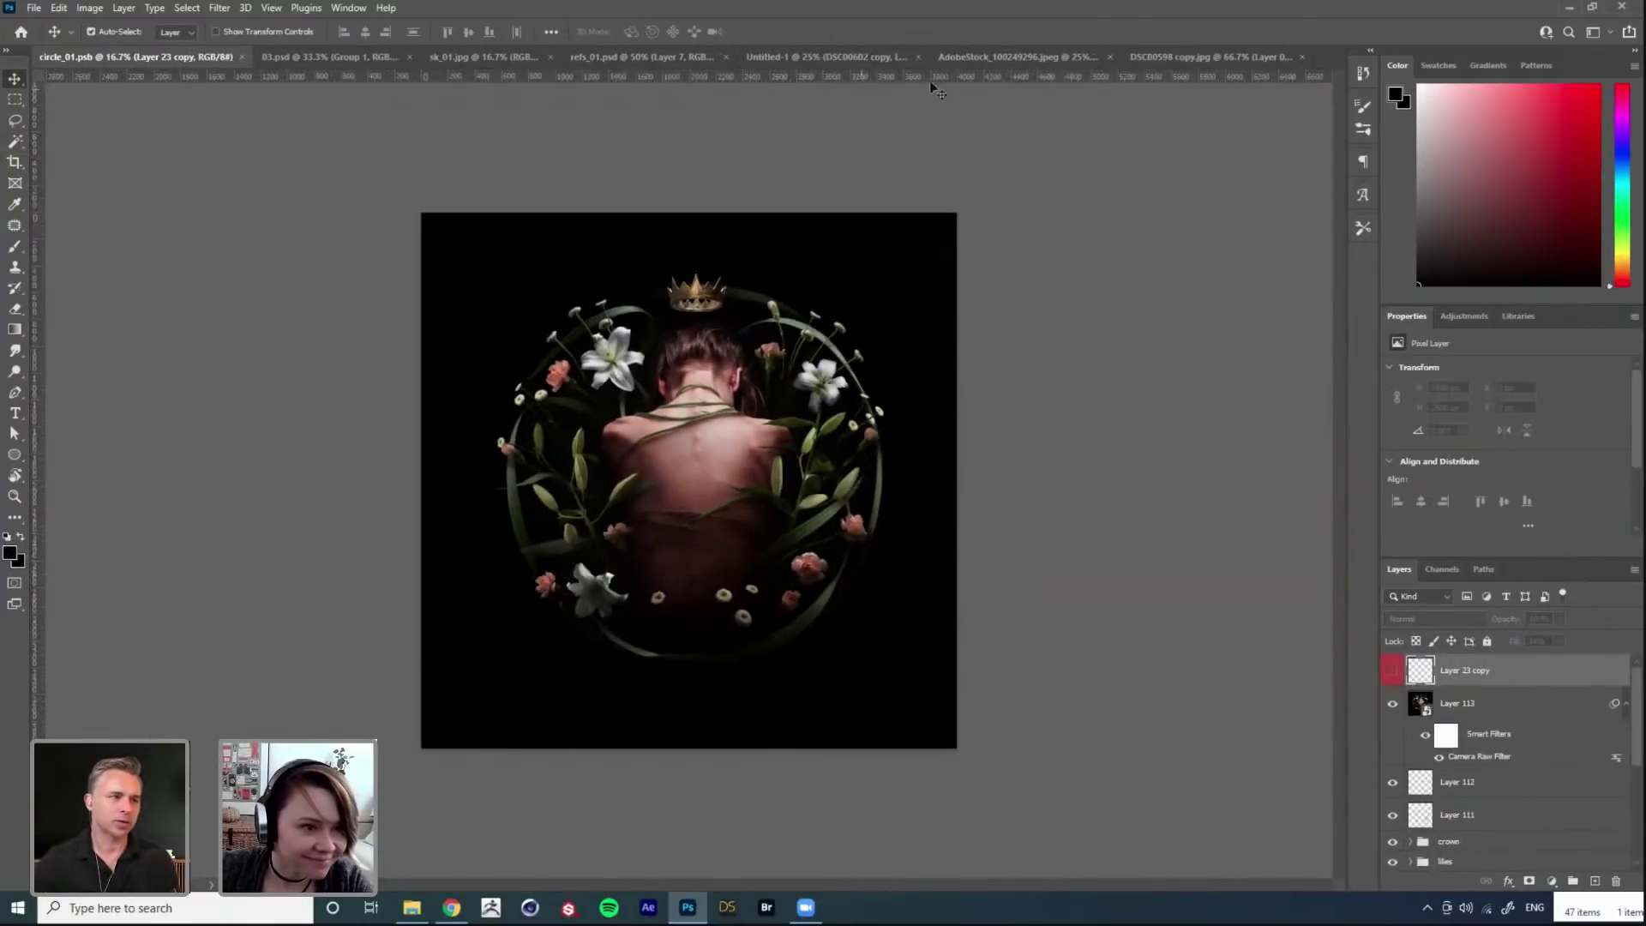
left_click(1209, 55)
left_click(983, 53)
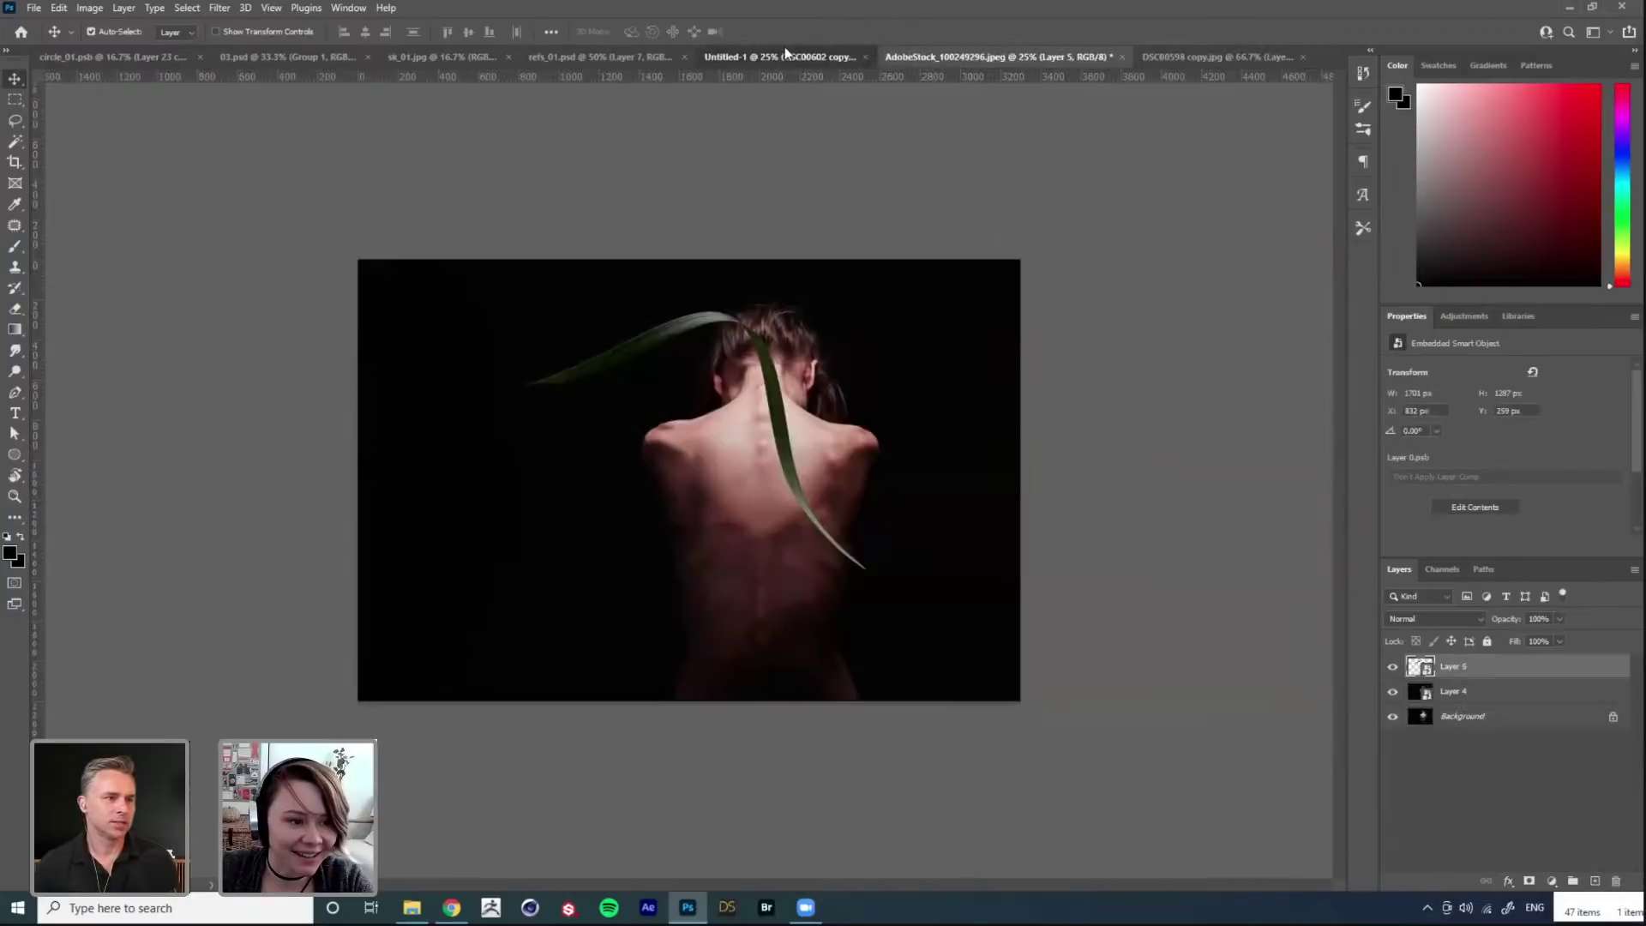
left_click(787, 53)
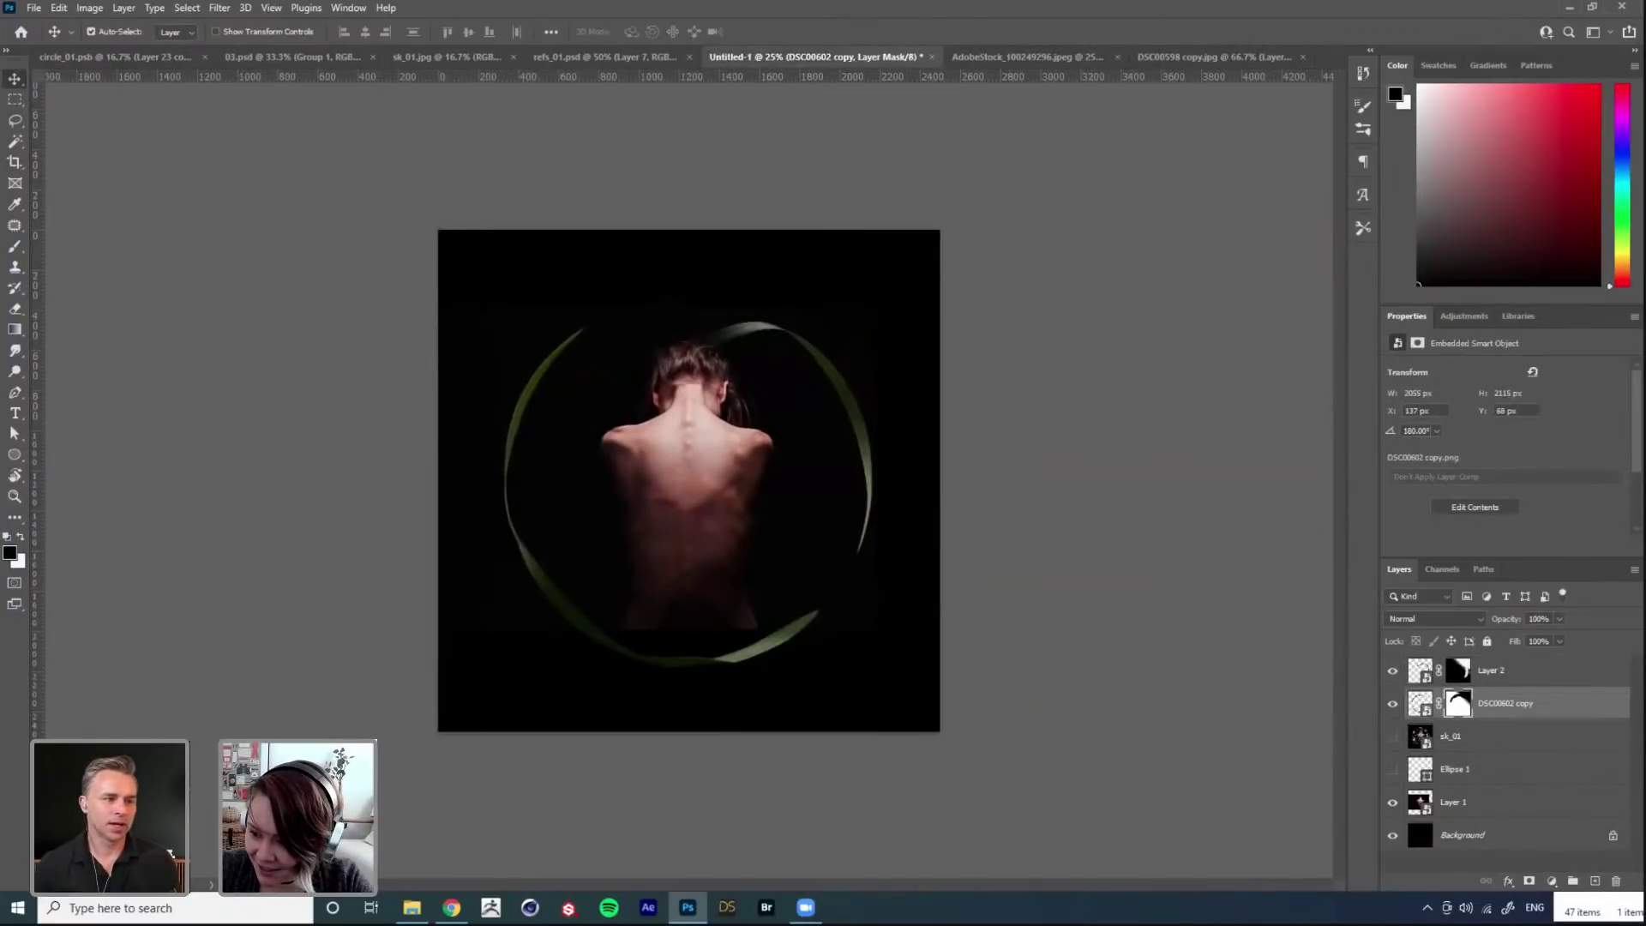
key("alt+Tab")
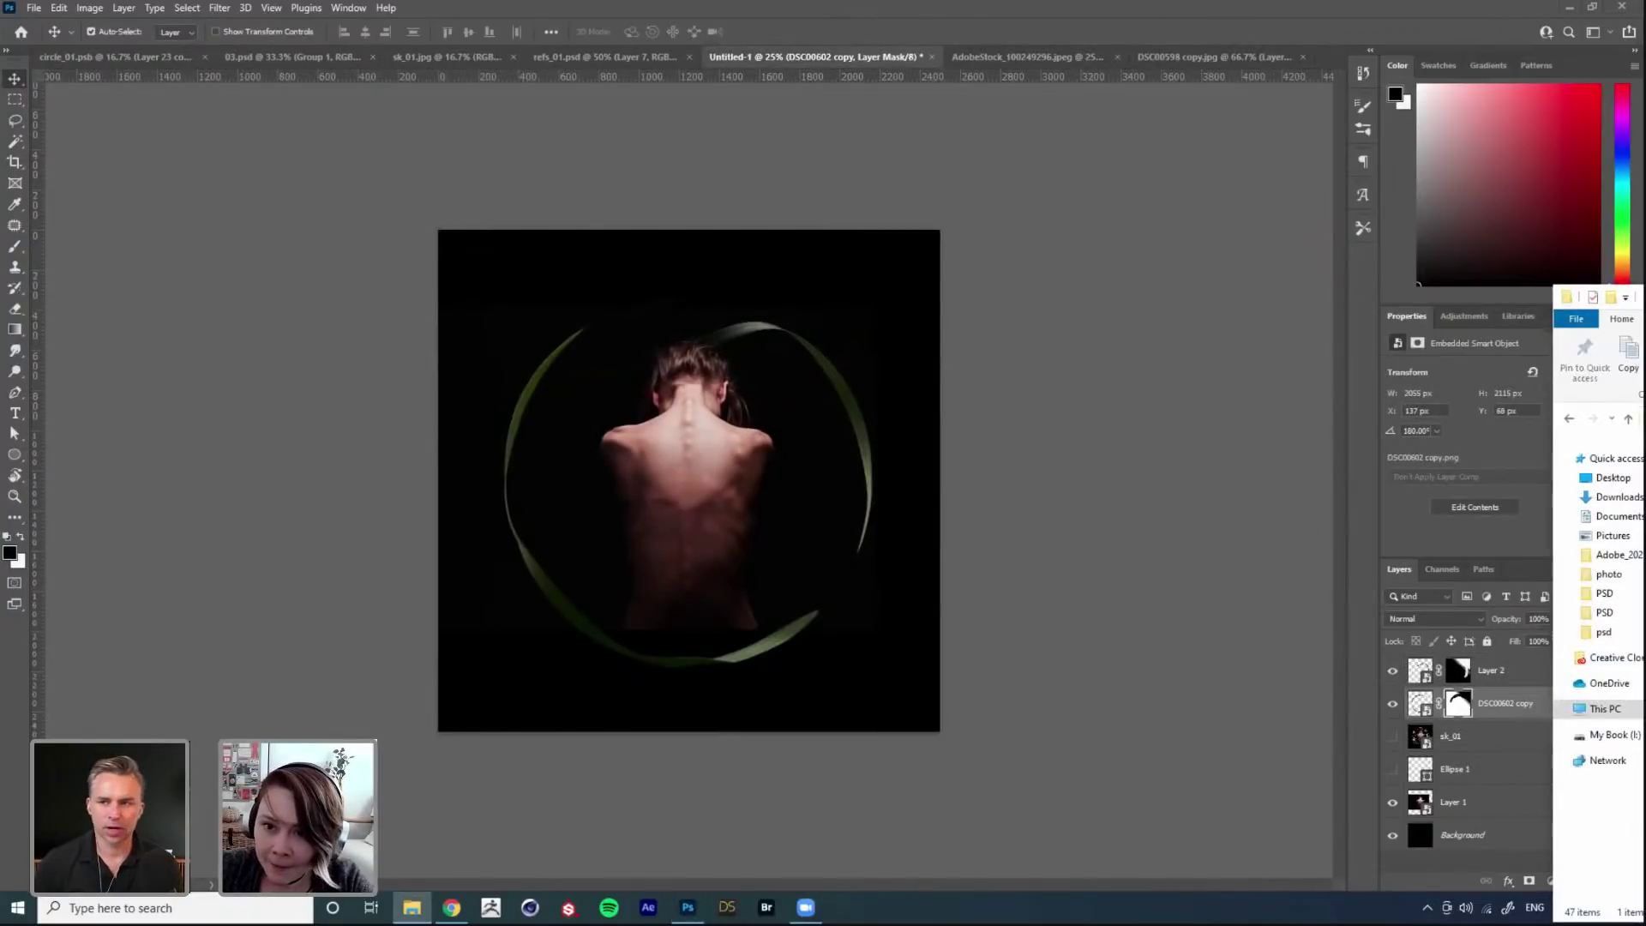
Step: Place the DSC00613_2 leaf cutout from the photo folder into the Untitled-1 composition
left_click_drag(1638, 297, 529, 318)
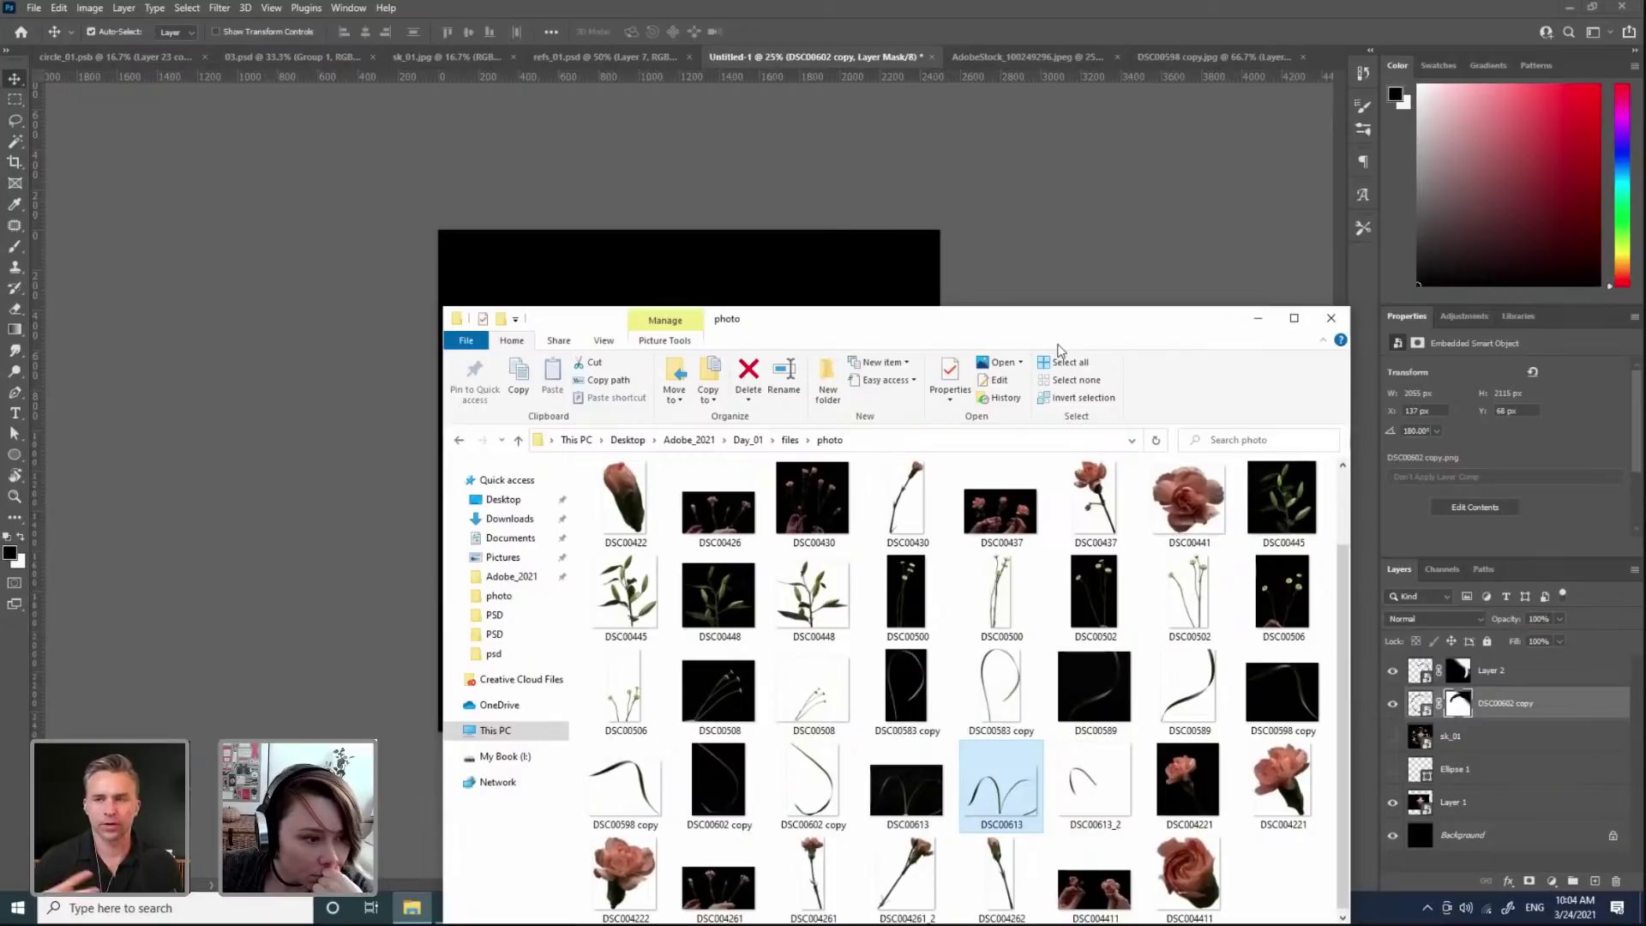
left_click_drag(1060, 319, 924, 451)
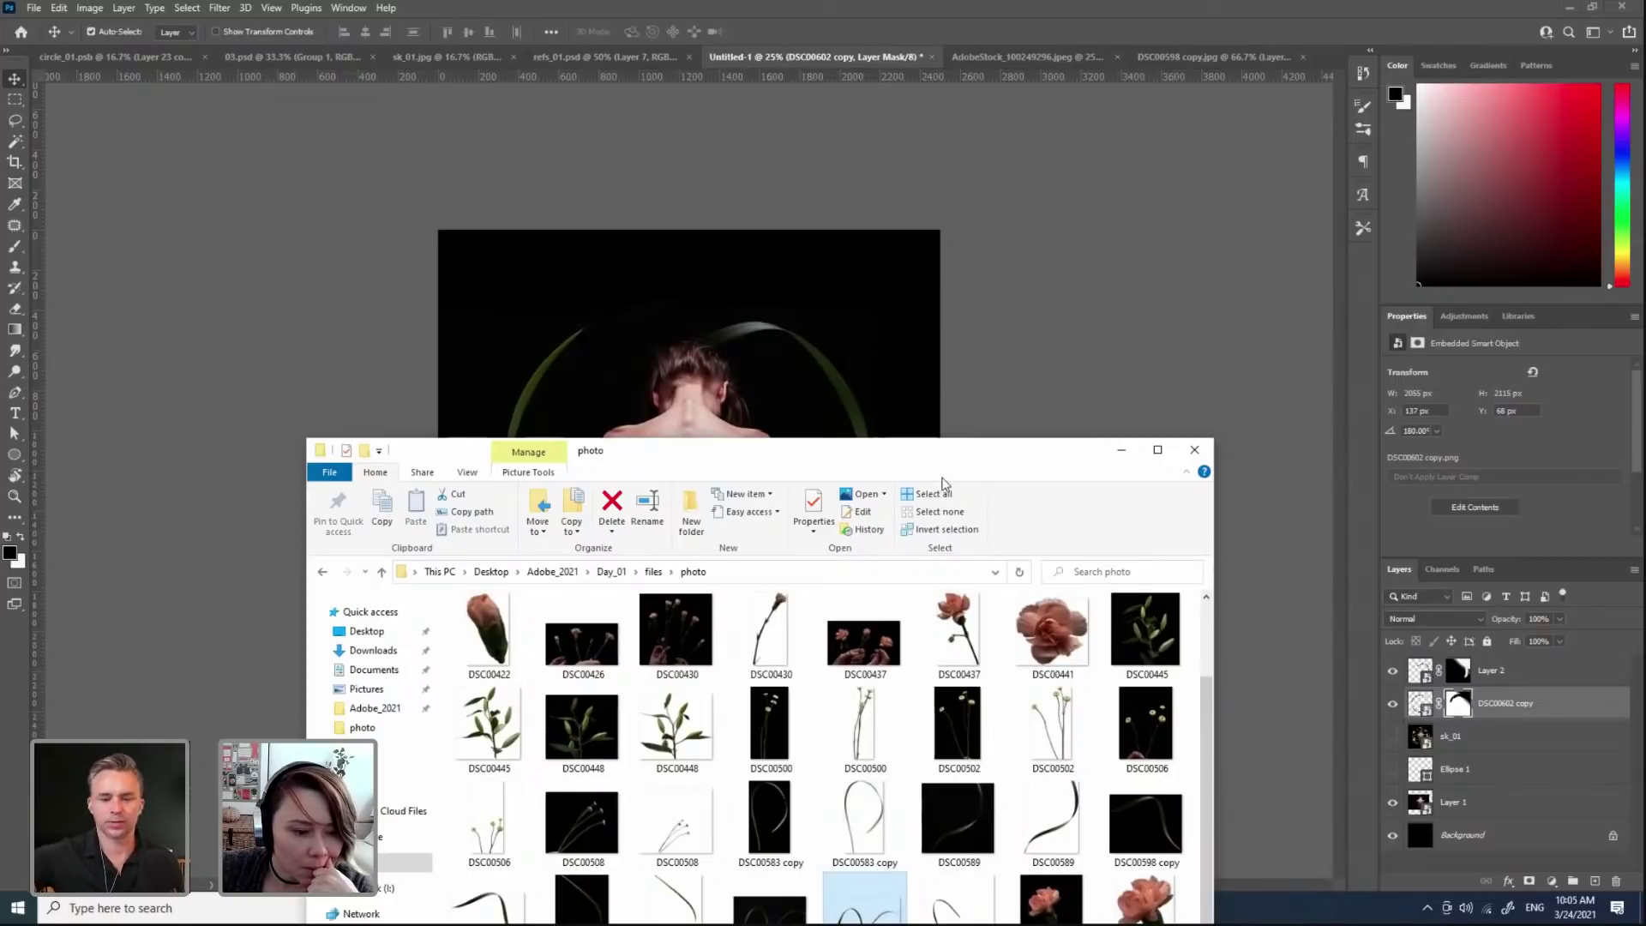
left_click_drag(943, 455, 898, 254)
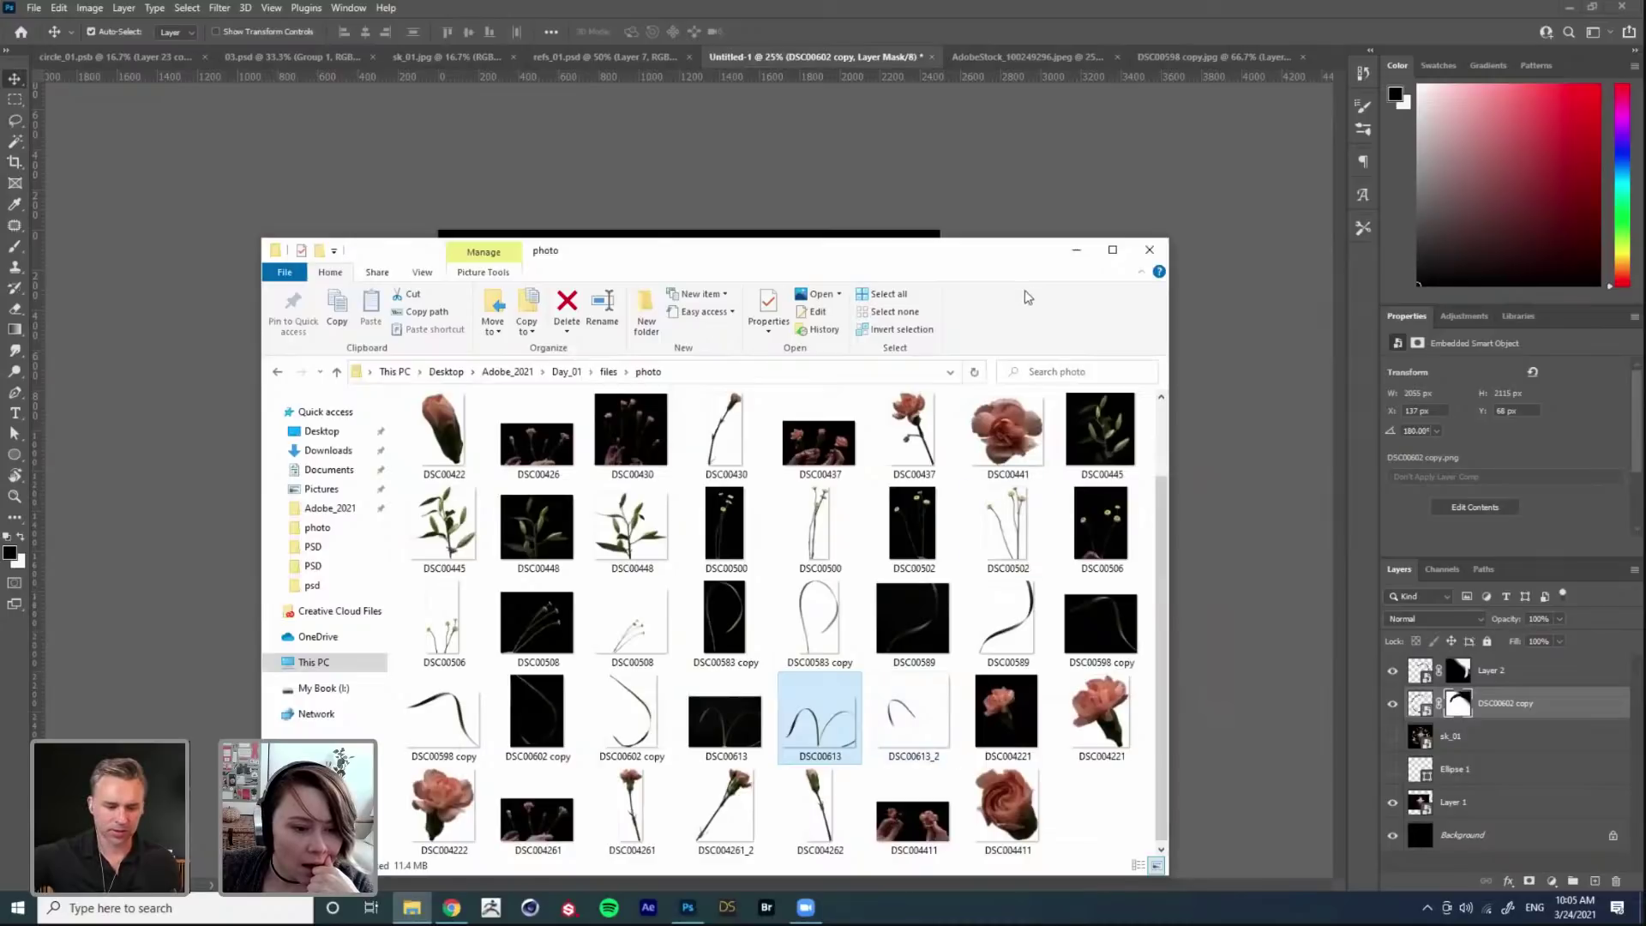
left_click_drag(1001, 260, 530, 271)
left_click_drag(441, 724, 928, 463)
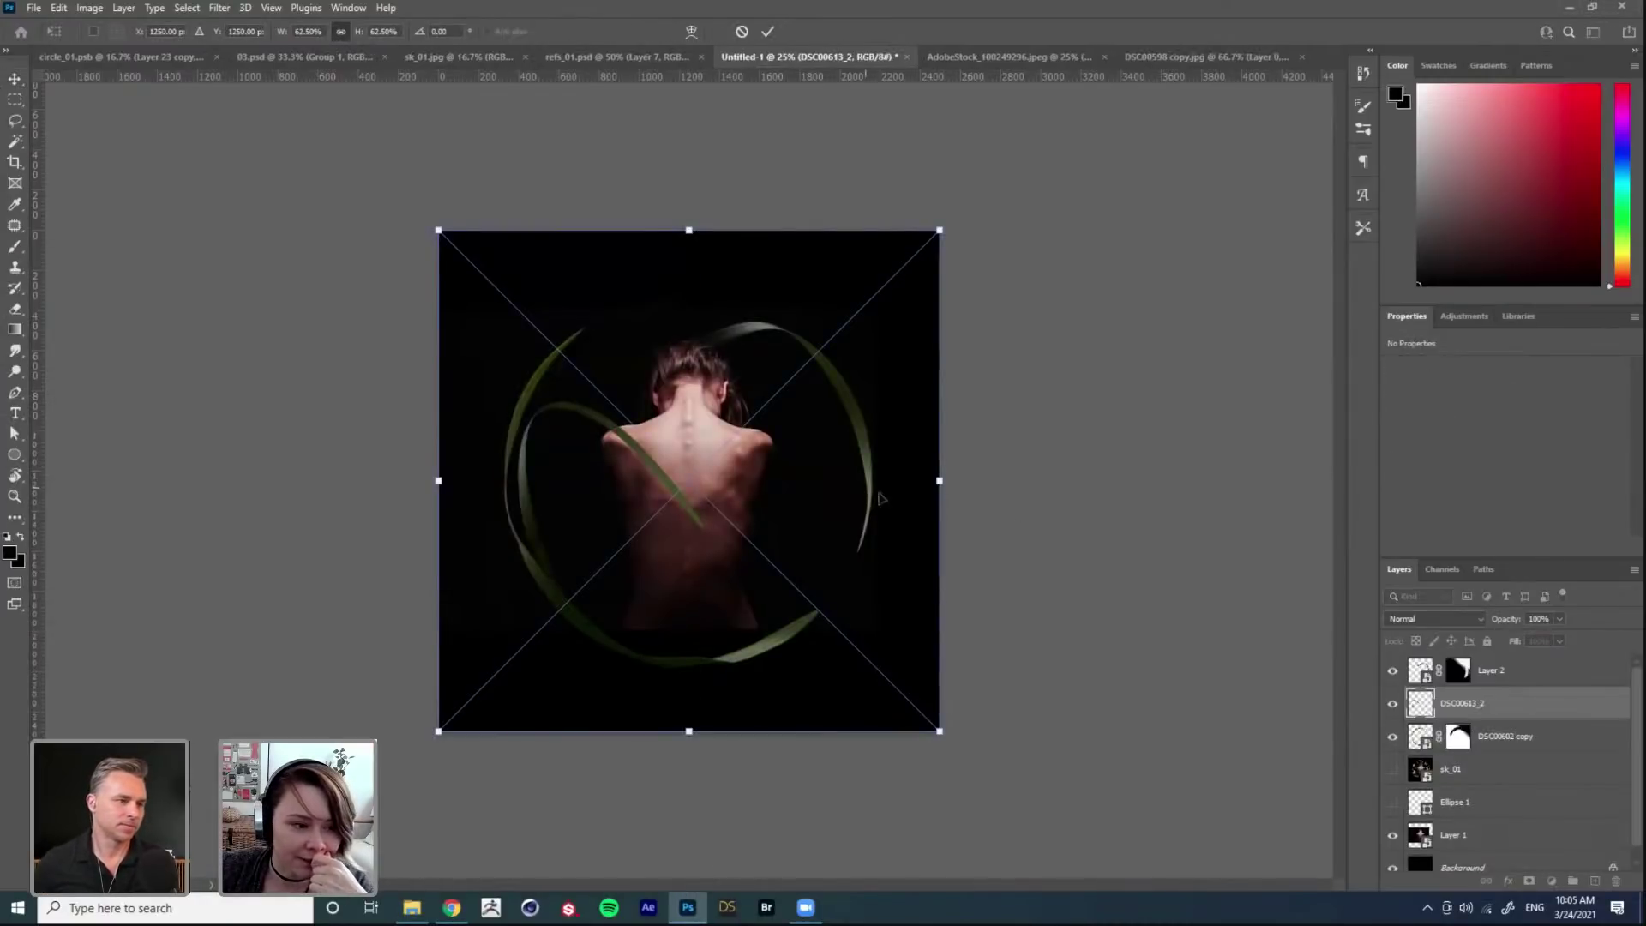
Step: Rotate the DSC00613_2 leaf to about 62 degrees and move it onto the upper-left arc so it curves down over the head
left_click_drag(1102, 399, 1066, 625)
left_click_drag(870, 487, 872, 453)
left_click_drag(1149, 447, 1131, 562)
left_click_drag(925, 485, 919, 485)
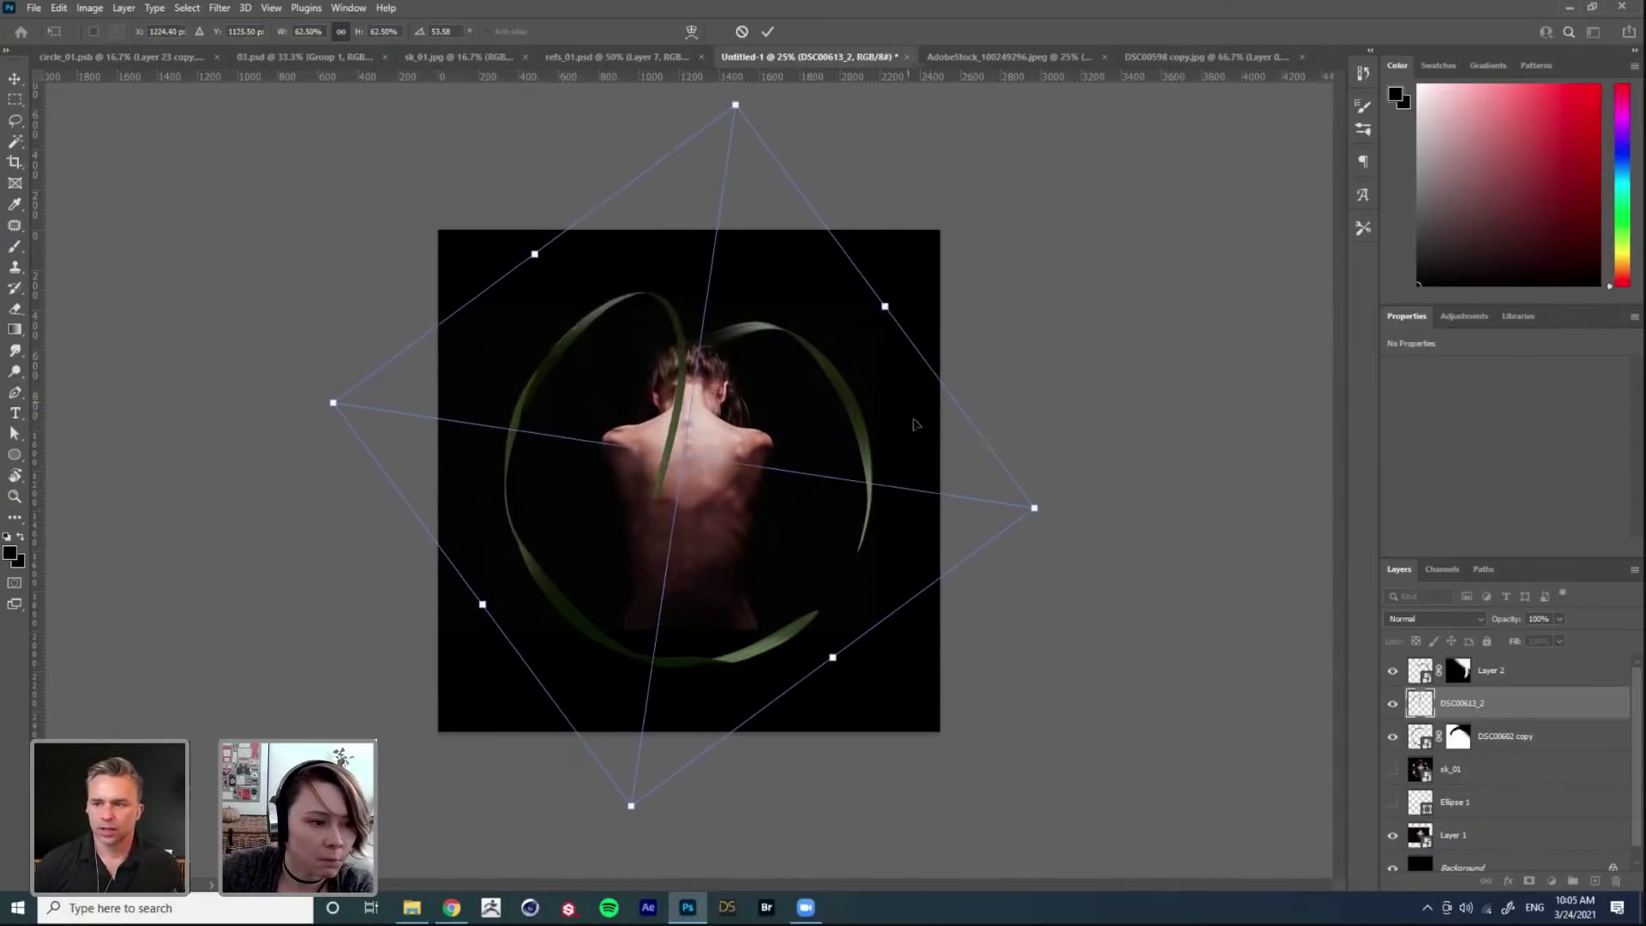
left_click_drag(1074, 393, 1084, 452)
key("Return")
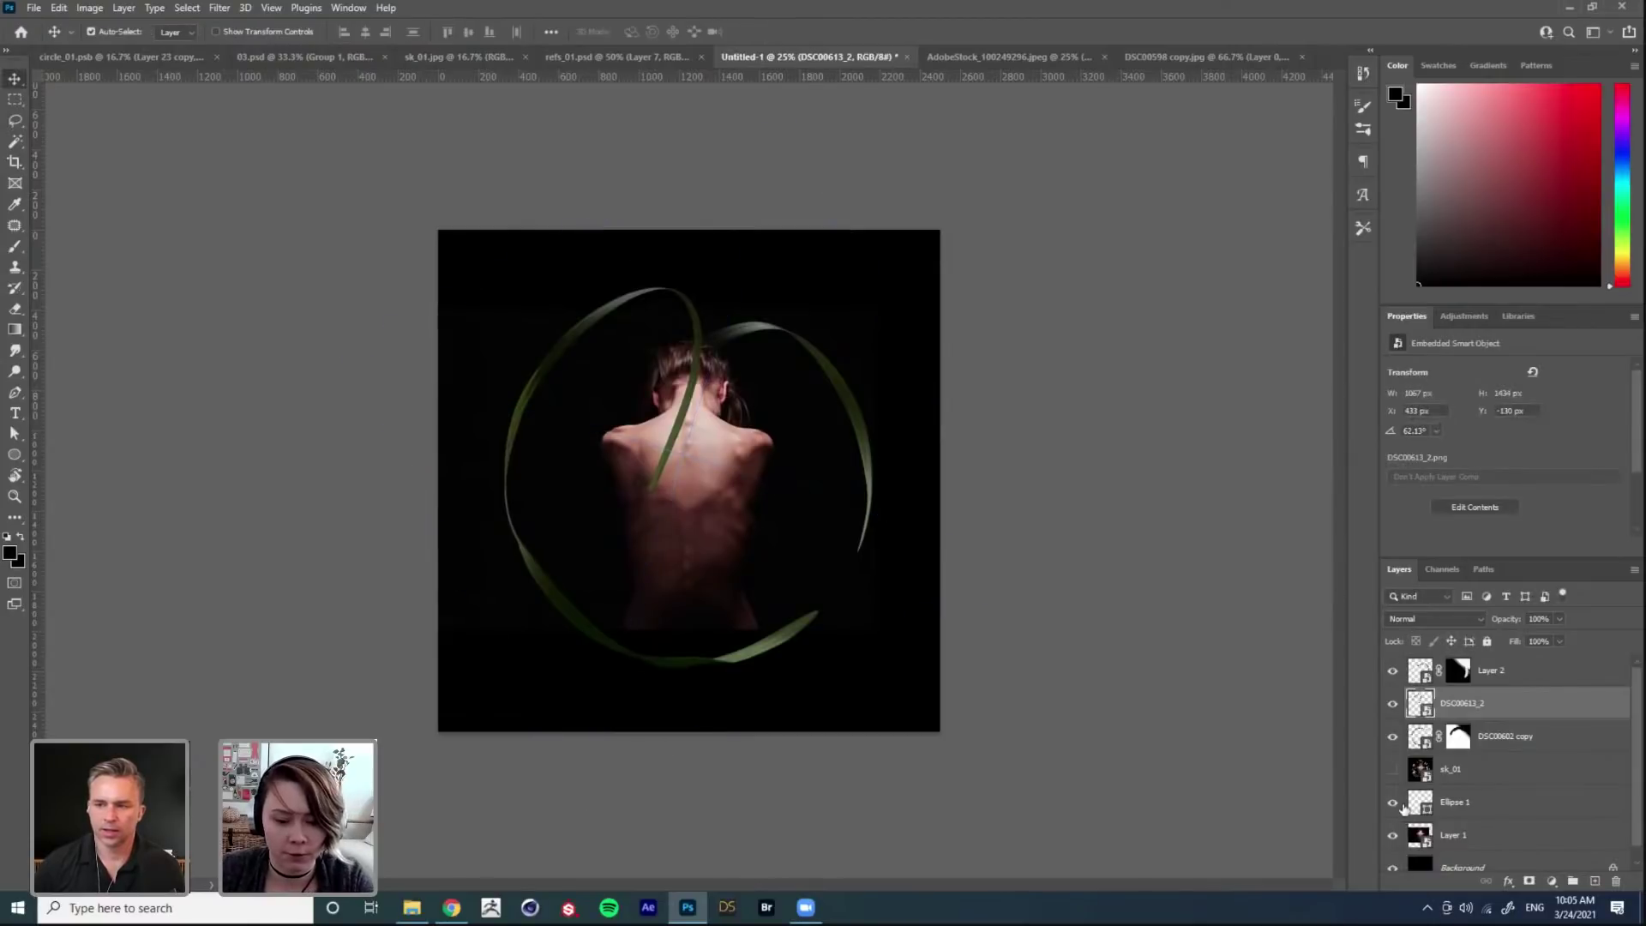
Step: Show the Ellipse 1 guide, rotate DSC00613_2 to about 69 degrees, and nudge it to follow the circle's upper-left arc
key("ctrl+t")
left_click_drag(917, 504, 879, 468)
left_click_drag(1097, 429, 1102, 525)
left_click_drag(871, 533, 853, 533)
left_click_drag(1029, 504, 1053, 456)
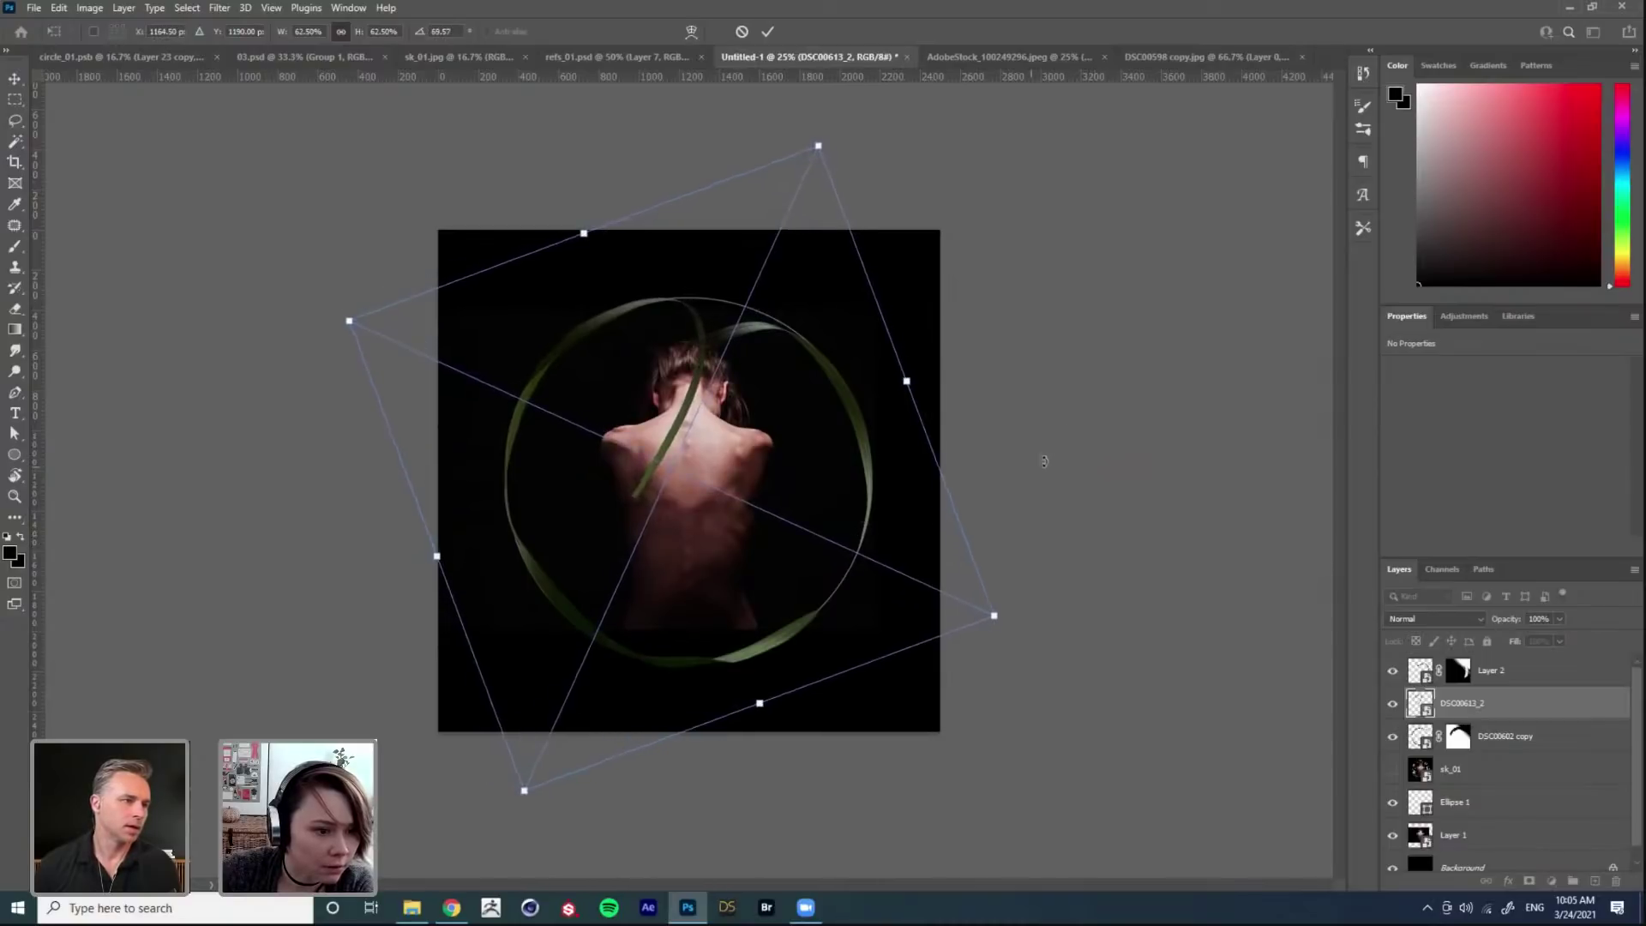
left_click_drag(927, 591, 931, 594)
key("Down")
key("Right")
key("Up")
Step: Warp the DSC00613_2 leaf by reshaping its lower end over the portrait's back
right_click(653, 412)
left_click(686, 577)
left_click_drag(645, 489, 660, 384)
key("Return")
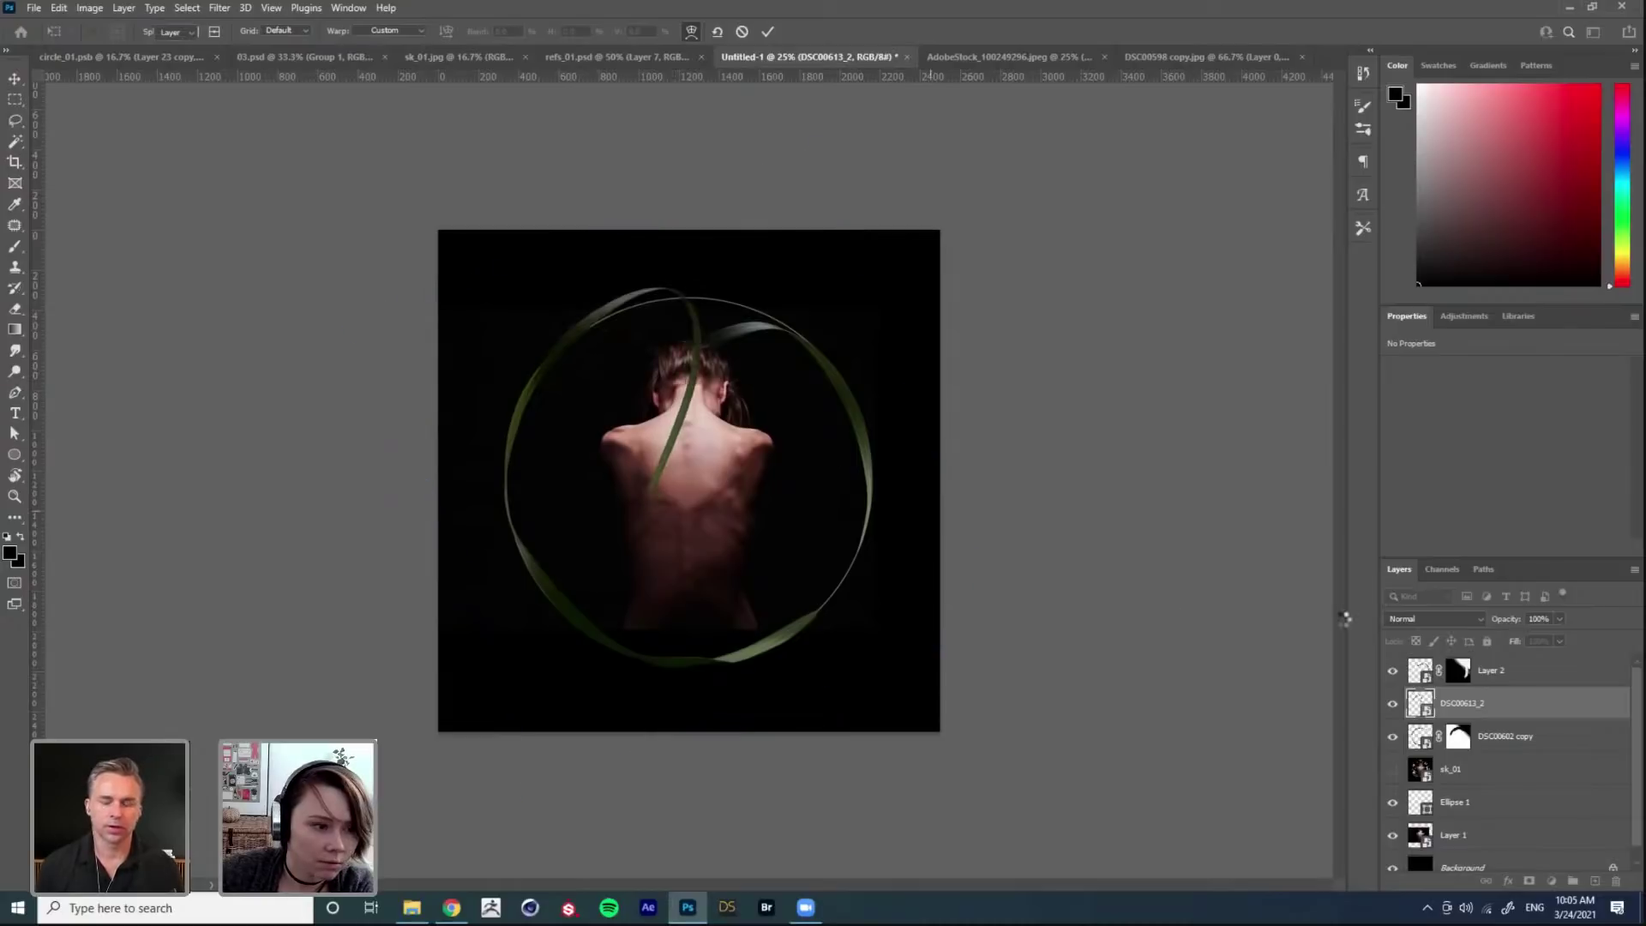
Step: Add a mask to DSC00613_2 and paint out the leaf over the head and back with a 200 px black brush
left_click(1529, 883)
key("b")
key("ctrl+plus")
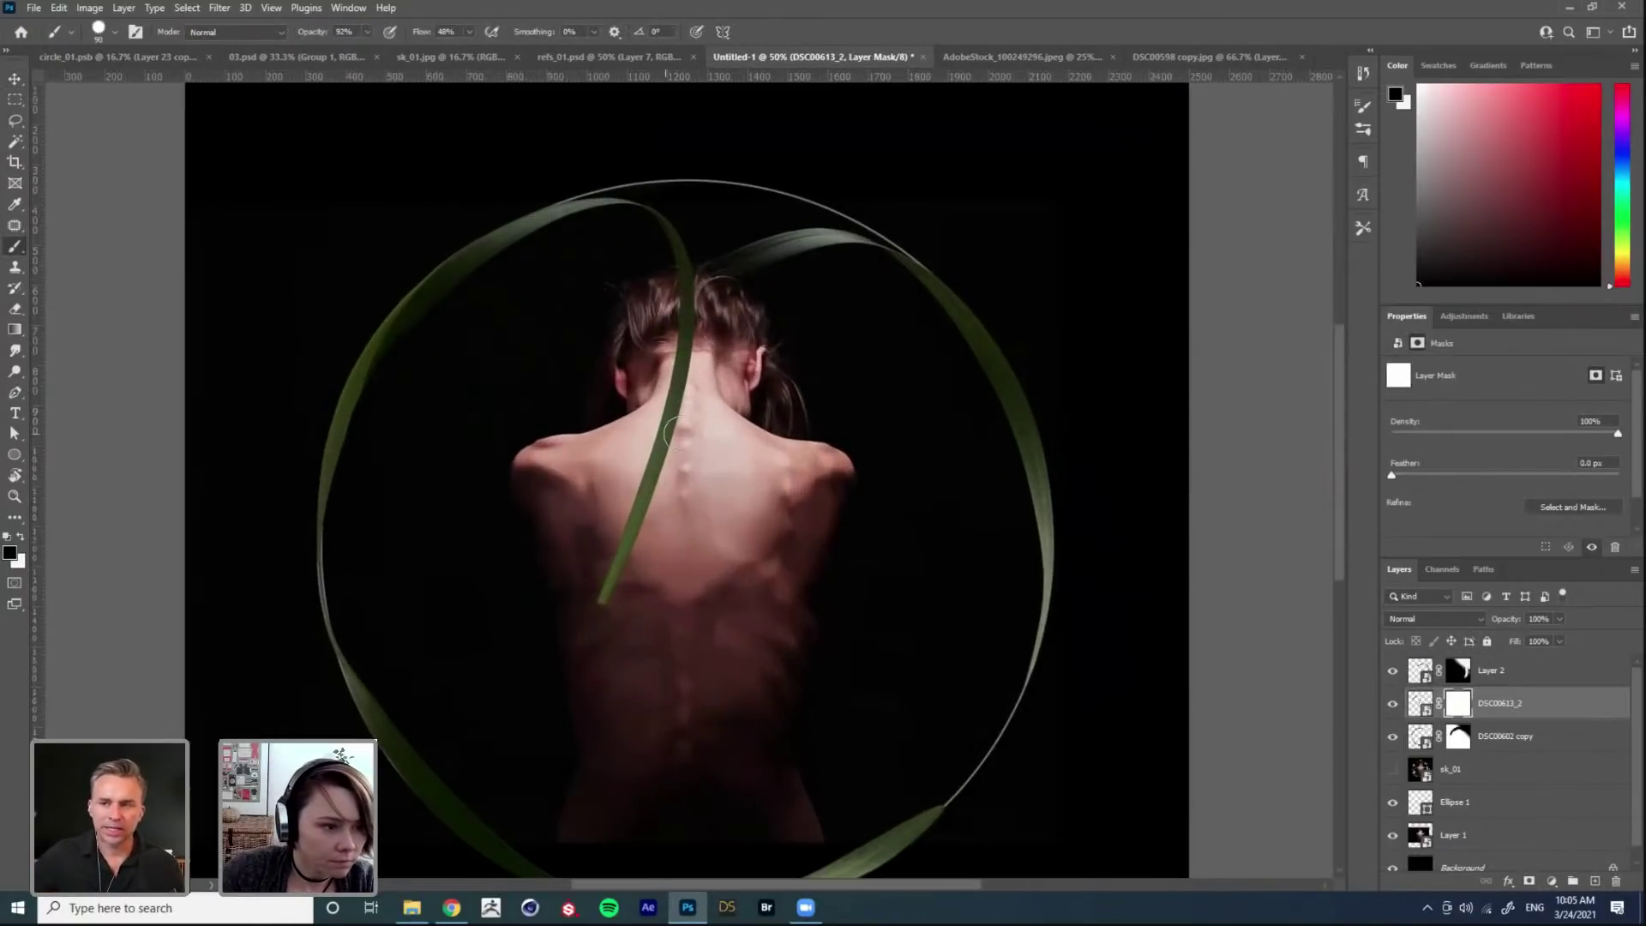
right_click(672, 434)
left_click(789, 675)
left_click(920, 622)
left_click(620, 631)
mouse_move(677, 403)
left_mouse_down()
mouse_move(609, 589)
mouse_move(681, 360)
mouse_move(677, 276)
mouse_move(666, 345)
left_mouse_up()
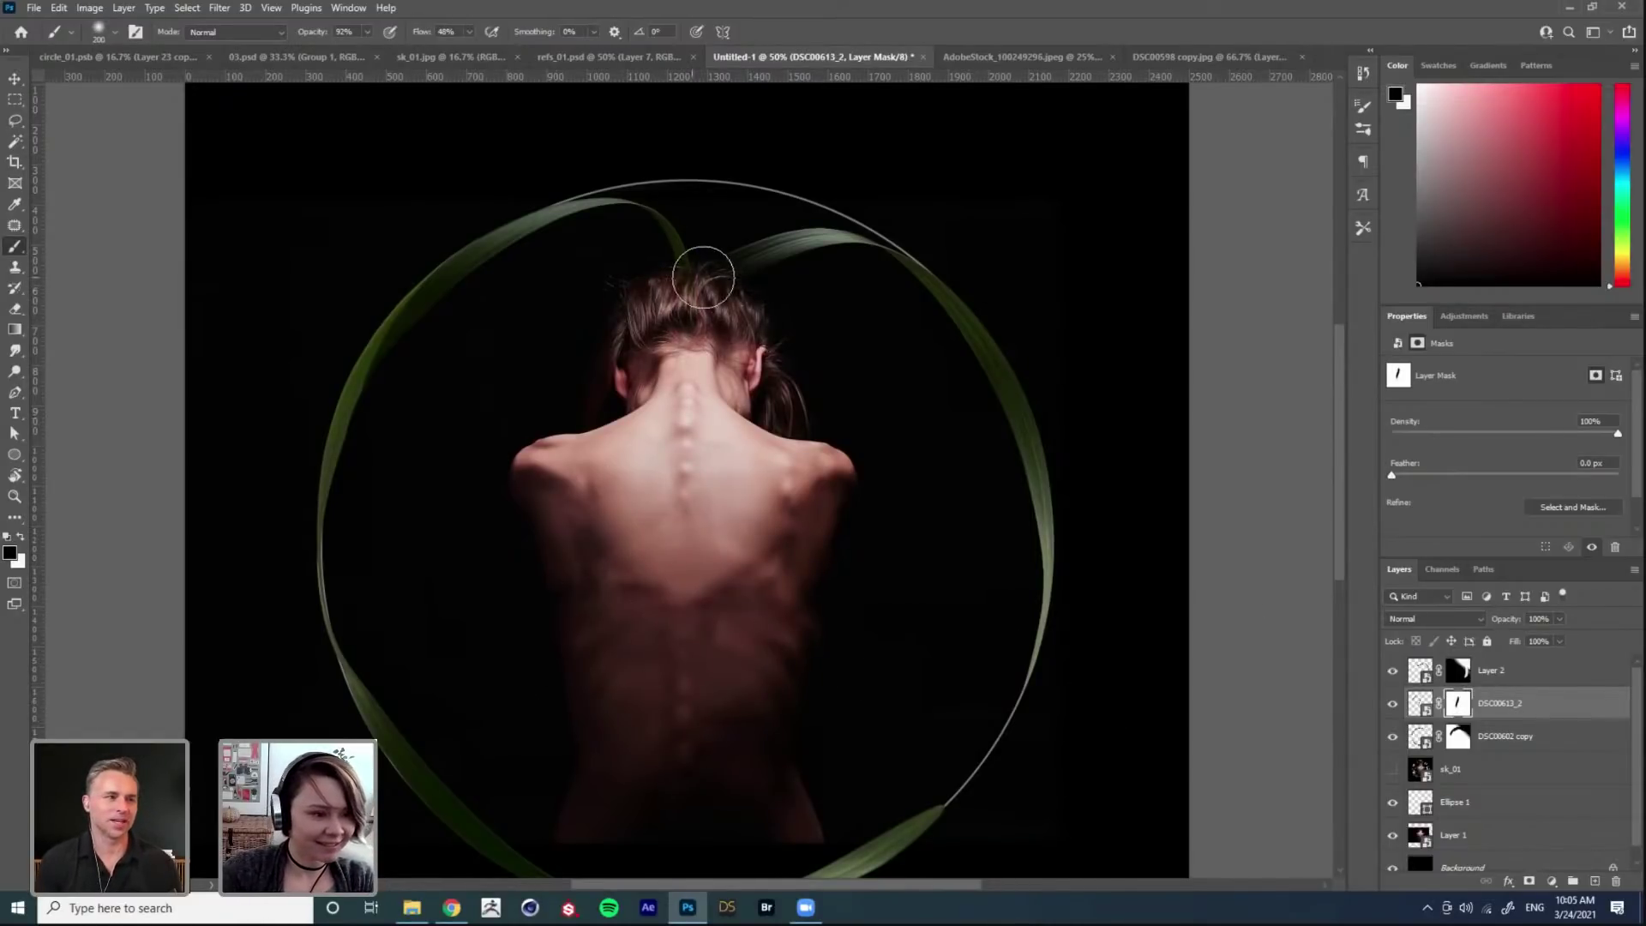
Step: Hide the Ellipse 1 guide circle to view the leaf ring on its own
key("ctrl+minus")
key("v")
left_click(1392, 802)
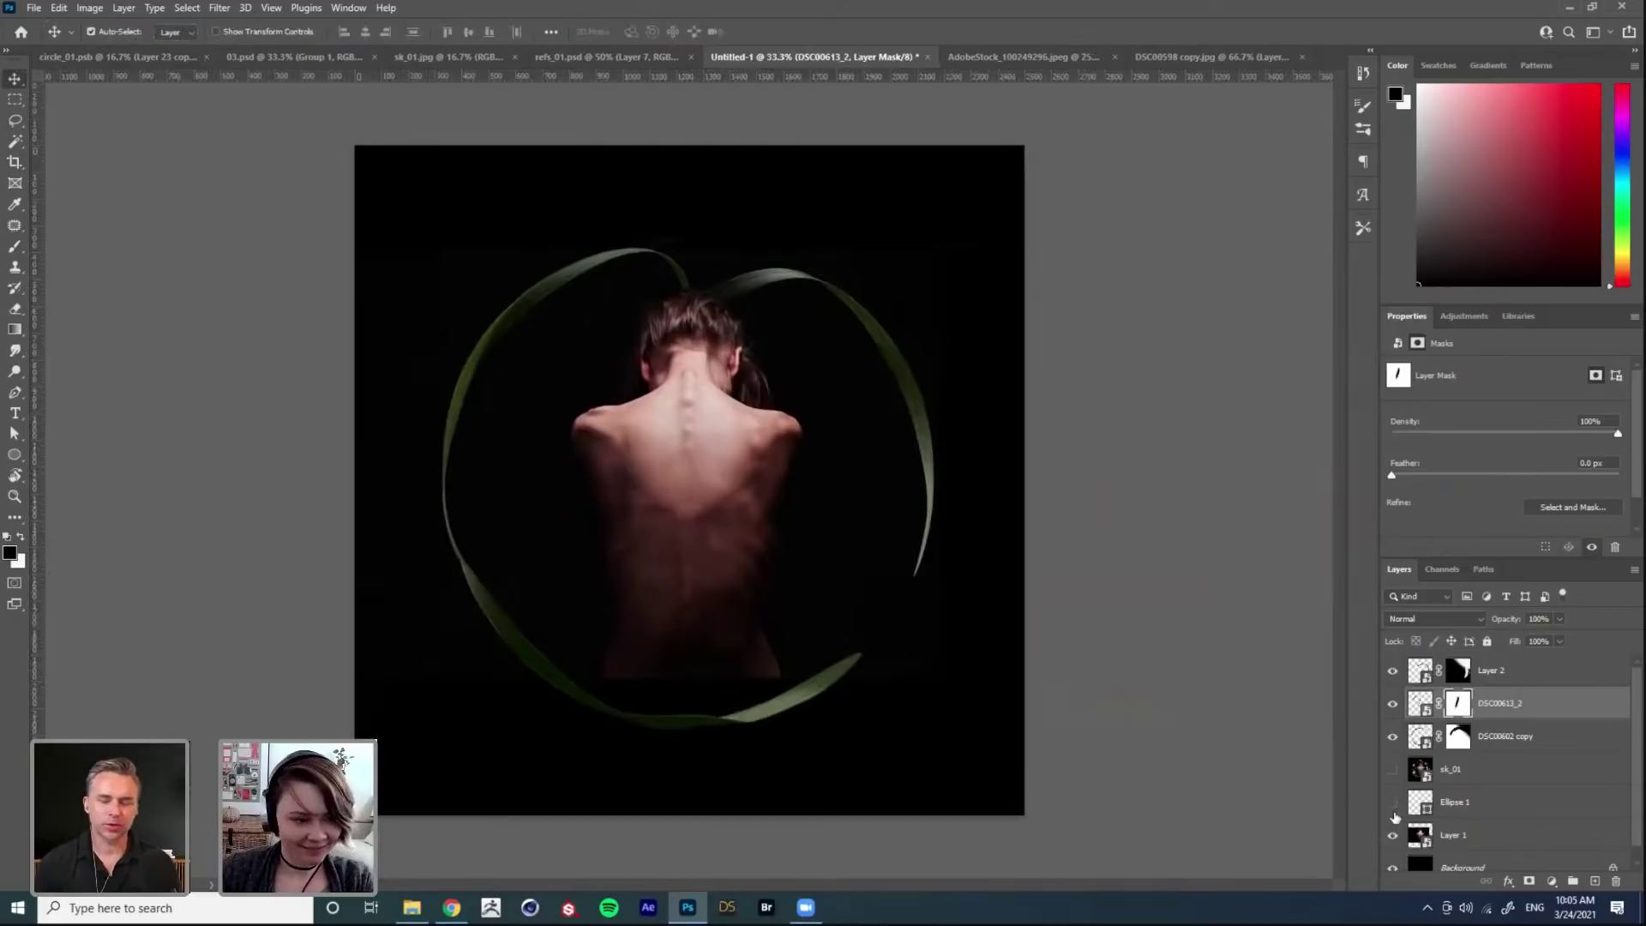
left_click(1393, 802)
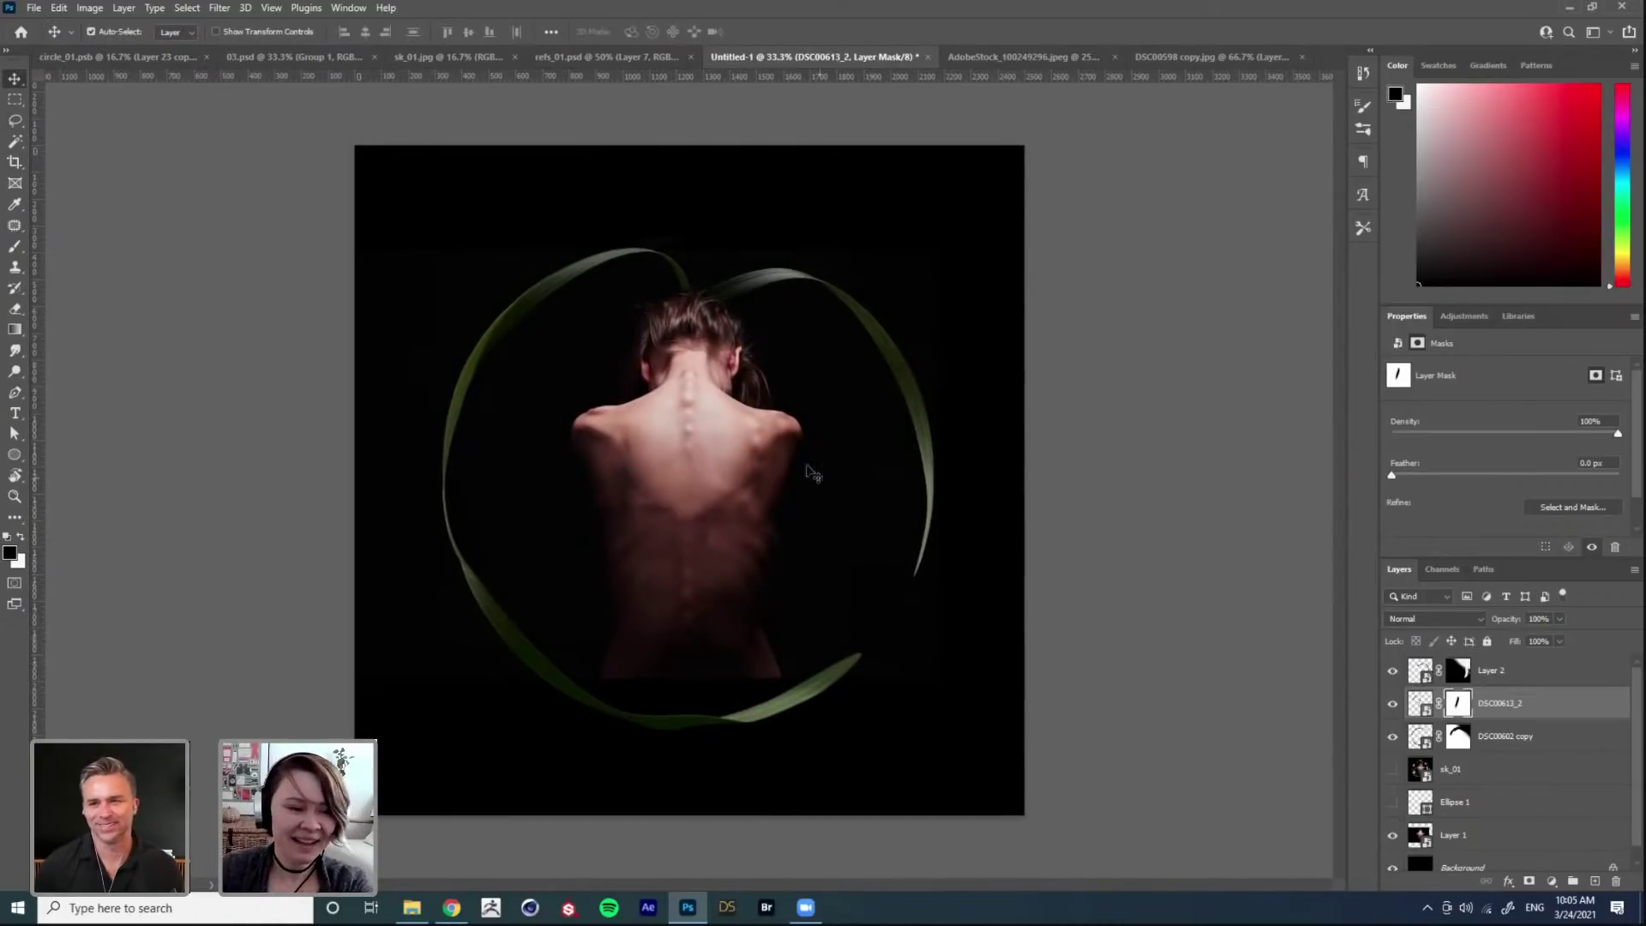
Step: Enlarge the soft brush to 400 px for masking the DSC00613_2 leaf where it meets the hair
key("b")
right_click(714, 370)
left_click(822, 673)
key("Return")
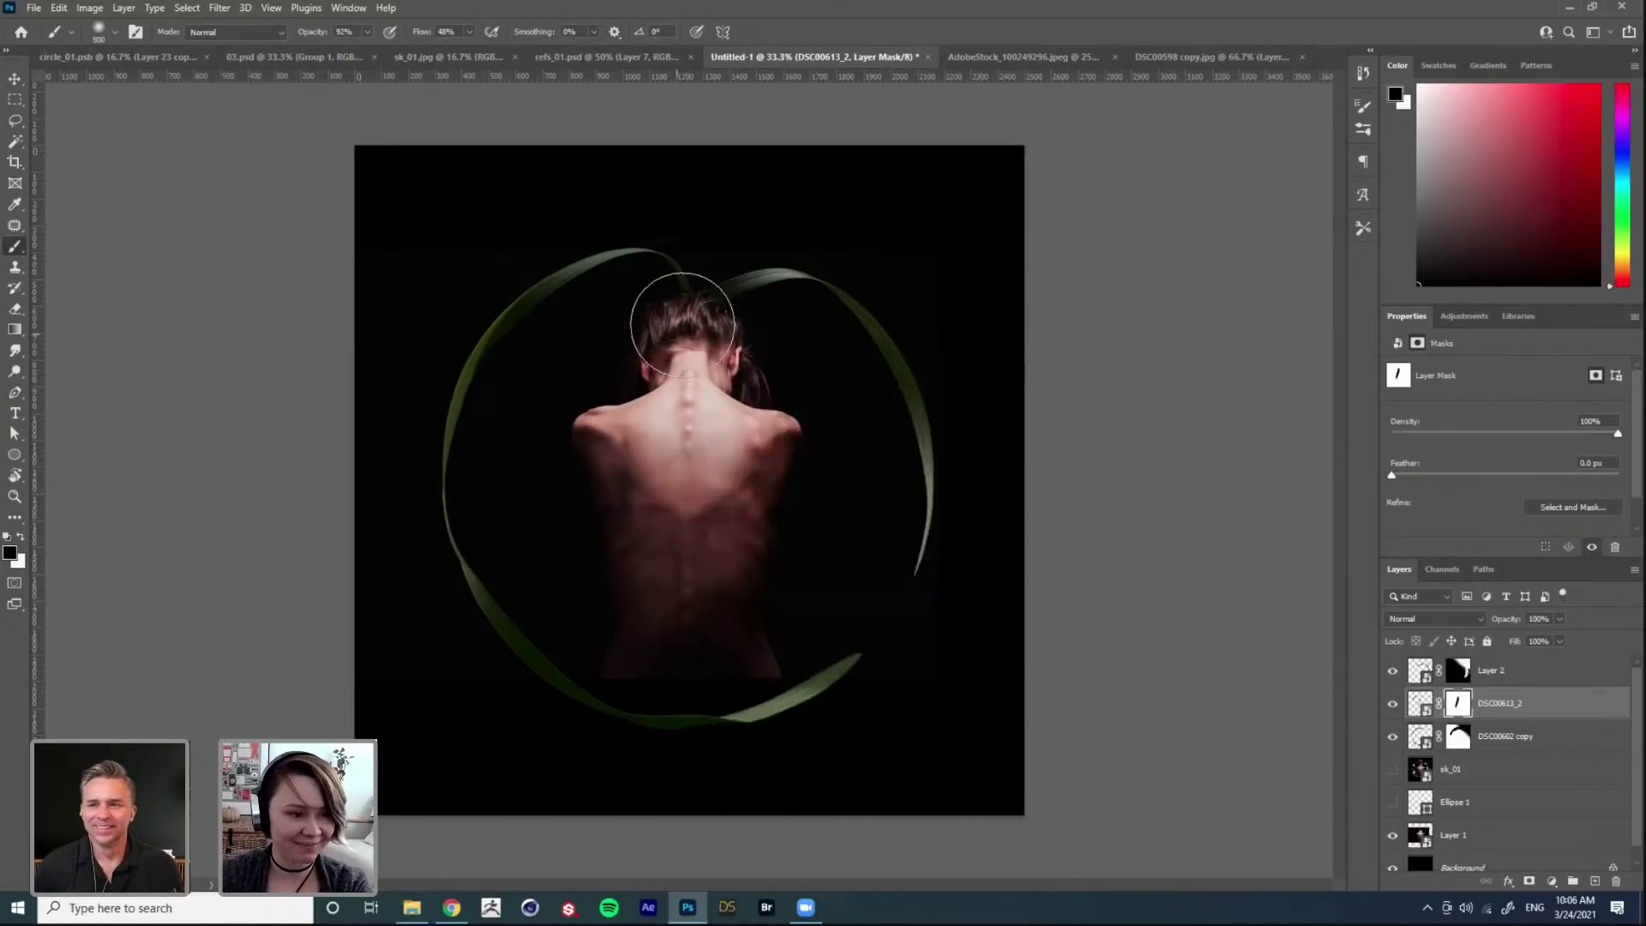
key("bracketleft")
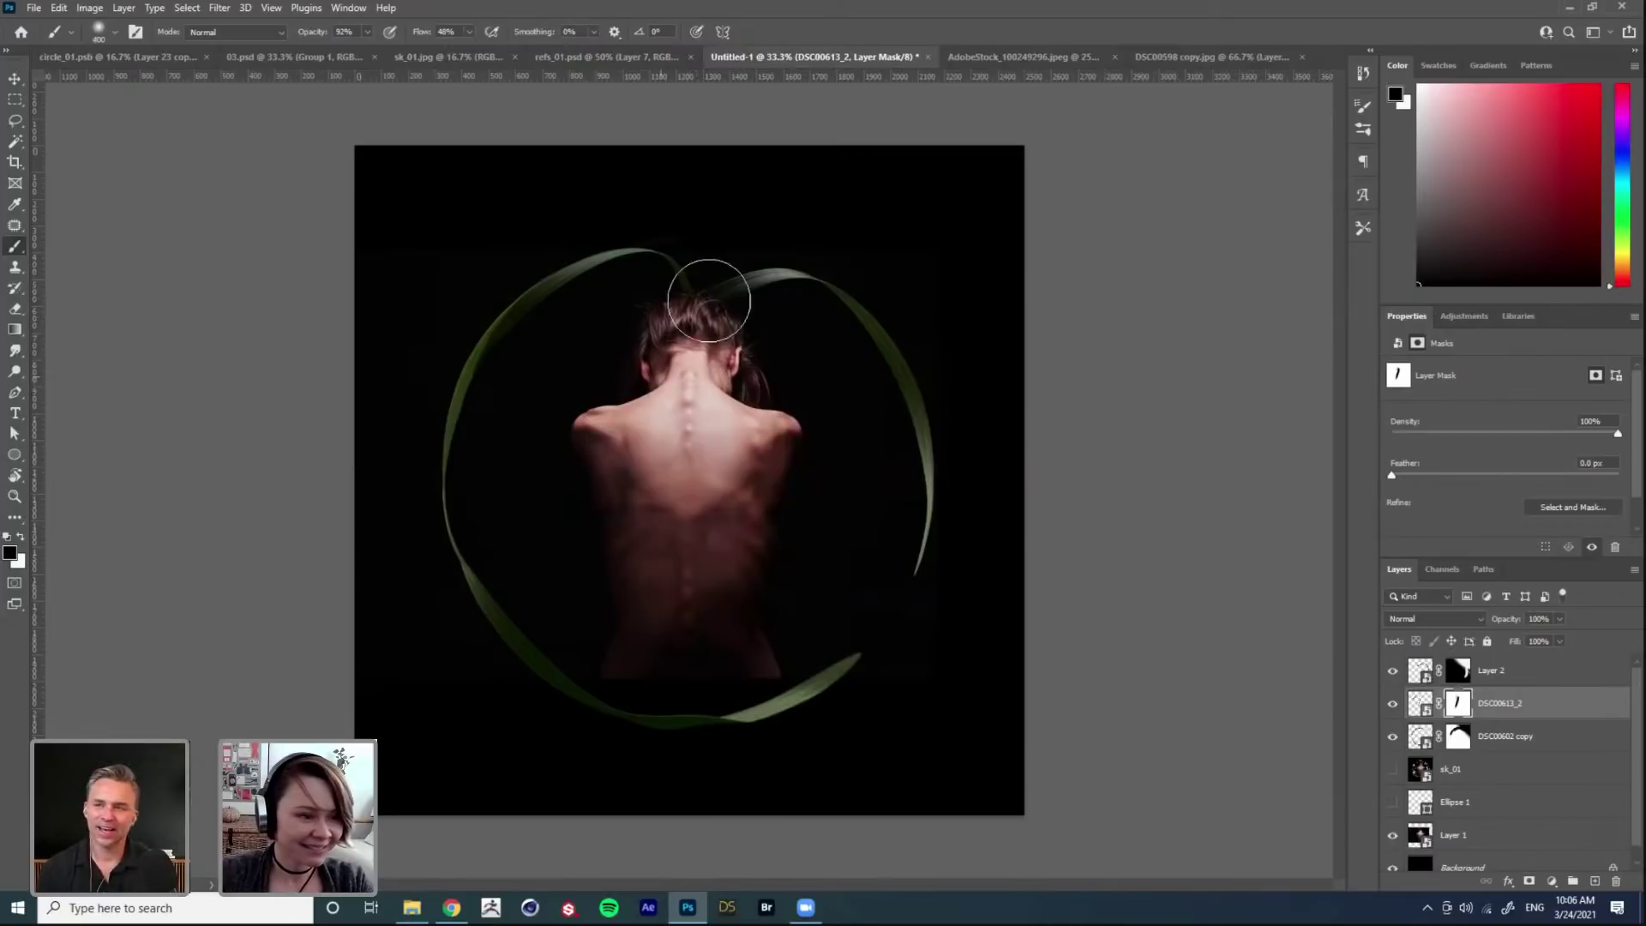
Step: Move the DSC00602 copy leaf layer to the top of the layer stack
key("v")
mouse_move(534, 667)
left_mouse_down()
mouse_move(503, 764)
mouse_move(526, 675)
left_mouse_up()
left_click(540, 673)
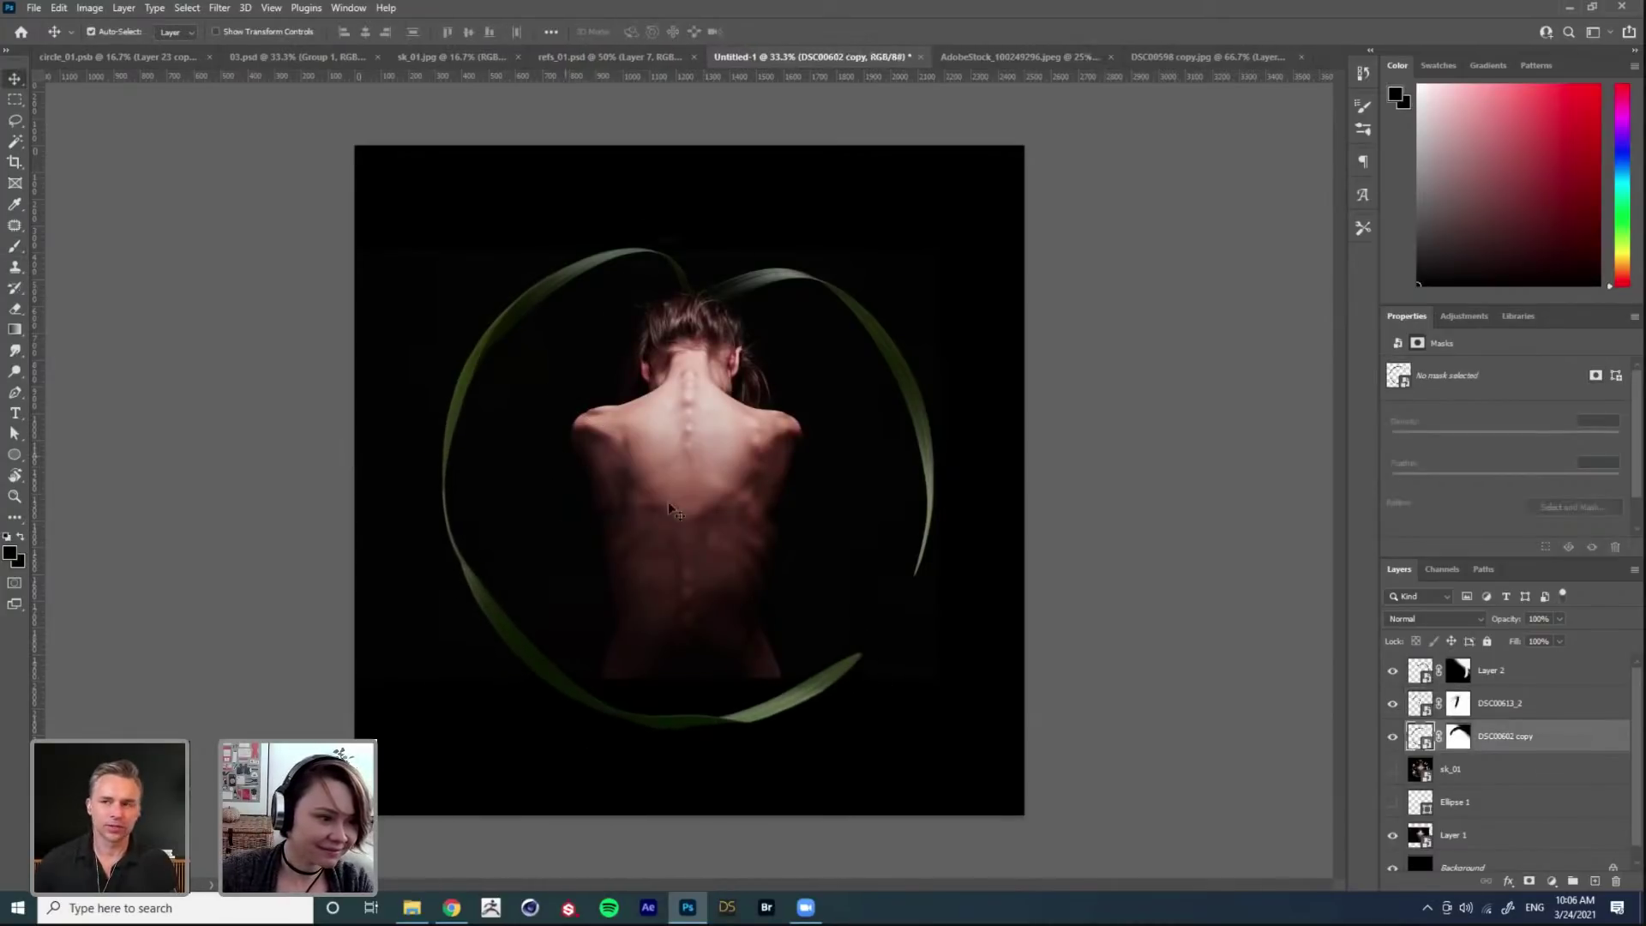
left_click_drag(1507, 736, 1503, 662)
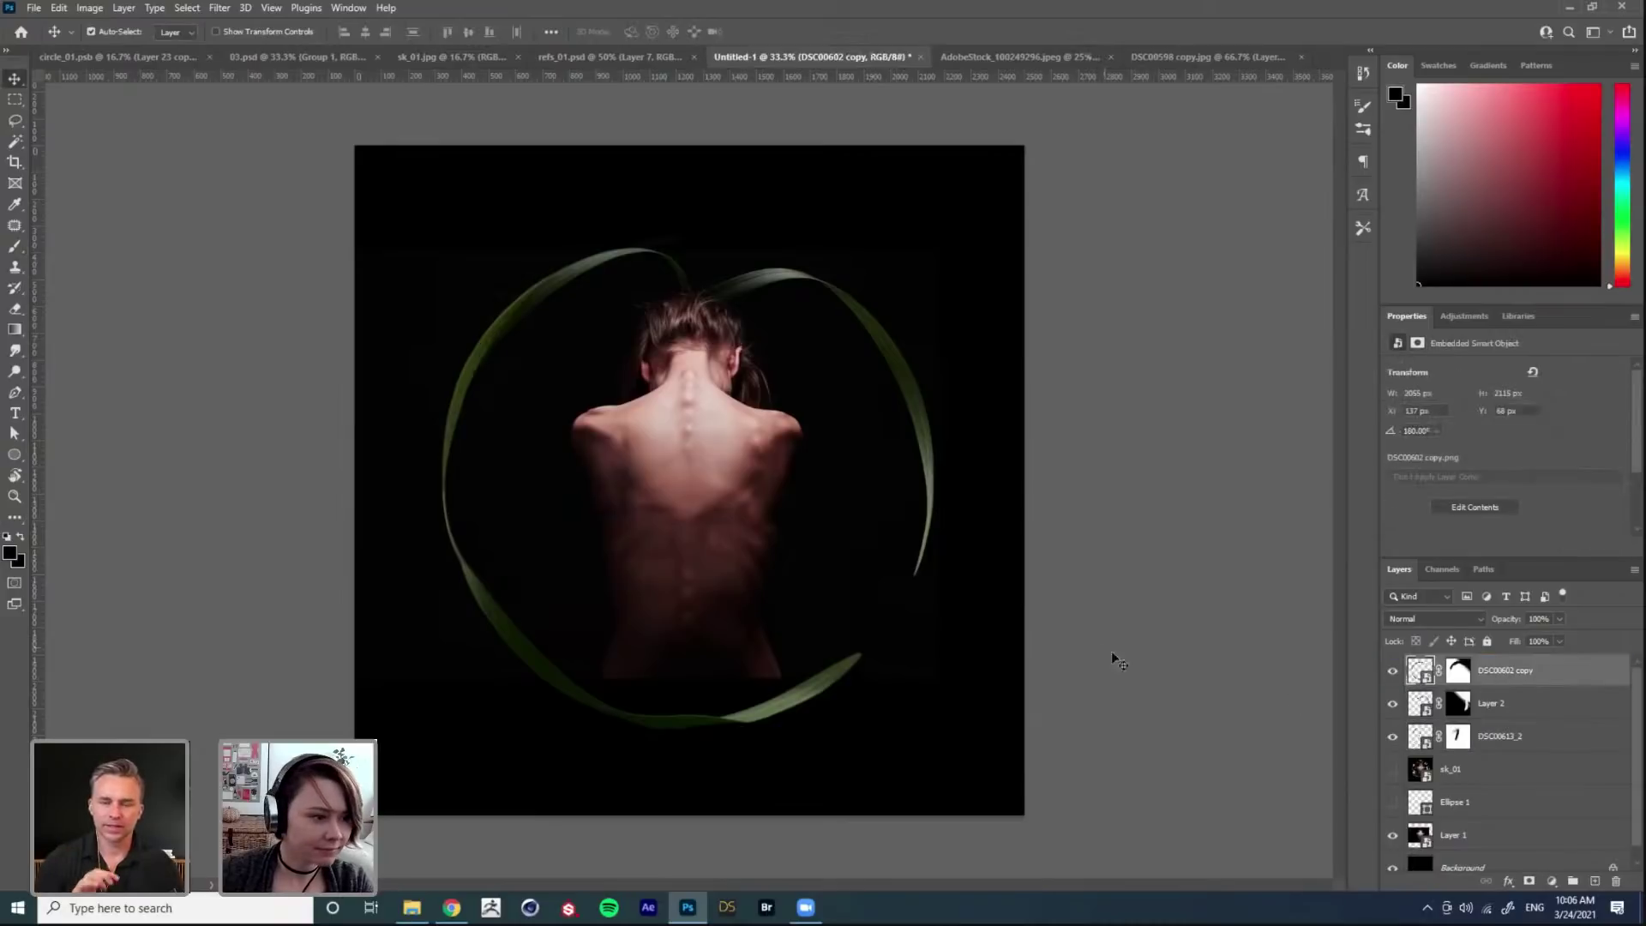
Step: Paint black on the DSC00613_2 layer's mask to blend its leaf into the ring's upper-left curve
left_click(576, 300)
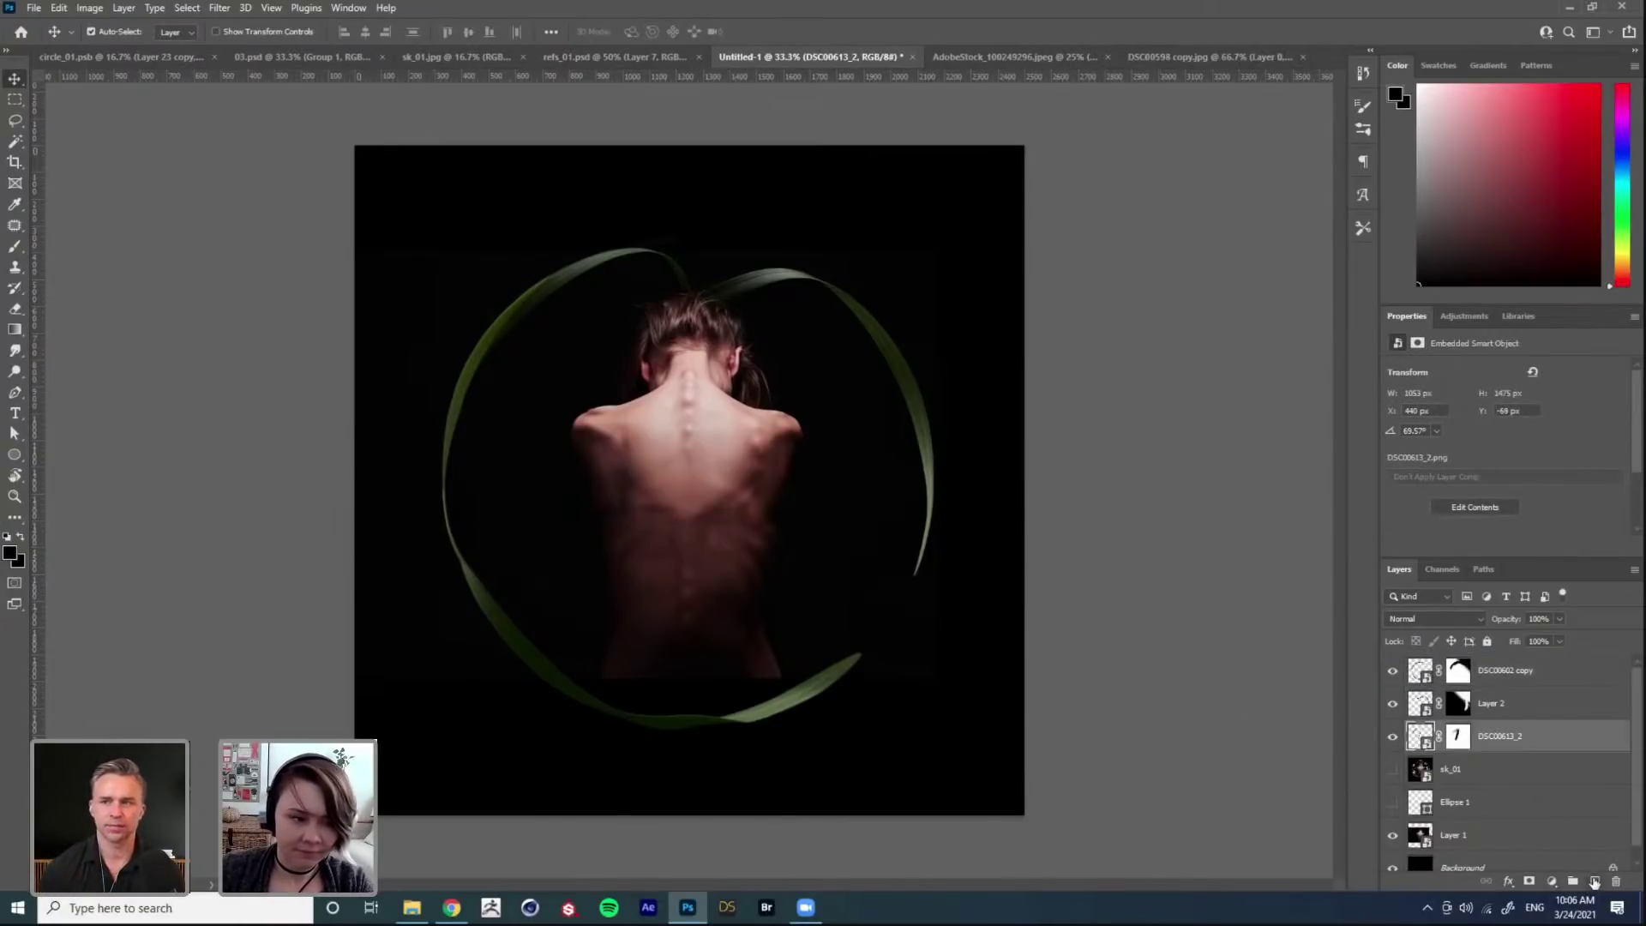
left_click(1458, 735)
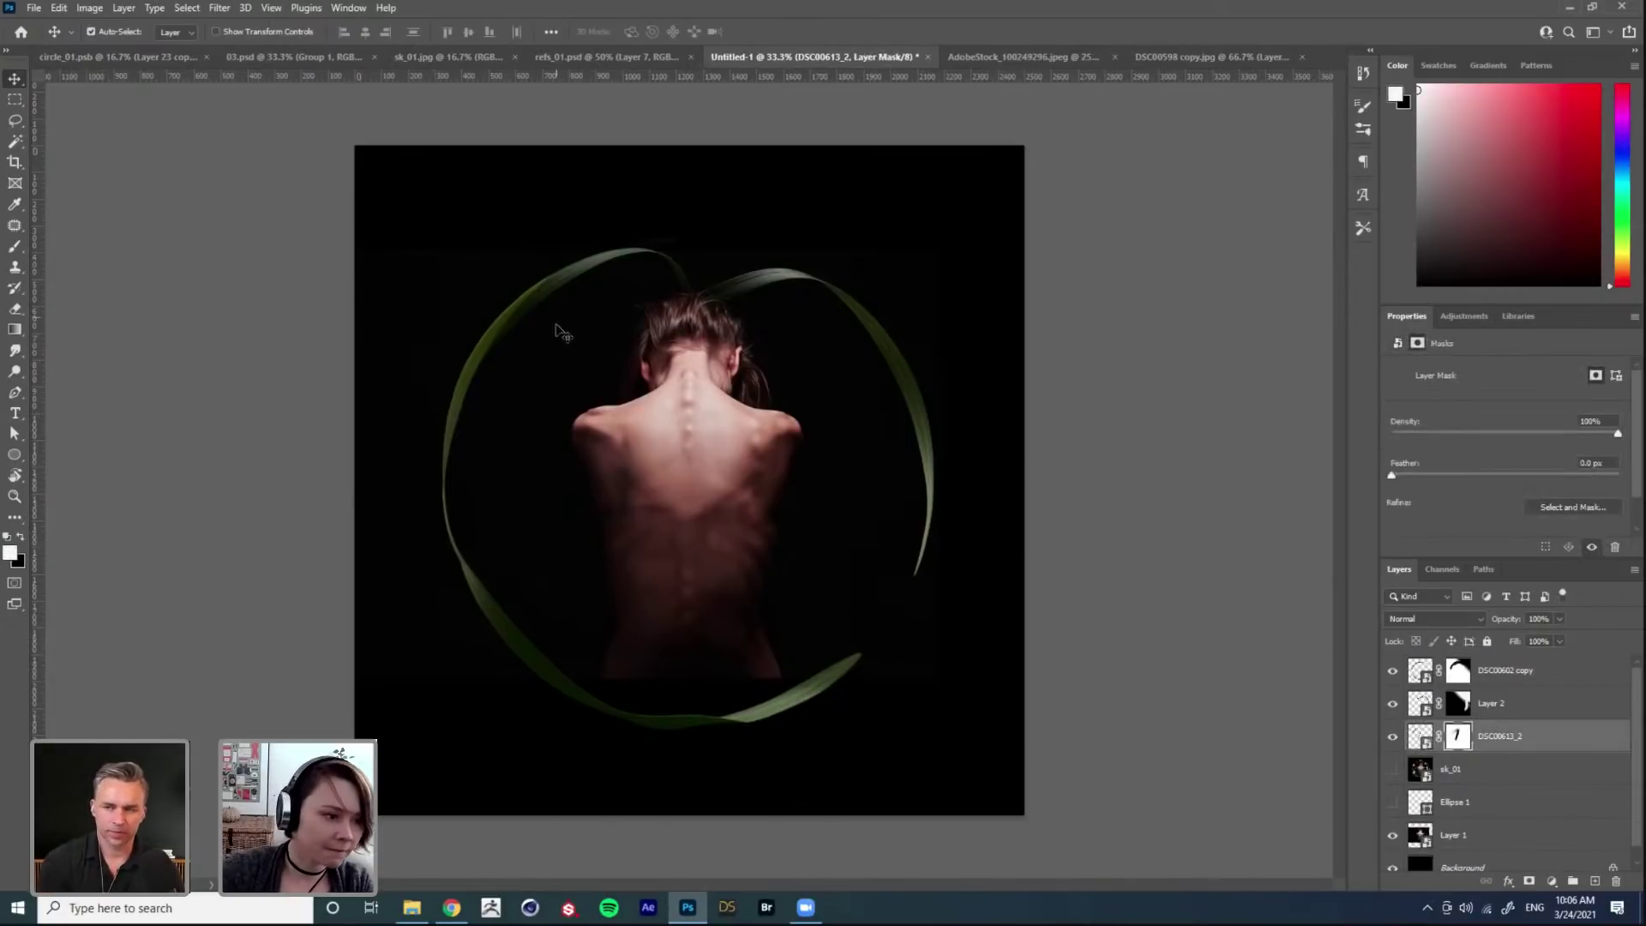
key("b")
key("x")
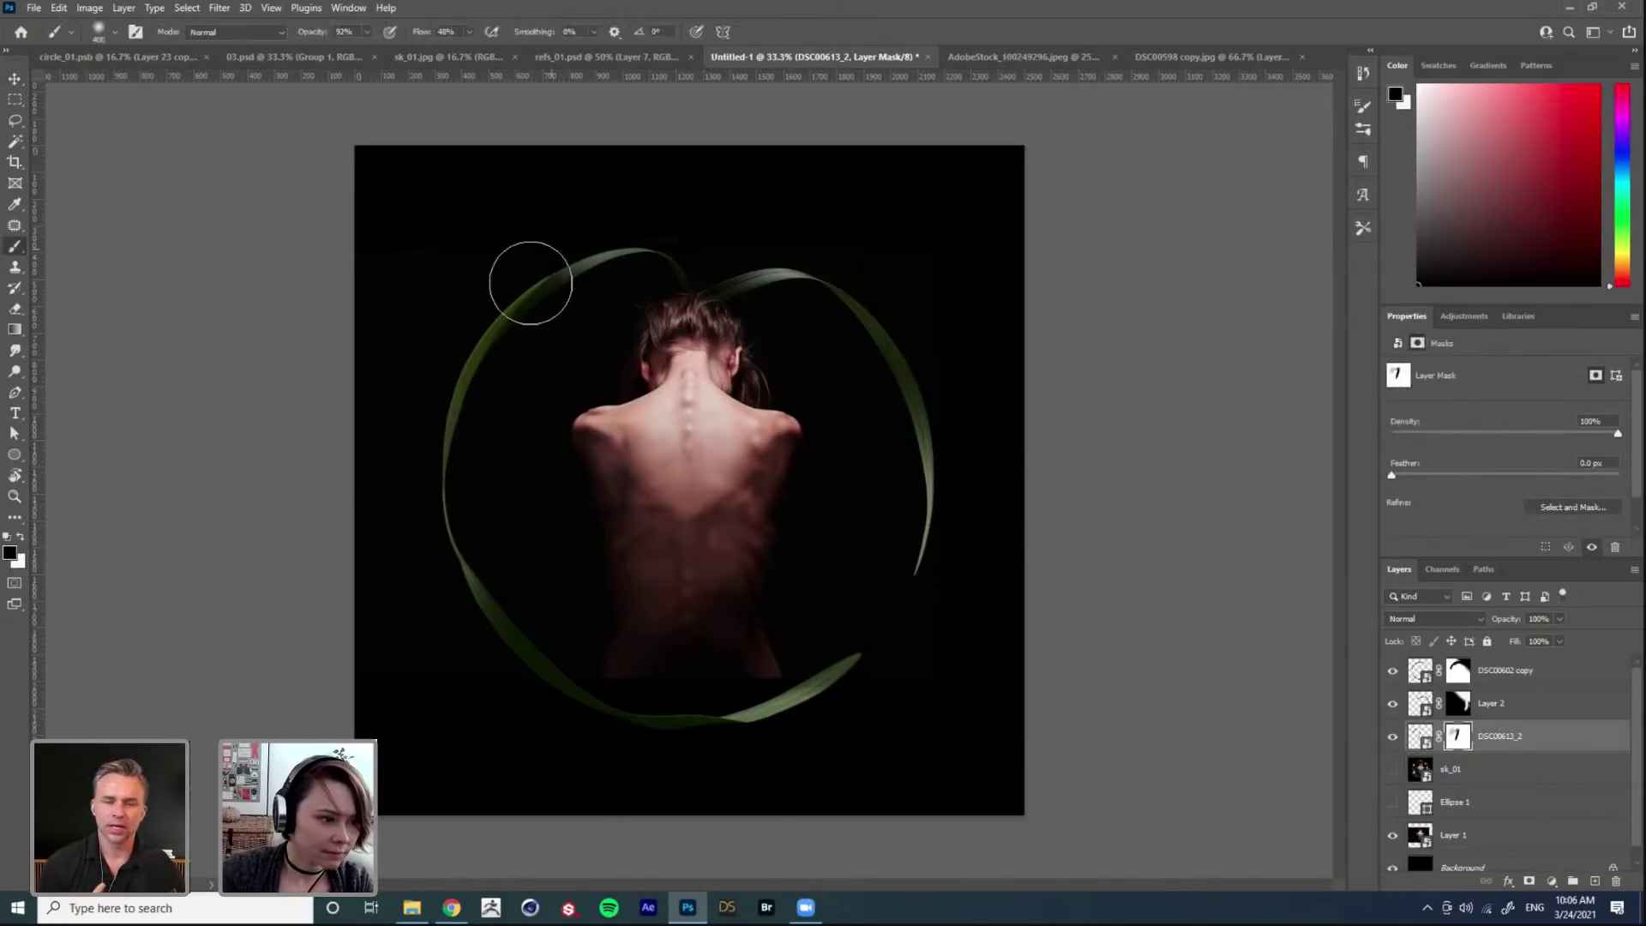
key("v")
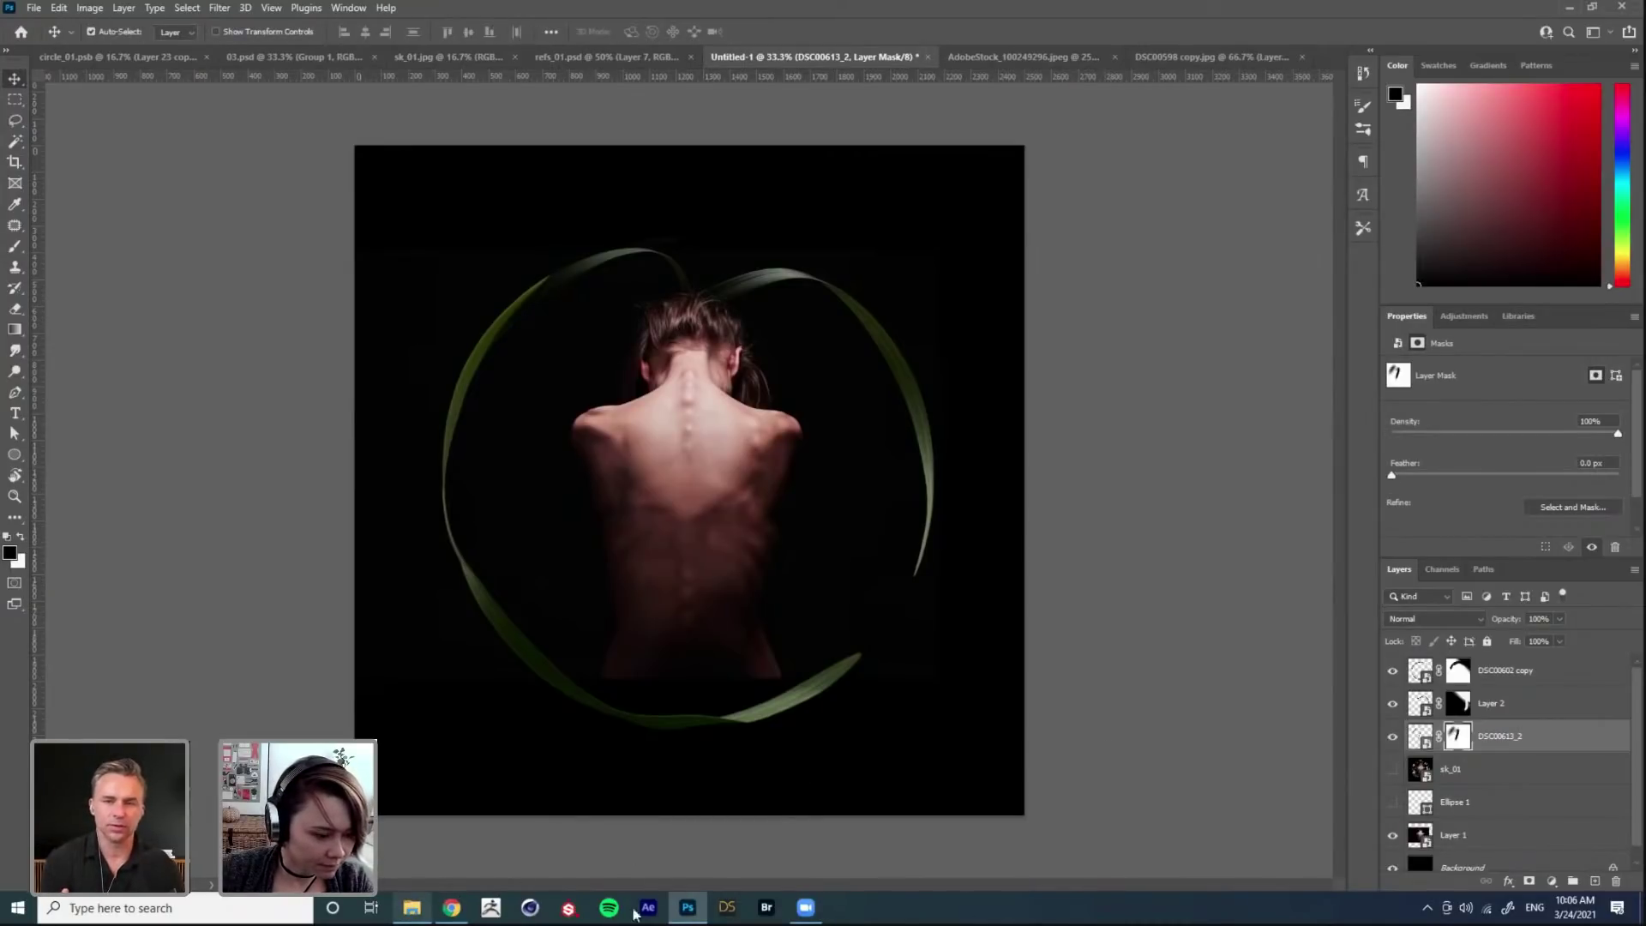
Step: Place the cut-out leaf image DSC00589 from the photo folder into the composition
left_click(413, 909)
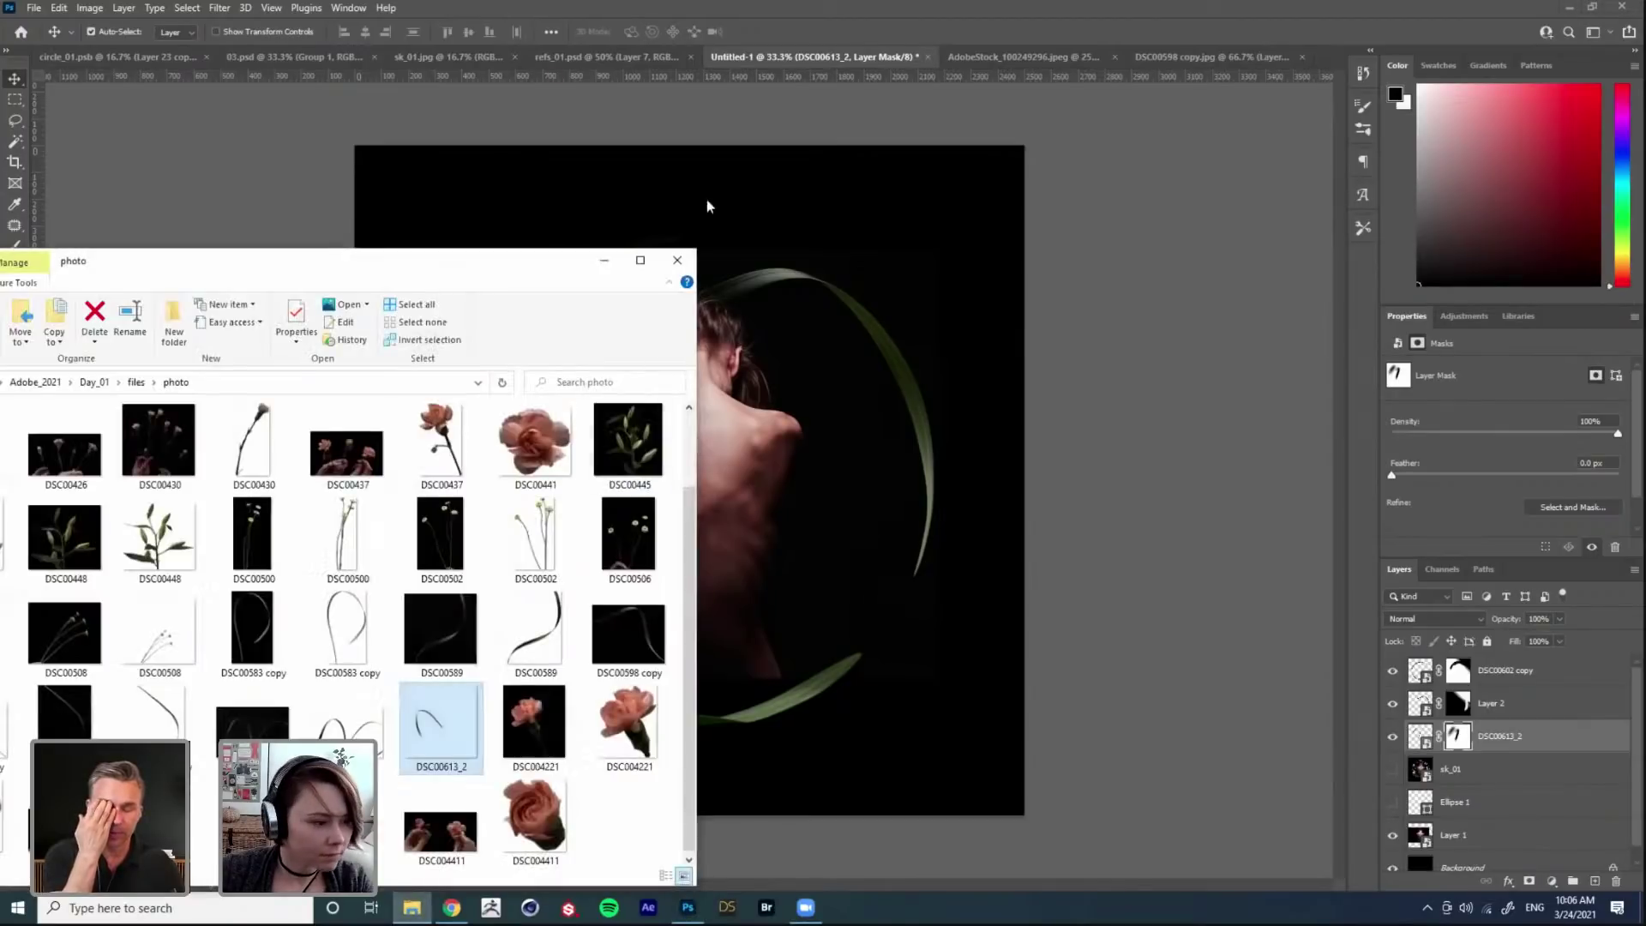
left_click_drag(511, 279, 736, 185)
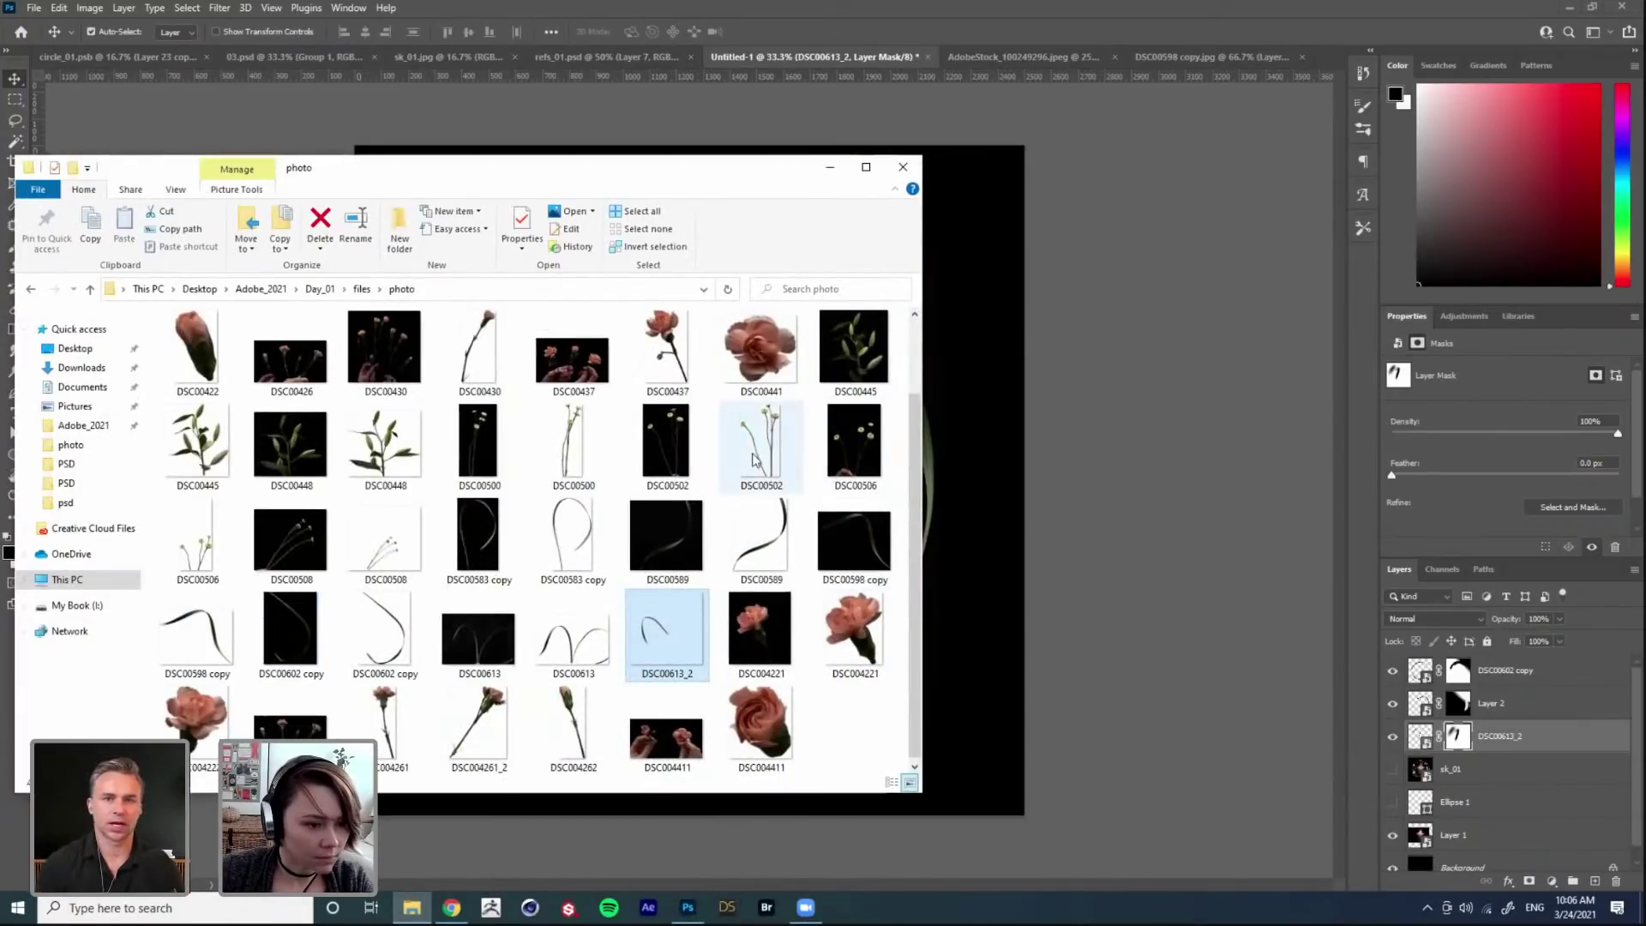
left_click_drag(761, 185, 755, 185)
left_click_drag(486, 144, 232, 105)
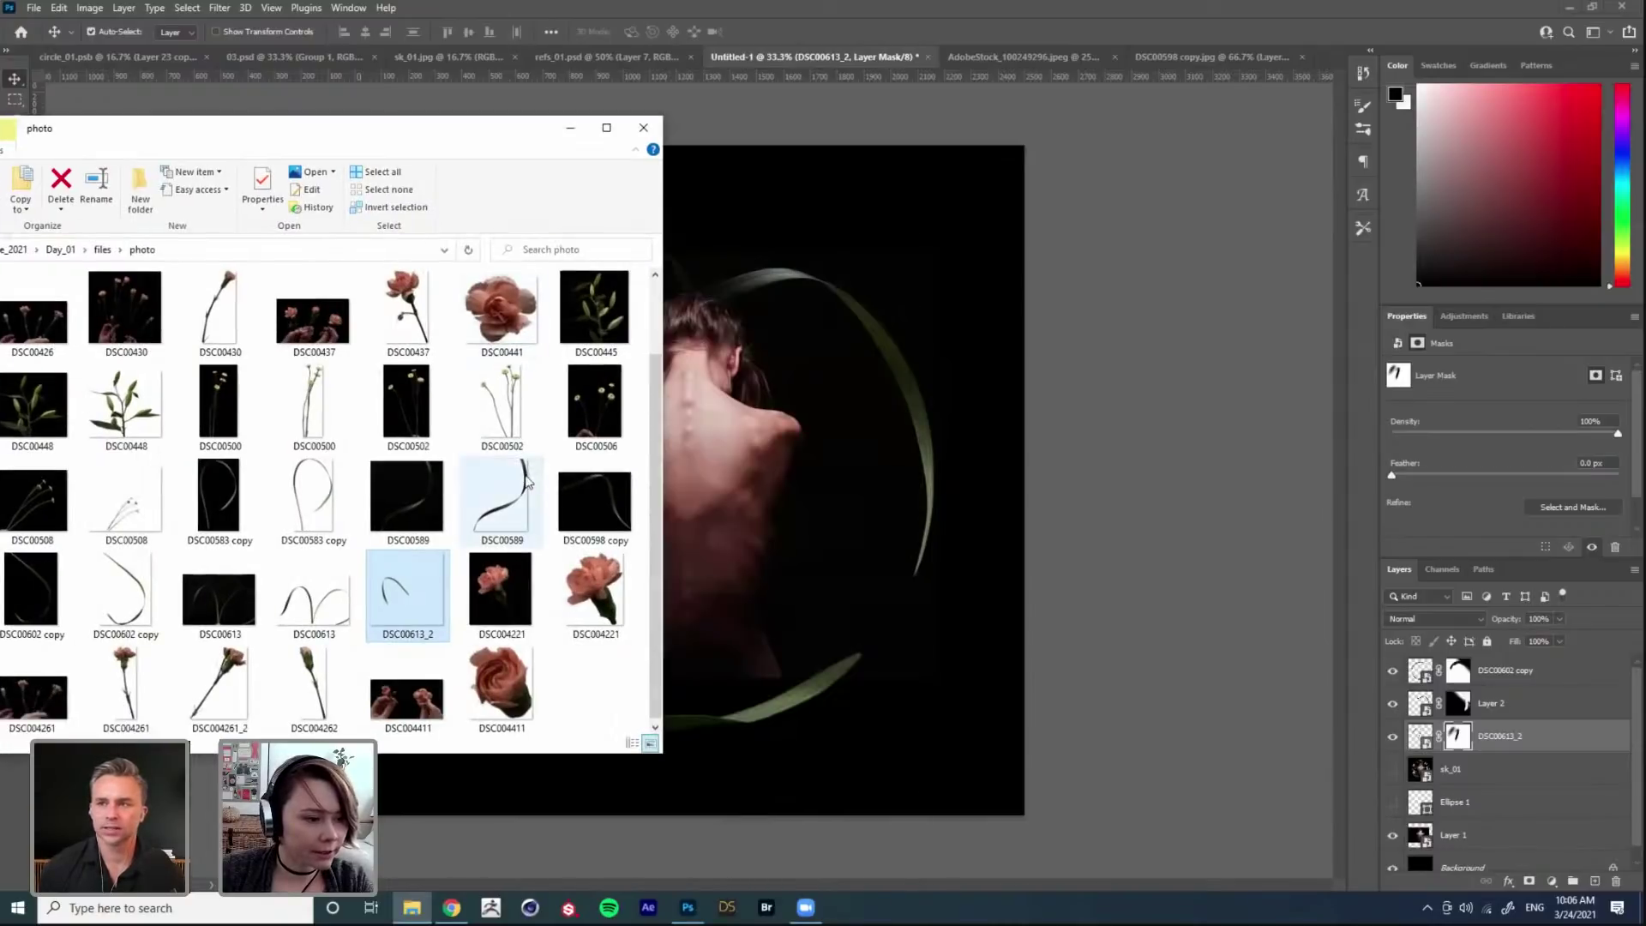
left_click(502, 501)
left_click_drag(797, 473, 852, 448)
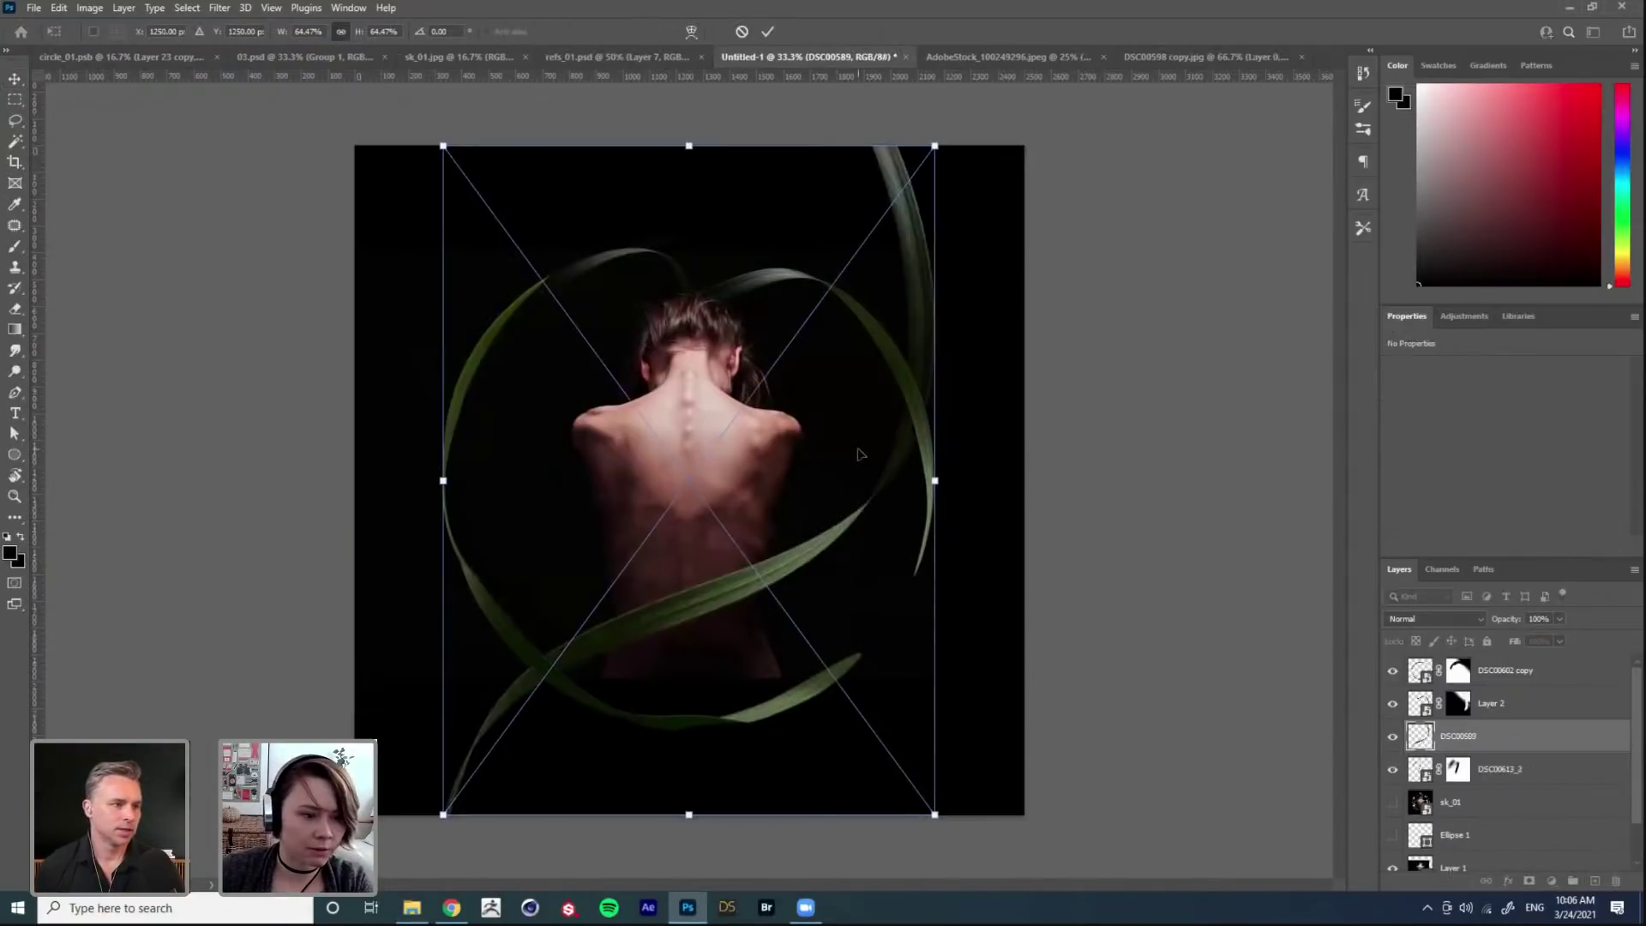
Step: Scale the DSC00589 leaf to about 50.67%, rotate it about -4.43°, and fit it along the ring's lower-right side
left_click_drag(984, 549, 918, 735)
left_click_drag(941, 280, 893, 354)
left_click_drag(898, 443, 930, 432)
left_click_drag(999, 364, 1004, 338)
left_click_drag(924, 563, 935, 566)
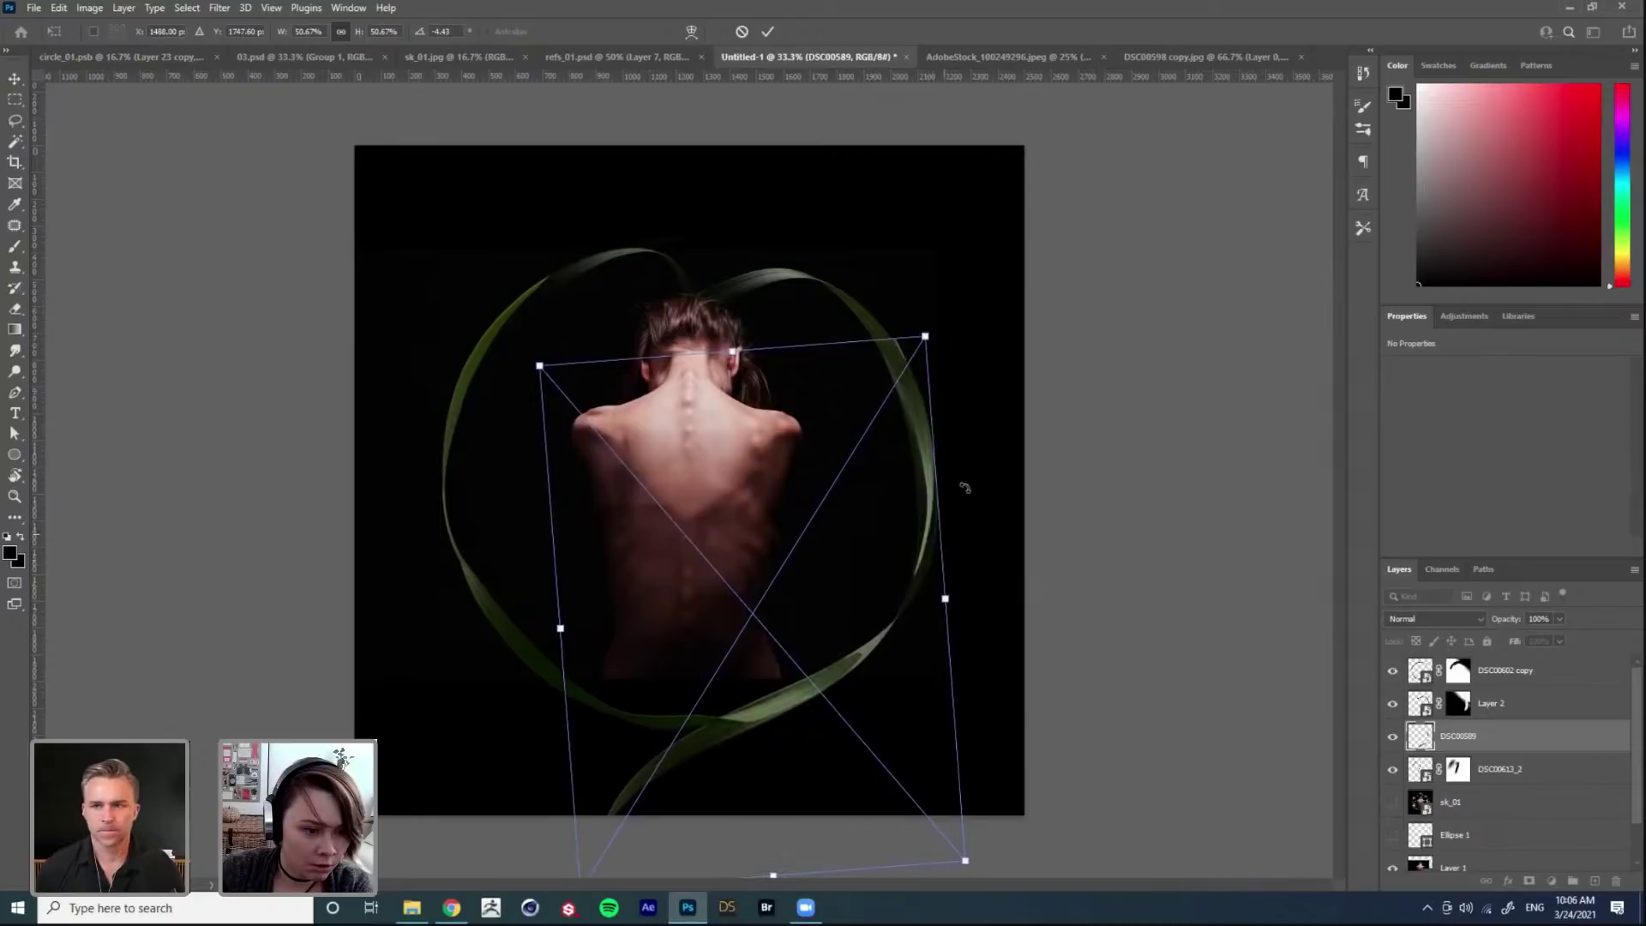
right_click(817, 657)
key("Escape")
key("Return")
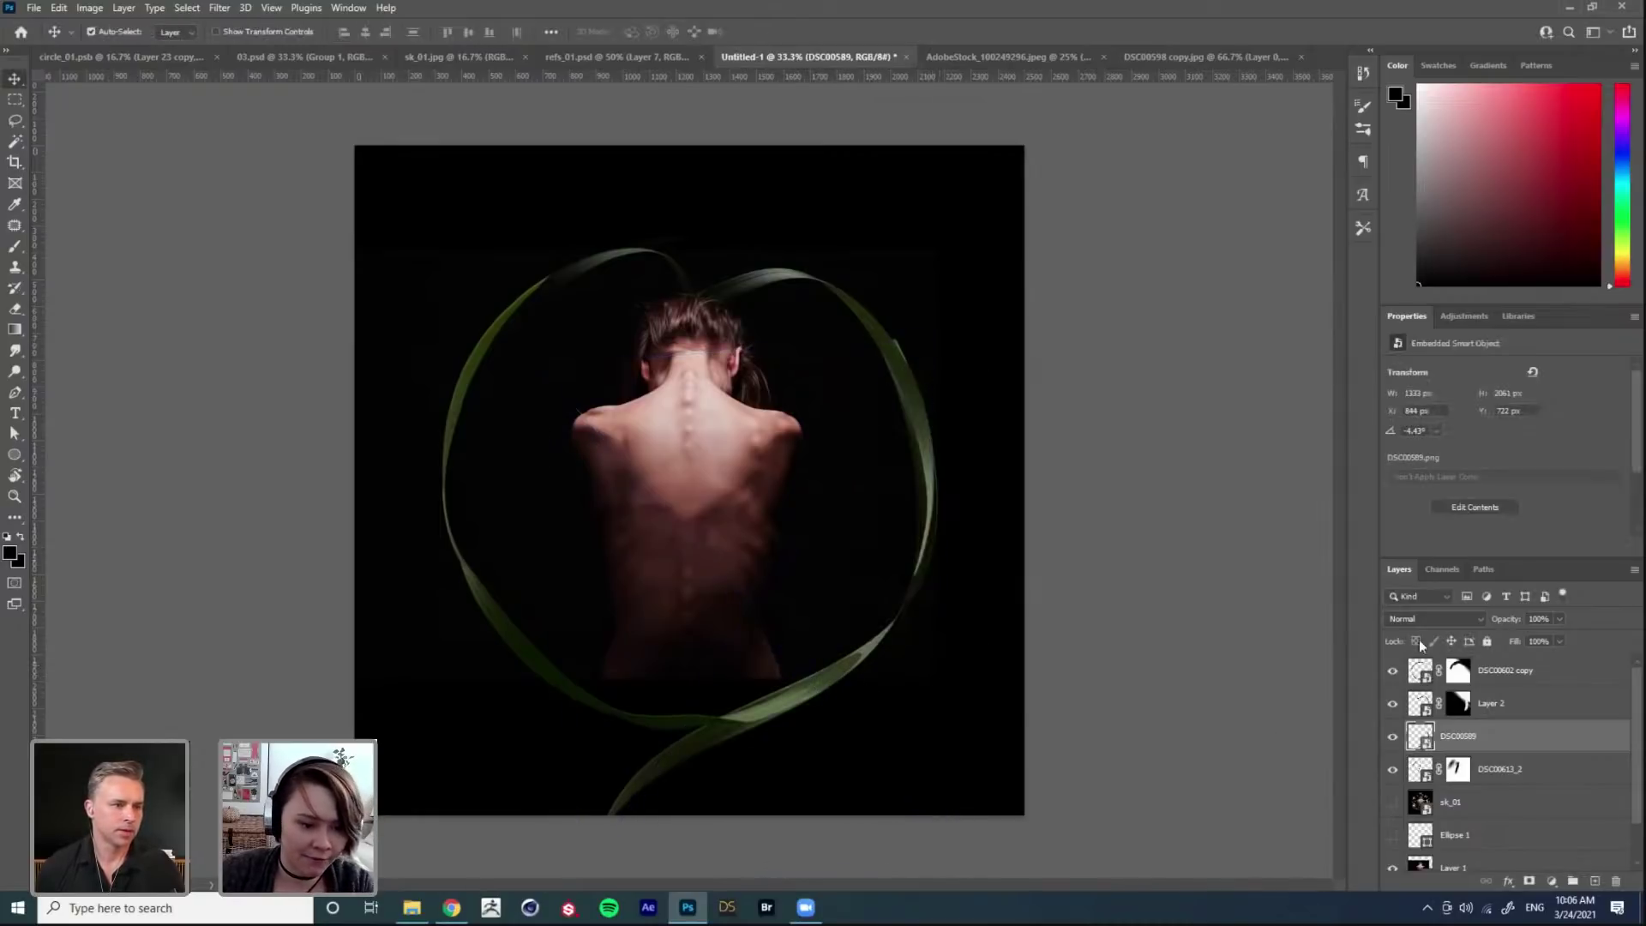
Step: Move the DSC00589 layer to the top of the stack and give it a black layer mask
left_click_drag(1473, 738, 1468, 662)
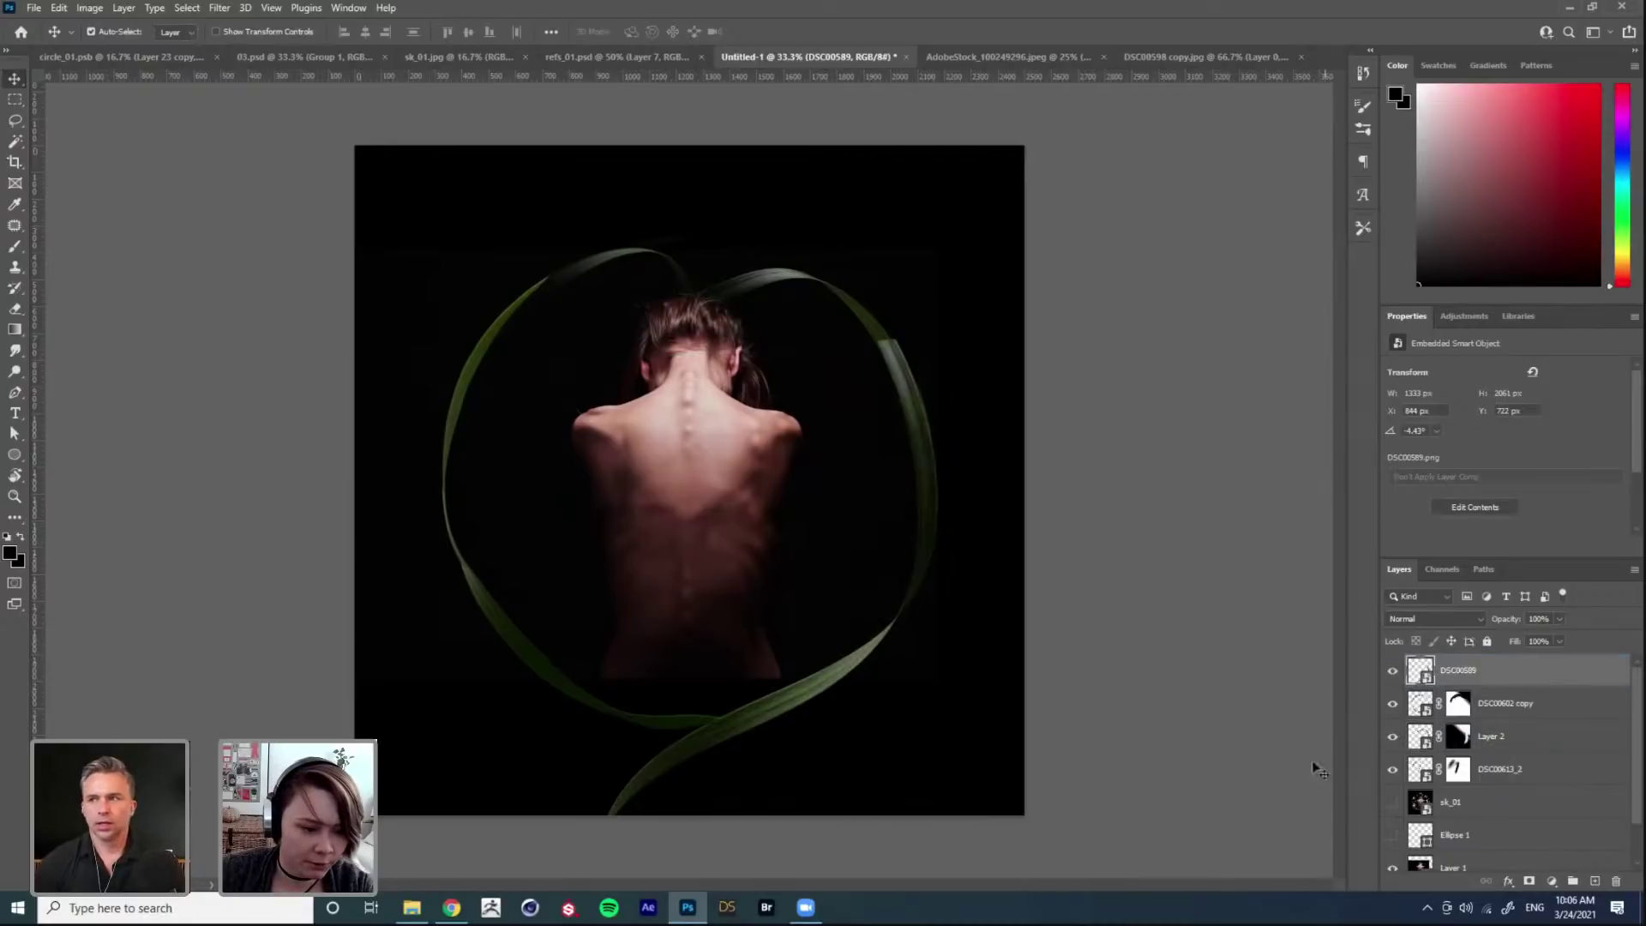
left_click(1529, 880)
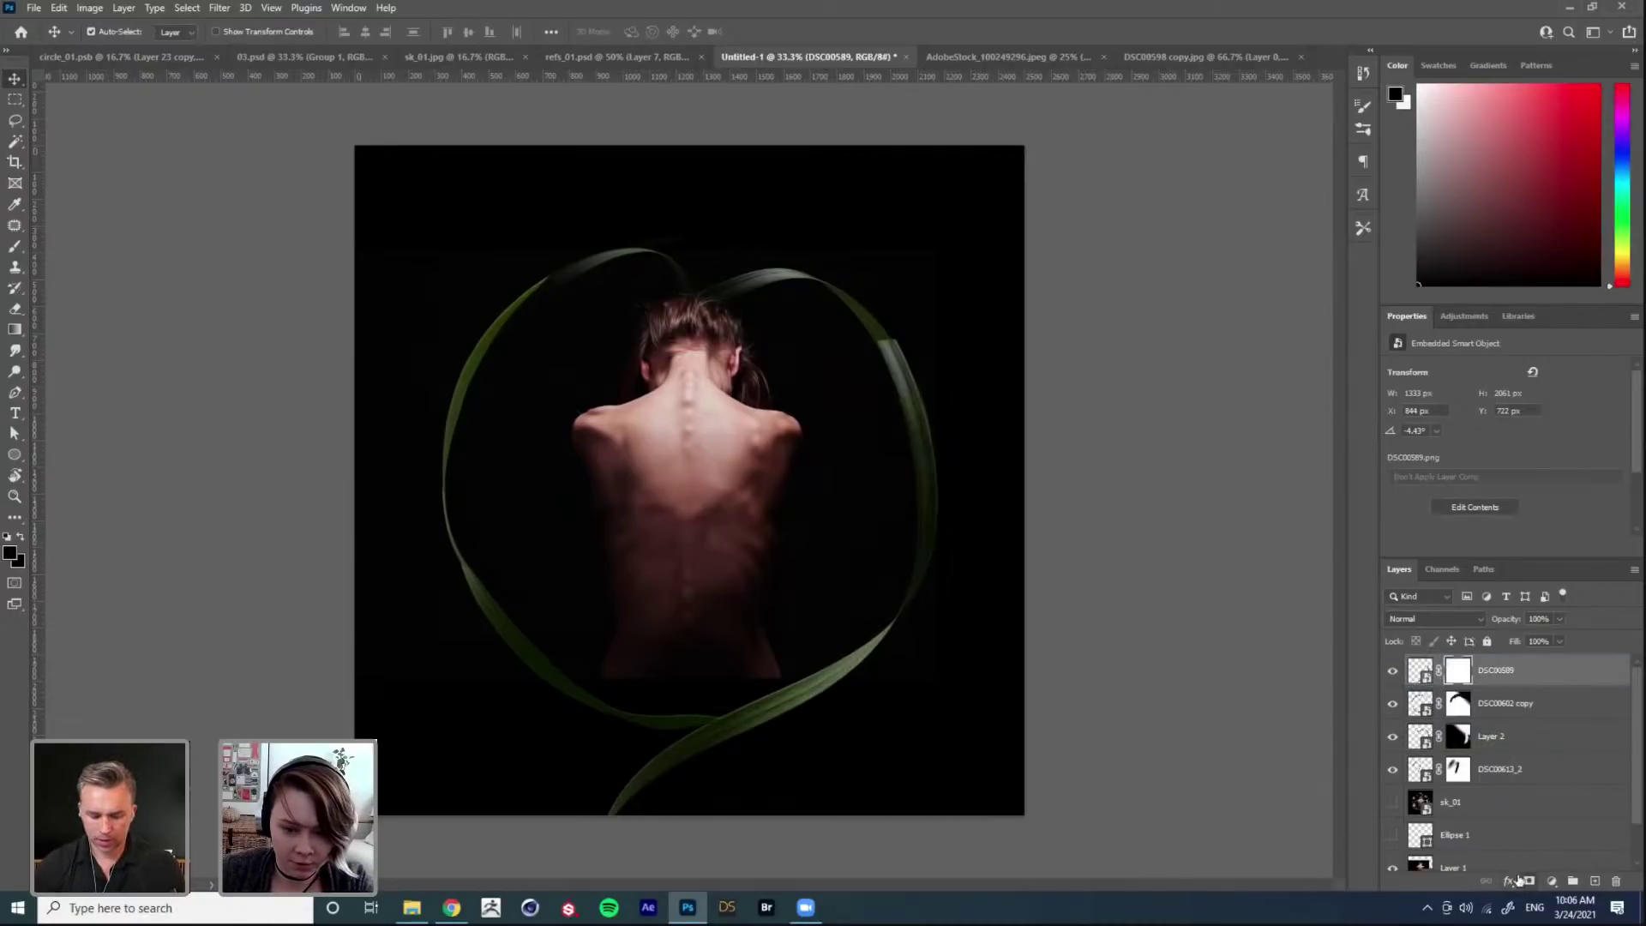
key("ctrl+i")
Step: Paint white on the DSC00589 mask with a 400 px soft brush to reveal the leaf along the ring's right side
key("b")
key("x")
right_click(896, 463)
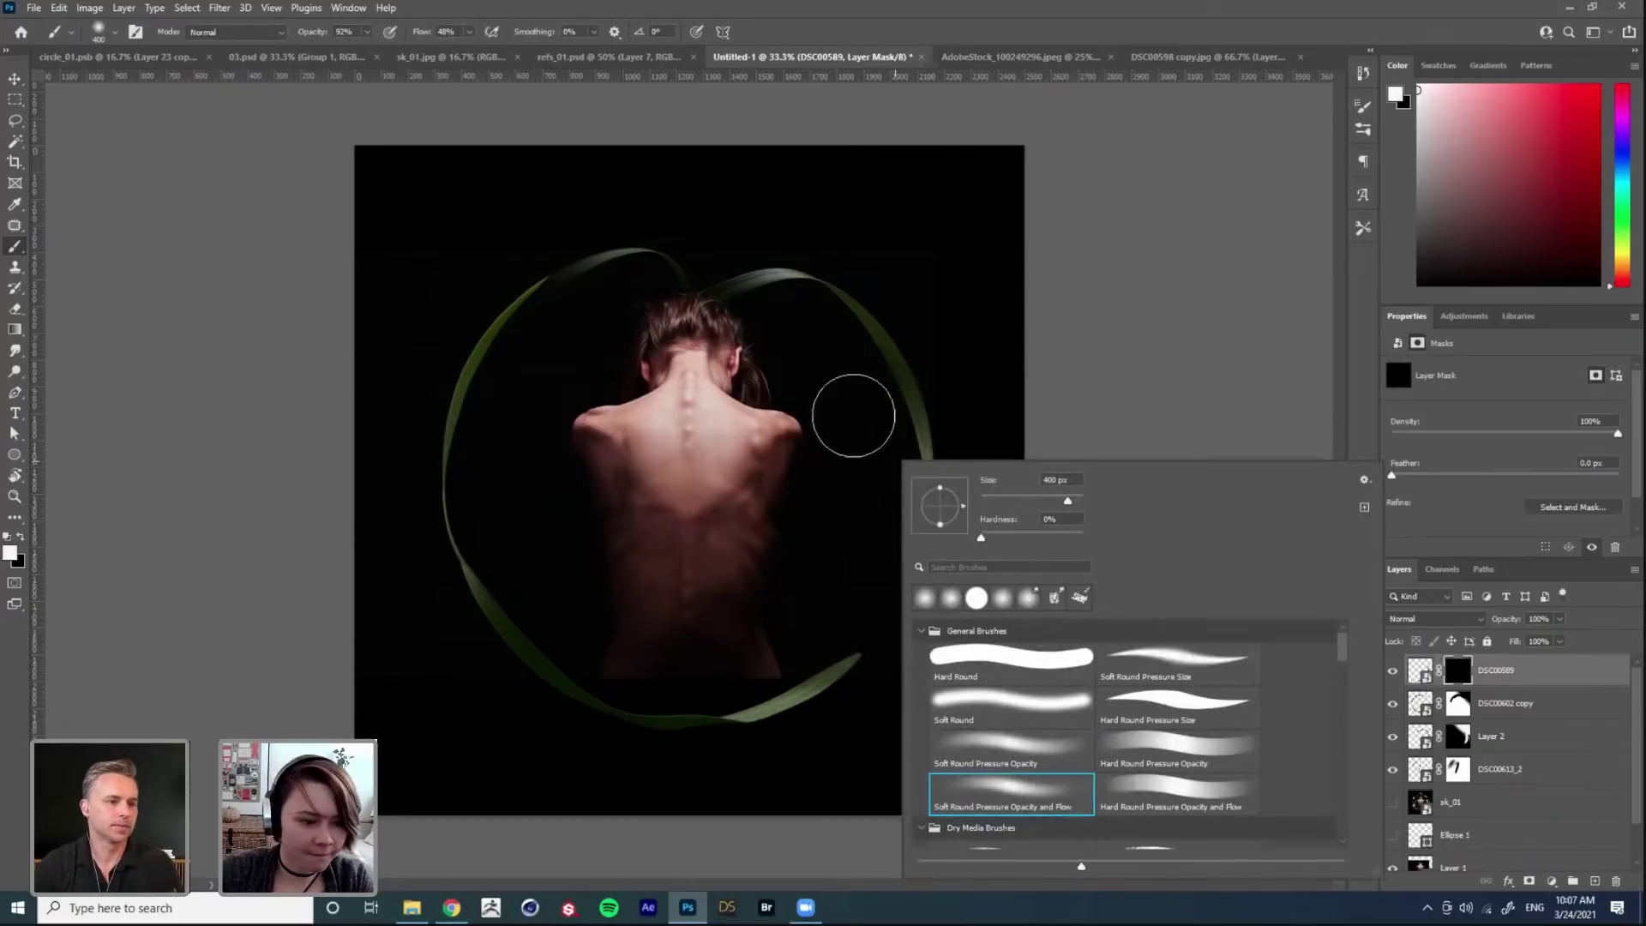
left_click(883, 356)
mouse_move(904, 590)
left_mouse_down()
mouse_move(904, 636)
mouse_move(923, 412)
mouse_move(892, 360)
mouse_move(923, 423)
mouse_move(910, 526)
left_mouse_up()
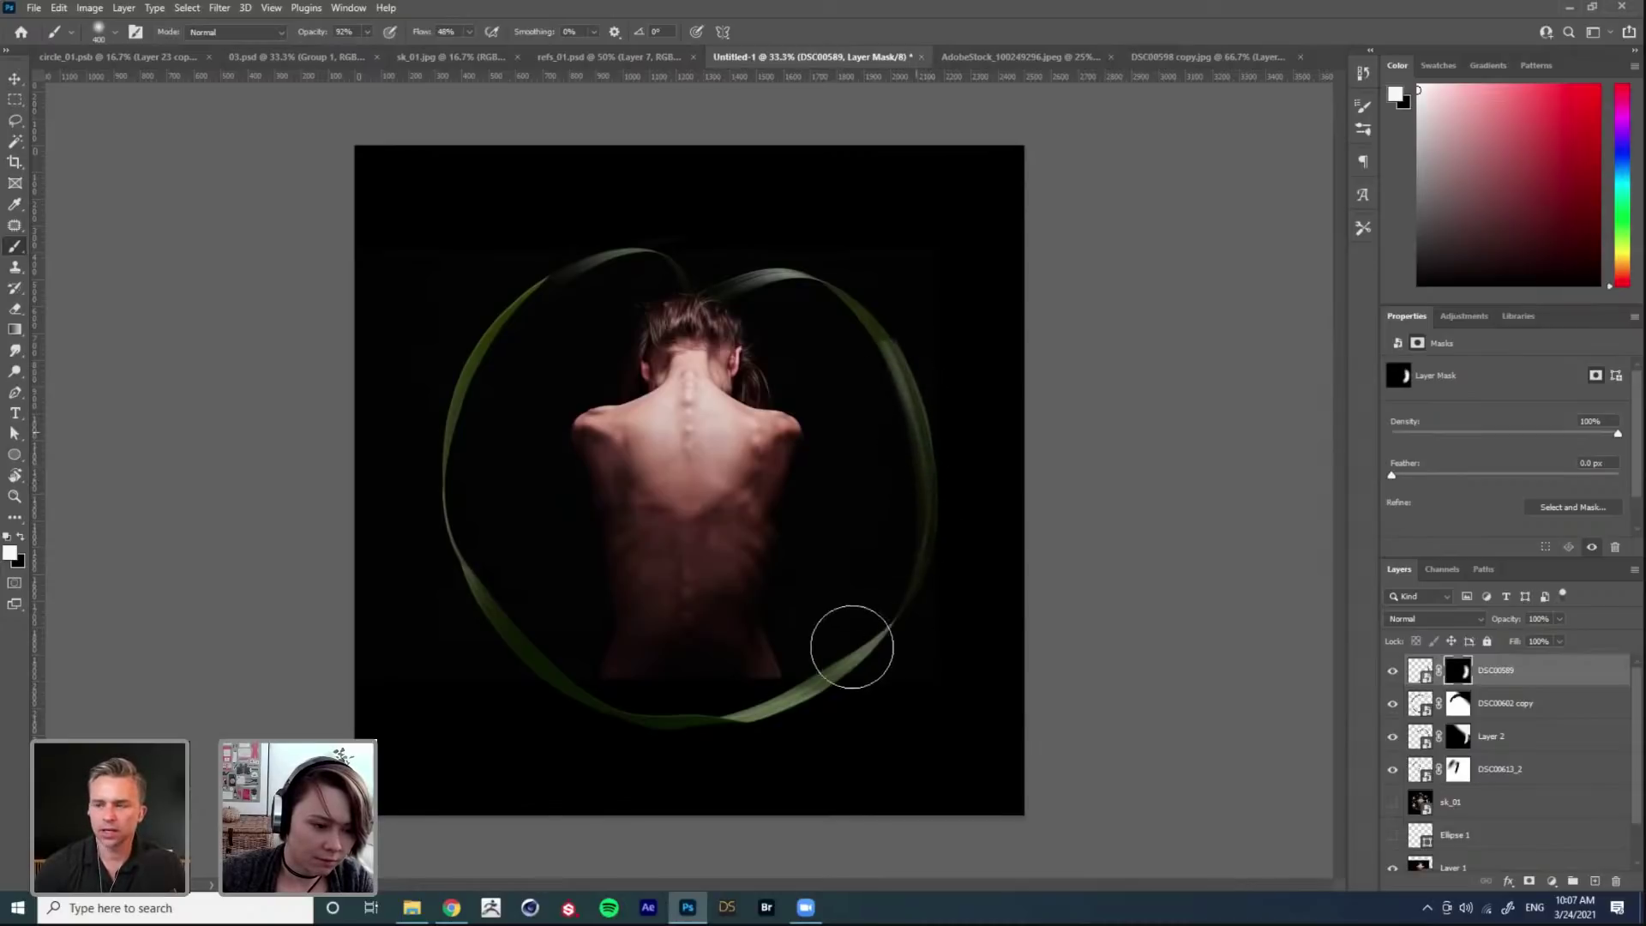
Step: Blend the DSC00589 leaf's upper end by painting black on its mask with a 200 px Soft Round Pressure Size brush
right_click(883, 527)
left_click(1130, 686)
key("Return")
key("x")
key("bracketleft")
key("bracketleft")
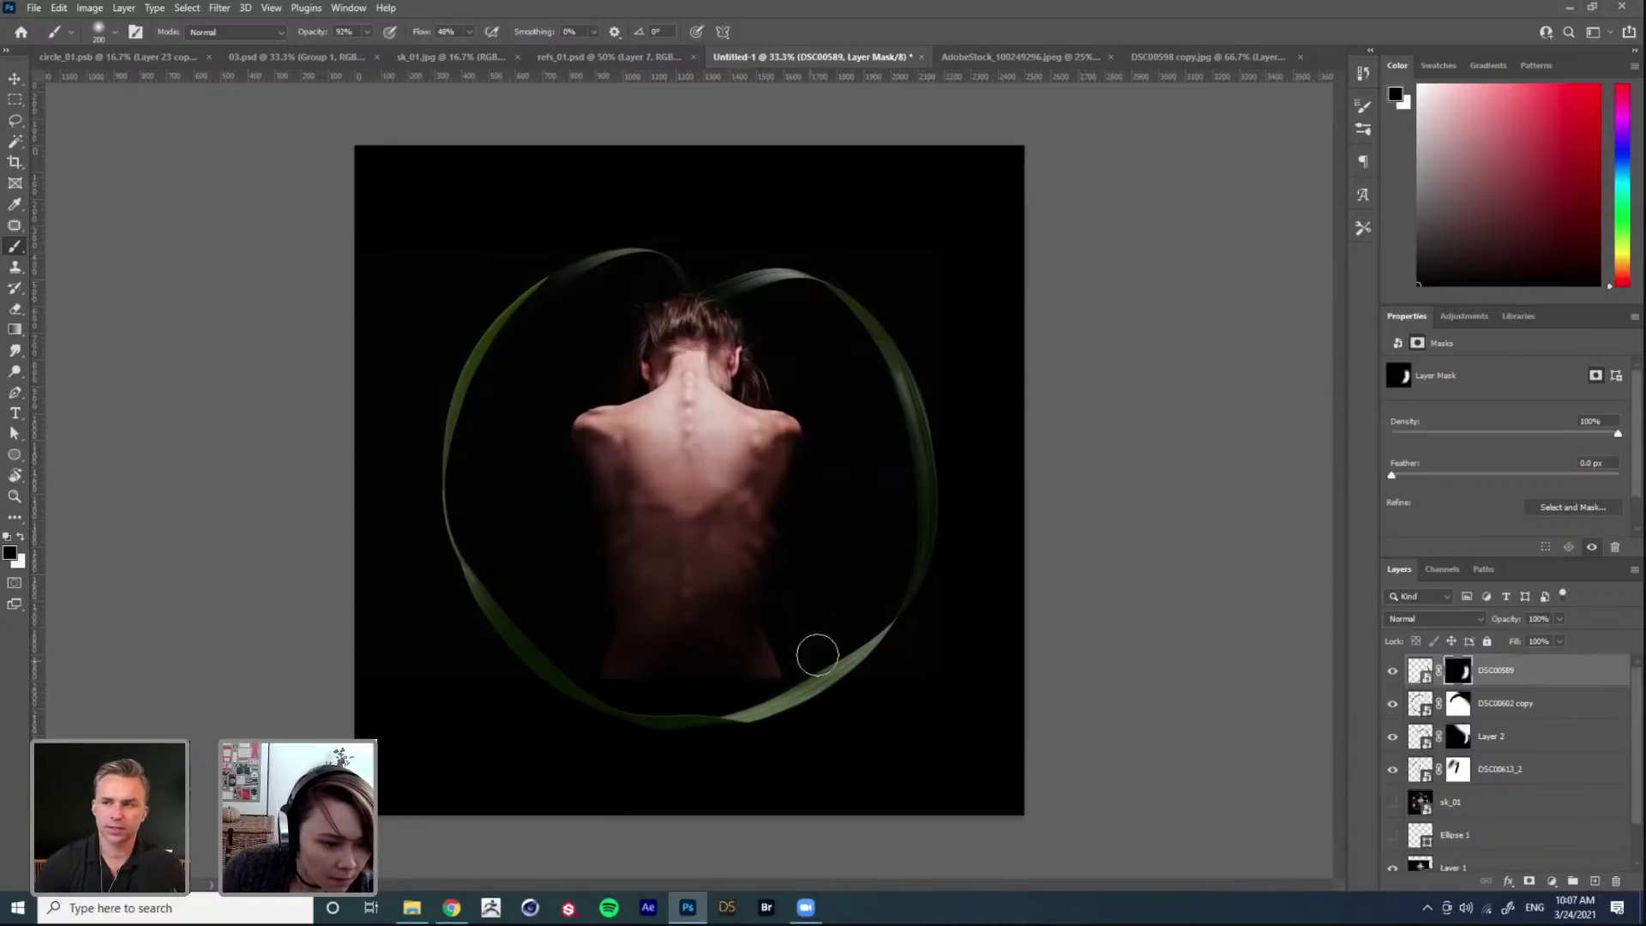
key("v")
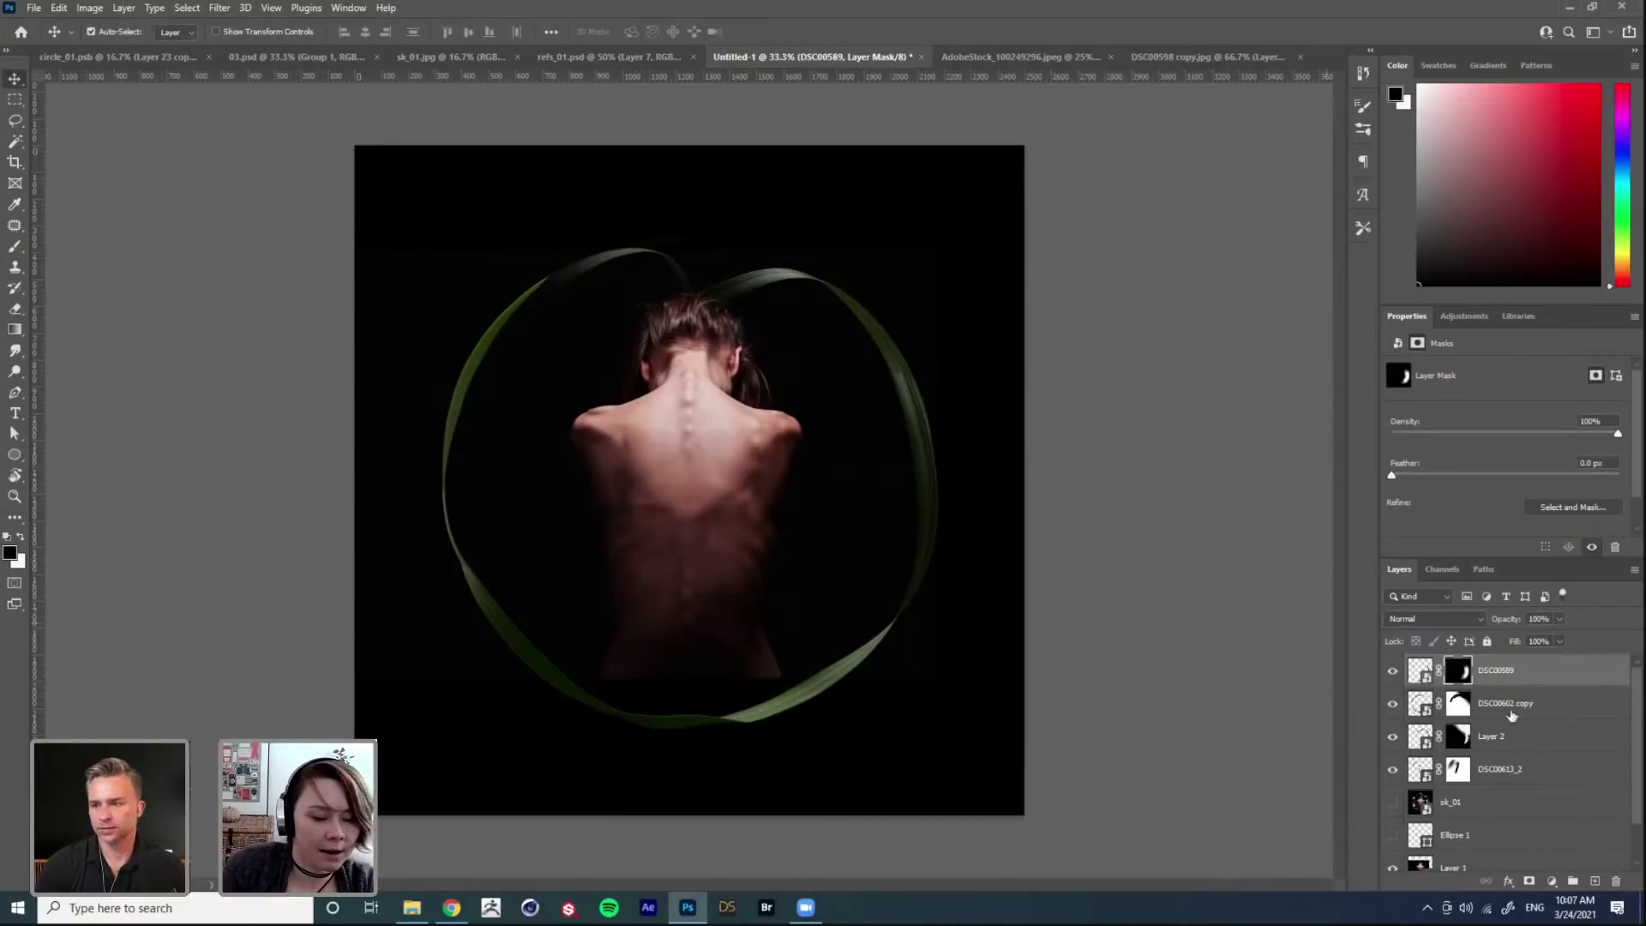
Step: Add an Exposure adjustment above Layer 1 with the exposure at -3.70
left_click_drag(1633, 746, 1633, 822)
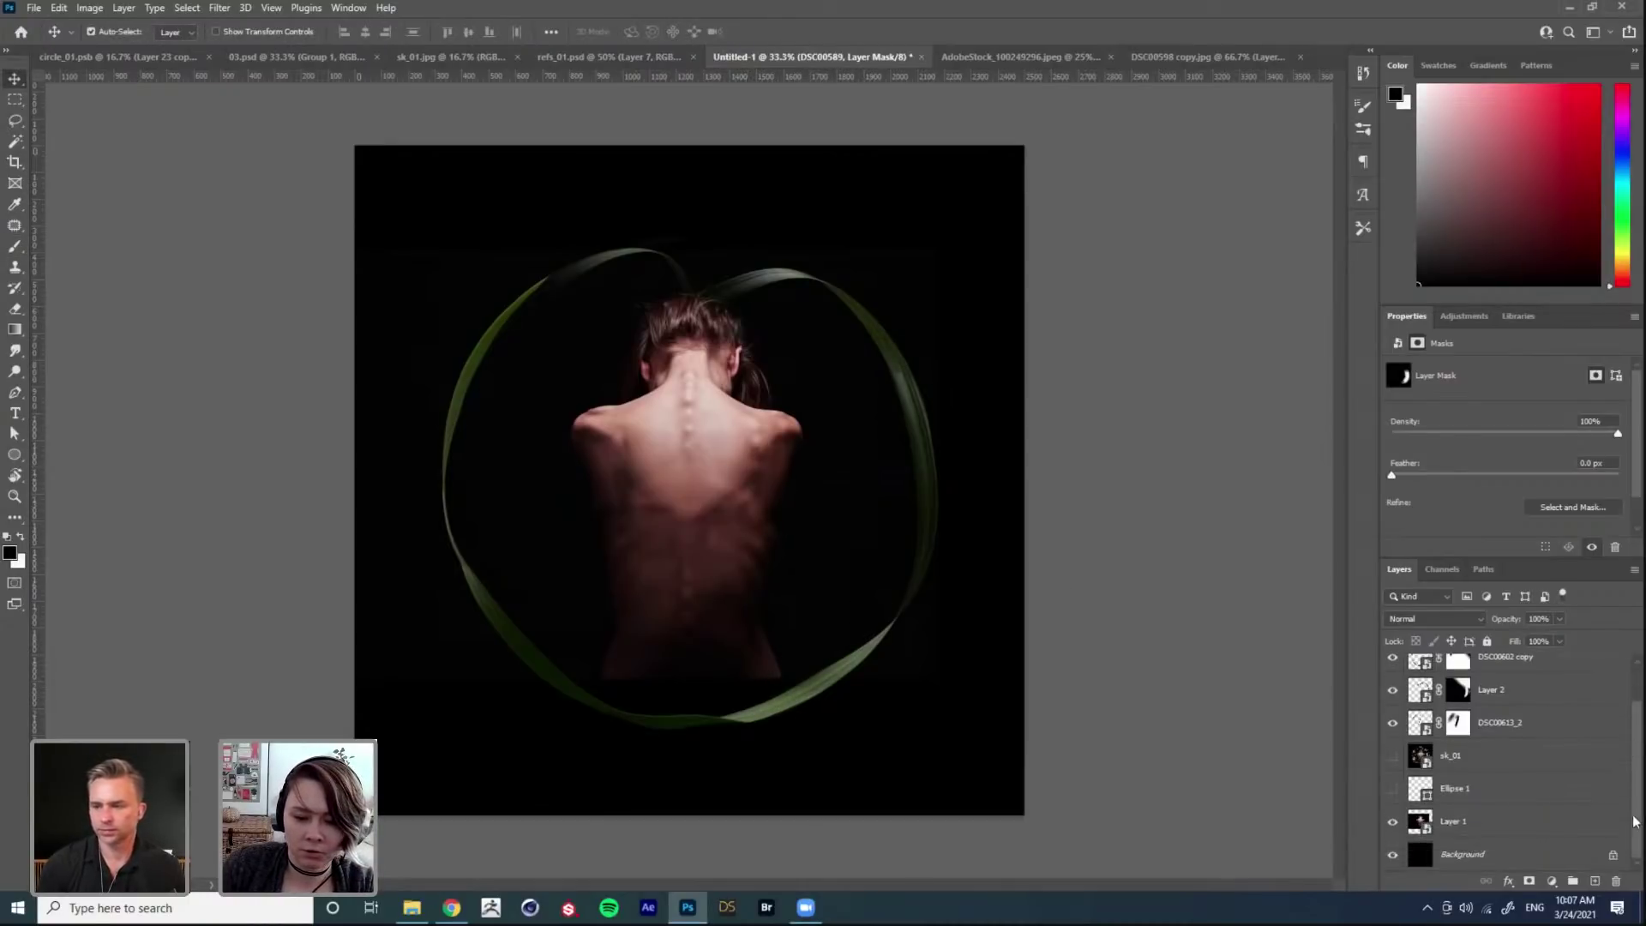
left_click(1477, 826)
left_click(1466, 320)
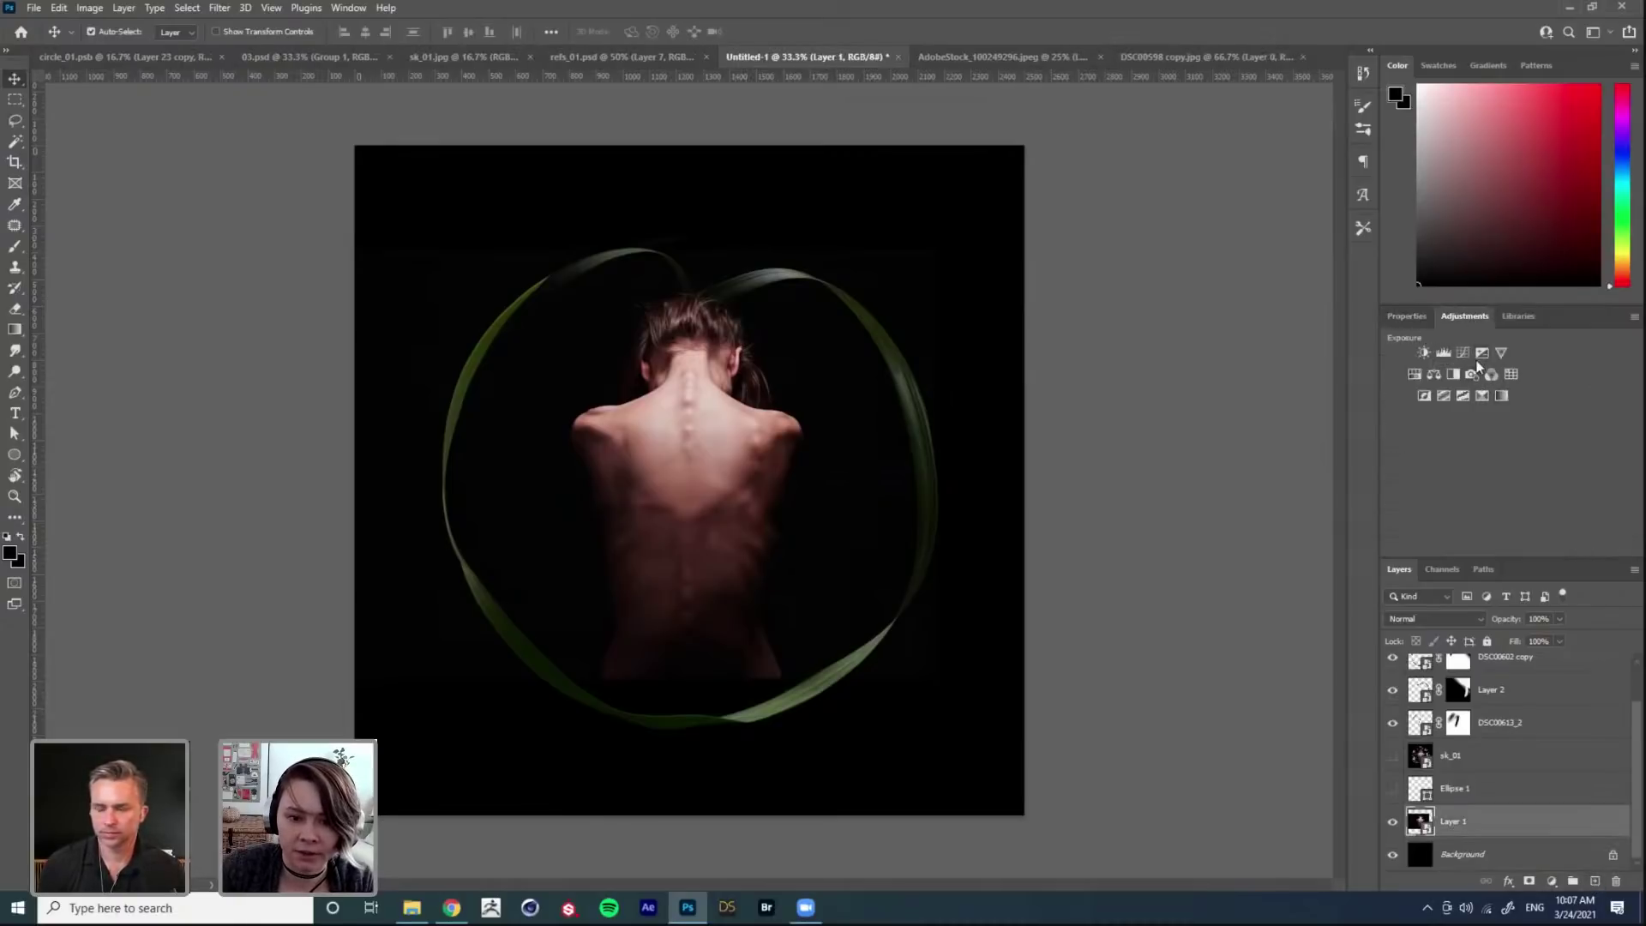
left_click(1485, 355)
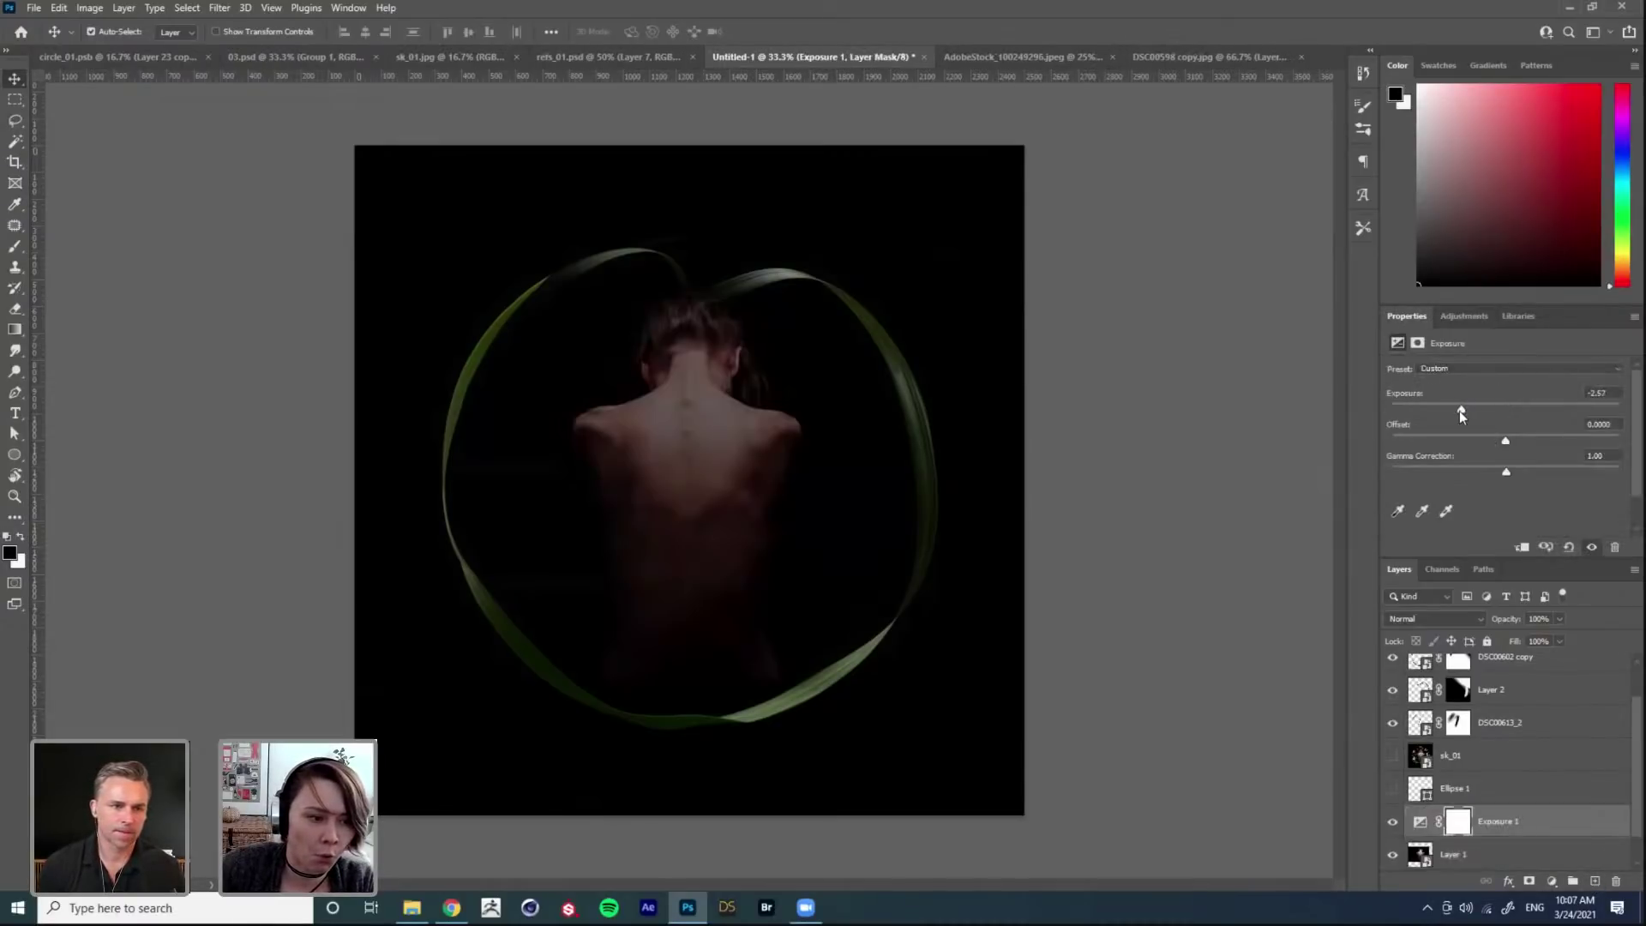
left_click_drag(1457, 408, 1444, 413)
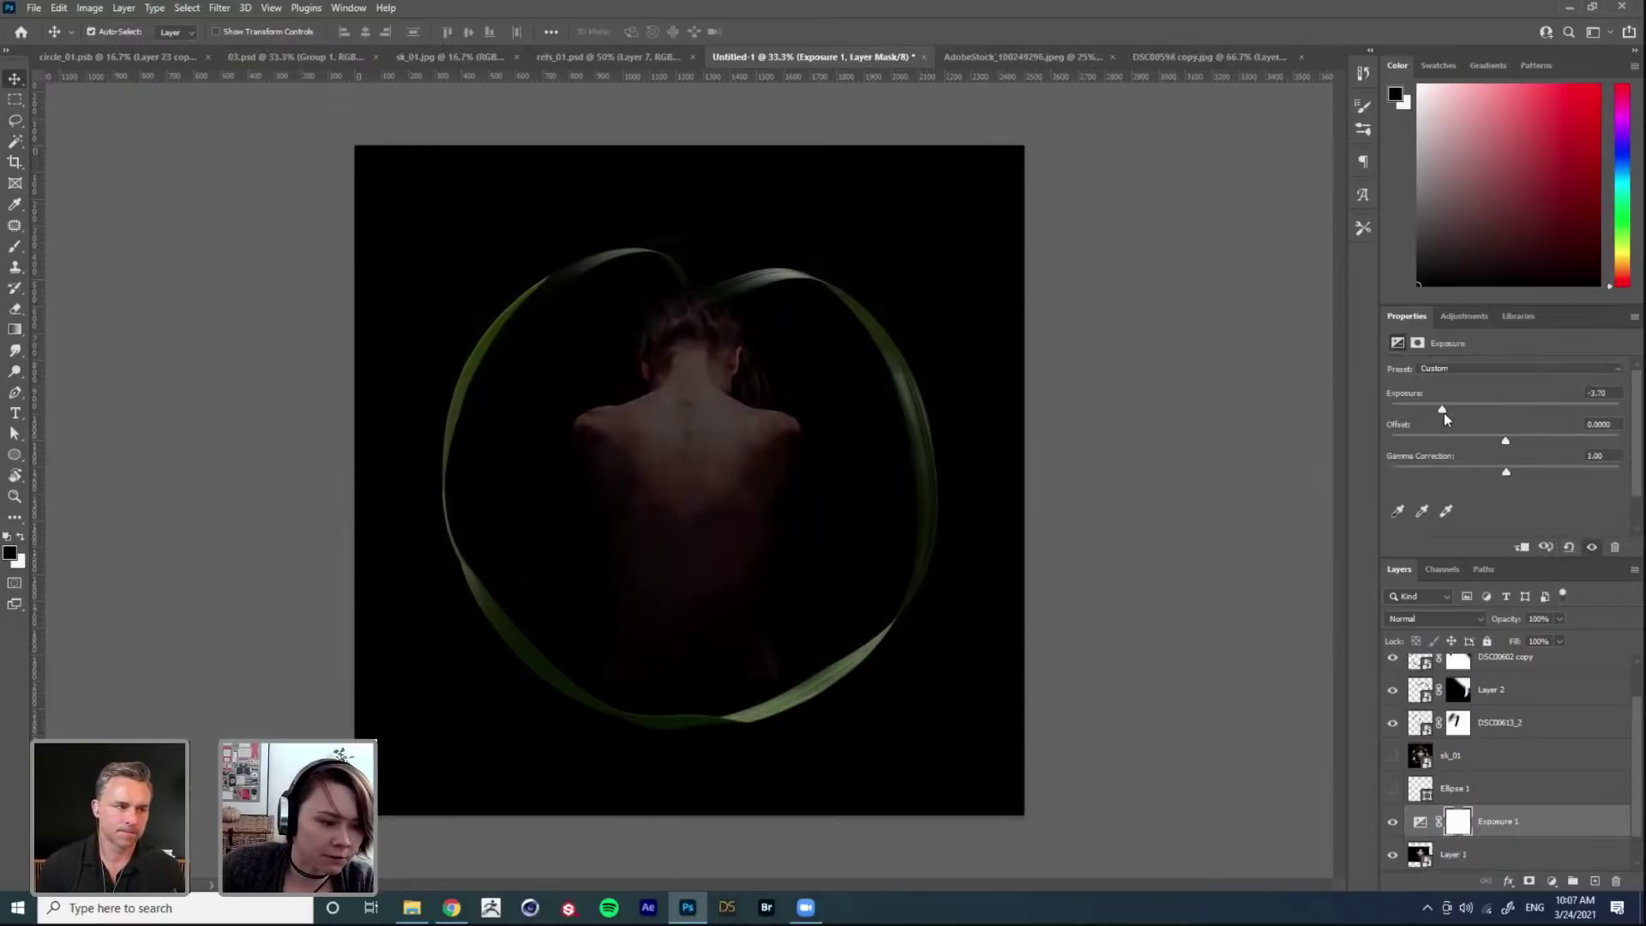
Step: Invert the Exposure mask and paint white over the lower back with a 600 px Soft Round Pressure Opacity and Flow brush
key("ctrl+i")
key("b")
right_click(669, 480)
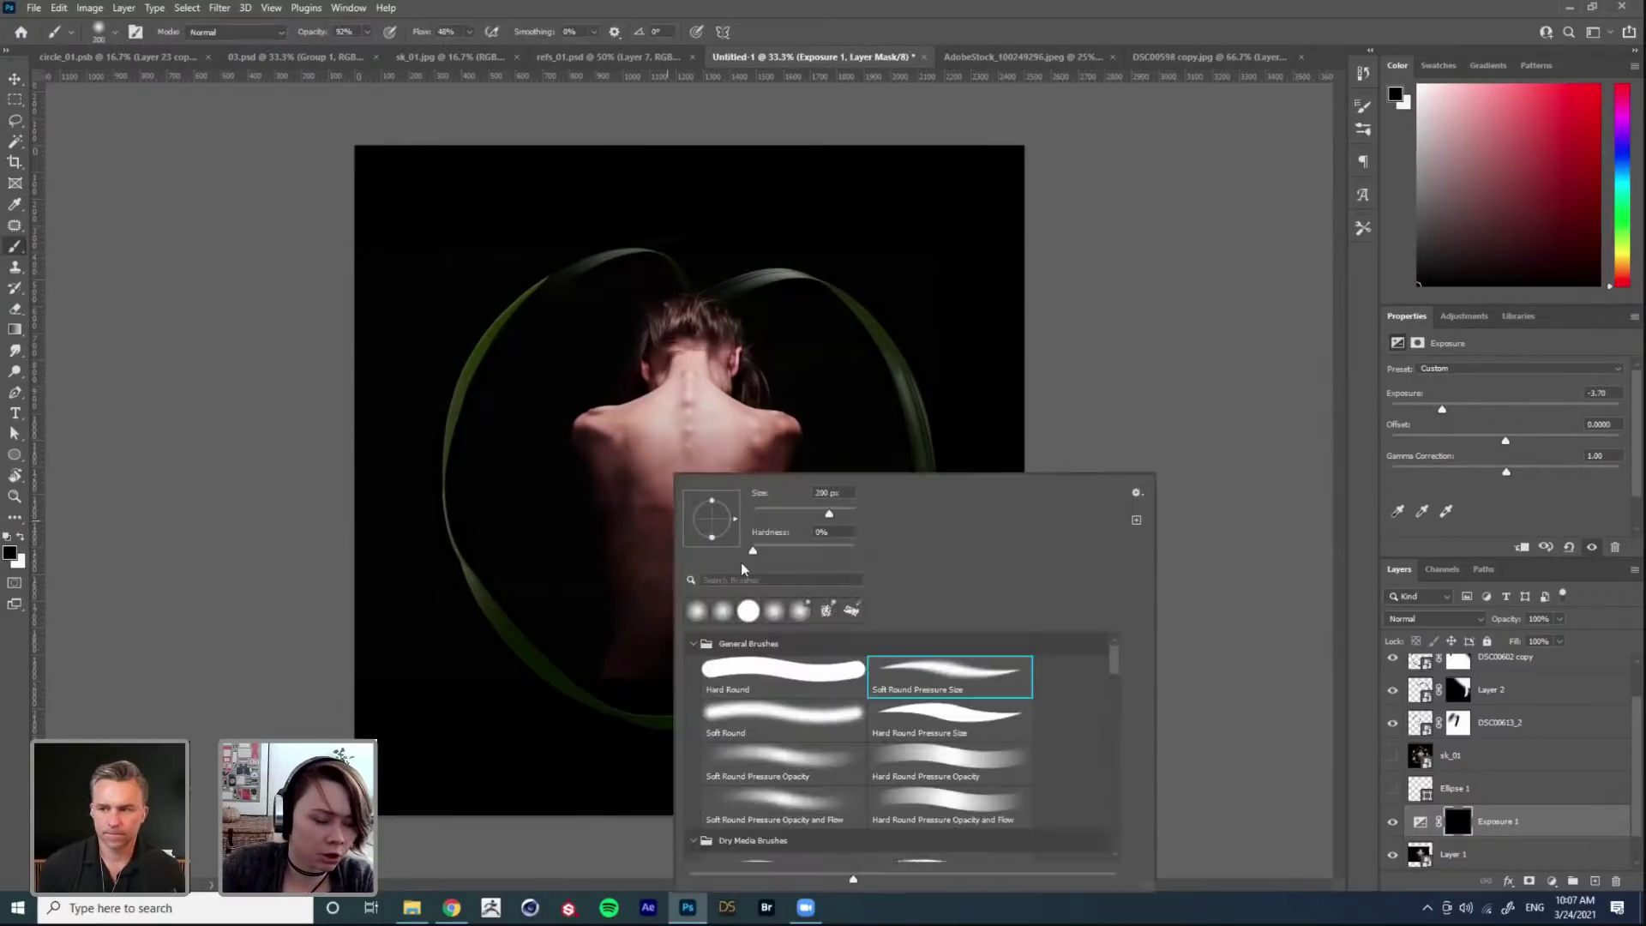
left_click(753, 807)
left_click(559, 670)
key("bracketright")
key("bracketright")
key("bracketright")
key("bracketright")
key("bracketright")
key("bracketright")
key("bracketright")
key("x")
left_click_drag(609, 683, 845, 625)
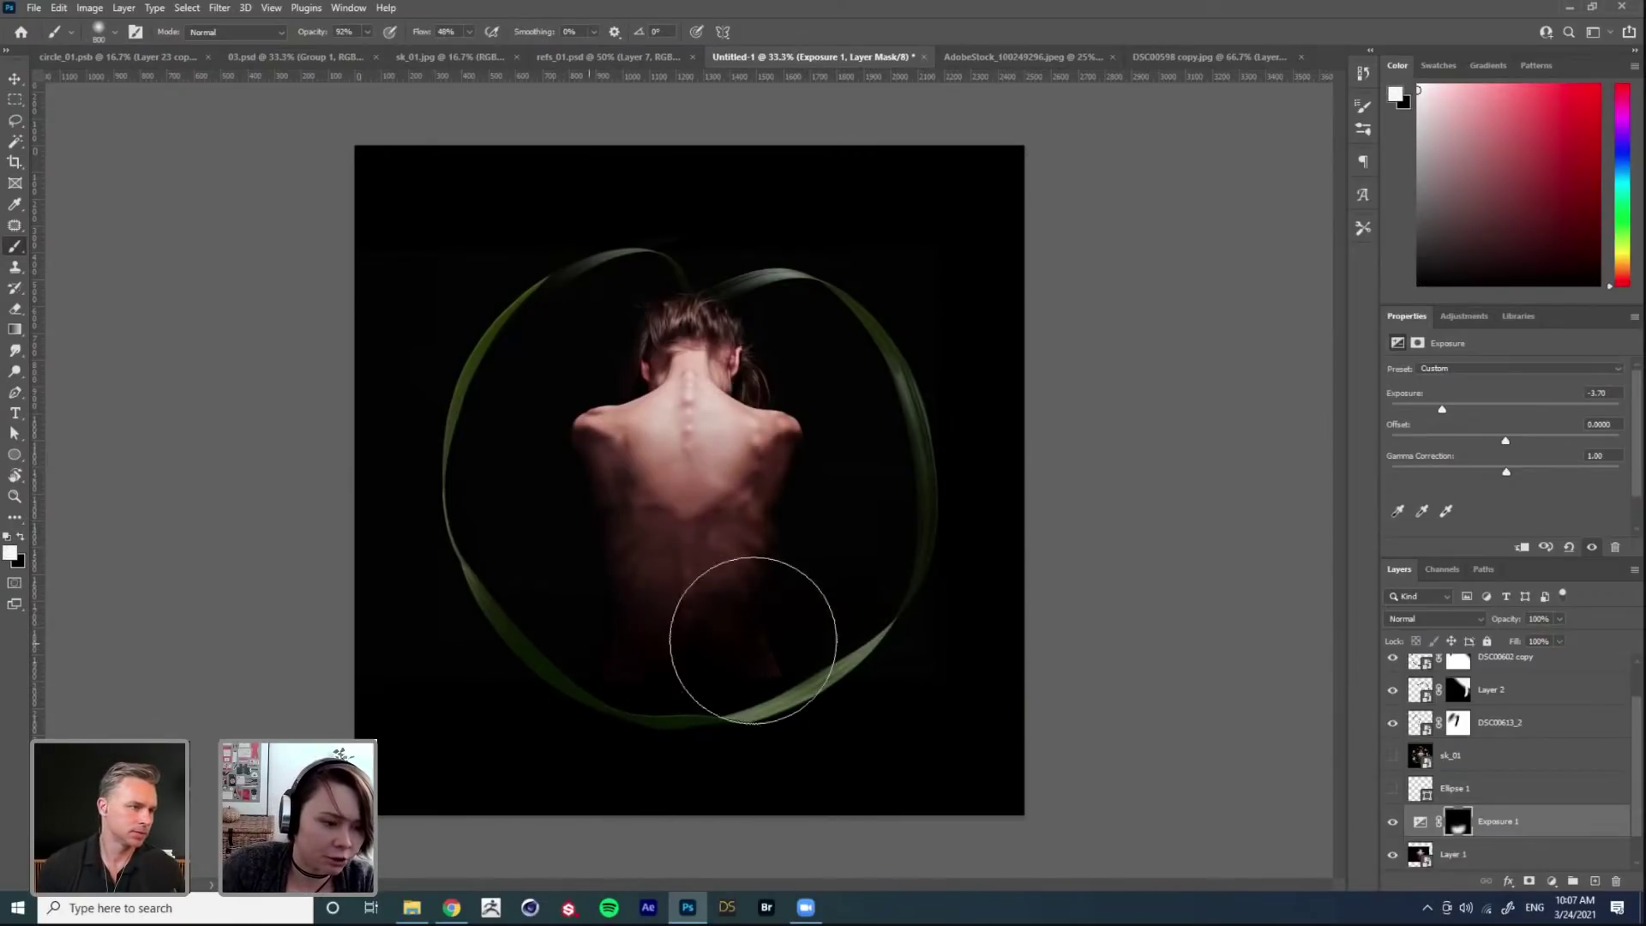
left_click_drag(857, 507, 537, 596)
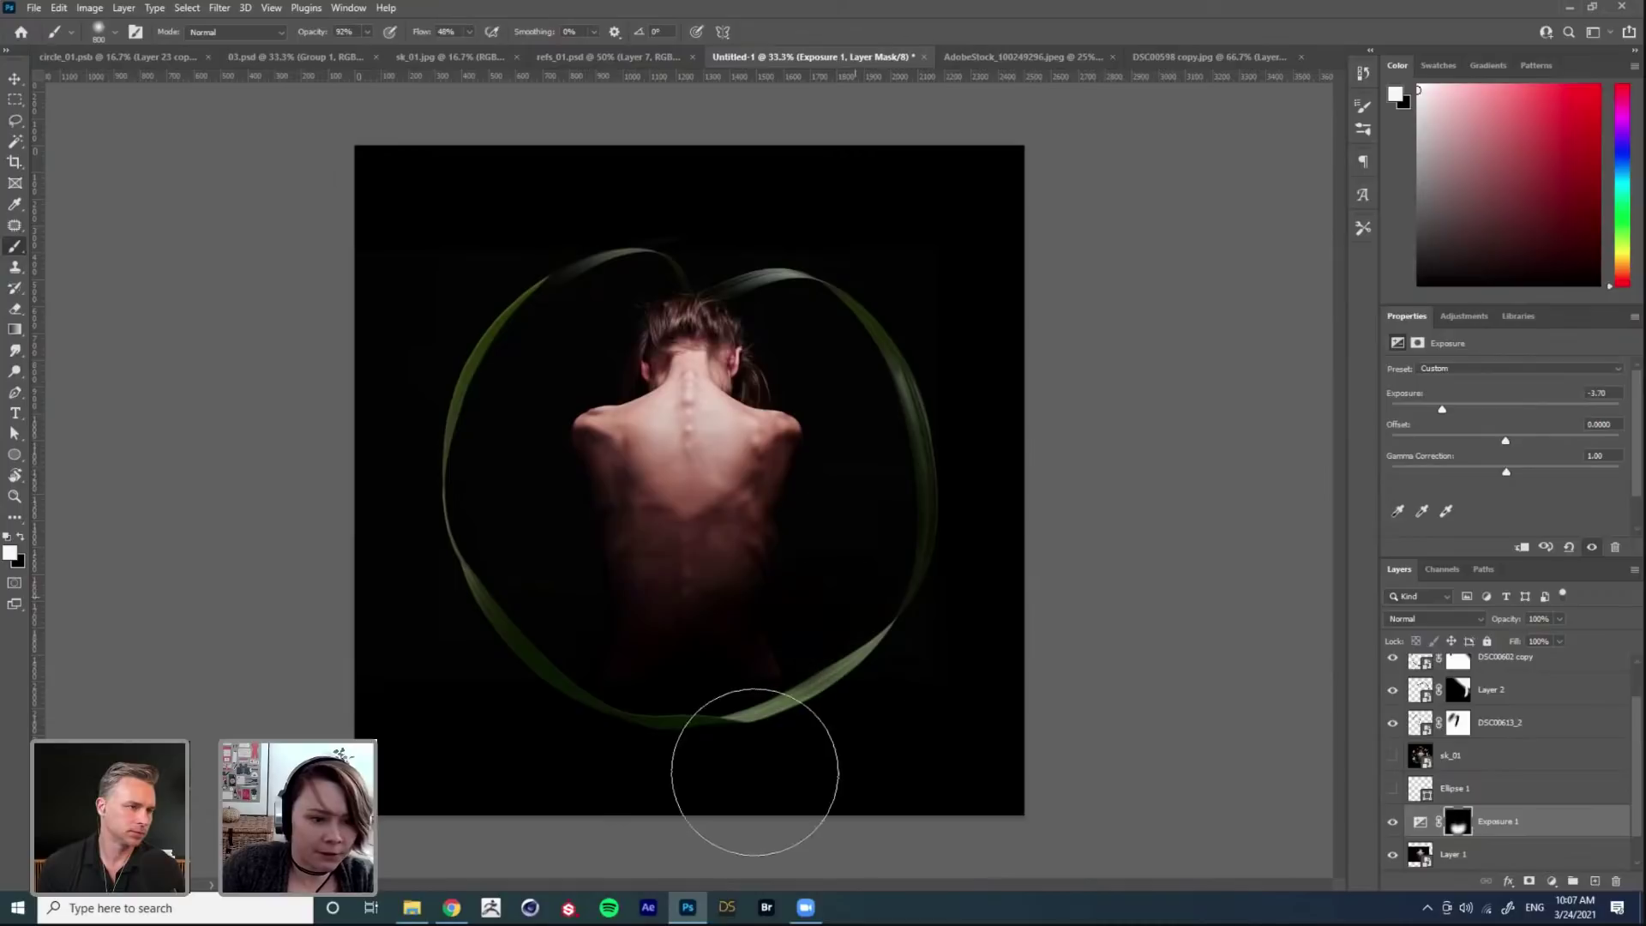
key("v")
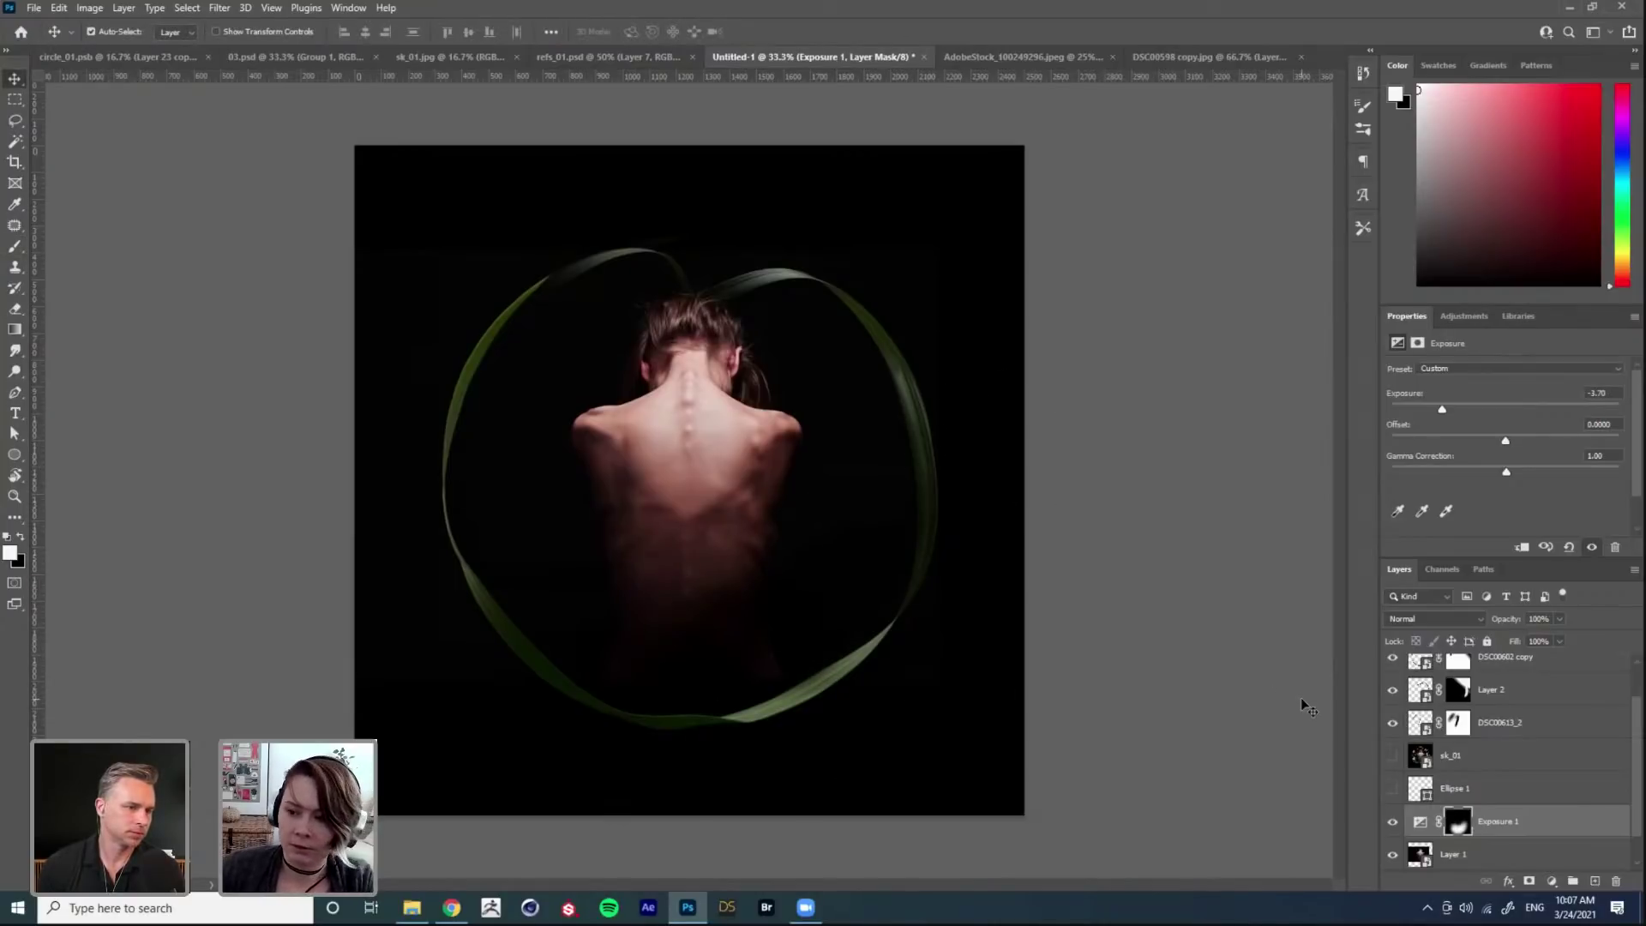
Step: Place the lily bud cut-out DSC00445 from the photo folder above the DSC00589 layer
scroll(1482, 765, "up", 2)
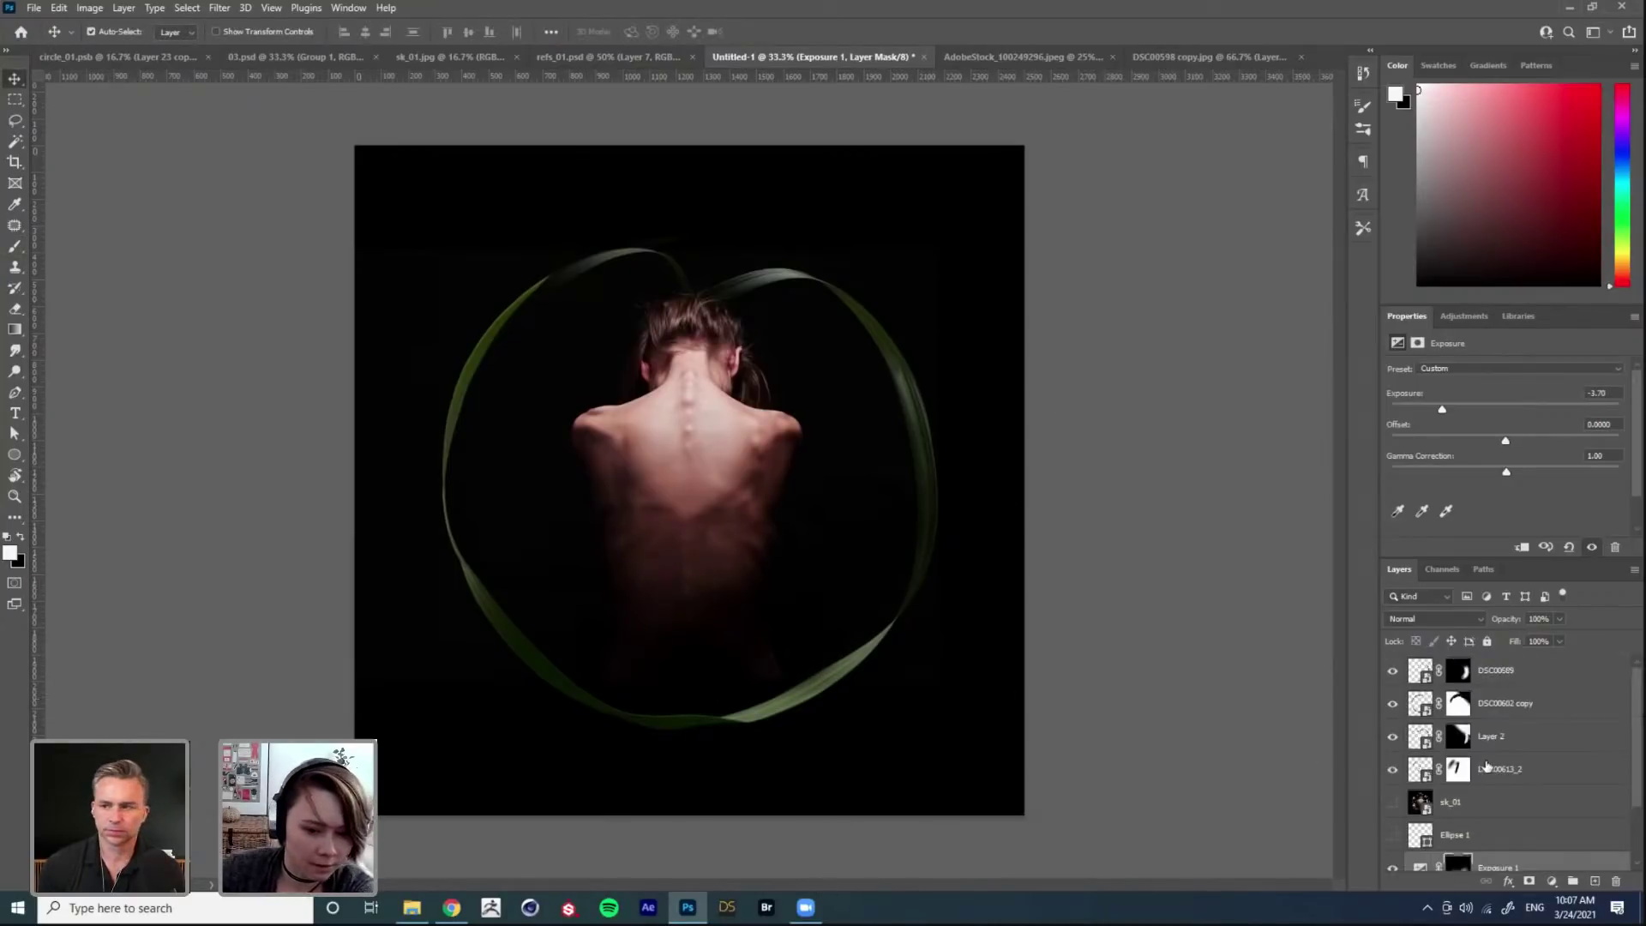
left_click(1516, 672)
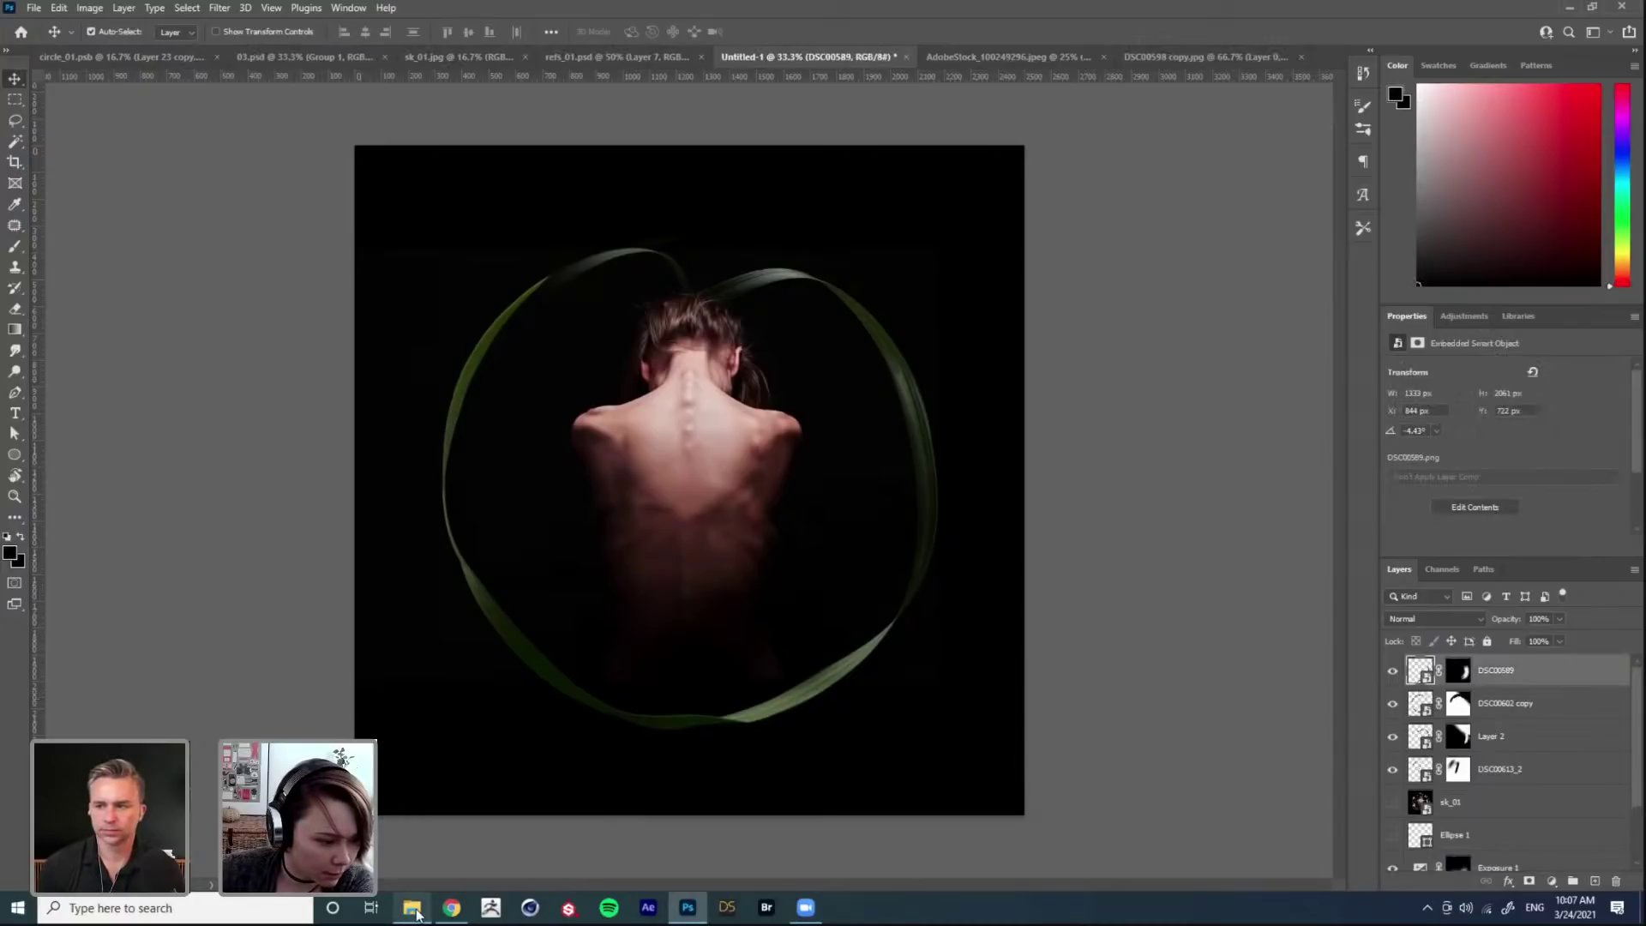
mouse_move(417, 908)
left_click(417, 908)
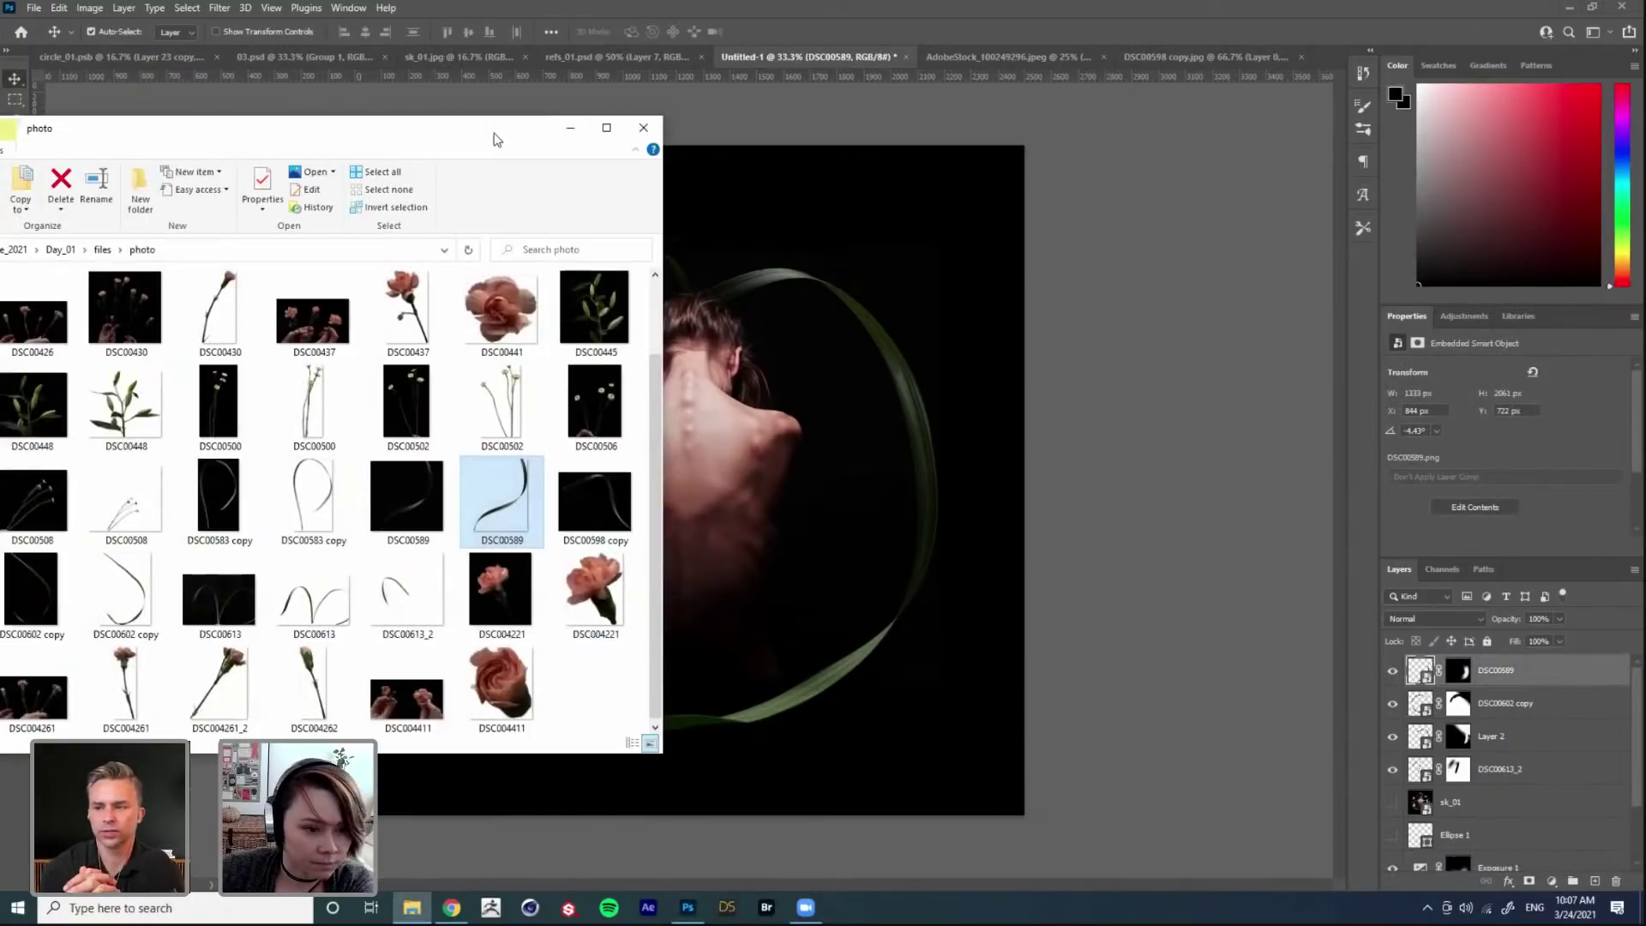
left_click_drag(495, 139, 1257, 270)
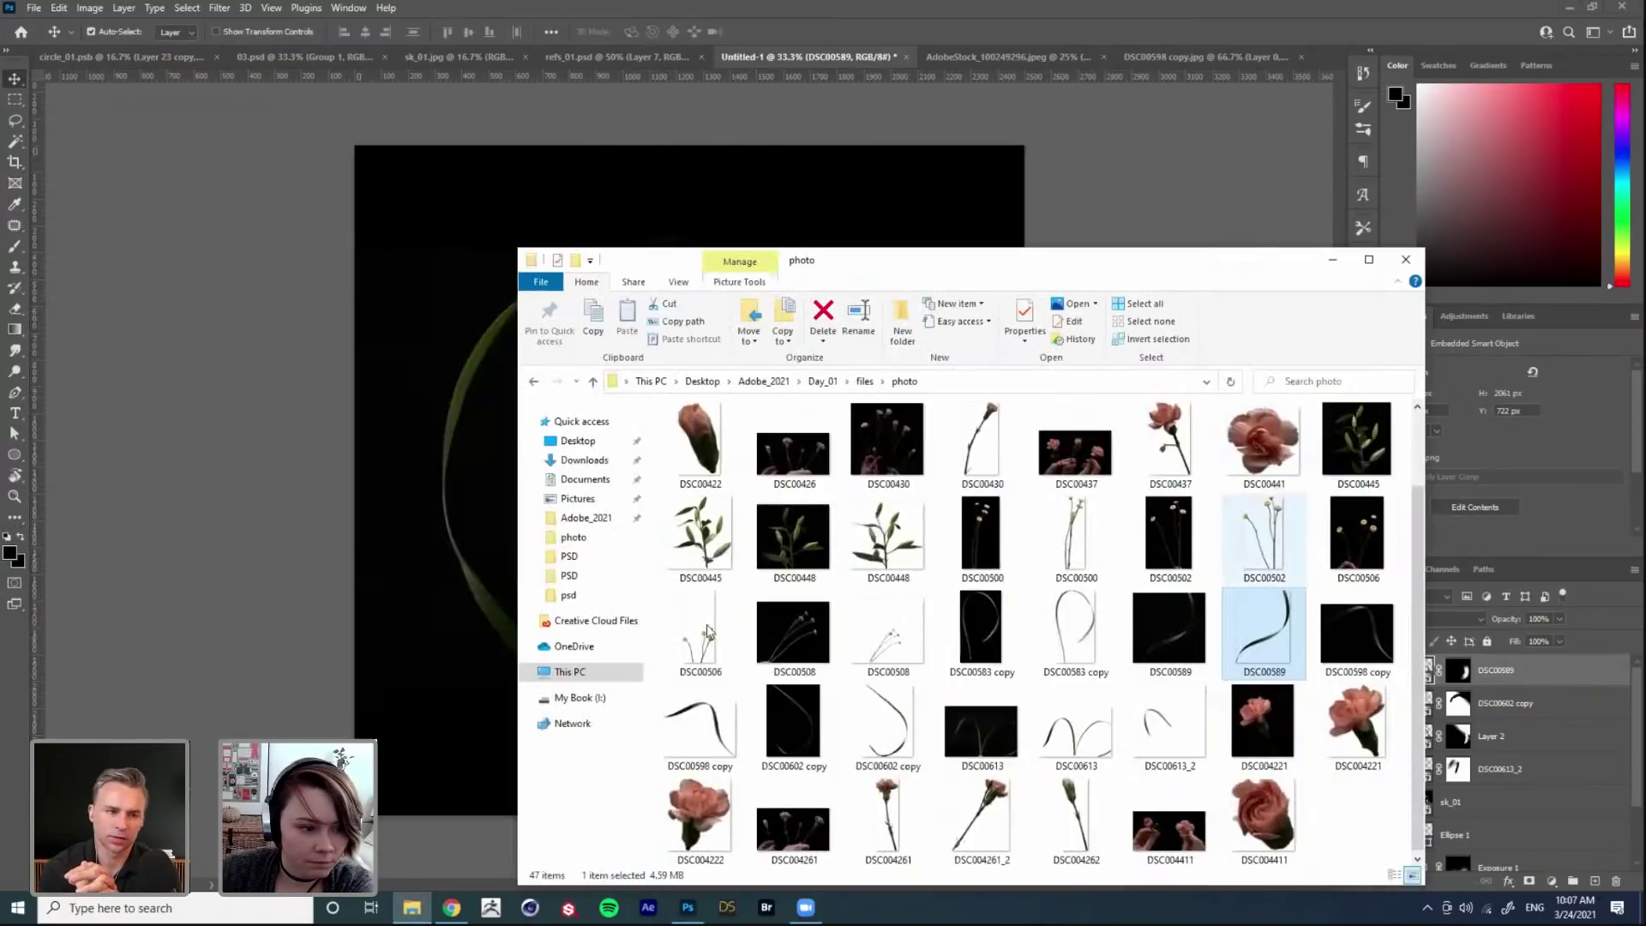
left_click(701, 536)
left_click_drag(702, 540, 509, 488)
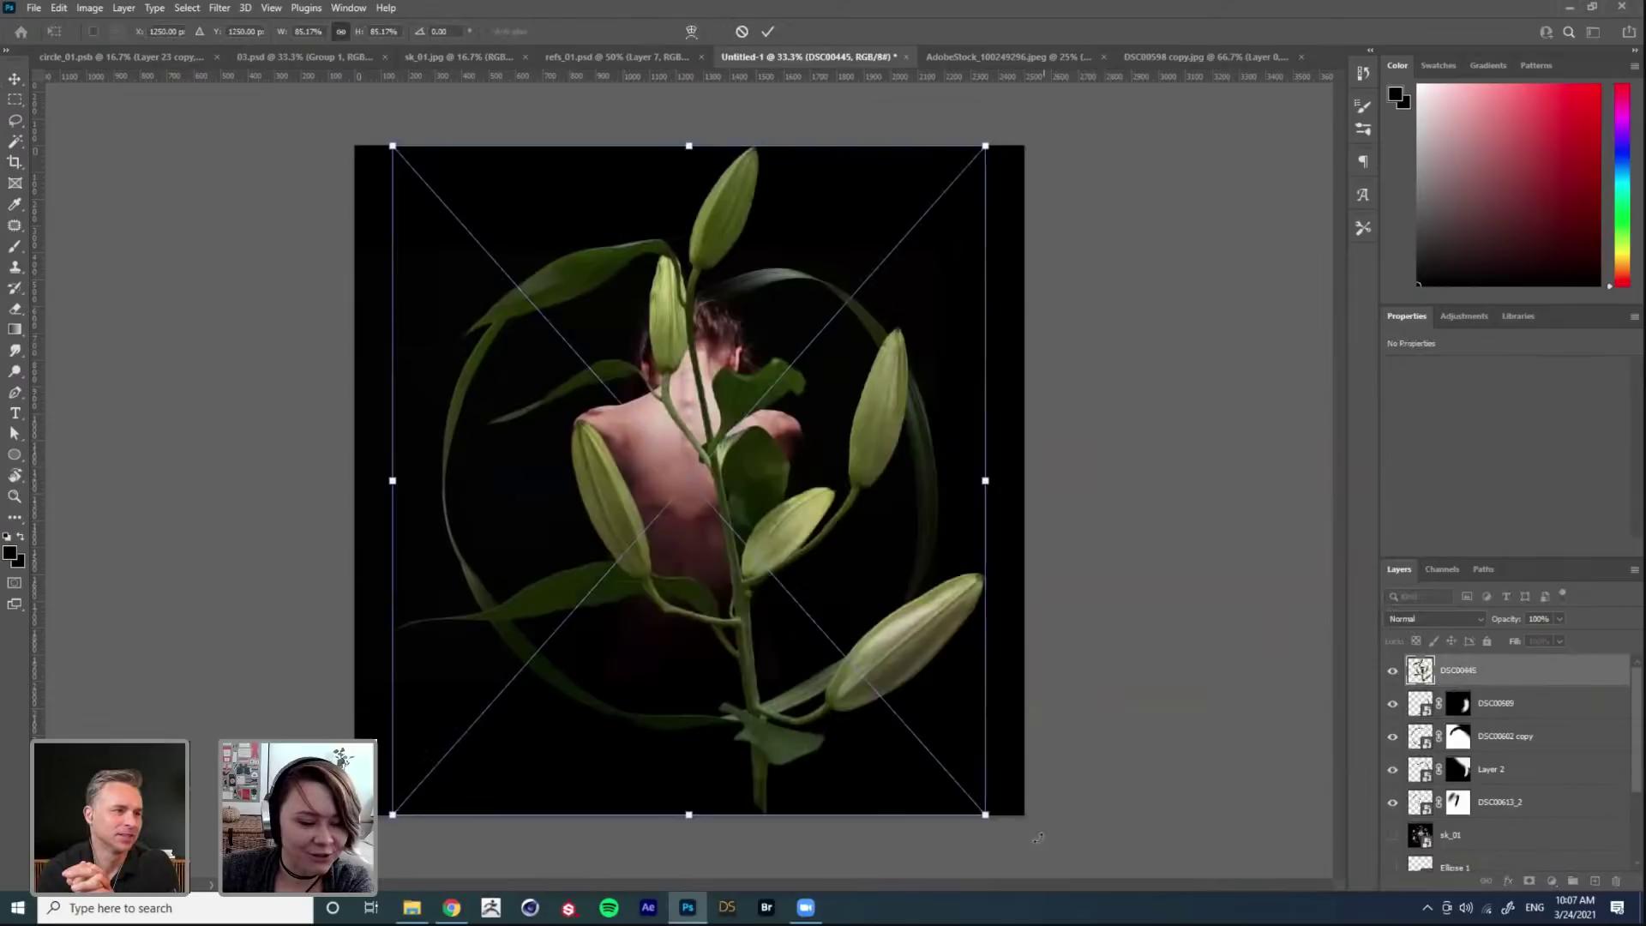
Step: Scale the lily buds to about 29.95%, rotate them about -20.02°, and position them over the ring's upper-left side
left_click_drag(985, 816, 579, 426)
left_click_drag(563, 330, 599, 503)
left_click_drag(691, 608, 749, 547)
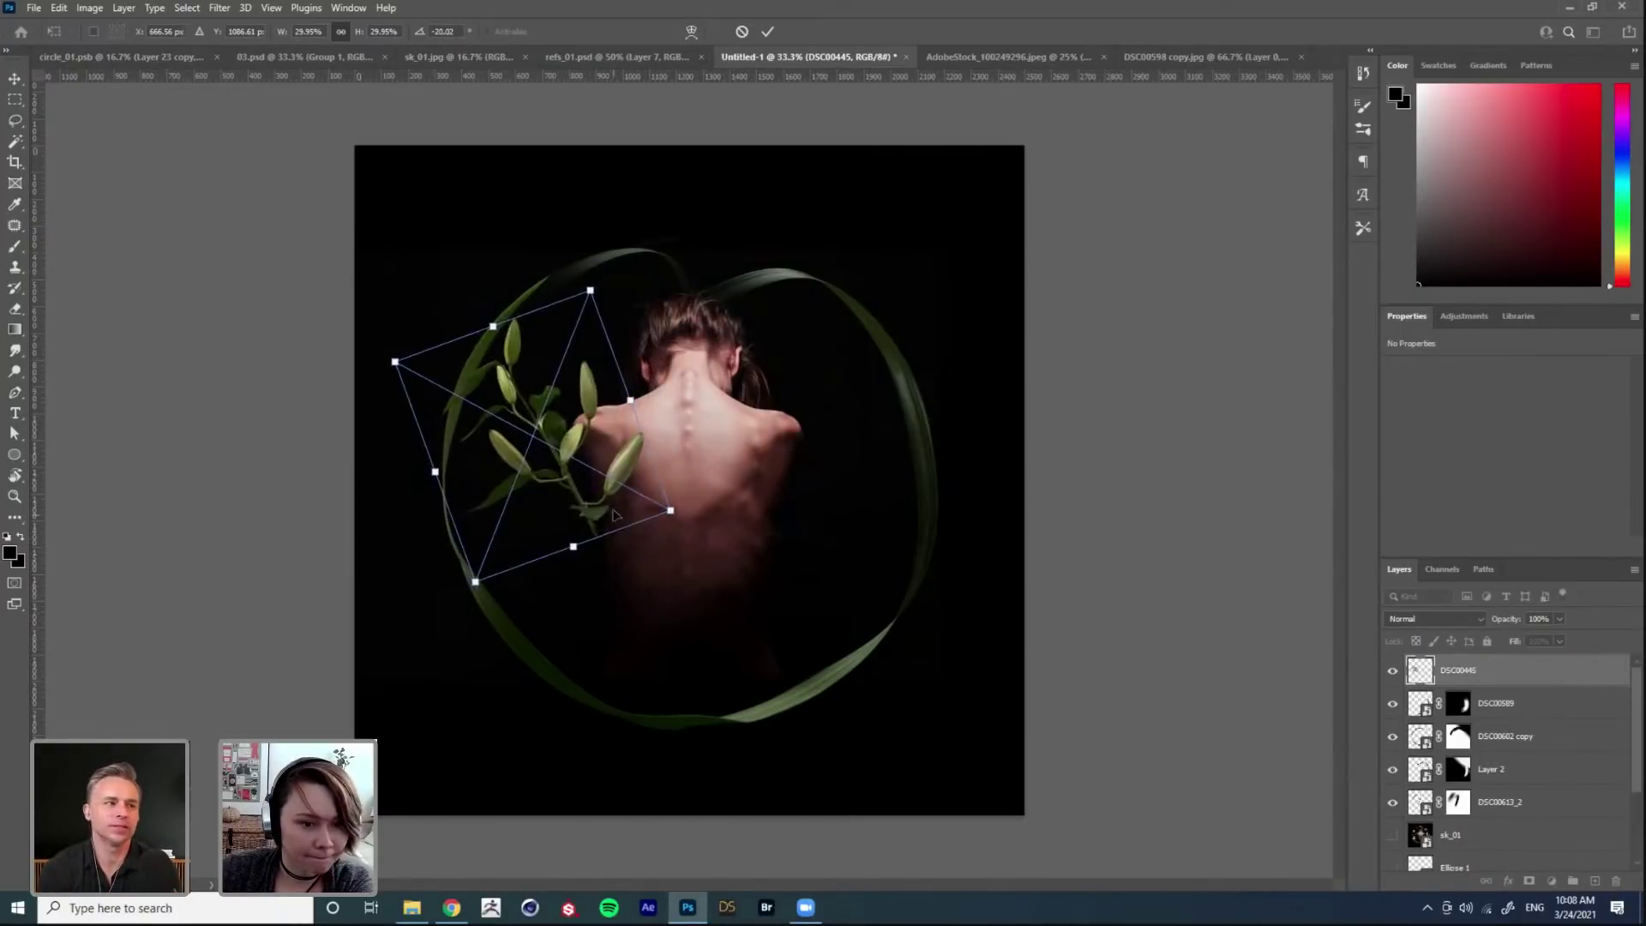
left_click_drag(620, 486, 626, 434)
key("Return")
Step: Move the sk_01 sketch layer to the top of the stack and toggle its visibility to compare it with the composition
scroll(1480, 800, "down", 3)
left_click_drag(1458, 722, 1510, 668)
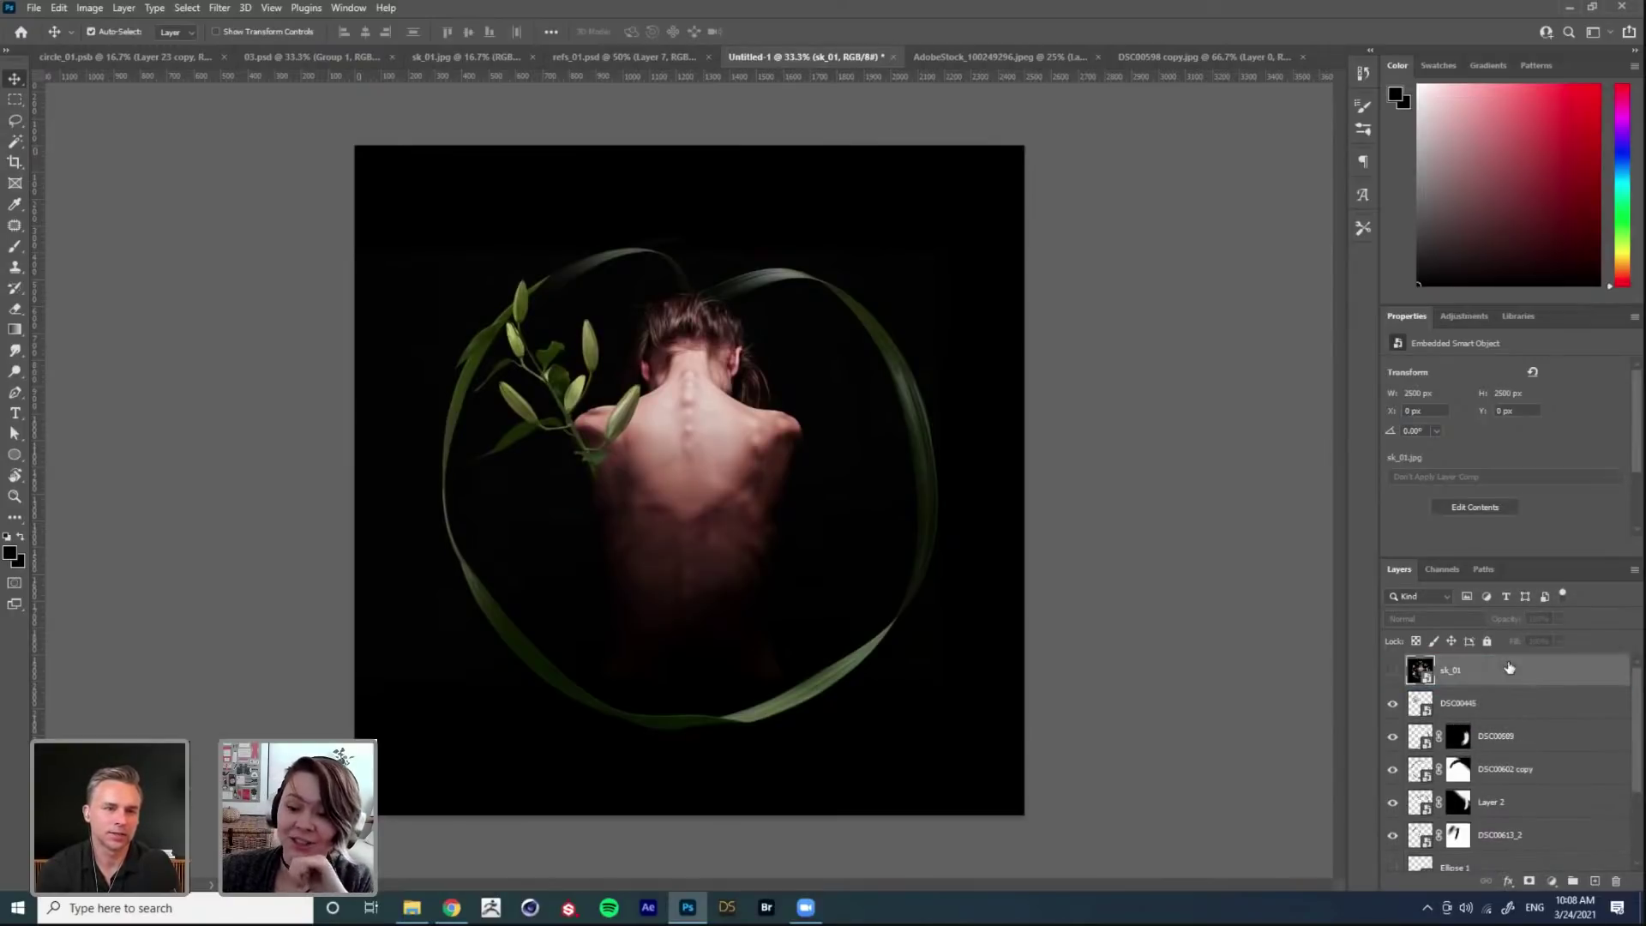
left_click(1393, 672)
left_click(1394, 671)
left_click(1393, 672)
left_click(1394, 672)
left_click(1393, 673)
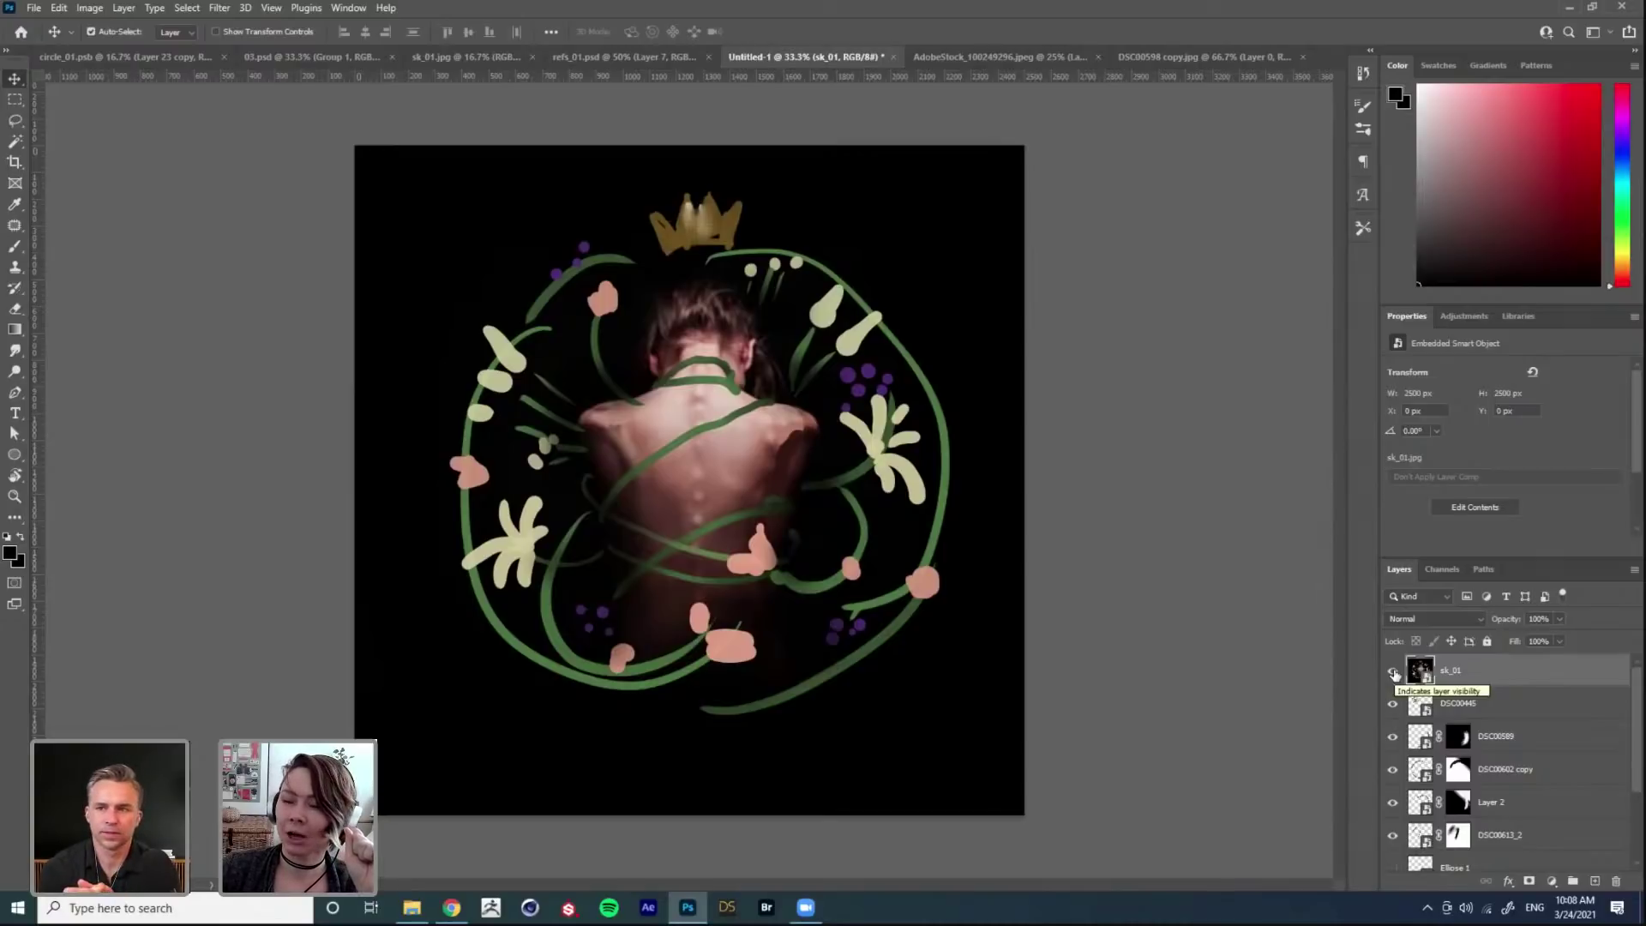
left_click(1394, 673)
left_click(1393, 673)
left_click(1393, 674)
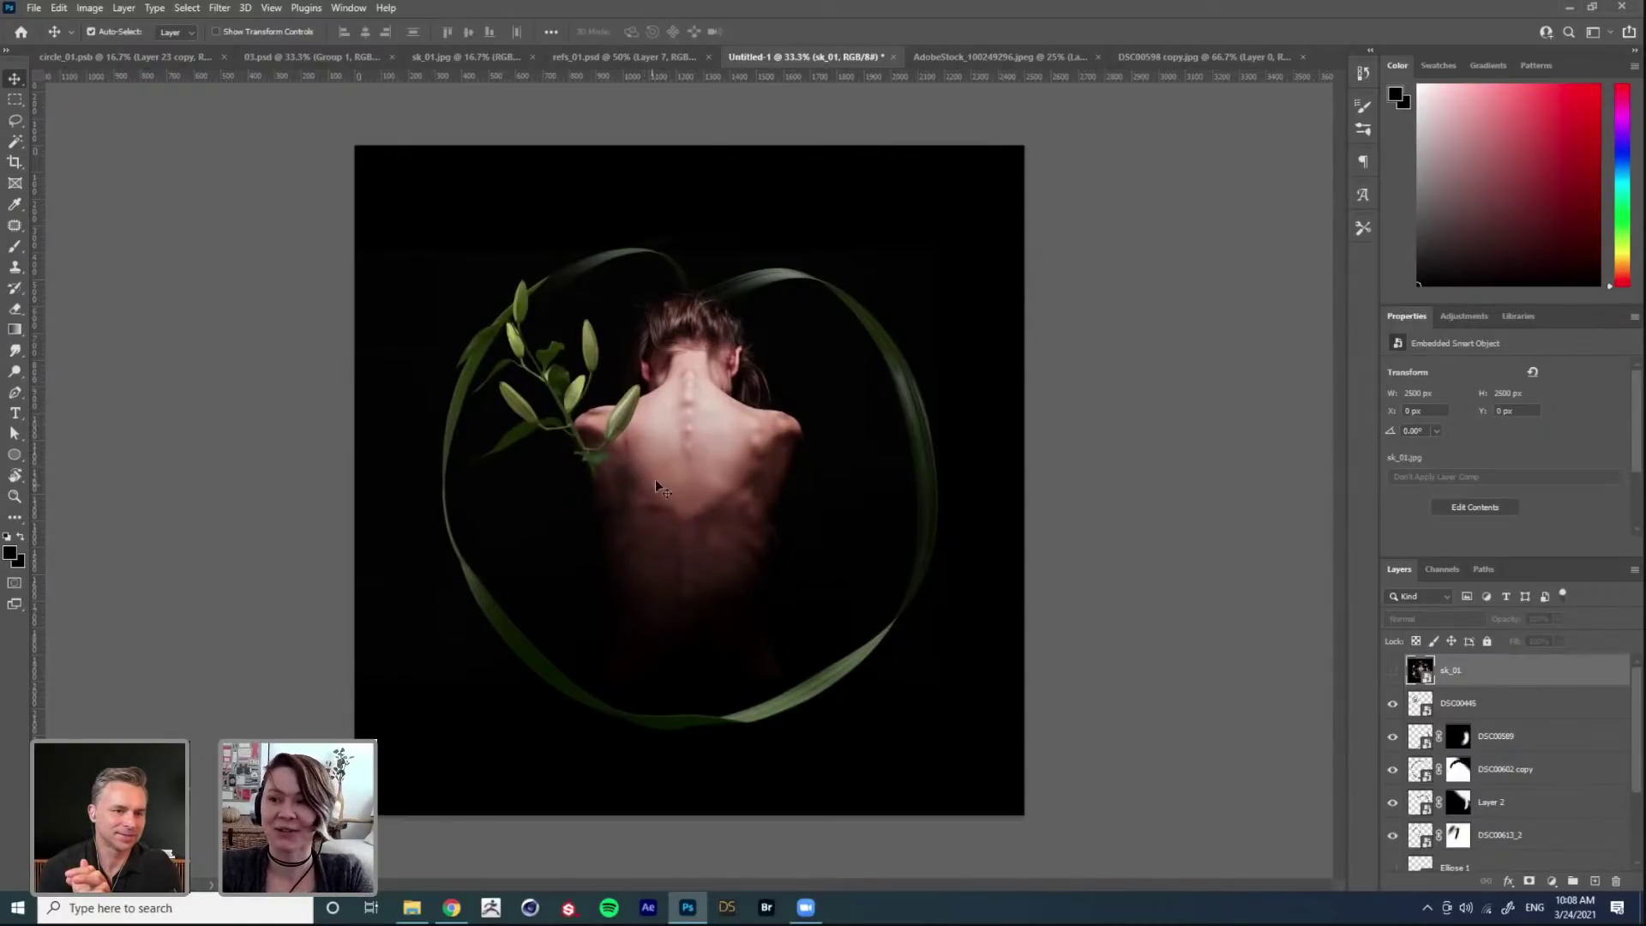
Step: Move the DSC00445 lily buds to the ring's lower-left side, rotate them to -29.02° and scale them to about 31.30%
mouse_move(630, 440)
left_mouse_down()
mouse_move(639, 395)
mouse_move(637, 413)
left_mouse_up()
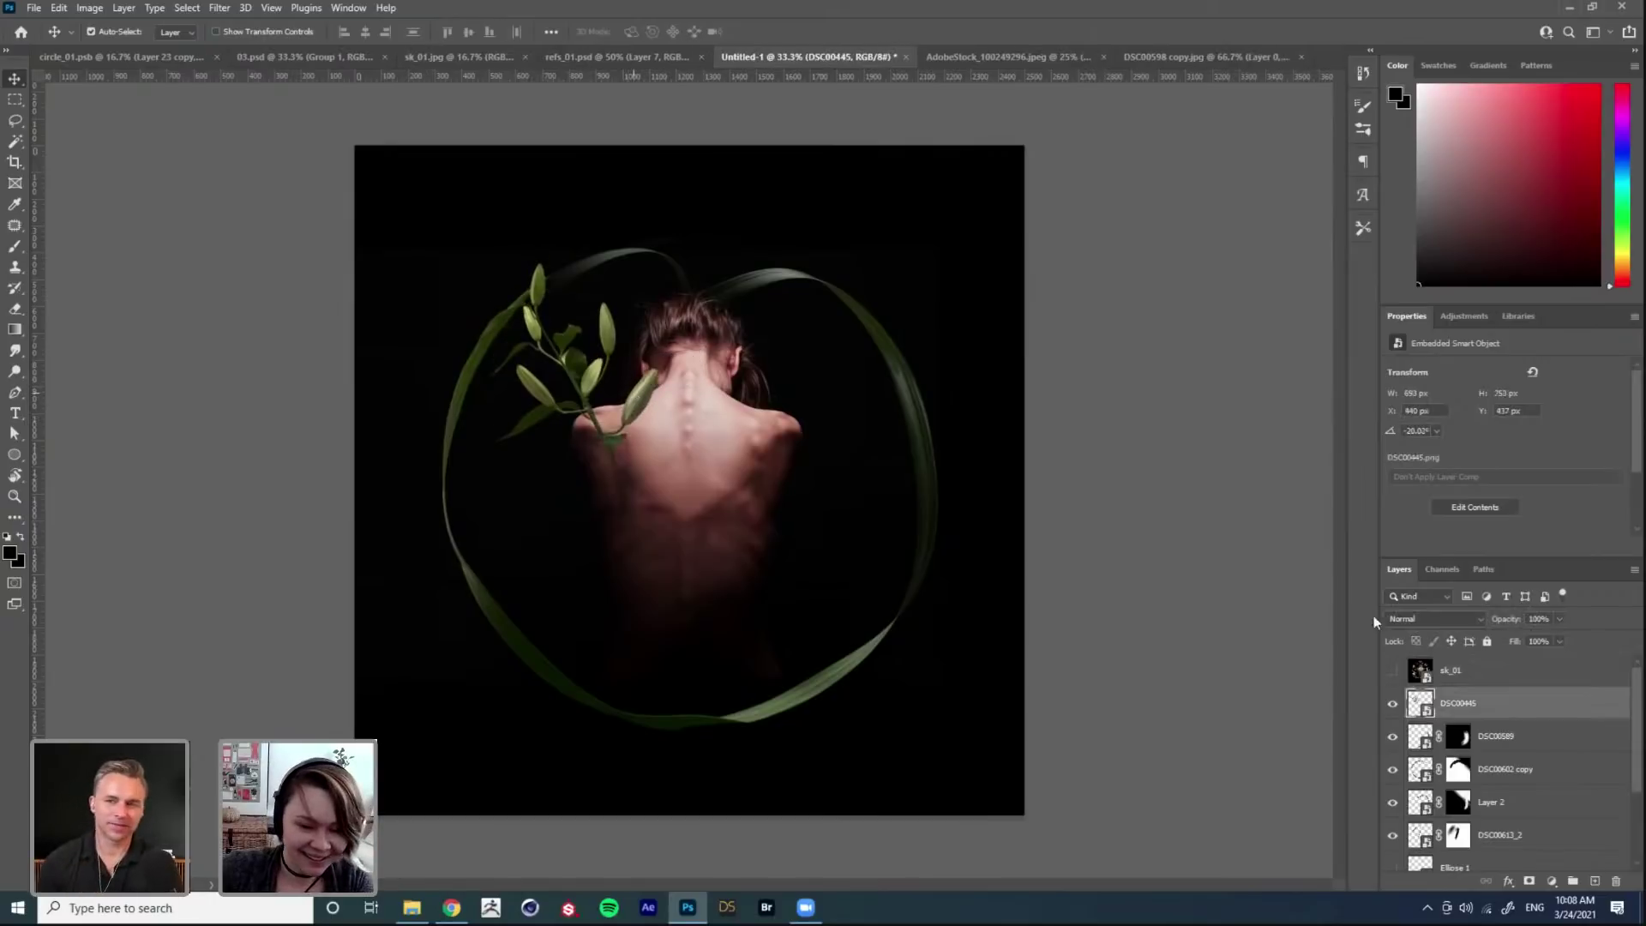
key("shift+Up")
key("shift+Right")
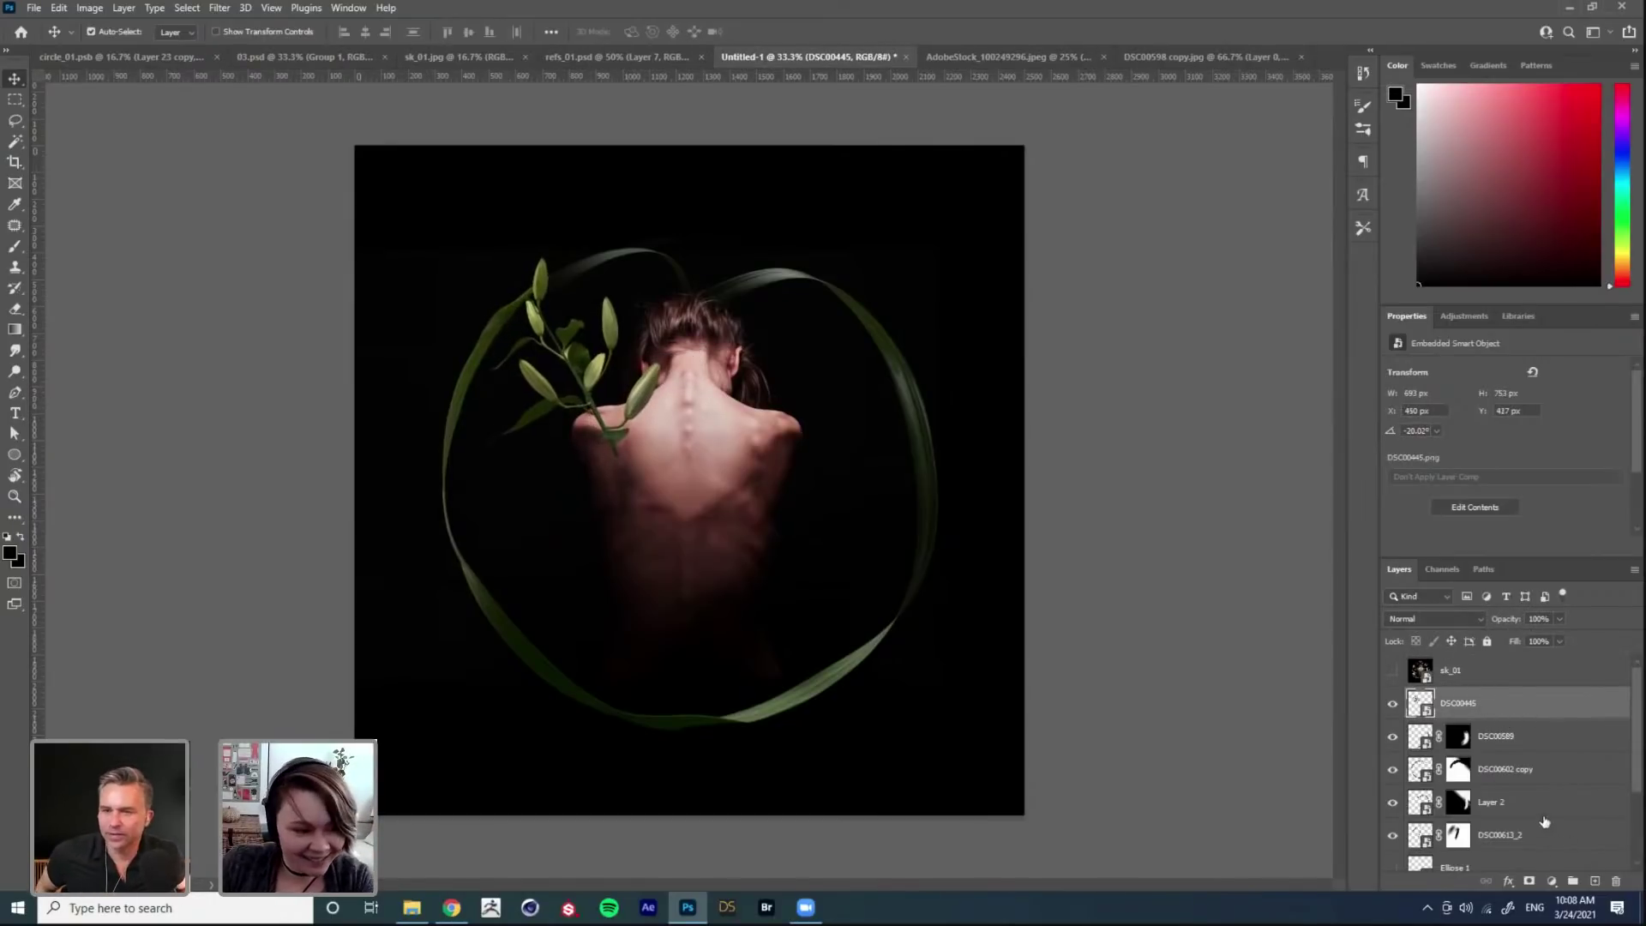
left_click_drag(669, 446, 659, 593)
key("ctrl+t")
key("Return")
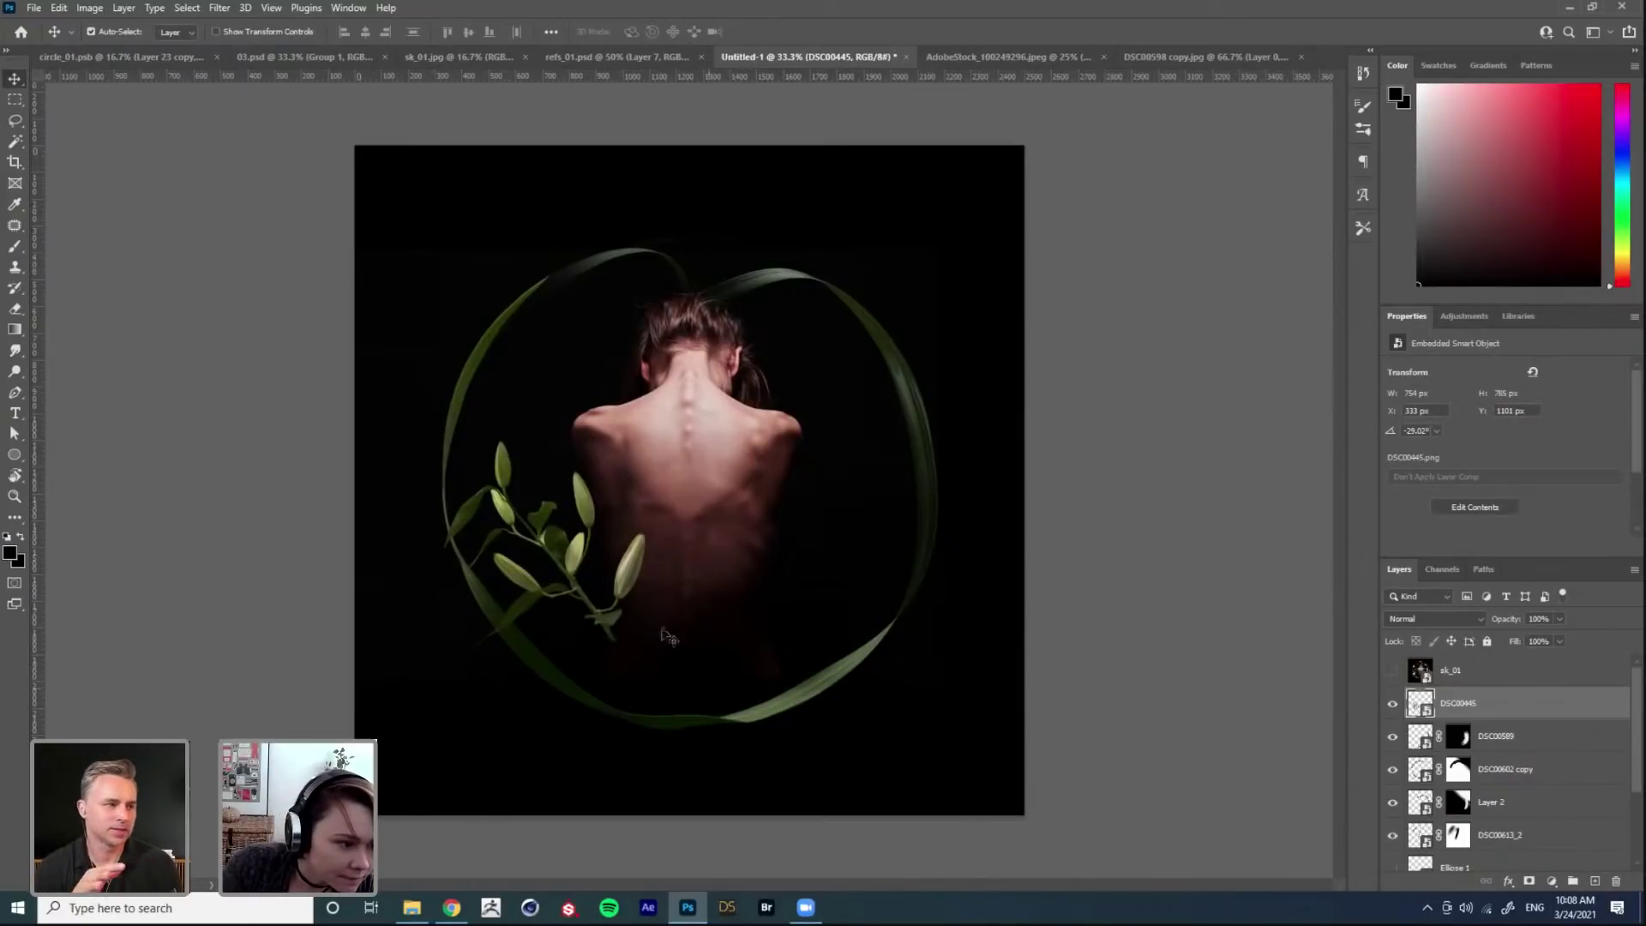
left_click_drag(633, 584, 684, 614)
Step: Warp the lower-left lily buds so the stem and leaves bend along the curve of the ring
key("ctrl+t")
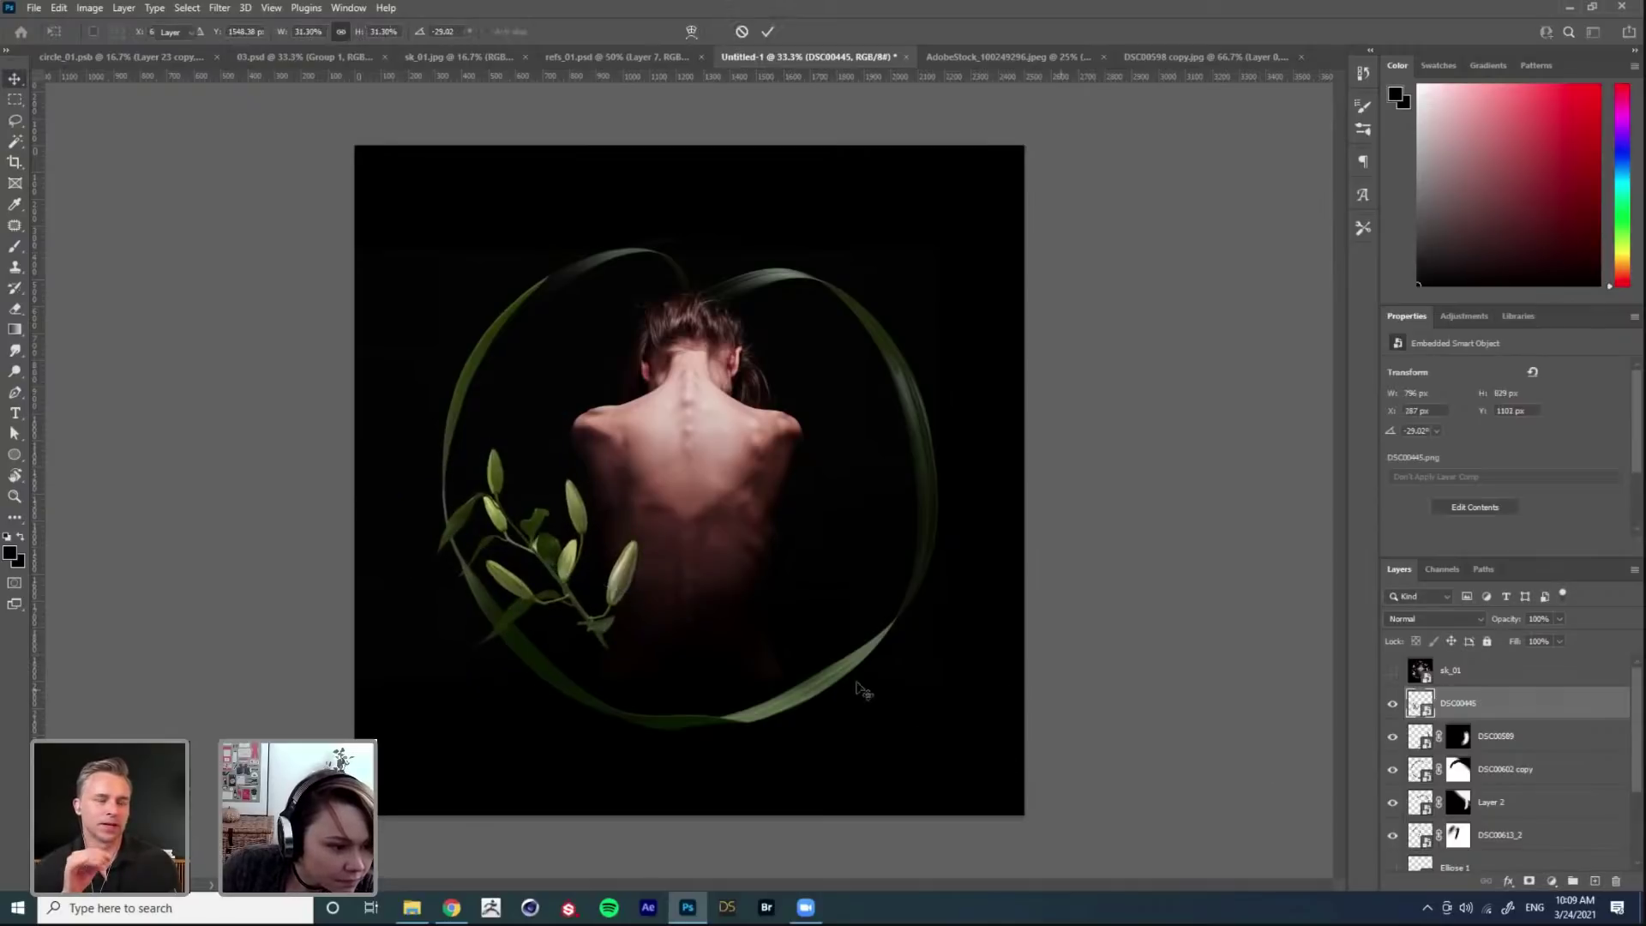
right_click(555, 633)
left_click(605, 528)
left_click_drag(651, 616, 579, 537)
left_click_drag(508, 455, 555, 442)
key("Return")
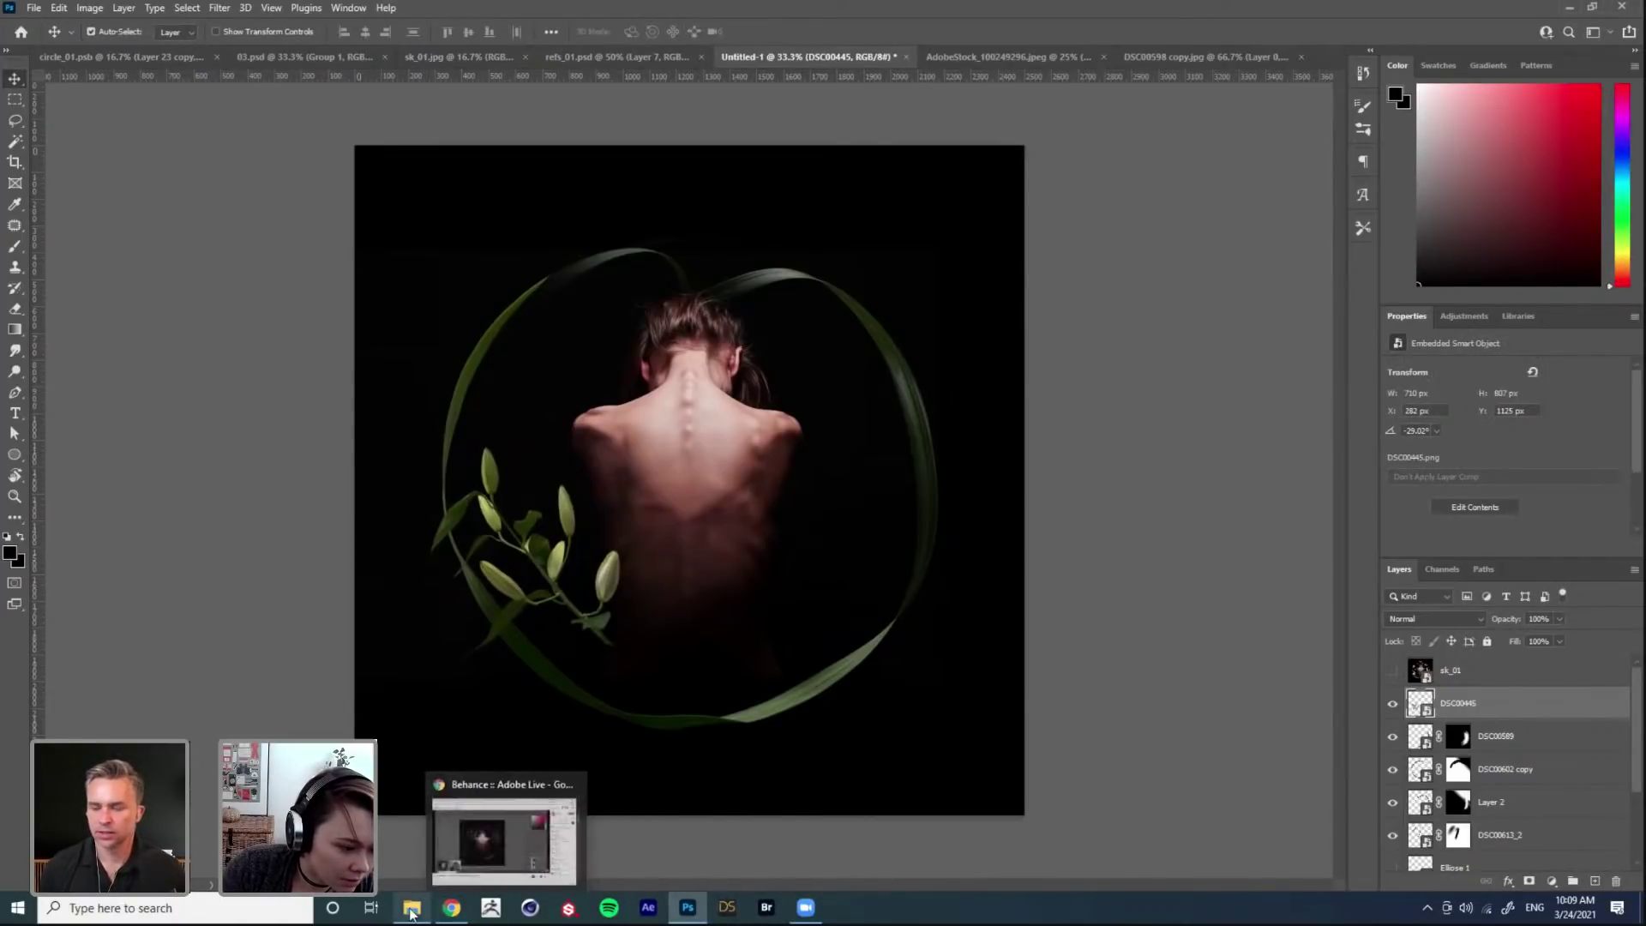
Step: Place the DSC00448 cut-out from the photo folder on the ring's lower-right side, scaled to about 29.46% and rotated about 38.07°
left_click(468, 828)
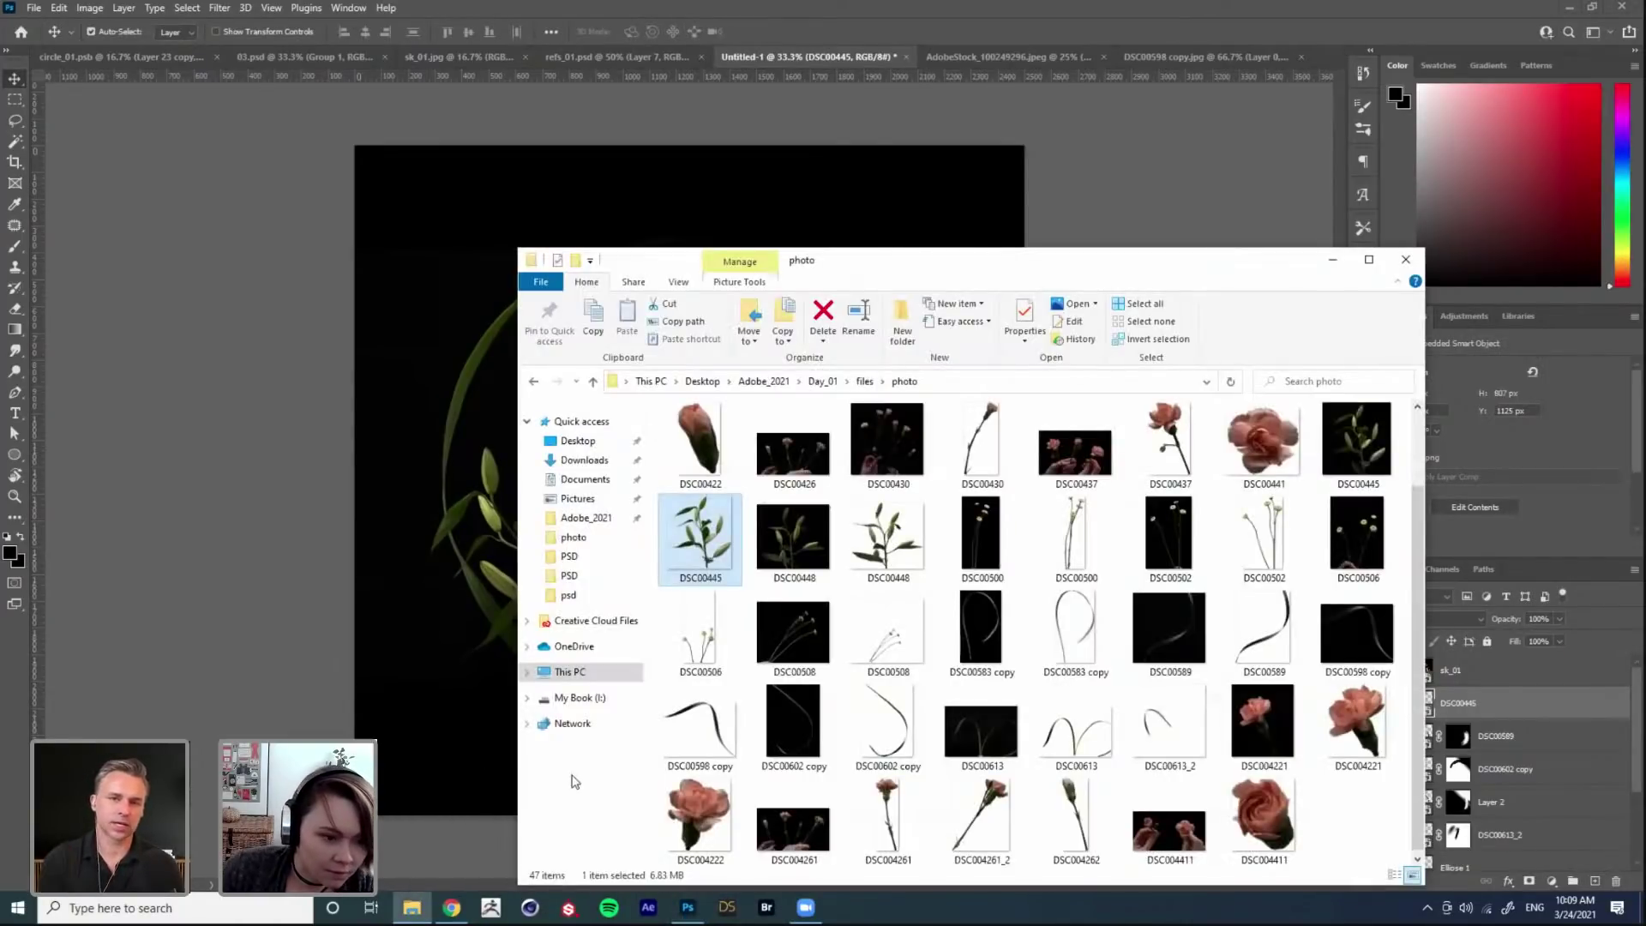
left_click(917, 496)
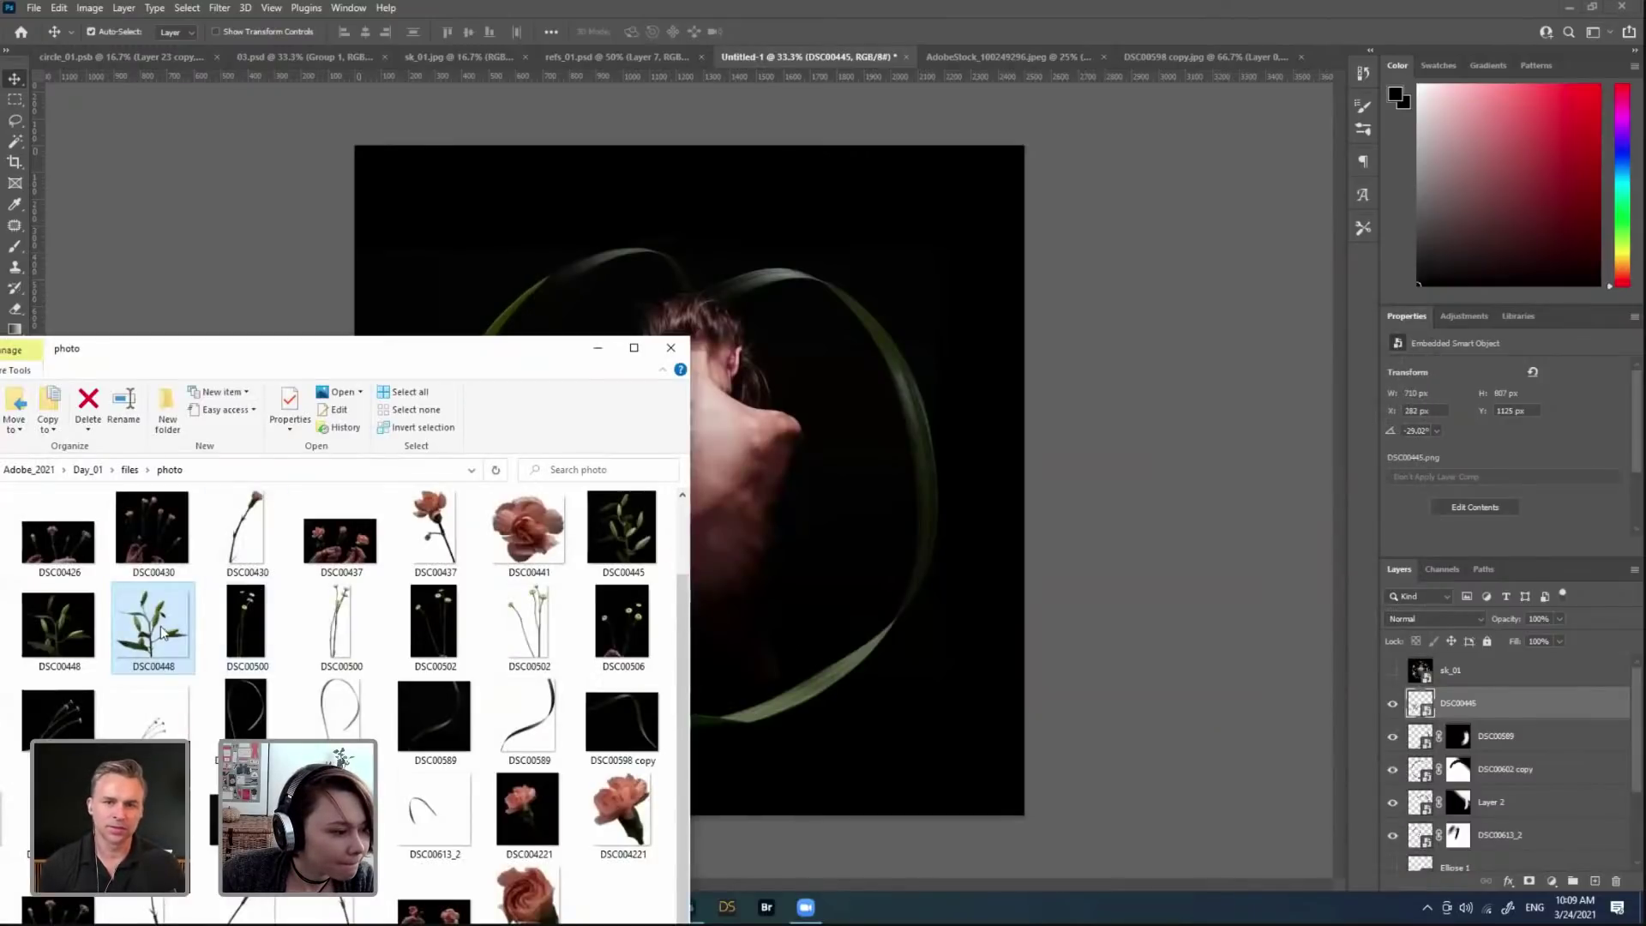
left_click_drag(146, 551, 900, 566)
left_click_drag(1033, 175, 761, 452)
left_click_drag(962, 527, 1024, 534)
Step: Warp the lower-right lily stem so its buds and leaves curve with the ring
right_click(894, 581)
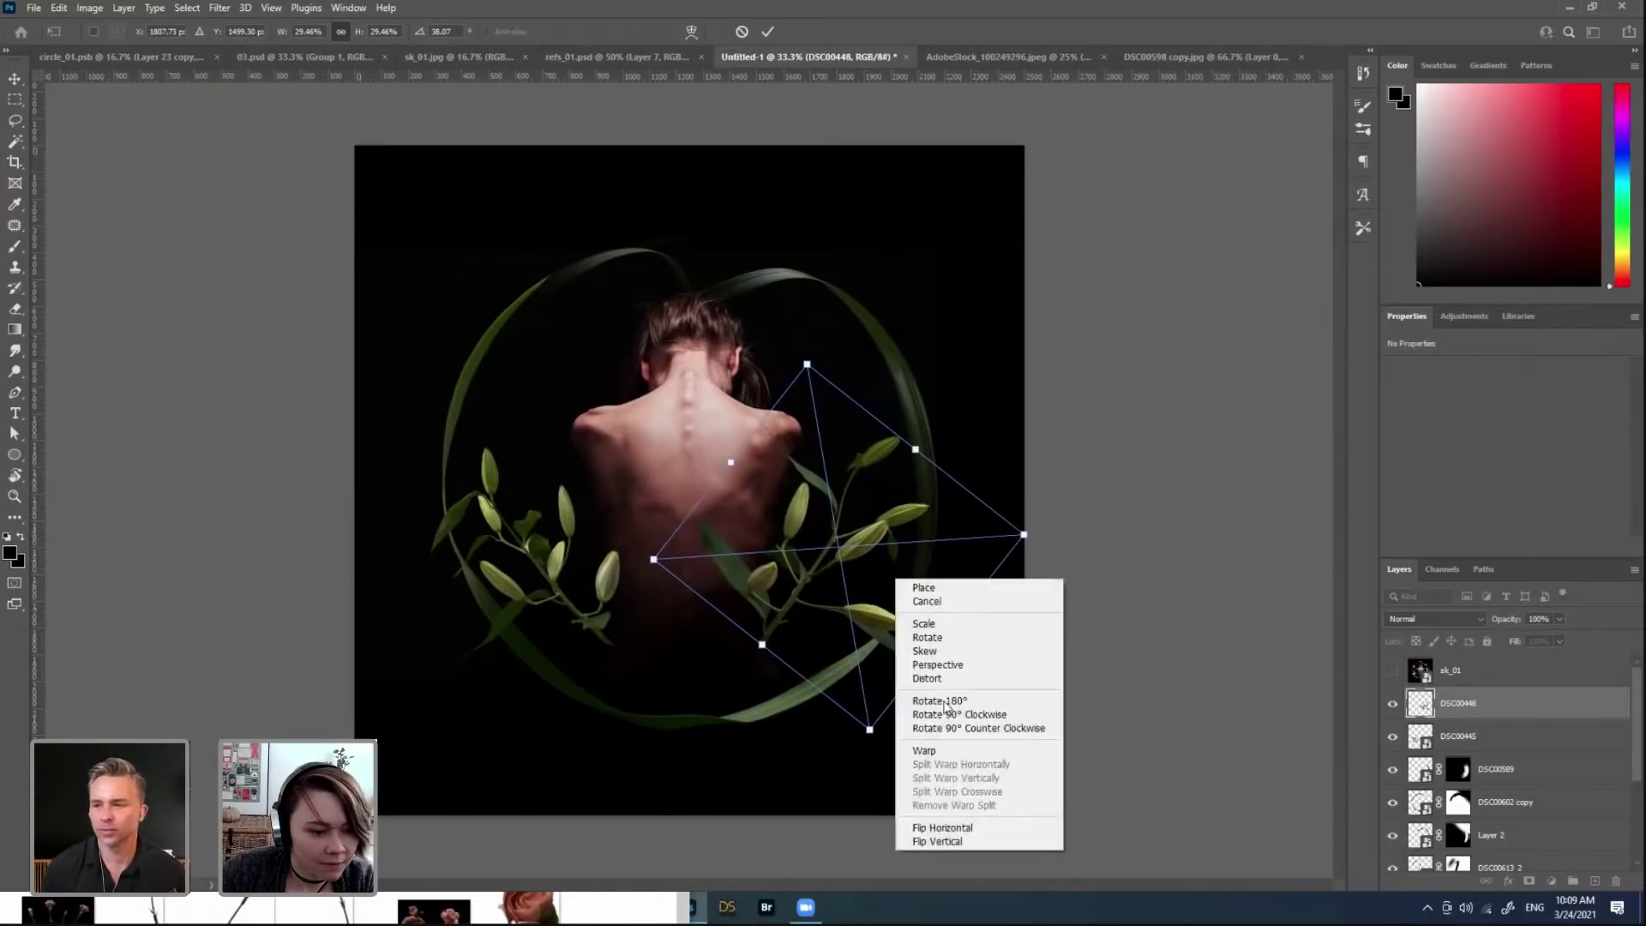
left_click(925, 662)
left_click_drag(828, 610, 853, 545)
left_click_drag(912, 454, 864, 492)
left_click_drag(774, 564, 777, 562)
left_click_drag(789, 660, 796, 669)
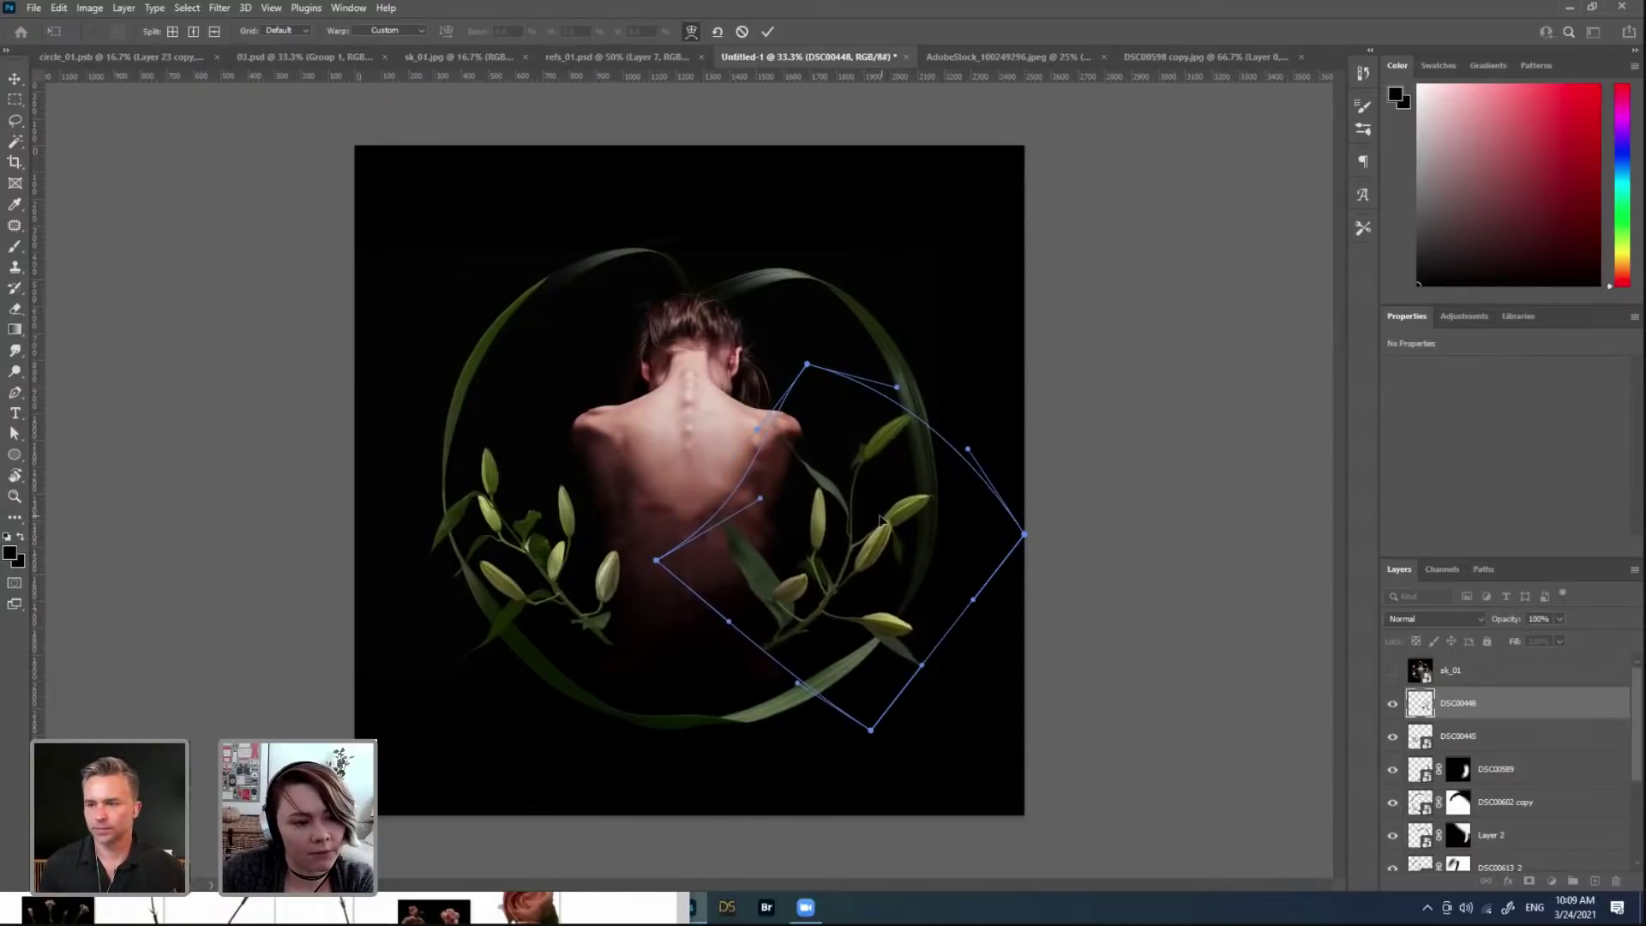
left_click_drag(842, 582, 834, 478)
left_click_drag(808, 369, 814, 374)
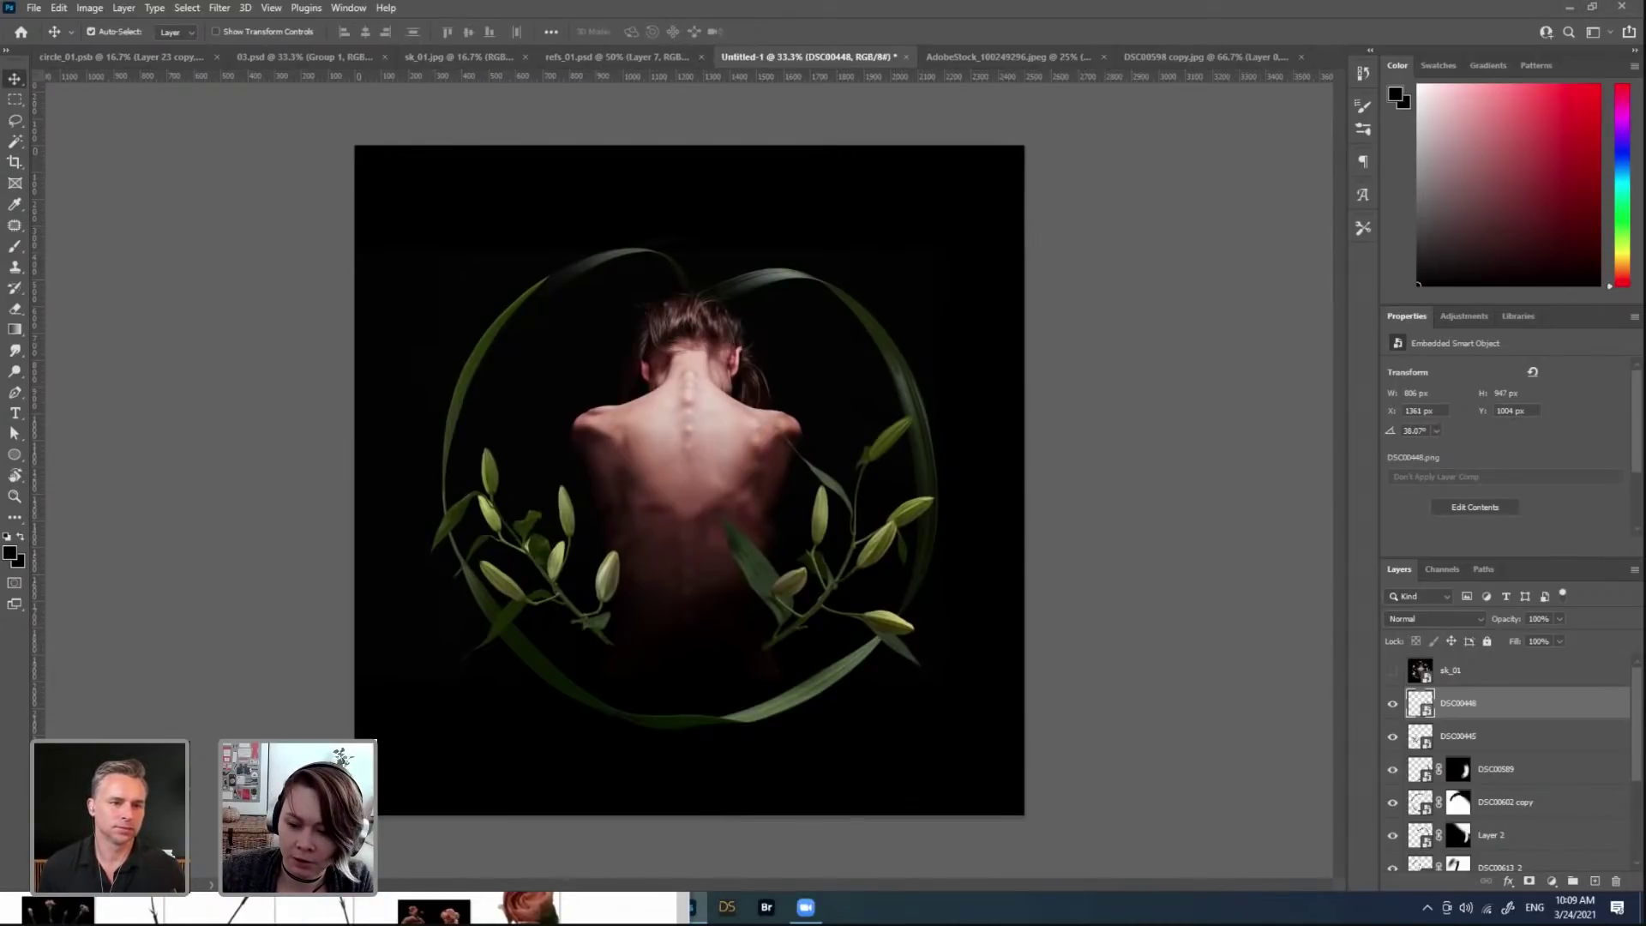
Step: Place a second DSC00448 cut-out over the ring's upper-left side, scaled to about 25.94% and rotated about -21.39°
key("alt+Tab")
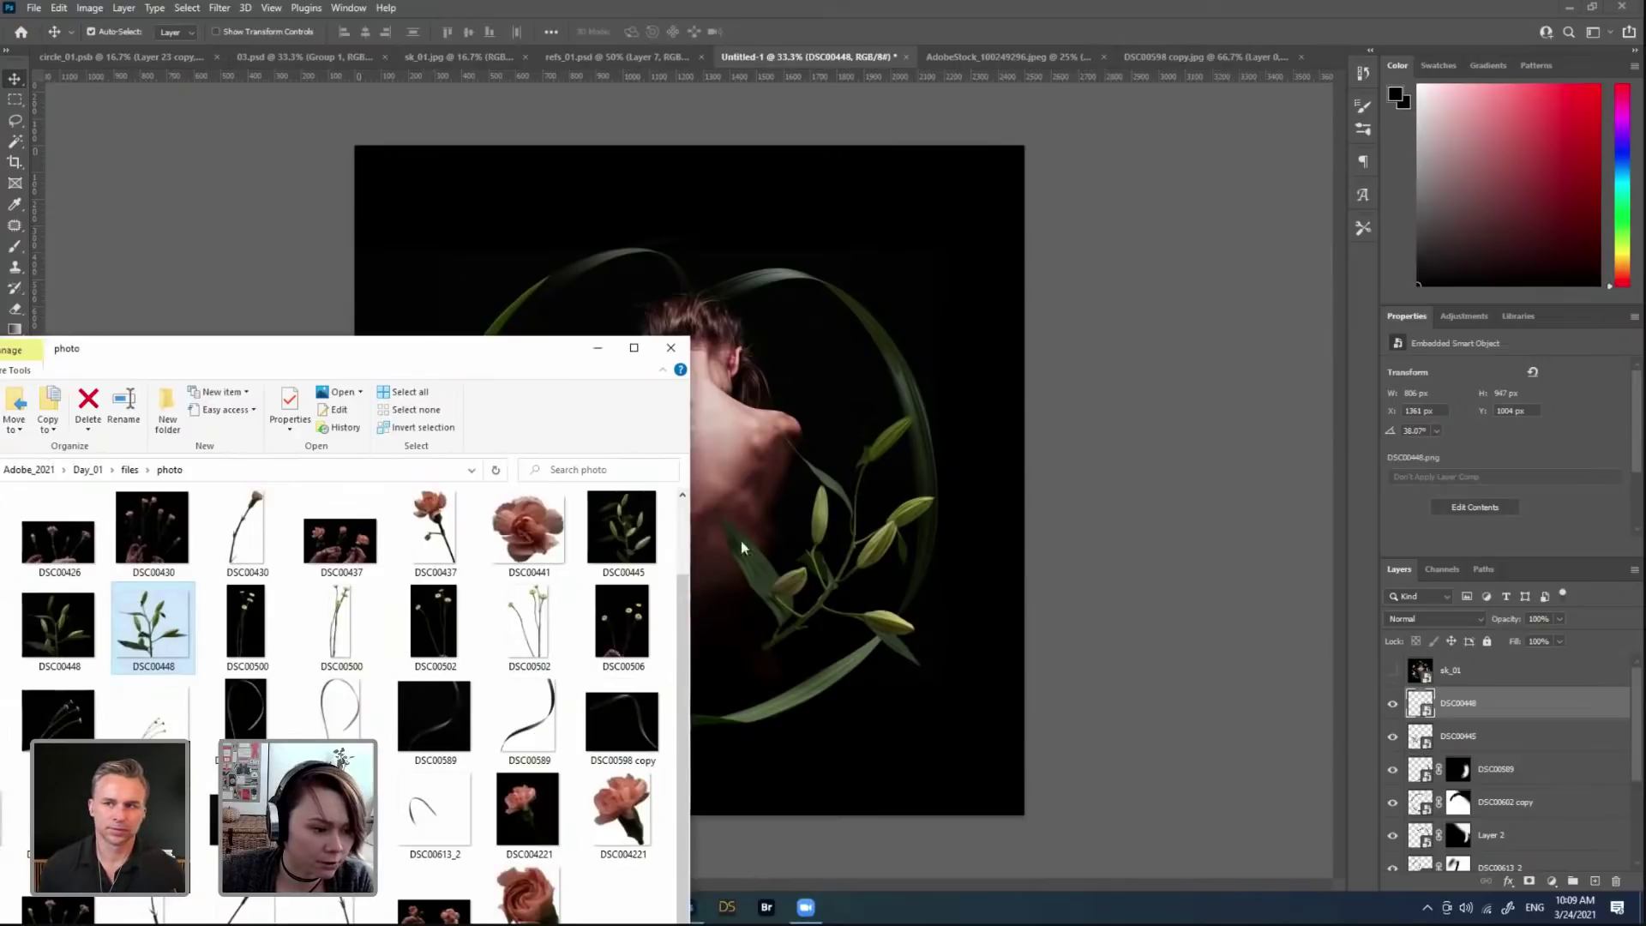
left_click_drag(257, 349, 641, 495)
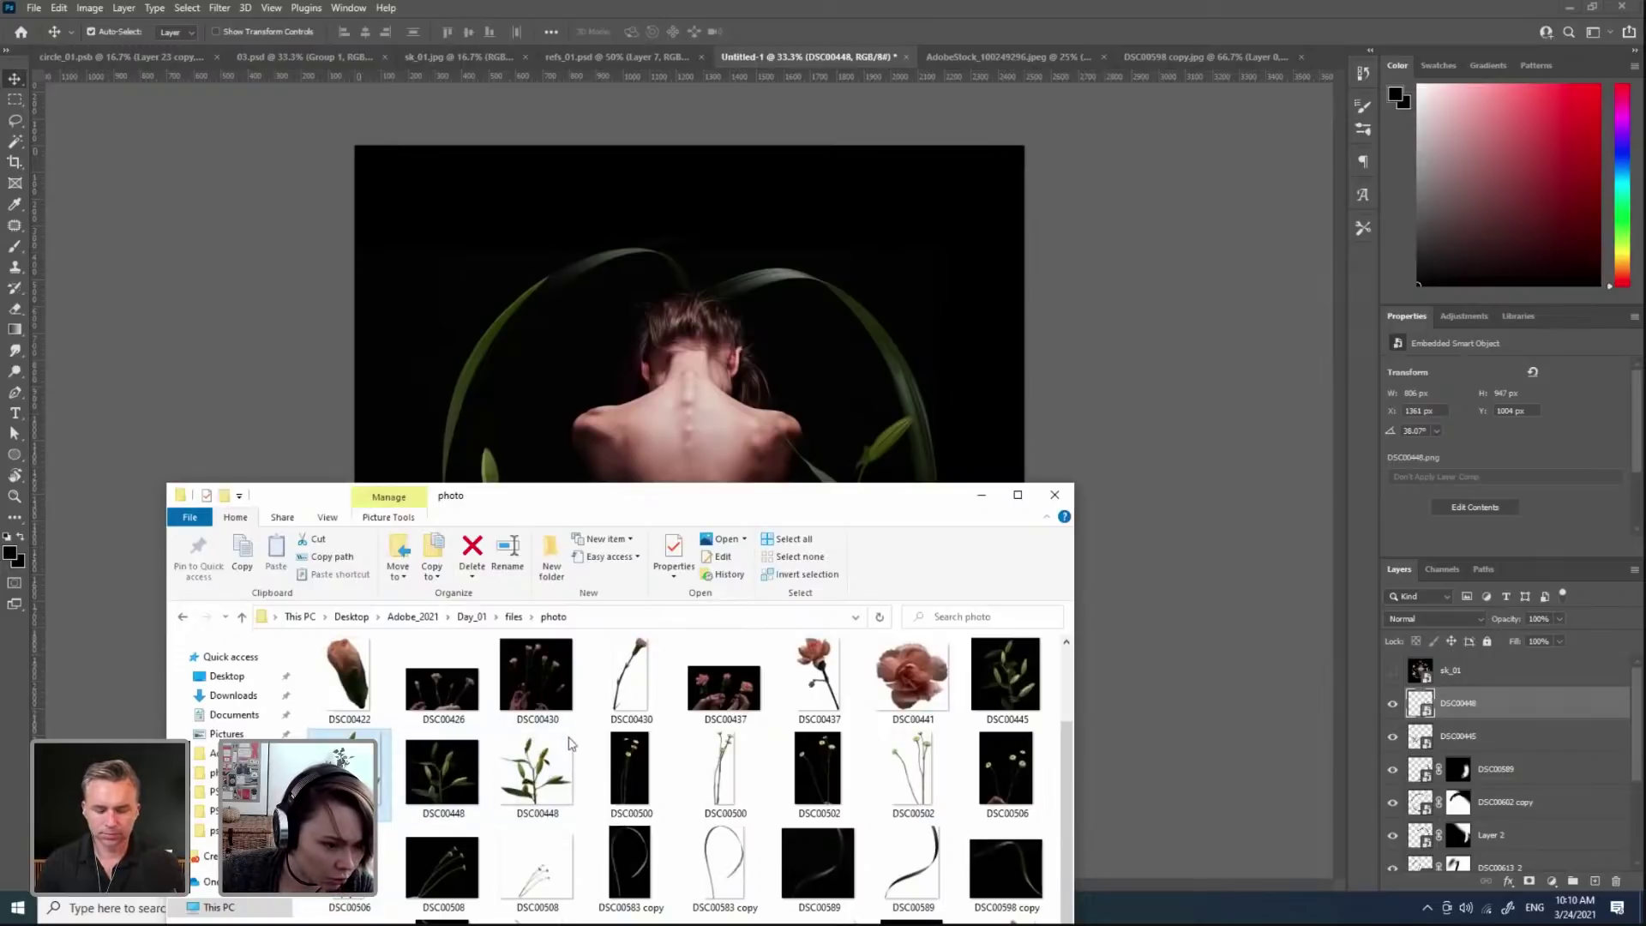
left_click(537, 771)
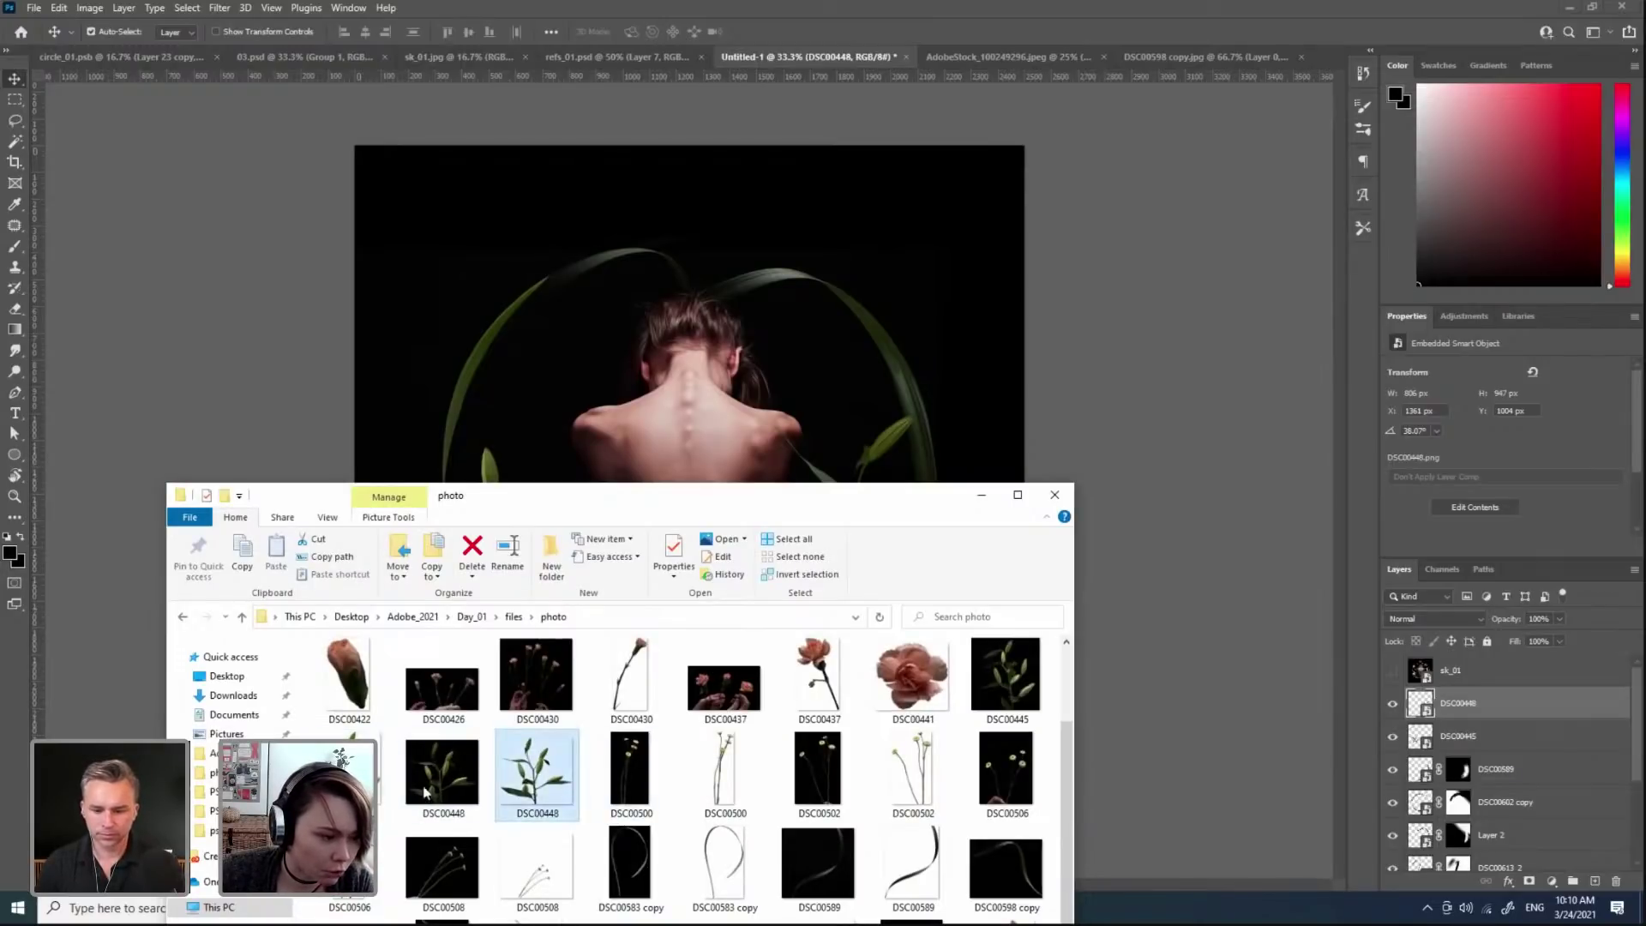
left_click_drag(504, 776, 652, 430)
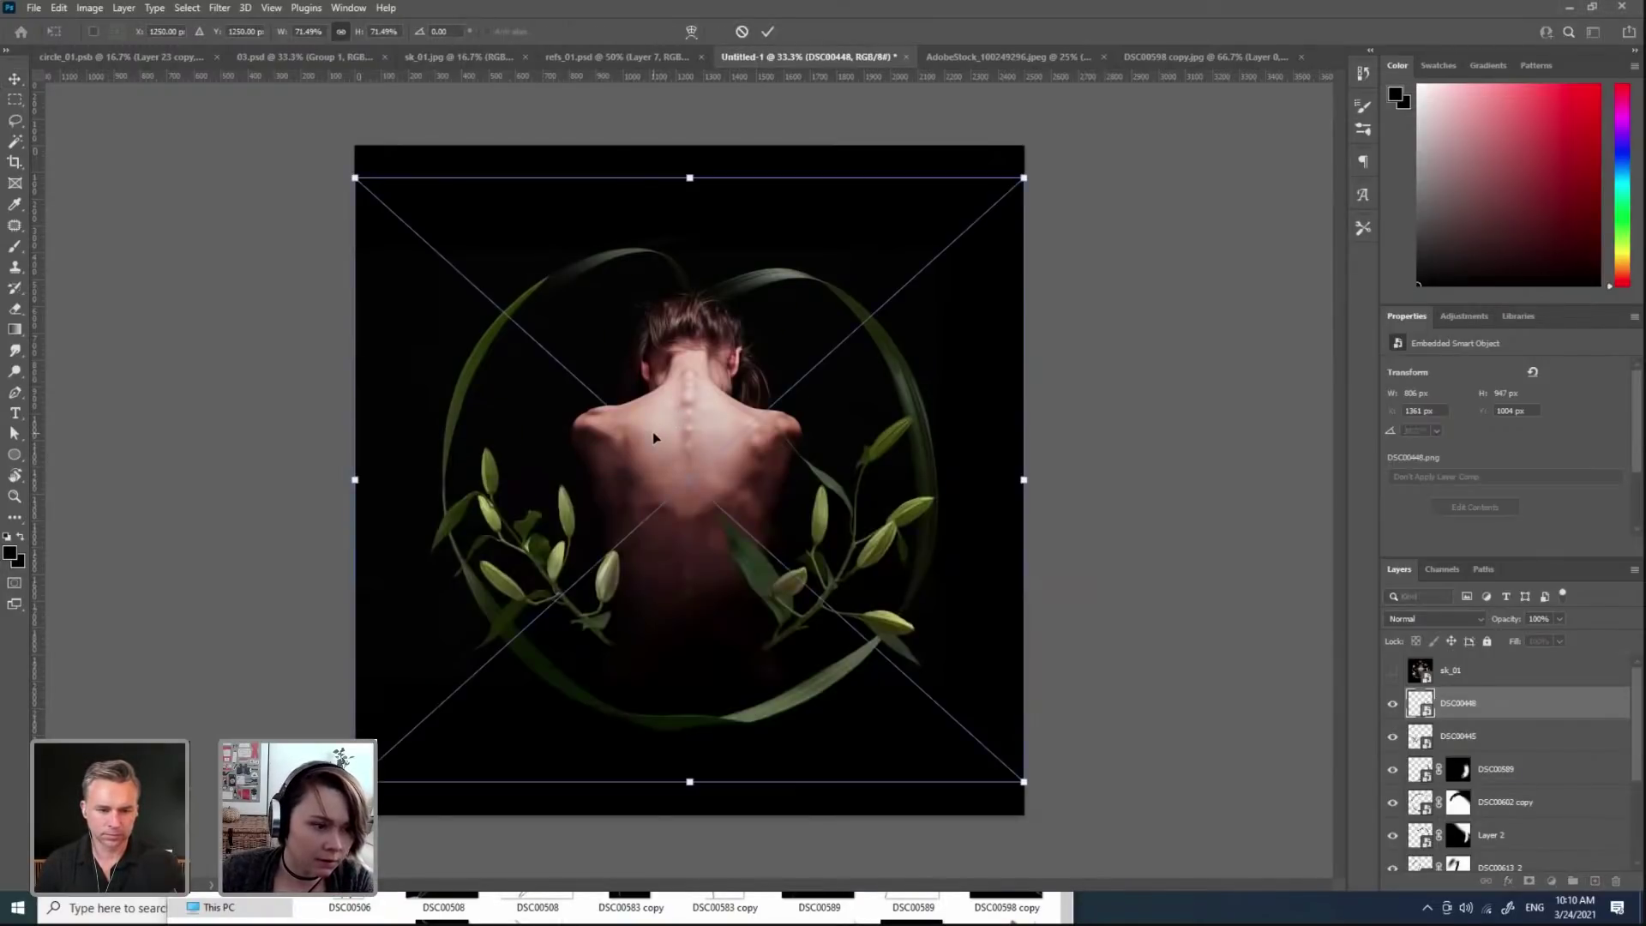
left_click_drag(1025, 781, 805, 418)
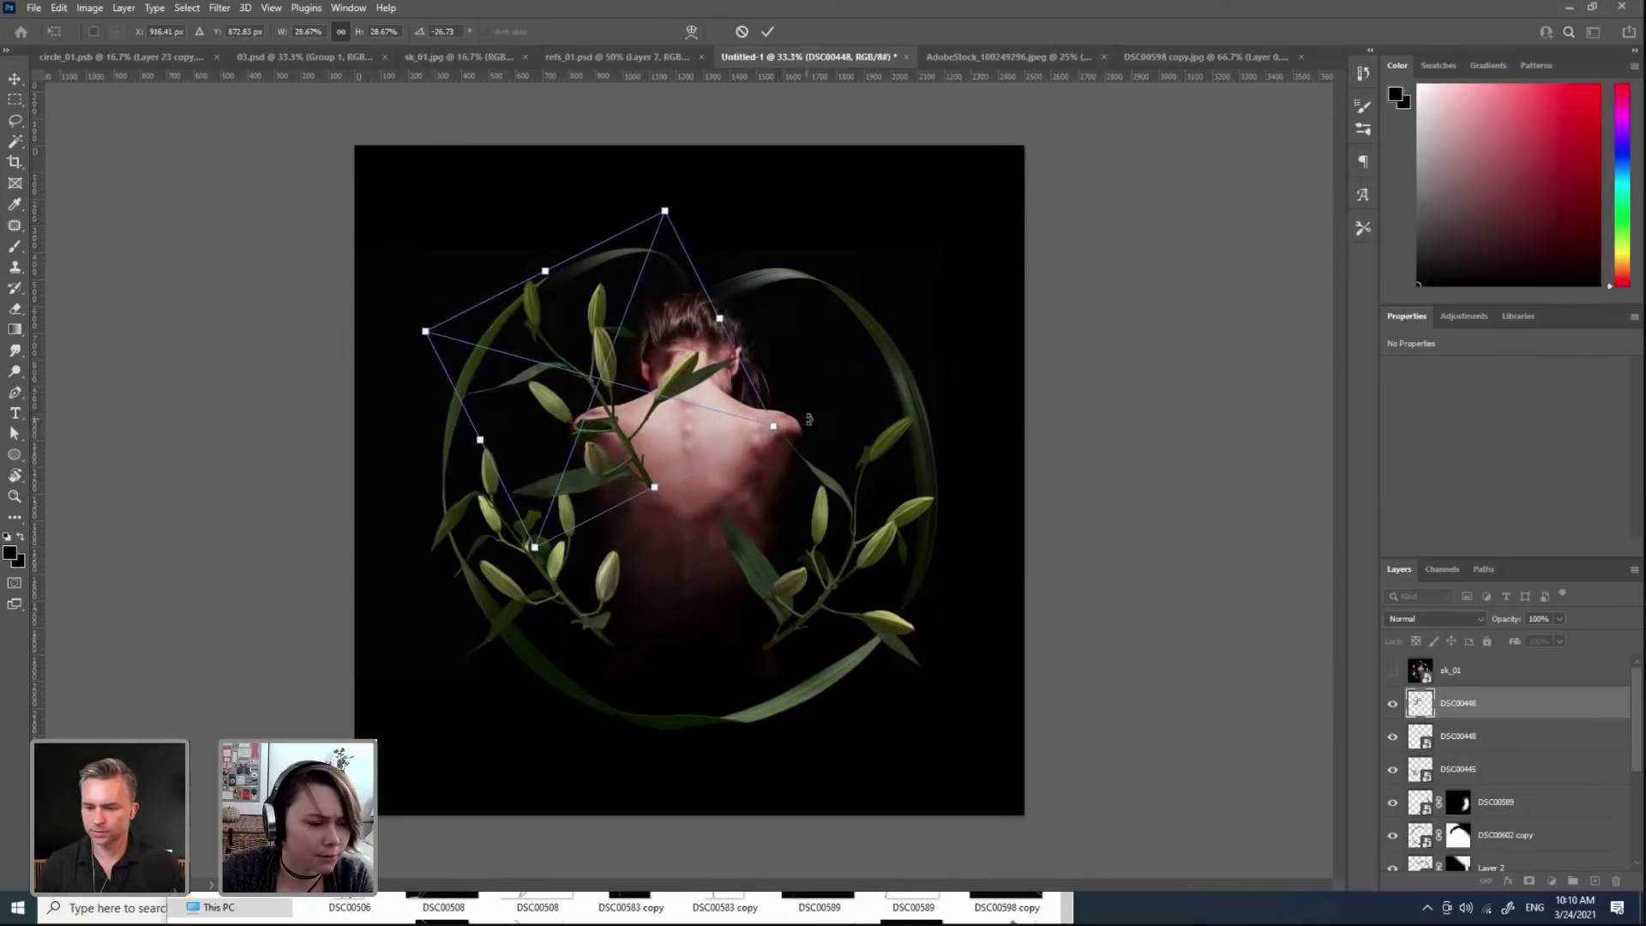
left_click_drag(879, 477, 711, 430)
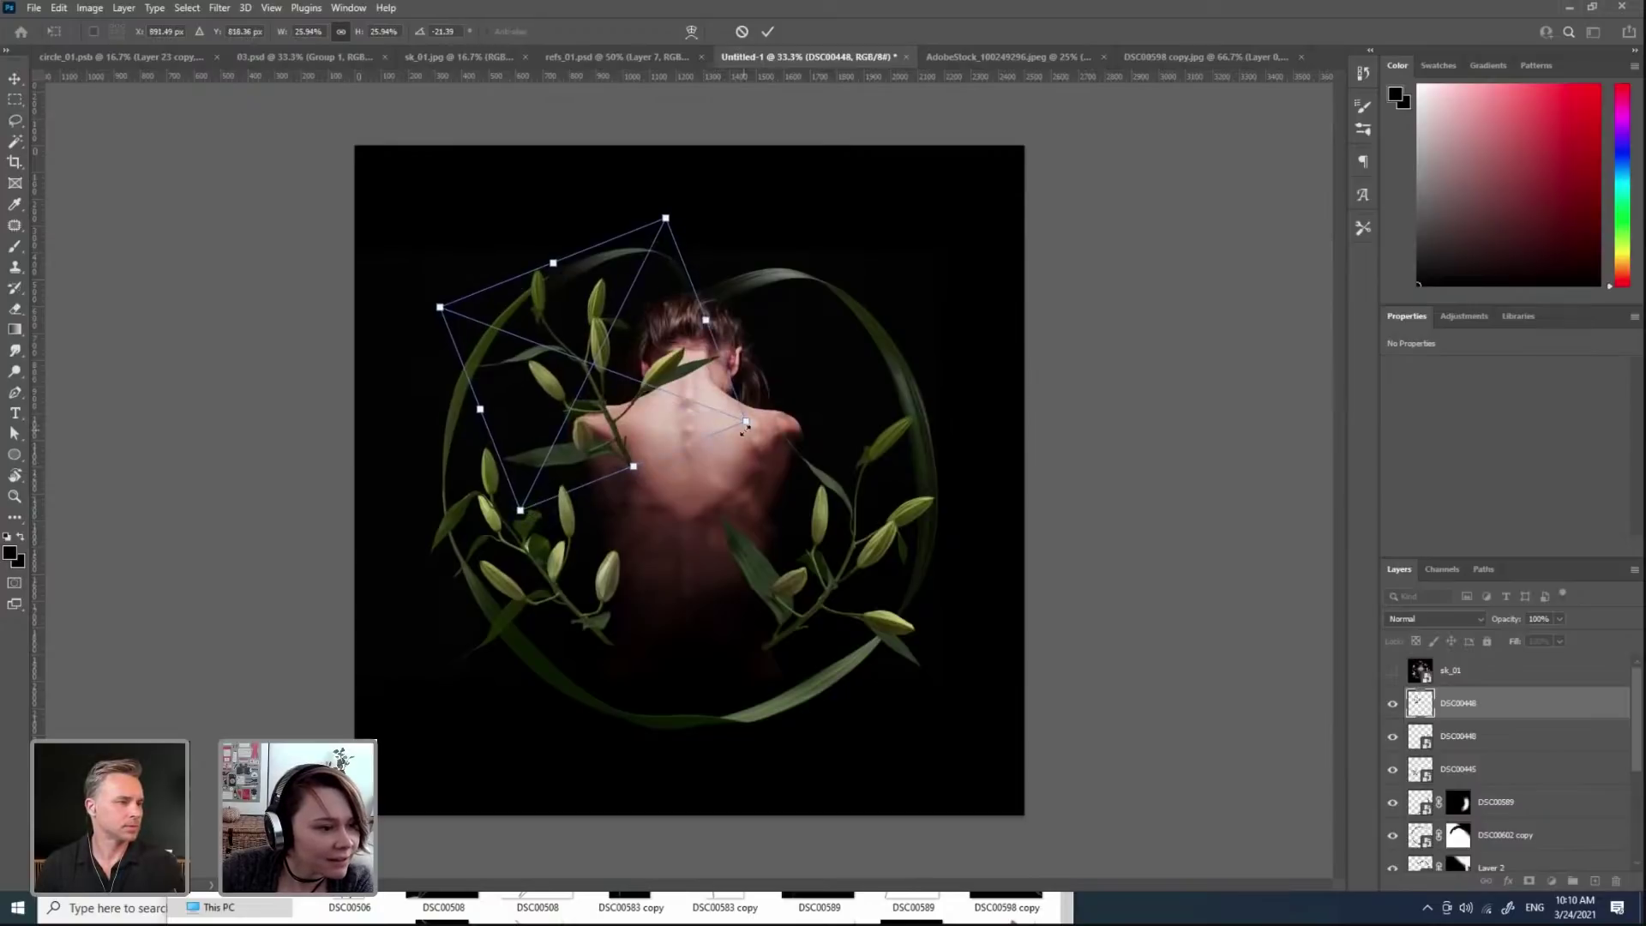
key("Return")
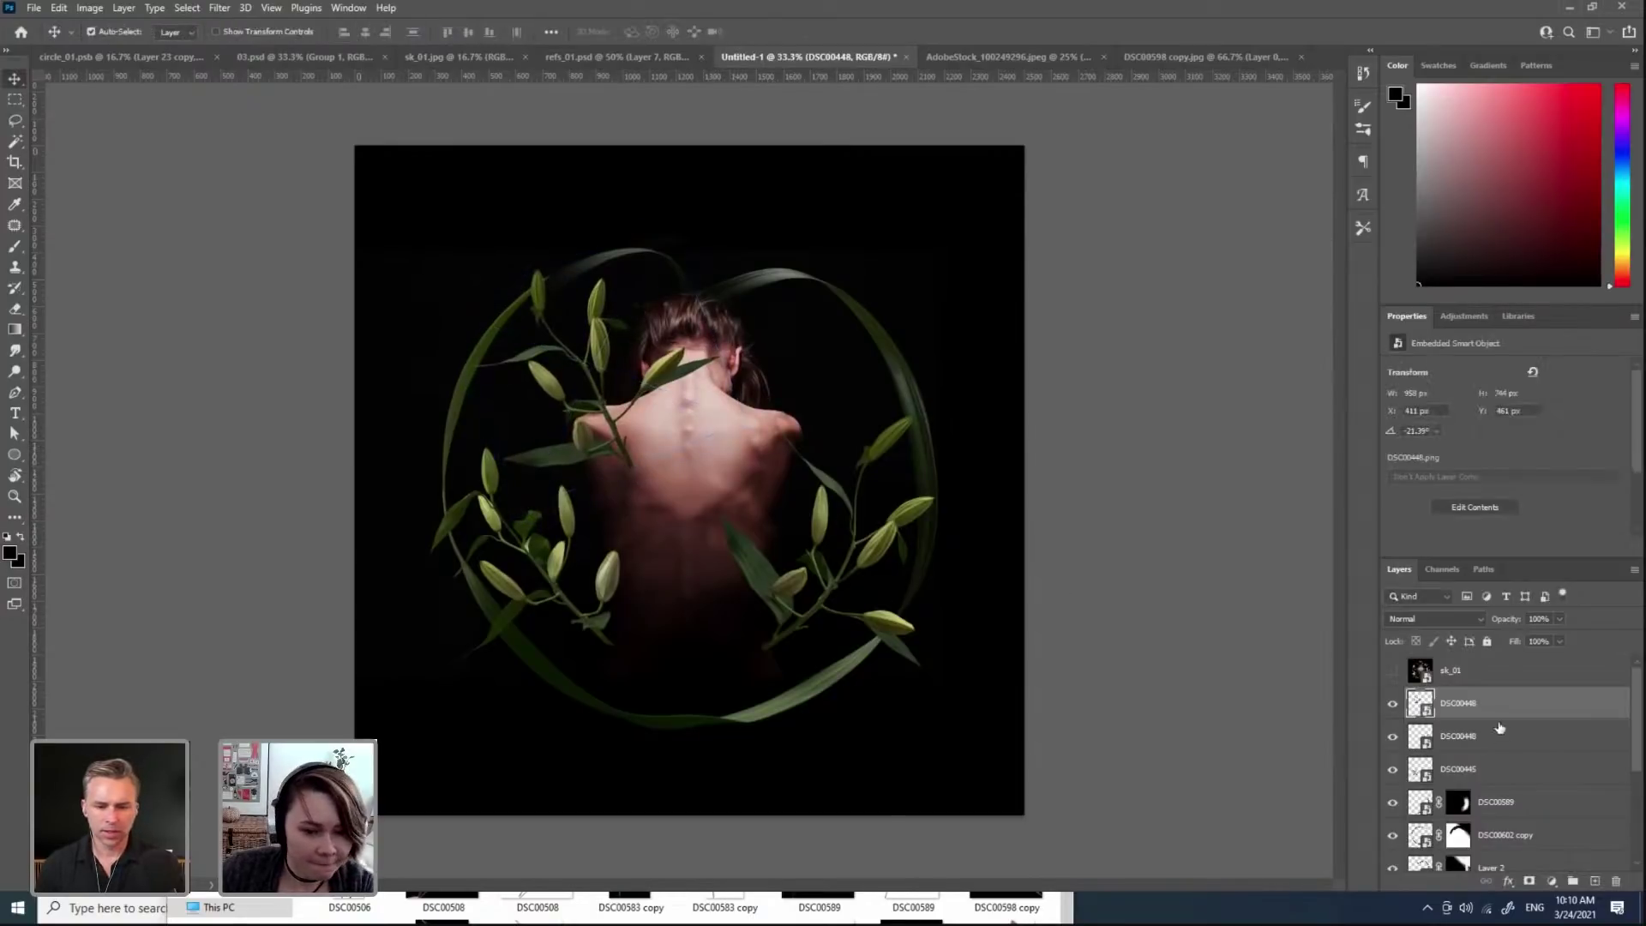
Step: Add an inverted mask to the upper-left lily layer and reveal its outermost bud with a soft 200 px white brush
left_click(1530, 883)
key("ctrl+i")
key("b")
right_click(637, 399)
left_click(895, 580)
key("x")
key("bracketleft")
key("bracketleft")
key("bracketleft")
key("bracketleft")
key("bracketleft")
key("bracketleft")
key("bracketleft")
key("bracketleft")
key("bracketleft")
key("bracketleft")
key("bracketleft")
key("bracketleft")
key("bracketleft")
key("bracketleft")
left_click_drag(533, 275, 534, 352)
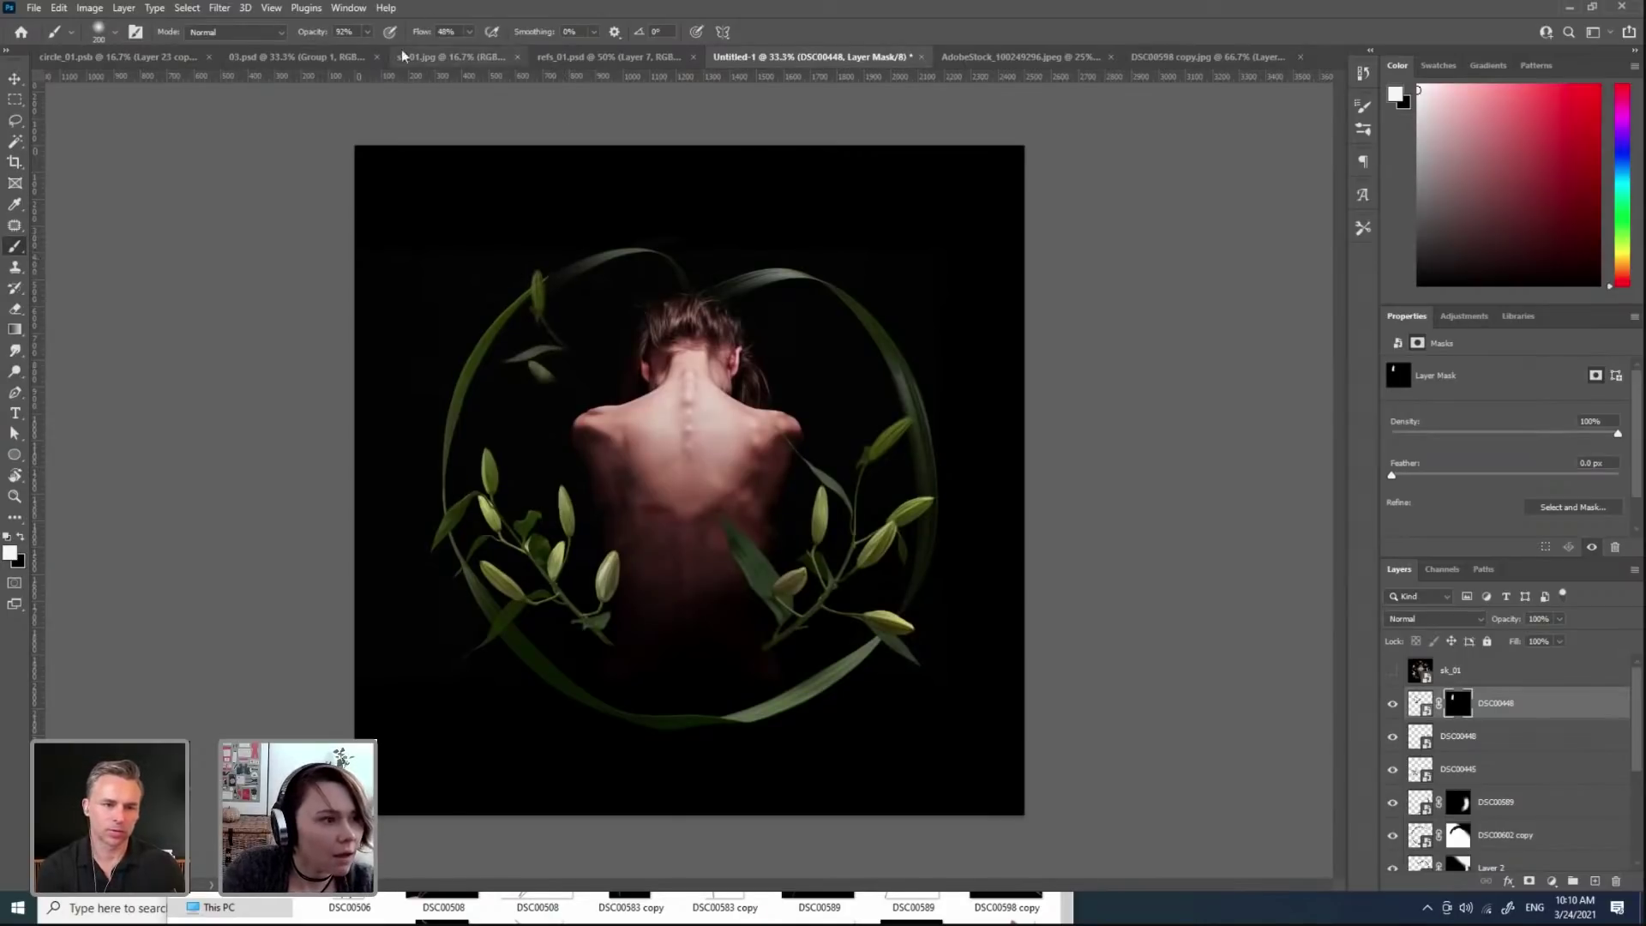
Step: Raise the brush opacity to 100% and paint the neighbouring upper-left buds and stem back in on the mask
left_click(367, 32)
left_click(553, 265)
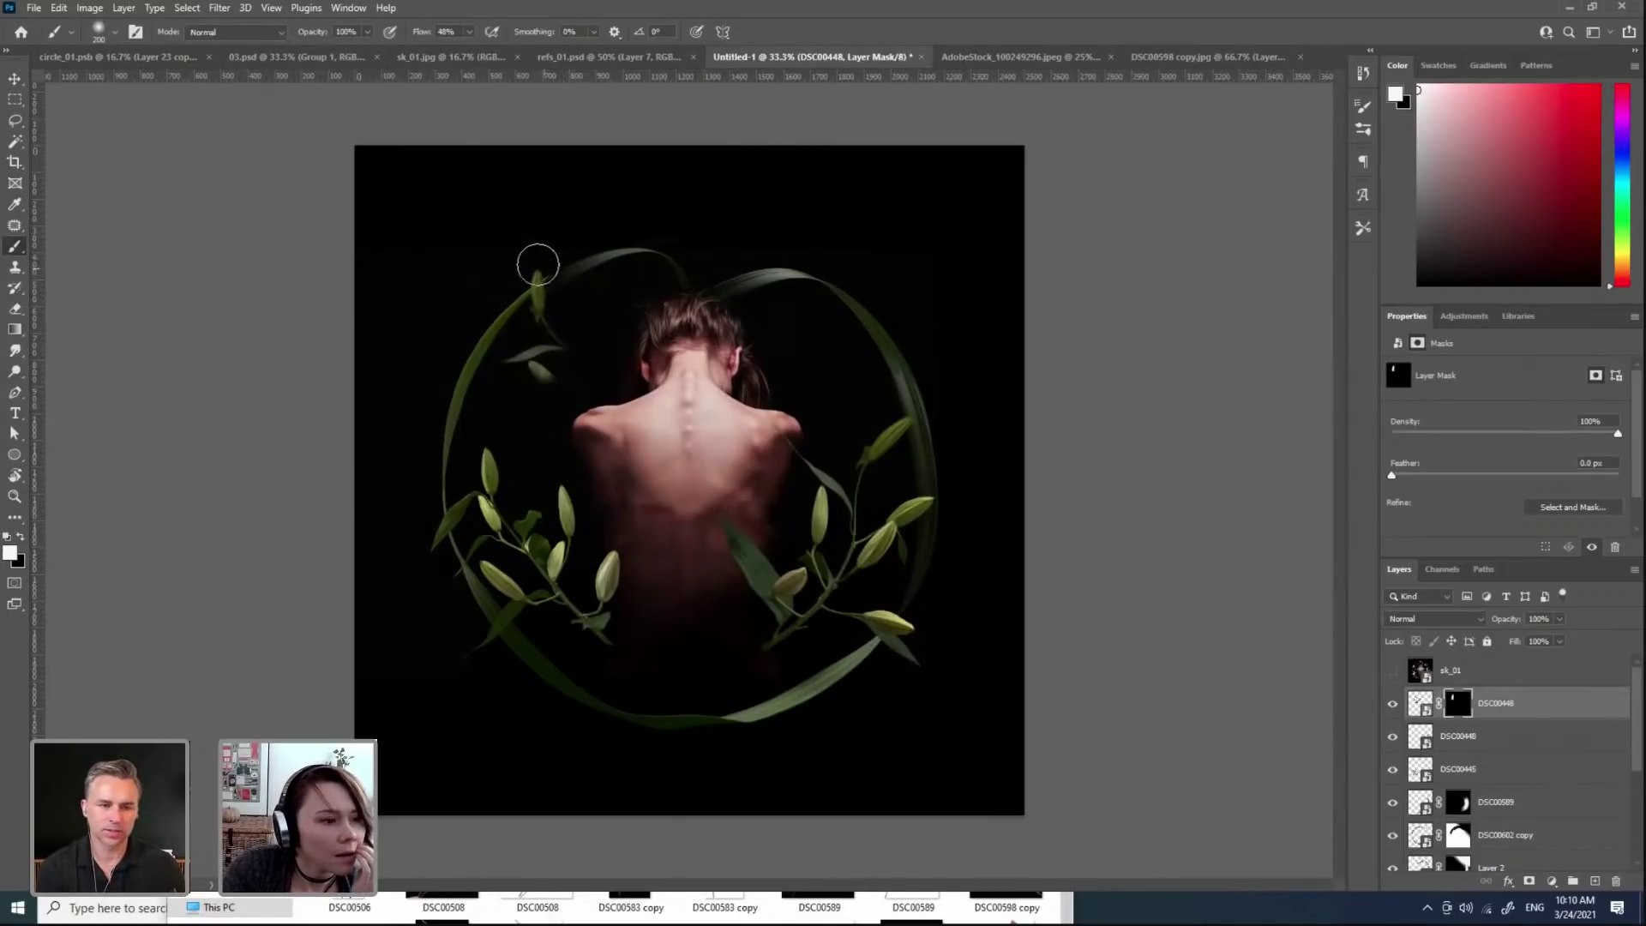
left_click_drag(566, 346, 606, 299)
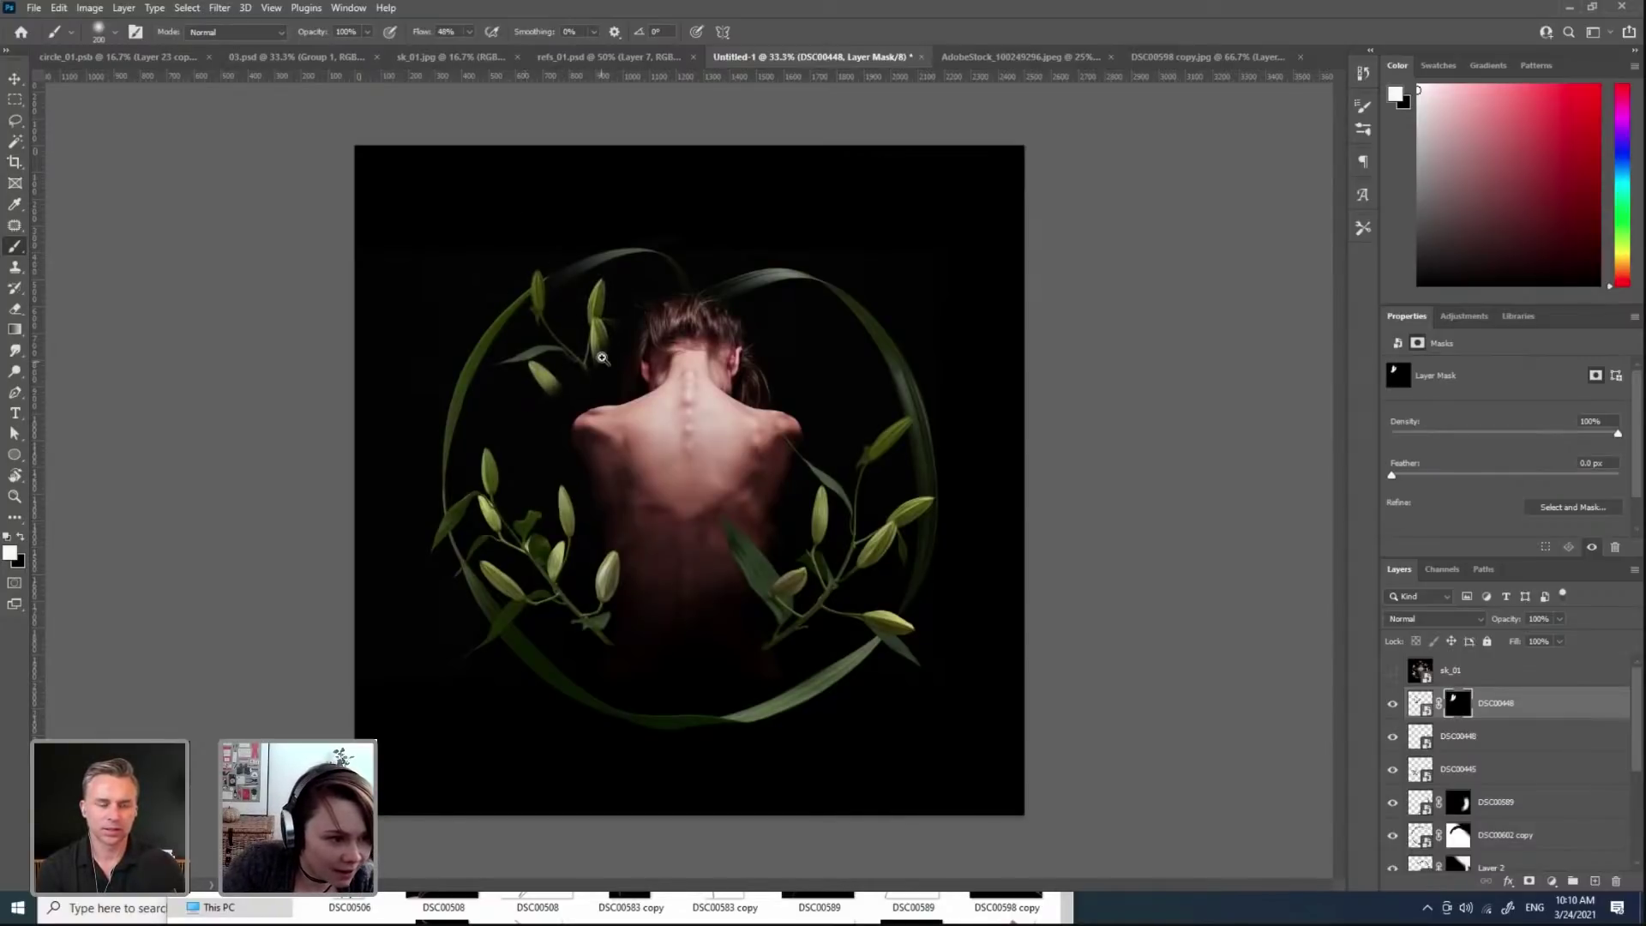
Step: Reveal the remaining stem and small leaves down to the shoulder on the mask, reducing the brush to 100 px
key("ctrl+plus")
key("ctrl+plus")
key("ctrl+plus")
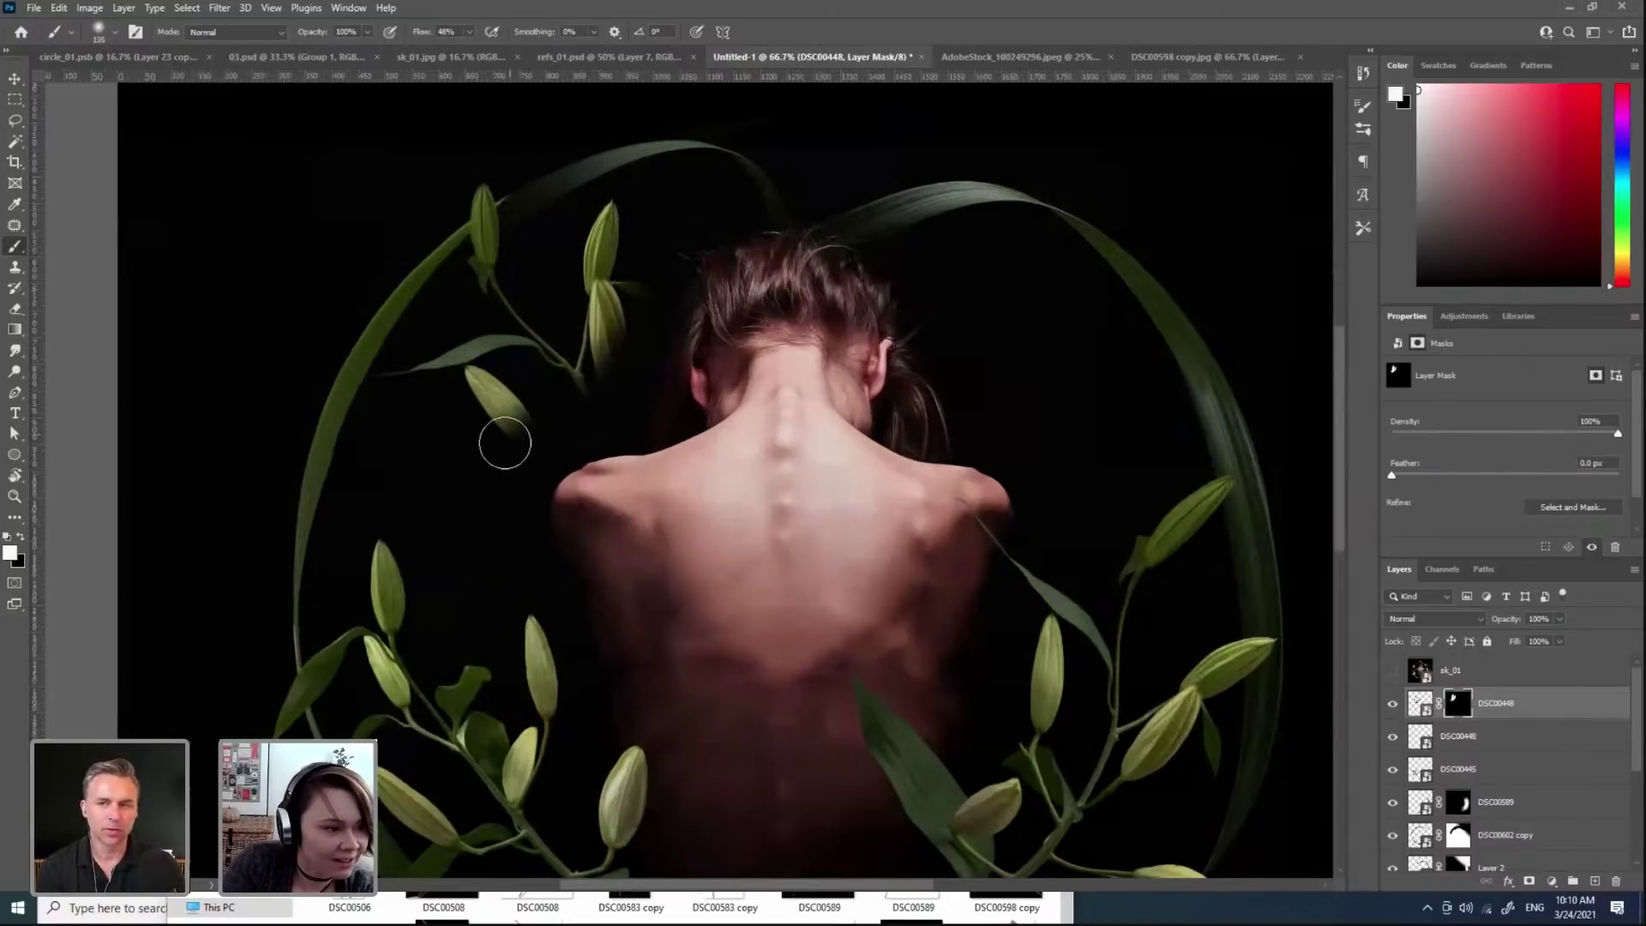
mouse_move(577, 401)
left_mouse_down()
mouse_move(538, 475)
mouse_move(577, 438)
mouse_move(531, 477)
mouse_move(573, 447)
mouse_move(549, 482)
mouse_move(596, 445)
mouse_move(562, 459)
mouse_move(605, 424)
mouse_move(621, 292)
left_mouse_up()
key("bracketleft")
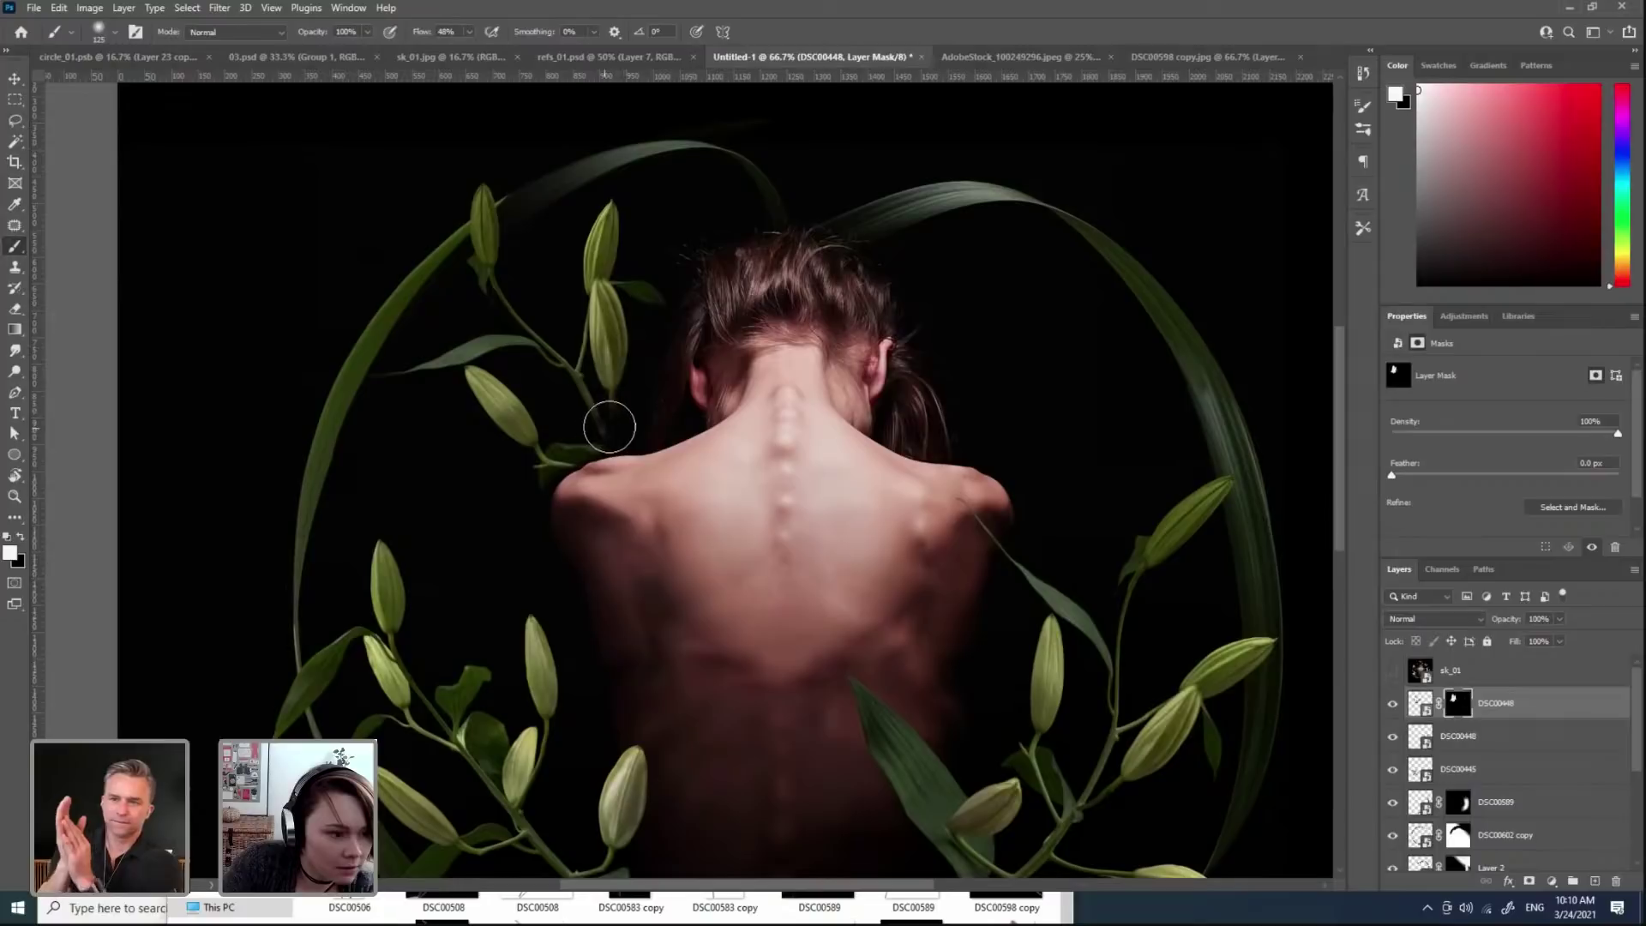
key("bracketleft")
mouse_move(598, 451)
left_mouse_down()
mouse_move(619, 450)
mouse_move(553, 448)
left_mouse_up()
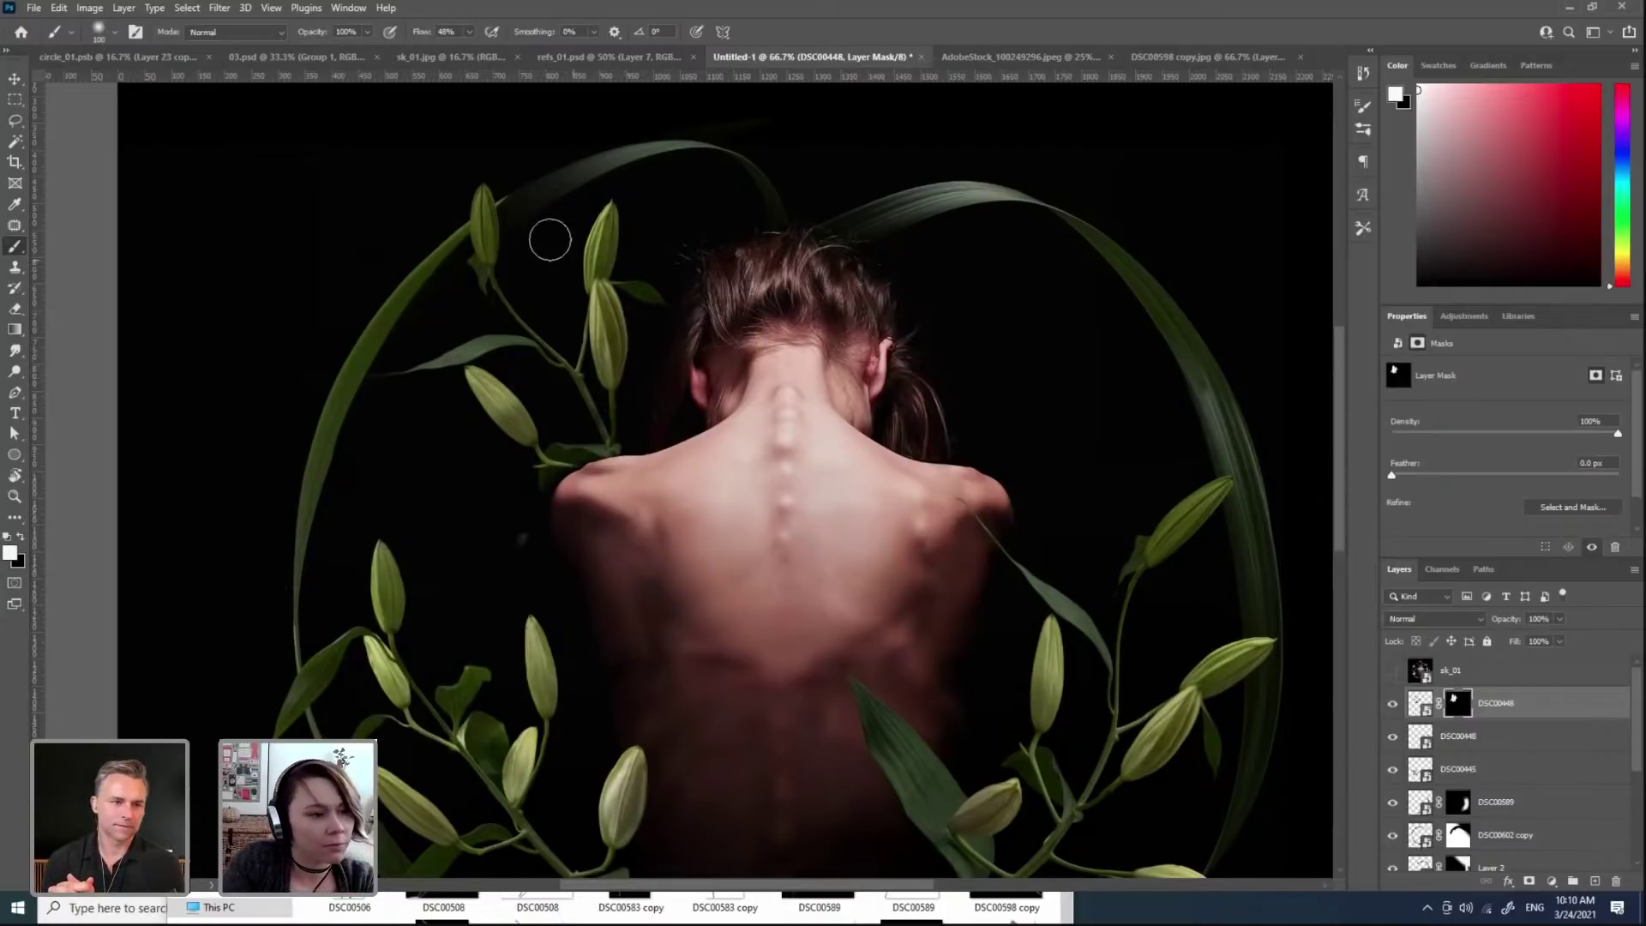
Step: Refine the upper-left lily mask where the leaf meets the shoulder, using a 40 px brush with black and white
scroll(573, 266, "down", 3)
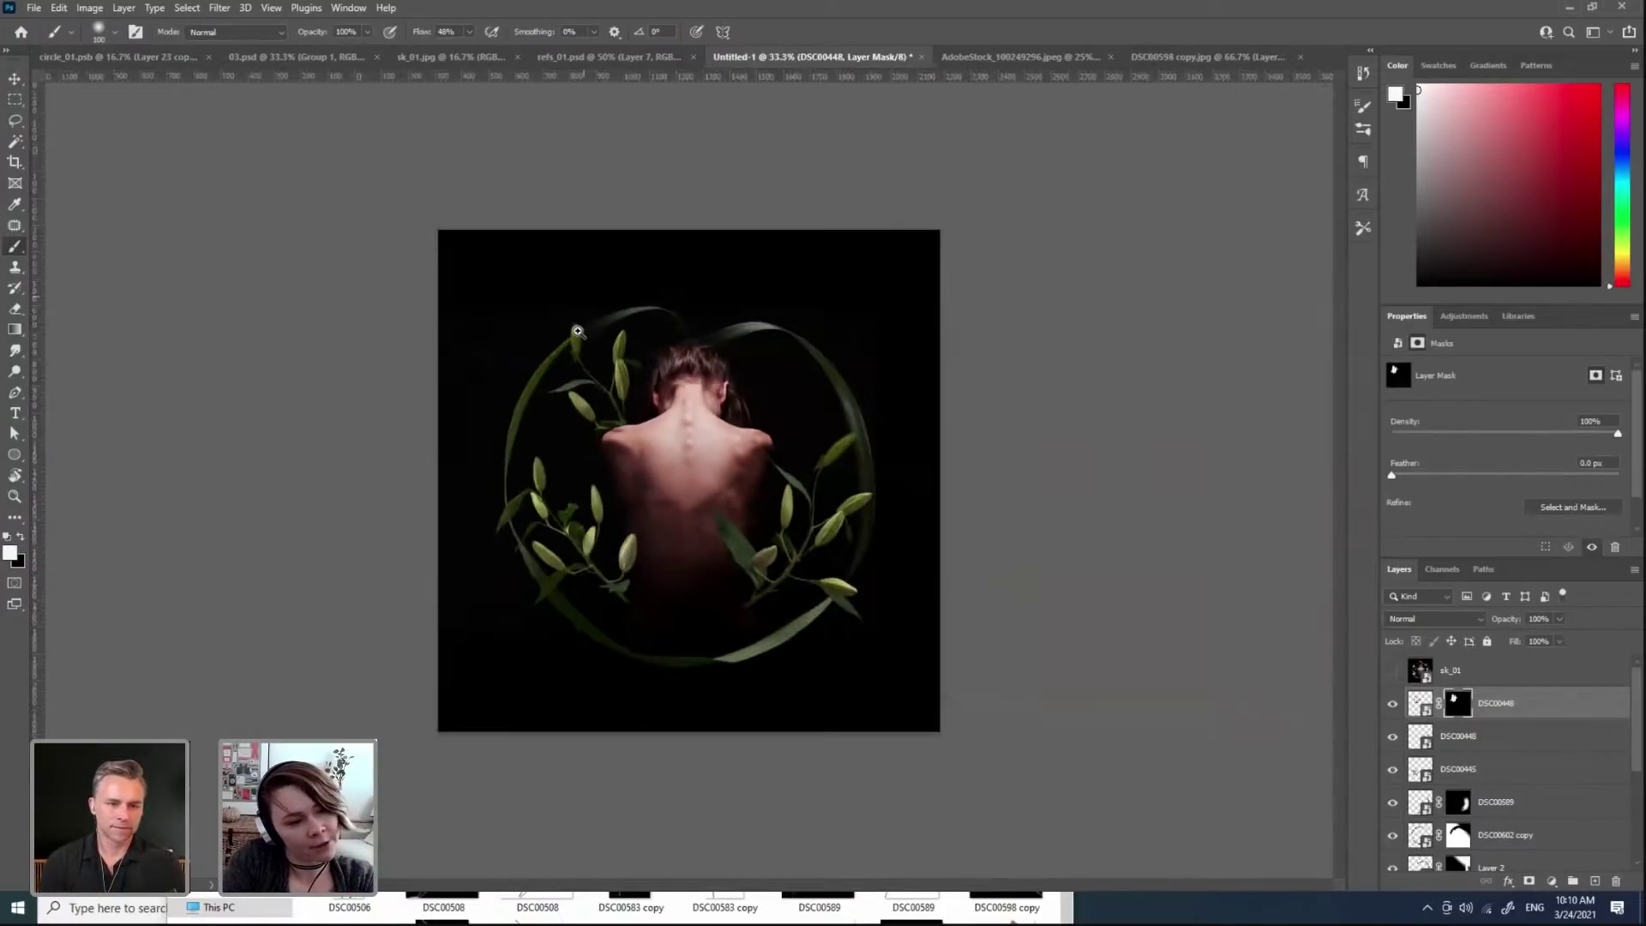
scroll(672, 442, "up", 3)
scroll(672, 442, "up", 1)
key("x")
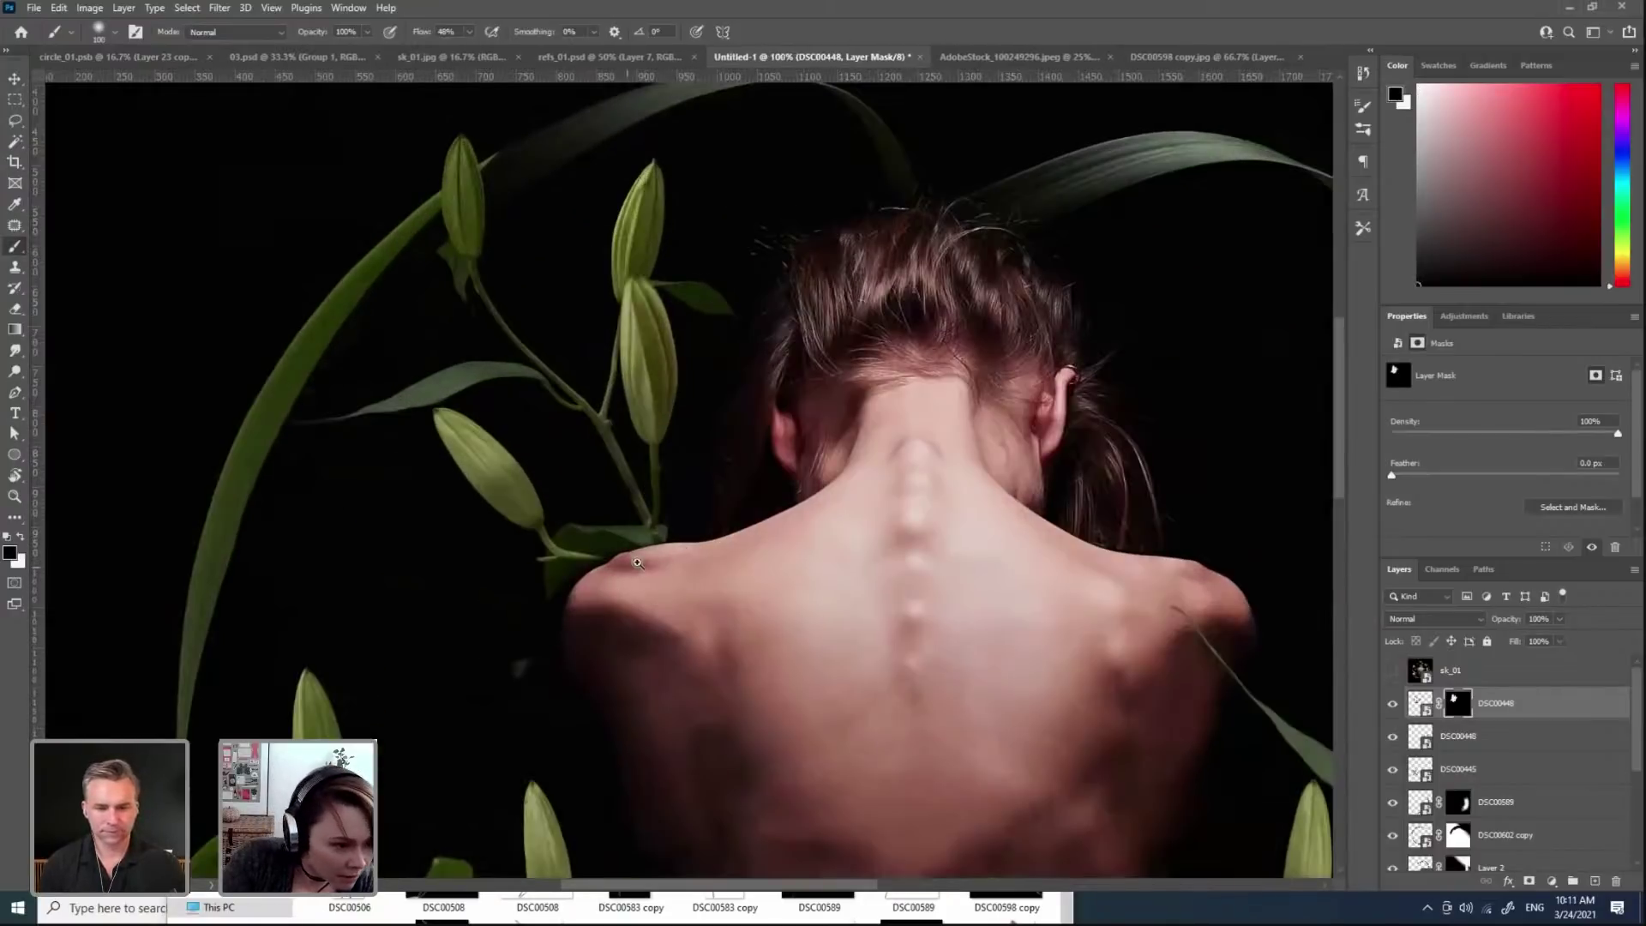
scroll(652, 549, "up", 2)
key("bracketleft")
key("bracketleft")
key("bracketleft")
scroll(686, 523, "up", 1)
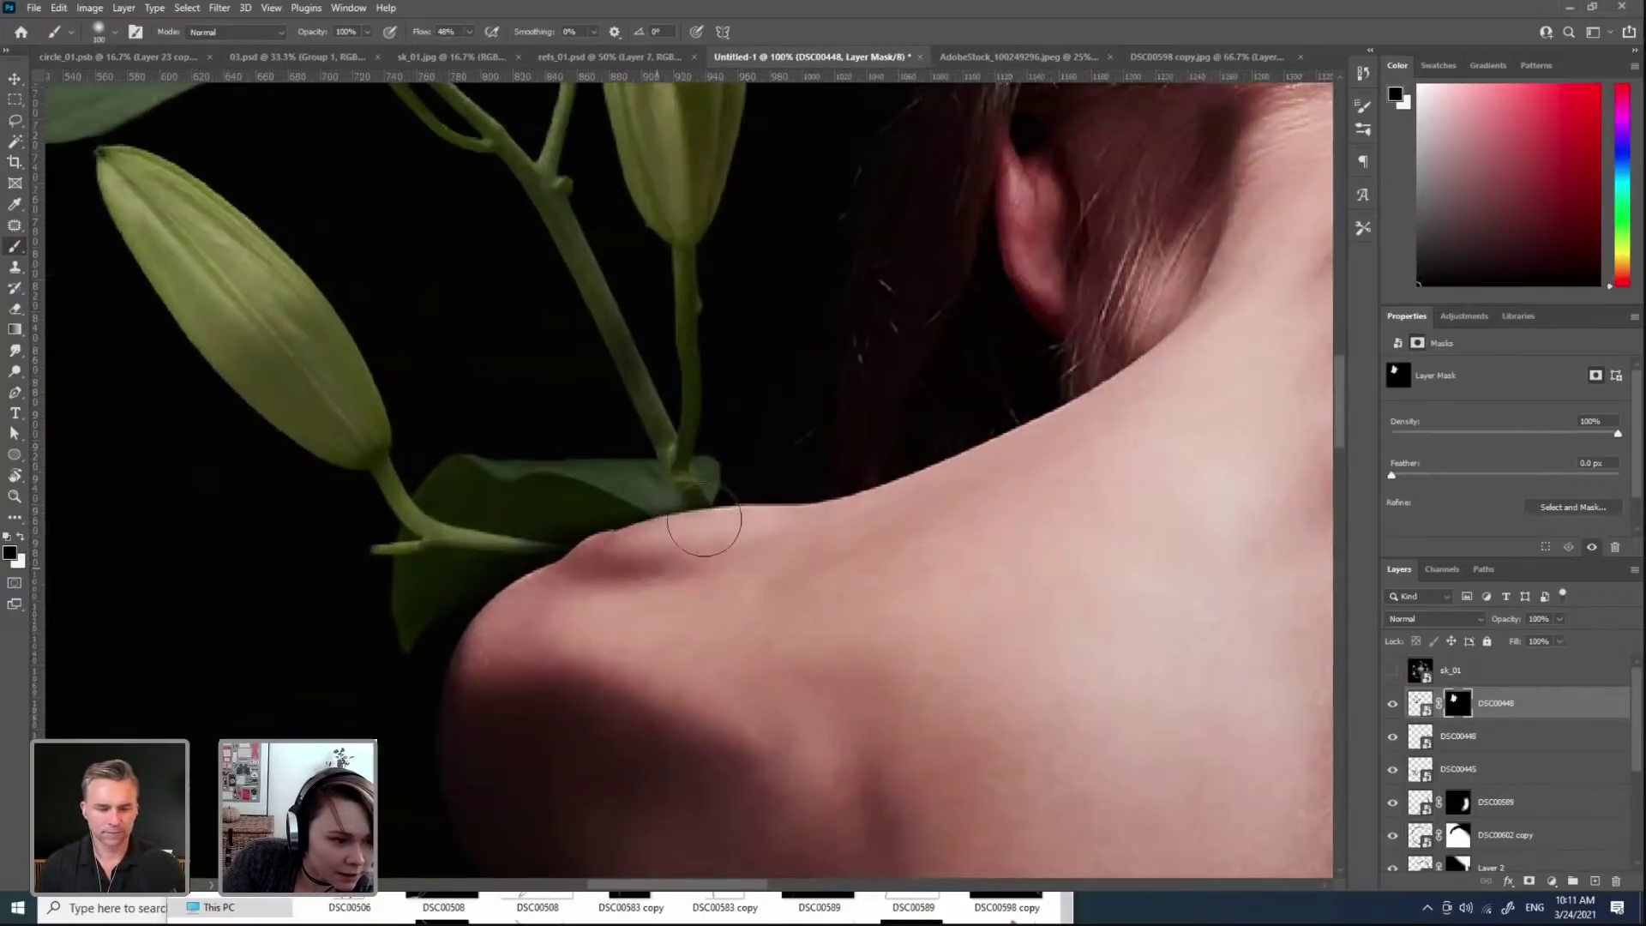
scroll(661, 532, "up", 1)
key("x")
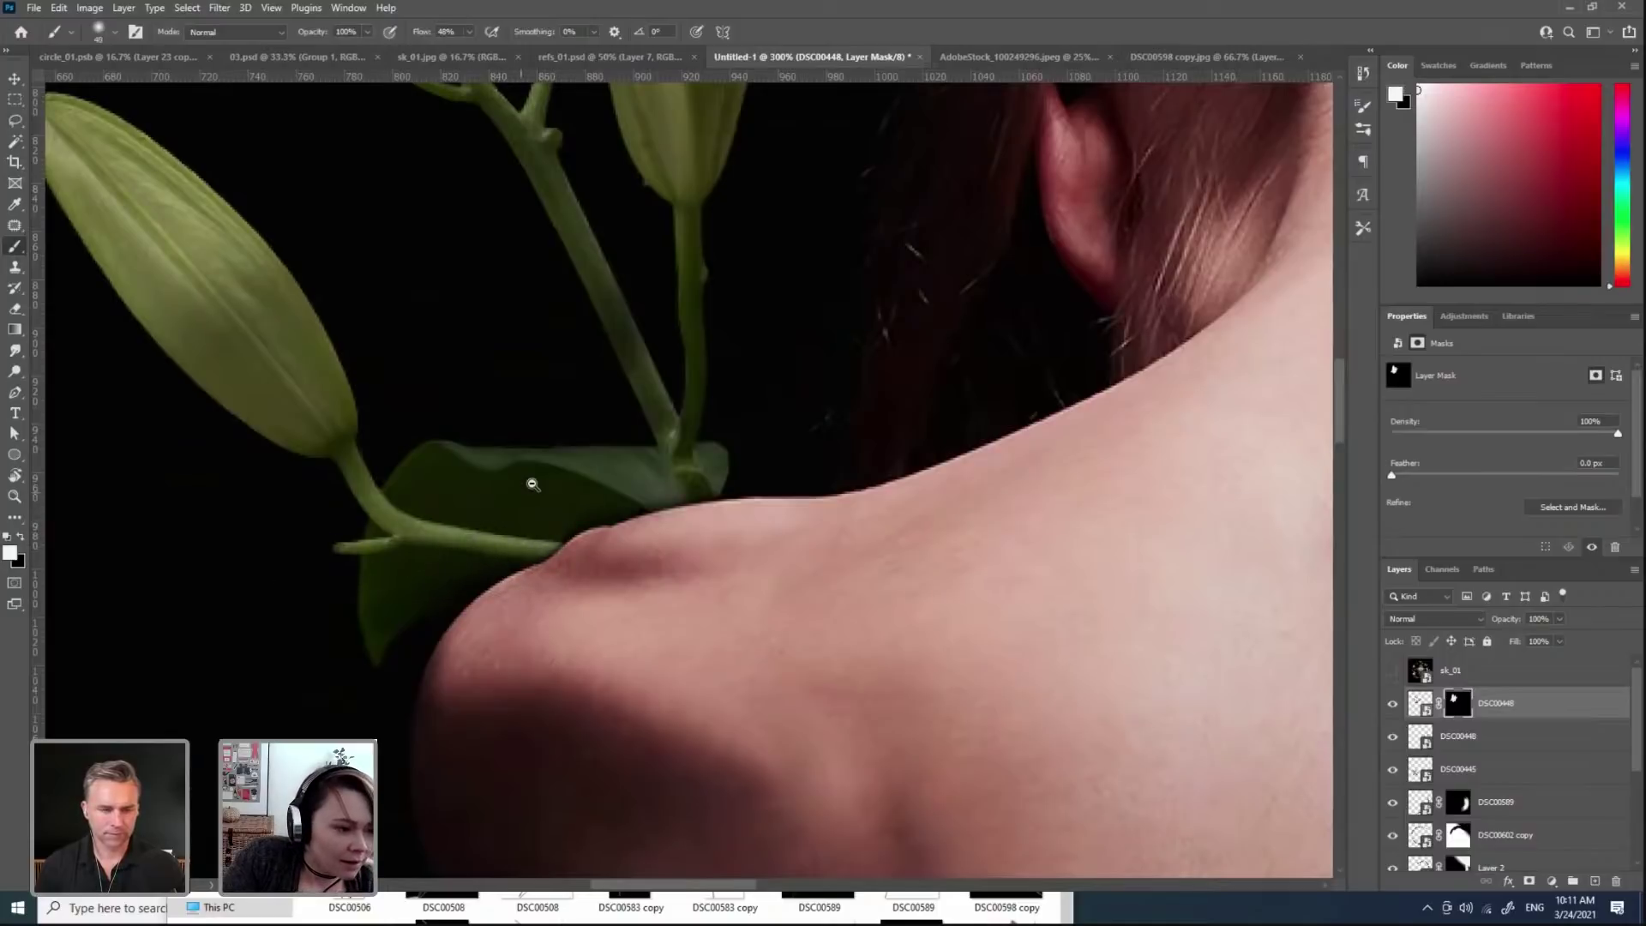
scroll(539, 503, "down", 1)
scroll(539, 504, "down", 5)
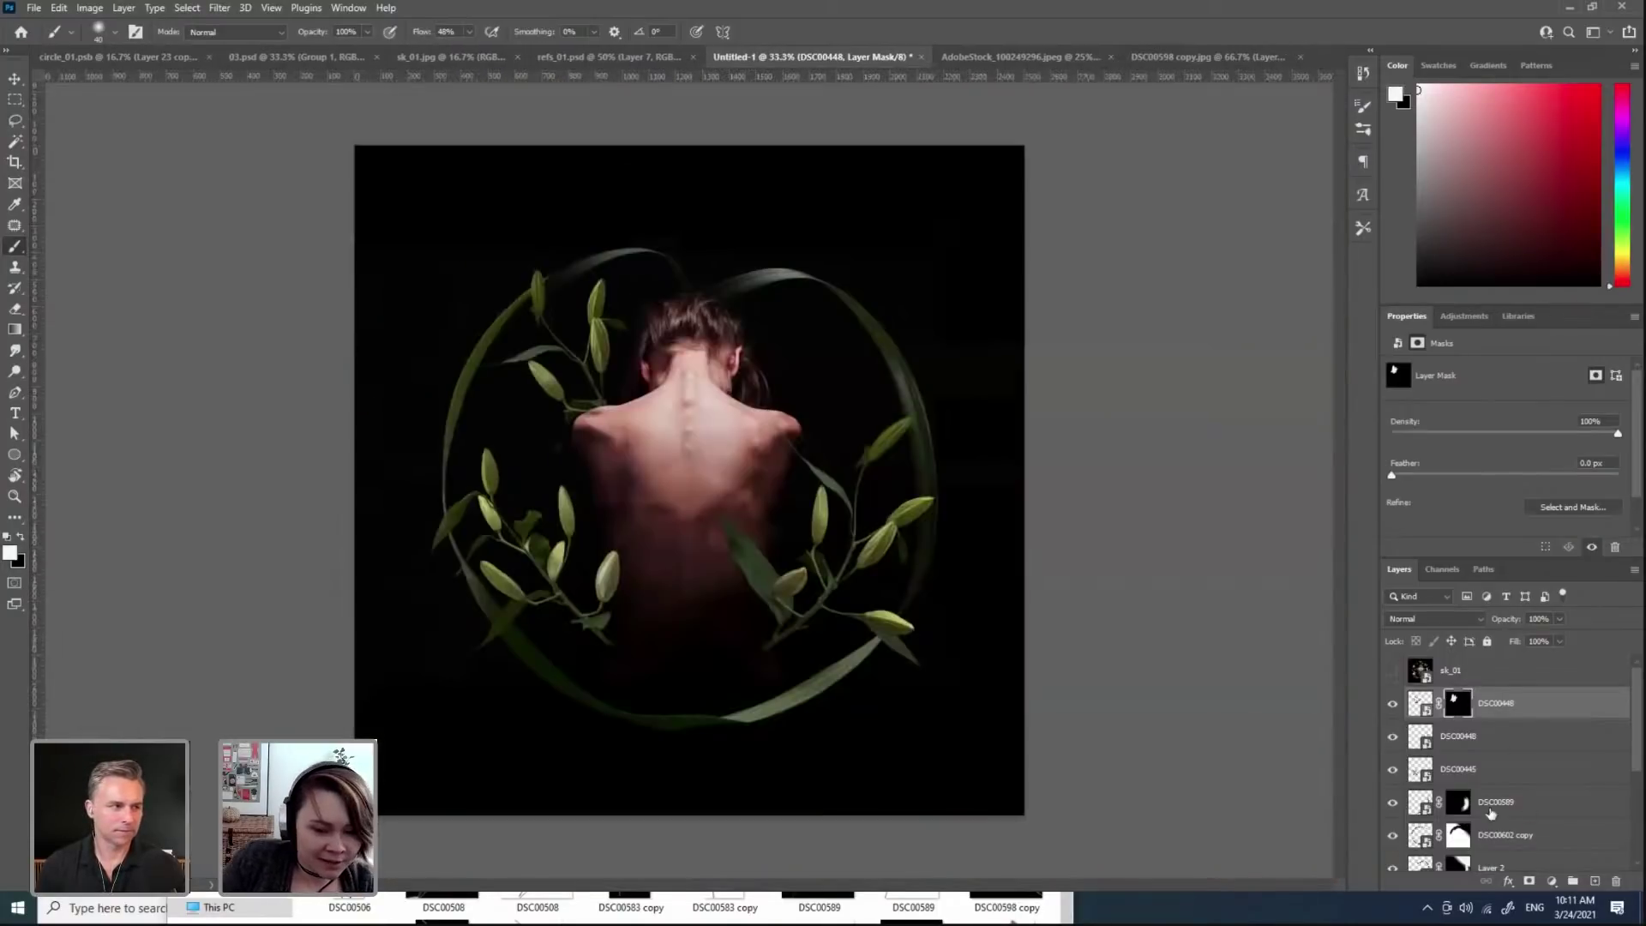
Step: Shift the lower-right lily buds slightly outward and up to X 1386 px, Y 990 px
key("v")
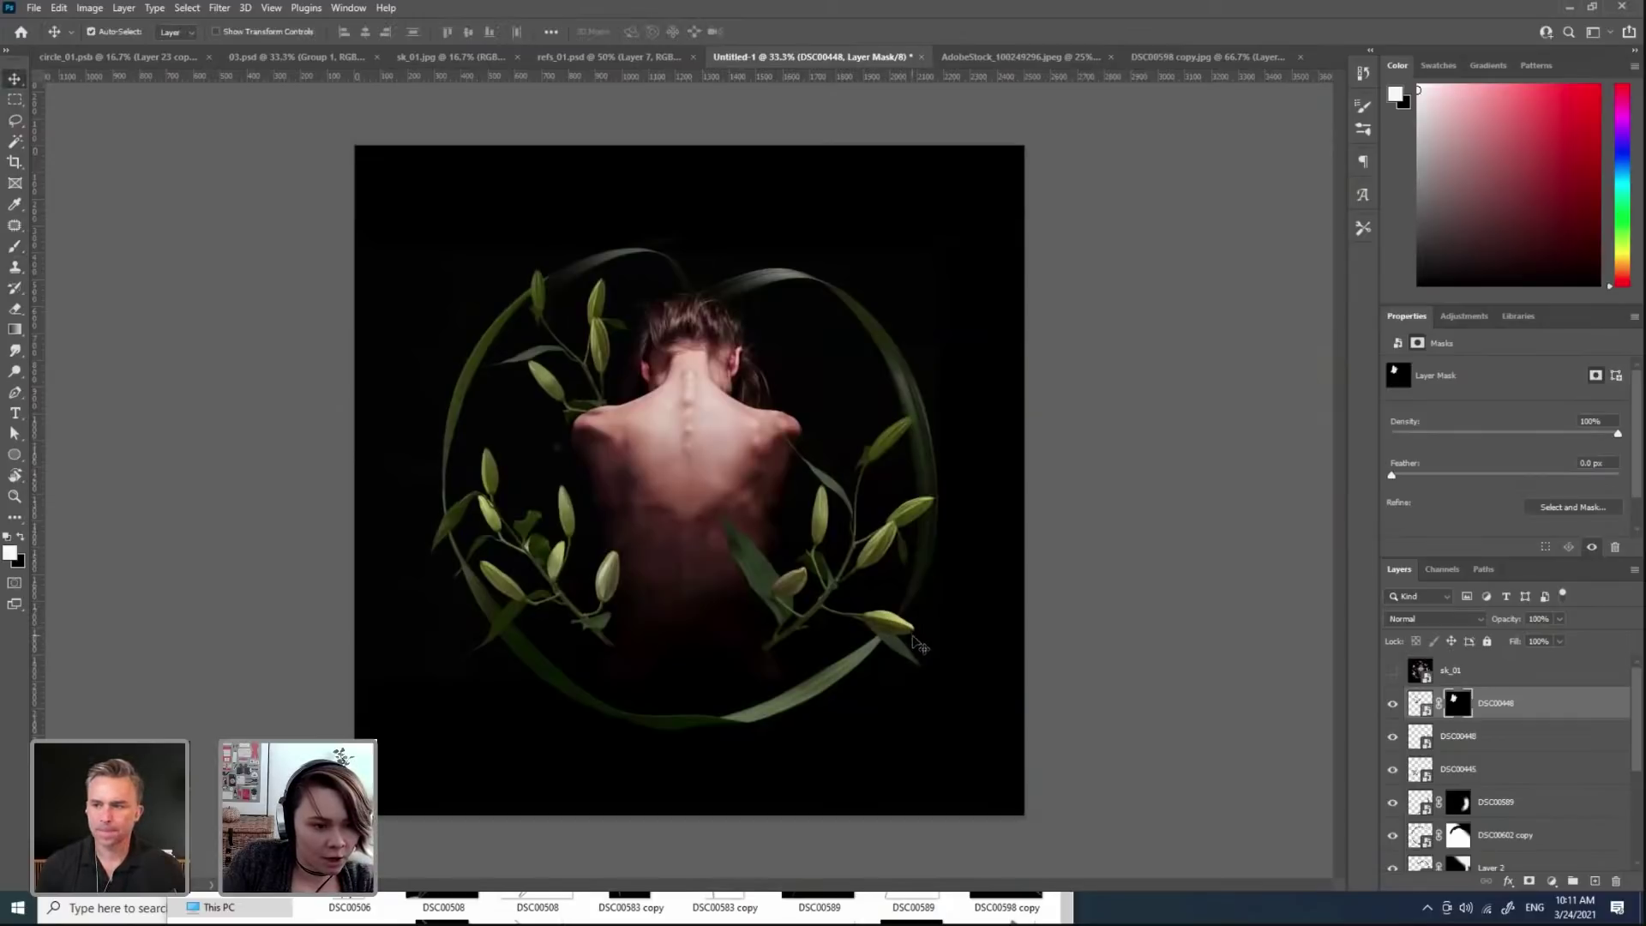
left_click_drag(888, 630, 937, 589)
key("shift+Up")
key("shift+Up")
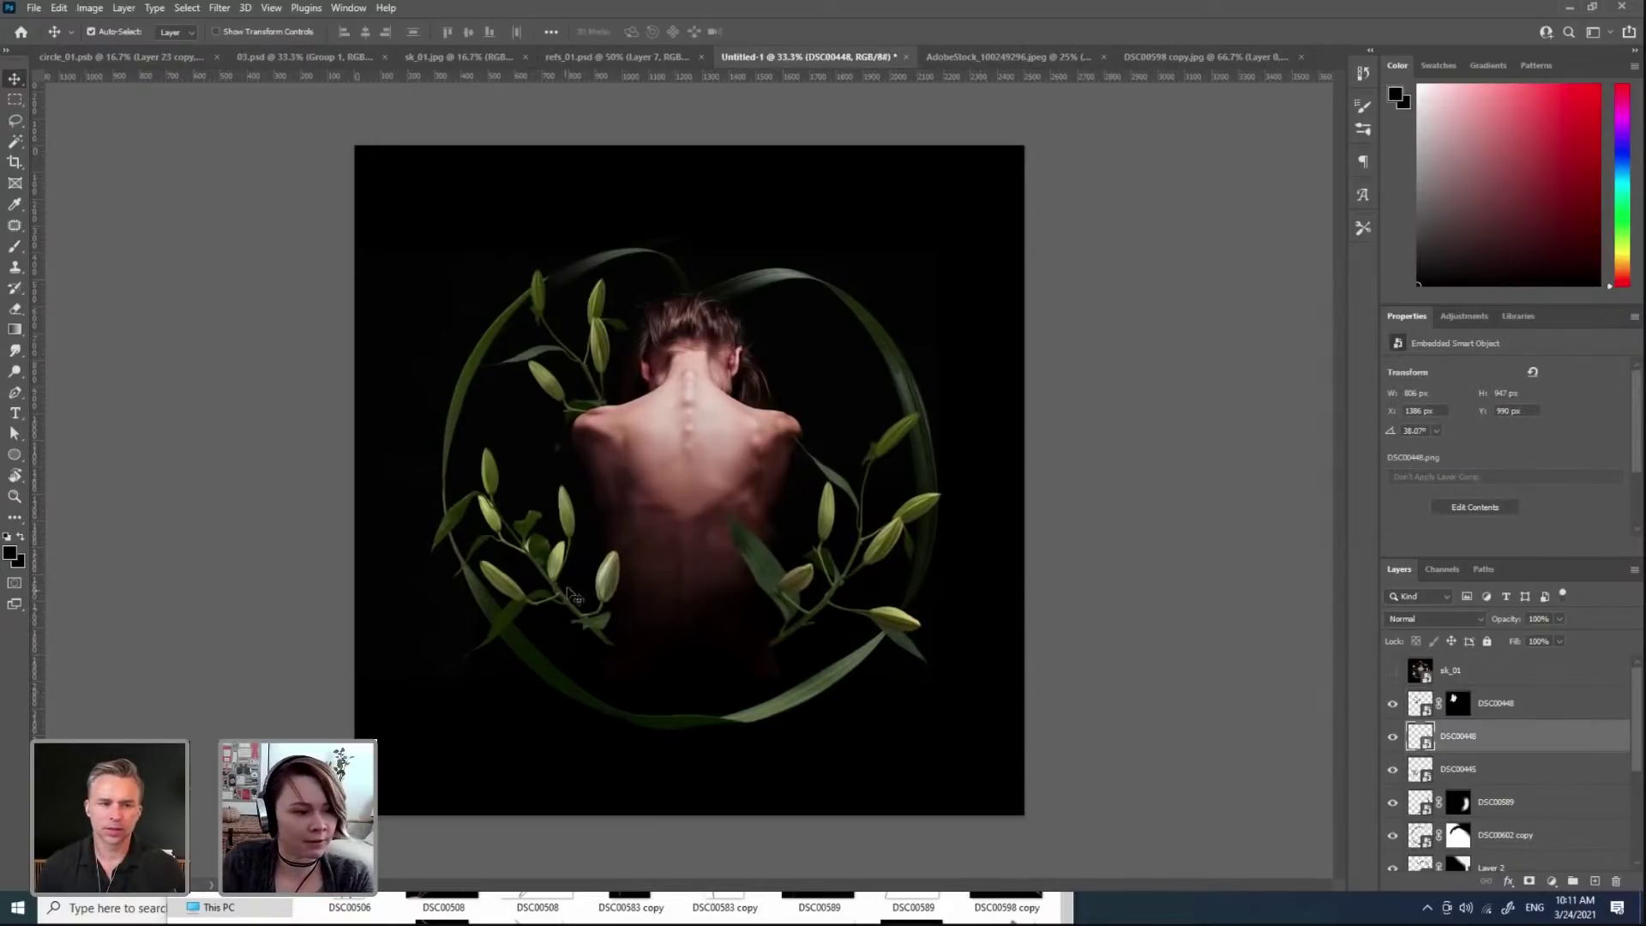
Step: Enlarge the lower-left DSC00445 lily buds to about 33.98% and nudge them slightly toward the back
left_click(606, 589)
key("ctrl+t")
left_click_drag(691, 621, 704, 627)
key("Return")
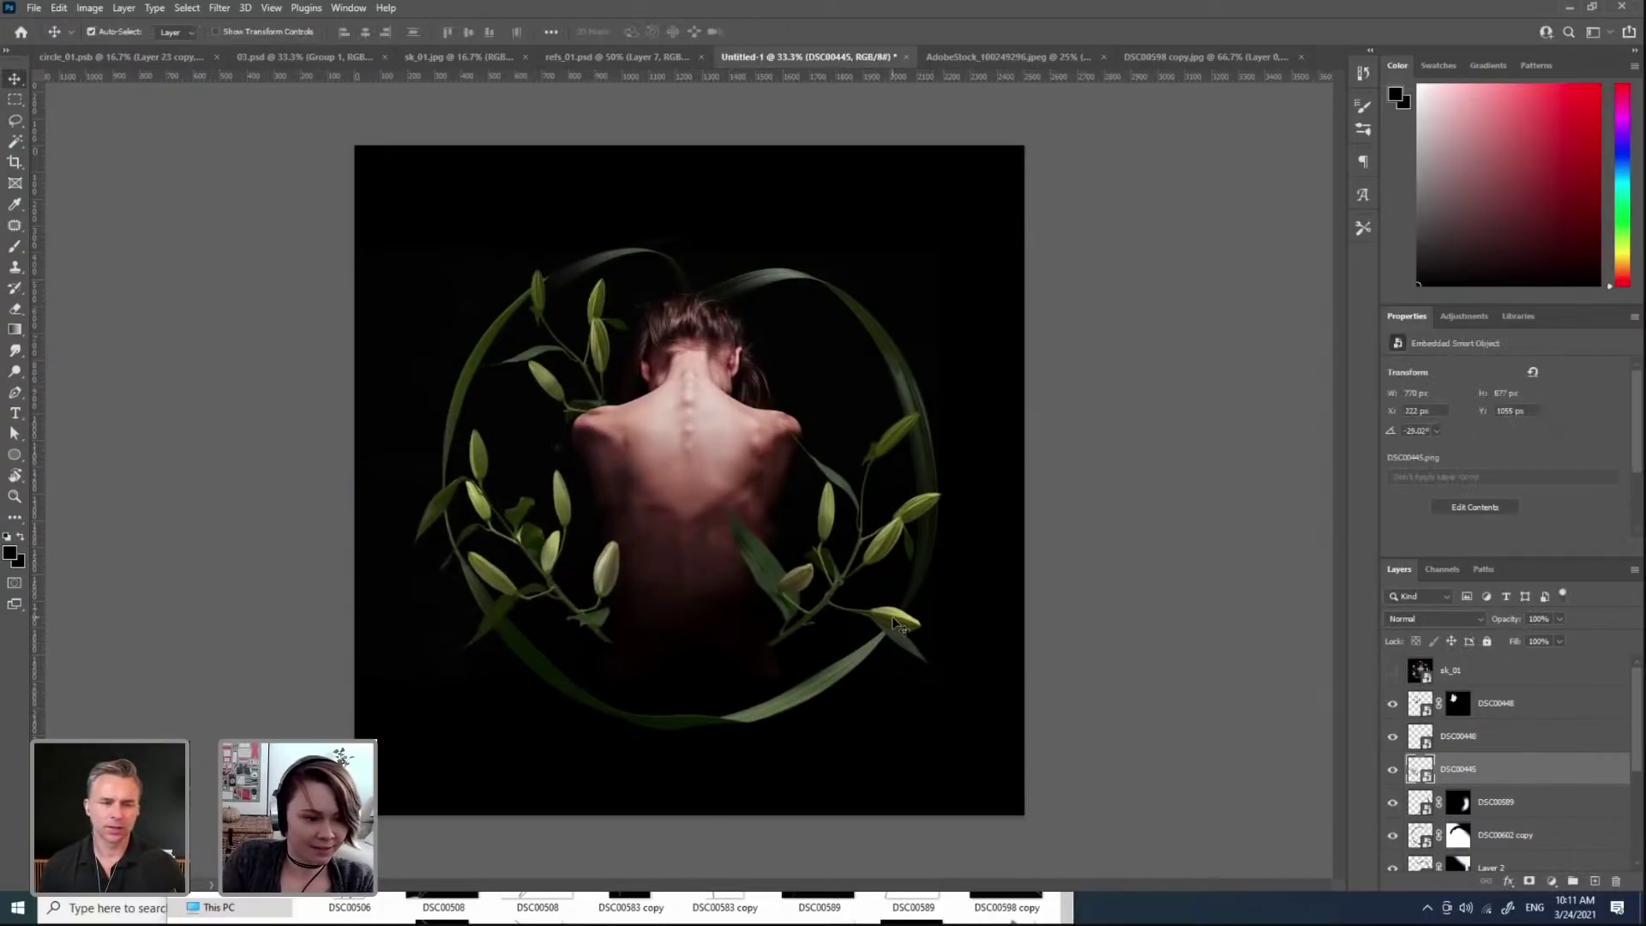
left_click(898, 626)
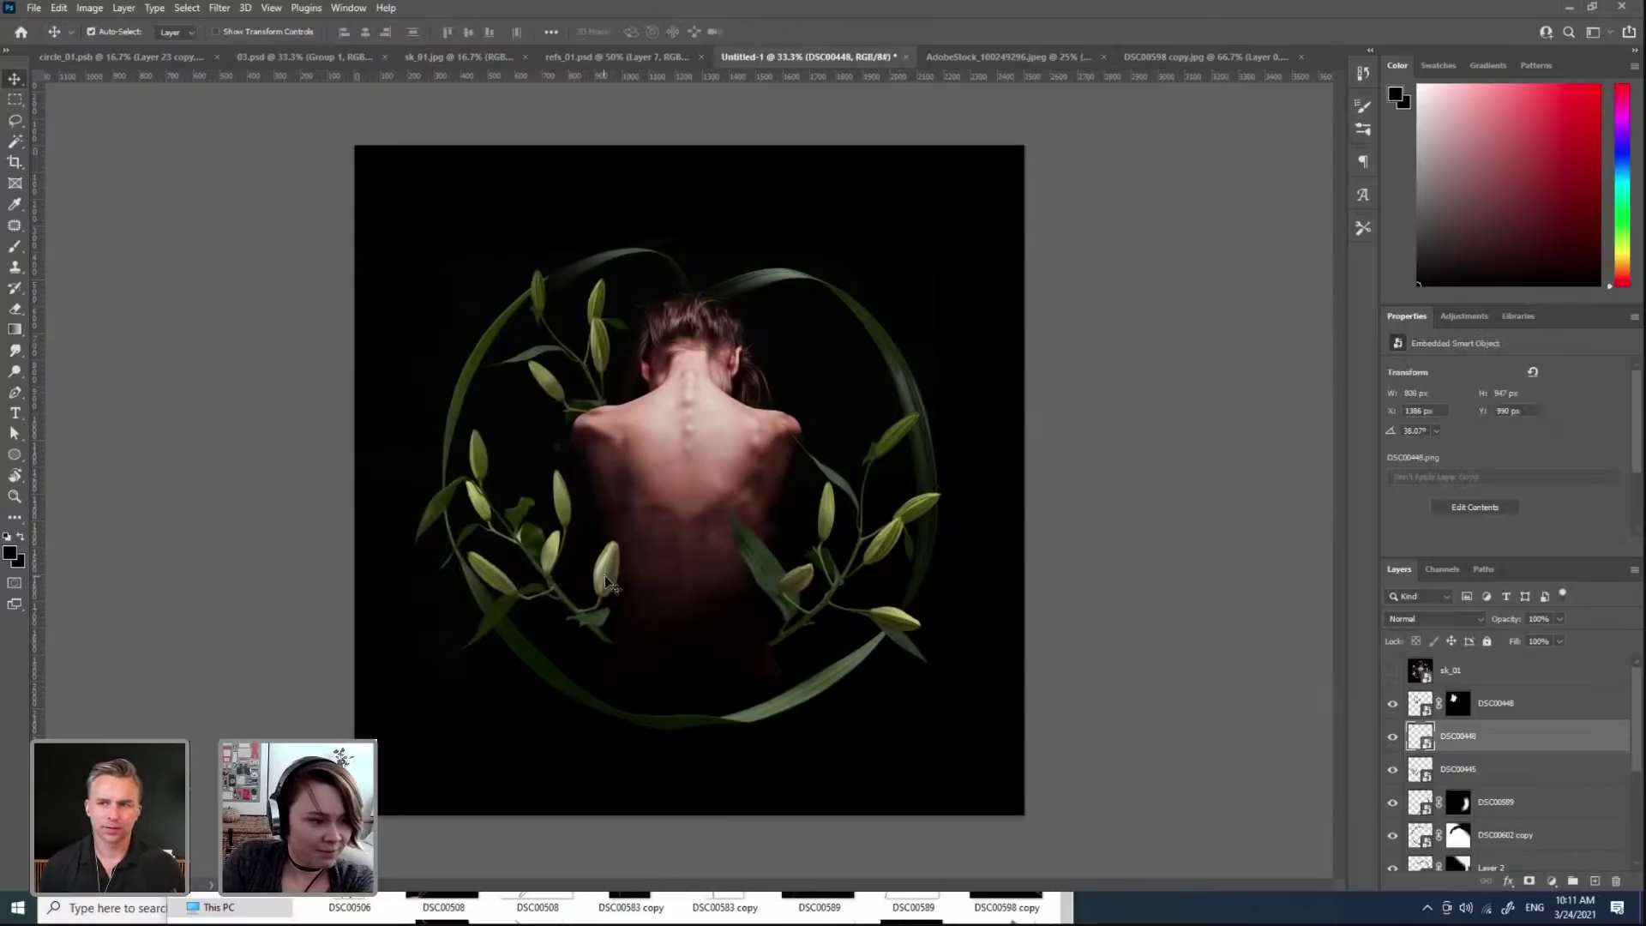
left_click_drag(606, 583, 613, 584)
Step: Warp the lower-left DSC00445 lily buds to pull the innermost bud and the lower stem slightly away from the back
key("ctrl+t")
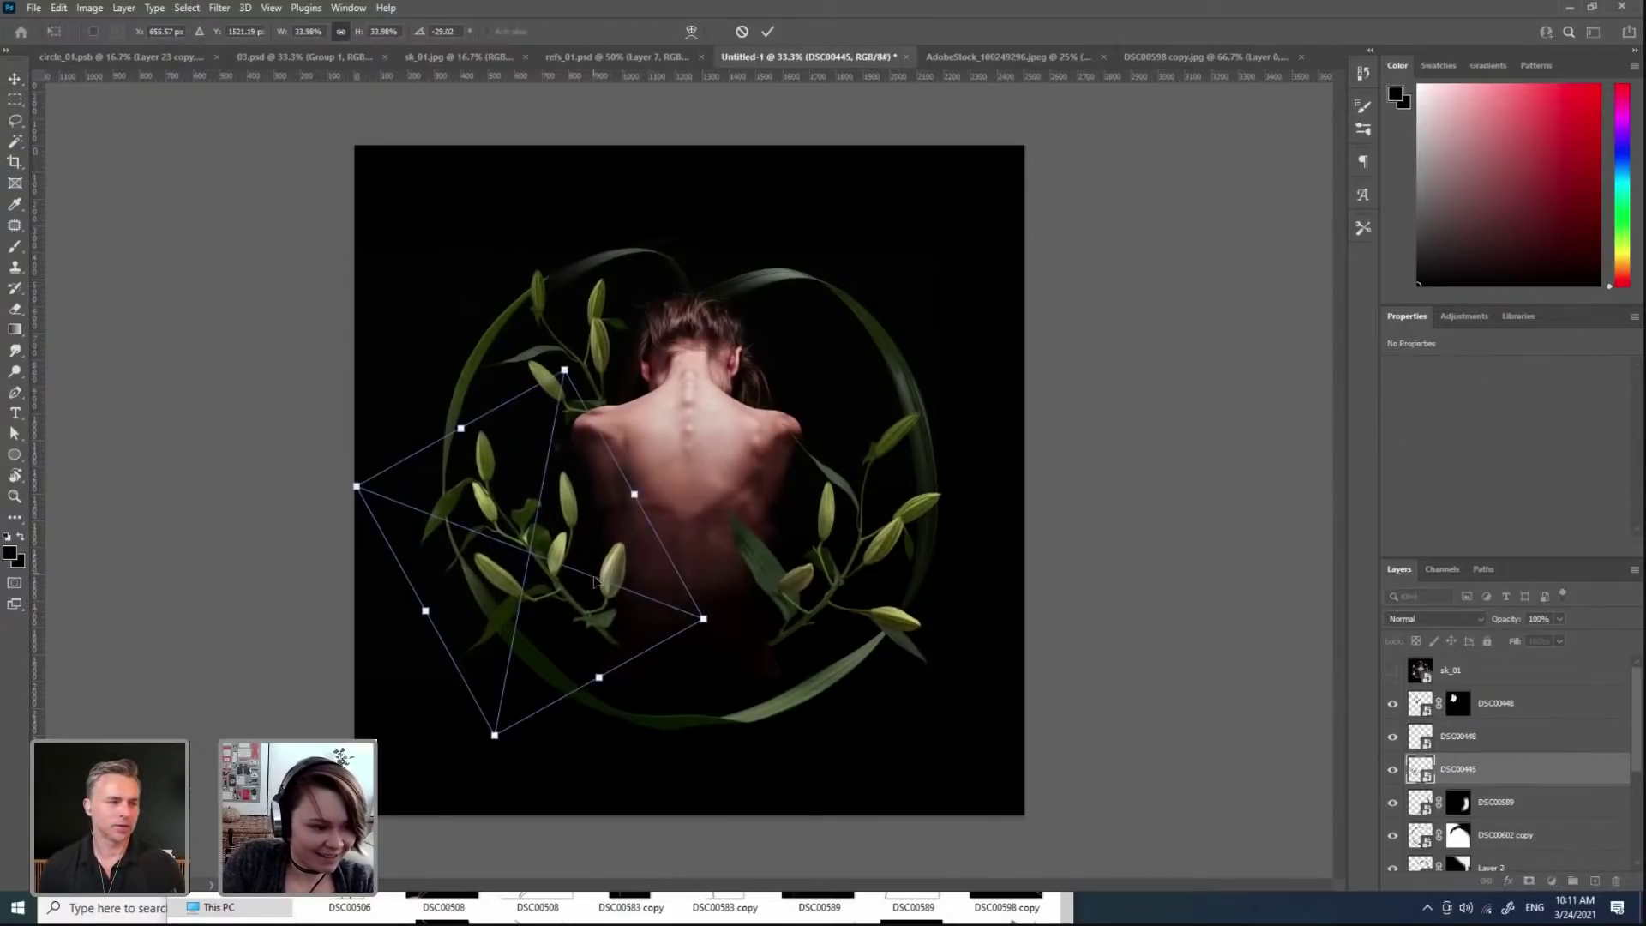
right_click(603, 620)
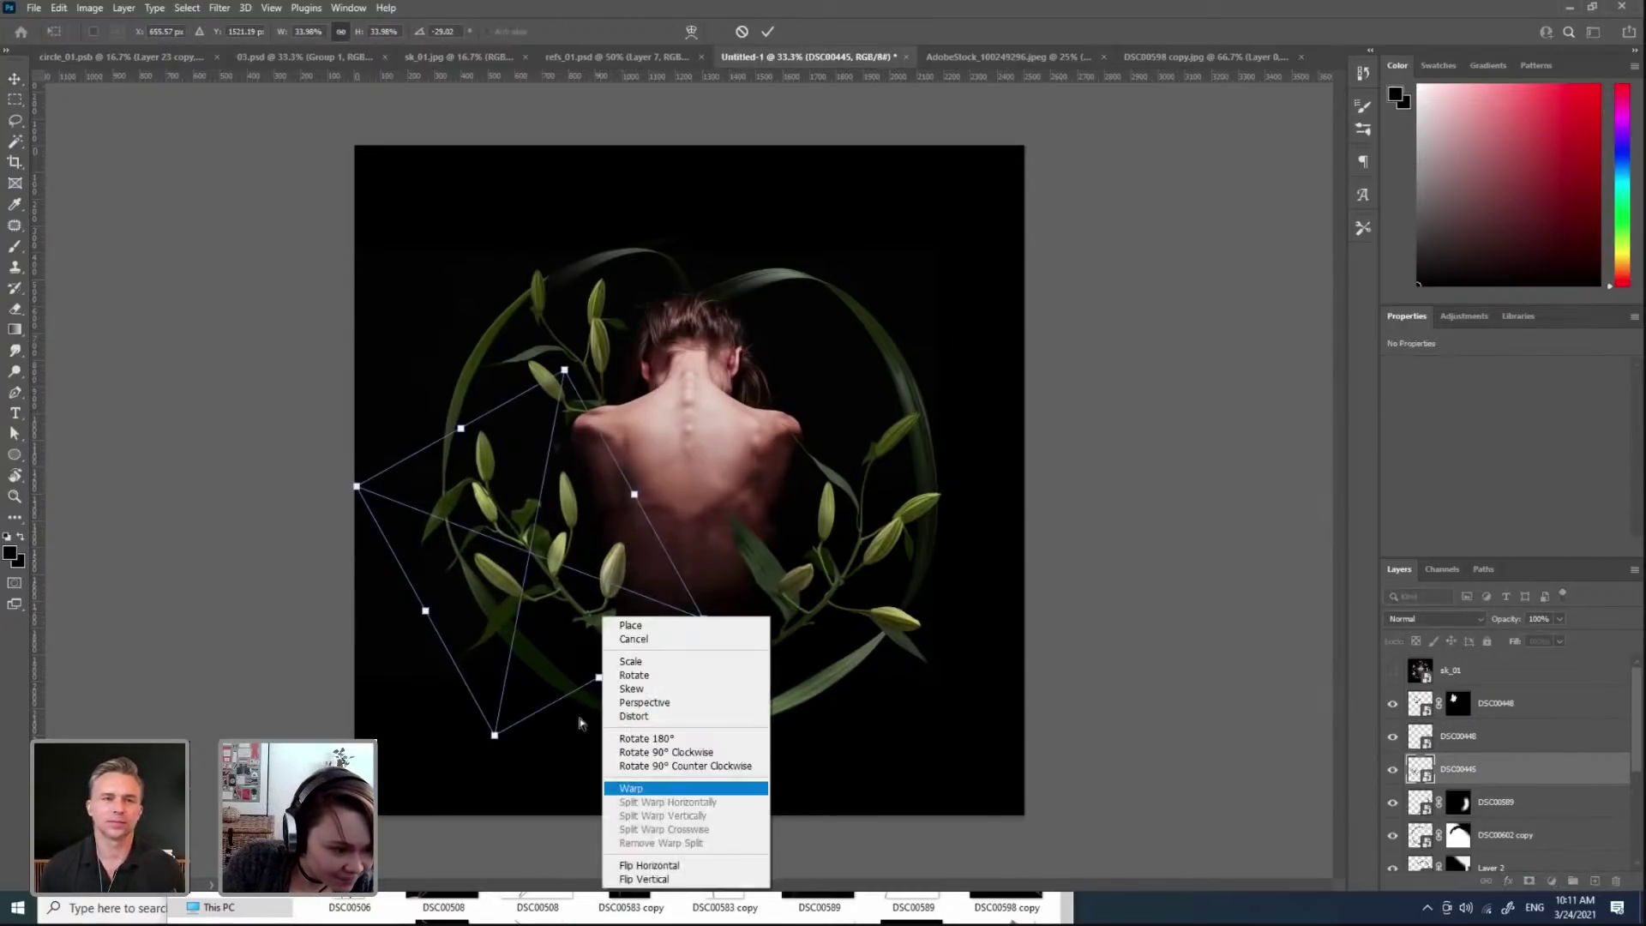
left_click(636, 785)
left_click_drag(532, 653, 529, 661)
left_click_drag(646, 592, 631, 590)
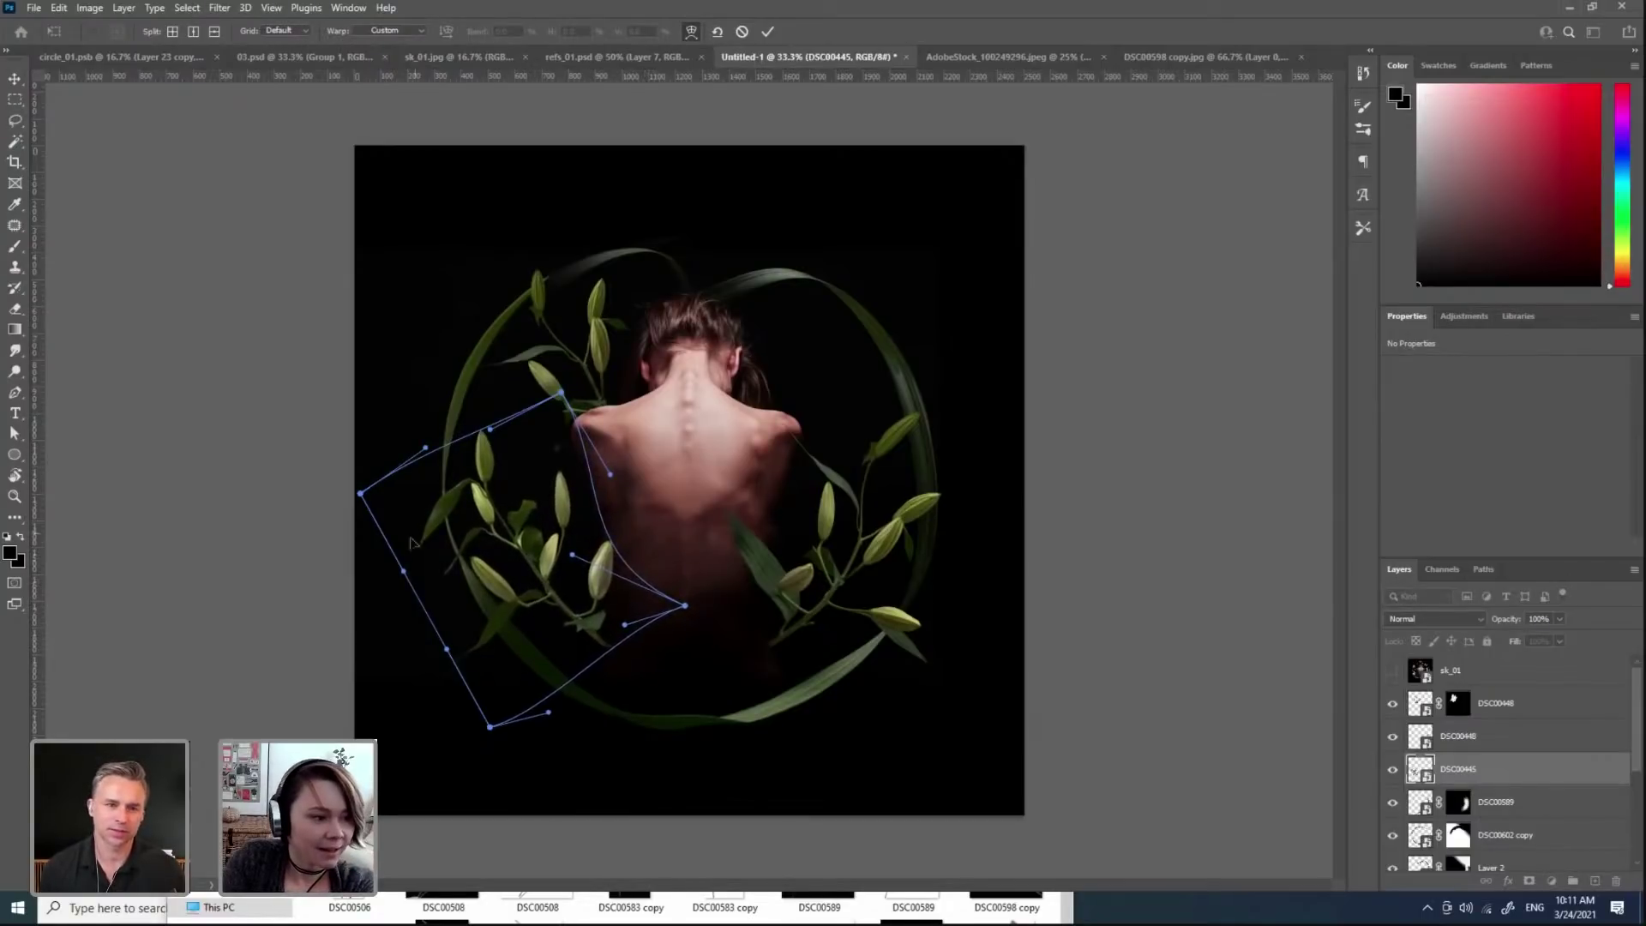
key("Return")
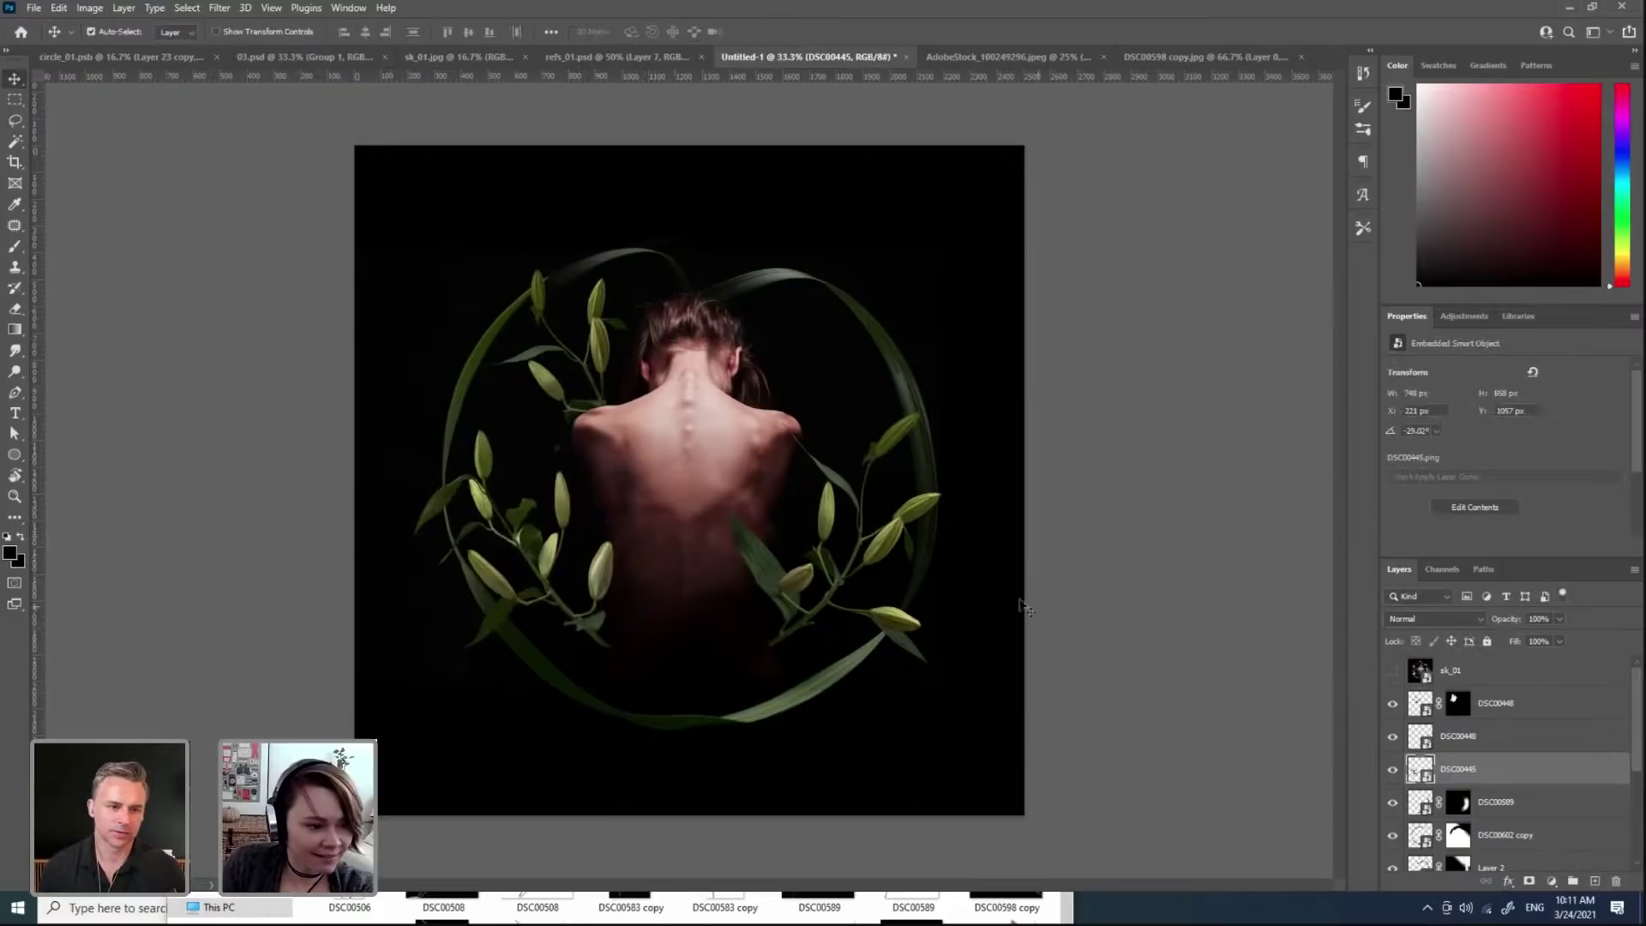
Step: Add a new layer clipped to DSC00445 and paint soft black over the lower-left stem end and leaf, using progressively smaller brushes
left_click(1595, 881)
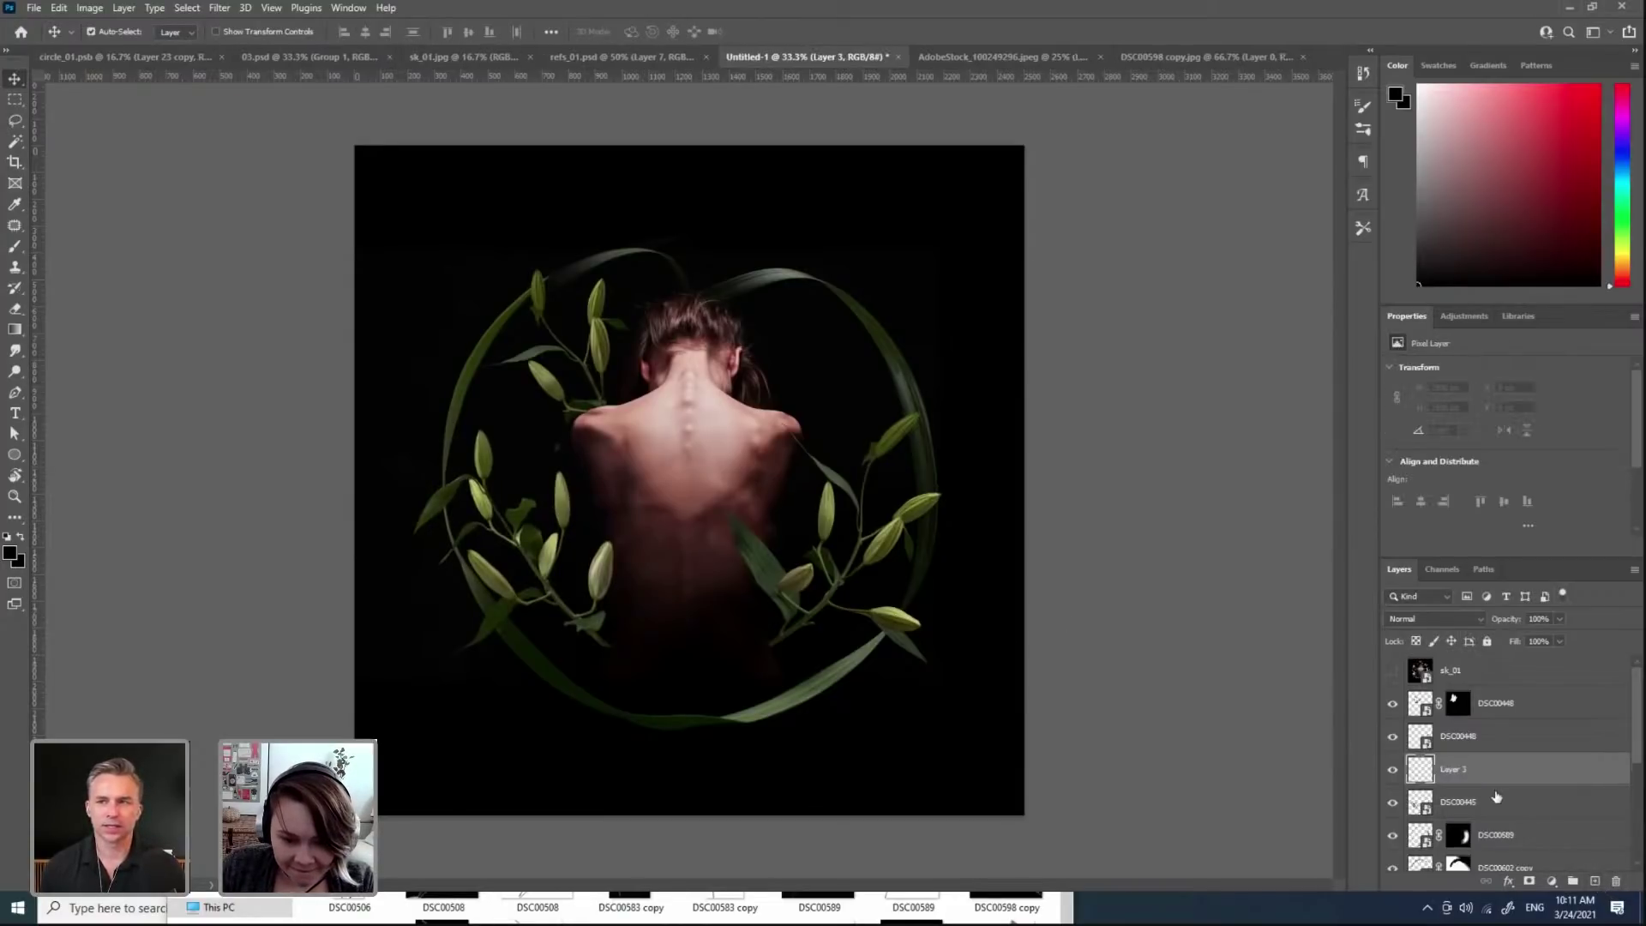
left_click(1494, 779, "alt")
key("b")
right_click(703, 626)
left_click(701, 808)
key("Return")
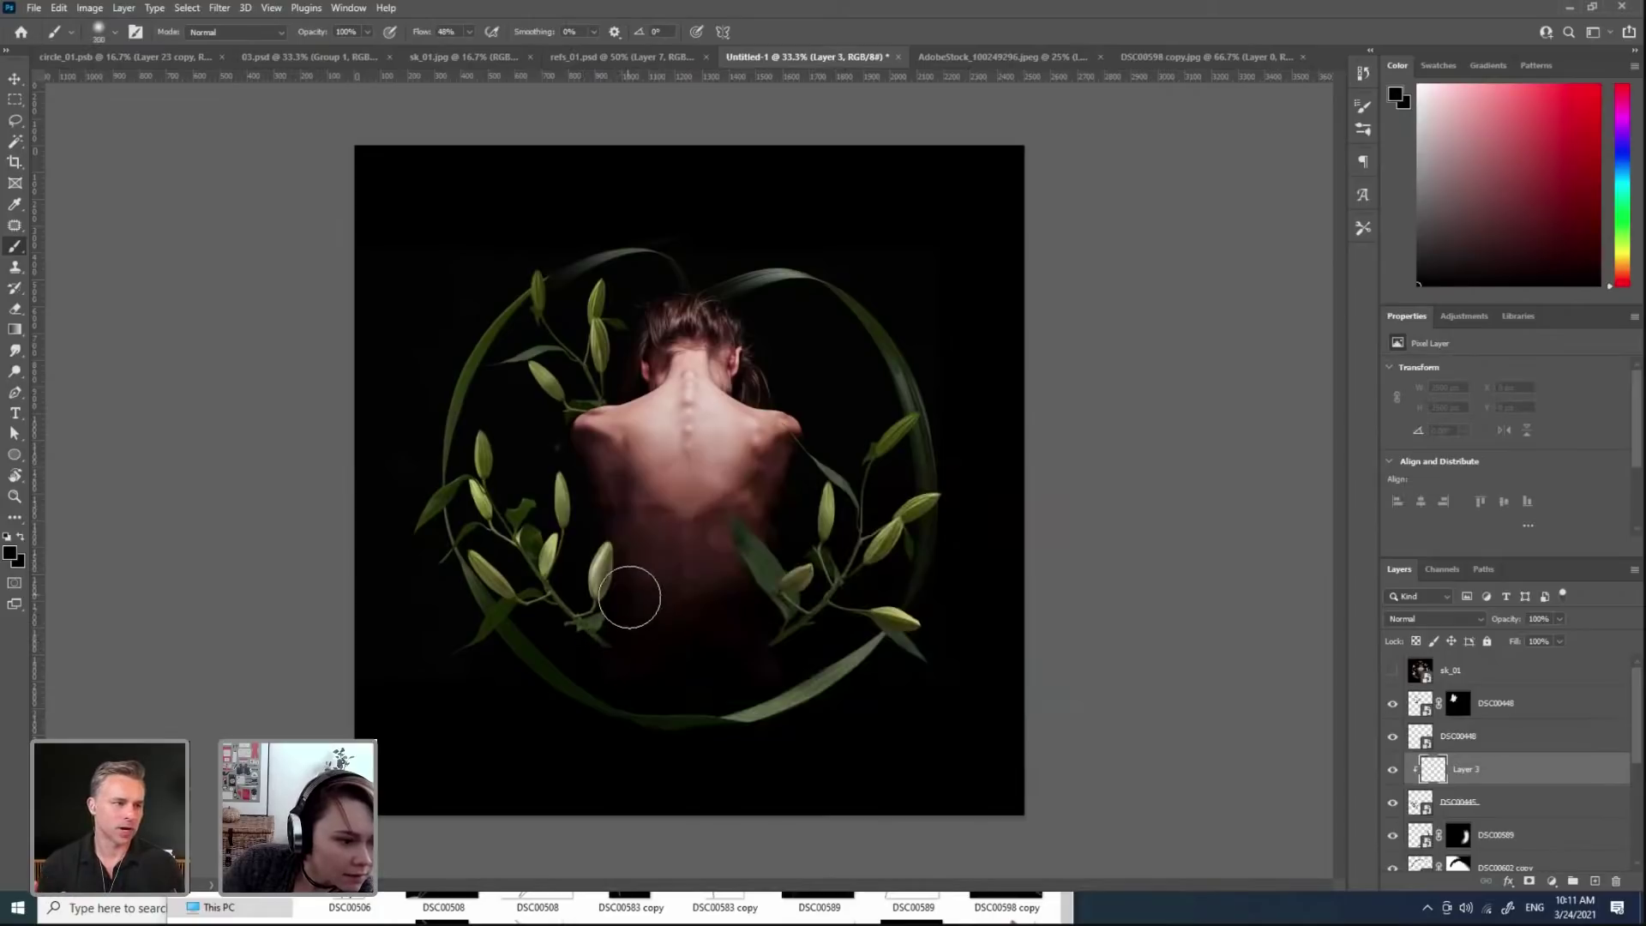
mouse_move(599, 672)
left_mouse_down()
mouse_move(555, 684)
mouse_move(572, 646)
mouse_move(555, 580)
mouse_move(559, 617)
left_mouse_up()
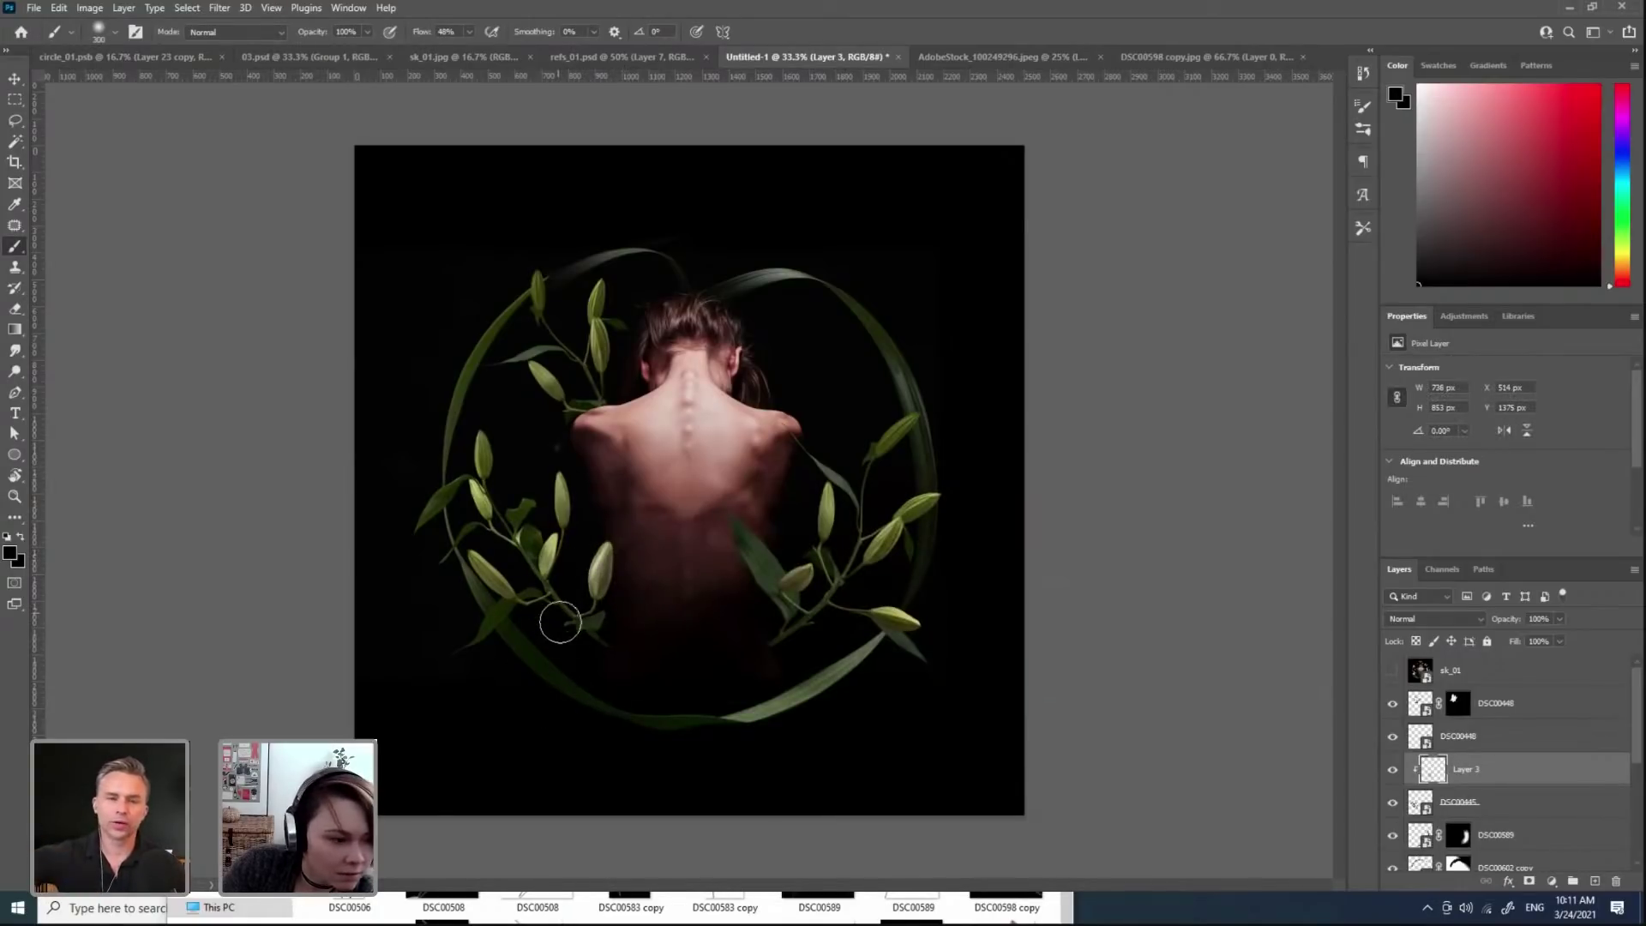
mouse_move(624, 541)
left_mouse_down()
mouse_move(588, 663)
mouse_move(593, 602)
left_mouse_up()
key("bracketleft")
key("bracketleft")
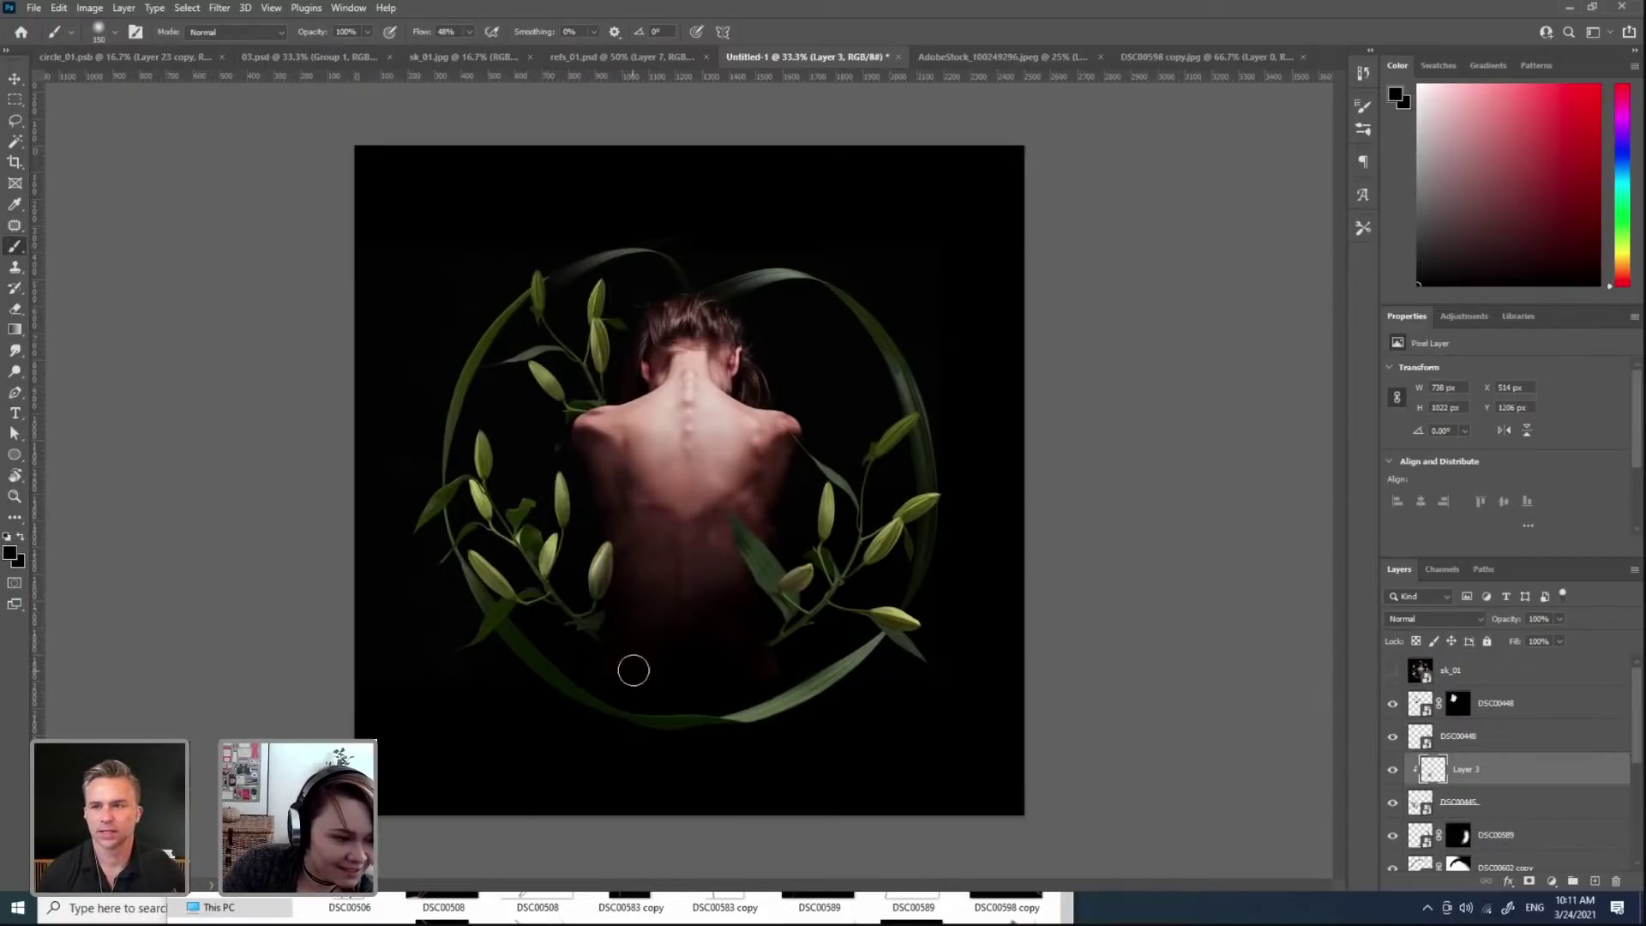
Step: Add a Curves adjustment directly above DSC00445, lowering the white point and setting the midtone point to input 135, output 80
left_click(1469, 806)
left_click(1464, 316)
left_click(1461, 353)
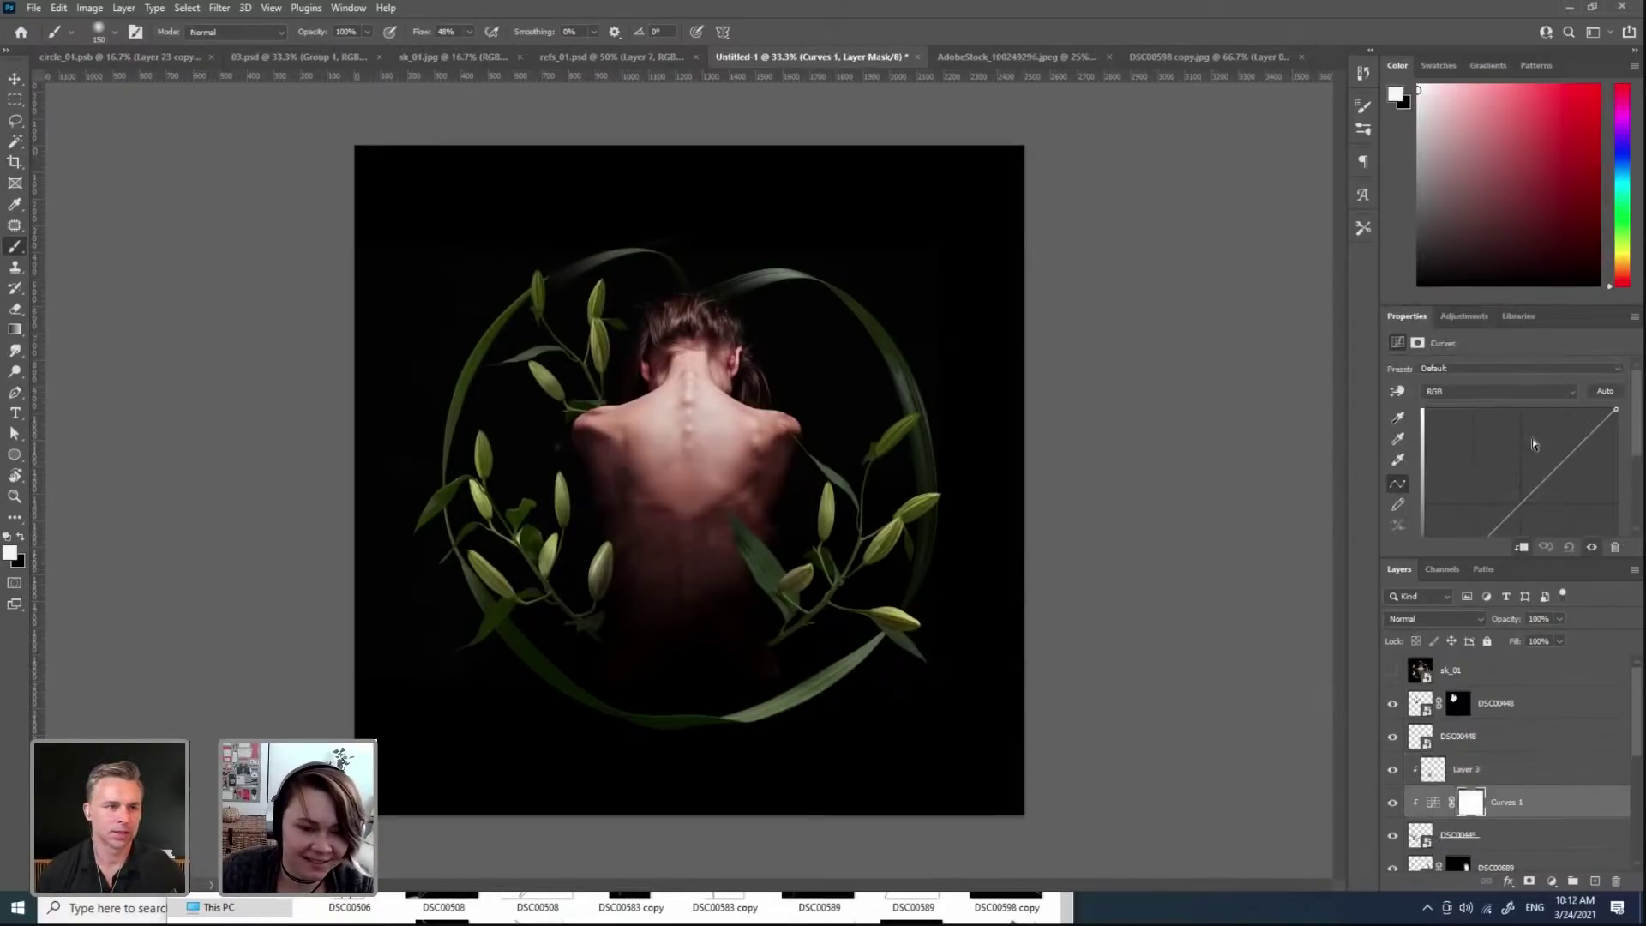
left_click_drag(1615, 410, 1615, 435)
left_click_drag(1476, 555, 1477, 658)
left_click_drag(1609, 440, 1616, 461)
left_click_drag(1528, 533, 1528, 541)
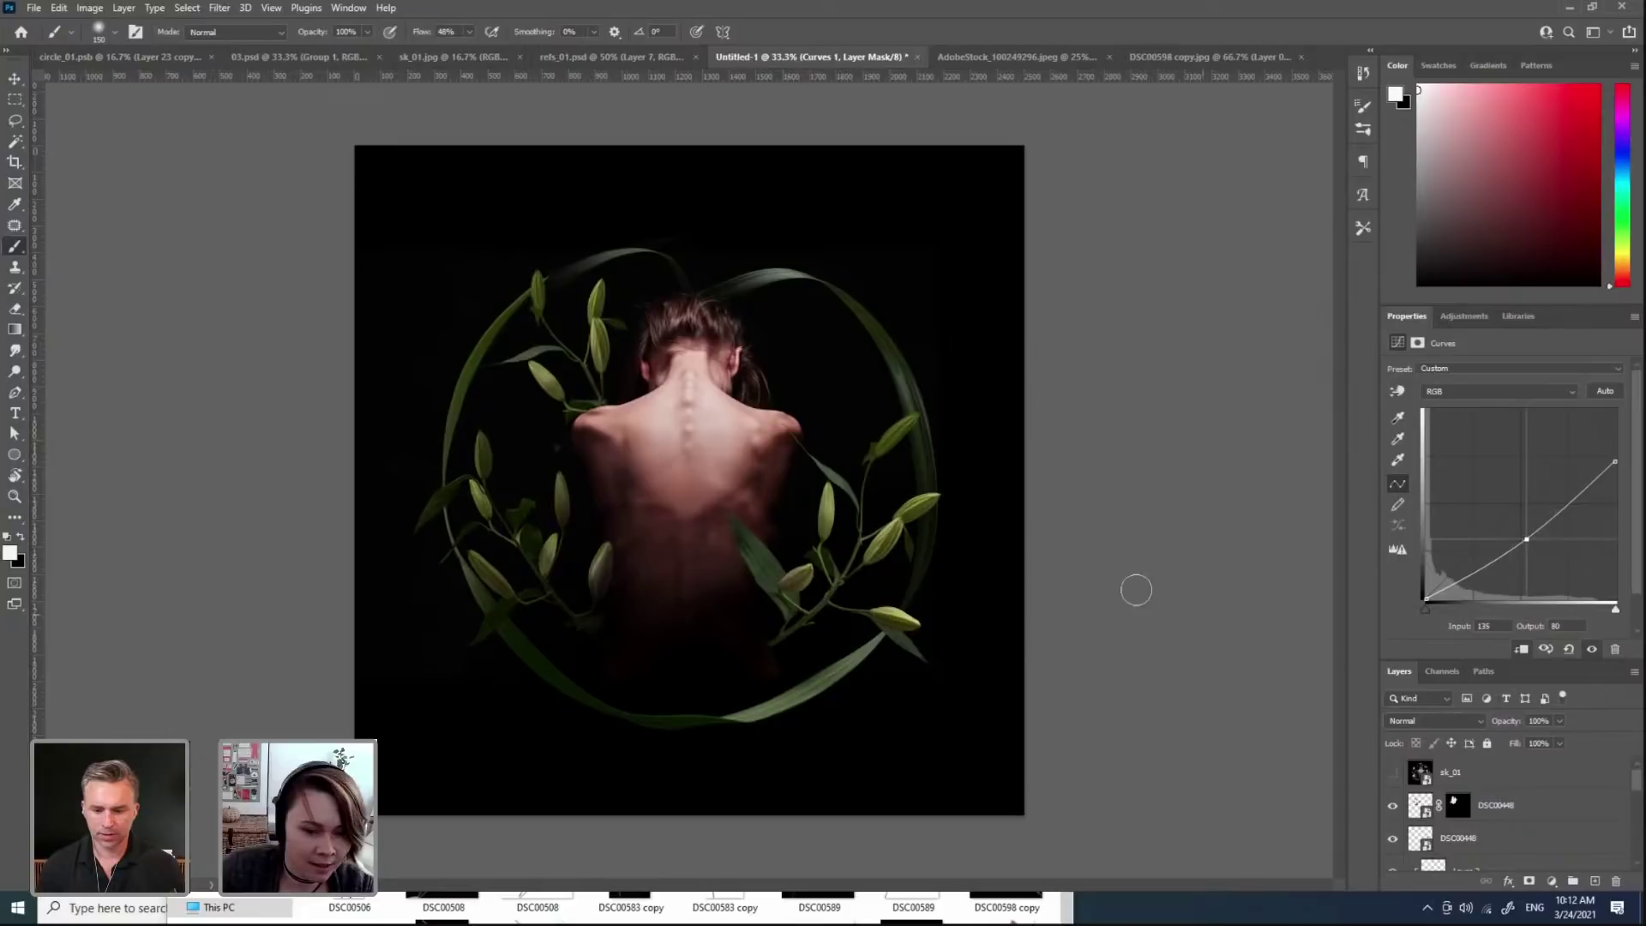
Step: Invert the mask of the lower-left lily's Curves adjustment to black
left_click_drag(1637, 787, 1637, 806)
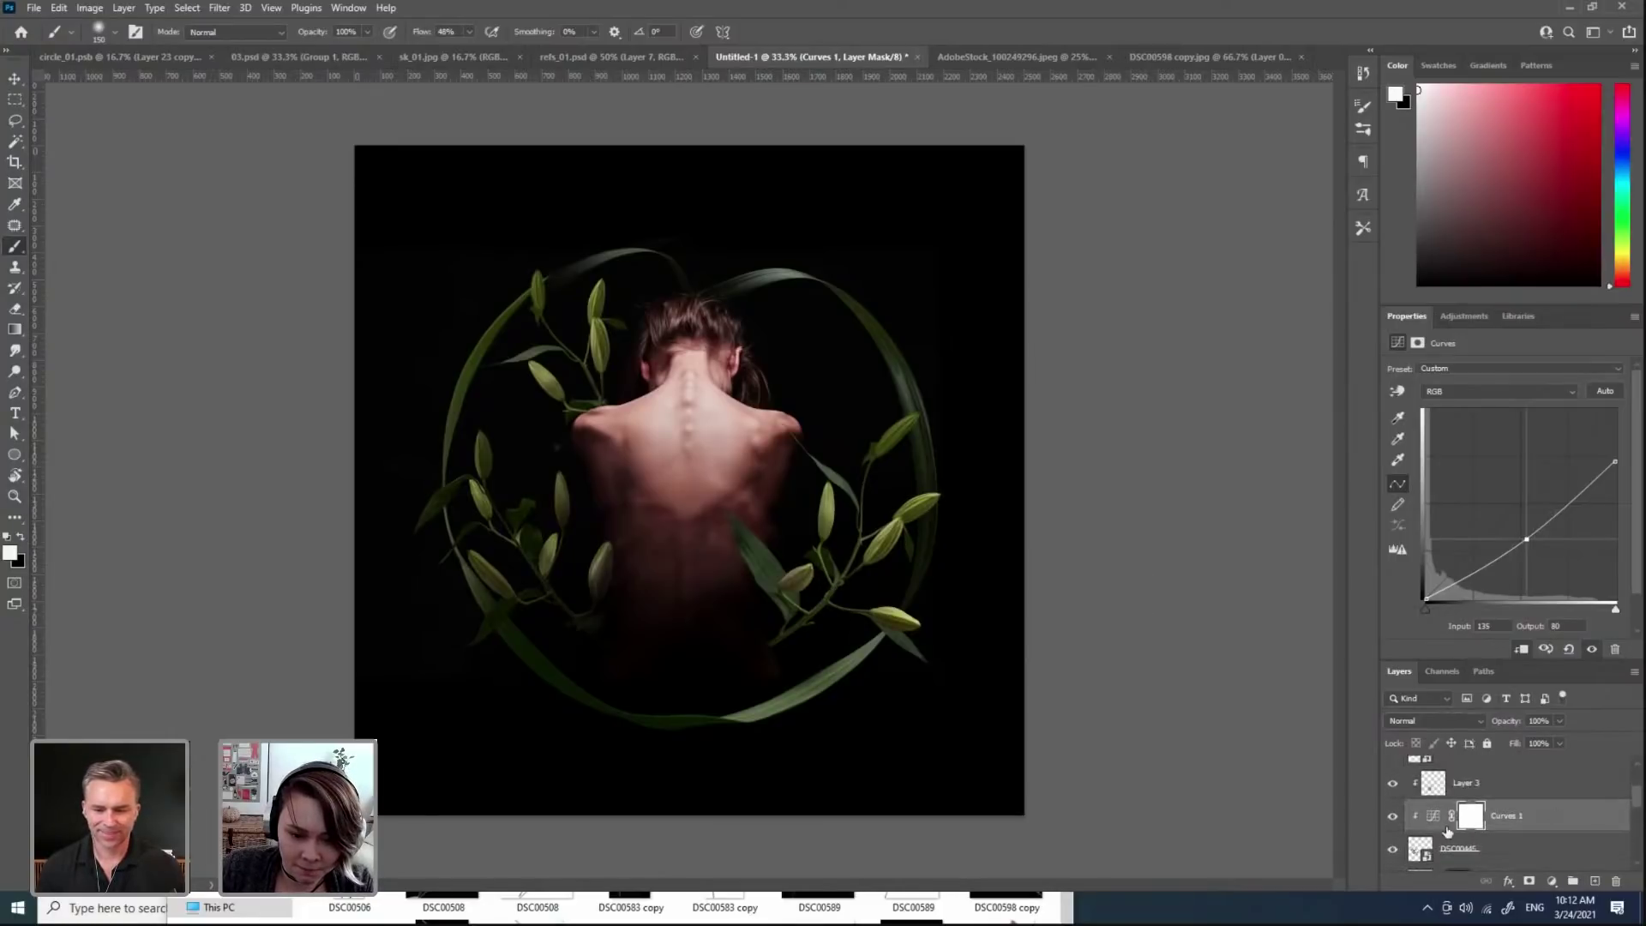
left_click(1474, 815)
key("ctrl+i")
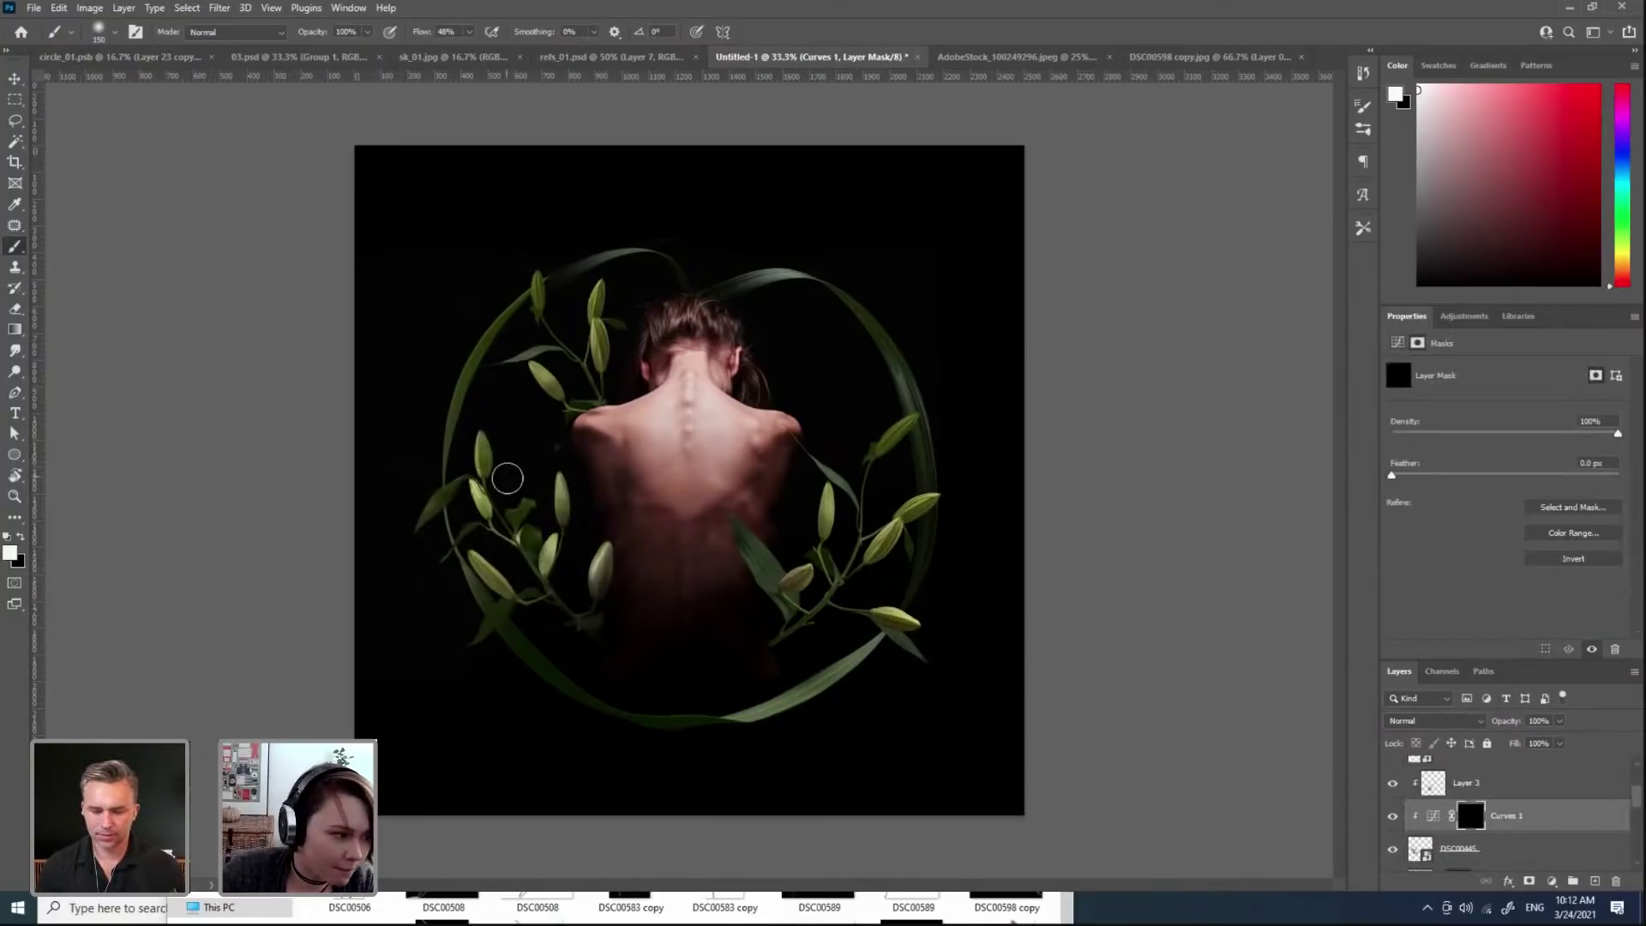
Step: Paint white on the Curves mask with a reduced brush to darken the lower stem, leaf and shaded parts of the lower-left lily
left_click(554, 481, "ctrl")
key("x")
key("x")
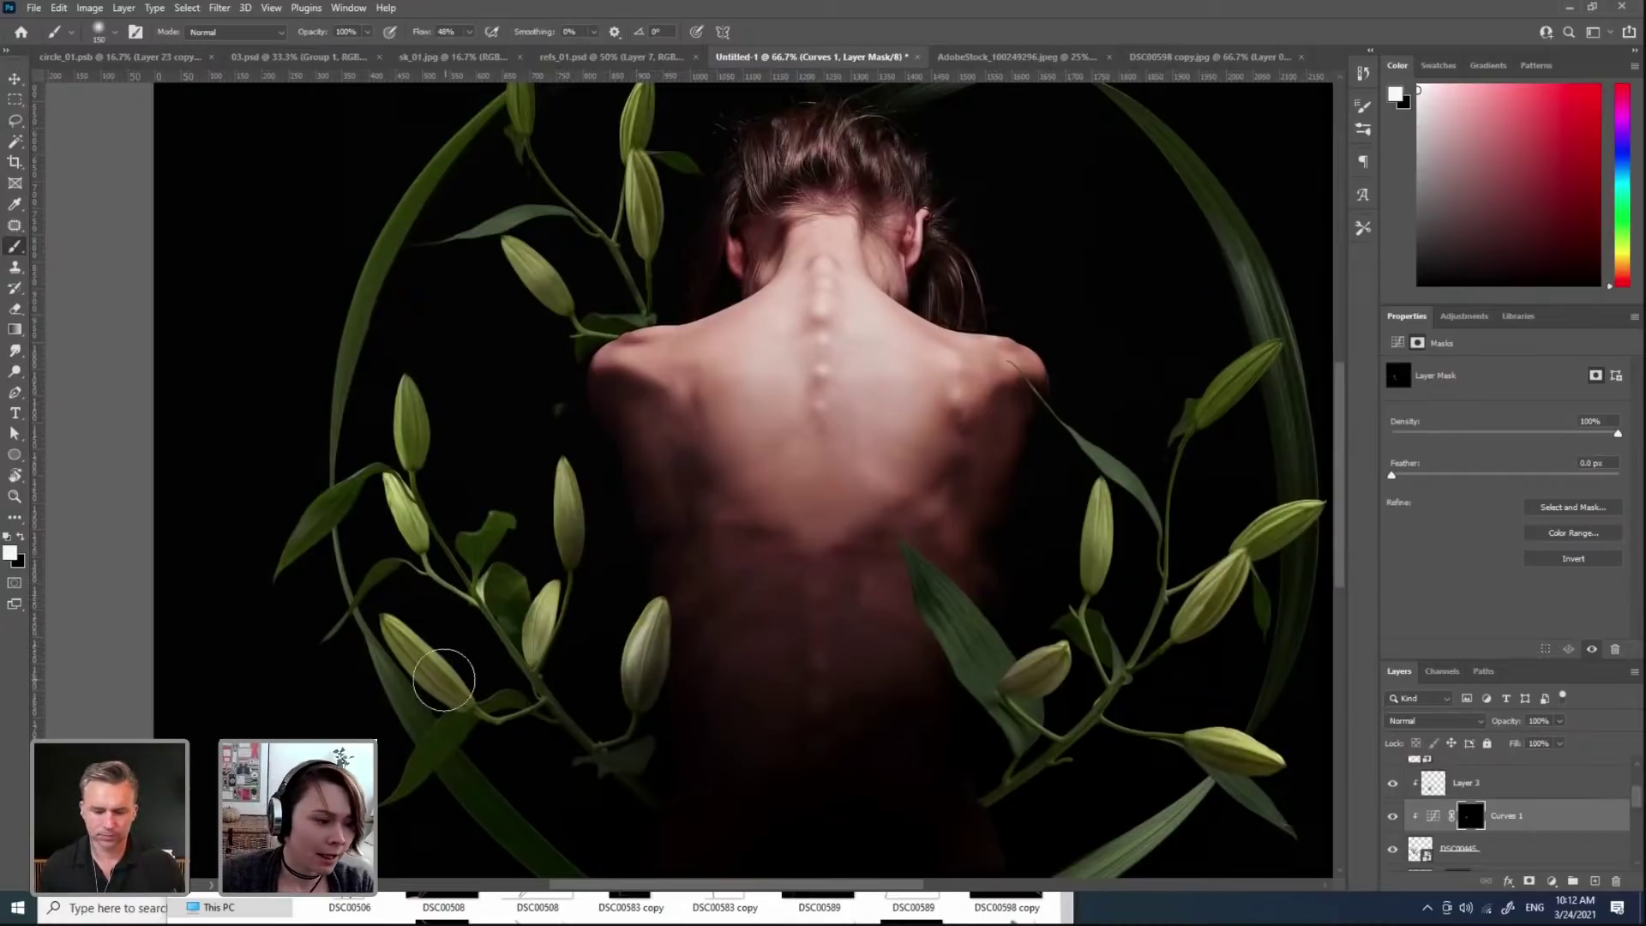
key("bracketleft")
key("bracketleft")
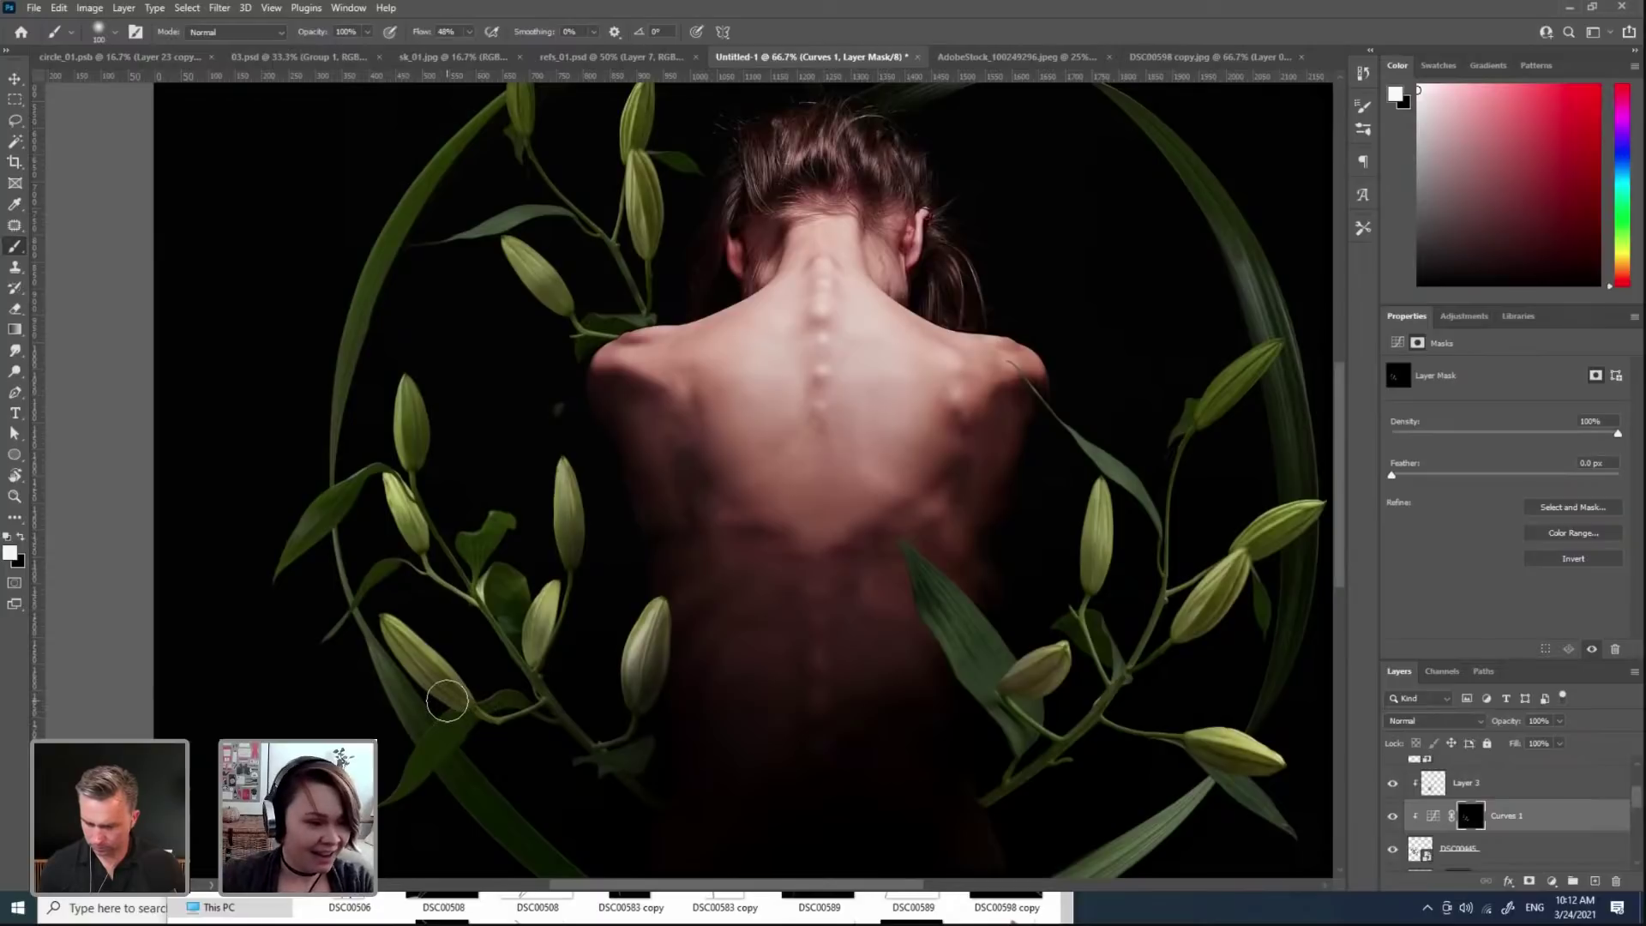
scroll(570, 735, "down", 3)
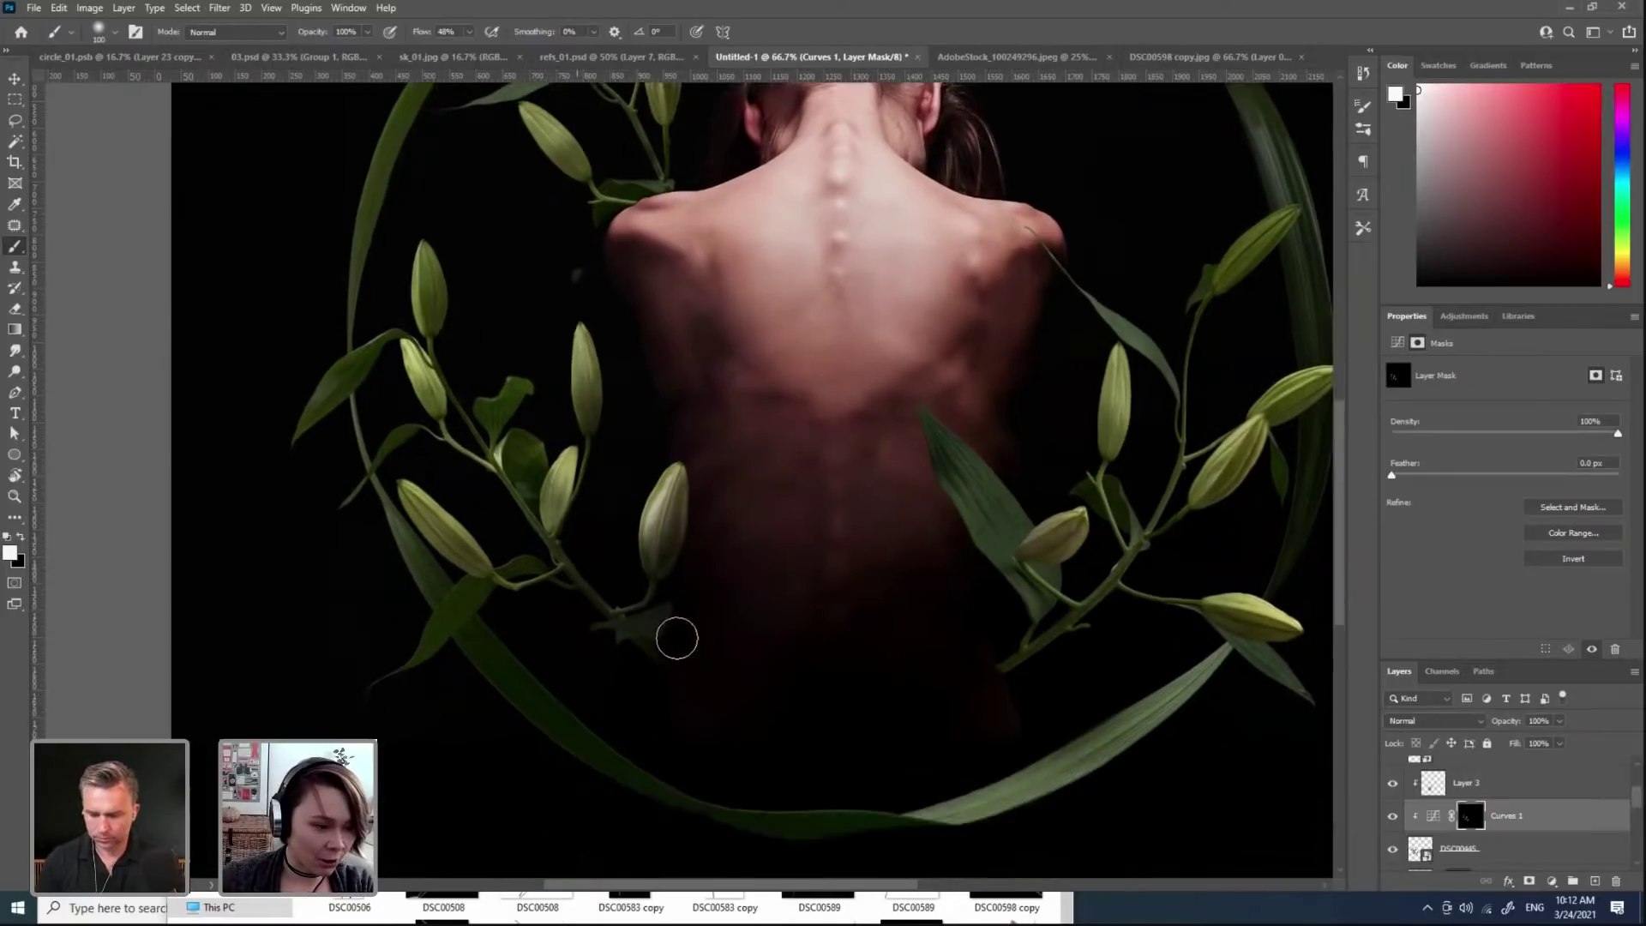
left_click_drag(586, 555, 659, 662)
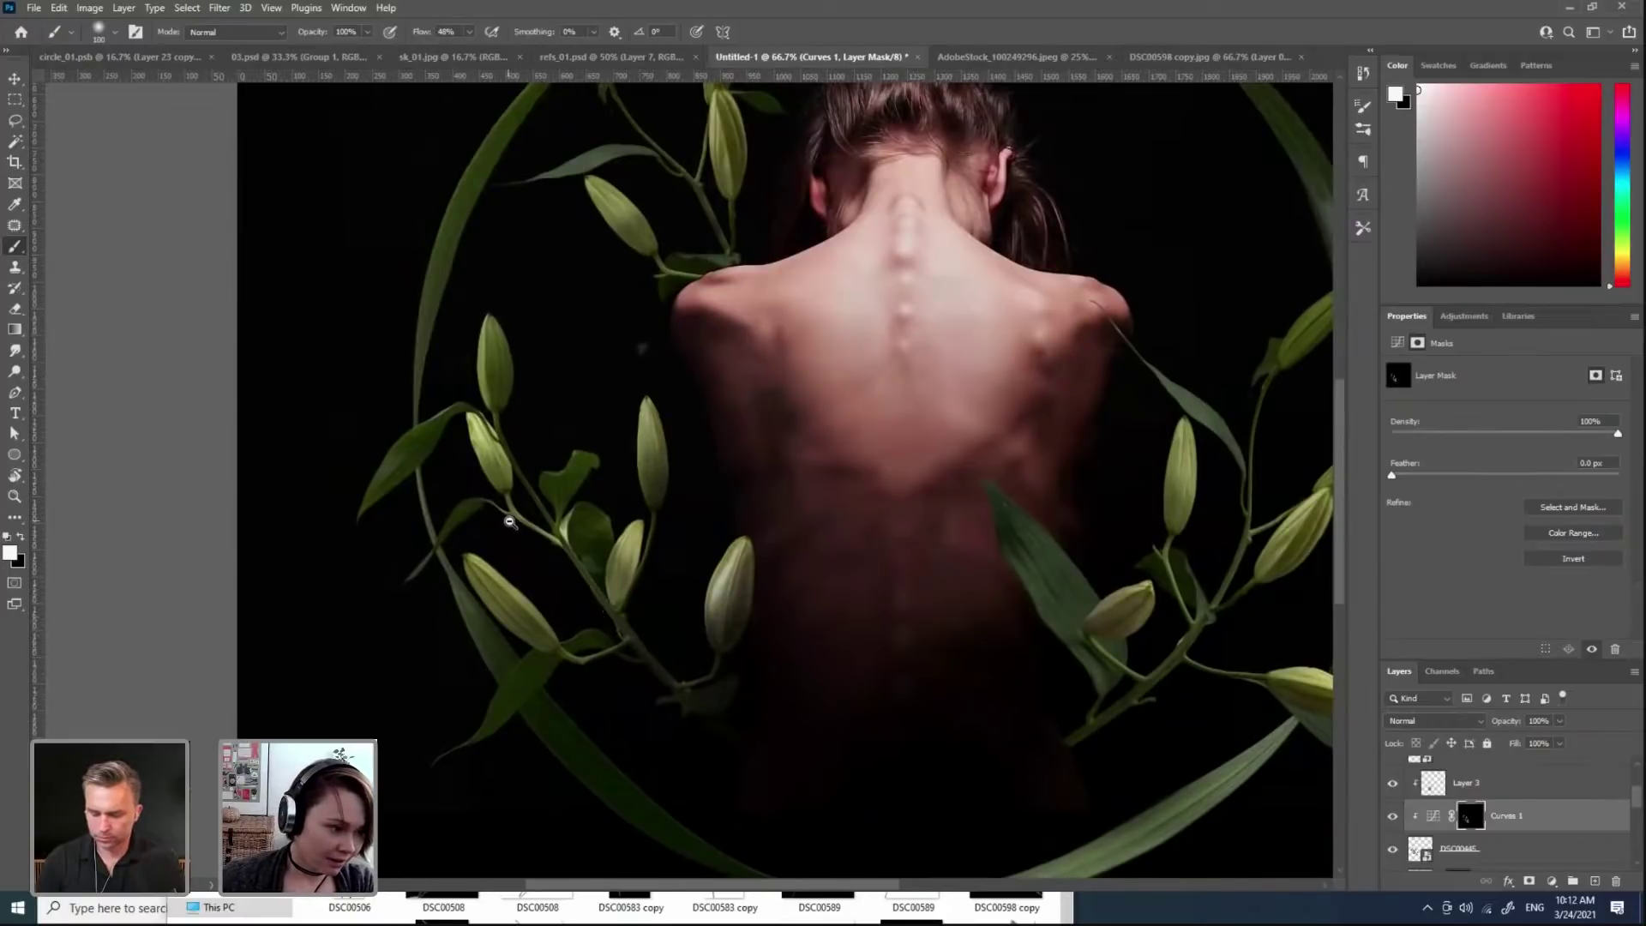
left_click(508, 520, "alt")
left_click(509, 520, "alt")
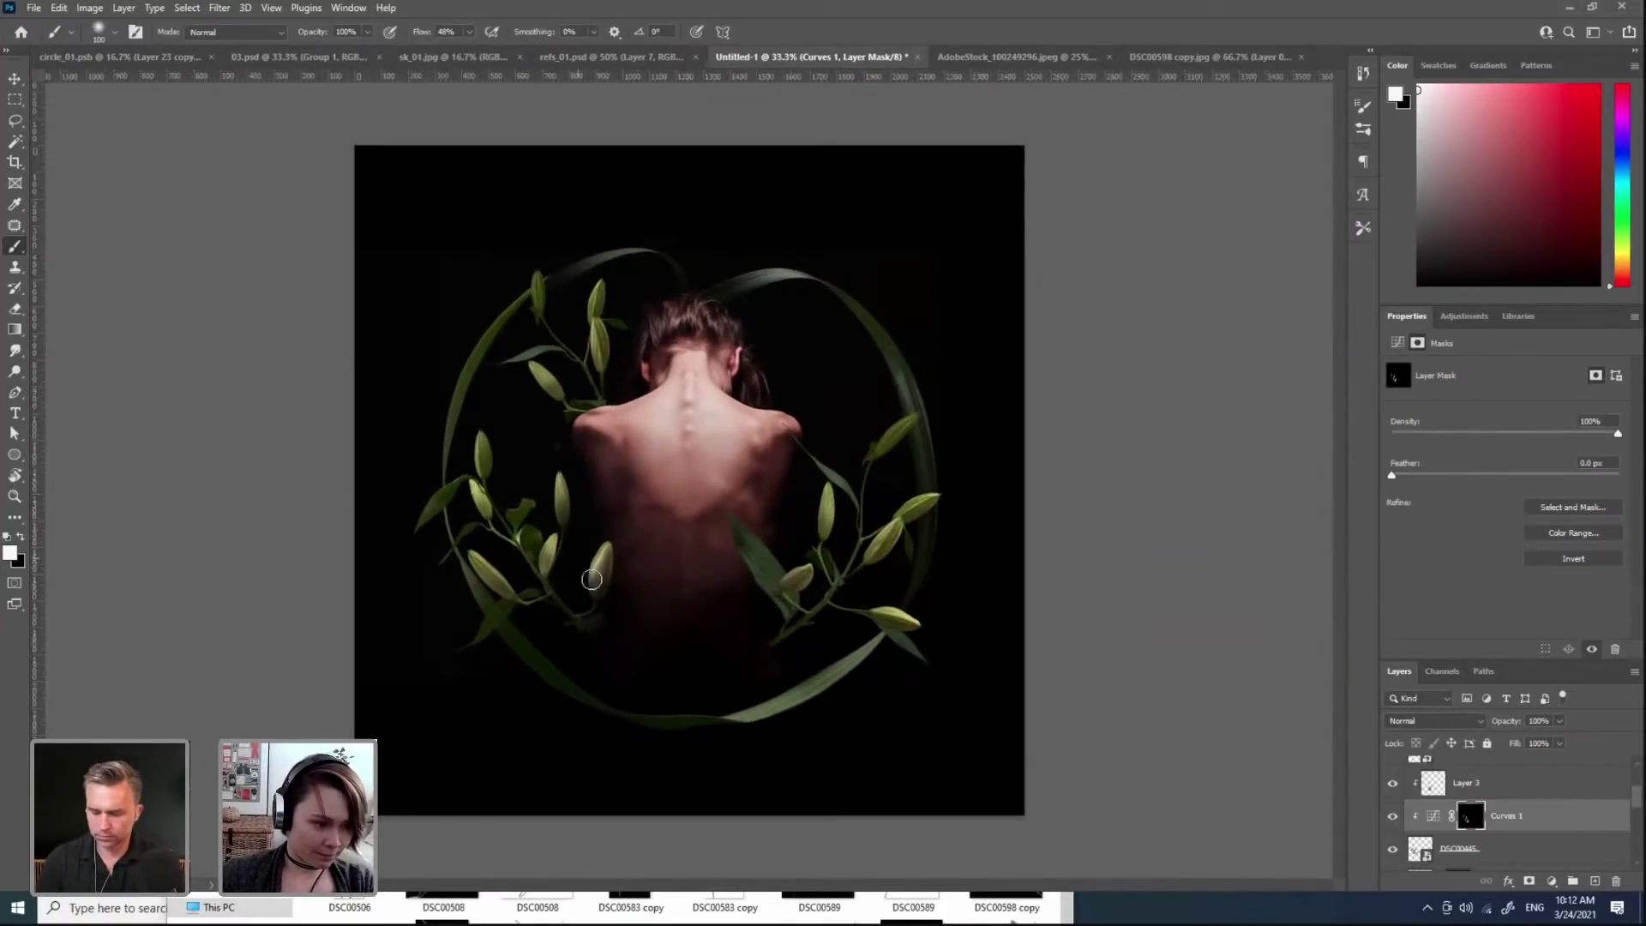
Step: Clip a Curves adjustment to the lower-right lily buds, lower its highlights, set the midtone point to input 138, output 49, and invert its mask
key("v")
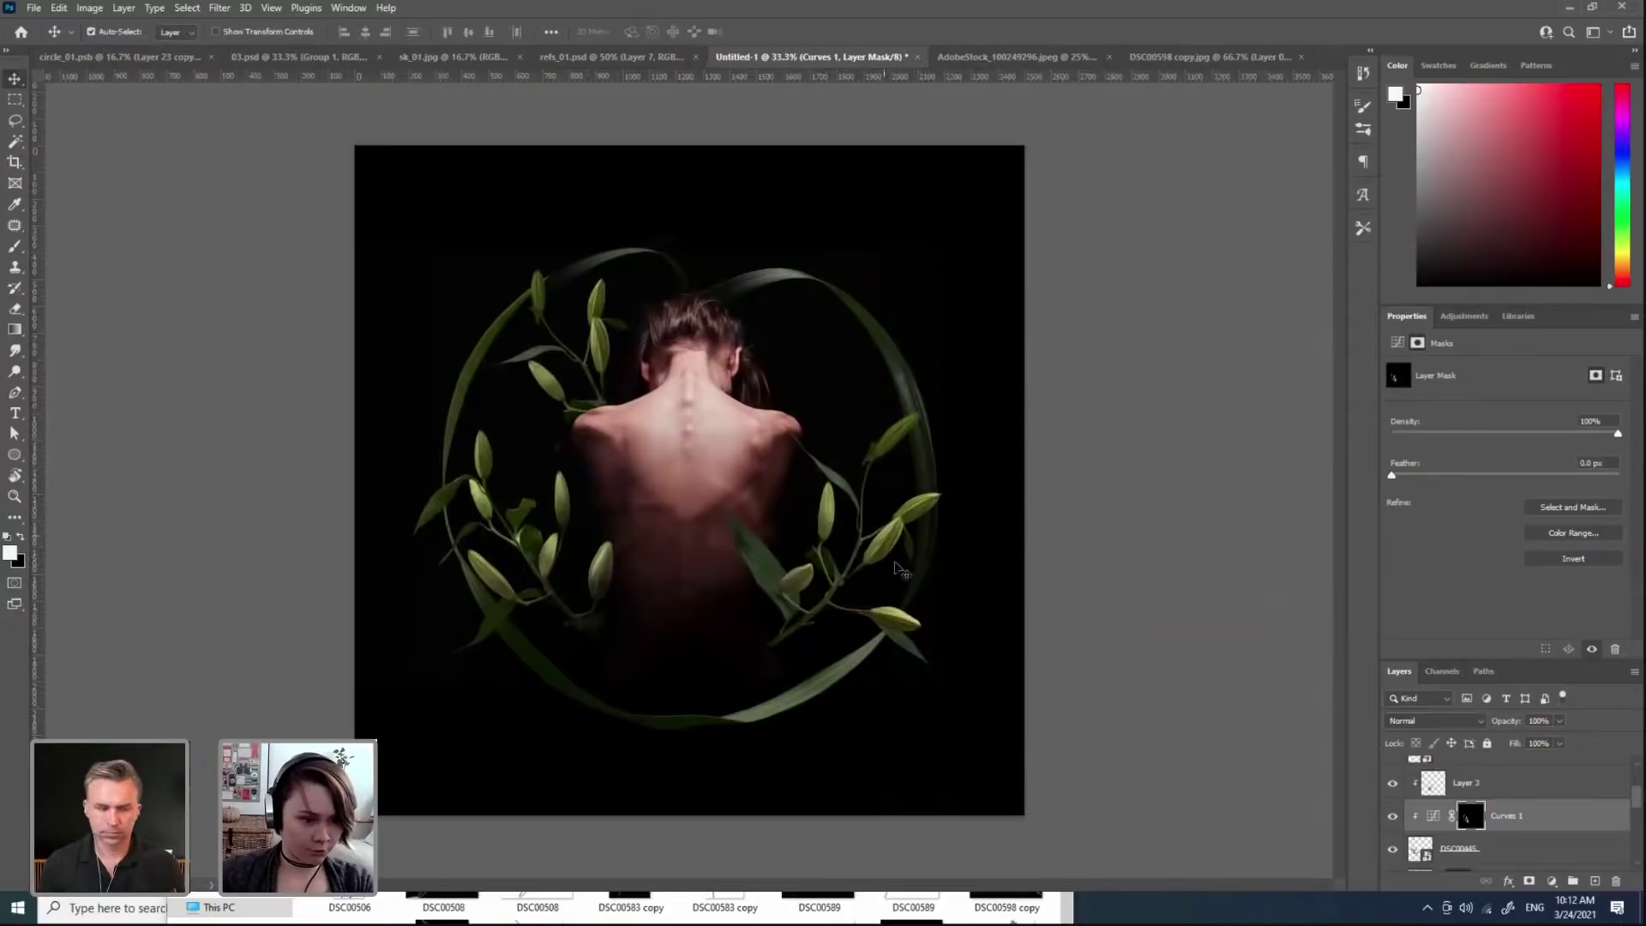
left_click(892, 555)
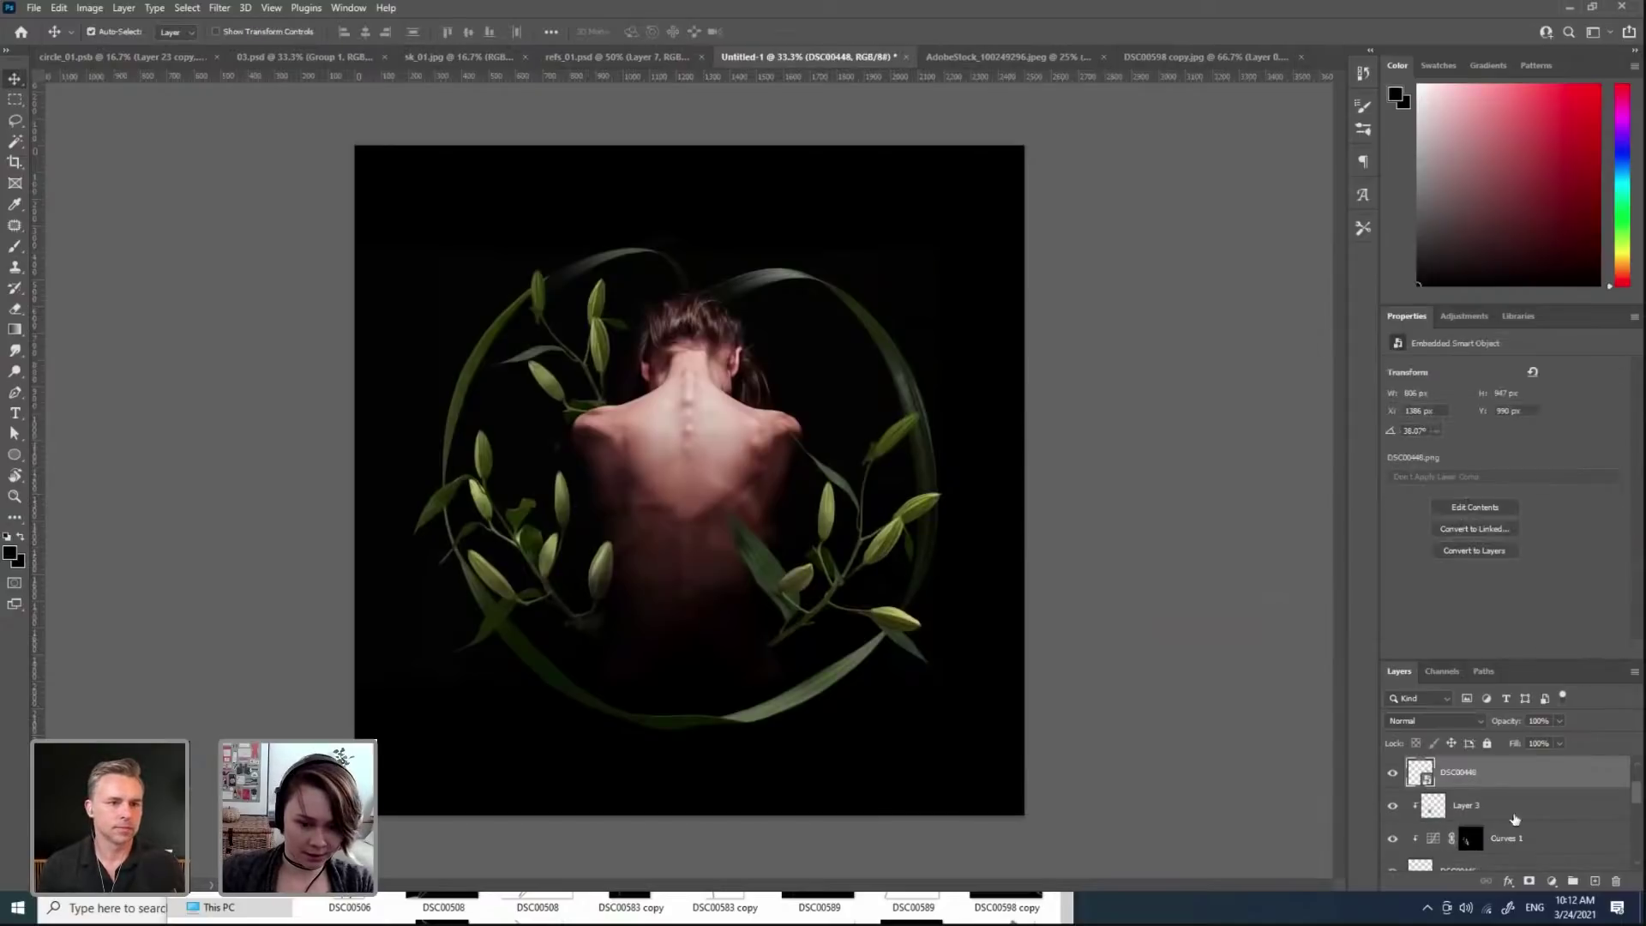
left_click(1467, 319)
left_click(1465, 355)
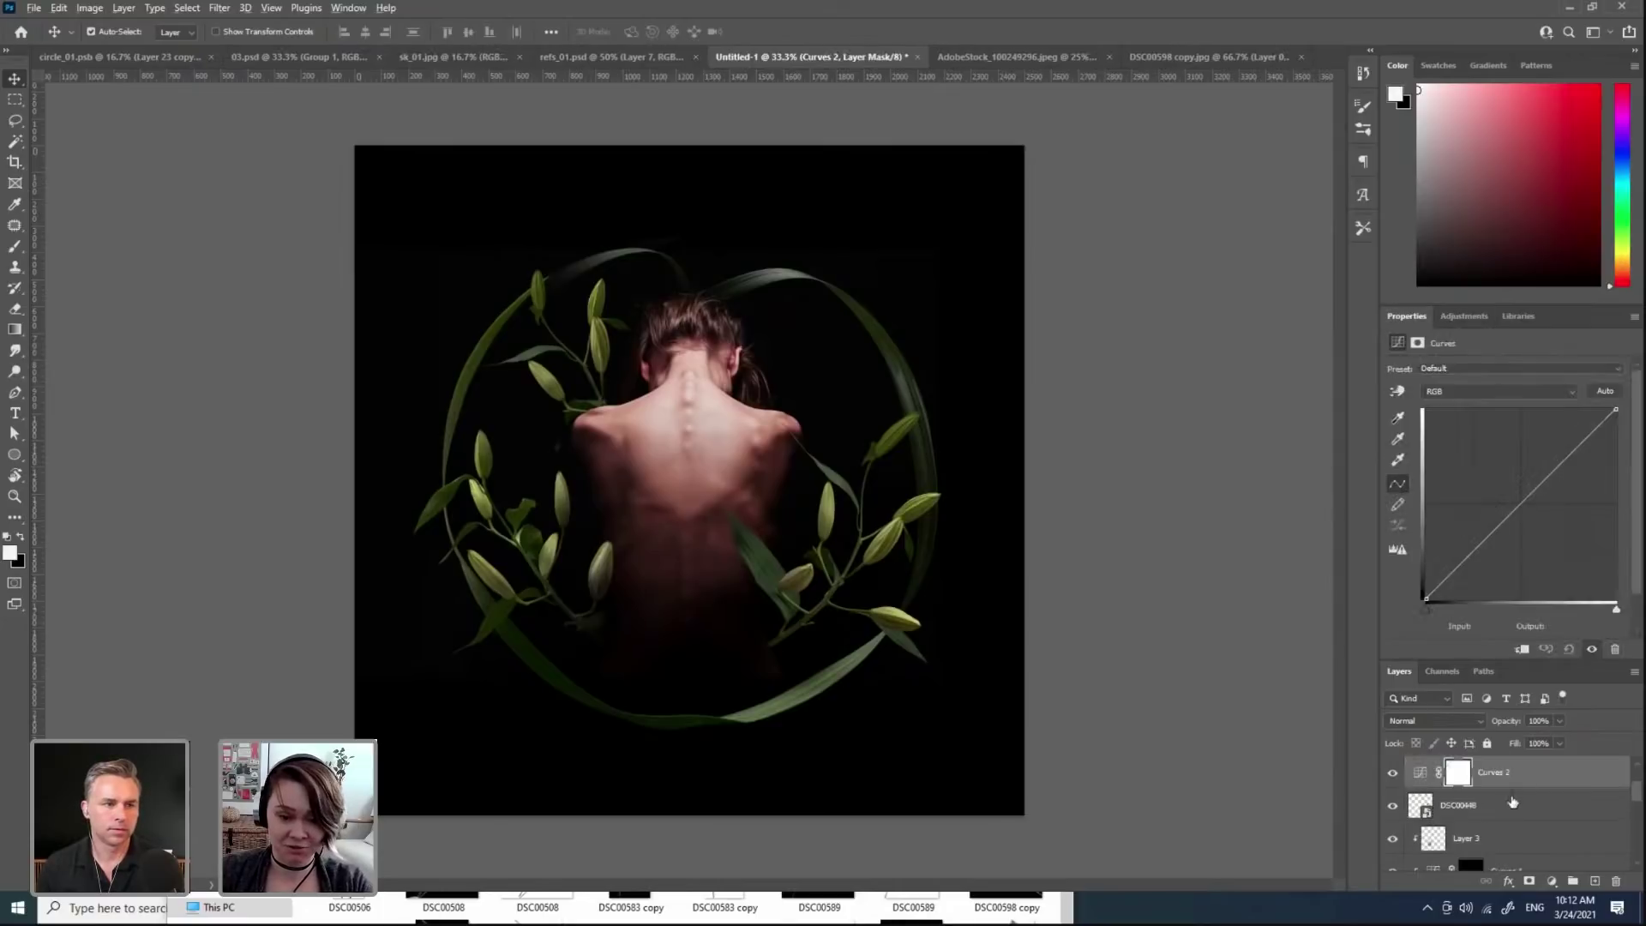
key("ctrl+alt+g")
left_click_drag(1616, 413, 1627, 455)
left_click_drag(1518, 540, 1523, 552)
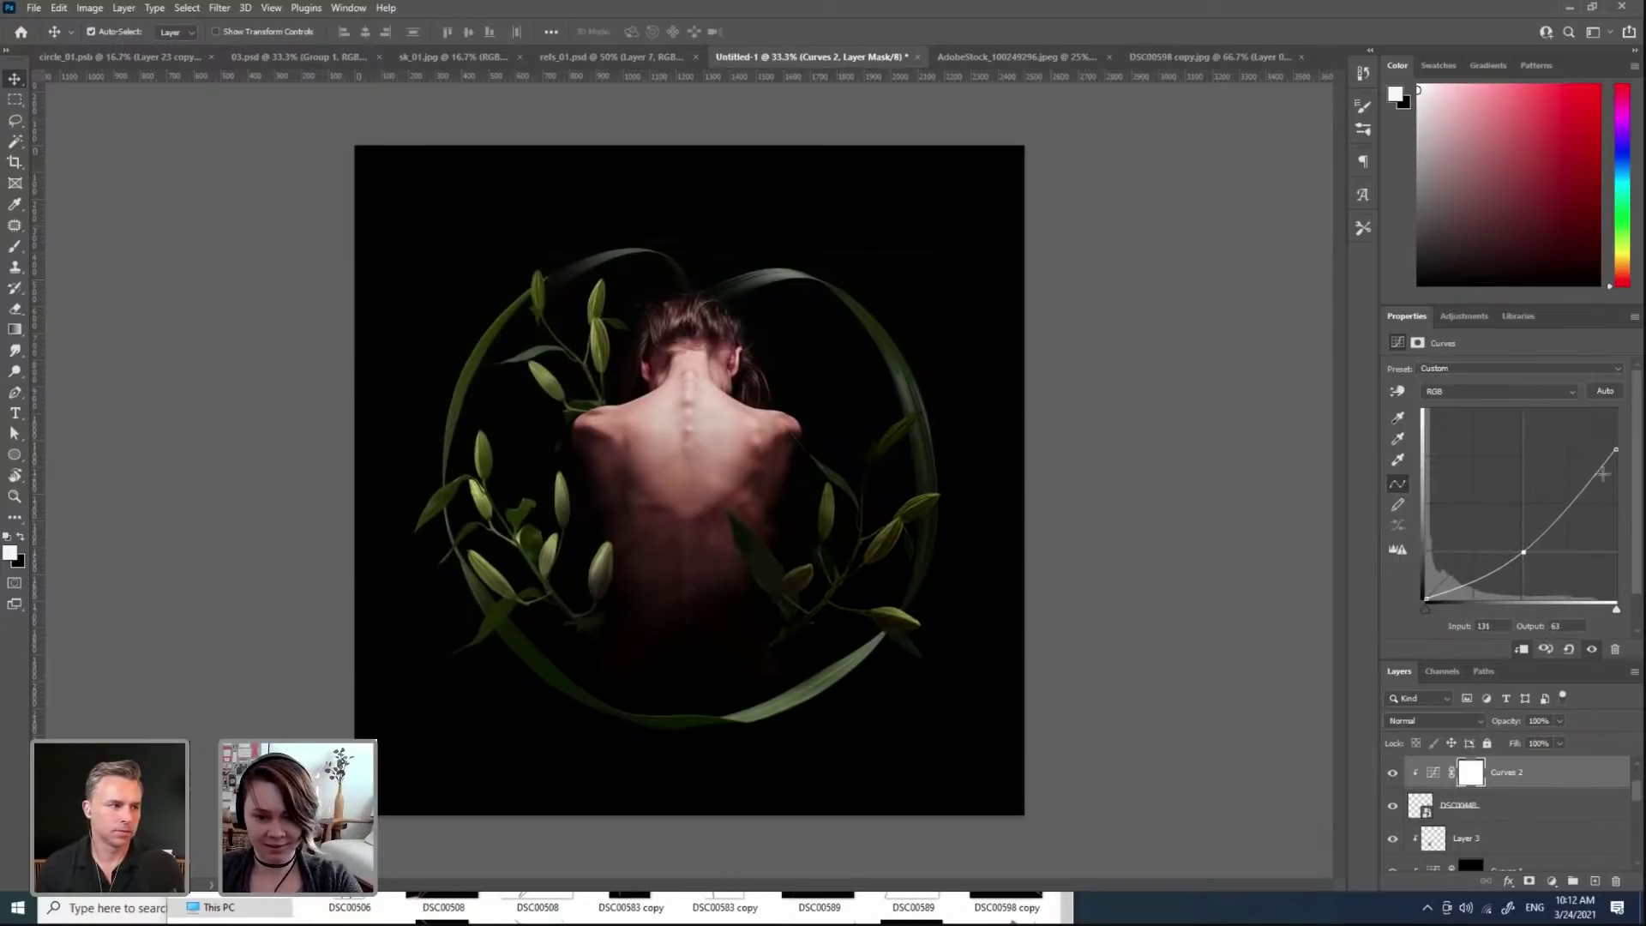
left_click_drag(1524, 553, 1529, 563)
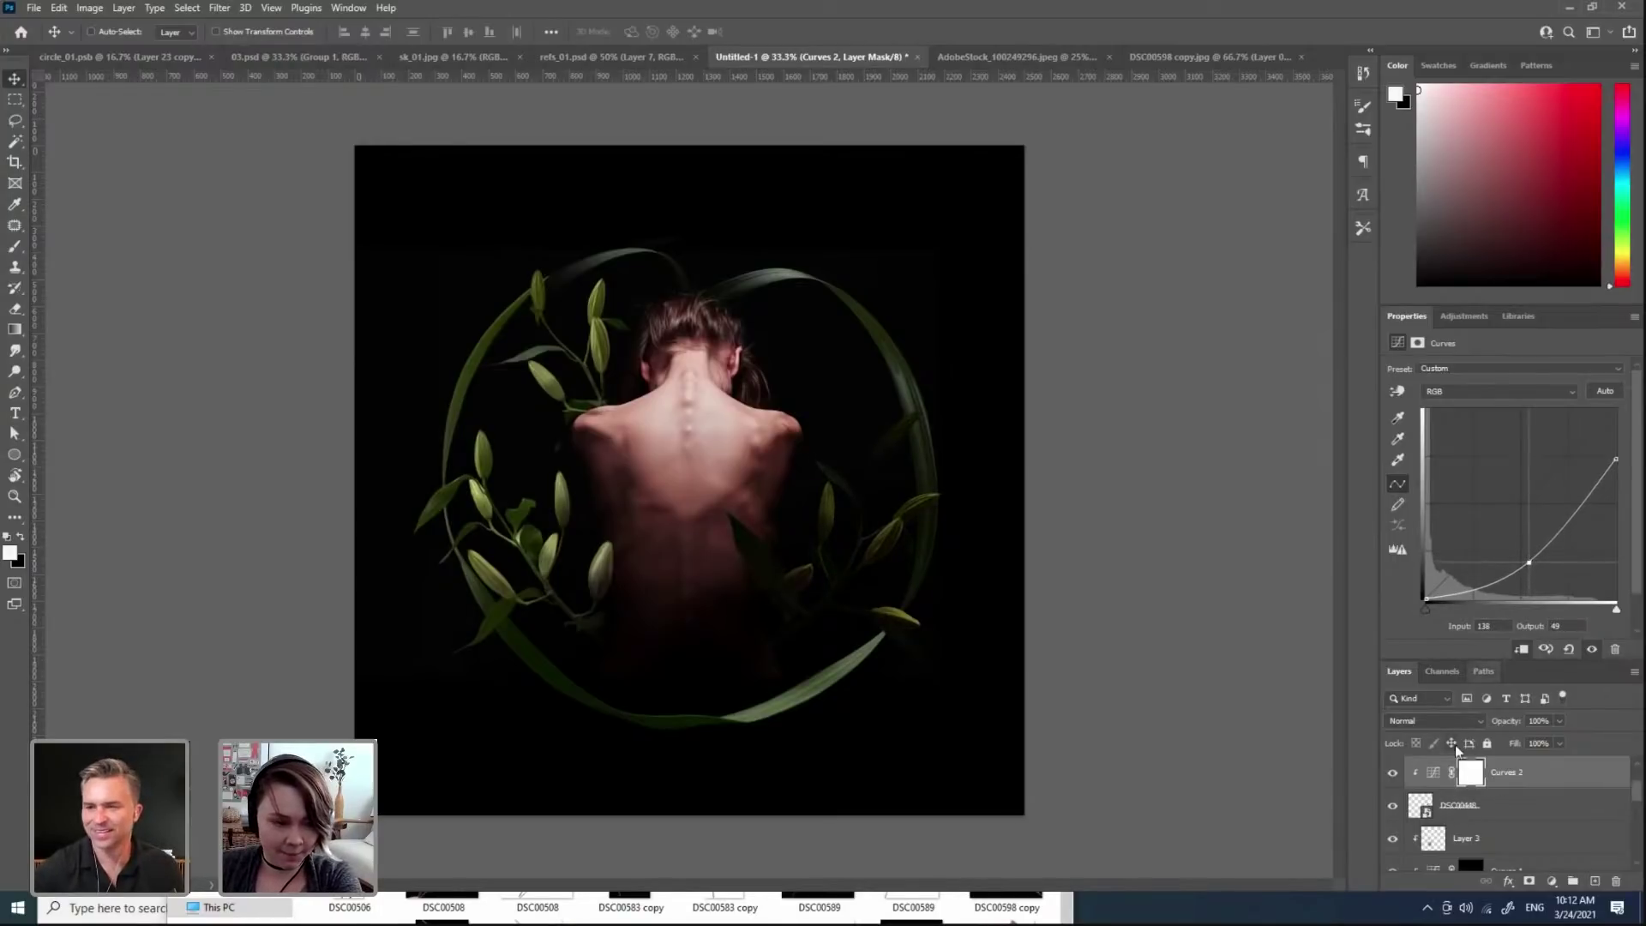
key("ctrl+i")
key("x")
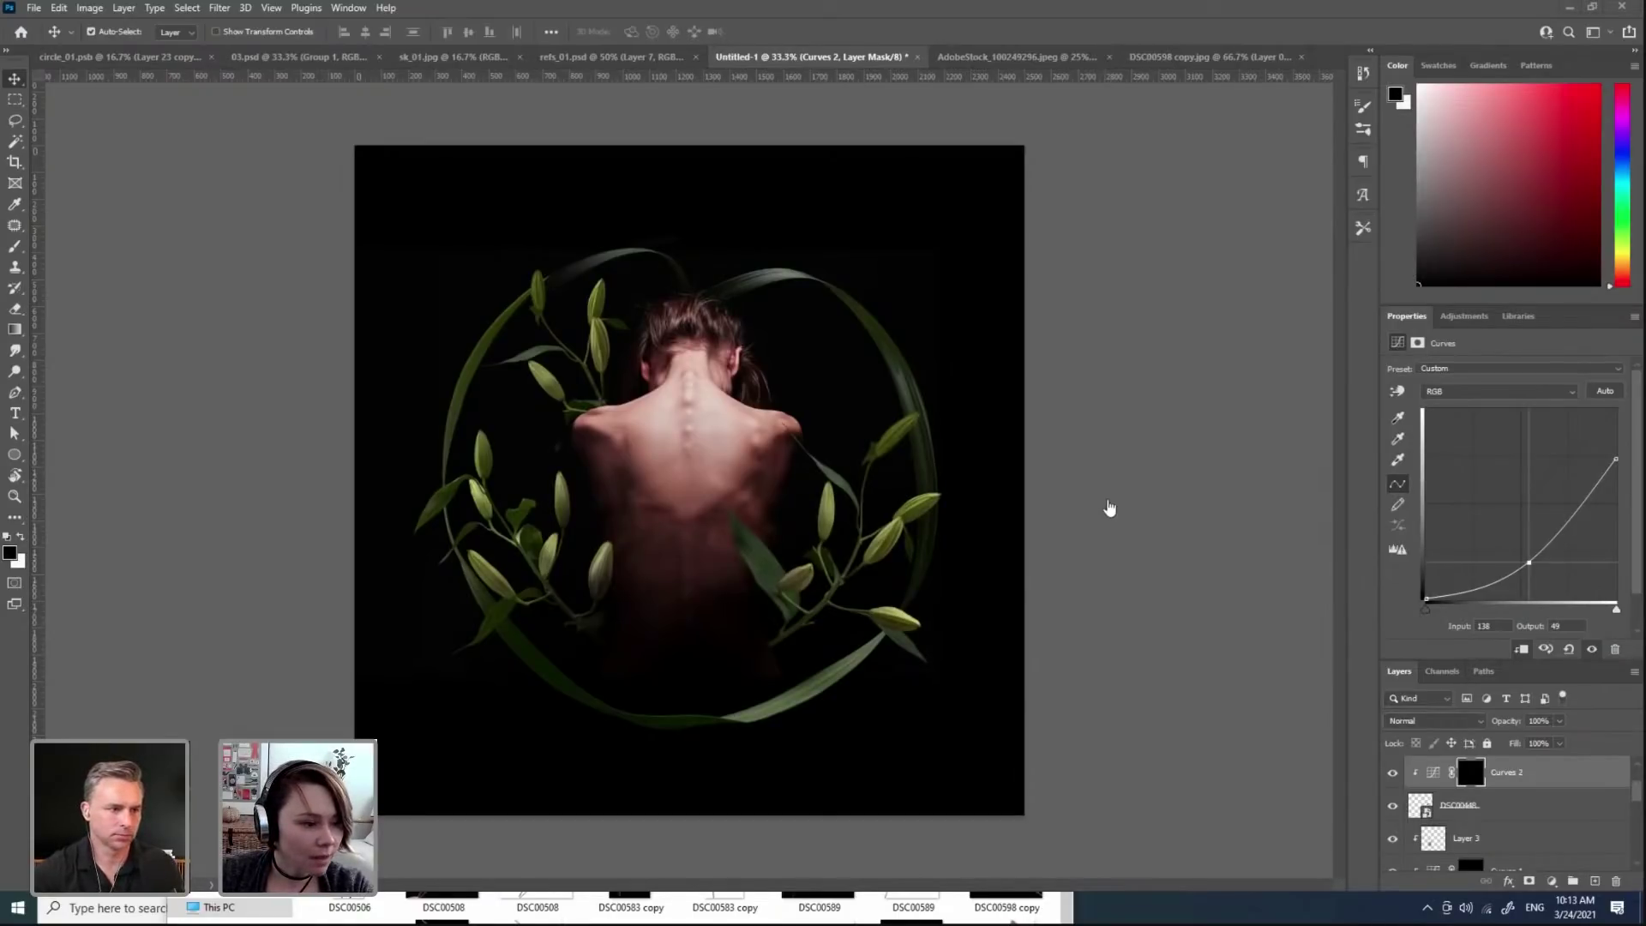
Step: Switch to the browser, look through the Game of Thrones sigils gallery on the portfolio site, and return to Photoshop
key("alt+Tab")
scroll(1110, 507, "down", 15)
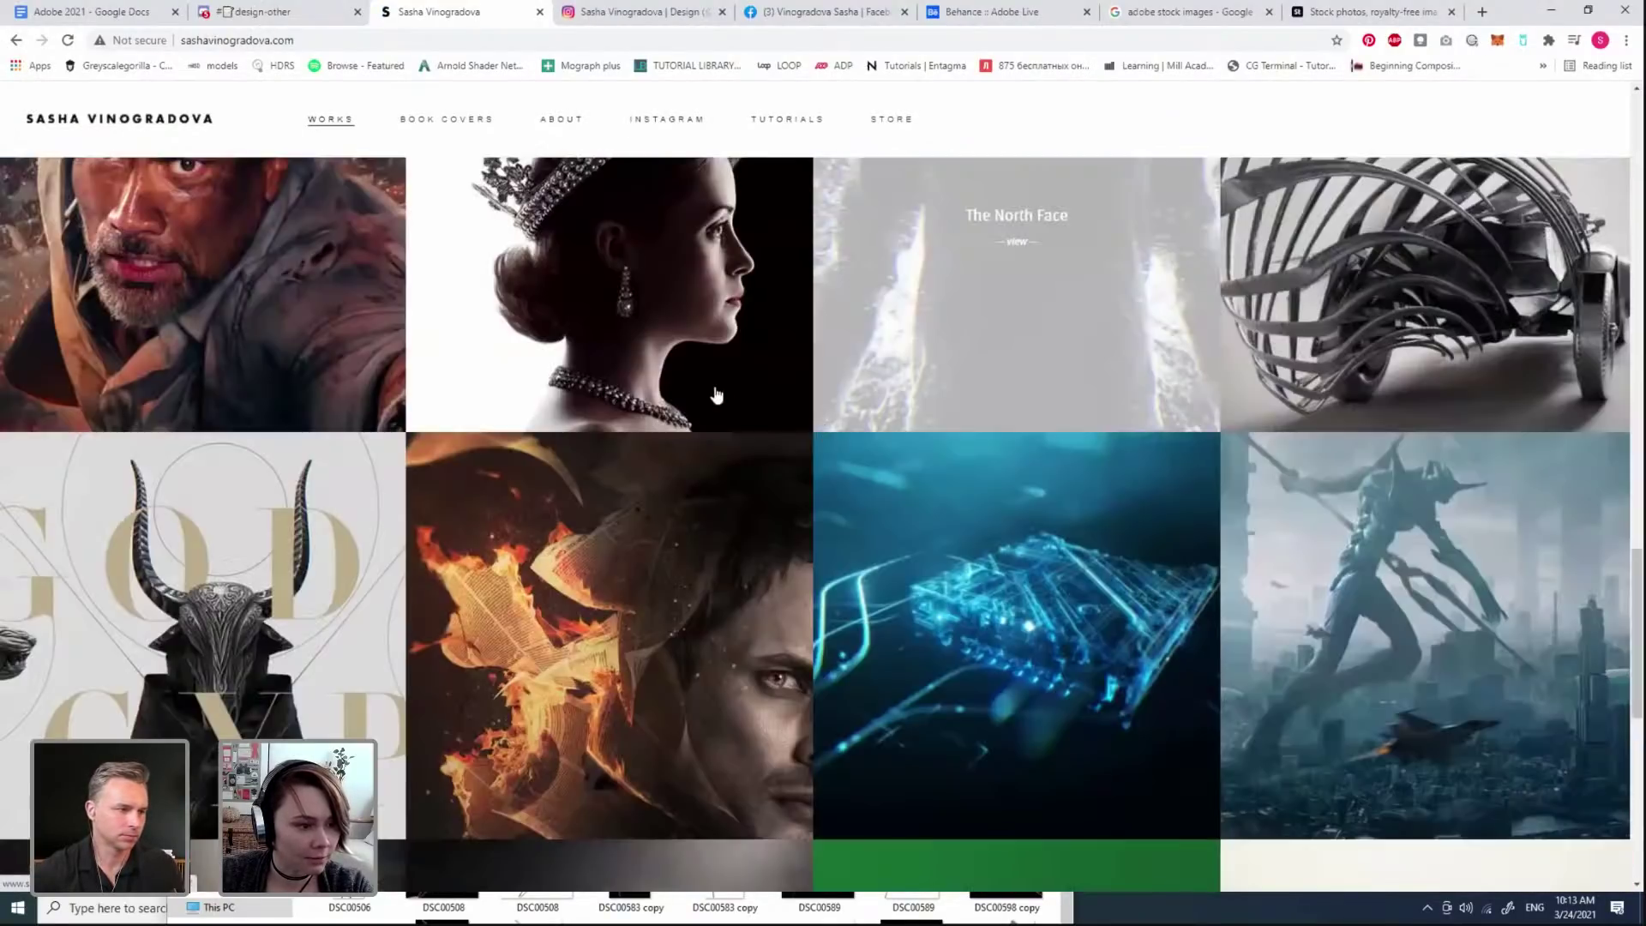
scroll(717, 395, "up", 5)
left_click(717, 395)
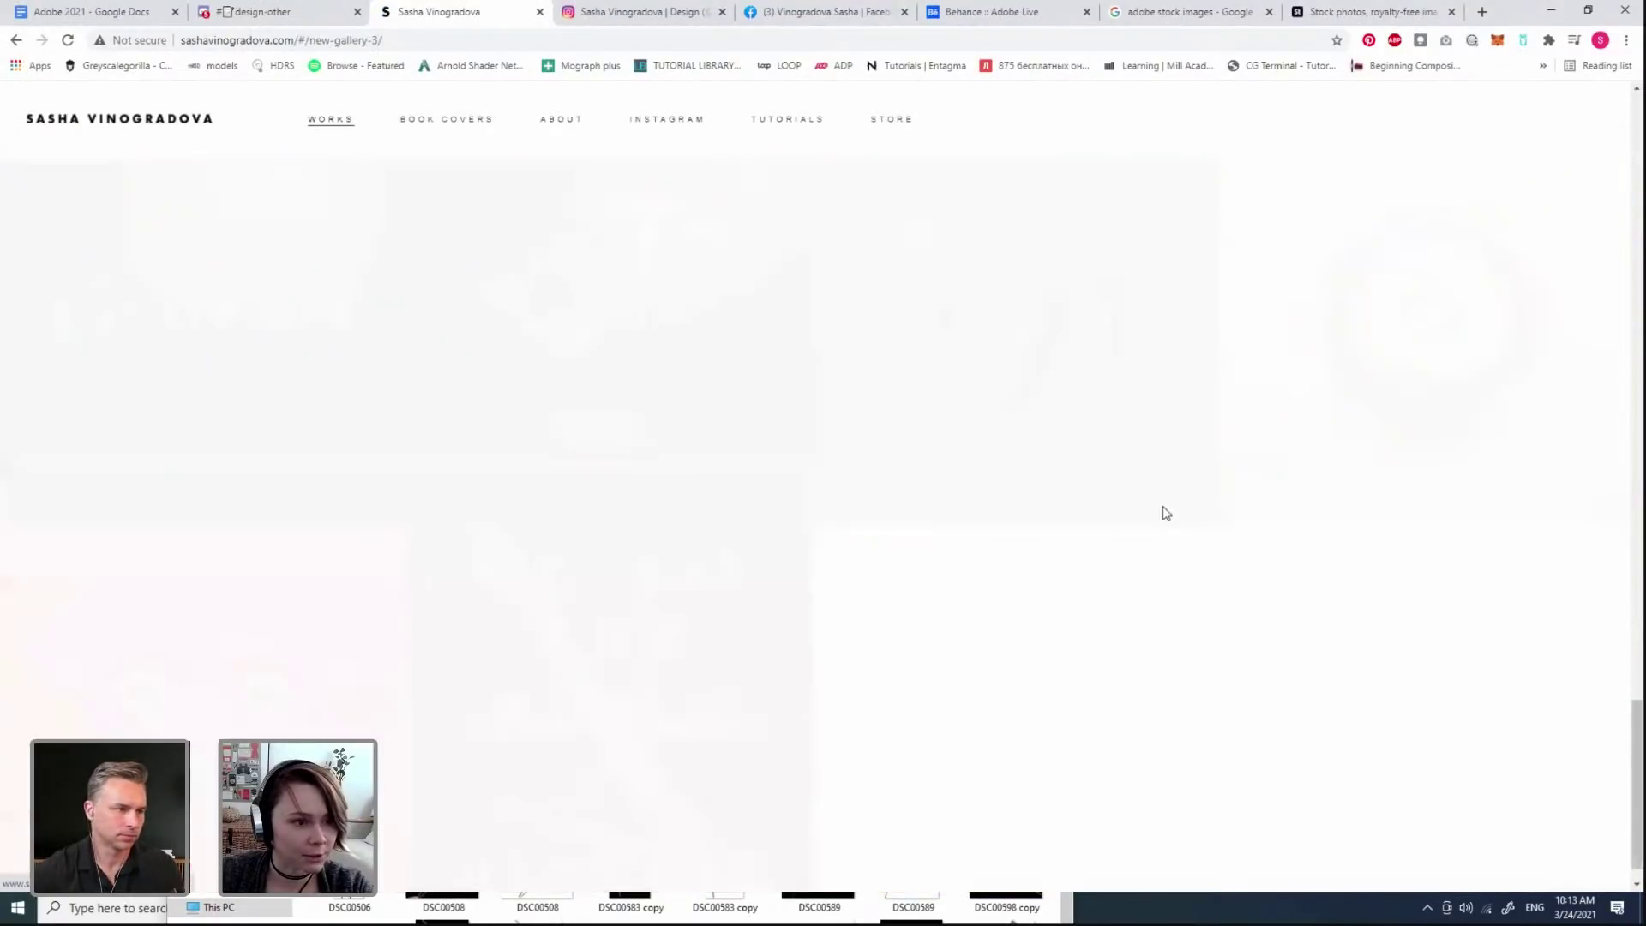
scroll(1204, 407, "down", 19)
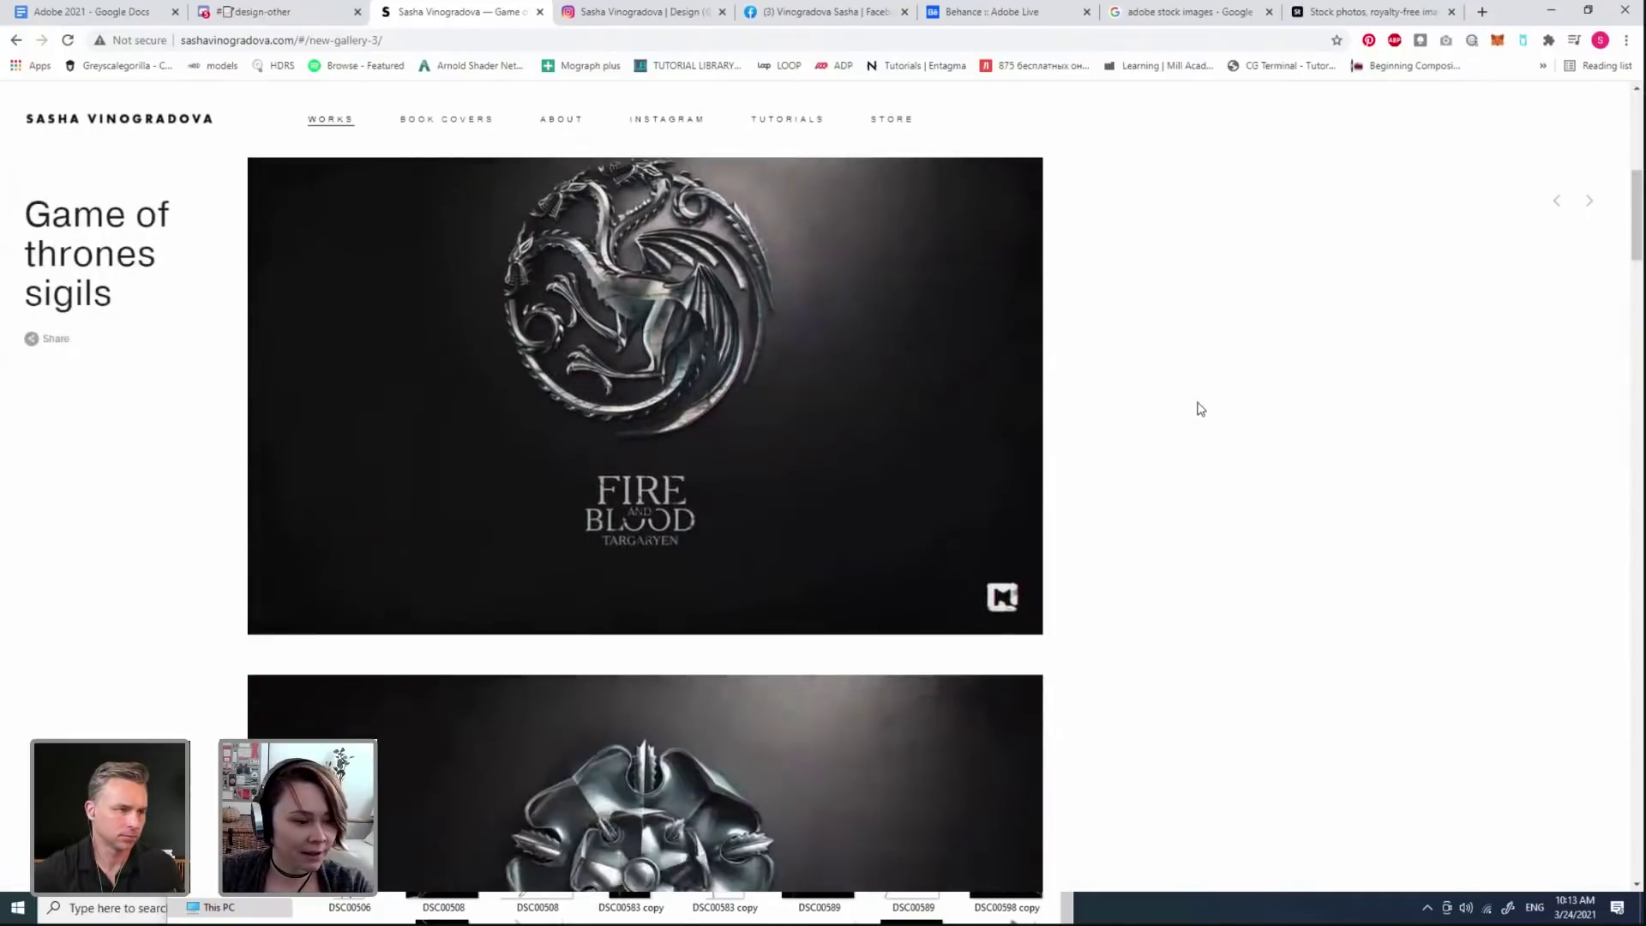
scroll(1198, 412, "up", 18)
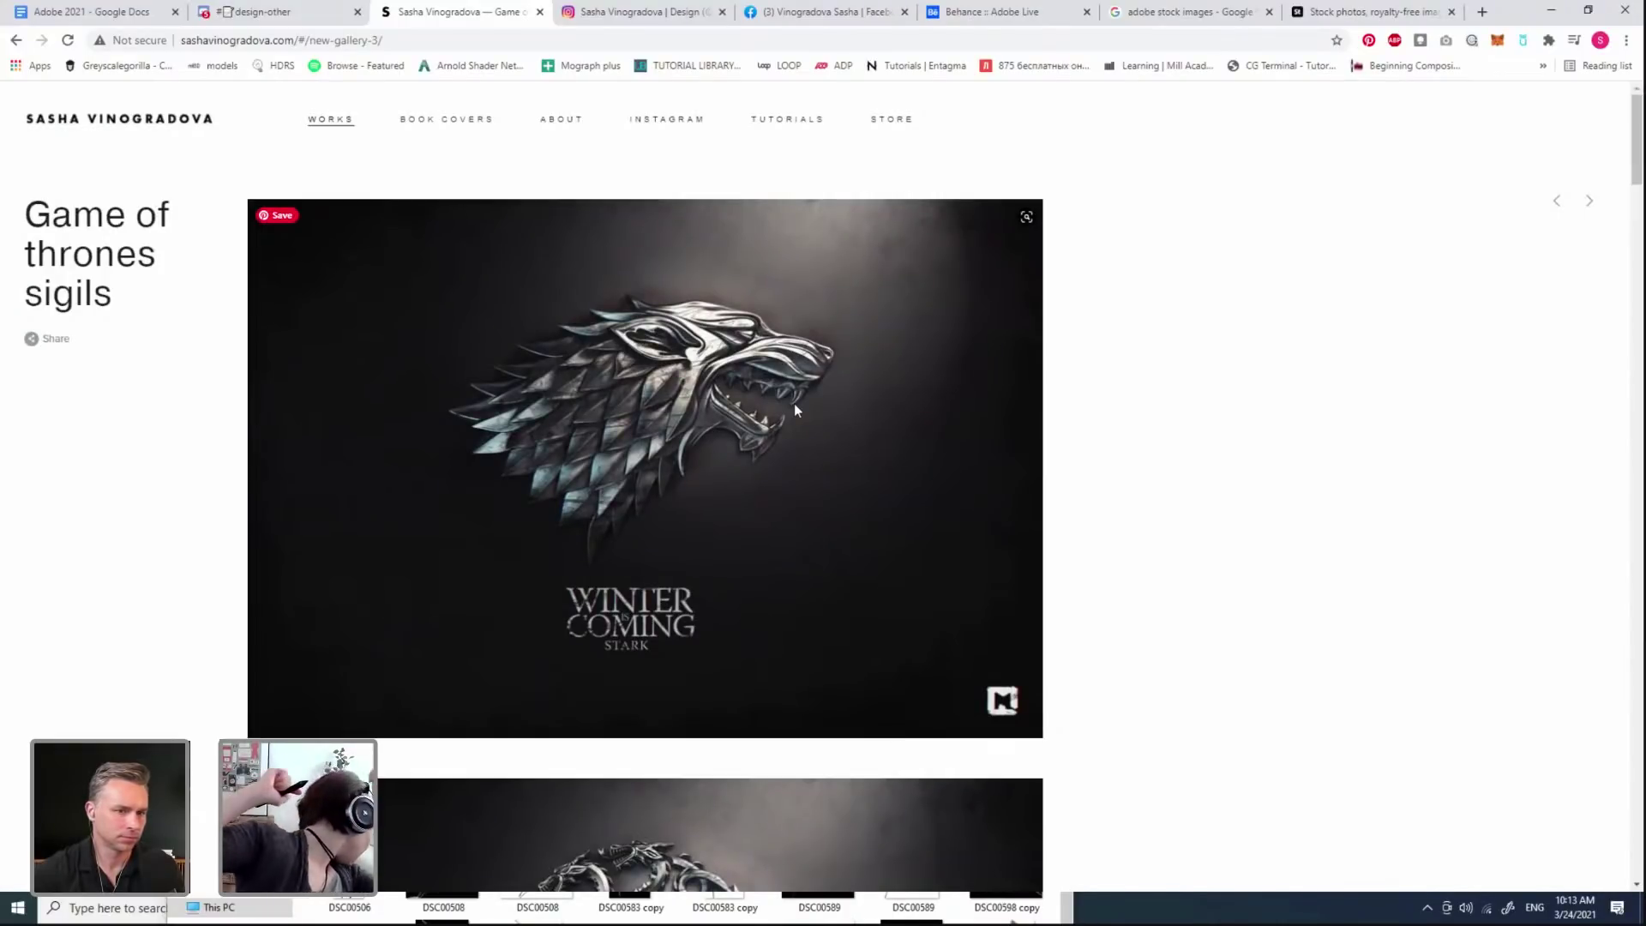
scroll(863, 420, "down", 5)
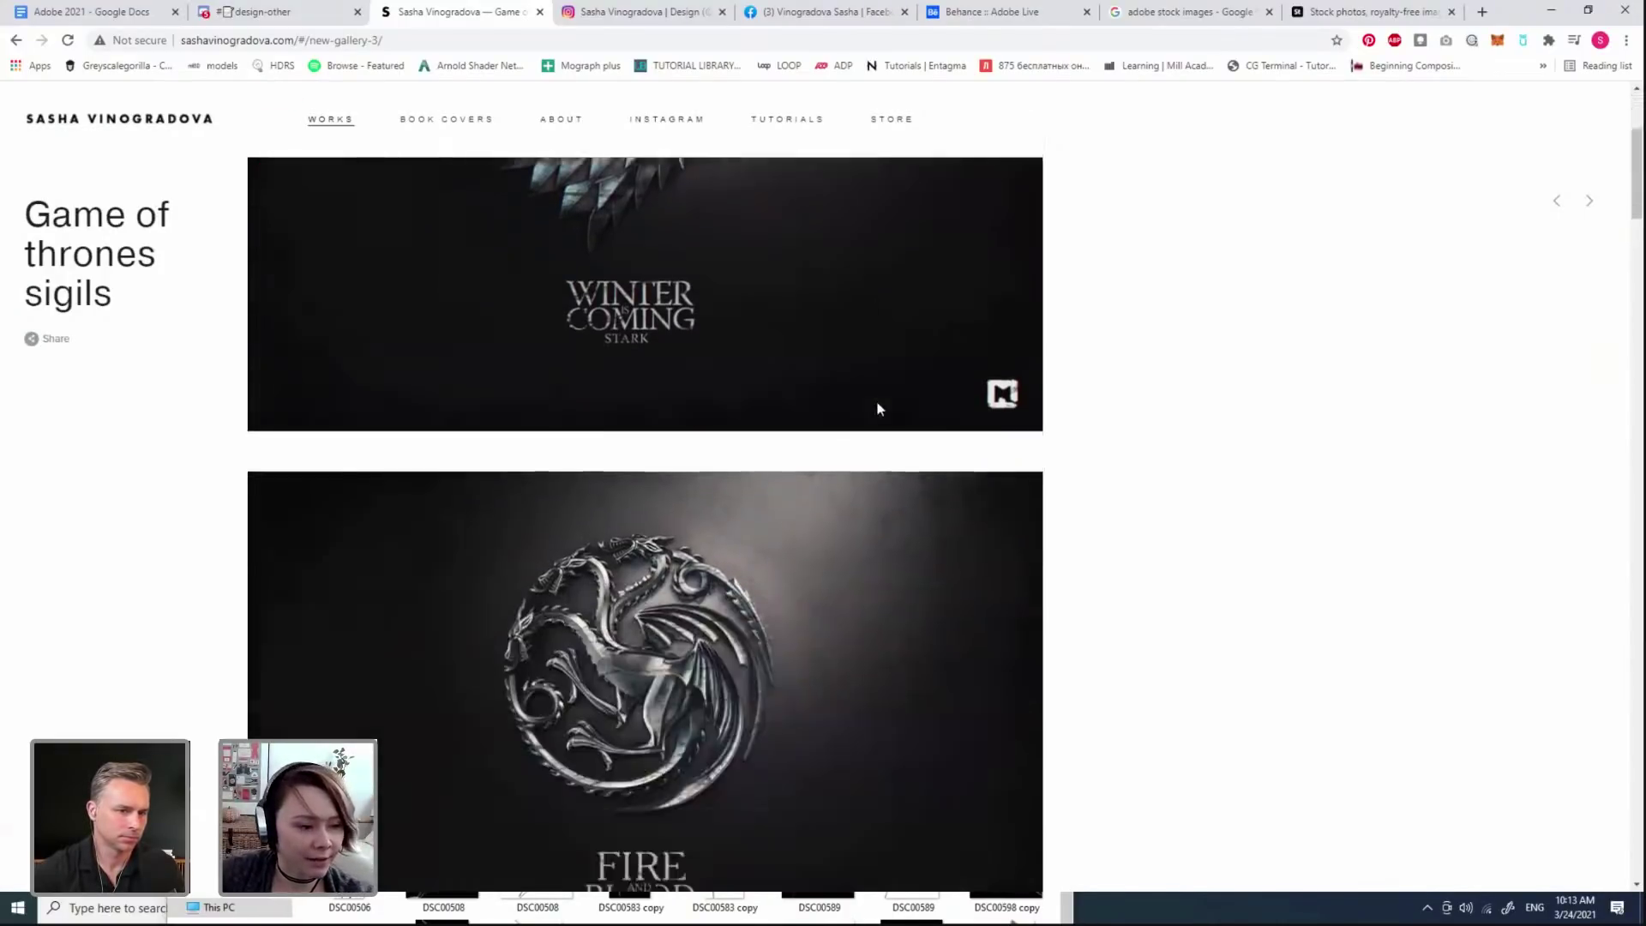
scroll(881, 406, "down", 20)
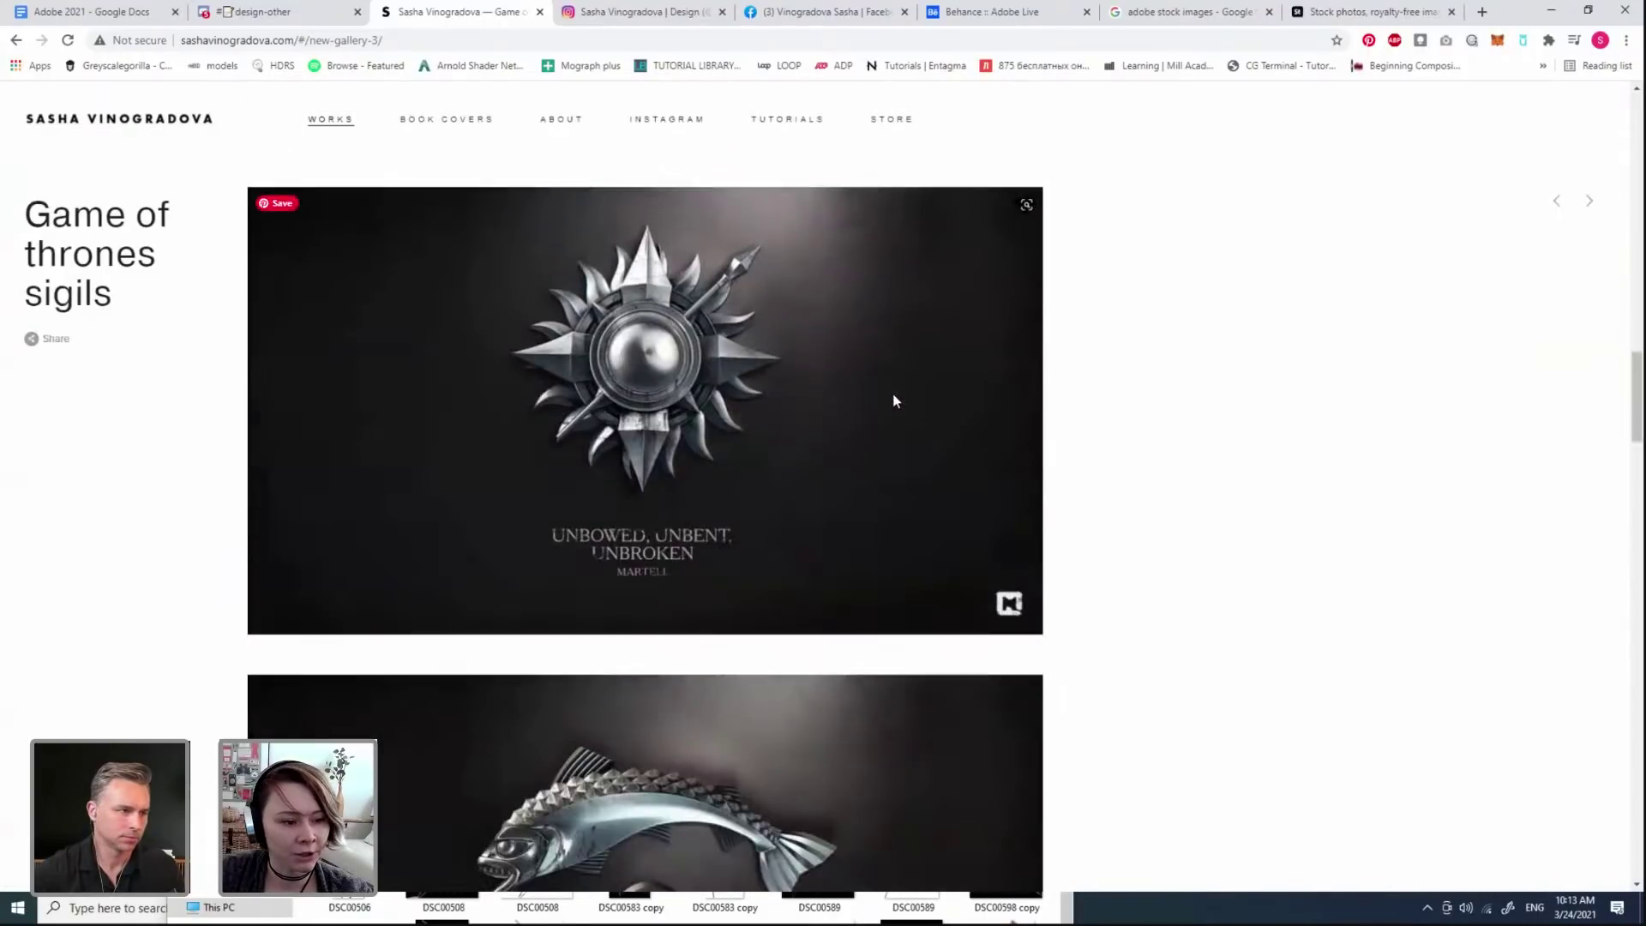
scroll(900, 397, "up", 4)
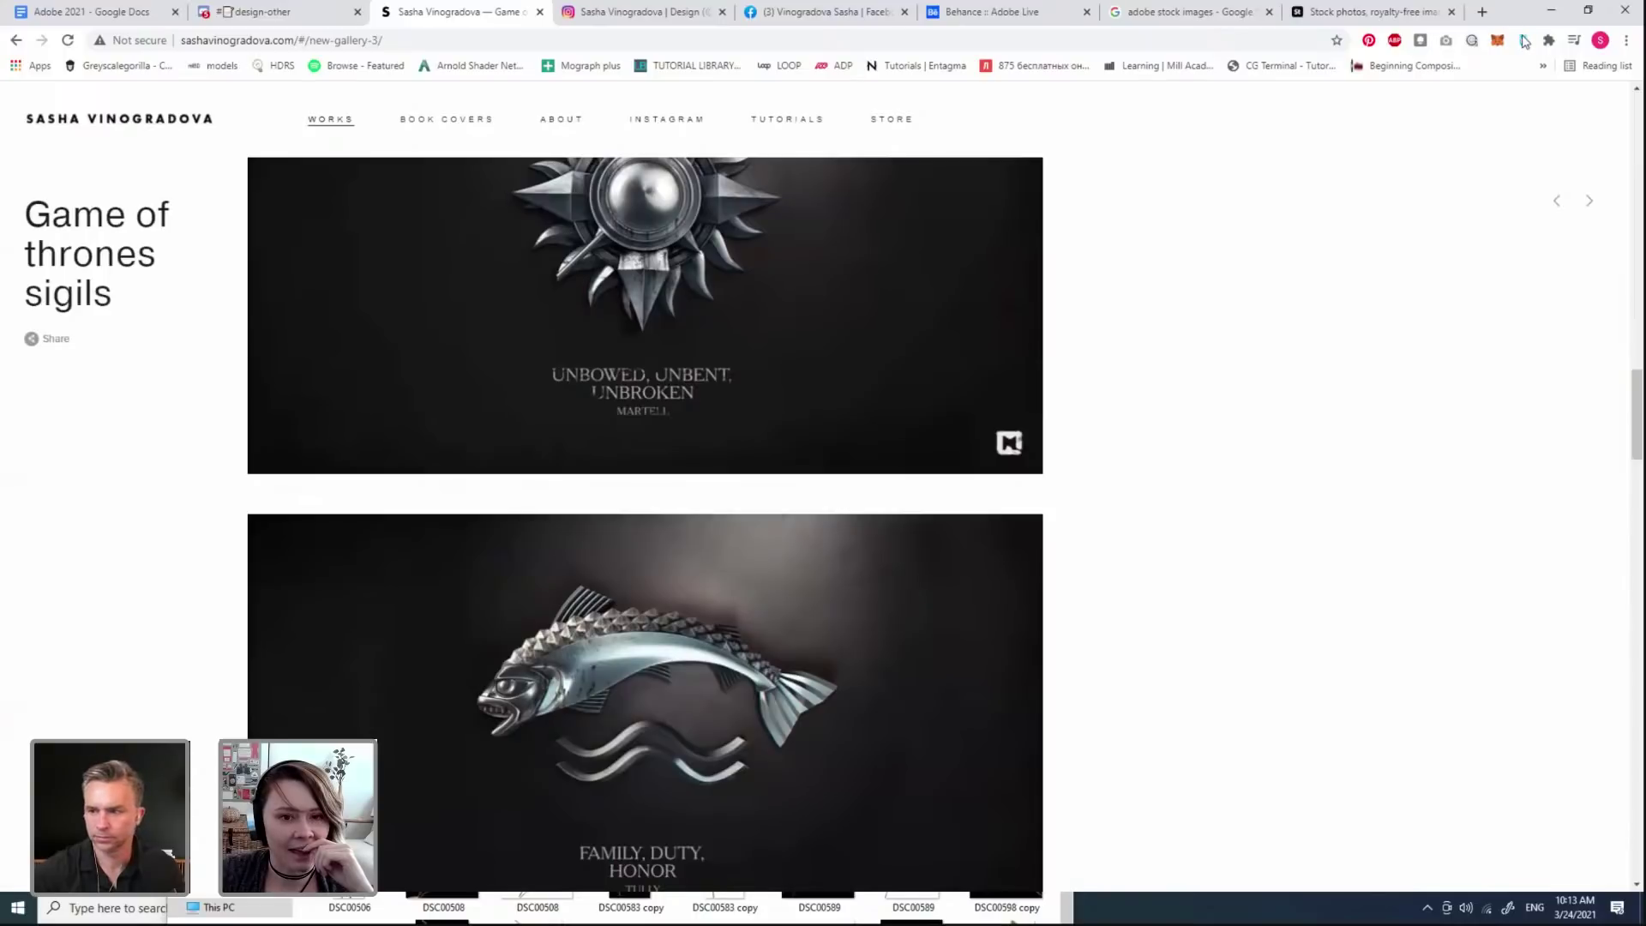
key("alt+Tab")
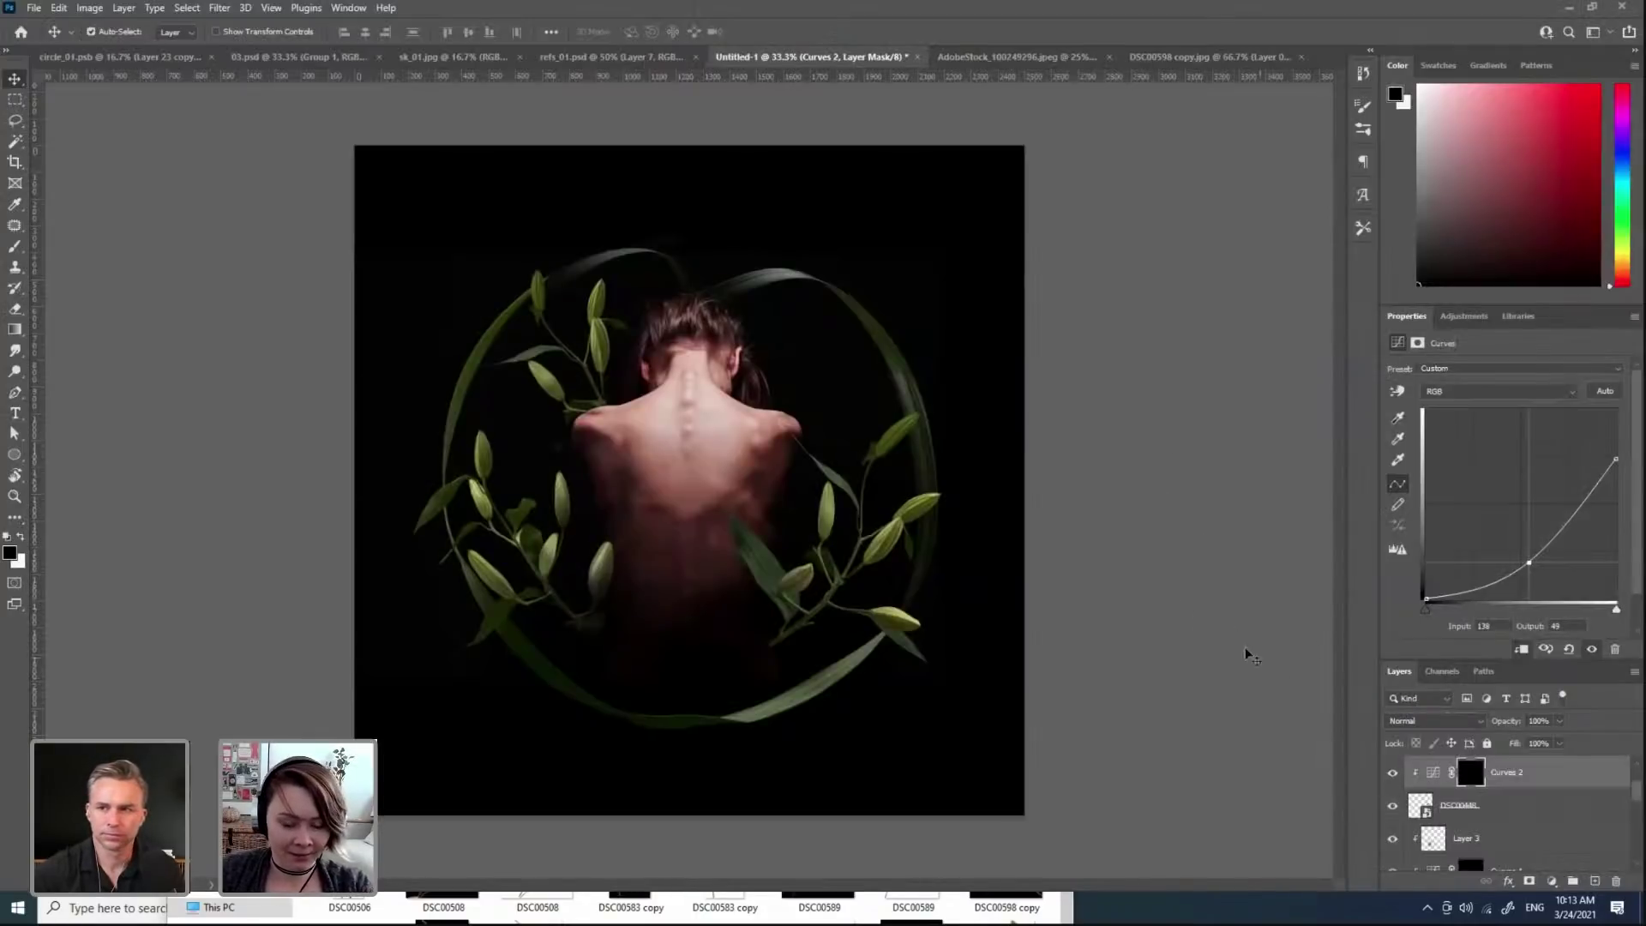
Step: Compare the composite with the lower-right lily buds layer hidden and shown
left_click(953, 699)
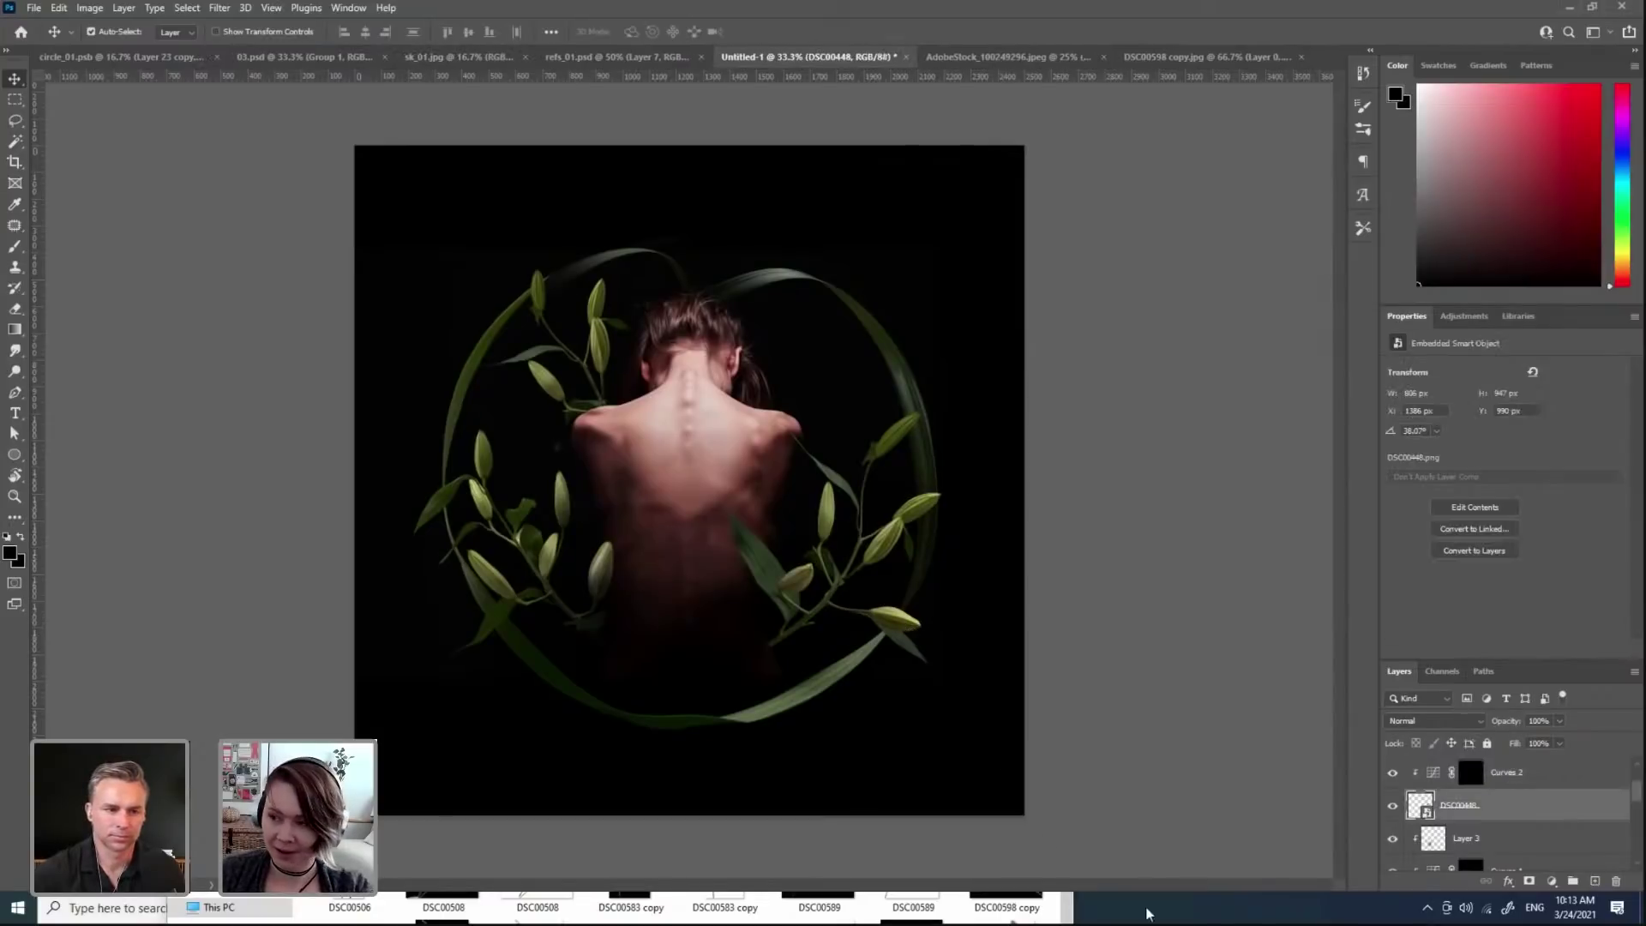
left_click(1393, 810)
left_click(1394, 810)
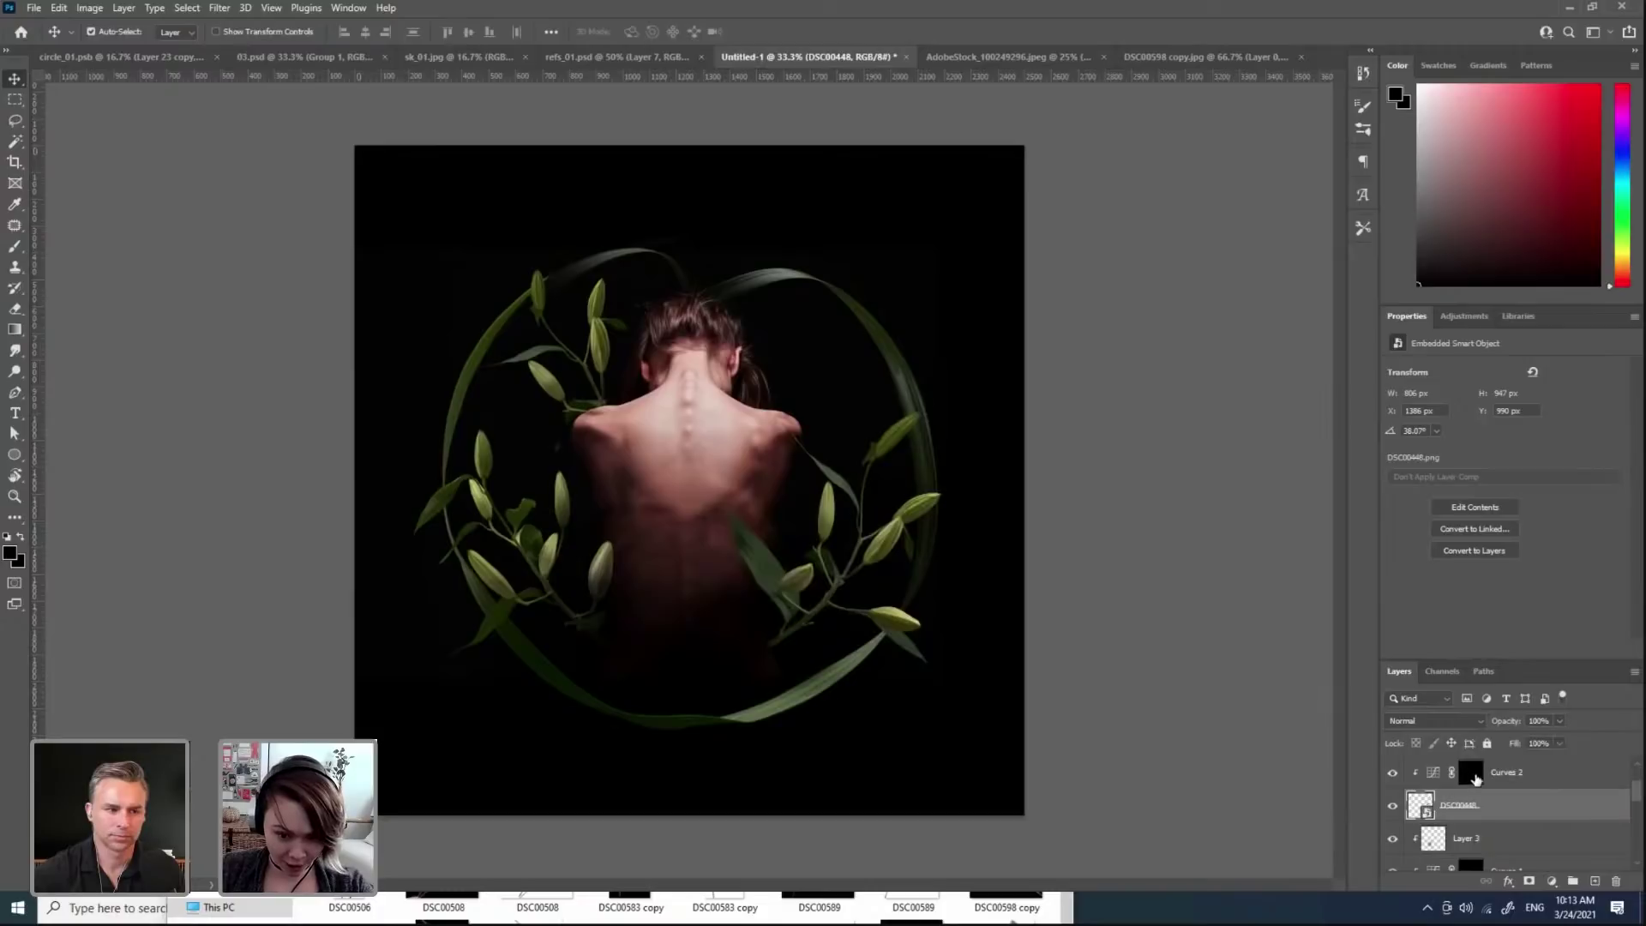
Step: Invert the mask of the lower-right lily's Curves adjustment and paint black with an enlarged brush to bring the buds back to light
left_click(1471, 774)
key("ctrl+i")
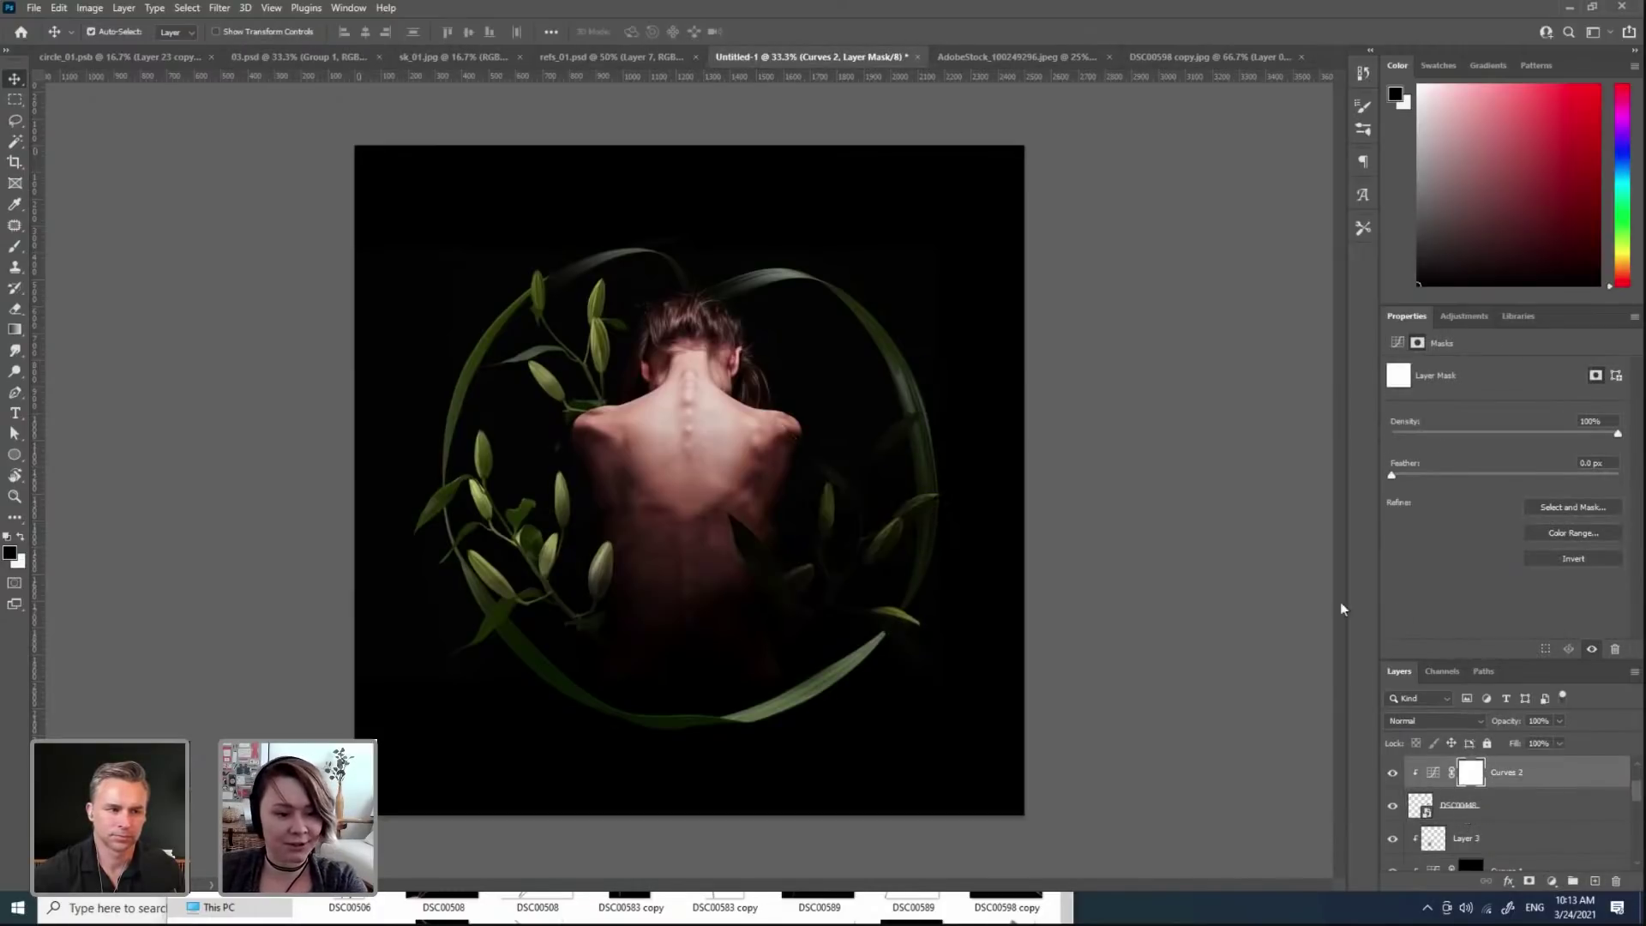
key("b")
key("x")
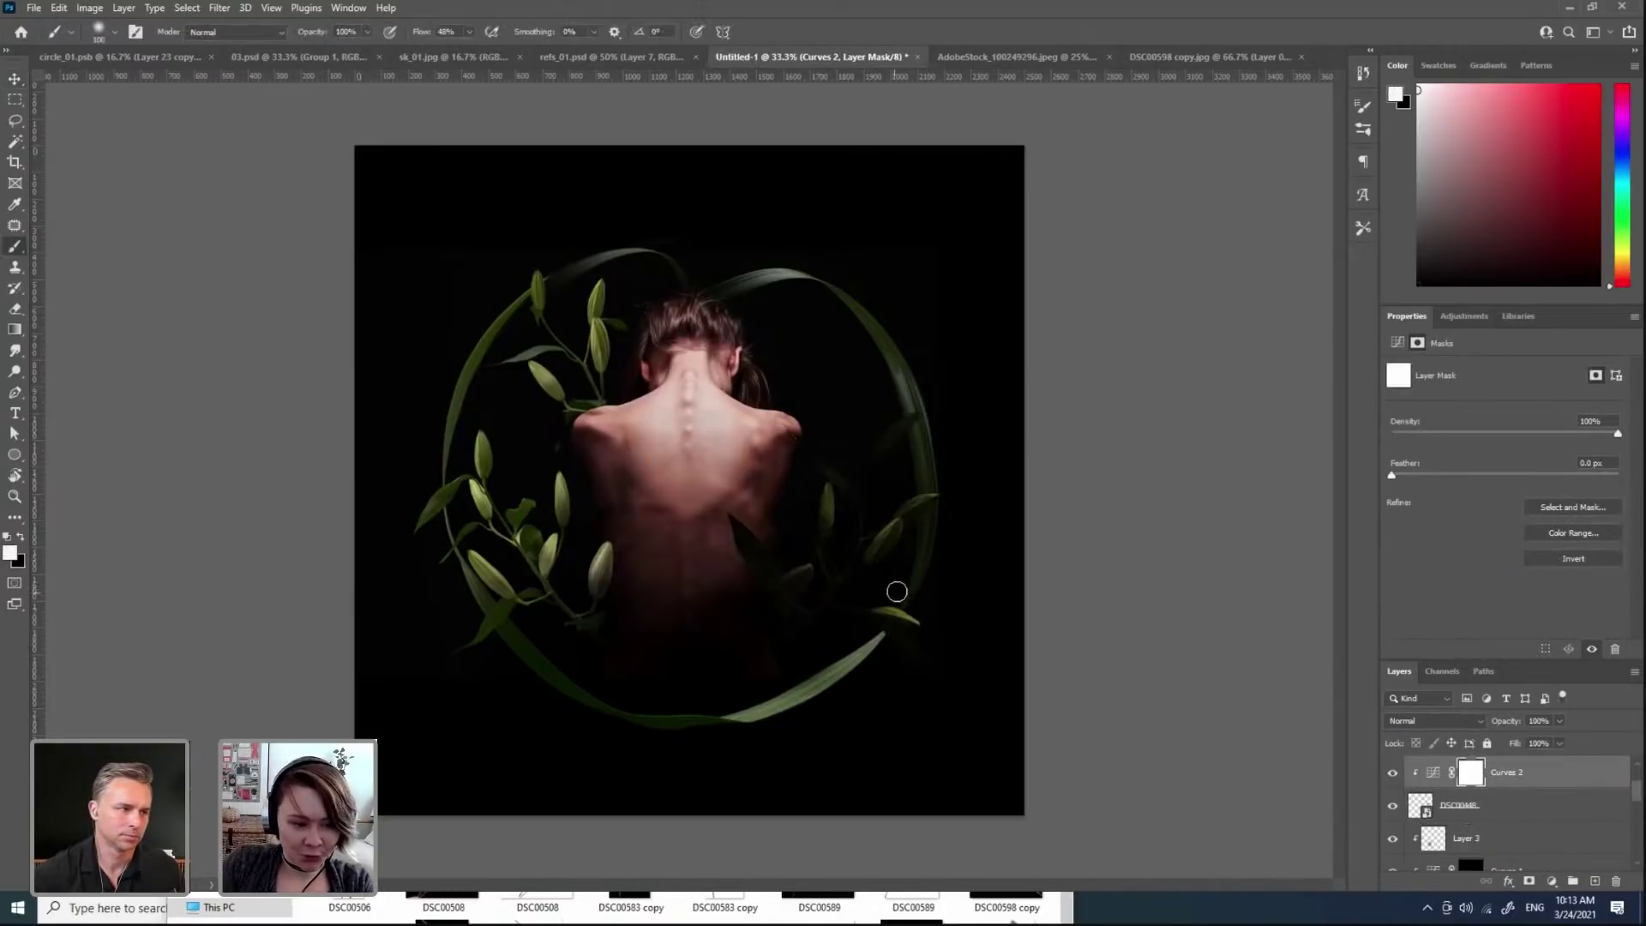
key("bracketright")
key("bracketright")
key("bracketright")
key("bracketright")
key("bracketright")
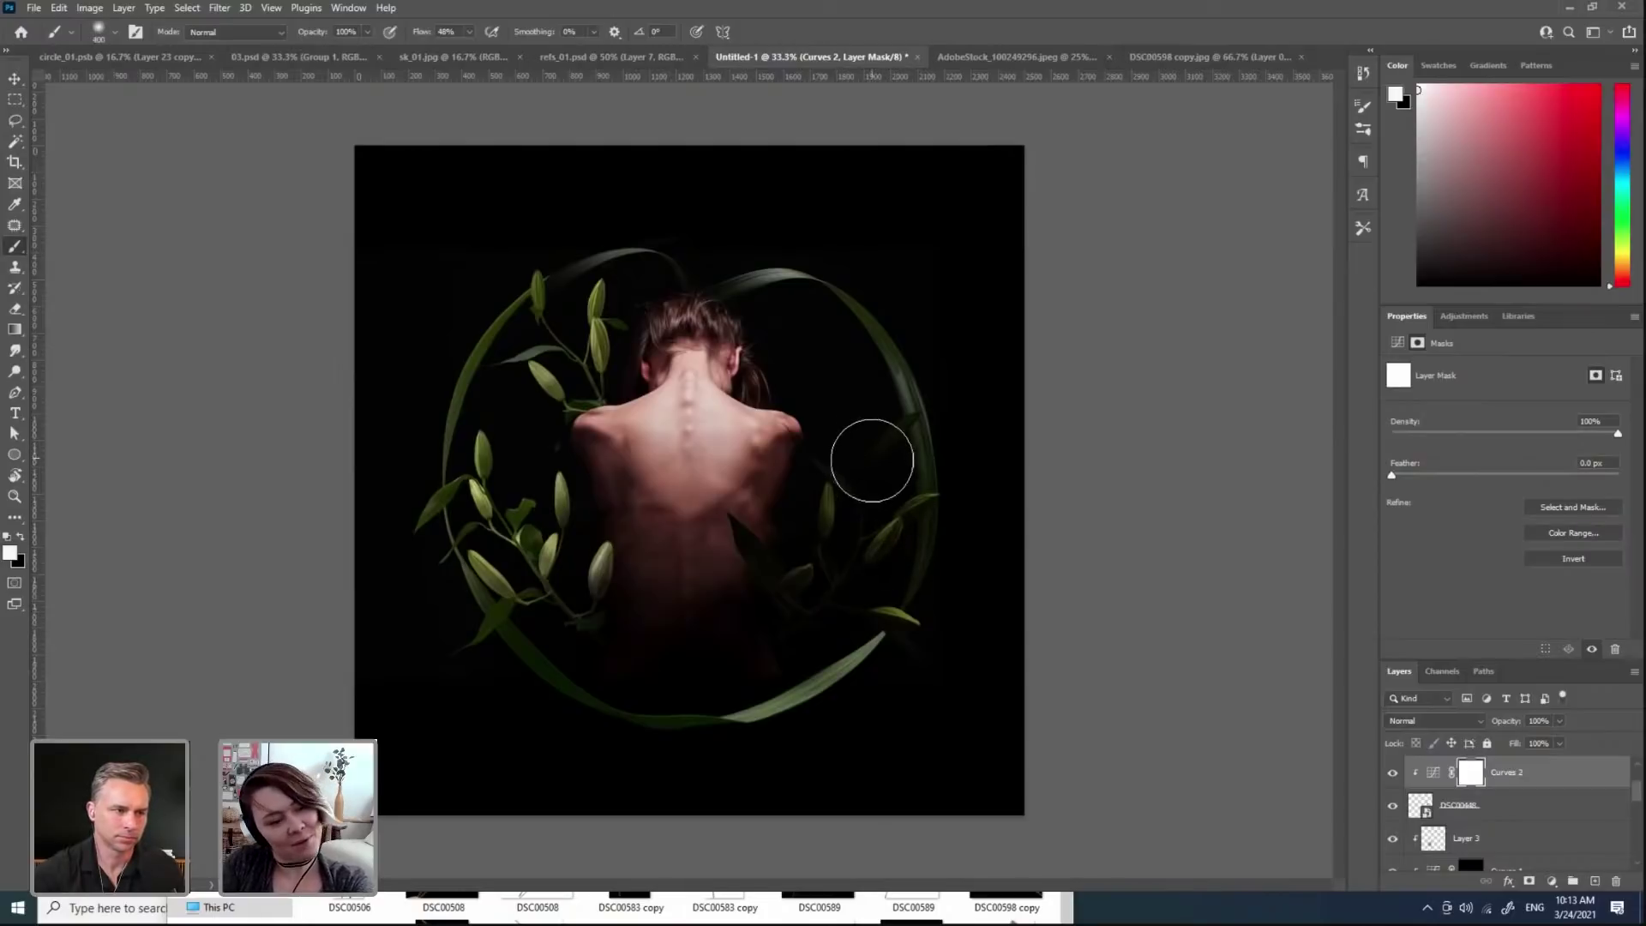
key("x")
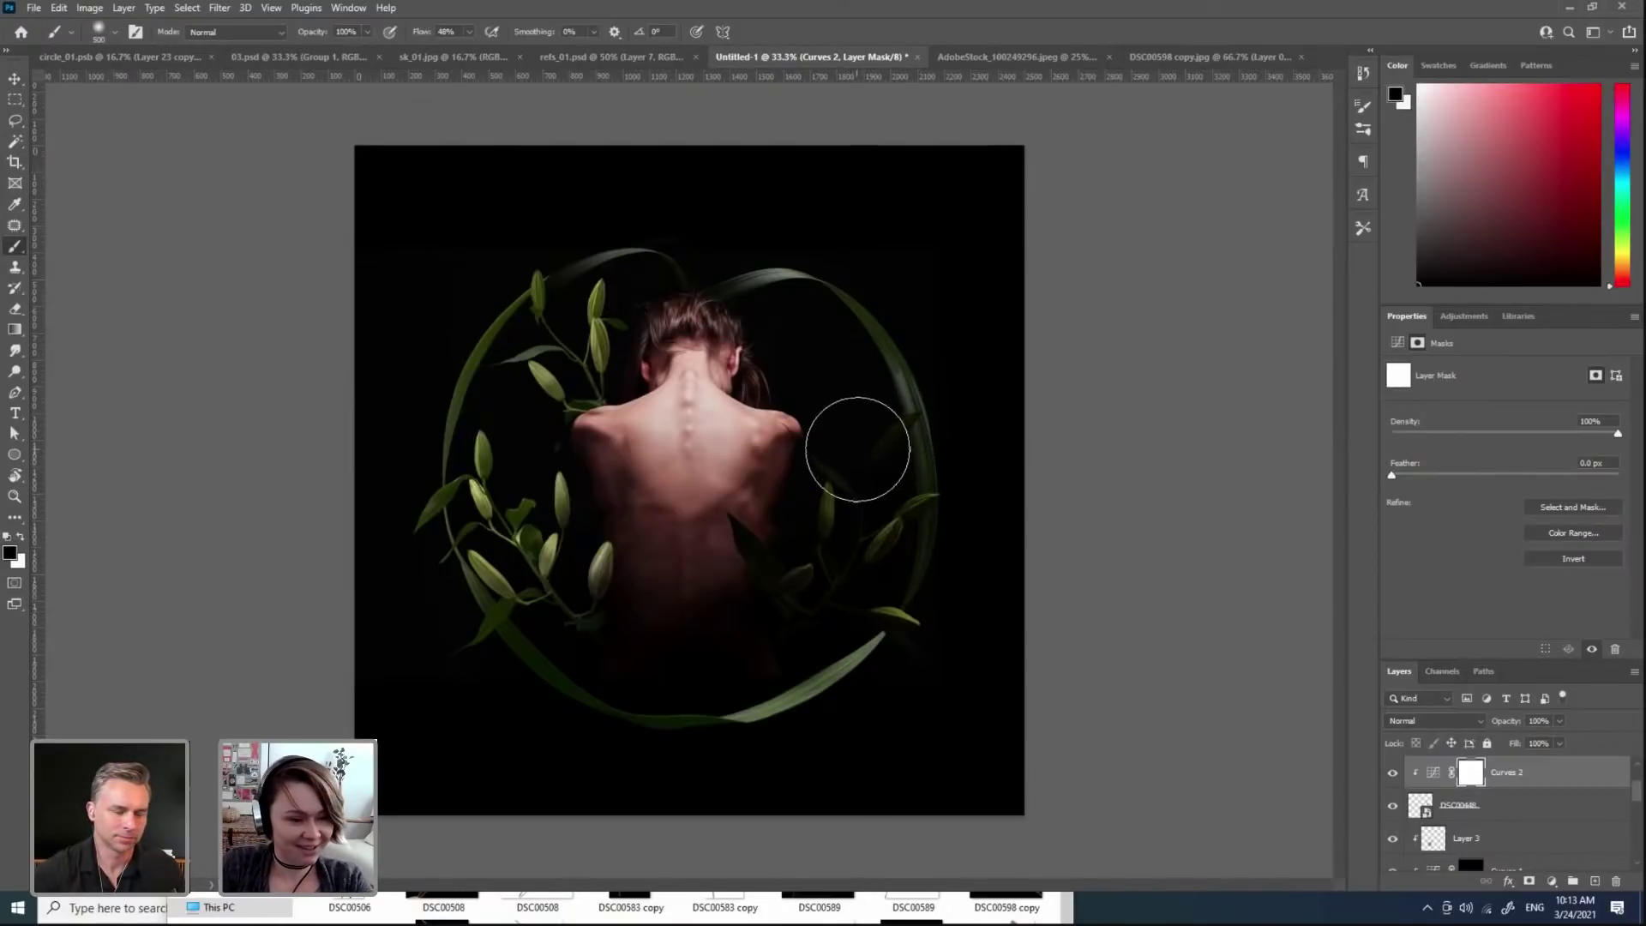
mouse_move(852, 427)
left_mouse_down()
mouse_move(905, 419)
mouse_move(868, 496)
mouse_move(878, 487)
mouse_move(933, 617)
mouse_move(903, 606)
mouse_move(1001, 549)
mouse_move(878, 520)
mouse_move(901, 455)
mouse_move(867, 537)
mouse_move(841, 499)
mouse_move(837, 534)
mouse_move(839, 498)
mouse_move(796, 526)
left_mouse_up()
key("bracketleft")
key("bracketleft")
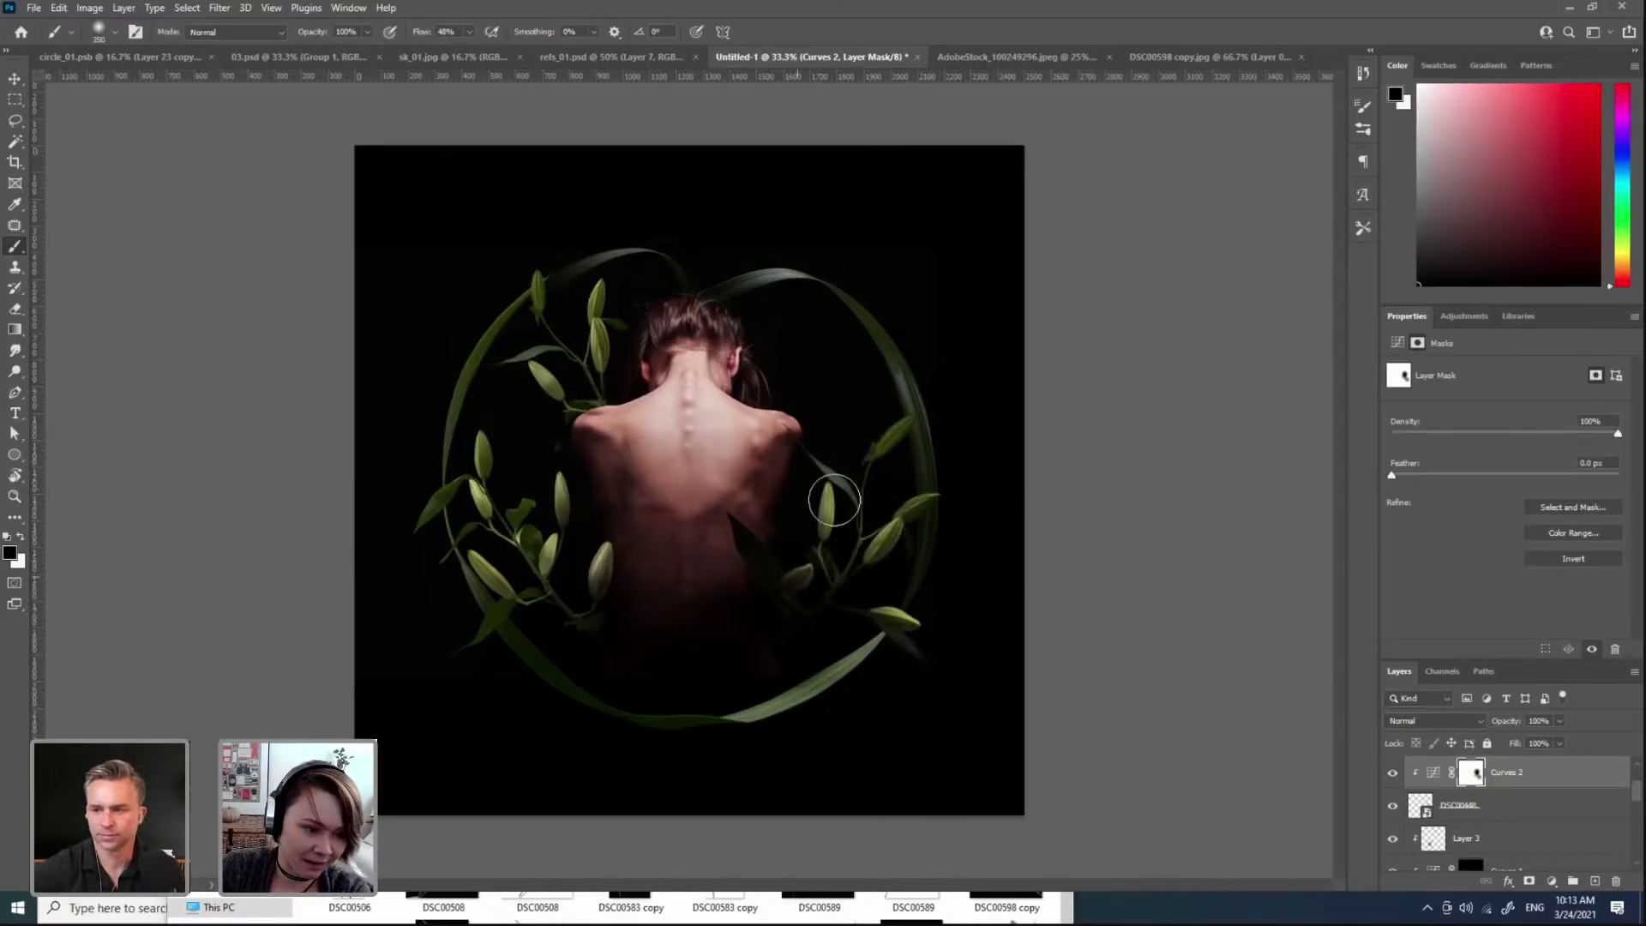
mouse_move(940, 470)
left_mouse_down()
mouse_move(857, 553)
mouse_move(793, 573)
mouse_move(733, 501)
mouse_move(771, 488)
mouse_move(709, 506)
mouse_move(819, 537)
mouse_move(831, 566)
mouse_move(795, 577)
mouse_move(887, 627)
mouse_move(826, 458)
left_mouse_up()
Step: Clip a Curves adjustment to the upper-left lily buds, lower its highlights and set the midtone point to input 152, output 92
key("v")
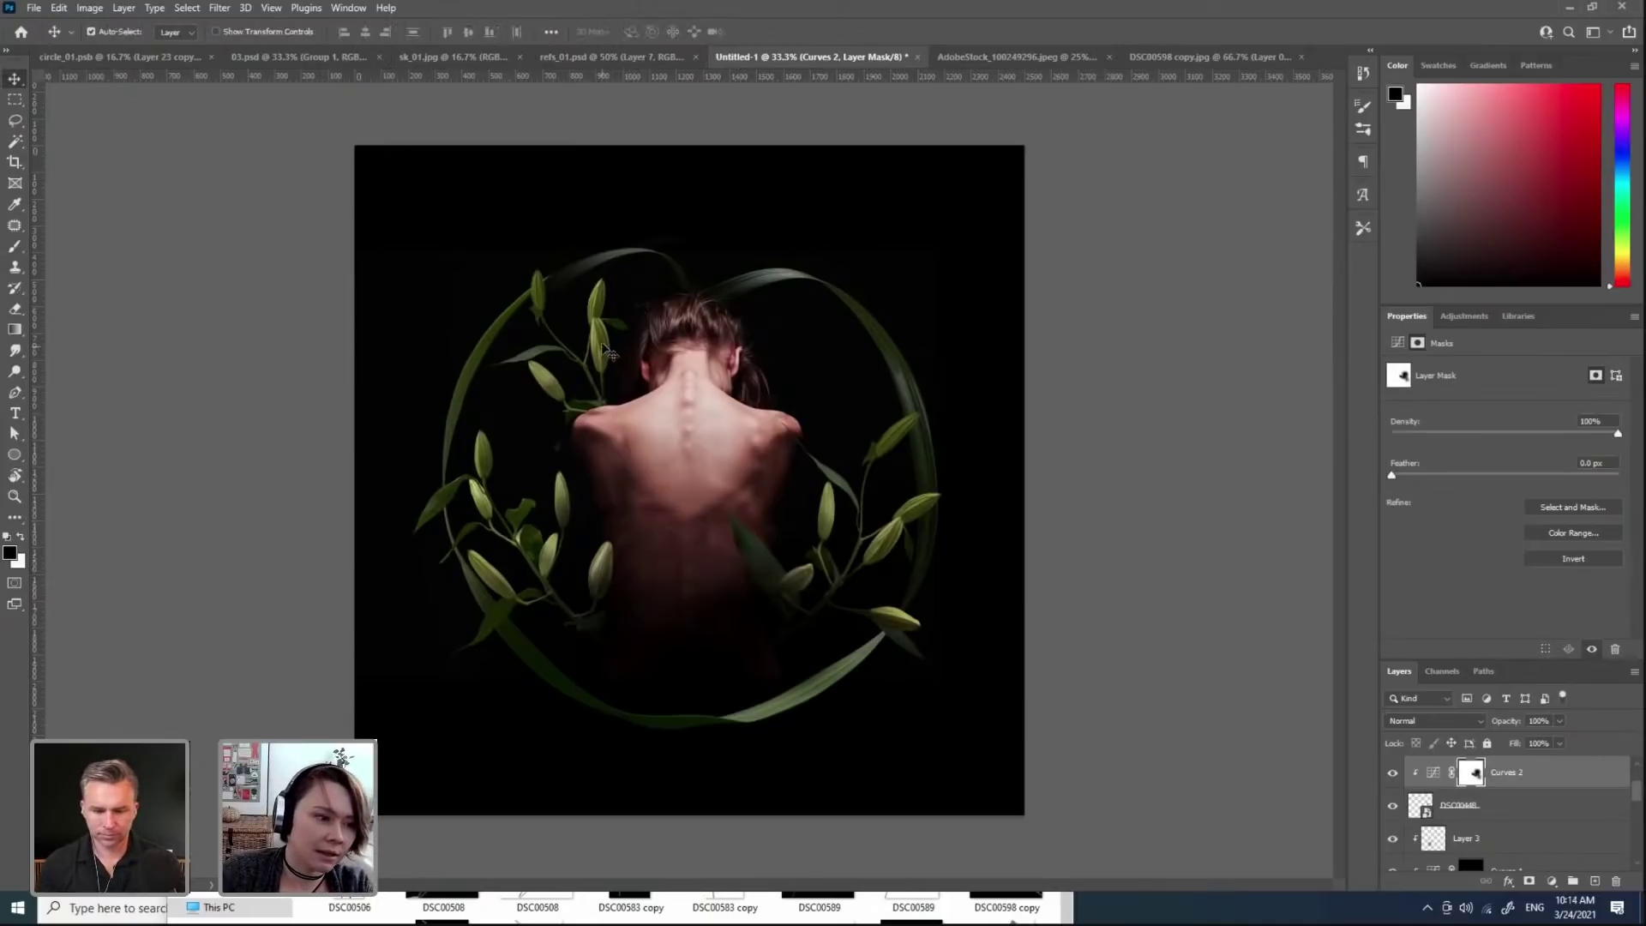
left_click(843, 502)
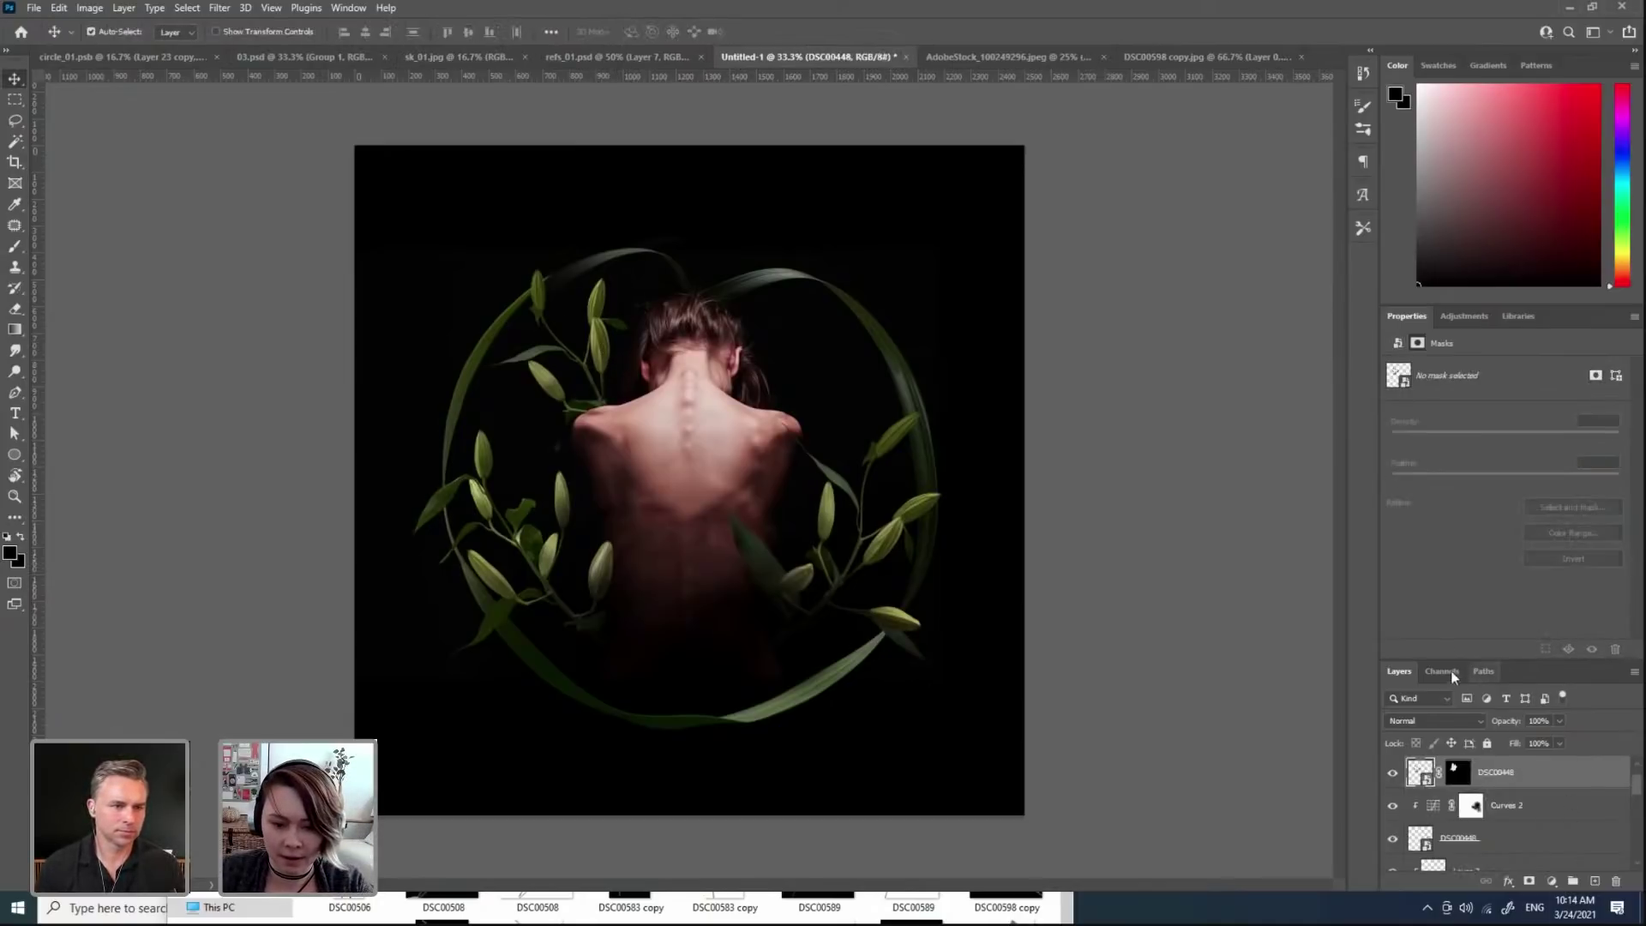
left_click(1463, 317)
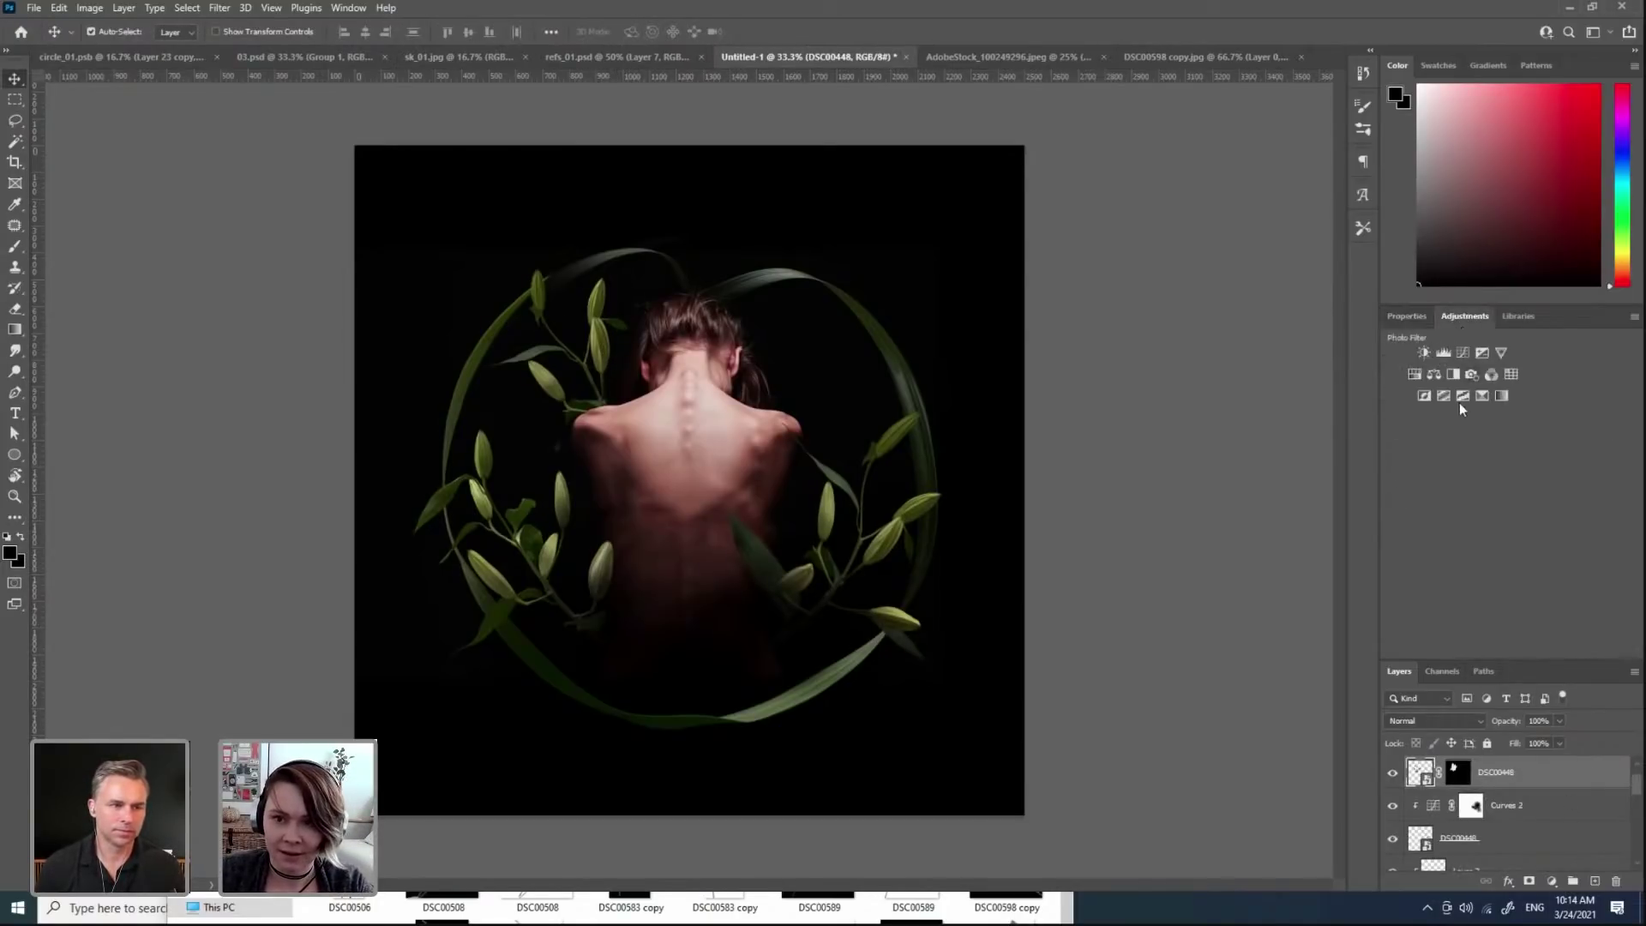
left_click(1457, 353)
scroll(689, 480, "up", 1)
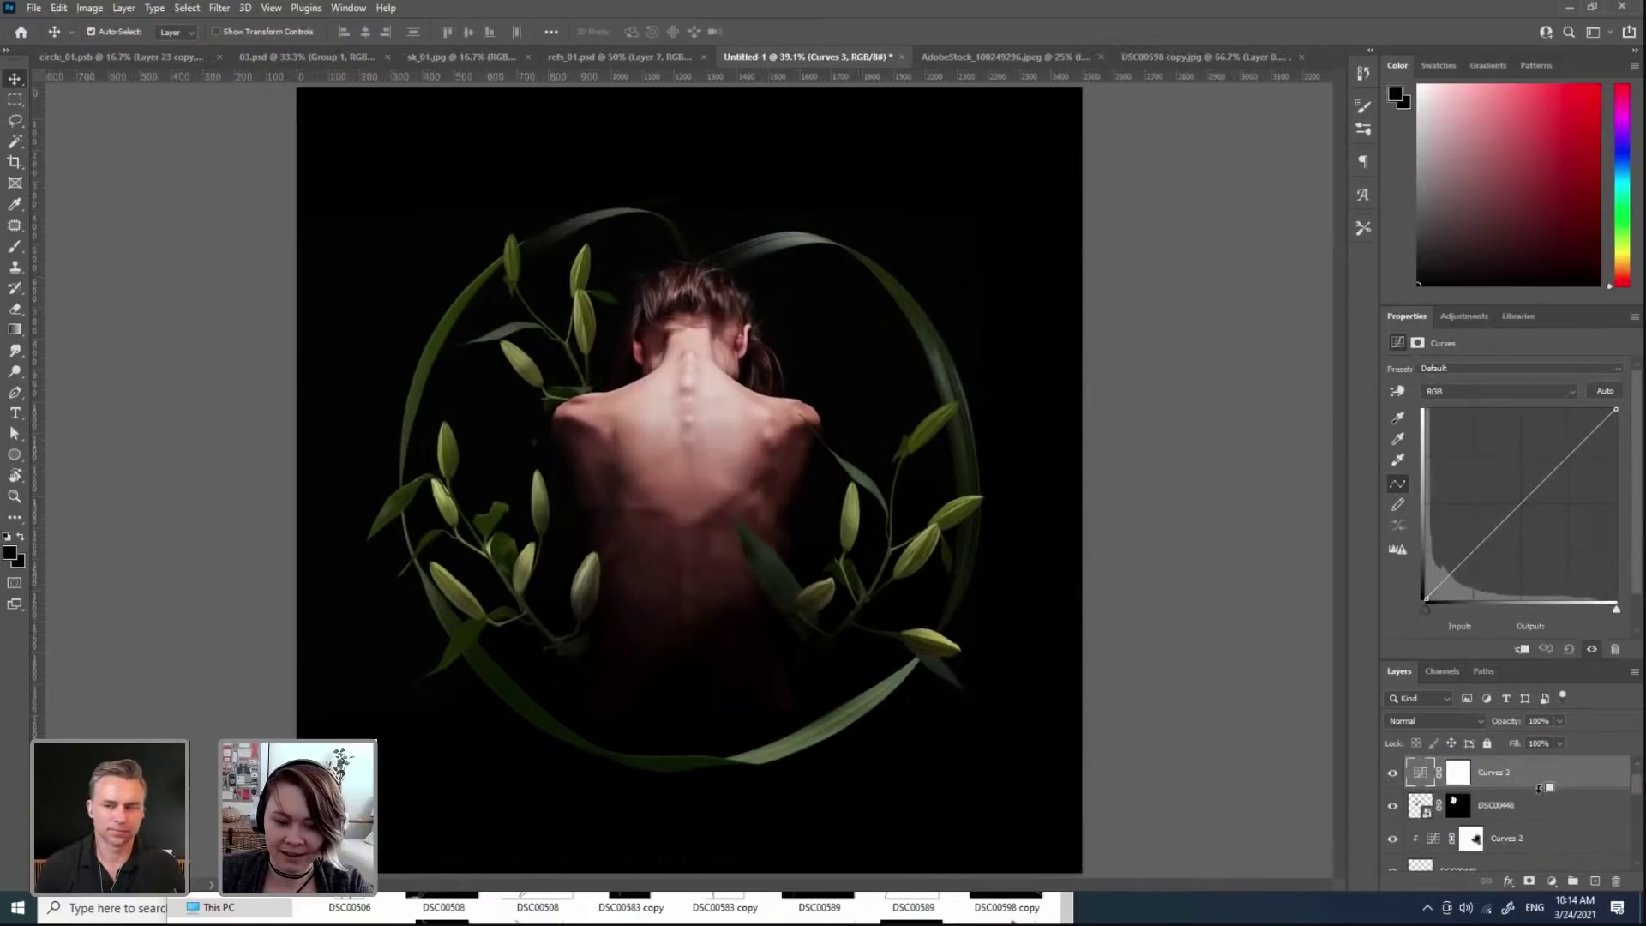
left_click(1531, 788, "alt")
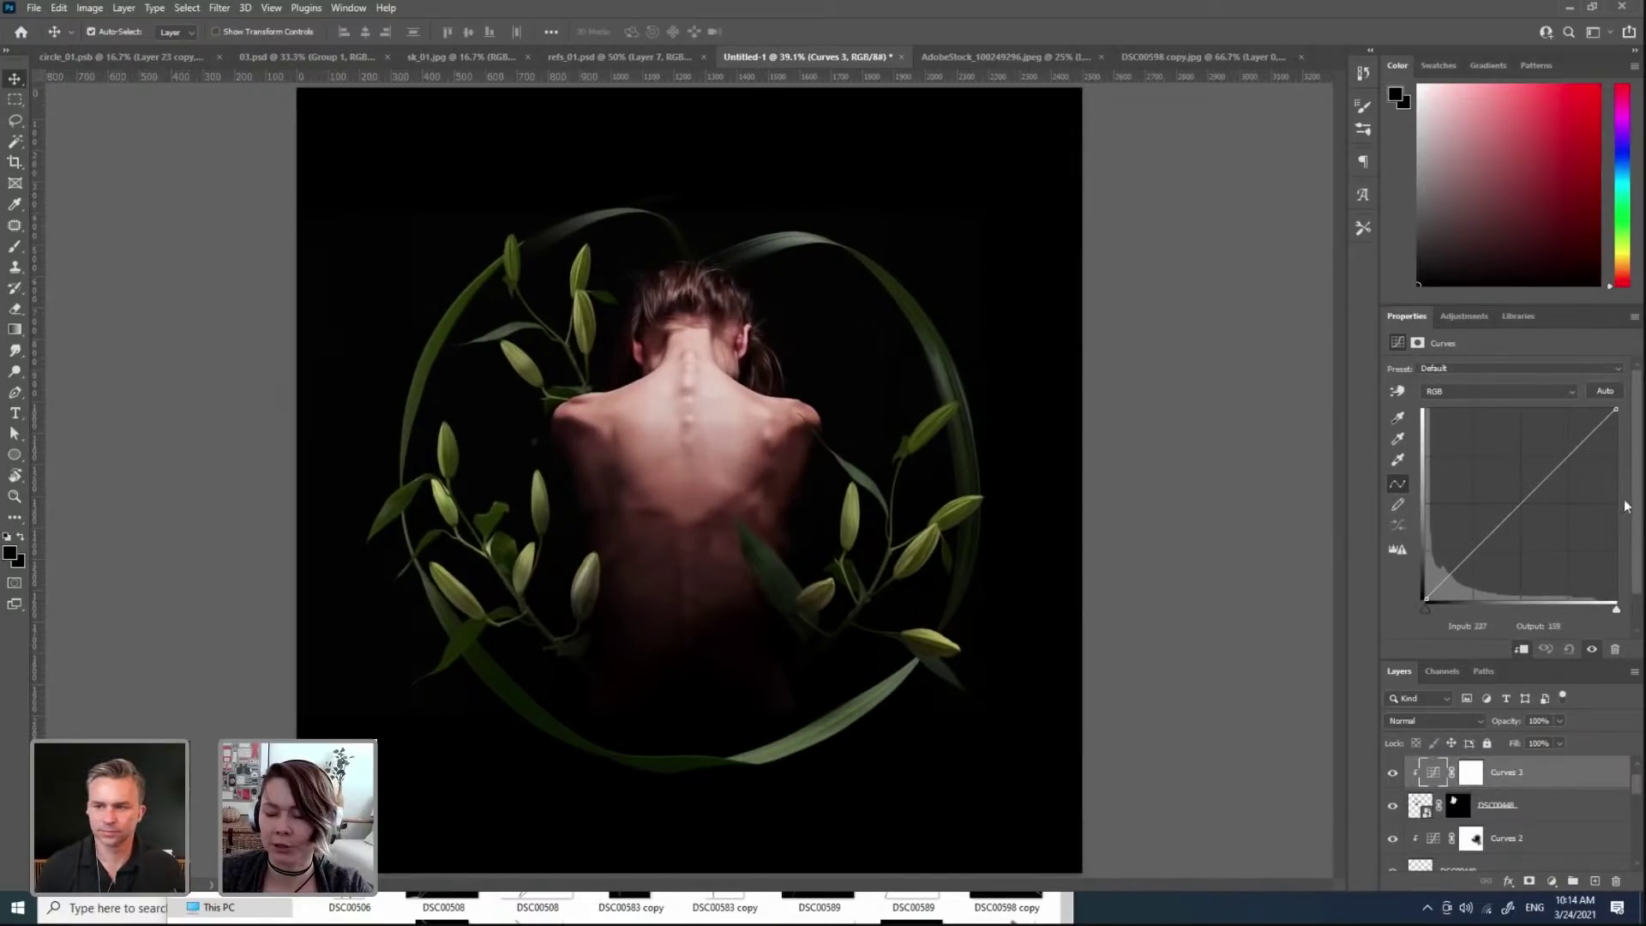
left_click_drag(1617, 411, 1617, 428)
left_click(1541, 529)
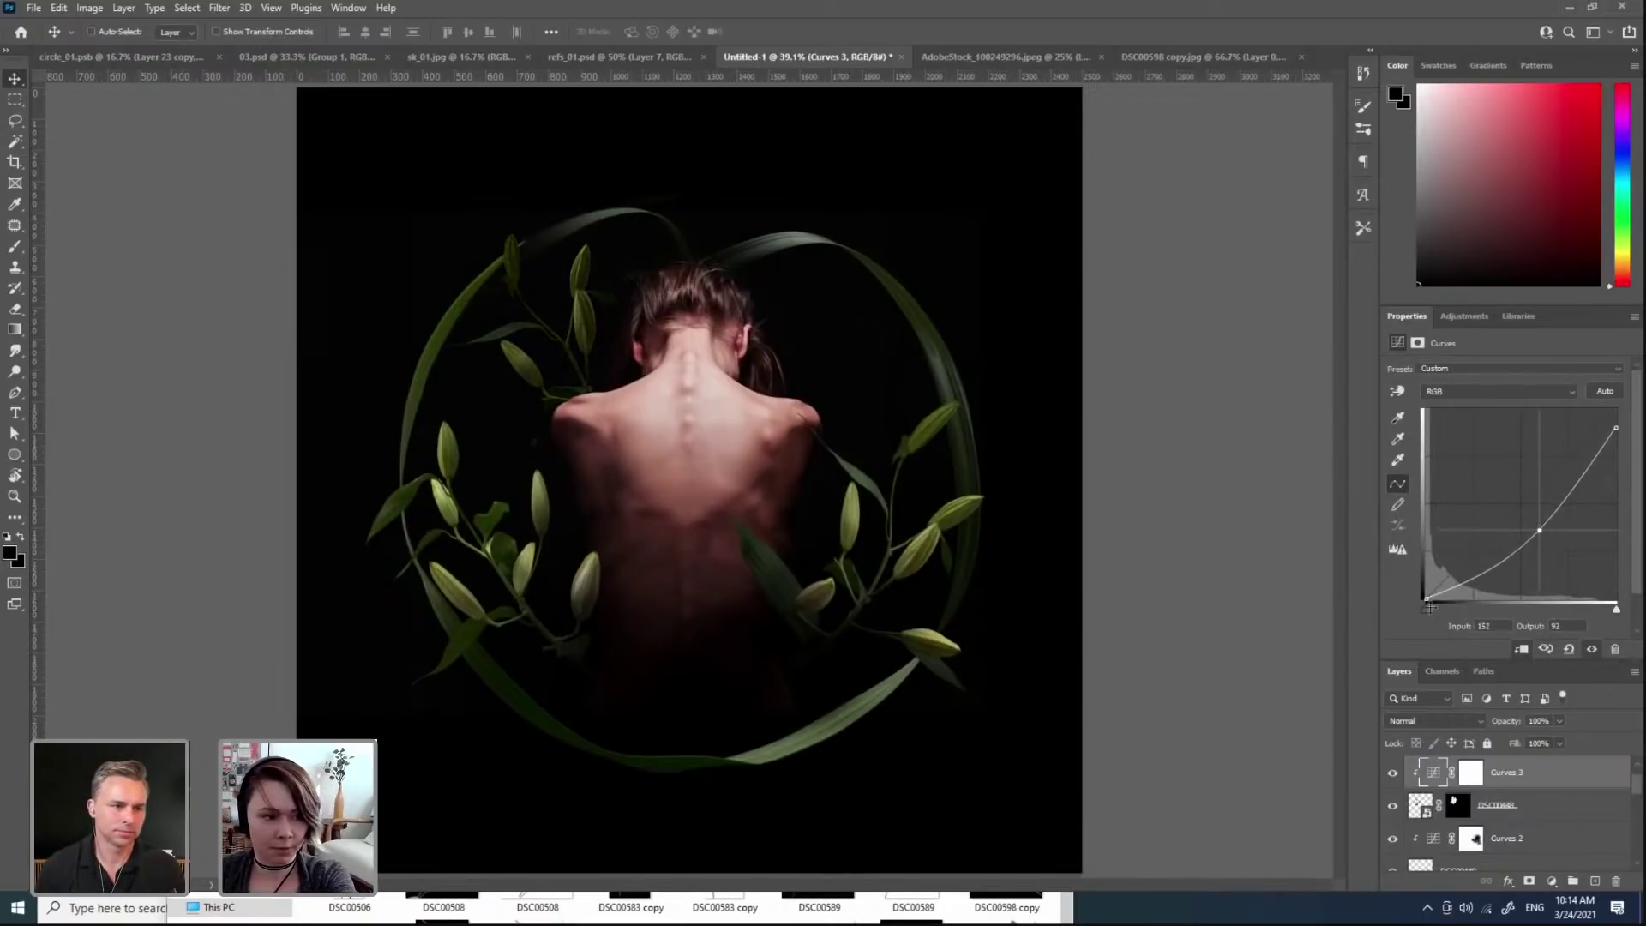
Step: Paint black on the new Curves mask with an enlarged brush to restore the brightness of the upper-left buds
left_click(1472, 776)
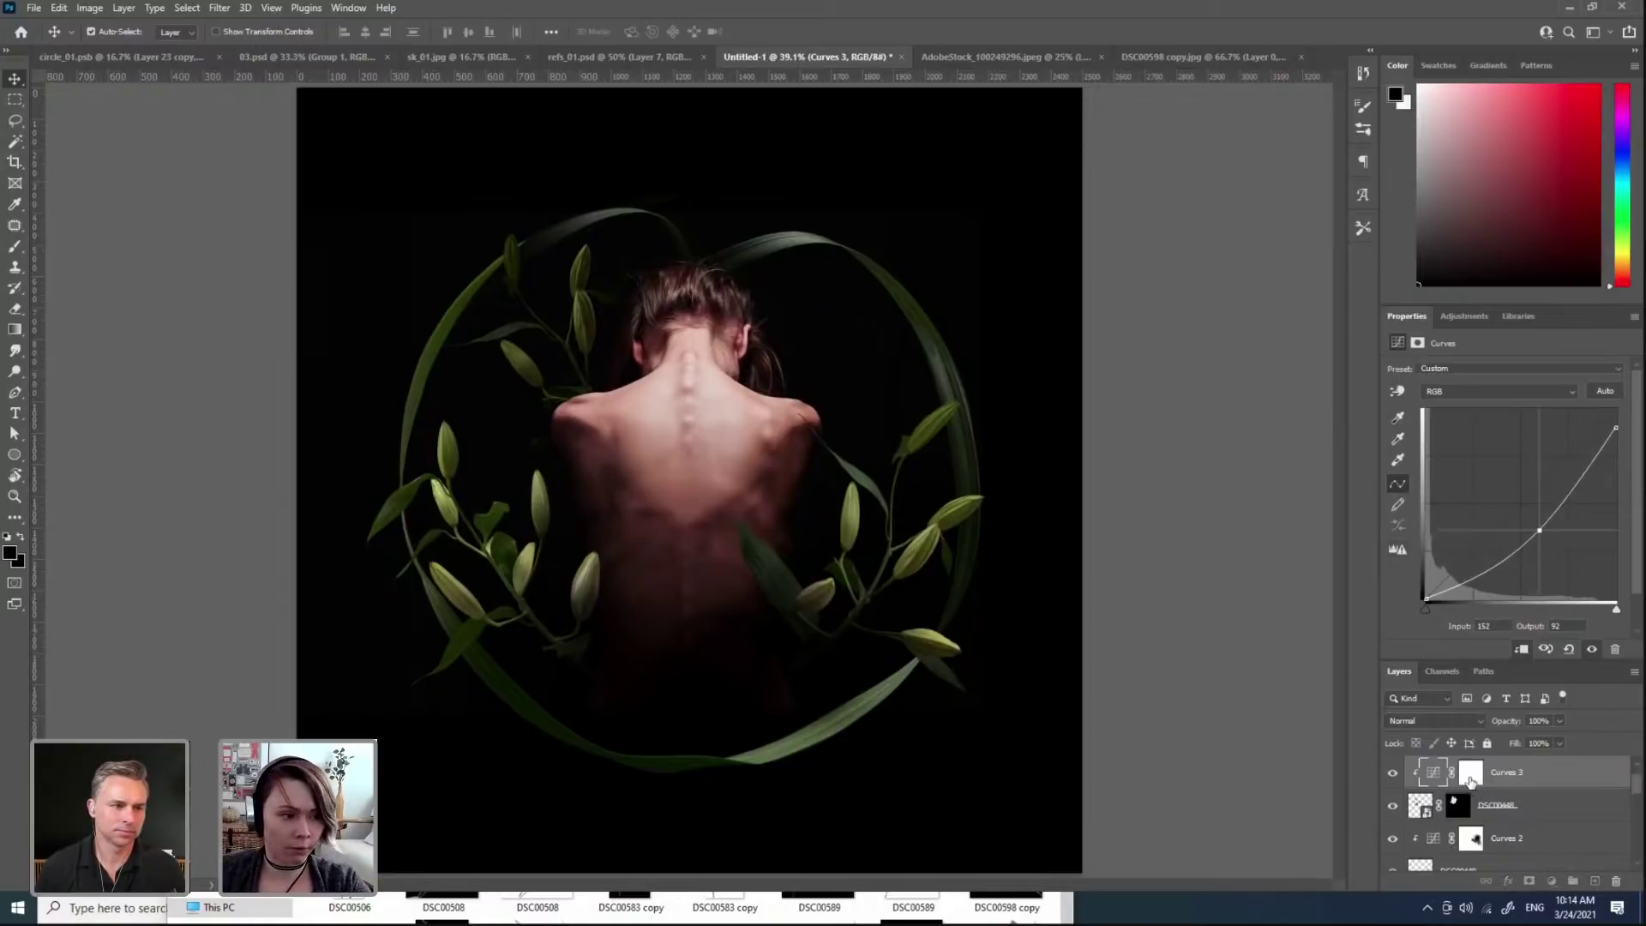
key("b")
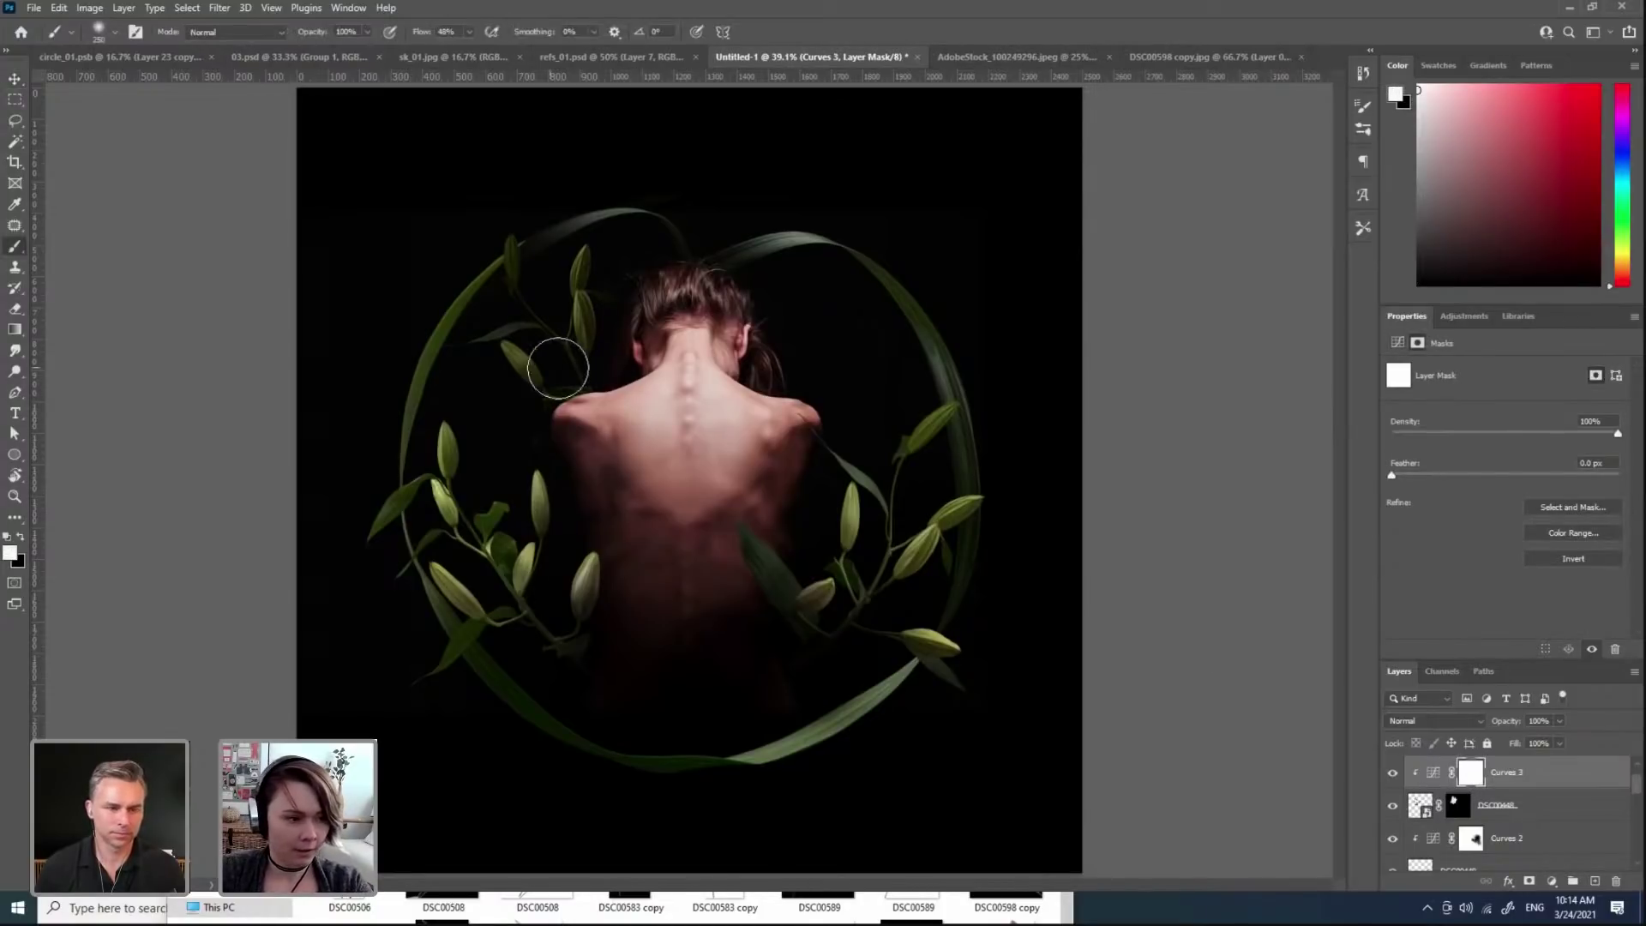
key("x")
key("bracketright")
key("bracketright")
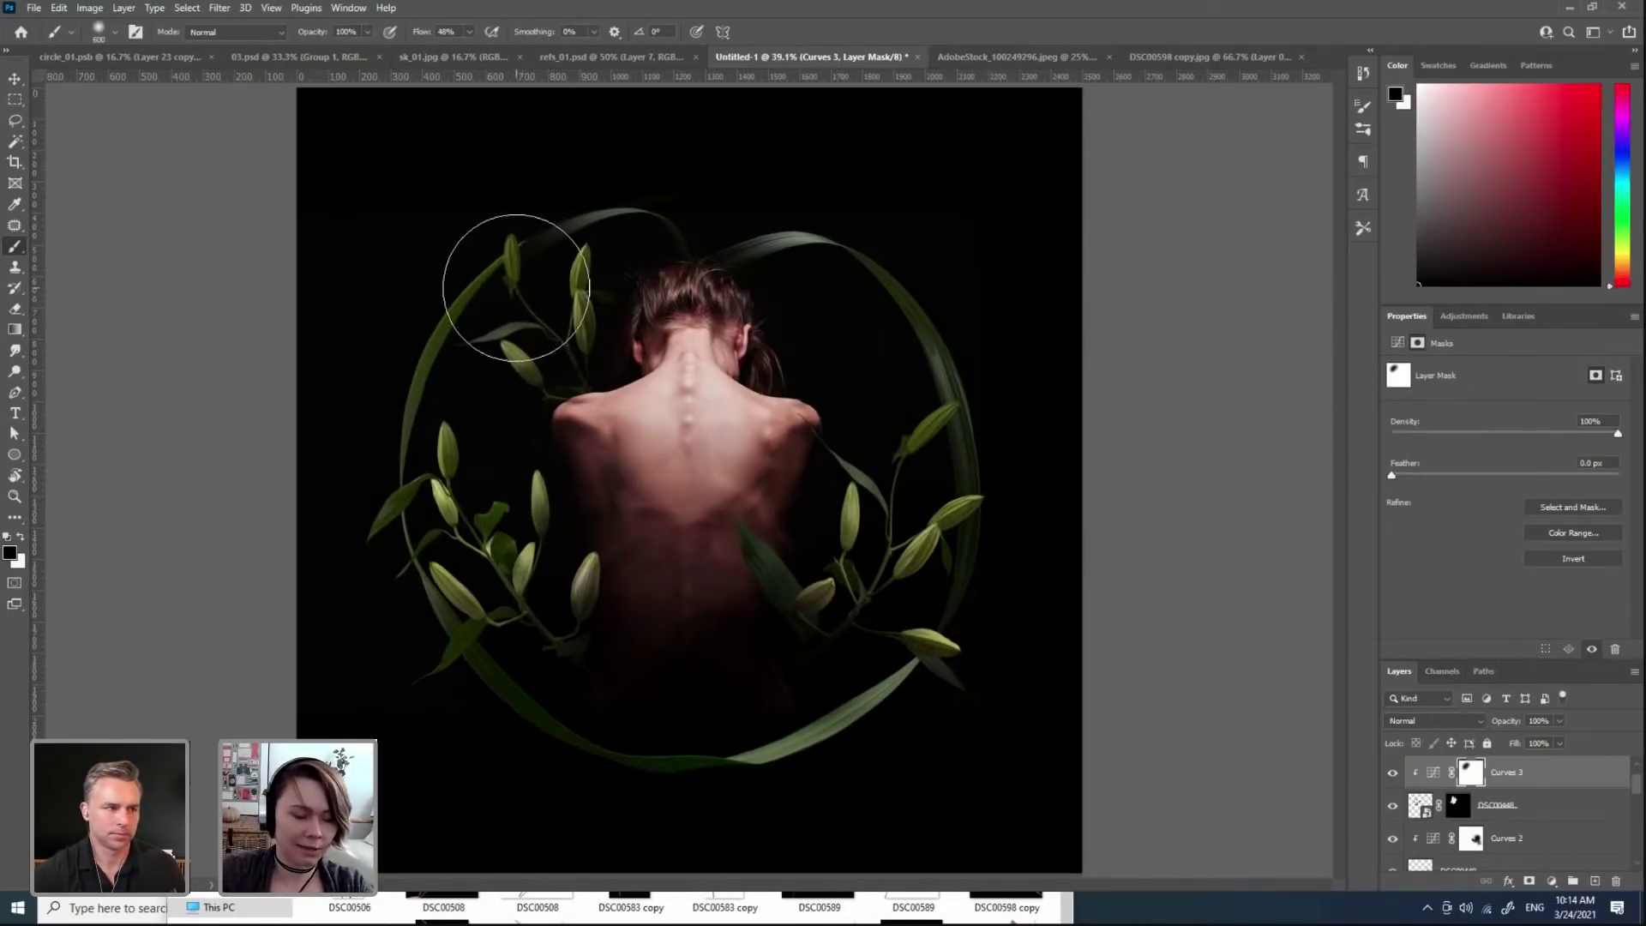
Step: Add a new empty layer directly above Layer 1, the woman's photo
left_click_drag(1634, 787, 1631, 823)
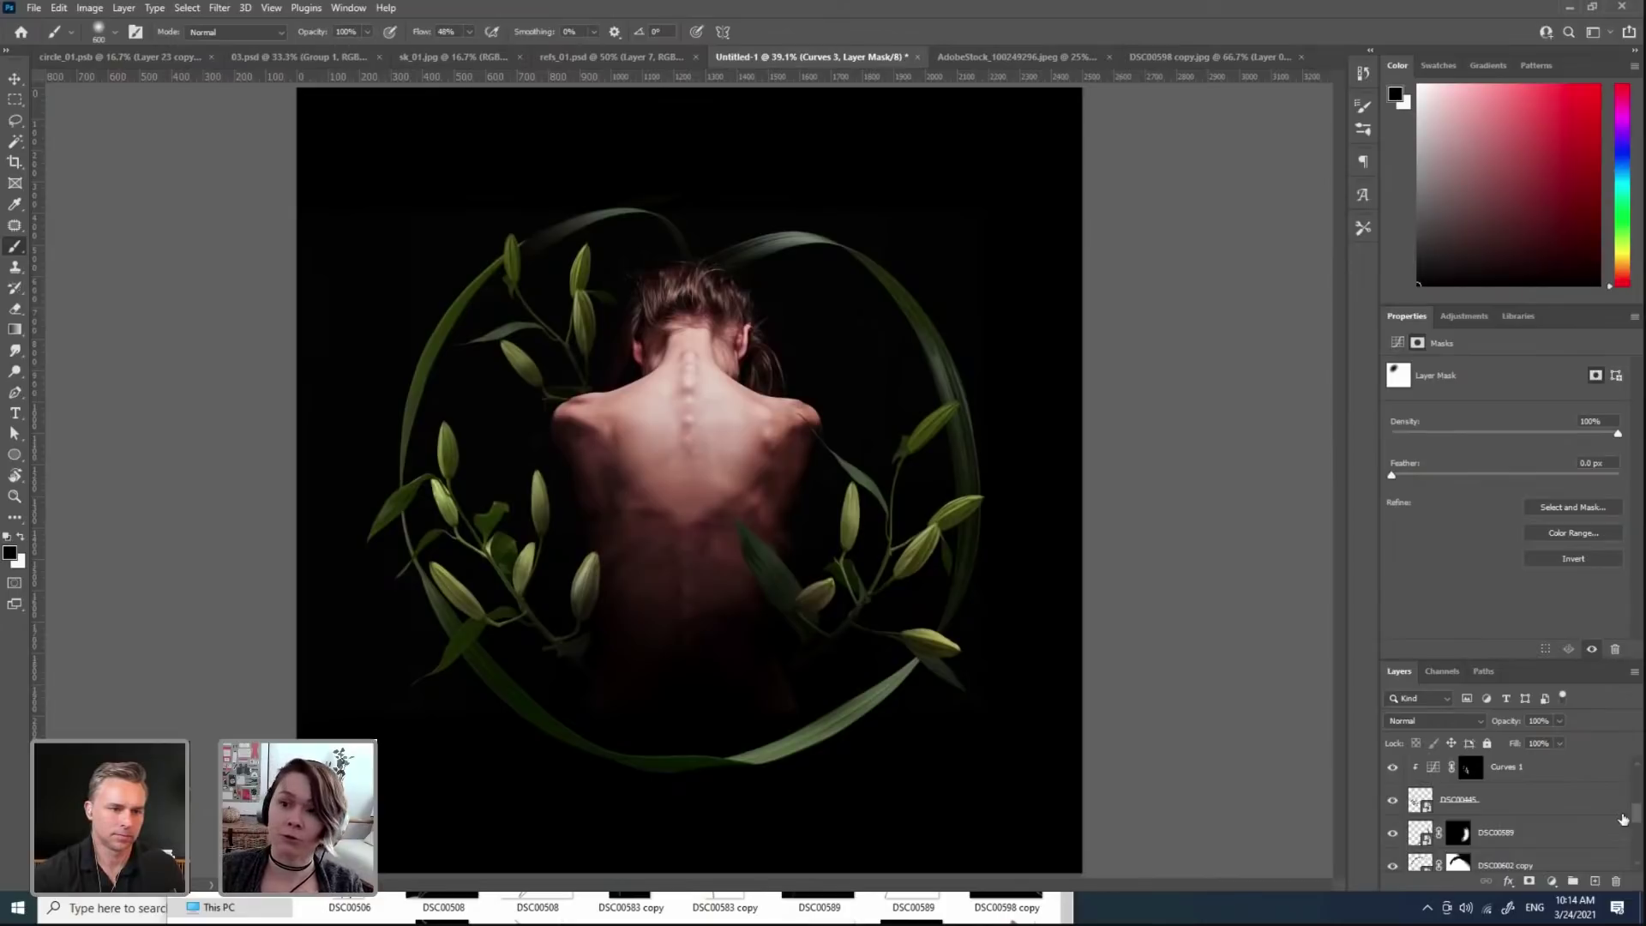
scroll(1636, 830, "down", 1)
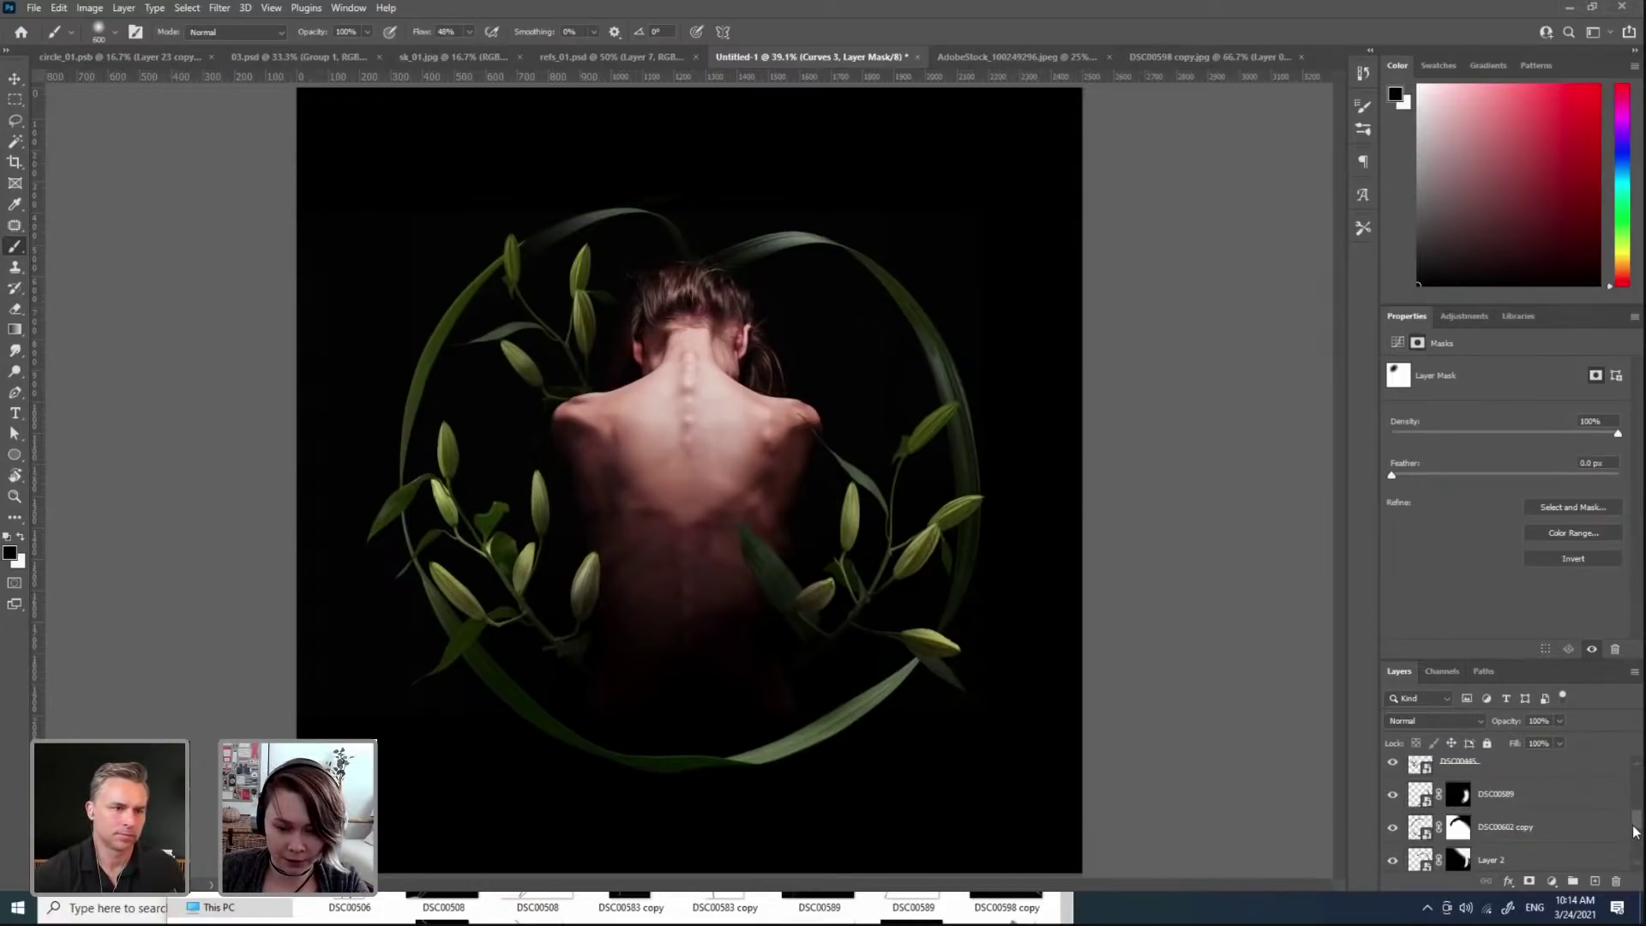
left_click_drag(1634, 834, 1636, 867)
left_click(1540, 830)
left_click(1595, 881)
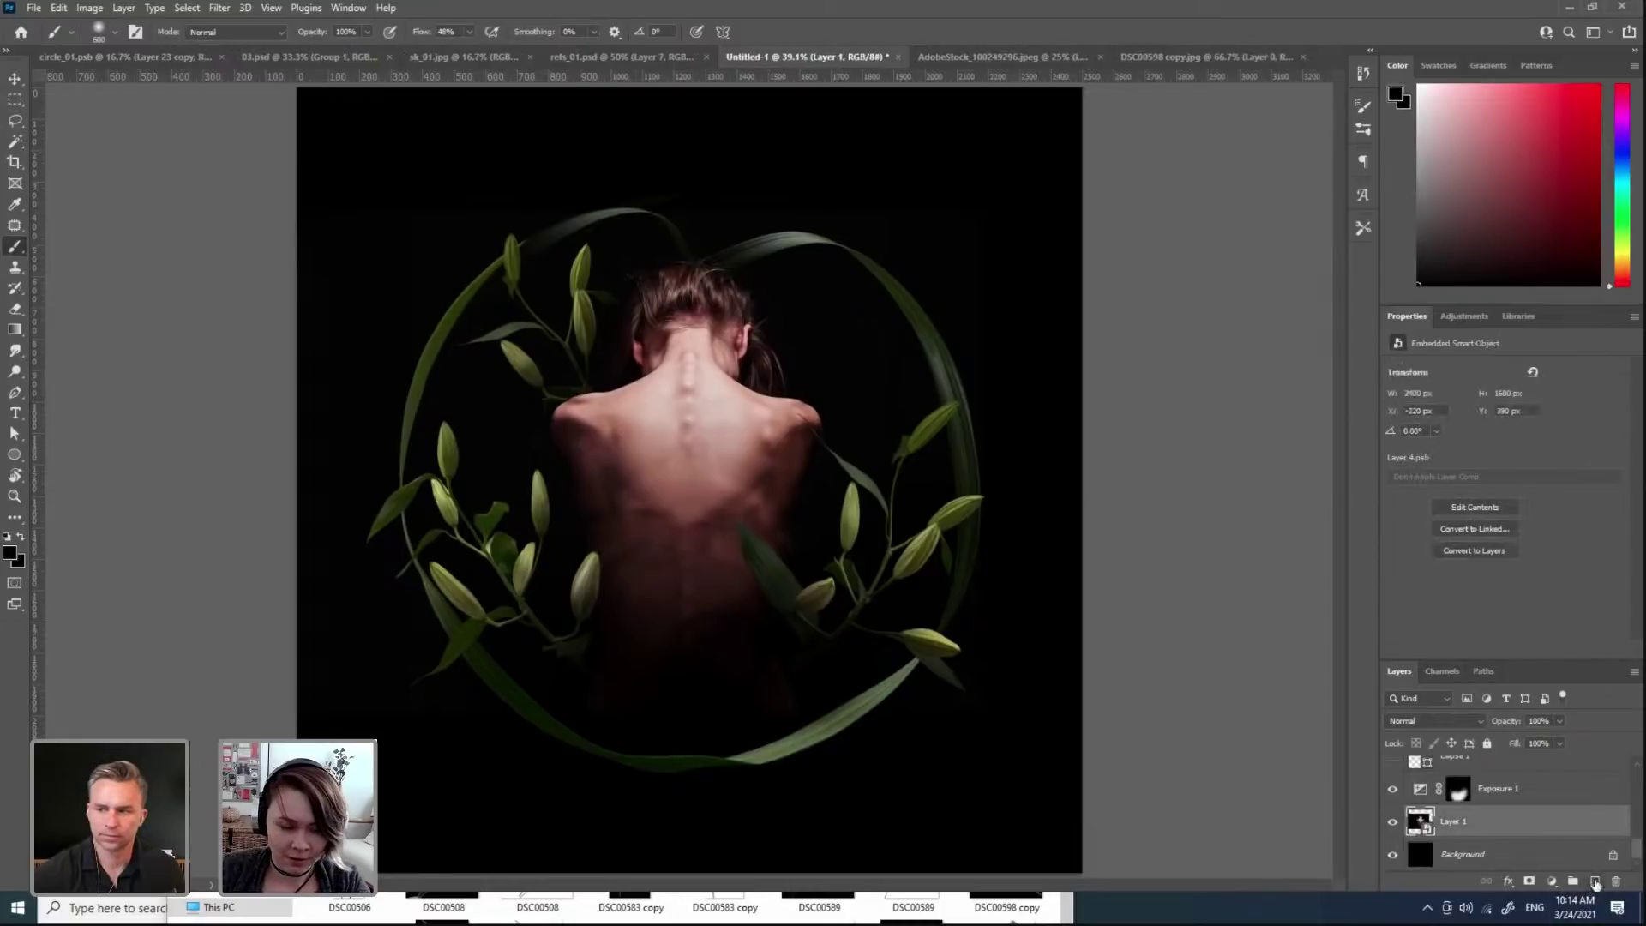
Step: Paint a small white stroke beneath the lower-right lily bud on the new layer with a much smaller brush
key("bracketleft")
key("bracketleft")
key("bracketleft")
key("bracketleft")
key("bracketleft")
key("bracketleft")
key("bracketleft")
key("bracketleft")
key("bracketleft")
key("bracketleft")
key("x")
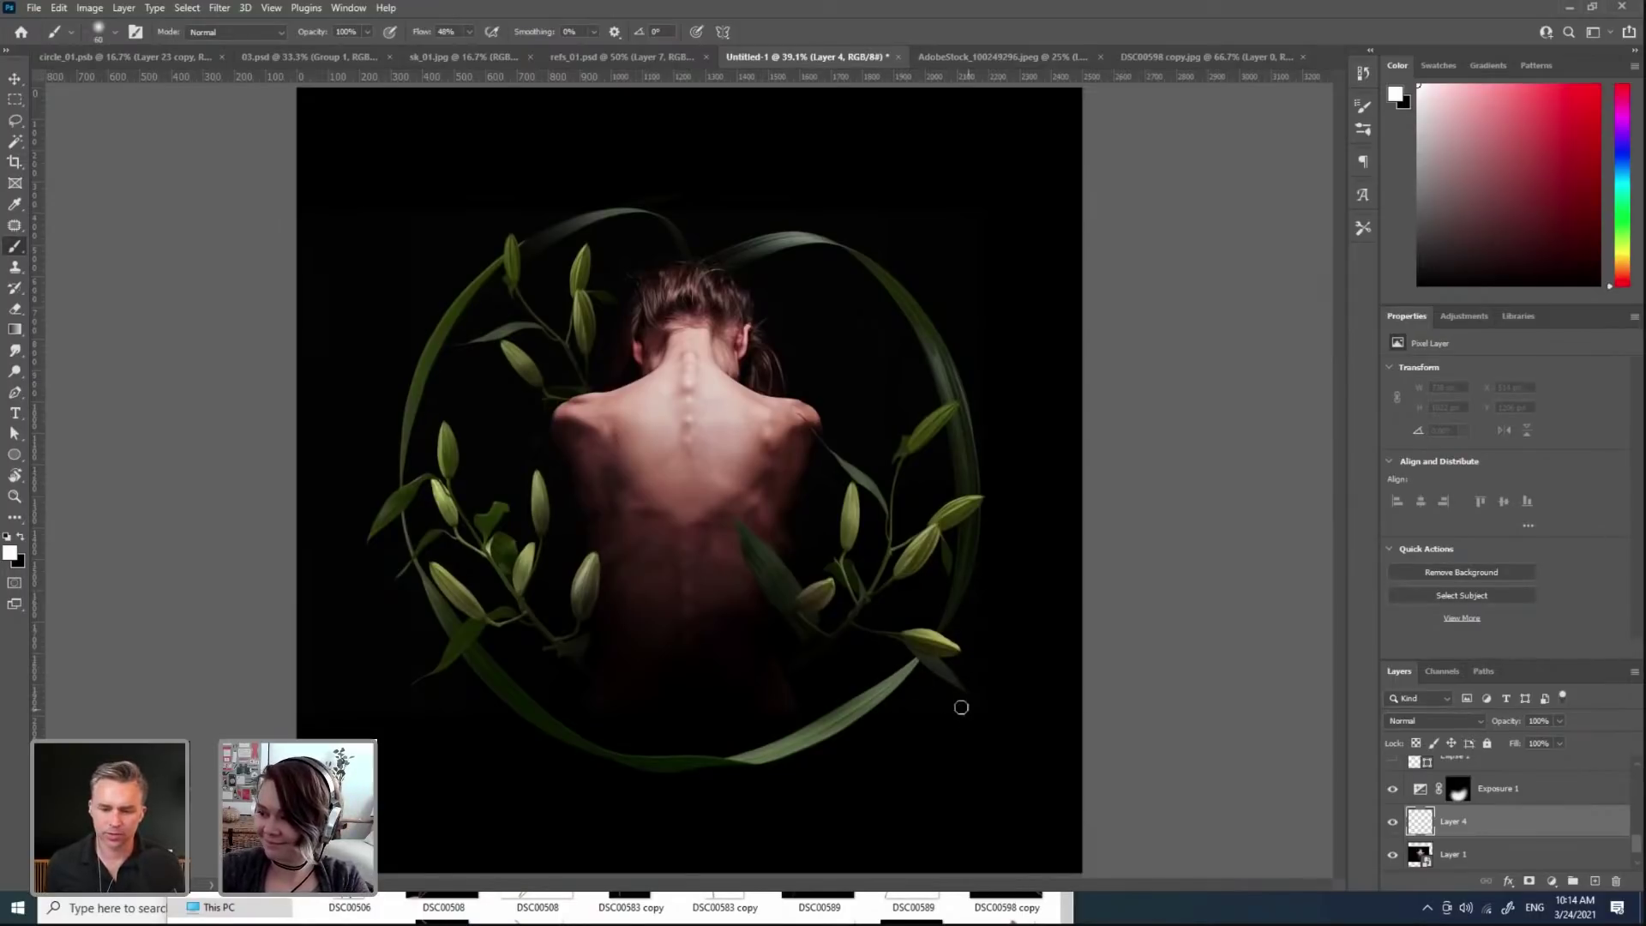
left_click_drag(904, 665, 907, 666)
key("x")
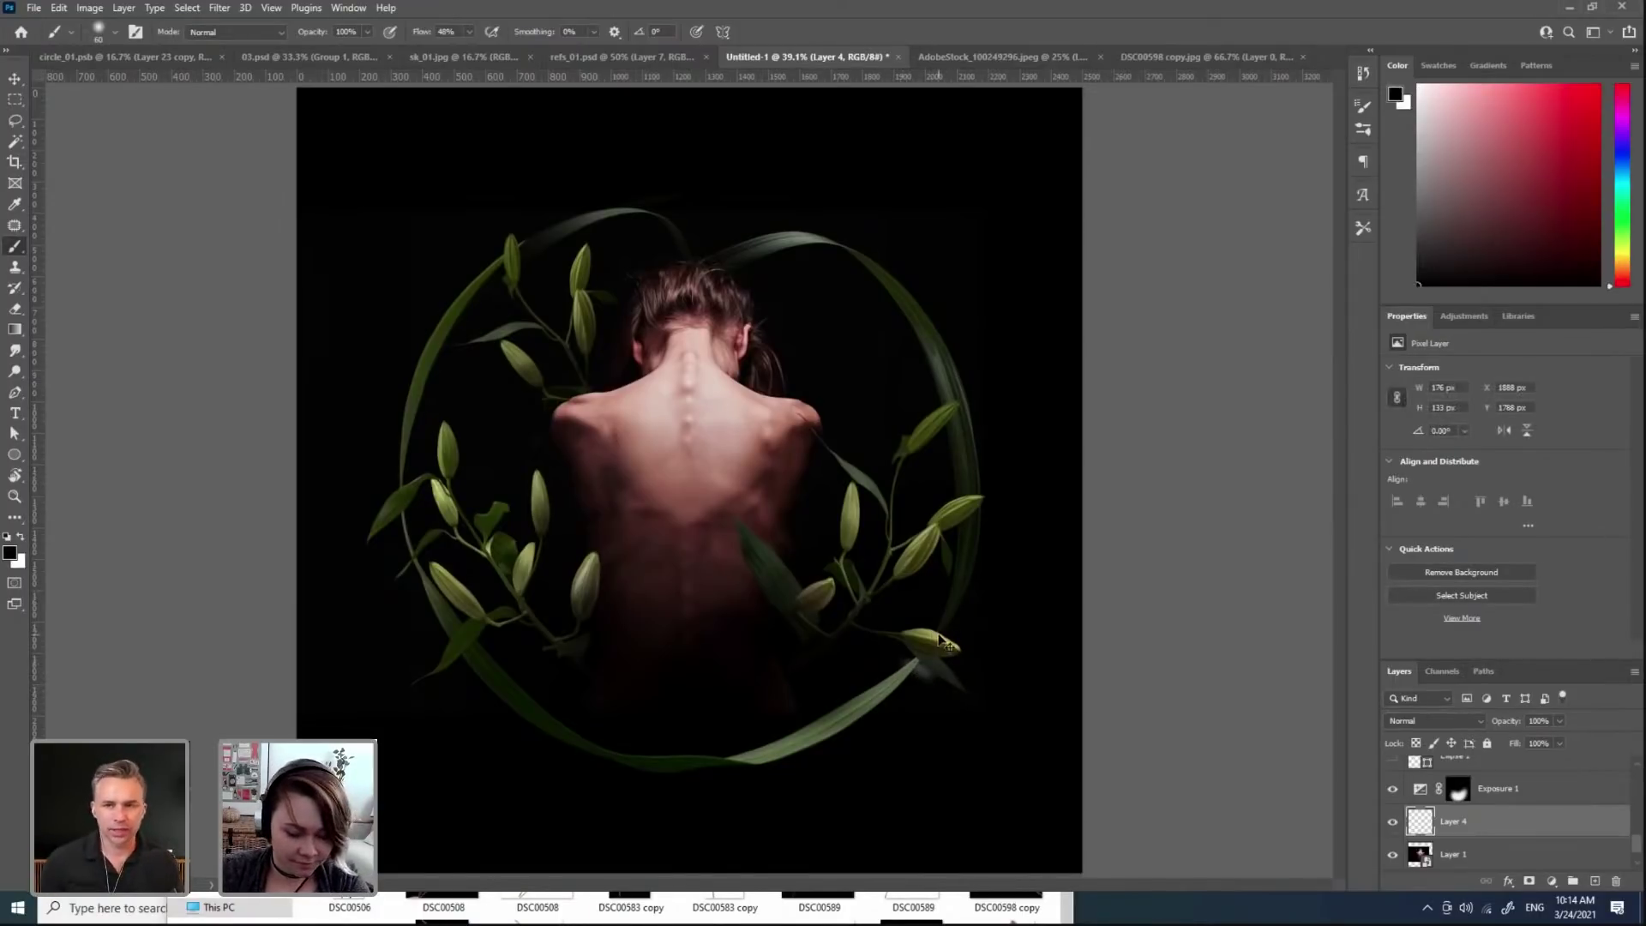
Step: Turn the painted stroke black with Hue/Saturation at Lightness -100 and move its layer just above DSC00589
key("ctrl+u")
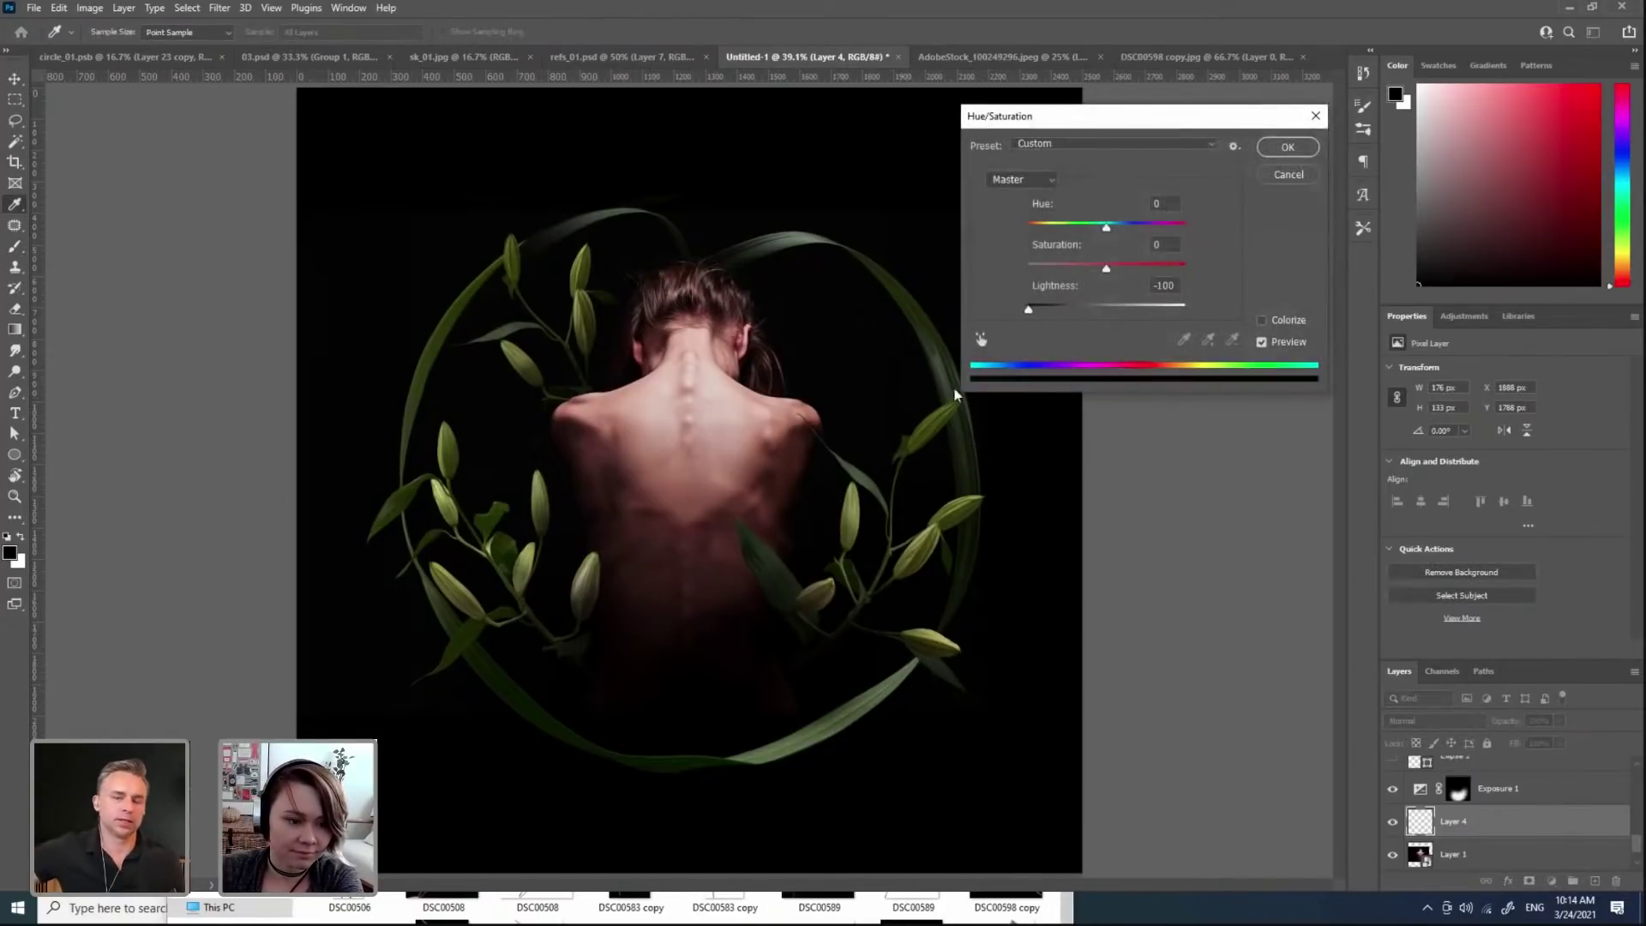
key("Return")
mouse_move(1492, 829)
left_mouse_down()
mouse_move(1486, 872)
mouse_move(1474, 812)
mouse_move(1481, 919)
mouse_move(1483, 808)
left_mouse_up()
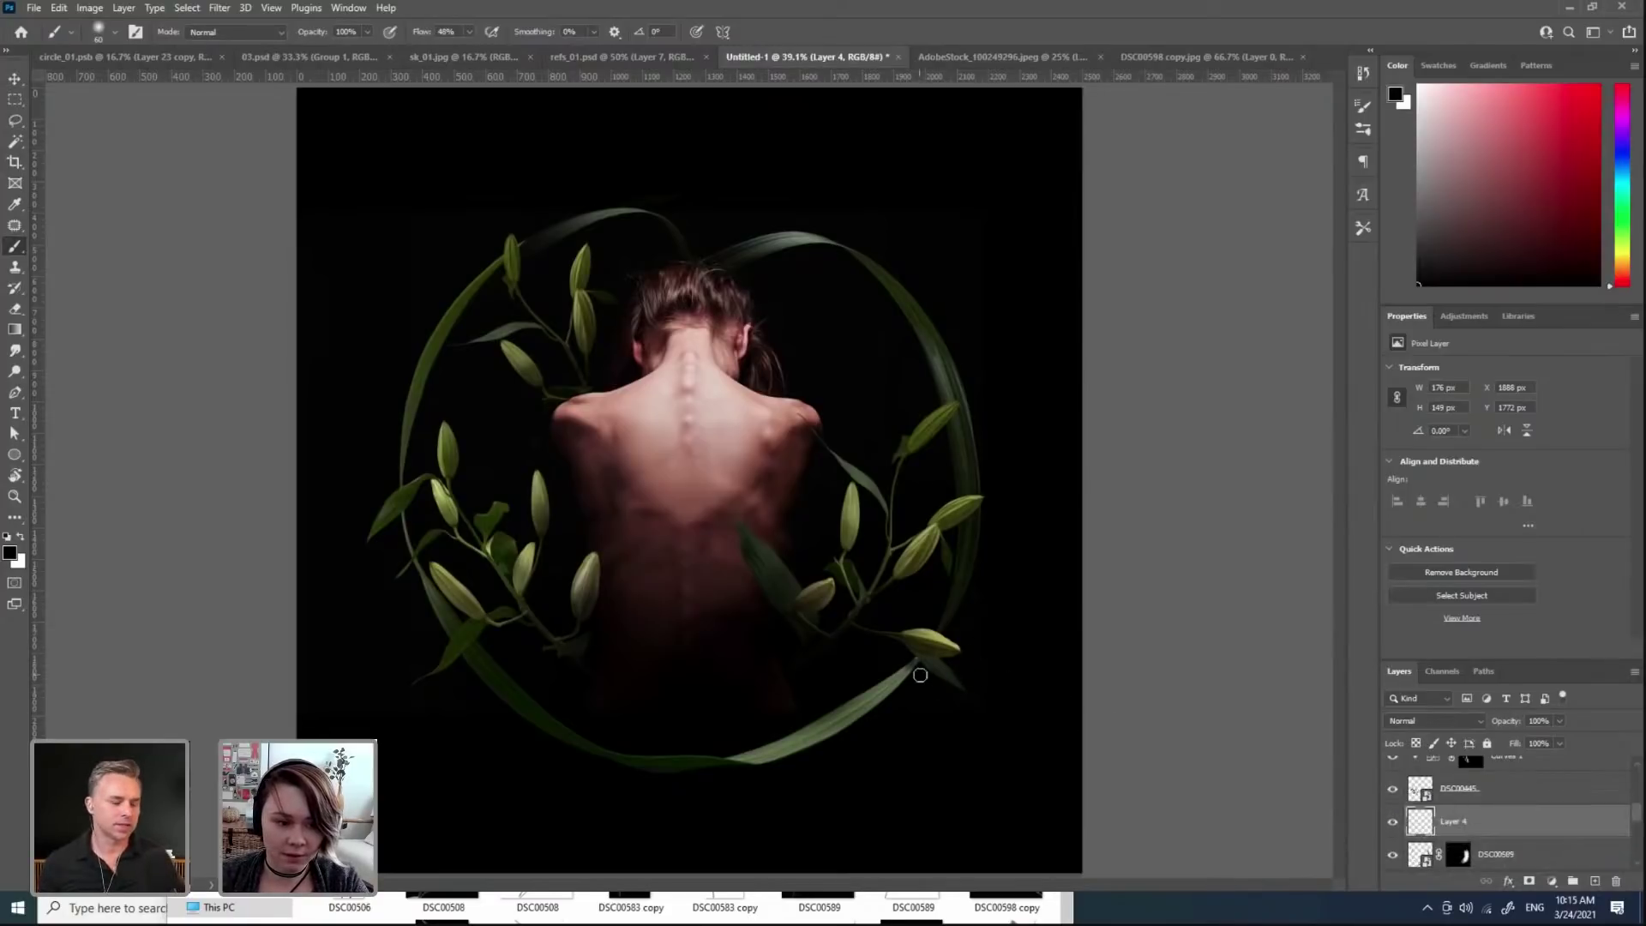
Step: Paint soft black shadows on the leaf ring where the lily buds and leaves overlap it, enlarging the brush as needed
mouse_move(897, 661)
left_mouse_down()
mouse_move(956, 697)
mouse_move(961, 490)
mouse_move(948, 533)
mouse_move(1004, 499)
mouse_move(957, 535)
mouse_move(1030, 510)
mouse_move(958, 543)
mouse_move(1019, 517)
mouse_move(932, 429)
mouse_move(992, 453)
mouse_move(952, 437)
mouse_move(937, 371)
mouse_move(923, 385)
mouse_move(918, 362)
mouse_move(956, 421)
mouse_move(946, 412)
mouse_move(941, 446)
mouse_move(983, 400)
mouse_move(950, 442)
left_mouse_up()
left_click_drag(457, 665, 485, 666)
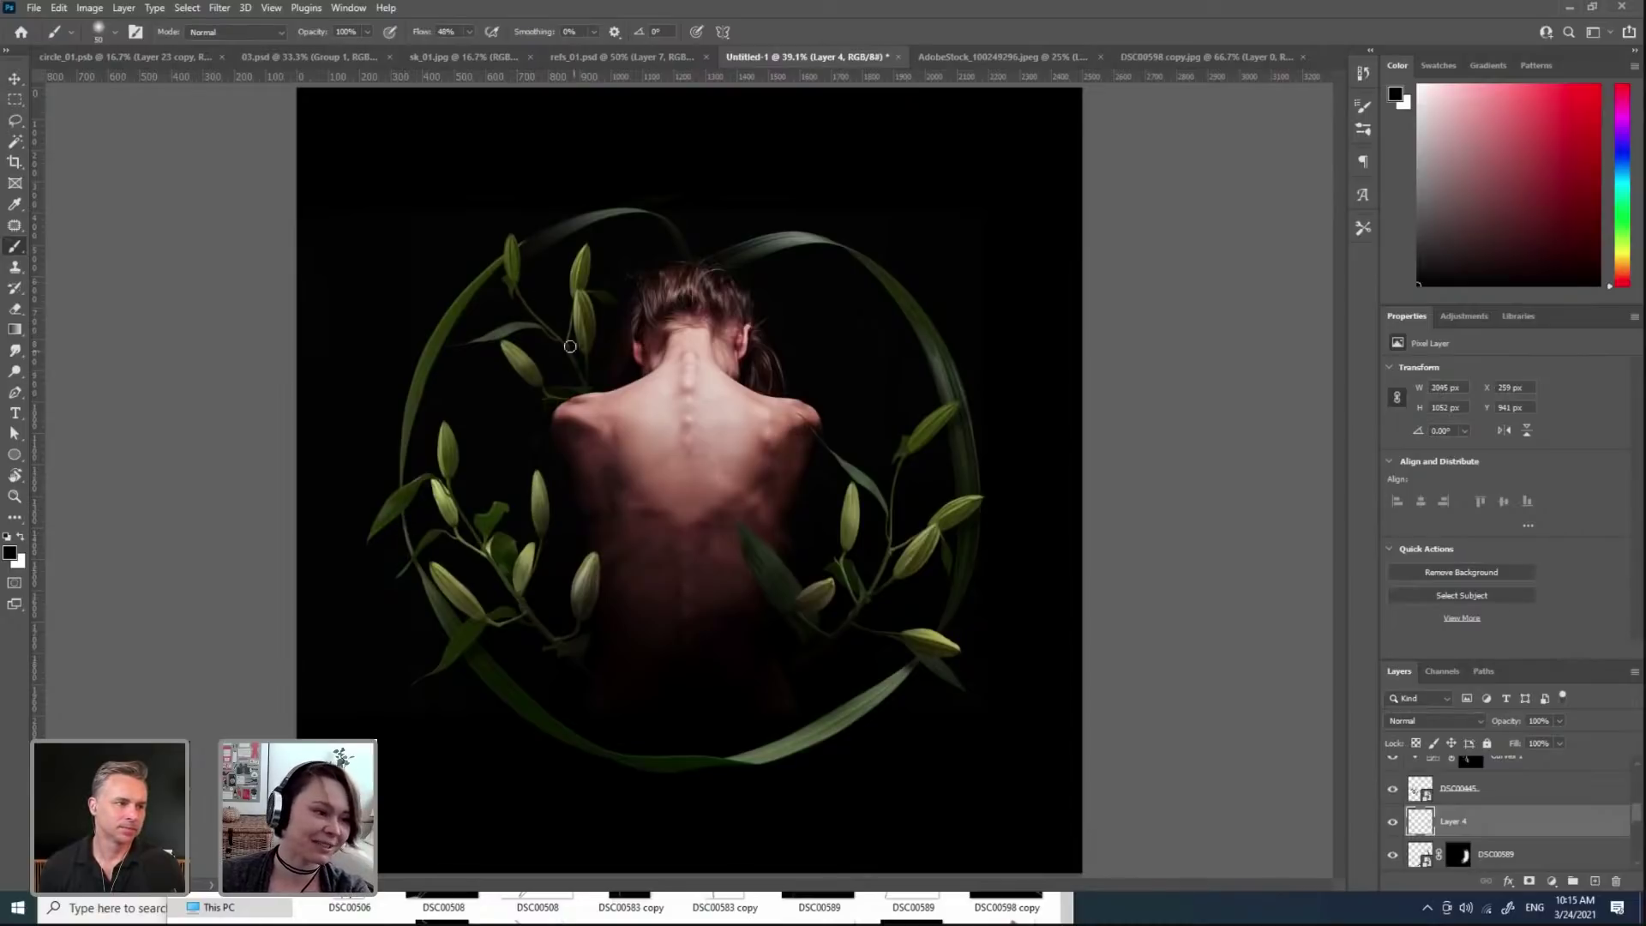
key("bracketright")
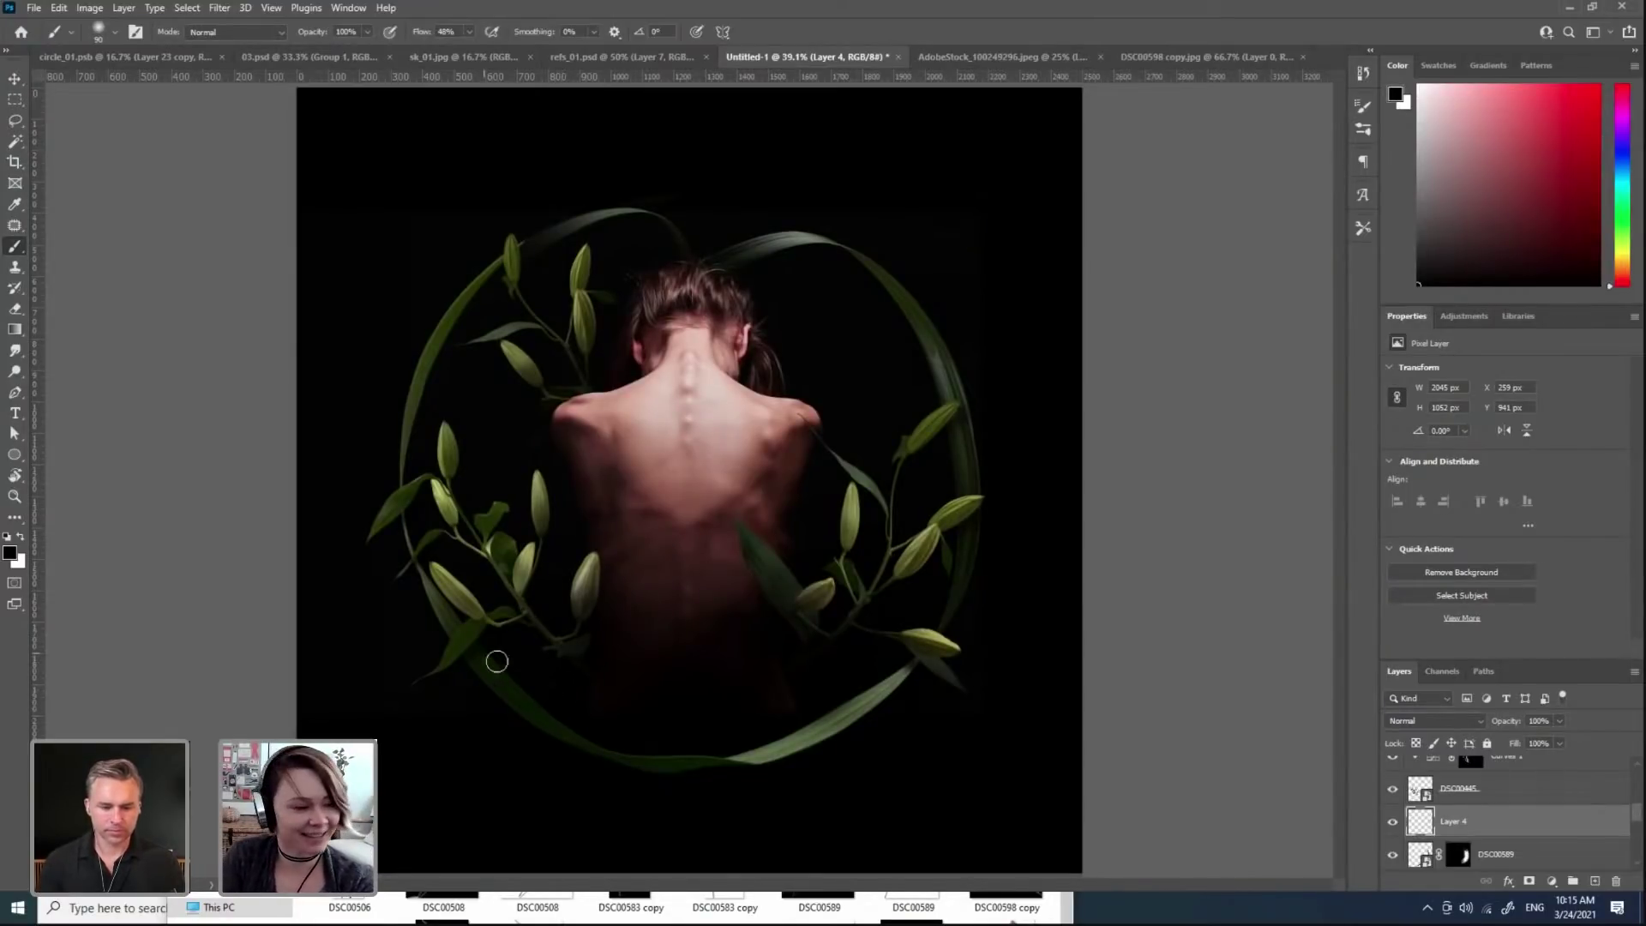
key("bracketright")
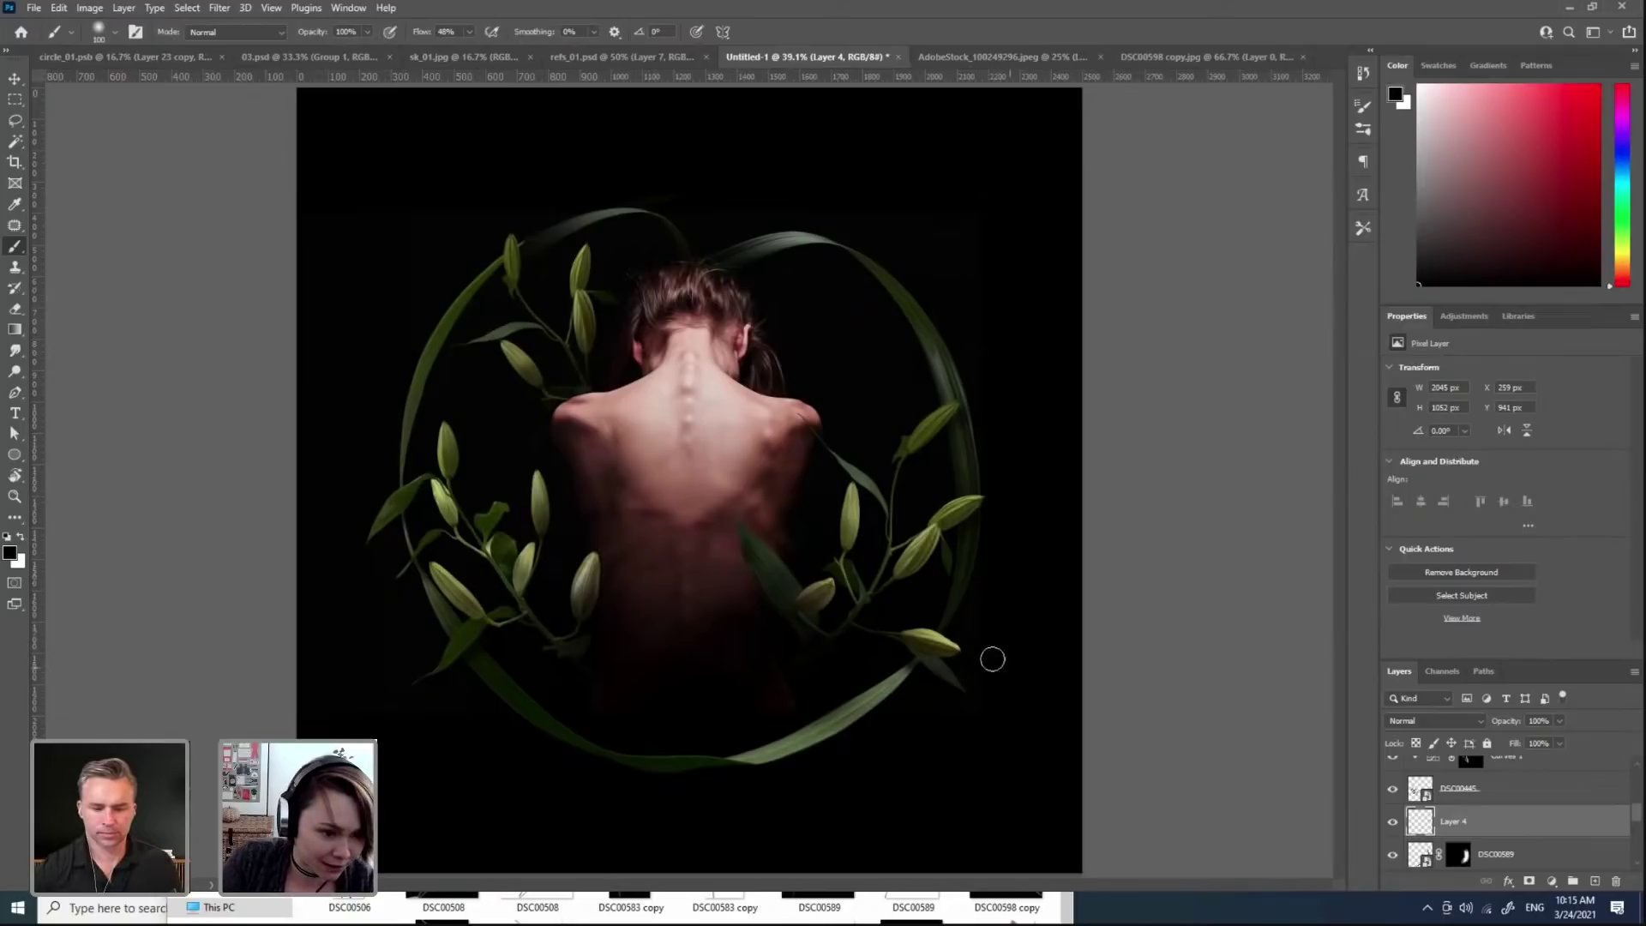
Step: Add a new layer above Layer 4 and paint black shadows on the woman's back beside the overlapping leaf and lily buds
key("v")
left_click(764, 566)
left_click_drag(1629, 800, 1631, 817)
left_click(1595, 882)
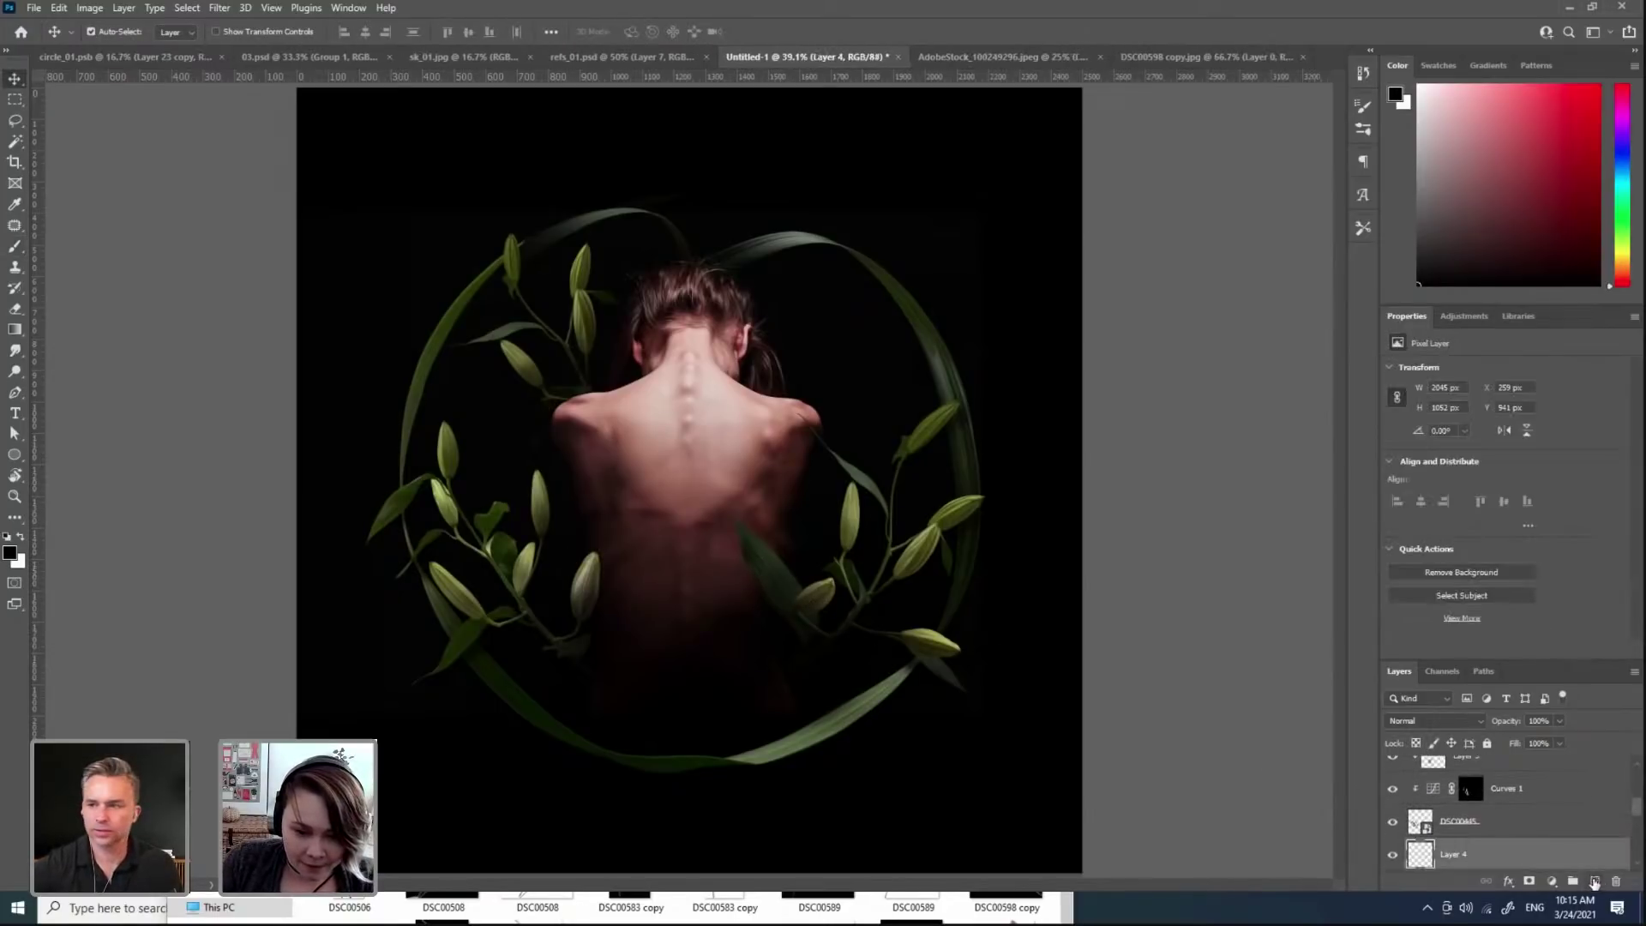
key("b")
key("bracketleft")
key("bracketleft")
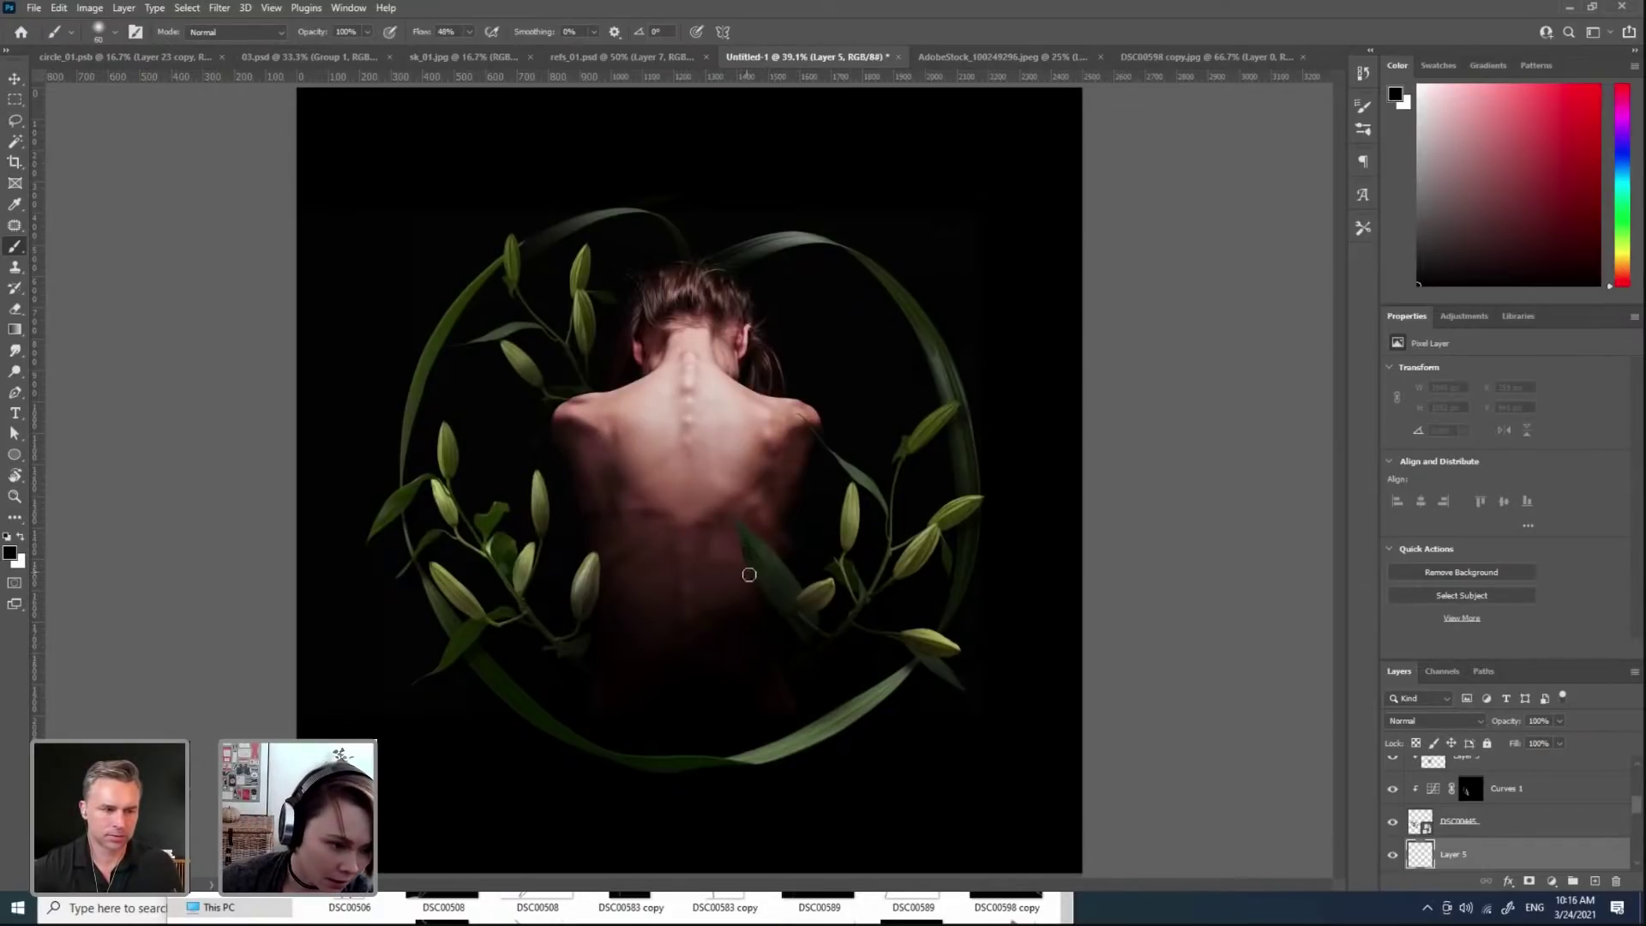
left_click_drag(785, 621, 787, 627)
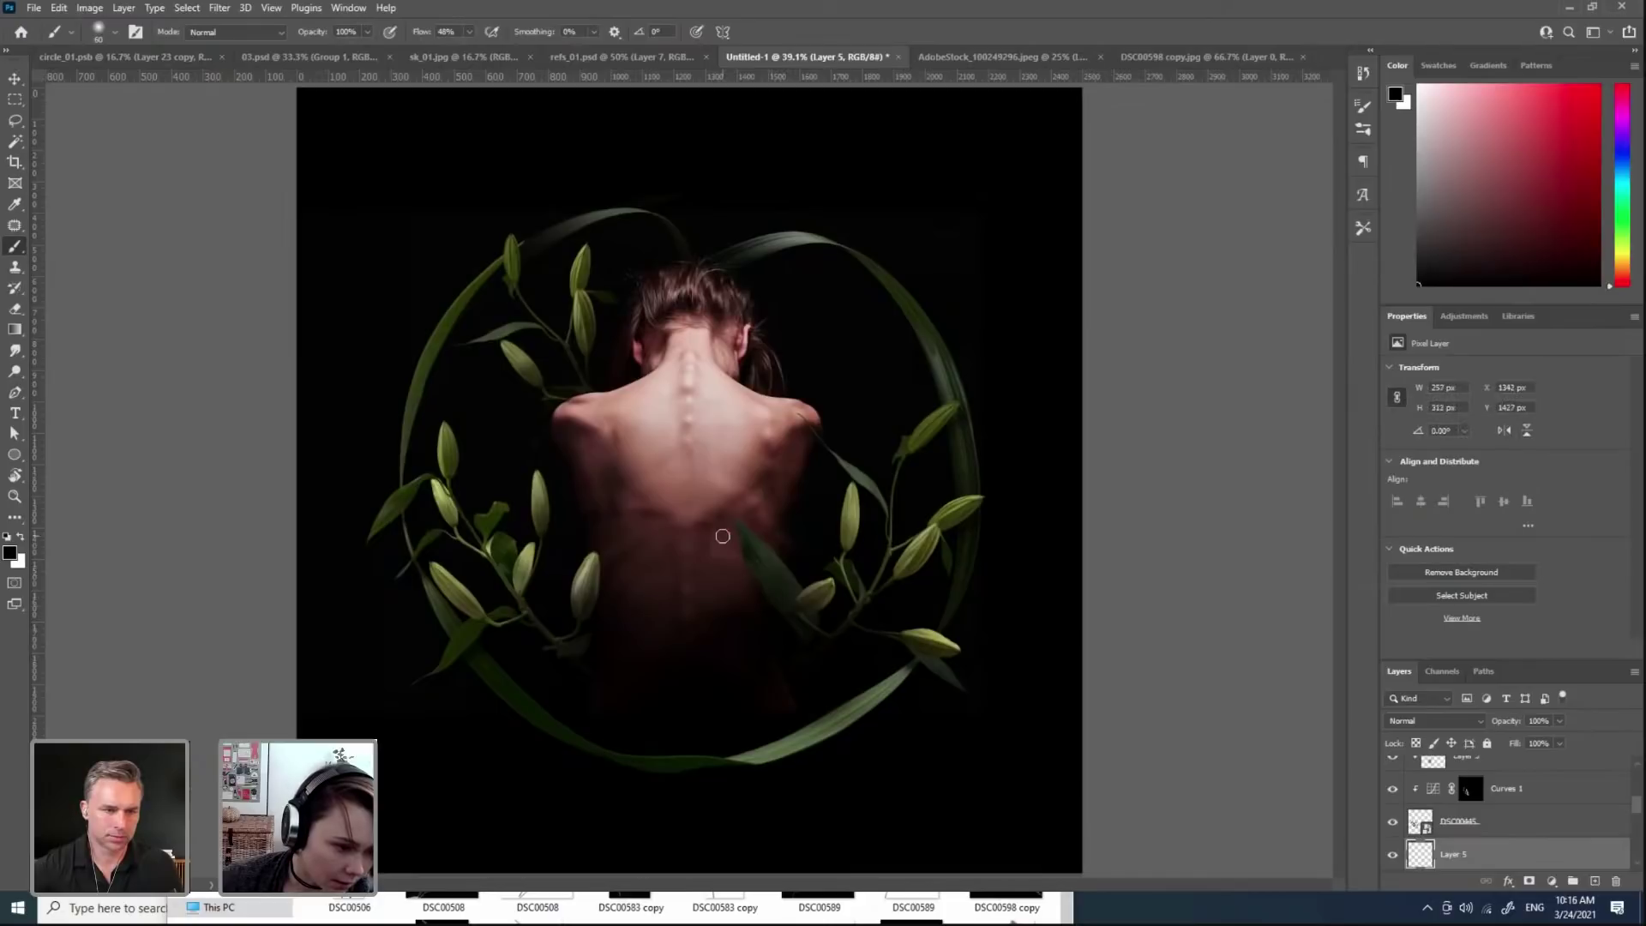
mouse_move(730, 560)
left_mouse_down()
mouse_move(787, 661)
mouse_move(717, 540)
mouse_move(726, 562)
left_mouse_up()
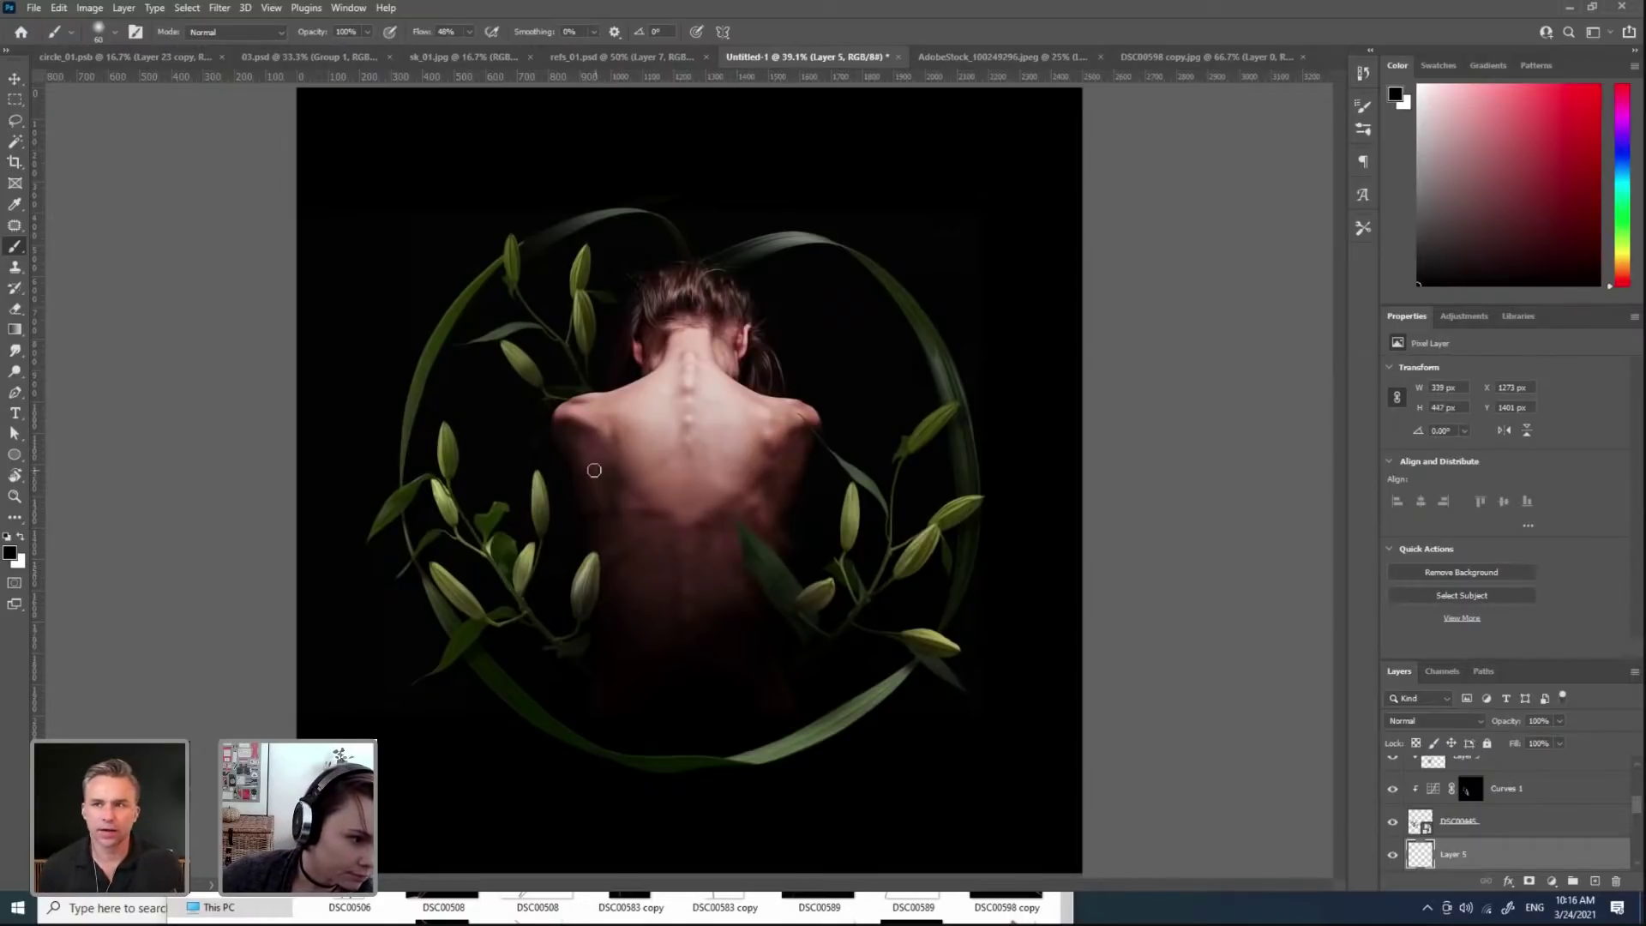
left_click_drag(615, 567, 612, 540)
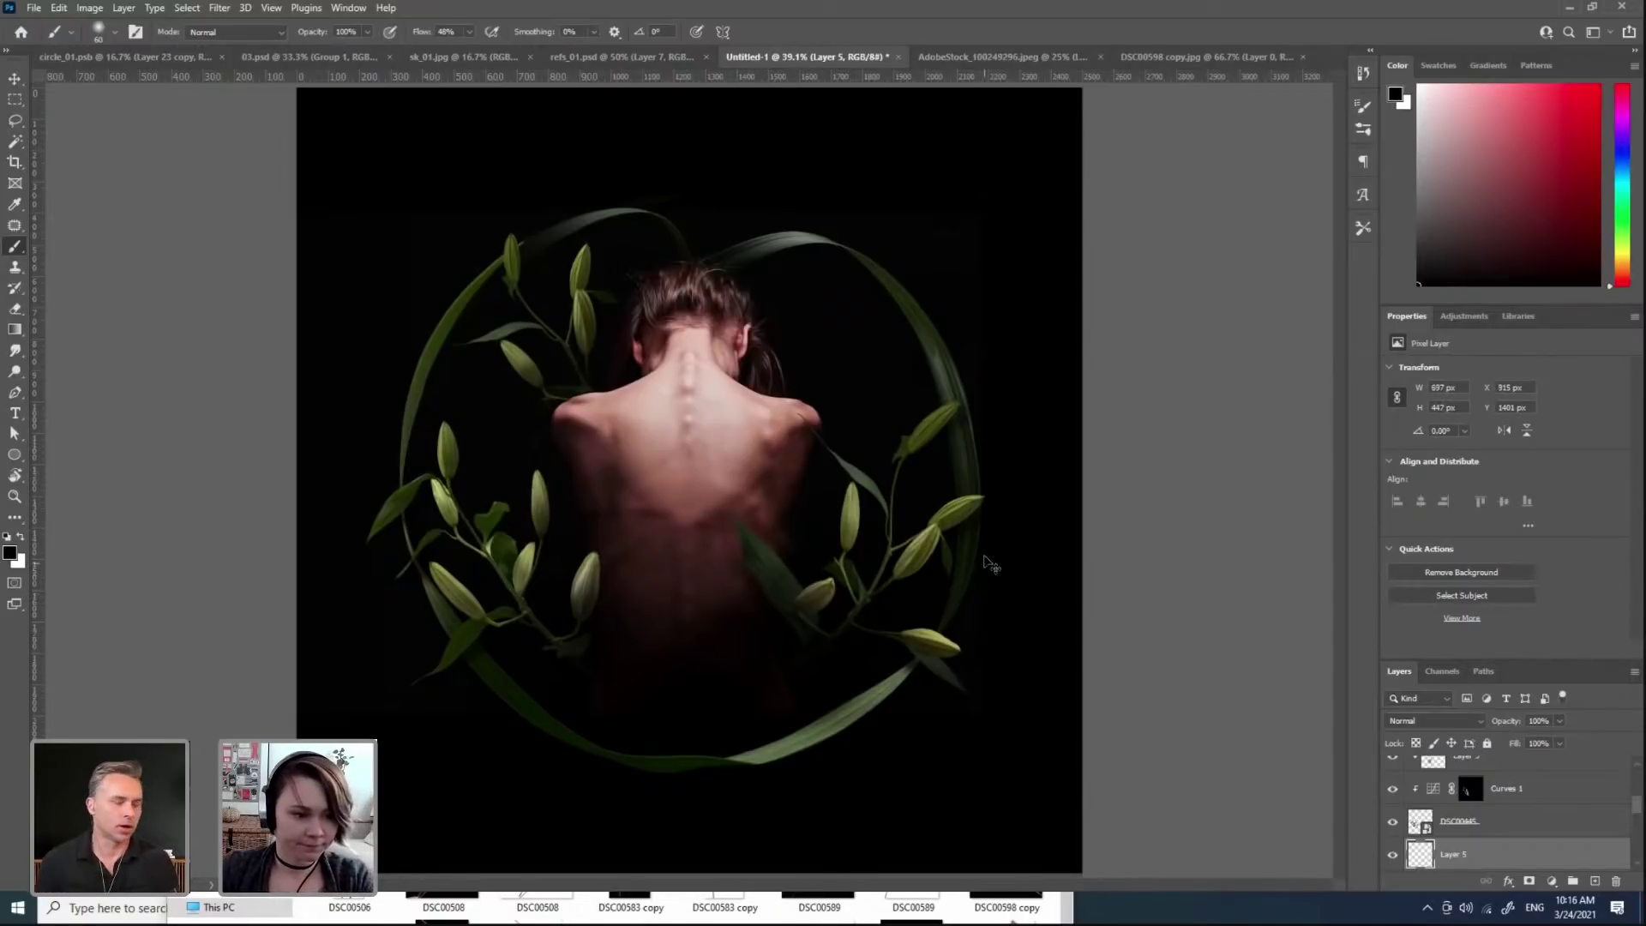
Step: Place three AdobeStock white lily images from the file folder above the sk_01 sketch layer and hide the two lower ones
key("v")
scroll(1526, 804, "up", 3)
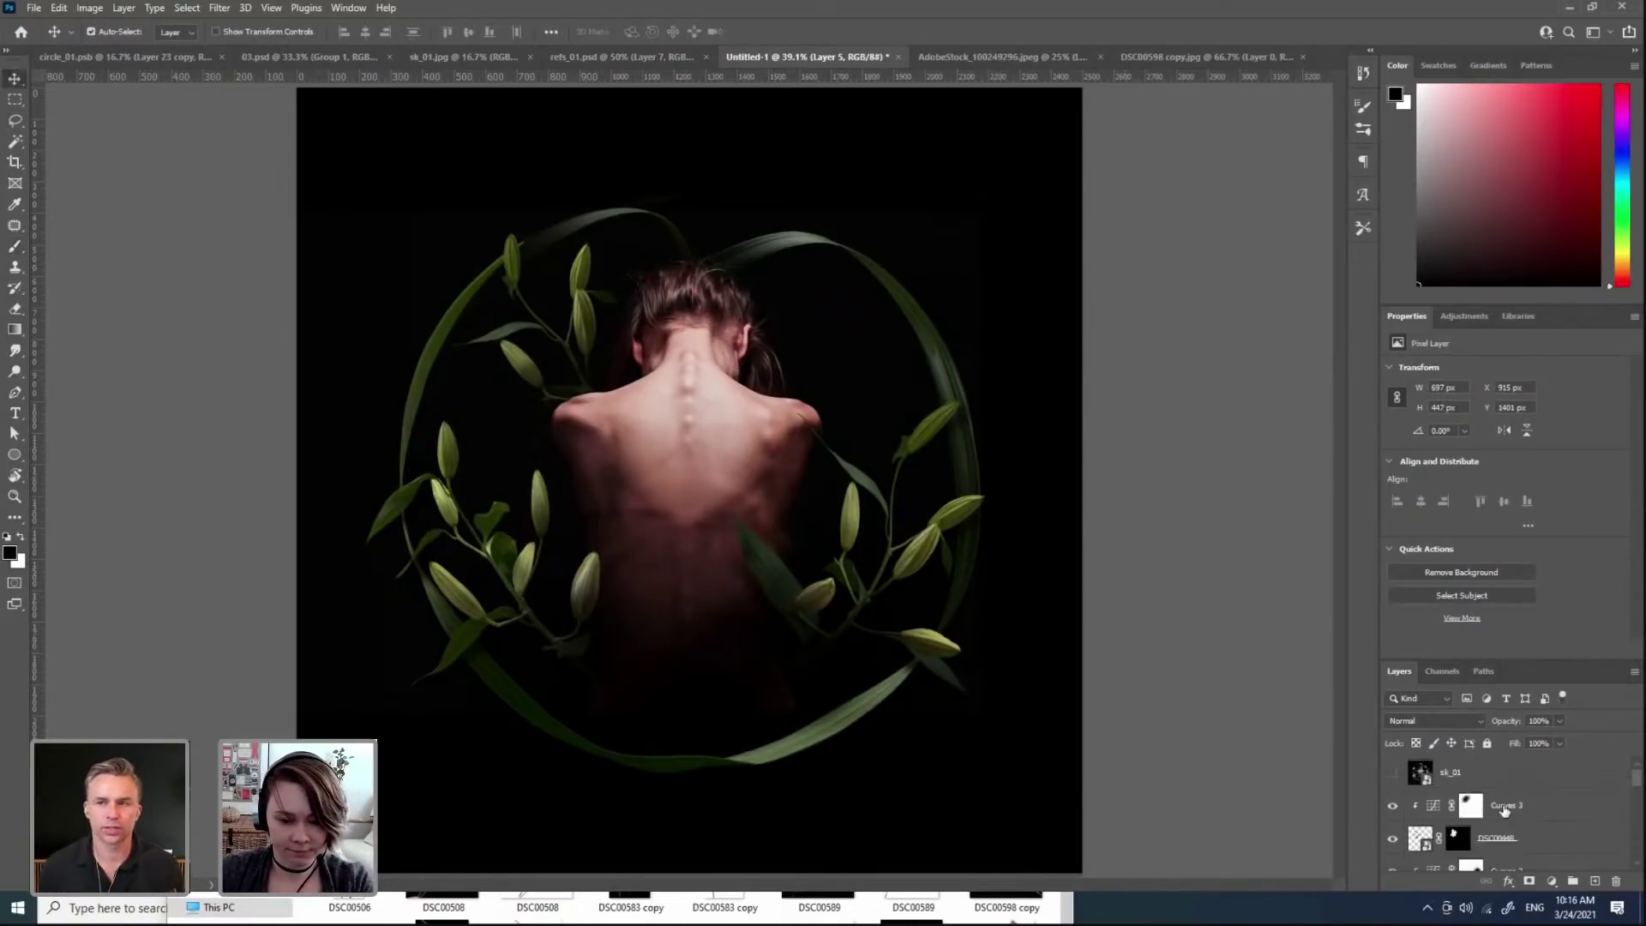
left_click(1496, 775)
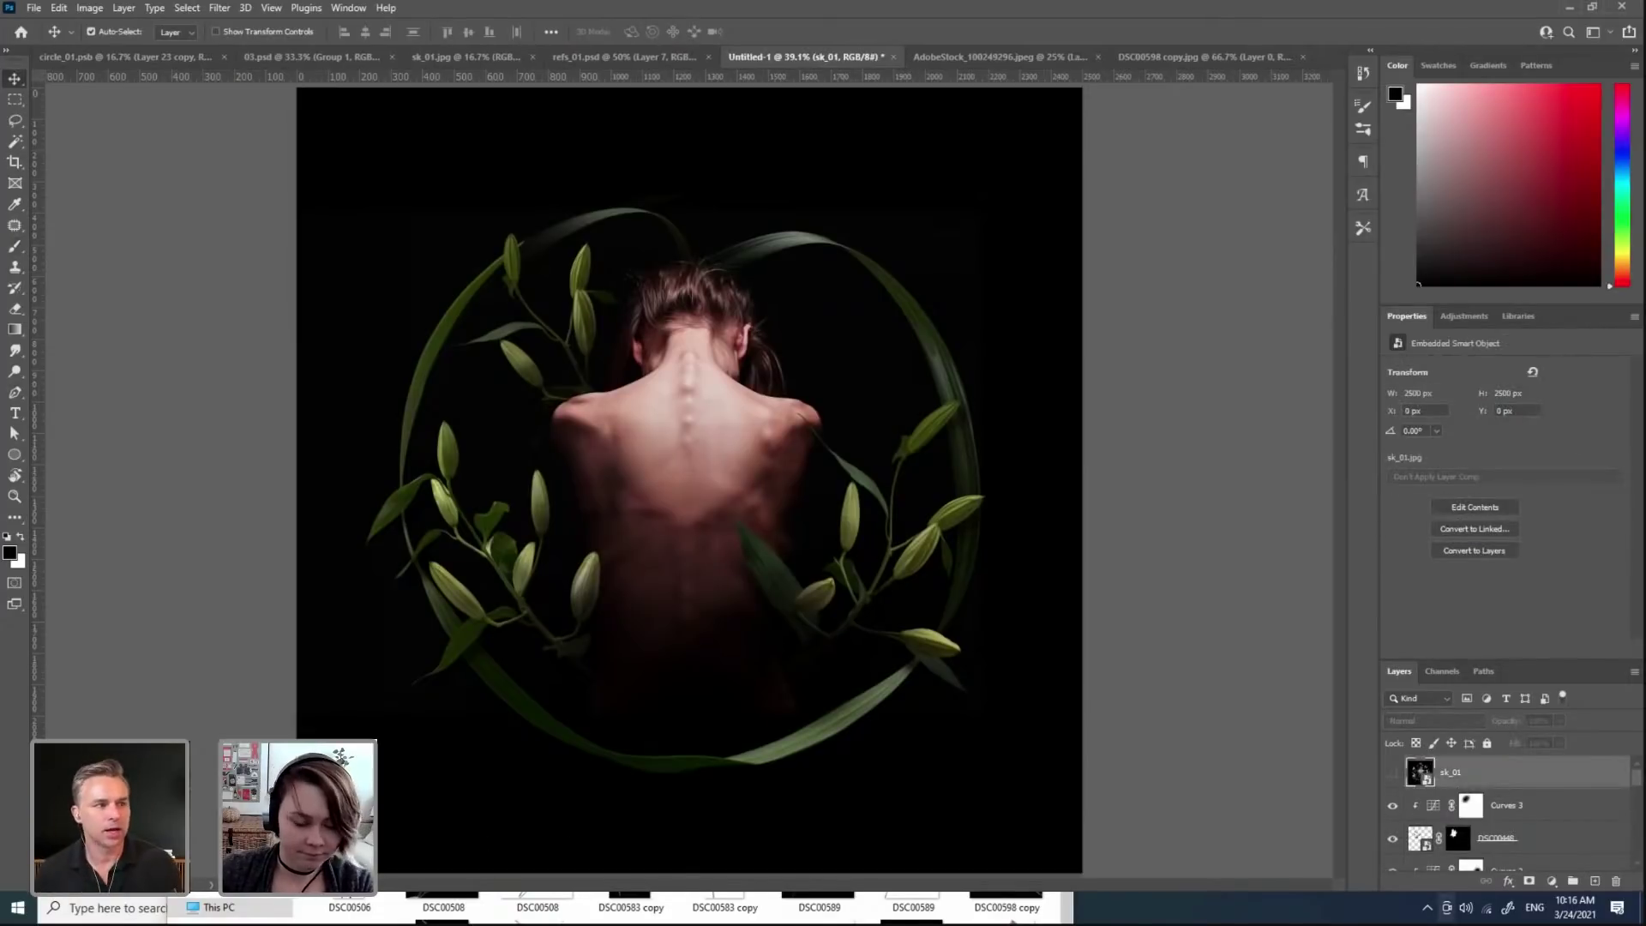
left_click(857, 907)
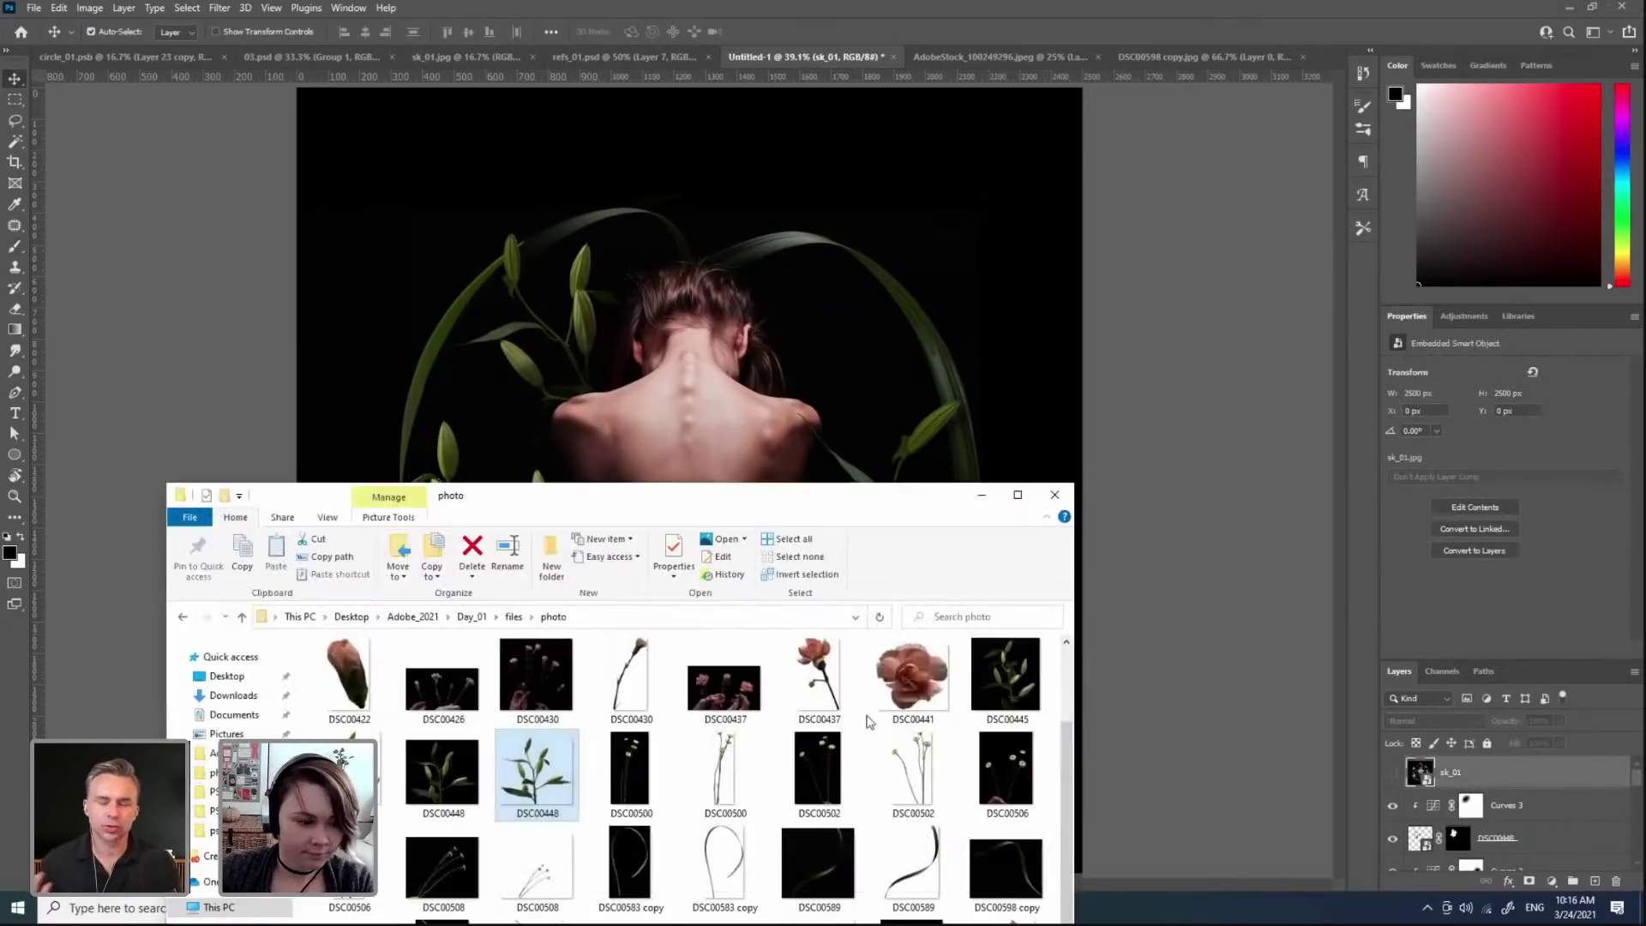
left_click(771, 463)
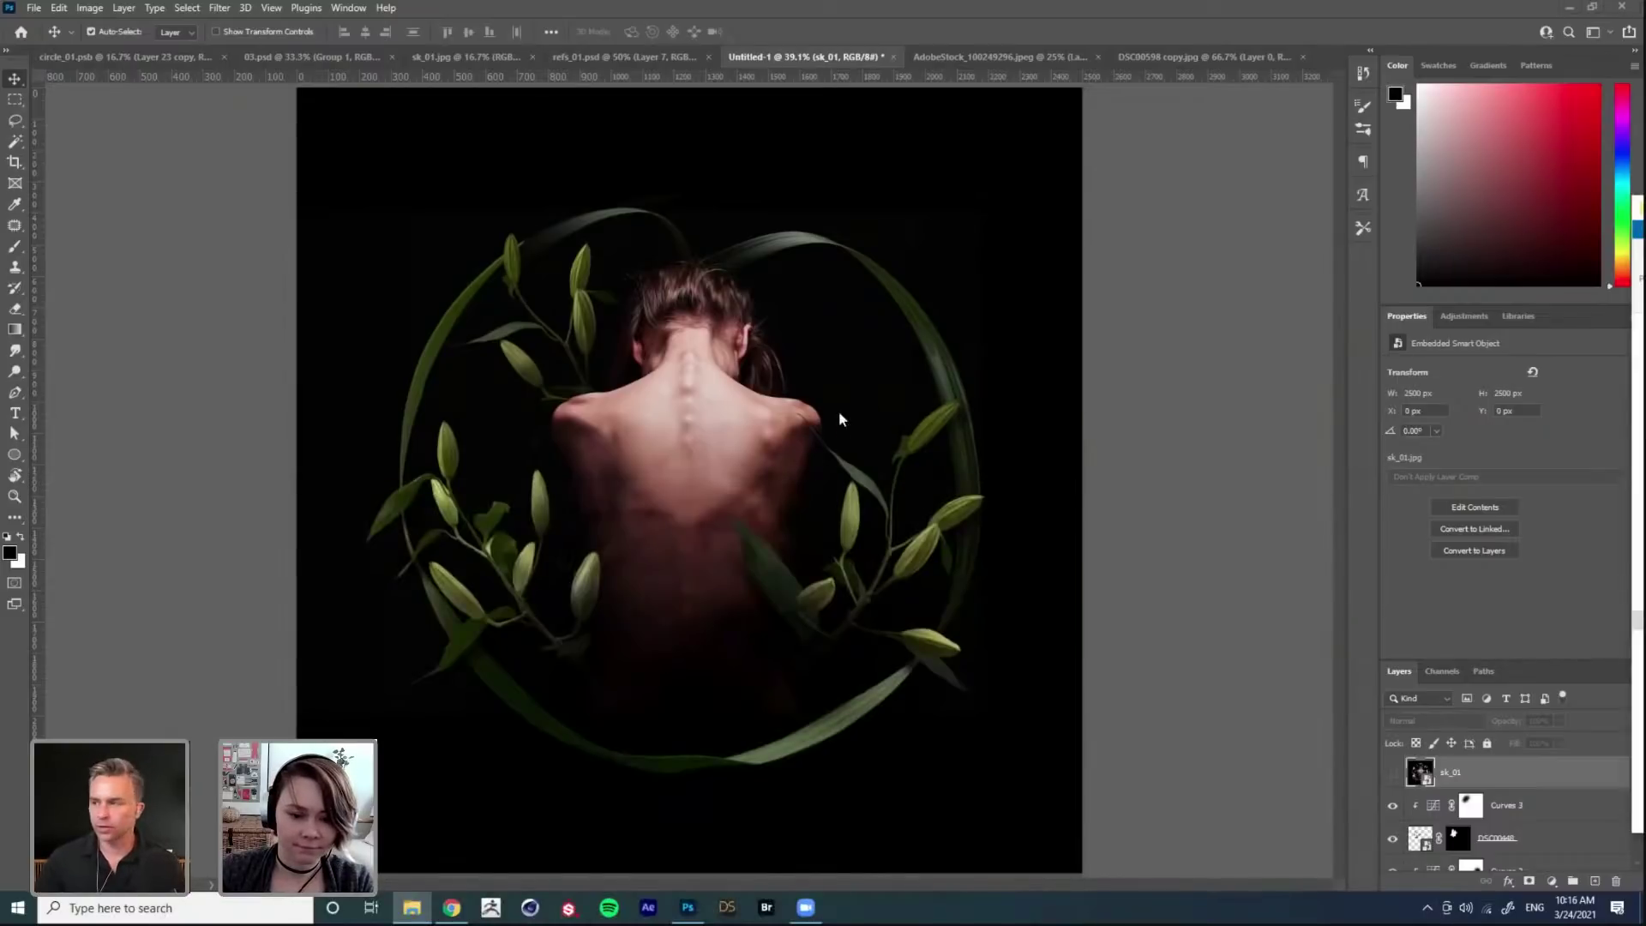
key("Return")
key("Return")
key("Return")
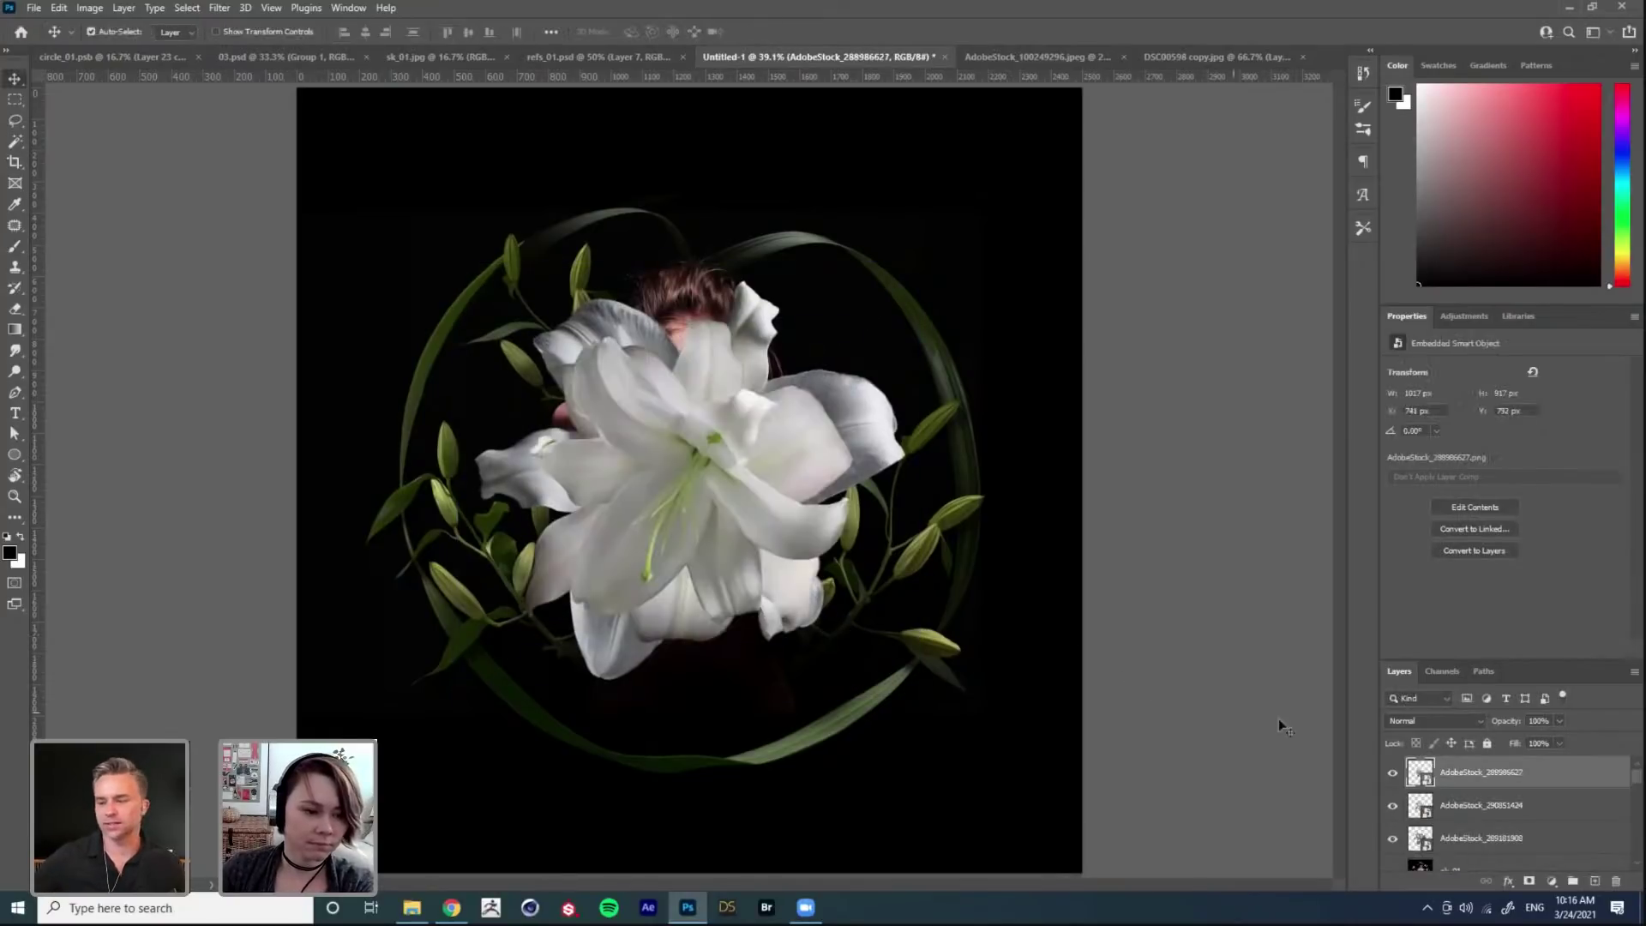
left_click(1393, 806)
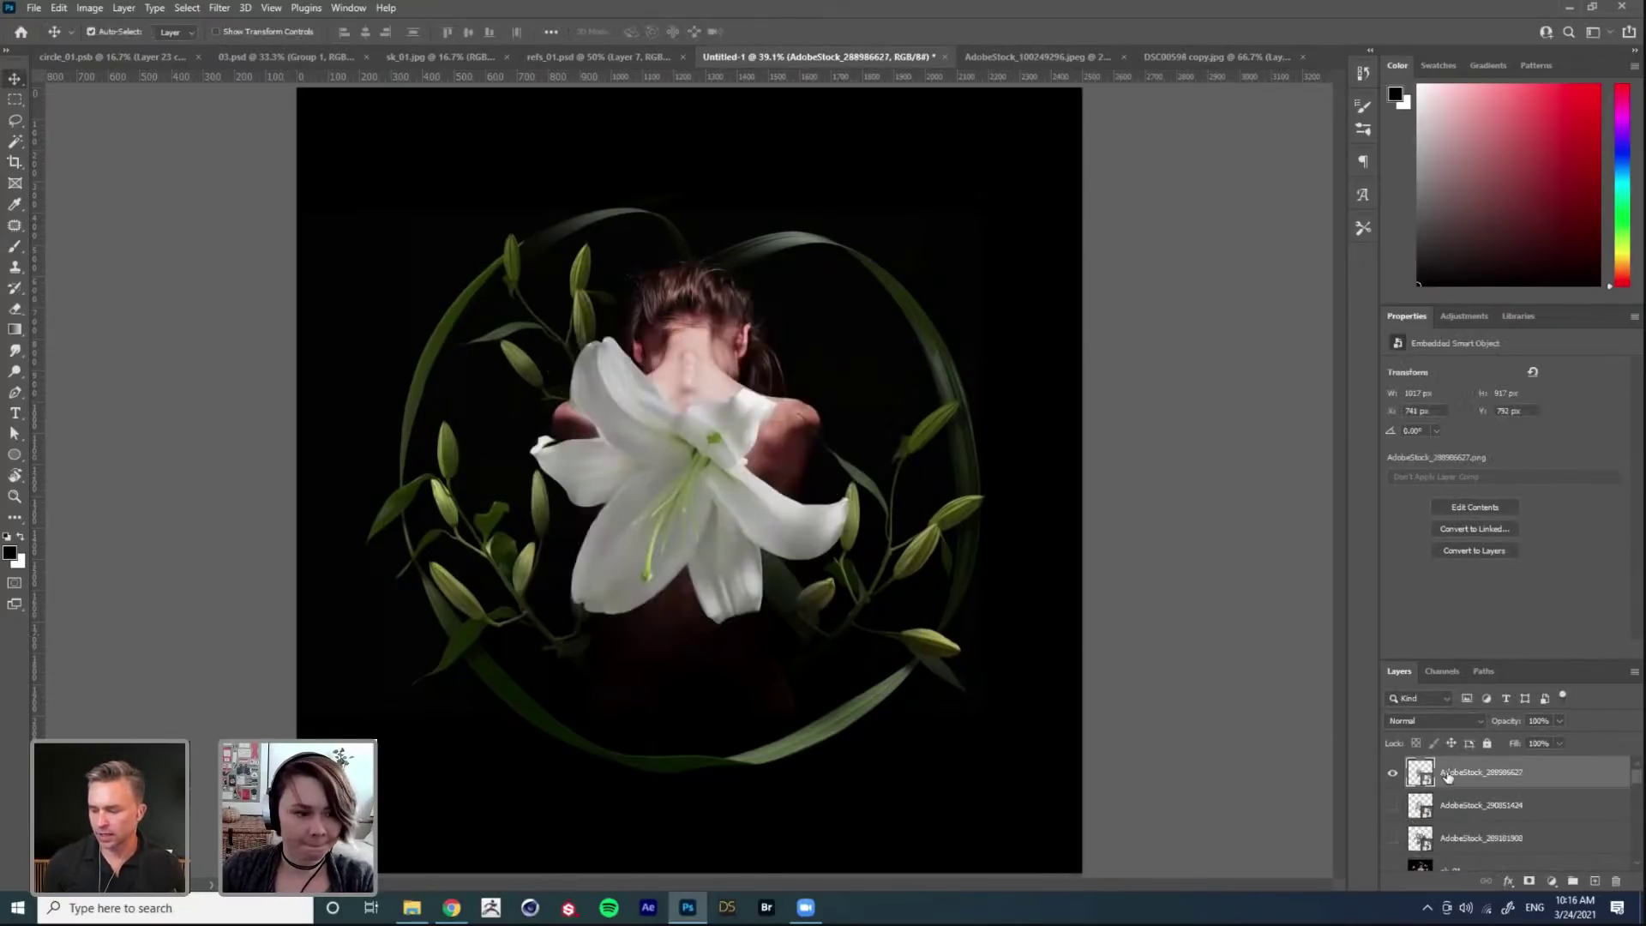
Step: Scale the AdobeStock_288986627 lily down to about 38% and place it over the lower-left part of the leaf ring
key("ctrl+t")
left_click_drag(870, 647, 653, 498)
left_click_drag(637, 412, 605, 637)
left_click_drag(648, 694, 591, 671)
key("Return")
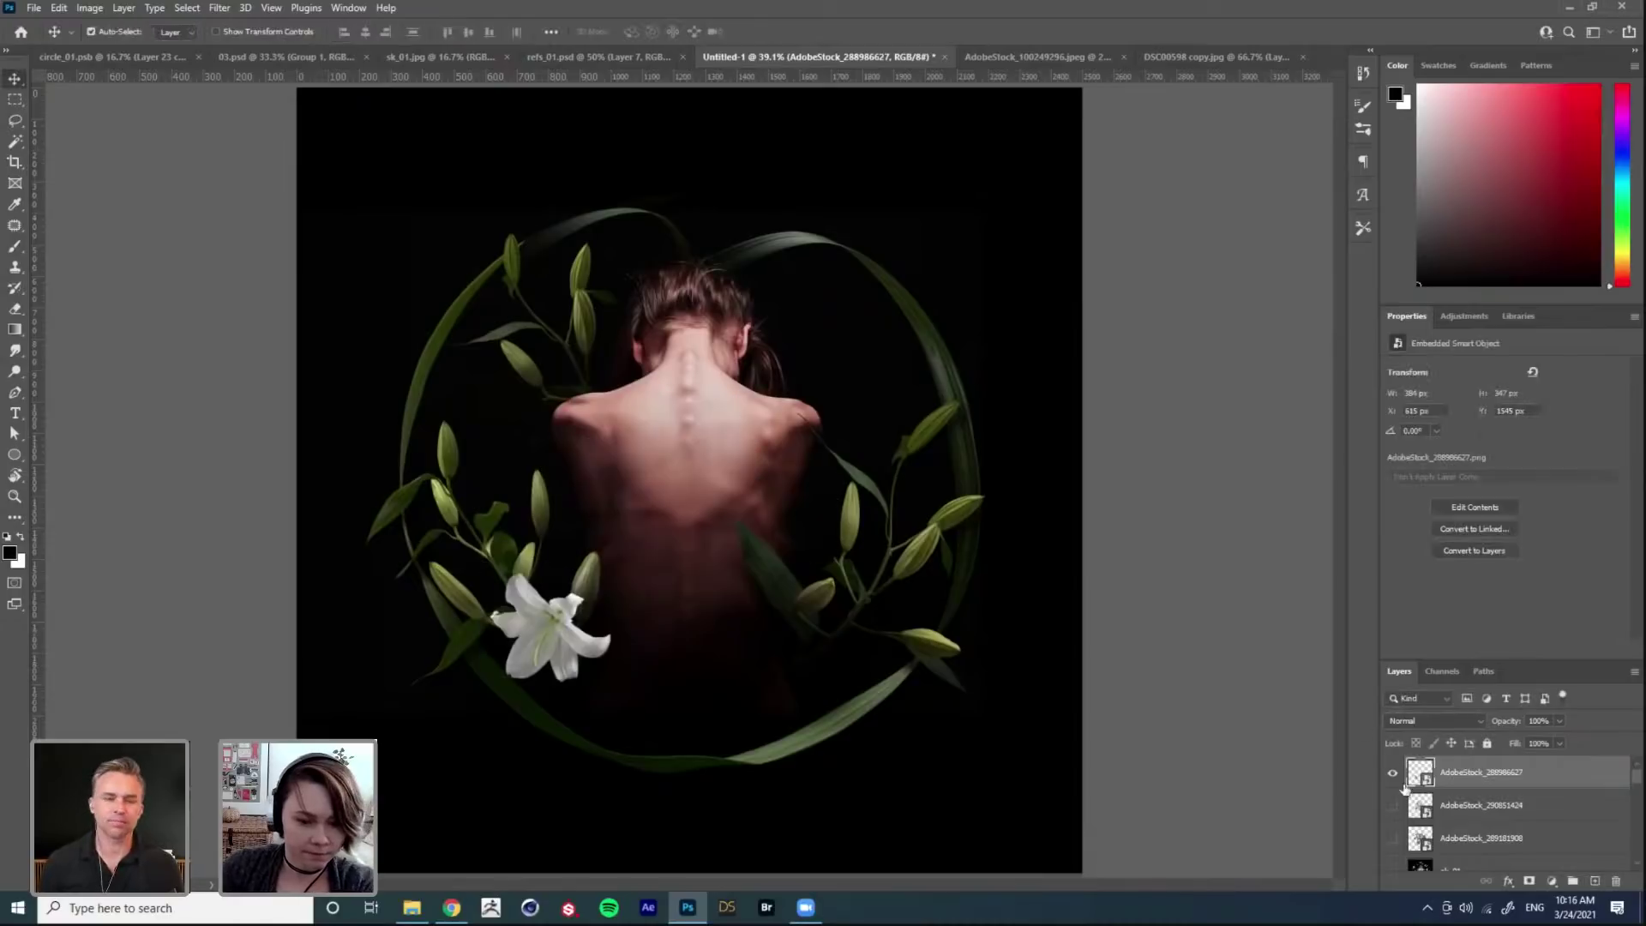
key("ctrl+t")
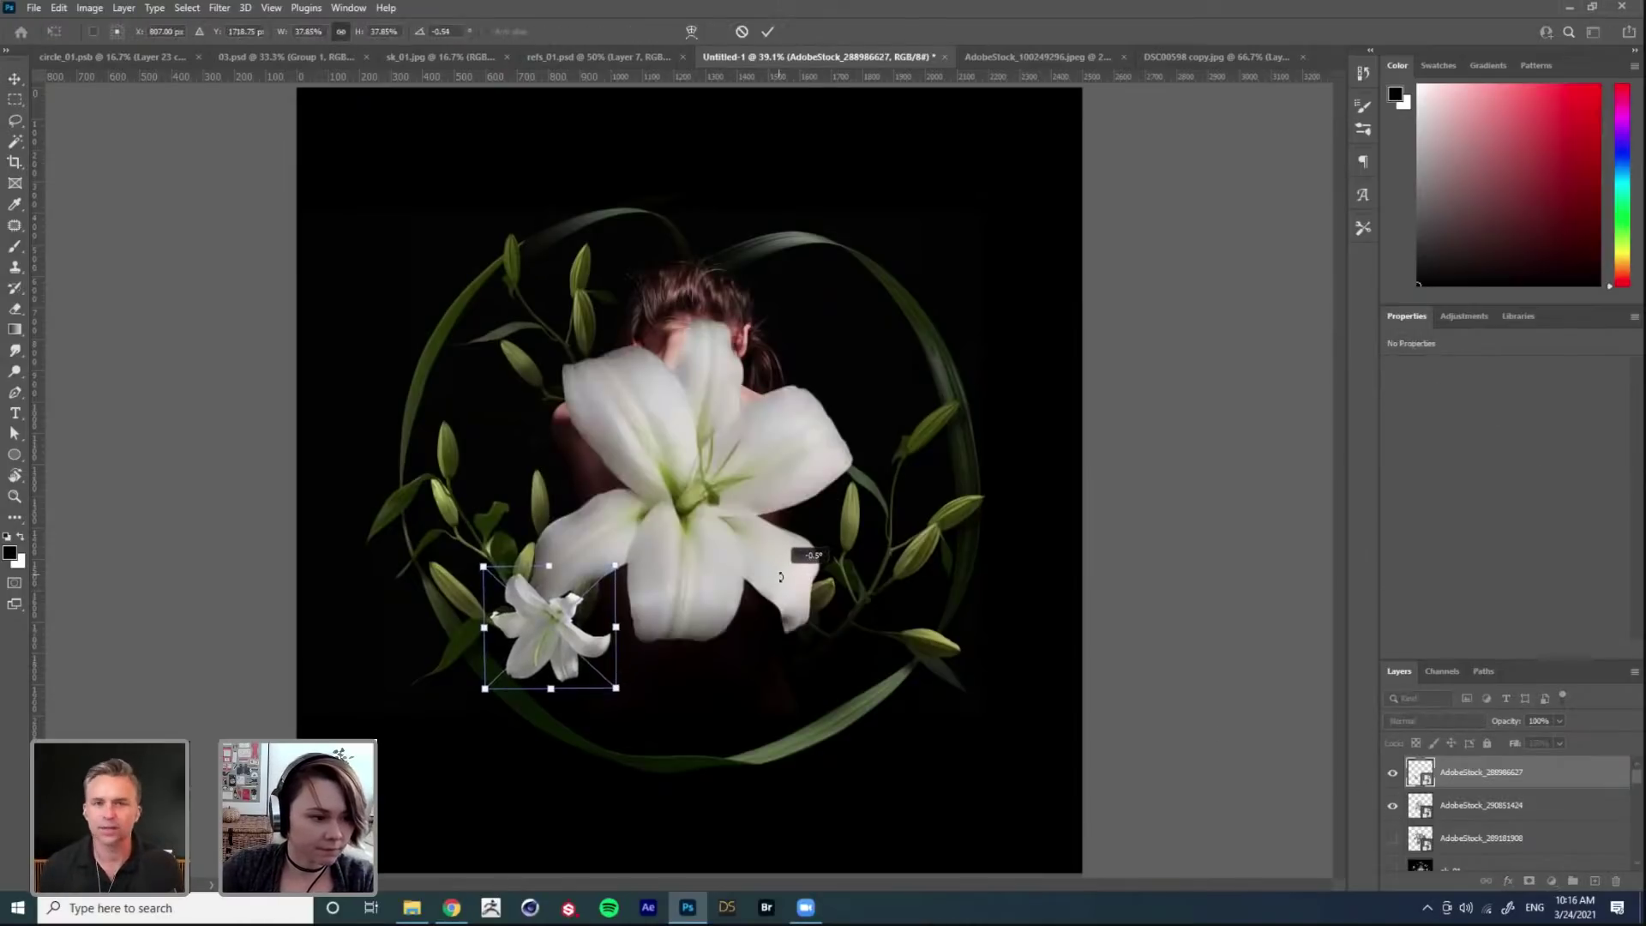
key("Return")
Step: Scale the AdobeStock_290851424 lily to about 31%, rotate it about -14° and place it inside the ring's upper right
left_click(1462, 806)
key("ctrl+t")
left_click_drag(832, 557, 997, 412)
left_click_drag(1018, 181, 816, 386)
left_click_drag(755, 451, 834, 357)
left_click_drag(917, 409, 864, 352)
key("Return")
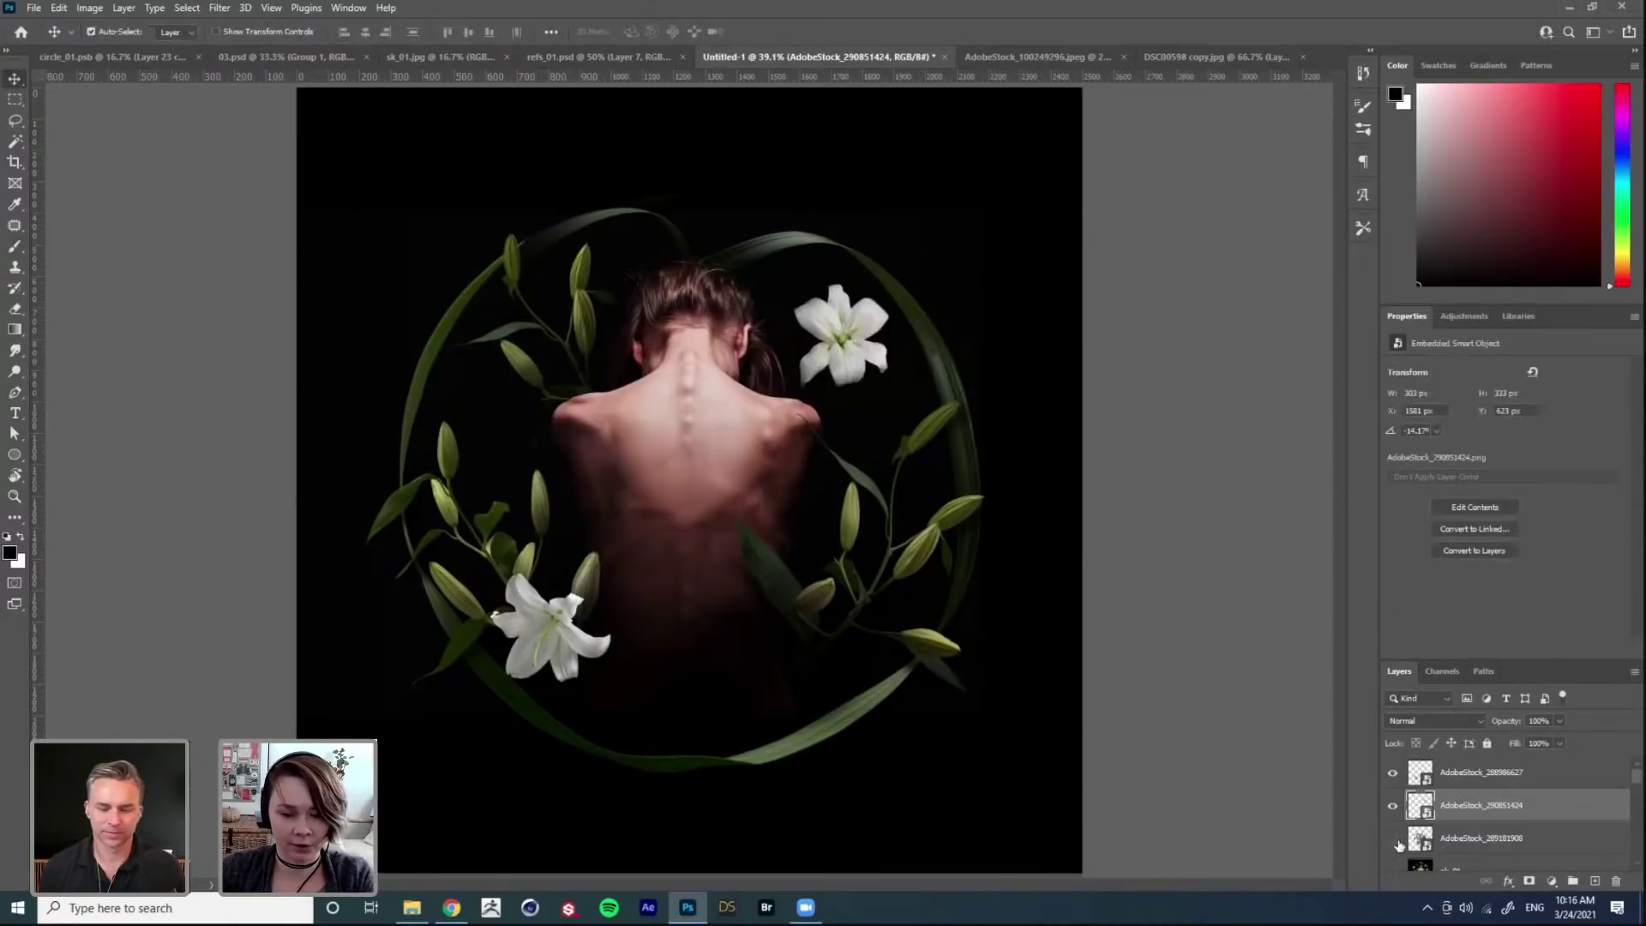
Step: Flip the AdobeStock_289181908 lily horizontally, shrink it to about 371 px wide and place it over the upper-left buds
left_click(1467, 849)
key("ctrl+t")
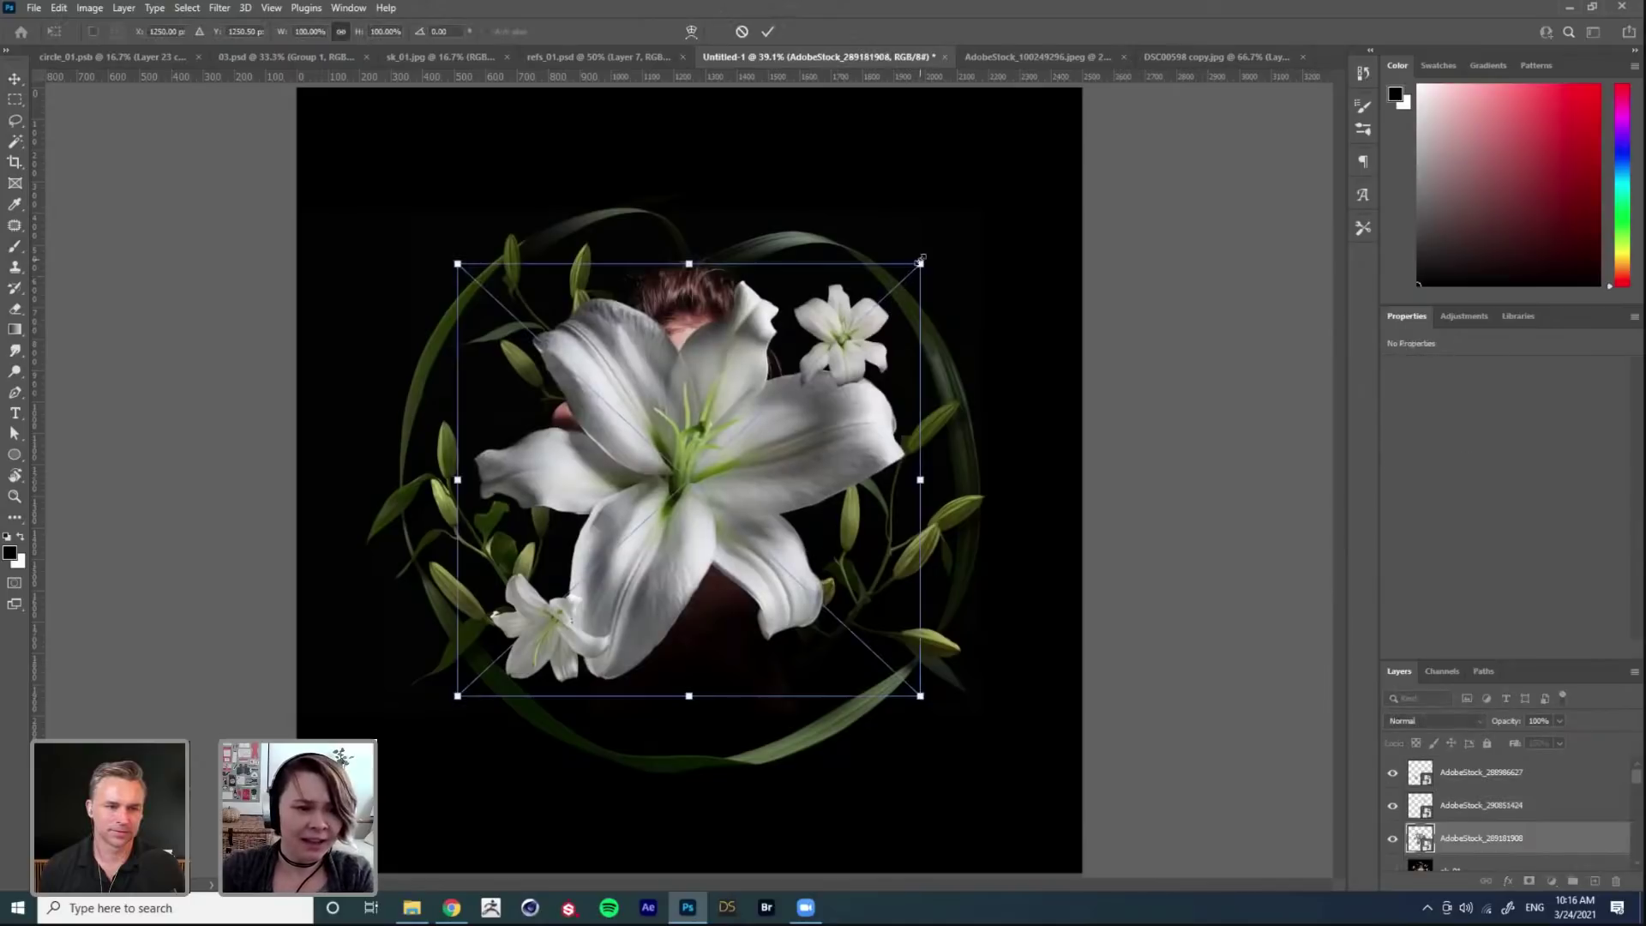
left_click_drag(907, 257, 877, 303)
left_click_drag(729, 444, 864, 591)
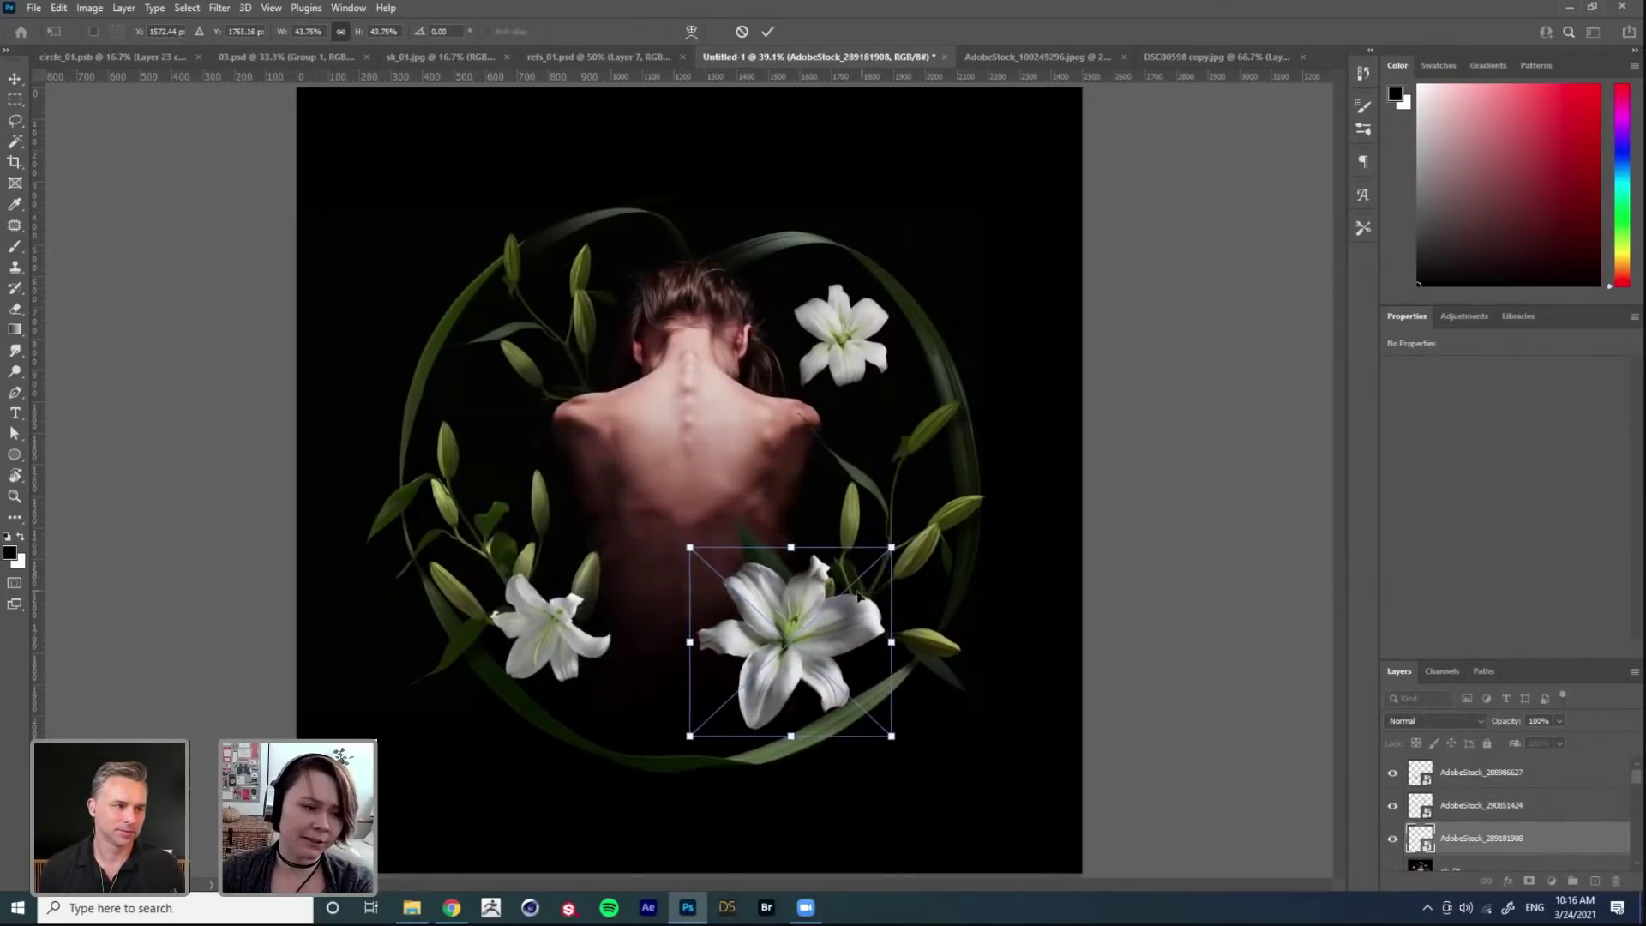
right_click(808, 591)
left_click(883, 839)
left_click_drag(804, 634, 564, 319)
left_click_drag(651, 231, 615, 249)
key("Return")
Step: Move the AdobeStock_289181908 lily to the ring's left edge and the AdobeStock_288986627 lily to the lower right of the ring
left_click_drag(560, 316, 494, 397)
left_click_drag(530, 616, 800, 650)
left_click_drag(504, 406, 488, 409)
Step: Flip the AdobeStock_288986627 lily horizontally, scale it down to about 35% and set it beside the lower-right leaf
left_click(806, 640)
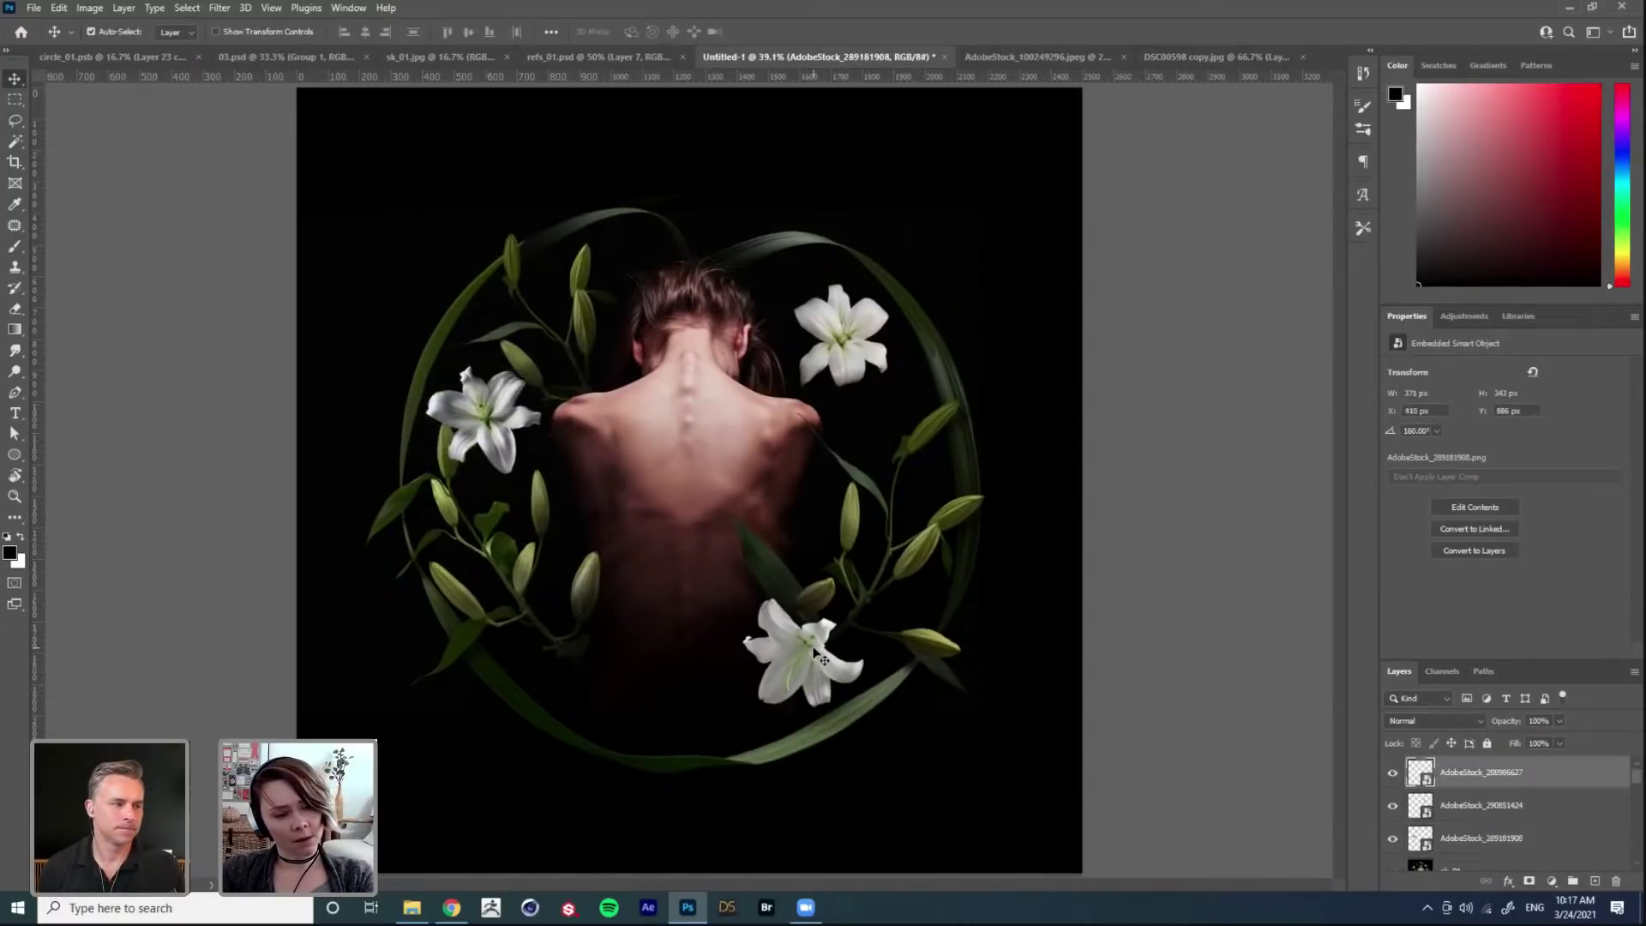
key("ctrl+t")
right_click(813, 646)
left_click(880, 627)
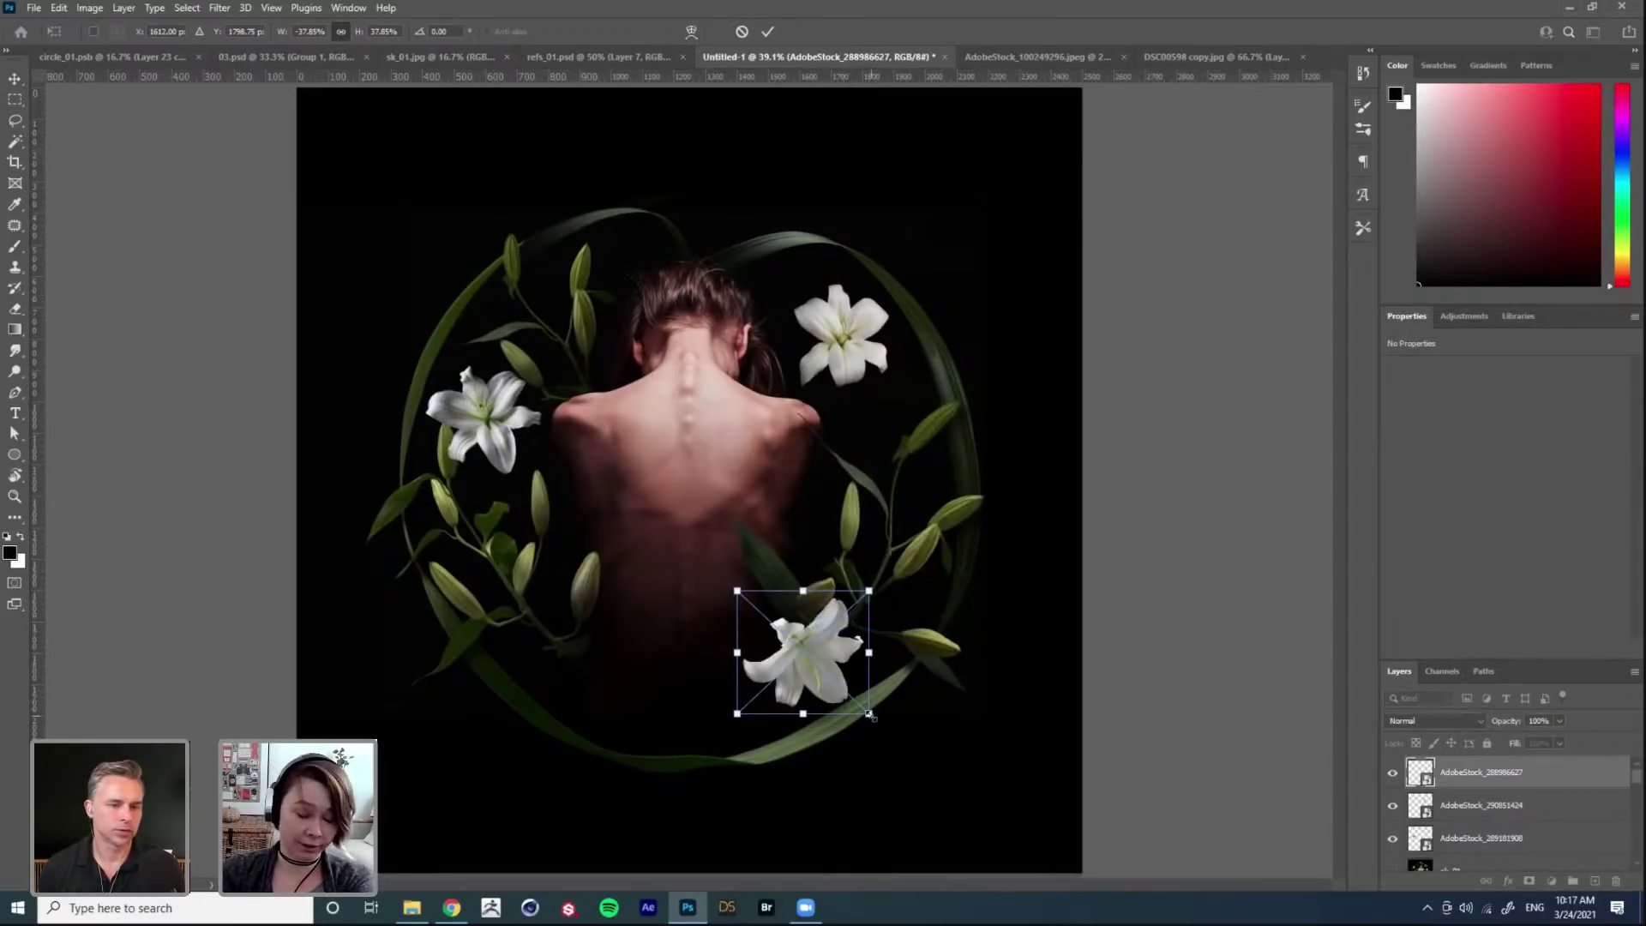
left_click_drag(869, 714, 847, 666)
key("Return")
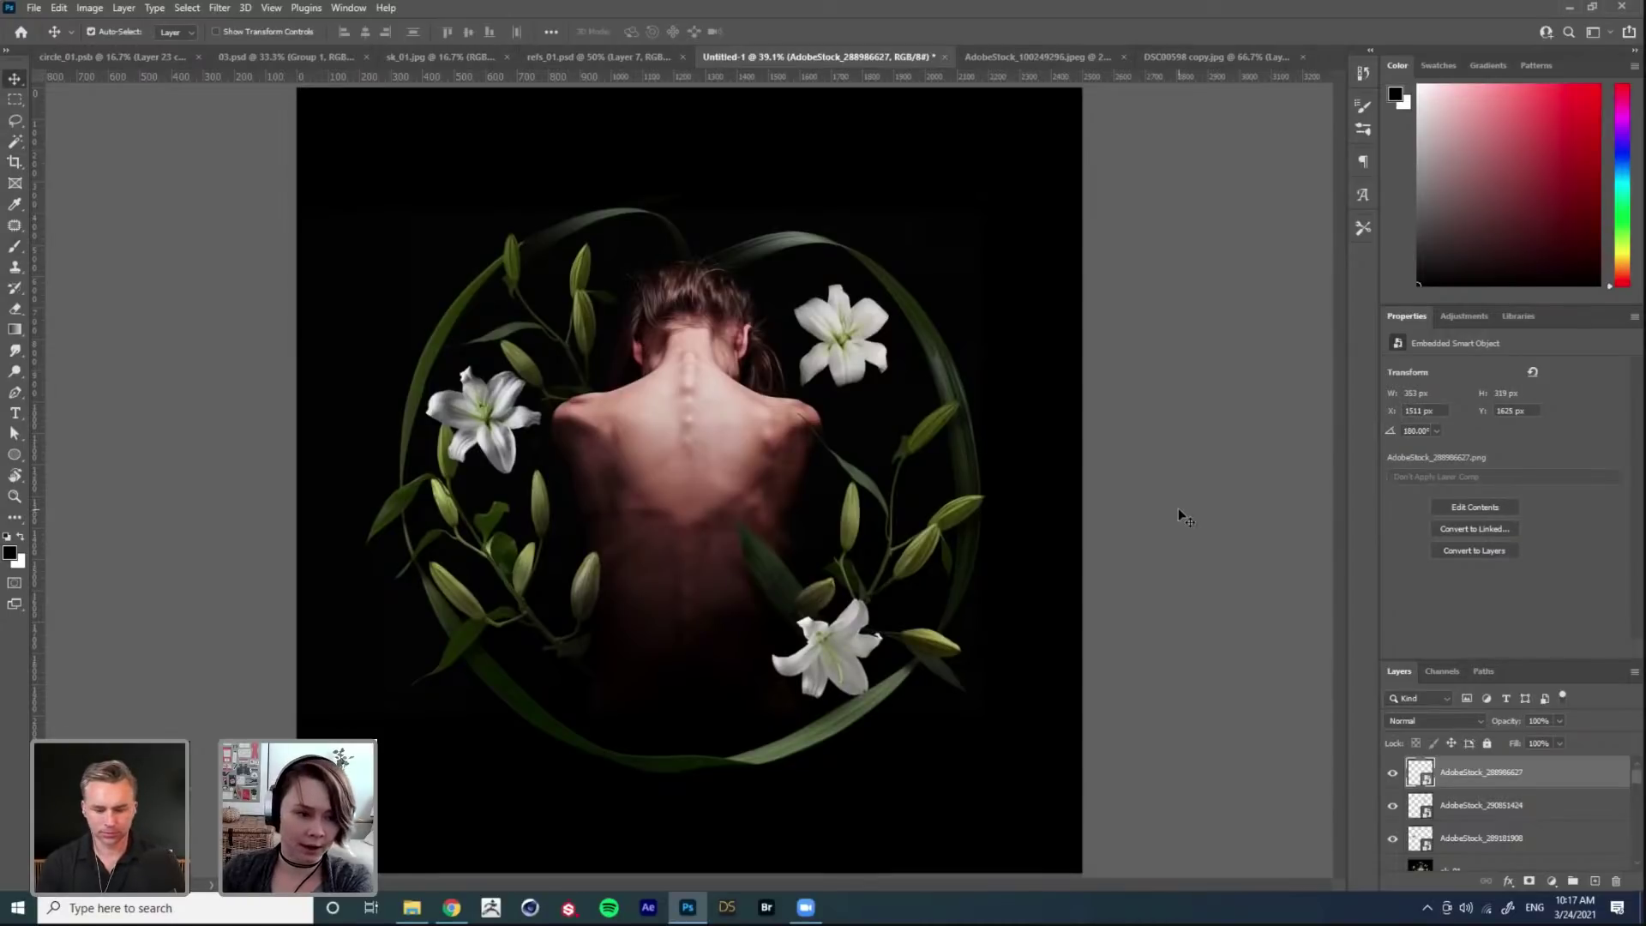
Step: Shrink the AdobeStock_290851424 lily to about 287 px wide and nudge it toward the ring's right edge
left_click(831, 356)
key("ctrl+t")
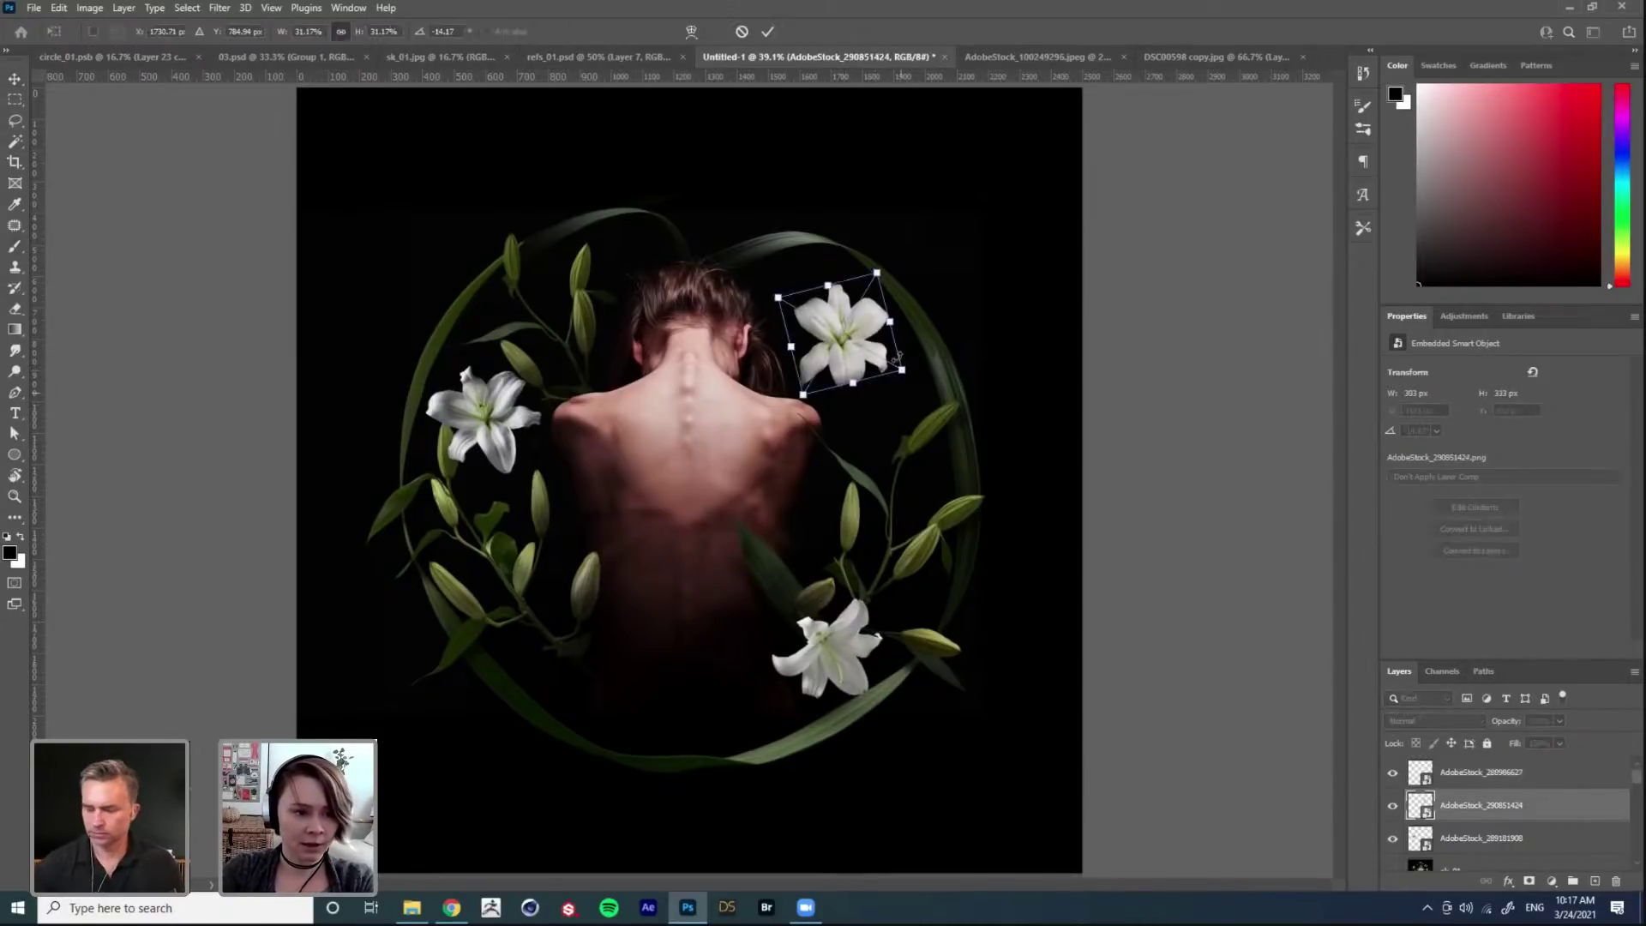
key("Return")
left_click_drag(888, 320, 898, 333)
Step: Move the AdobeStock_288986627 lily back to the lower left below the large bud and flip it horizontally
left_click_drag(851, 677, 599, 658)
key("ctrl+t")
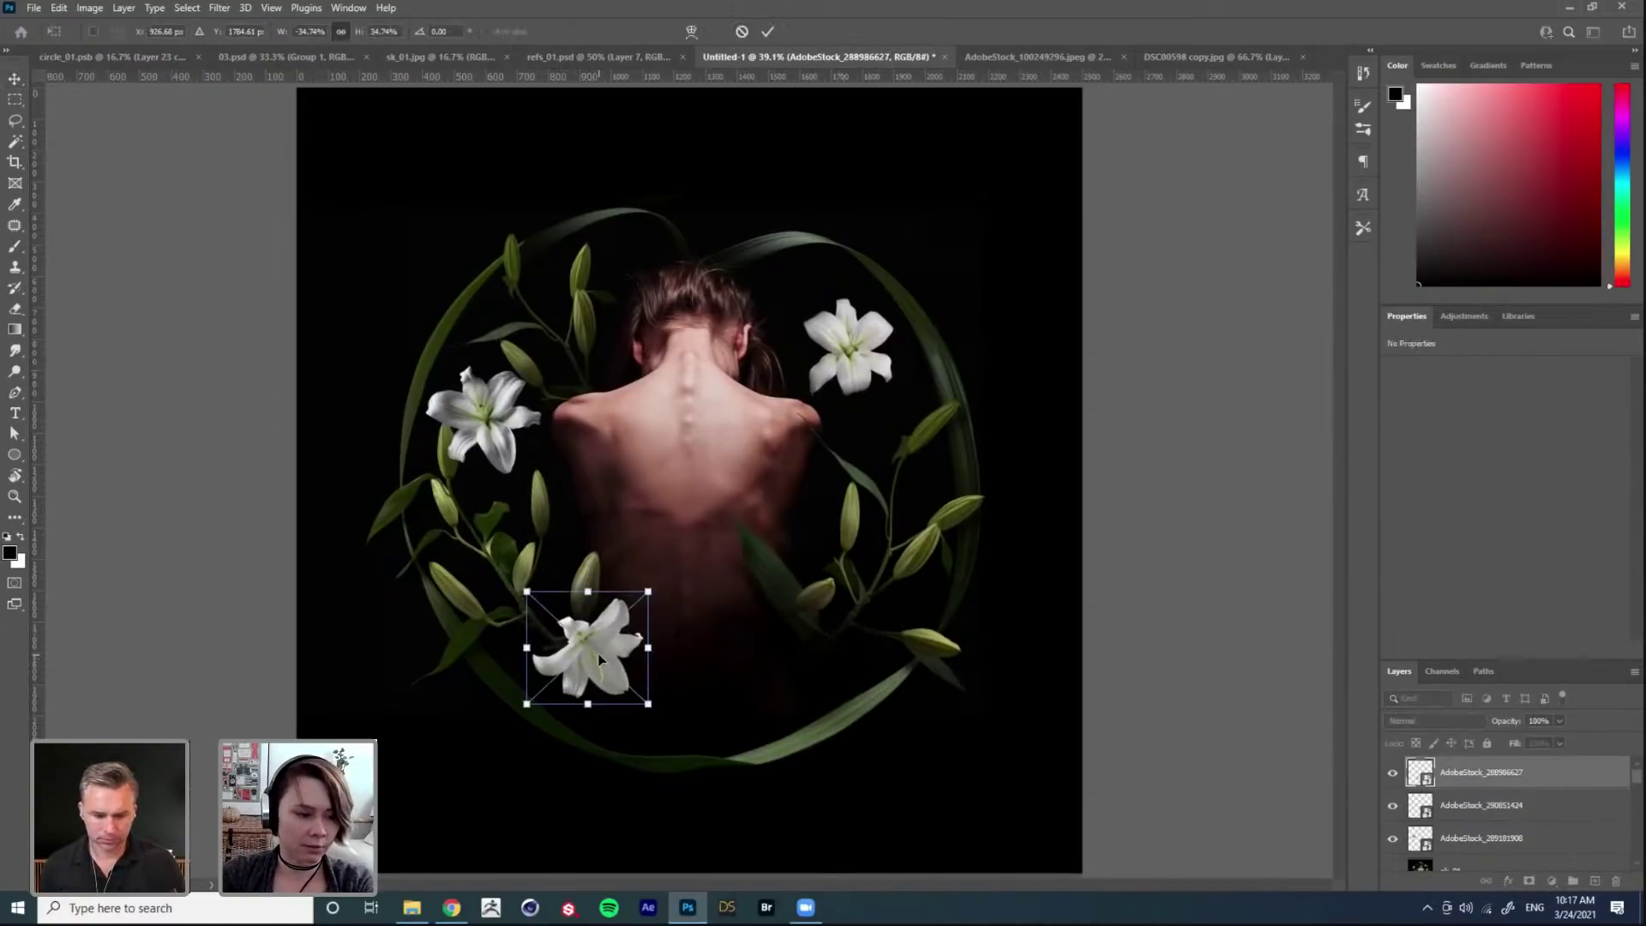
right_click(598, 655)
left_click(645, 633)
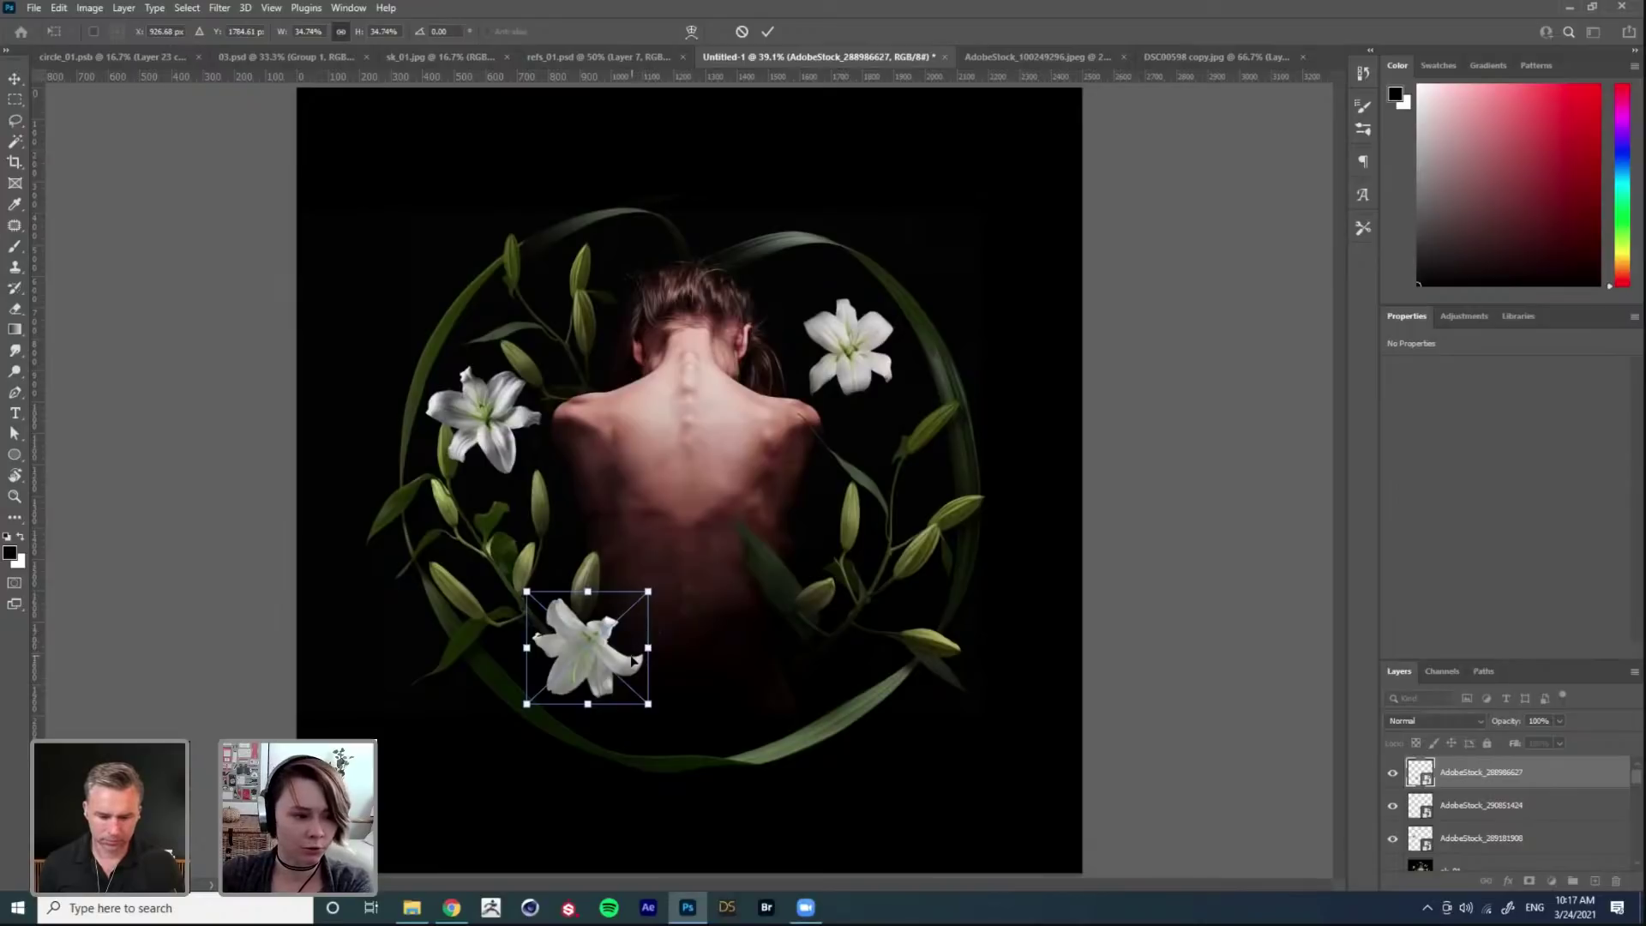
key("Return")
left_click_drag(595, 664, 615, 680)
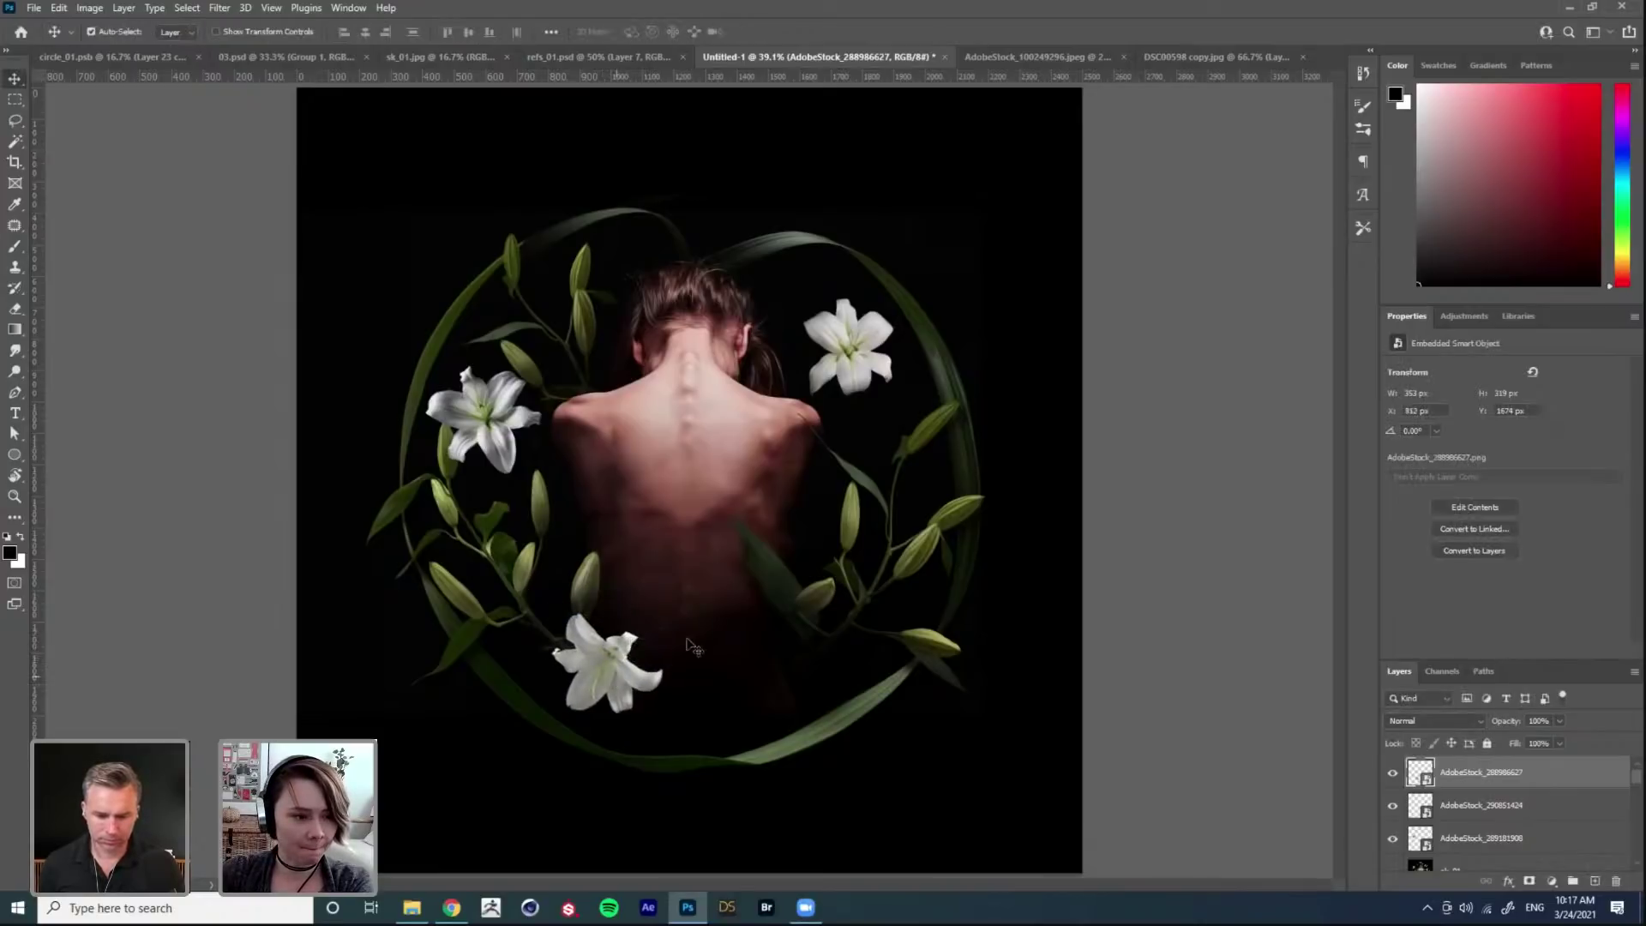
Step: Slightly enlarge the lower-left lily and fine-tune the positions of that lily and the upper-right one
key("ctrl+t")
left_click_drag(664, 609, 668, 604)
key("Return")
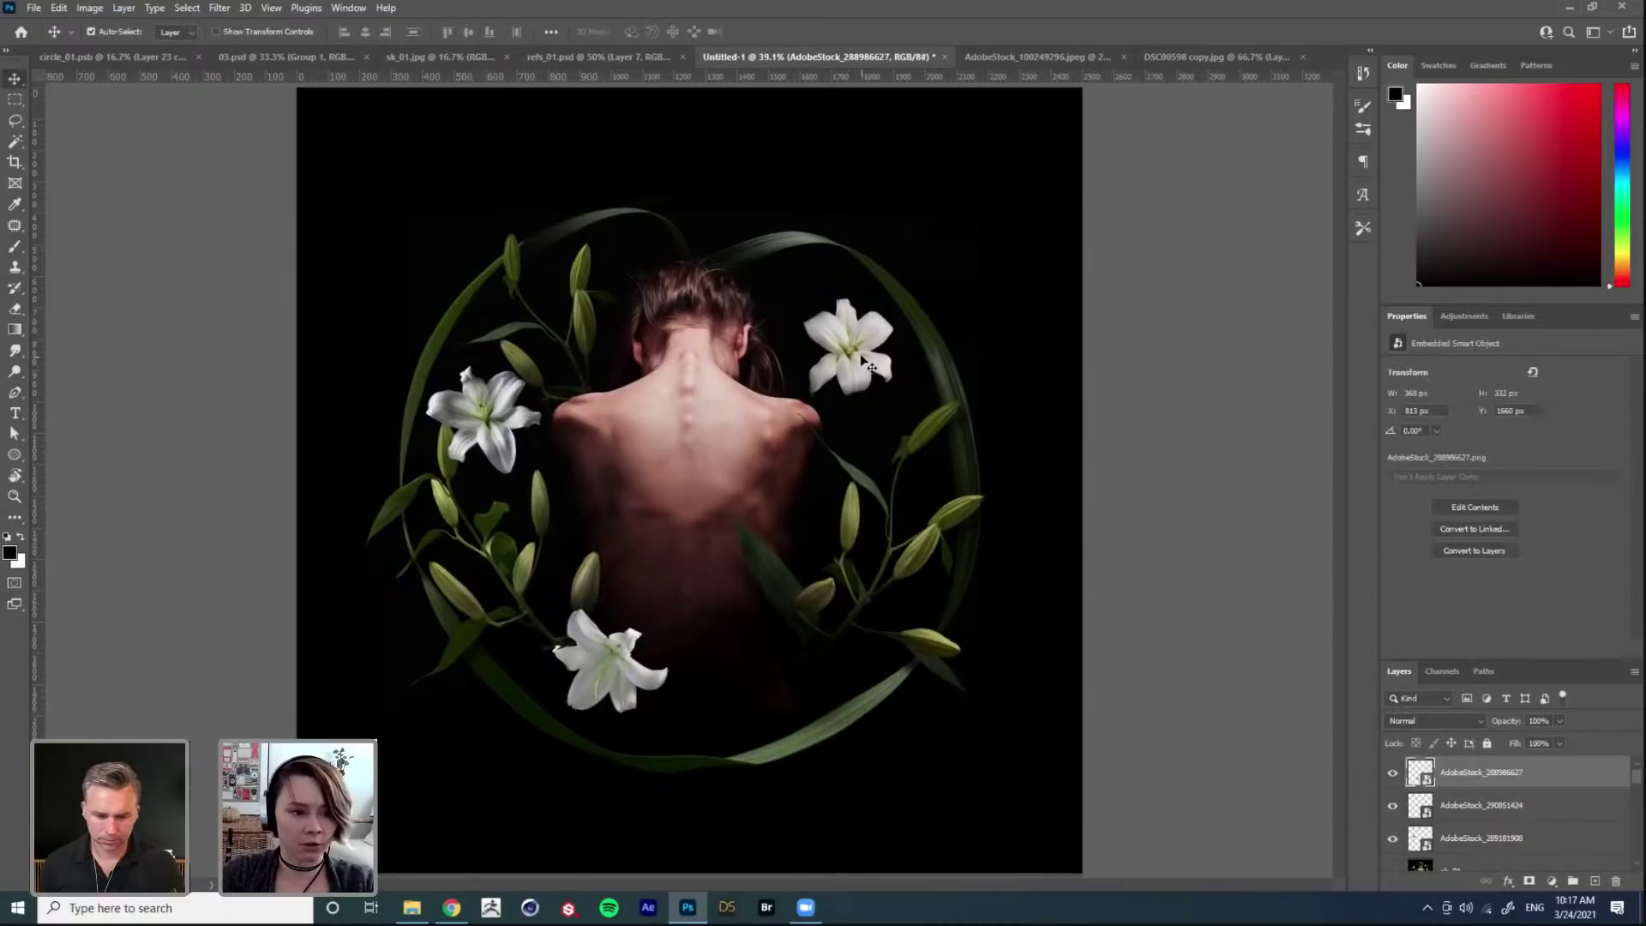
left_click_drag(862, 375, 854, 360)
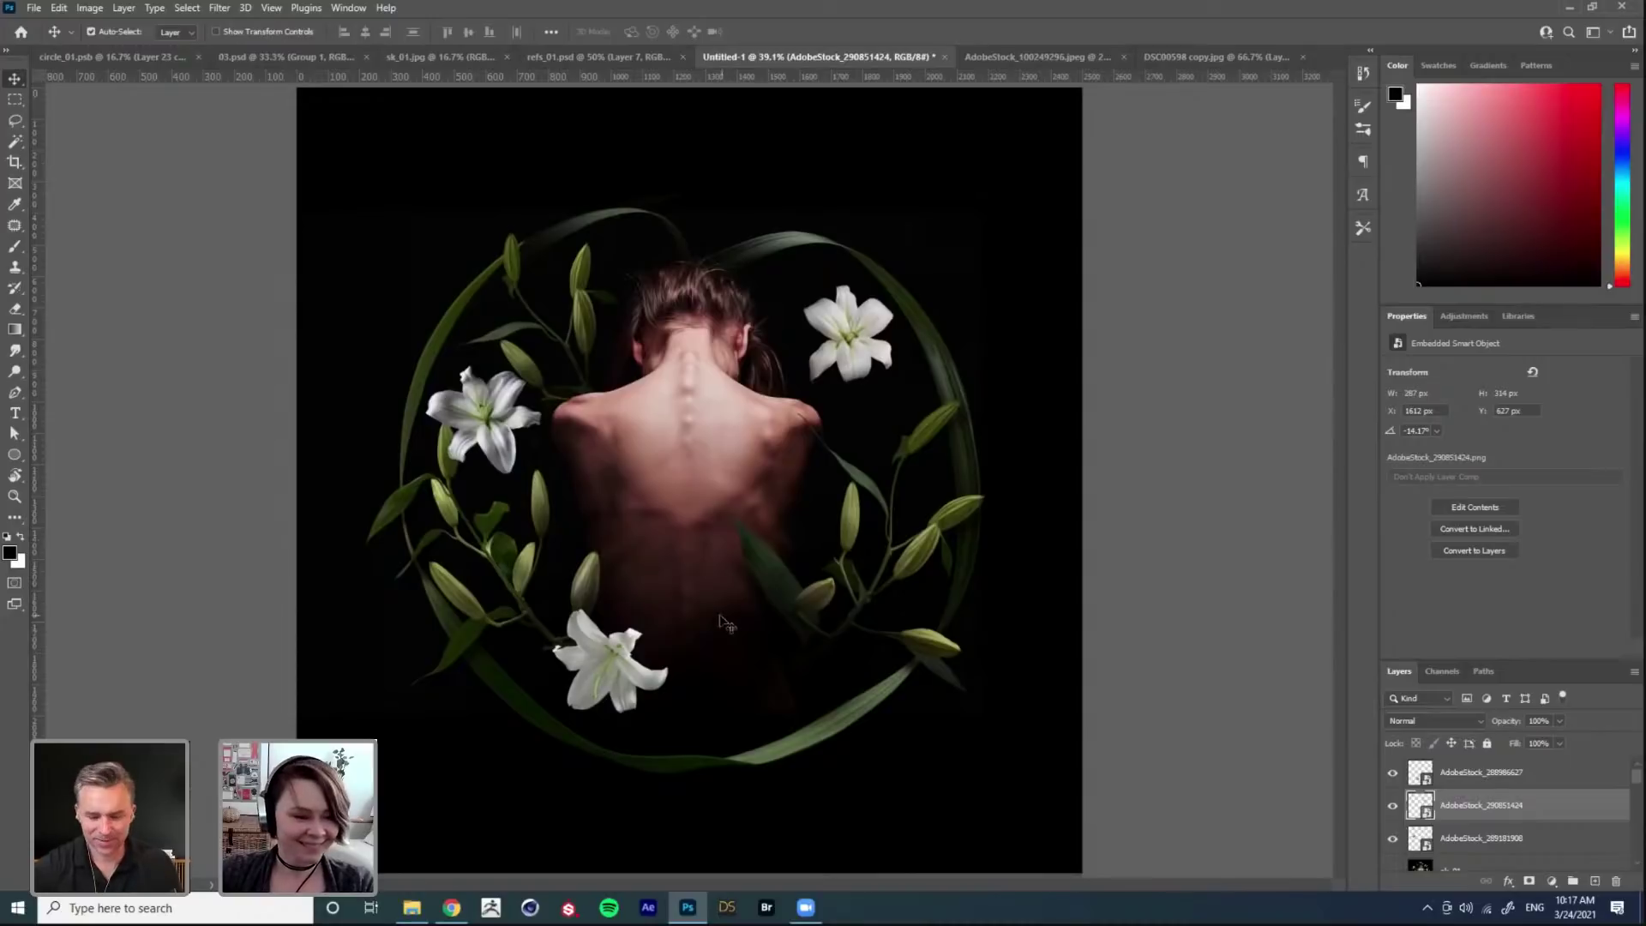
left_click_drag(621, 676, 628, 681)
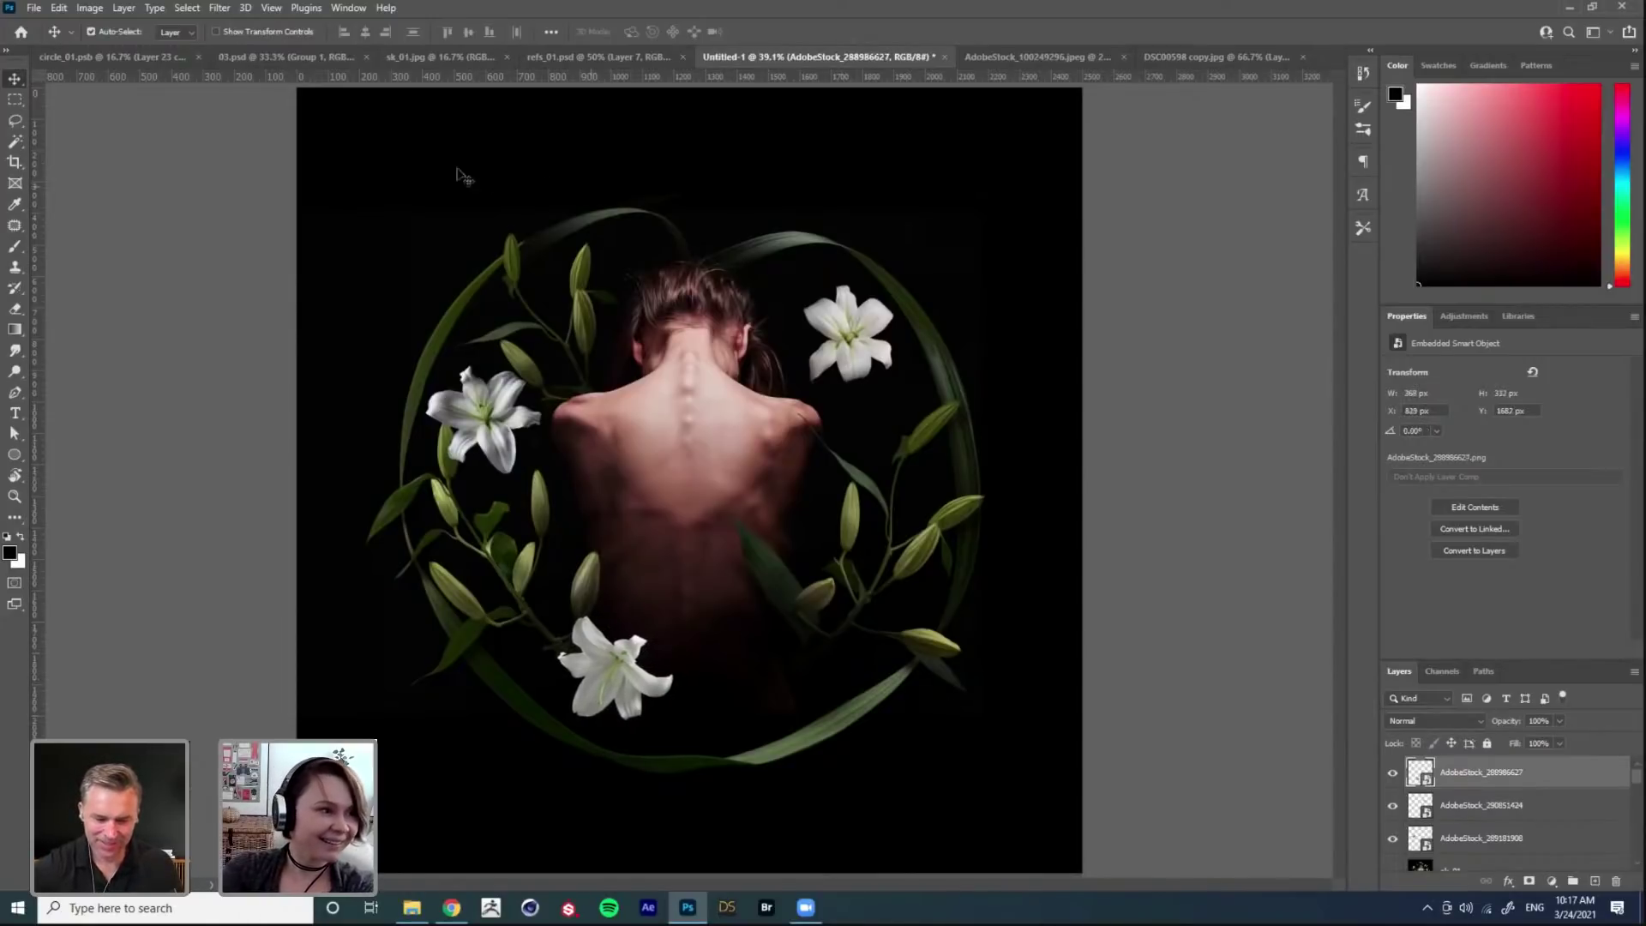
Step: Apply a Camera Raw Filter to the lower-left lily with lowered exposure, Contrast +64, Highlights -17 and Shadows +26
left_click(219, 9)
left_click(260, 128)
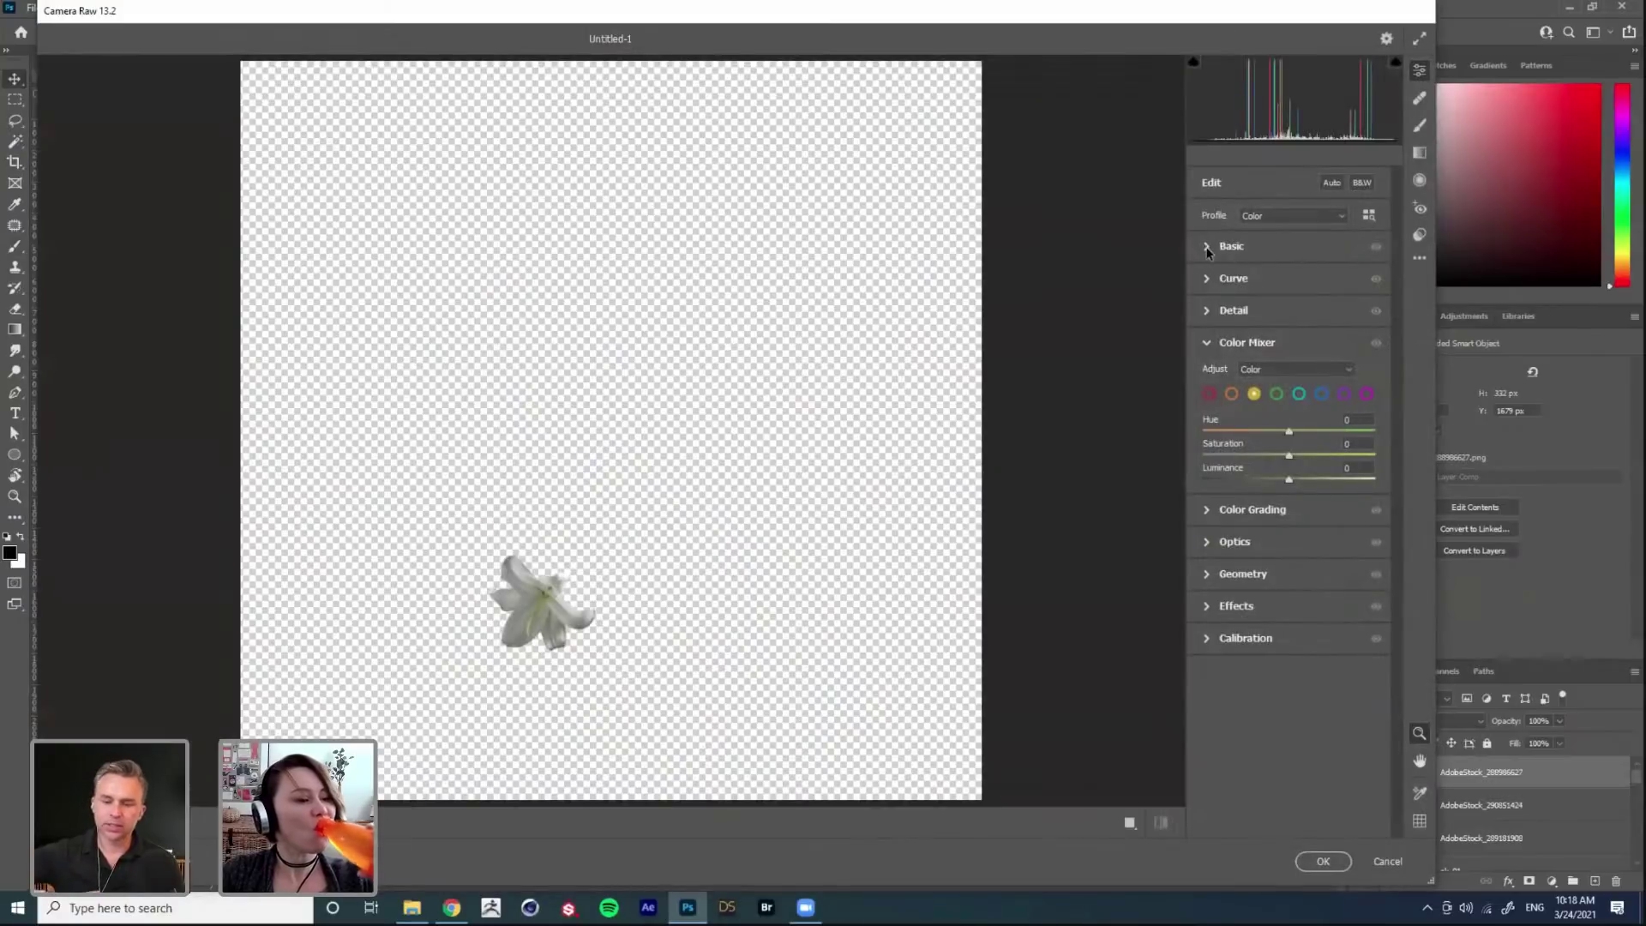
left_click(1209, 249)
left_click(1258, 371)
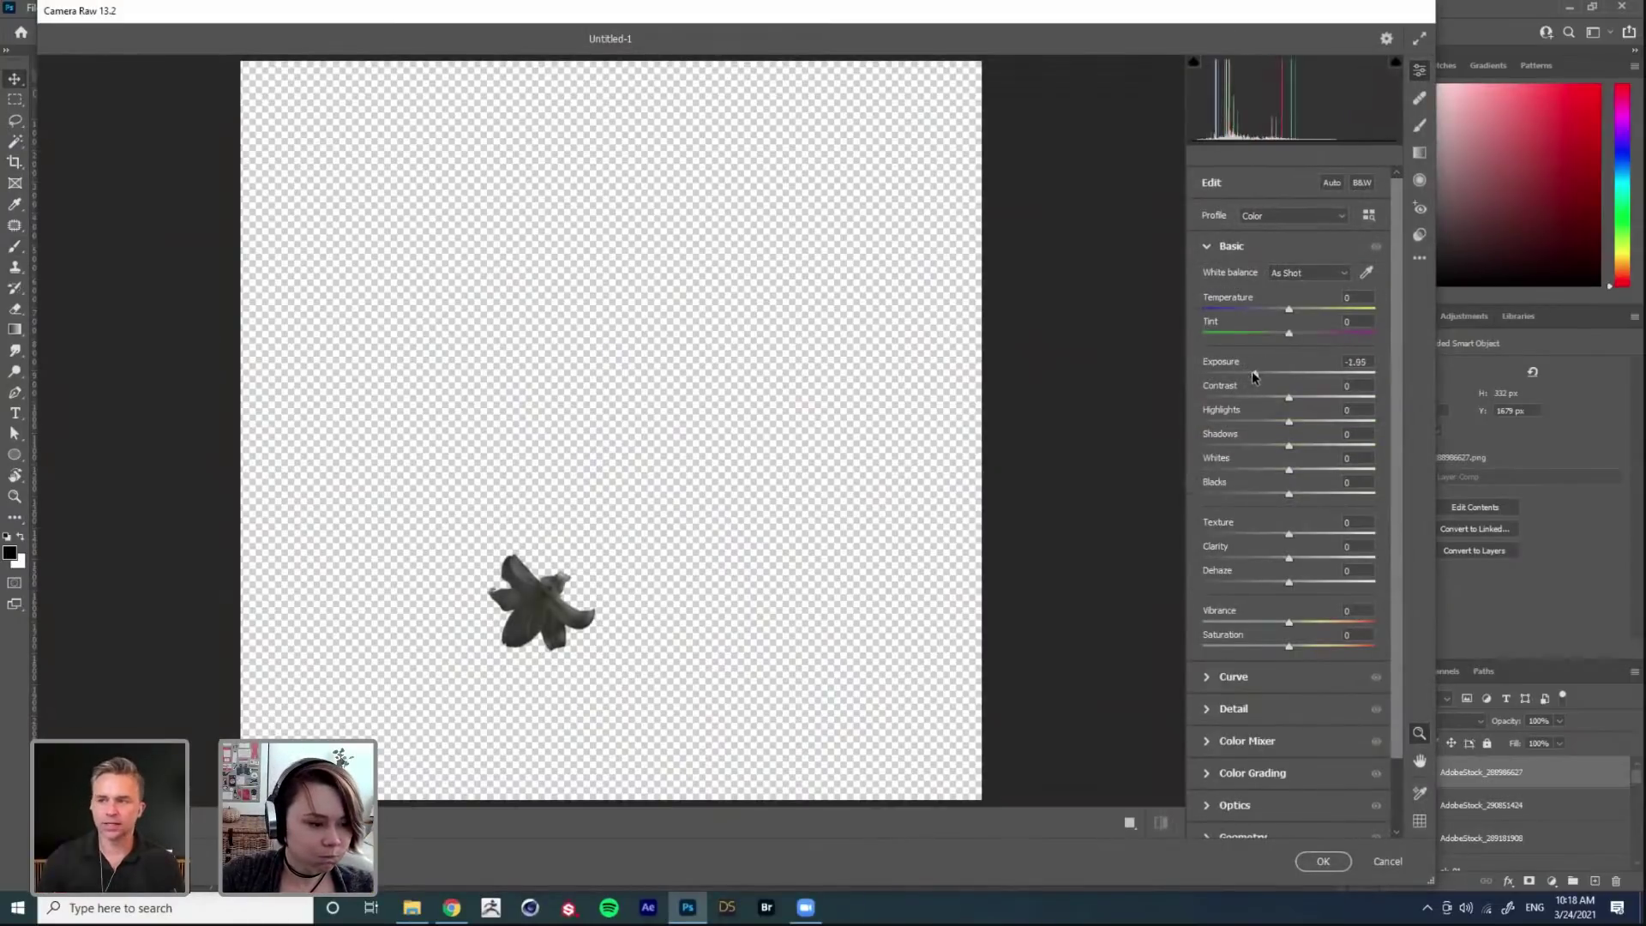
left_click(1344, 397)
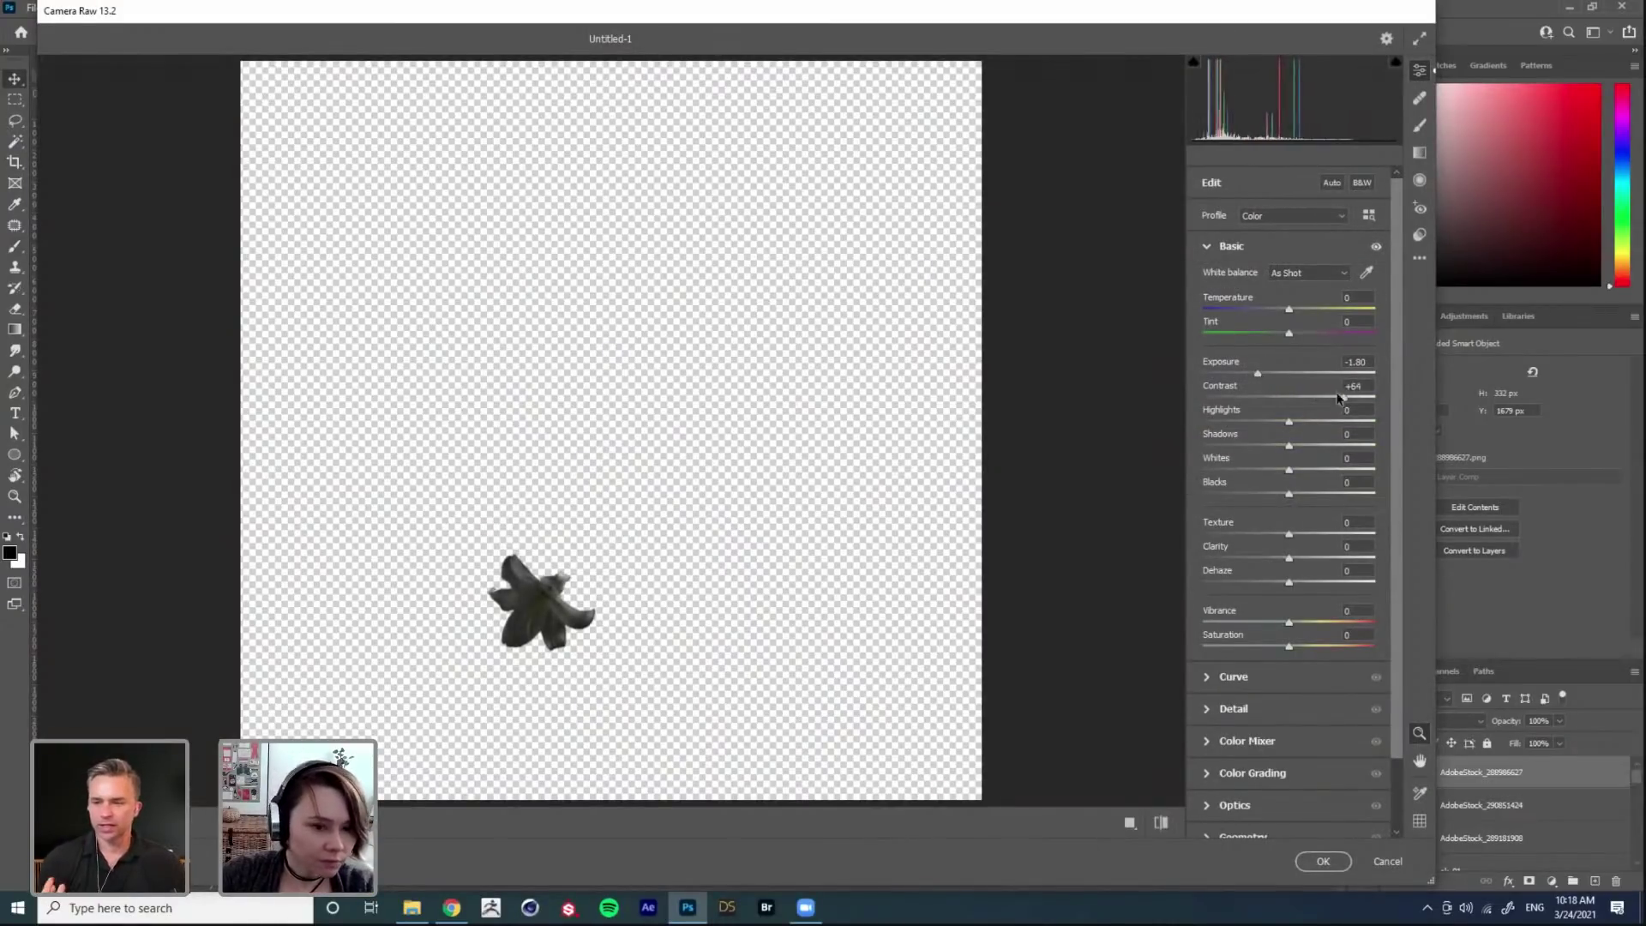
left_click_drag(1270, 380, 1311, 447)
left_click(1323, 860)
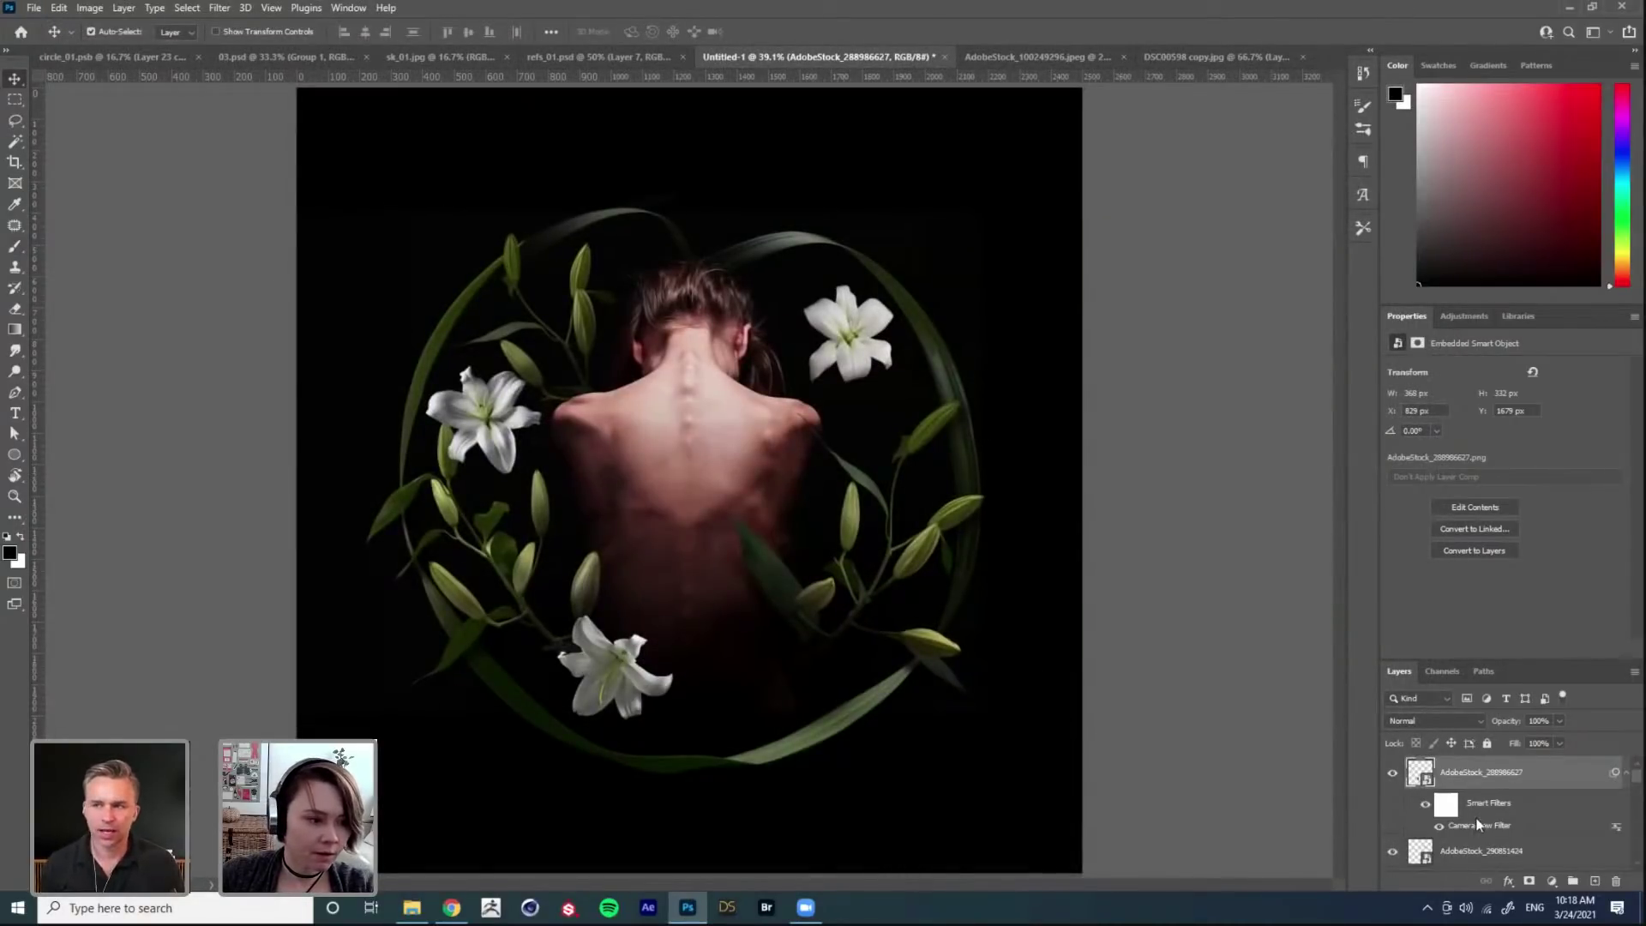
Step: Edit the lower-left lily's Camera Raw smart filter and lower Exposure to about -0.70
double_click(1477, 825)
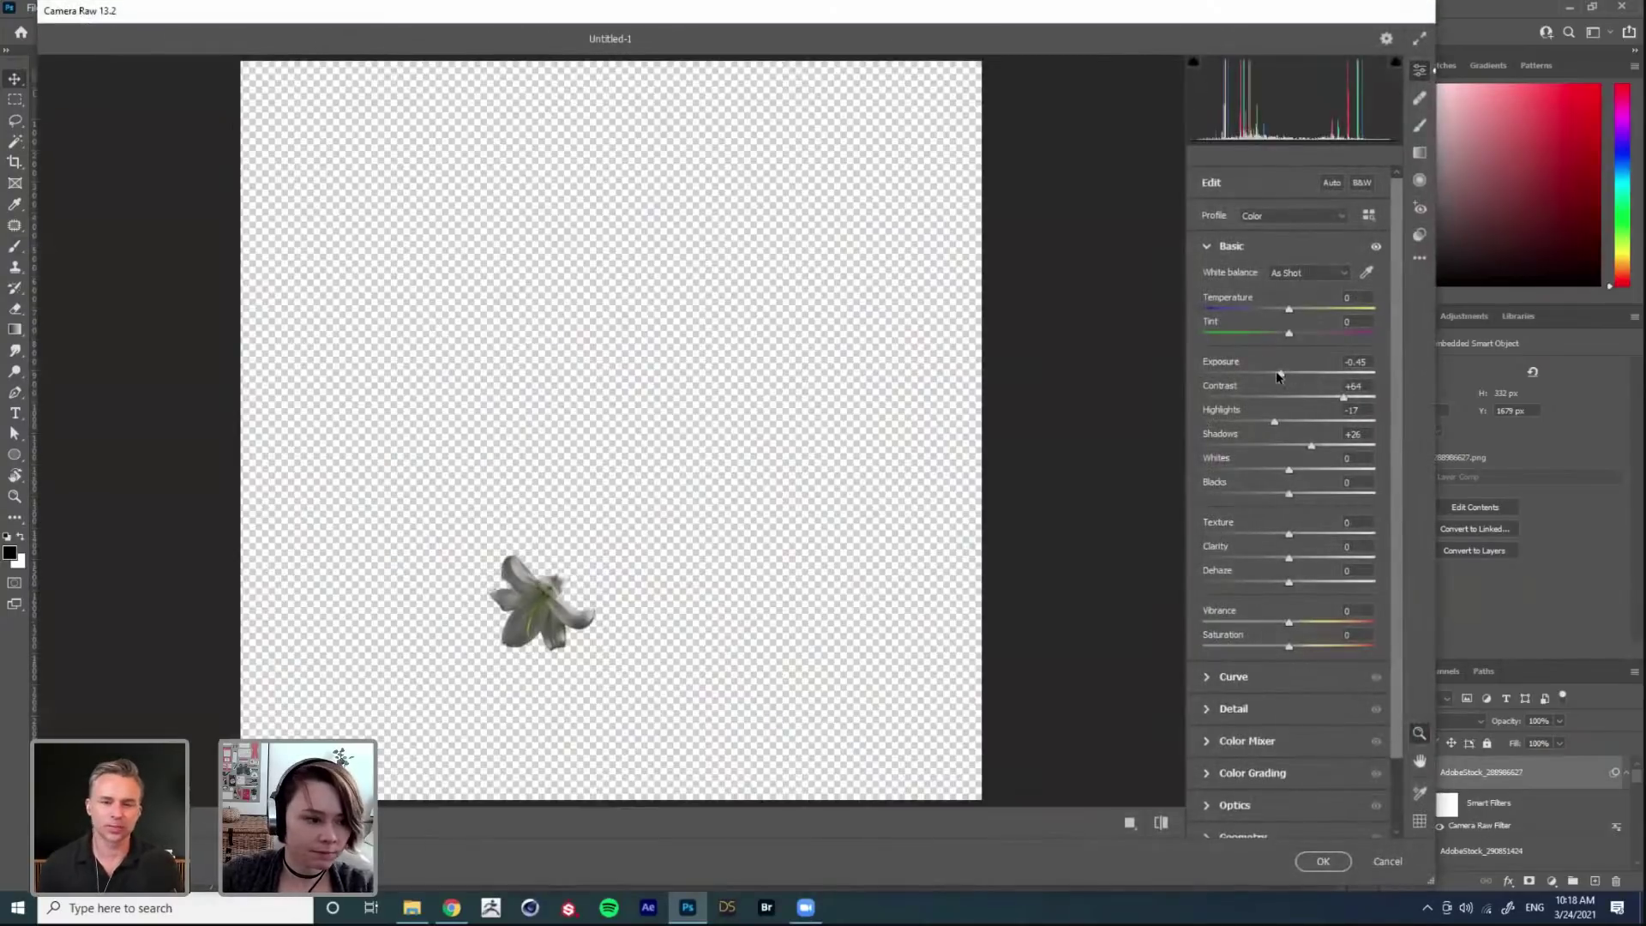
left_click_drag(1278, 376, 1275, 375)
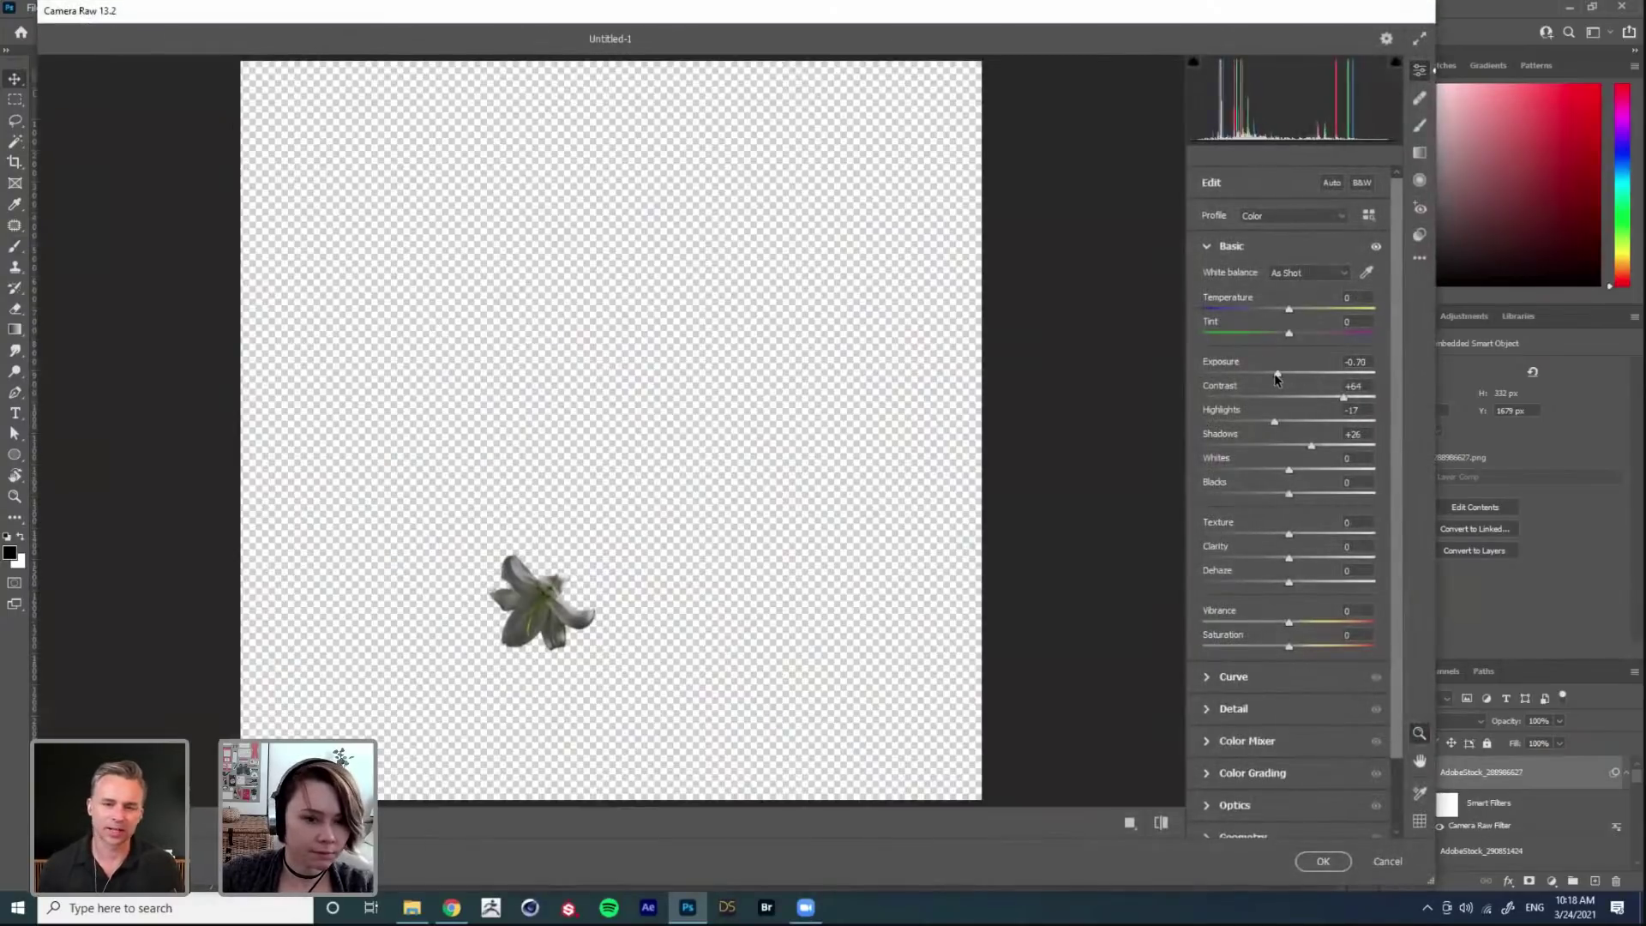
left_click(1322, 862)
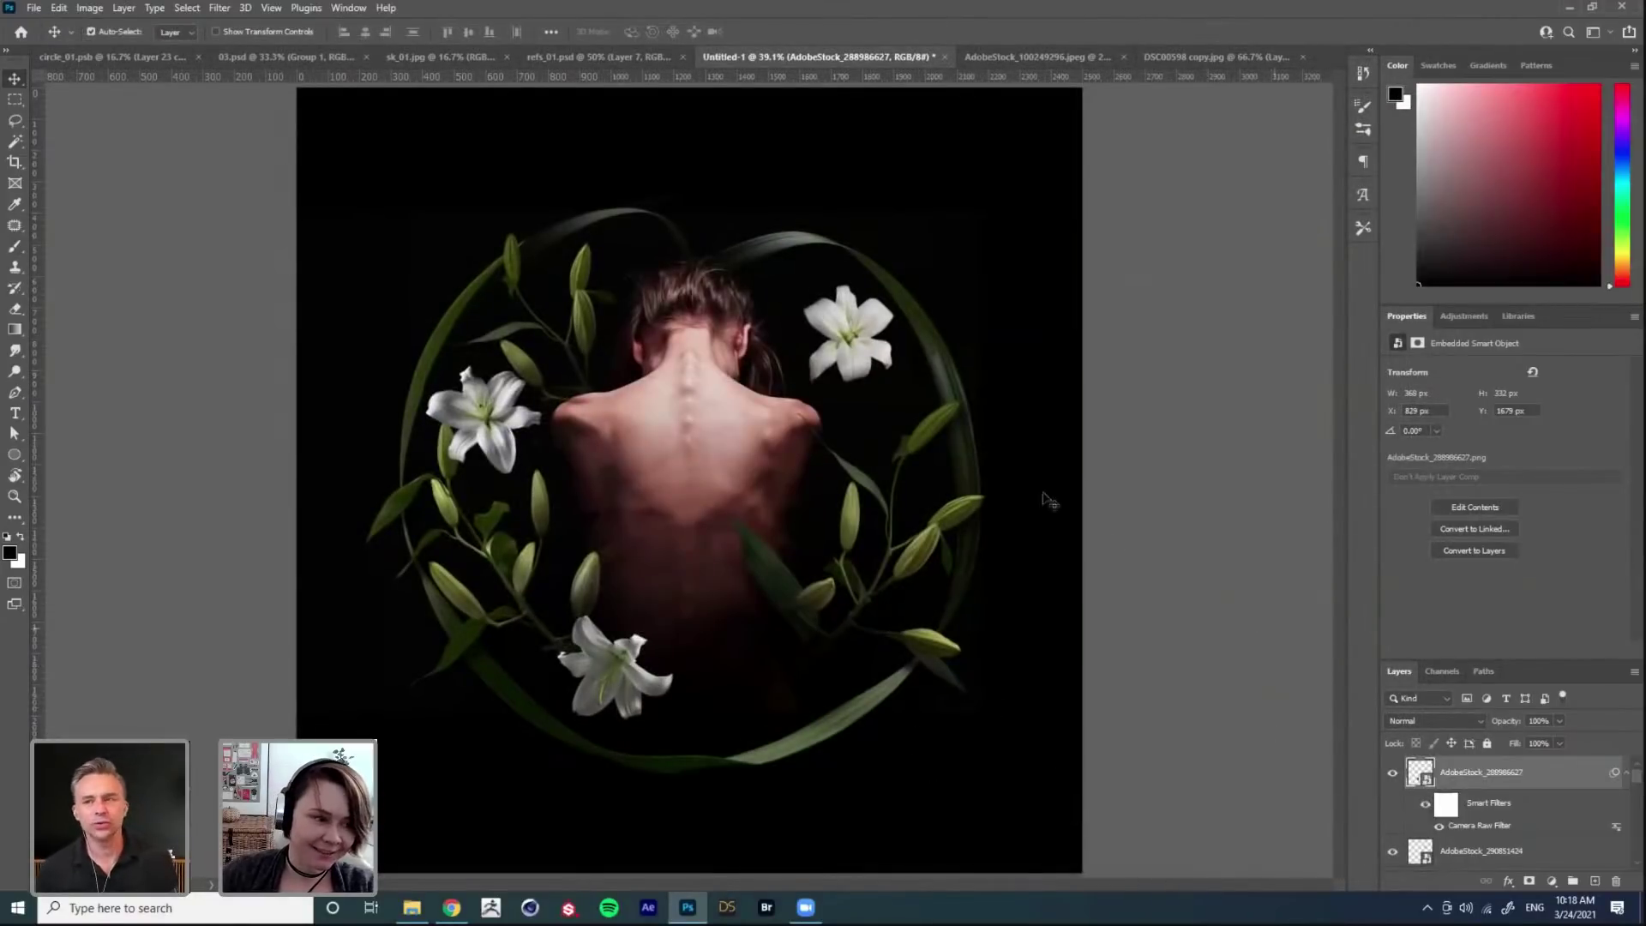
Step: Nudge the upper-right lily down and apply a Camera Raw Filter with Exposure -0.85, Contrast +29 and Highlights +13
left_click_drag(849, 369, 850, 377)
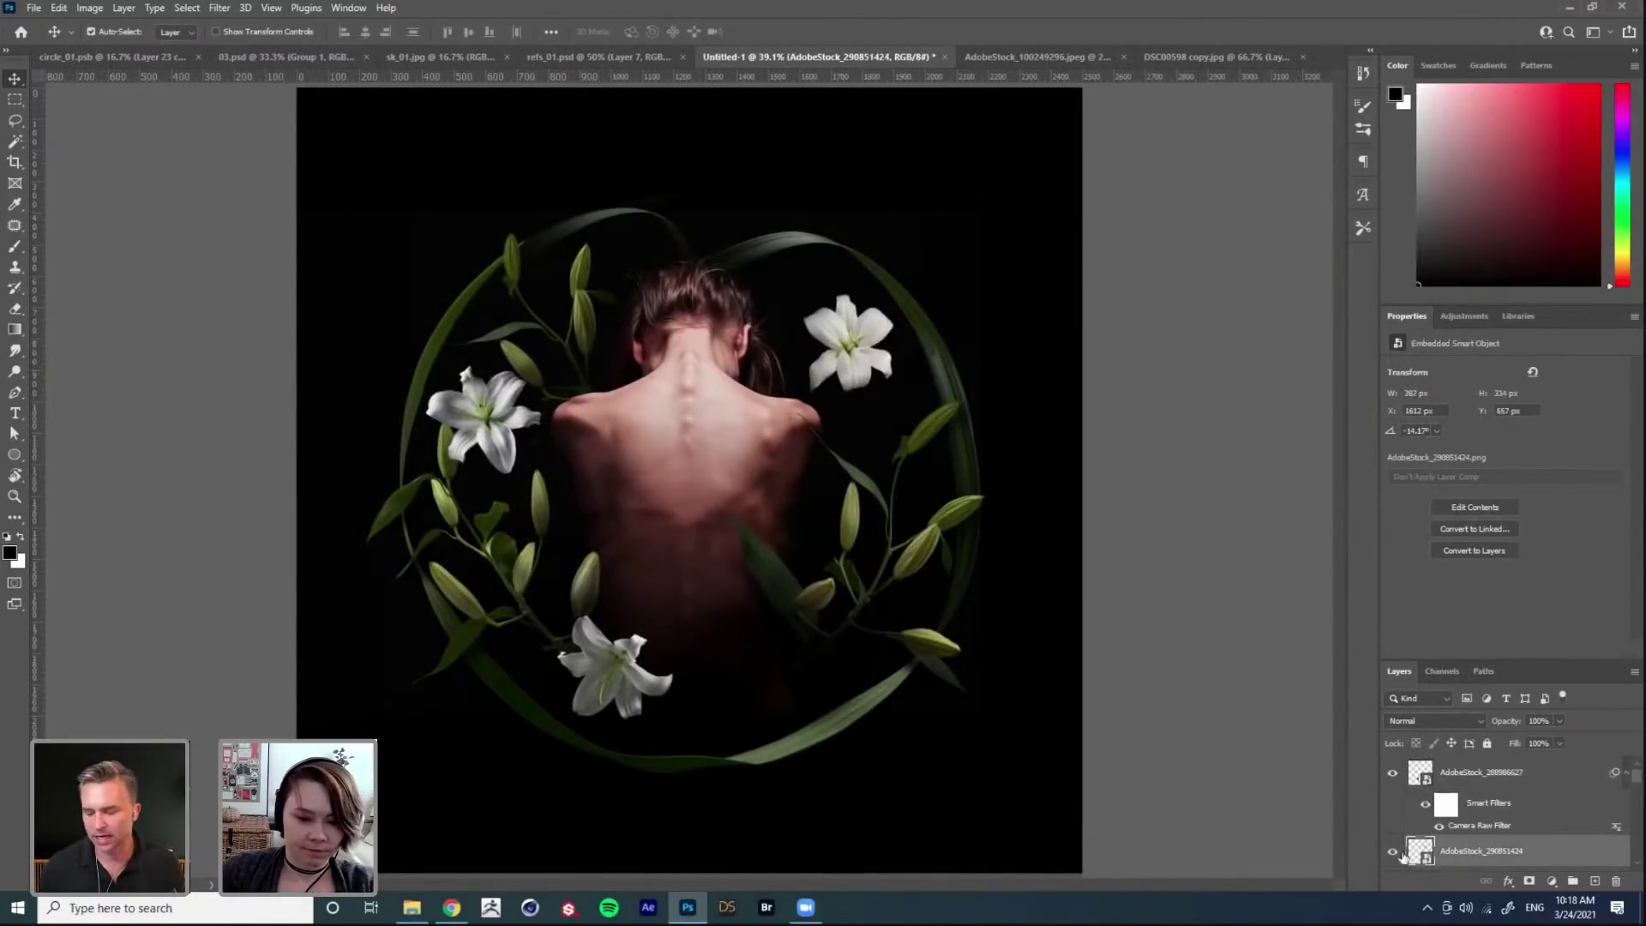
left_click(220, 8)
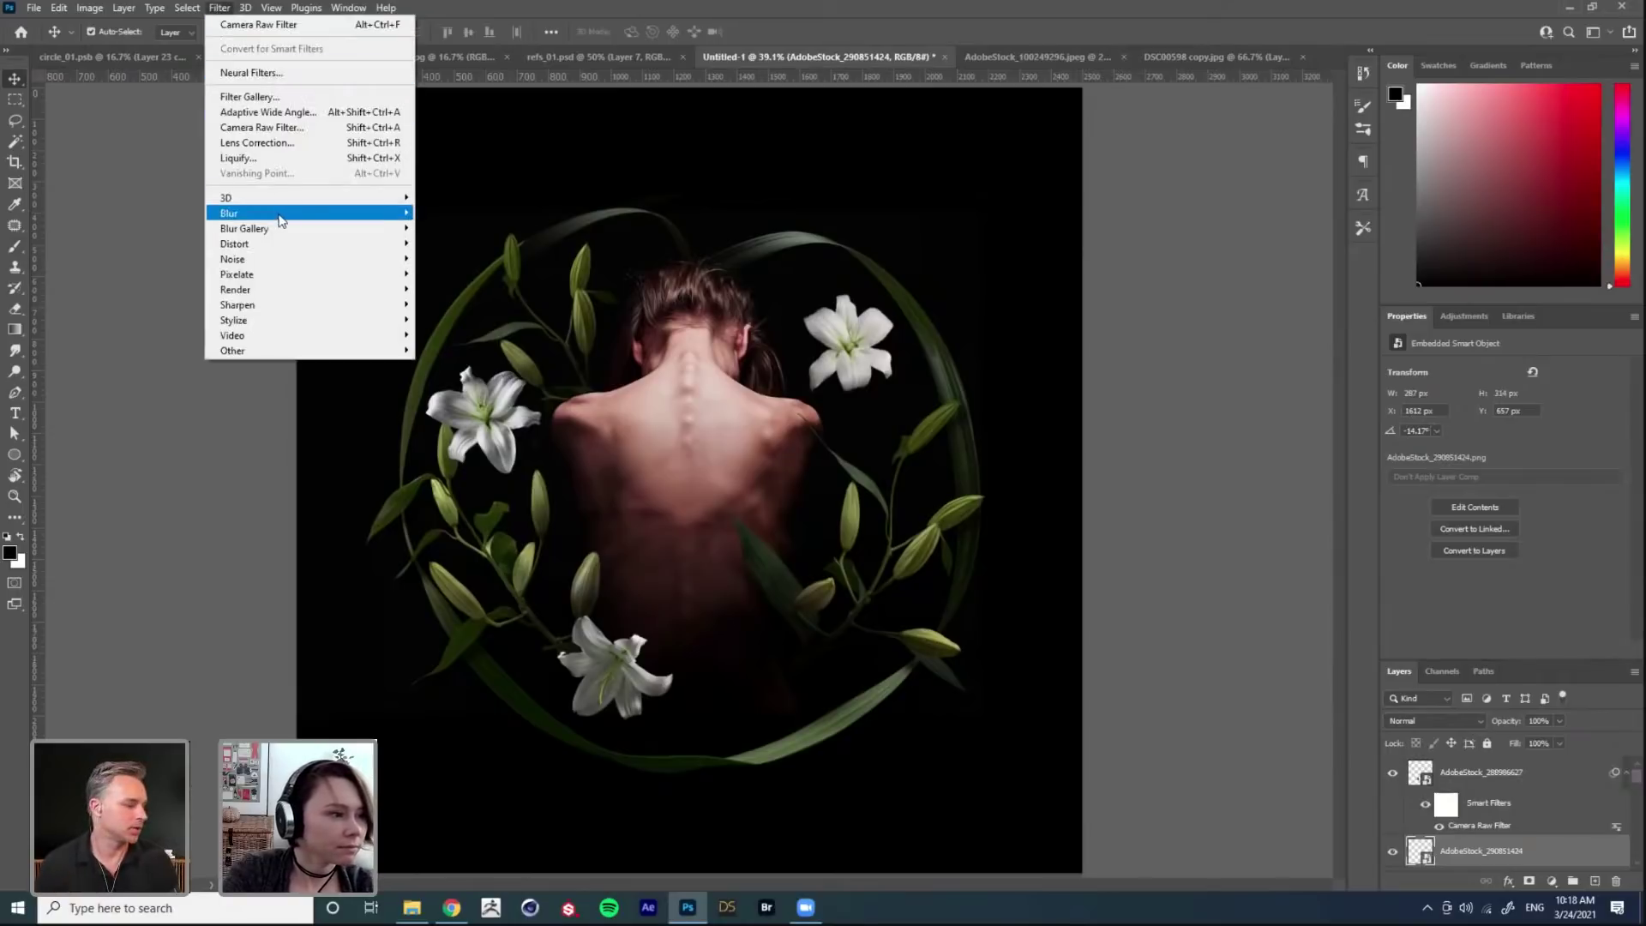
left_click(283, 128)
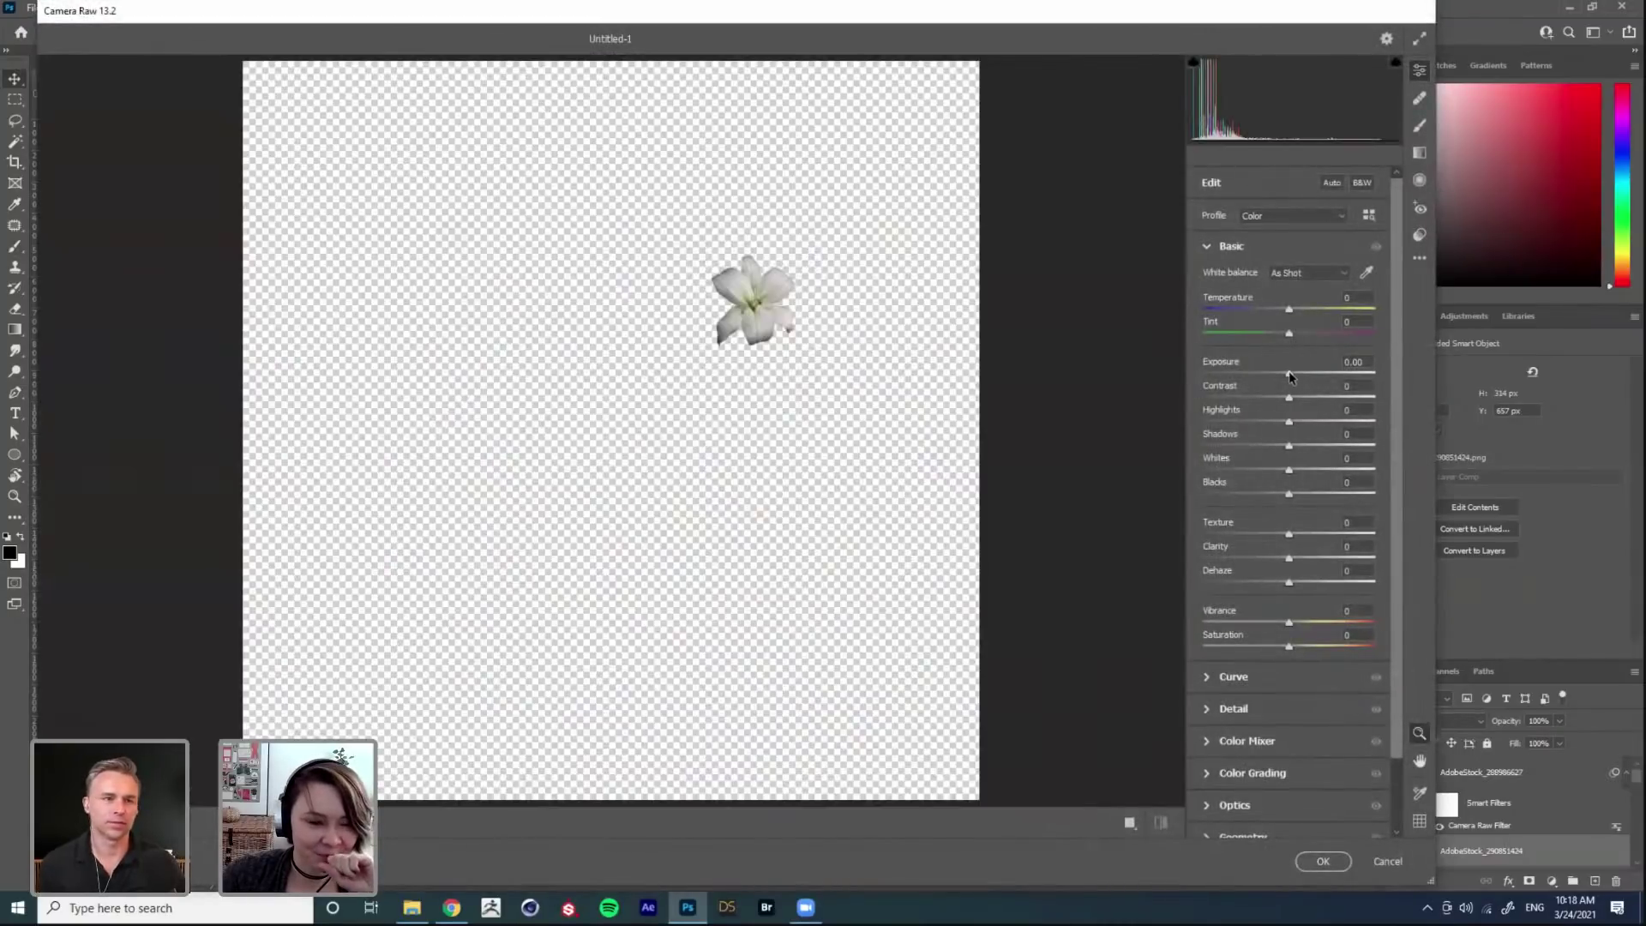
left_click_drag(1291, 378, 1317, 401)
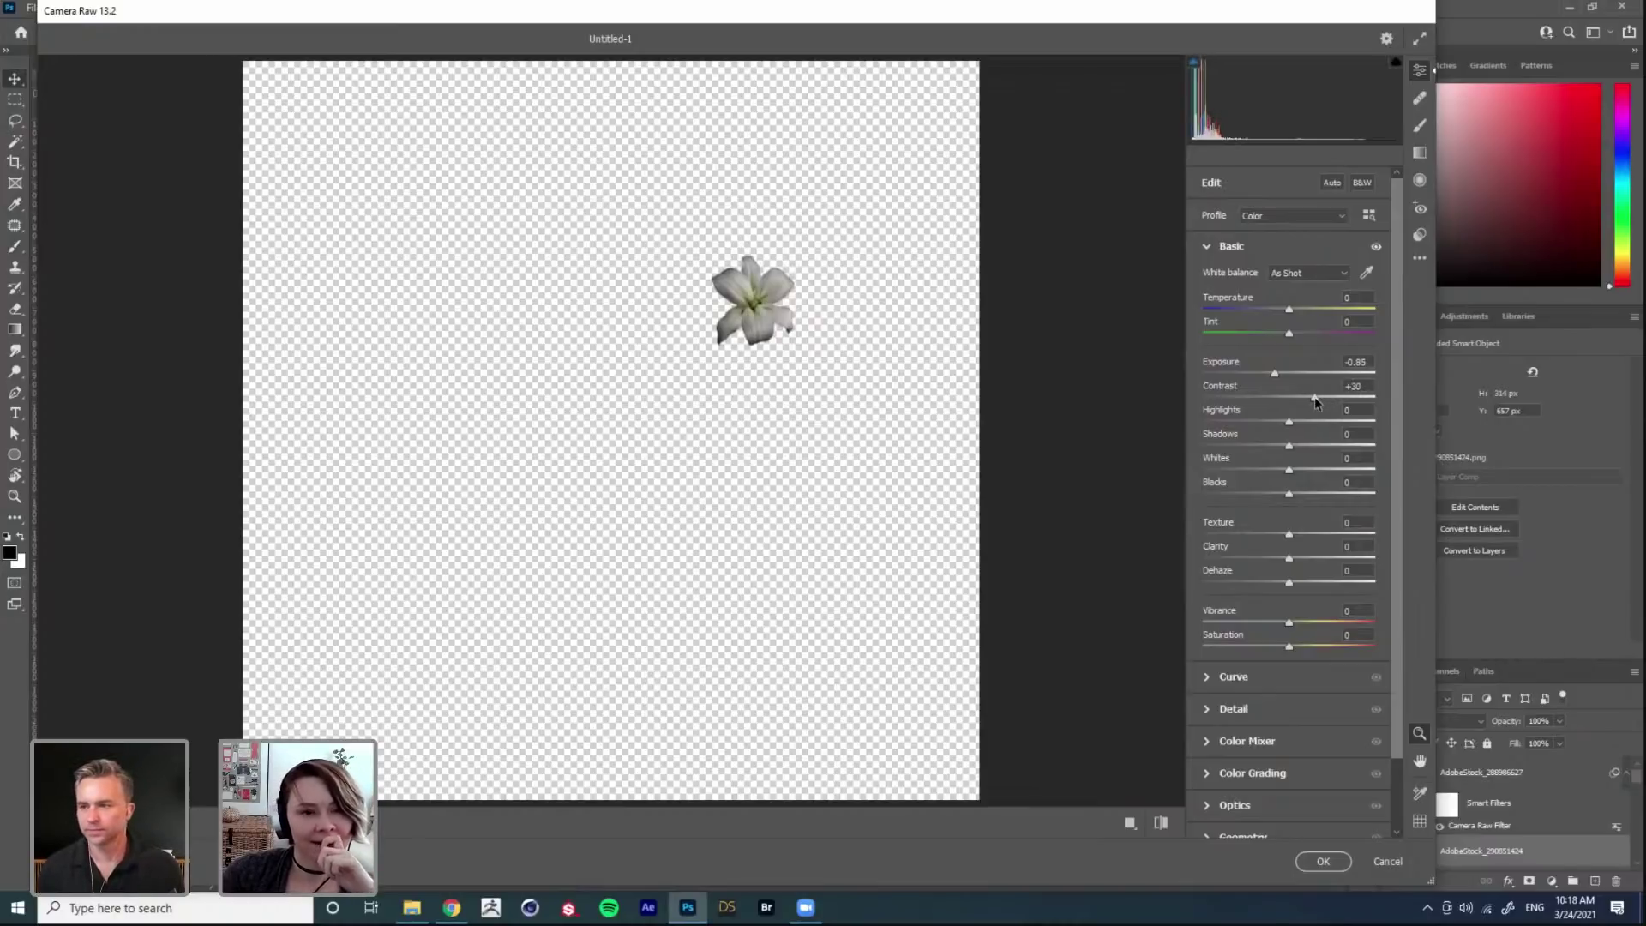
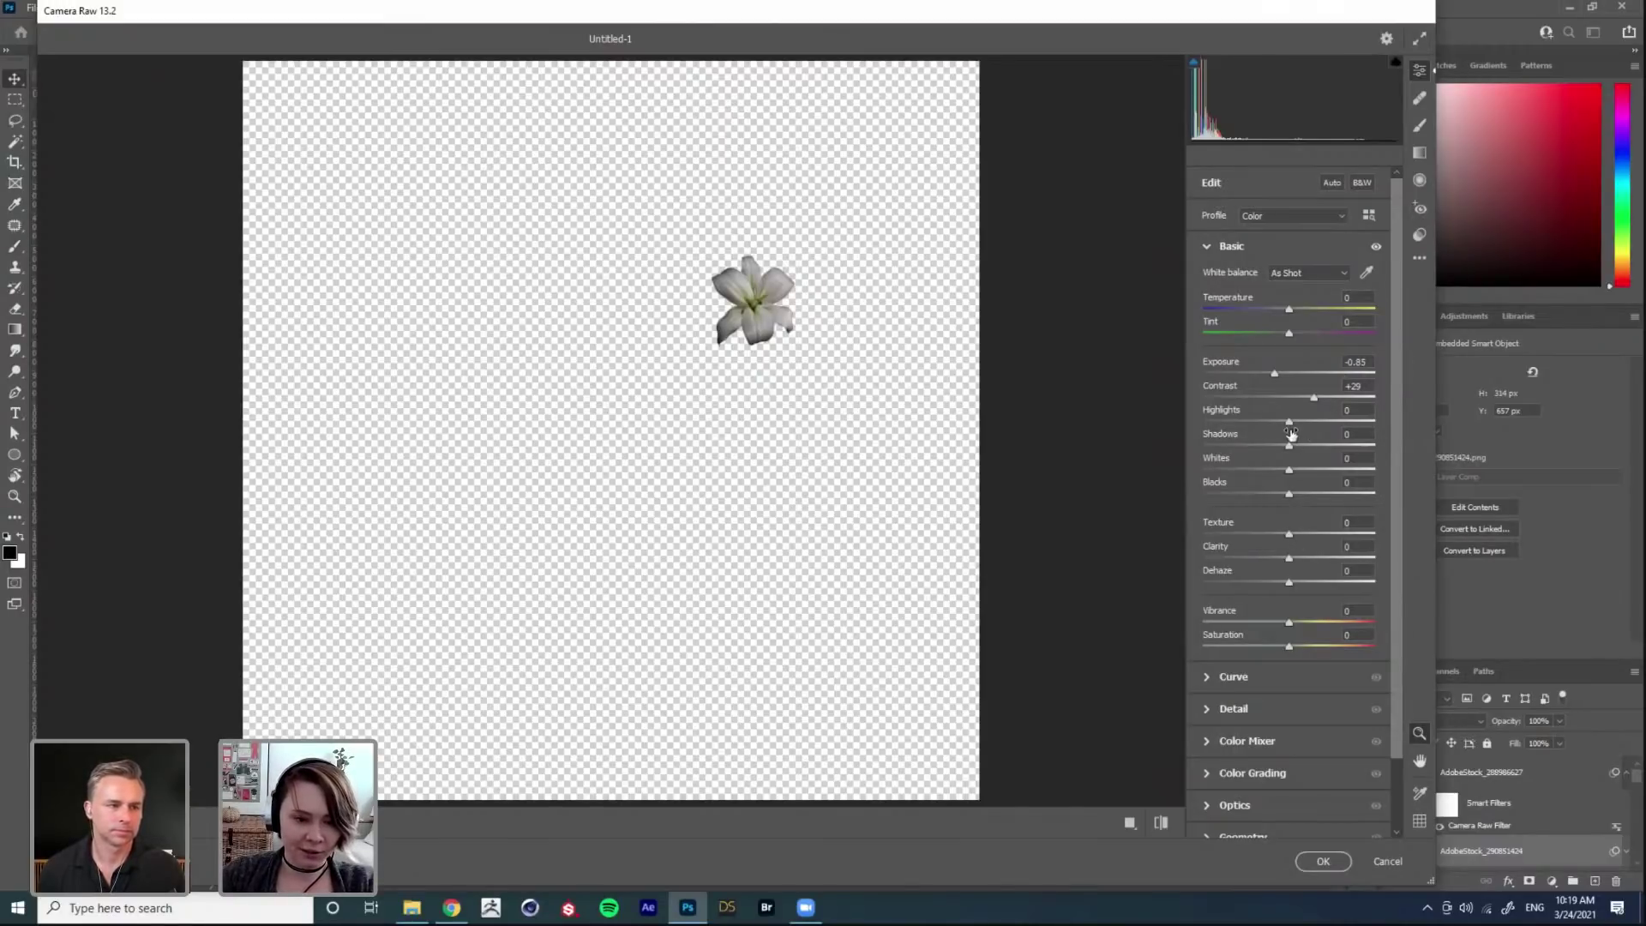
left_click_drag(1295, 423, 1307, 427)
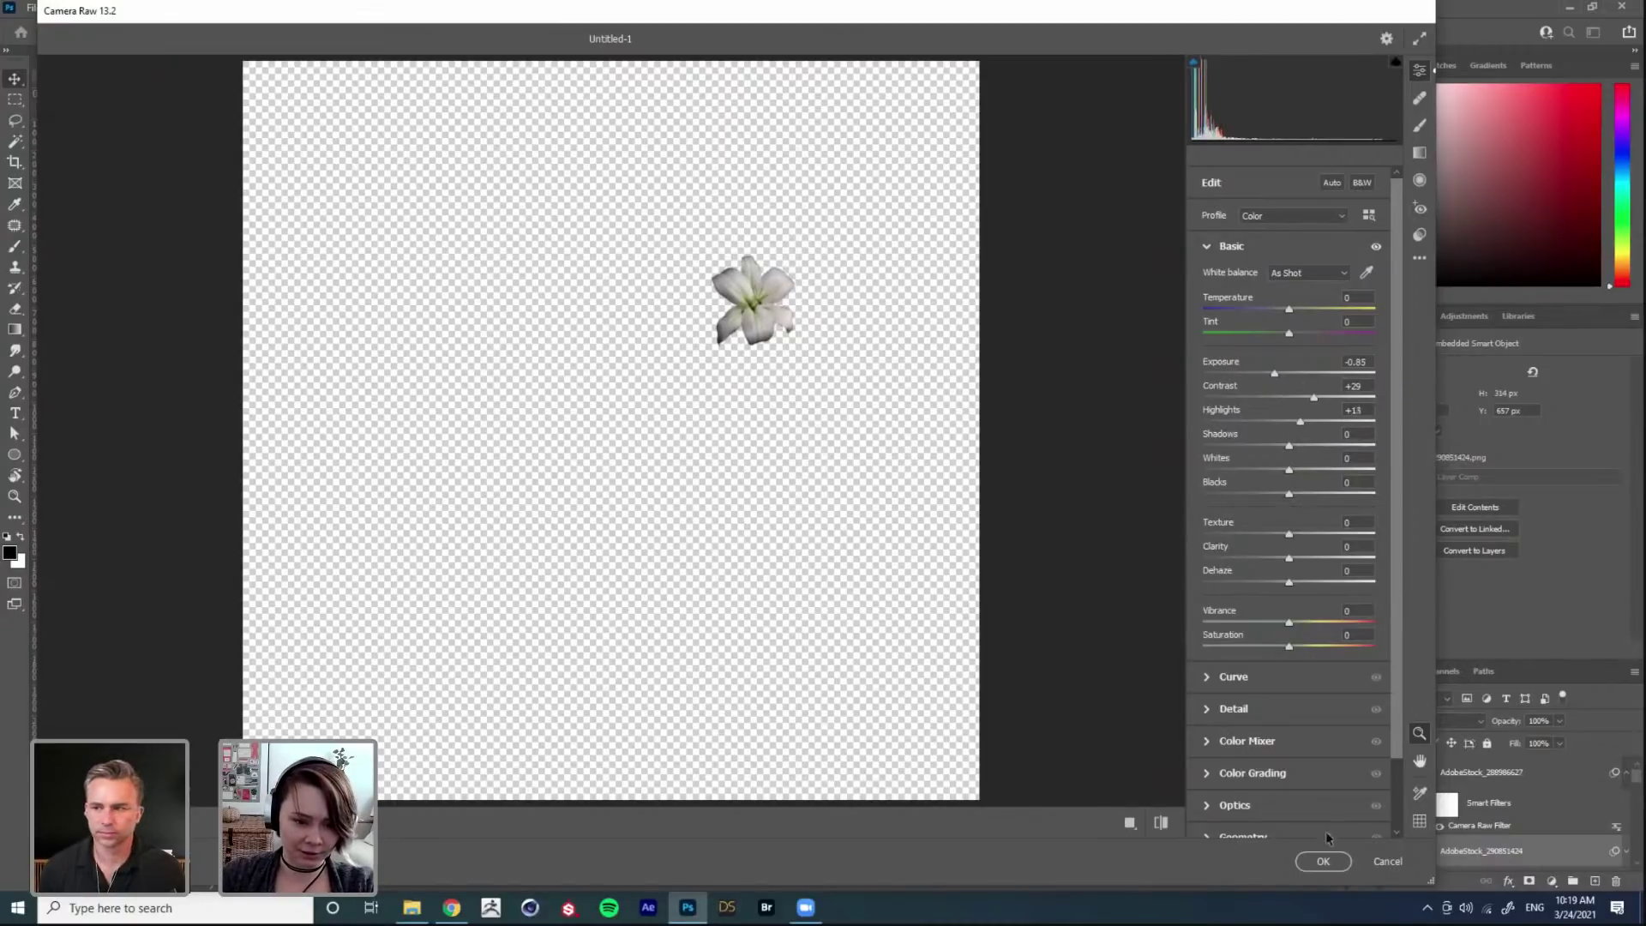
left_click(1324, 861)
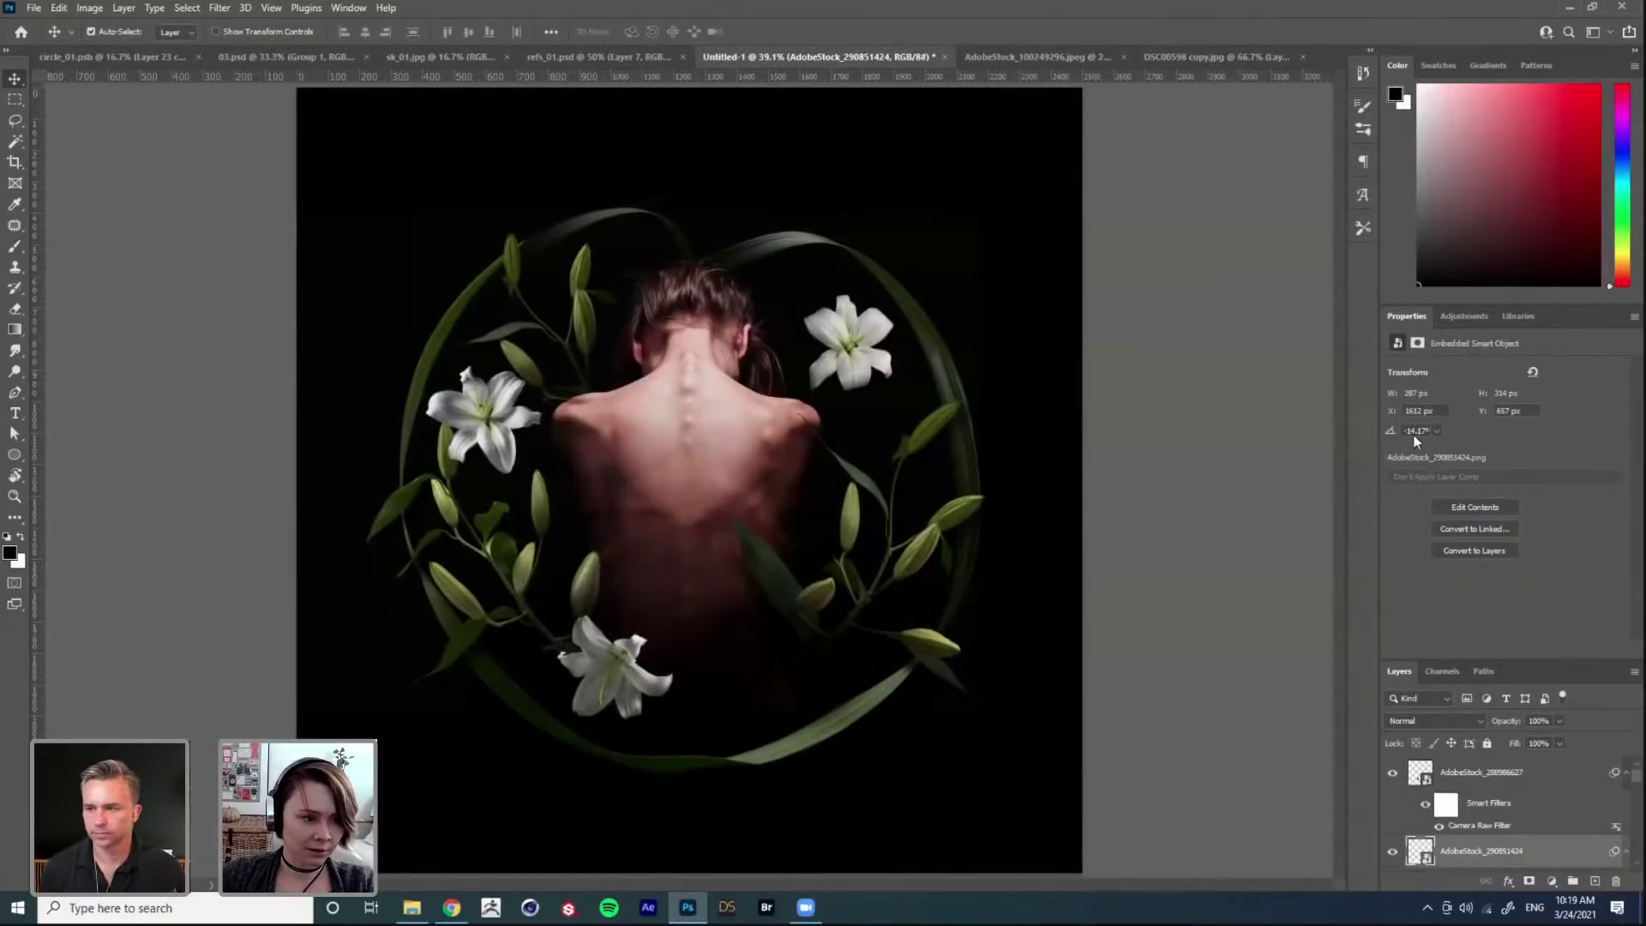
Step: Clip an Exposure adjustment layer to the AdobeStock_290851424 lily, reduce its exposure and hide the adjustment
left_click(1454, 315)
left_click(1490, 353)
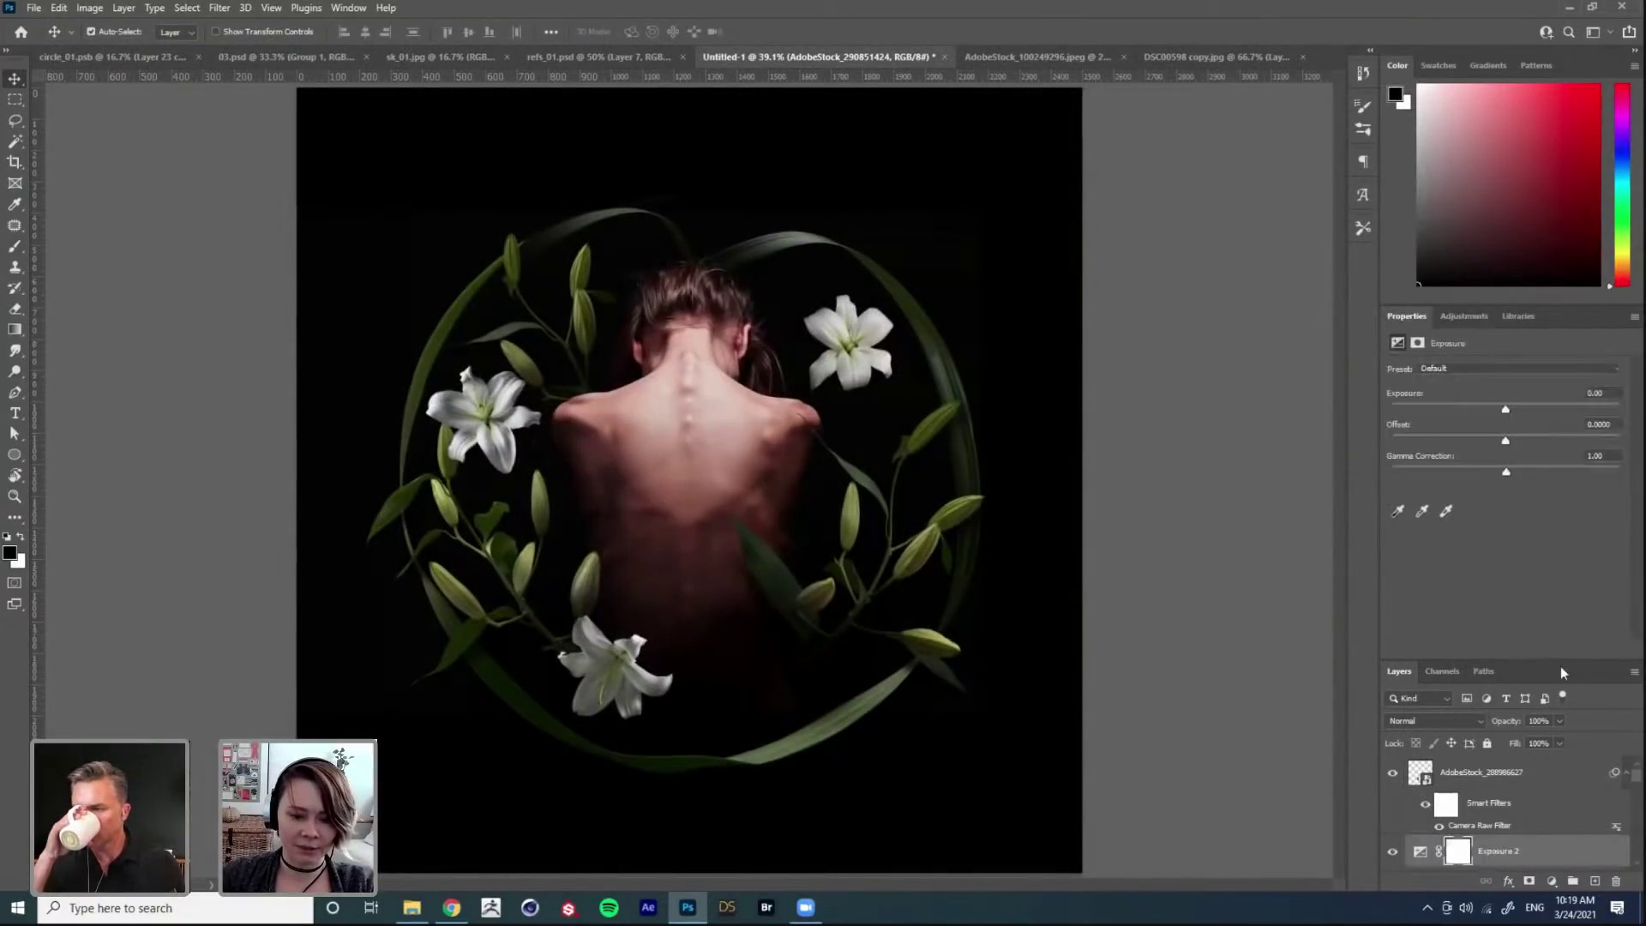
left_click_drag(1485, 657, 1485, 566)
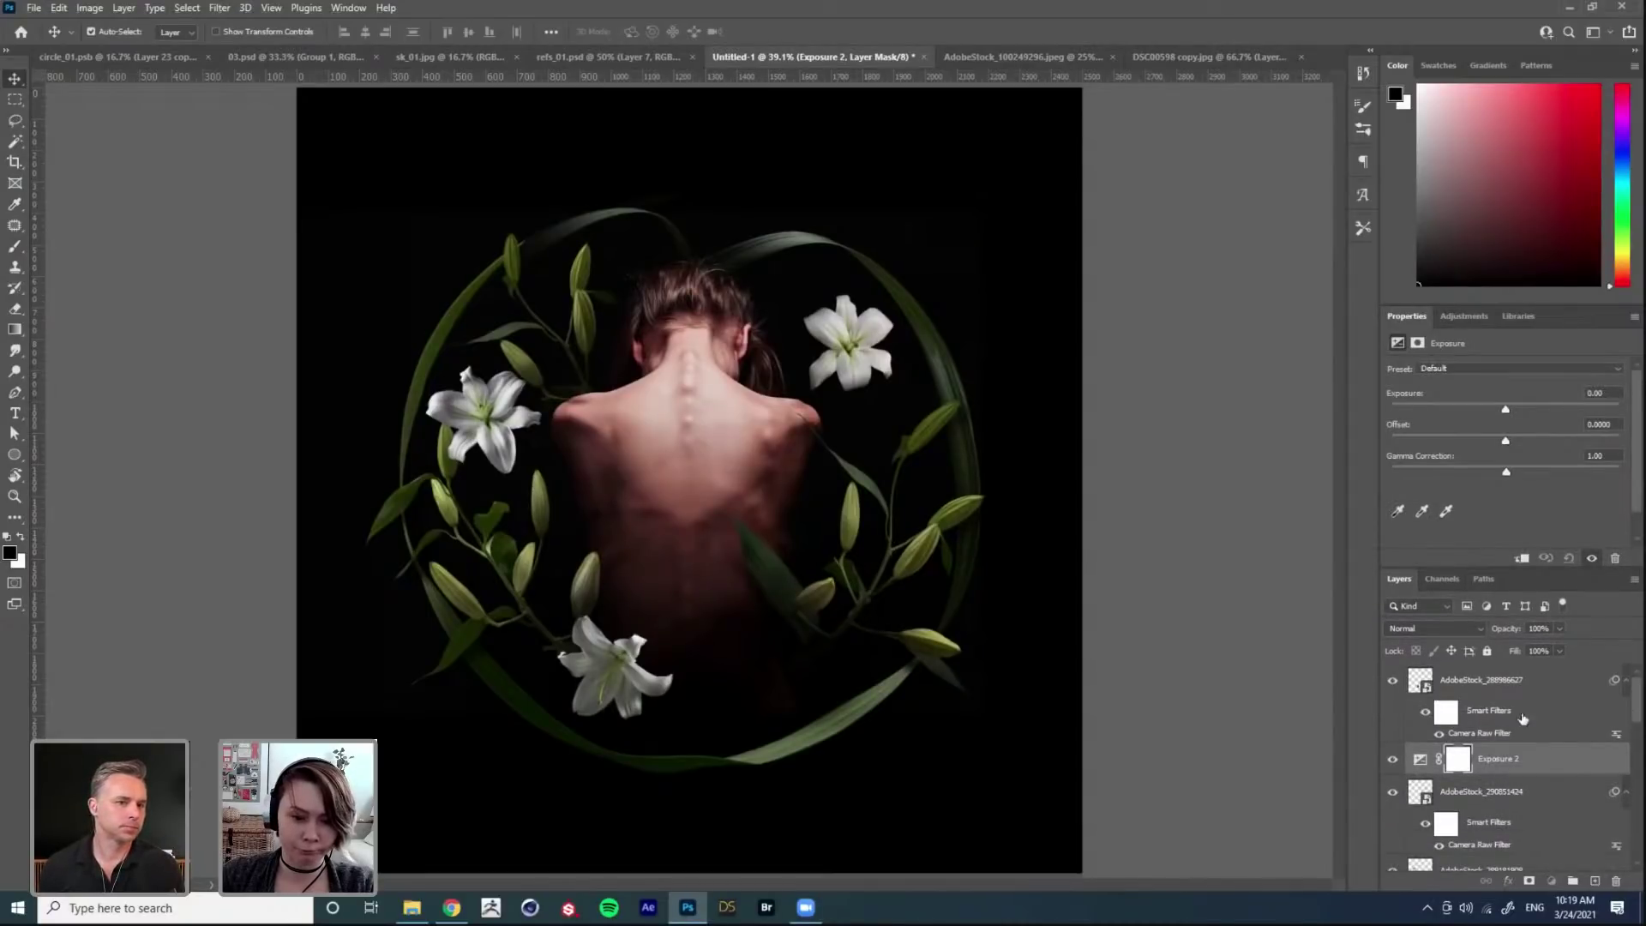
left_click(1514, 763, "alt")
left_click_drag(1476, 416, 1489, 411)
left_click(1393, 759)
Step: Add a clipped Curves adjustment above the AdobeStock_290851424 lily, pull its midtones down and invert its mask to black
left_click(1488, 791)
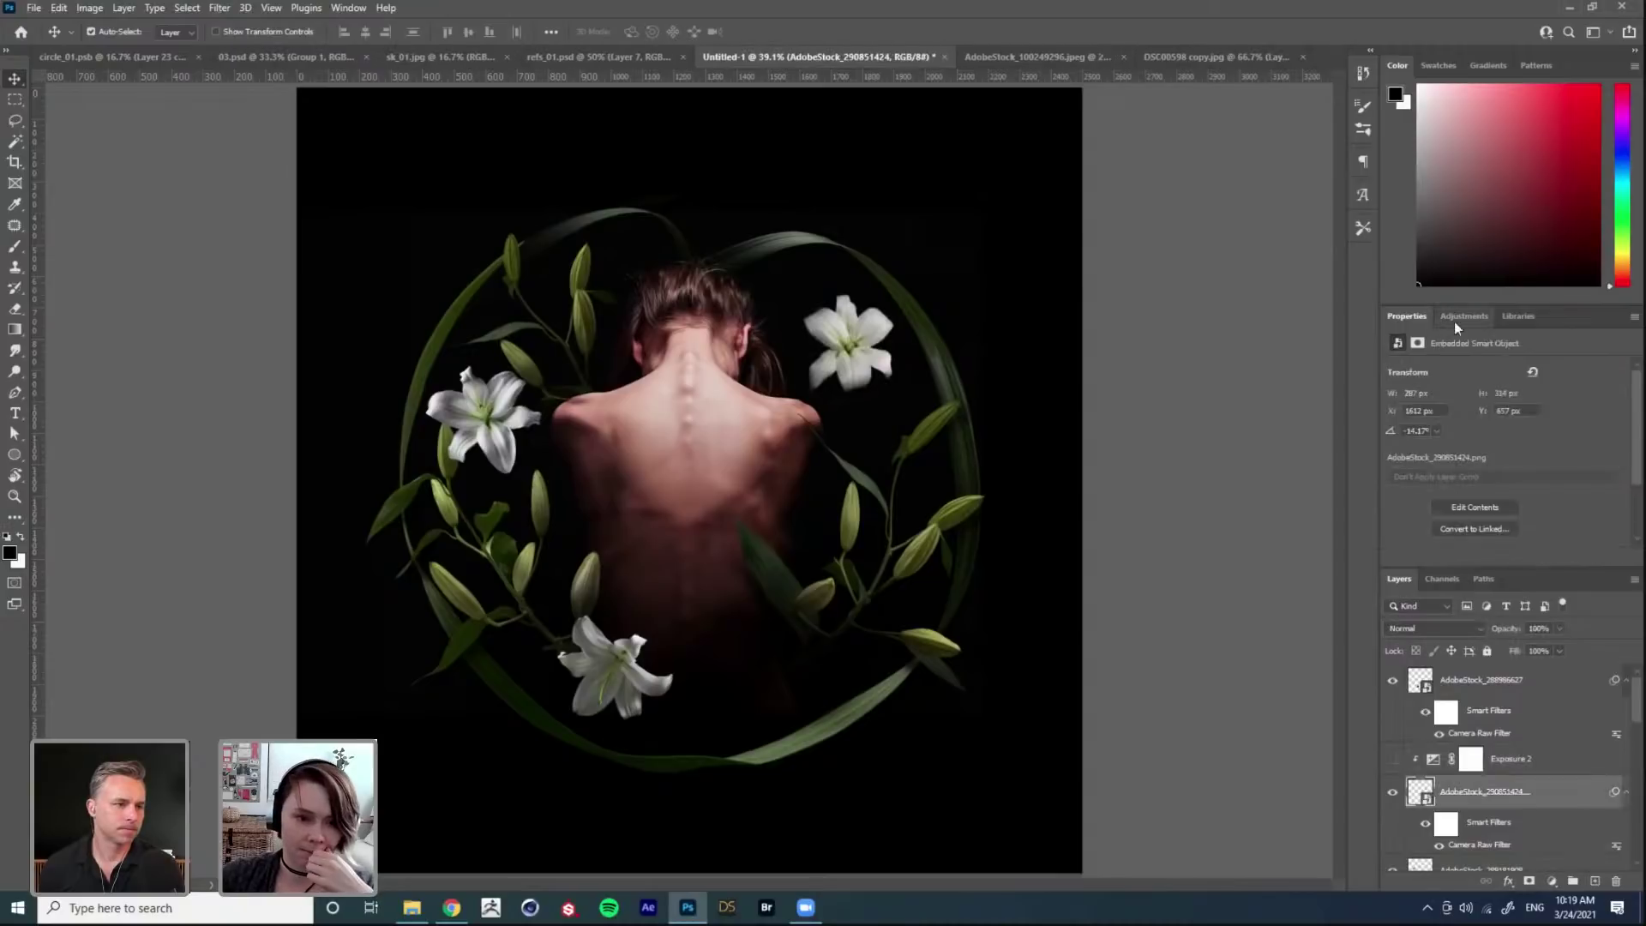
left_click(1465, 316)
left_click(1464, 352)
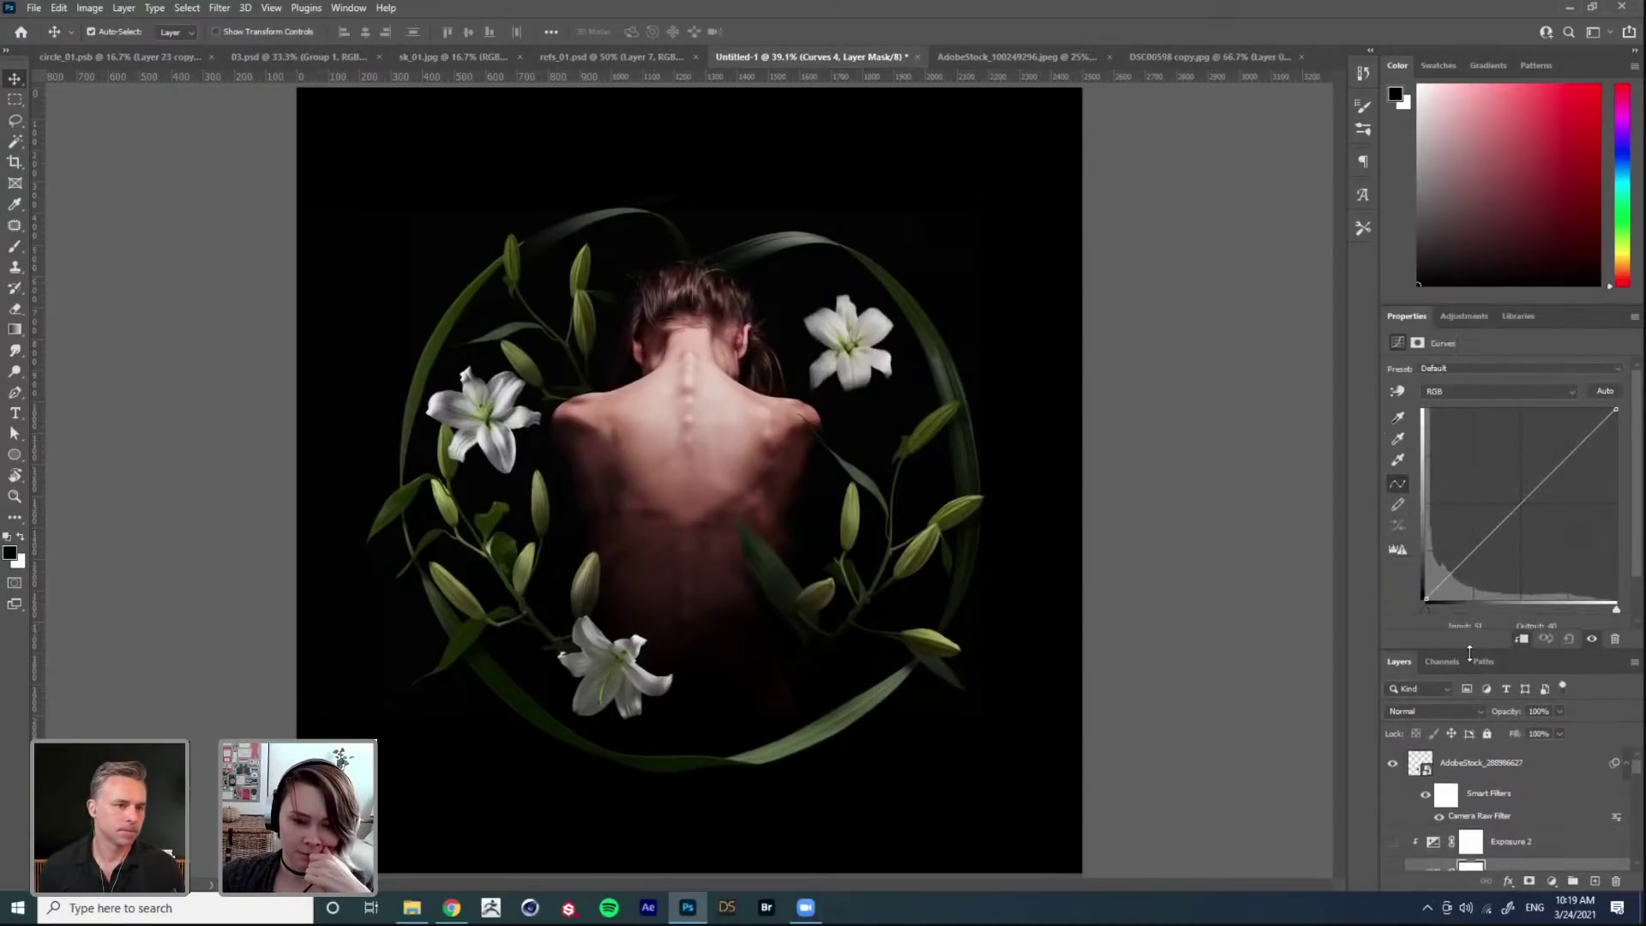
left_click_drag(1489, 550, 1506, 564)
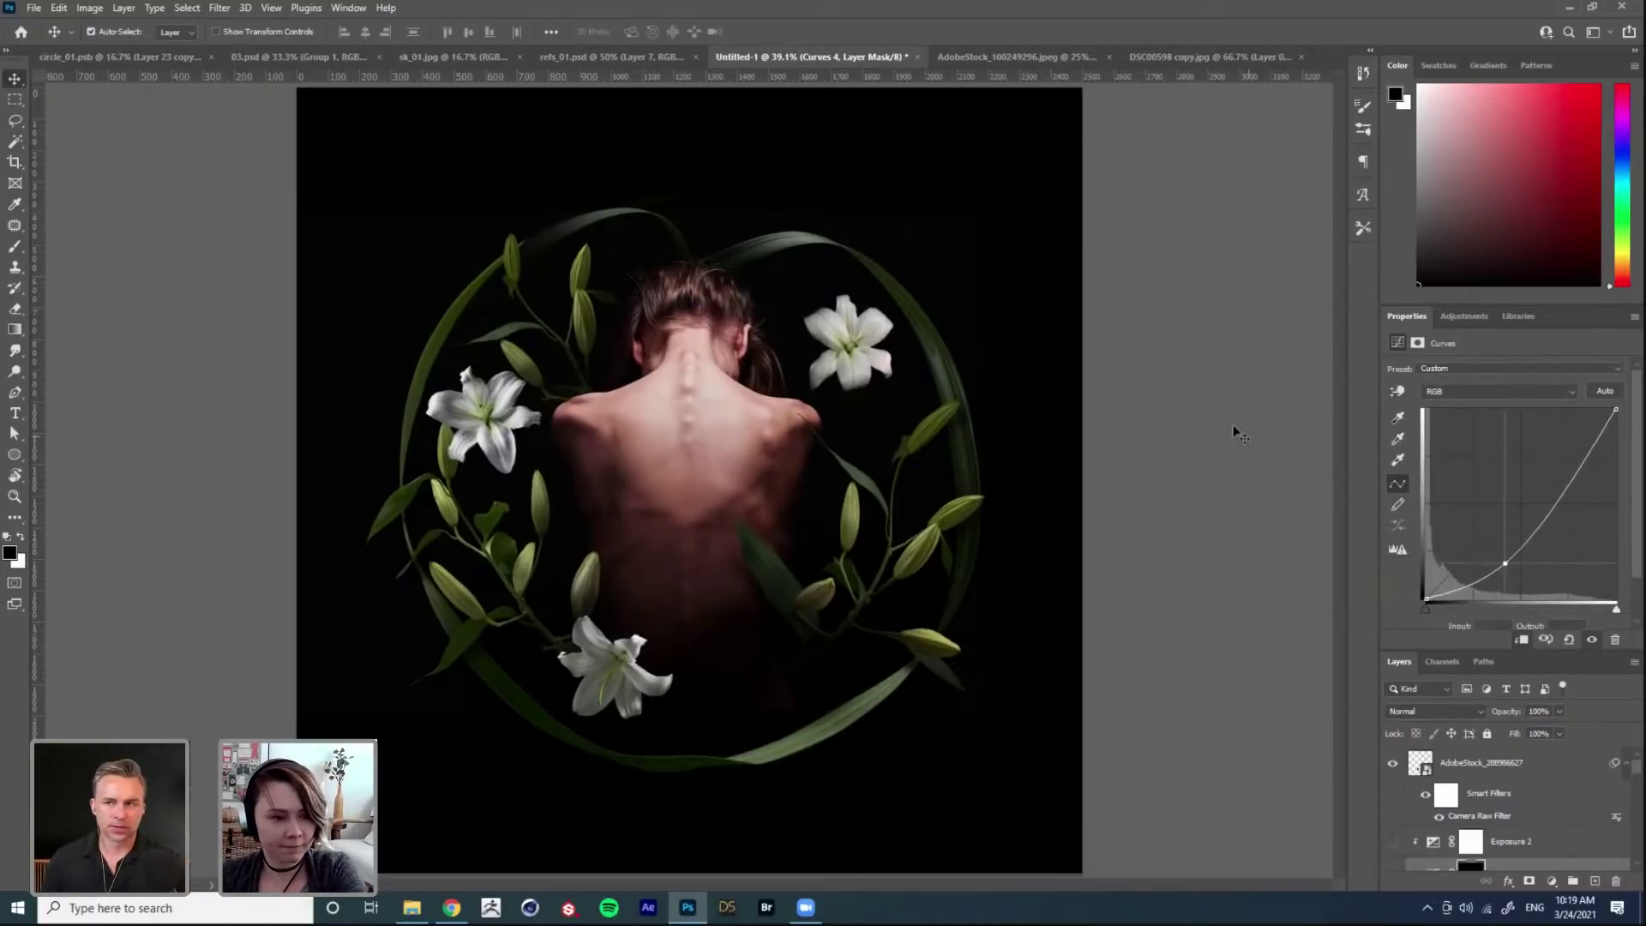
Step: Paint white with a soft brush on the Curves 4 mask to shade the upper-right lily's lower petals
key("b")
key("x")
right_click(819, 396)
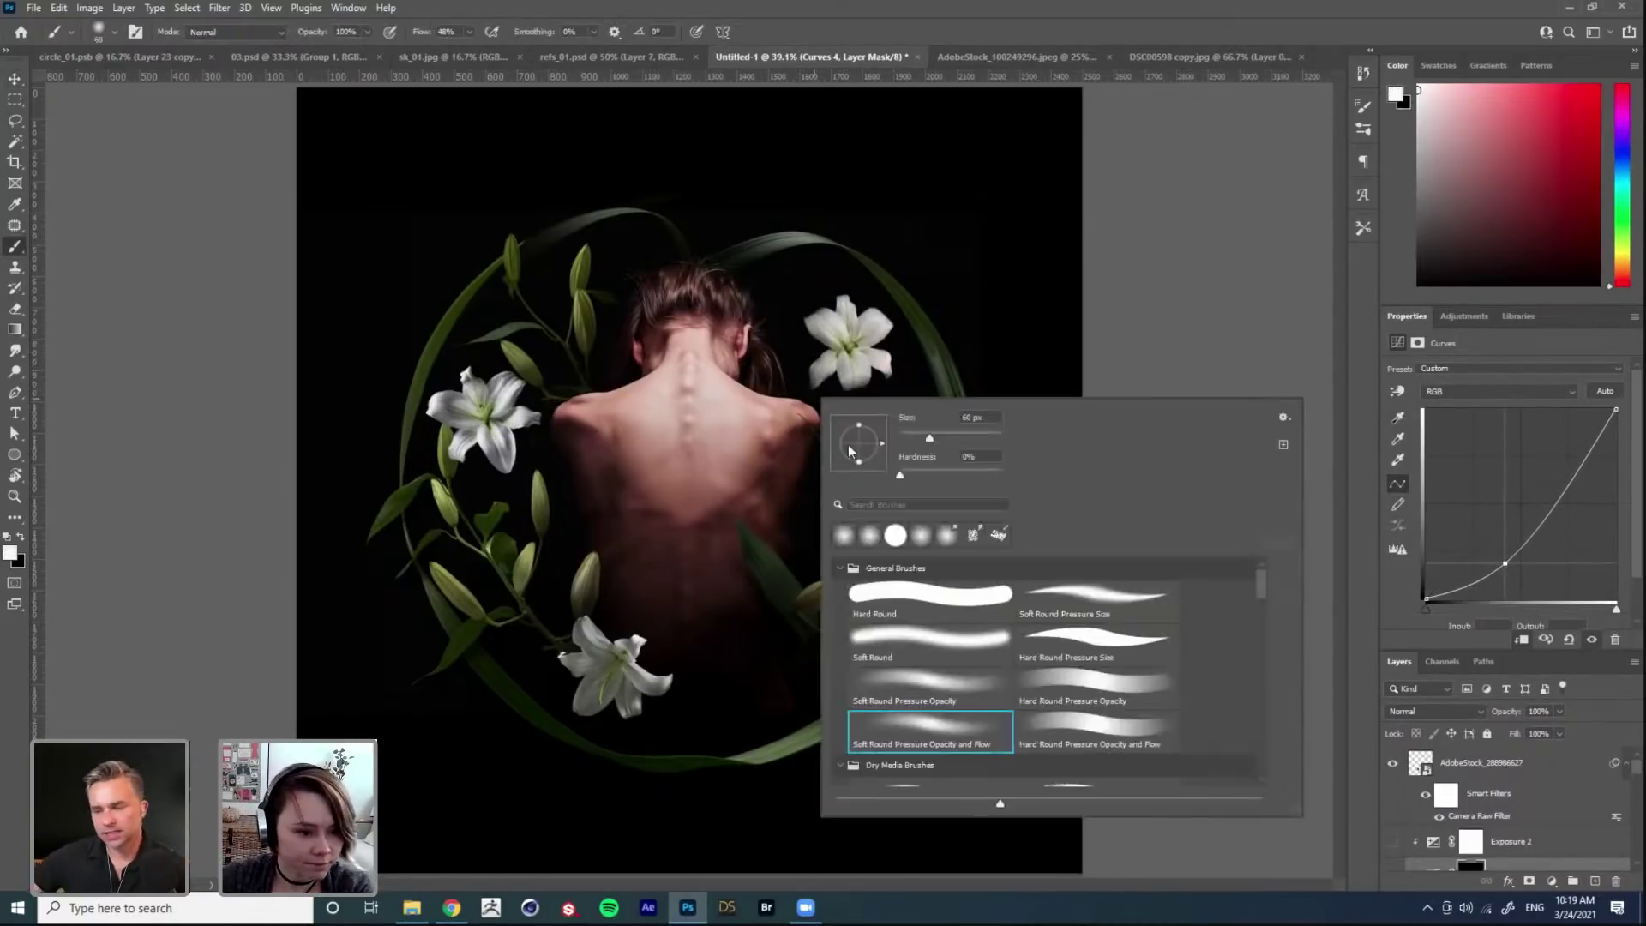
left_click(1104, 287)
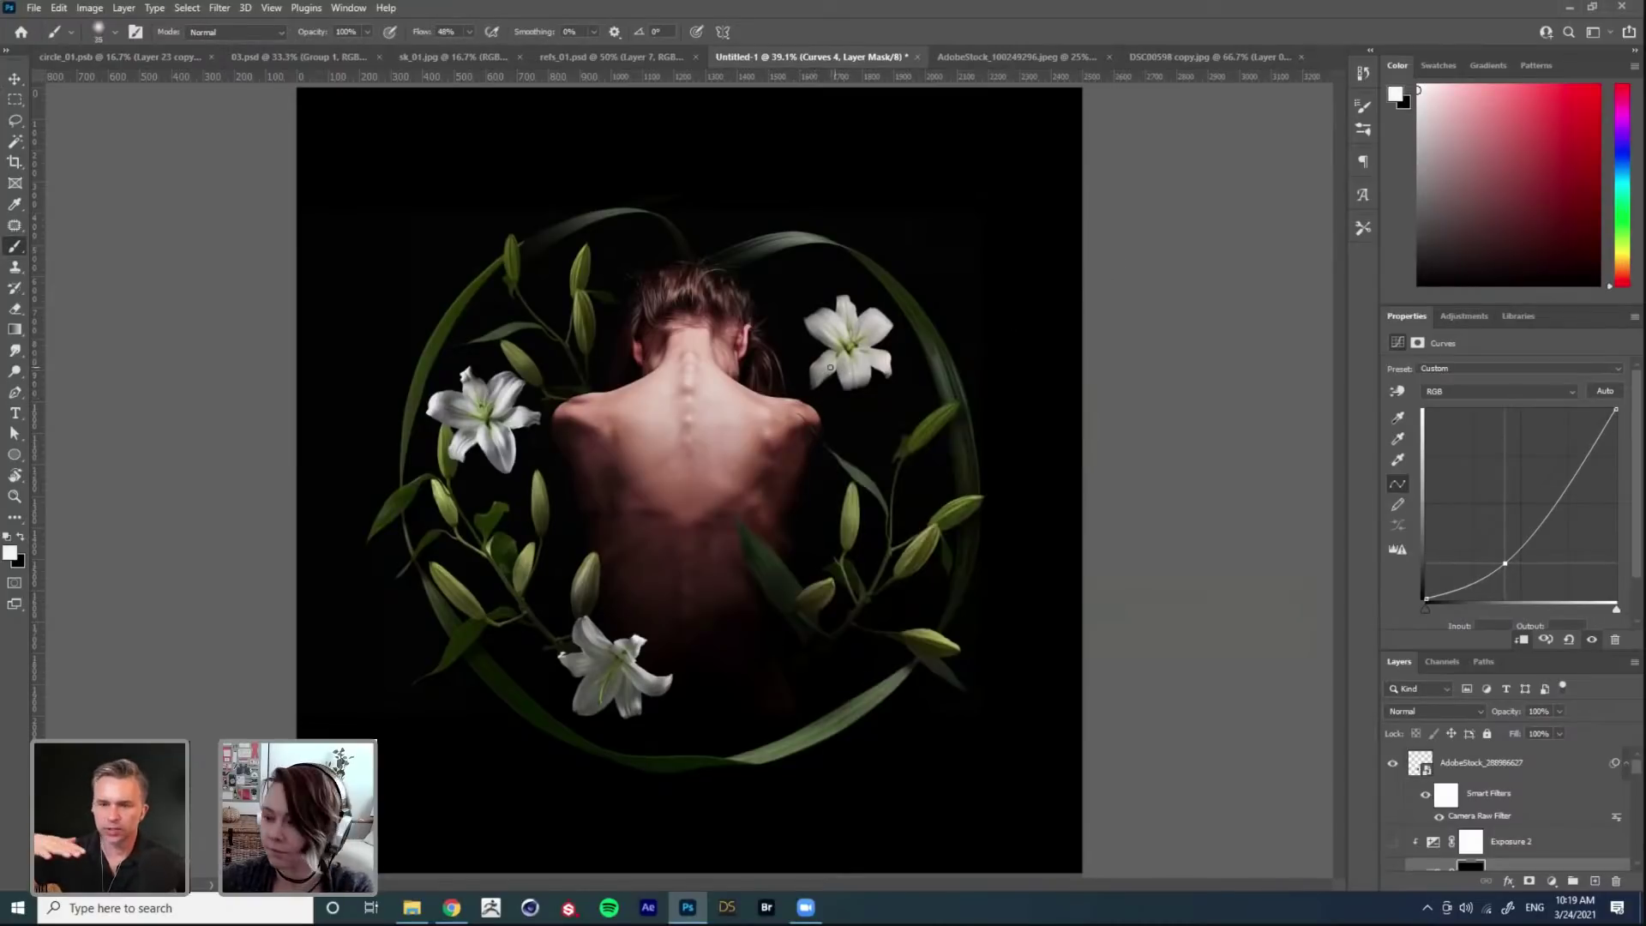
key("bracketright")
key("bracketright")
key("bracketright")
key("bracketright")
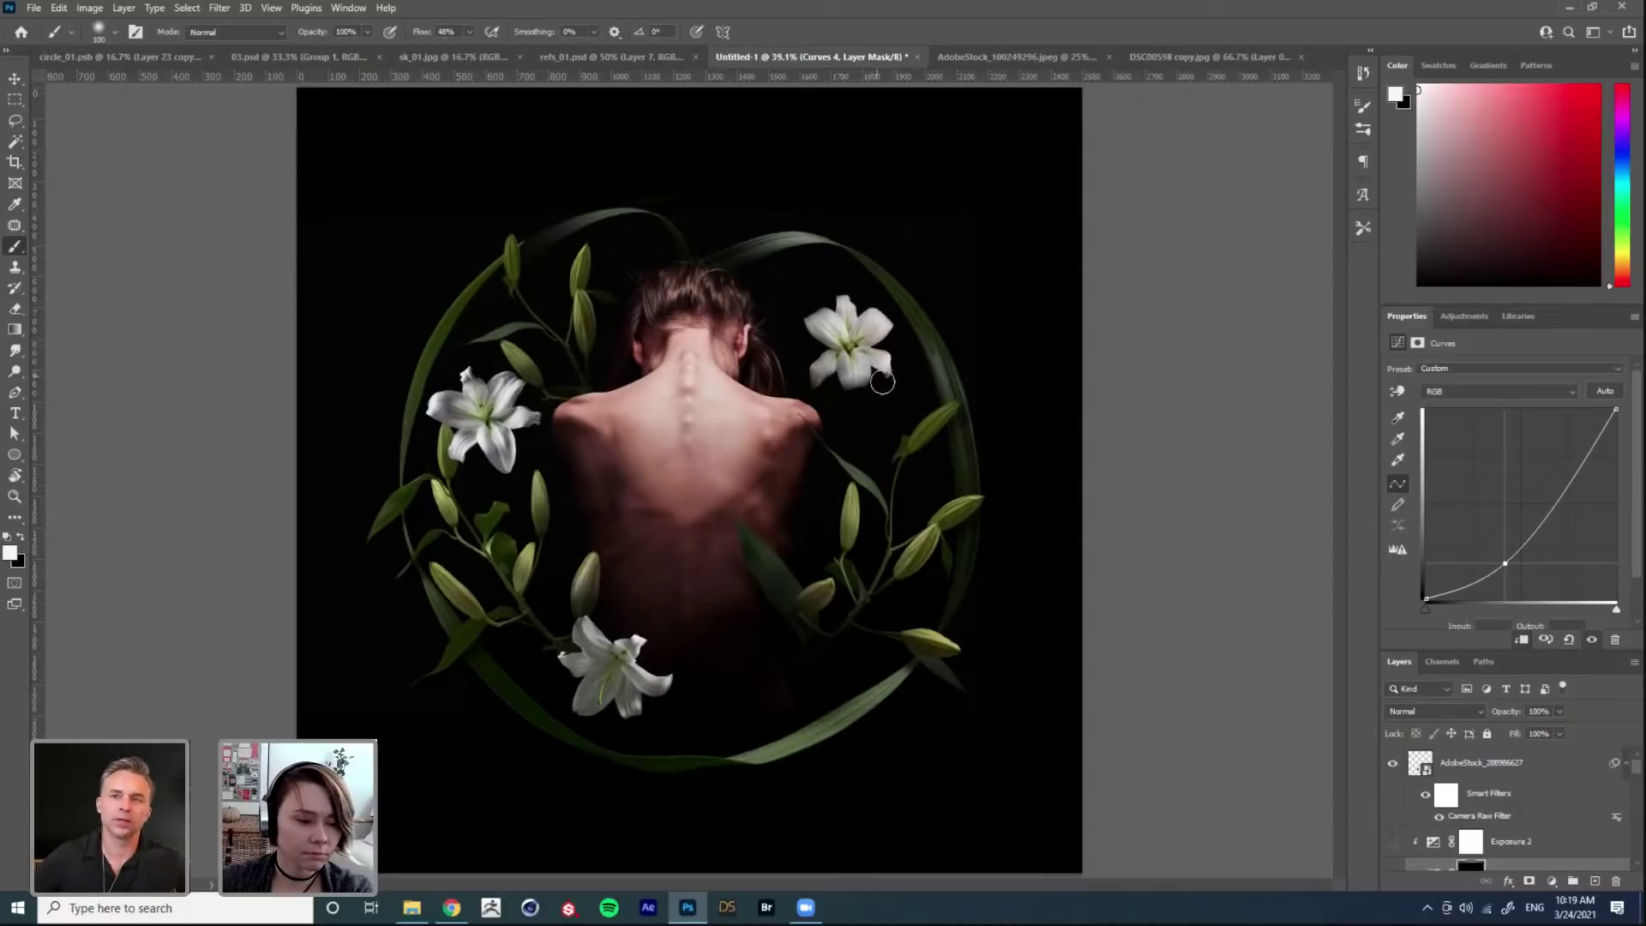
key("bracketright")
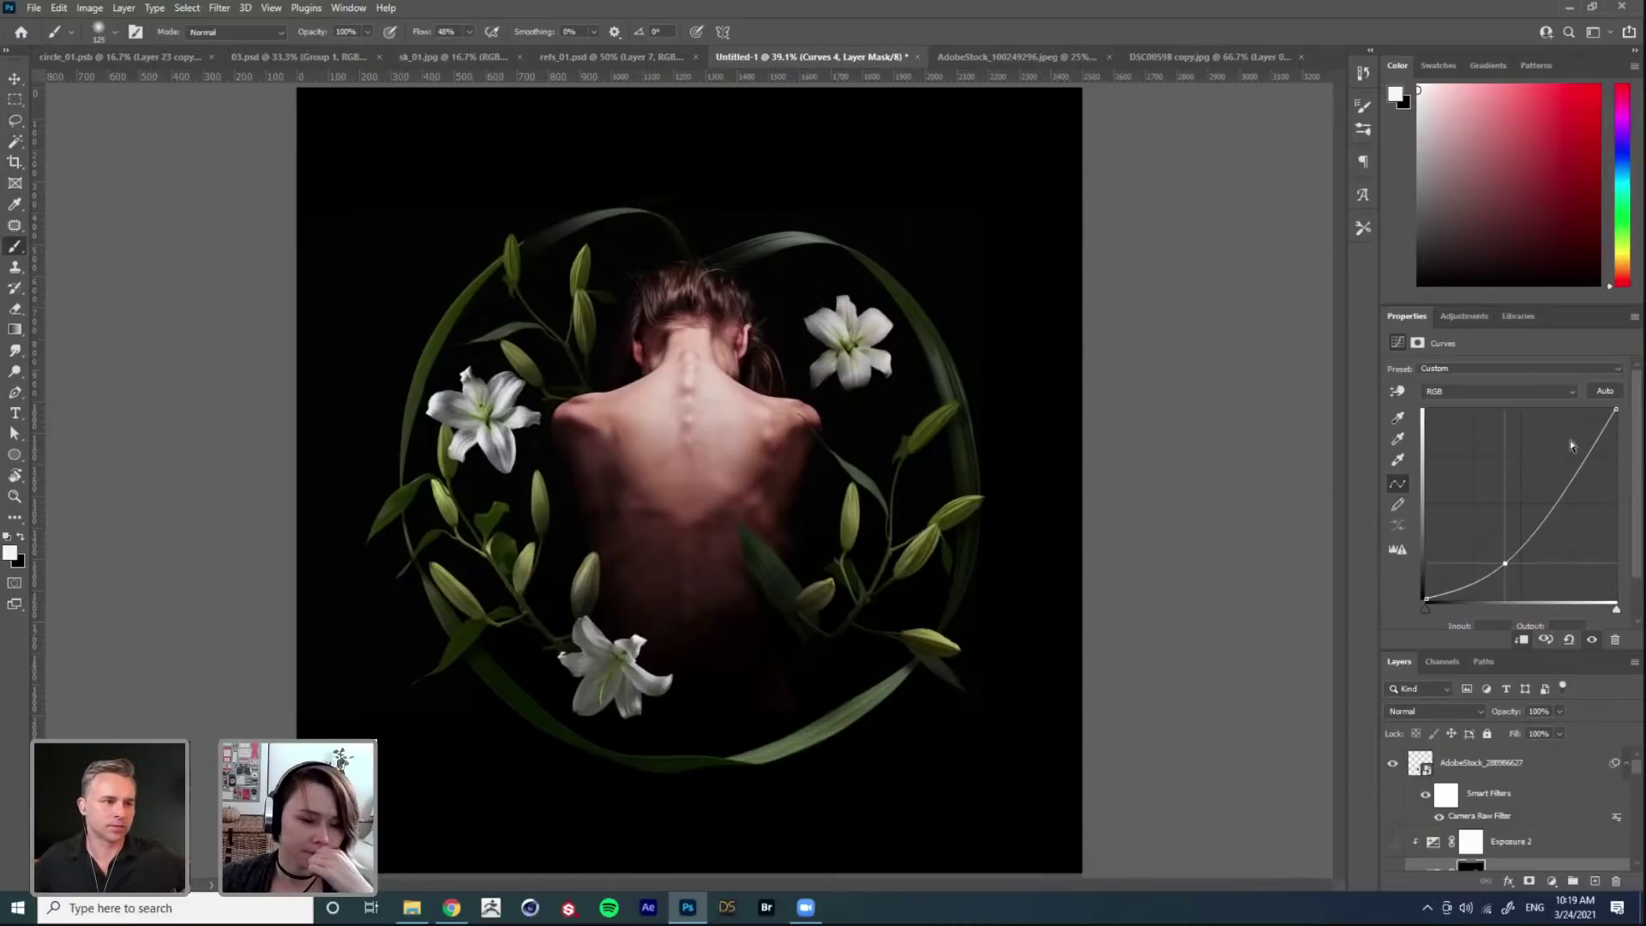
Step: Add a second clipped Curves adjustment to the AdobeStock_290851424 lily and move it above Curves 4
left_click_drag(1632, 772, 1635, 790)
left_click(1549, 822)
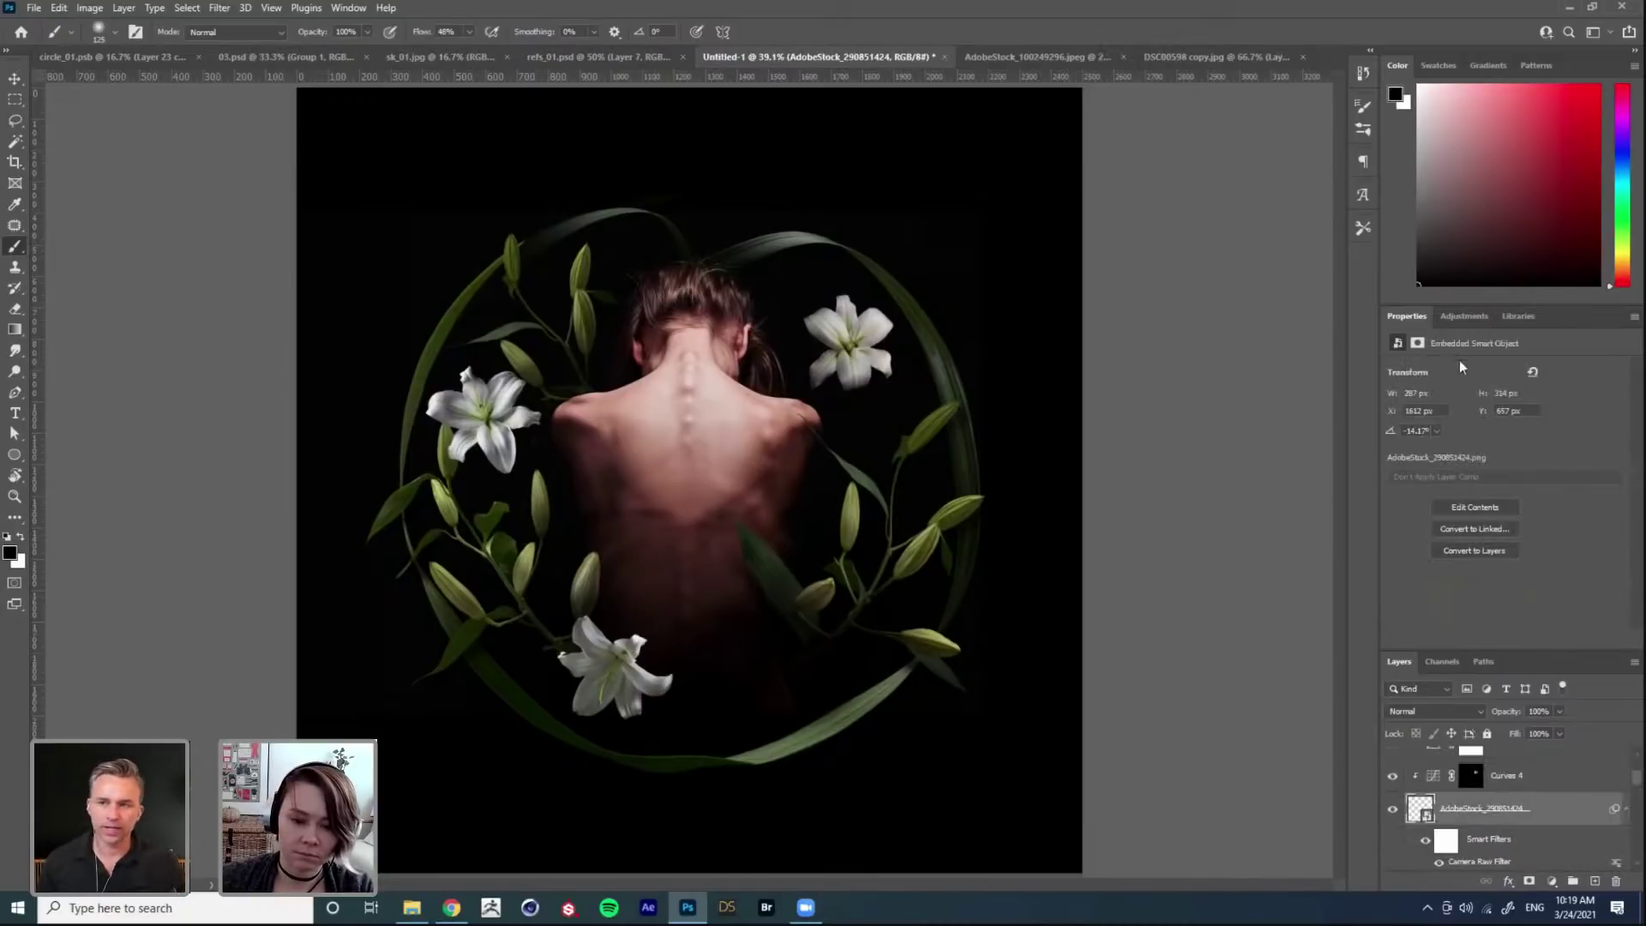
left_click(1455, 317)
left_click(1473, 353)
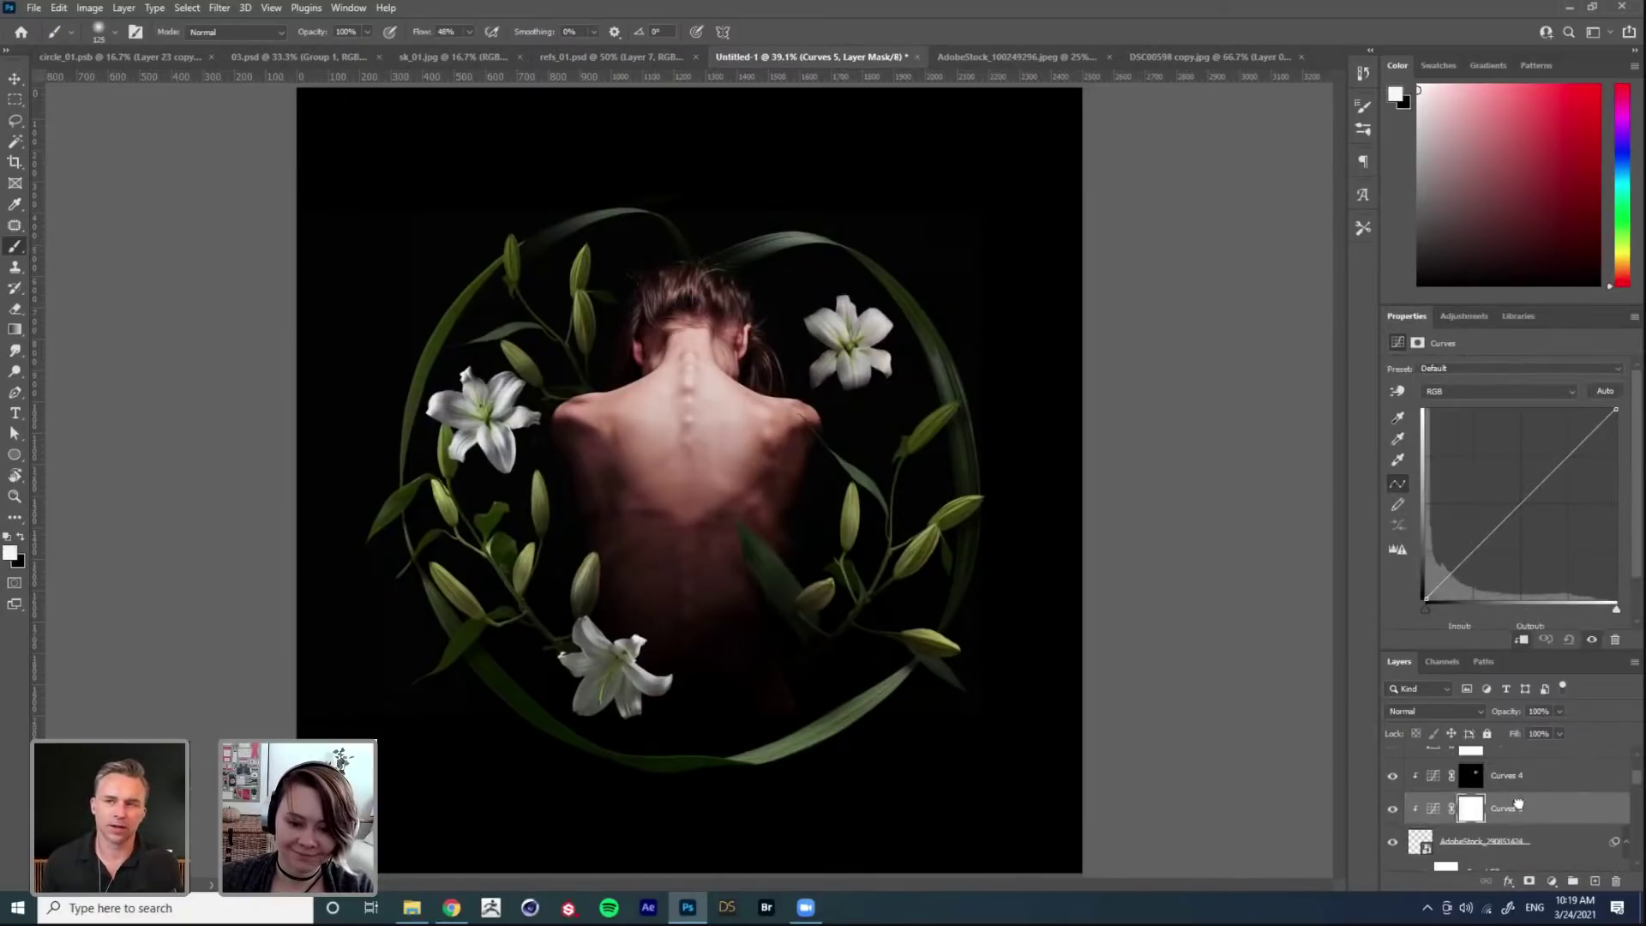
left_click_drag(1512, 750, 1511, 758)
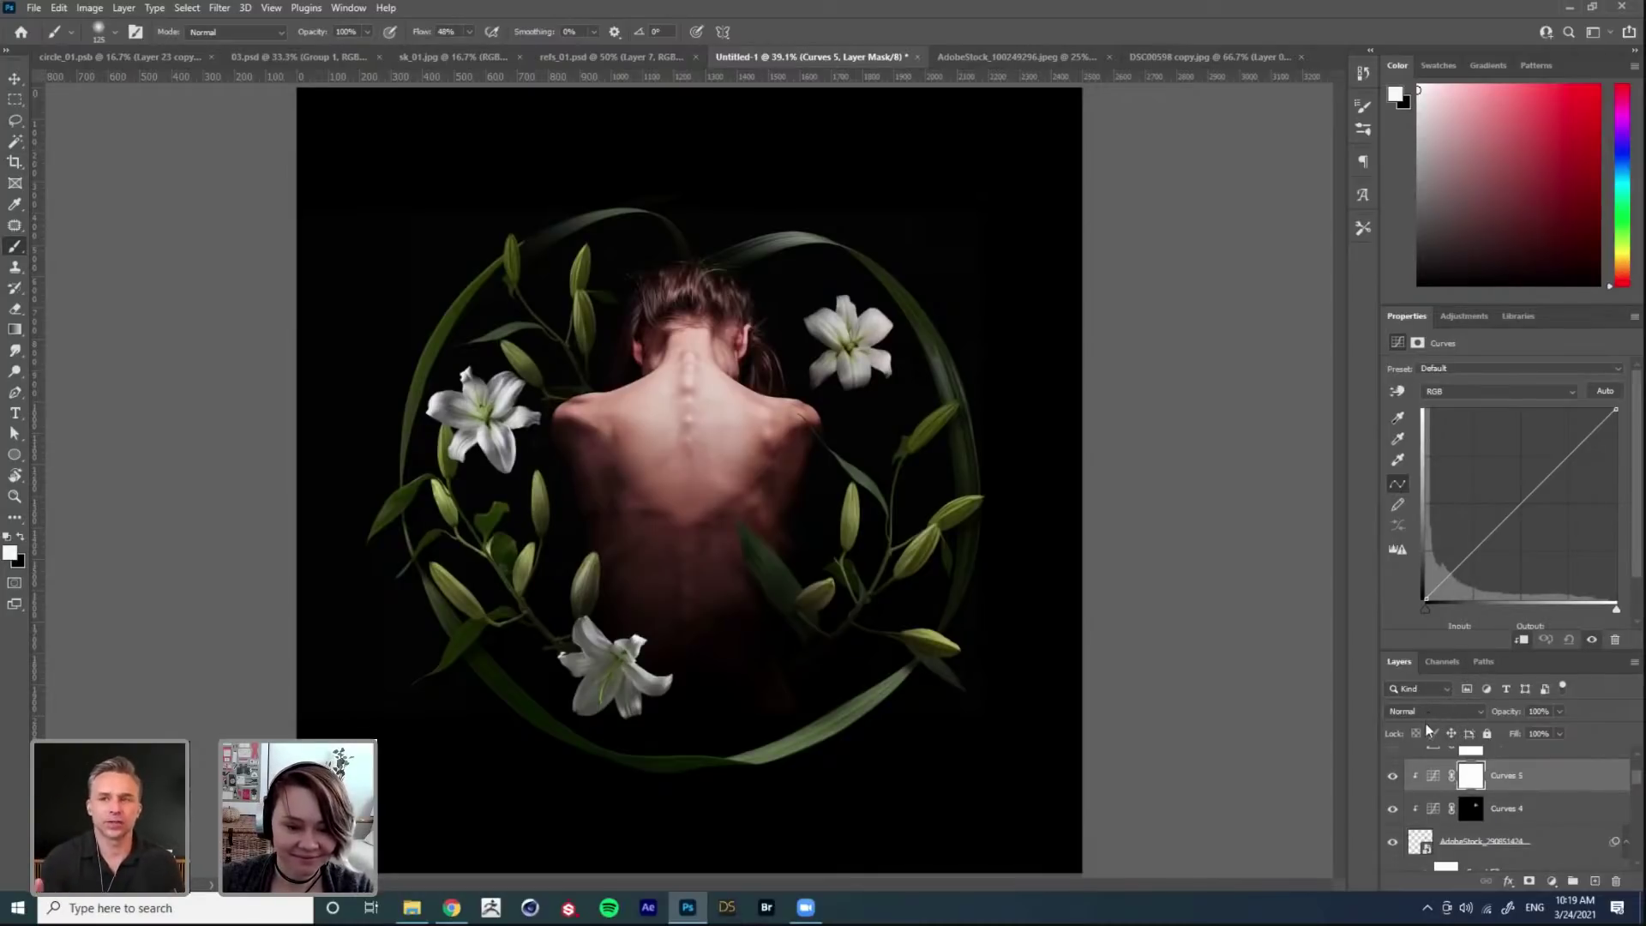
Step: Move the new Curves adjustment's black point inward to about the middle and set its blend mode to Screen
left_click_drag(1426, 602, 1541, 610)
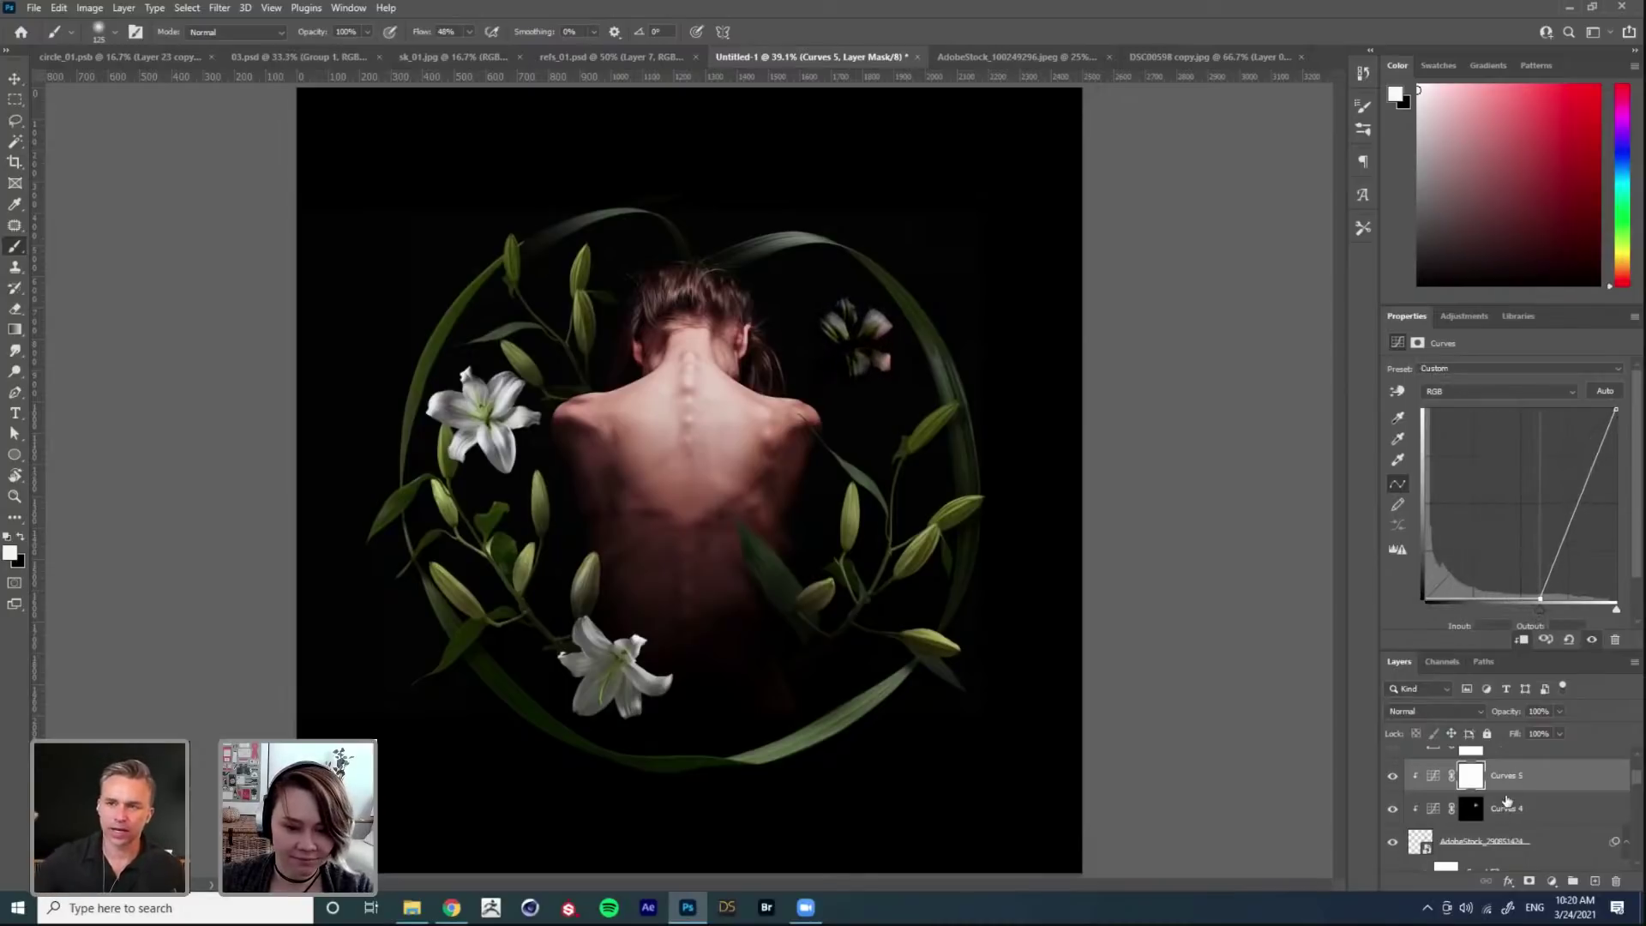
left_click(1434, 711)
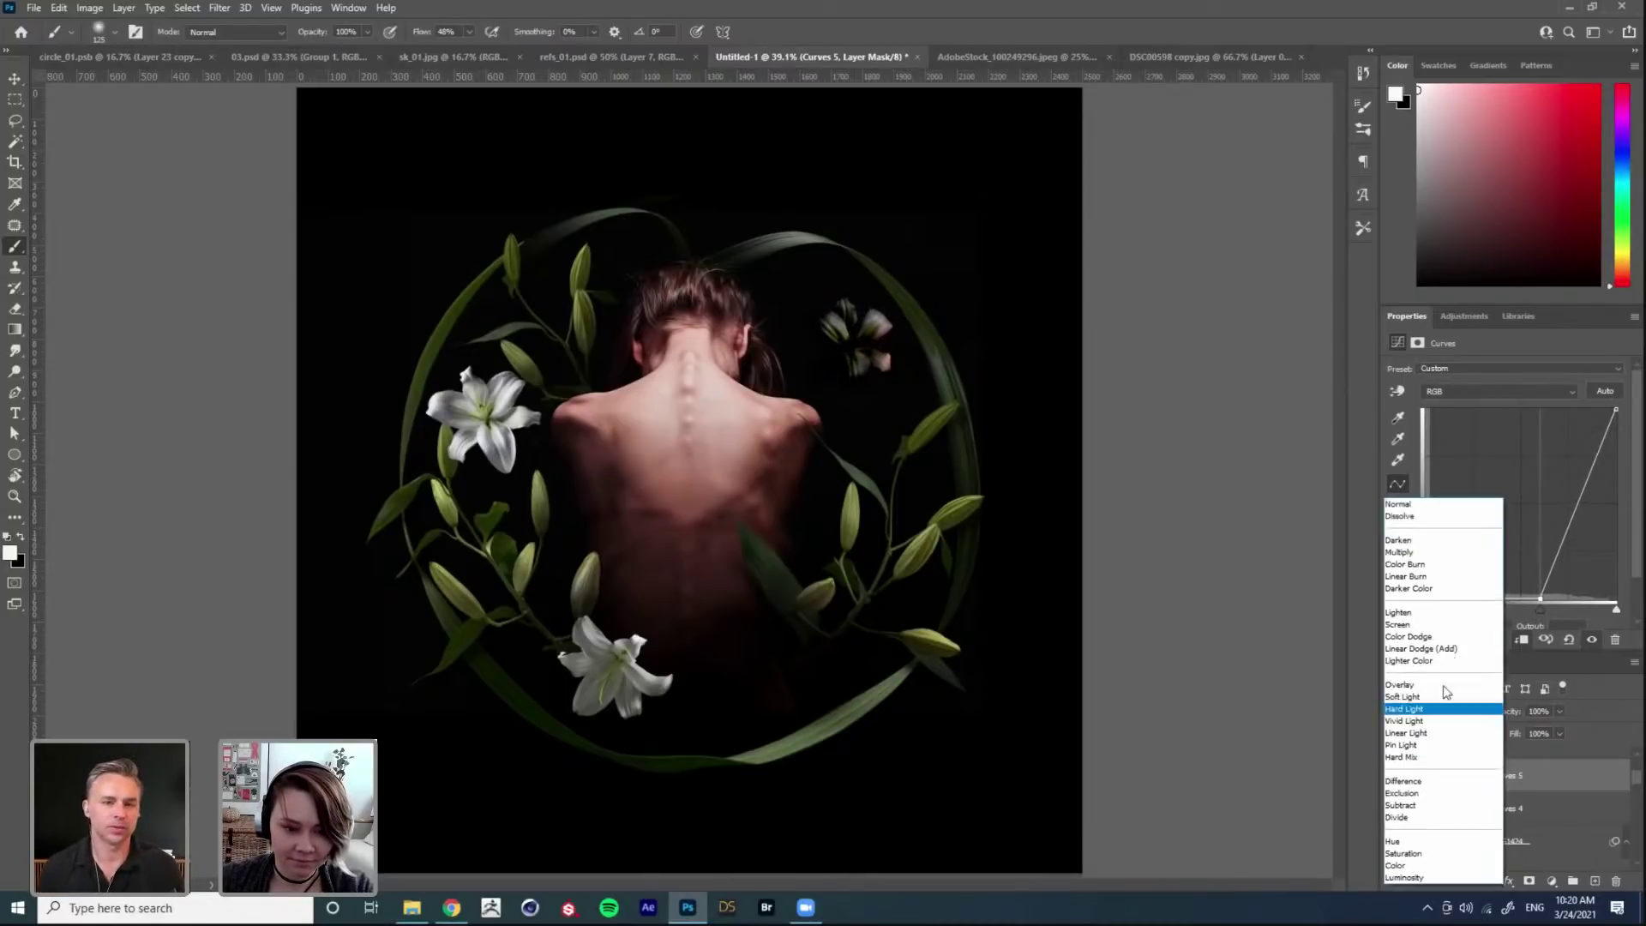
left_click(1420, 624)
left_click_drag(1533, 604, 1530, 614)
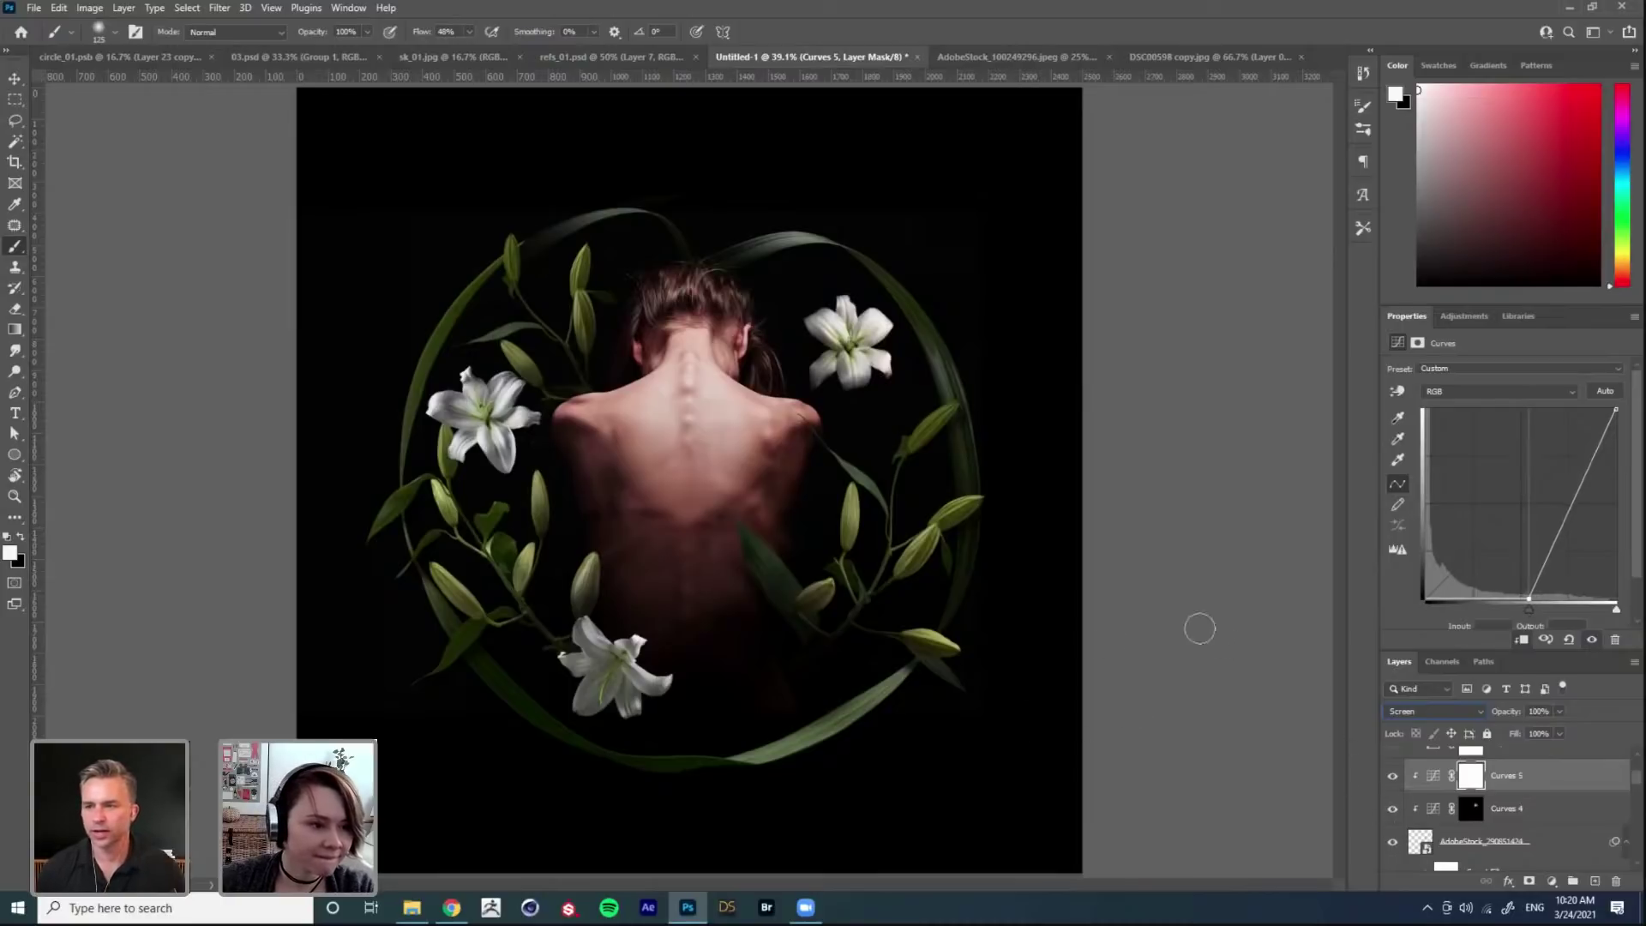
Step: Duplicate the upper-left bud branch layer DSC00448 and make the lower of the two layers active
left_click(14, 78)
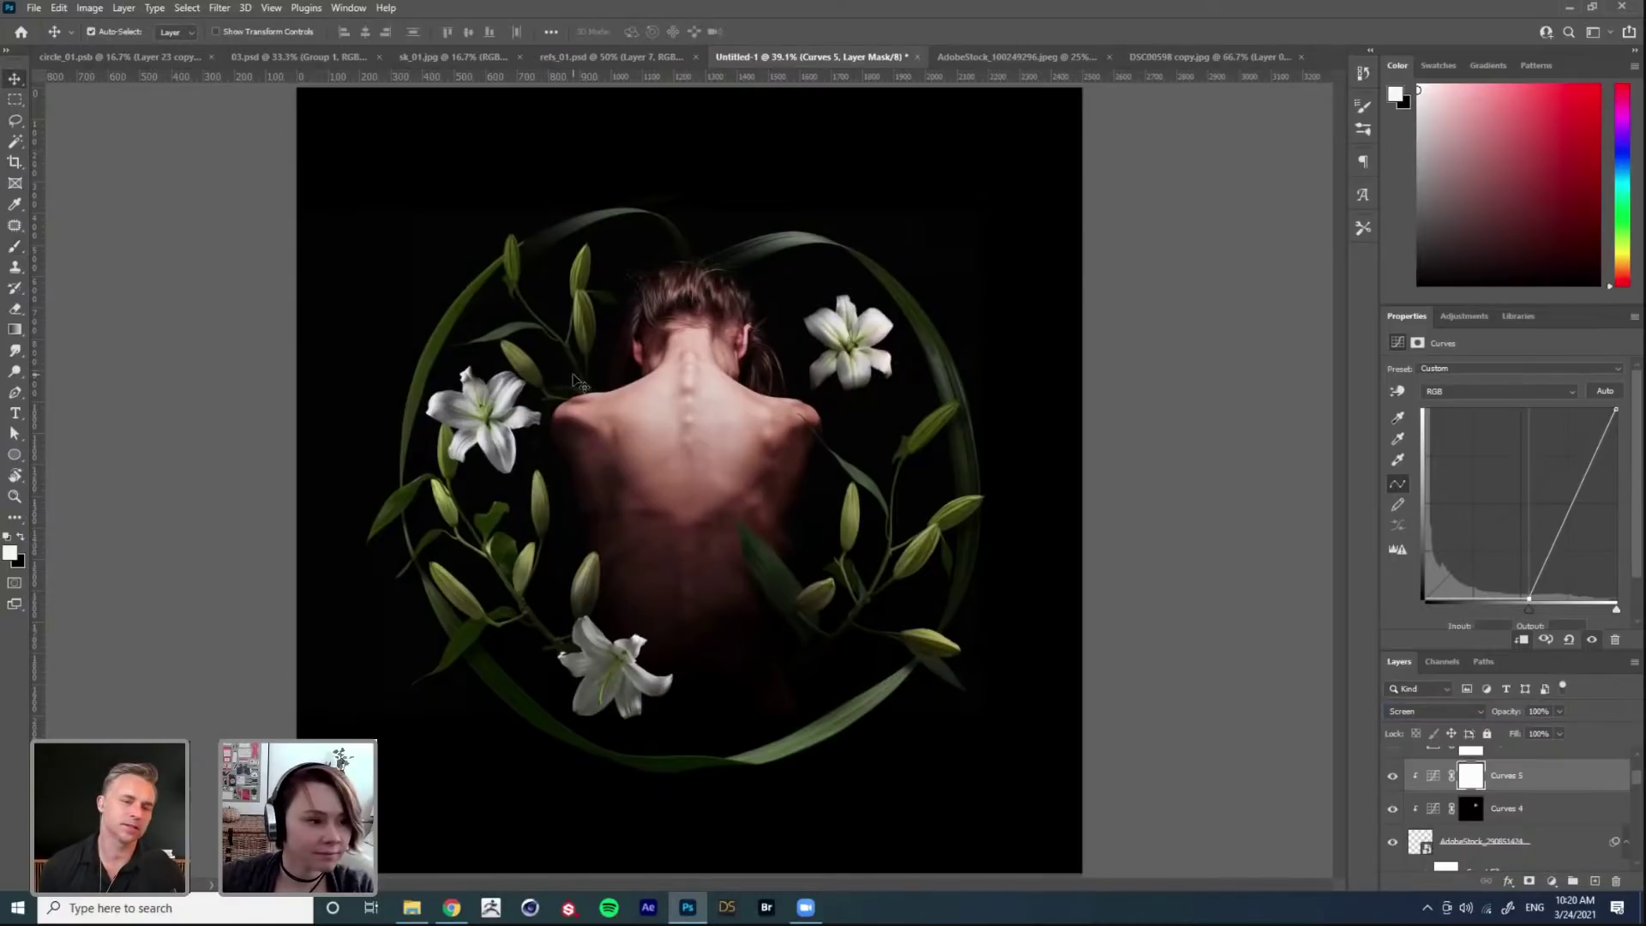
left_click(595, 323)
scroll(1456, 824, "down", 3)
scroll(1408, 802, "up", 2)
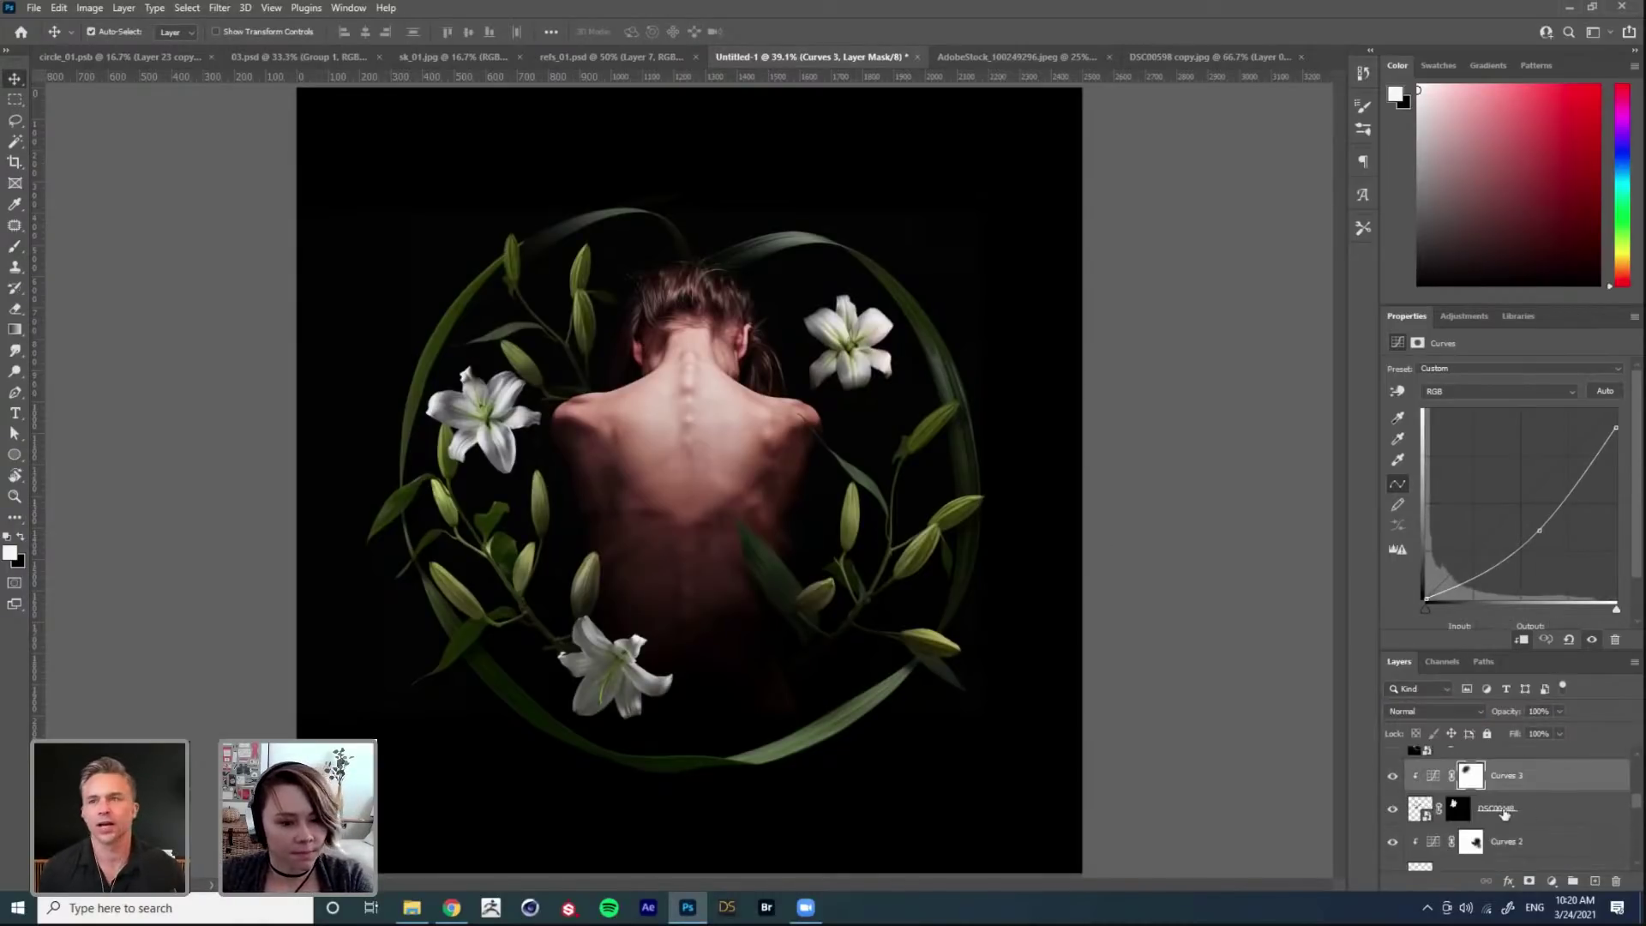
left_click(1502, 811)
key("ctrl+j")
key("alt+bracketleft")
Step: Move the lower DSC00448 bud branch beneath the upper-right lily and rotate it about 23 degrees clockwise
key("ctrl+t")
left_click_drag(649, 363, 967, 462)
left_click_drag(1181, 488, 1147, 604)
mouse_move(1005, 466)
left_mouse_down()
mouse_move(1016, 460)
mouse_move(1014, 479)
left_mouse_up()
mouse_move(1136, 515)
left_mouse_down()
mouse_move(1195, 519)
mouse_move(1133, 512)
left_mouse_up()
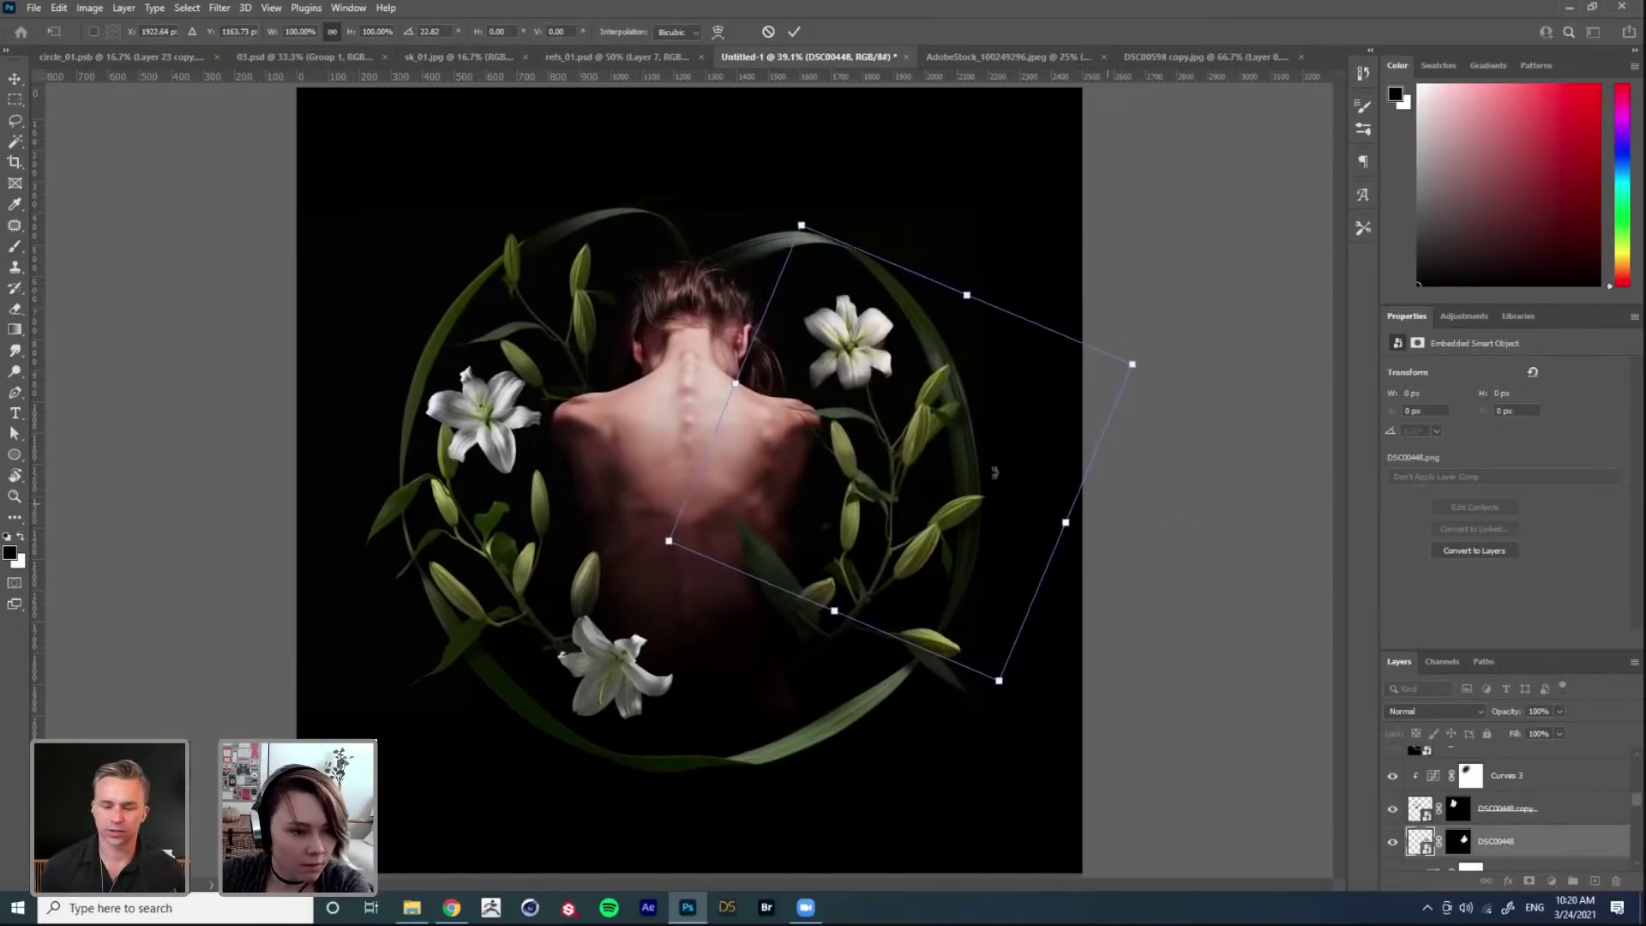
key("Return")
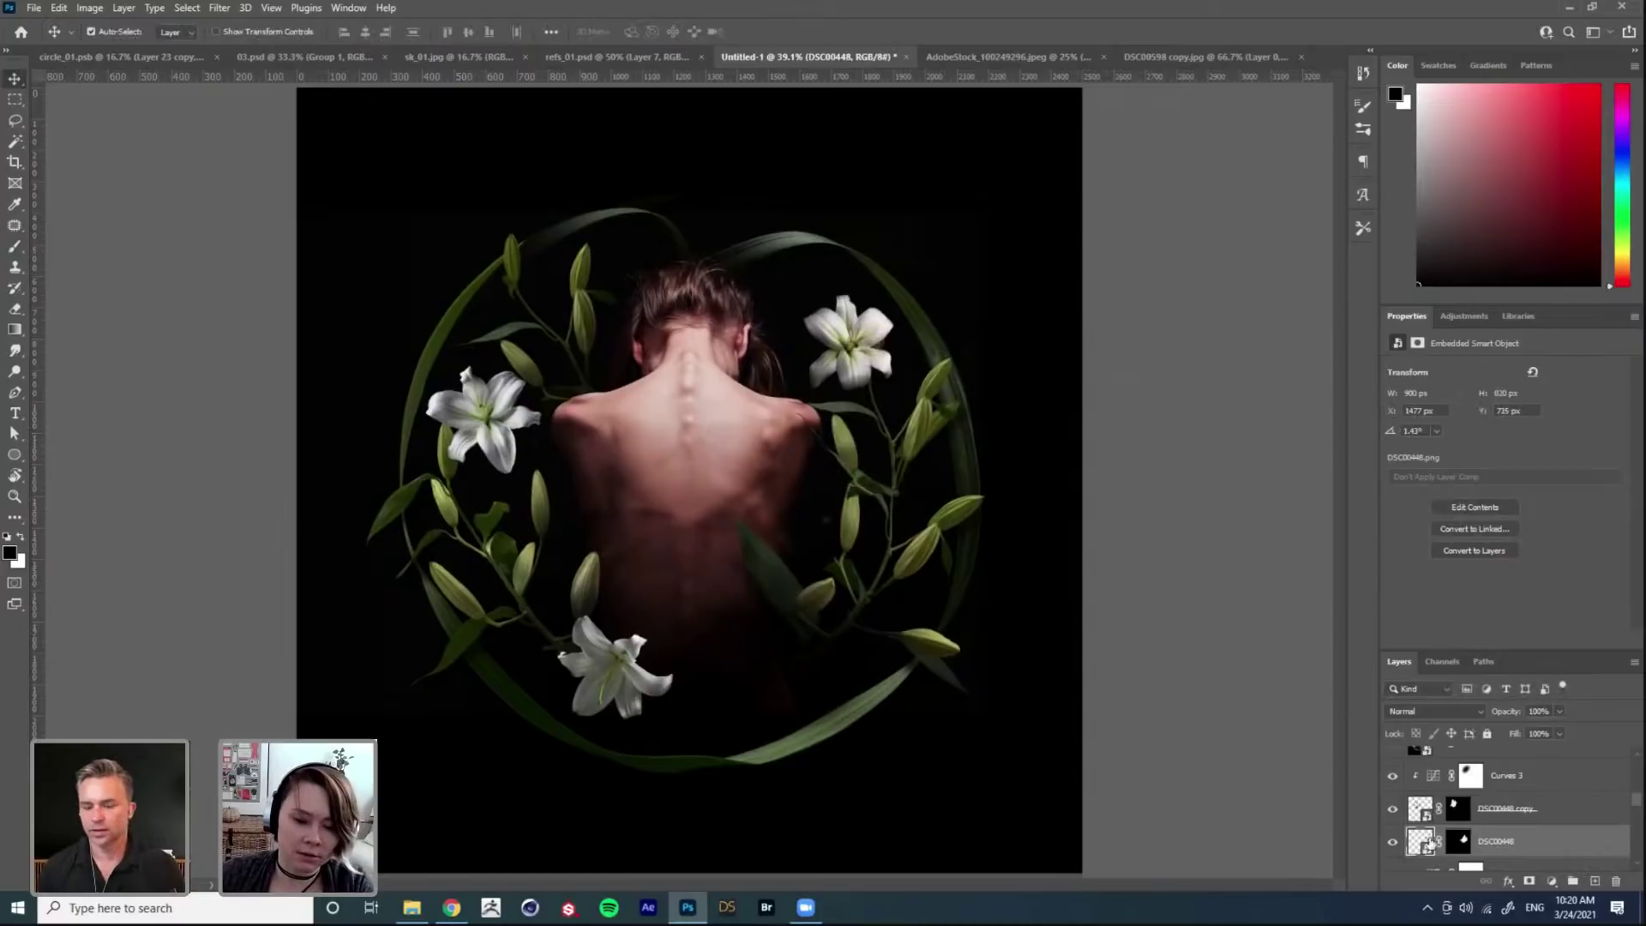
left_click(1461, 844, "shift")
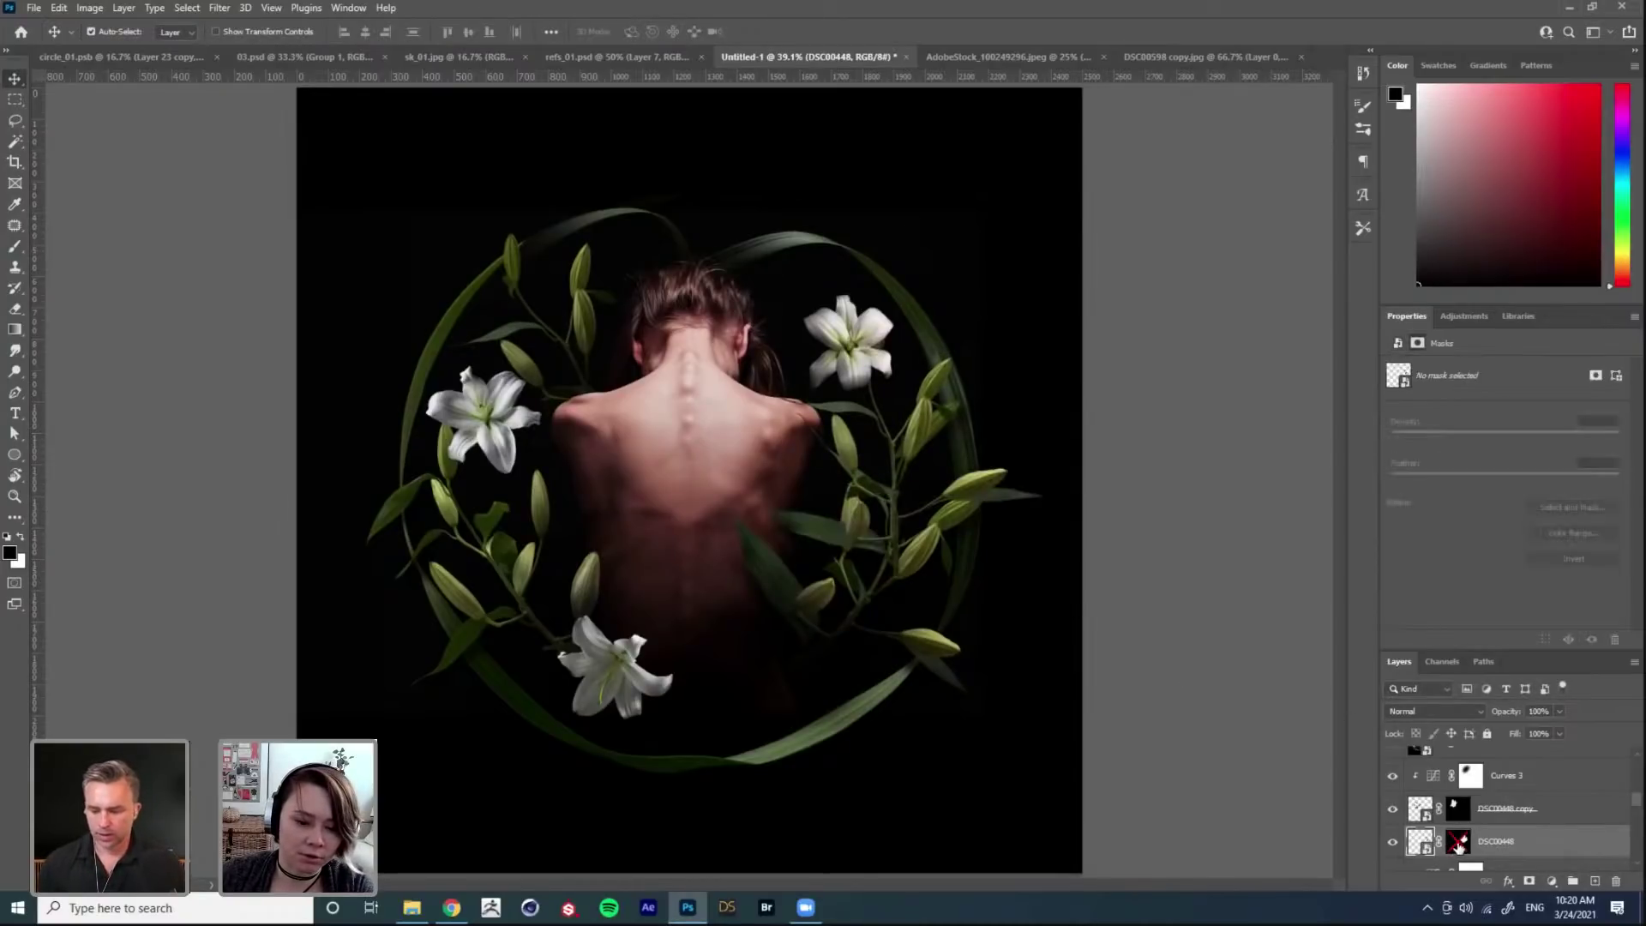
left_click(1461, 845, "shift")
key("ctrl+t")
right_click(901, 396)
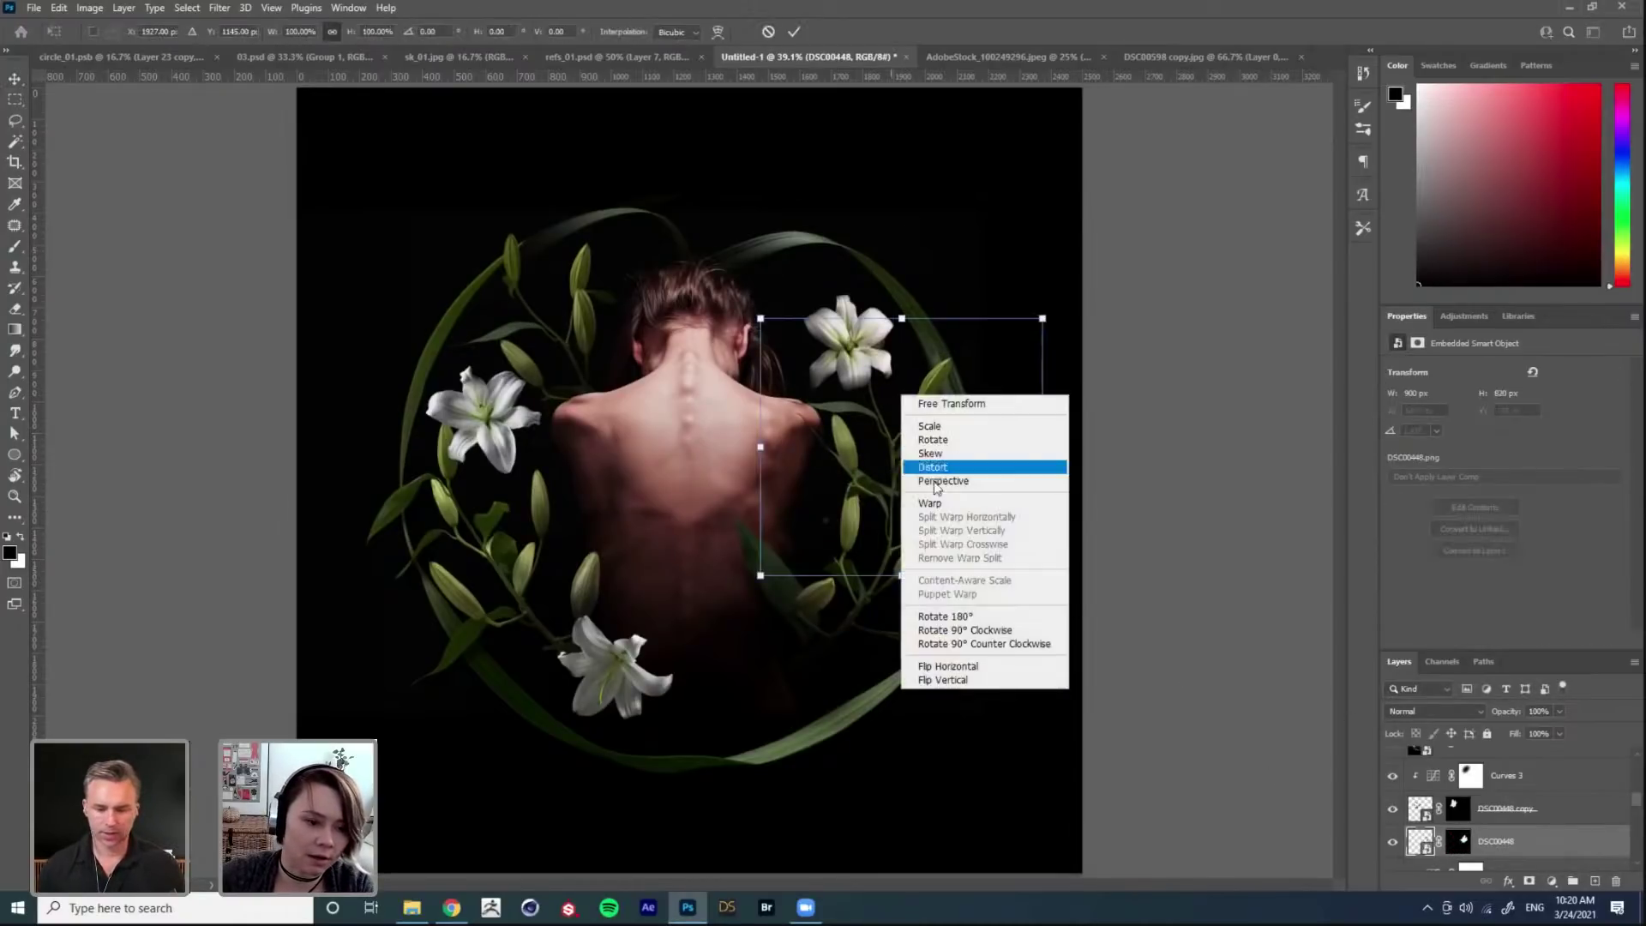
left_click(932, 504)
left_click(827, 342)
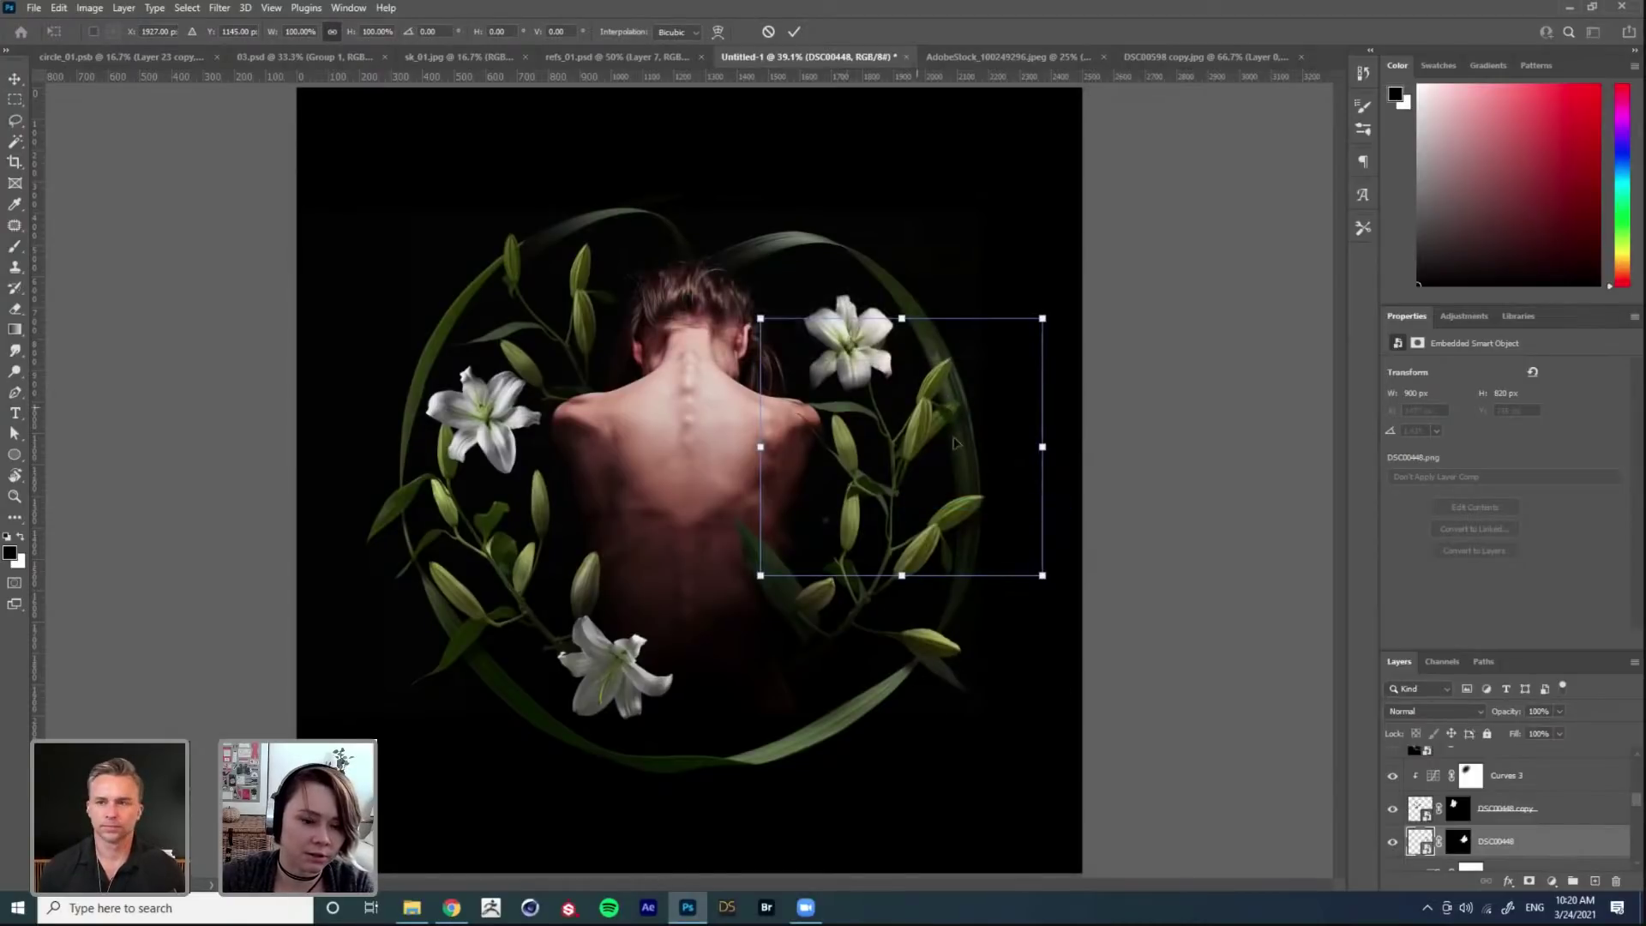
key("Escape")
Step: Delete the moved DSC00448 layer's mask and warp the branch so its upper stem bends toward the upper-right lily
left_click_drag(1460, 841, 1617, 881)
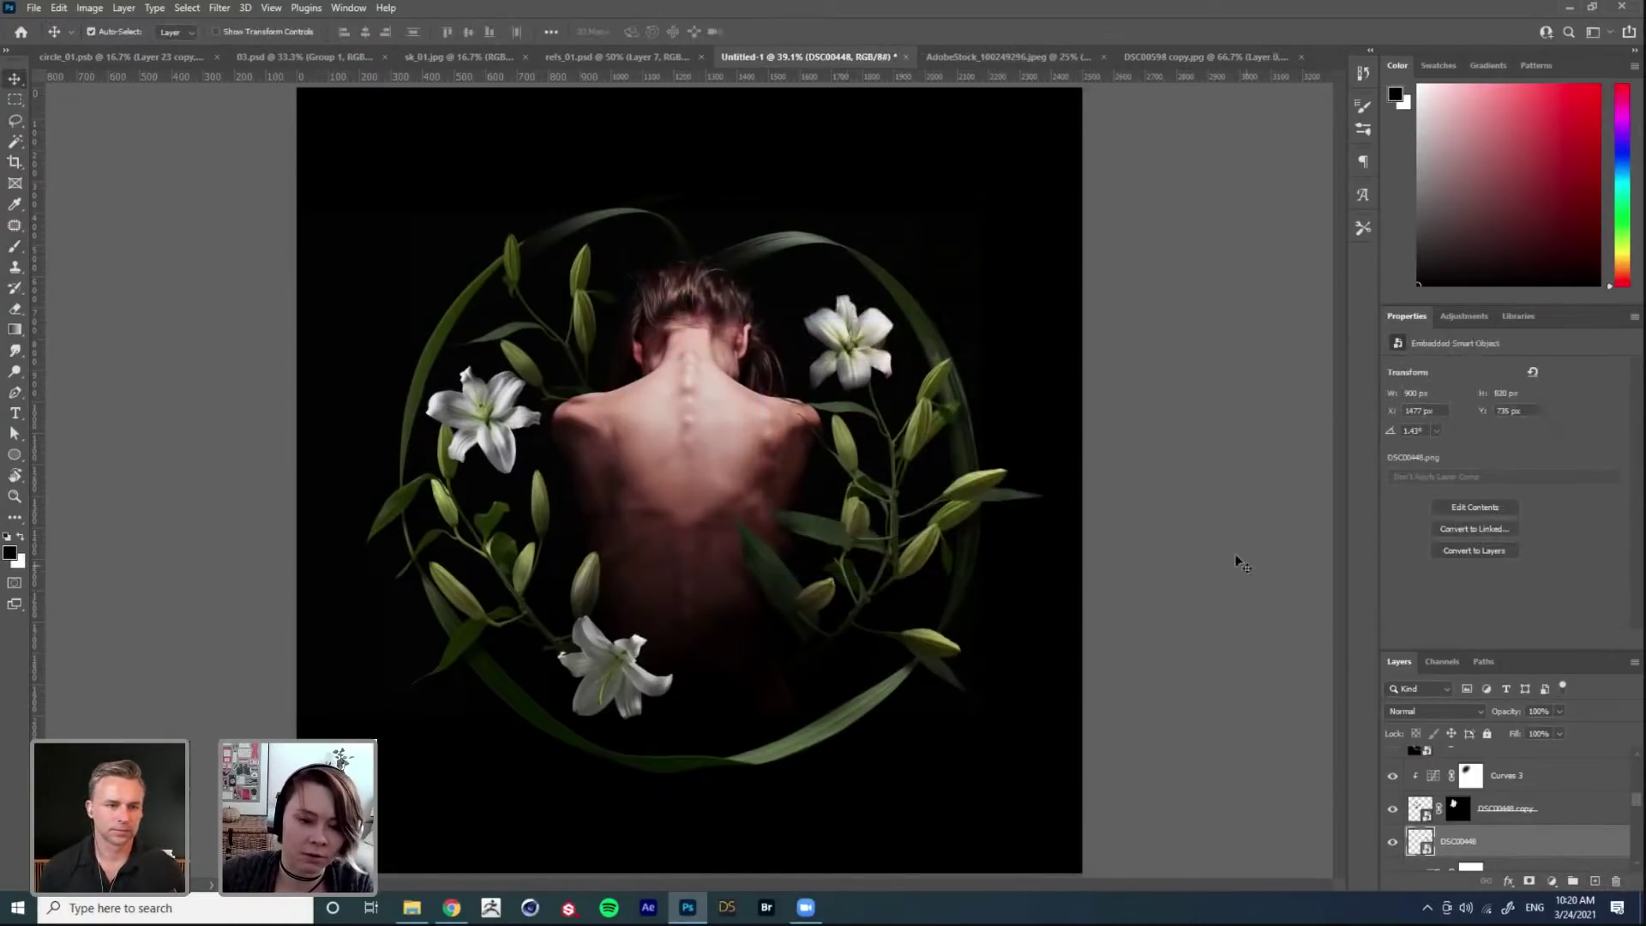
key("ctrl+t")
right_click(888, 381)
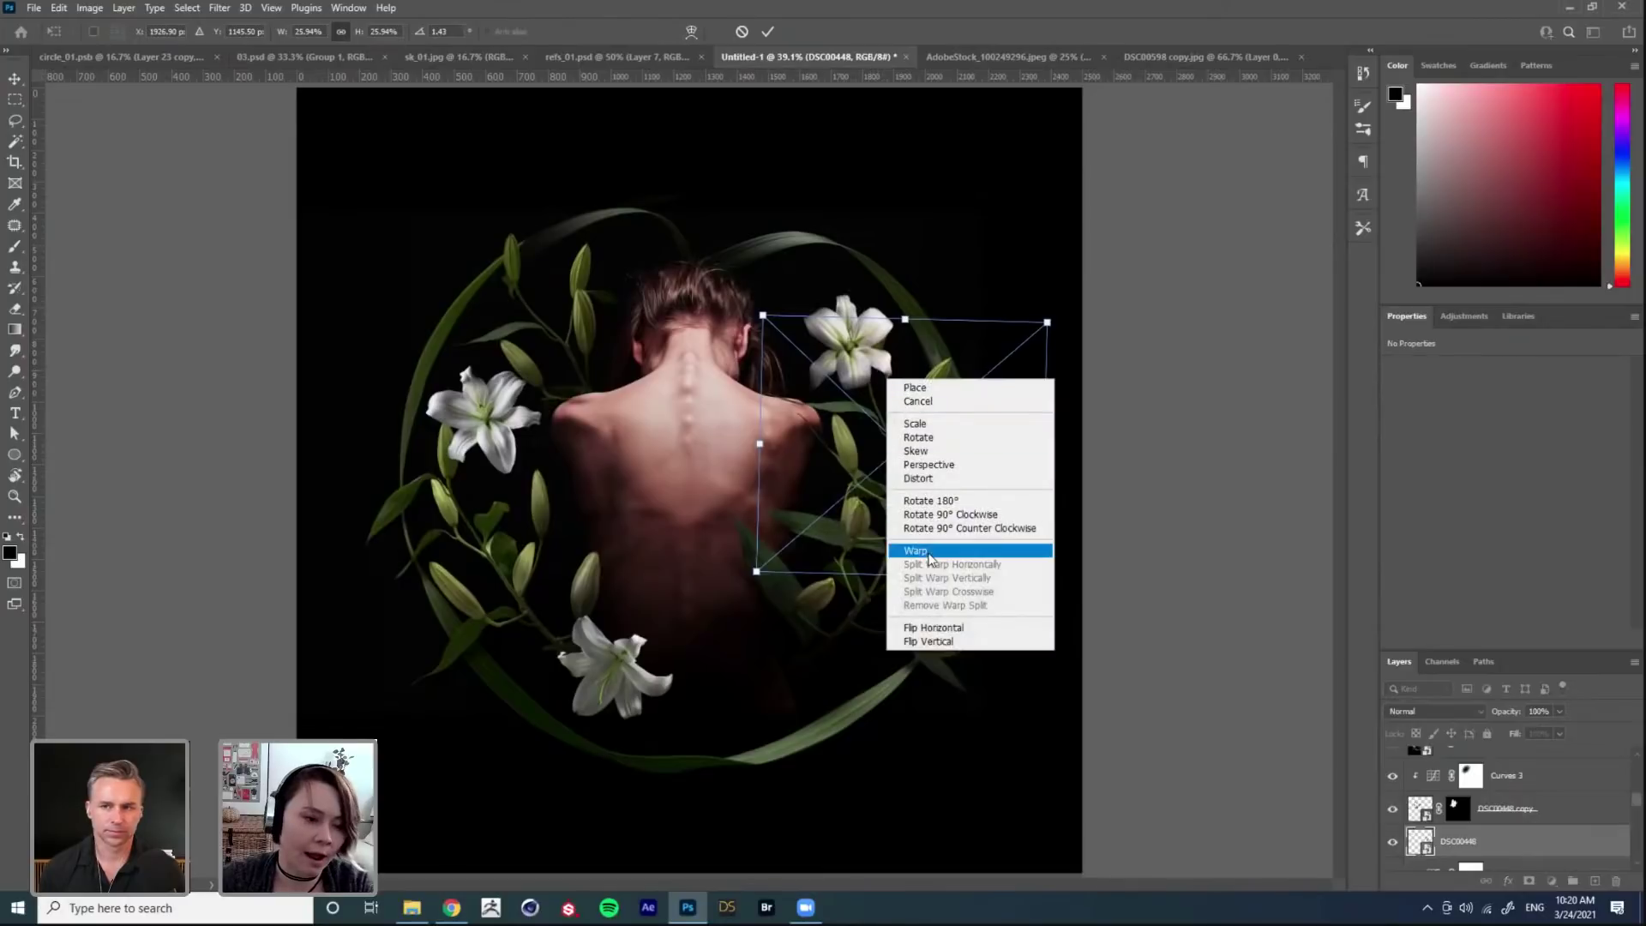
left_click(928, 555)
left_click_drag(847, 321, 864, 386)
left_click_drag(911, 538, 903, 538)
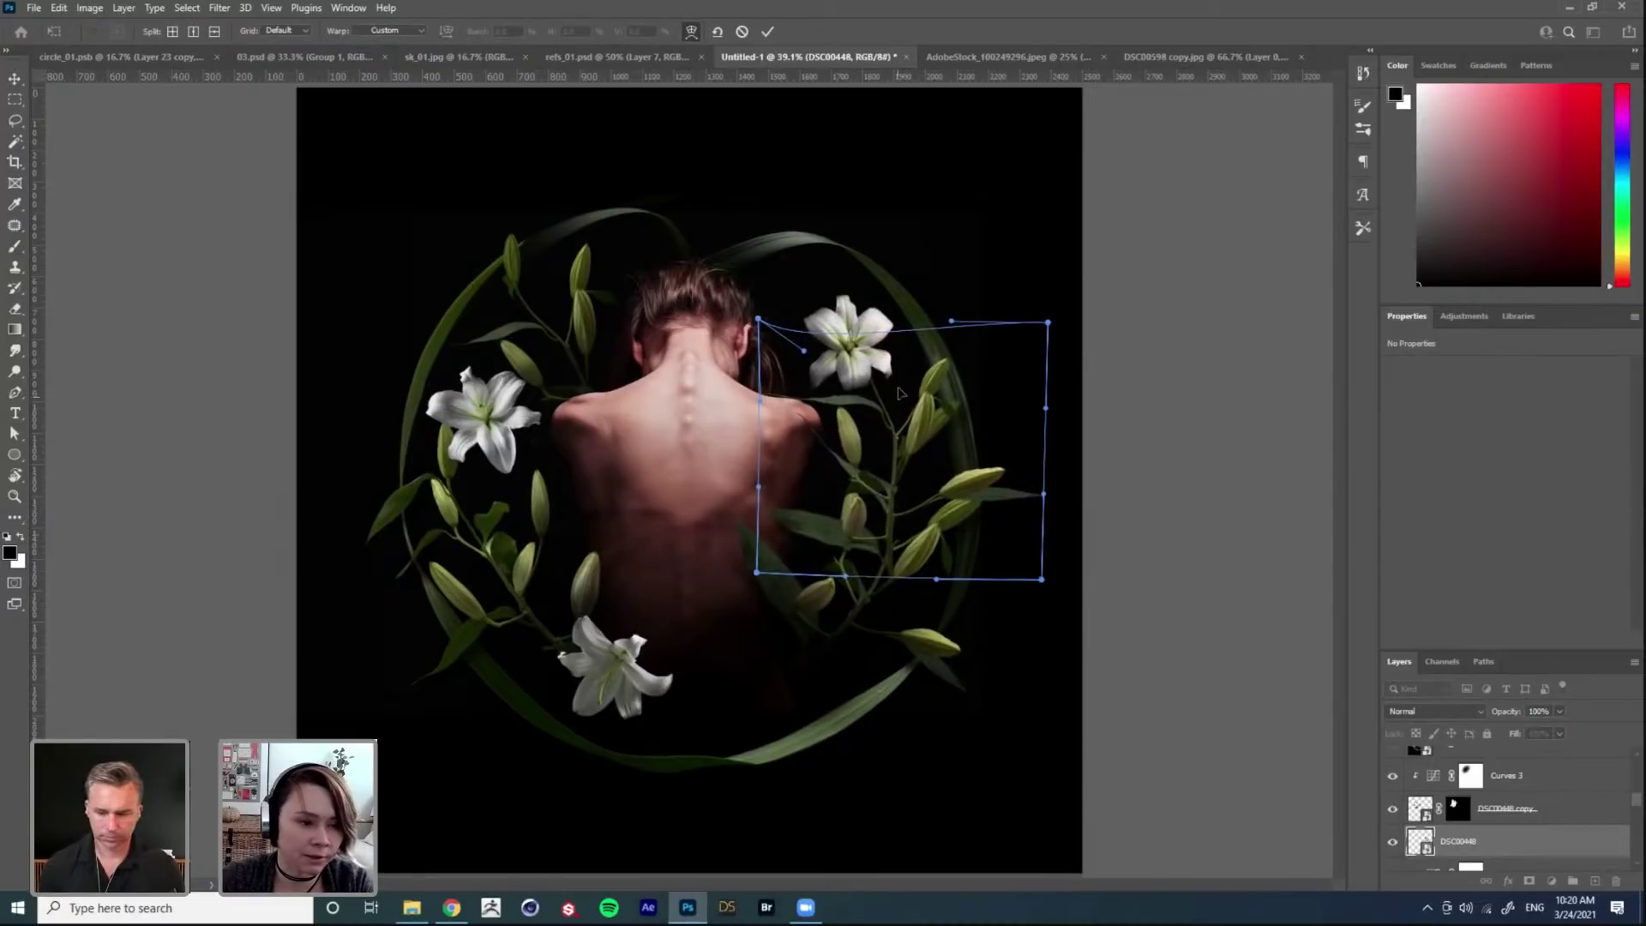
left_click_drag(758, 321, 748, 331)
left_click_drag(896, 418, 918, 393)
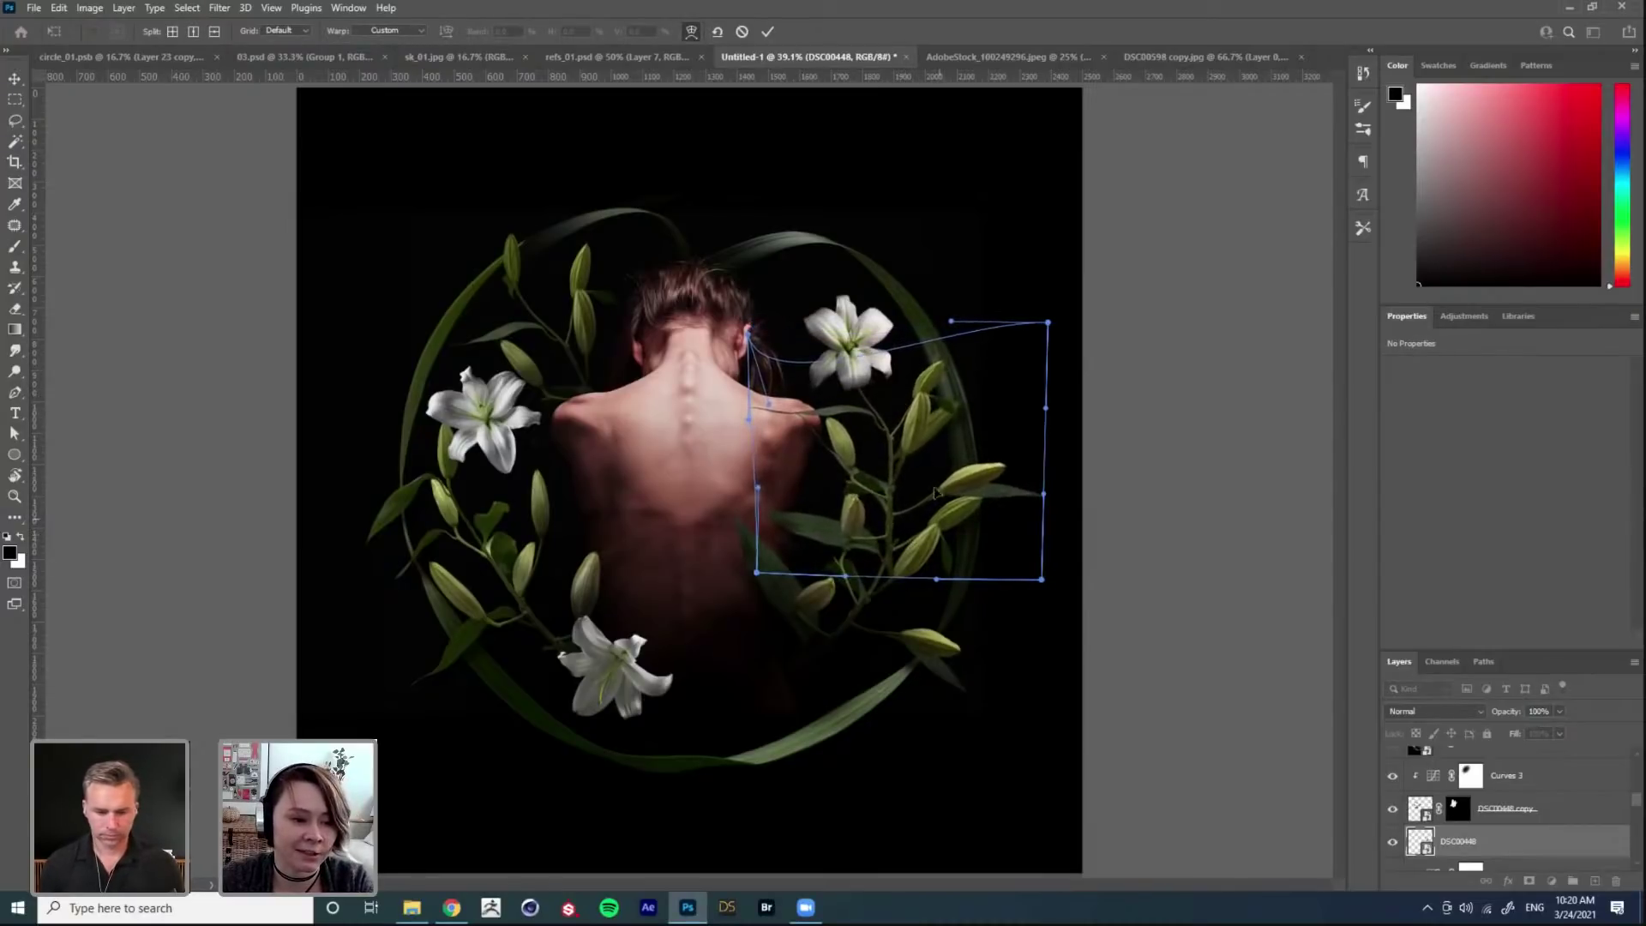
Step: Refine the warp to line the branch's stem up with the lily above and the right-hand bud branch below, and apply it
left_click_drag(954, 570, 911, 524)
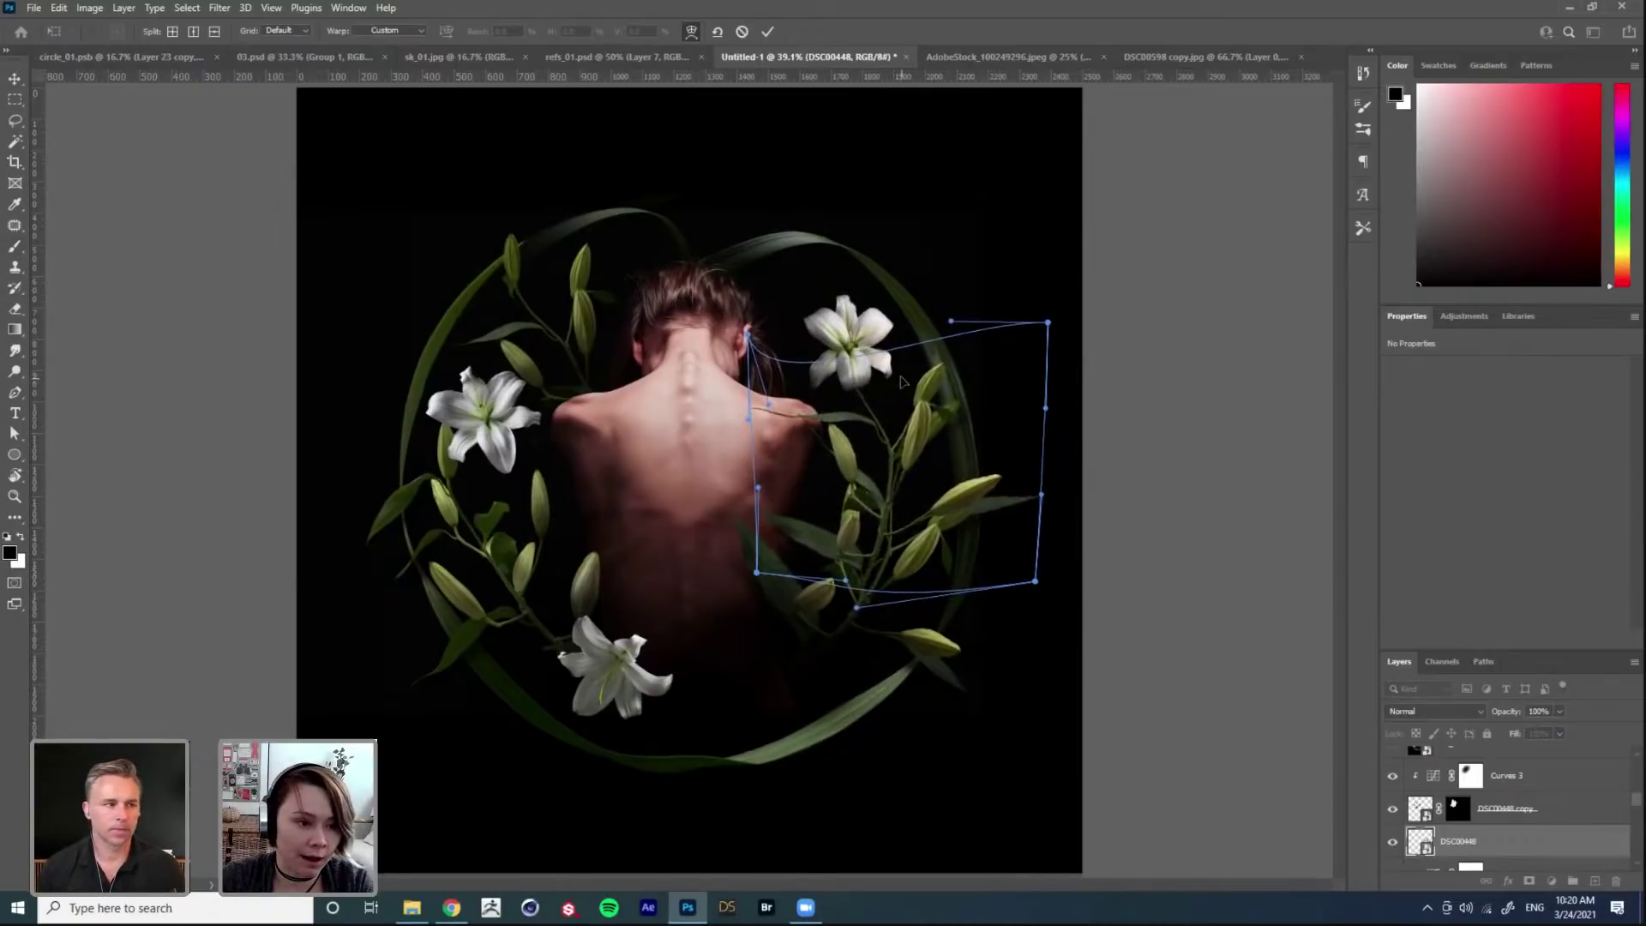
left_click_drag(774, 403, 769, 403)
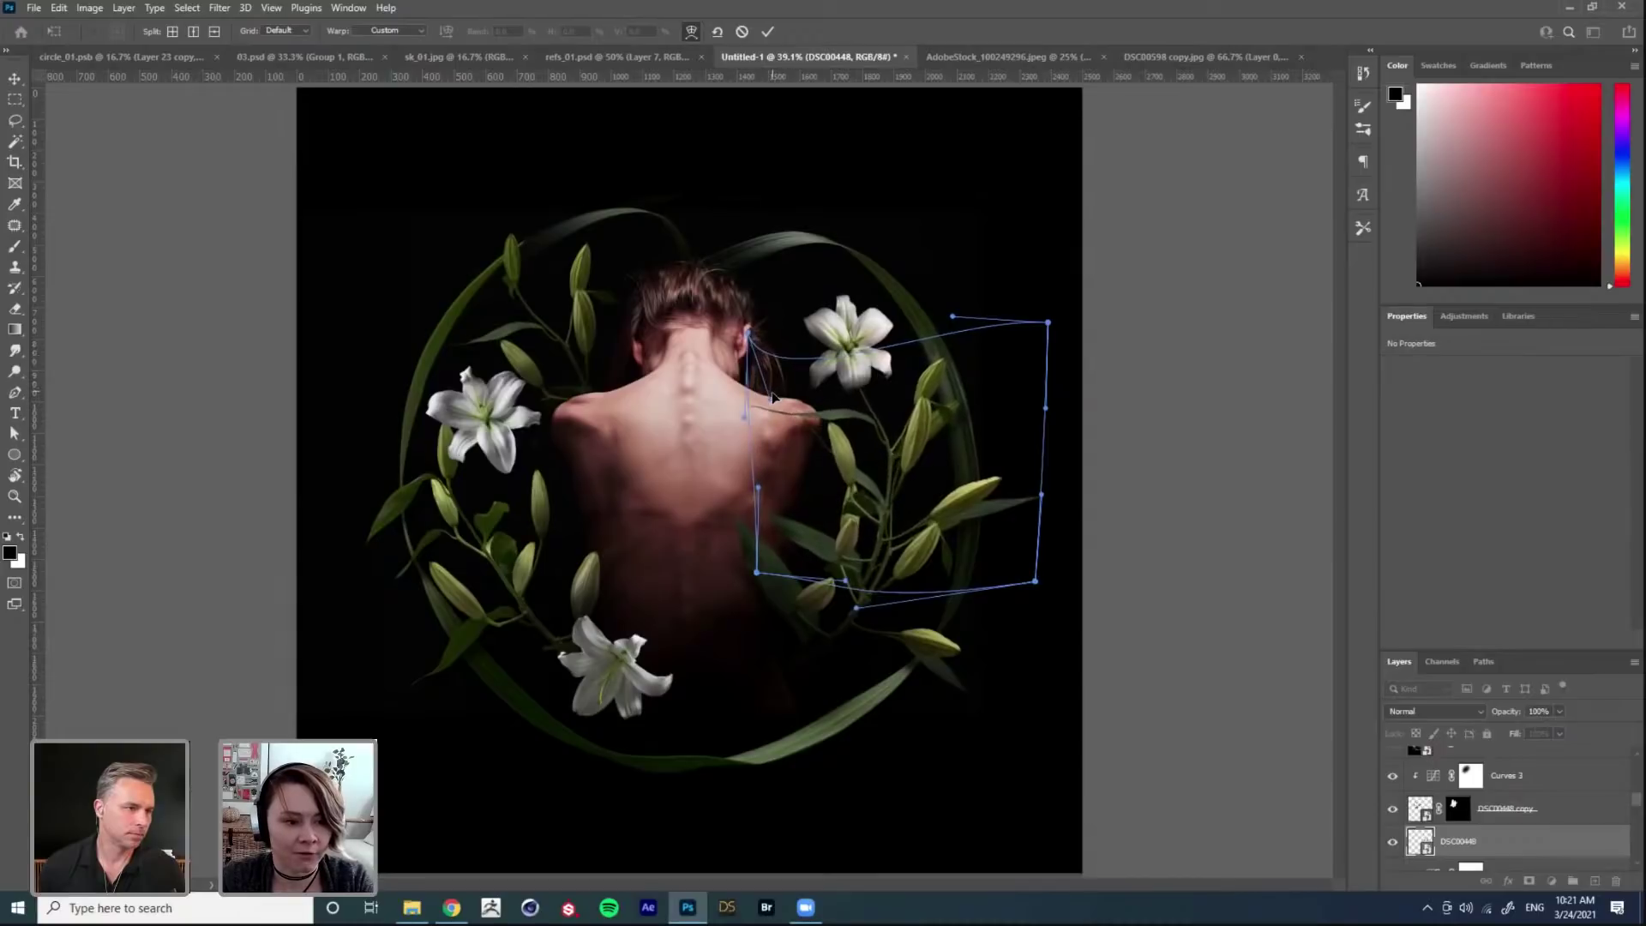
left_click_drag(887, 598, 904, 605)
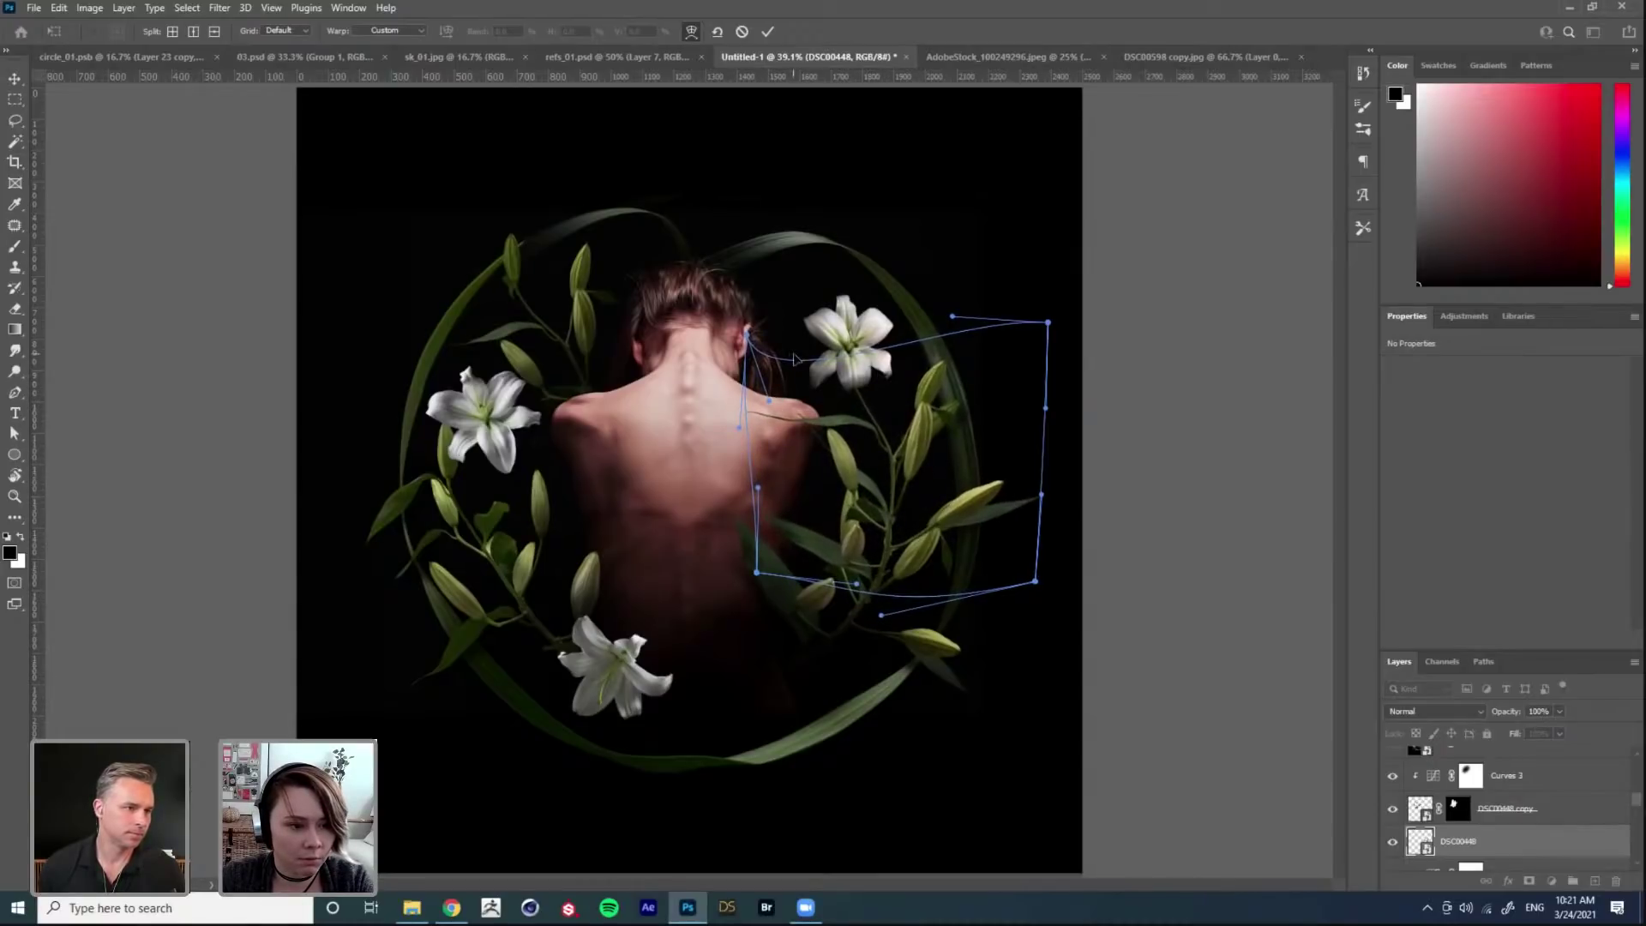
left_click_drag(784, 393, 838, 339)
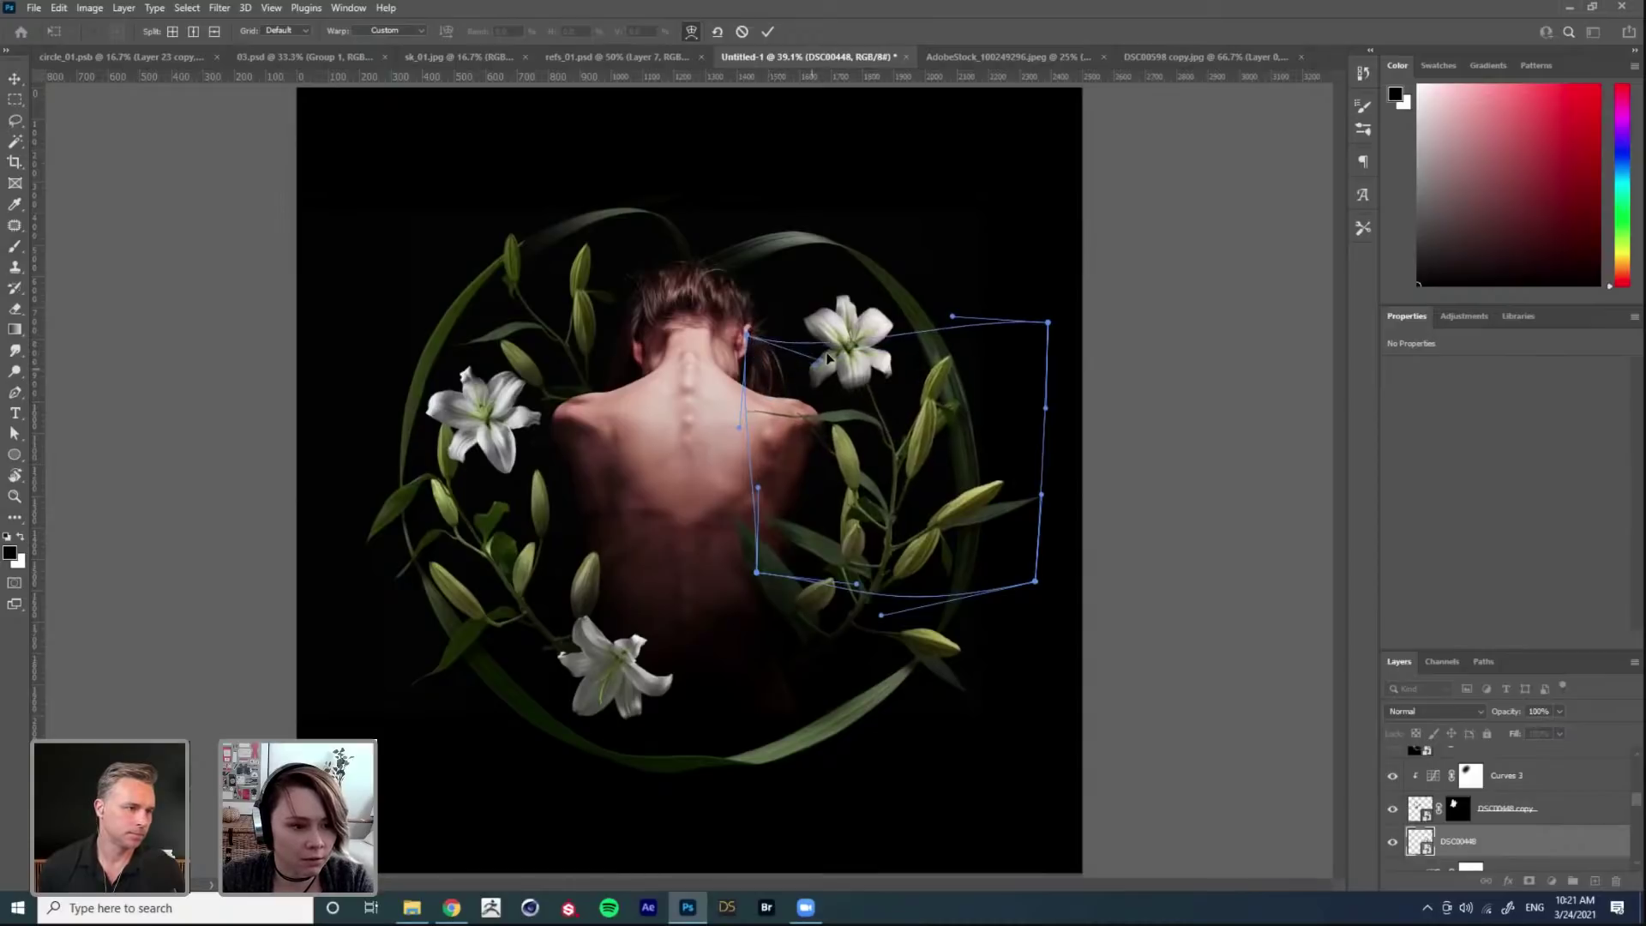
left_click_drag(943, 537, 945, 550)
left_click_drag(744, 340, 915, 332)
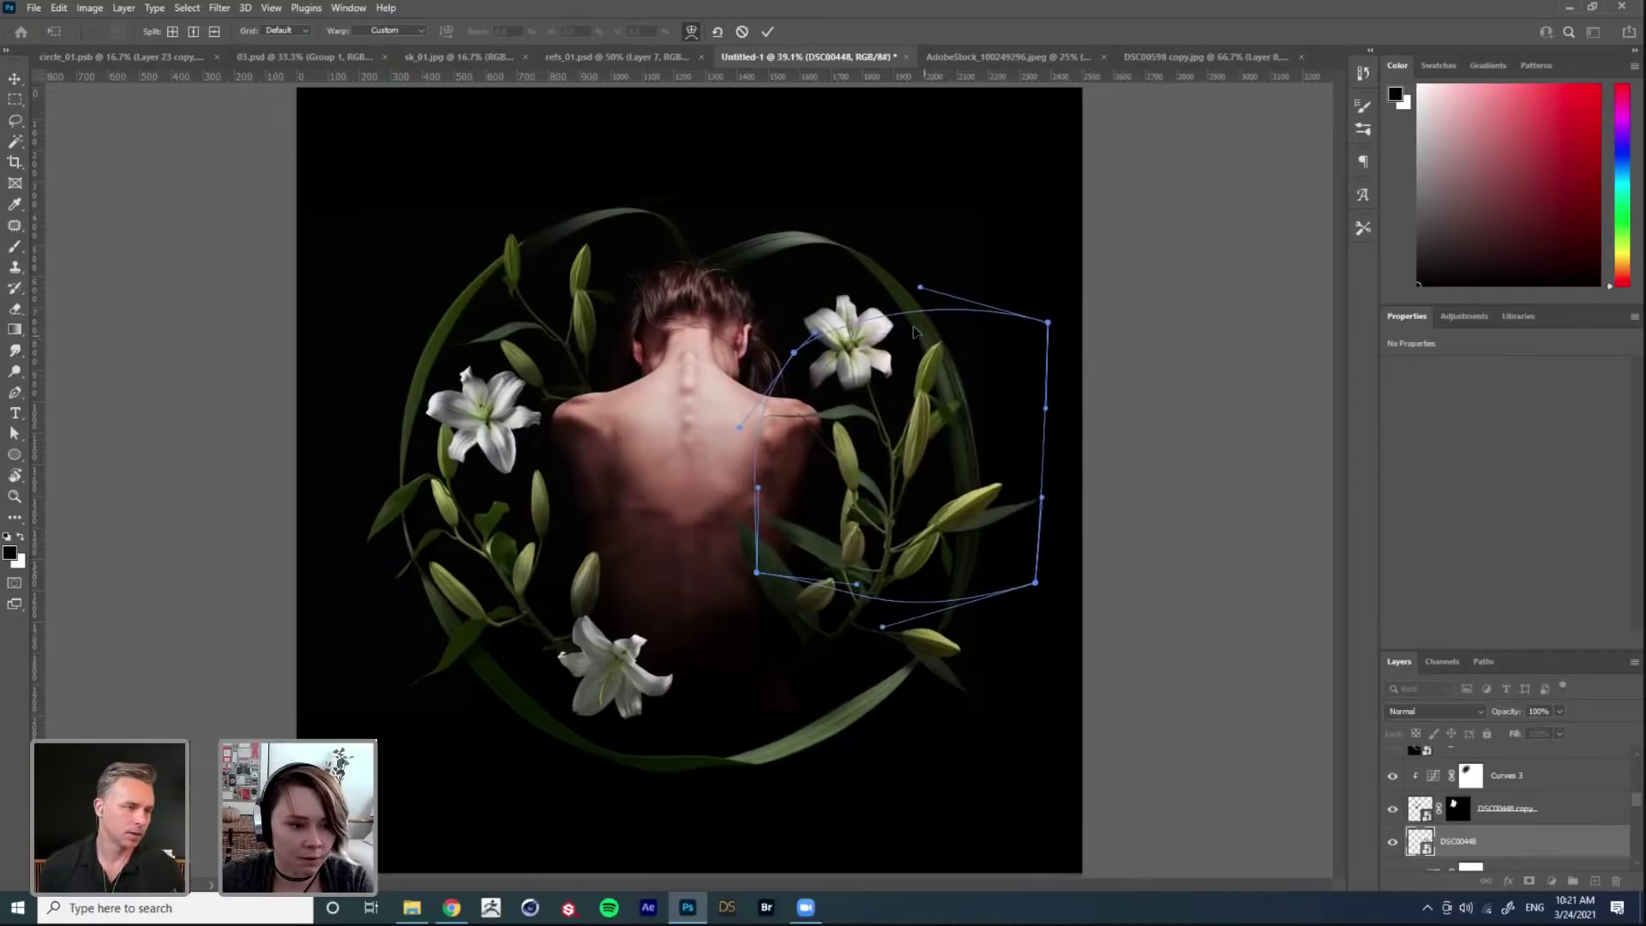
left_click_drag(933, 566, 932, 557)
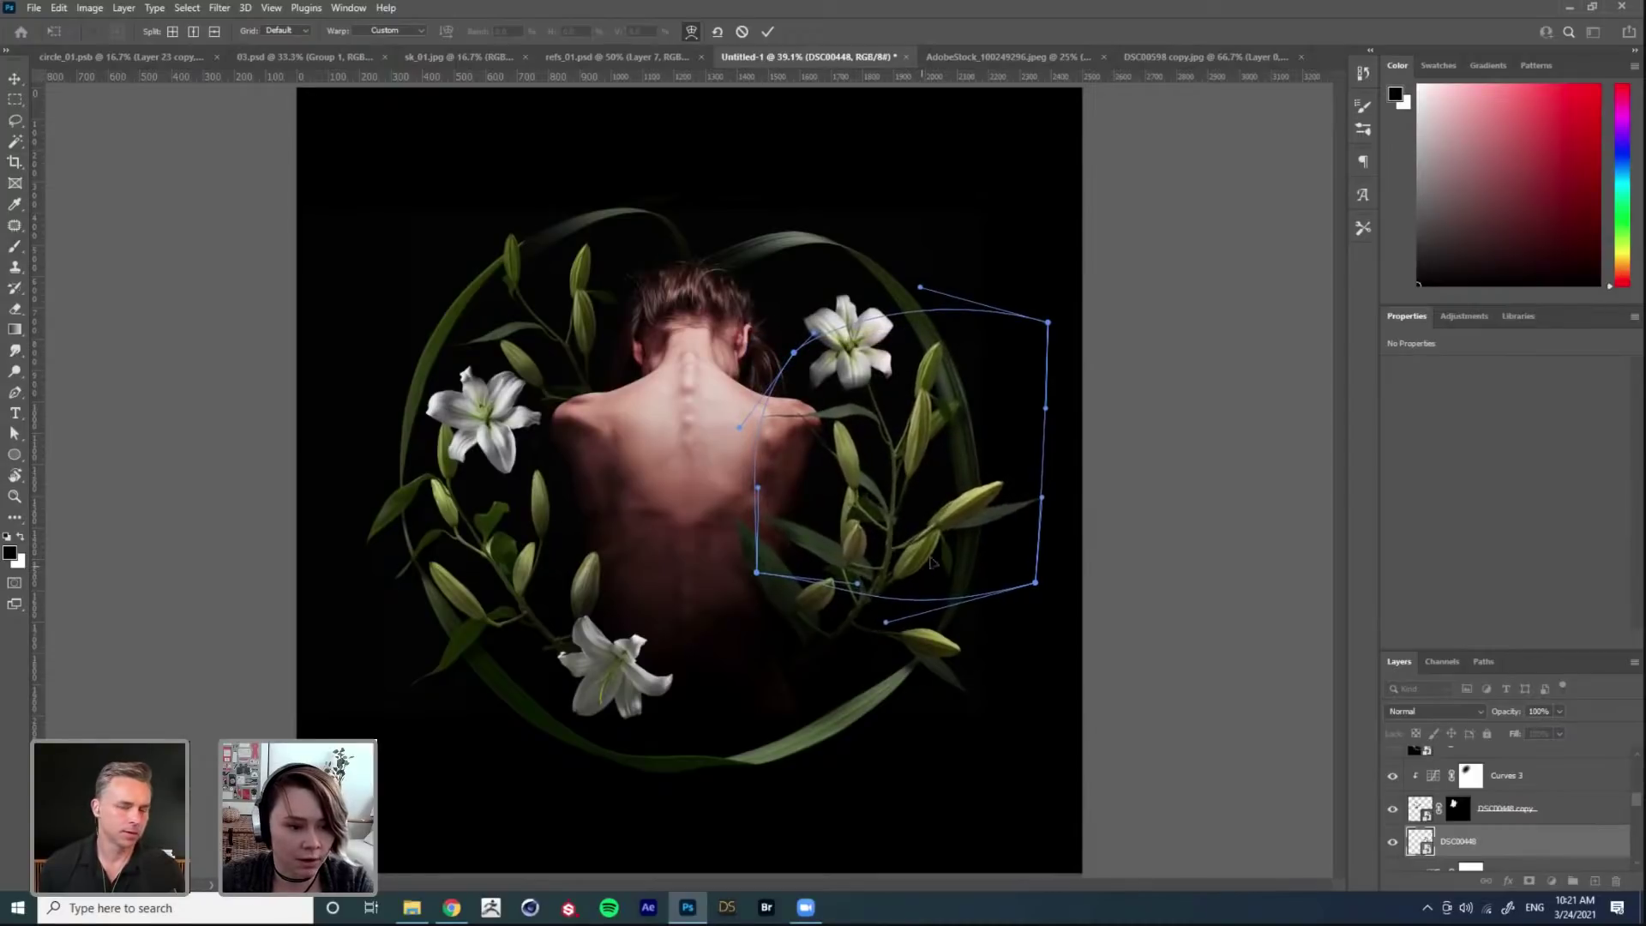
key("Return")
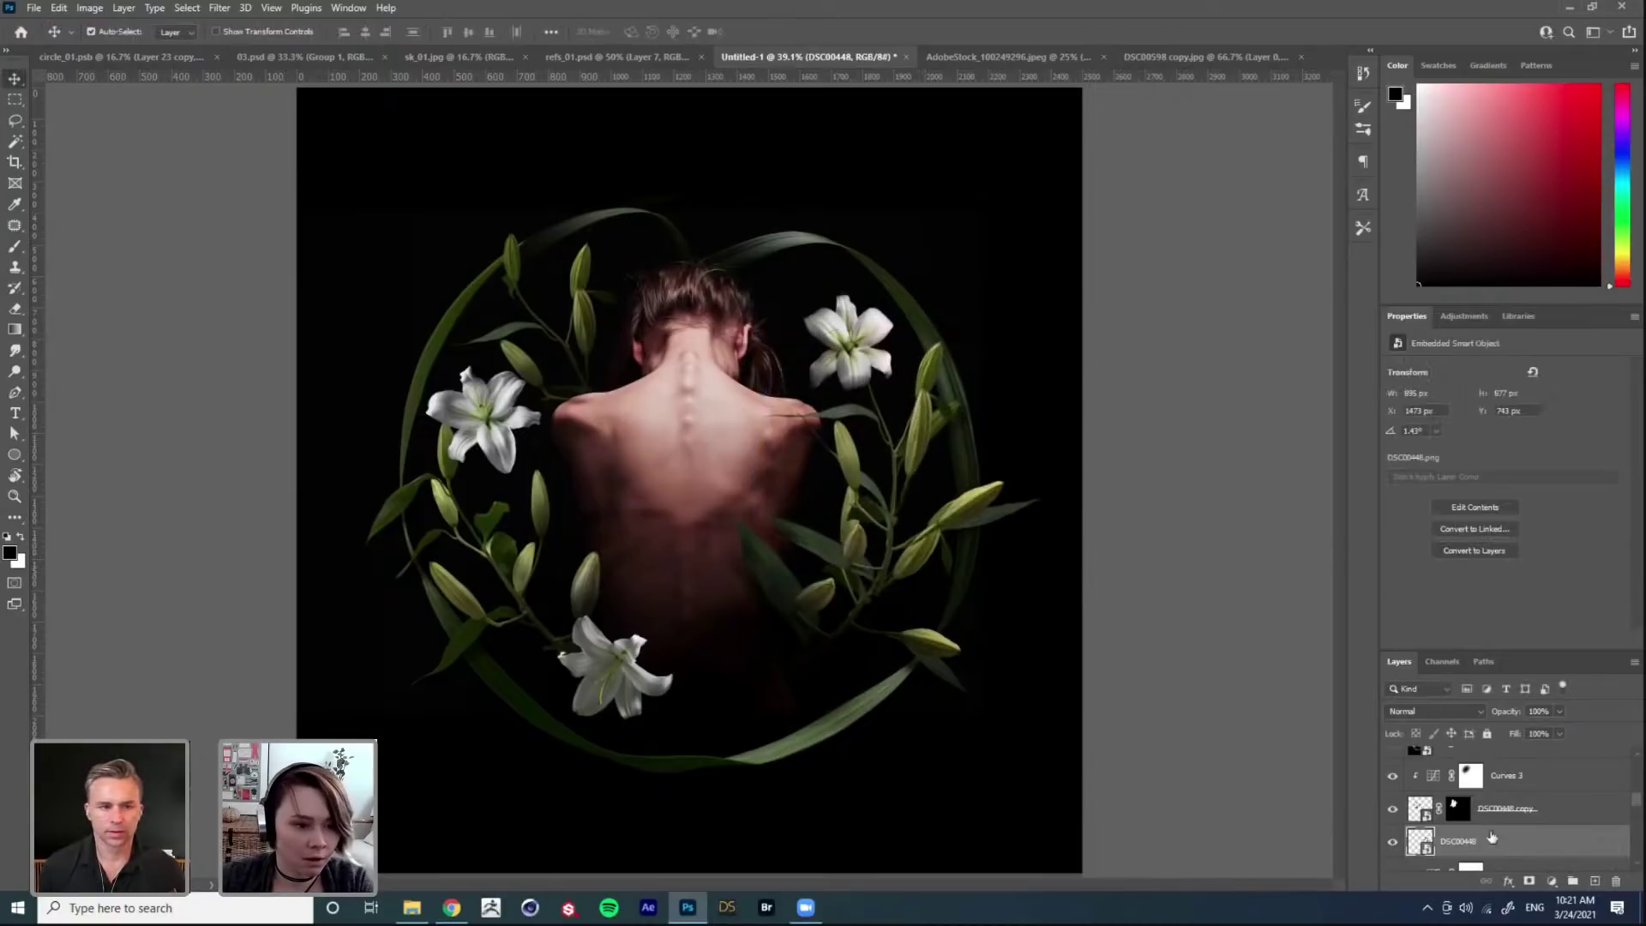
Step: Add a black layer mask to the warped DSC00448 layer and paint in white the stem and leaf beneath the lily
left_click(1529, 881)
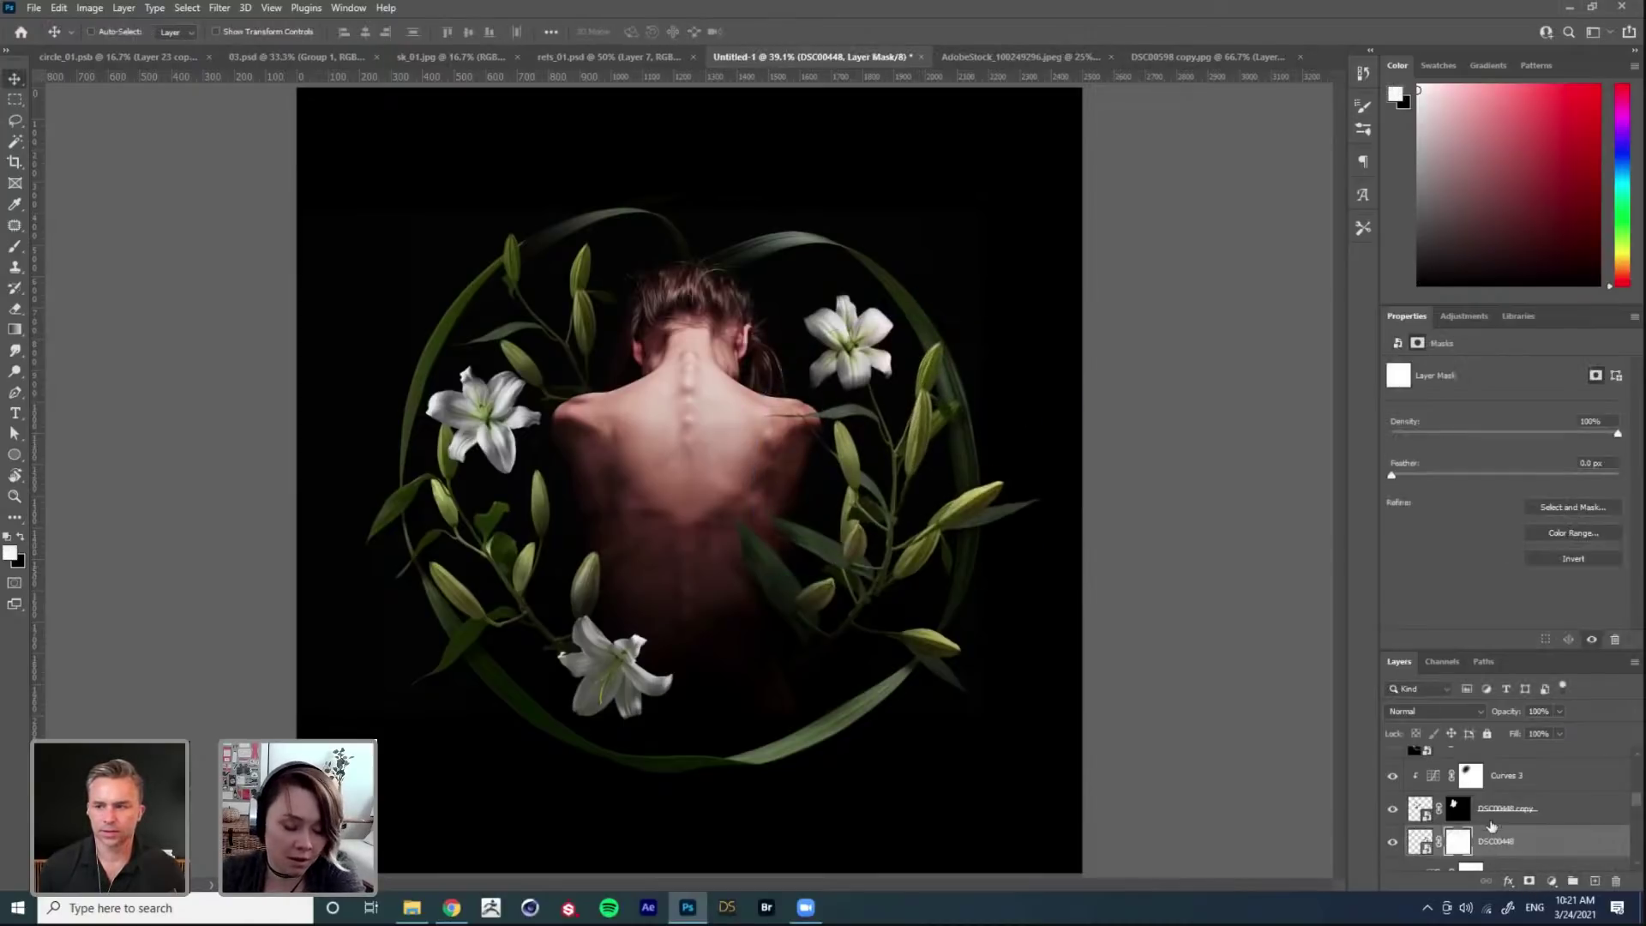
key("ctrl+i")
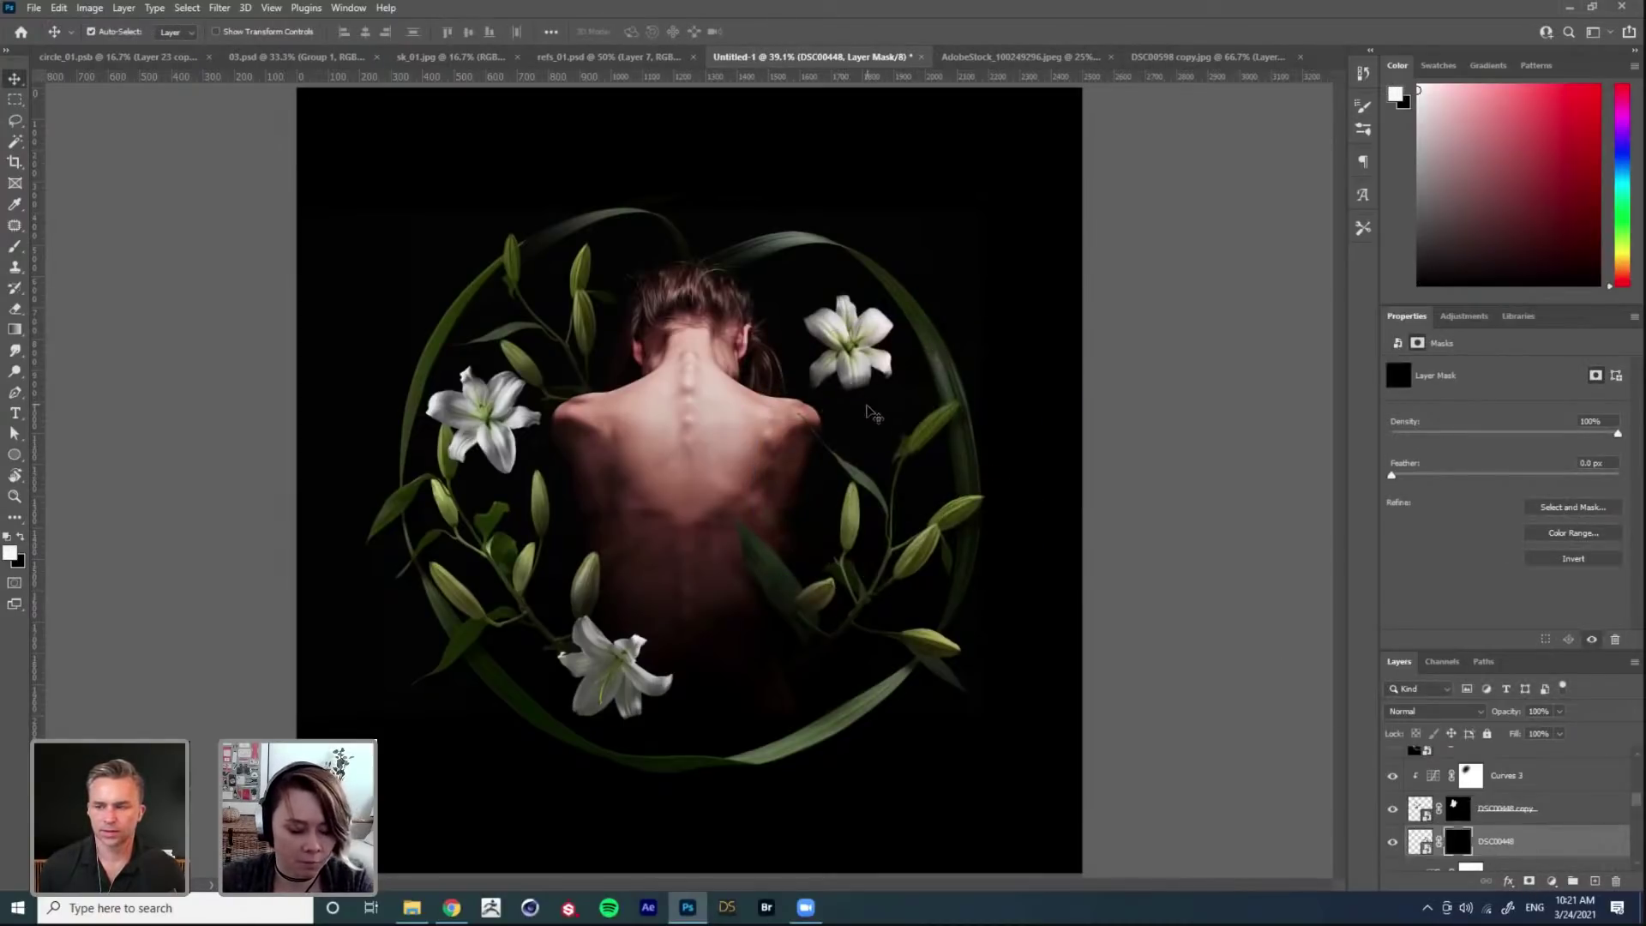
key("b")
right_click(879, 370)
left_click(1157, 582)
left_click(1205, 283)
mouse_move(864, 371)
left_mouse_down()
mouse_move(889, 518)
mouse_move(893, 470)
mouse_move(895, 489)
mouse_move(827, 406)
mouse_move(846, 408)
mouse_move(782, 417)
left_mouse_up()
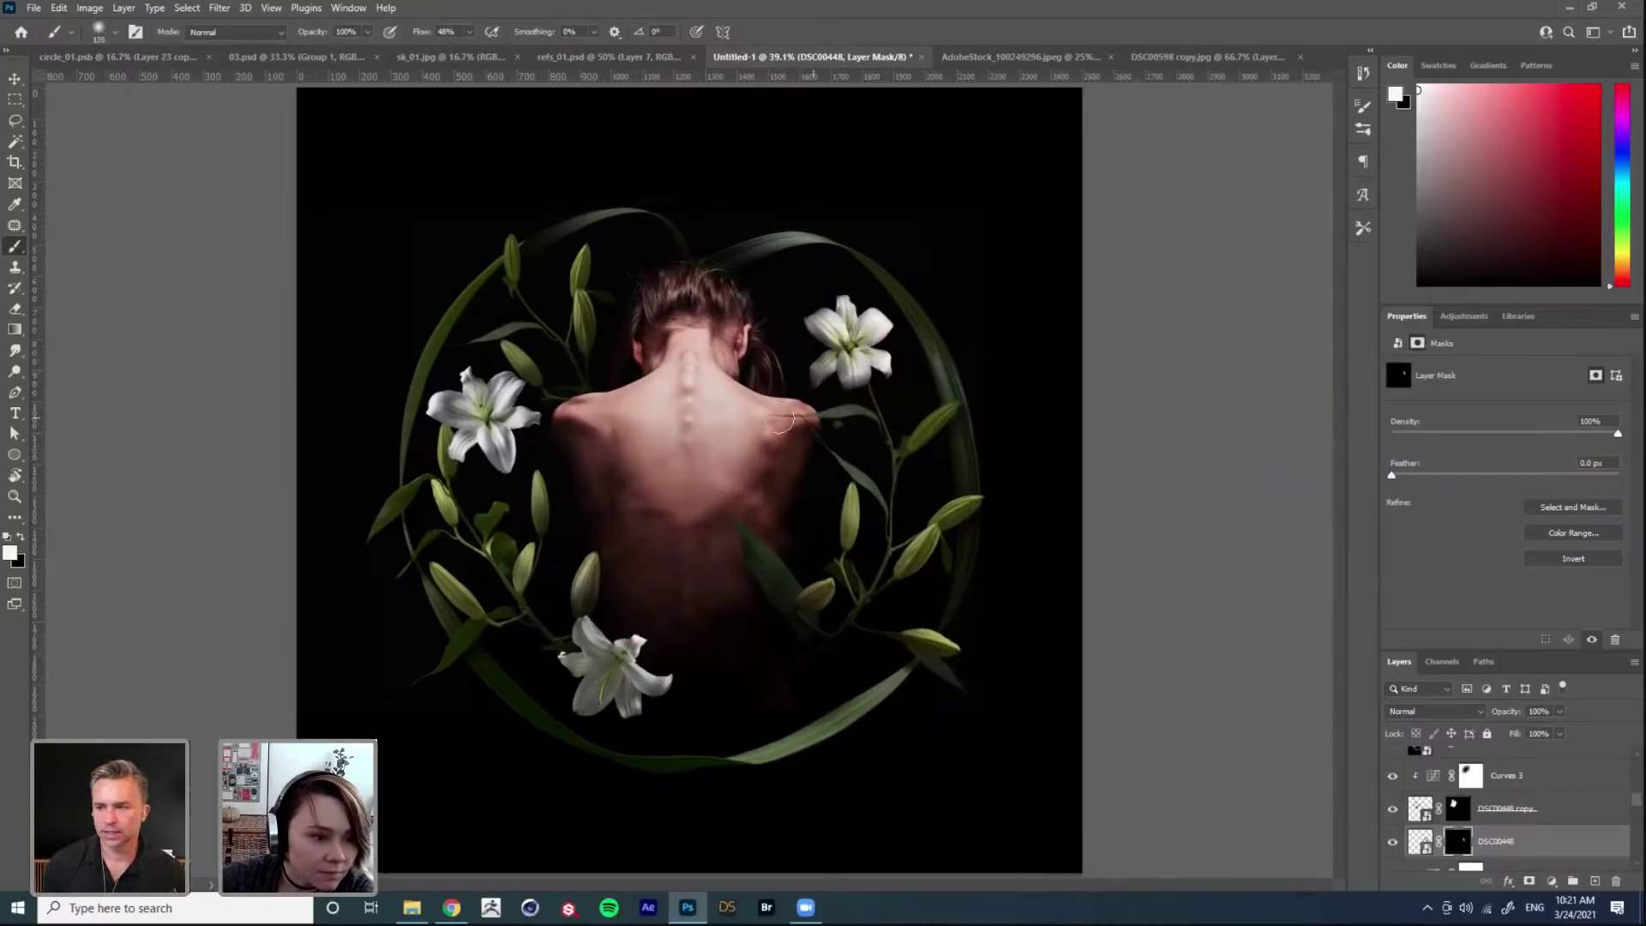
key("x")
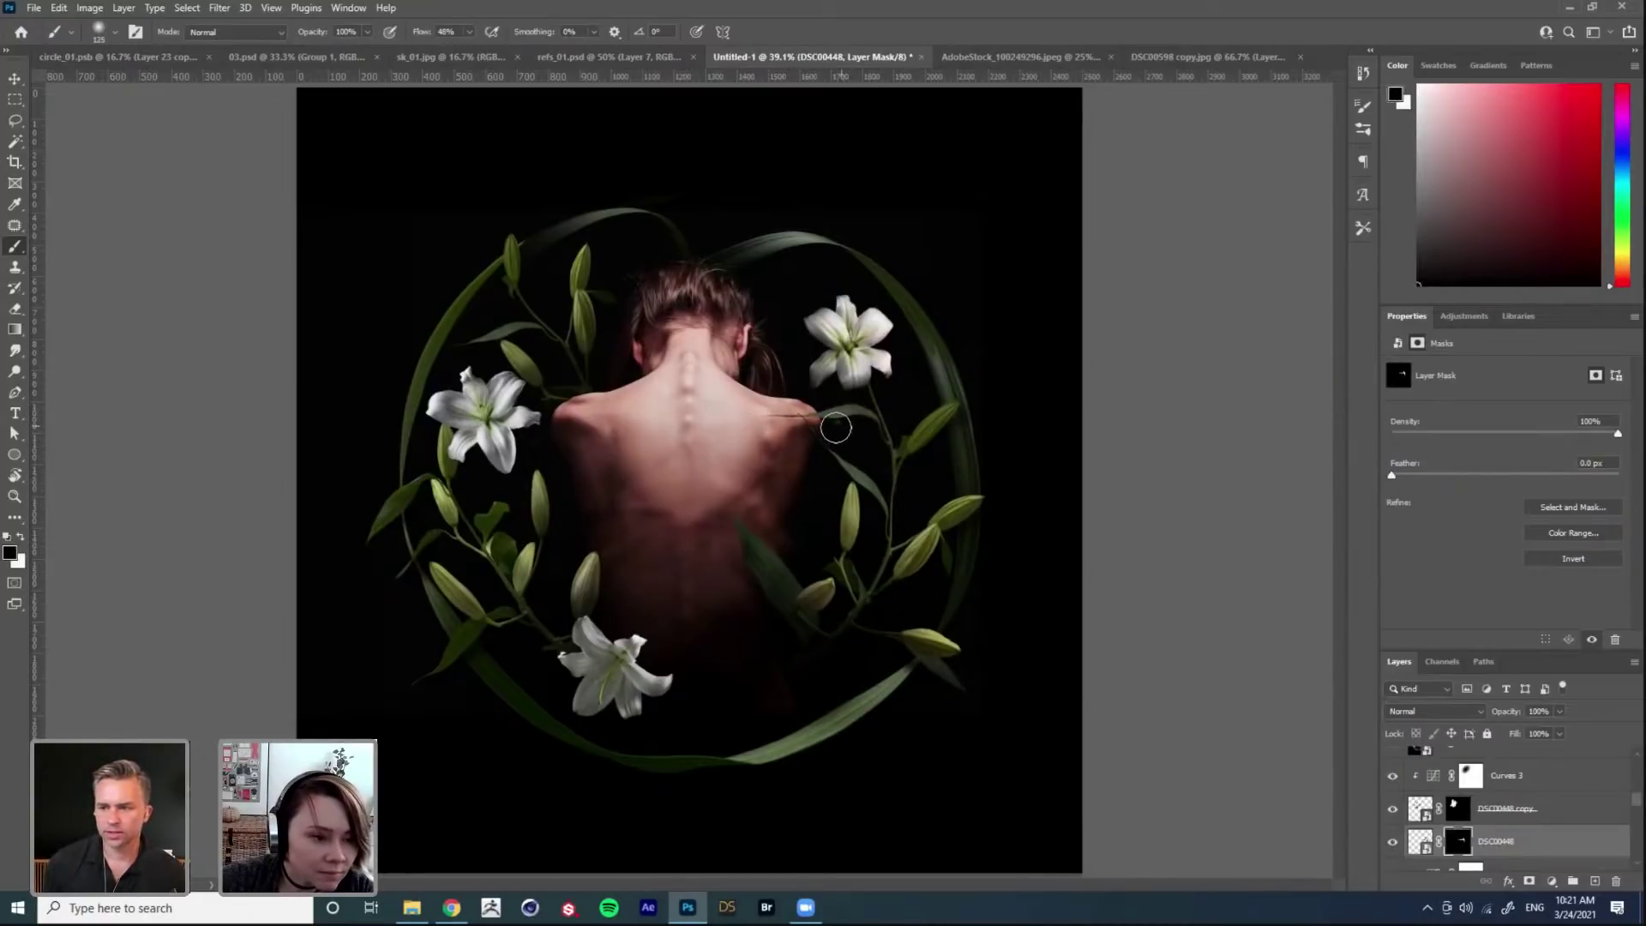
key("v")
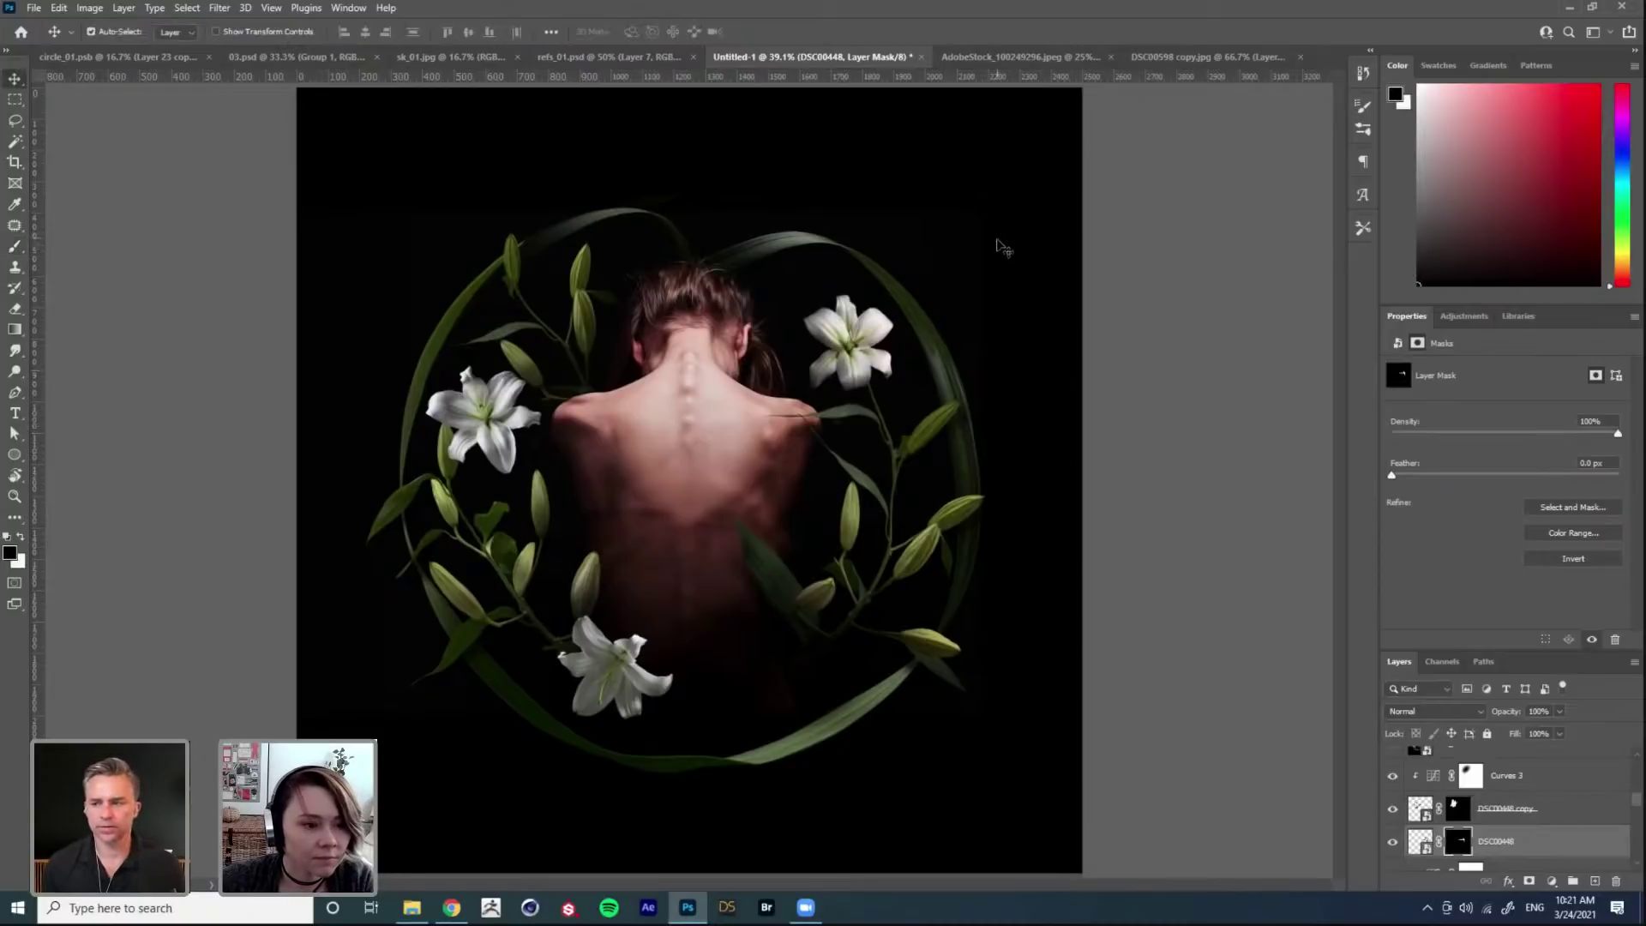
Step: Compare the upper-right lily with and without its Curves 4 adjustment by toggling the layer's visibility
left_click(892, 375)
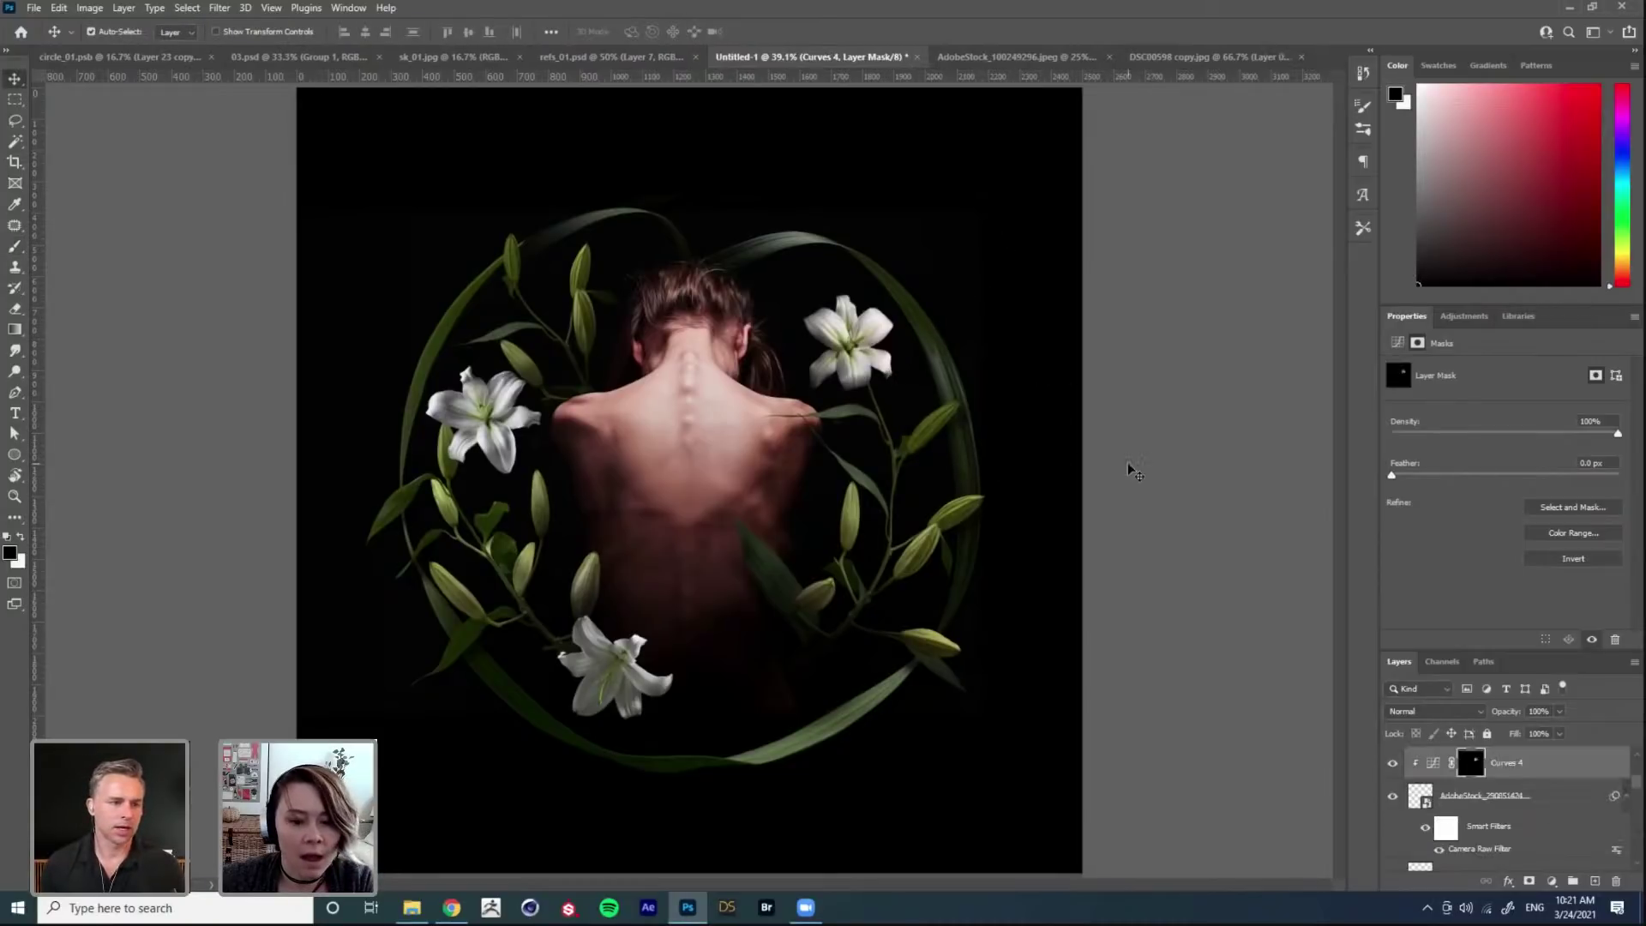
scroll(1440, 790, "up", 1)
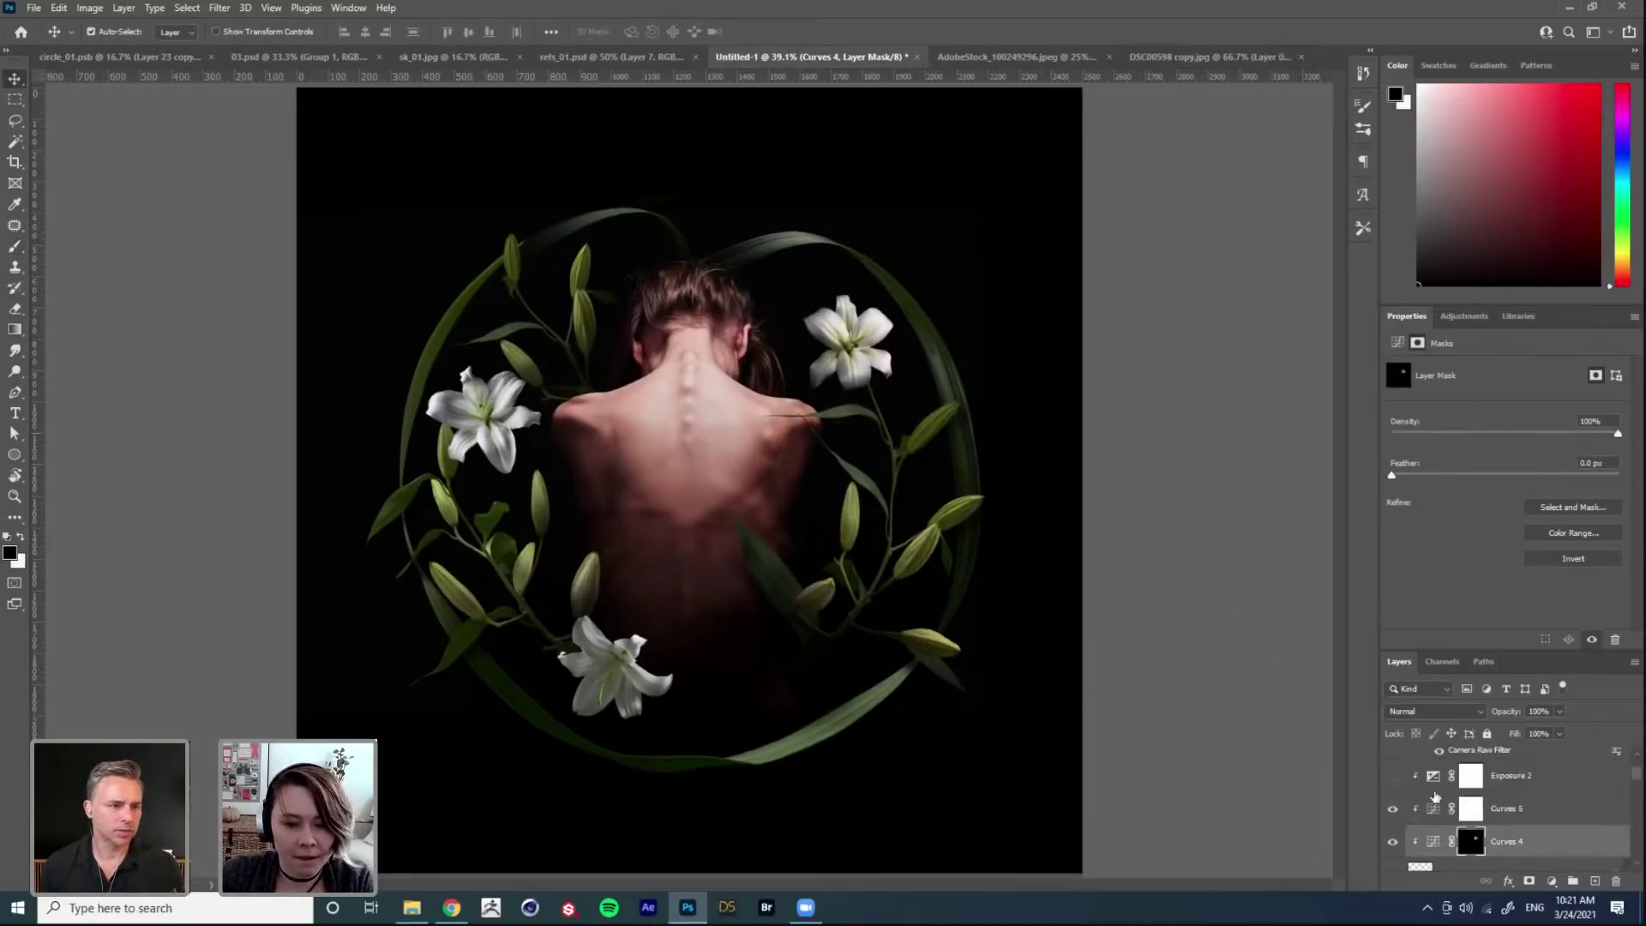
scroll(1406, 819, "down", 2)
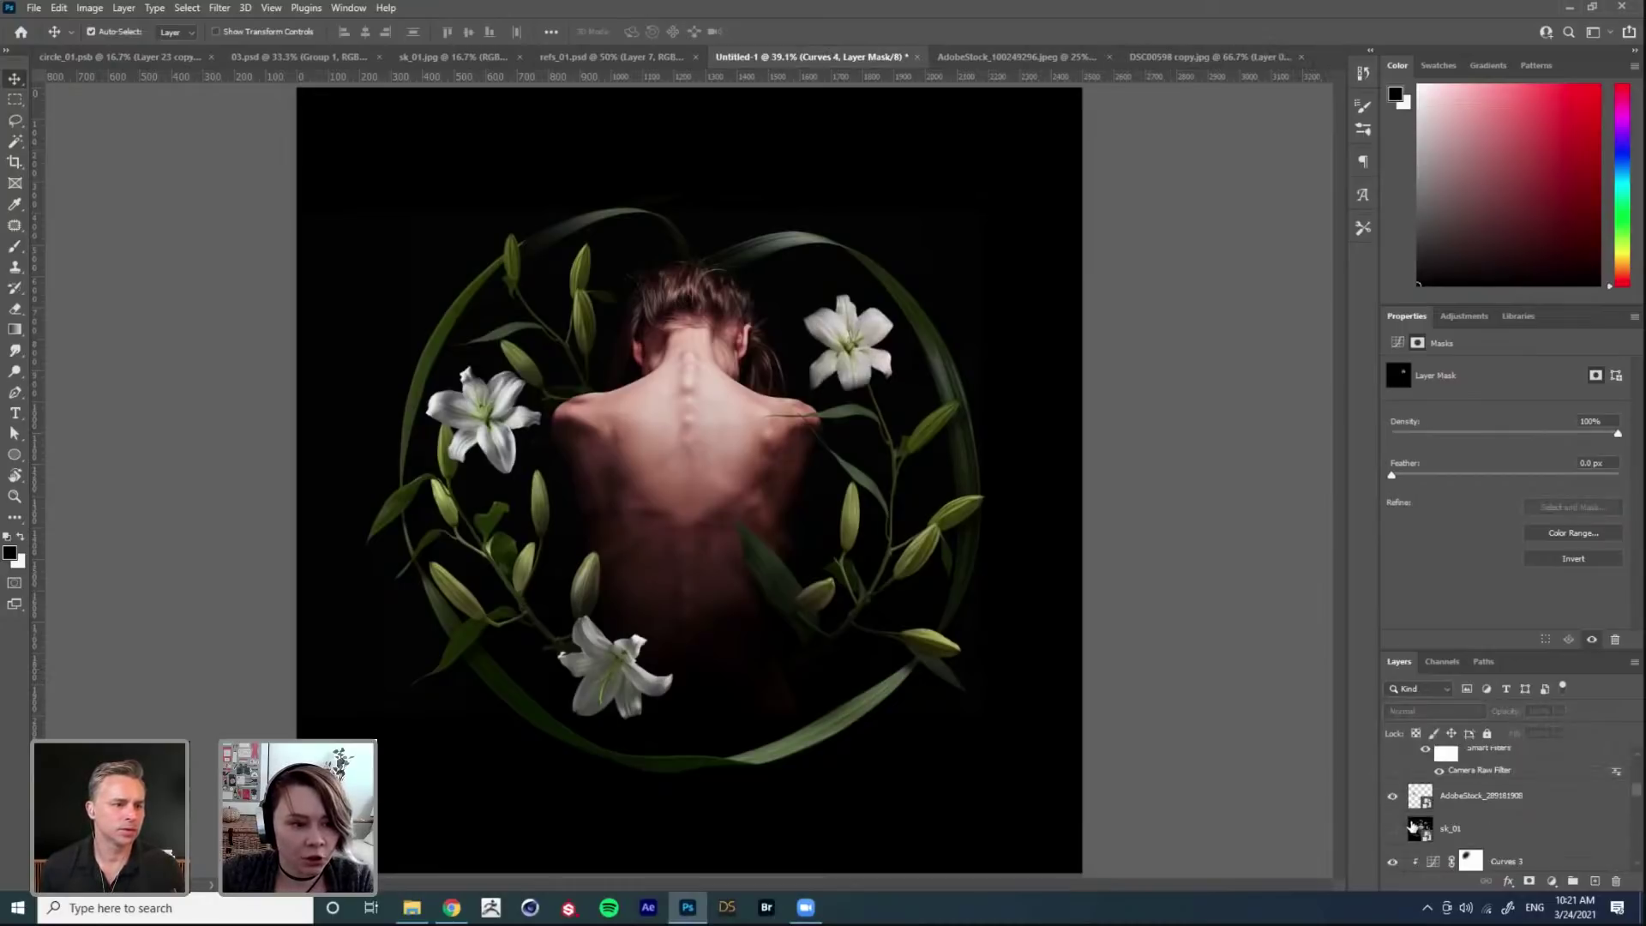
scroll(1416, 798, "up", 1)
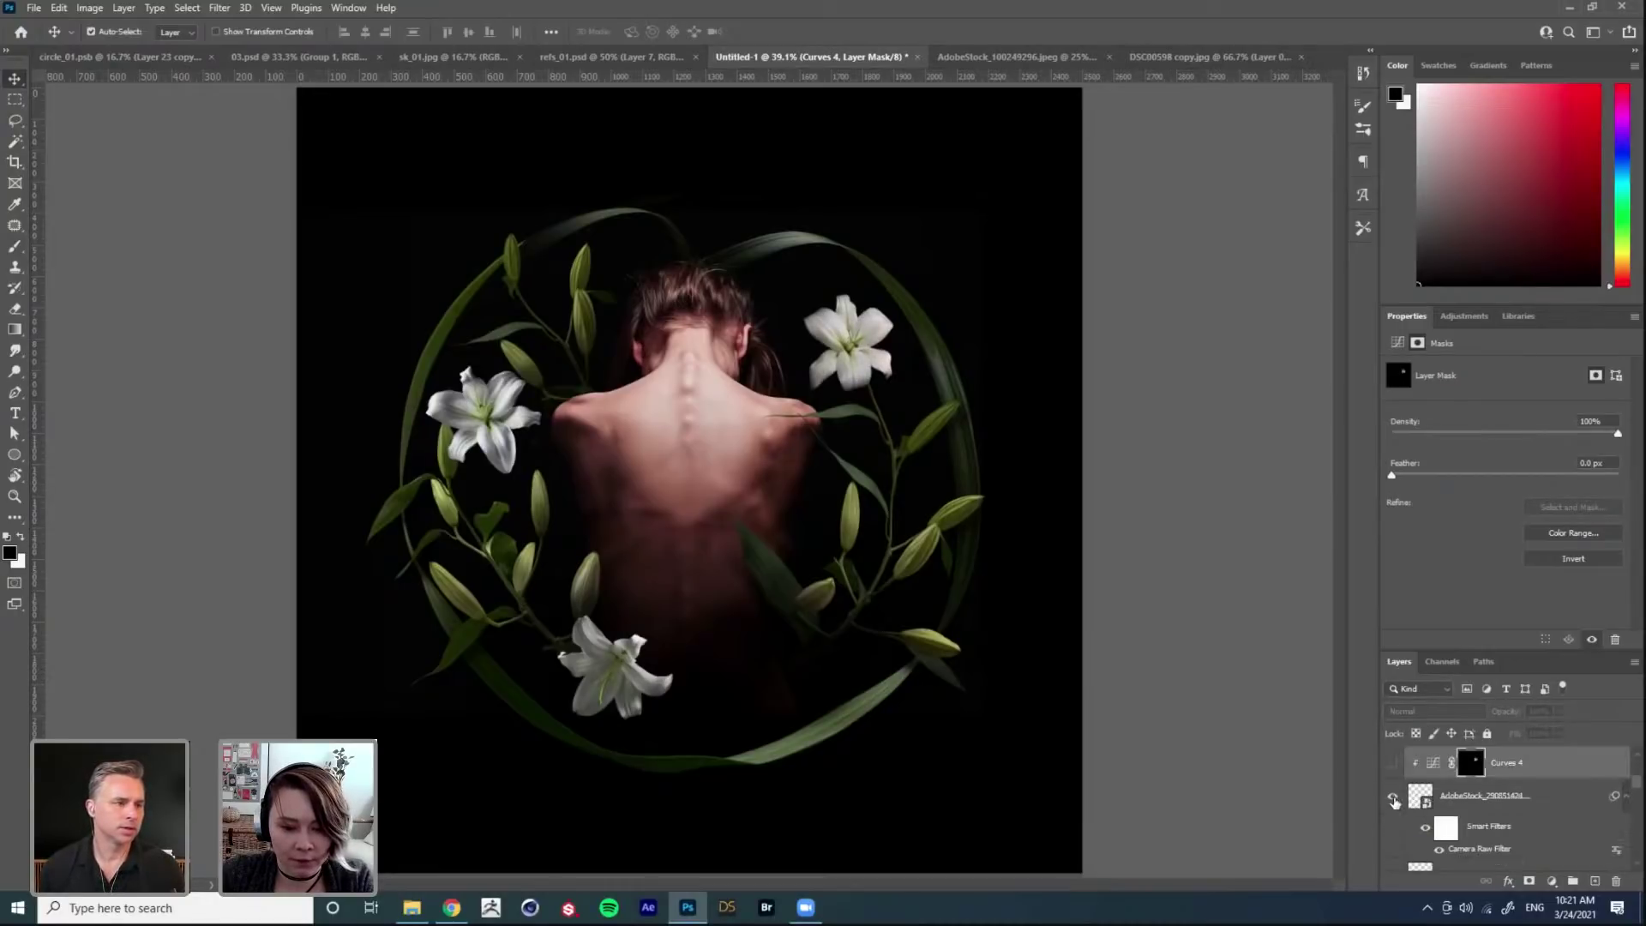
left_click(1394, 799)
left_click(1394, 798)
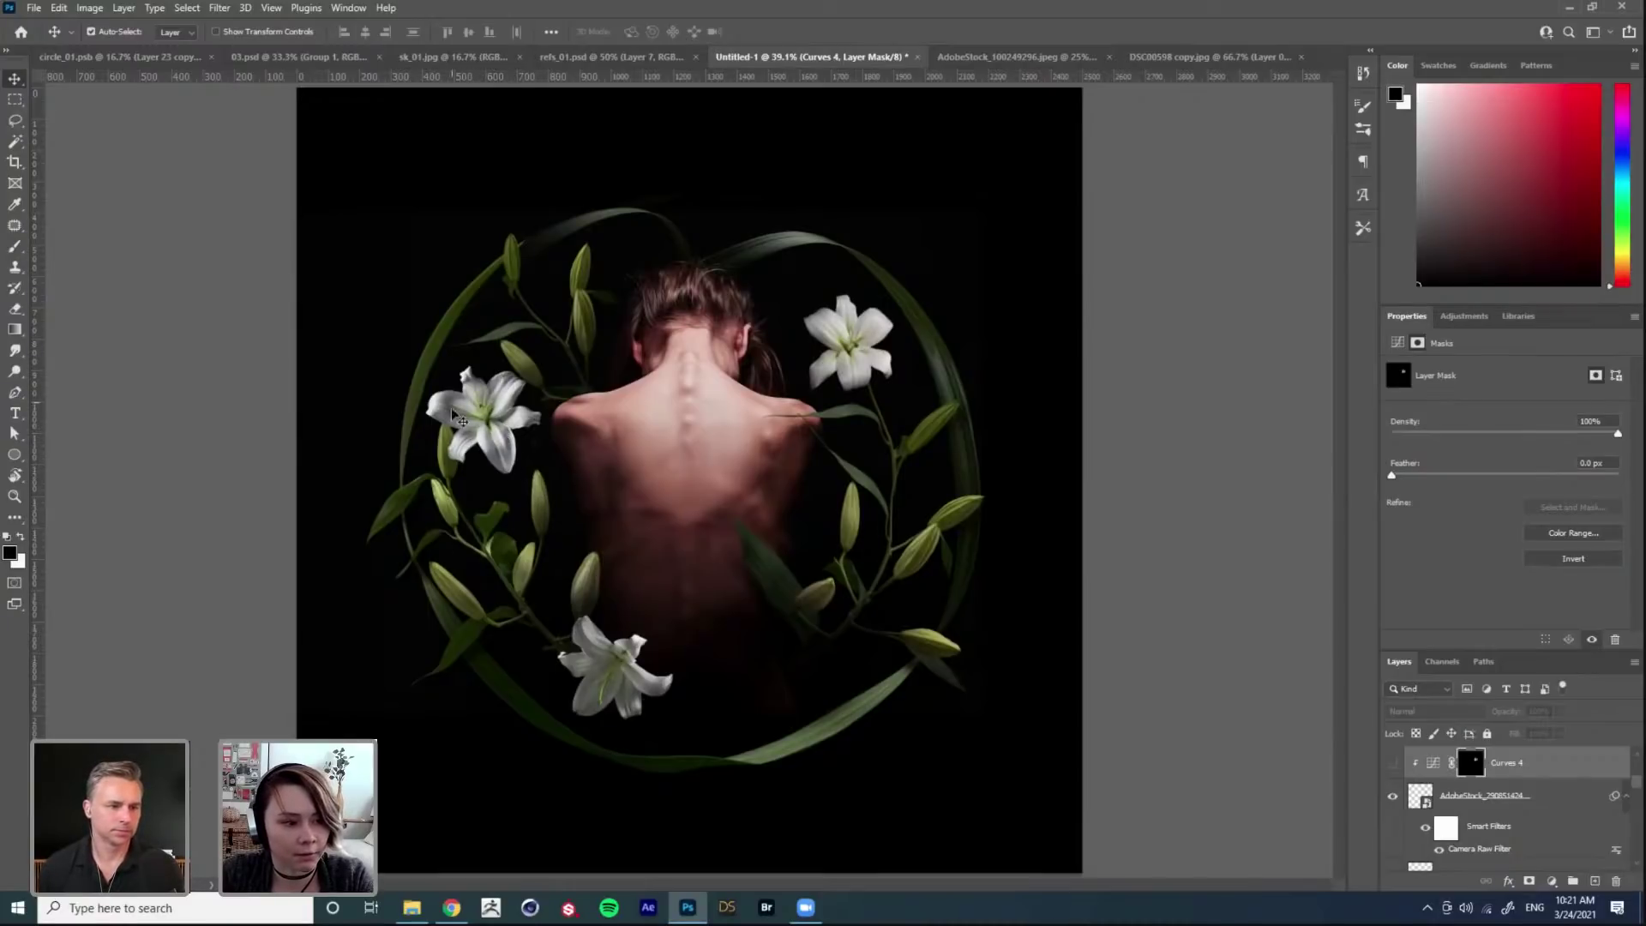
left_click(1393, 763)
left_click(1394, 763)
left_click(1394, 764)
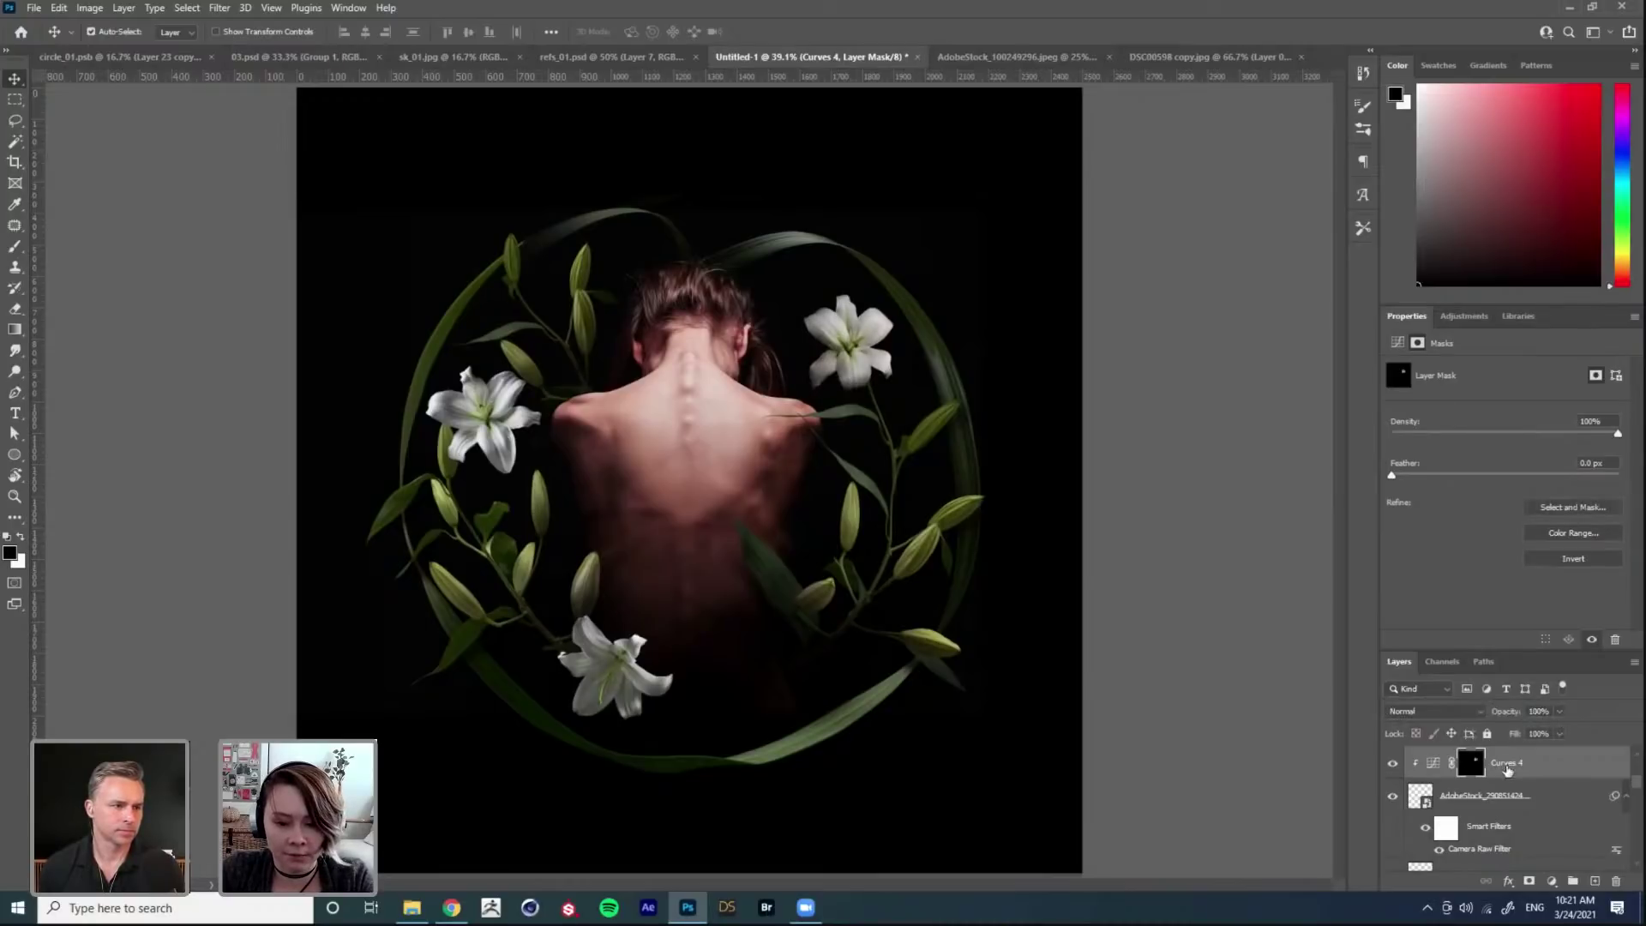
Step: Toggle the Curves 5 adjustment off and on to compare its brightening of the upper-right lily, leaving it visible
scroll(1434, 822, "down", 3)
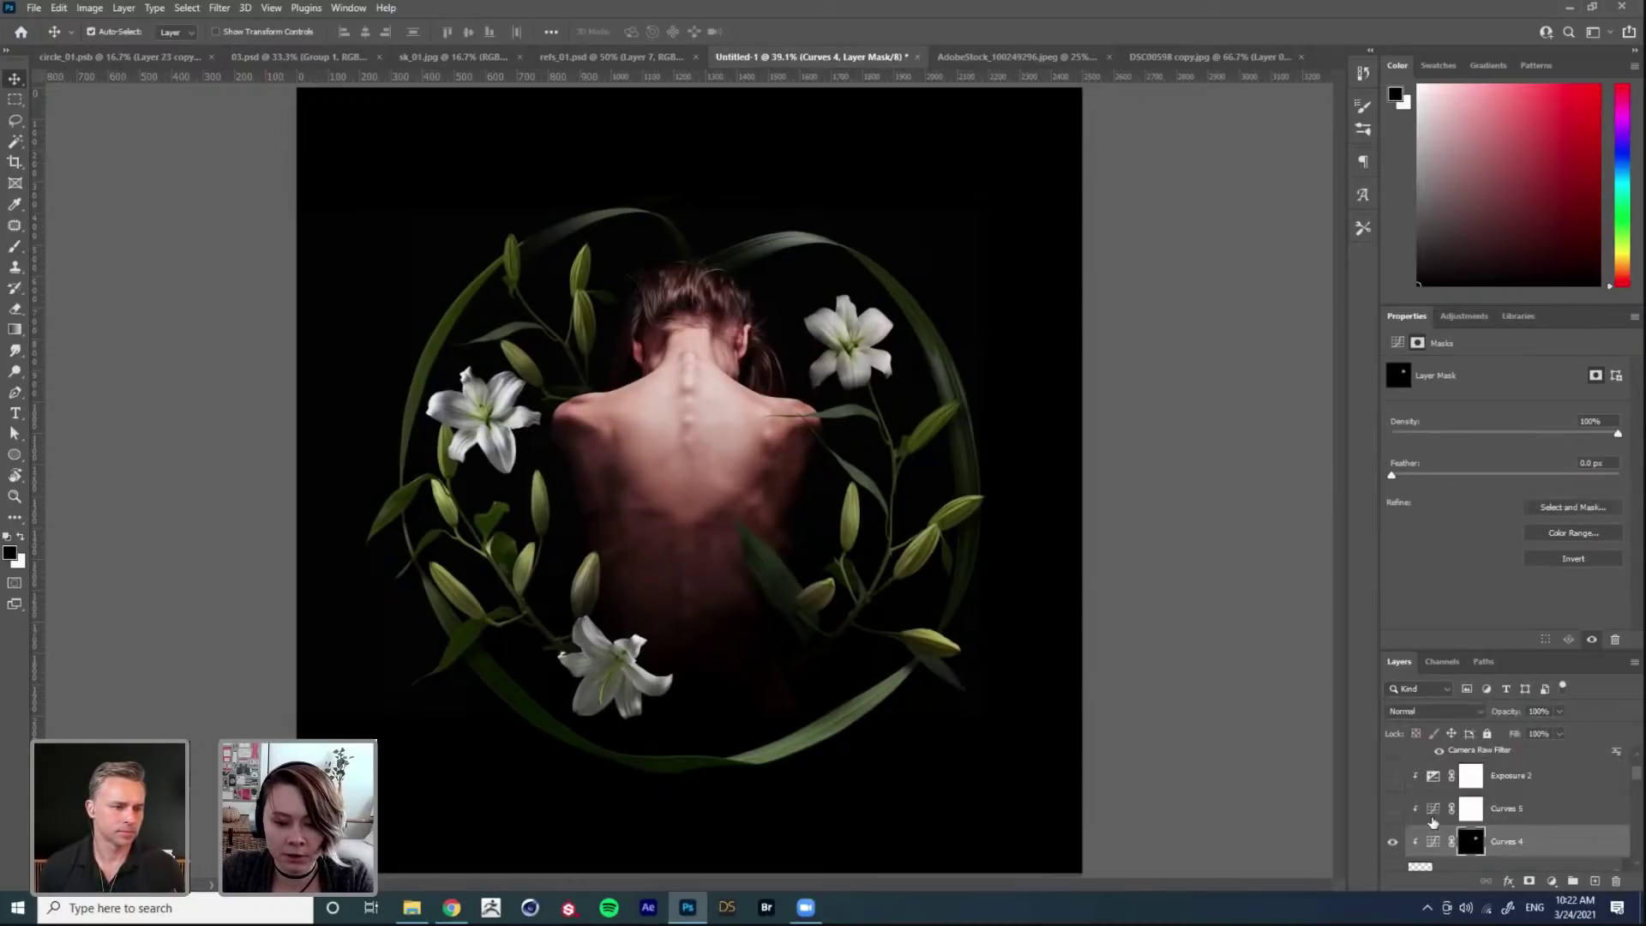
left_click(1397, 811)
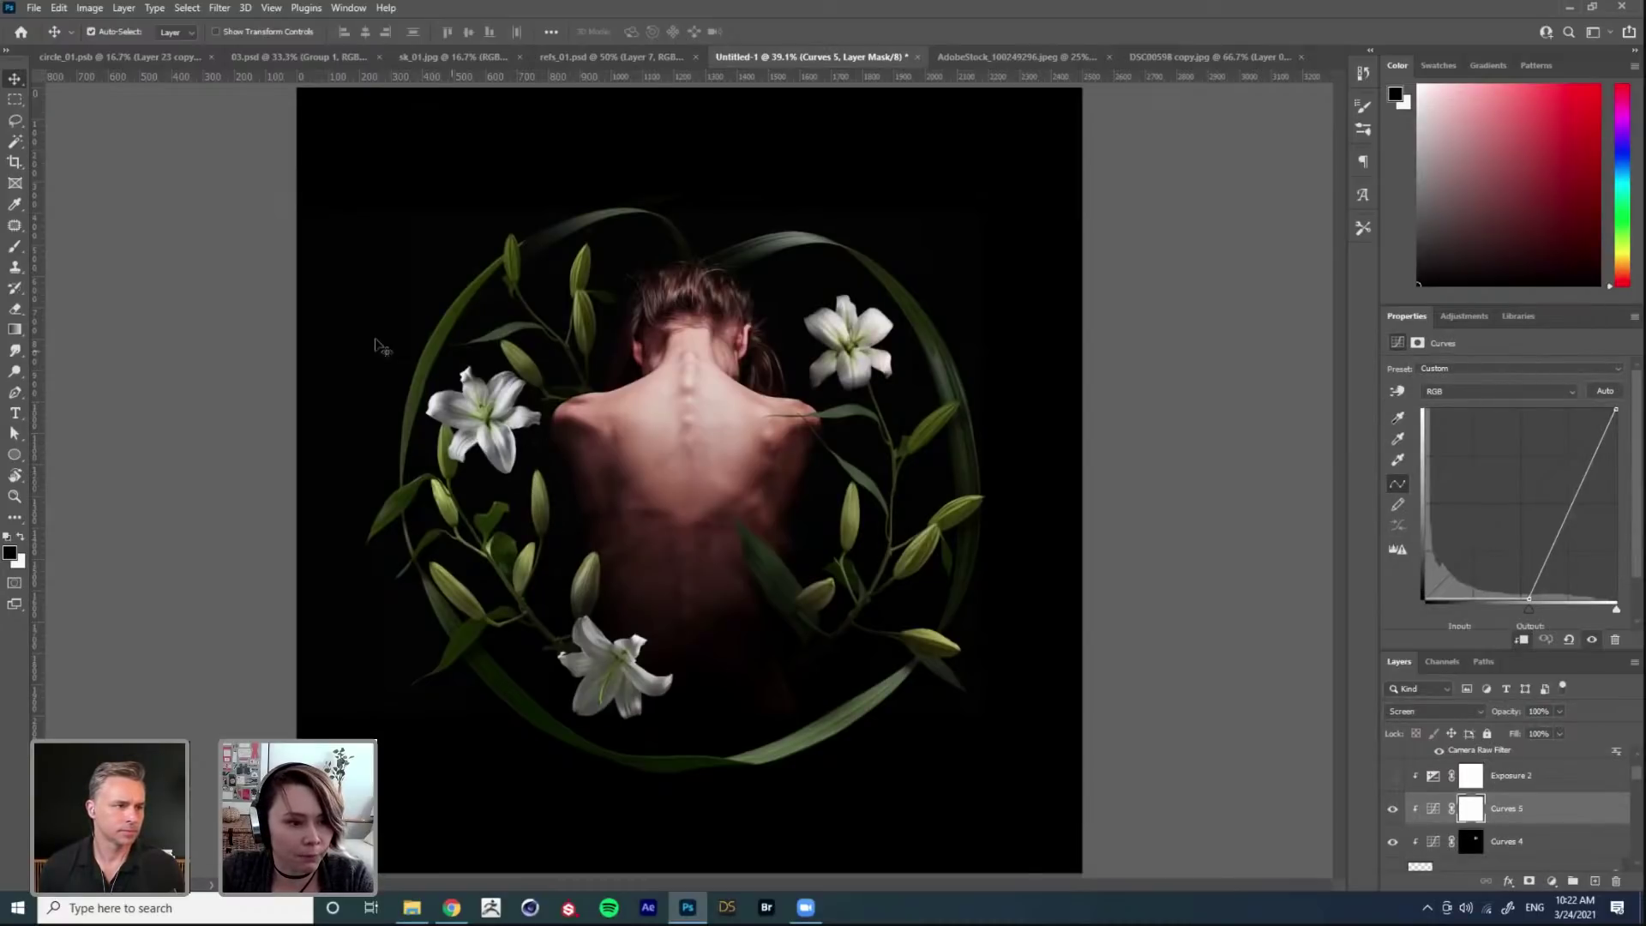
left_click(1392, 810)
left_click(1391, 810)
left_click(1391, 811)
left_click(1392, 810)
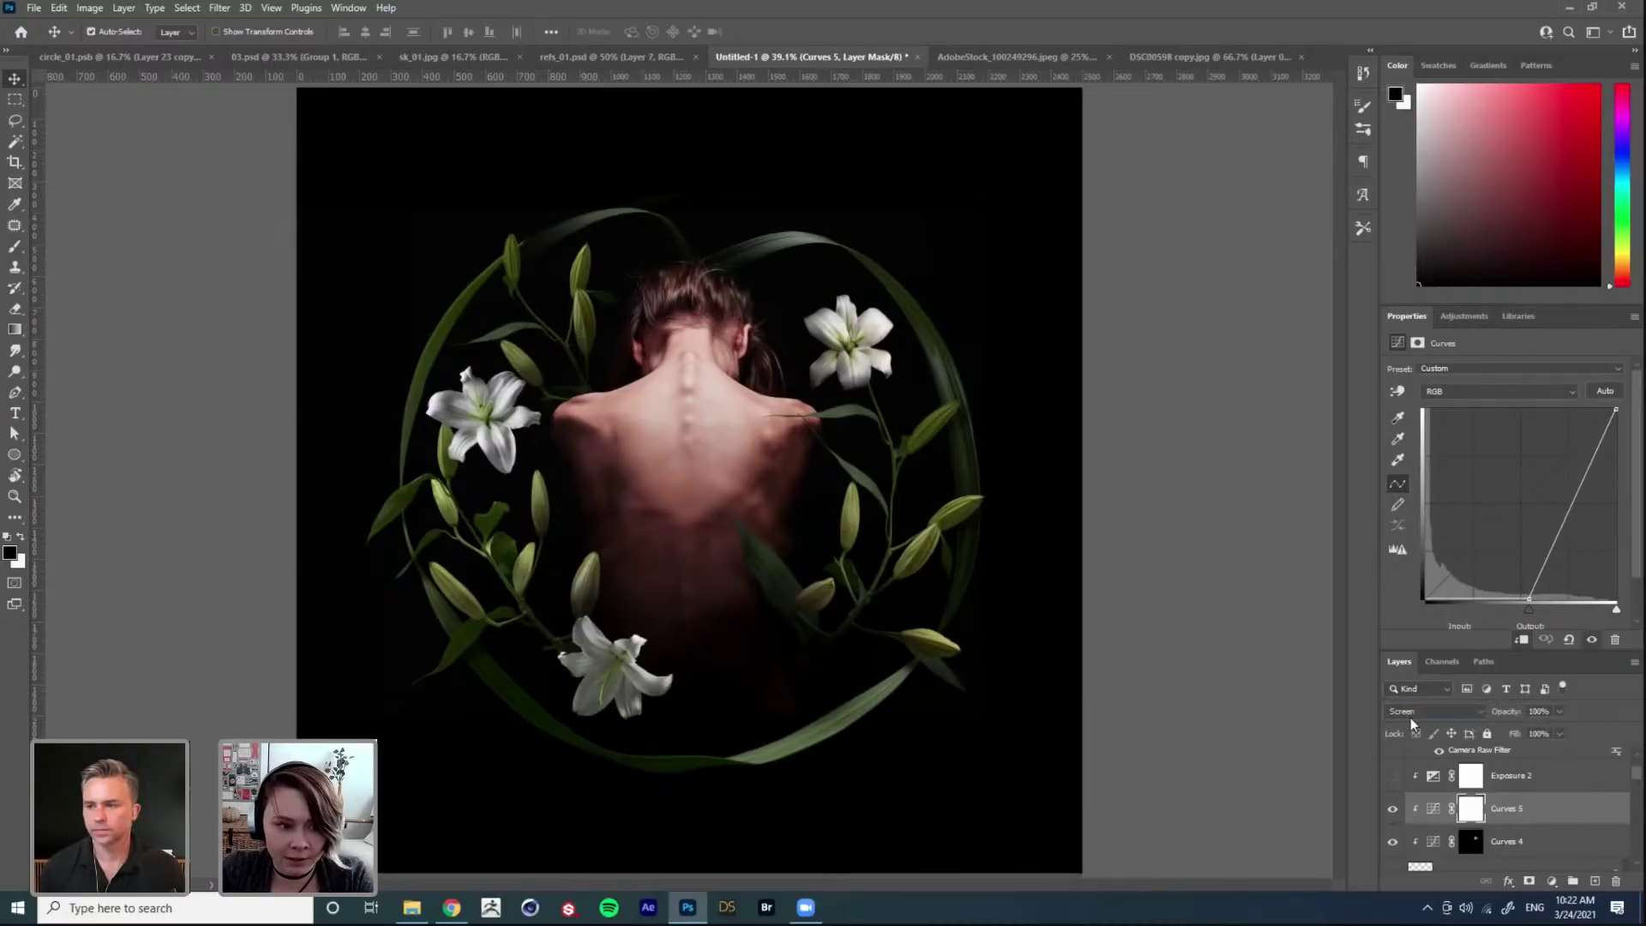
Step: Switch the Curves 5 blend mode to Normal for comparison and return it to Screen
left_click(1413, 713)
left_click(1411, 506)
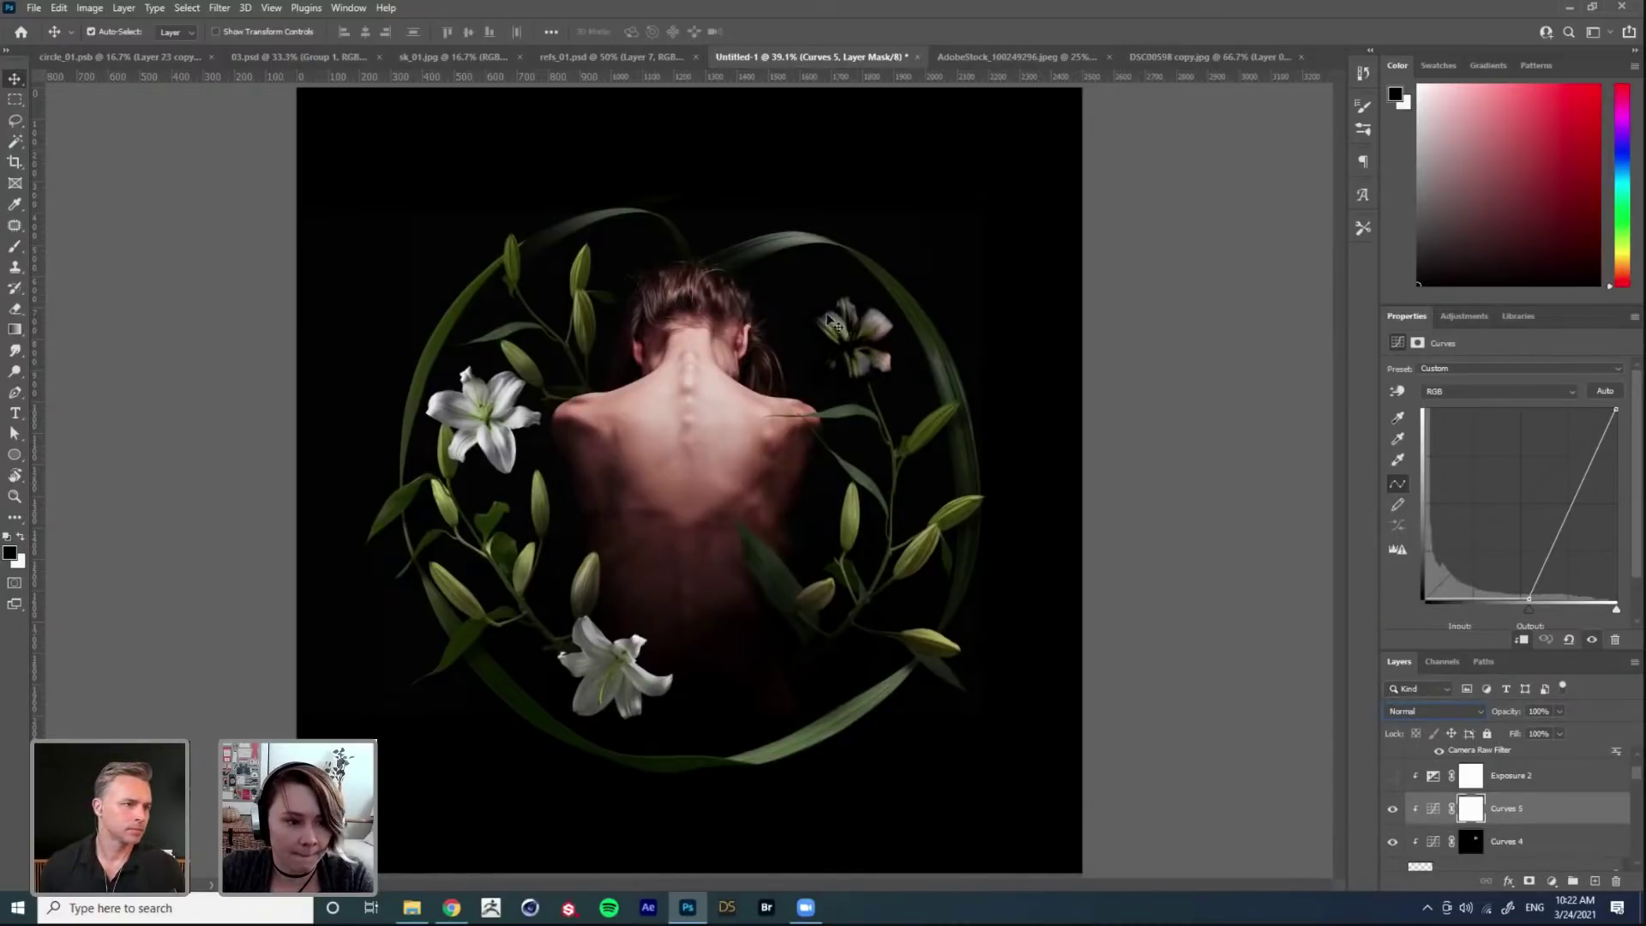
left_click(1454, 703)
left_click(1432, 631)
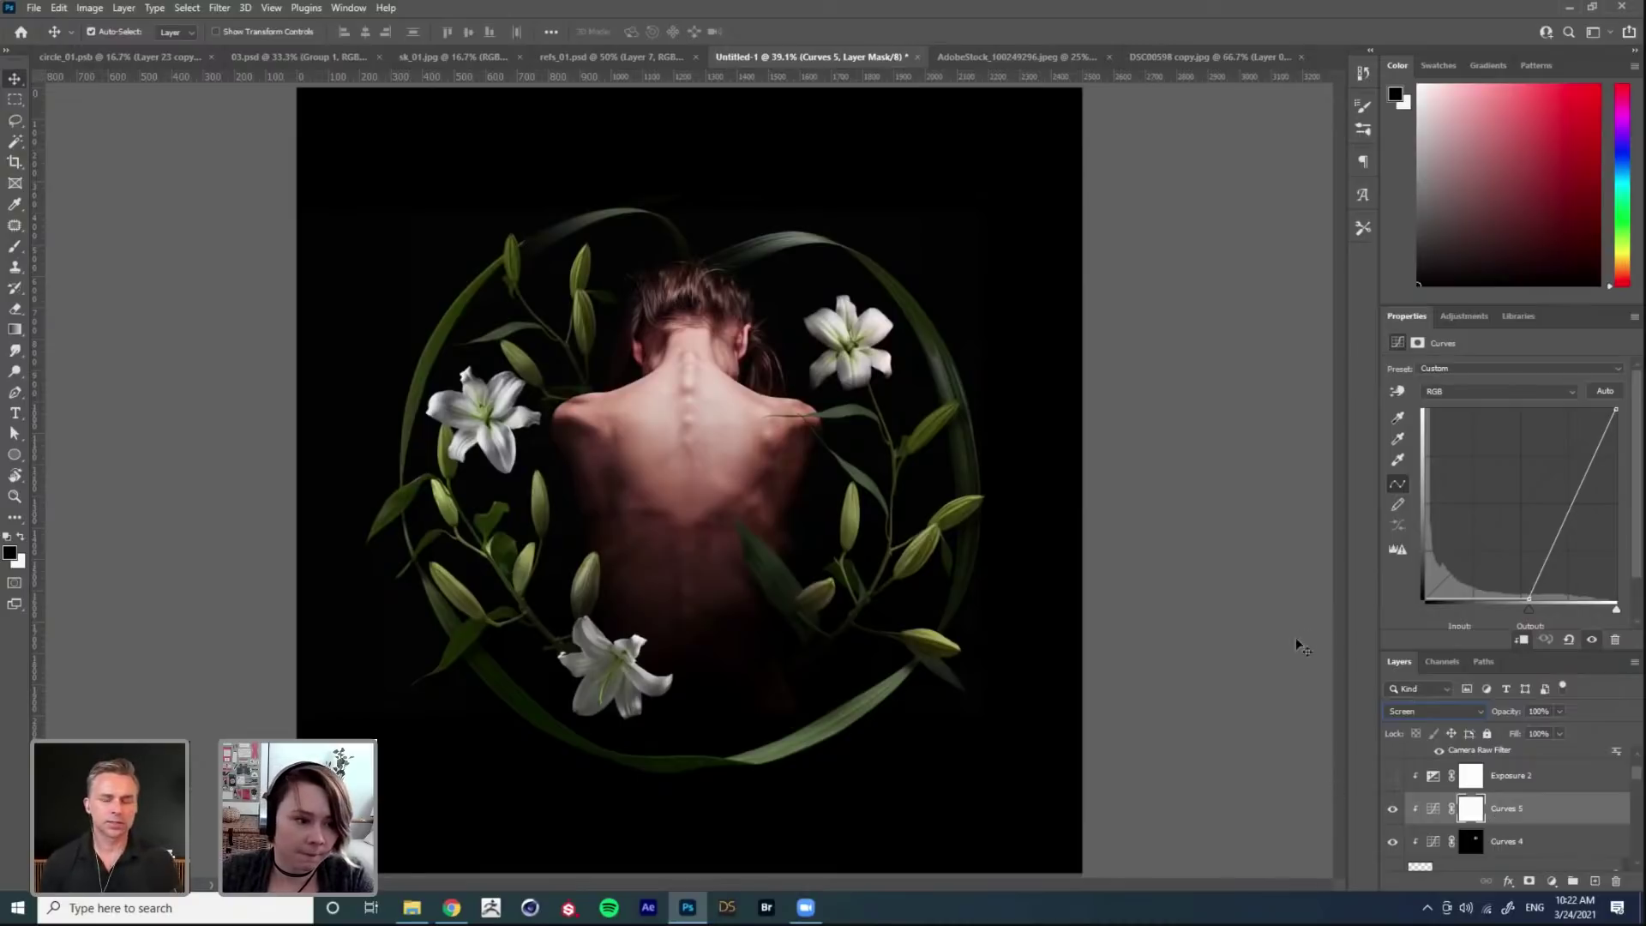
scroll(1459, 820, "down", 1)
scroll(1465, 820, "up", 1)
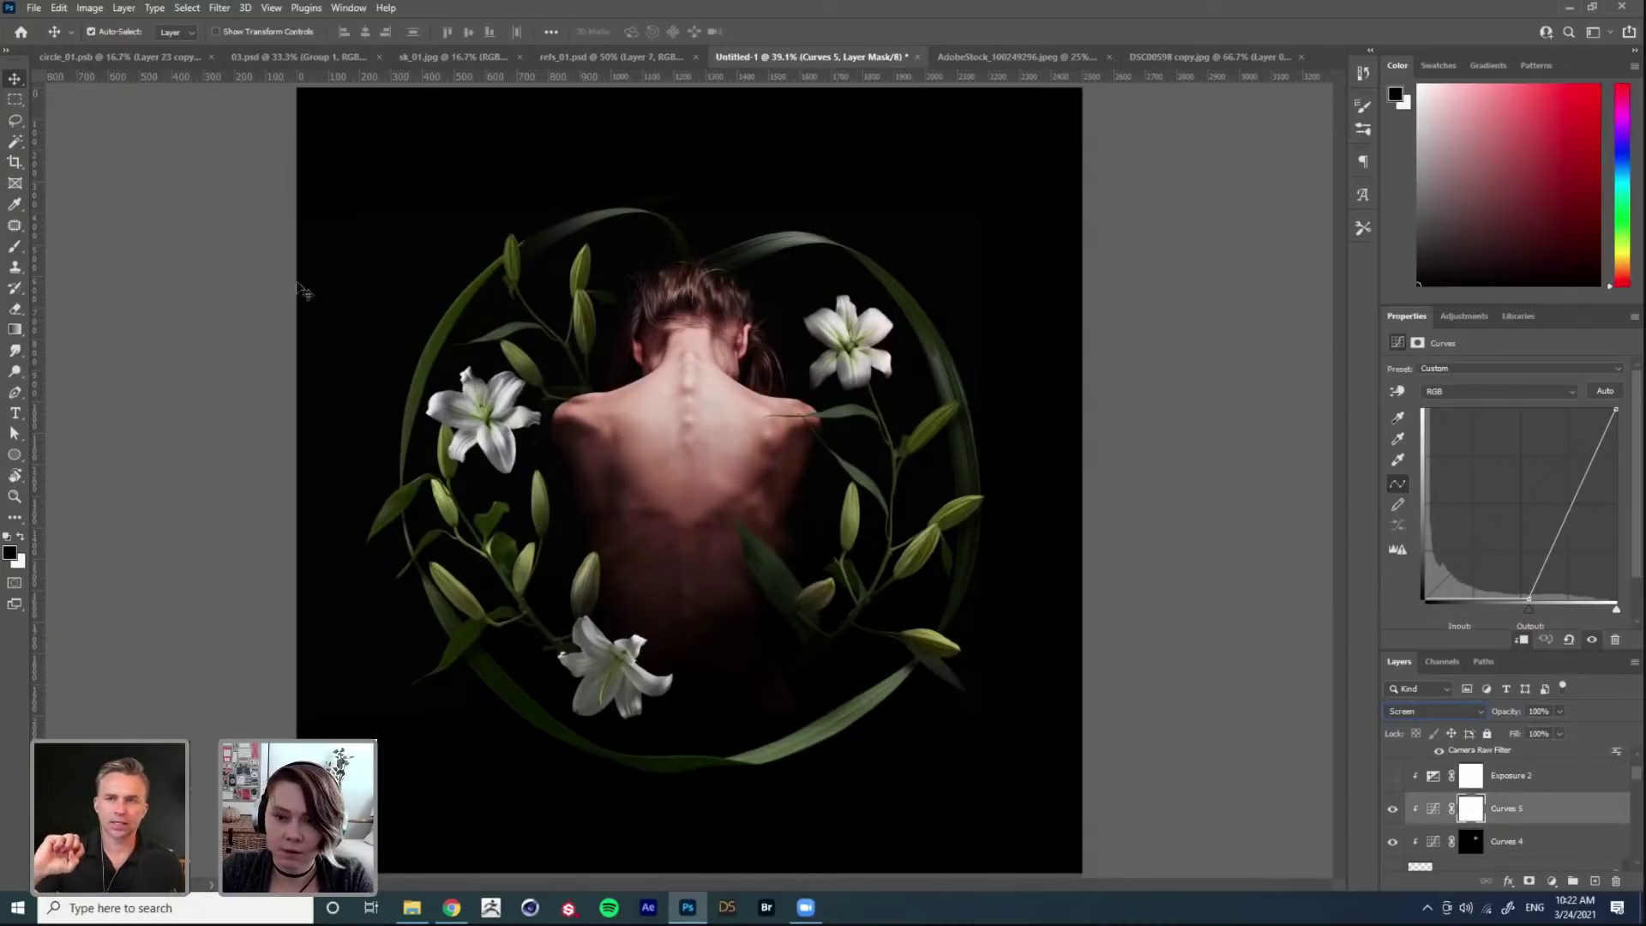
Step: Create a new 2500 × 2500 px document with a white background and add an empty layer
left_click(36, 9)
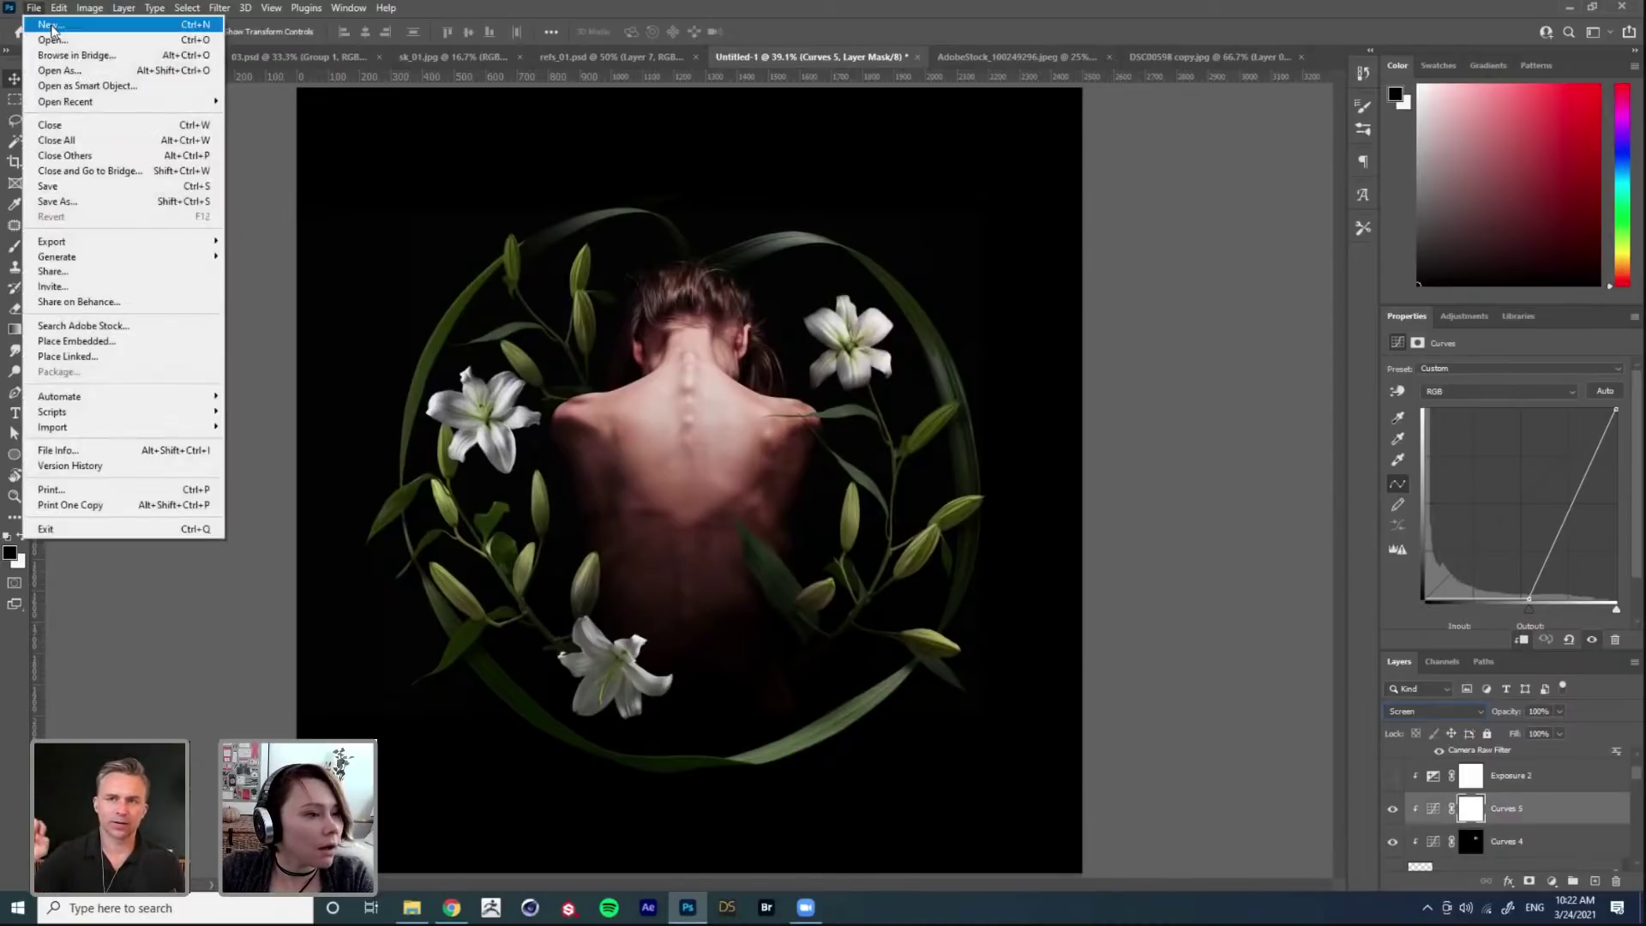
left_click(48, 24)
key("Return")
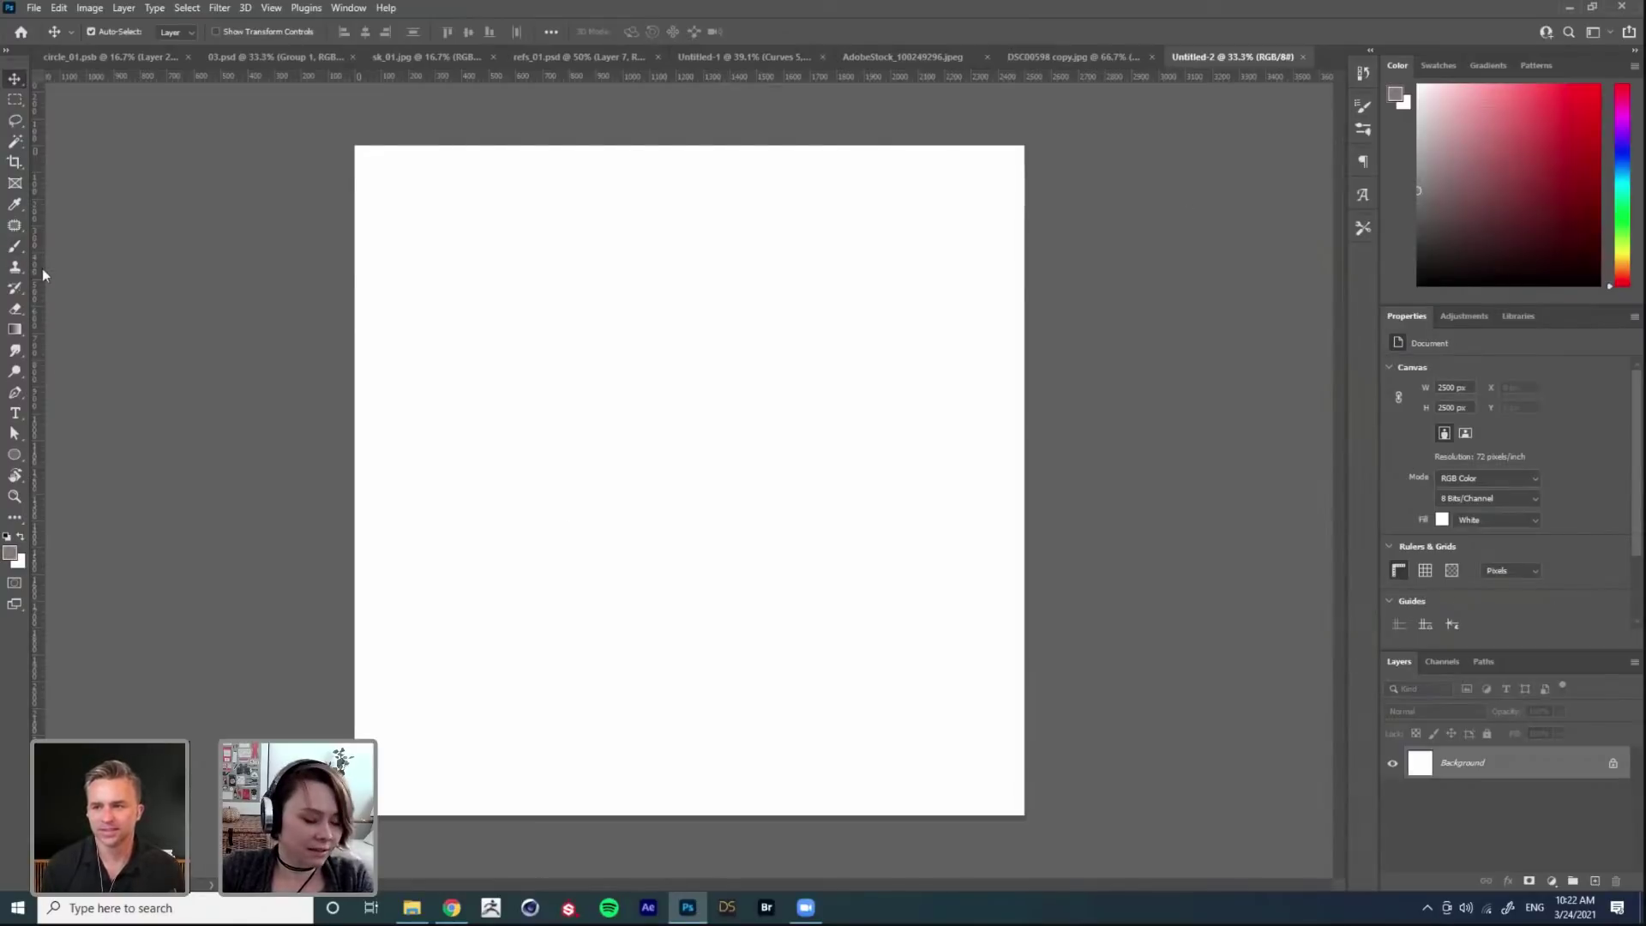
key("b")
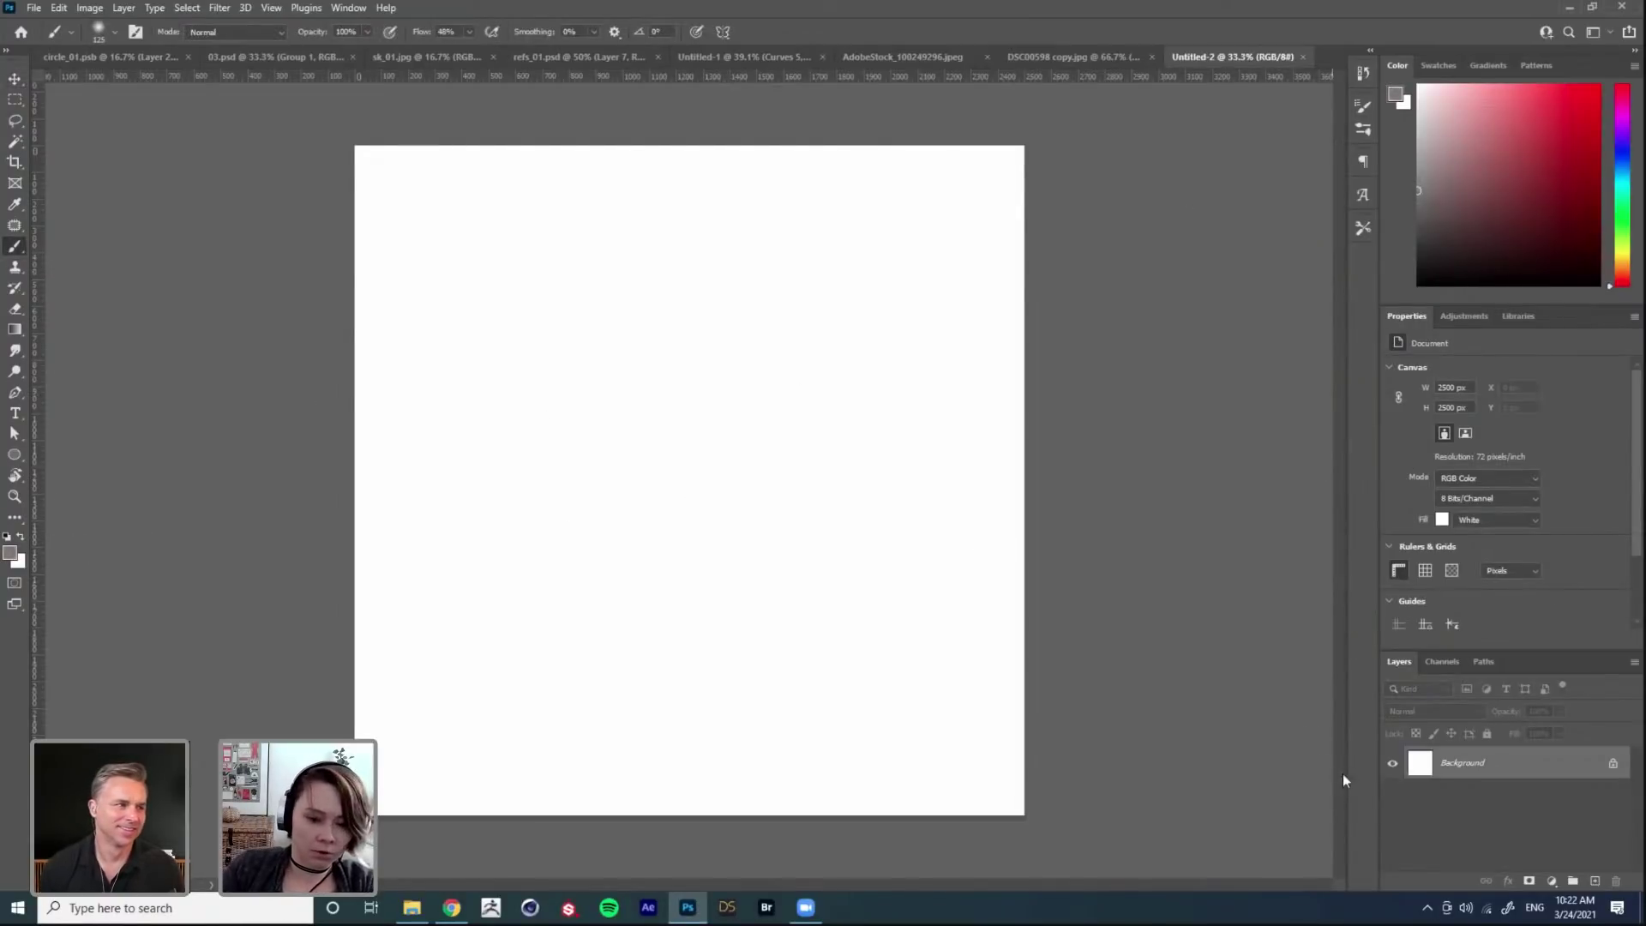
left_click(1595, 881)
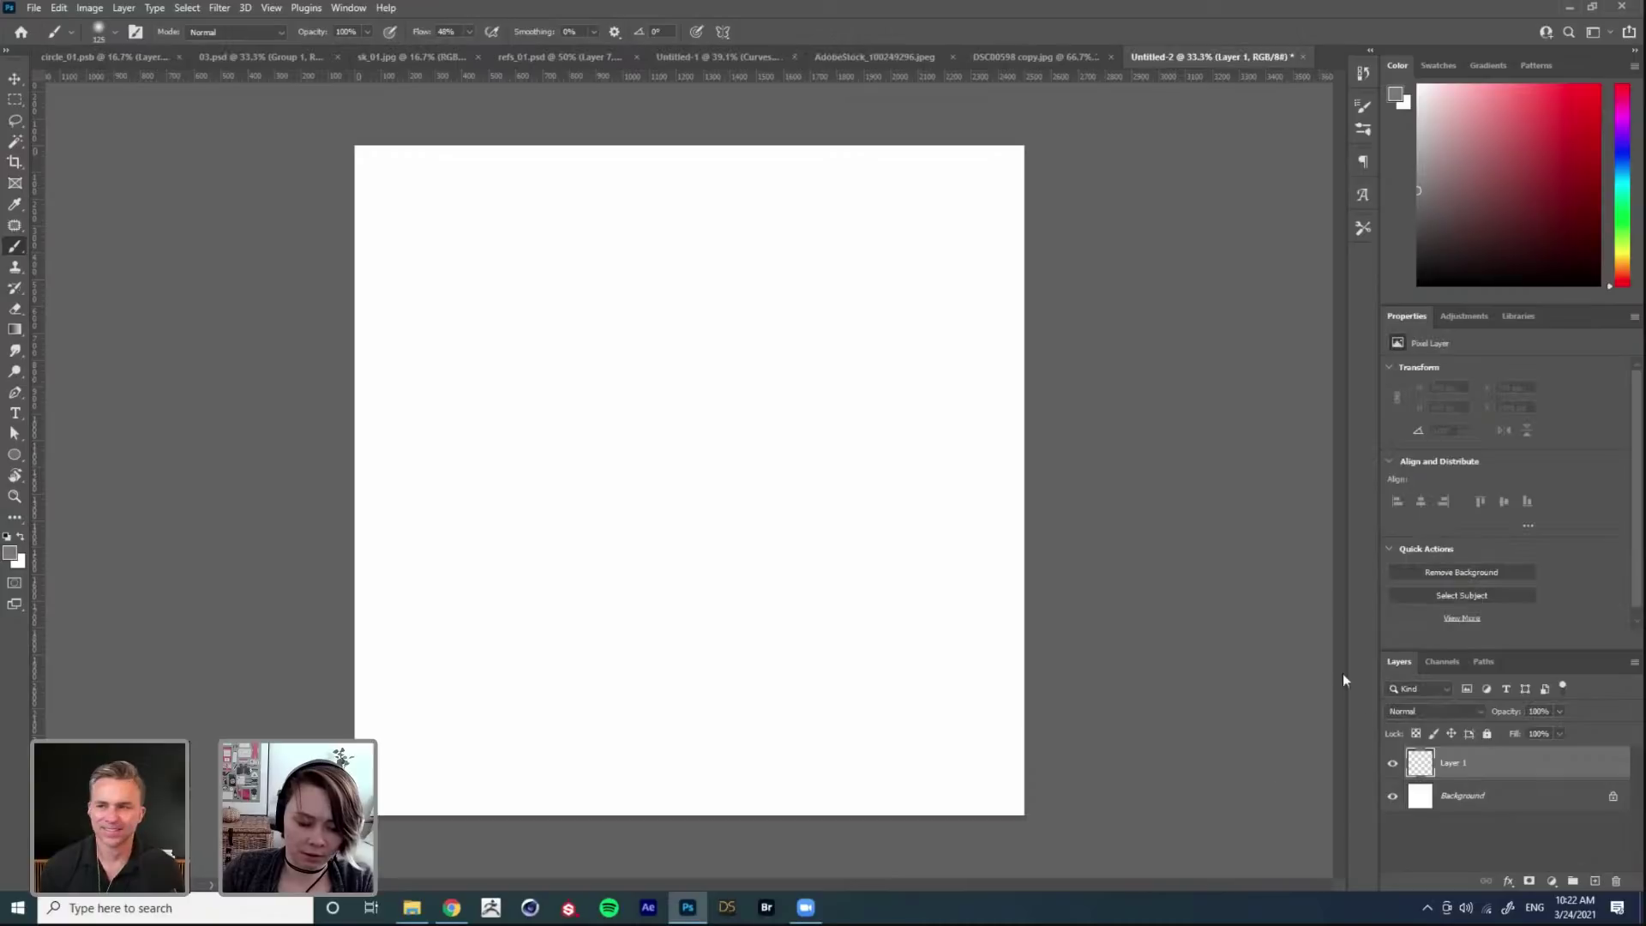
Step: Fill a square selection about 1038 px wide in the middle of the canvas with gray #7e7e7e and deselect it
left_click(15, 99)
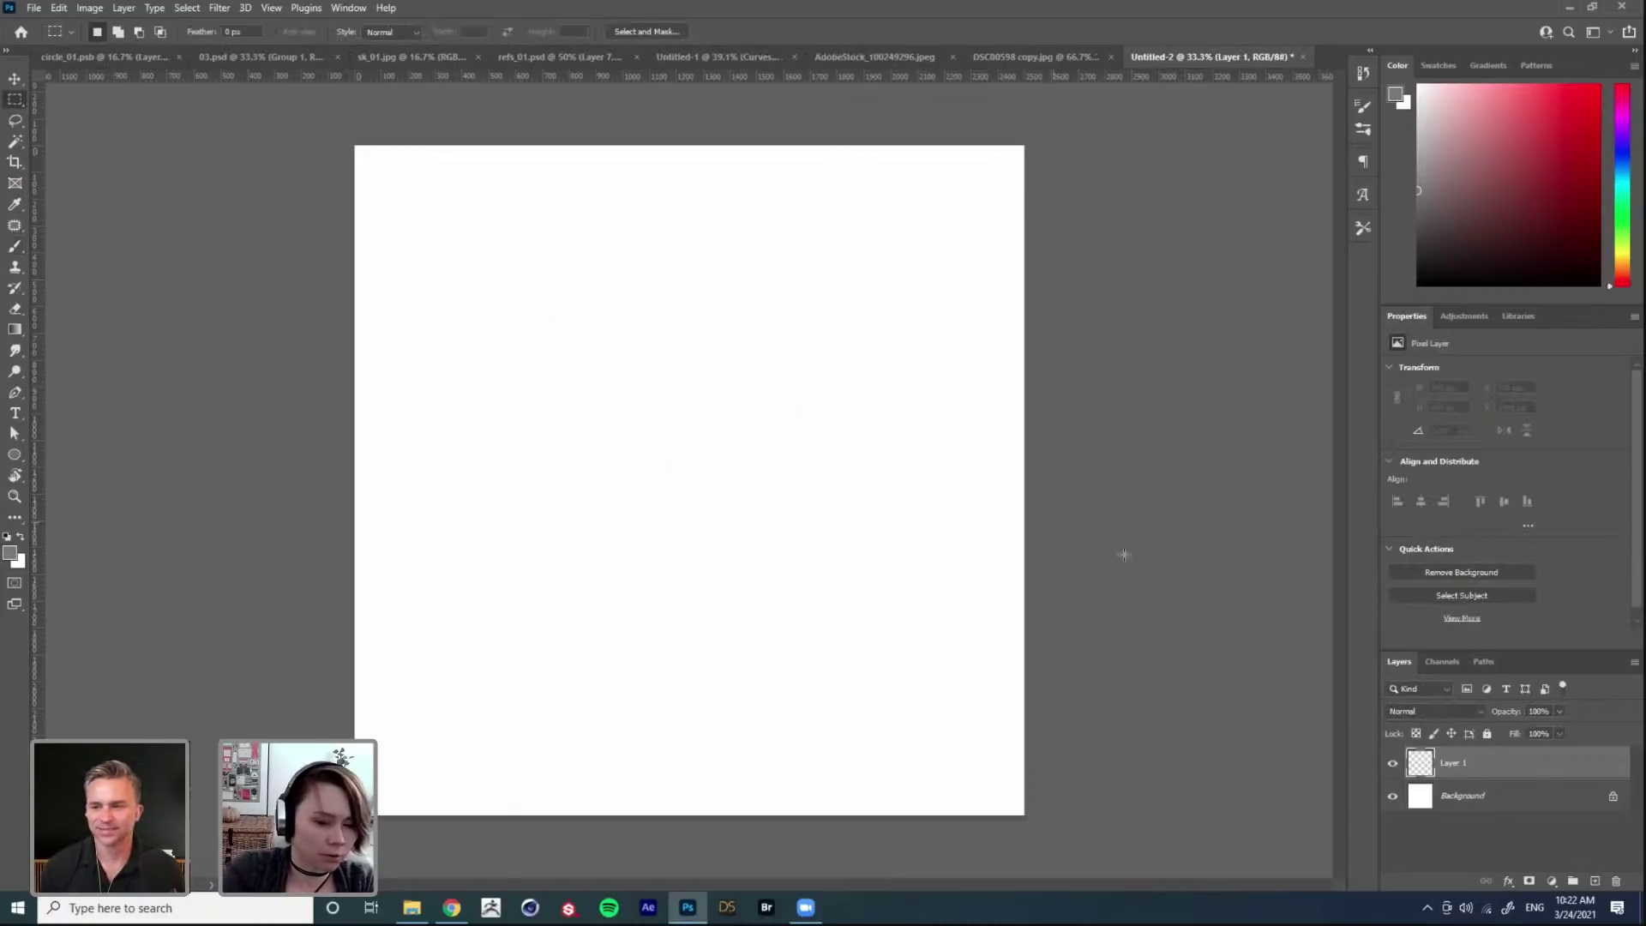
left_click_drag(571, 336, 850, 615)
key("i")
left_click(11, 554)
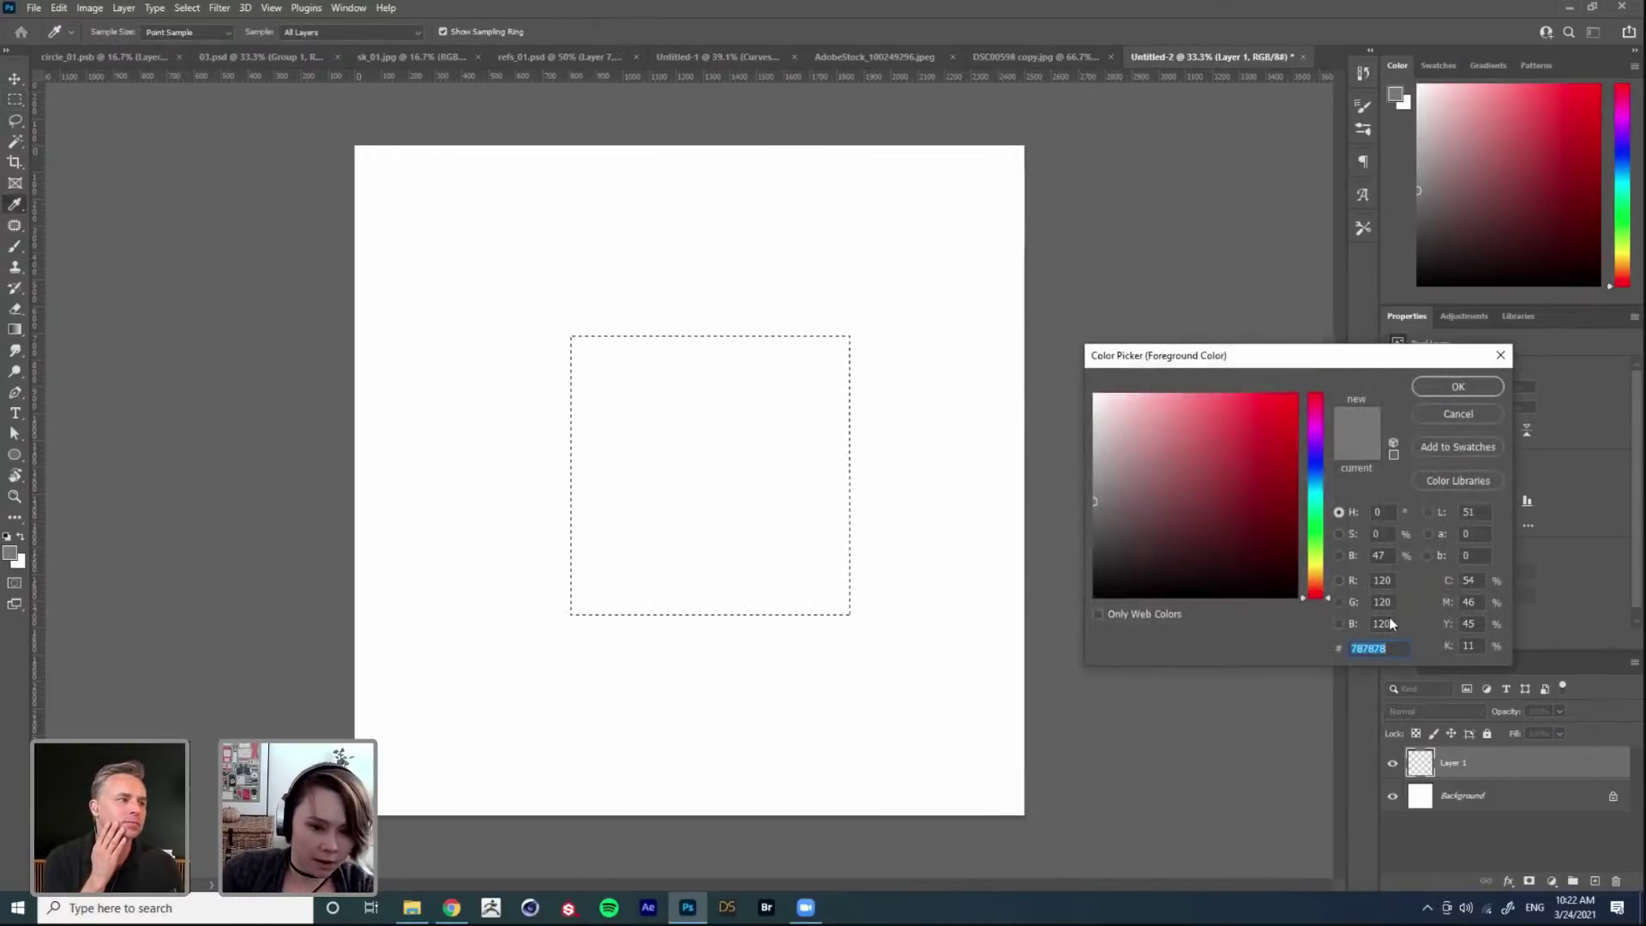
left_click(1083, 493)
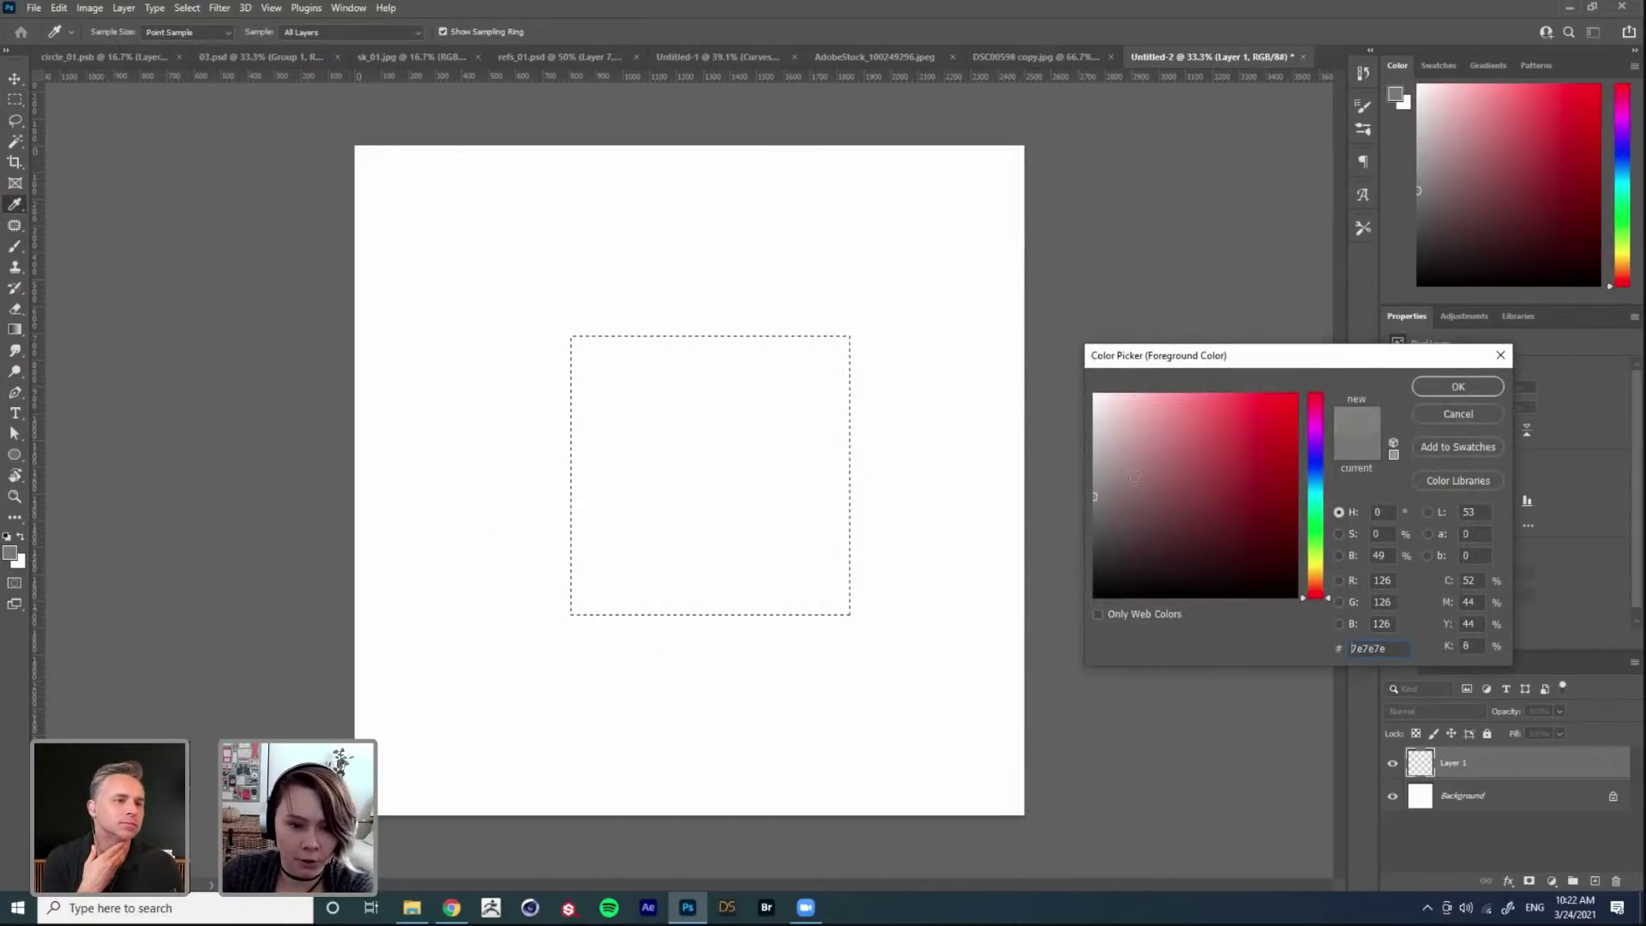
left_click(1456, 388)
key("ctrl+d")
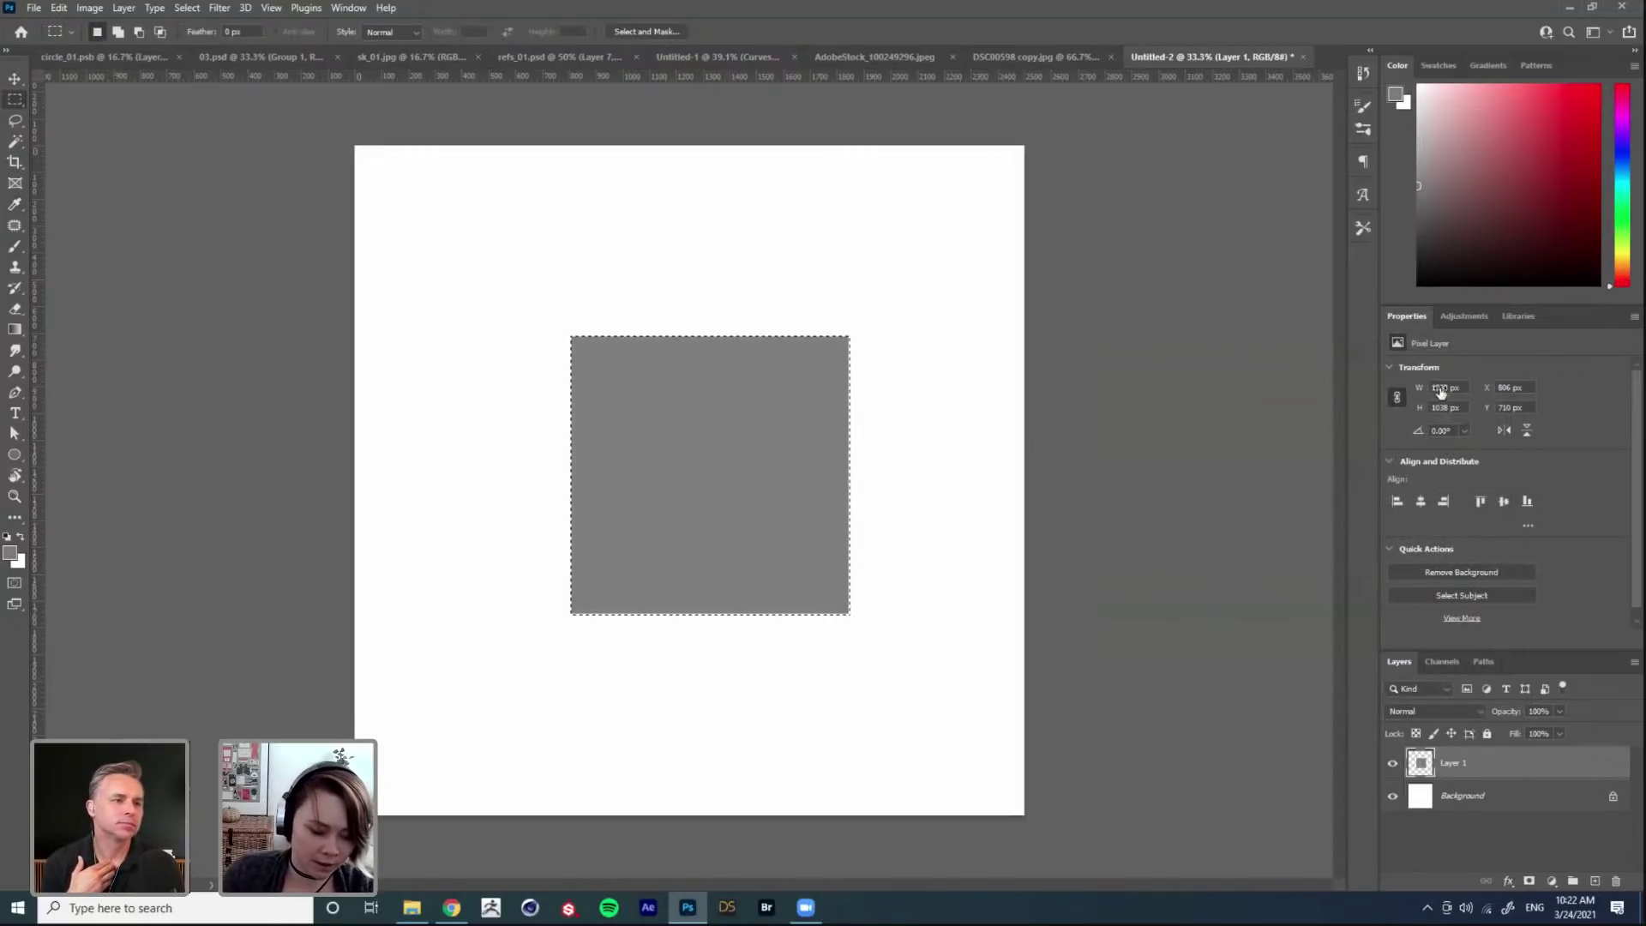
Step: Add a new layer above the gray square and set its blend mode to Darken
key("b")
left_click(1595, 880)
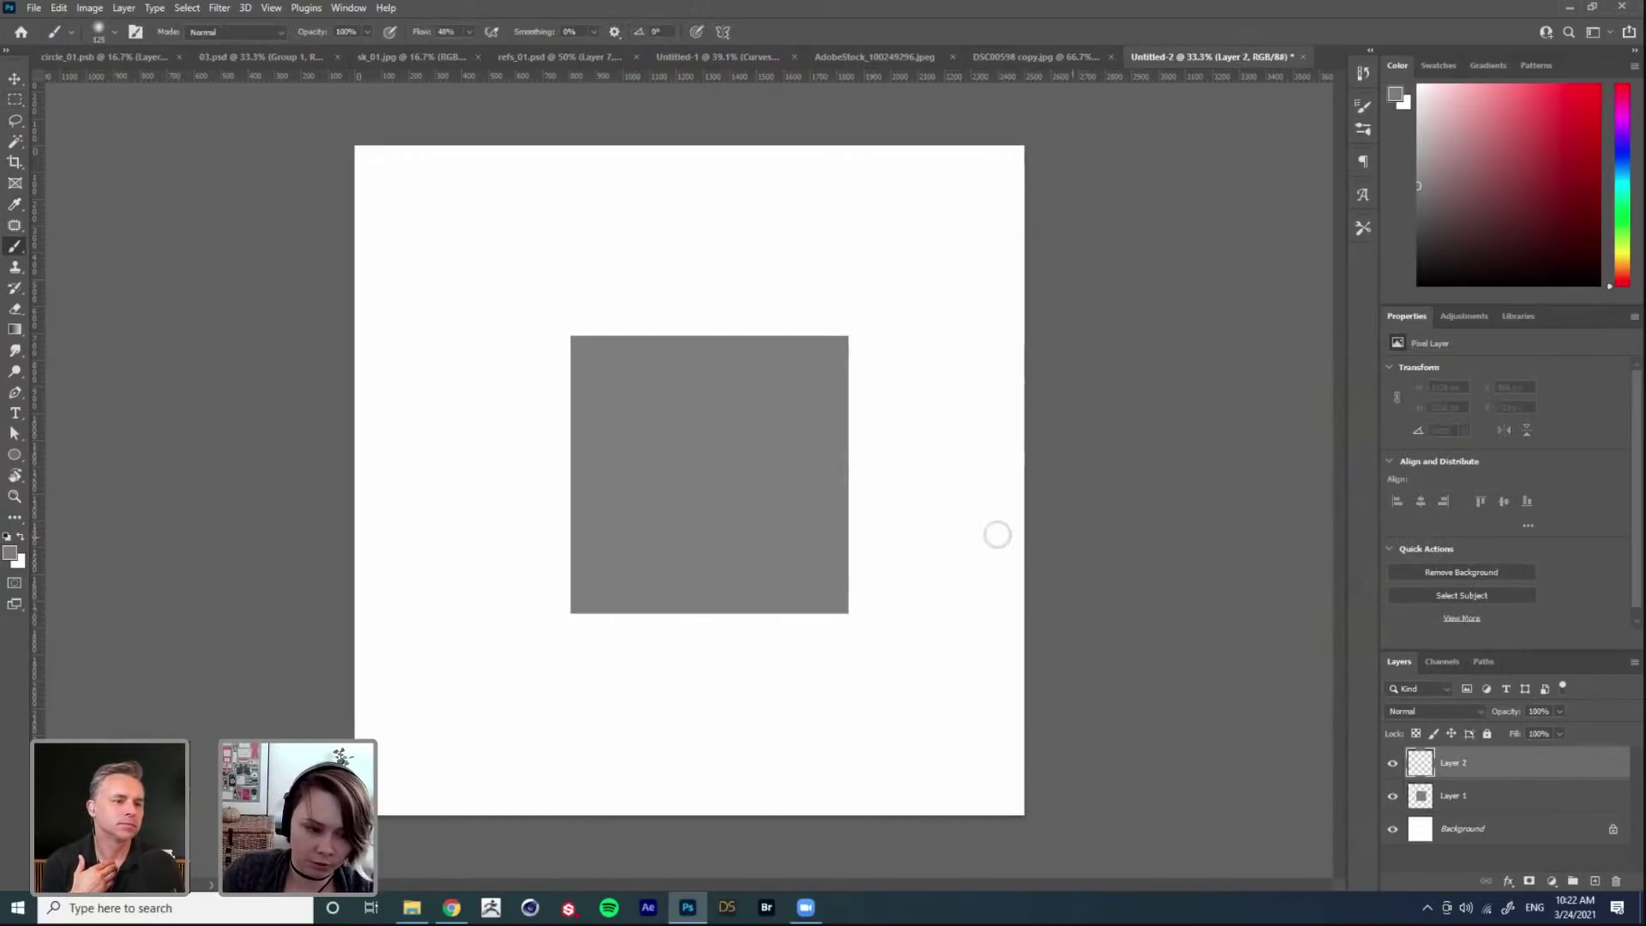
right_click(751, 440)
left_click(1490, 766)
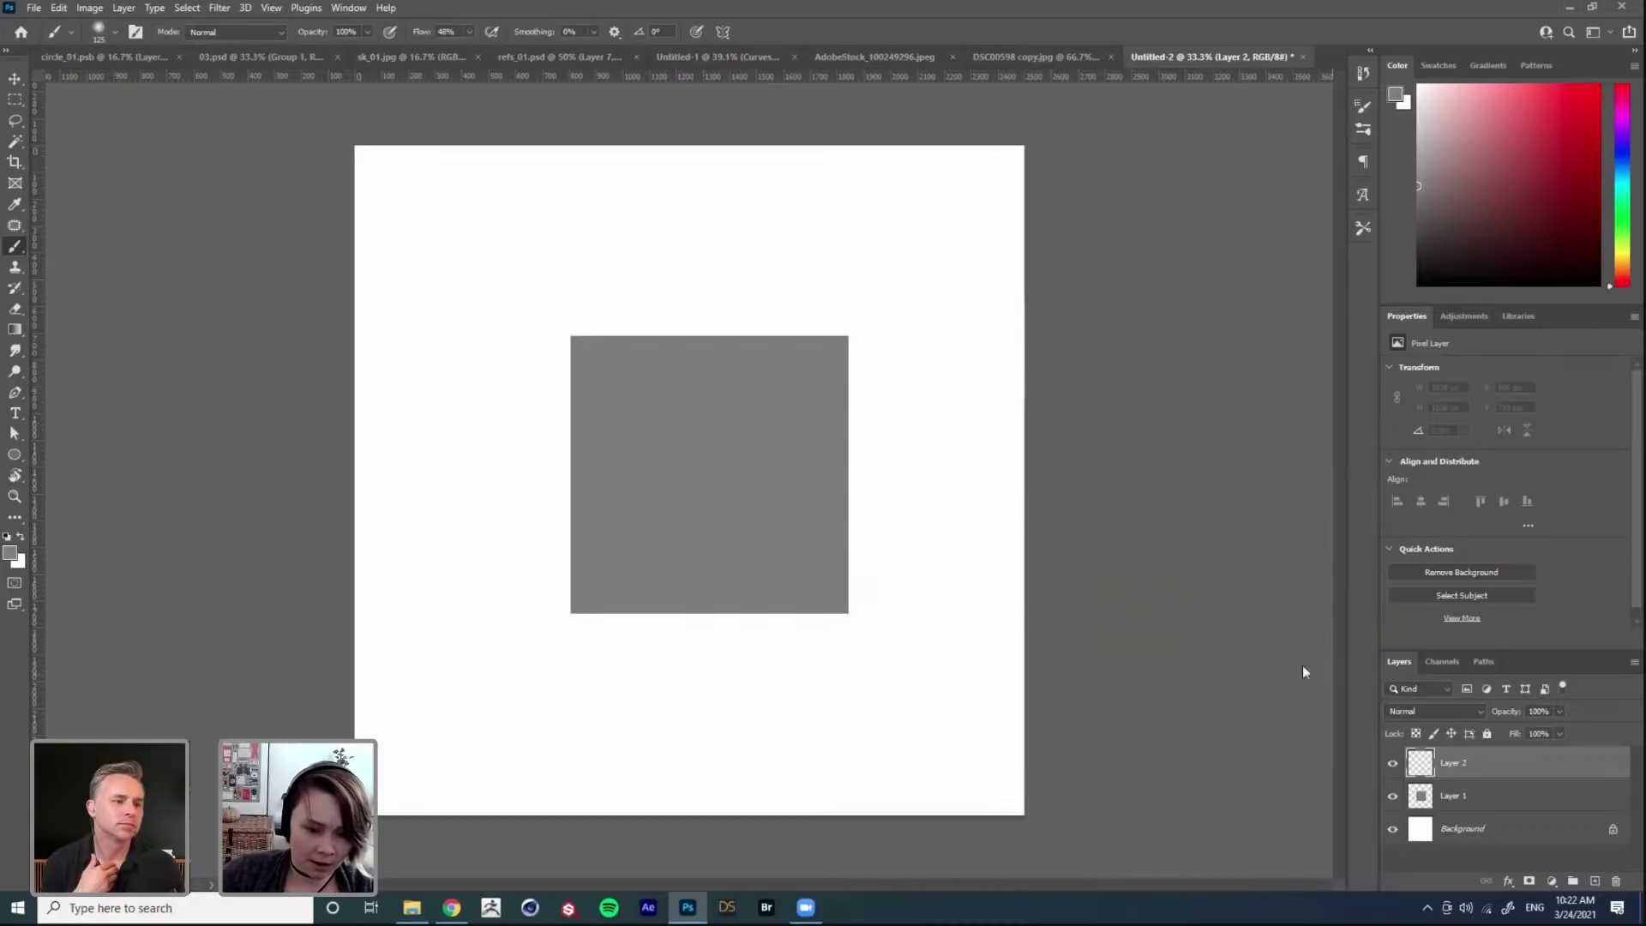
left_click(1431, 713)
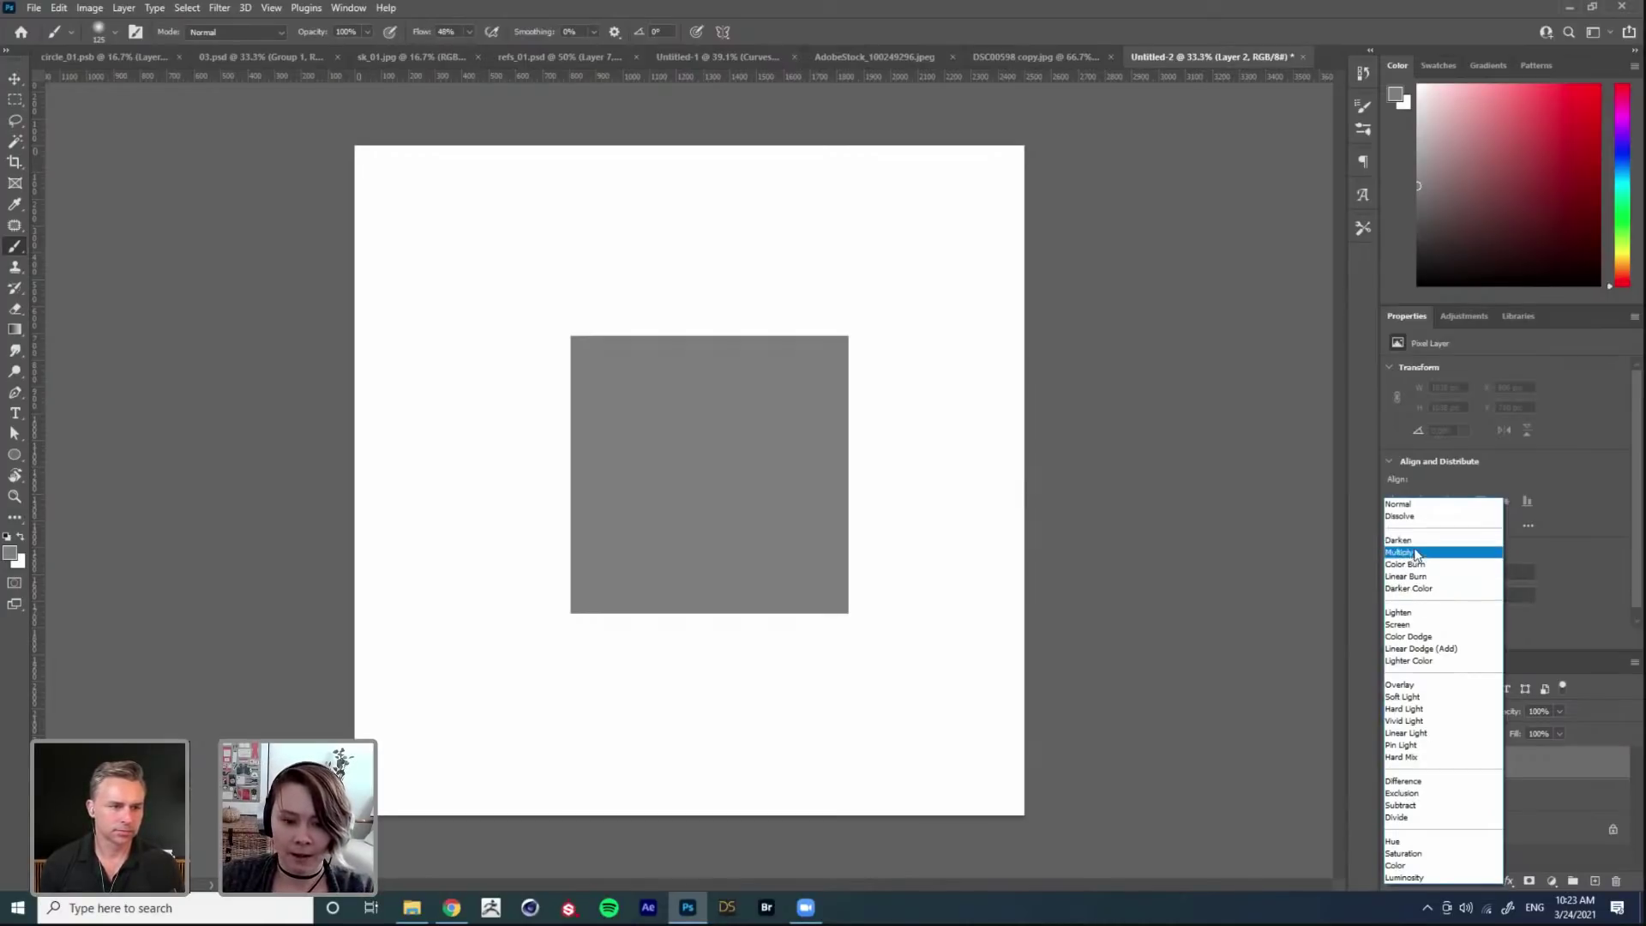
left_click(1418, 542)
Step: Brush black strokes across the square's lower-right corner on the Darken layer, and brush light gray strokes over and above them
key("d")
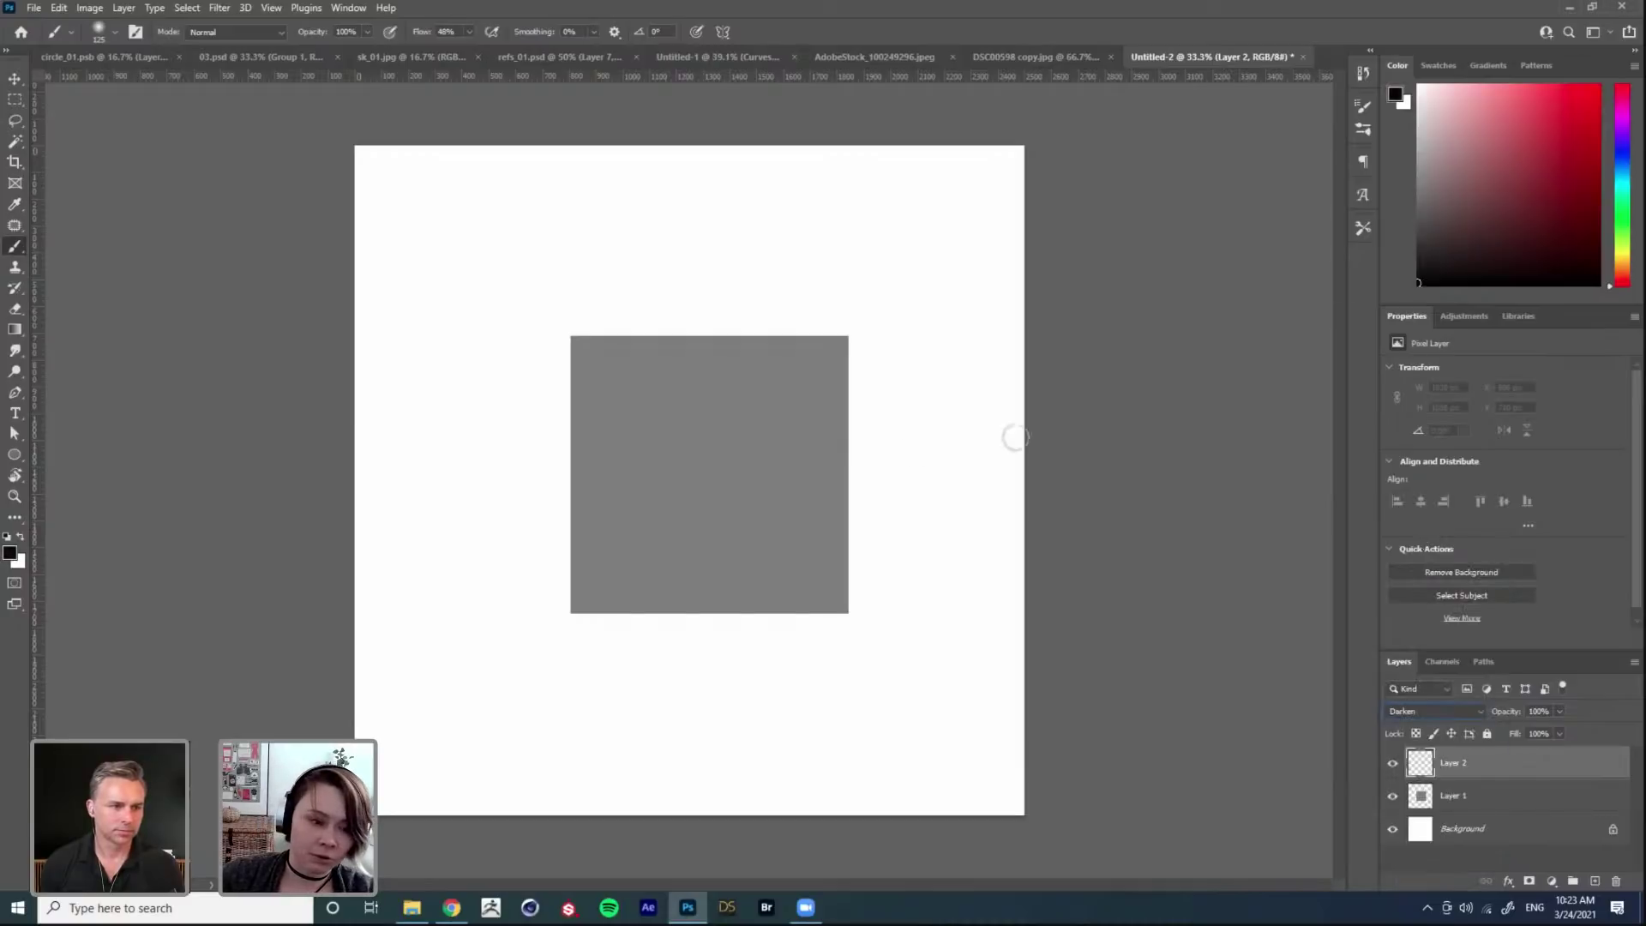
mouse_move(878, 434)
left_mouse_down()
mouse_move(763, 577)
mouse_move(772, 611)
left_mouse_up()
mouse_move(875, 502)
left_mouse_down()
mouse_move(789, 630)
mouse_move(802, 626)
left_mouse_up()
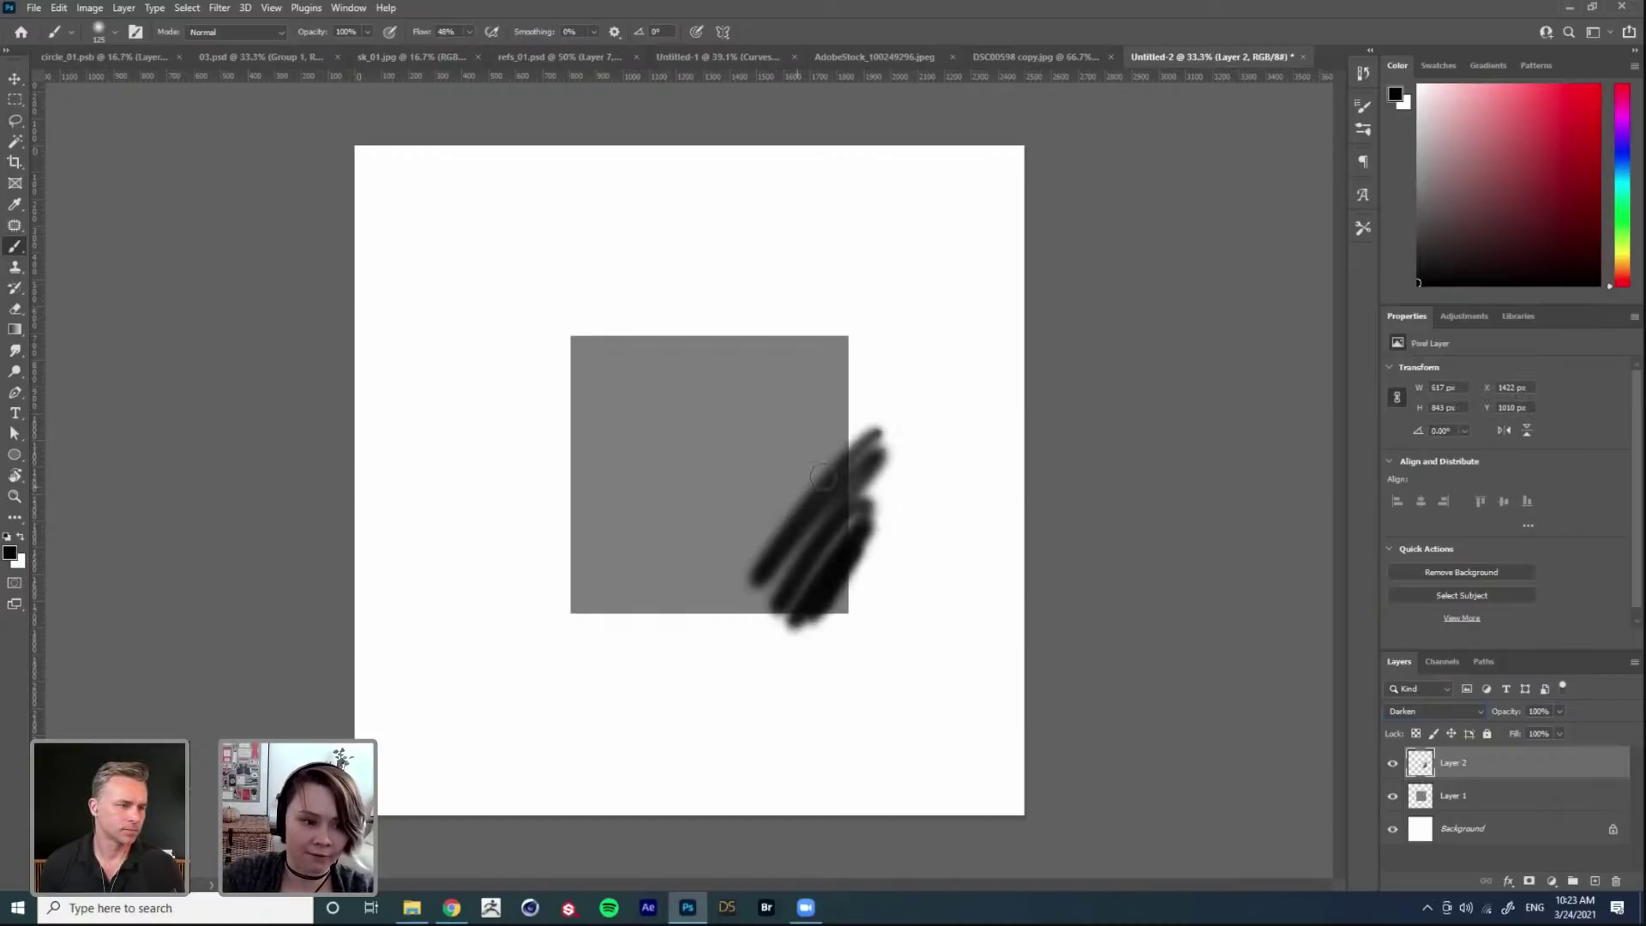
key("x")
left_click_drag(899, 350, 772, 544)
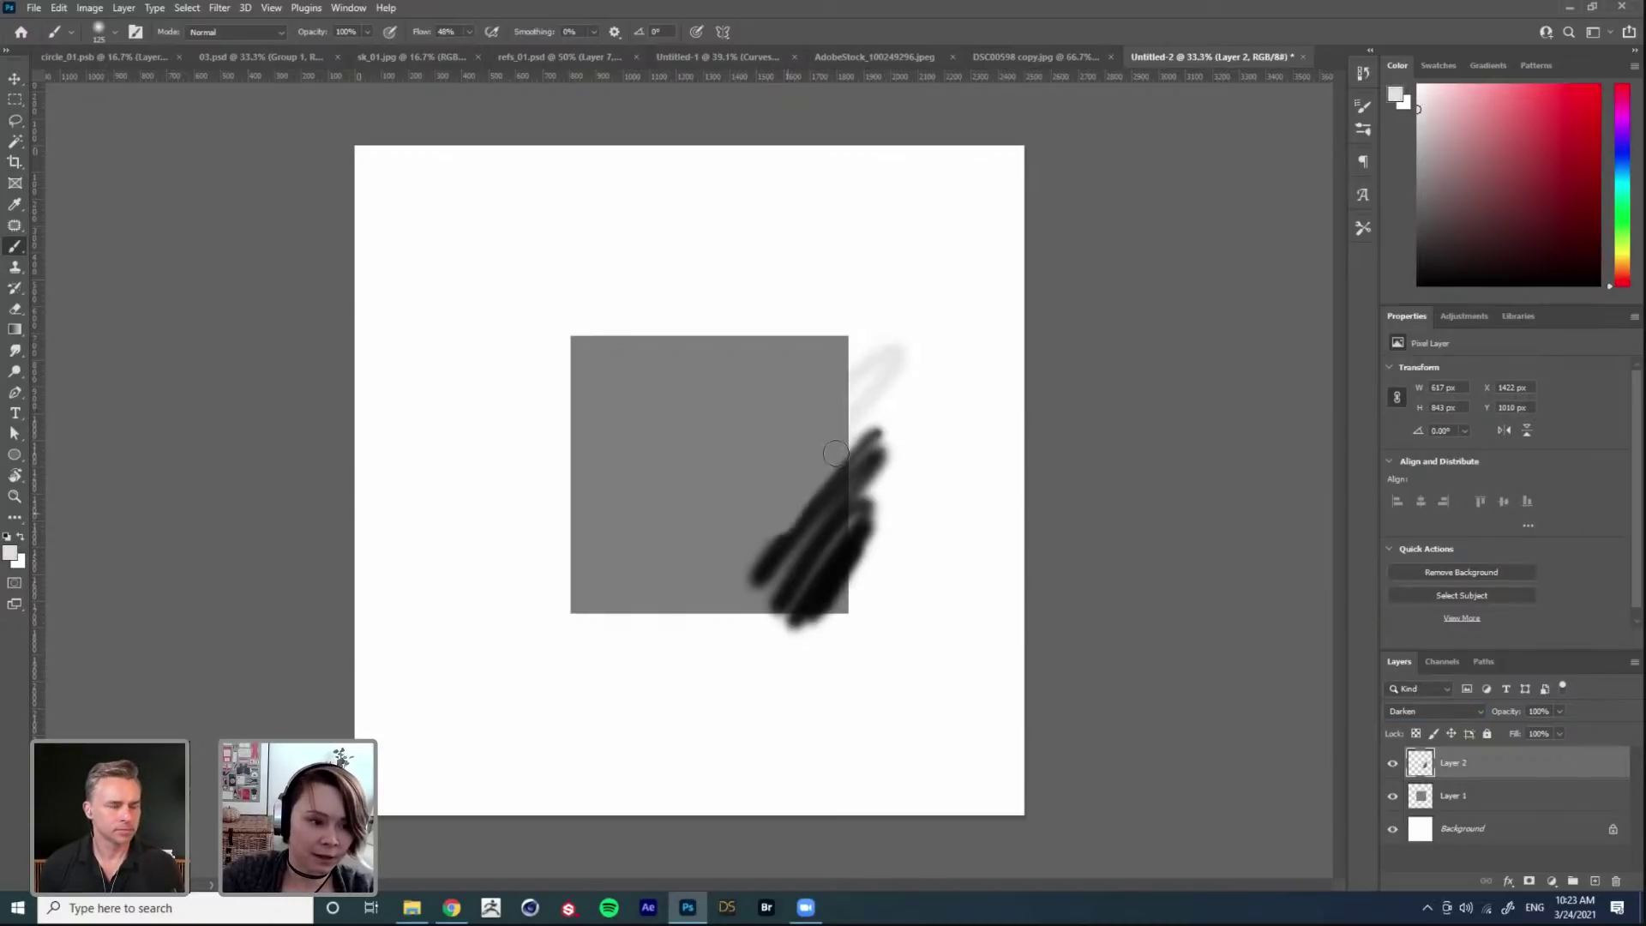
left_click_drag(867, 445, 774, 575)
left_click_drag(866, 487, 787, 613)
Step: Change the painted layer's blend mode to Multiply and delete the layer
left_click(1430, 712)
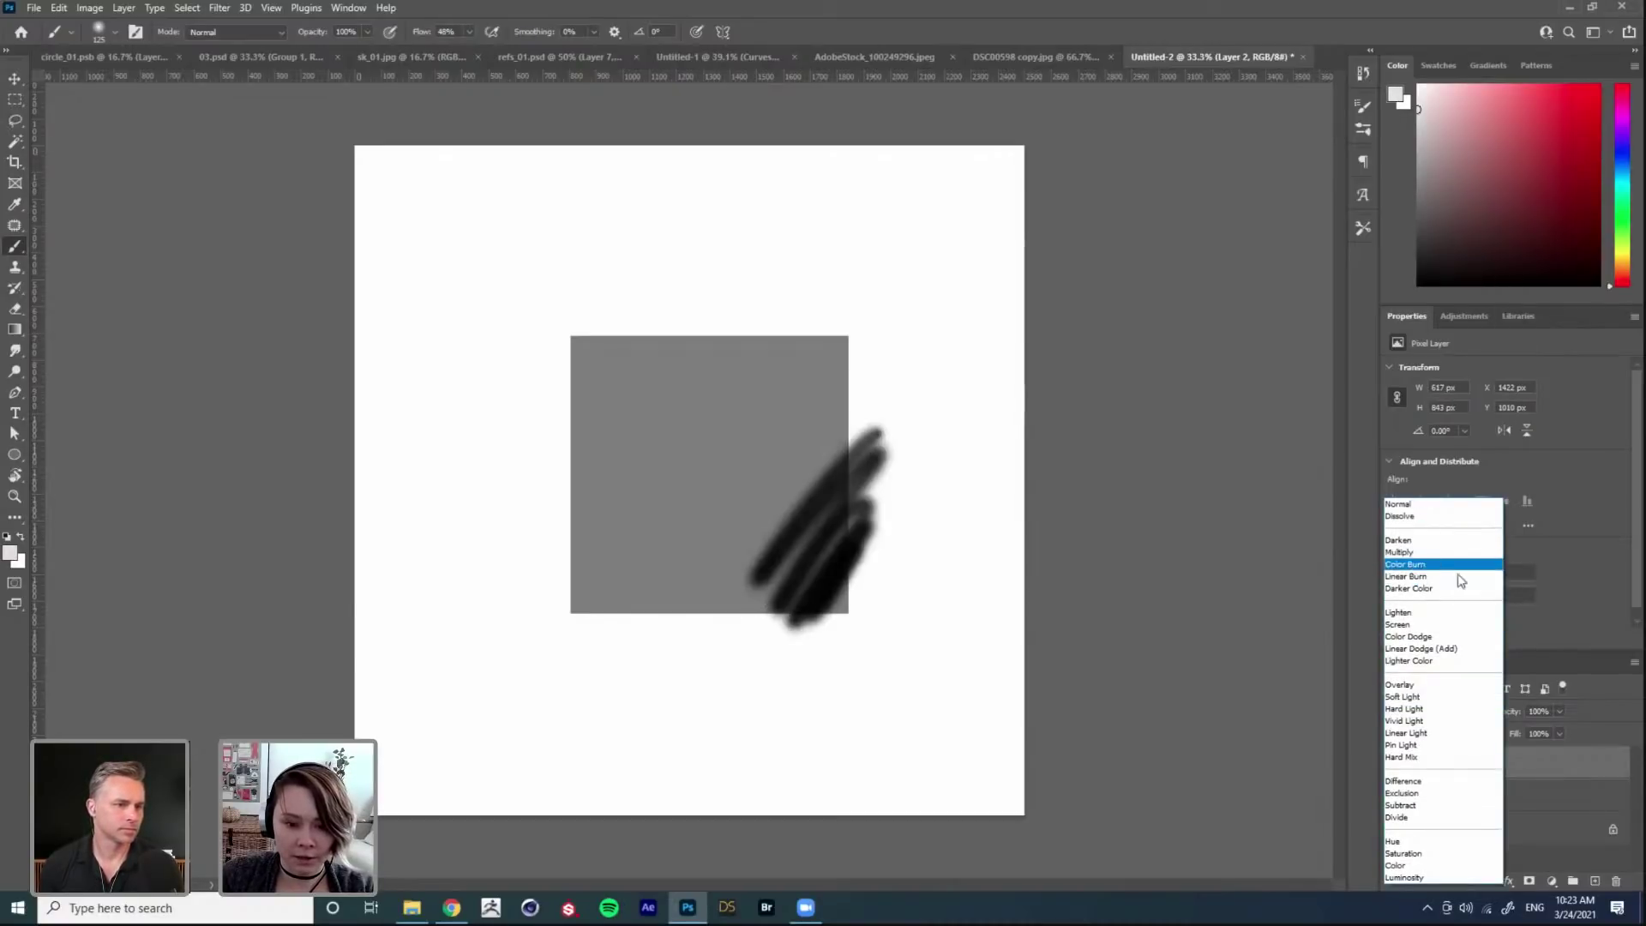
left_click(1426, 554)
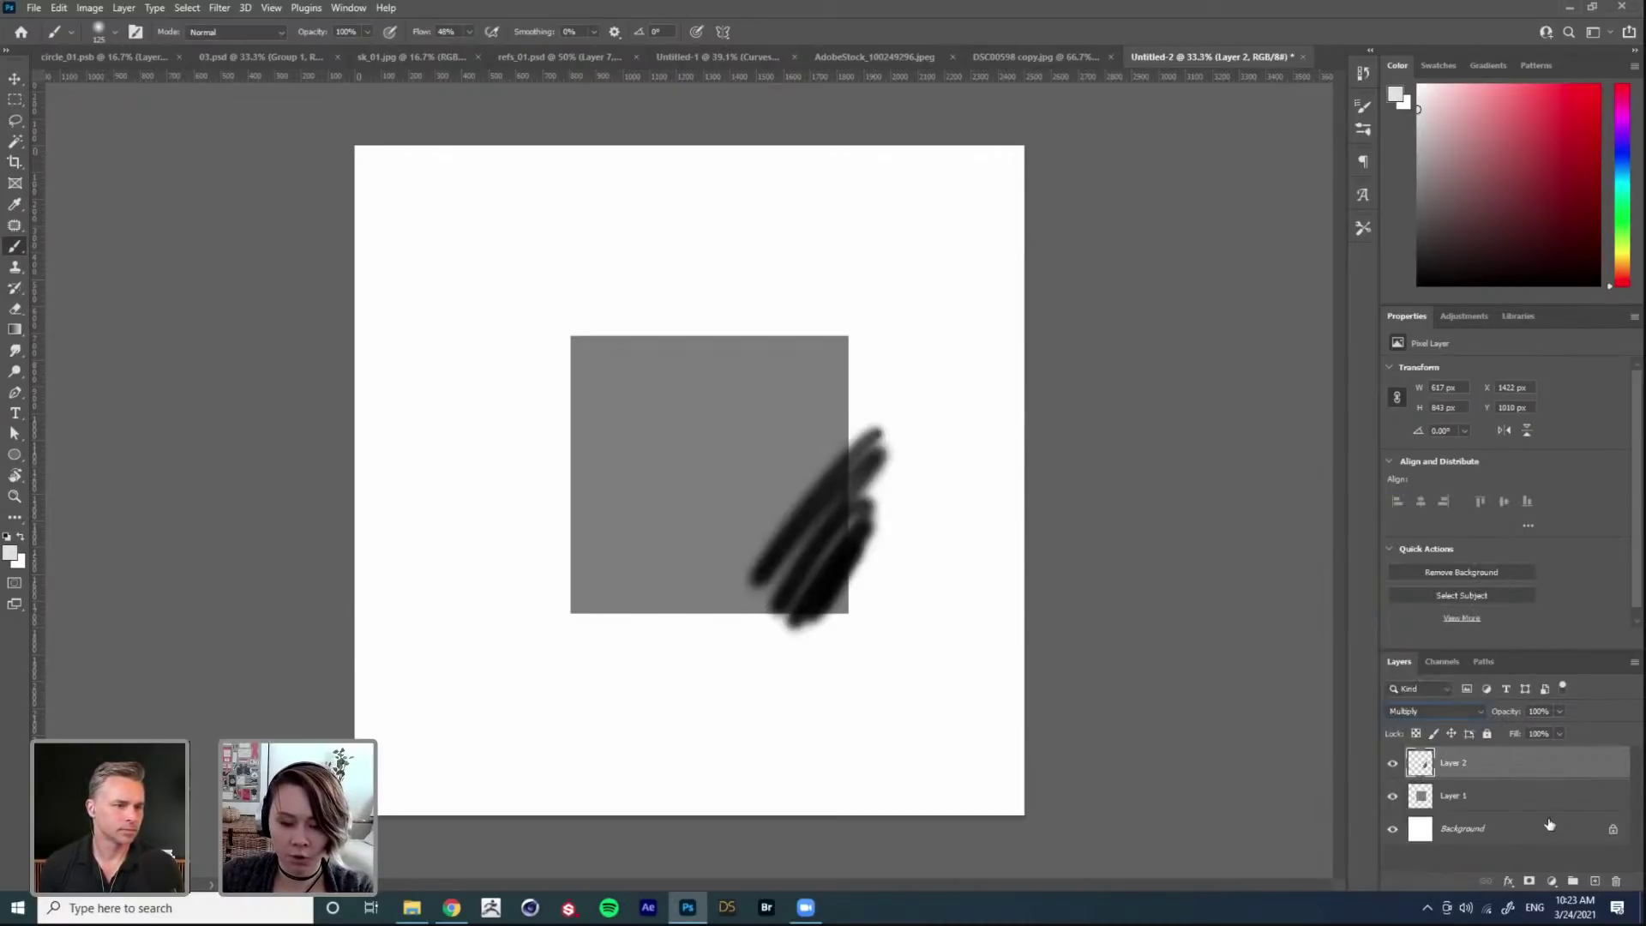
key("Delete")
key("Return")
key("Delete")
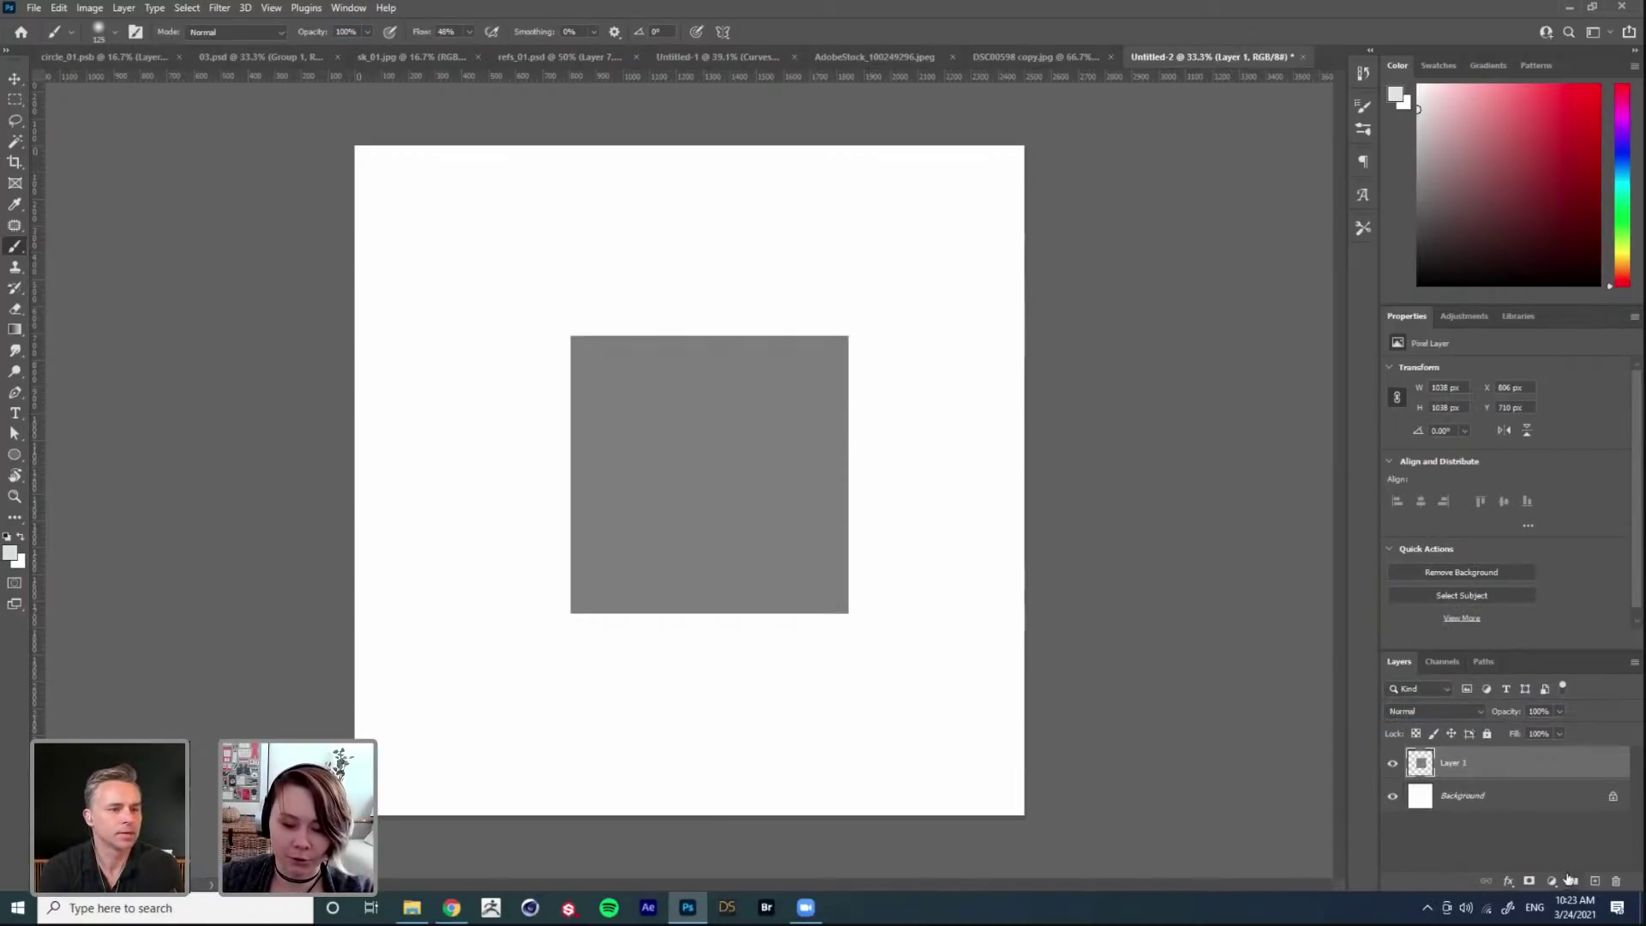
Step: Add a fresh layer above the gray square, pick a lighter gray as the foreground color and set the layer to Screen
left_click(1595, 881)
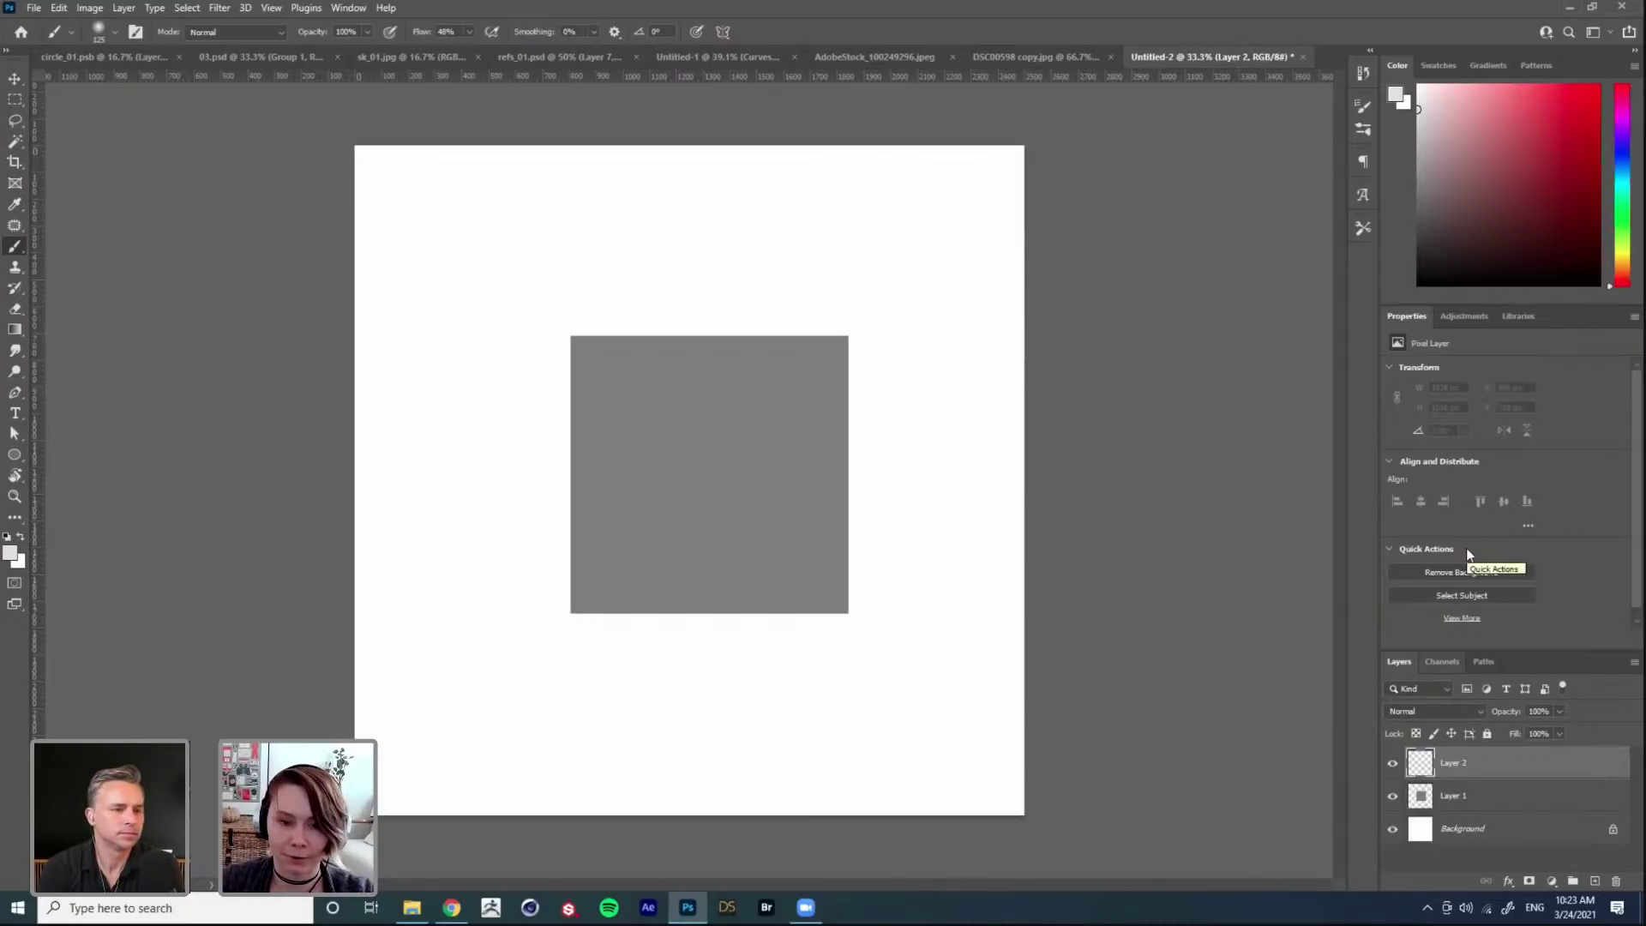
left_click(1419, 163)
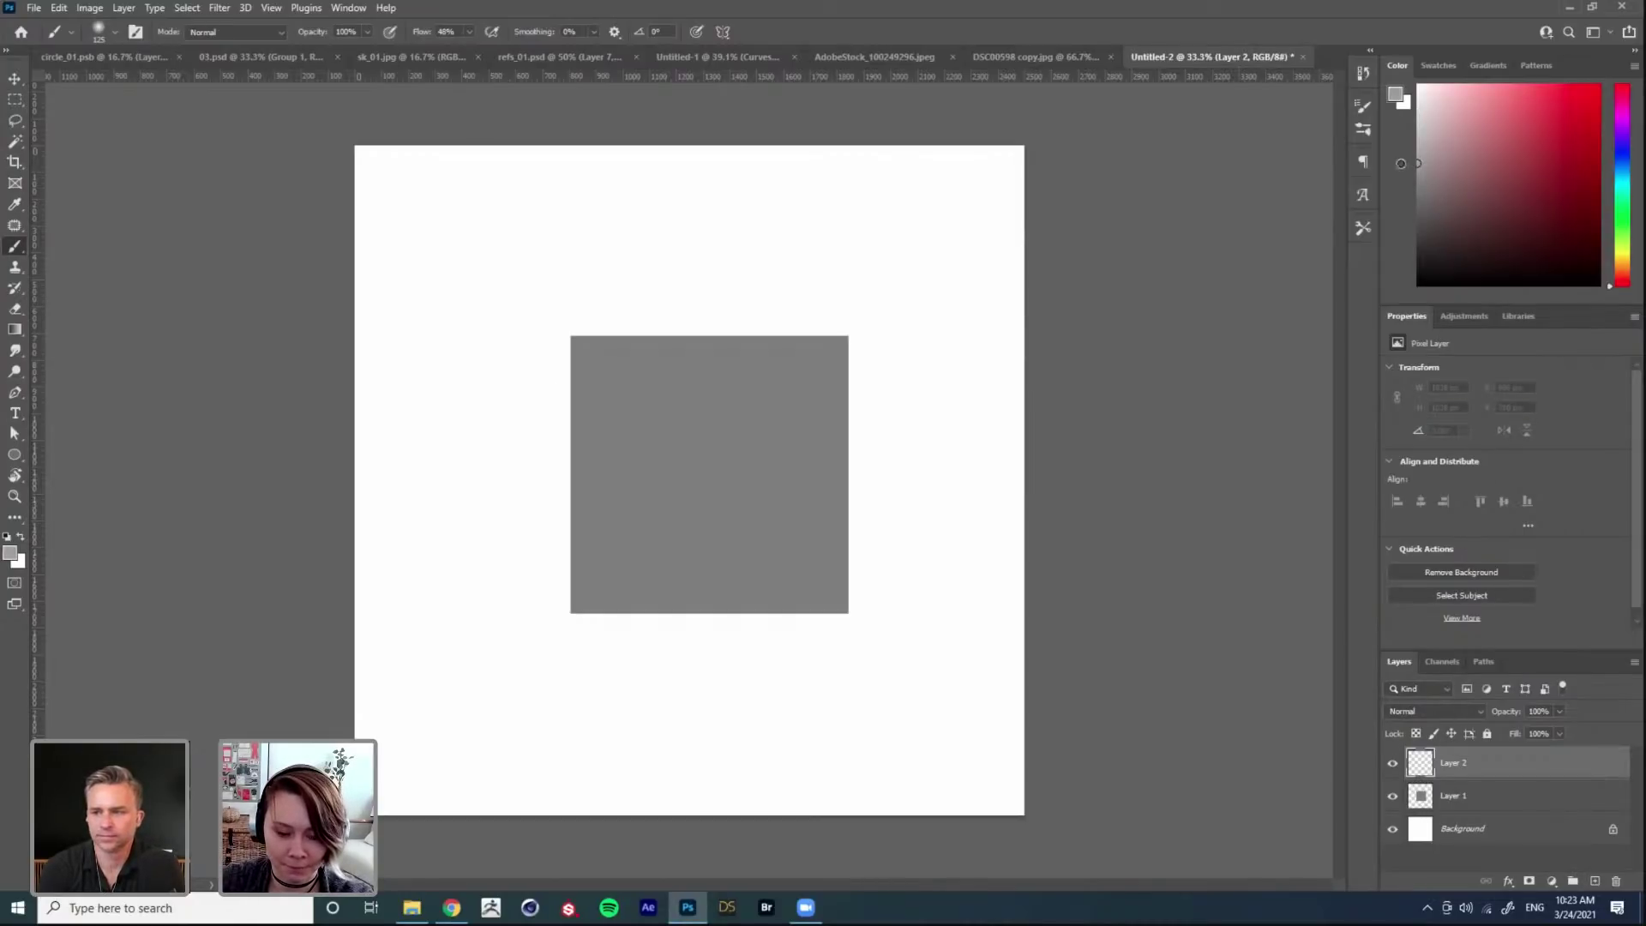
left_click(1437, 715)
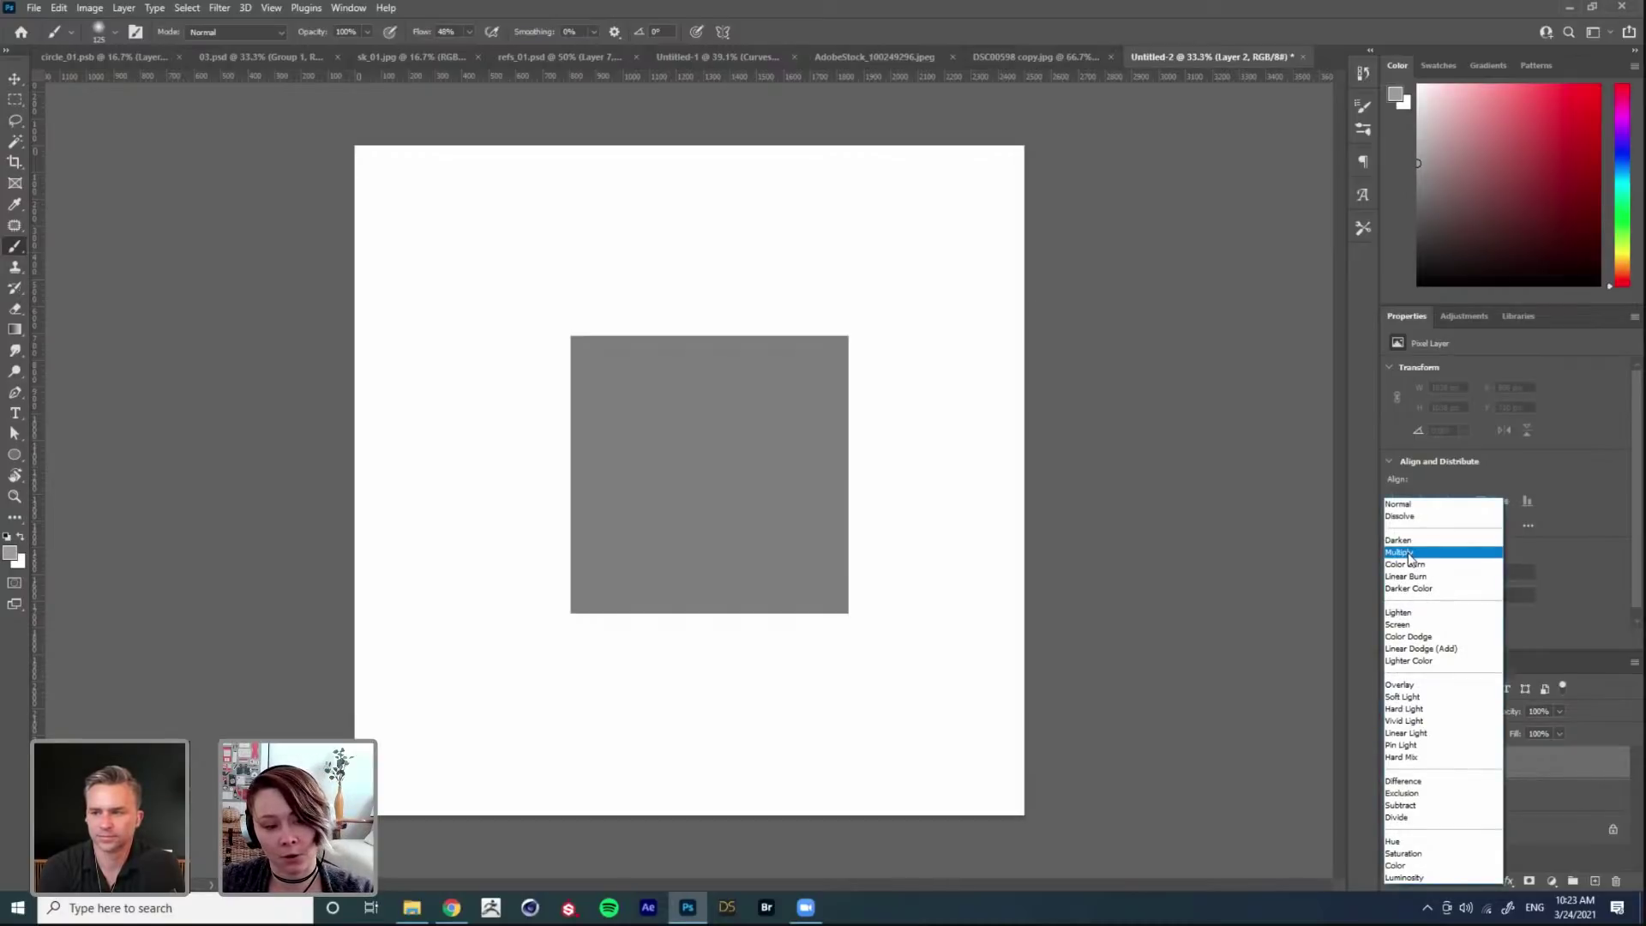
left_click(1402, 625)
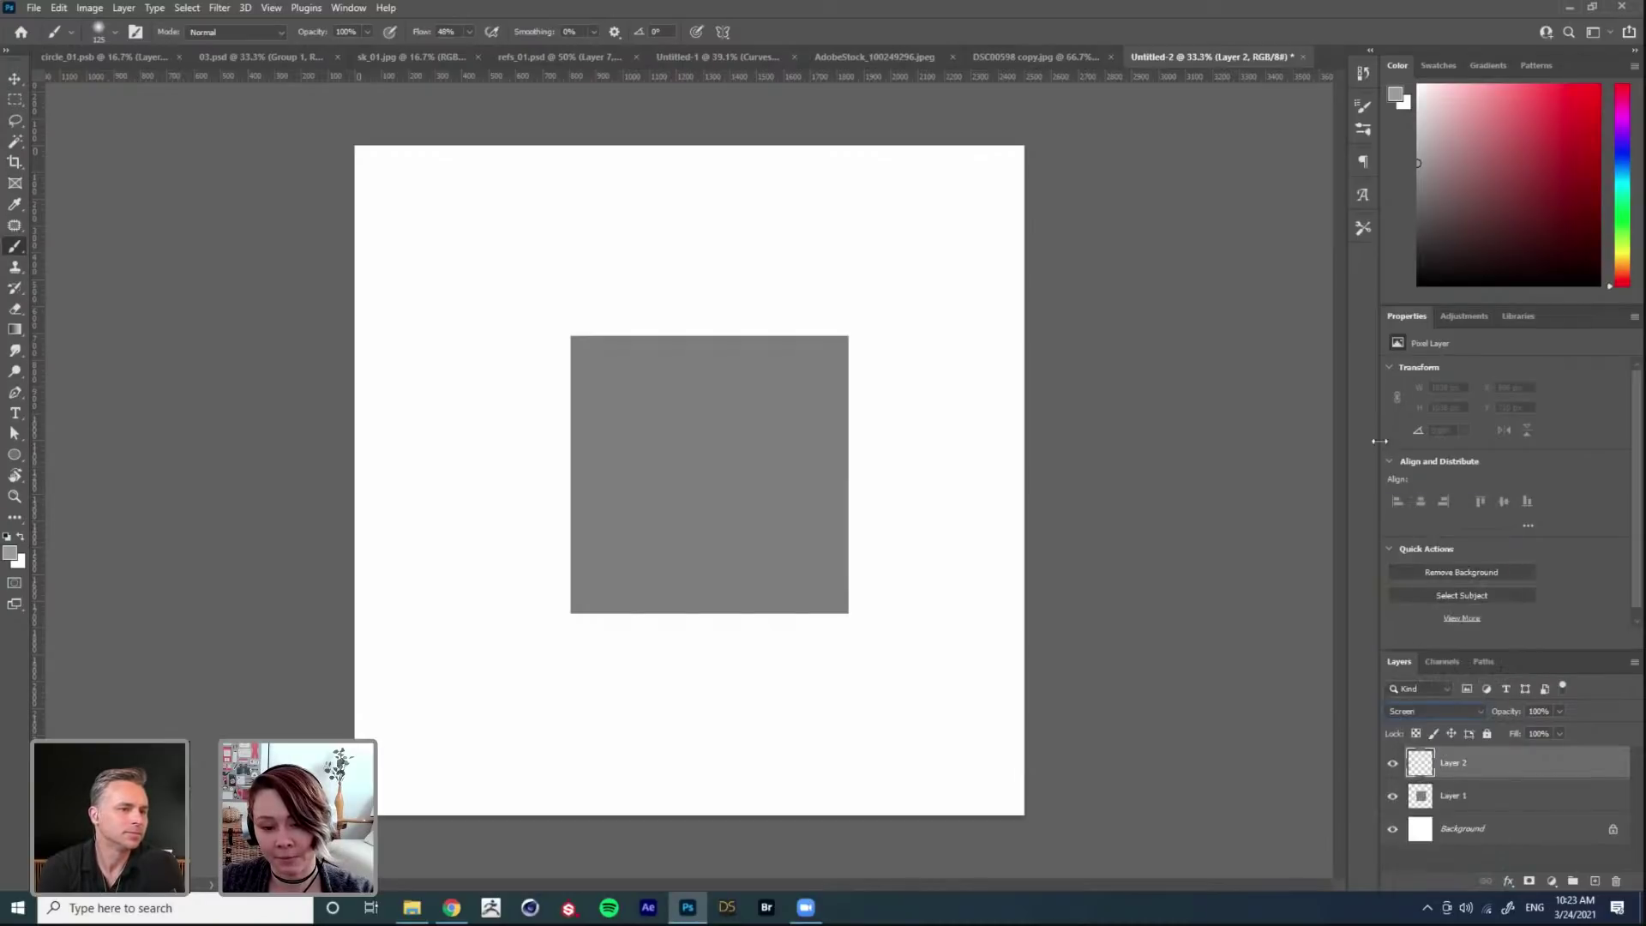
Step: Brush lighter gray strokes across the square's lower-right edge on a new Normal layer, and add another empty layer on top
left_click(1595, 881)
mouse_move(865, 427)
left_mouse_down()
mouse_move(807, 554)
mouse_move(808, 655)
mouse_move(834, 708)
mouse_move(848, 562)
left_mouse_up()
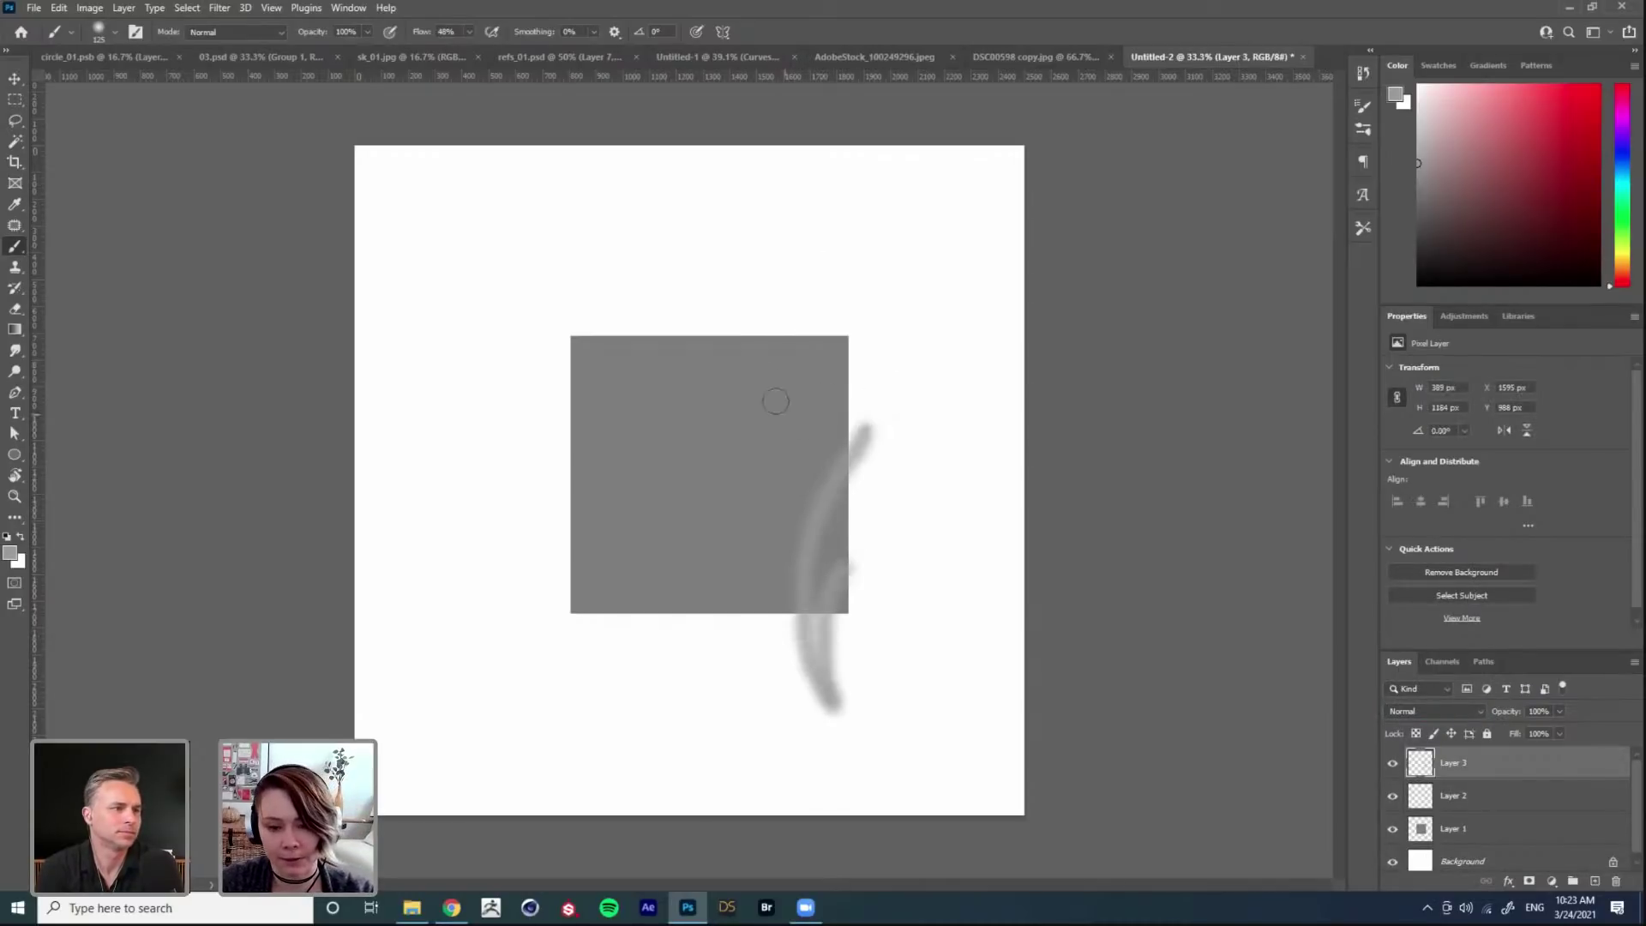
left_click(1595, 881)
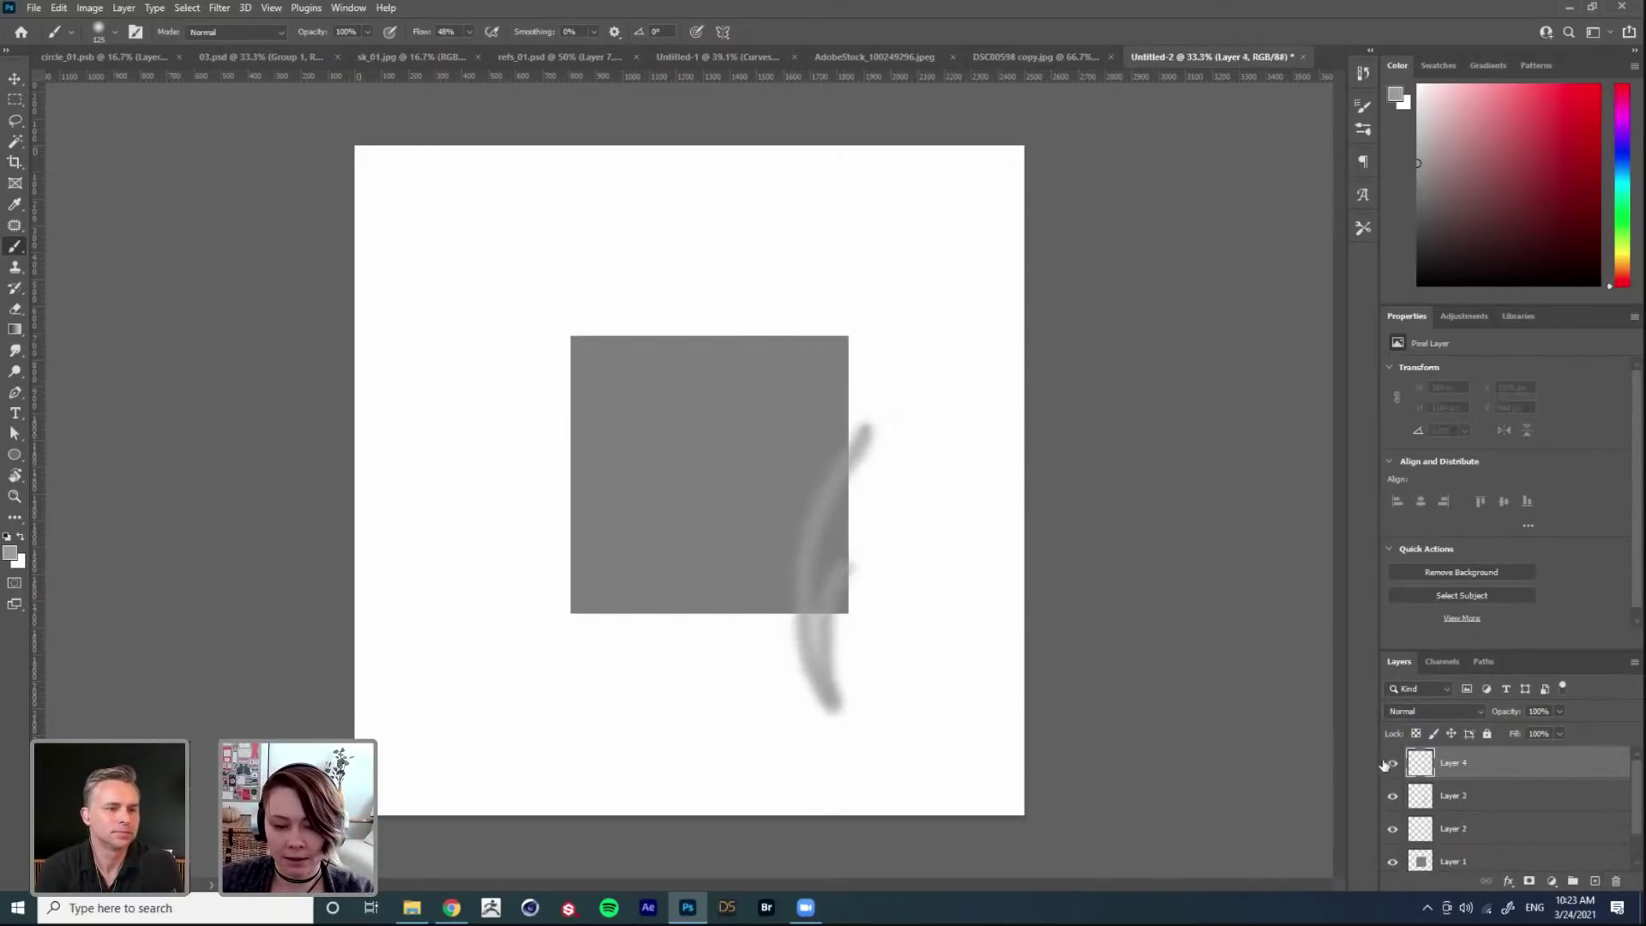
Step: Set the empty top layer's blend mode to Overlay and reset the foreground and background colors to their defaults
left_click(1441, 714)
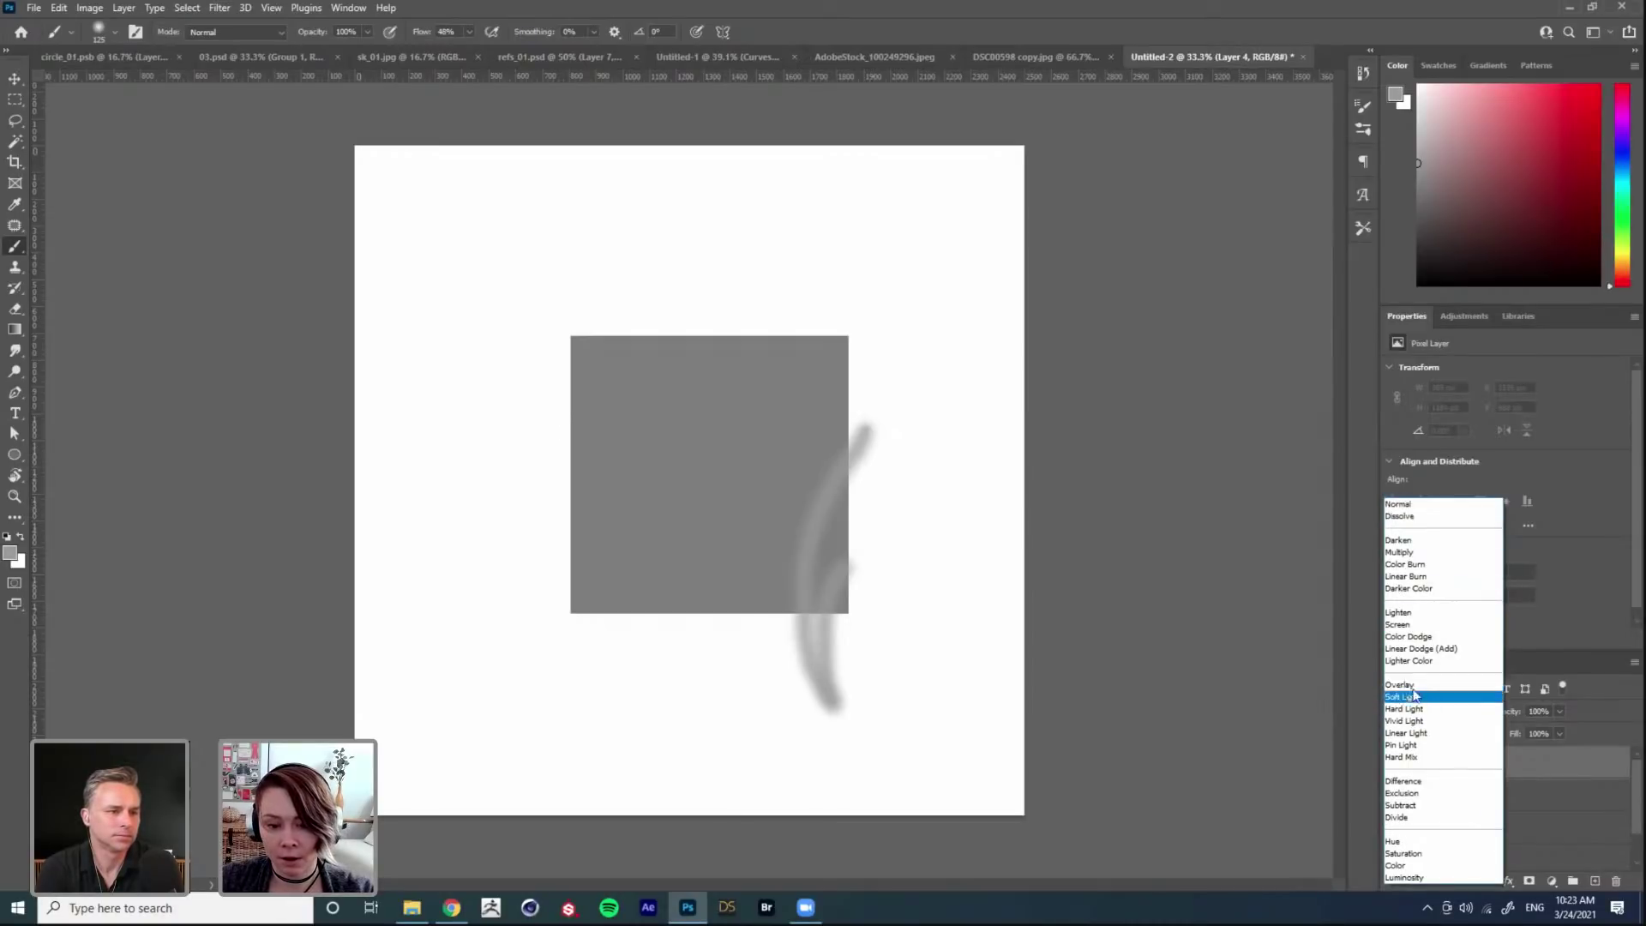
left_click(1419, 685)
key("d")
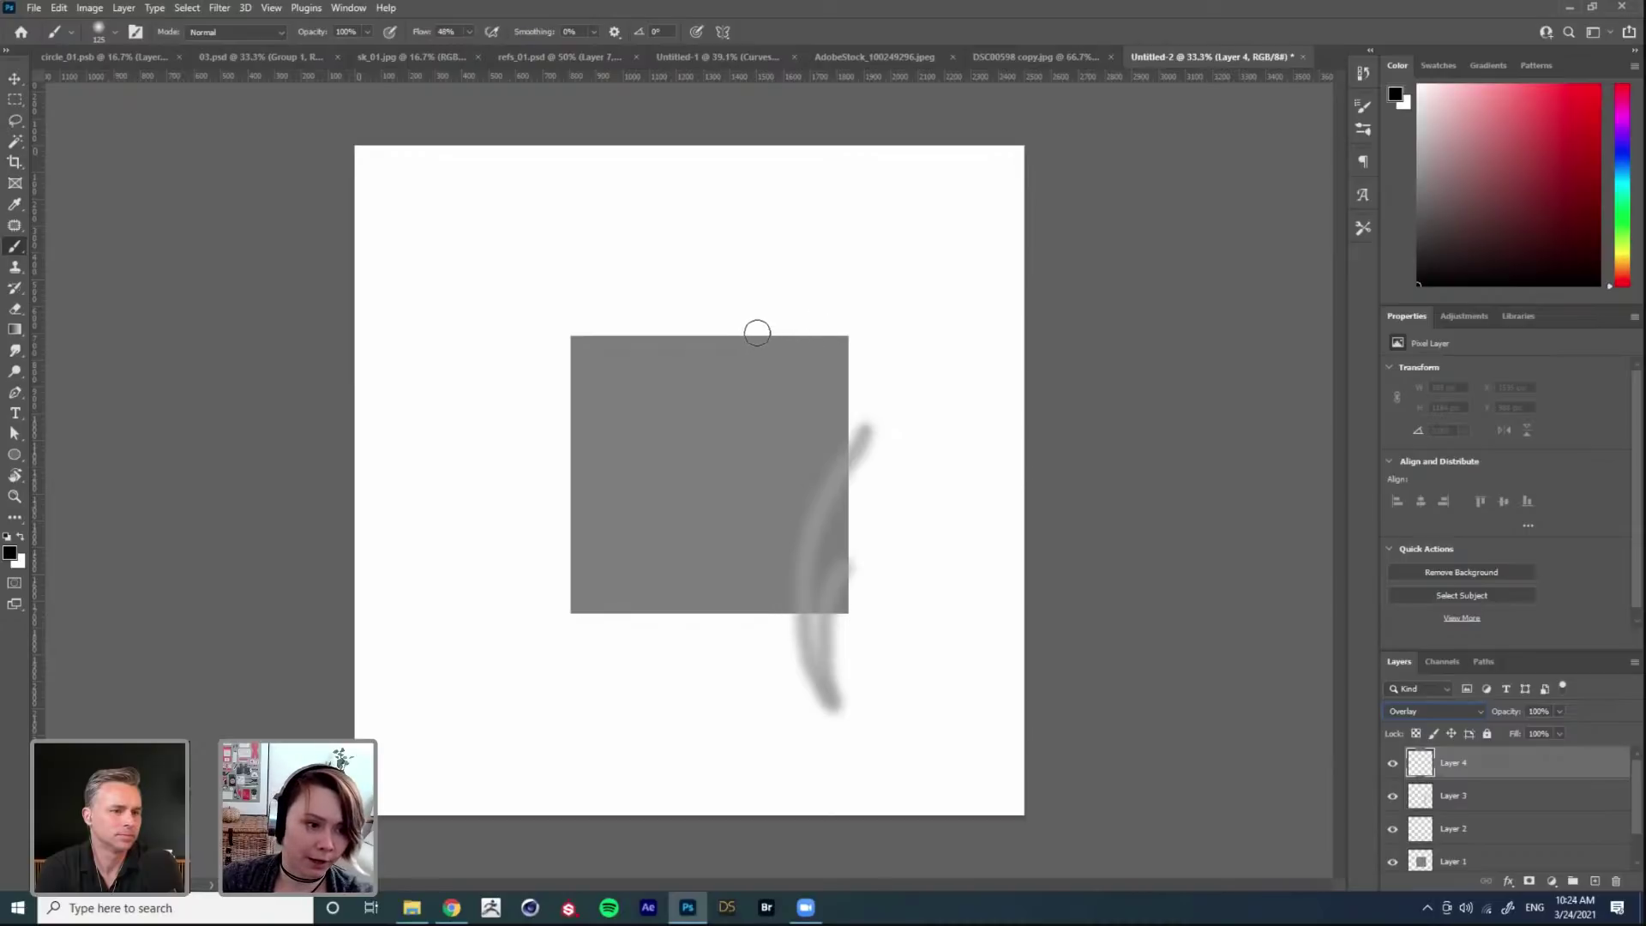
Step: Add an empty layer directly above the gray square's layer and pick a dark gray foreground color
left_click(1486, 863)
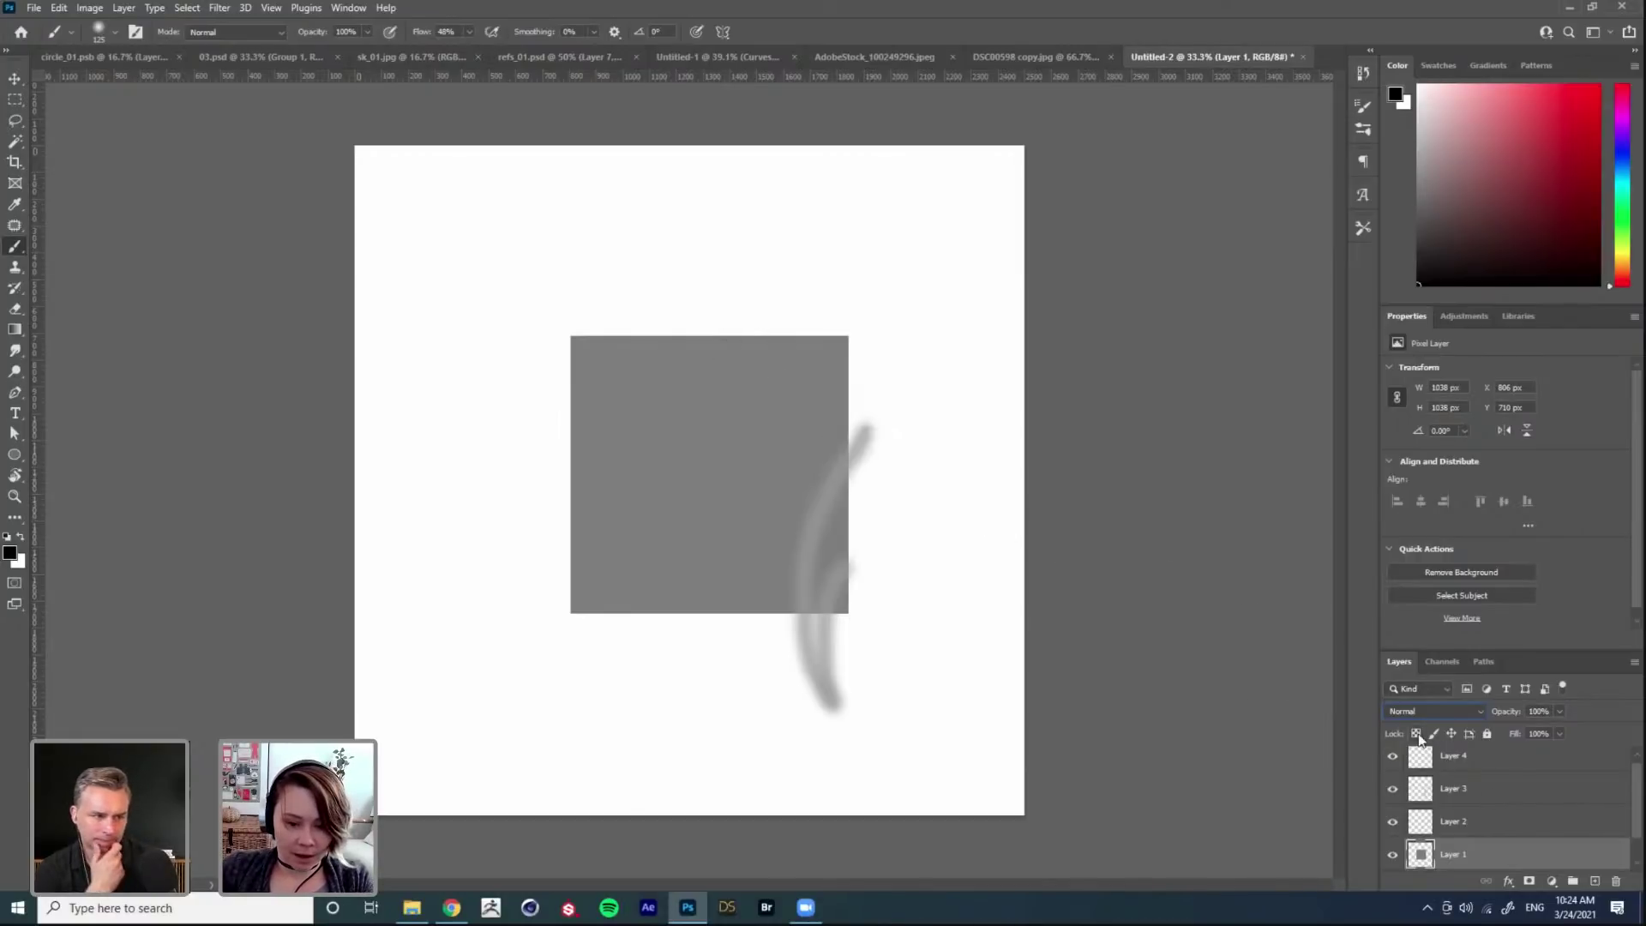
mouse_move(656, 546)
left_mouse_down()
mouse_move(842, 489)
mouse_move(588, 404)
mouse_move(847, 575)
left_mouse_up()
key("ctrl+z")
left_click(1596, 882)
left_click_drag(1431, 219, 1376, 236)
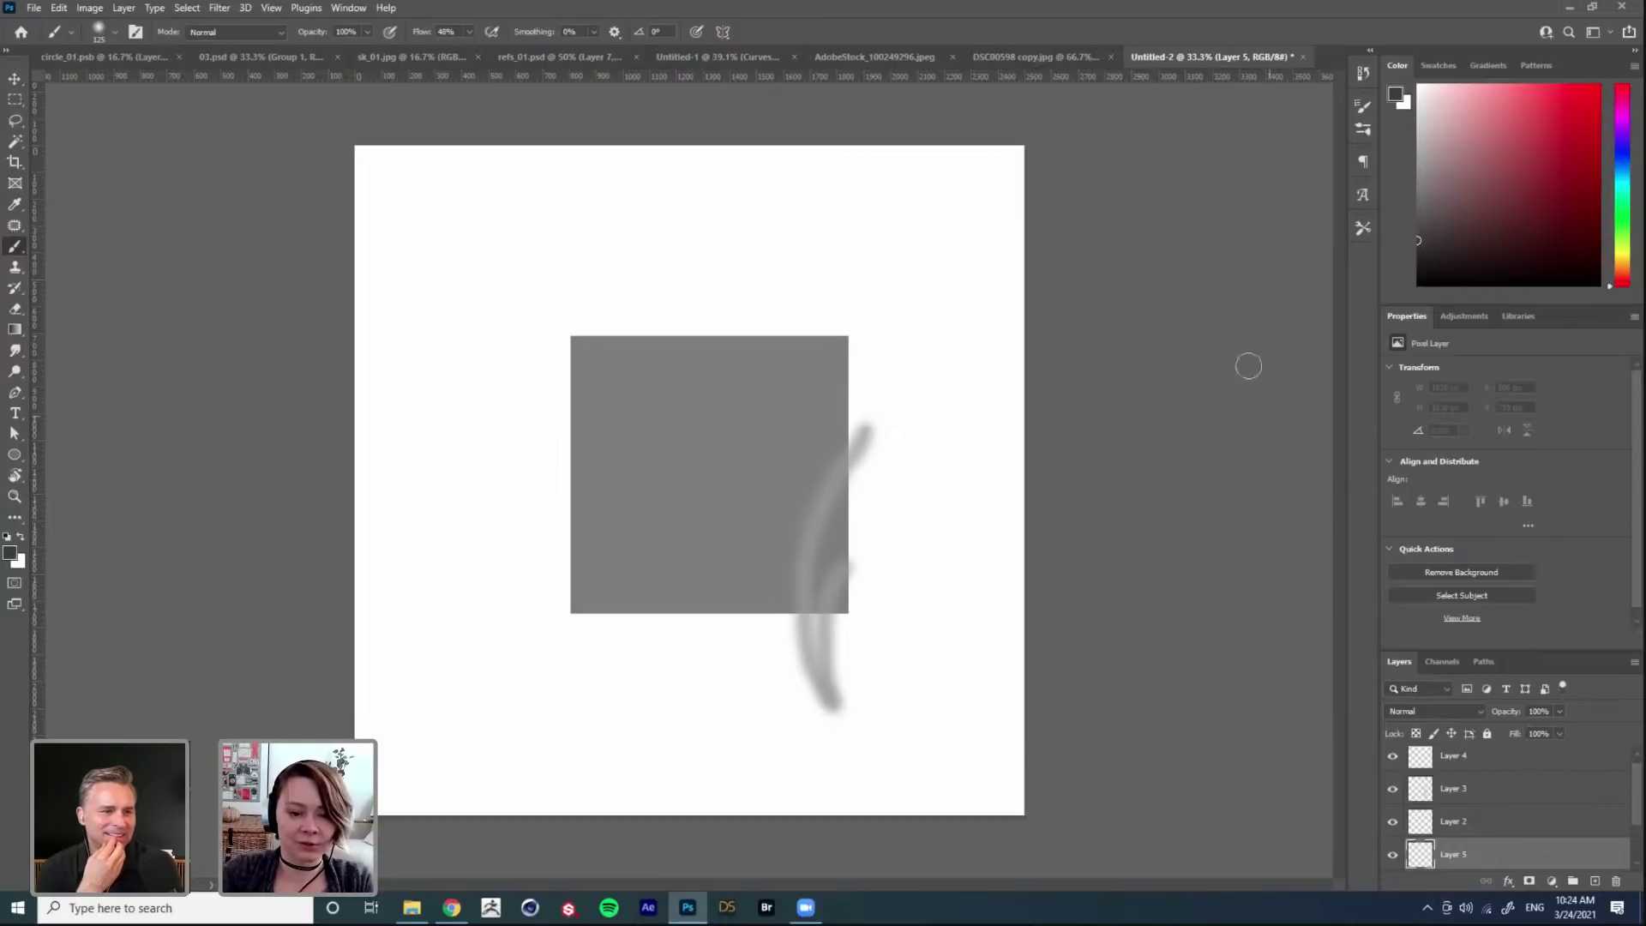
Step: Place the AdobeStock_100249296 photo of the woman's back in the test document and bring its layer to the top of the stack
left_click(1424, 713)
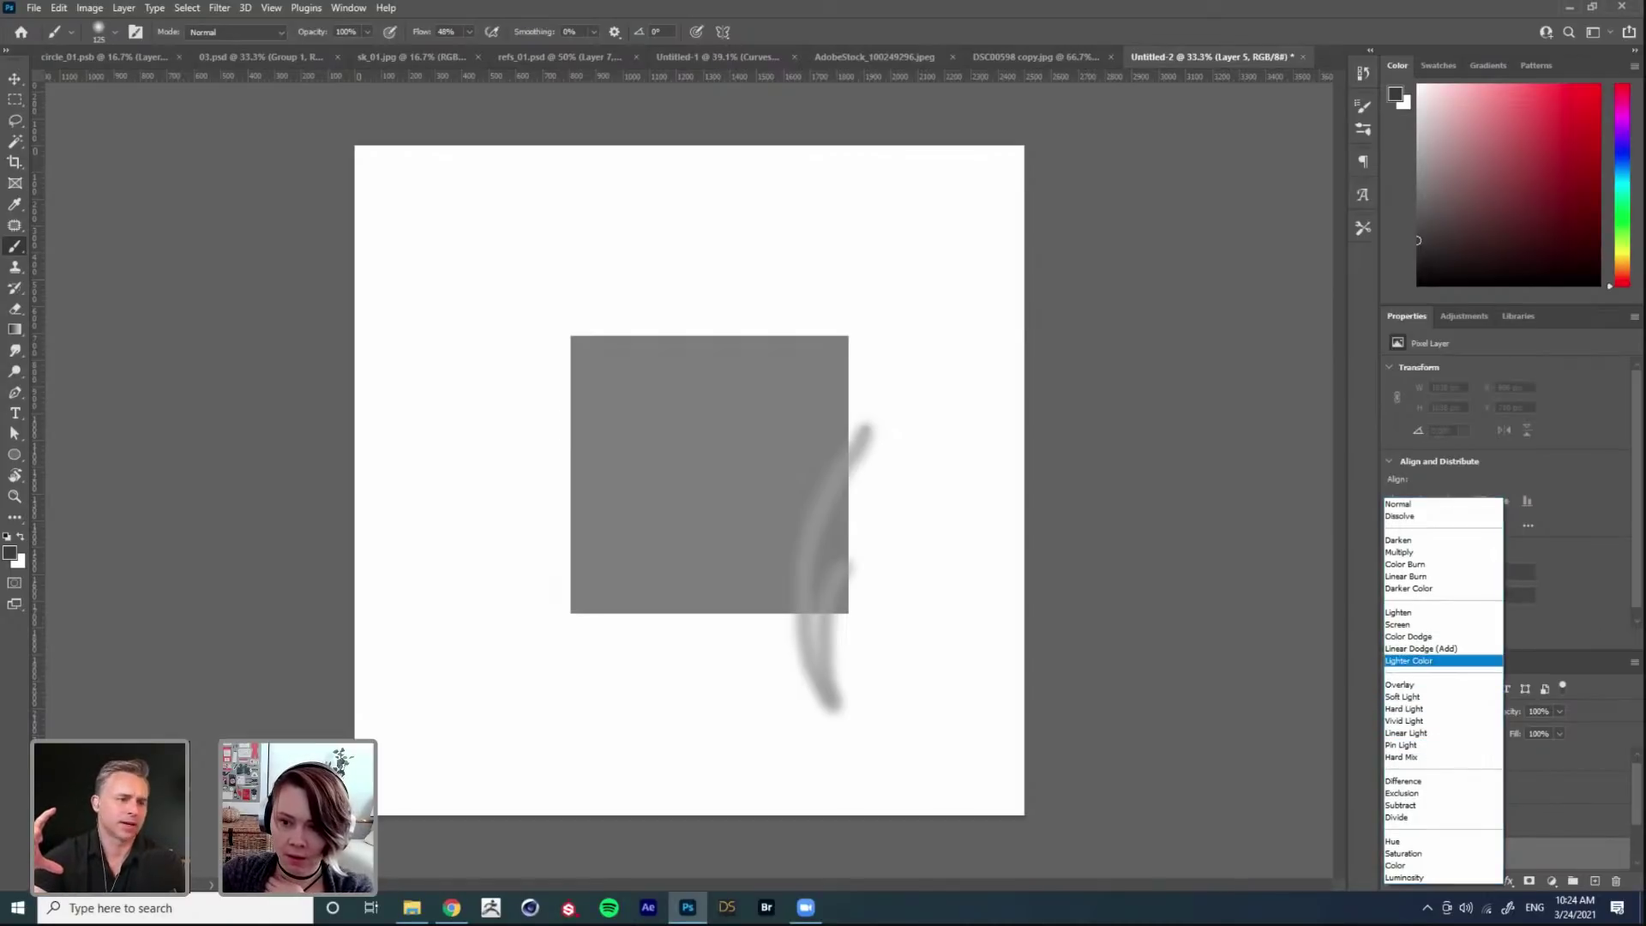
key("alt+Tab")
left_click_drag(730, 674, 731, 674)
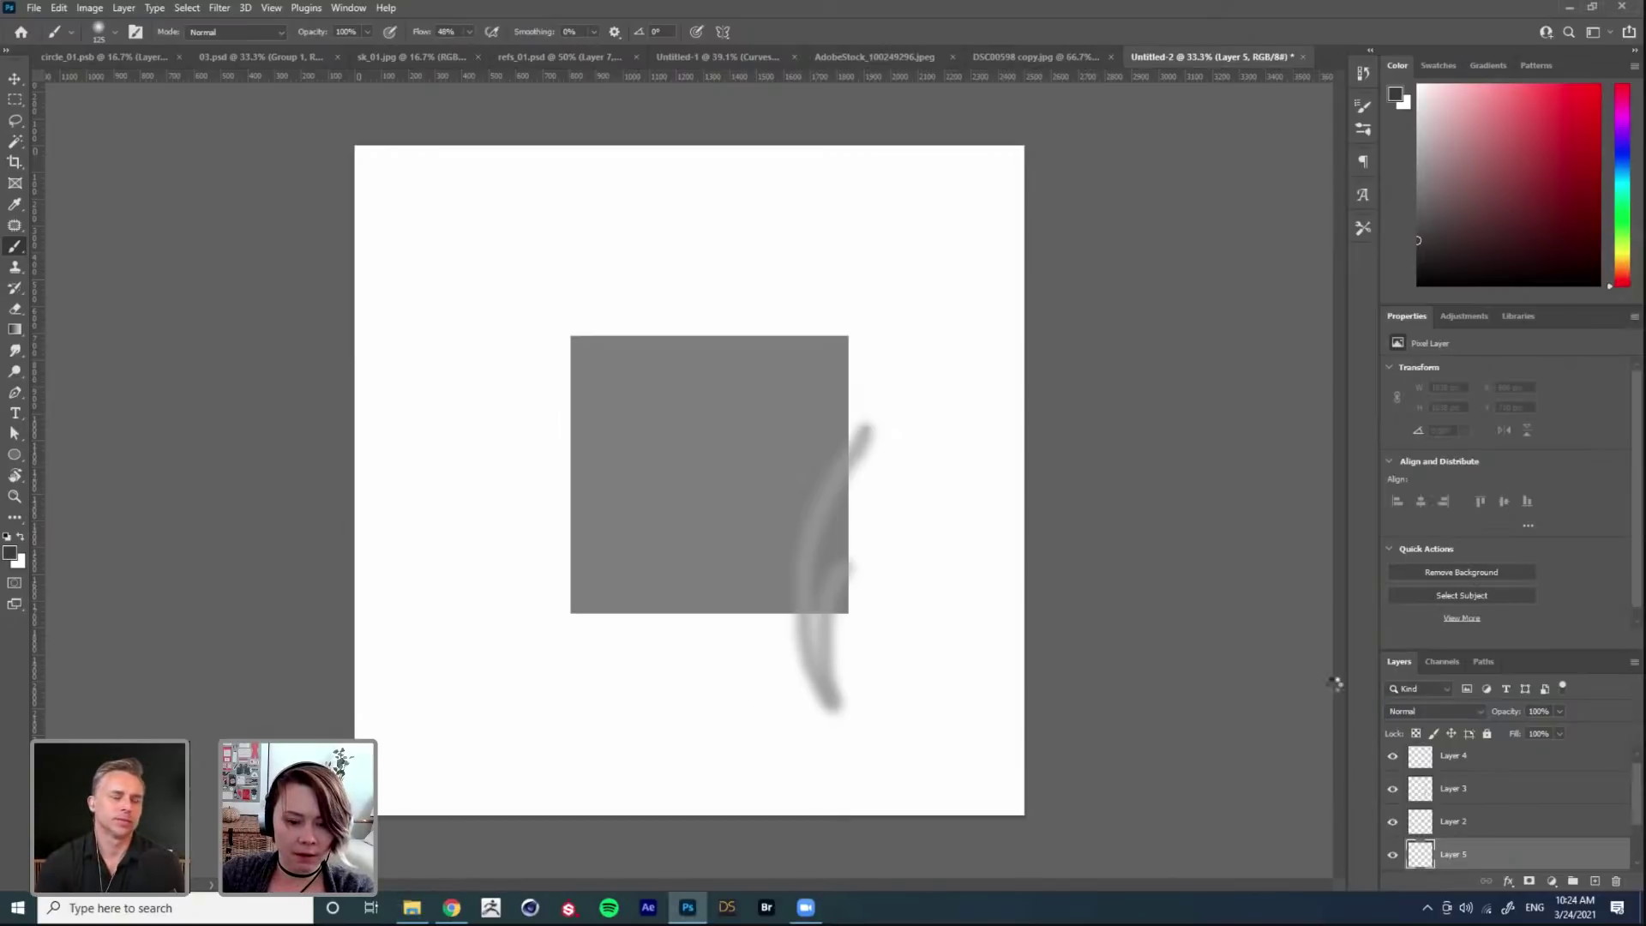
key("Return")
left_click_drag(1474, 860, 1498, 750)
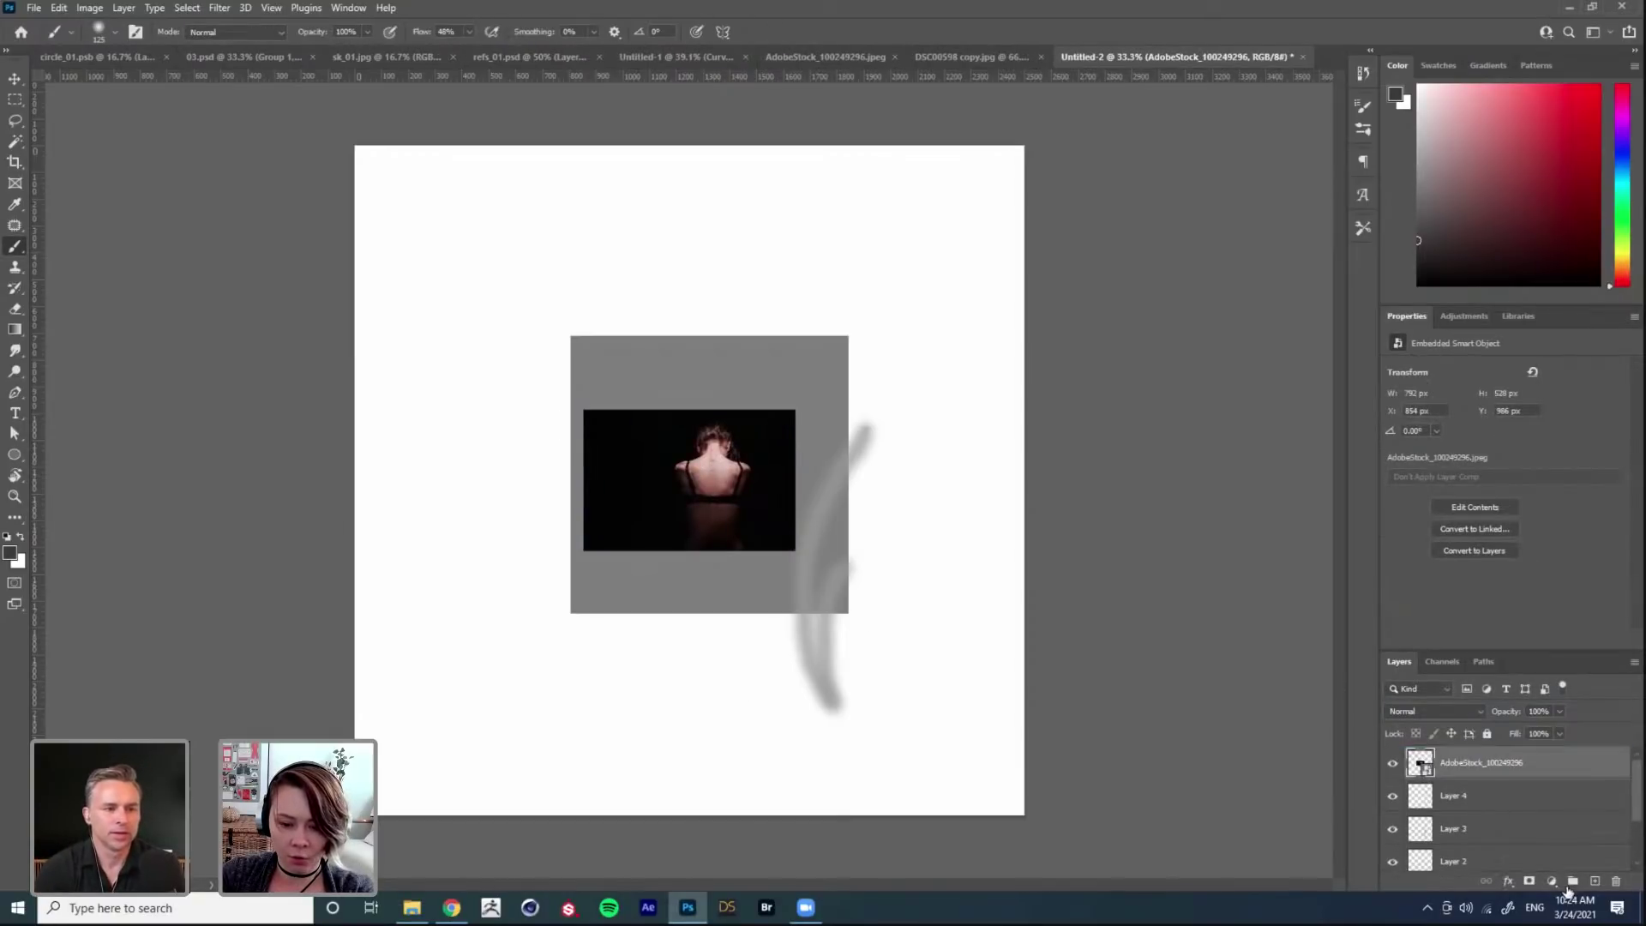
Step: Enlarge the placed photo until it spans the canvas width and add an empty layer above it
key("ctrl+t")
mouse_move(911, 634)
left_mouse_down()
mouse_move(1202, 787)
mouse_move(1121, 760)
mouse_move(1146, 783)
left_mouse_up()
key("Return")
key("b")
left_click(1595, 880)
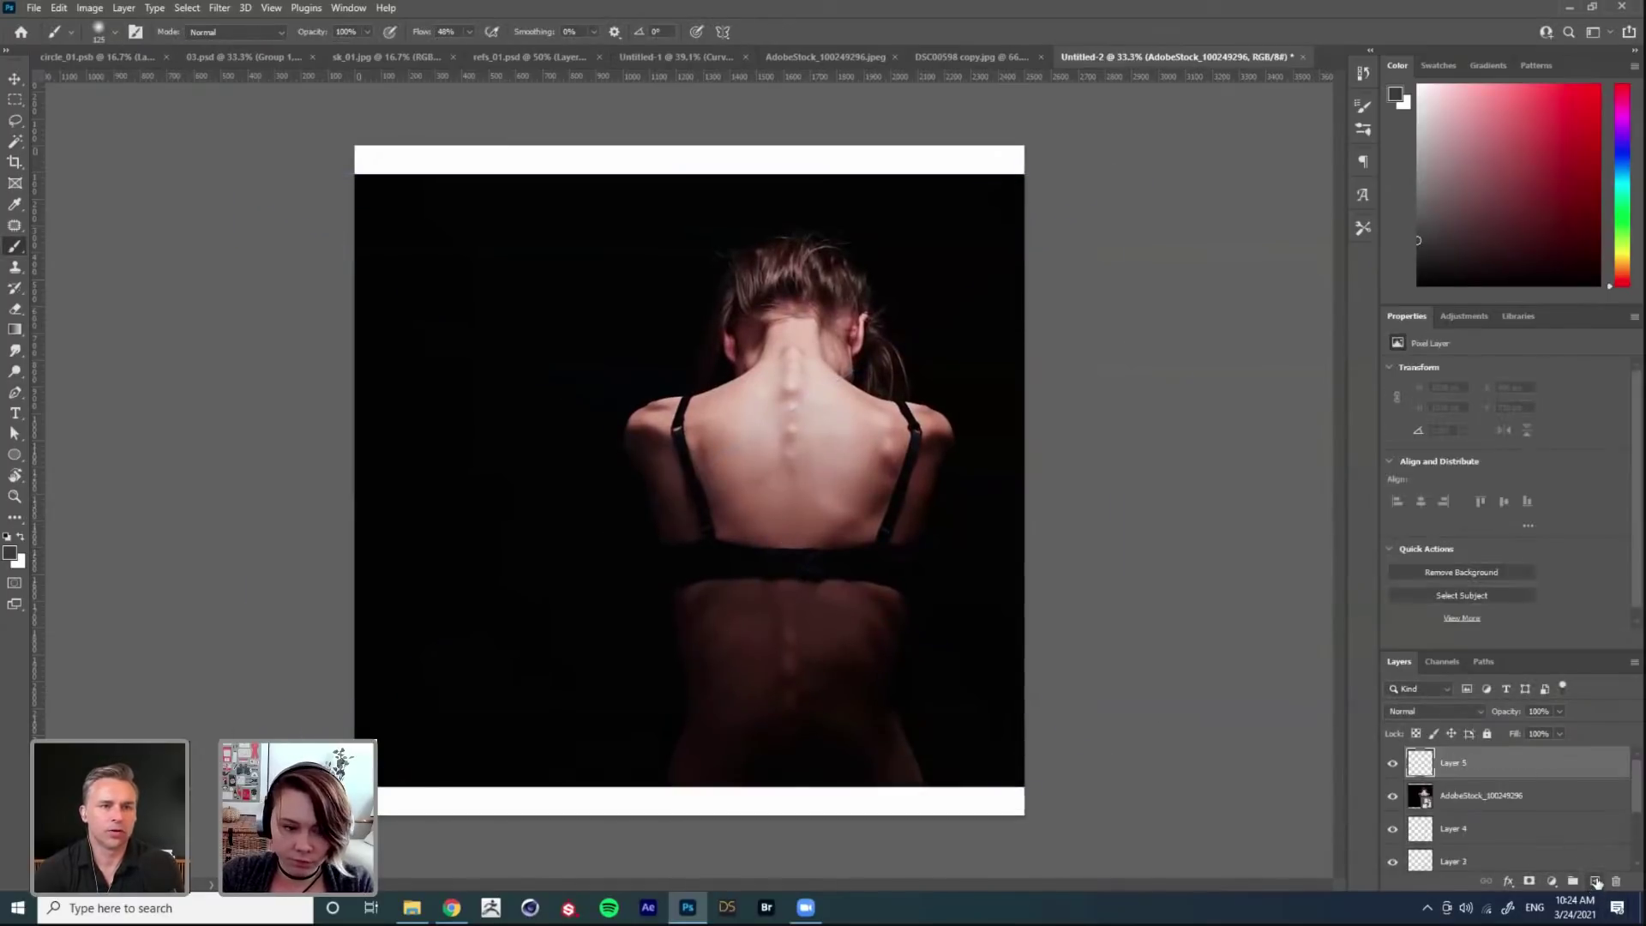
Step: Add a Curves adjustment layer in Normal mode above the photo and pull its white point inward to brighten the skin
left_click(1419, 715)
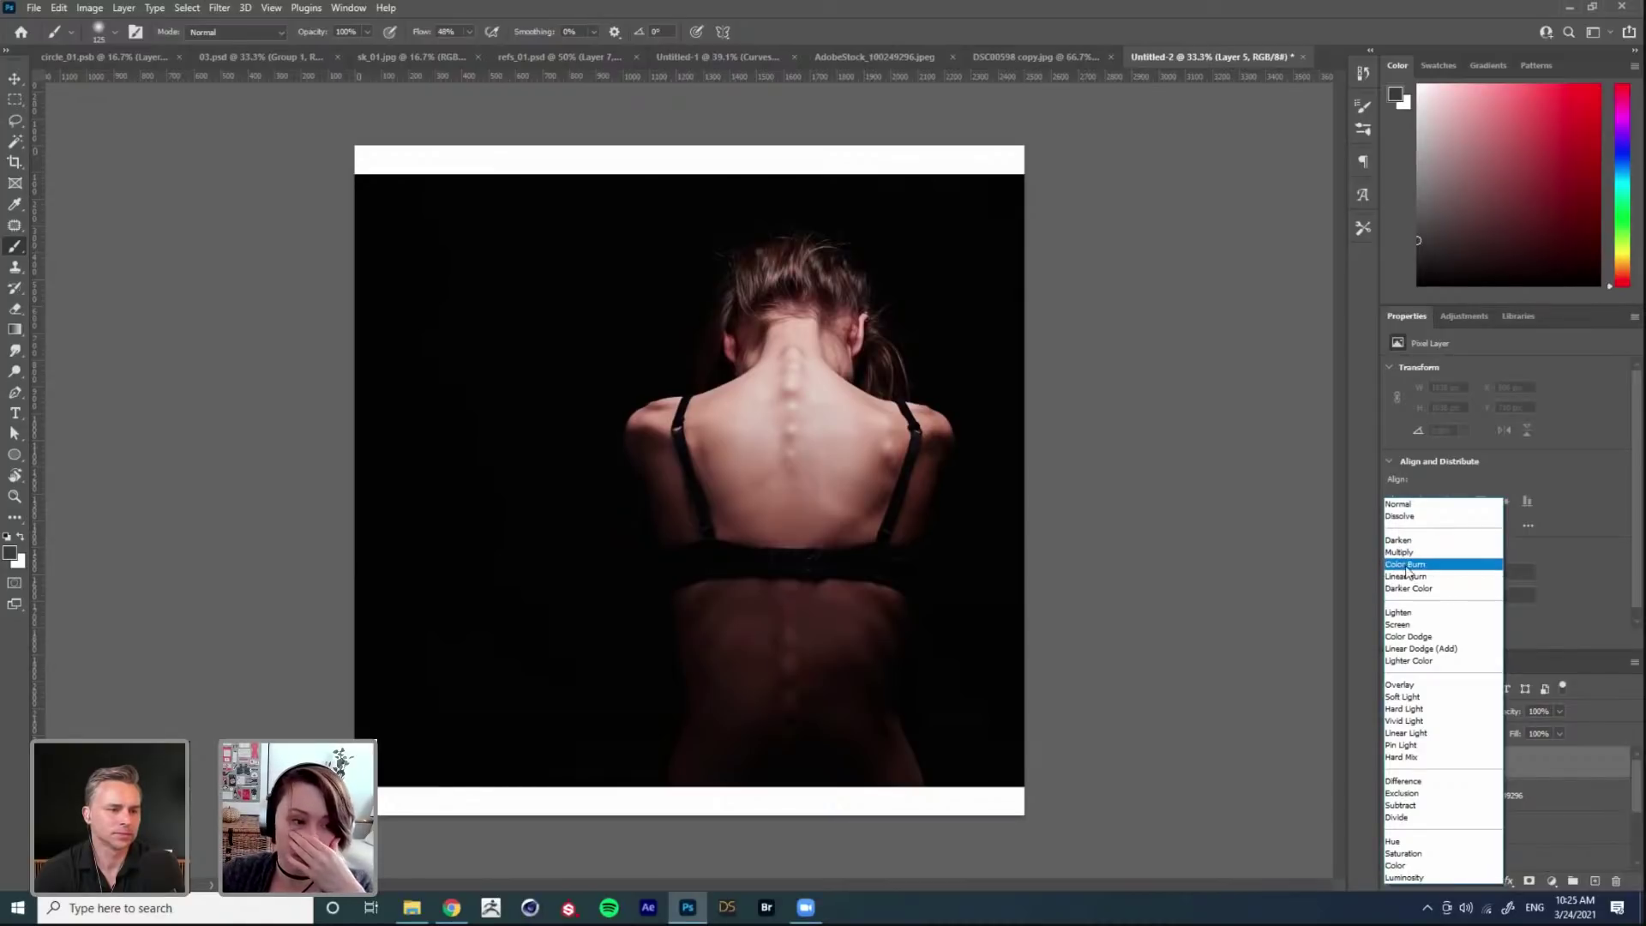
left_click(1574, 583)
left_click(1449, 317)
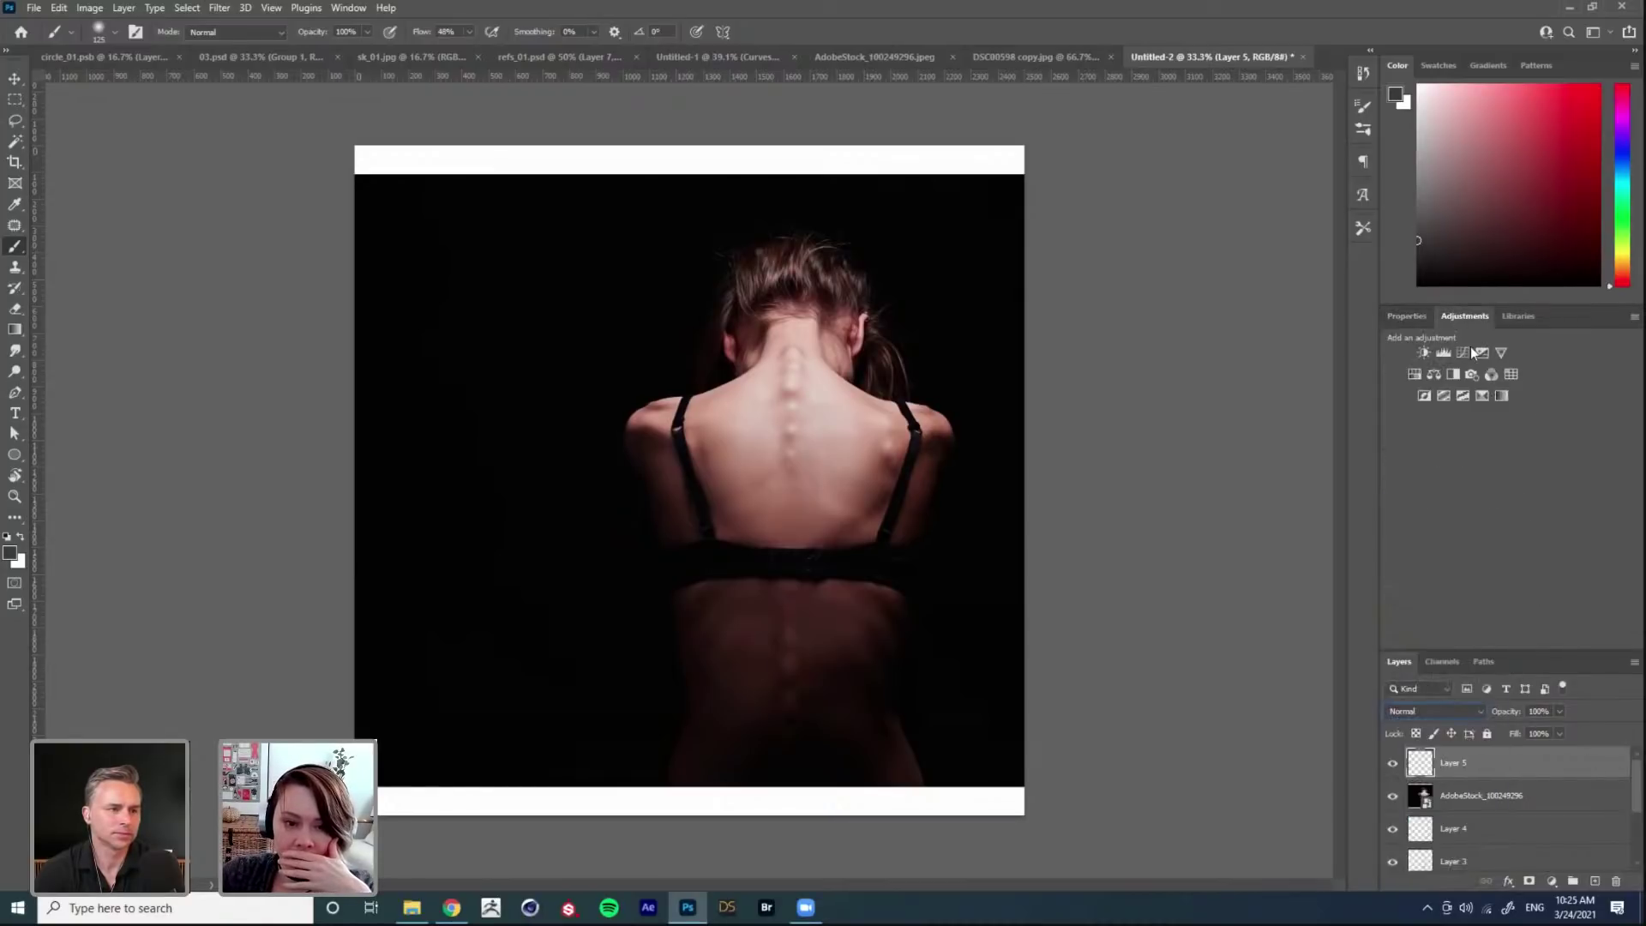
left_click(1461, 353)
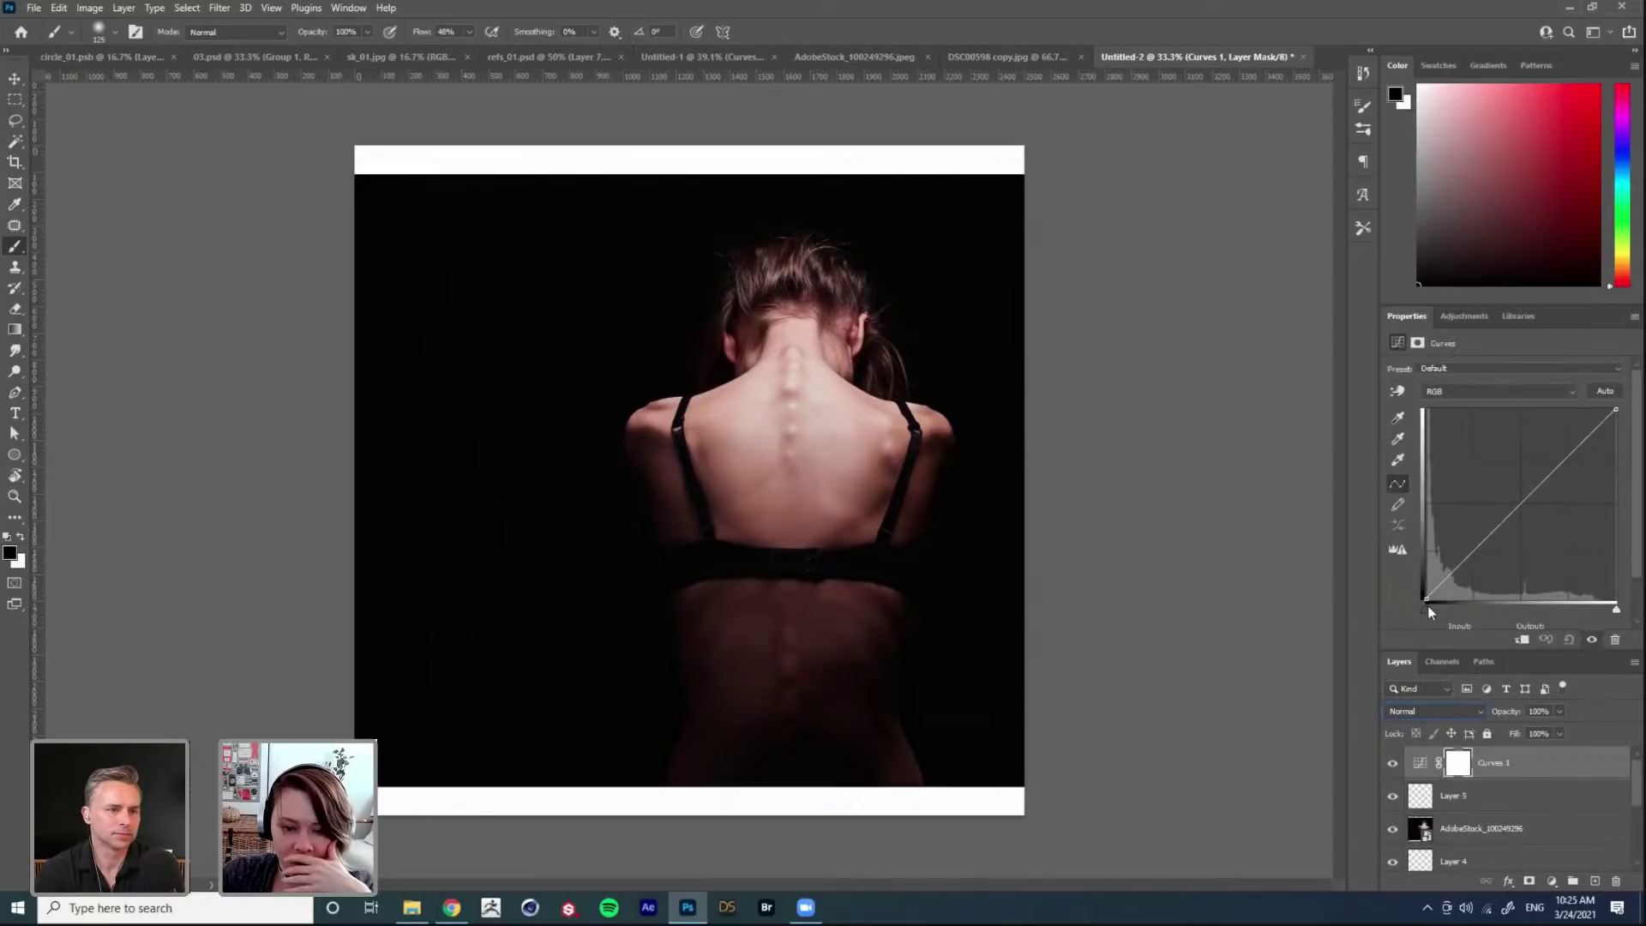
mouse_move(1423, 609)
left_mouse_down()
mouse_move(1453, 609)
mouse_move(1426, 609)
left_mouse_up()
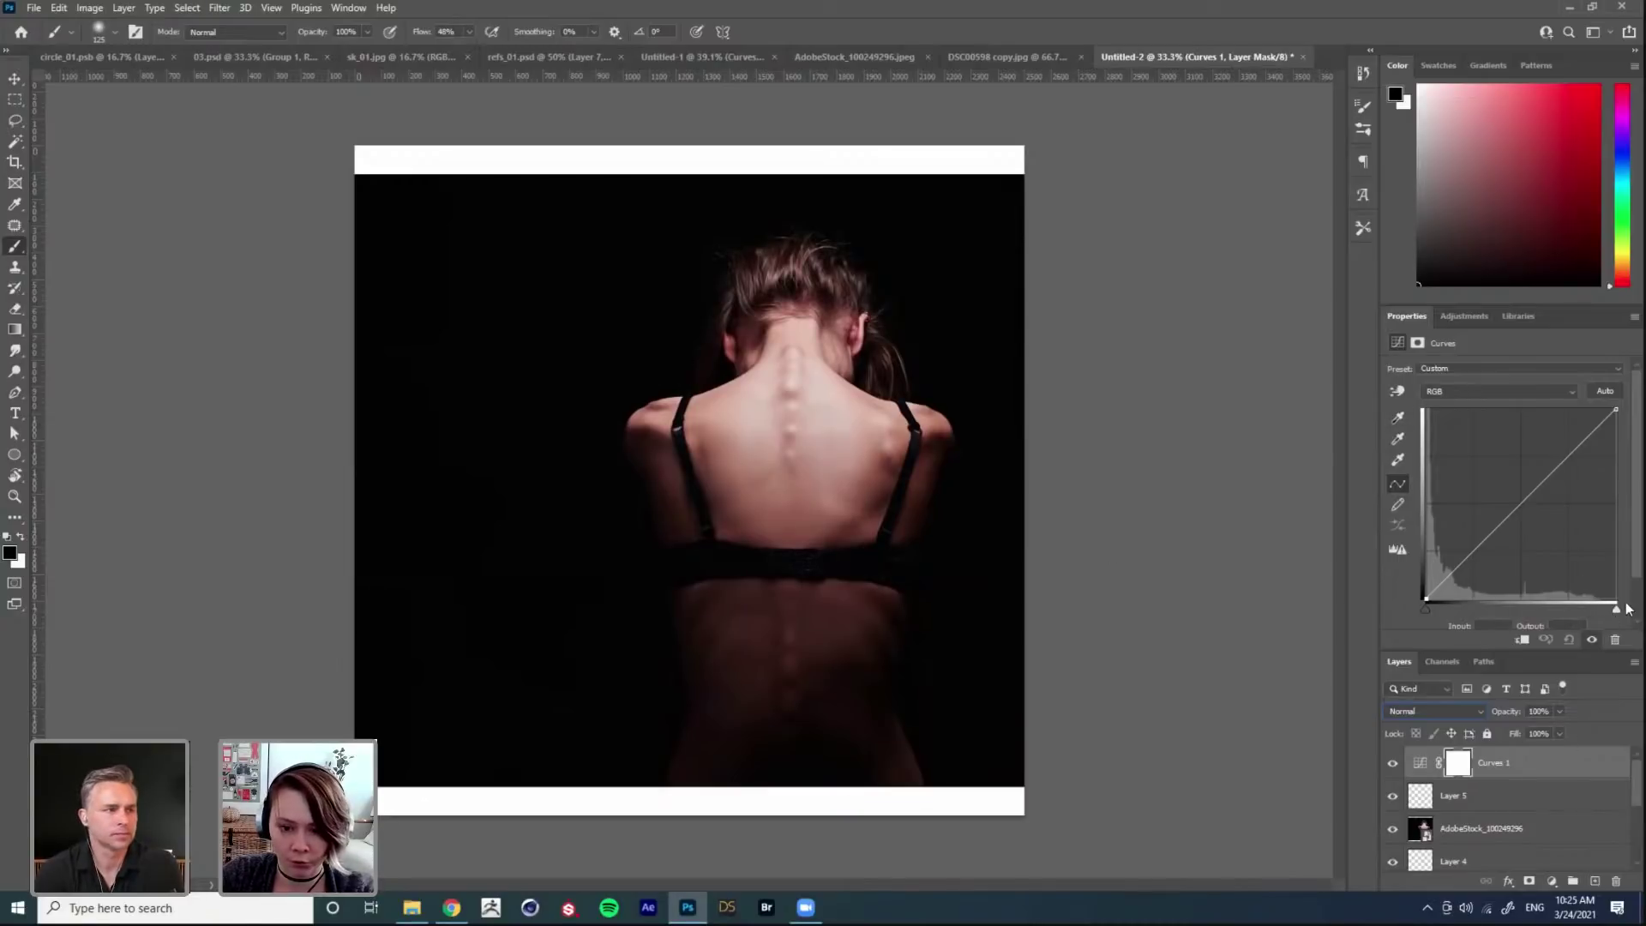
left_click_drag(1618, 613, 1568, 606)
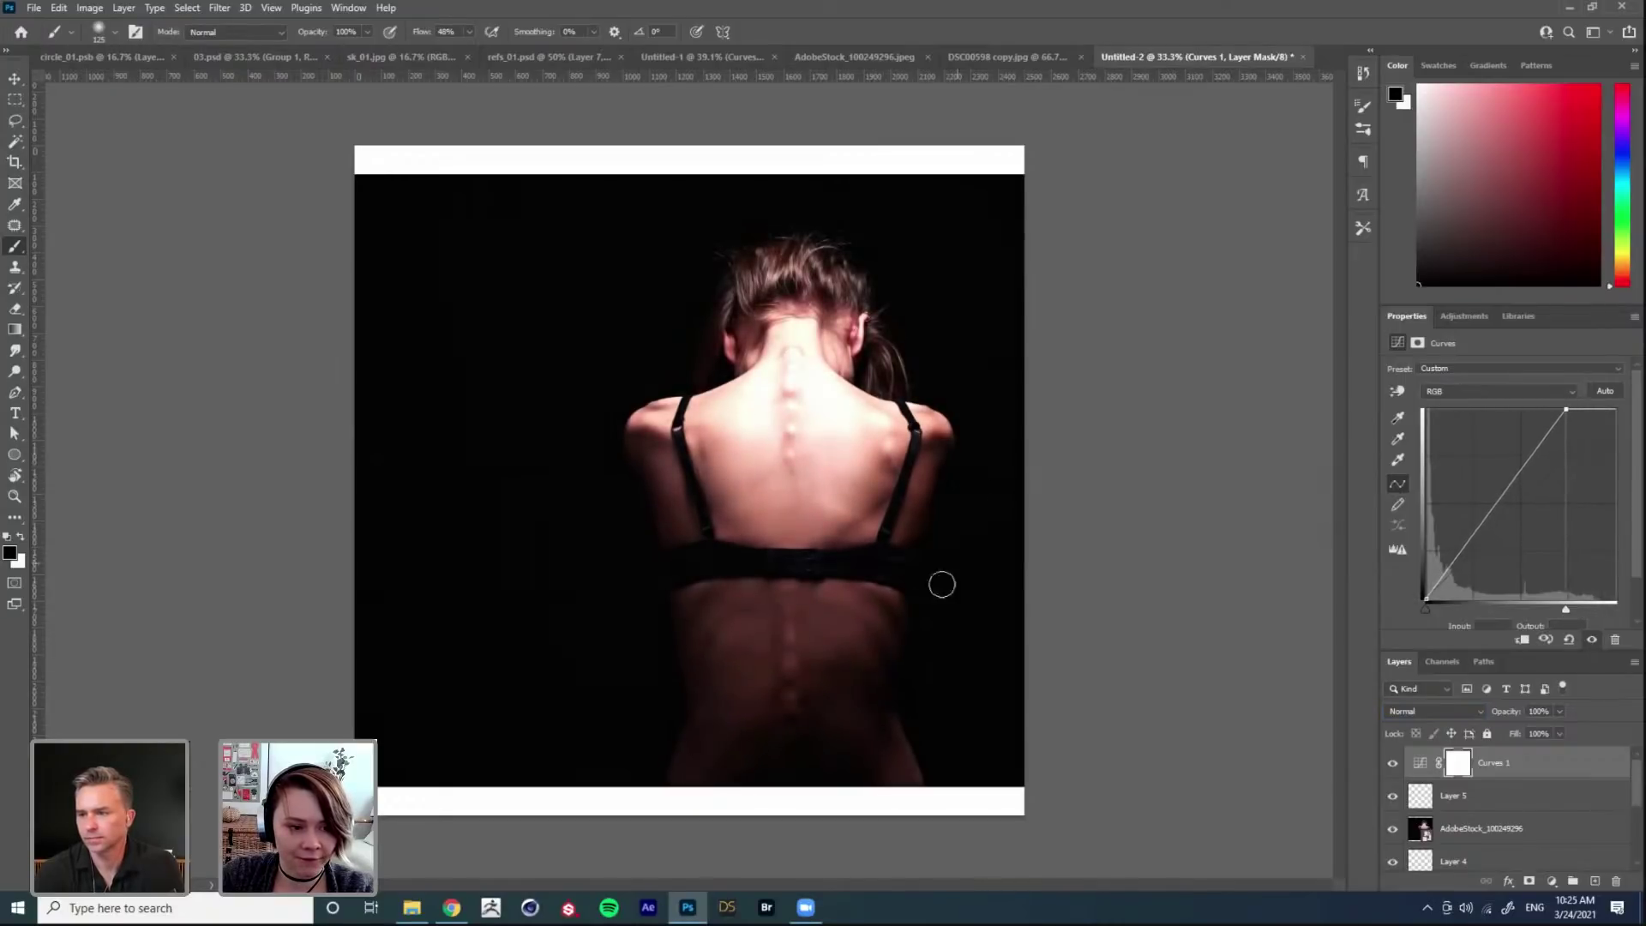
left_click(1454, 707)
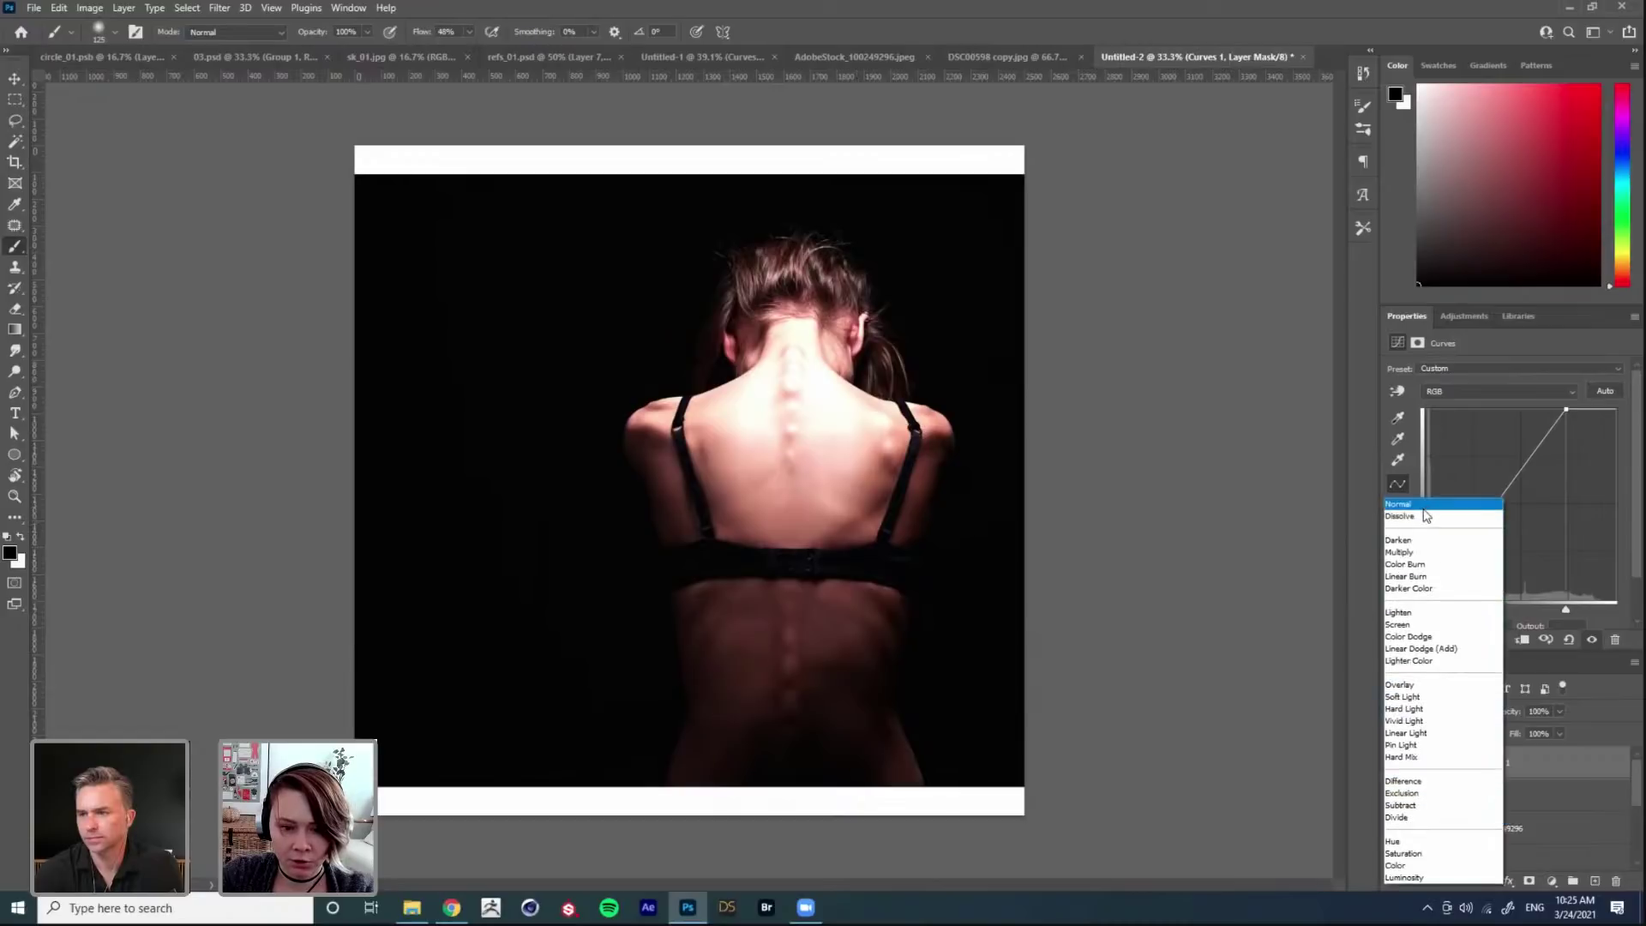
left_click(1424, 508)
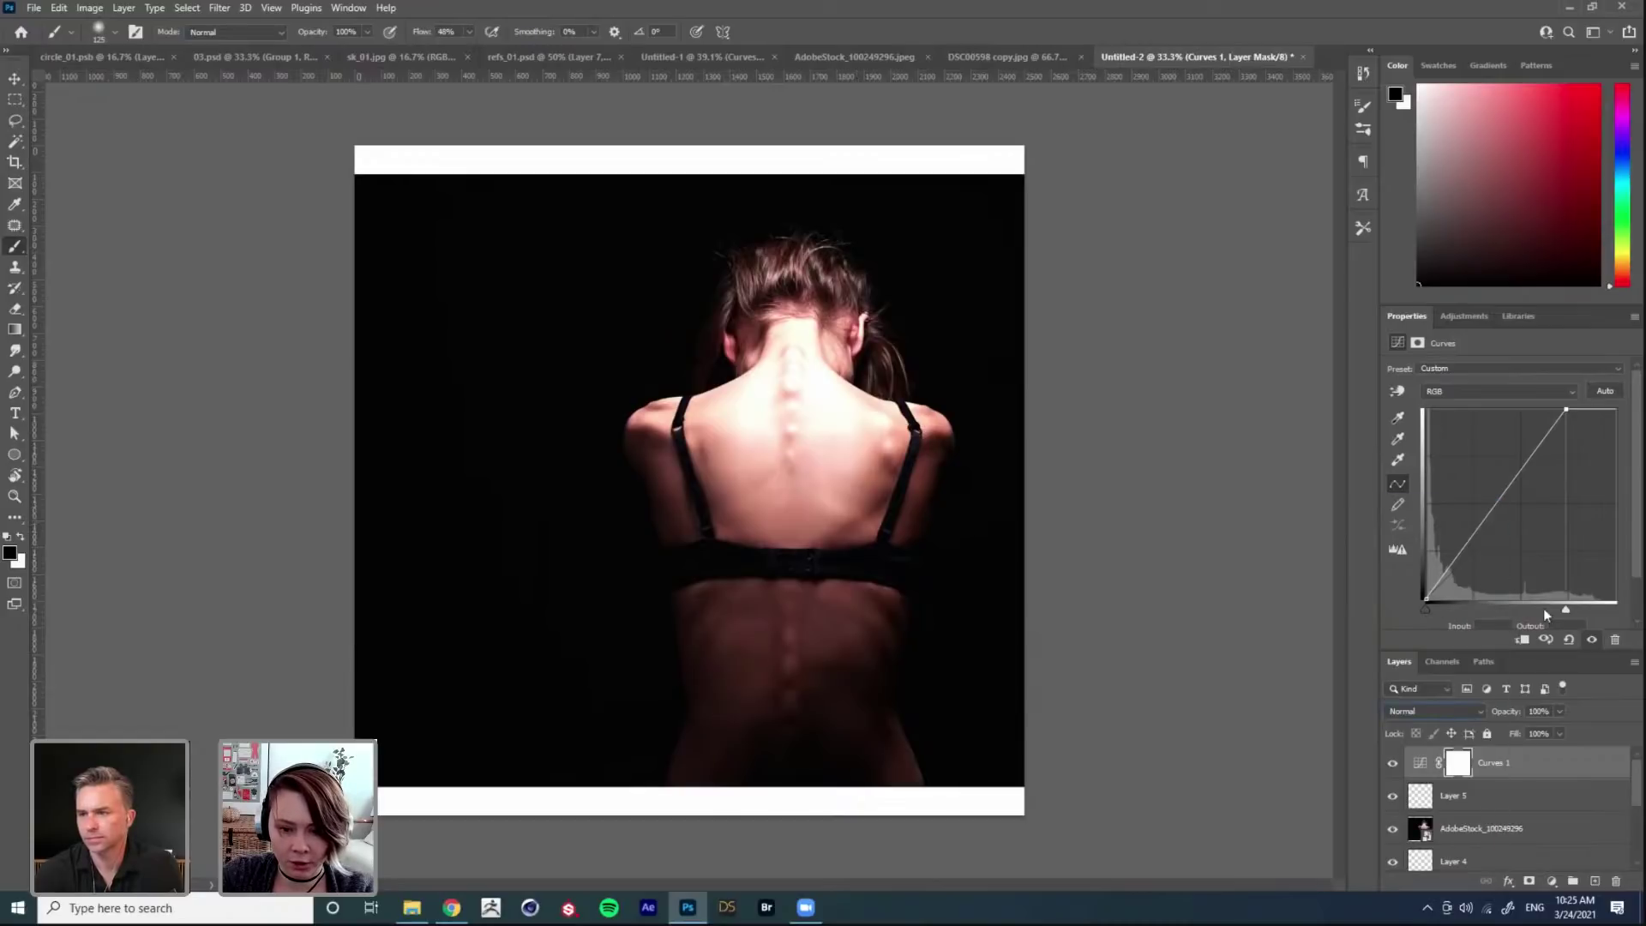
Step: Set the Curves layer to Lighten and pull both its black point and its white point moderately inward
left_click_drag(1567, 612, 1616, 606)
left_click_drag(1427, 609, 1524, 618)
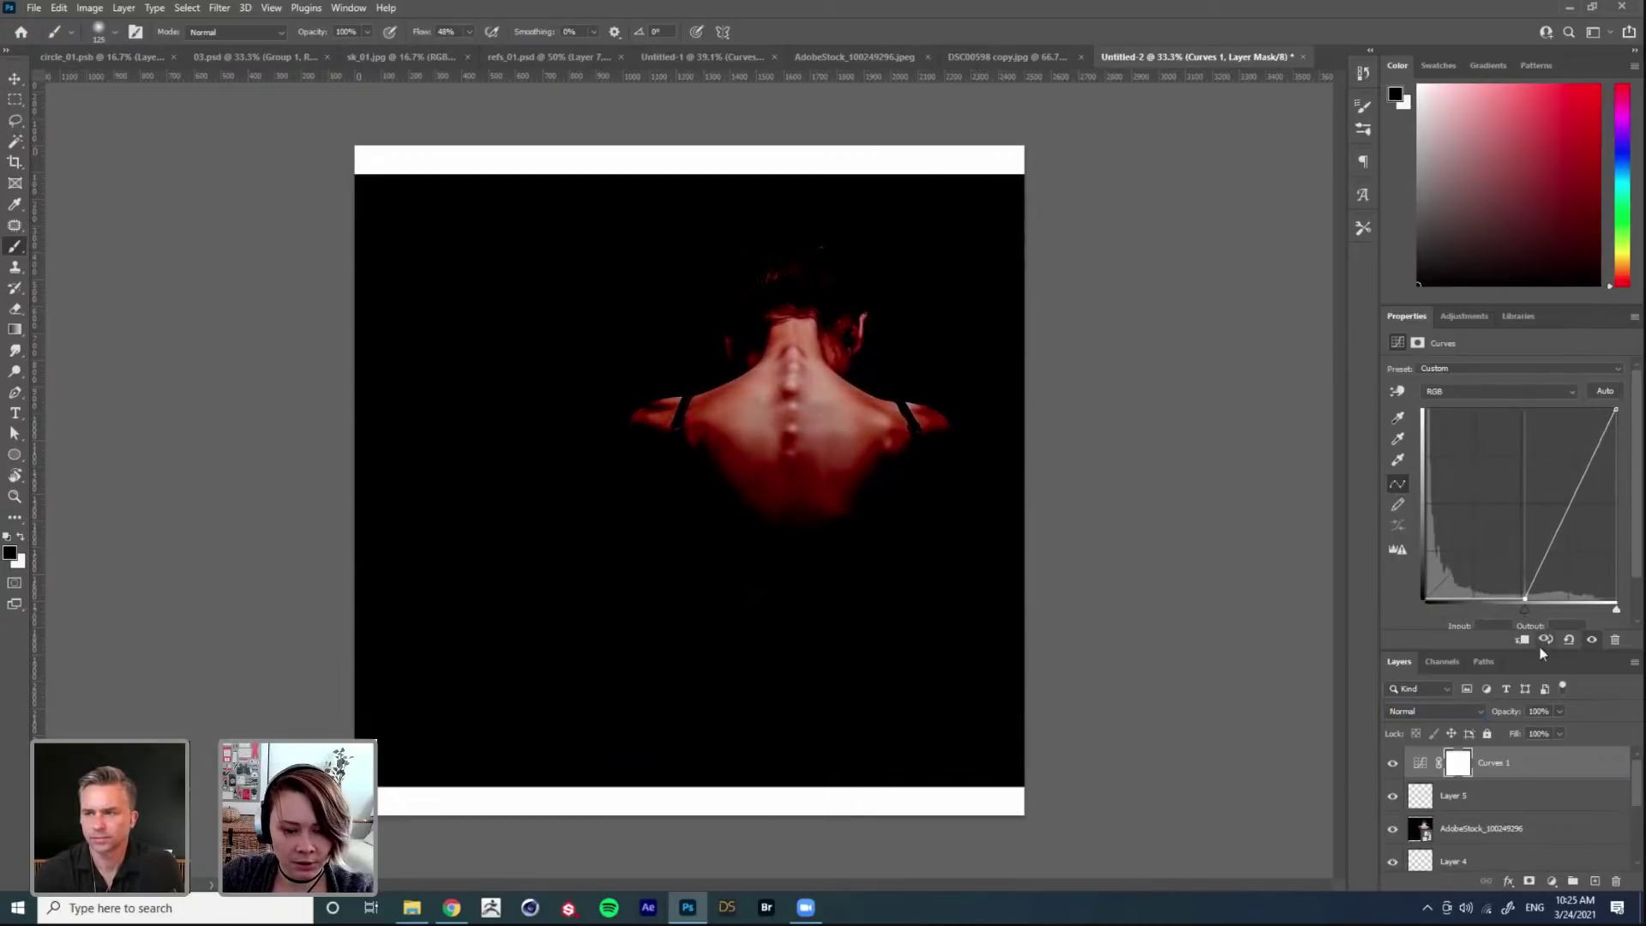
left_click(1433, 711)
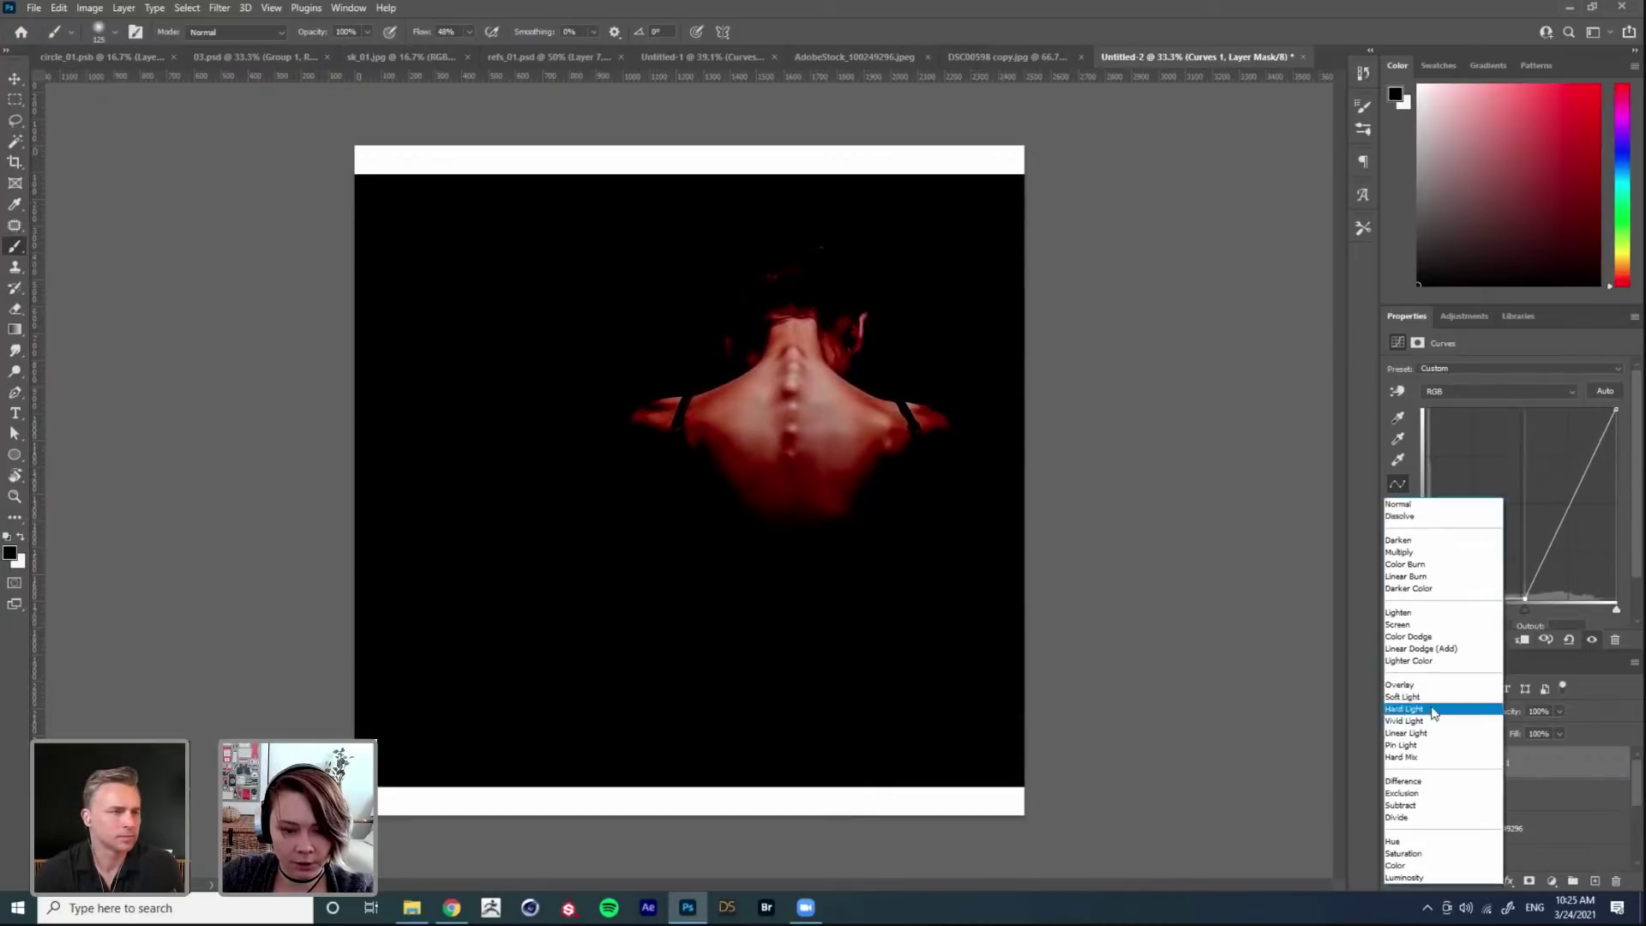
left_click(1427, 614)
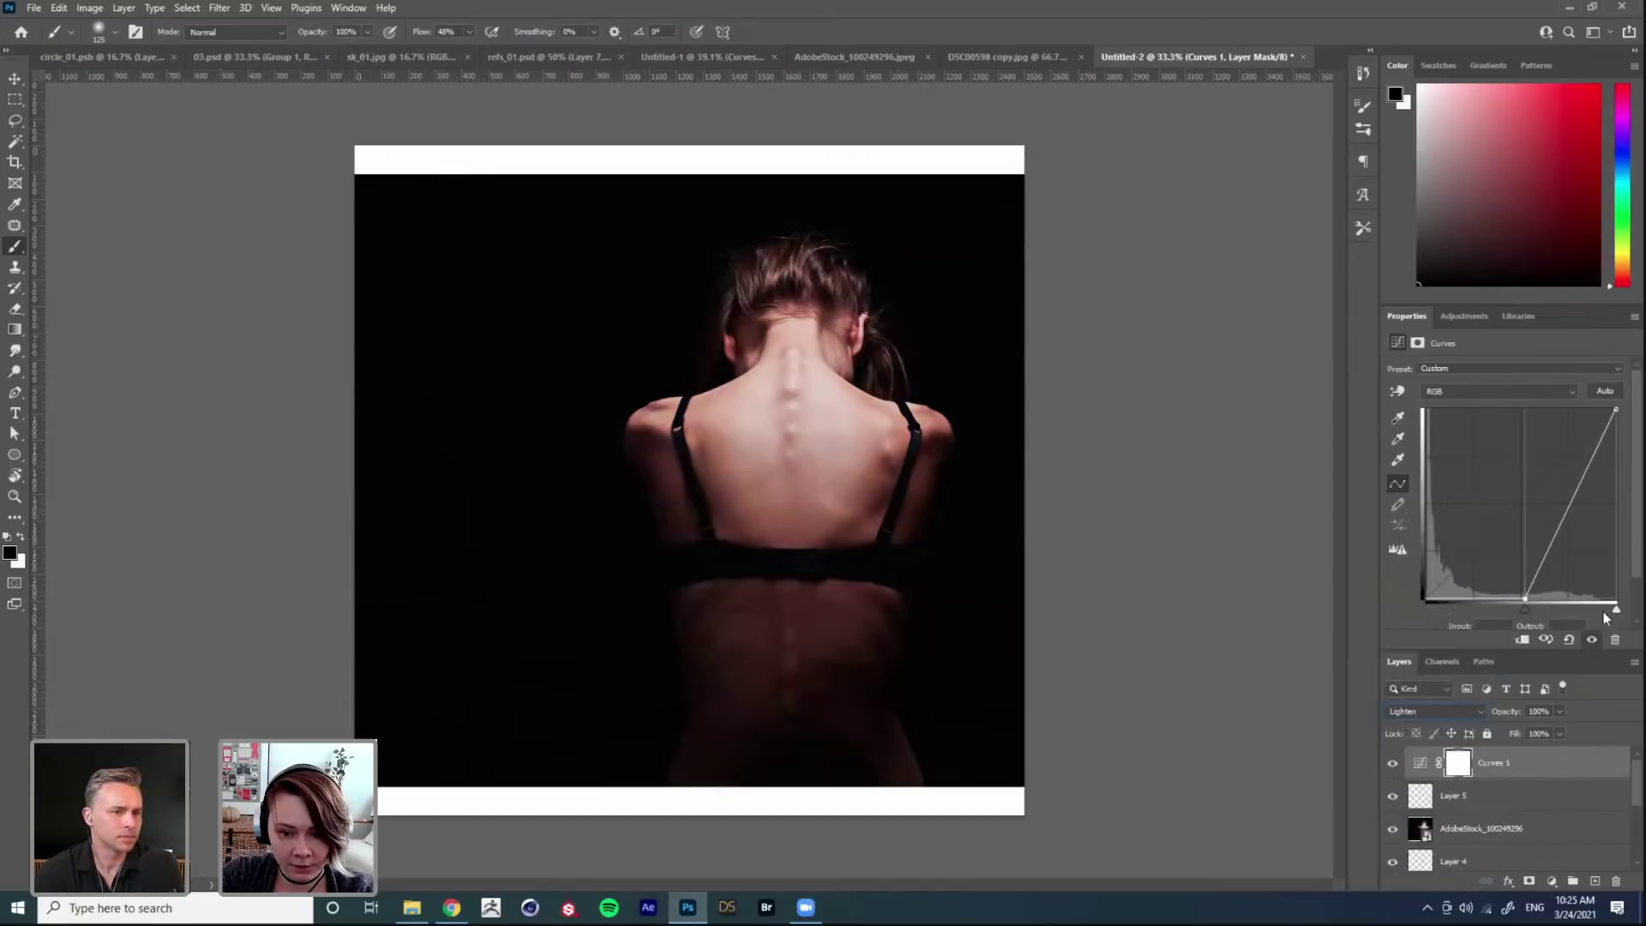
left_click_drag(1615, 613, 1469, 607)
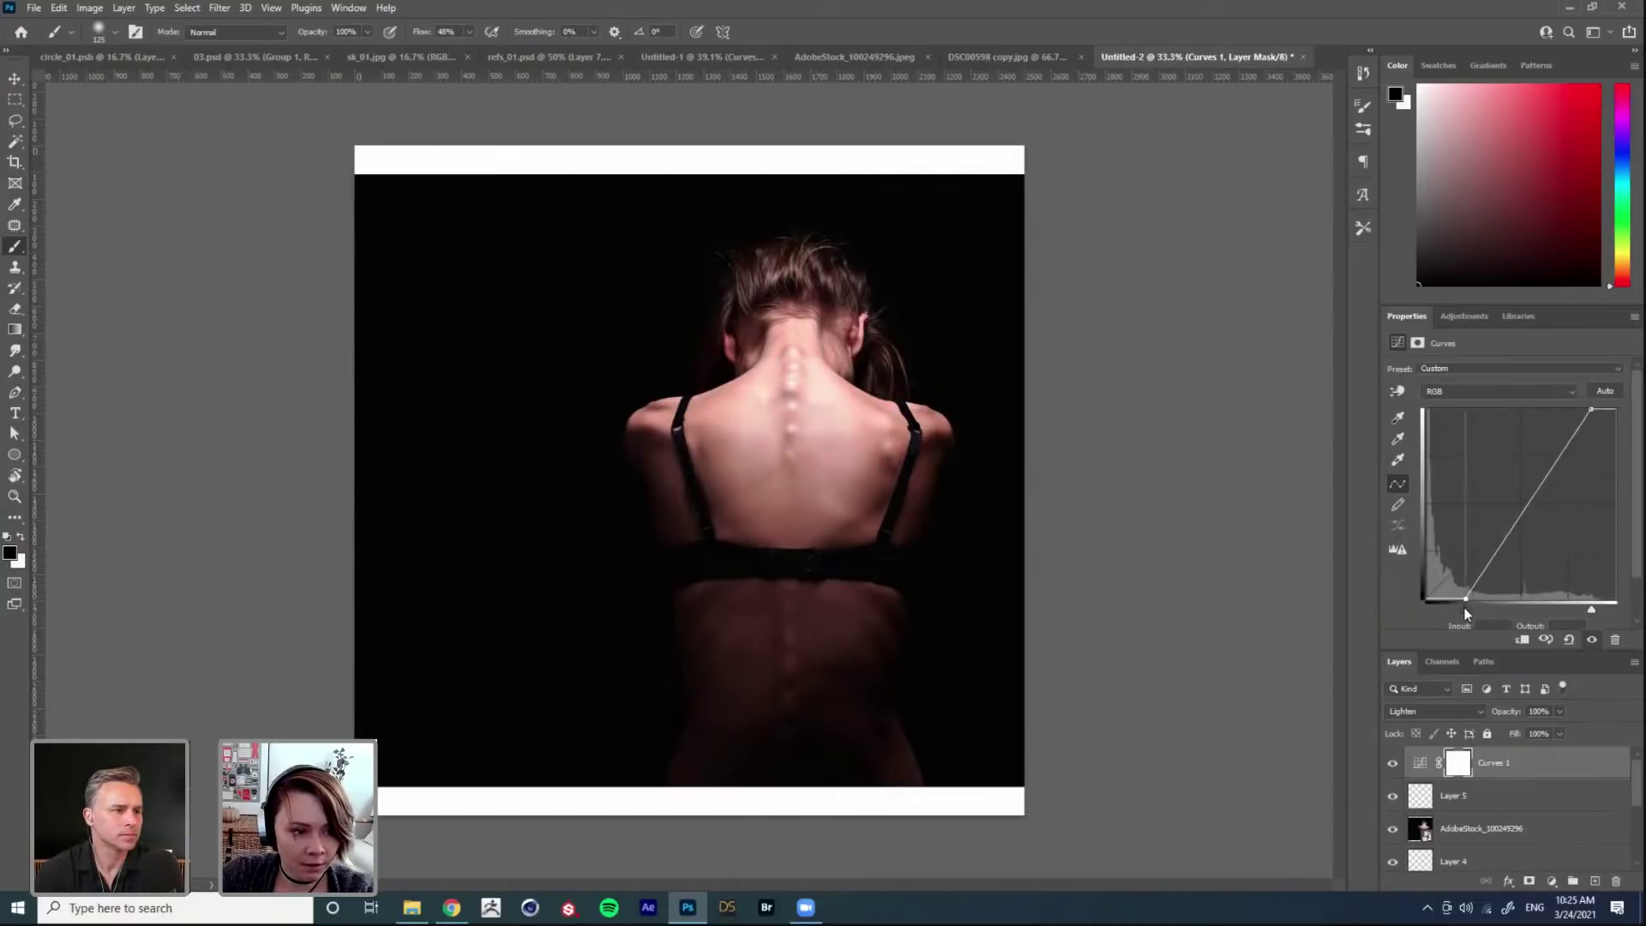
left_click_drag(1588, 609, 1583, 609)
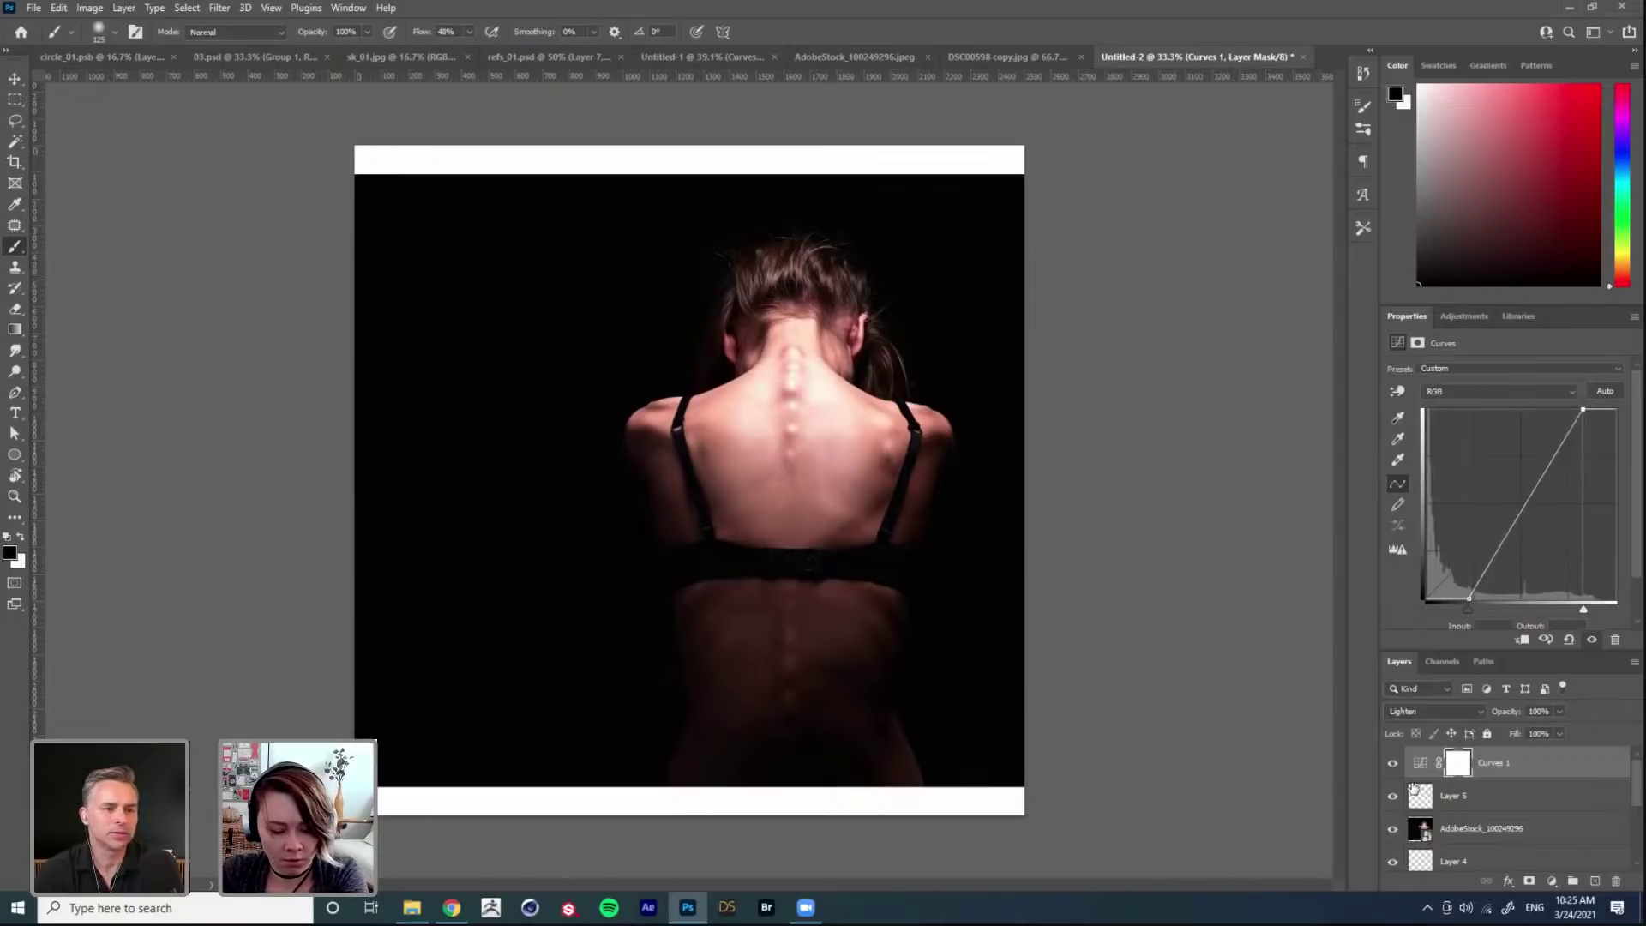
Step: Duplicate the Curves layer, set the copy to Normal and toggle both layers' visibility to compare the two modes, leaving the copy hidden
key("ctrl+j")
left_click(1434, 711)
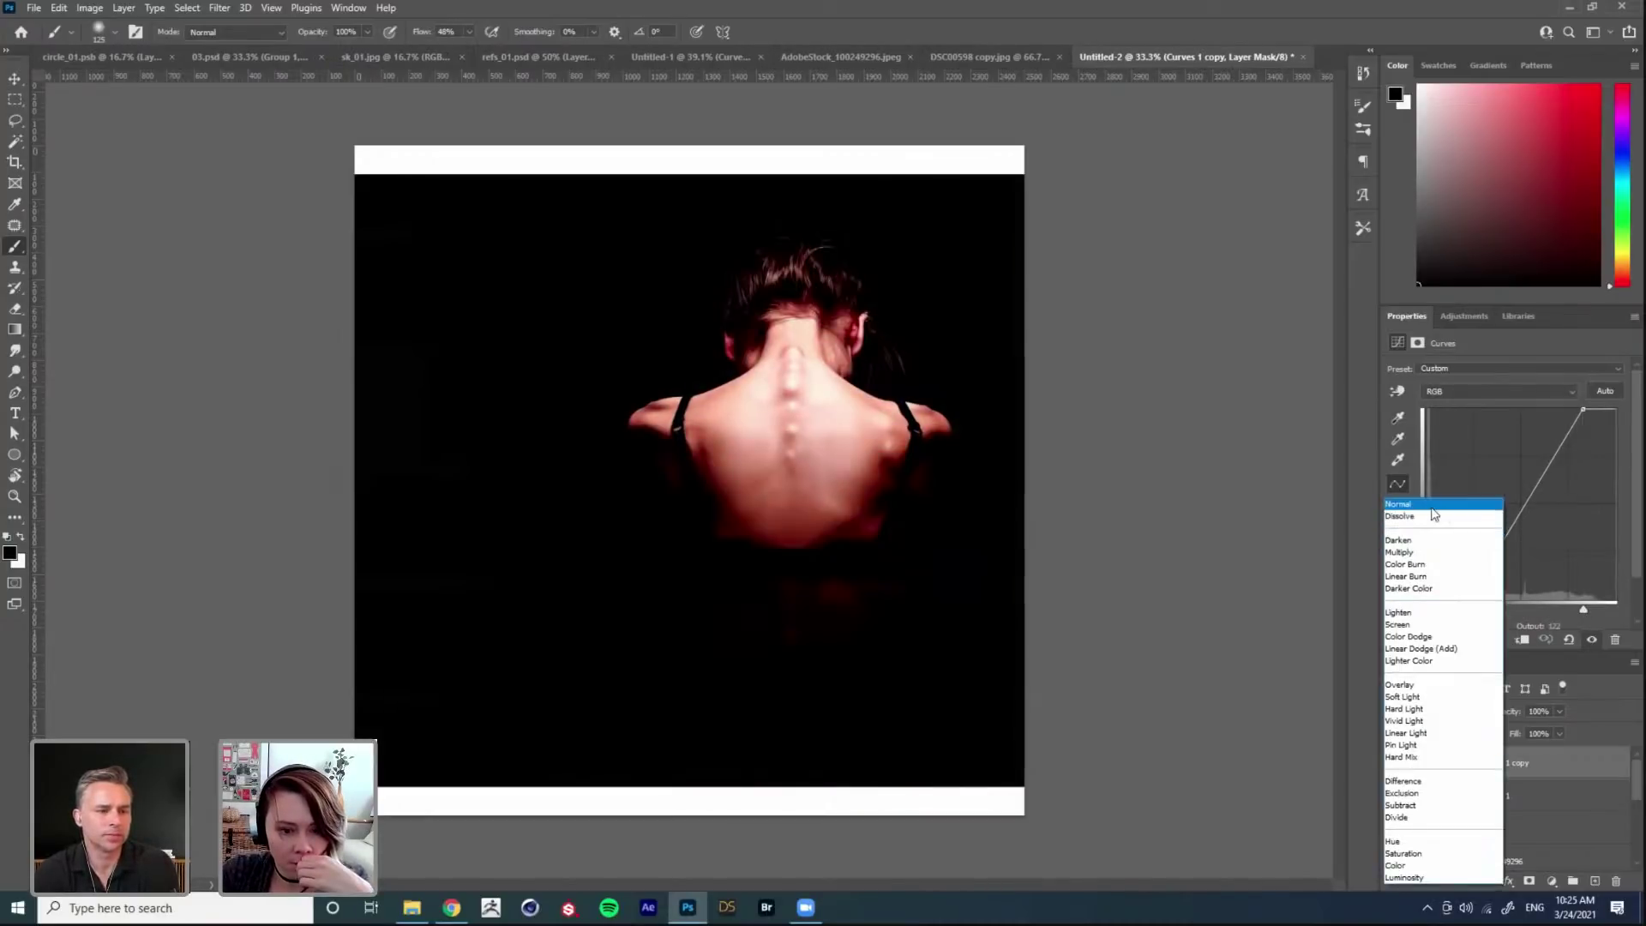
left_click(1414, 509)
left_click(1393, 796)
left_click(1391, 763)
left_click(1393, 797)
left_click(1392, 763)
left_click(1391, 763)
Step: Add a Hue/Saturation adjustment directly above the Lighten Curves layer and clip it to that layer
left_click(1496, 797)
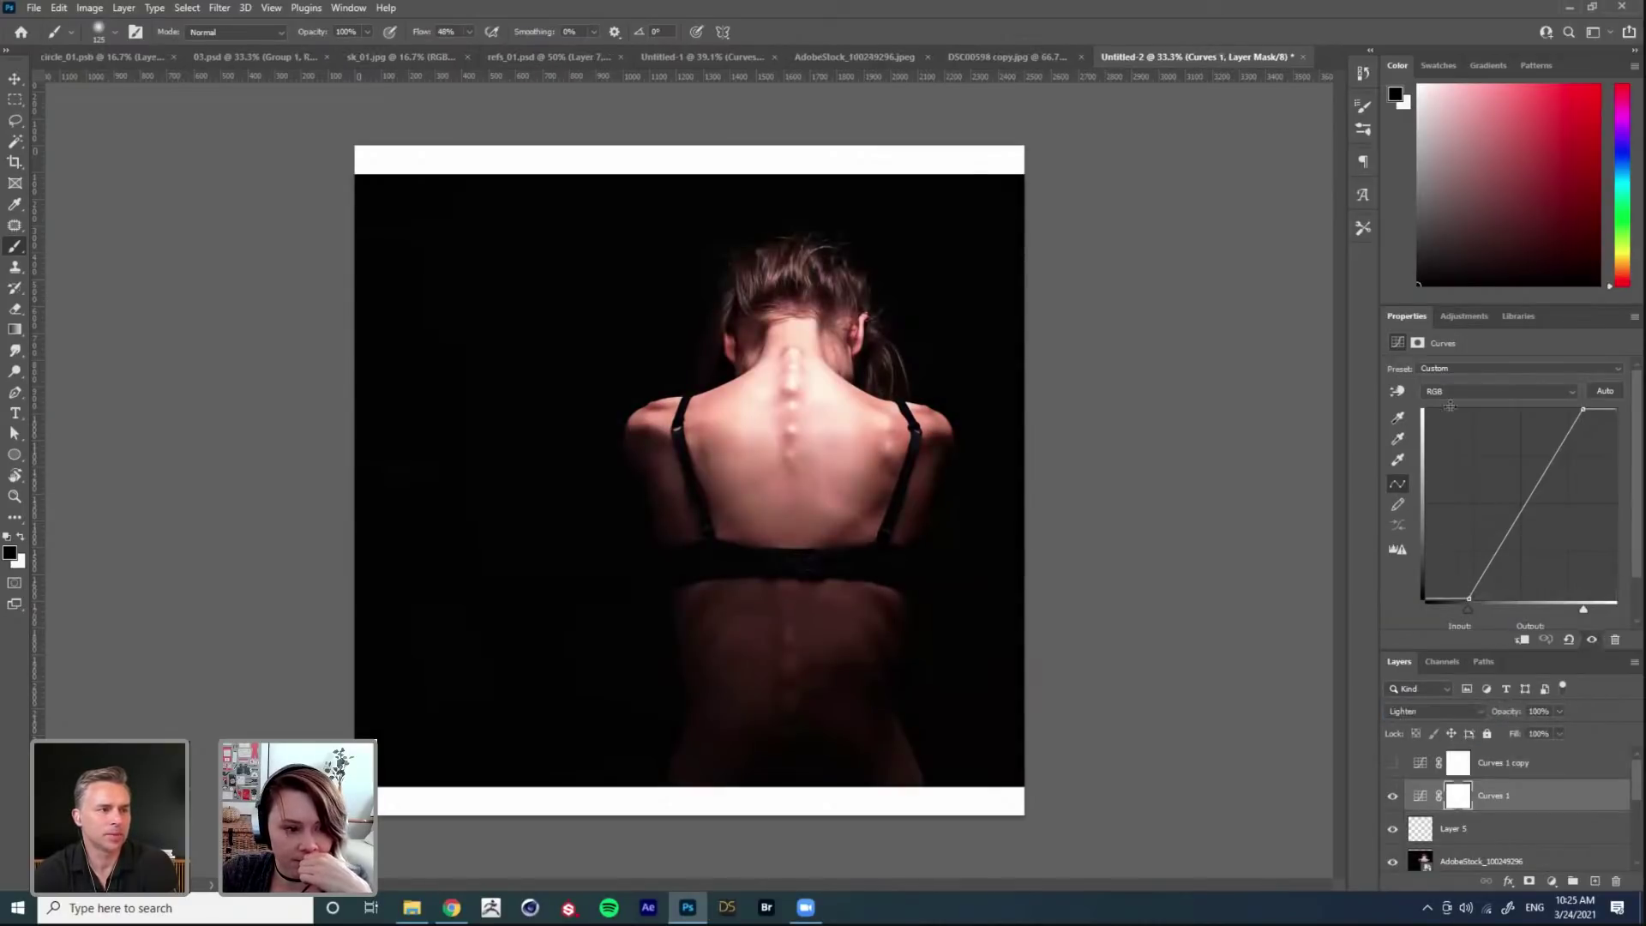
left_click(1462, 317)
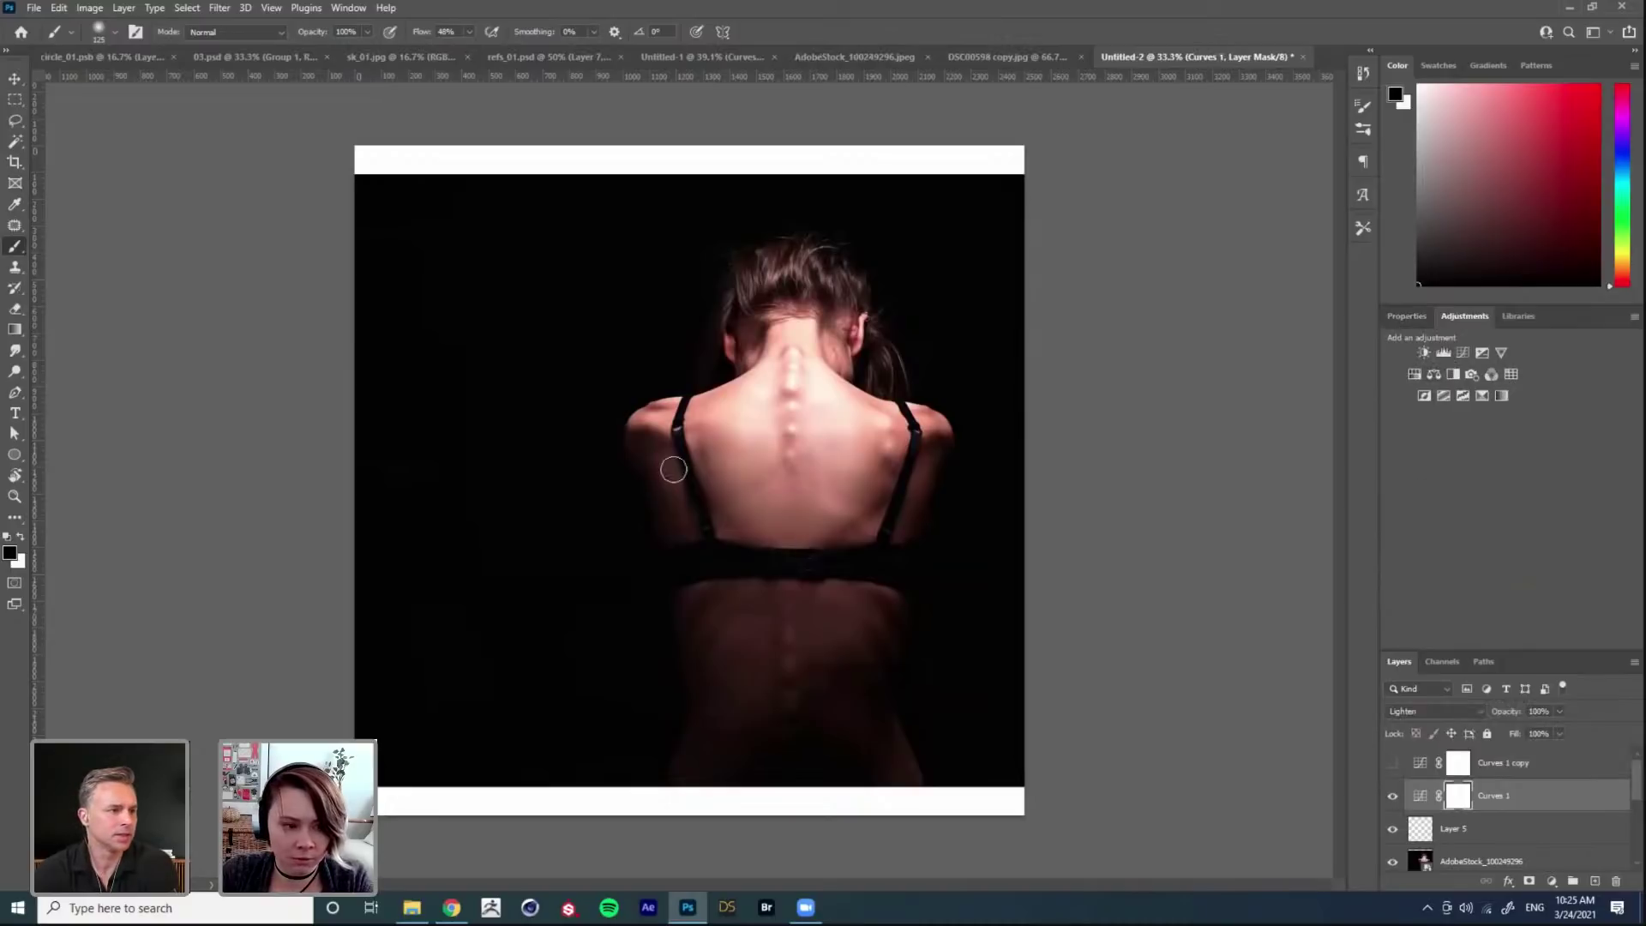
left_click(1416, 797)
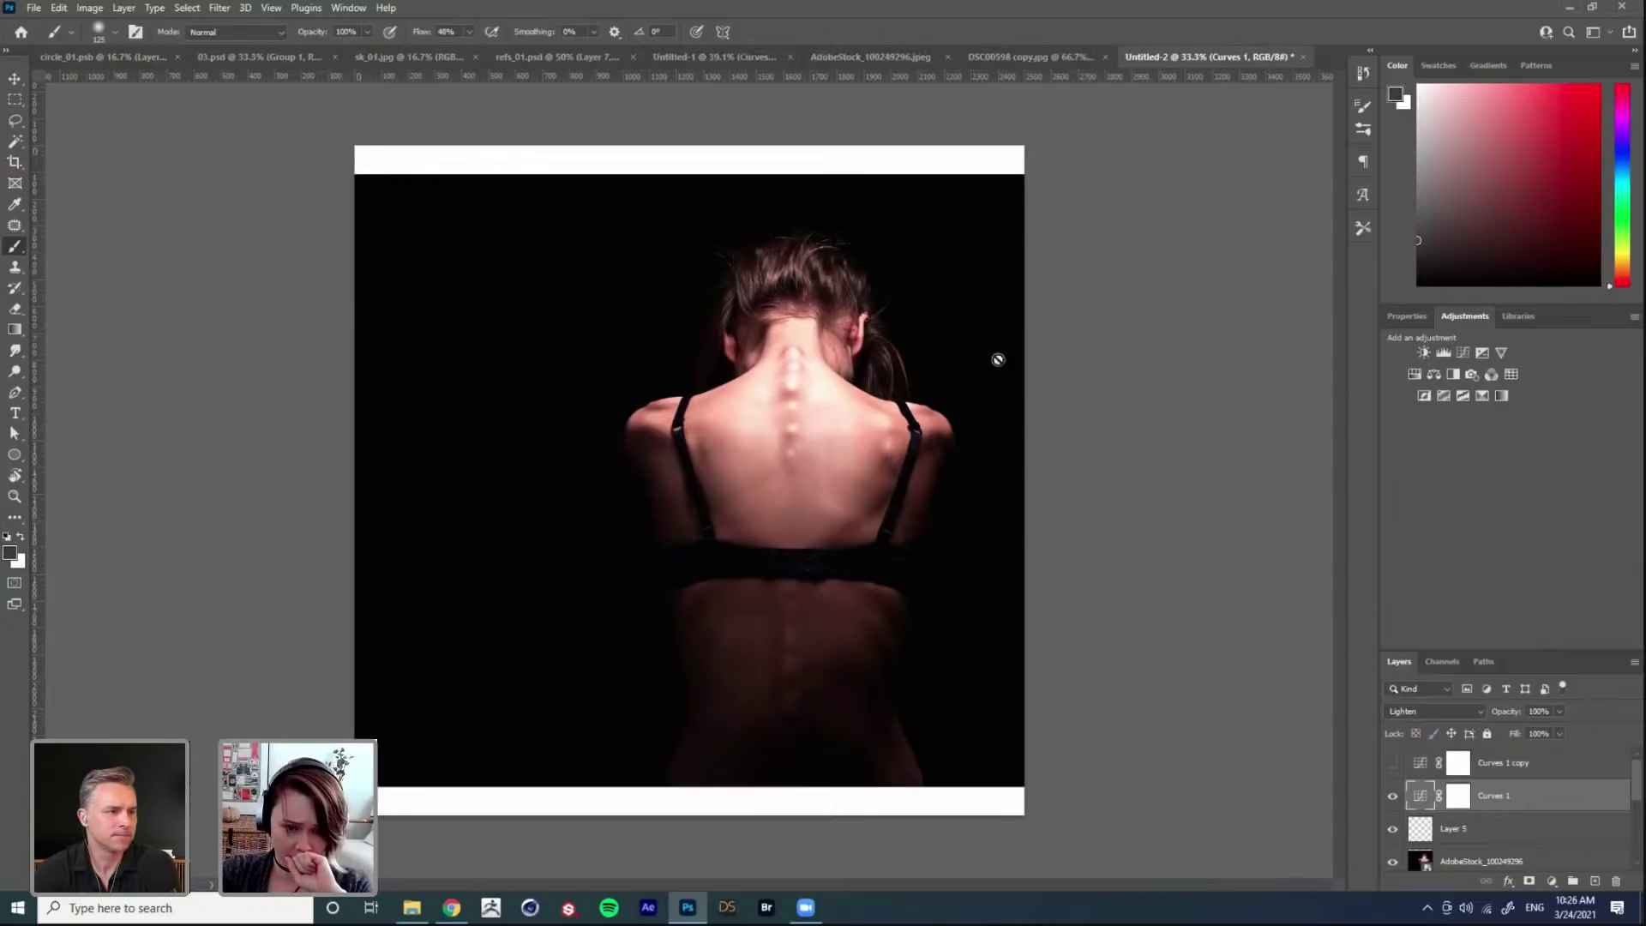
left_click(1415, 373)
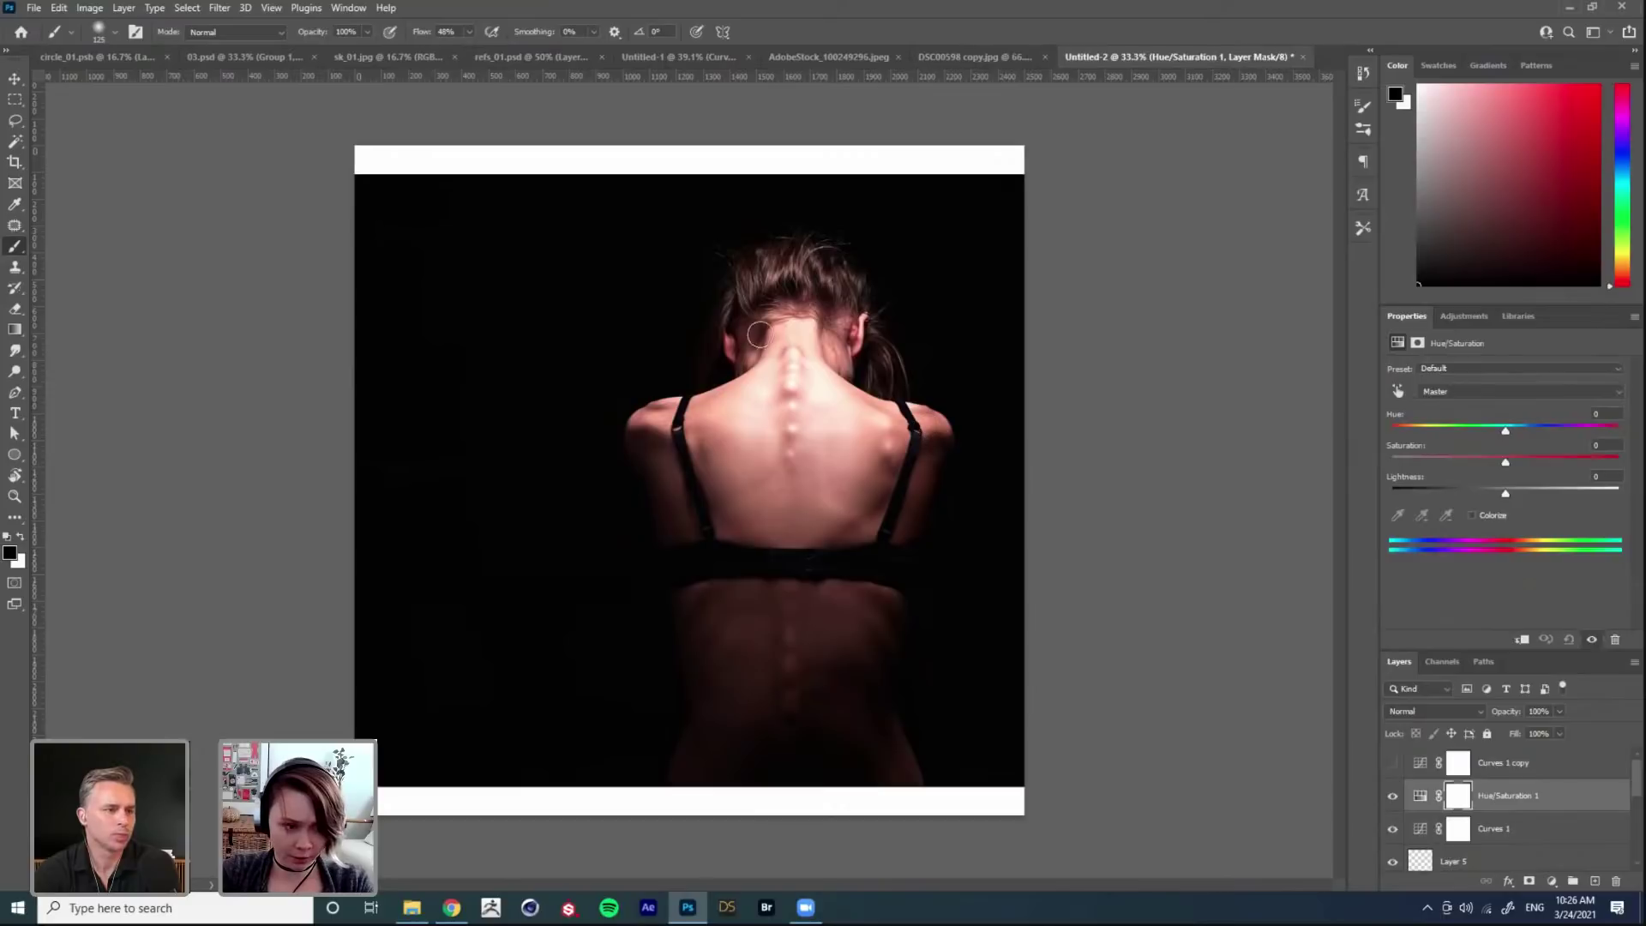
left_click(826, 347)
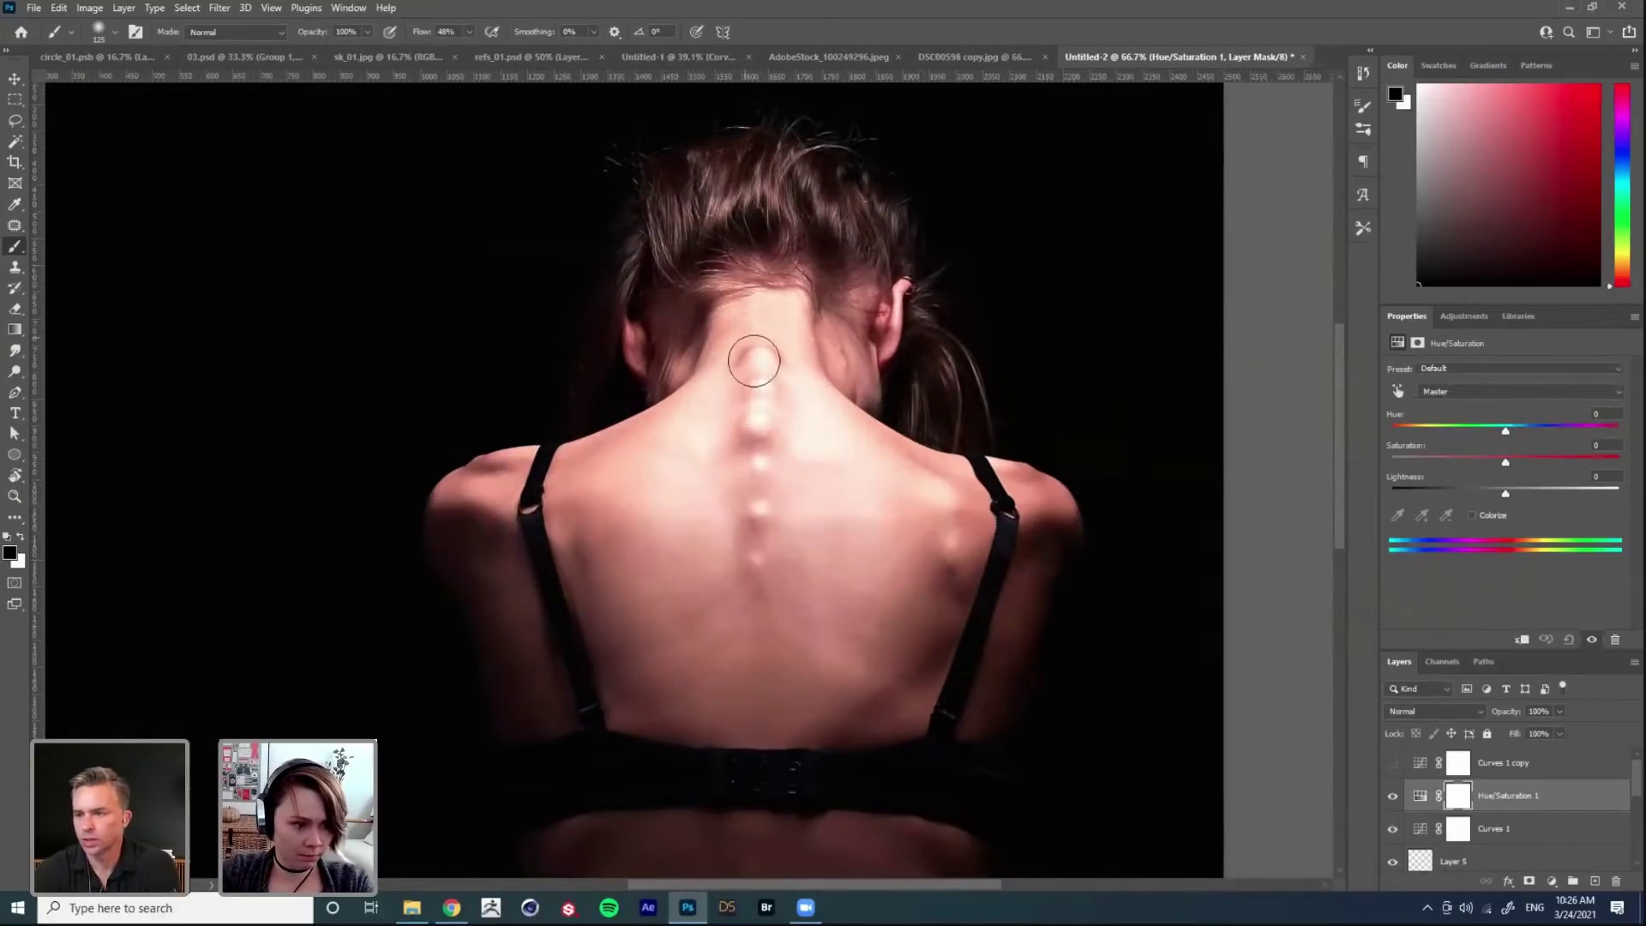
left_click(1541, 808, "alt")
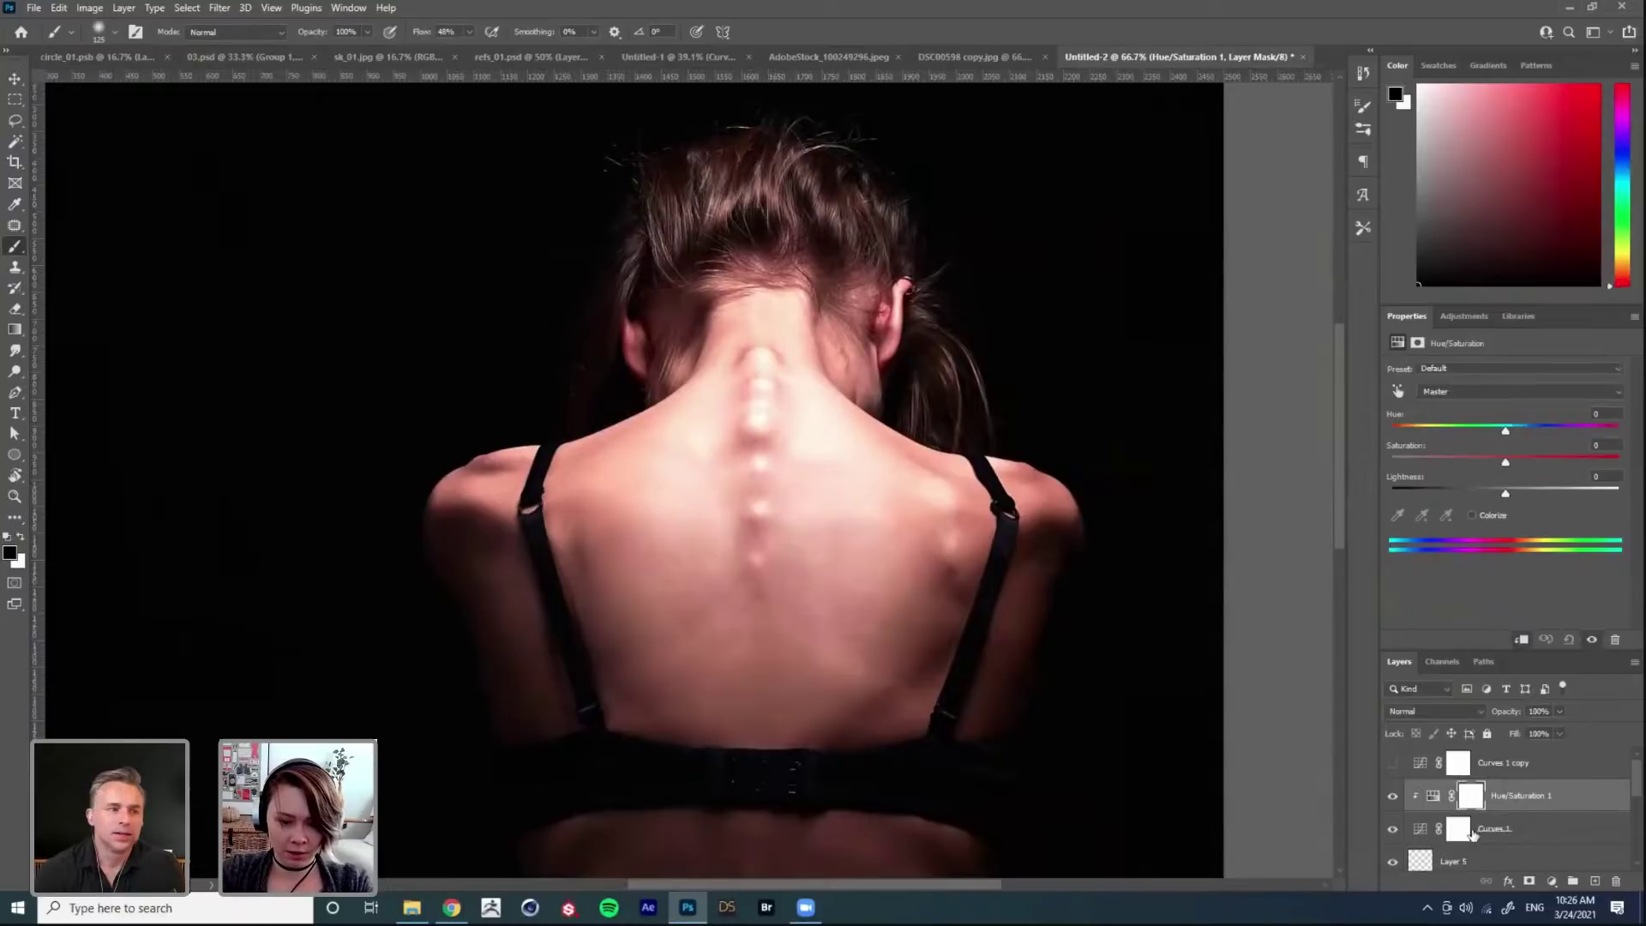
Step: Compare the photo with and without the Lighten Curves layer and lower the clipped Hue/Saturation layer's saturation to -27
left_click(1393, 830)
left_click(1392, 830)
left_click(1392, 830)
left_click(1393, 830)
left_click(1476, 457)
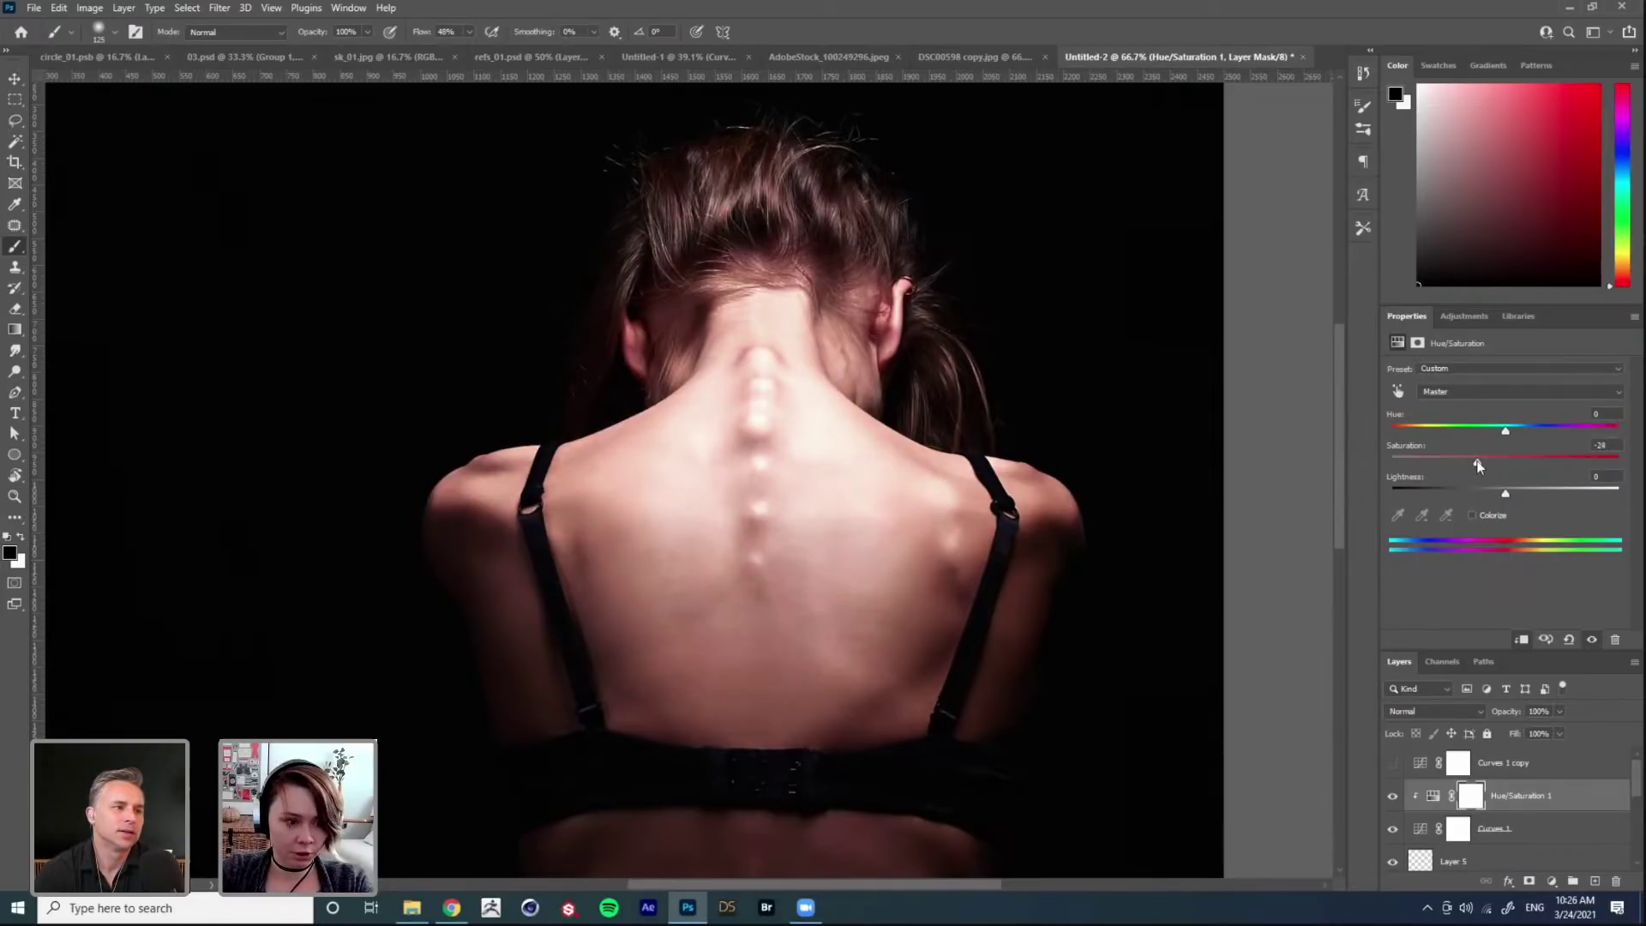
Step: Toggle the Lighten Curves layer's visibility repeatedly to compare the photo before and after the desaturated highlights
left_click(1390, 832)
left_click(1390, 831)
left_click(1390, 832)
left_click(1390, 832)
left_click(1390, 831)
left_click(1390, 832)
left_click(1390, 832)
left_click(1390, 832)
scroll(813, 395, "down", 2)
Step: Switch to the Untitled-1 composite and duplicate the lower-left lily bud branch layer DSC00445
key("v")
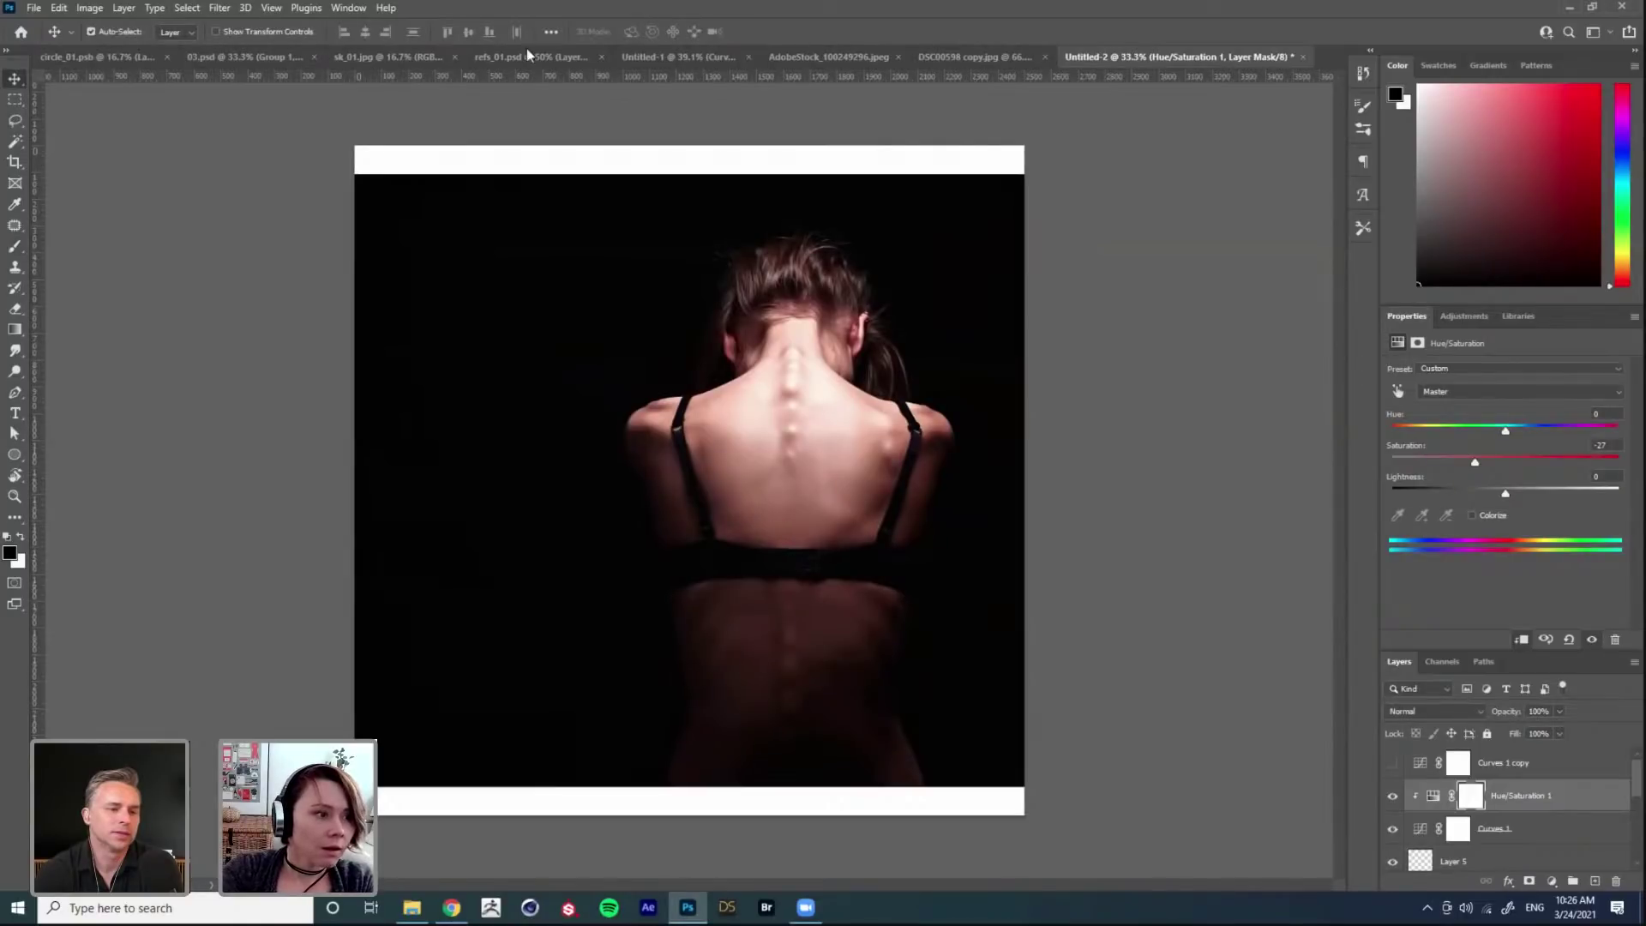
left_click(662, 59)
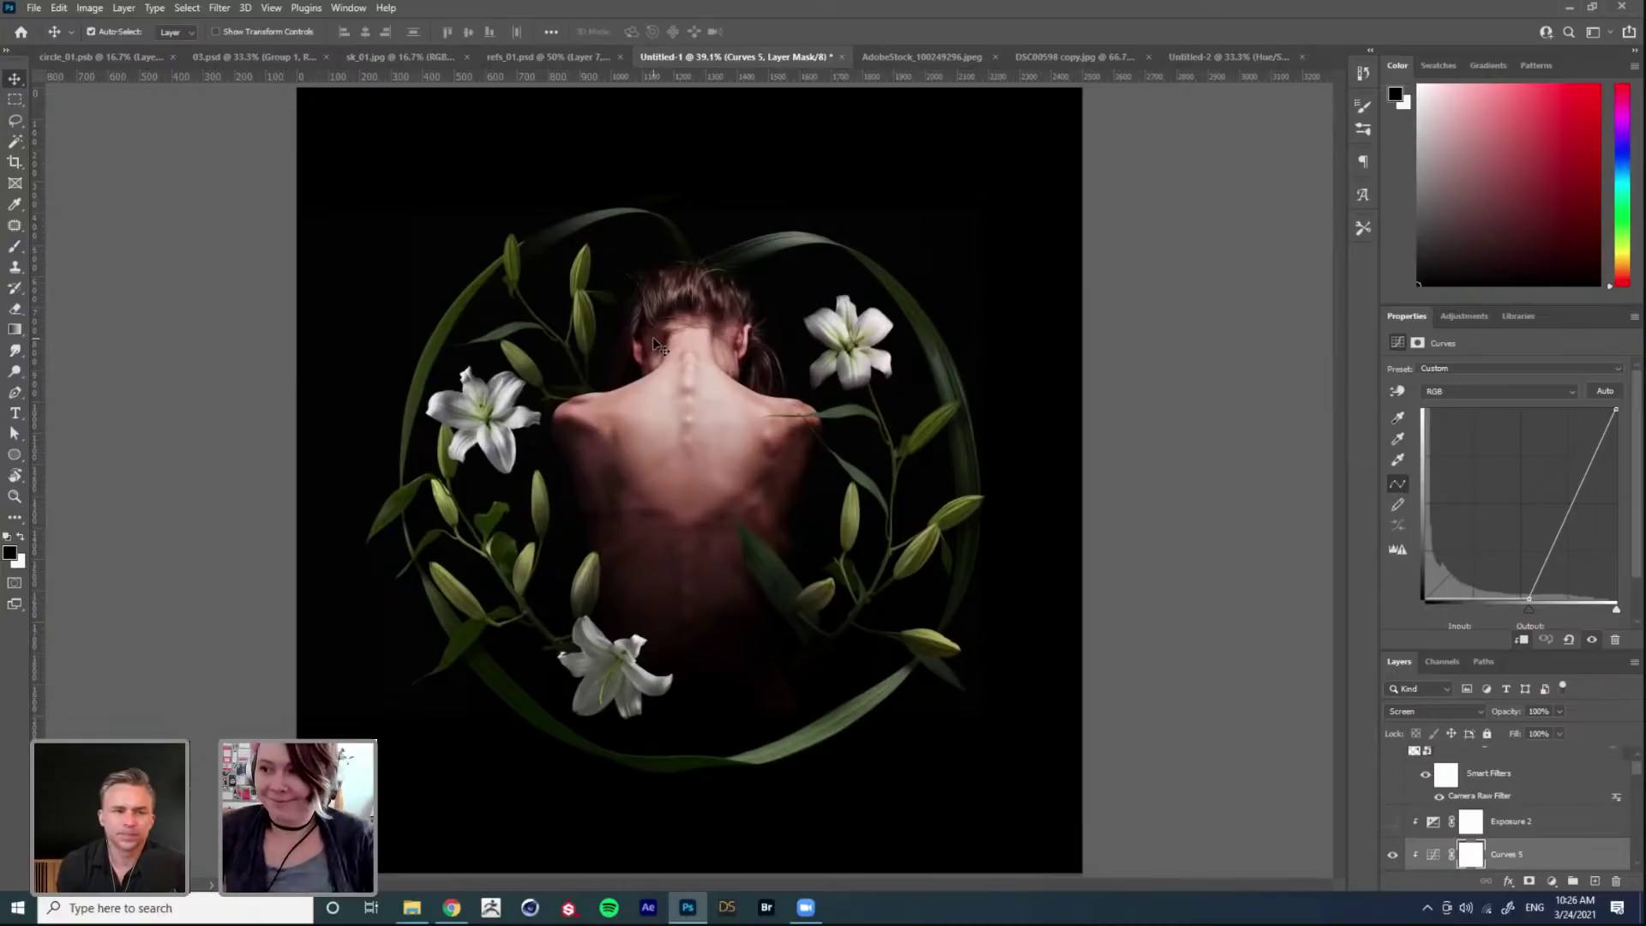
left_click(411, 506)
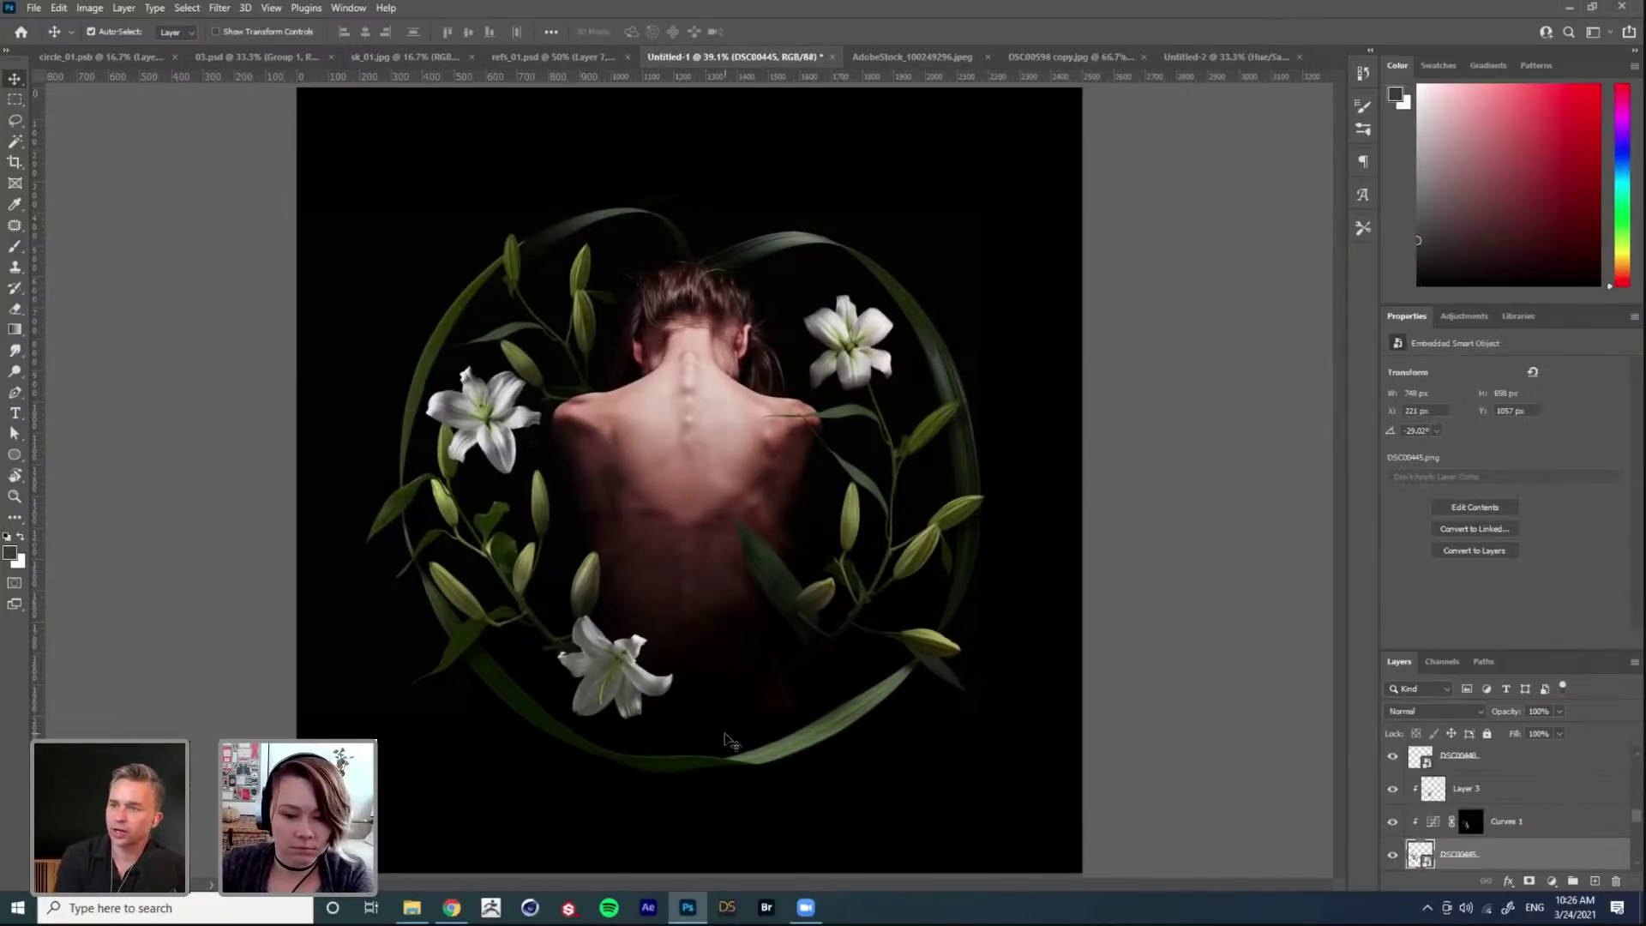
key("ctrl+j")
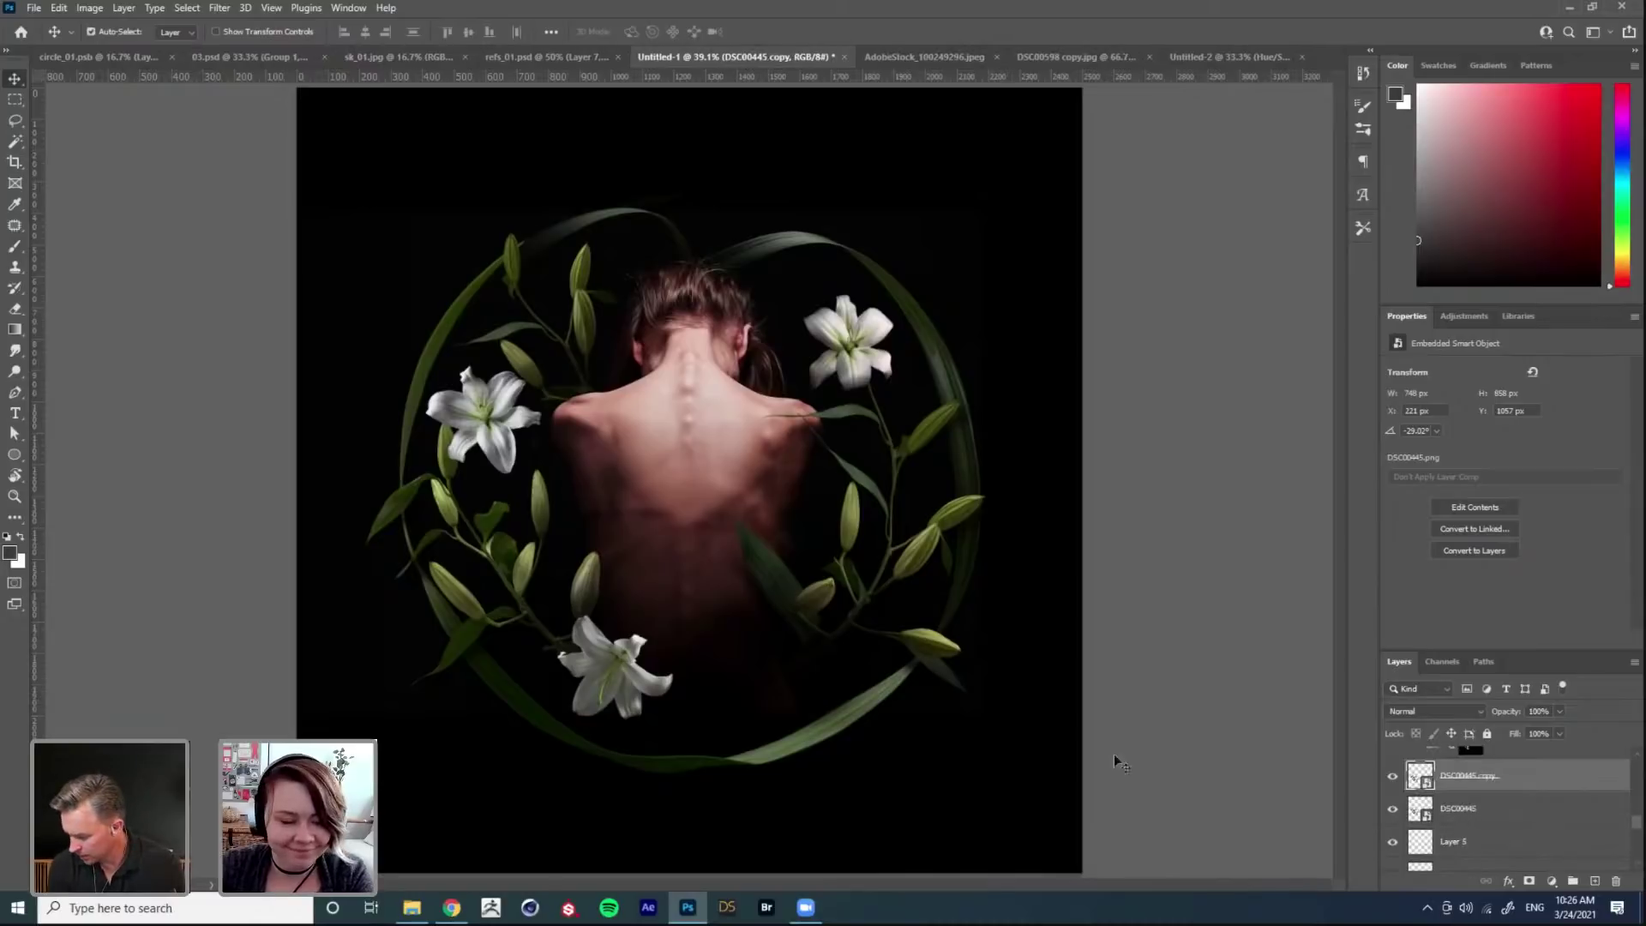
Step: Move one of the two DSC00445 bud branches across the woman's back to the right and flip it horizontally
key("ctrl+t")
left_click_drag(535, 603, 818, 521)
right_click(818, 521)
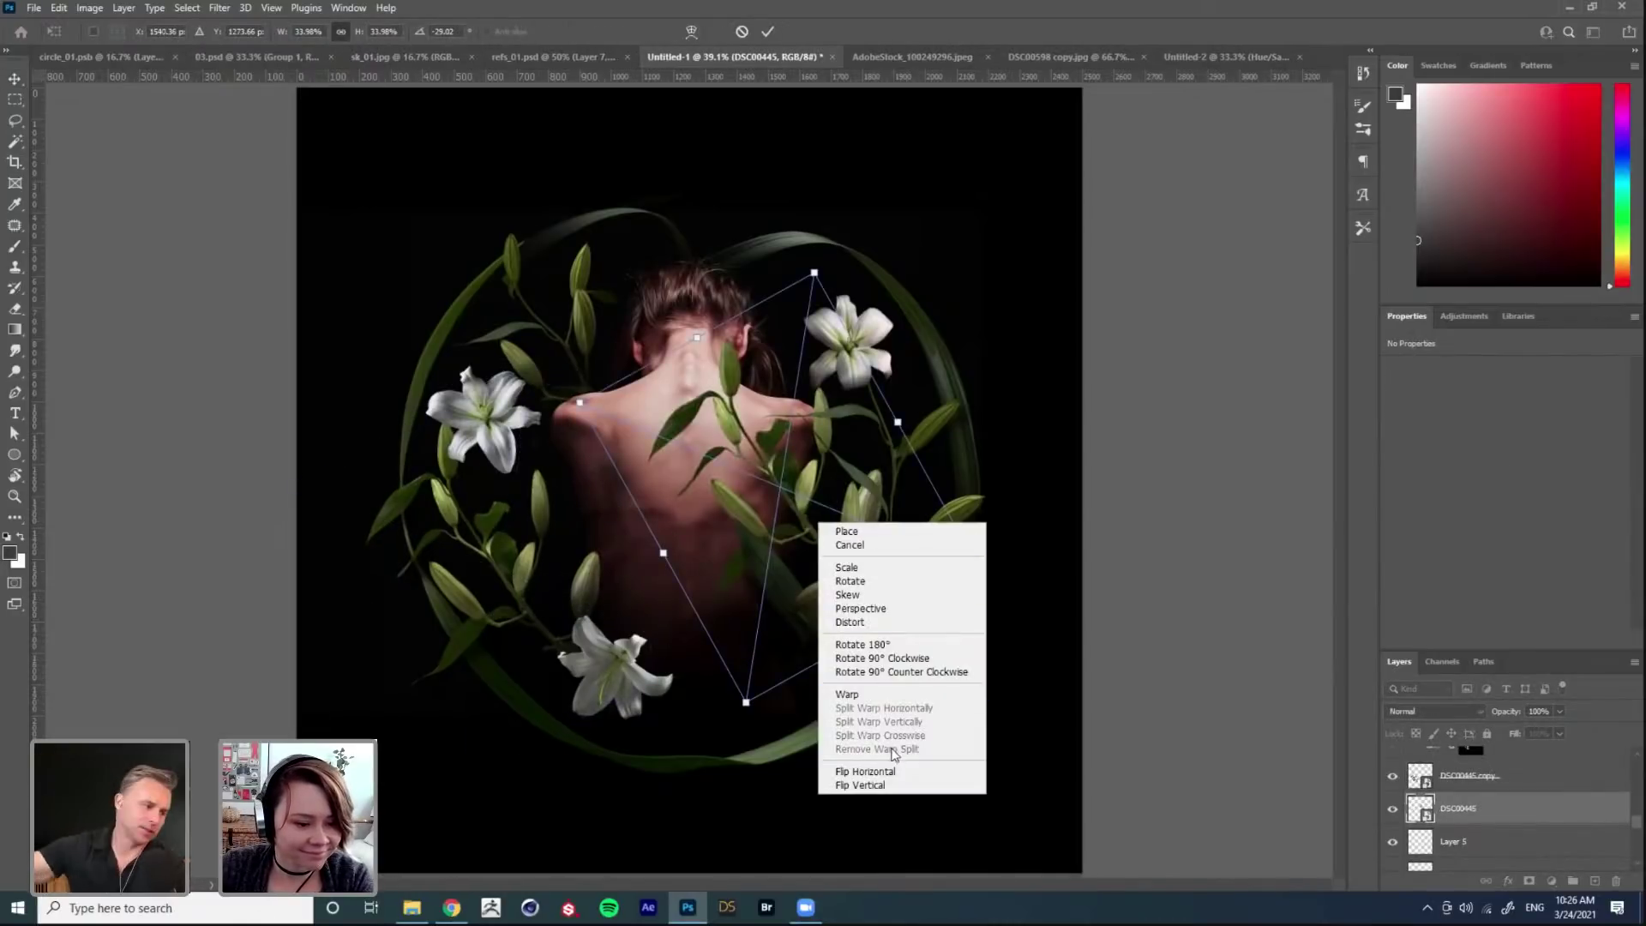
left_click(894, 772)
Step: Rotate the flipped bud branch to about 151.9° and position it around the upper-right lily along the leaf circle
left_click_drag(986, 403, 1019, 386)
left_click_drag(806, 526, 849, 499)
mouse_move(1098, 467)
left_mouse_down()
mouse_move(1097, 492)
mouse_move(1090, 462)
left_mouse_up()
left_click_drag(1006, 502, 990, 423)
left_click_drag(1106, 480, 1108, 441)
mouse_move(931, 471)
left_mouse_down()
mouse_move(909, 490)
mouse_move(947, 499)
left_mouse_up()
left_click_drag(1051, 546, 1076, 523)
left_click_drag(909, 463, 911, 463)
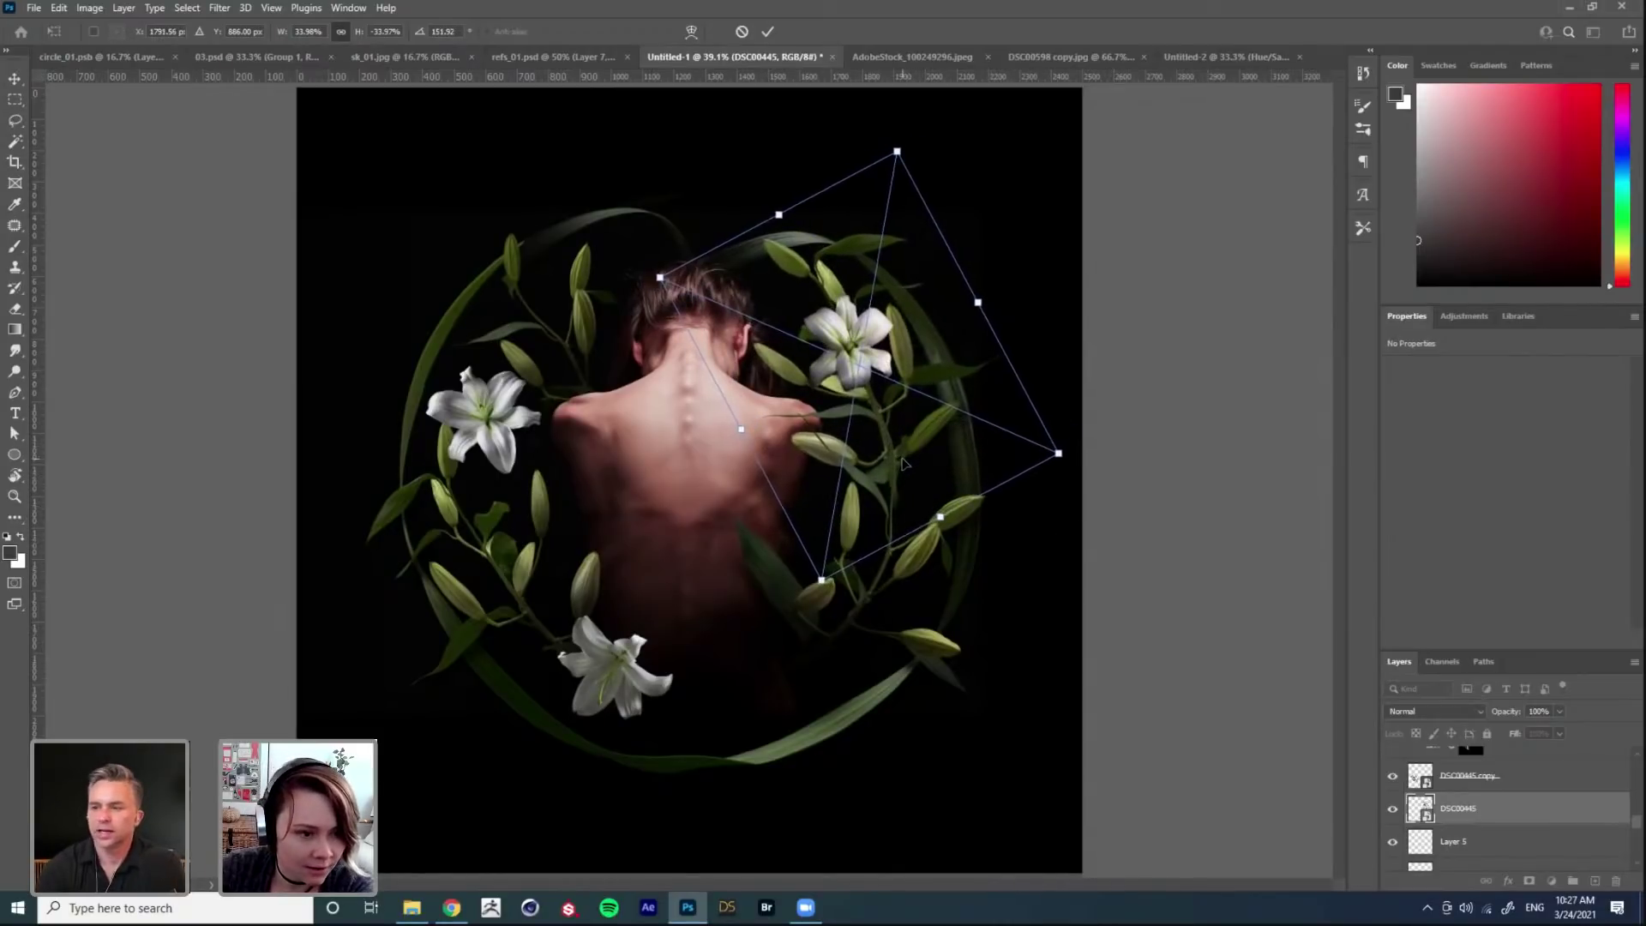
key("Return")
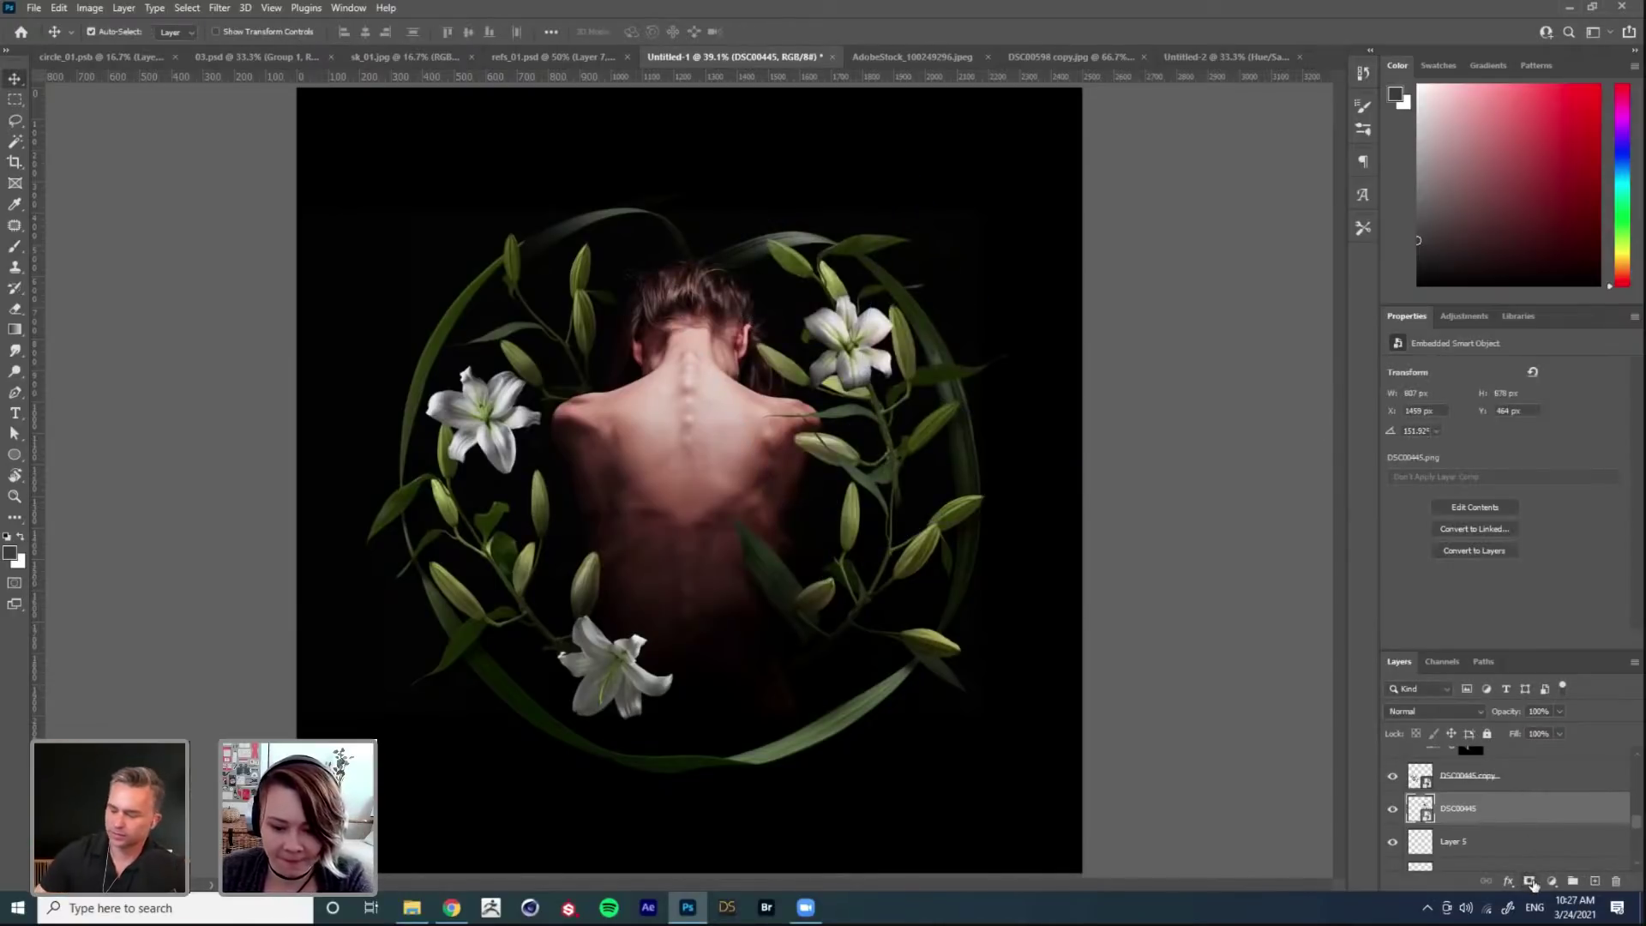
Step: Hide the duplicated DSC00445 bud branch with an inverted mask and paint white to reveal only the bud and leaf beside the upper-right lily
left_click(1530, 881)
key("ctrl+i")
key("b")
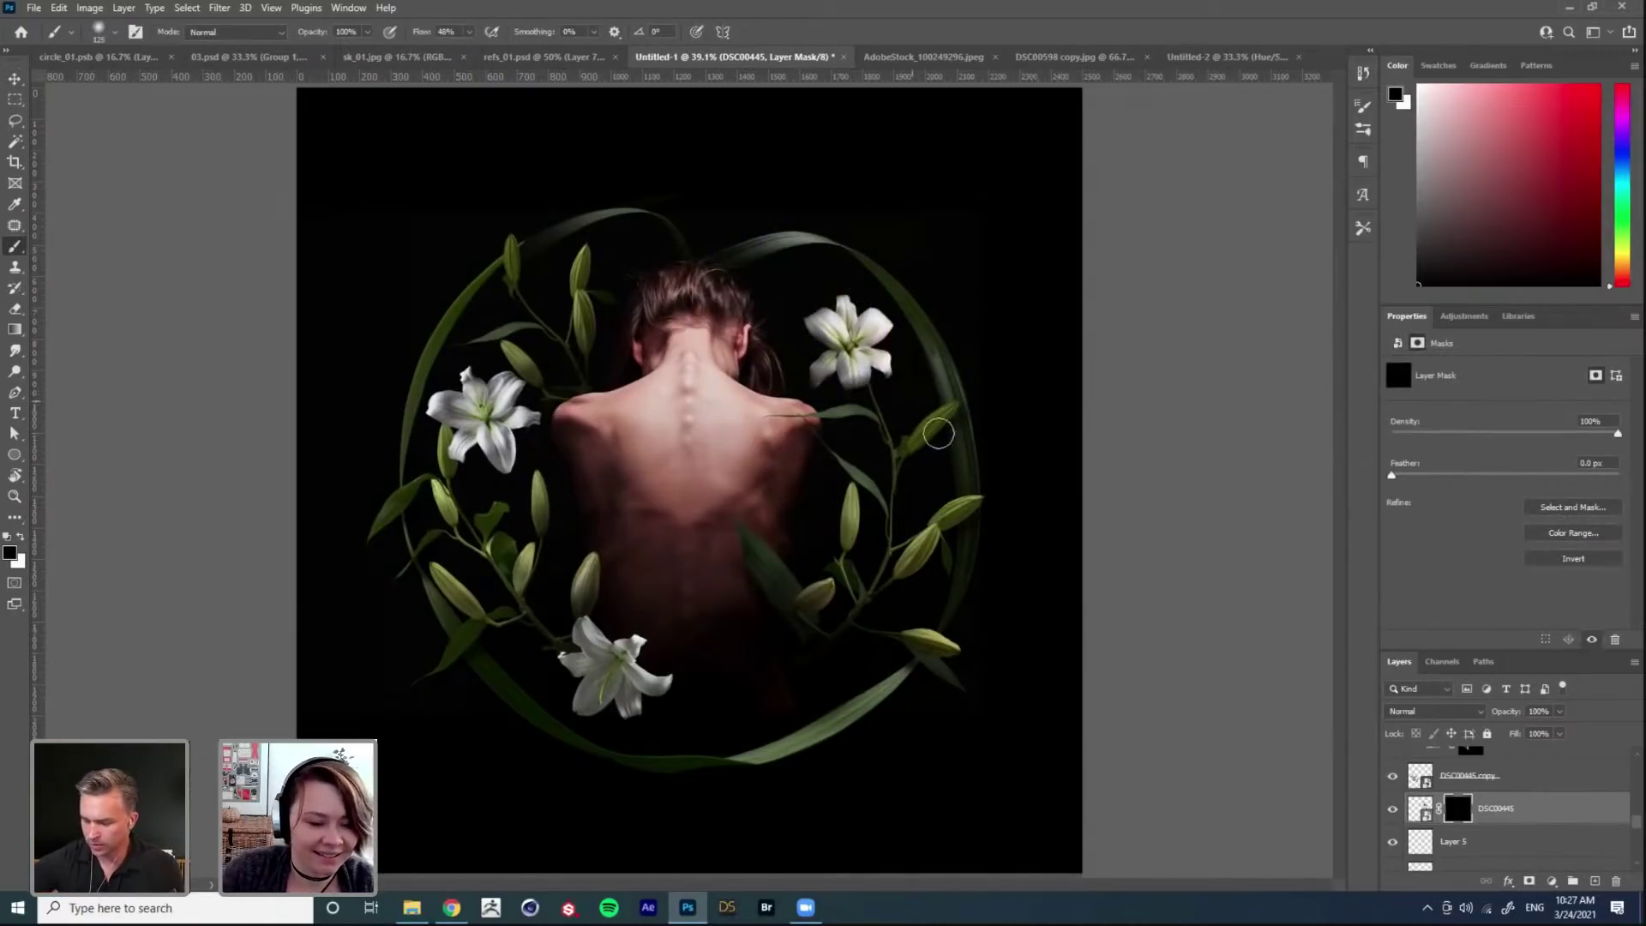
right_click(925, 472)
key("Escape")
key("x")
mouse_move(892, 360)
left_mouse_down()
mouse_move(897, 308)
mouse_move(936, 345)
mouse_move(958, 334)
mouse_move(934, 375)
mouse_move(999, 363)
mouse_move(918, 390)
mouse_move(955, 372)
left_mouse_up()
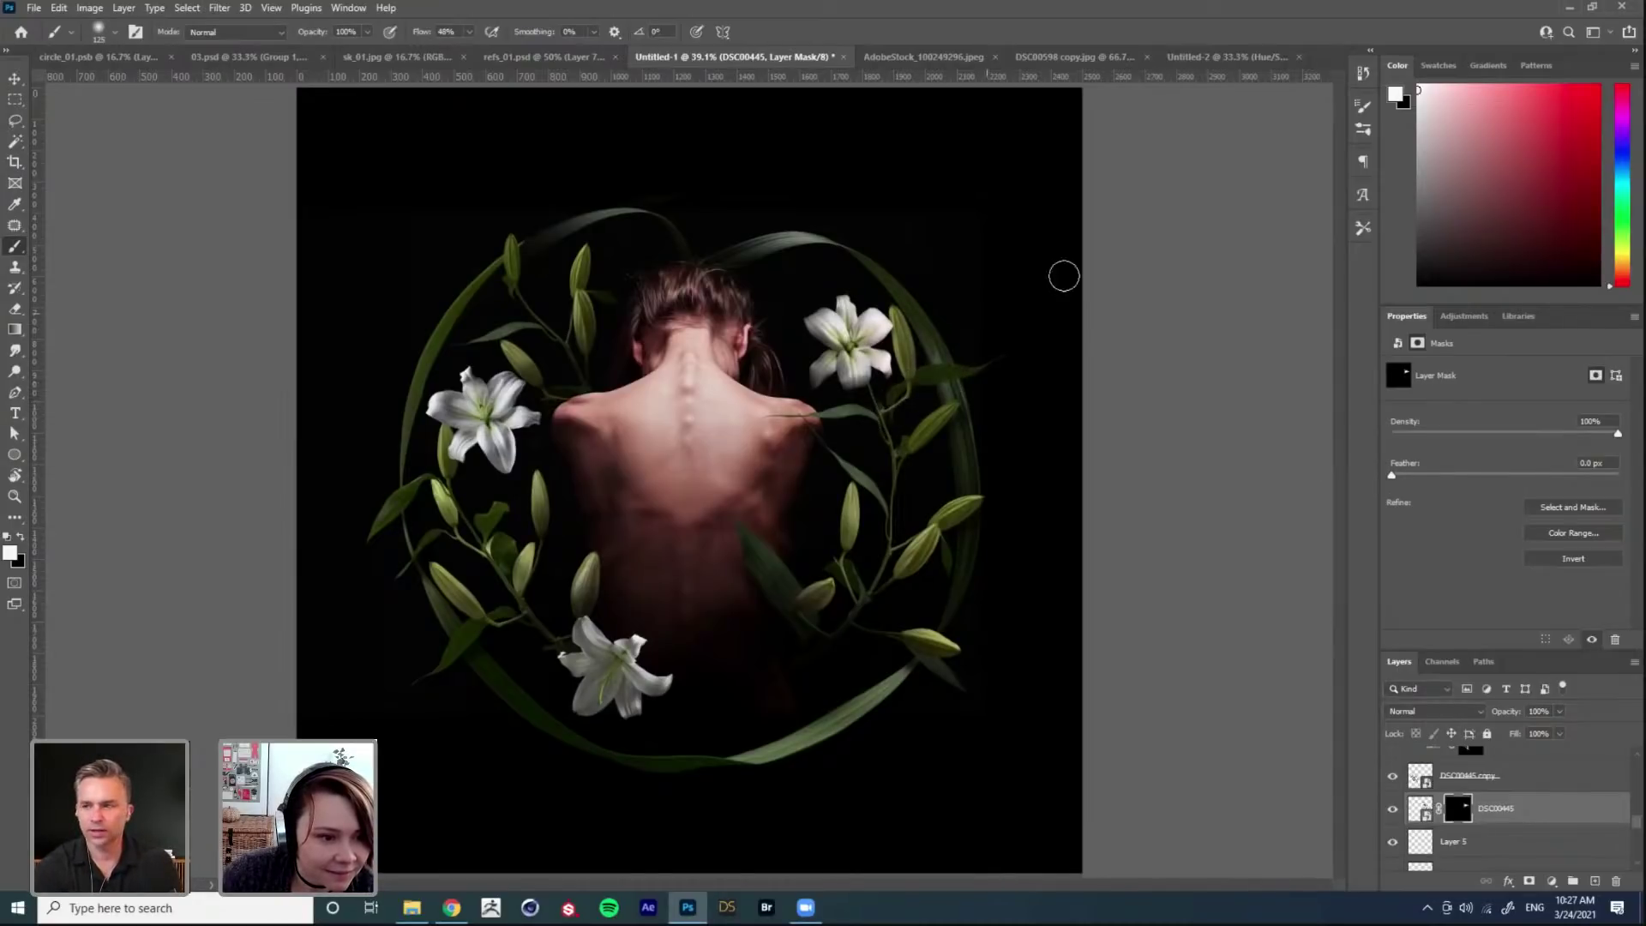
key("v")
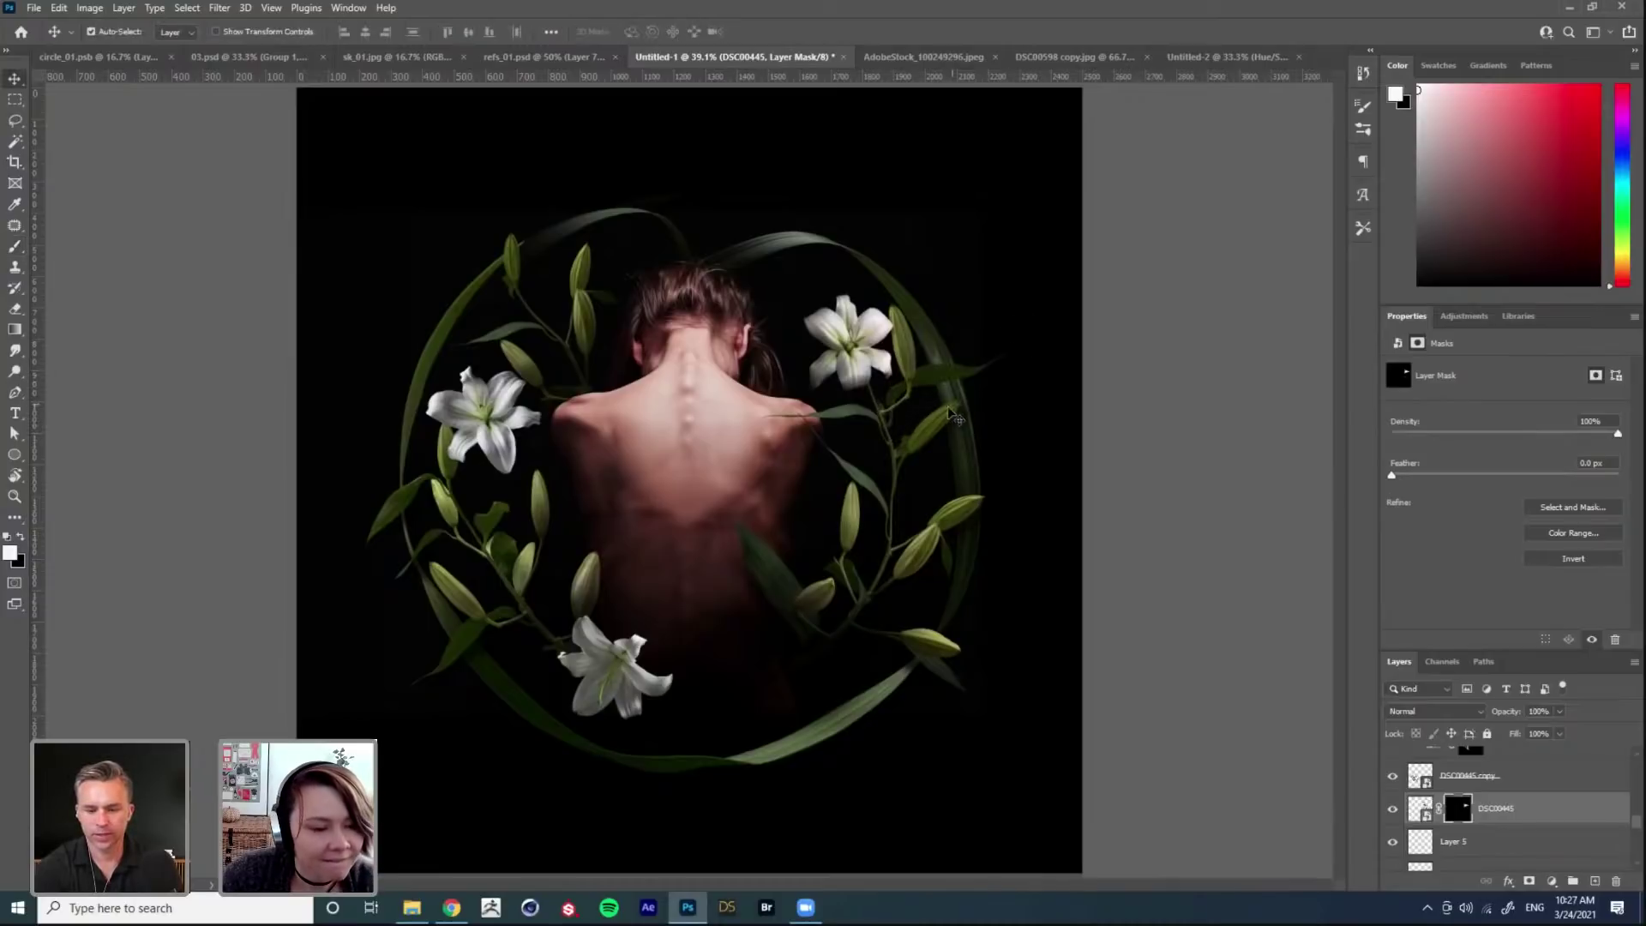
key("b")
key("x")
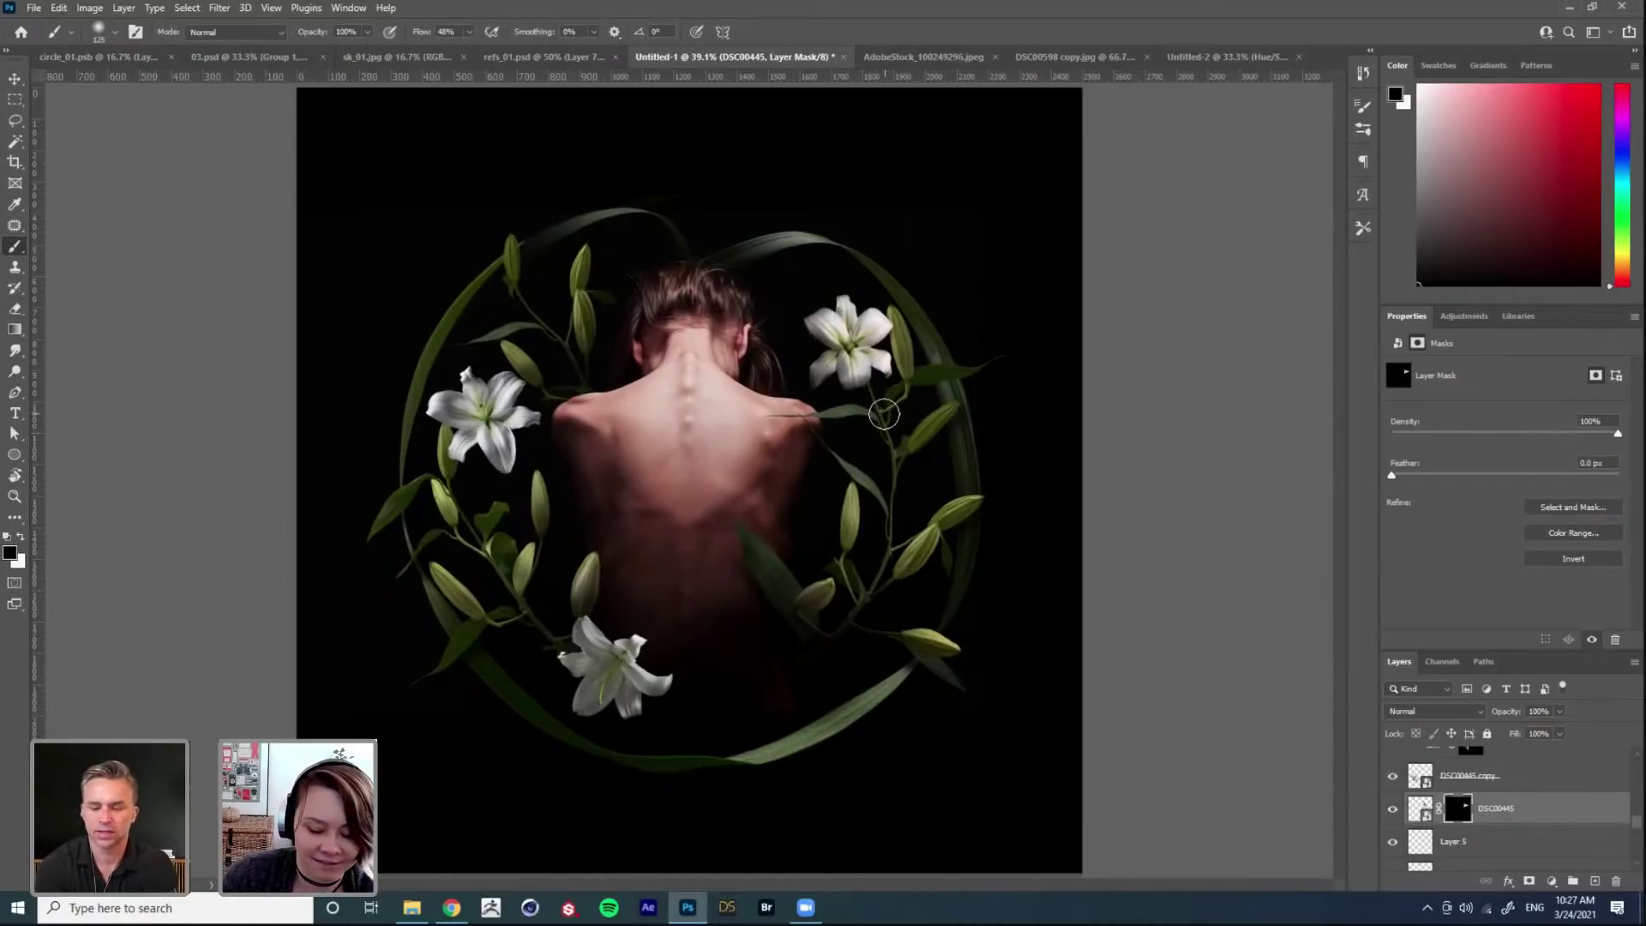
key("v")
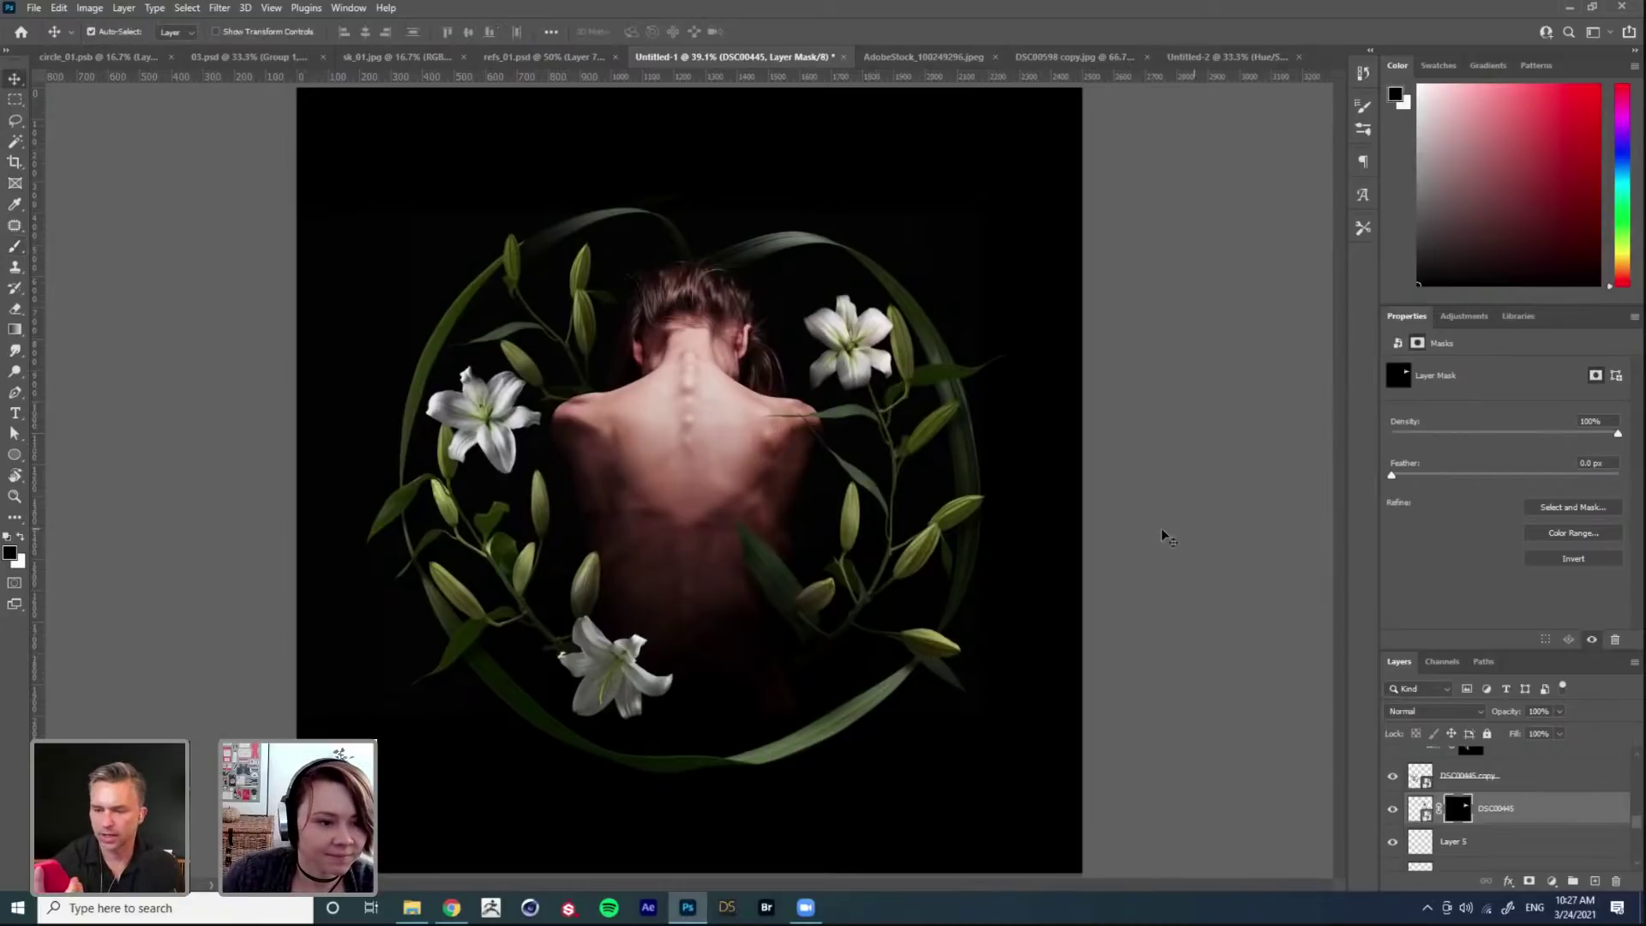
Step: Paint soft black on Layer 4 around the right-hand leaf tip using the Soft Round Pressure Opacity and Flow brush
key("ctrl+minus")
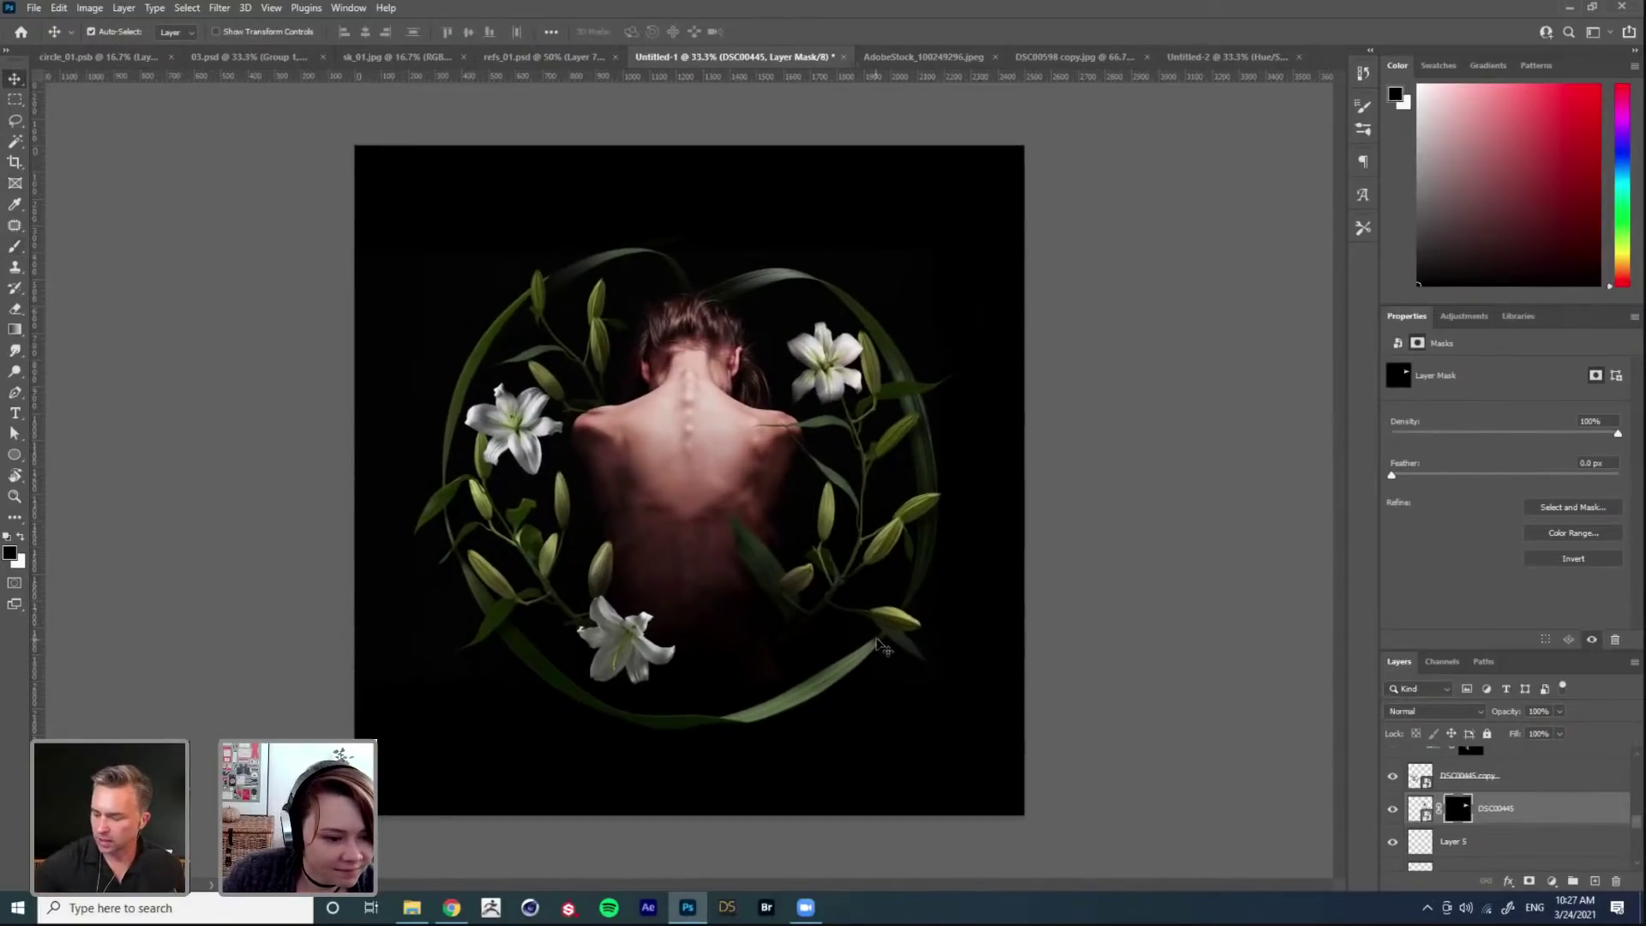
key("alt+[")
key("alt+[")
key("b")
right_click(864, 488)
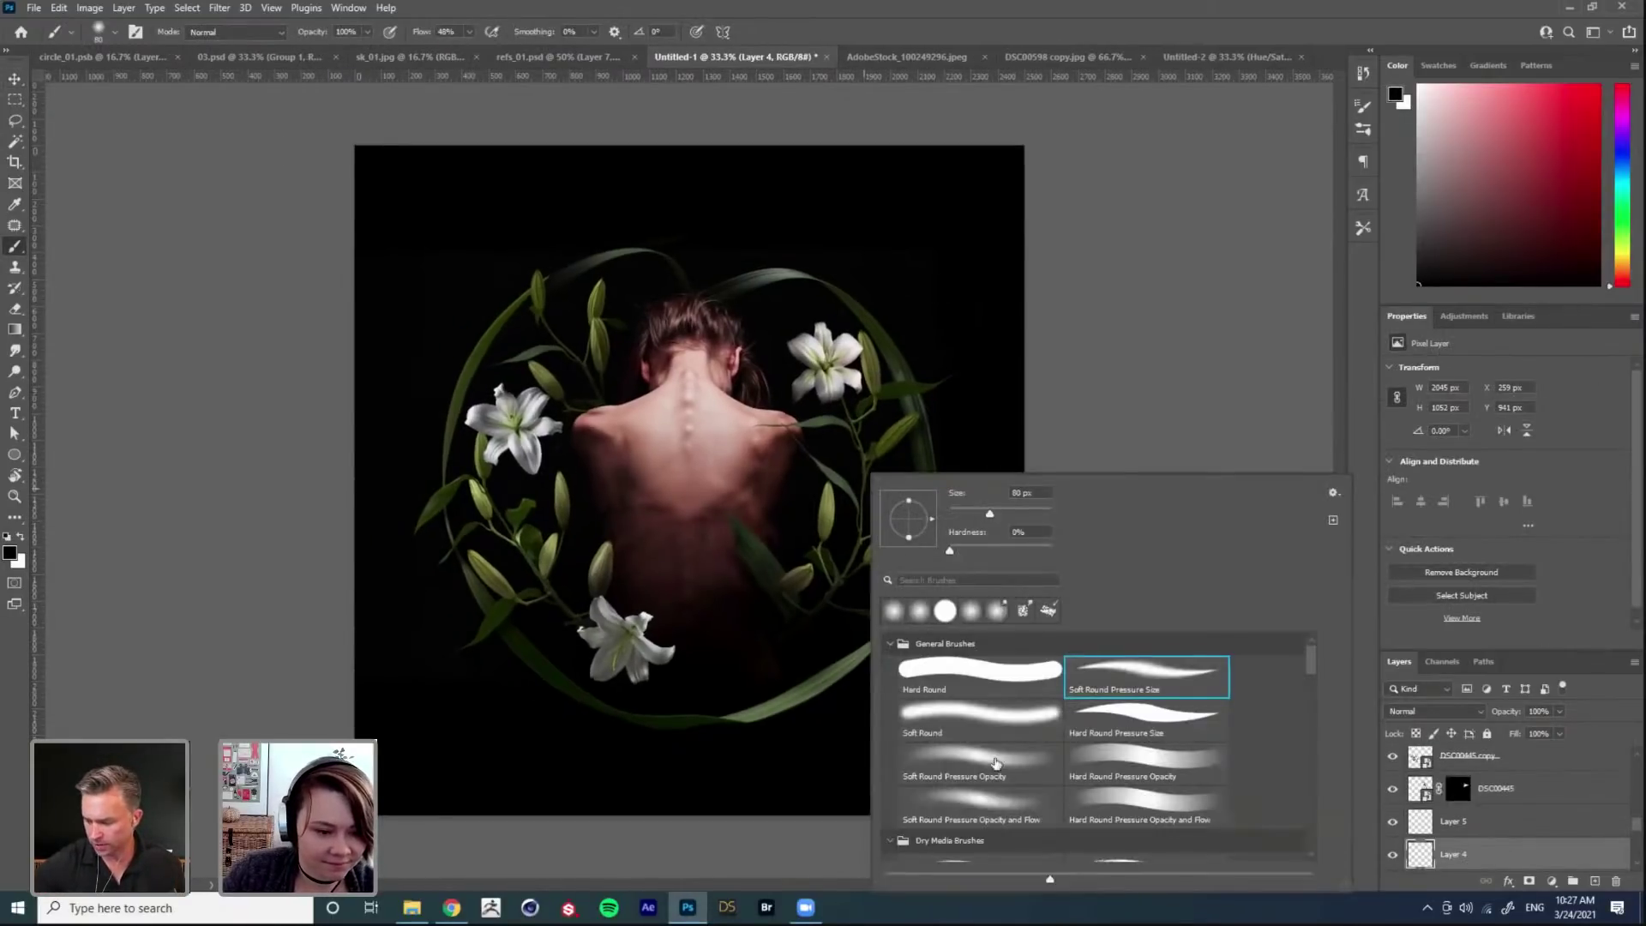
left_click(980, 799)
left_click(916, 403)
left_click_drag(910, 404, 940, 392)
key("v")
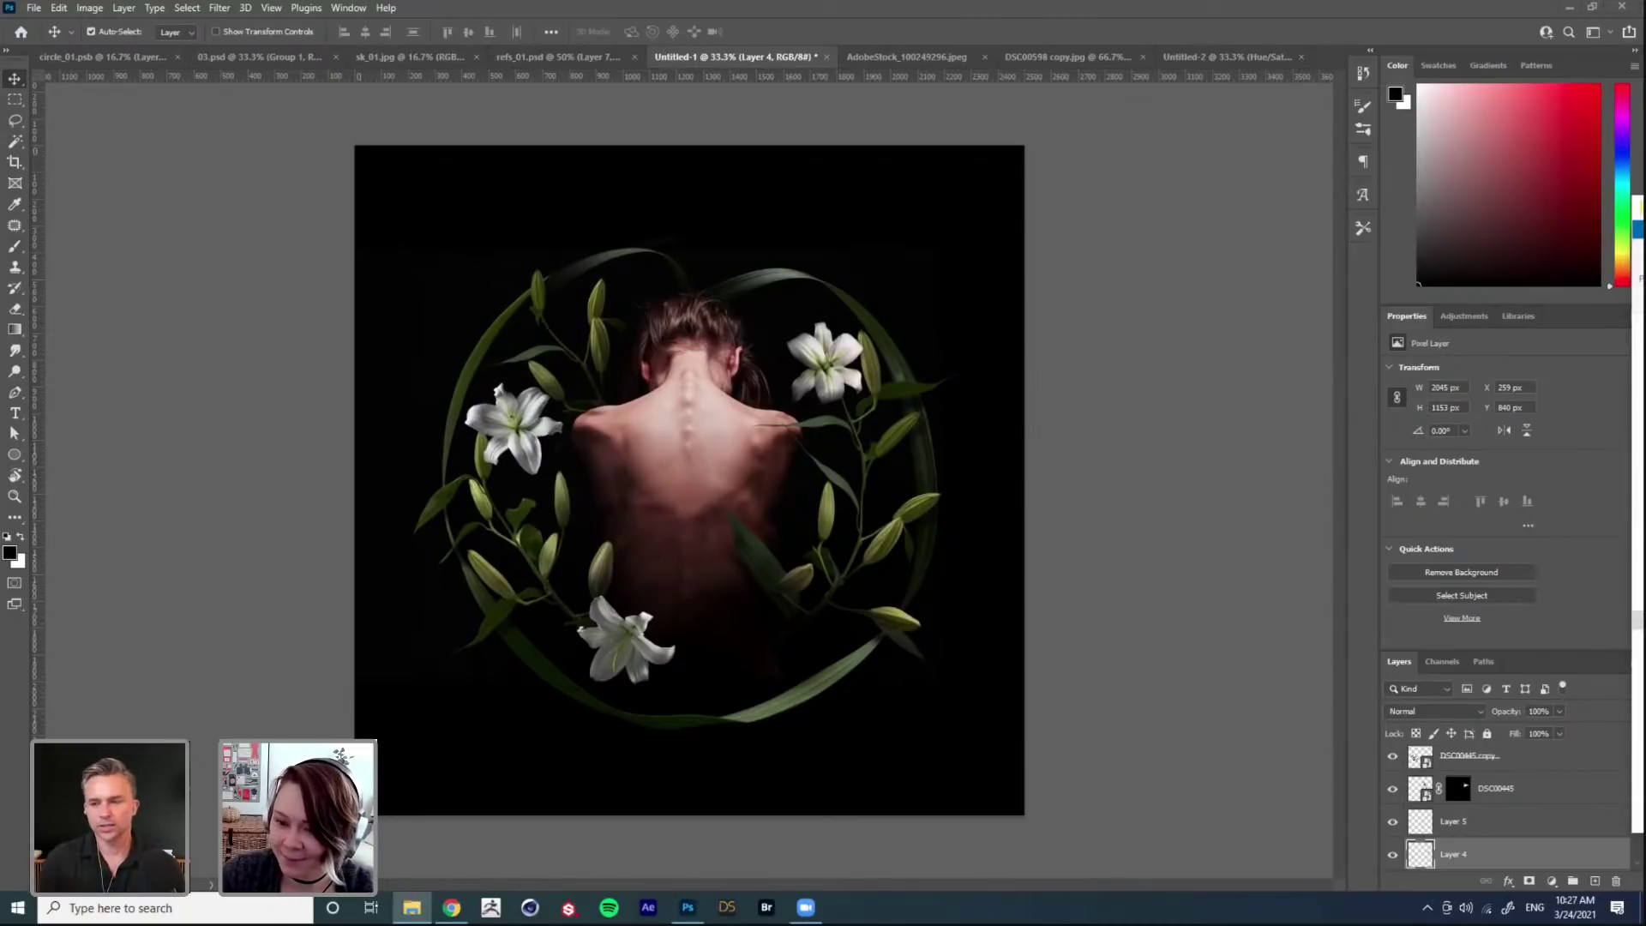
Step: Place the DSC00508 flower stems, scale them down, rotate to about -20.3° and position them beside the upper-right lily
left_click_drag(1642, 686, 864, 589)
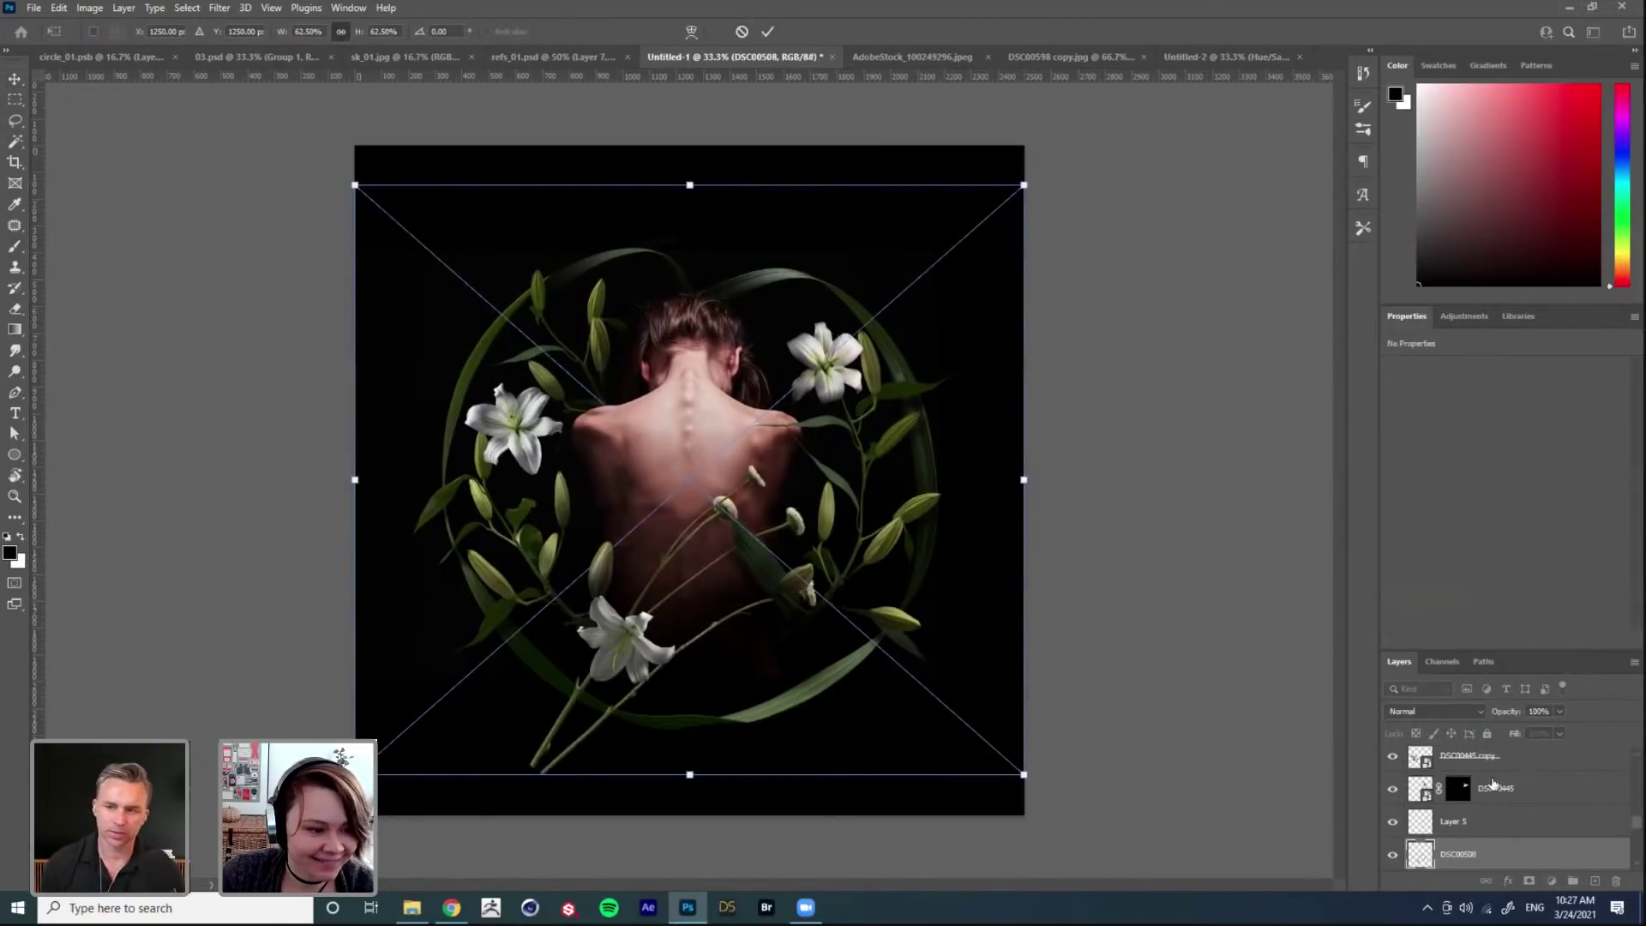
left_click_drag(1022, 185, 929, 355)
key("Return")
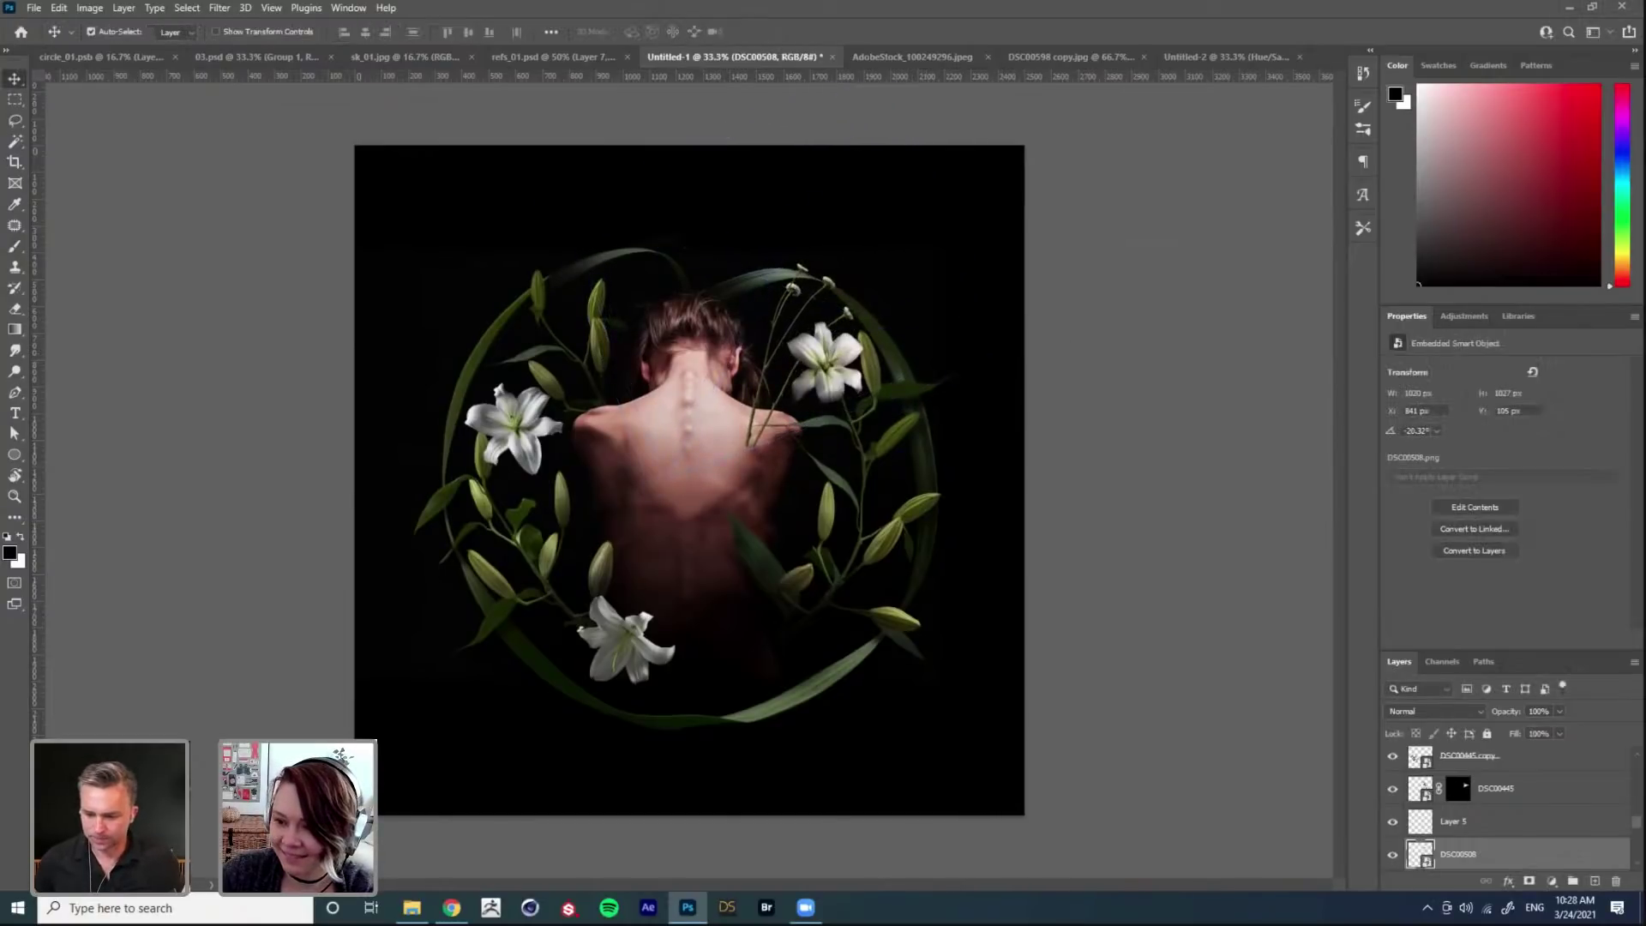
Step: Place the yellow DSC00502 flowers, scale them down and position them among the upper-left buds
left_click_drag(719, 473, 651, 424)
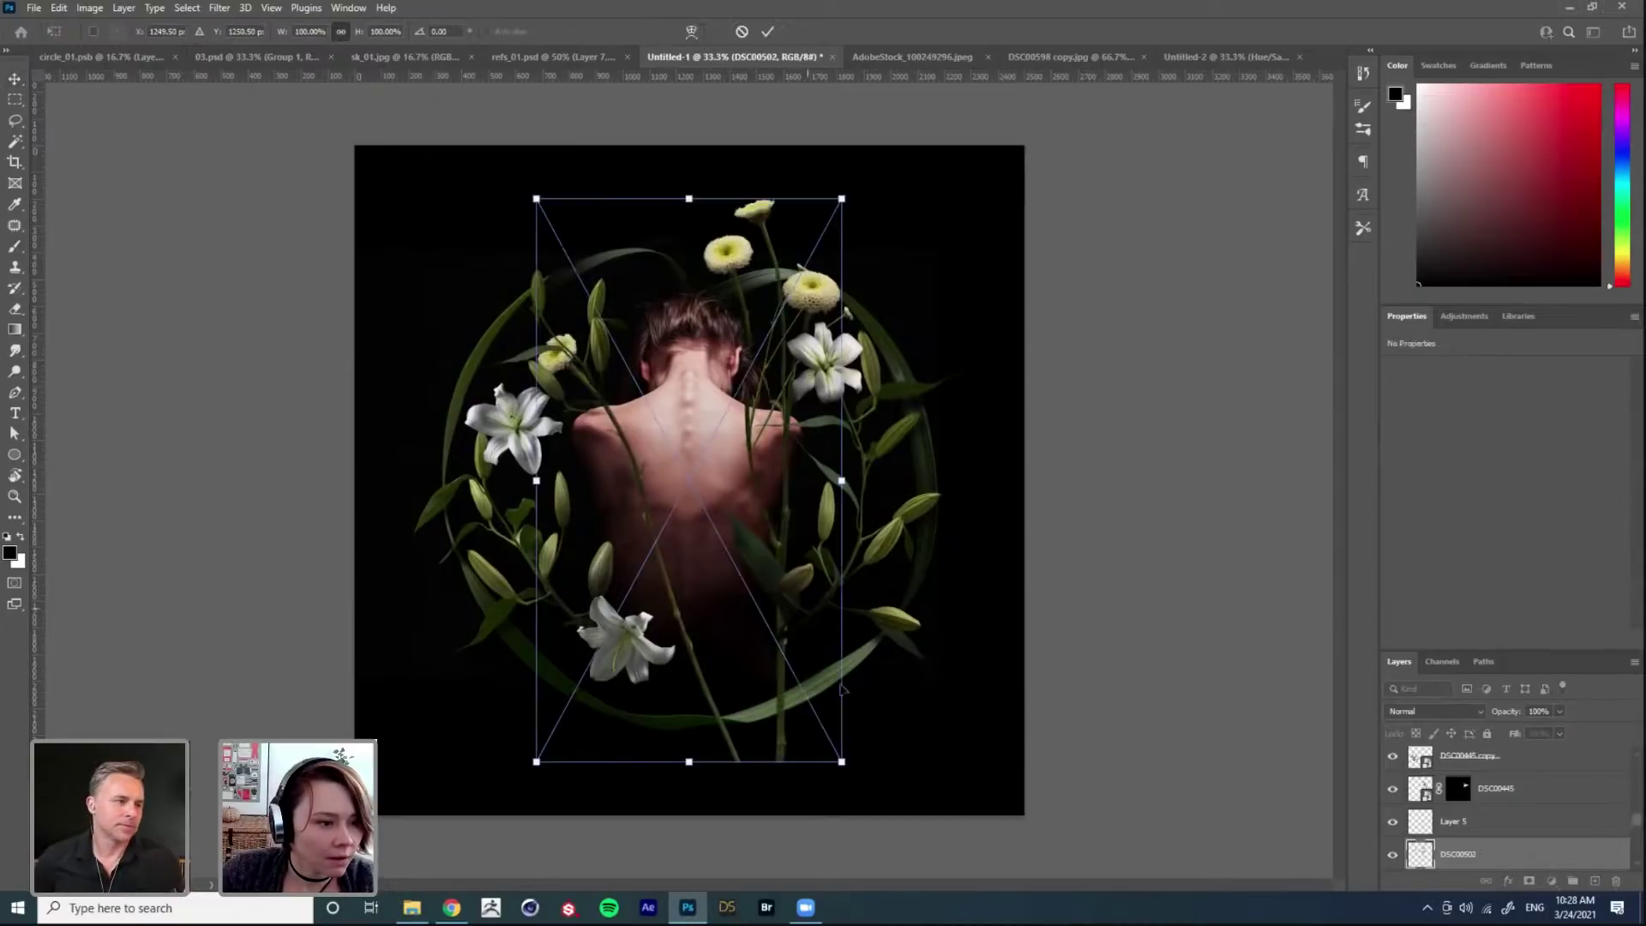
left_click_drag(842, 758, 623, 504)
key("Return")
left_click(1478, 835, "shift")
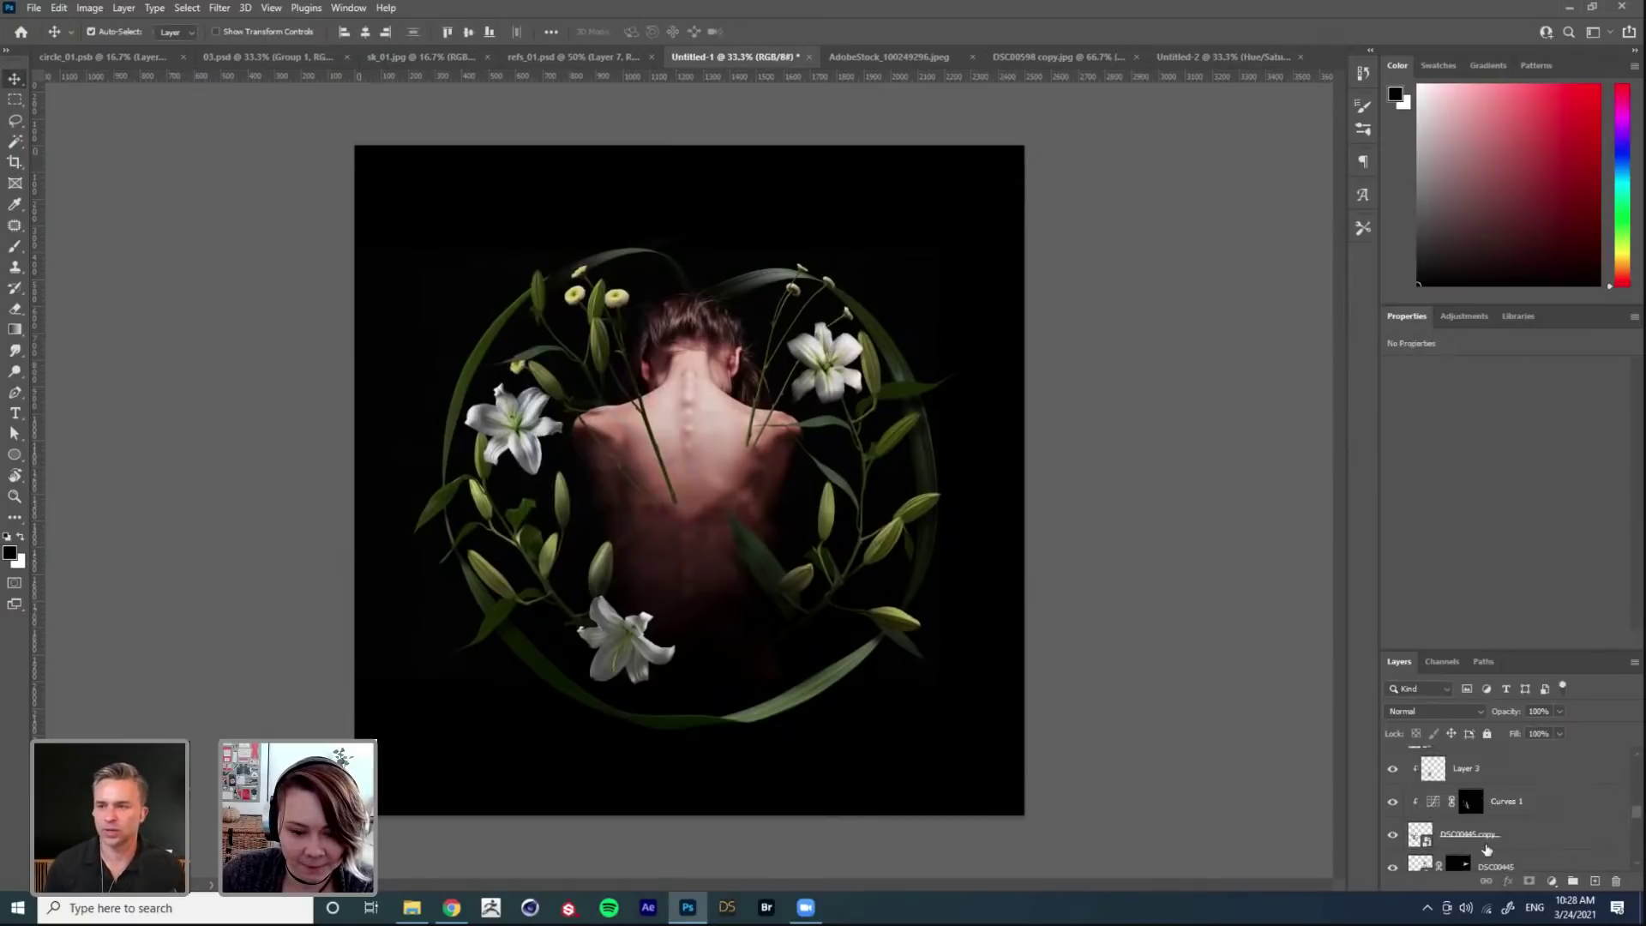
left_click_drag(1485, 822, 1475, 762)
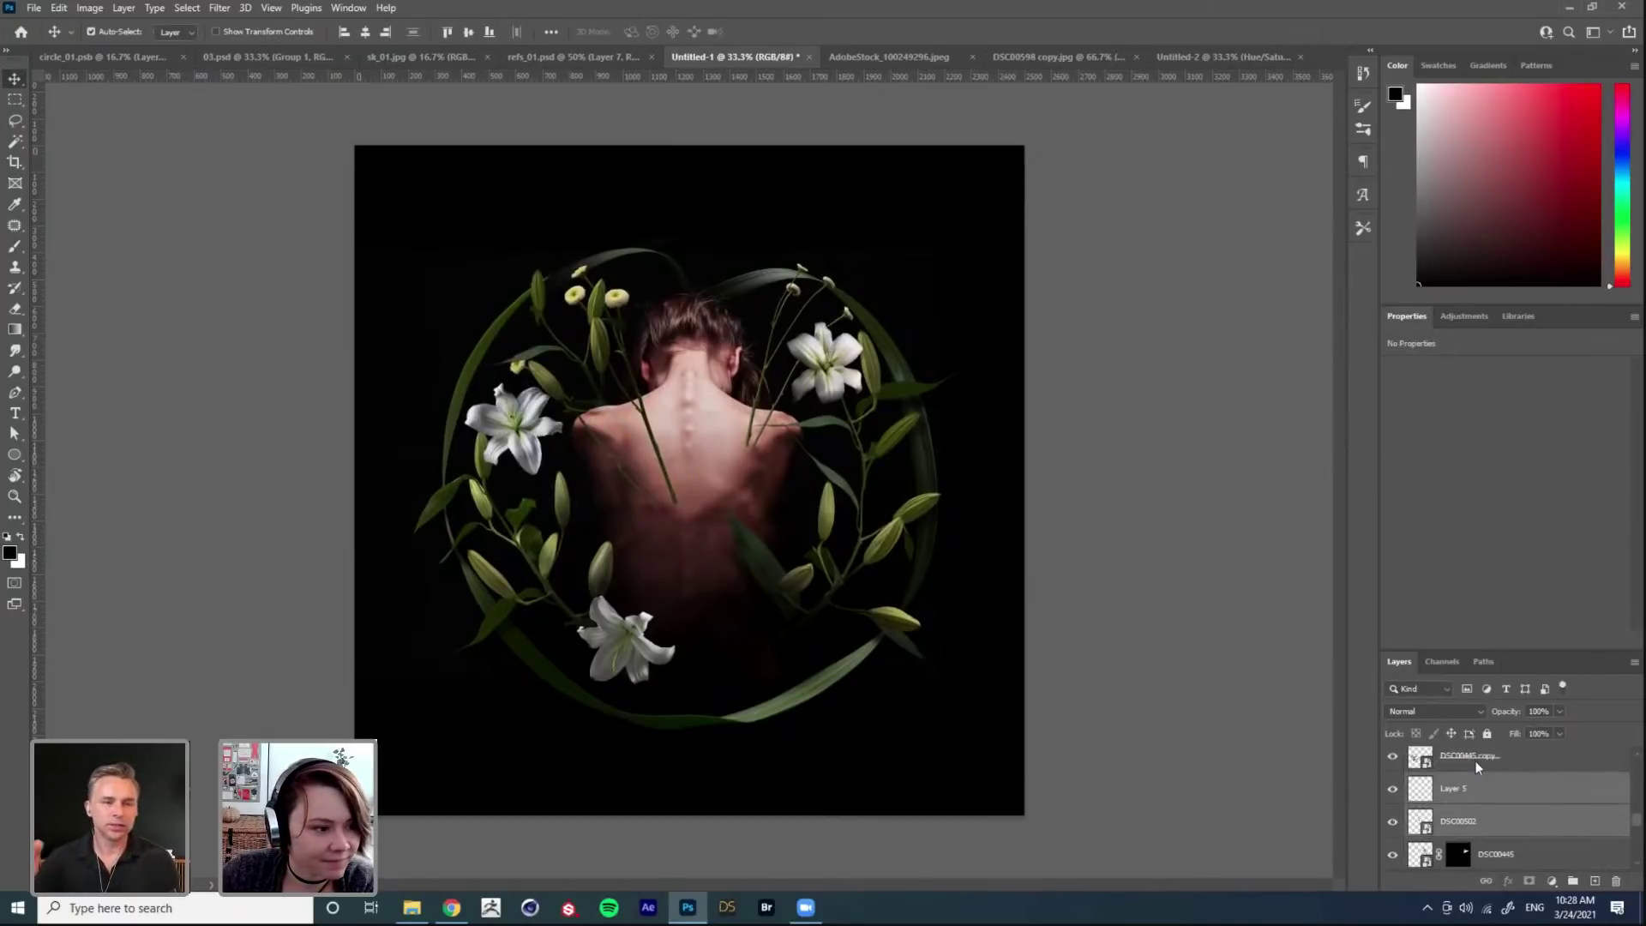
key("ctrl")
key("ctrl+z")
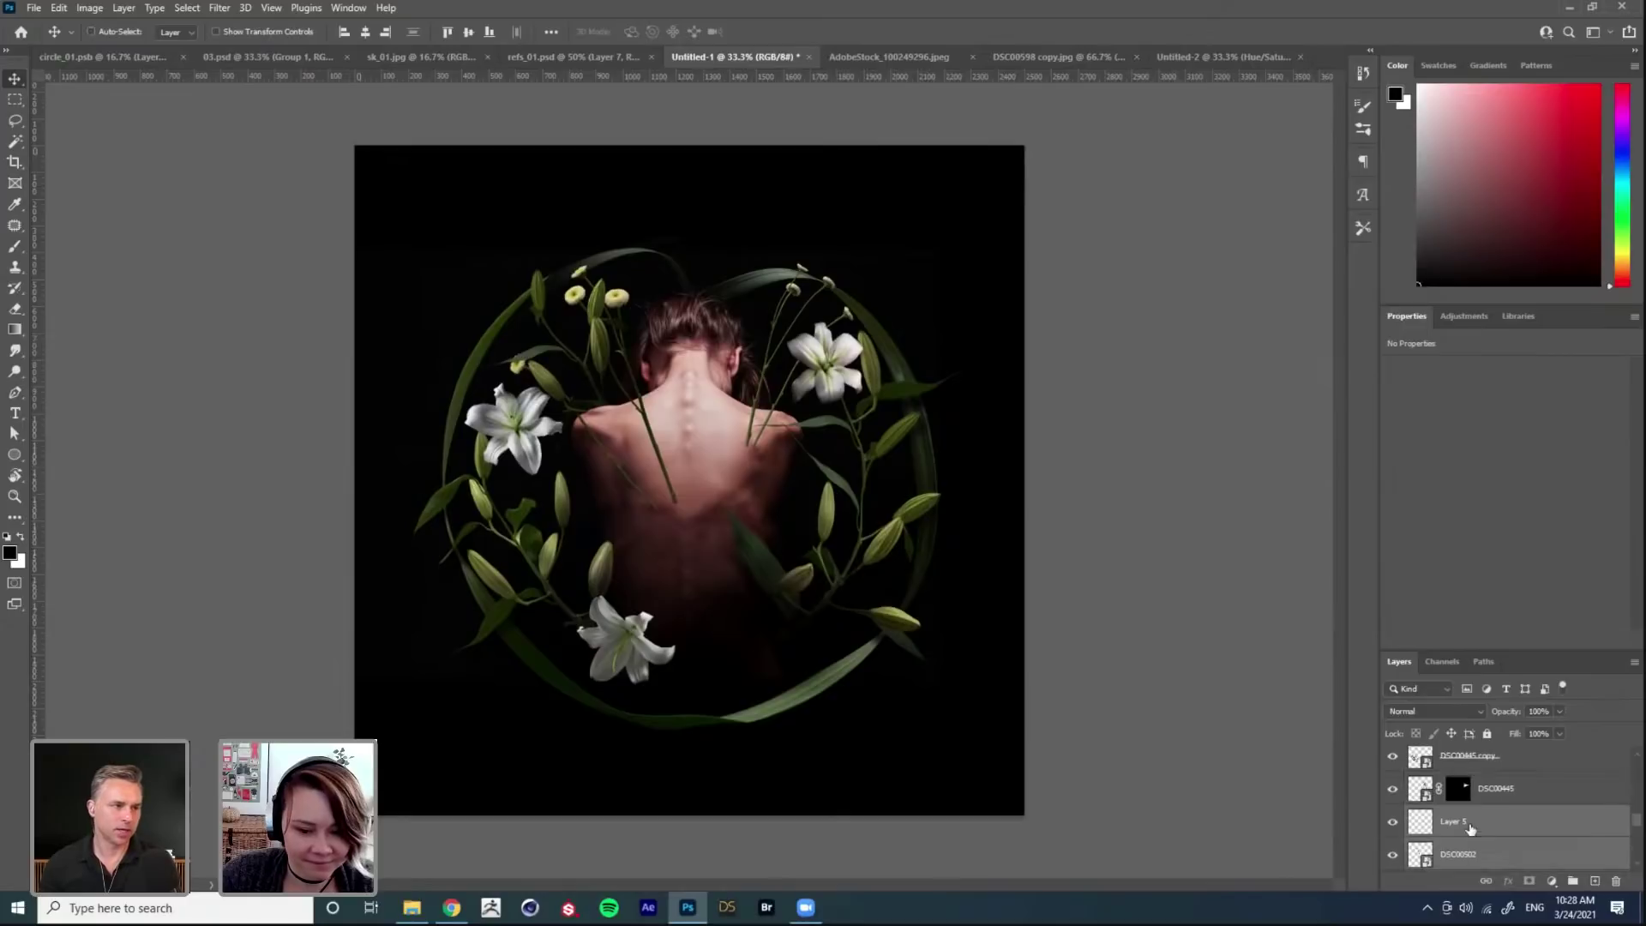
left_click(1478, 828)
left_click(1392, 825)
left_click(1392, 826)
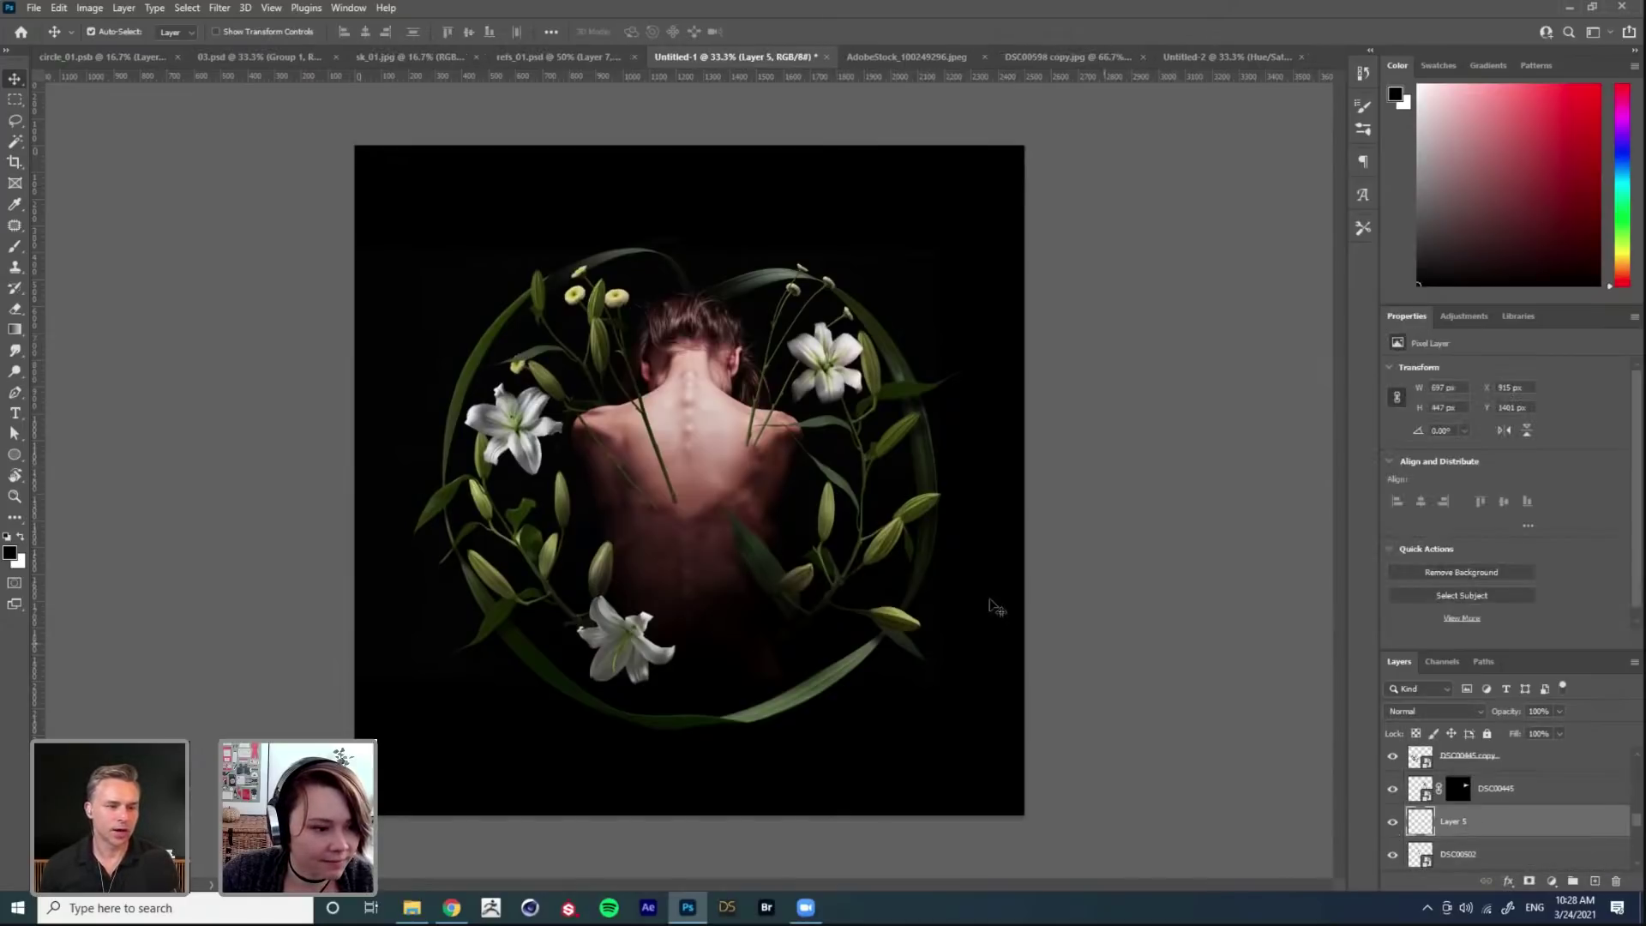
Step: Move the DSC00502 flowers up and left toward the left shoulder and raise their layer directly below sk_01
left_click(630, 403)
key("ctrl+t")
left_click_drag(640, 457, 602, 394)
key("Return")
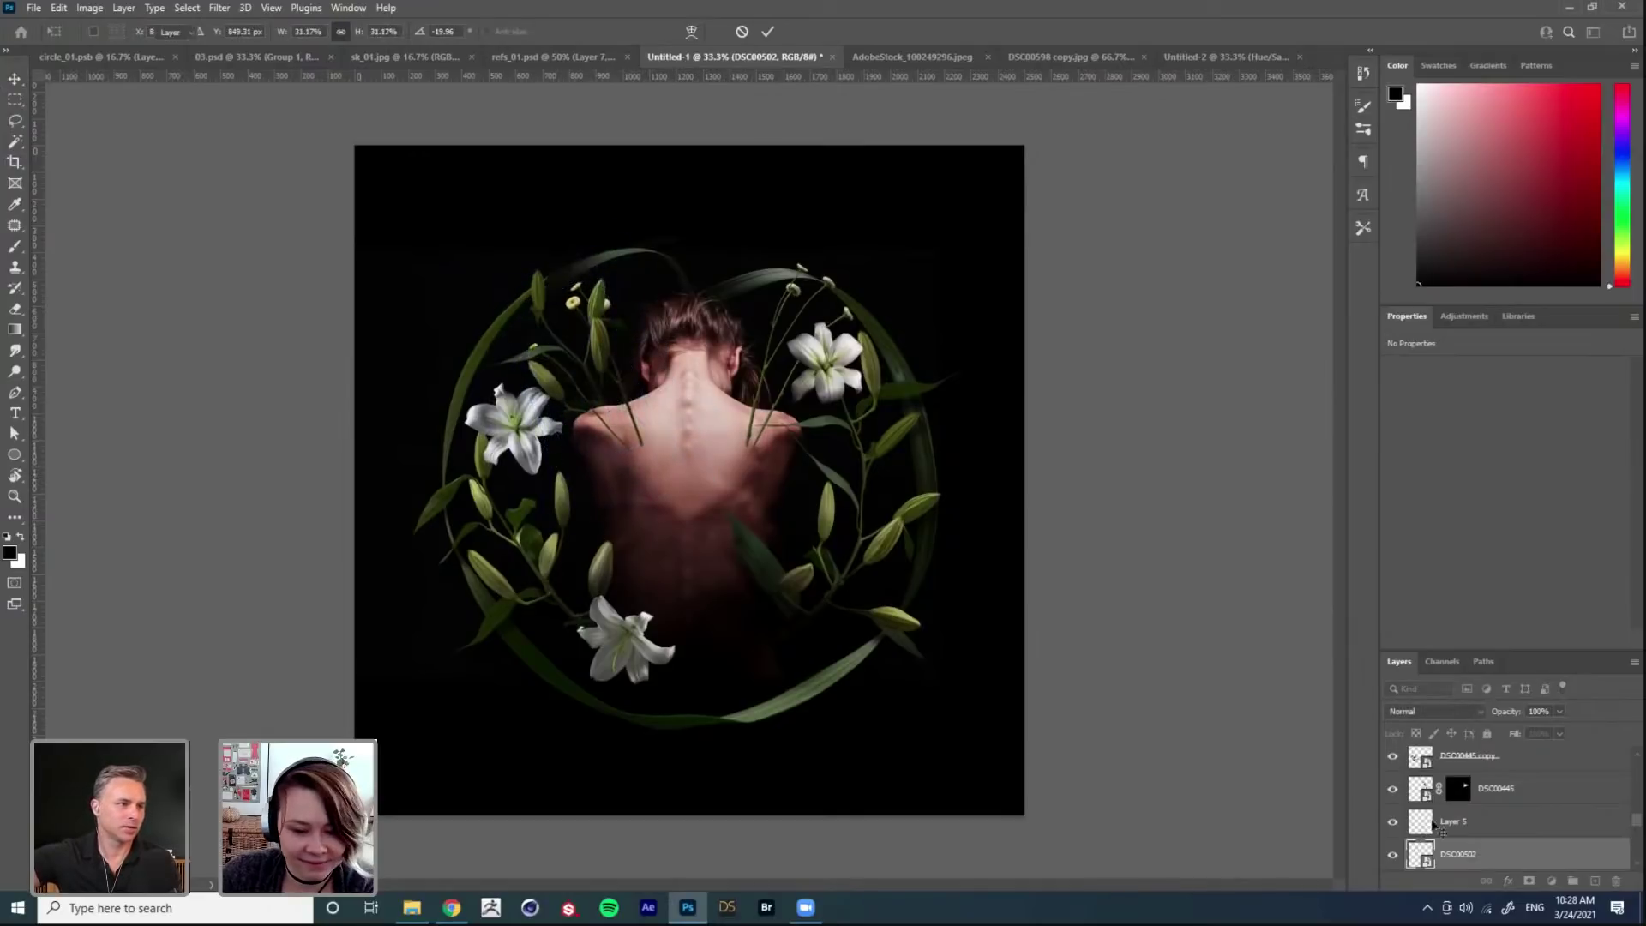
left_click_drag(1471, 847, 1458, 793)
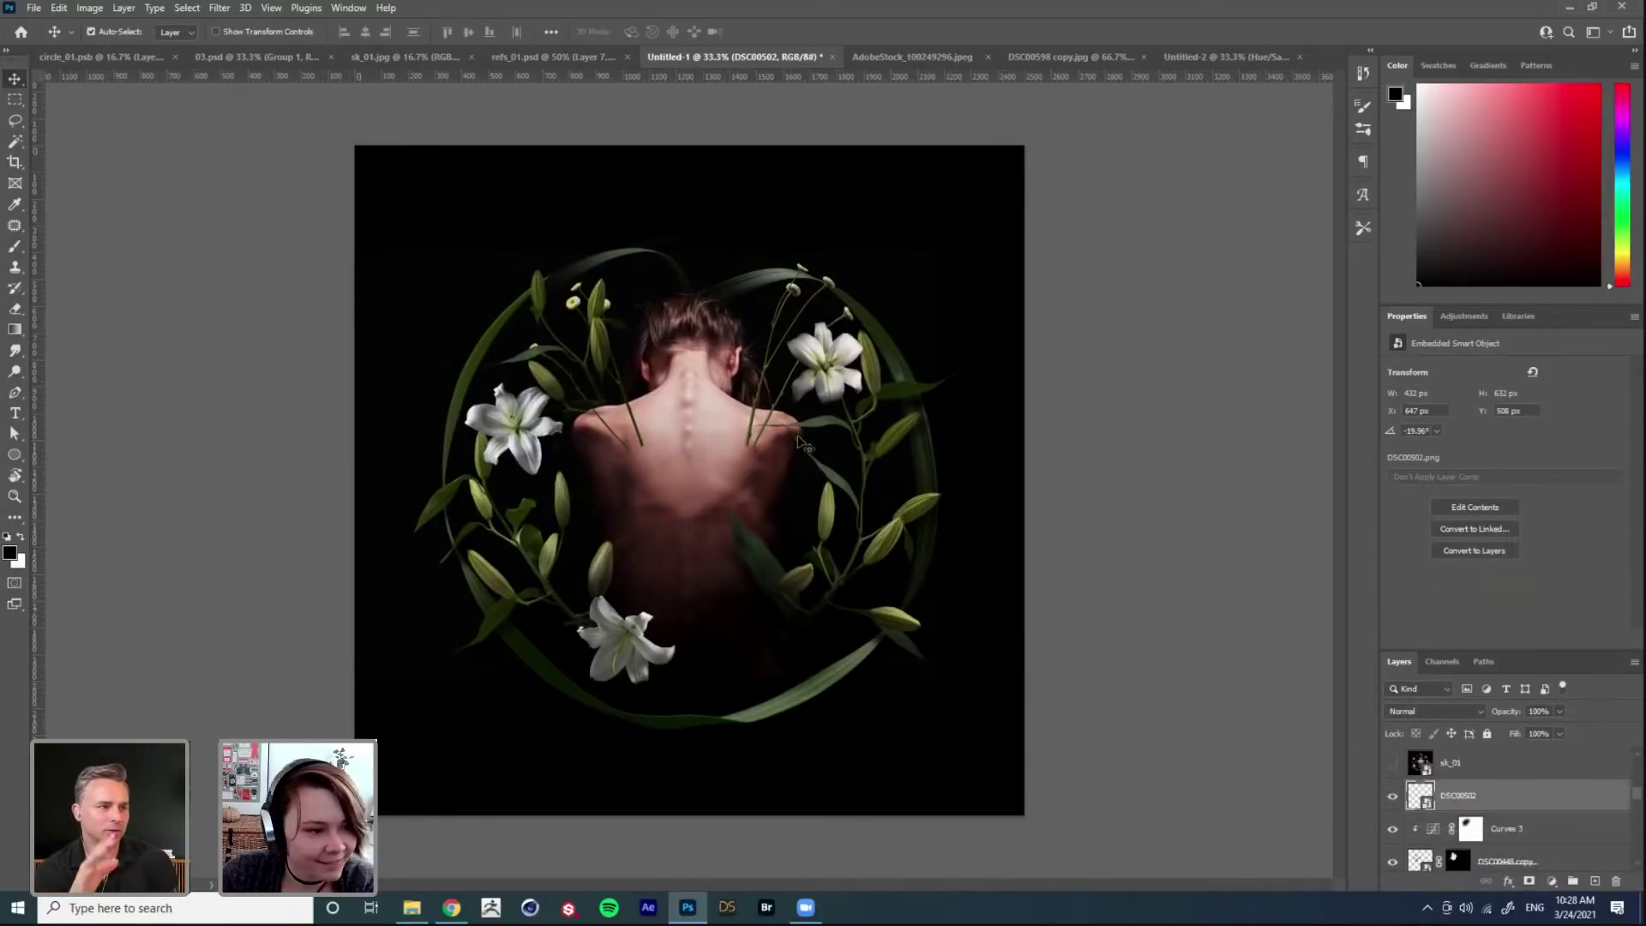
Step: Scale the DSC00502 flowers to 27.75%, rotate them to about -13° over the left shoulder, and shift the DSC00508 stems slightly down and left
mouse_move(613, 309)
left_mouse_down()
mouse_move(620, 324)
mouse_move(603, 311)
left_mouse_up()
key("ctrl+t")
left_click_drag(598, 394, 622, 395)
left_click_drag(816, 464, 807, 486)
left_click_drag(619, 442, 613, 438)
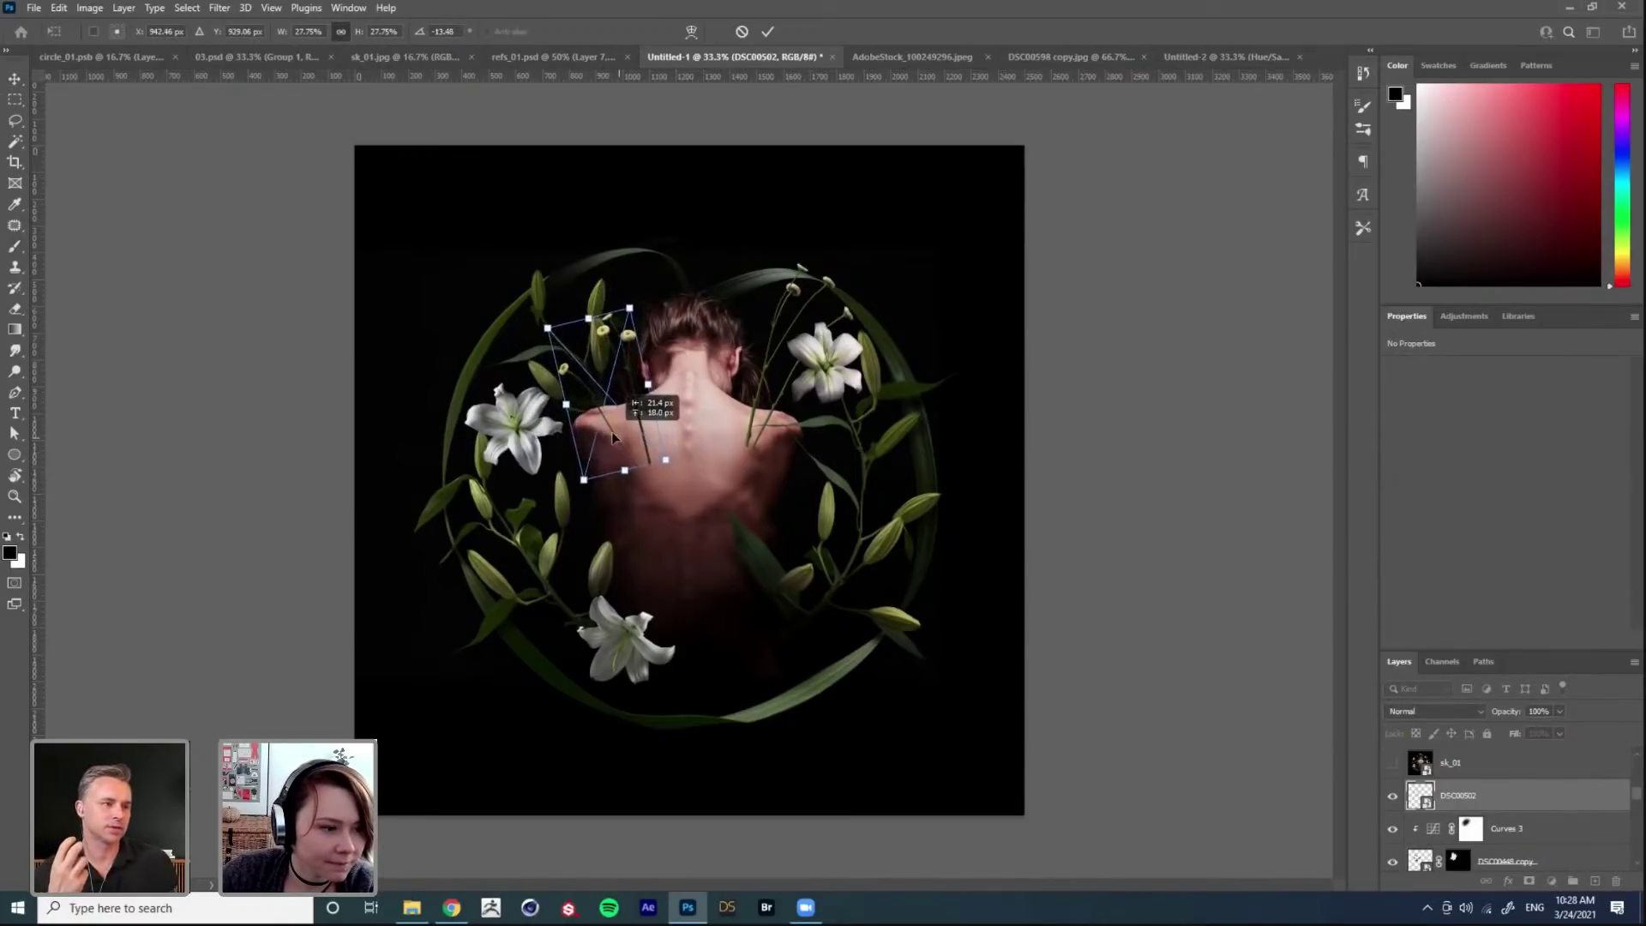
key("Return")
left_click_drag(639, 347, 639, 353)
left_click_drag(827, 285, 819, 289)
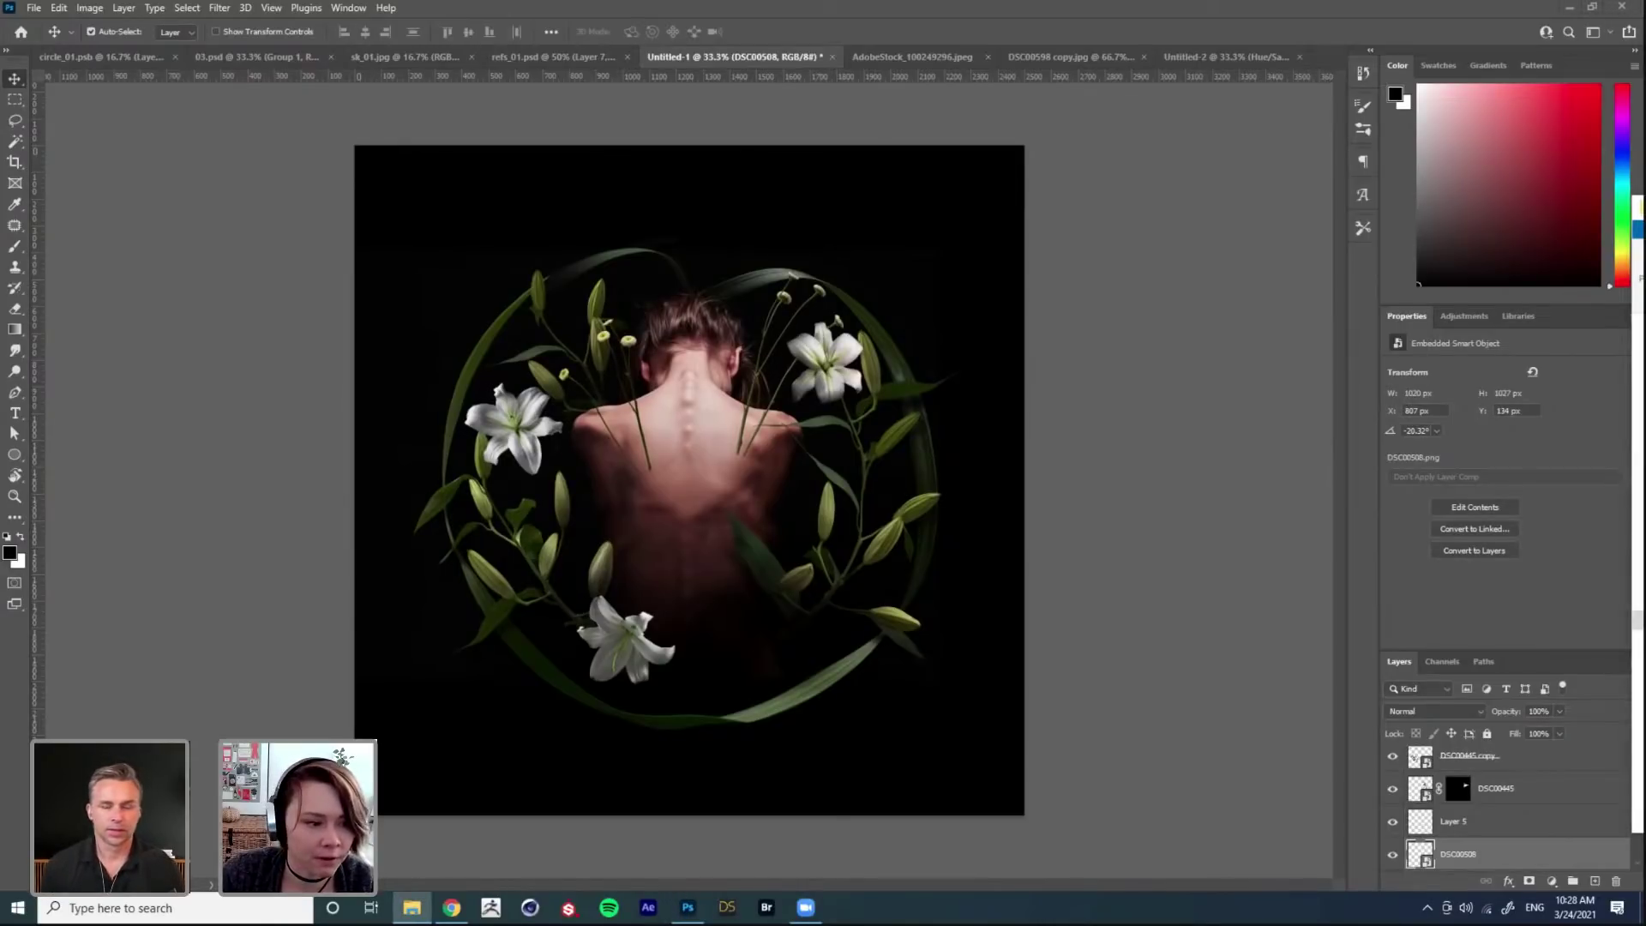
Step: Place the DSC00506 flowers, scale them down and position them just above the lower-left lily with a slight tilt
left_click_drag(674, 590, 674, 591)
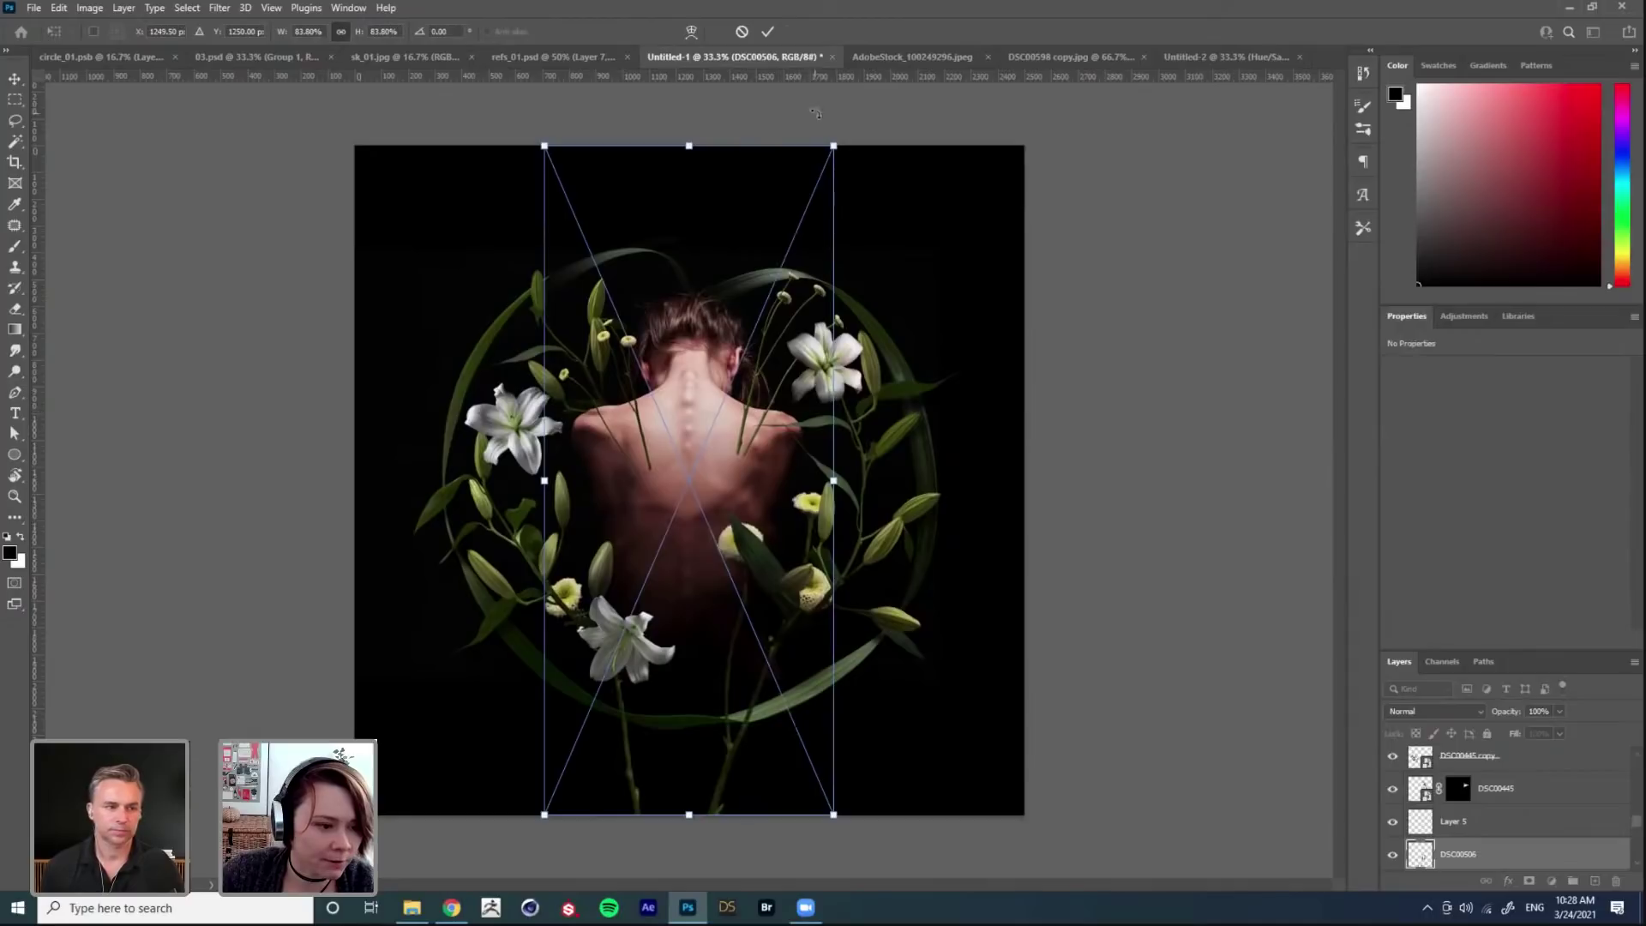
left_click_drag(840, 147, 755, 467)
key("Return")
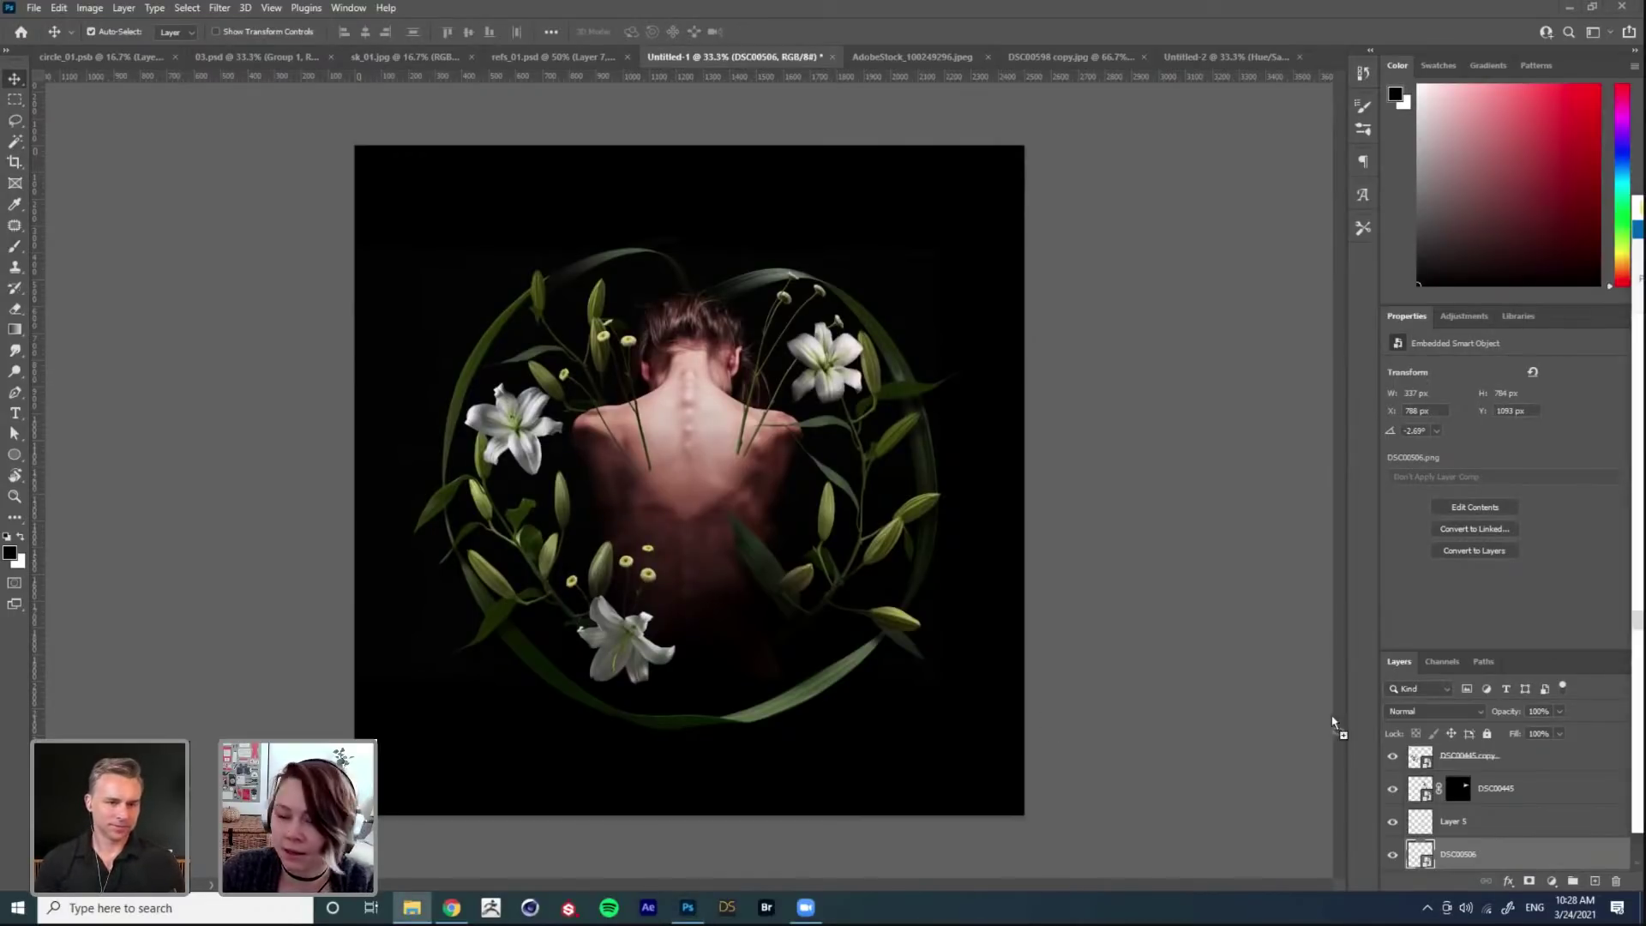
Step: Place DSC00502 again at about 27%, flip it horizontally at the circle's lower middle, and raise its layer directly below sk_01
left_click_drag(810, 645, 812, 643)
left_click_drag(849, 196, 619, 608)
left_click_drag(584, 627, 731, 600)
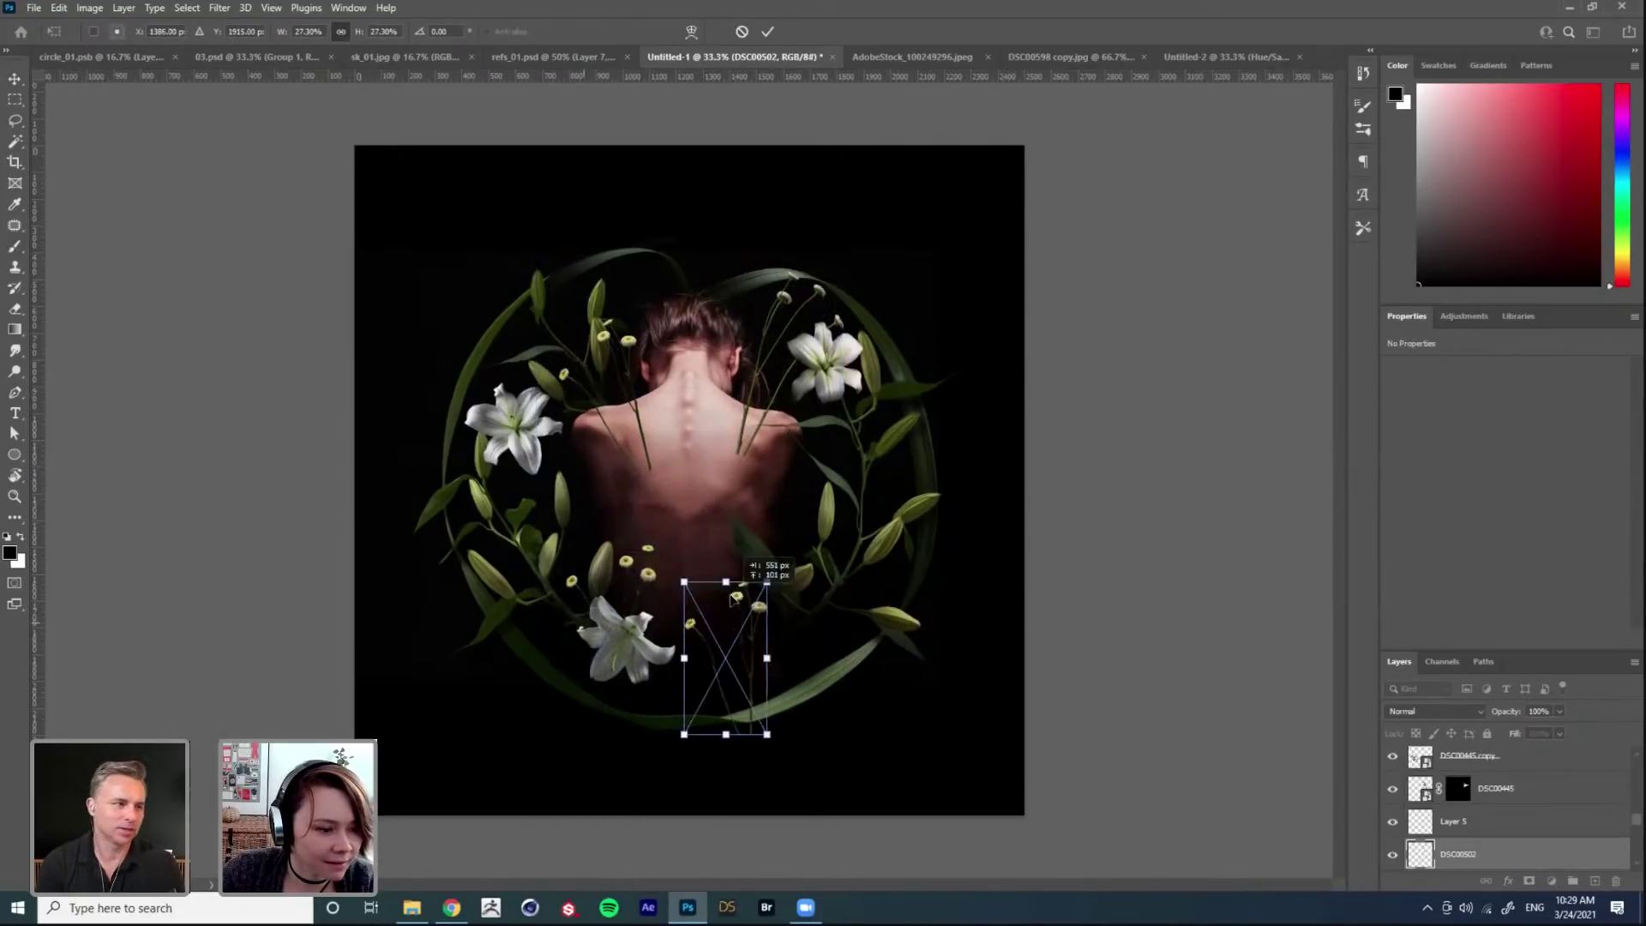
right_click(732, 600)
left_click(806, 844)
left_click_drag(757, 686, 773, 642)
key("Return")
key("shift+Left")
left_click_drag(1498, 855, 1470, 788)
Step: Nudge the lower DSC00502 flowers right and down across the bottom leaf and set their rotation to -169.12°
key("ctrl+t")
key("shift+Right")
key("shift+Right")
key("shift+Right")
key("shift+Right")
key("shift+Right")
key("shift+Right")
key("shift+Right")
key("shift+Down")
key("shift+Down")
key("shift+Down")
key("shift+Down")
key("shift+Down")
left_click_drag(792, 605, 916, 638)
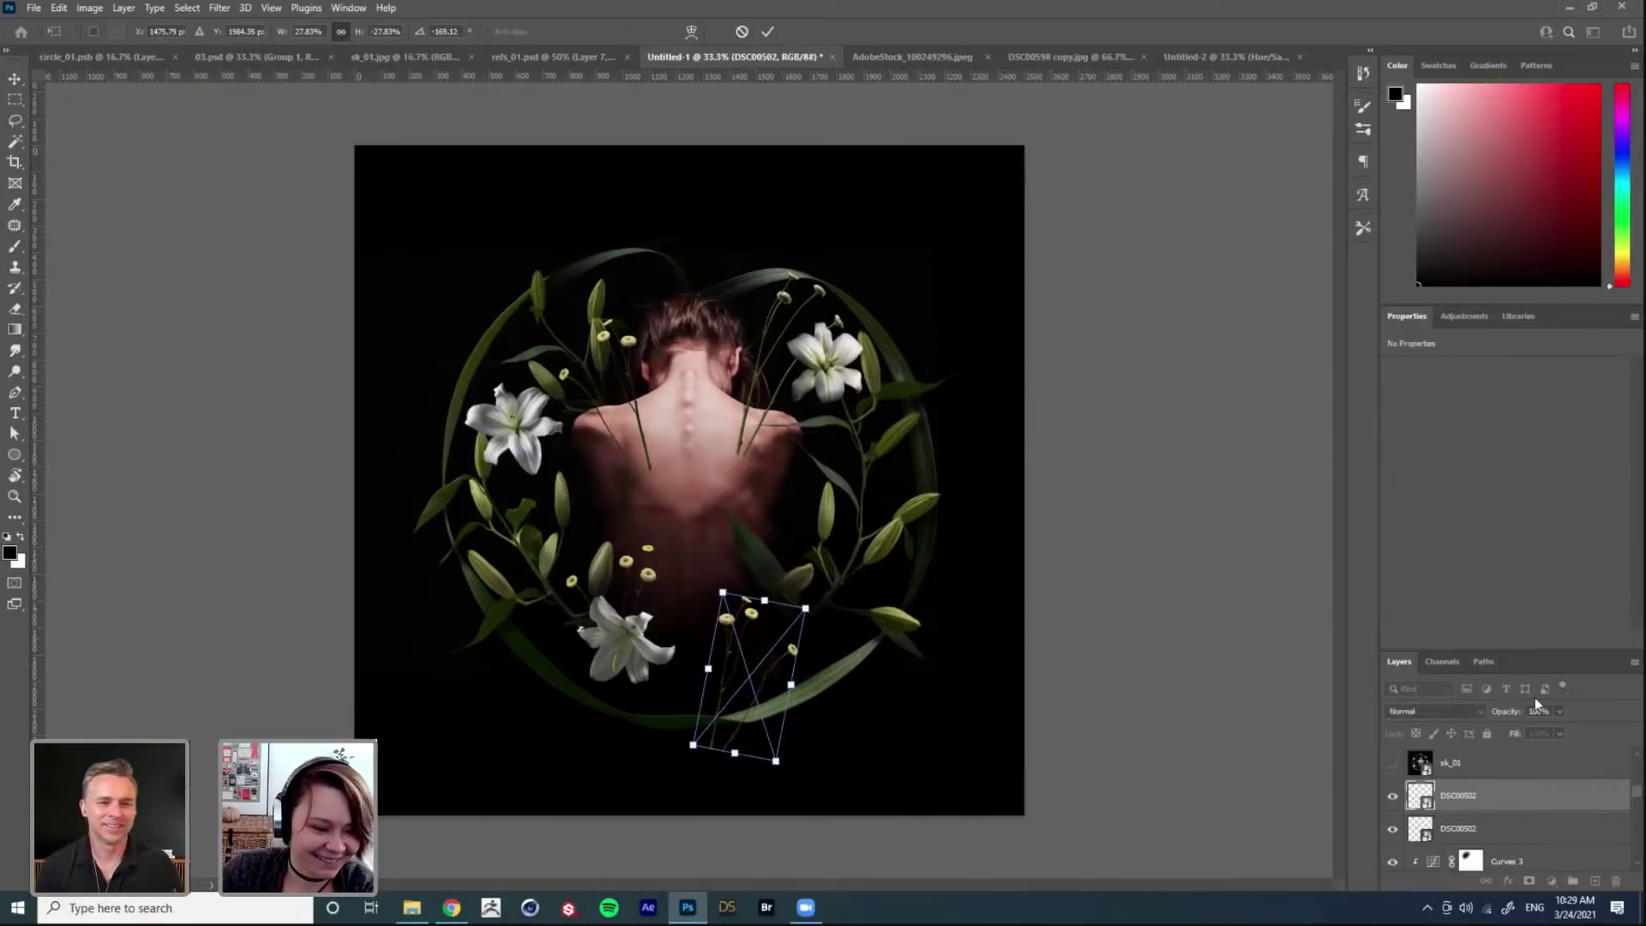
key("Return")
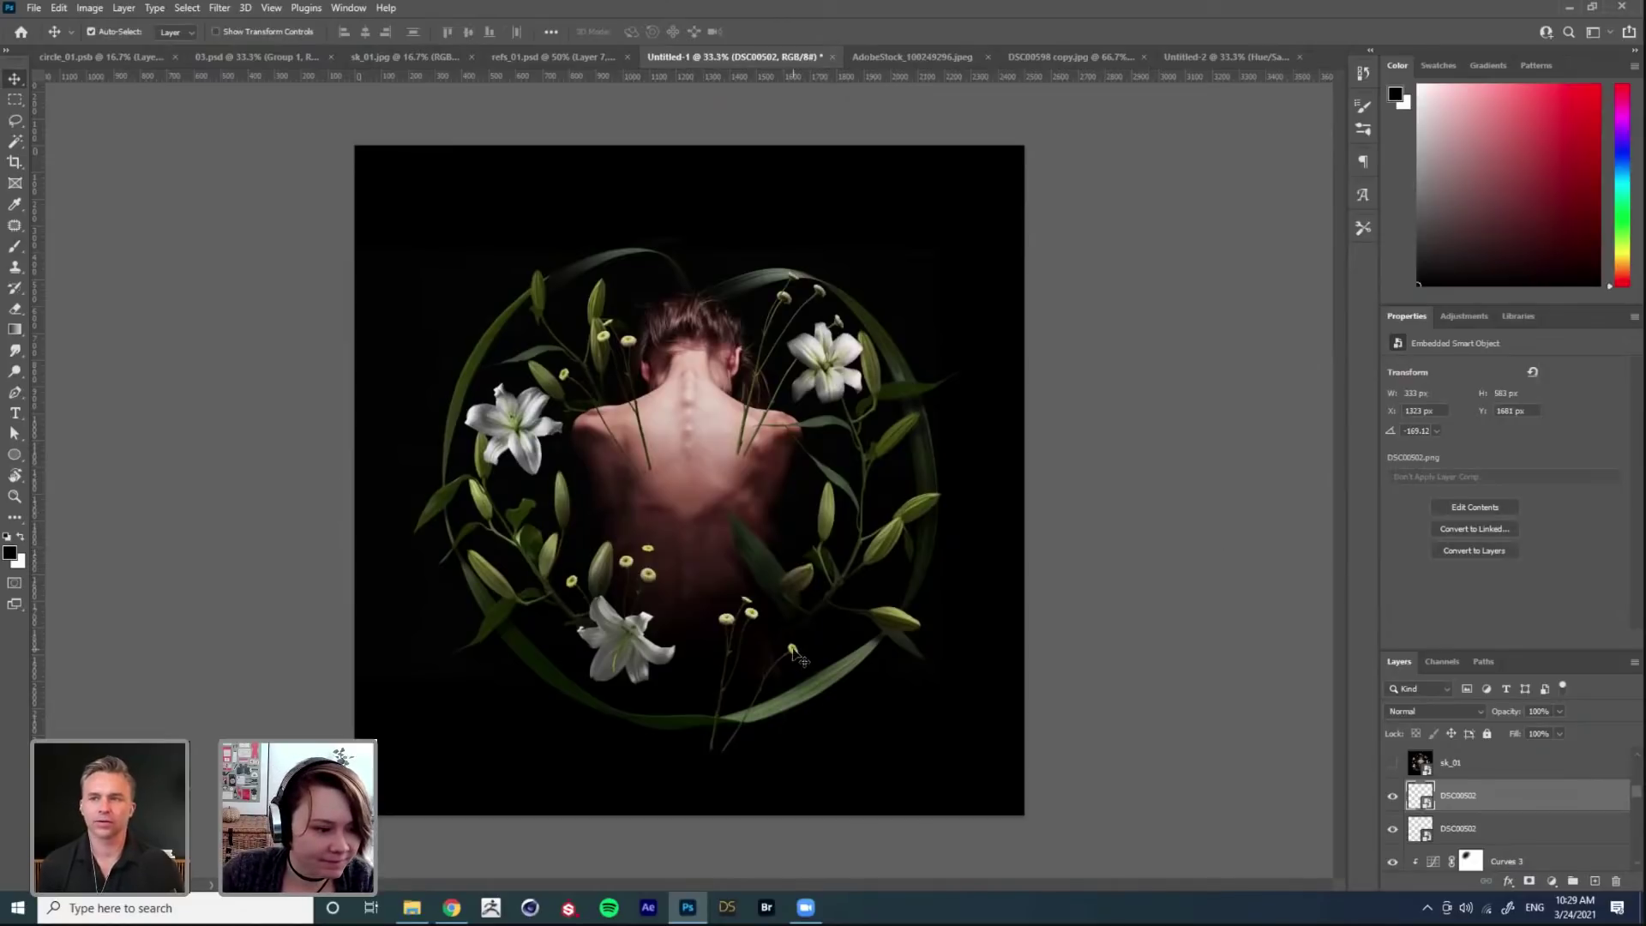
Step: Duplicate the lower DSC00502 flowers beside the left lily, flip the copy, scale it to 23.12% and rotate it to about -32.9°
left_click_drag(794, 652, 667, 468)
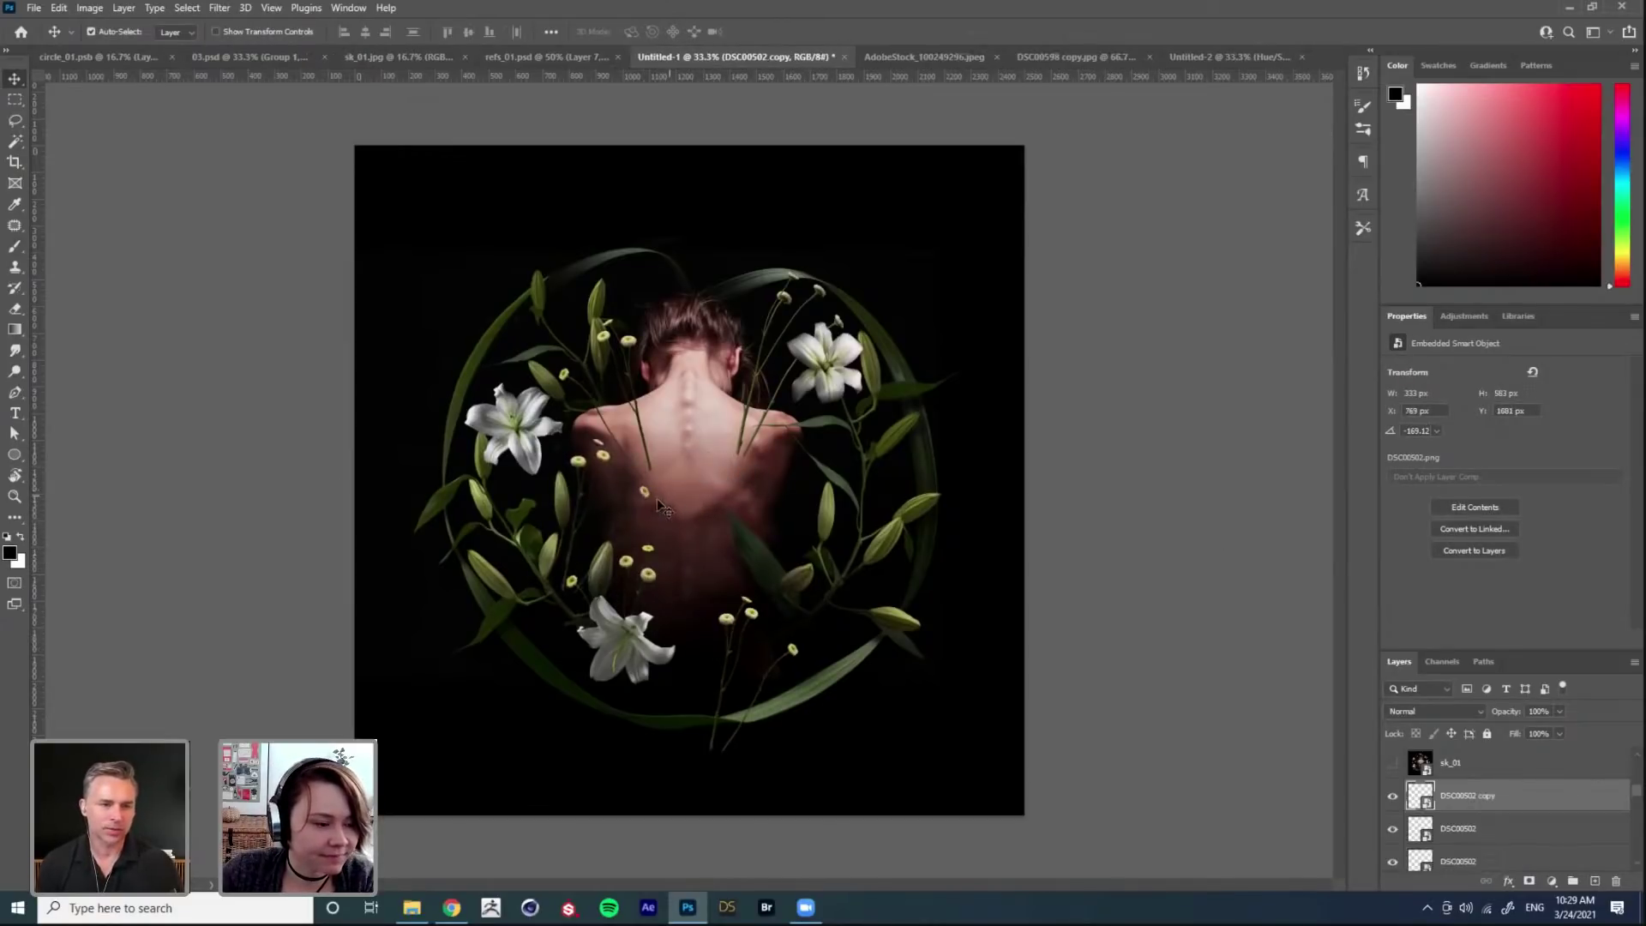
key("ctrl+t")
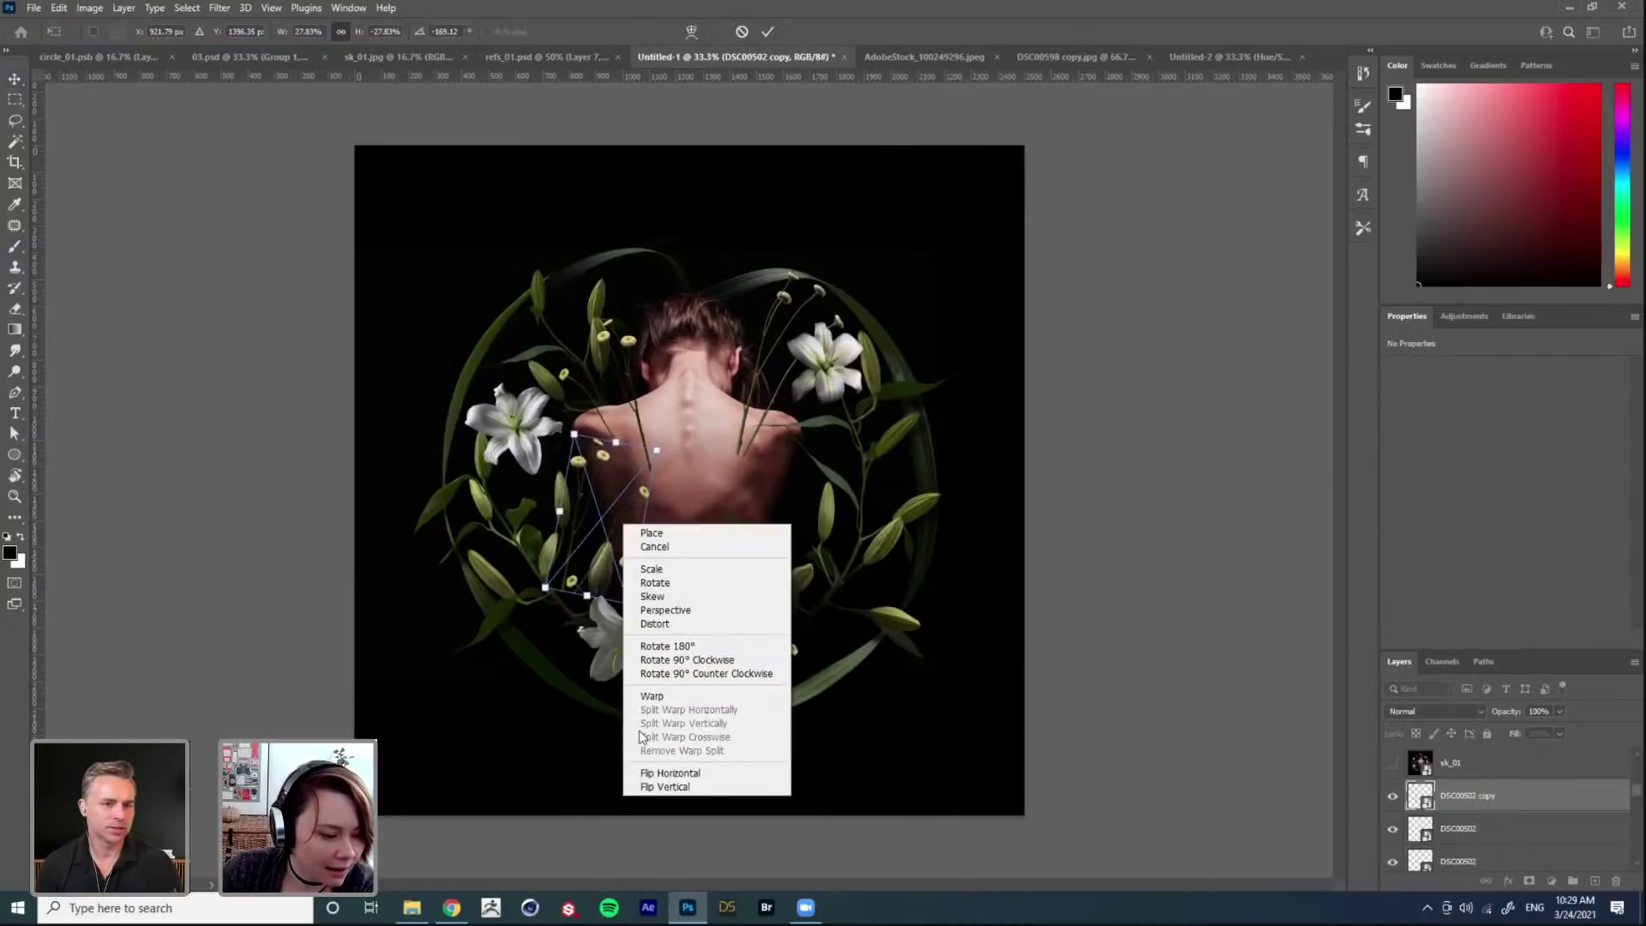
left_click(658, 785)
left_click_drag(614, 536, 590, 523)
left_click_drag(696, 554, 657, 551)
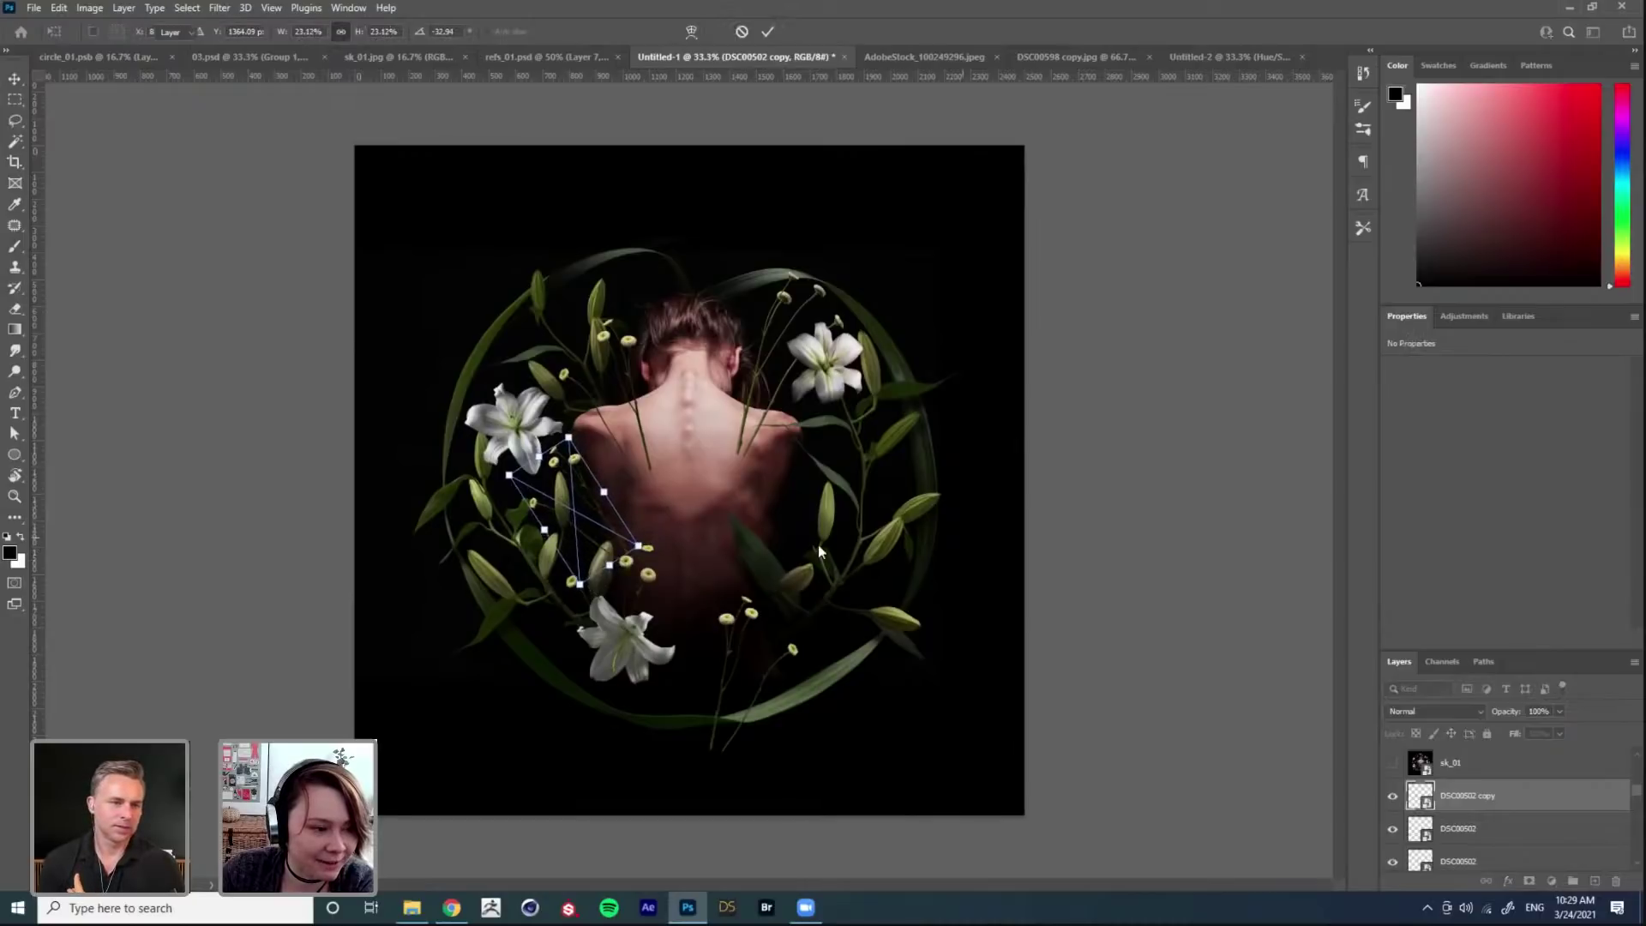
key("Return")
key("shift+Right")
key("shift+Right")
key("shift+Up")
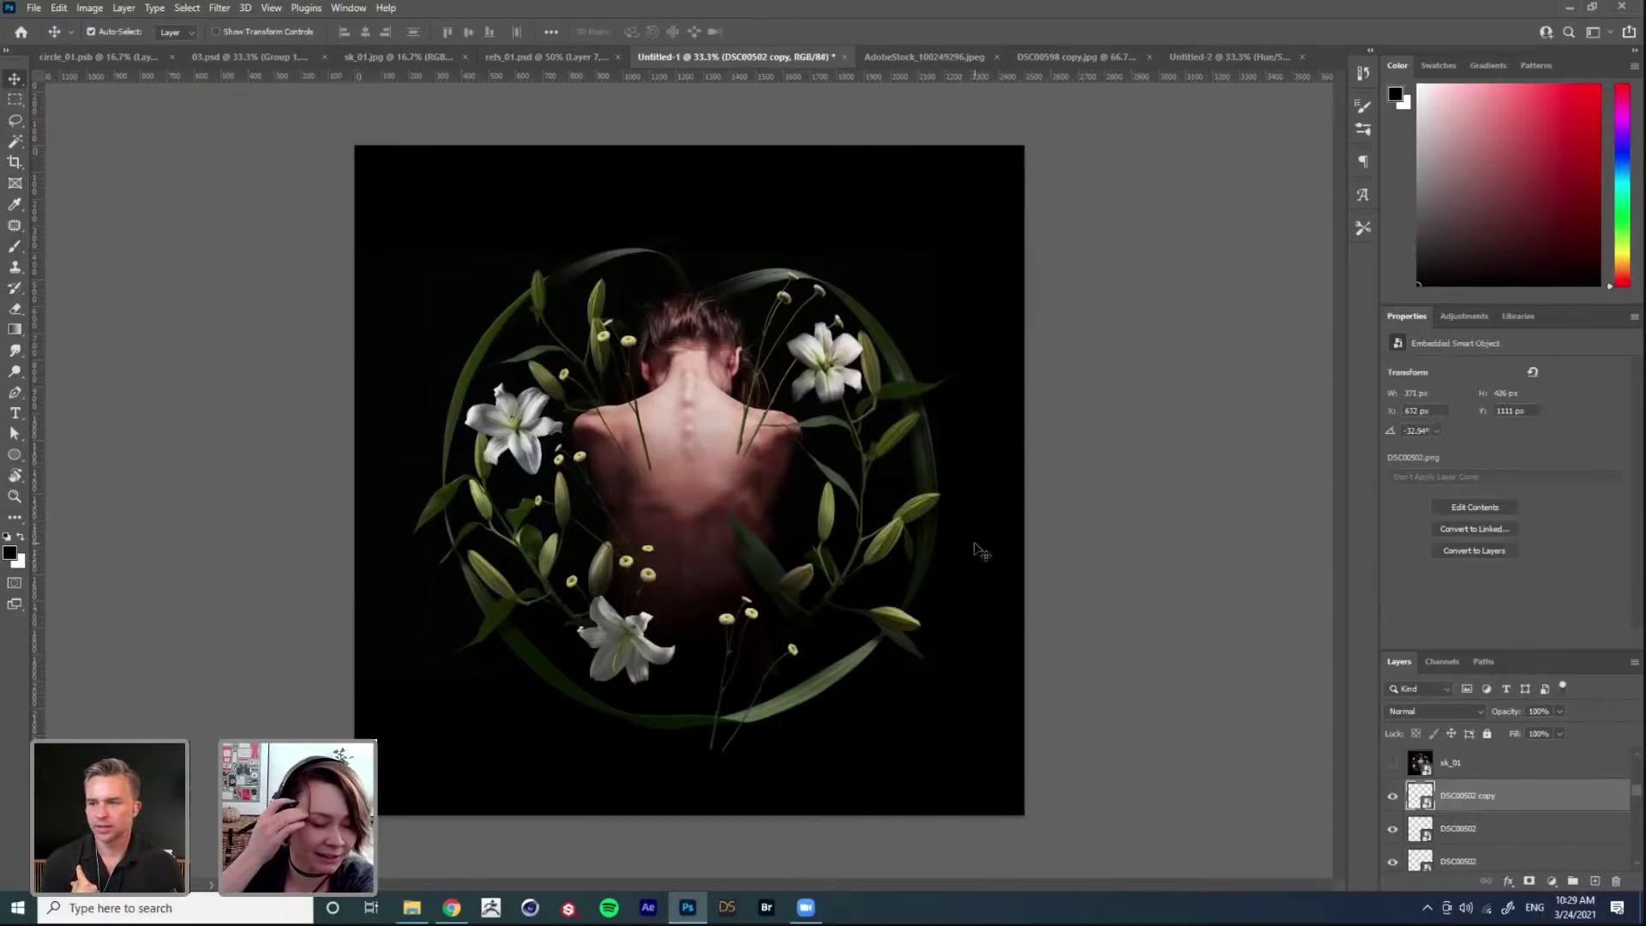
Step: Duplicate the DSC00506 flowers, scale the copy to about 25% and rotate it beside the right-hand buds below the shoulder
left_click(652, 579)
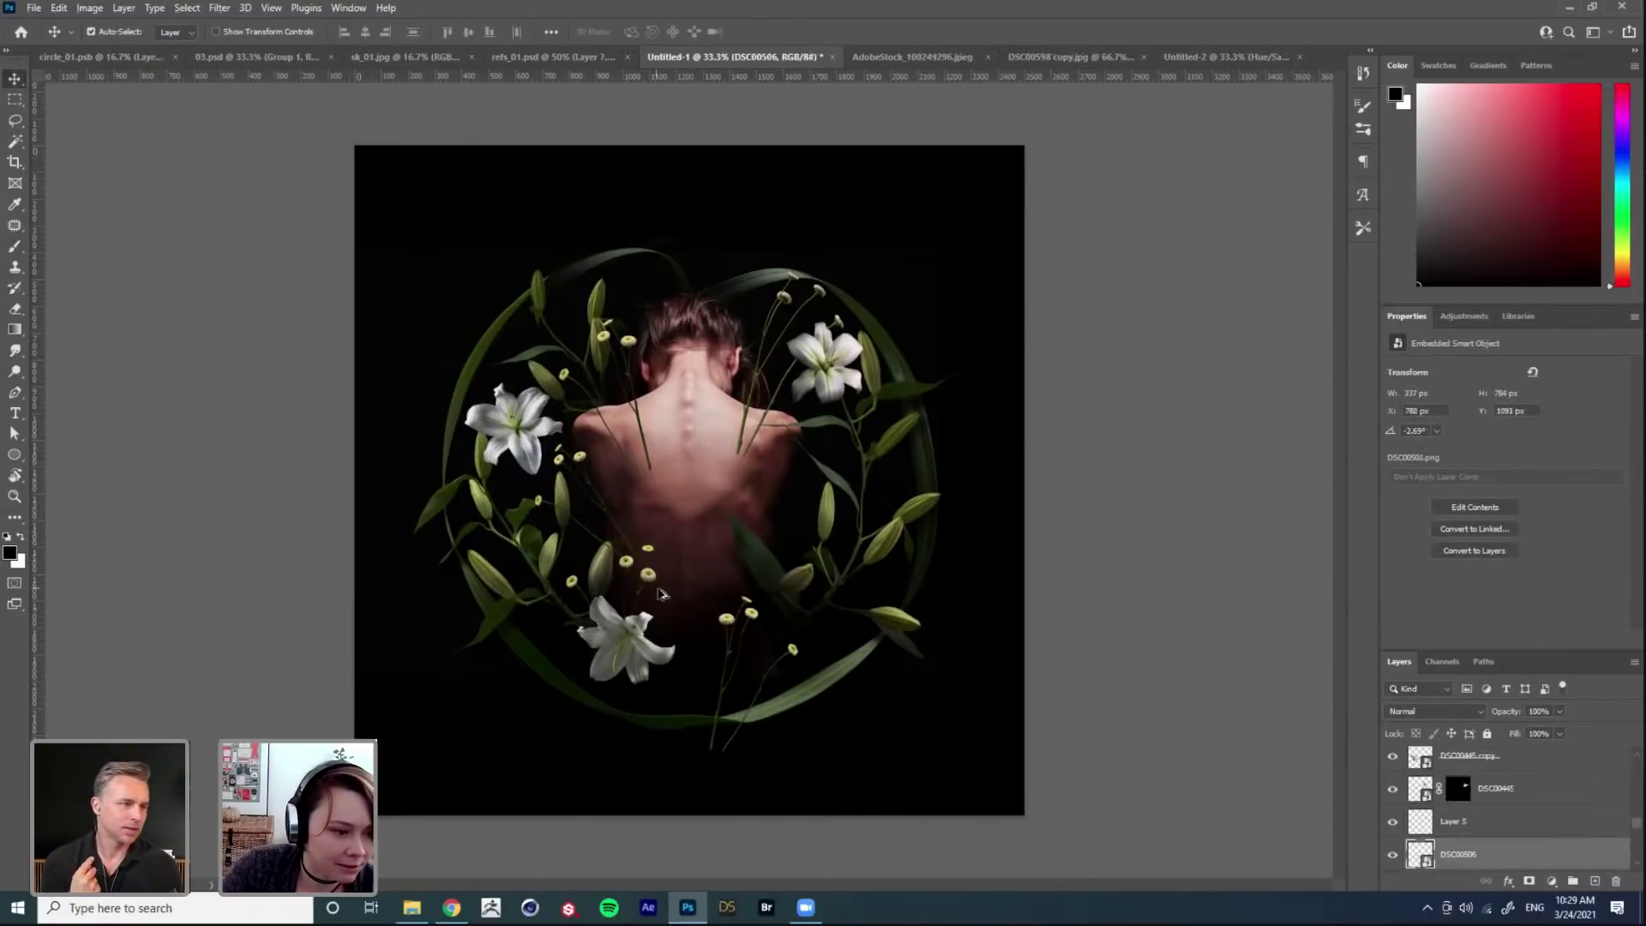
key("ctrl+j")
key("ctrl+t")
mouse_move(797, 518)
left_mouse_down()
mouse_move(811, 503)
mouse_move(831, 530)
mouse_move(797, 523)
left_mouse_up()
key("Return")
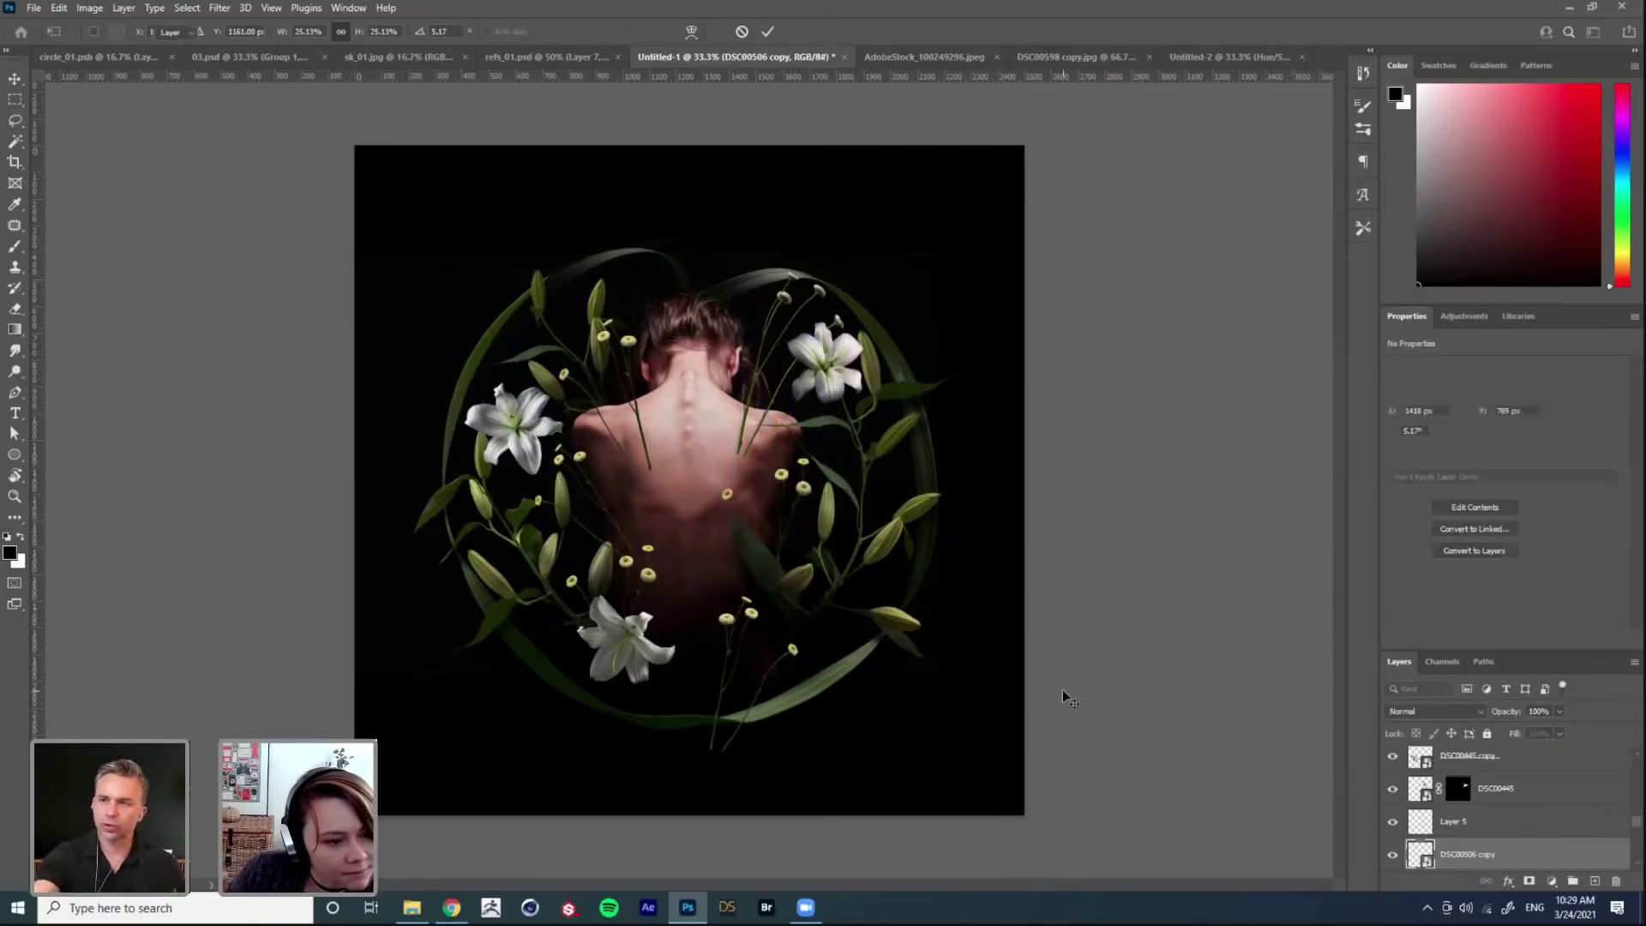
Step: Select the DSC00502 flower layers, including the copy, and group them
left_click(1455, 822)
scroll(1455, 824, "down", 3)
scroll(1455, 823, "up", 3)
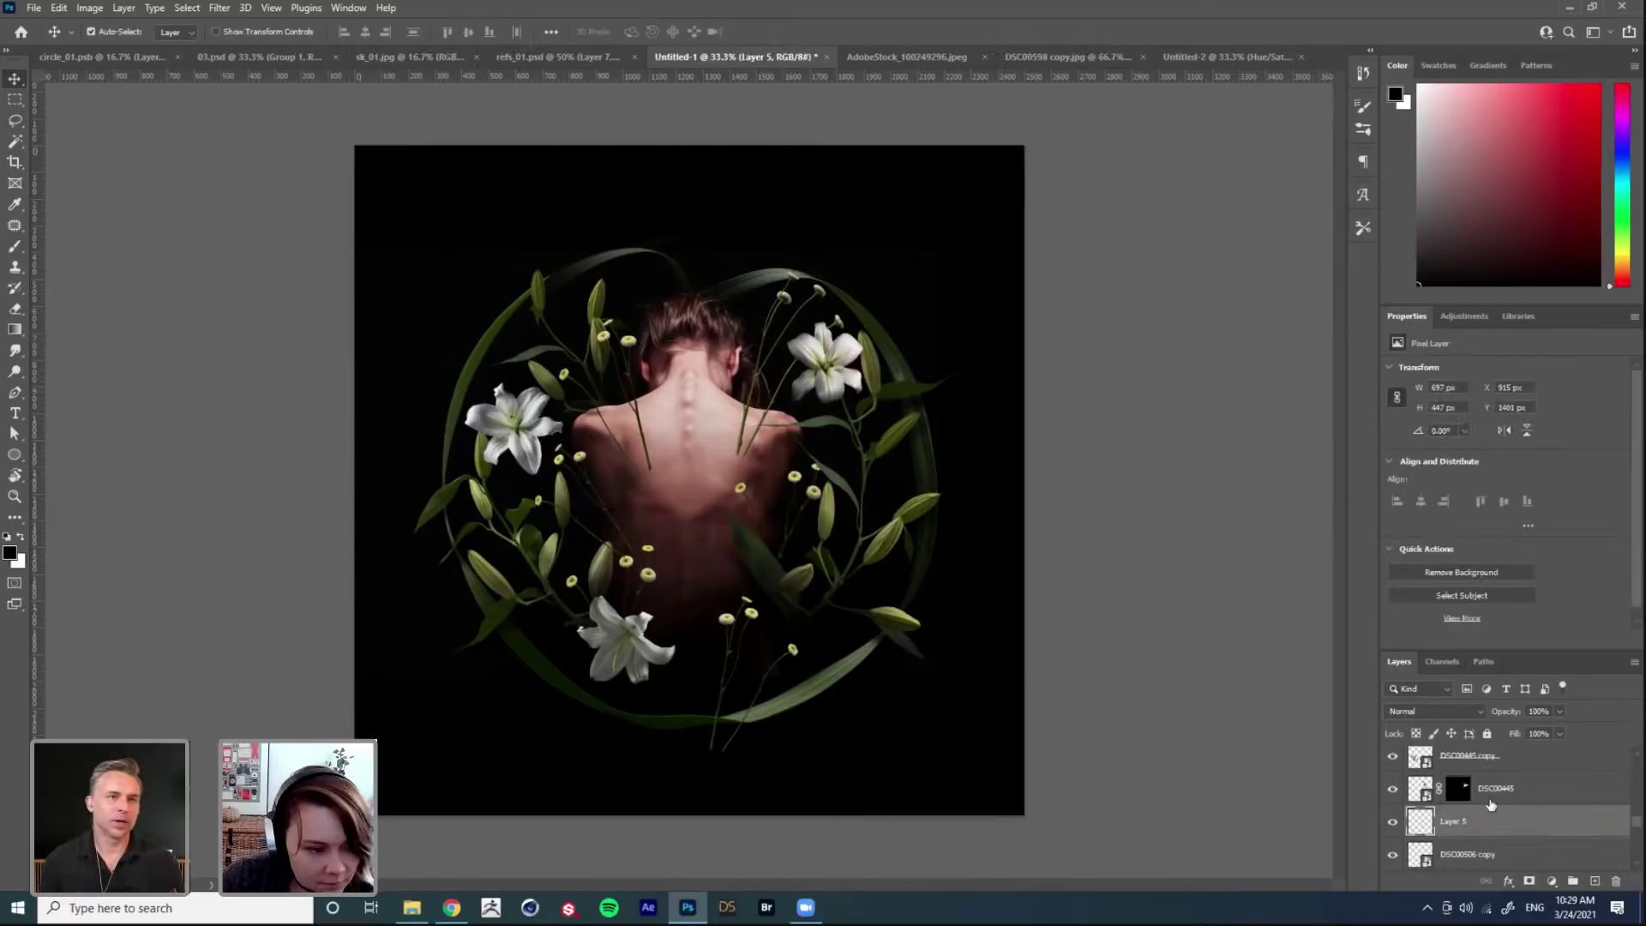
left_click(802, 657)
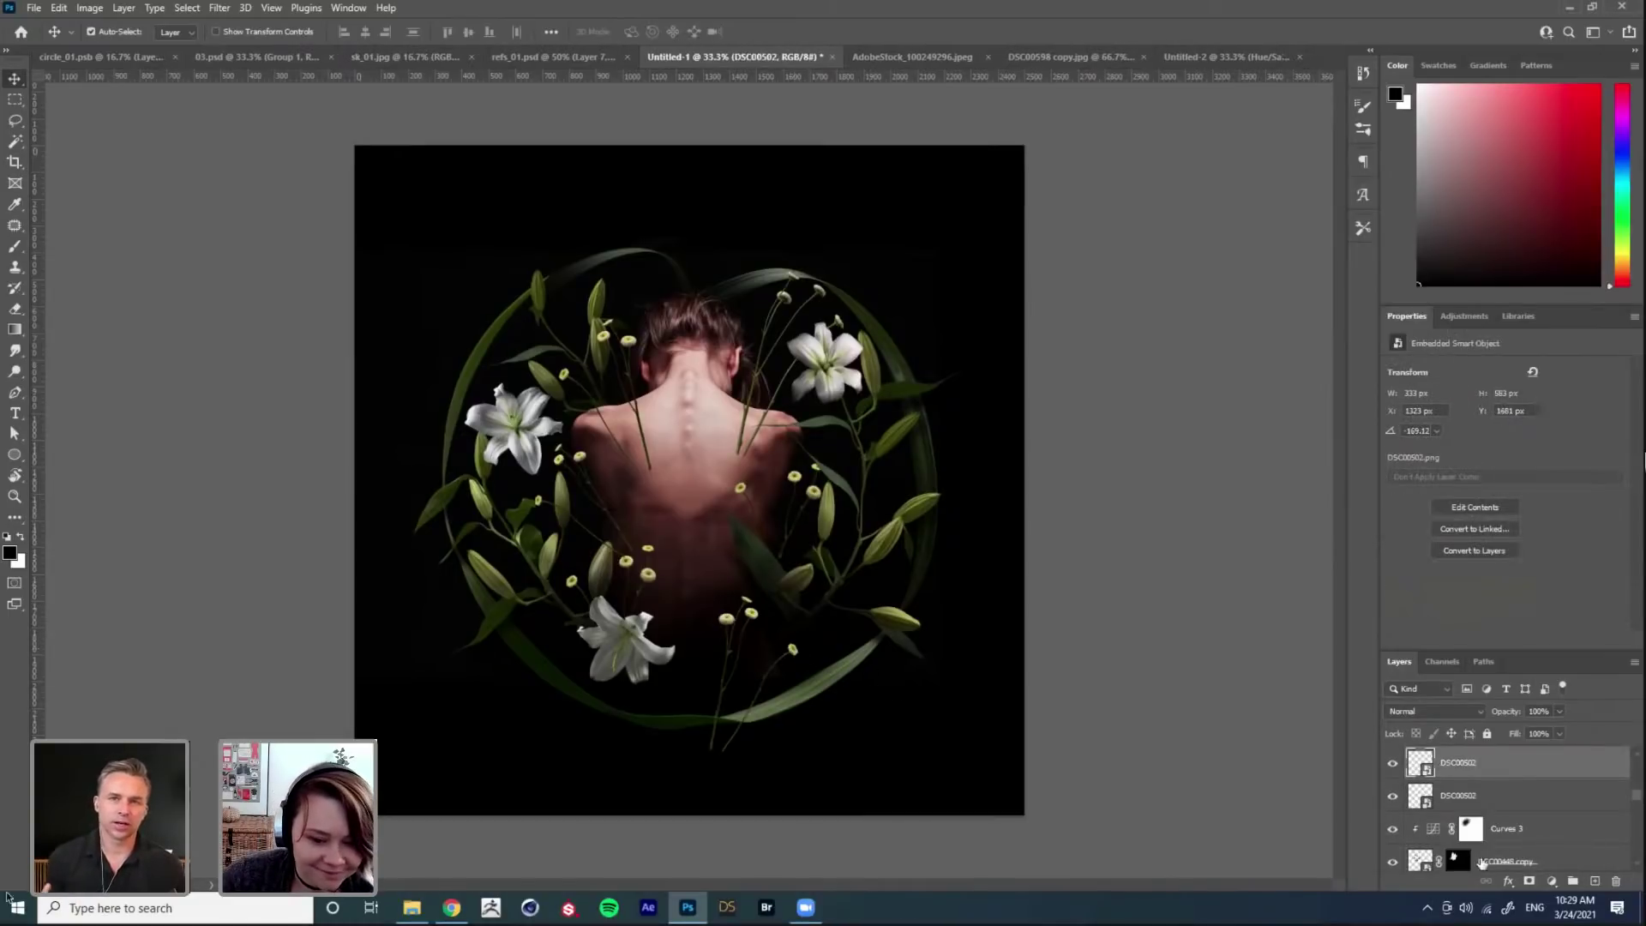
left_click(1459, 812)
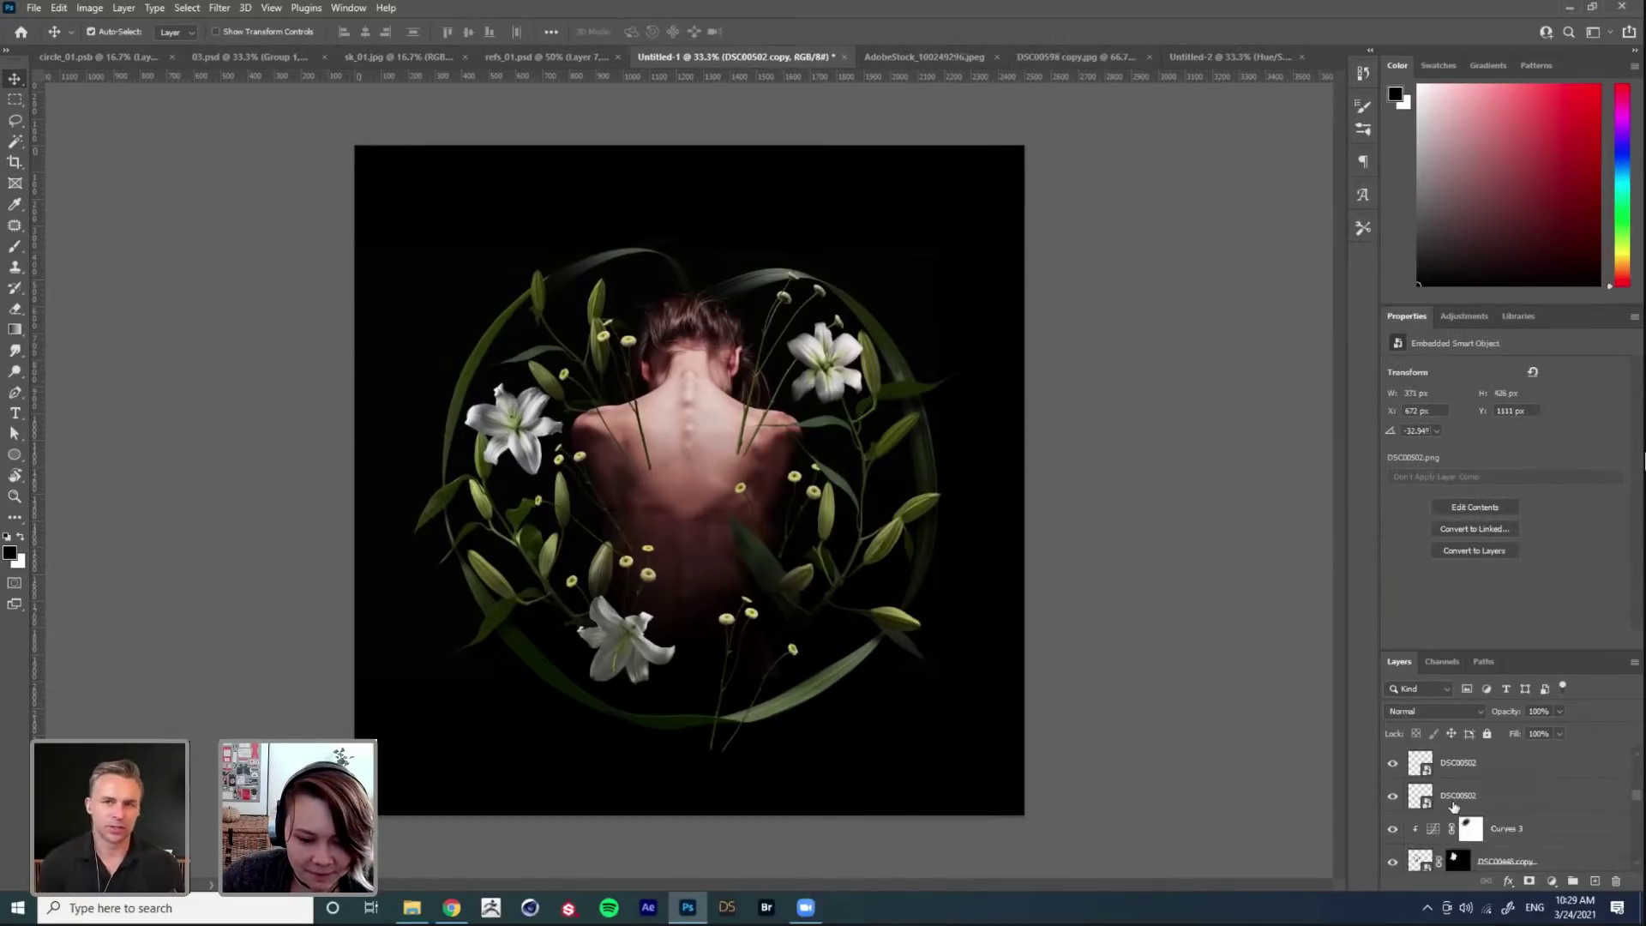
left_click(1455, 806, "shift")
key("ctrl+g")
Step: Add a mask to the DSC00502 flower group, invert it to black and ready a soft white brush
left_click(1529, 882)
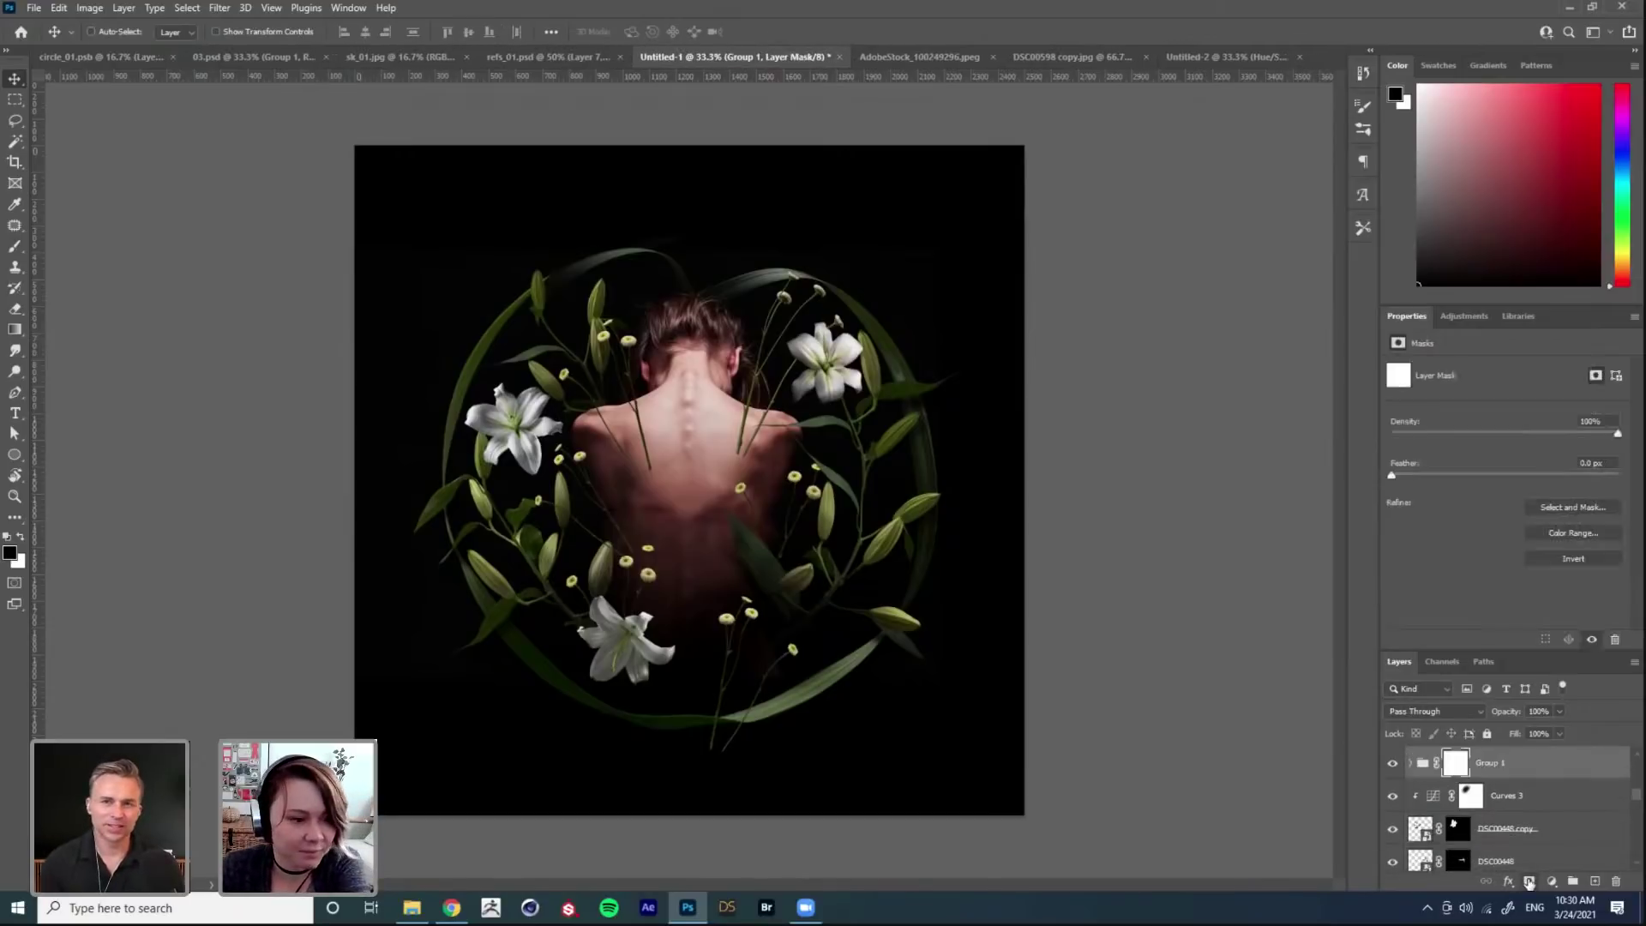
key("ctrl+i")
key("b")
key("x")
right_click(798, 570)
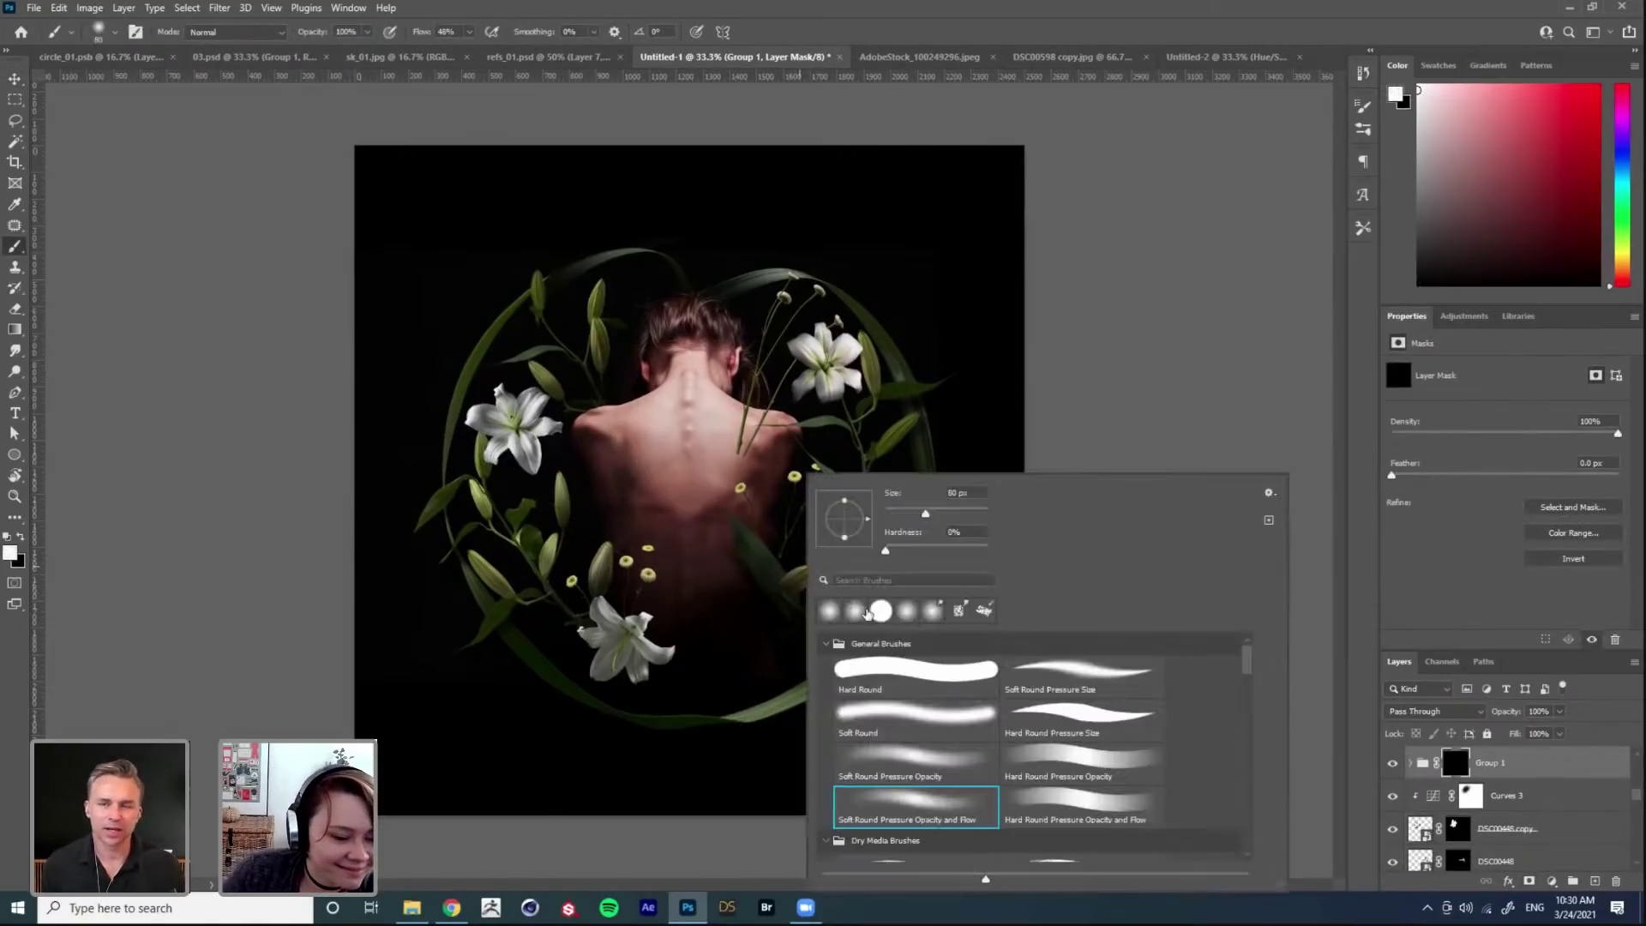
double_click(860, 607)
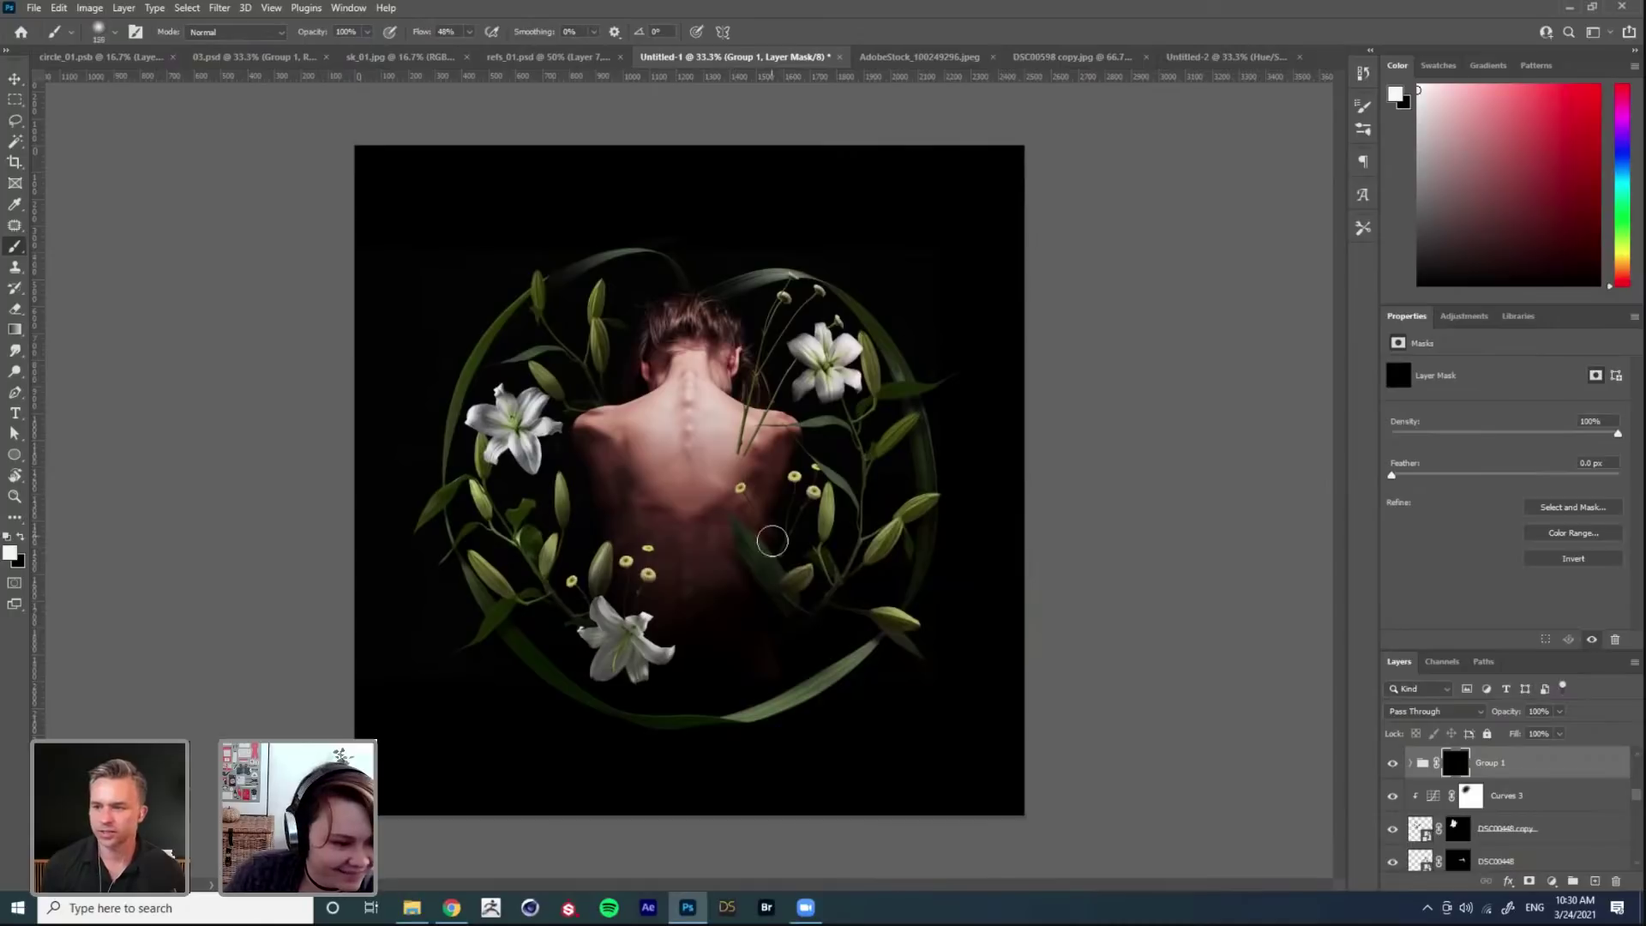
Step: Paint white on the DSC00502 group's mask to reveal the flower heads below the back and beside the upper-left buds
mouse_move(780, 636)
left_mouse_down()
mouse_move(816, 652)
mouse_move(777, 656)
mouse_move(747, 615)
mouse_move(764, 596)
mouse_move(720, 616)
mouse_move(735, 604)
mouse_move(823, 657)
mouse_move(780, 654)
left_mouse_up()
key("bracketright")
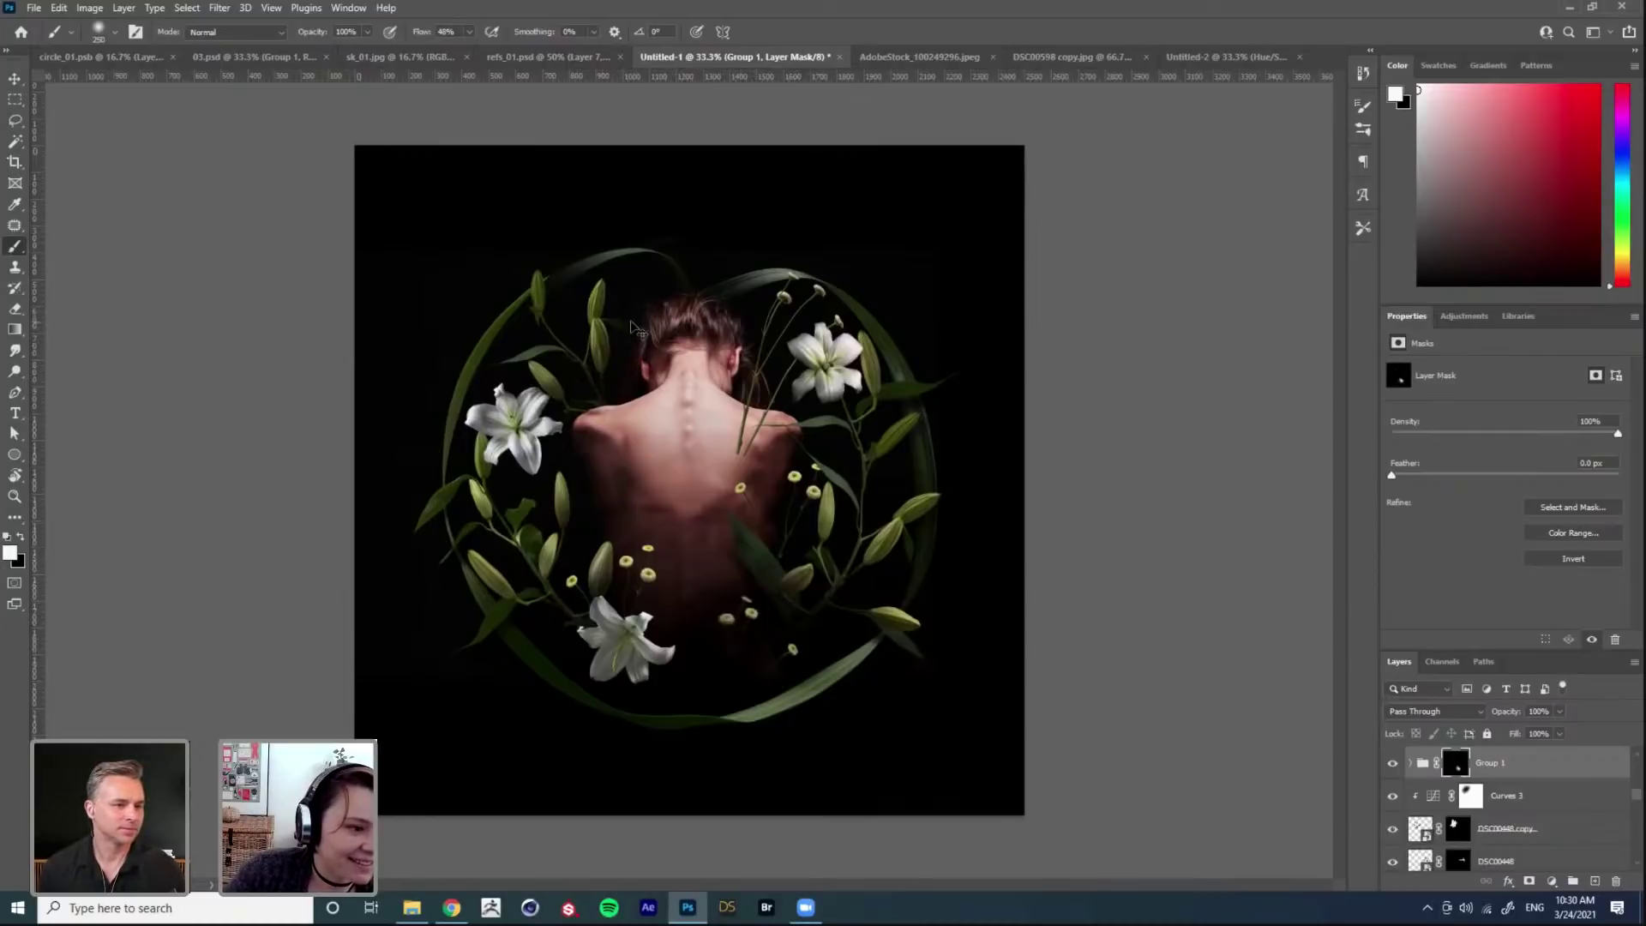
mouse_move(584, 349)
left_mouse_down()
mouse_move(620, 321)
mouse_move(628, 353)
mouse_move(626, 309)
mouse_move(571, 393)
mouse_move(572, 353)
mouse_move(594, 366)
mouse_move(572, 366)
mouse_move(636, 312)
mouse_move(633, 360)
left_mouse_up()
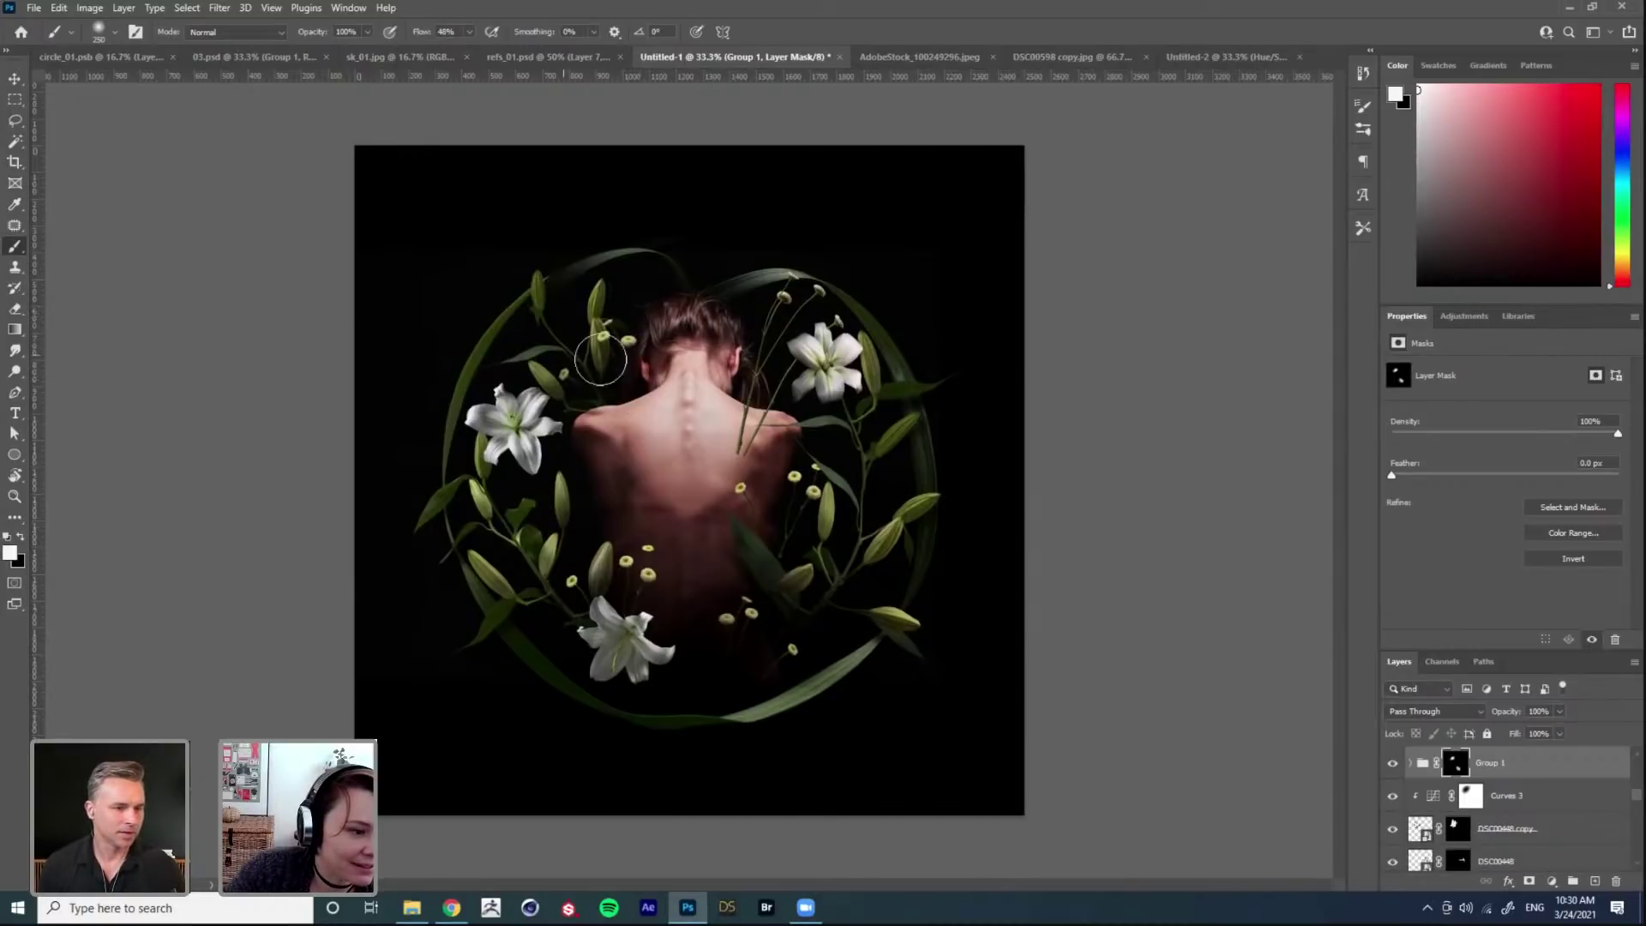
key("v")
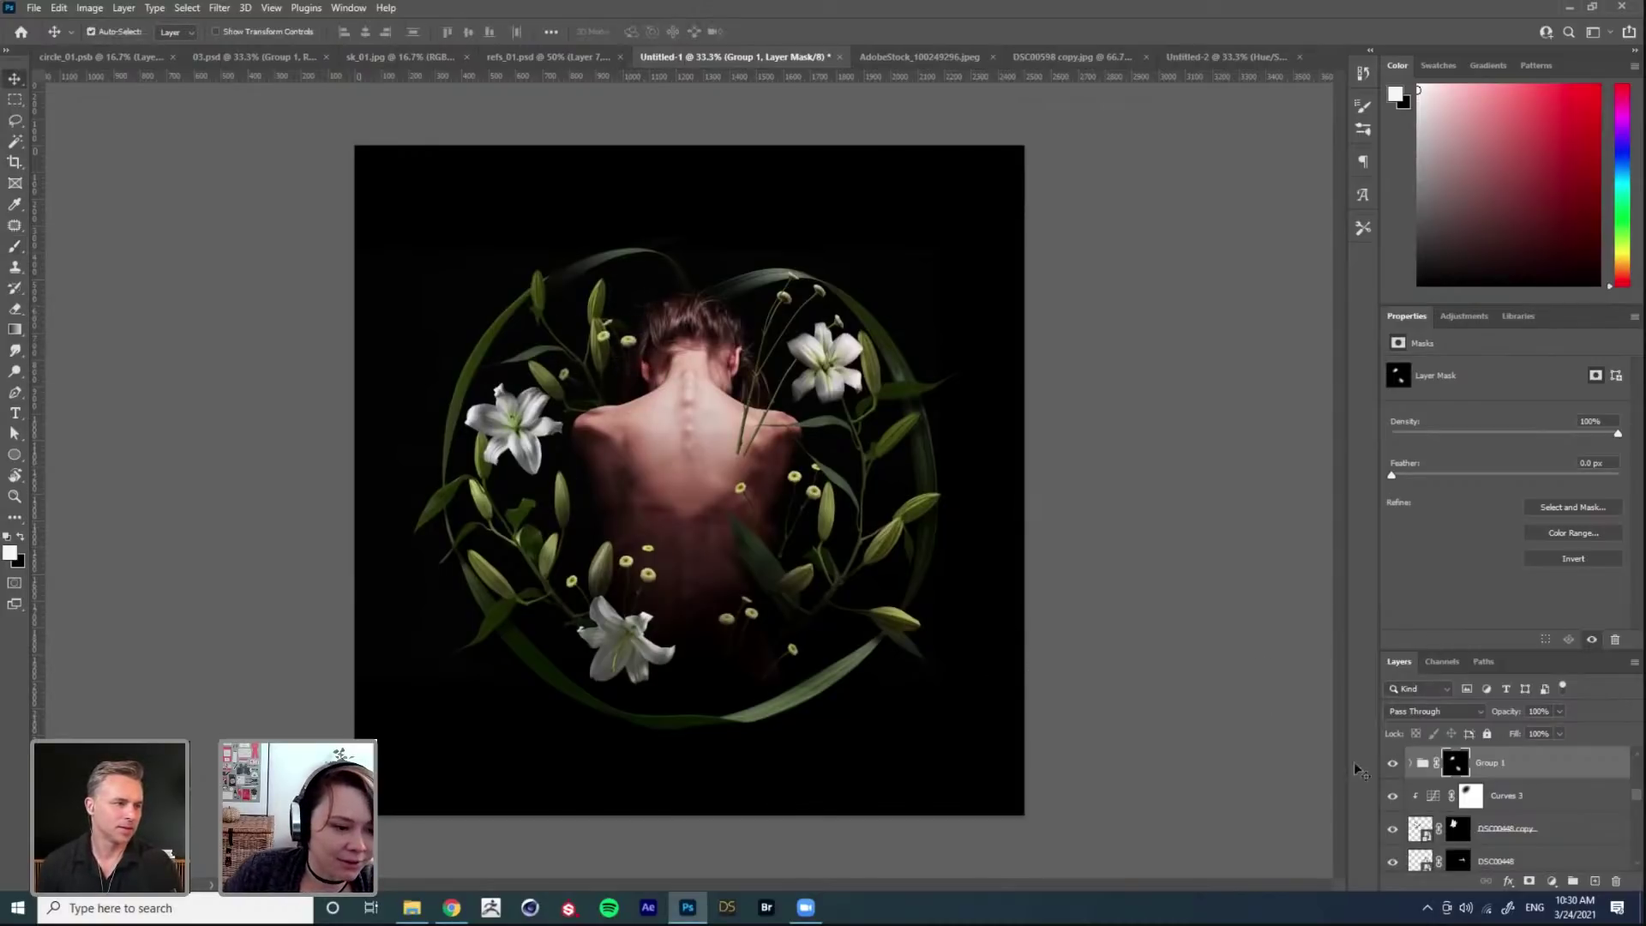
Step: Group the DSC00506 flower layer with its copy and give the group a black mask that hides everything
left_click_drag(650, 582, 694, 573)
key("ctrl+z")
left_click(819, 500, "shift")
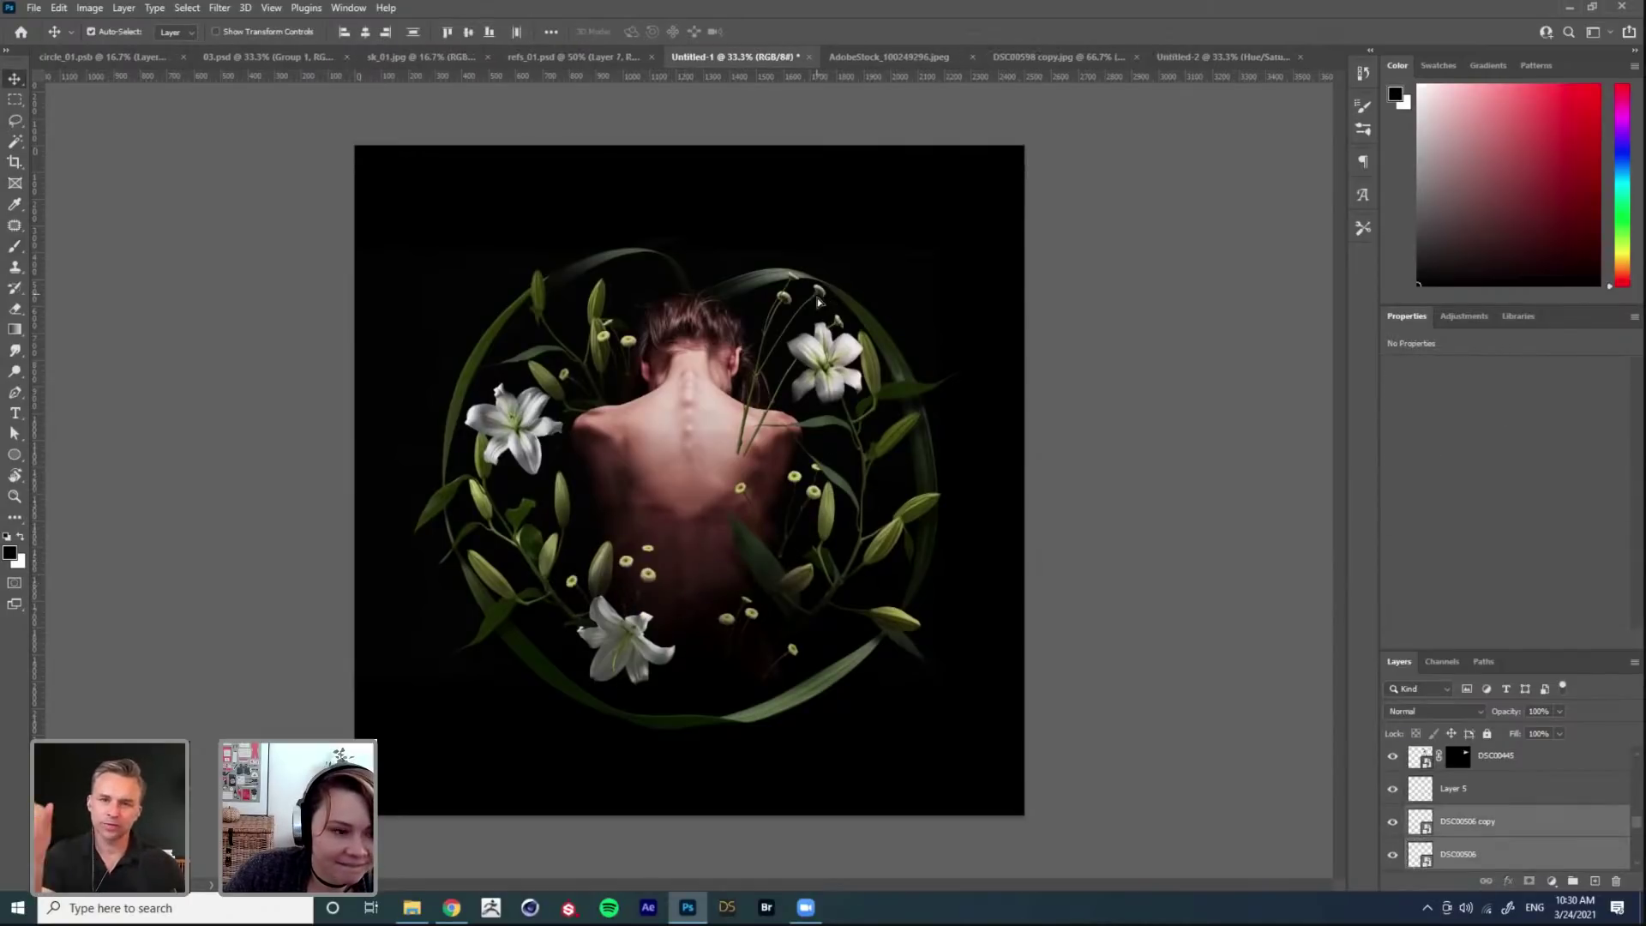
key("ctrl+g")
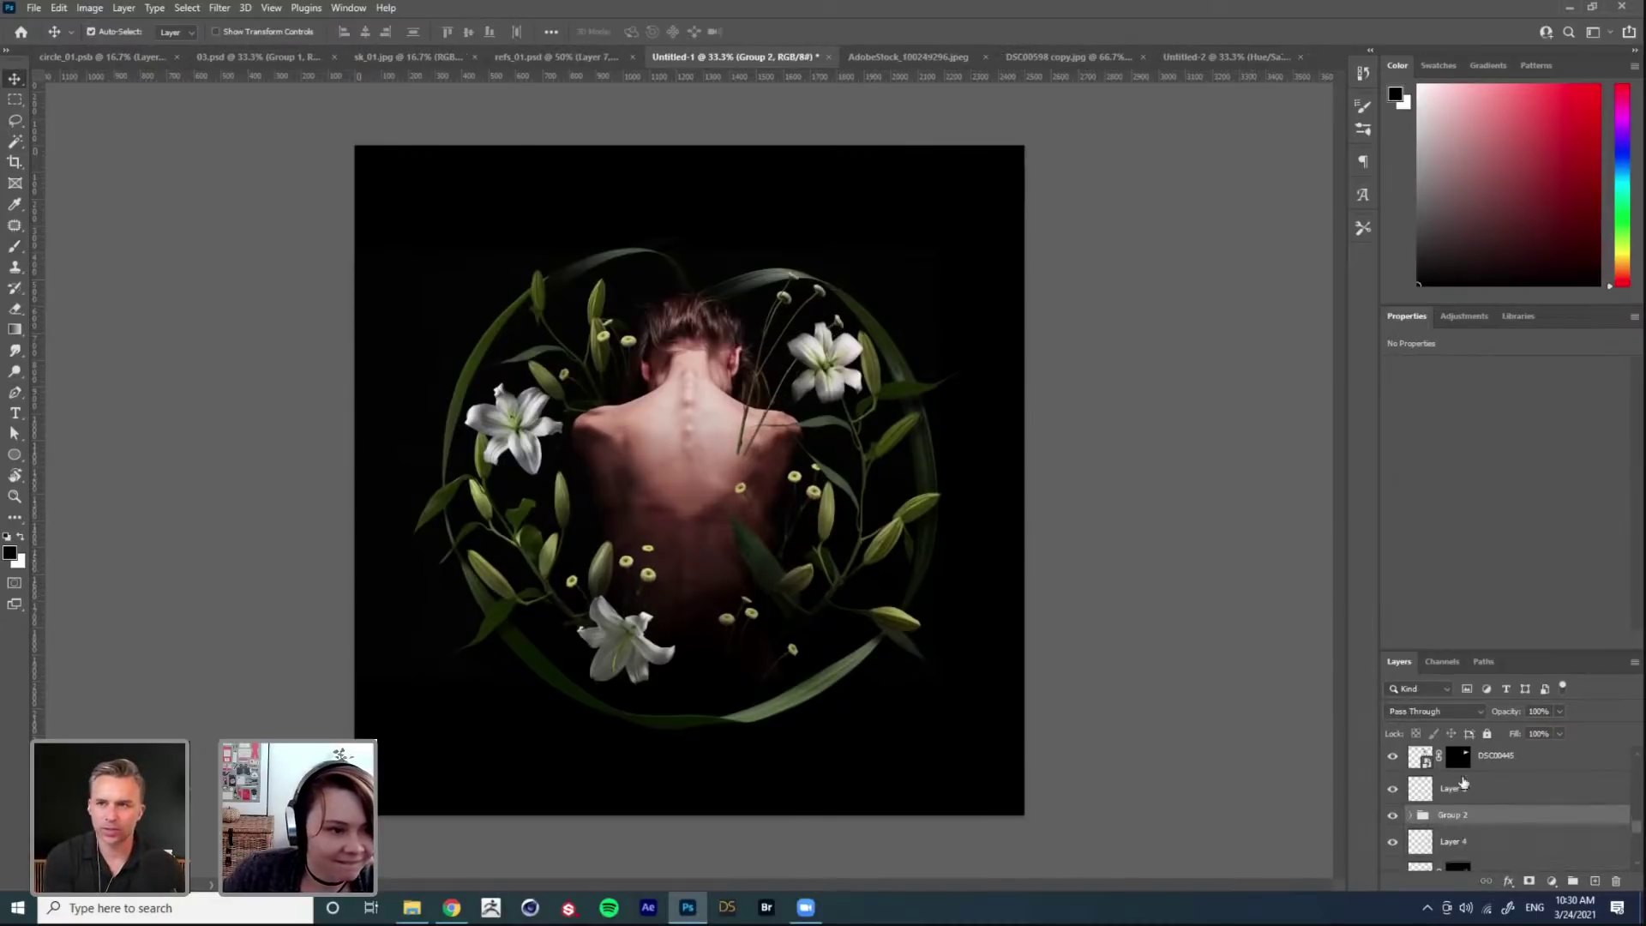
left_click(1530, 881, "alt")
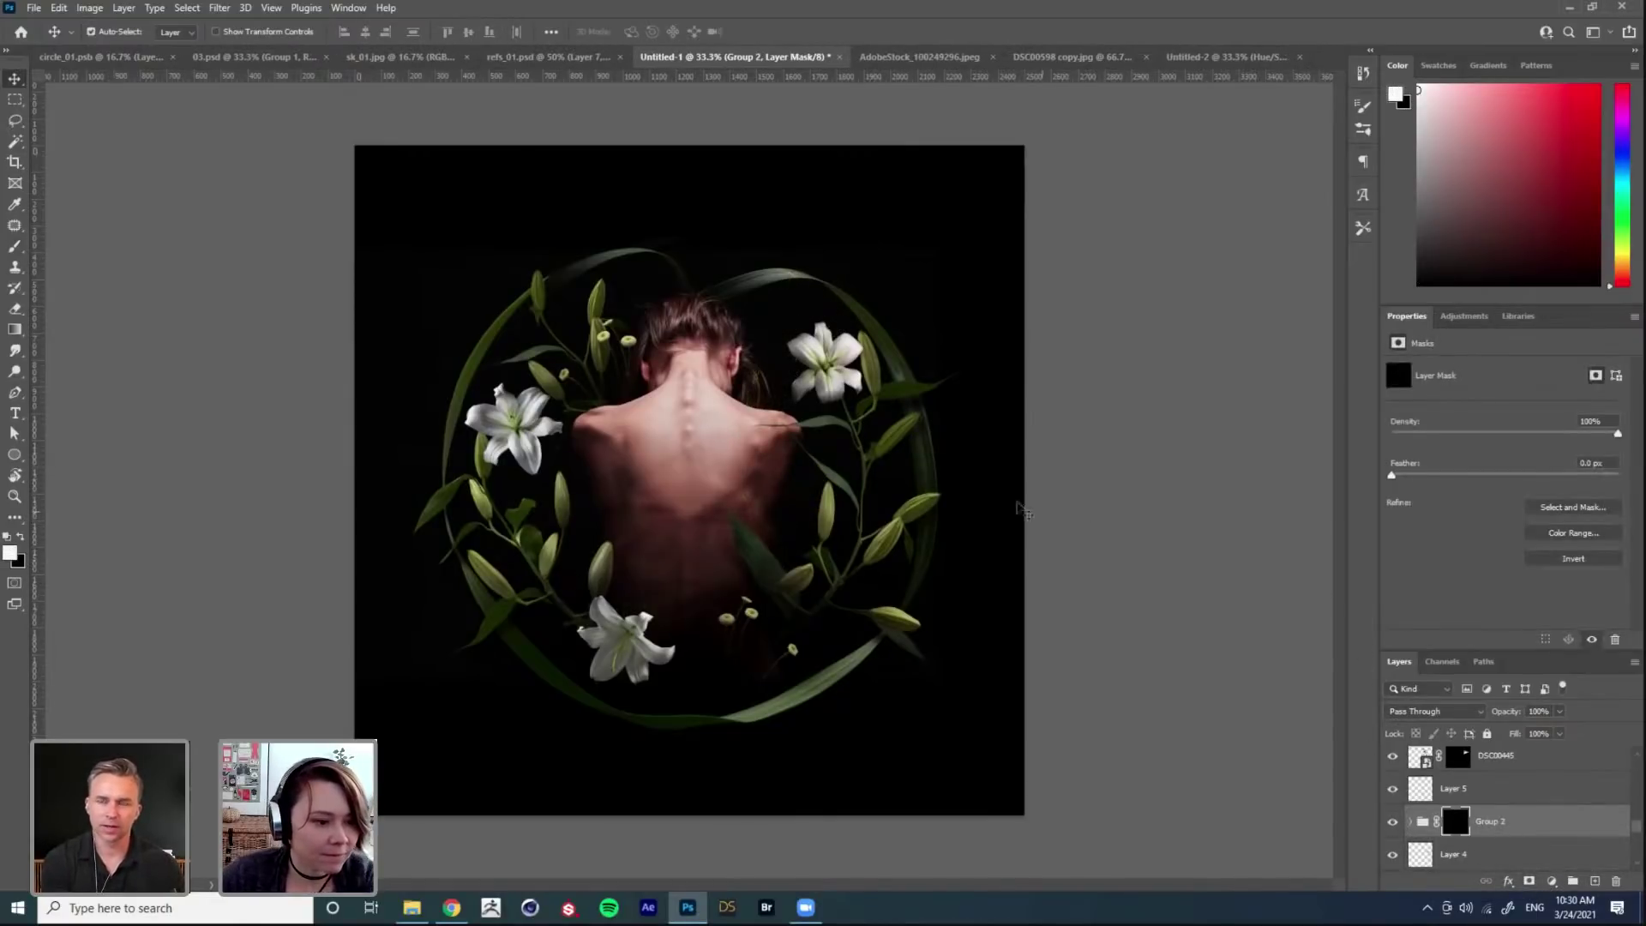
Step: Paint white on the DSC00506 group's mask to reveal the small flowers and upper stems above the right-hand lily
key("x")
key("b")
mouse_move(789, 309)
left_mouse_down()
mouse_move(826, 275)
mouse_move(853, 318)
mouse_move(820, 325)
mouse_move(850, 307)
mouse_move(818, 276)
mouse_move(776, 374)
mouse_move(775, 349)
mouse_move(791, 328)
mouse_move(777, 381)
left_mouse_up()
key("x")
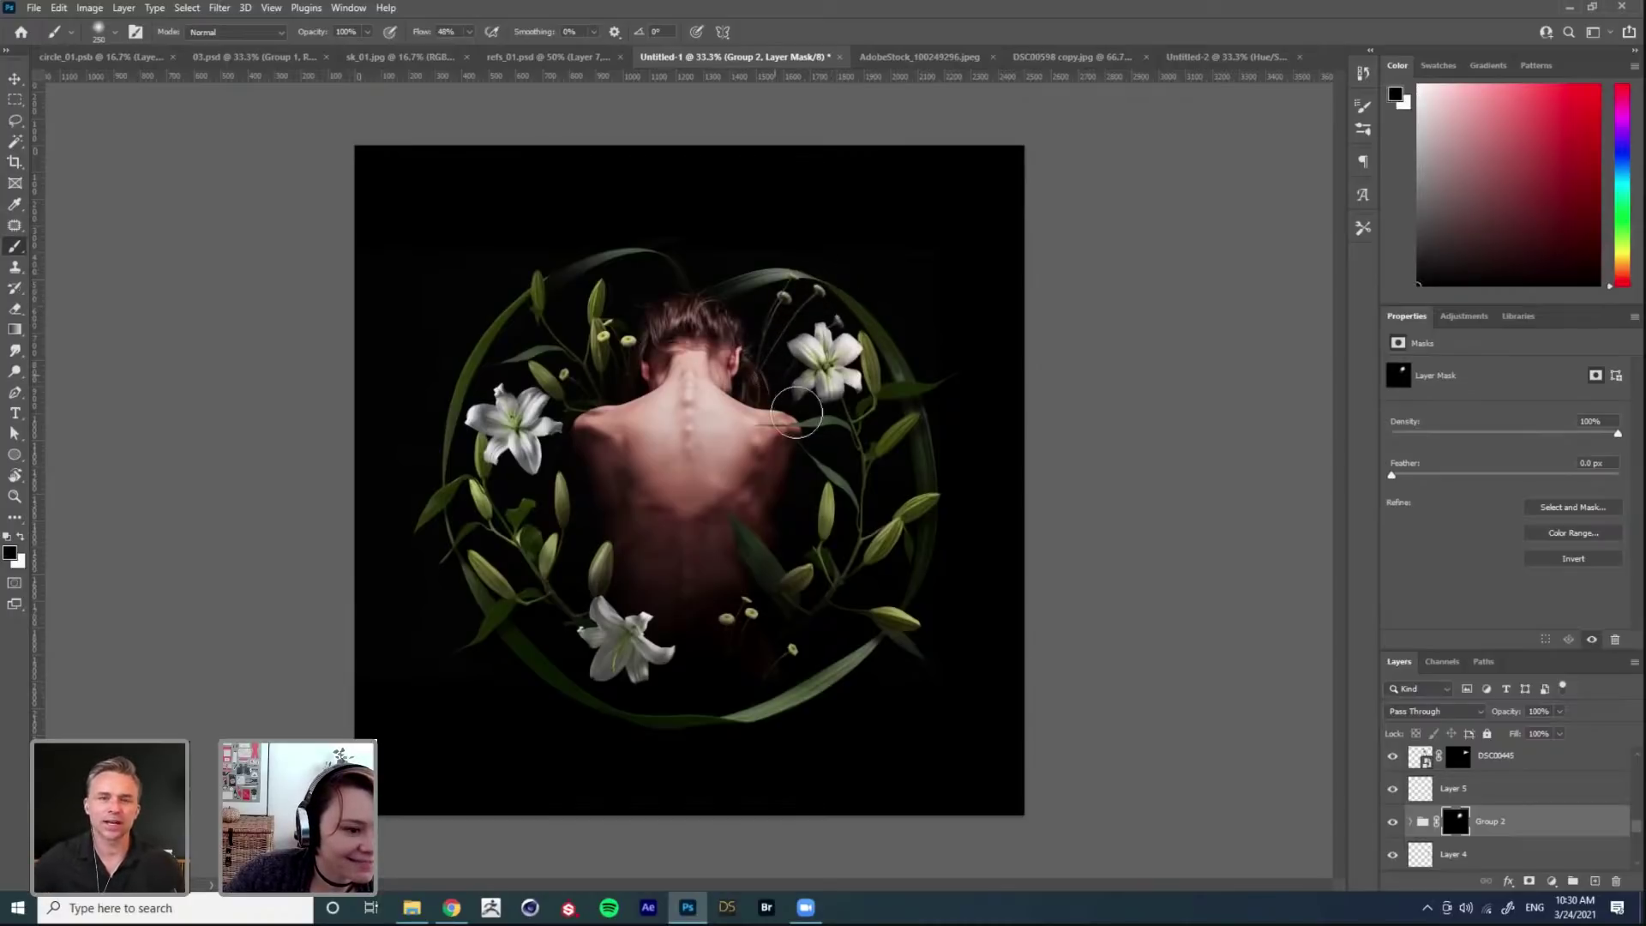
key("x")
left_click_drag(796, 269, 854, 340)
key("x")
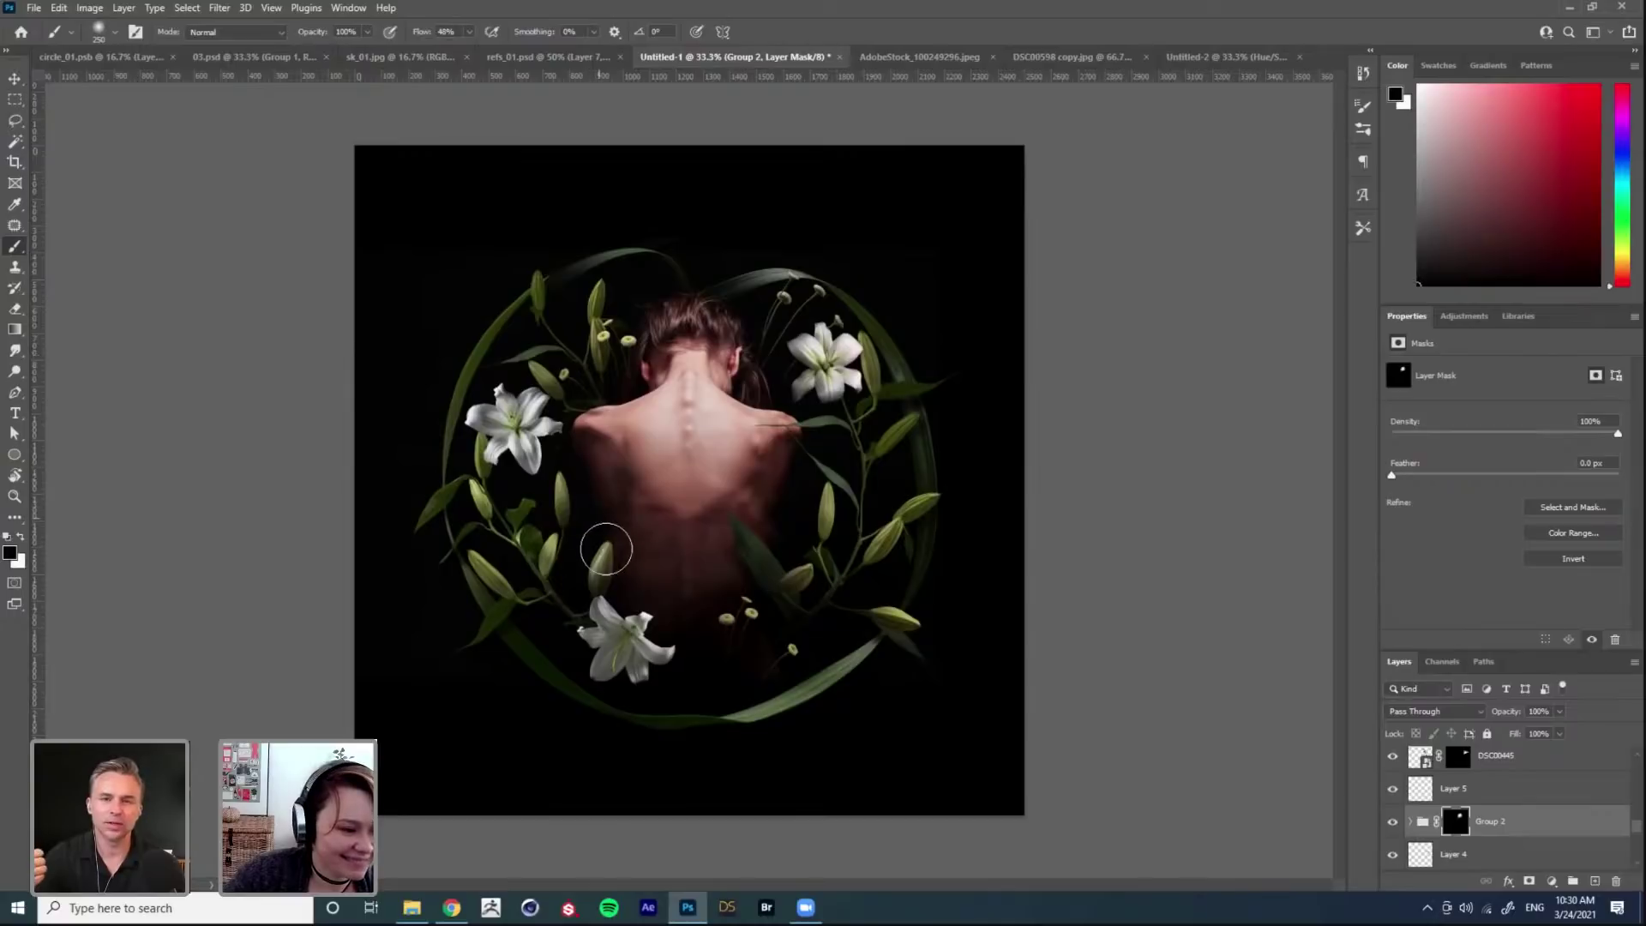
Step: Reveal the DSC00506 flower heads above the bottom lily by painting white on the group's mask
key("x")
mouse_move(601, 537)
left_mouse_down()
mouse_move(606, 506)
mouse_move(632, 533)
mouse_move(625, 559)
mouse_move(675, 566)
left_mouse_up()
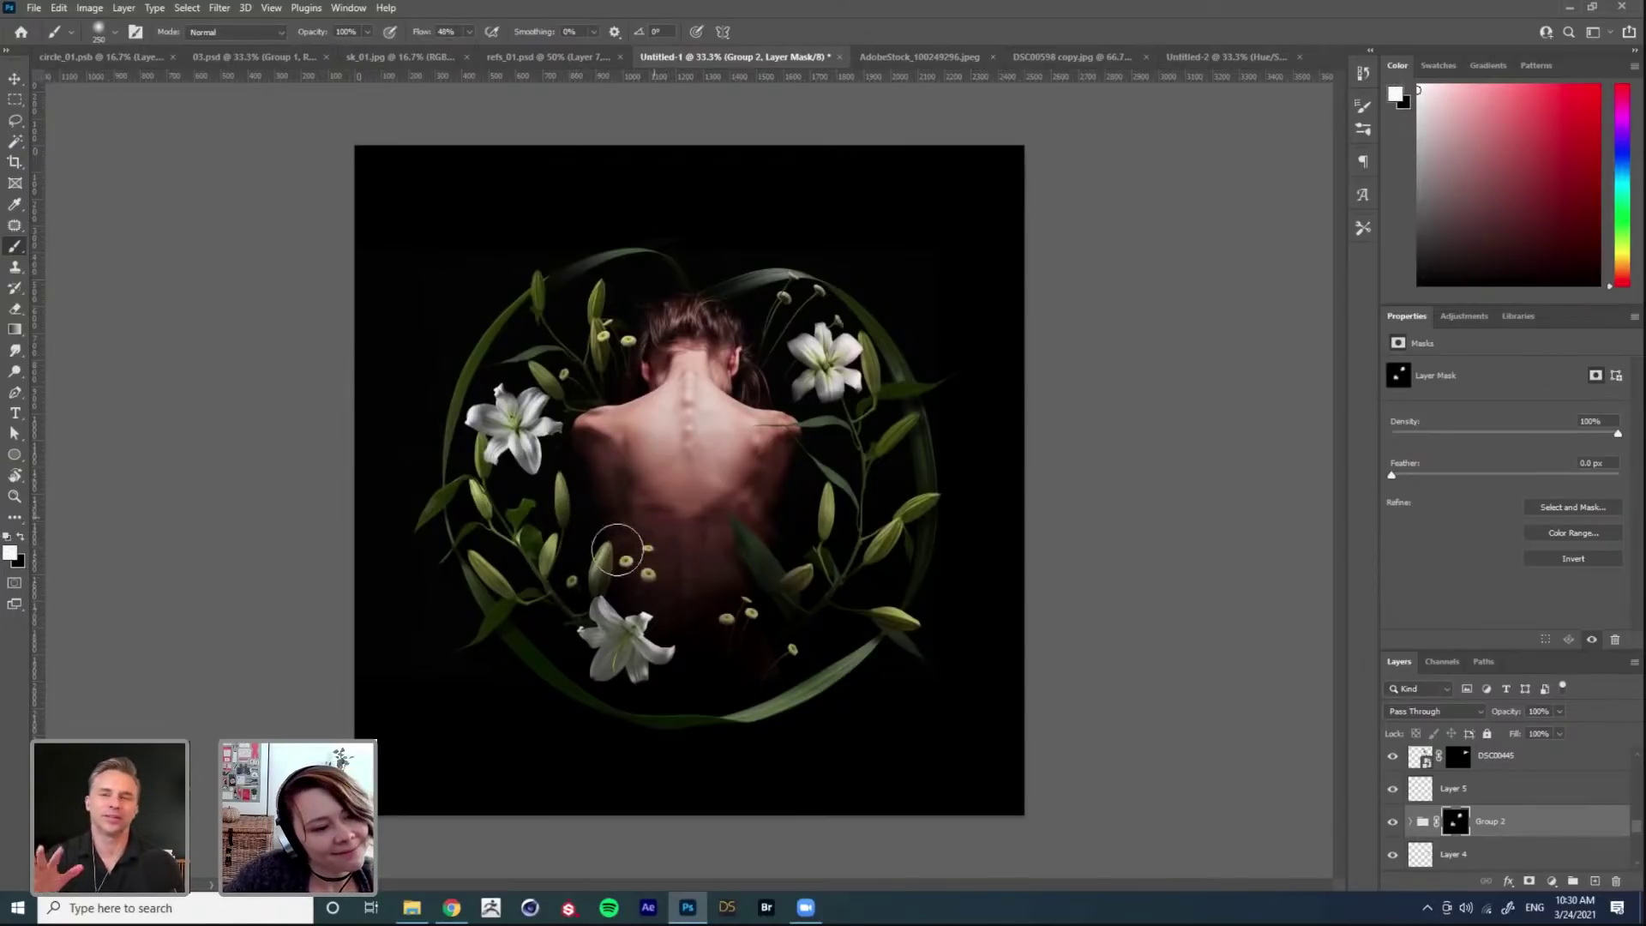
key("v")
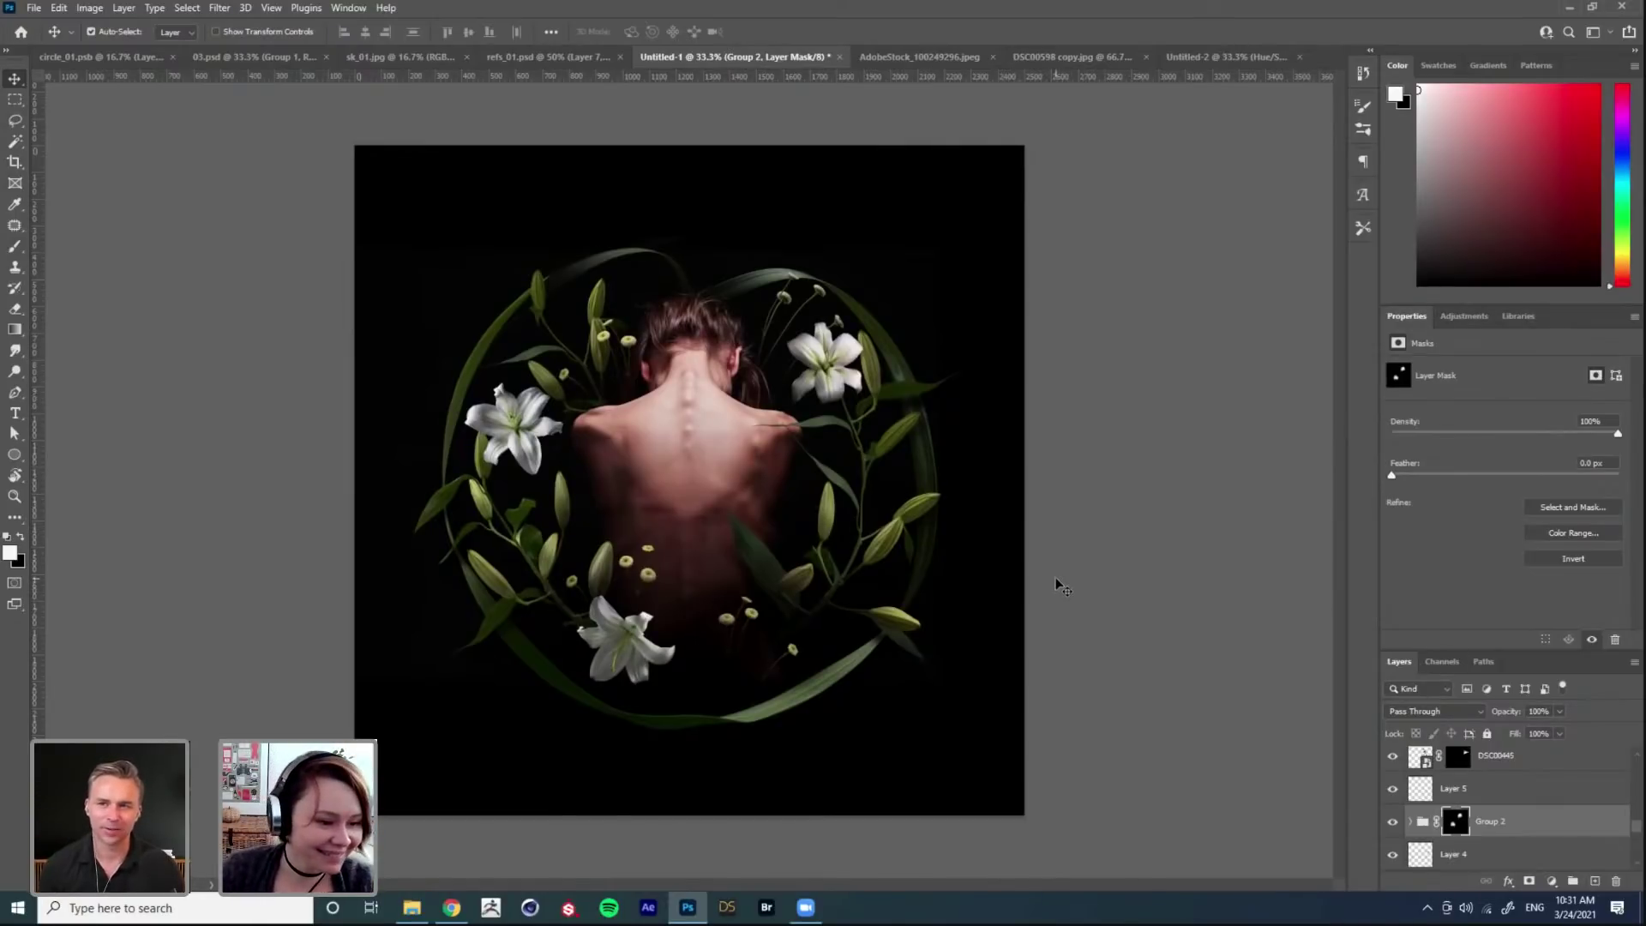
Step: Duplicate the DSC00445 copy layer of left-hand buds and select the lower of the two layers
key("x")
left_click(1106, 442)
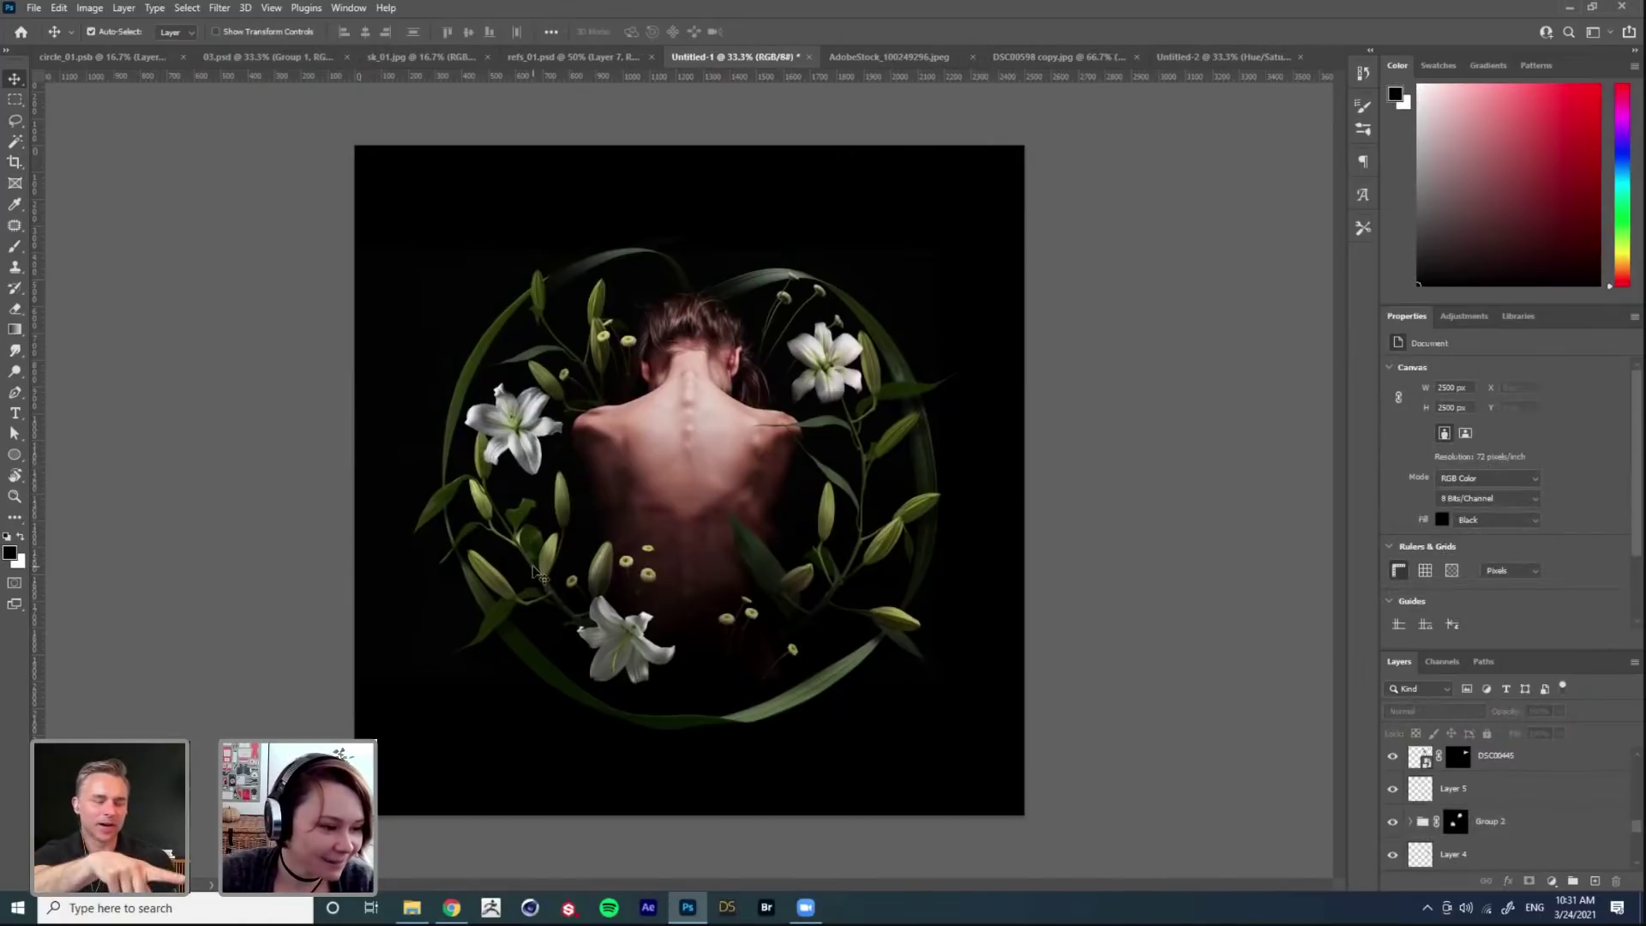
left_click(616, 611)
left_click(1493, 793)
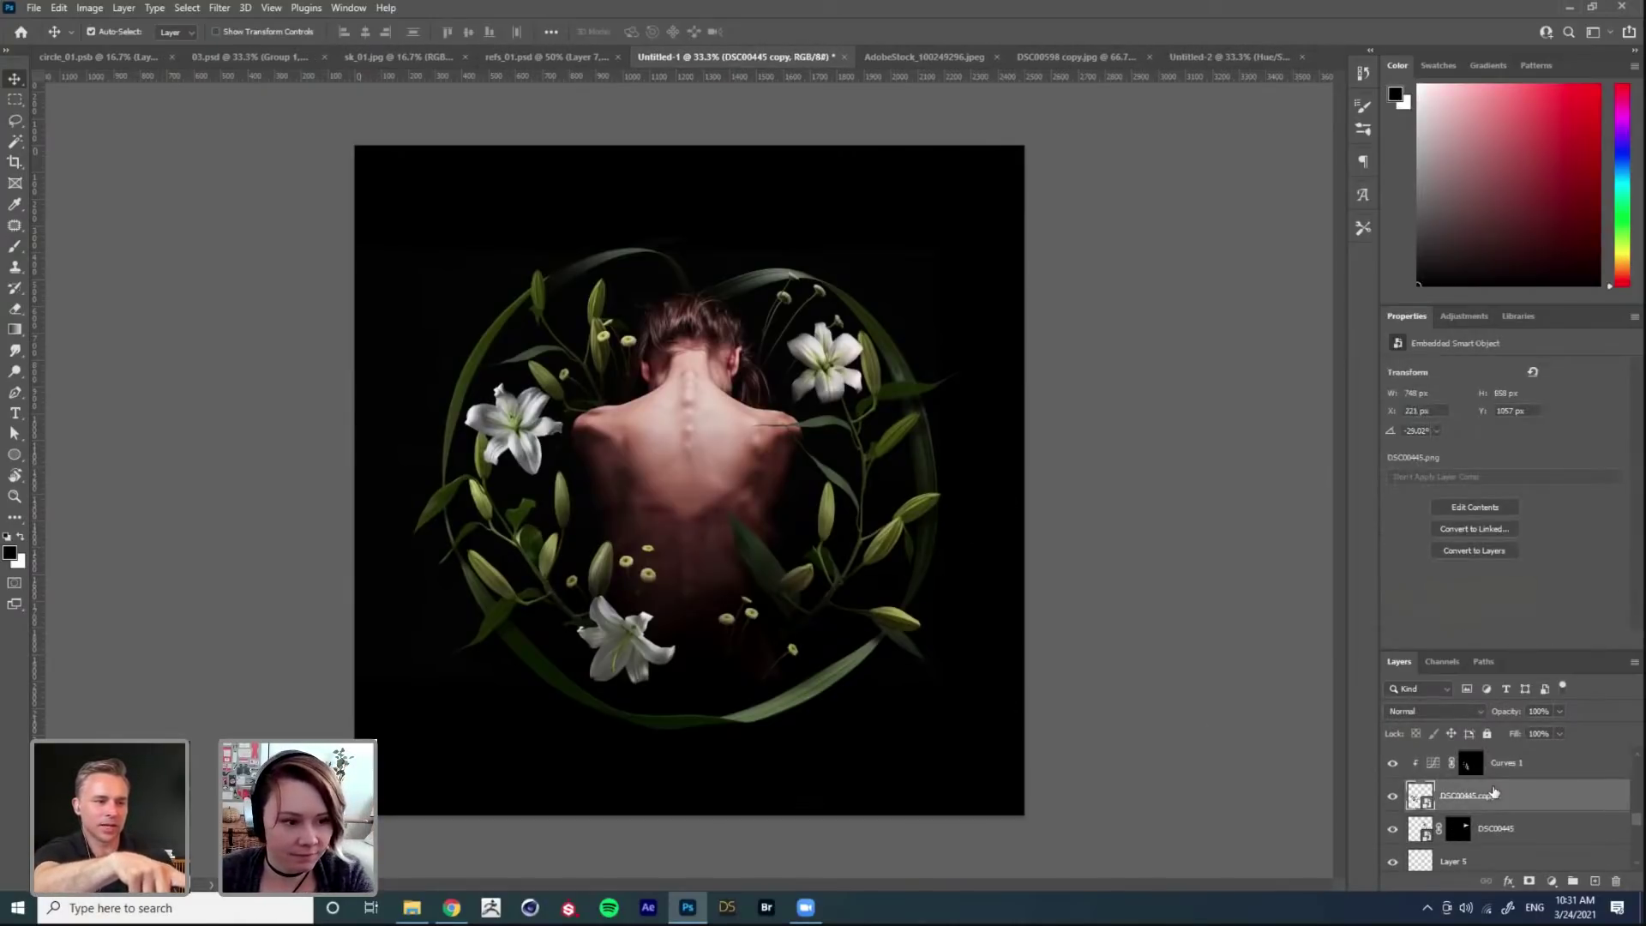
key("ctrl+j")
left_click(1471, 829)
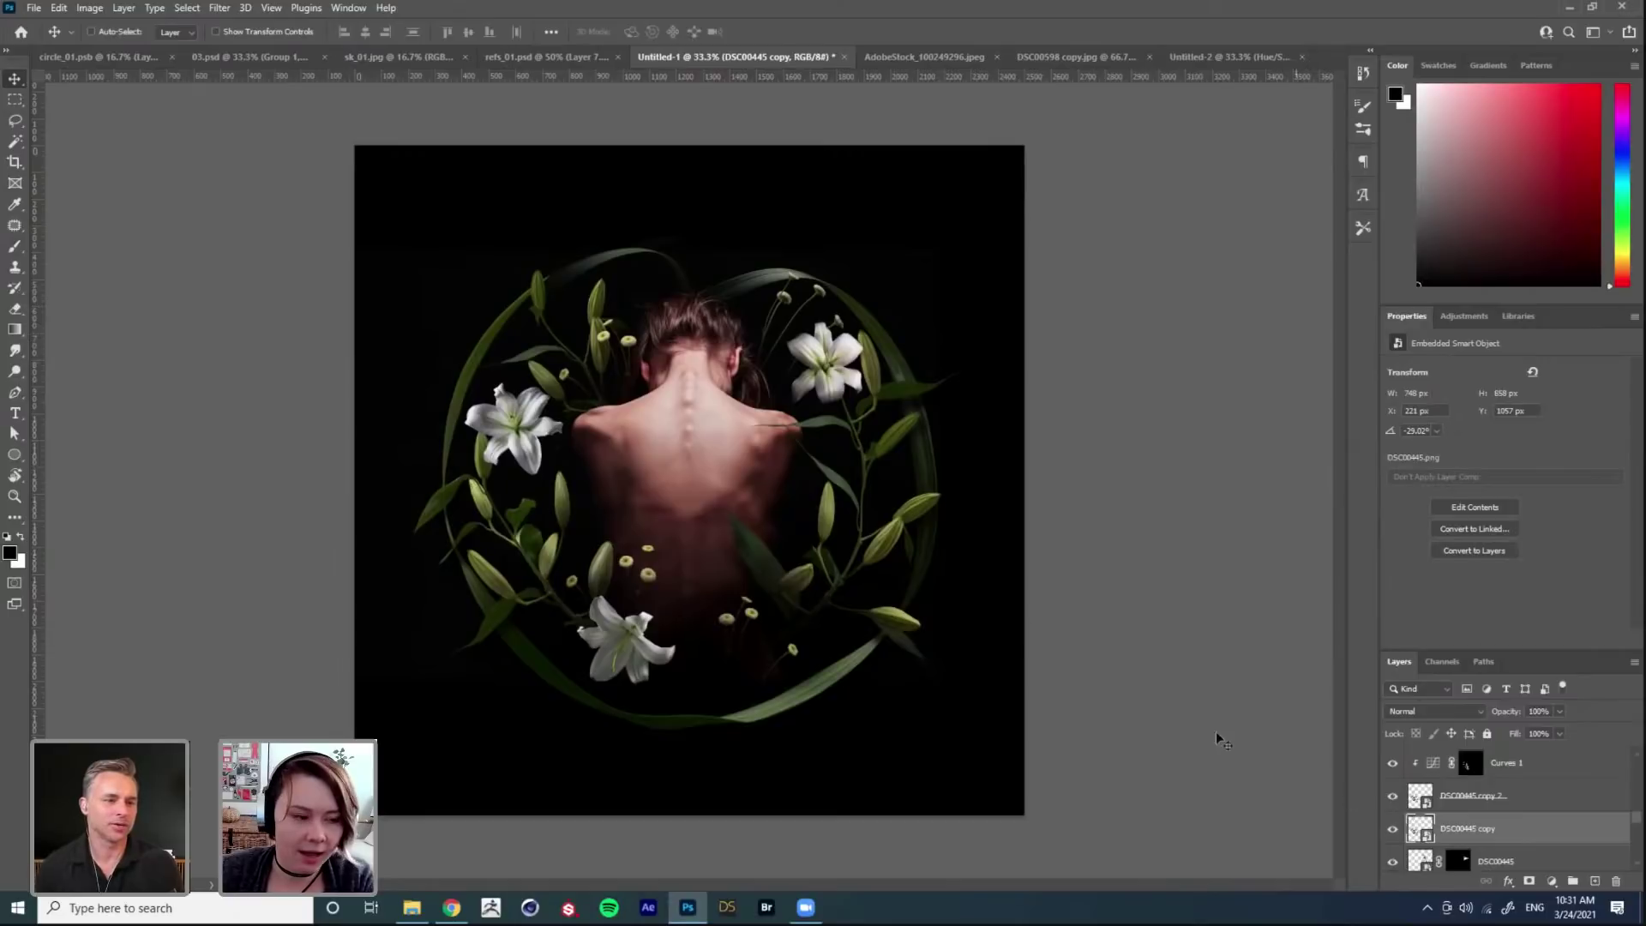
Step: Free-transform the lower DSC00445 copy, moving its buds up beneath the left lily and rotating it to about 4.44°
key("ctrl+t")
left_click_drag(632, 397, 720, 434)
left_click_drag(603, 471, 606, 423)
right_click(546, 467)
key("Escape")
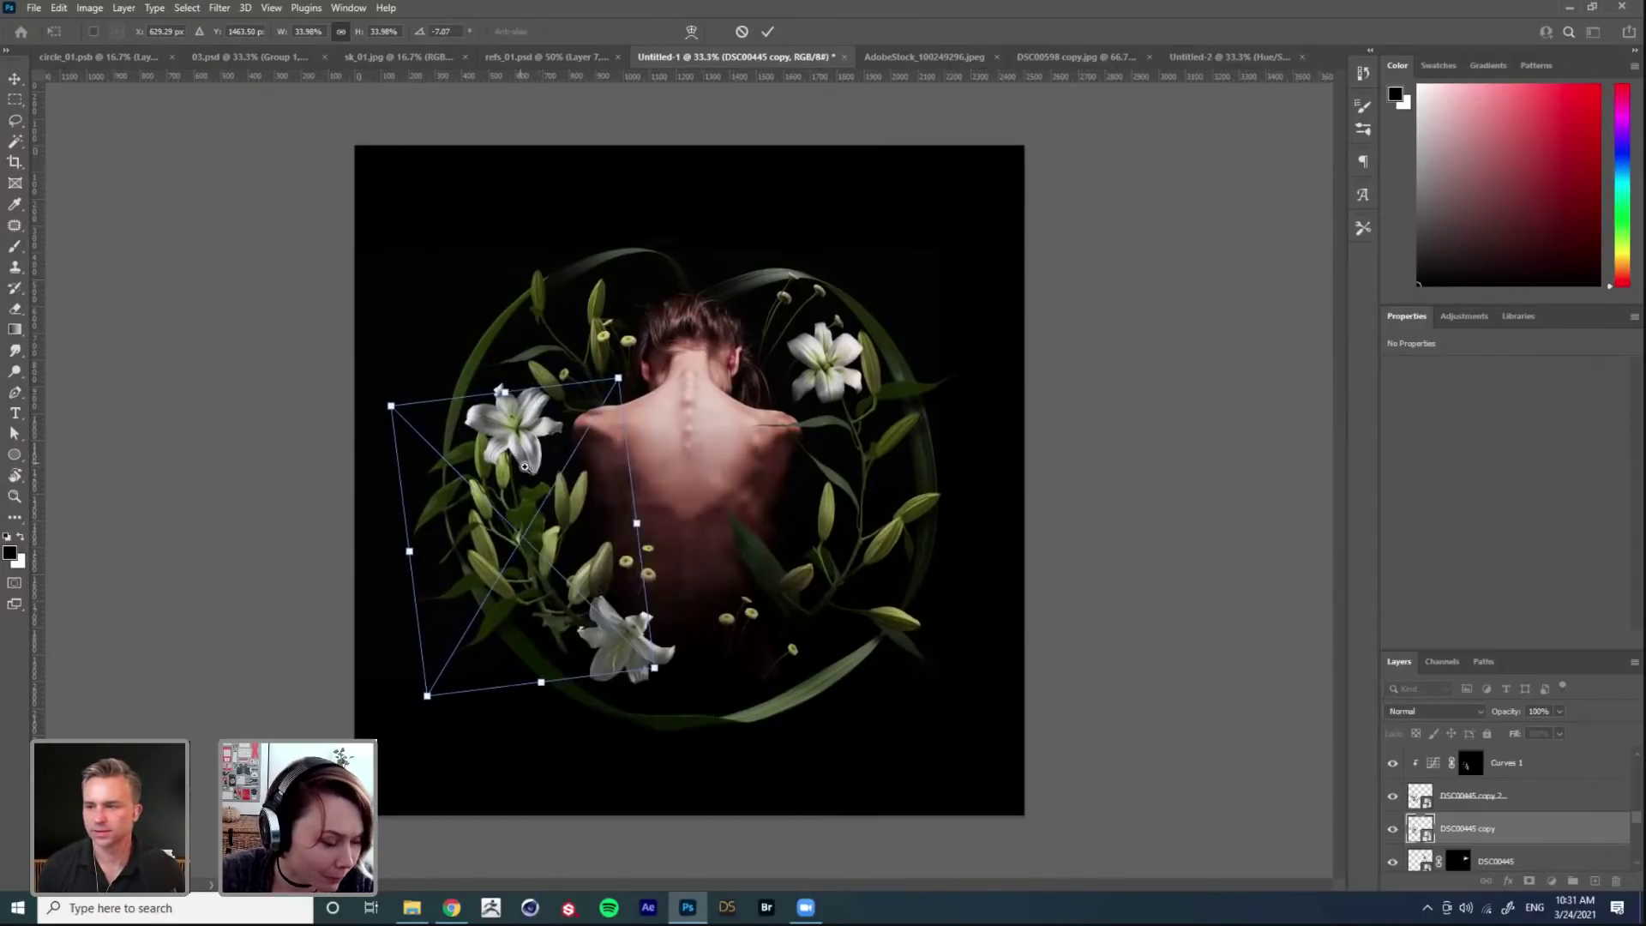
scroll(540, 471, "up", 1)
left_click_drag(552, 533, 524, 478)
left_click_drag(784, 362, 818, 421)
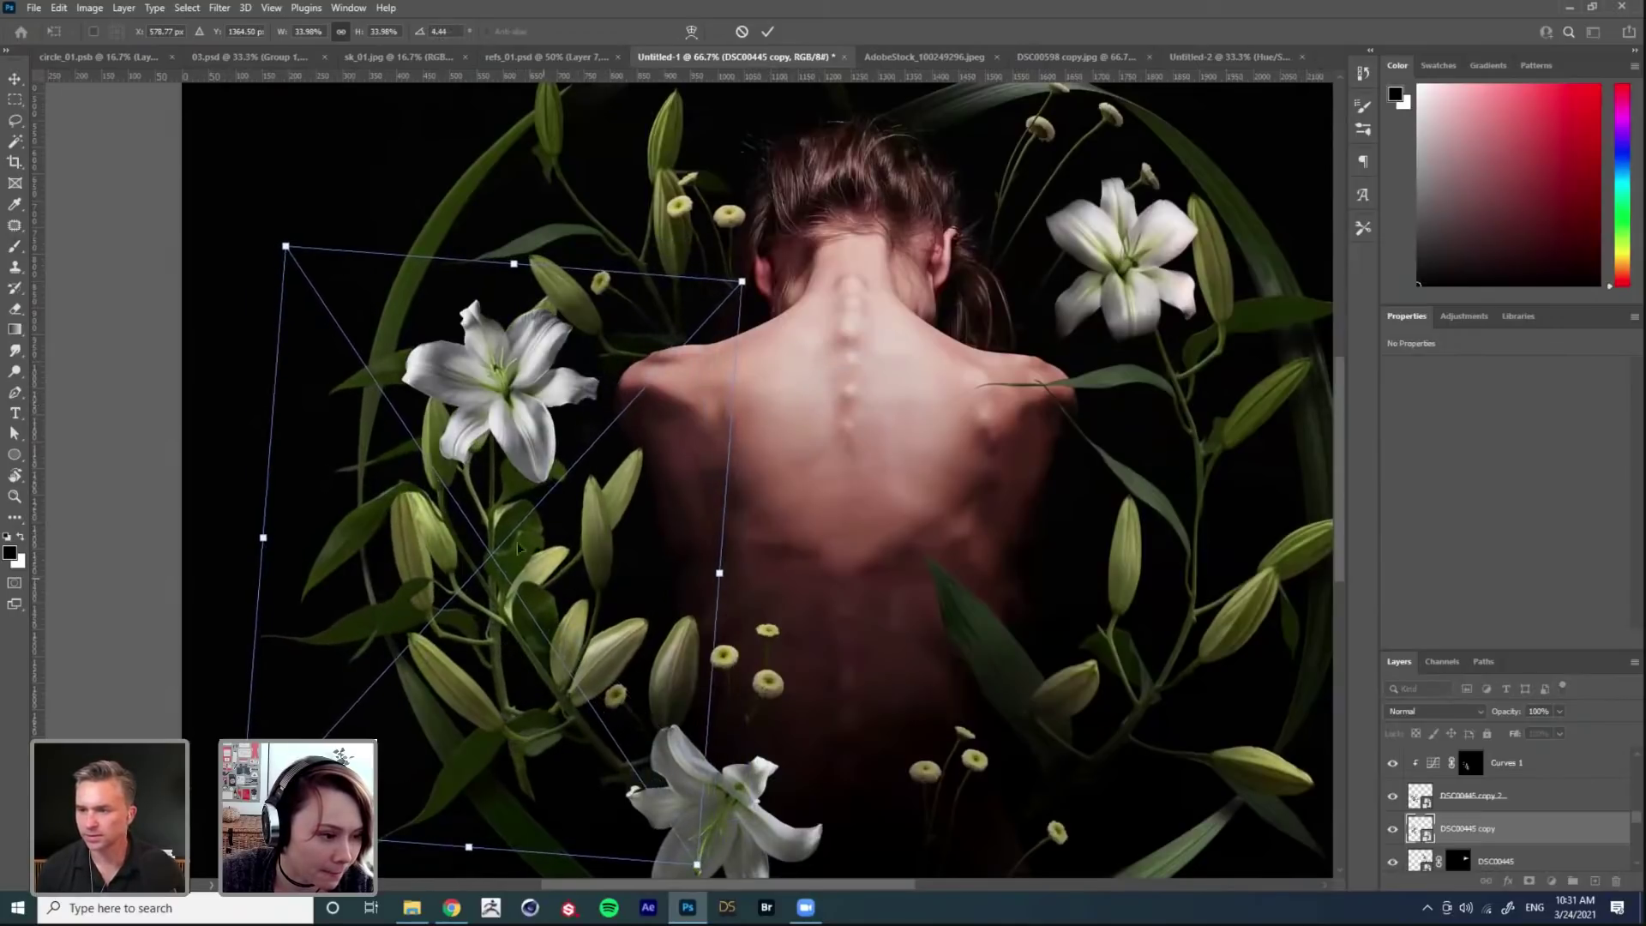
right_click(521, 550)
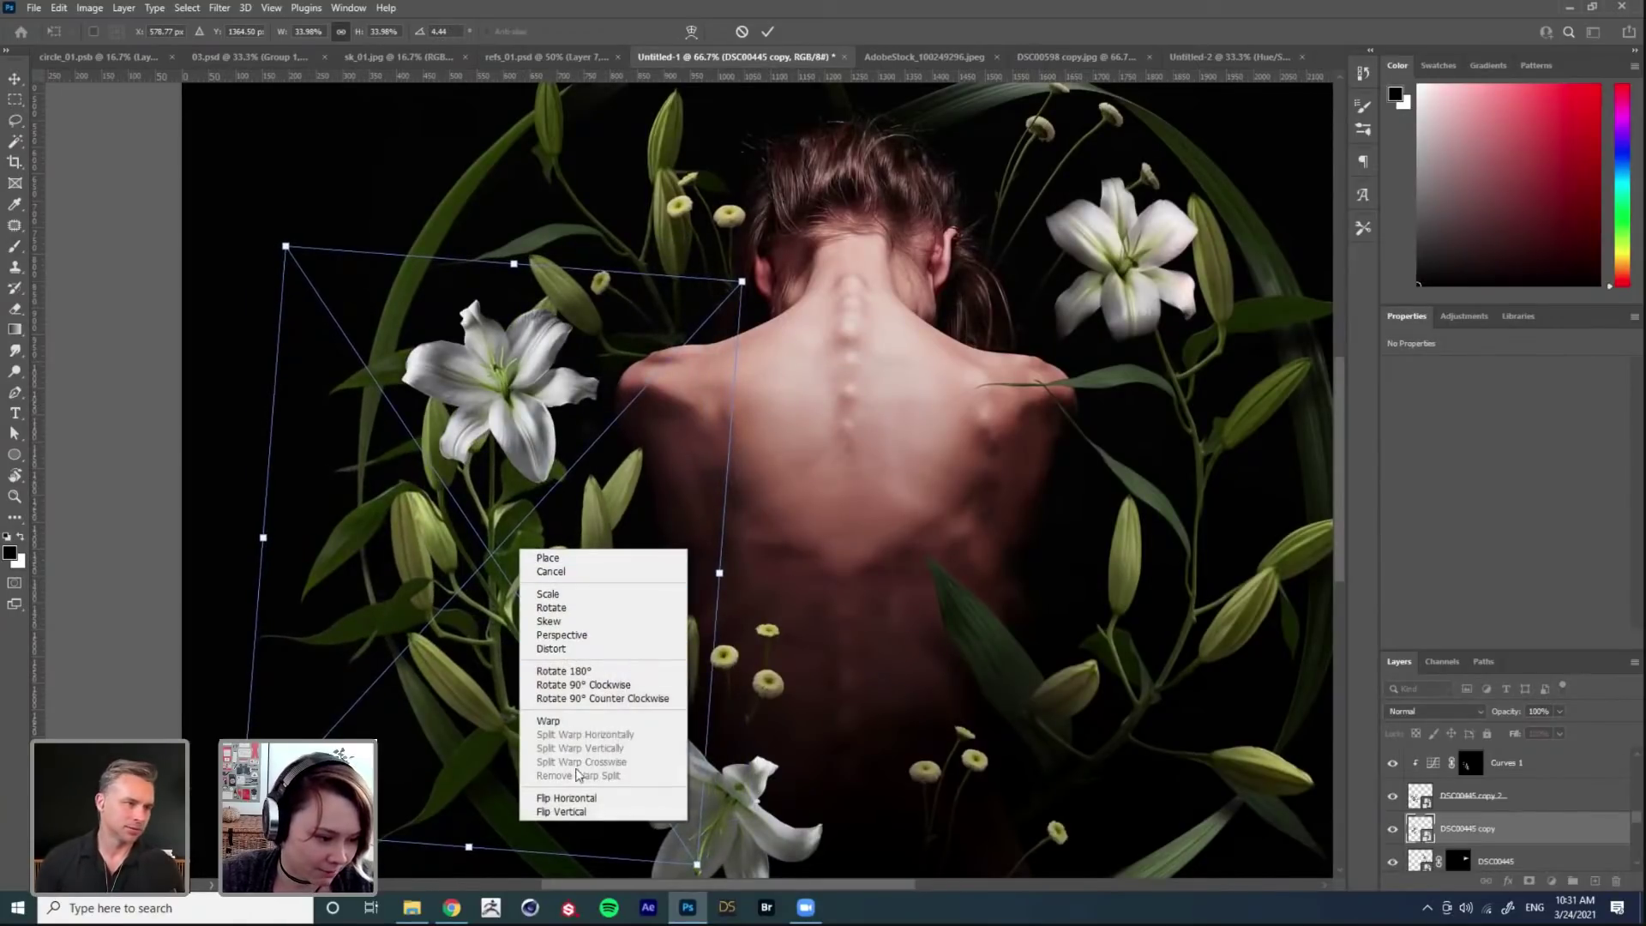
Step: Warp the DSC00445 copy layer so its stem, leaves and buds bend to fit beneath the left lily, and apply the transform
left_click(549, 722)
left_click_drag(515, 694, 559, 656)
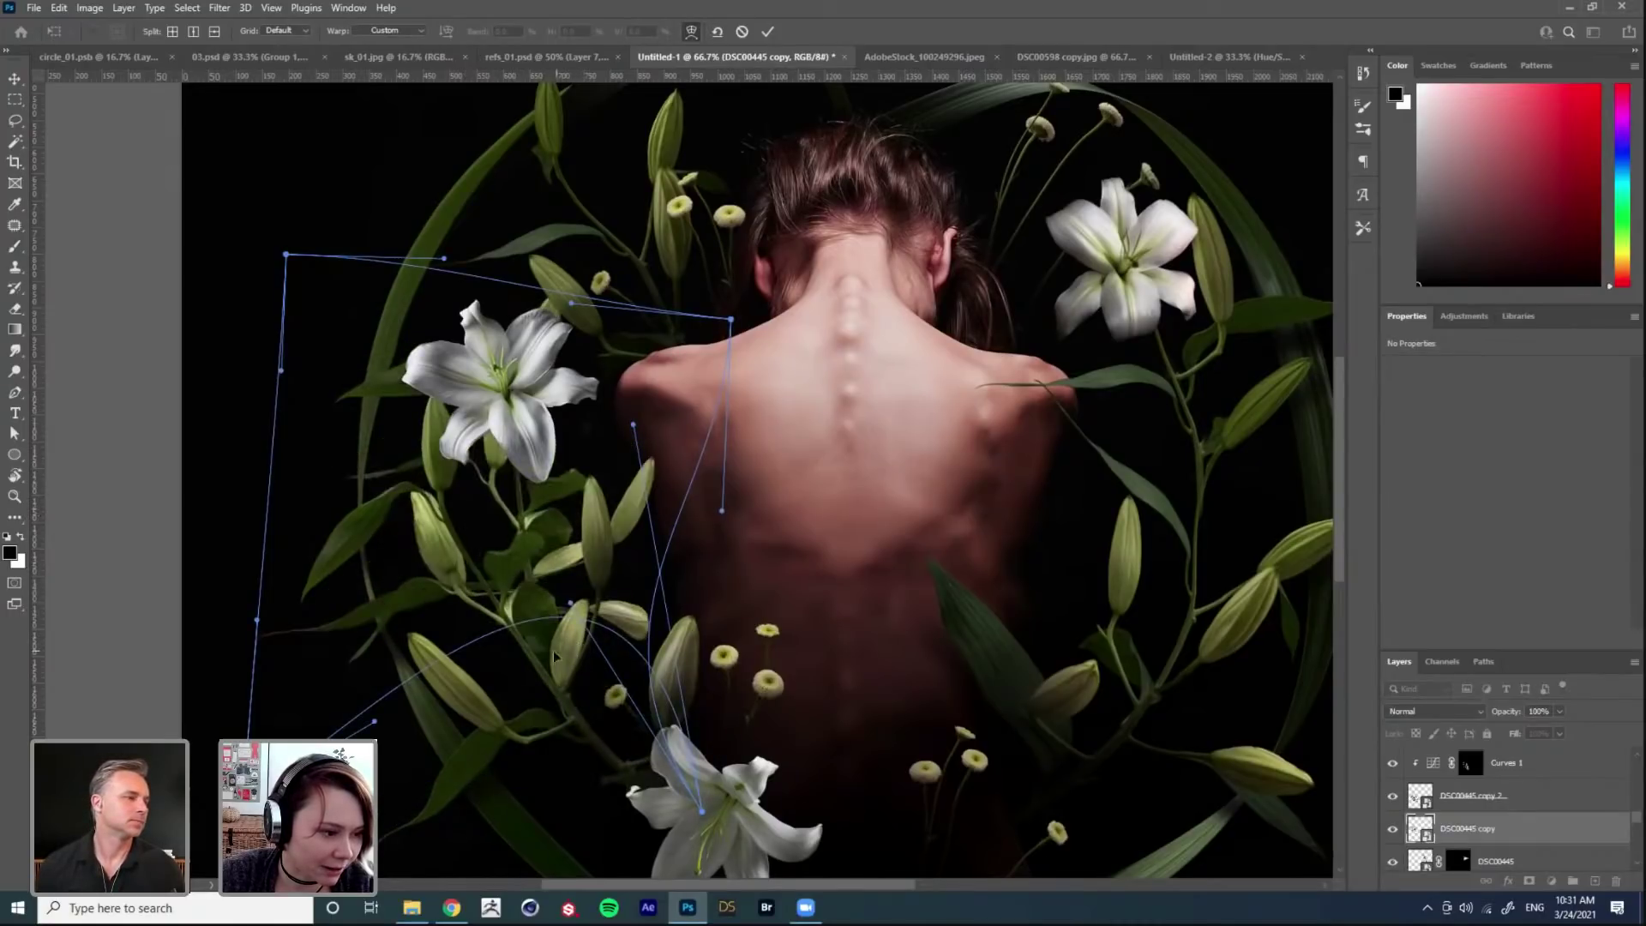
left_click_drag(592, 597, 559, 615)
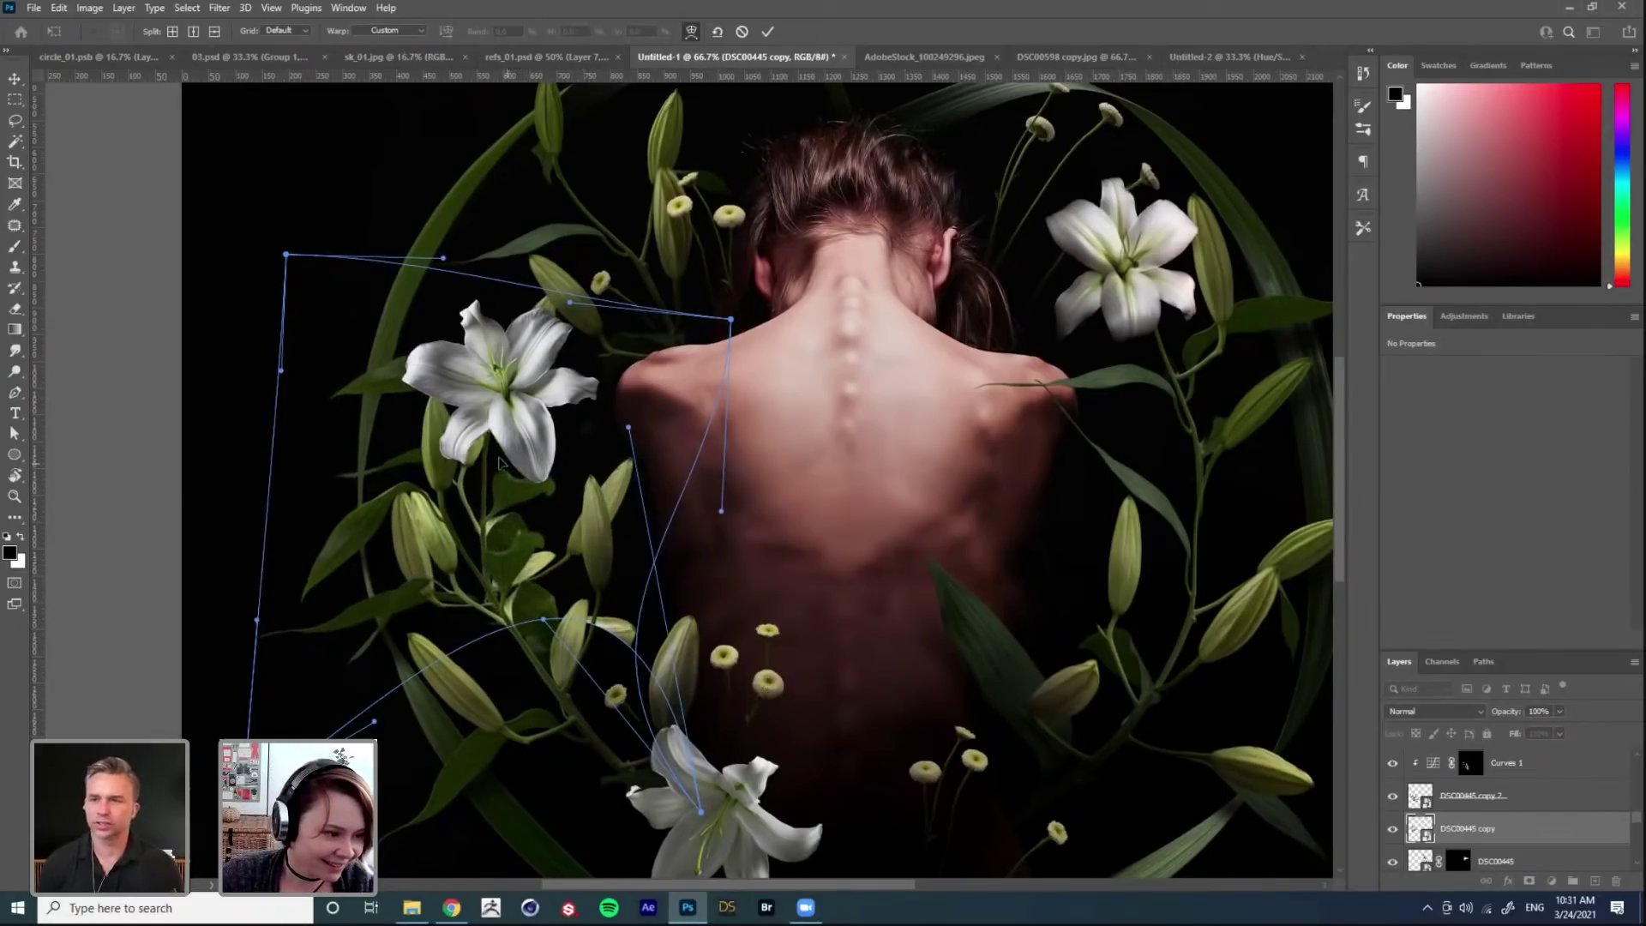
left_click_drag(525, 345, 566, 394)
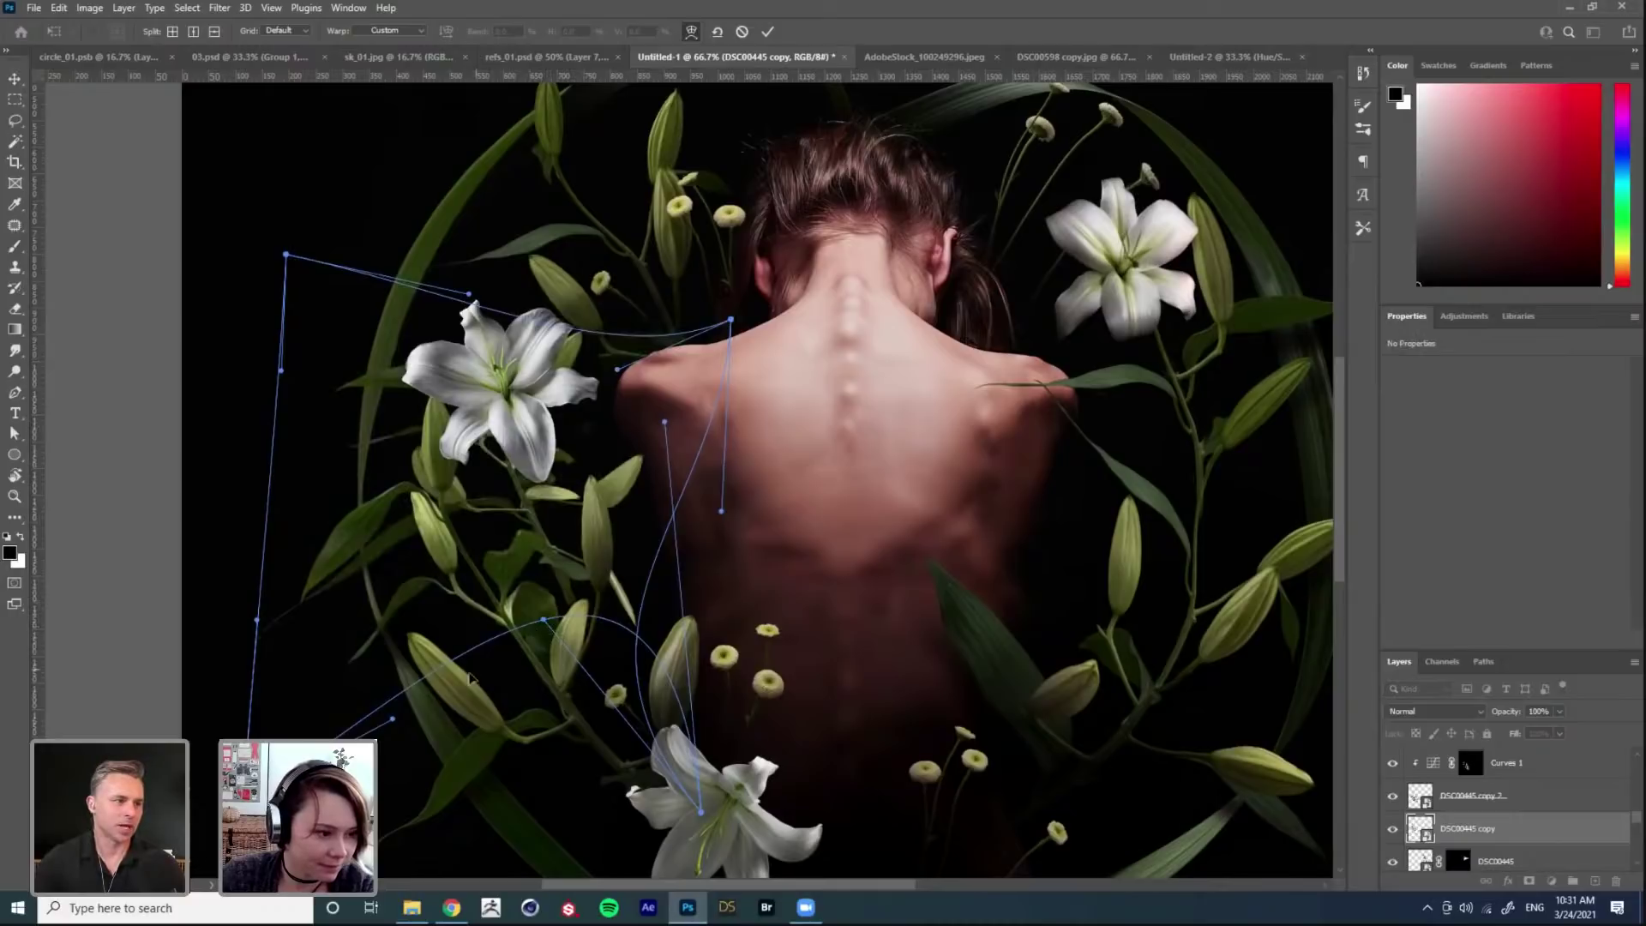
left_click_drag(543, 621, 494, 513)
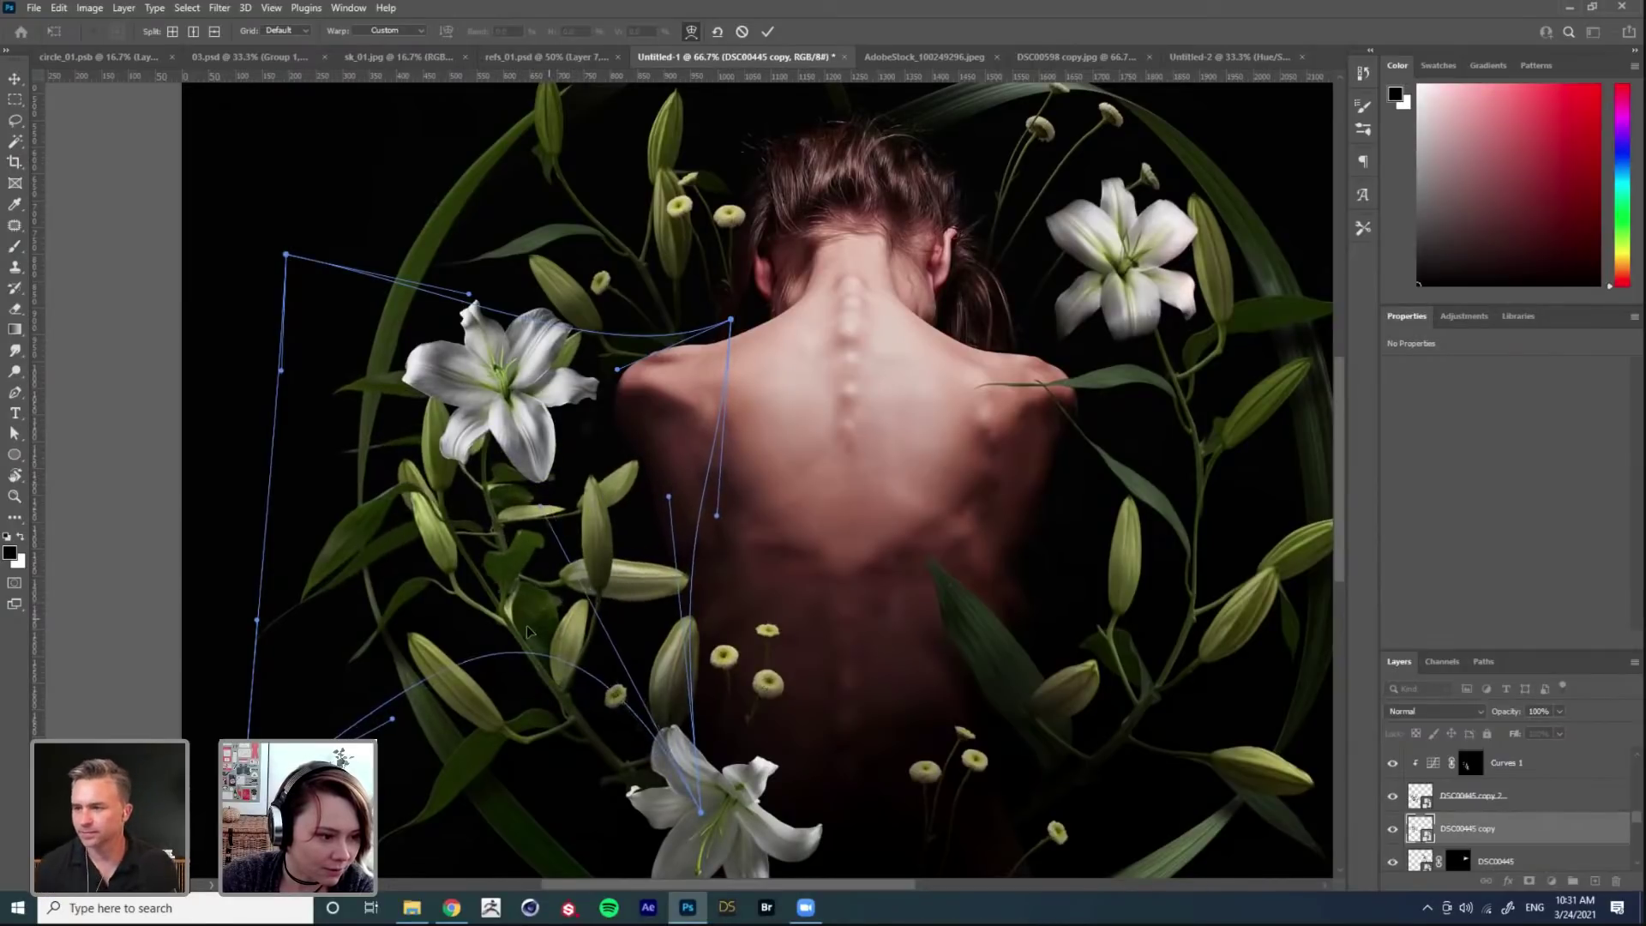
left_click_drag(538, 643, 545, 714)
key("Return")
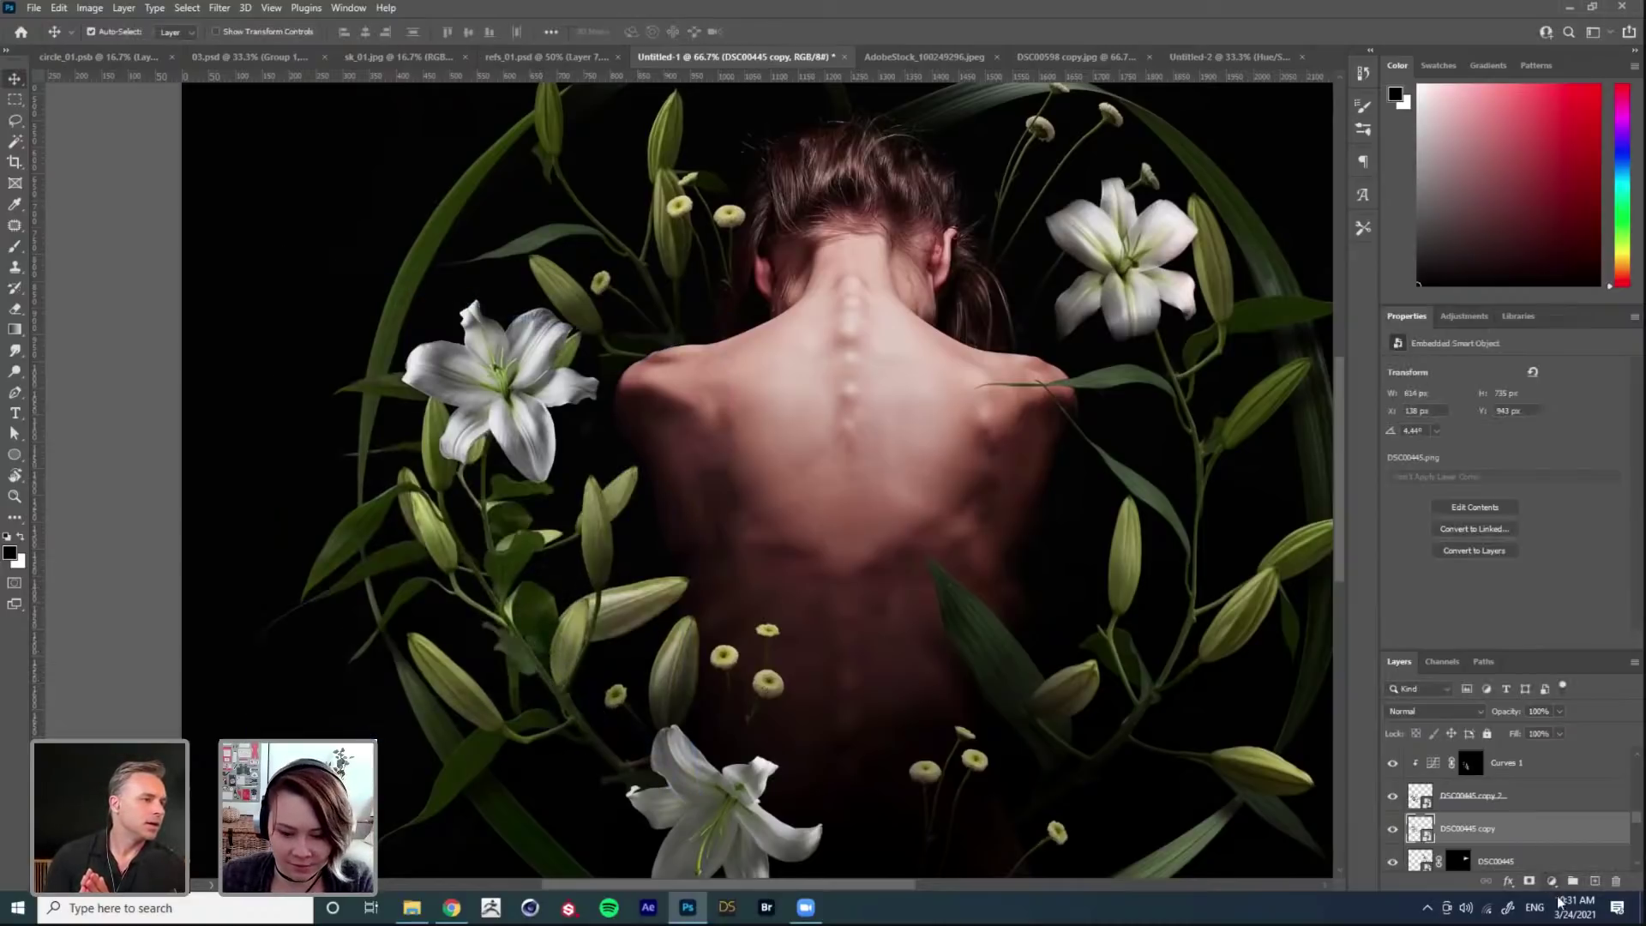
Step: Add a layer mask to DSC00445 copy and invert it to black so the layer is hidden
left_click(1529, 881)
key("ctrl")
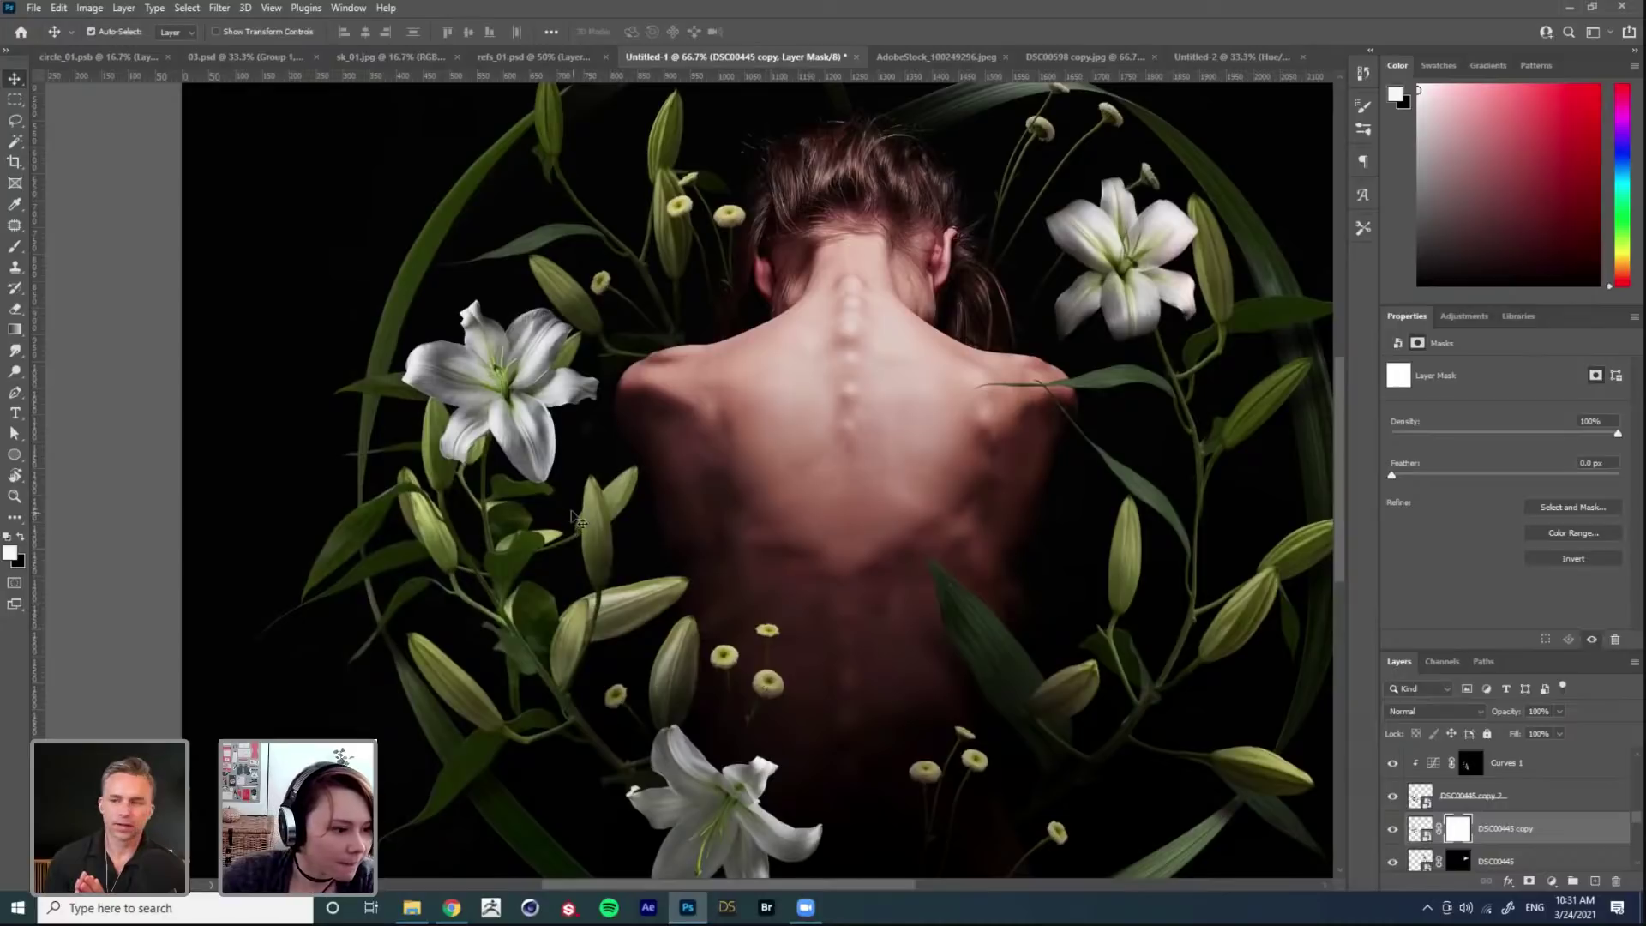
key("ctrl+i")
key("b")
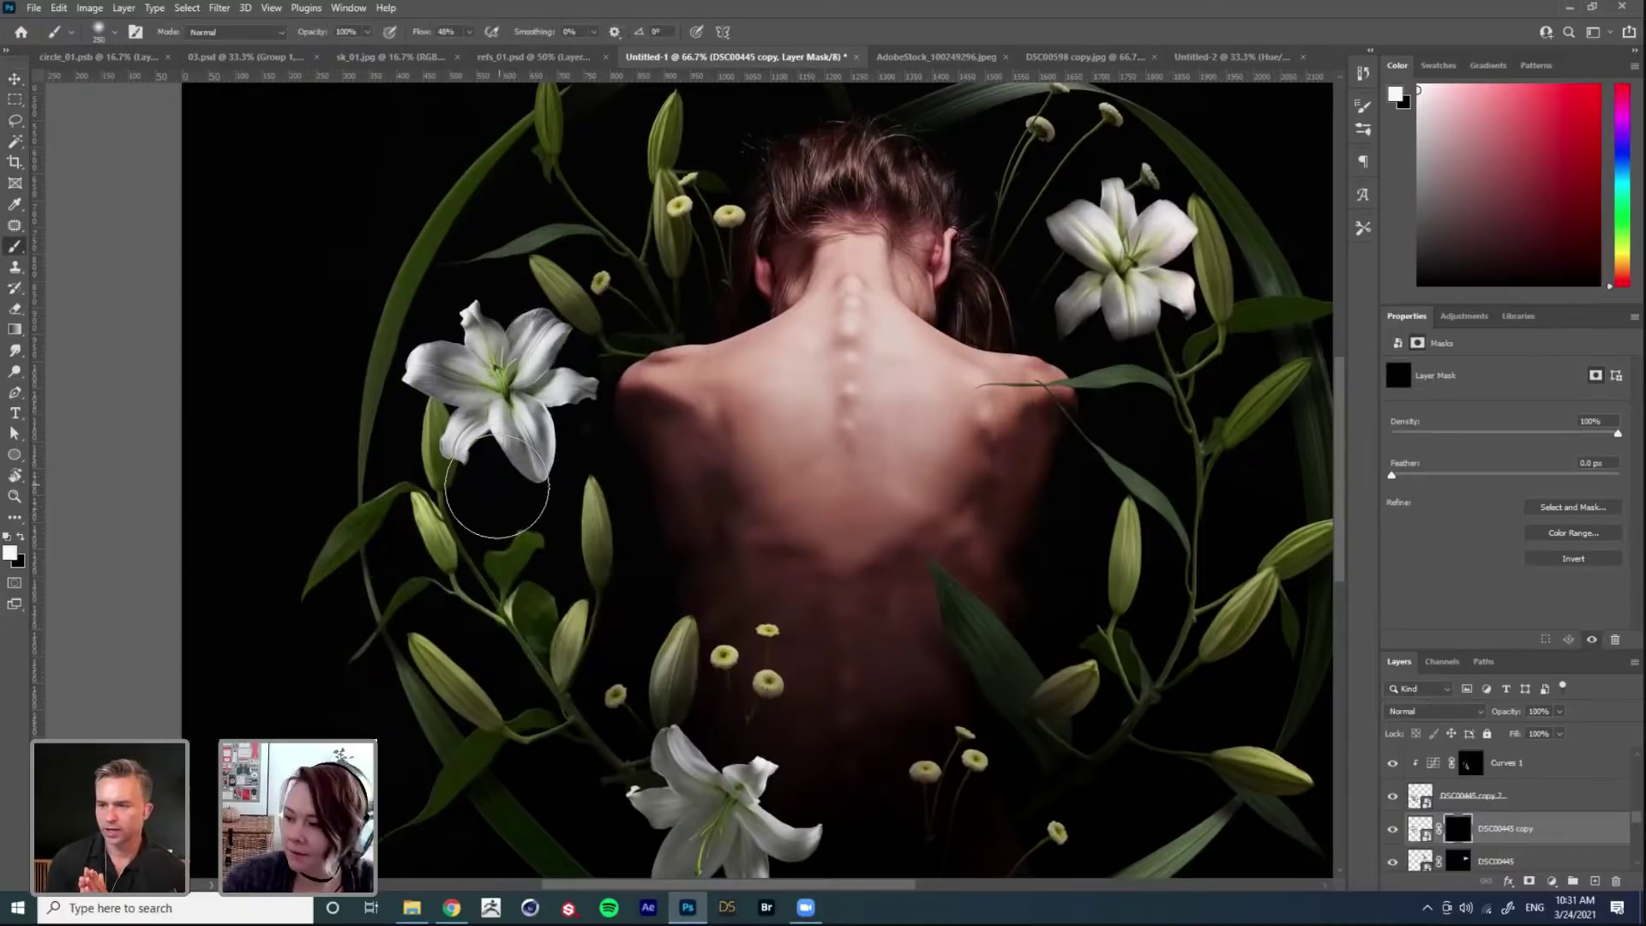
Step: Try to paint the hidden stem back in beneath the left lily on the layer mask
mouse_move(472, 506)
left_mouse_down()
mouse_move(451, 549)
mouse_move(492, 581)
mouse_move(438, 514)
mouse_move(491, 620)
mouse_move(400, 475)
mouse_move(463, 425)
mouse_move(447, 495)
left_mouse_up()
key("x")
key("i")
key("b")
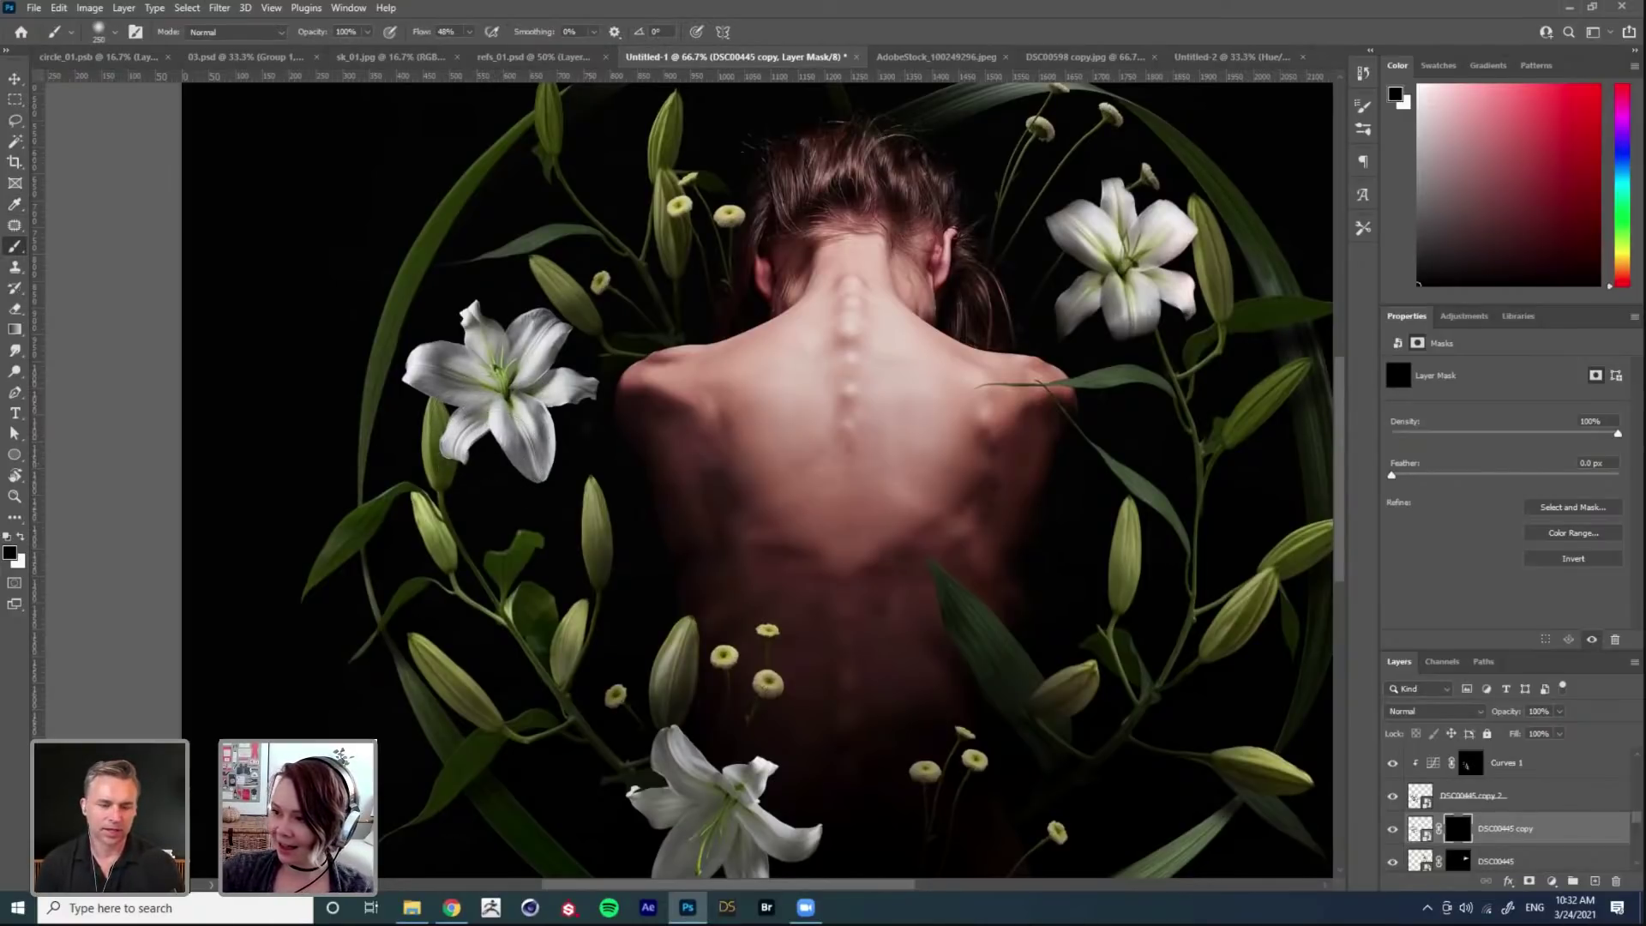
key("alt+Tab")
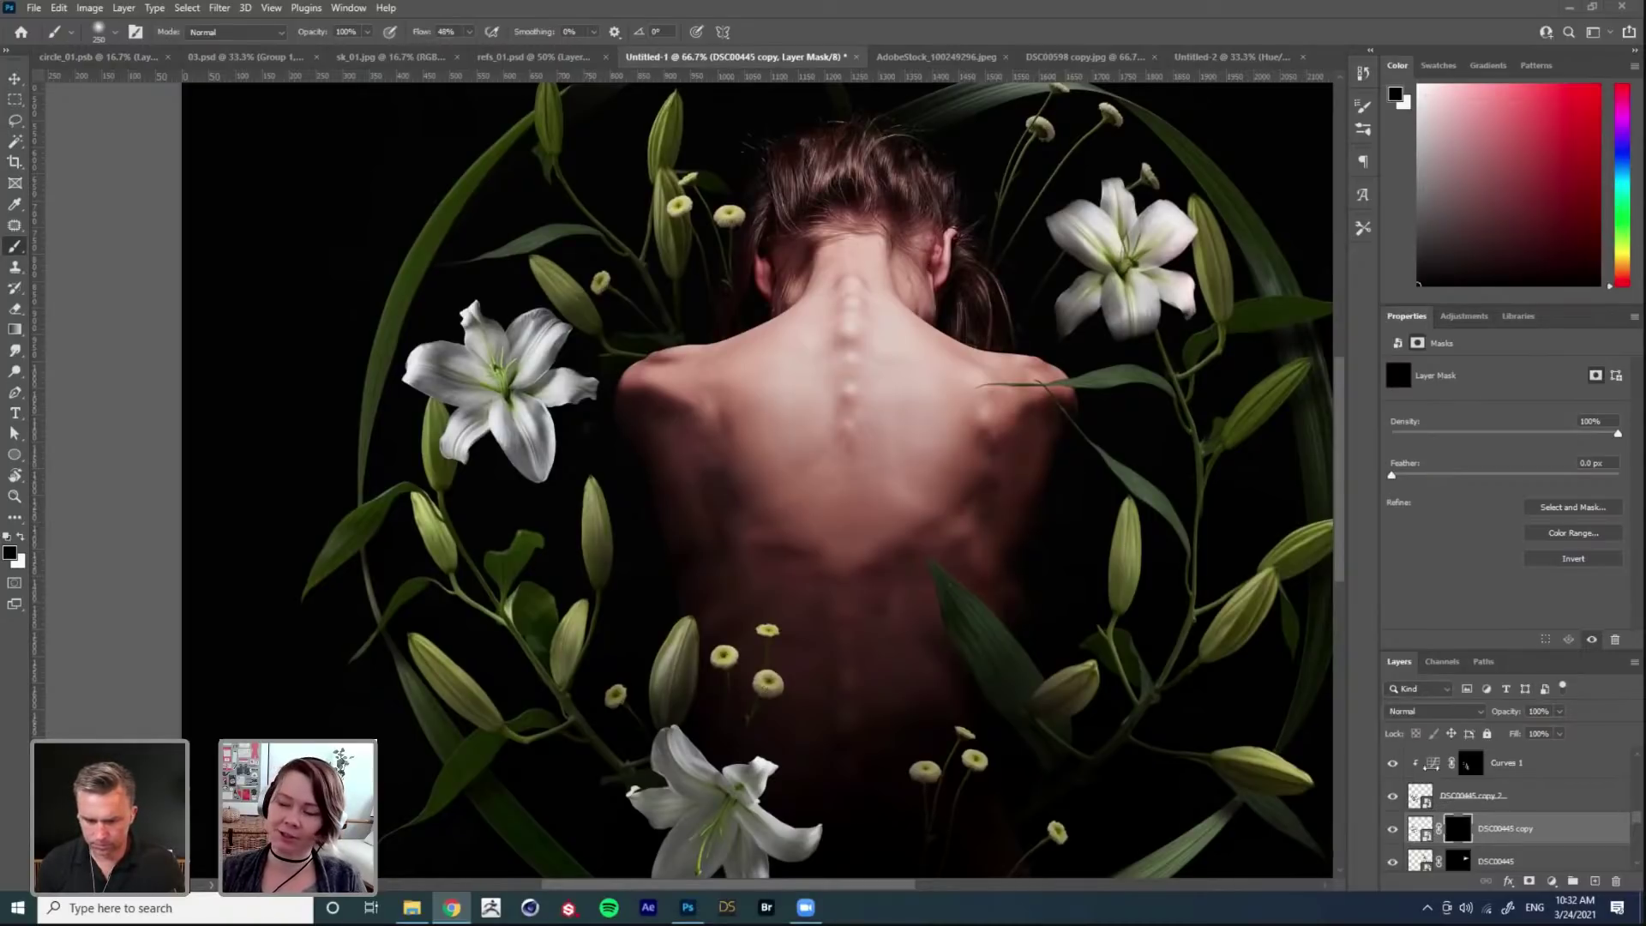
key("Return")
Step: Choose the Soft Round Pressure Size brush, reset the DSC00445 copy mask to solid black and make white the foreground colour
key("ctrl+i")
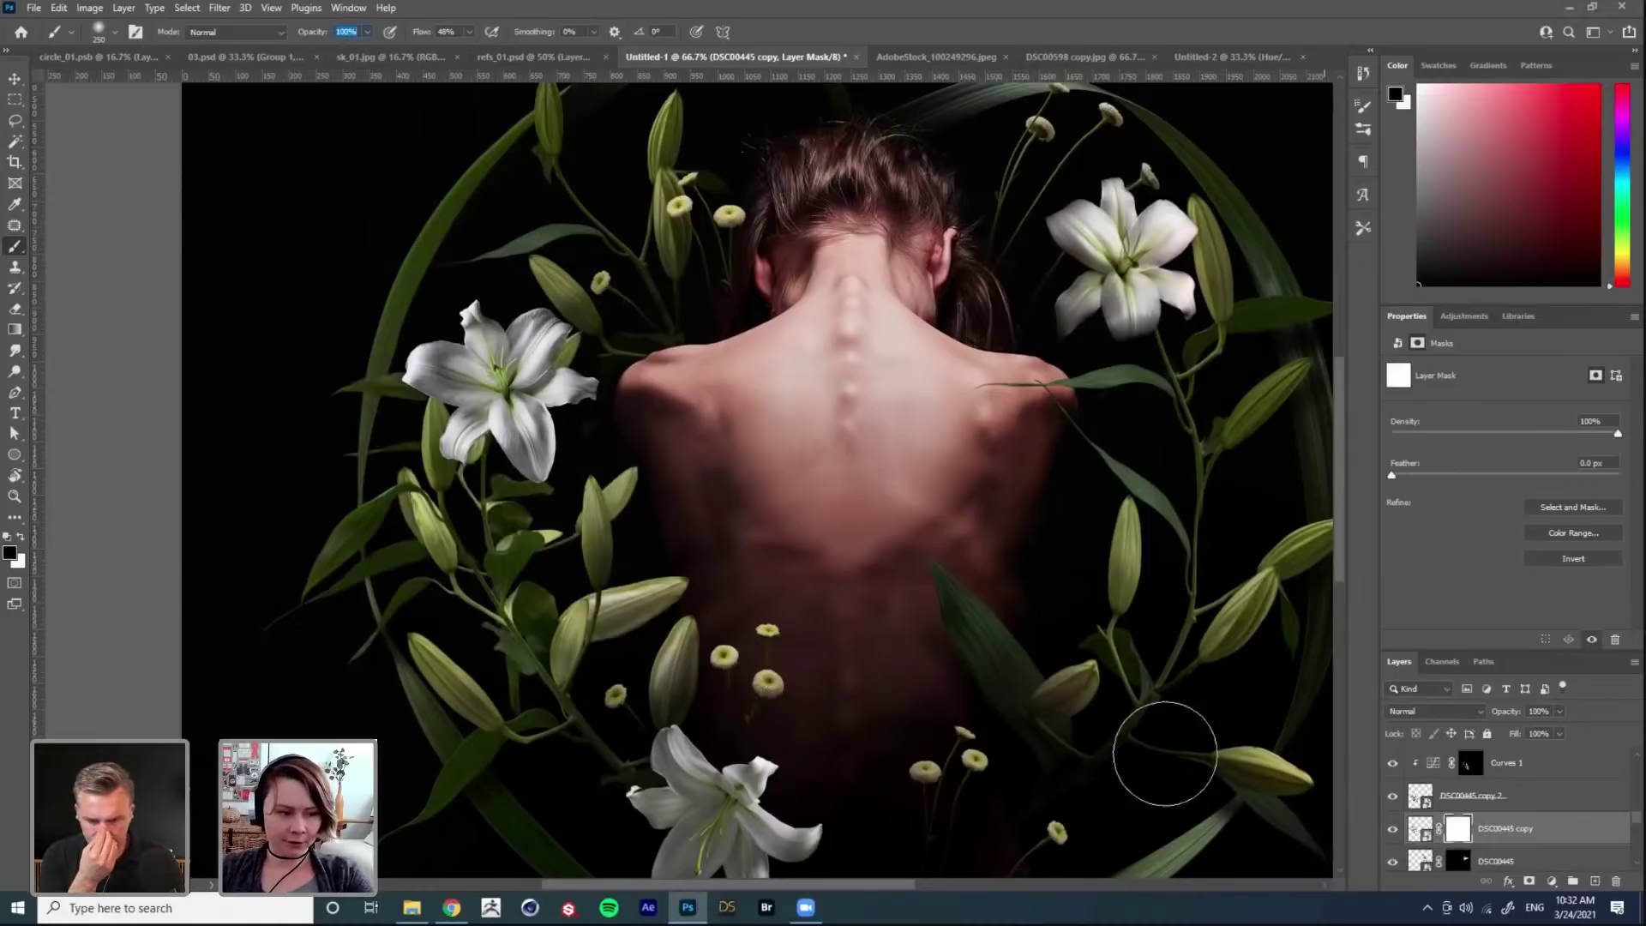
right_click(637, 478)
left_click(860, 662)
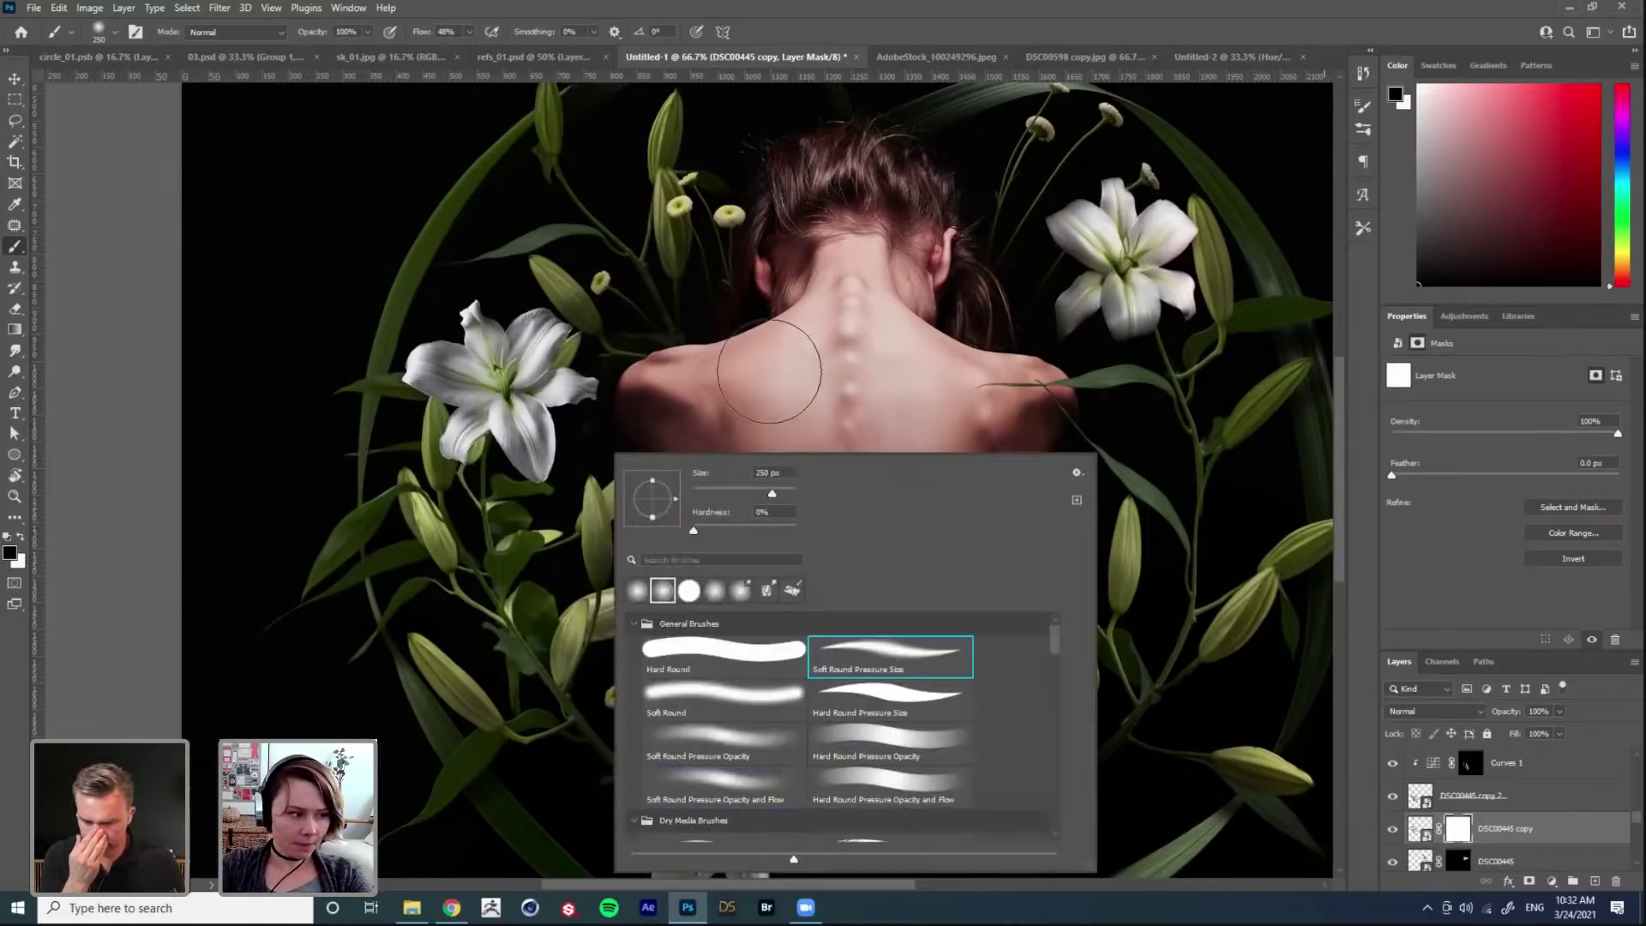
left_click(772, 382)
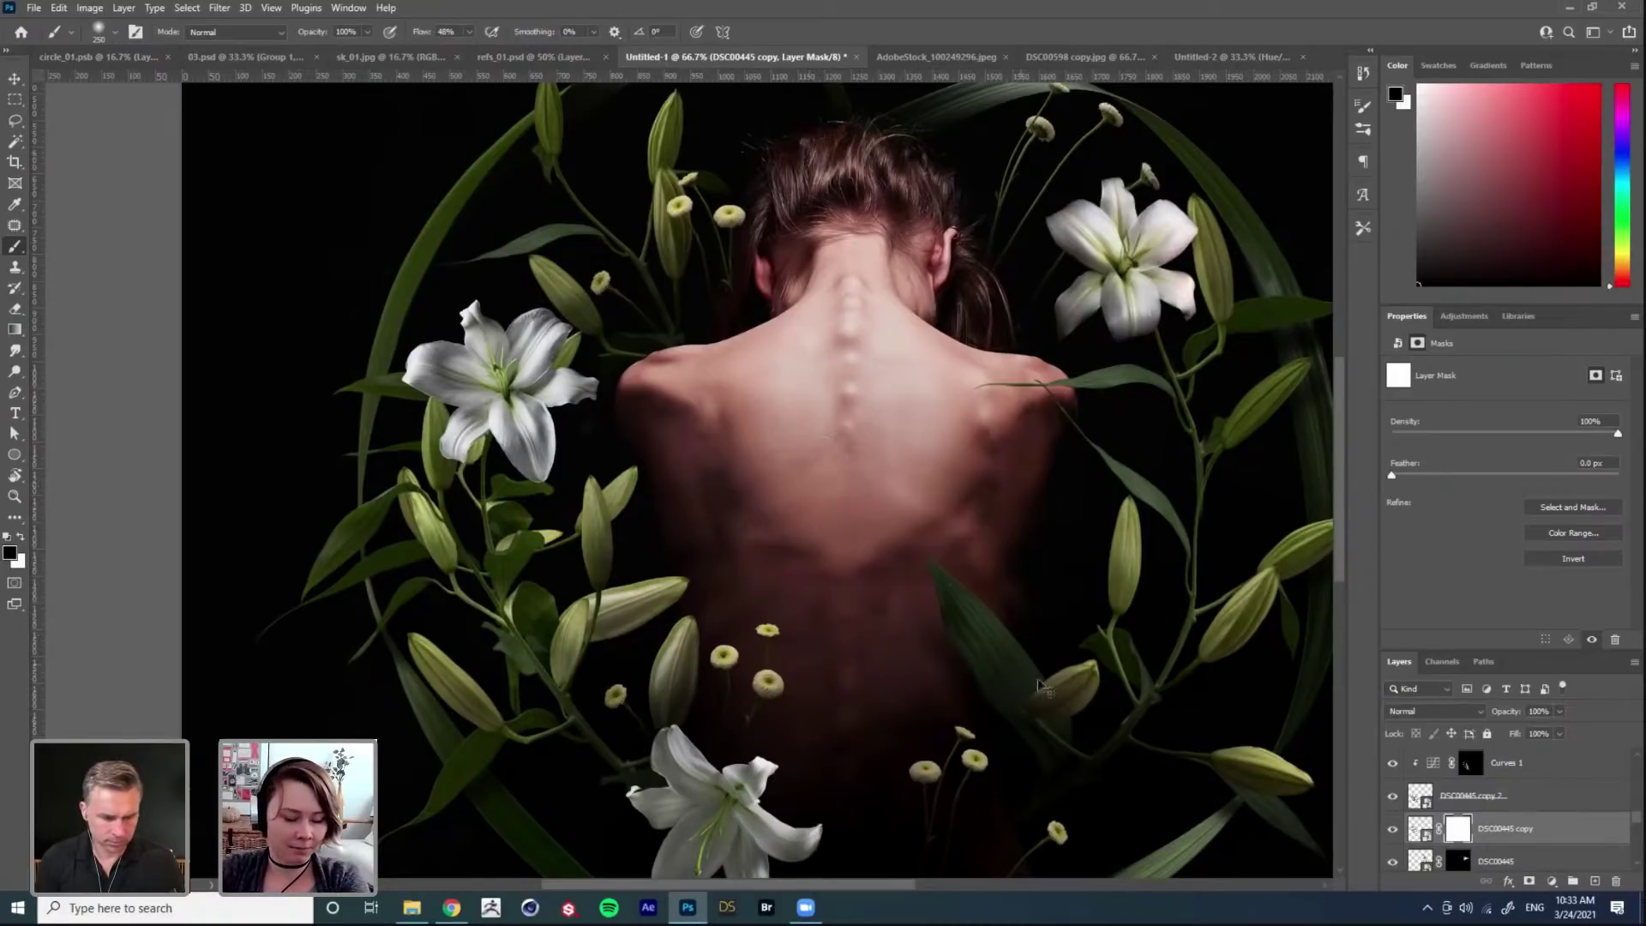
key("ctrl+i")
key("x")
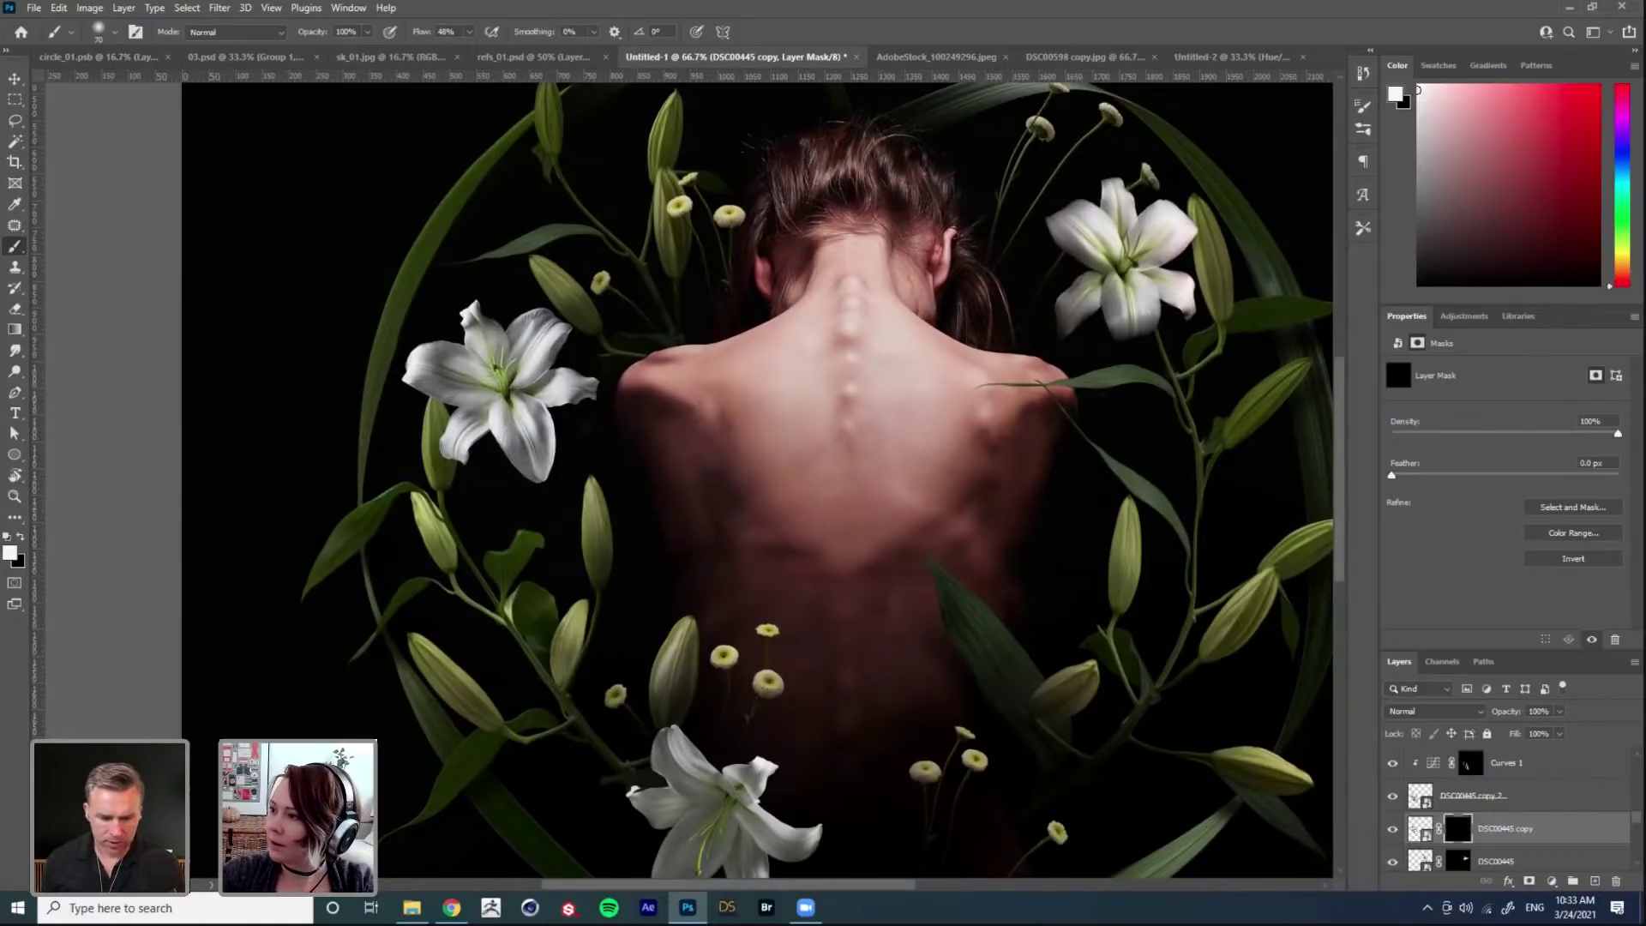
Step: Paint white on the DSC00445 copy mask to reveal the stem and leaves just below the left lily
key("alt+Tab")
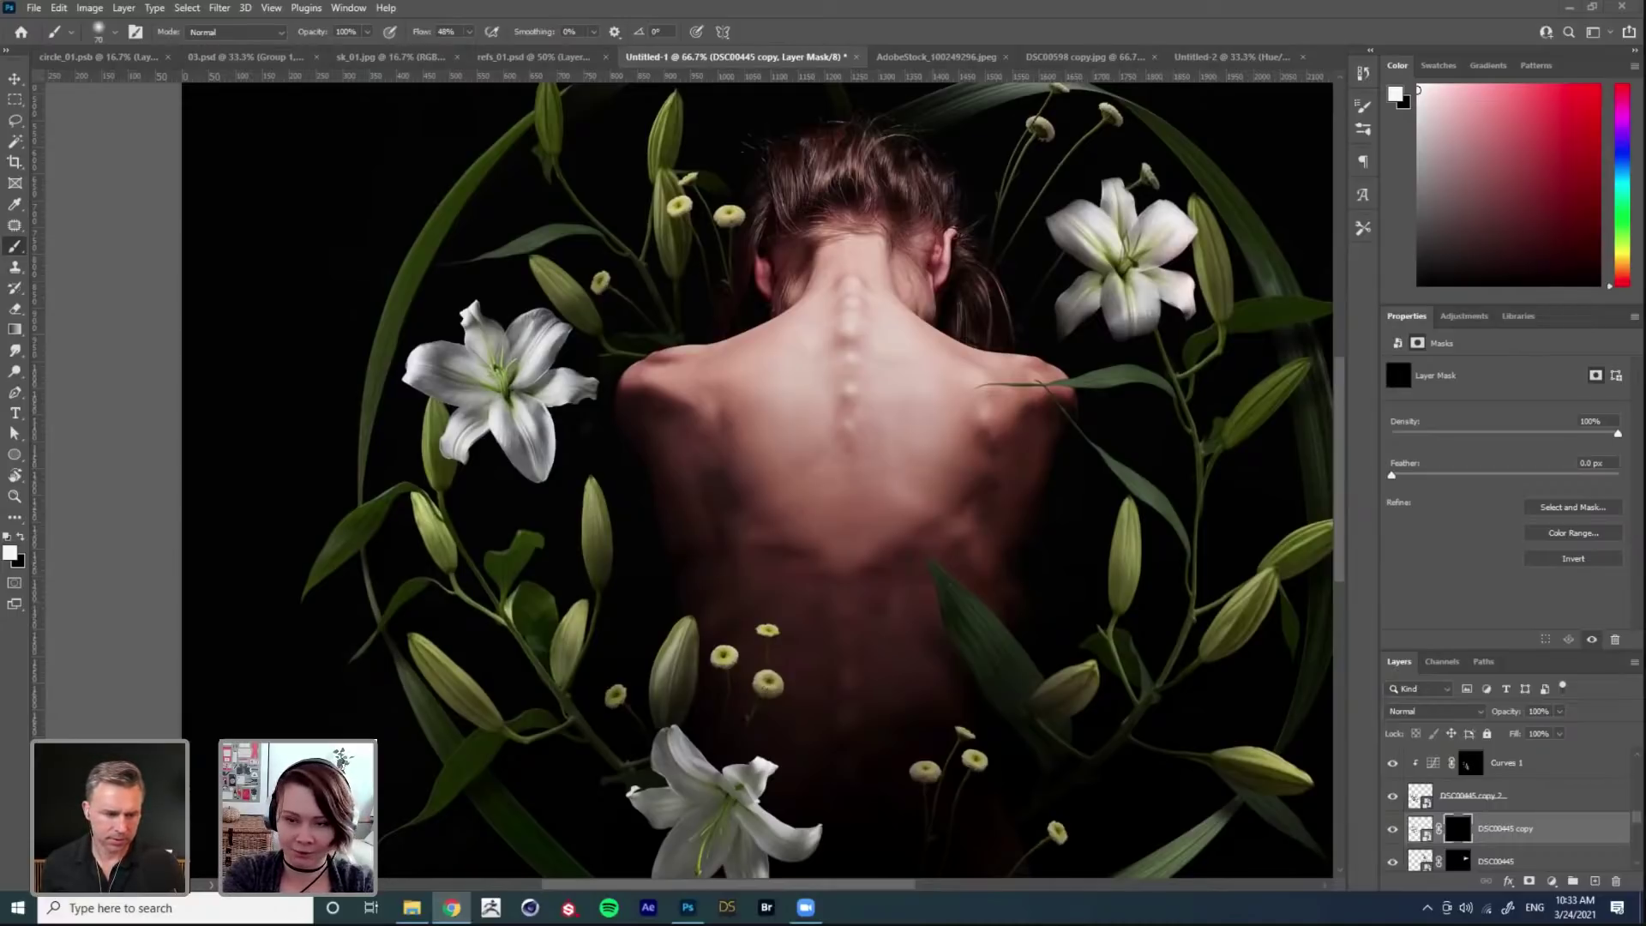
key("alt+Tab")
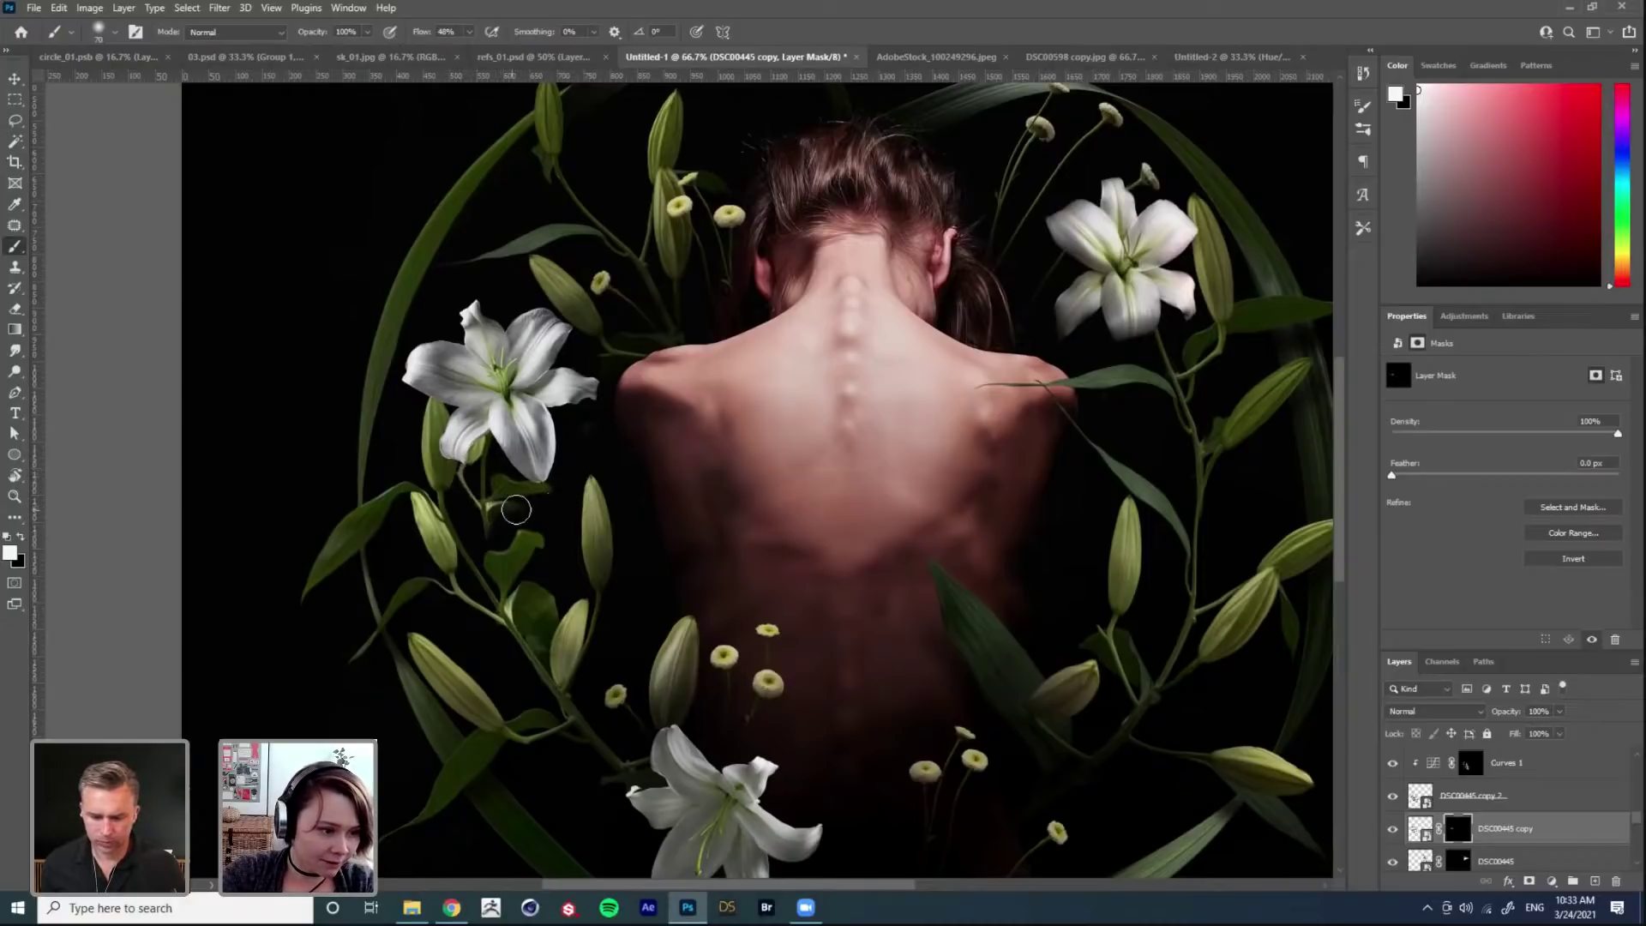
key("c")
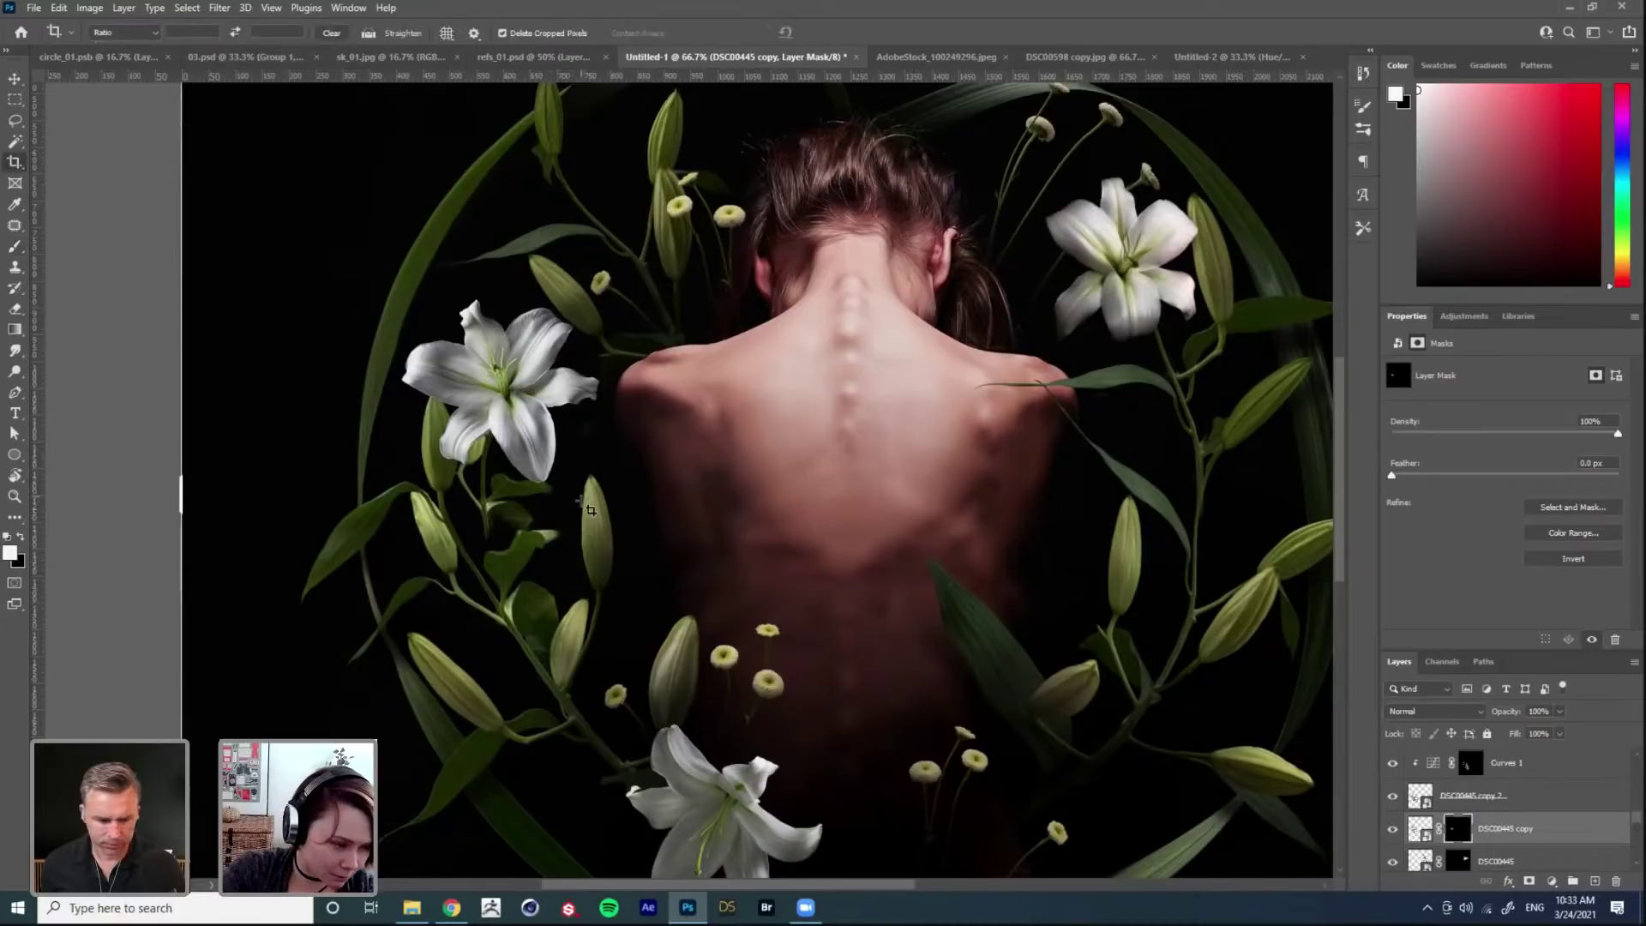
key("b")
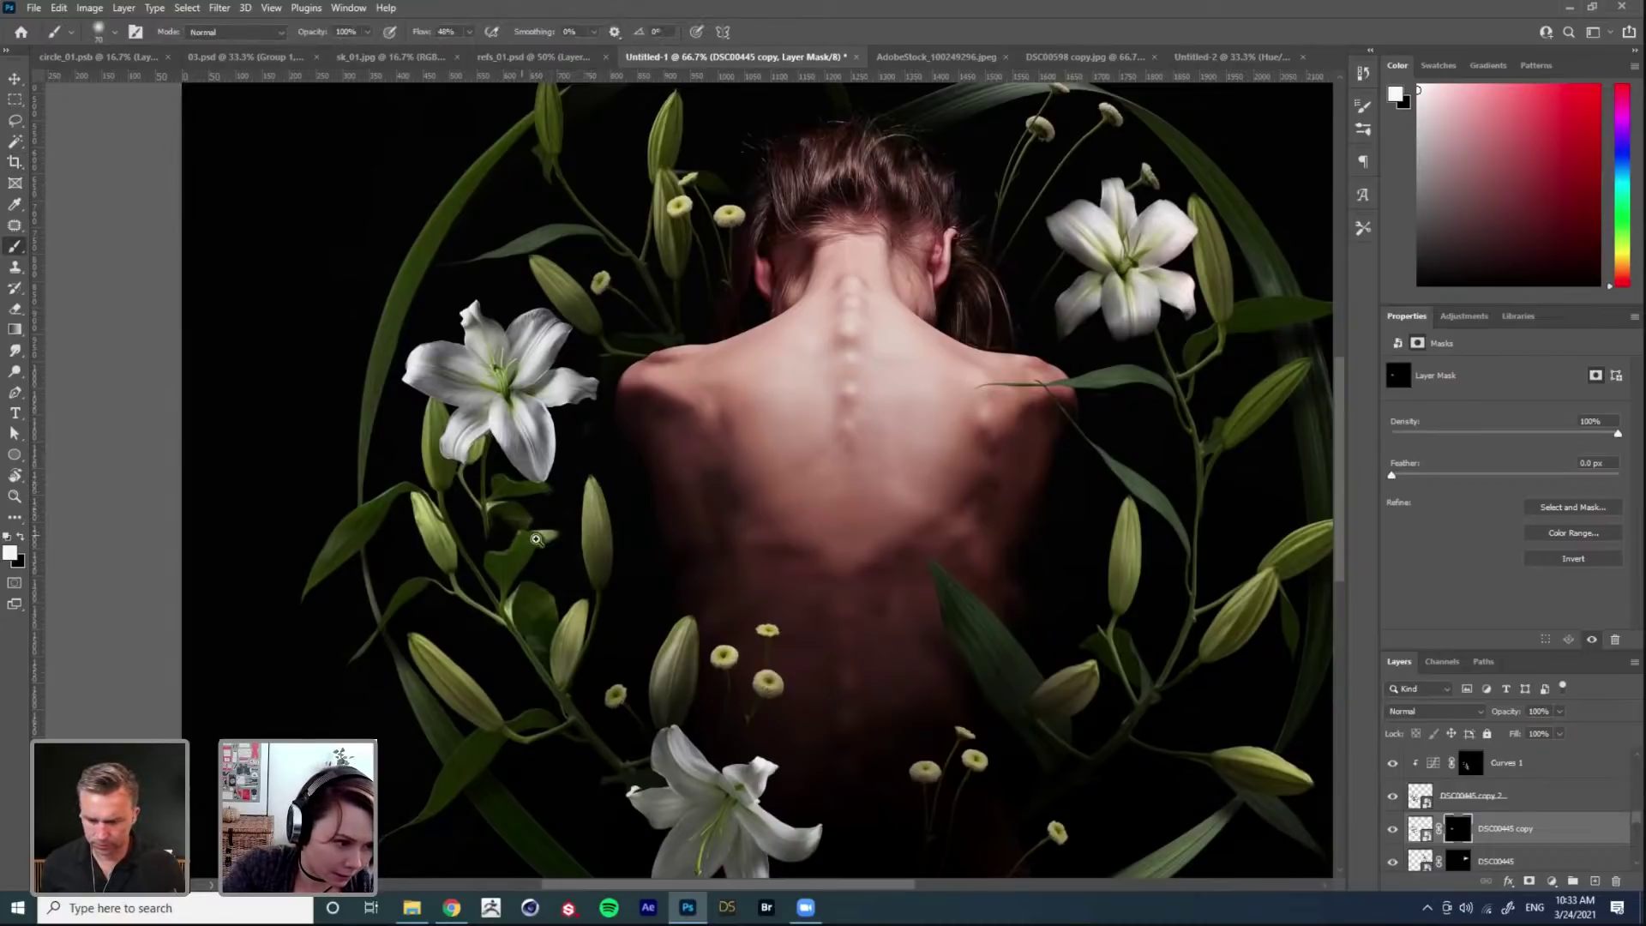
Step: Mask out the pale bud tip beside the leaves below the left lily by painting in black
left_click(536, 539)
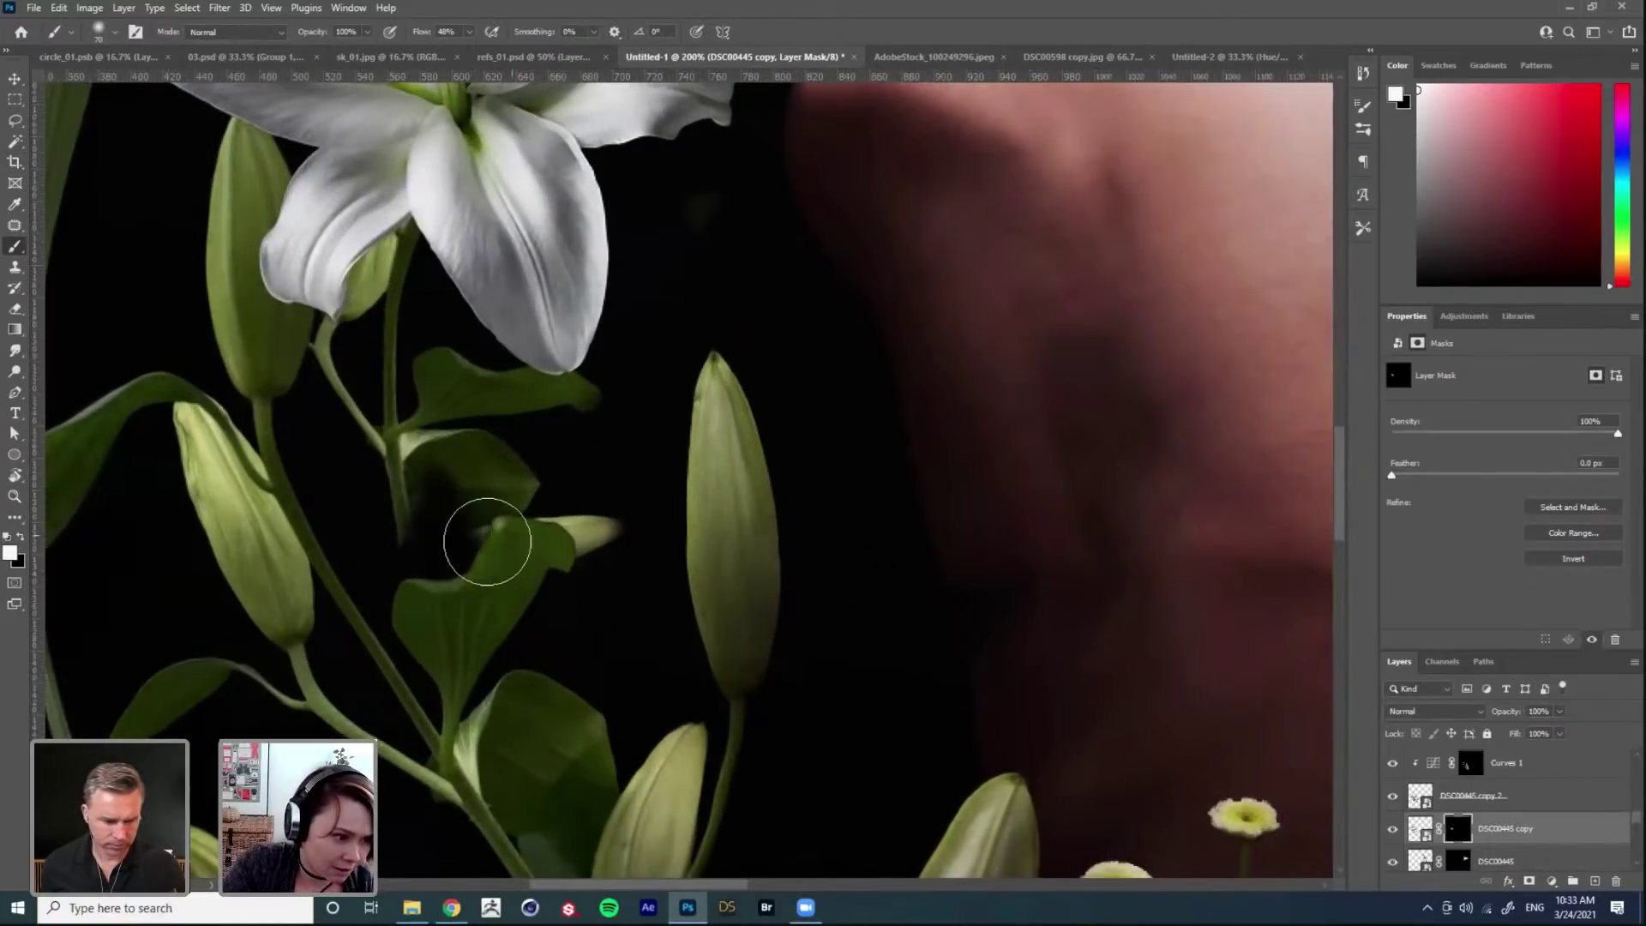
key("x")
left_click_drag(489, 543, 642, 510)
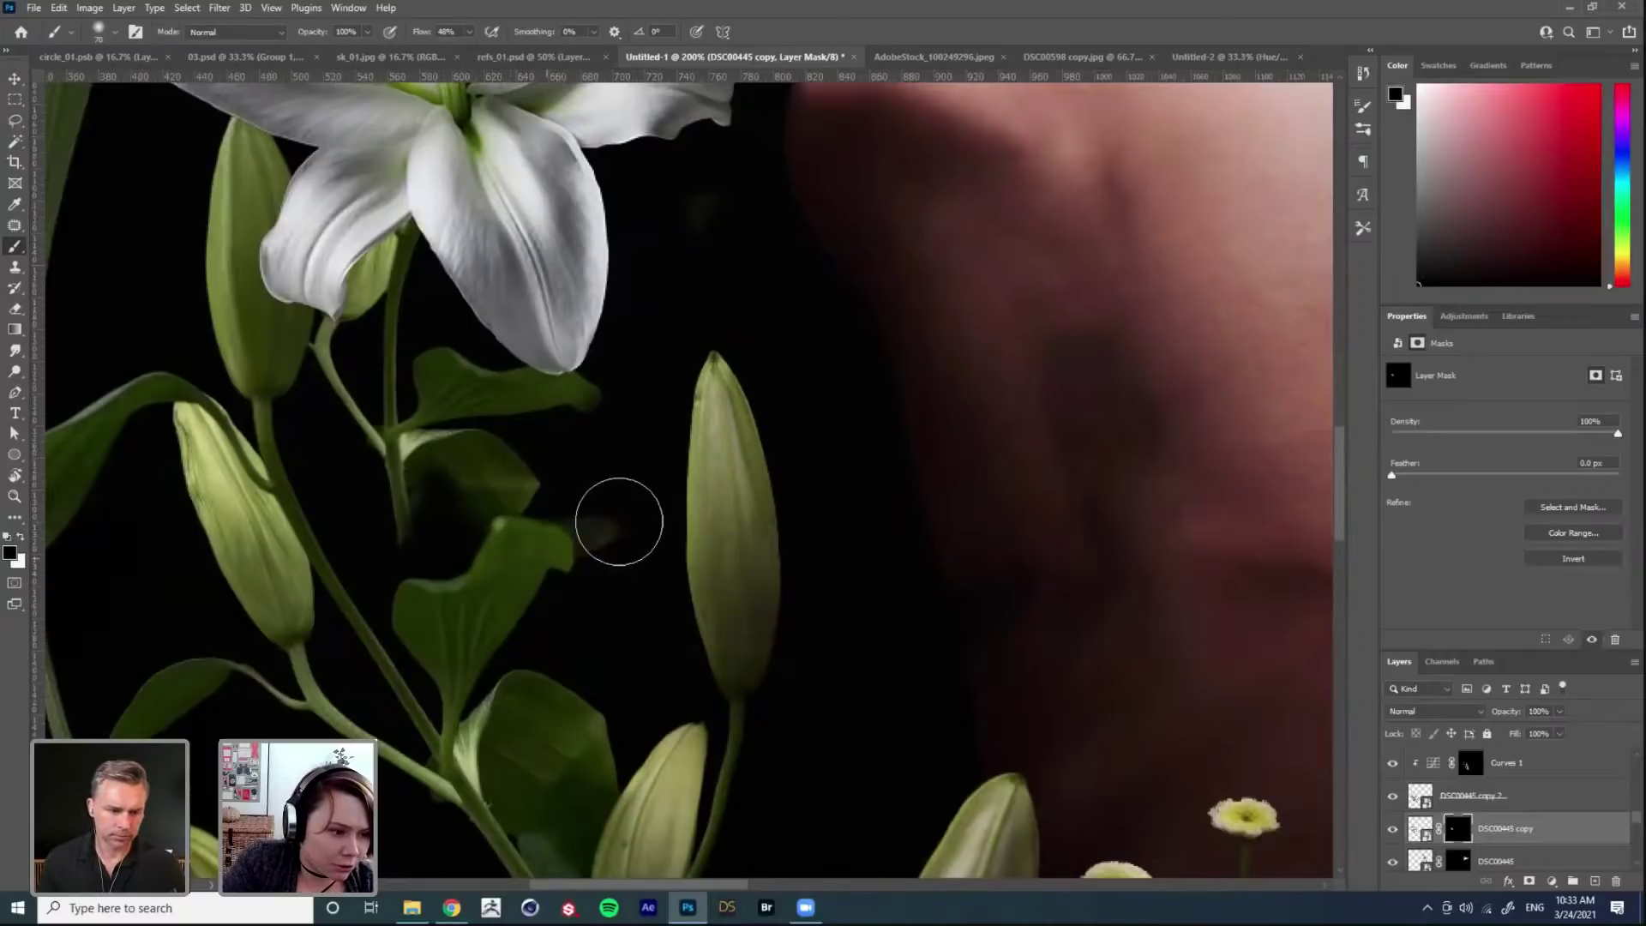
Step: Reveal the lower stem down to the large leaf by painting white on the mask with a smaller brush
key("x")
key("bracketleft")
key("bracketleft")
key("bracketleft")
key("bracketleft")
key("bracketleft")
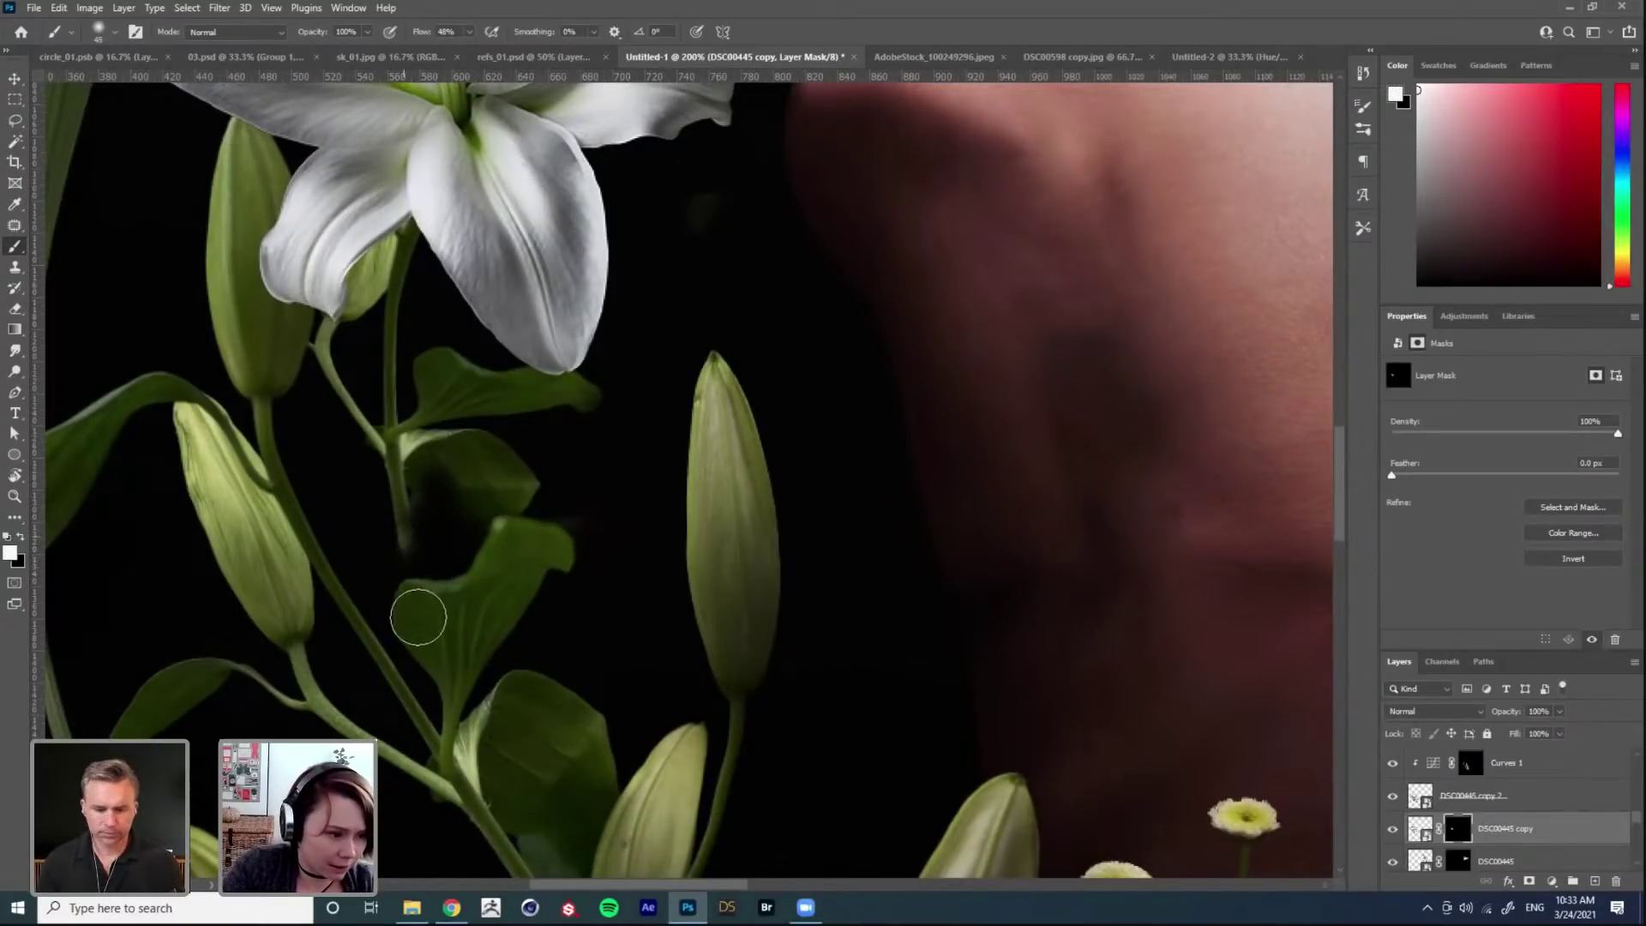
mouse_move(431, 654)
left_mouse_down()
mouse_move(409, 535)
mouse_move(448, 529)
mouse_move(471, 508)
mouse_move(450, 490)
mouse_move(470, 501)
mouse_move(457, 497)
mouse_move(515, 465)
mouse_move(448, 513)
mouse_move(519, 511)
left_mouse_up()
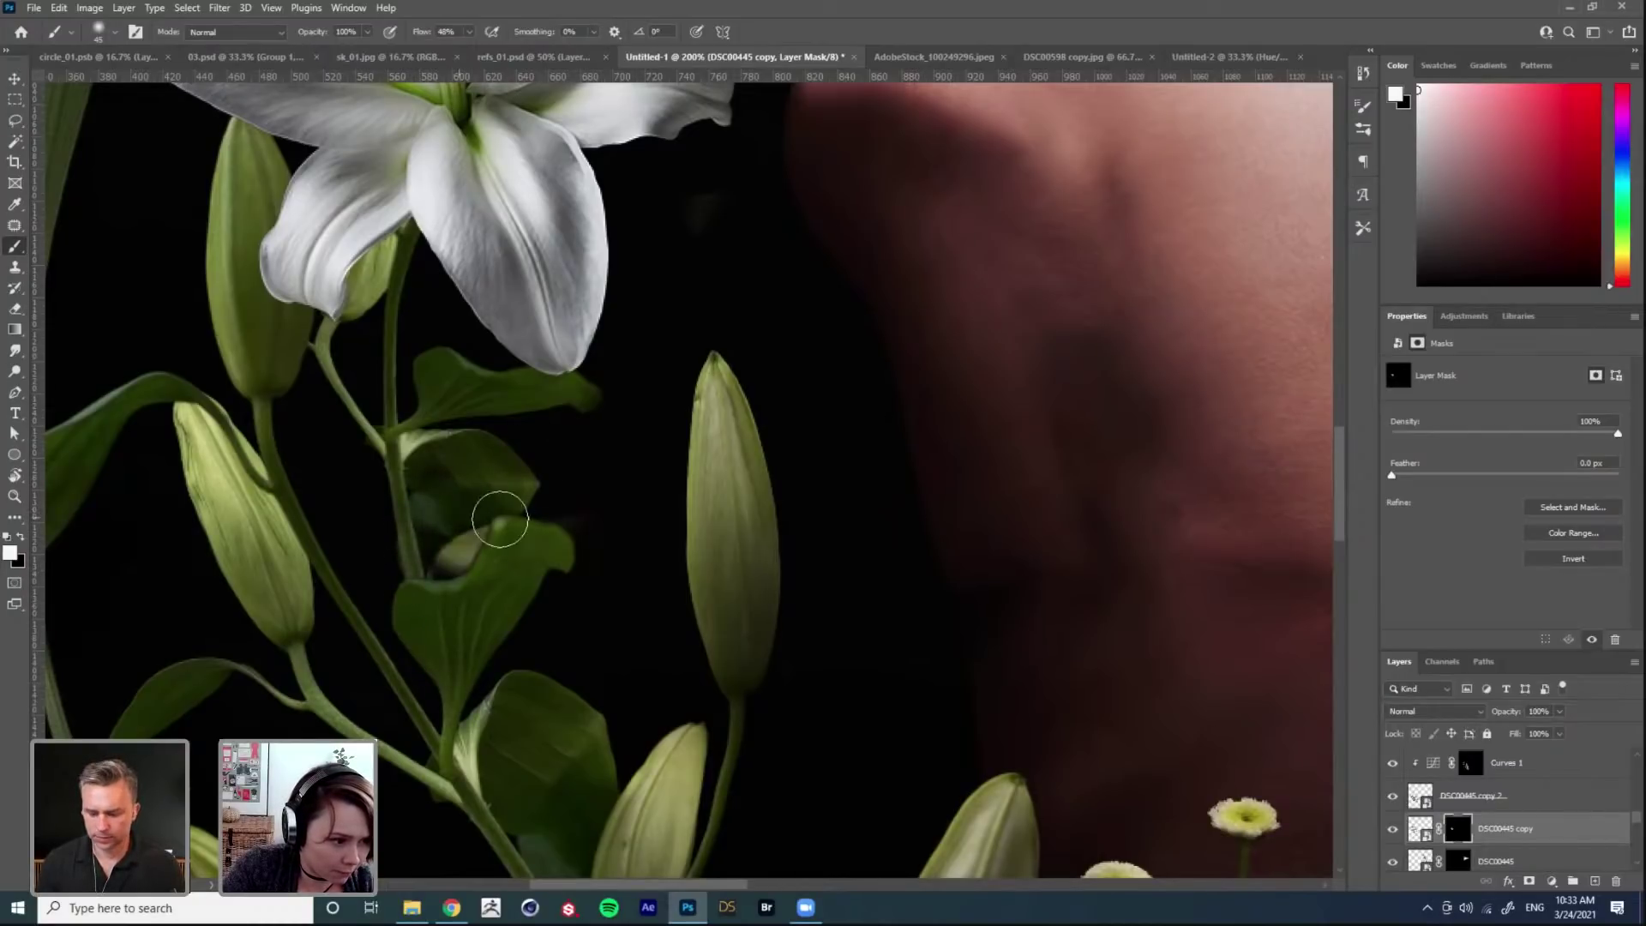
Step: Mask out the stray bud between the stem and the leaf, refining the edges with a smaller brush
key("x")
mouse_move(446, 566)
left_mouse_down()
mouse_move(529, 542)
mouse_move(456, 557)
mouse_move(524, 544)
mouse_move(558, 509)
mouse_move(528, 542)
mouse_move(426, 517)
left_mouse_up()
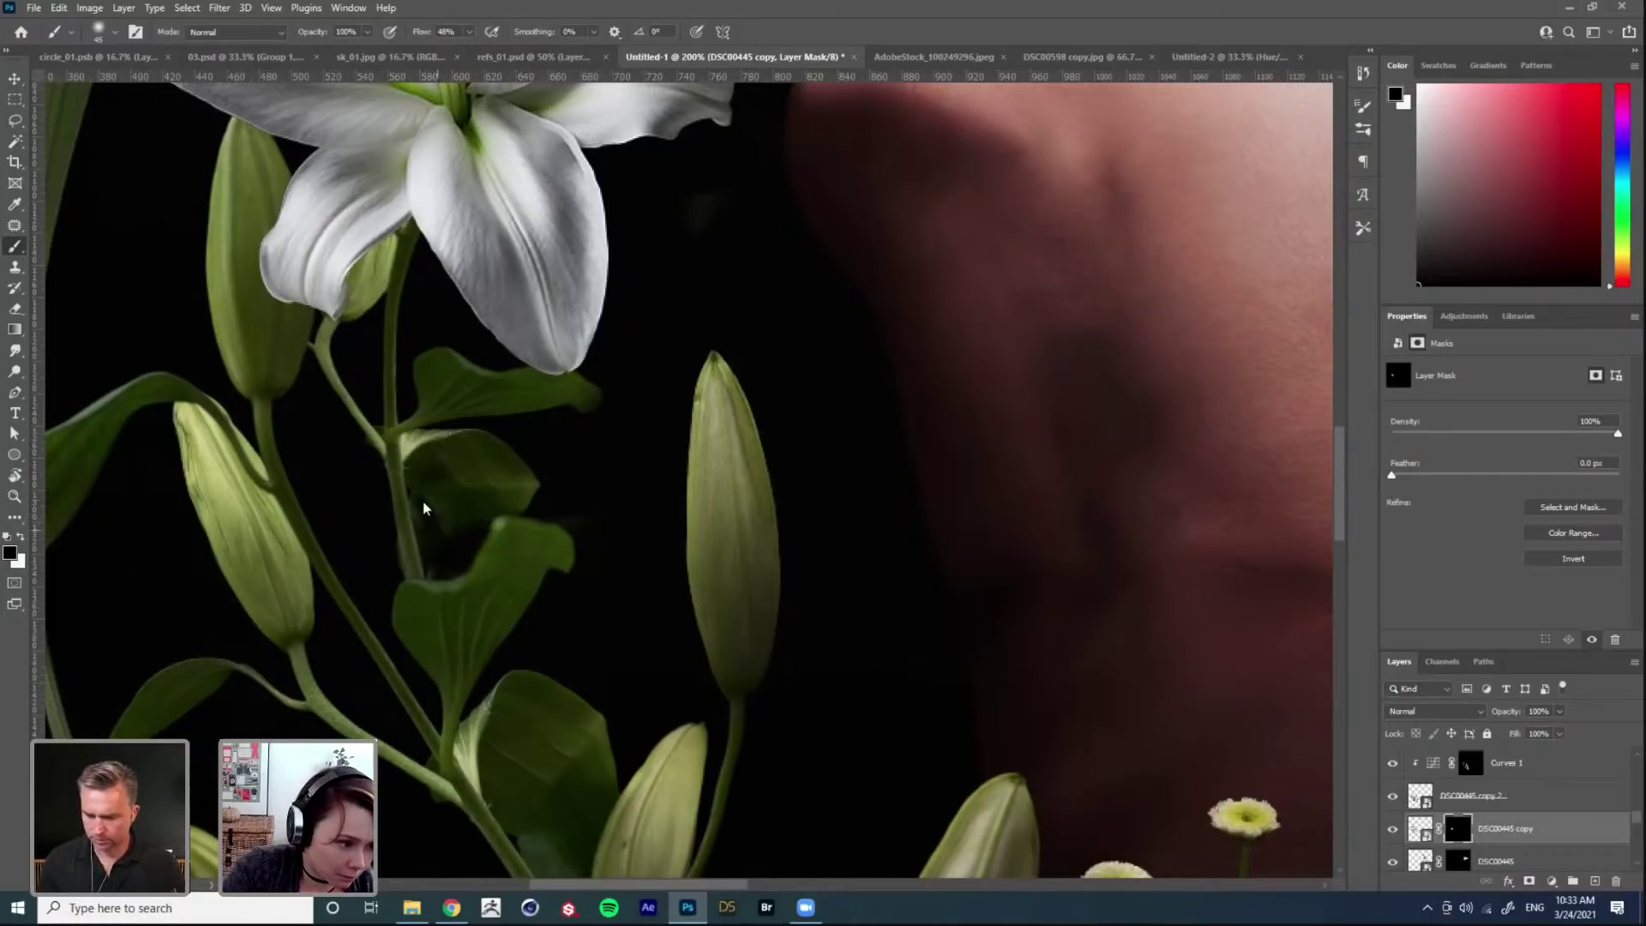
key("bracketleft")
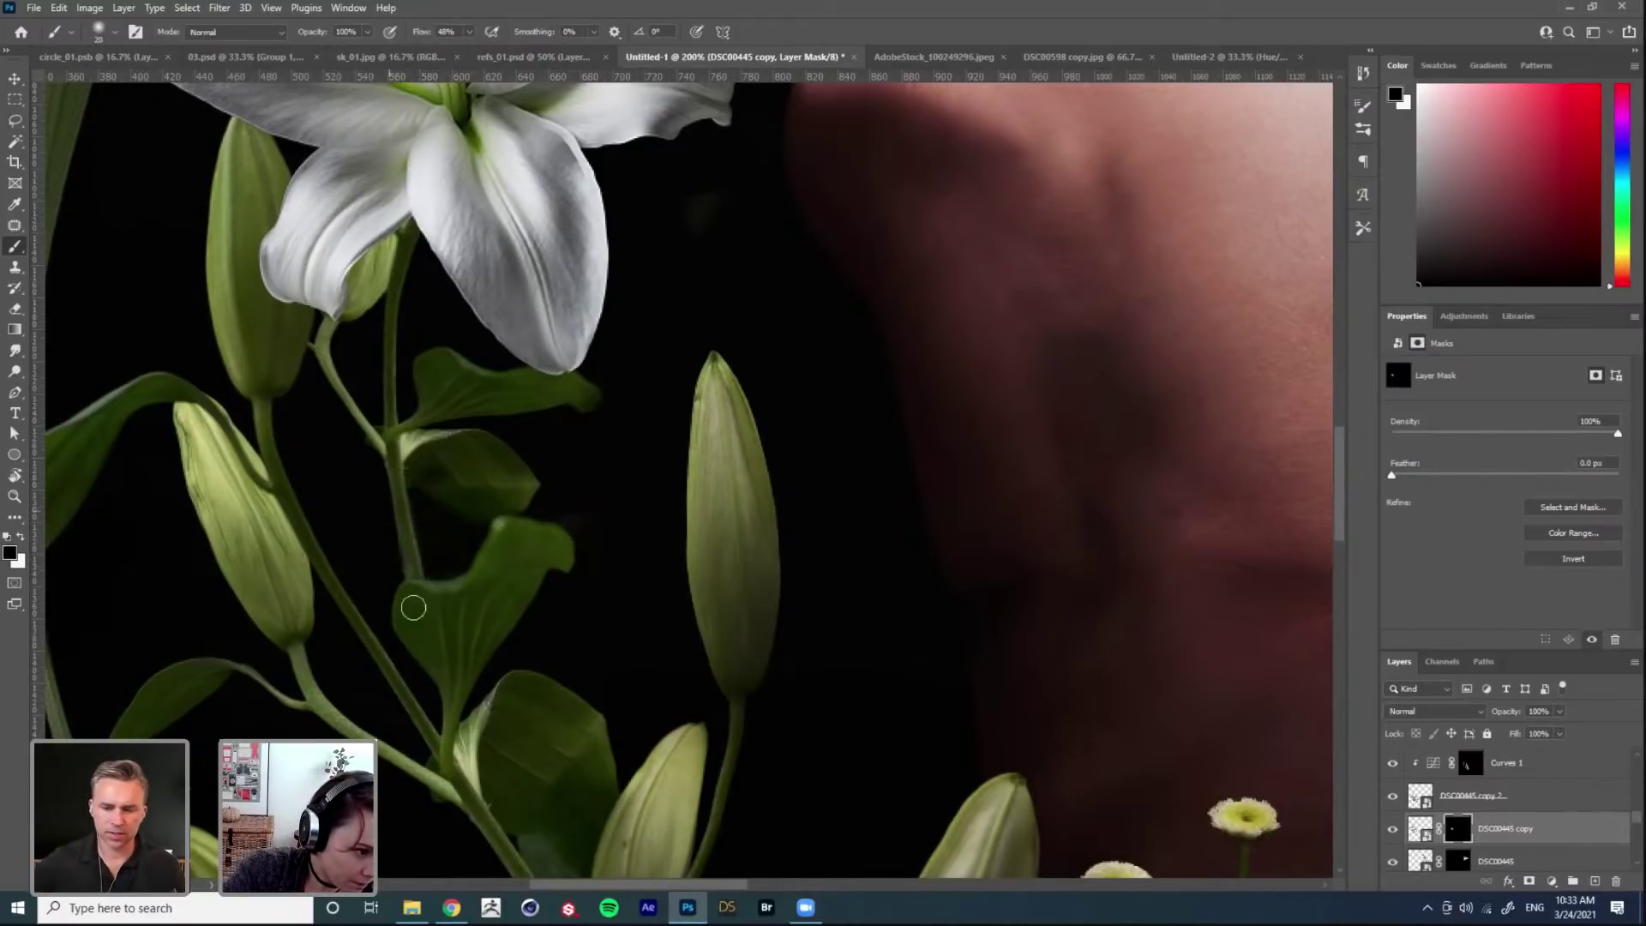
key("x")
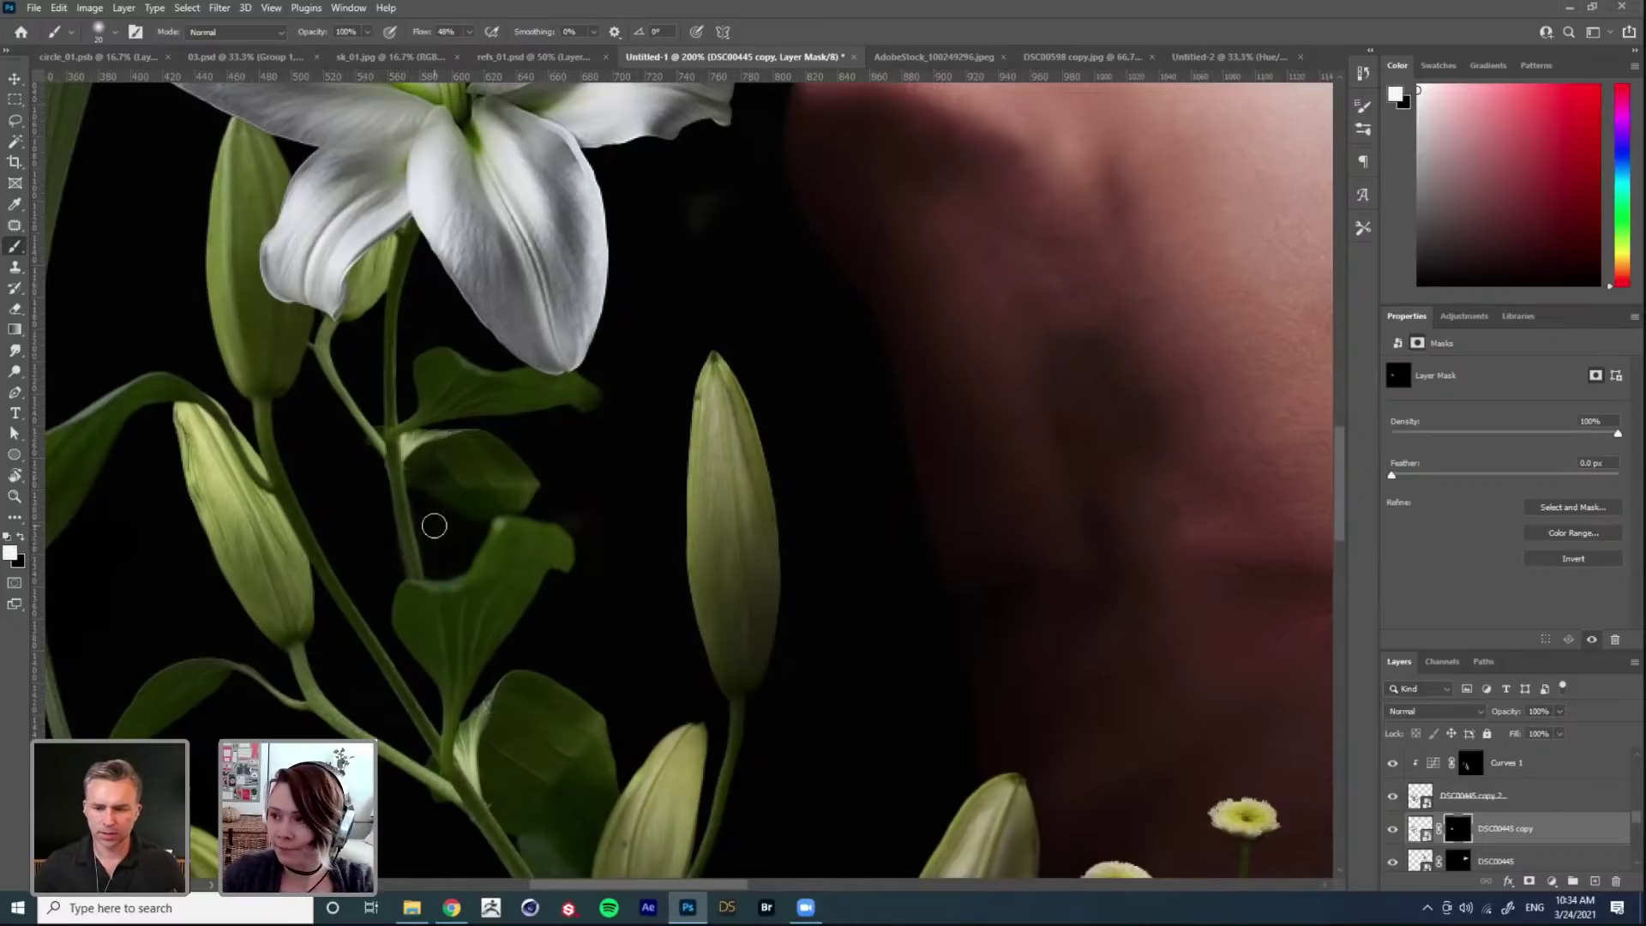
key("x")
key("x")
key("x")
key("x")
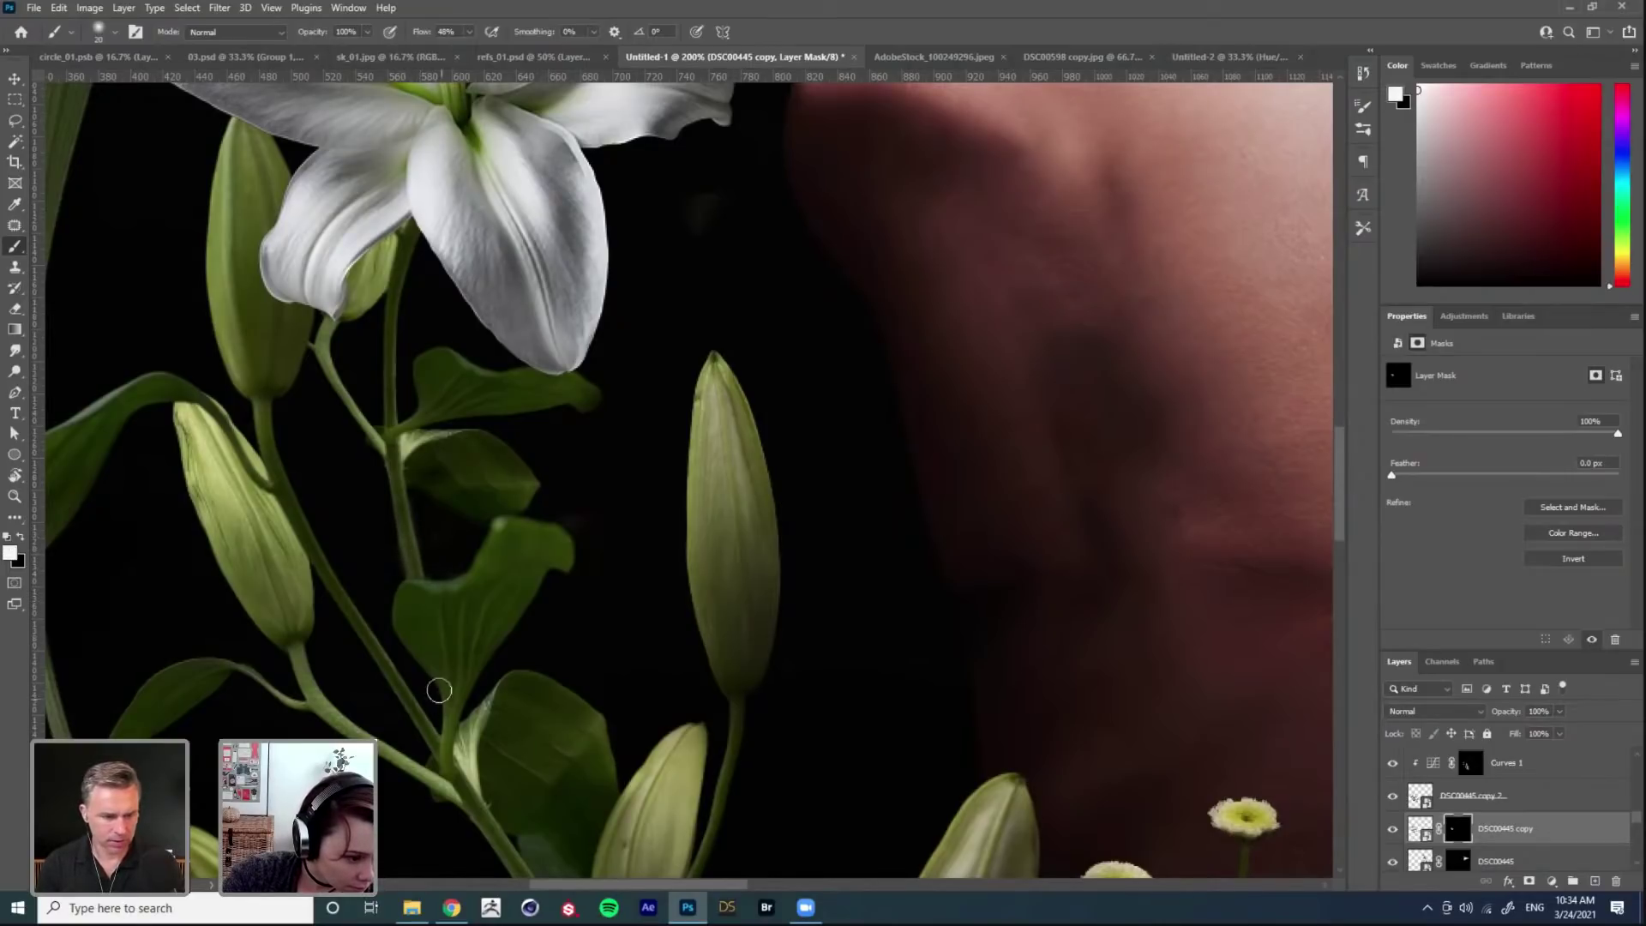
Step: Move the bottom lily slightly down and to the left within the floral circle
left_click(463, 632, "alt")
left_click(566, 774, "alt")
left_click(566, 774, "alt")
left_click(566, 775, "alt")
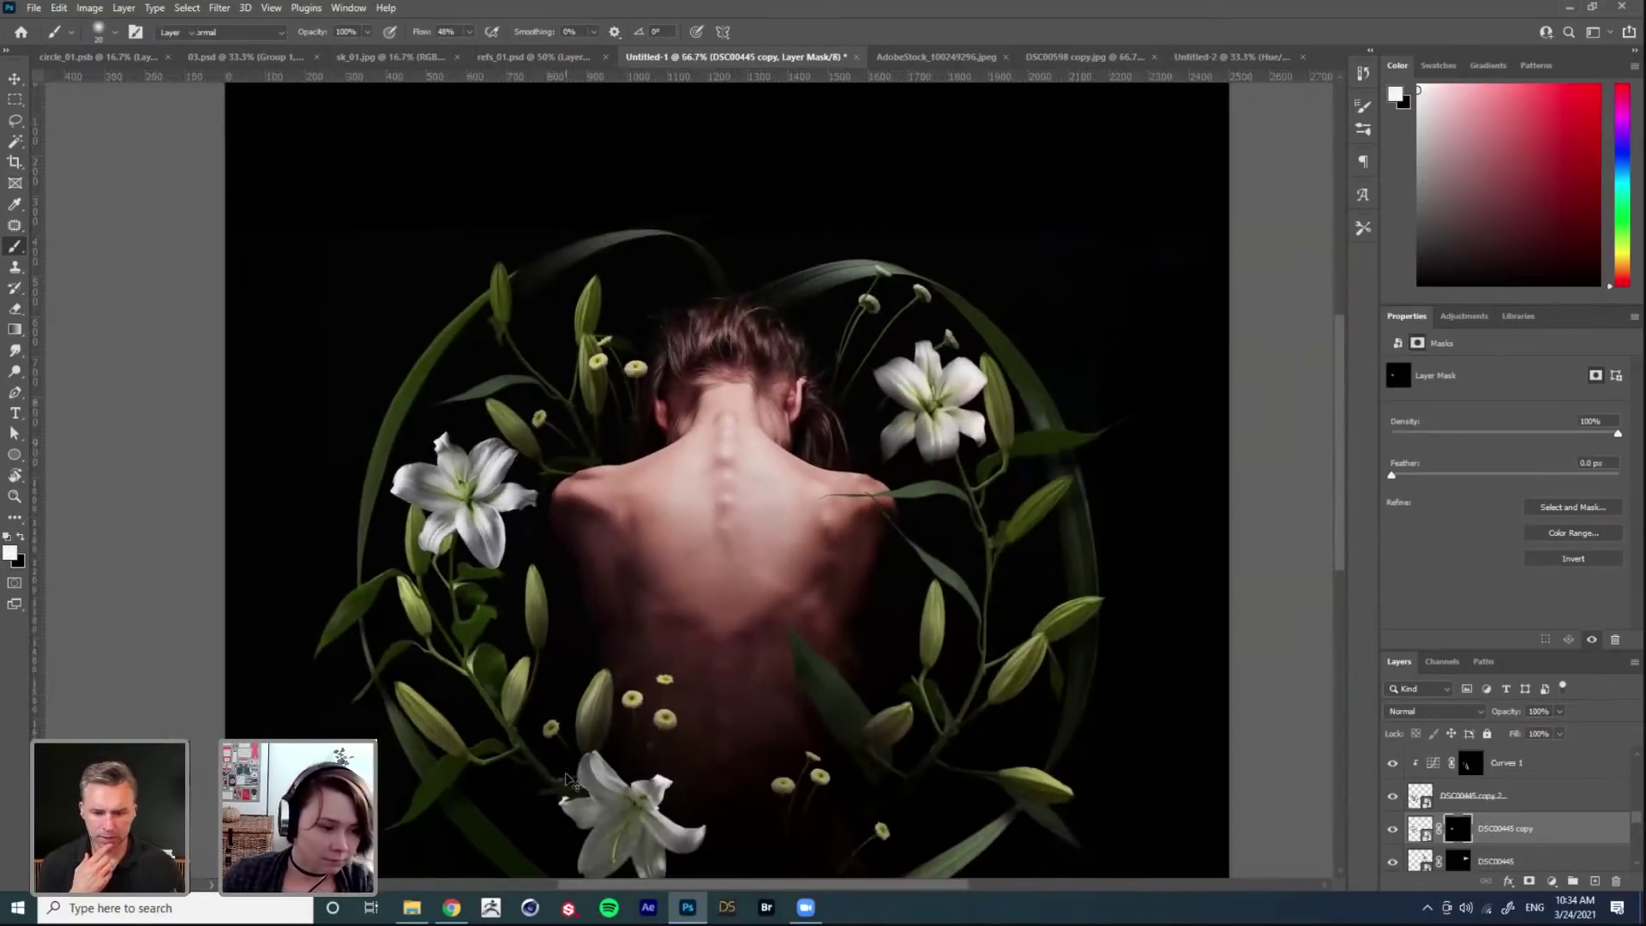
key("v")
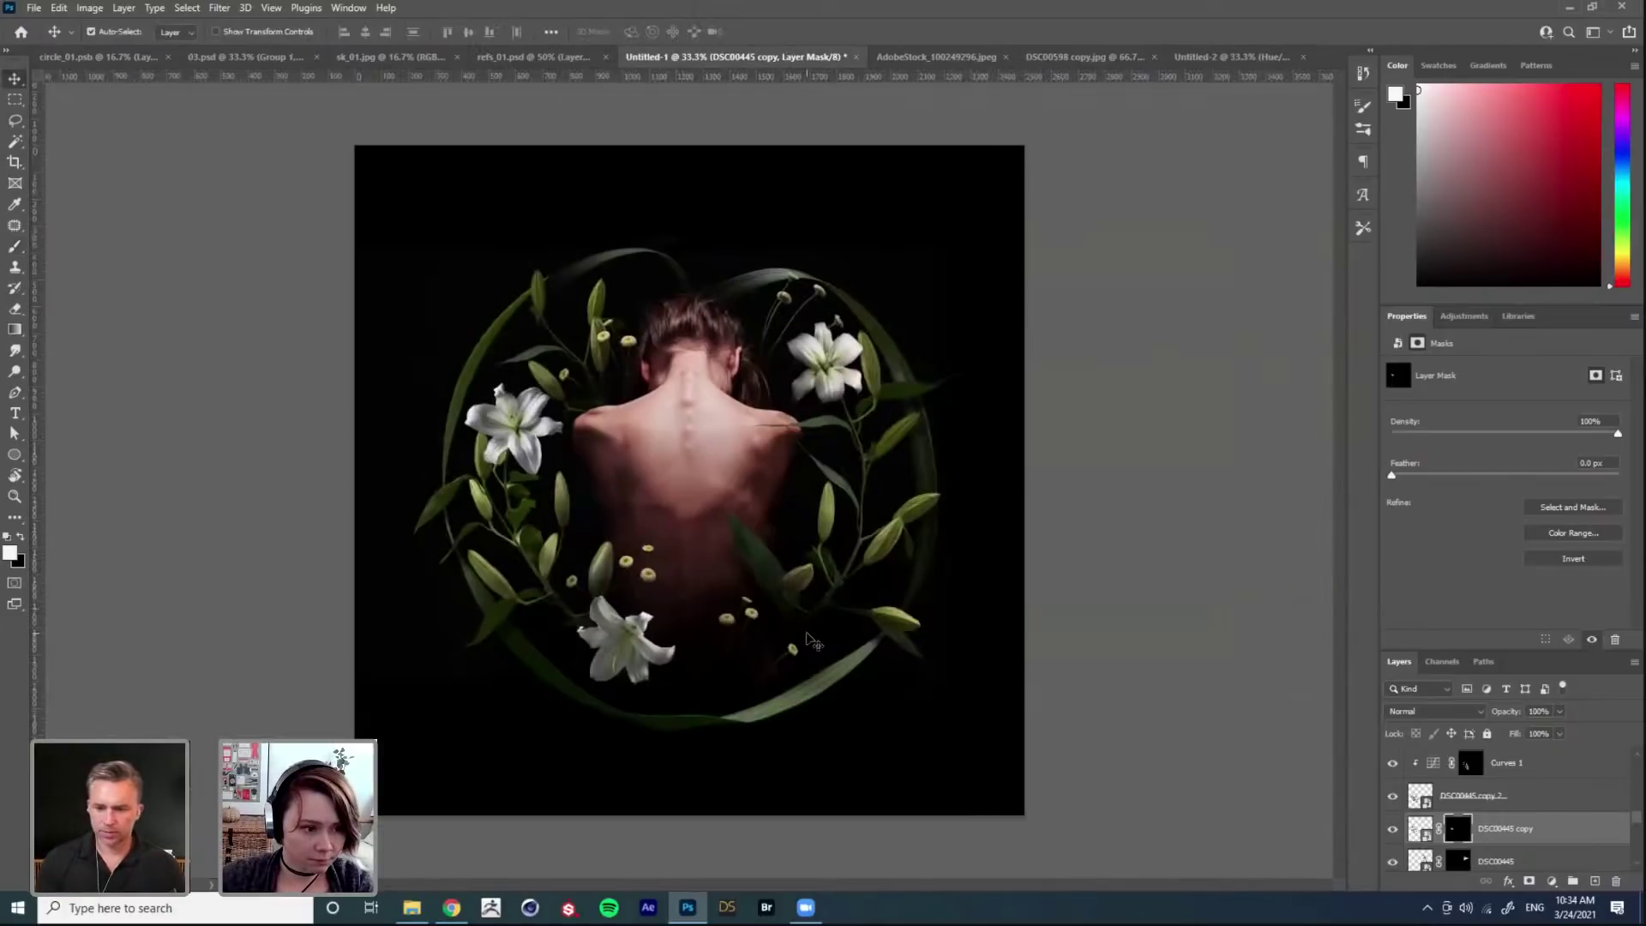
left_click_drag(652, 664, 642, 669)
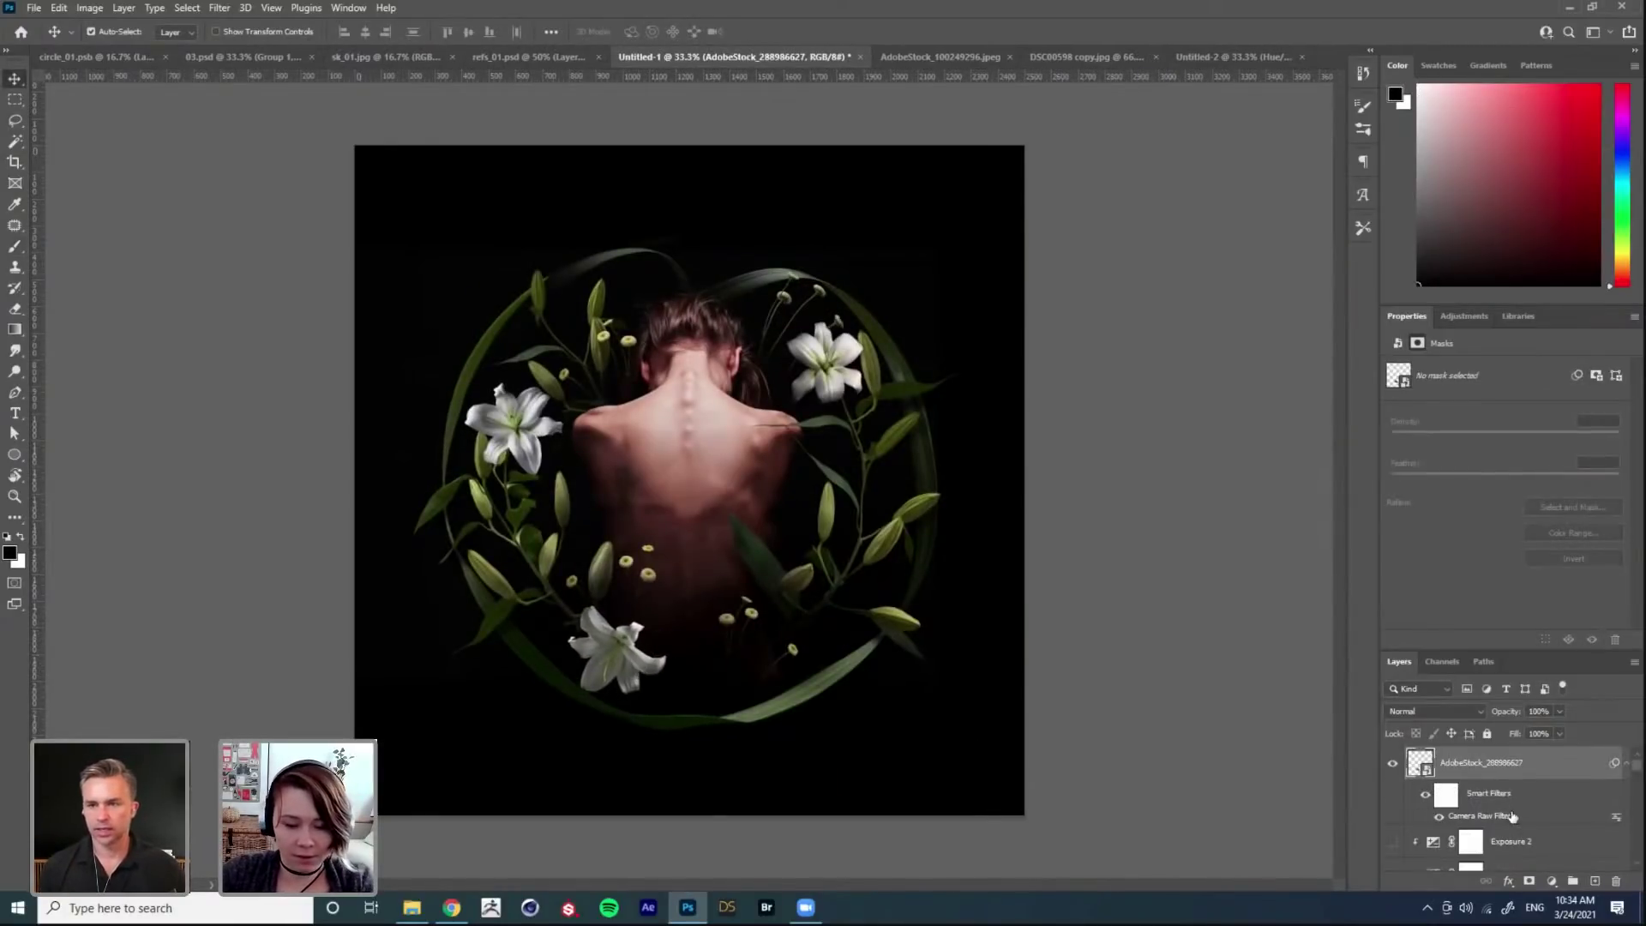
Step: Add a Curves adjustment clipped to the bottom lily layer and pull the RGB curve down to darken the flower
left_click(1468, 316)
left_click(1462, 351)
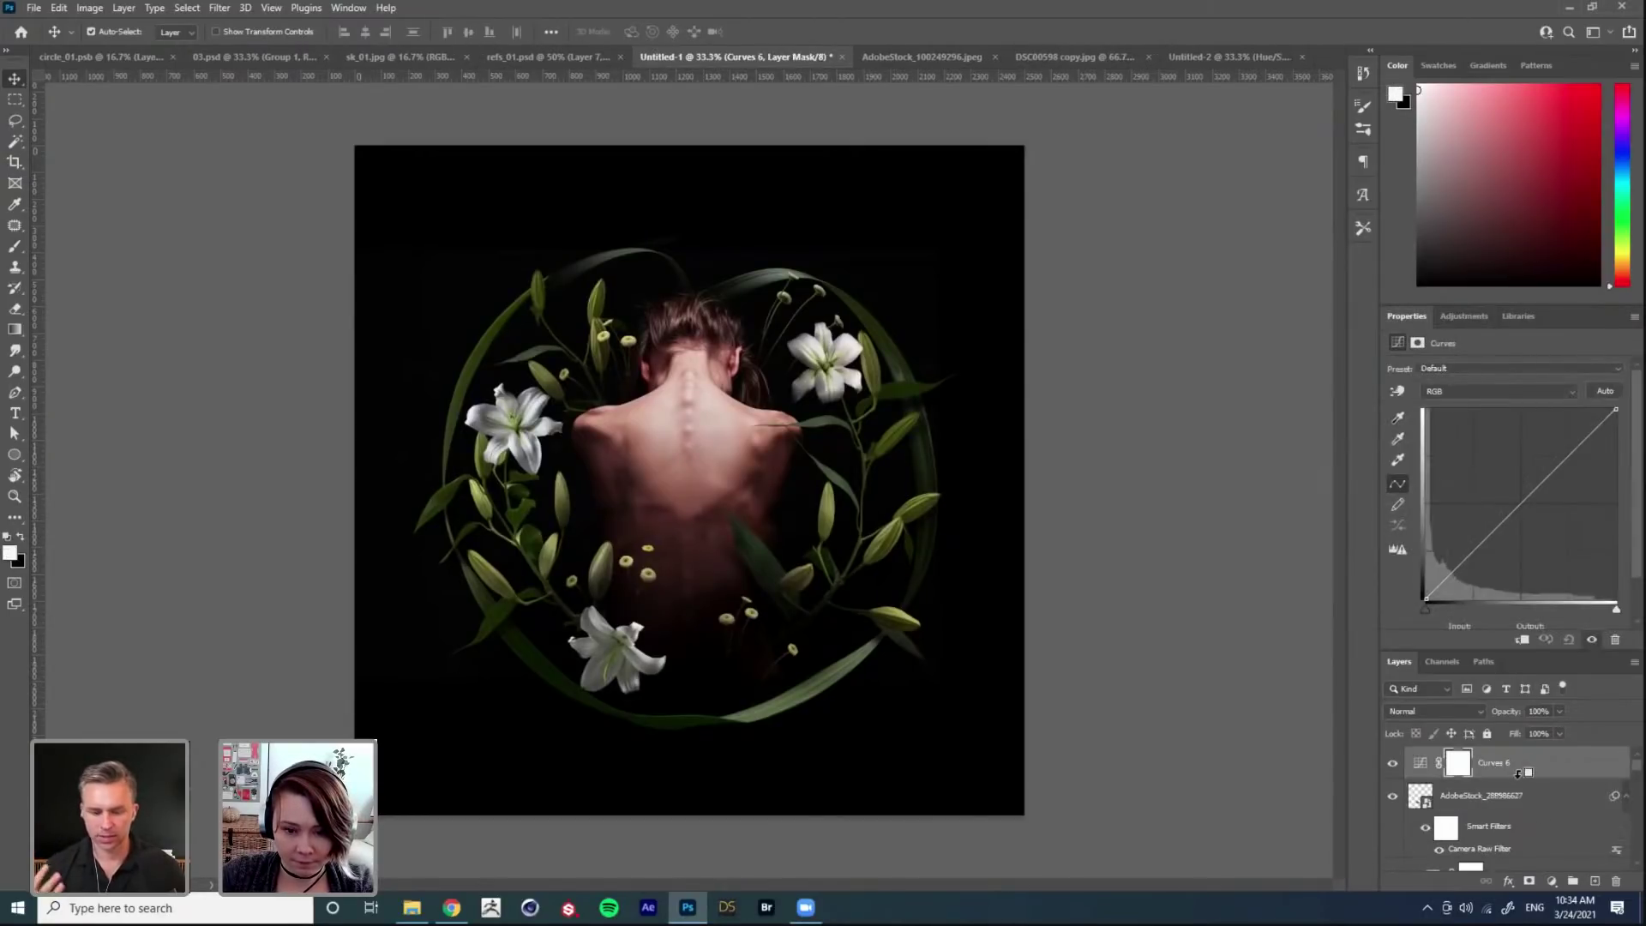
left_click(1518, 775, "alt")
left_click_drag(1537, 503, 1554, 519)
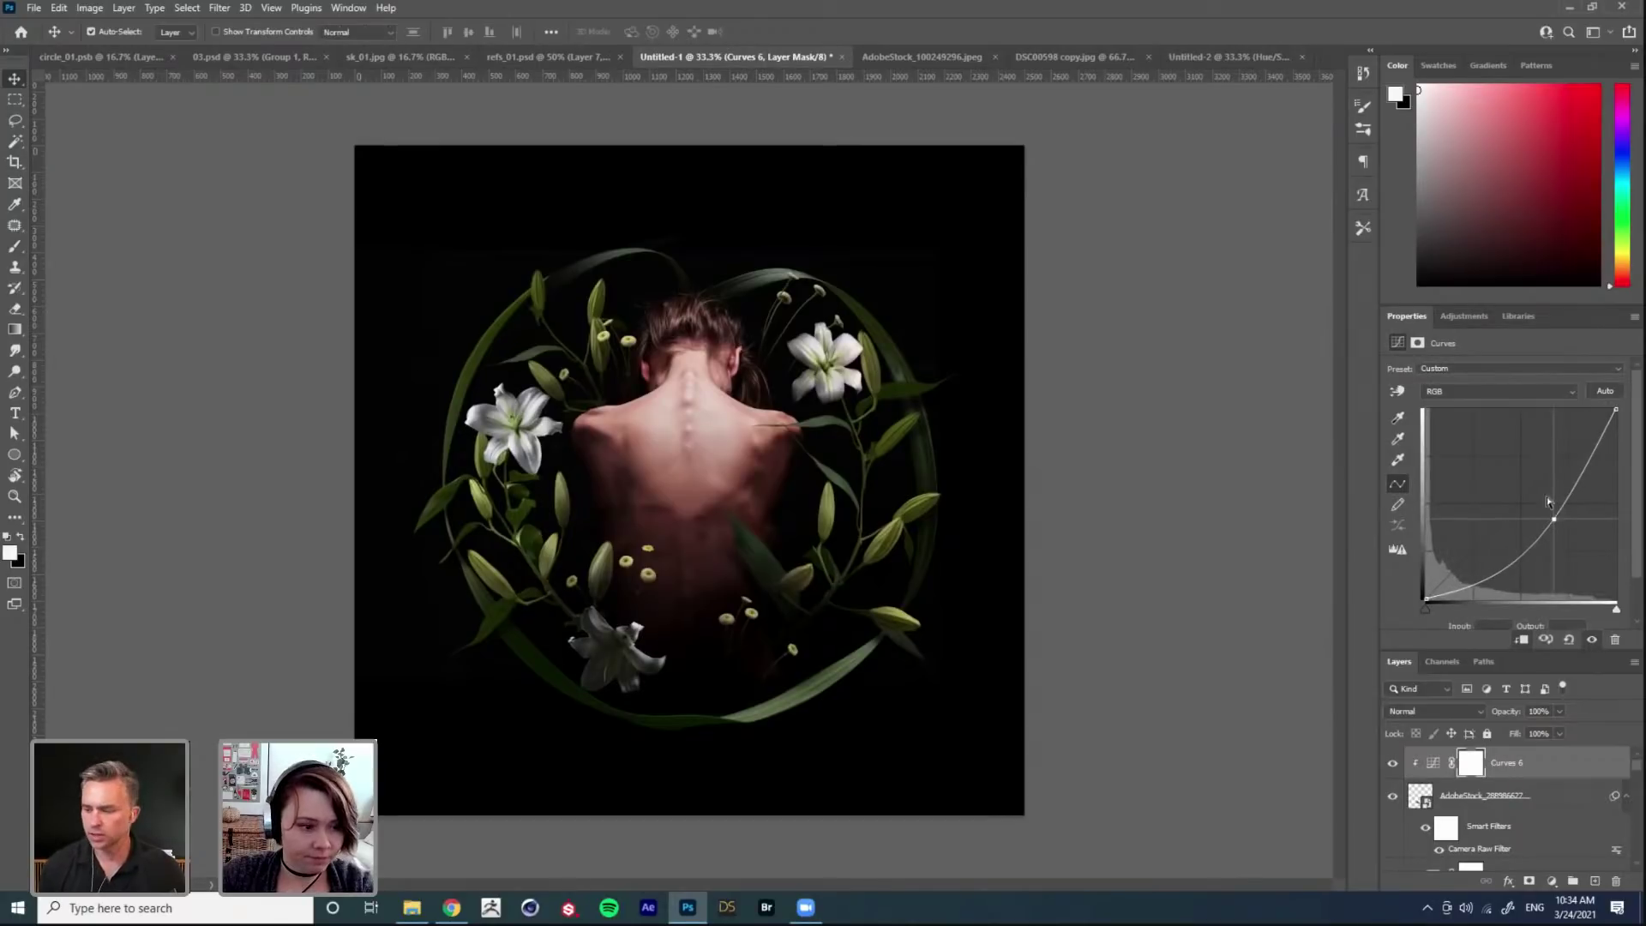
Step: Draw black-to-transparent gradients on the Curves mask from above and both sides so only the bottom lily's lower part stays darkened
key("g")
key("x")
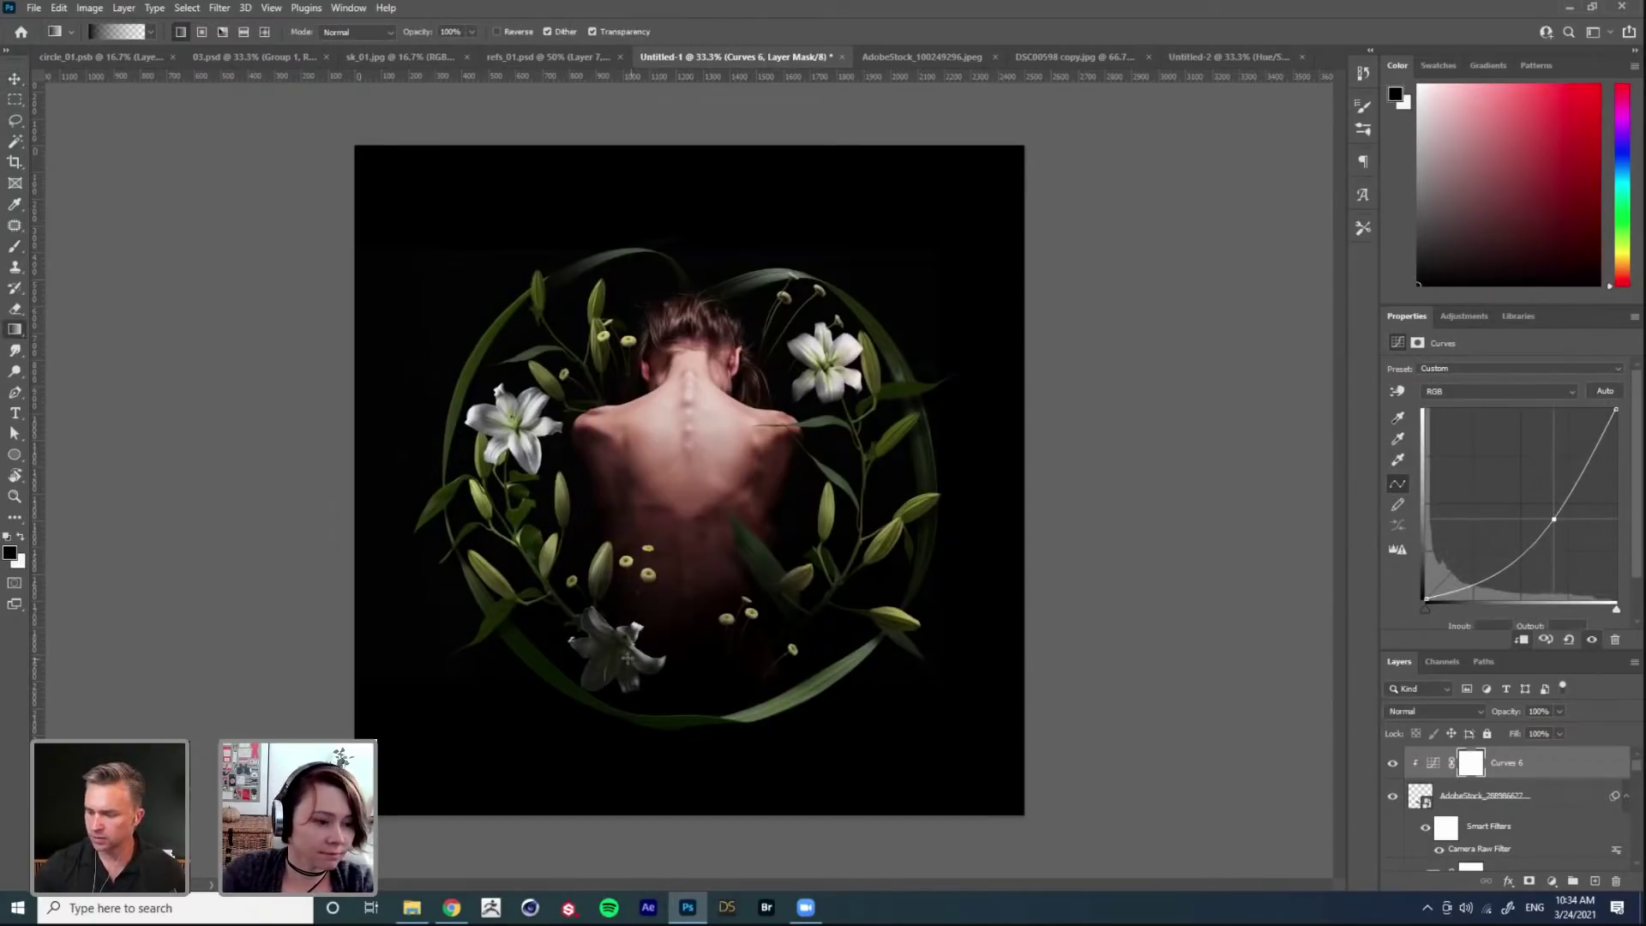
left_click_drag(636, 613, 622, 667)
key("ctrl+z")
left_click_drag(632, 601, 633, 682)
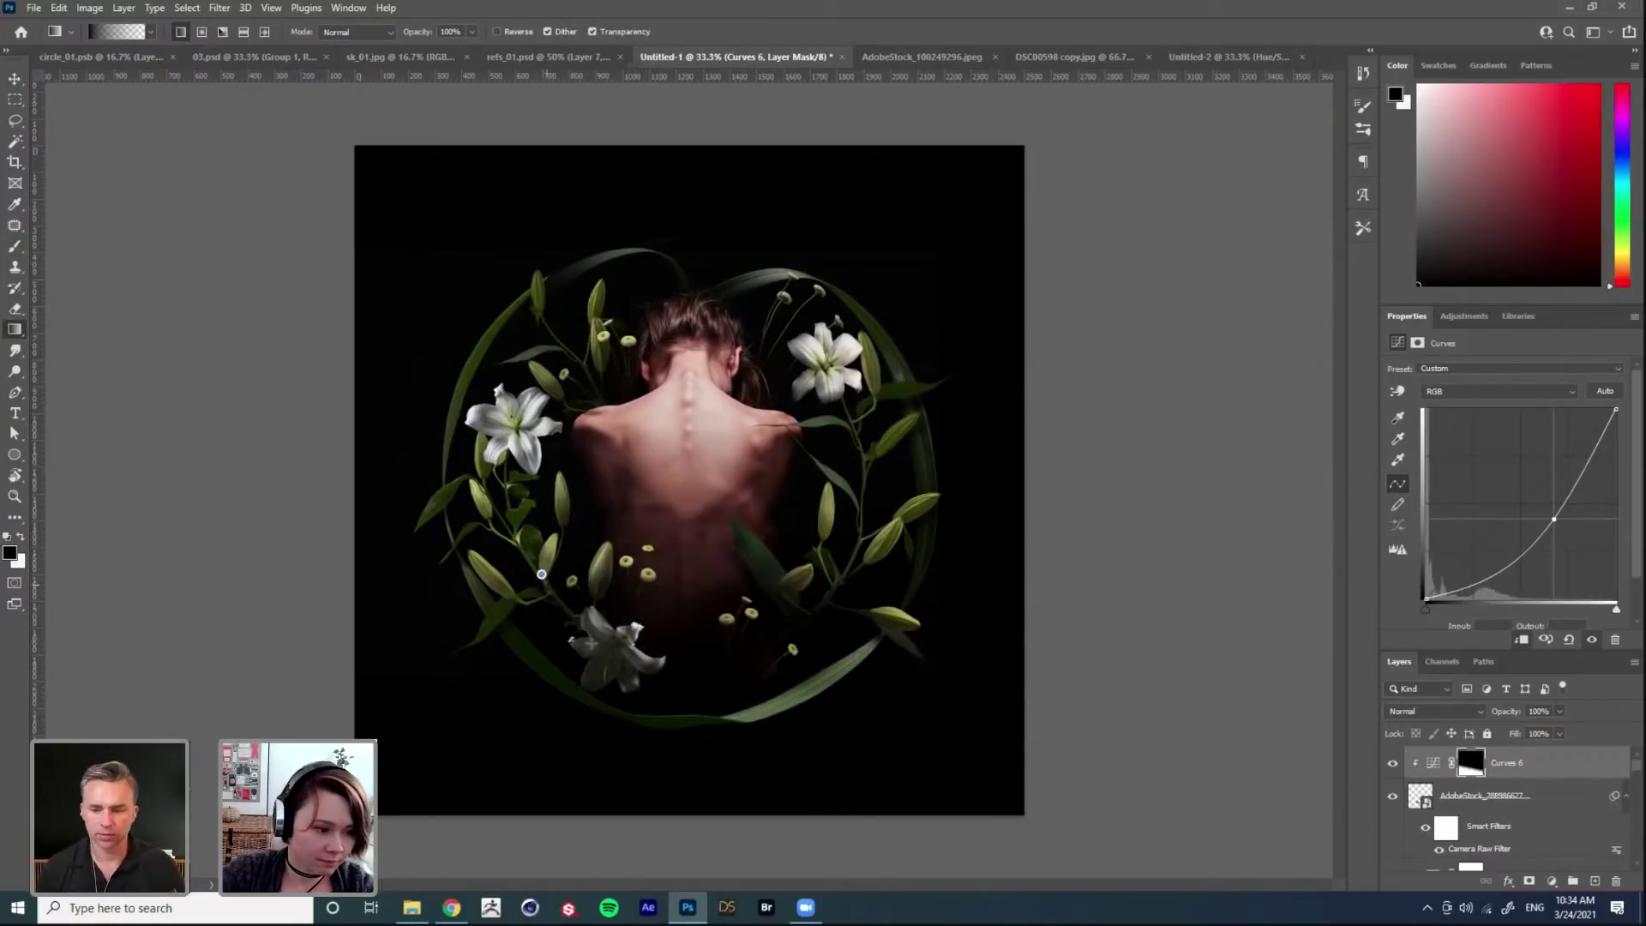
left_click_drag(543, 577, 598, 638)
left_click_drag(695, 692, 633, 653)
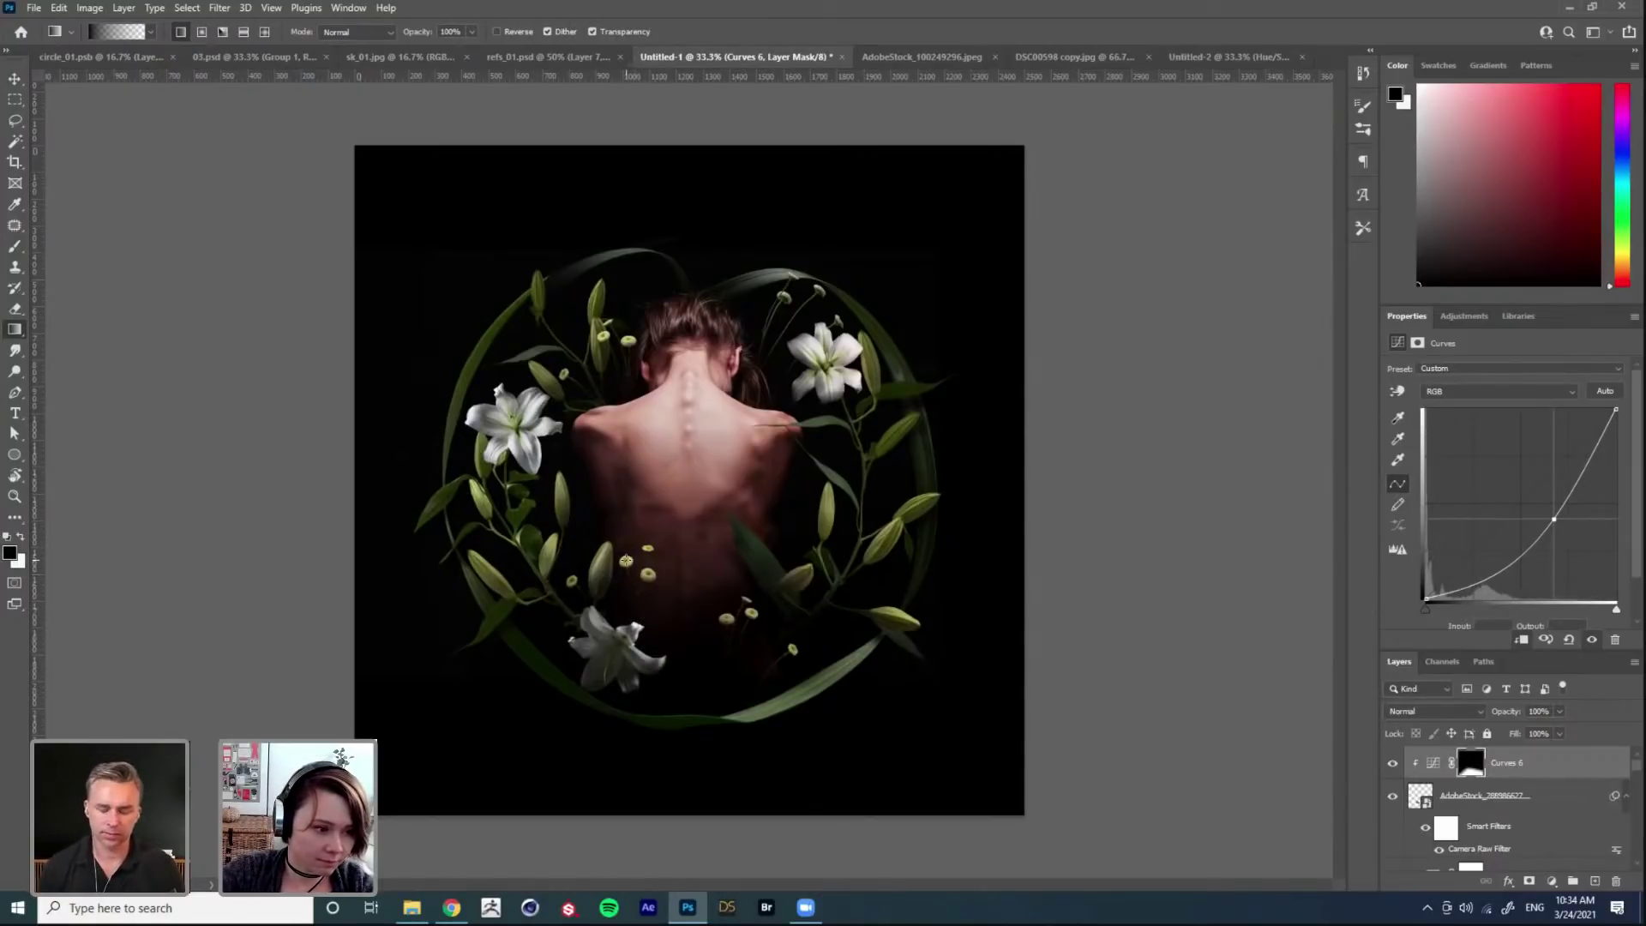
Step: Place the DSC00437 carnation from File Explorer, scale it to about 25%, rotate it about -7° and position it left of the head
key("v")
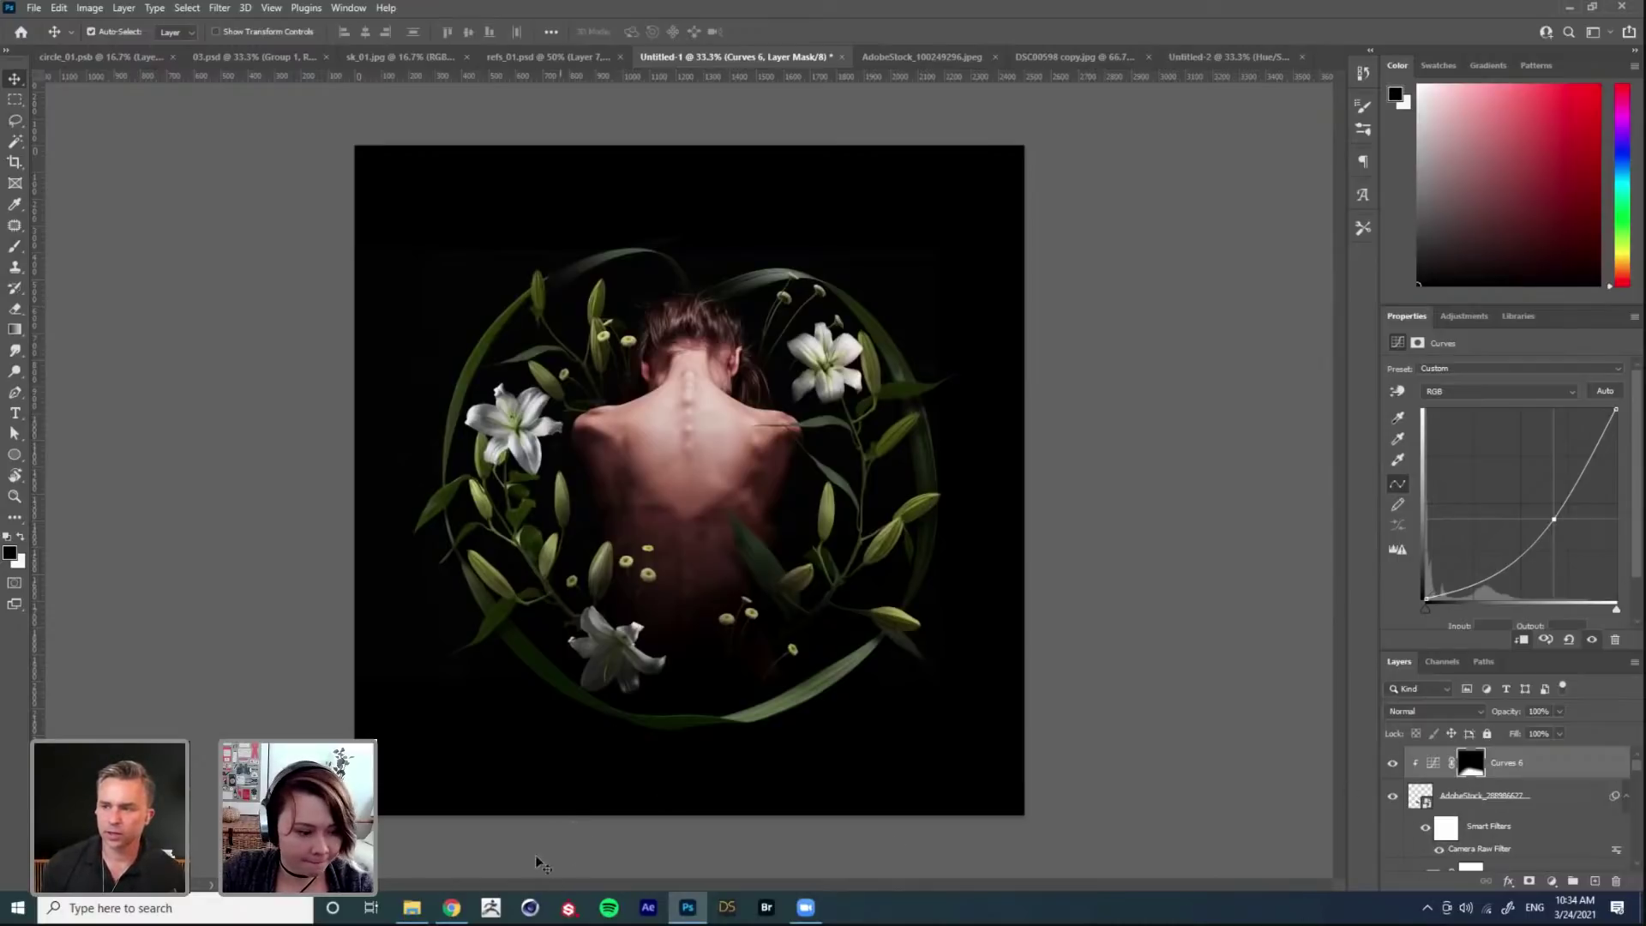
left_click(412, 909)
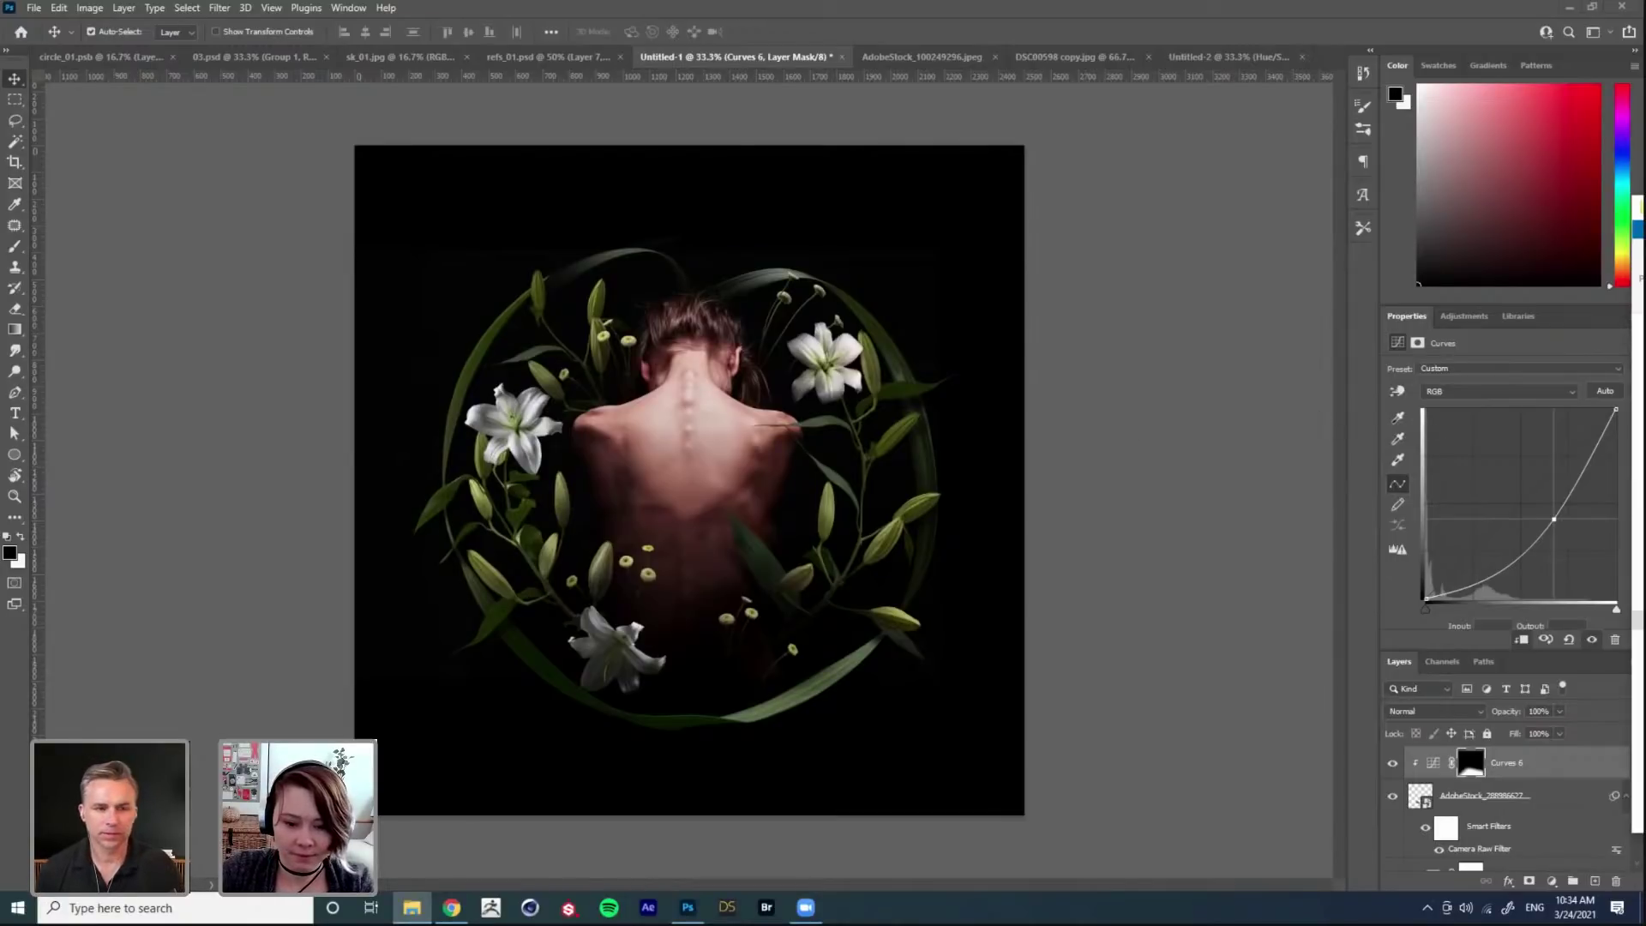
left_click_drag(1642, 463, 665, 454)
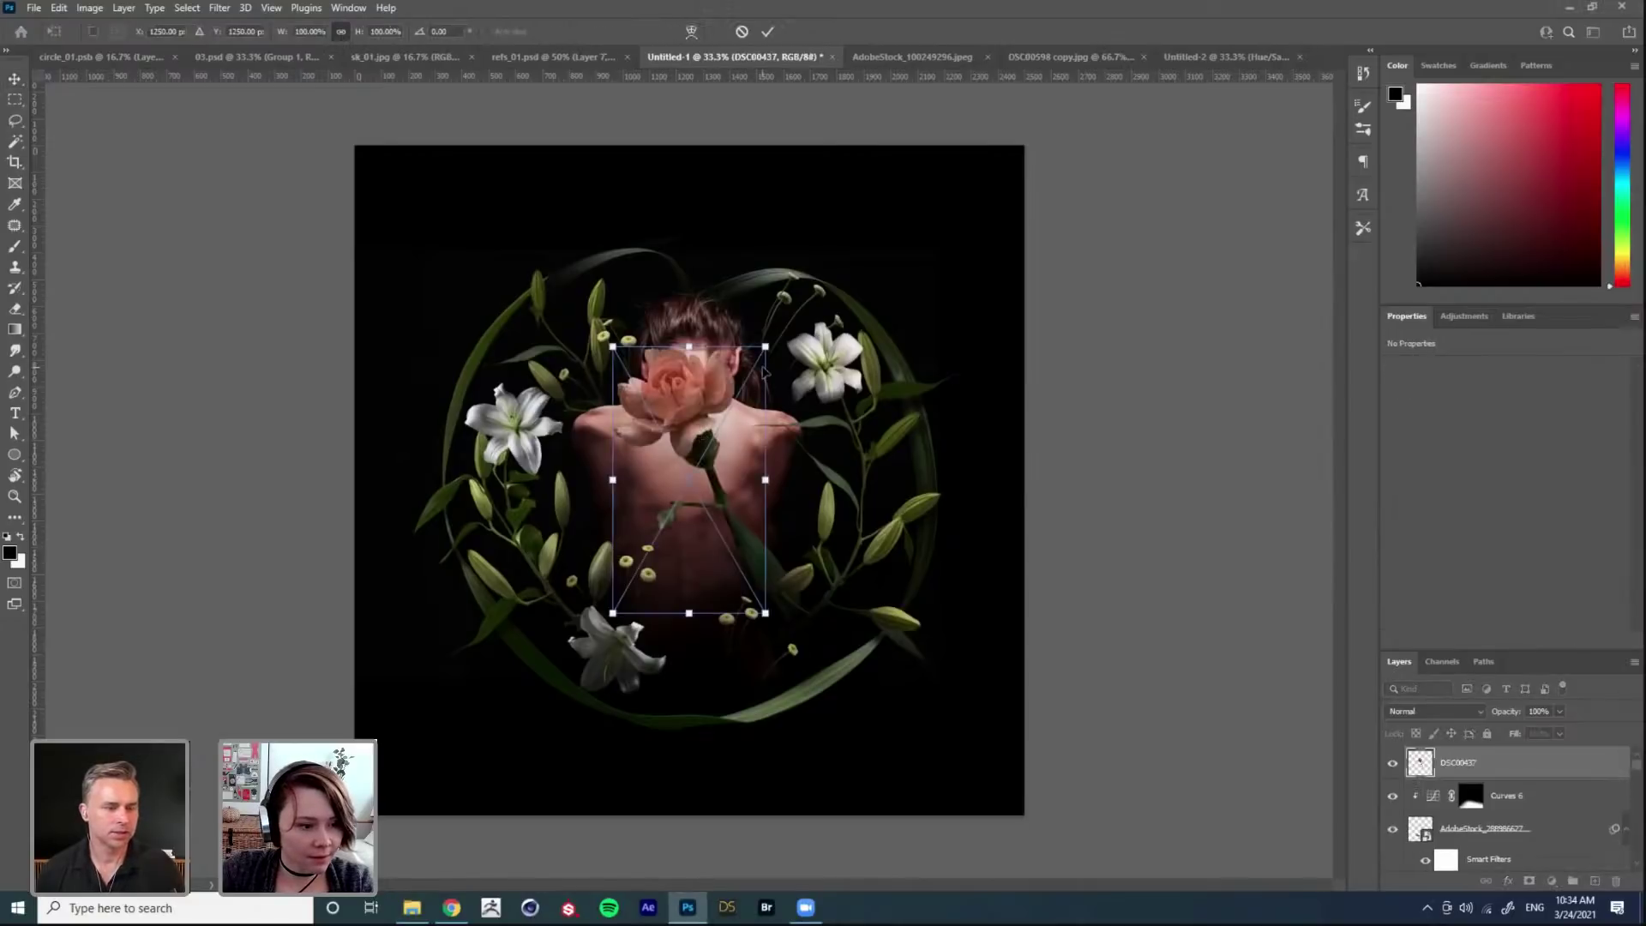
left_click_drag(676, 375, 623, 344)
left_click_drag(644, 474, 614, 411)
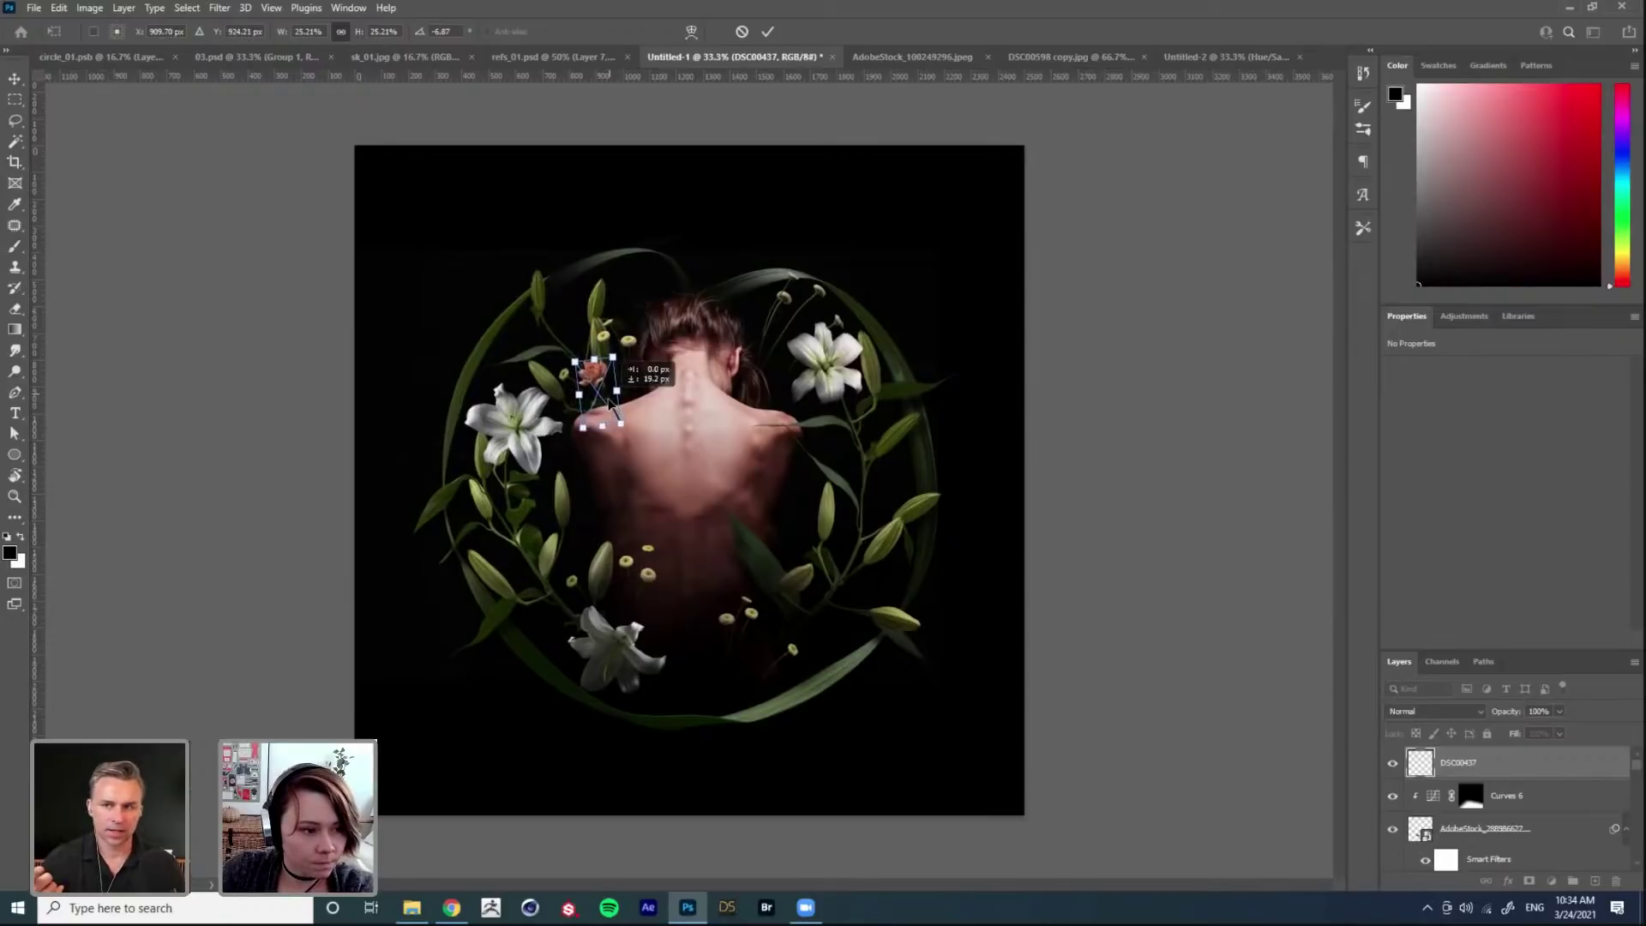
key("Return")
key("shift+Left")
key("shift+Left")
key("shift+Left")
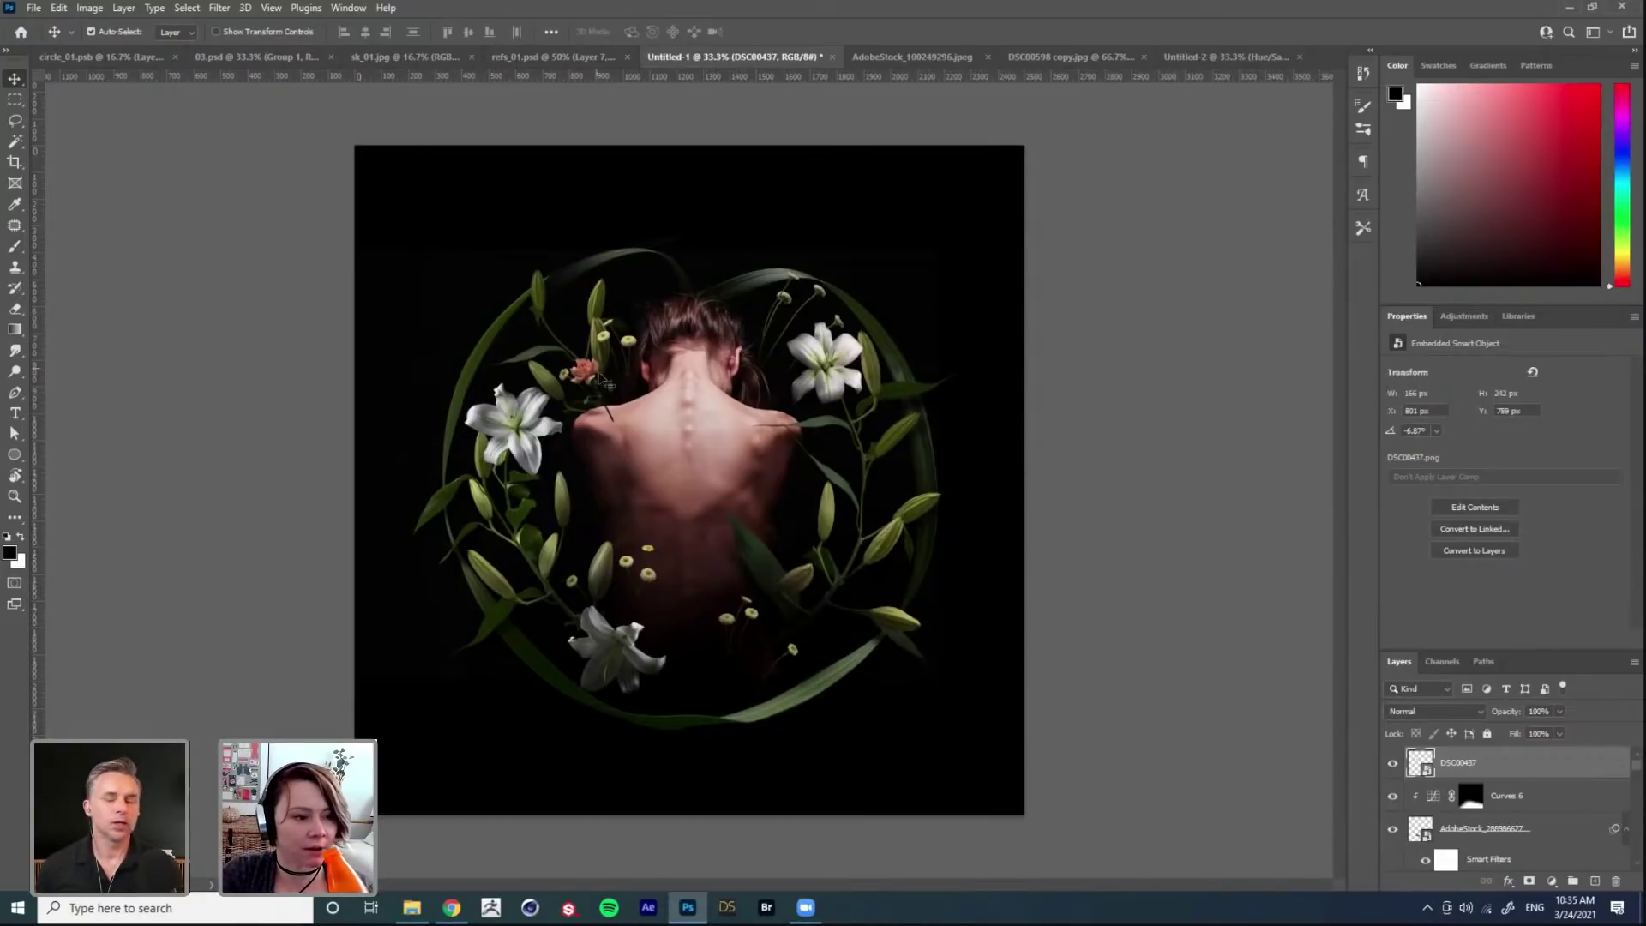
Step: Move the carnation closer to the neck above the left shoulder and scale it down to about 149 px wide
left_click_drag(592, 377, 648, 432)
key("ctrl+t")
key("Return")
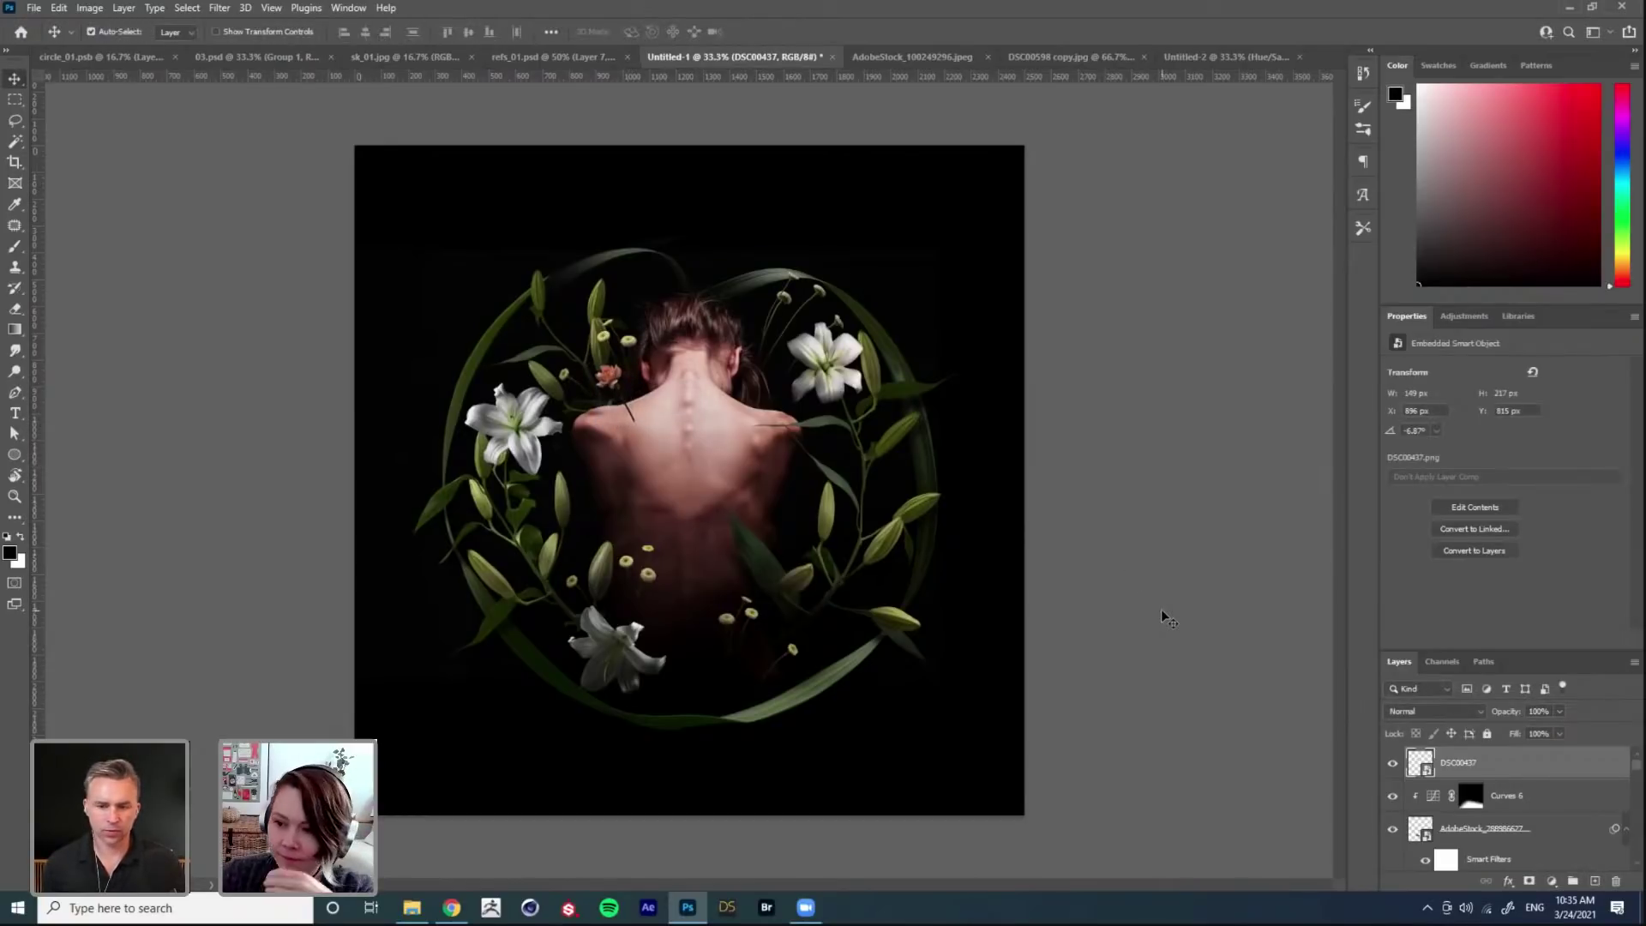
Step: Place the long-stemmed DSC00430 carnation, scale it to about 54% and position its bloom between the head and the right lily
left_click_drag(1289, 544, 782, 399)
left_click_drag(813, 328, 769, 394)
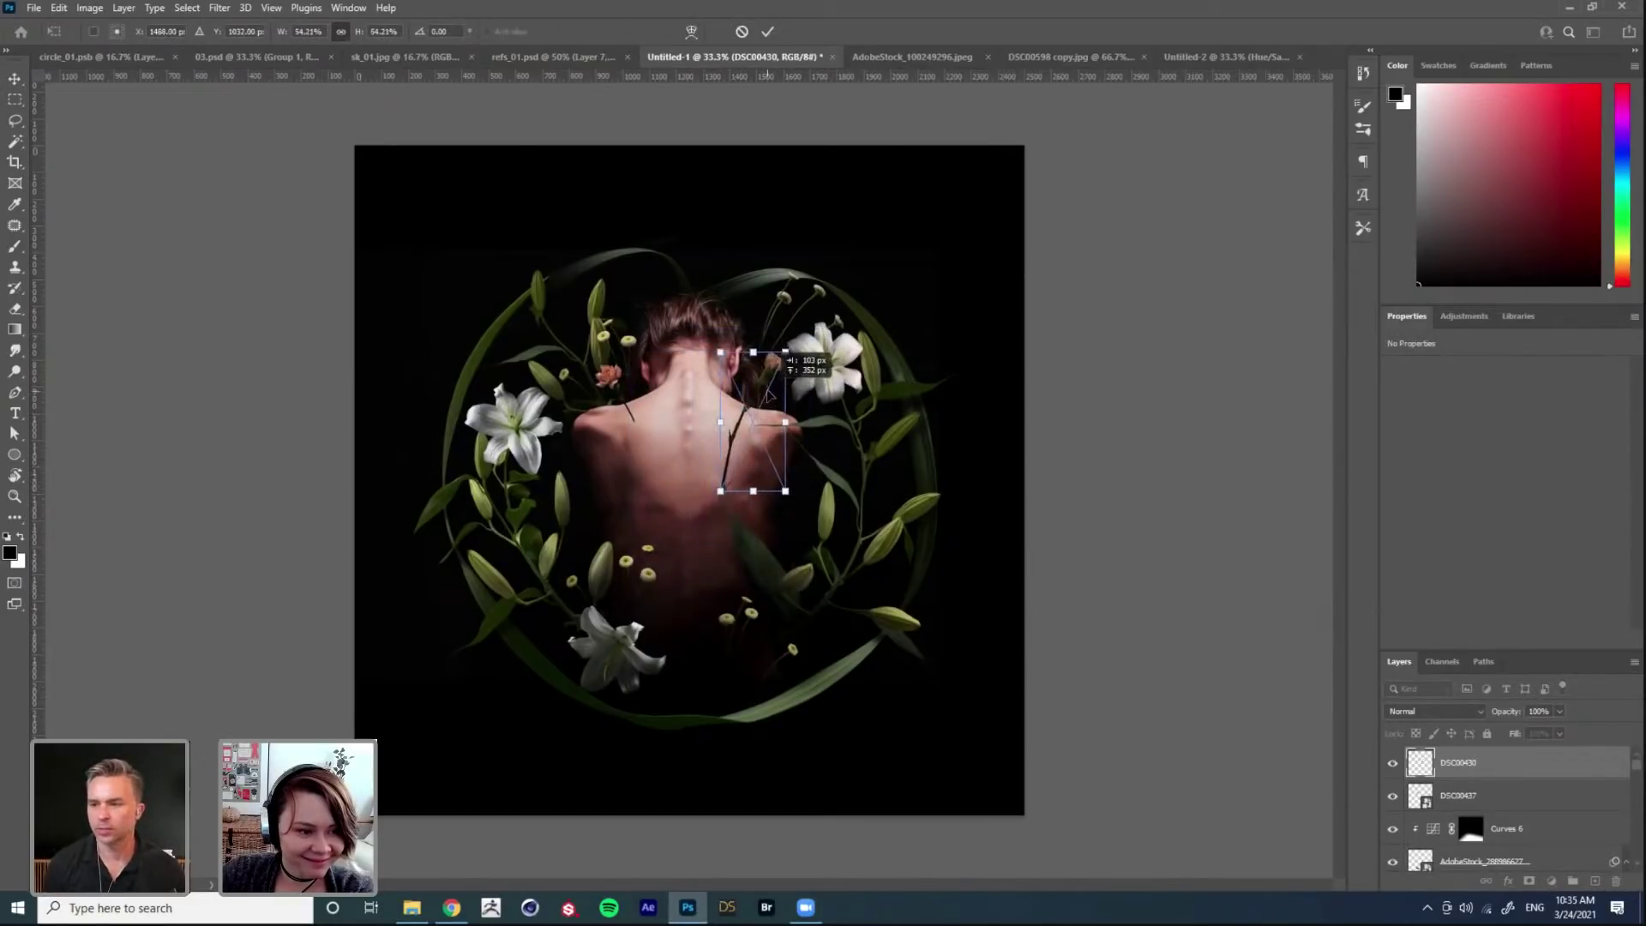
key("Return")
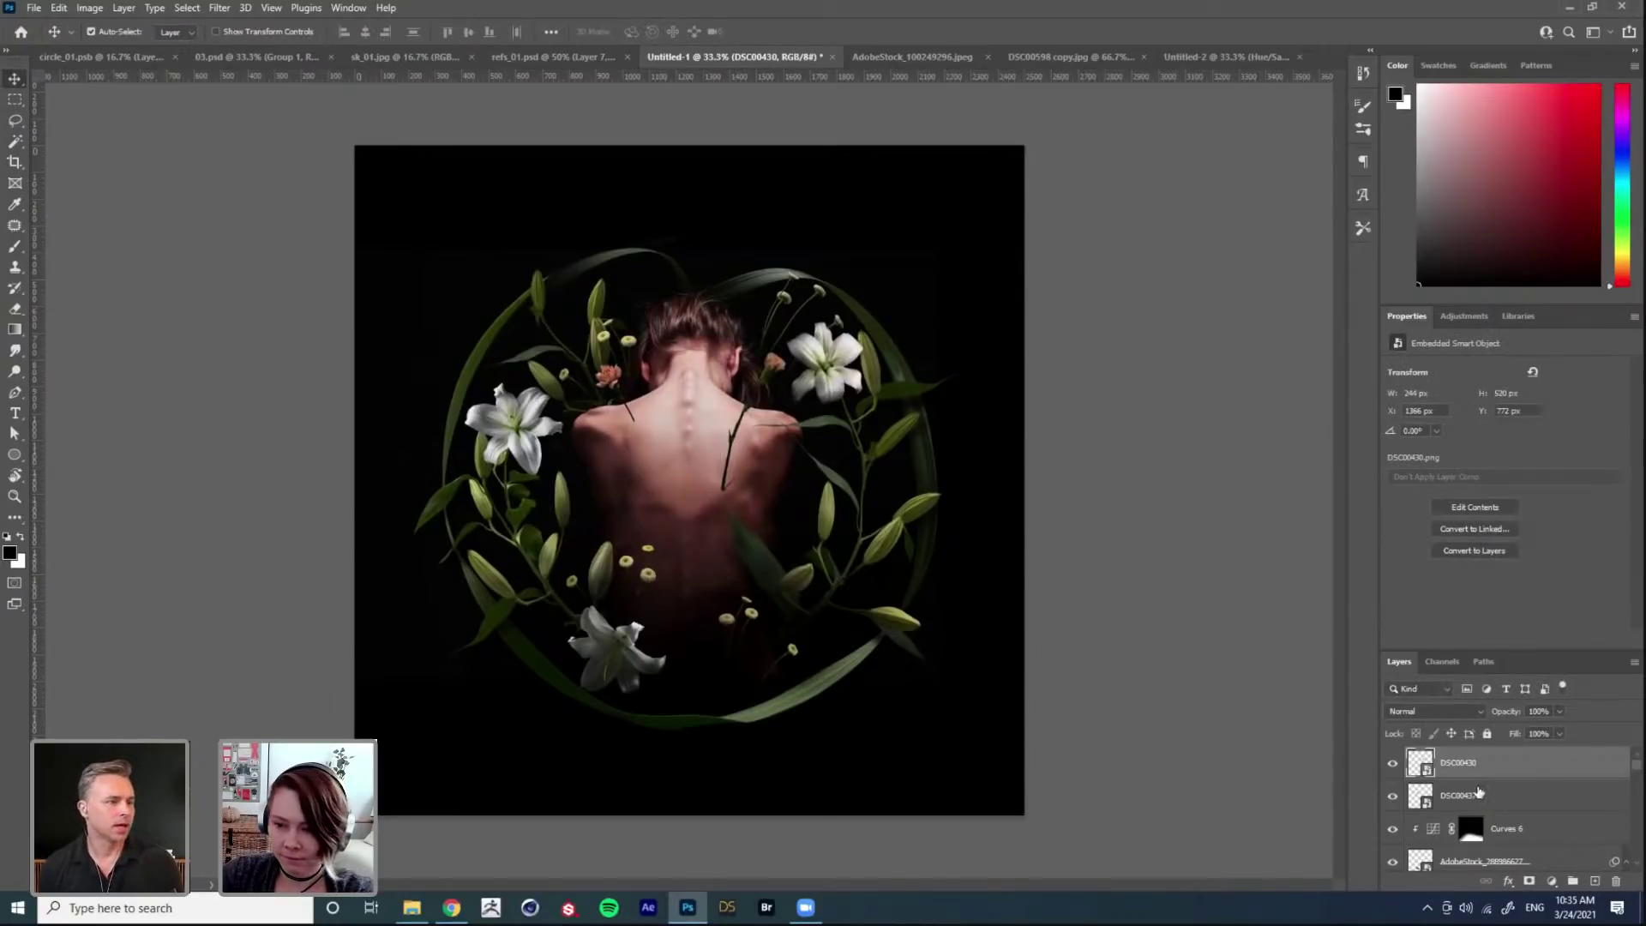
Step: Hide the two carnation layers DSC00430 and DSC00437
left_click(1477, 794)
left_click(1468, 762)
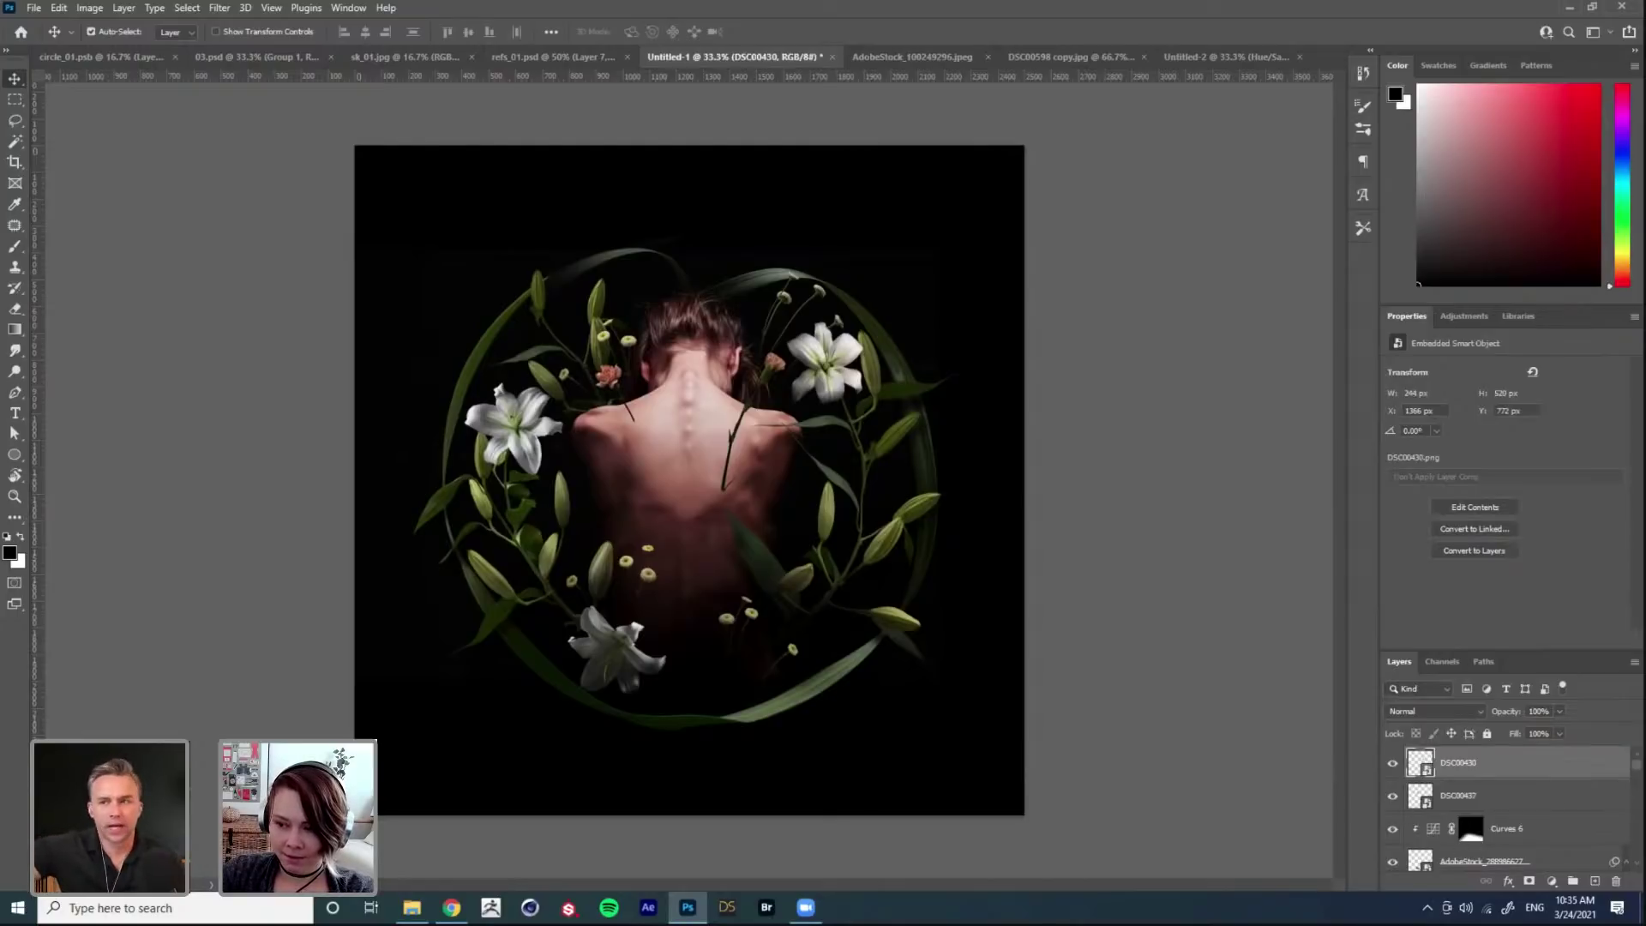
left_click(1393, 796)
left_click(1393, 763)
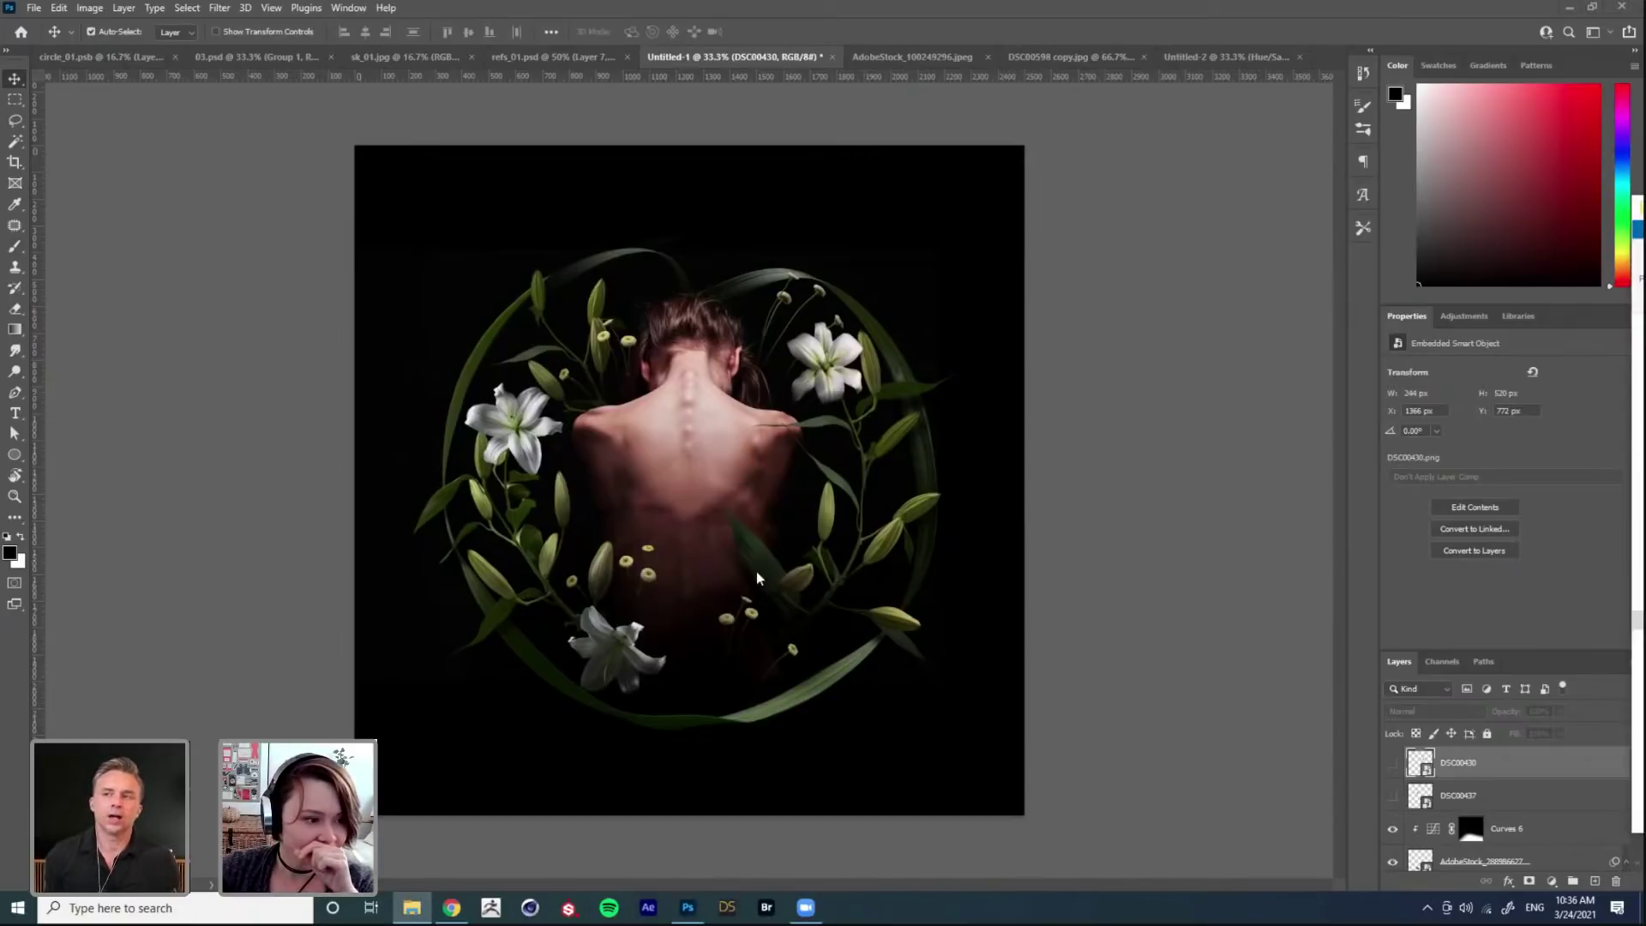
Step: Examine the masked DSC00445 copy layer around the stems beneath the left lily
left_click(530, 484)
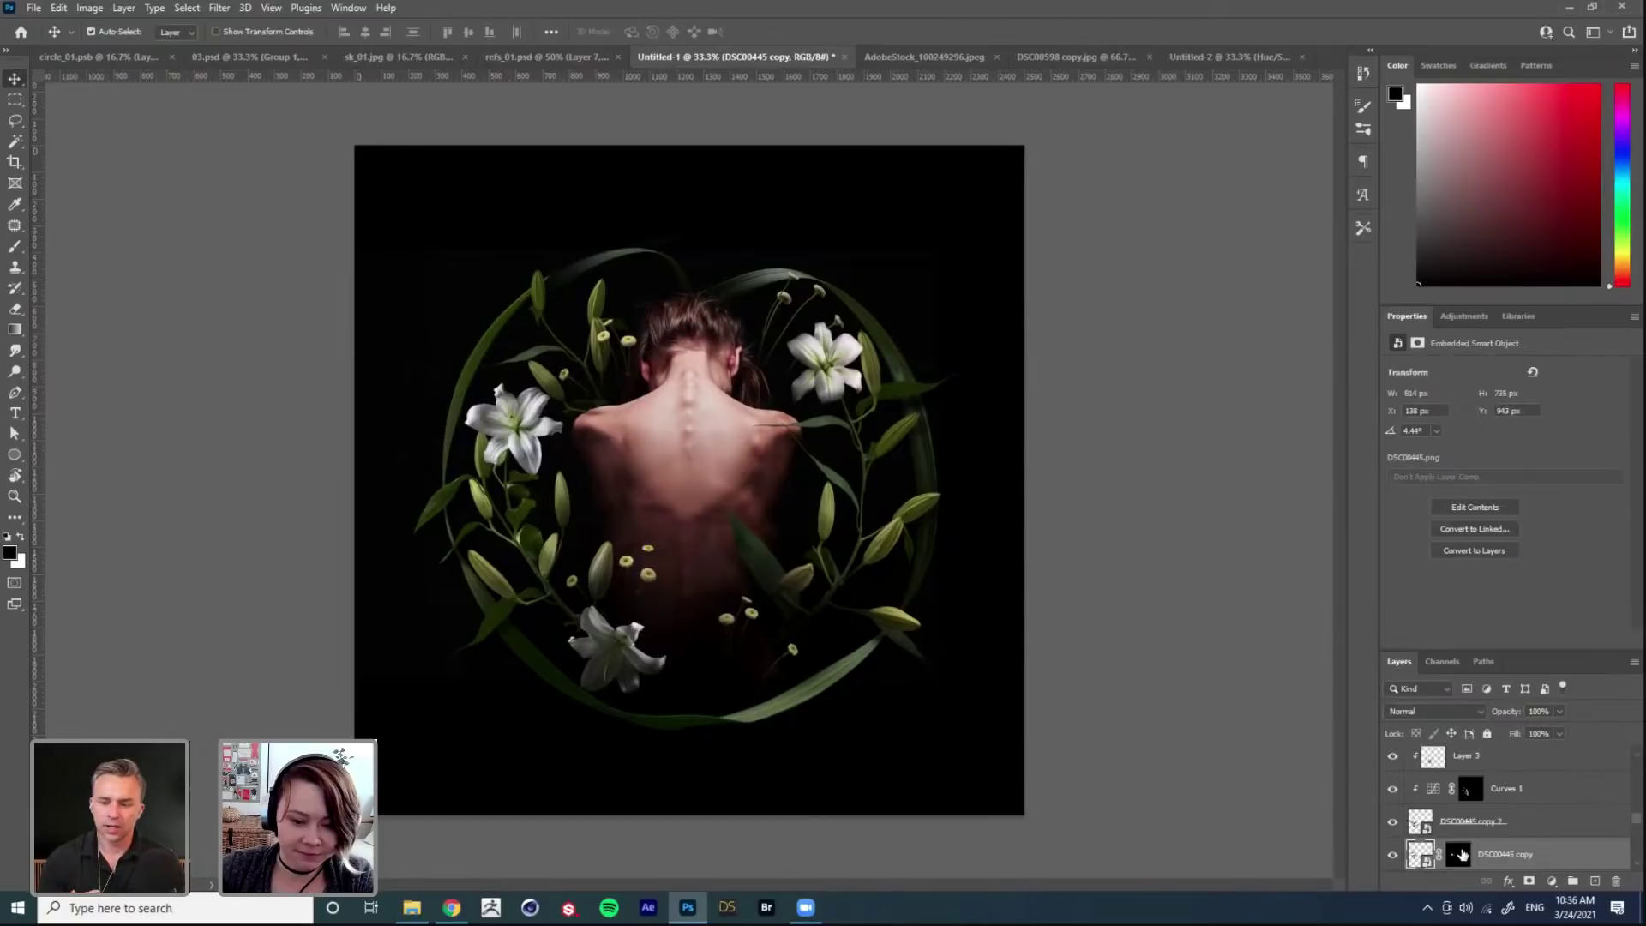
left_click(1459, 854)
key("b")
scroll(536, 452, "up", 3)
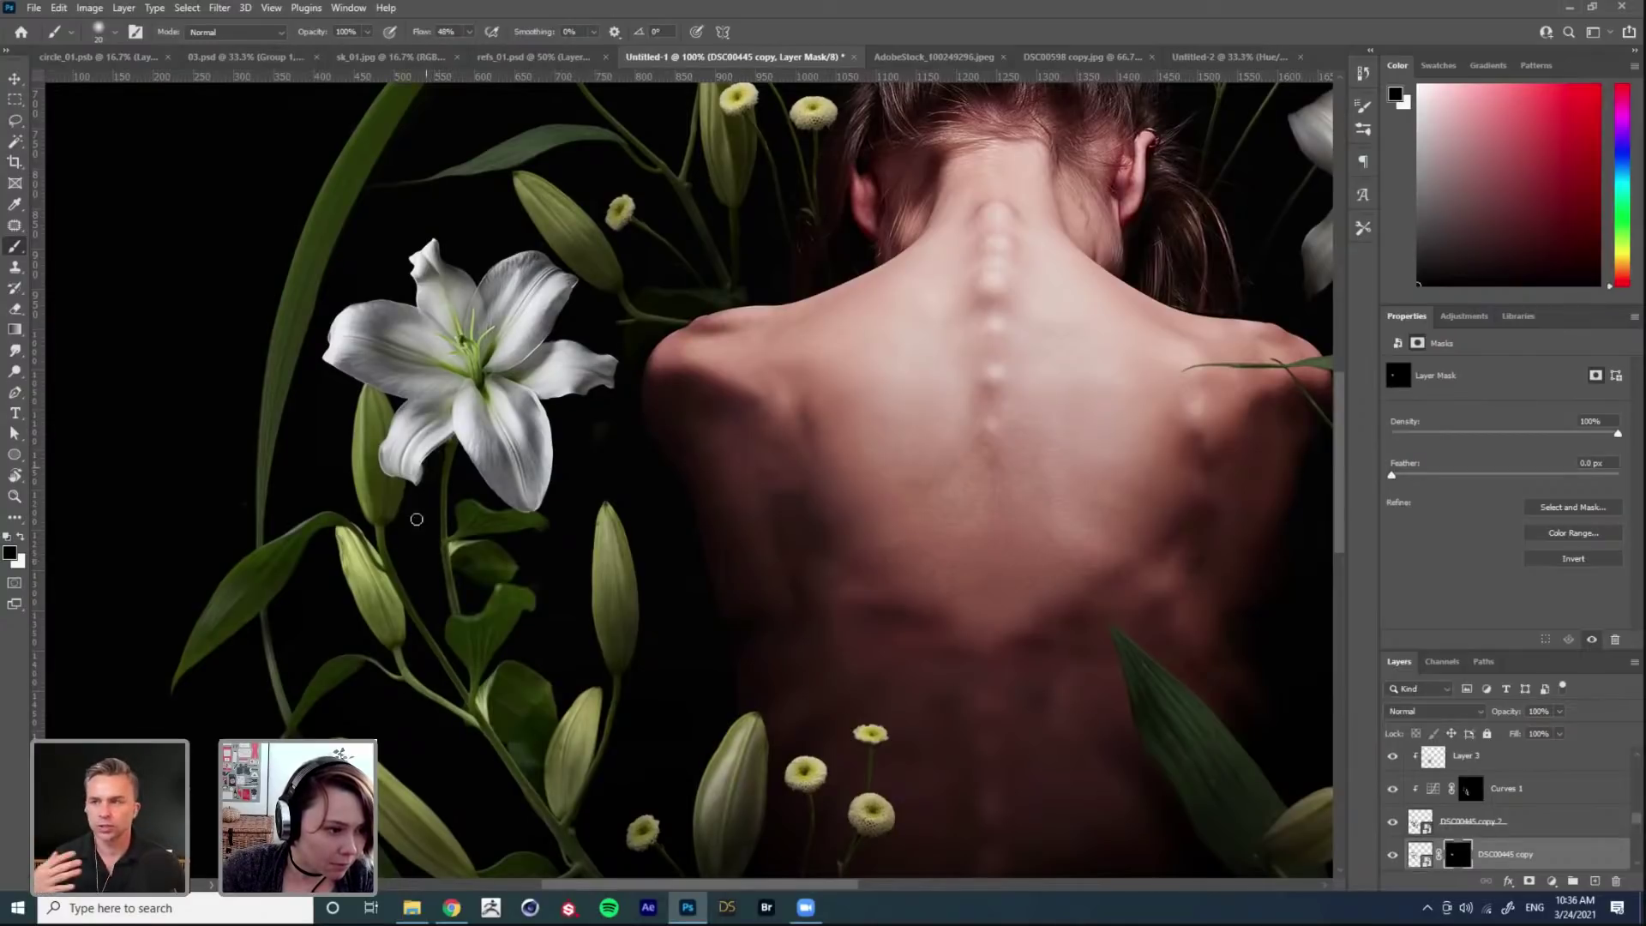
key("ctrl+minus")
key("ctrl+minus")
key("ctrl+minus")
key("v")
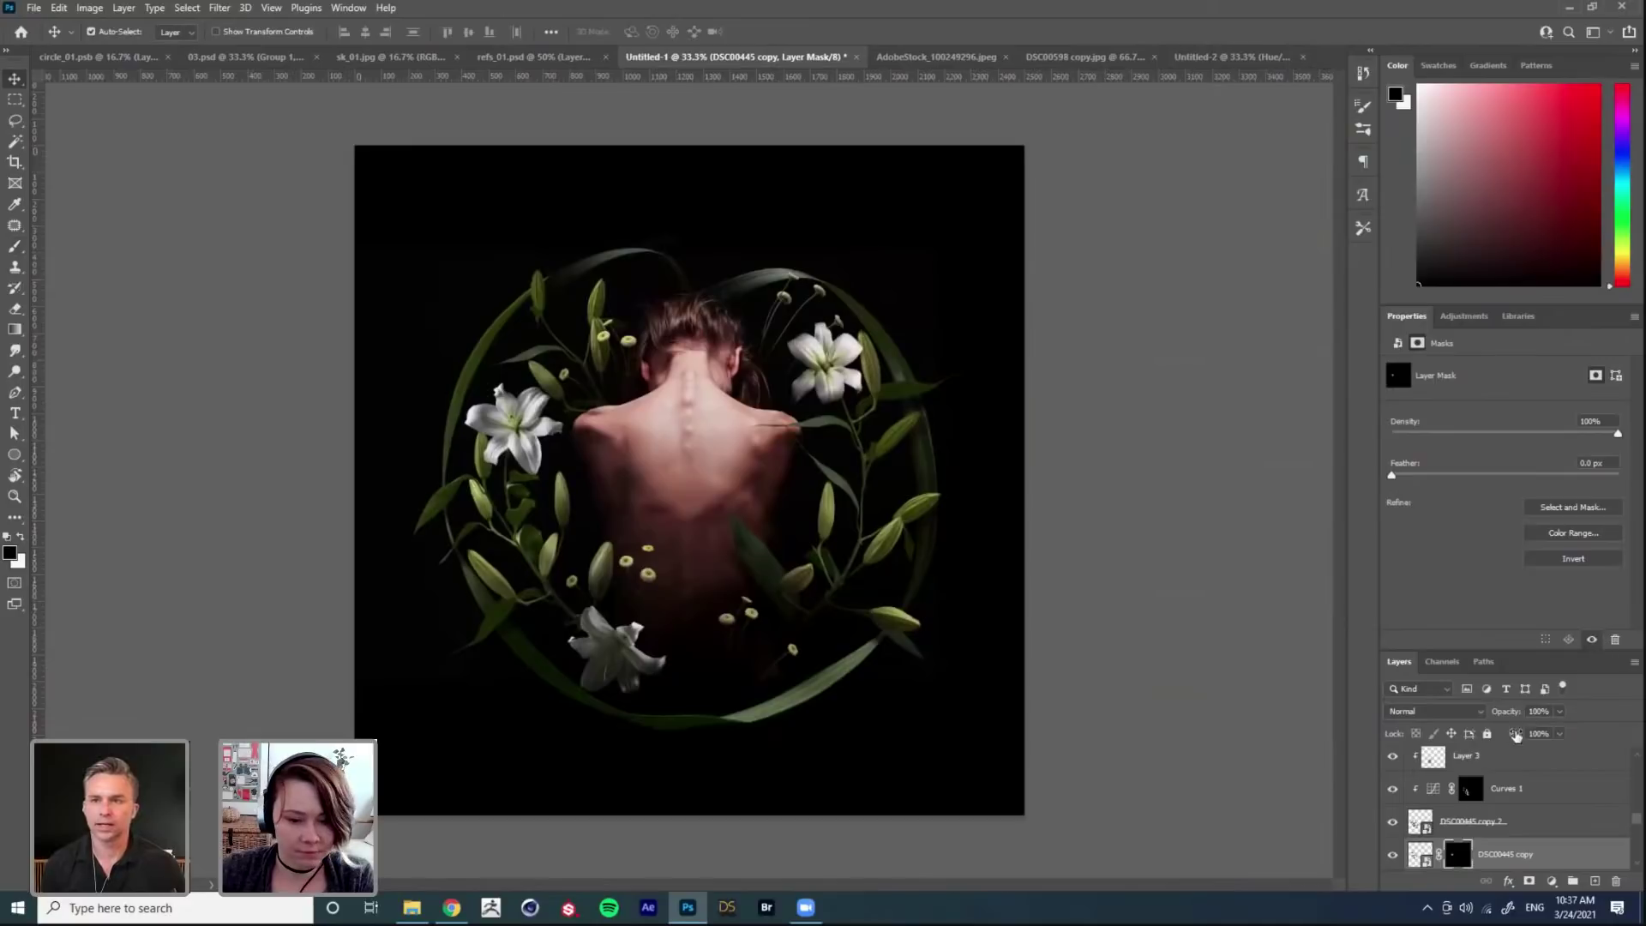
scroll(1499, 791, "up", 6)
scroll(1499, 790, "up", 1)
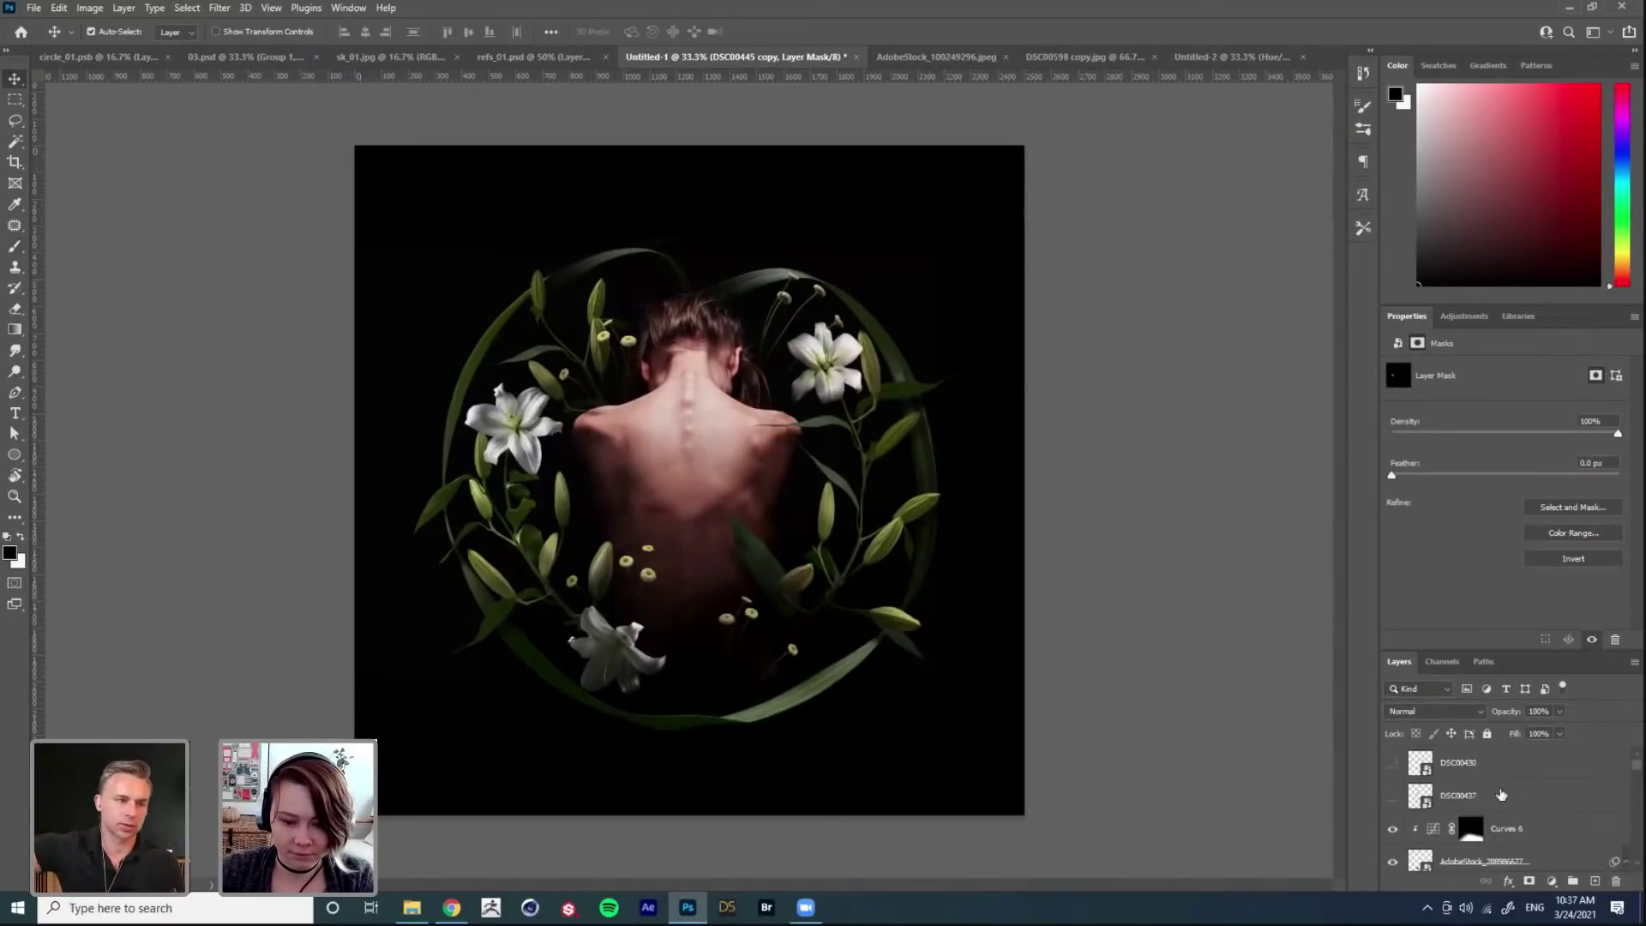
Step: Show the DSC00437 and DSC00430 carnation layers again and select the DSC00430 layer
left_click(1468, 824)
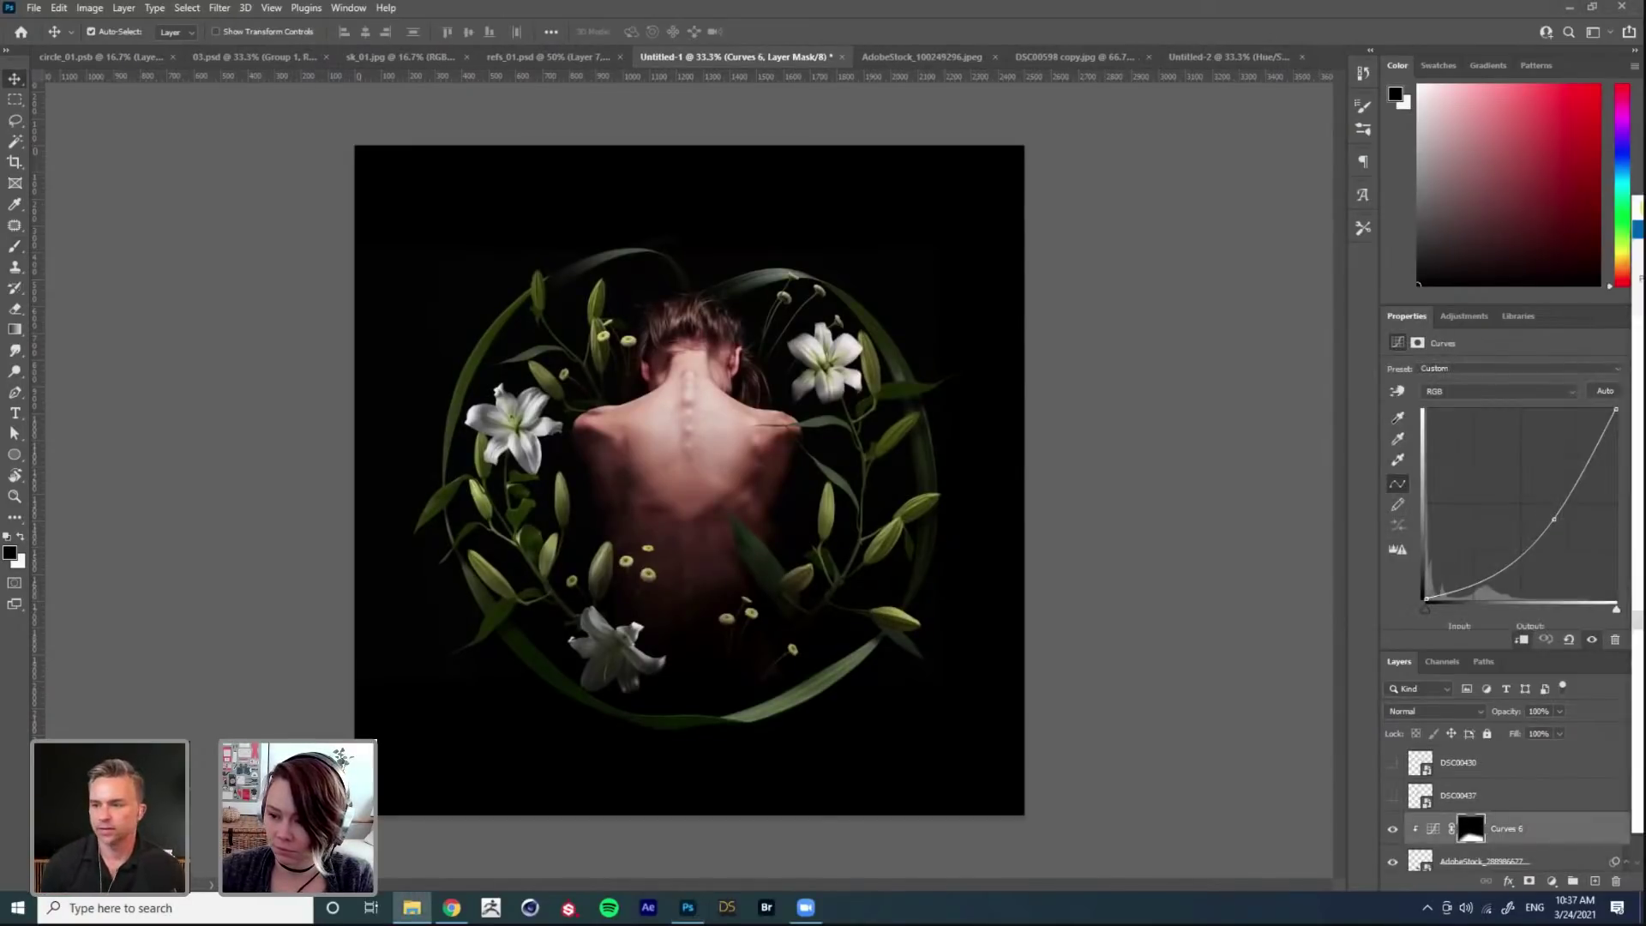
left_click(1392, 796)
left_click(1393, 762)
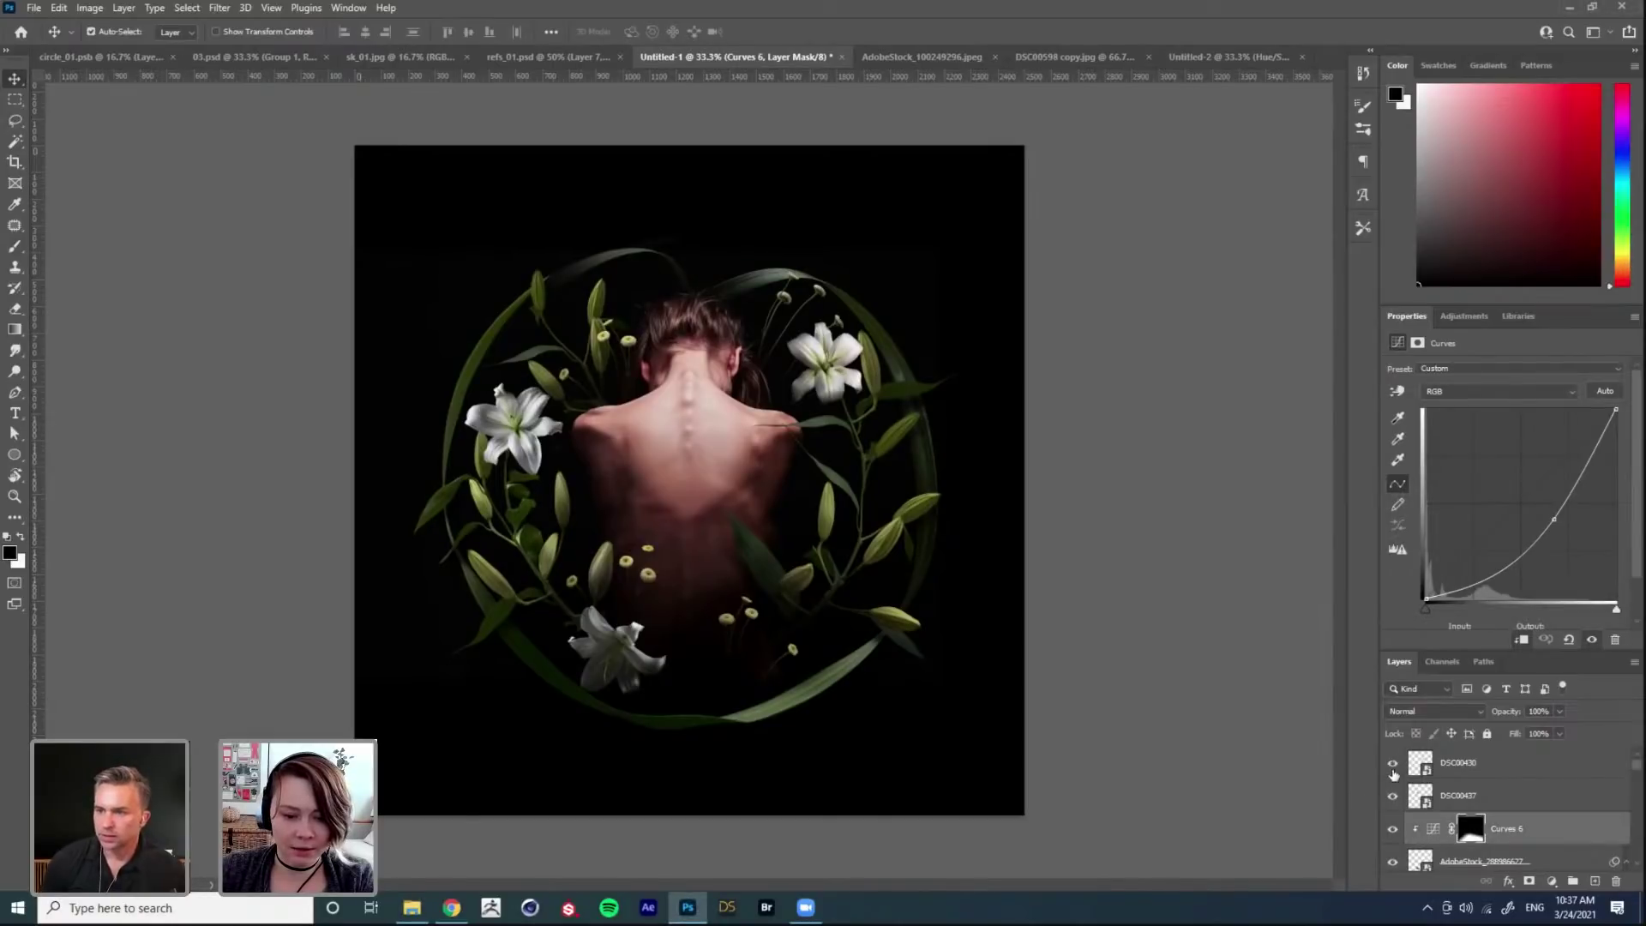
left_click(1468, 762)
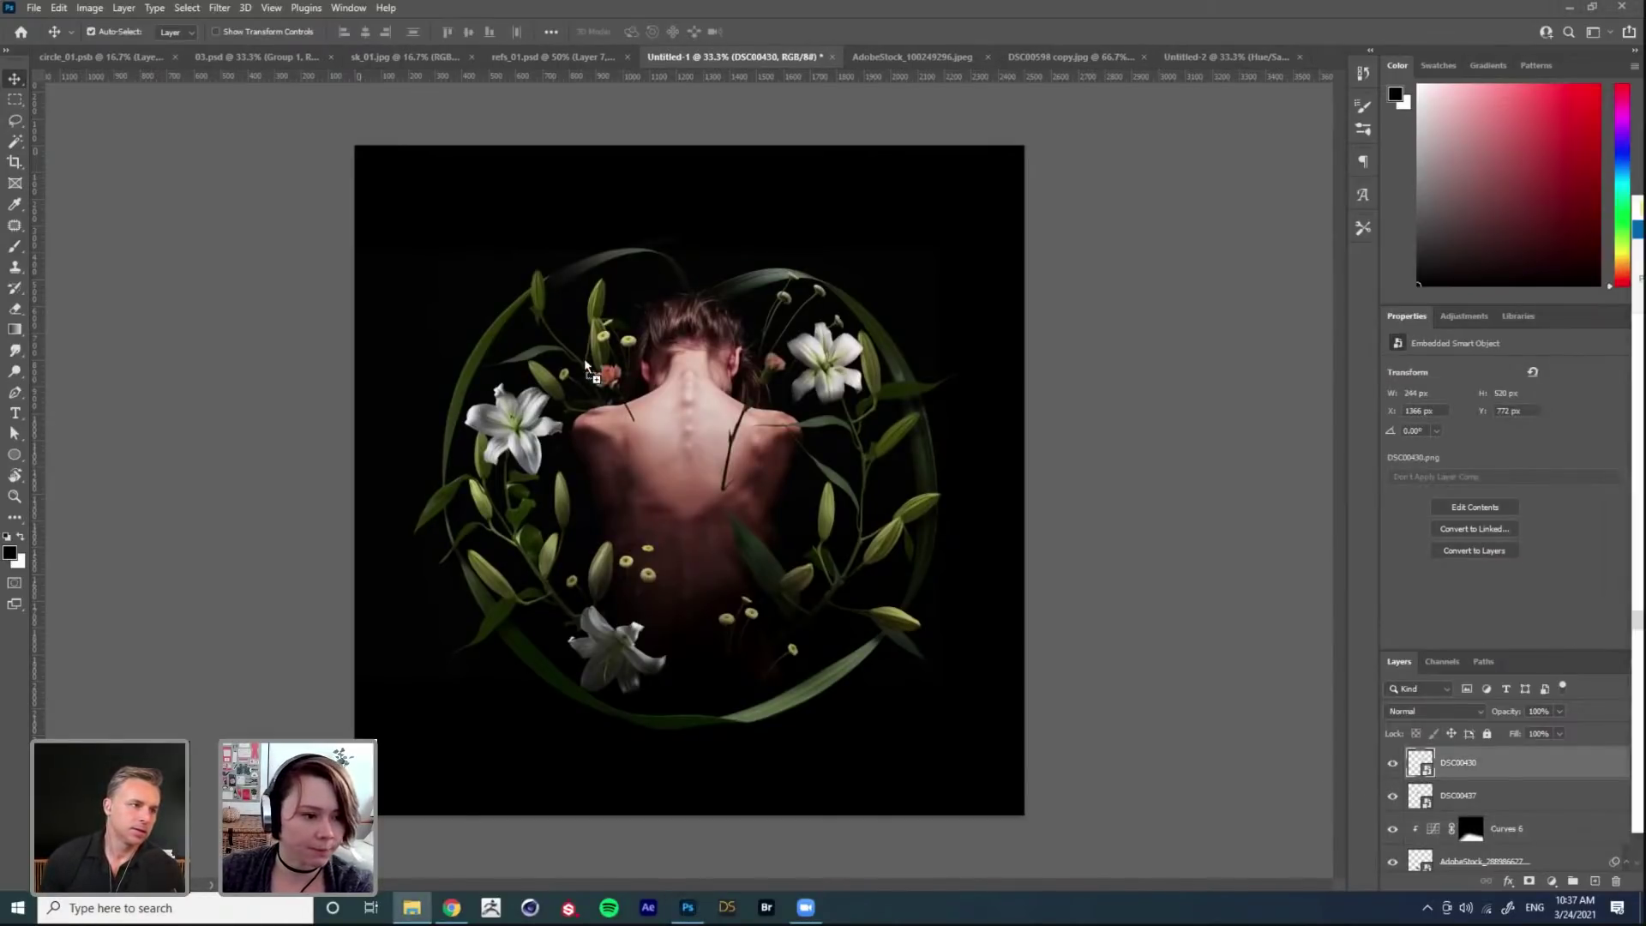
Step: Place the DSC004221 carnation above the other layers, scale it to about 36%, flip it horizontally and position it beside the right shoulder
left_click_drag(682, 456, 814, 532)
key("Return")
key("ctrl+t")
right_click(852, 485)
left_click(896, 735)
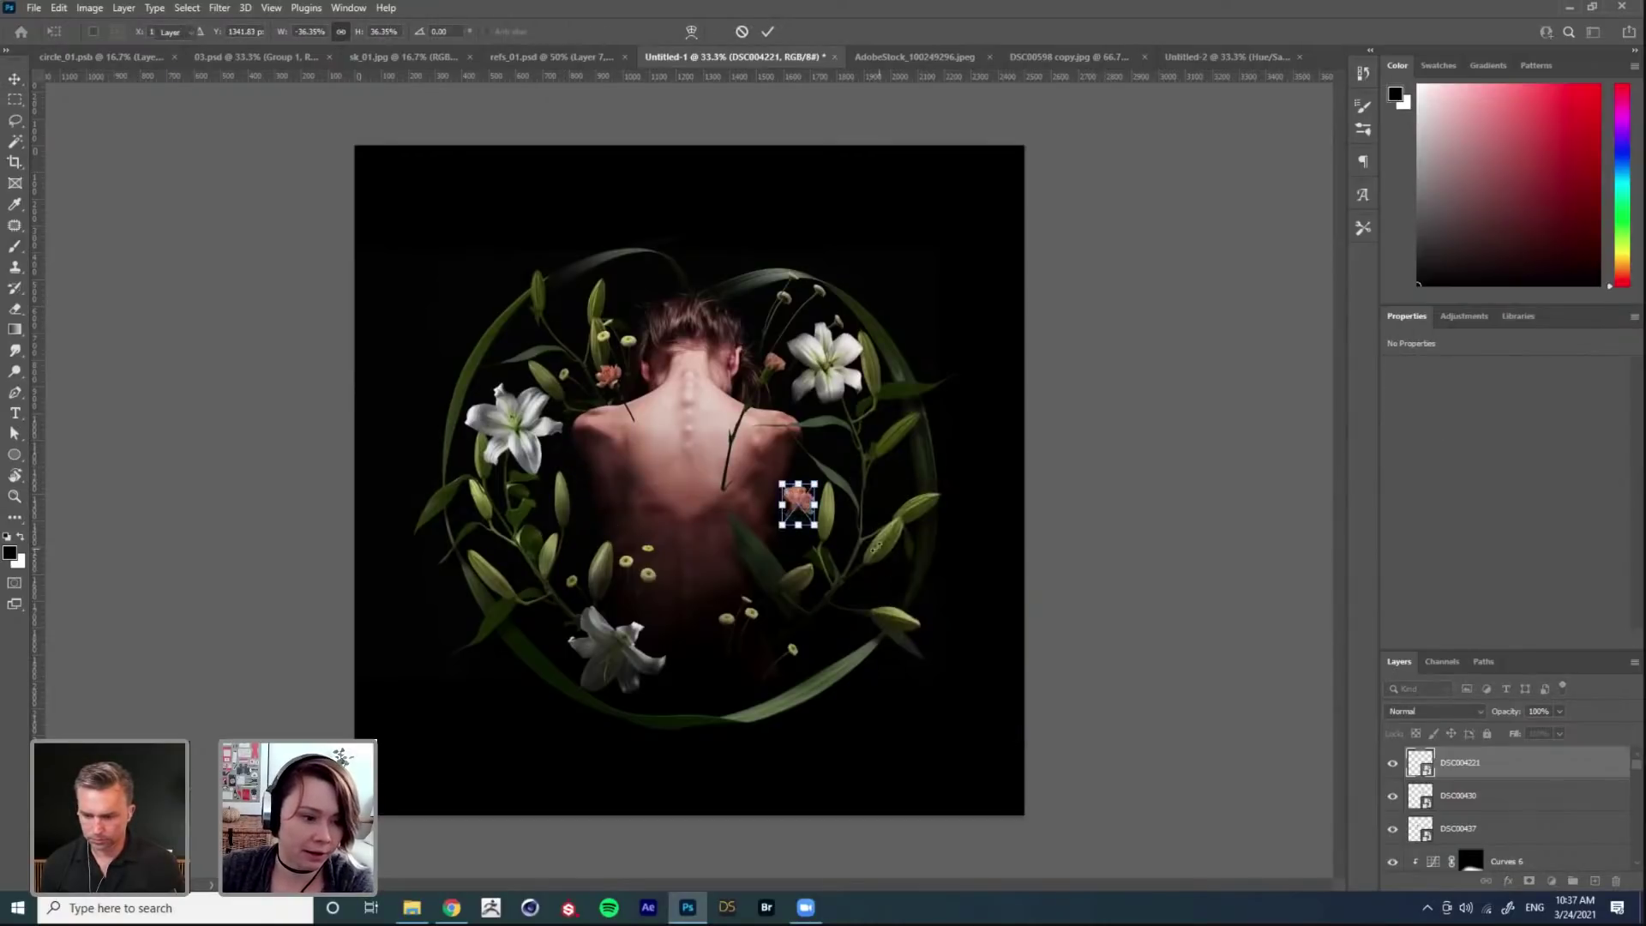
key("Return")
left_click_drag(815, 514, 814, 447)
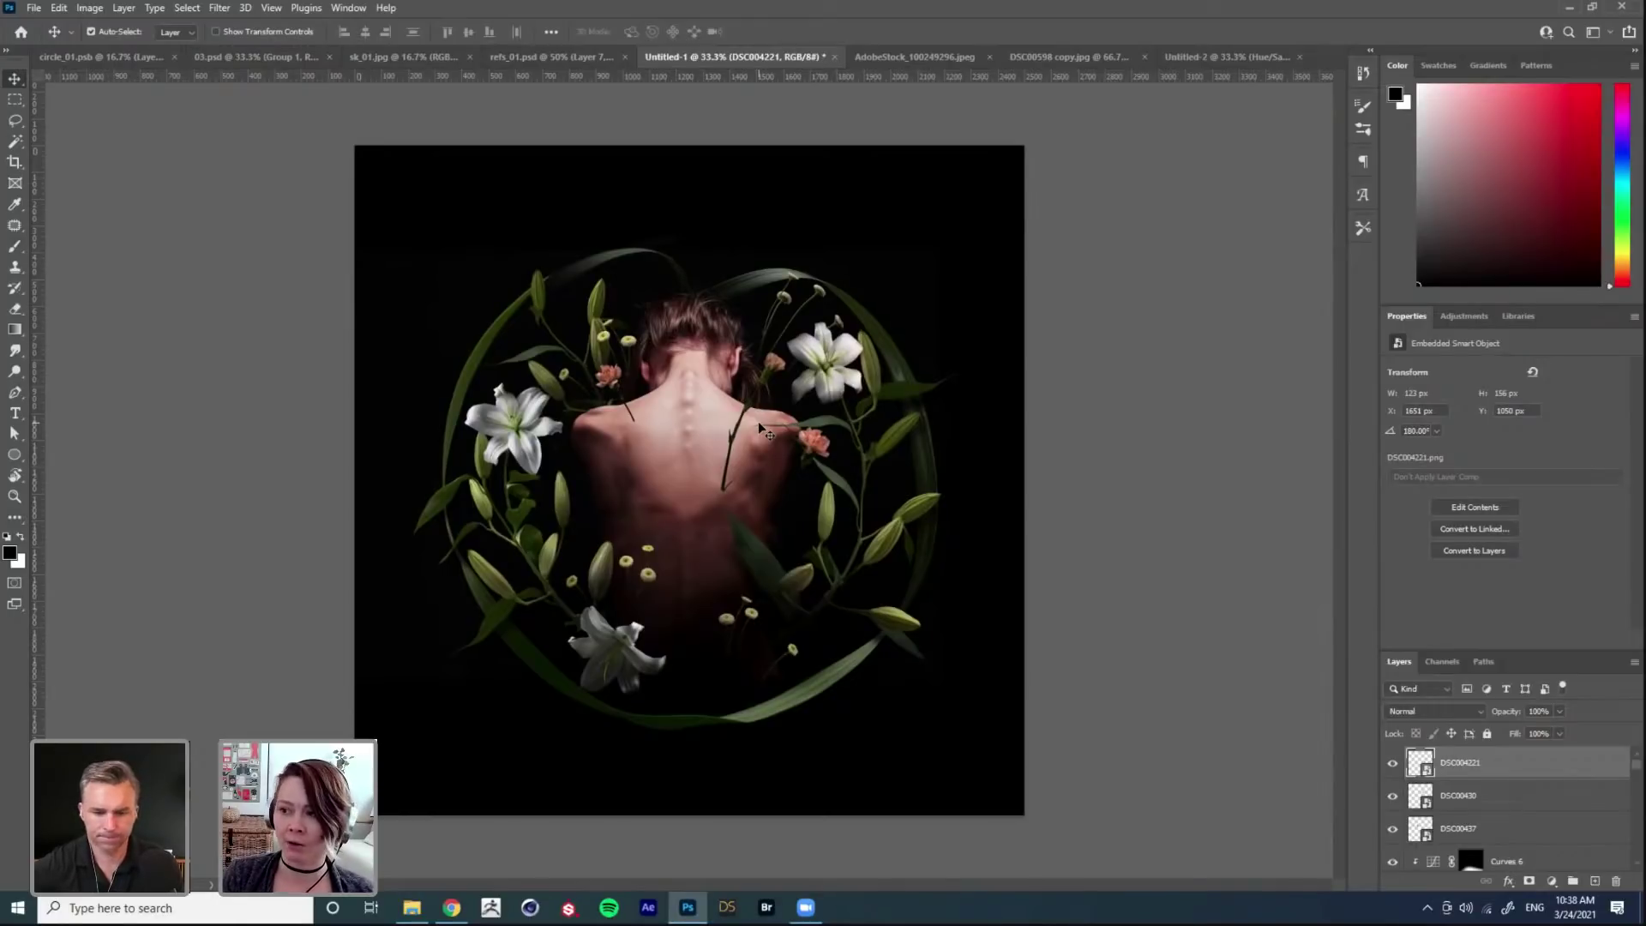
left_click_drag(791, 438, 827, 446)
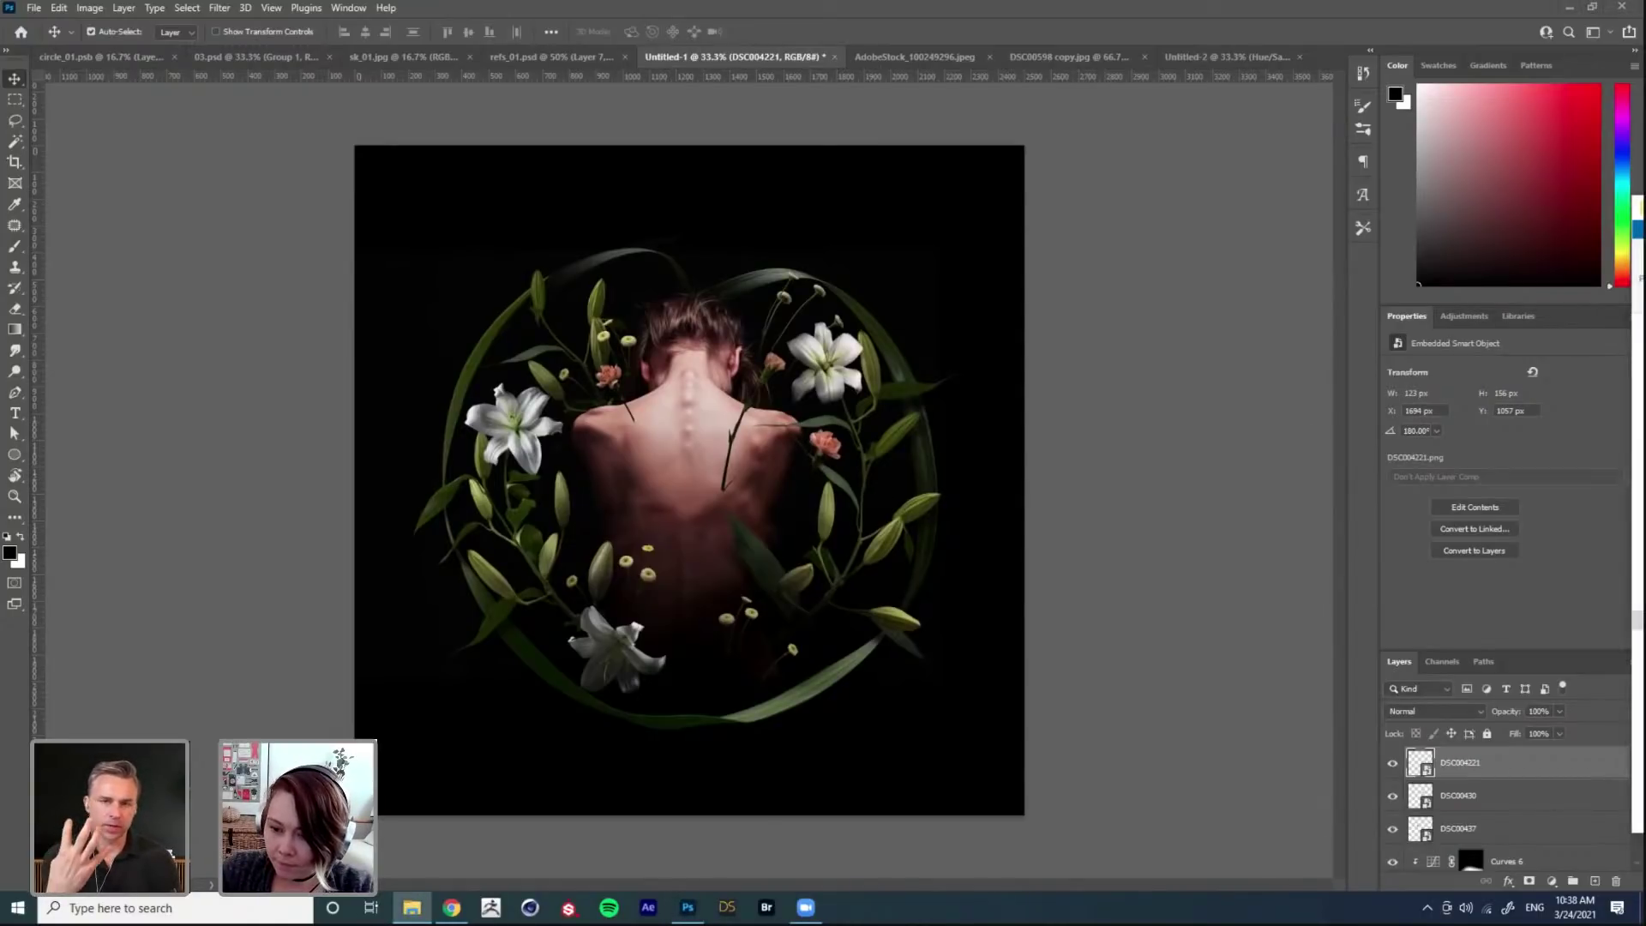
Step: Place the DSC004261 carnation, scale it to about 228 px wide, flip it horizontally, tilt it about 10° and position it beside the lower-right buds
left_click_drag(1640, 600, 860, 571)
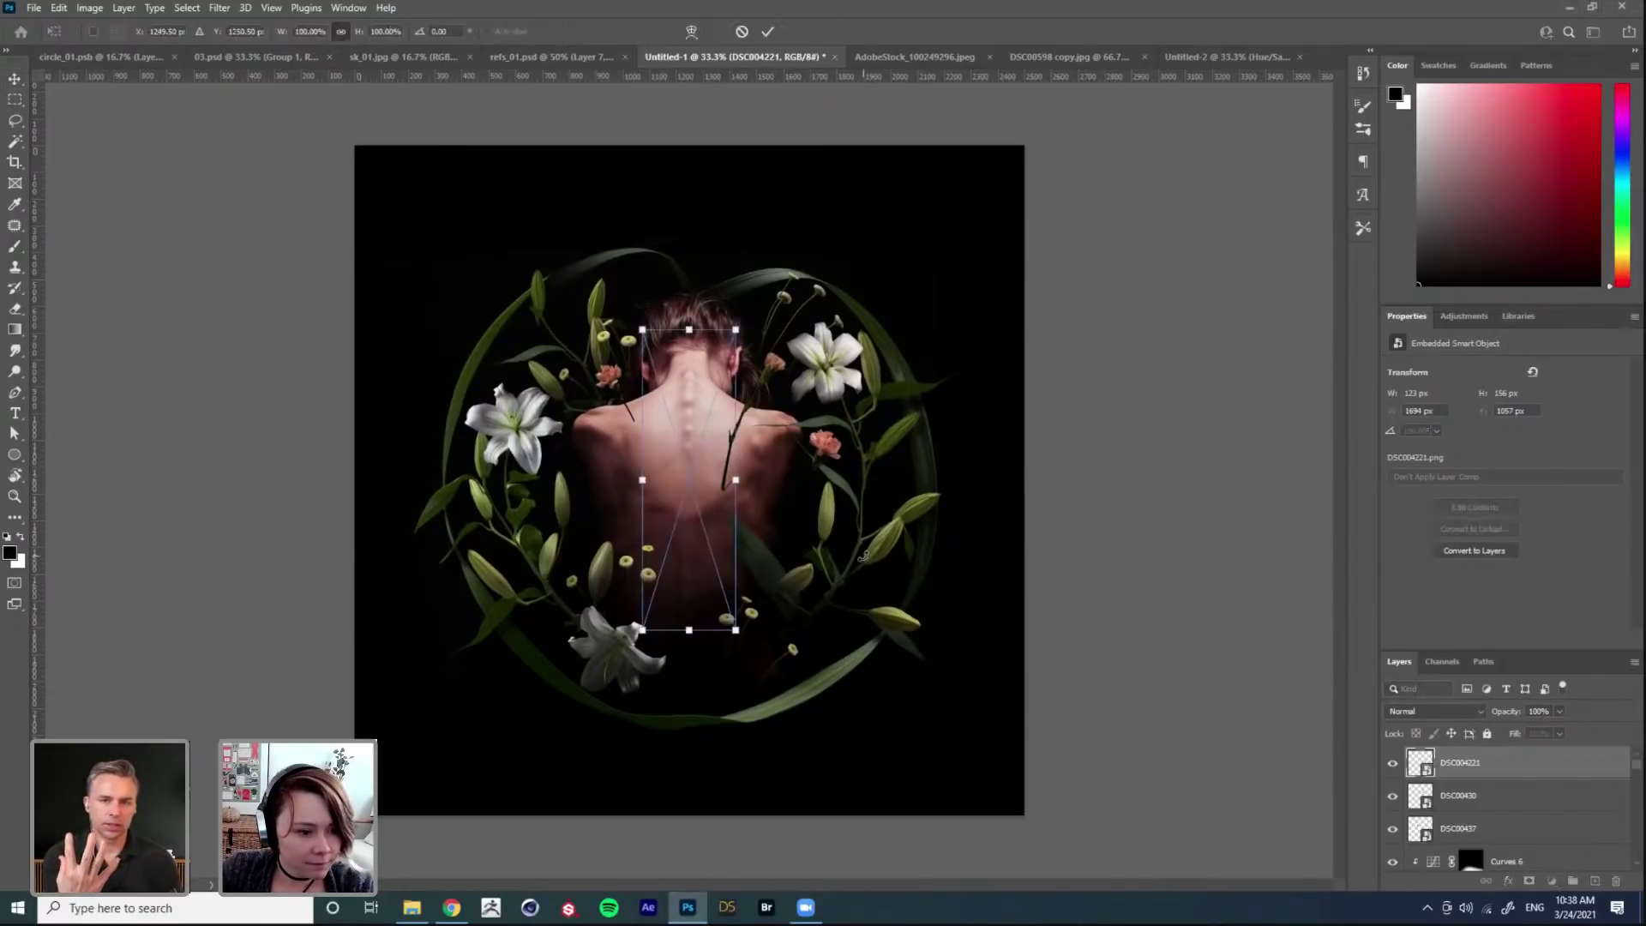
left_click_drag(734, 633, 715, 499)
right_click(701, 446)
left_click(747, 693)
left_click_drag(713, 343, 886, 517)
key("Return")
Step: Group the four carnation layers and hide the group
scroll(1462, 772, "down", 1)
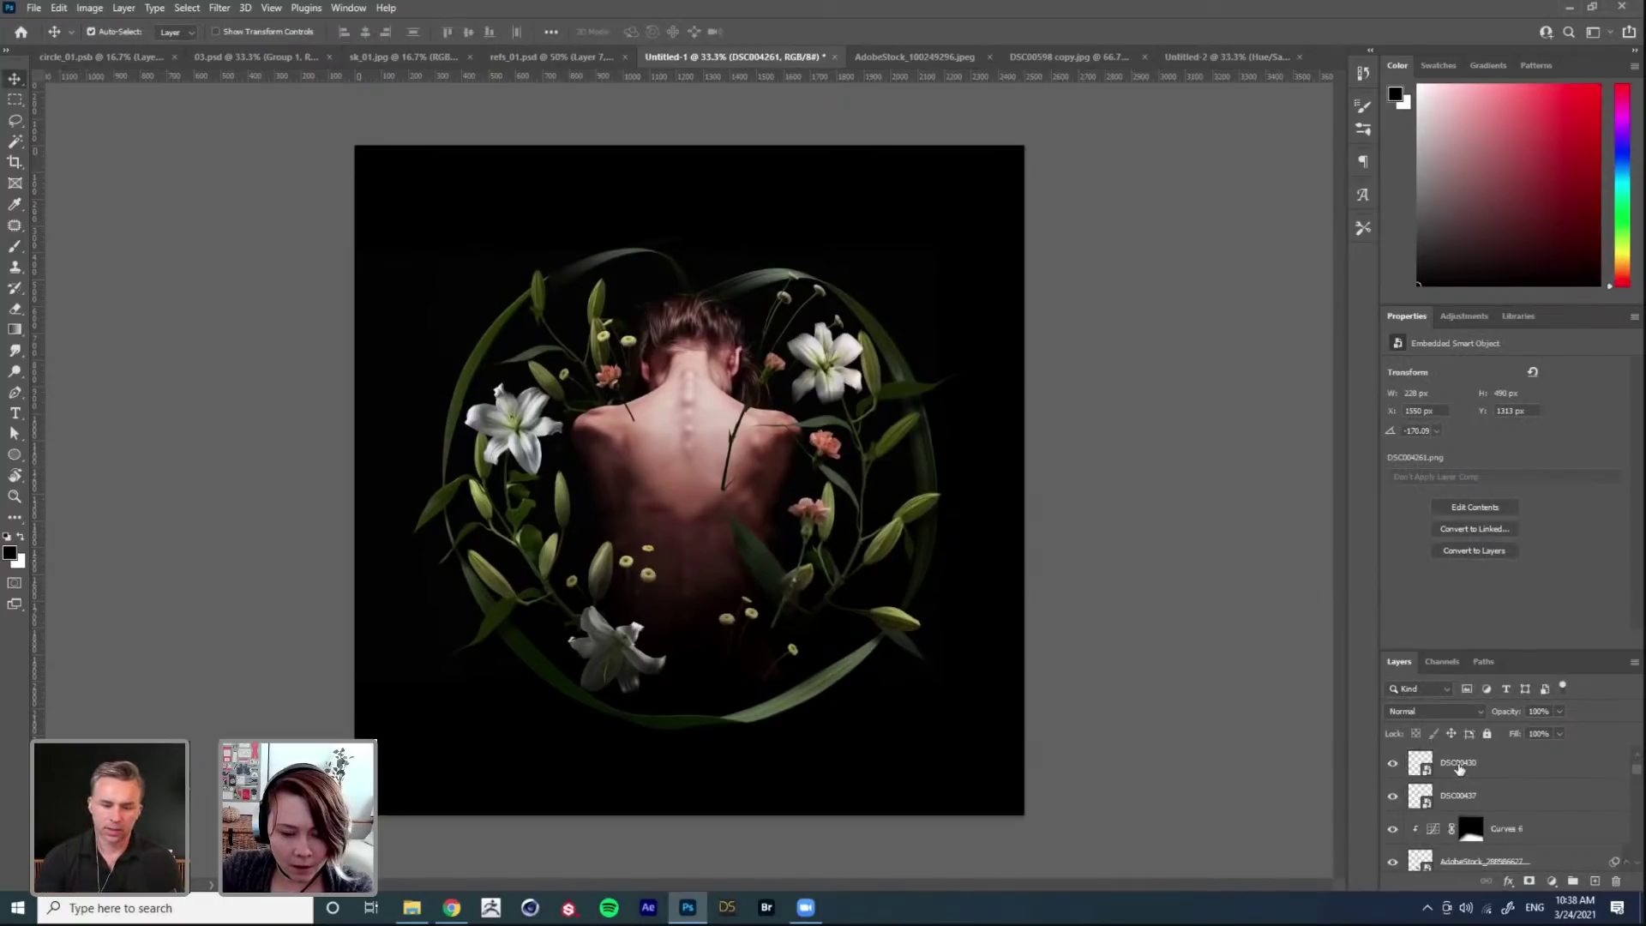
left_click(1462, 797, "shift")
key("ctrl+g")
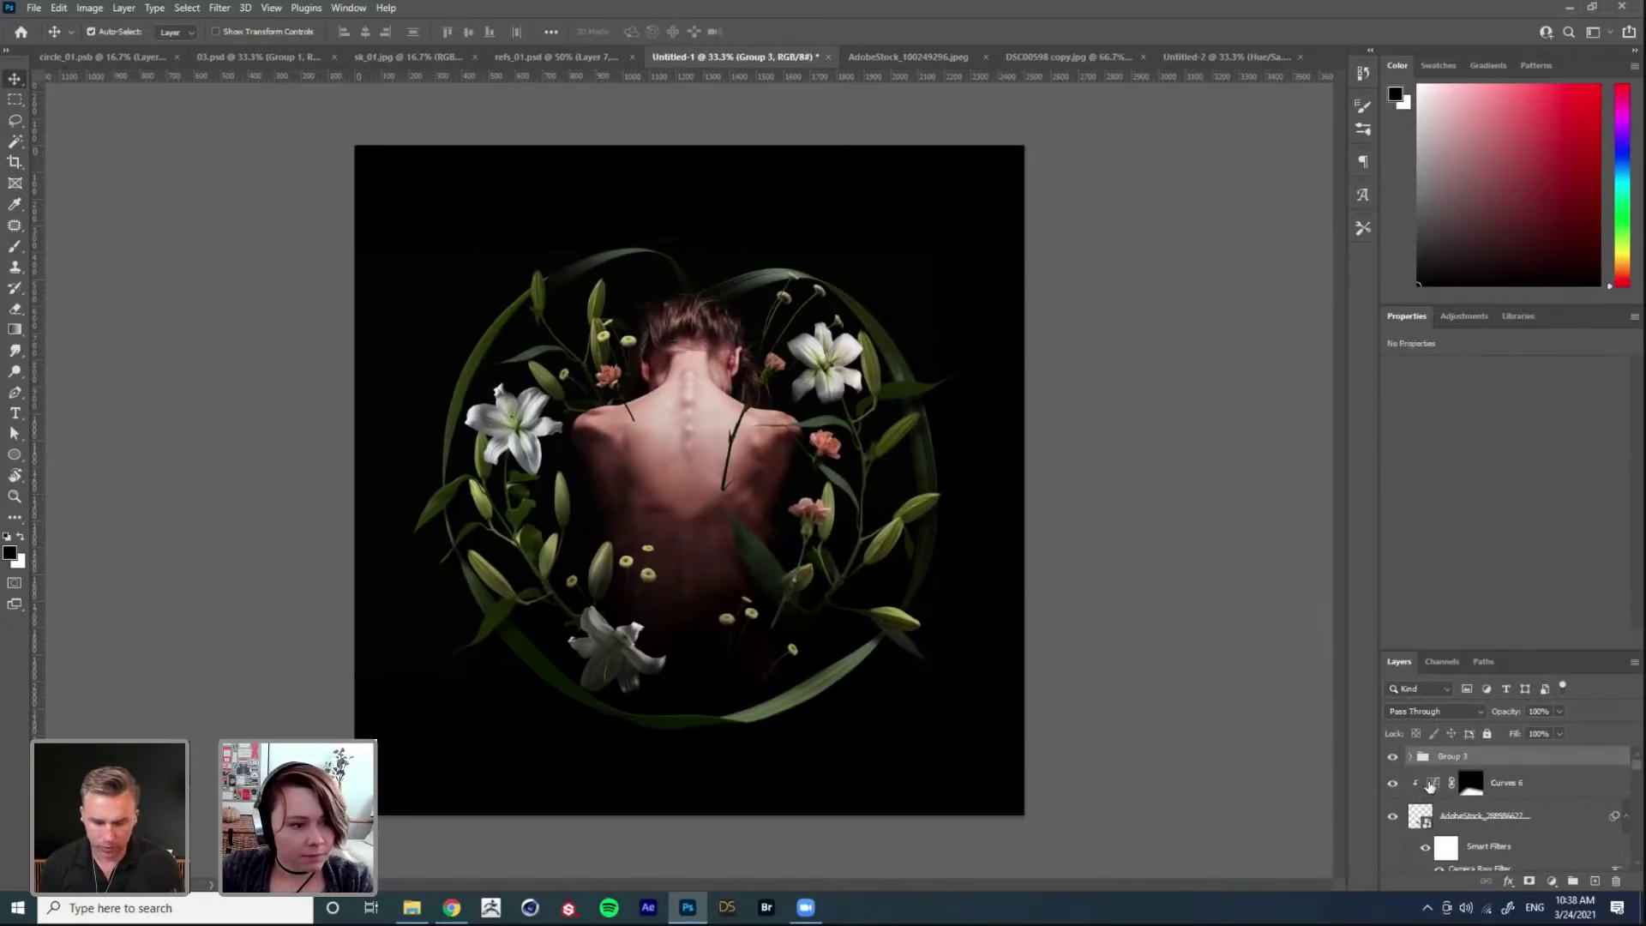
left_click(1393, 756)
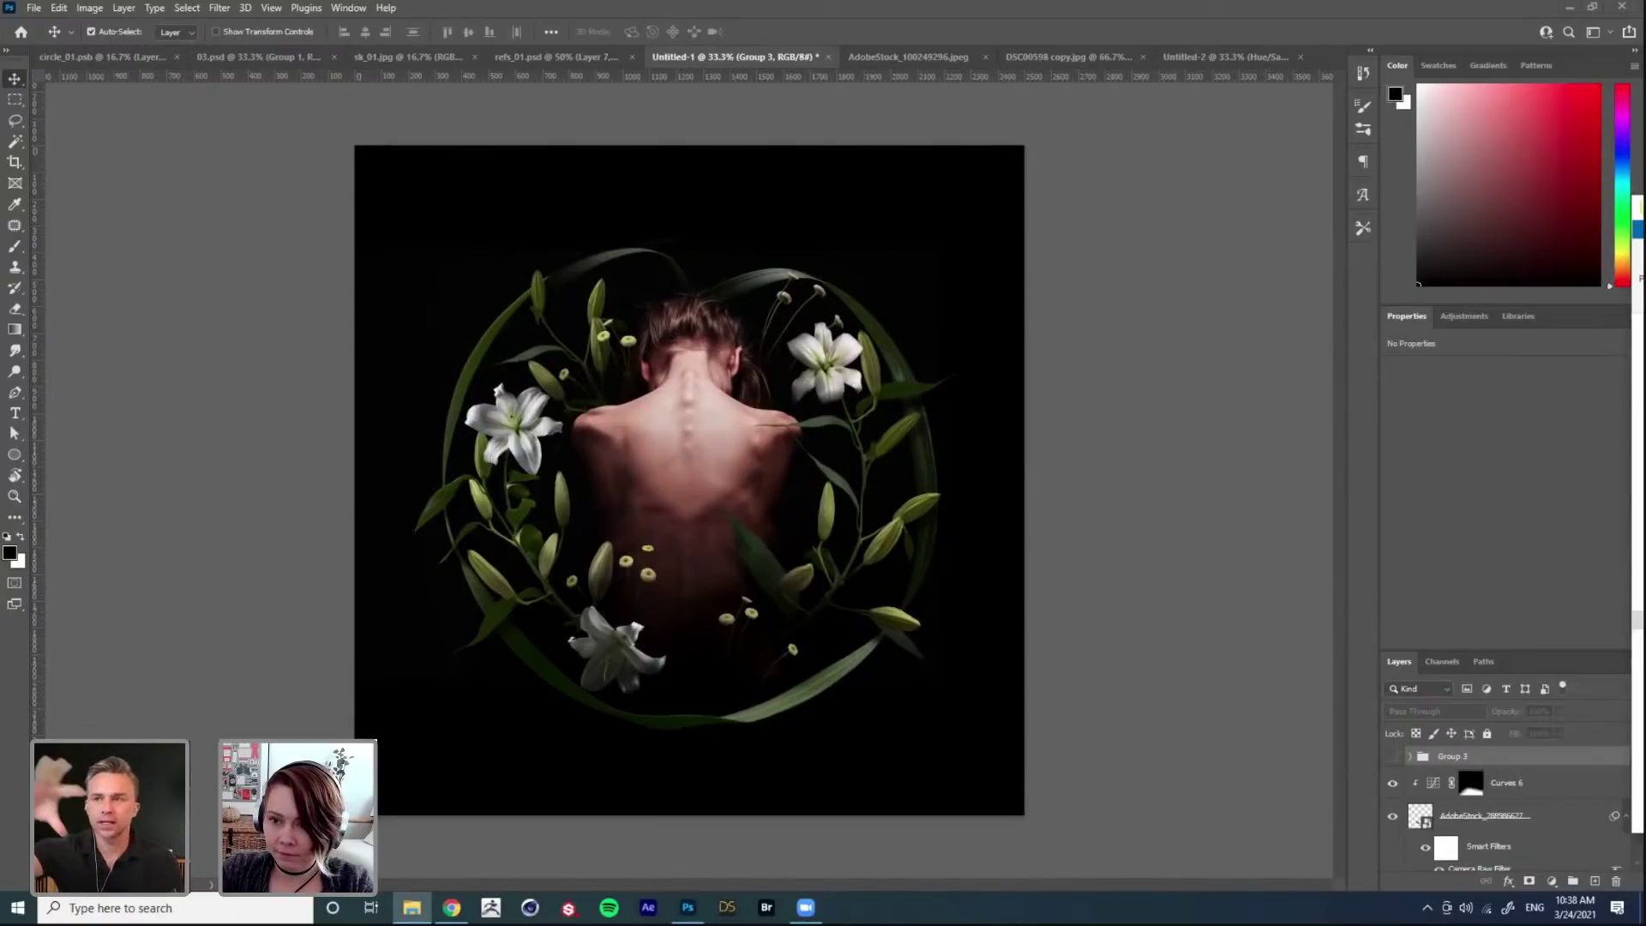
Step: Switch to File Explorer and open the photo folder to look through the source images
key("alt+Tab")
double_click(1035, 554)
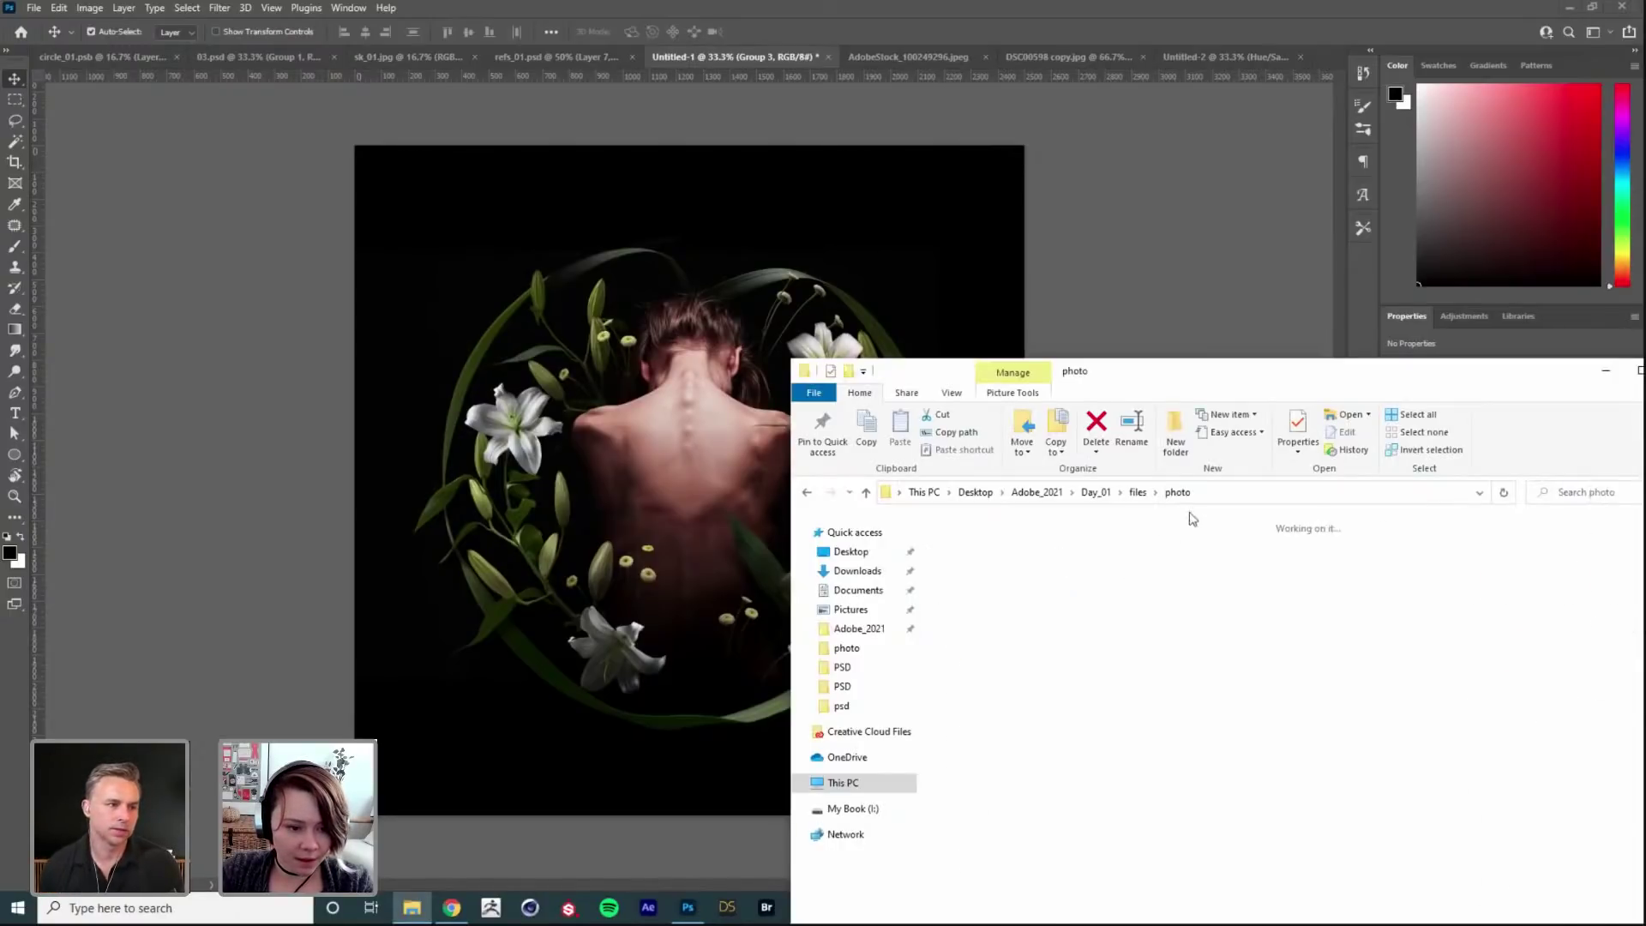
left_click(1247, 327)
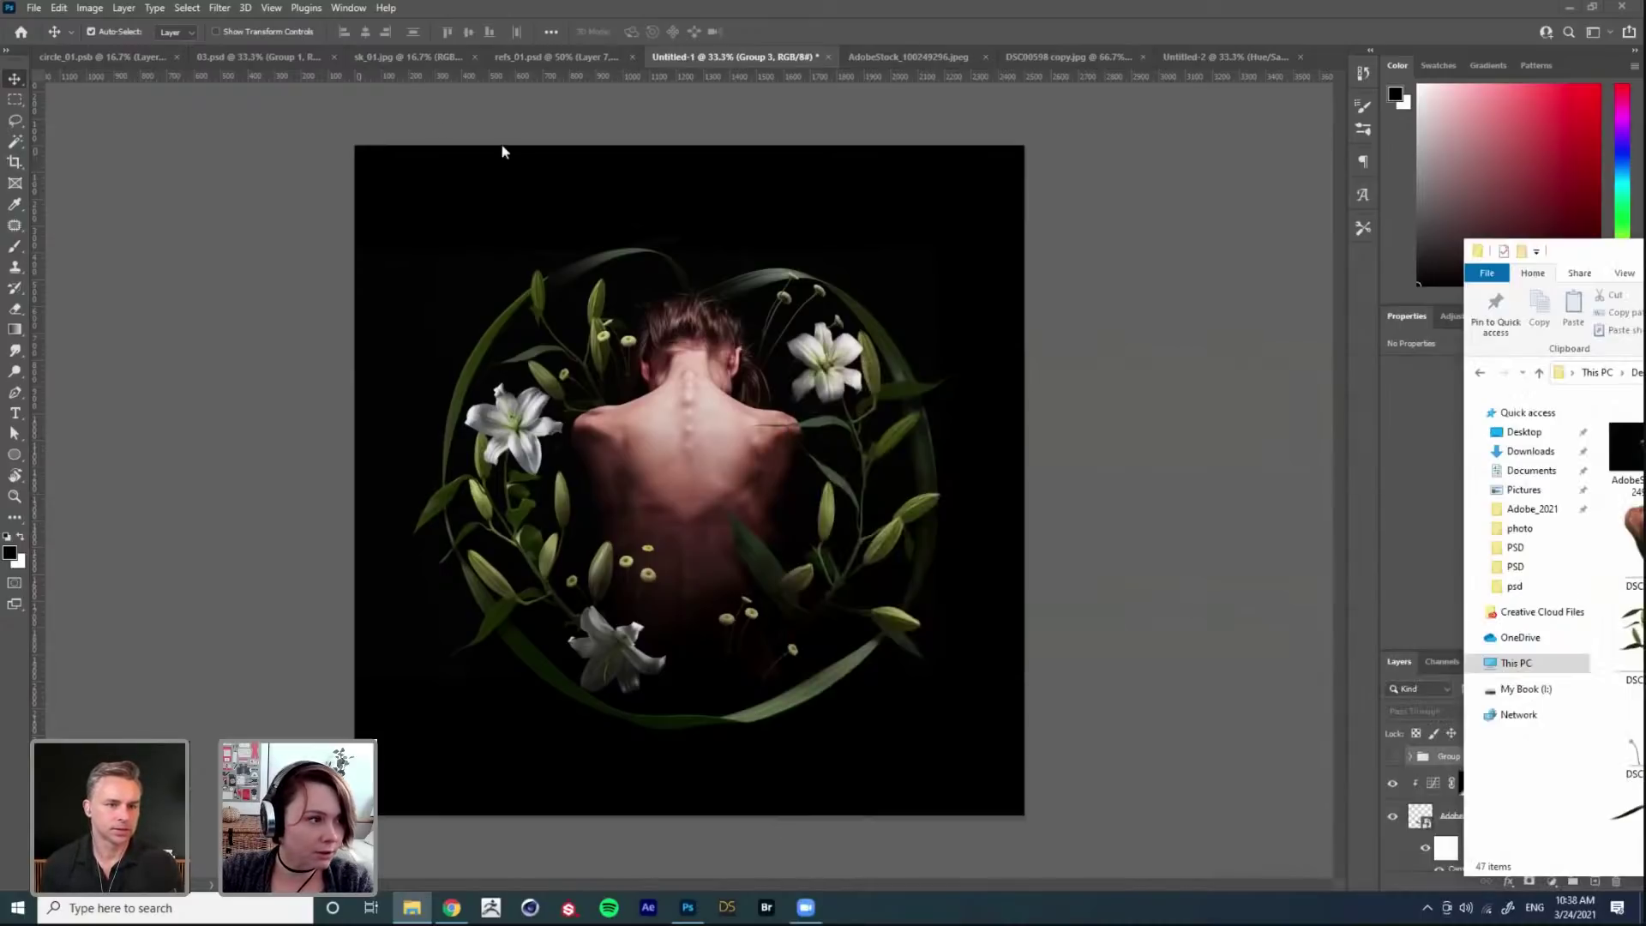
Step: Look over the circle_01.psb composite and the other open documents, including the Untitled-2 back portrait
left_click(74, 58)
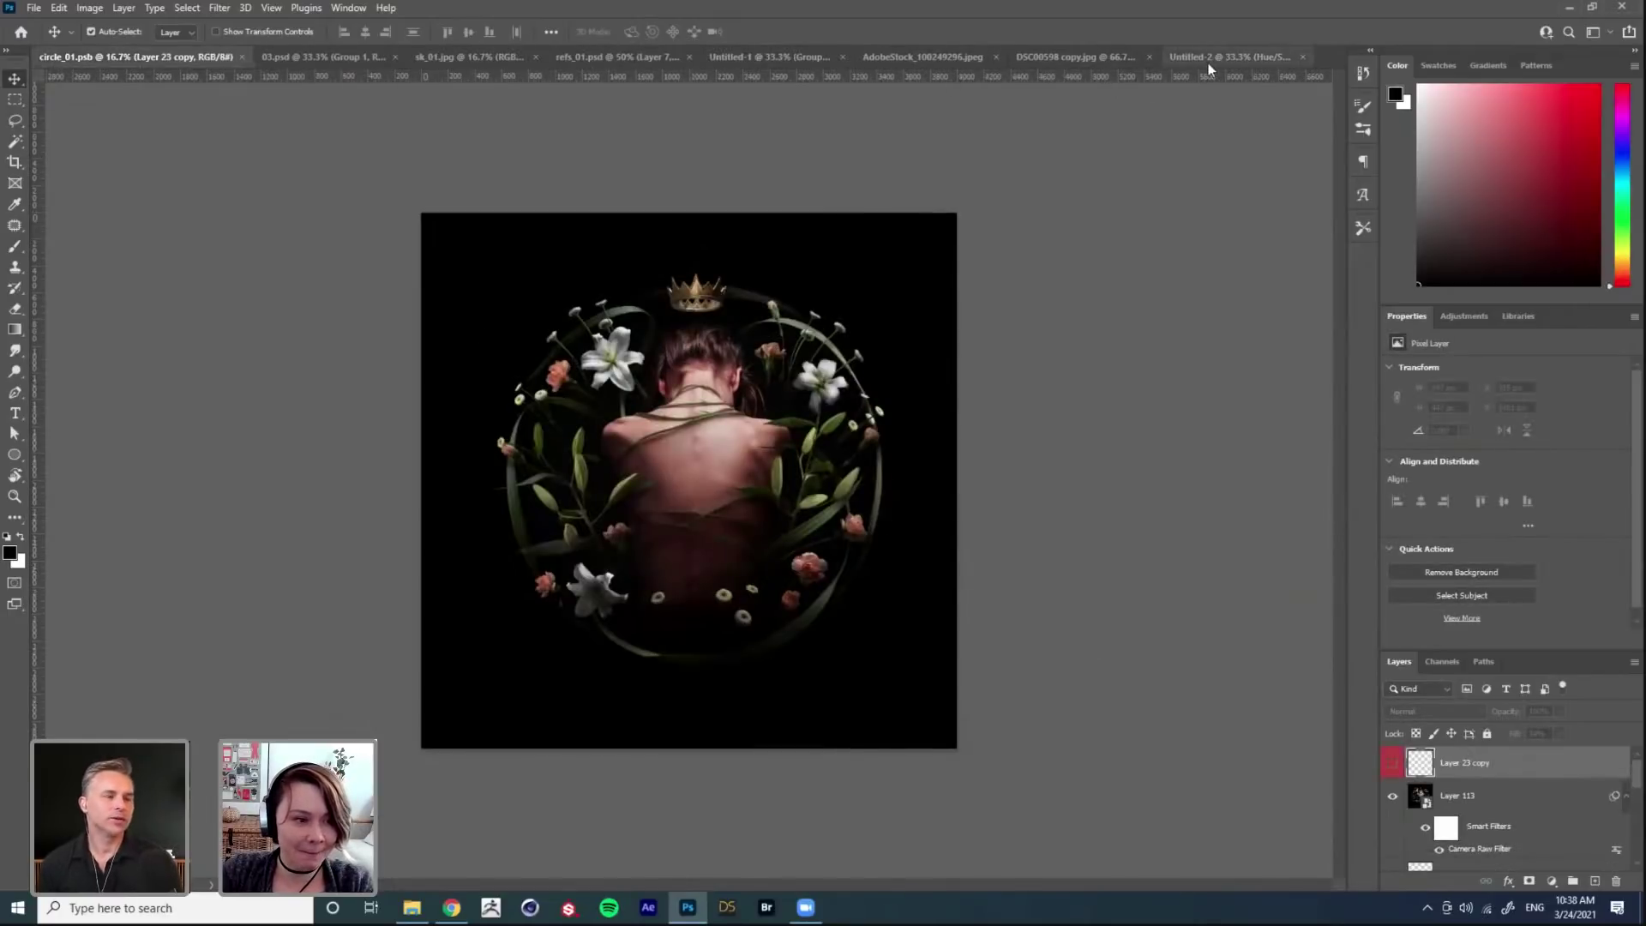
left_click(326, 55)
left_click(142, 55)
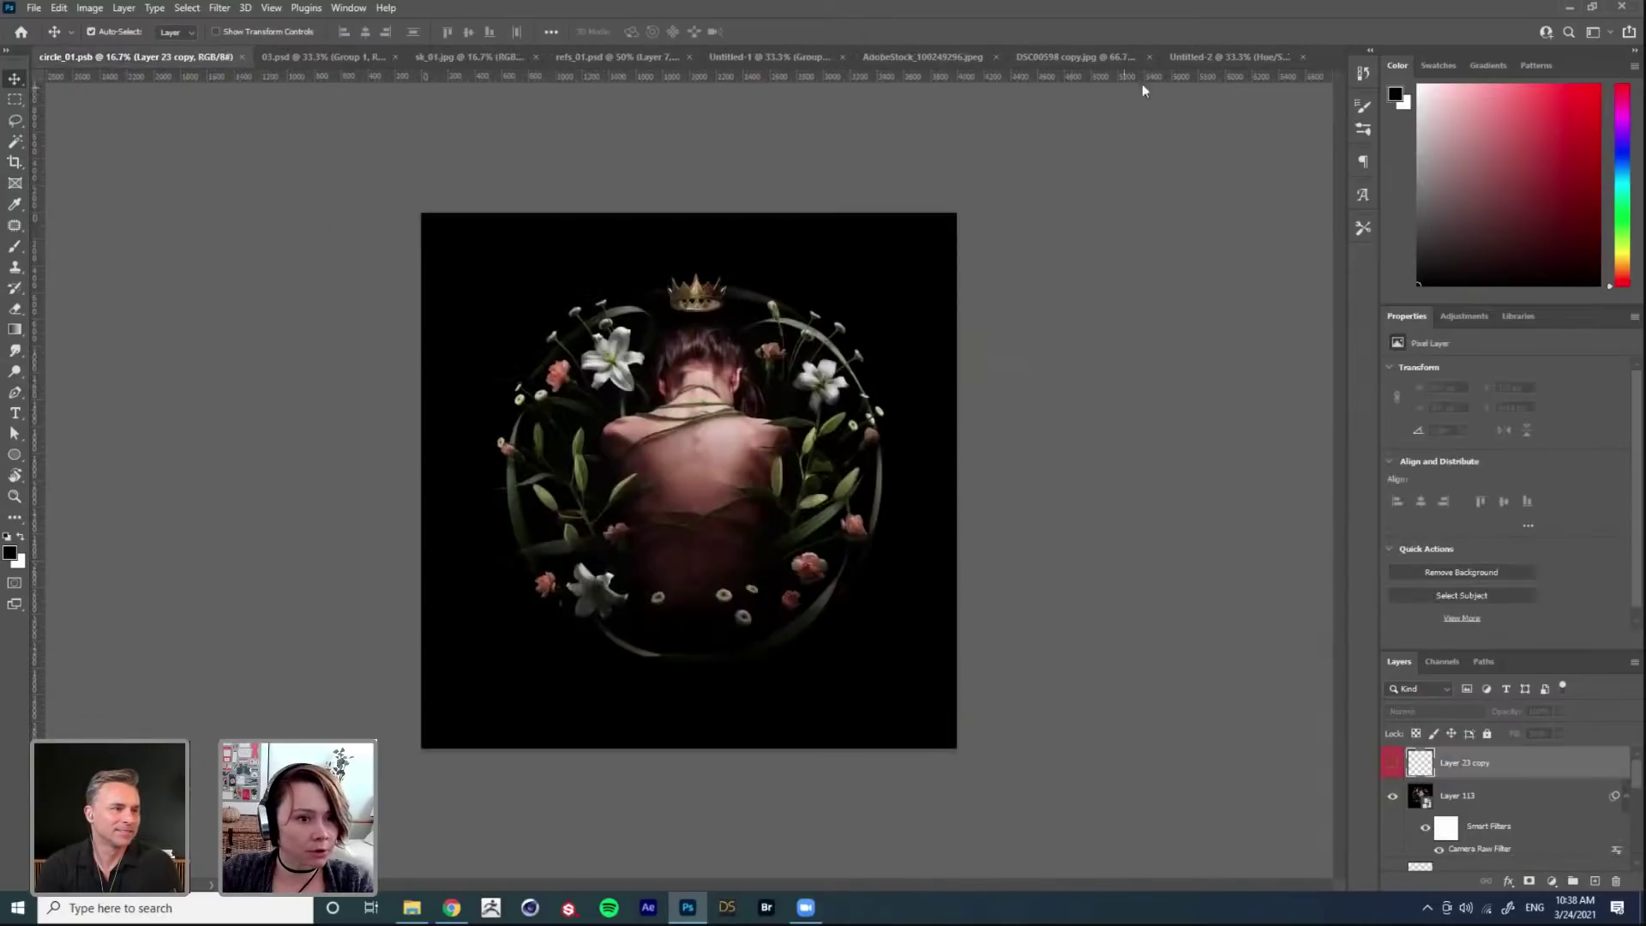
left_click(1224, 53)
key("ctrl+shift+Tab")
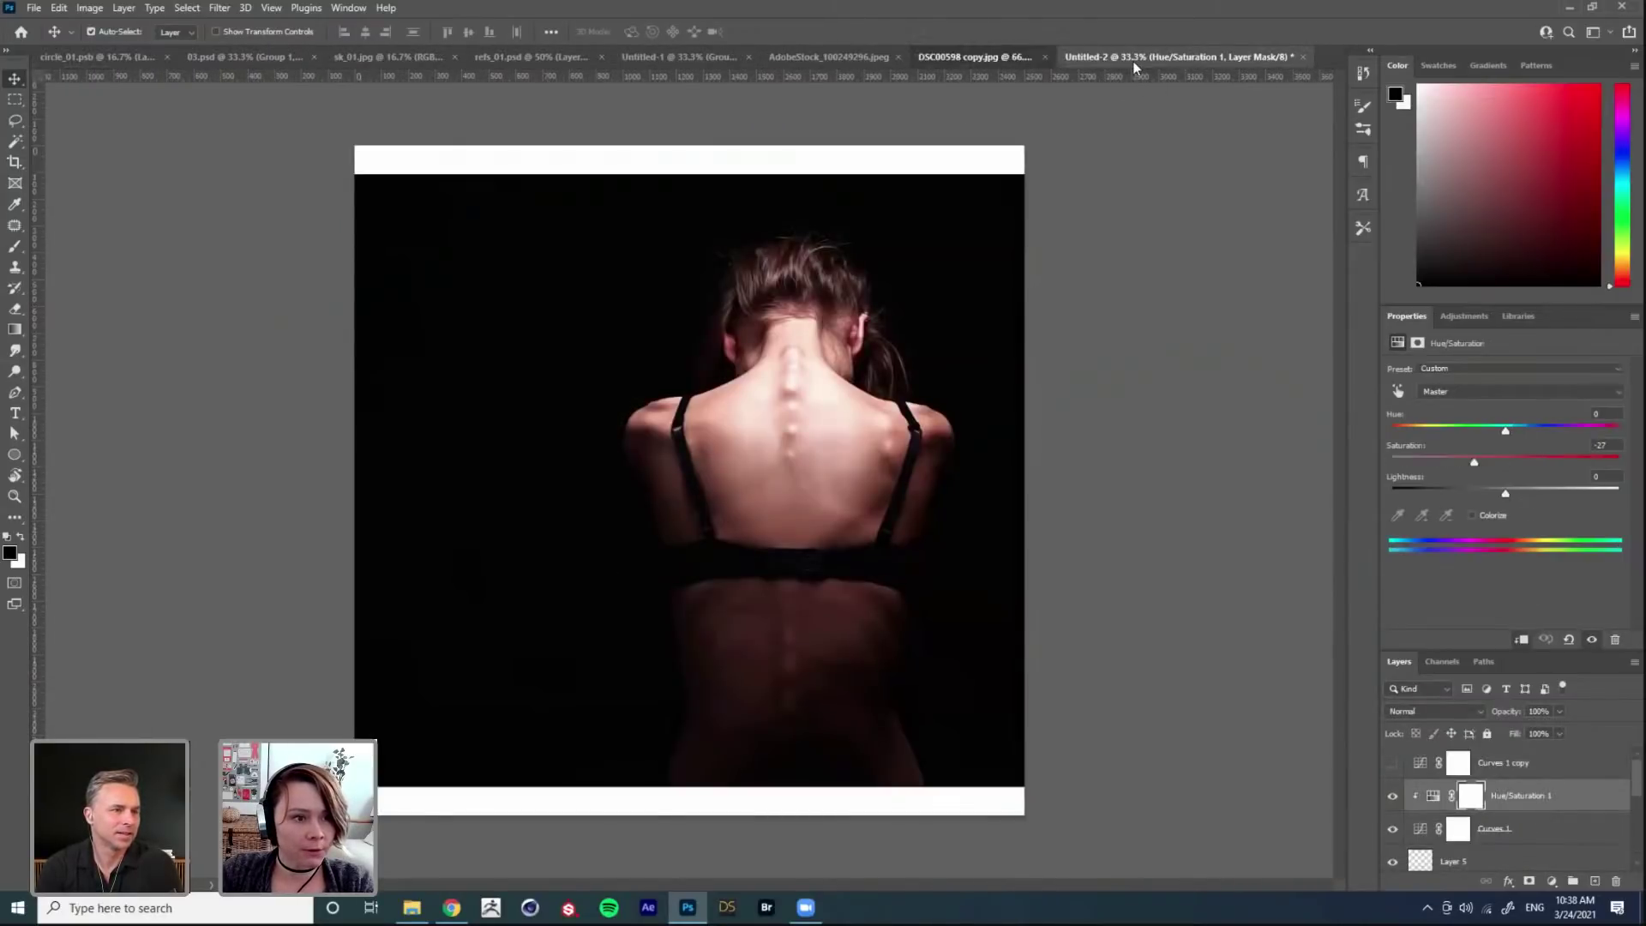
Step: Close the DSC00598 copy.jpg document and return to the Untitled-1 composite
left_click(1149, 57)
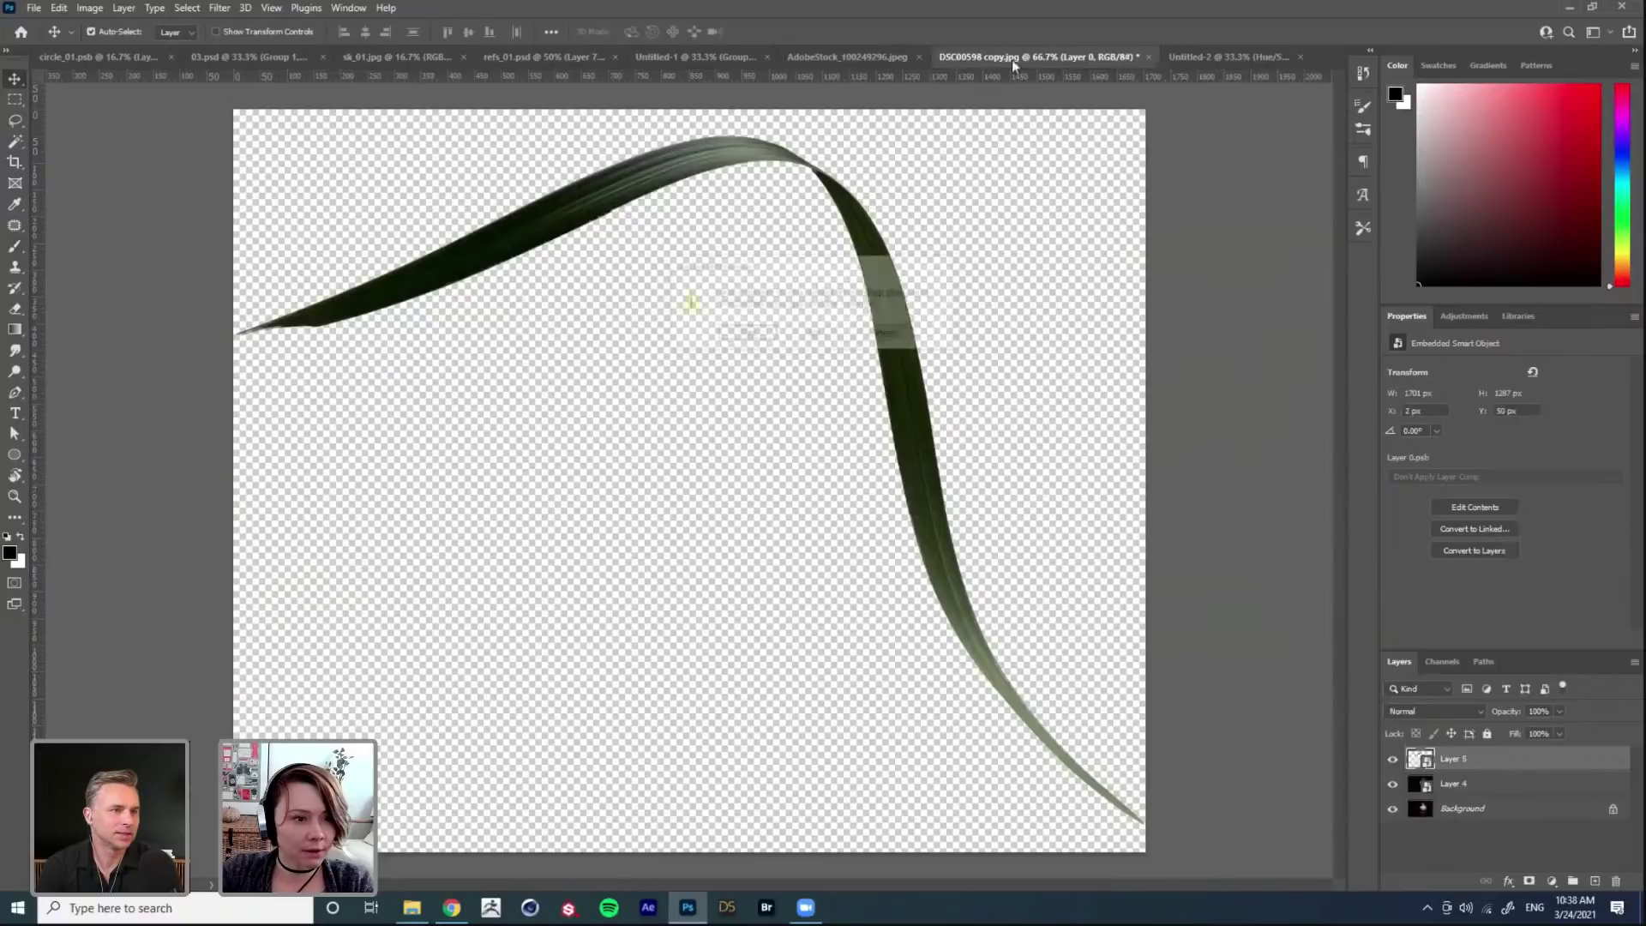
key("Escape")
left_click(797, 56)
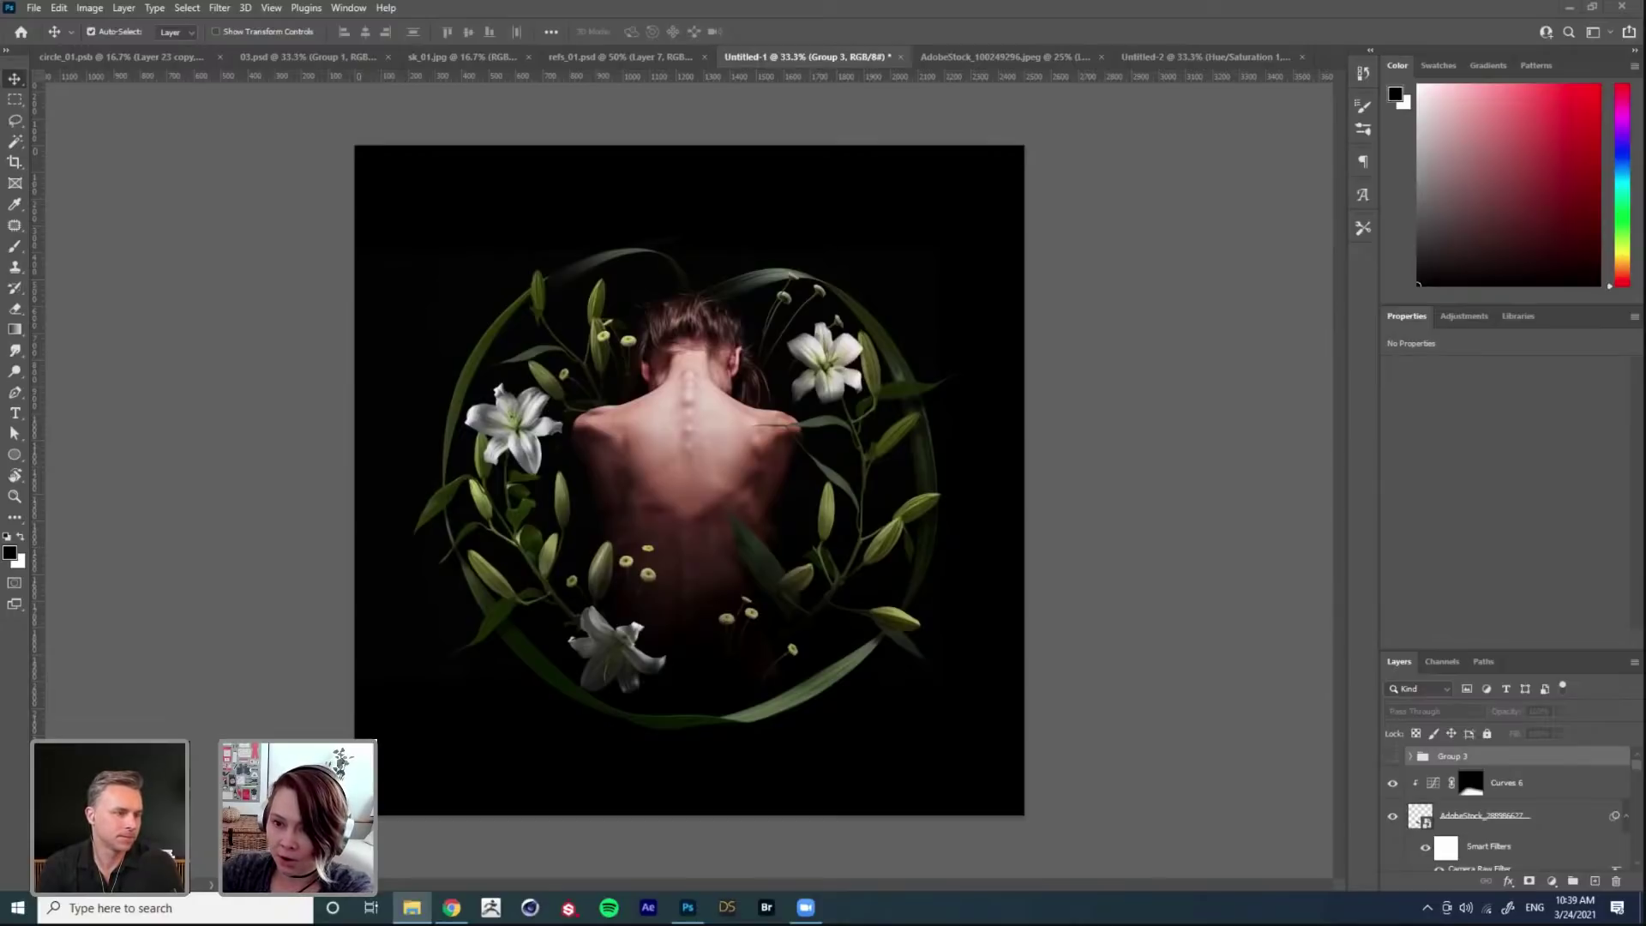
Step: Switch to File Explorer, go up to the Day_01 folder and open its renders folder with the crown images
key("alt+Tab")
left_click(979, 429)
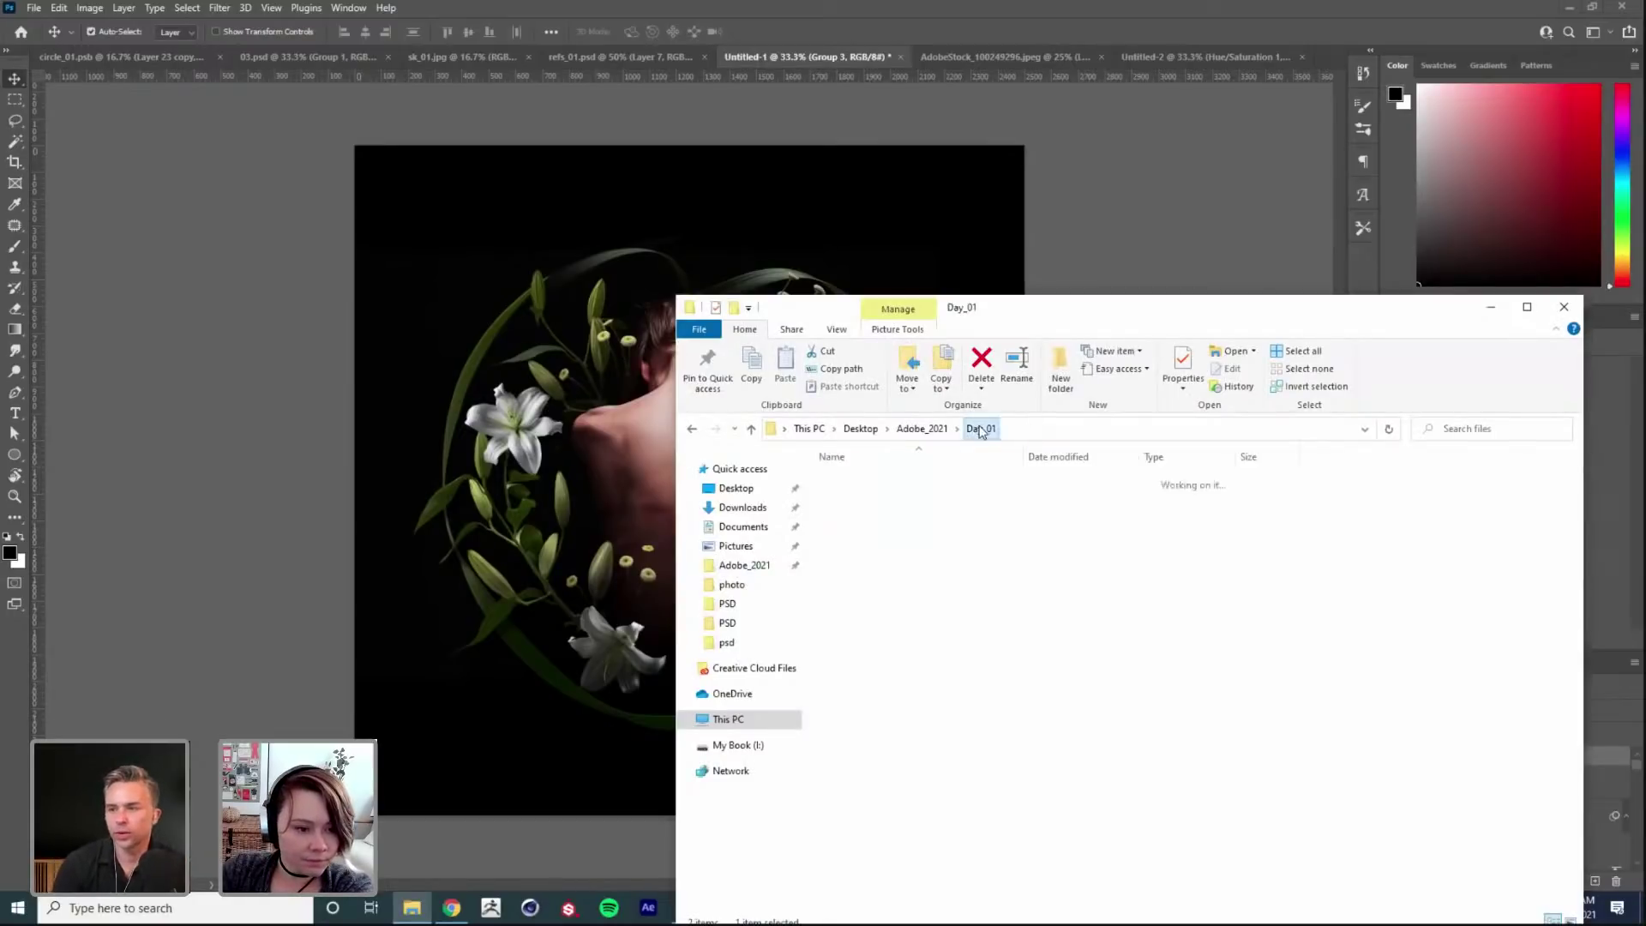
double_click(858, 531)
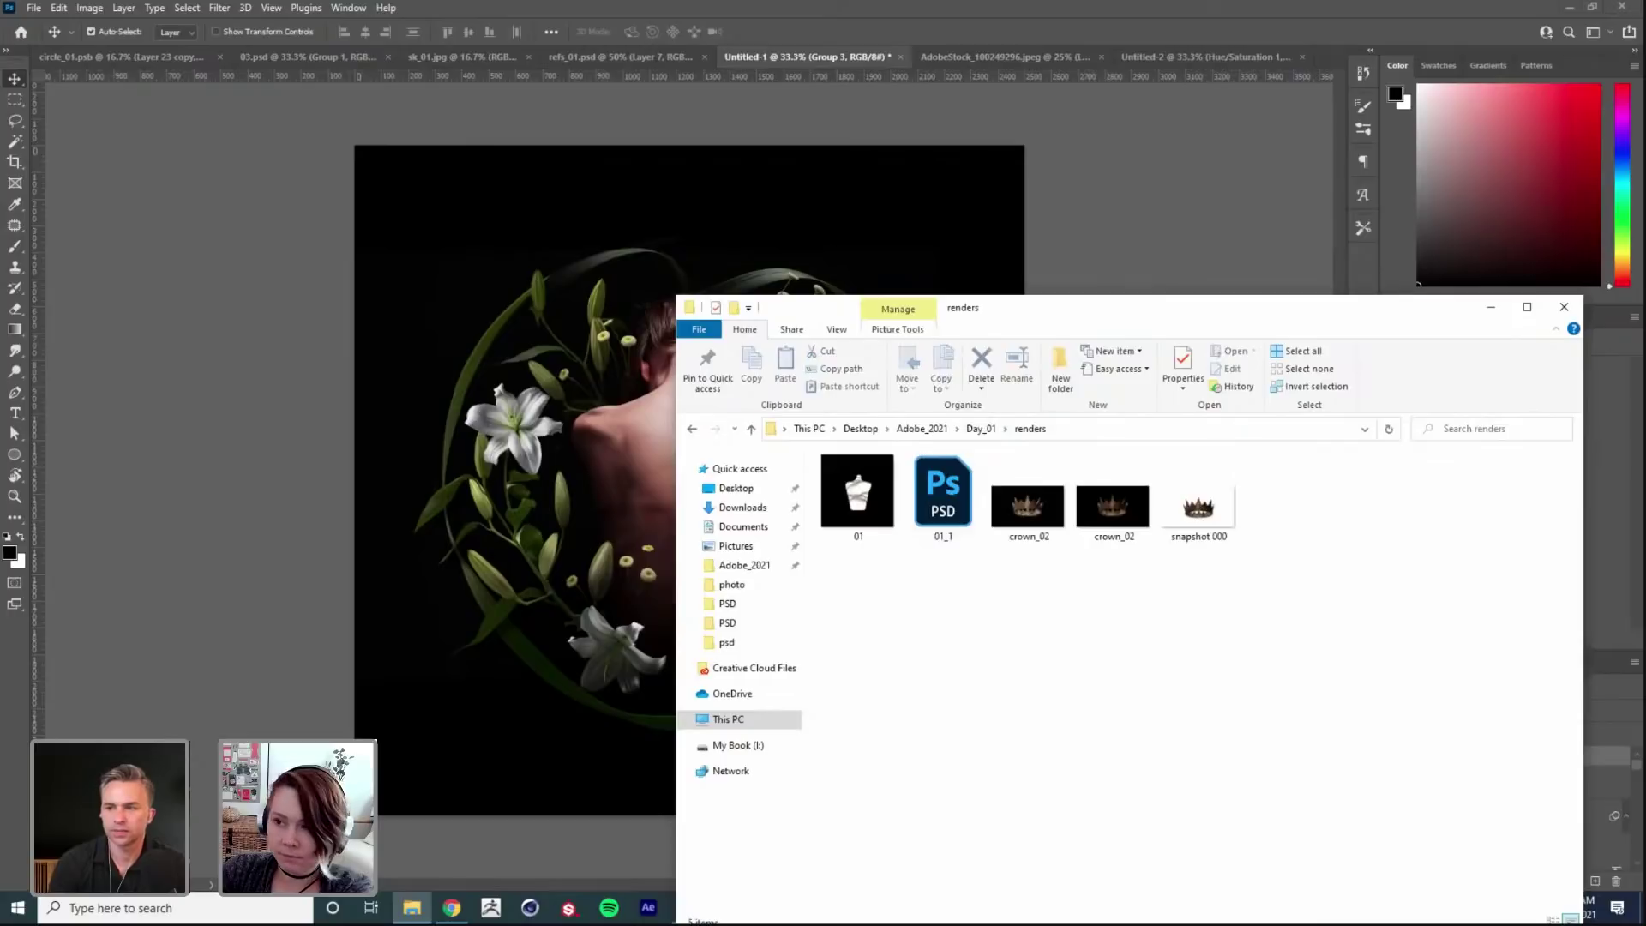
key("alt+Tab")
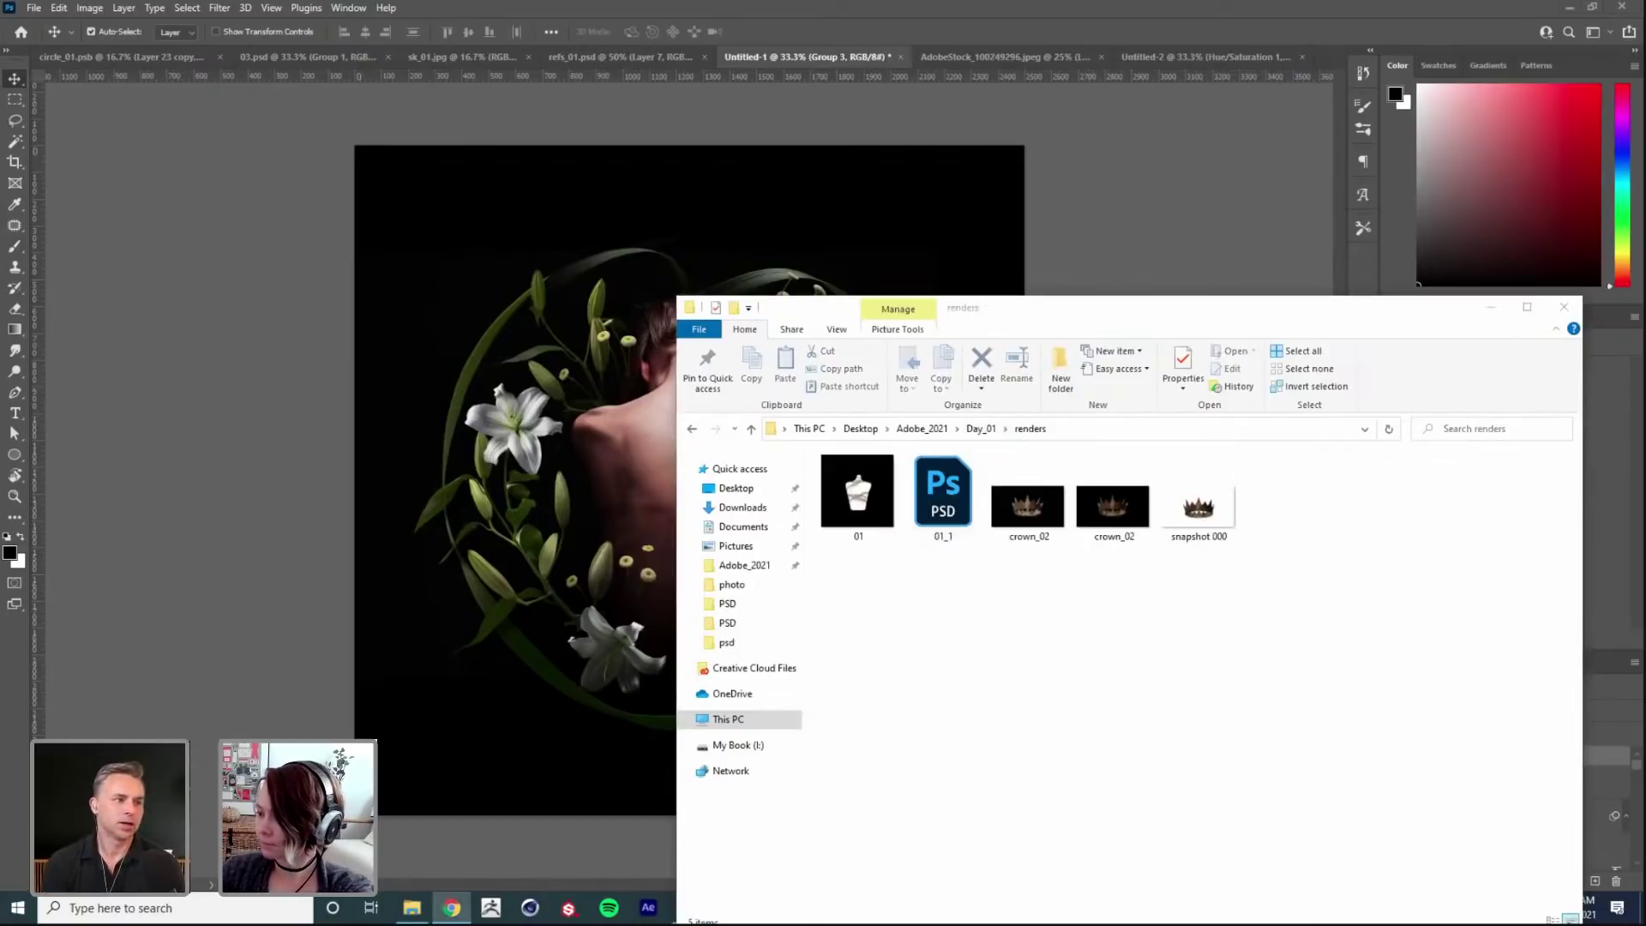
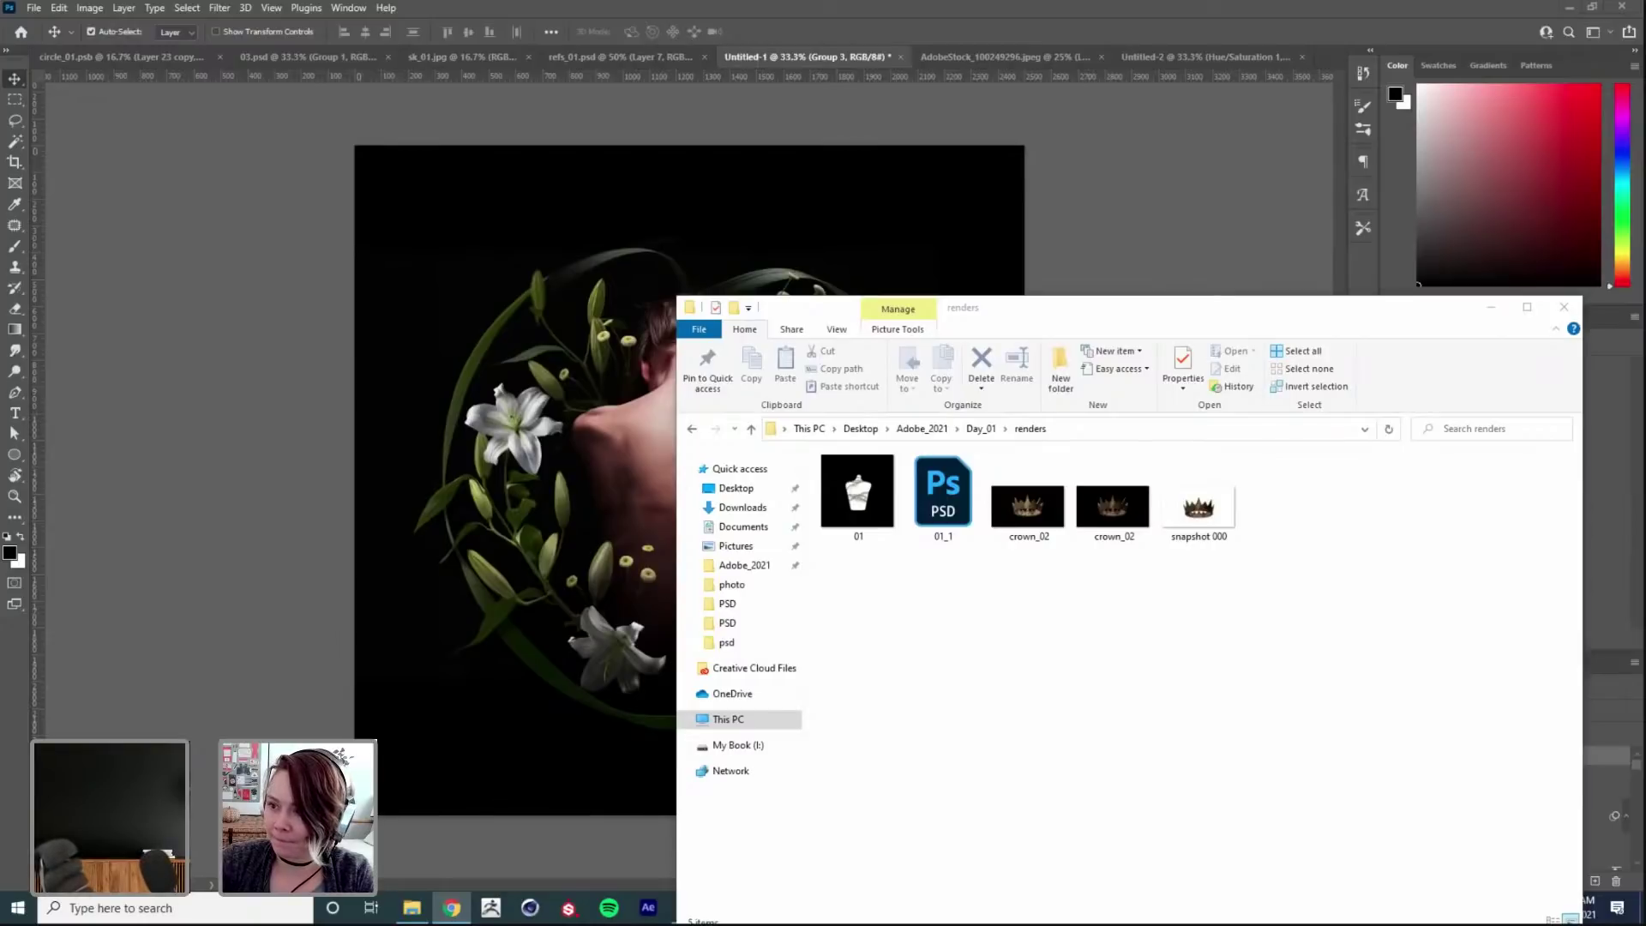
Step: Switch to the browser and look through the saved Pinterest likes for dark floral and crown references, then put the browser away
key("alt+Tab")
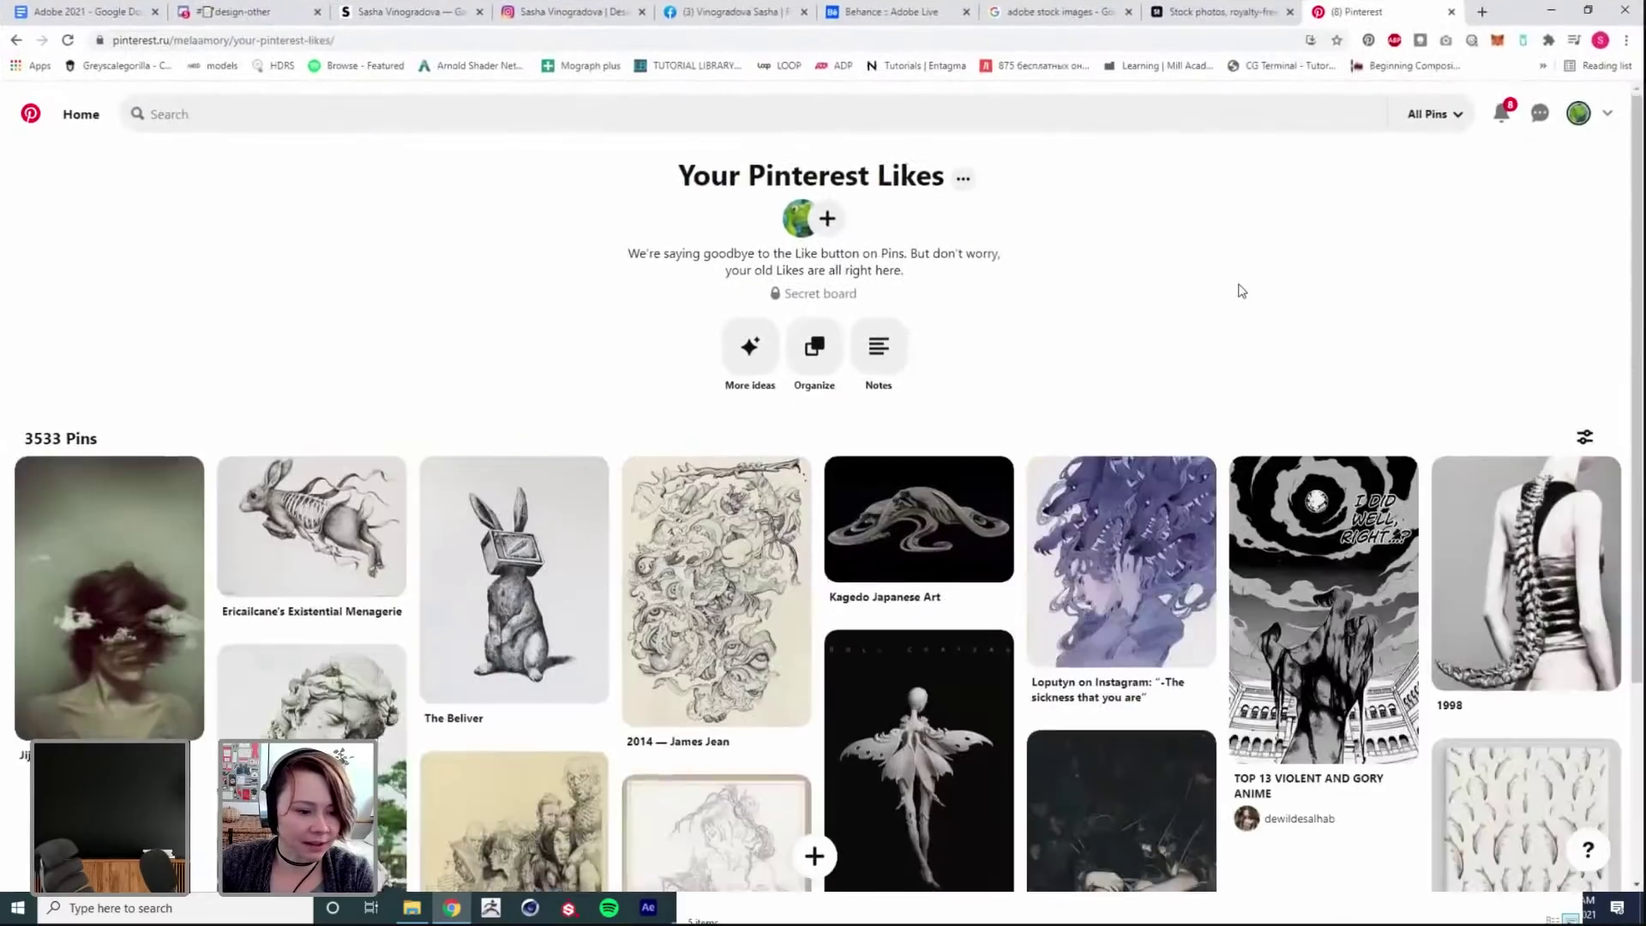
scroll(1238, 283, "down", 4)
scroll(1238, 283, "down", 8)
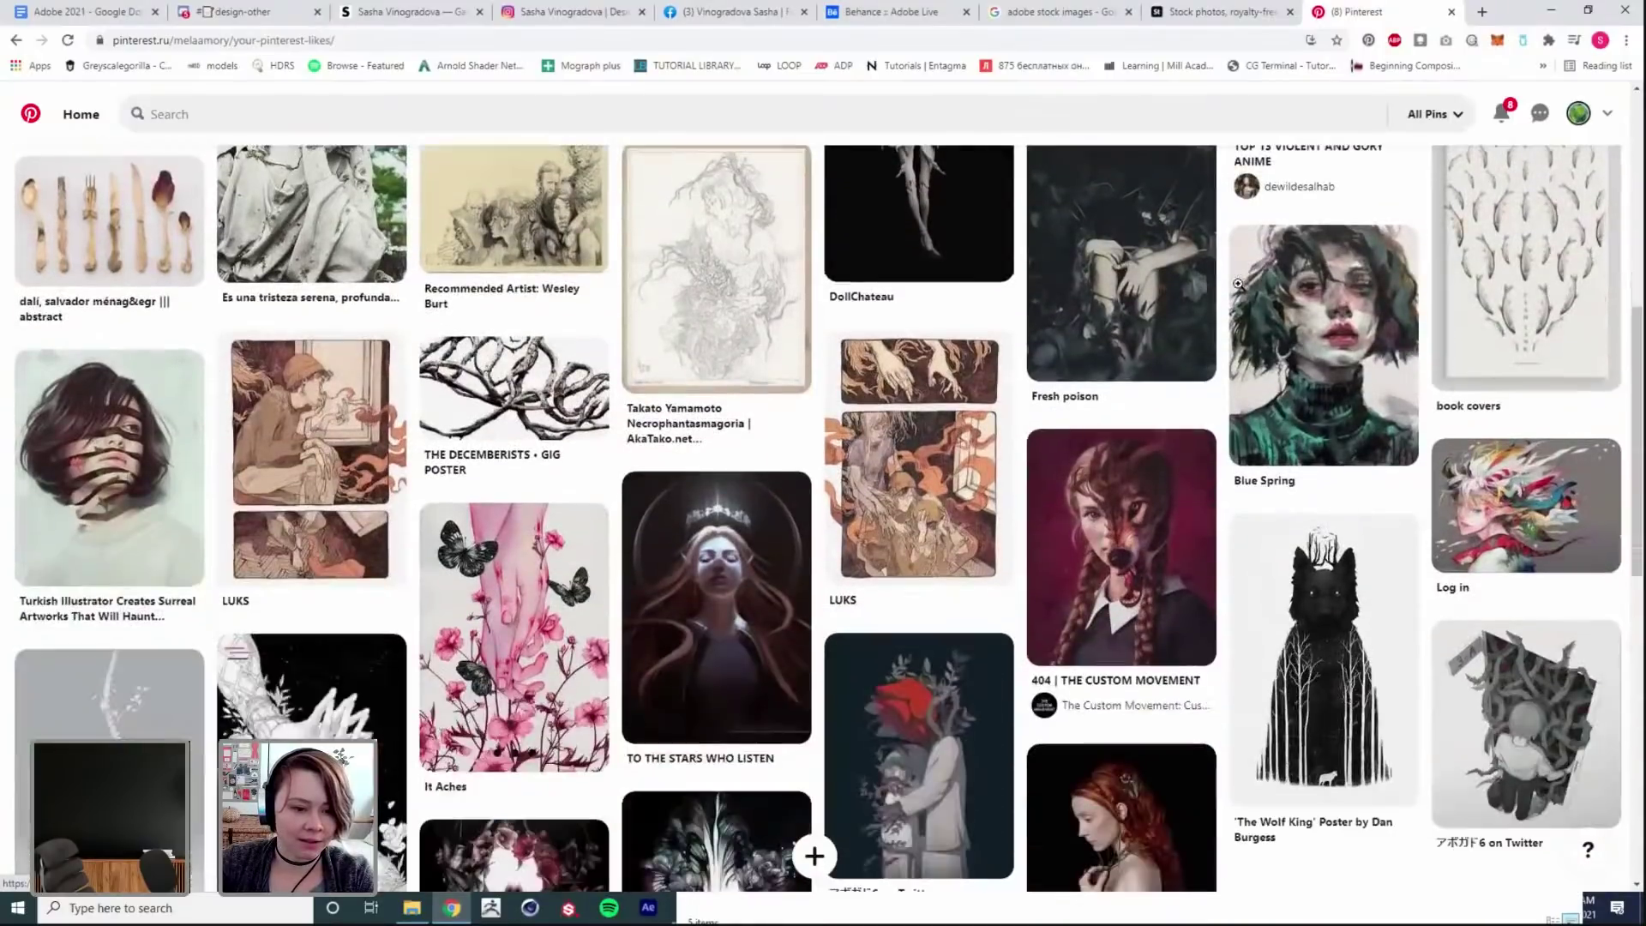
scroll(1239, 285, "down", 4)
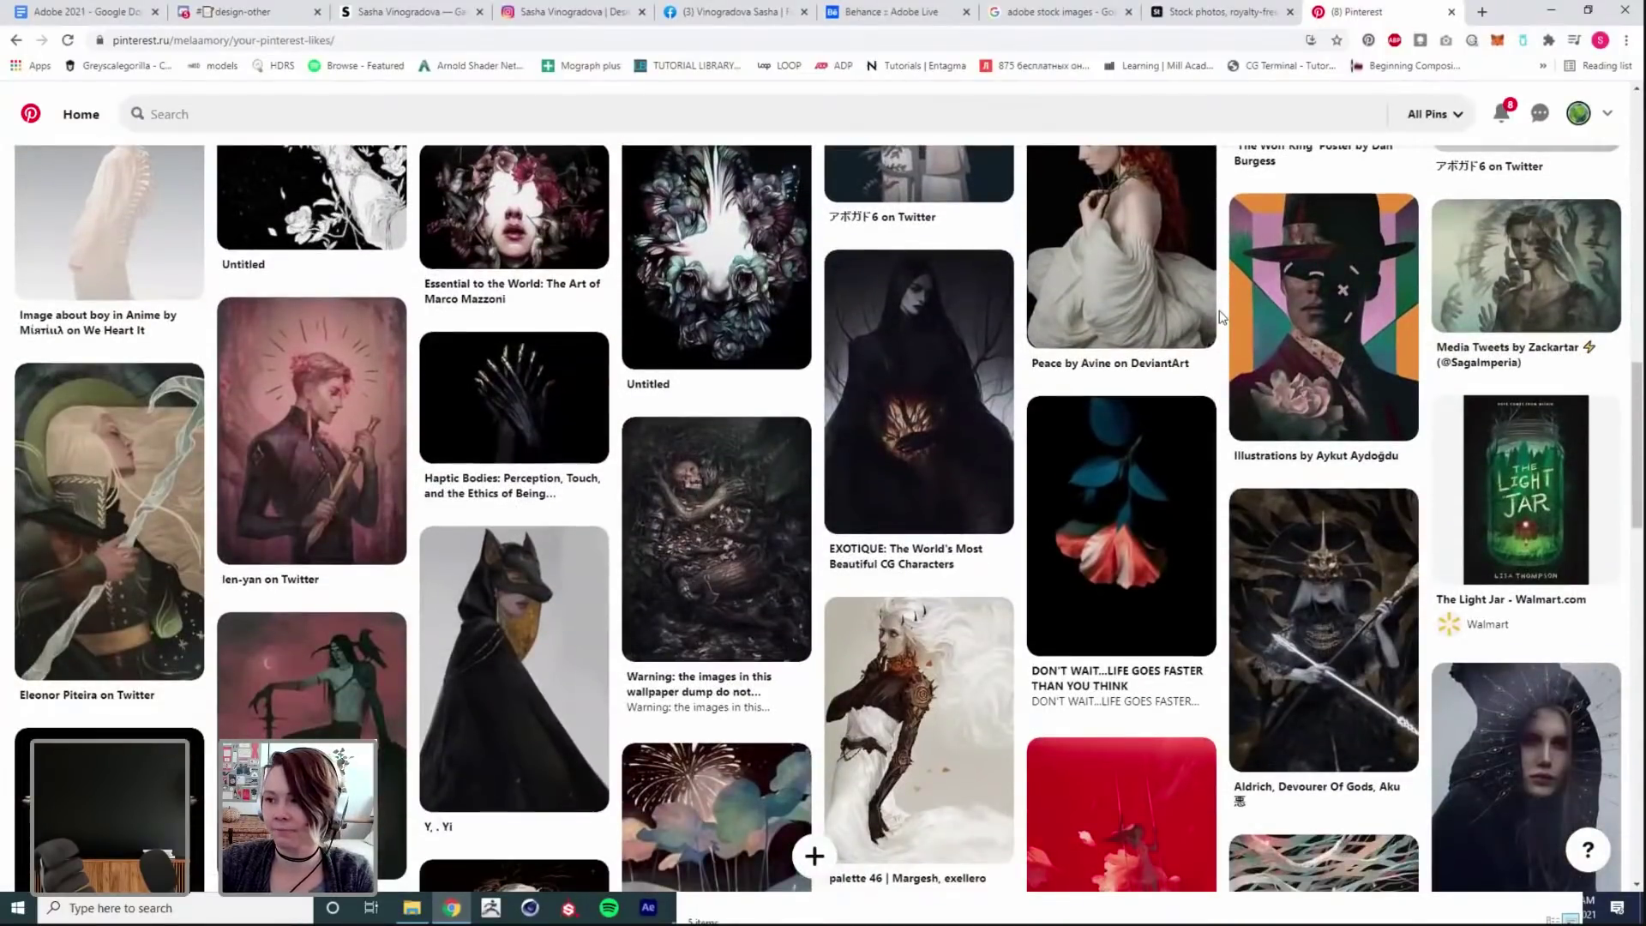
mouse_move(1229, 320)
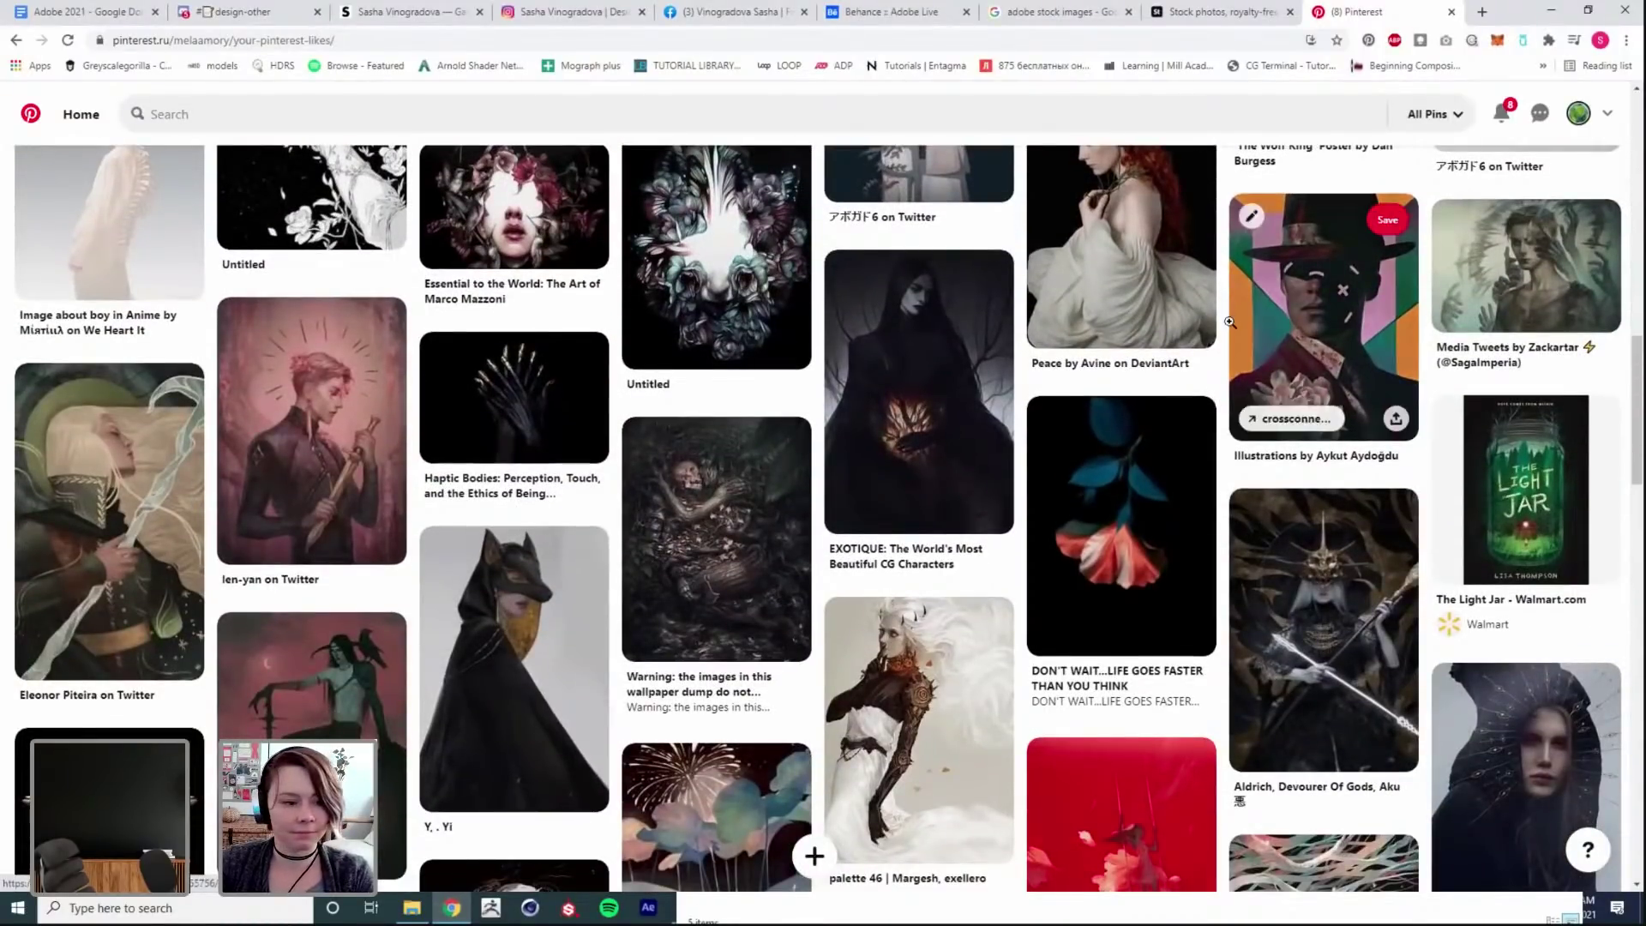
scroll(1230, 322, "down", 3)
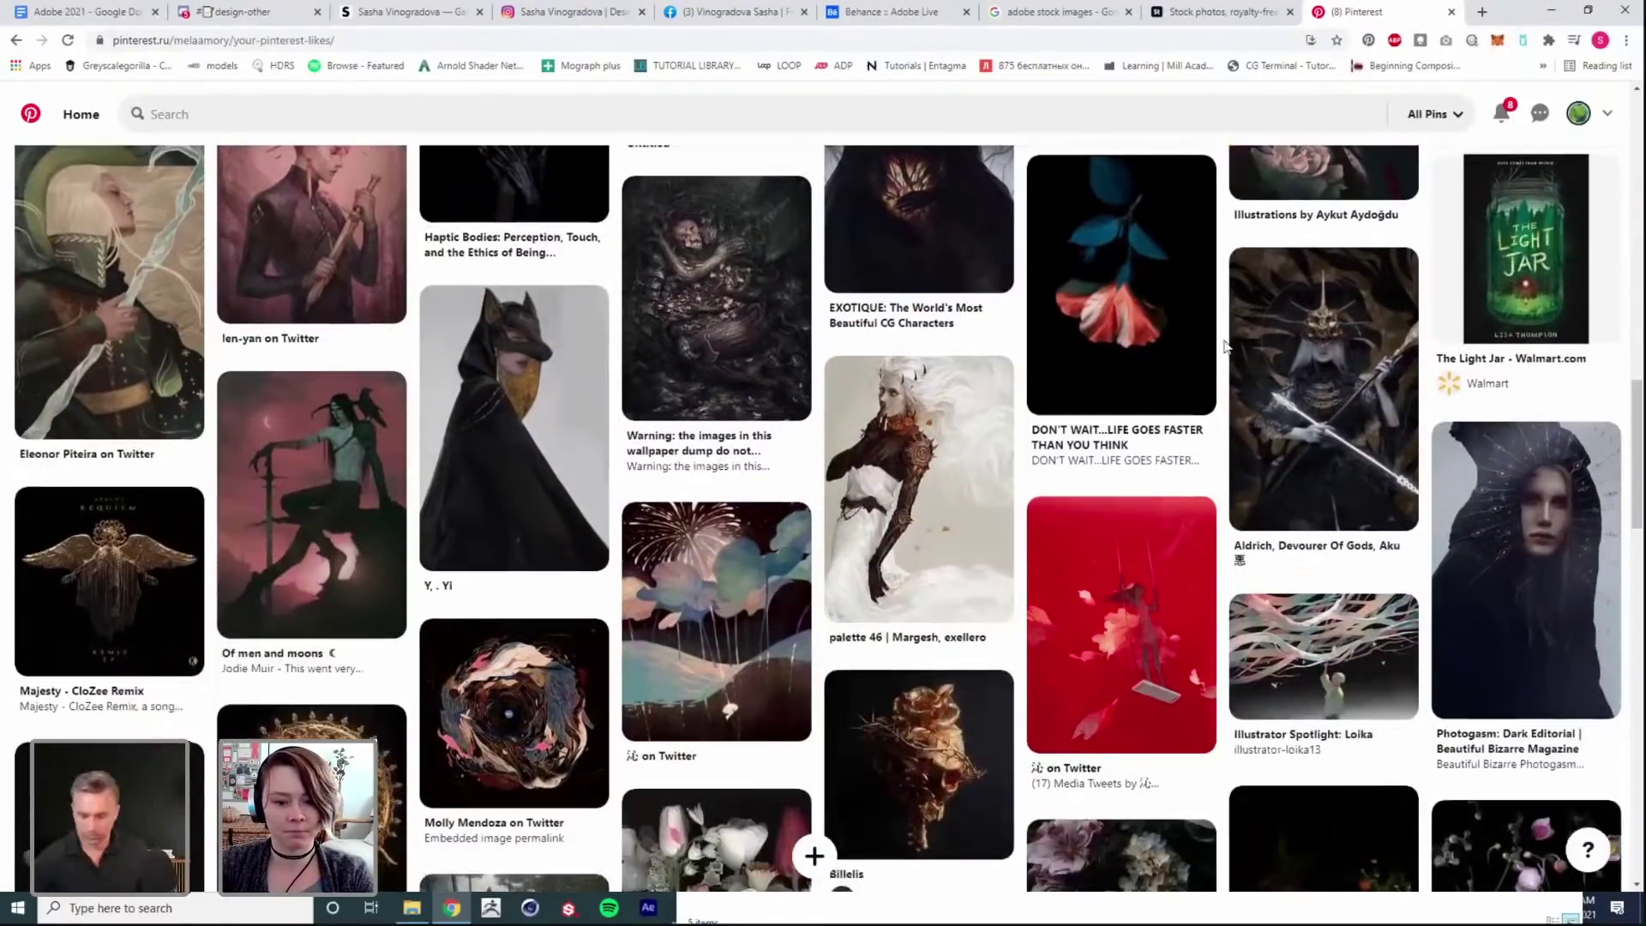
scroll(1283, 387, "down", 2)
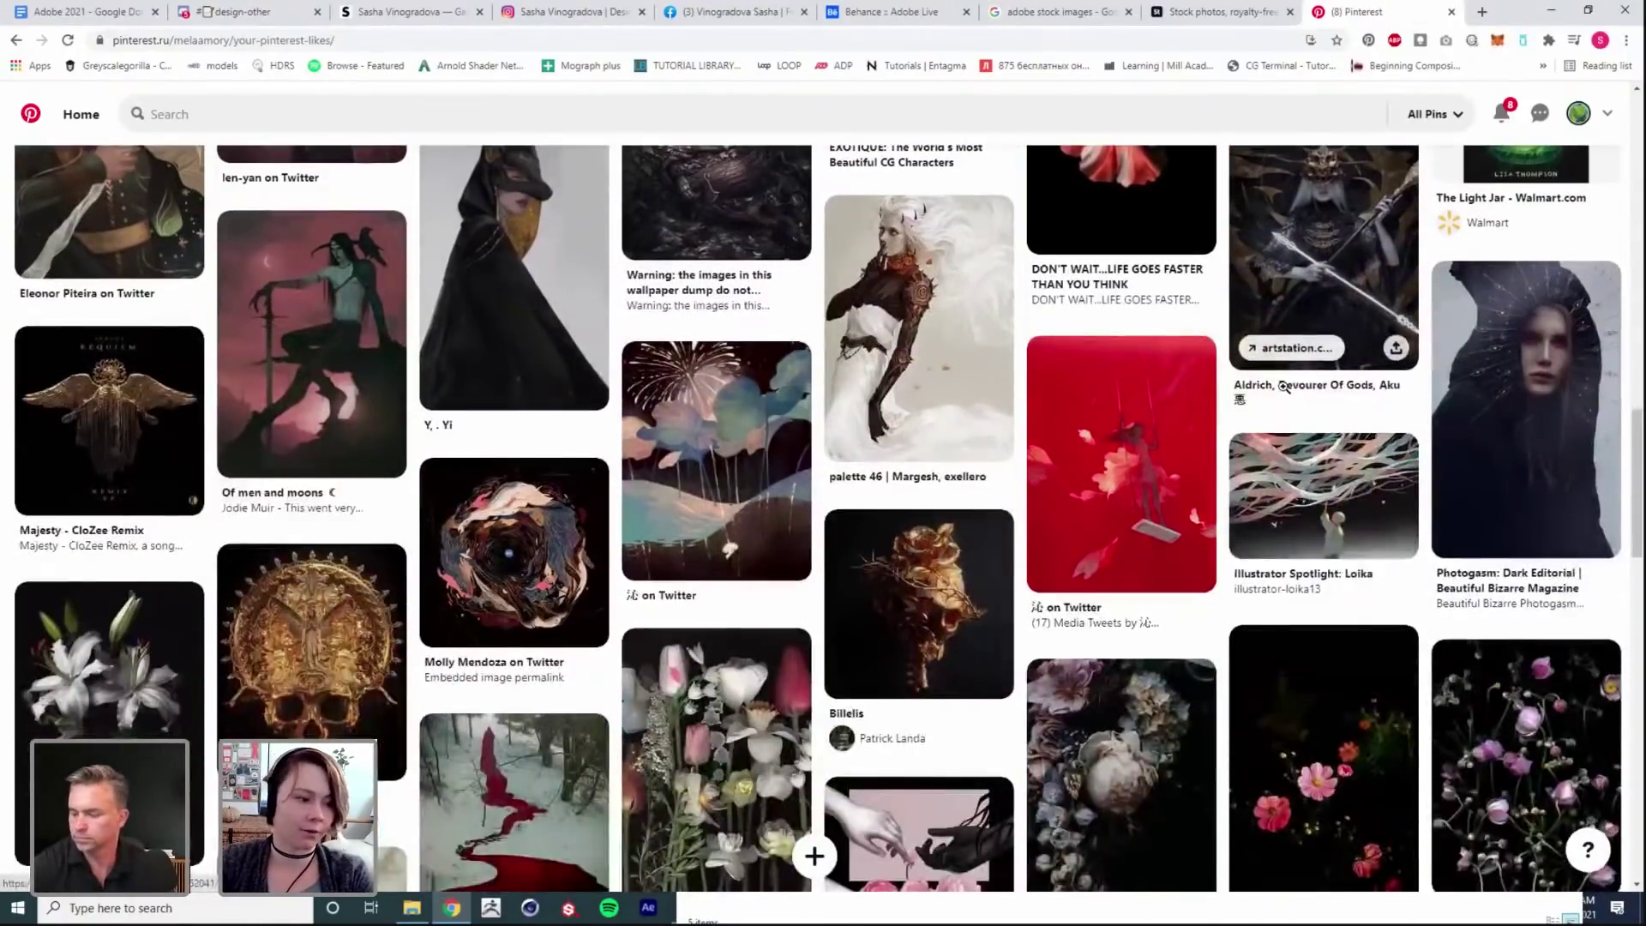
scroll(1286, 386, "down", 3)
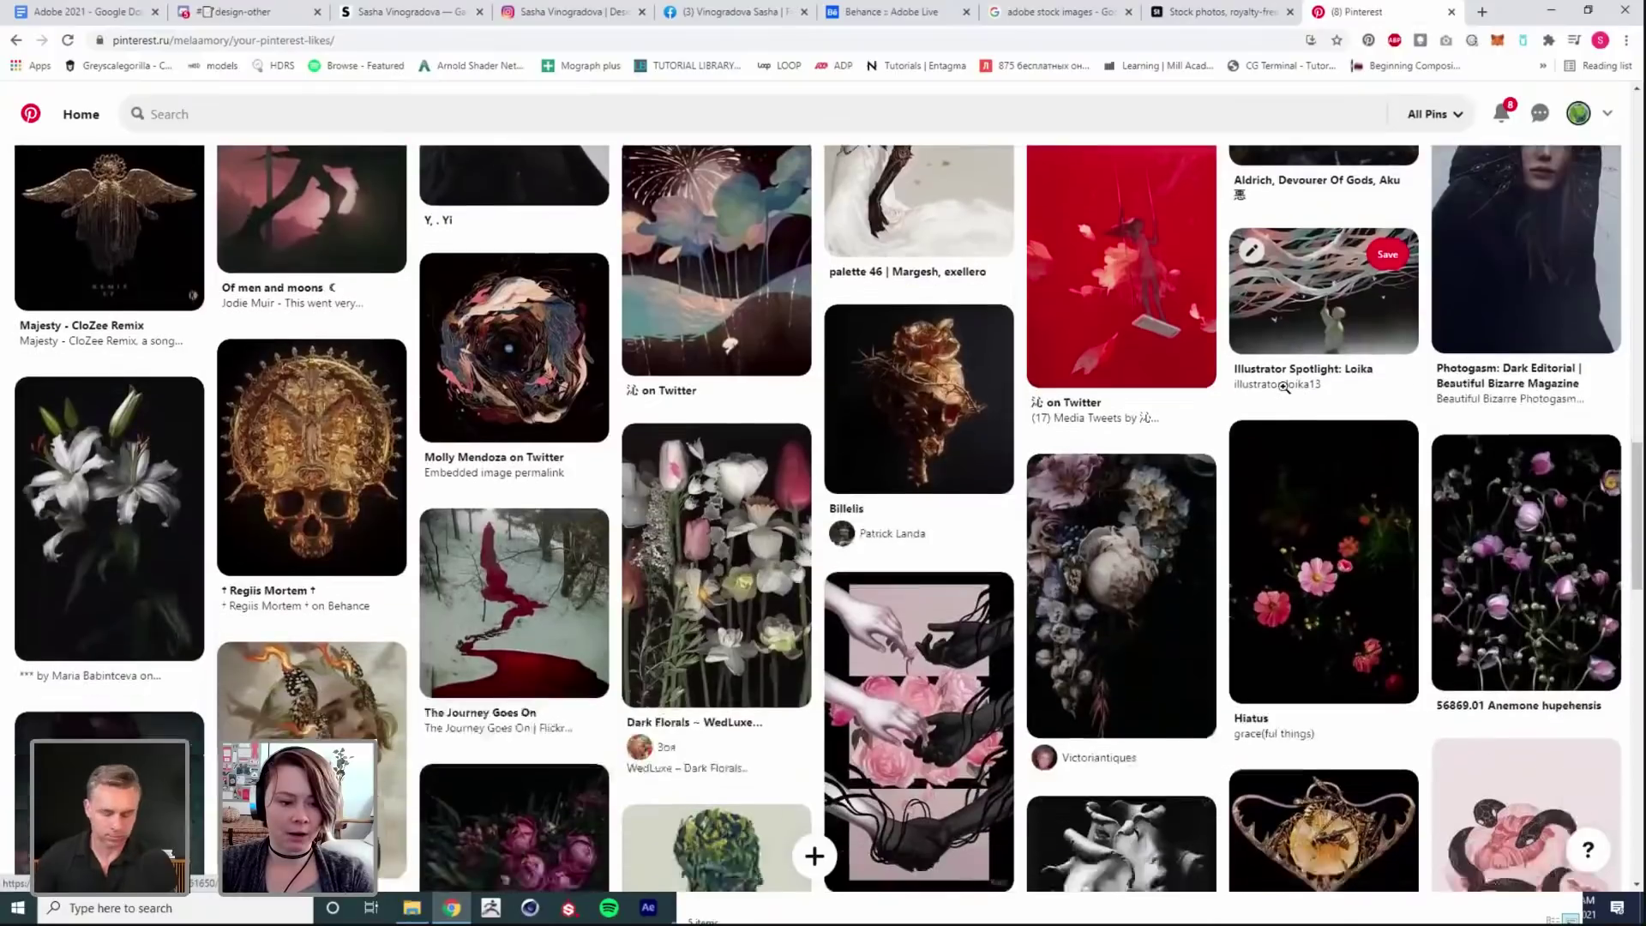
scroll(1309, 374, "down", 2)
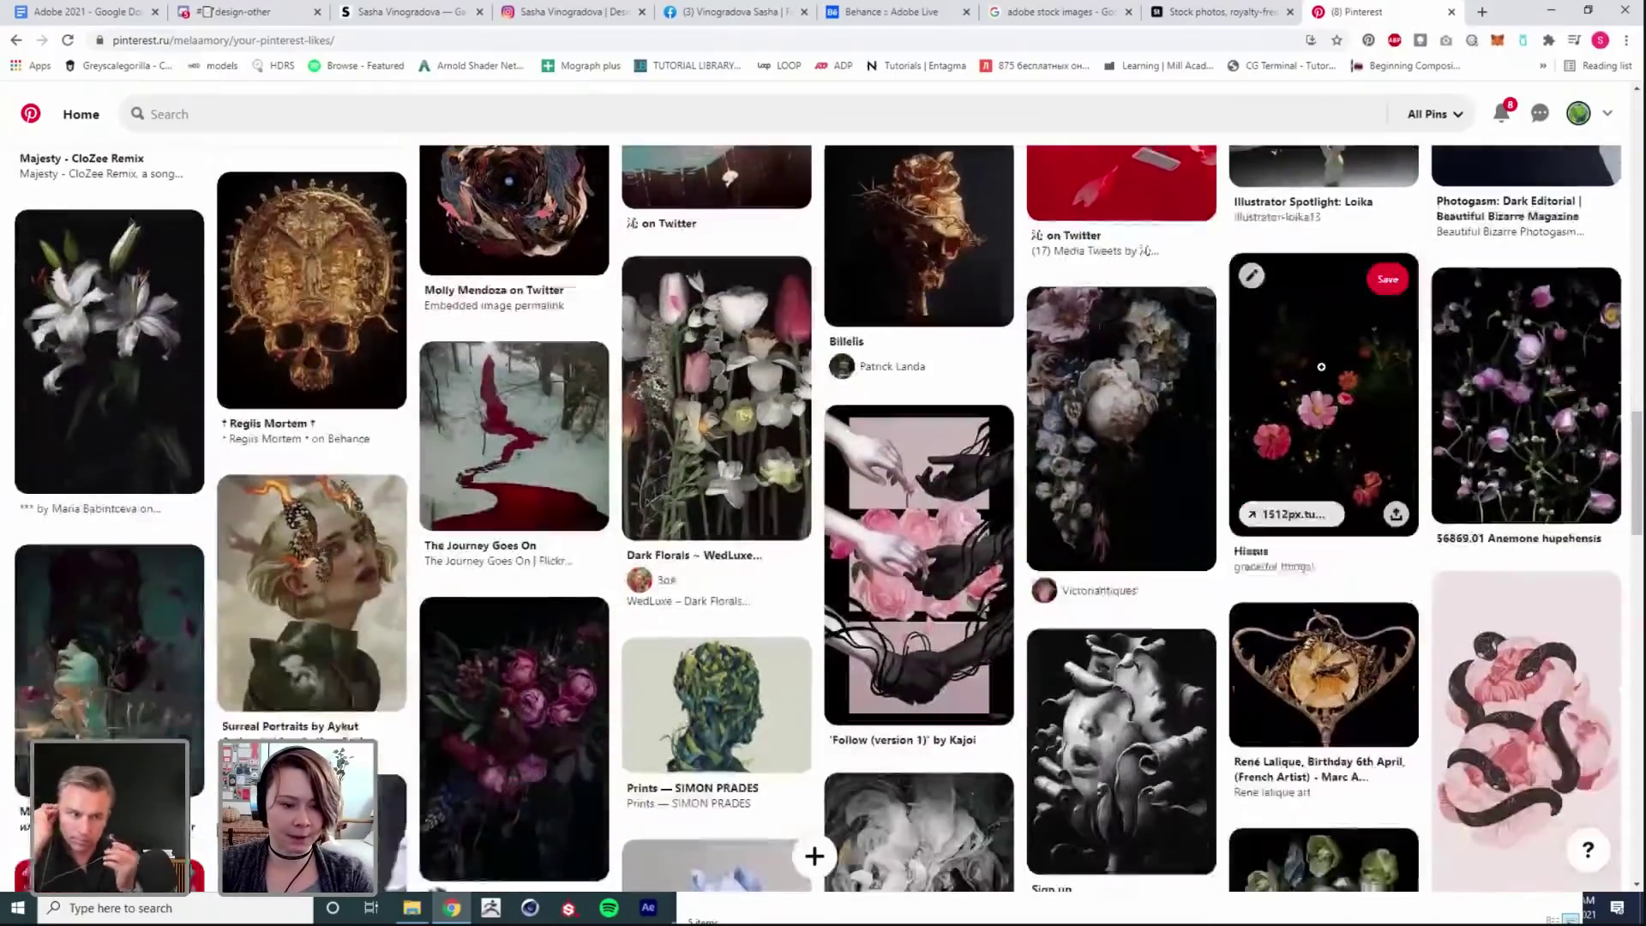
scroll(1360, 352, "down", 1)
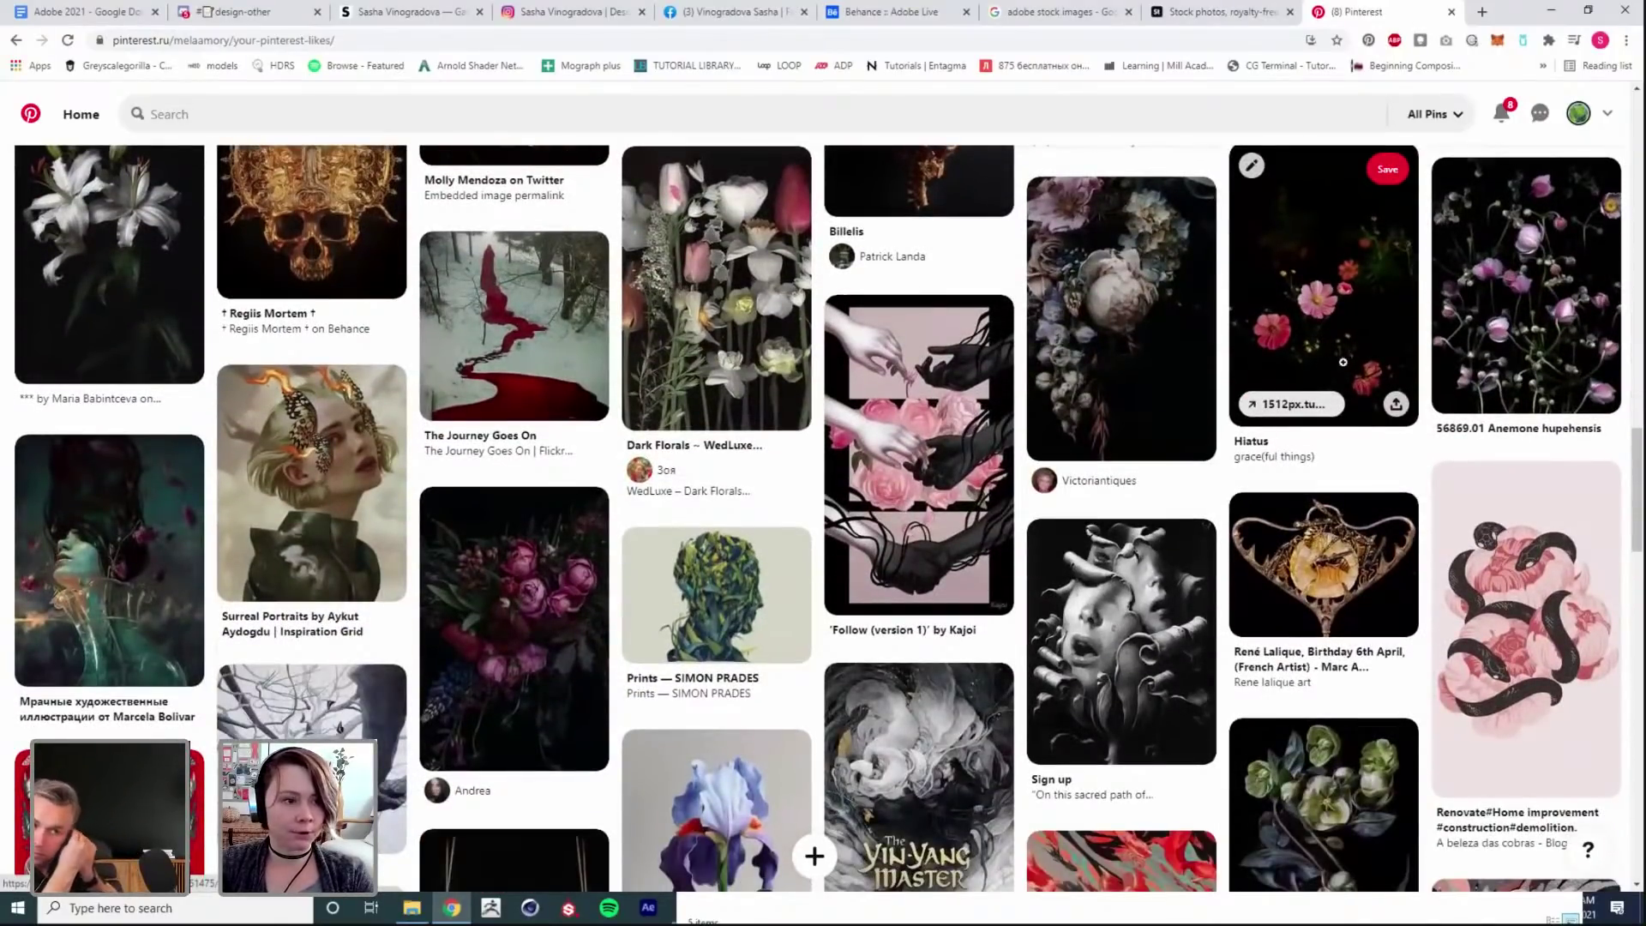
scroll(1400, 355, "down", 5)
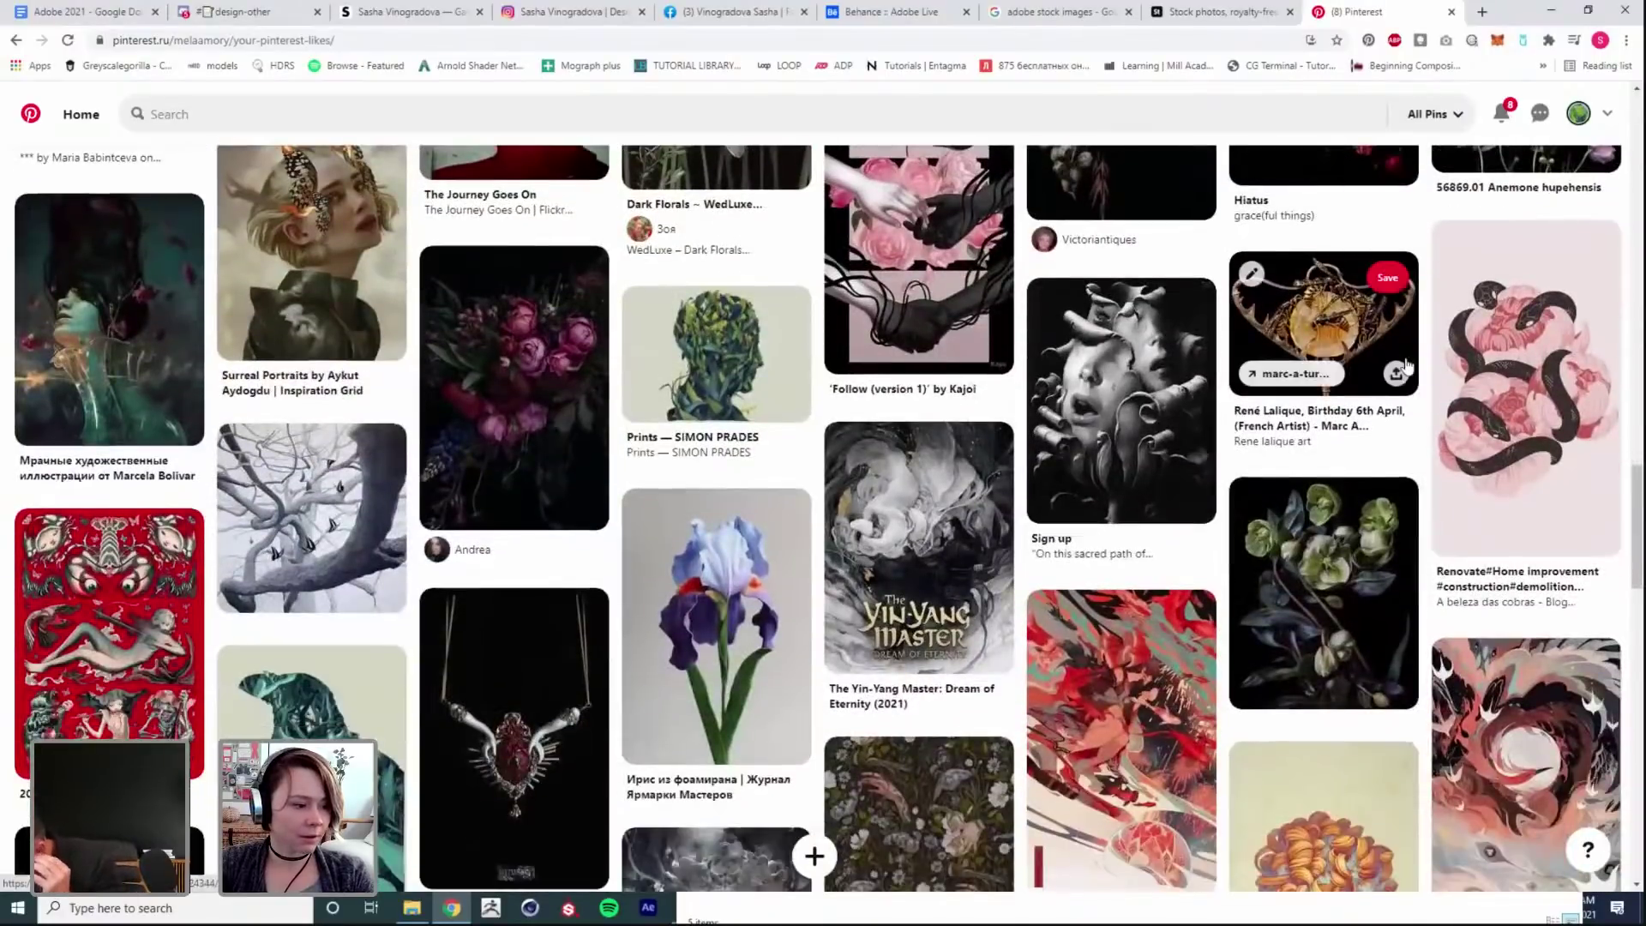
scroll(1405, 357, "down", 7)
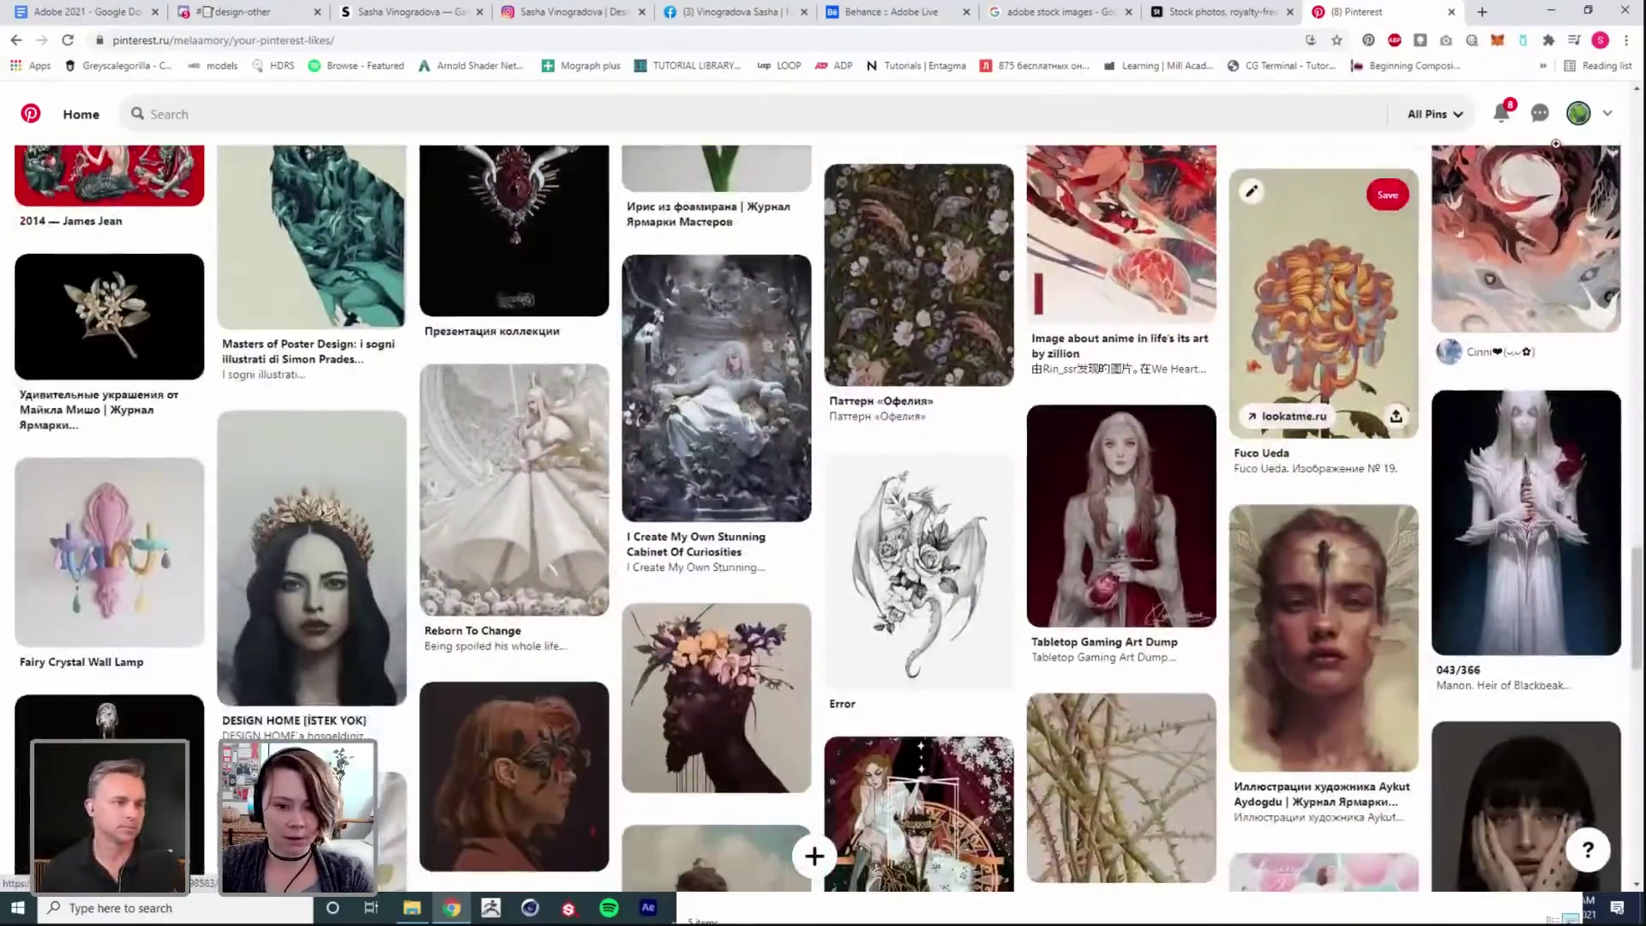
scroll(1380, 378, "down", 3)
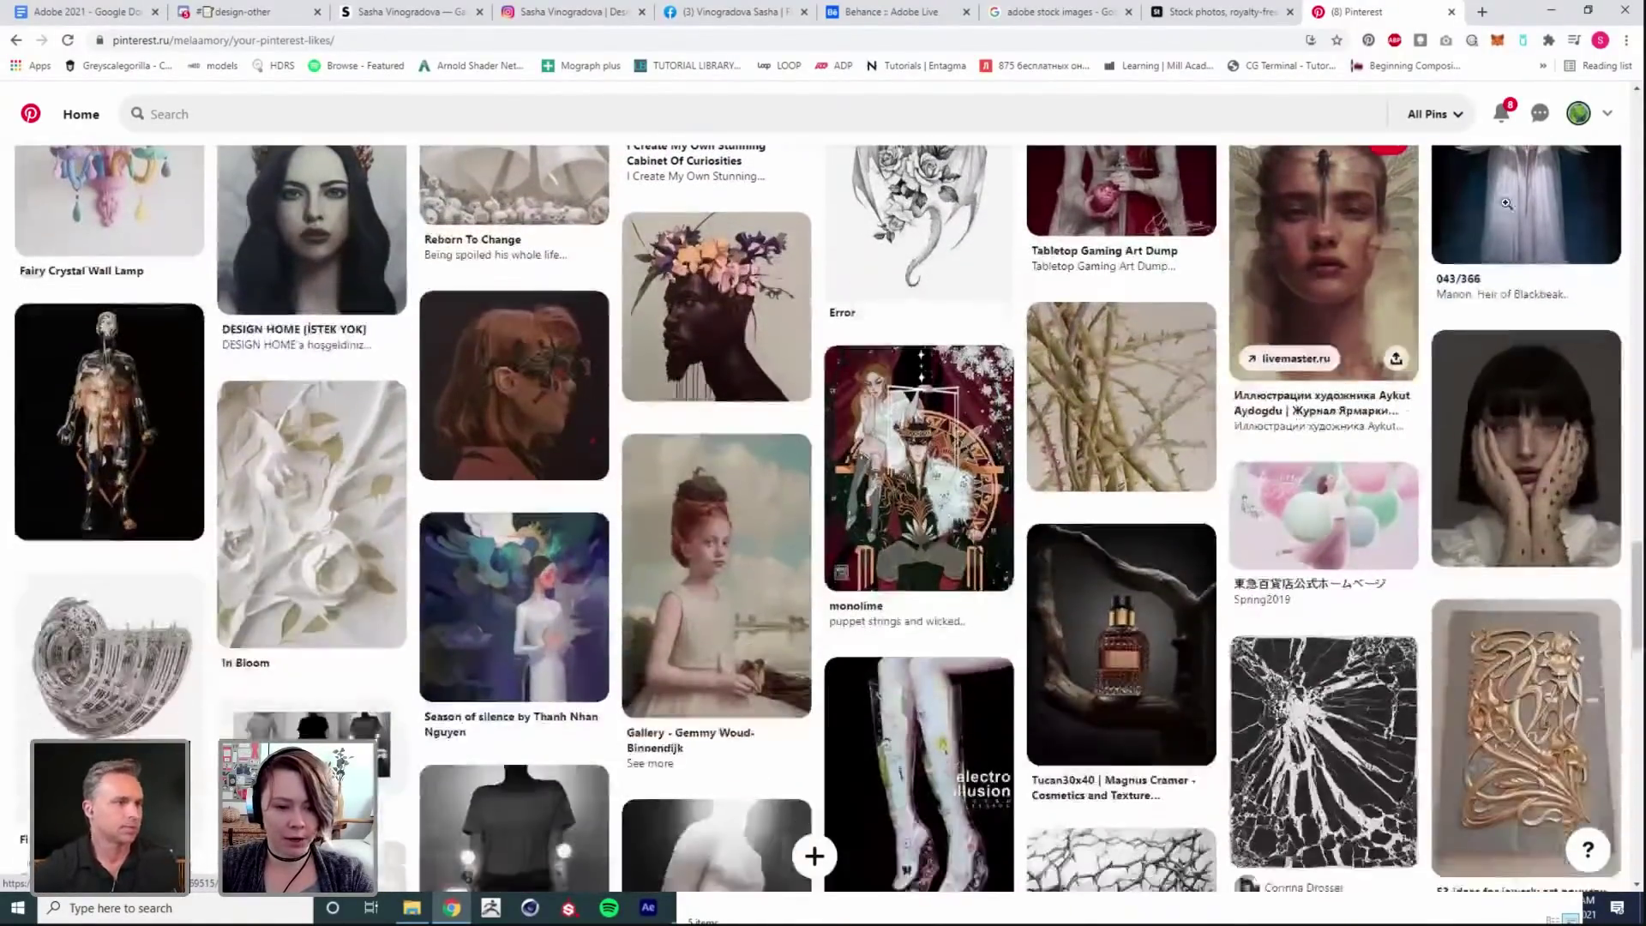
left_click(1551, 11)
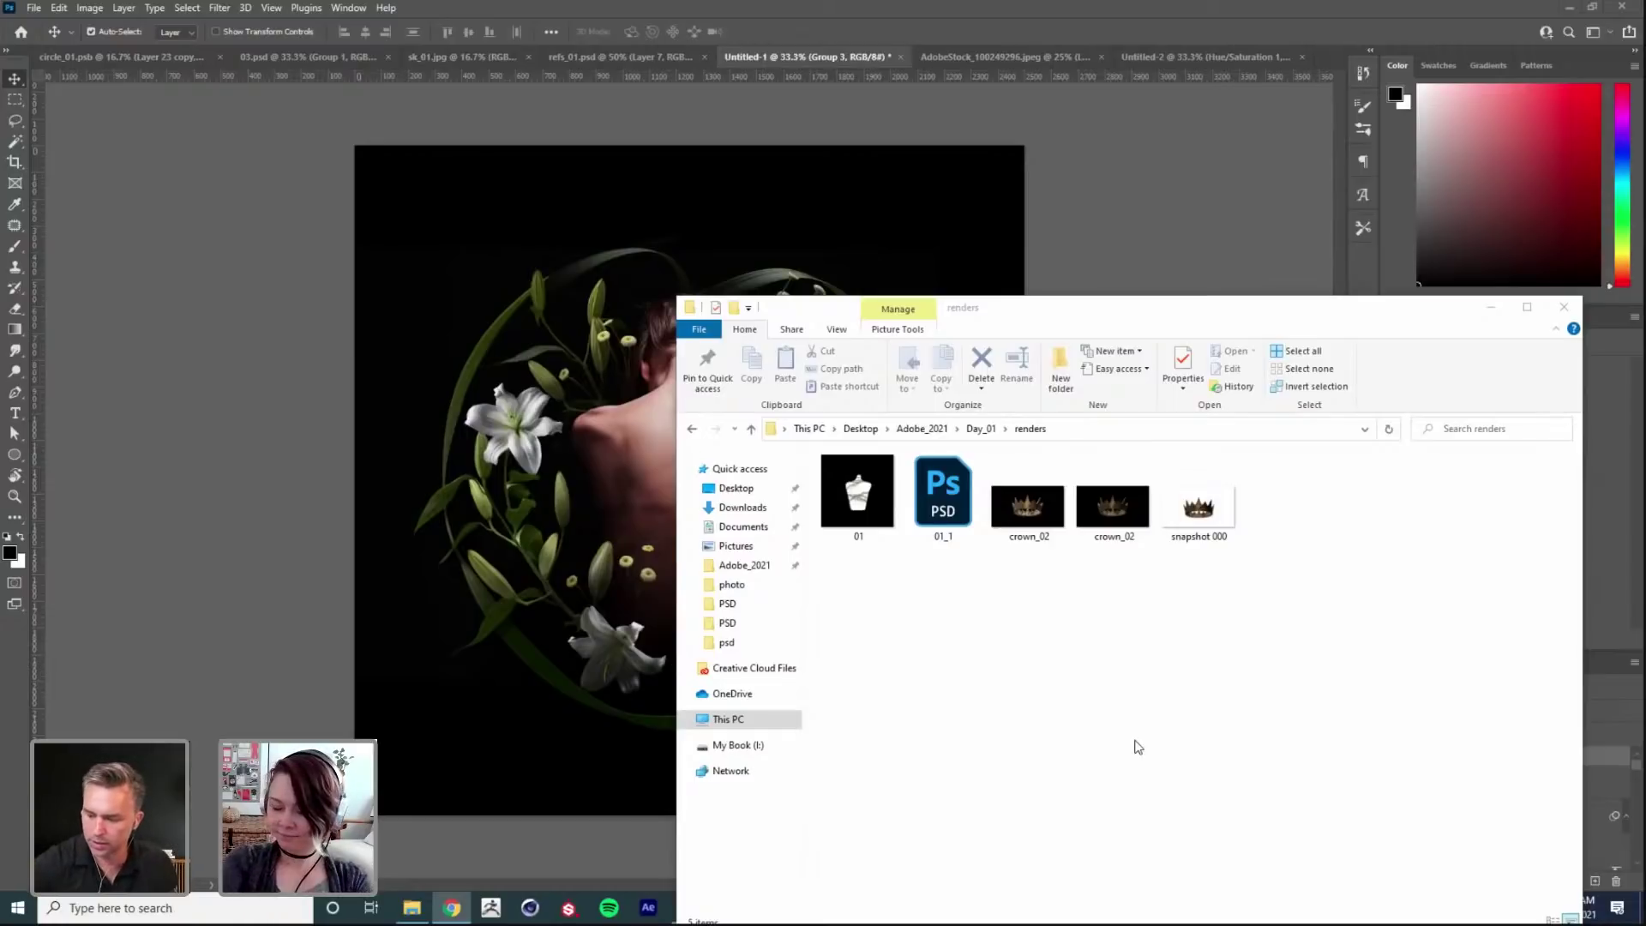
Step: Place the snapshot 000 crown render into the Untitled-1 composite, scaled to about 49% and centred just above the woman's head
left_click(1284, 325)
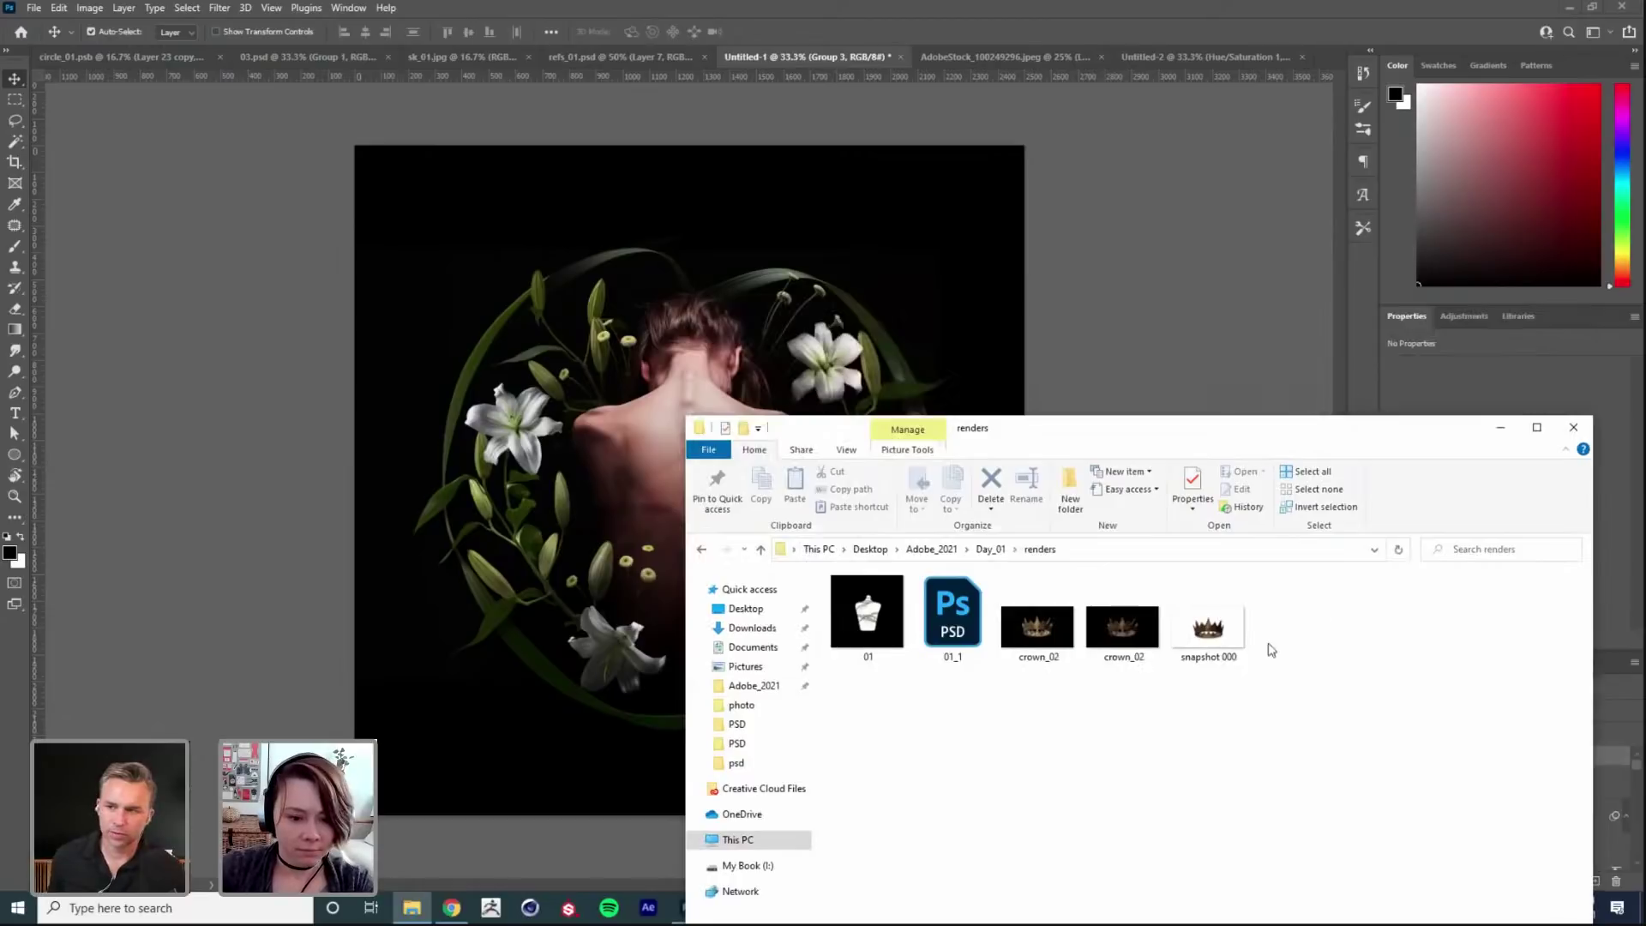
left_click(1235, 656)
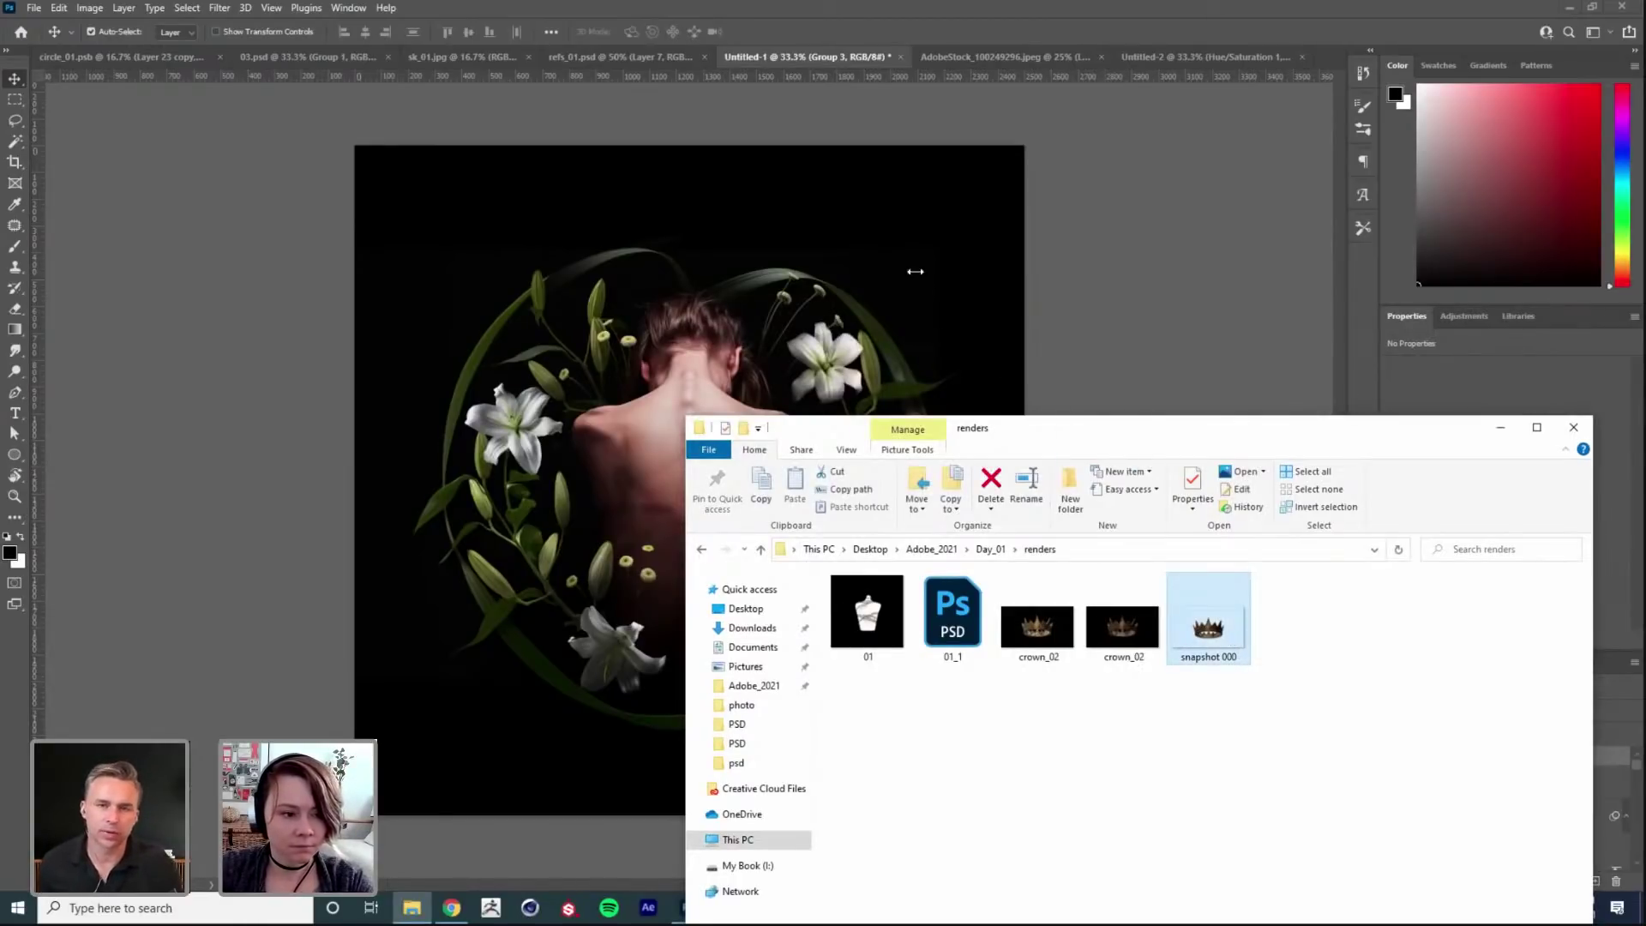
left_click_drag(1230, 635, 1312, 687)
left_click_drag(848, 502, 838, 271)
left_click_drag(847, 341, 757, 282)
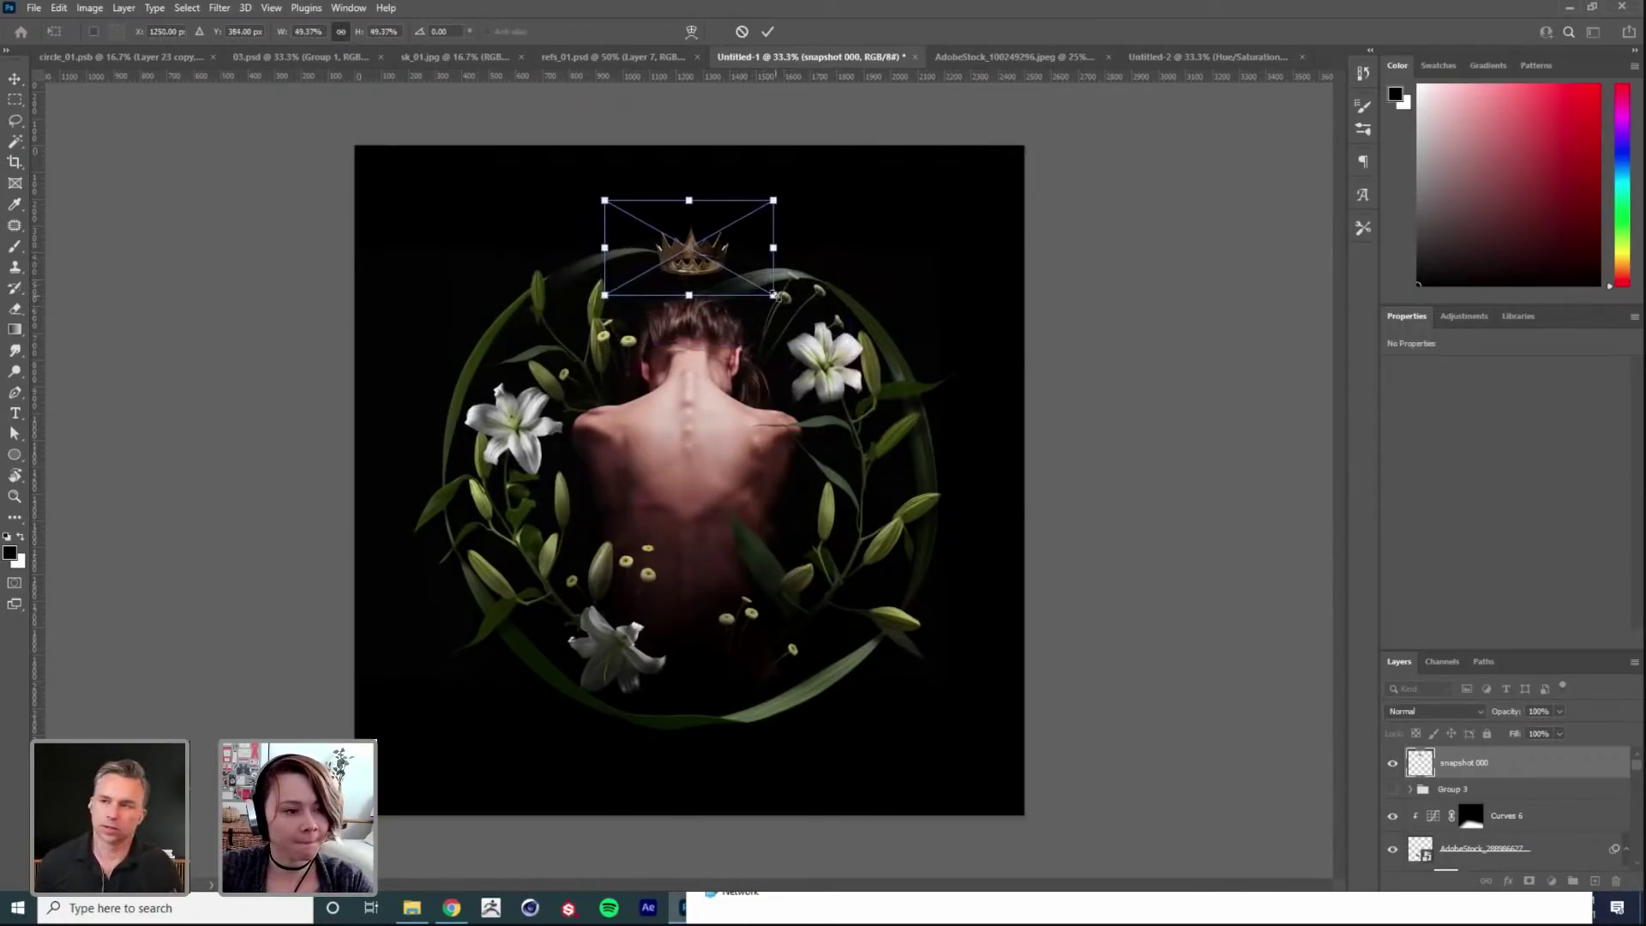
key("Return")
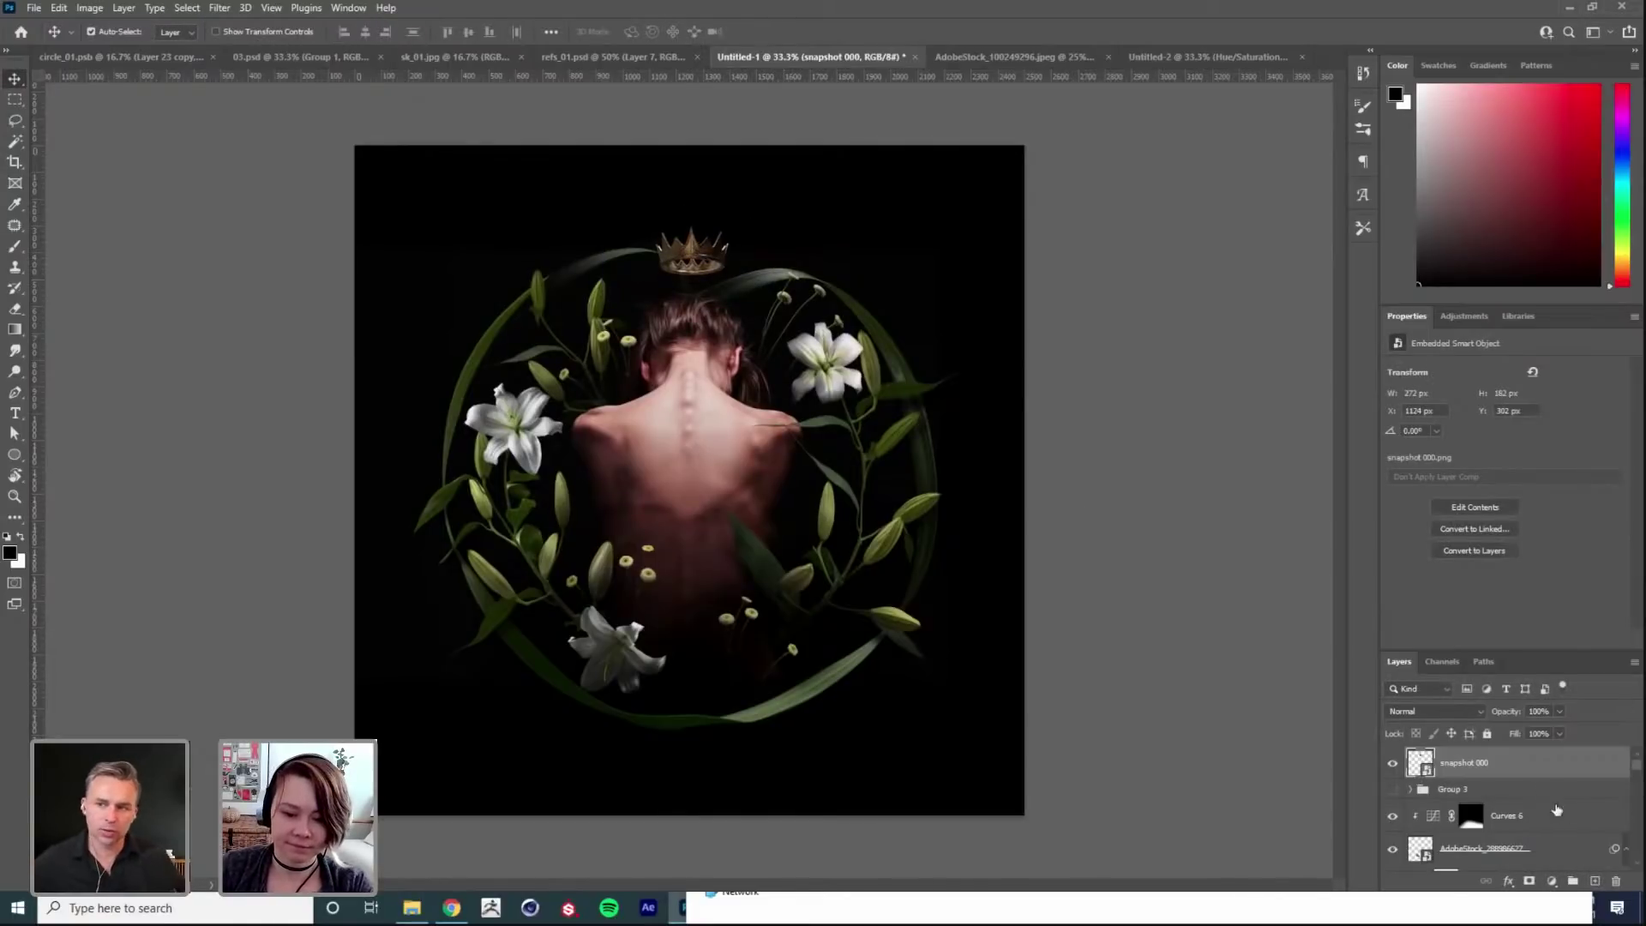
Step: Paint soft black behind the crown on a new layer beneath snapshot 000, using the Soft Round Pressure Opacity and Flow brush
left_click(1595, 881)
key("b")
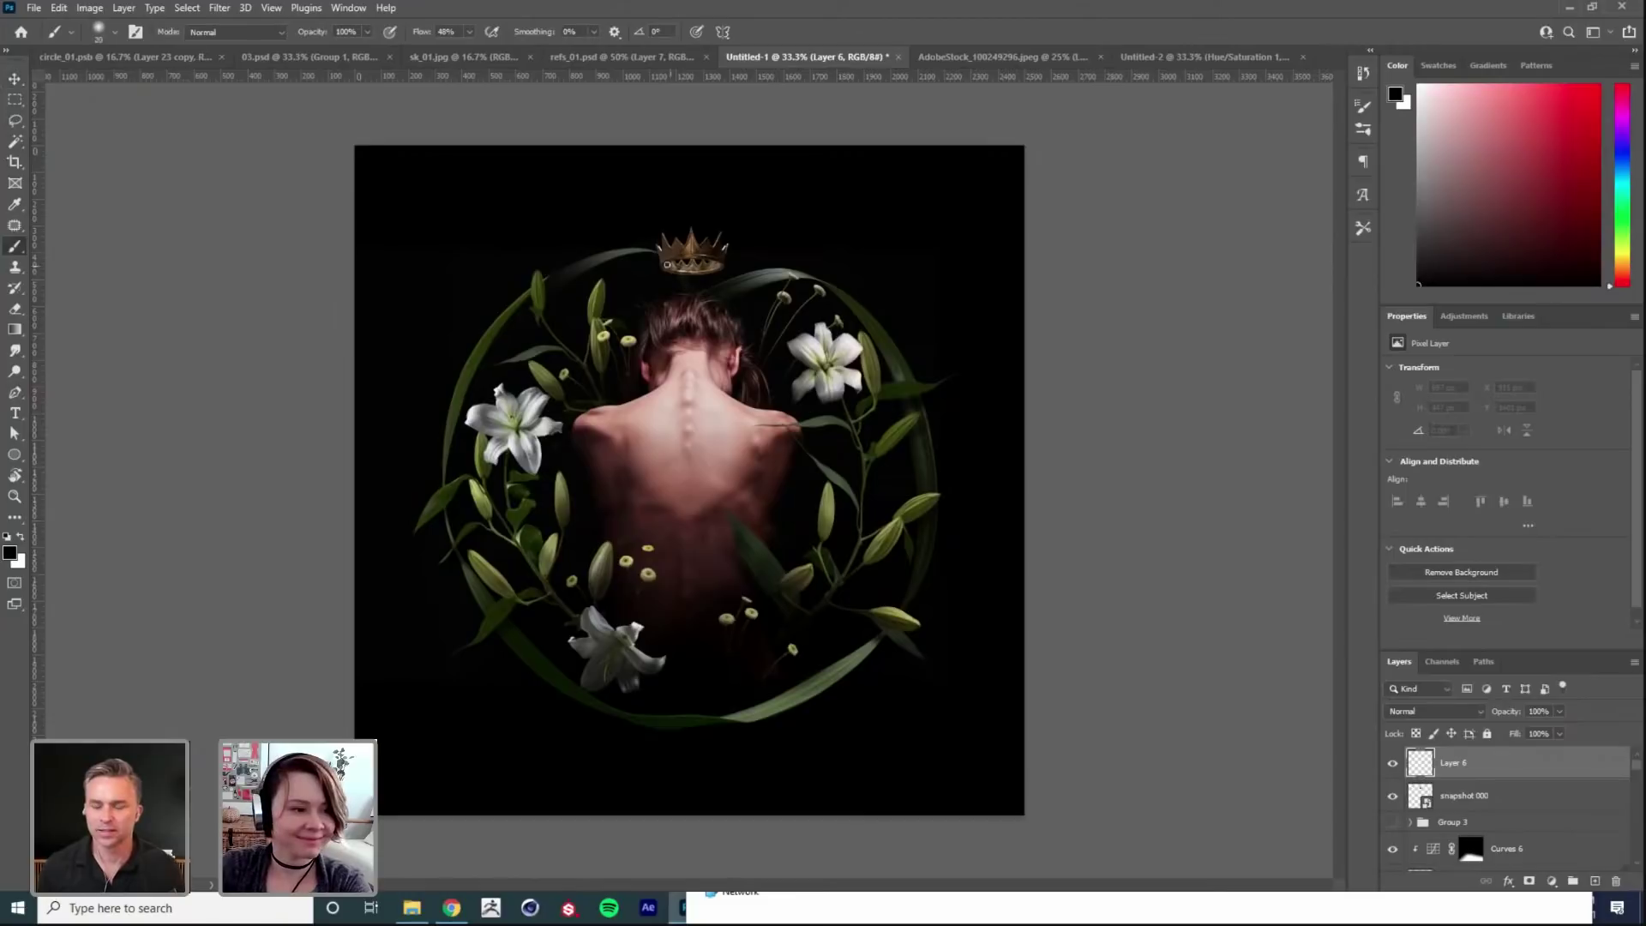
right_click(685, 290)
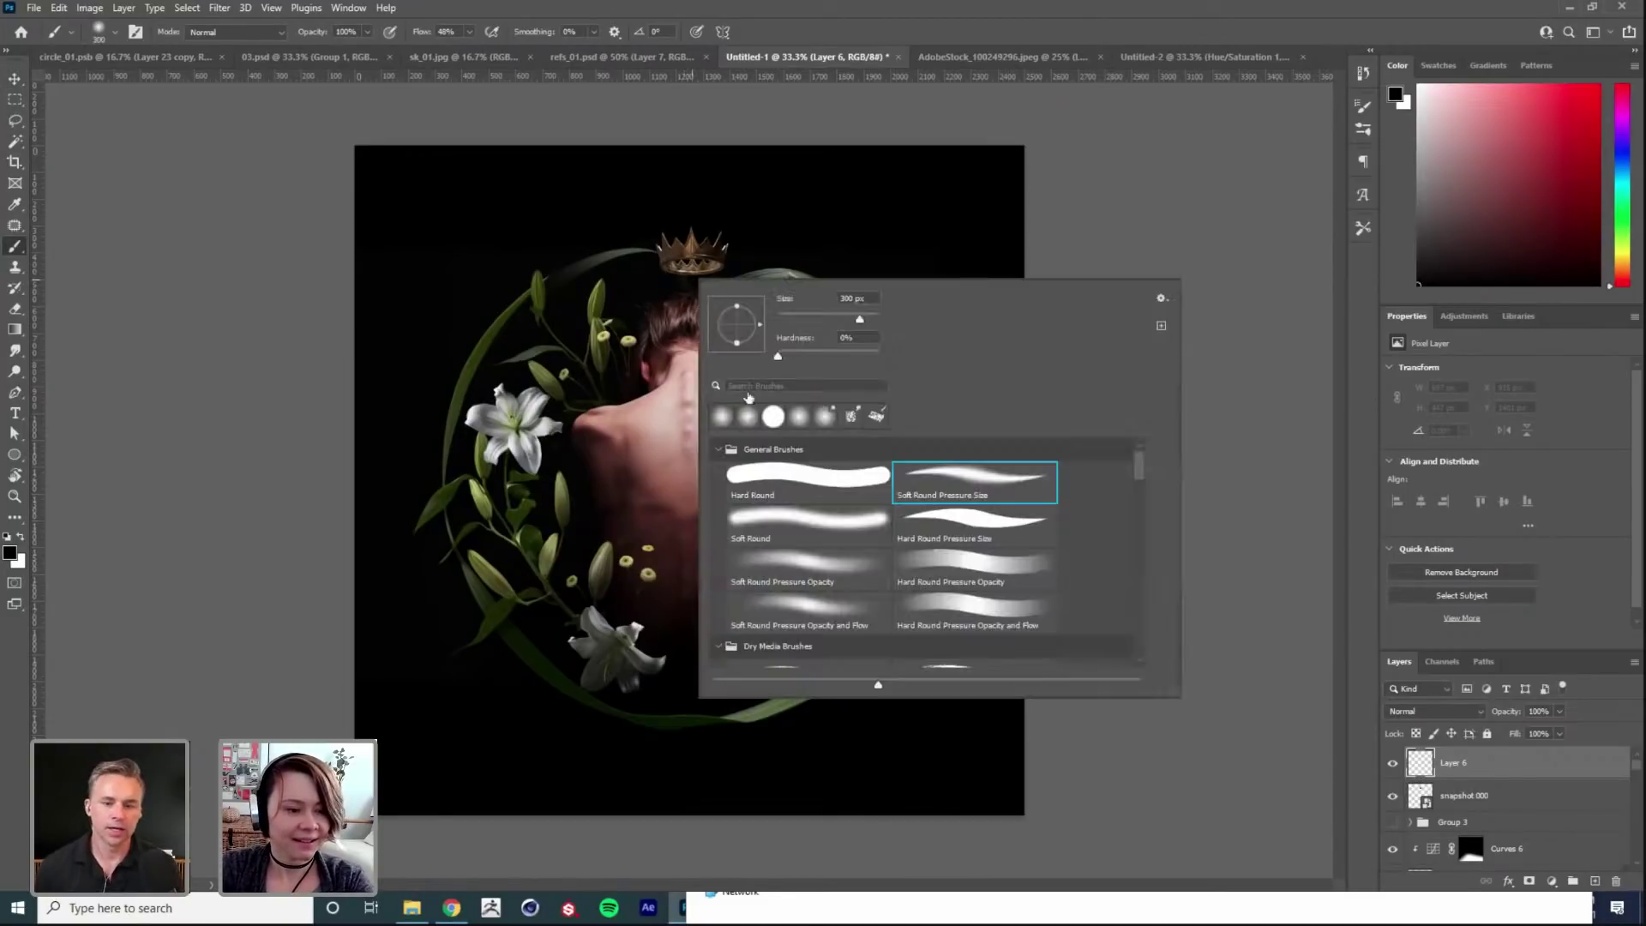
left_click(819, 570)
left_click(818, 614)
left_click_drag(623, 246, 698, 275)
left_click_drag(1461, 777, 1461, 809)
mouse_move(630, 258)
left_mouse_down()
mouse_move(650, 271)
mouse_move(733, 300)
mouse_move(717, 239)
mouse_move(757, 271)
mouse_move(736, 259)
mouse_move(756, 249)
mouse_move(724, 249)
mouse_move(720, 271)
mouse_move(704, 230)
mouse_move(685, 280)
mouse_move(740, 249)
mouse_move(687, 225)
mouse_move(625, 264)
mouse_move(667, 253)
mouse_move(747, 251)
left_mouse_up()
key("v")
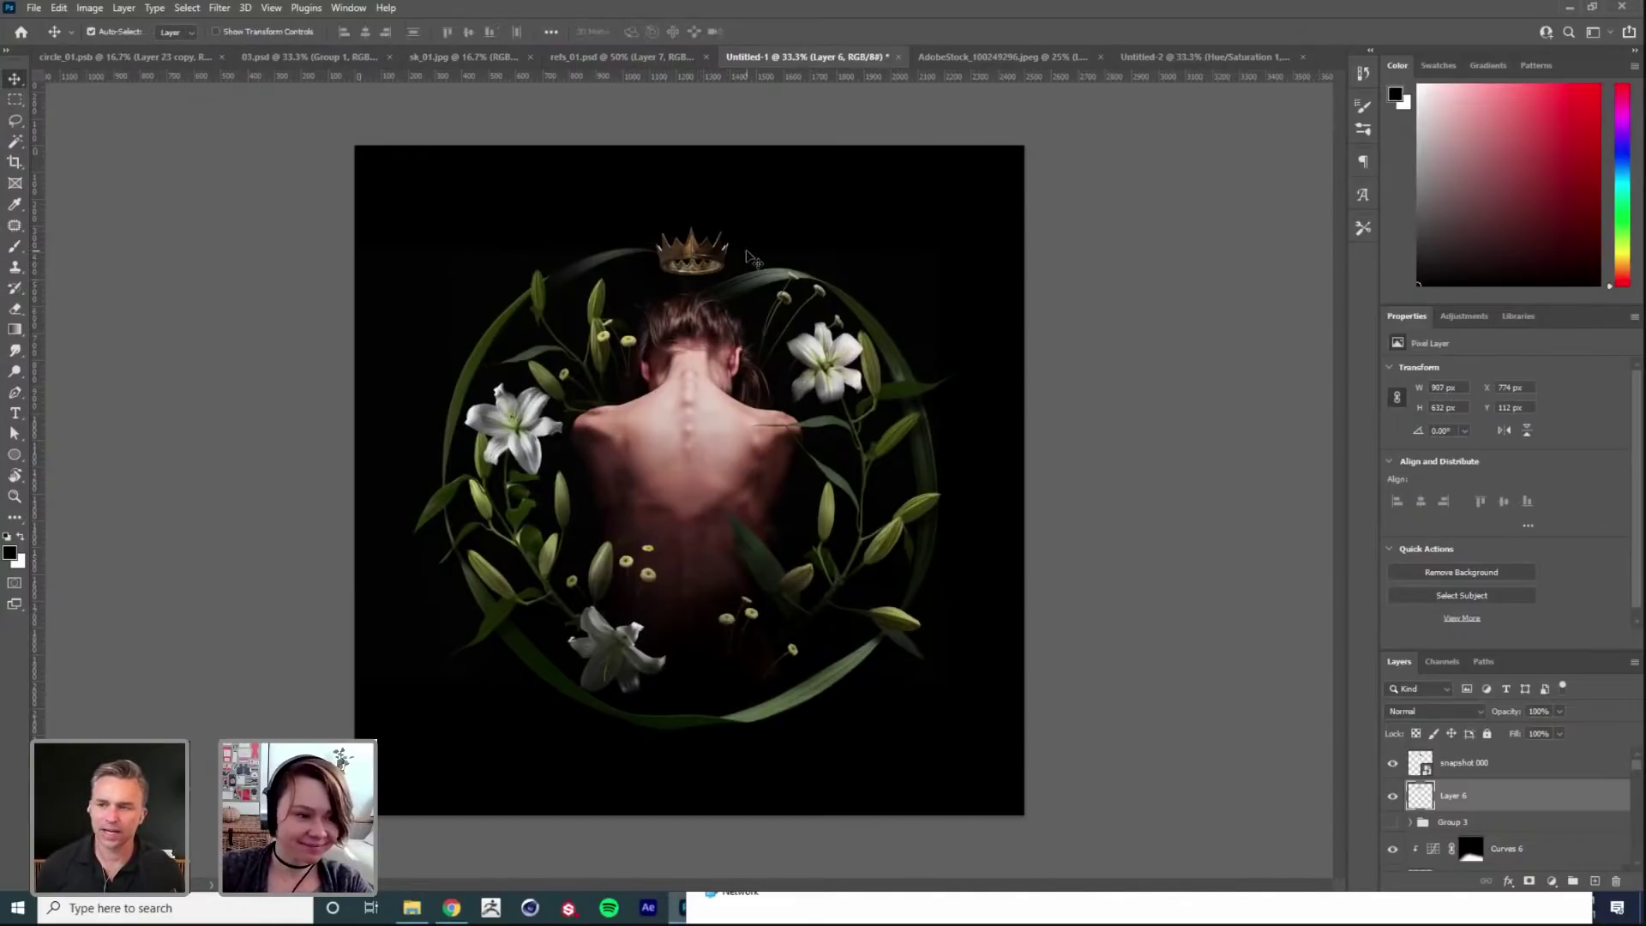
Step: Add a brightening Curves adjustment clipped to the crown layer and invert its mask to black
left_click(713, 261)
left_click(1464, 316)
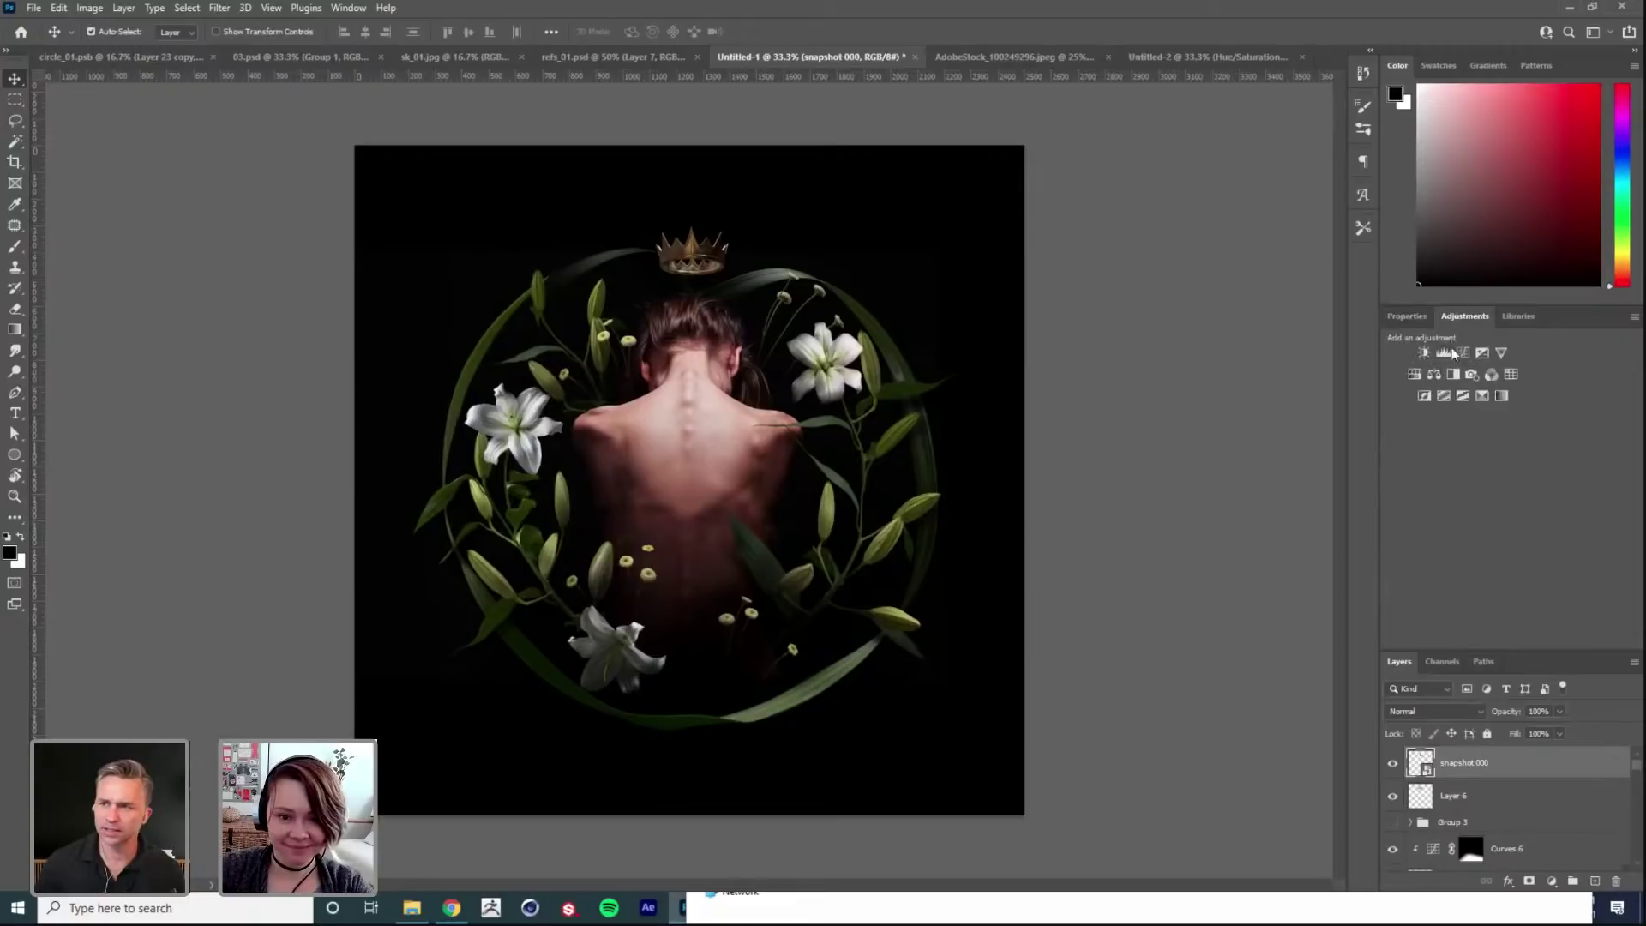
left_click(1458, 365)
left_click(1517, 776, "alt")
left_click_drag(1510, 516, 1488, 504)
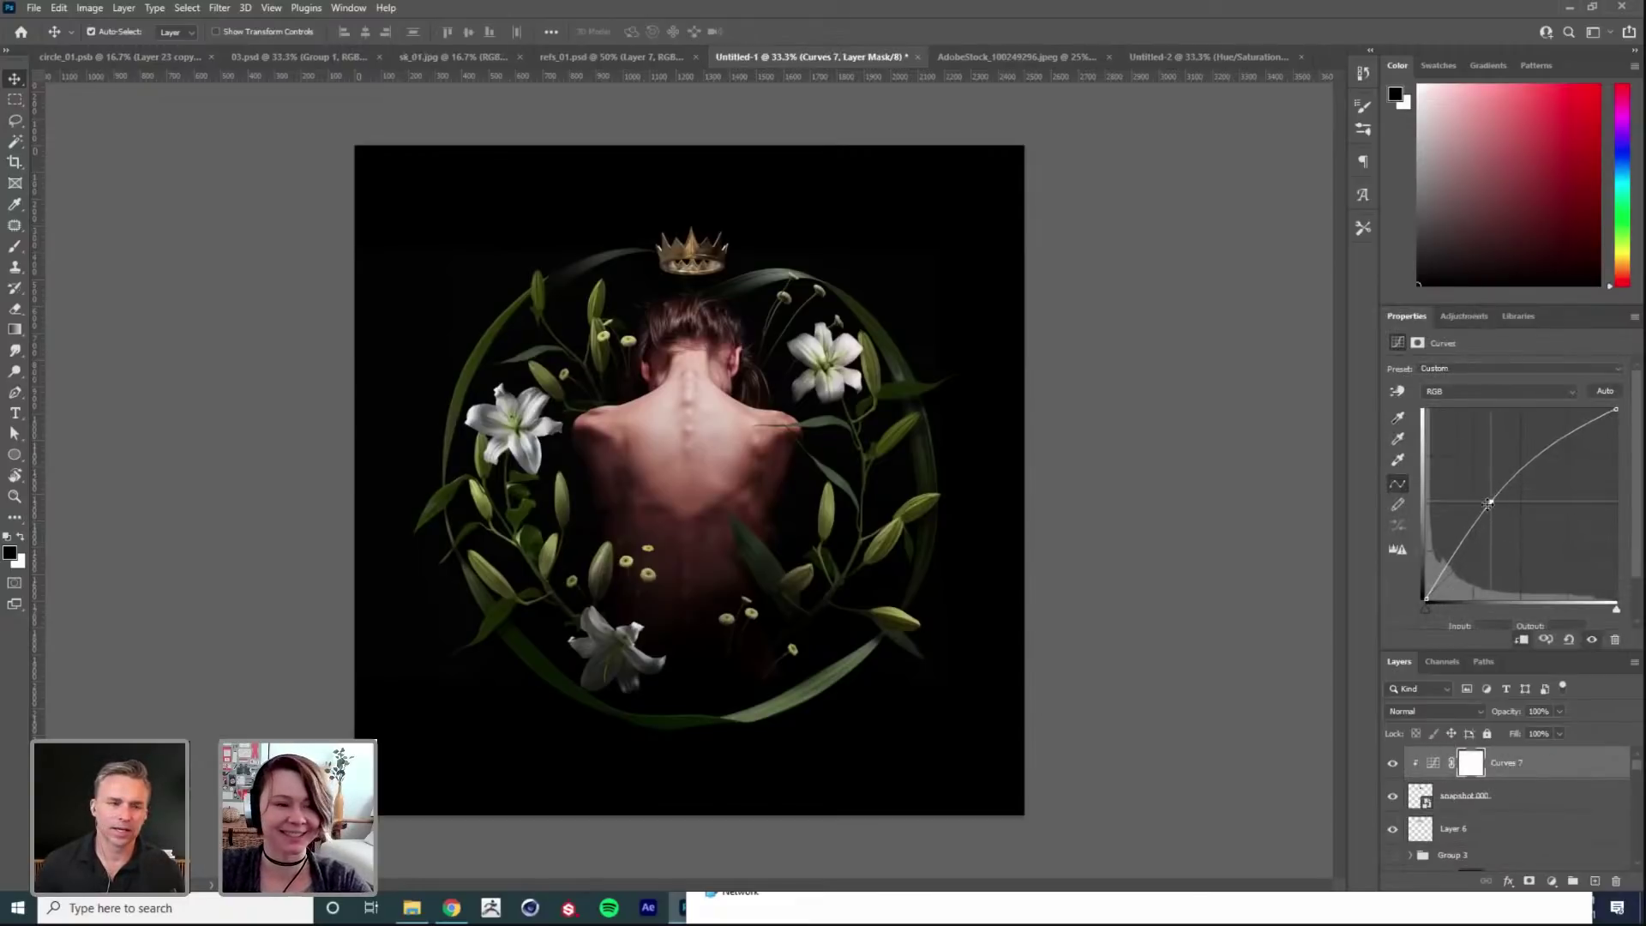
key("ctrl+i")
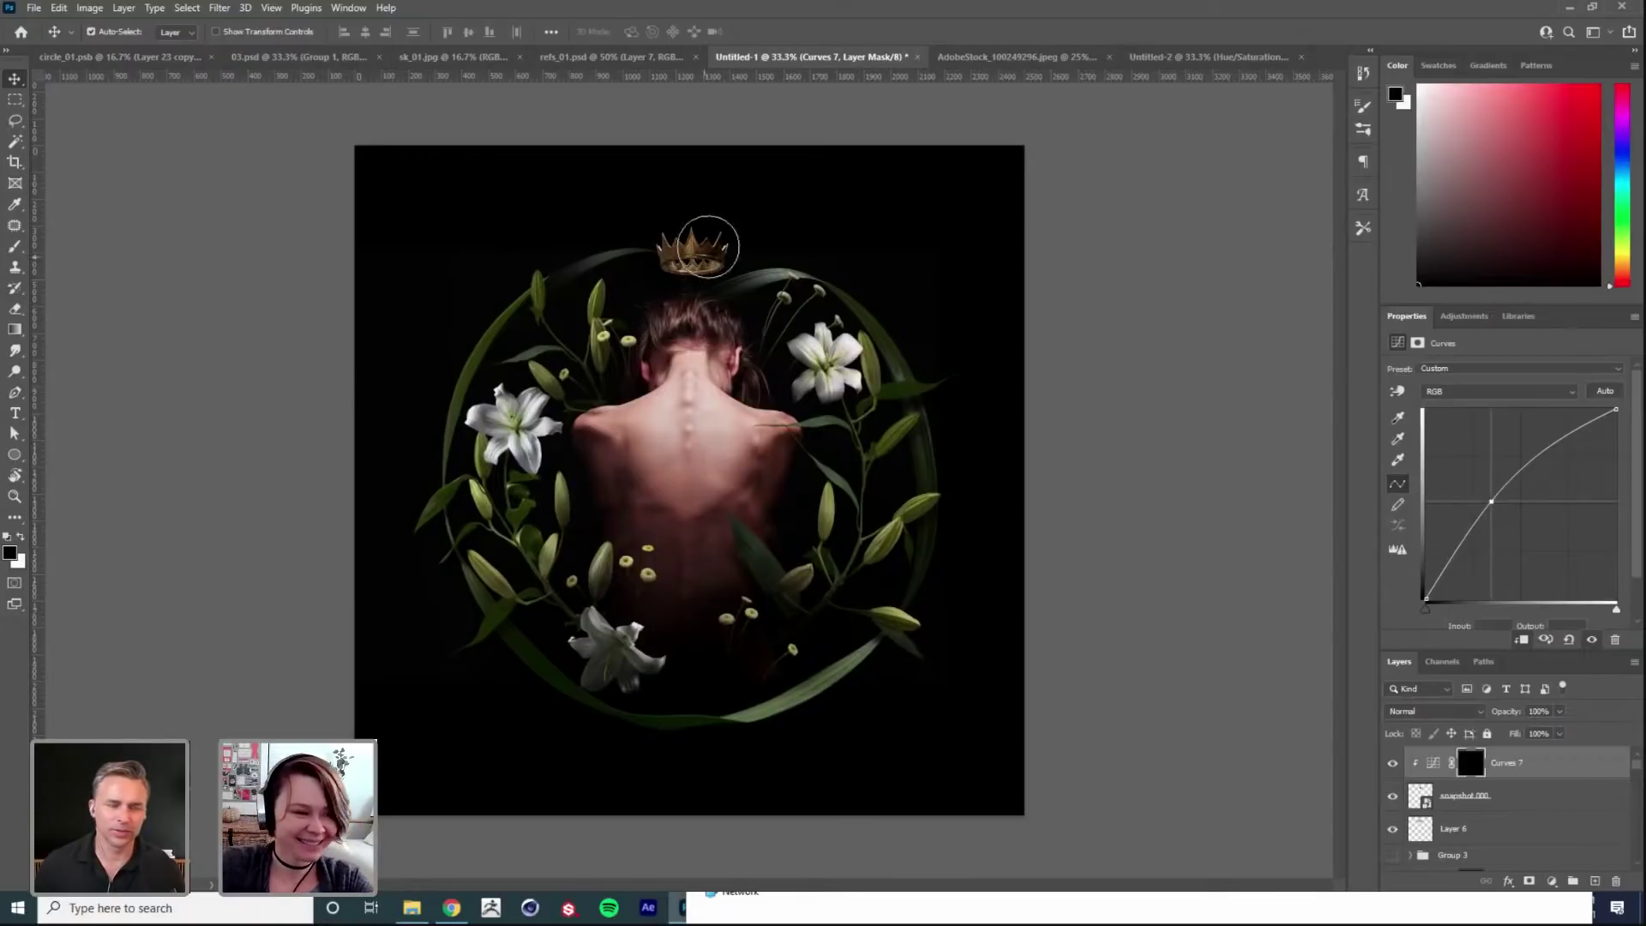
Step: Paint white with a smaller brush on the Curves mask over the crown's upper part to brighten it
key("b")
key("x")
key("bracketleft")
key("bracketleft")
key("bracketleft")
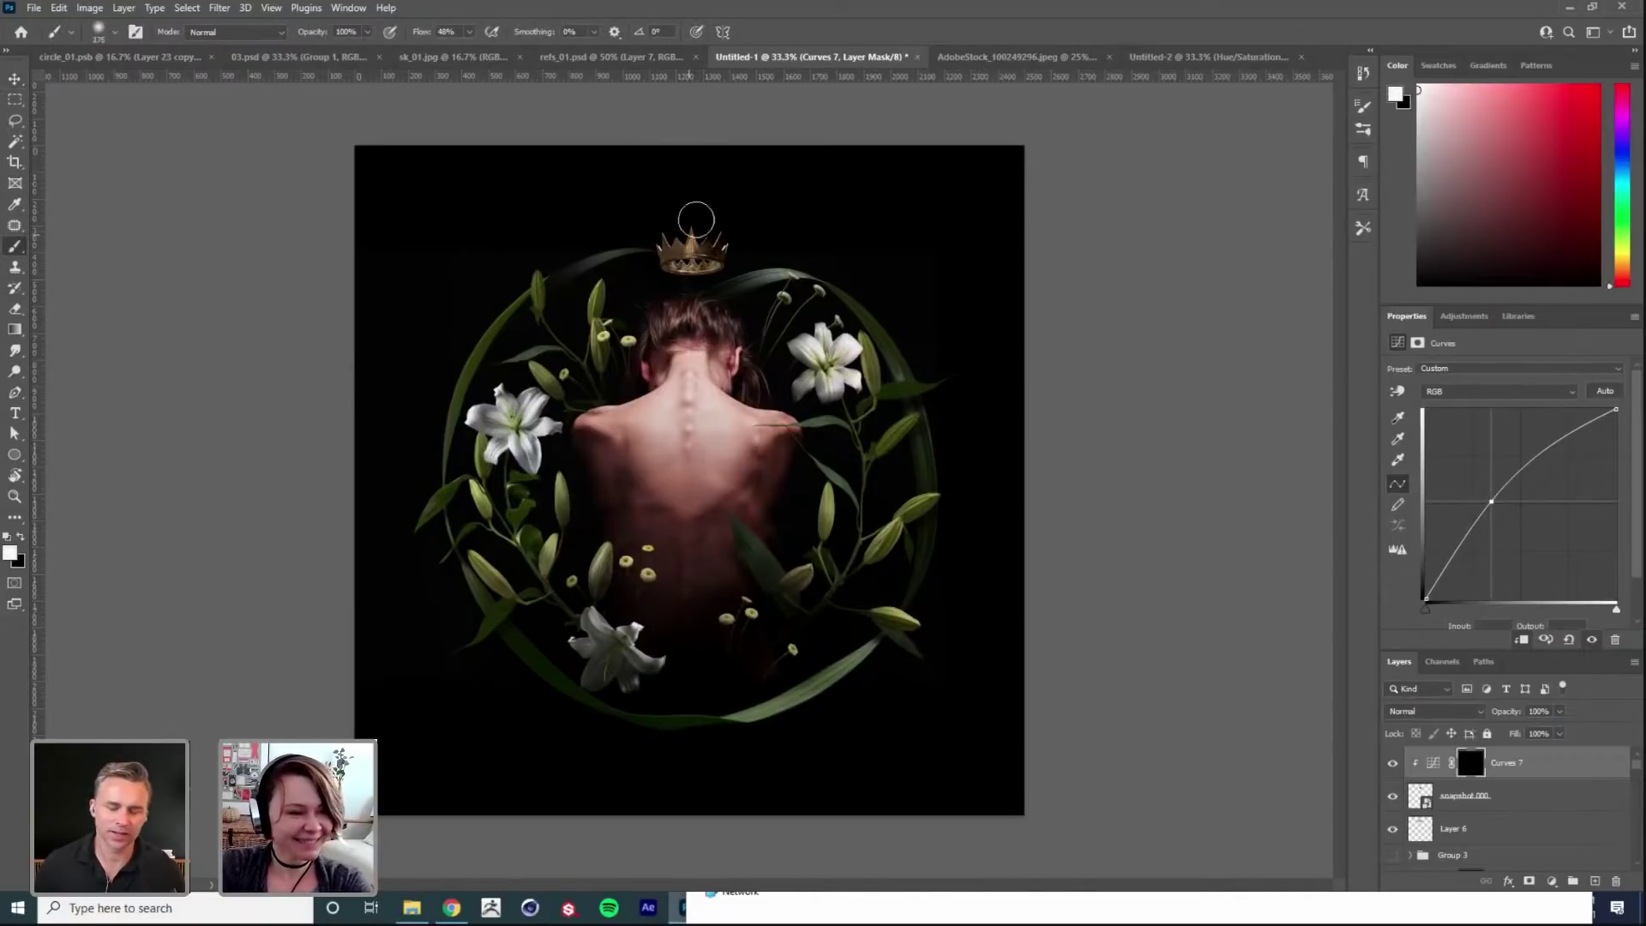
key("v")
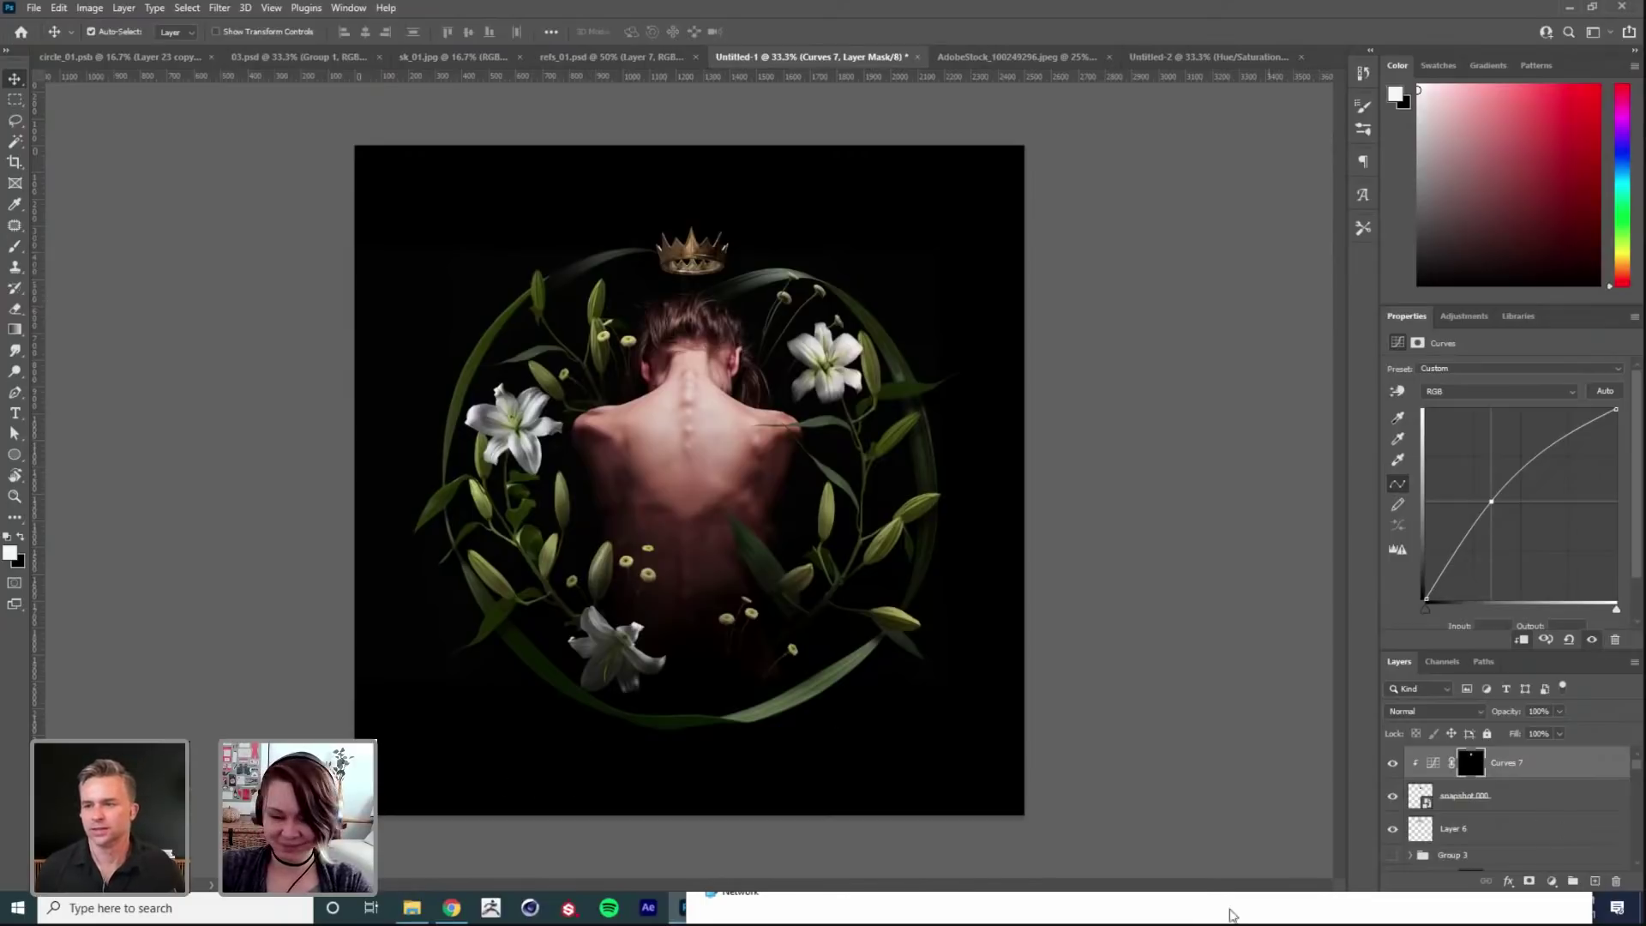
left_click(753, 457)
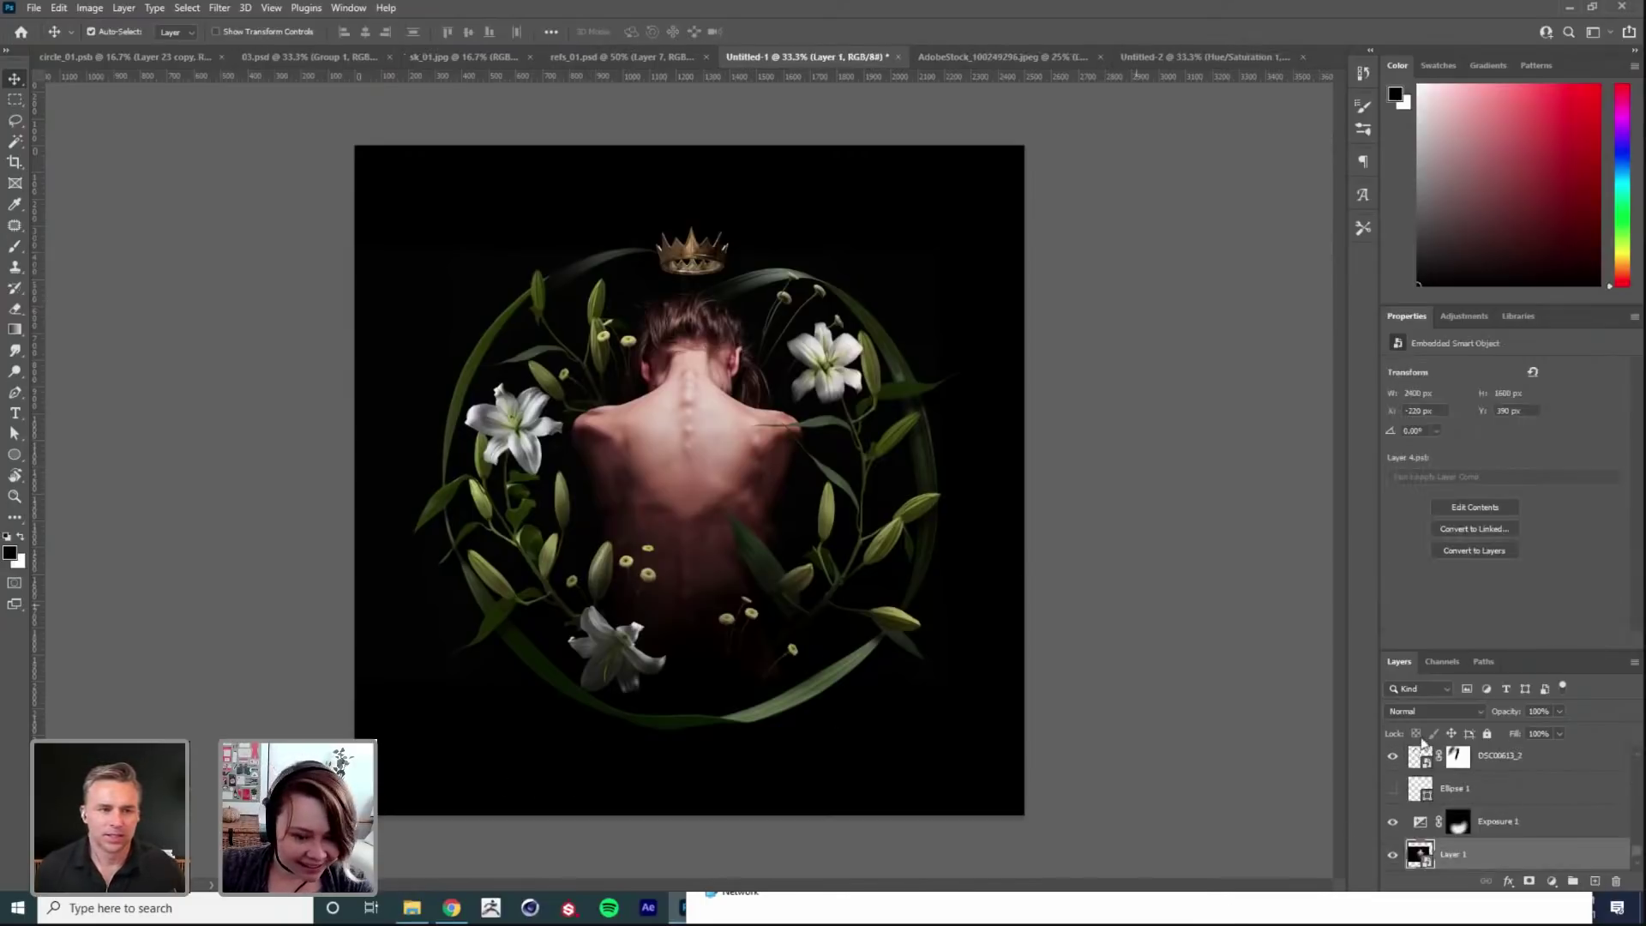
Step: Open the 01 torso render from the renders folder as its own document, look it over and close it
left_click(412, 908)
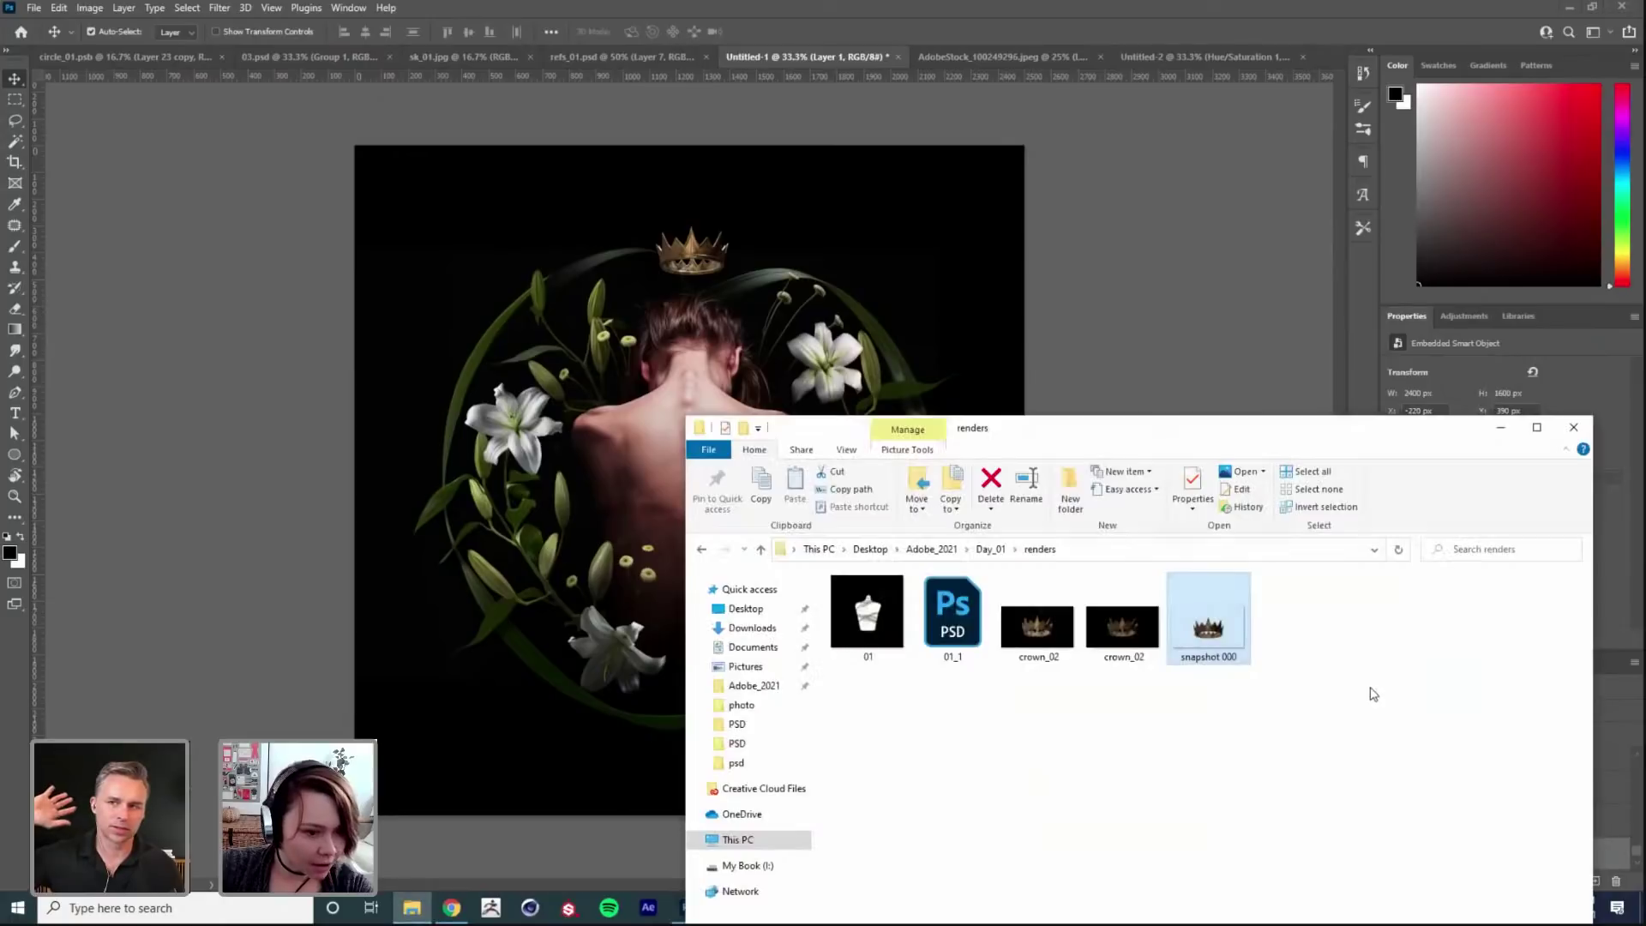
left_click(852, 616)
left_click_drag(851, 616, 1333, 57)
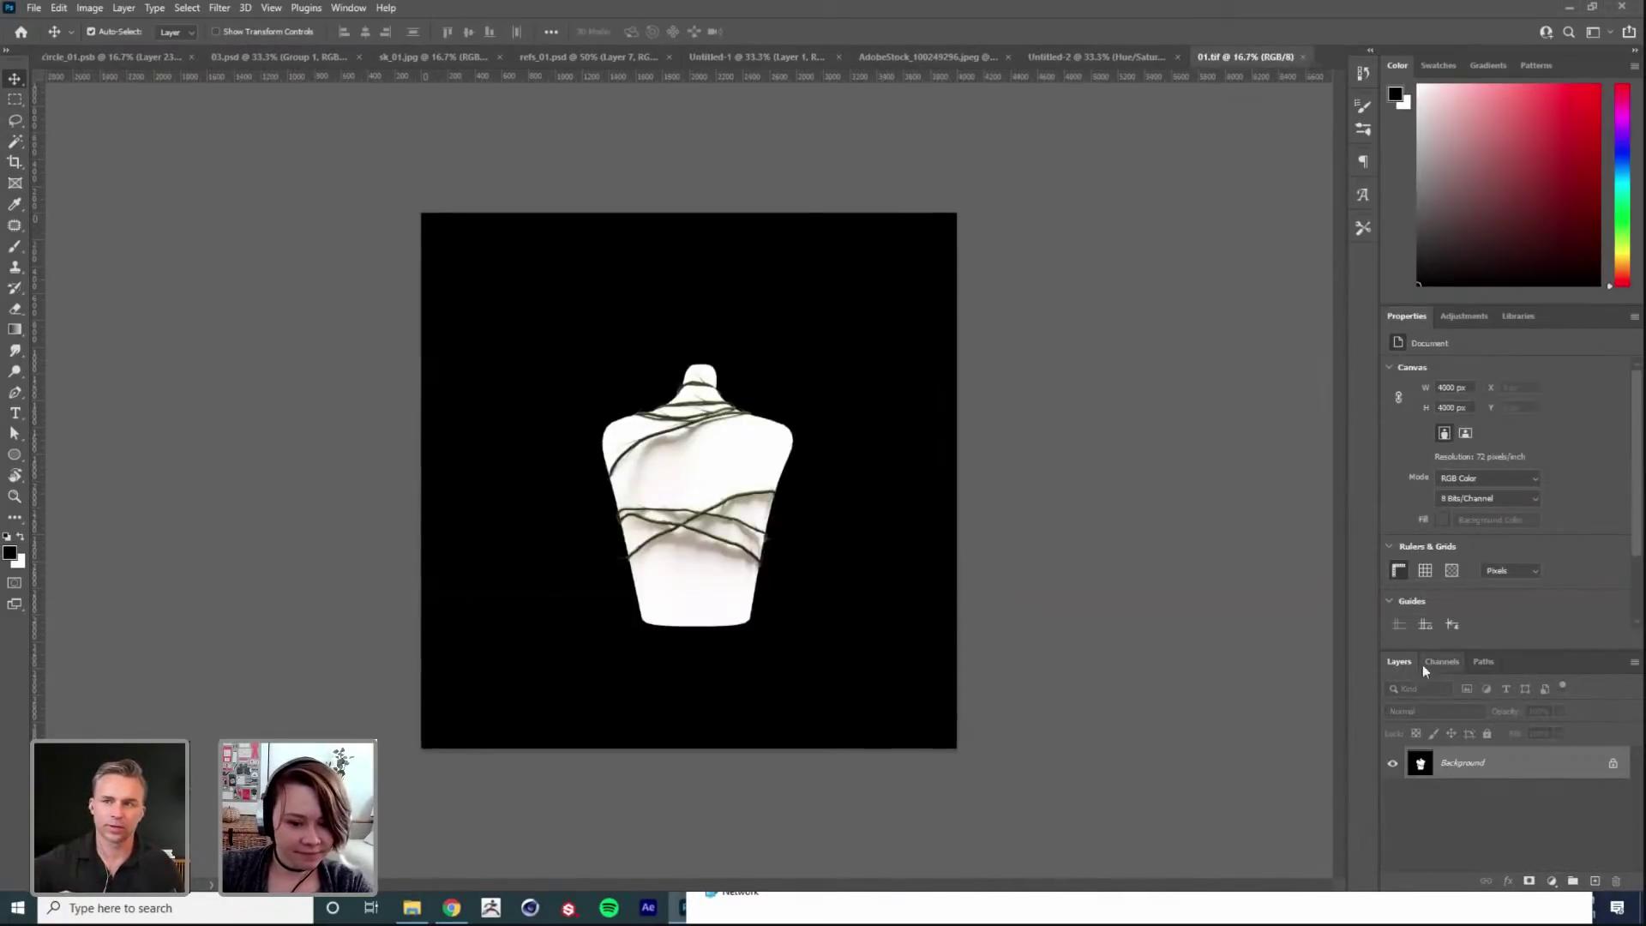
left_click(1307, 56)
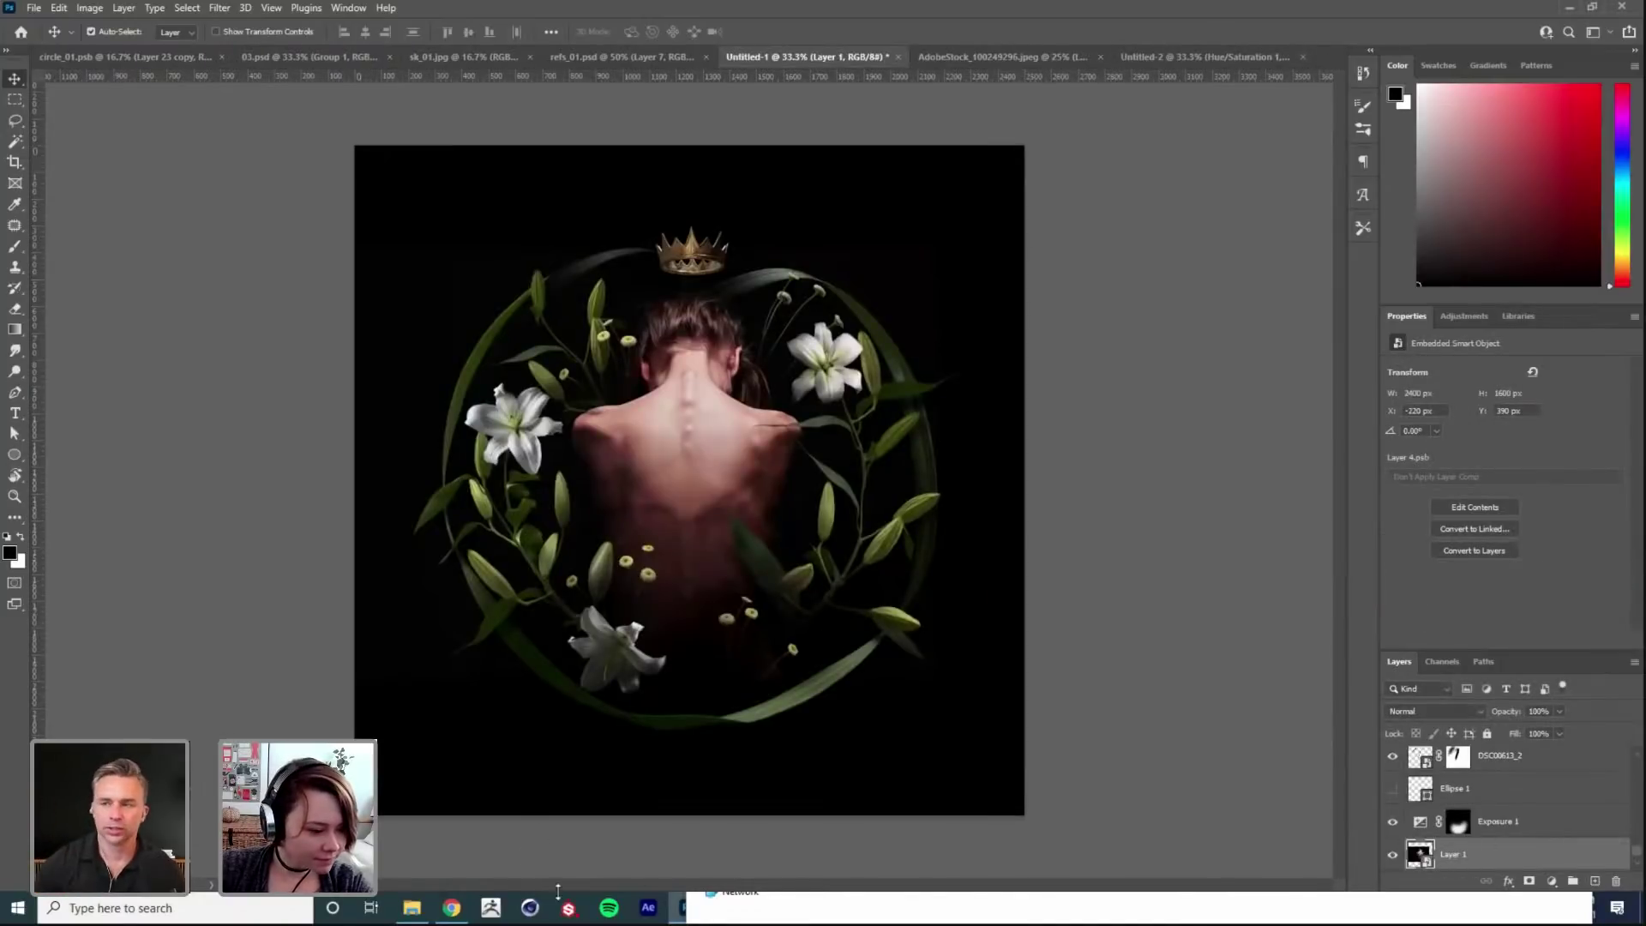
Step: Switch to File Explorer, go to the 3d folder in Day_01 and open vines_03 in Cinema 4D
mouse_move(412, 908)
left_click(472, 819)
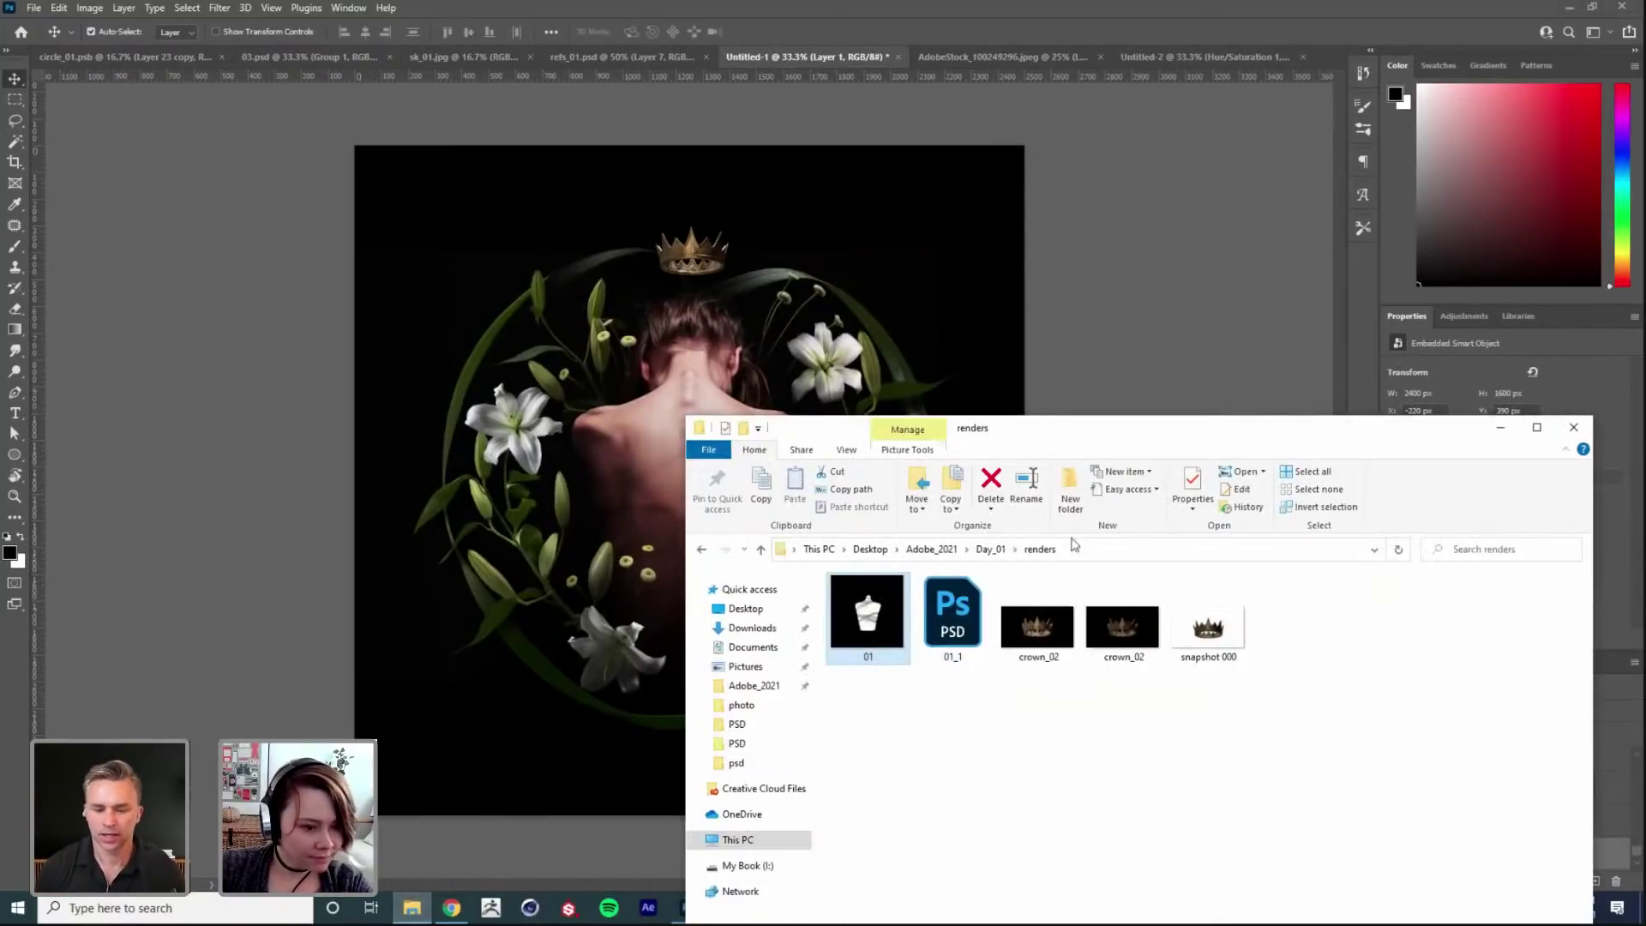
left_click(991, 549)
double_click(883, 601)
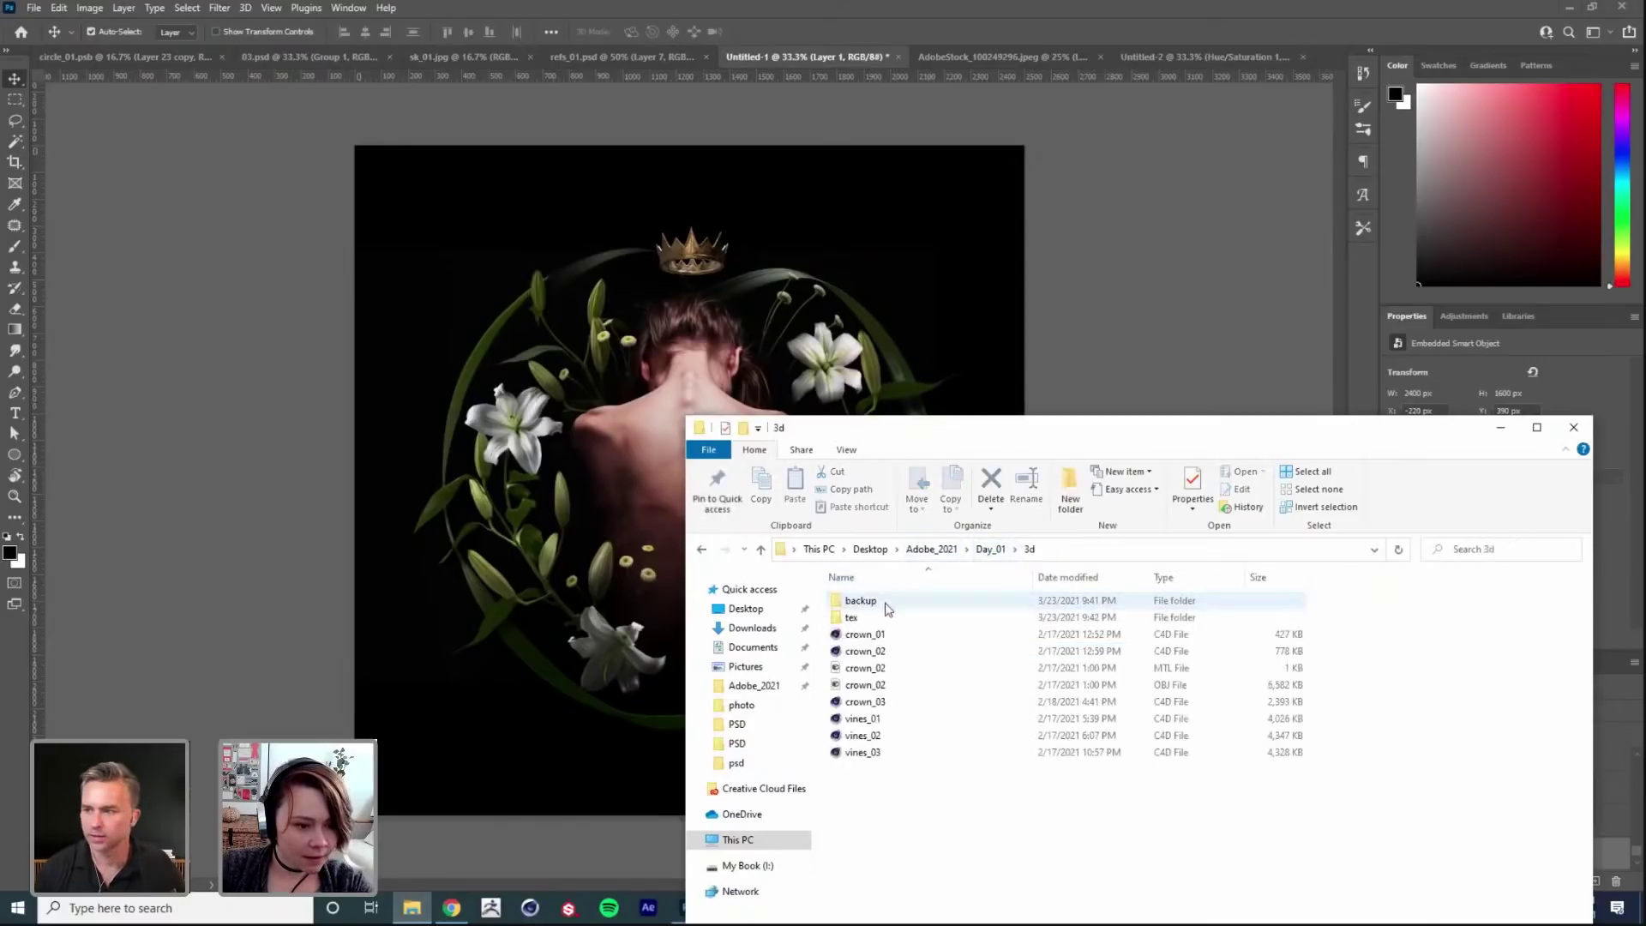
left_click(896, 753)
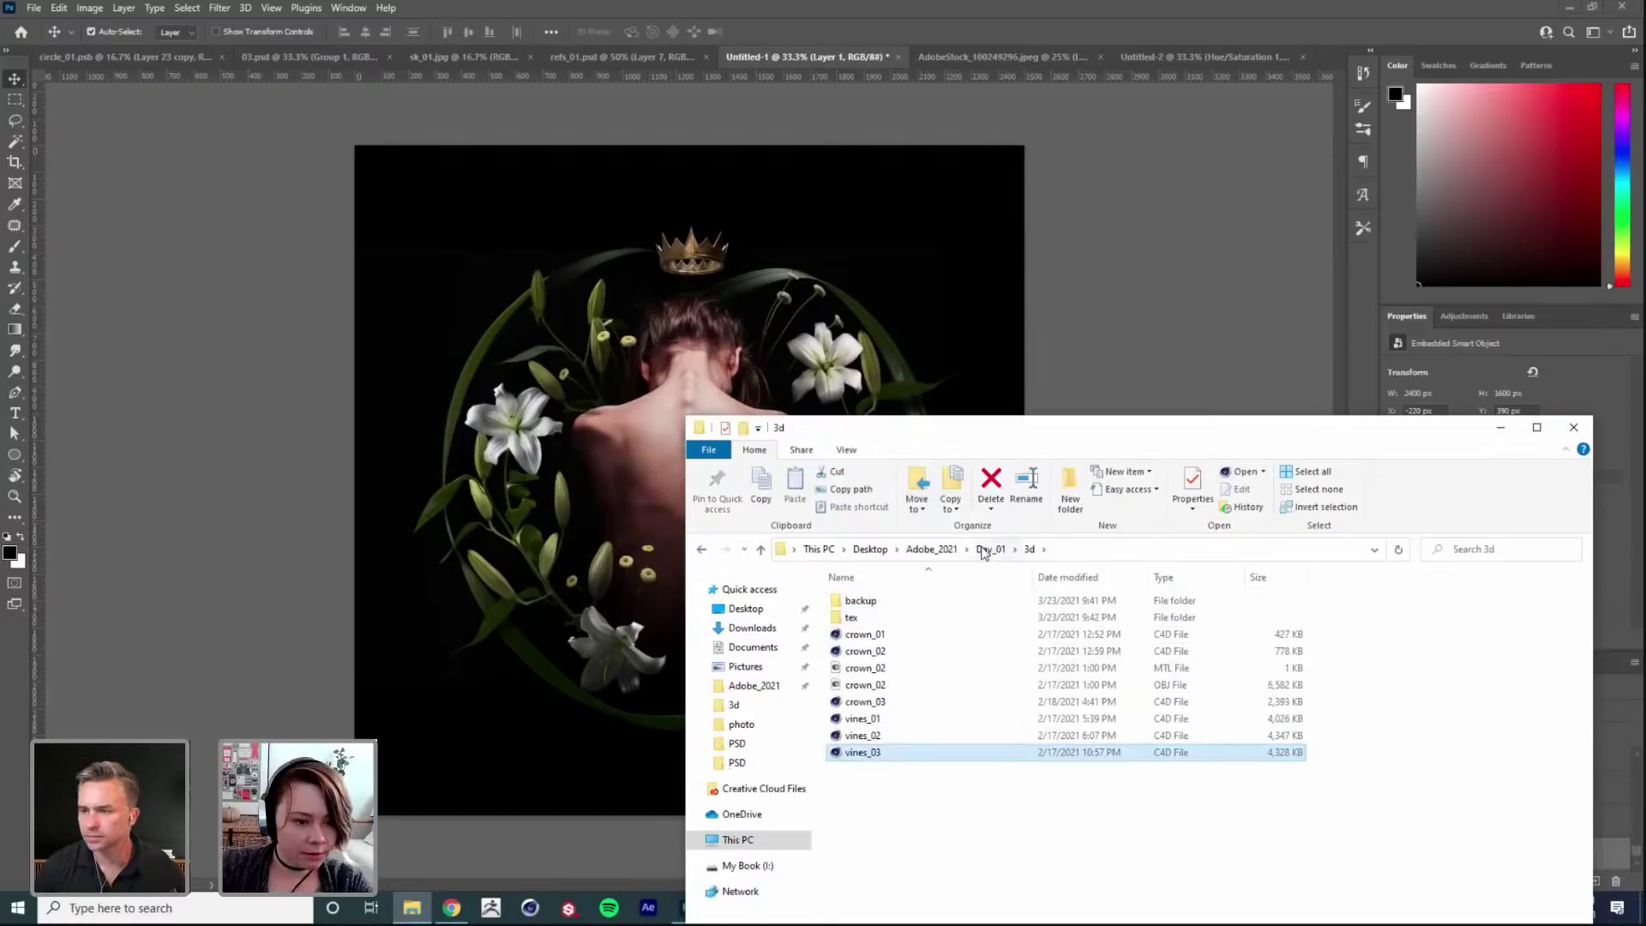
left_click(1087, 433)
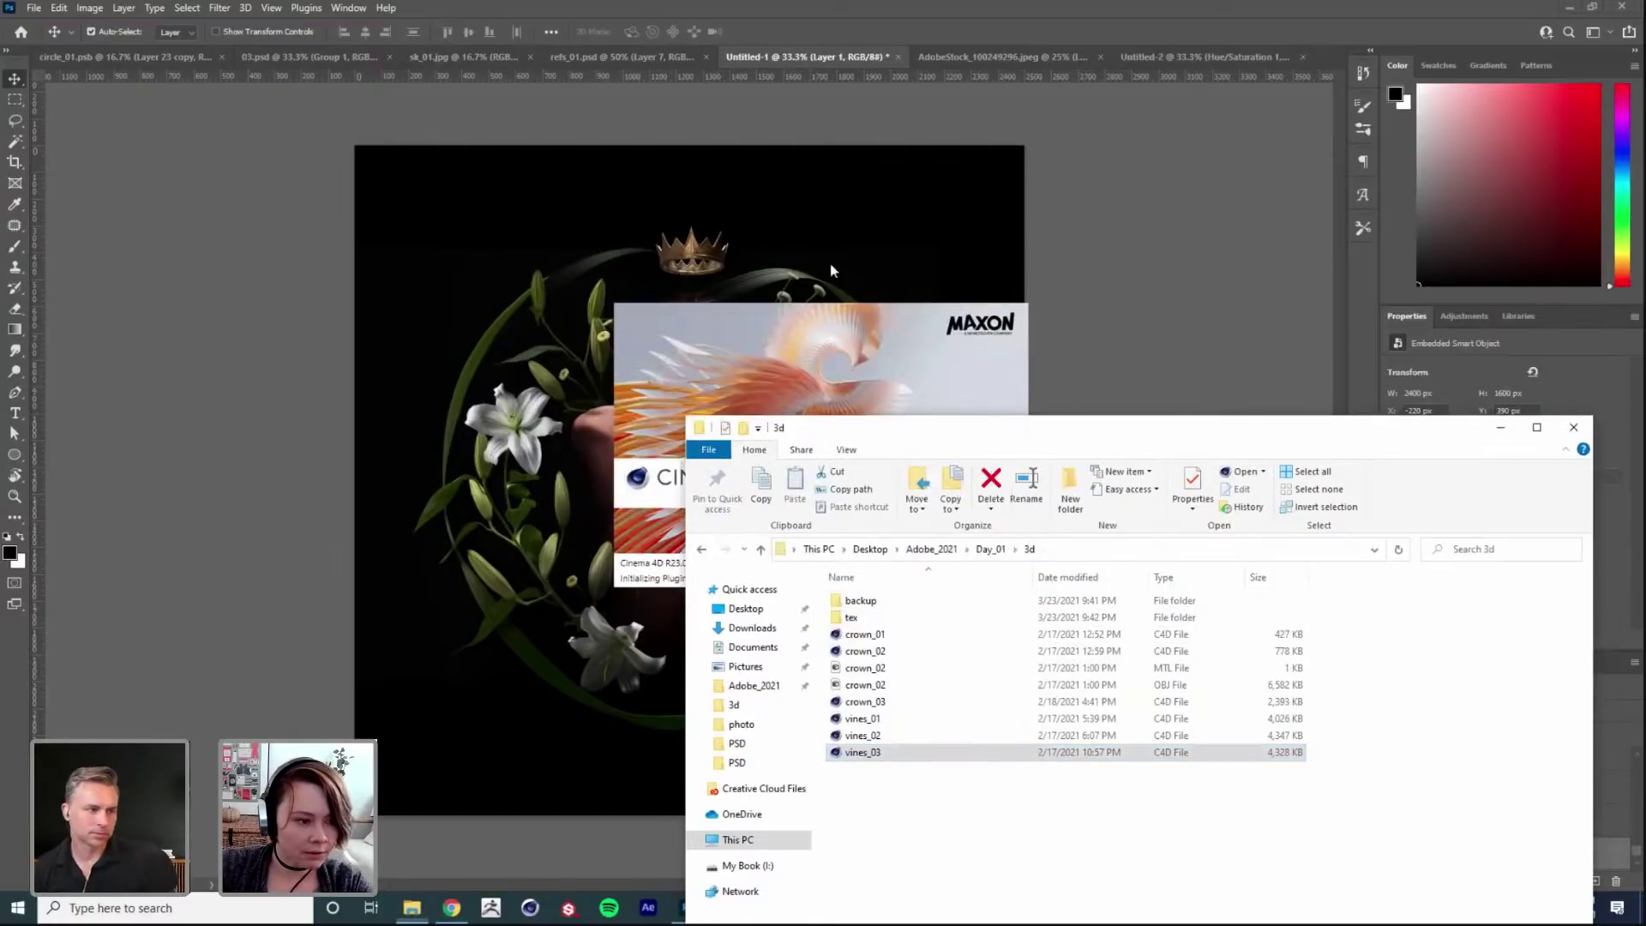
left_click_drag(831, 259, 806, 255)
left_click(706, 372)
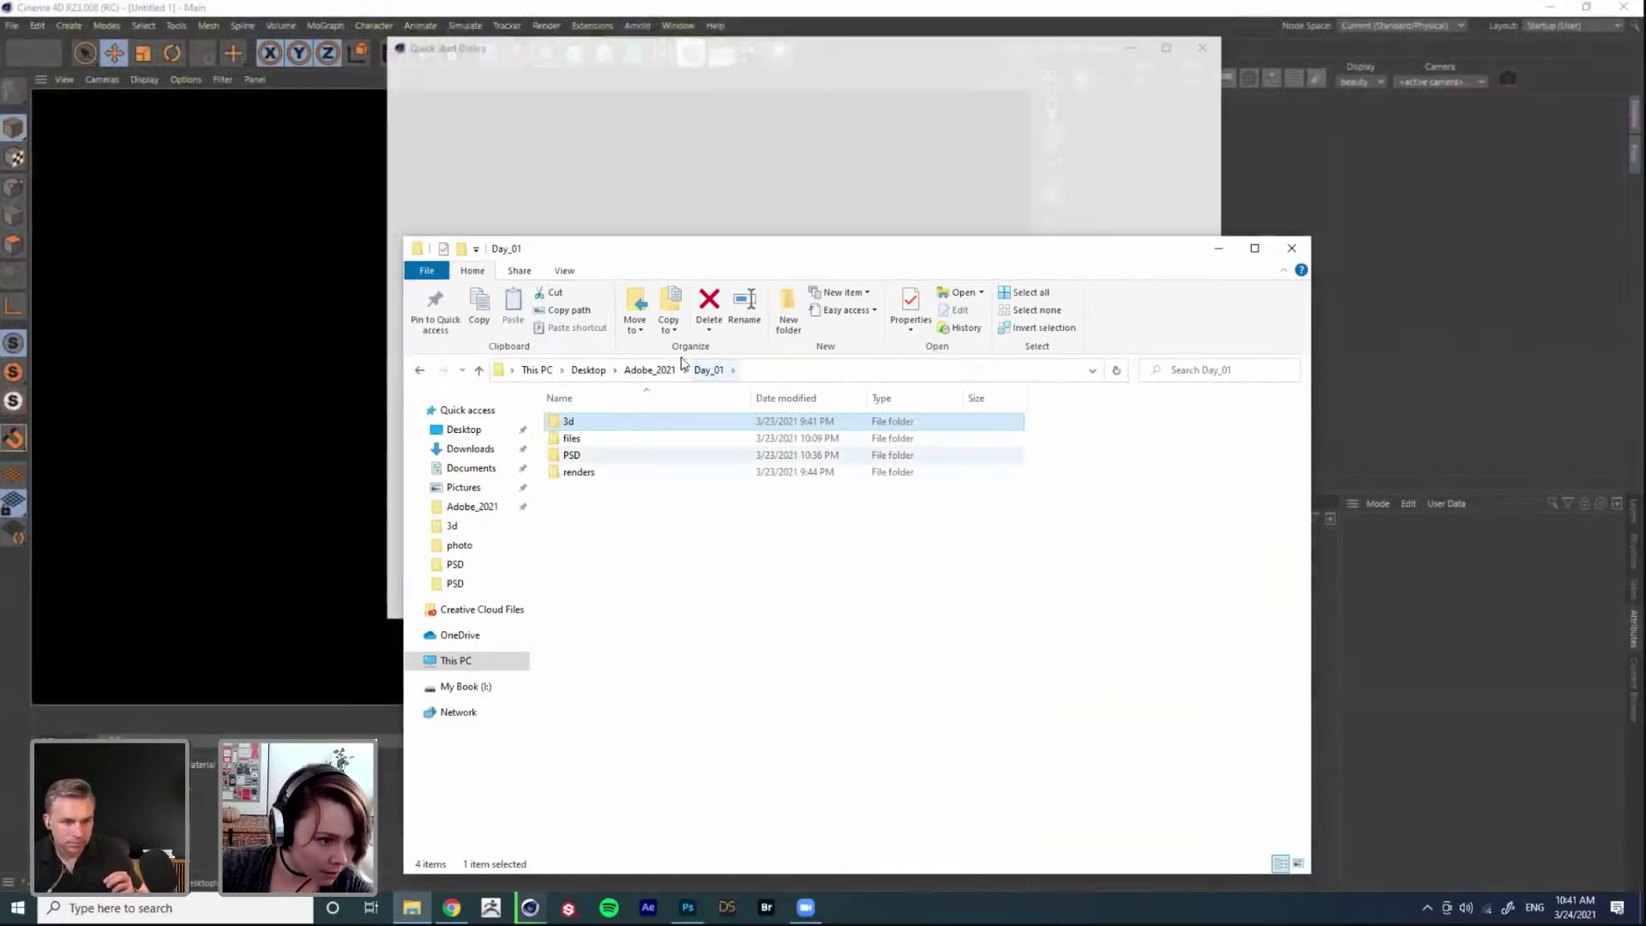
left_click(1246, 141)
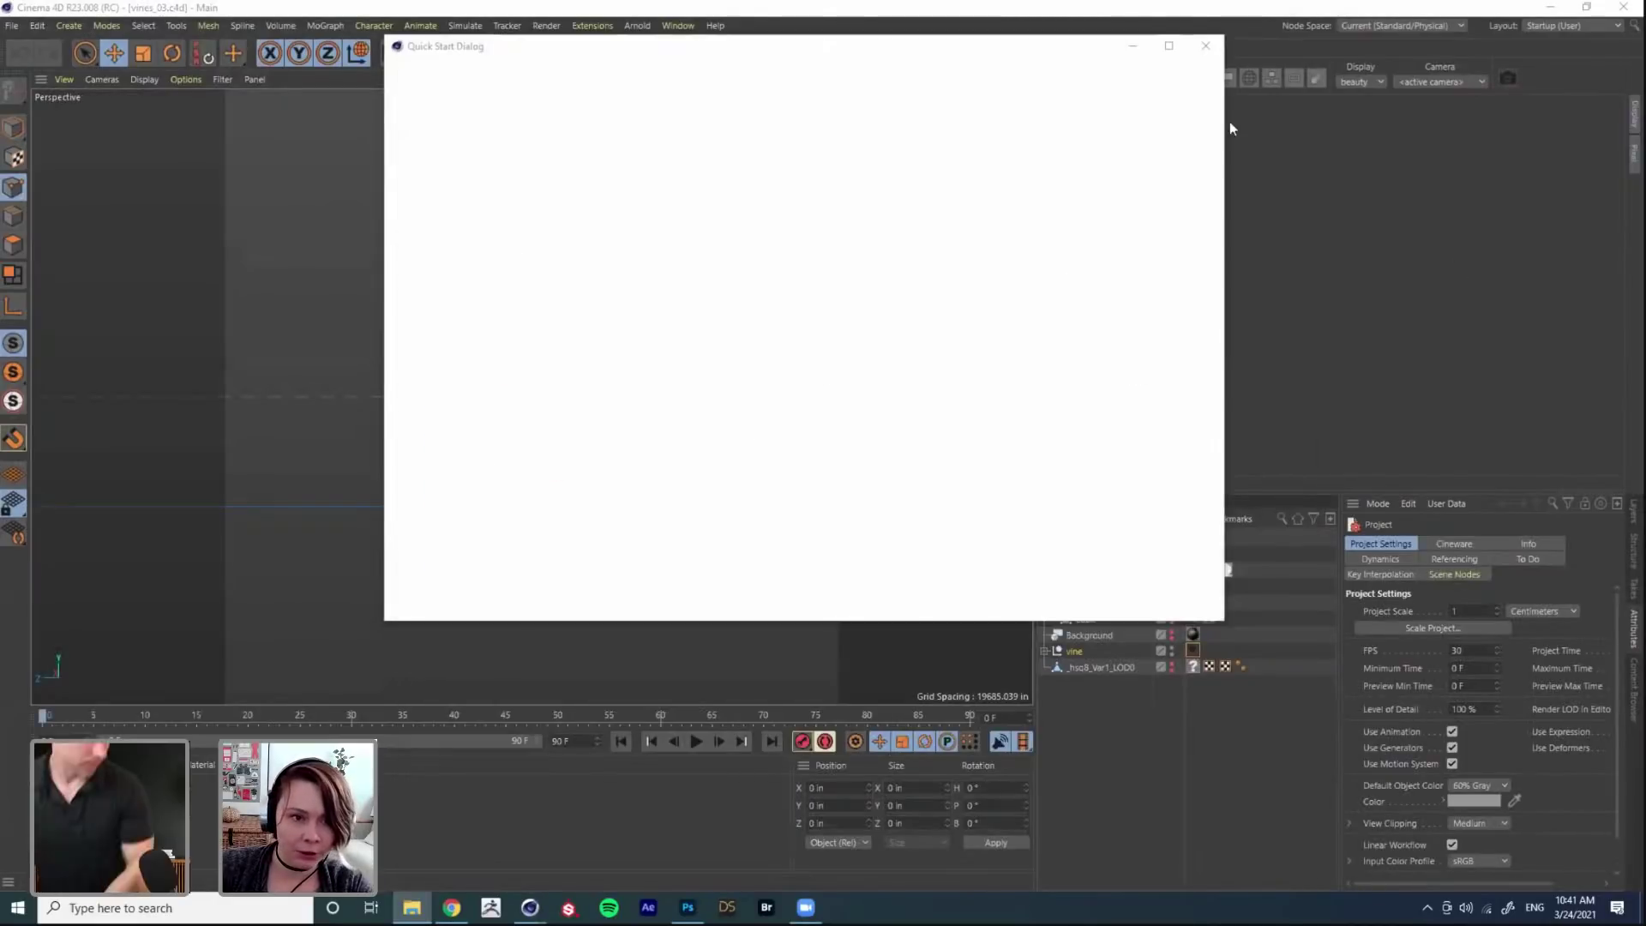
Step: Dismiss the Quick Start dialog, then switch to Photoshop and open 01.tif and 01_1.psd as separate documents
left_click(1206, 45)
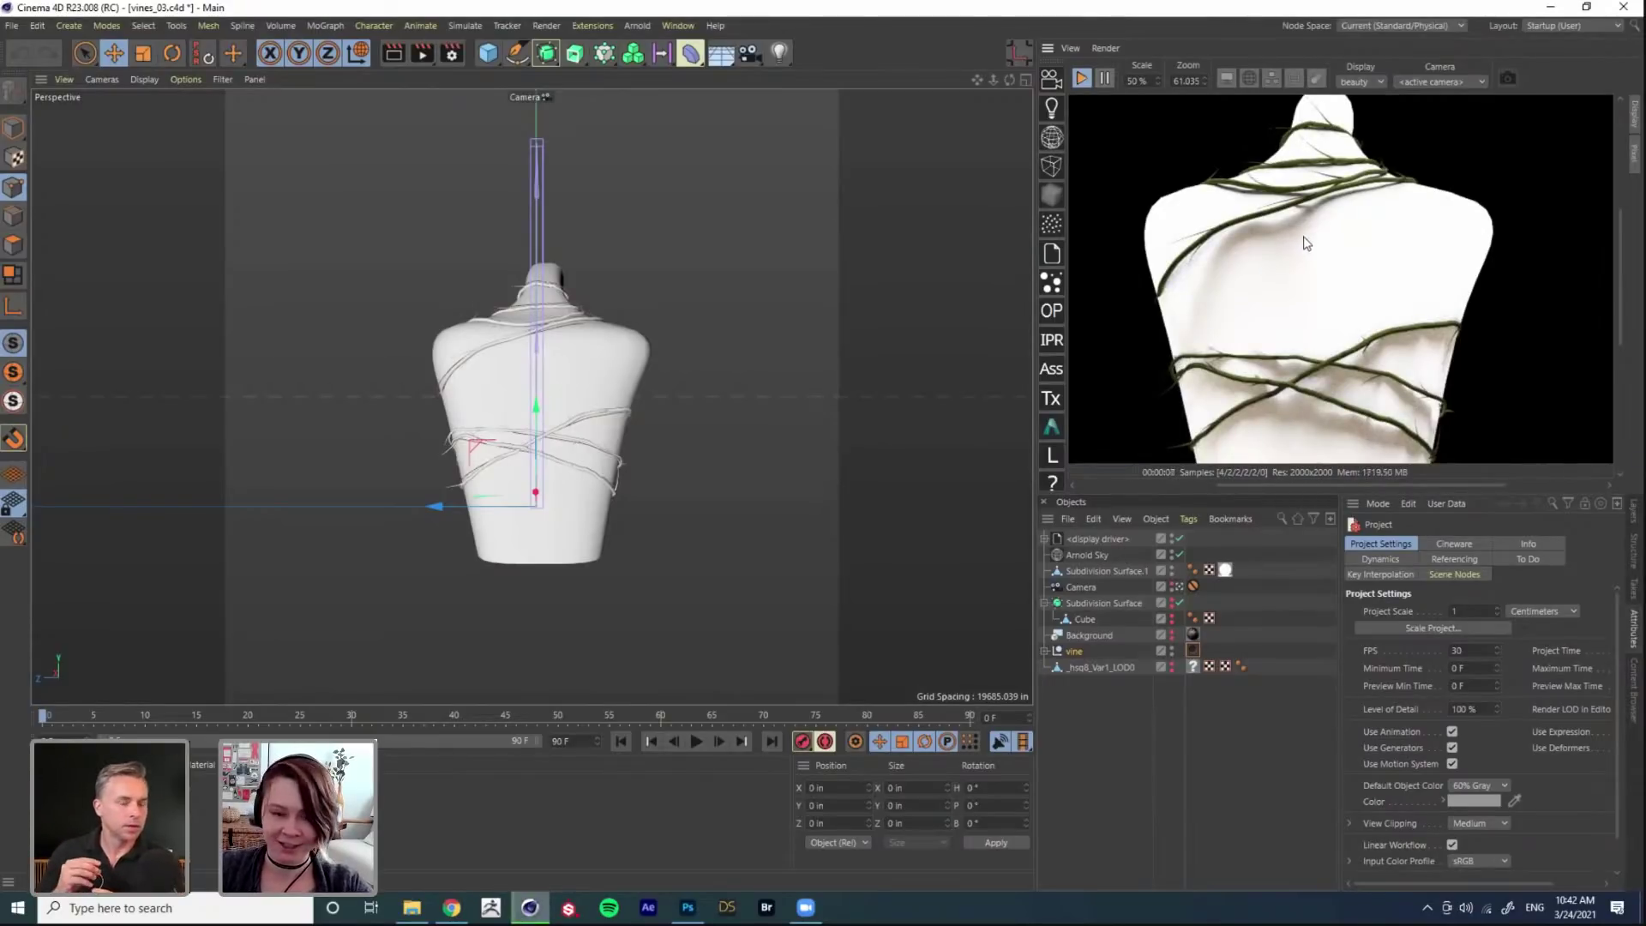
left_click(688, 908)
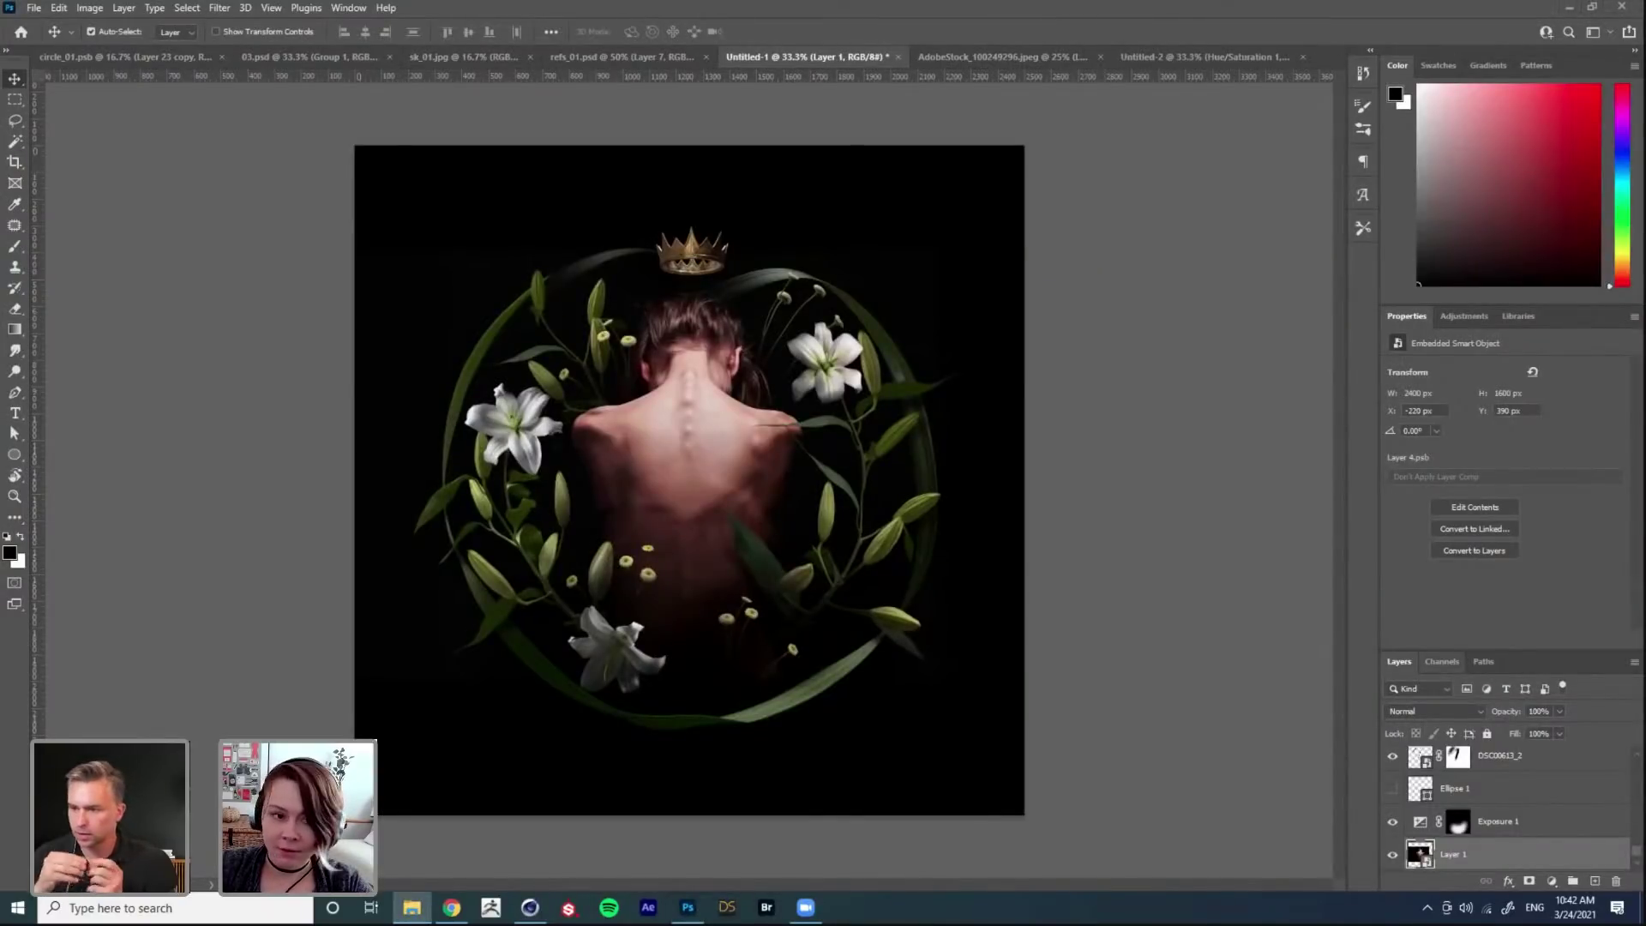
left_click_drag(1329, 50, 1329, 50)
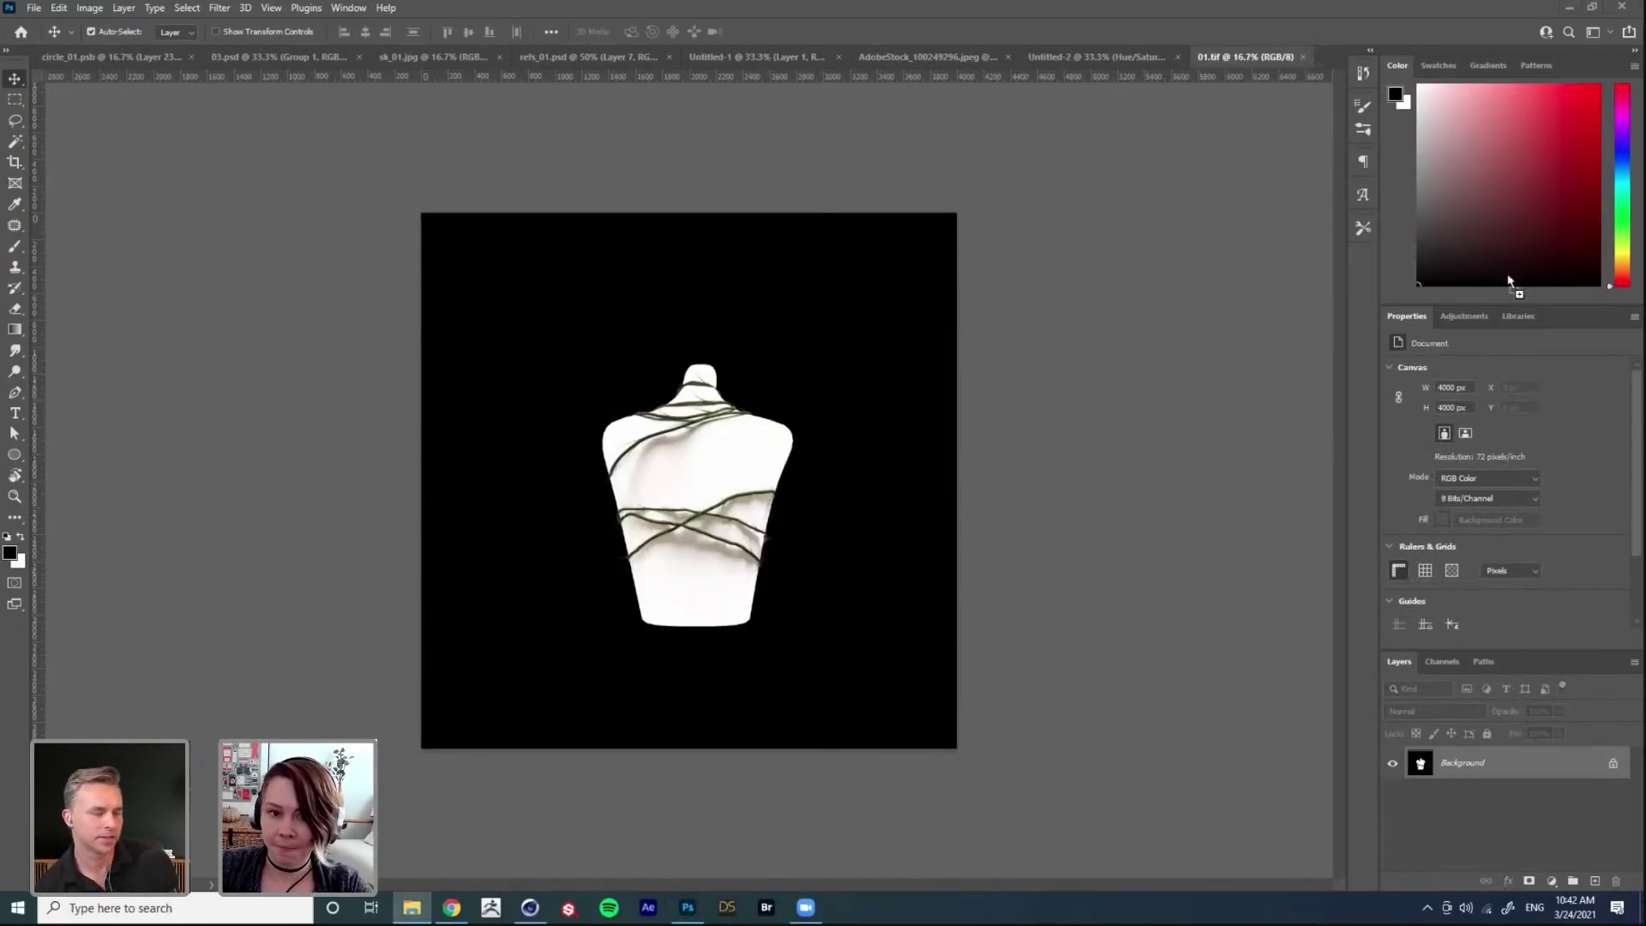
mouse_move(1327, 73)
left_mouse_down()
mouse_move(1325, 19)
mouse_move(1326, 54)
left_mouse_up()
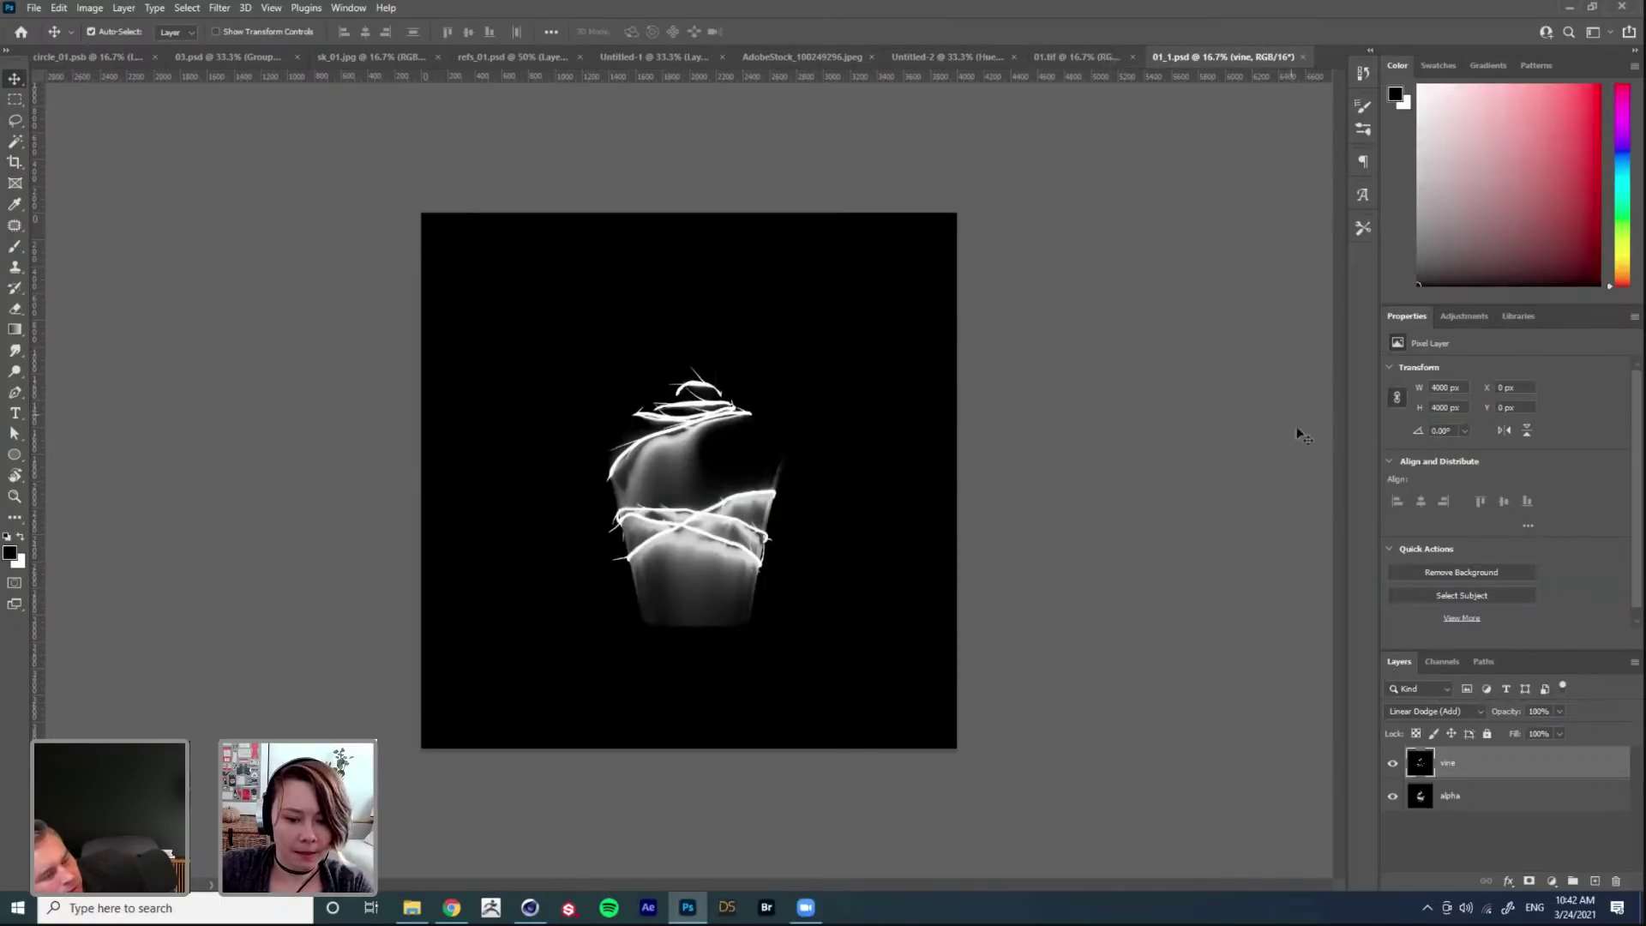
Step: Hide the vine layer in 01_1.psd and copy the vine and alpha layers into the 01.tif document
left_click(1393, 764)
left_click(1455, 796)
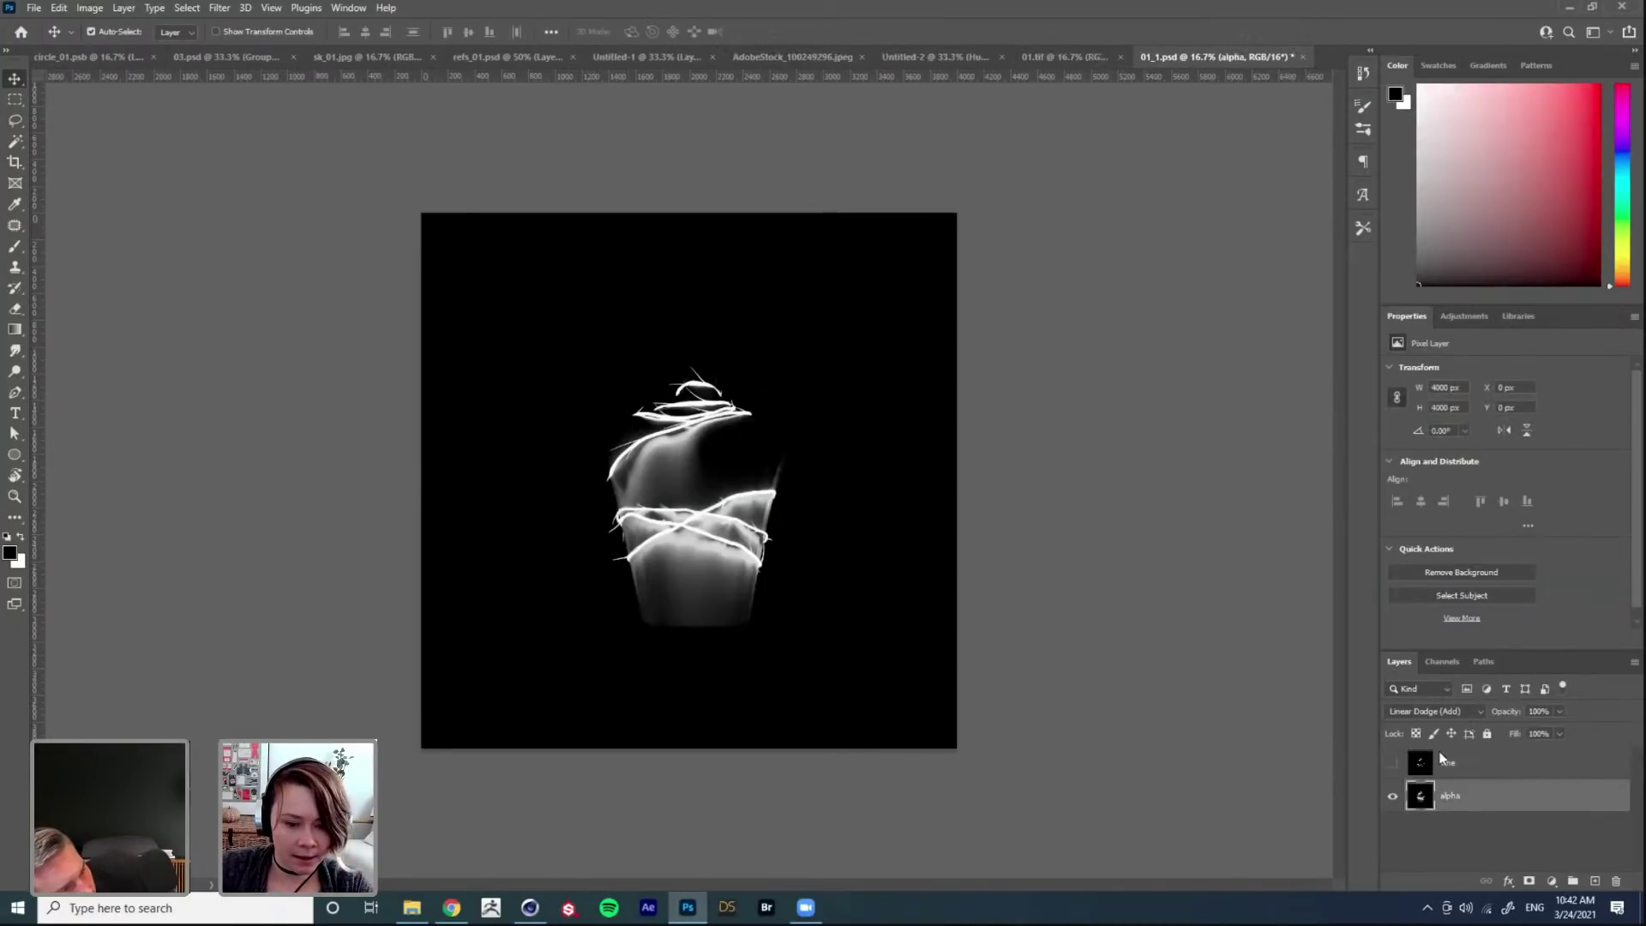
left_click(1454, 768, "shift")
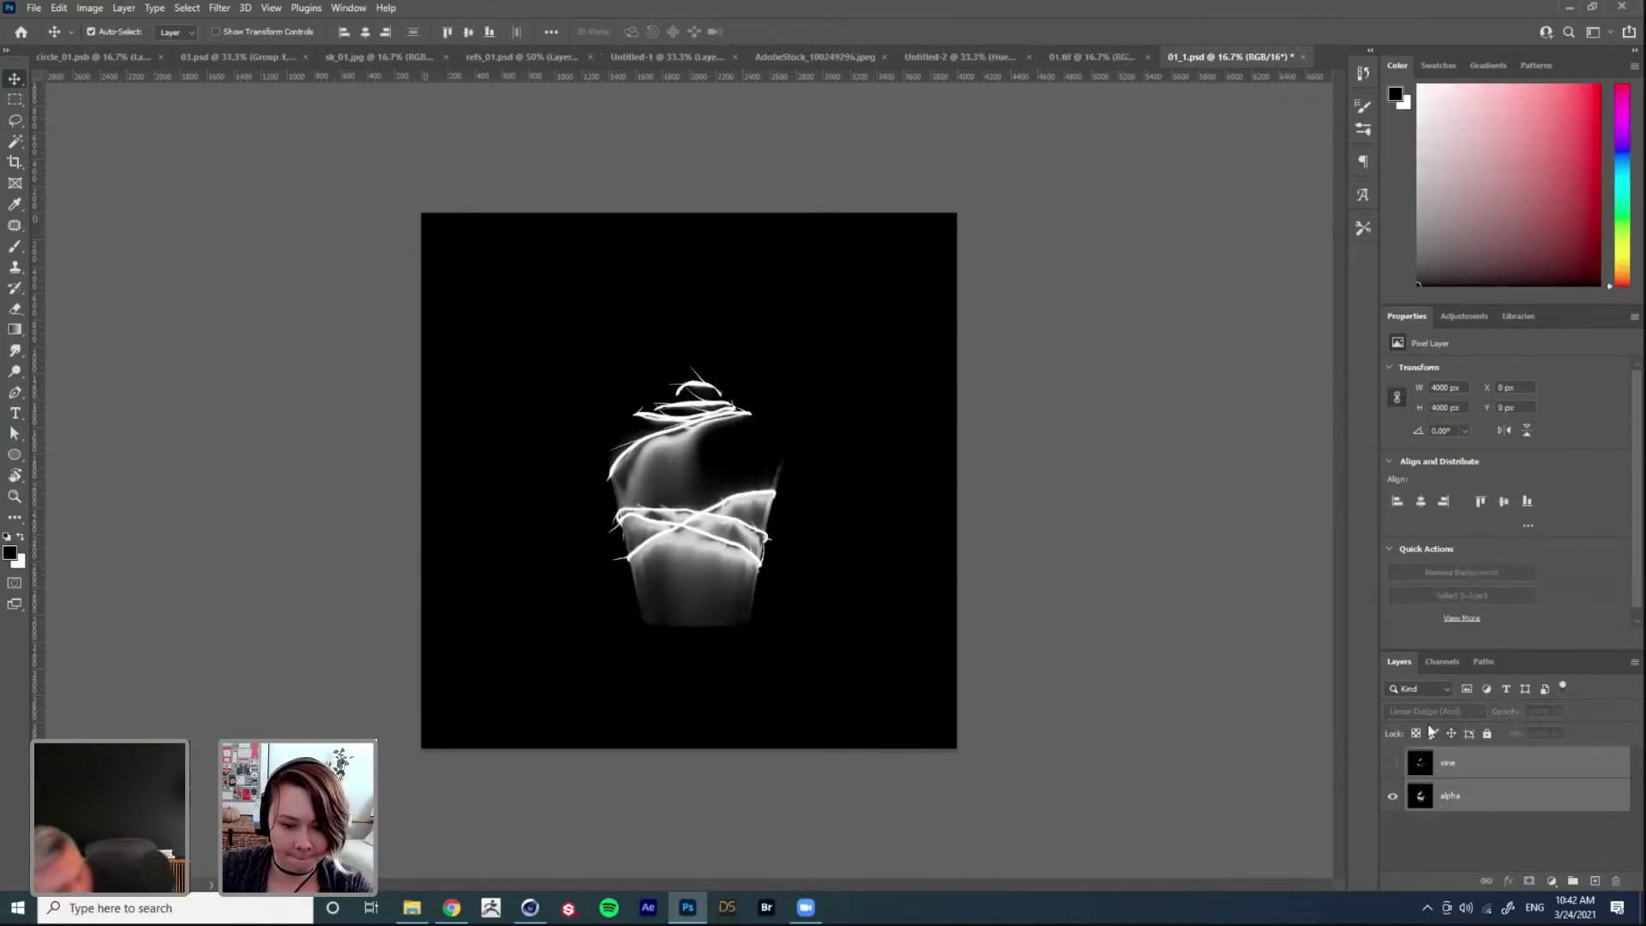
left_click_drag(857, 562, 895, 516)
left_click(806, 346)
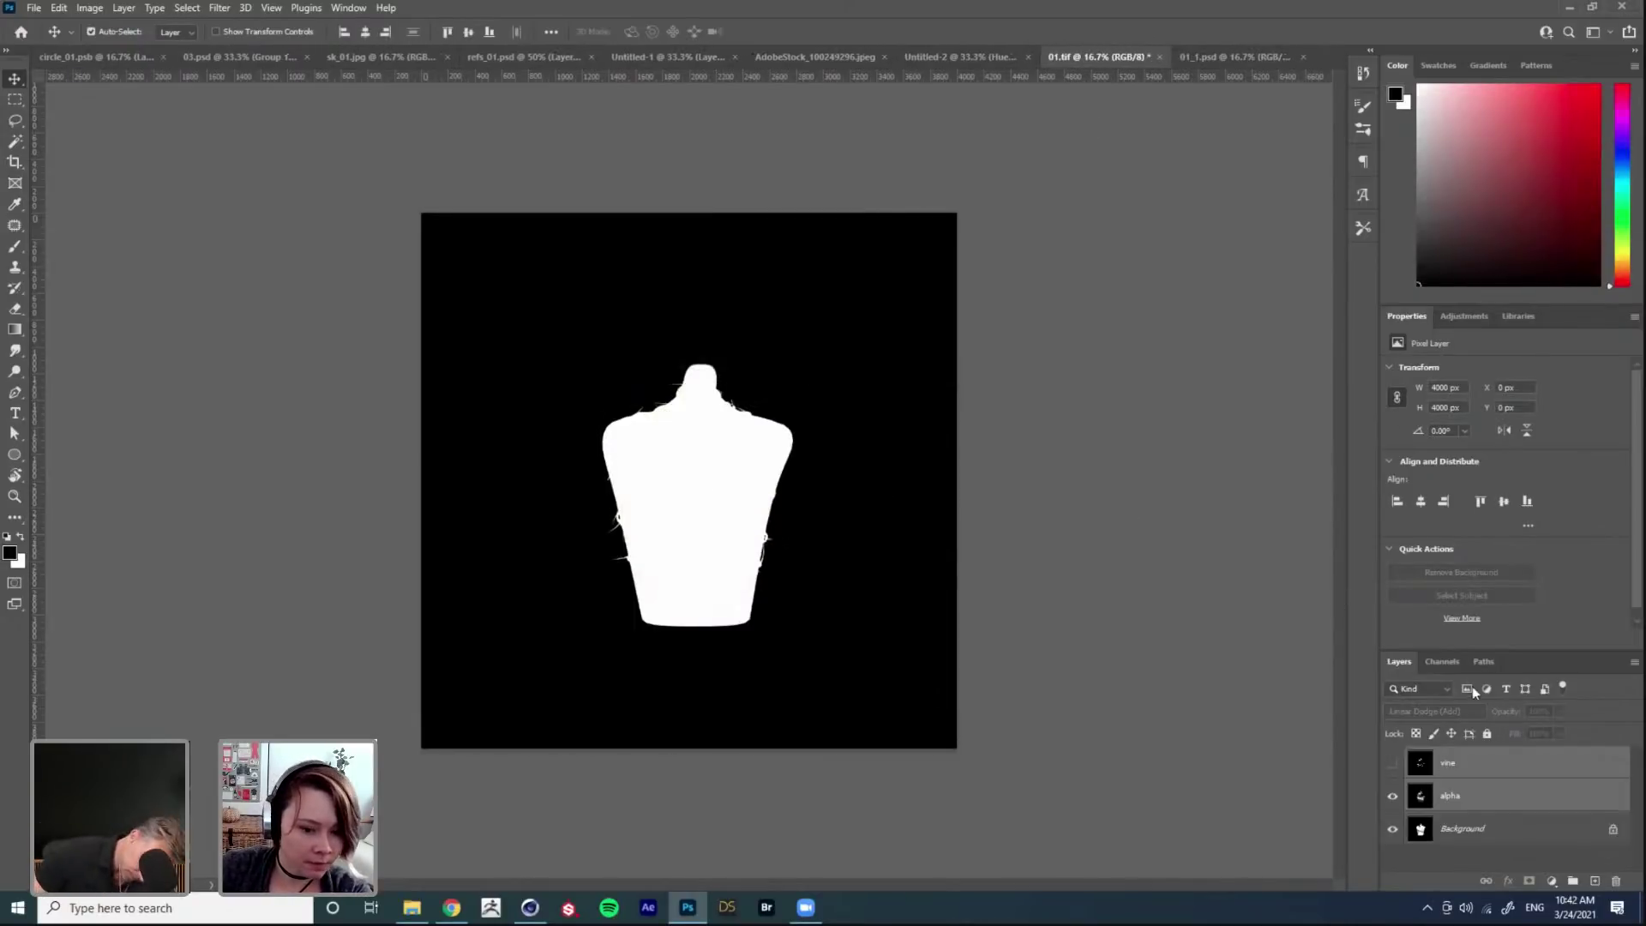
Step: Show the vine layer in 01.tif and set its blend mode to Normal
left_click(1392, 764)
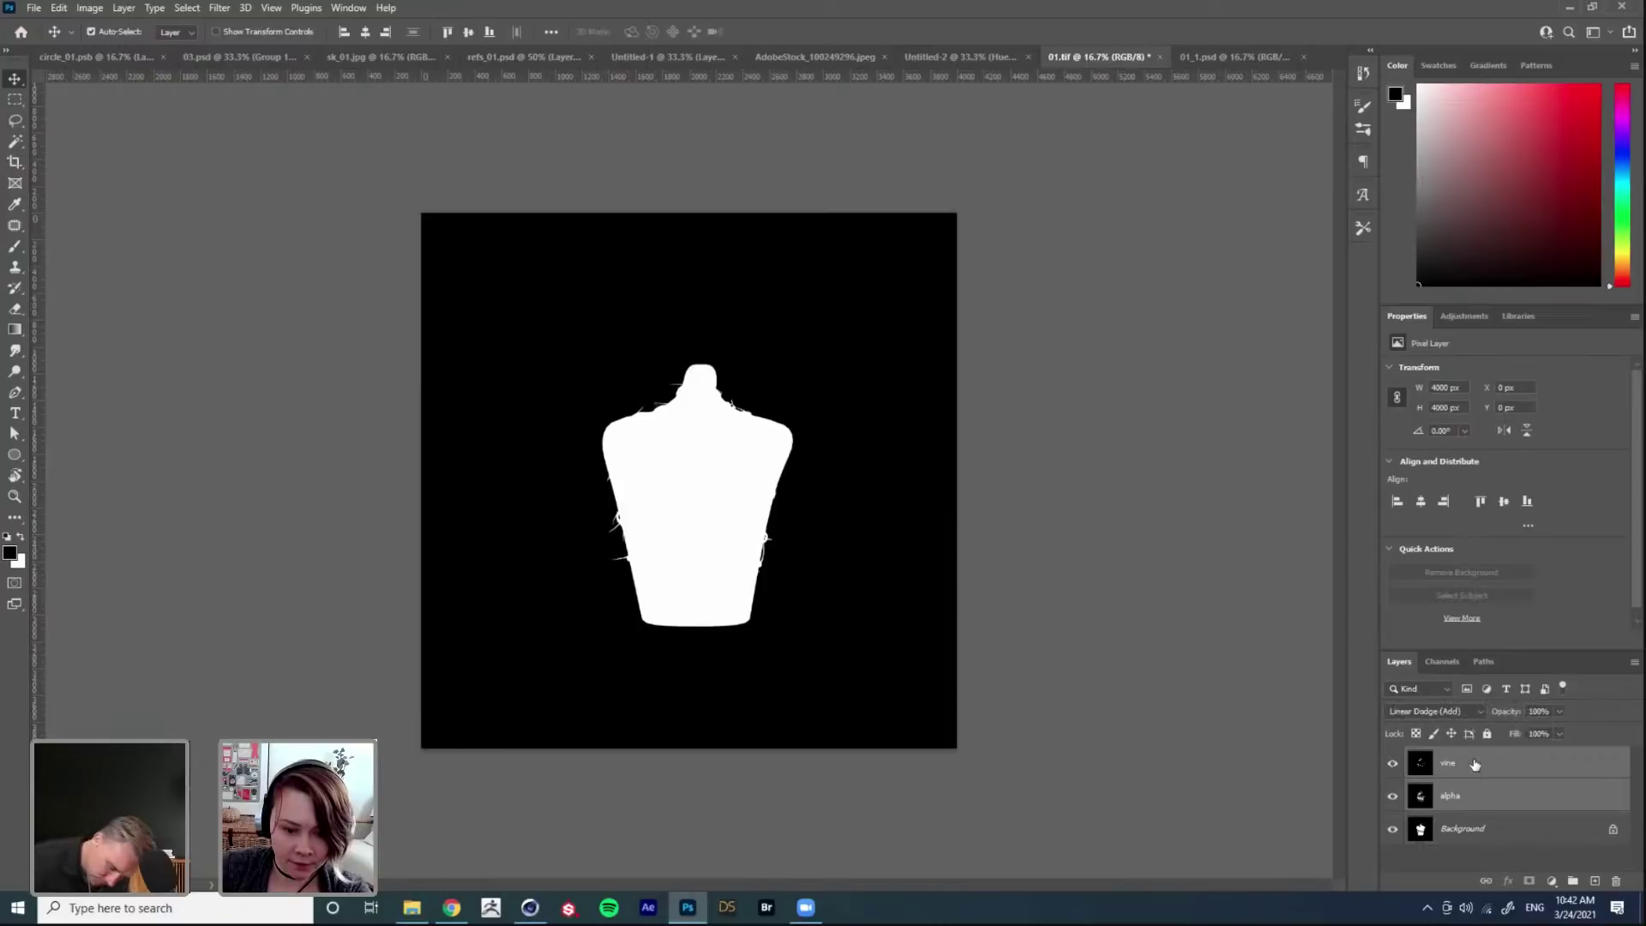
left_click(1473, 767)
left_click(1433, 711)
left_click(1427, 505)
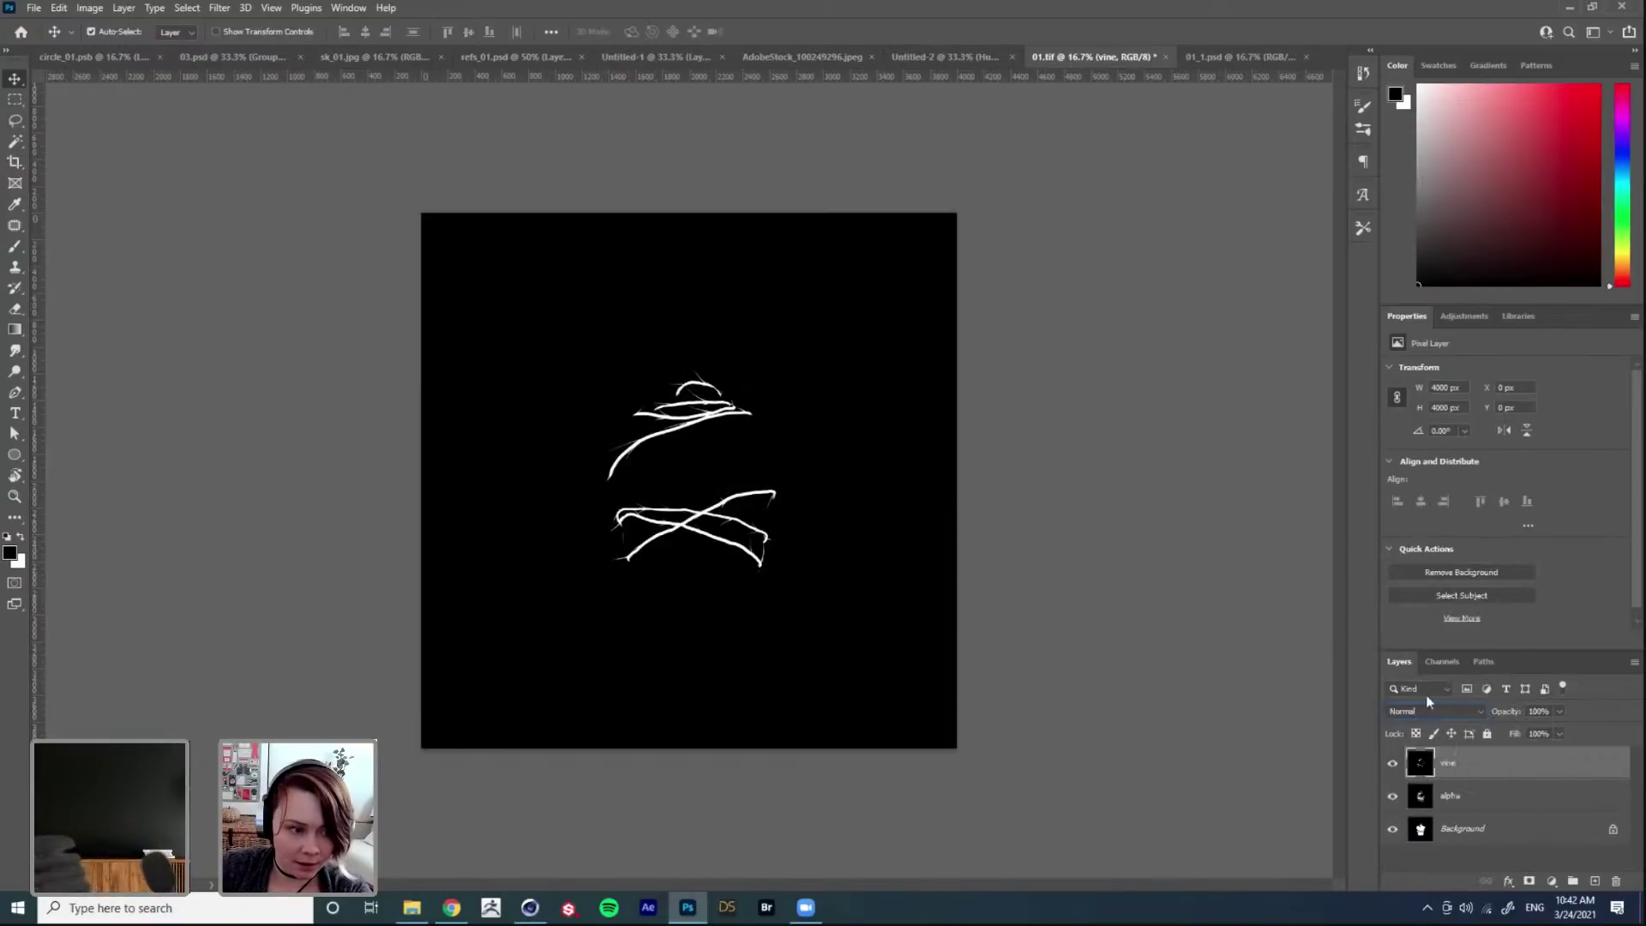
Step: Load the vine pass's RGB luminosity as a selection and apply it as a layer mask on the Background render, with both pass layers hidden
left_click(1458, 796)
left_click(1440, 662)
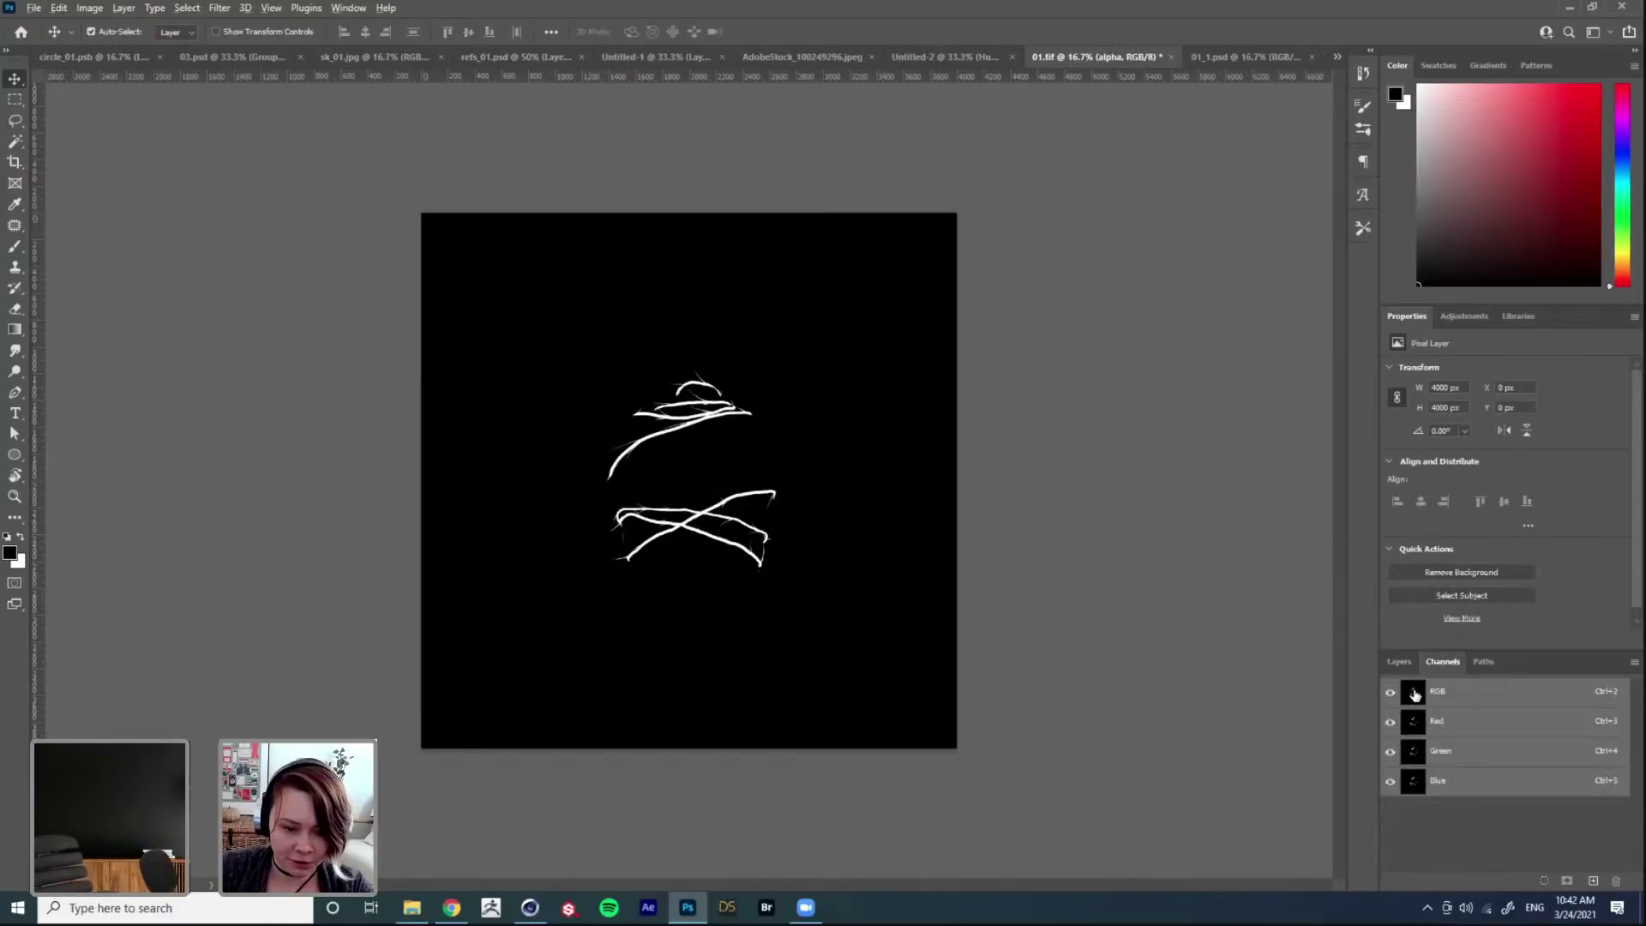
left_click(1400, 662)
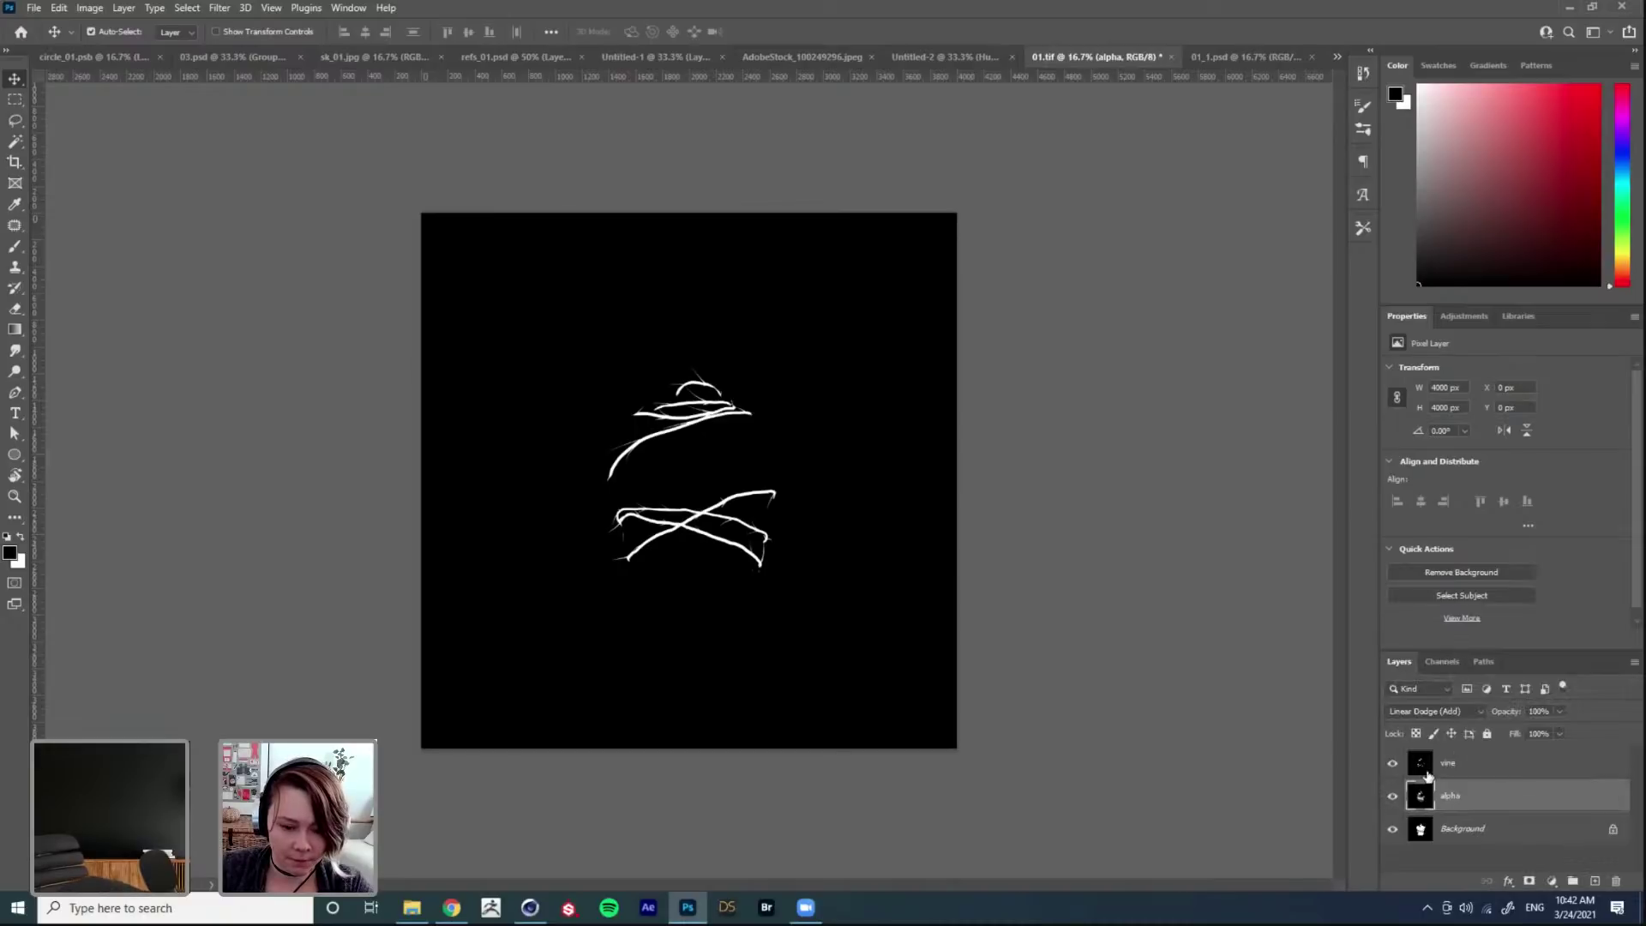
key("ctrl+plus")
key("ctrl+plus")
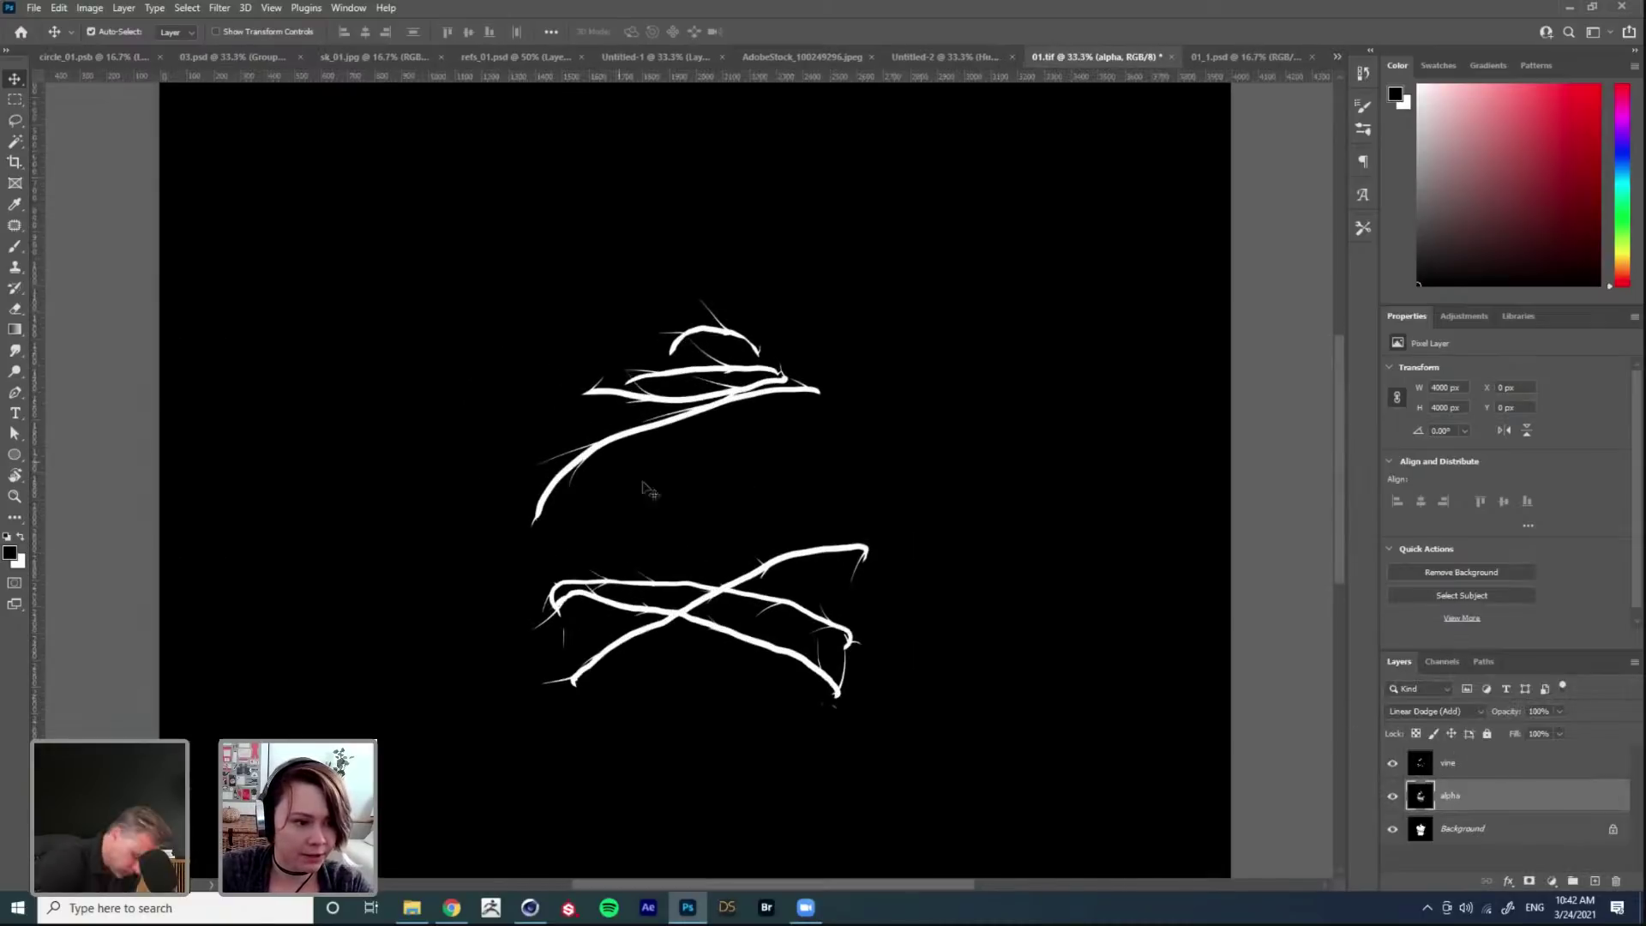
key("ctrl+minus")
left_click(1440, 662)
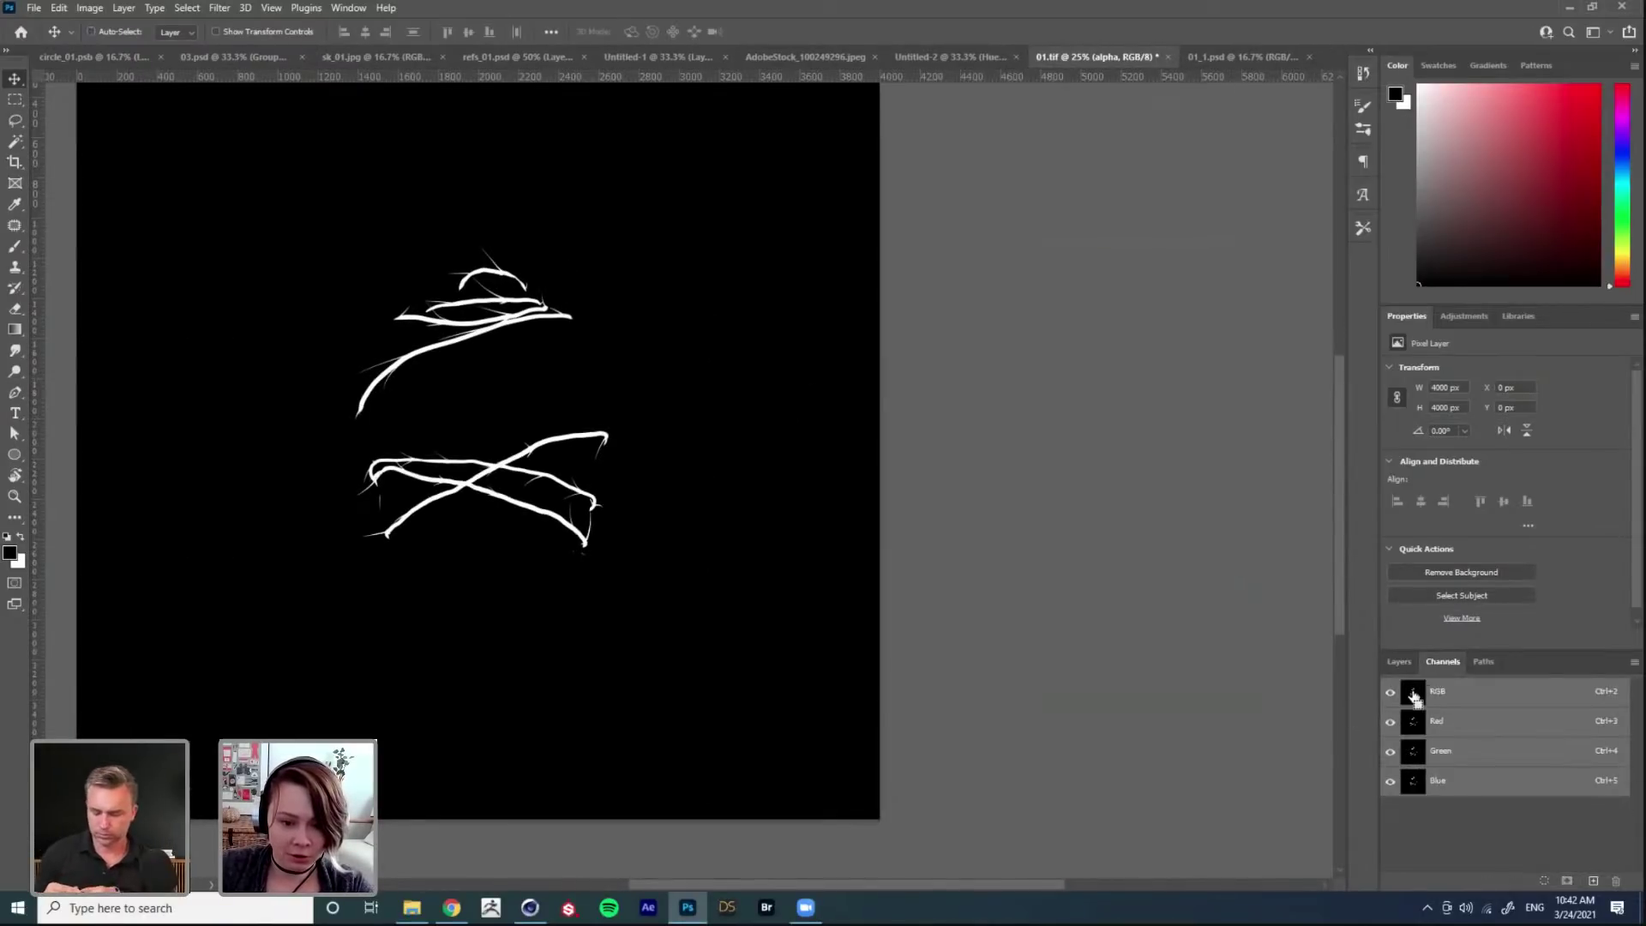
left_click(1400, 663)
left_click(1470, 830)
left_click(1530, 881)
left_click_drag(686, 524, 1068, 682)
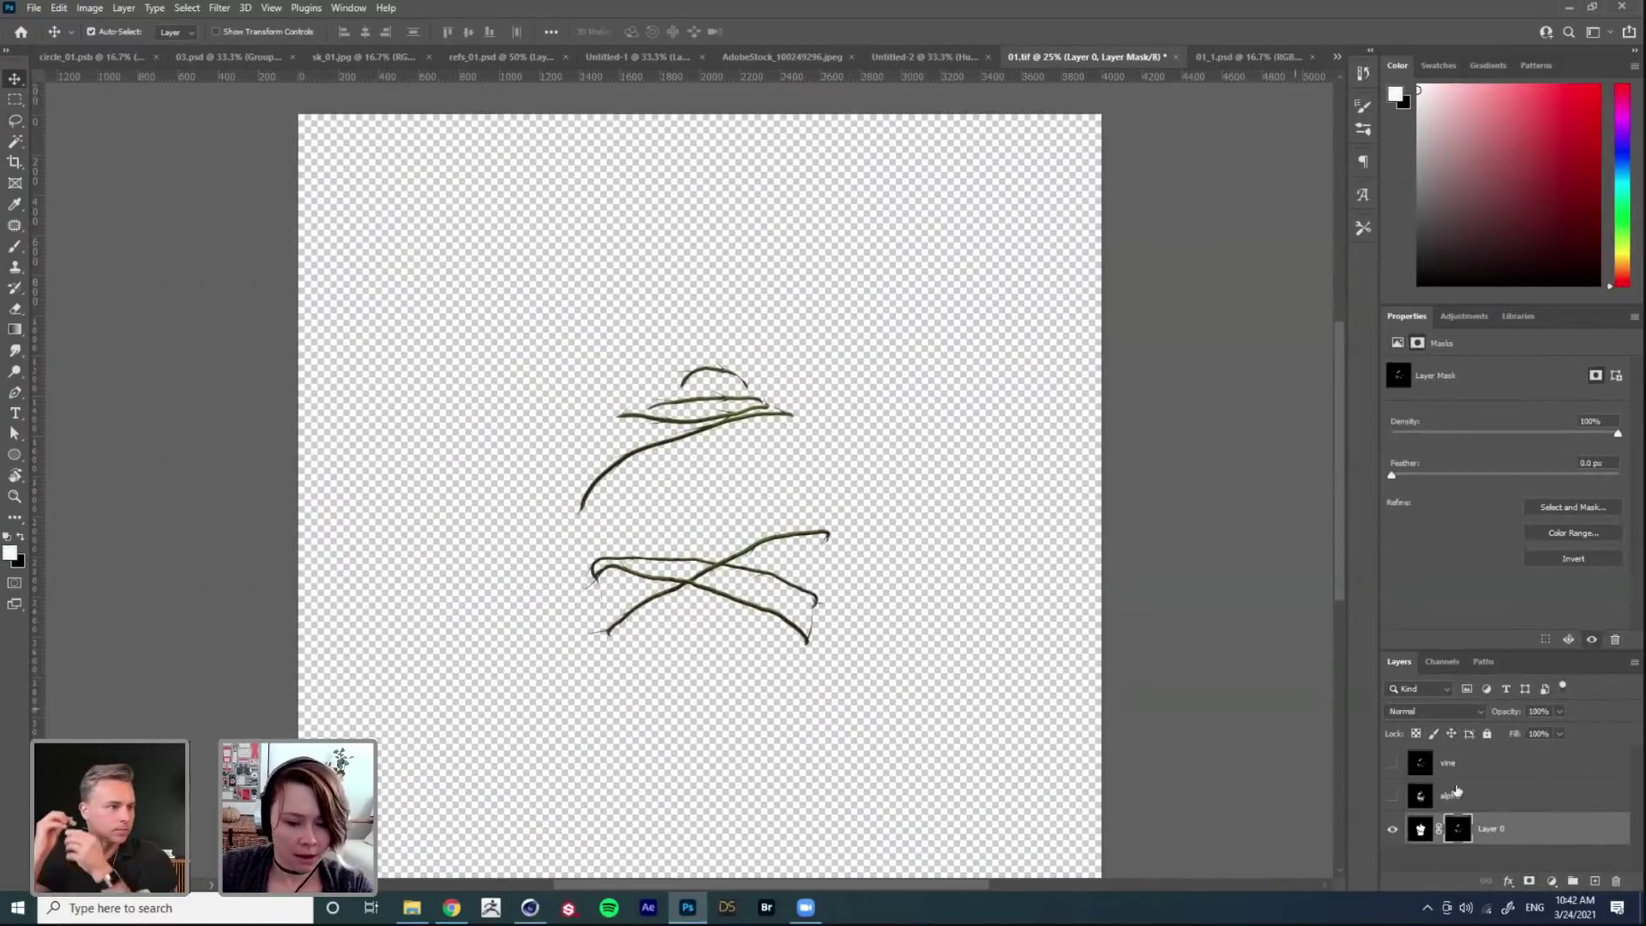
Step: Show the alpha layer, copy it and the masked vine render into the Untitled-1 composite, and stack the vines above alpha
left_click(1393, 797)
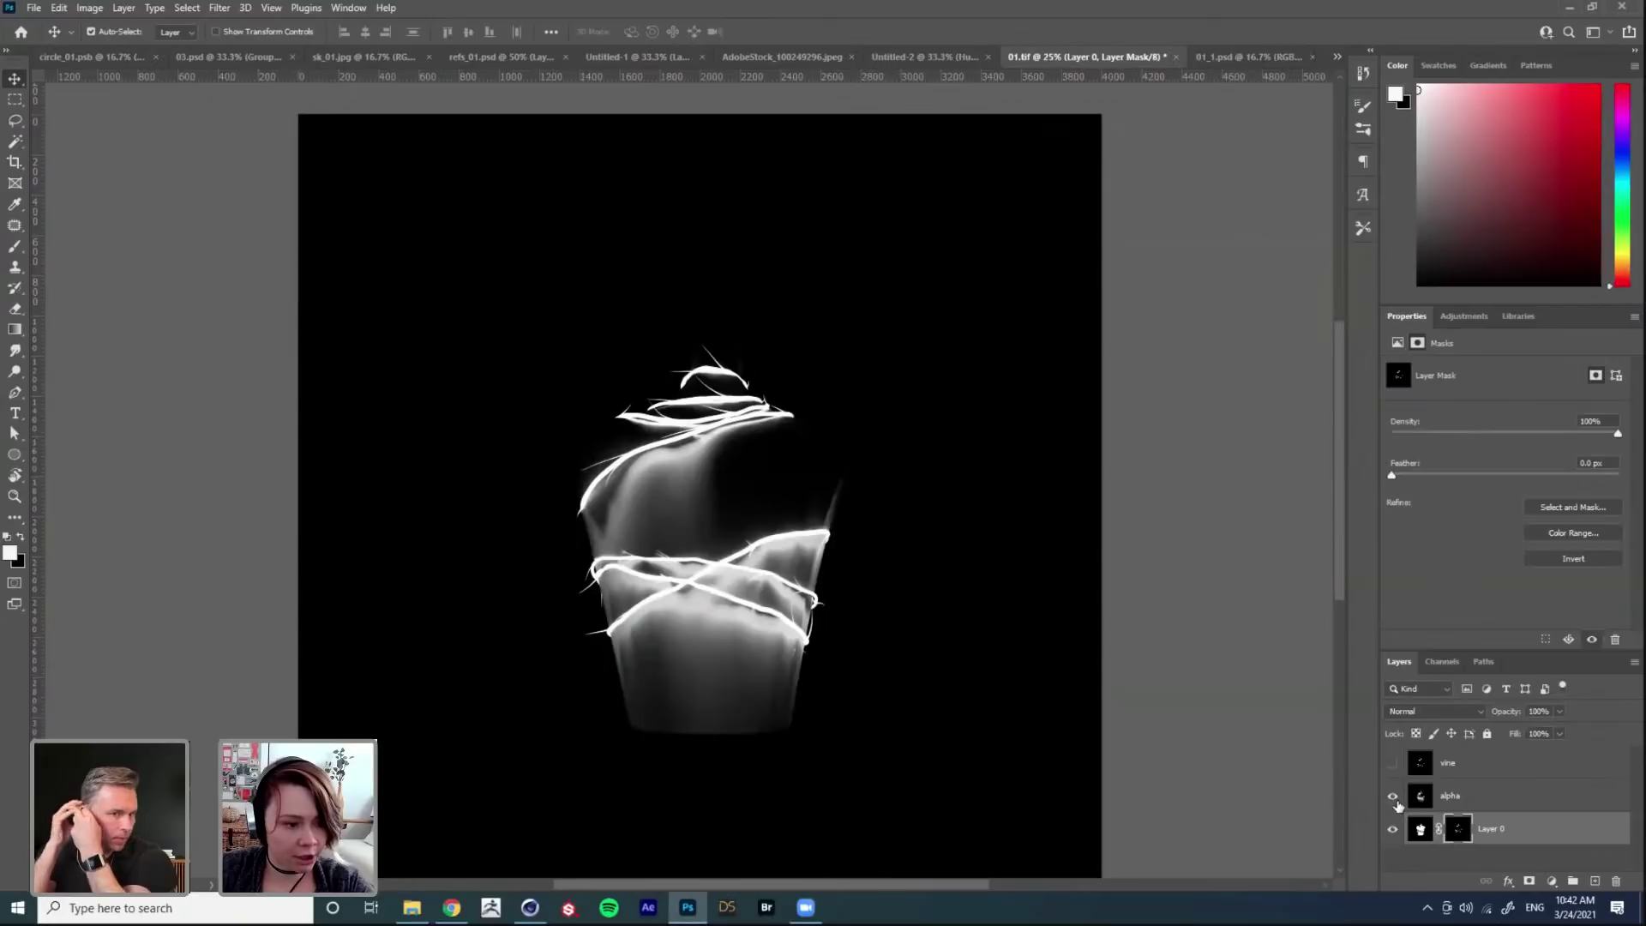
left_click(1490, 806)
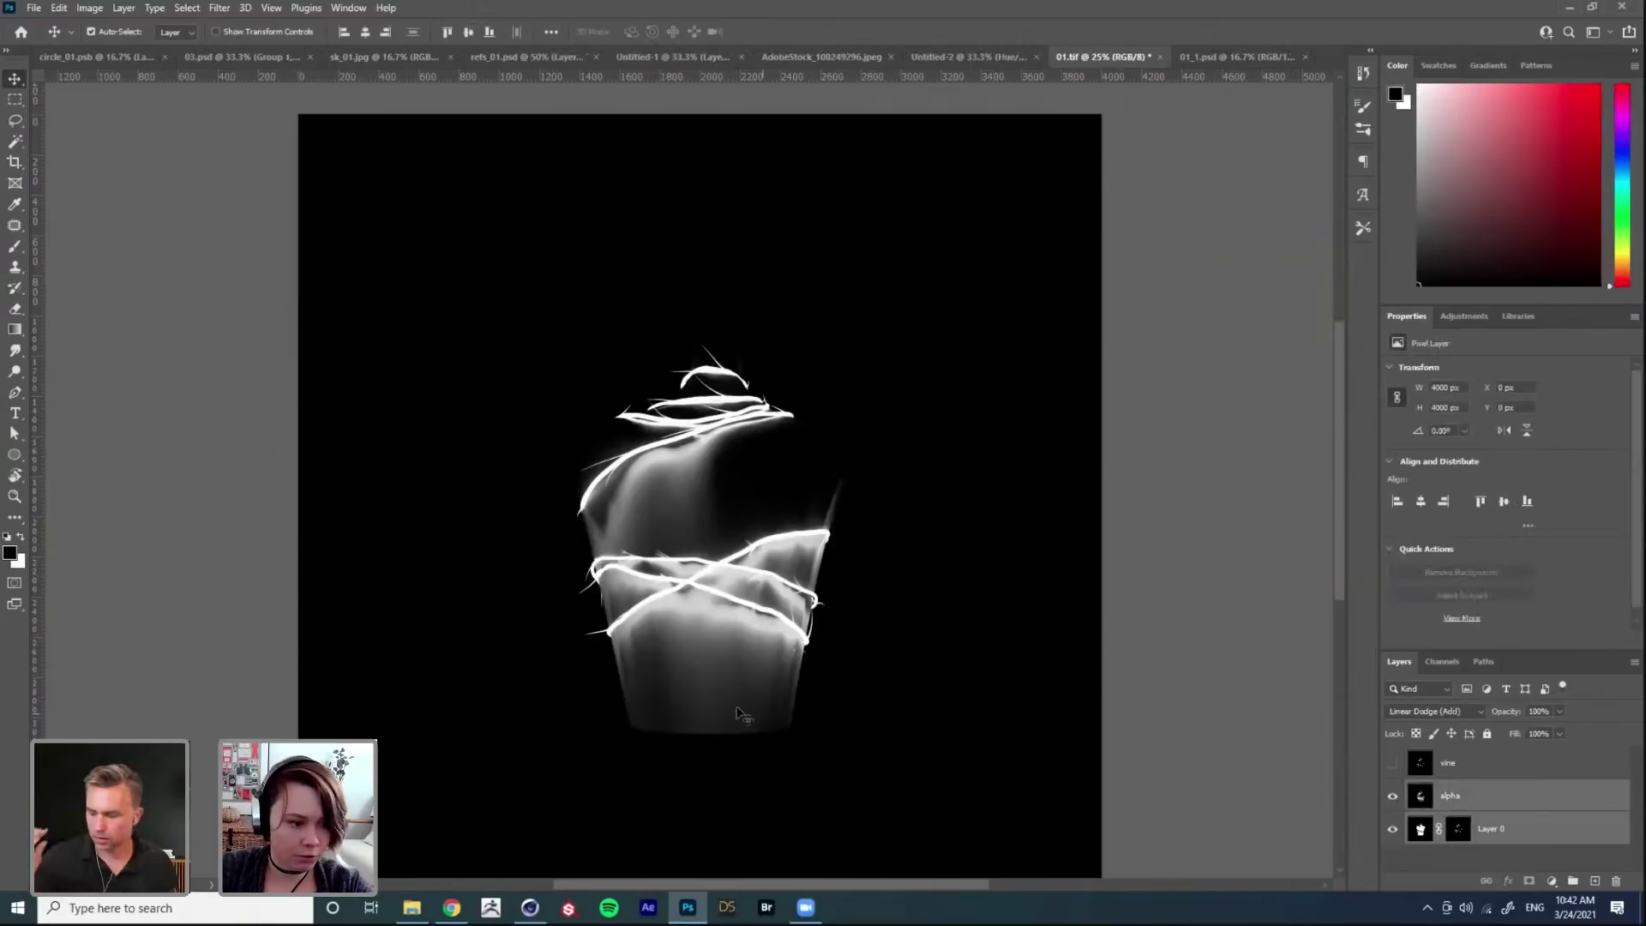
left_click_drag(723, 609, 1166, 542)
scroll(1561, 802, "down", 2)
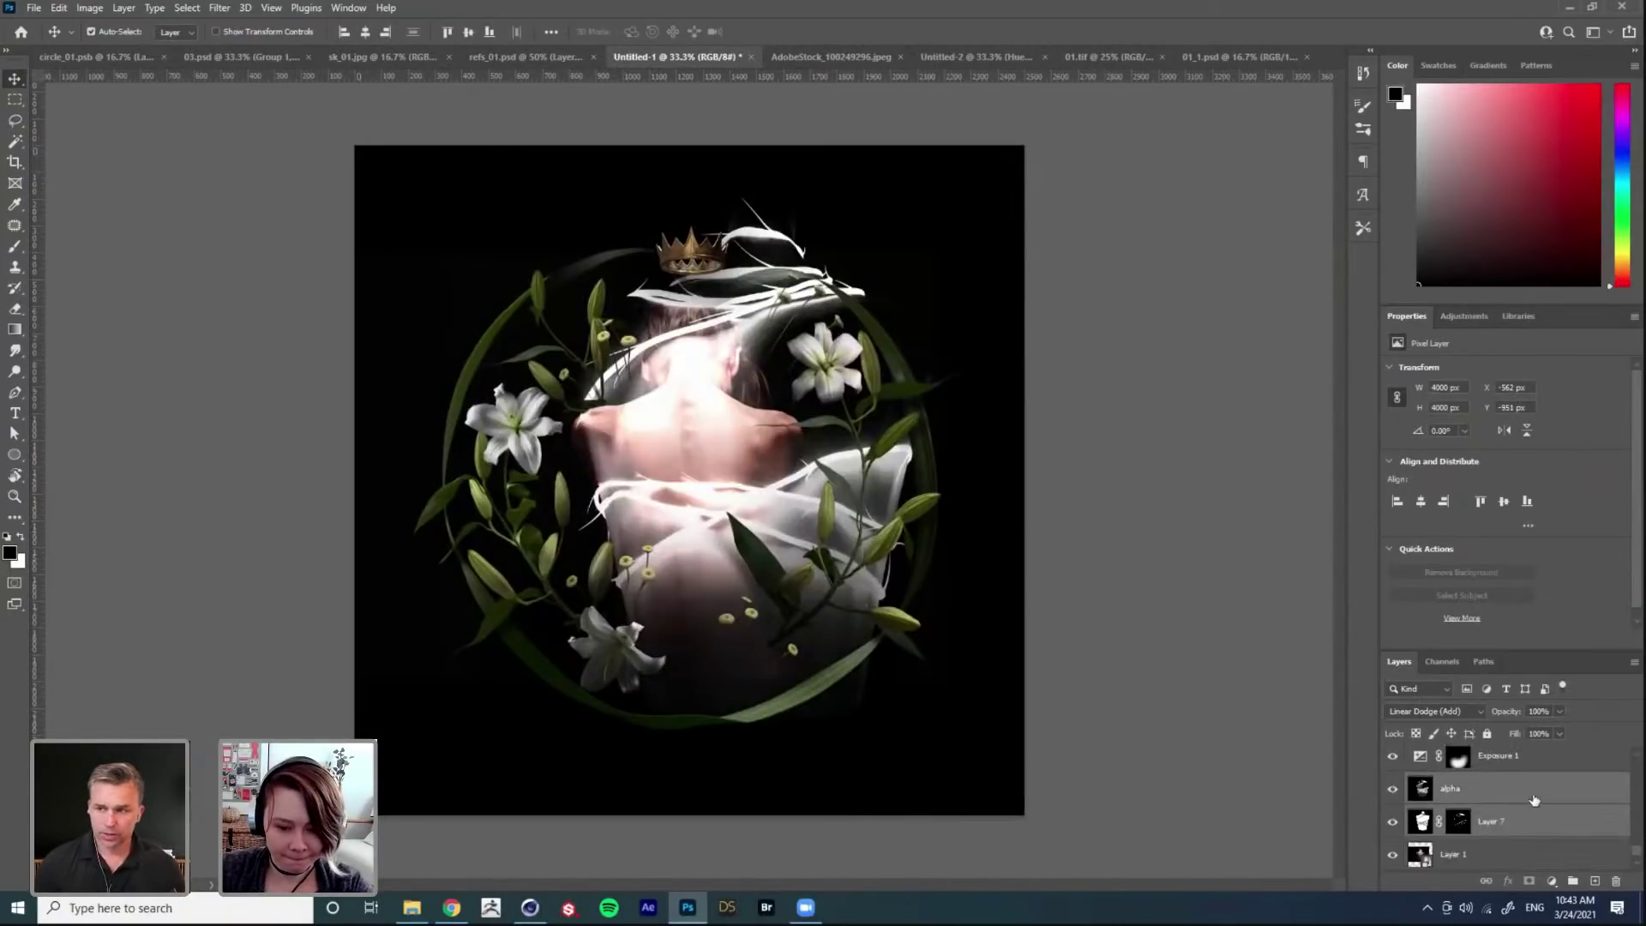
left_click_drag(1497, 795, 1496, 839)
Step: Transform the vine and alpha layers together, scaling them to about 62.9% over the woman's back
key("ctrl+t")
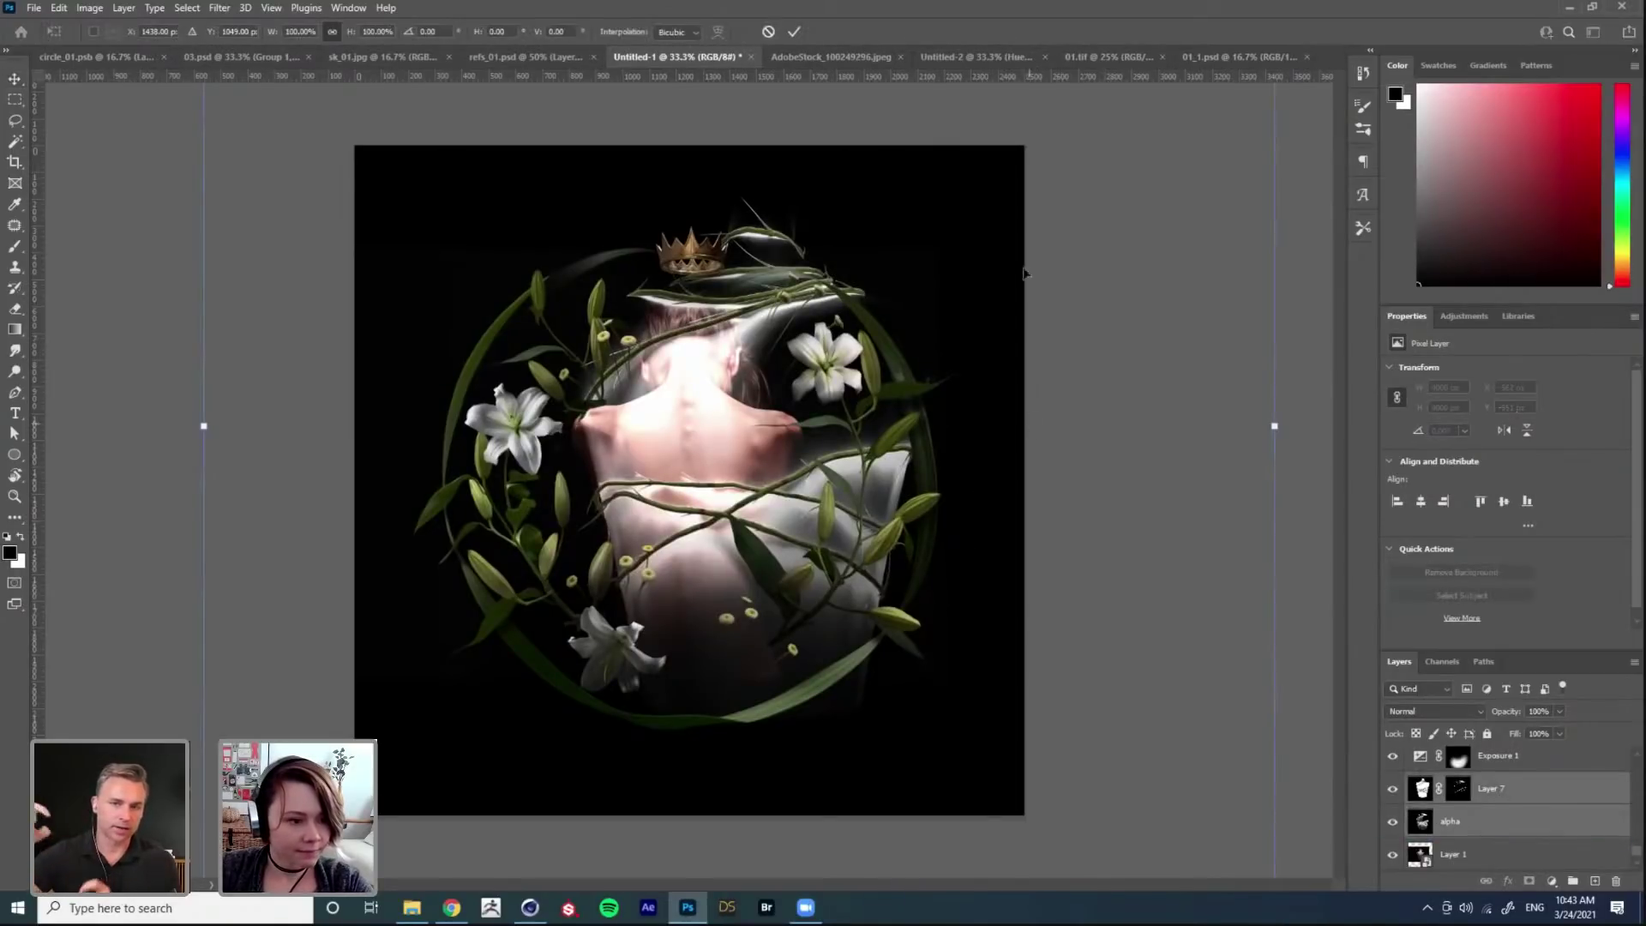
left_click_drag(1055, 265, 977, 296)
key("ctrl+minus")
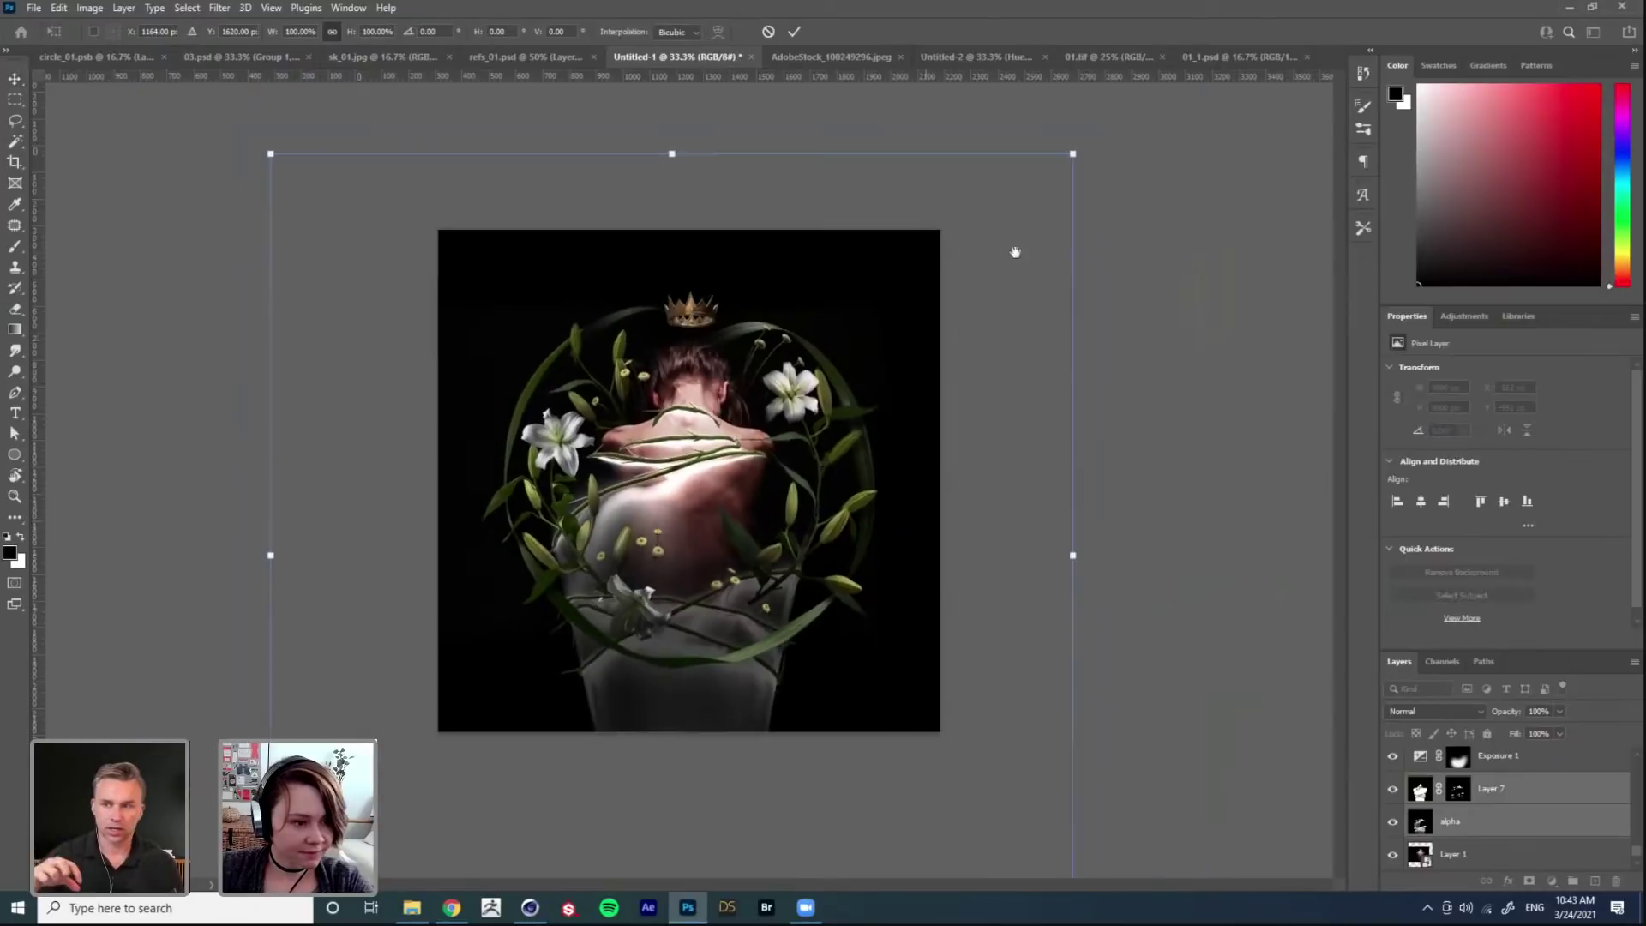
left_click_drag(1067, 161, 924, 302)
left_click_drag(748, 374, 744, 296)
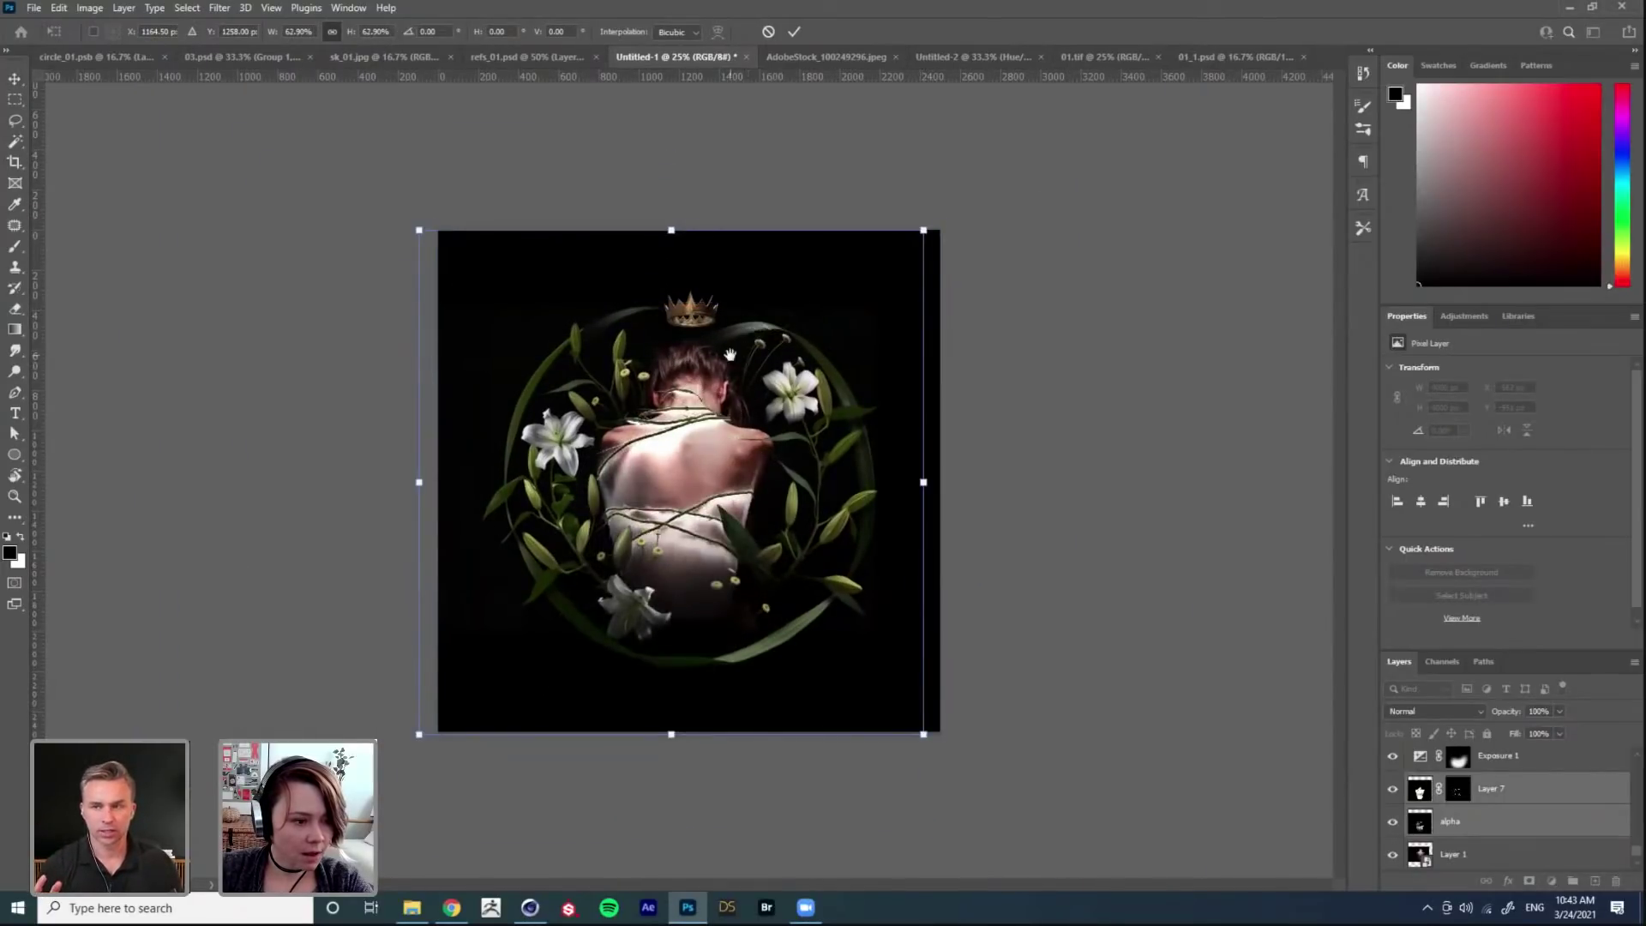
Step: Refine the transform to 57.80% scale, nudge the vines to fit the neck and back, and apply it
key("ctrl+plus")
left_click_drag(989, 157, 976, 173)
left_click_drag(778, 262, 793, 262)
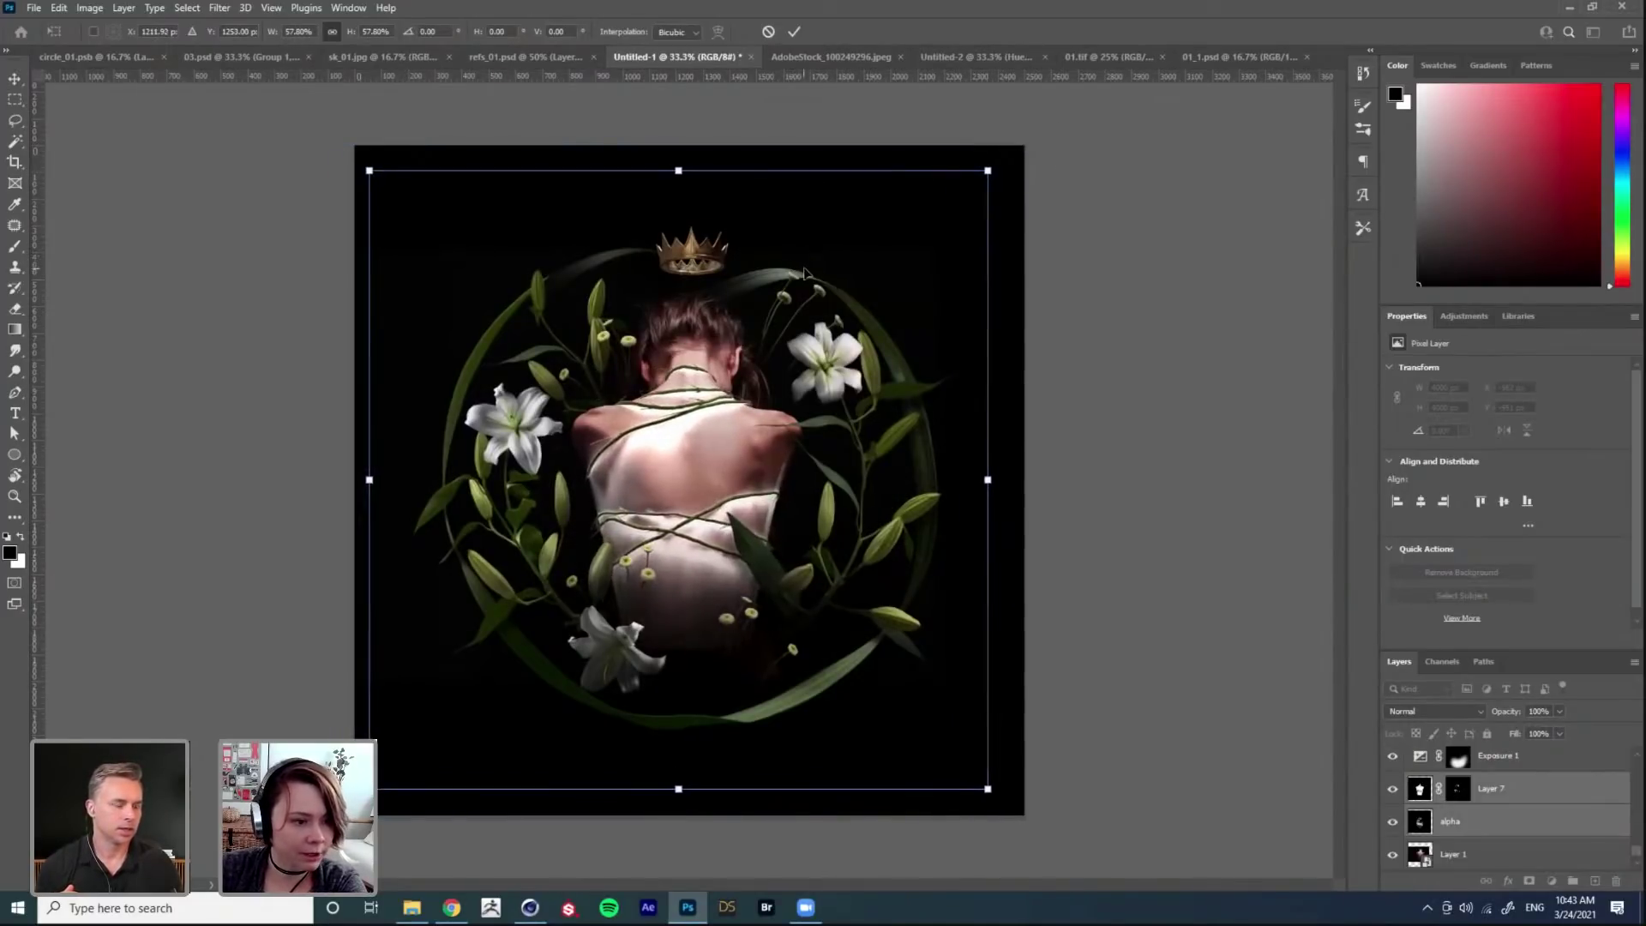
key("Left")
key("Left")
key("Left")
key("Left")
key("Left")
key("Left")
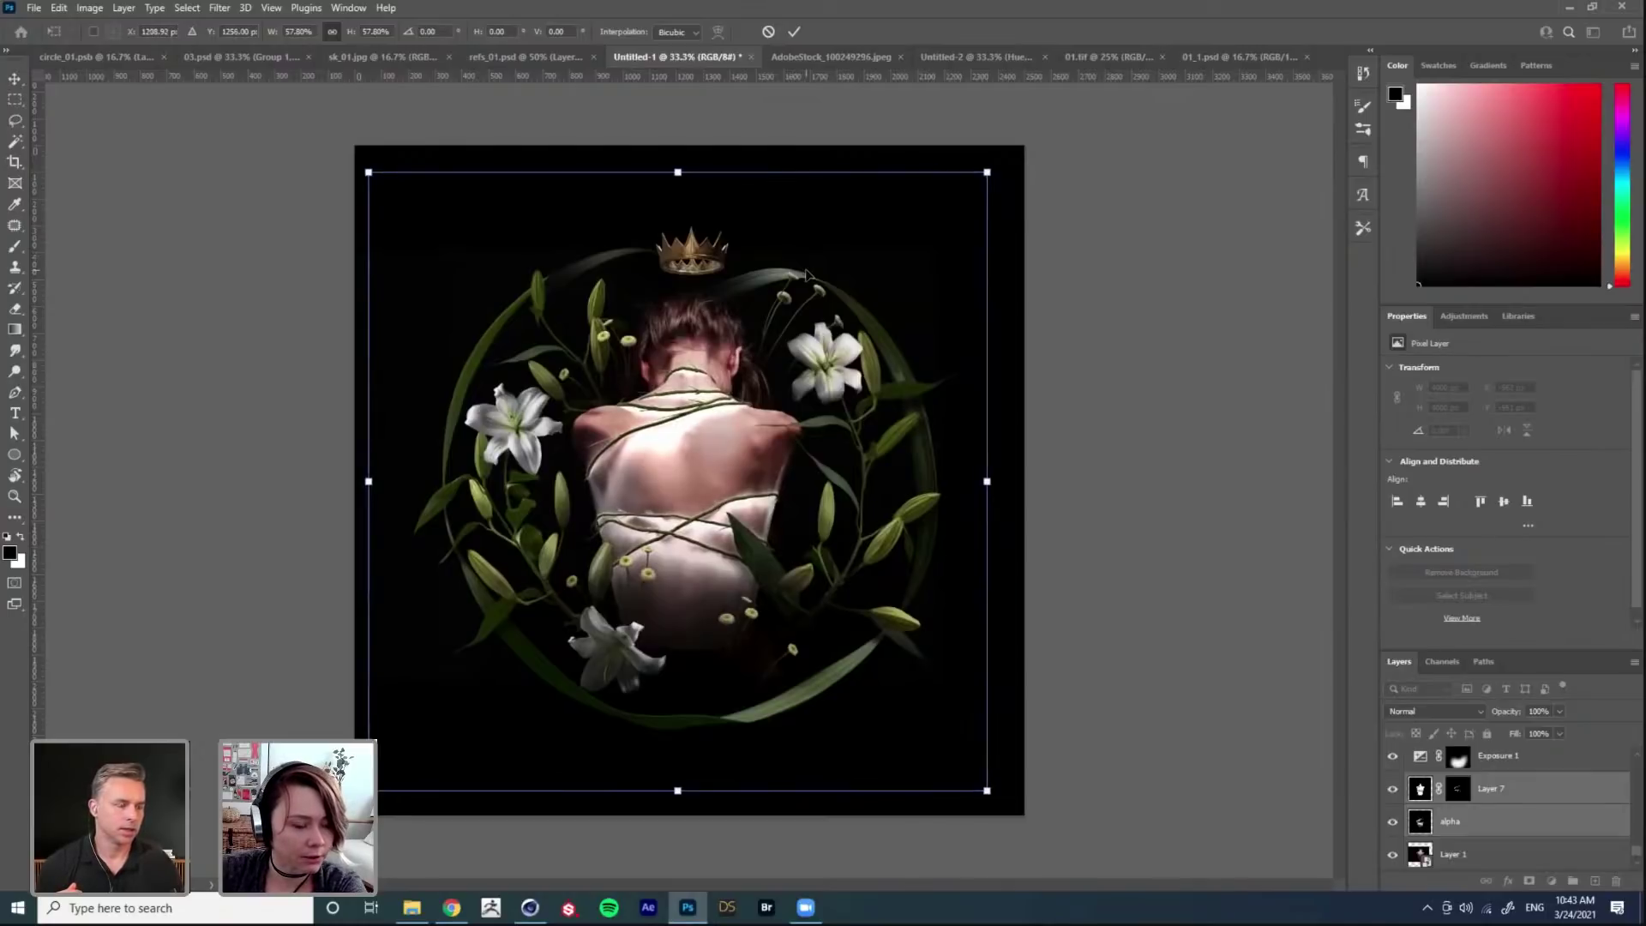
key("Return")
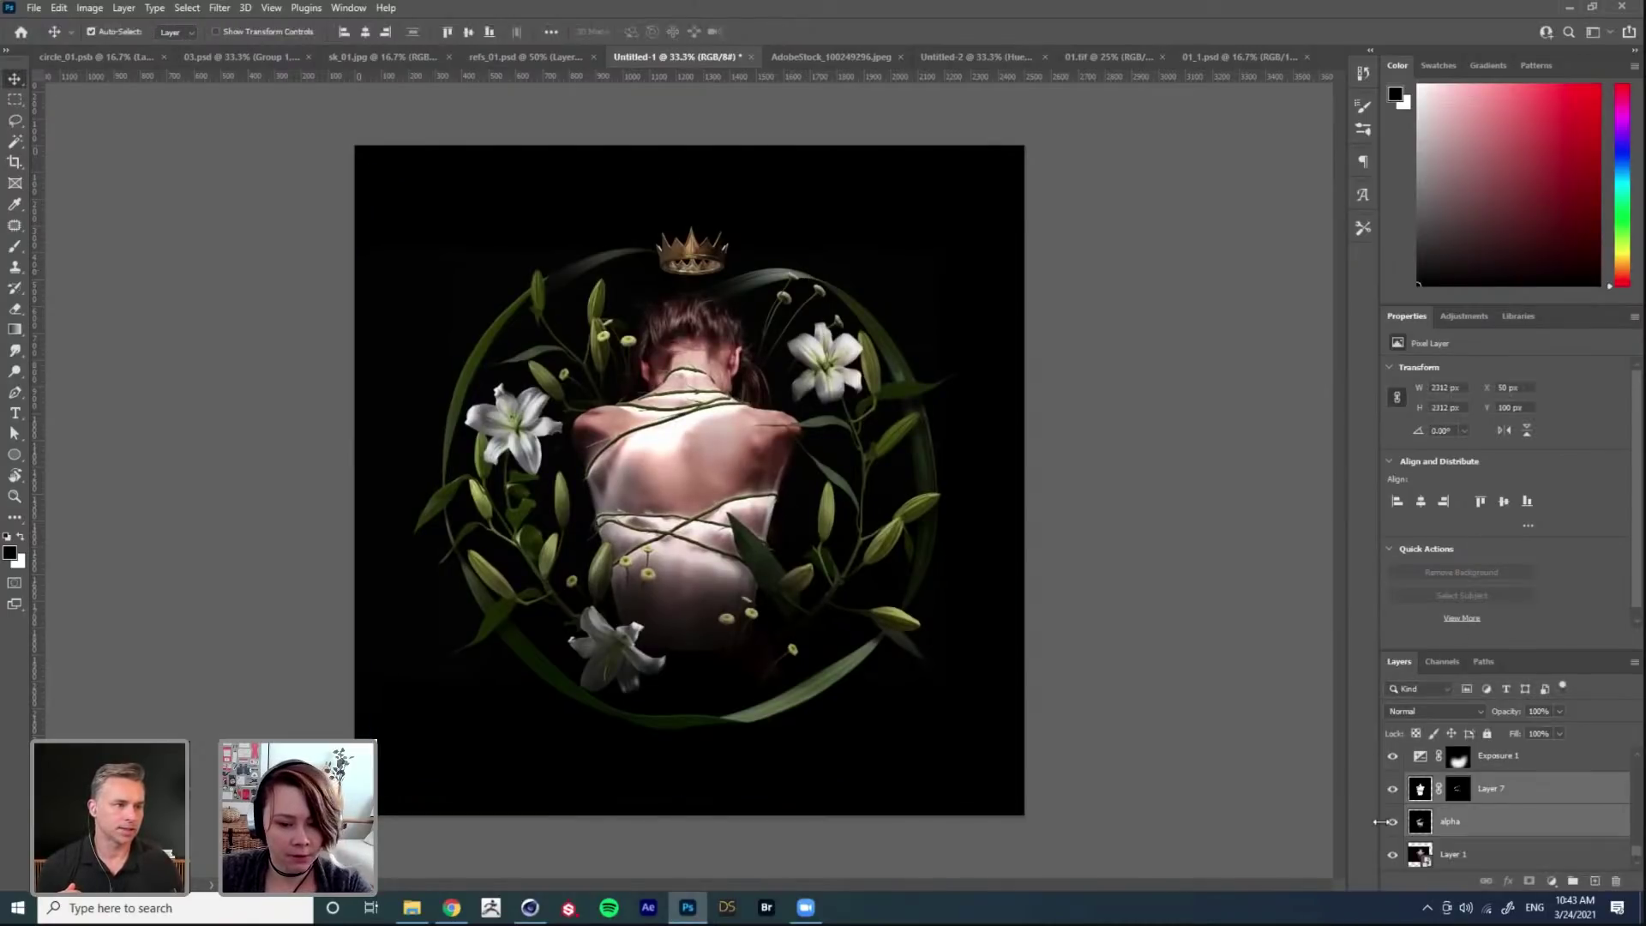
Step: Compare the composite with and without the alpha layer, leave it hidden, and select the masked vine layer
left_click(1392, 825)
left_click(1393, 825)
left_click(1392, 825)
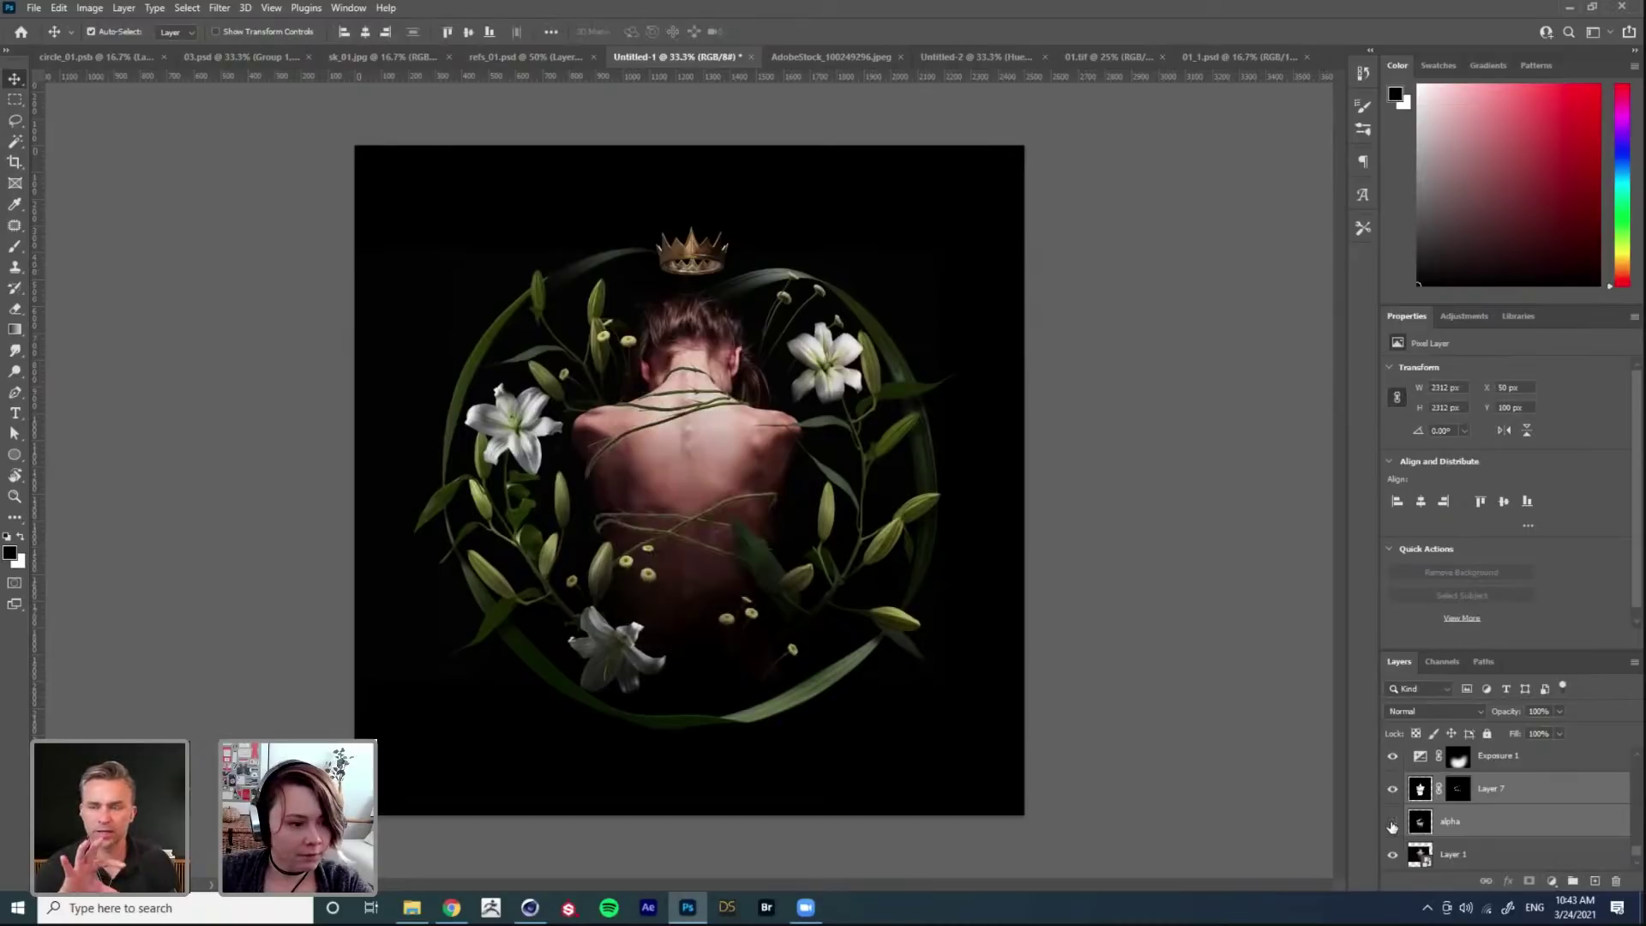
left_click(1539, 798)
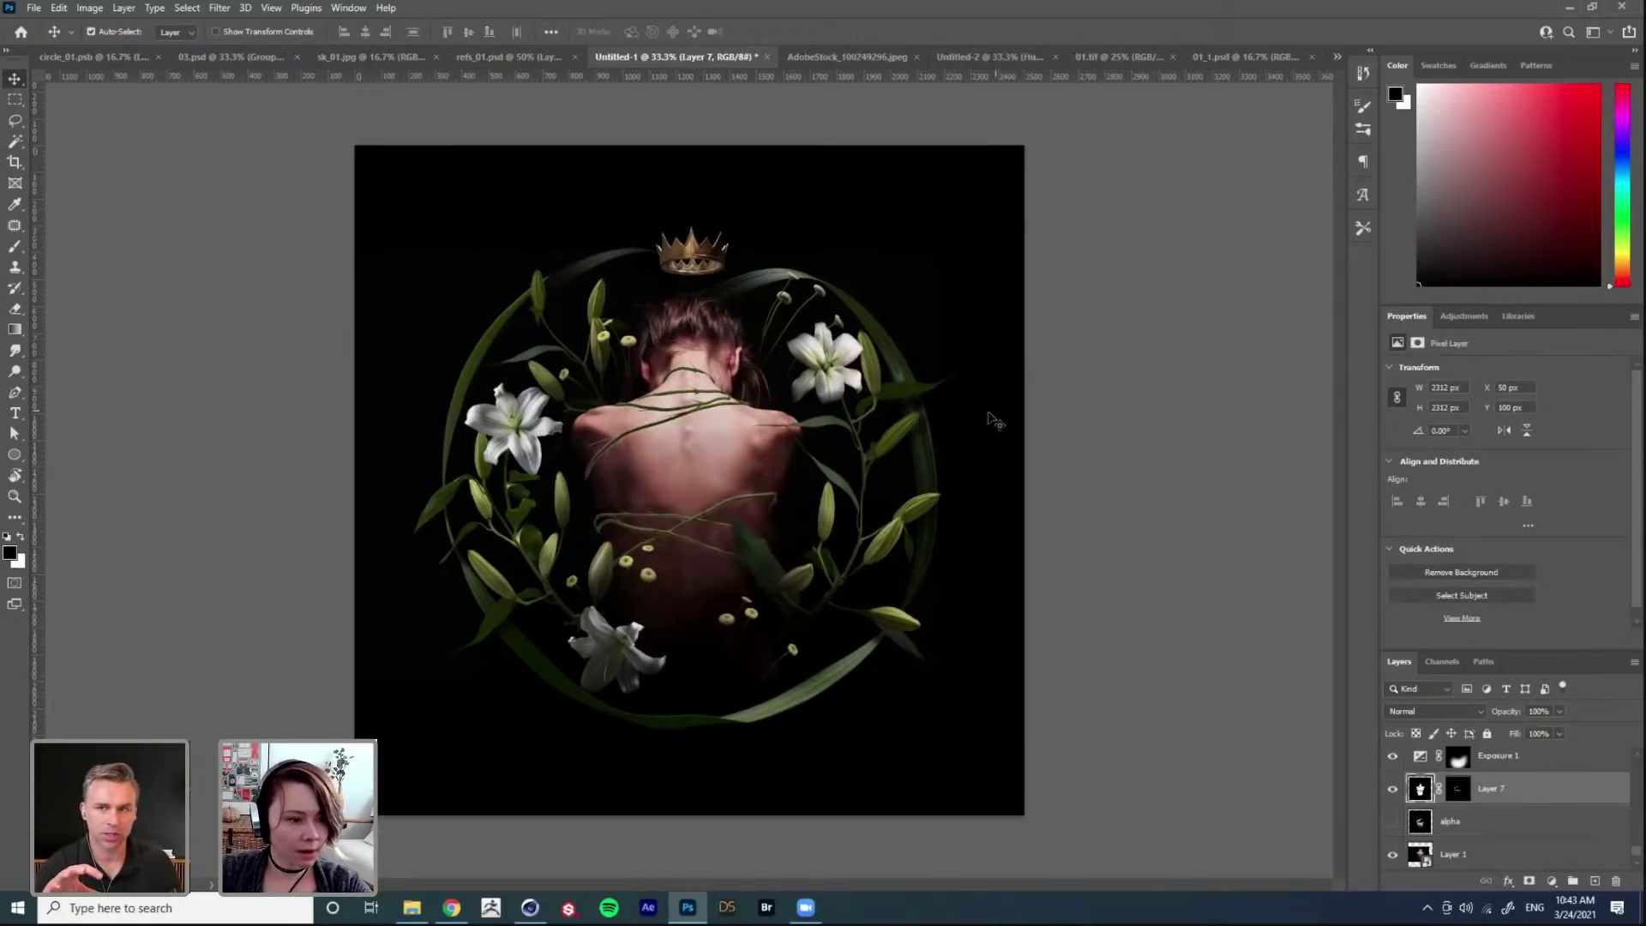
Step: Switch to Cinema 4D, show the Background object's reference image behind the torso in the viewport, and return to Photoshop
left_click(531, 907)
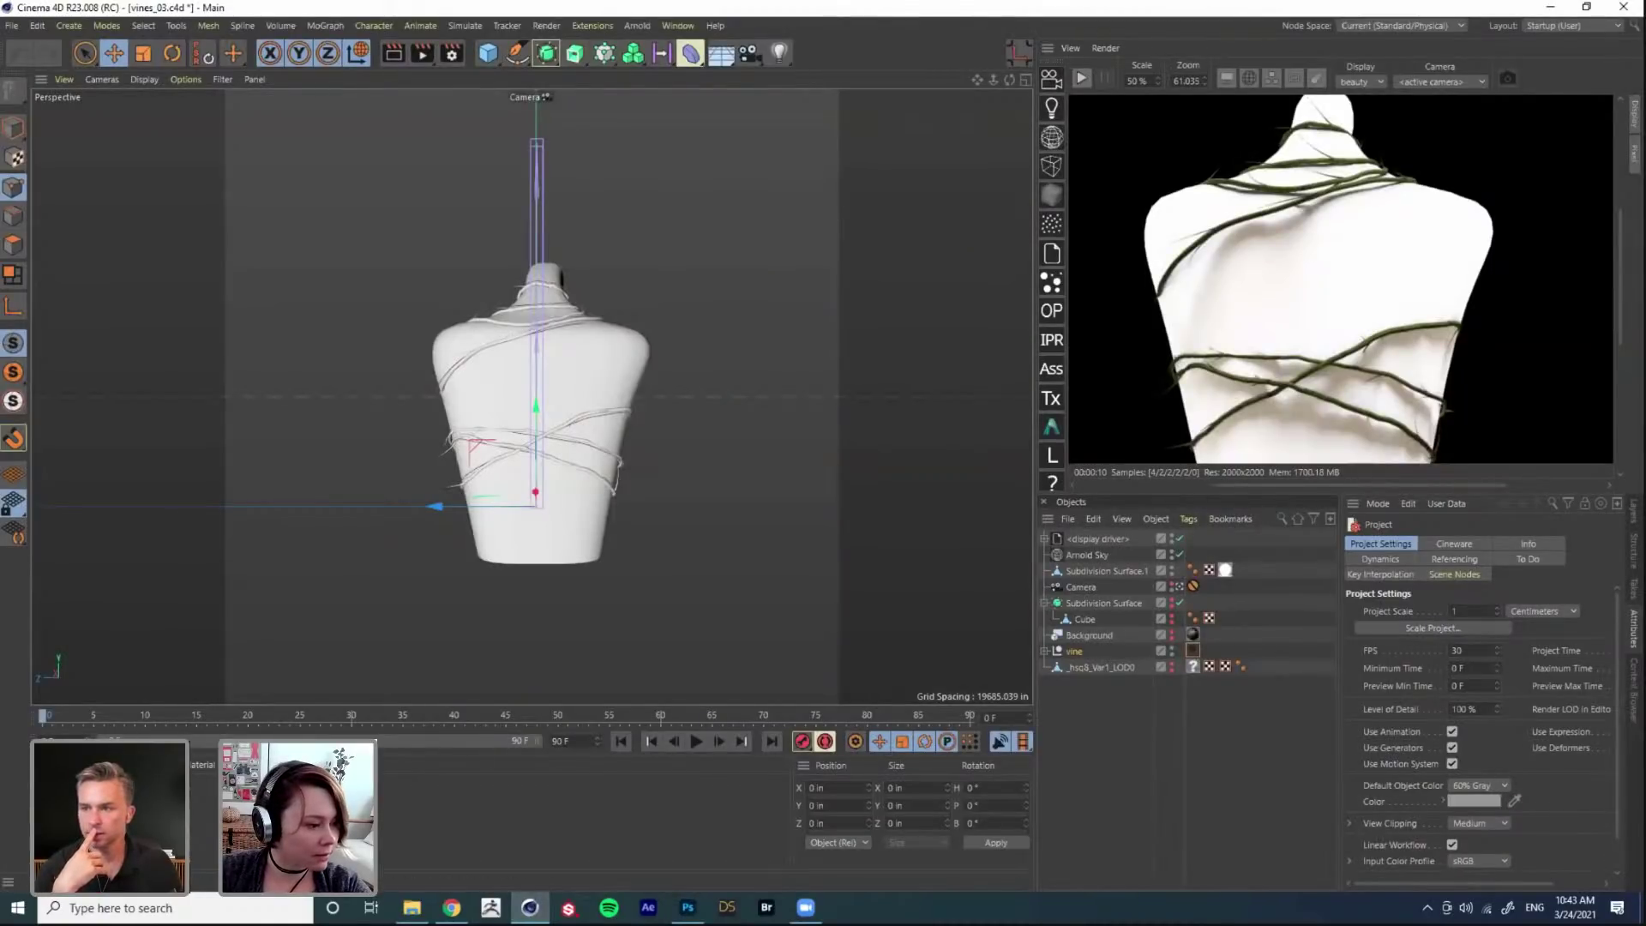
left_click(111, 802)
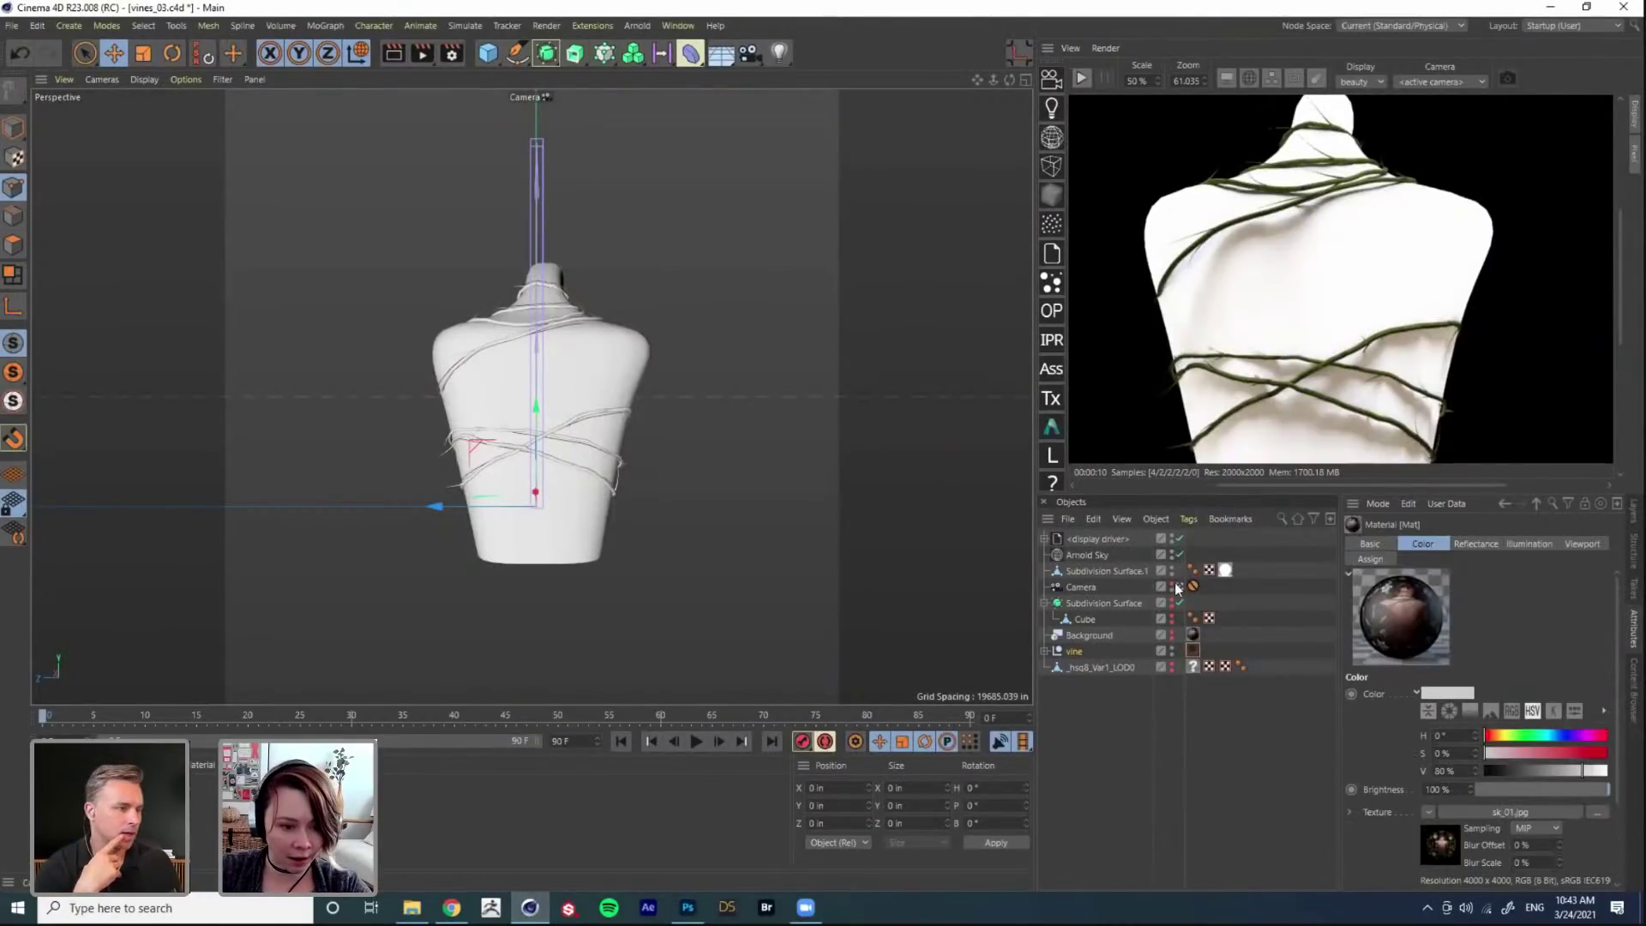
left_click(1173, 632)
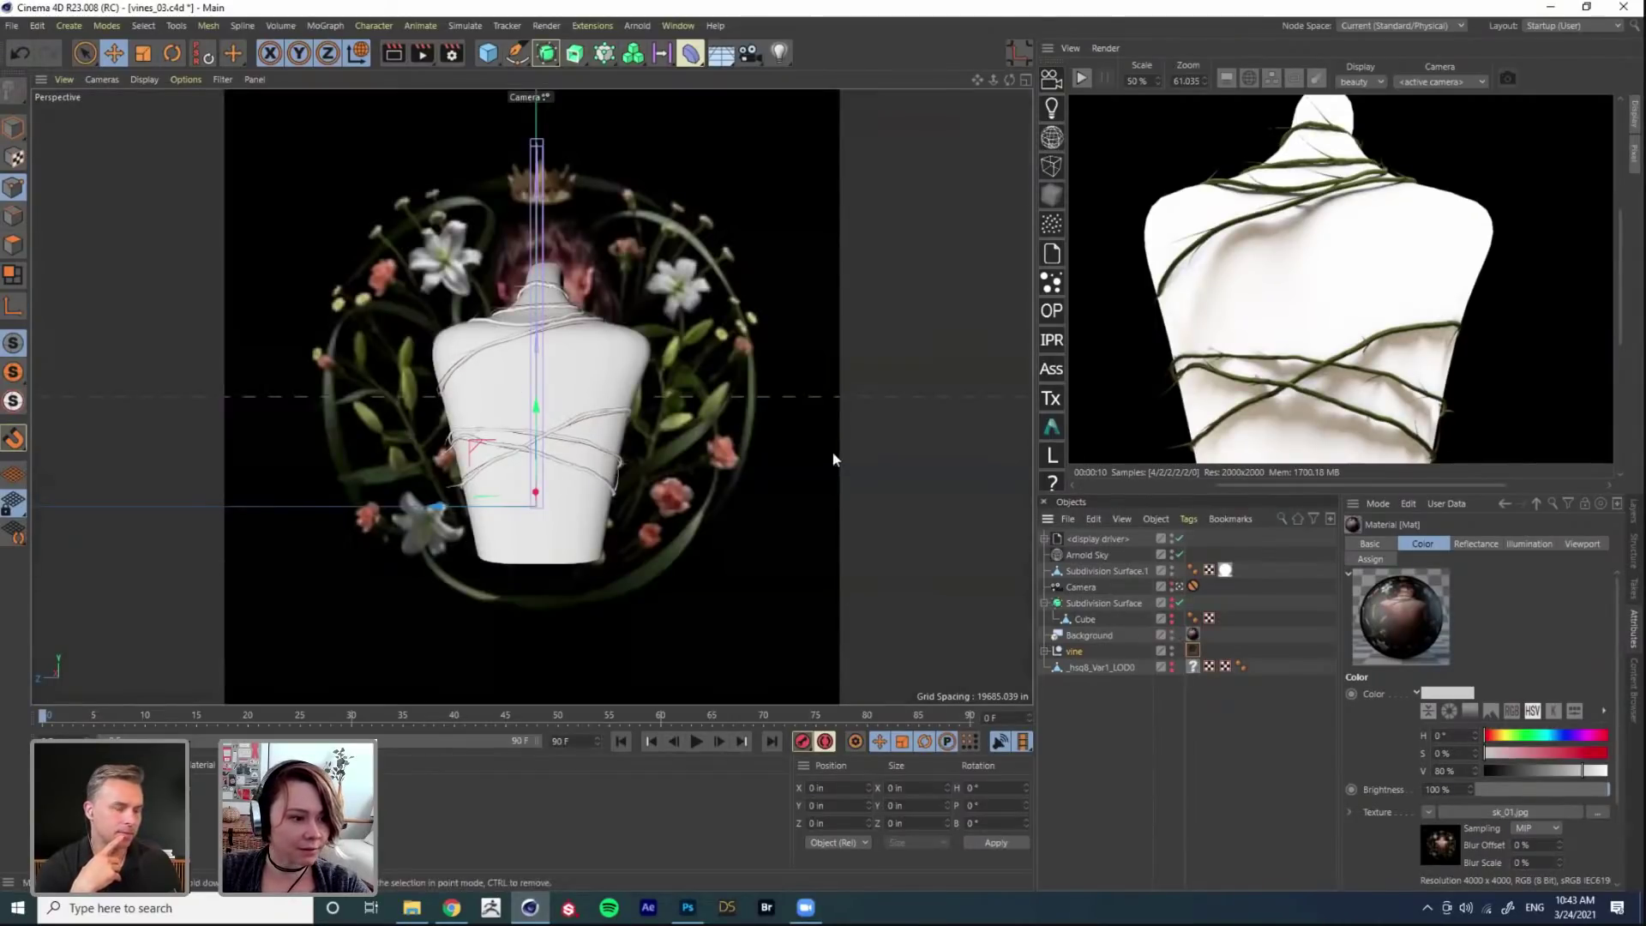
left_click(689, 908)
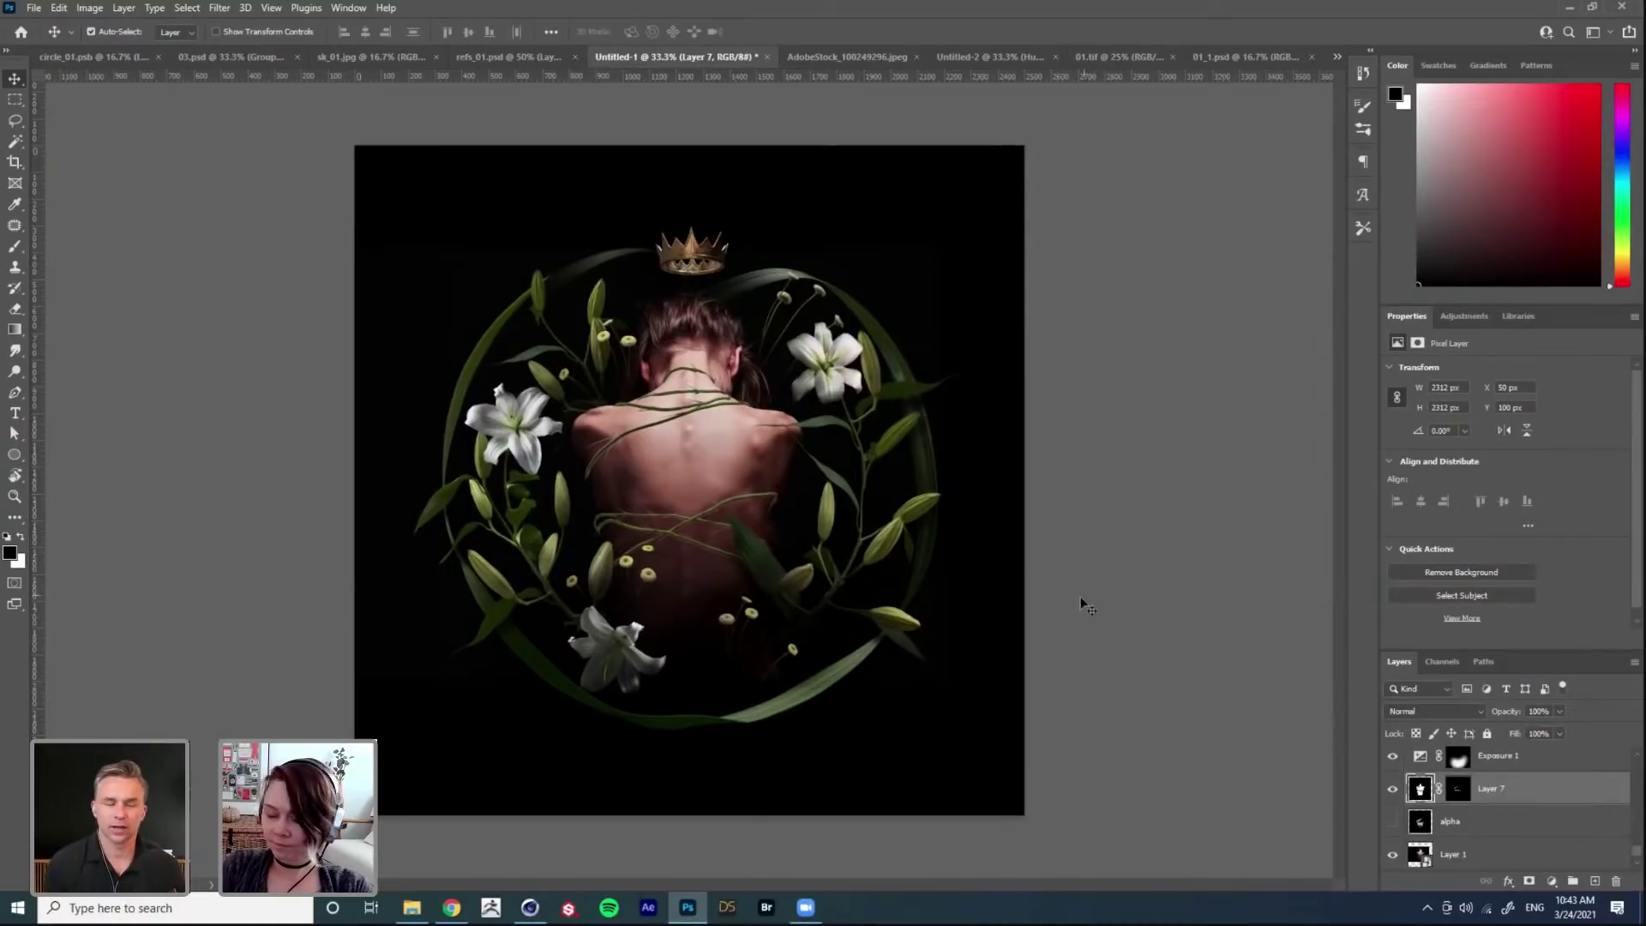
Step: Add an empty layer above the masked vine layer and merge the two so the mask is baked in
left_click(1141, 527)
scroll(719, 378, "up", 3)
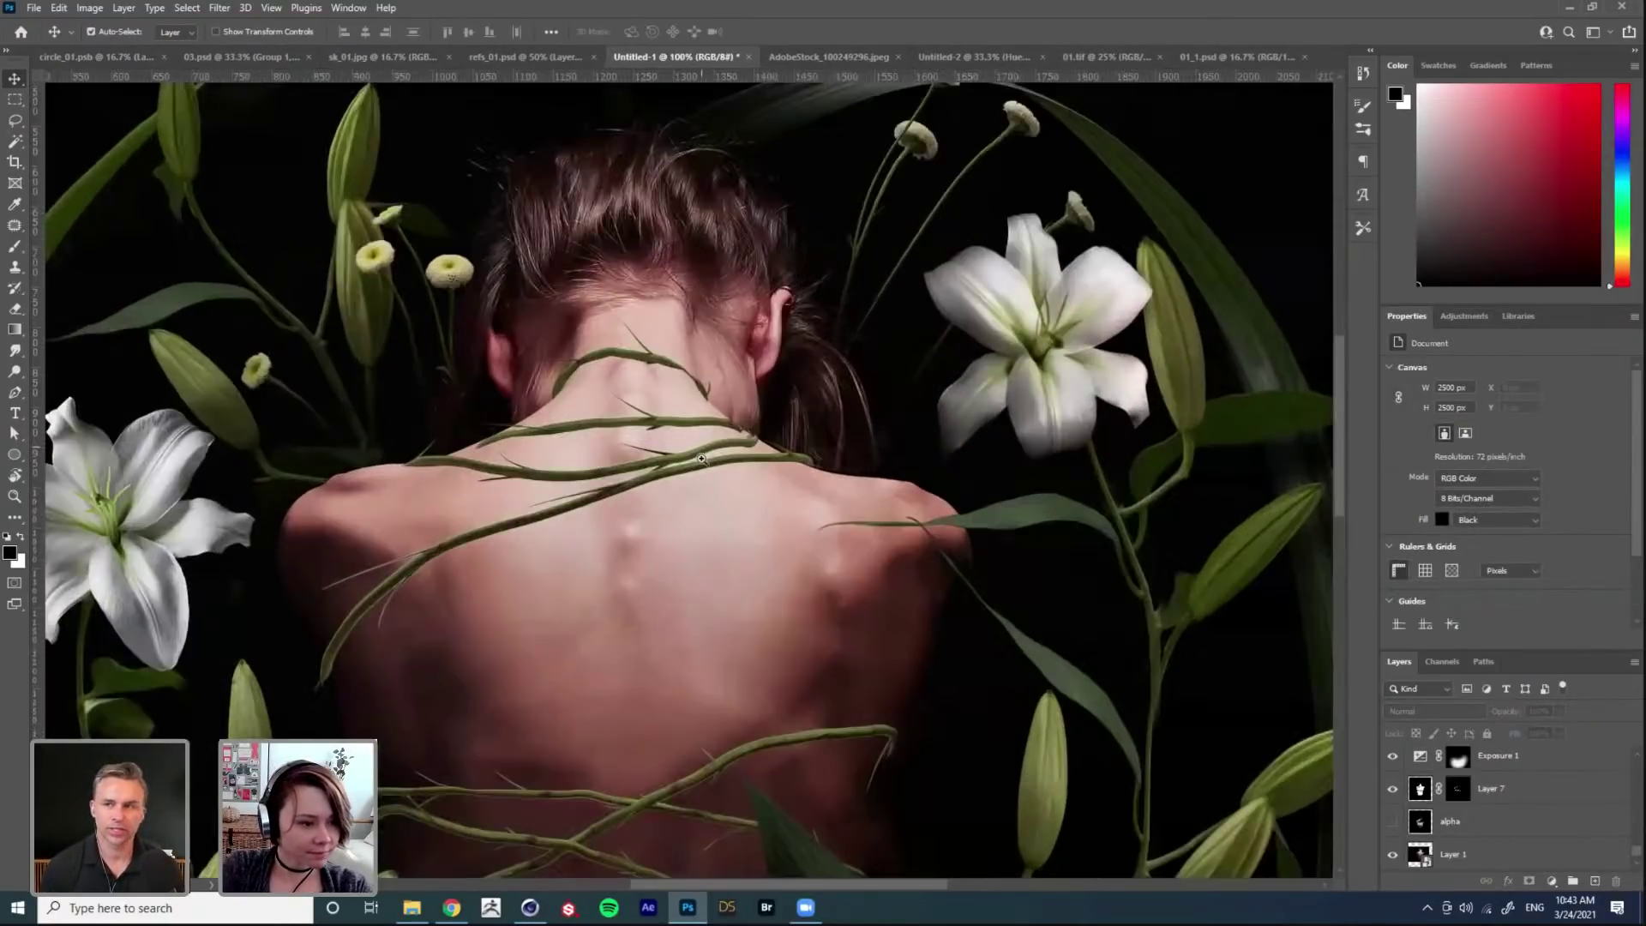
left_click(705, 465)
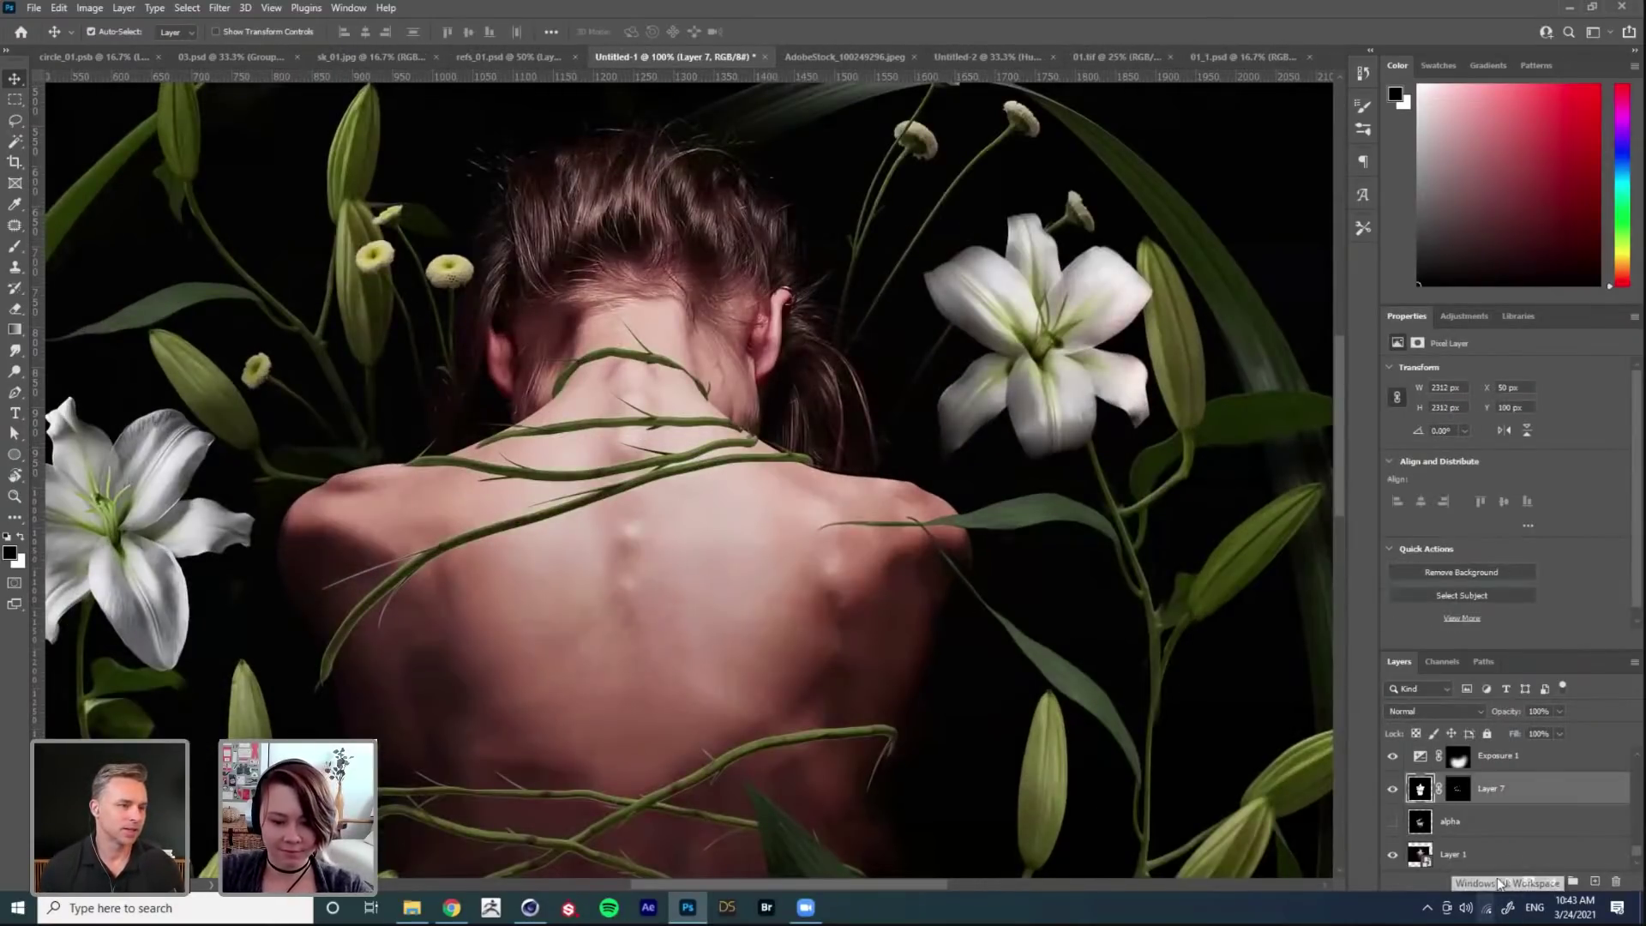
scroll(858, 557, "down", 2)
scroll(857, 558, "left", 2)
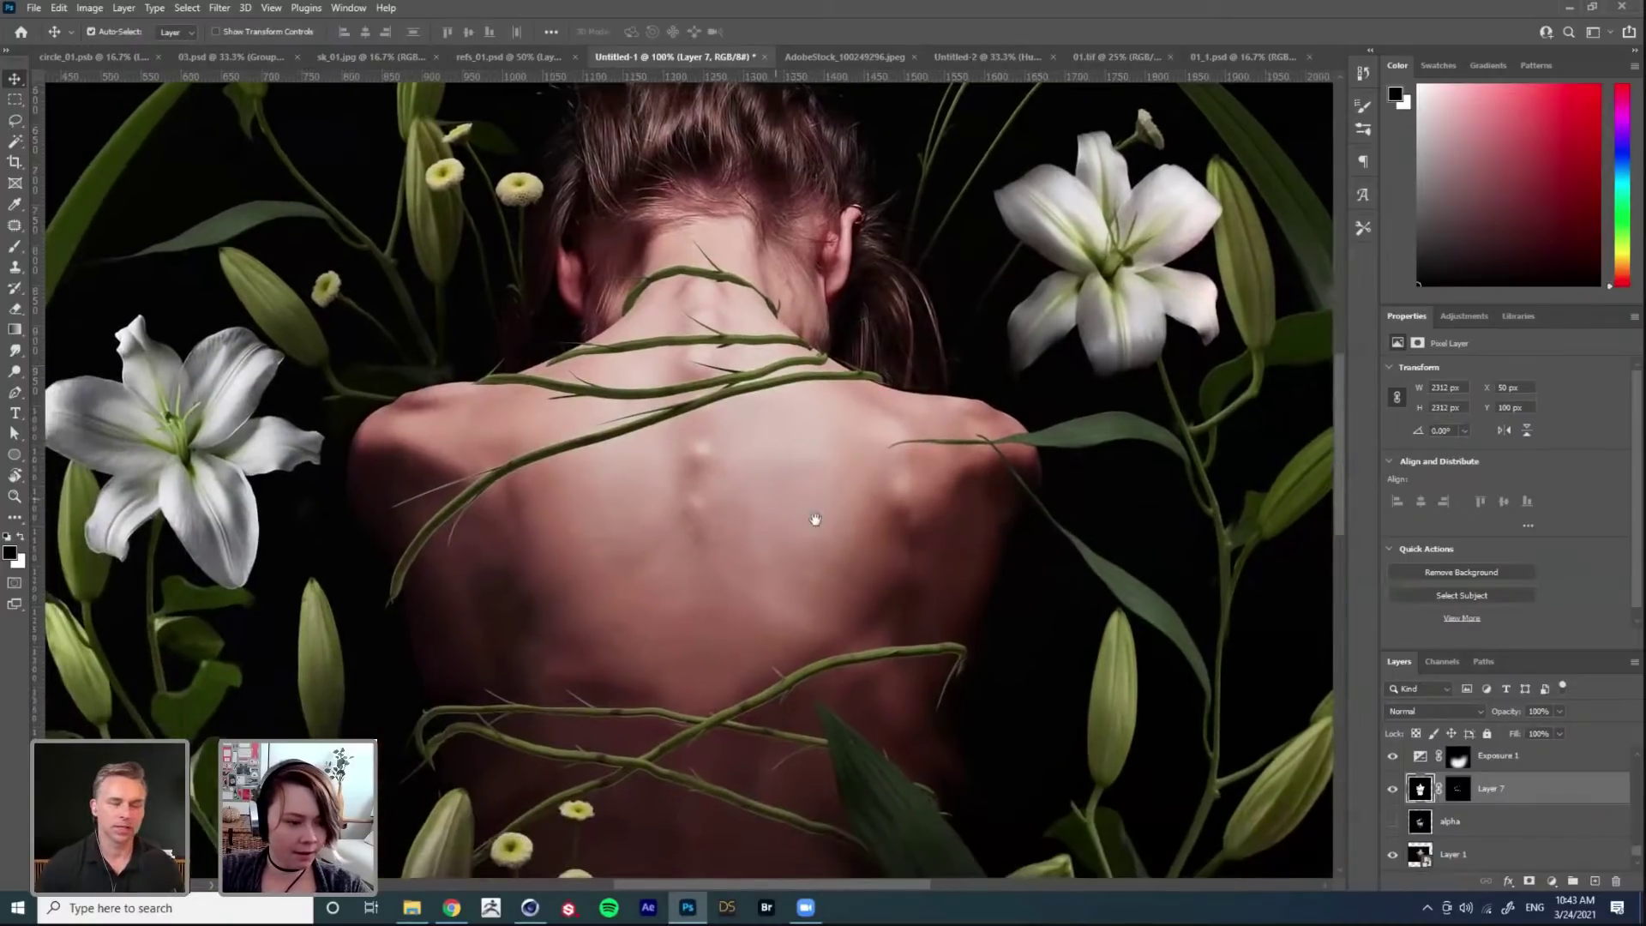
left_click(1595, 880)
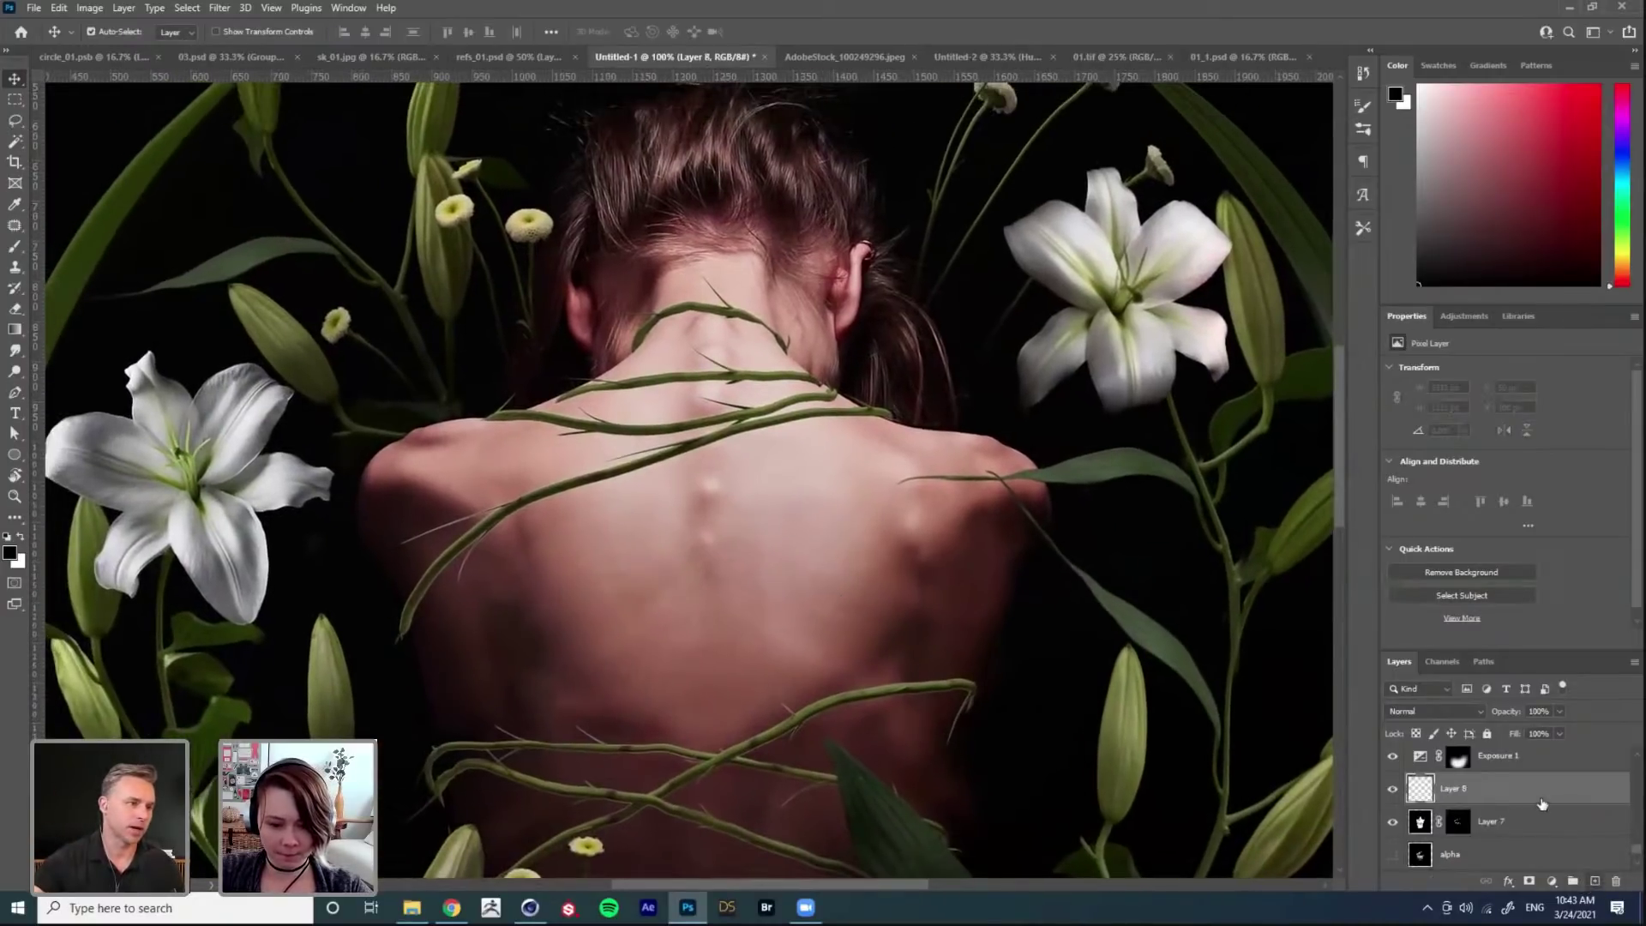
key("ctrl+e")
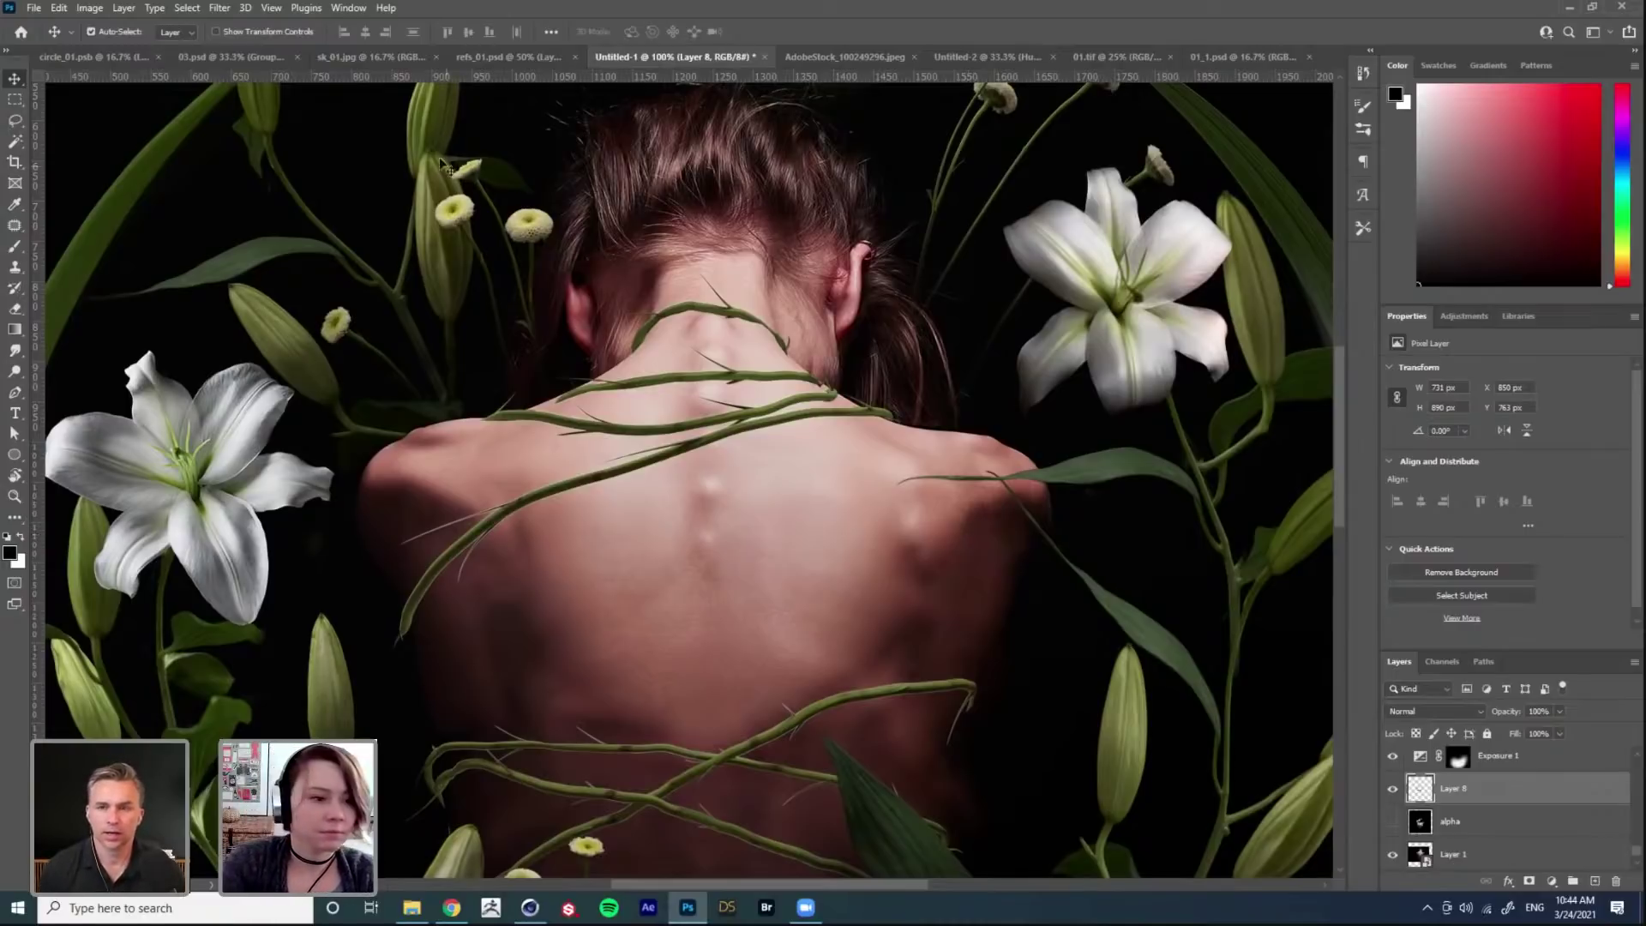
left_click(220, 8)
mouse_move(124, 10)
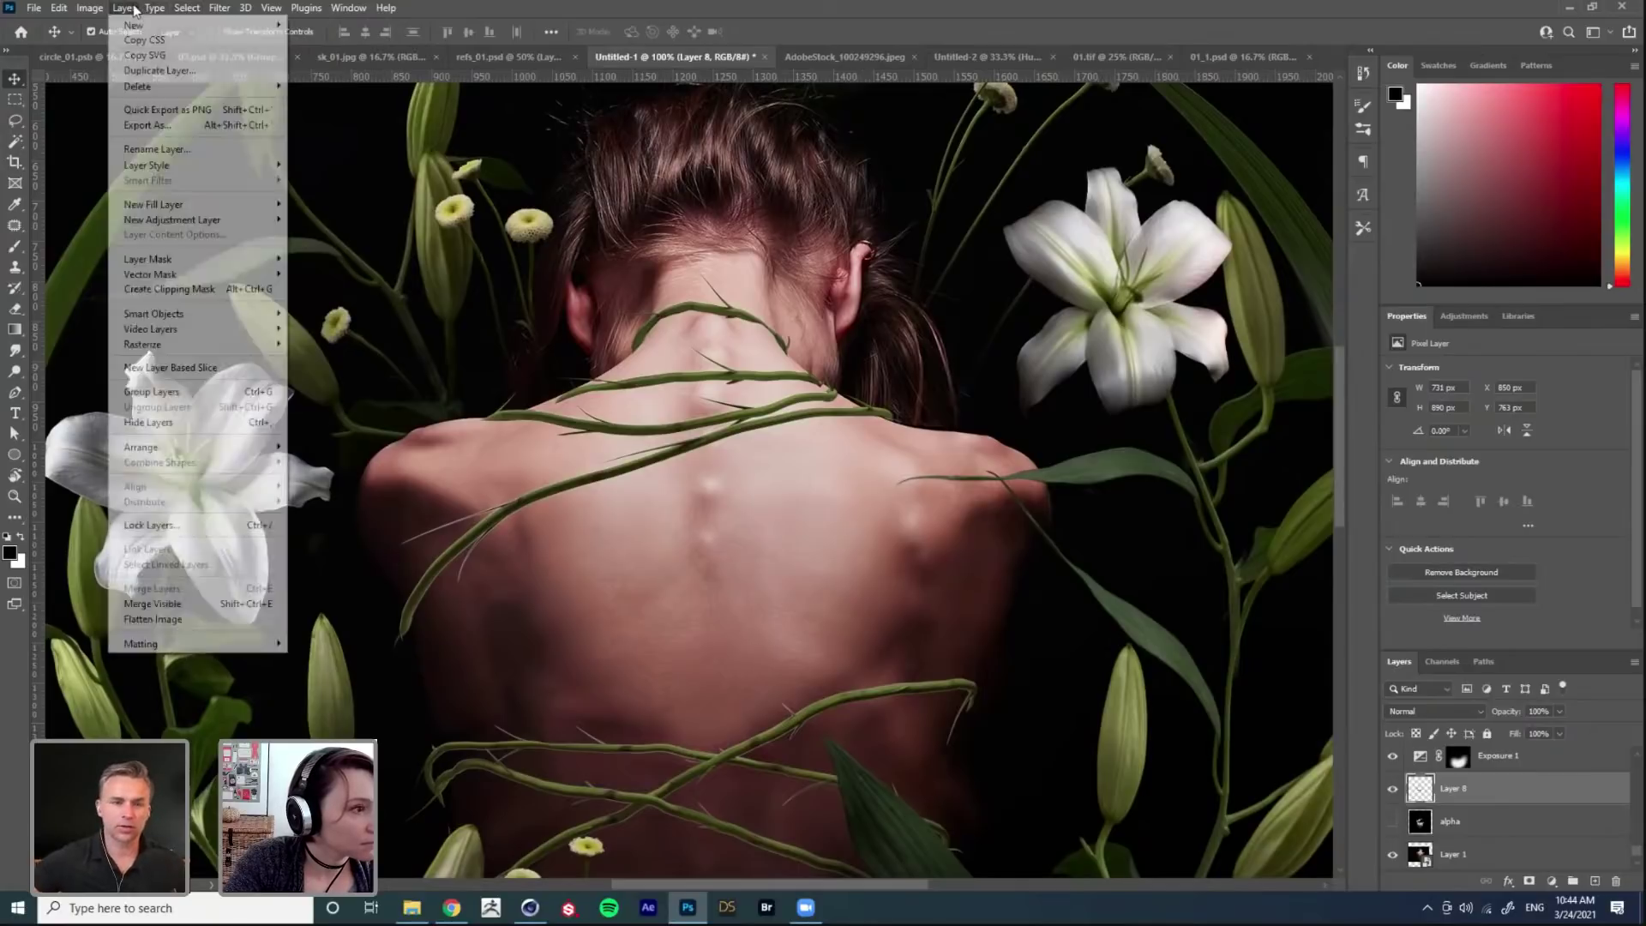
mouse_move(232, 648)
left_click(339, 658)
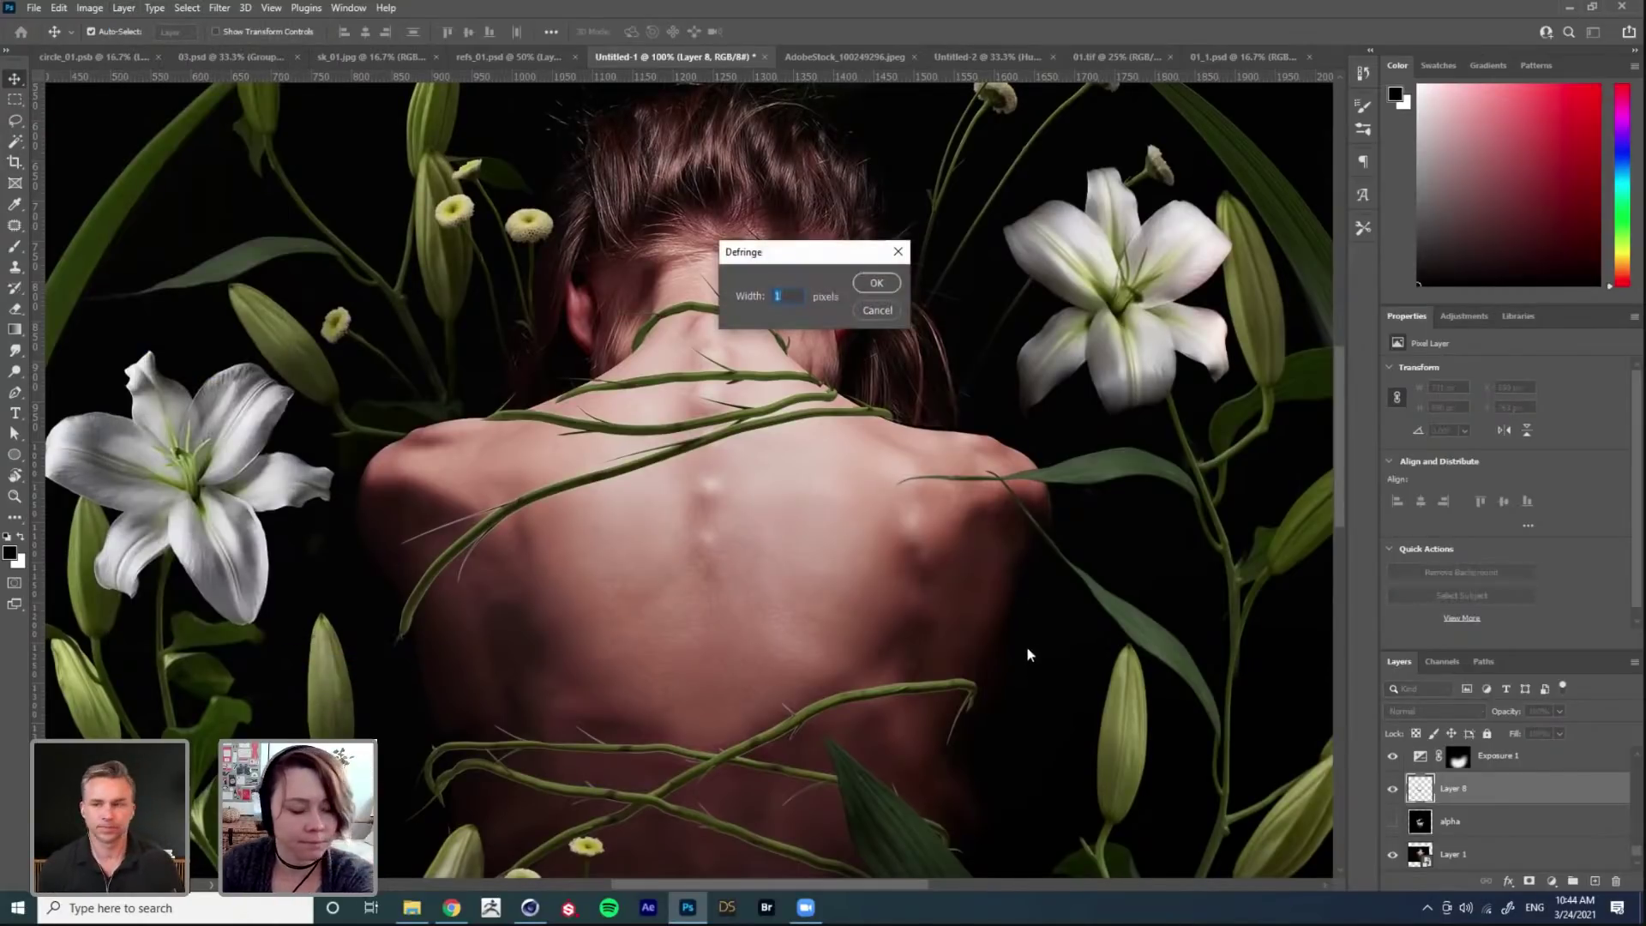
type("3")
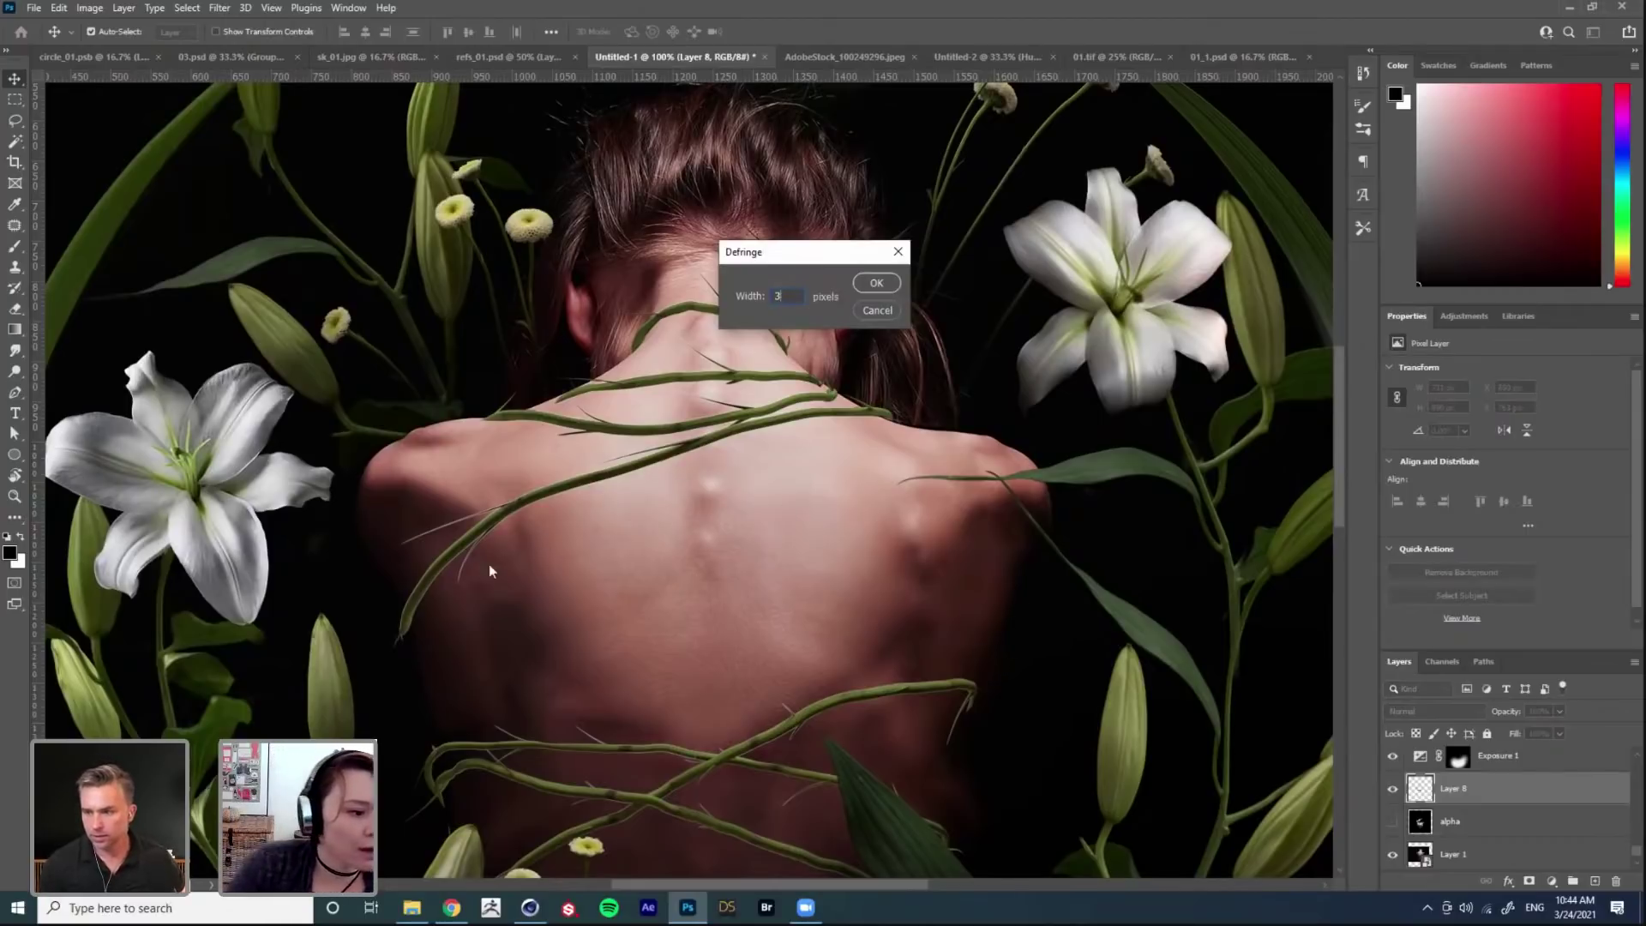
left_click(890, 309)
scroll(656, 470, "up", 2)
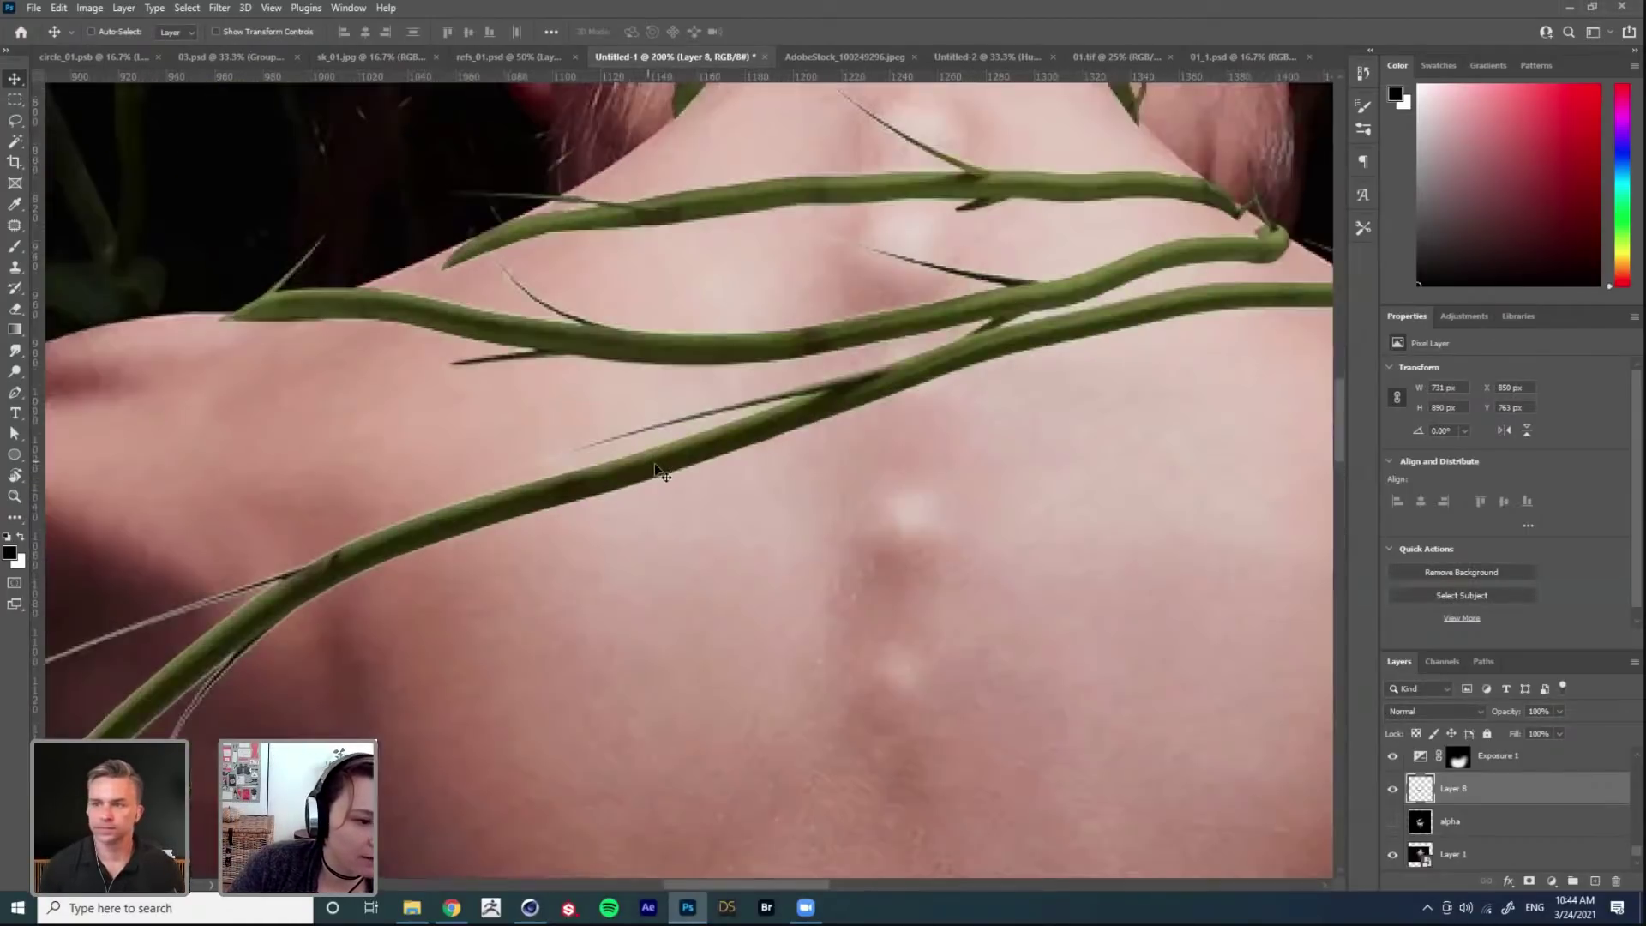
scroll(648, 450, "down", 1)
Step: Undo the layer merge, check the vine layer's mask as a selection, and merge the empty layer with the vine layer again
key("ctrl+z")
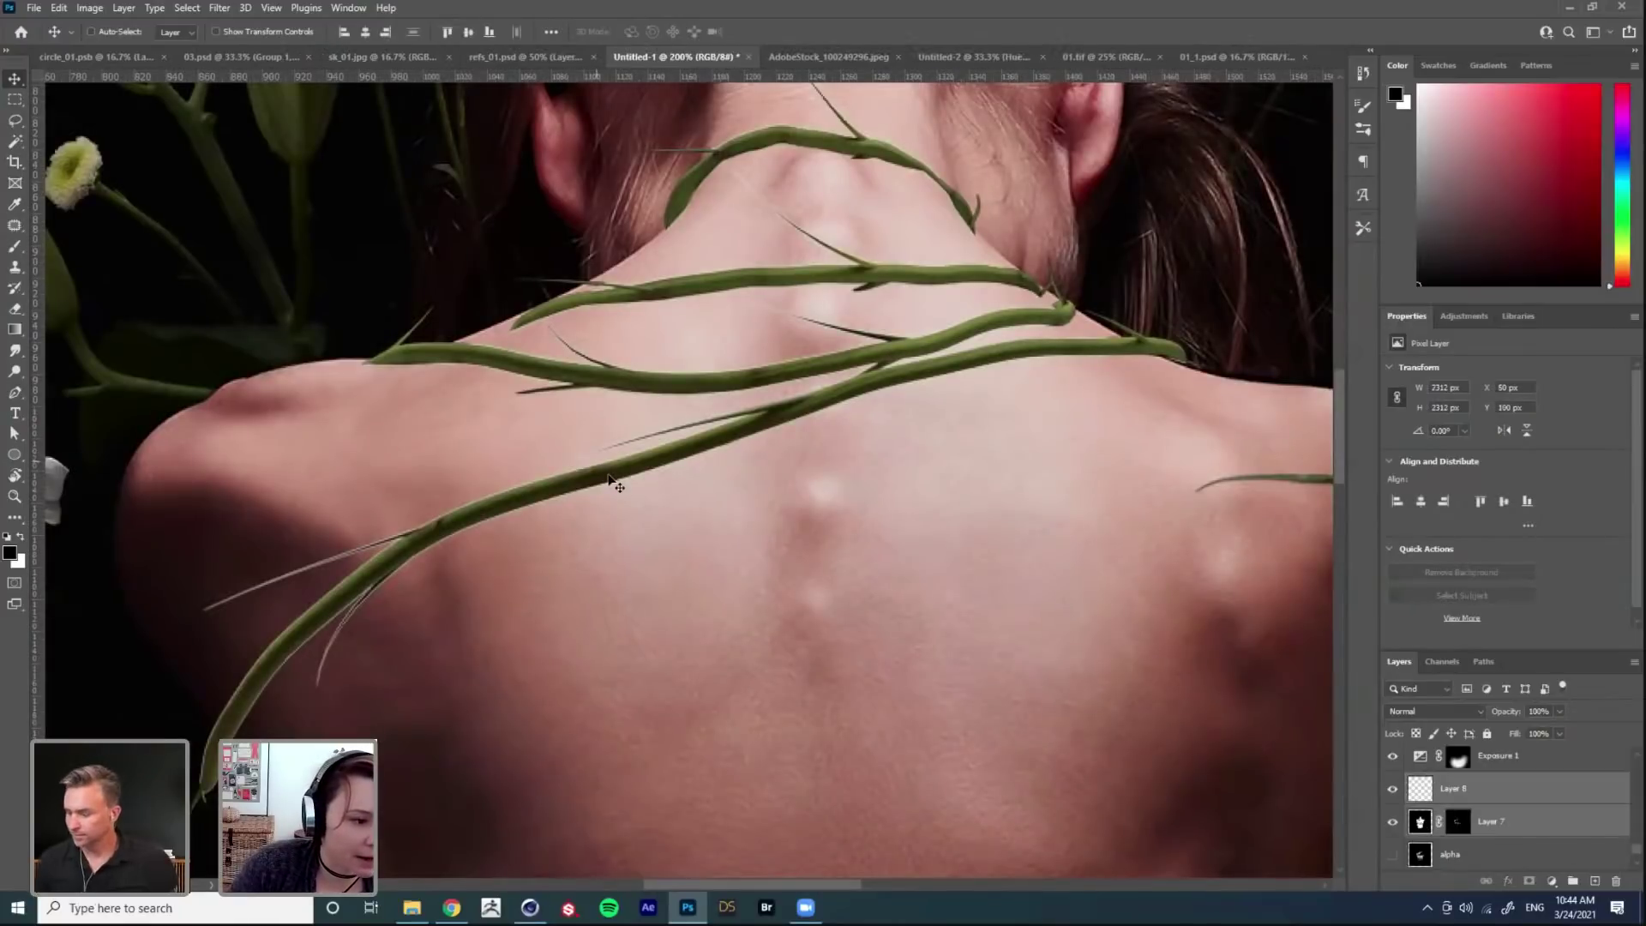
left_click(1456, 824)
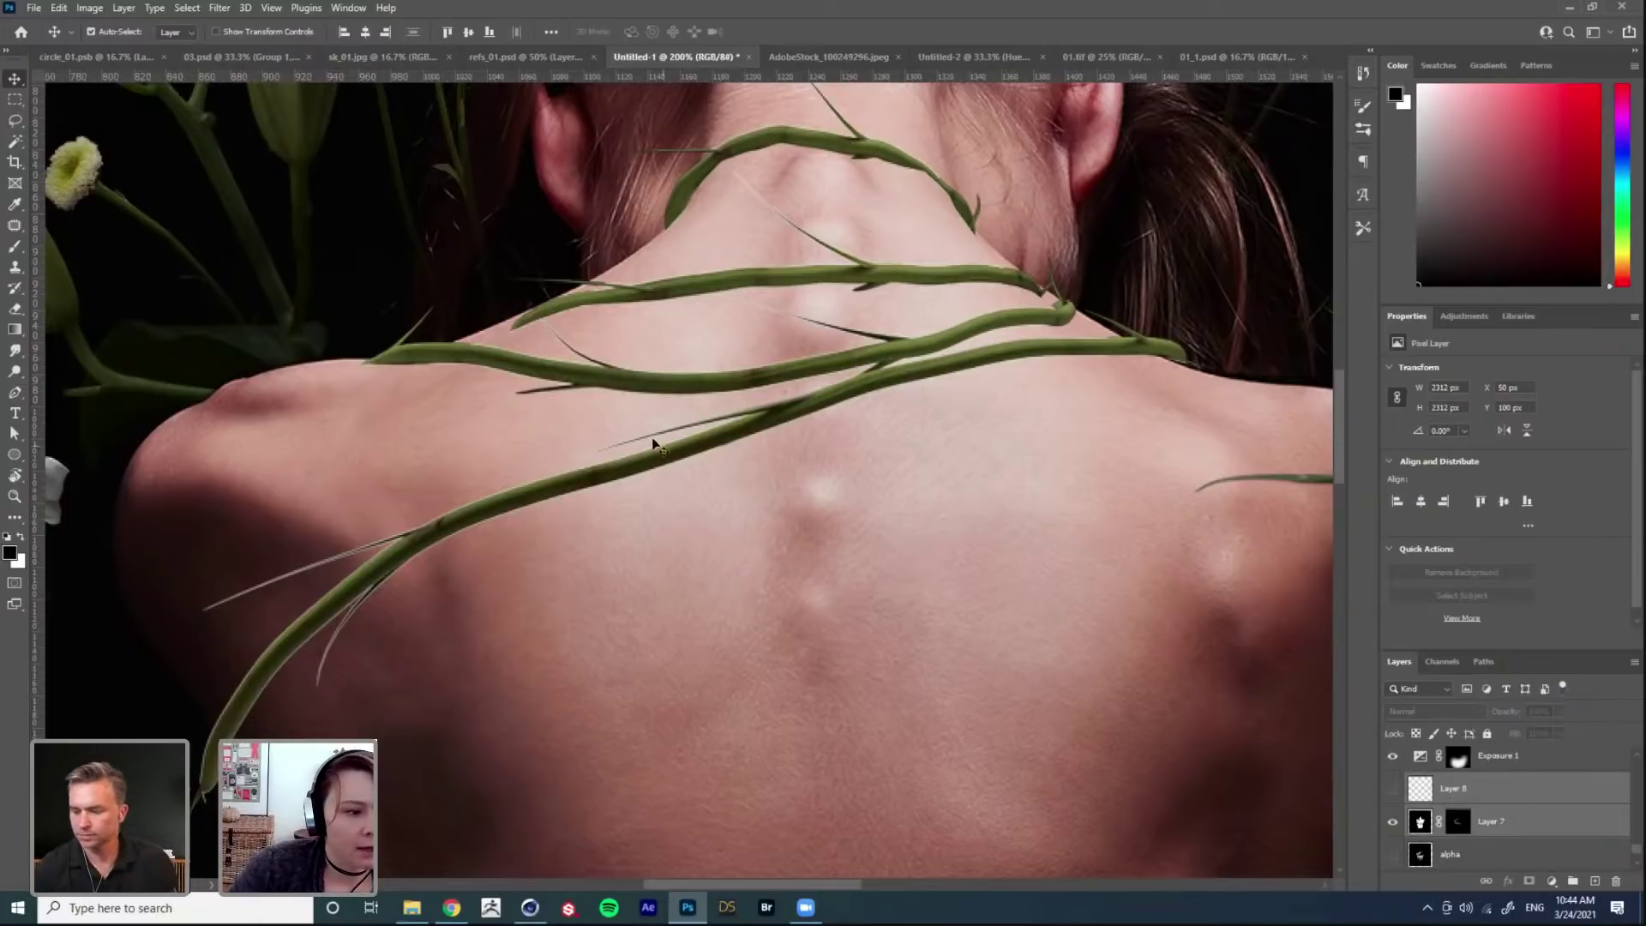
left_click(1459, 830)
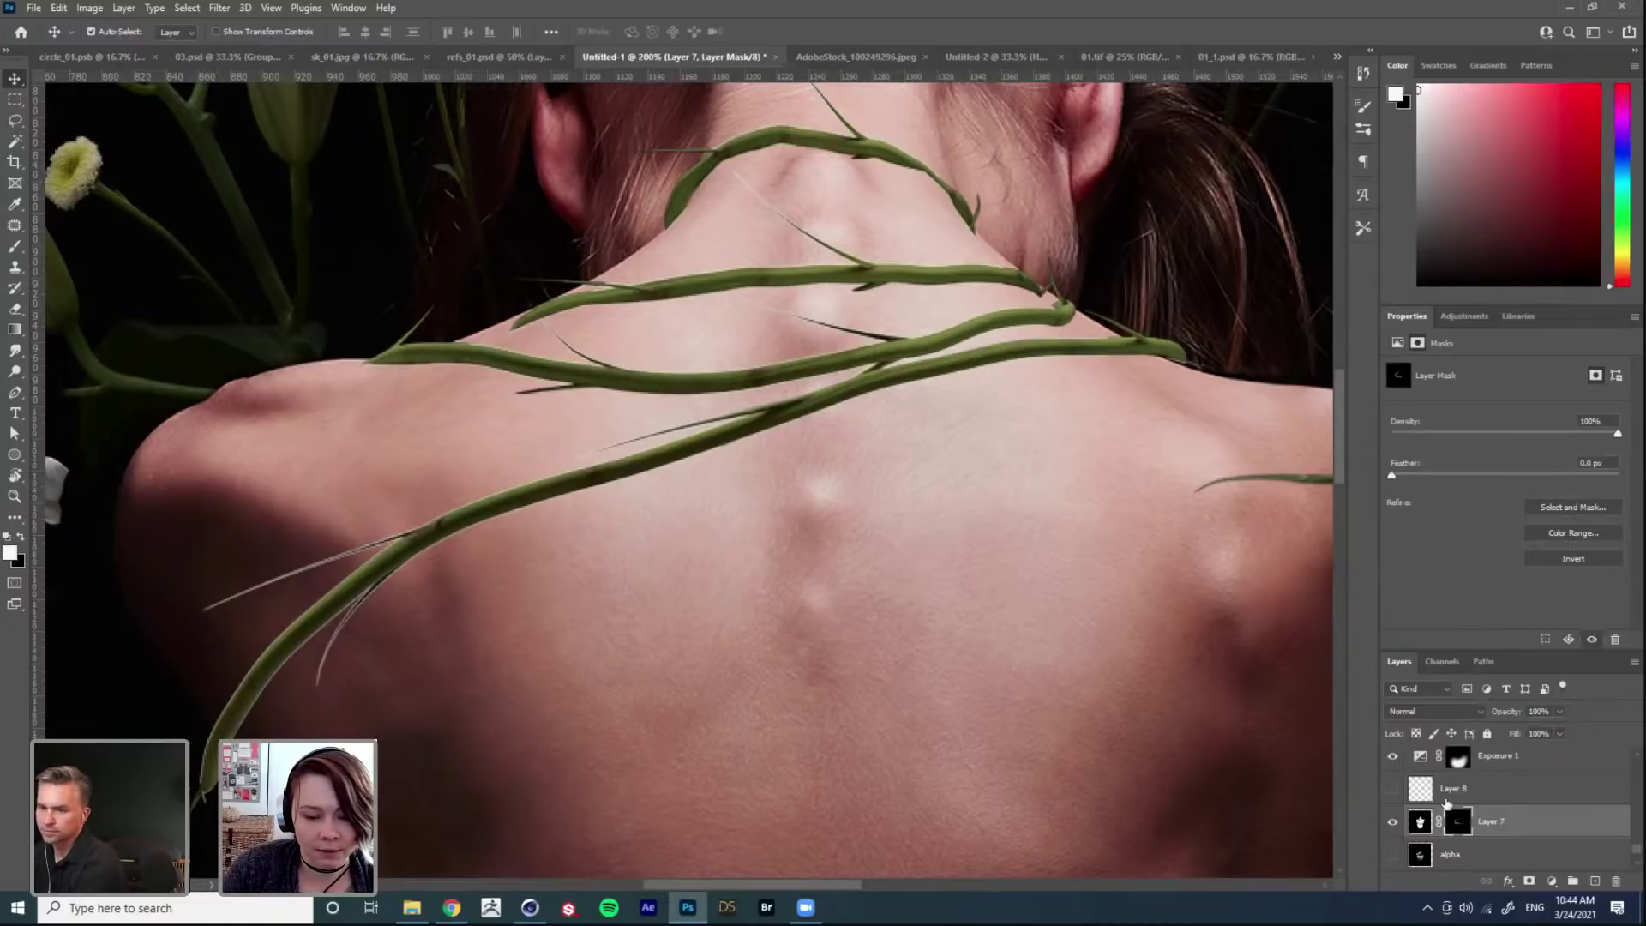
left_click(1460, 826, "ctrl")
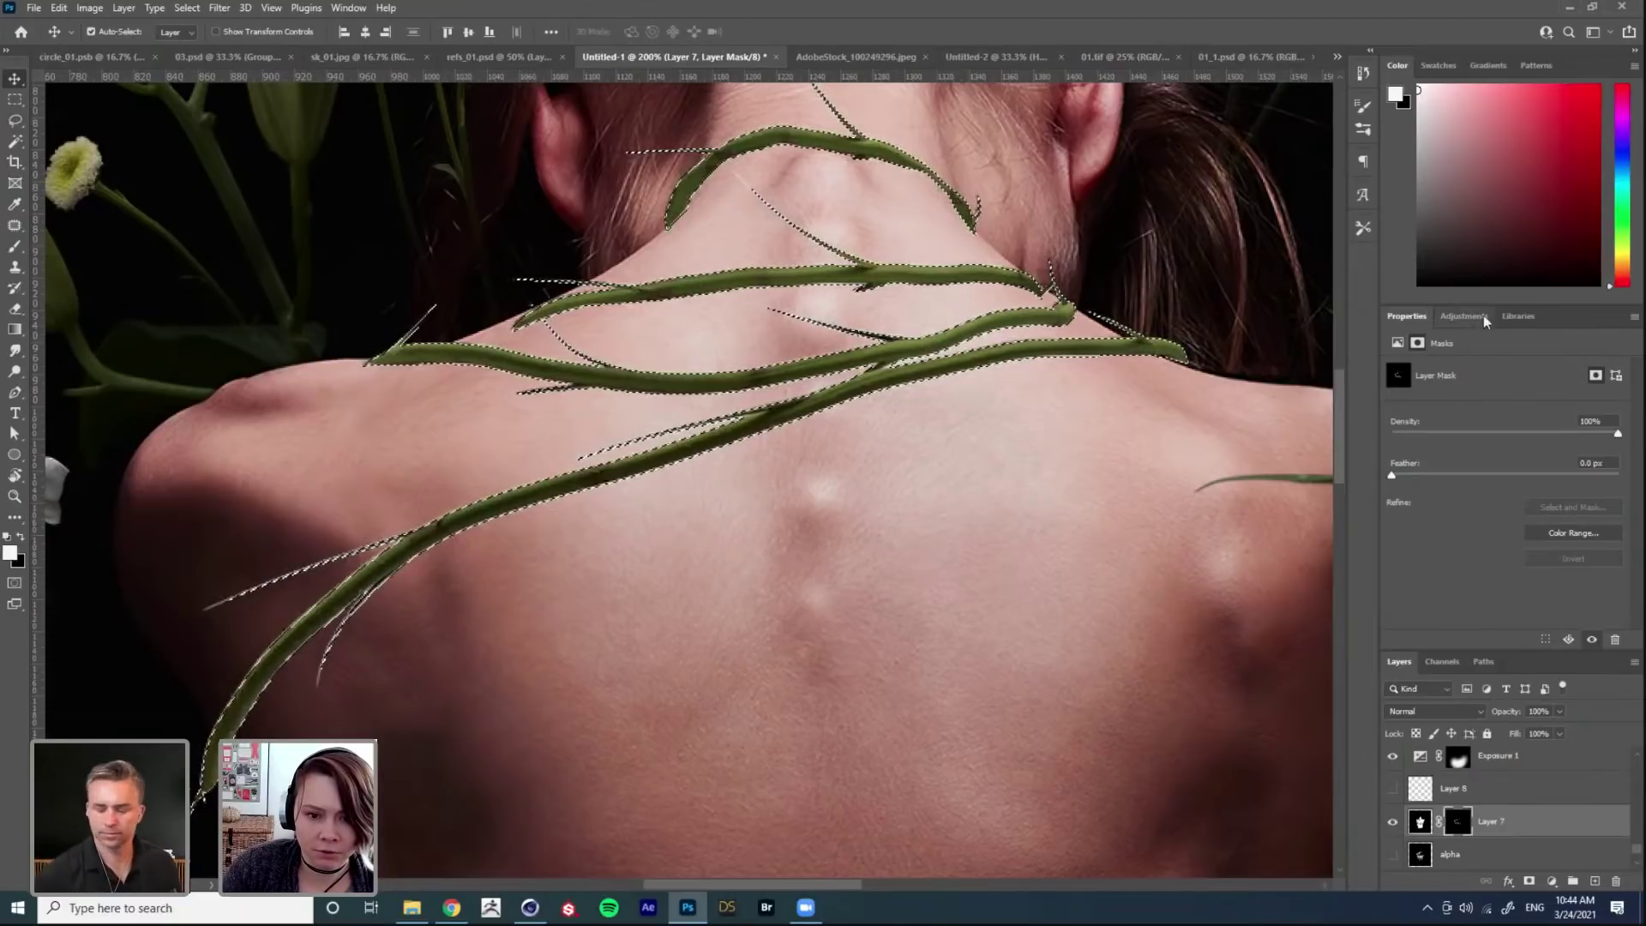
left_click(1465, 317)
left_click(1408, 318)
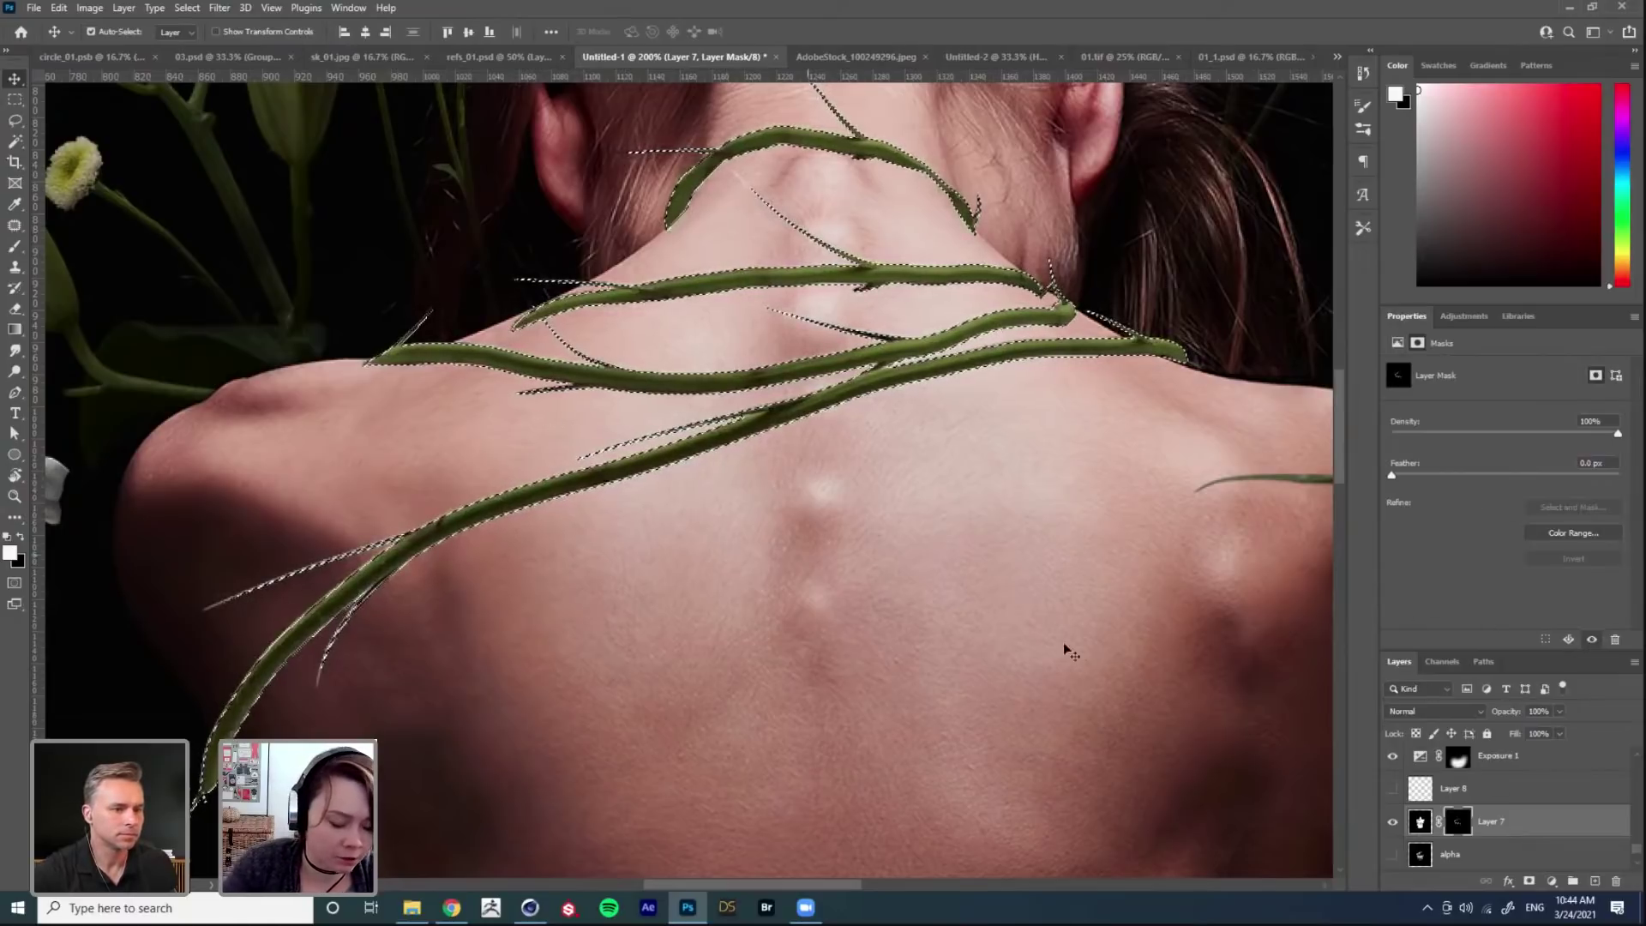
key("ctrl+d")
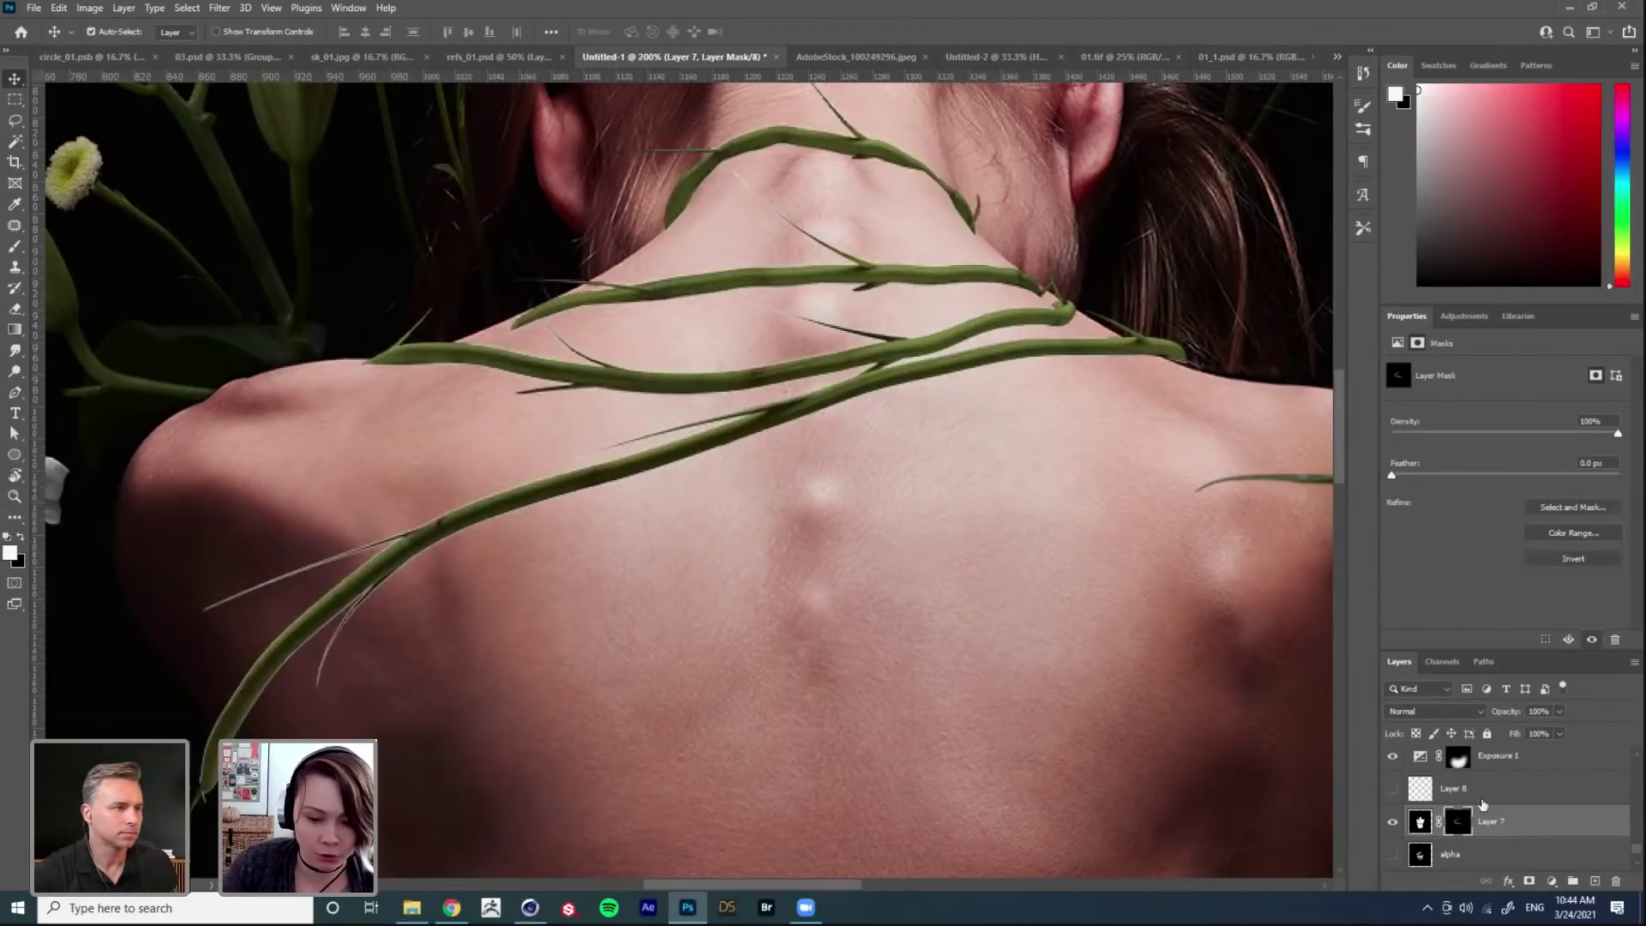
left_click(1454, 788, "shift")
left_click(1393, 788)
key("ctrl+e")
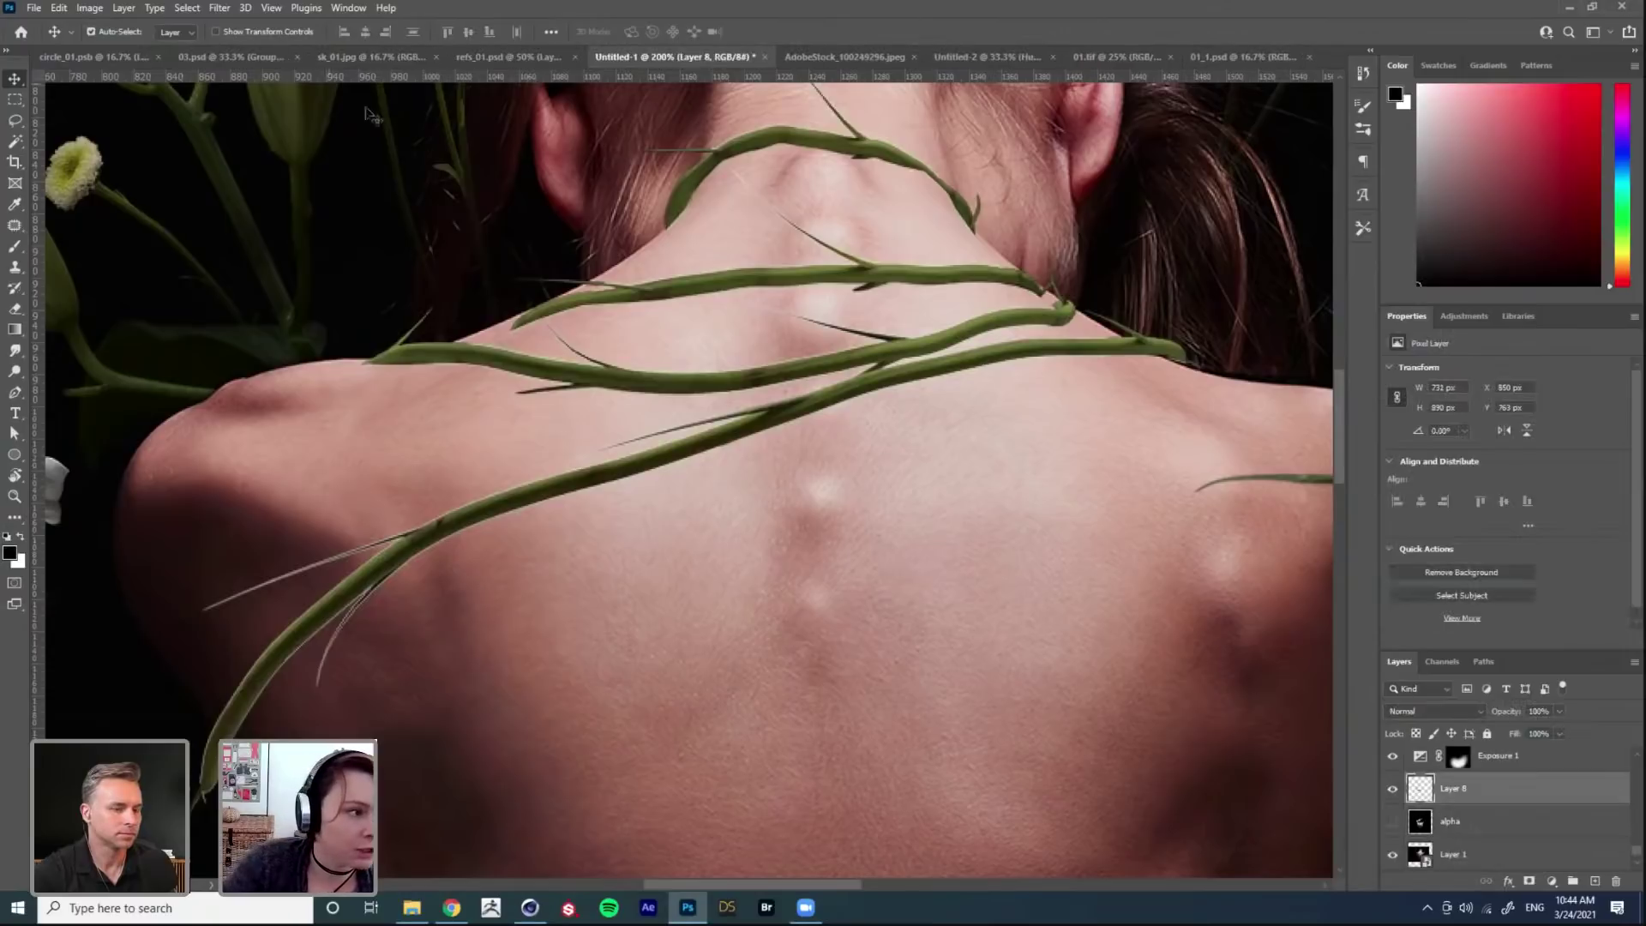
Step: Try defringing the merged vine layer to clean the pale edges around the stems and thorns
left_click(90, 9)
mouse_move(59, 8)
mouse_move(124, 7)
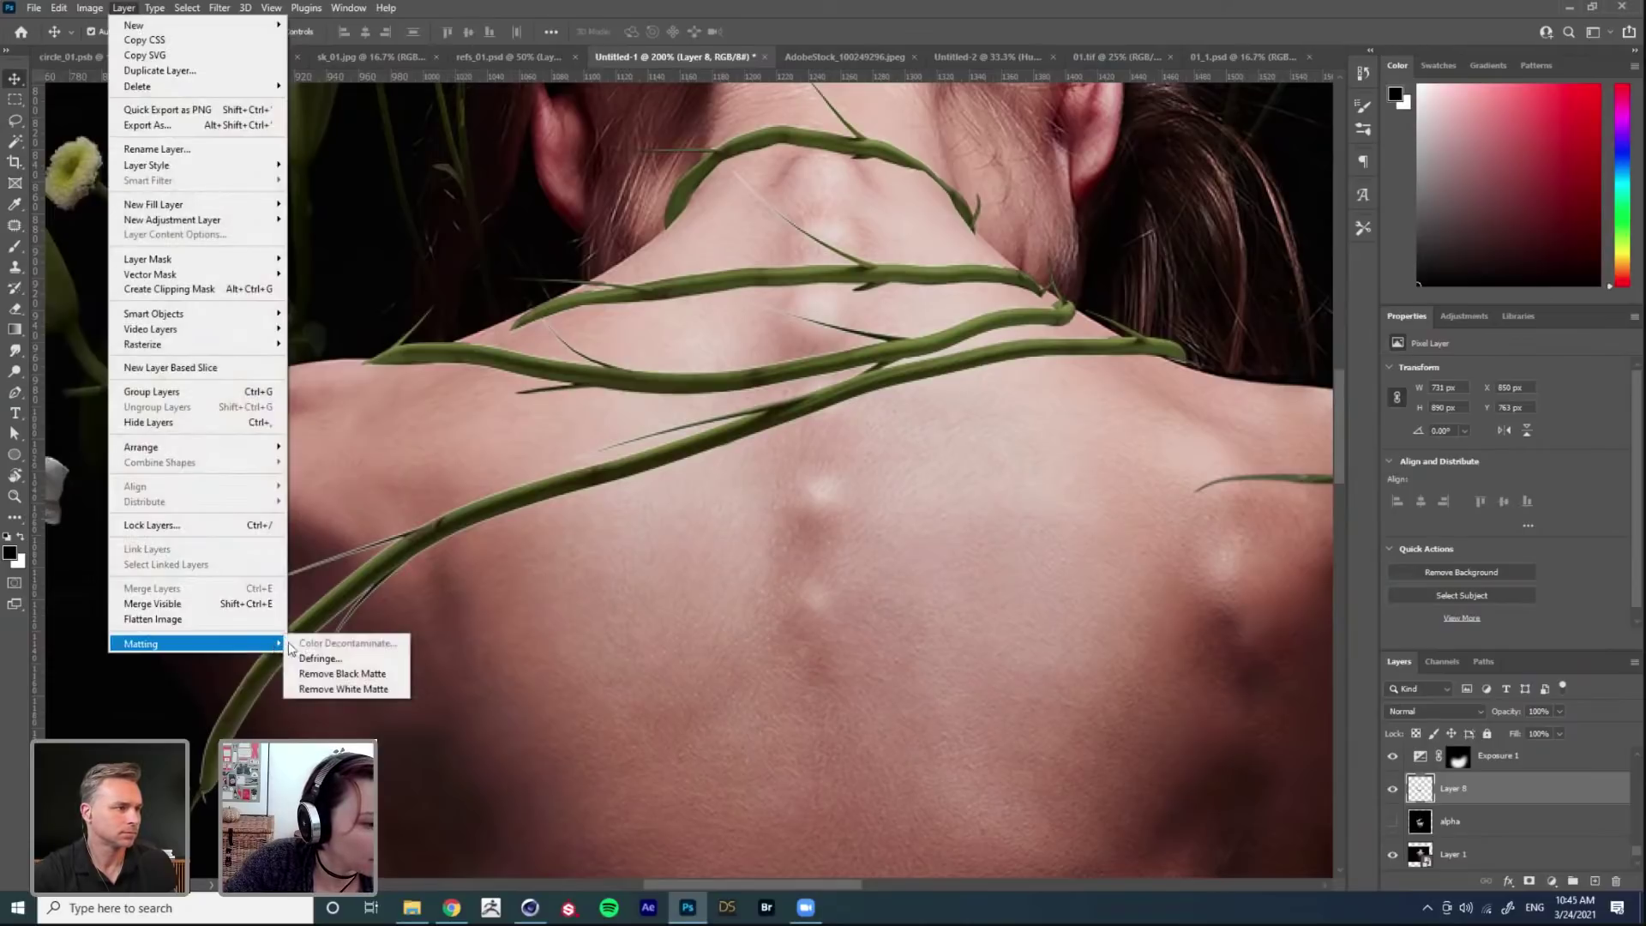
left_click(317, 649)
key("Return")
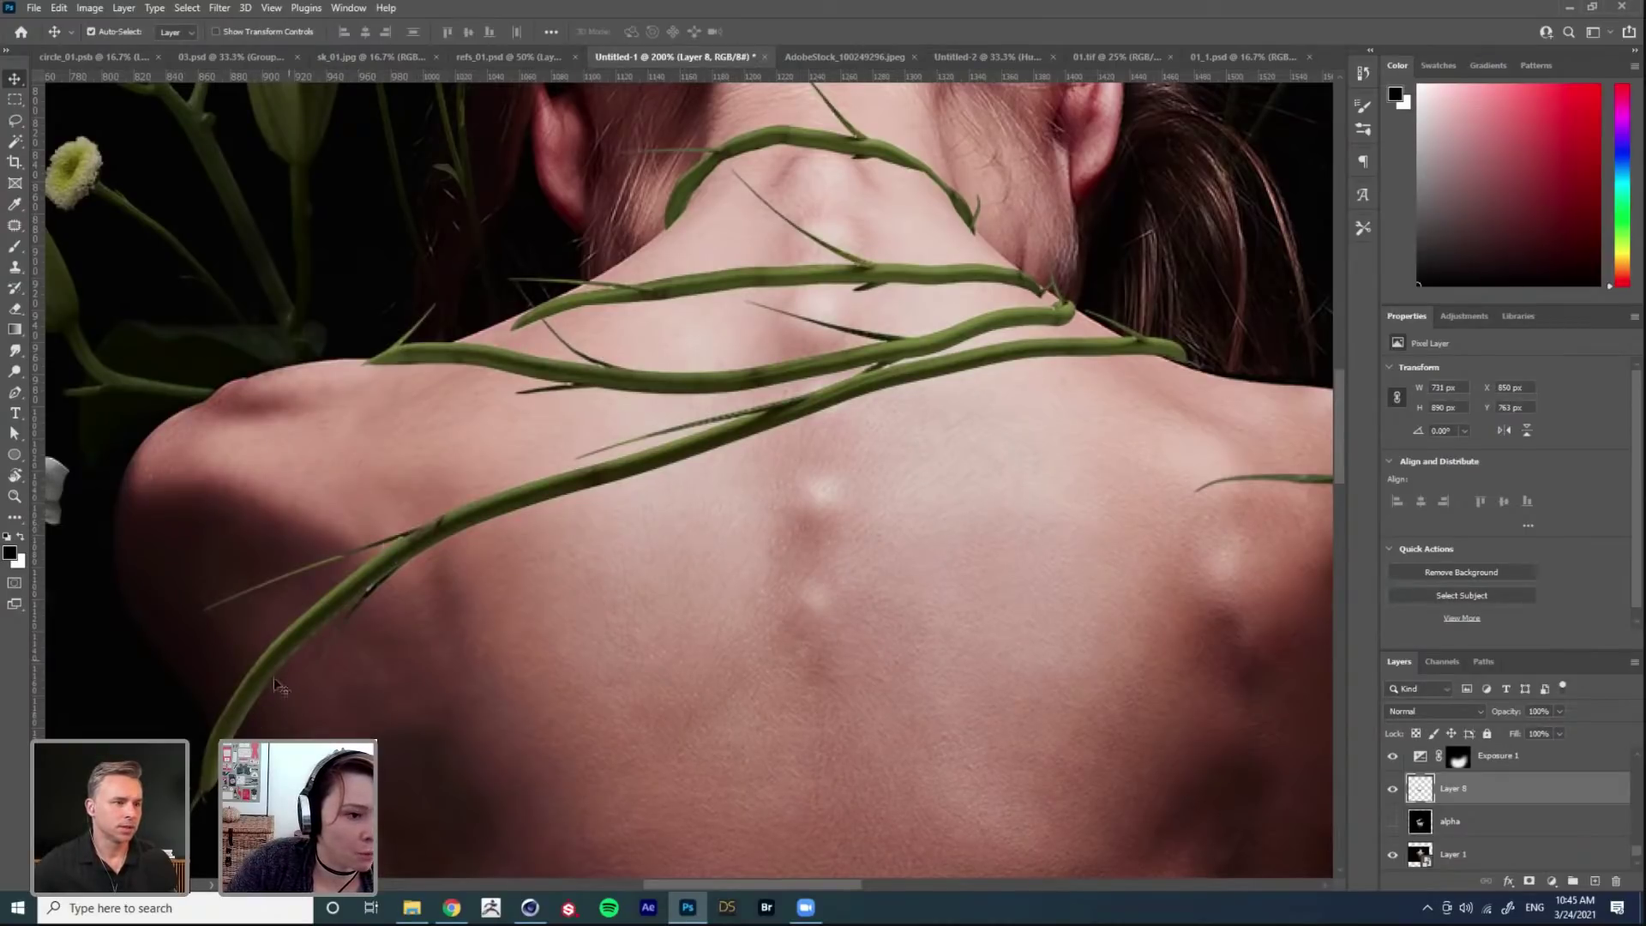
left_click(876, 454, "ctrl+alt")
left_click(877, 454, "ctrl+alt")
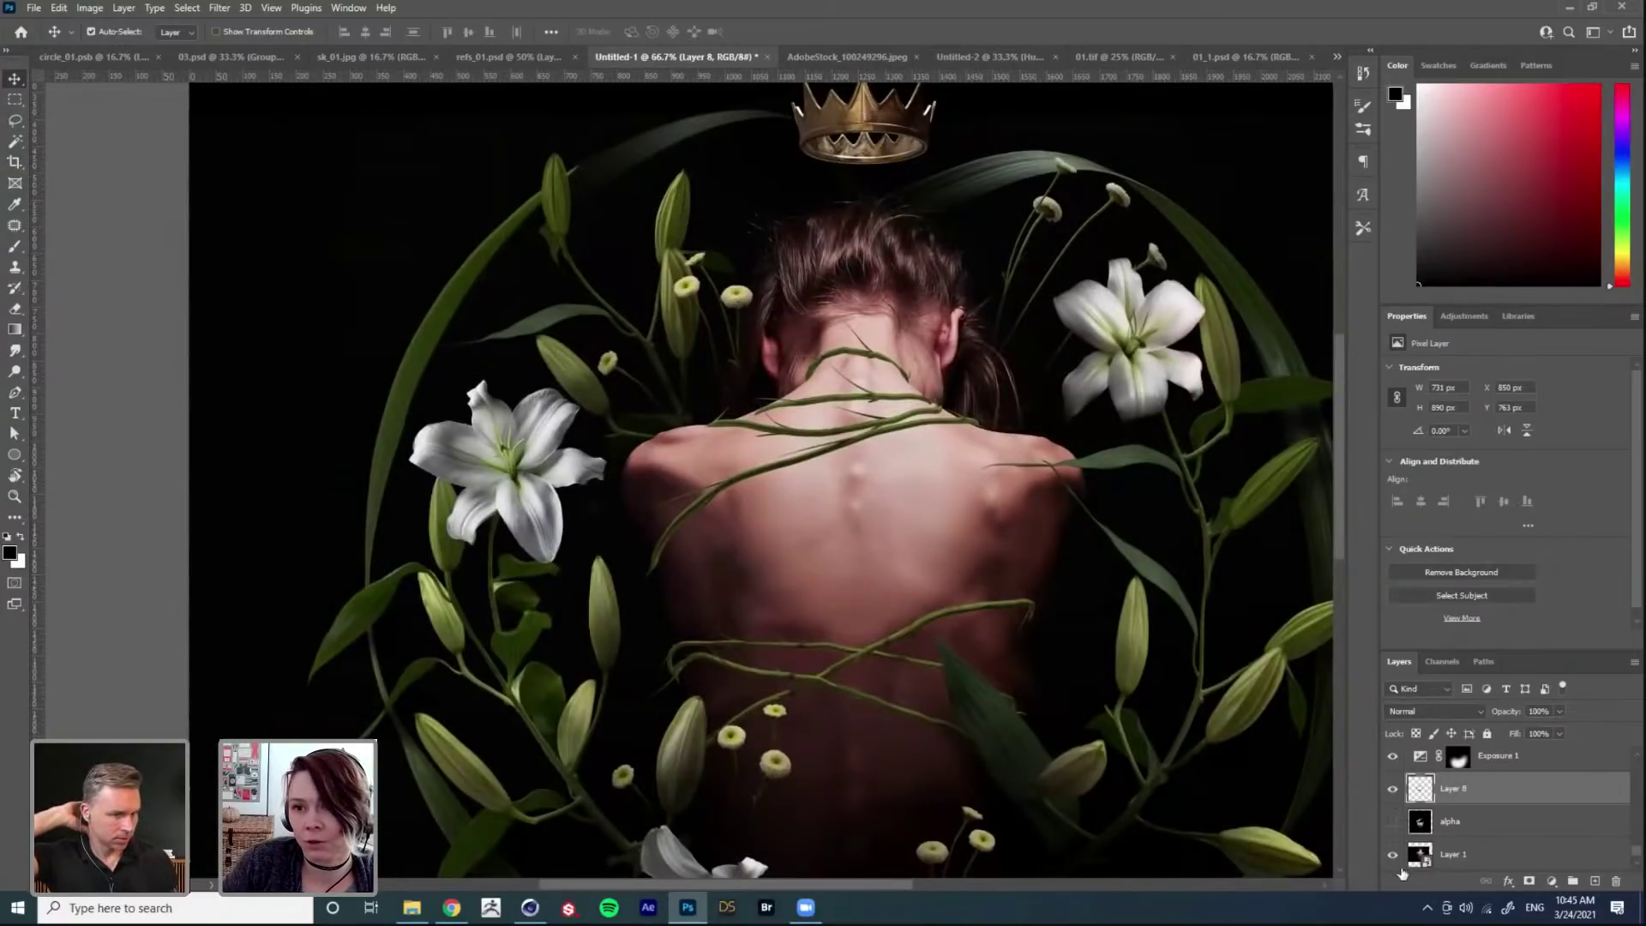
left_click(785, 370, "ctrl")
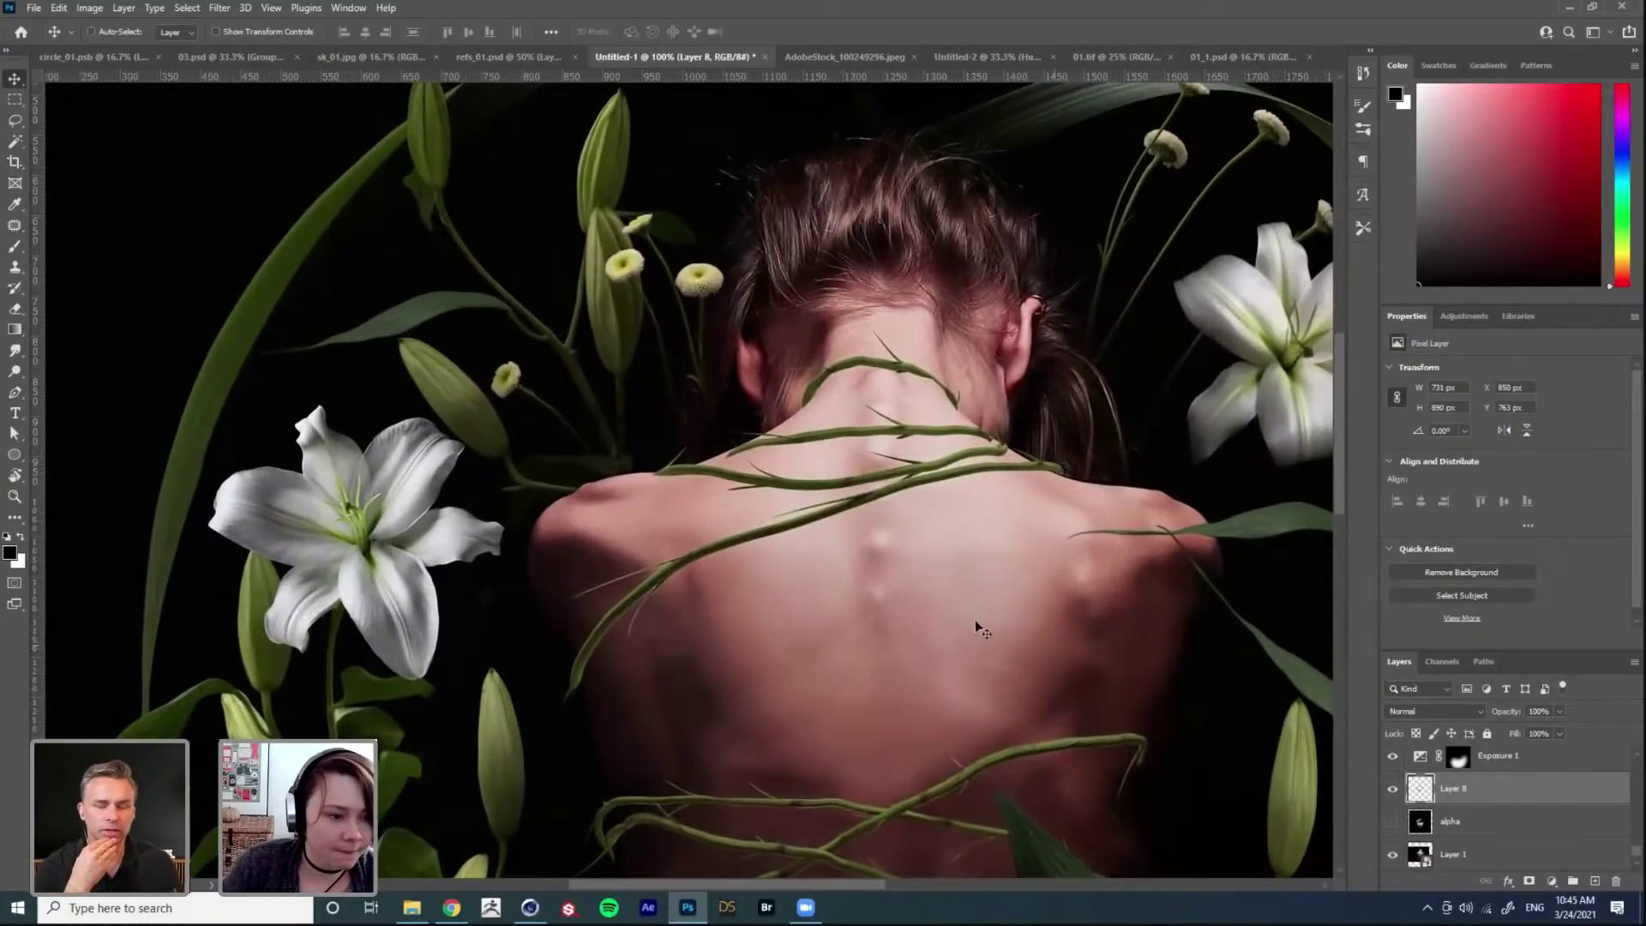
left_click(713, 556, "ctrl")
left_click(746, 543, "ctrl")
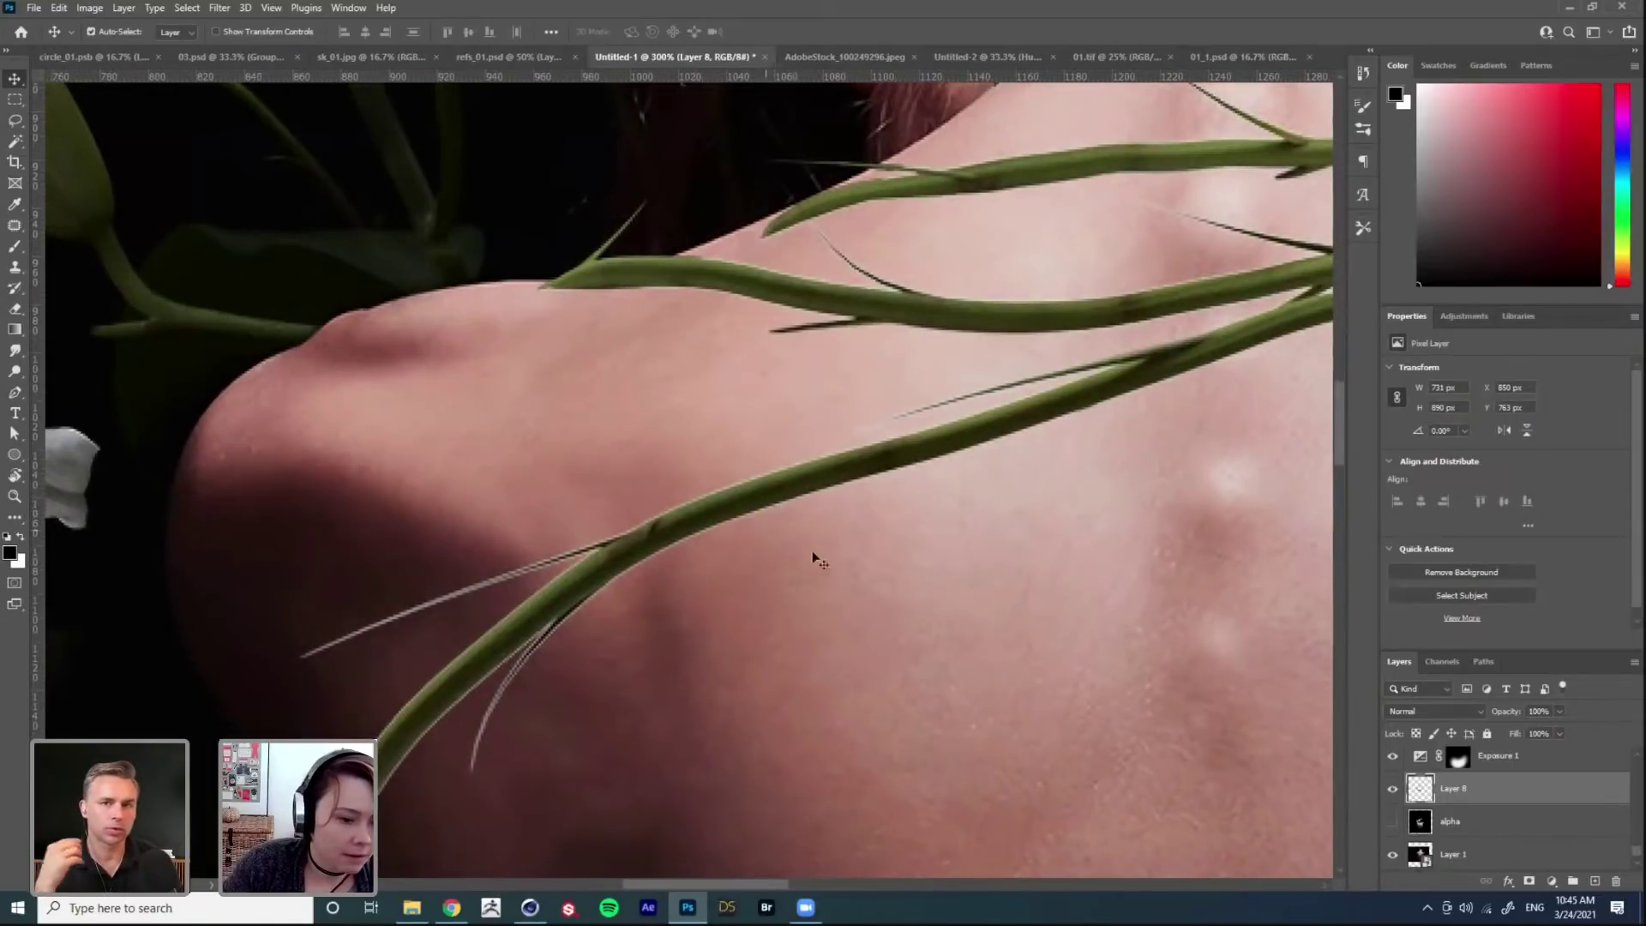
left_click(187, 8)
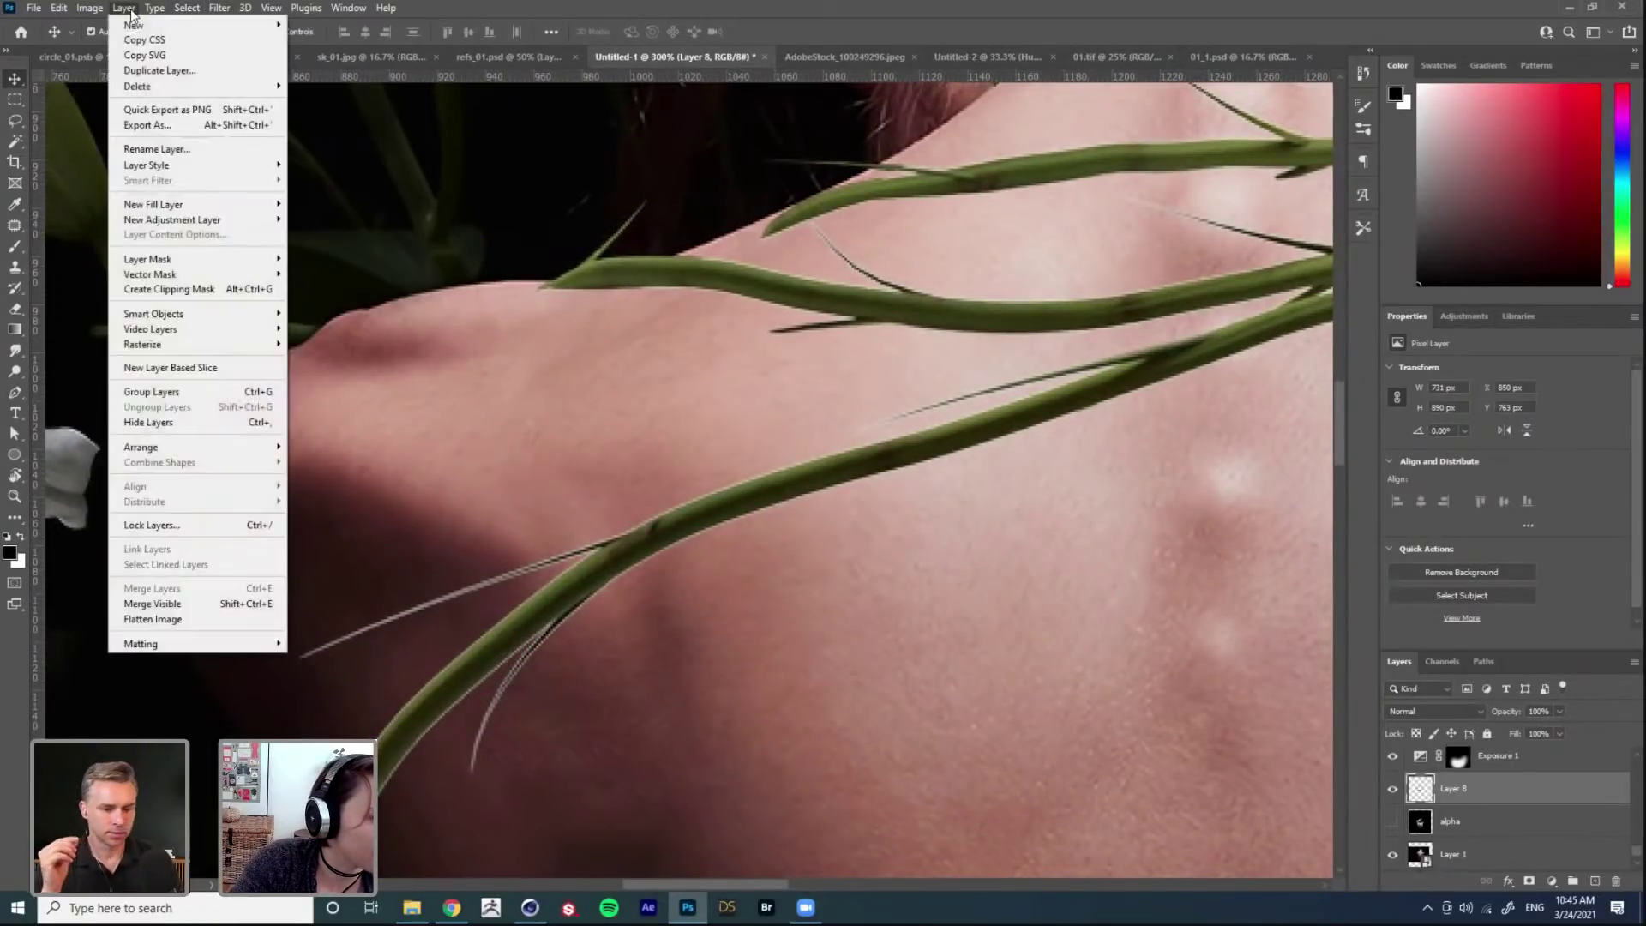
mouse_move(257, 643)
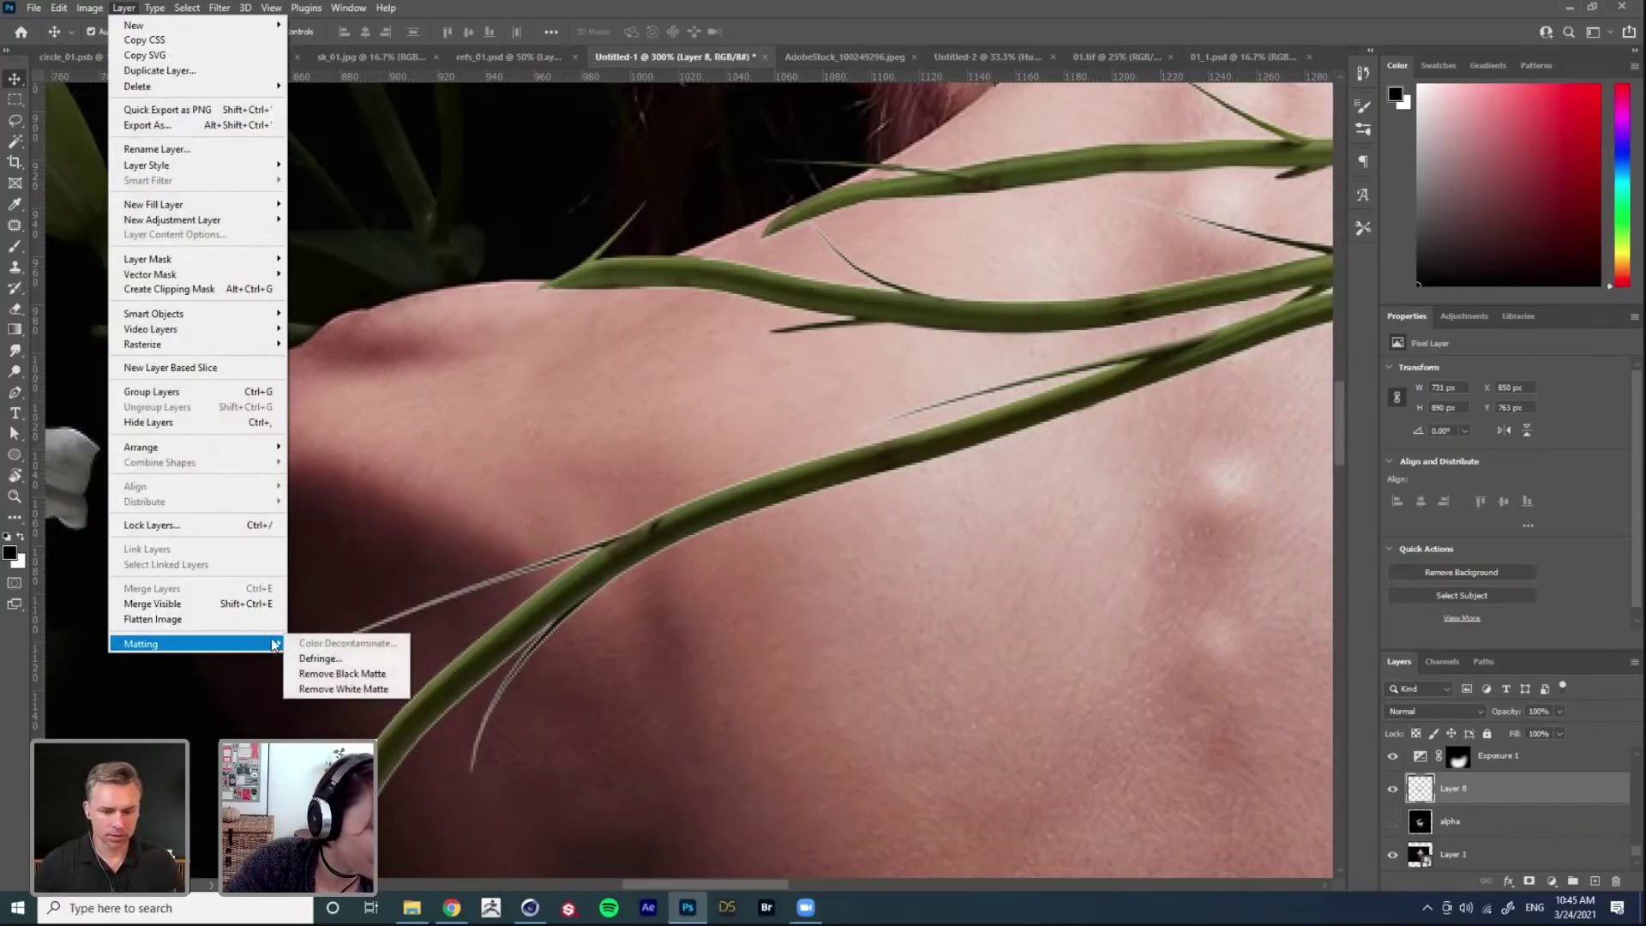
left_click(330, 661)
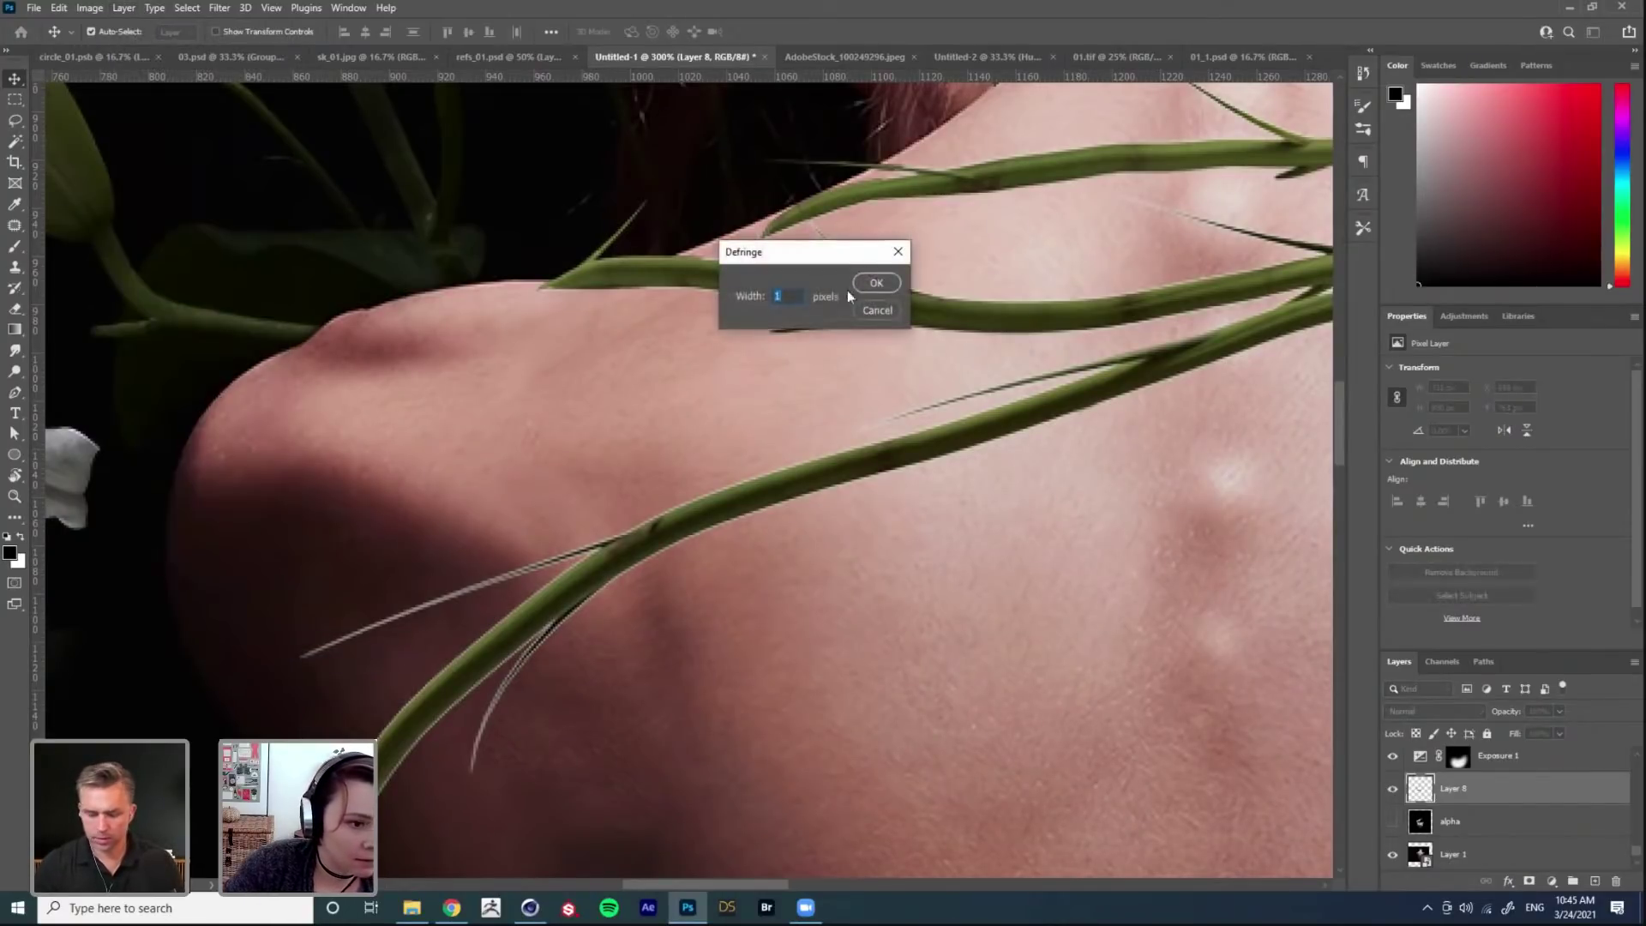
left_click(868, 300)
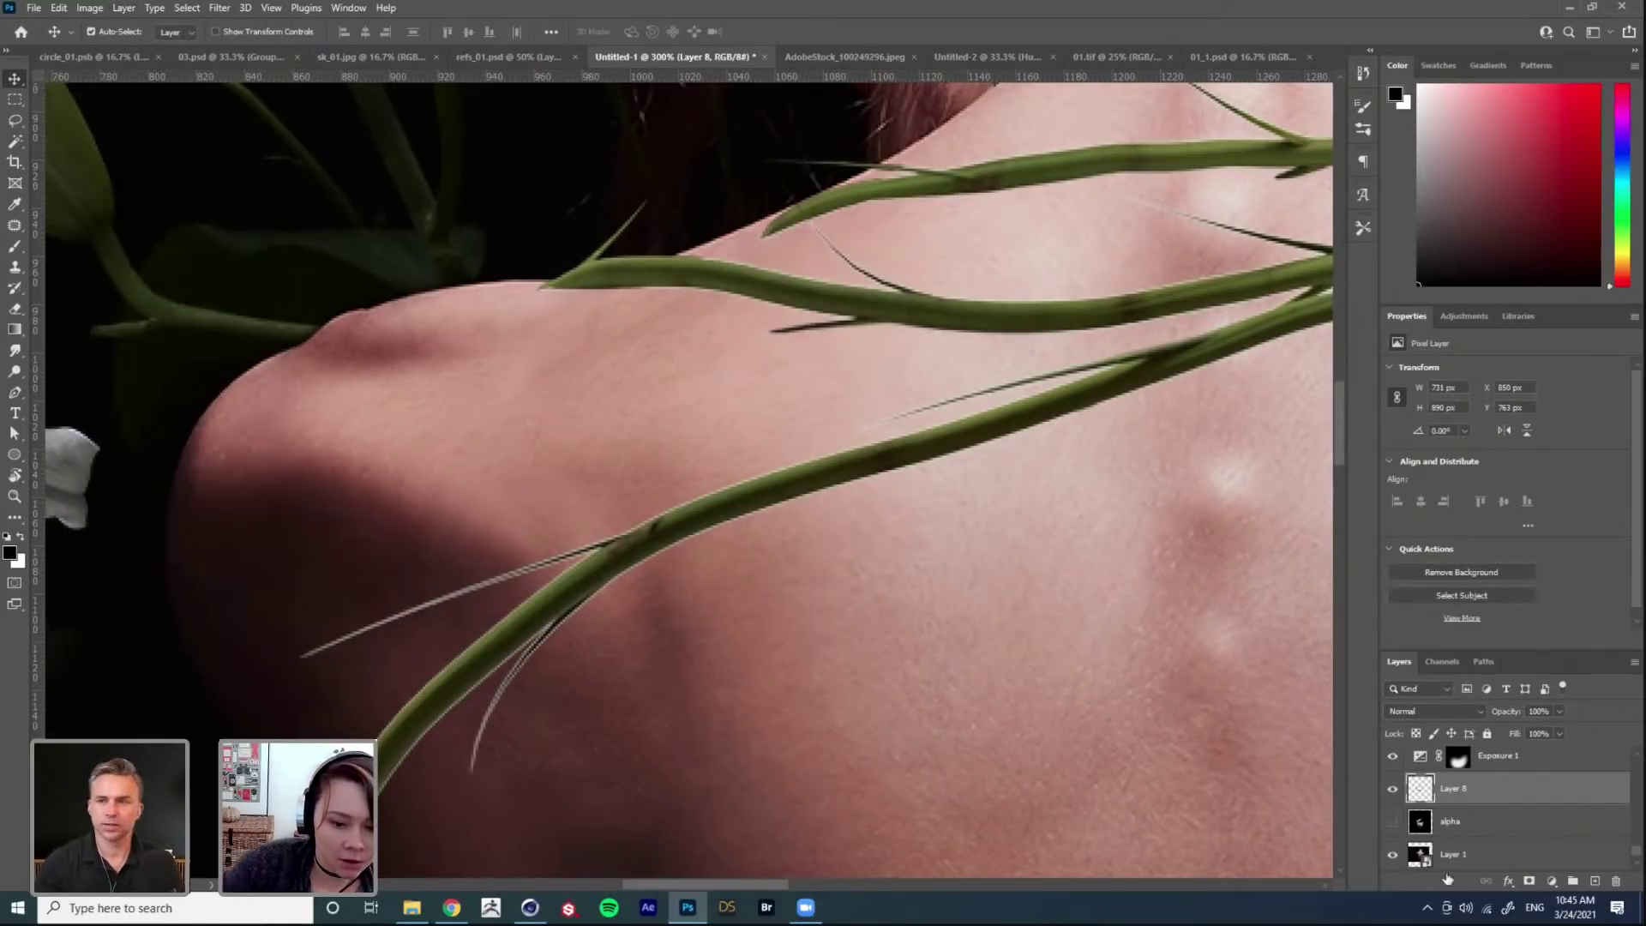
Step: Mask the vine layer to the vine shapes, add an empty layer above it, and merge the two layers
left_click(1529, 881)
left_click(1595, 883)
left_click(1543, 822, "shift")
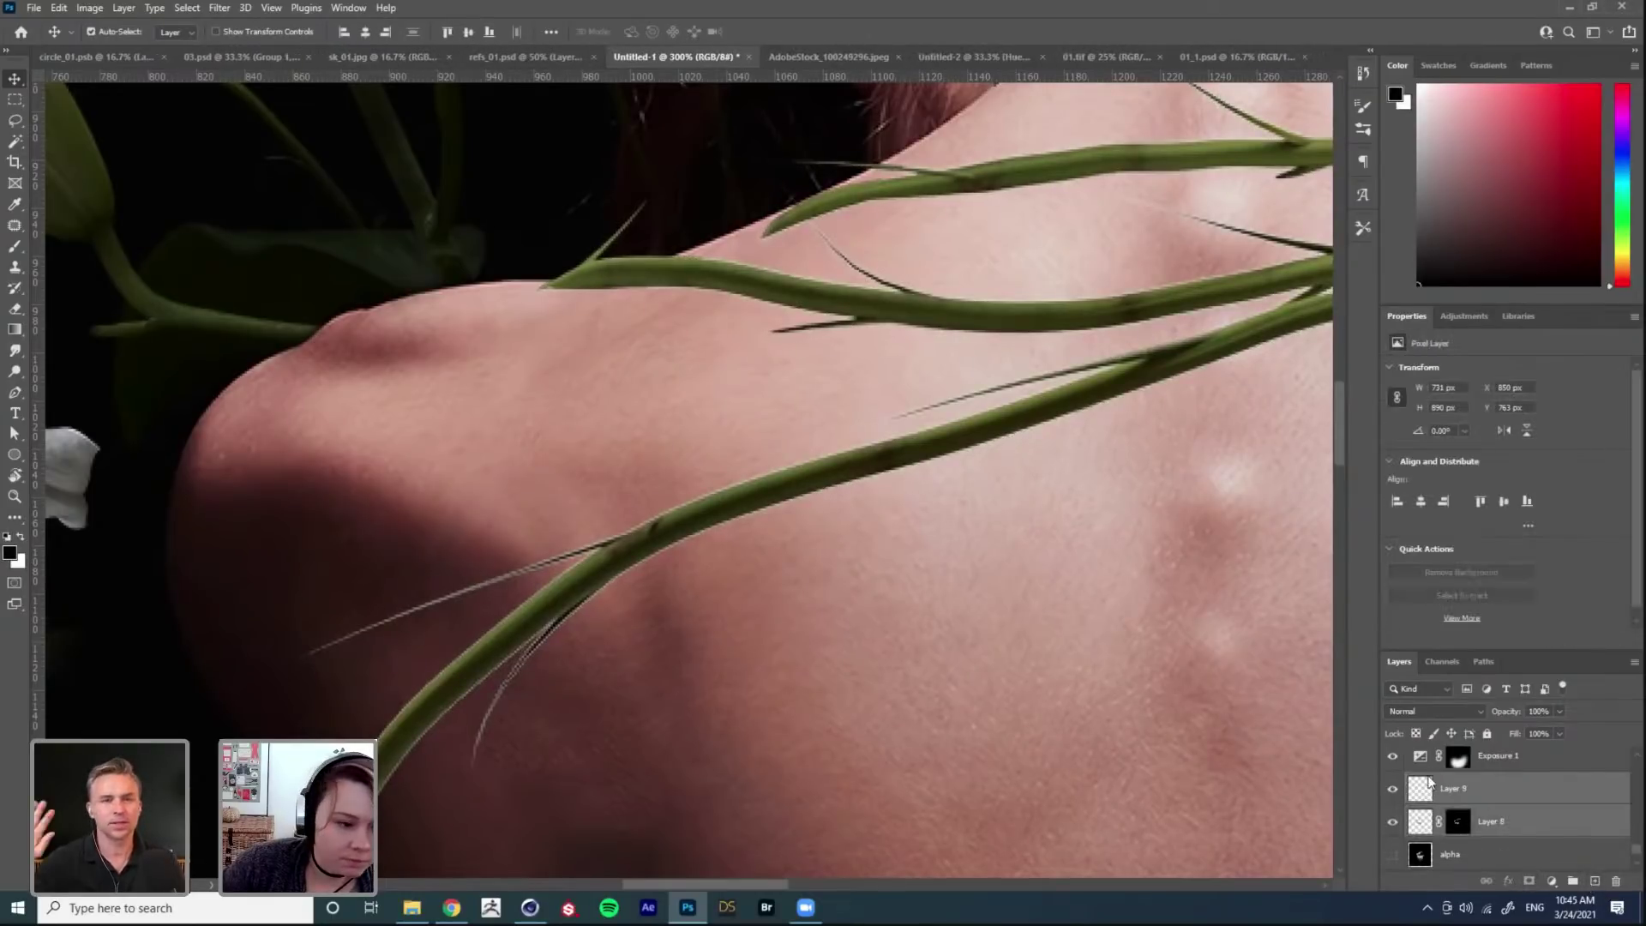
key("ctrl+e")
Step: Defringe the newly merged vine layer with a width of 1 pixel
left_click(124, 8)
mouse_move(86, 12)
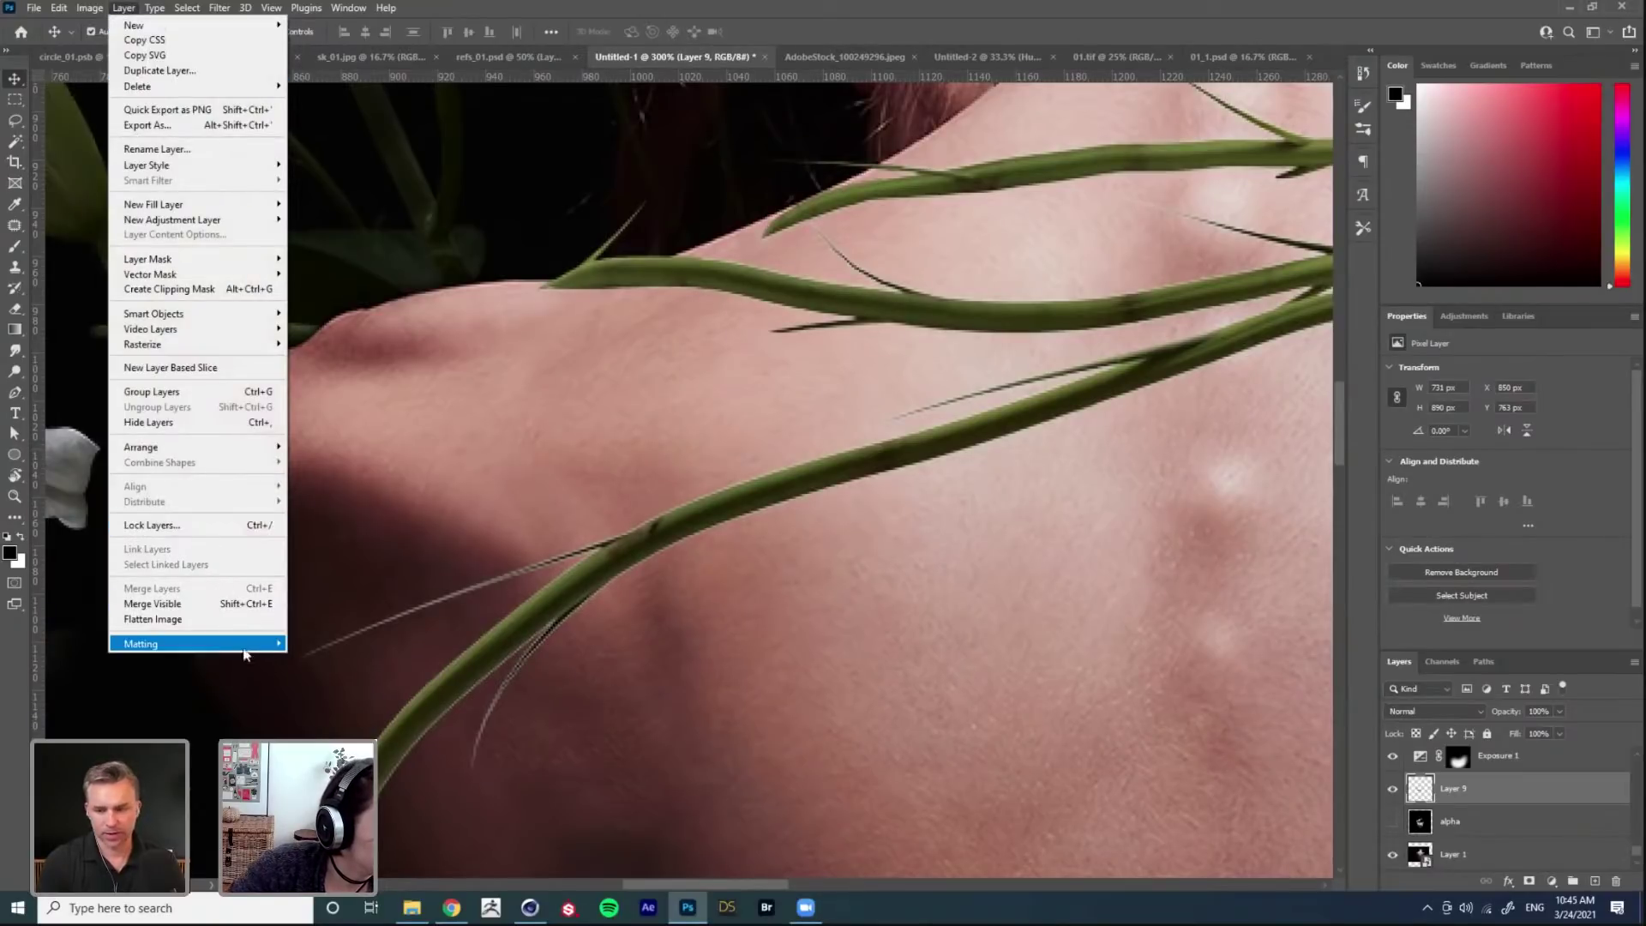
mouse_move(249, 644)
left_click(319, 658)
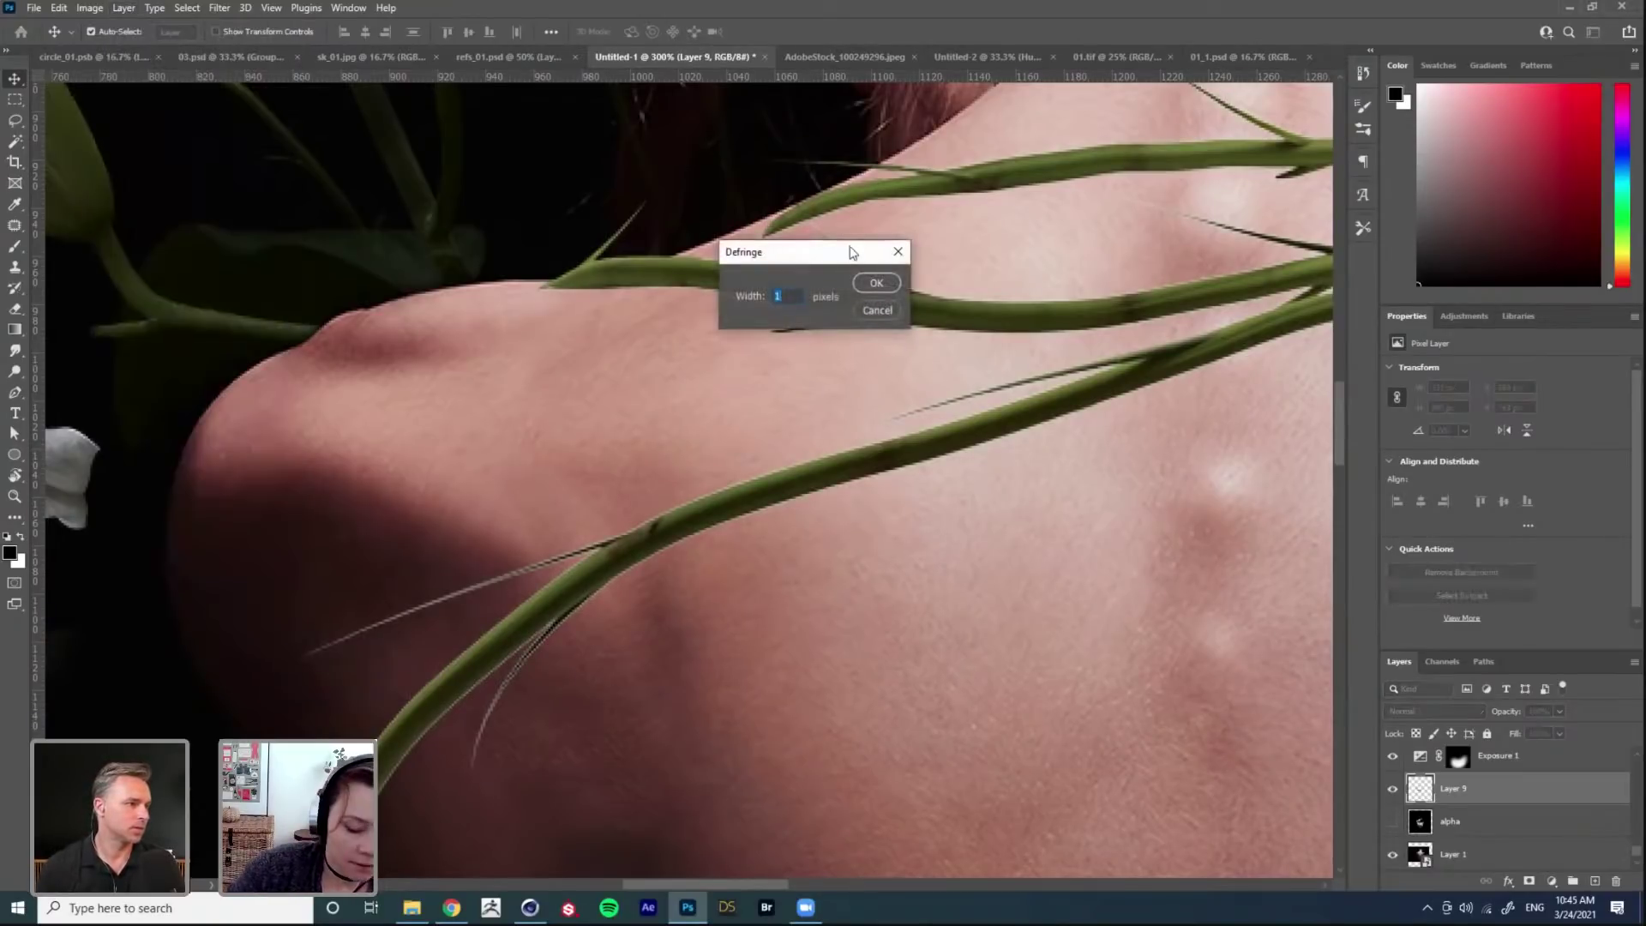
key("Return")
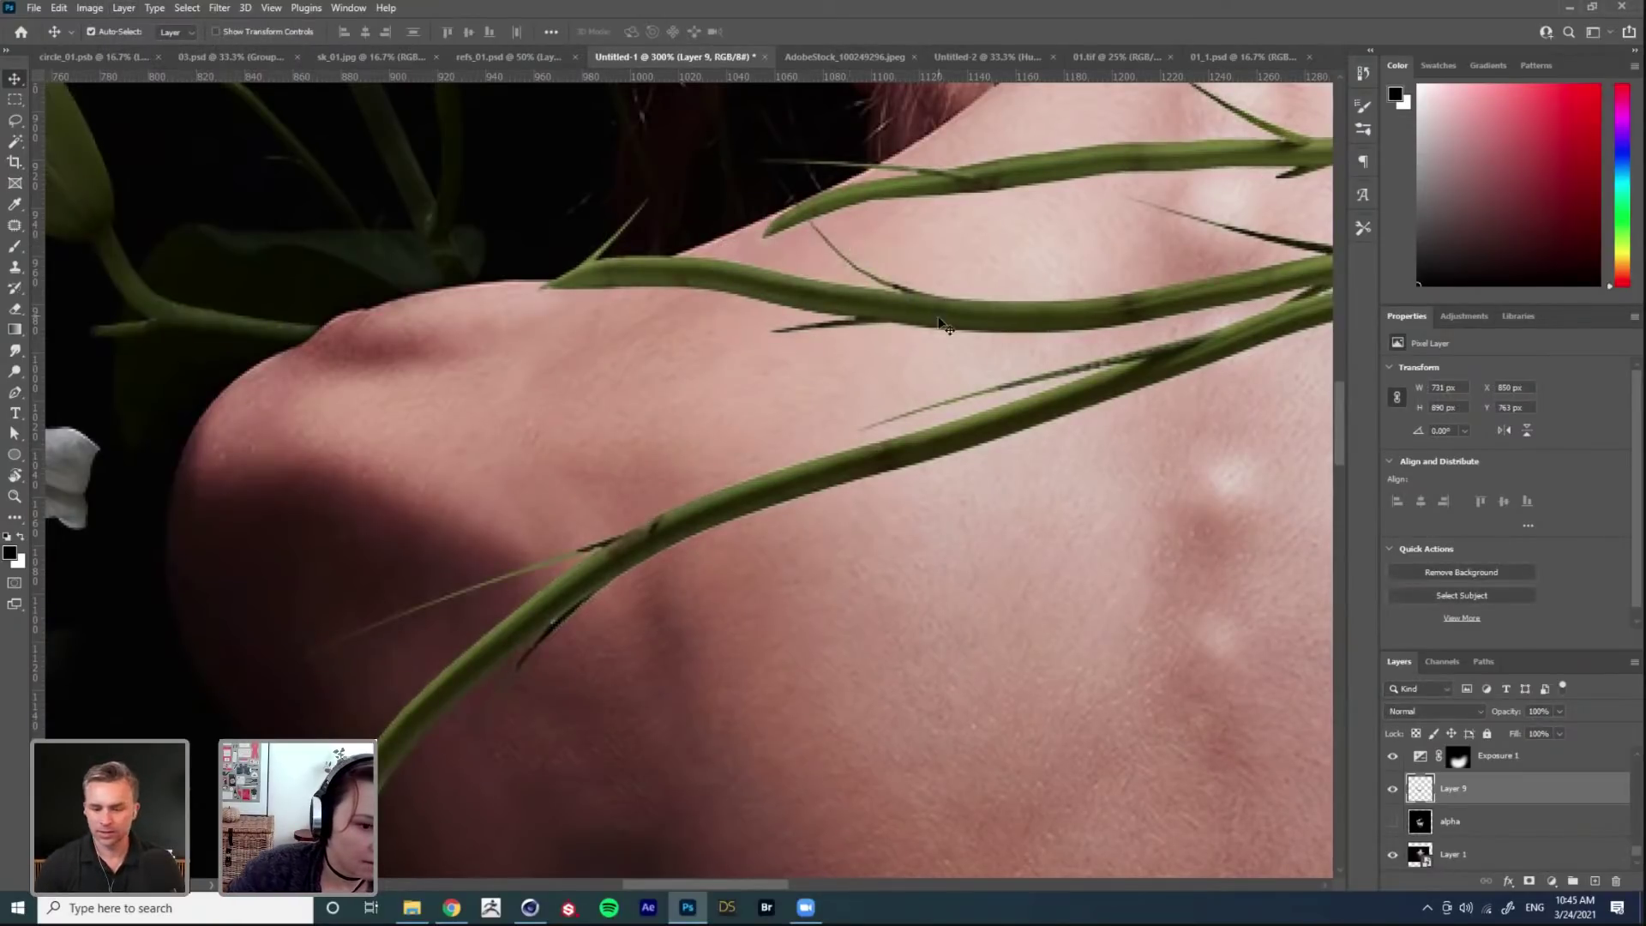
scroll(937, 360, "down", 6)
scroll(883, 512, "up", 3)
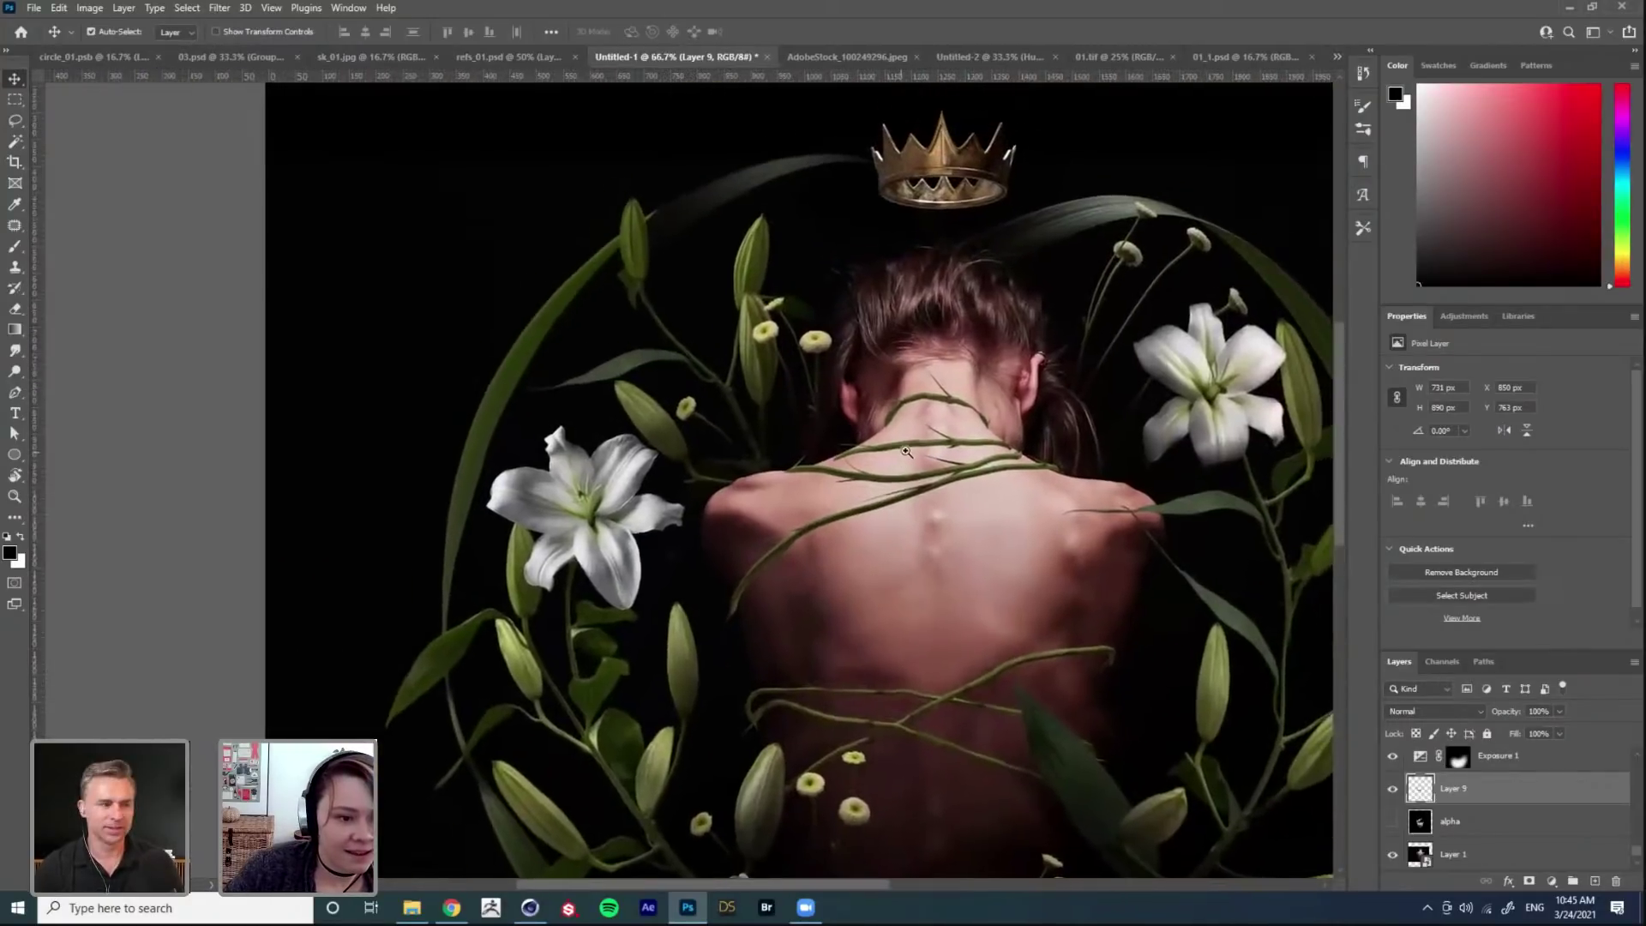
scroll(1078, 454, "up", 2)
scroll(912, 610, "down", 2)
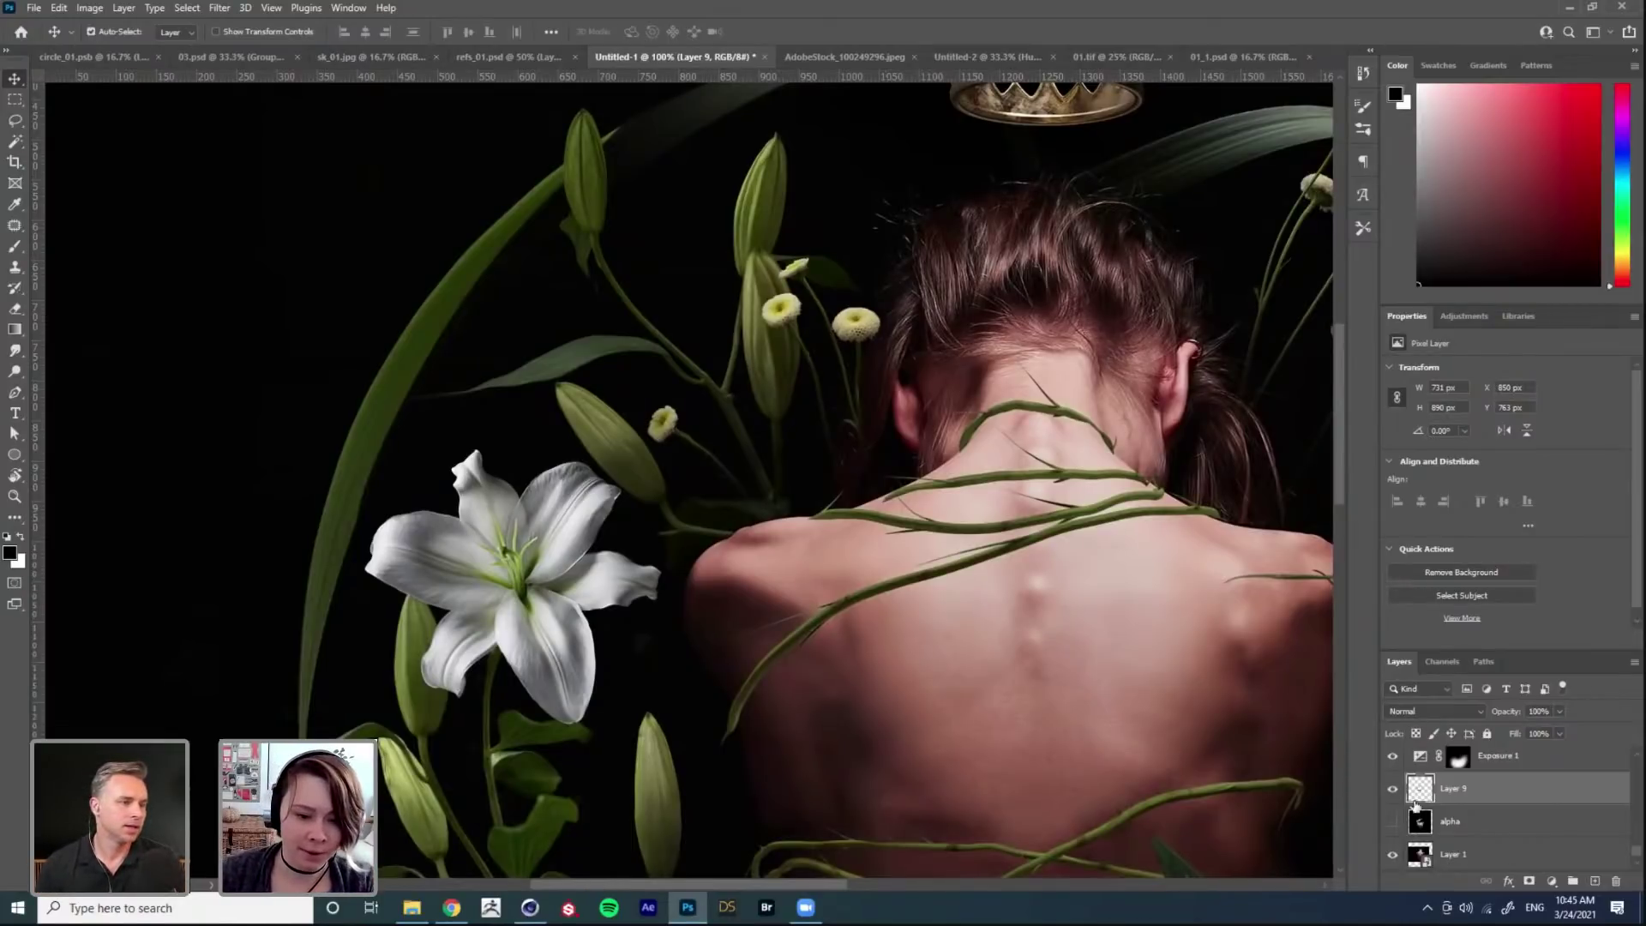
key("b")
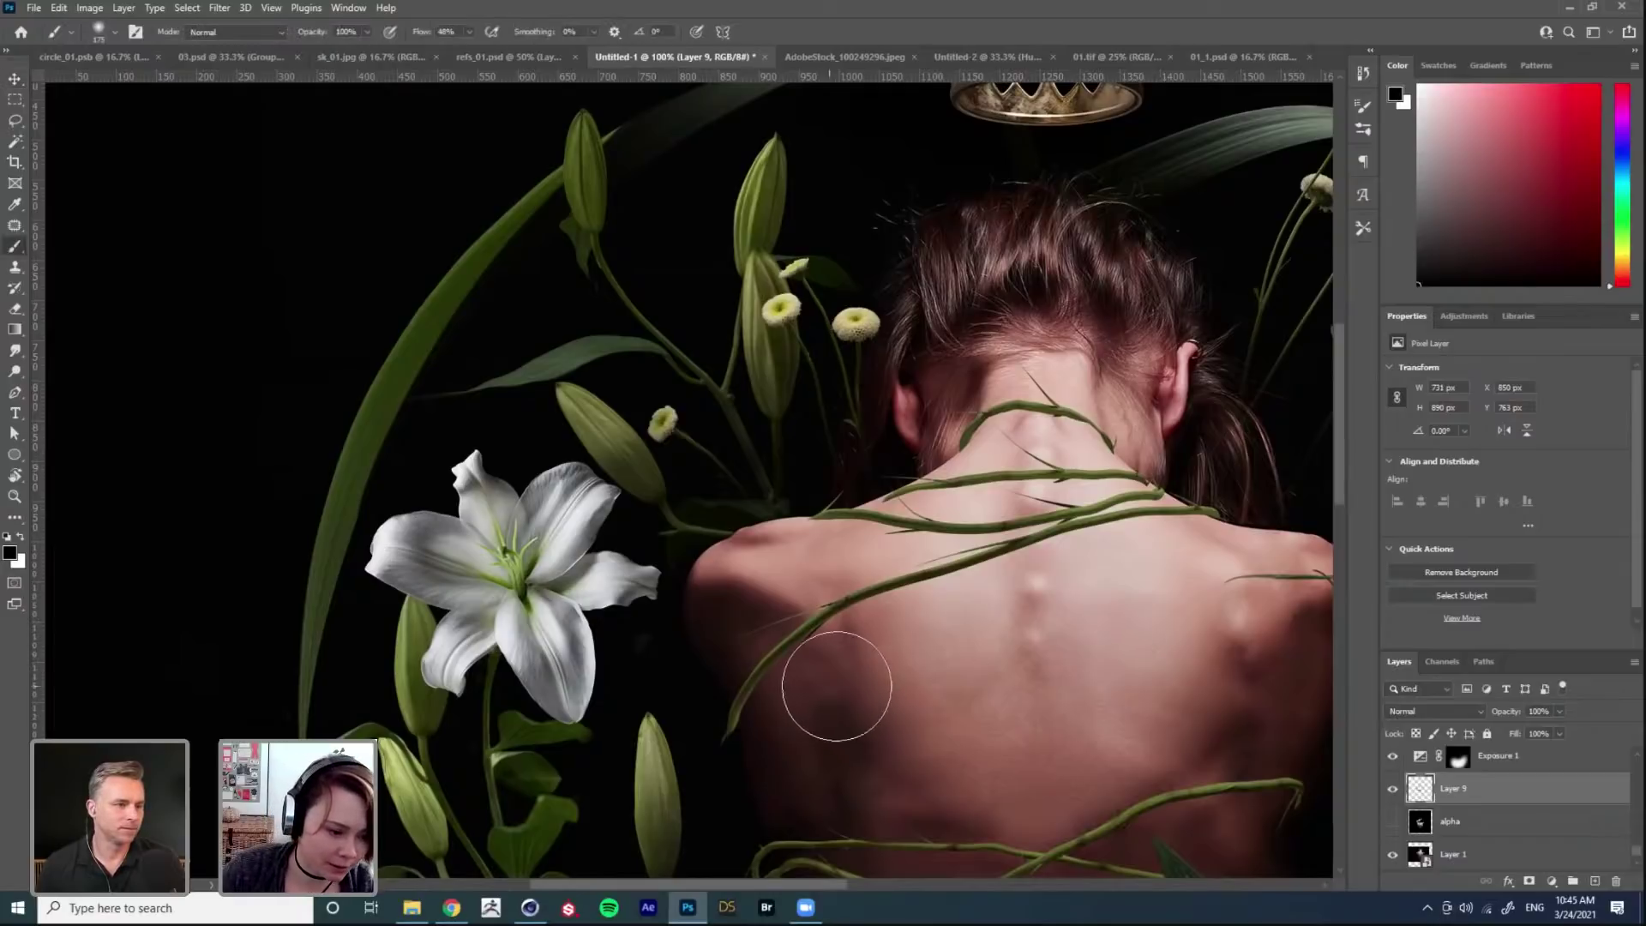
left_click_drag(830, 638, 727, 613)
key("ctrl+t")
right_click(1035, 473)
key("Escape")
key("Escape")
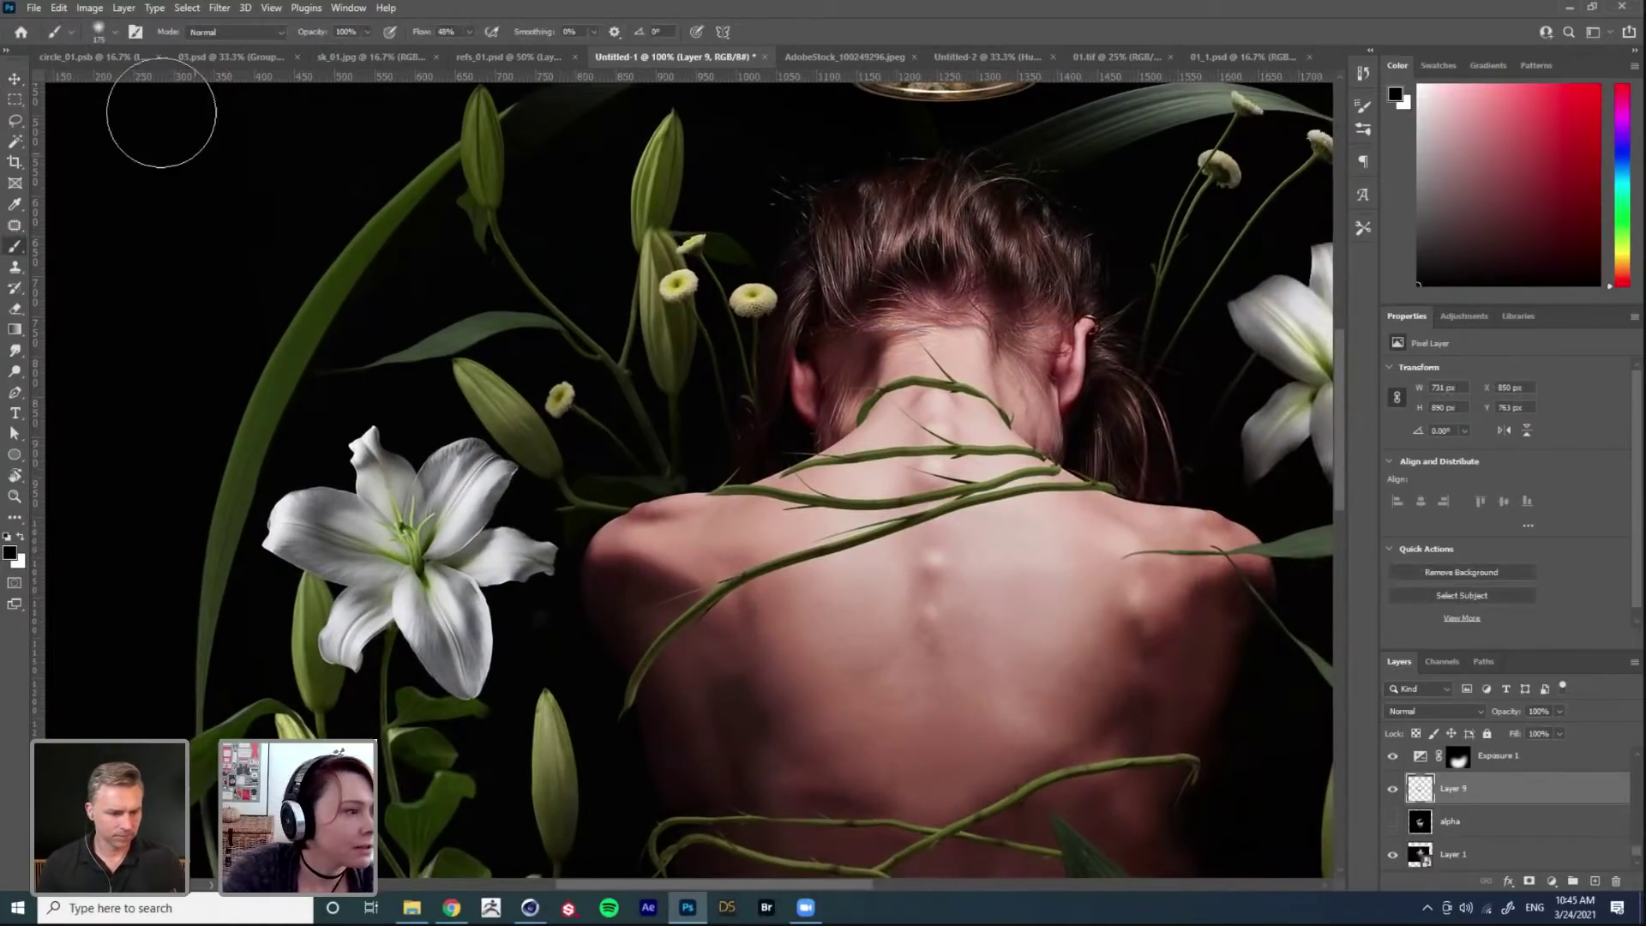
Step: Copy the upper vines around the neck and shoulders to their own layer and hide the full vine layer
left_click(16, 102)
left_click_drag(438, 270, 1235, 702)
key("ctrl+j")
left_click(1392, 821)
Step: Warp the copied upper vine layer, pulling its lower-left corner slightly inward and lifting the vines over the left shoulder
left_click(823, 452, "ctrl")
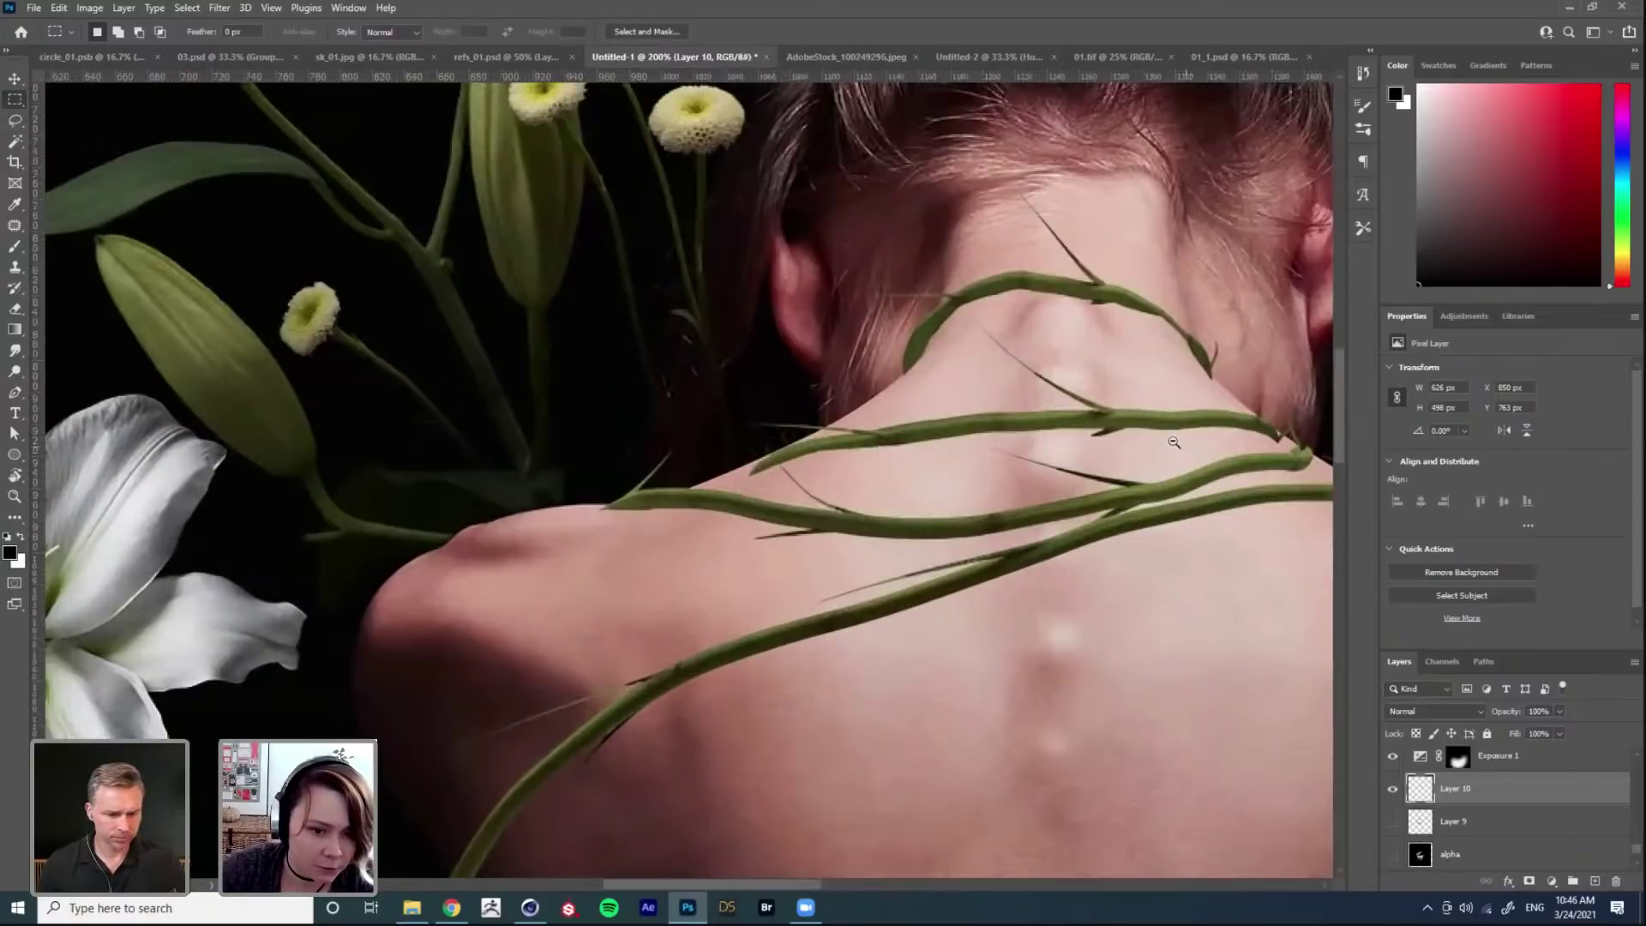
left_click(1176, 443, "alt")
key("ctrl+t")
right_click(1059, 445)
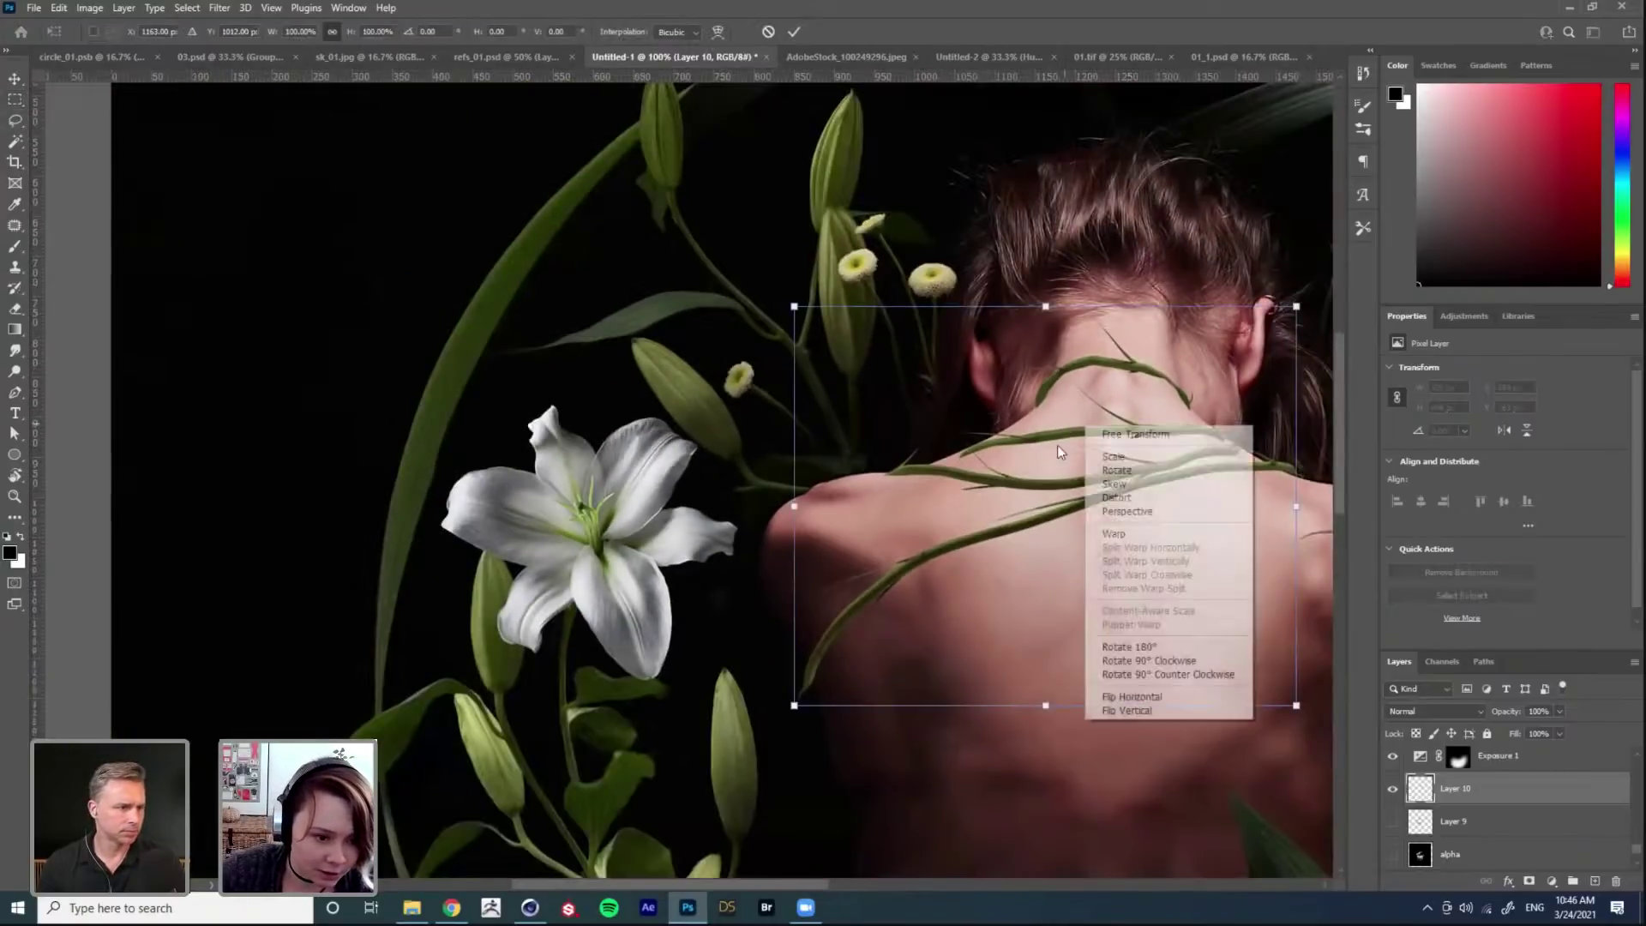
left_click(1115, 533)
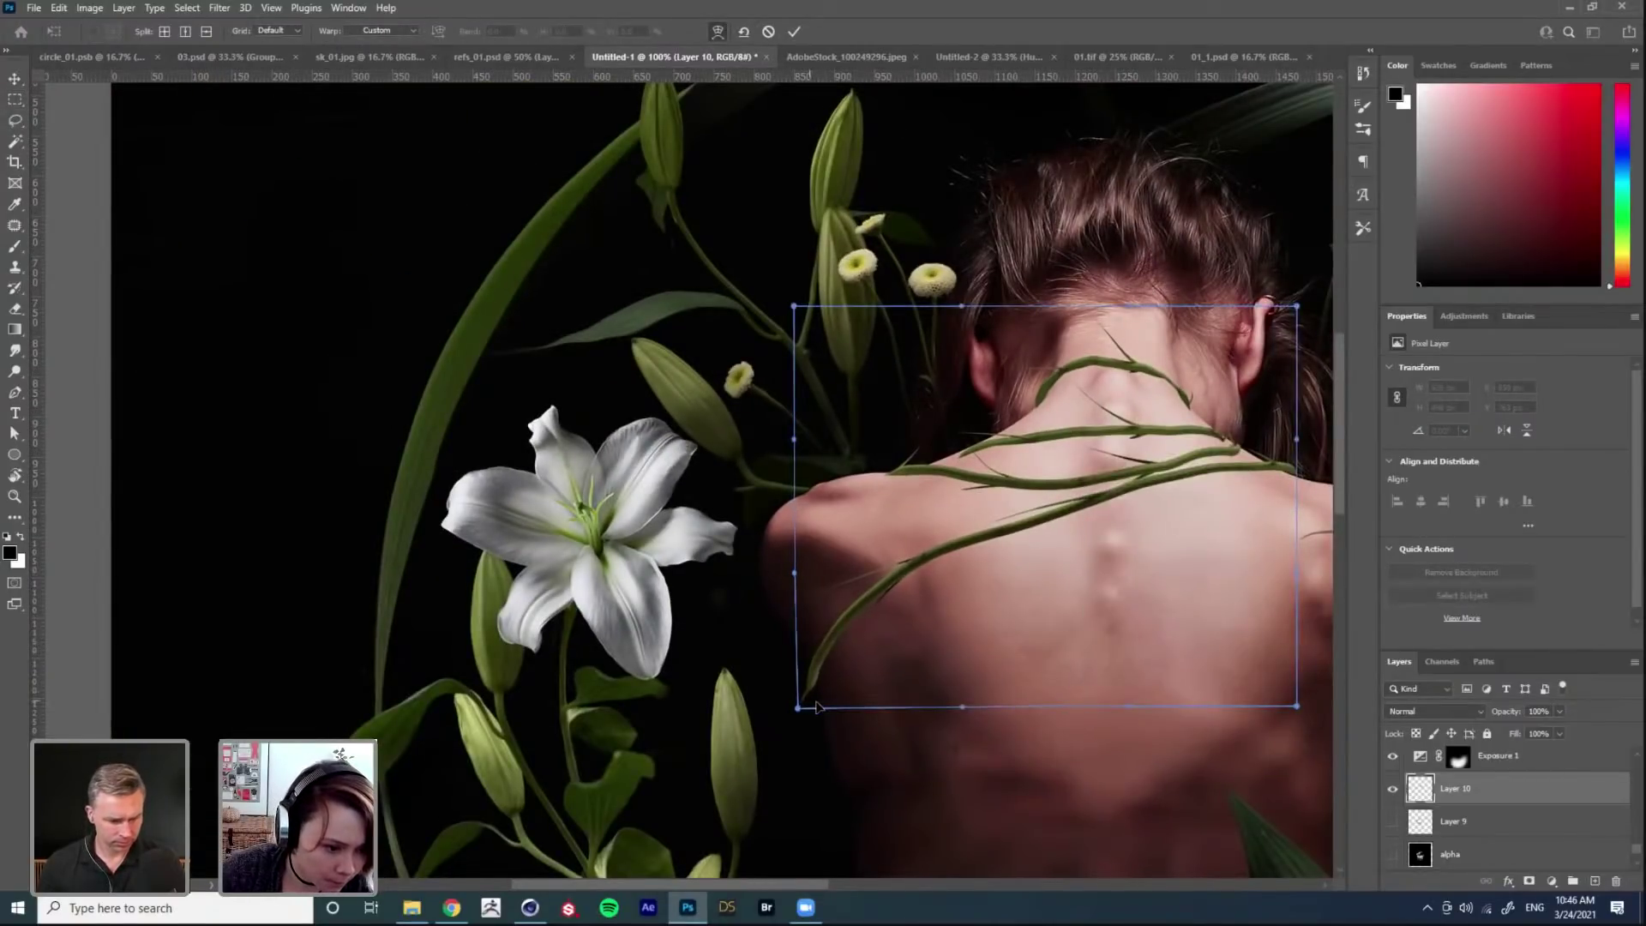
left_click_drag(798, 707, 943, 549)
left_click_drag(925, 507, 905, 527)
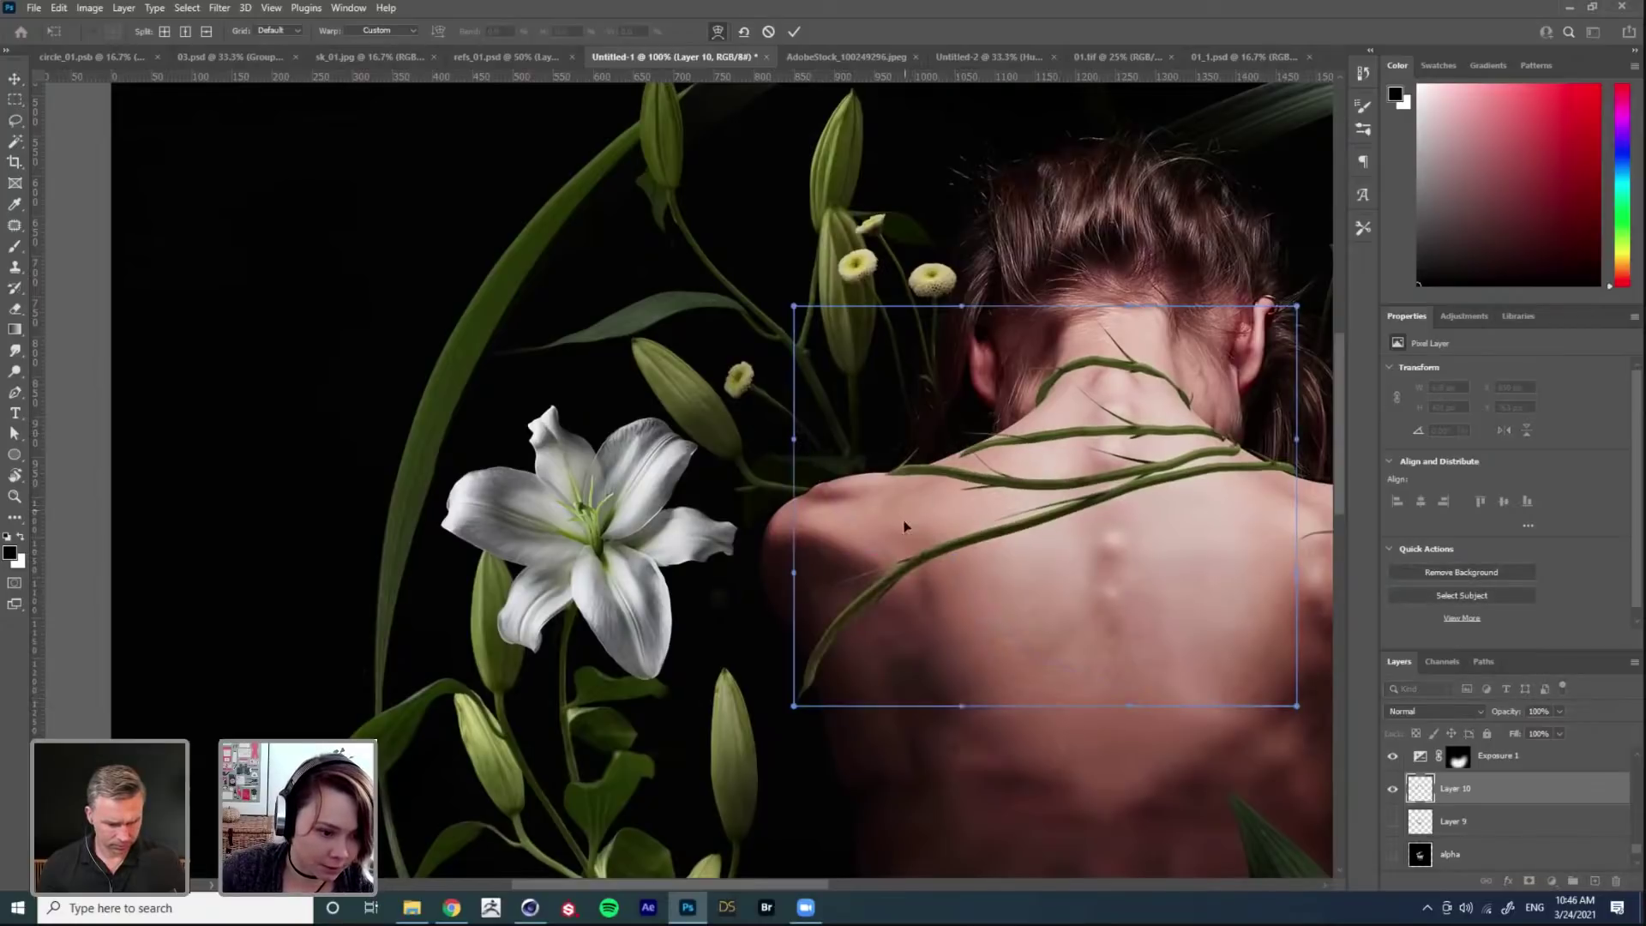
left_click_drag(803, 711, 807, 710)
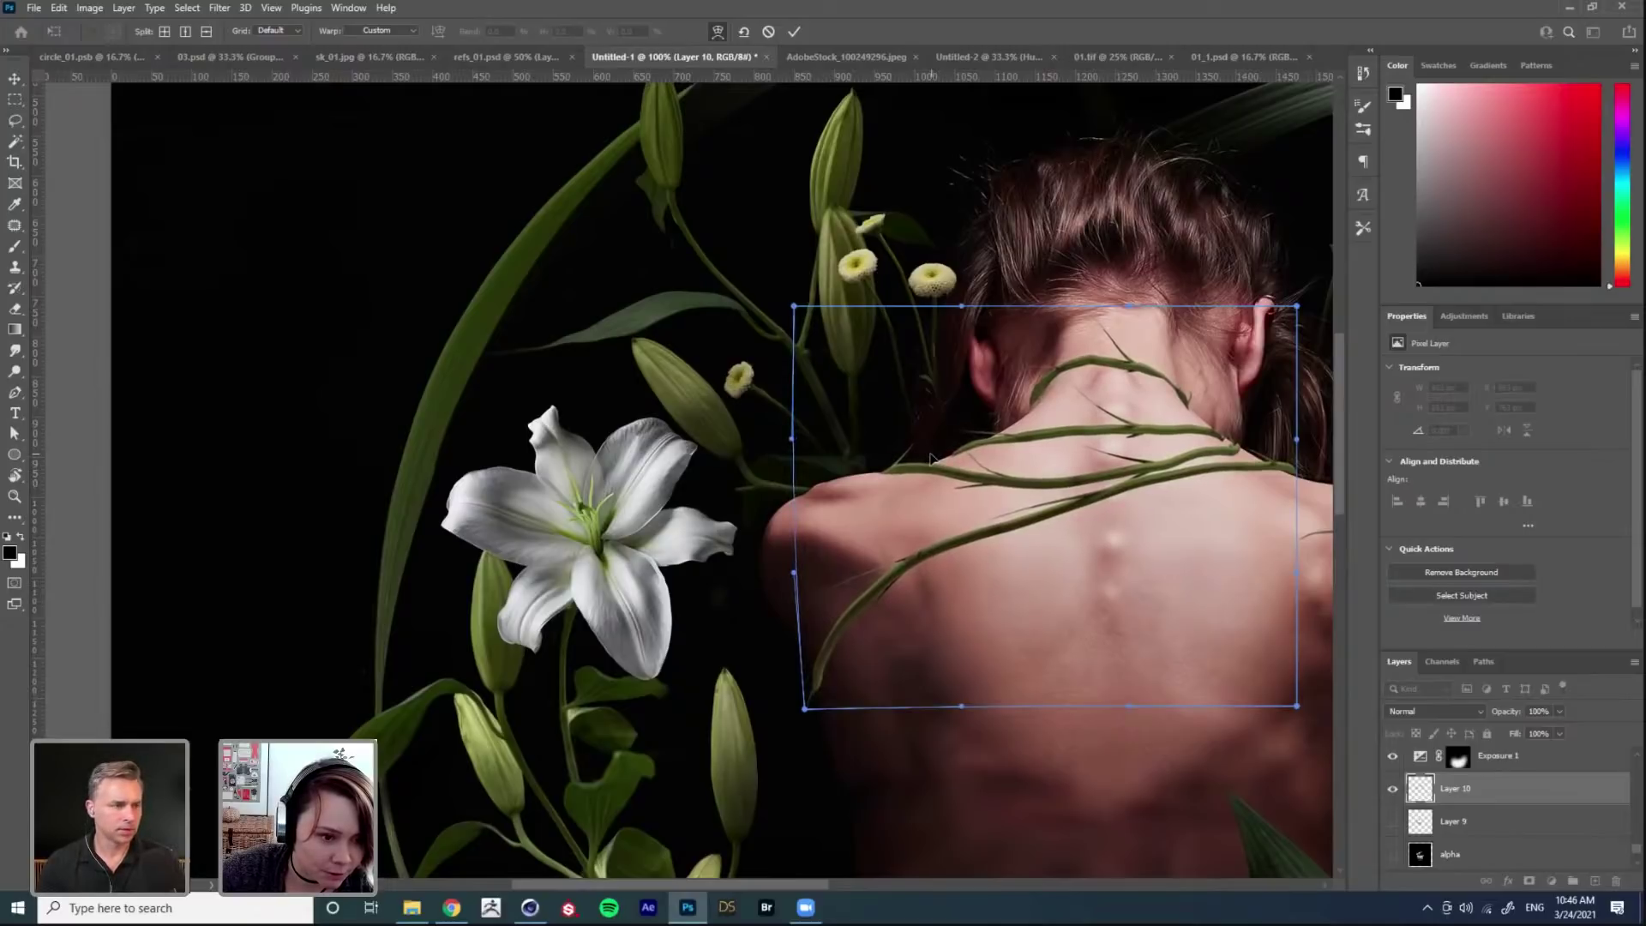
left_click_drag(948, 444, 948, 461)
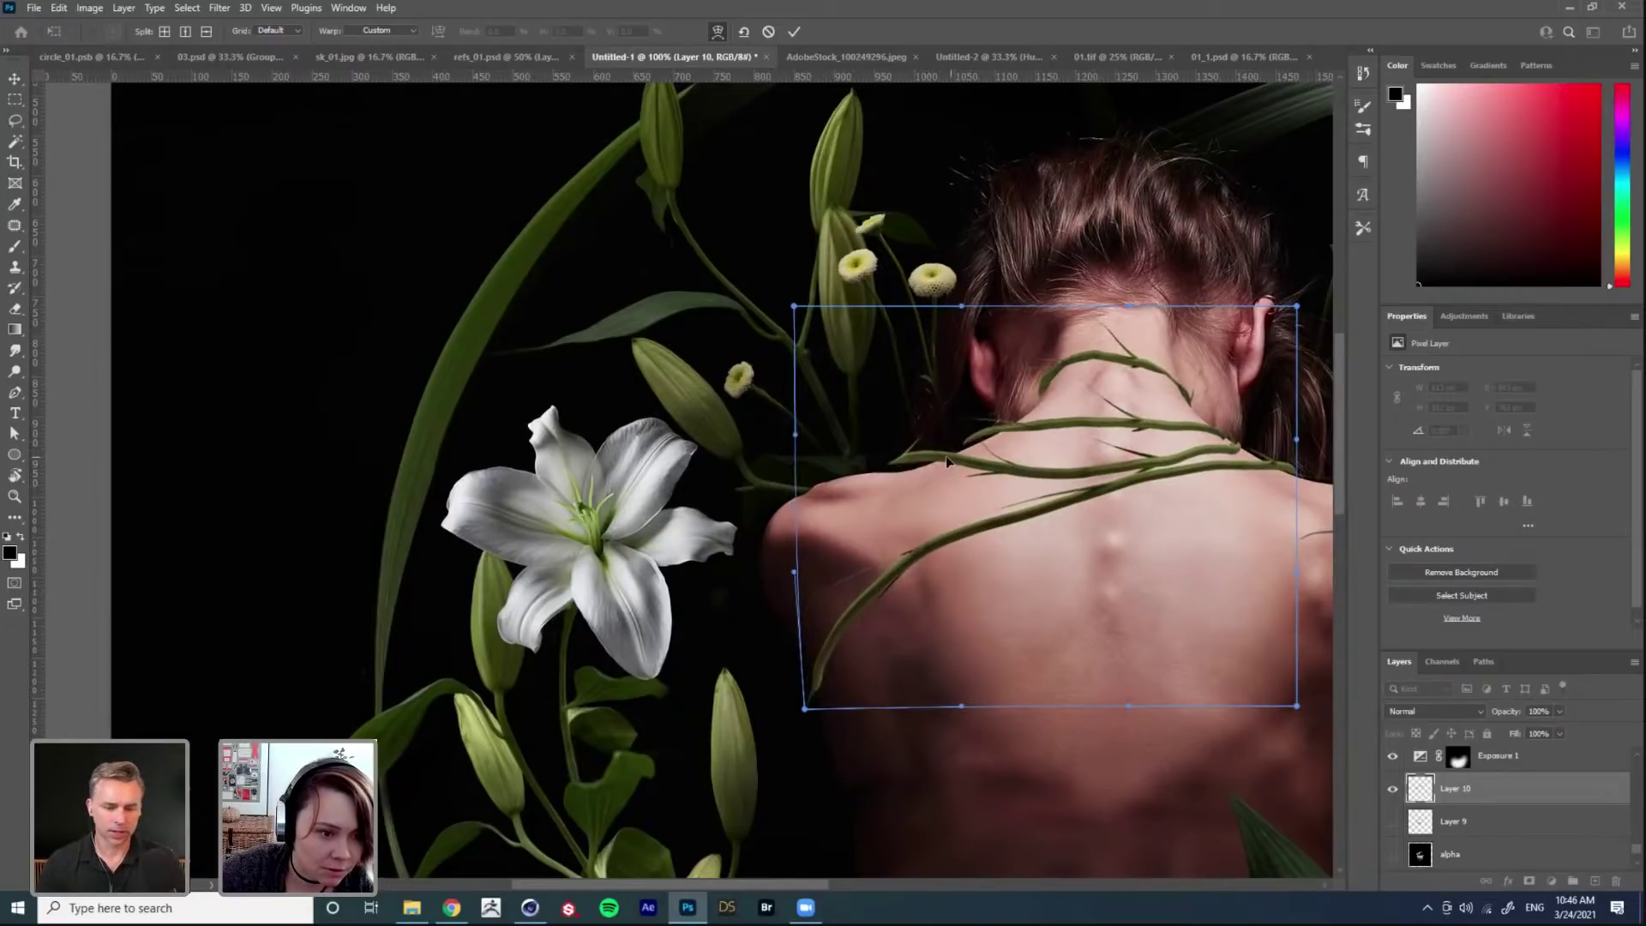
Step: Warp the left vine ends onto the neck and shoulder contour, pull the upper-right corner down, and apply the warp
scroll(952, 437, "up", 3)
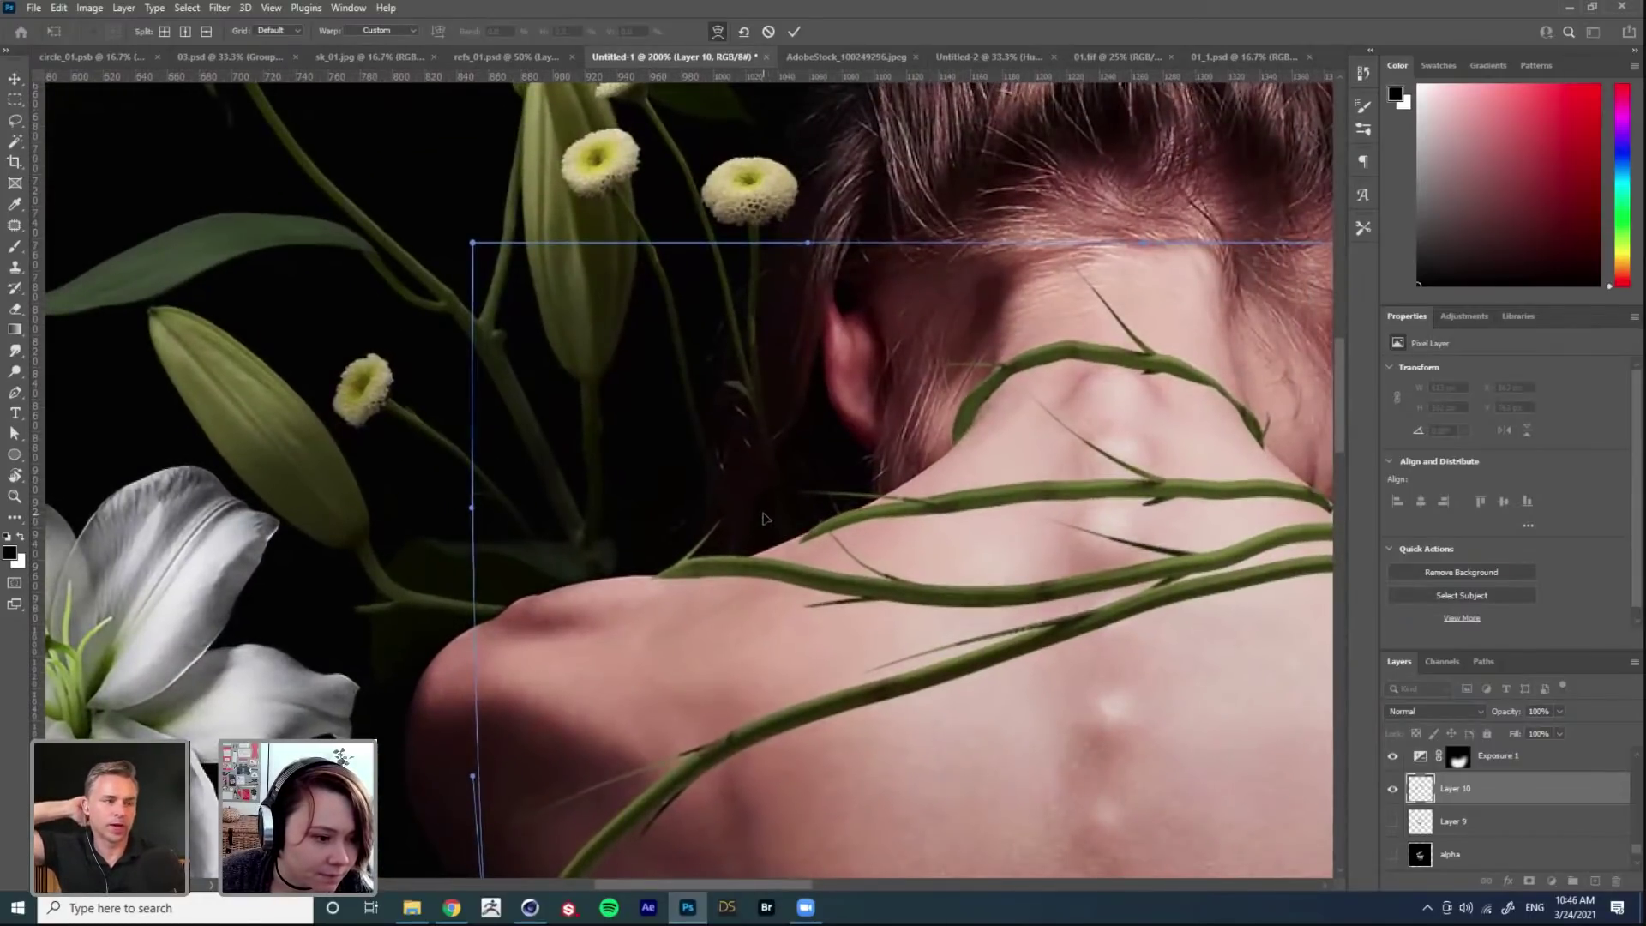
left_click_drag(774, 507, 867, 452)
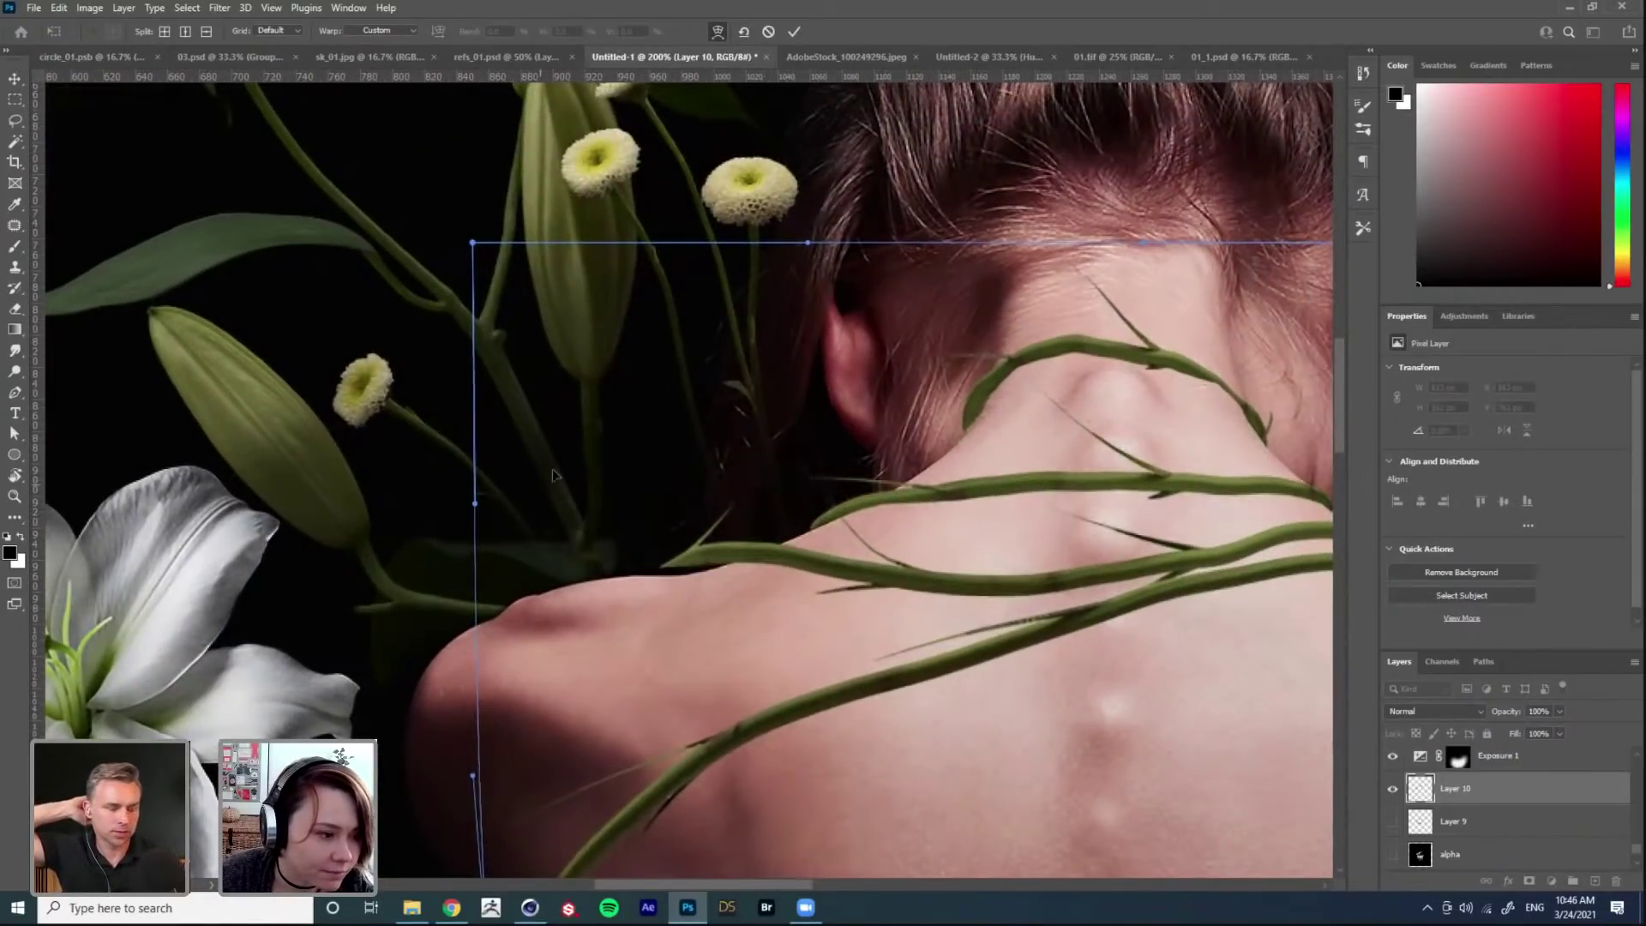
left_click_drag(477, 508, 490, 550)
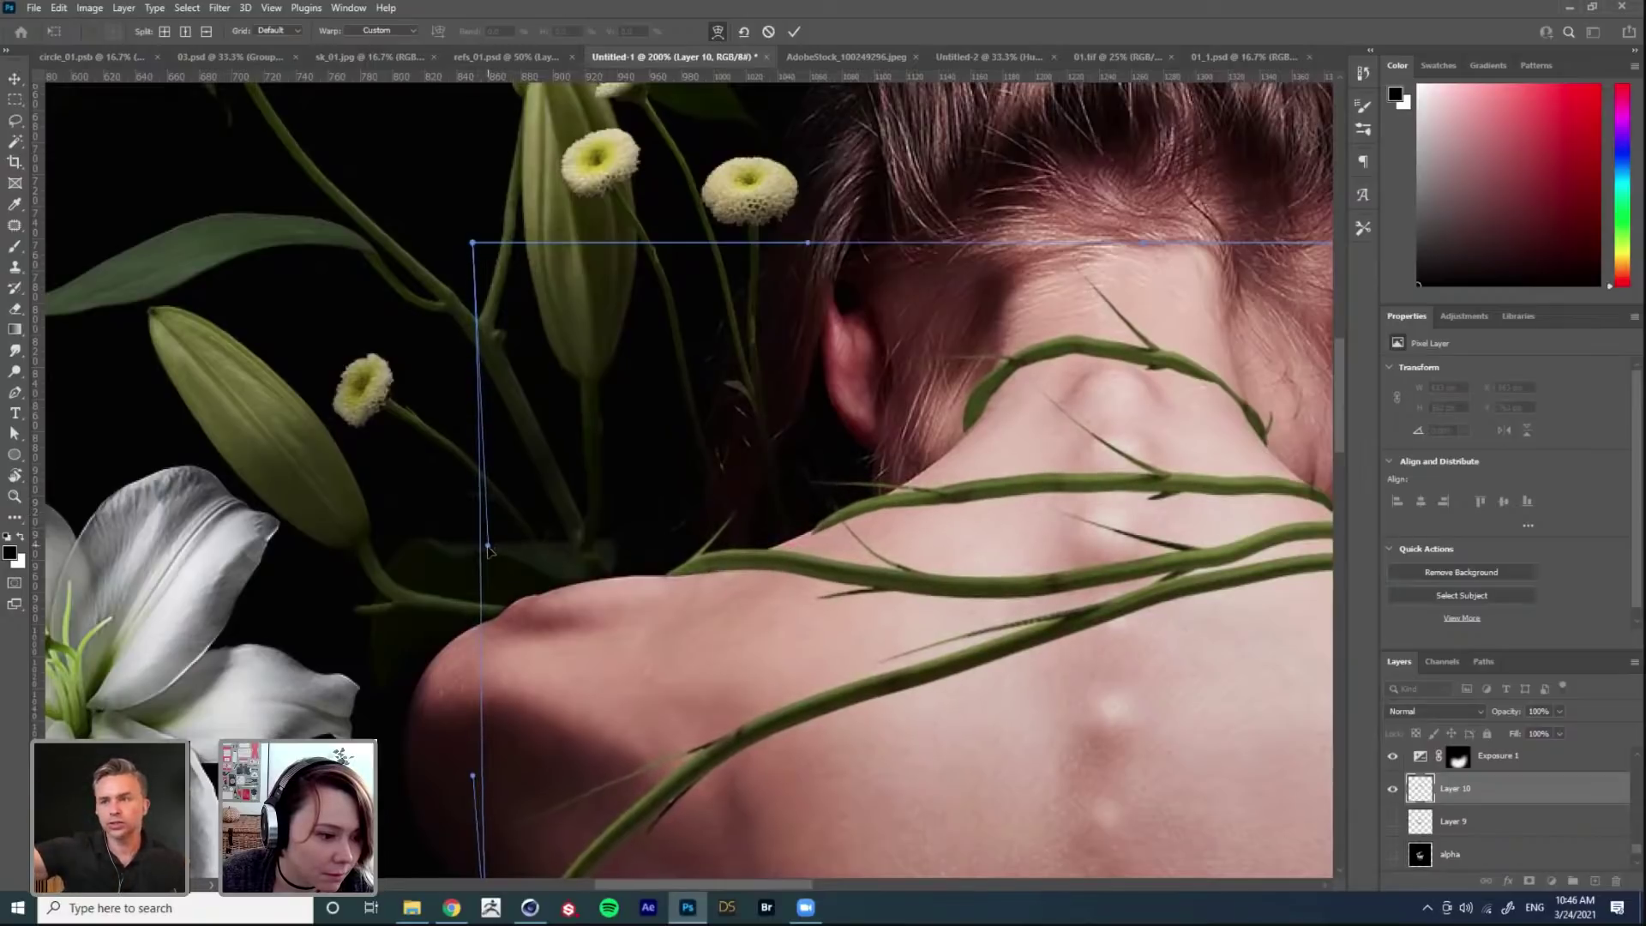
left_click_drag(1097, 326, 694, 339)
left_click_drag(1073, 257, 1096, 287)
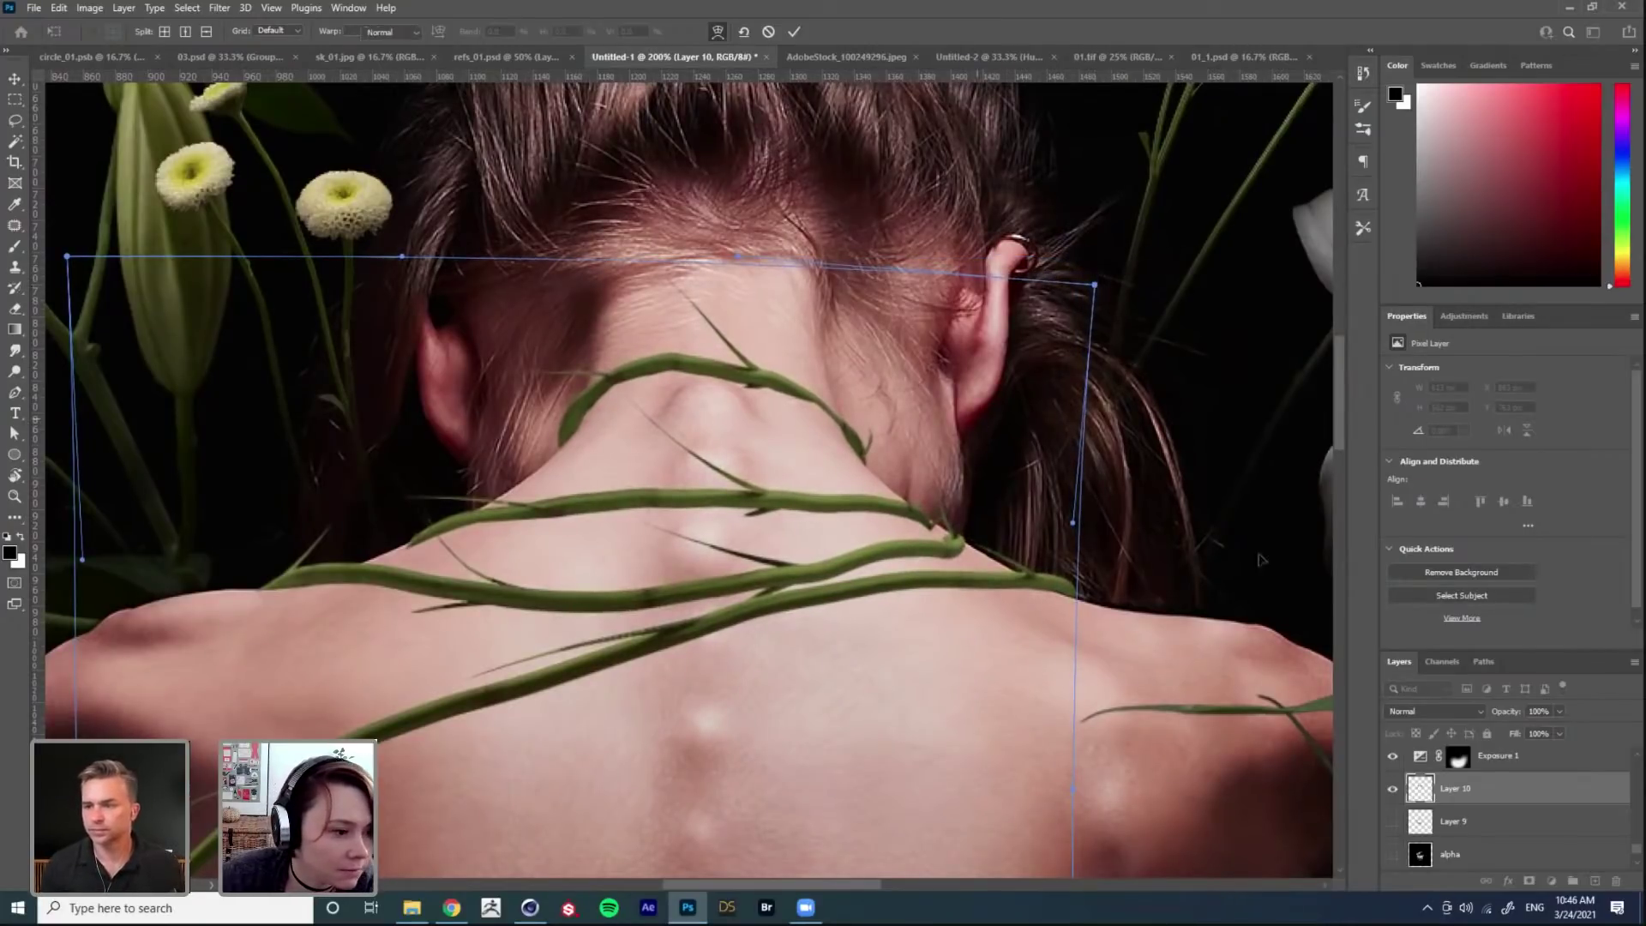
key("Return")
Step: Choose a Hard Round Pressure Size eraser at 10 px and shorten the long thorns on the neck vine
key("e")
right_click(460, 579)
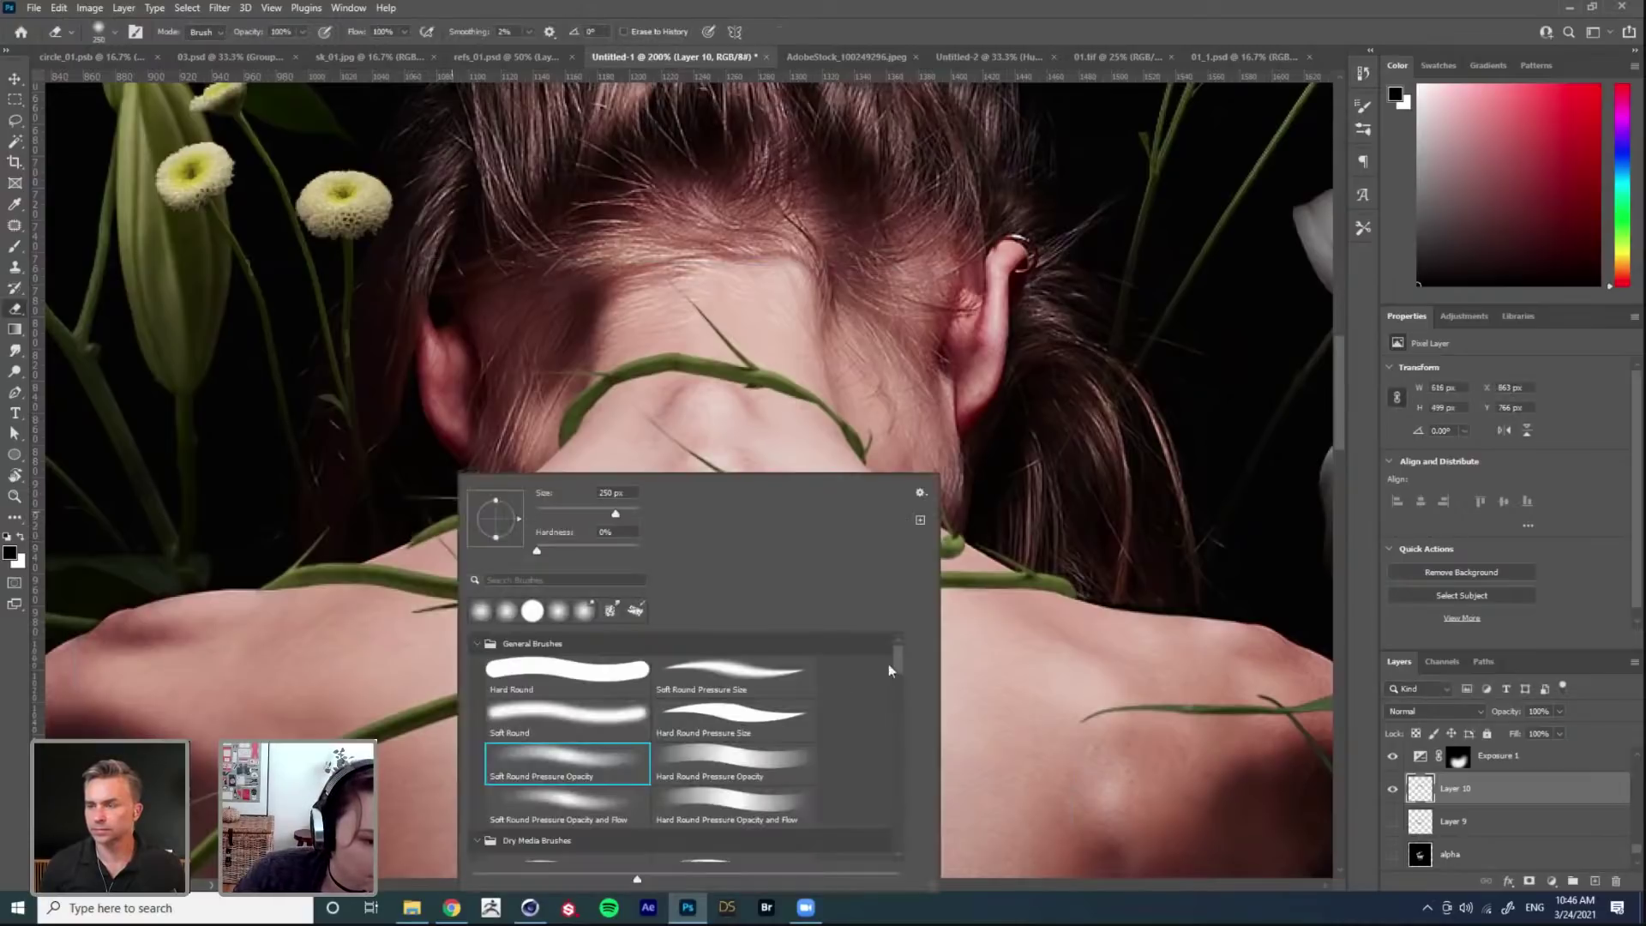
key("Escape")
key("p")
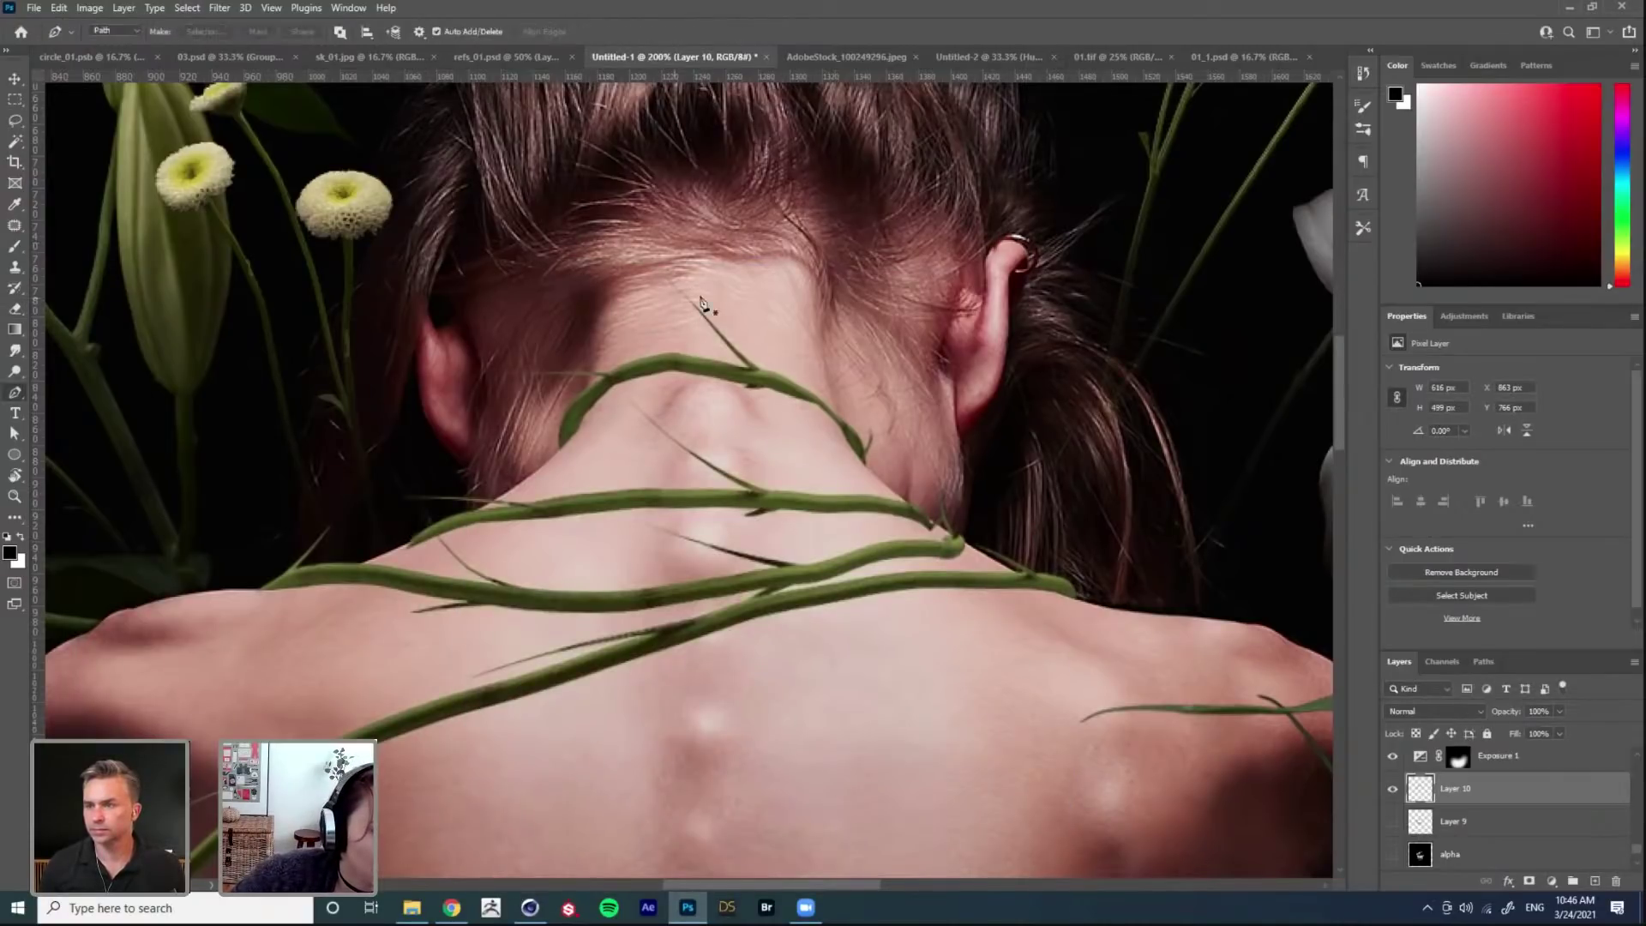
key("e")
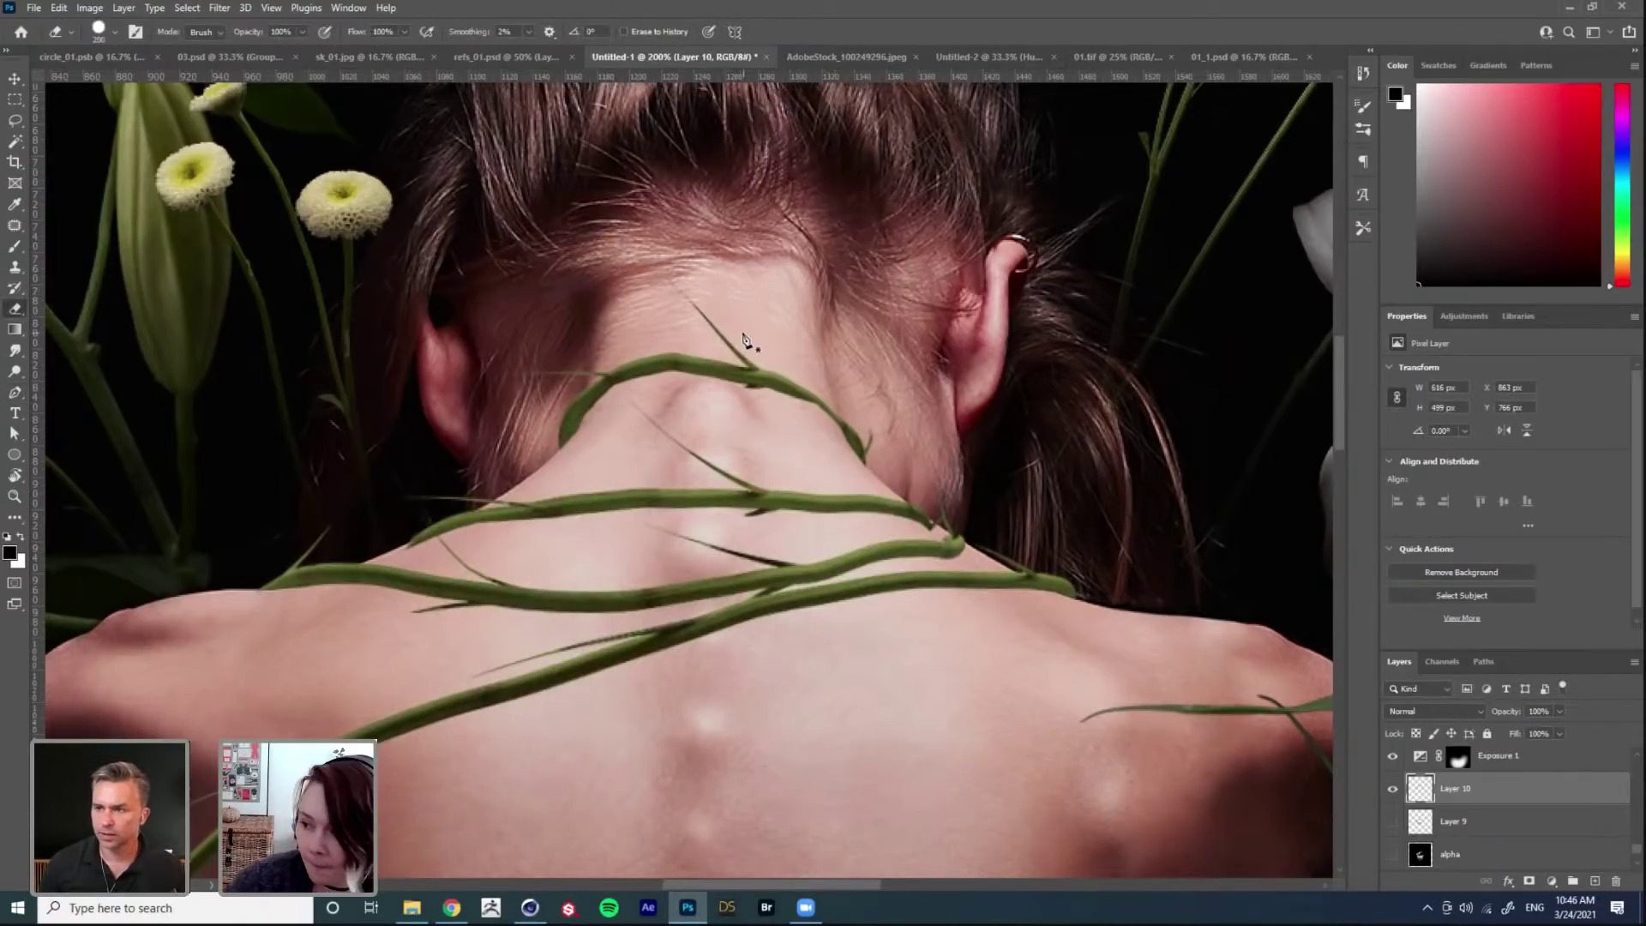
key("[")
key("[")
key("[")
key("[")
key("[")
key("[")
key("[")
key("[")
key("[")
key("[")
key("[")
key("[")
key("[")
key("[")
key("[")
key("[")
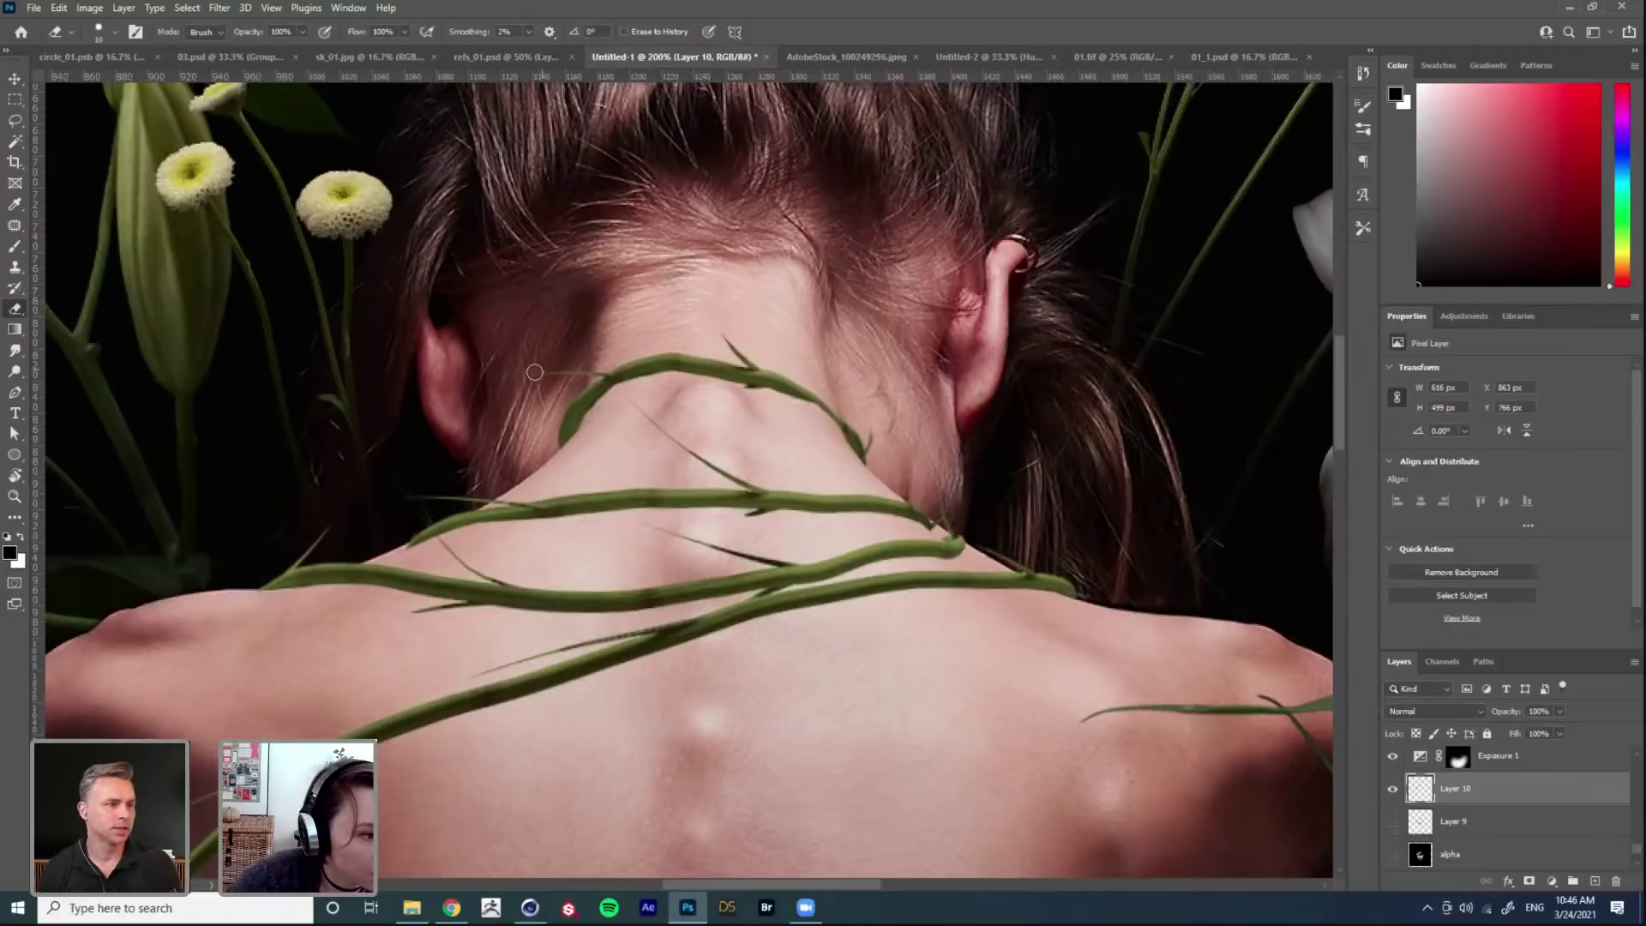
Step: Erase the long thorn tips on the second and third vines across the upper back
left_click_drag(636, 413, 702, 464)
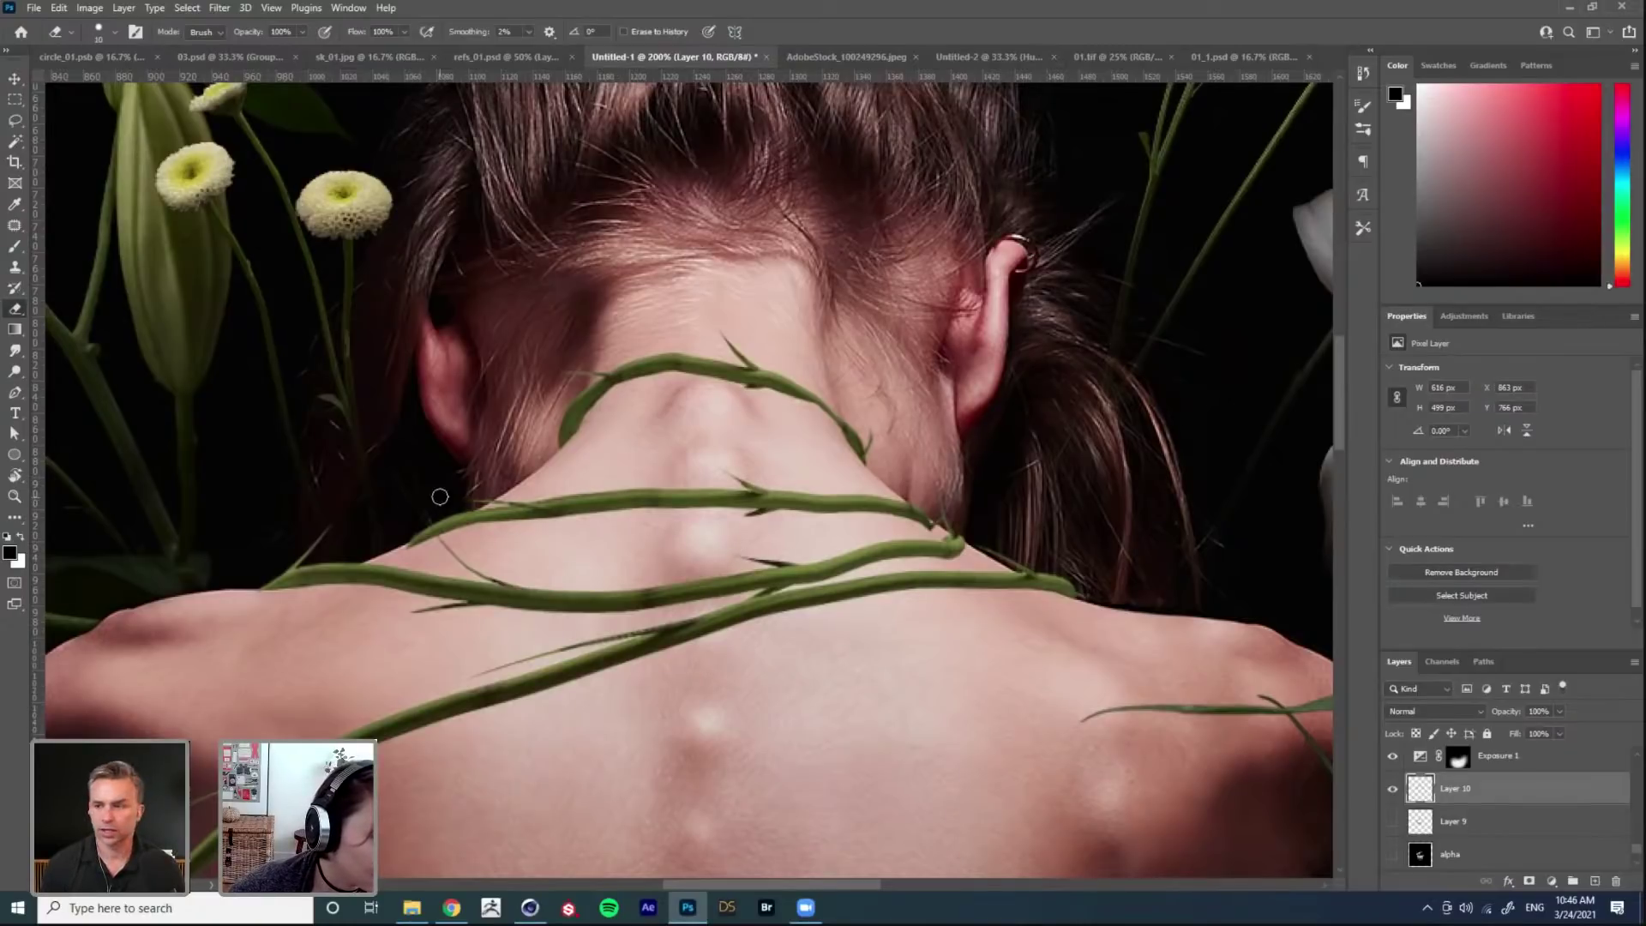
left_click_drag(446, 538, 501, 581)
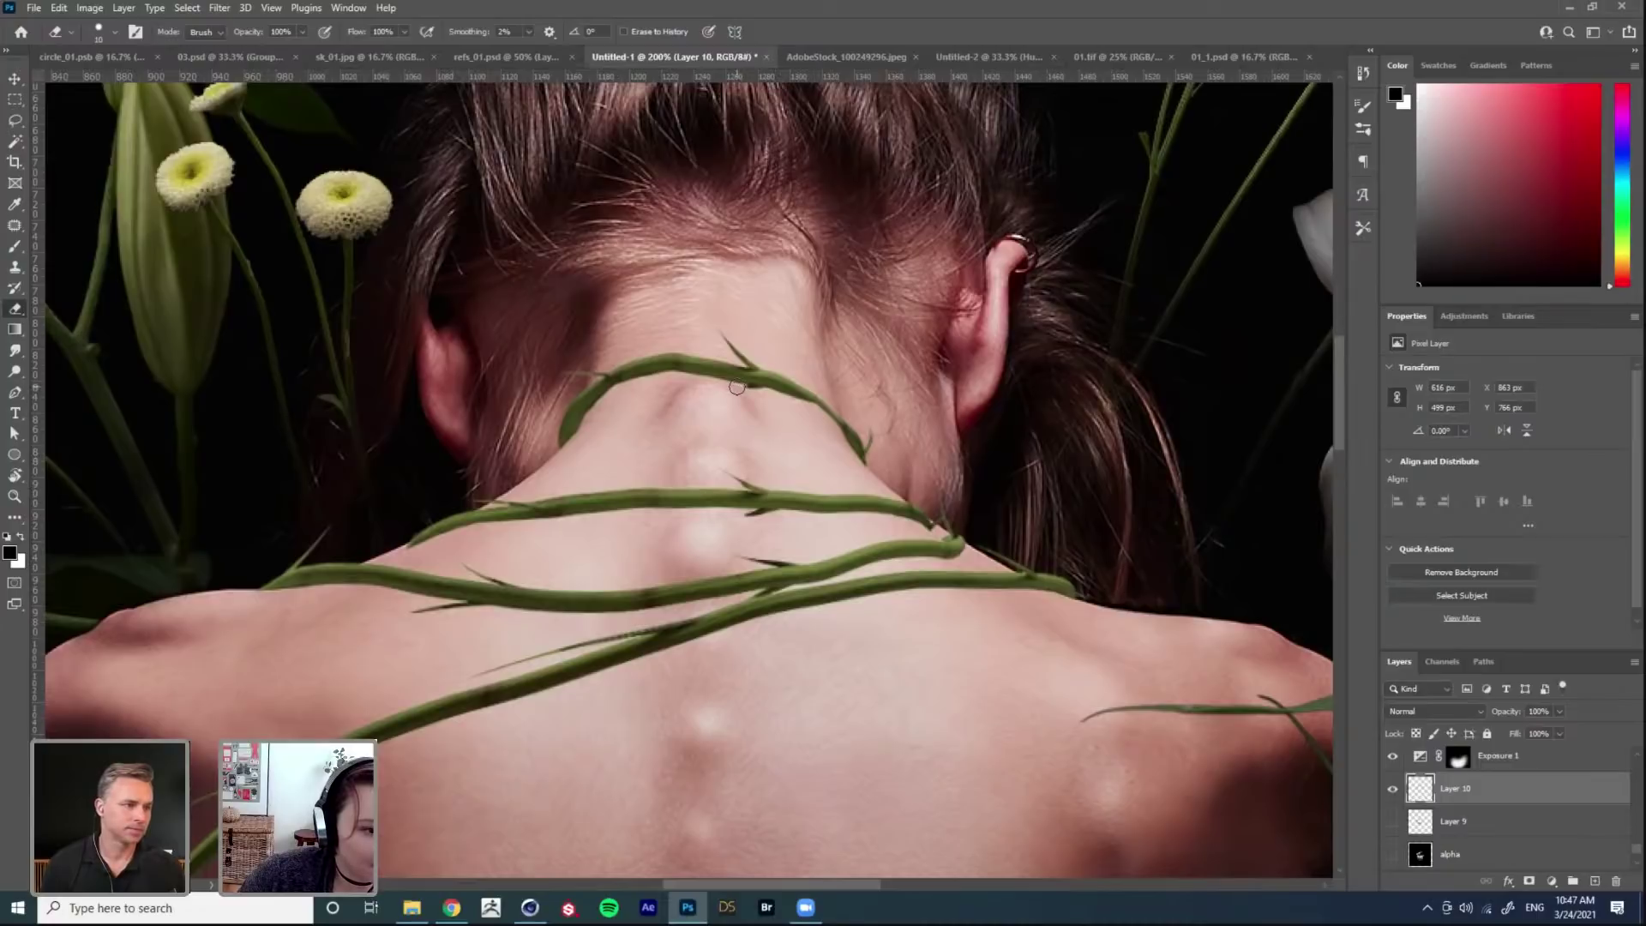
right_click(808, 581)
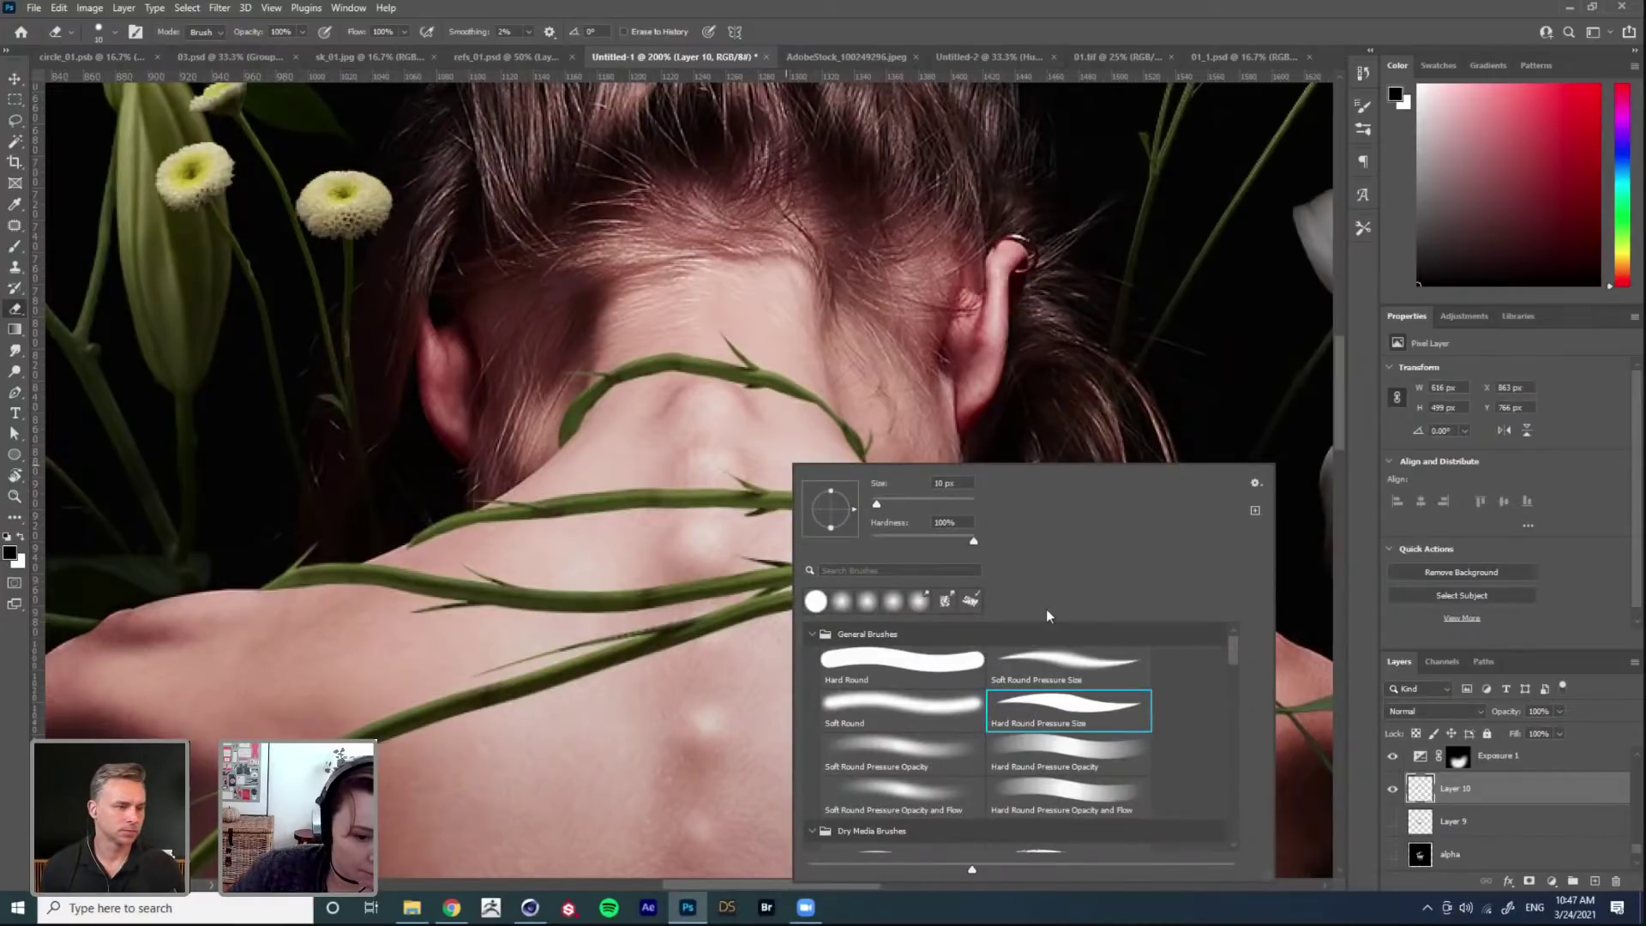
left_click(446, 785)
Step: Shorten the thin thorns along the lower diagonal vine across the back, undoing the stray eraser strokes
left_click_drag(660, 588, 935, 404)
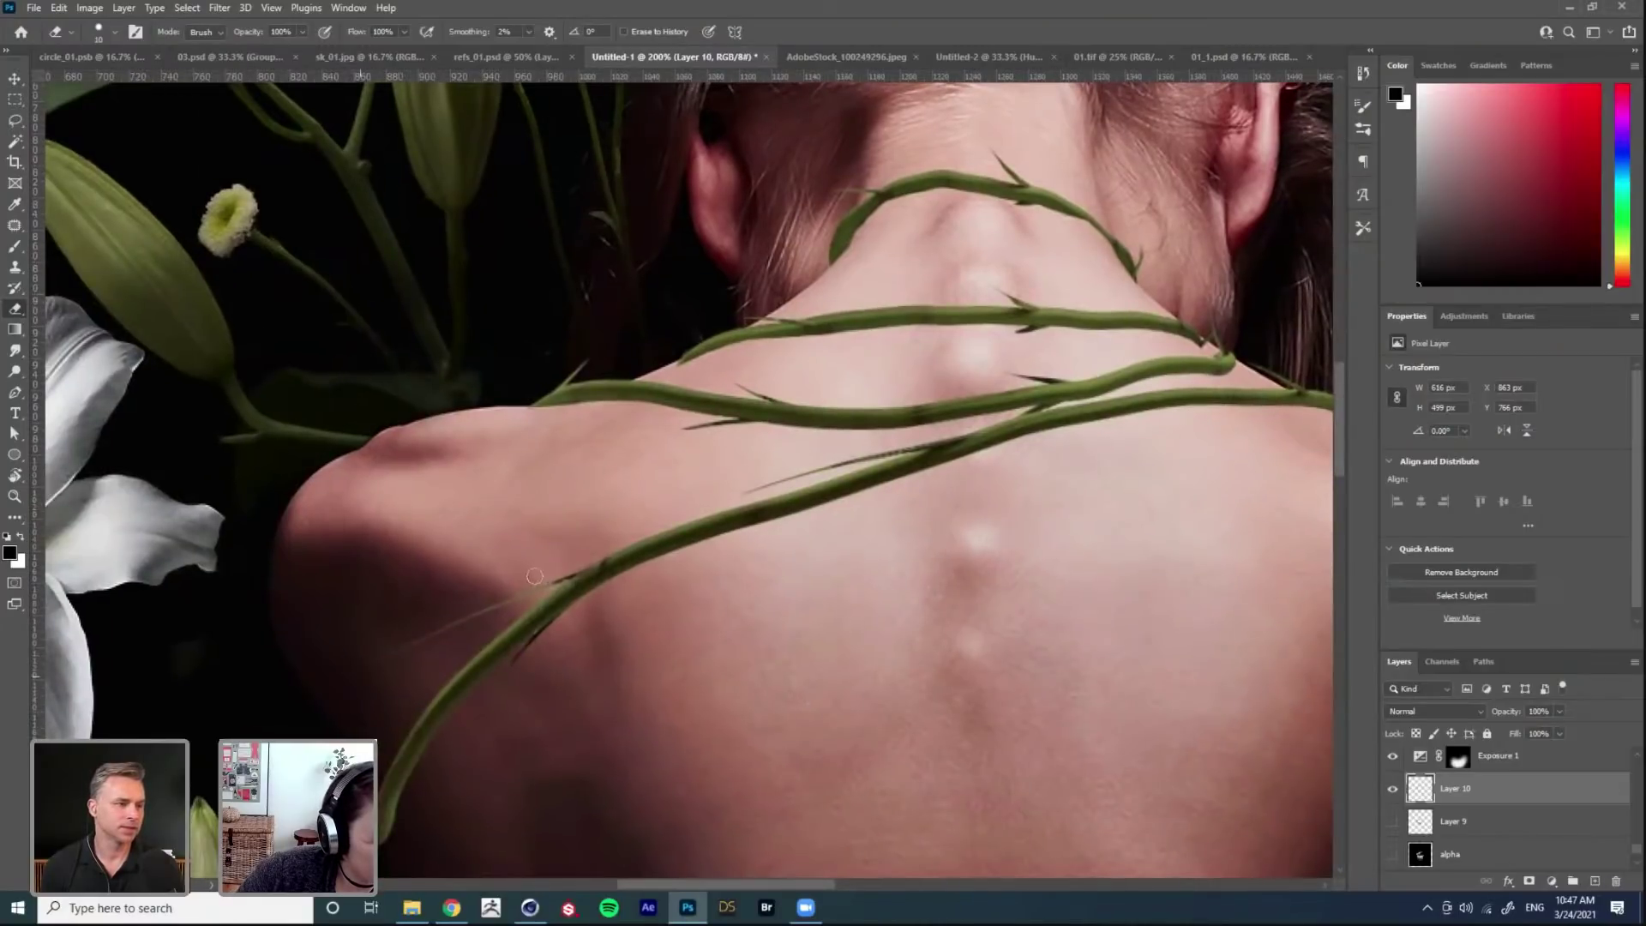
left_click_drag(690, 539, 1115, 399)
key("ctrl+z")
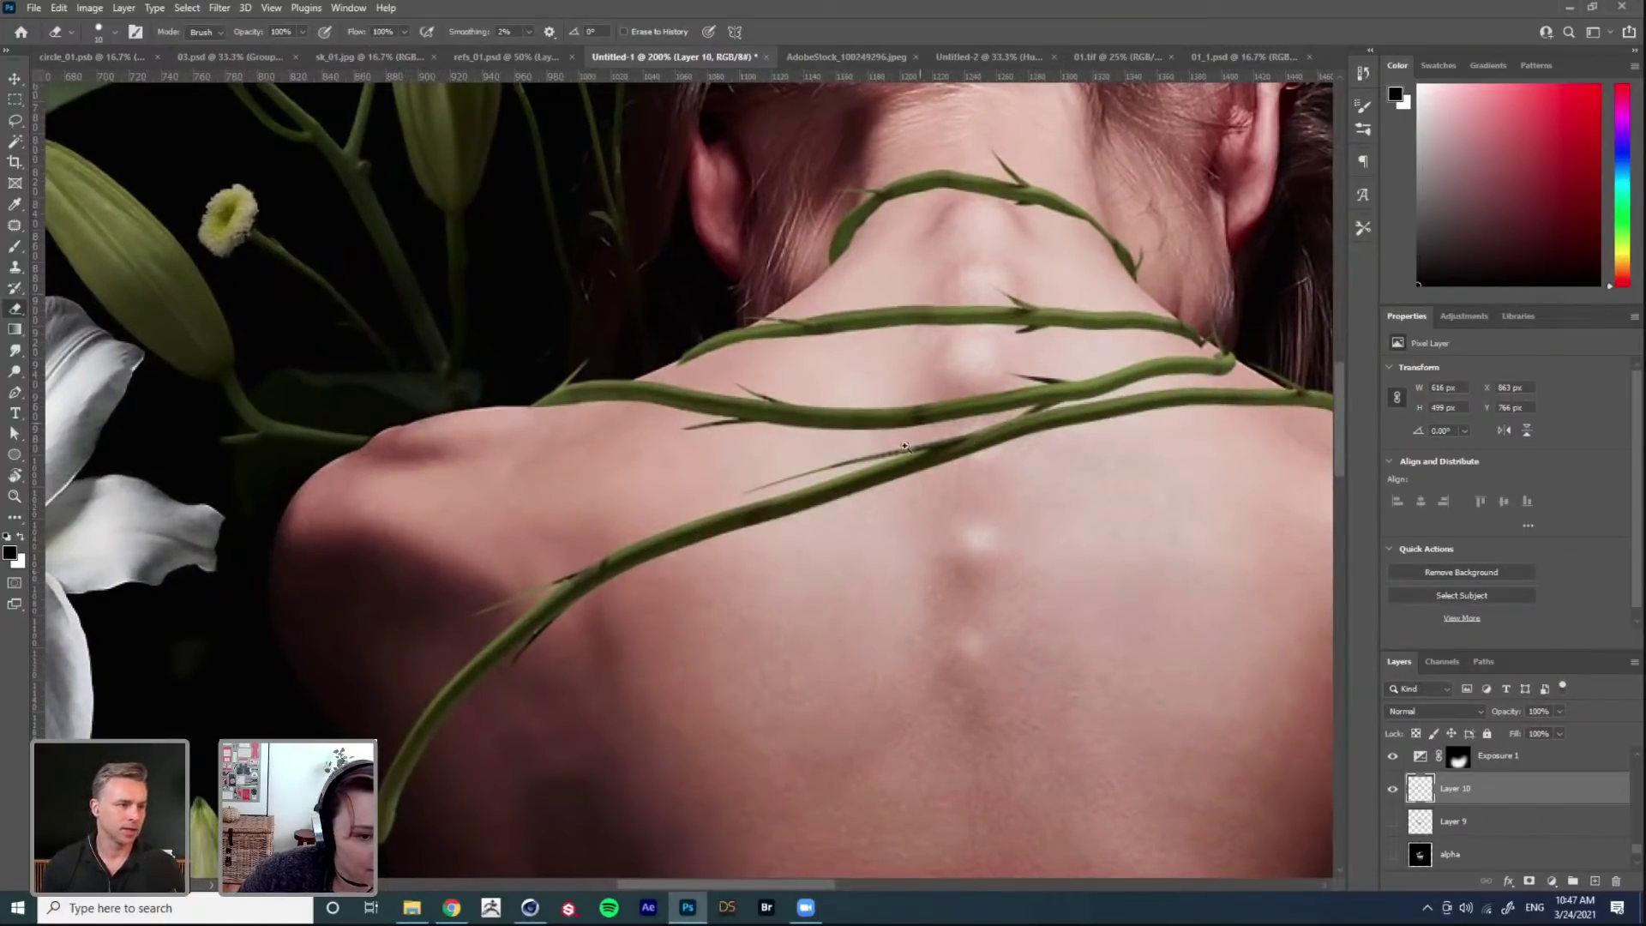
left_click(912, 463, "ctrl")
left_click(751, 520, "ctrl")
mouse_move(669, 553)
left_mouse_down()
mouse_move(1269, 360)
mouse_move(1252, 371)
left_mouse_up()
key("ctrl+z")
left_click_drag(504, 537, 599, 493)
mouse_move(1162, 317)
left_mouse_down()
mouse_move(724, 400)
mouse_move(723, 474)
left_mouse_up()
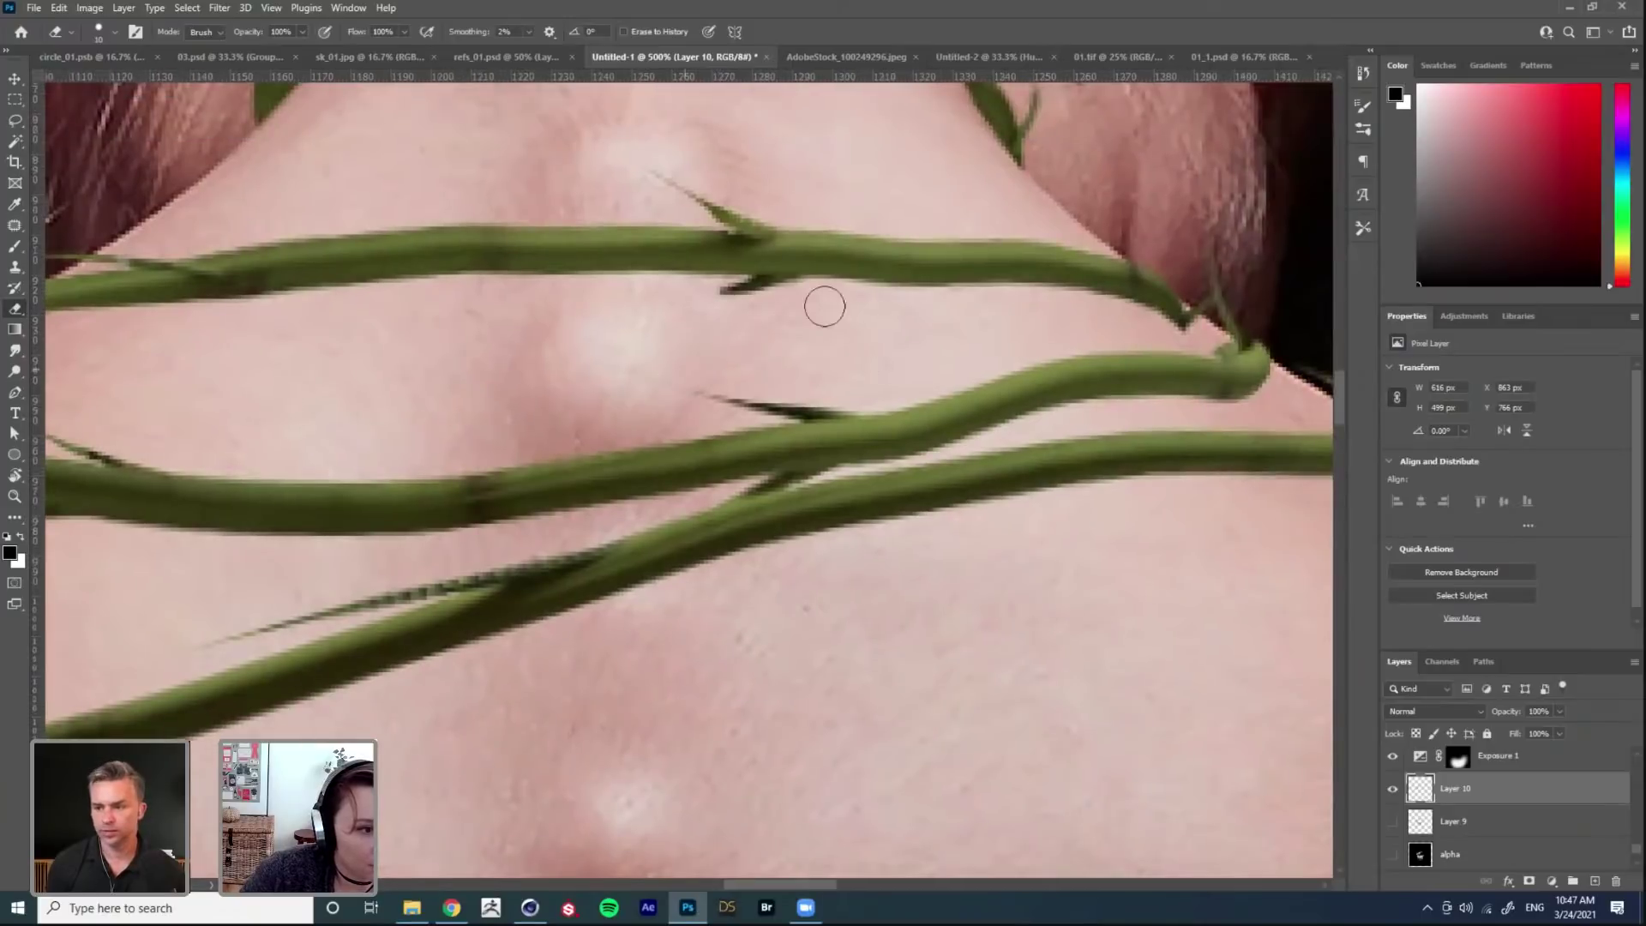
Step: Trim the thorn tips and the vine ends where the vines meet the right and left edges of the neck
left_click_drag(799, 371, 544, 656)
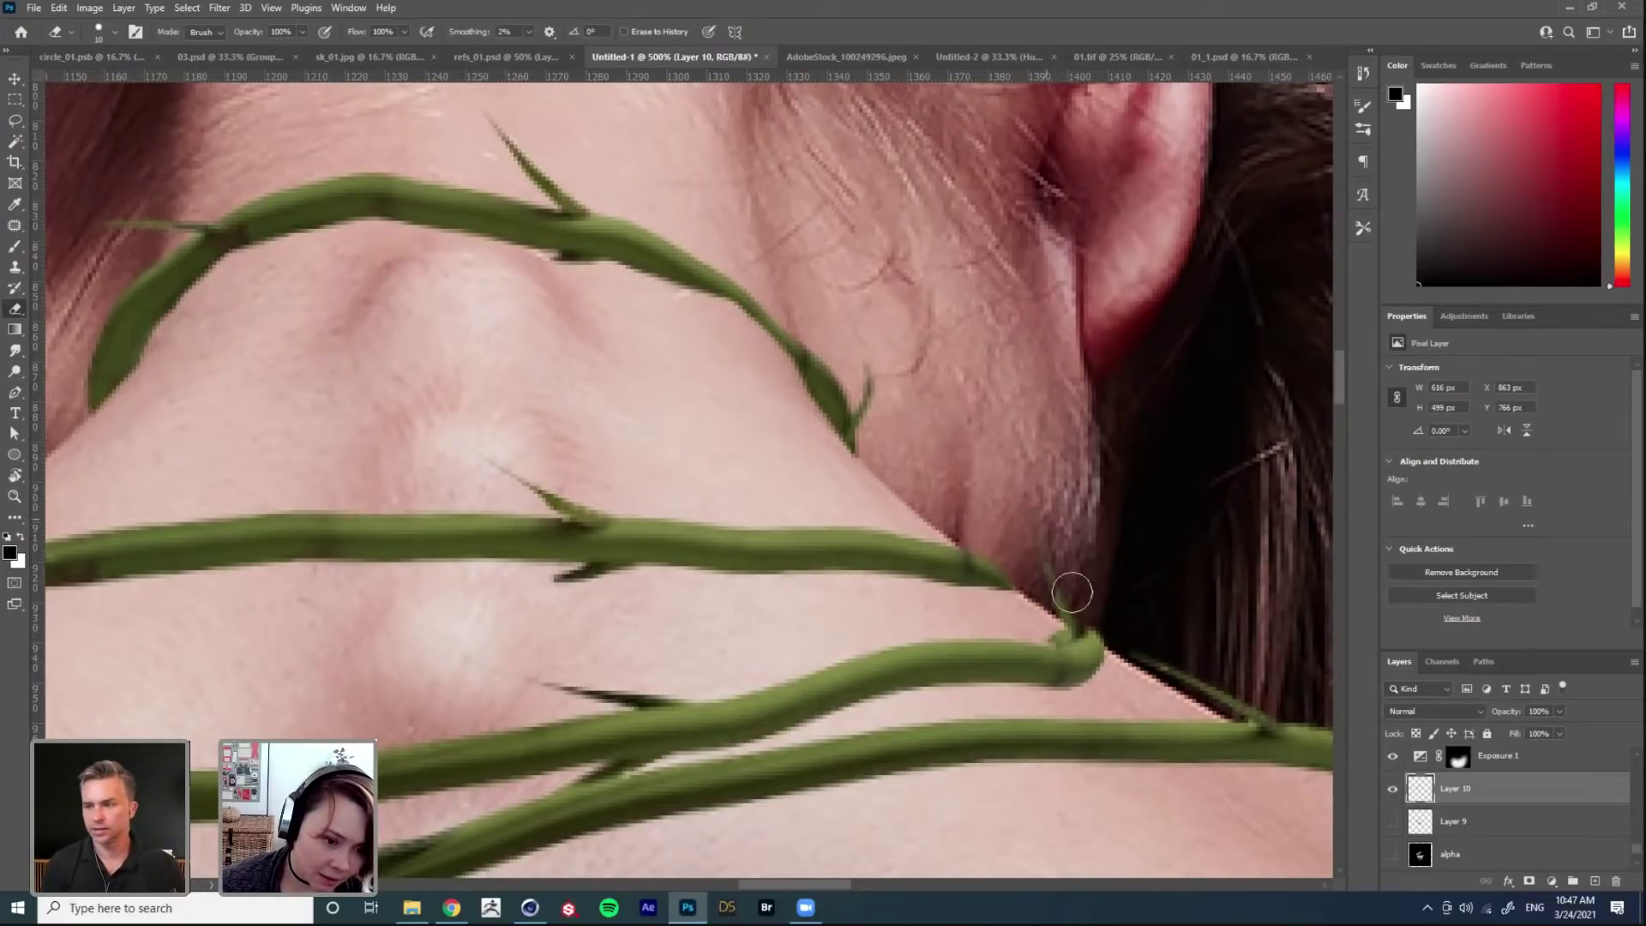
mouse_move(1166, 638)
left_mouse_down()
mouse_move(986, 535)
mouse_move(783, 463)
mouse_move(957, 413)
mouse_move(871, 567)
left_mouse_up()
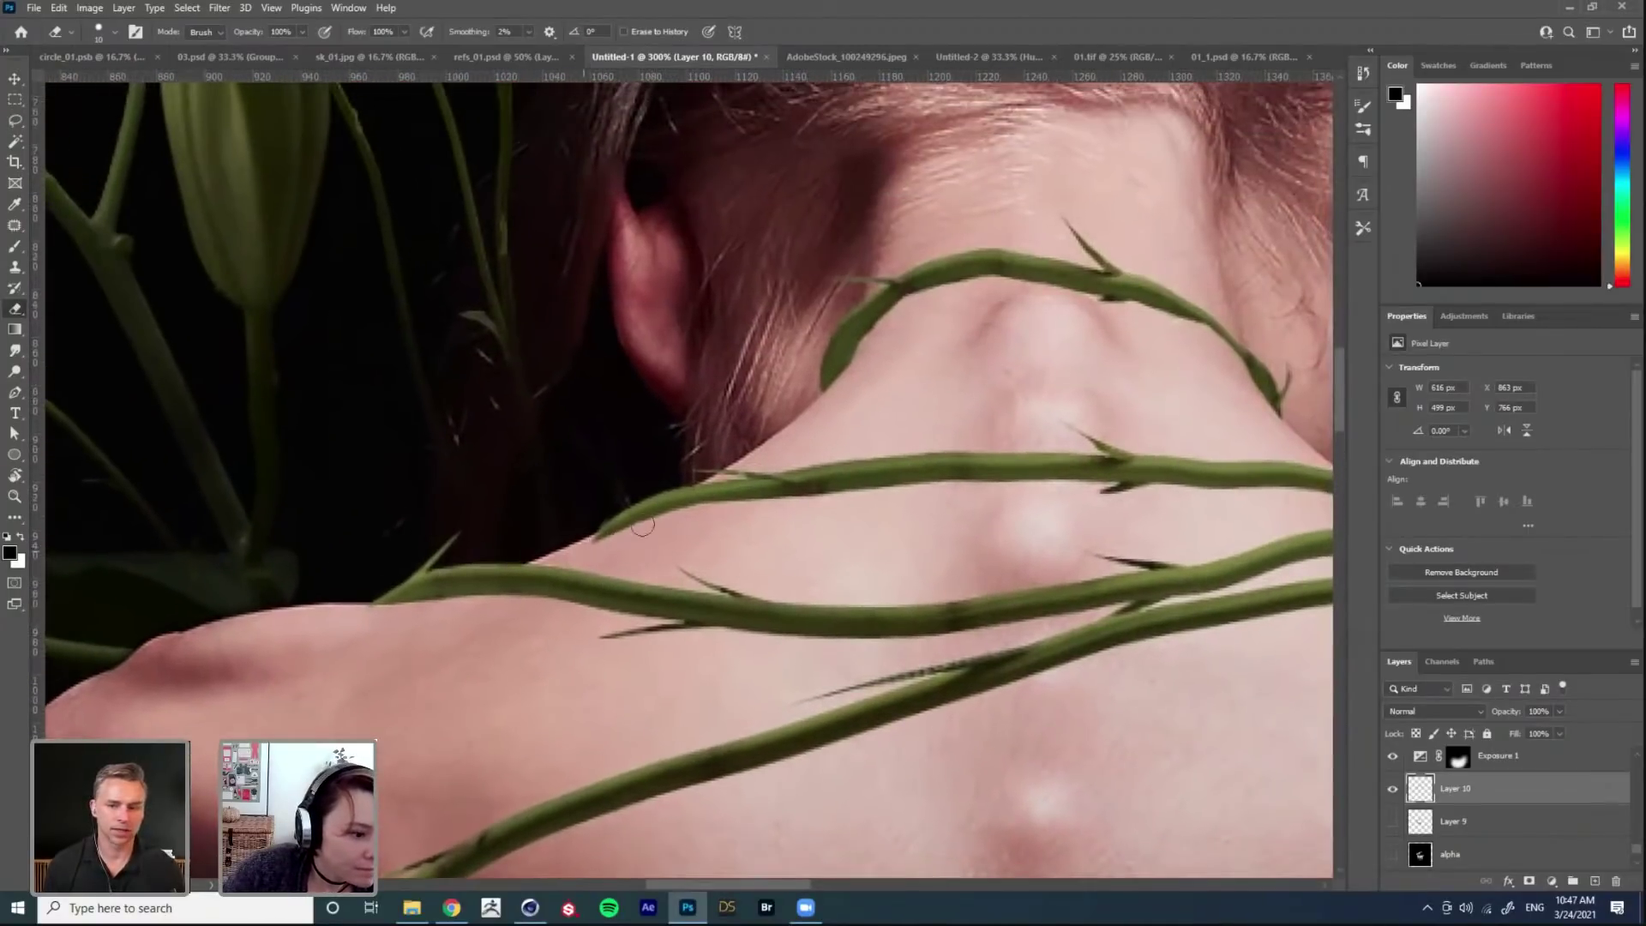
left_click(822, 411, "alt")
left_click(822, 411, "alt")
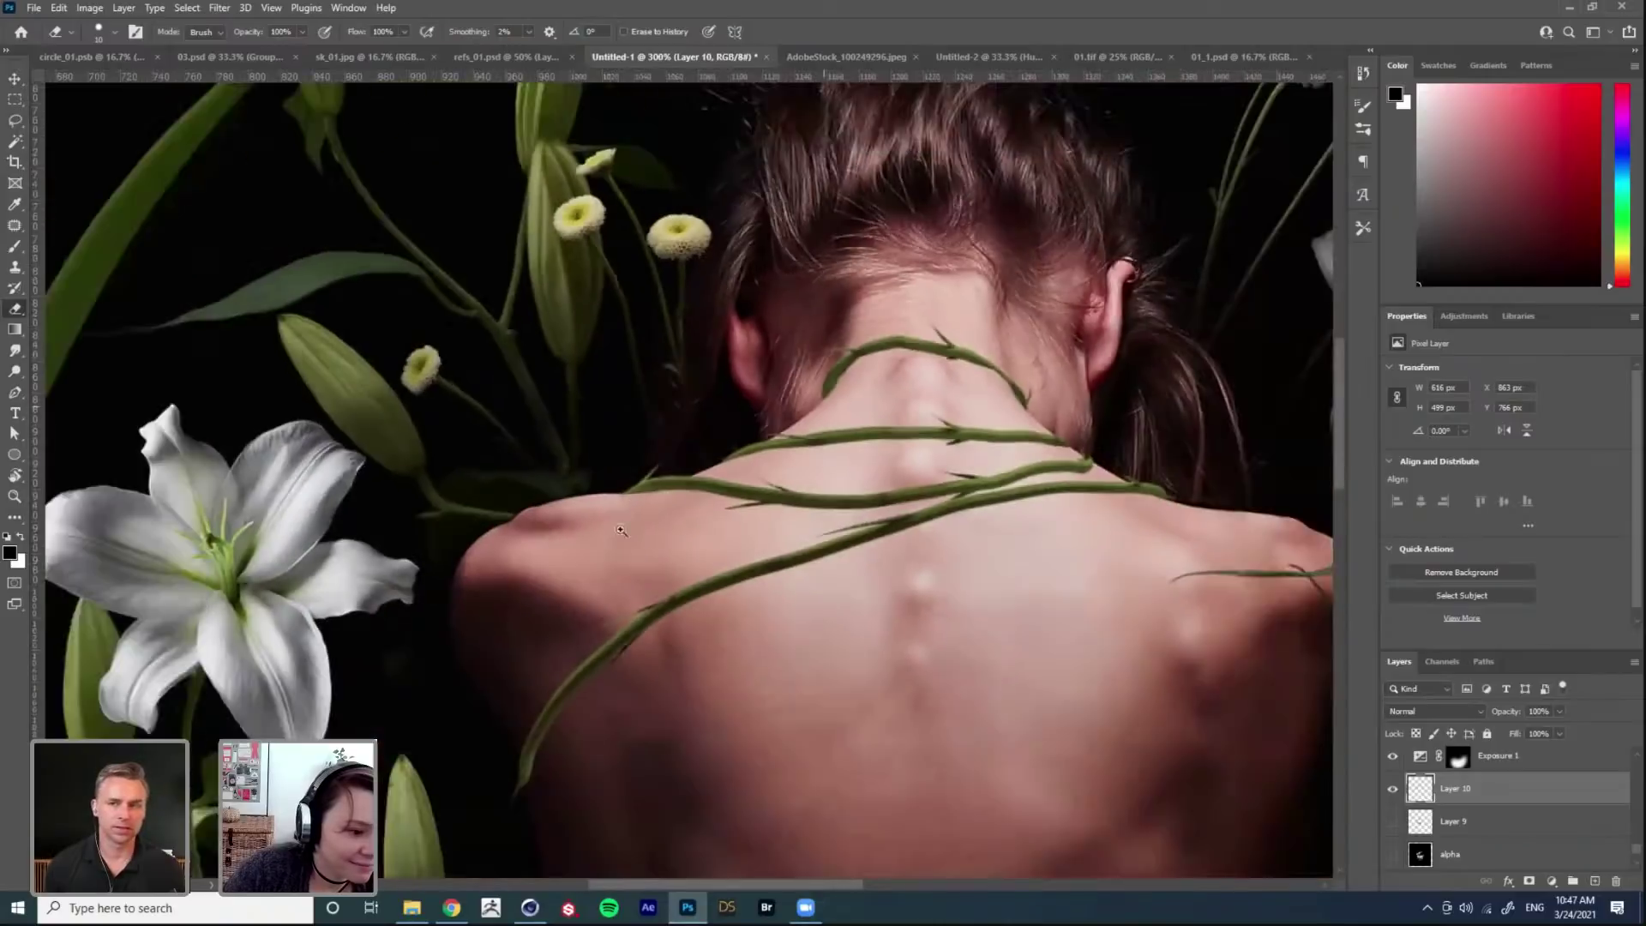
Step: Erase the blunt lower end of the diagonal vine beside the left arm into a tapered tip
left_click(647, 529, "ctrl")
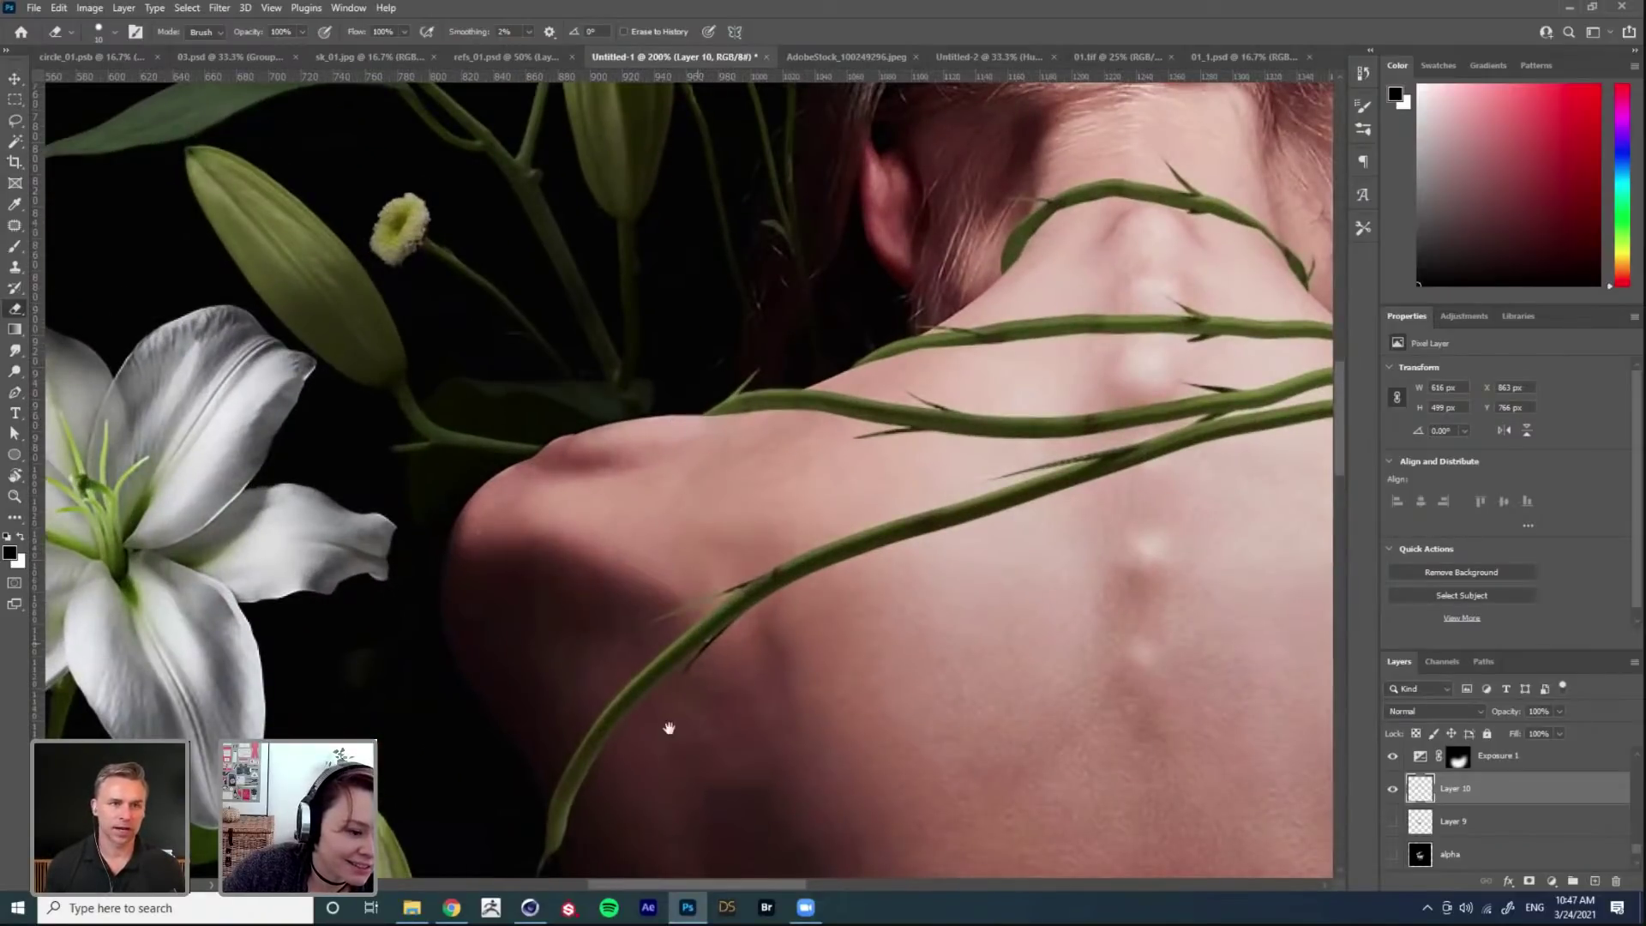
left_click_drag(709, 597, 698, 515)
left_click_drag(760, 460, 672, 552)
Step: Touch up the right end of the neck vine with a small Hard Round Pressure Size brush in greens sampled from the vine
key("b")
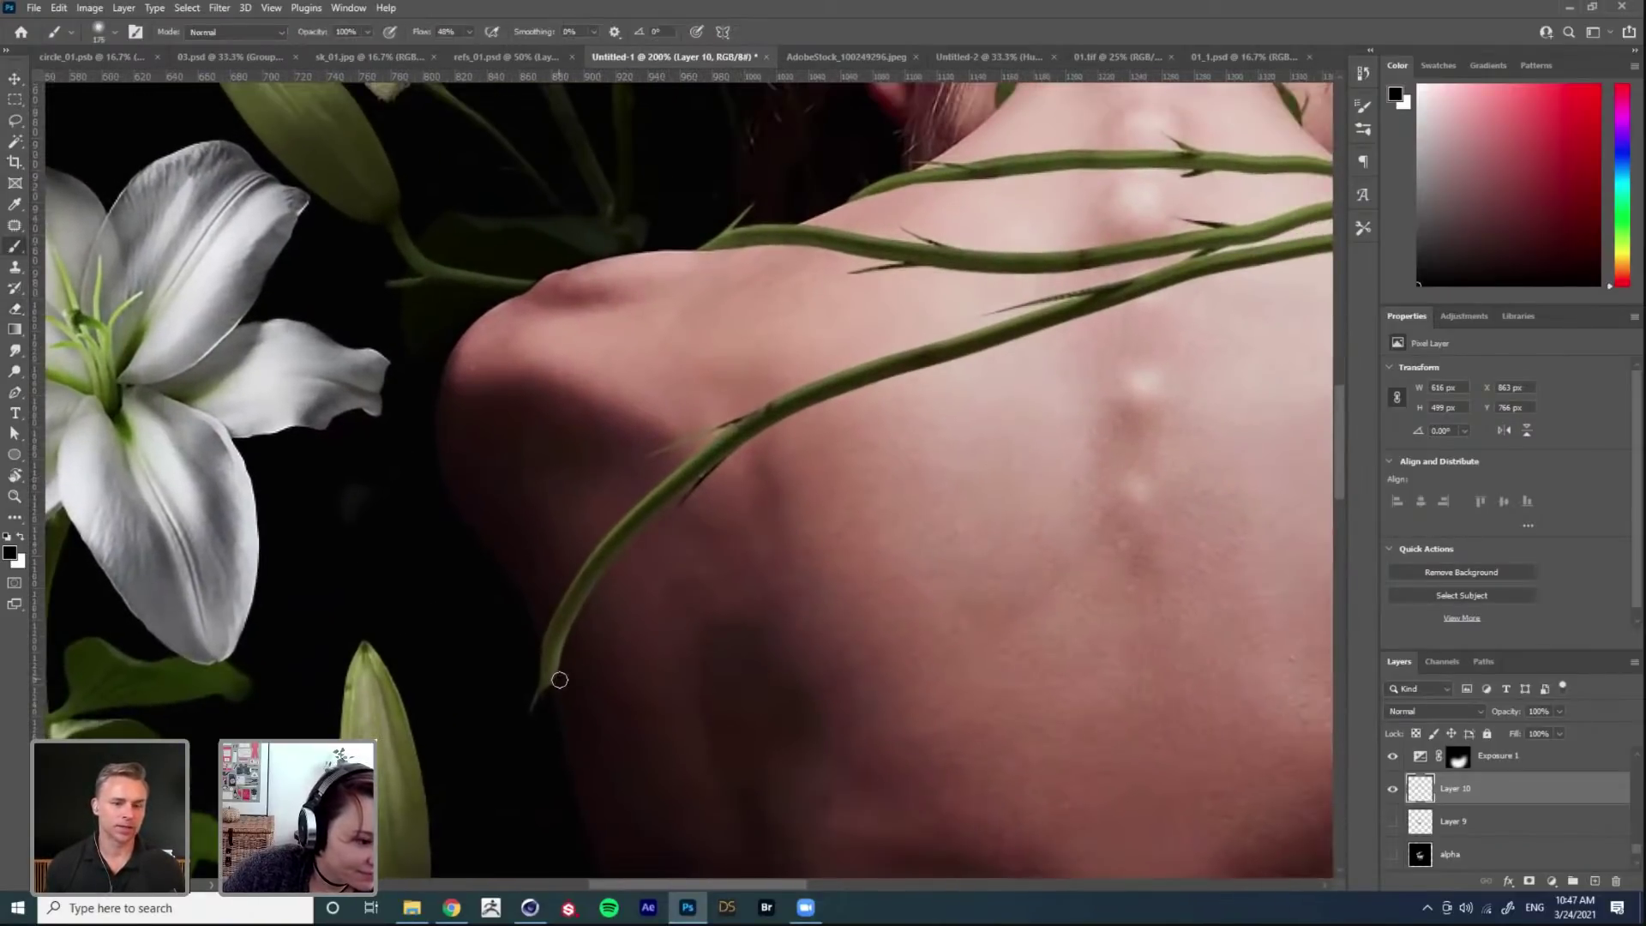
left_click_drag(1005, 324, 609, 568)
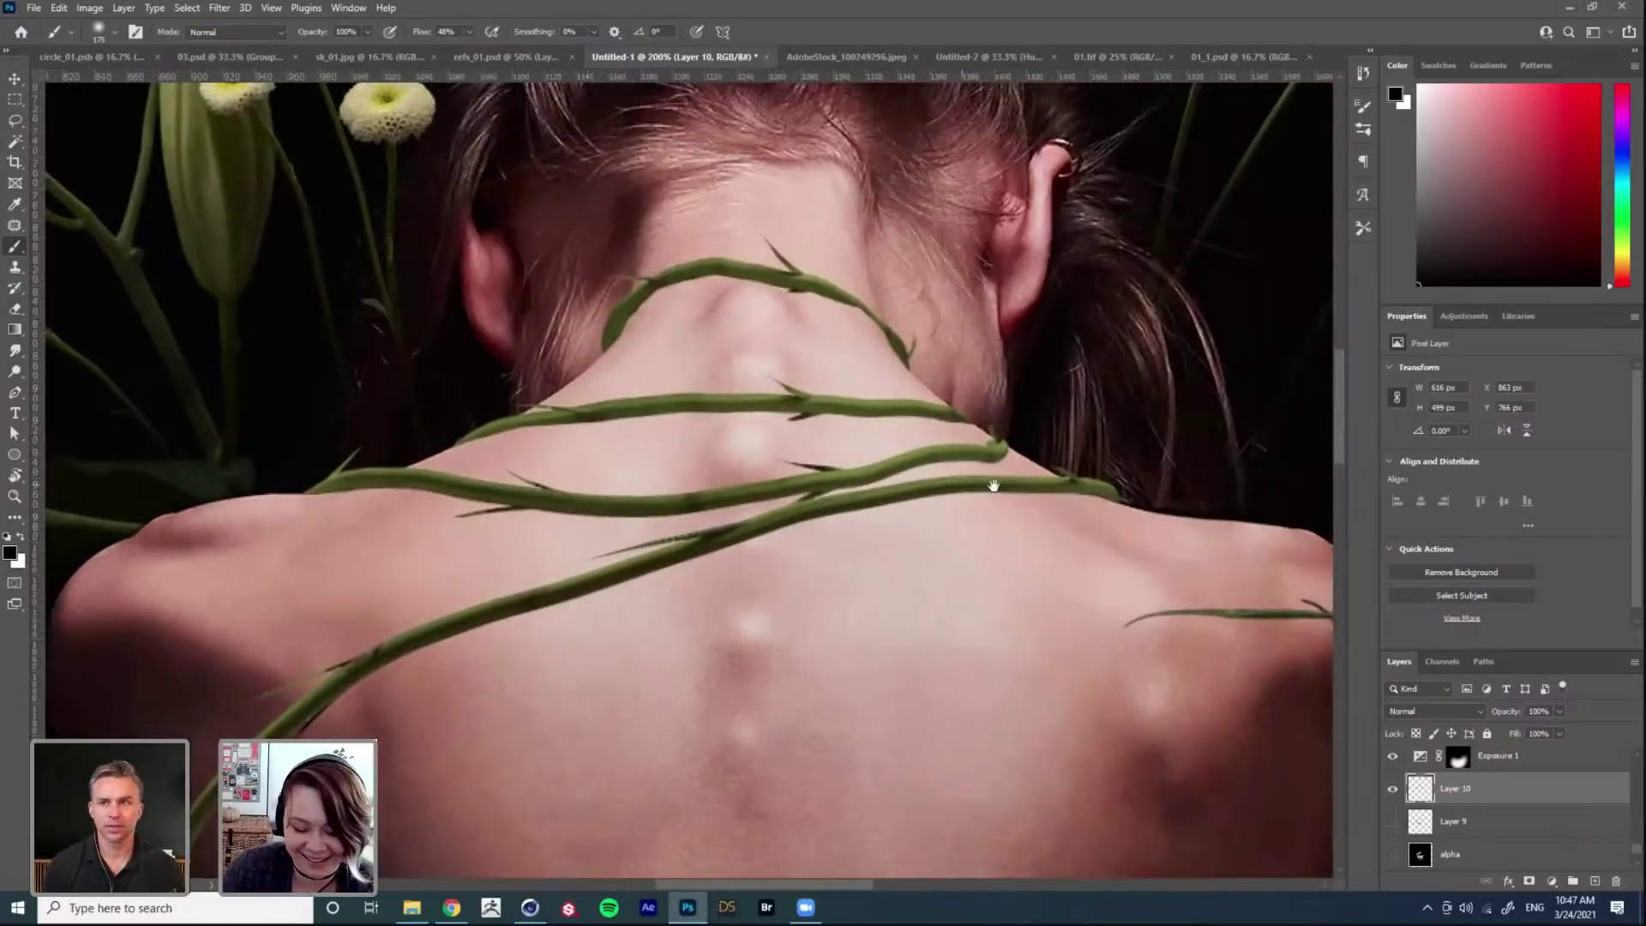
left_click_drag(1019, 330, 894, 330)
key("bracketleft")
key("bracketleft")
left_click(839, 295, "alt")
right_click(839, 295)
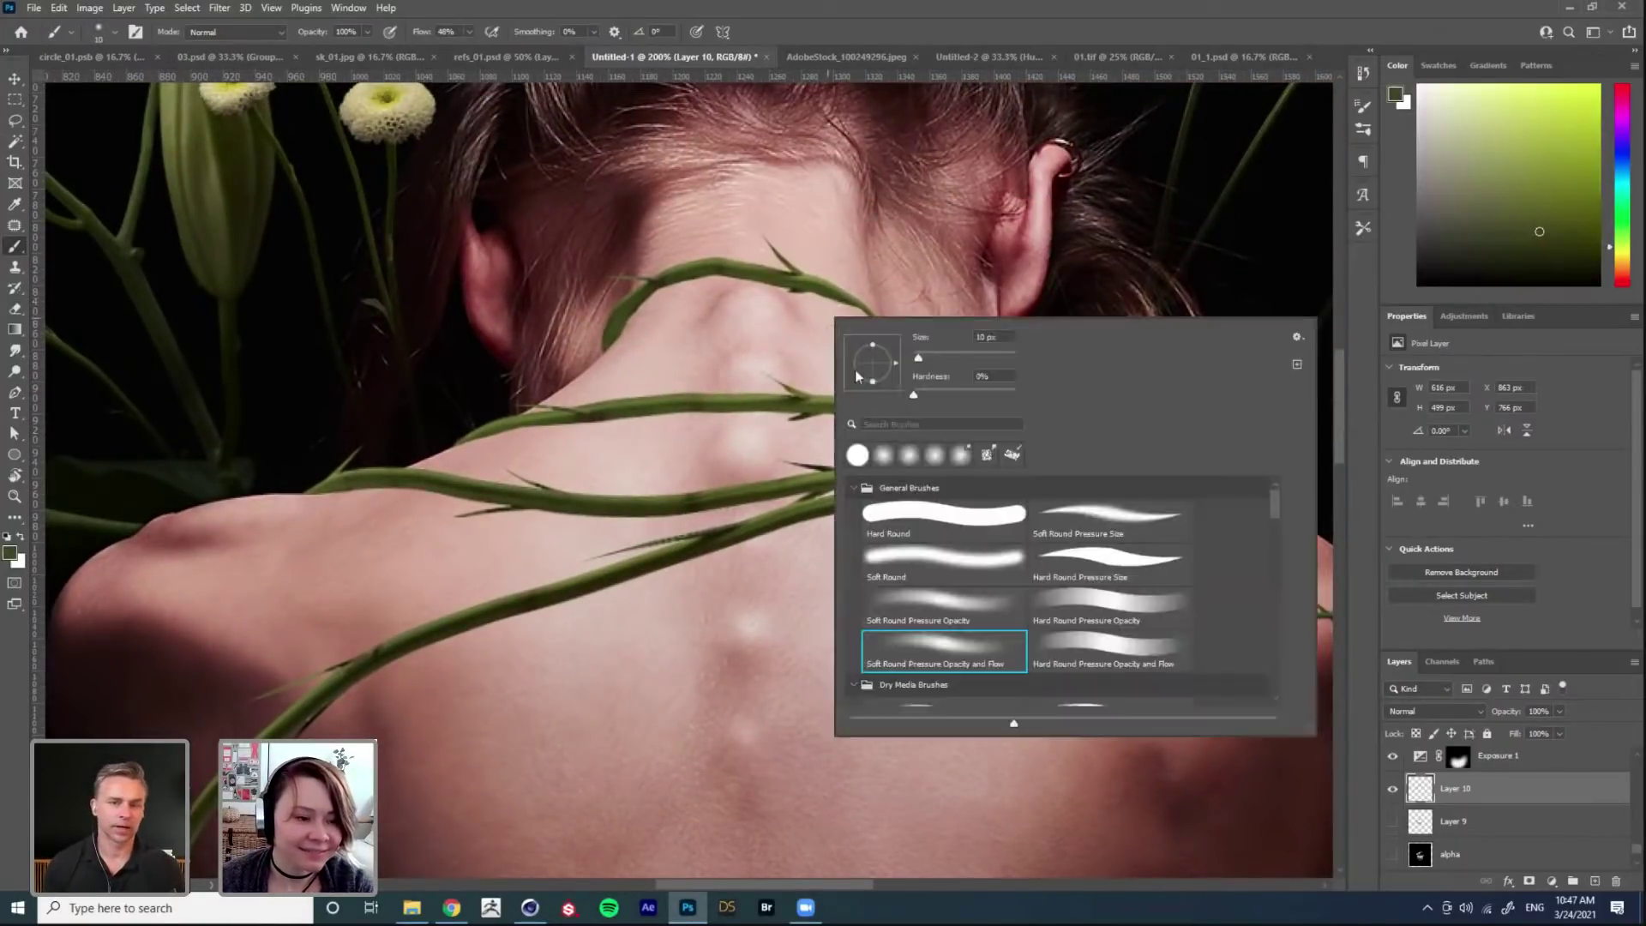
left_click(1106, 562)
left_click(847, 300, "alt")
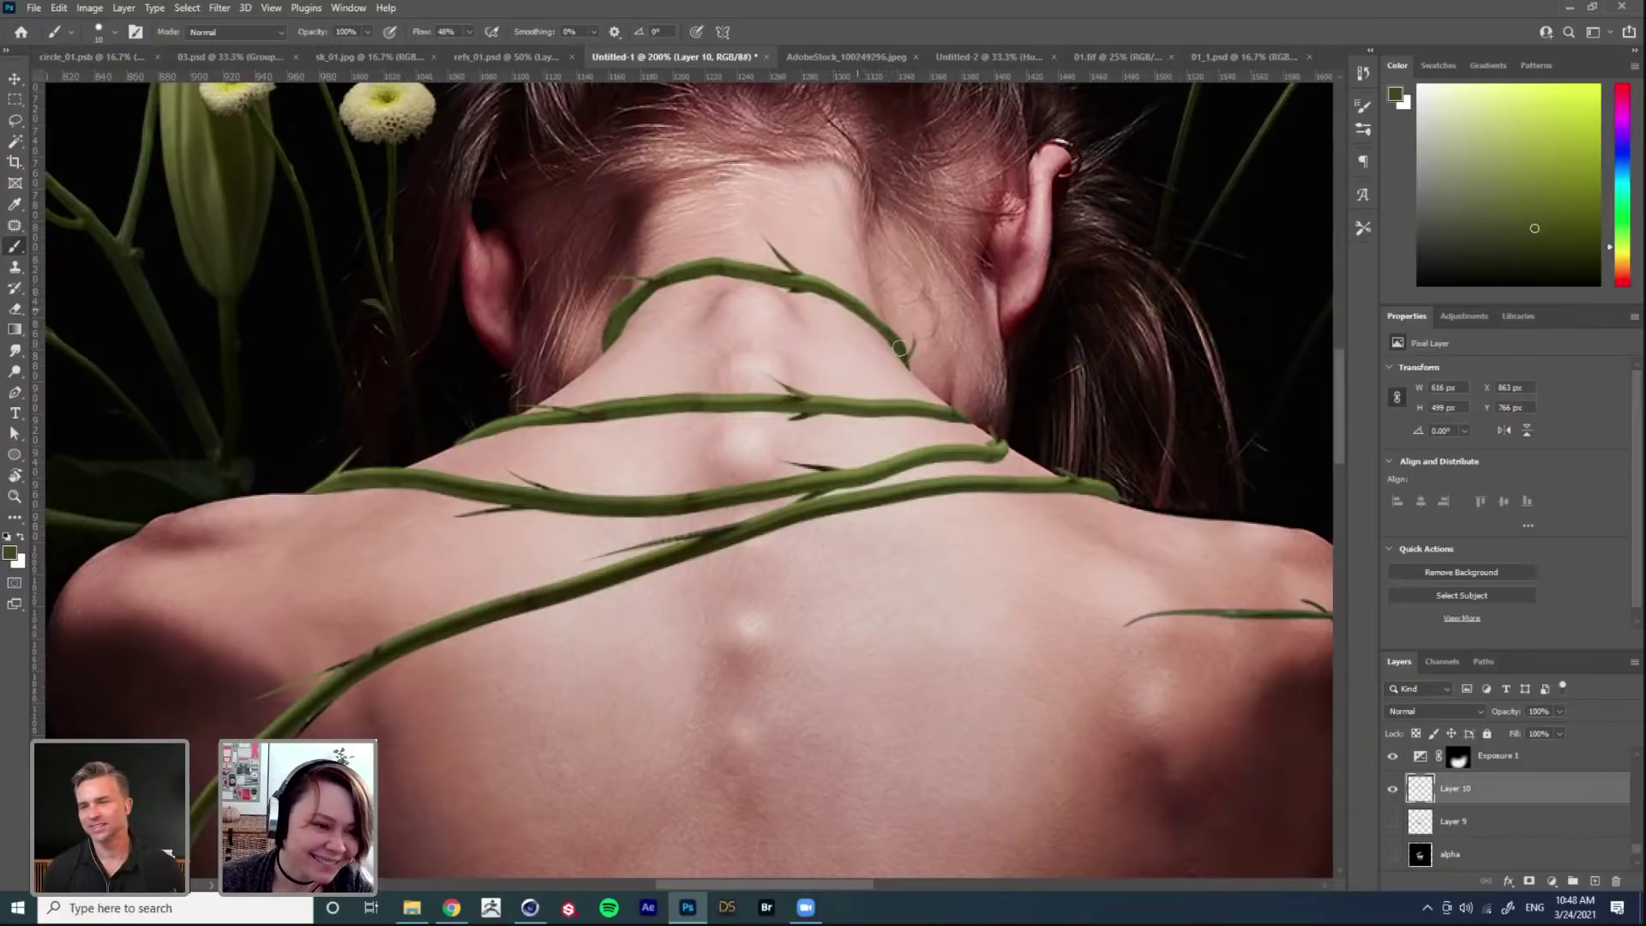
left_click(841, 285, "alt")
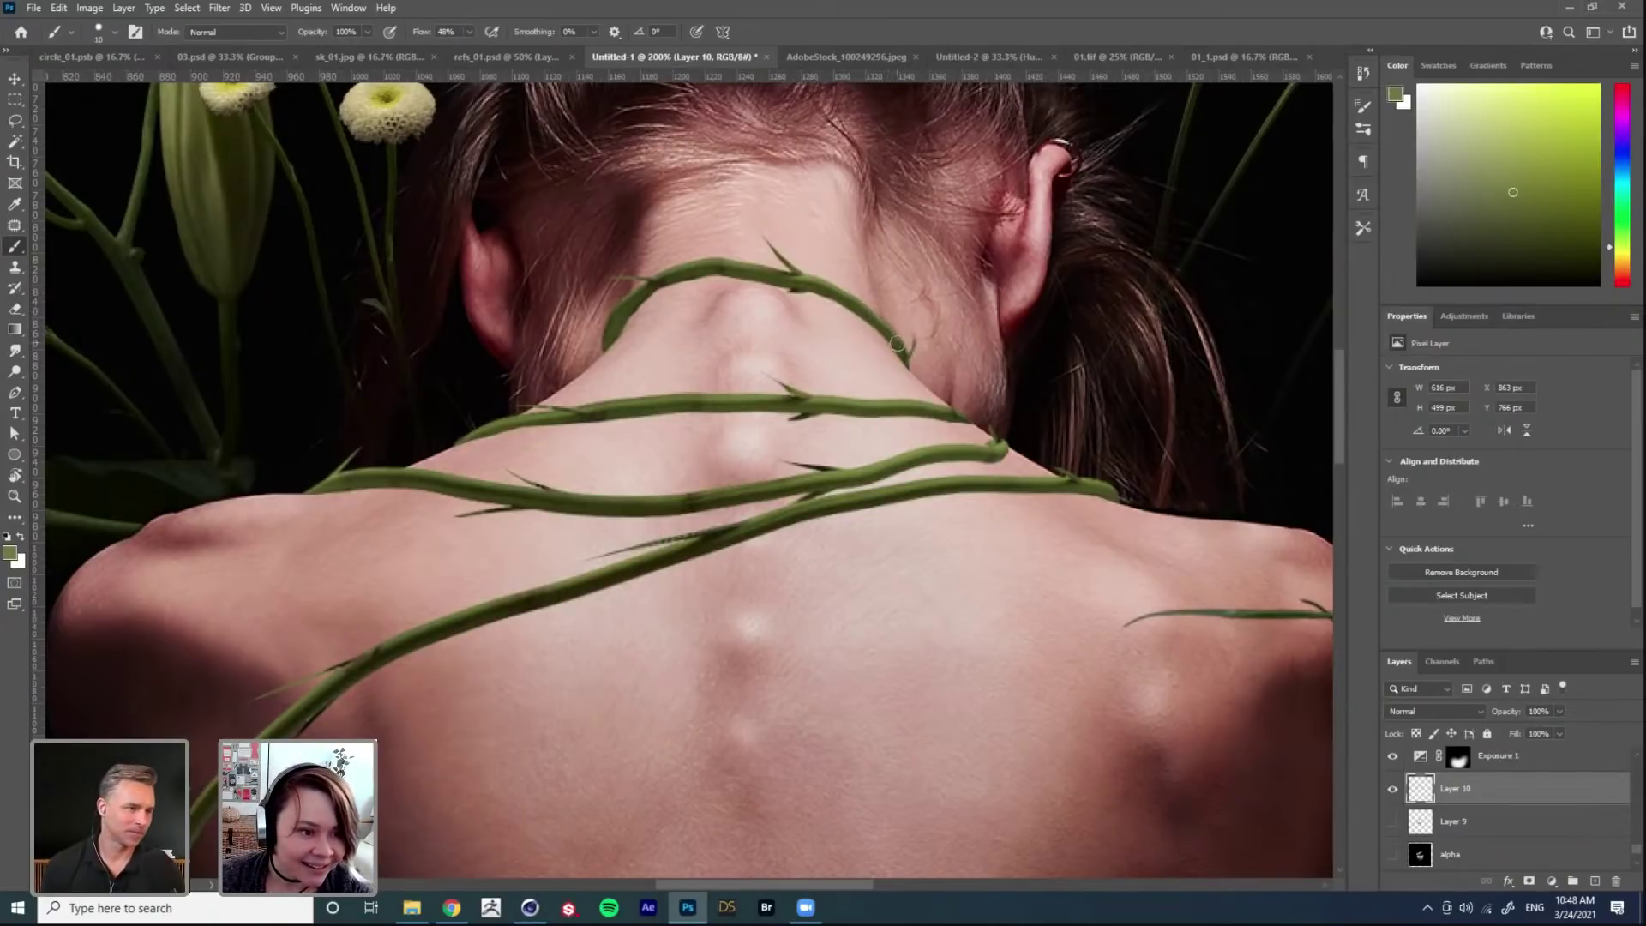
Step: Paint over the broken thorn on the lower diagonal vine with a fine brush in a green sampled beside it
scroll(939, 382, "up", 2)
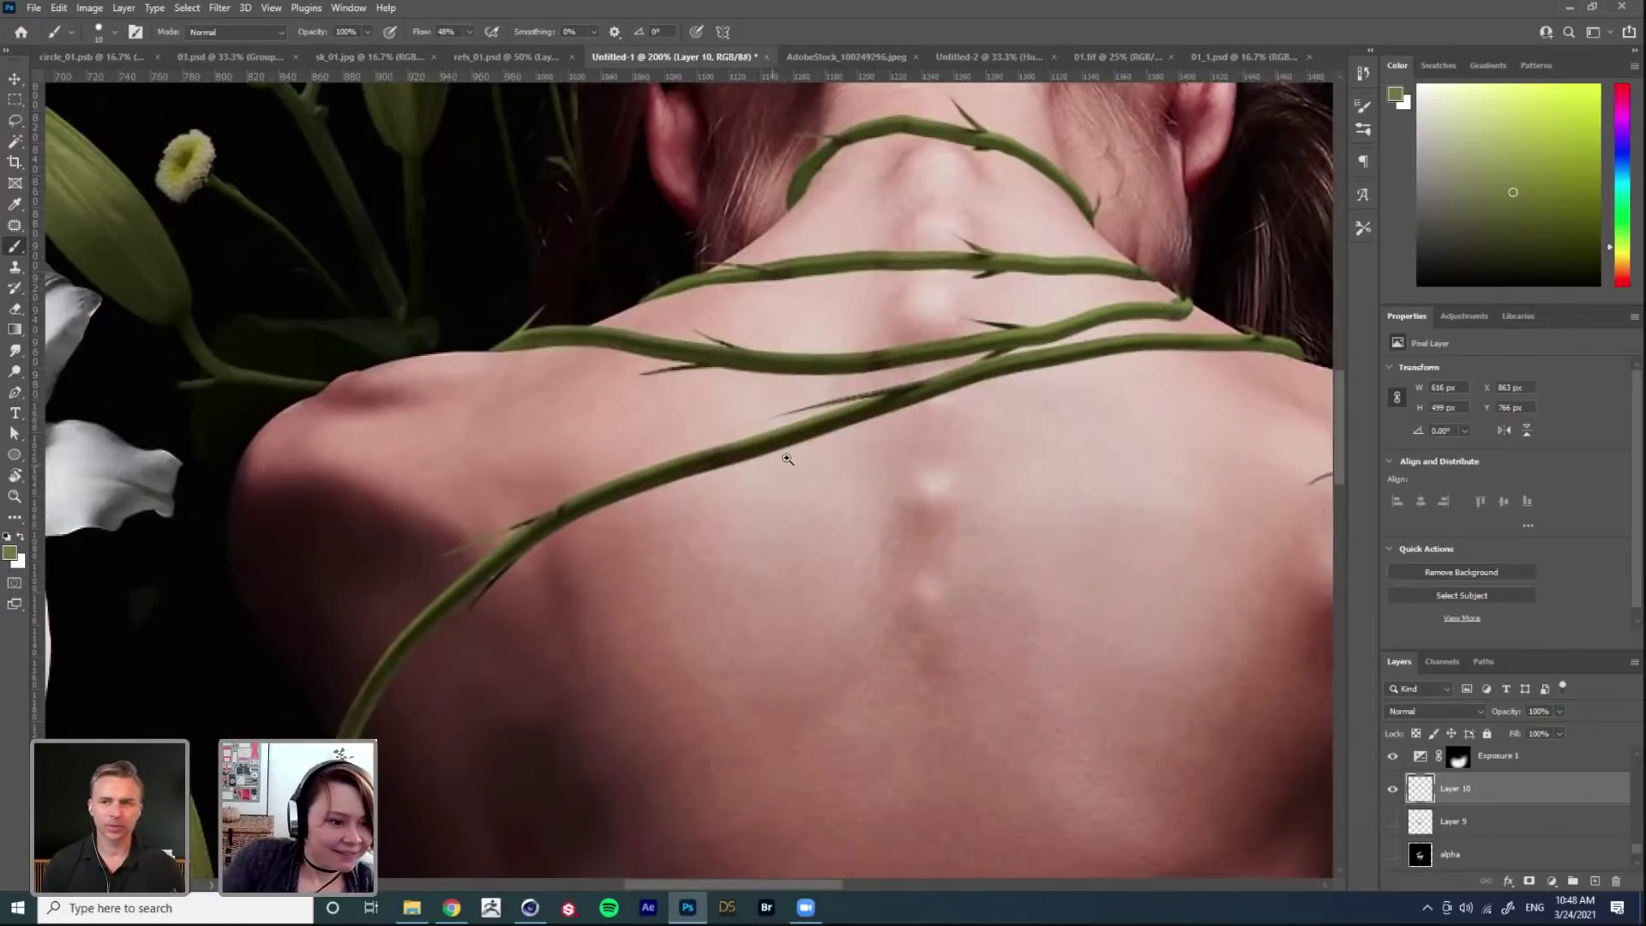
scroll(994, 357, "up", 2)
left_click(888, 378, "alt")
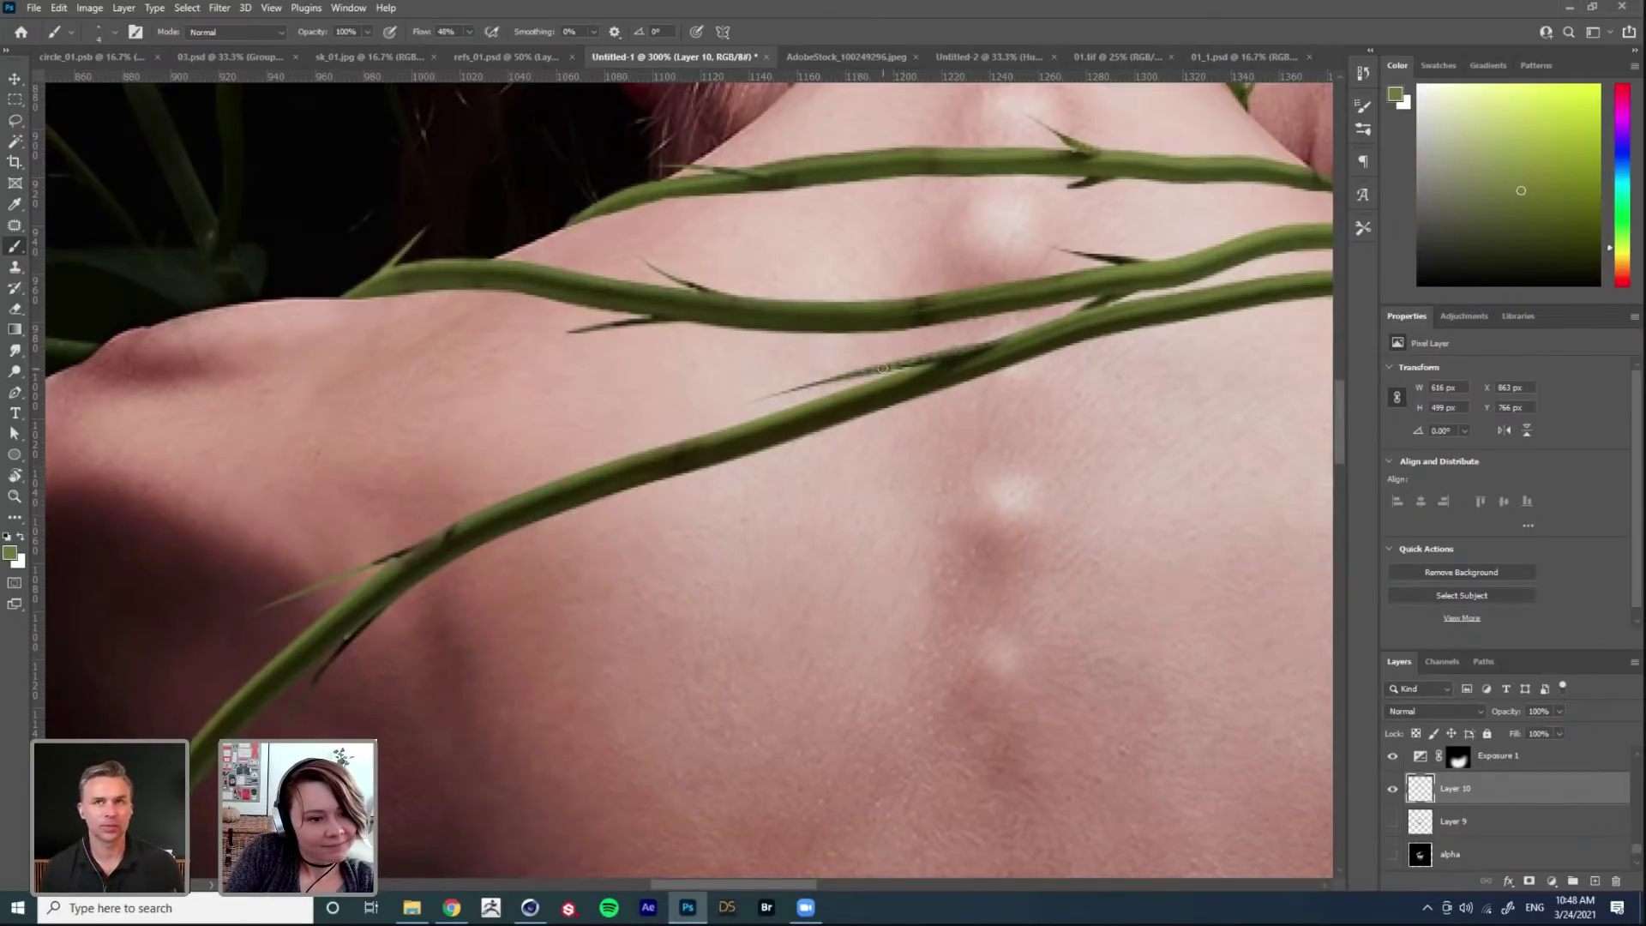
left_click_drag(1074, 288, 1253, 185)
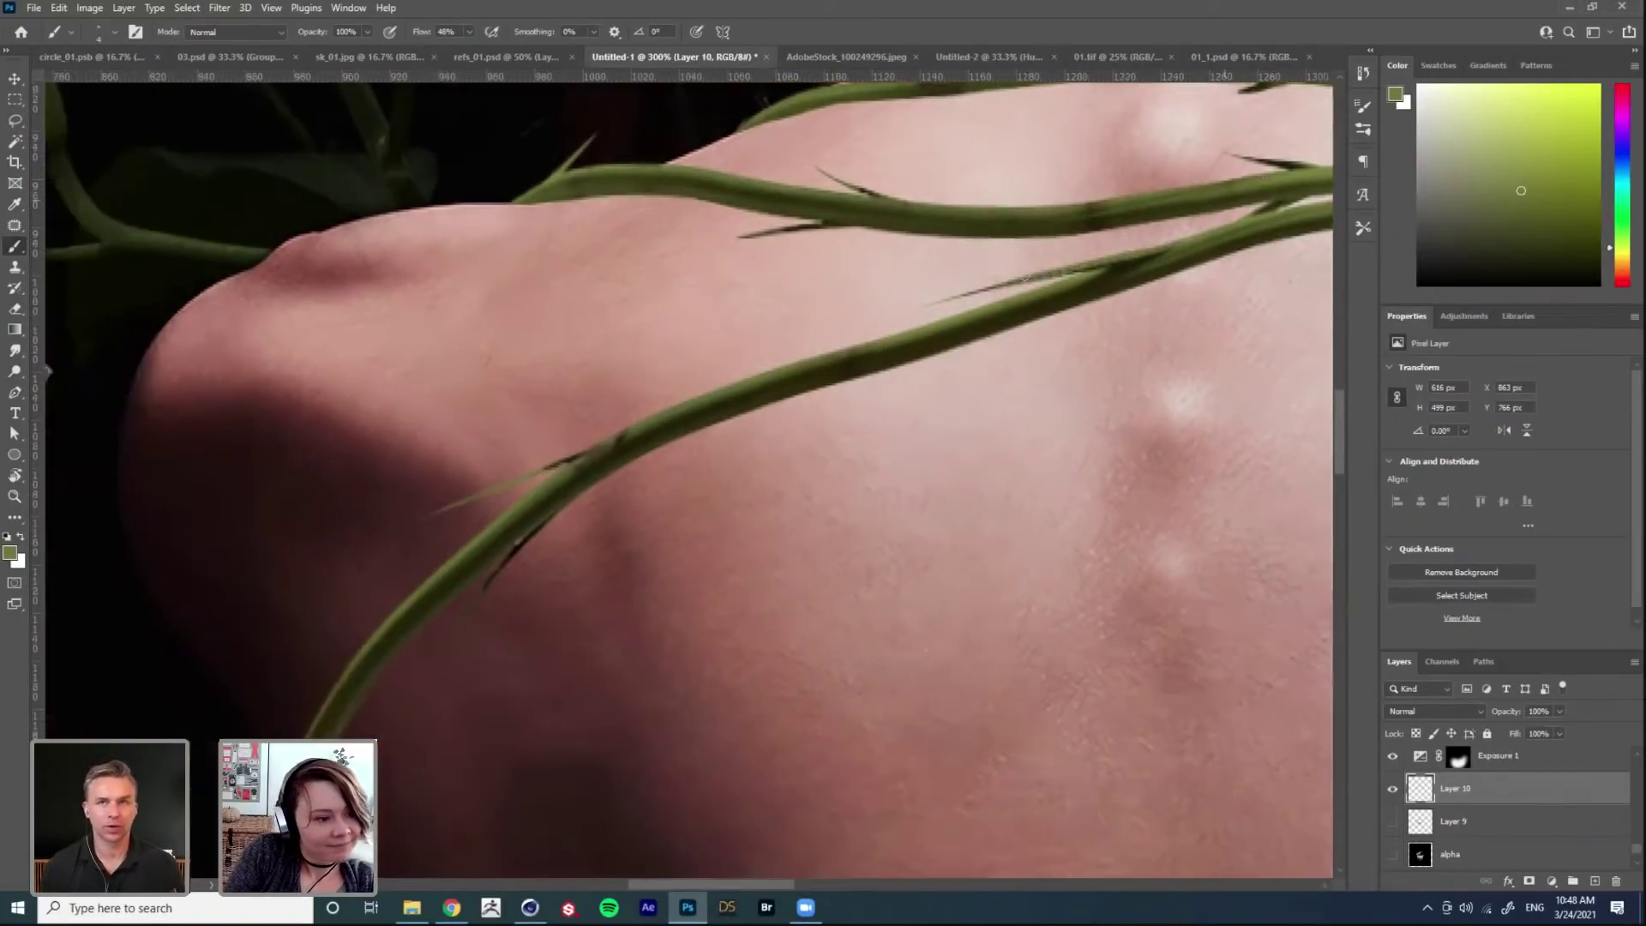
left_click_drag(668, 417, 372, 627)
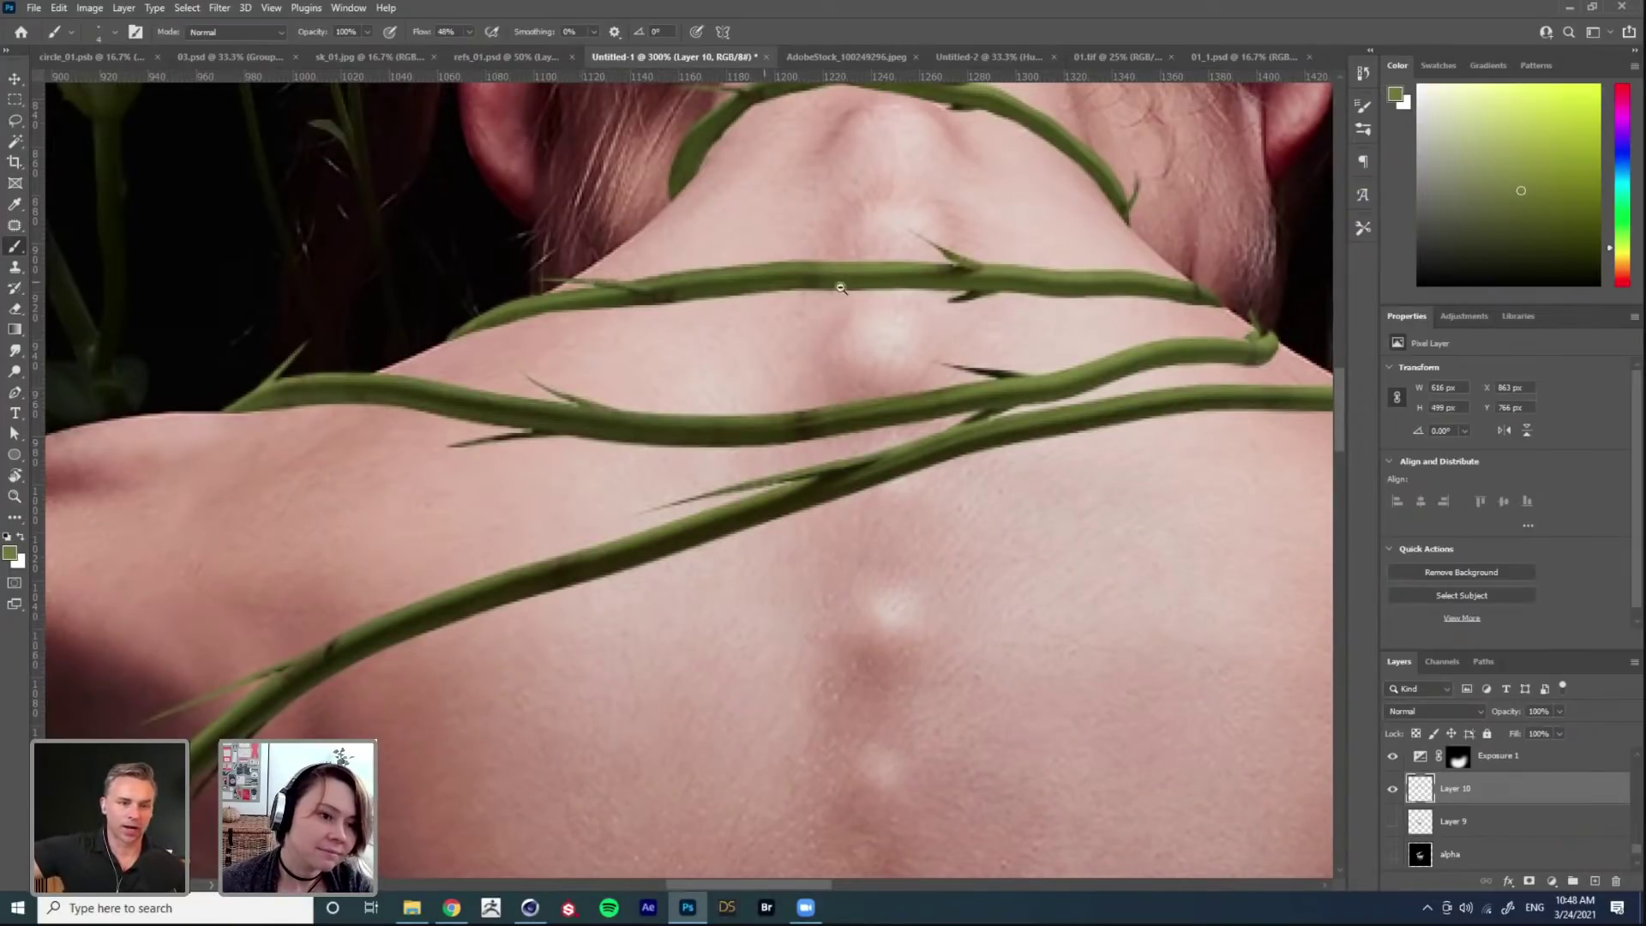
scroll(988, 268, "down", 3)
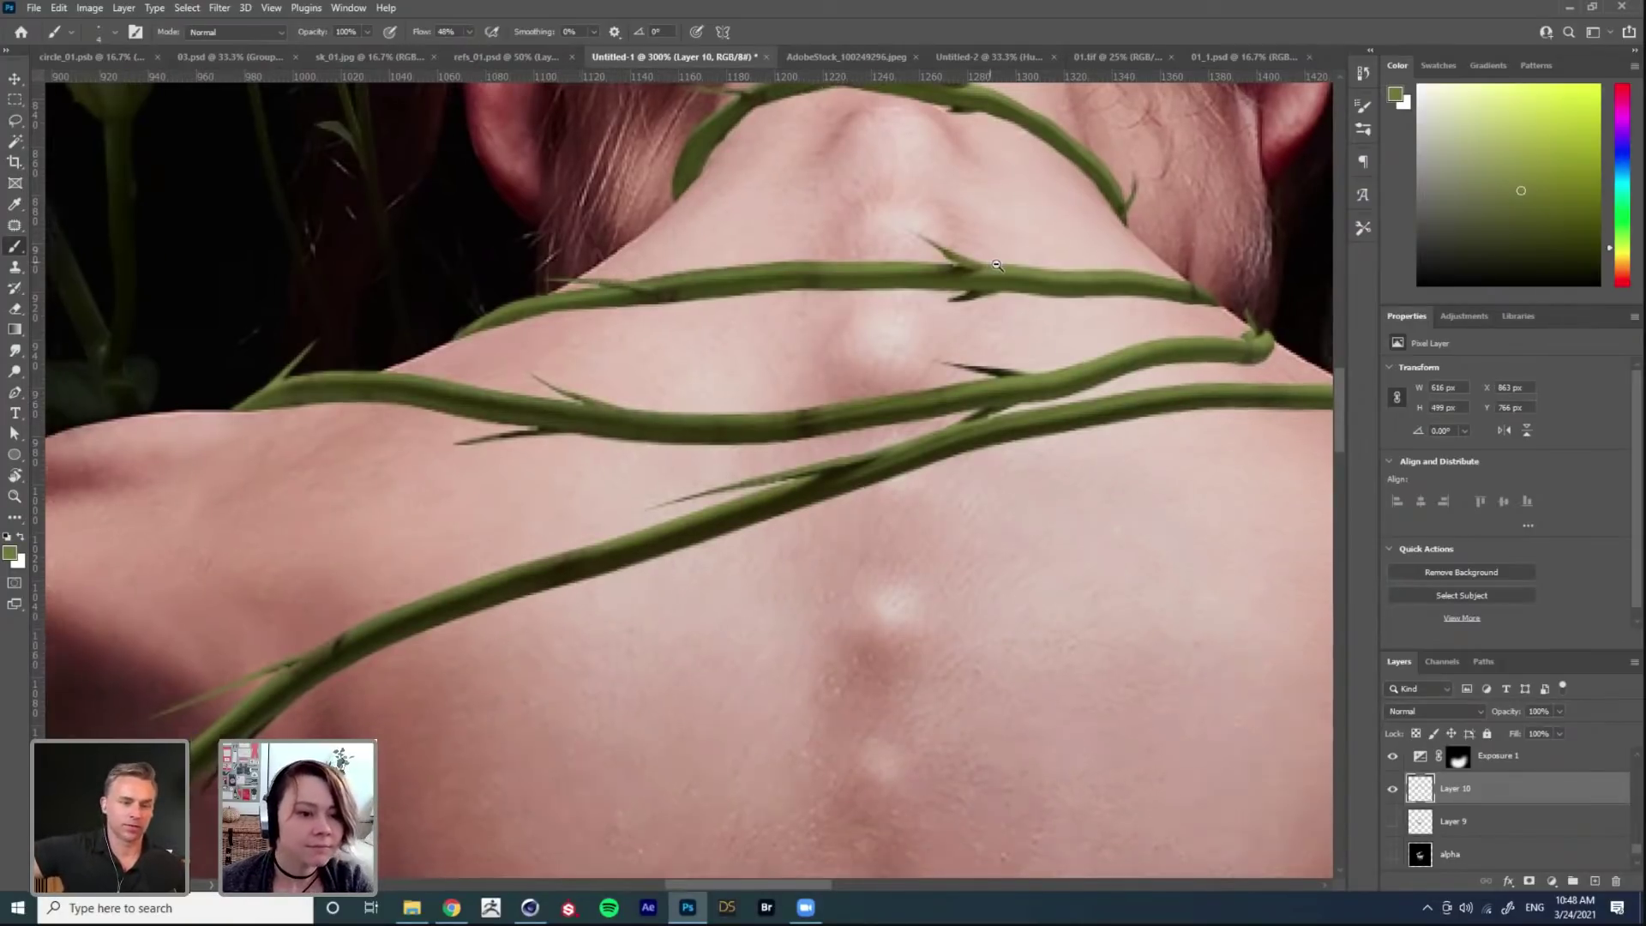
scroll(1001, 267, "up", 1)
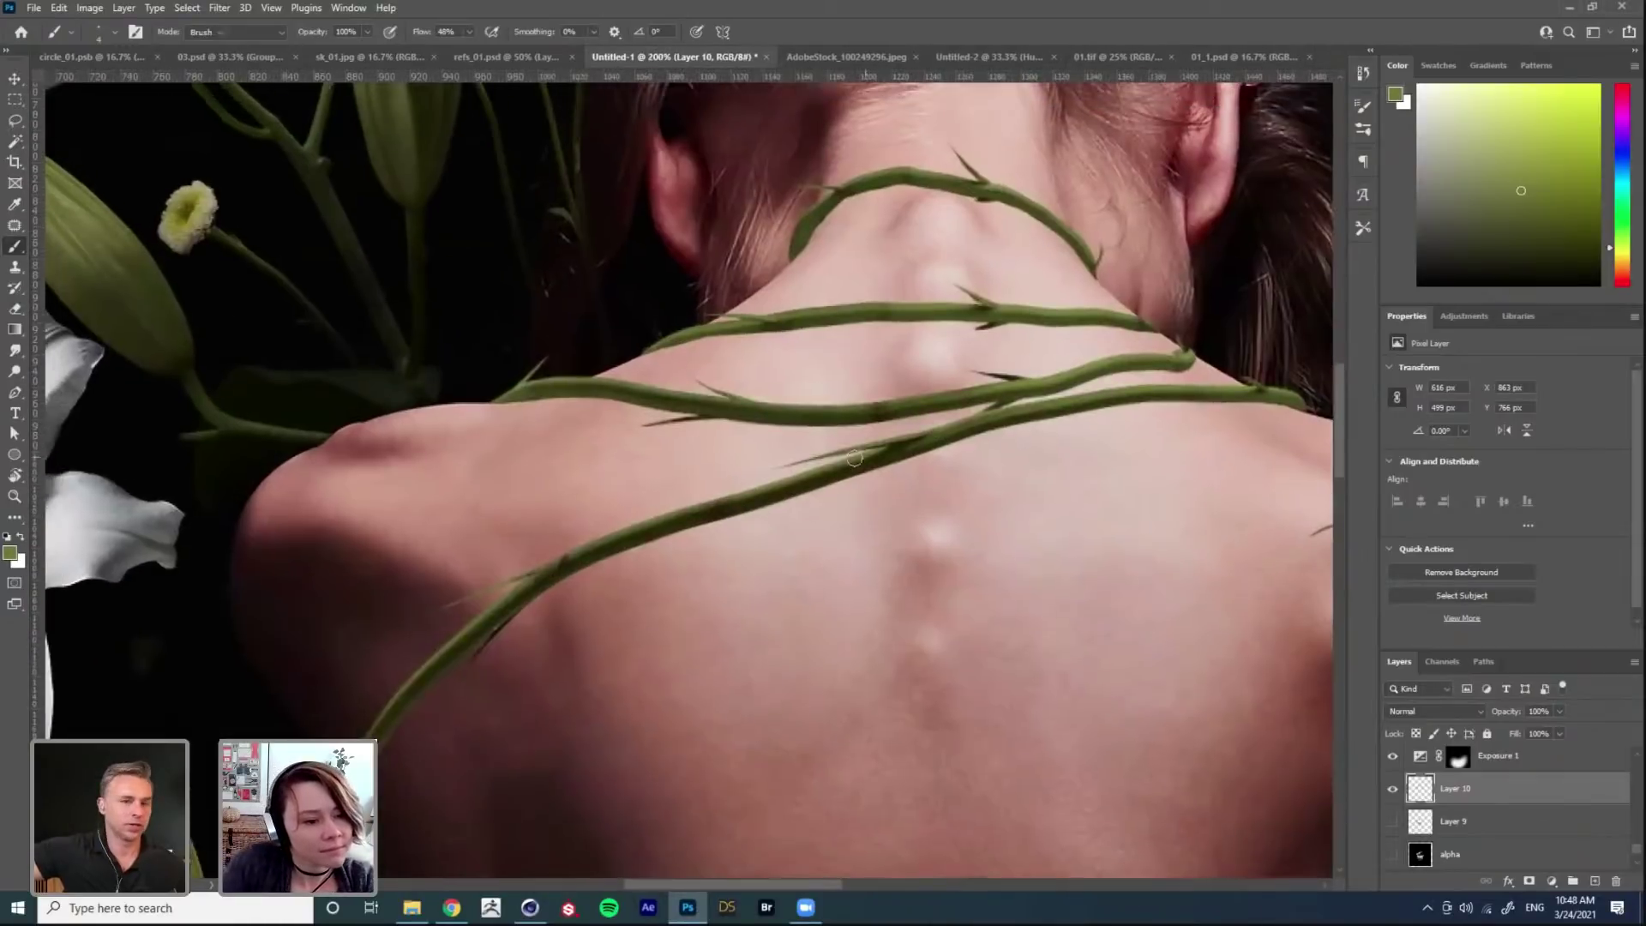
Step: Erase the thin outer tip of the thorn painted on the lower diagonal vine so it ends shorter
key("e")
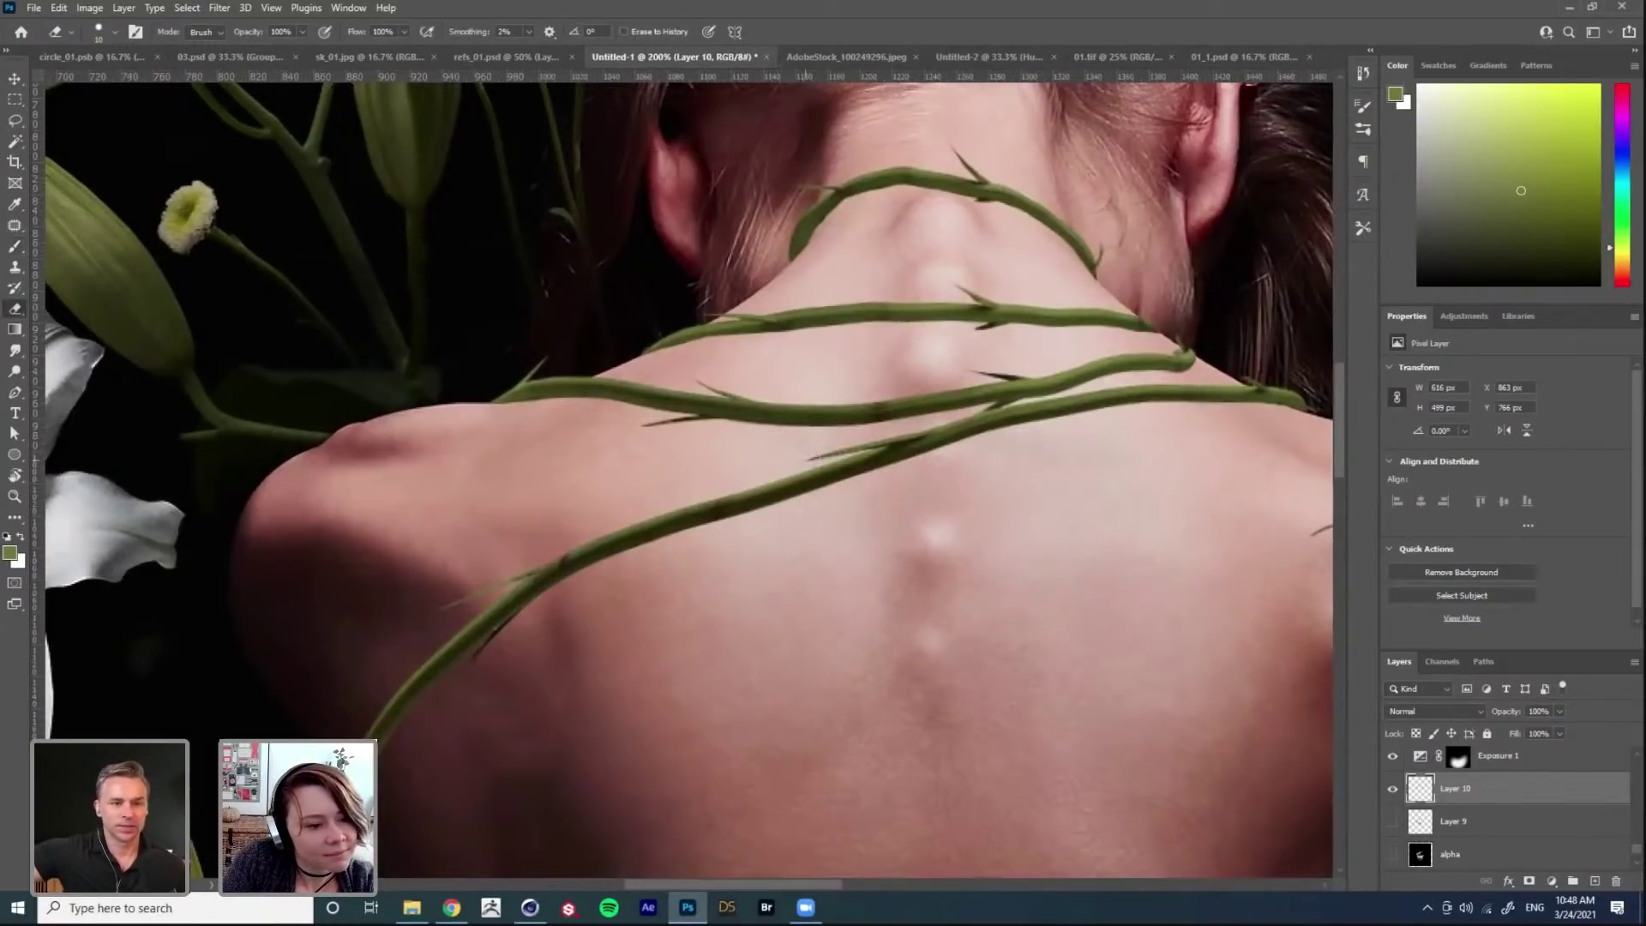
scroll(1027, 383, "down", 3)
scroll(986, 389, "up", 3)
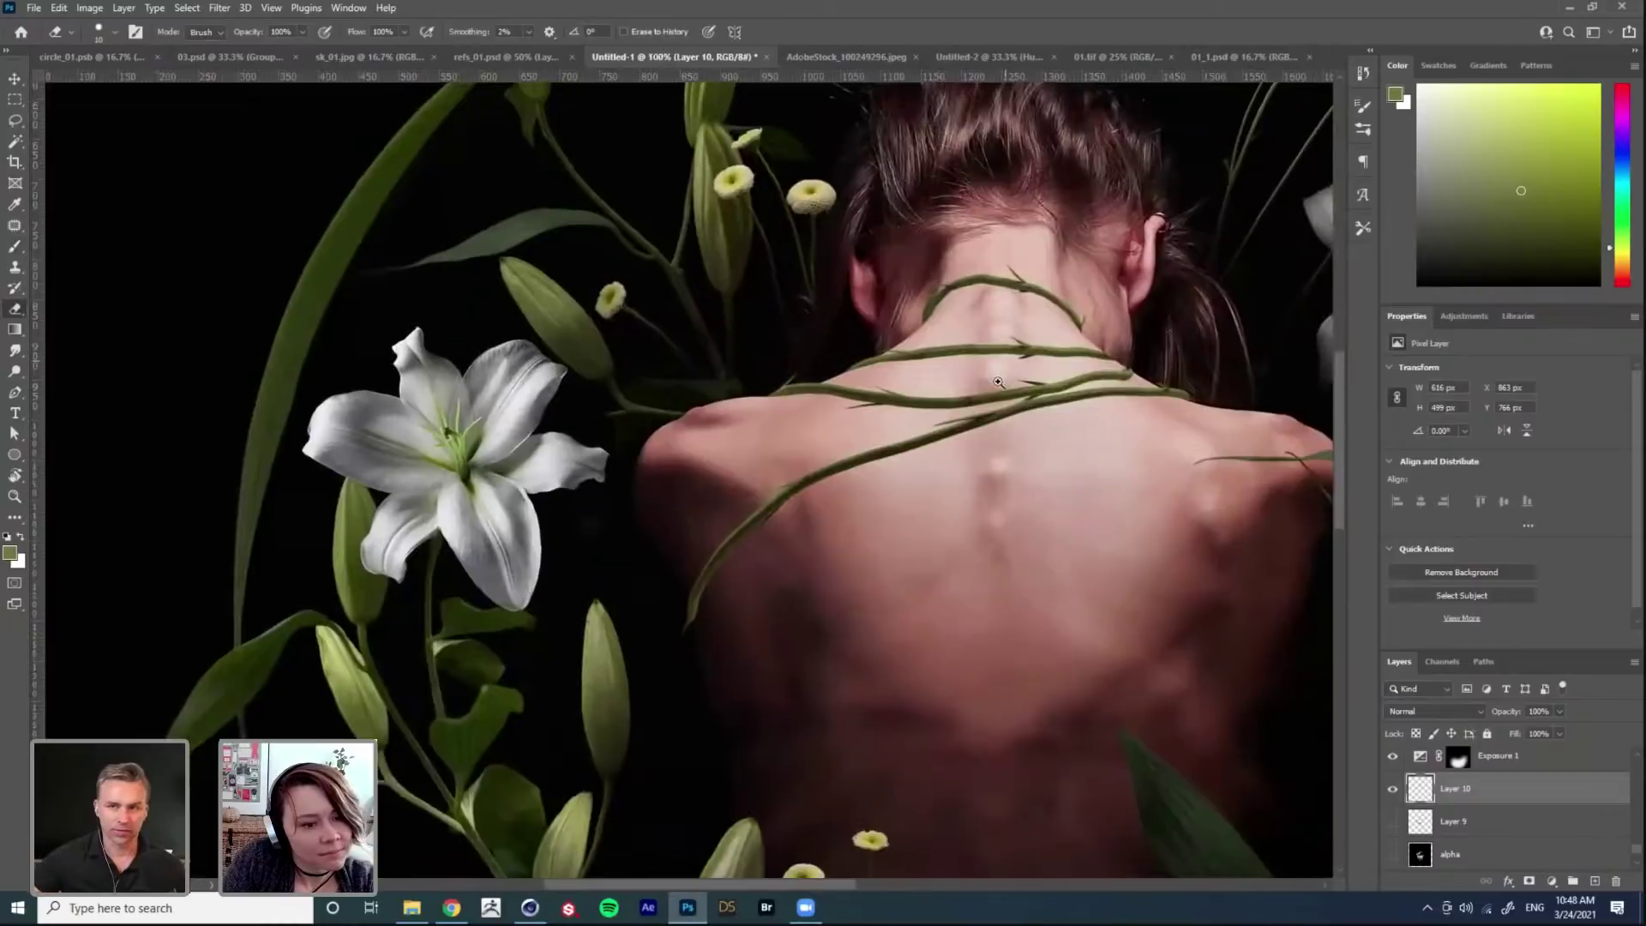
scroll(1083, 342, "down", 3)
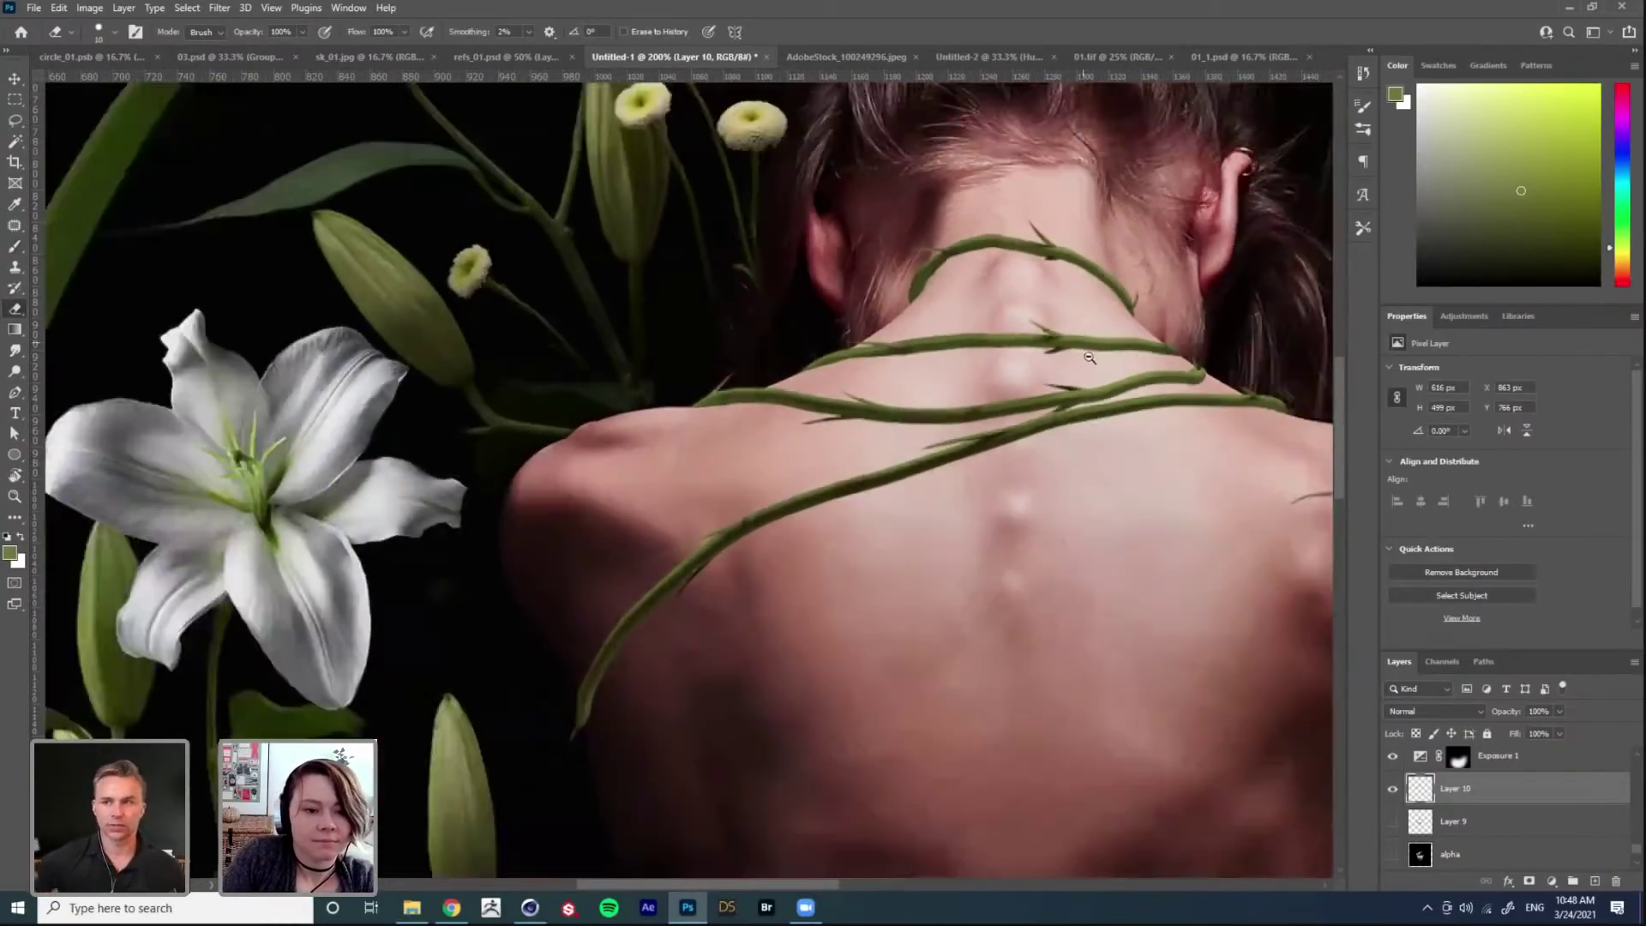
key("v")
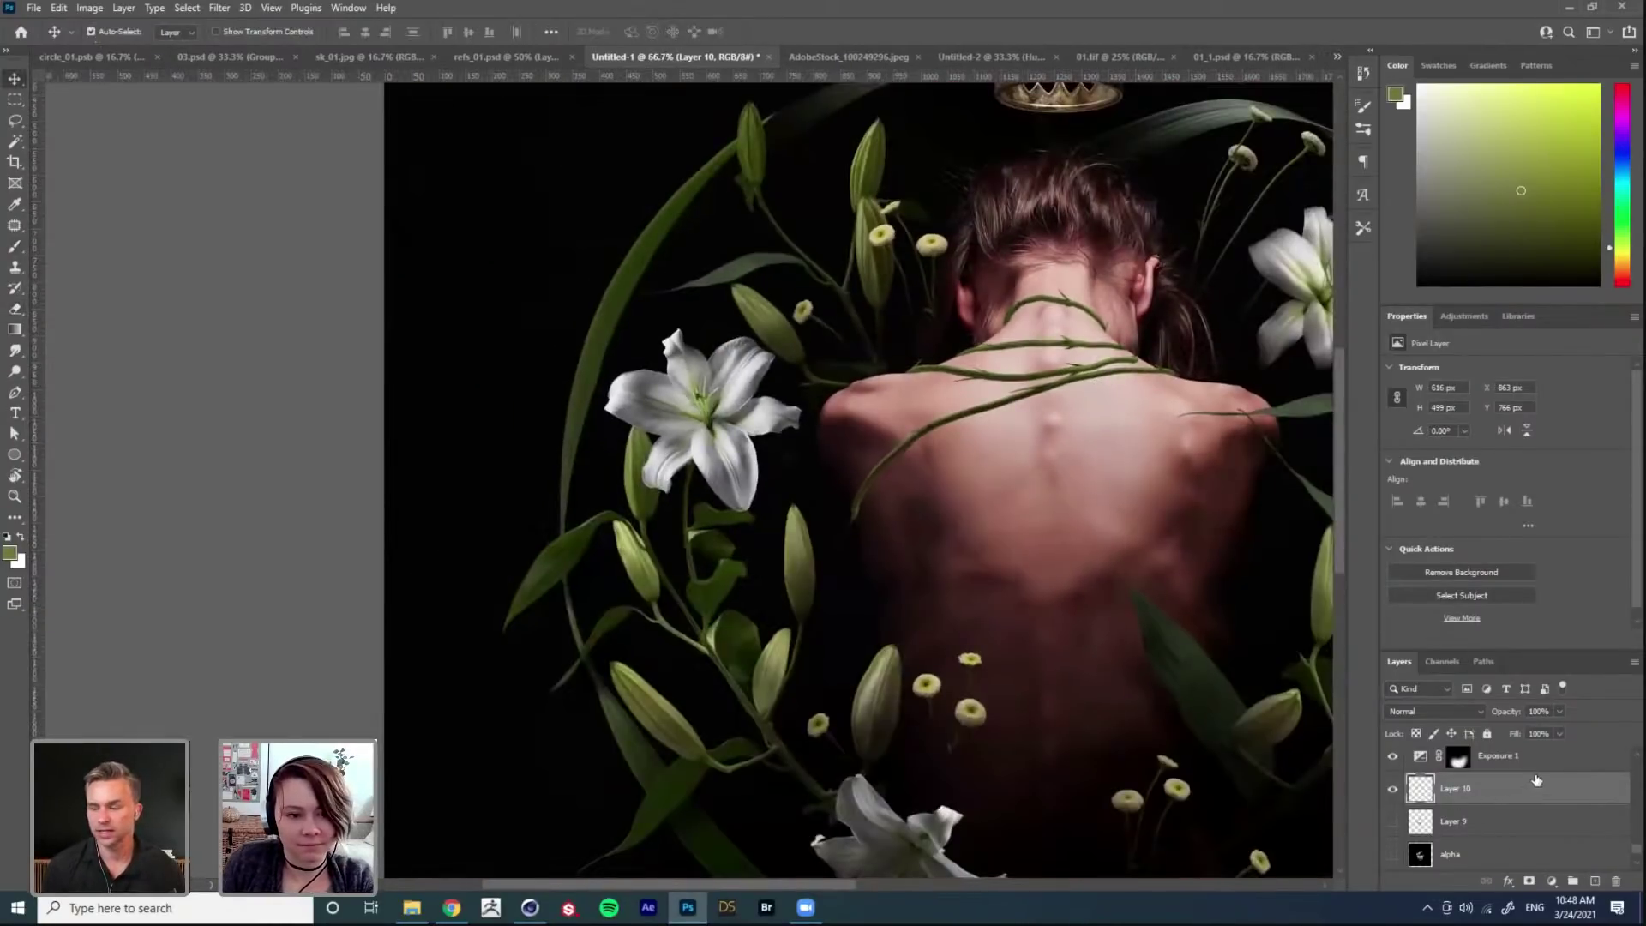
scroll(907, 543, "right", 4)
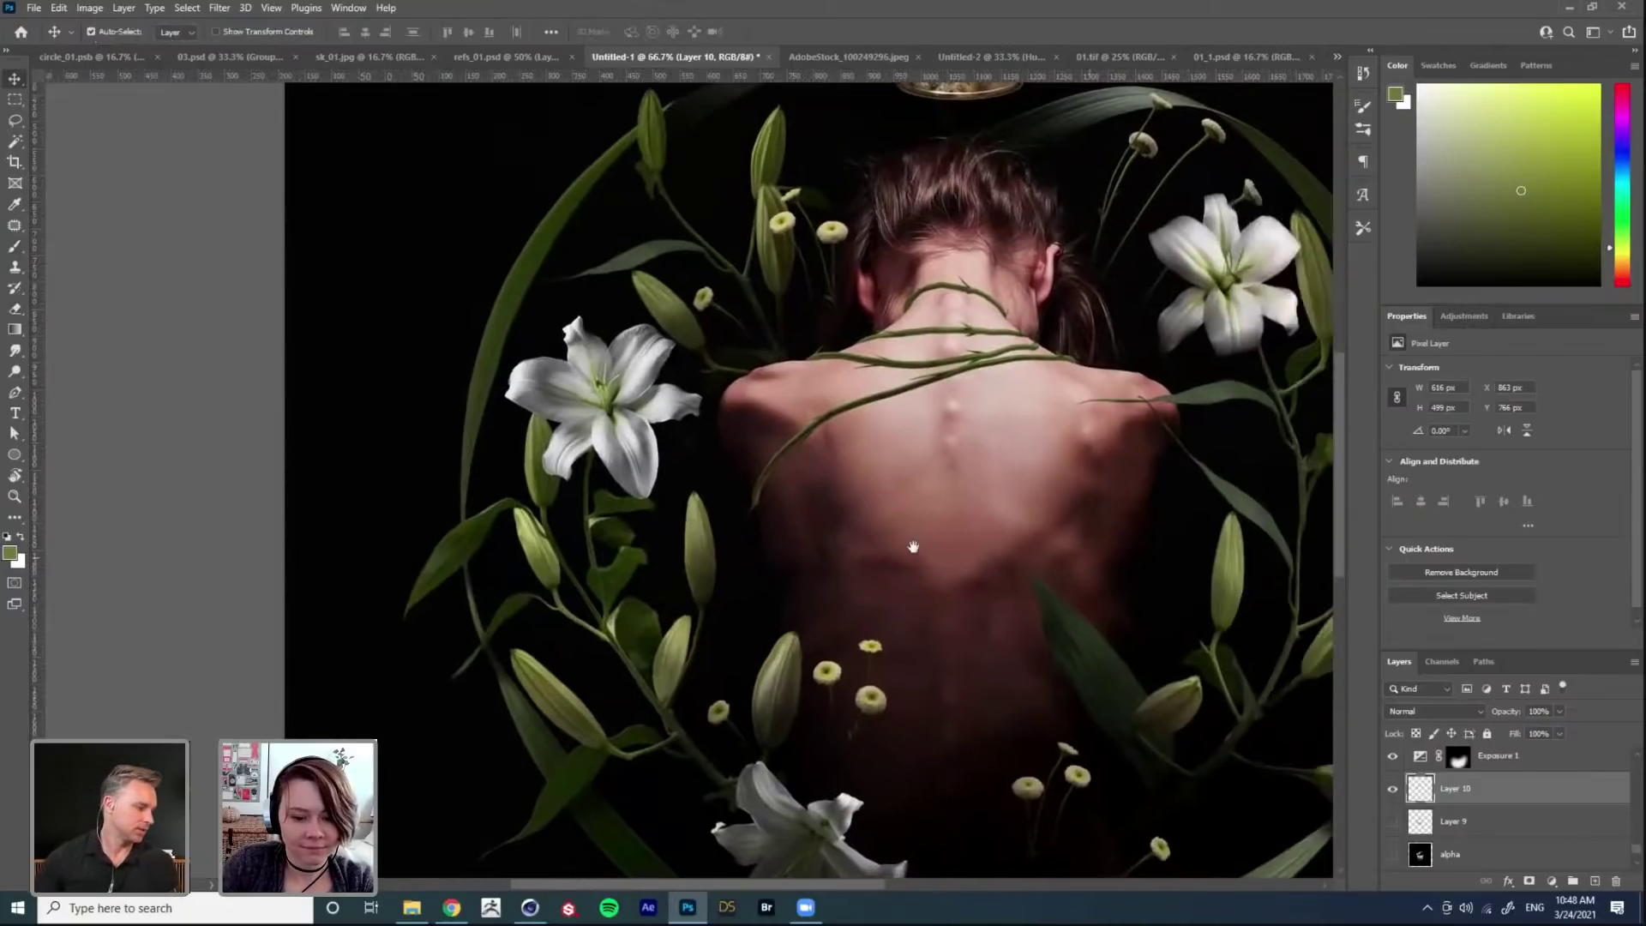
Step: Select the alpha layer and compare the image with that layer shown and hidden
left_click(1394, 822)
left_click(1394, 855)
left_click(1393, 856)
left_click(1392, 856)
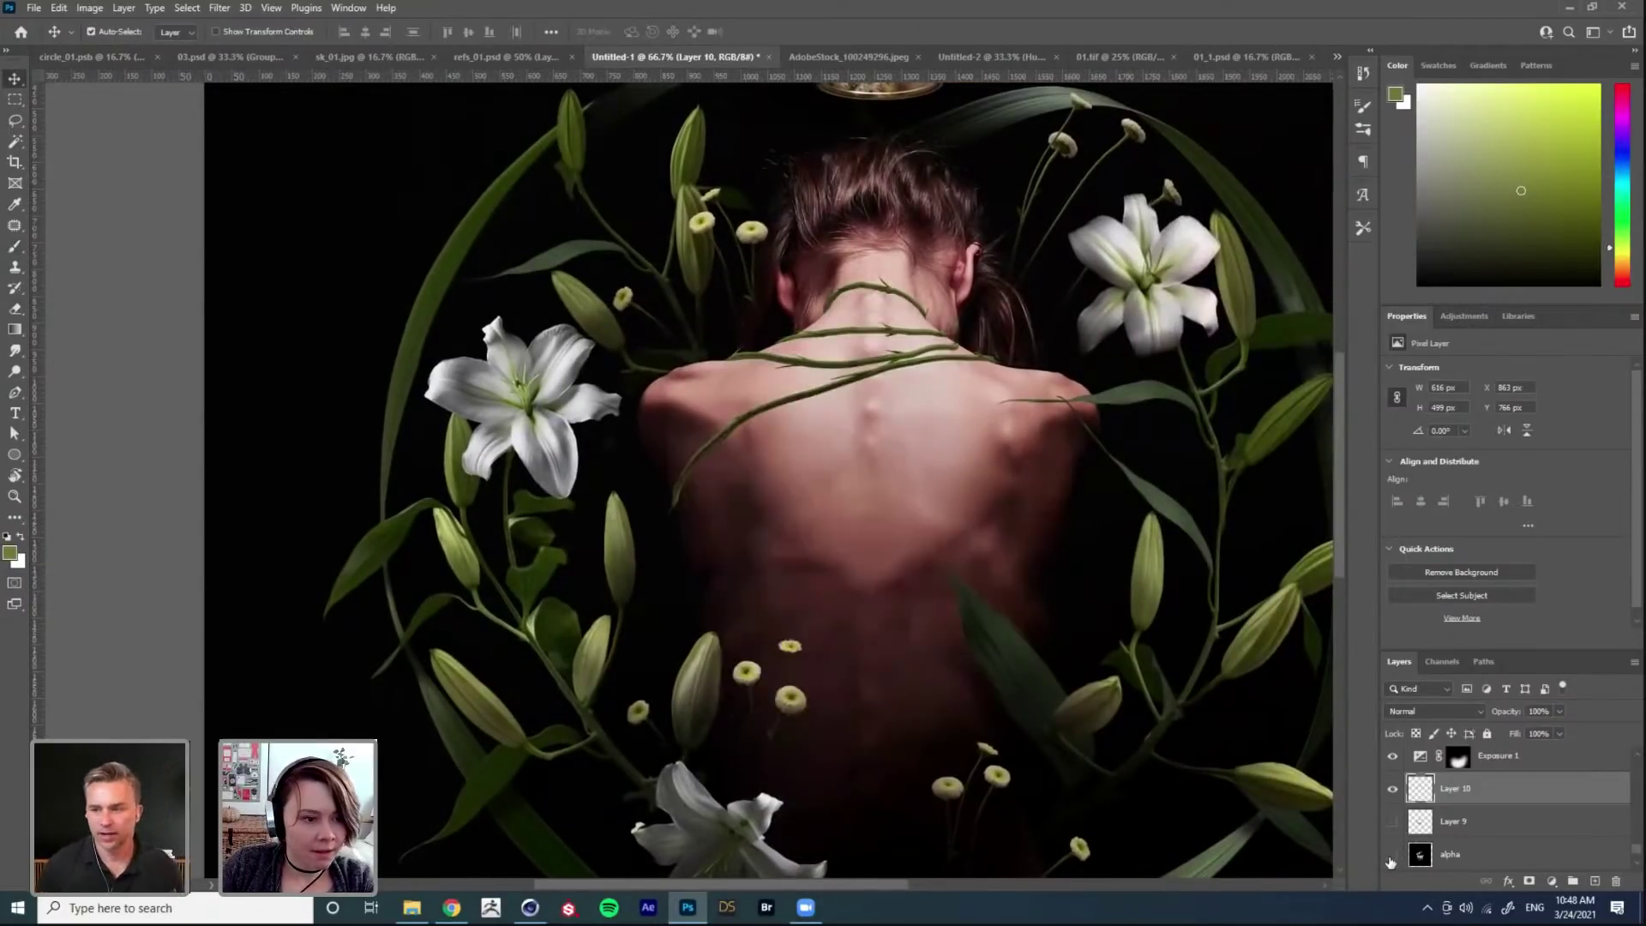
left_click(1391, 857)
left_click(1449, 855)
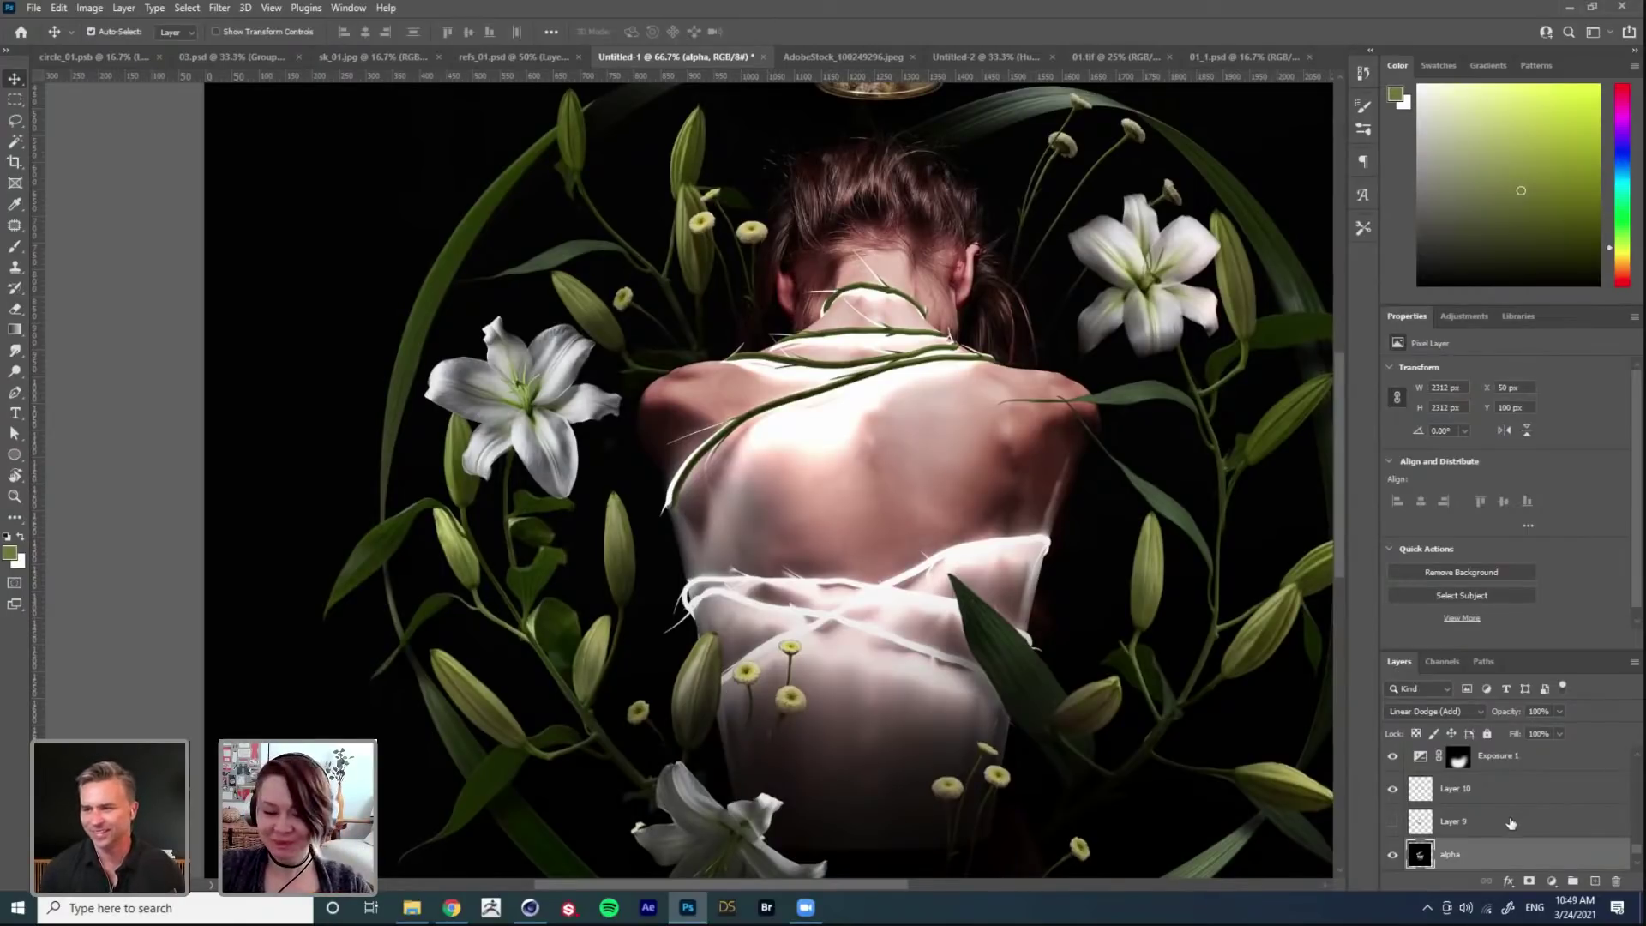
left_click(1393, 855)
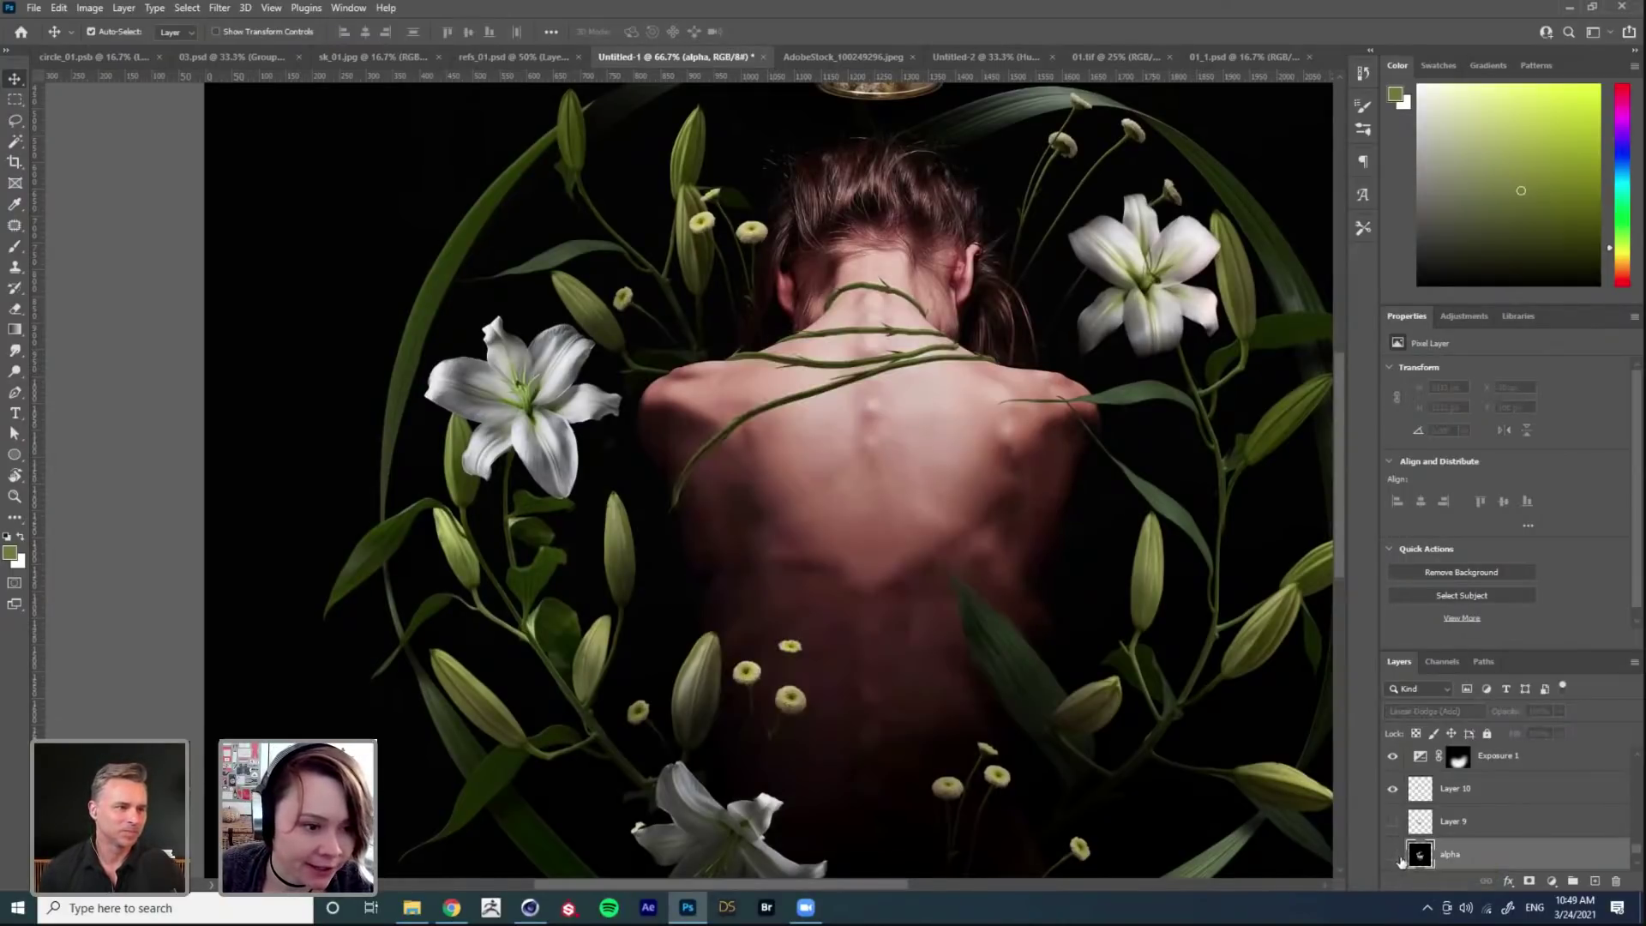
left_click(1394, 855)
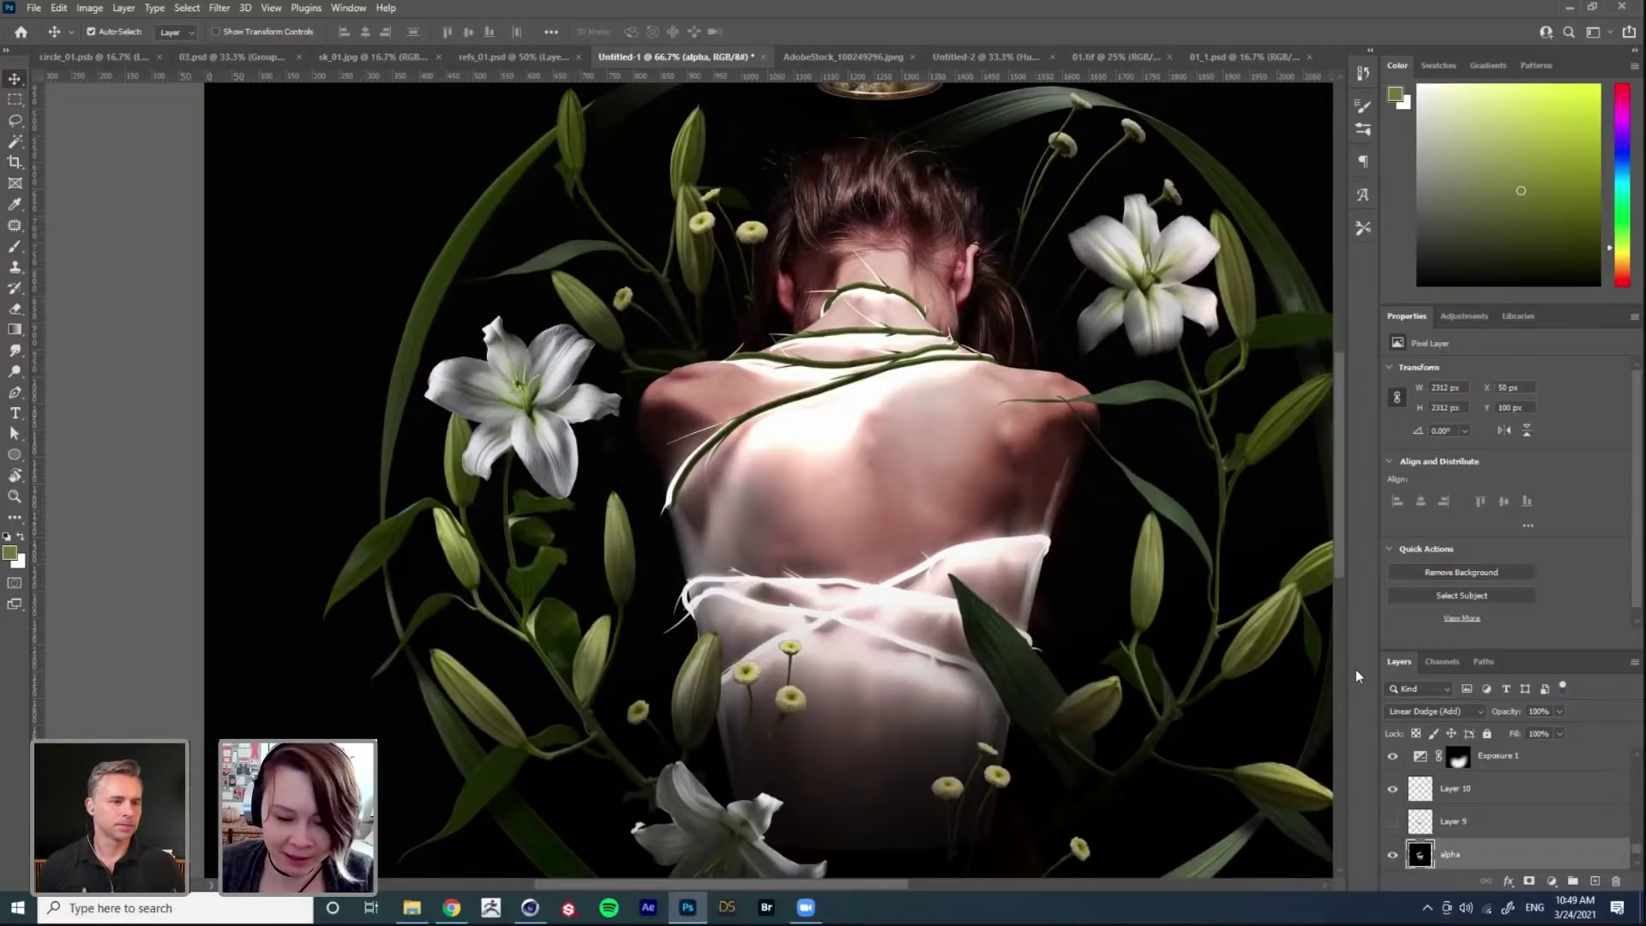
Step: Isolate the alpha layer, load its RGB channel brightness as a selection, and restore the other layers with alpha hidden
left_click(1394, 855, "alt")
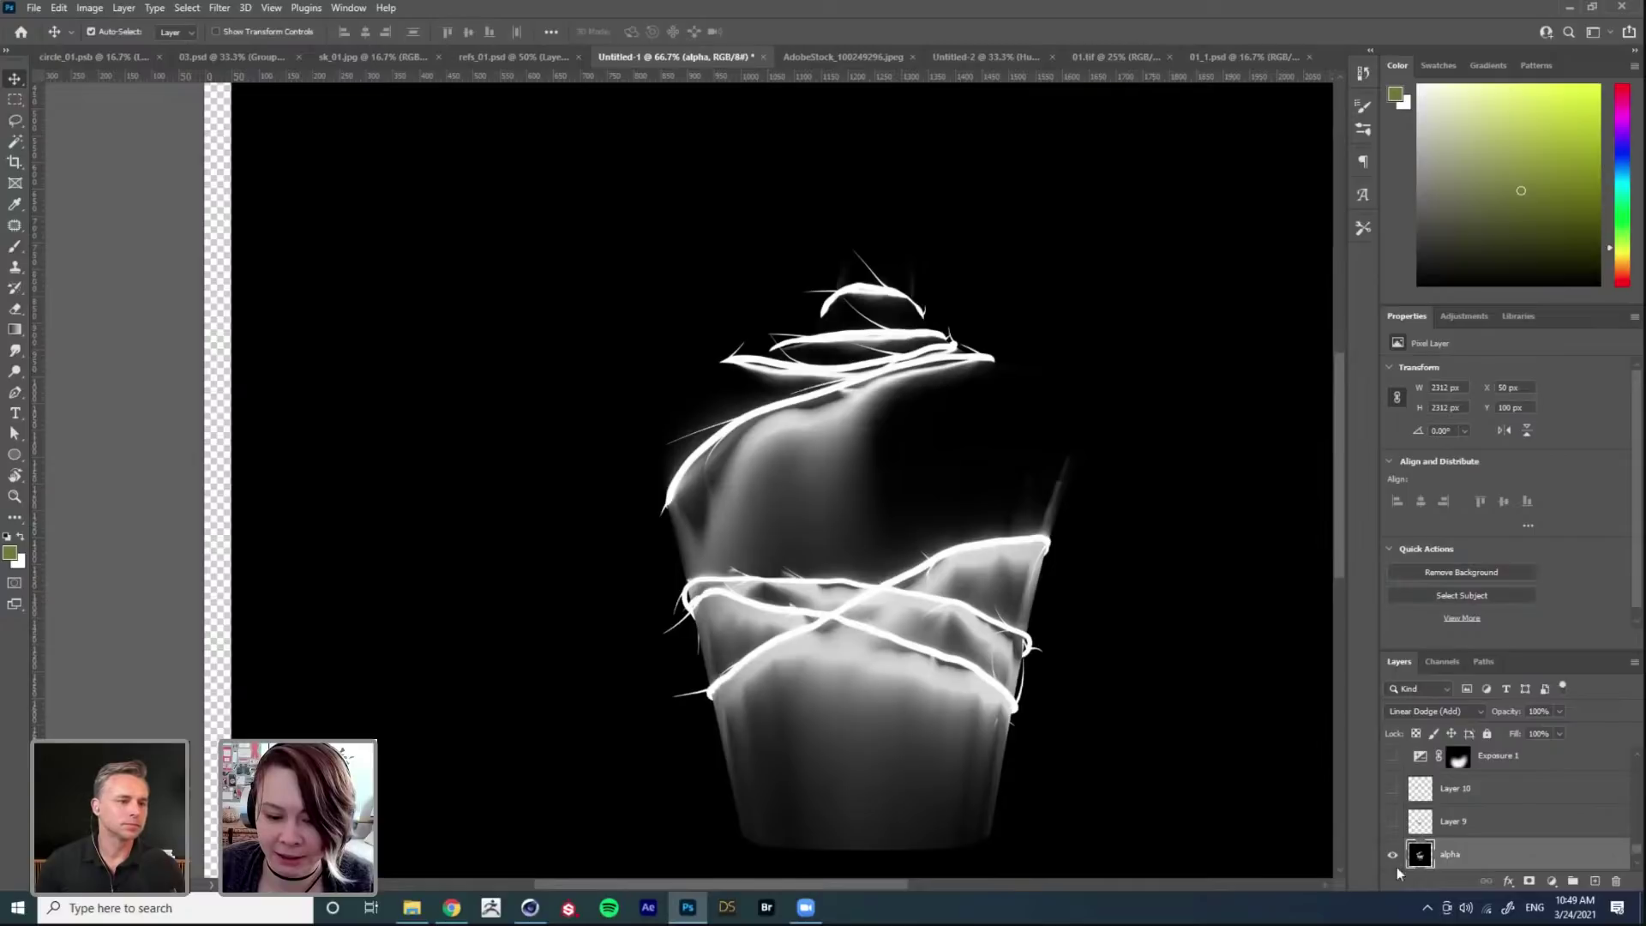
left_click(1452, 660)
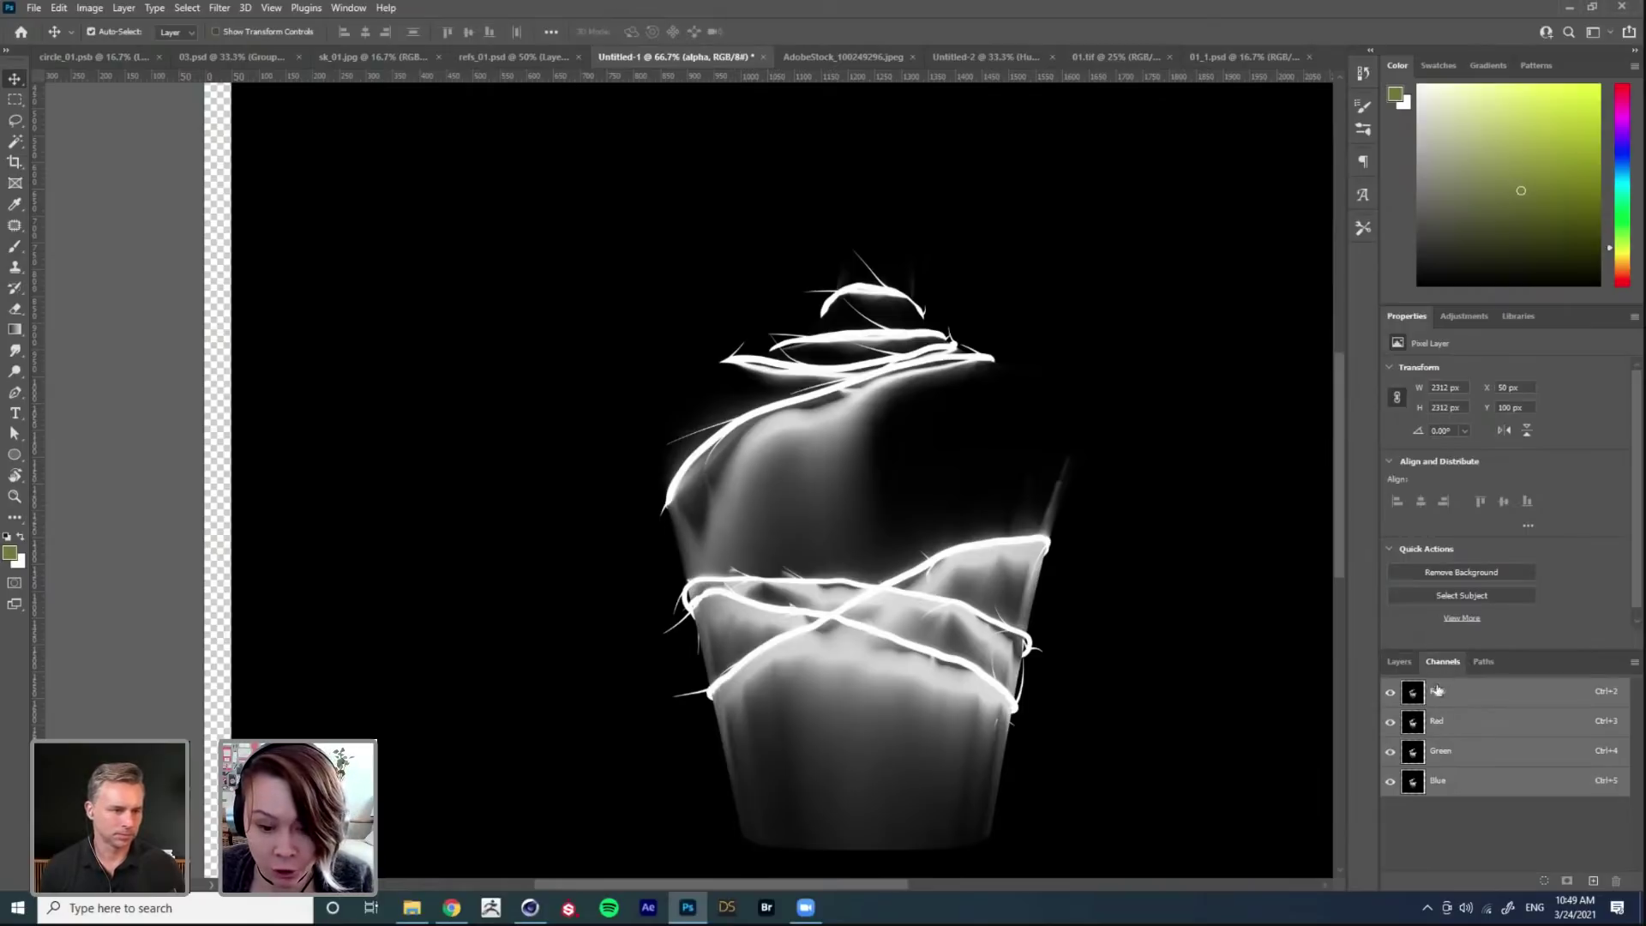
left_click(1414, 705, "ctrl")
left_click(1401, 662)
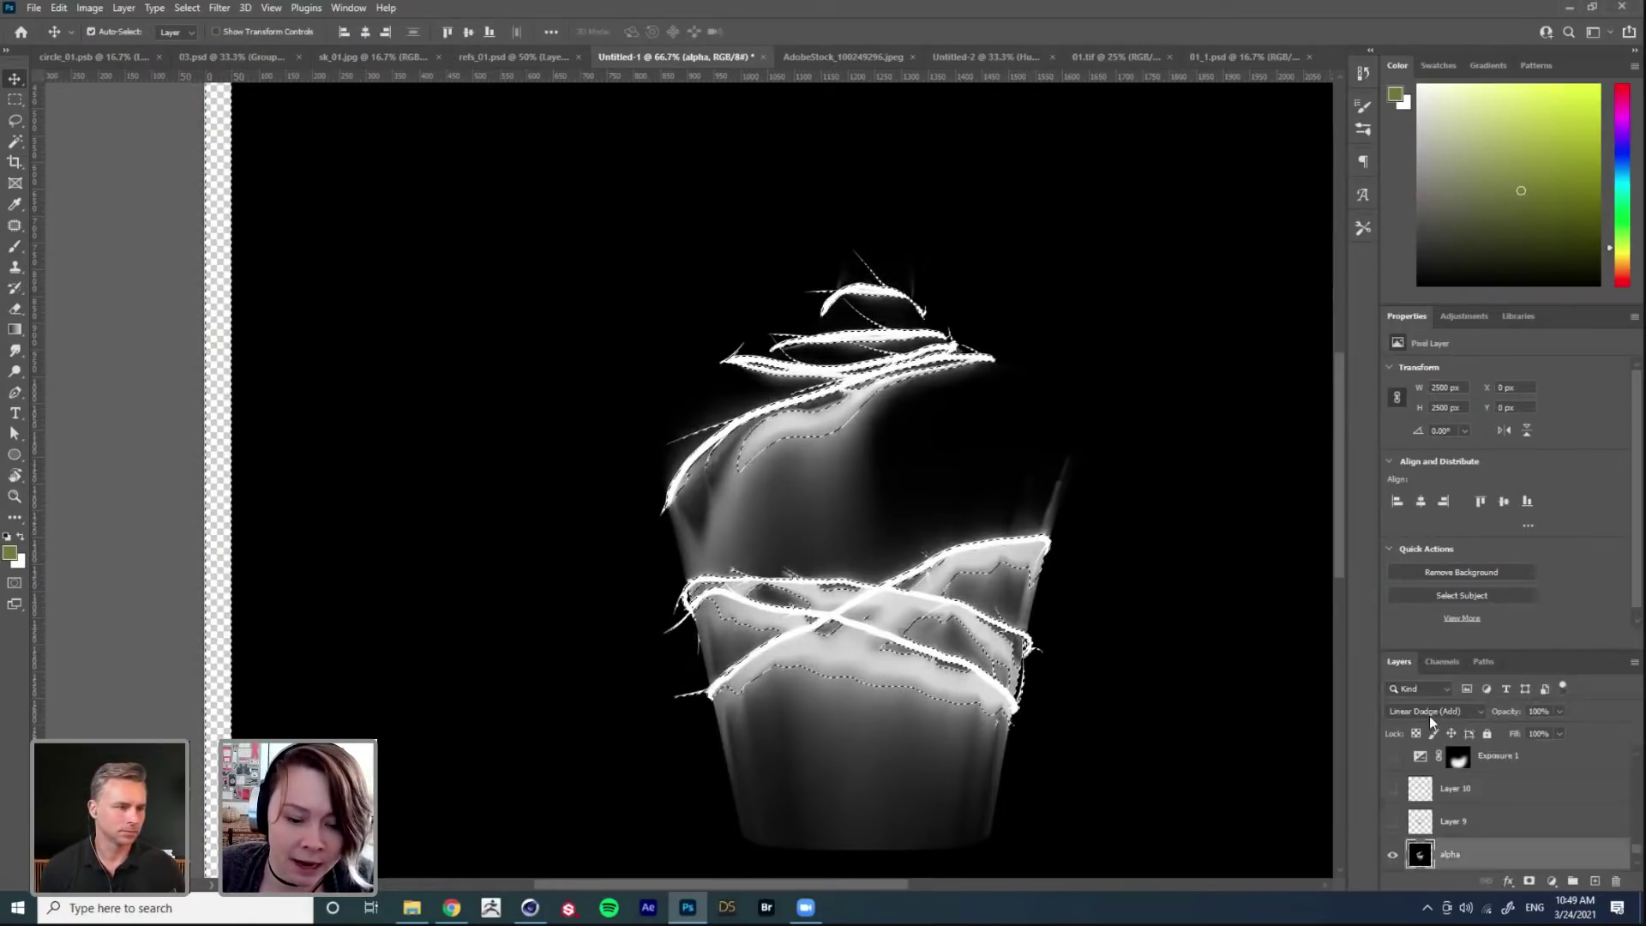
left_click(1395, 858)
left_click(1395, 856)
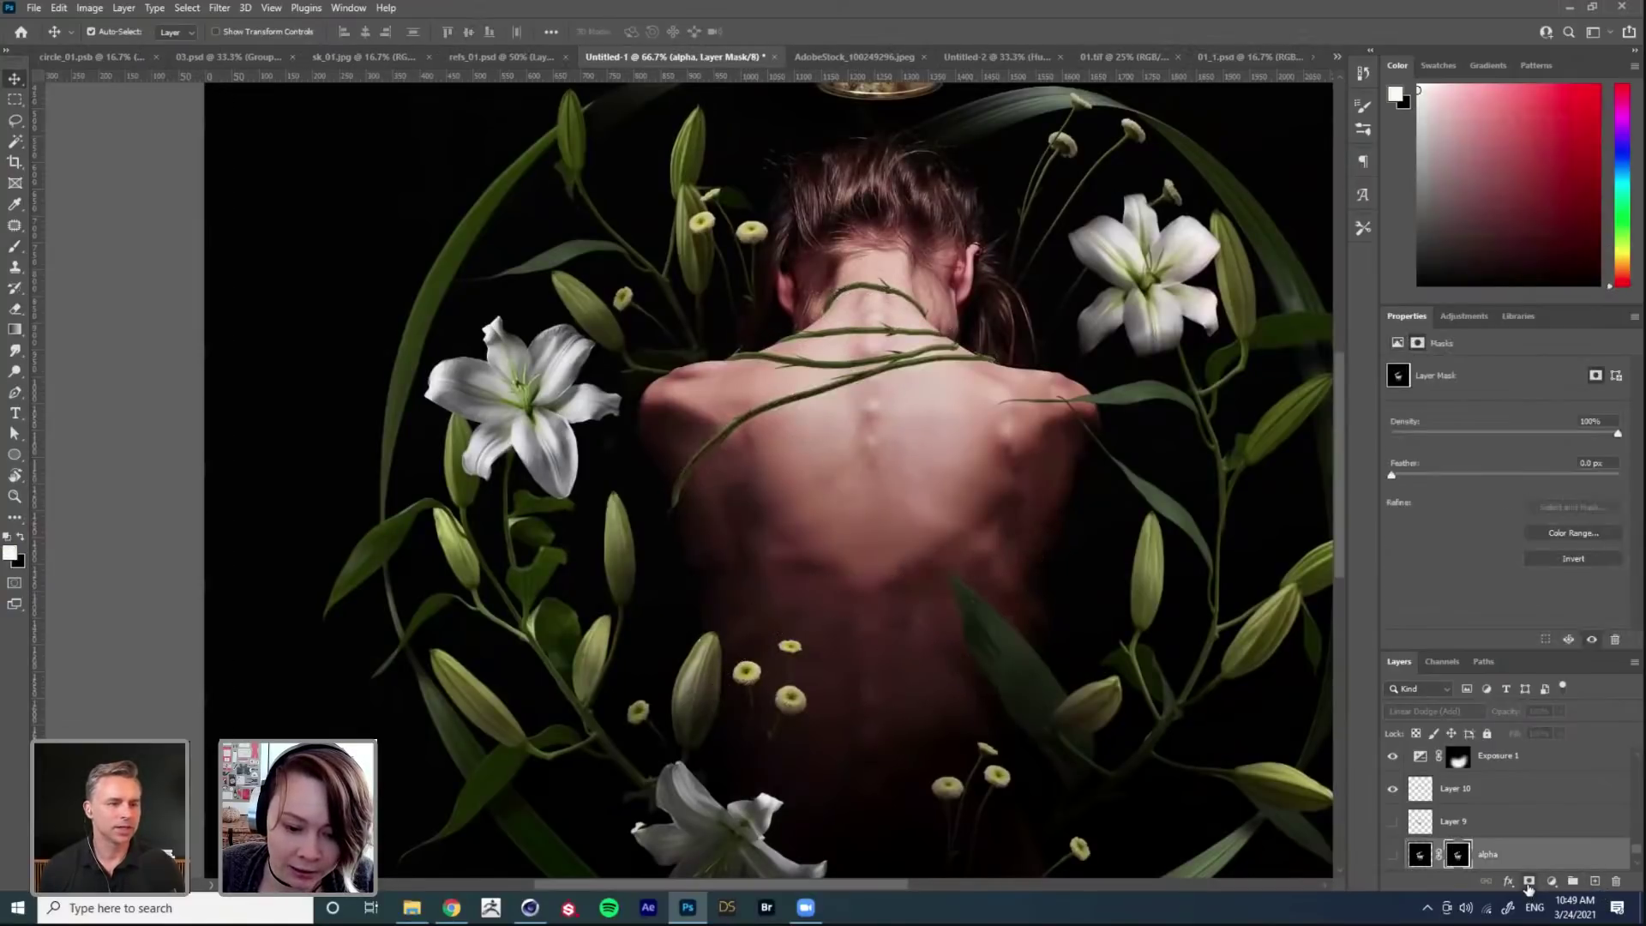
Step: Add a Solid Color fill layer in brown from the selection and set its blend mode to Multiply
left_click(1550, 882)
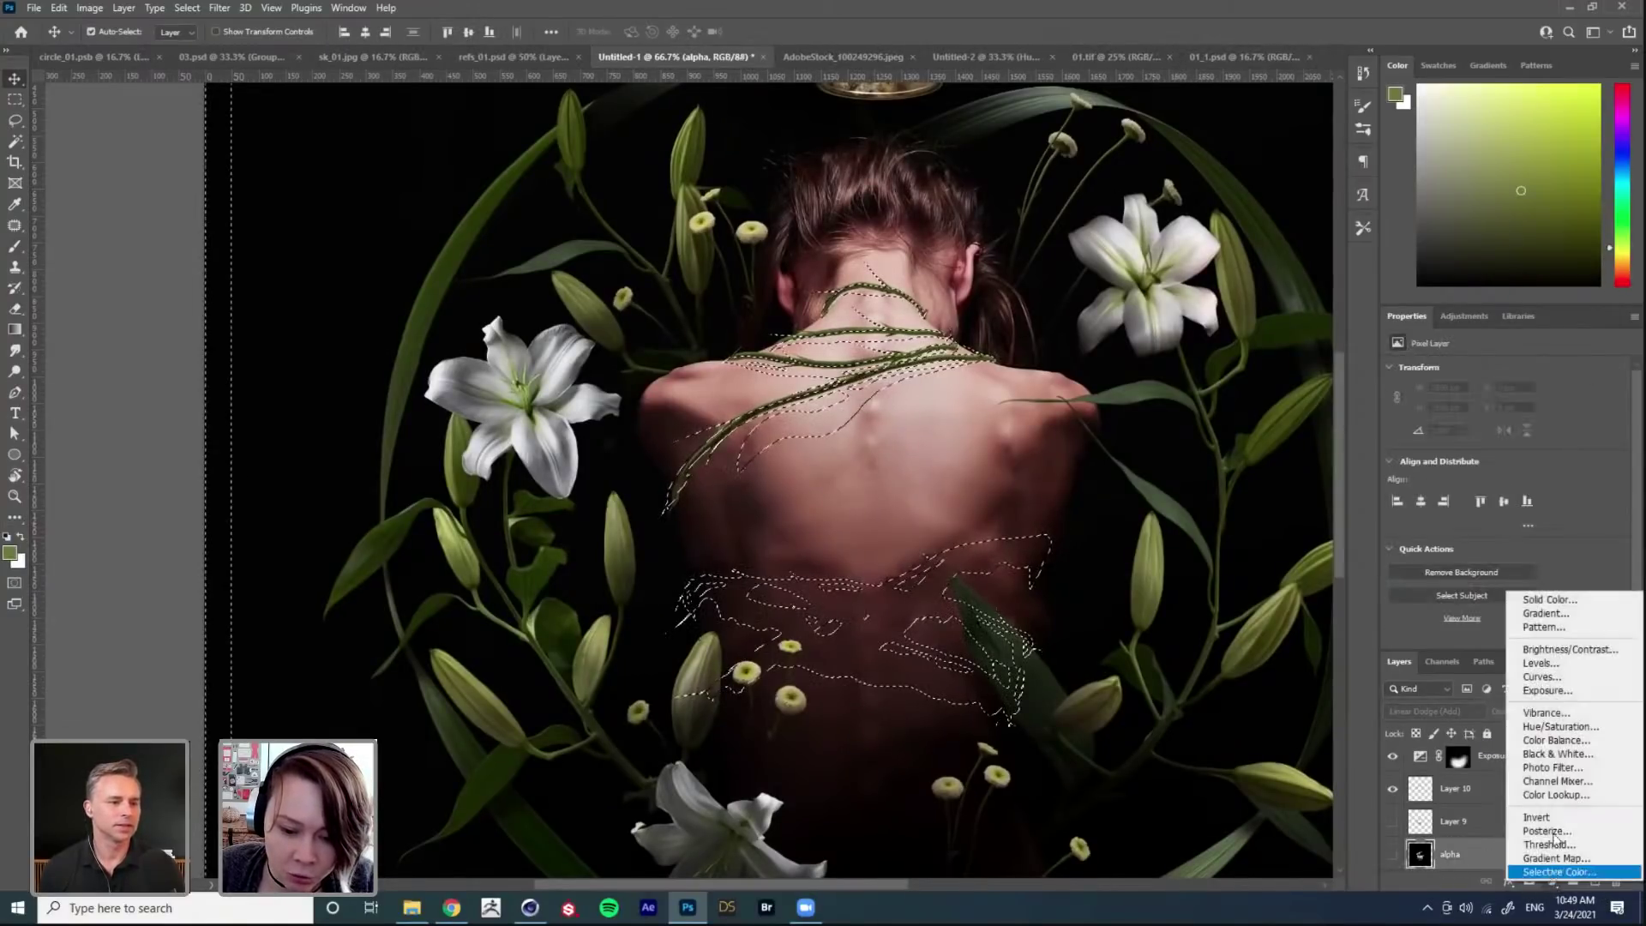
left_click(1531, 598)
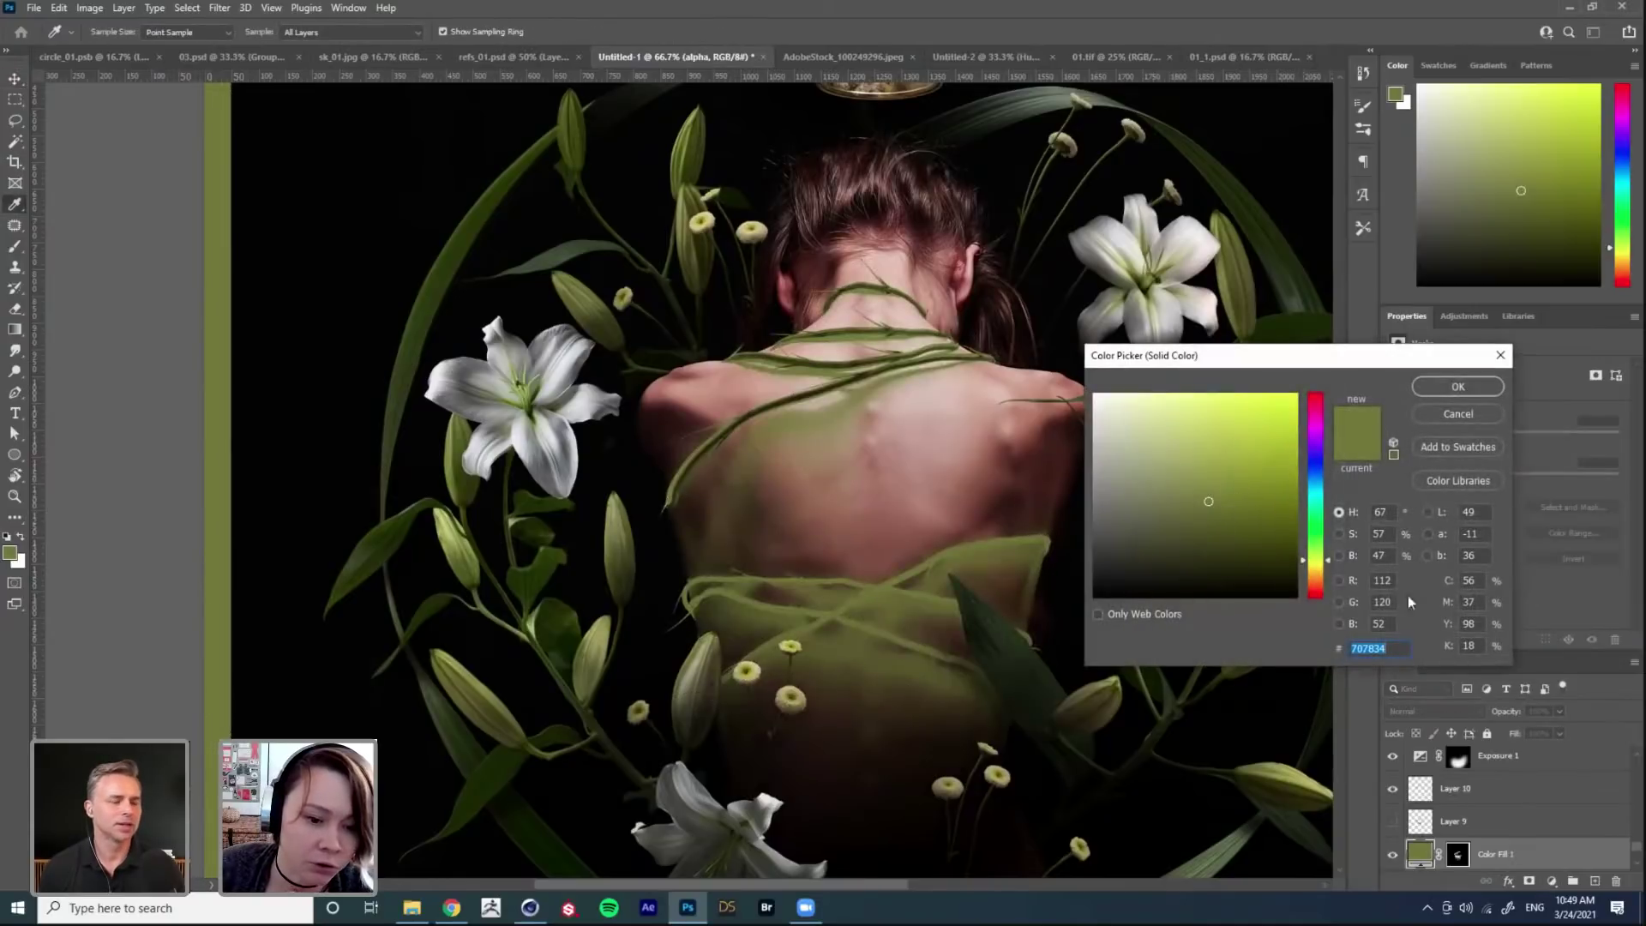
left_click(1319, 586)
mouse_move(1187, 497)
left_mouse_down()
mouse_move(1222, 532)
mouse_move(1147, 534)
mouse_move(1233, 528)
mouse_move(1176, 493)
mouse_move(1196, 514)
left_mouse_up()
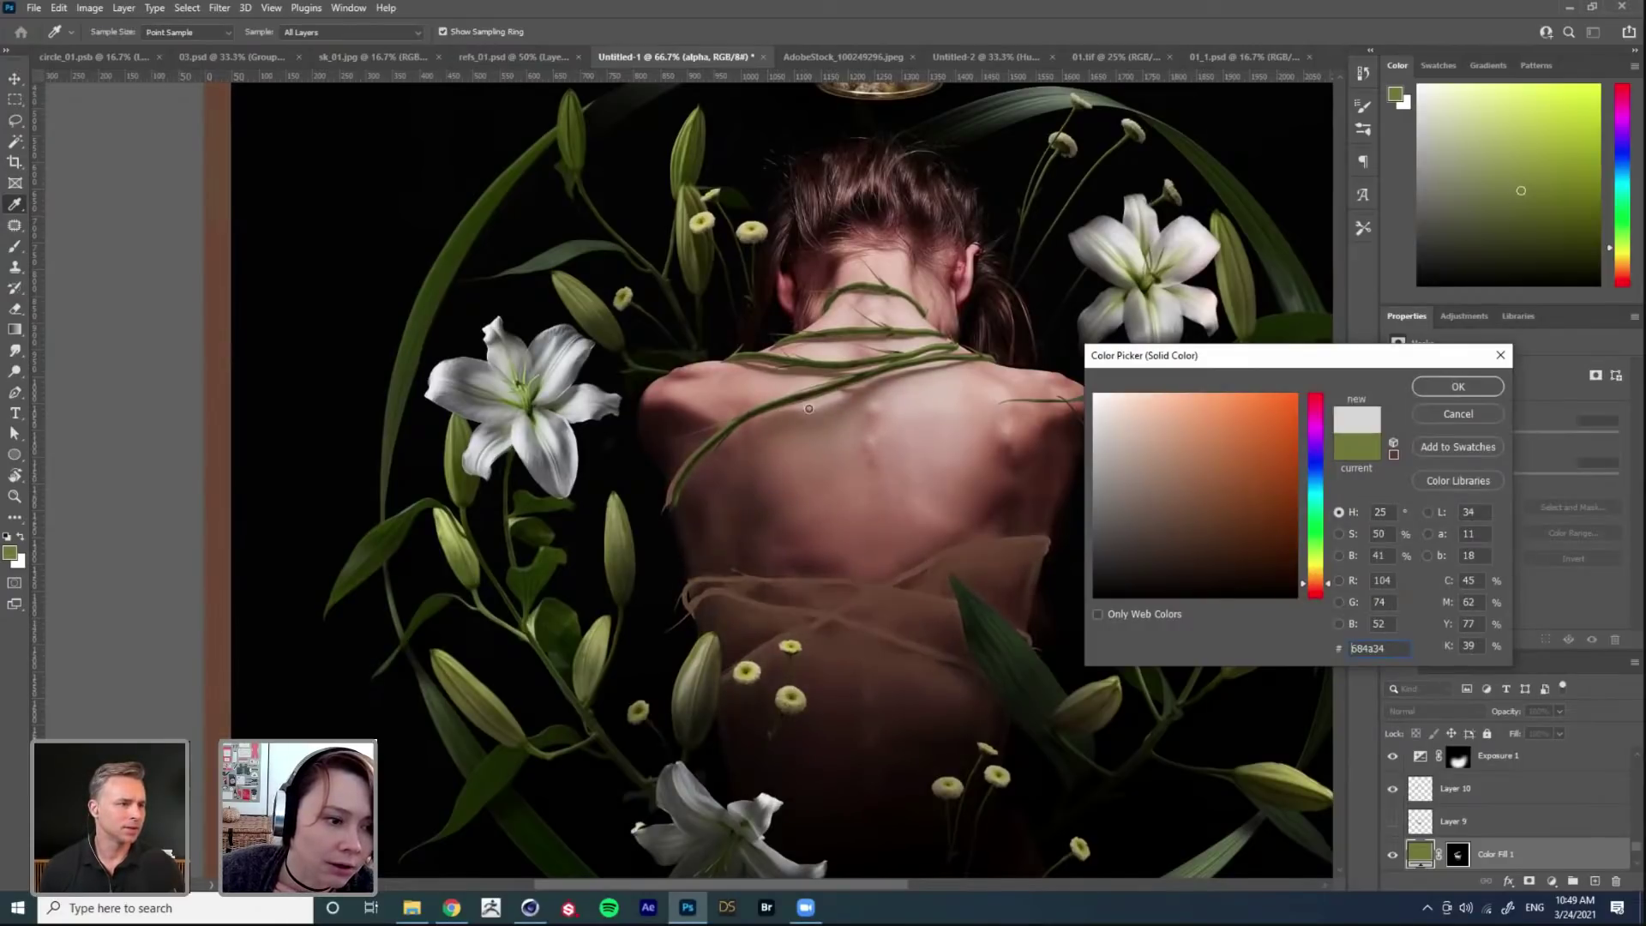
left_click(1458, 386)
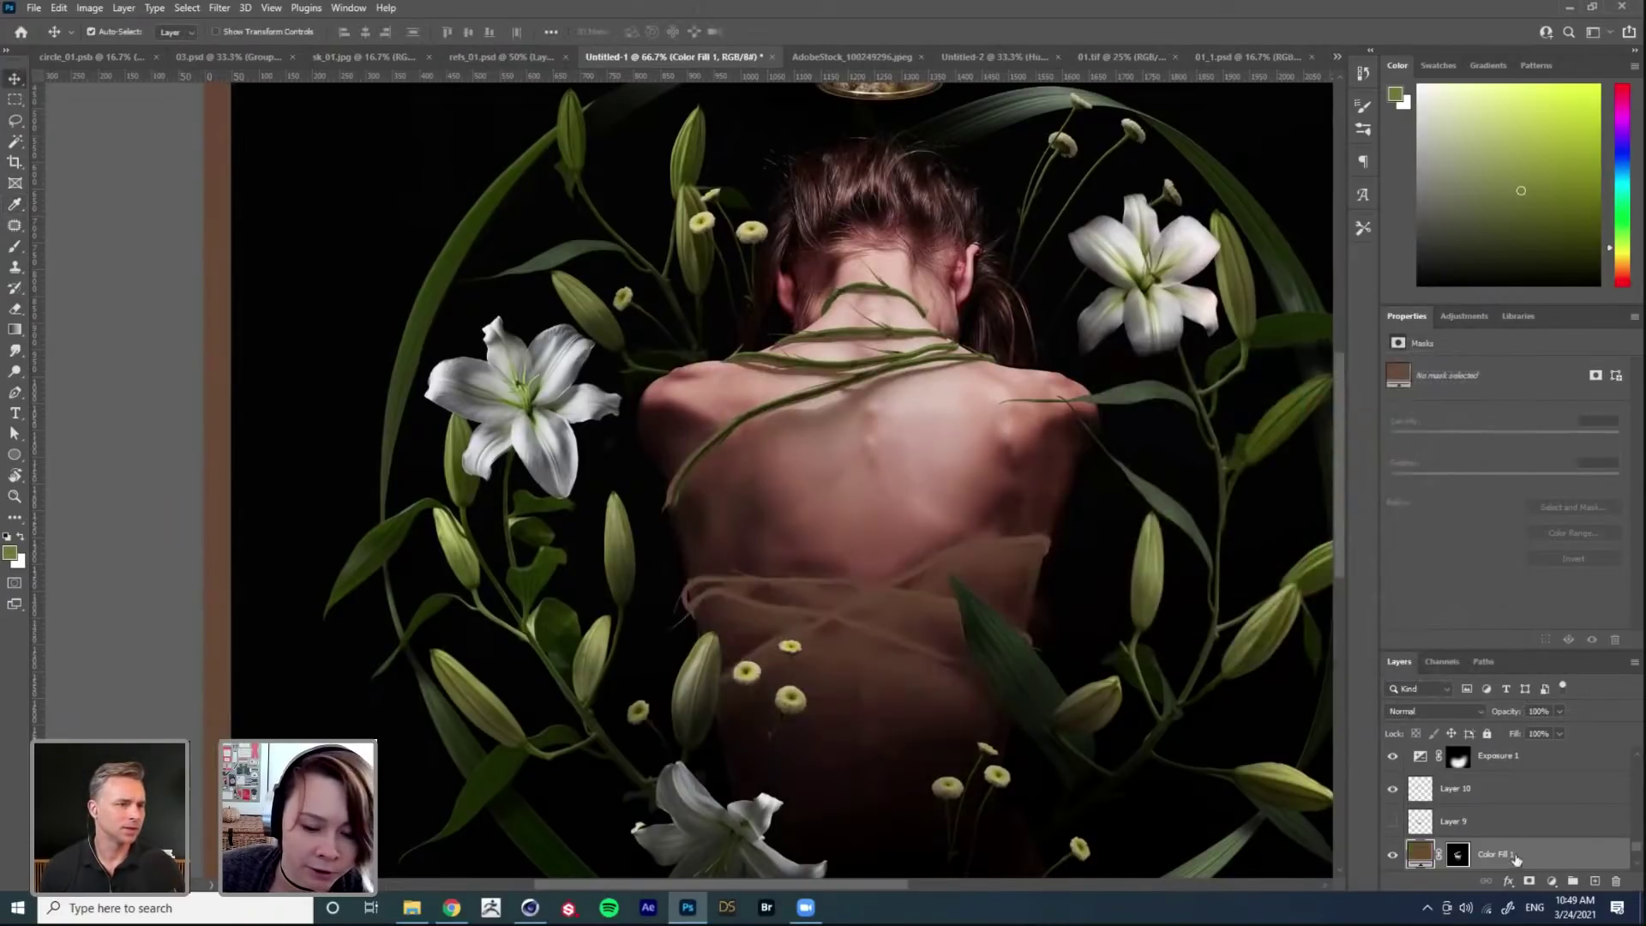
left_click(1444, 710)
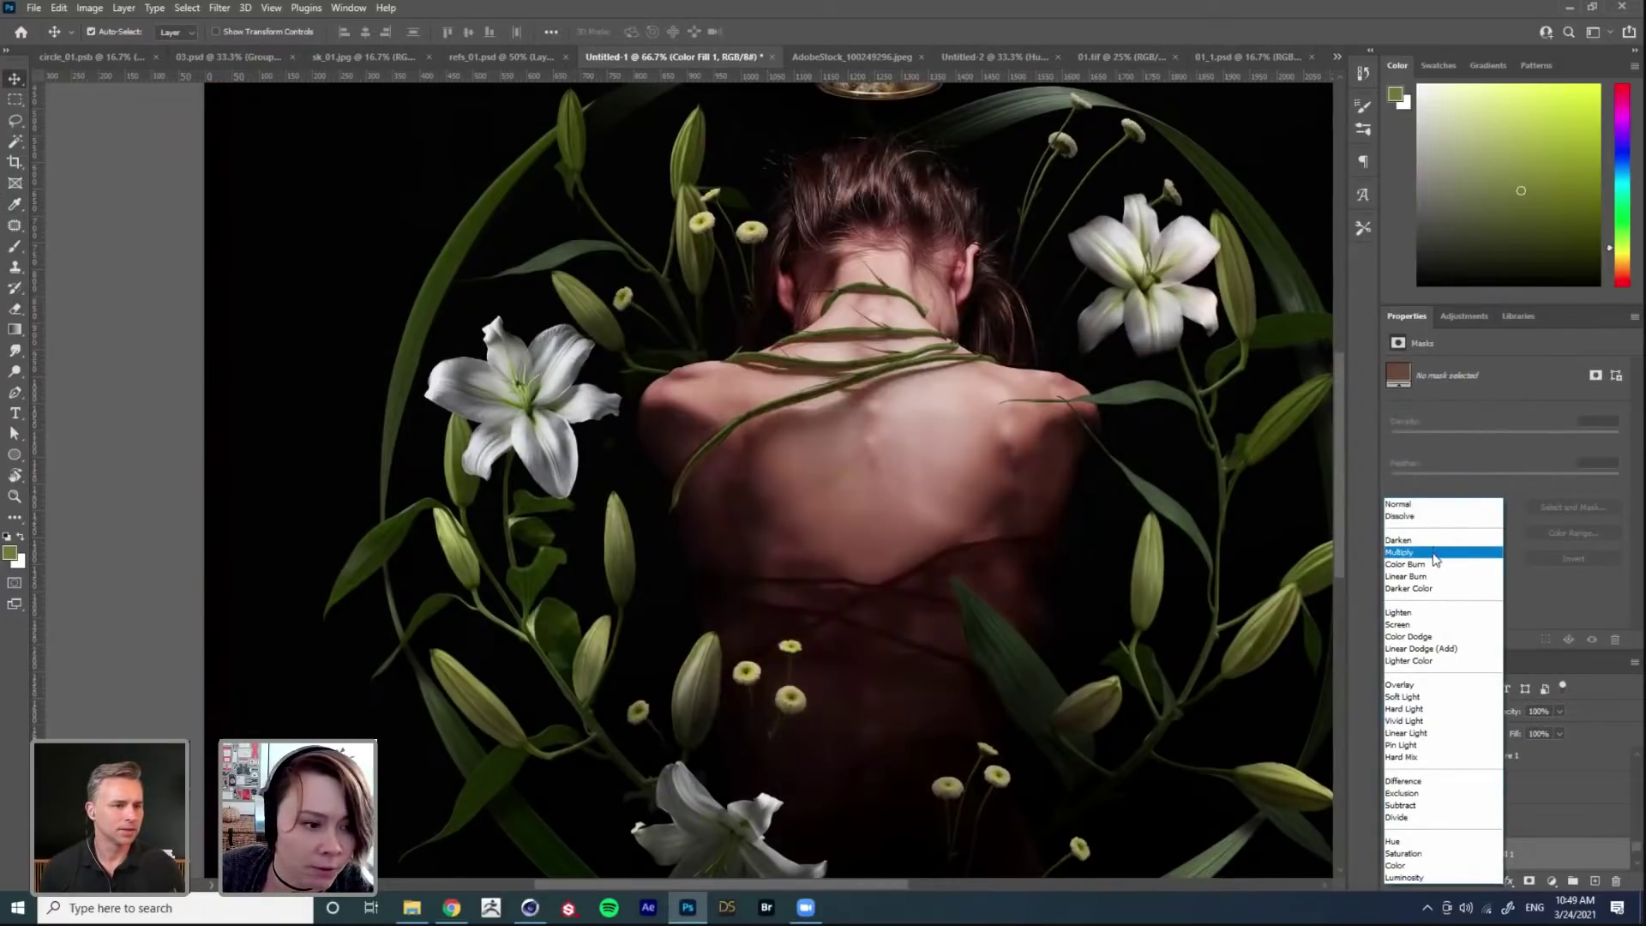
left_click(1435, 554)
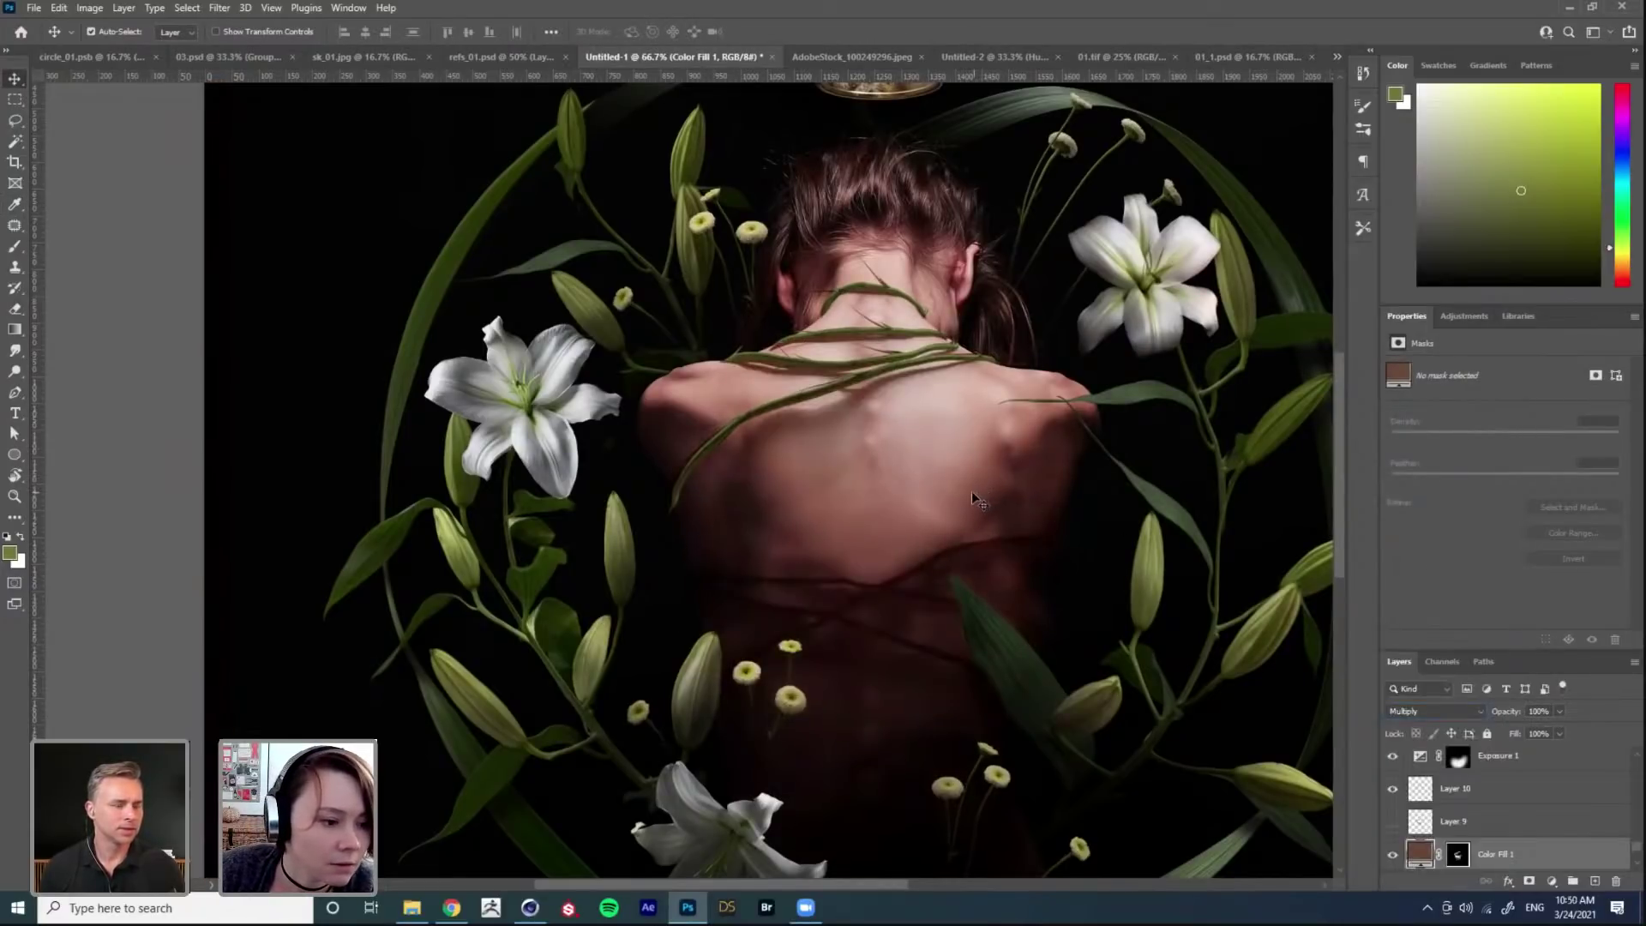
Step: Duplicate the brown Color Fill 1 layer and hide the original
left_click(1459, 855)
left_click(15, 99)
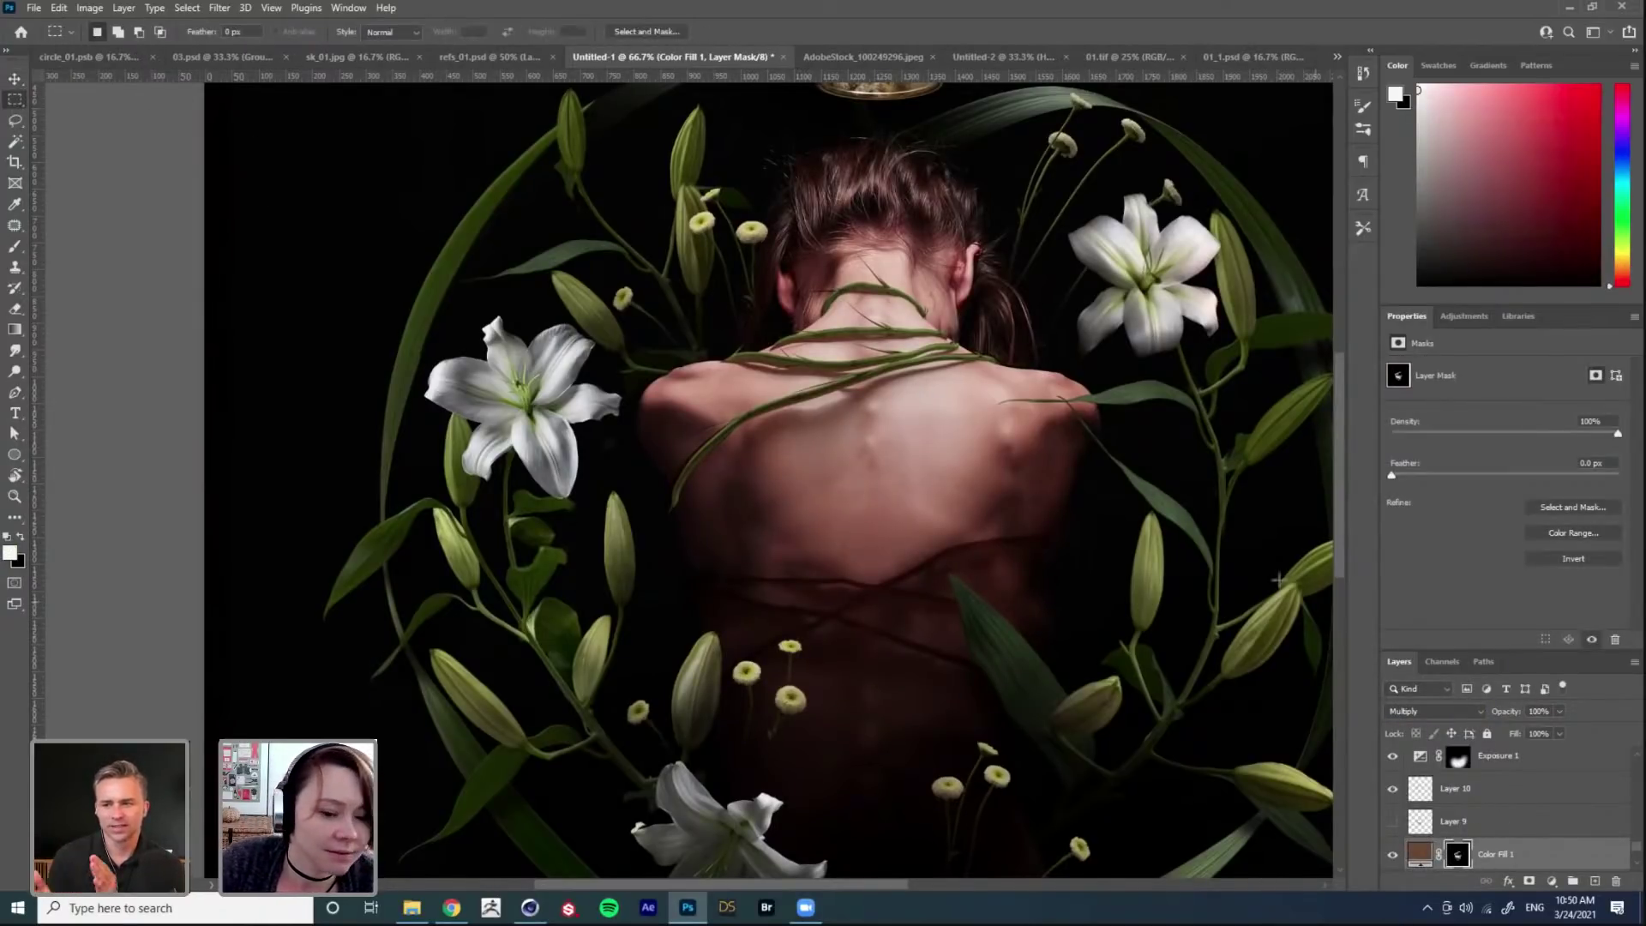
key("ctrl+j")
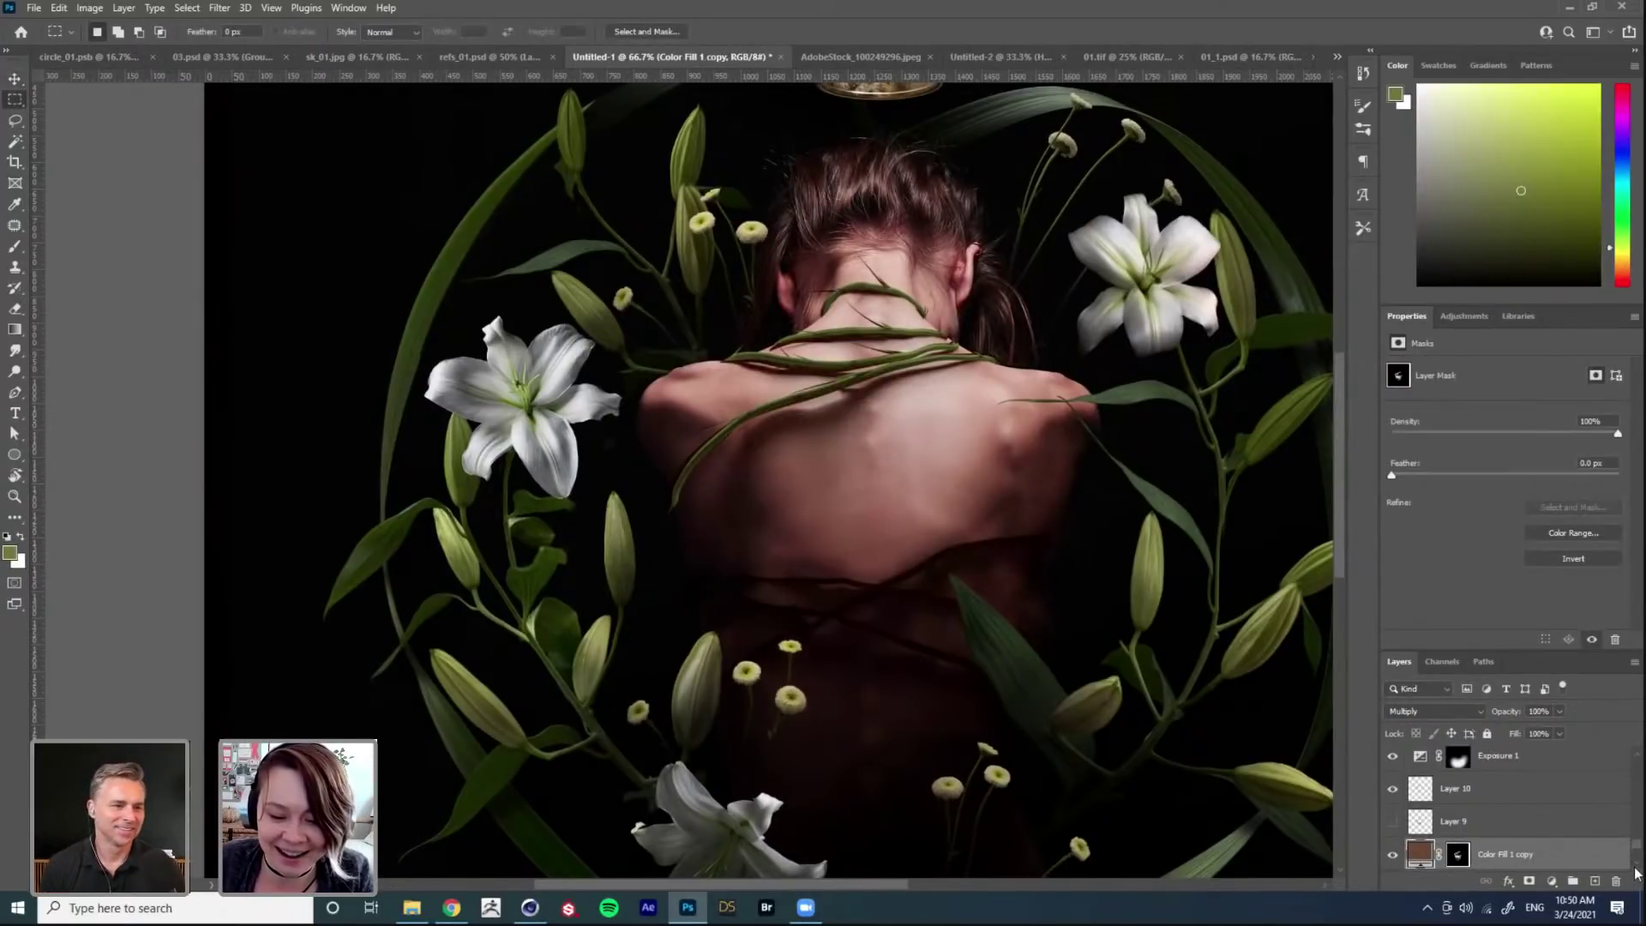
scroll(1626, 856, "down", 2)
left_click(1392, 823)
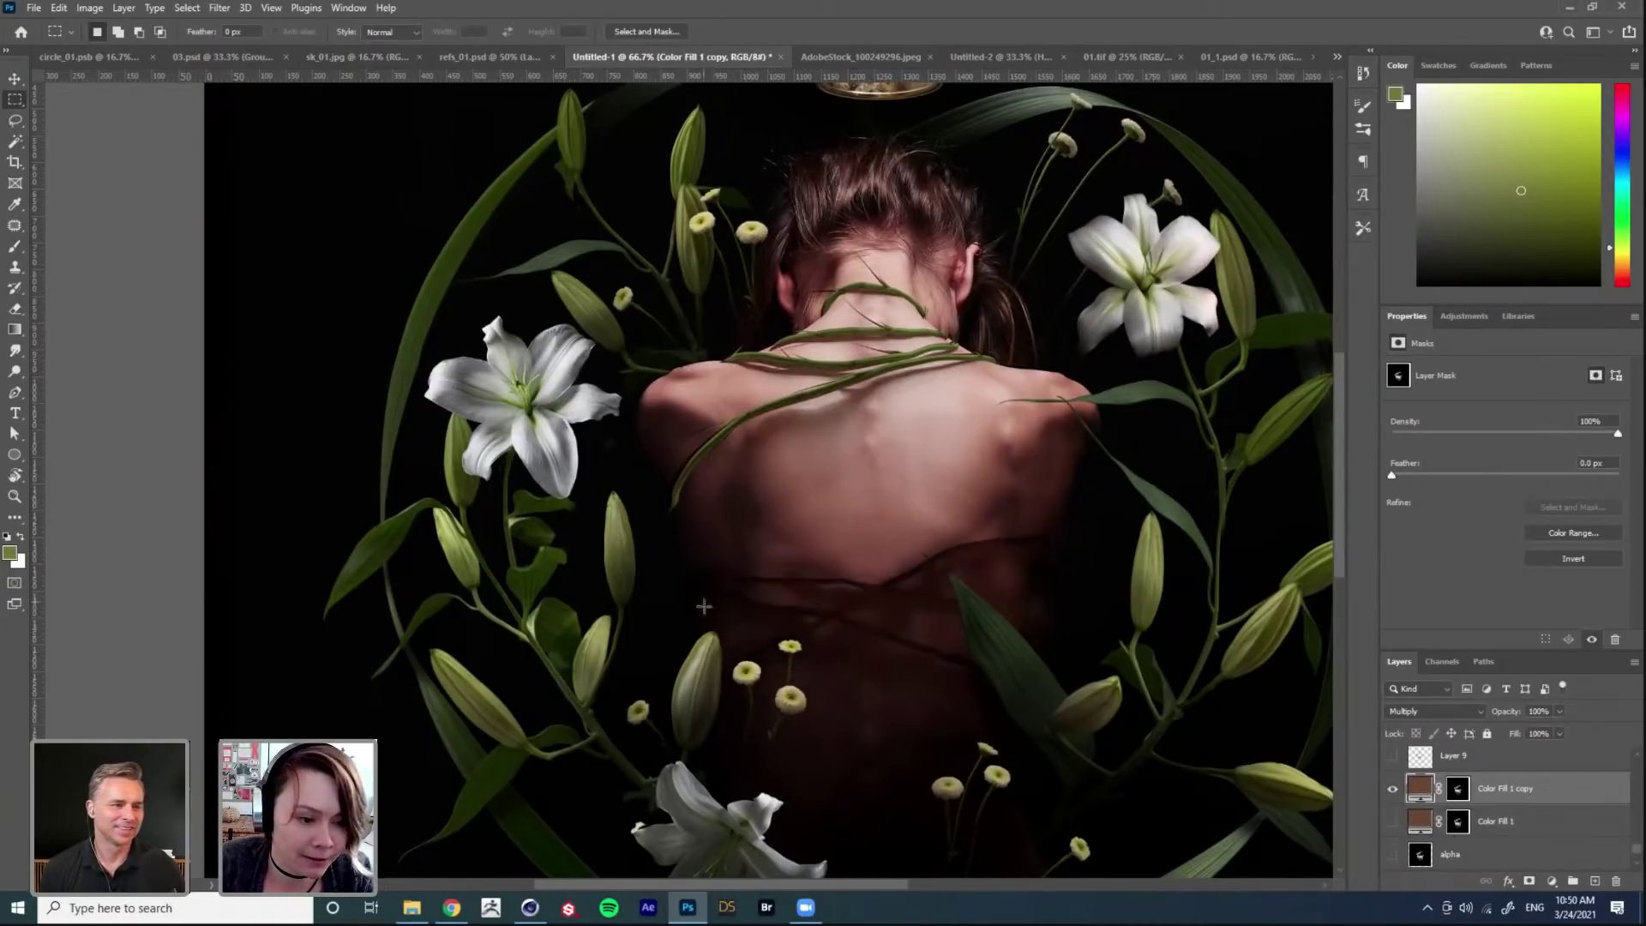
Step: Fill the copy's layer mask with black everywhere outside a rectangle around the neck and upper back, and deselect
left_click_drag(570, 229, 1187, 531)
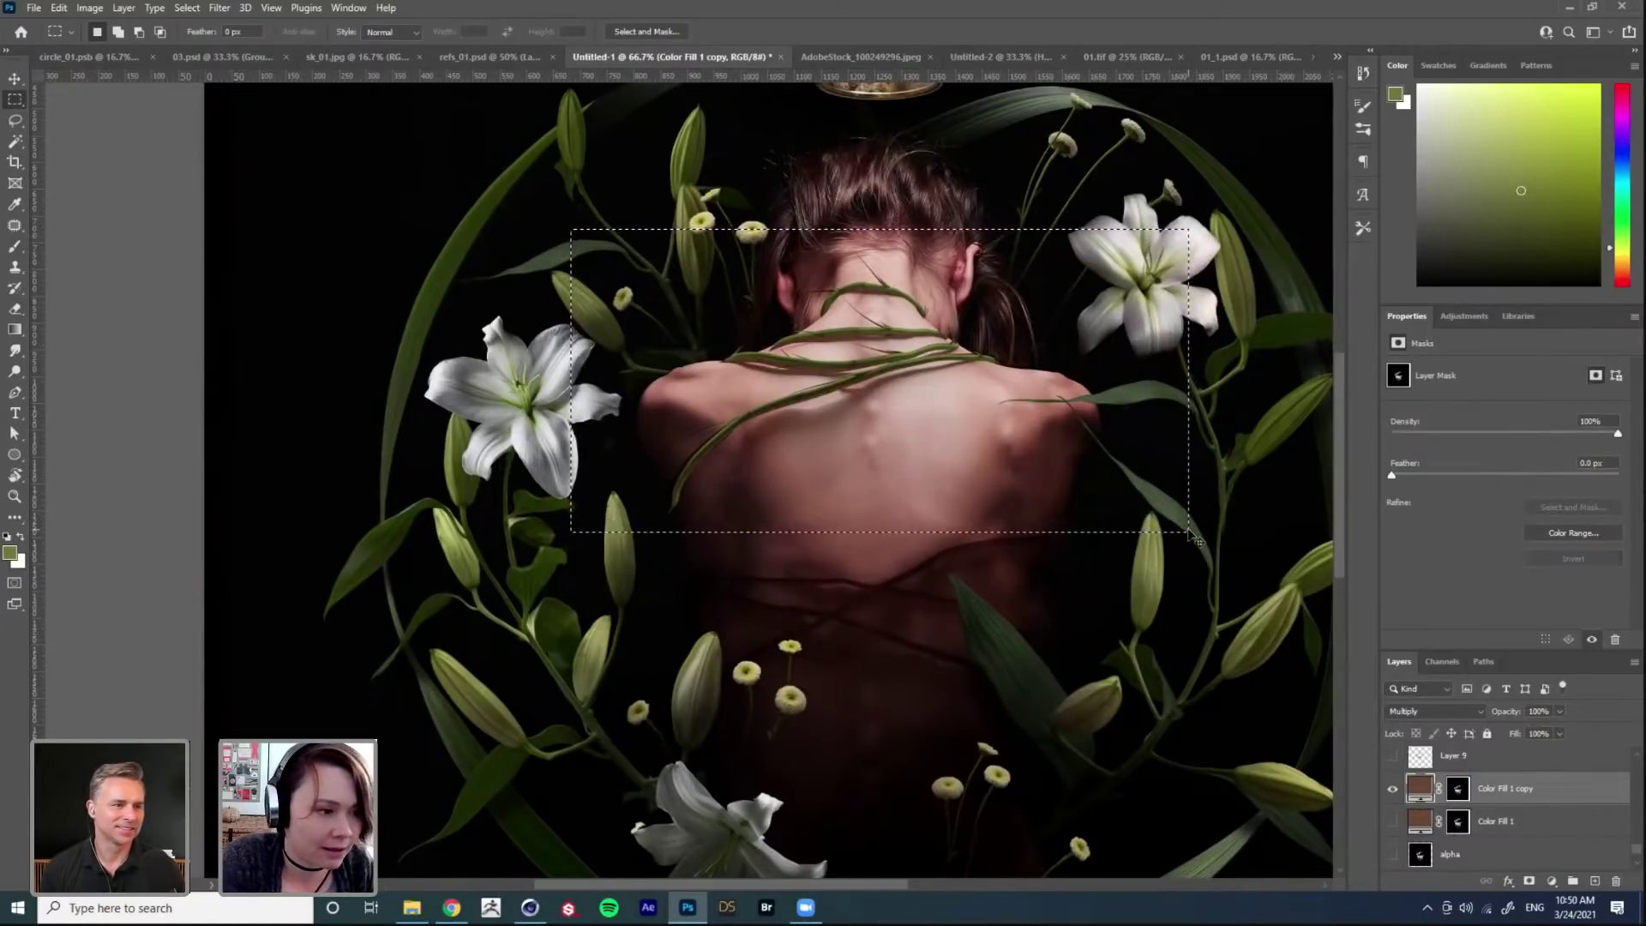
key("d")
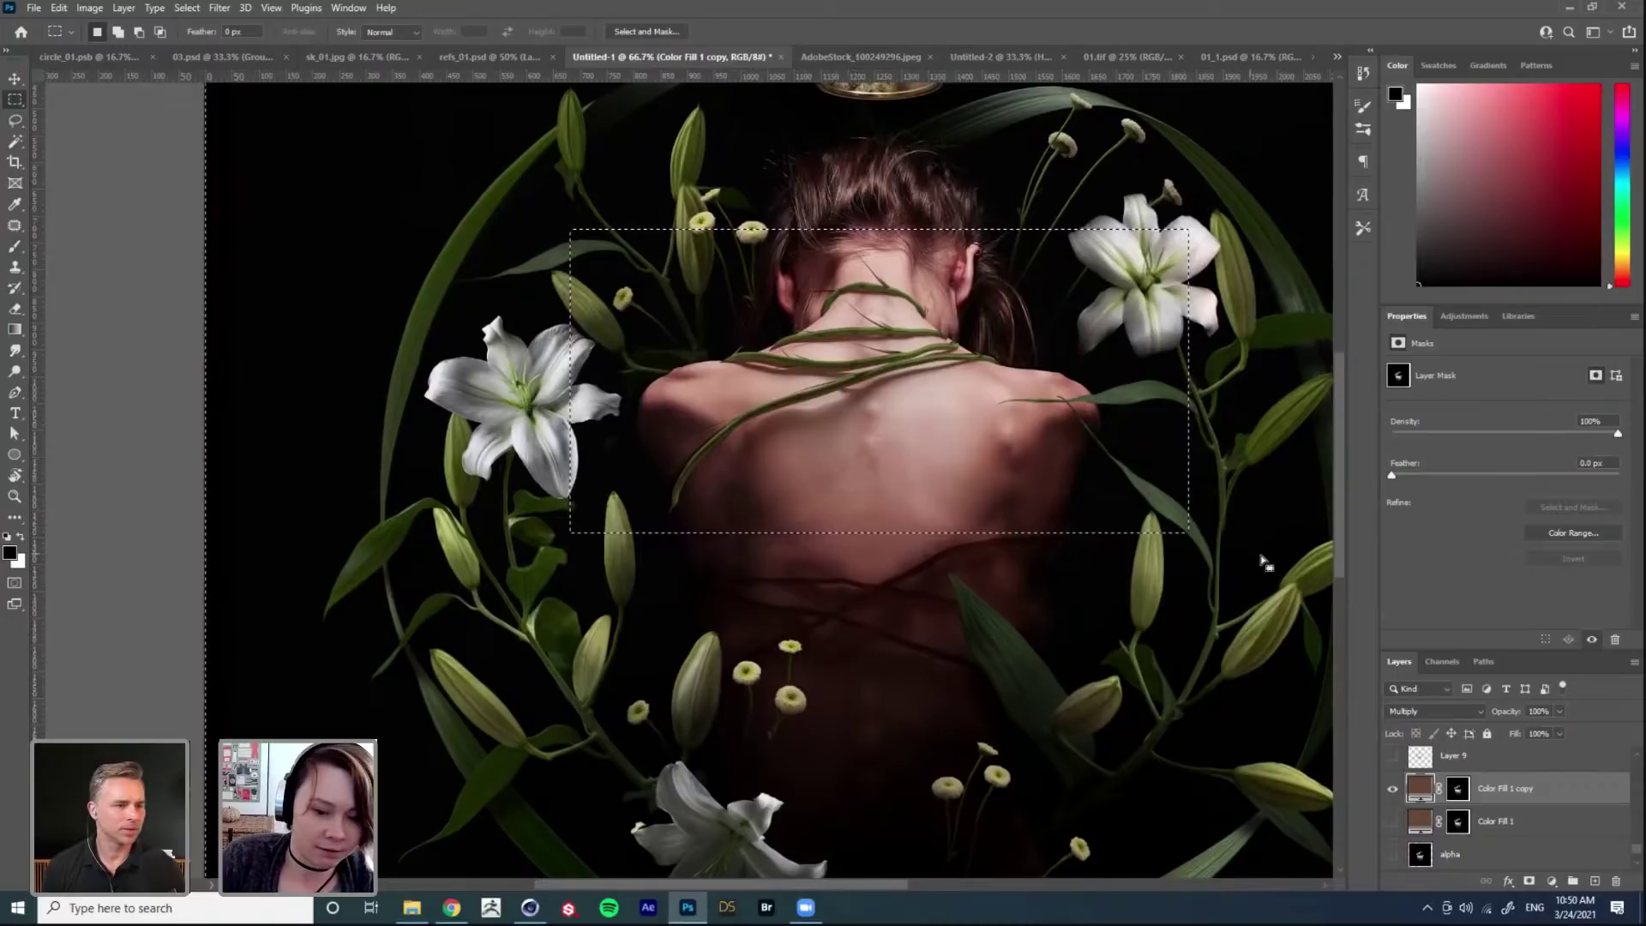
left_click(1458, 789)
key("x")
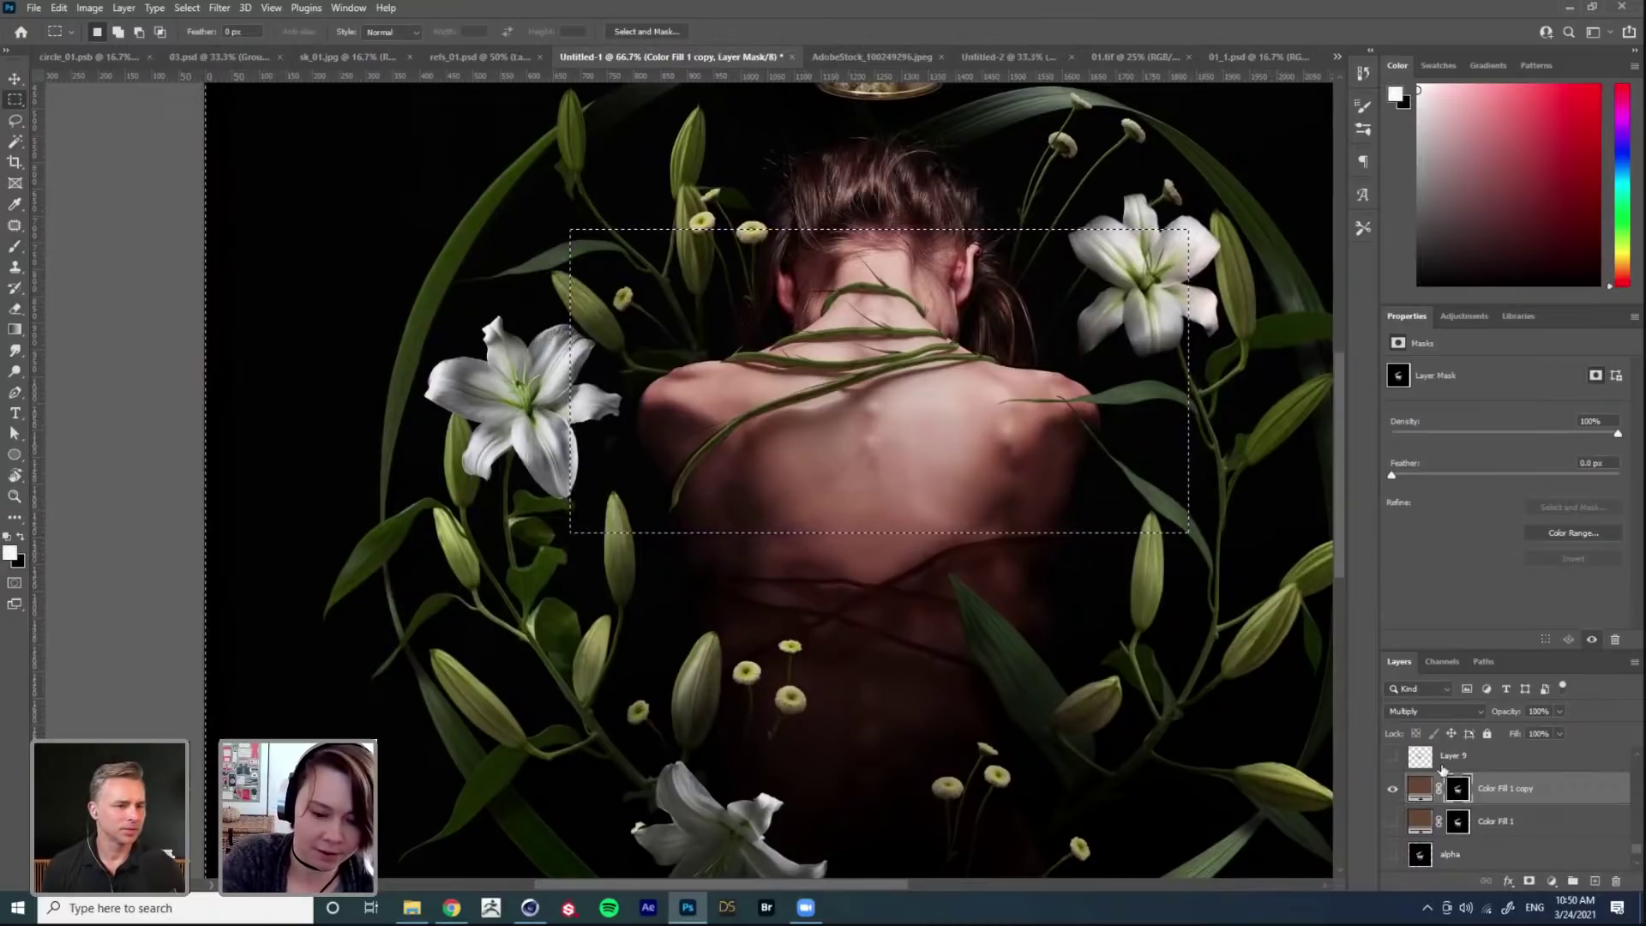
key("x")
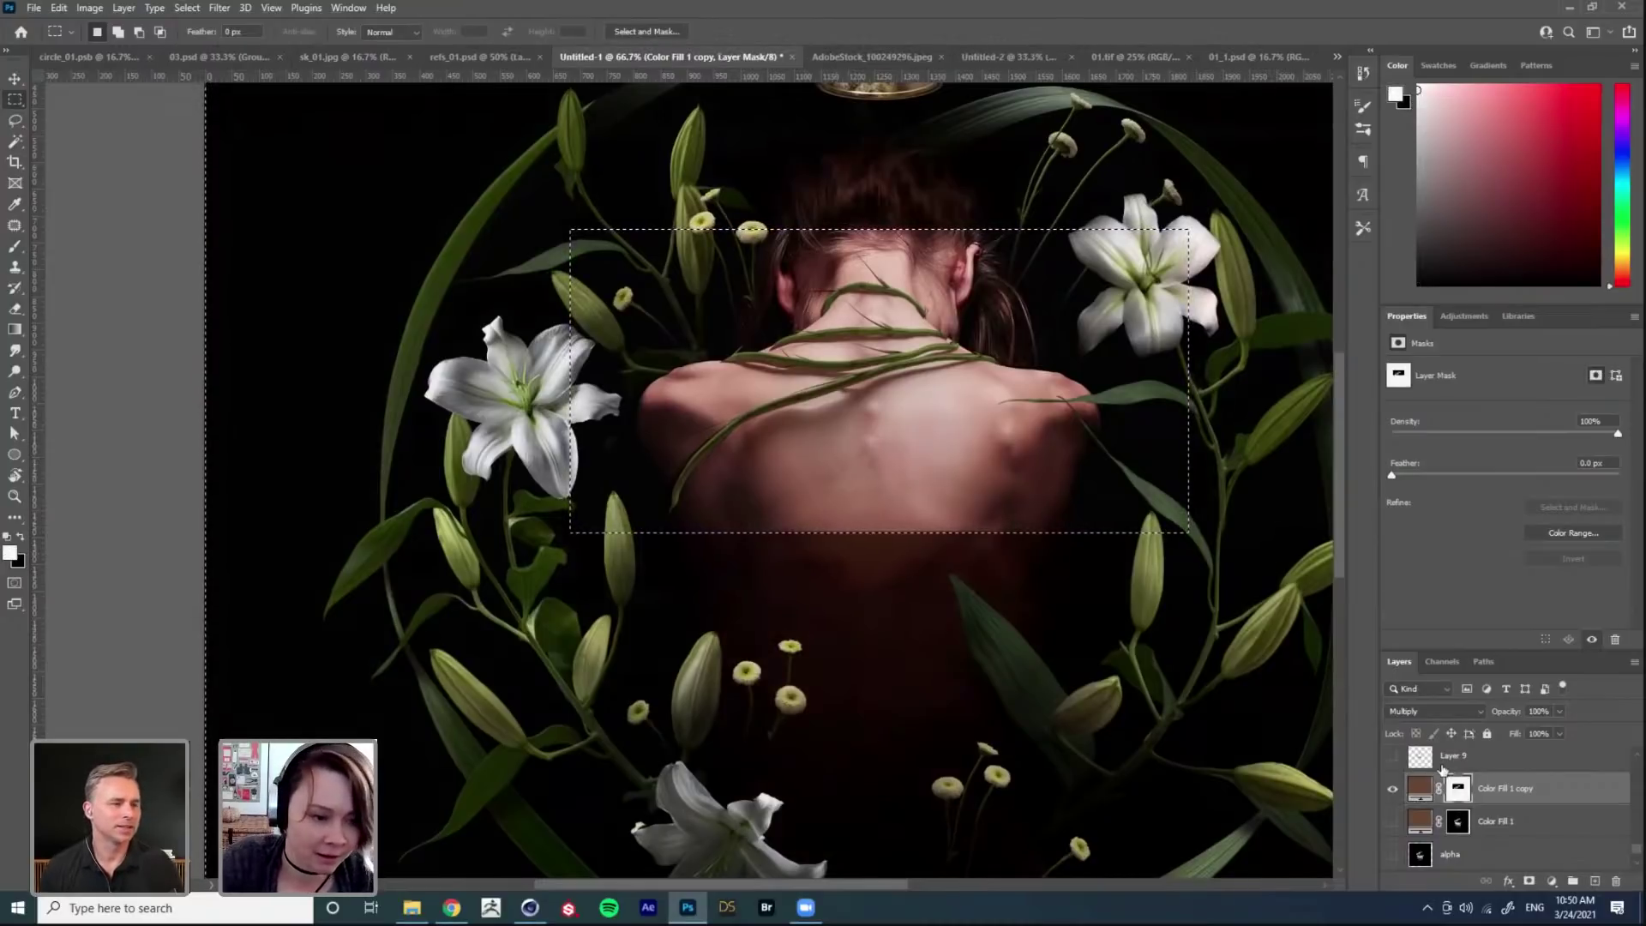
key("alt+BackSpace")
key("ctrl+d")
key("x")
Step: Switch the red mask overlay on and off to check the fill copy's mask, leaving the overlay shown
key("backslash")
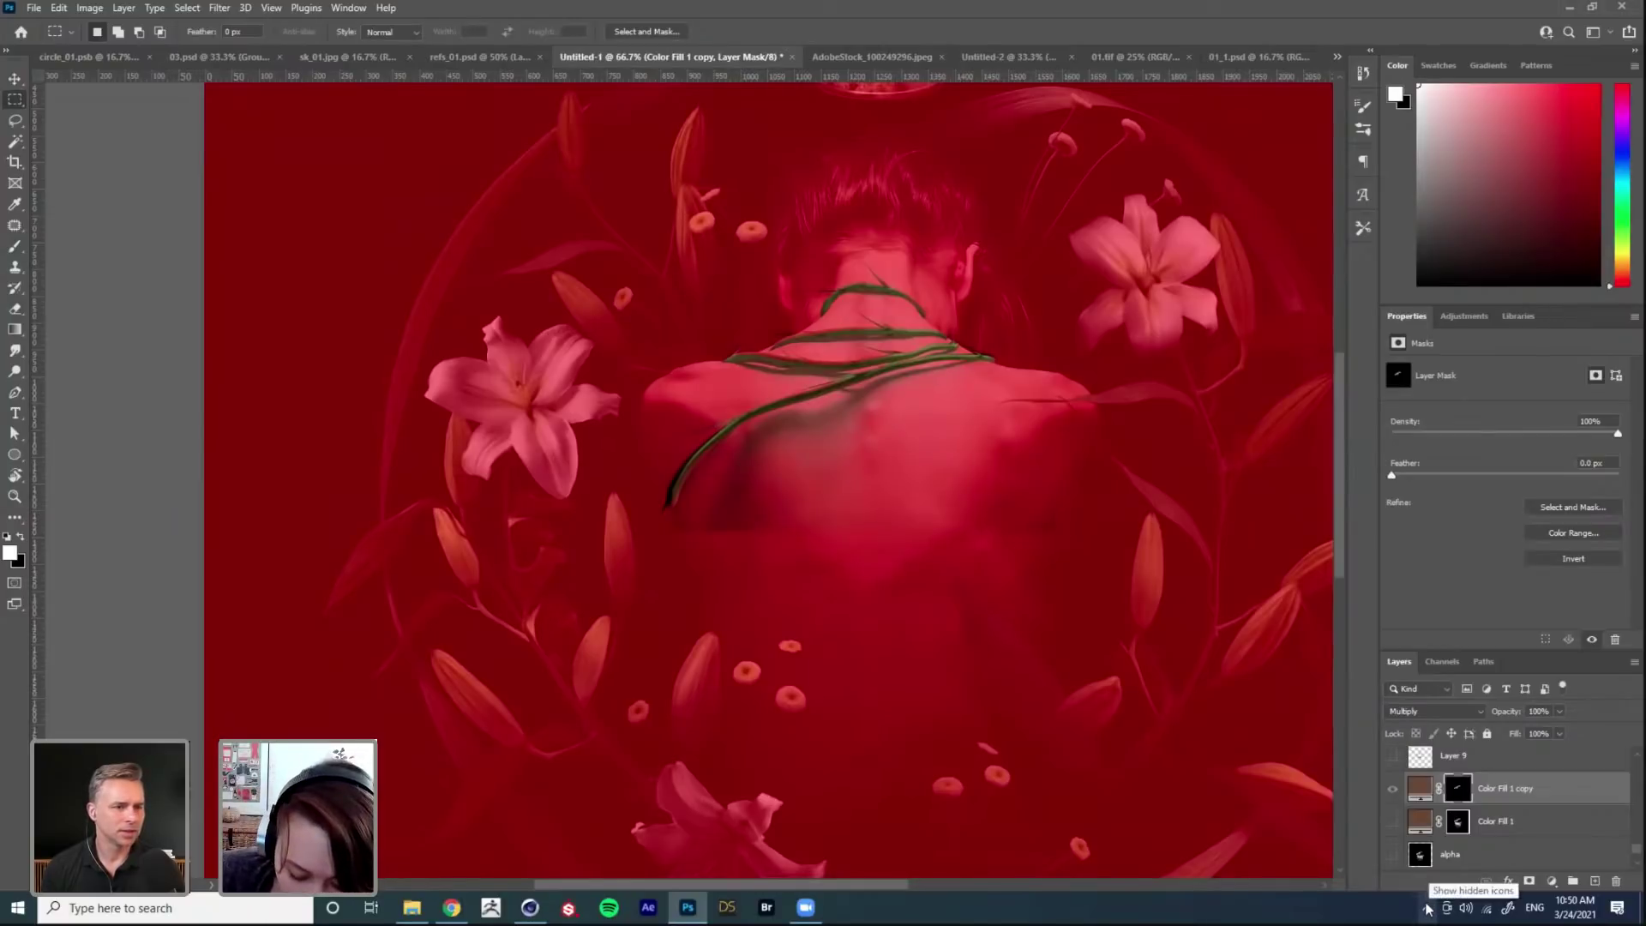
key("backslash")
key("backslash")
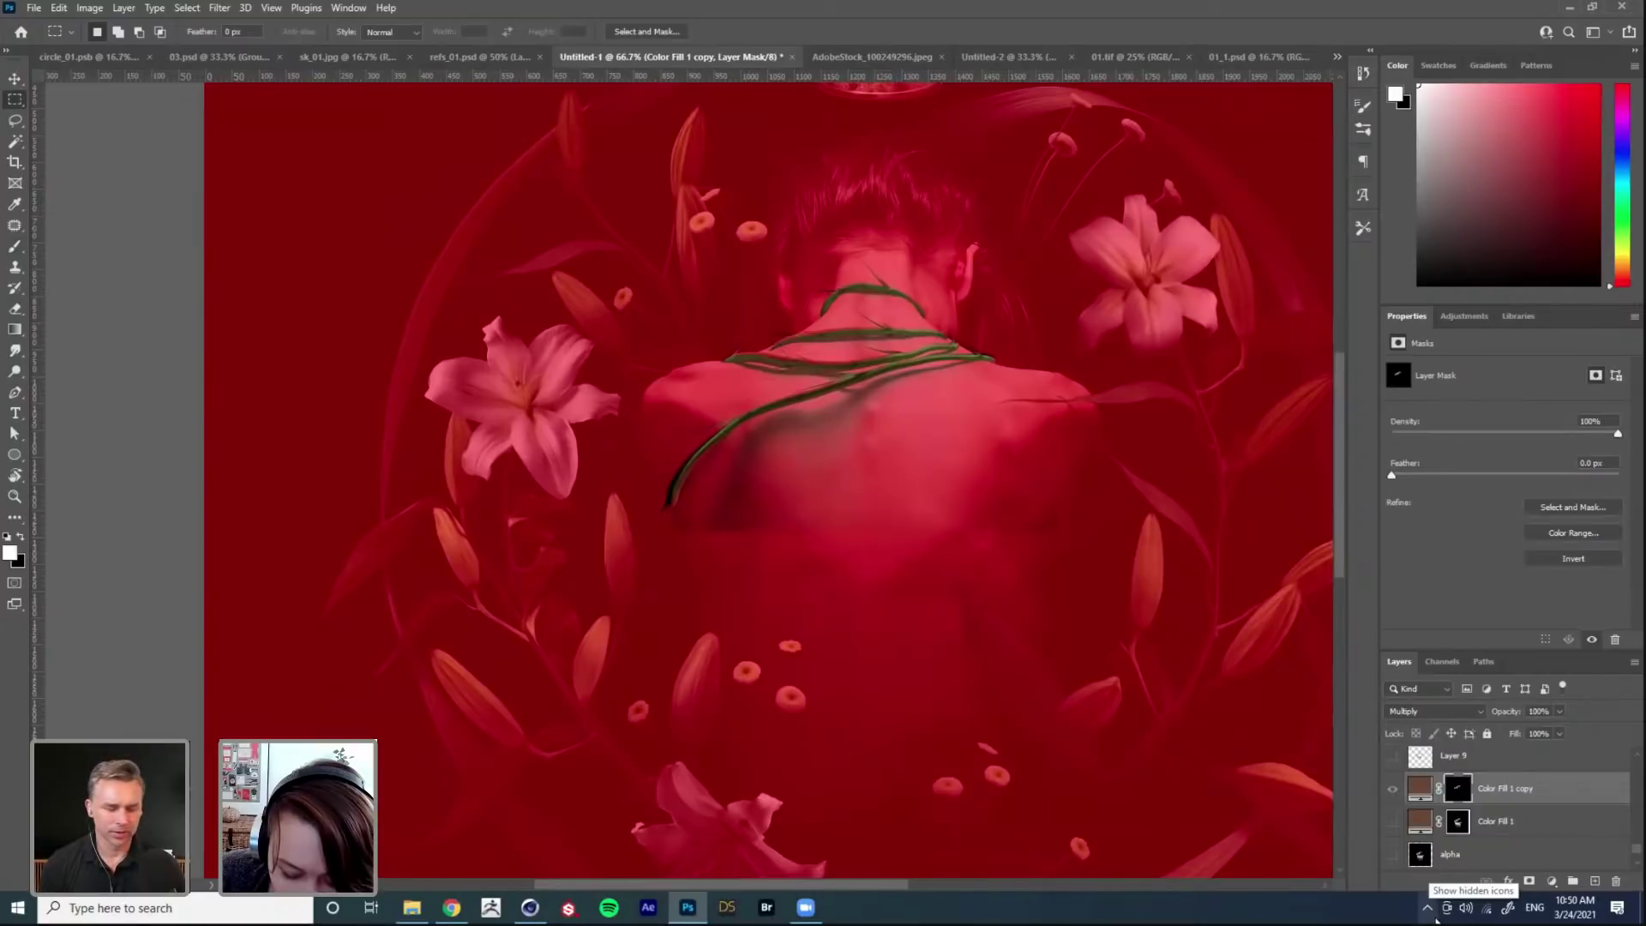
key("backslash")
key("backslash")
key("backslash")
key("backslash")
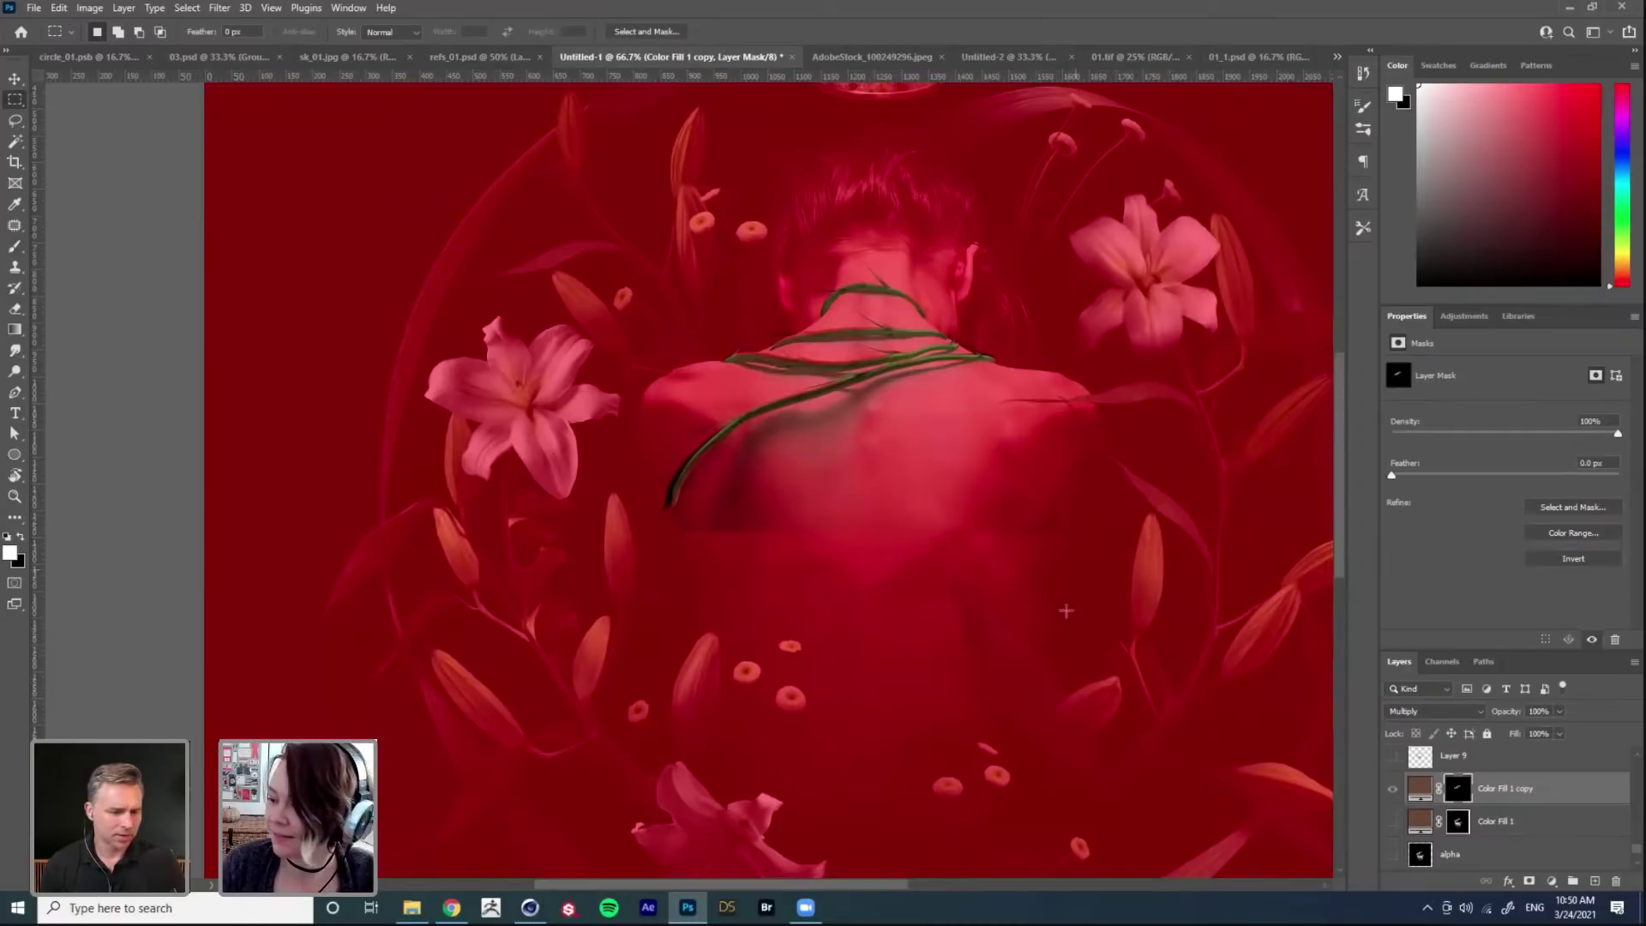
key("r")
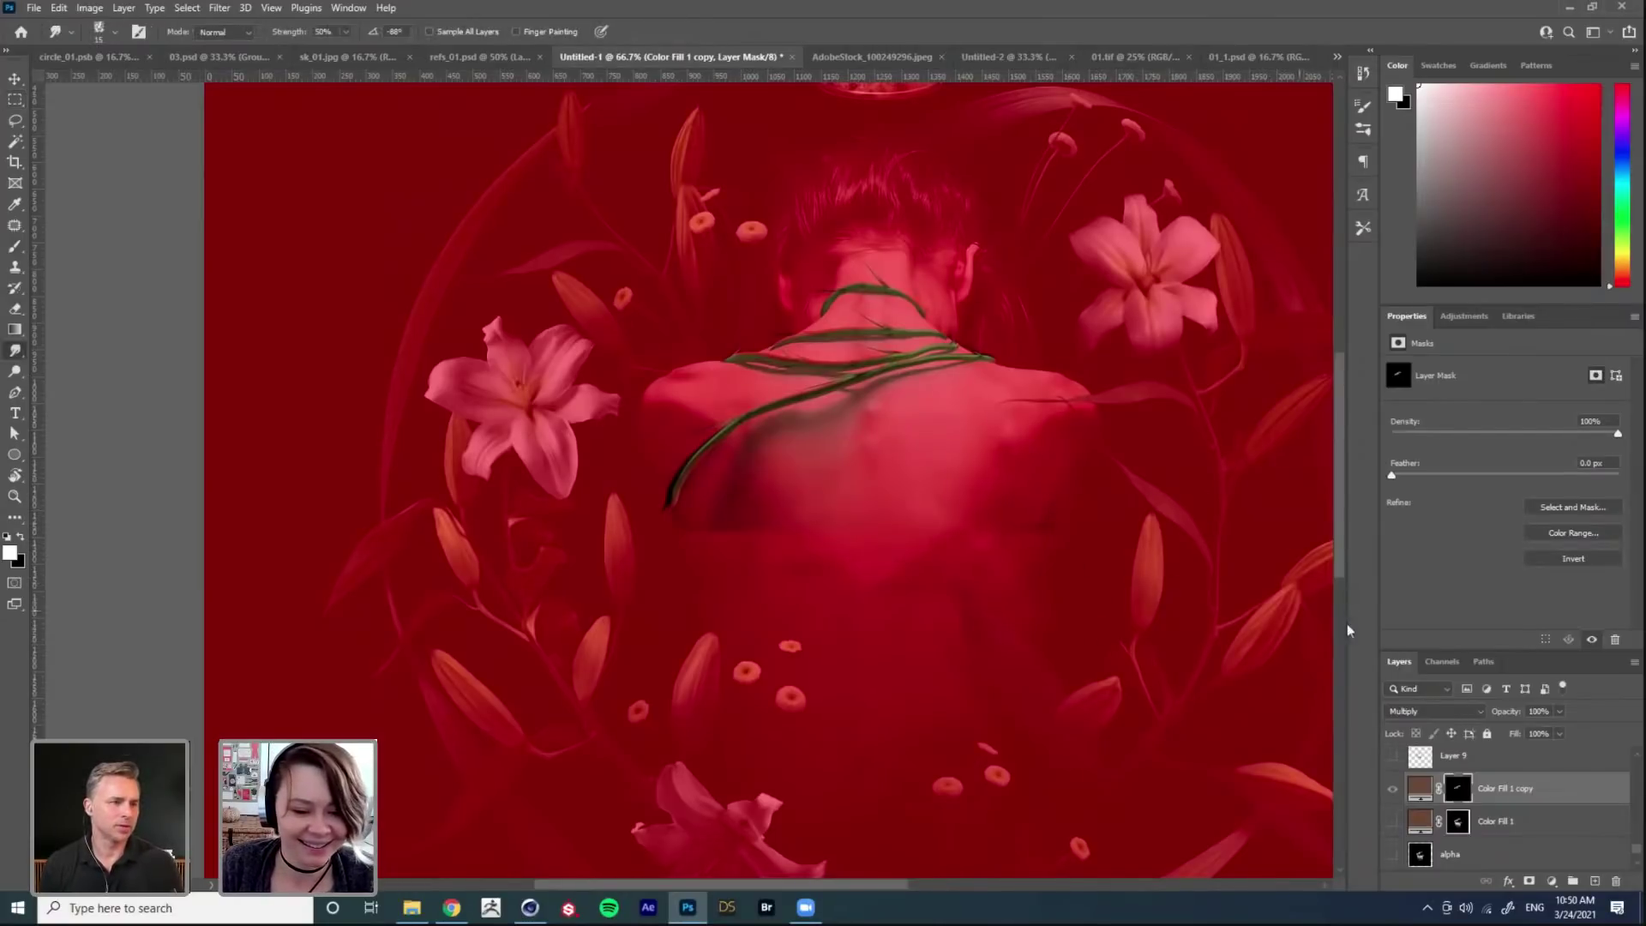
right_click(1018, 531)
double_click(1131, 782)
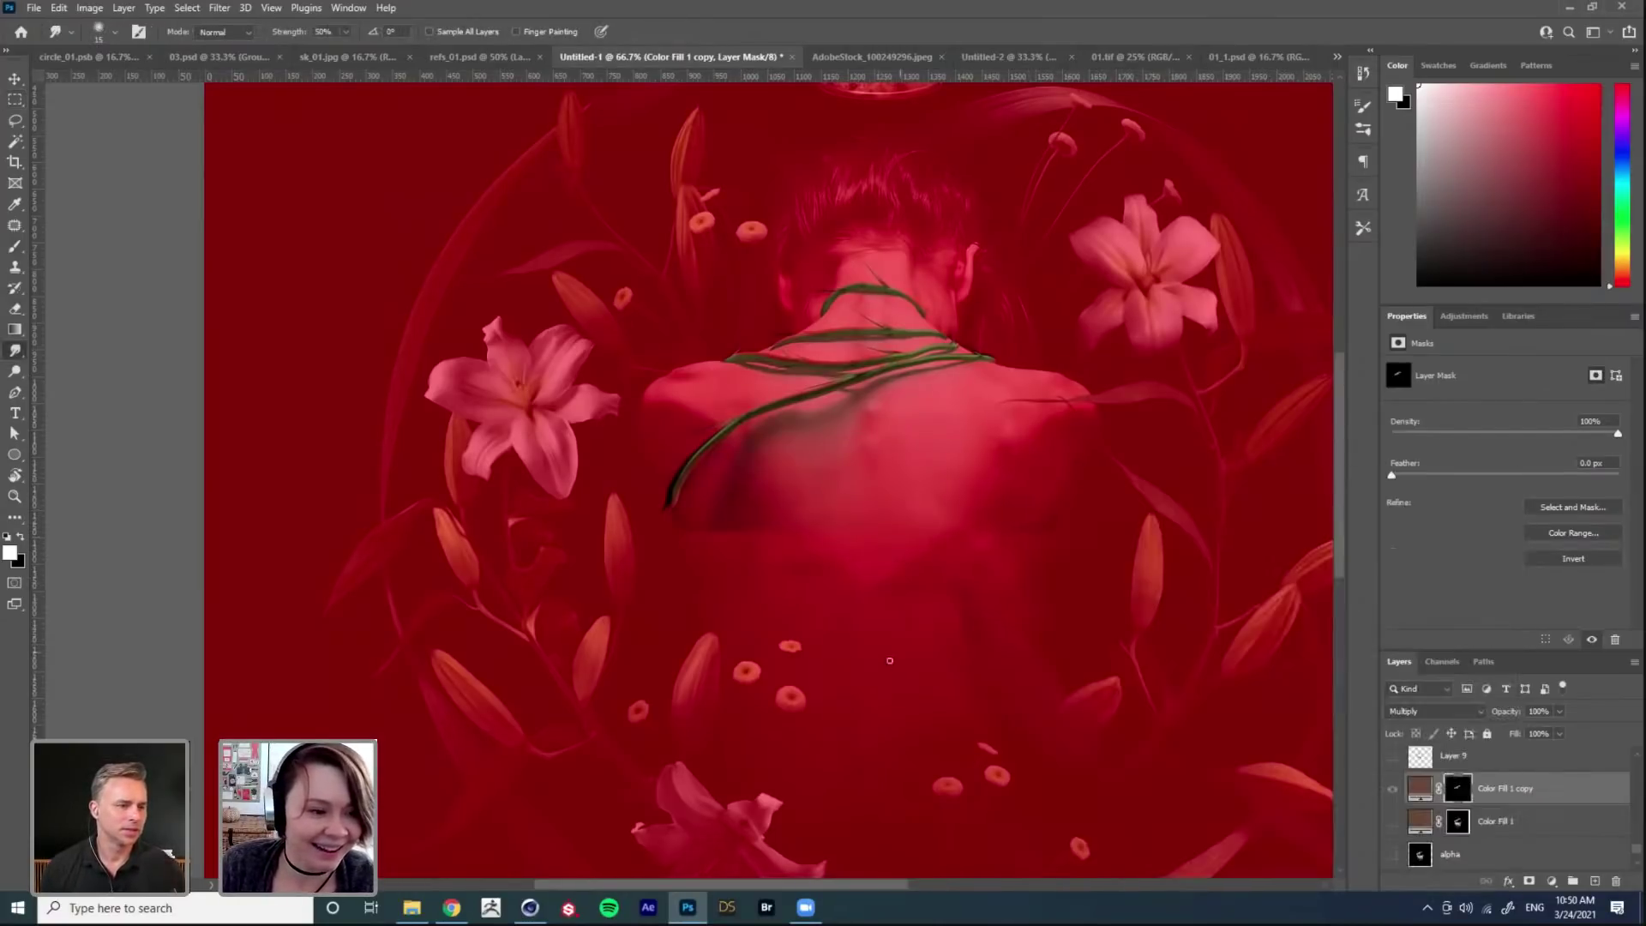
key("bracketright")
key("bracketright")
key("bracketright")
key("bracketright")
key("bracketright")
key("bracketright")
key("bracketright")
key("bracketright")
key("bracketright")
key("bracketright")
key("bracketright")
key("bracketright")
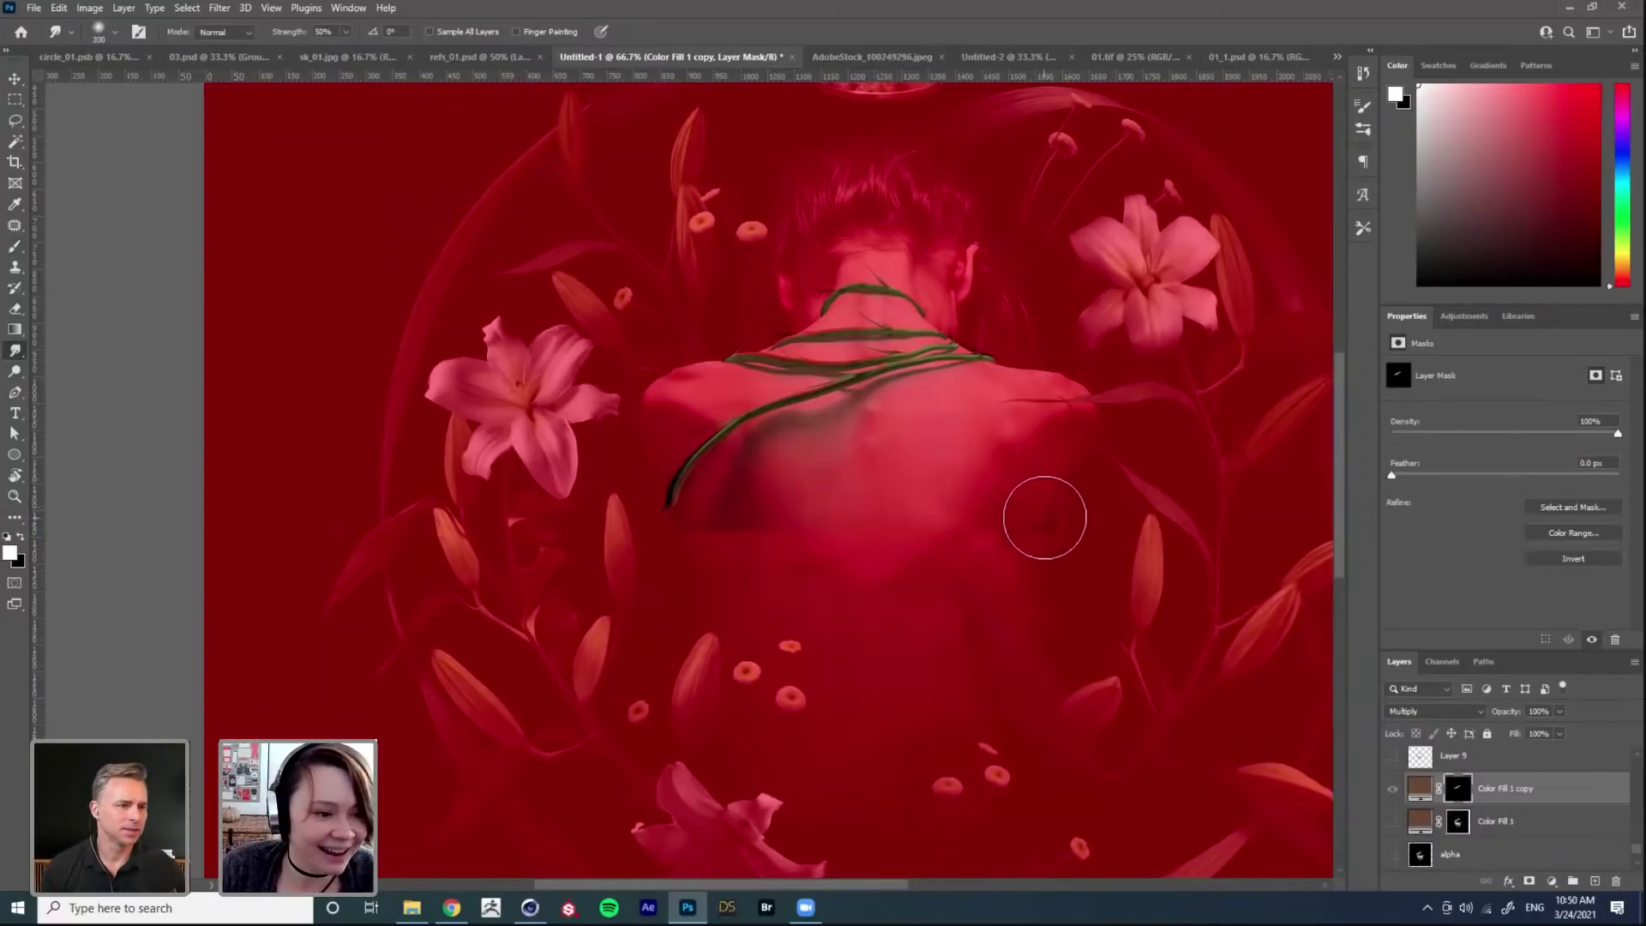
Step: Fade out the hard lower edge of the fill copy's mask with black, using the Soft Round Pressure Opacity and Flow brush
key("x")
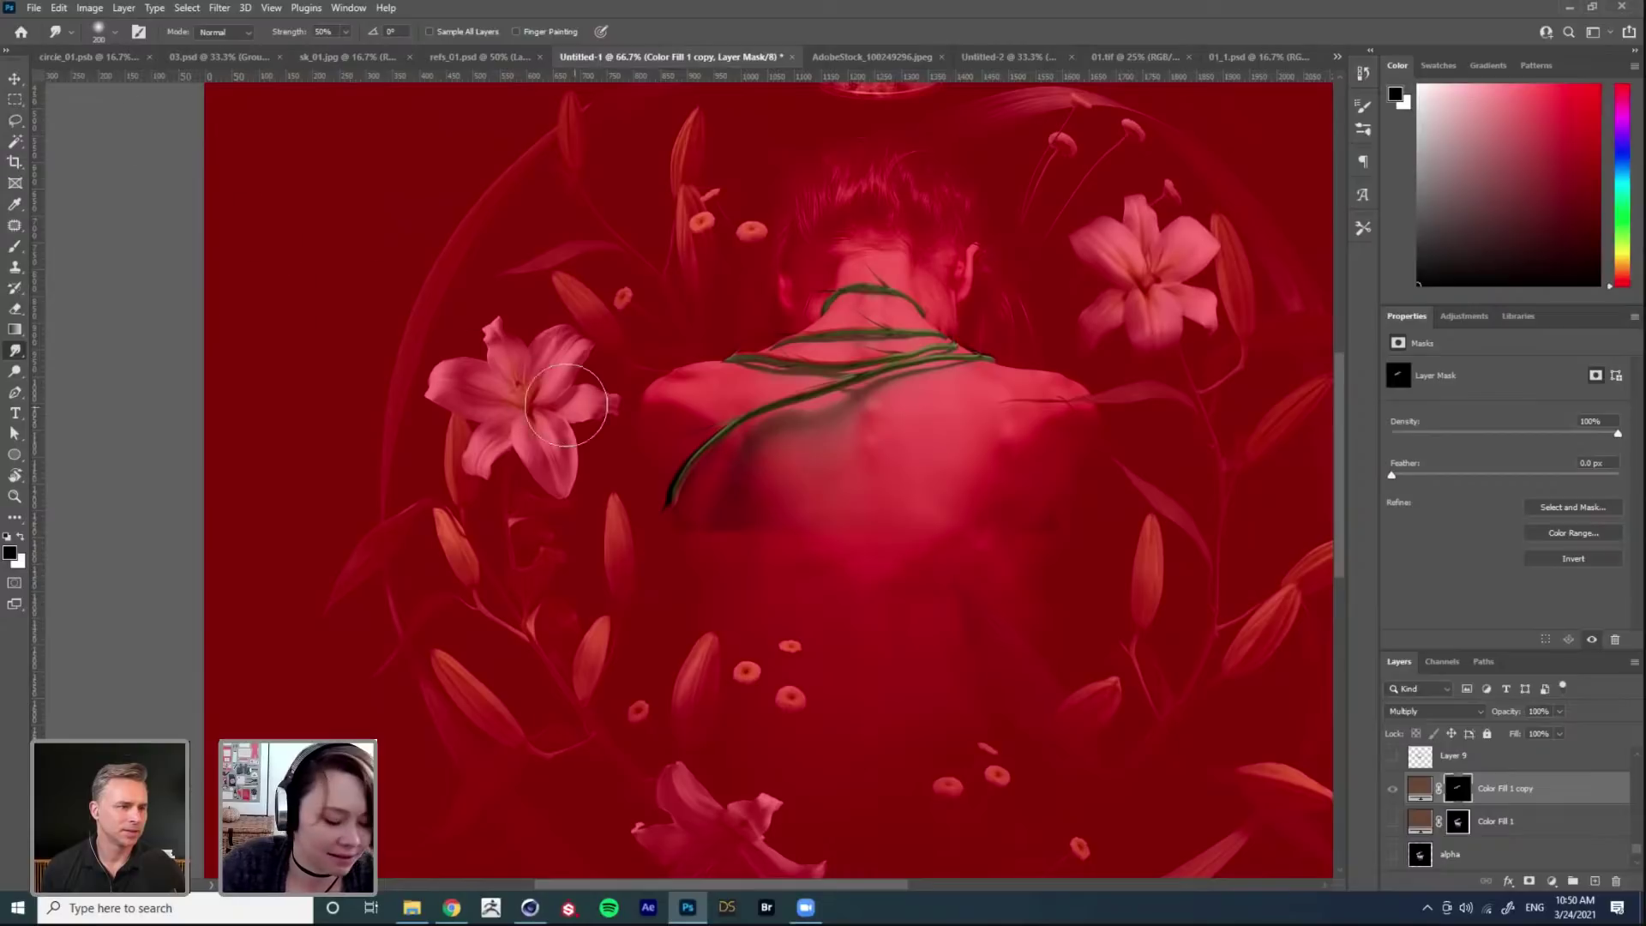
key("b")
right_click(864, 468)
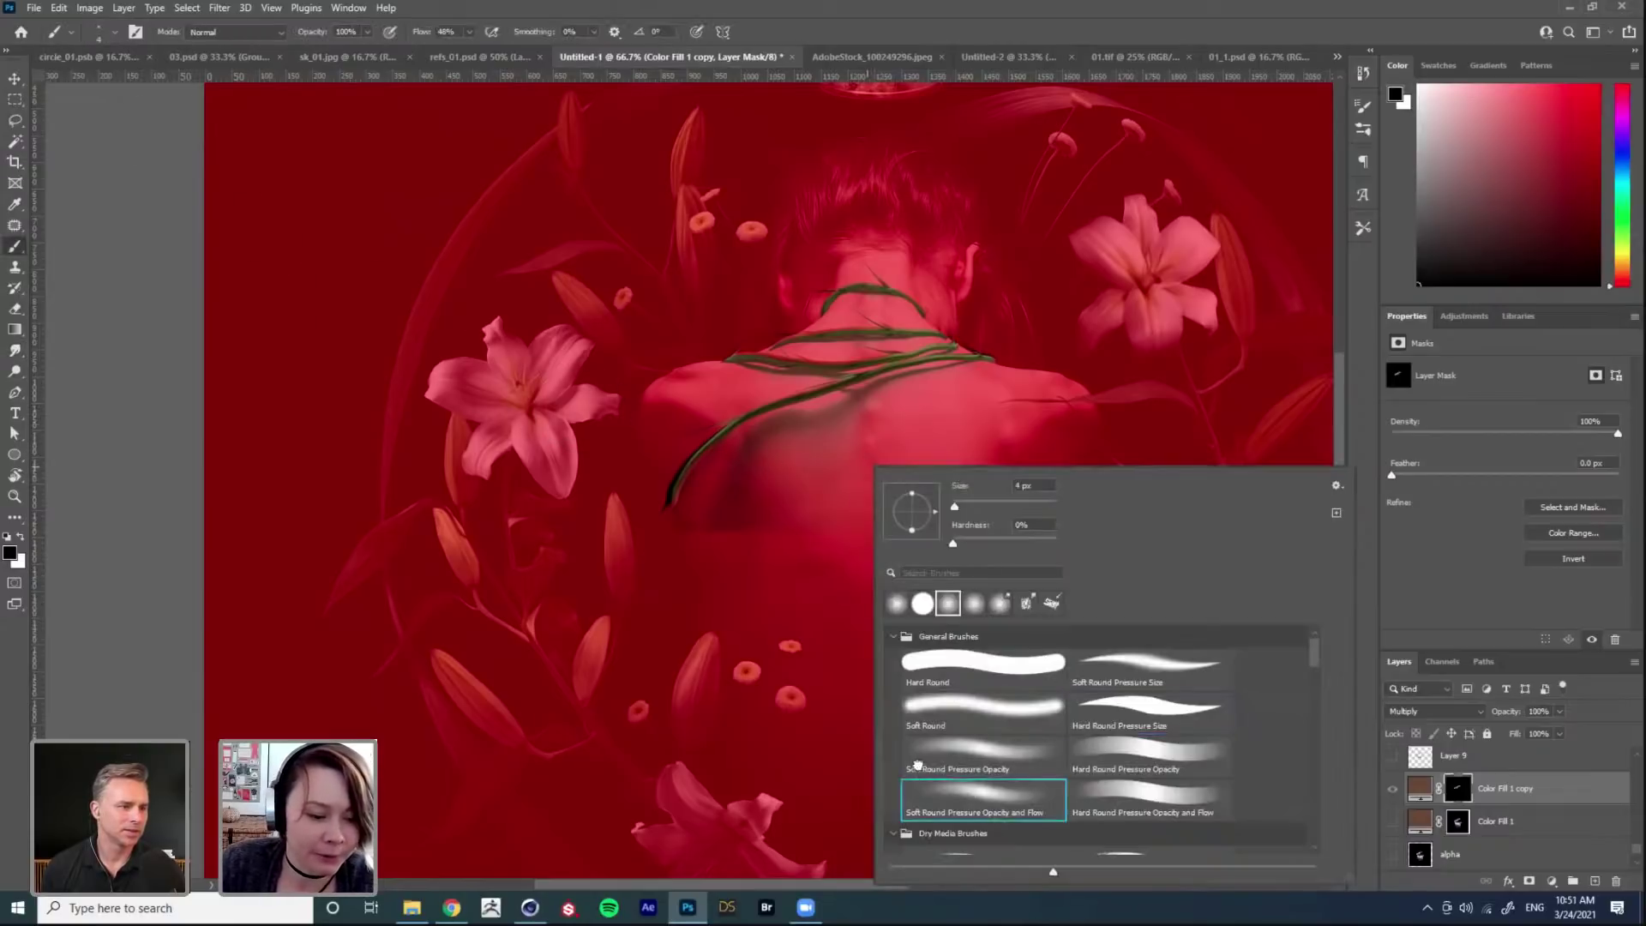
double_click(969, 791)
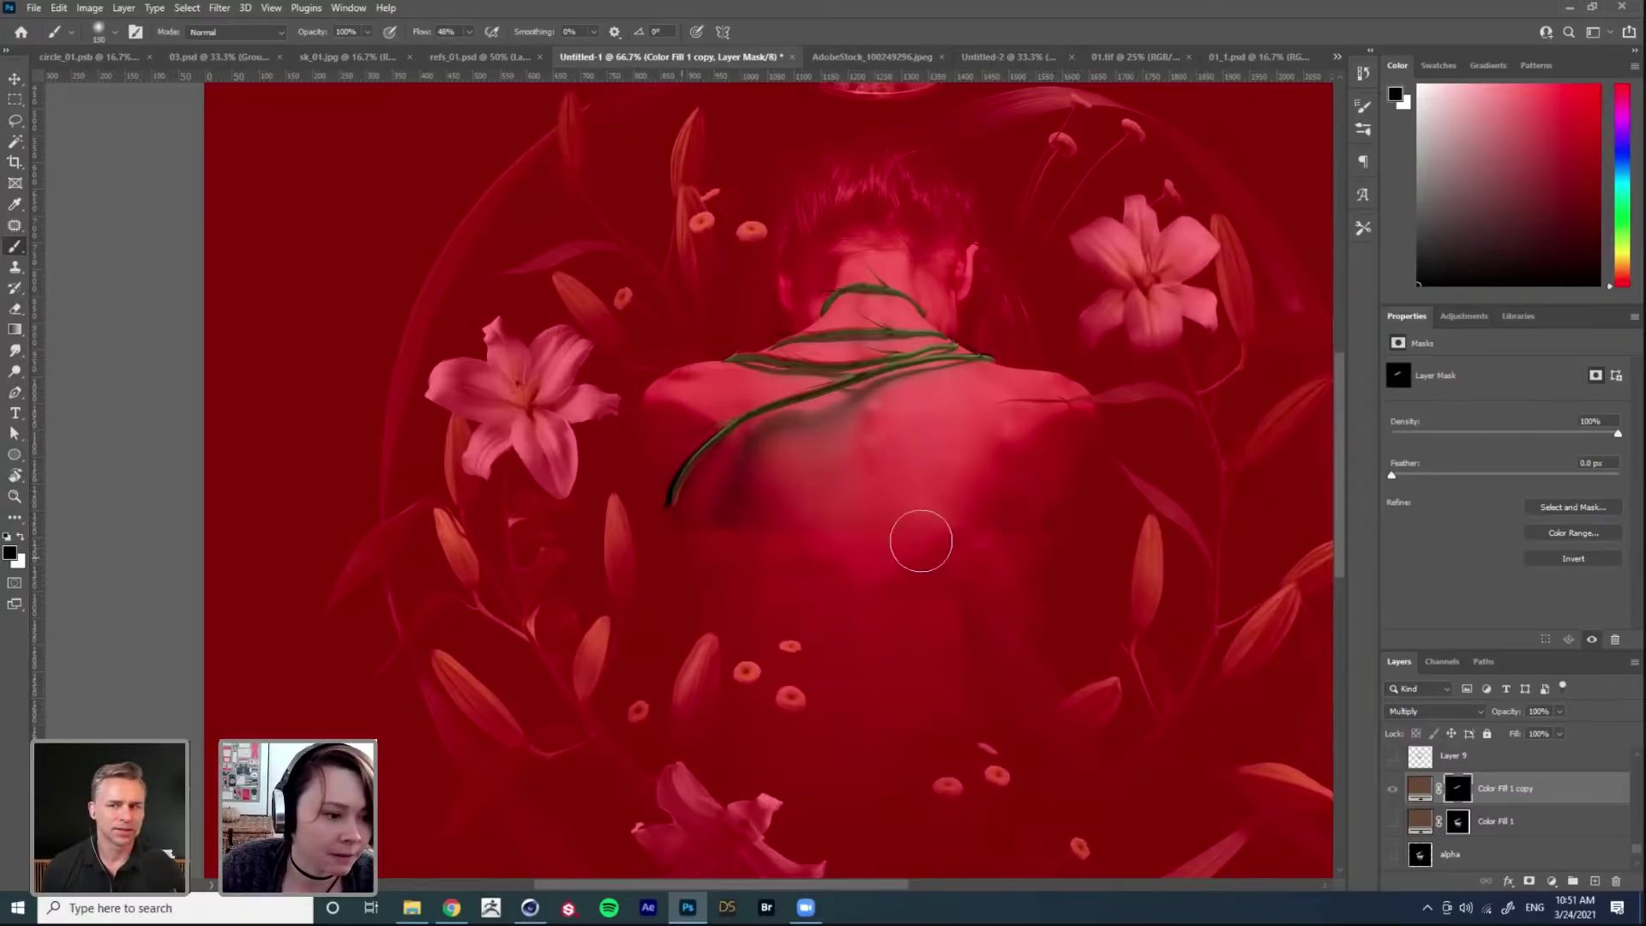
scroll(838, 346, "up", 1)
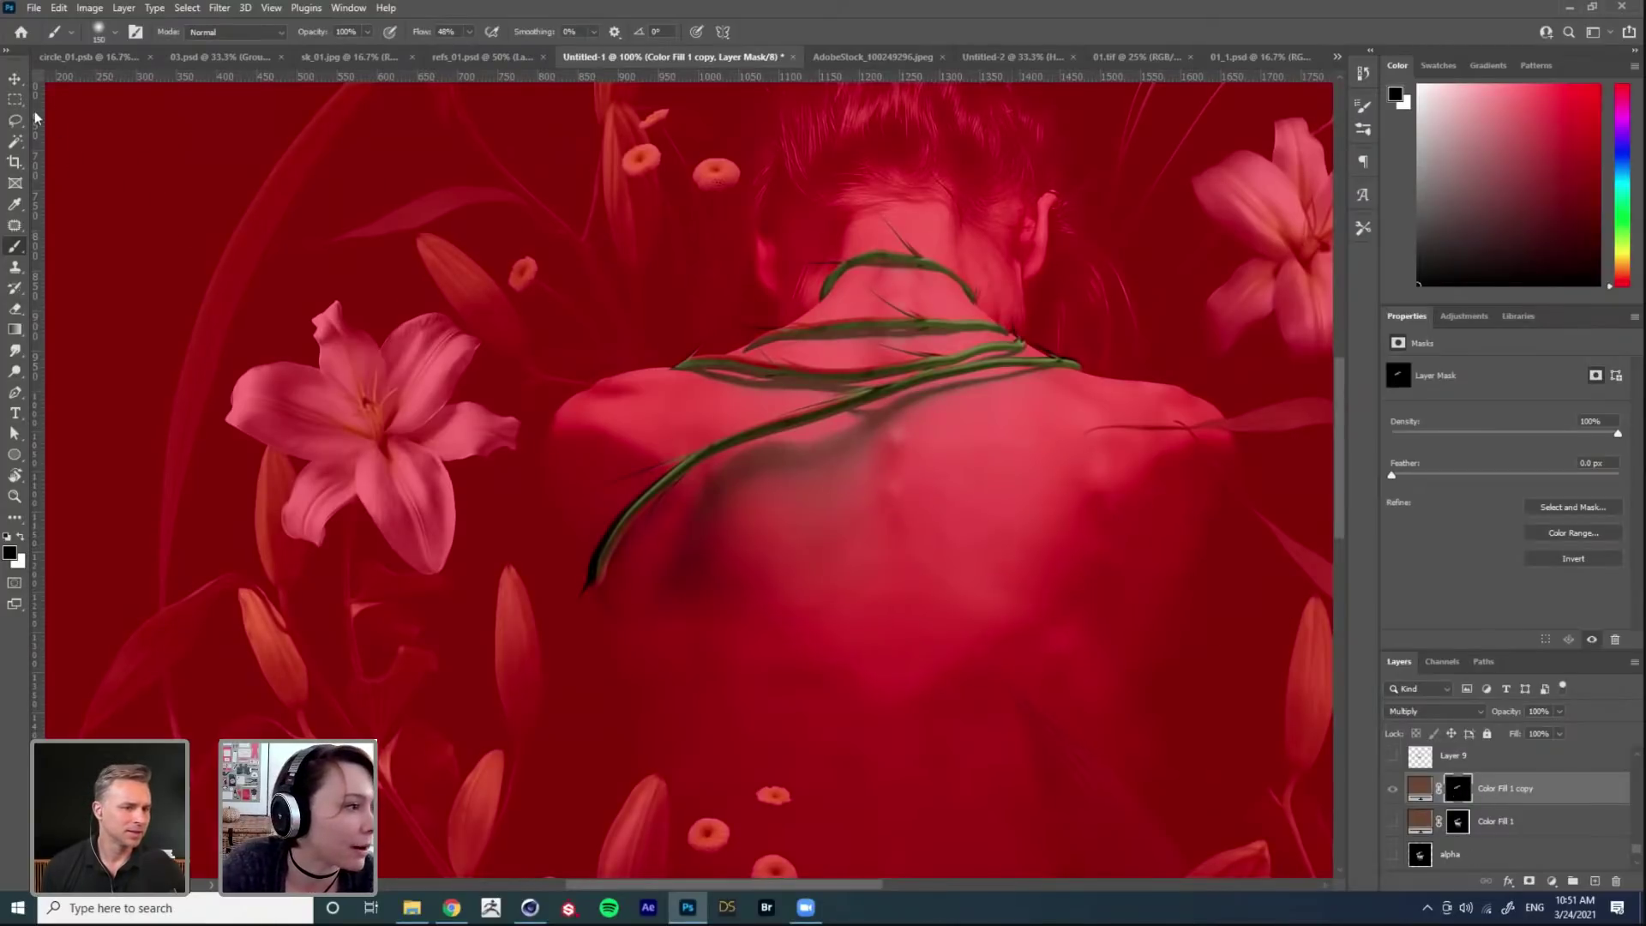
Step: Try to warp a rectangular area of the fill copy's mask around the neck and upper back, and compare the shadow on and off
key("m")
left_click_drag(409, 187, 1308, 689)
key("ctrl+t")
right_click(840, 434)
left_click(868, 543)
left_click_drag(596, 645, 614, 654)
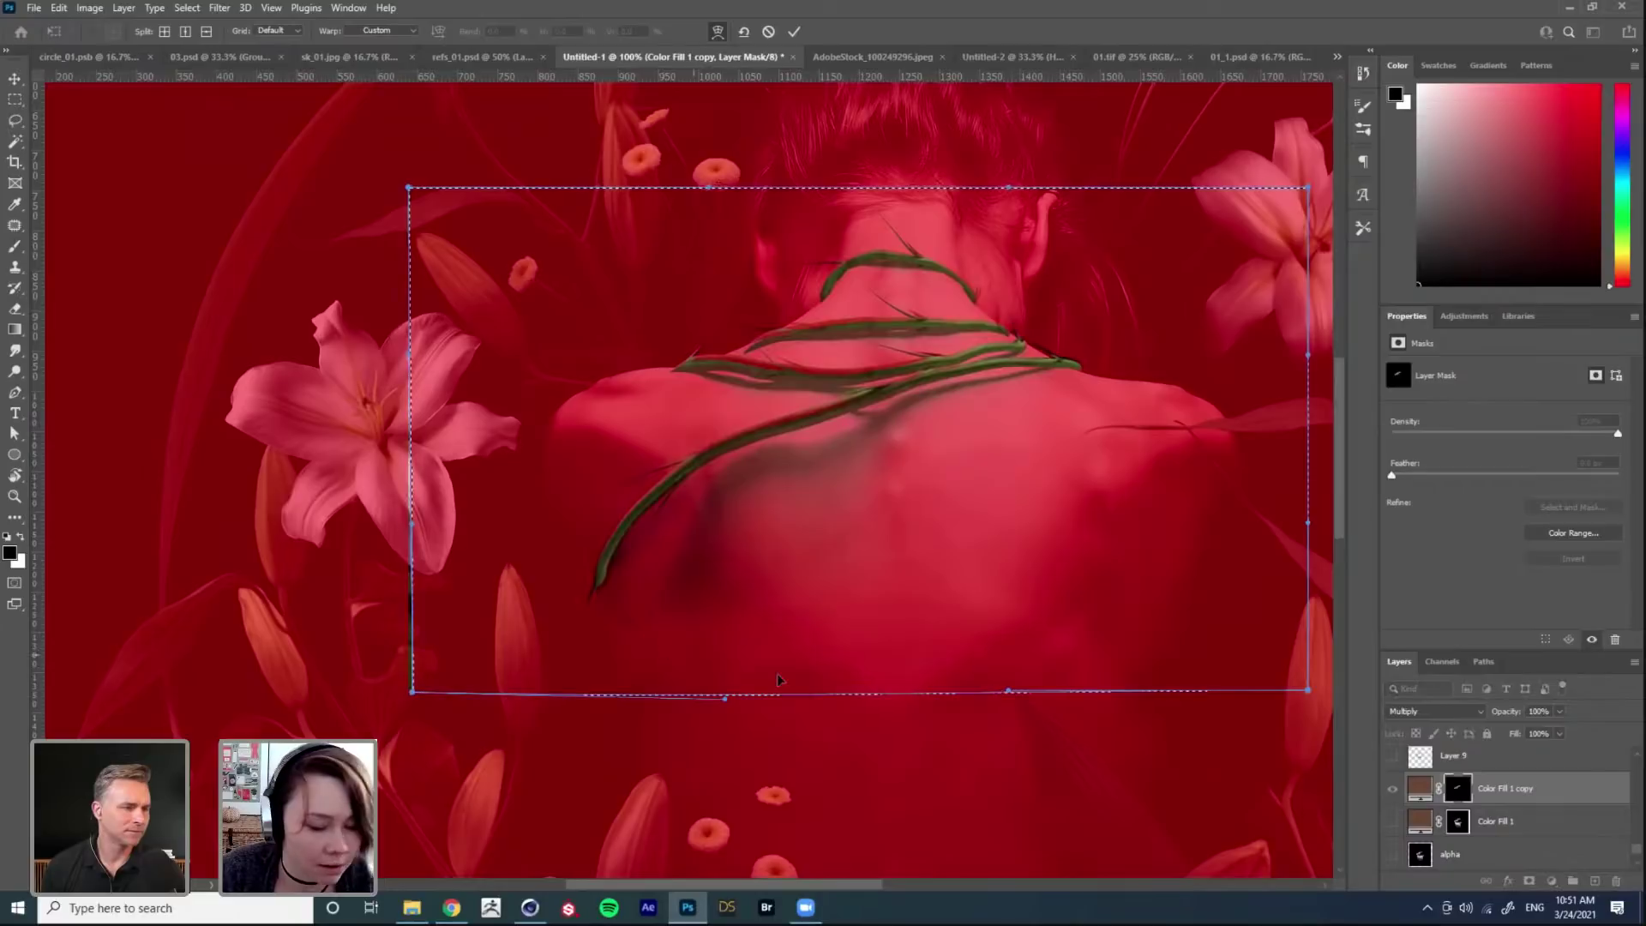
key("Return")
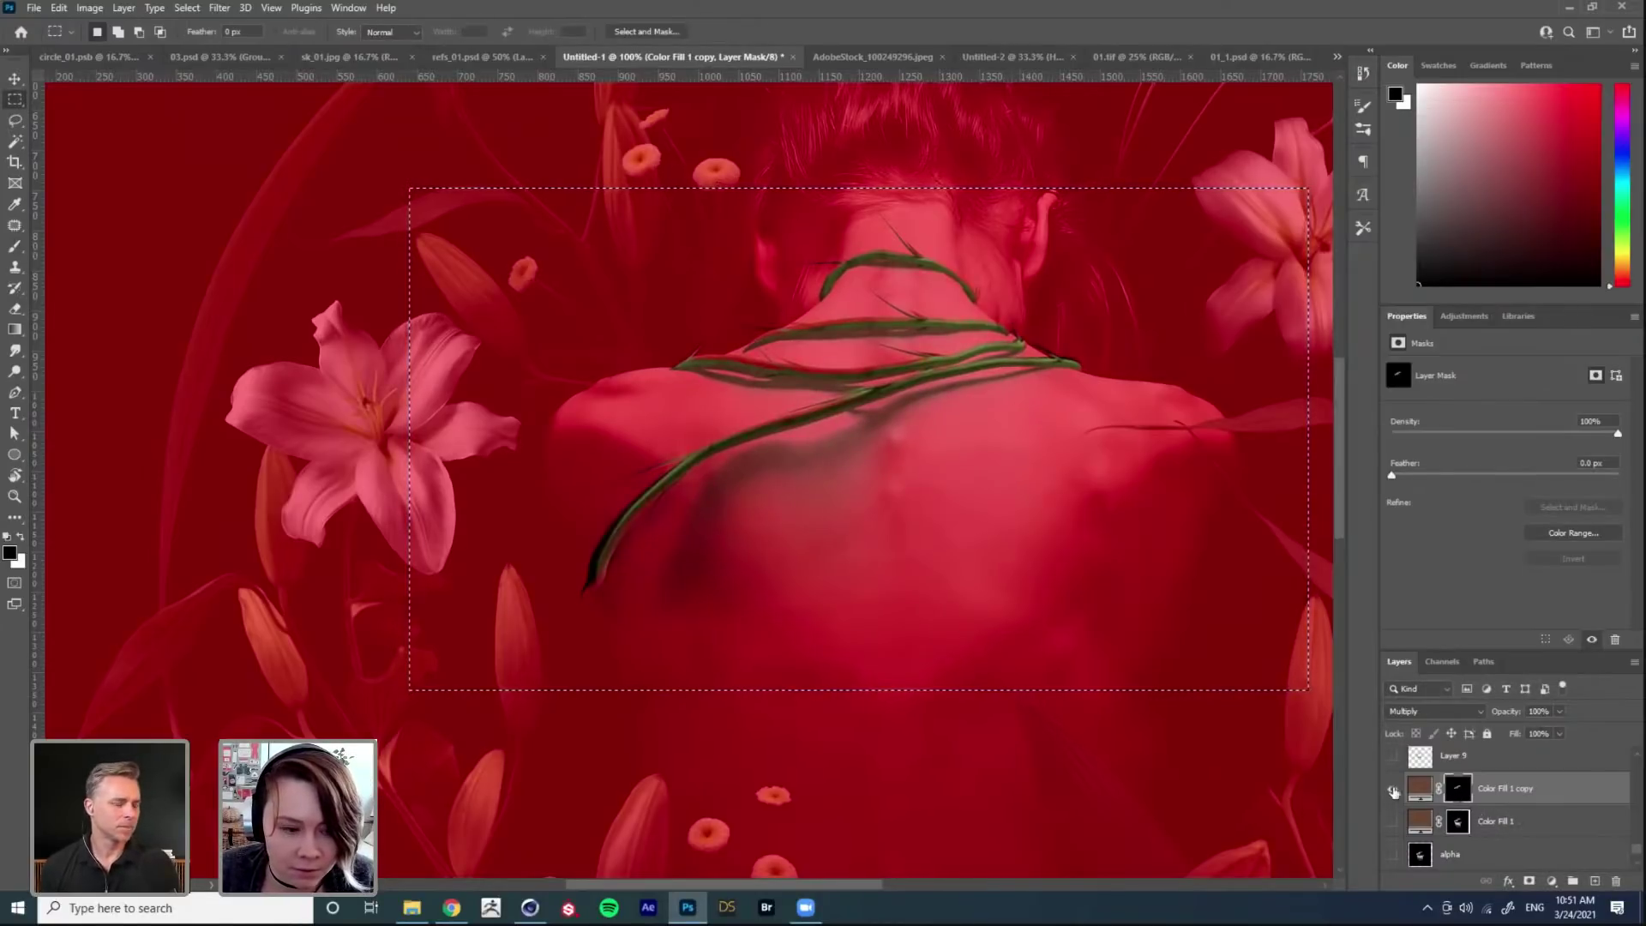
left_click(1393, 790)
left_click(1393, 790)
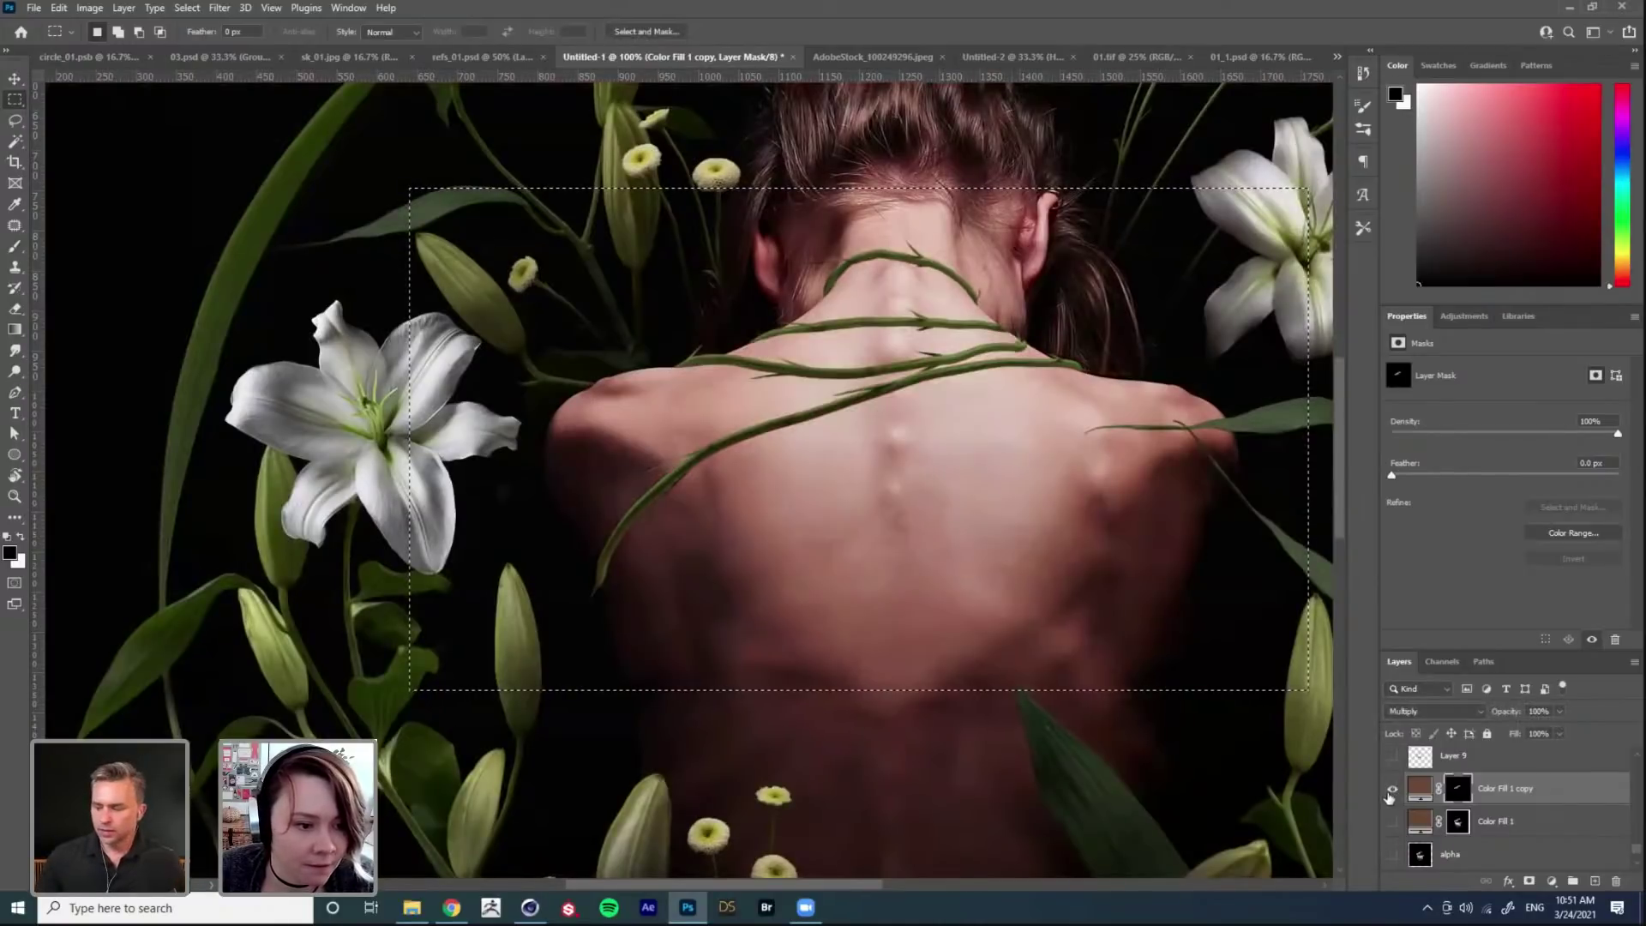
Step: Warp the selected area of the fill copy's mask to shift the shadow against the vines, and deselect
key("ctrl+t")
left_click_drag(963, 466, 905, 441)
key("ctrl+z")
right_click(893, 434)
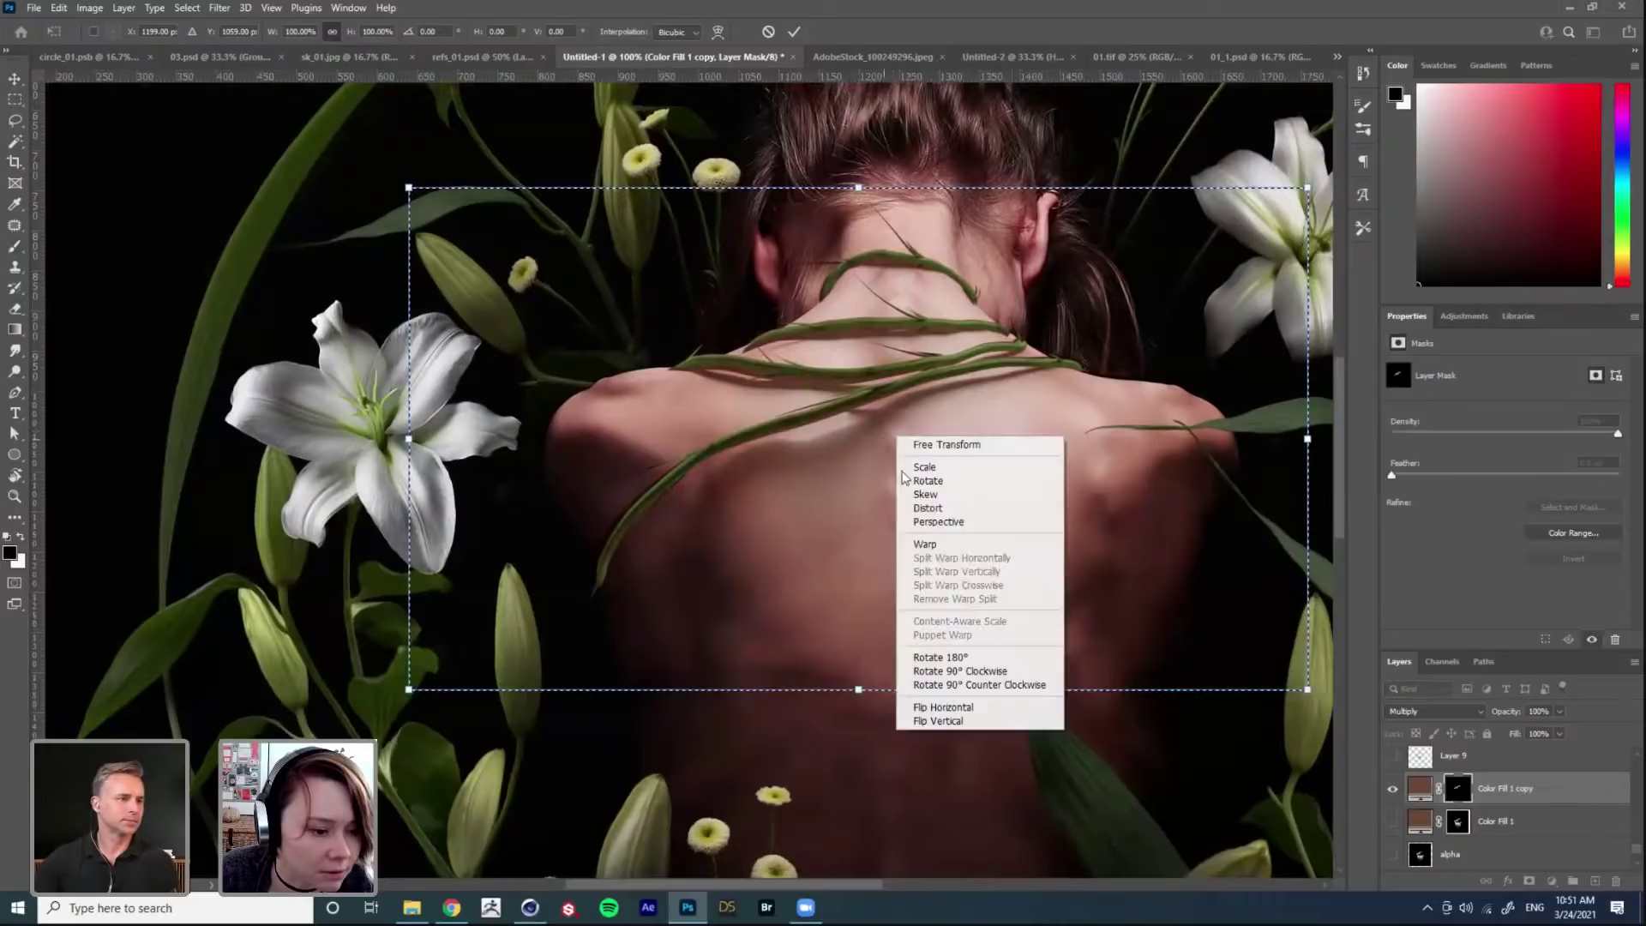
left_click(902, 543)
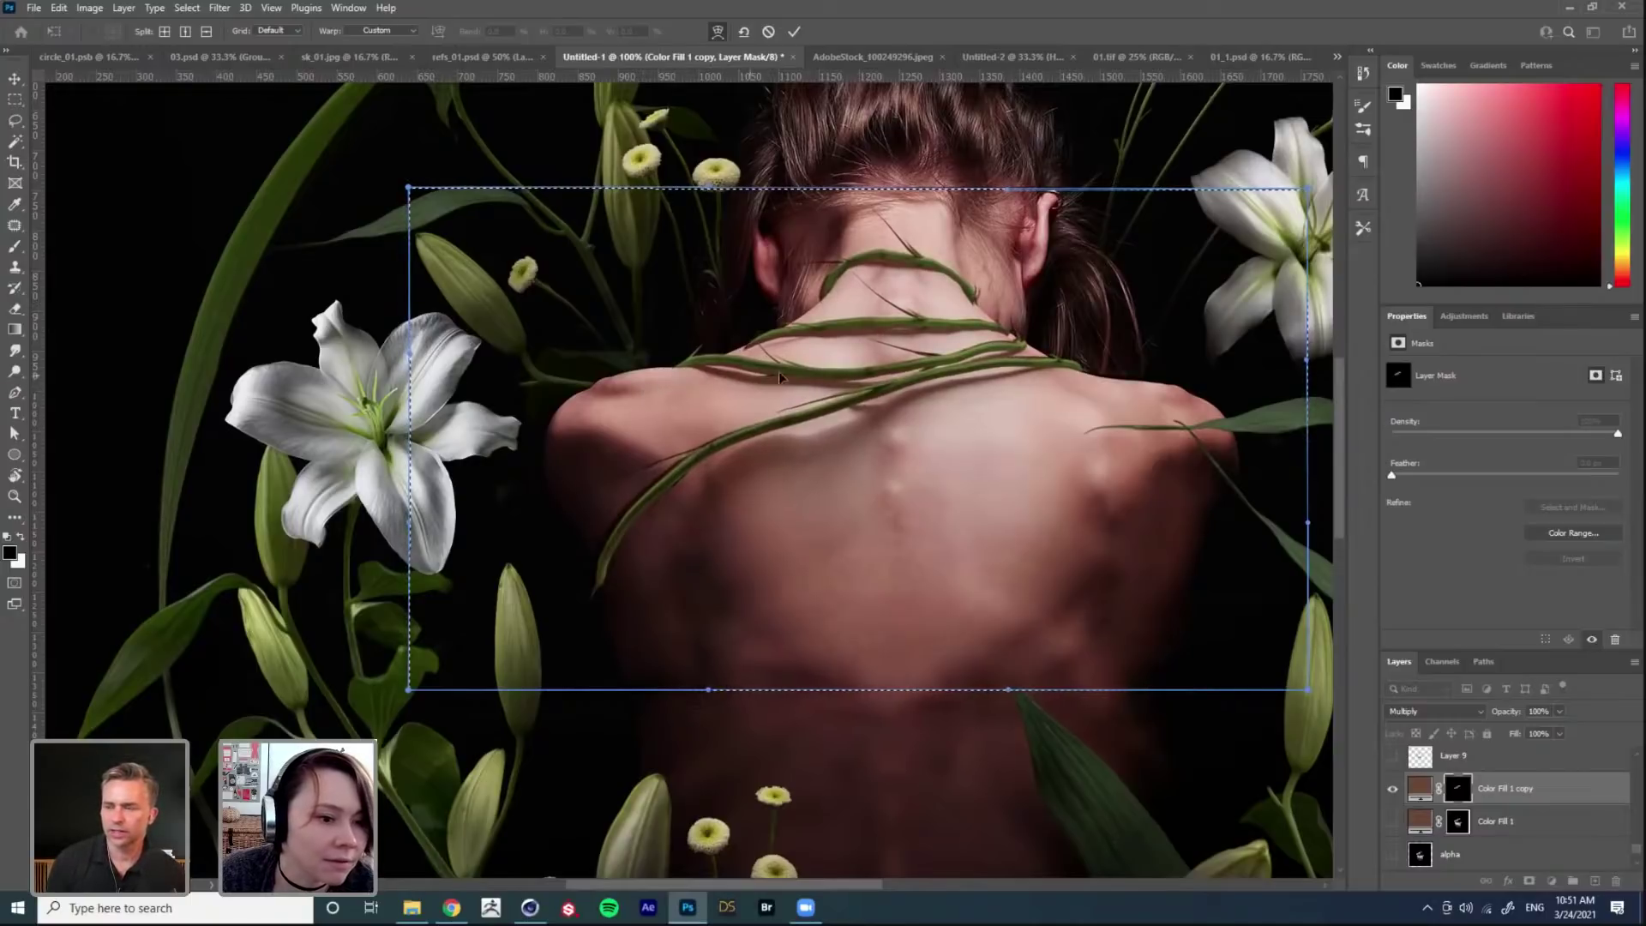
key("Return")
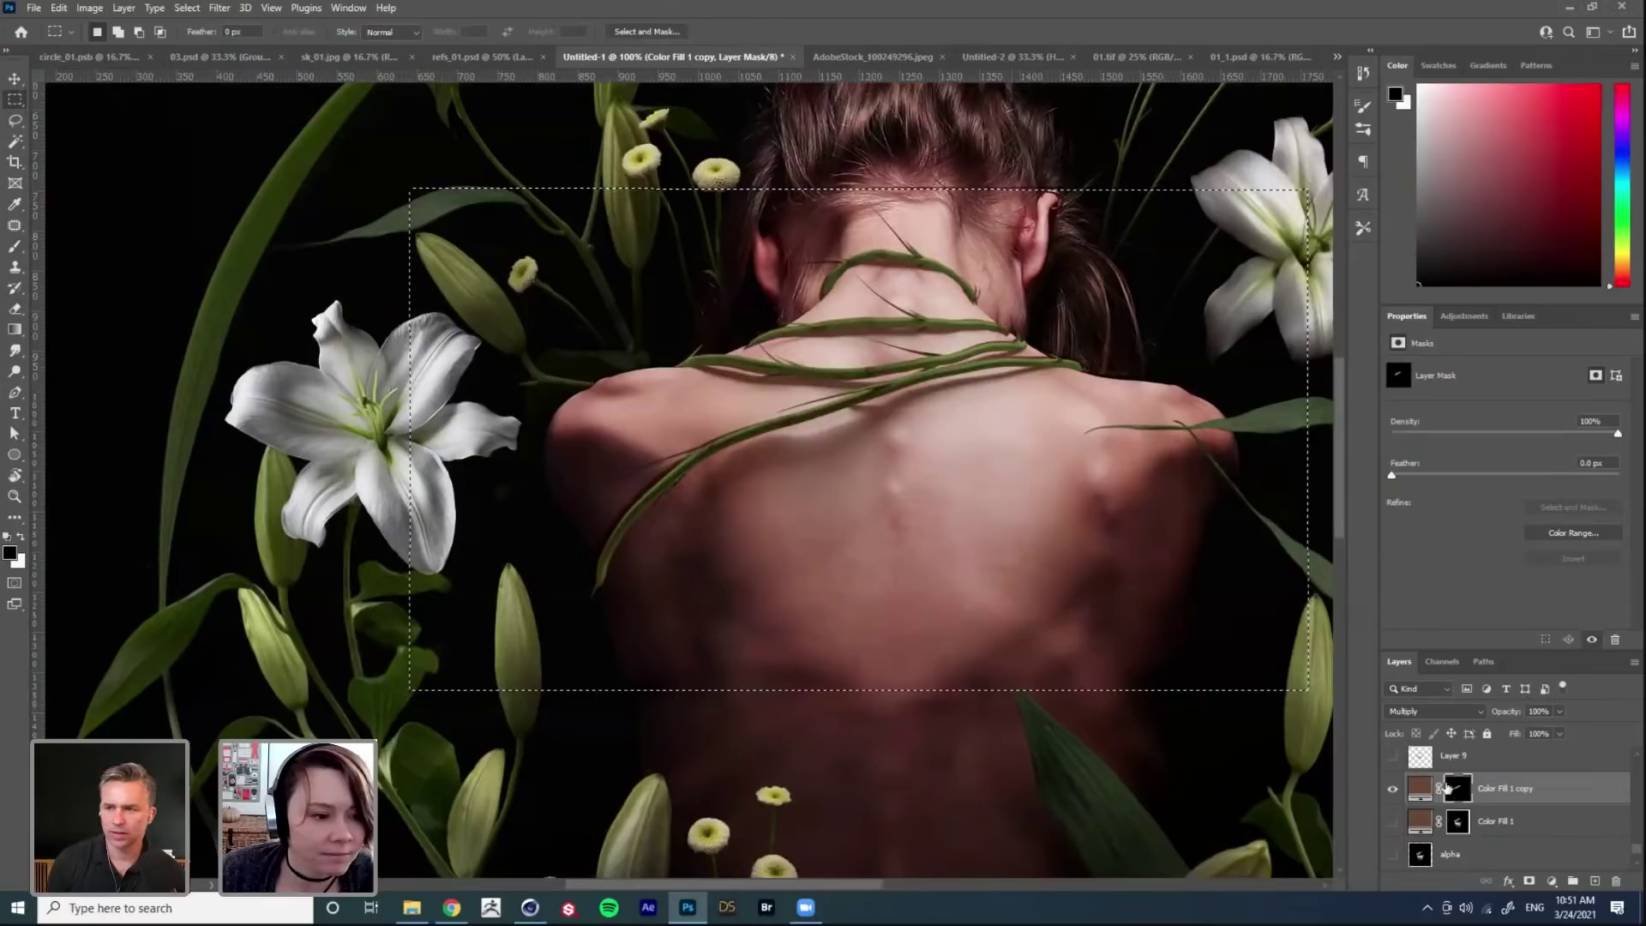
key("ctrl+d")
key("b")
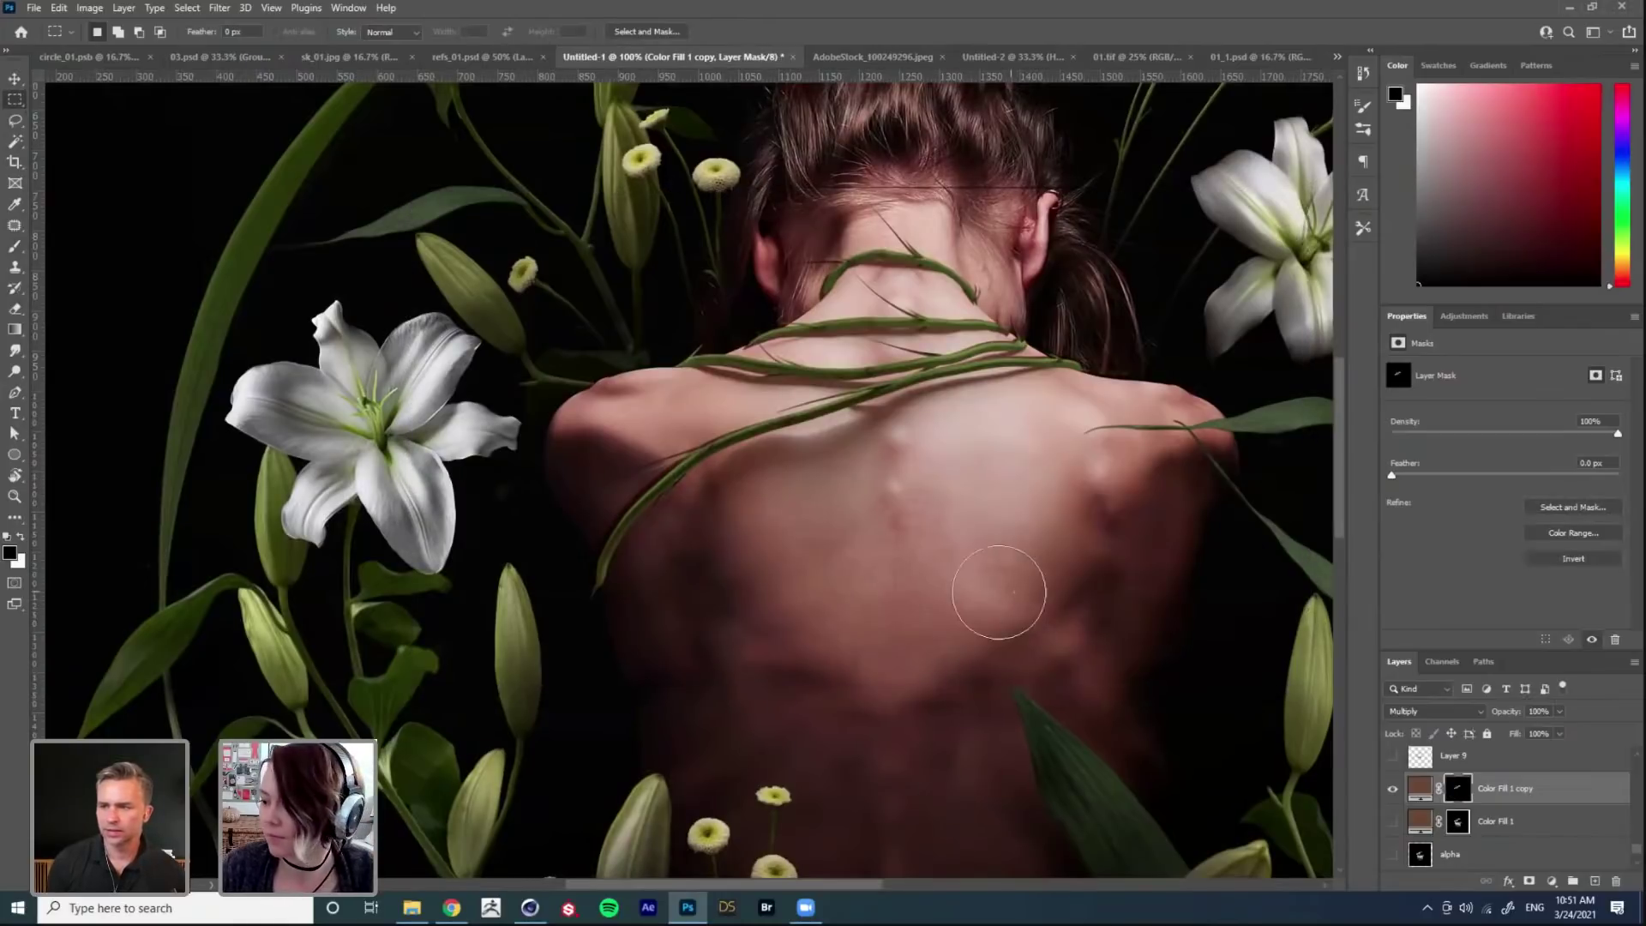
Step: Paint the stray shadow beyond the lowest vine tip out of the mask with a small black Soft Round Pressure Size brush
right_click(943, 431)
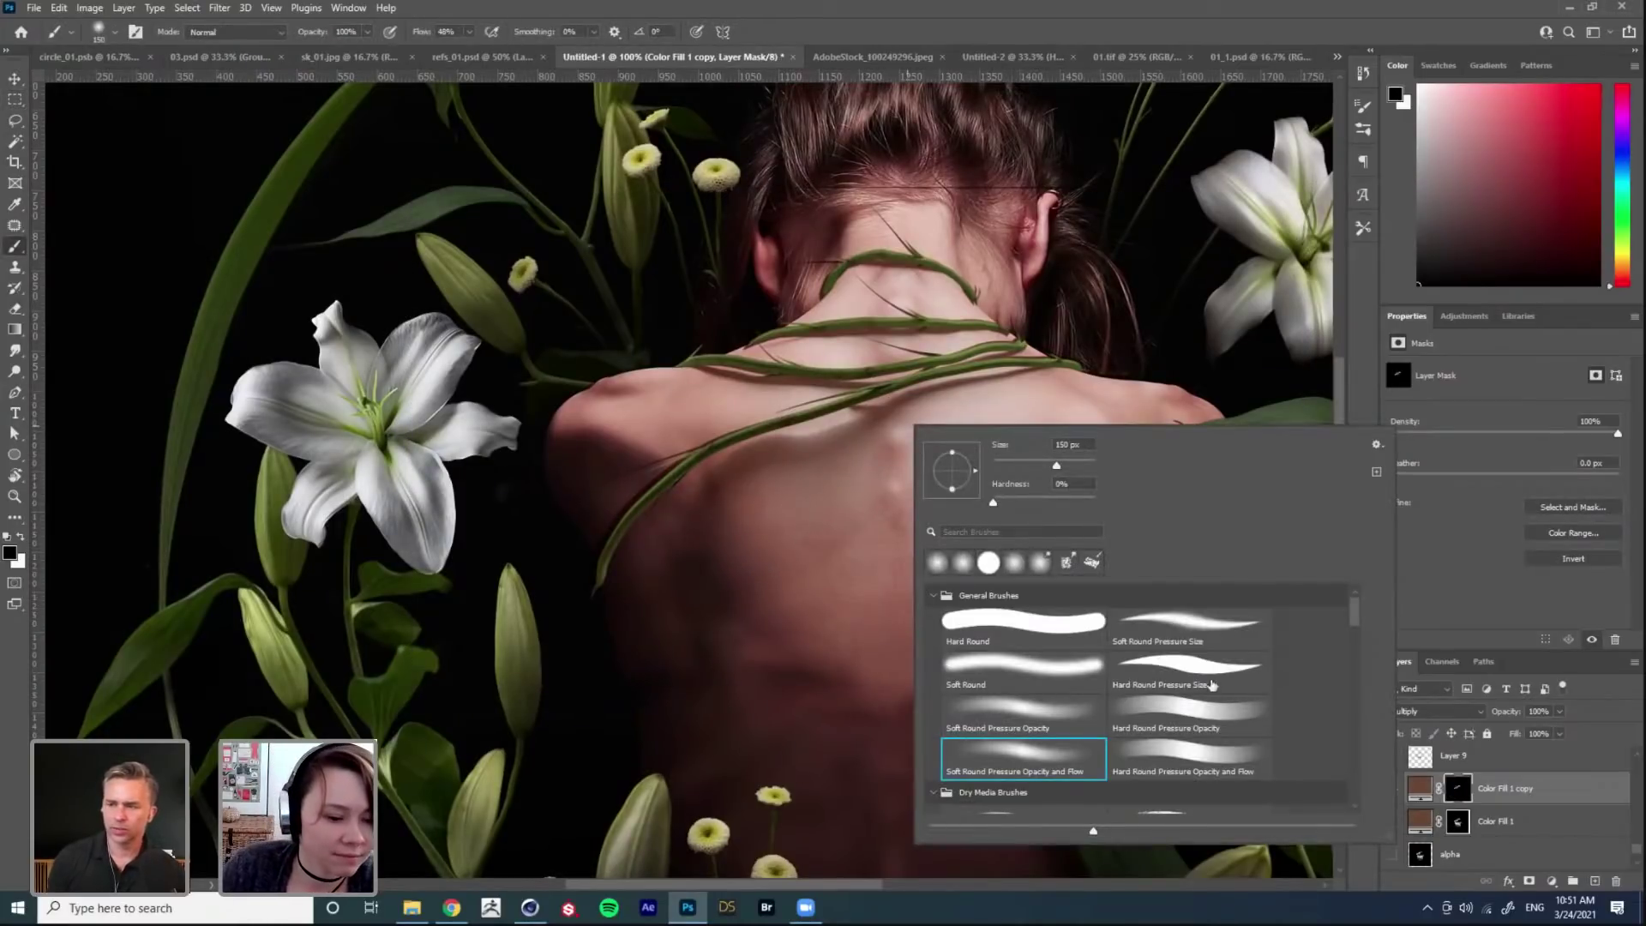
left_click(1174, 627)
key("Return")
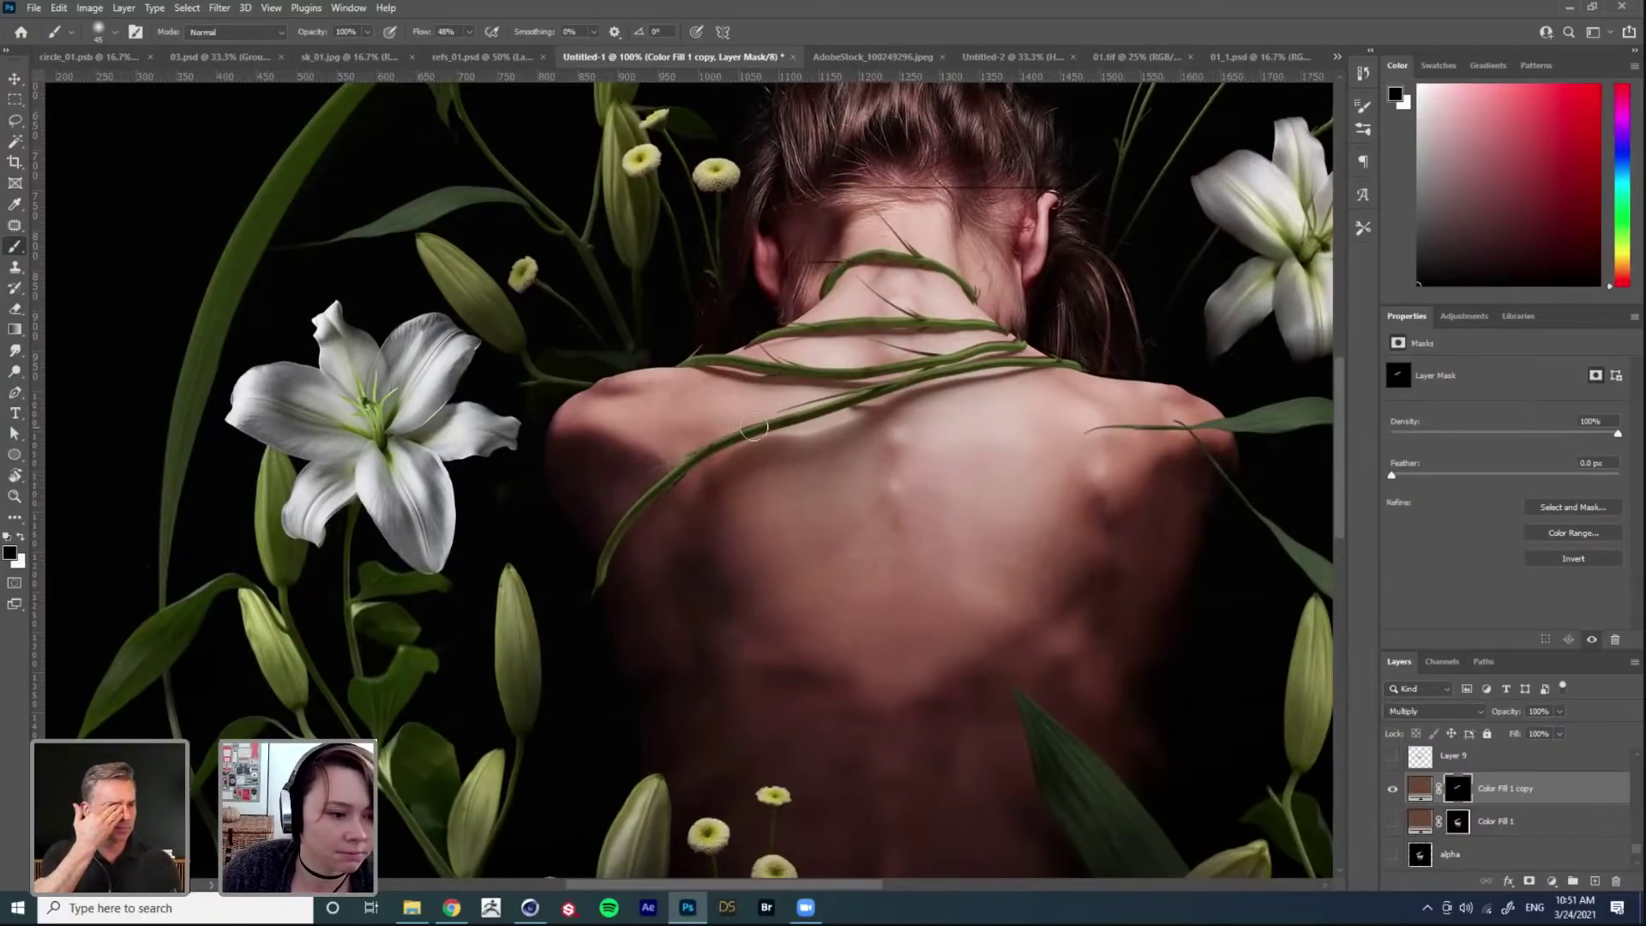
scroll(1095, 333, "right", 6)
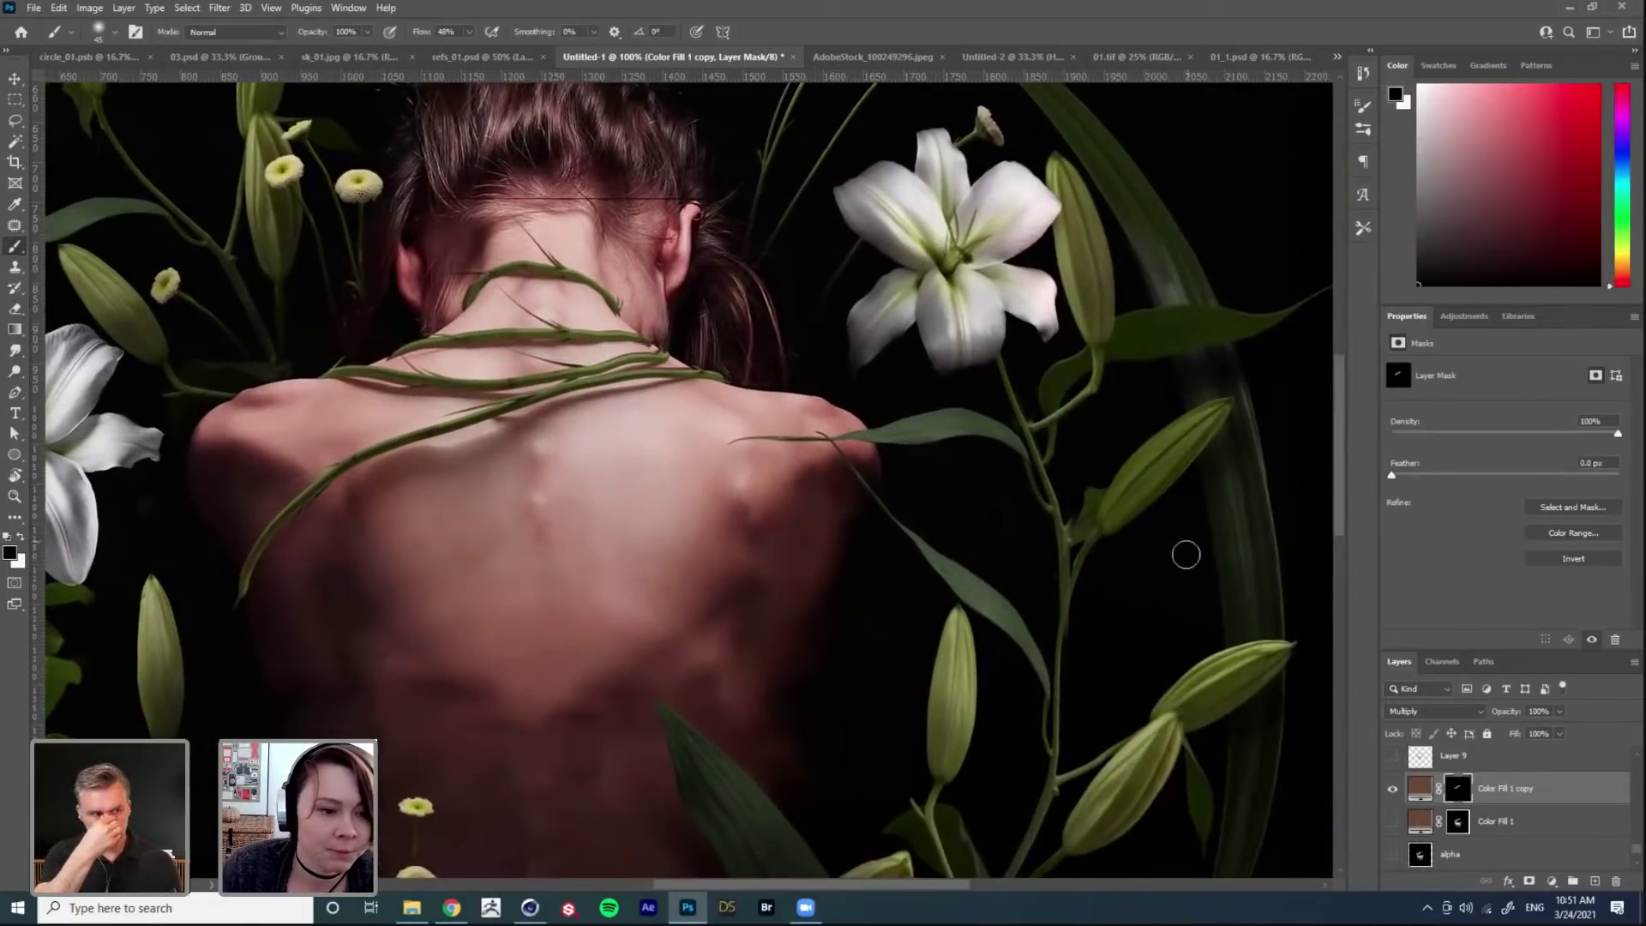
left_click_drag(606, 344, 889, 456)
key("bracketleft")
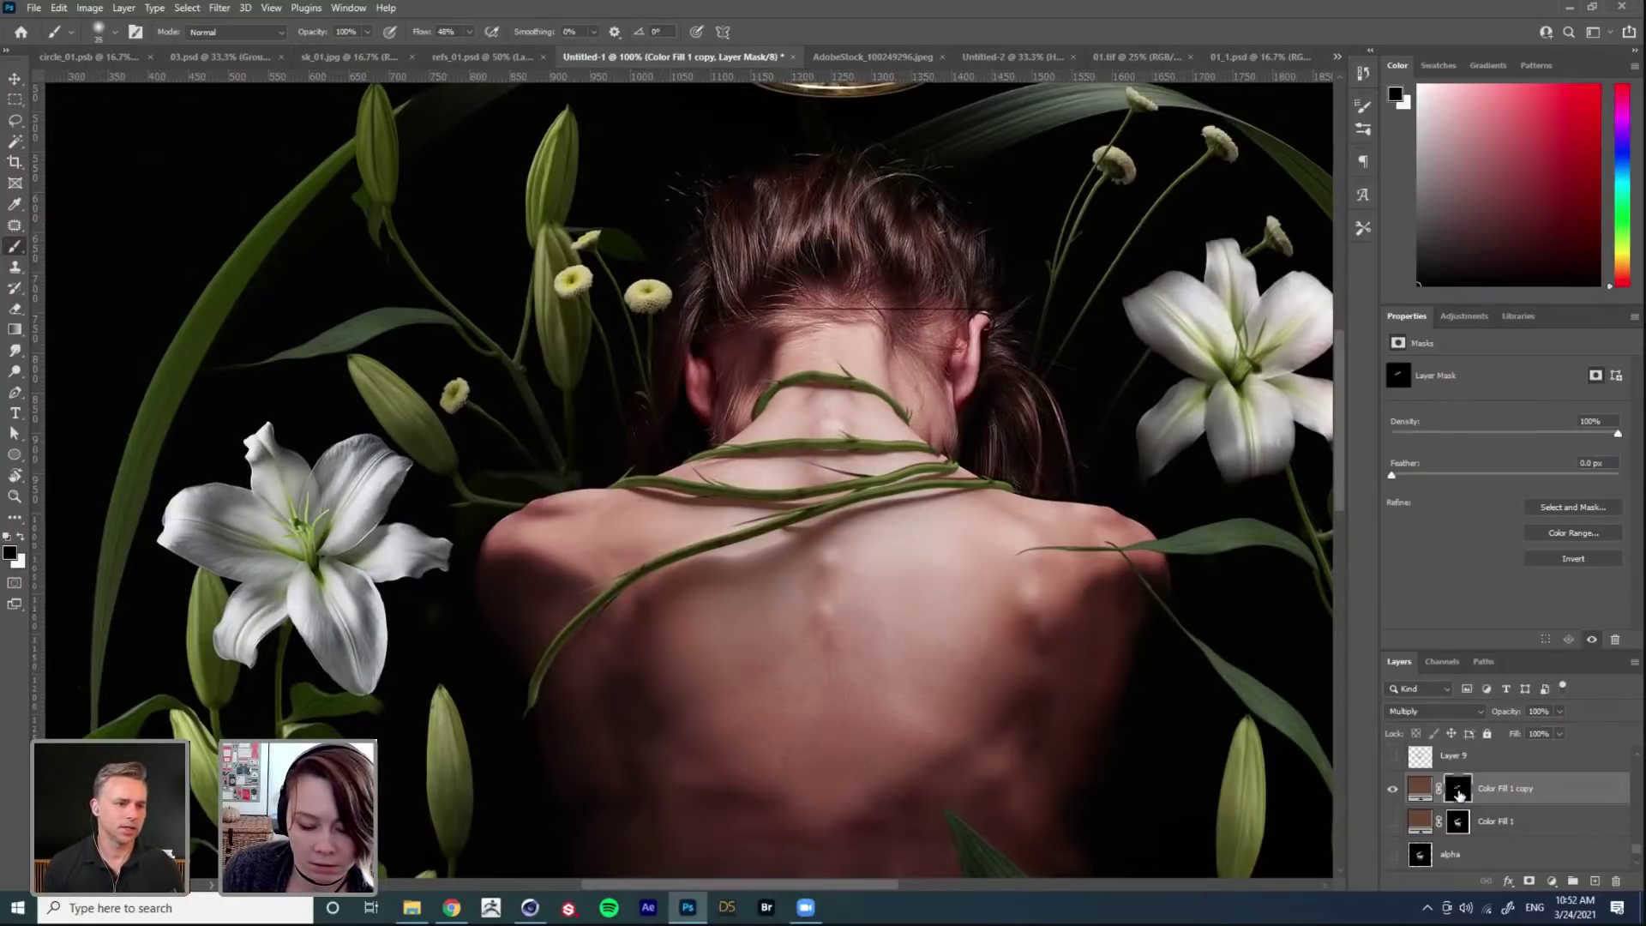
left_click(1460, 793, "alt+shift")
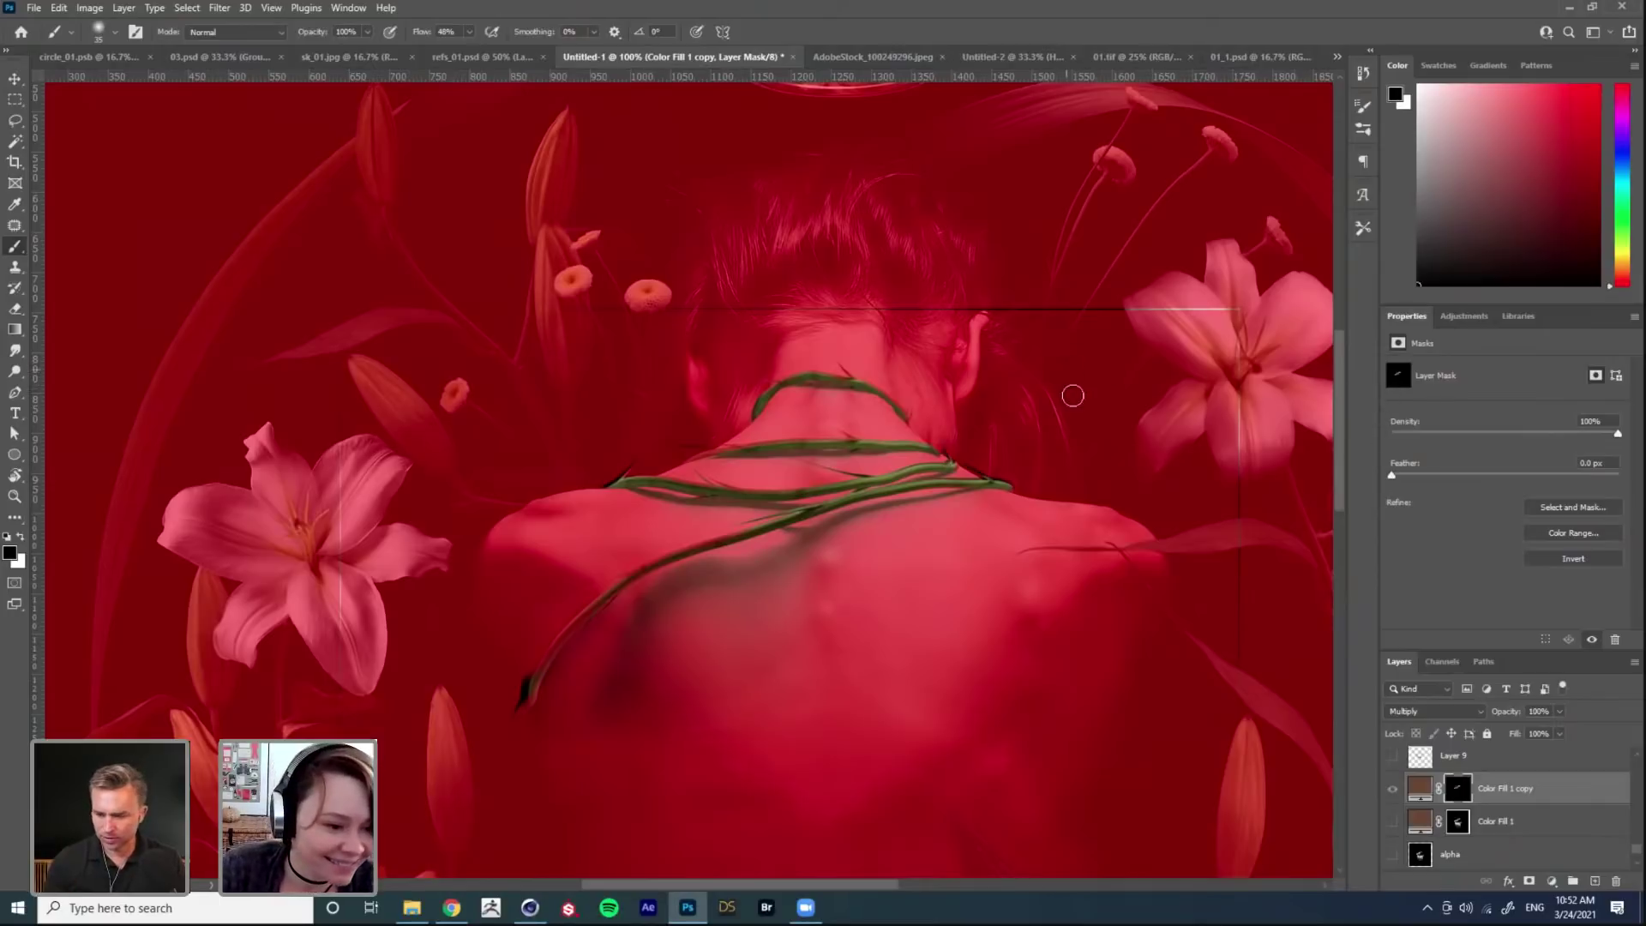
left_click_drag(532, 651, 517, 698)
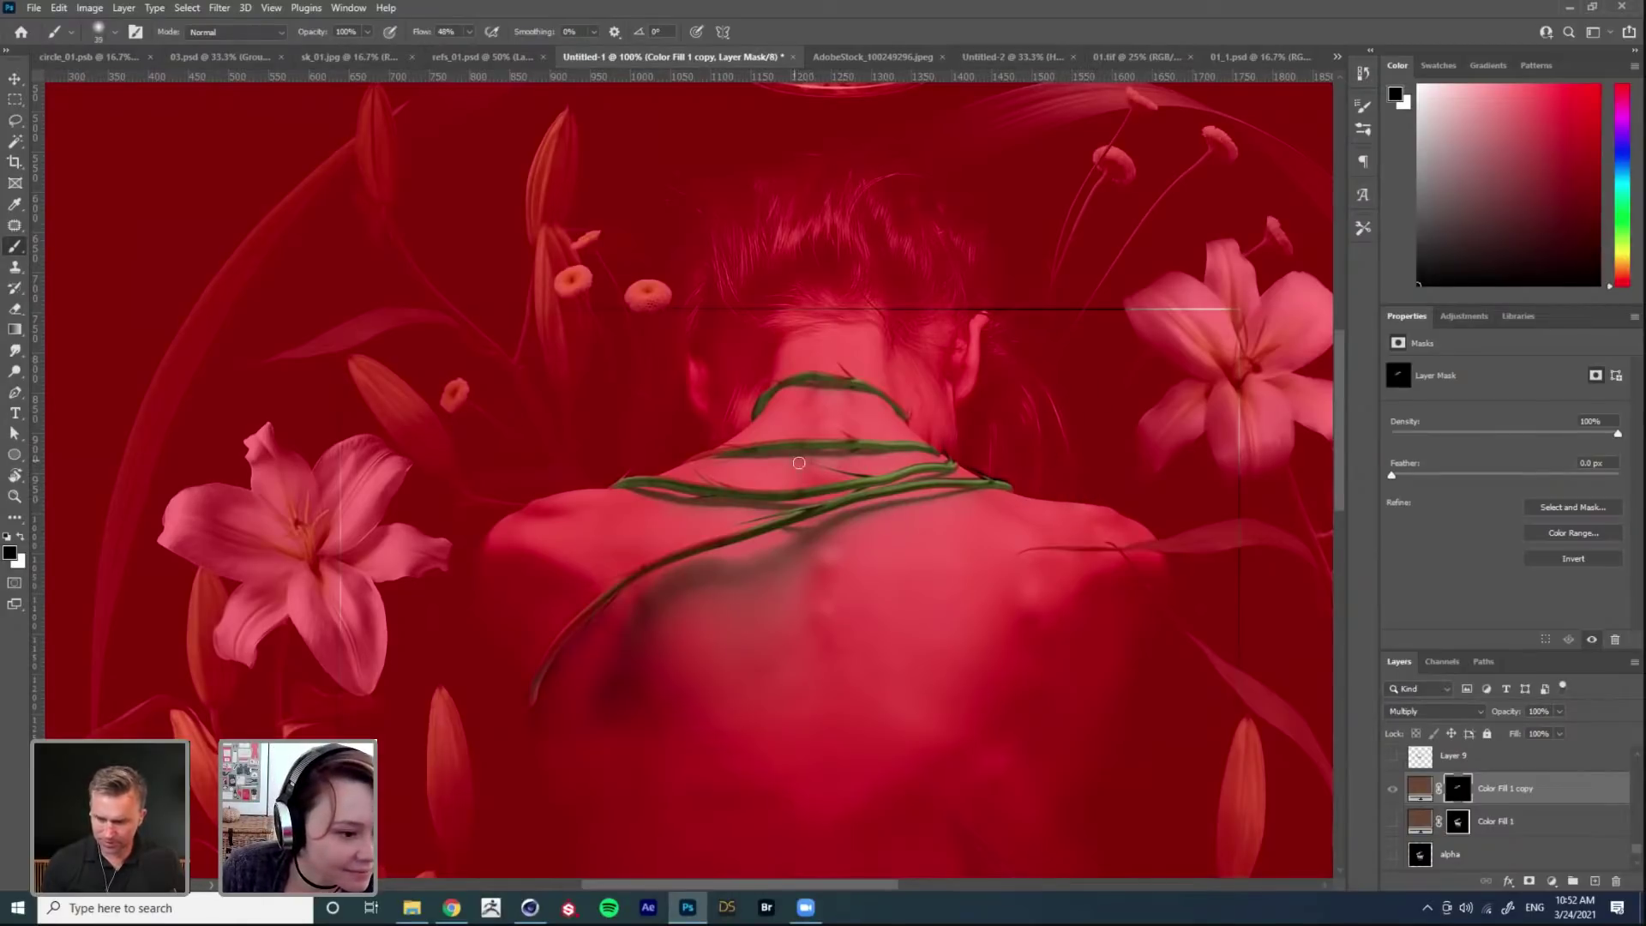
key("backslash")
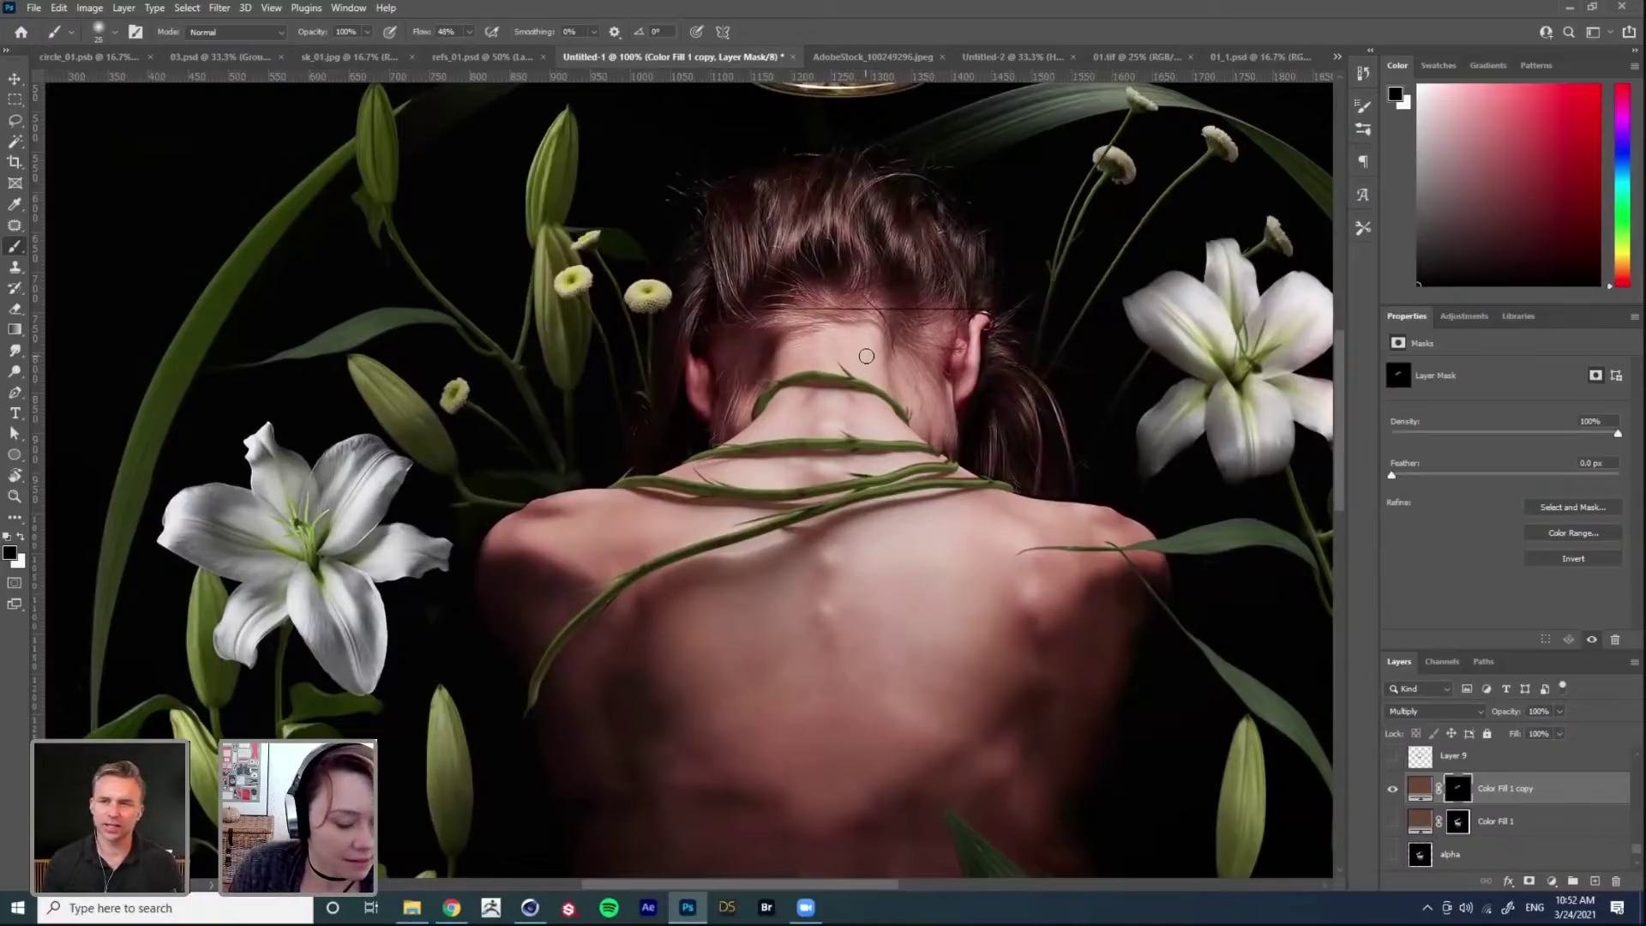
Step: Remove the hard horizontal line across the nape and hair from the mask with a short black-to-transparent gradient
key("g")
left_click_drag(840, 317, 842, 319)
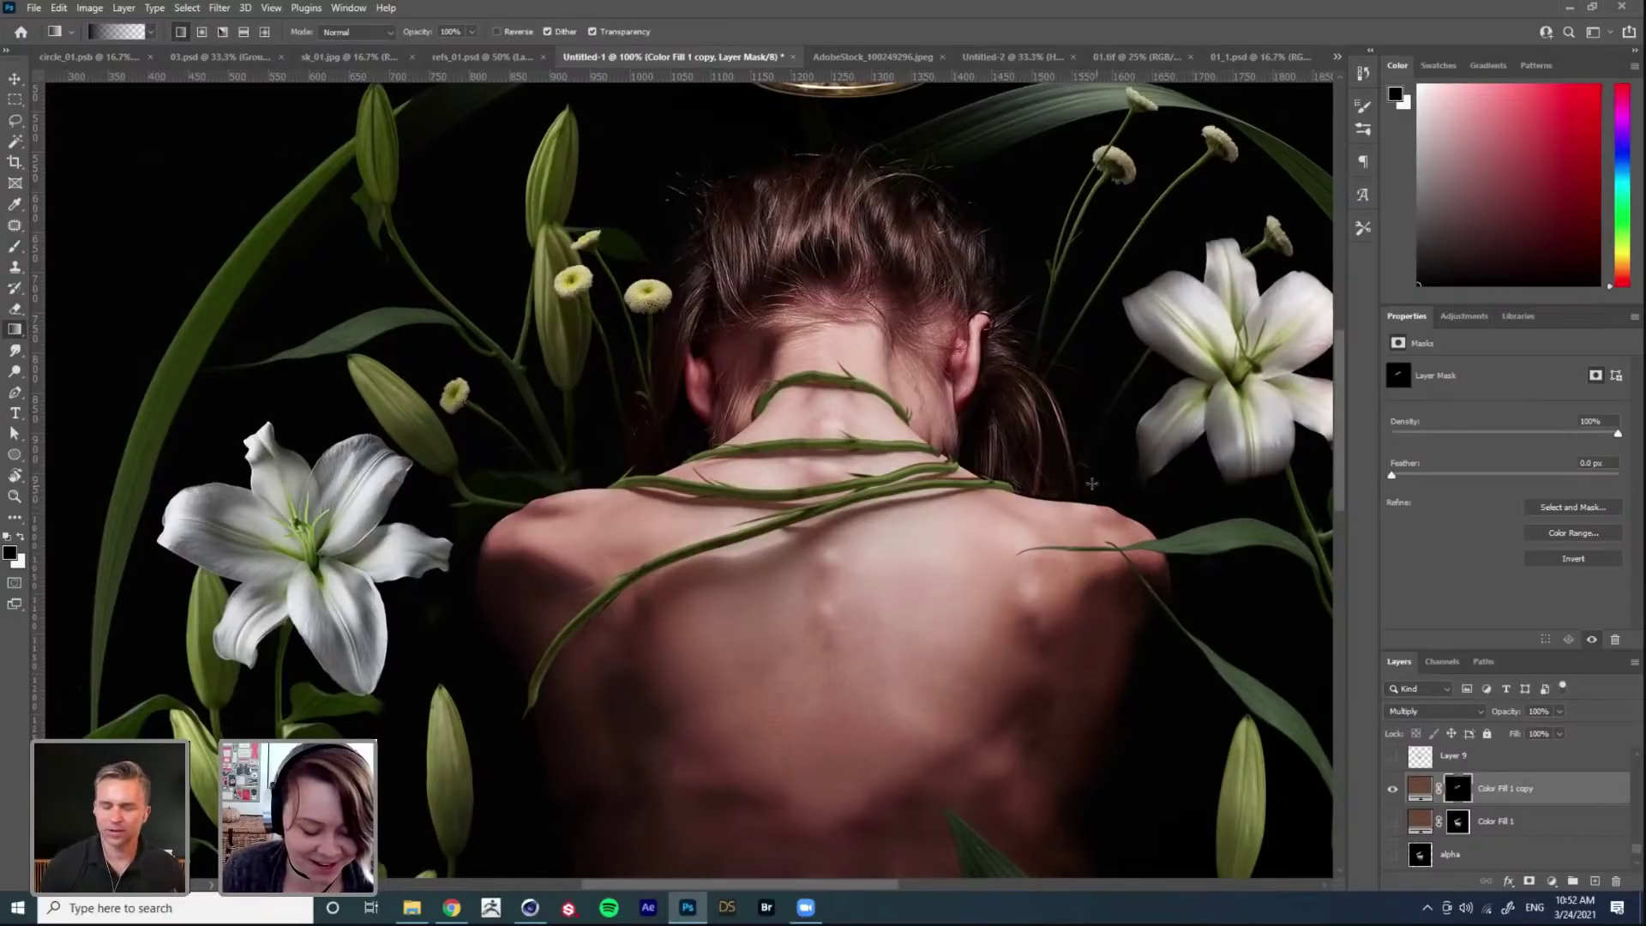
key("b")
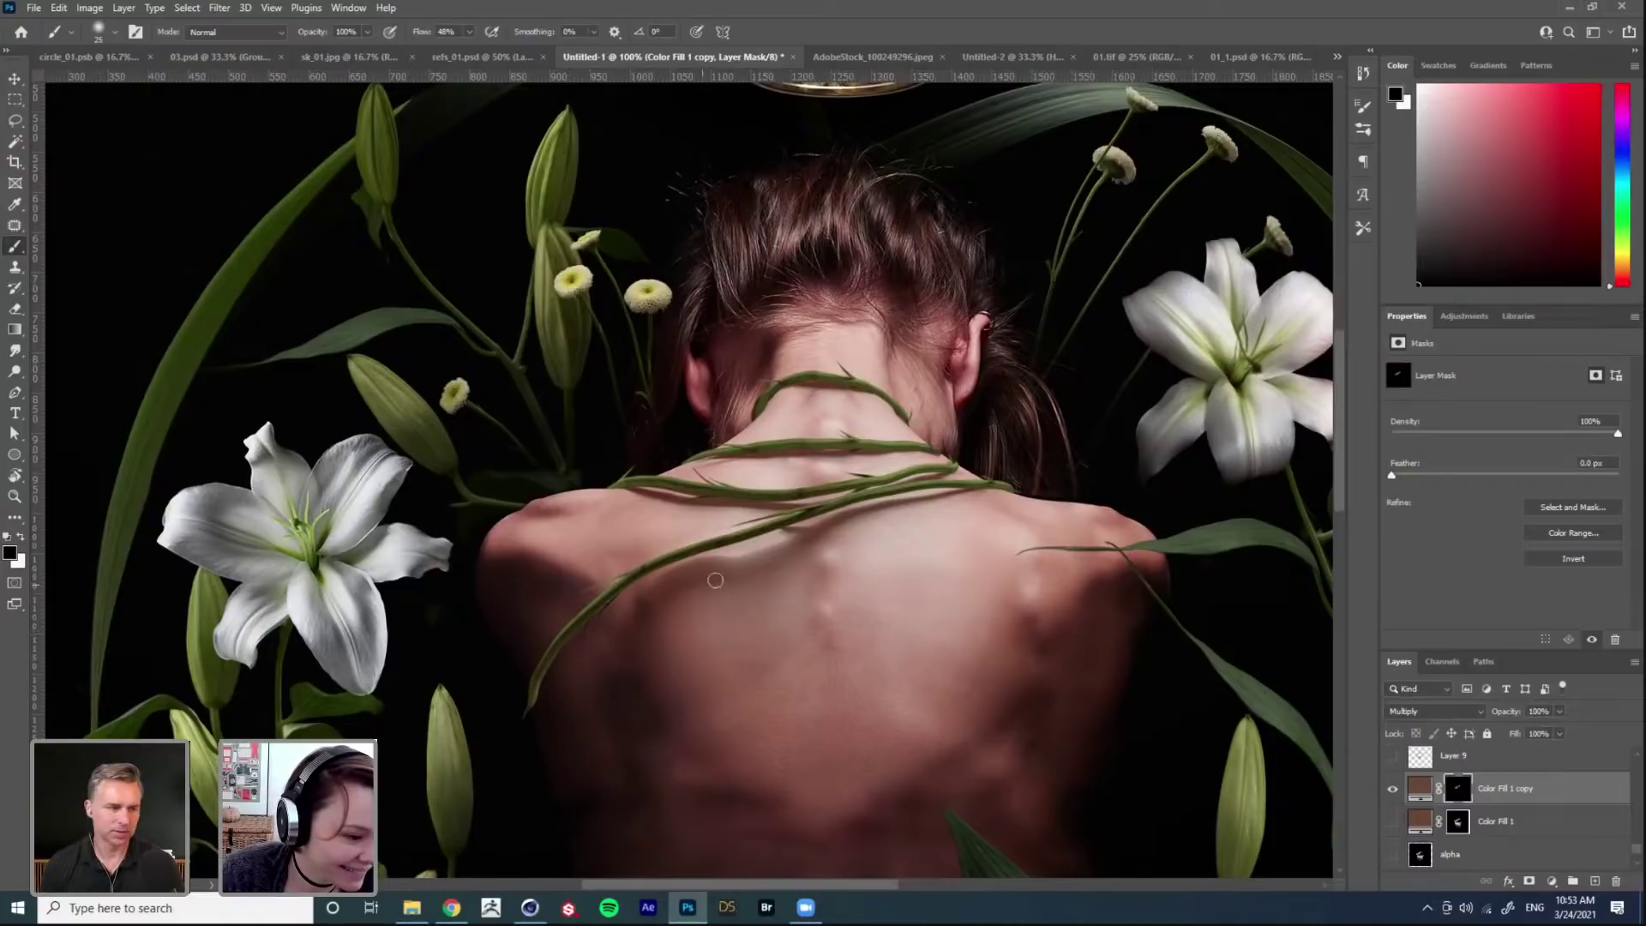
Step: Clip a Curves adjustment to the vine layer, Layer 10, and lower its midtones and white end to darken the vines
scroll(674, 572, "down", 3)
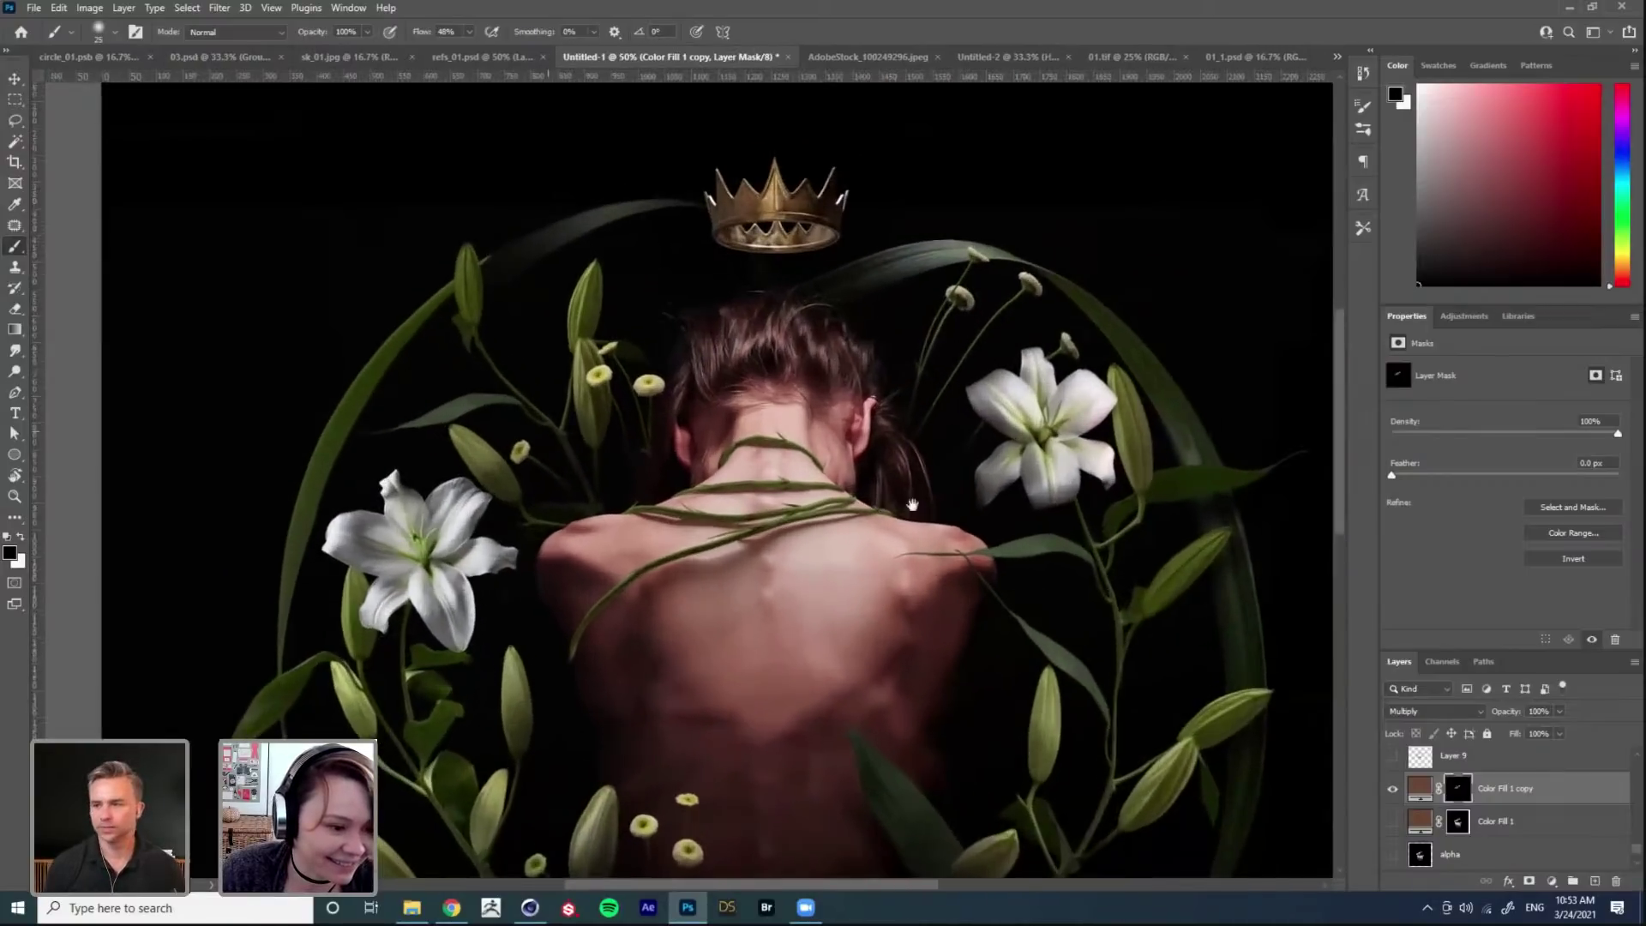
scroll(873, 508, "up", 1)
key("v")
left_click(1594, 881)
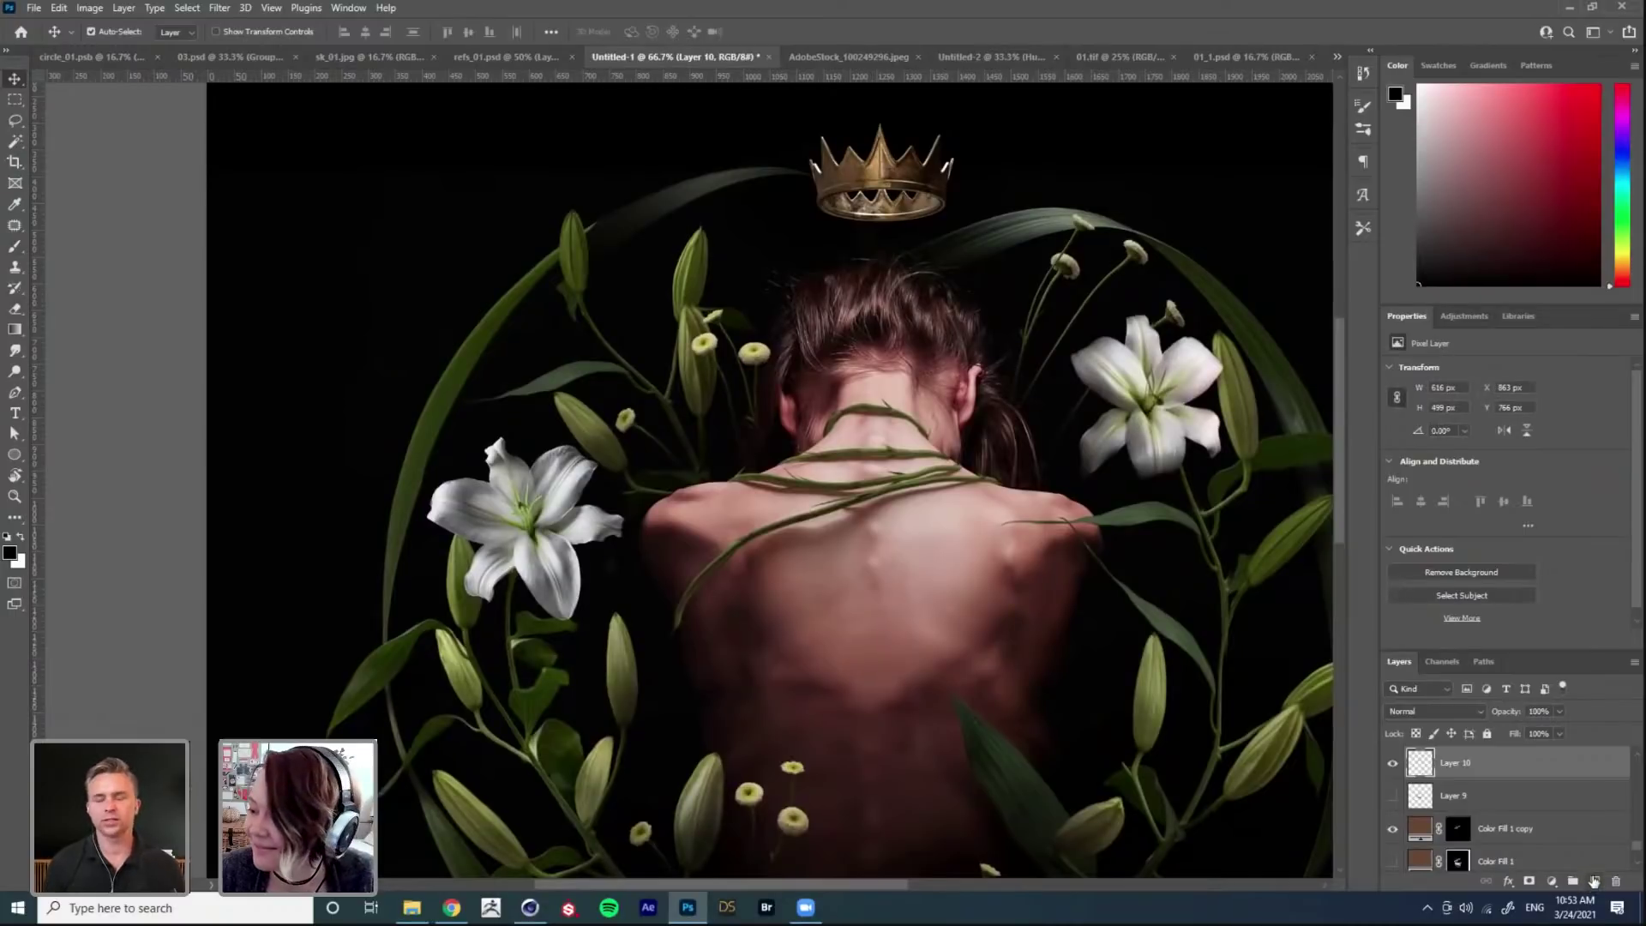
left_click(1464, 315)
left_click(1469, 407)
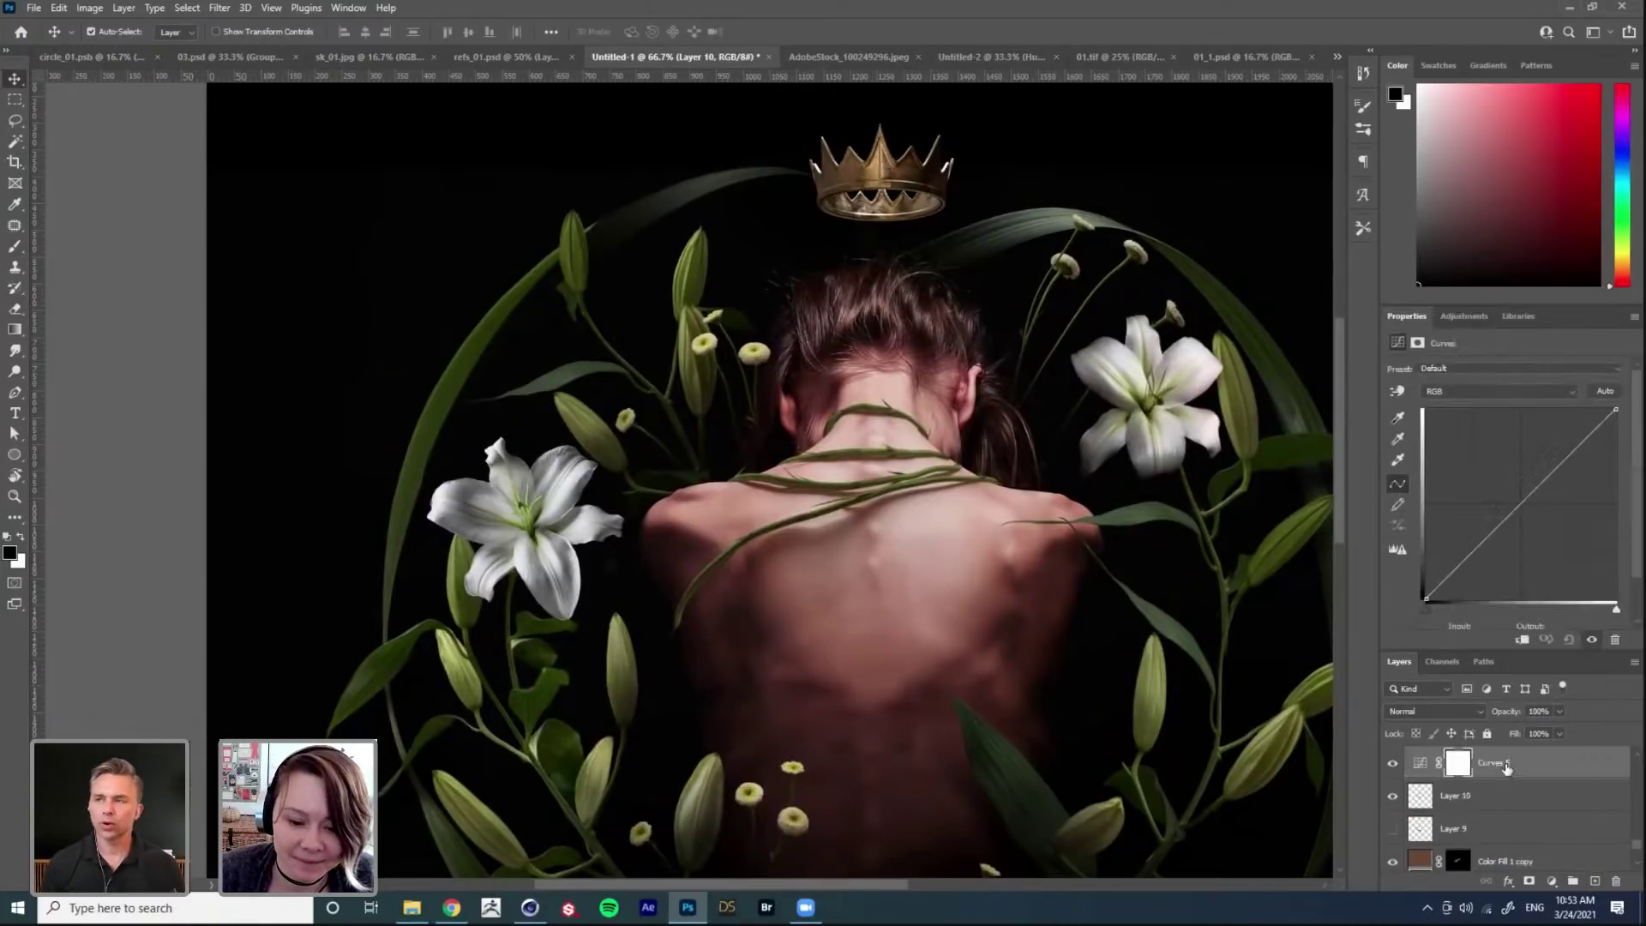
left_click(1503, 777, "alt")
left_click_drag(1616, 410, 1522, 559)
left_click_drag(1592, 491, 1616, 498)
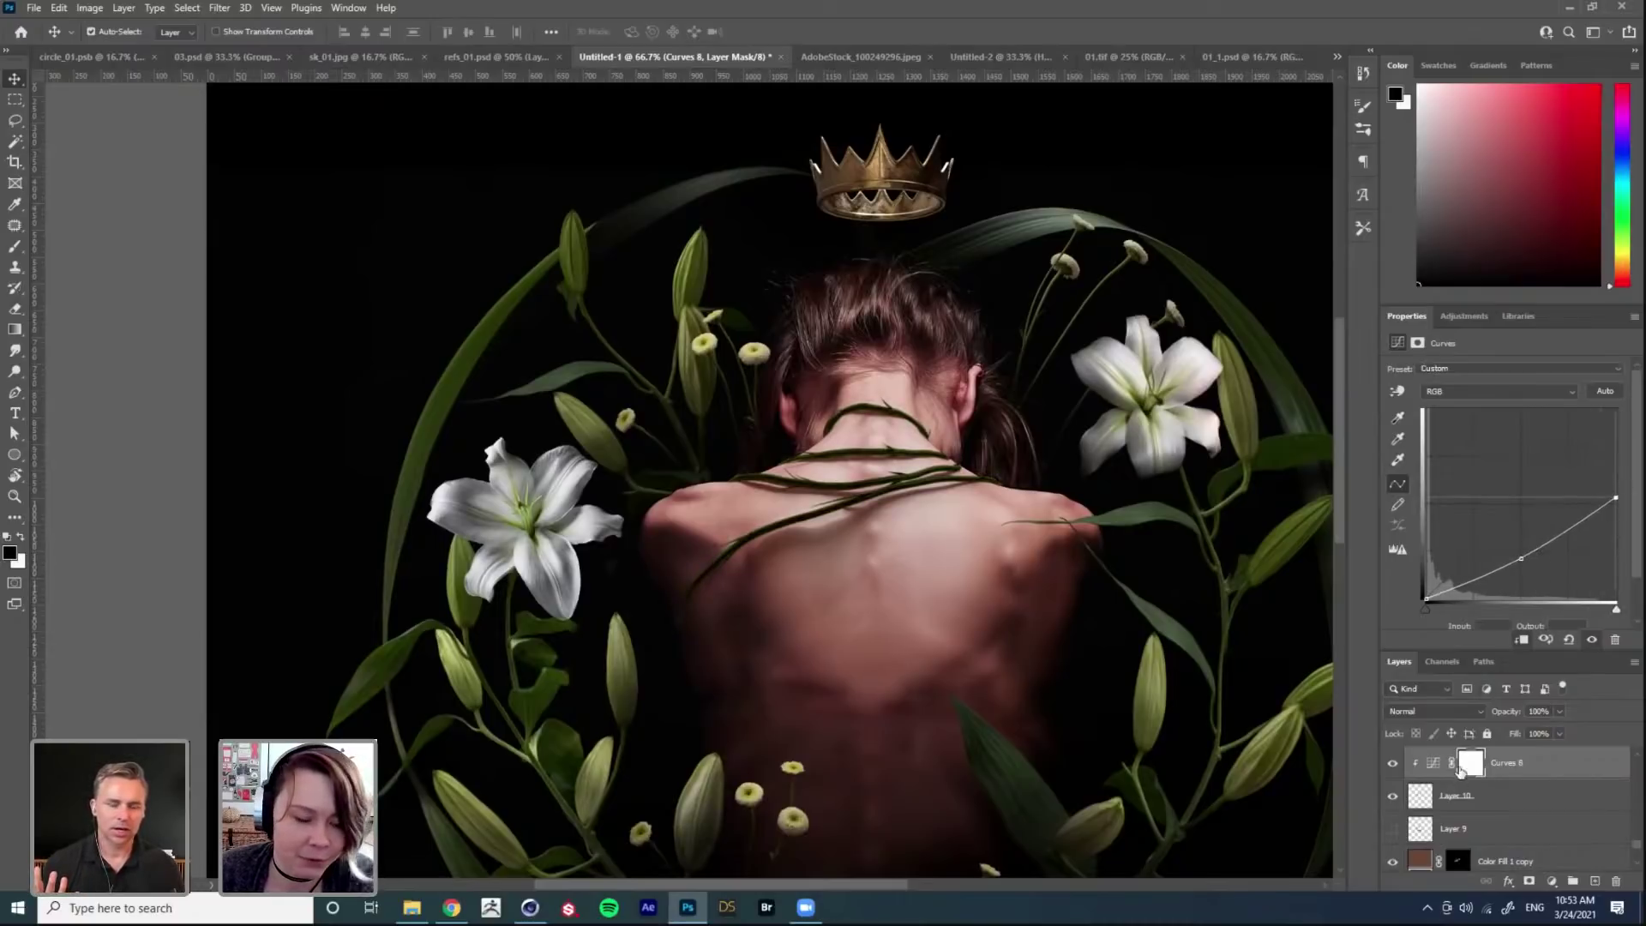
Step: Darken the vines further by moving the curve's midtone point and lowering its white end, keeping the mask white
key("ctrl+i")
mouse_move(1522, 559)
left_mouse_down()
mouse_move(1567, 552)
mouse_move(1541, 562)
left_mouse_up()
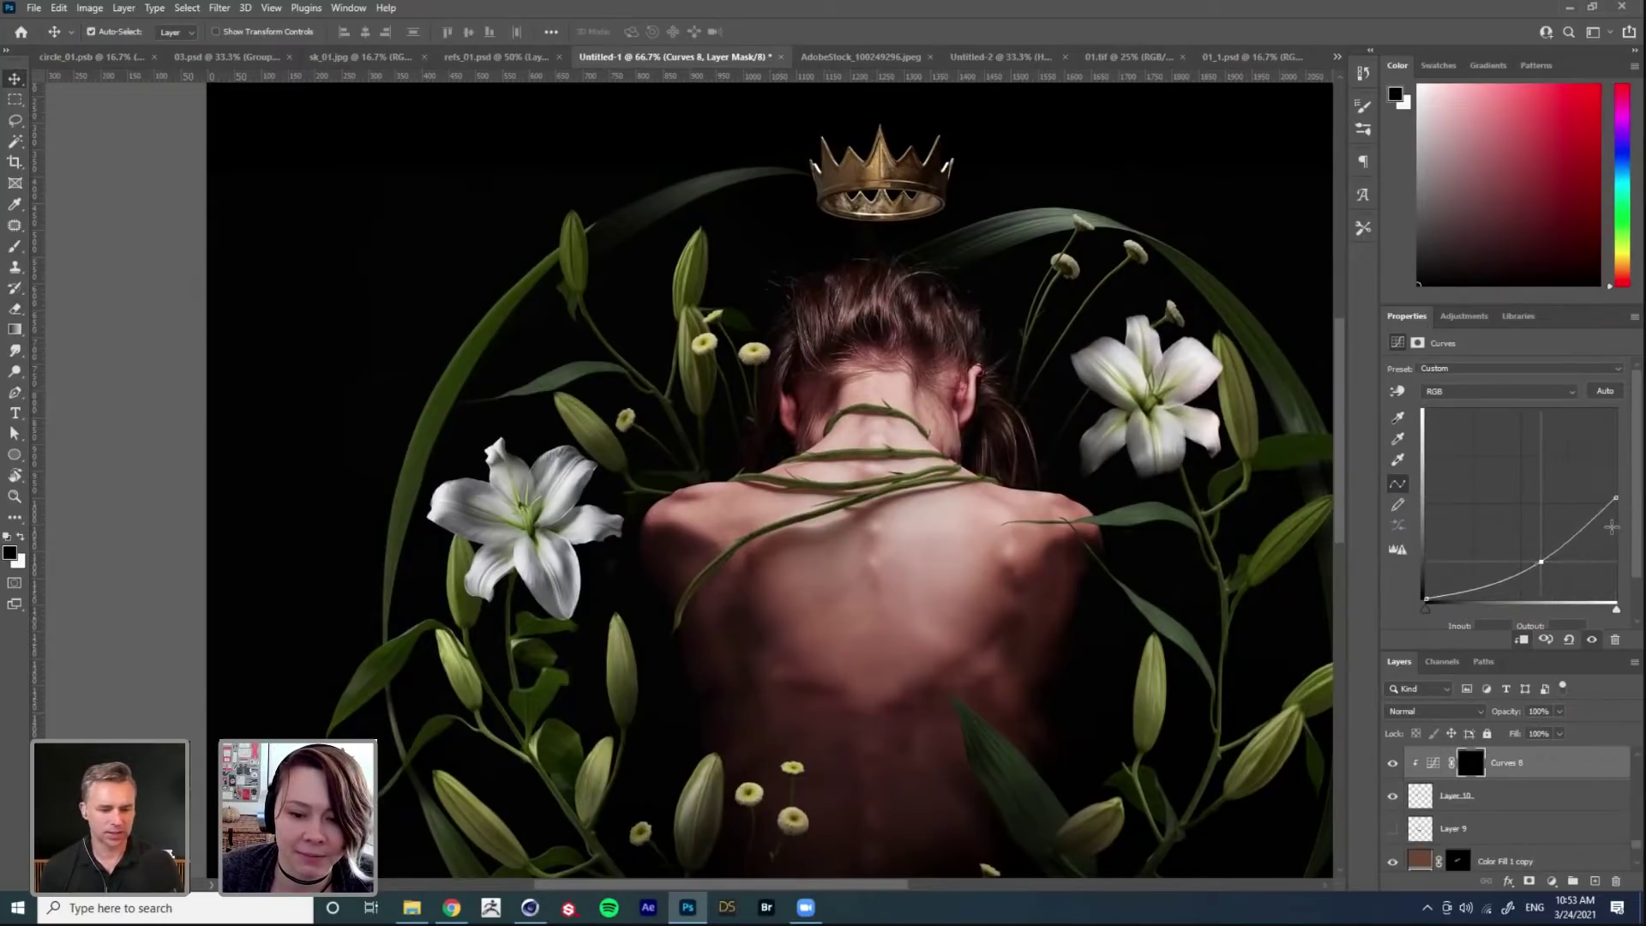
left_click_drag(1616, 499, 1627, 534)
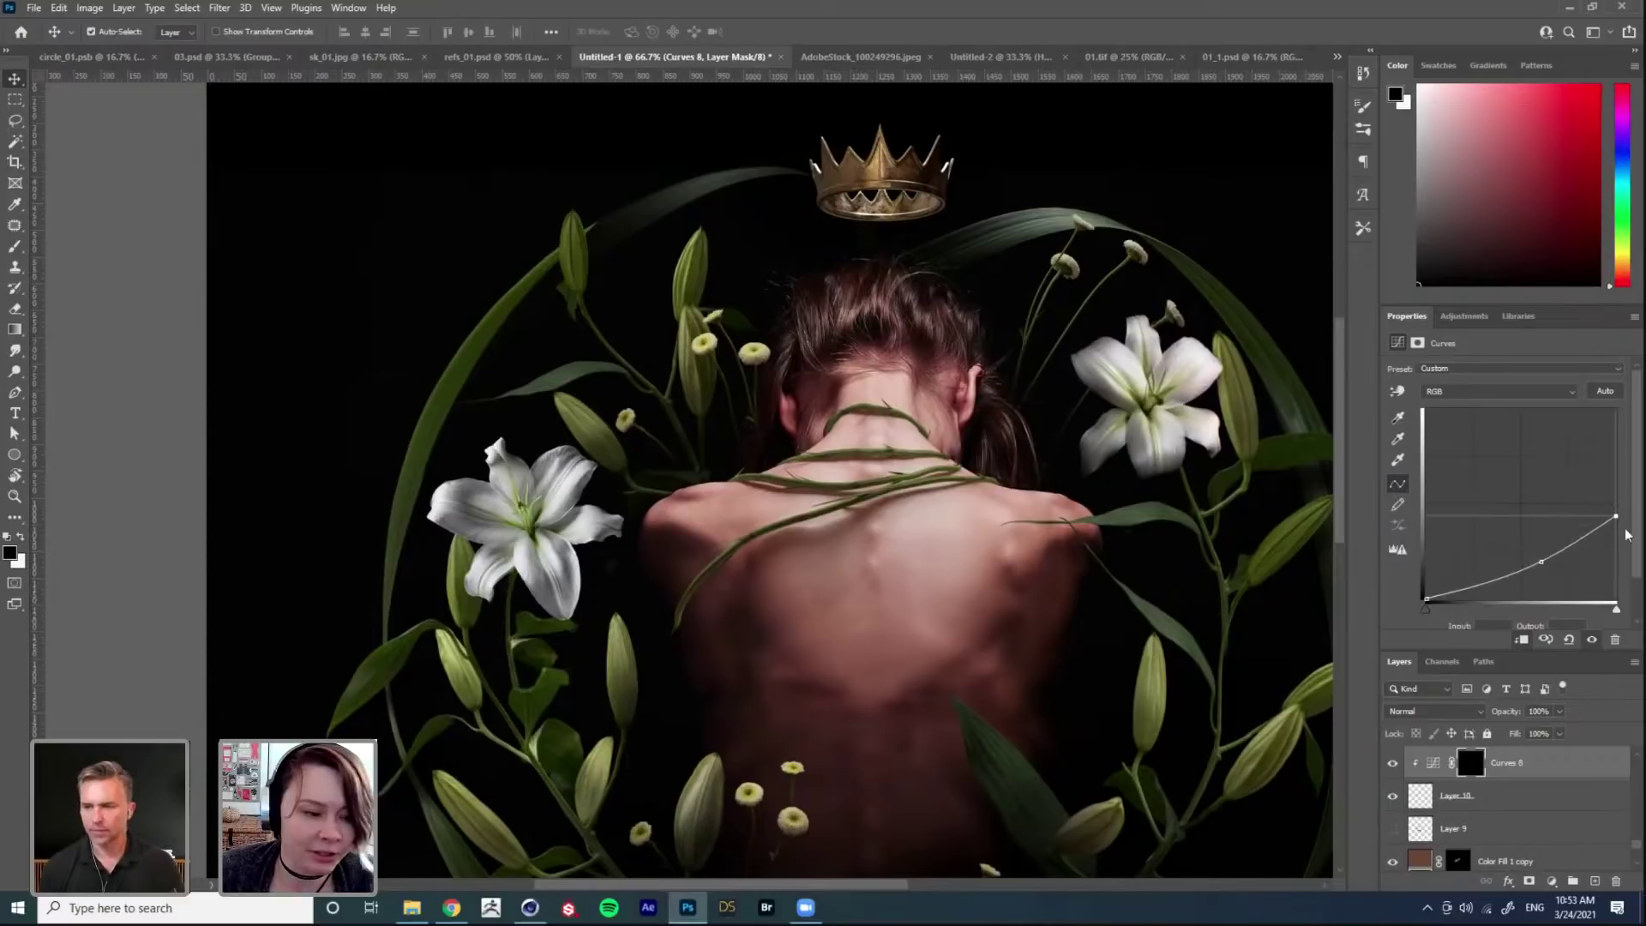
key("ctrl+i")
Step: Ready a white 175 px soft round brush, compare the vines with and without Curves 8, and invert its mask to black
key("b")
right_click(688, 603)
double_click(791, 812)
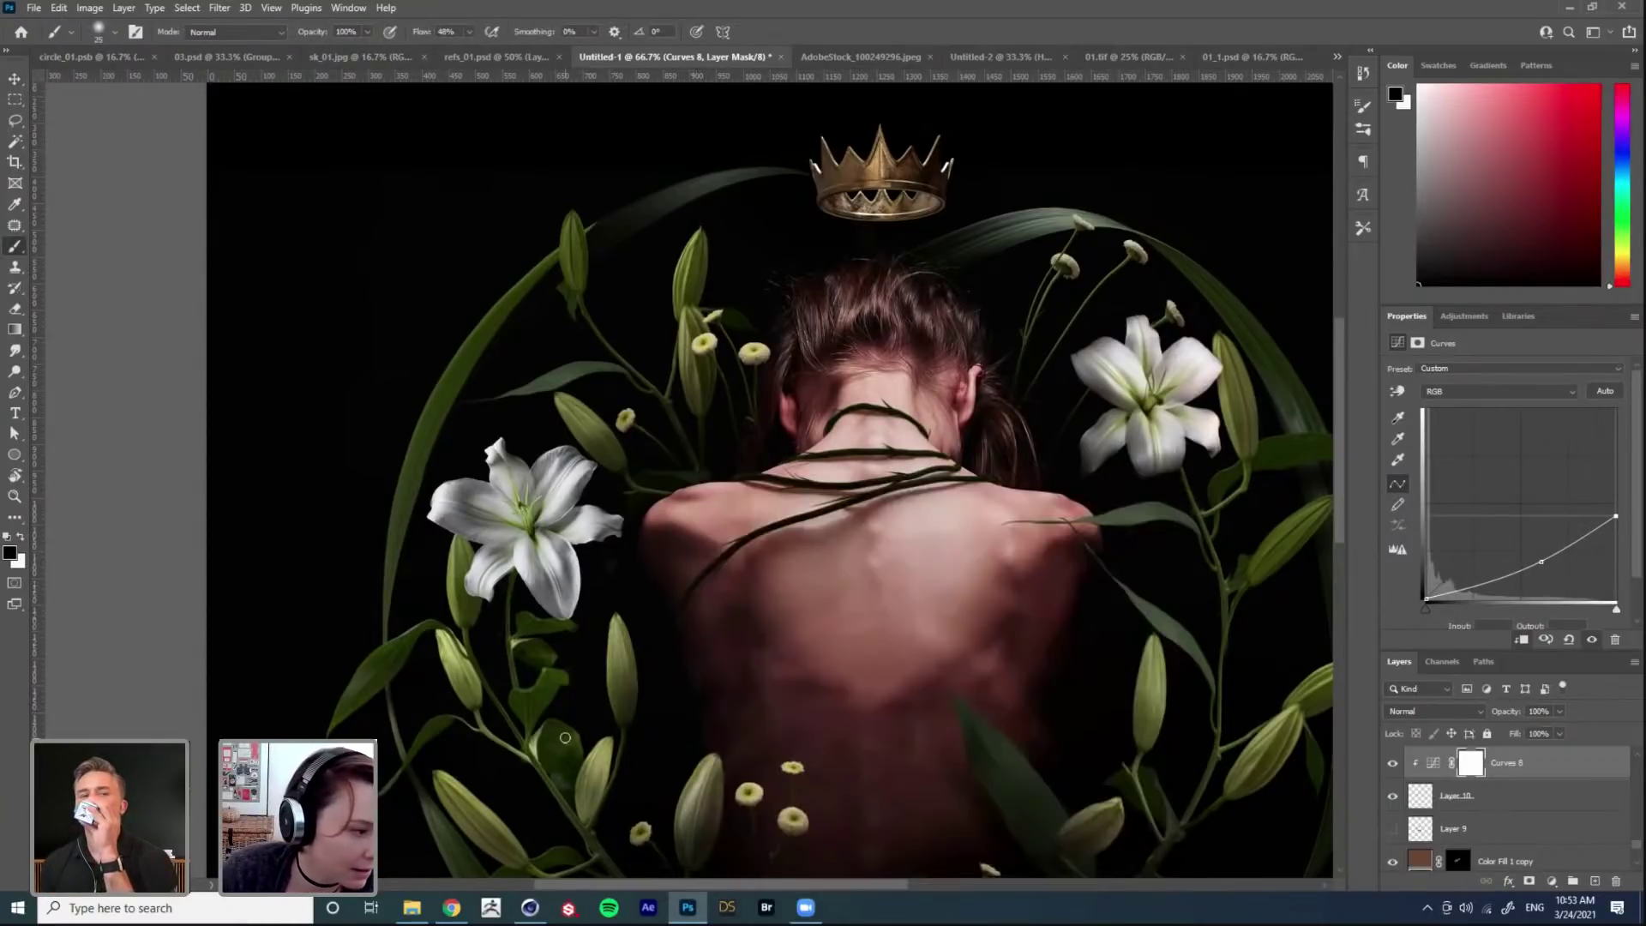
key("]")
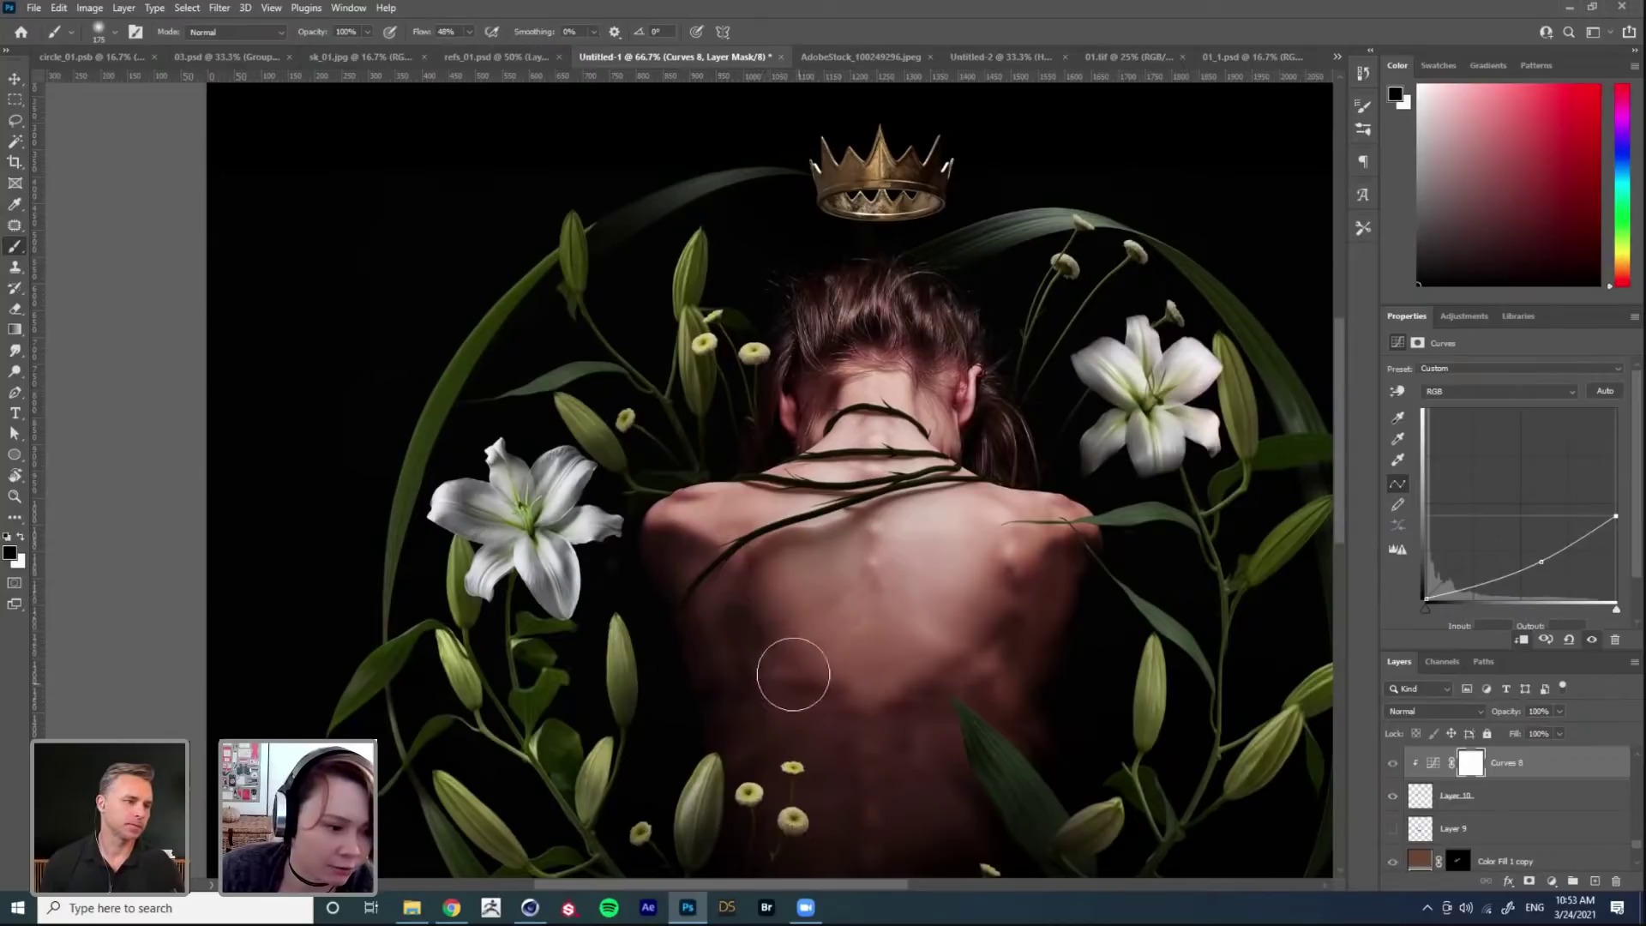
left_click(1477, 765)
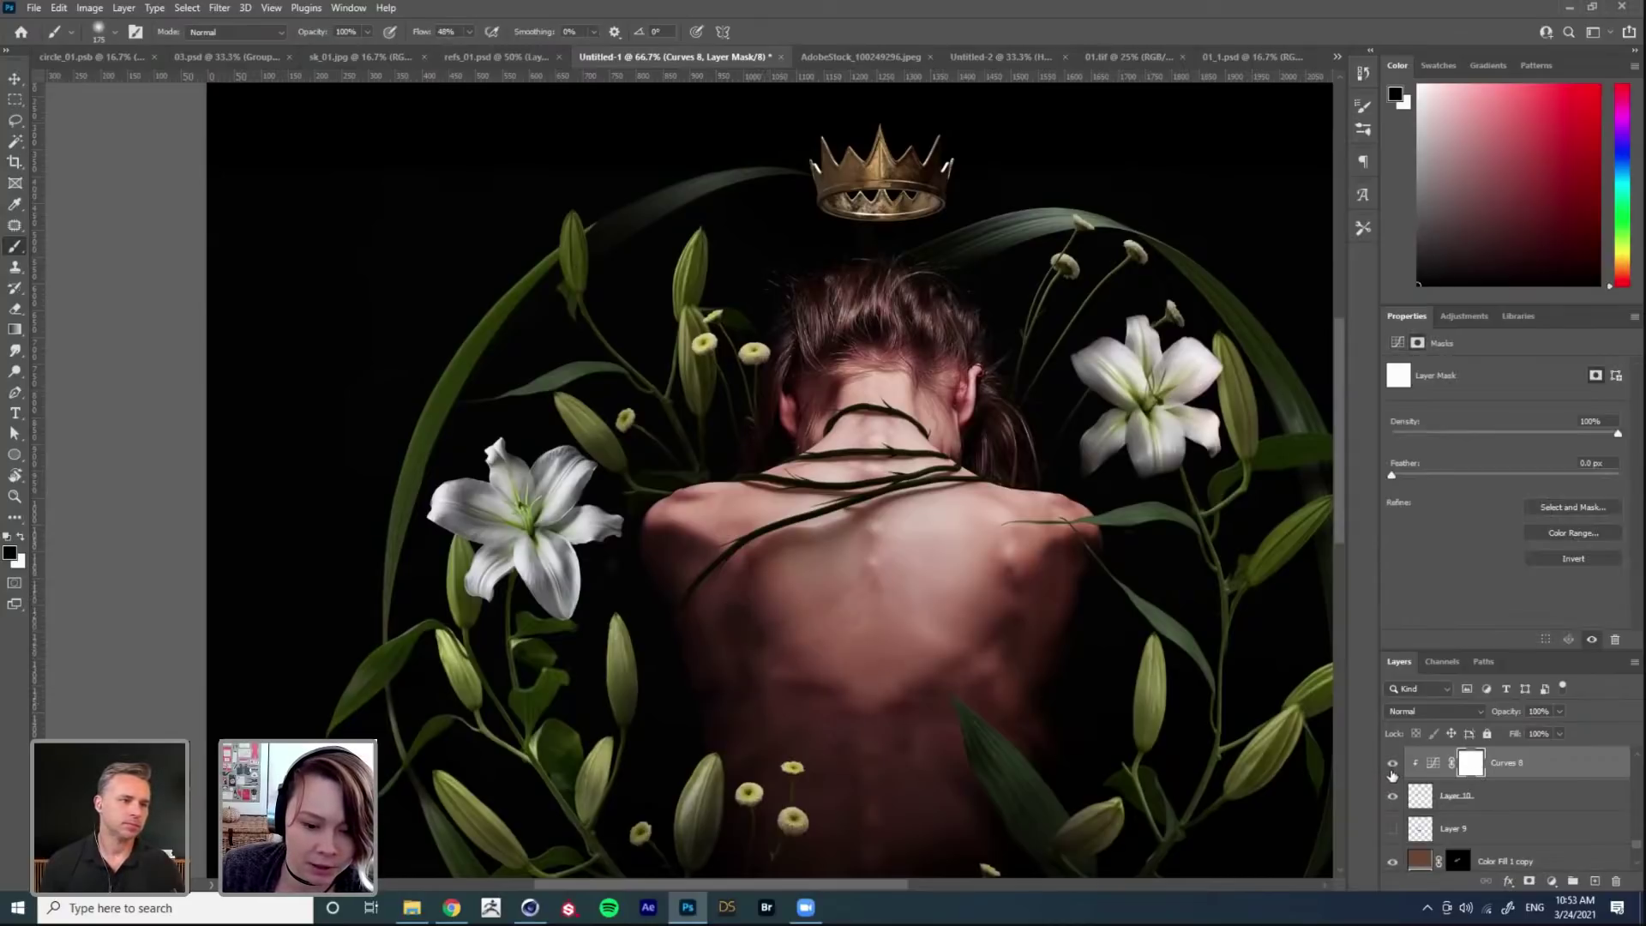
left_click(1392, 765)
left_click(1393, 766)
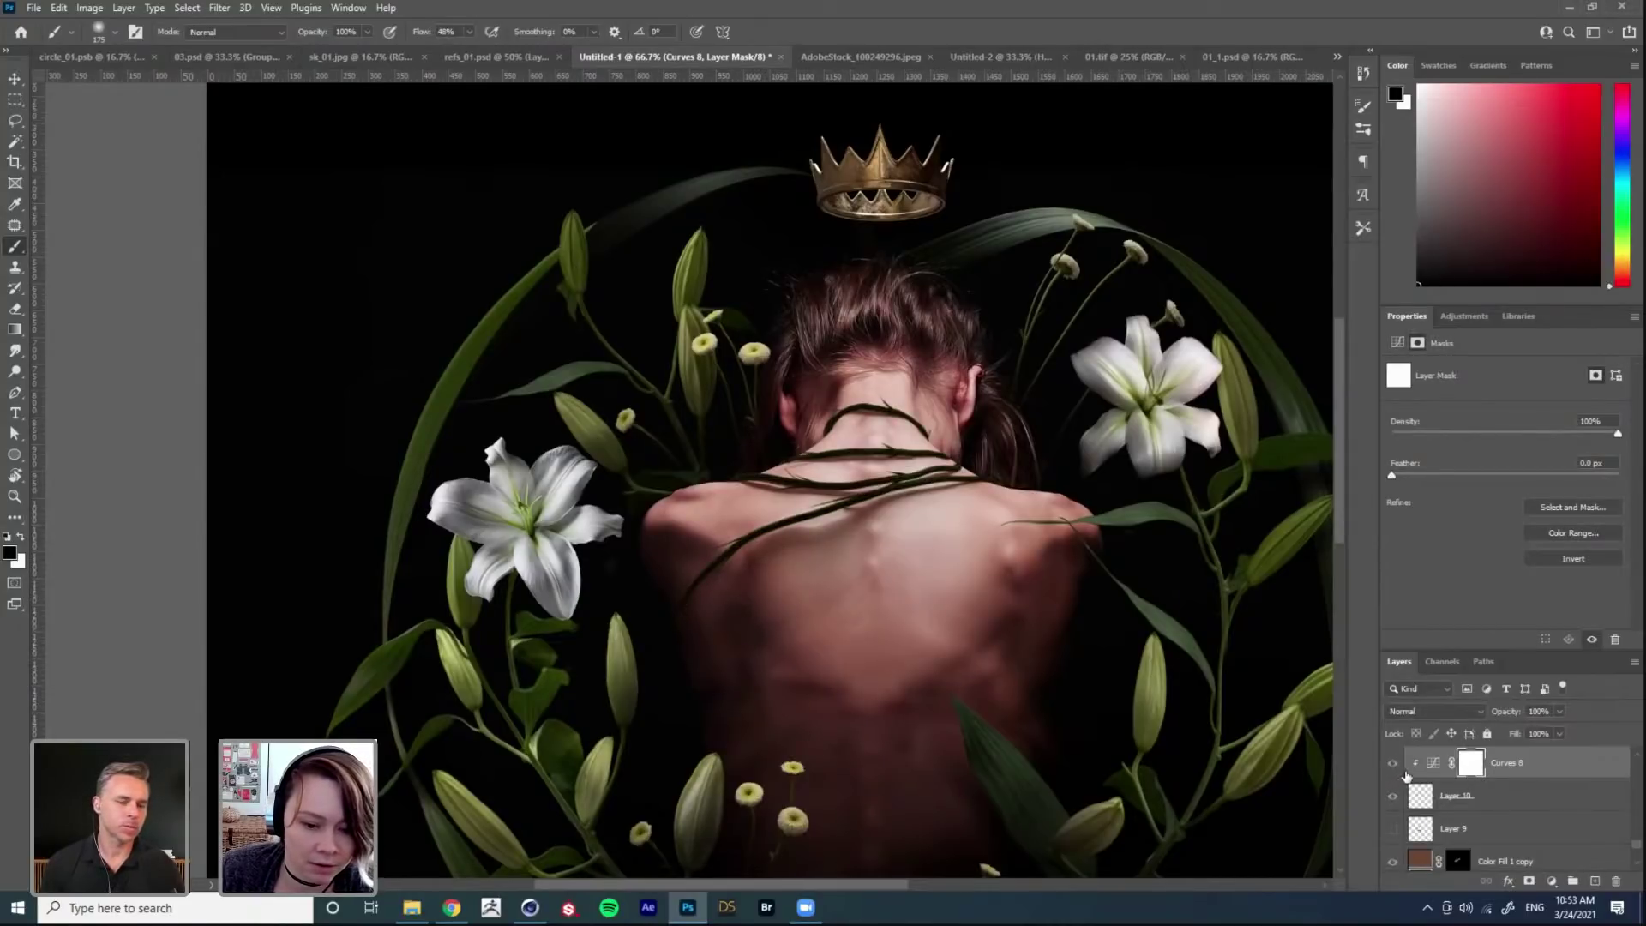
key("x")
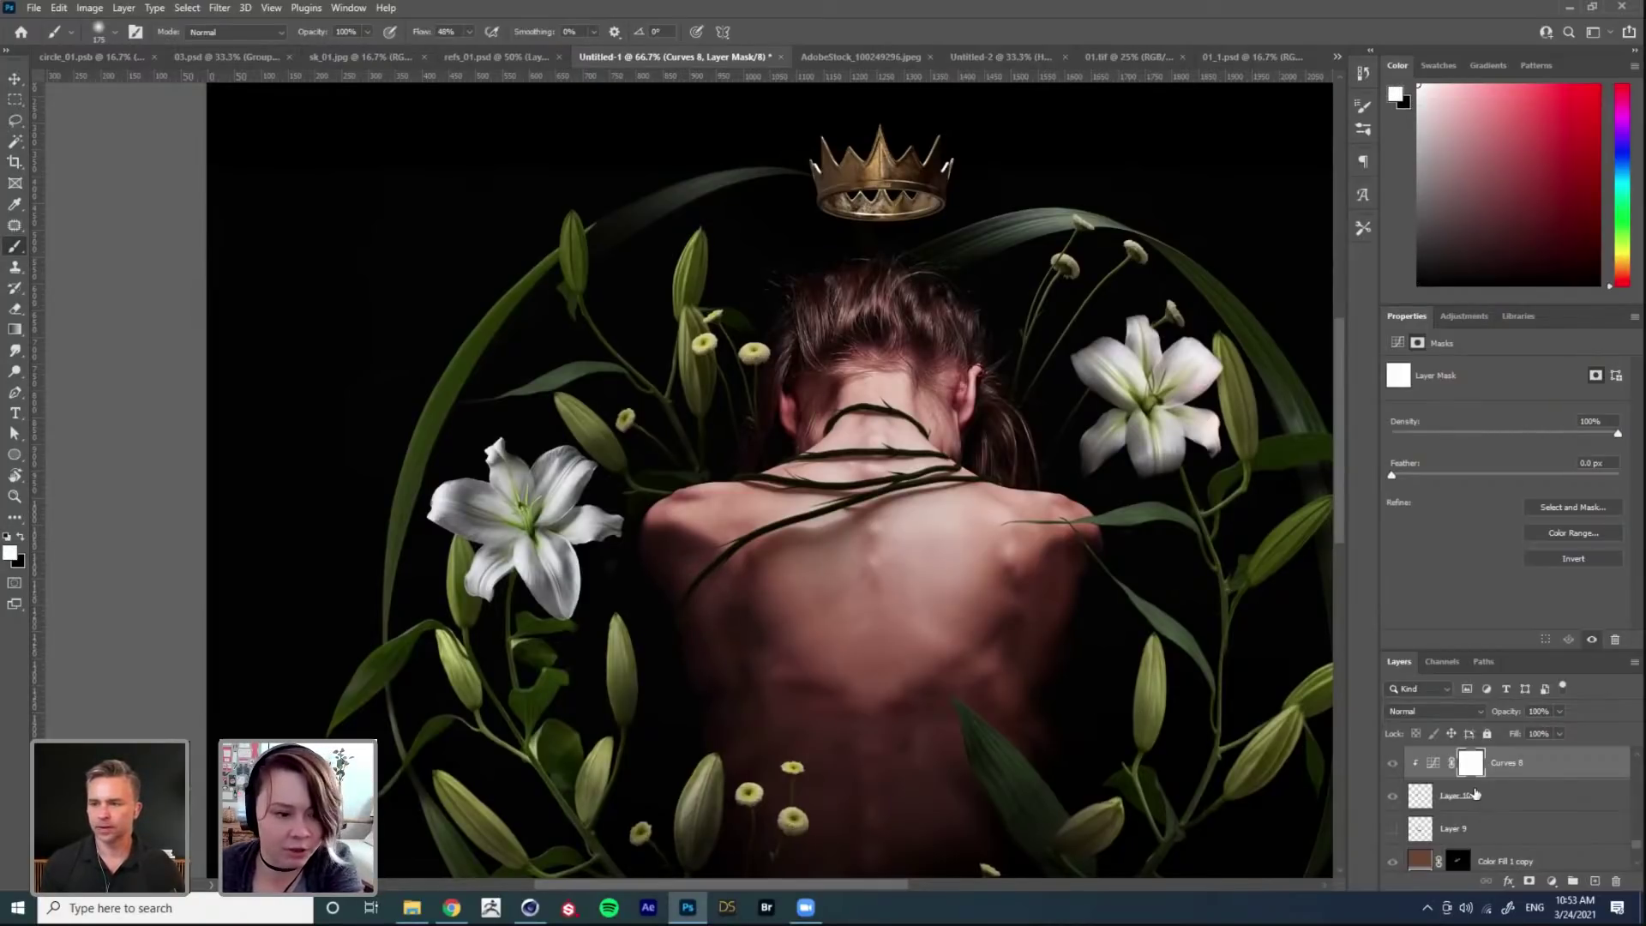
key("ctrl+i")
Step: Paint white on the Curves 8 mask over the lowest vine's end near the left arm to darken it, checking with the red overlay
key("backslash")
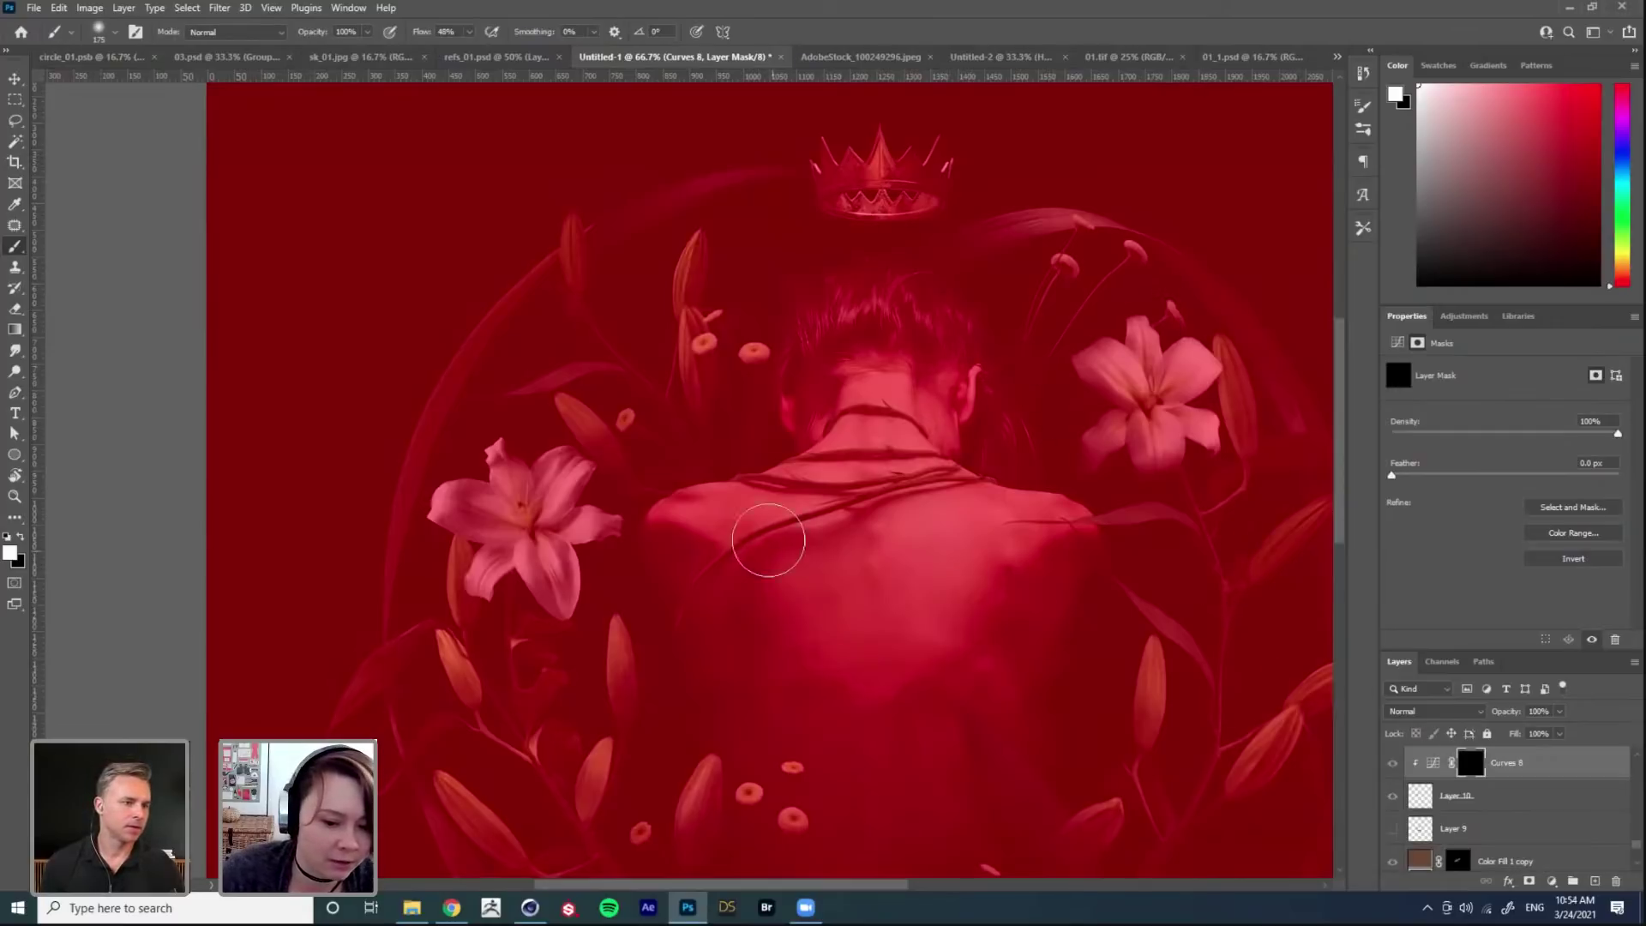
key("x")
key("x")
mouse_move(666, 577)
left_mouse_down()
mouse_move(683, 618)
mouse_move(733, 612)
mouse_move(680, 604)
mouse_move(677, 635)
mouse_move(673, 580)
mouse_move(658, 647)
left_mouse_up()
key("backslash")
key("x")
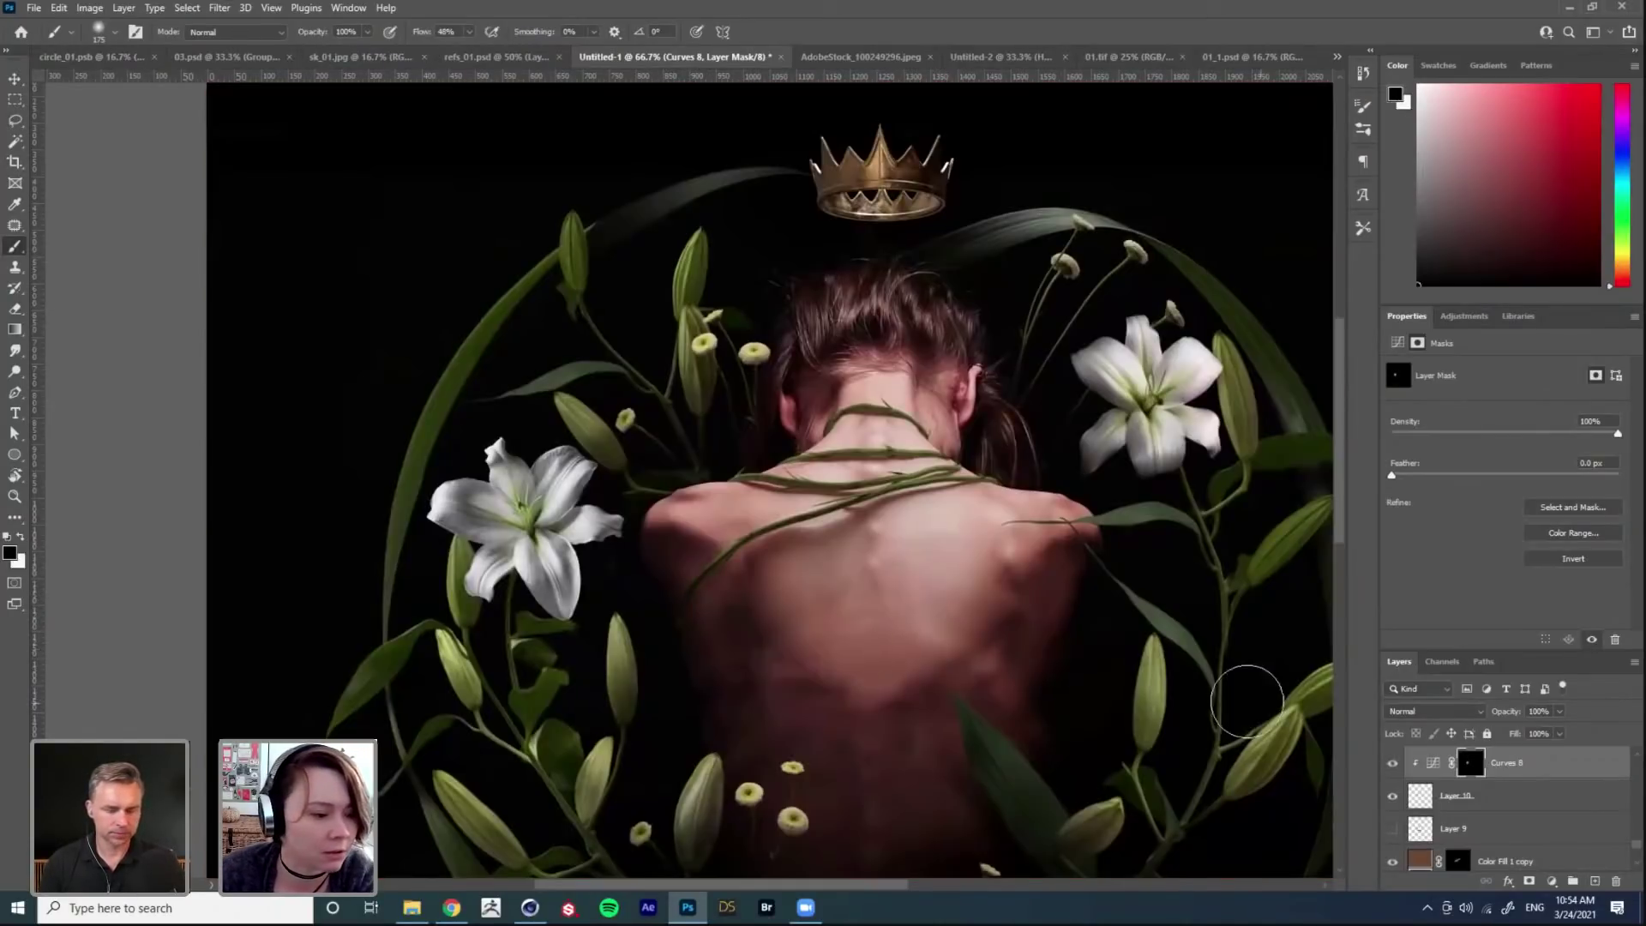
Step: Ready a smaller white brush for refining the Curves 8 mask around the vines, checking the mask with the red overlay
key("x")
key("backslash")
key("backslash")
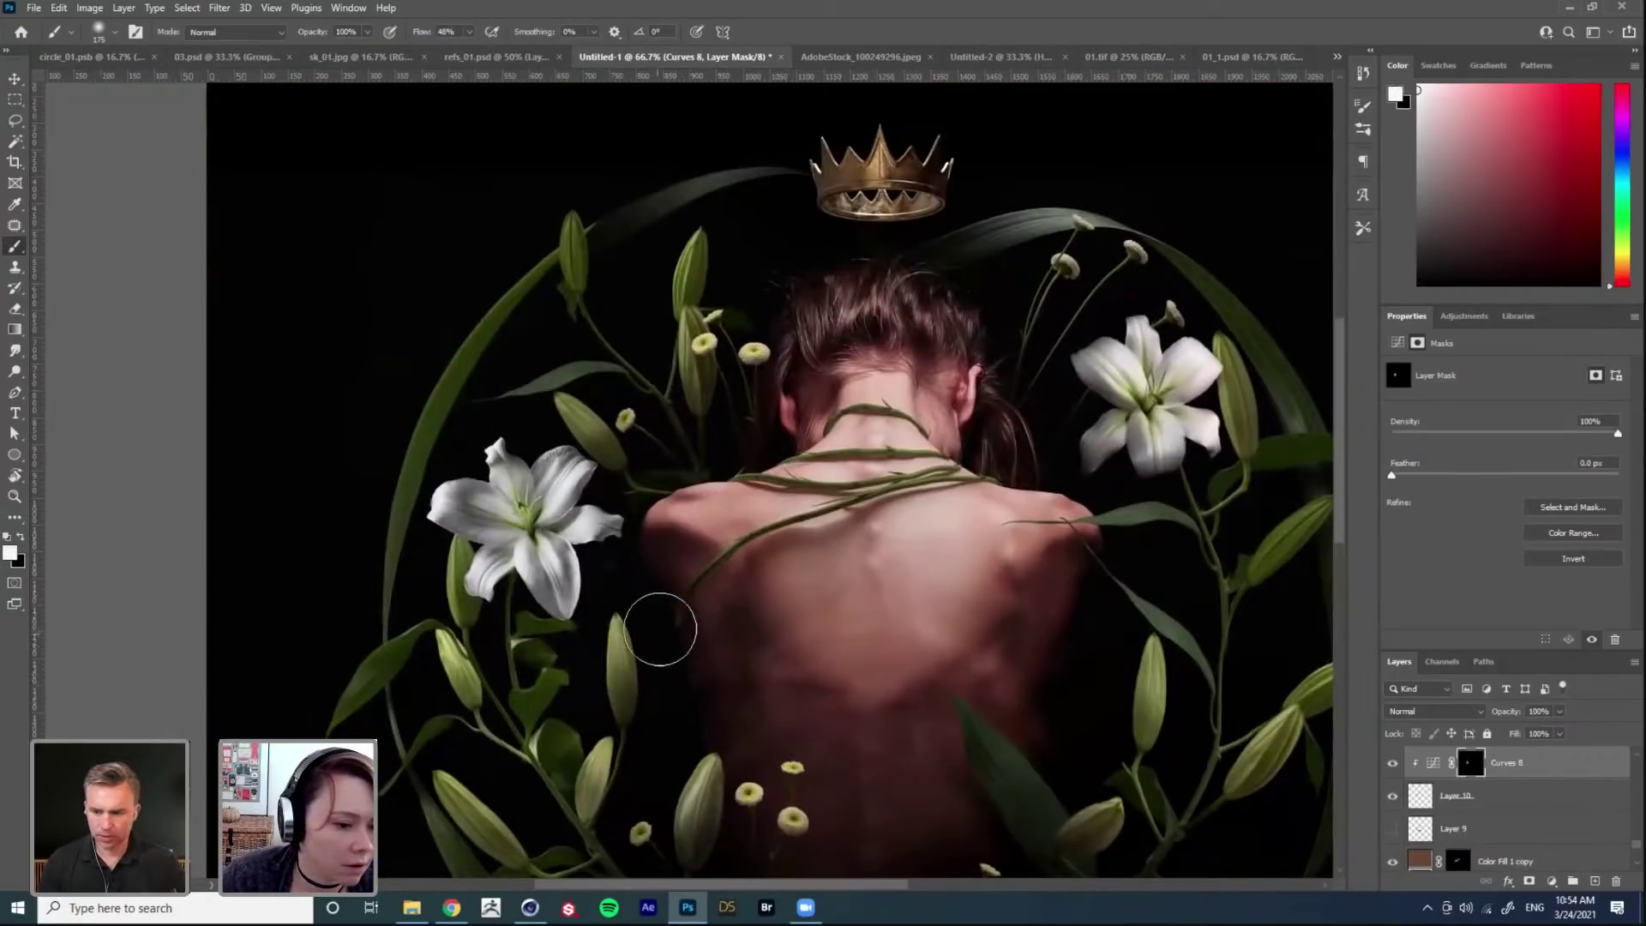
key("bracketleft")
key("bracketleft")
key("bracketleft")
key("bracketleft")
key("bracketleft")
key("bracketleft")
key("bracketleft")
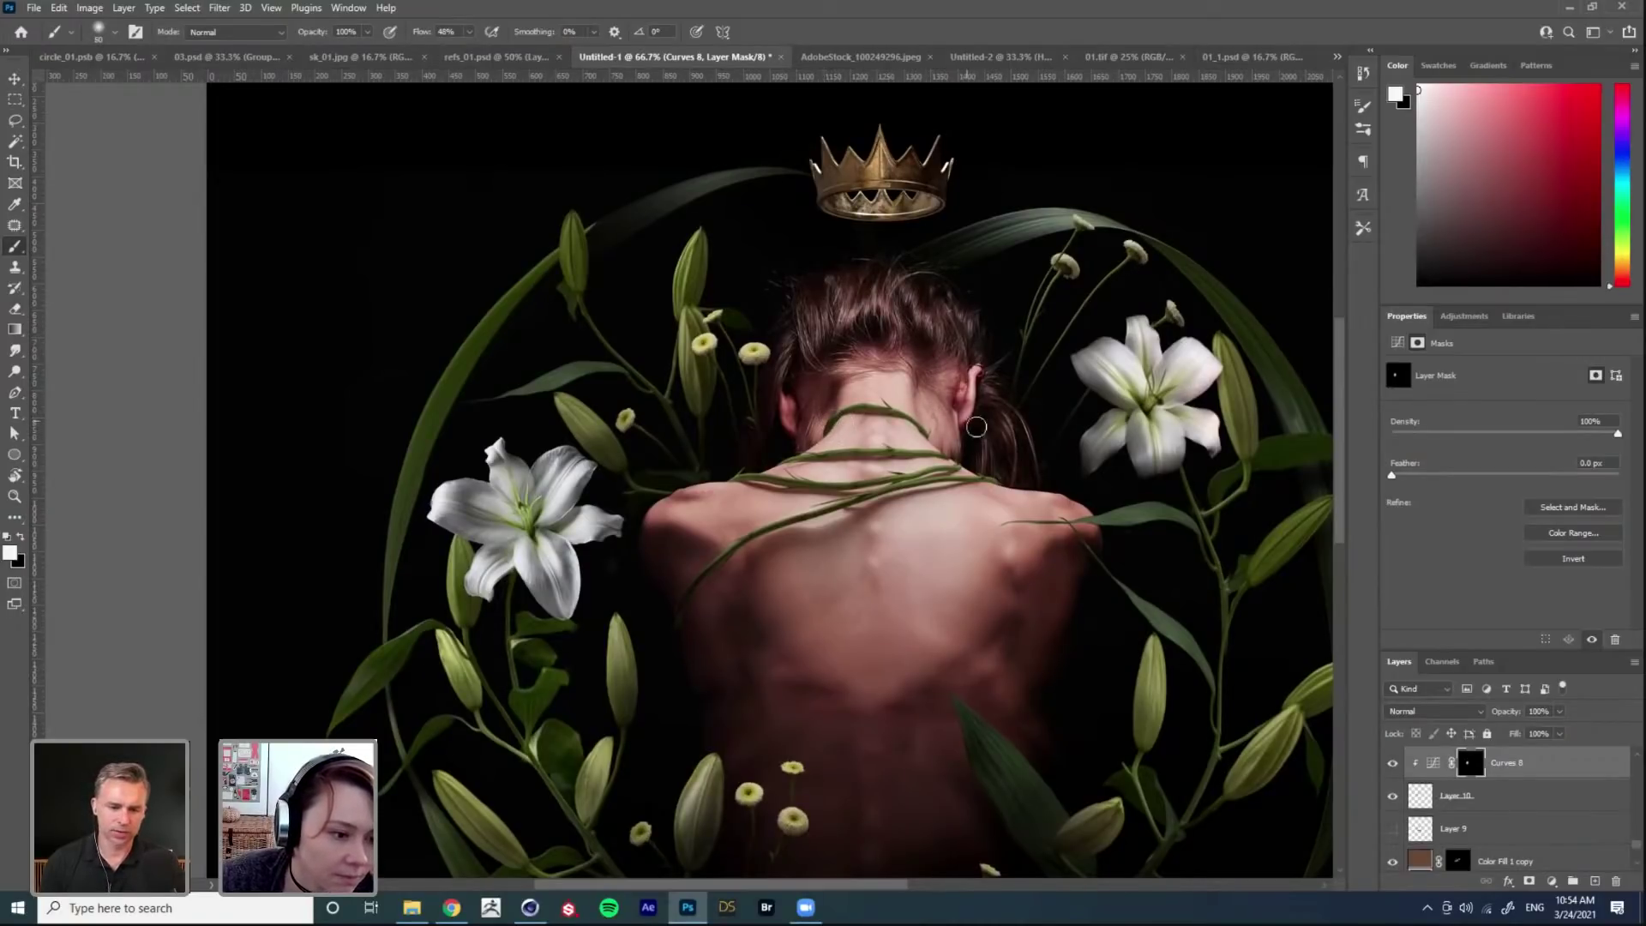
Step: Compare the neck vines with and without Layer 10 and select the Color Fill 1 copy mask for painting in black
key("v")
left_click(1388, 799)
left_click(1392, 797)
left_click(1458, 861)
key("b")
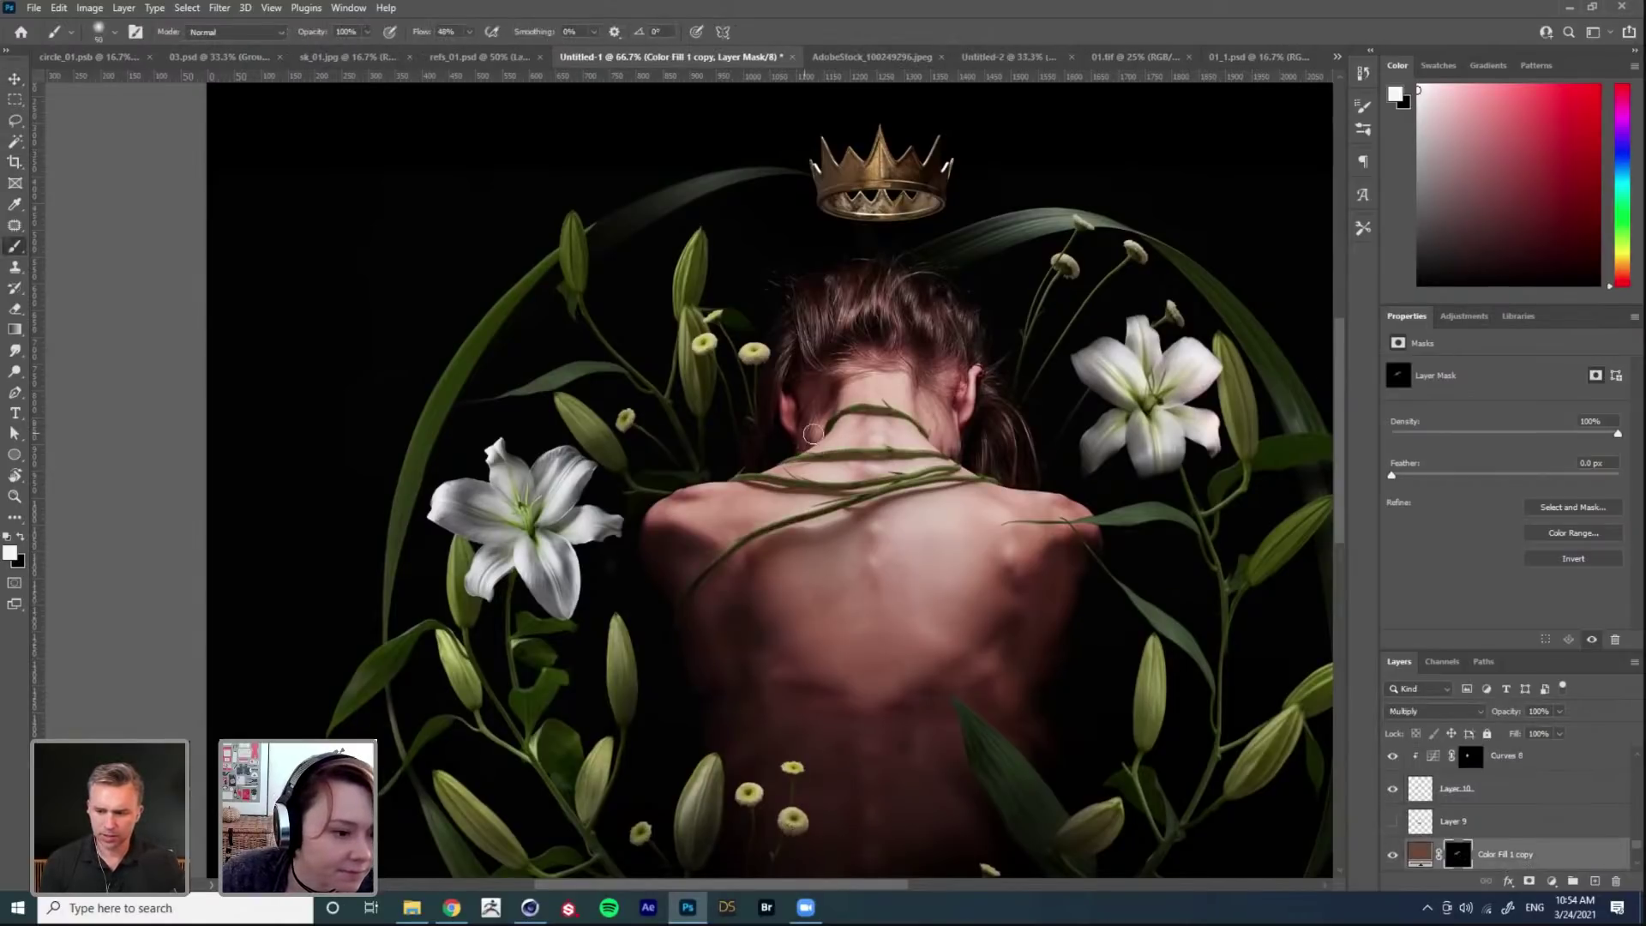
key("x")
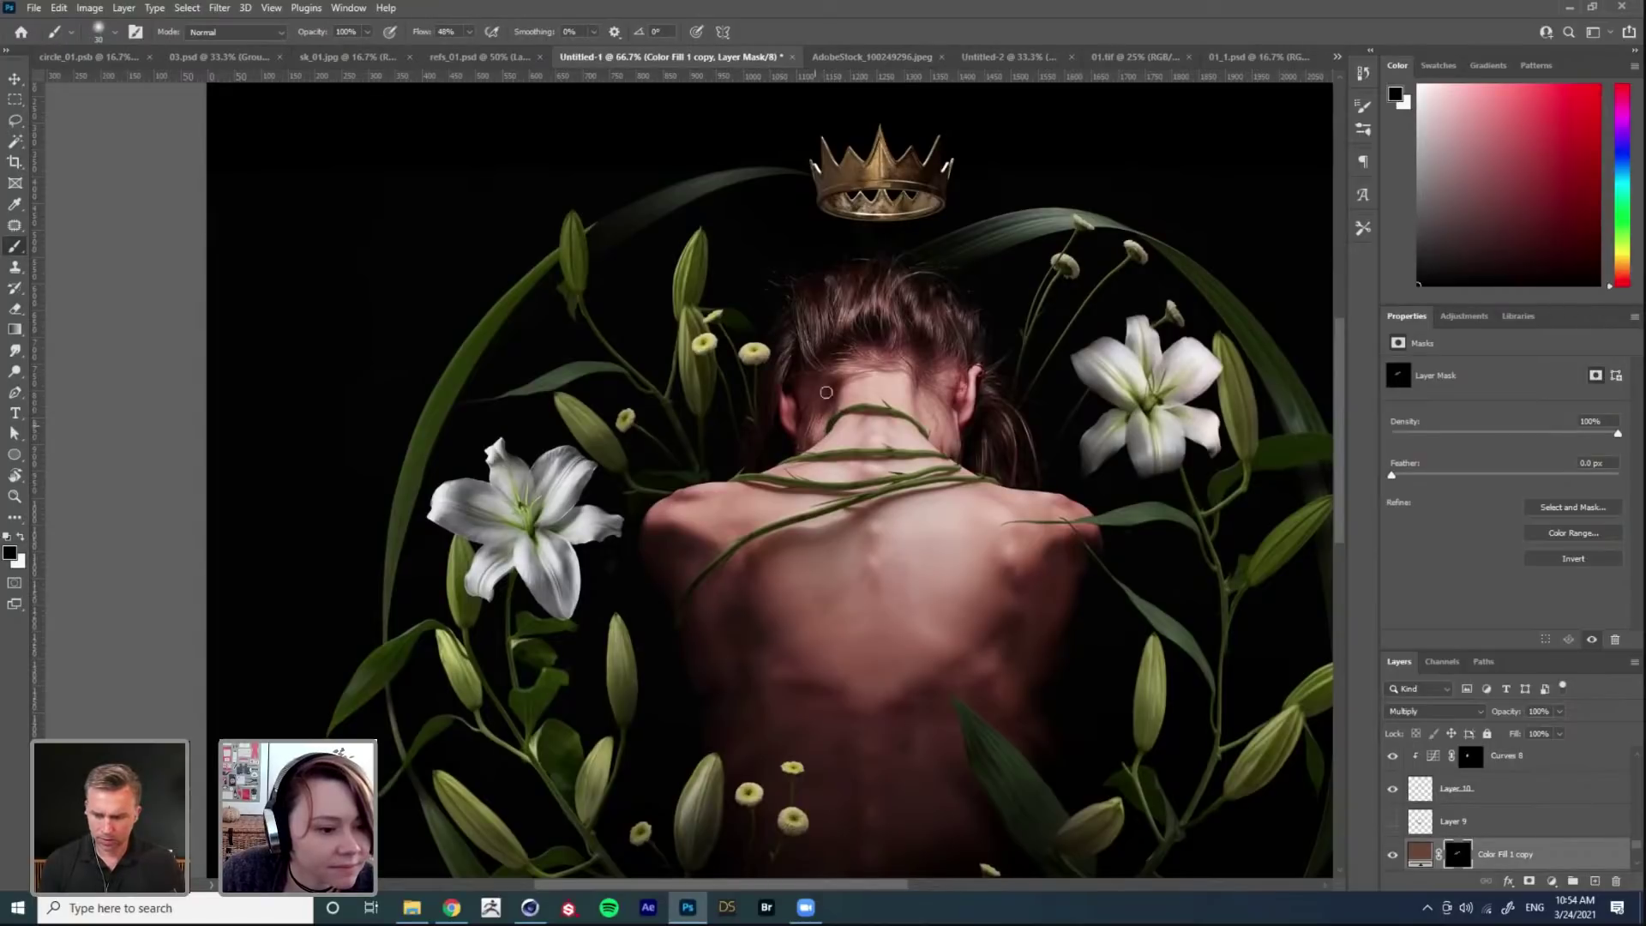
Step: Select the vine layer, Layer 10, compare the image without it, and clip a new Curves adjustment to it
key("v")
left_click(1451, 793)
left_click(1393, 789)
left_click(1393, 790)
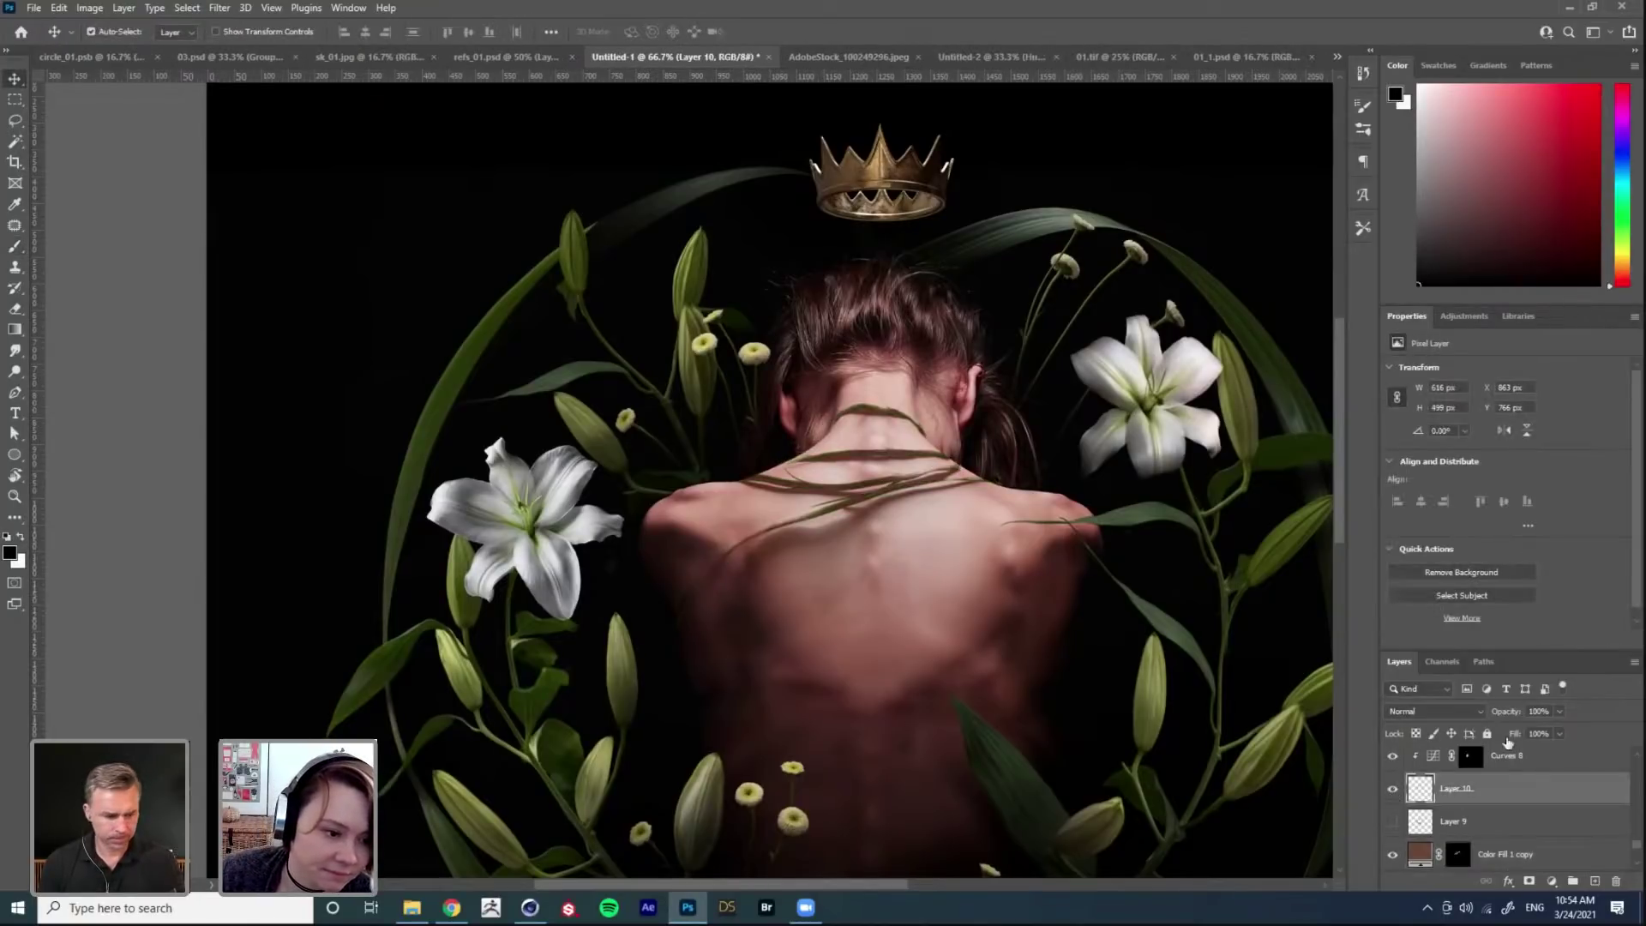
left_click(1464, 316)
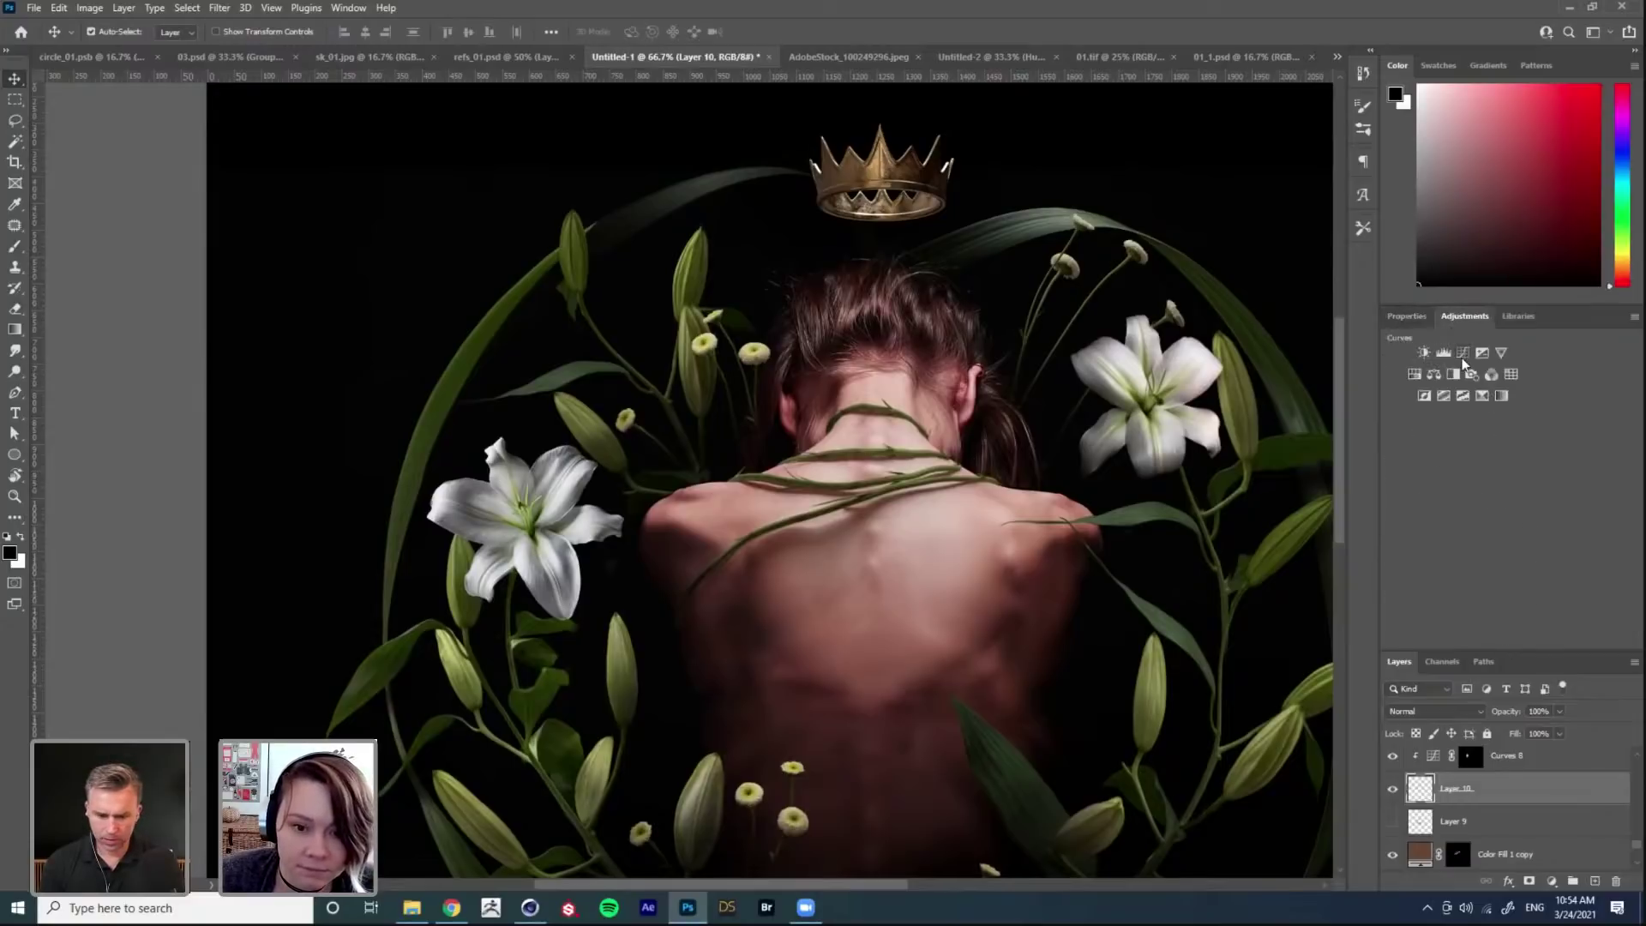
left_click(1445, 364)
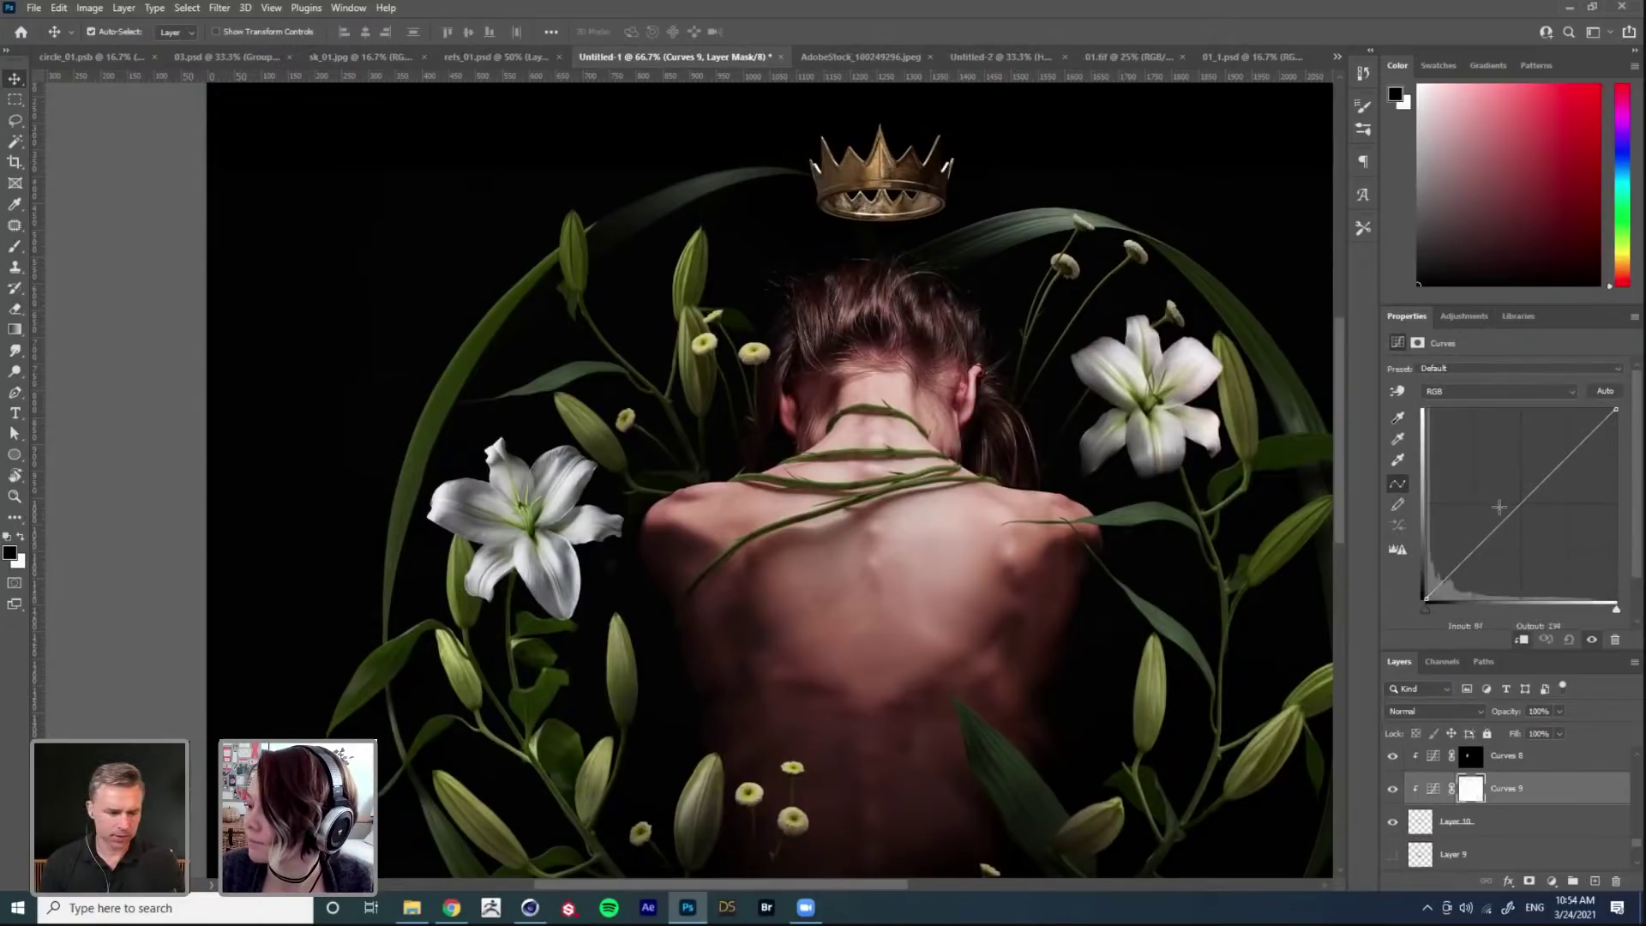
Step: Raise the new curve's midtones to brighten the vines, invert its mask to black, and ready a white brush
left_click_drag(1498, 488, 1509, 485)
key("ctrl+i")
key("b")
key("x")
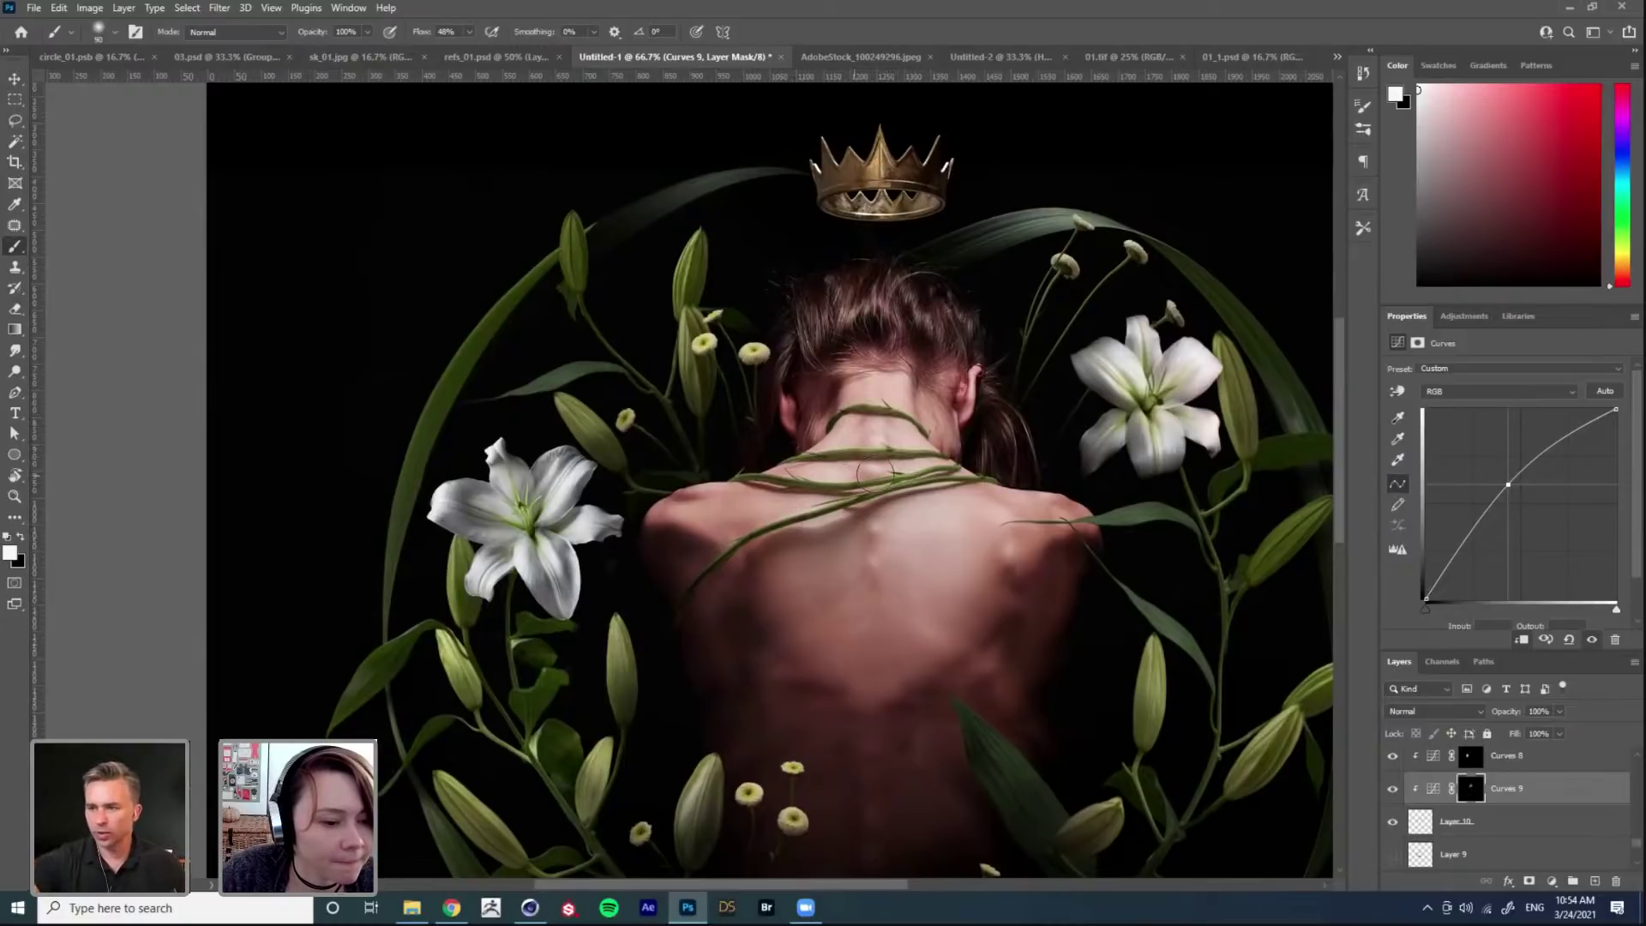
Step: Lower the fill of the Color Fill 1 copy shadow layer to about 71% and check the whole composition
left_click_drag(1632, 830, 1638, 853)
left_click(1468, 829)
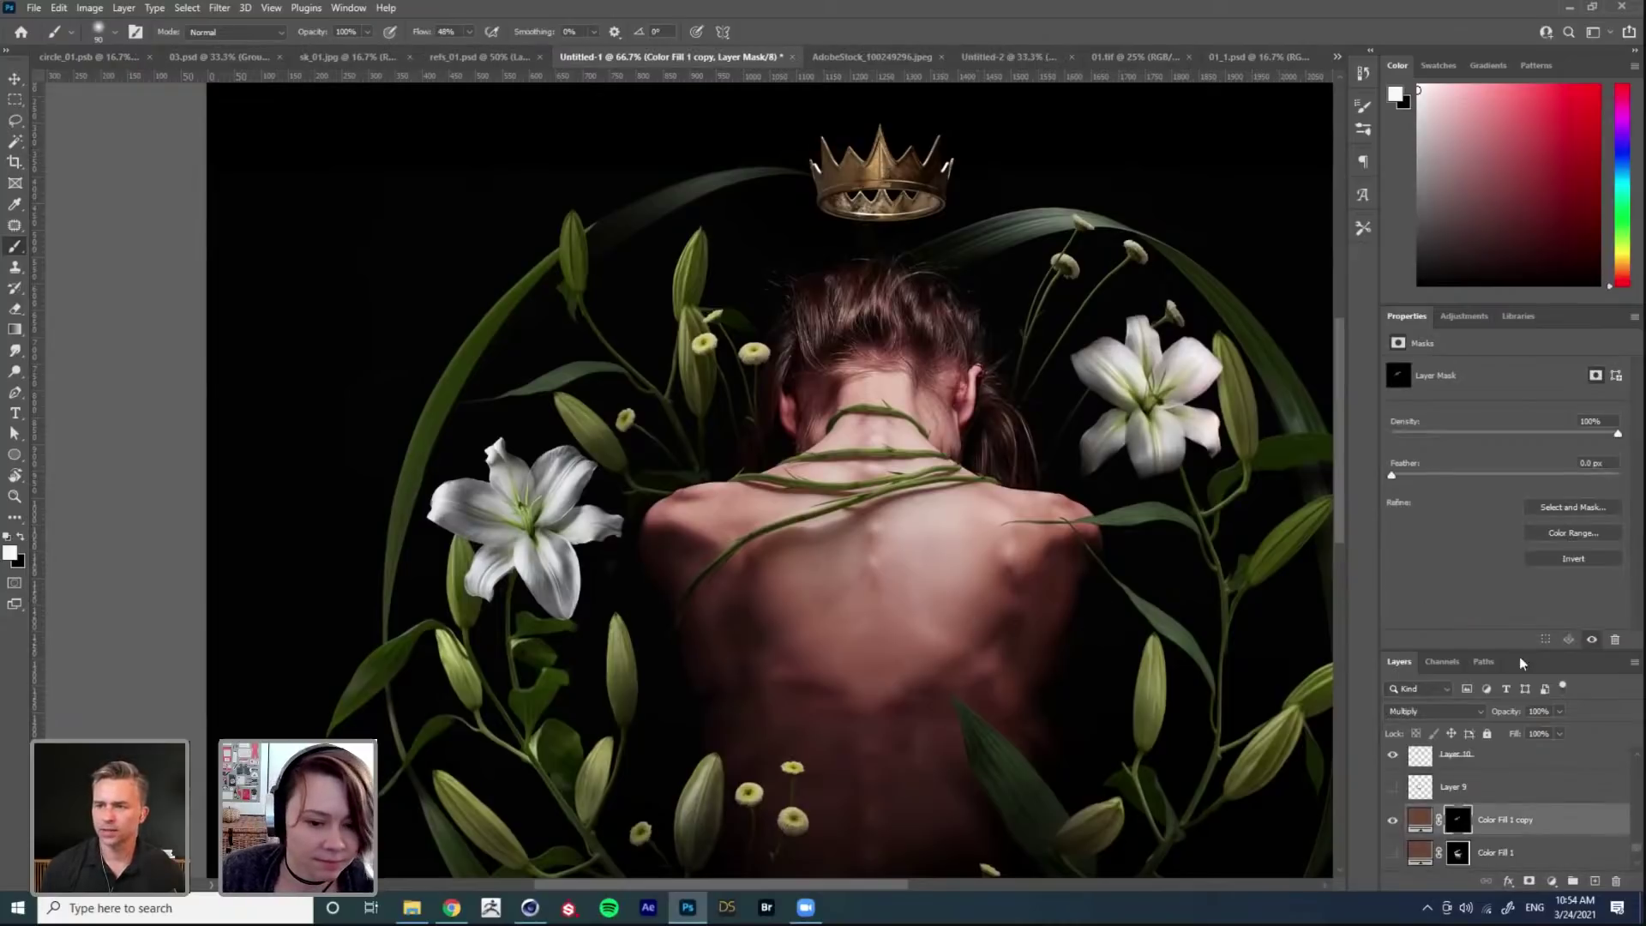
left_click_drag(1559, 734, 1539, 763)
key("ctrl+minus")
key("ctrl+minus")
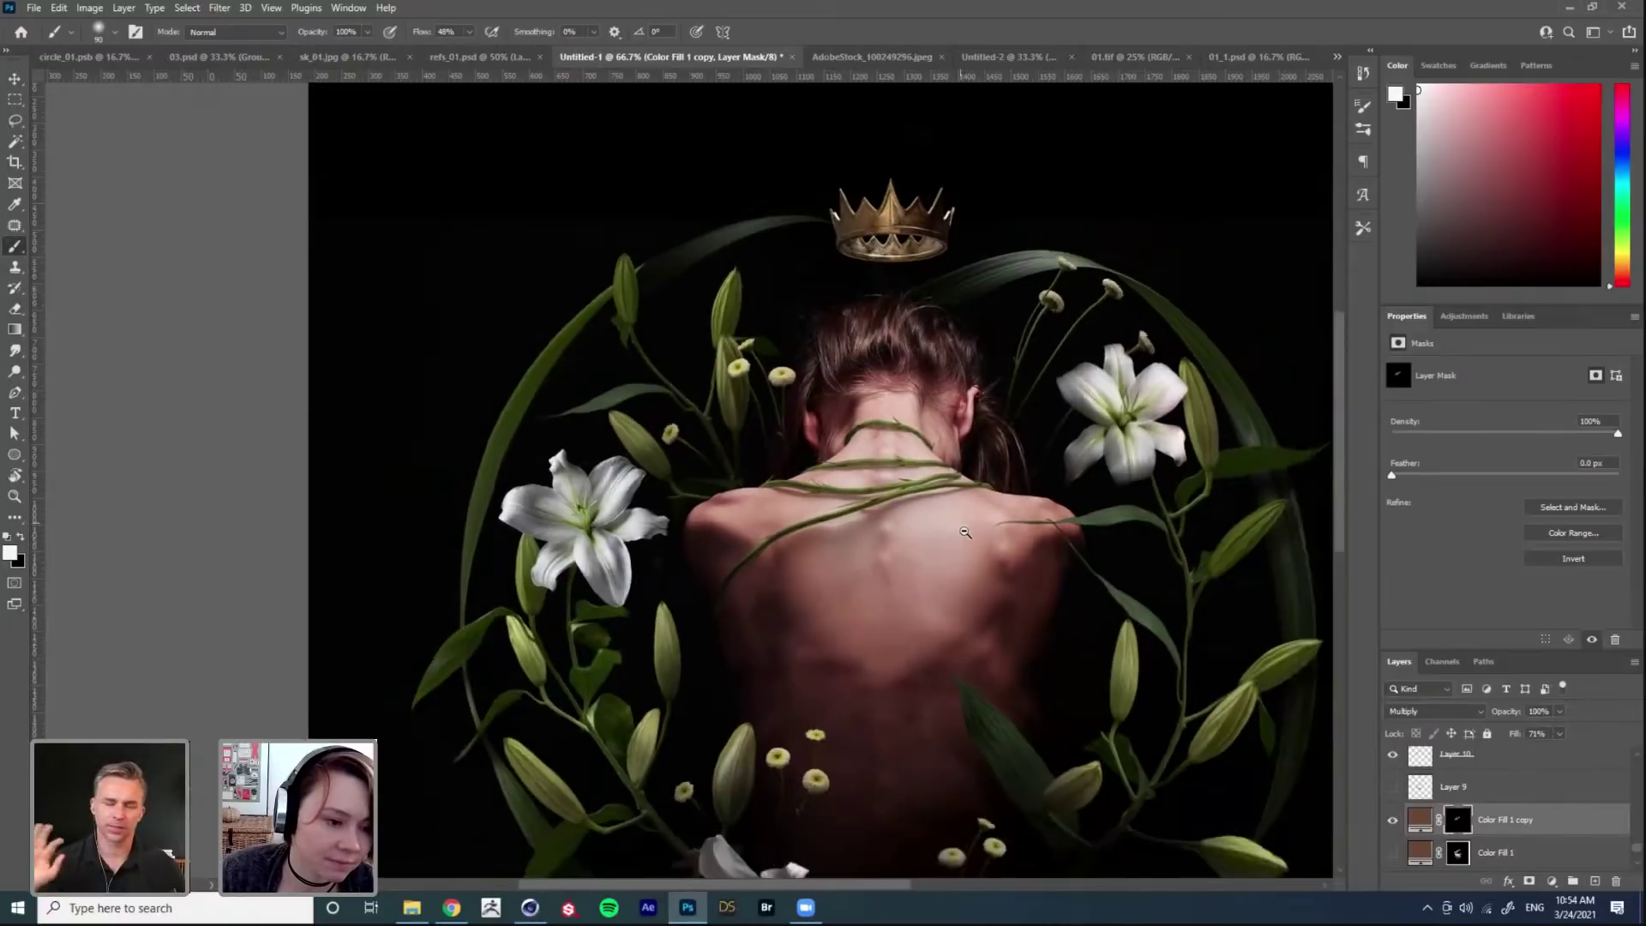
key("v")
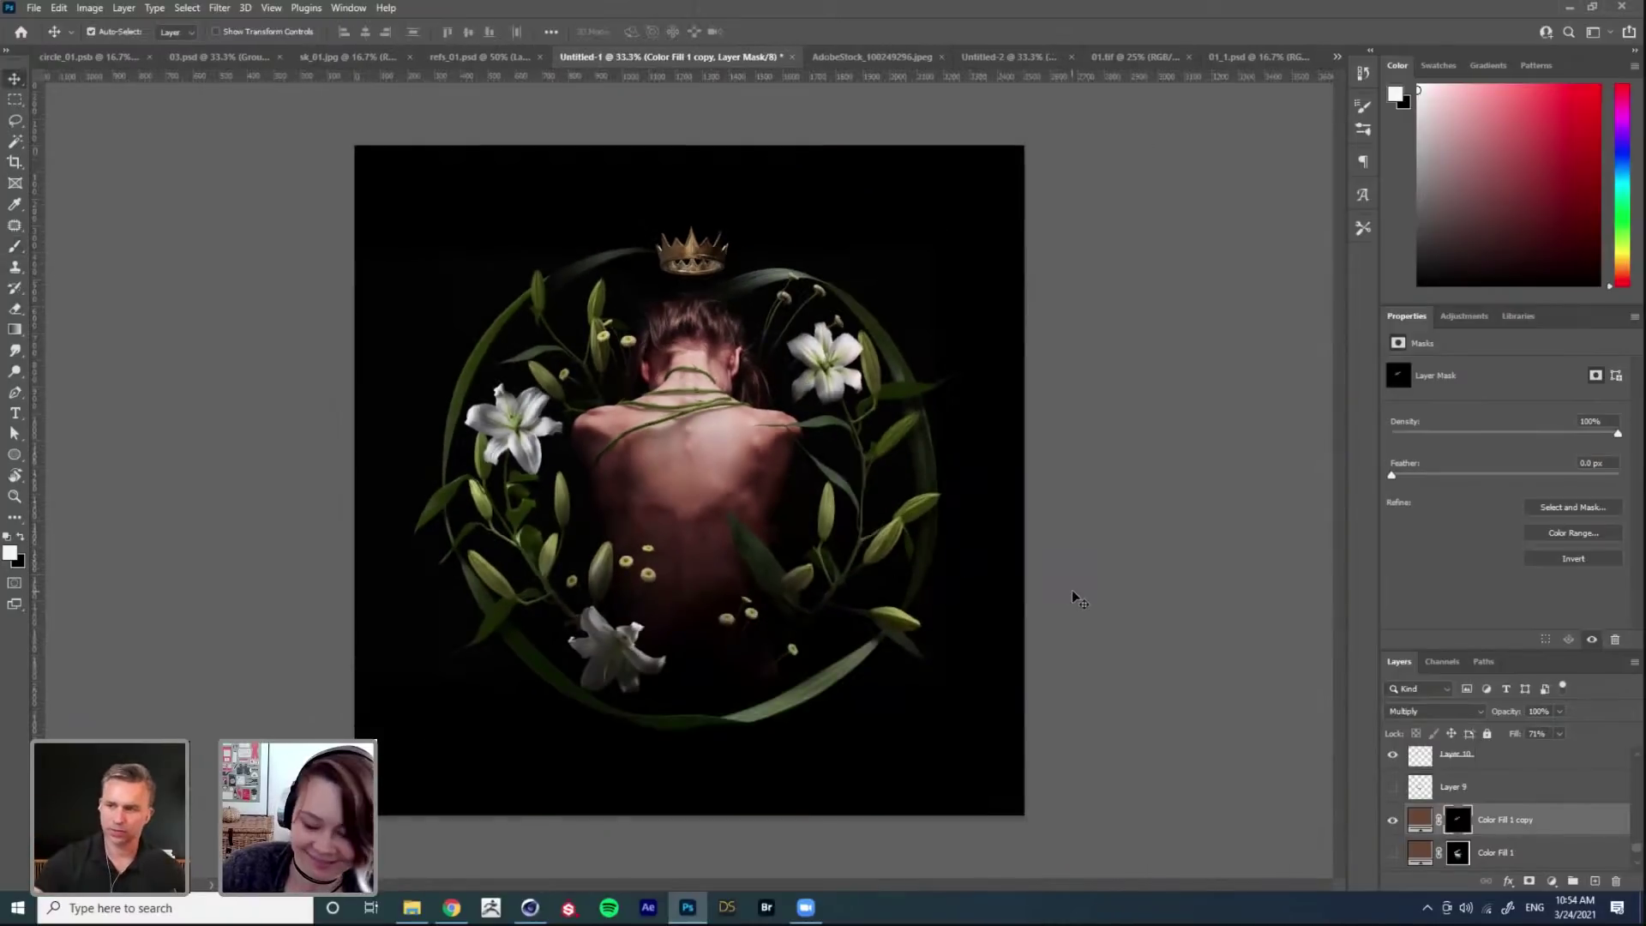
Step: Group the layers from Color Fill 1 copy up through the vine Curves adjustments, and compare the image with and without the group
scroll(1531, 795, "up", 4)
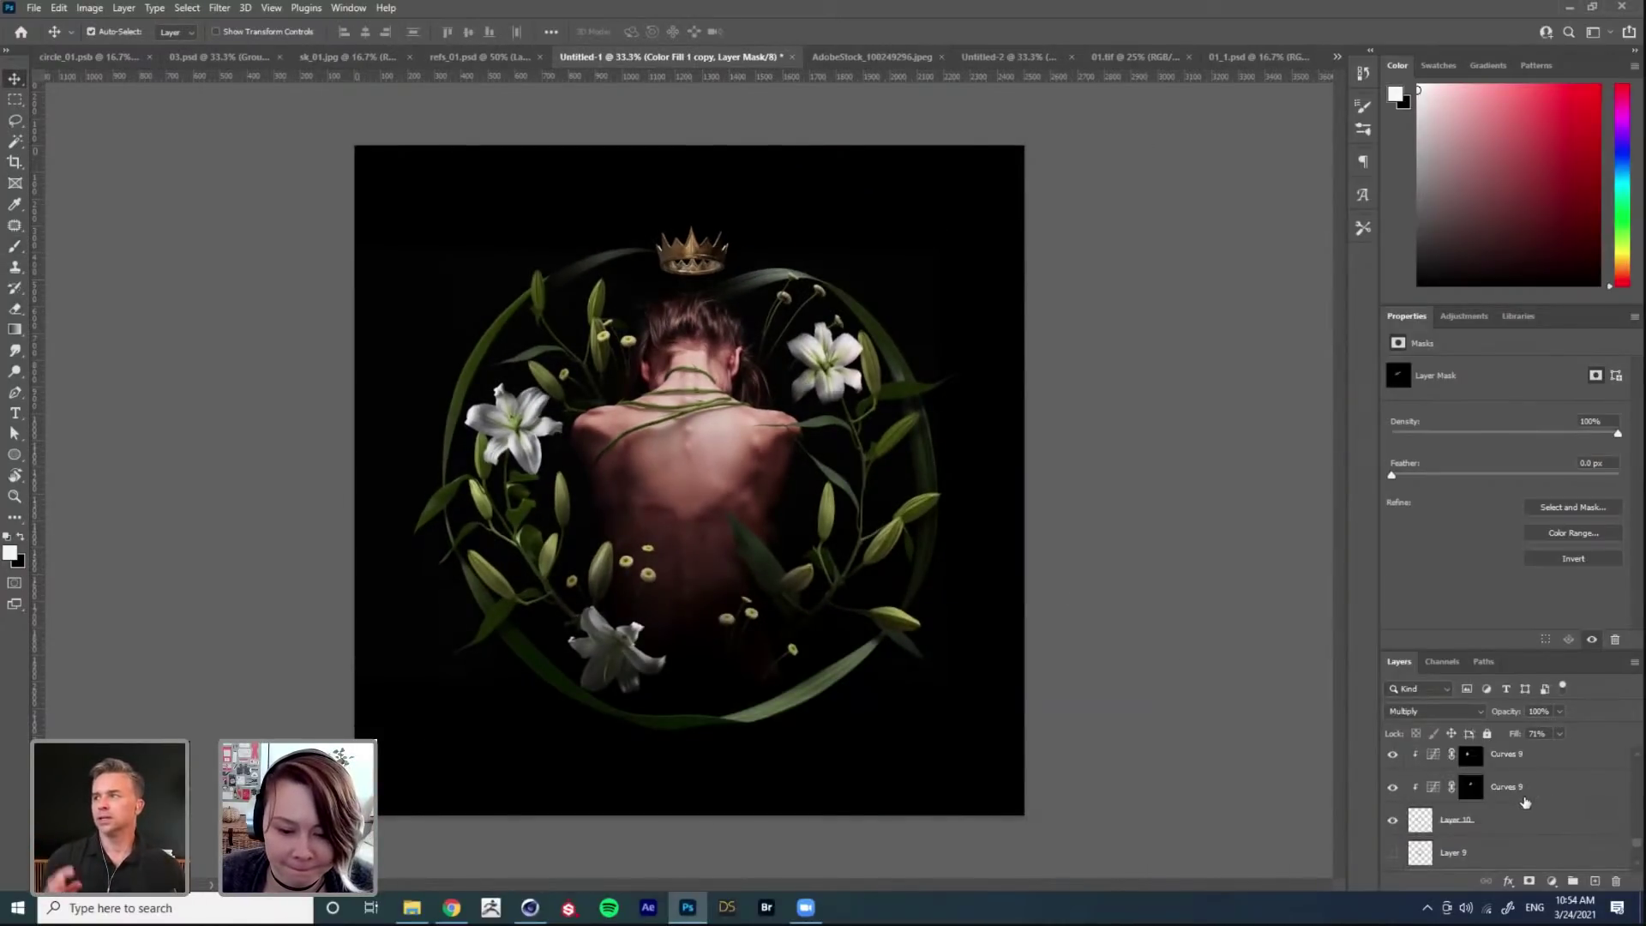
left_click(1525, 799, "shift")
key("ctrl+g")
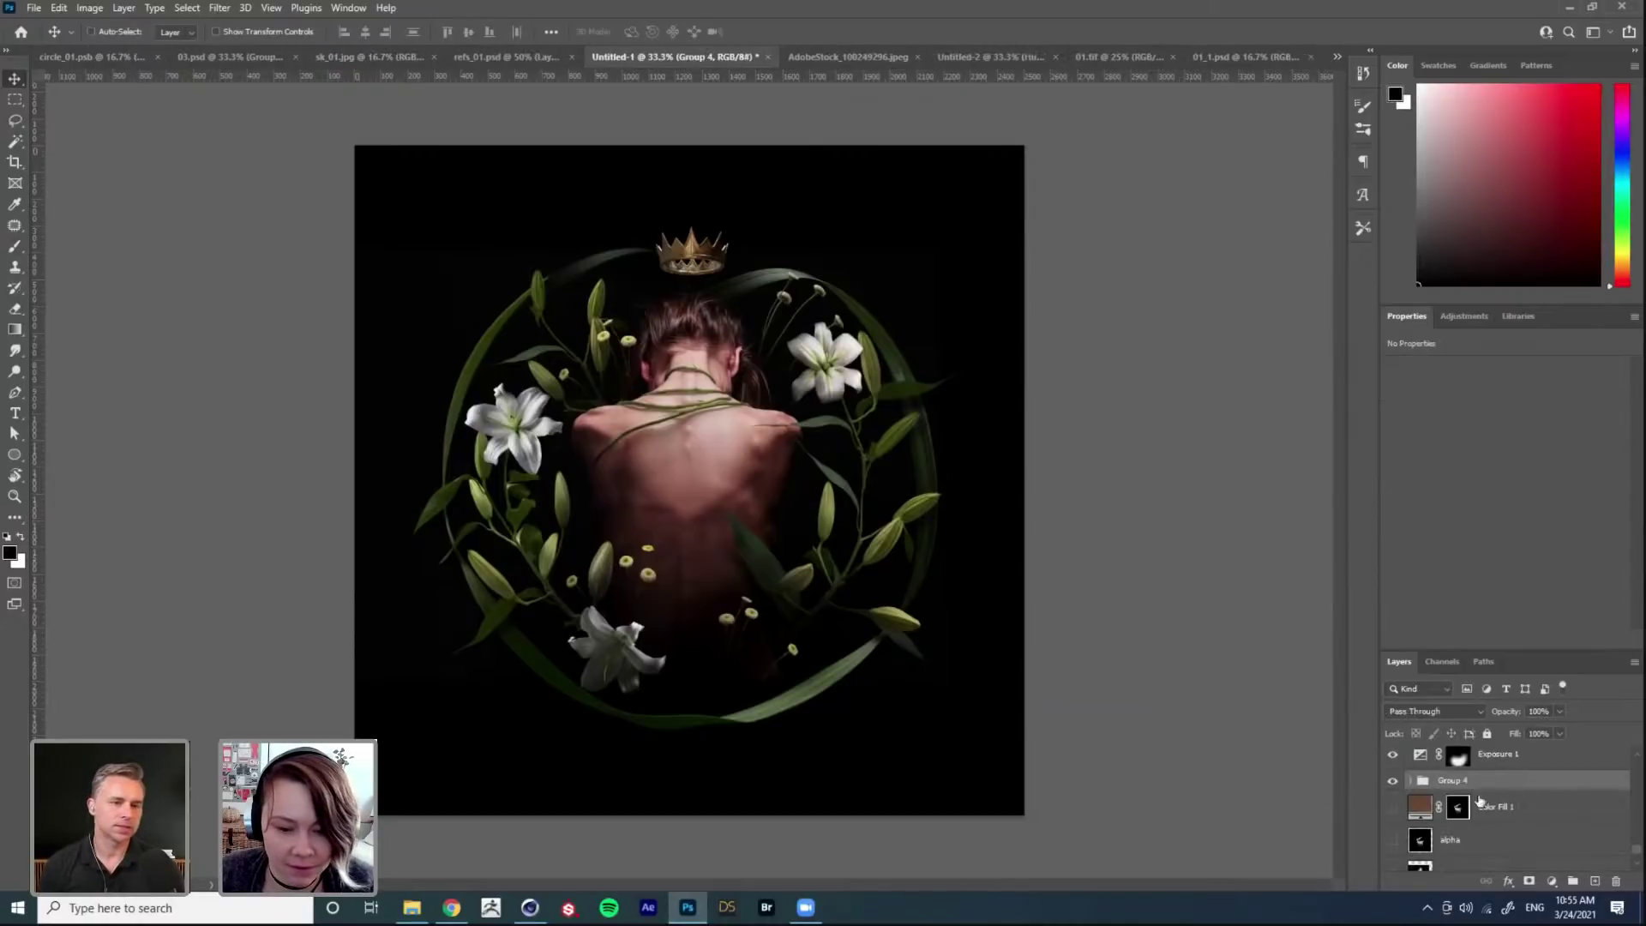
left_click(1393, 781)
left_click(1393, 782)
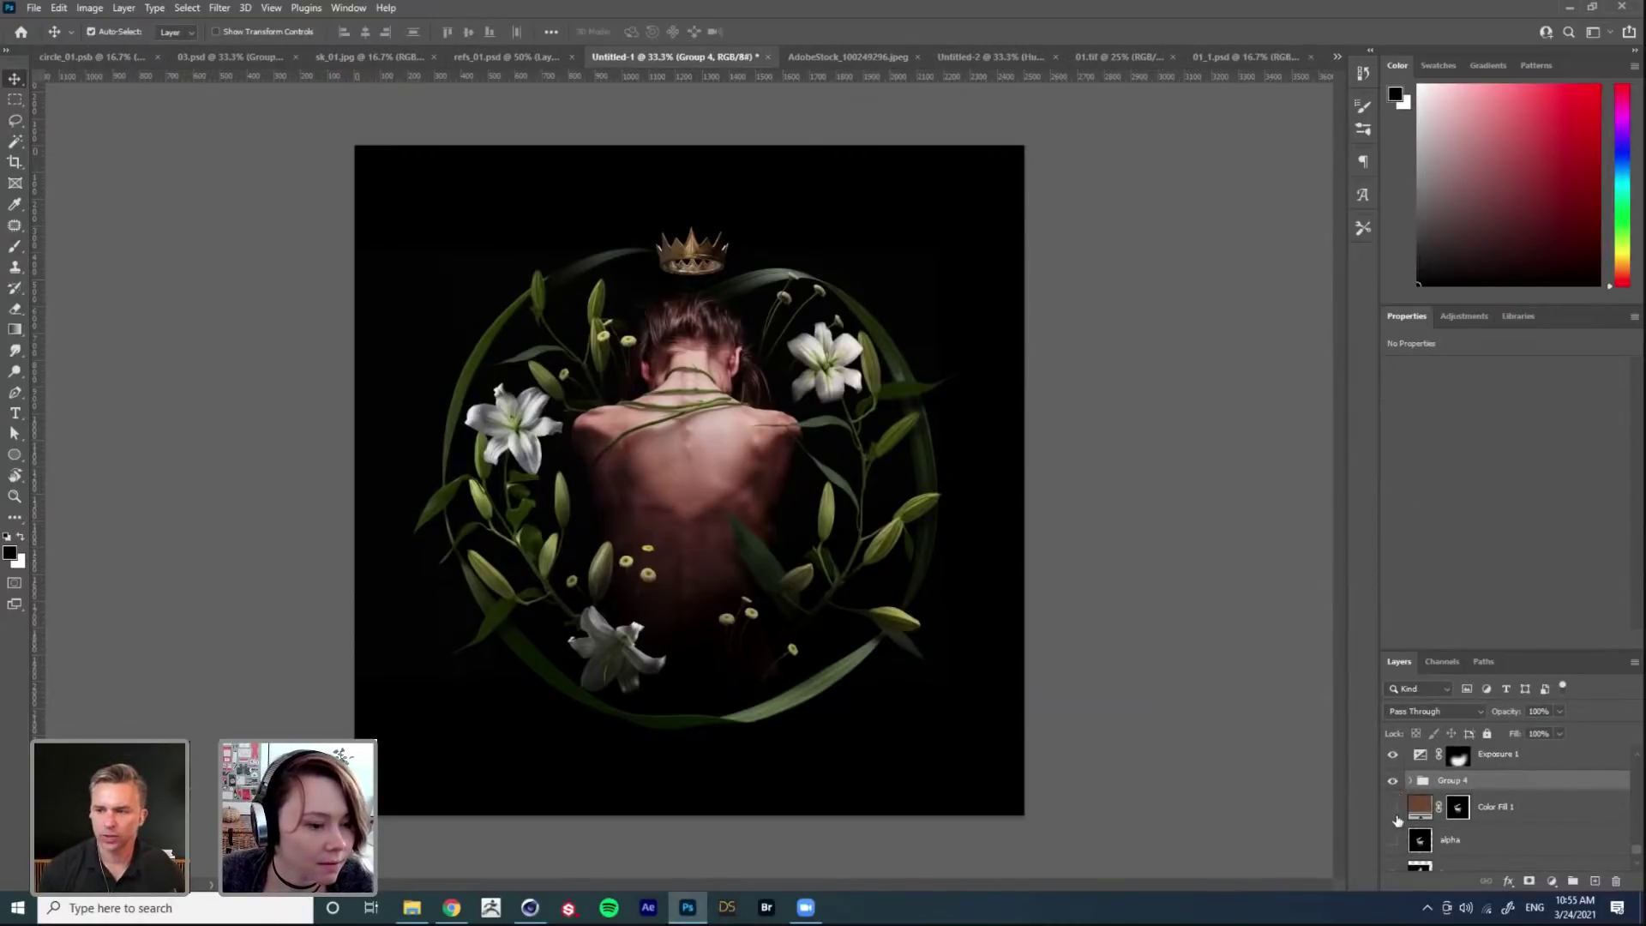
Step: Show the Color Fill 1 shadow, expand the vine group, and select and show Layer 9 with the lower-back vines
scroll(1393, 819, "down", 1)
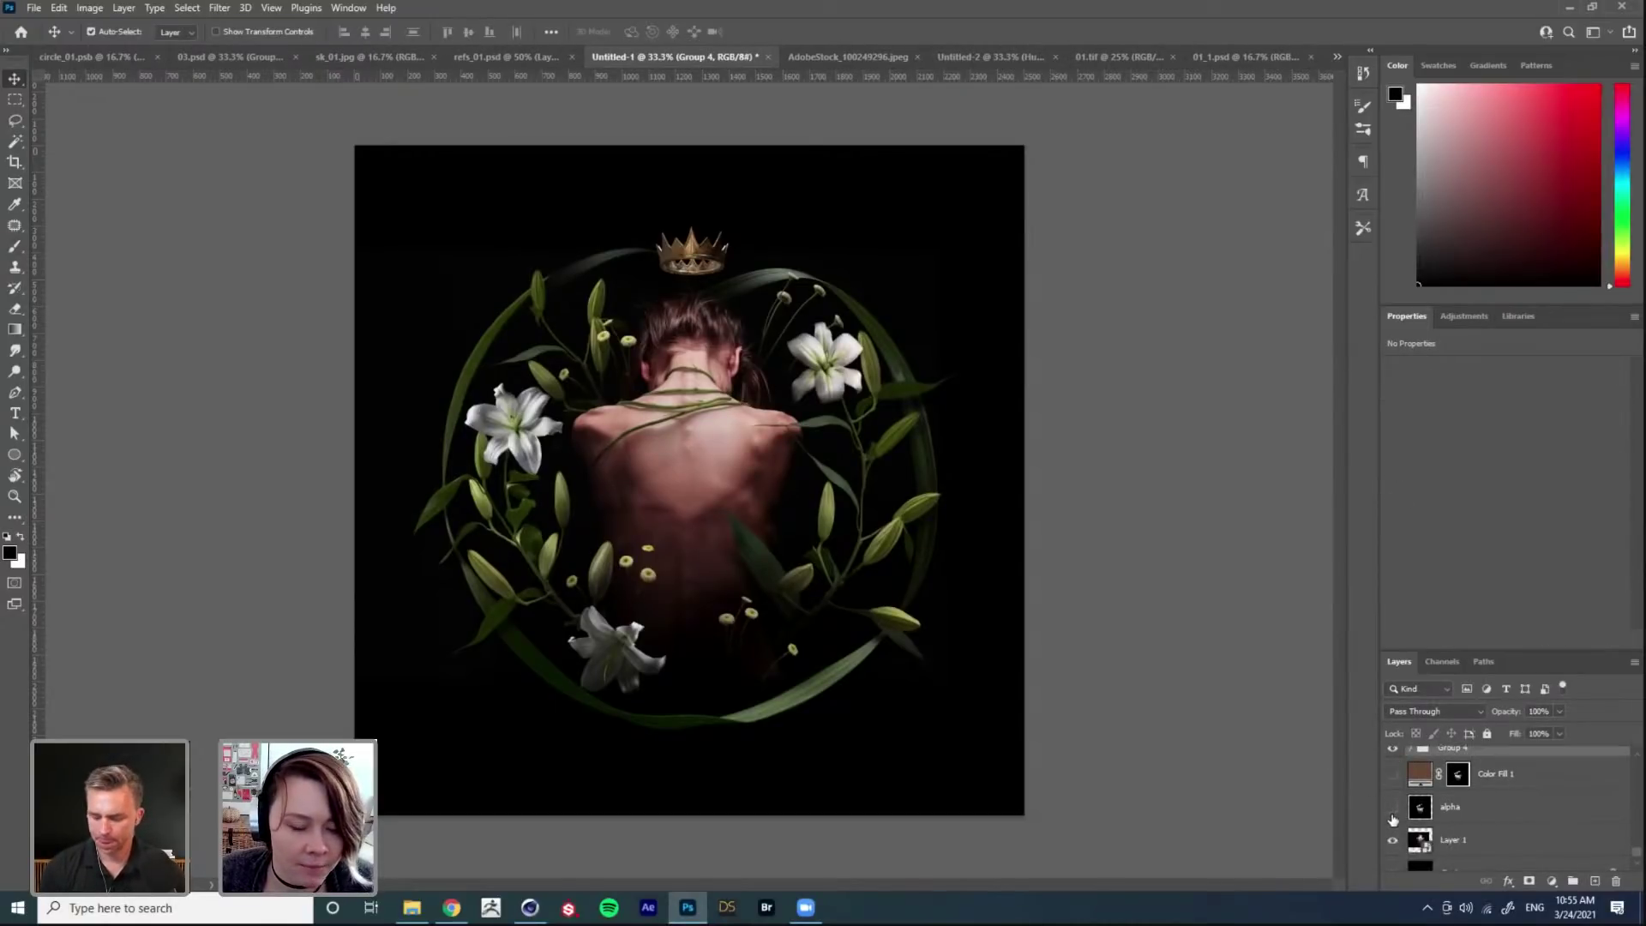
scroll(1394, 819, "up", 1)
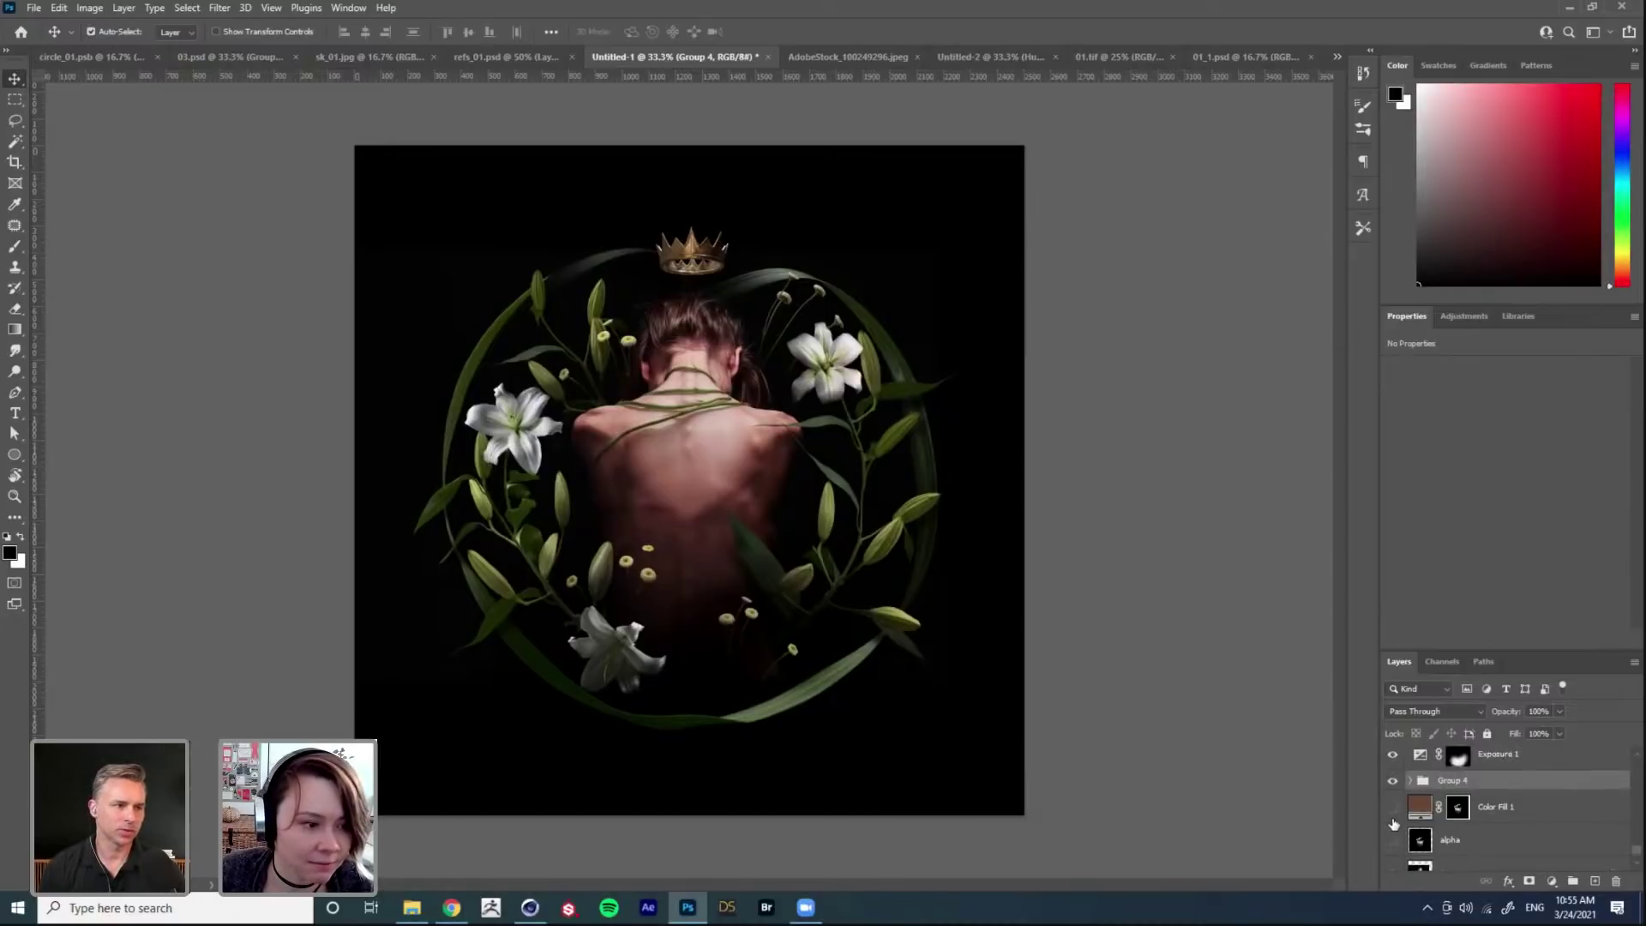
left_click(1391, 811)
left_click(1391, 811)
left_click(1391, 811)
left_click(1408, 781)
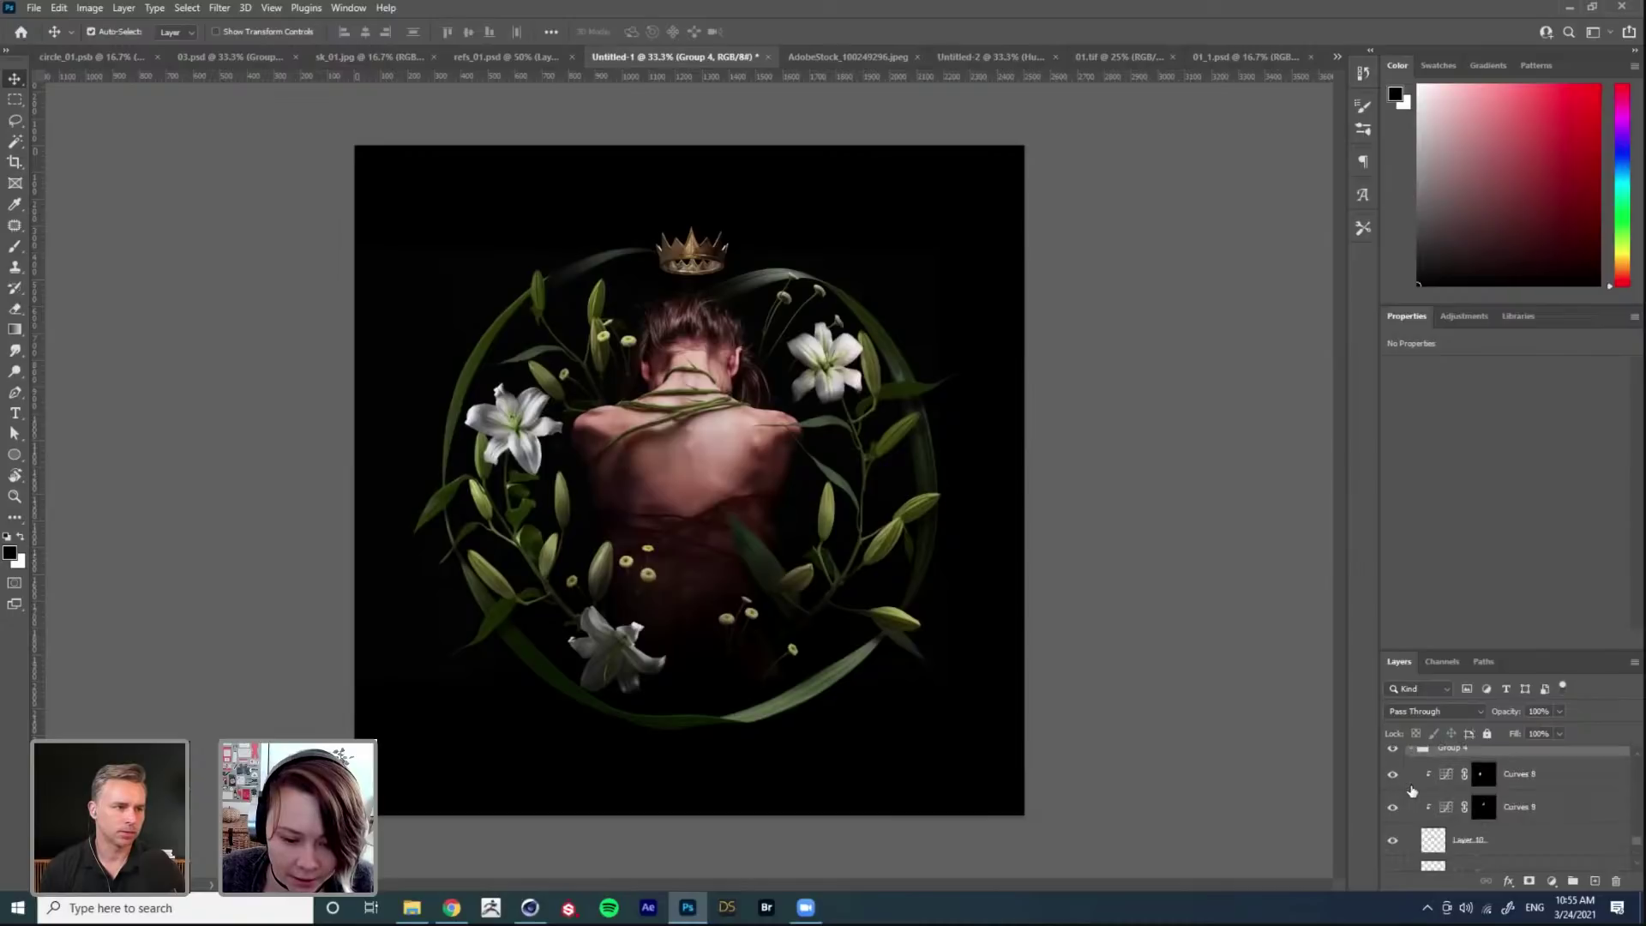
left_click(1464, 776)
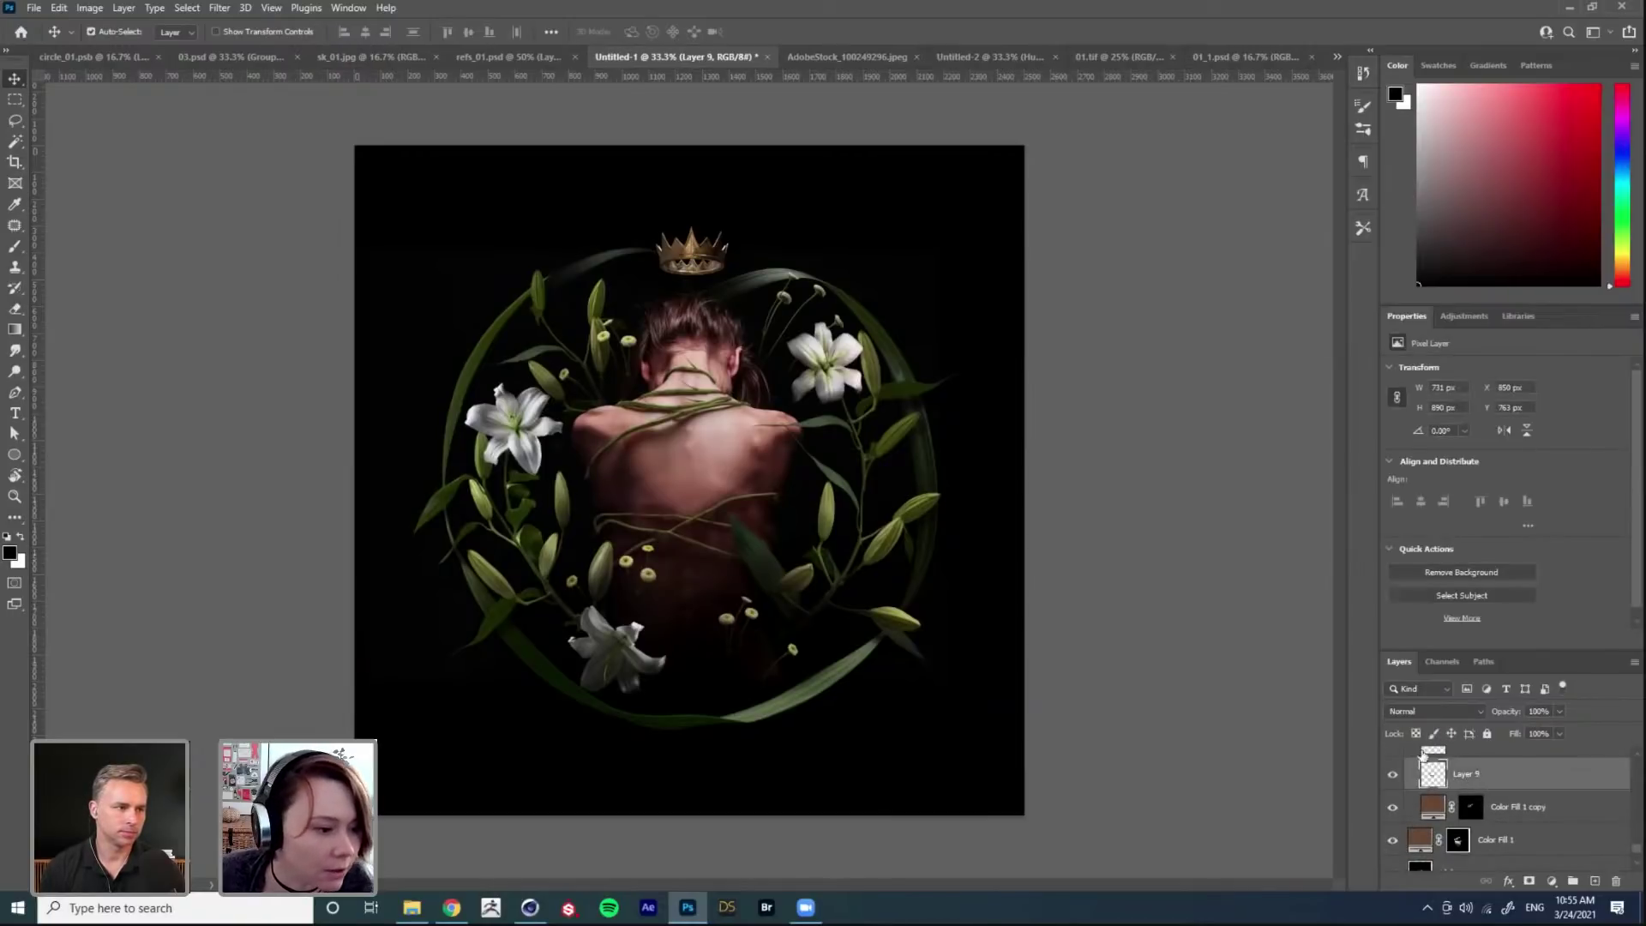
Step: Marquee the lower-back vines on Layer 9, hide Color Fill 1 copy, and compare the shadows with Layer 9 on and off
left_click(14, 100)
left_click_drag(579, 487, 822, 589)
left_click(1393, 776)
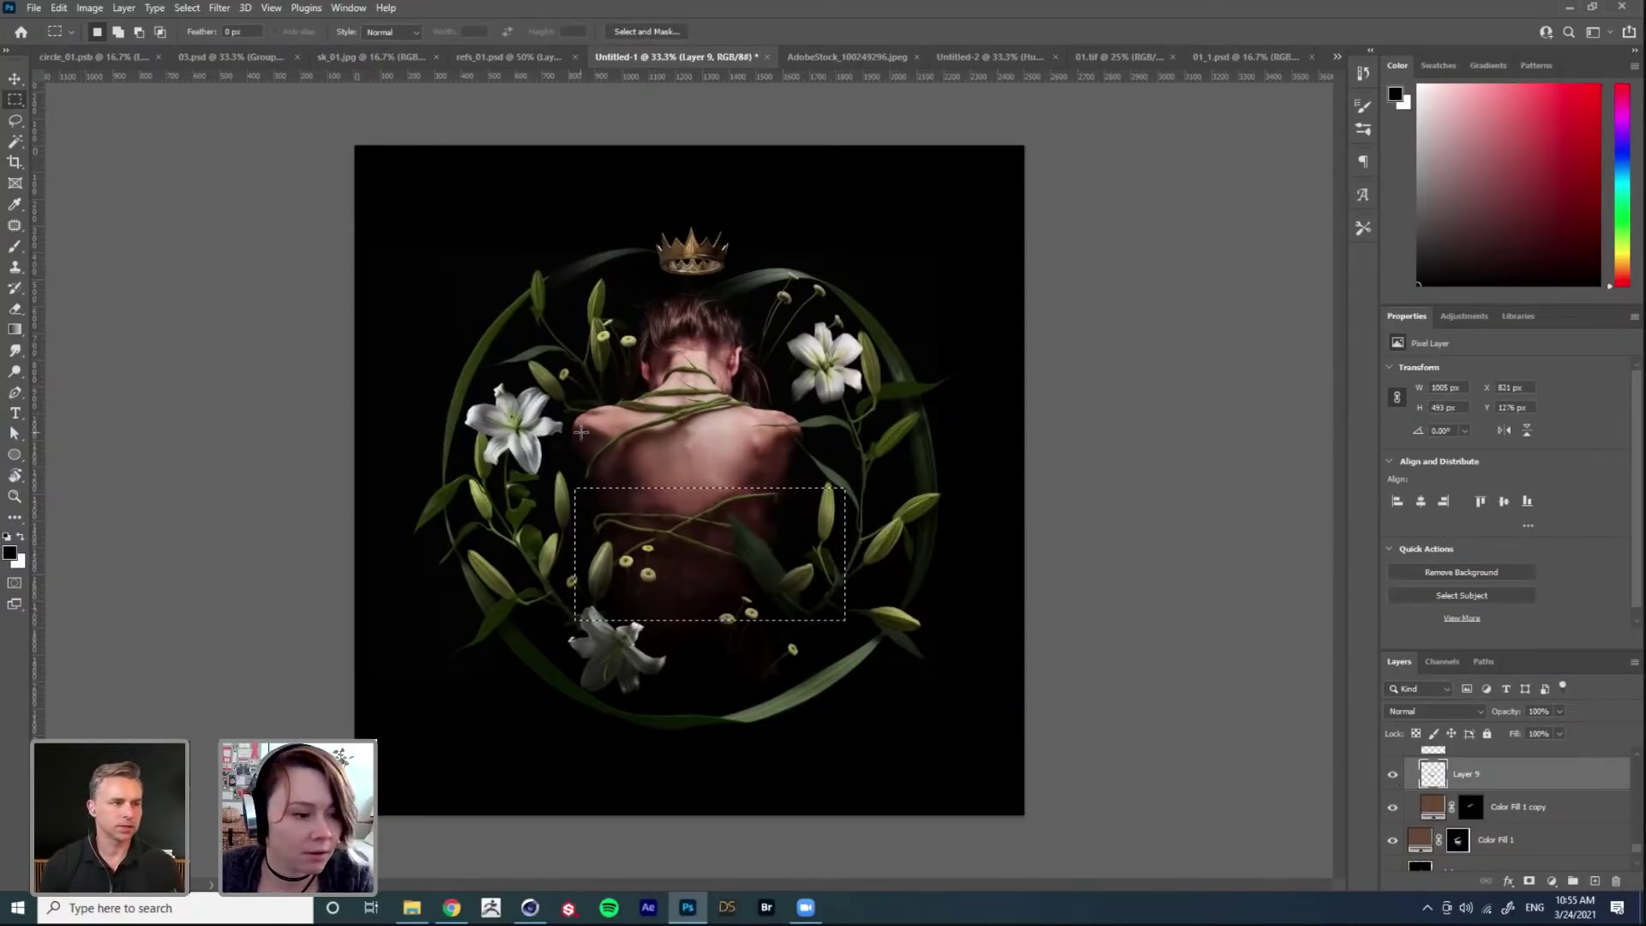
left_click_drag(627, 480, 898, 559)
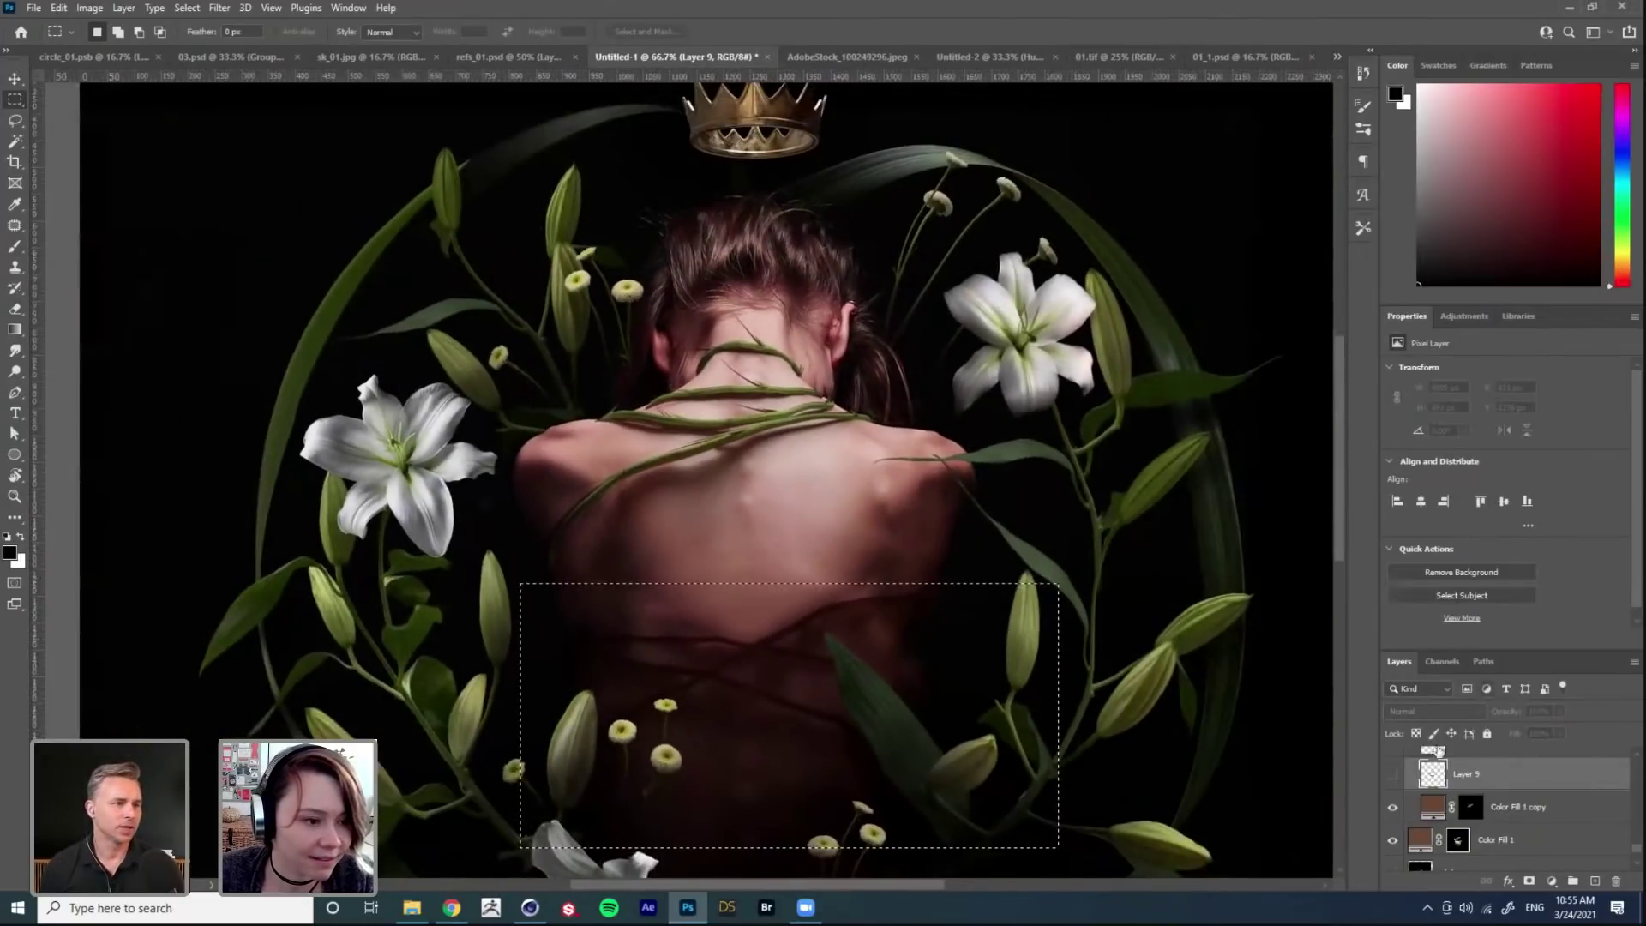
left_click(1392, 807)
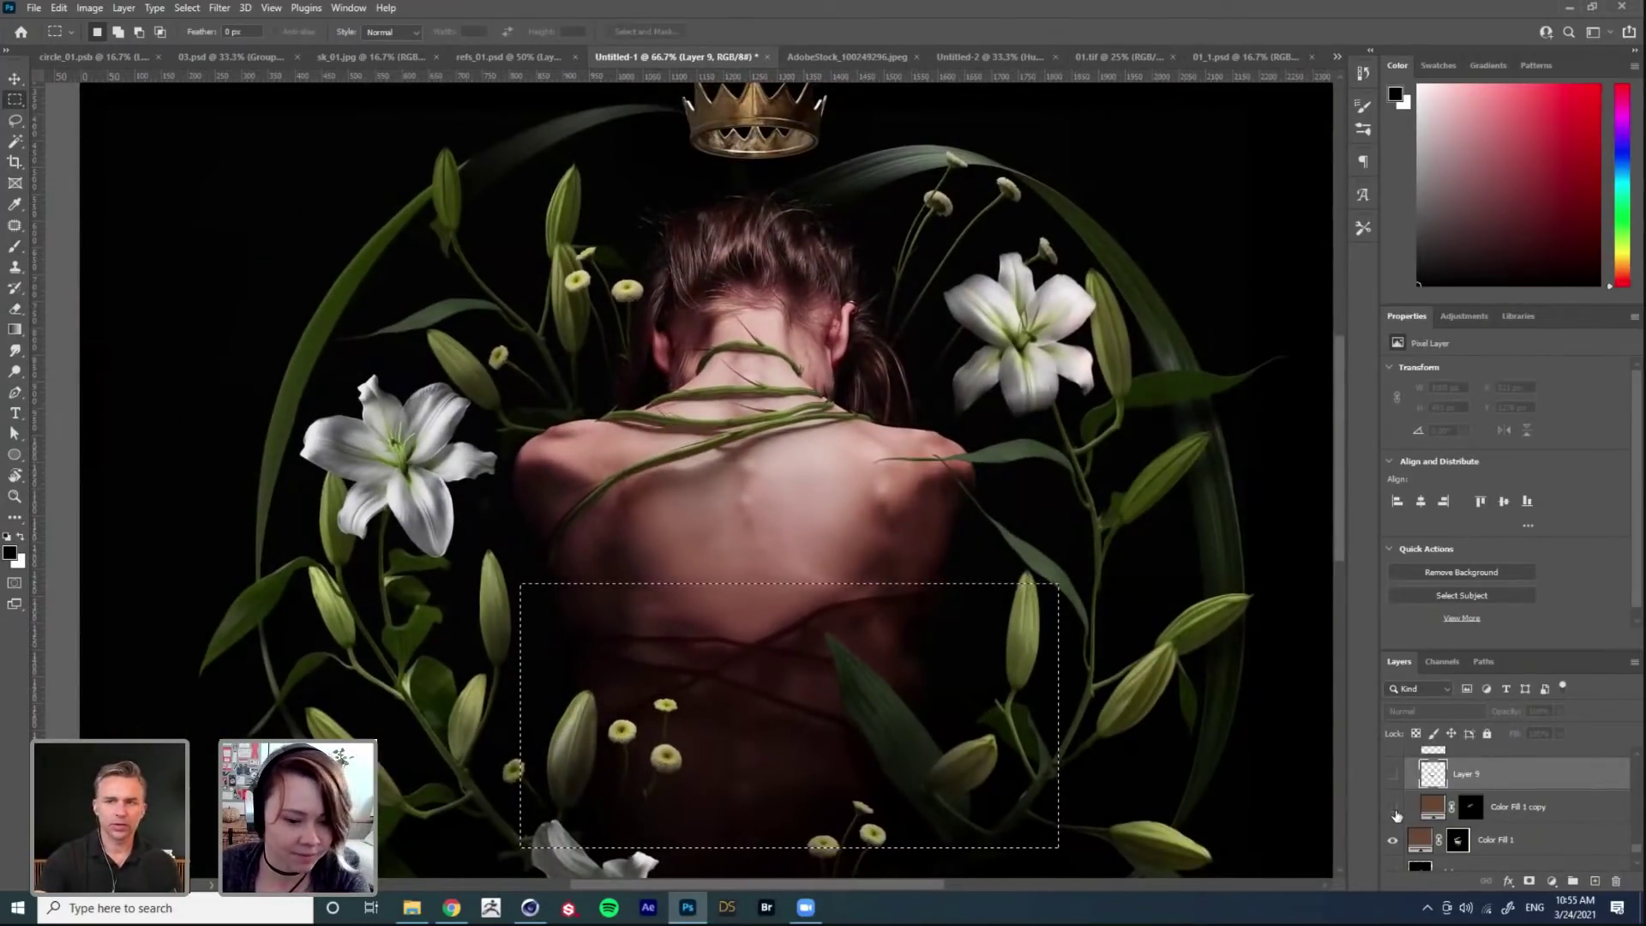
left_click(1394, 777)
left_click(1393, 776)
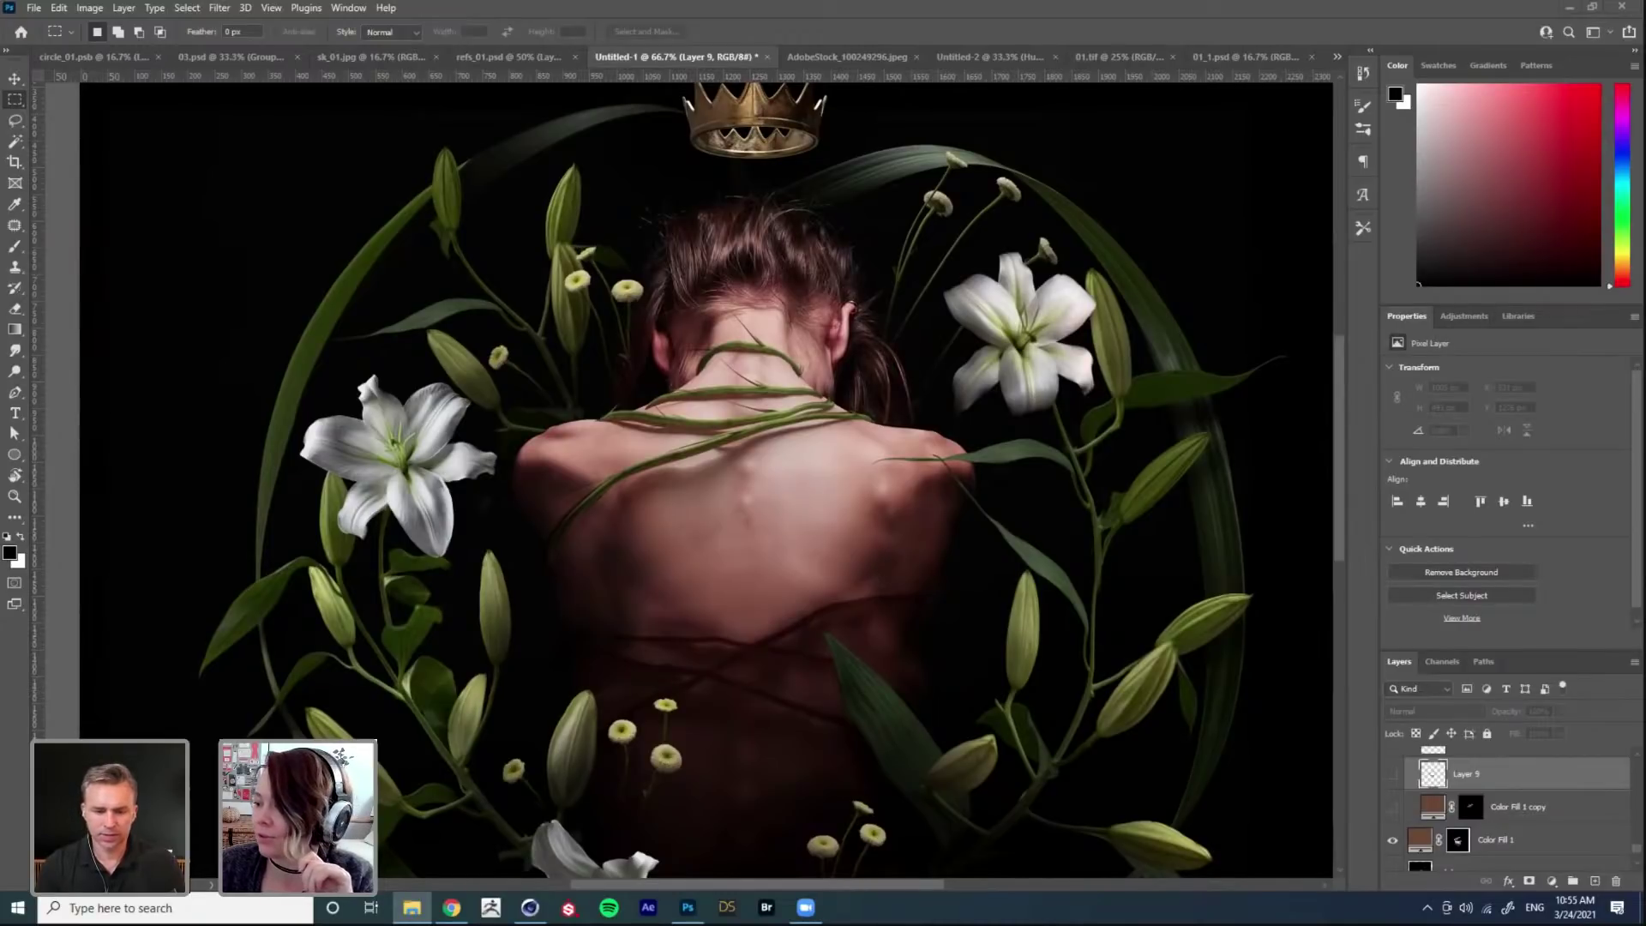
Step: Switch to Cinema 4D, start the live render of the crown scene, and set its render scale to 20%
left_click(529, 911)
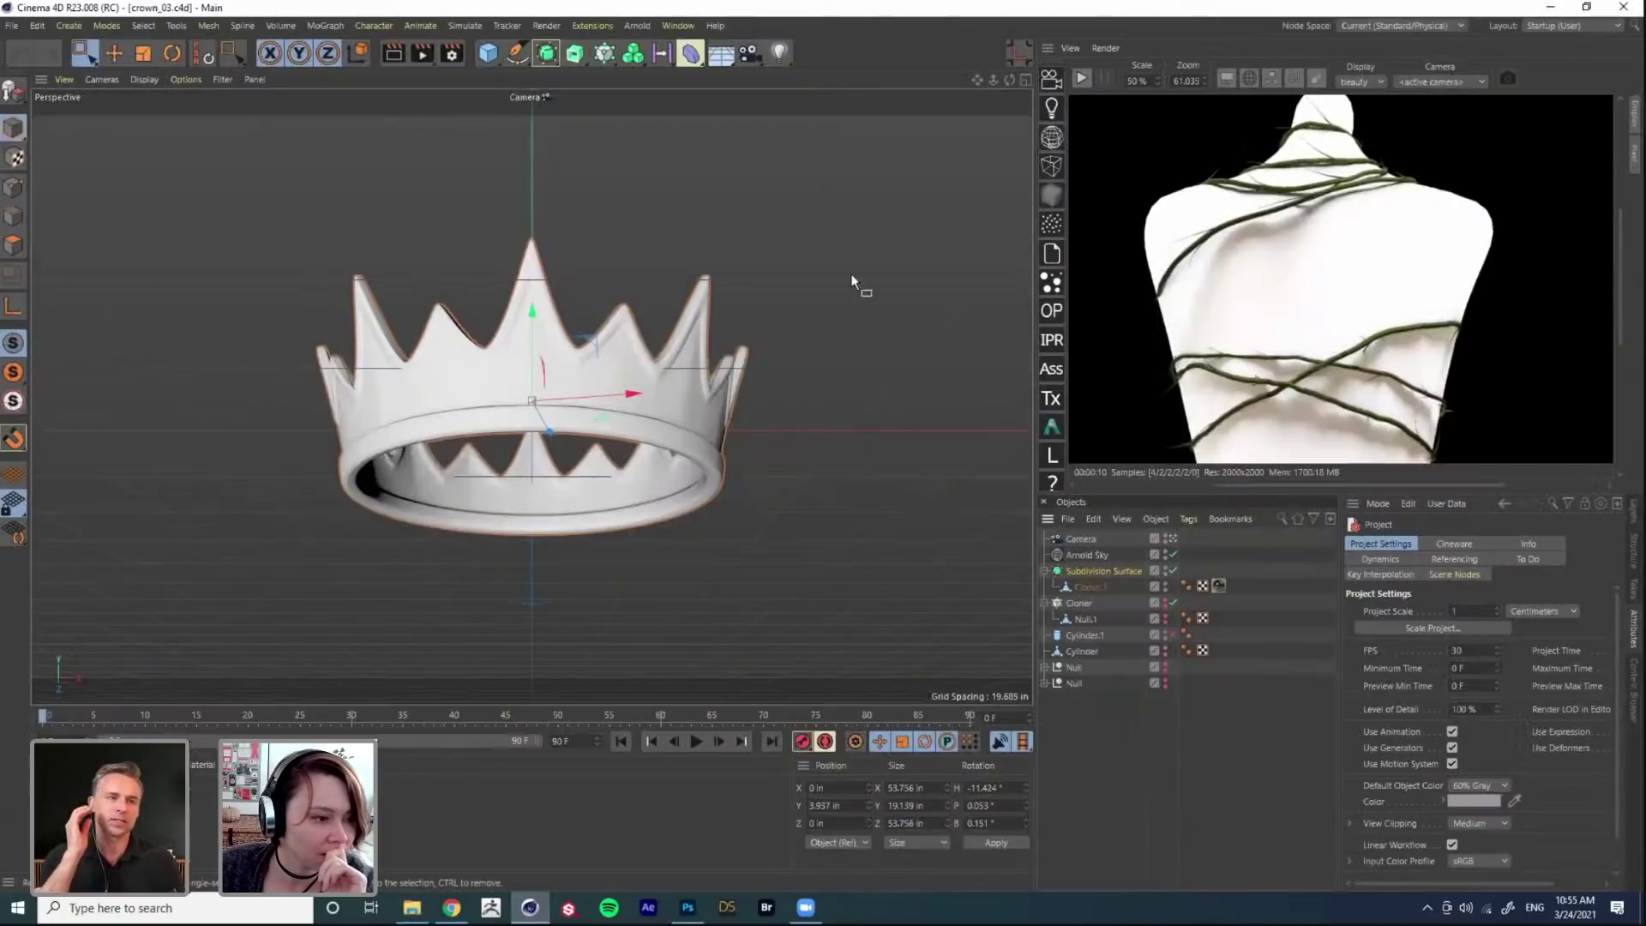
left_click(1083, 78)
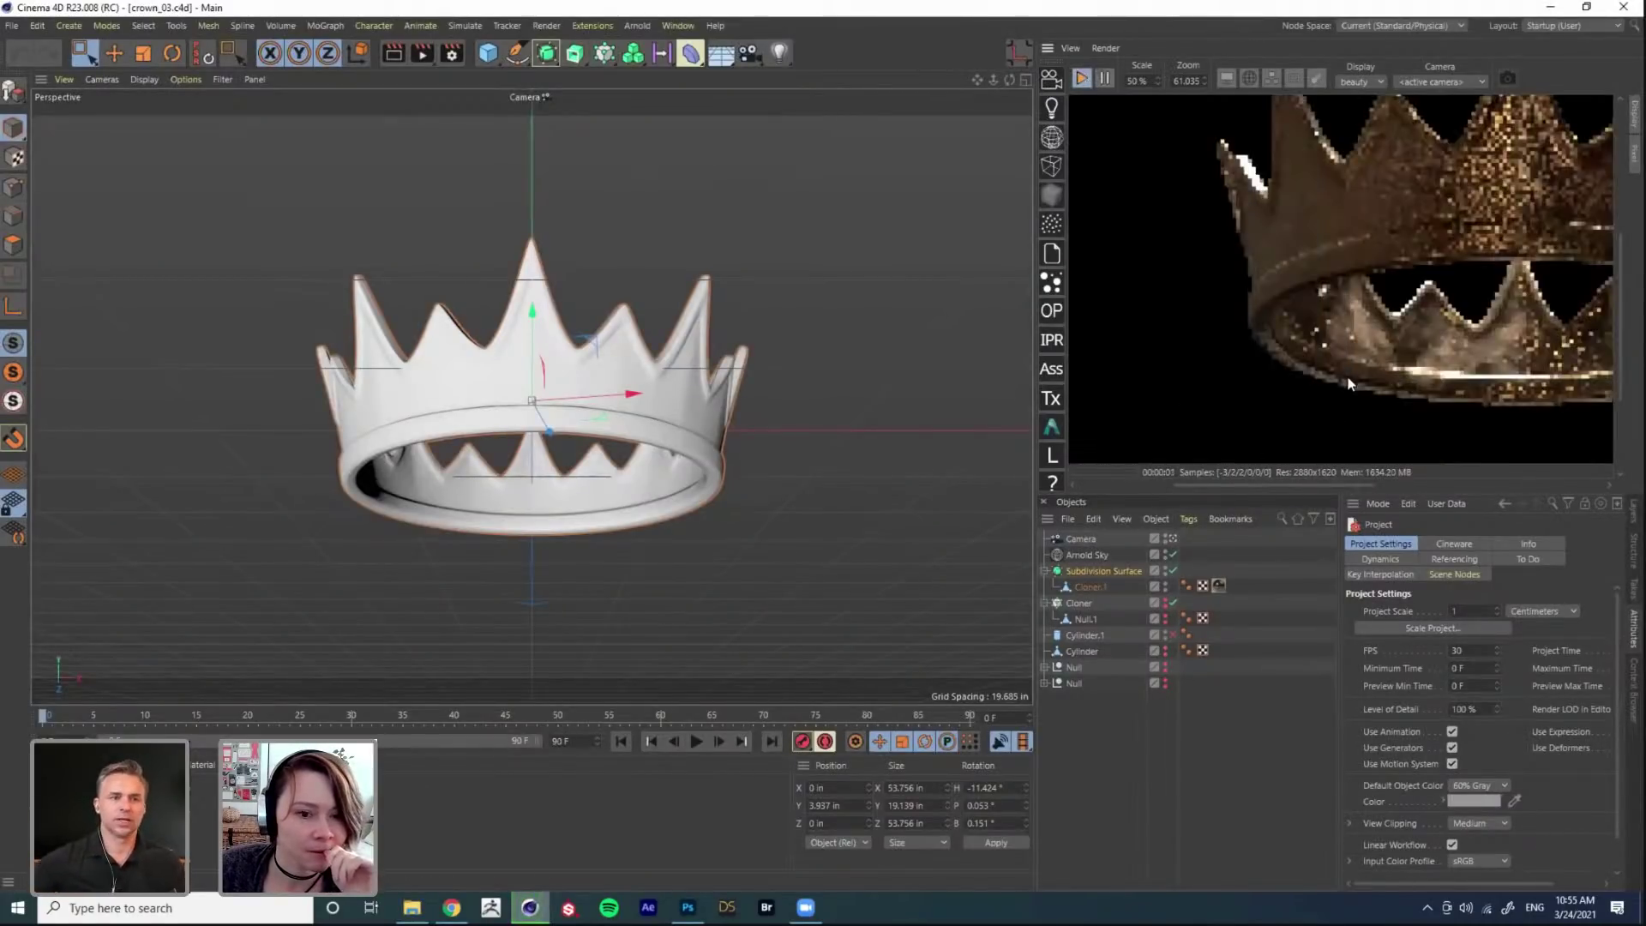
scroll(1348, 378, "down", 1)
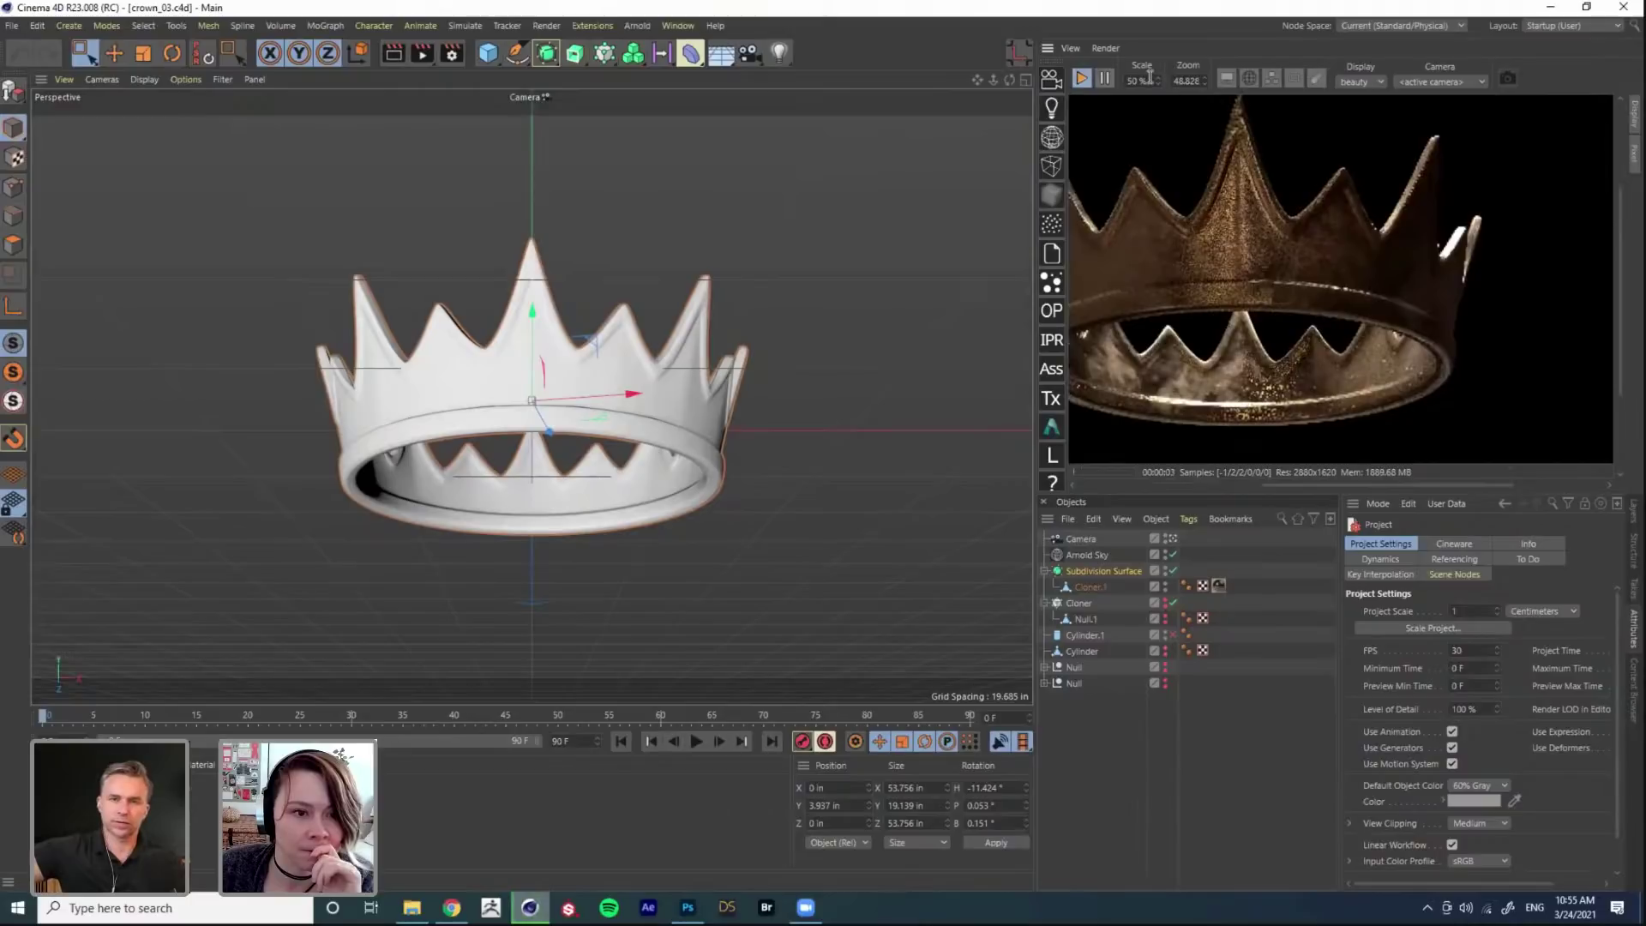
type("20")
key("Return")
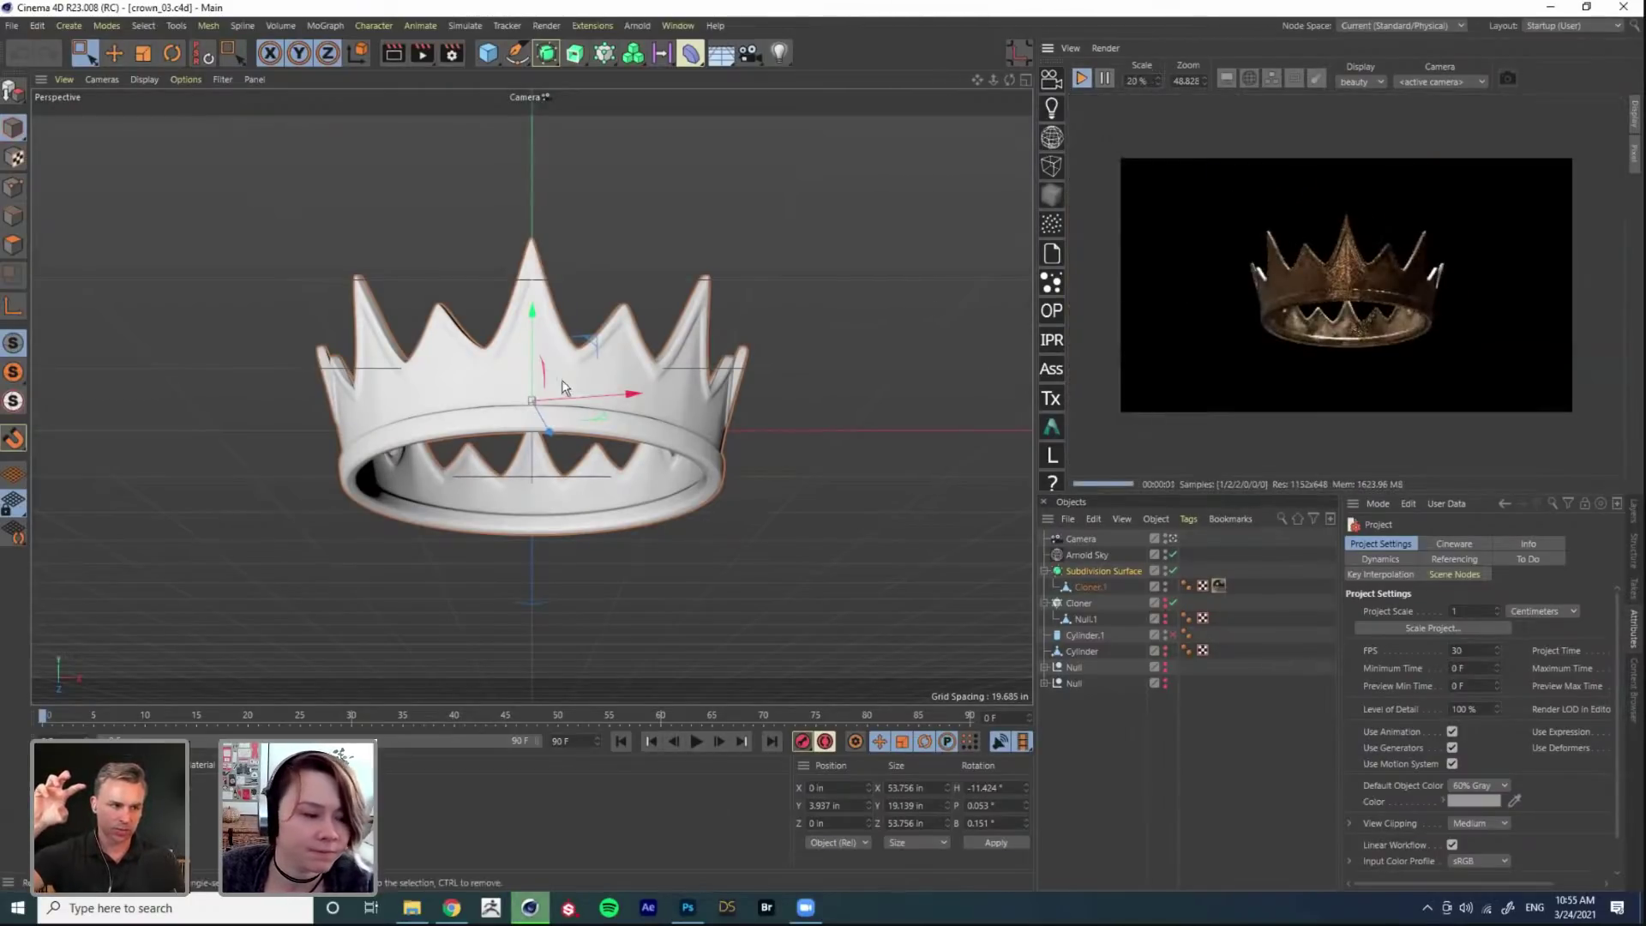
Step: Leave the scene camera, orbit around the crown to preview it from another angle, and stop the live render
left_click(1171, 539)
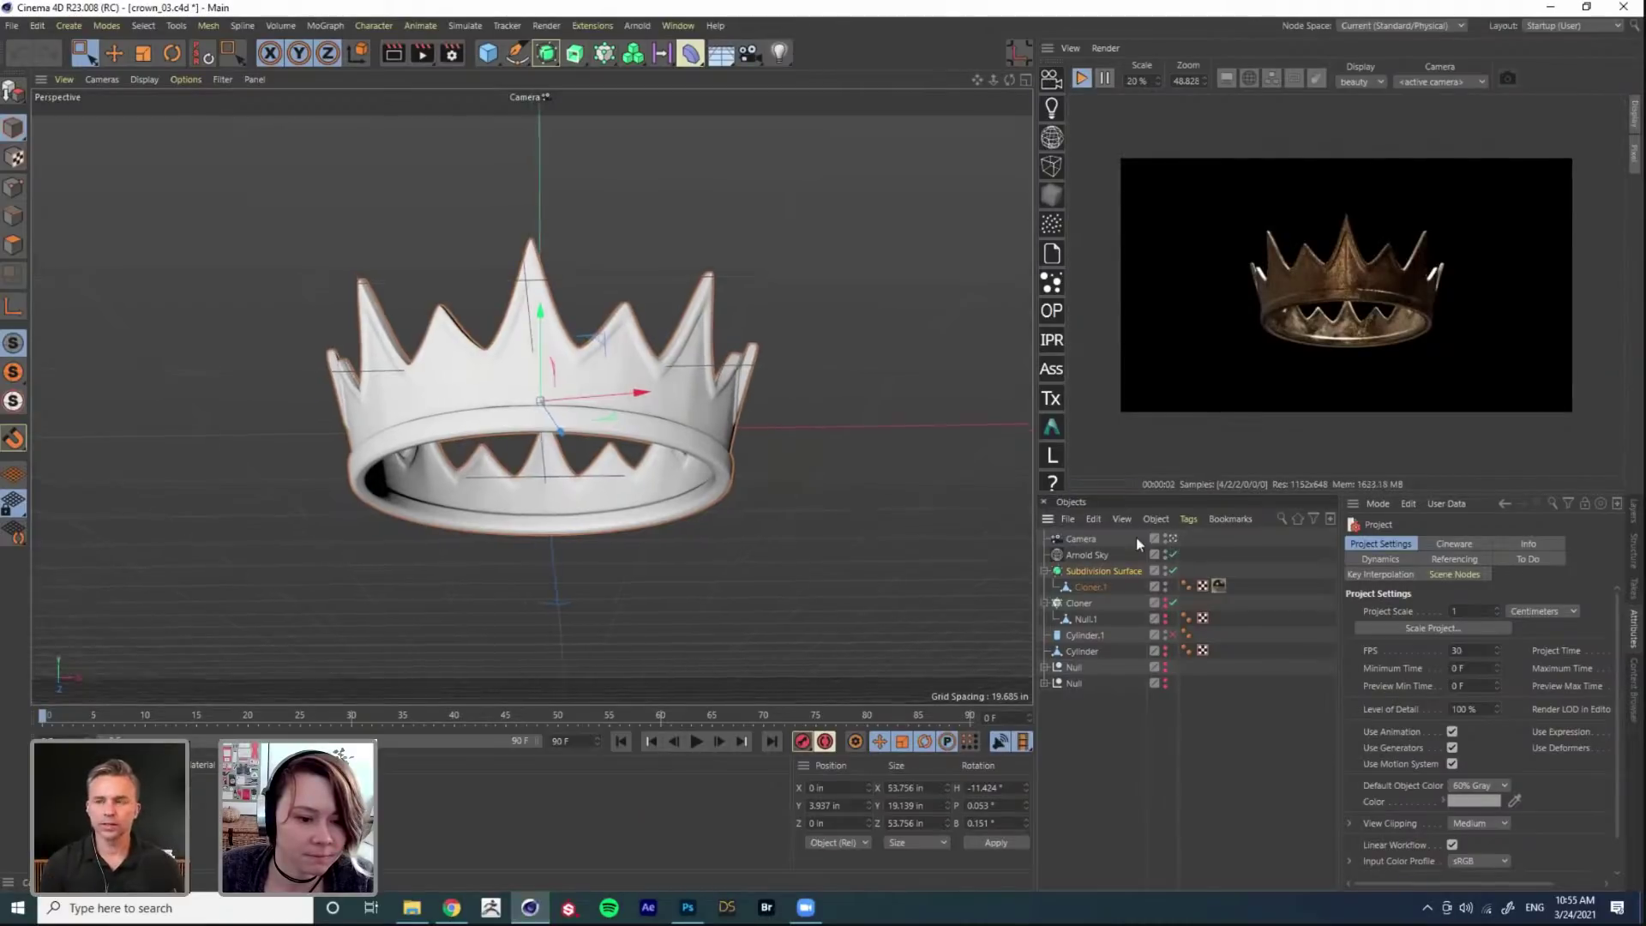
left_click_drag(823, 480, 660, 342)
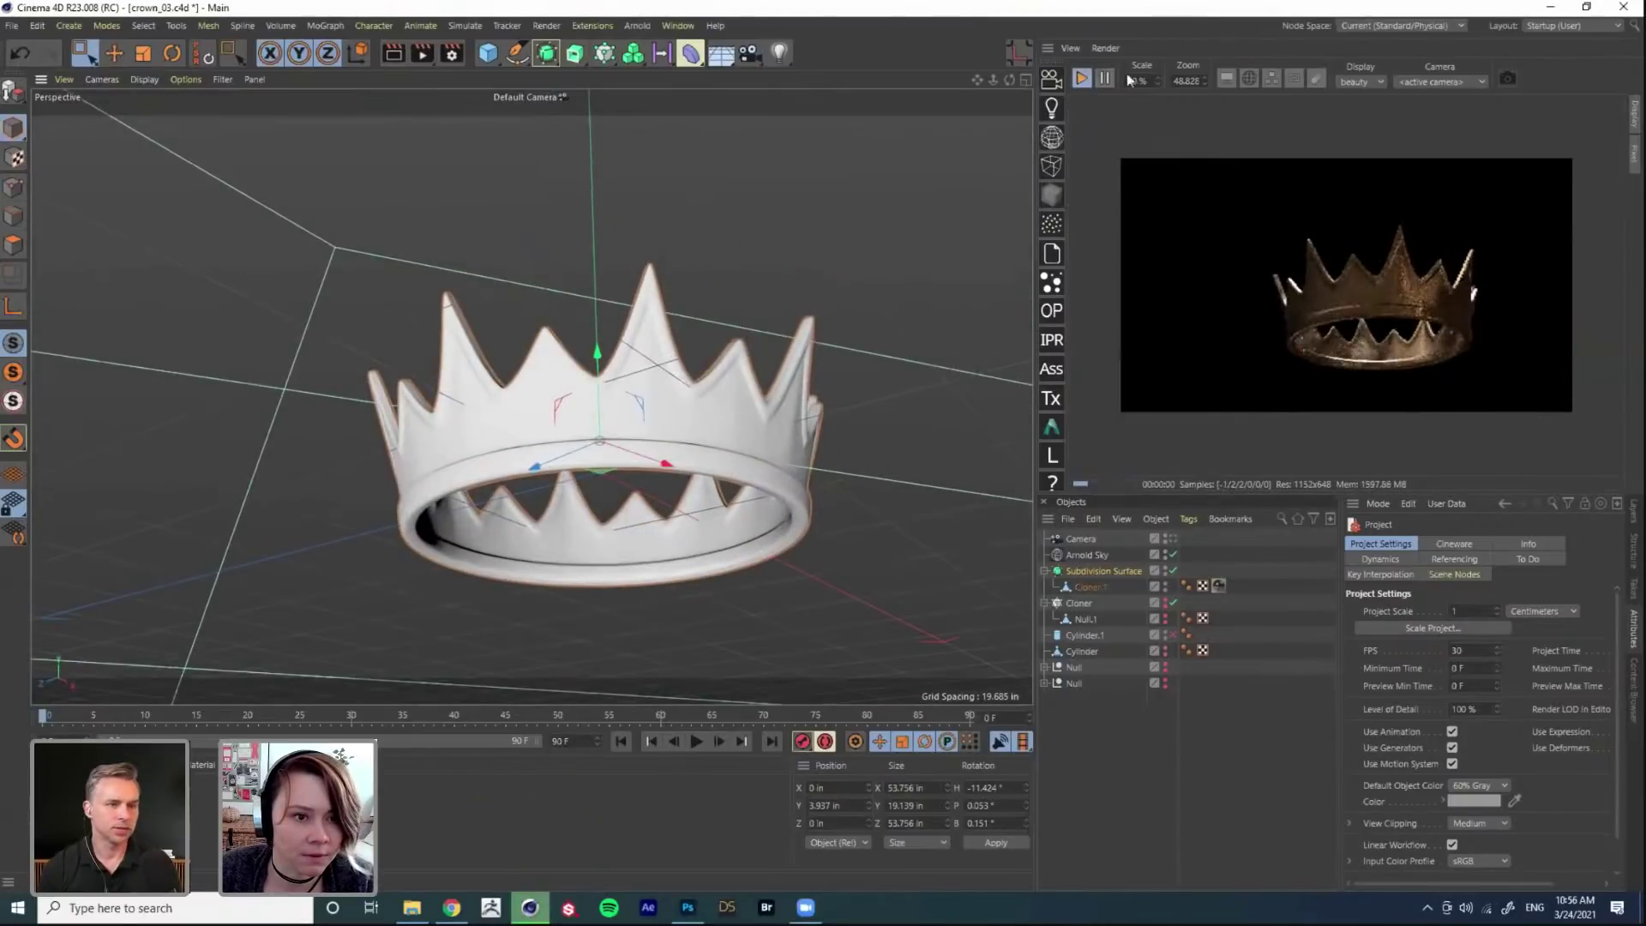
left_click(1083, 79)
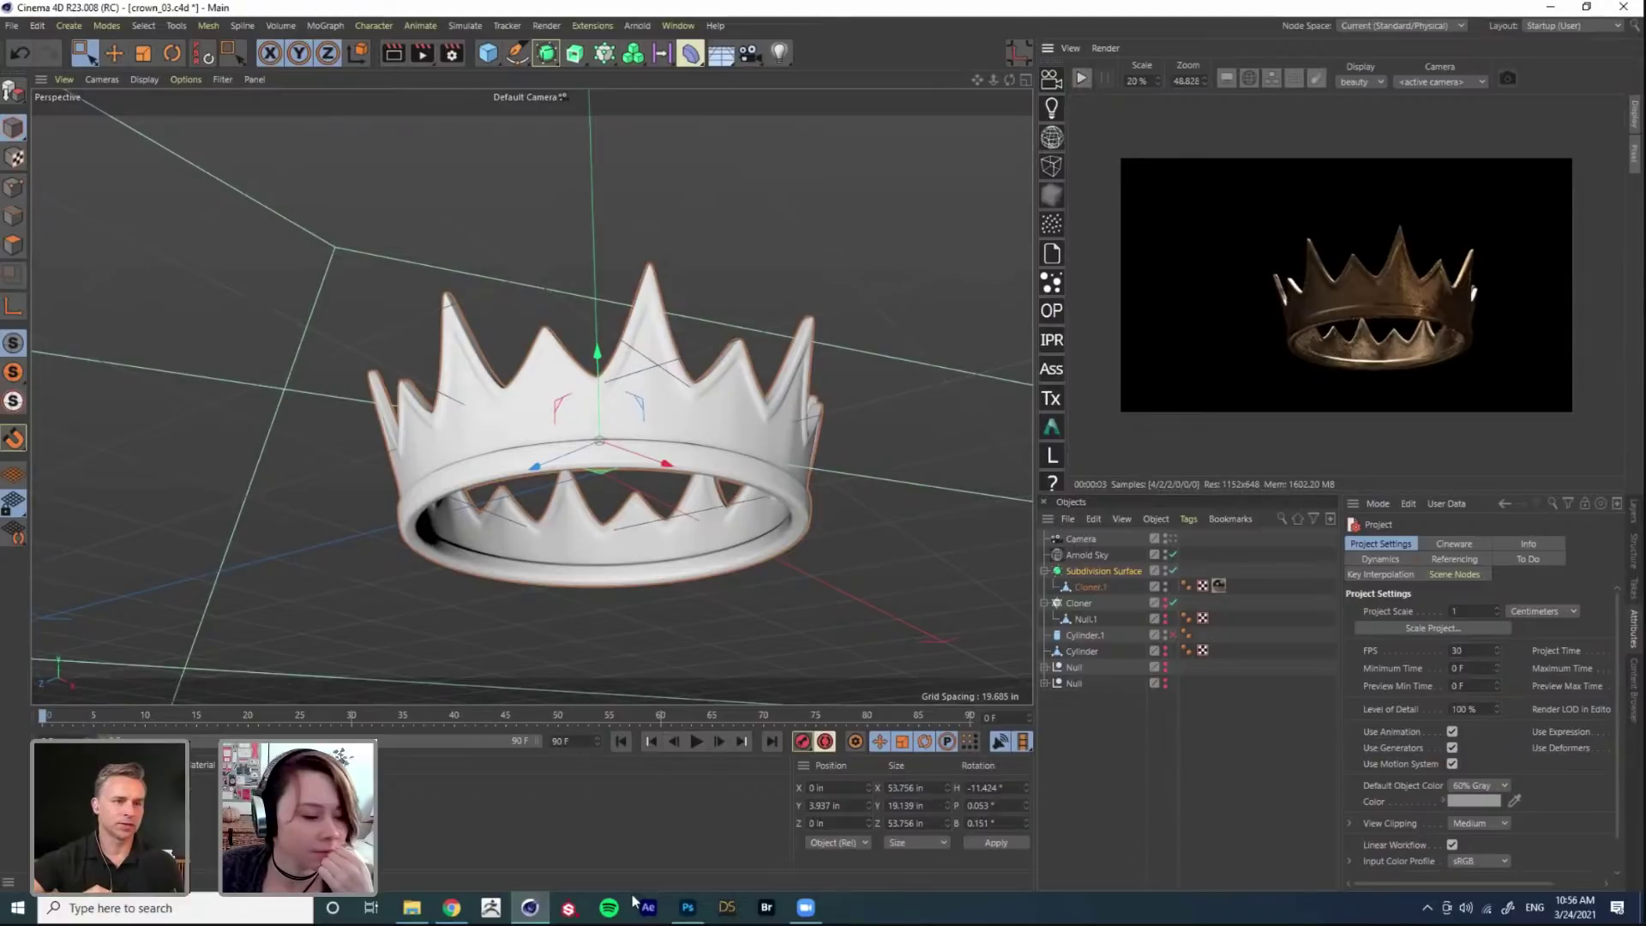
Step: Switch back to Photoshop, show Layer 9, clear the marquee selection, and examine the lower-back vines with and without the layer
mouse_move(687, 912)
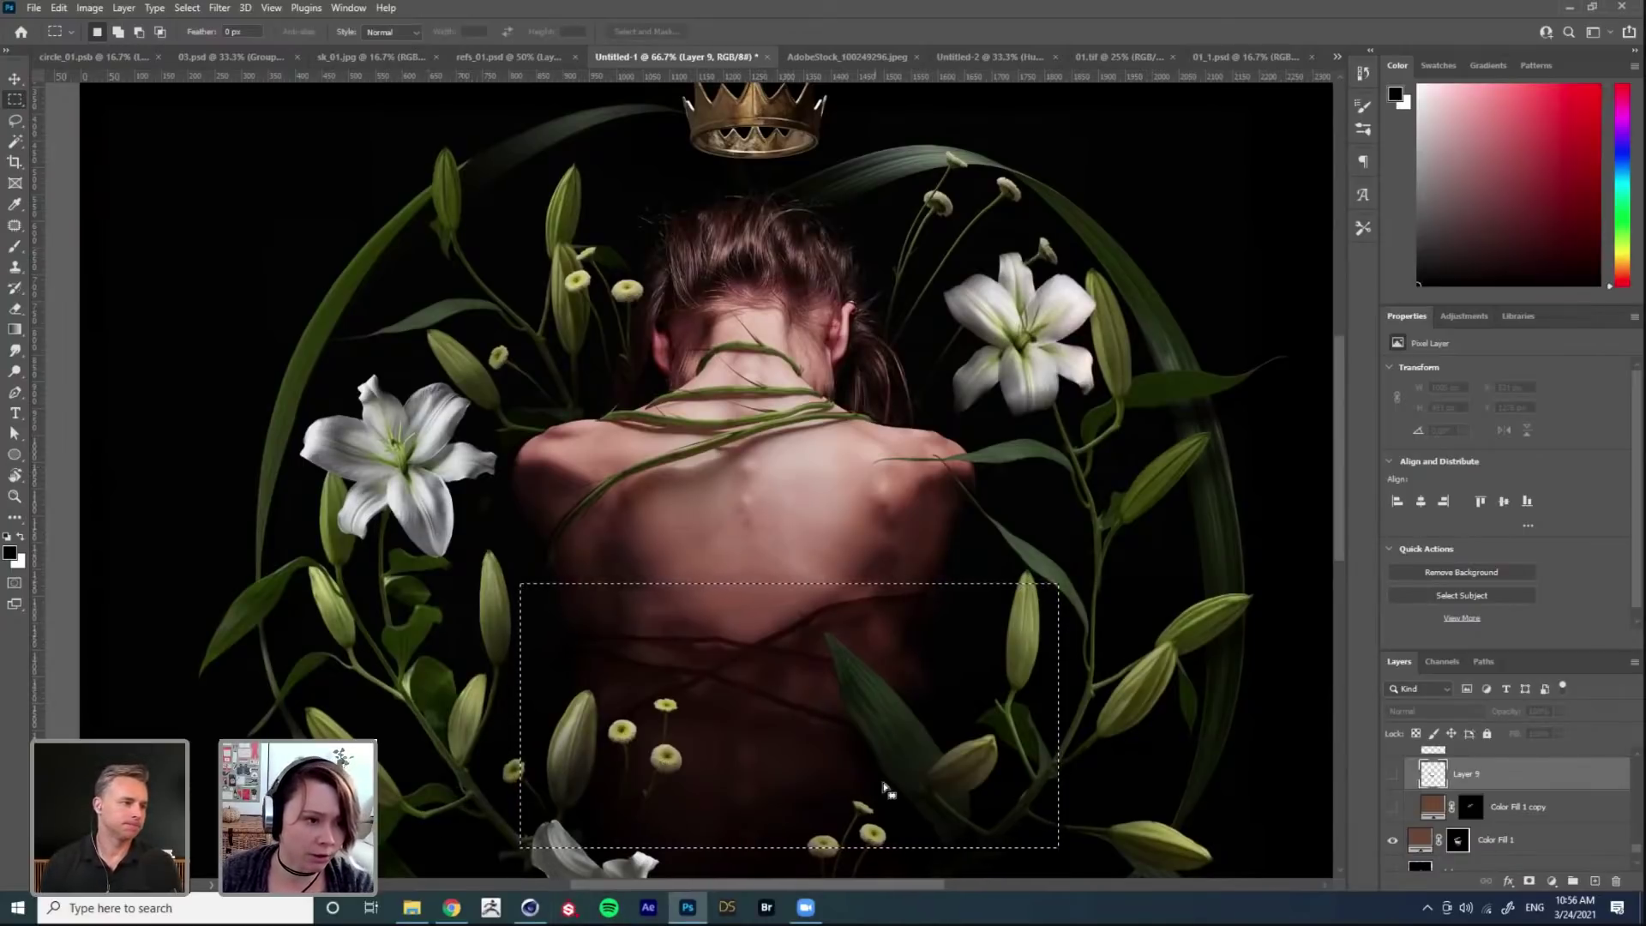
left_click(1393, 775)
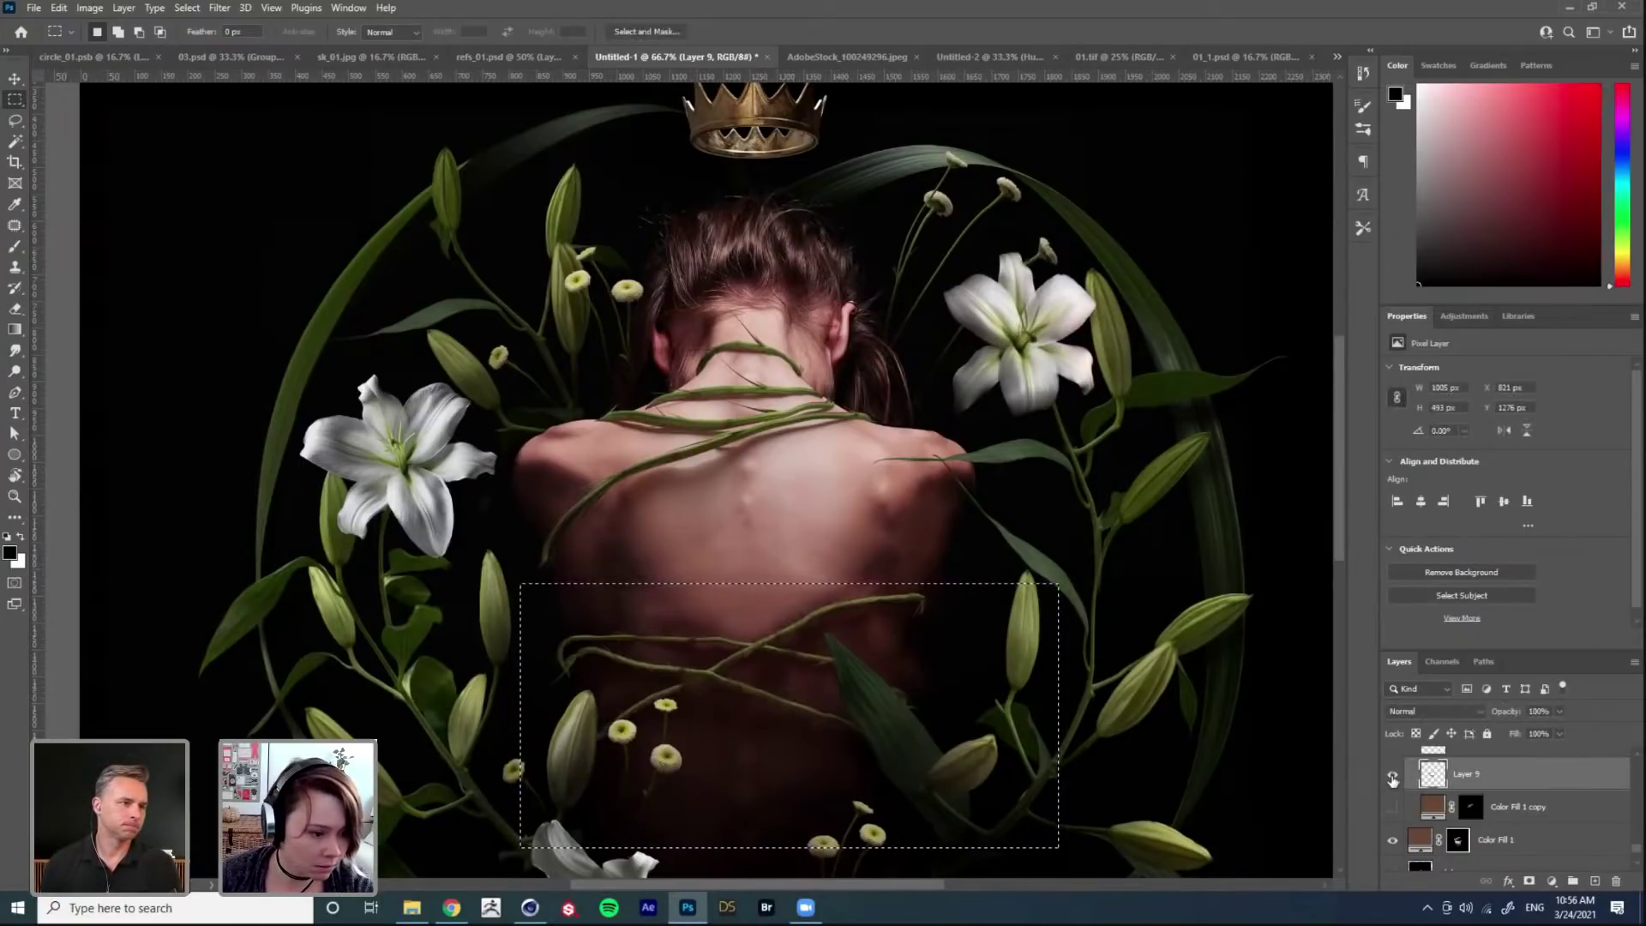
left_click(957, 650)
left_click_drag(945, 618, 969, 626)
key("v")
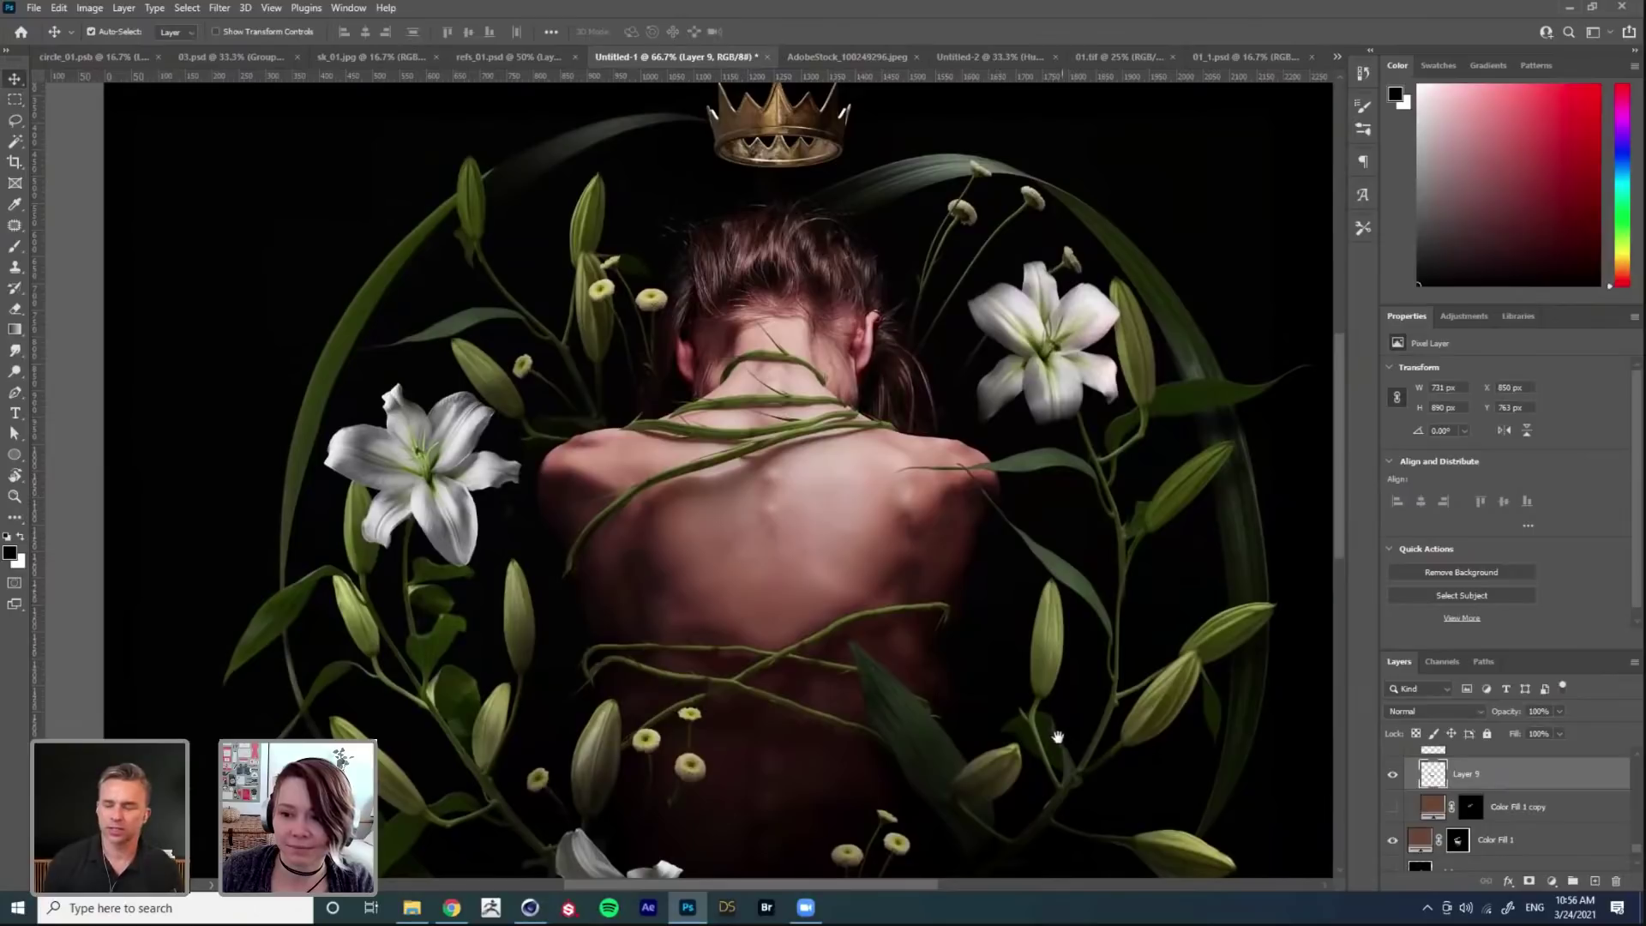
left_click_drag(1048, 712, 1028, 654)
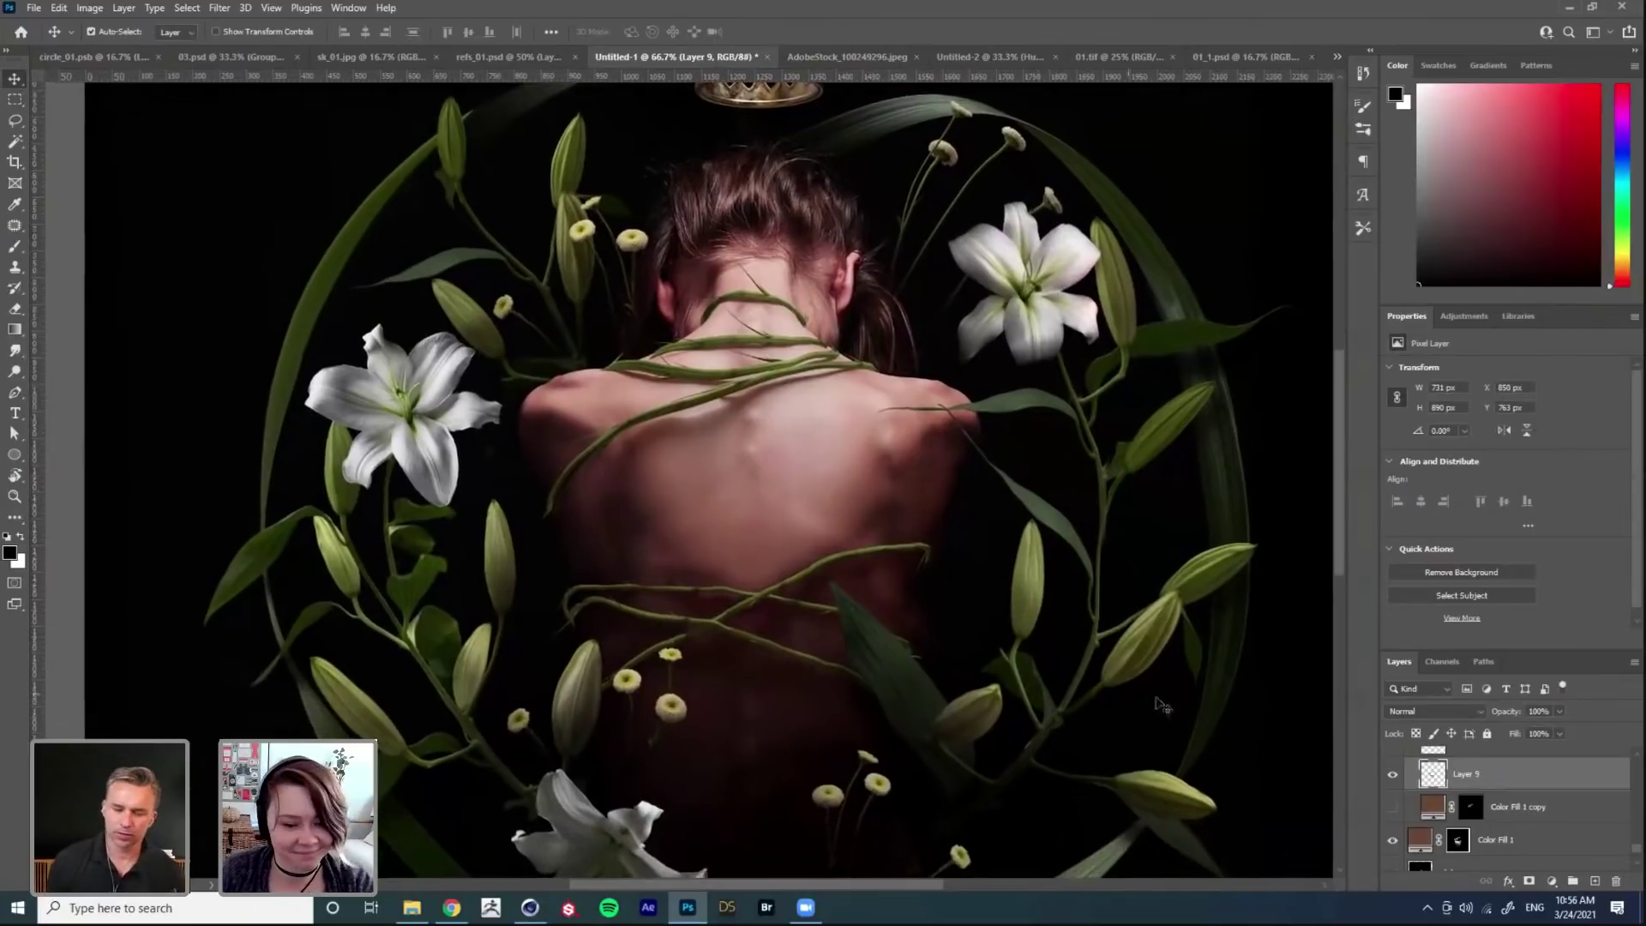
left_click(1394, 775)
left_click(1394, 775)
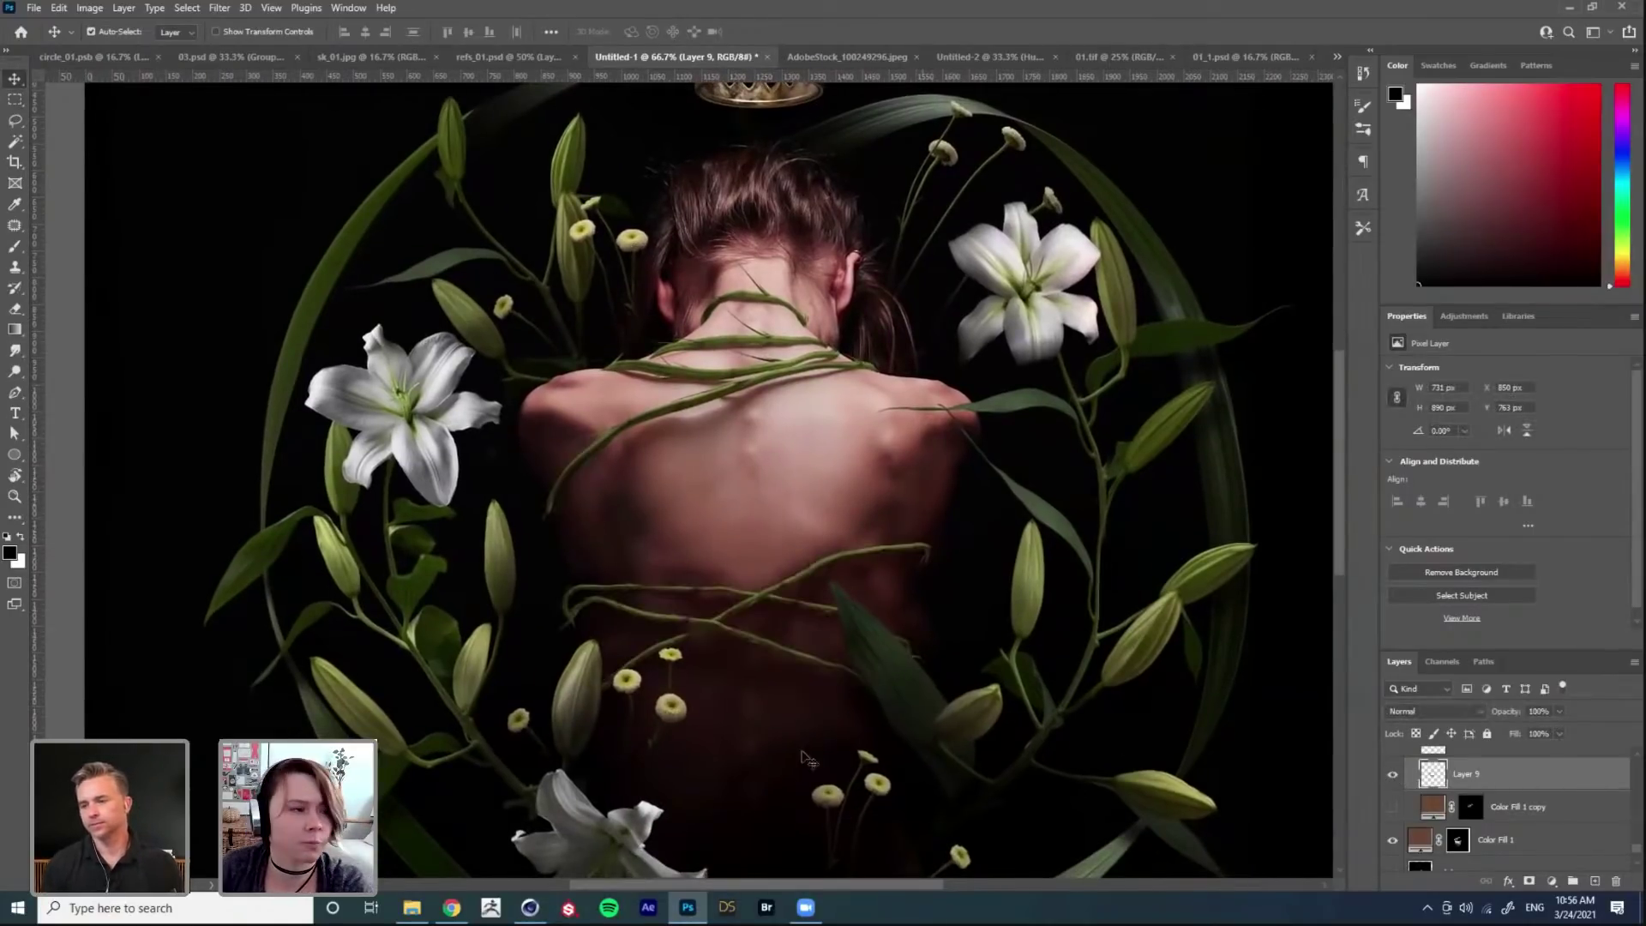
Step: Marquee the lower-back vines, copy them from Layer 9 onto a new layer, and hide Layer 9
left_click(16, 100)
left_click_drag(533, 553, 1067, 701)
key("ctrl+j")
left_click(1393, 807)
key("ctrl+t")
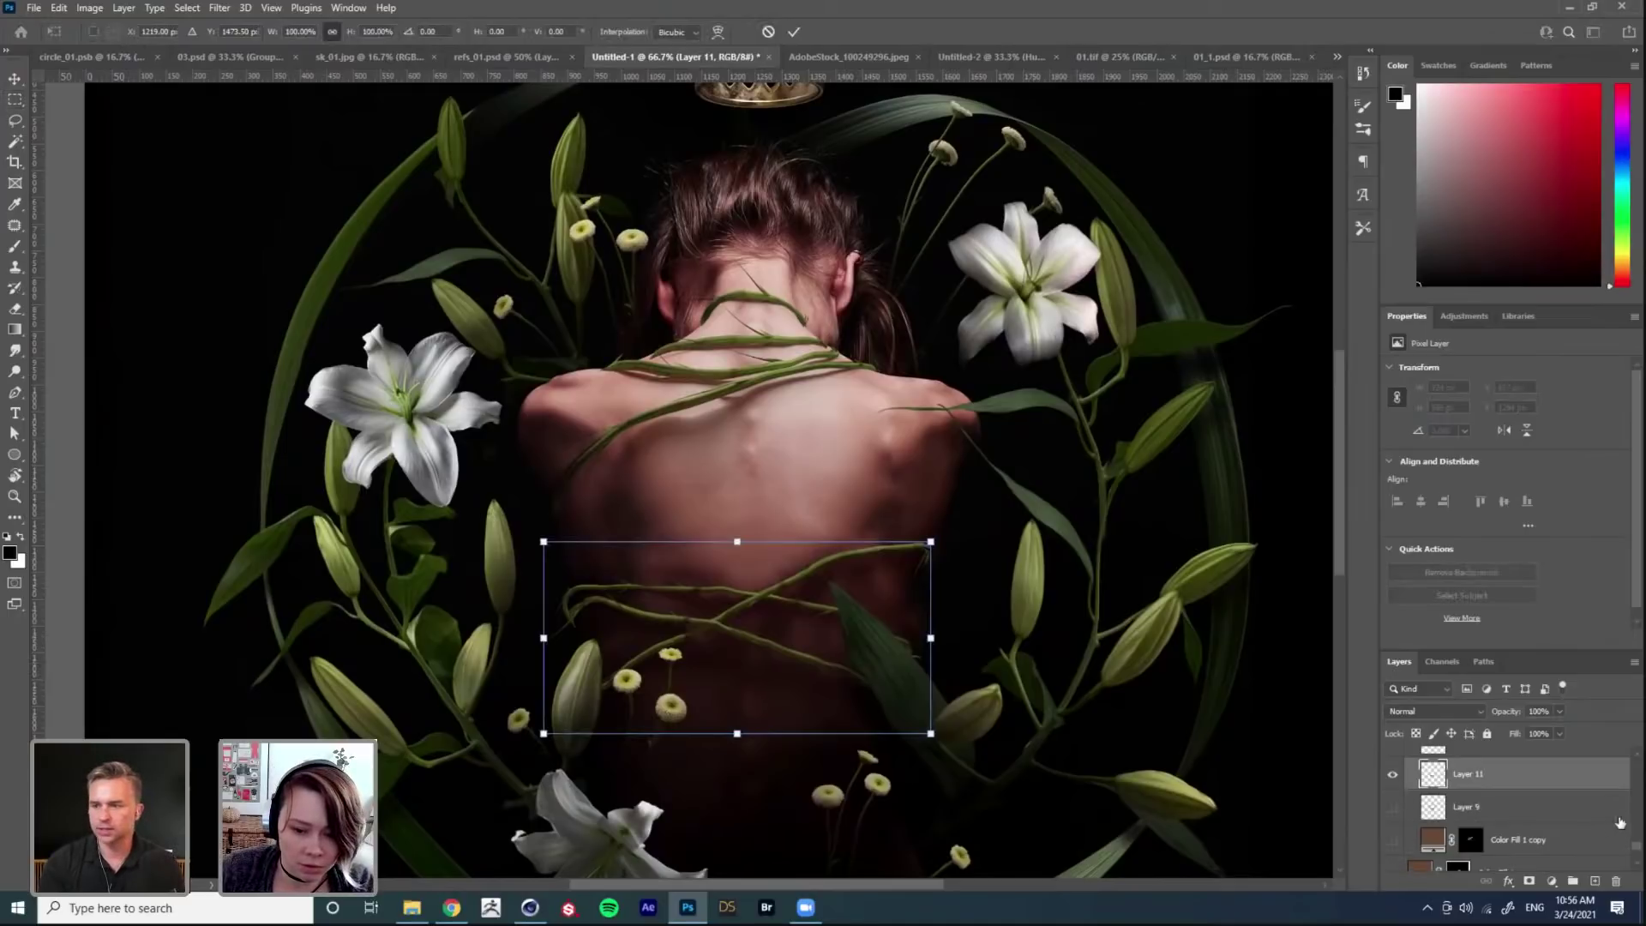
left_click(1637, 854)
key("Return")
Step: Hide Color Fill 1, show Color Fill 1 copy, and compare the lower back with Layer 11 off and on
key("m")
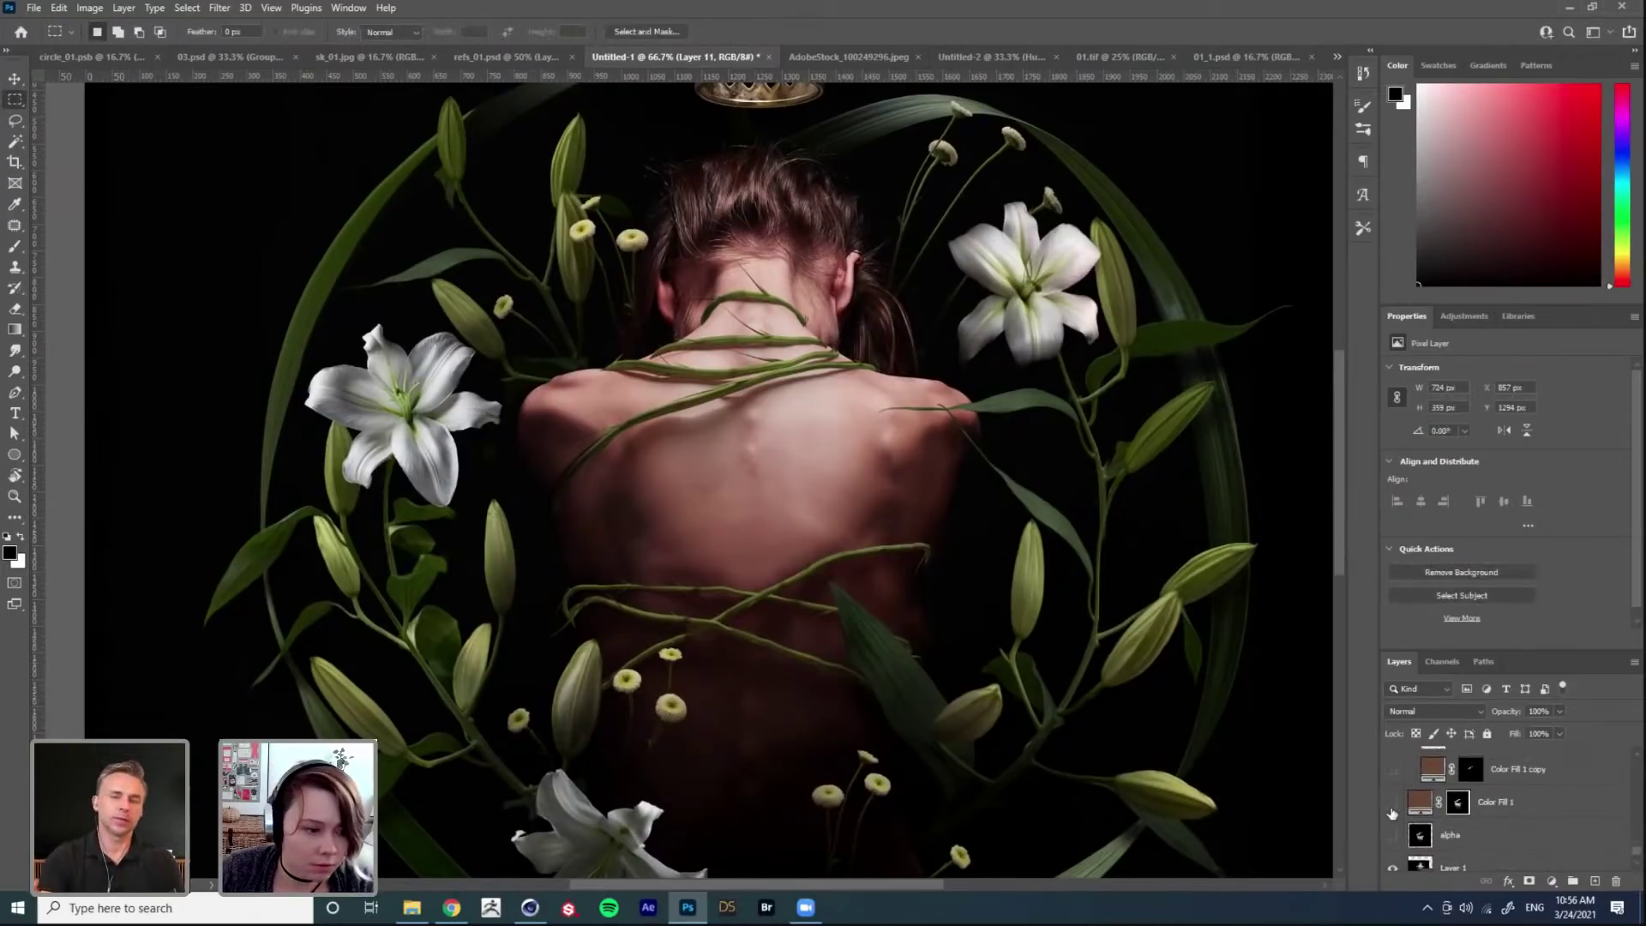
left_click(1392, 803)
left_click(1393, 769)
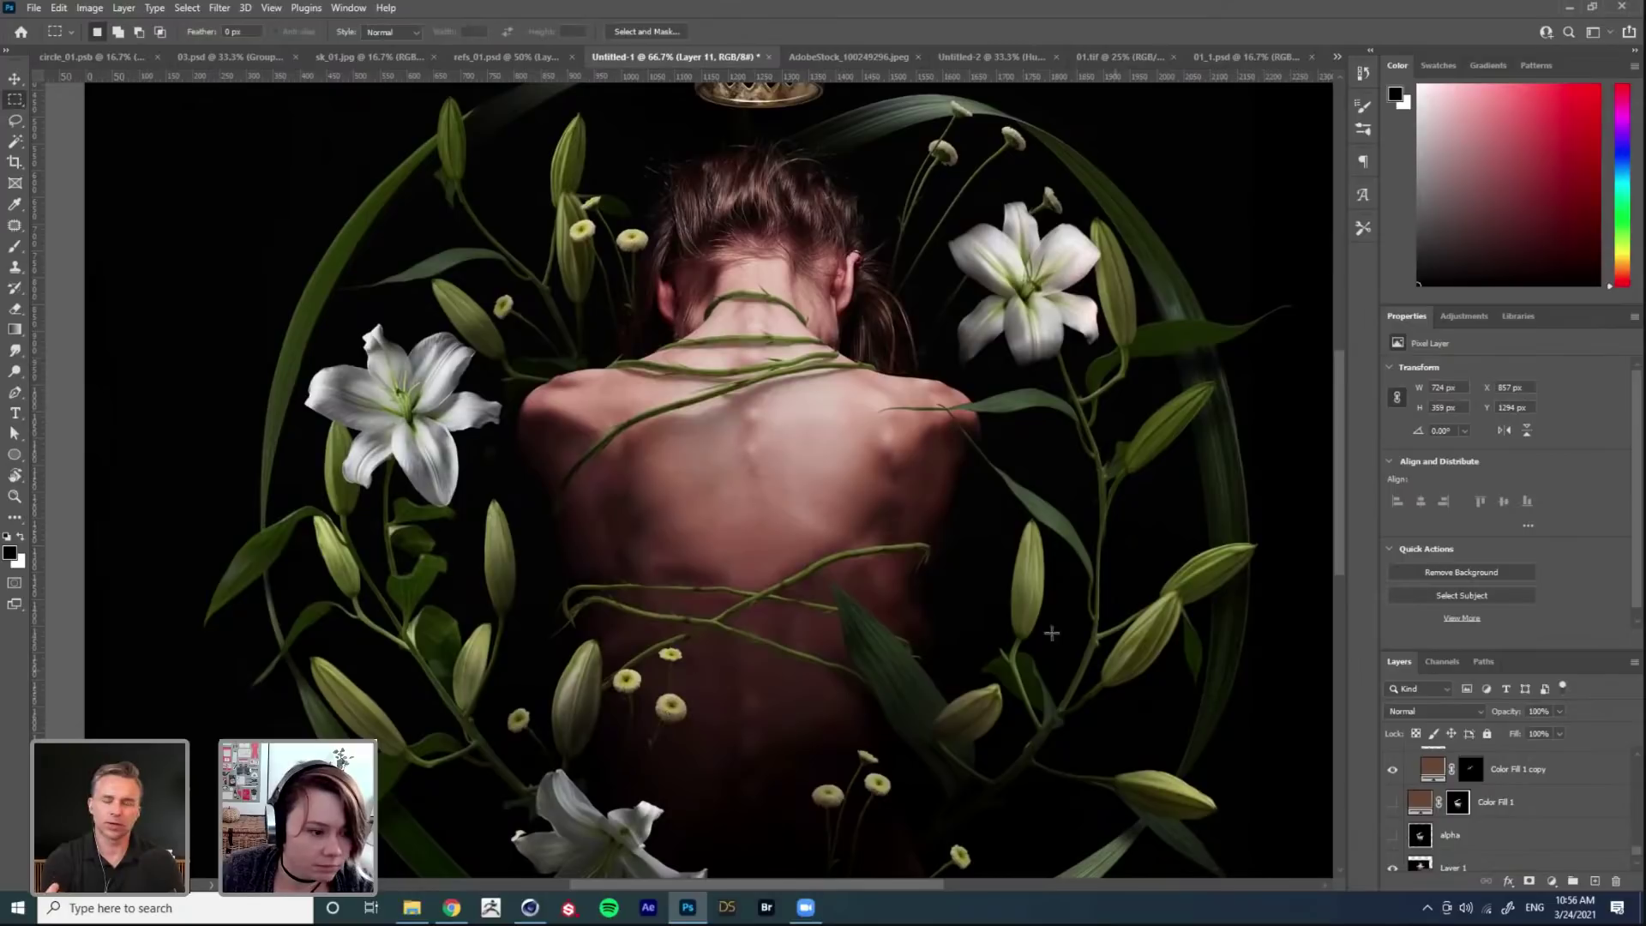
key("v")
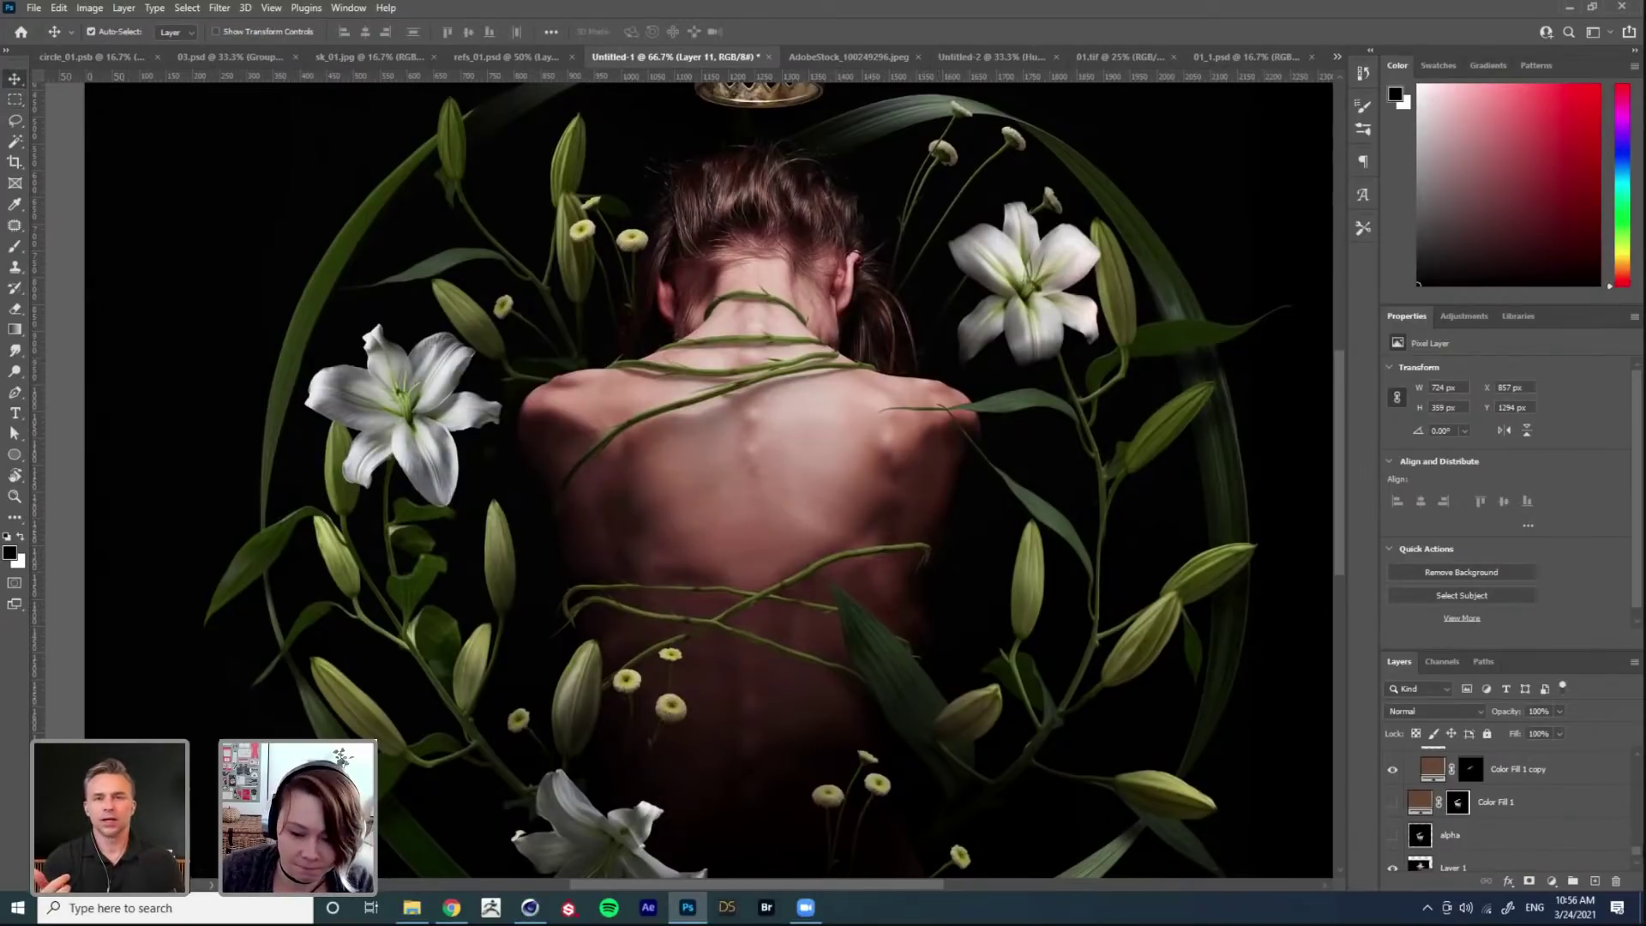
scroll(1635, 854, "up", 2)
left_click(1393, 755)
left_click(1393, 755)
Step: Warp the lower-back vines on Layer 11, bending their outer ends inward to follow the curve of the waist
key("ctrl+t")
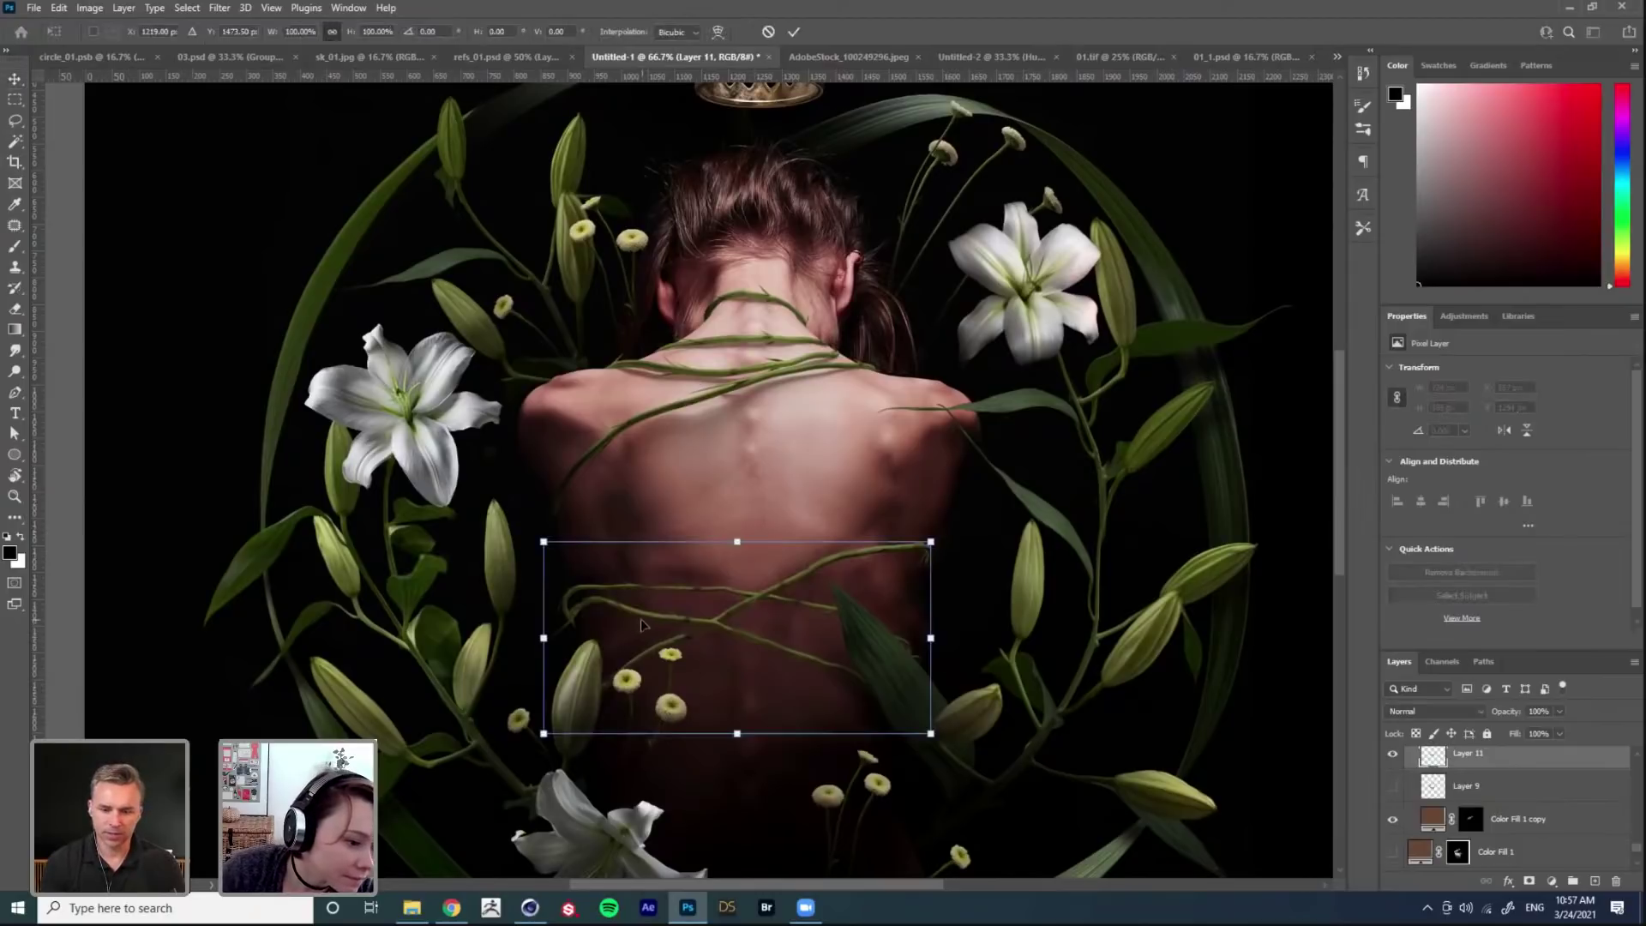
right_click(643, 327)
left_click(669, 433)
left_click_drag(593, 656, 594, 656)
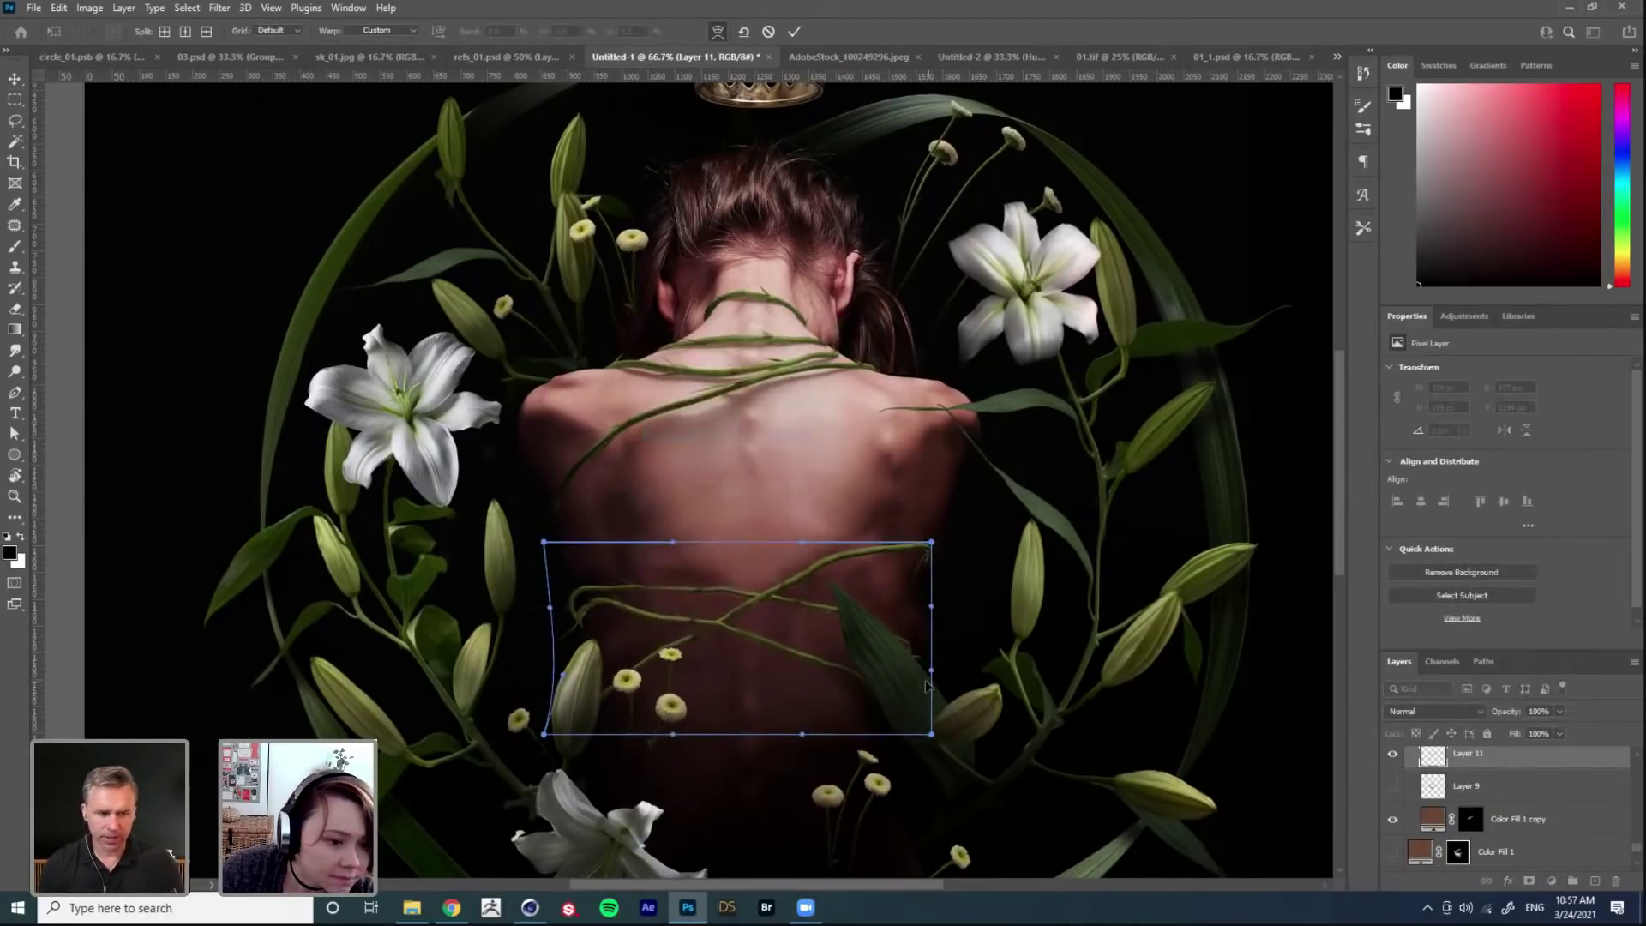
left_click_drag(920, 693, 930, 695)
key("Return")
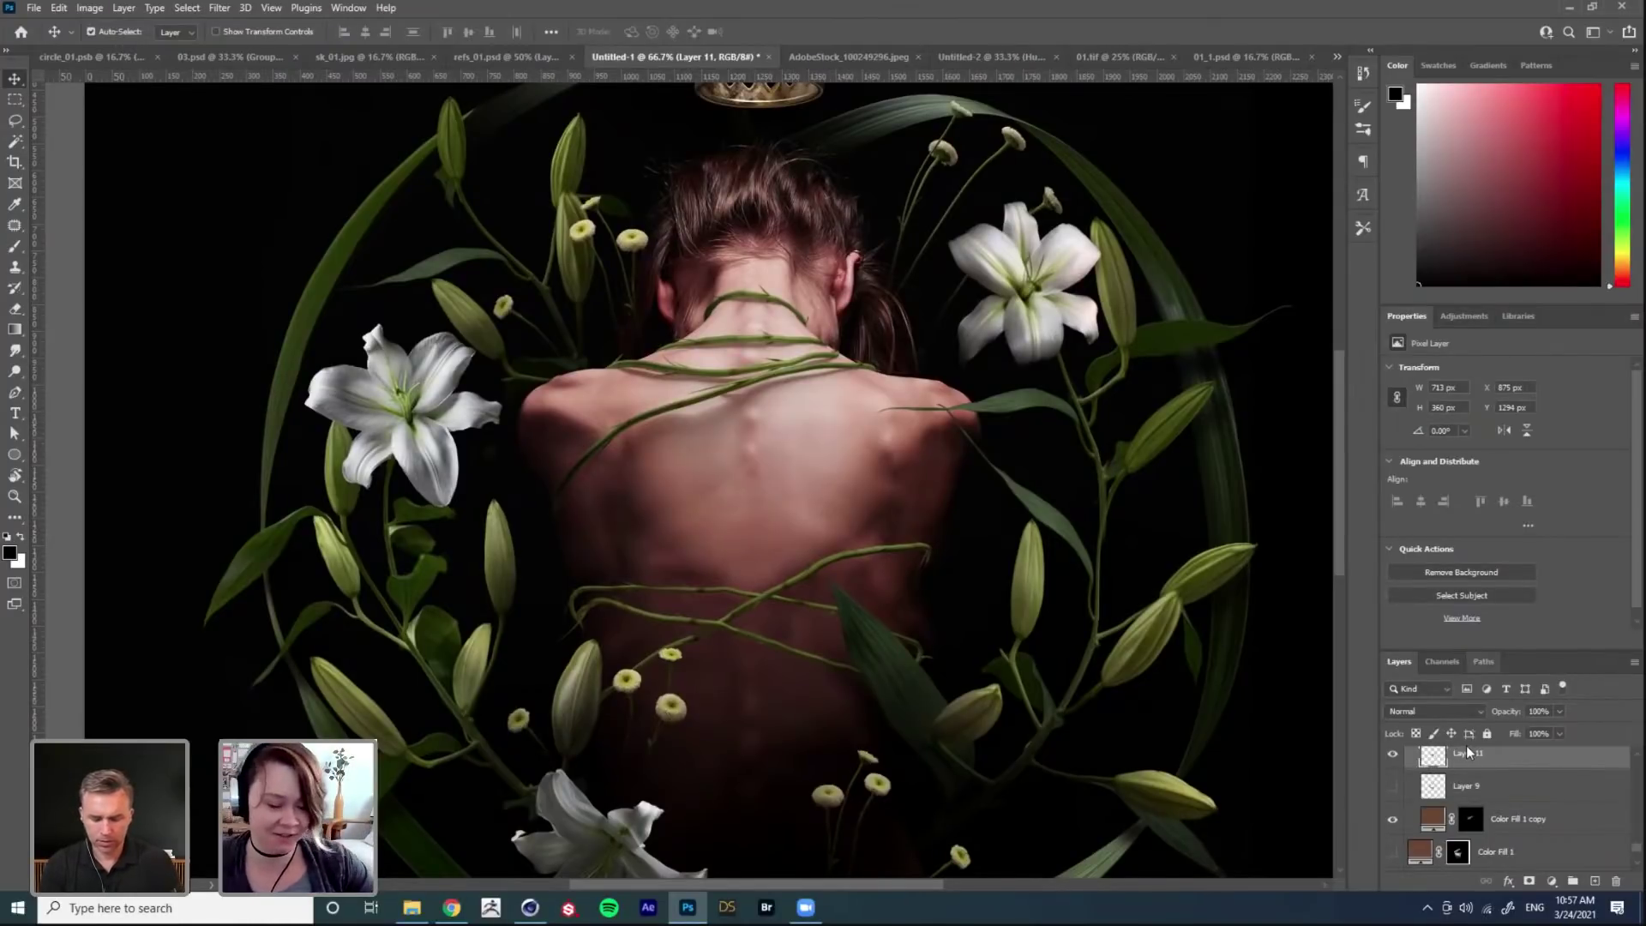
Step: Add an Exposure adjustment clipped to Layer 11 and lower its exposure to about -3.6
left_click(1465, 316)
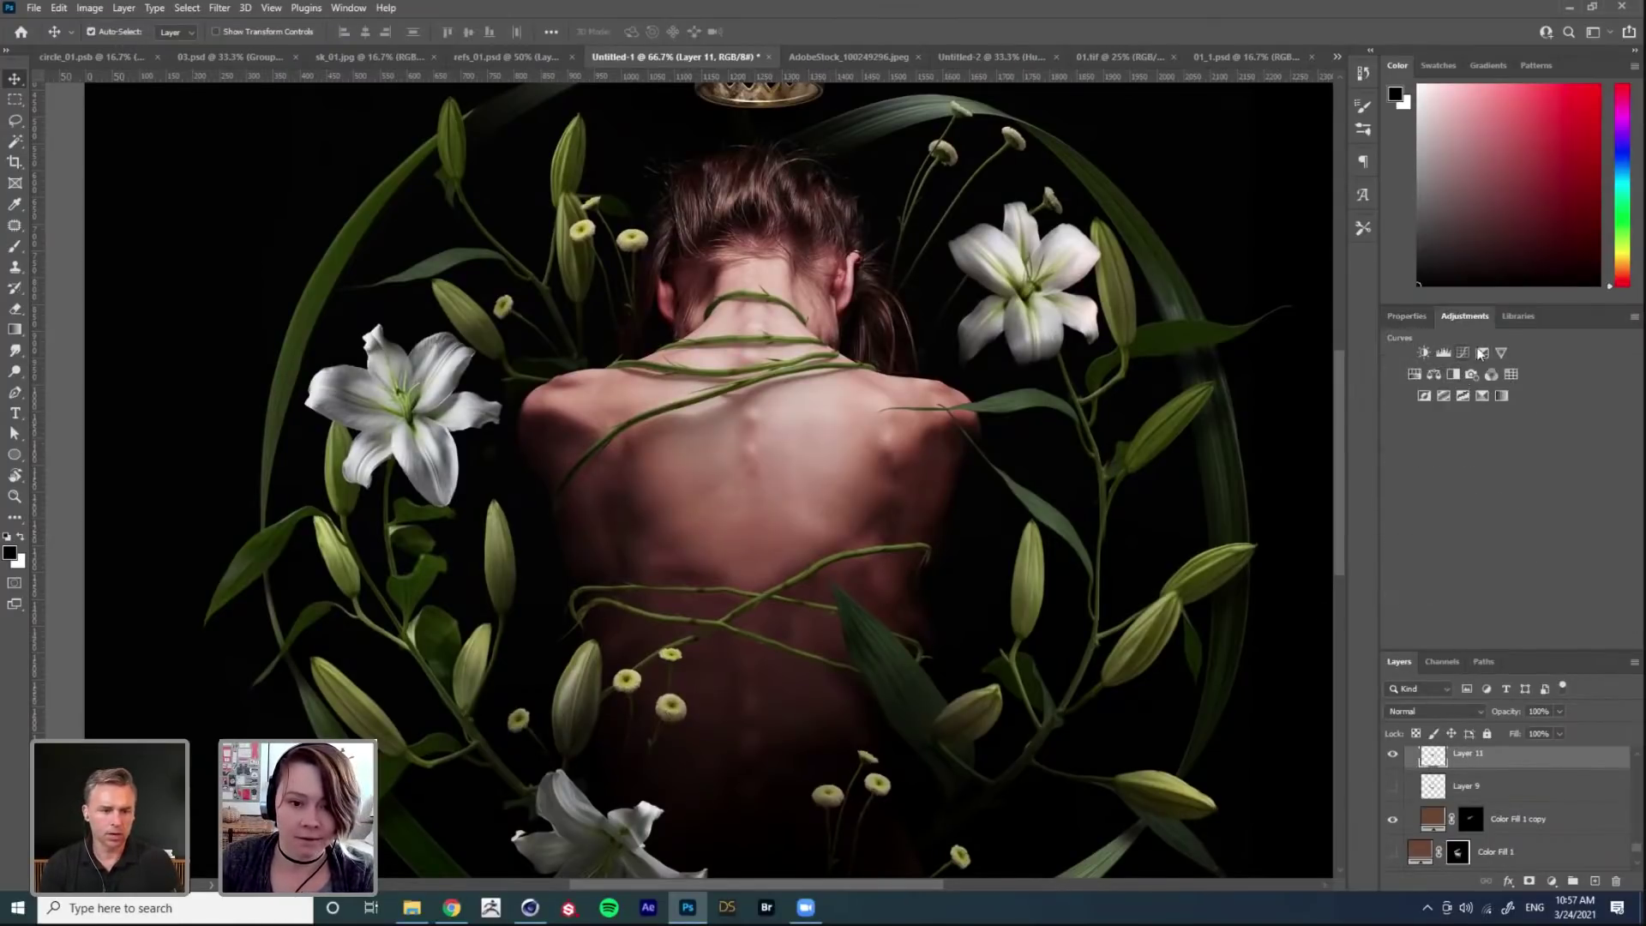
left_click(1475, 348)
left_click(1499, 776, "alt")
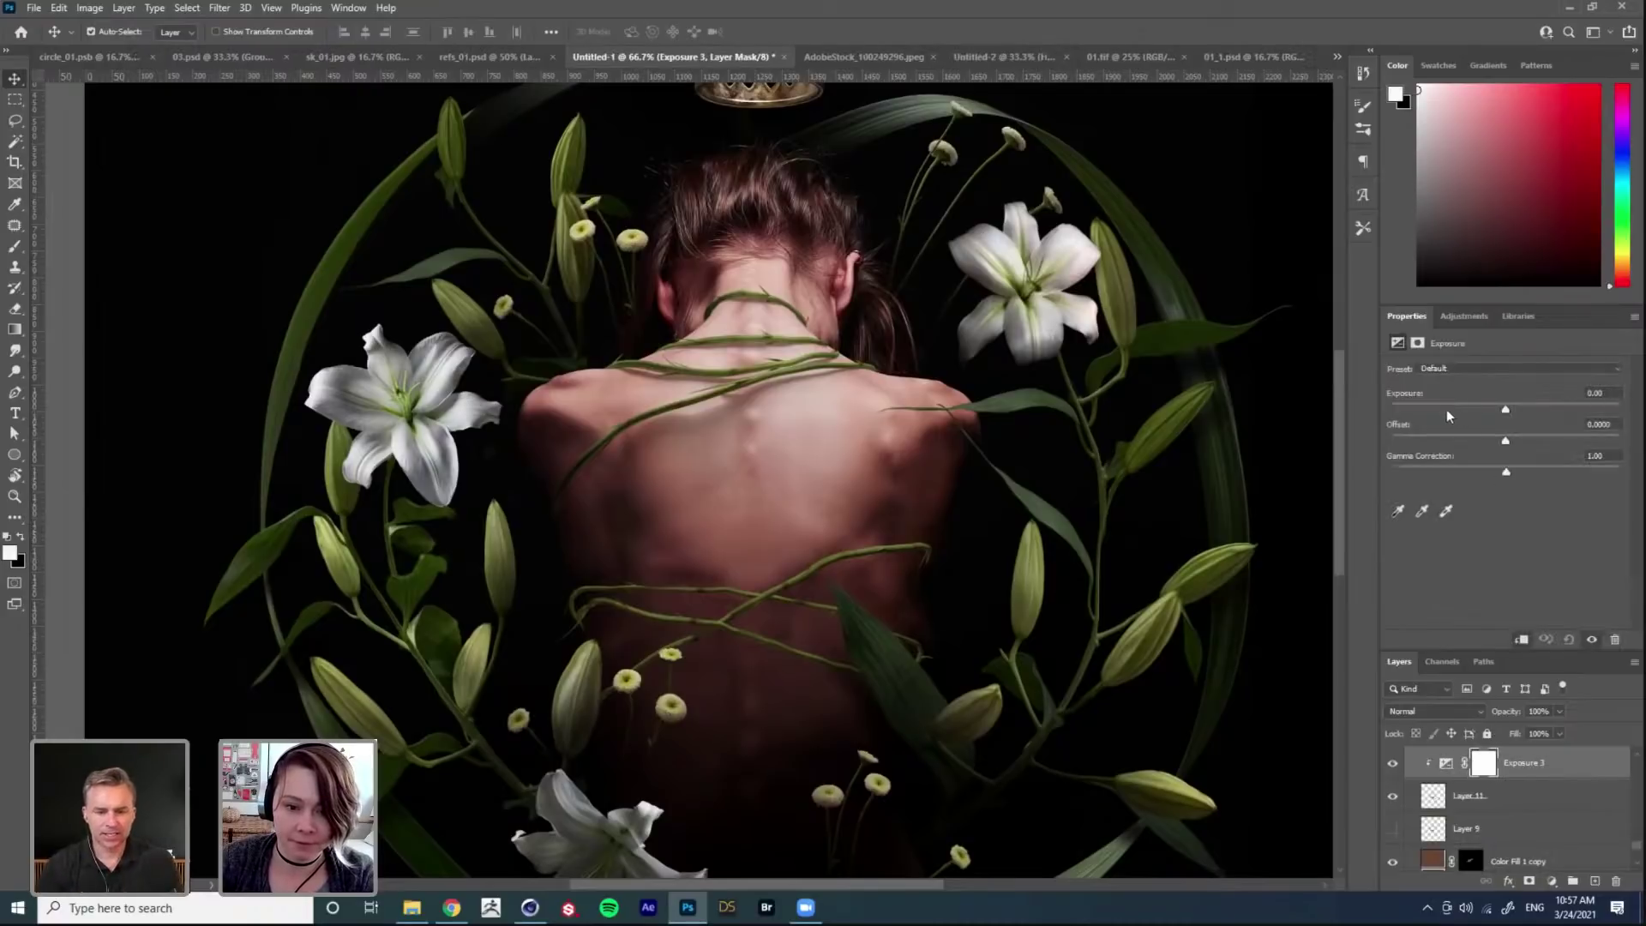
left_click_drag(1449, 408, 1444, 409)
Step: Invert the Exposure mask and paint white with an enlarged brush over both outer ends of the lower-back vines to darken them
key("ctrl+i")
key("b")
key("x")
key("bracketright")
key("bracketright")
key("bracketright")
key("bracketright")
key("bracketright")
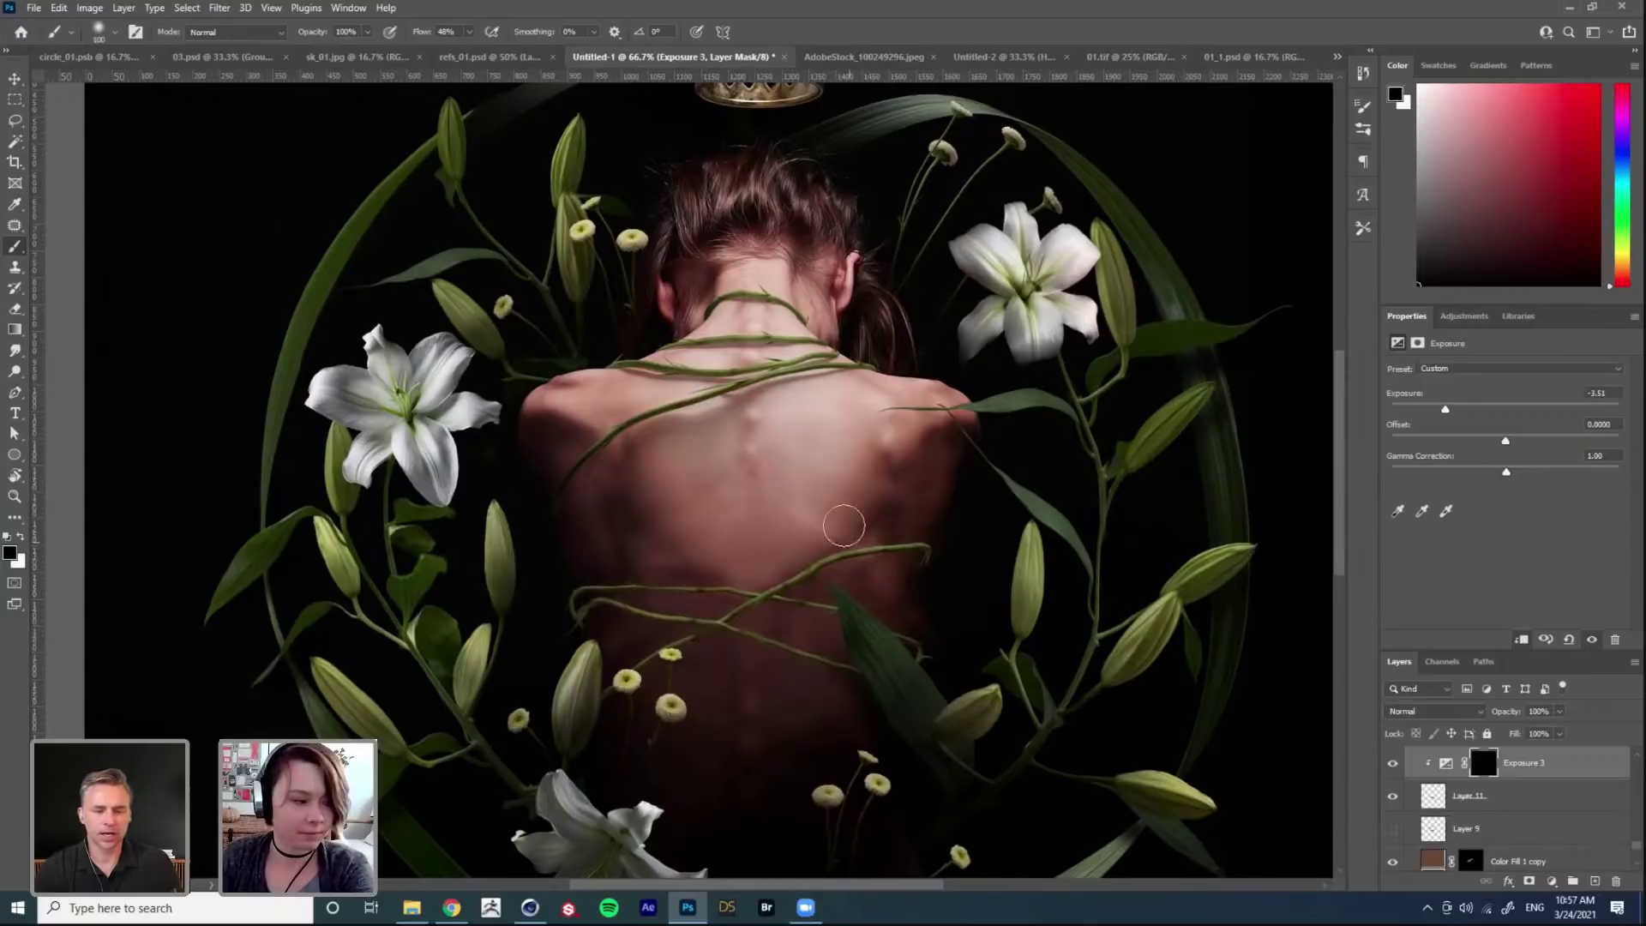
key("x")
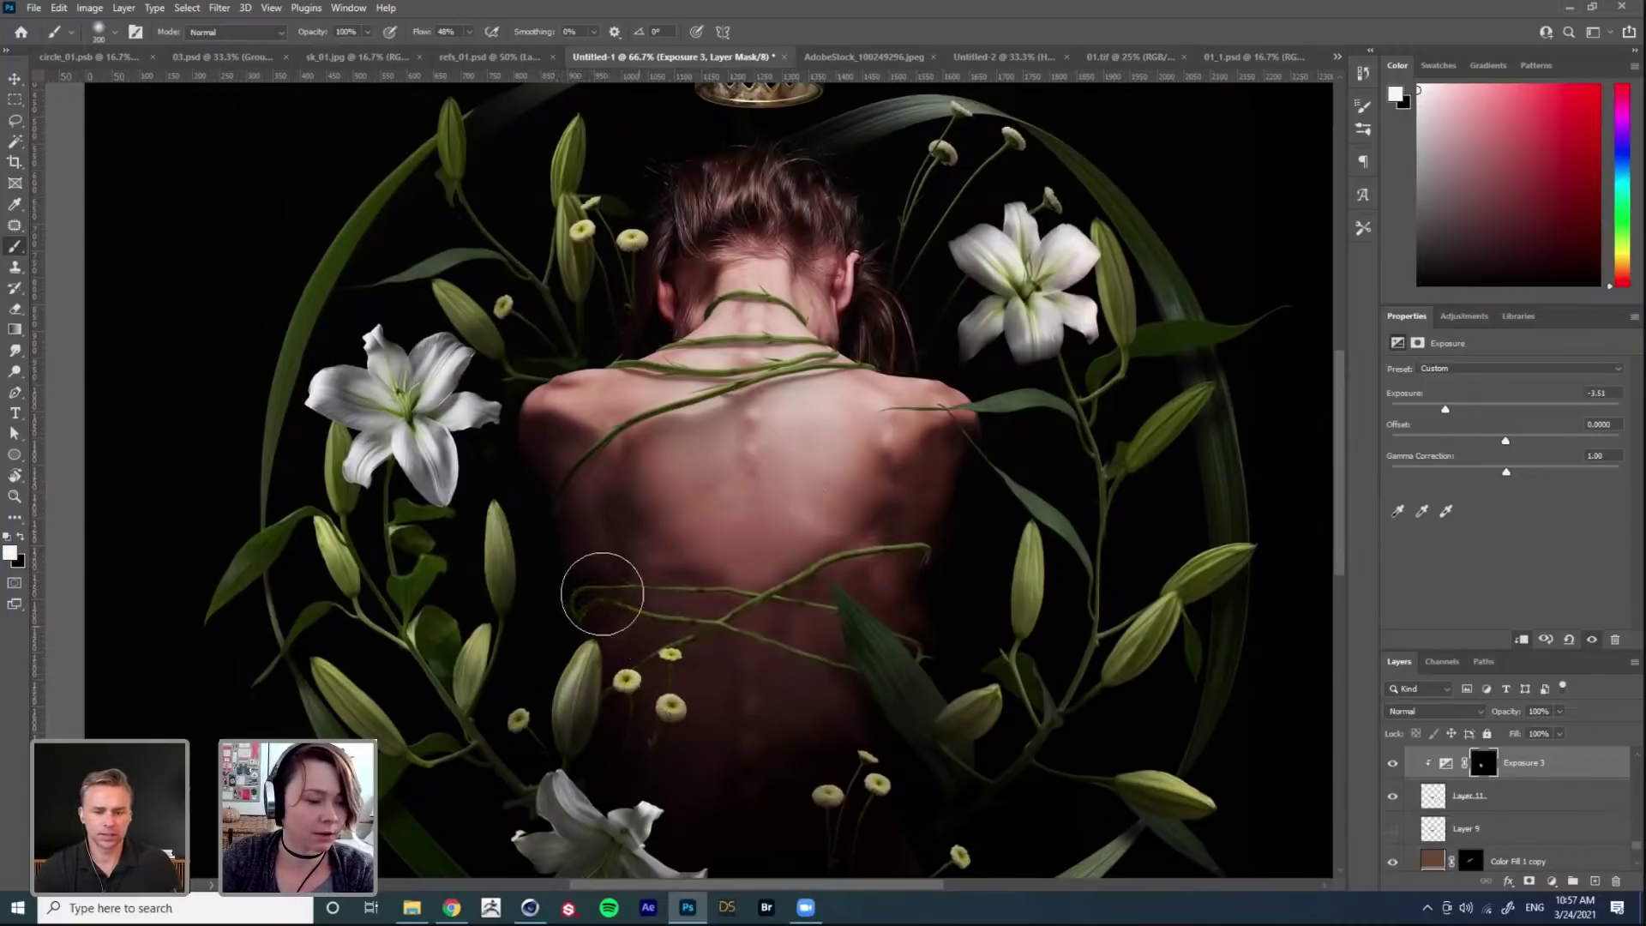
mouse_move(912, 675)
left_mouse_down()
mouse_move(943, 564)
mouse_move(945, 645)
mouse_move(907, 653)
mouse_move(937, 614)
mouse_move(901, 568)
mouse_move(884, 661)
mouse_move(922, 560)
left_mouse_up()
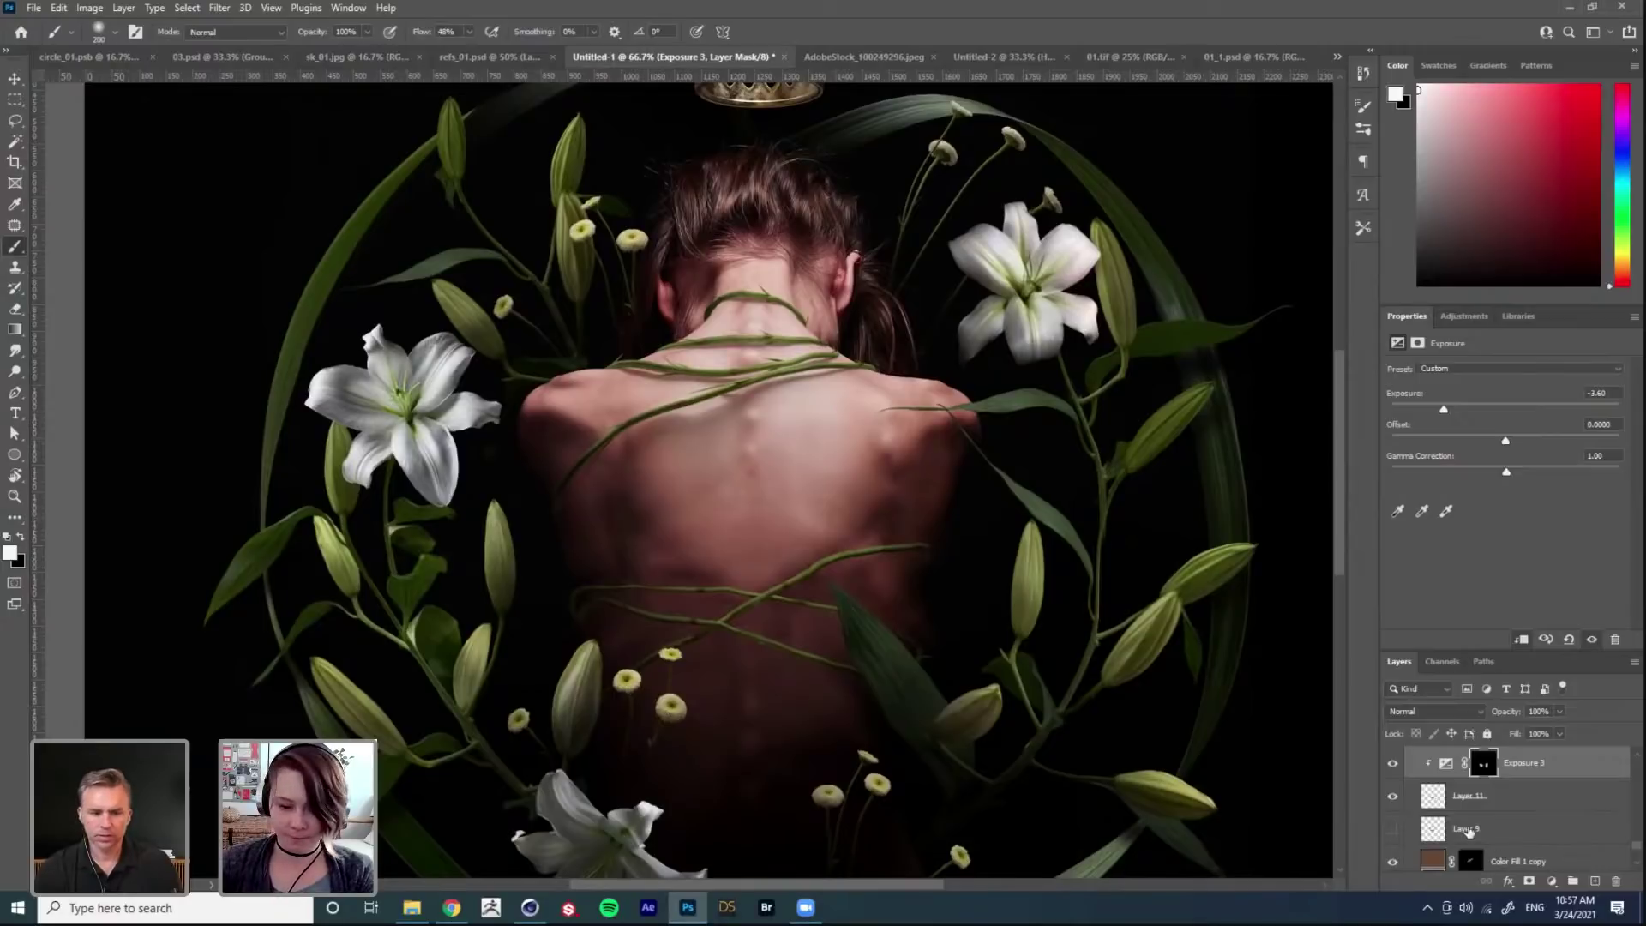
Step: Show Color Fill 1 and fade out the neck and upper-back shadows on its mask with a black gradient
scroll(1468, 830, "down", 1)
left_click(1392, 863)
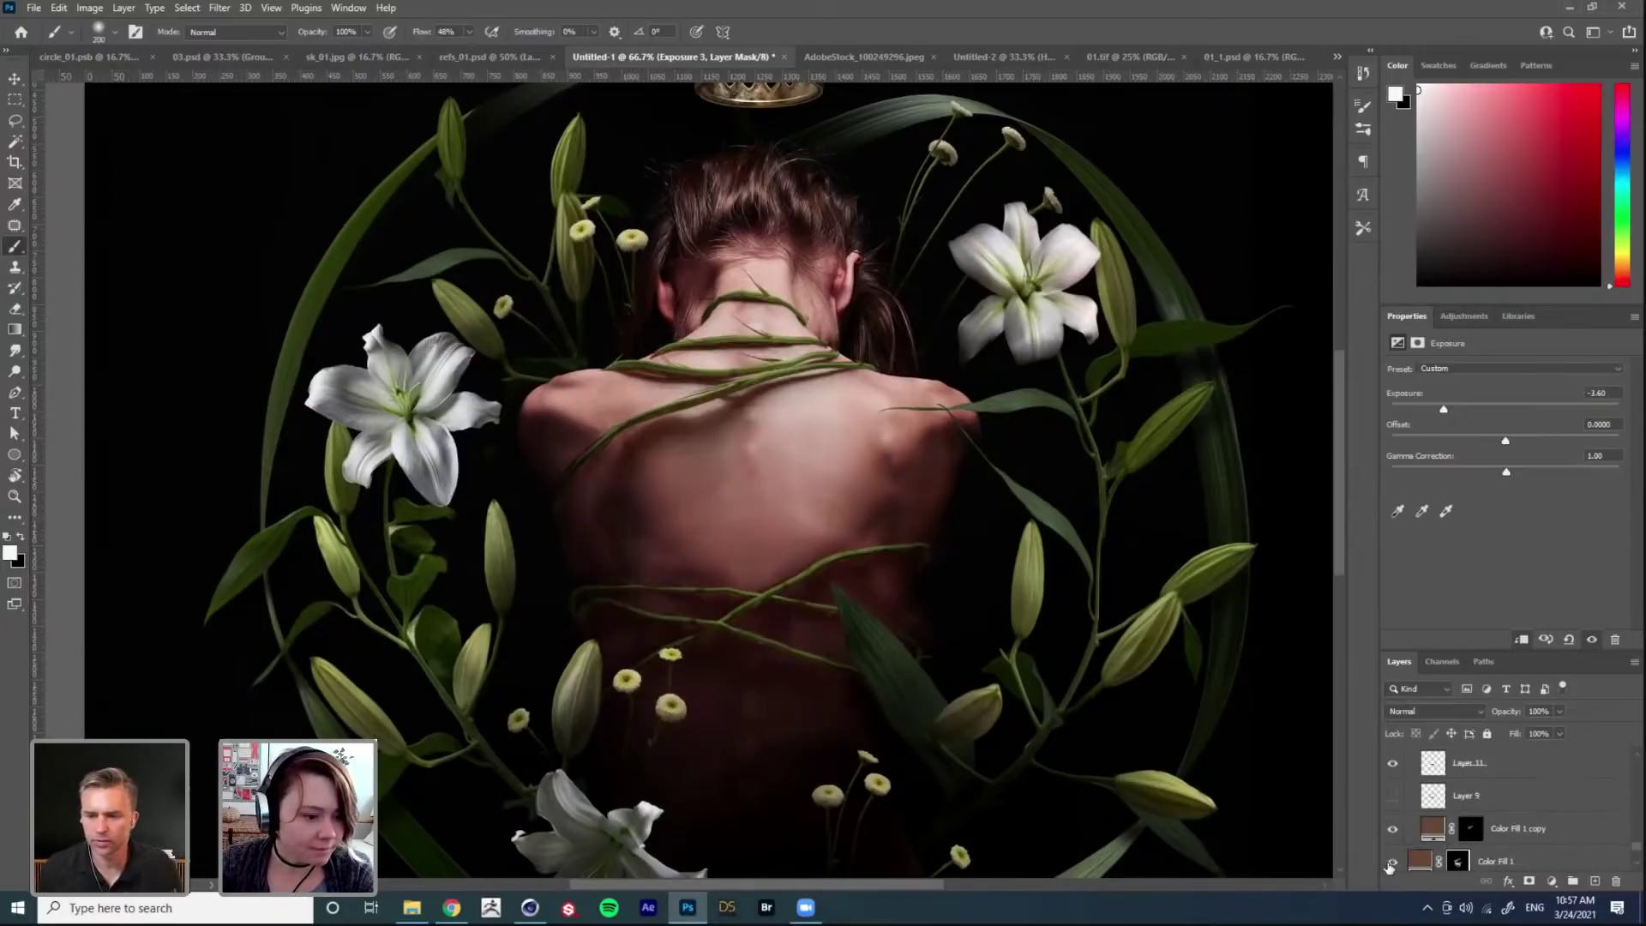
left_click(1511, 862)
key("x")
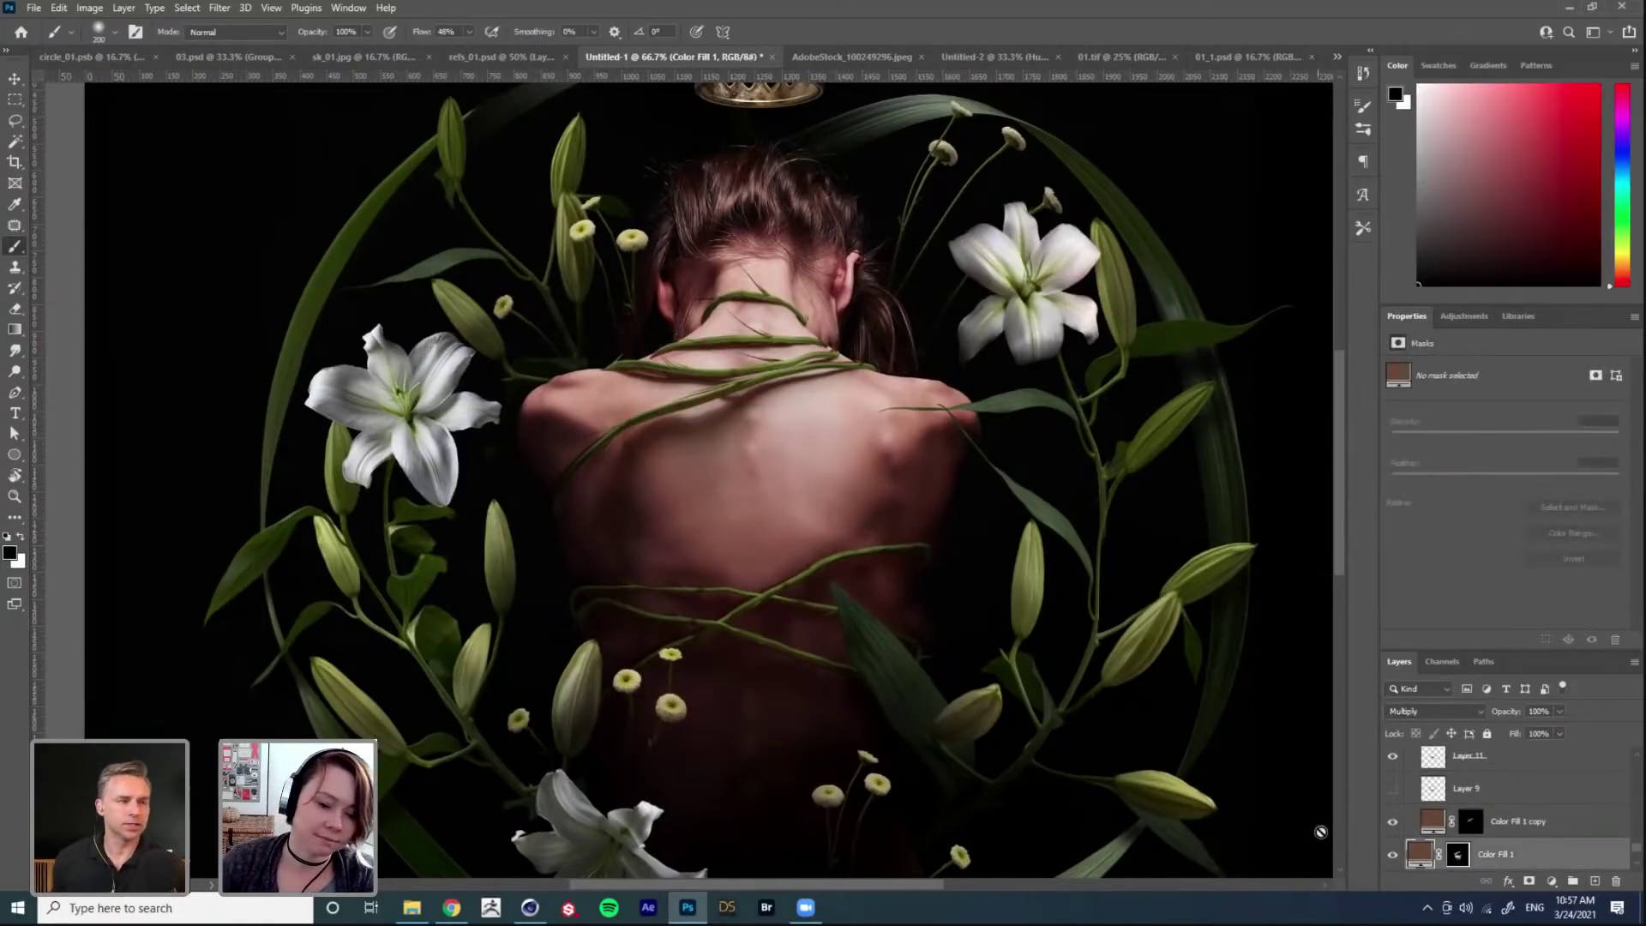
scroll(1627, 868, "down", 2)
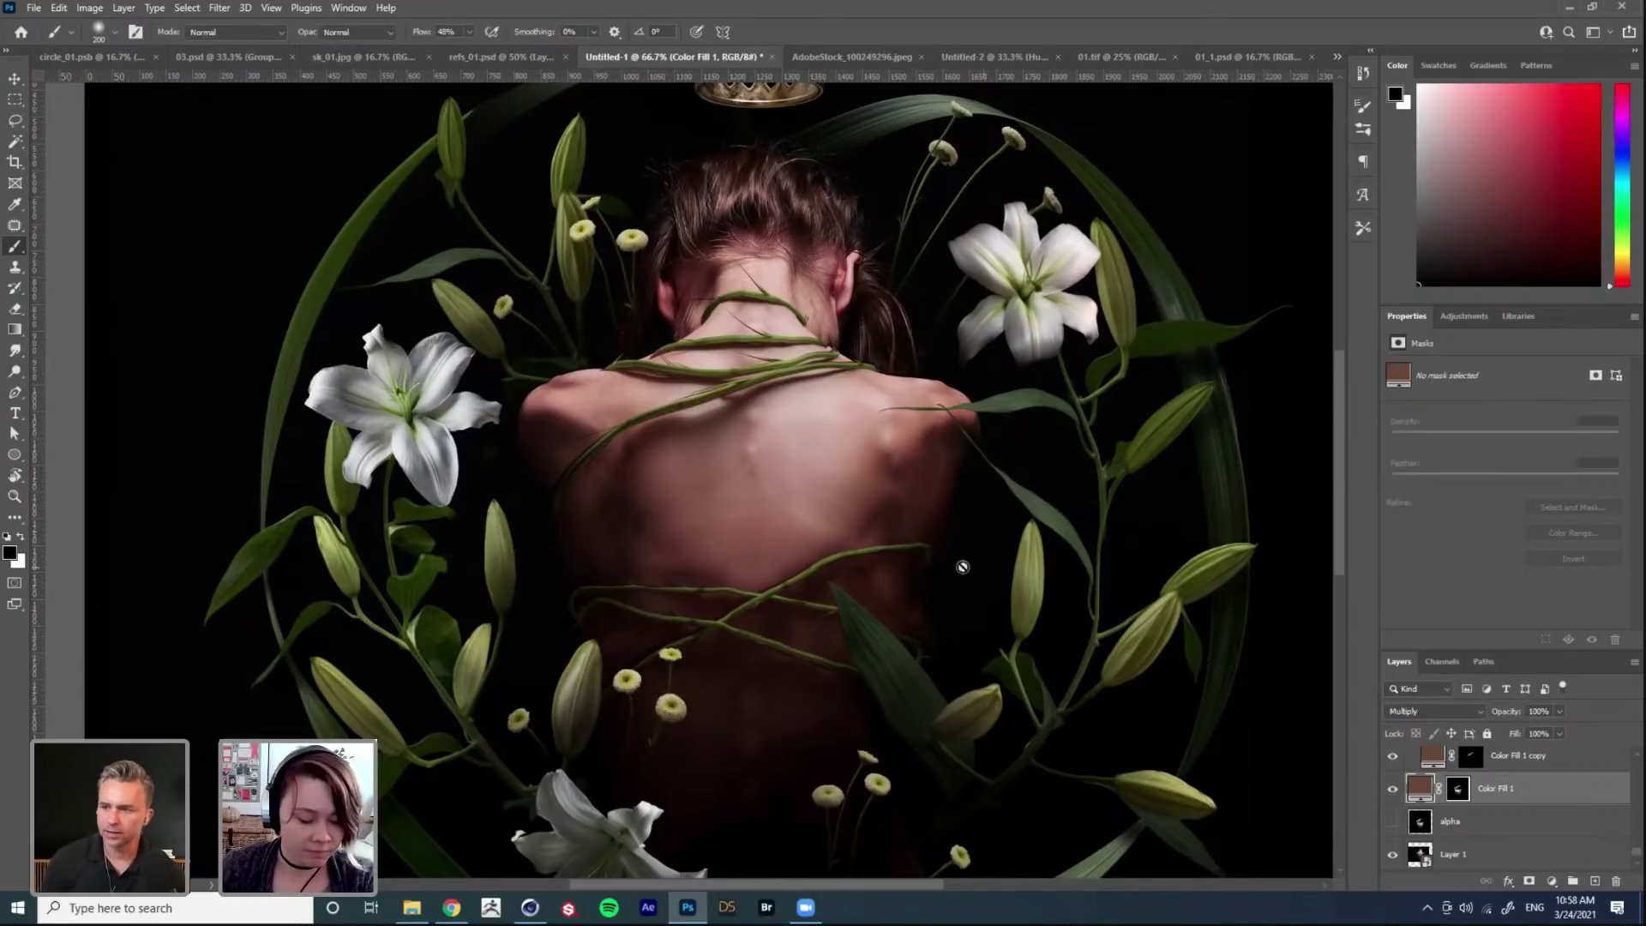
key("g")
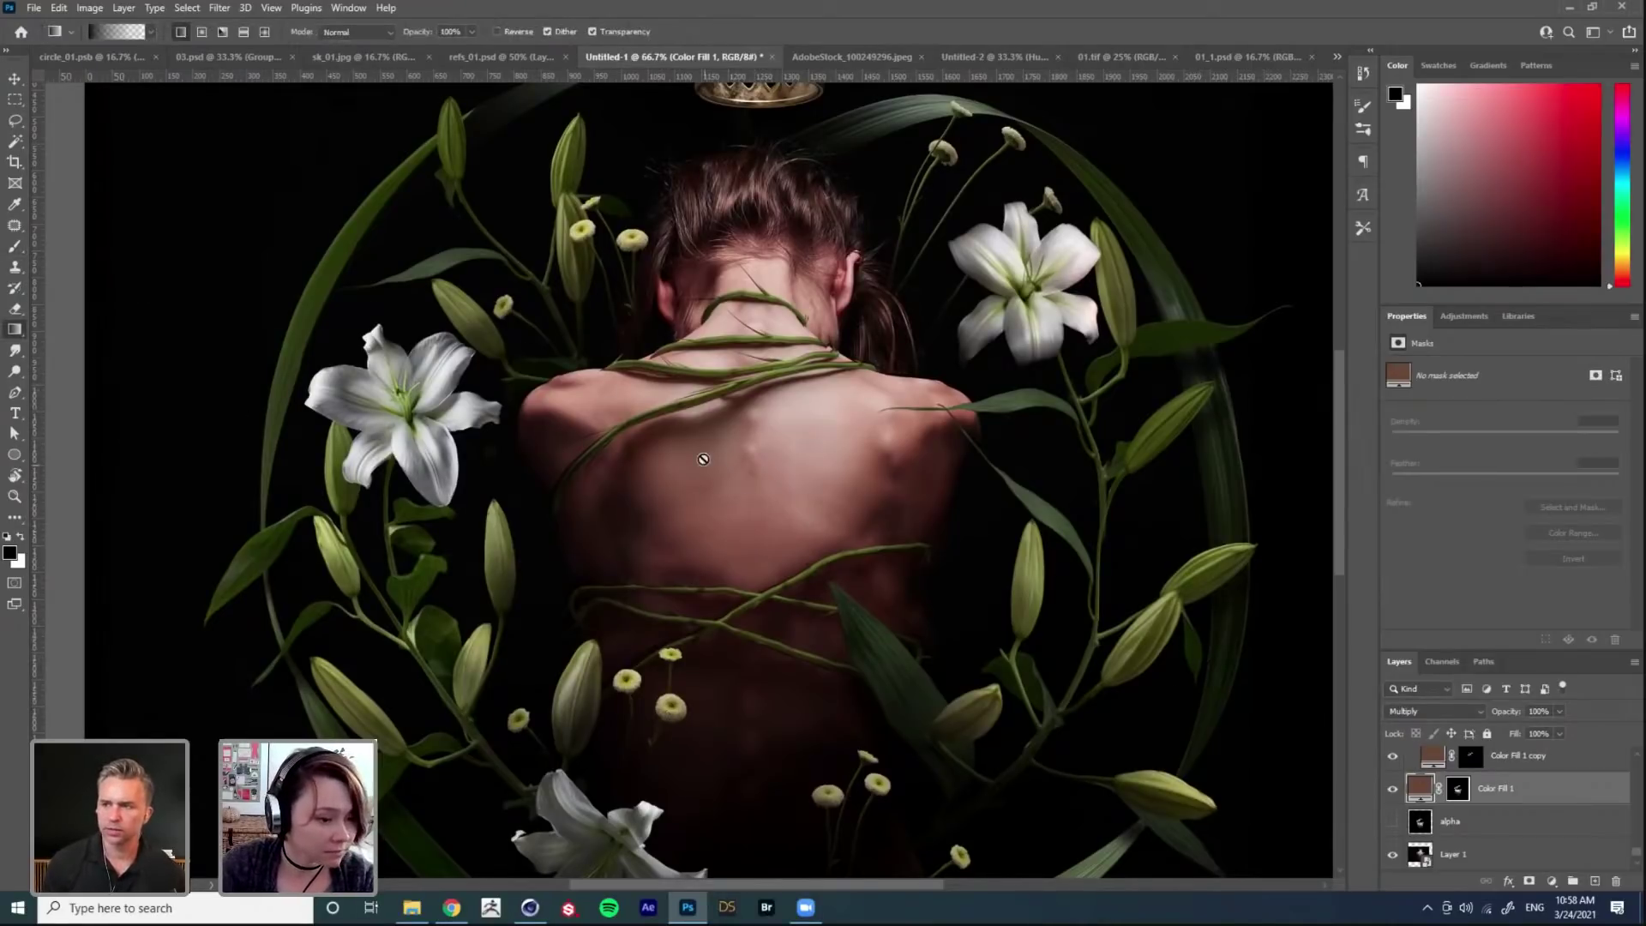
left_click(1458, 788)
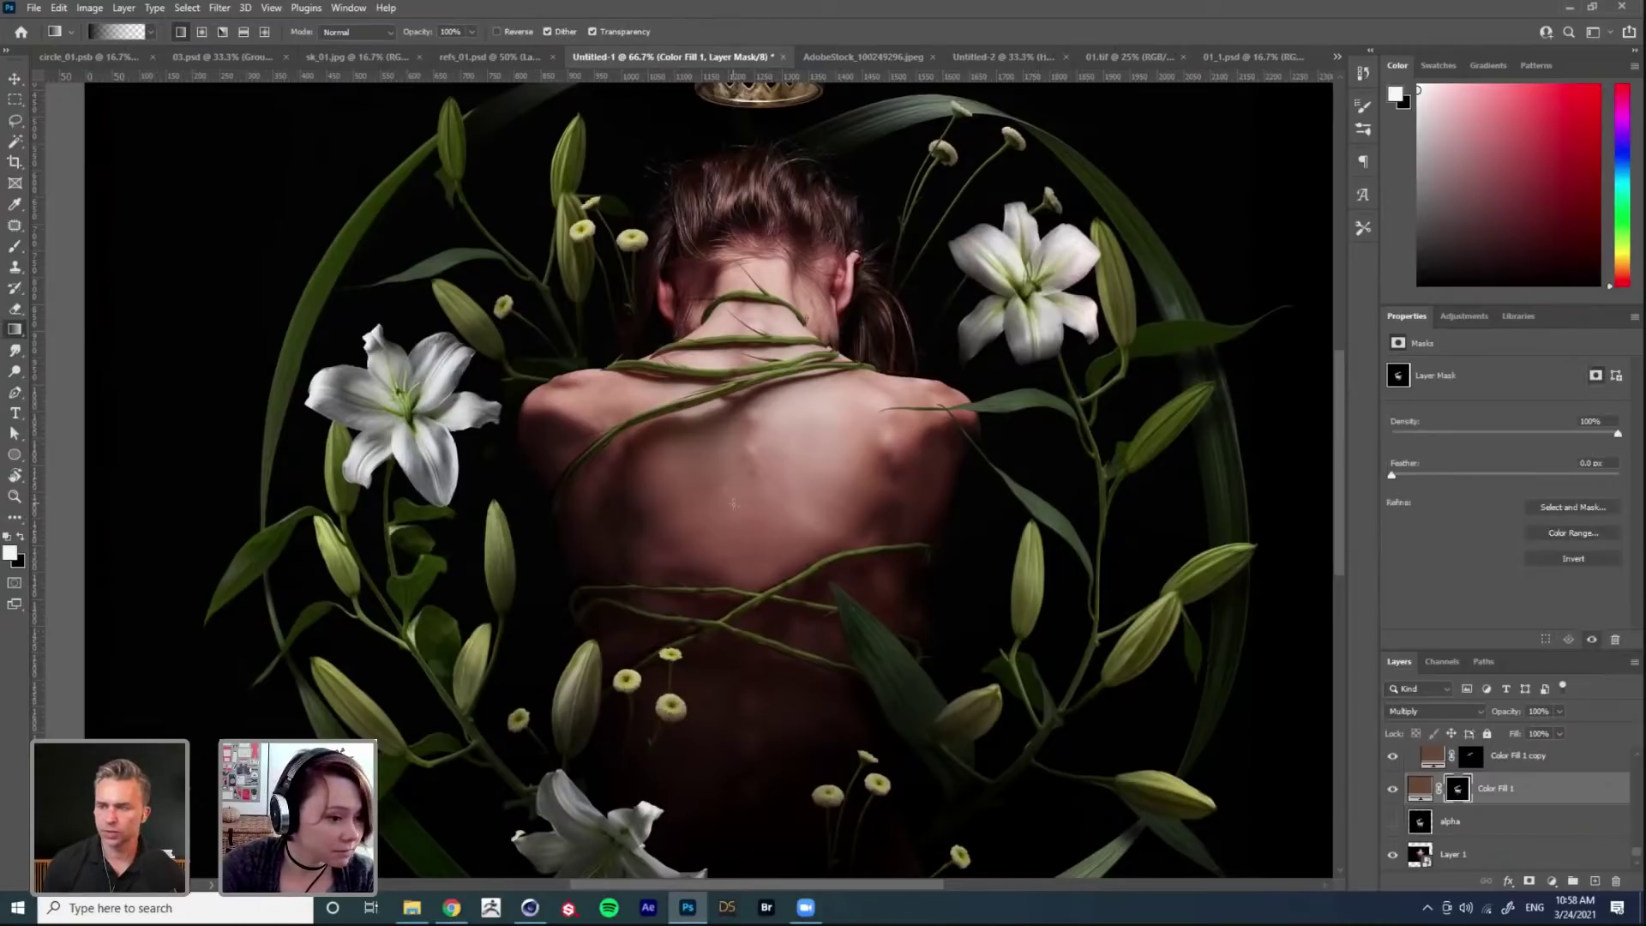
left_click_drag(738, 518, 728, 520)
key("ctrl+z")
key("x")
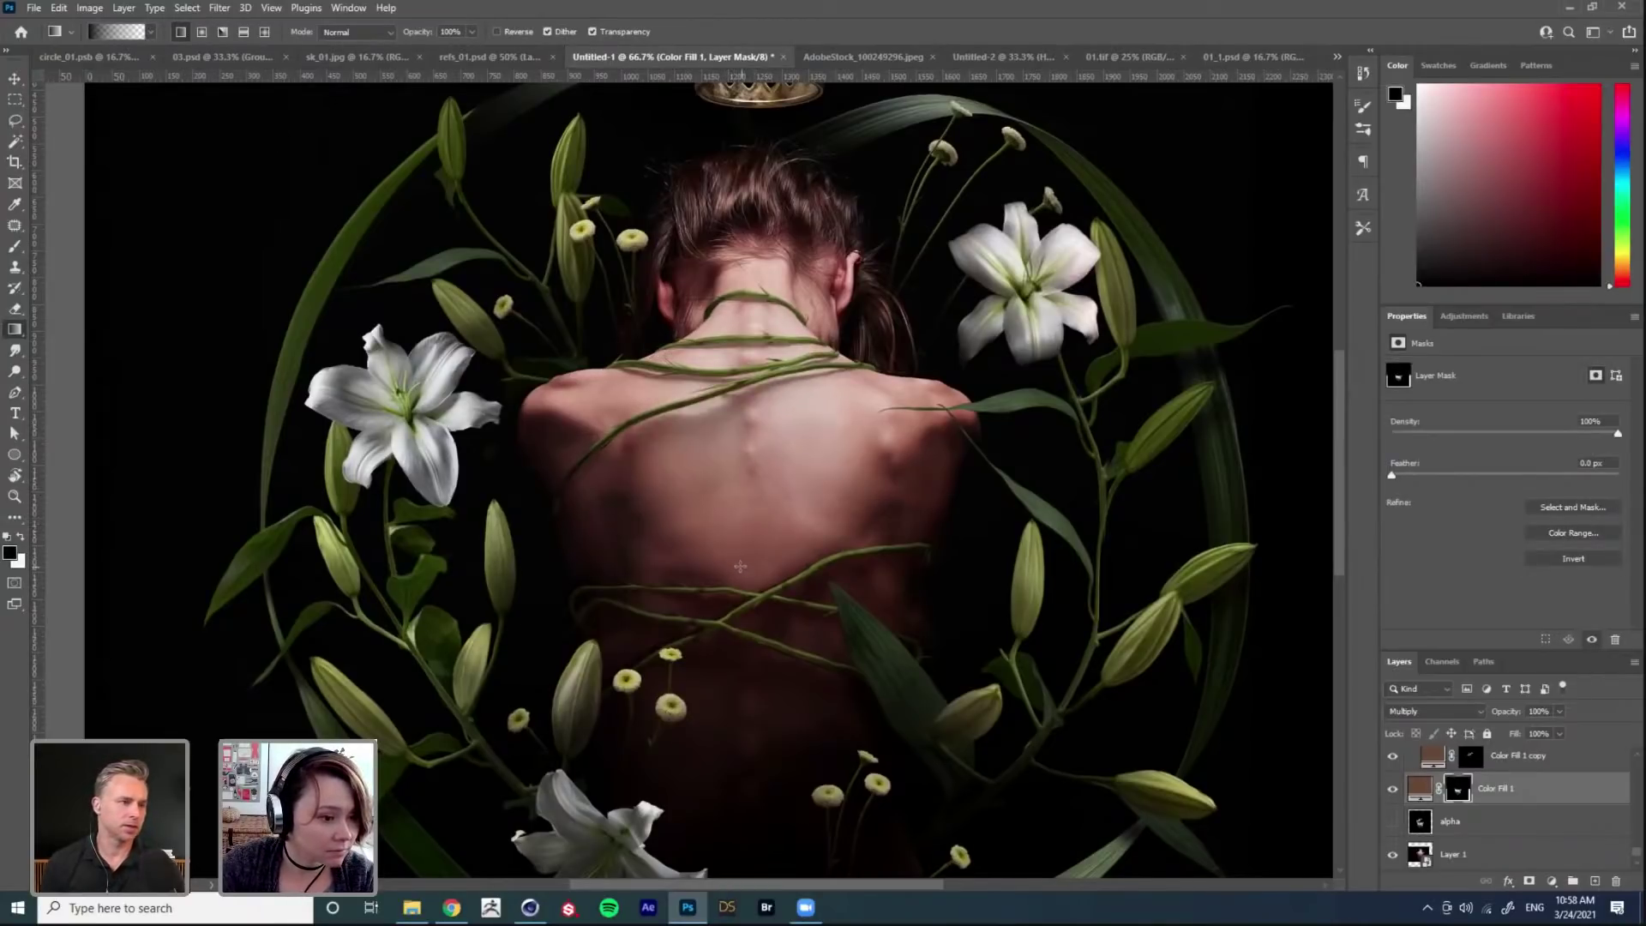
Step: Warp the Color Fill 1 mask so its shadows sit slightly above the lower-back vines
left_click(793, 626, "ctrl")
left_click(799, 641, "ctrl")
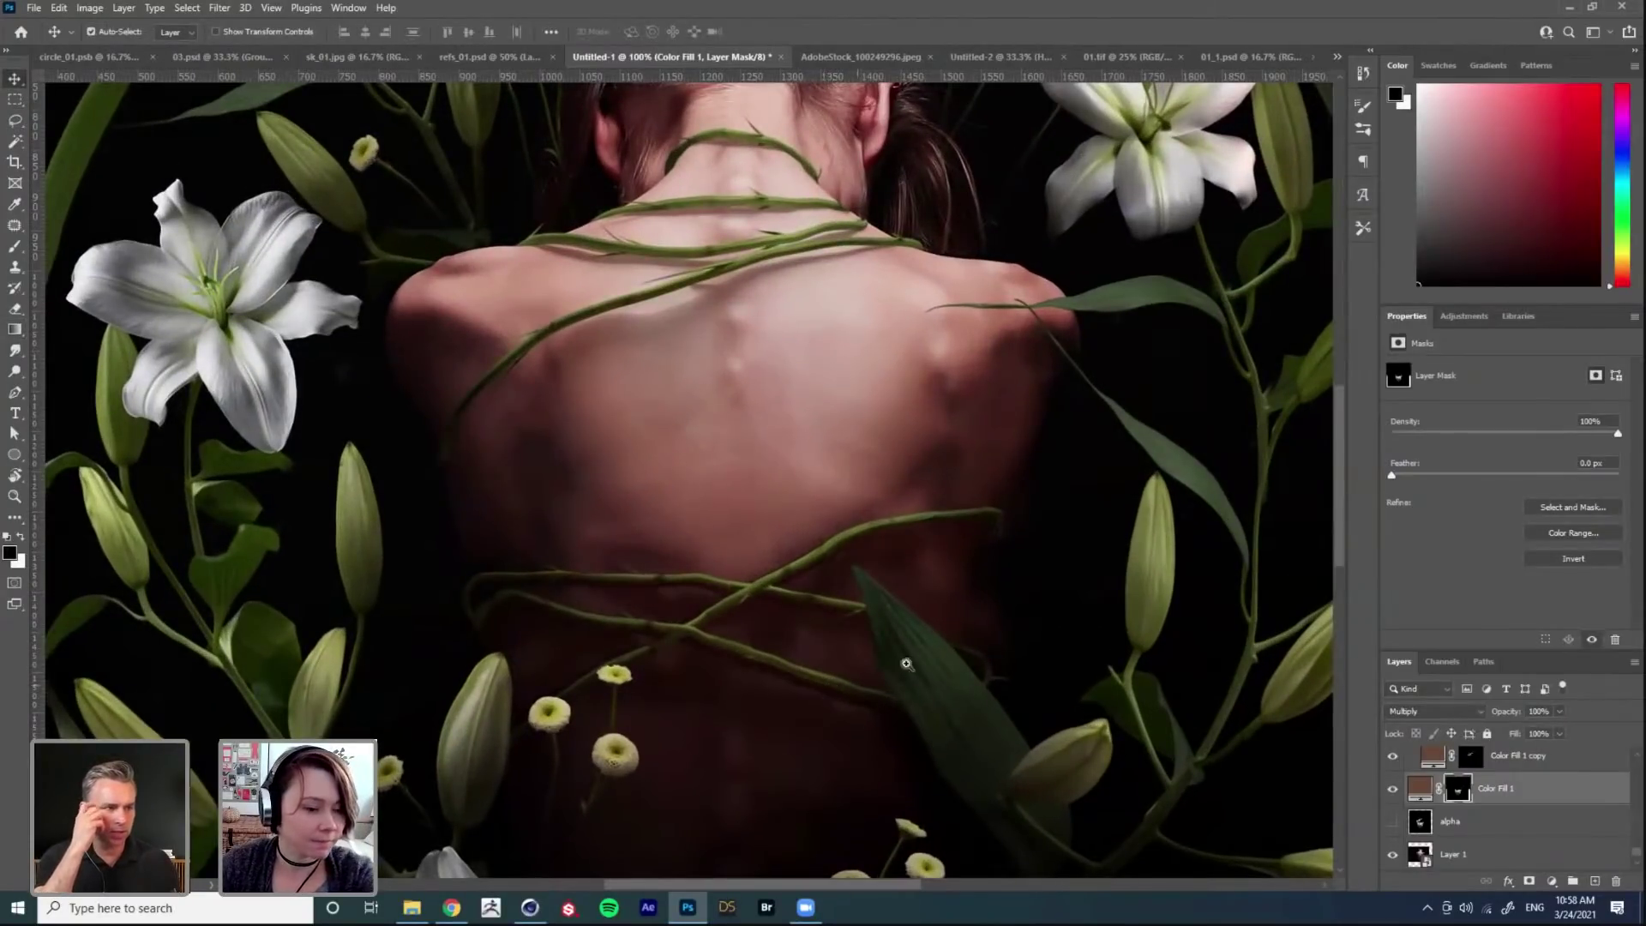
key("ctrl+t")
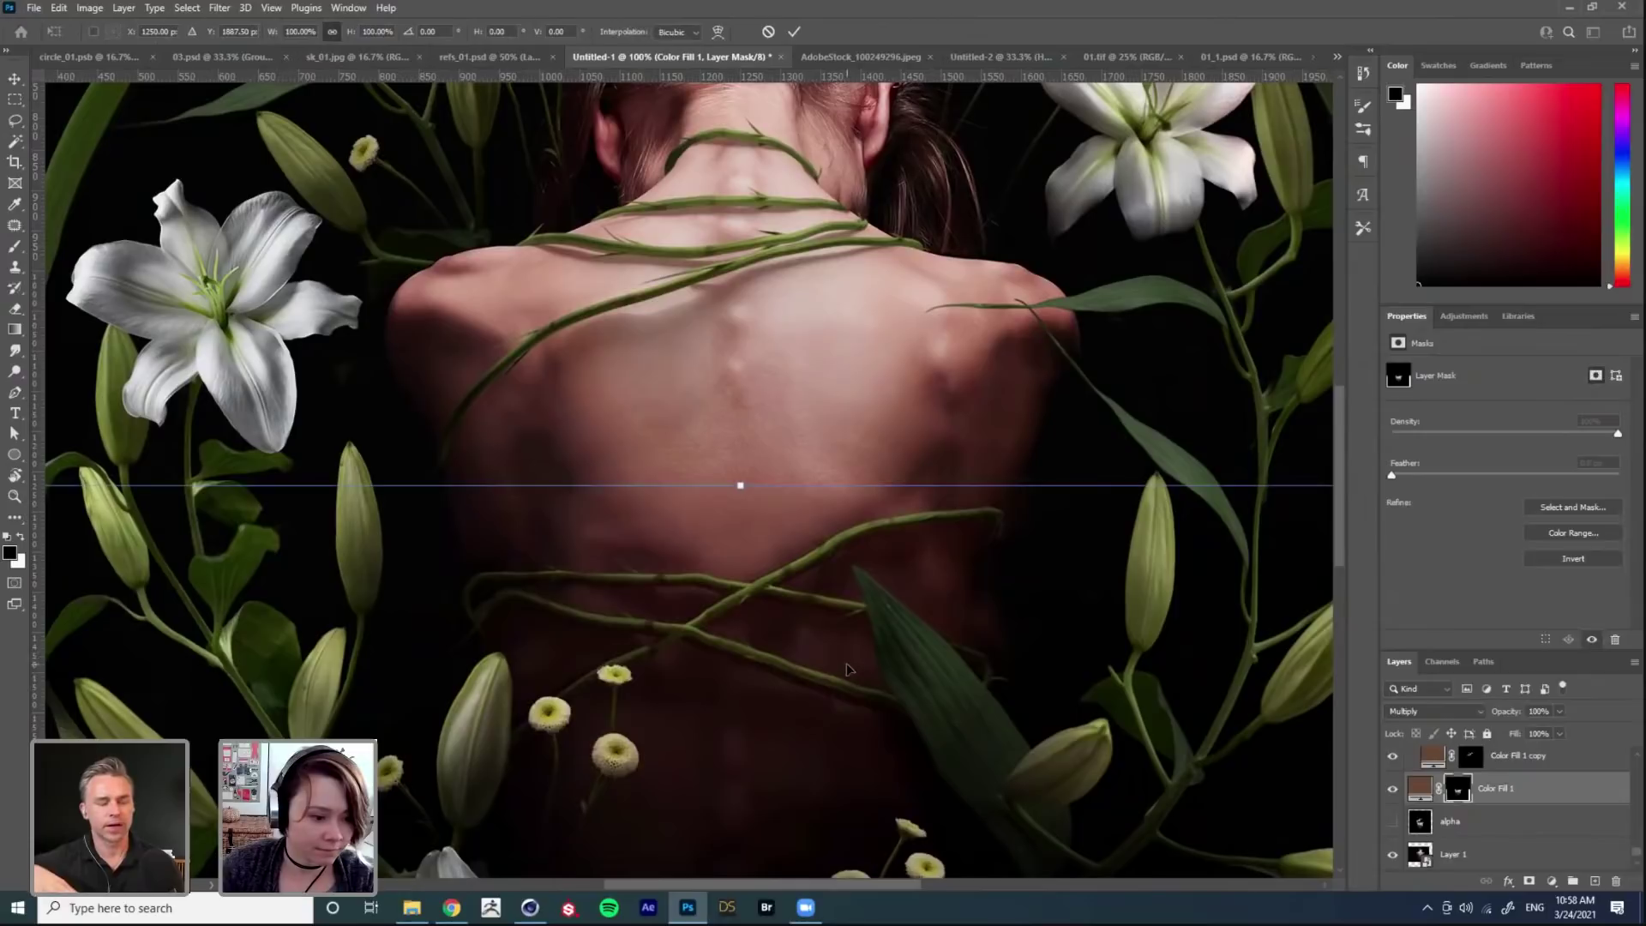
right_click(847, 662)
left_click(890, 475)
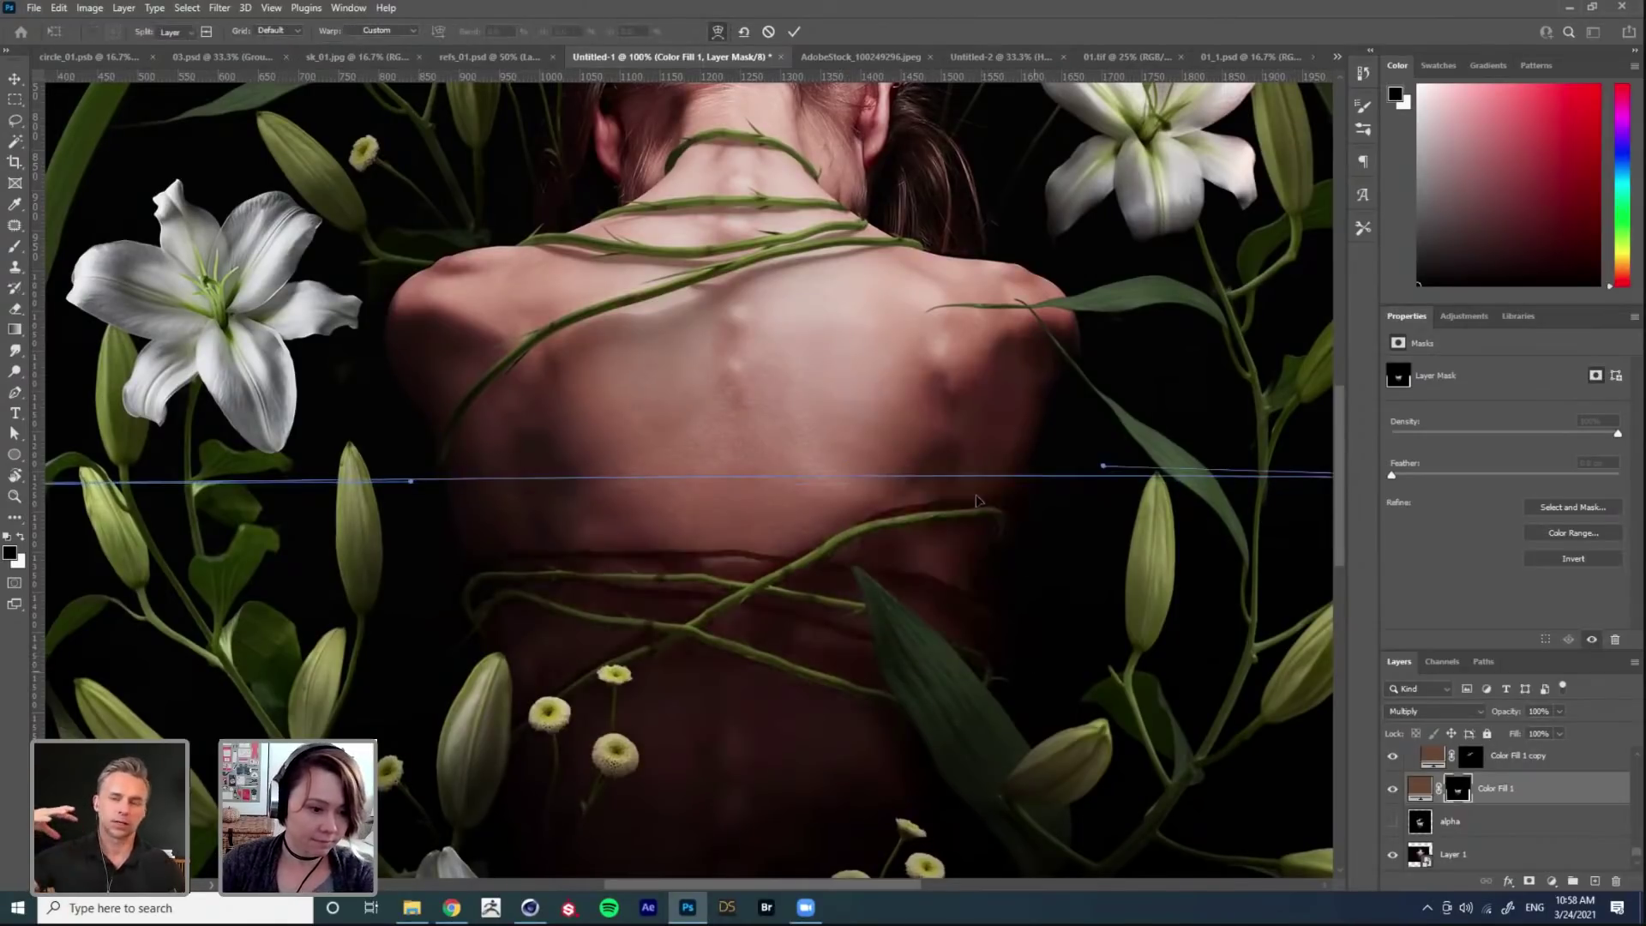
key("Return")
key("ctrl+minus")
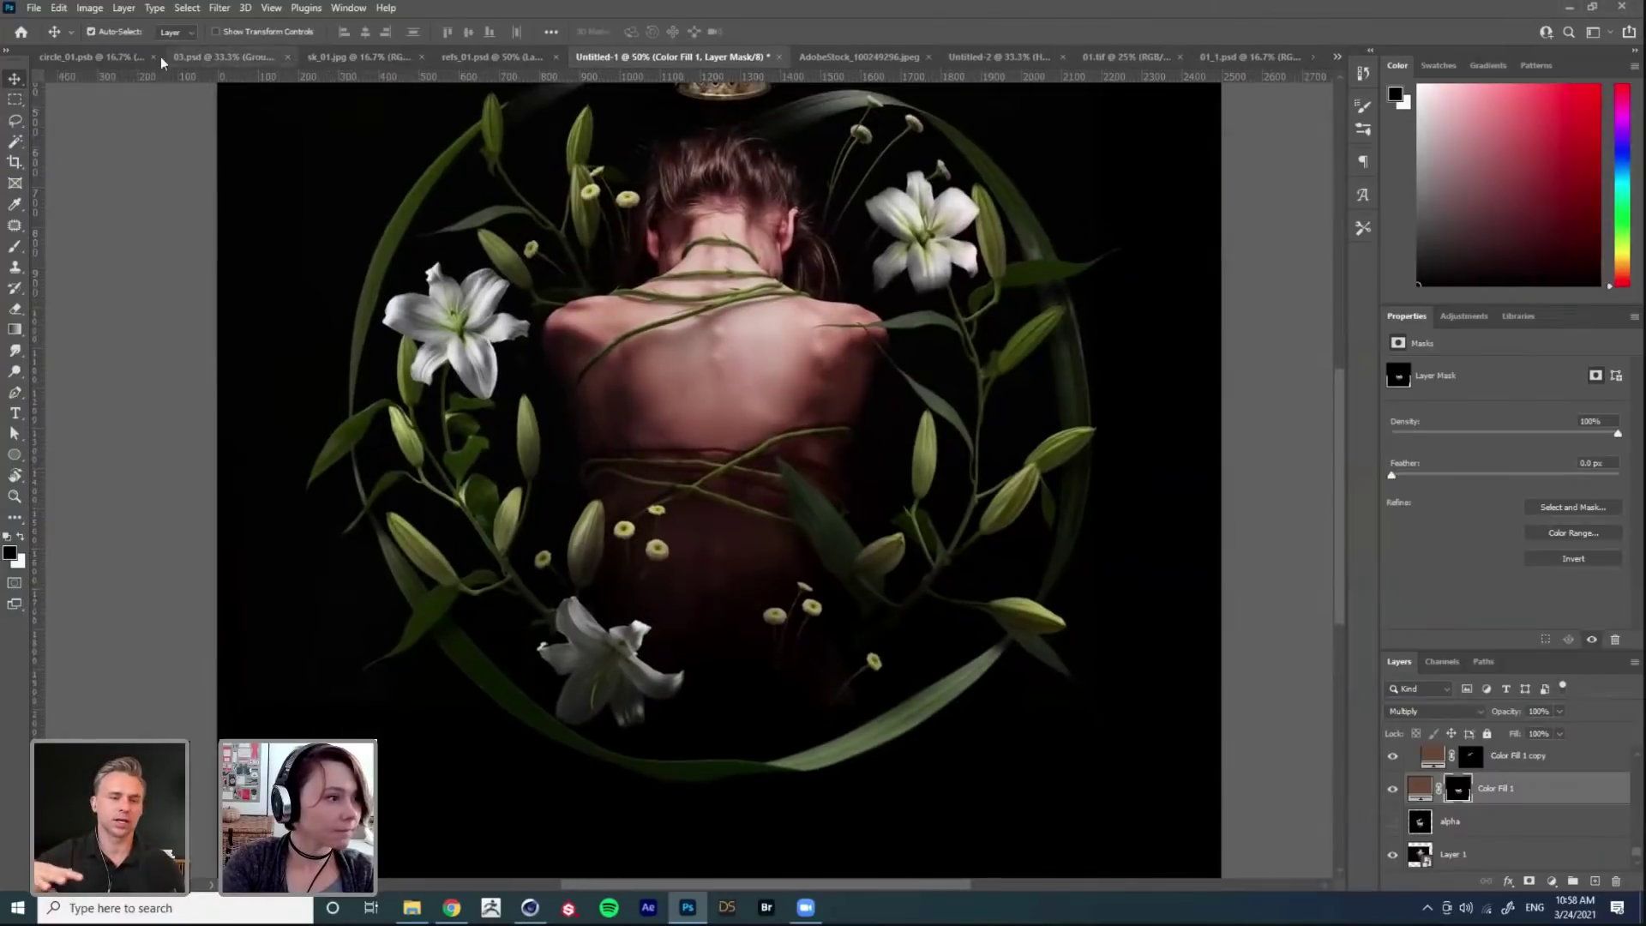
Step: Switch to circle_01.psb, hide Layer 113, and examine the finished composite up close
left_click(129, 58)
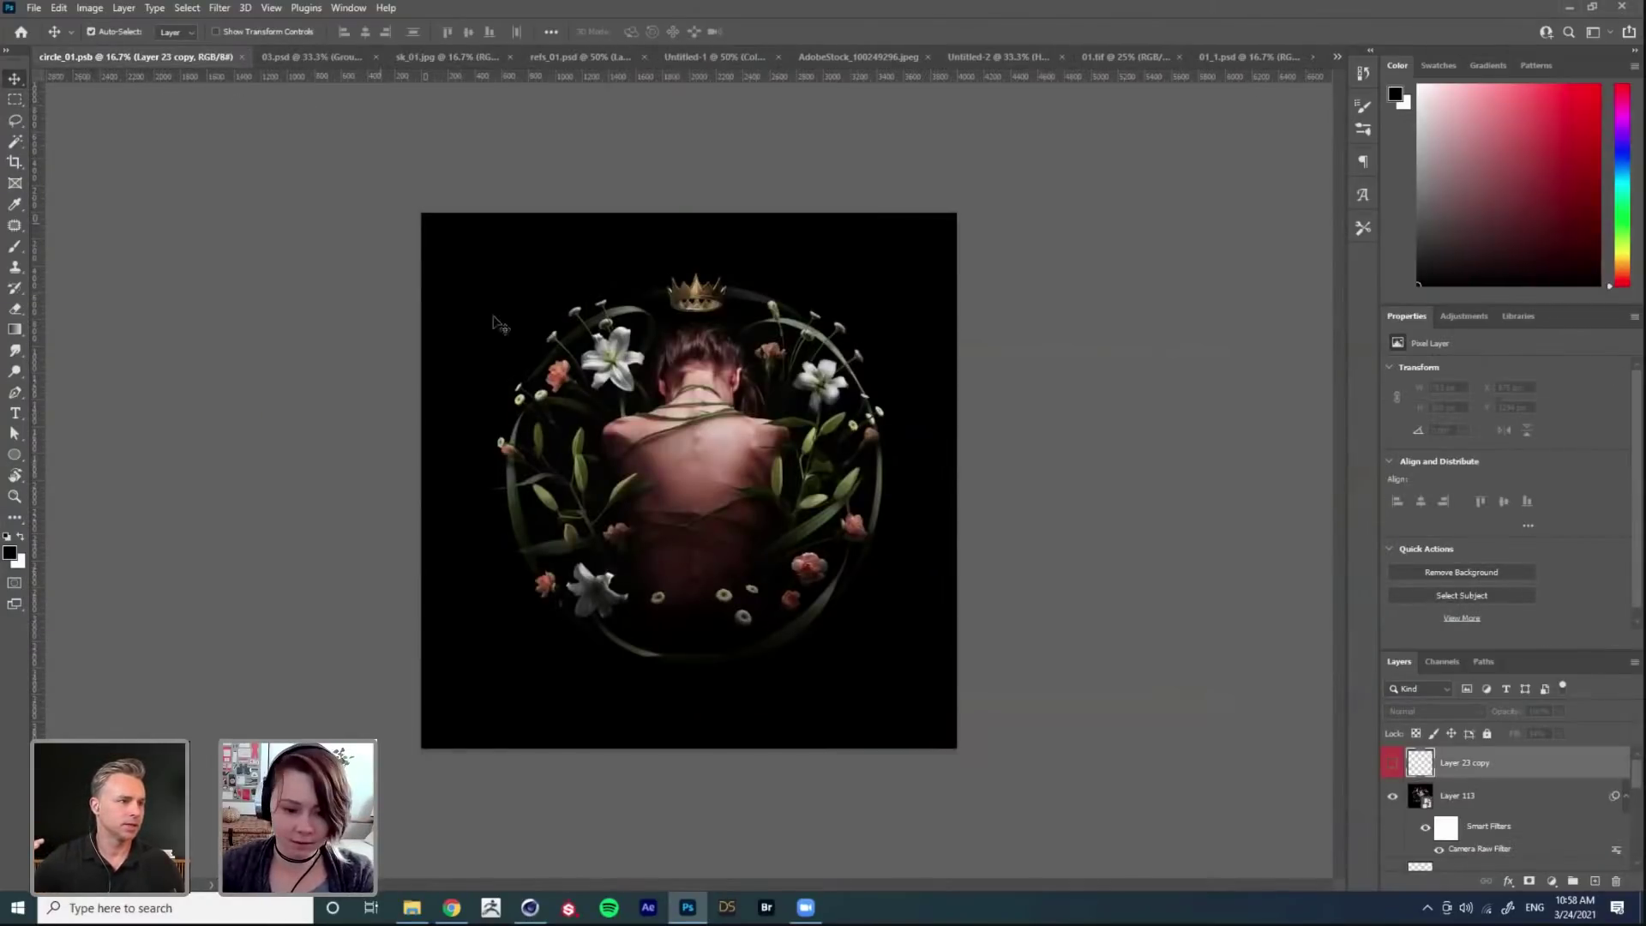
left_click(1392, 796)
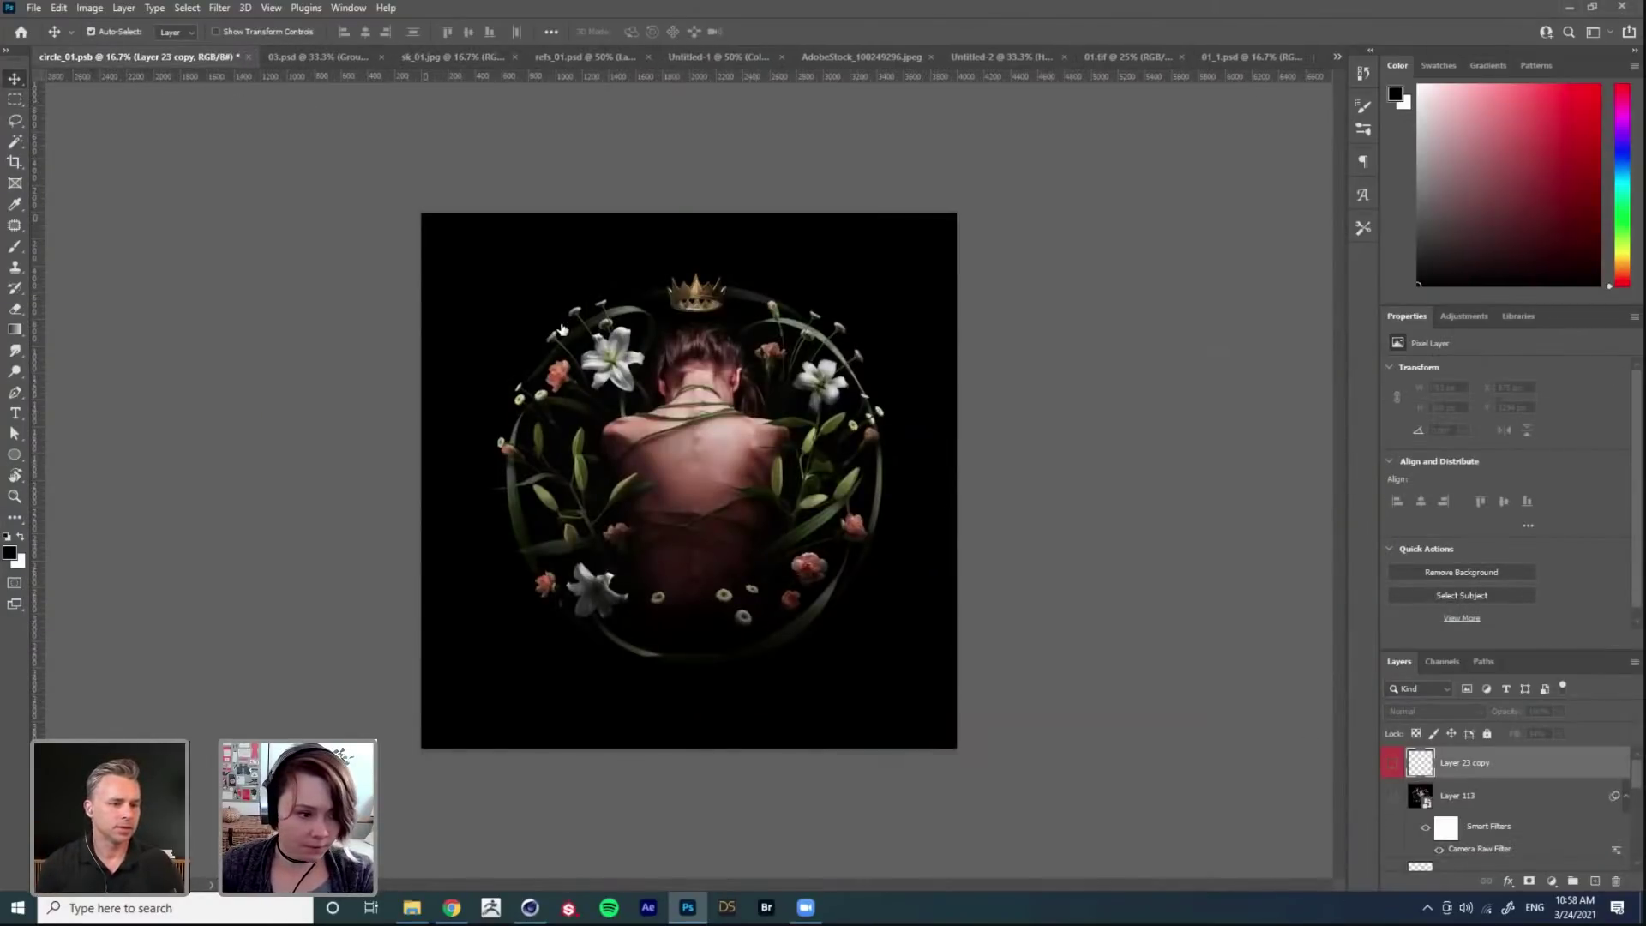
scroll(785, 433, "up", 2)
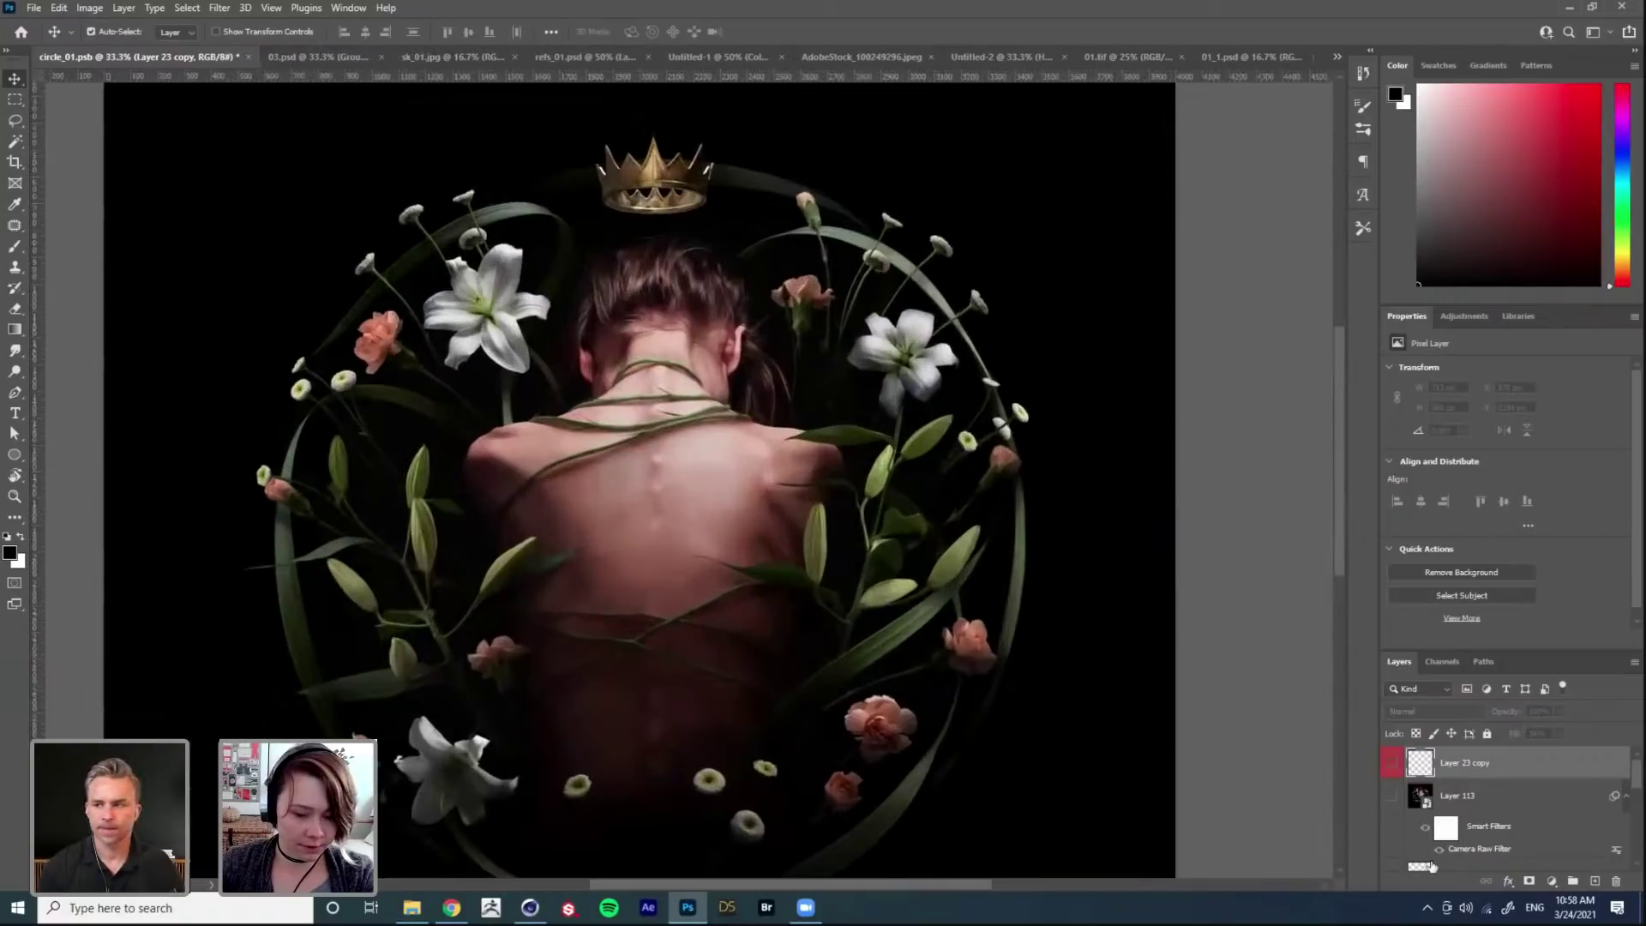
Step: Toggle the visibility of Layer 111 repeatedly to compare the image with and without it, leaving the layer shown
scroll(1430, 866, "down", 5)
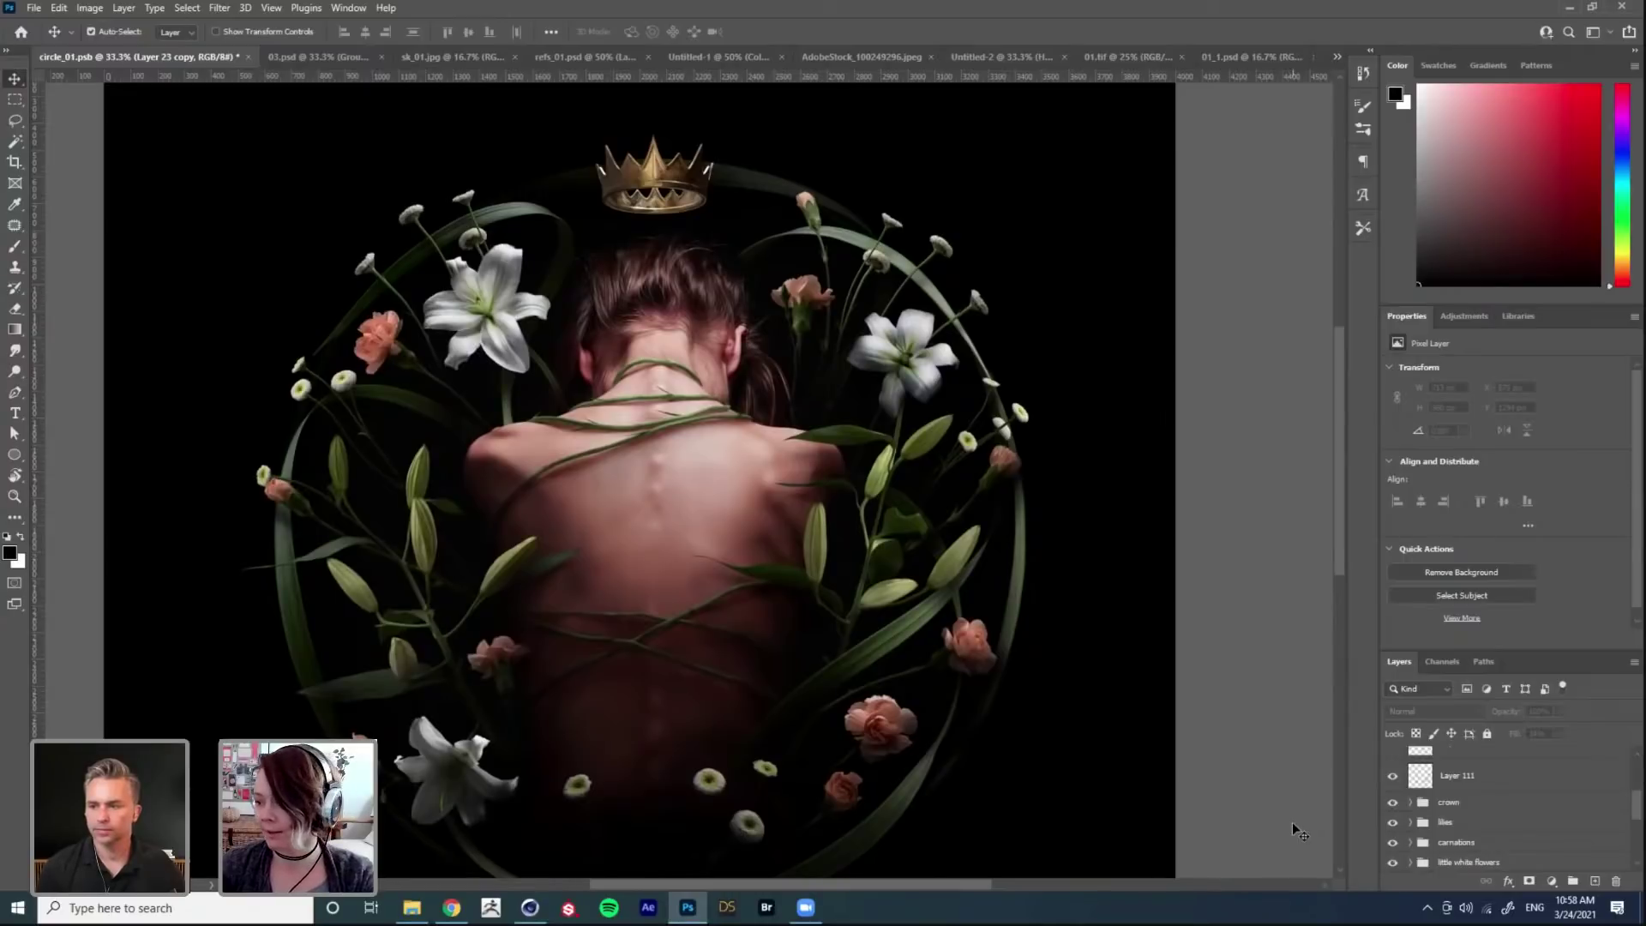
scroll(1395, 778, "up", 1)
left_click(1393, 777)
left_click(1393, 810)
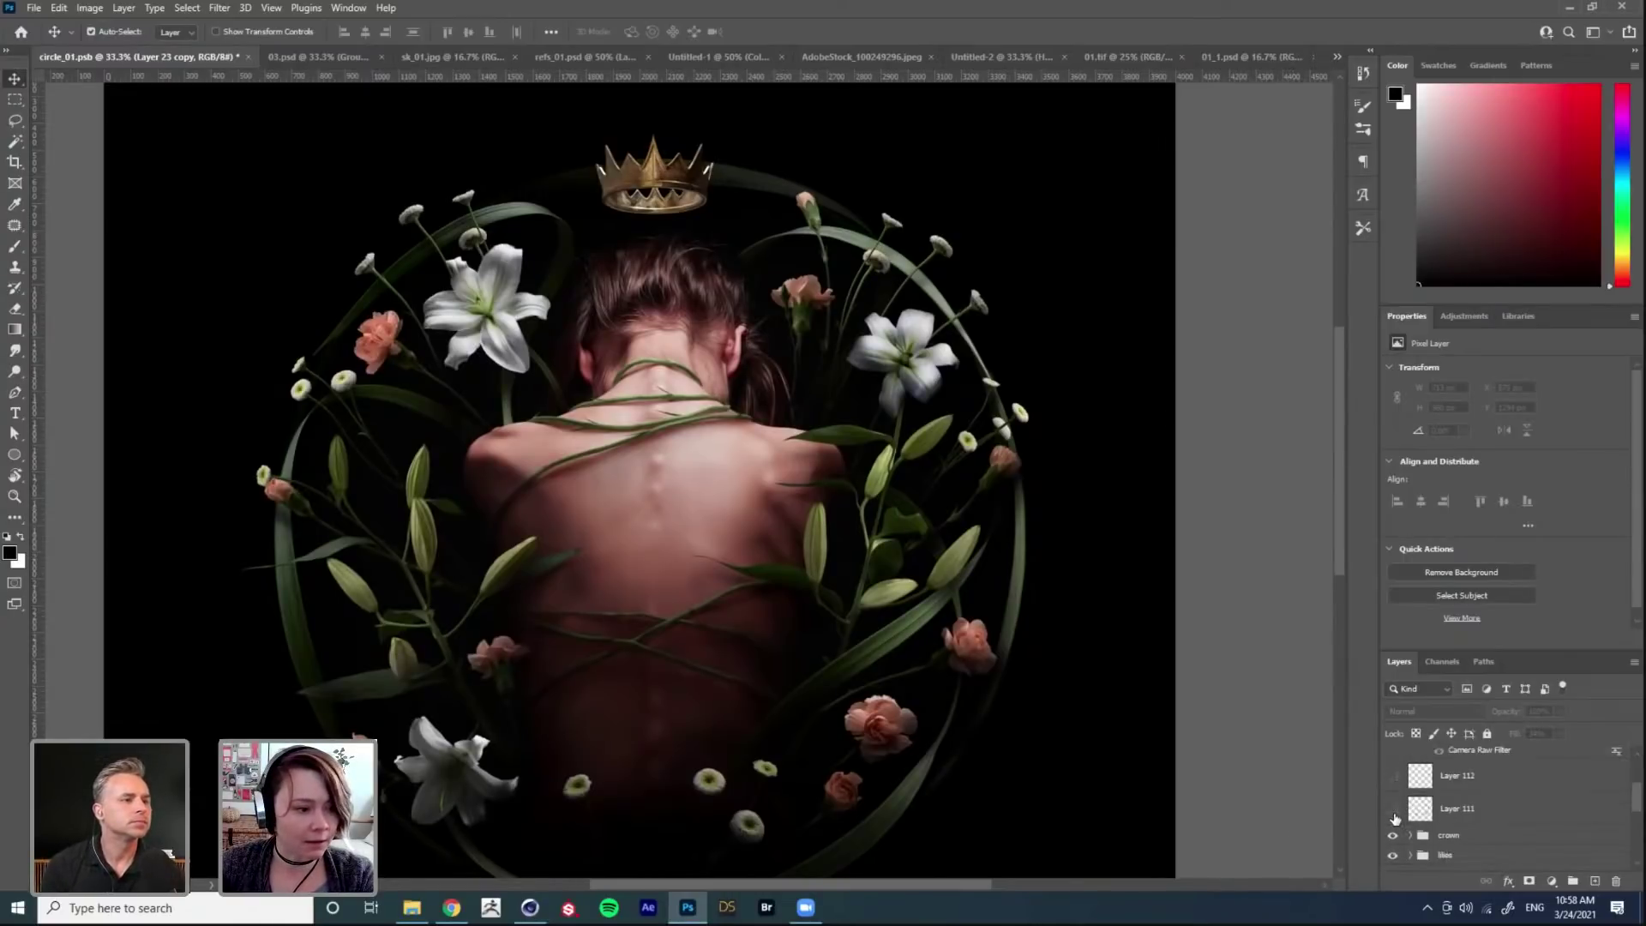
left_click(1394, 815)
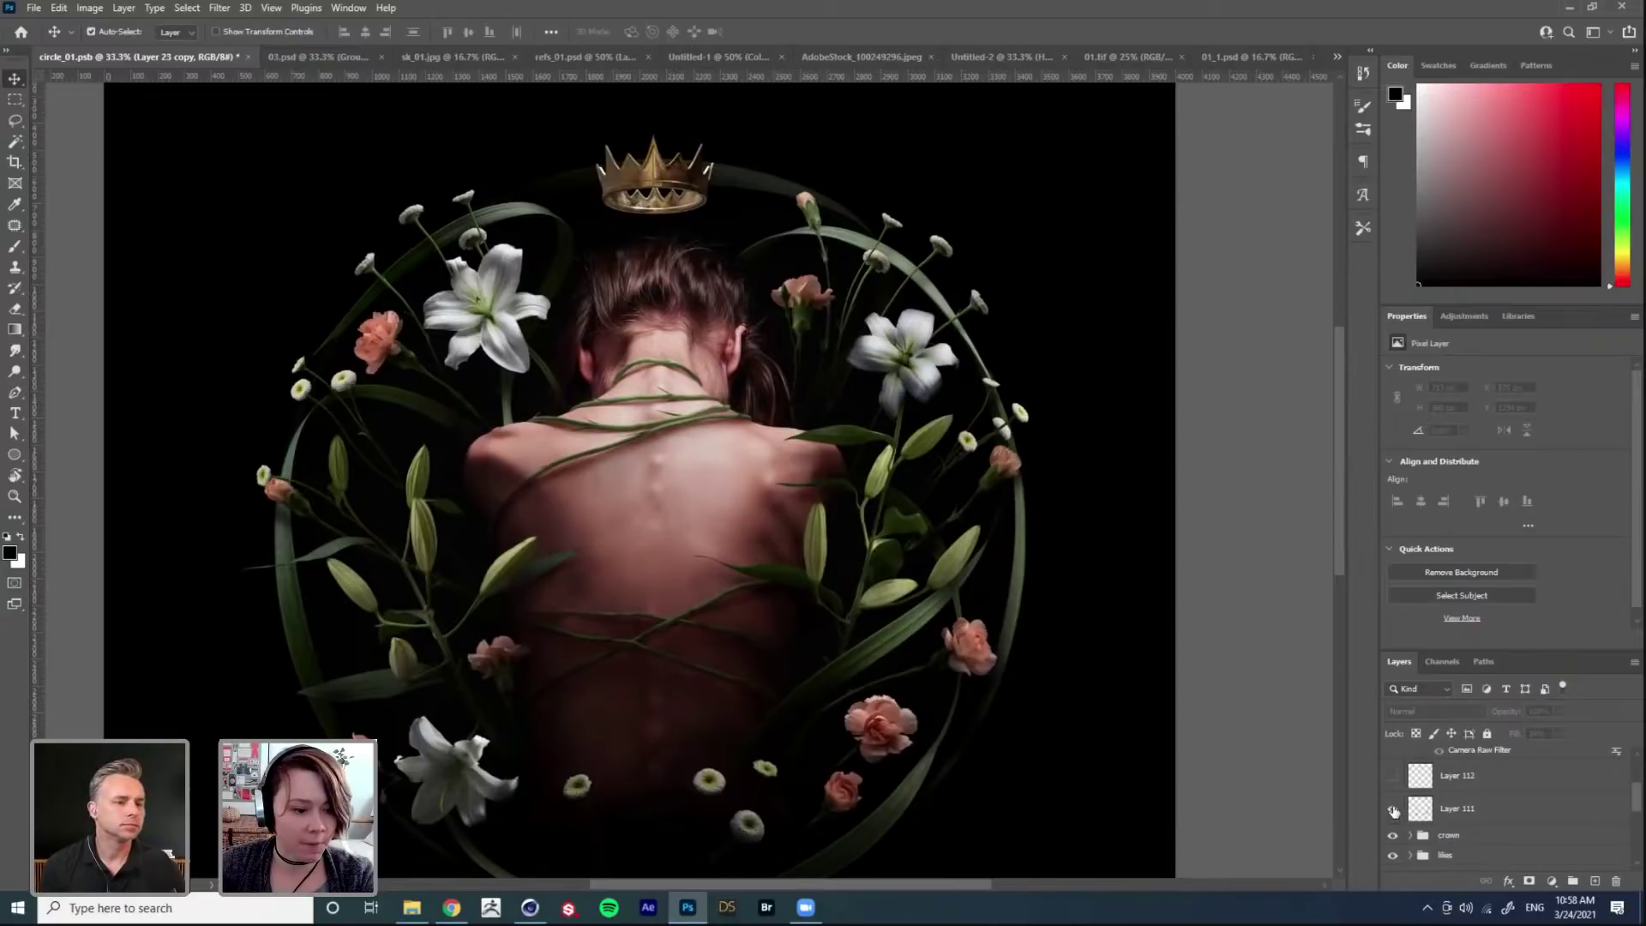
left_click(1393, 811)
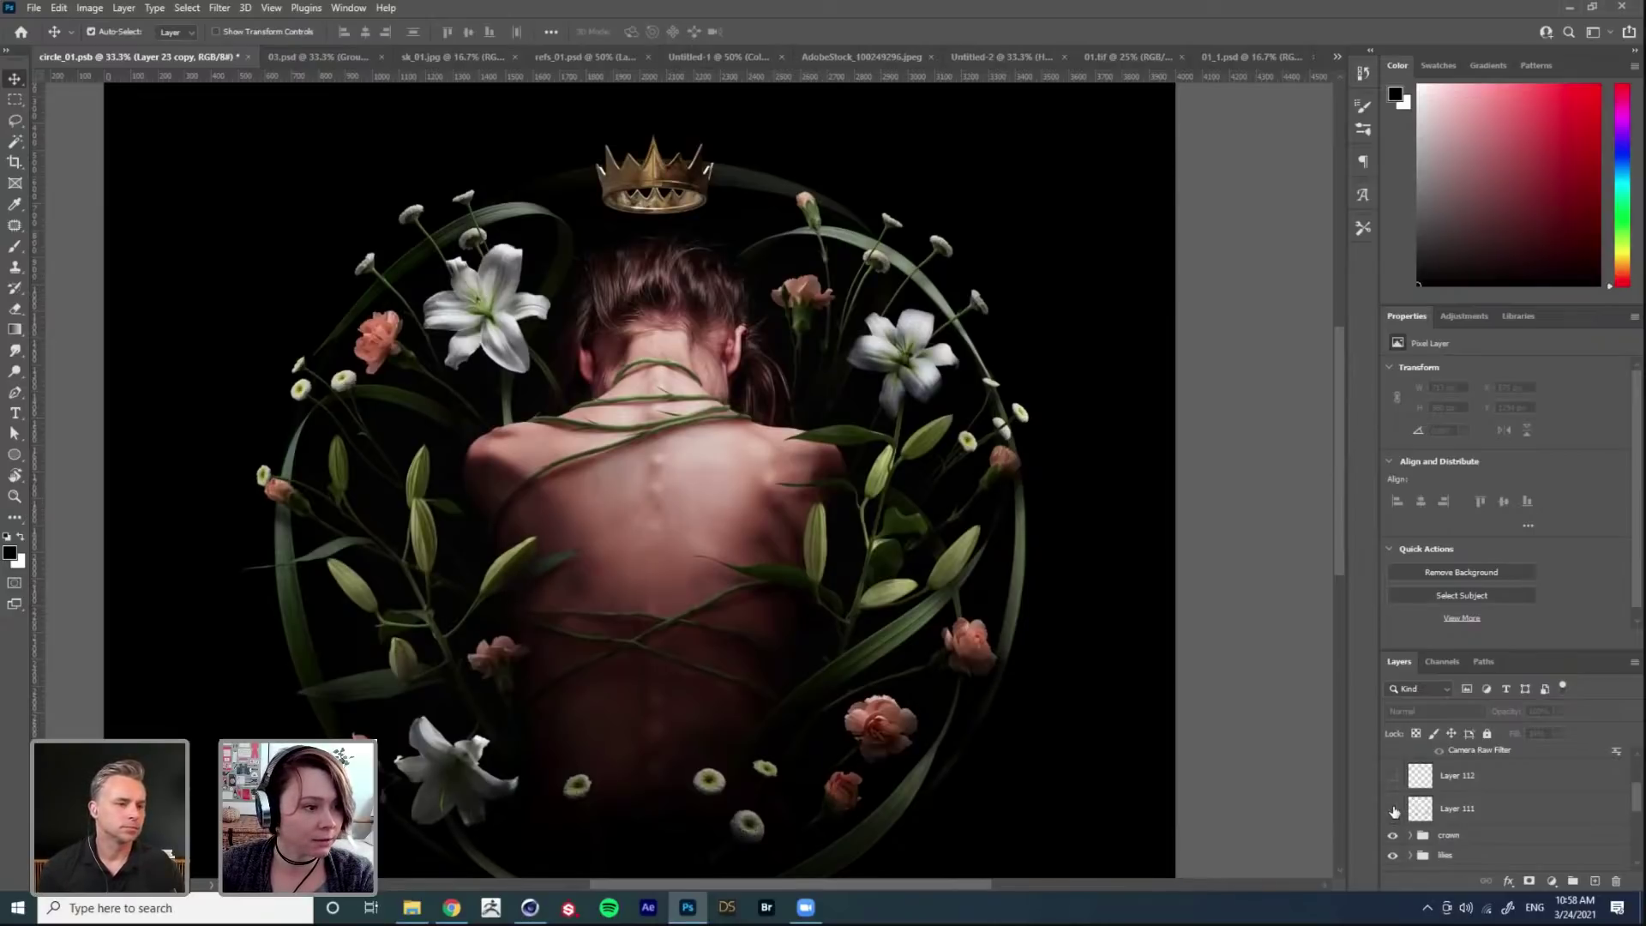
left_click(1395, 812)
left_click(1393, 811)
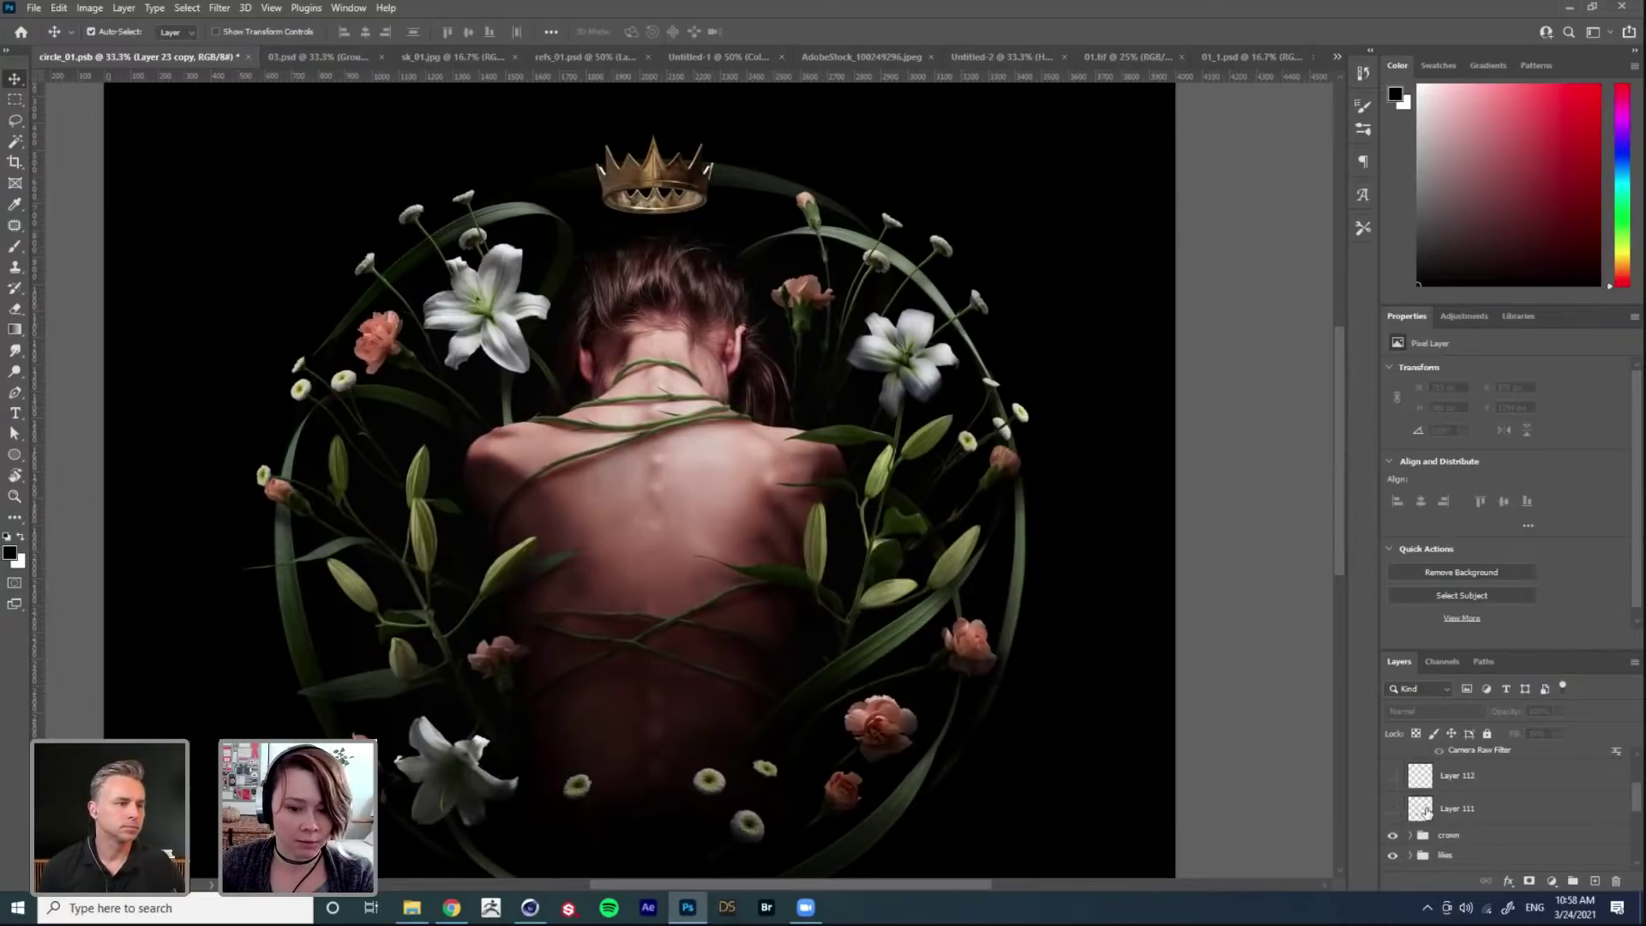
left_click(1393, 811)
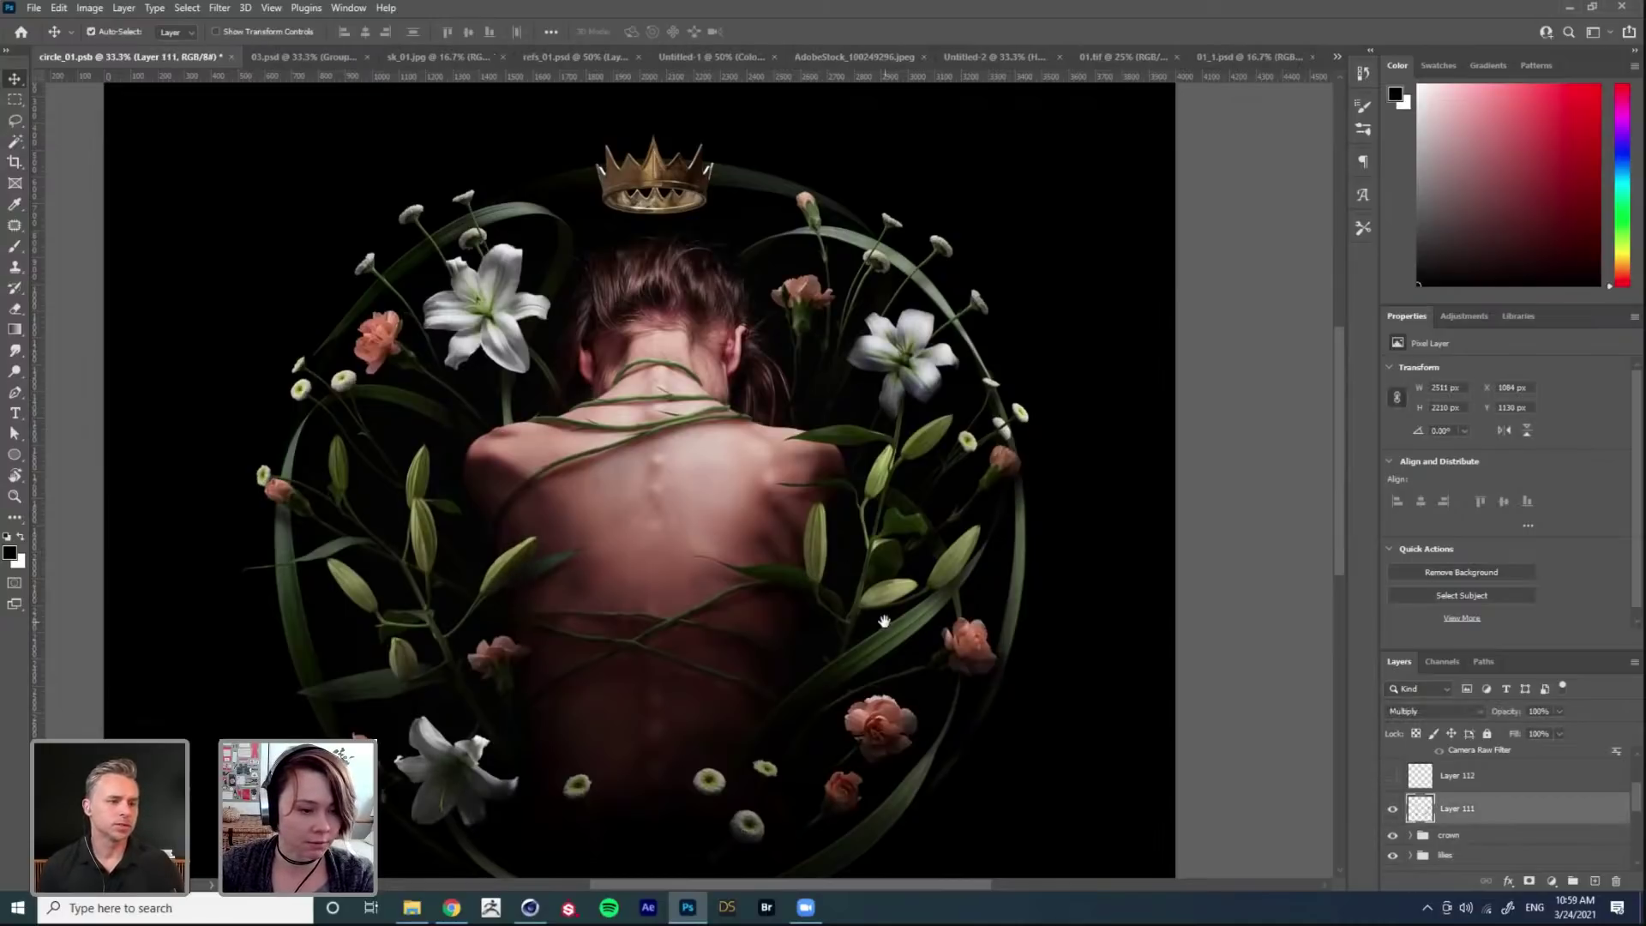
Step: Compare the whole composition at 25% with Layer 111 off and on, and show Layer 112
left_click_drag(884, 621, 935, 605)
left_click(803, 594, "alt")
left_click_drag(770, 542, 887, 580)
left_click(1391, 812)
left_click(1391, 809)
left_click(1390, 777)
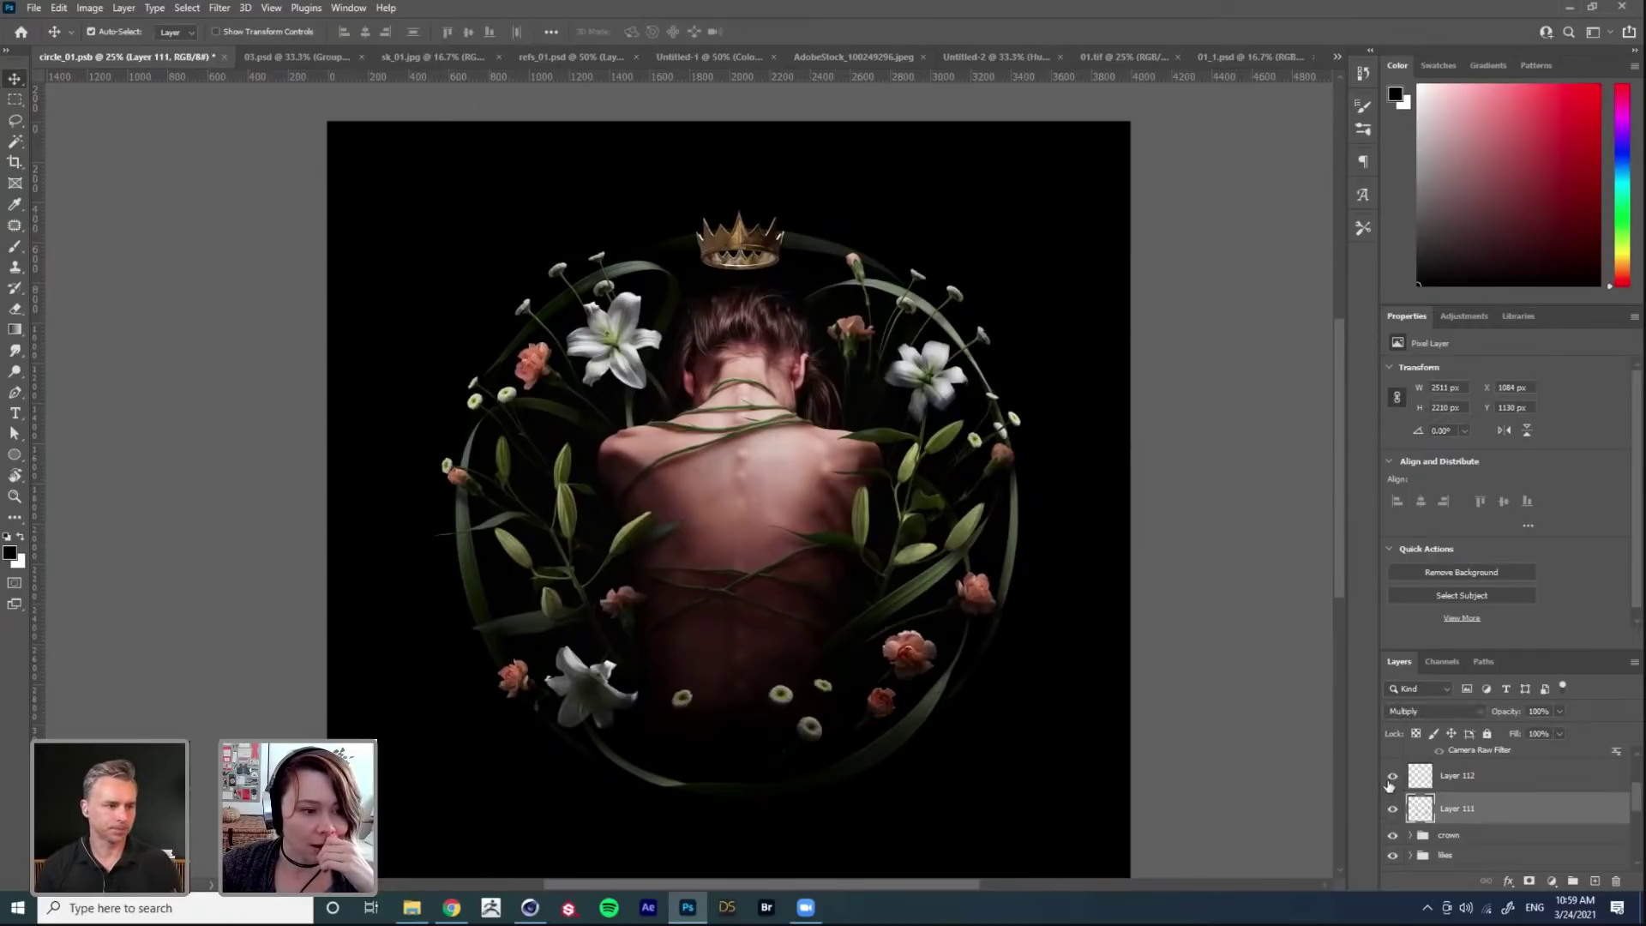
Step: Show Layer 113 with its Camera Raw filter and compare the composition without and with it
scroll(1392, 789, "up", 1)
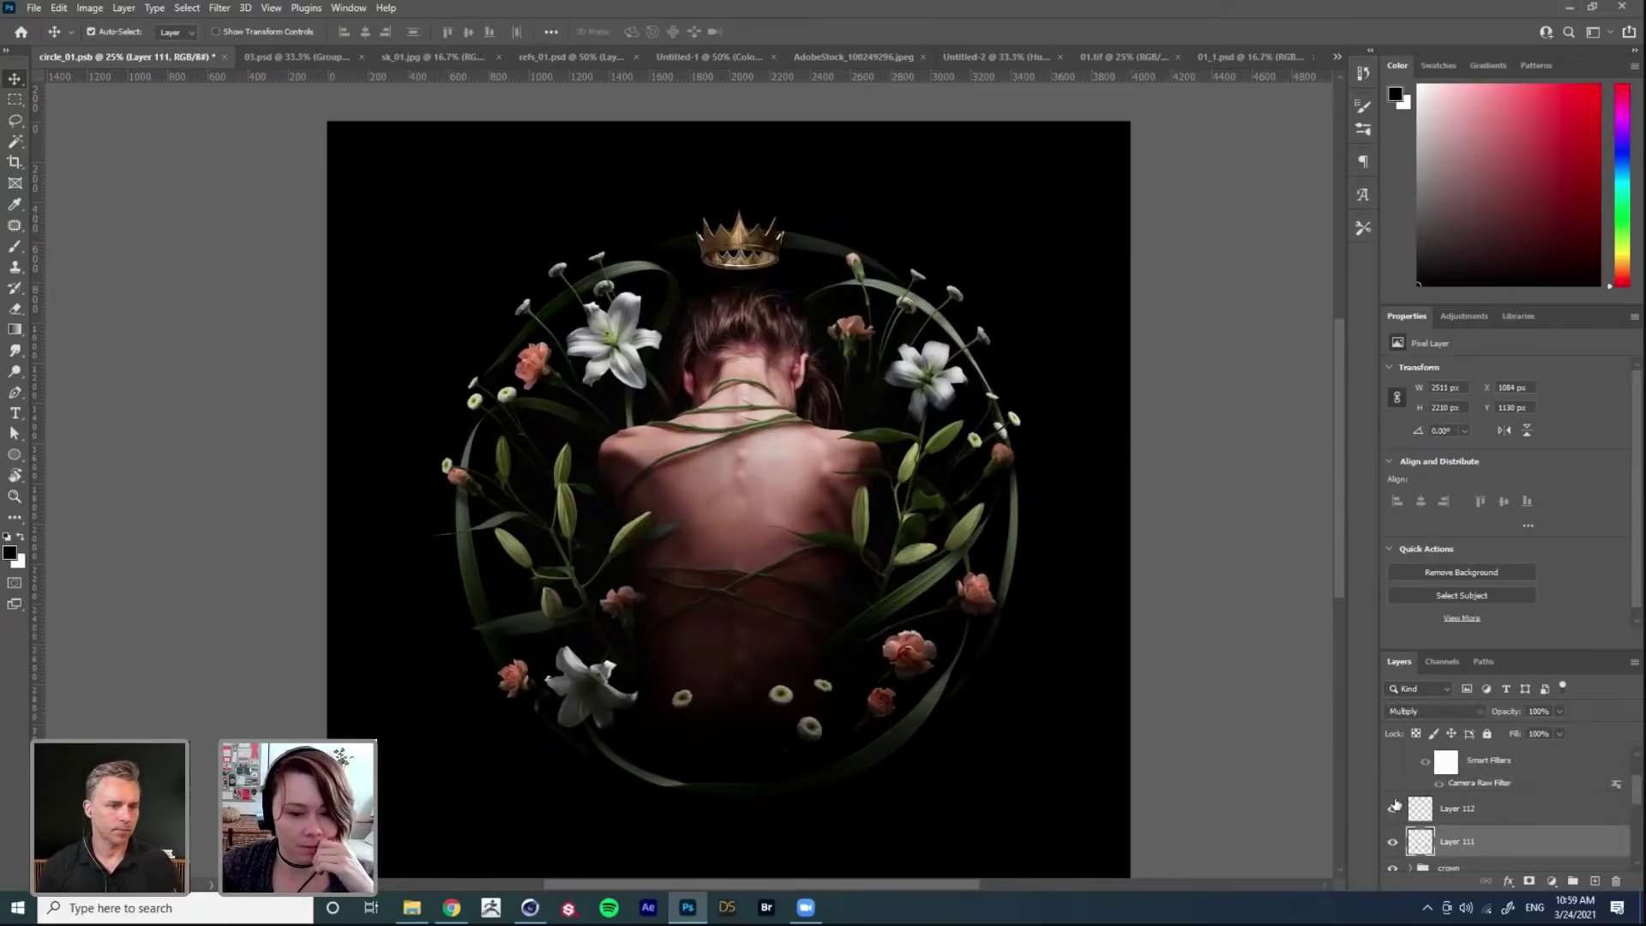
scroll(1394, 802, "up", 1)
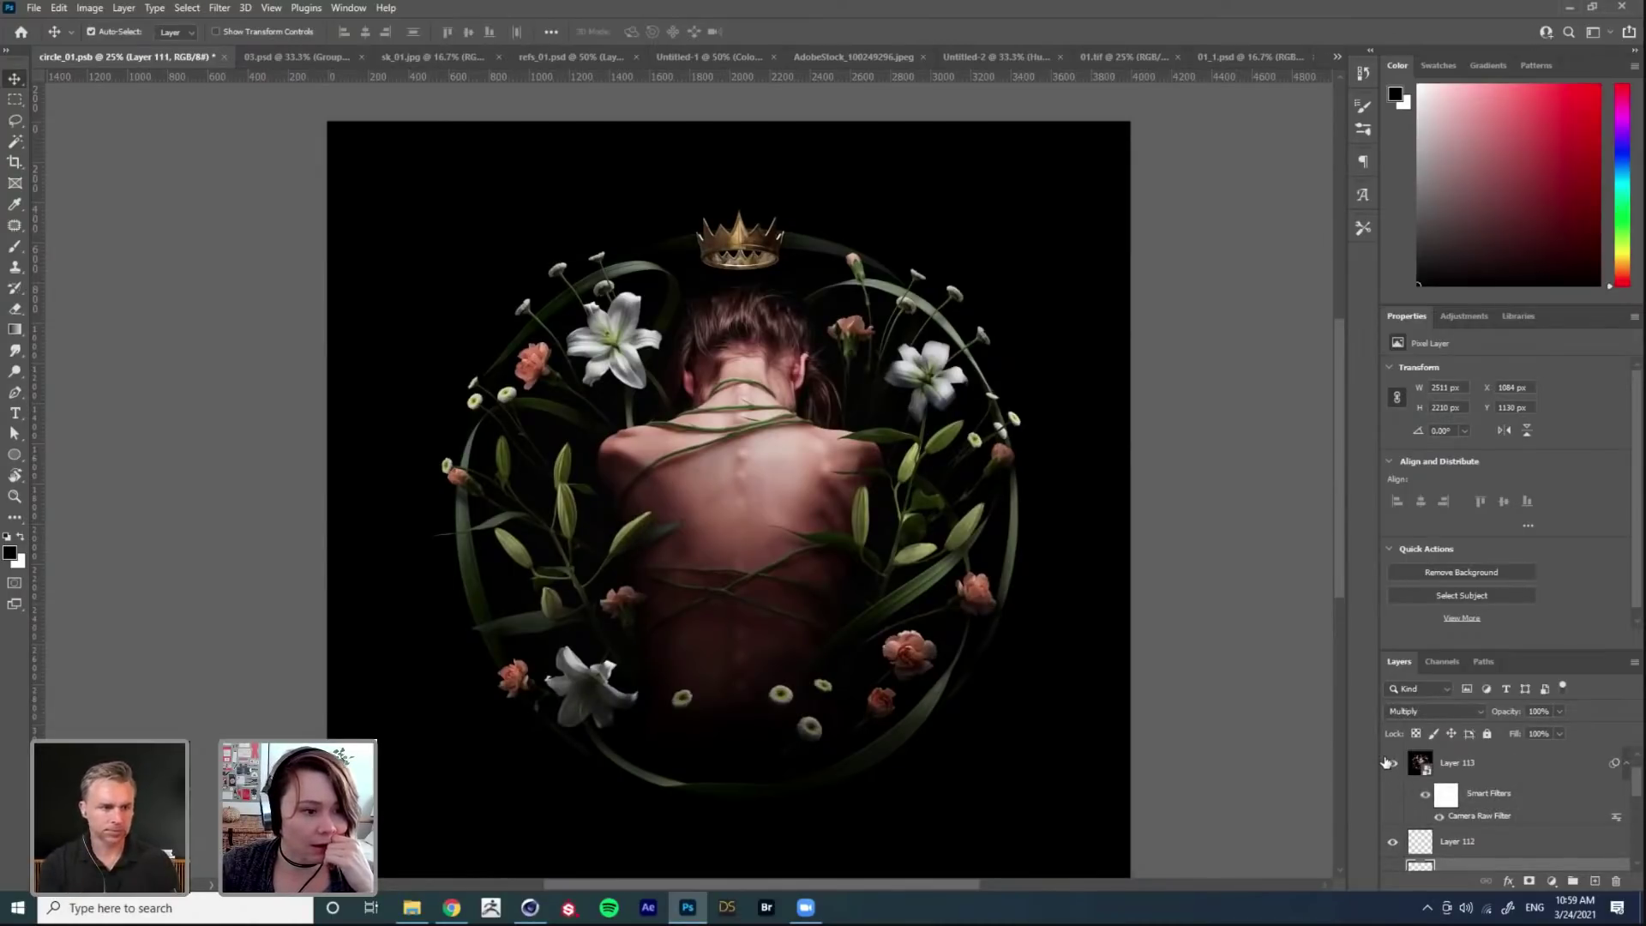
left_click(1391, 762)
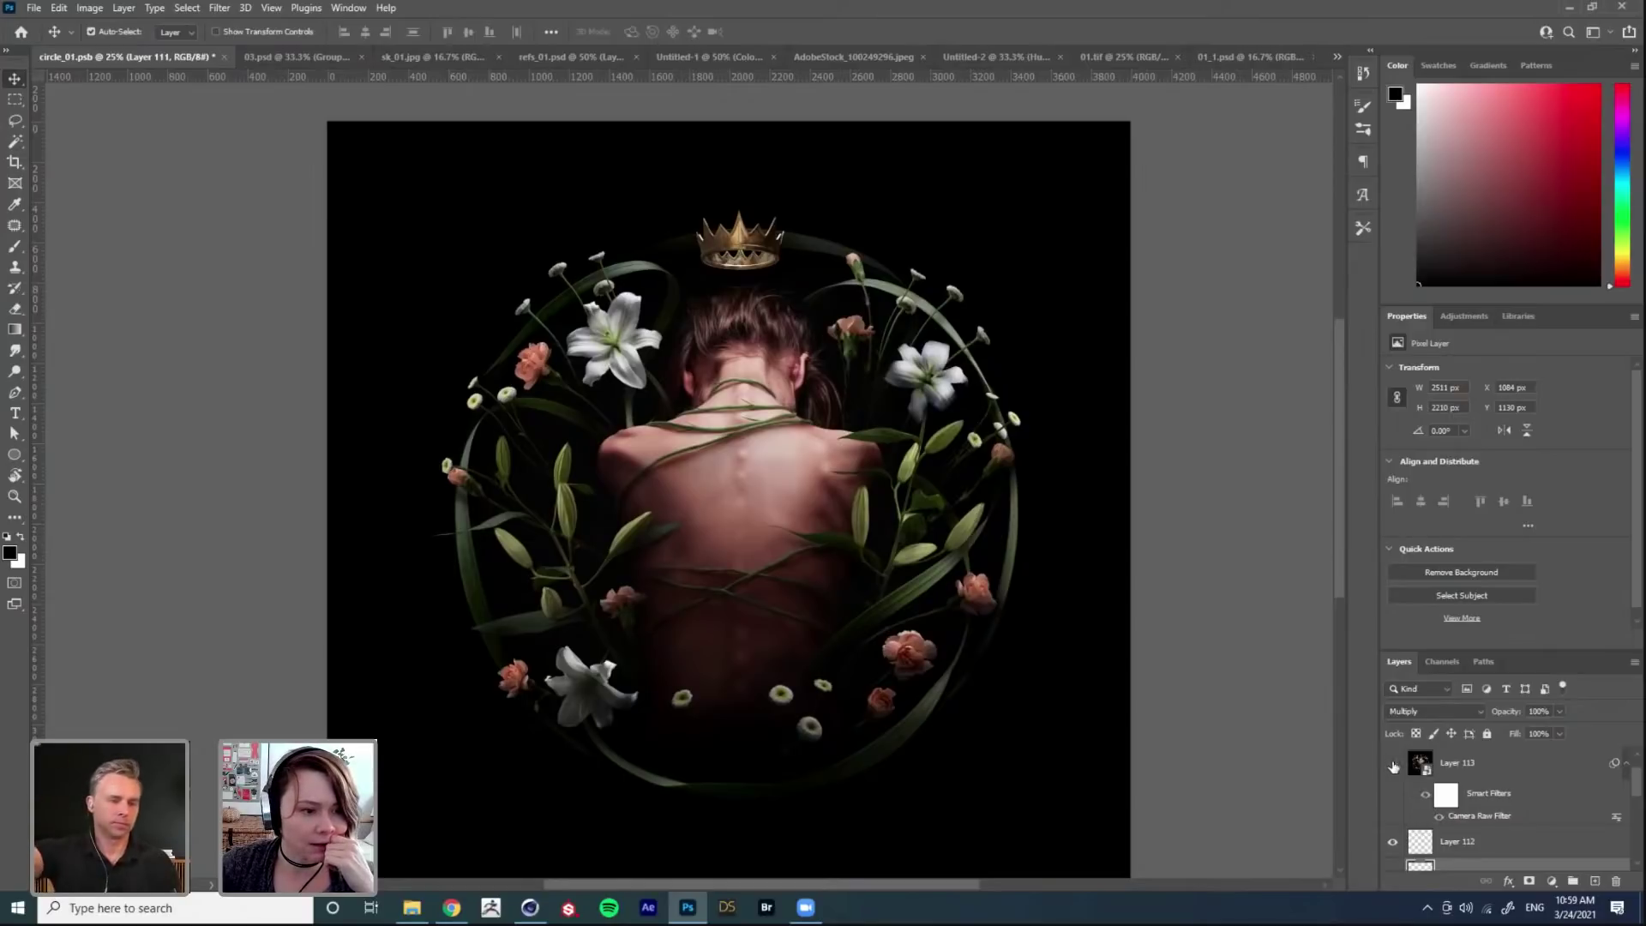
key("ctrl+z")
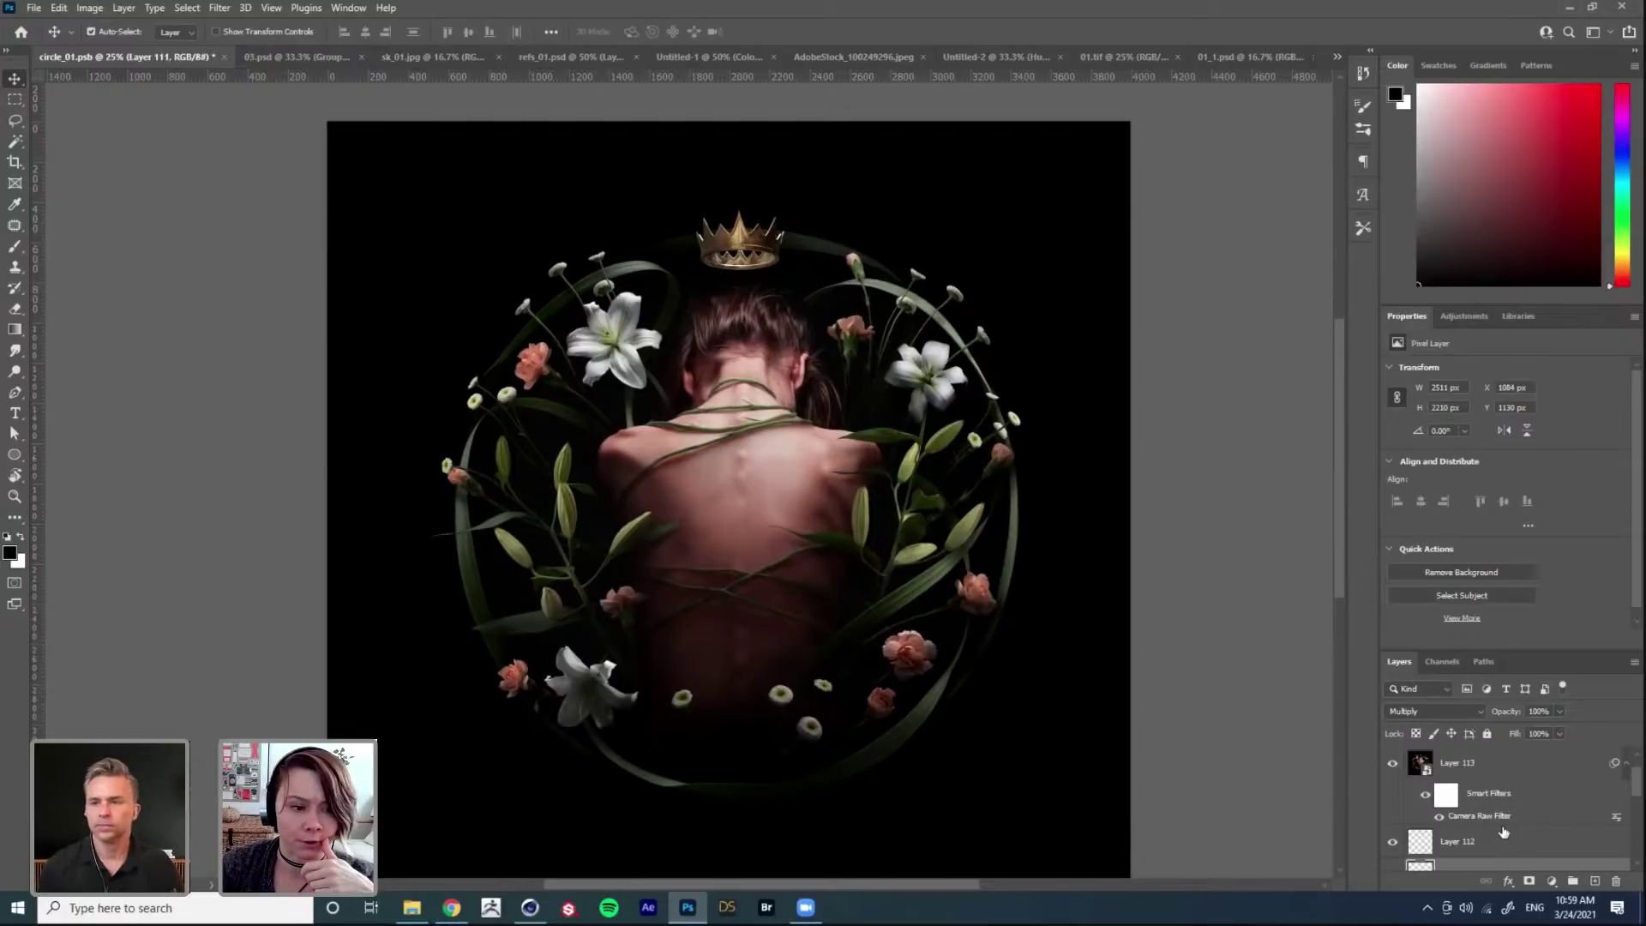
Step: Show and hide Layer 23 copy to check the circle around the figure, and select Layer 113
scroll(1504, 830, "up", 1)
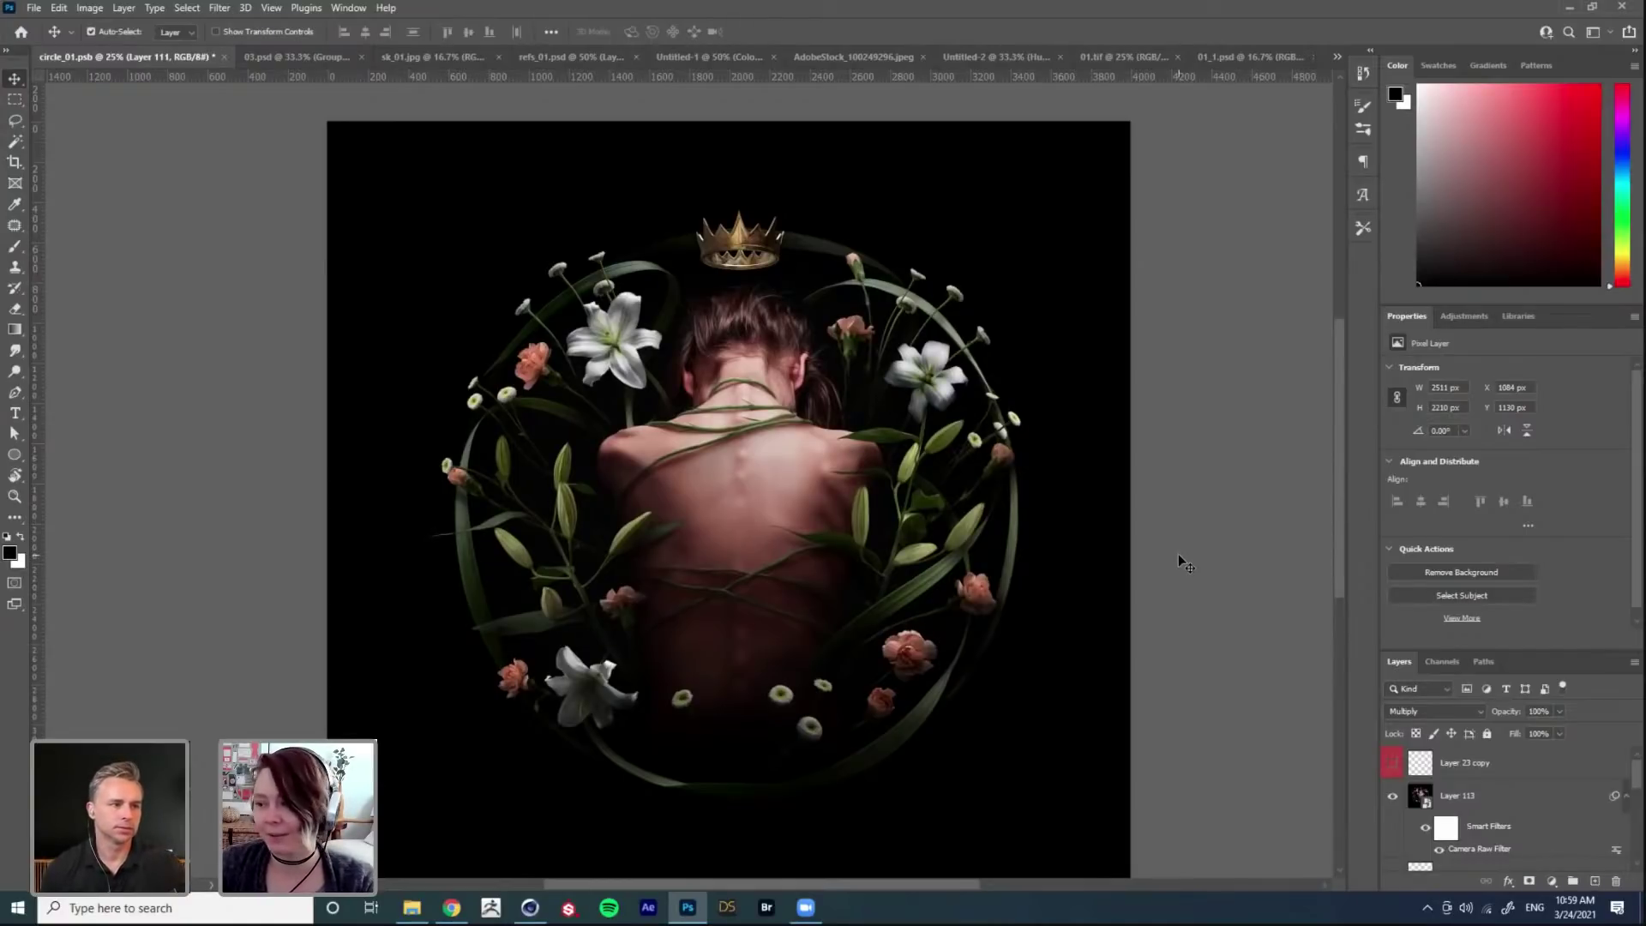
left_click(1393, 763)
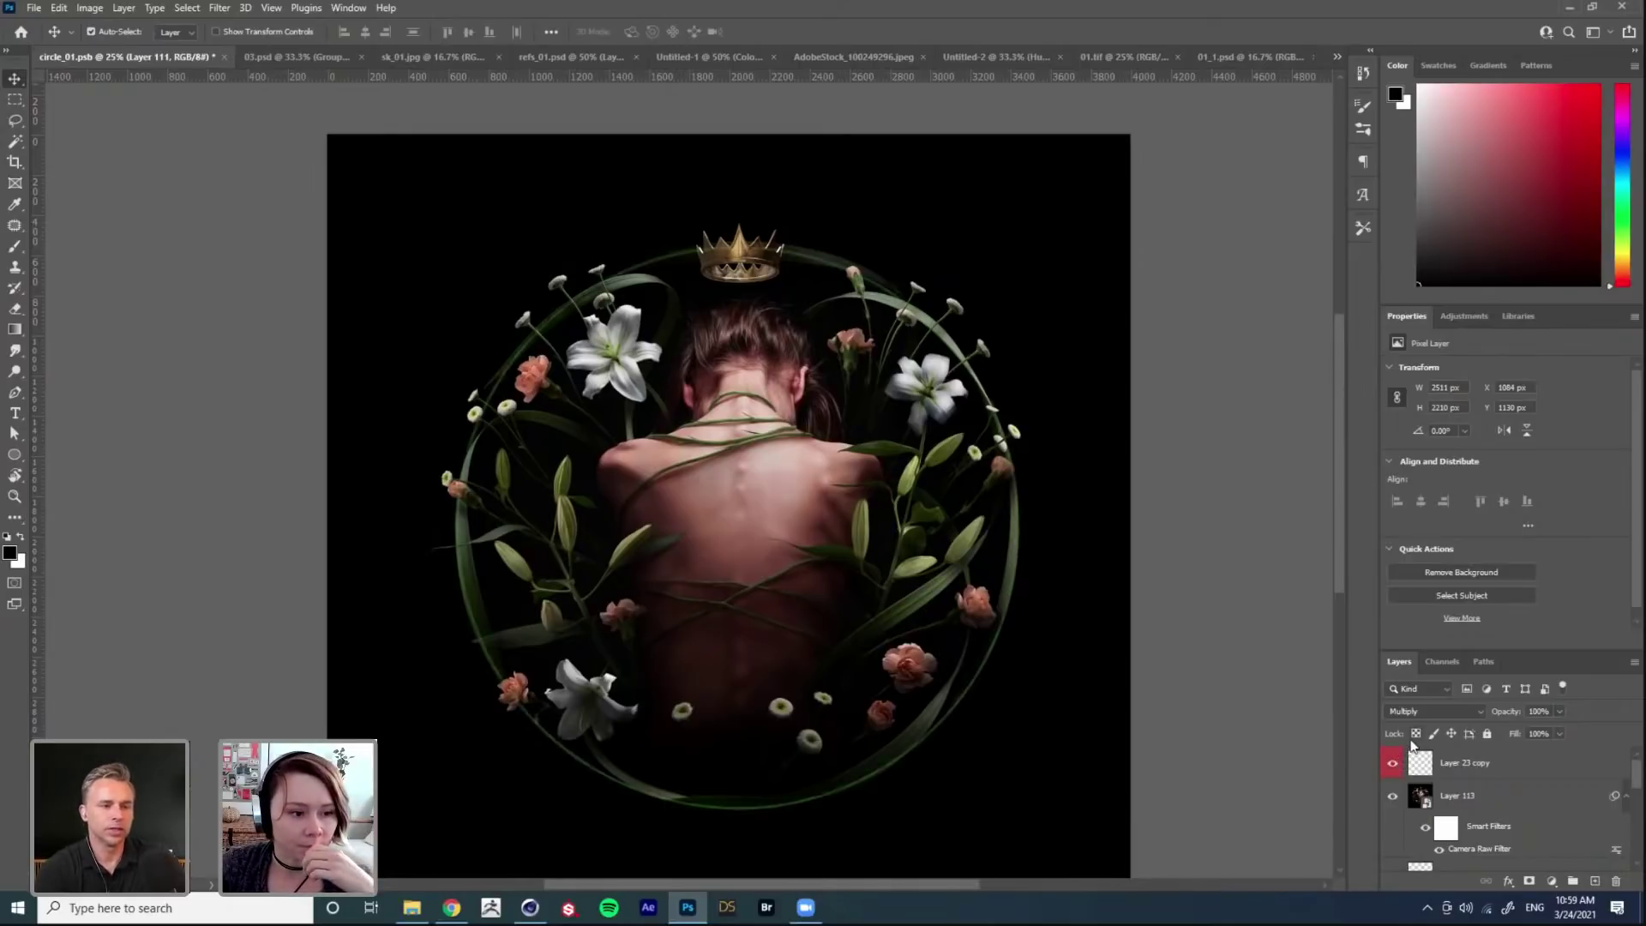
left_click(1393, 764)
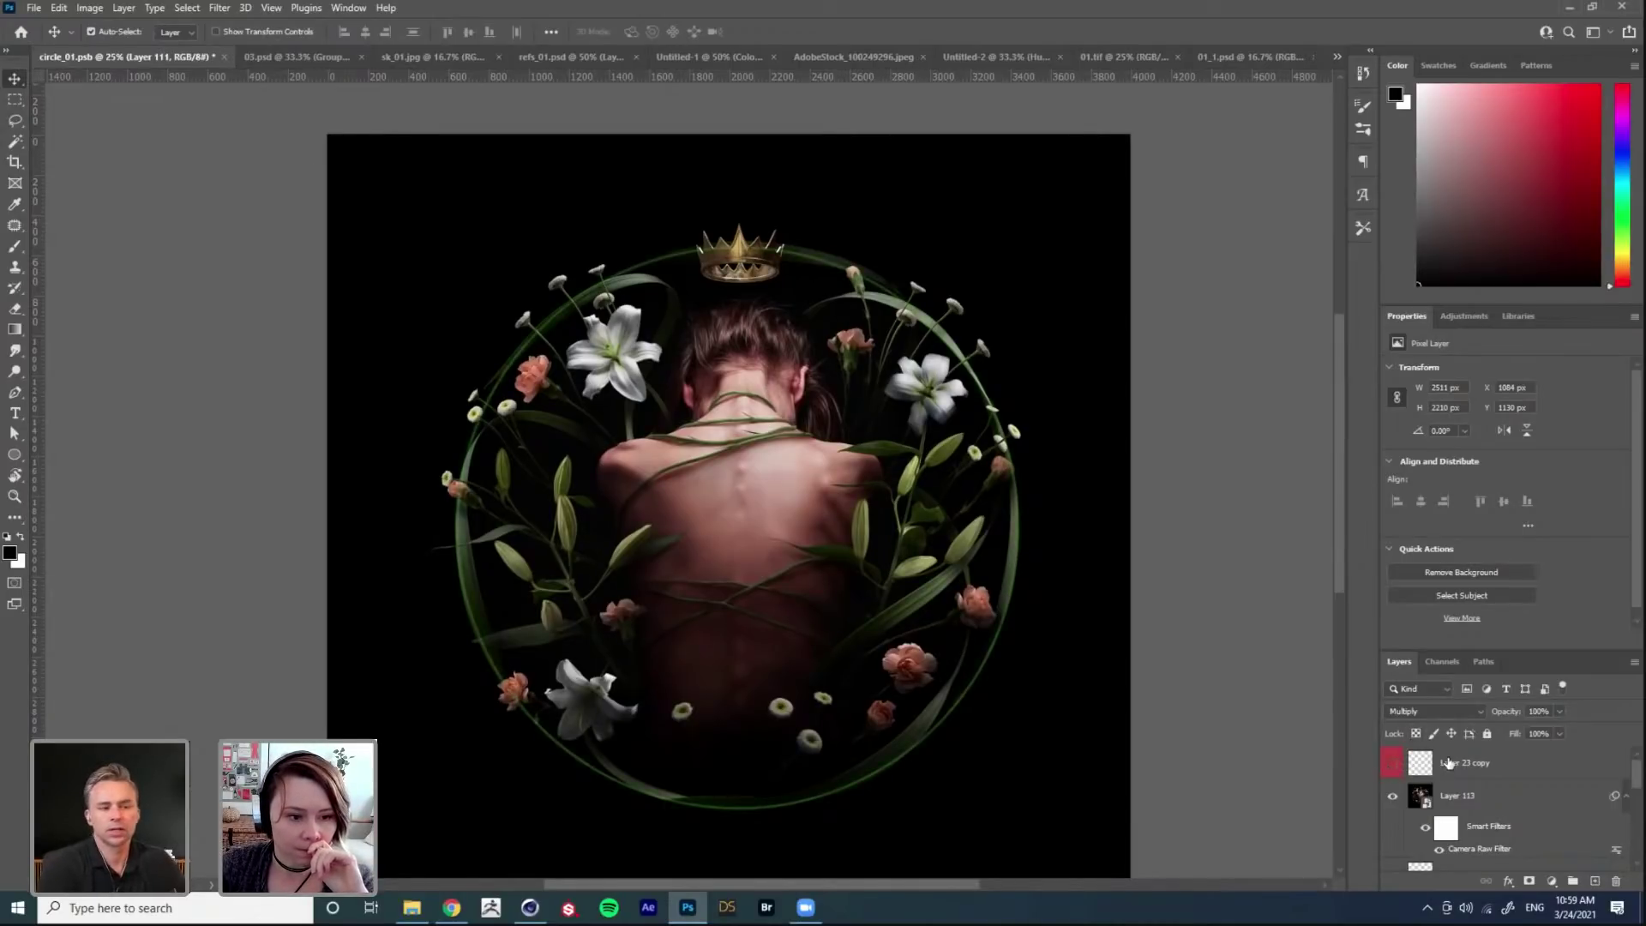
left_click(1456, 801)
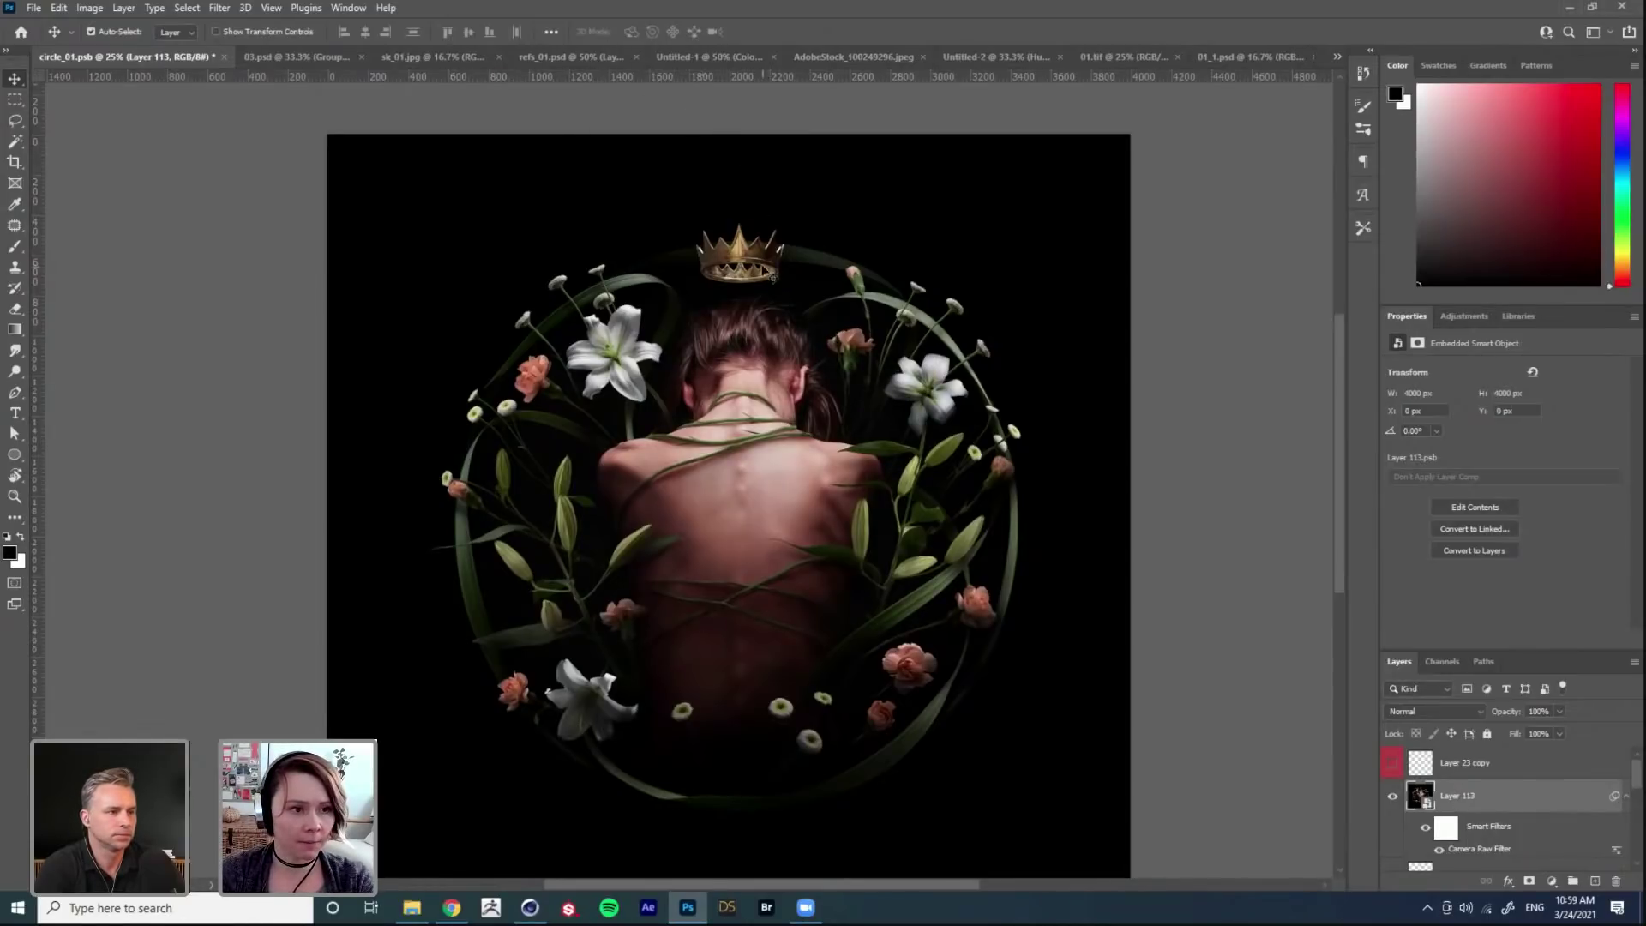
Step: View the green-painted portrait in 03.psd and return to the circle_01.psb composition
left_click(300, 57)
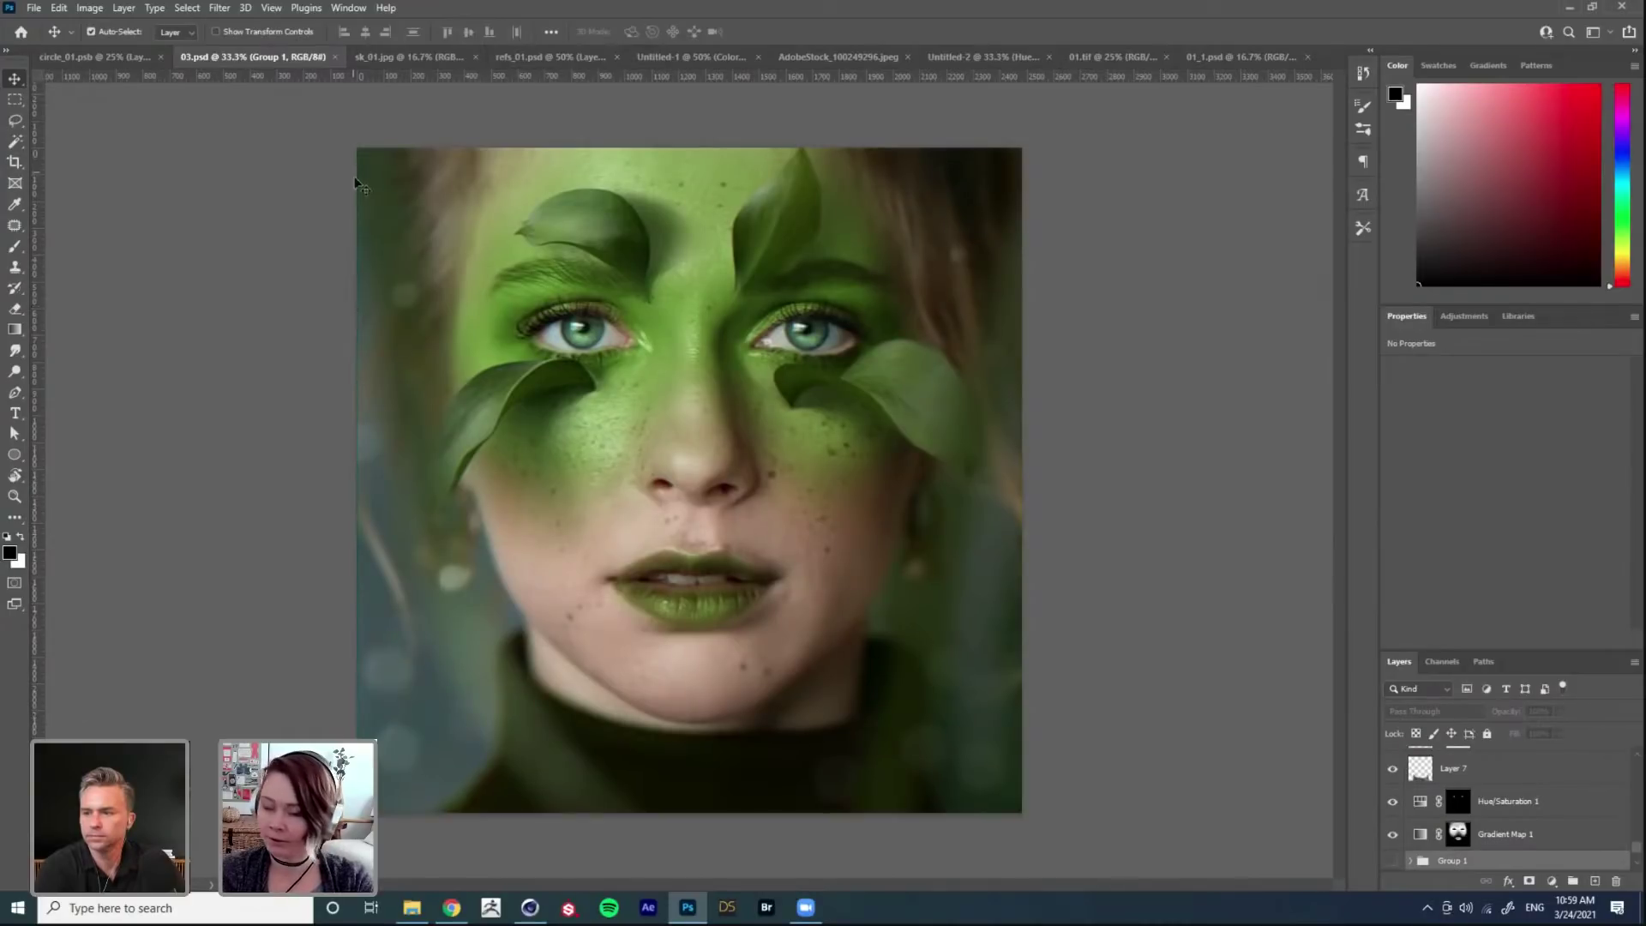
left_click(115, 57)
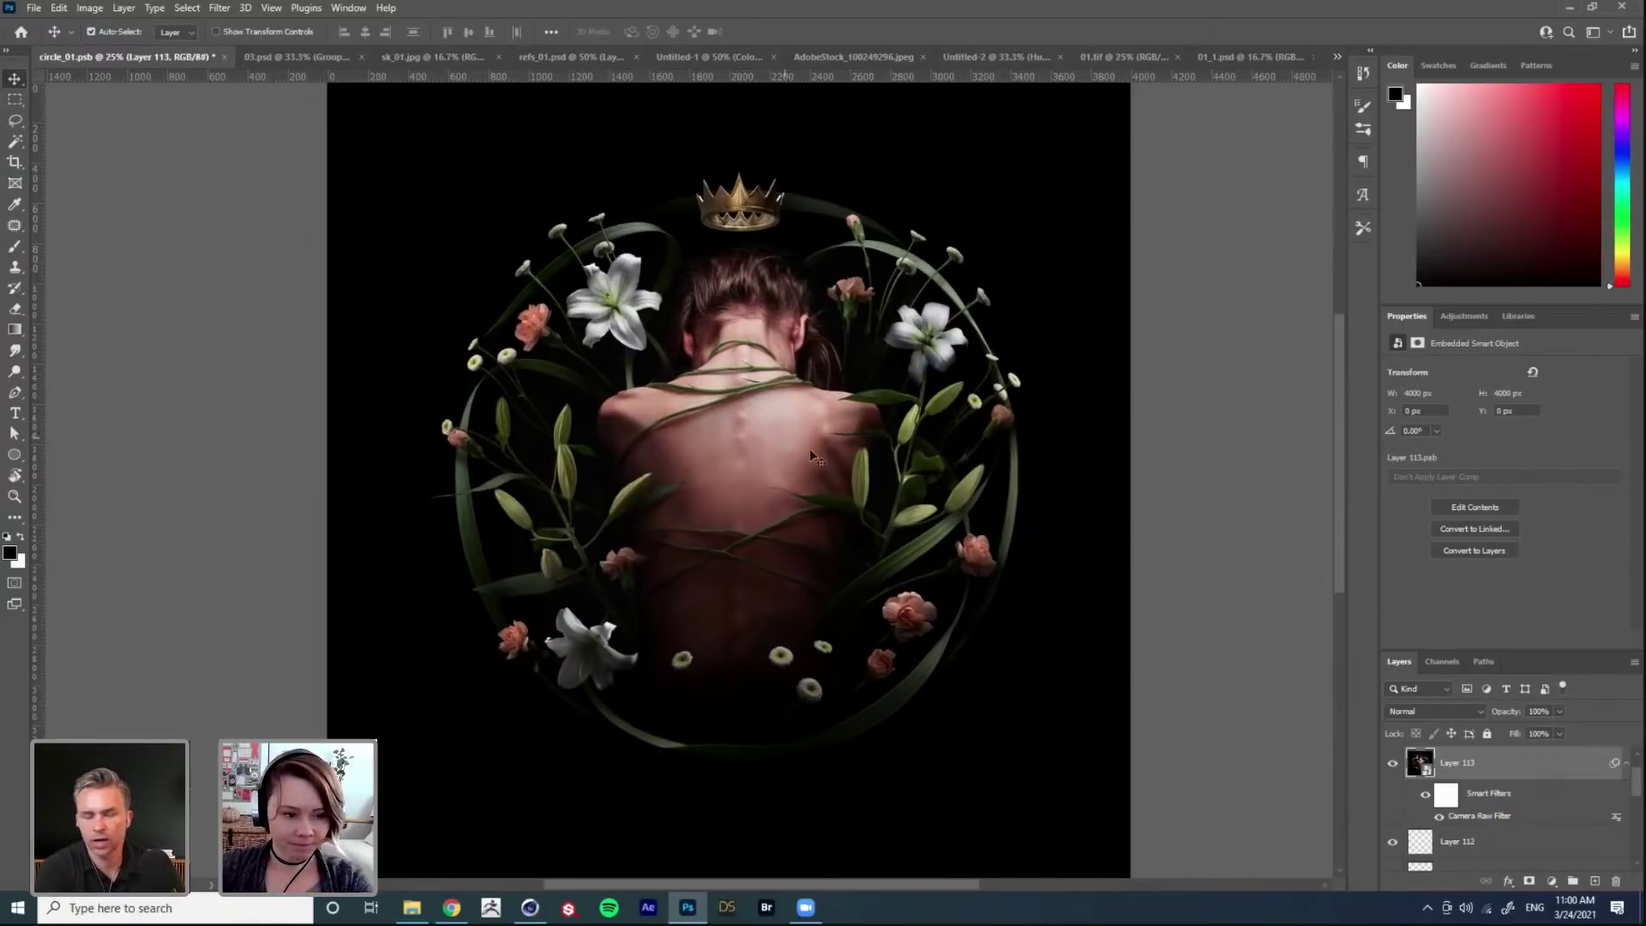
scroll(1550, 816, "up", 1)
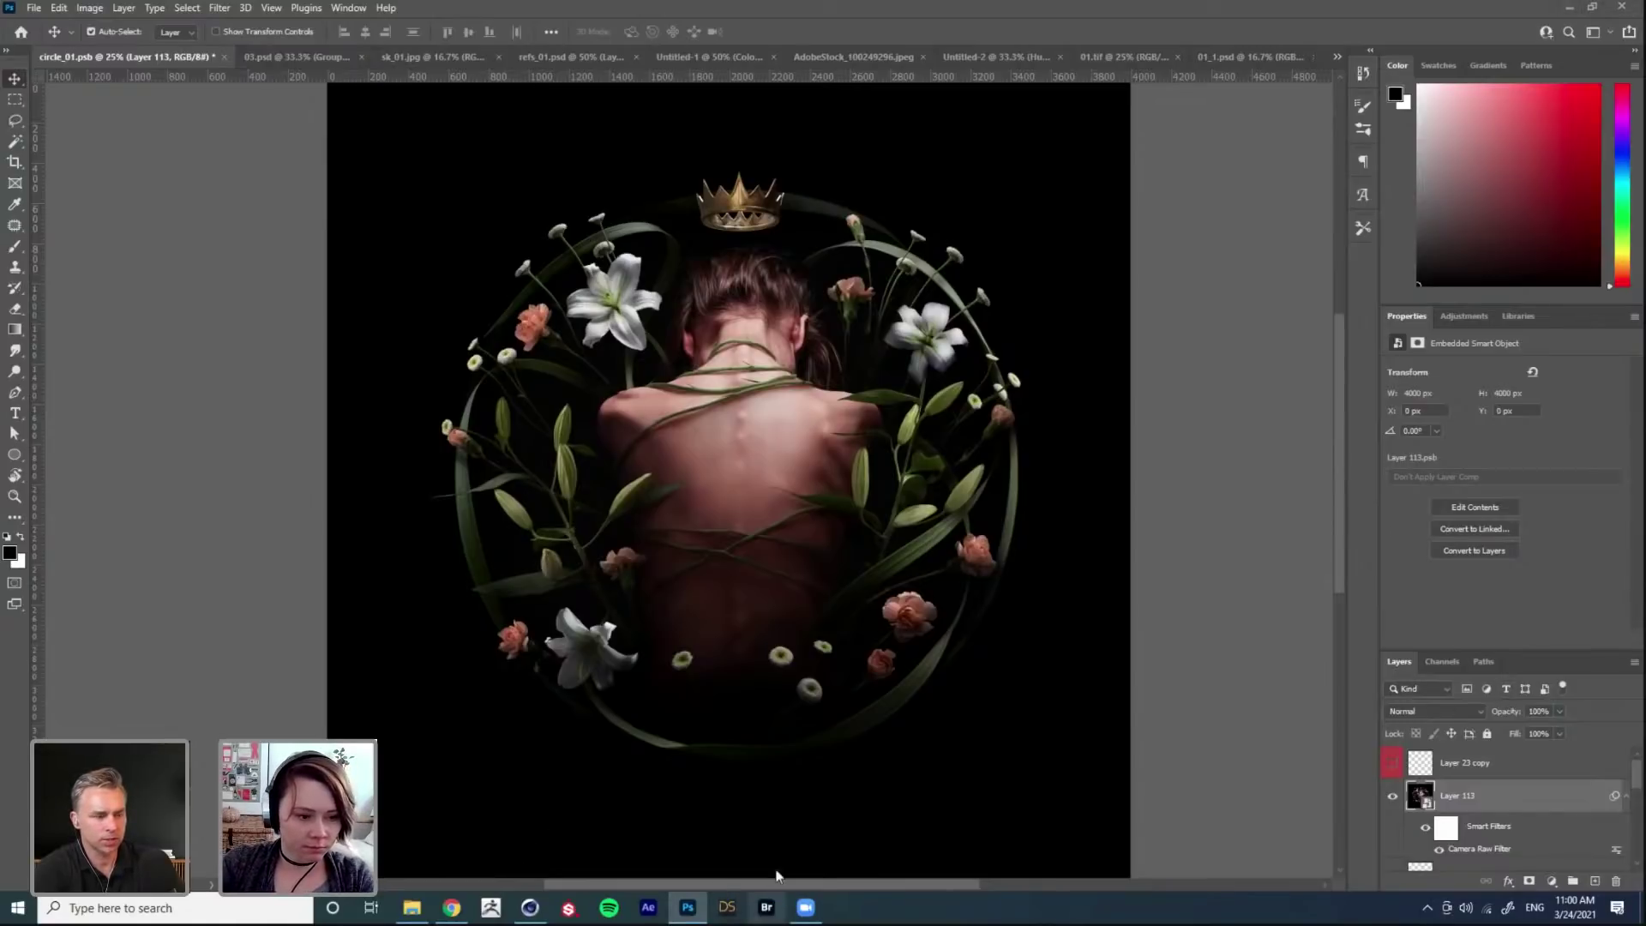
Step: Switch to Adobe Bridge to view the Adobe_2021 folder, and return to the composition in Photoshop
key("ctrl+alt+o")
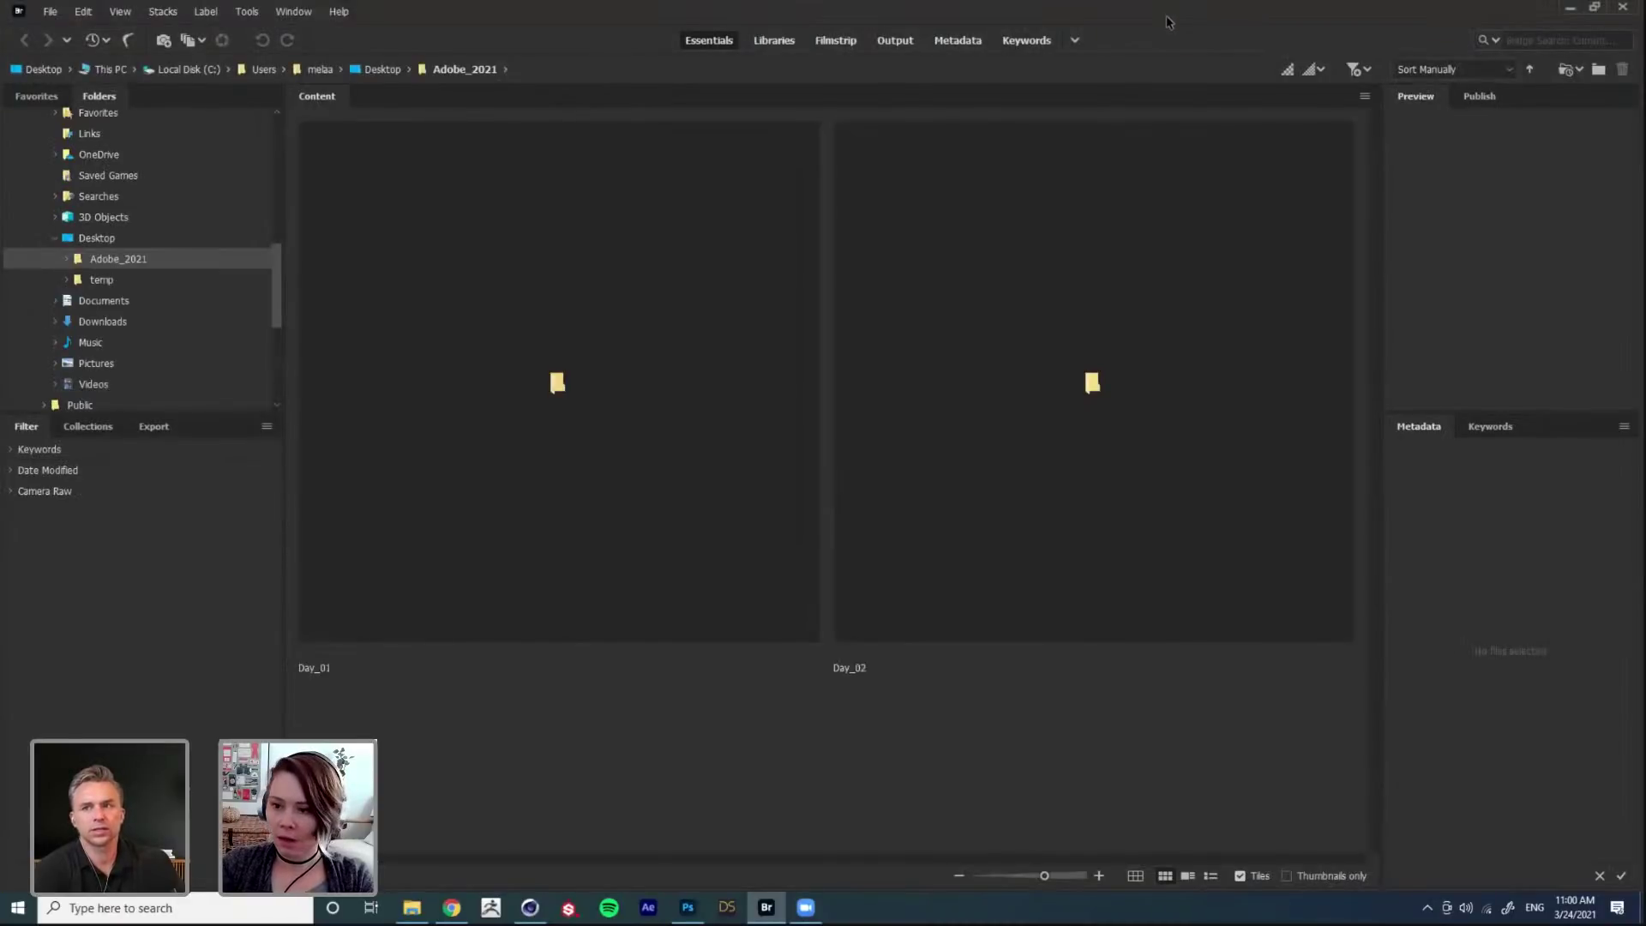
left_click_drag(1170, 19, 1645, 19)
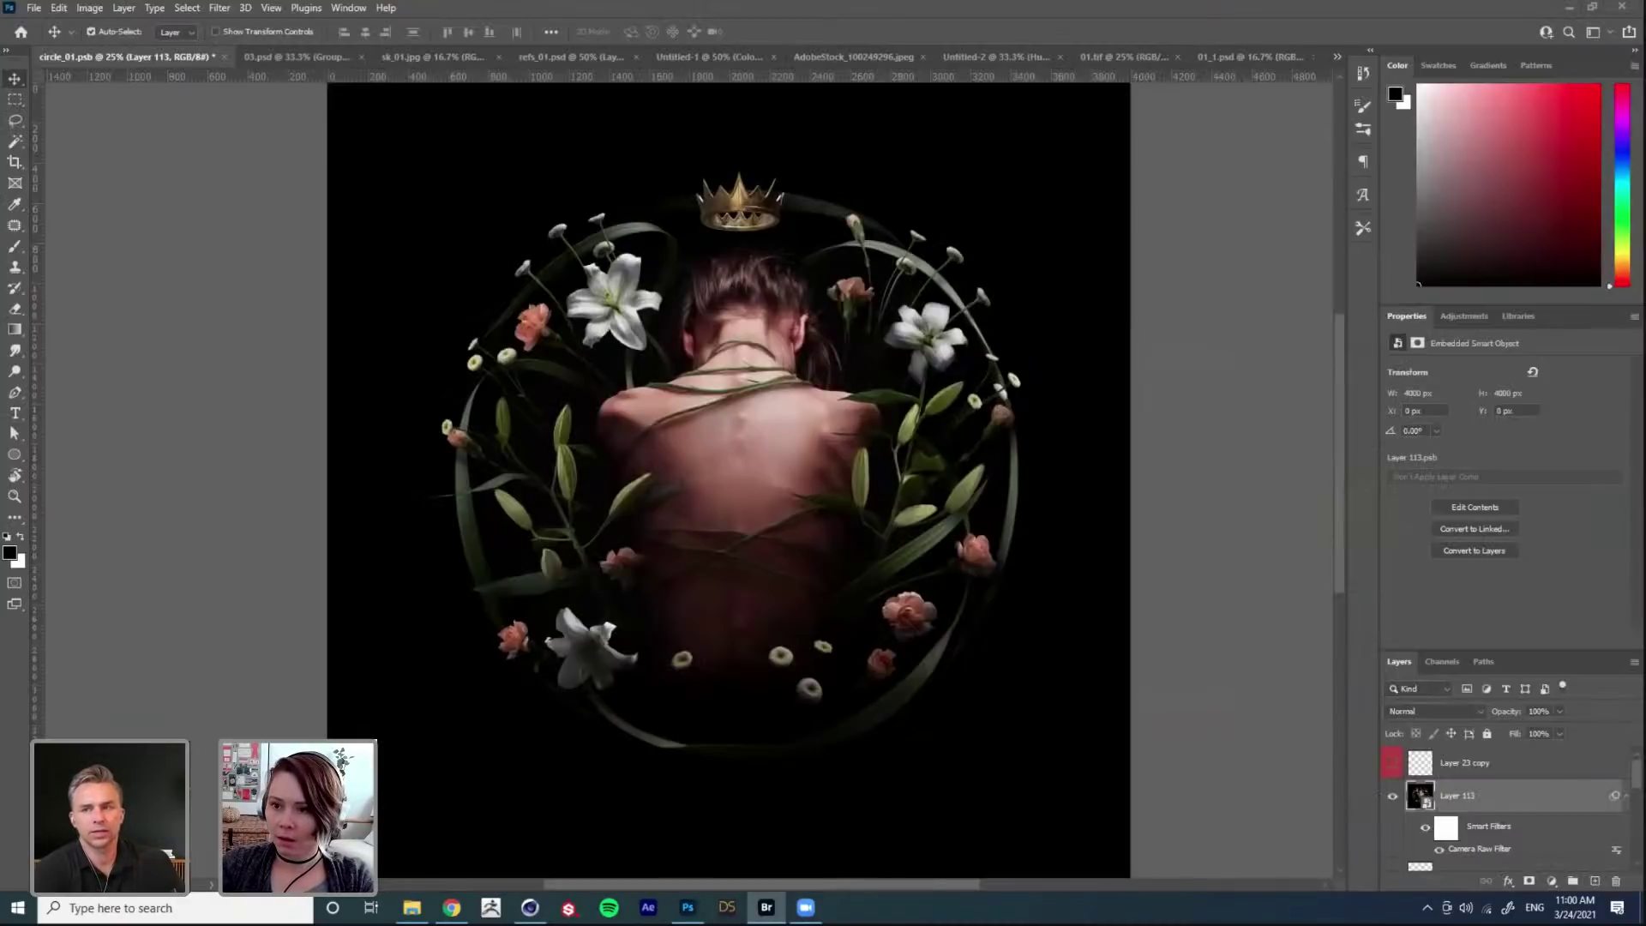
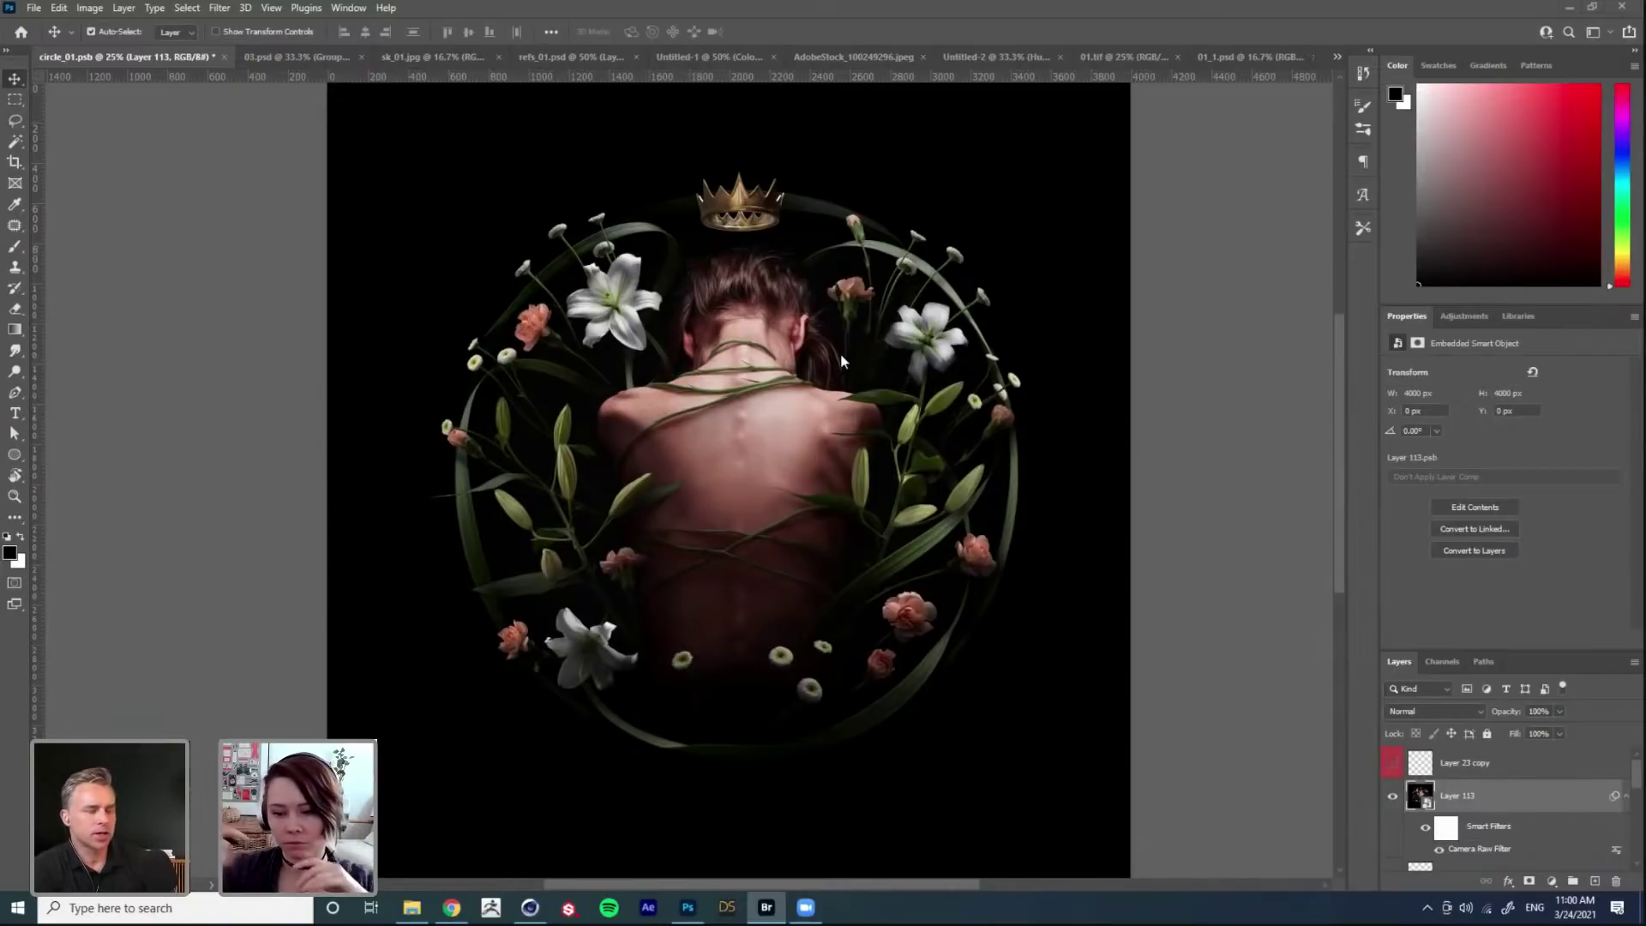
left_click(1477, 807)
key("alt+Tab")
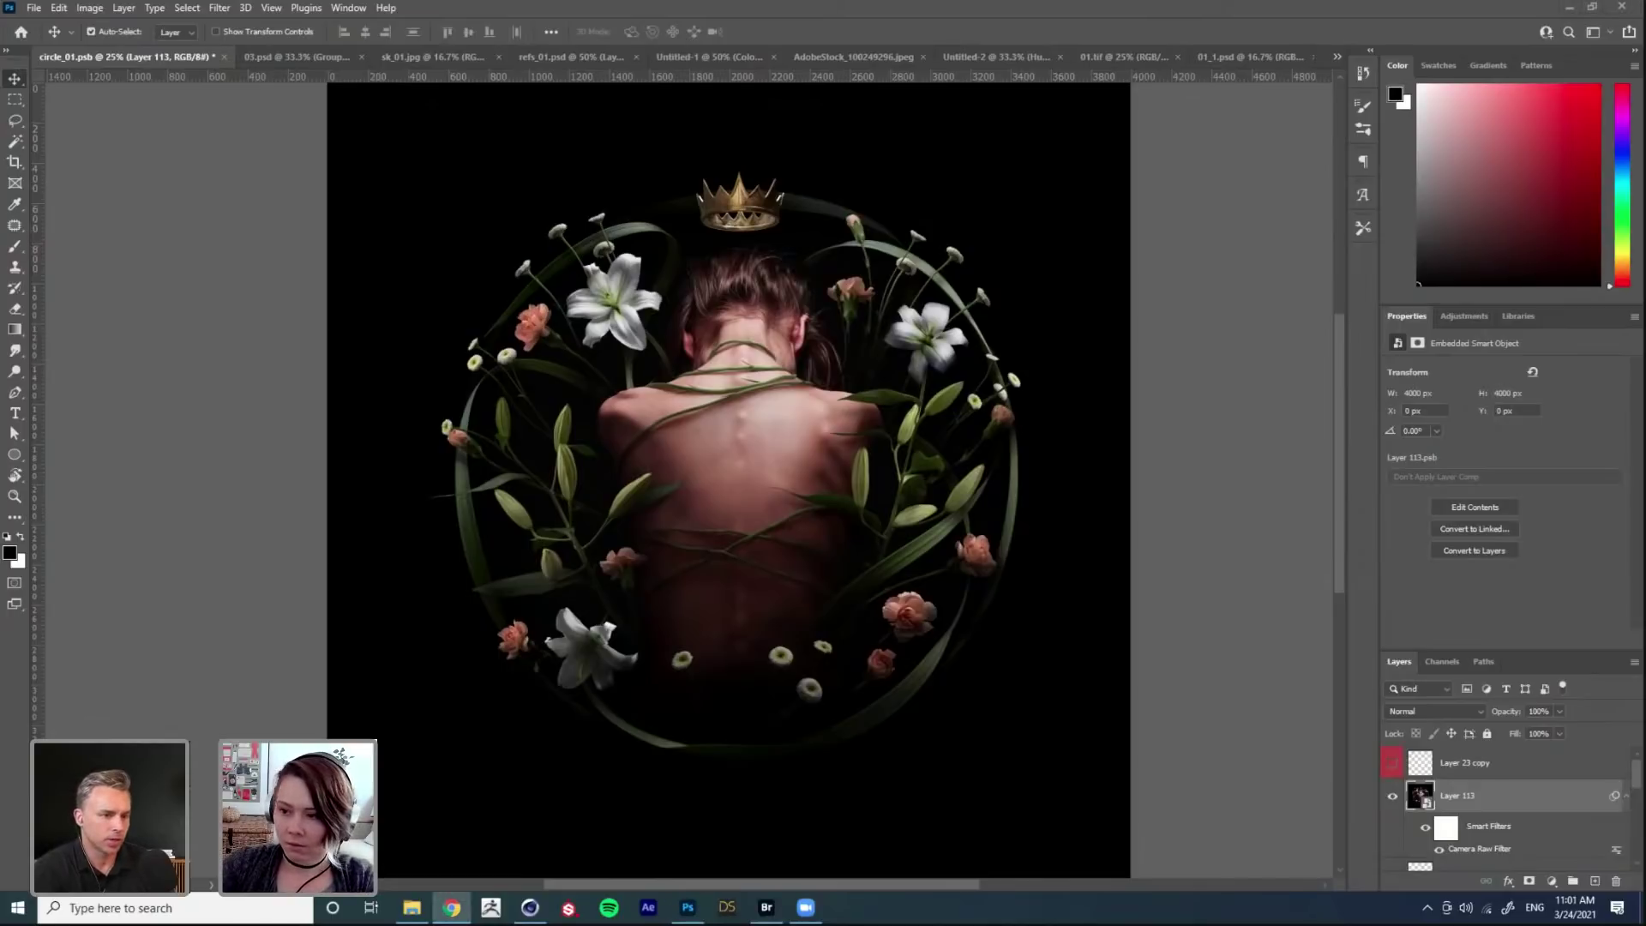
Step: Hide Layer 113 and Layer 112 in the composition's layer stack
left_click(1463, 796)
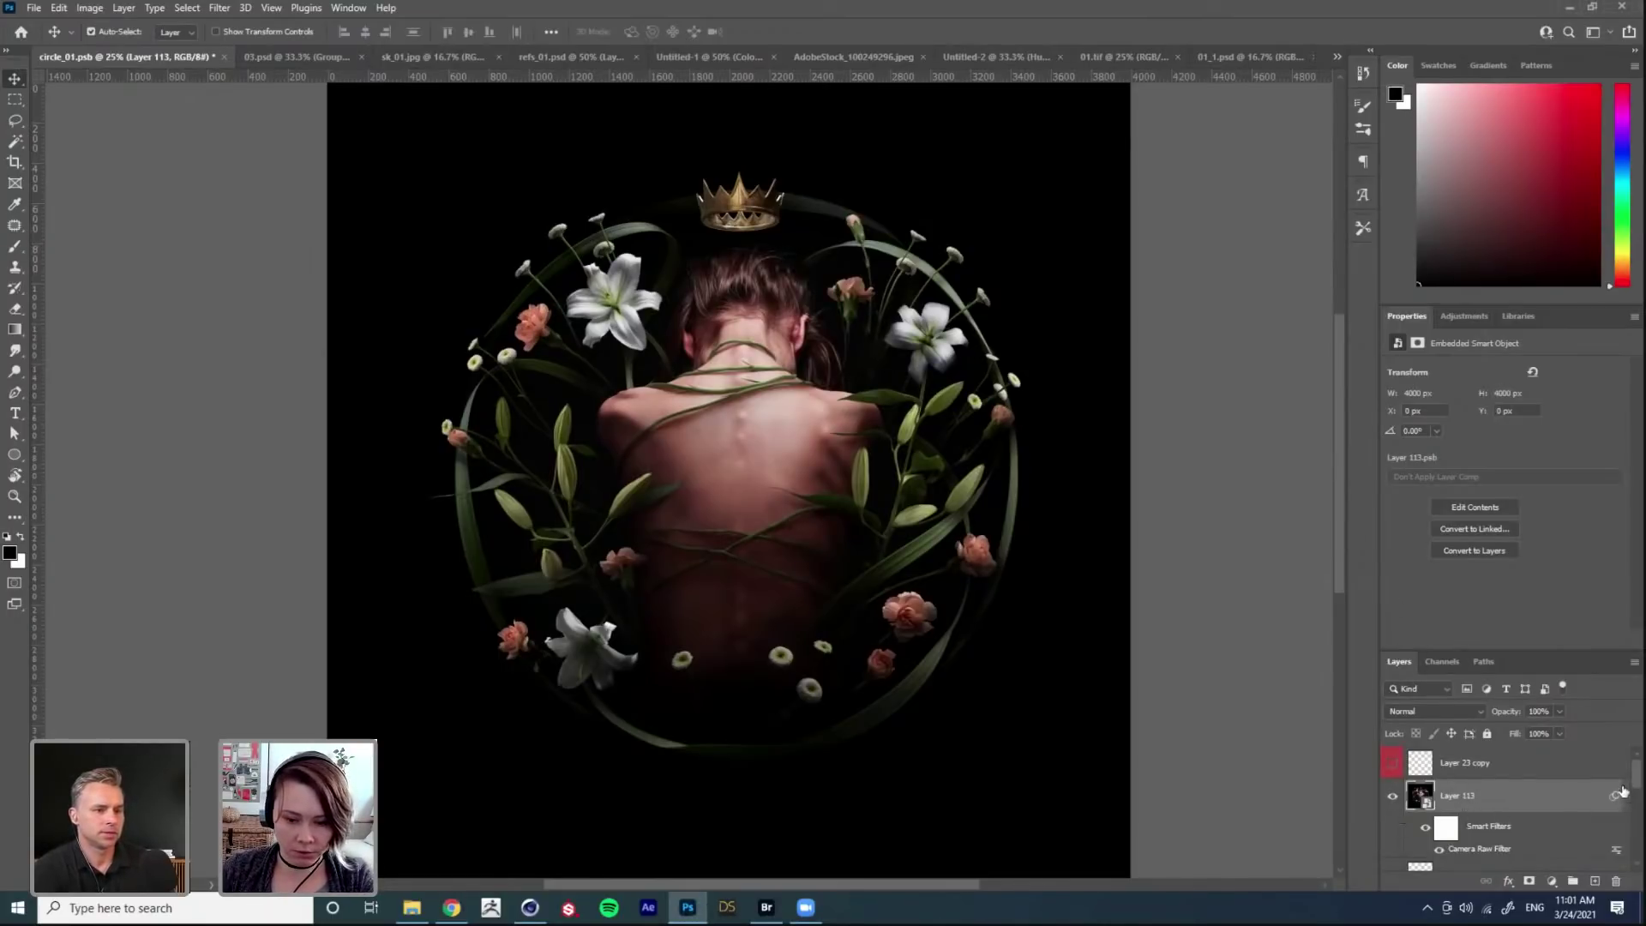
scroll(1635, 785, "down", 1)
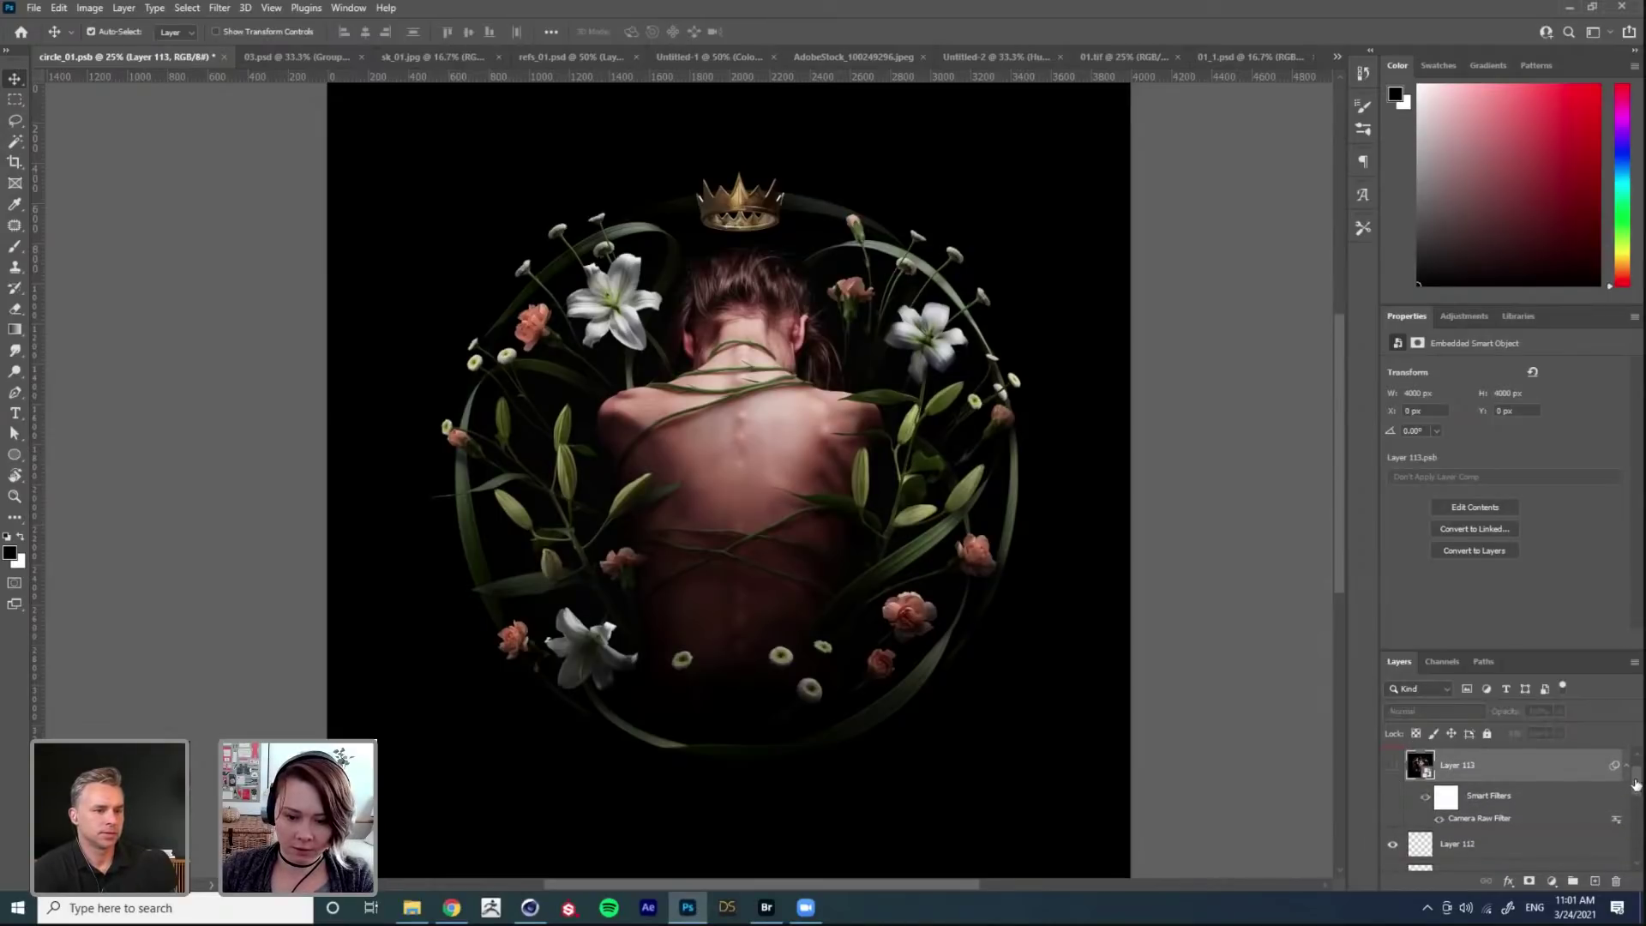
left_click_drag(1636, 785, 1638, 793)
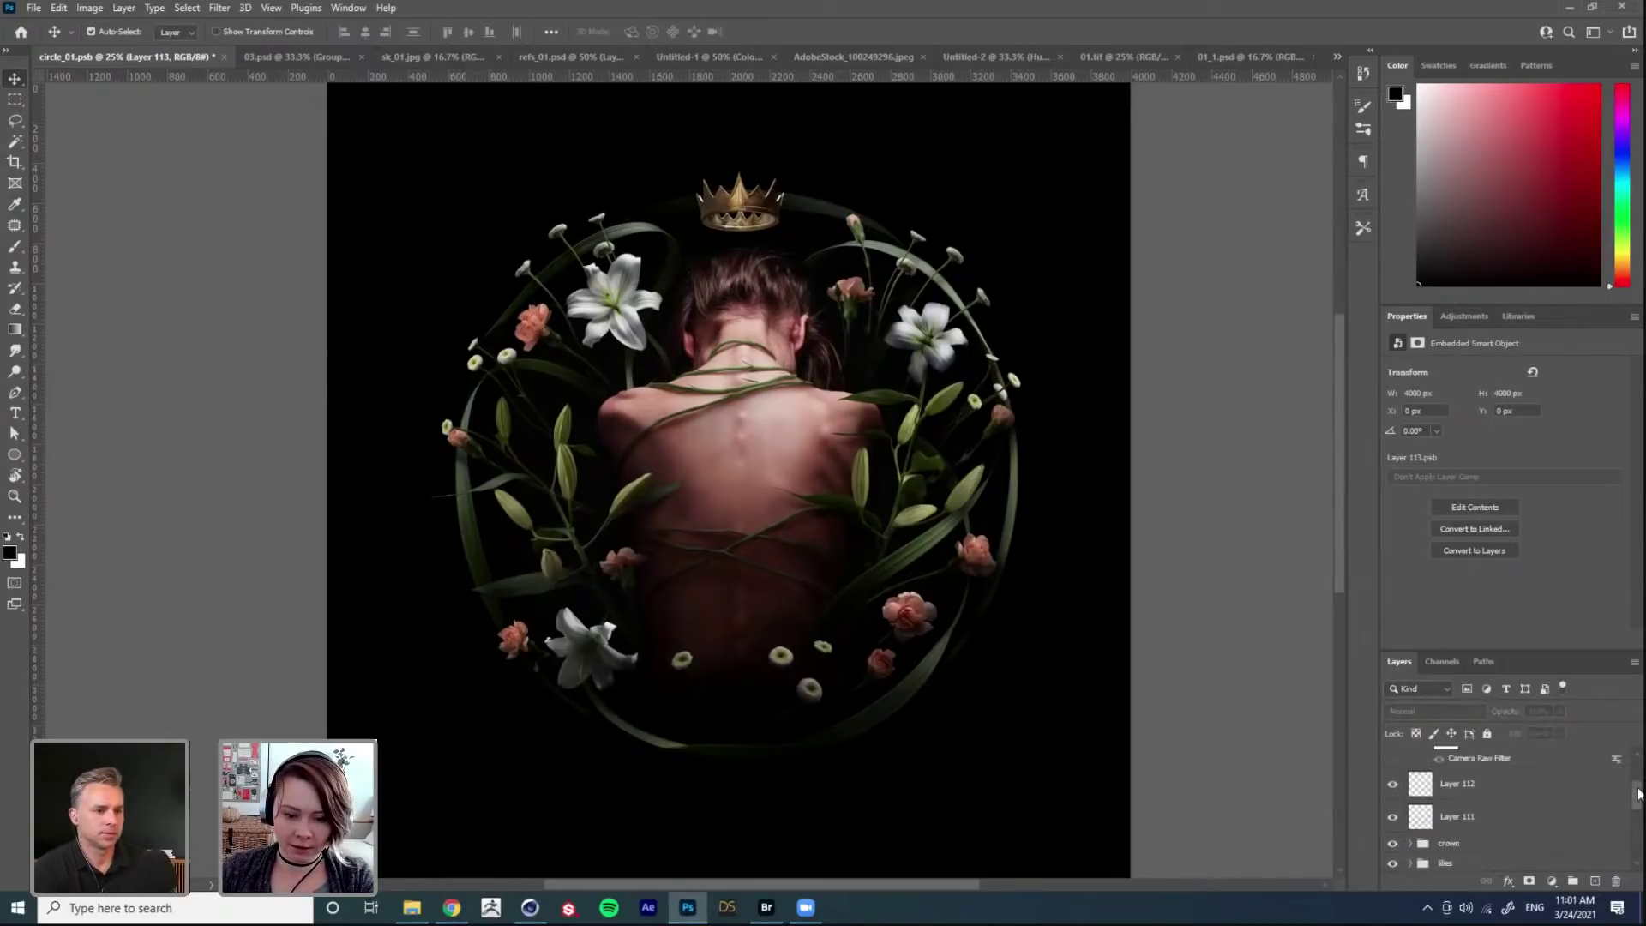
scroll(1634, 802, "up", 2)
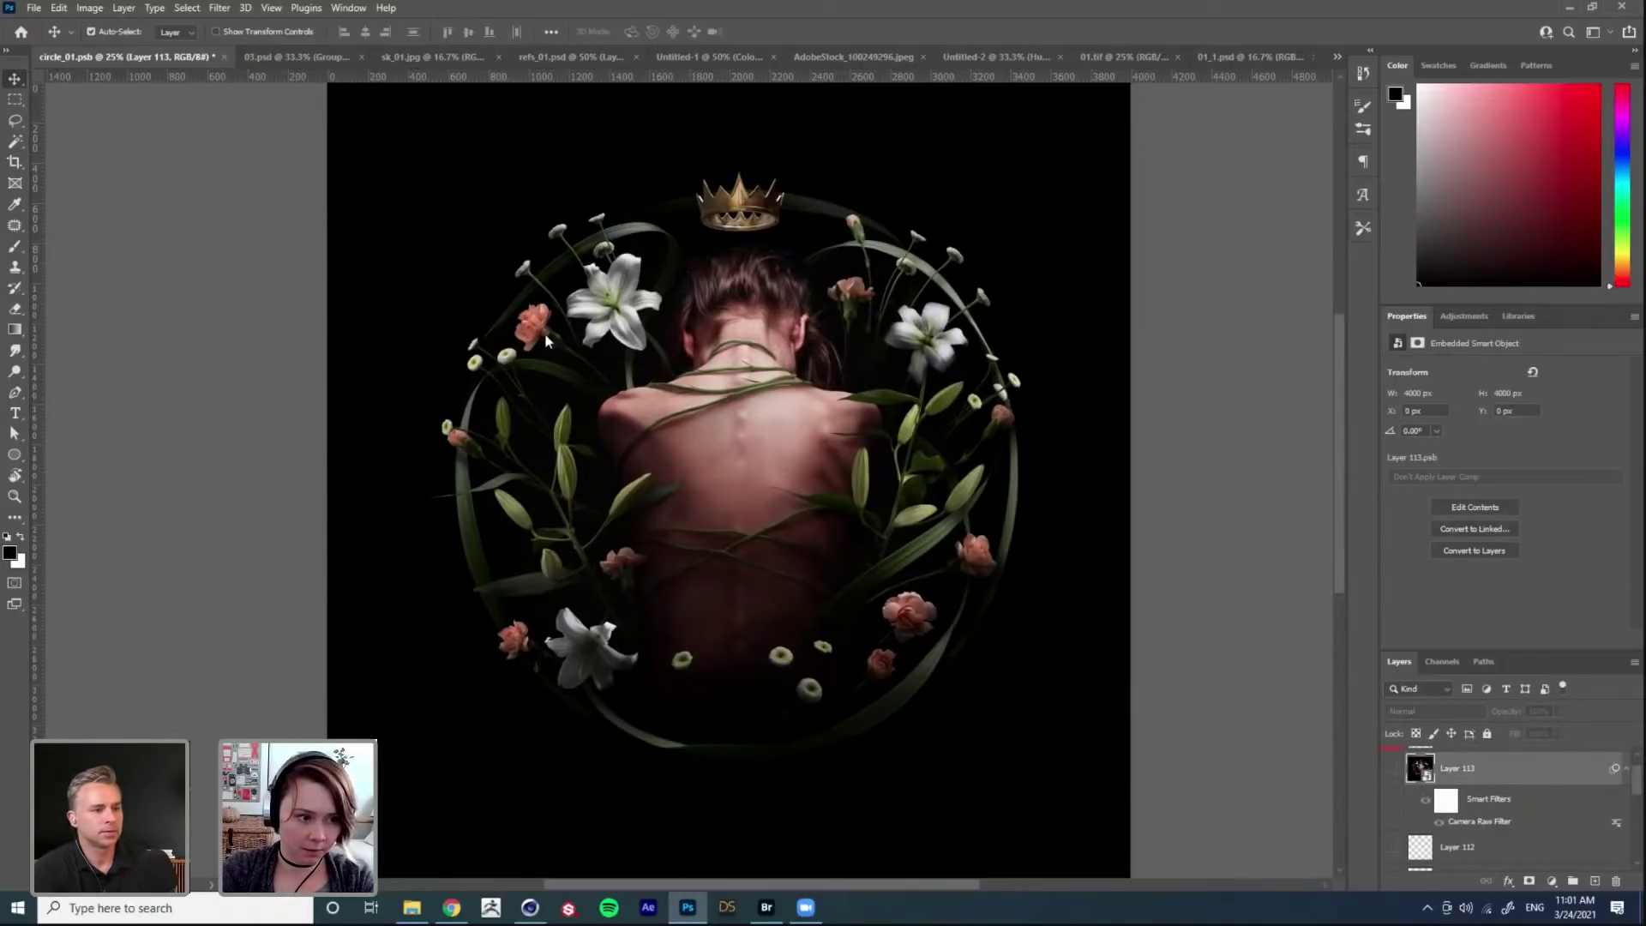
left_click(1468, 849)
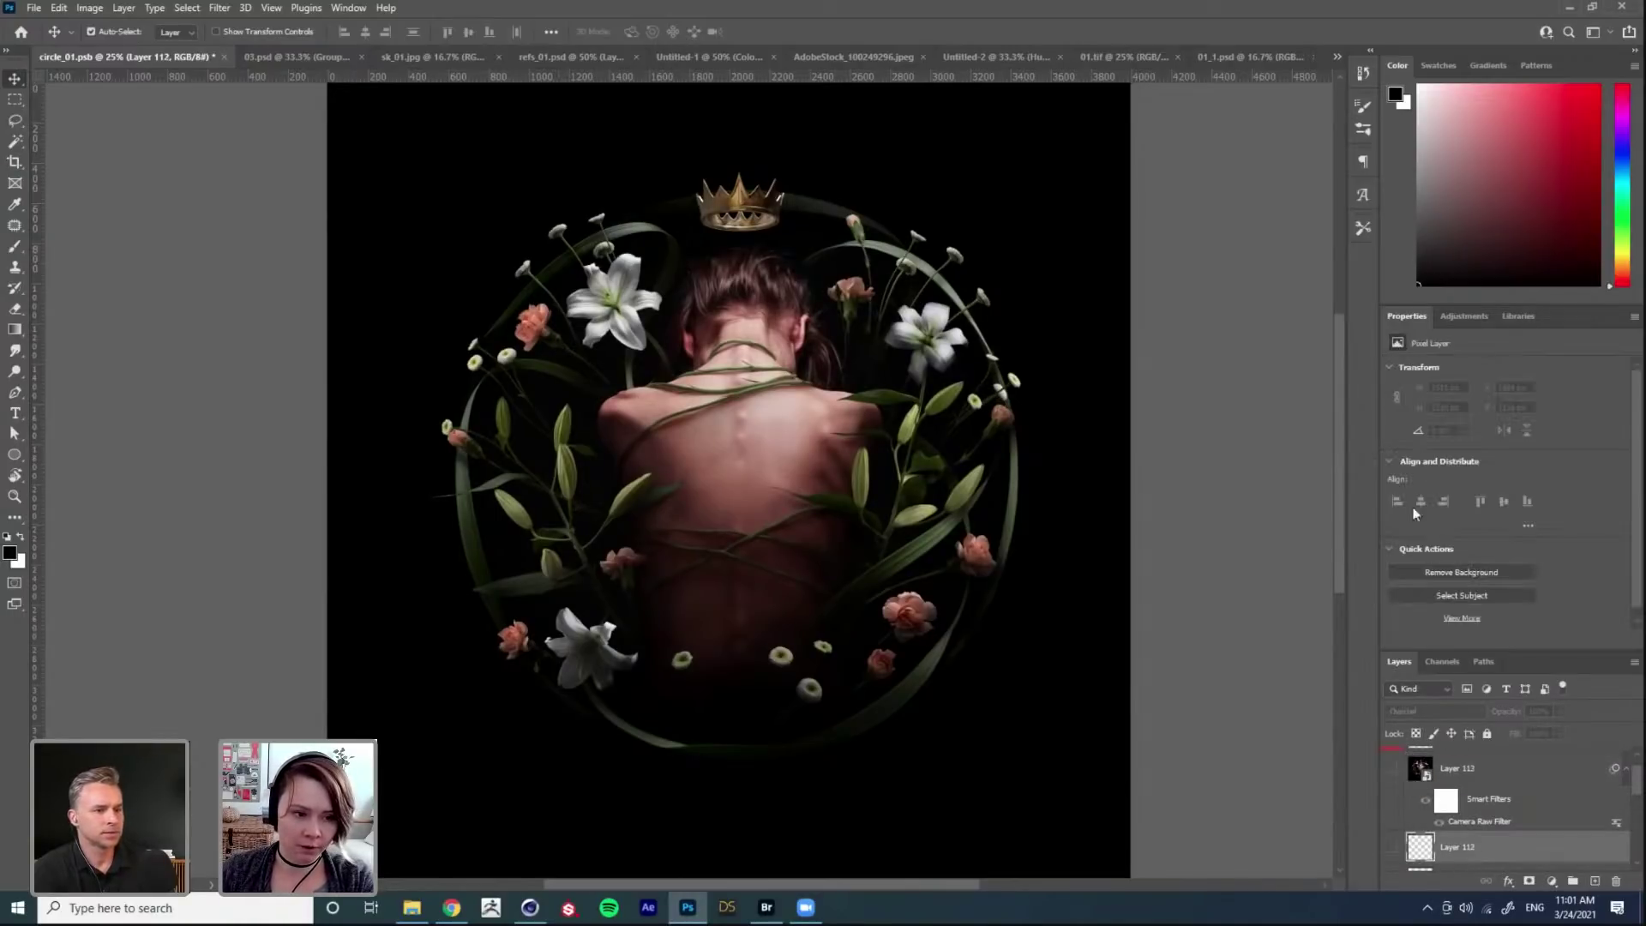
Step: Identify the carnations group by toggling its visibility, and add a Hue/Saturation adjustment clipped to it
left_click(1463, 315)
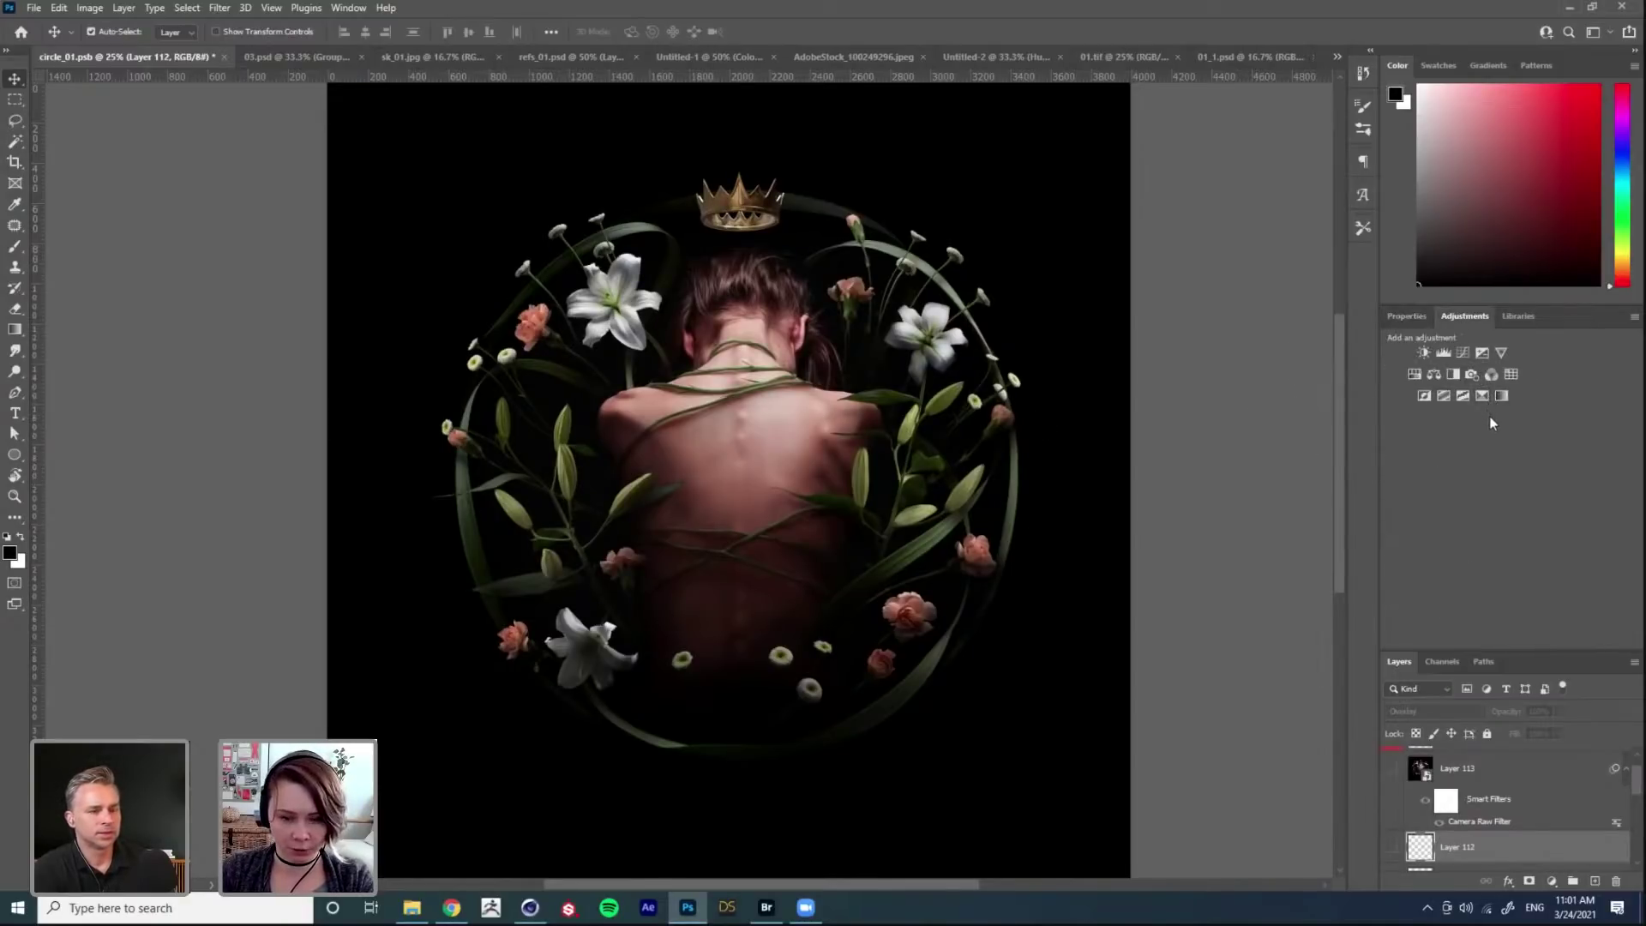
left_click_drag(1638, 790, 1638, 834)
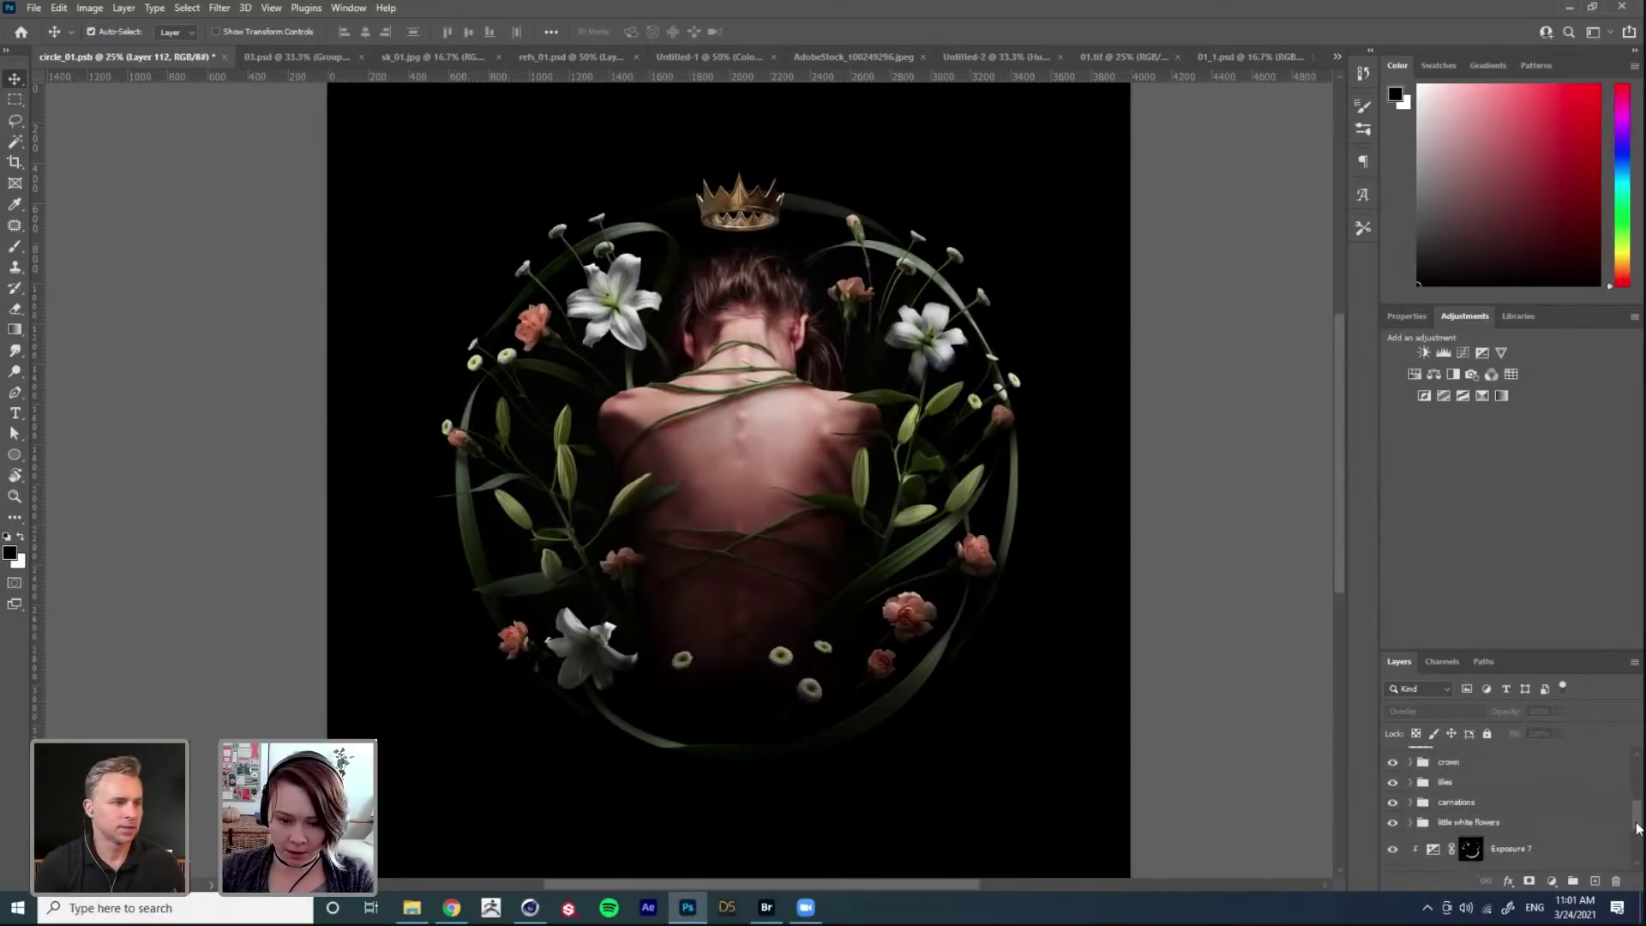
left_click(1392, 801)
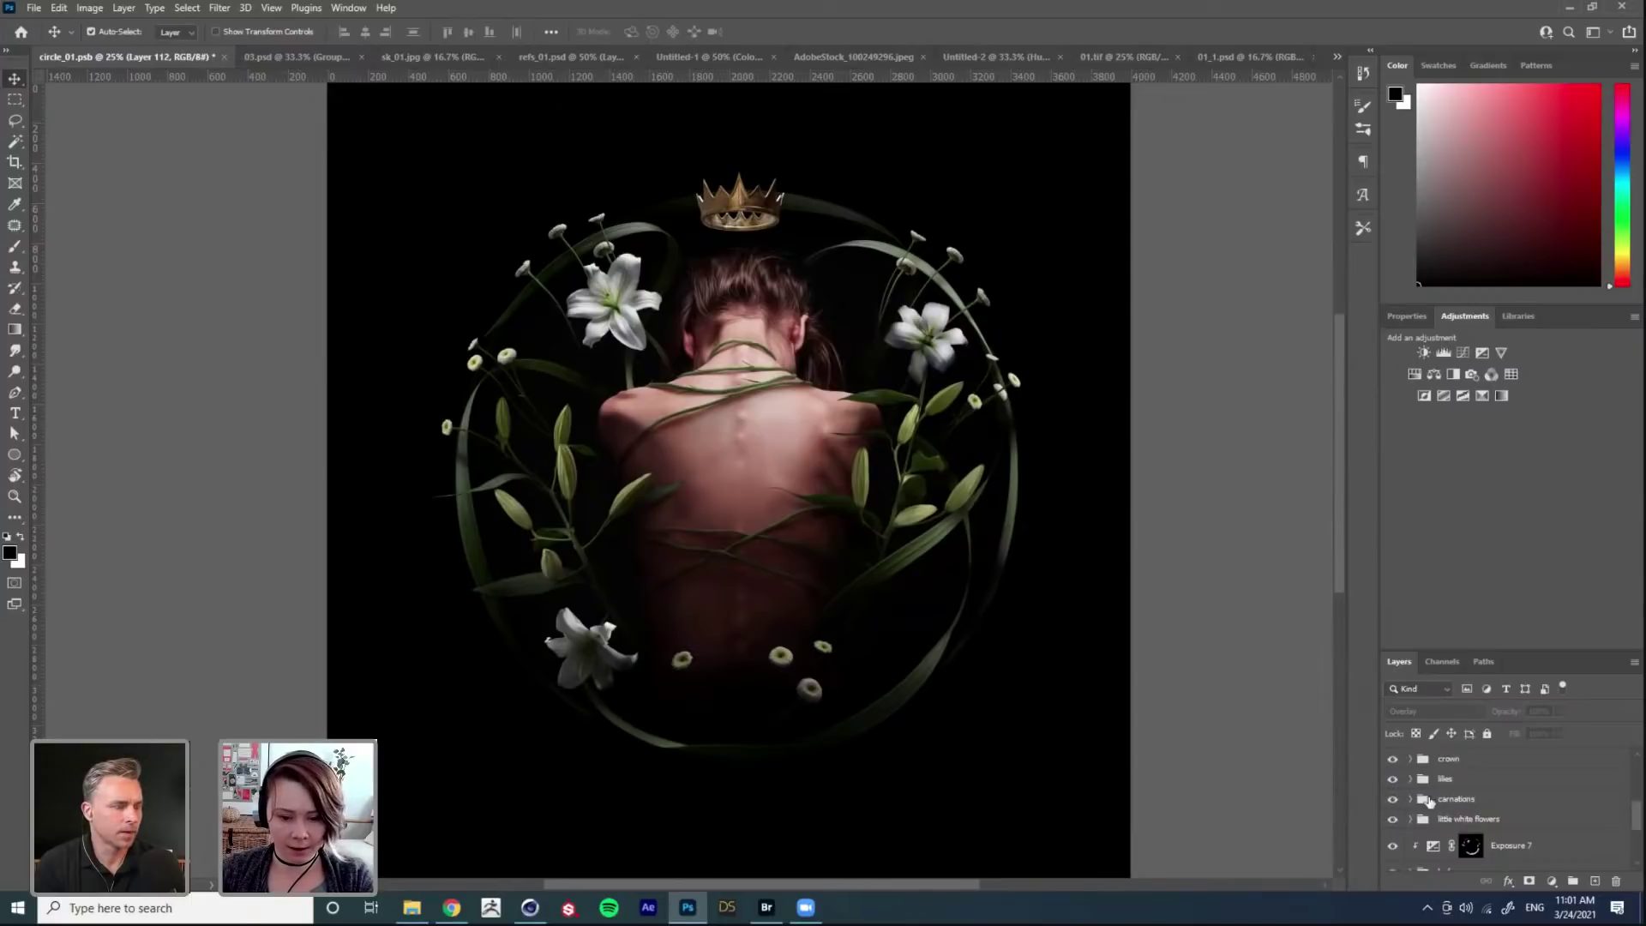
left_click(1393, 799)
left_click(1456, 799)
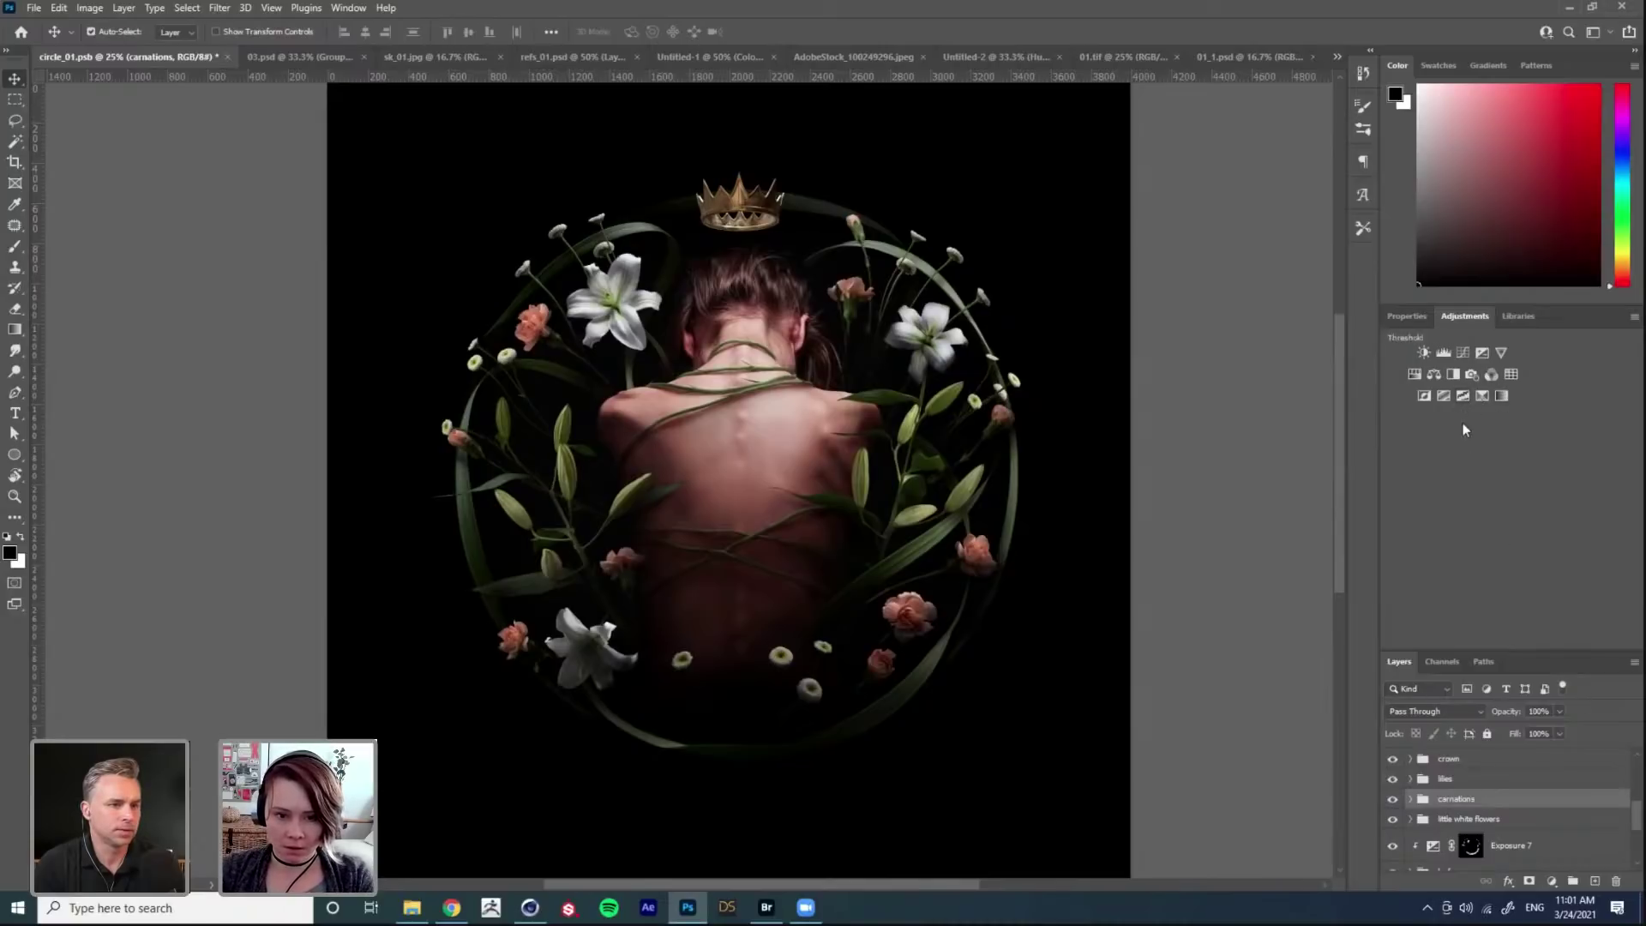
left_click(1416, 376)
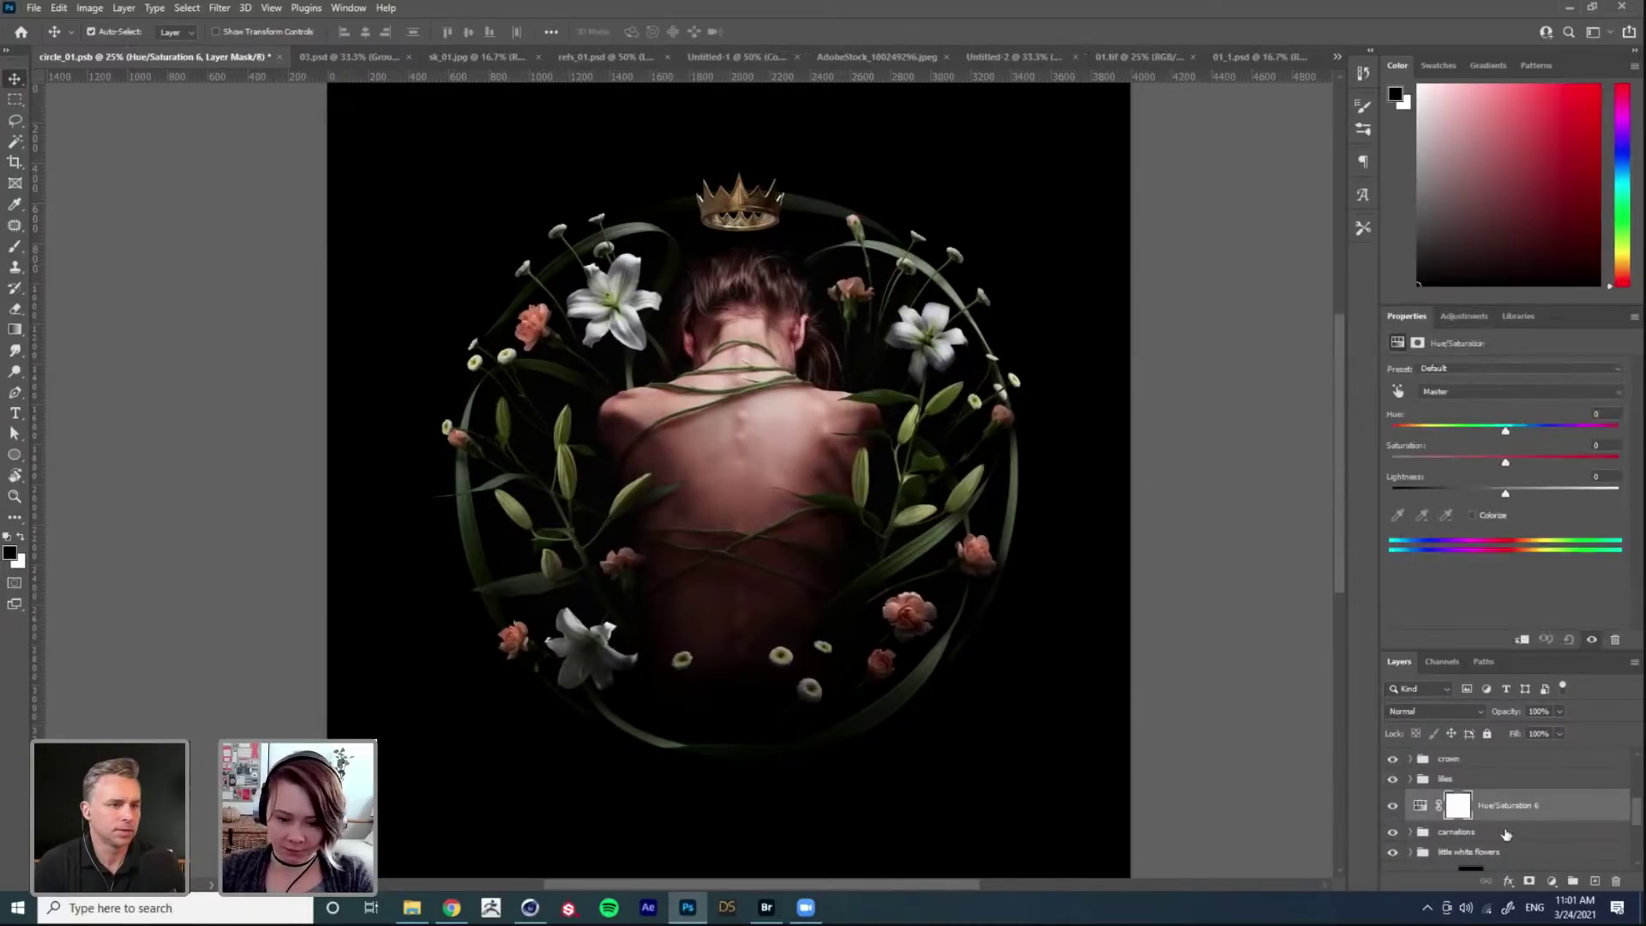
left_click(1498, 822, "alt")
Step: Try a hue of -39 on the carnations, and set the hue to +5 with the range kept at Master
left_click_drag(1505, 429, 1463, 427)
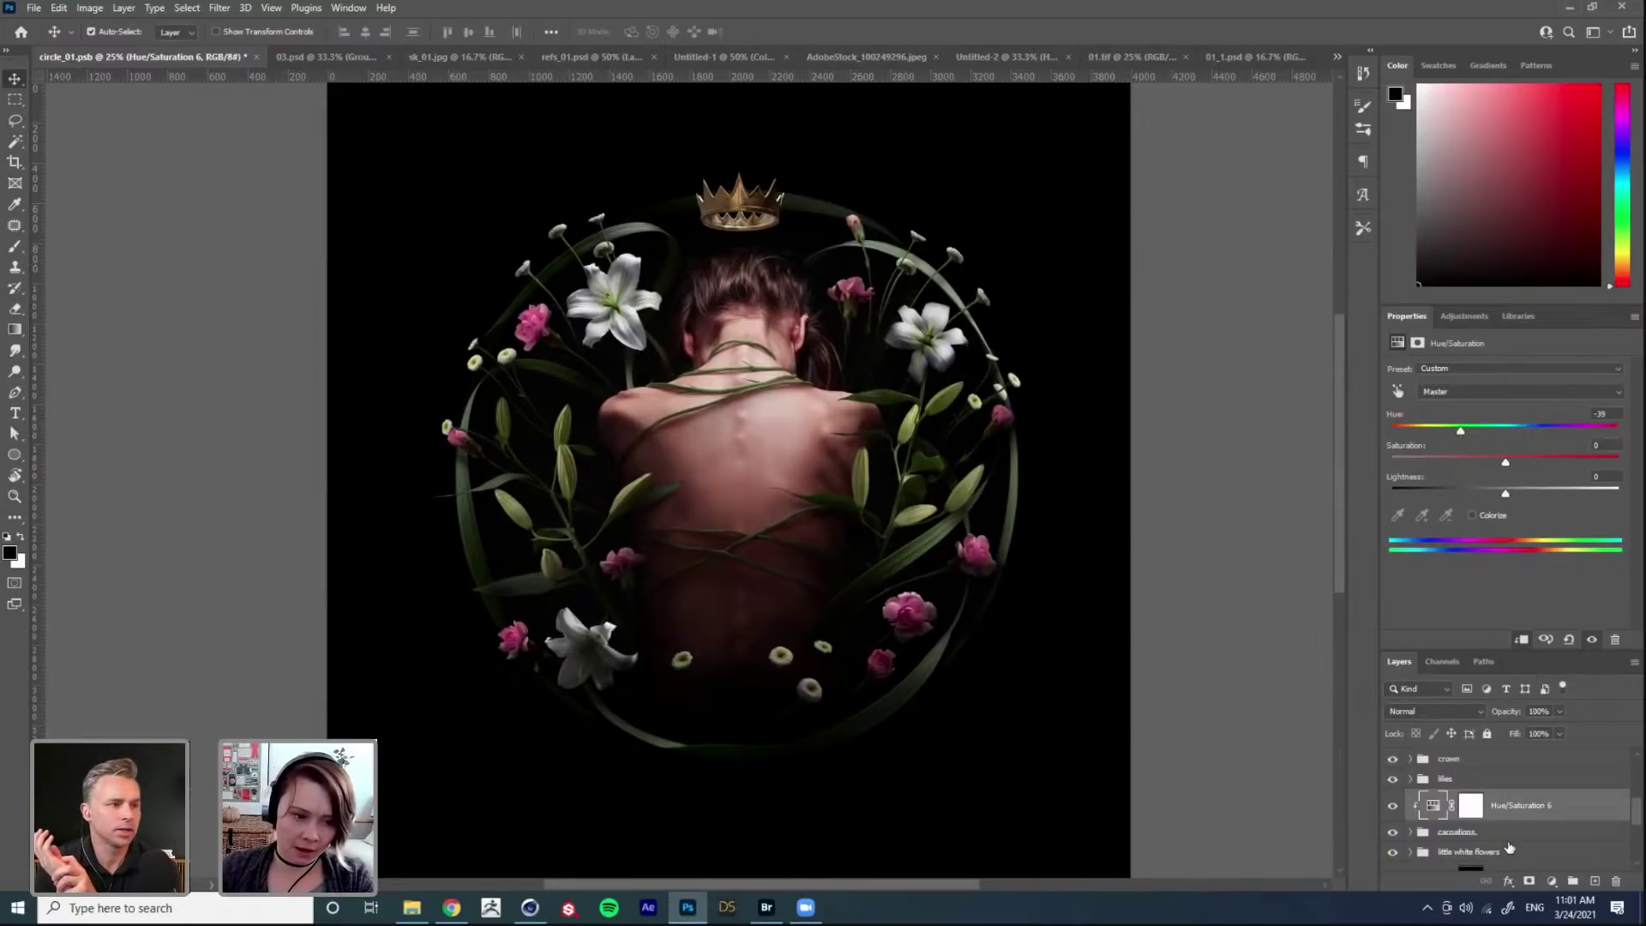
left_click(1539, 427)
left_click(1510, 426)
left_click(1492, 391)
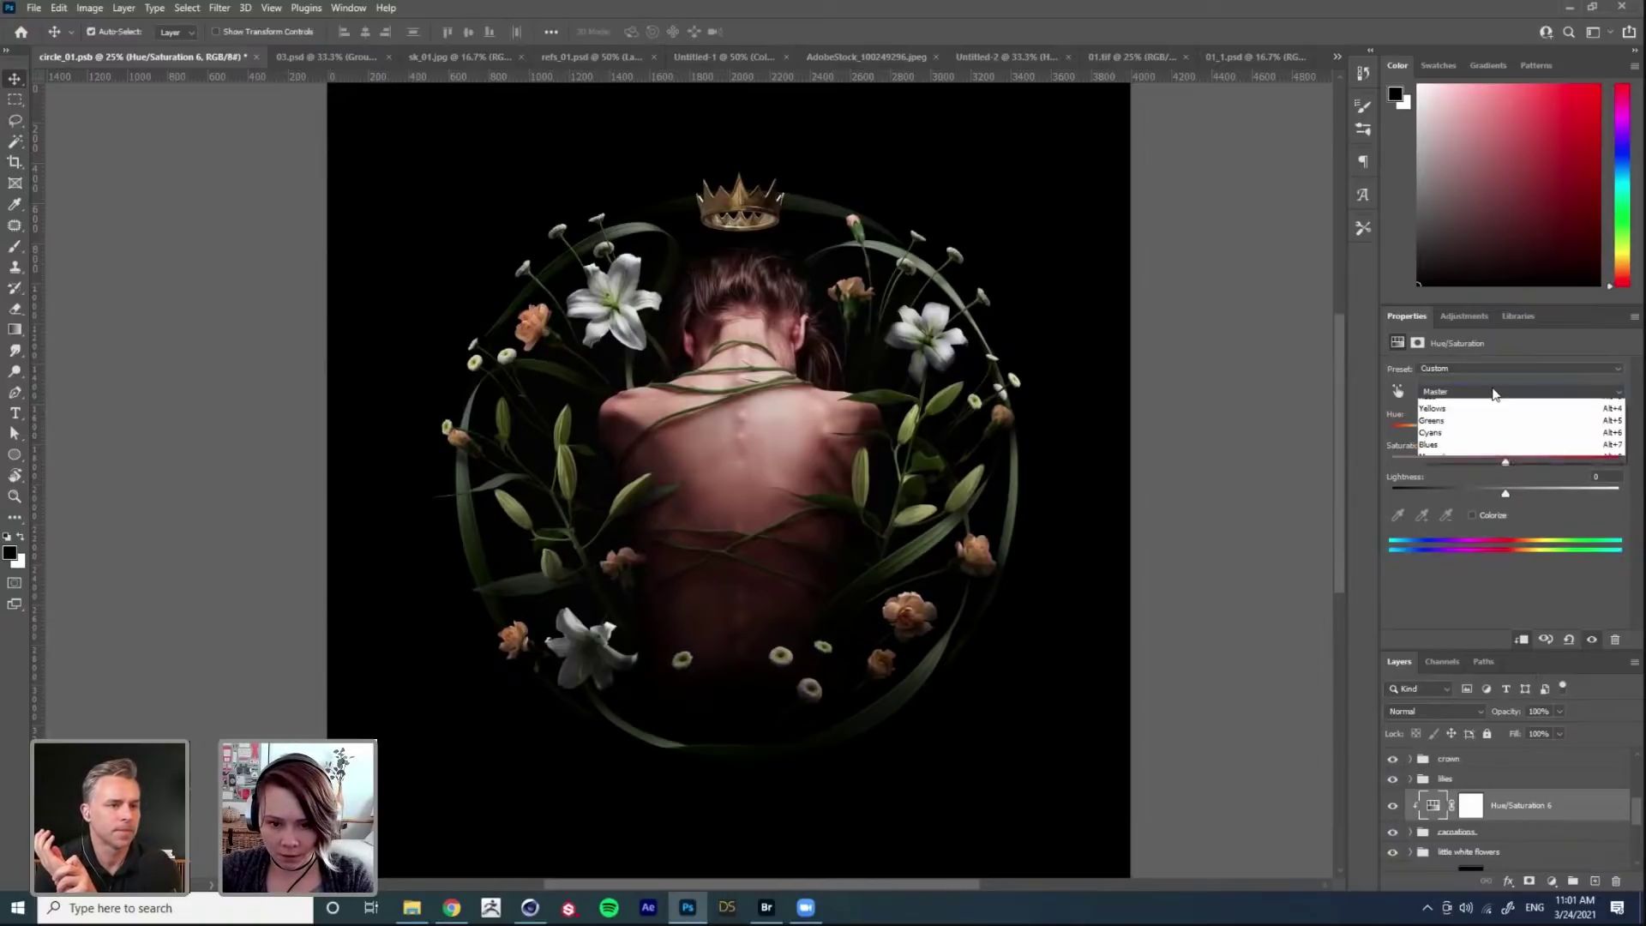
left_click(1443, 594)
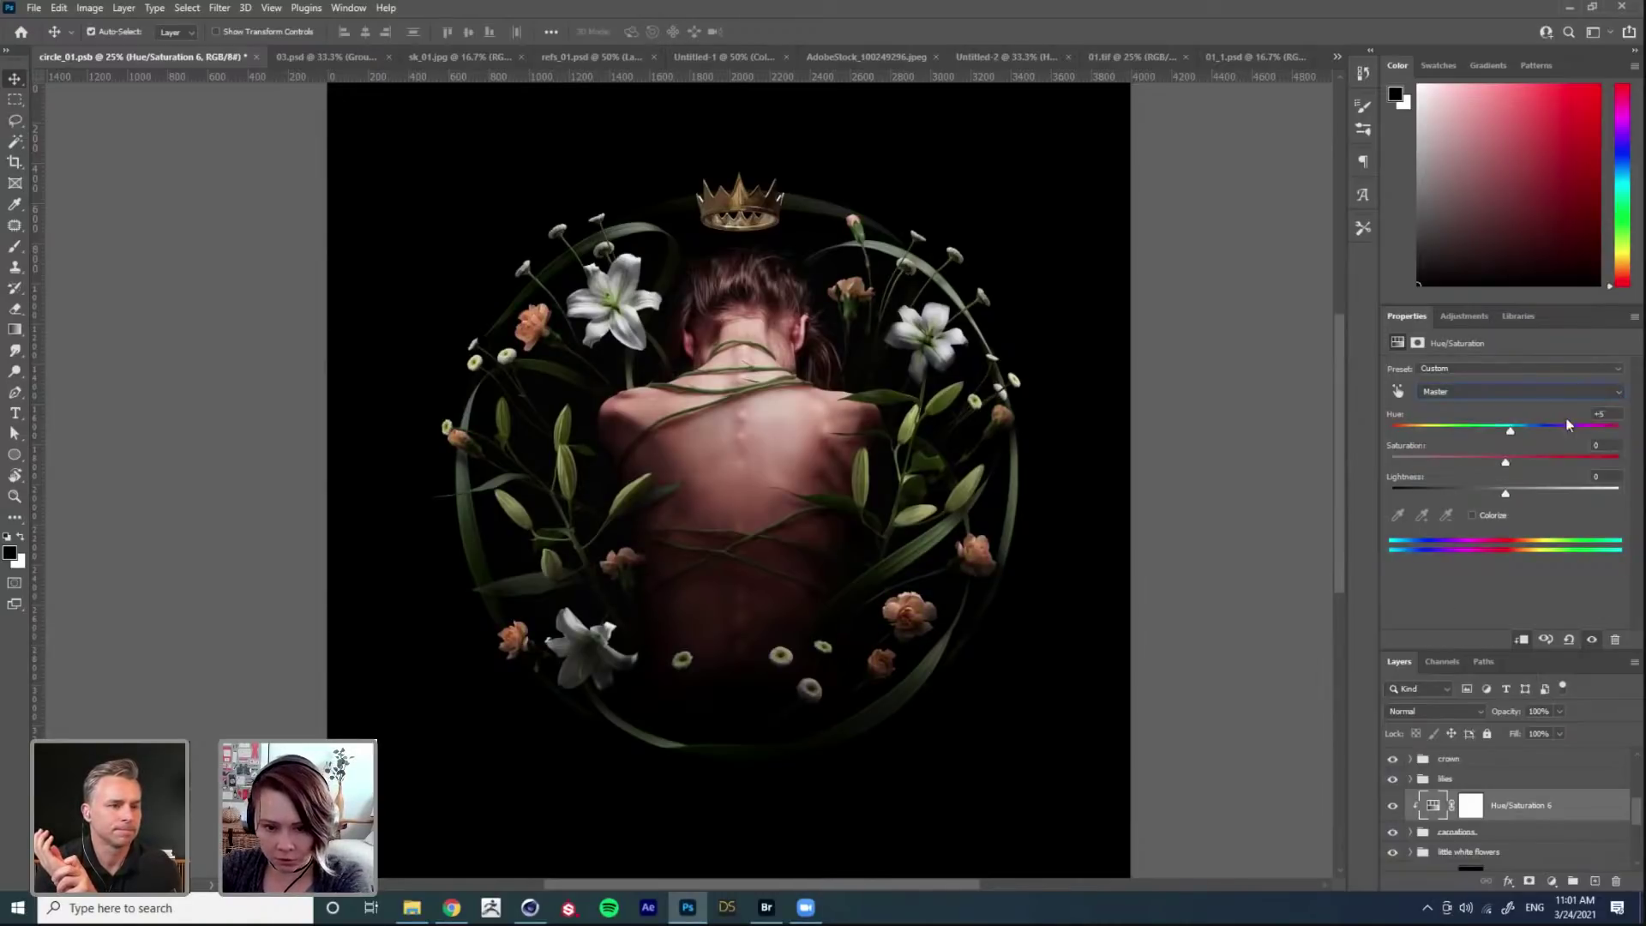
Step: Restrict the carnations' Hue/Saturation adjustment to Reds with a hue of -36, and hide the adjustment
left_click(1599, 414)
left_click(1485, 391)
left_click(1474, 417)
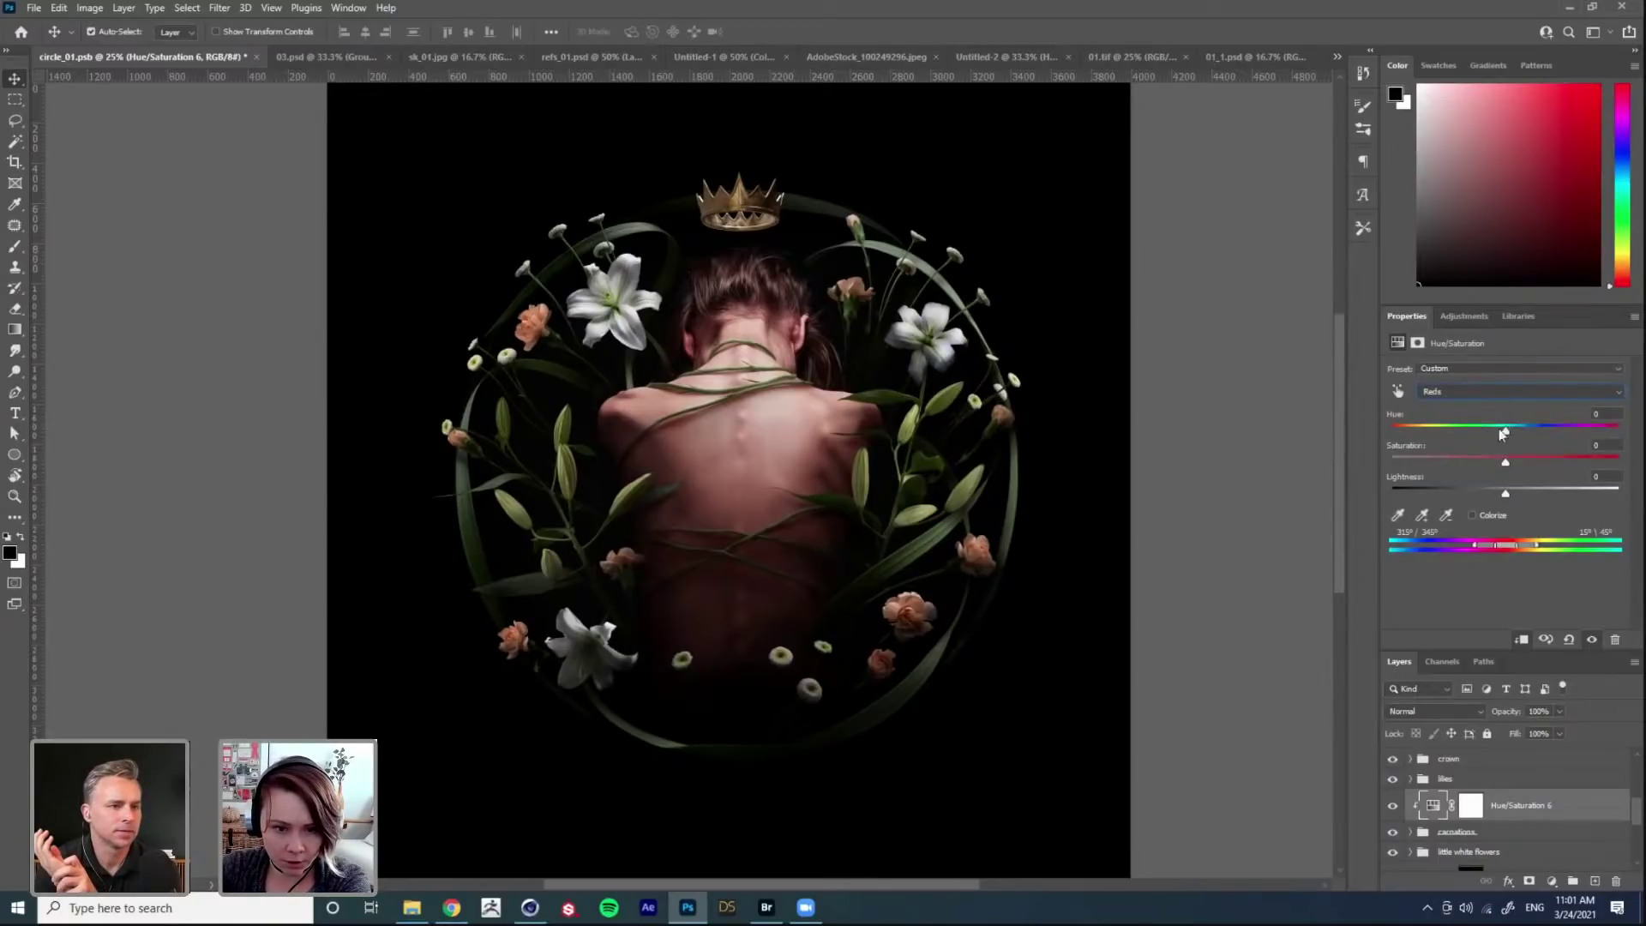
left_click_drag(1505, 428, 1446, 432)
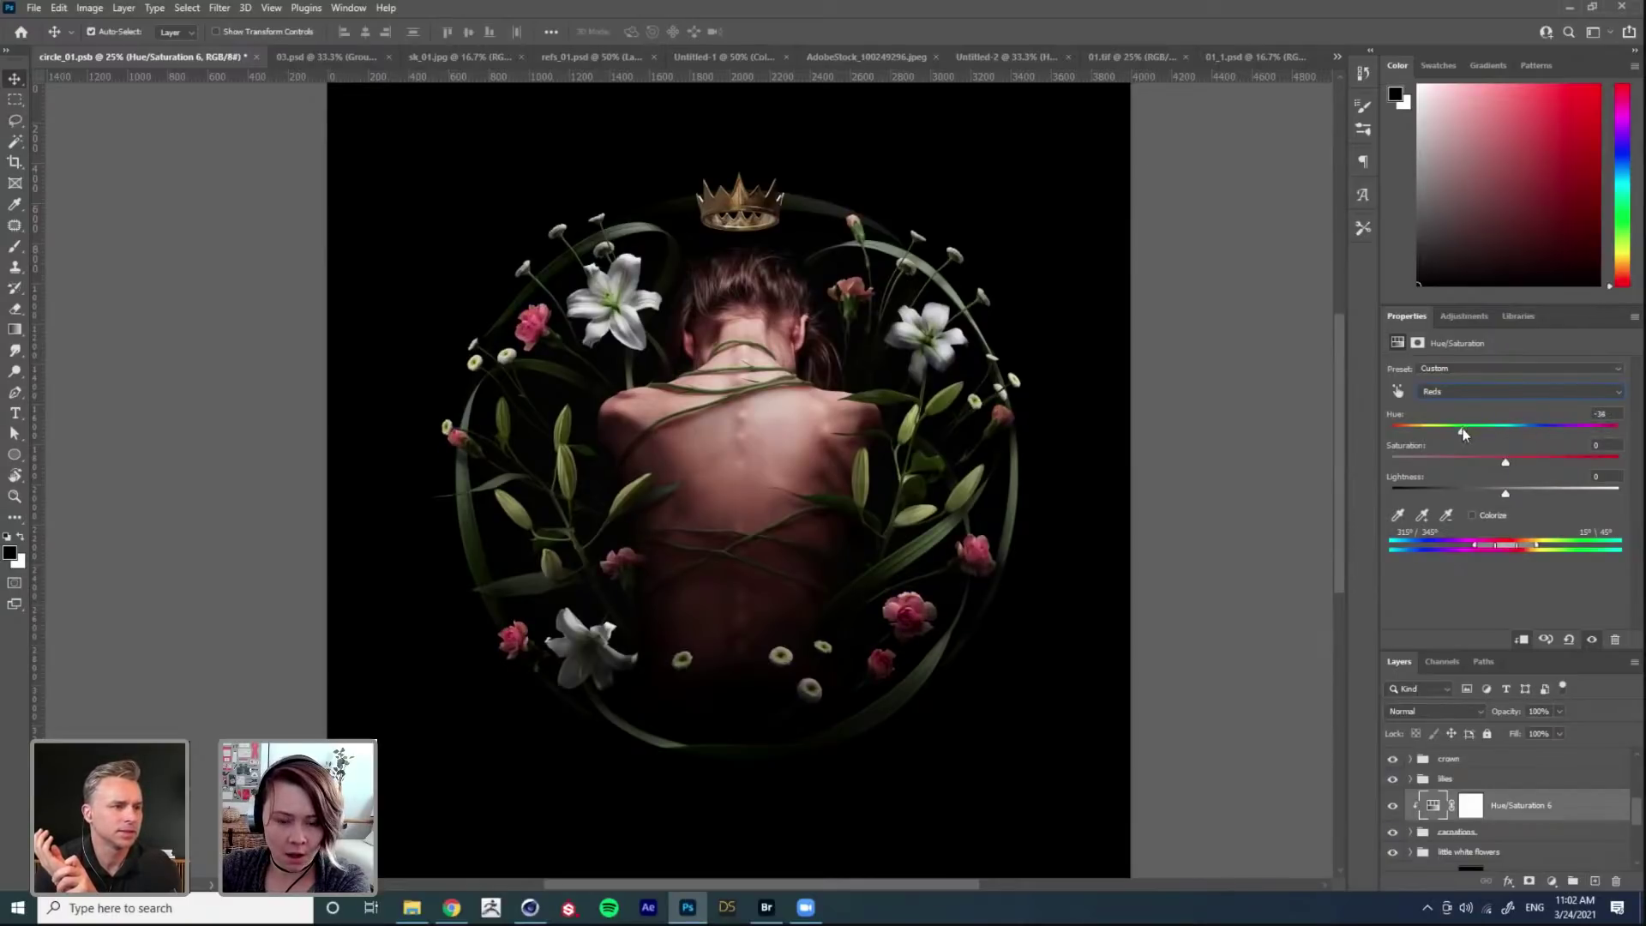
left_click(1395, 806)
Step: Stamp all visible layers into a new merged layer directly above Layer 111
scroll(1478, 802, "up", 5)
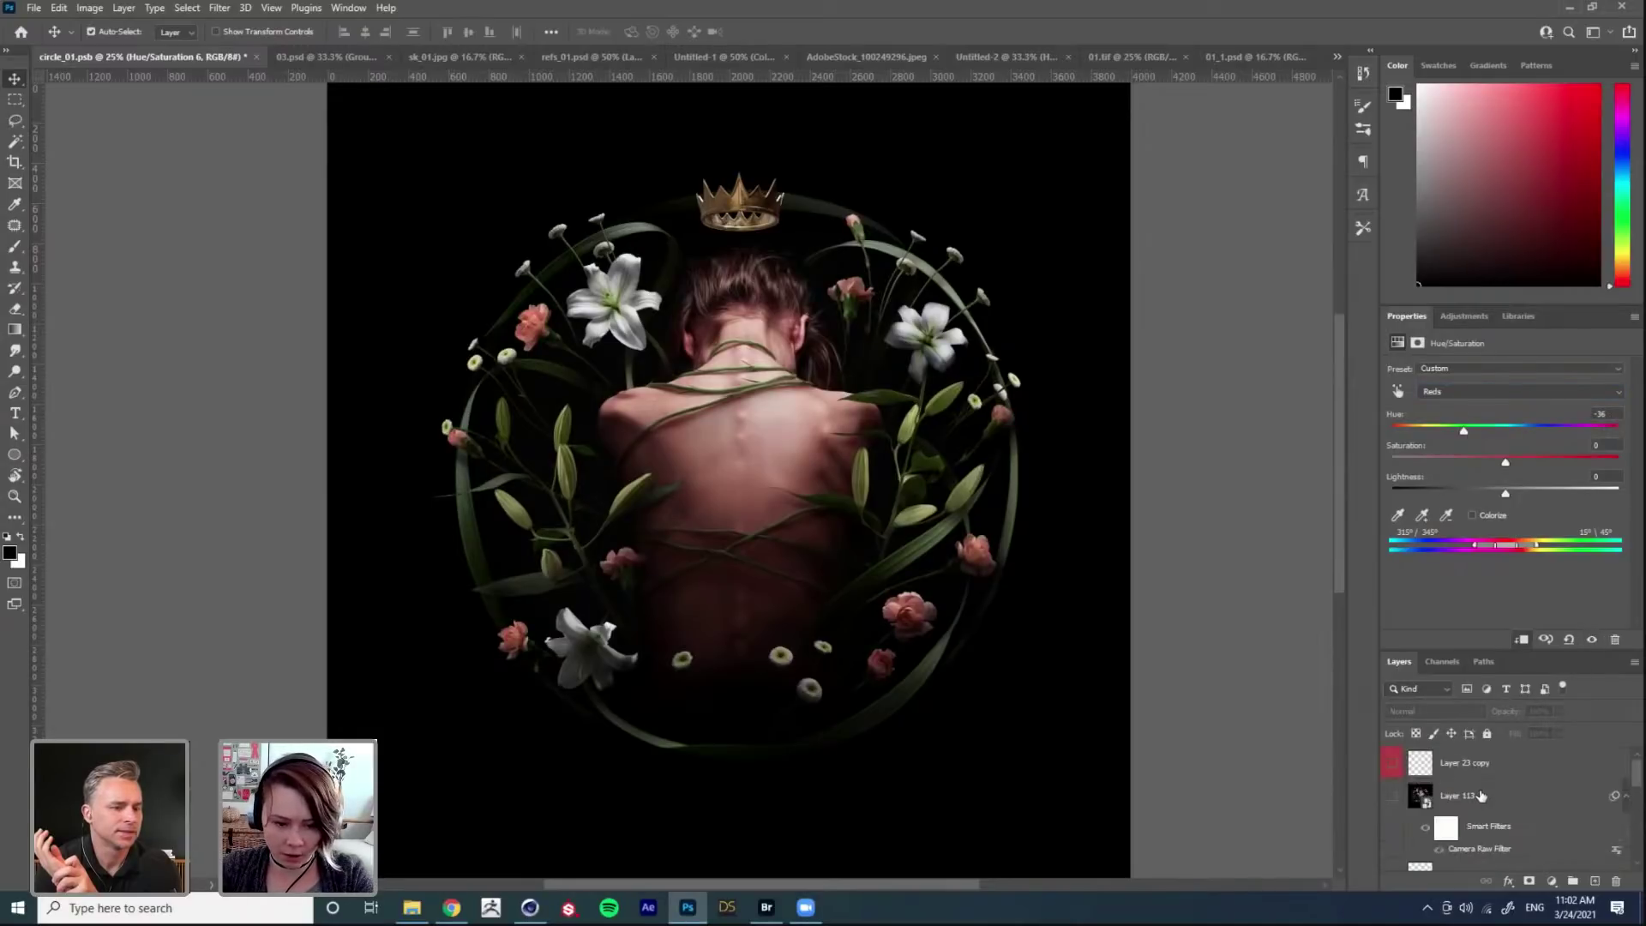
scroll(1479, 806, "down", 2)
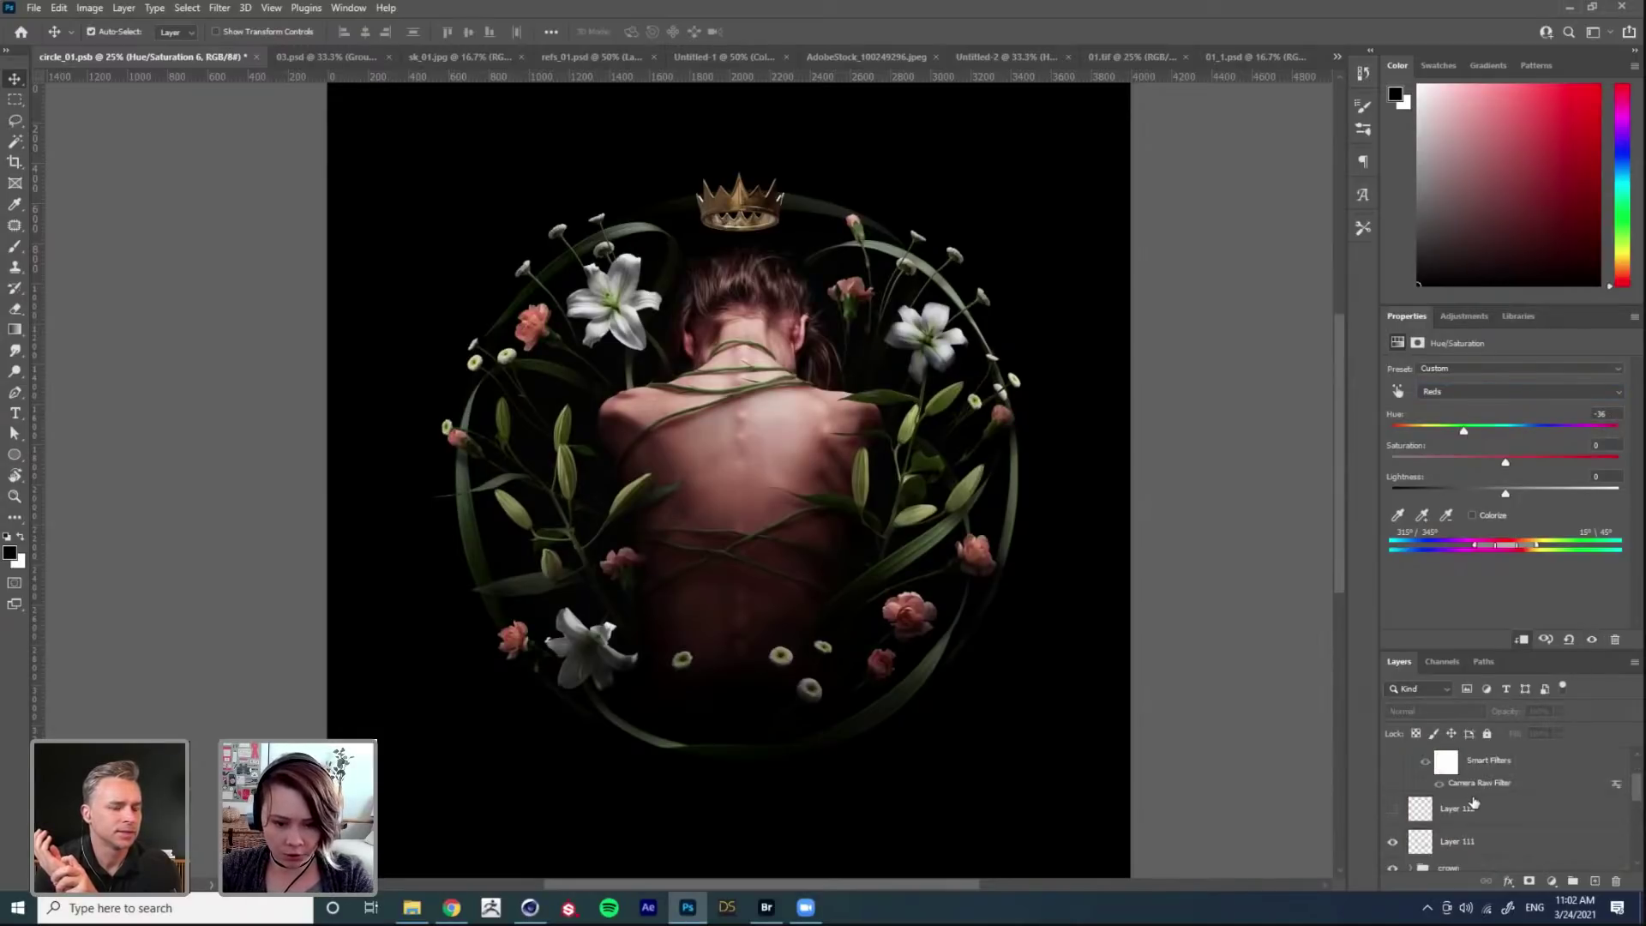
left_click(1469, 846)
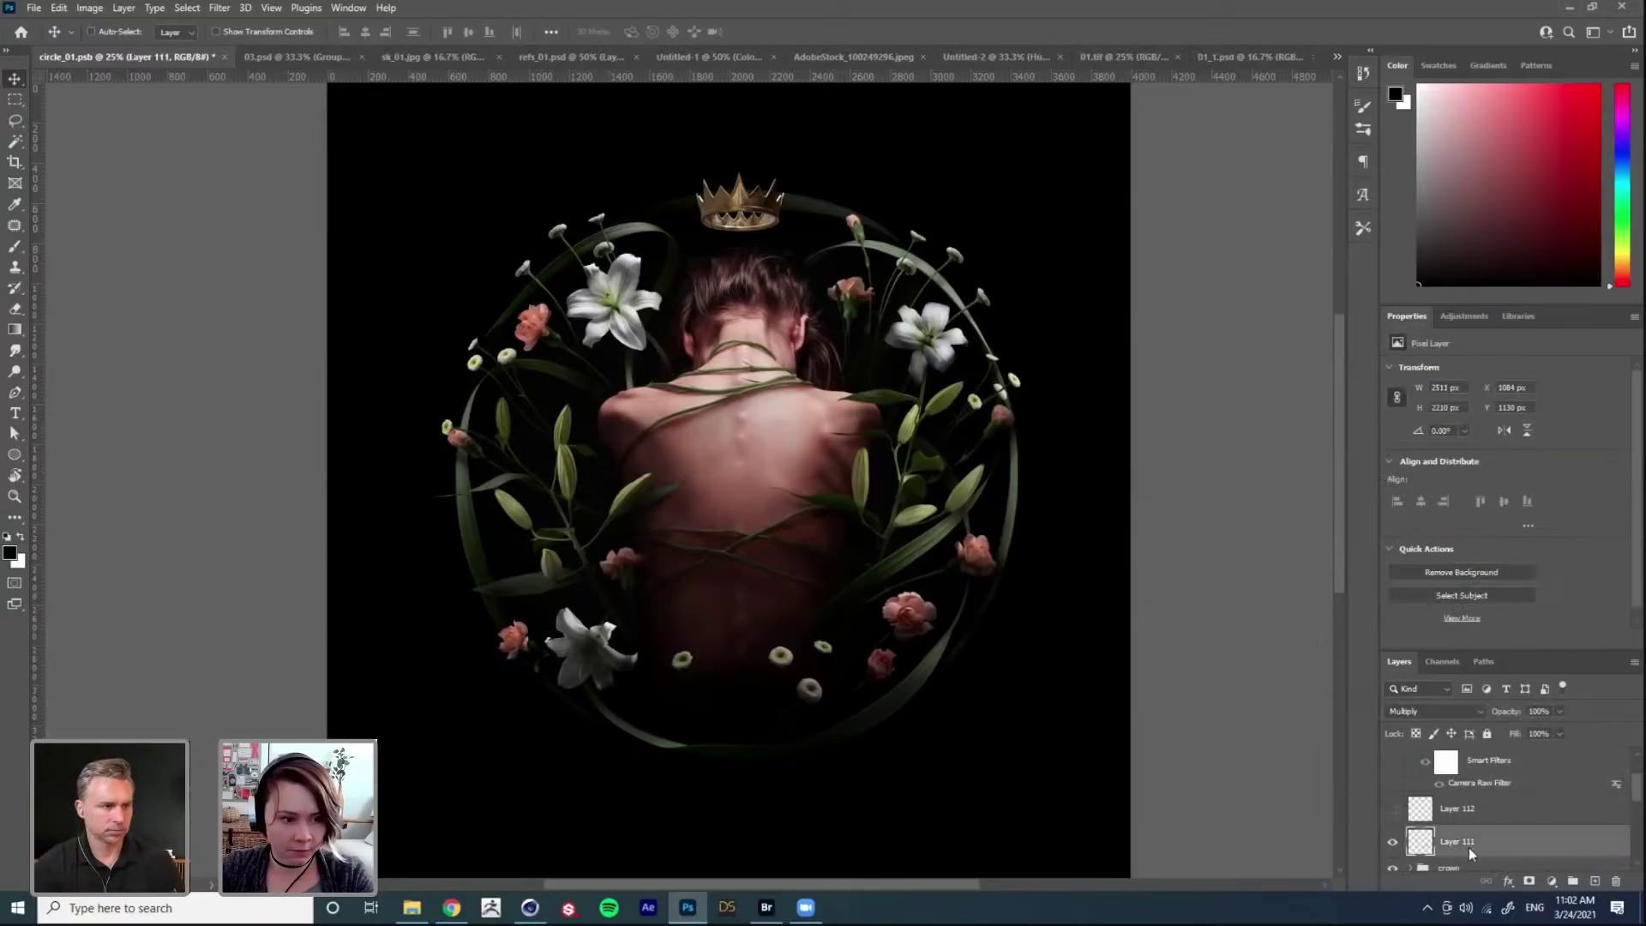
key("ctrl+alt+shift+e")
Step: Compare the red, green and blue channels of the merged image for contrast, and settle on the red channel
left_click(1453, 663)
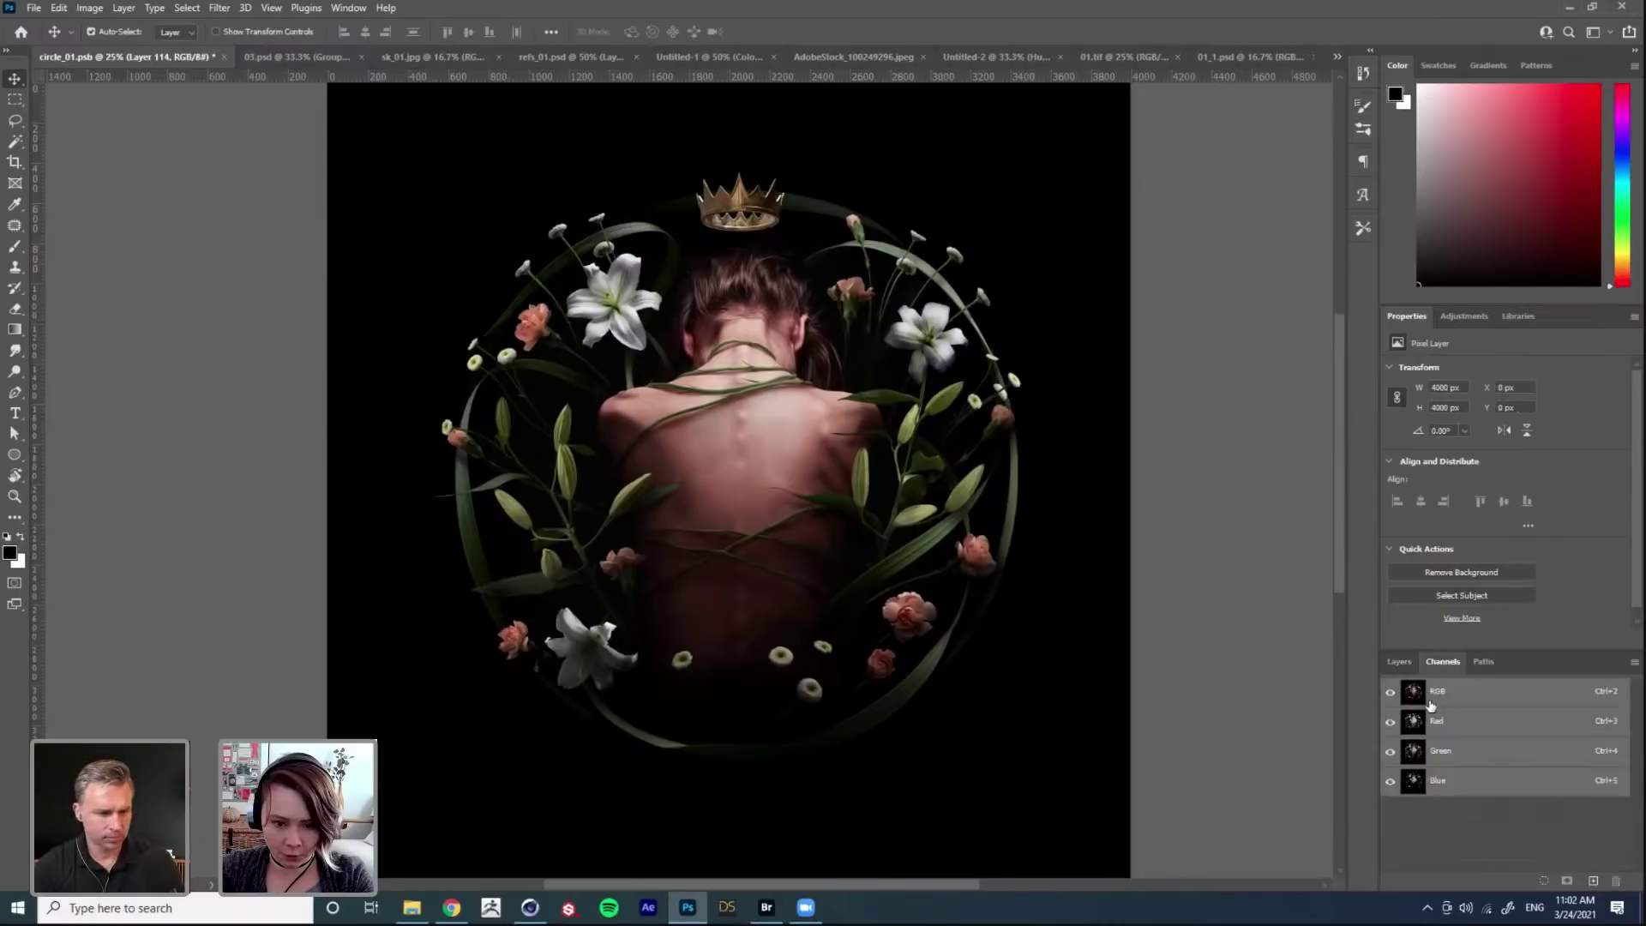
left_click(1452, 721)
left_click(1456, 748)
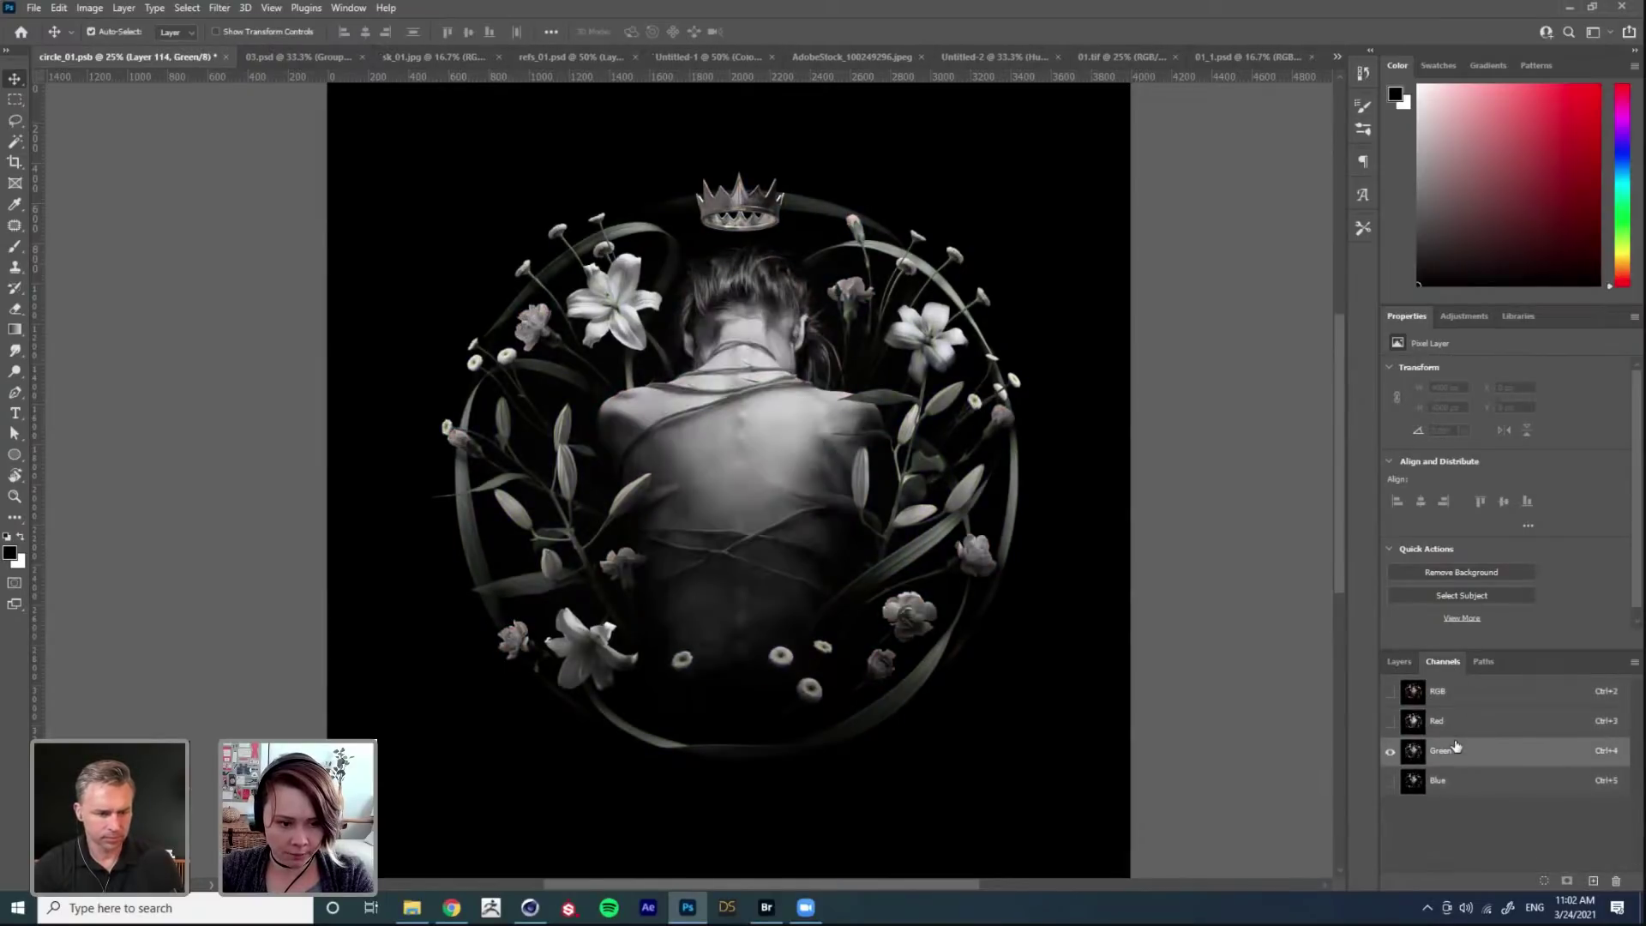
left_click(1443, 724)
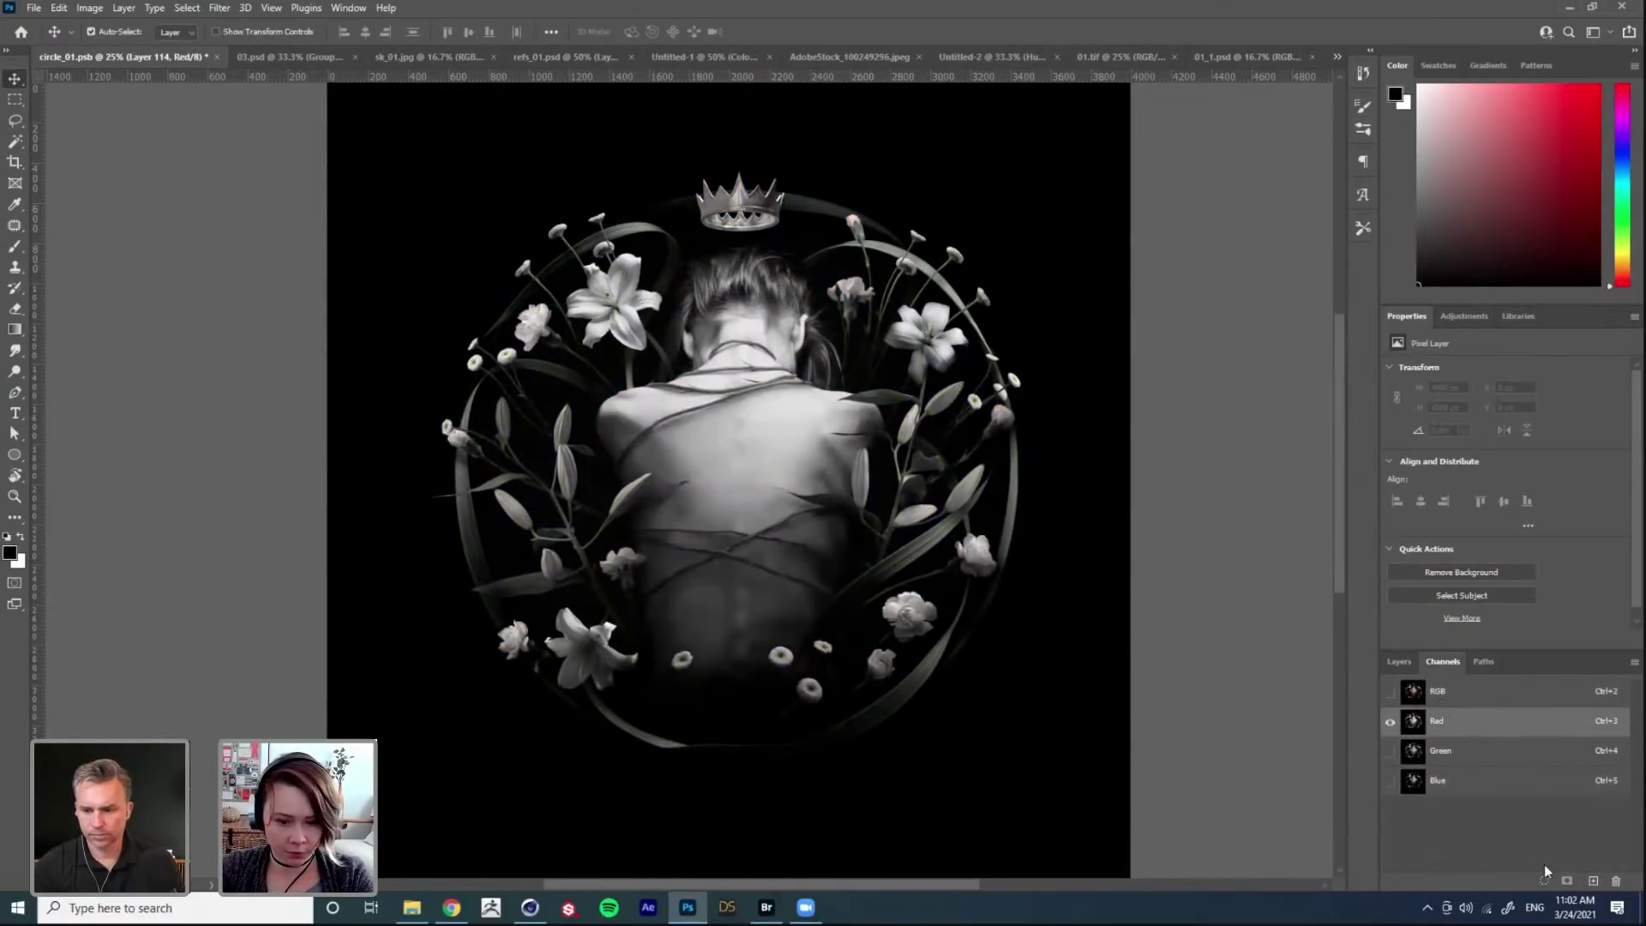
left_click(1457, 784)
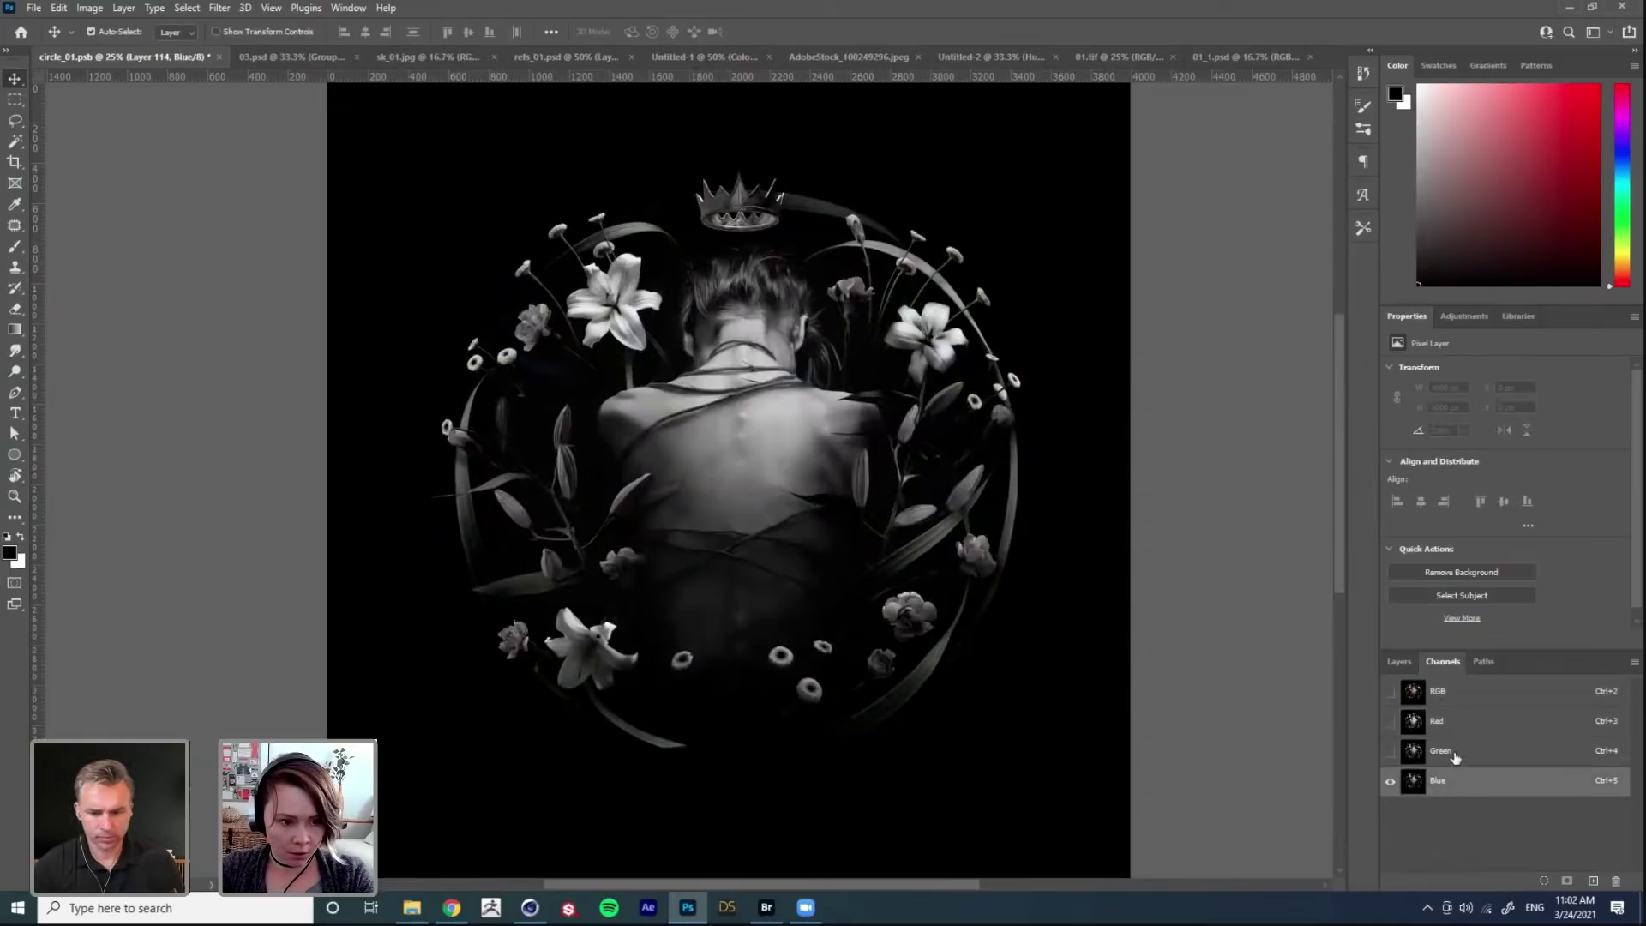
left_click(1454, 753)
left_click(1449, 723)
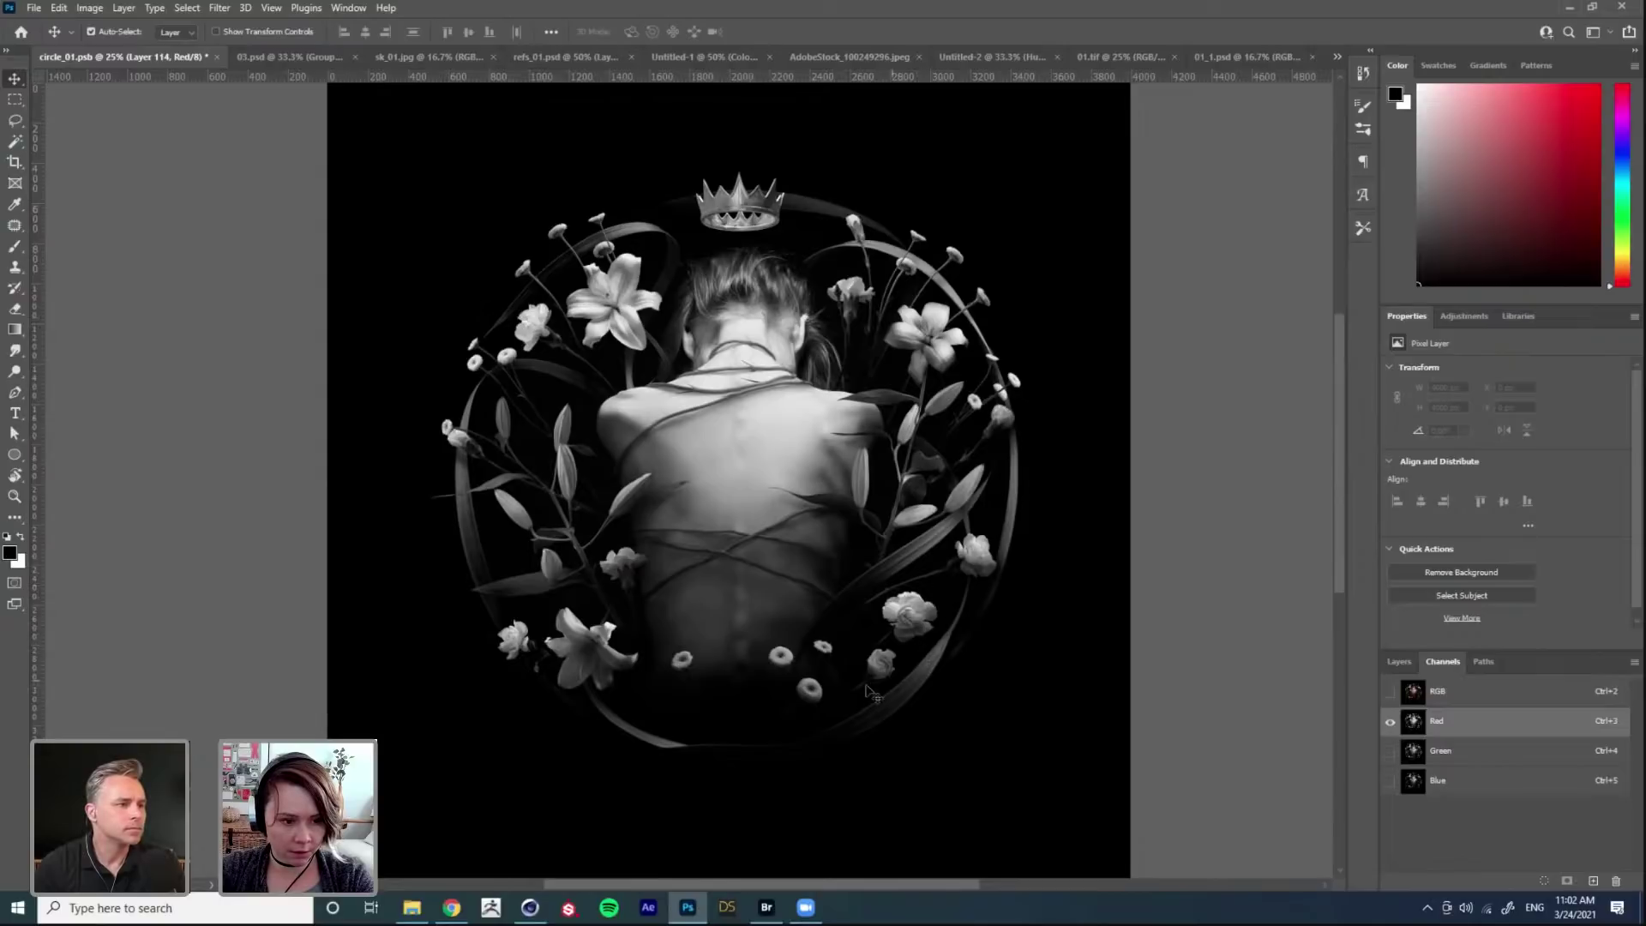
Step: Copy the entire red channel and paste it as a new layer above the merged layer
key("ctrl")
left_click(1414, 723, "ctrl")
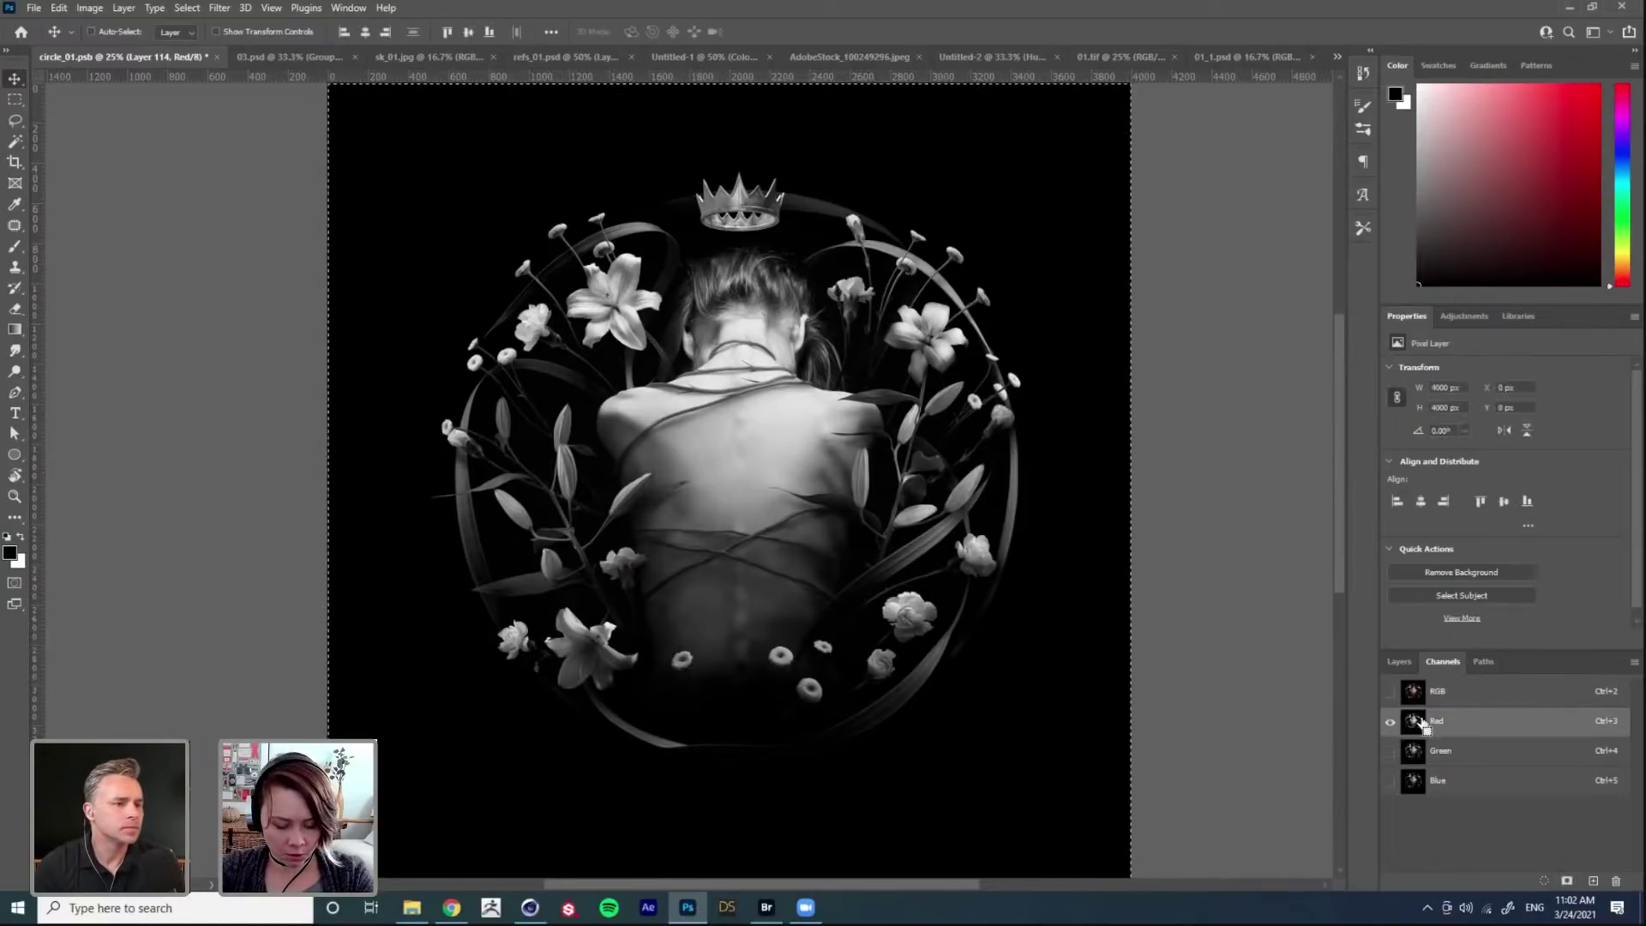
left_click(1398, 661)
left_click(1595, 881)
key("ctrl+2")
key("ctrl+v")
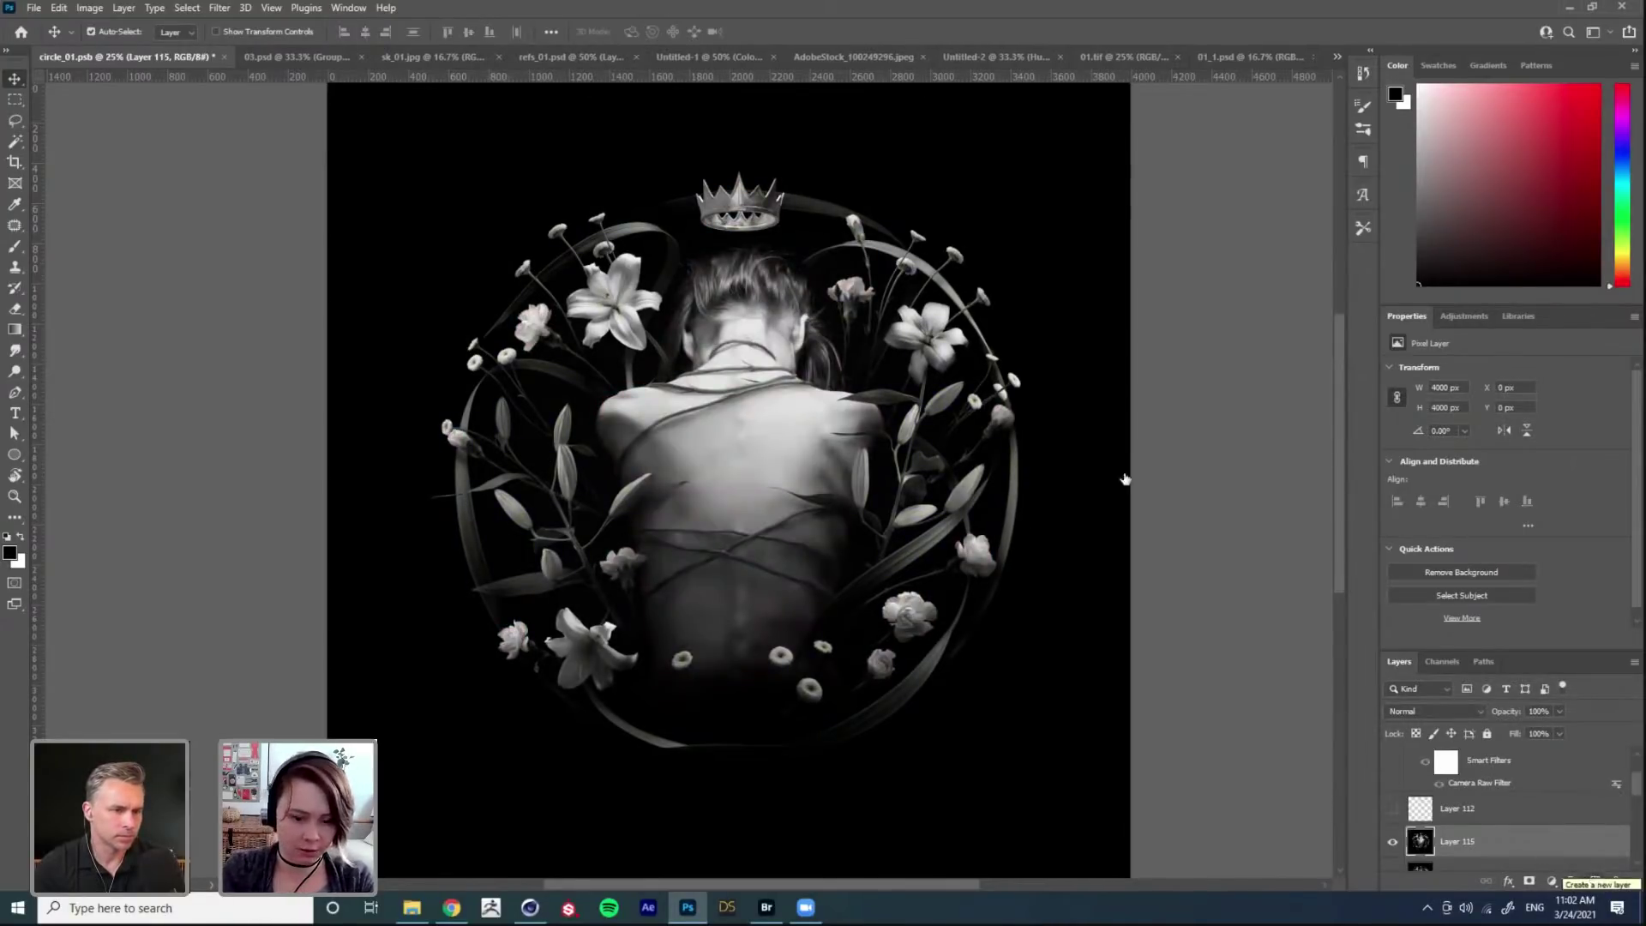
key("ctrl")
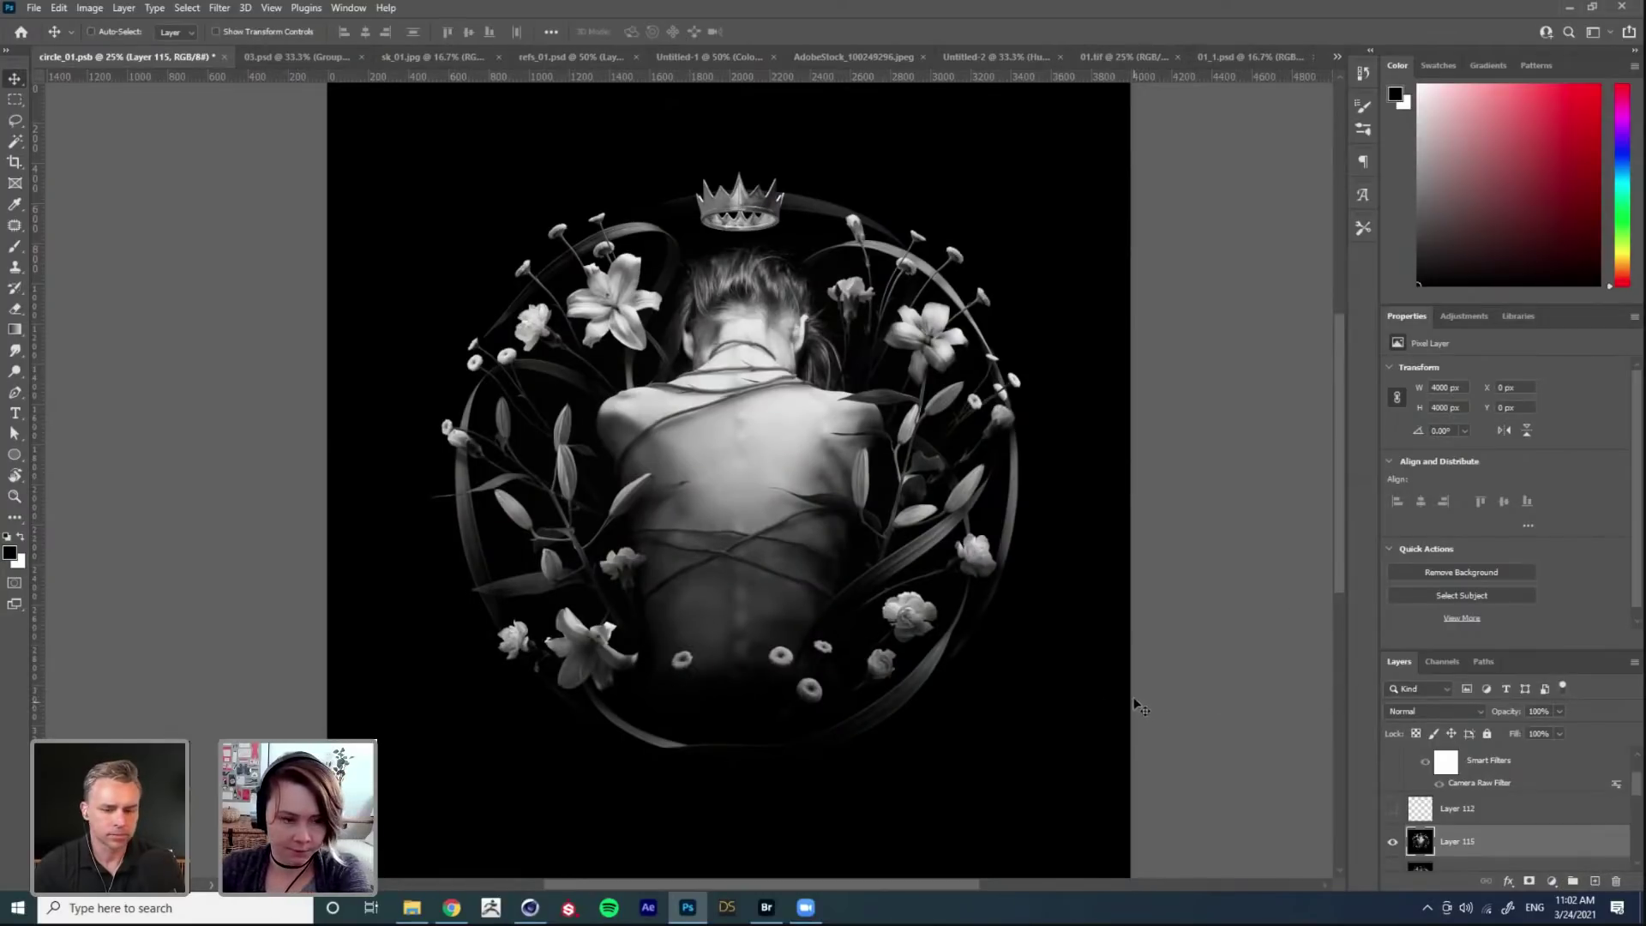
Step: Increase the black-and-white layer's contrast with Levels, using a black input of 14 and a white input of 233
key("ctrl+l")
left_click_drag(1088, 564, 1136, 565)
left_click_drag(1288, 563, 1273, 563)
left_click_drag(1136, 565, 1098, 563)
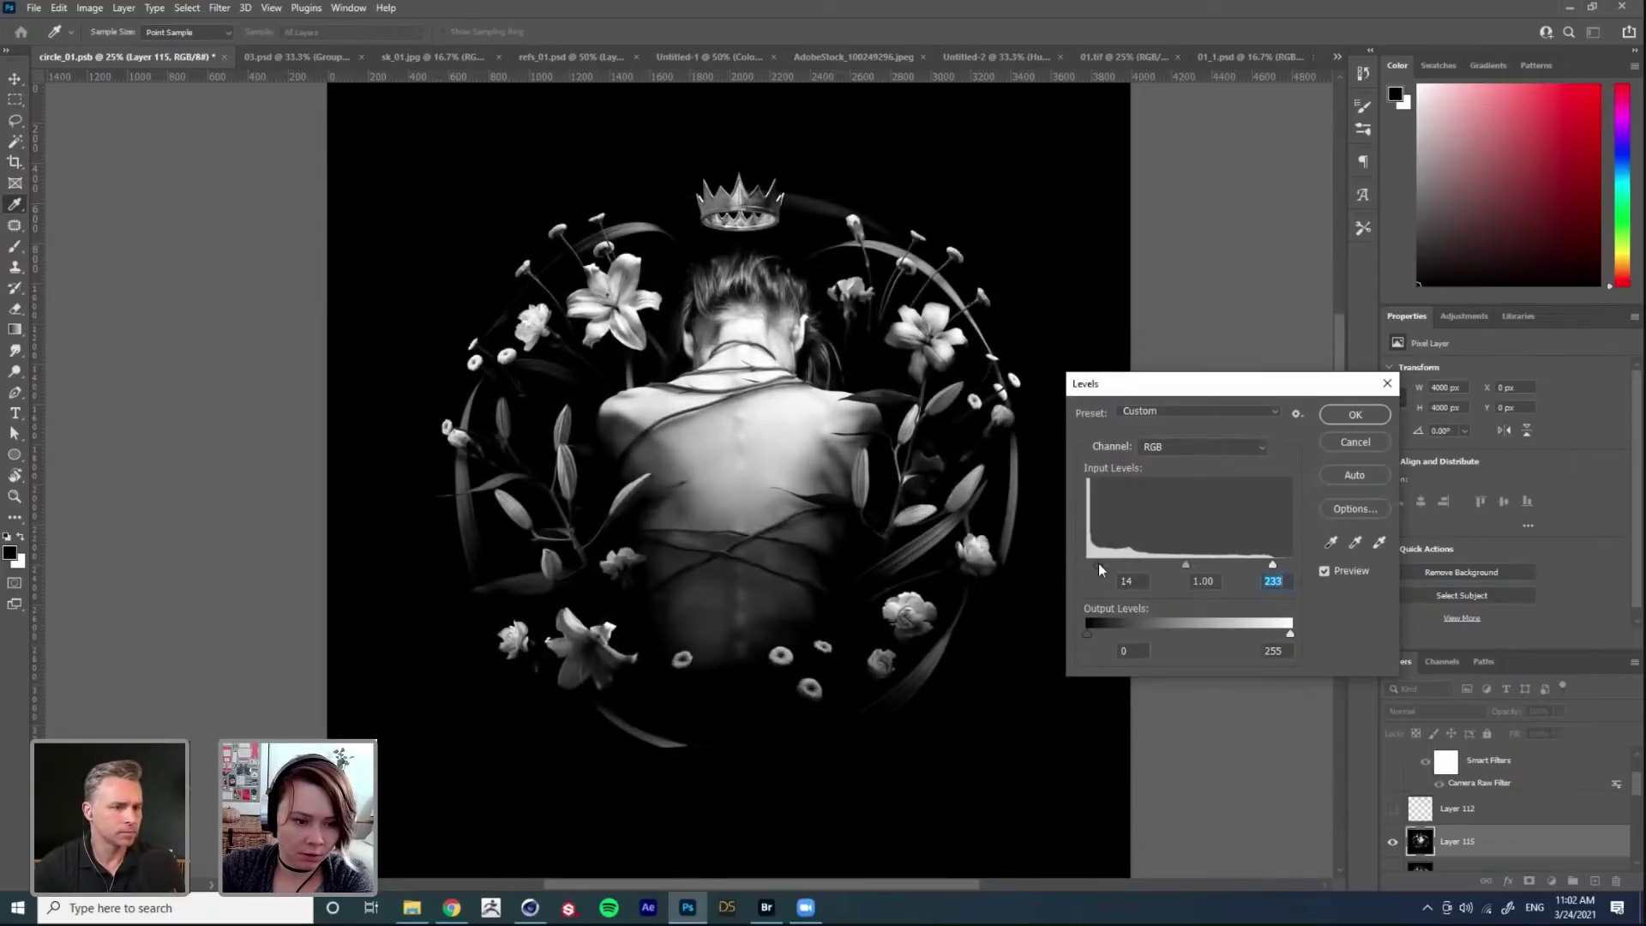
key("Return")
key("v")
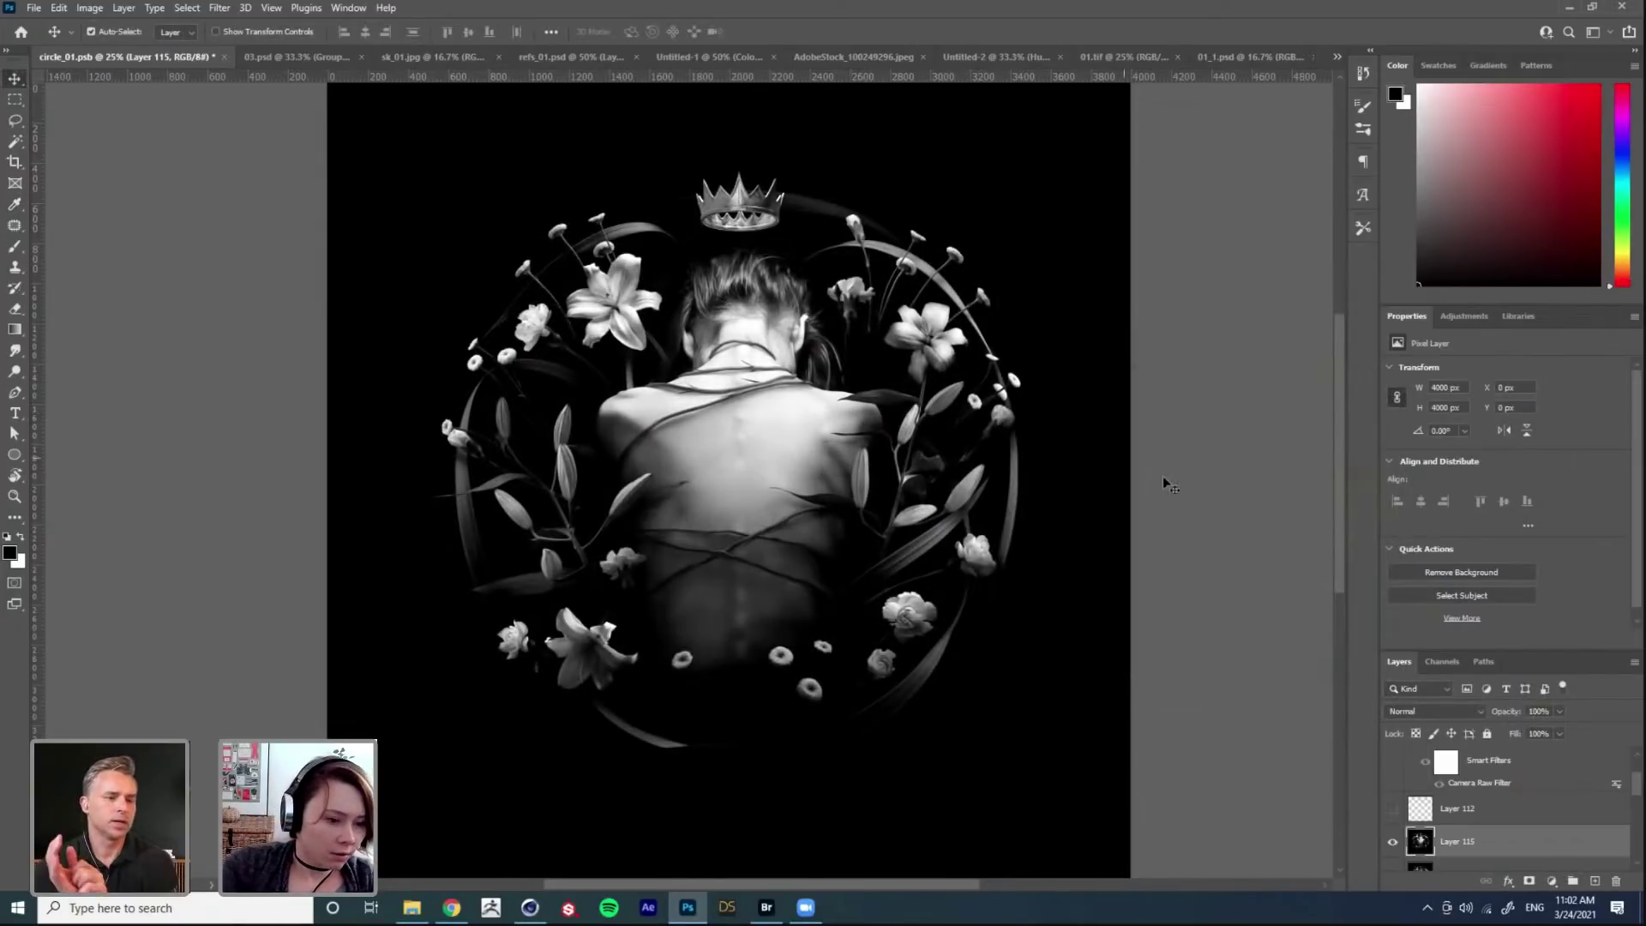
Step: Load the bright areas of the RGB composite channel as a selection, and hide Layer 115
left_click(1443, 661)
left_click(1399, 662)
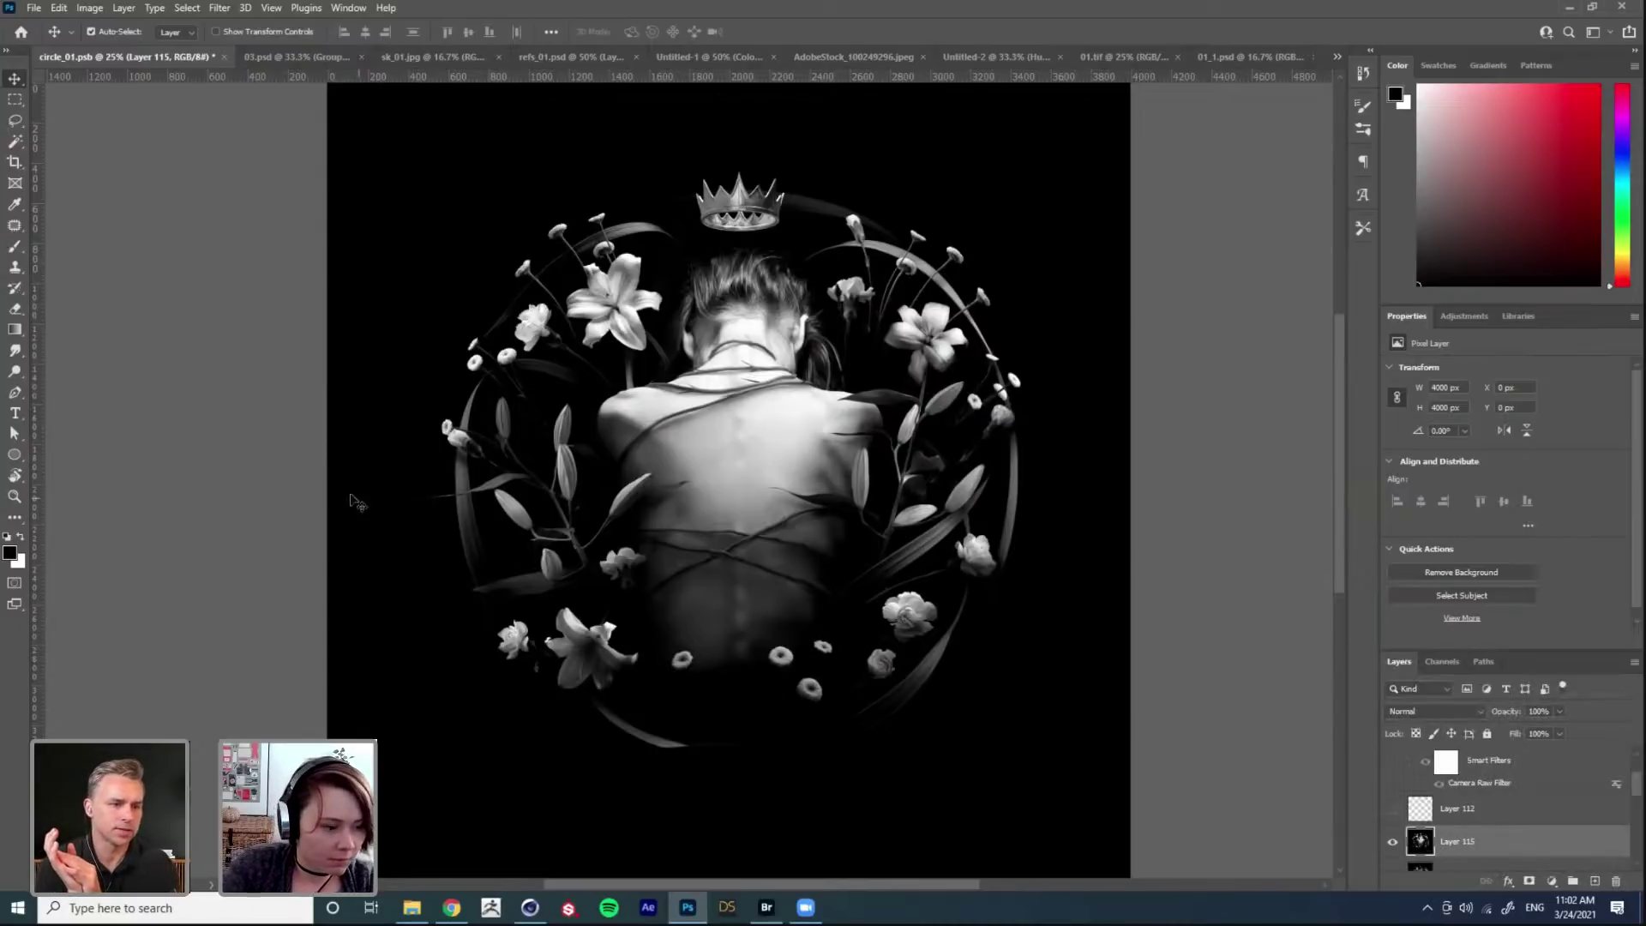
left_click(14, 121)
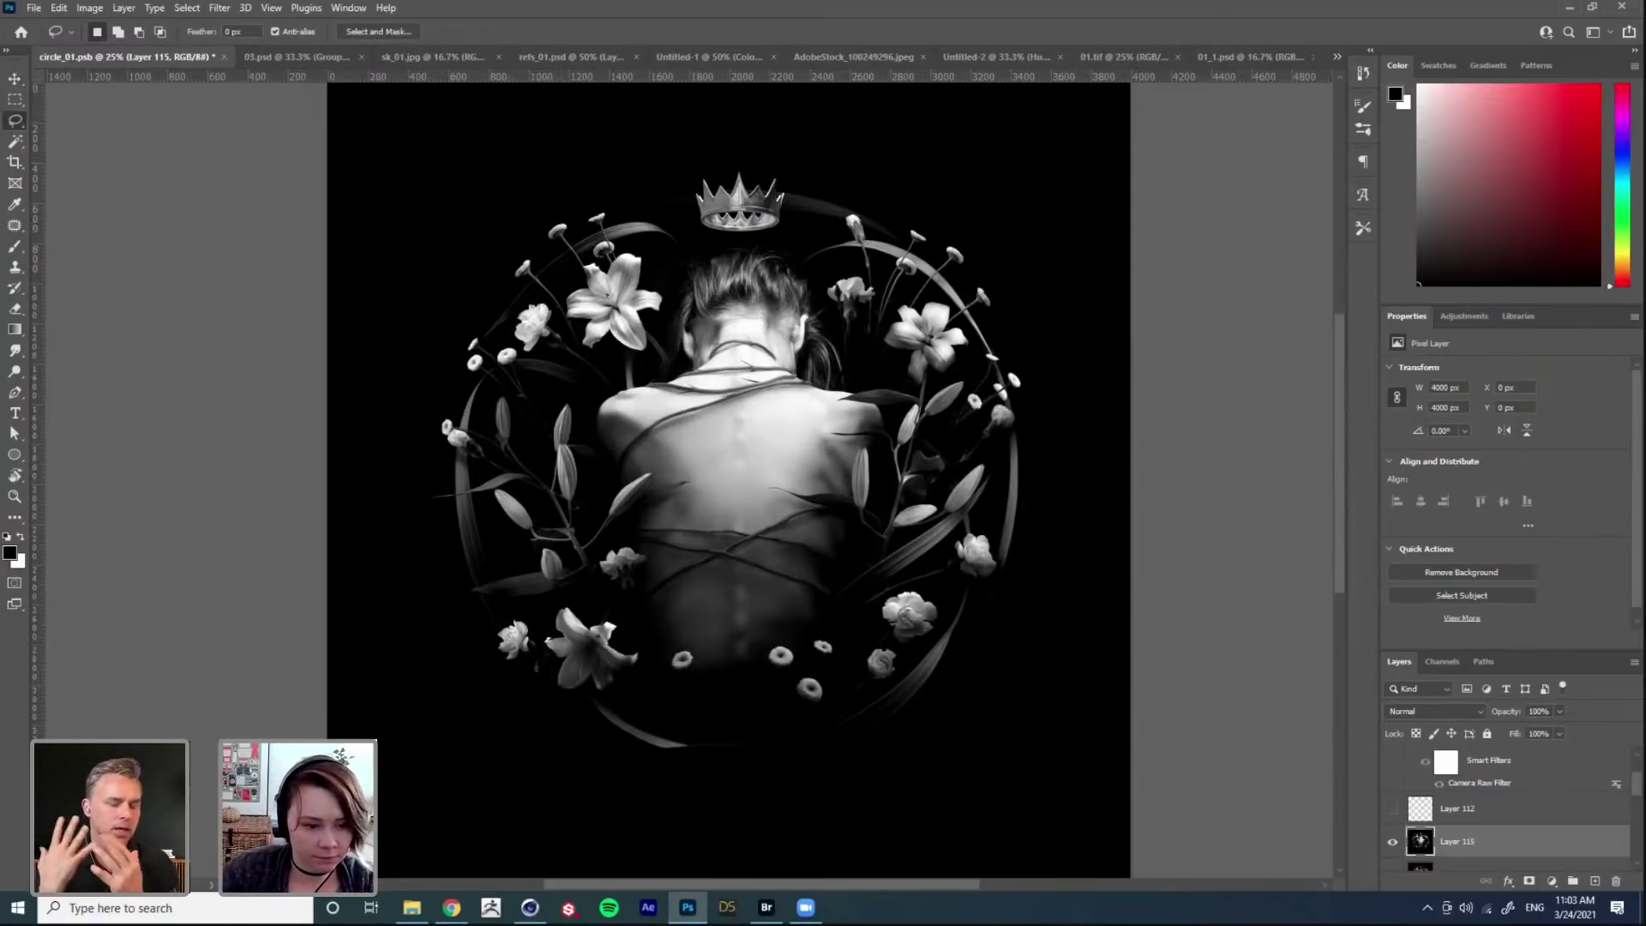
left_click(1442, 663)
left_click(1415, 693, "ctrl")
left_click(1400, 662)
left_click(1394, 841)
Step: Add a Hue/Saturation adjustment clipped to the carnations group, with the luminosity selection as its mask
scroll(1458, 815, "down", 3)
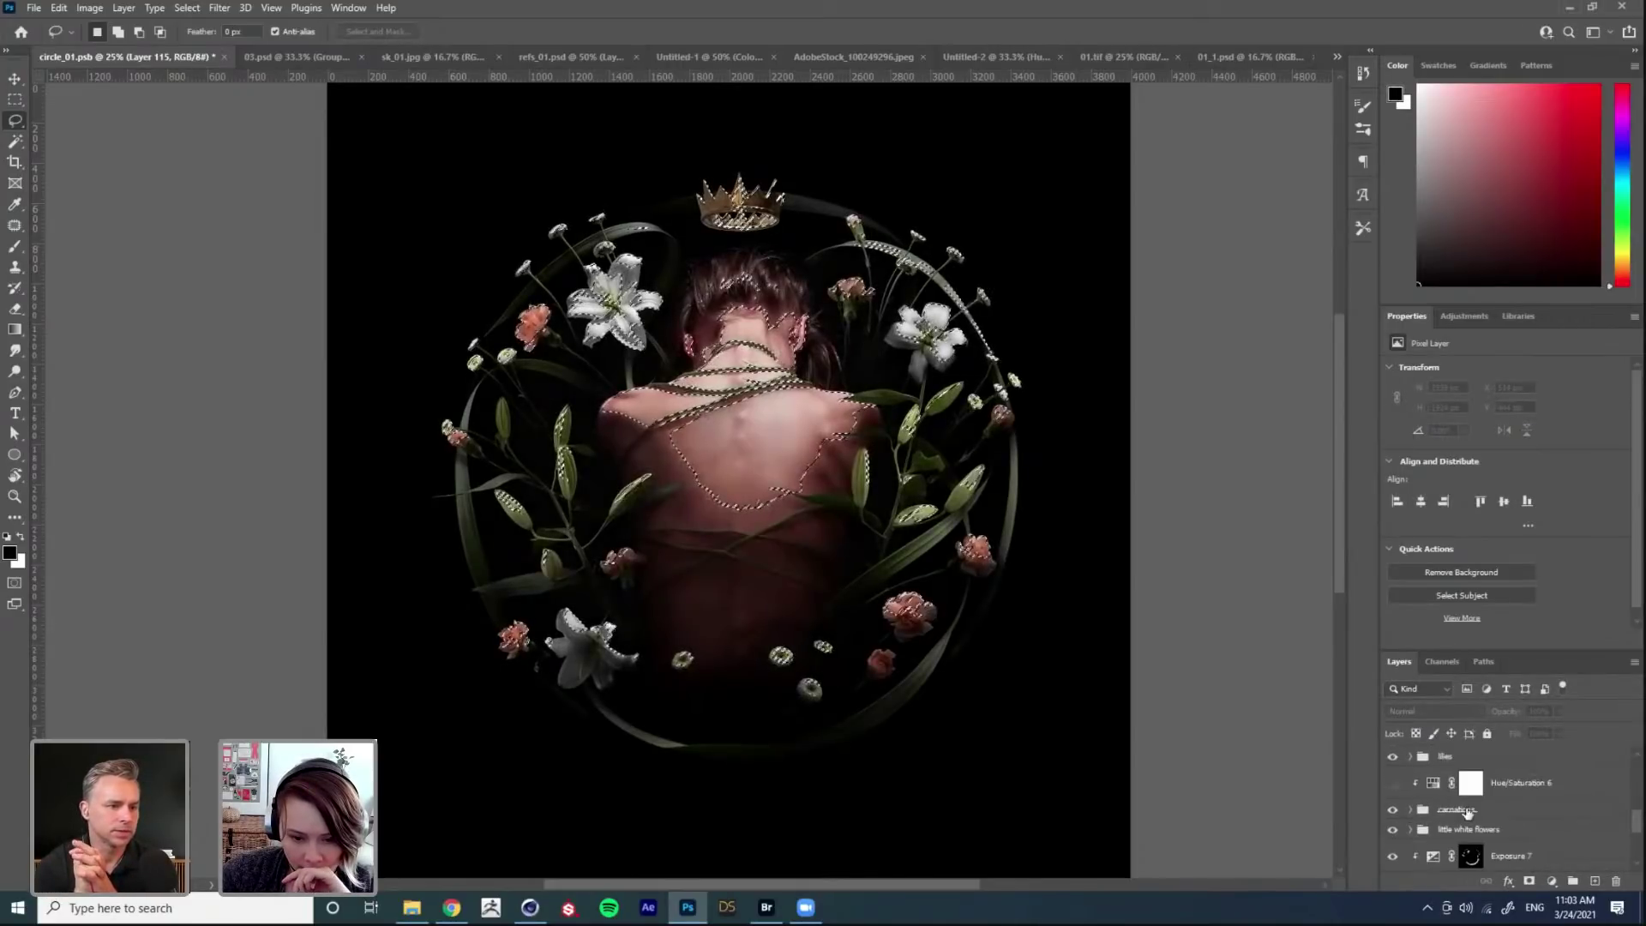
left_click(1467, 811)
left_click(1454, 318)
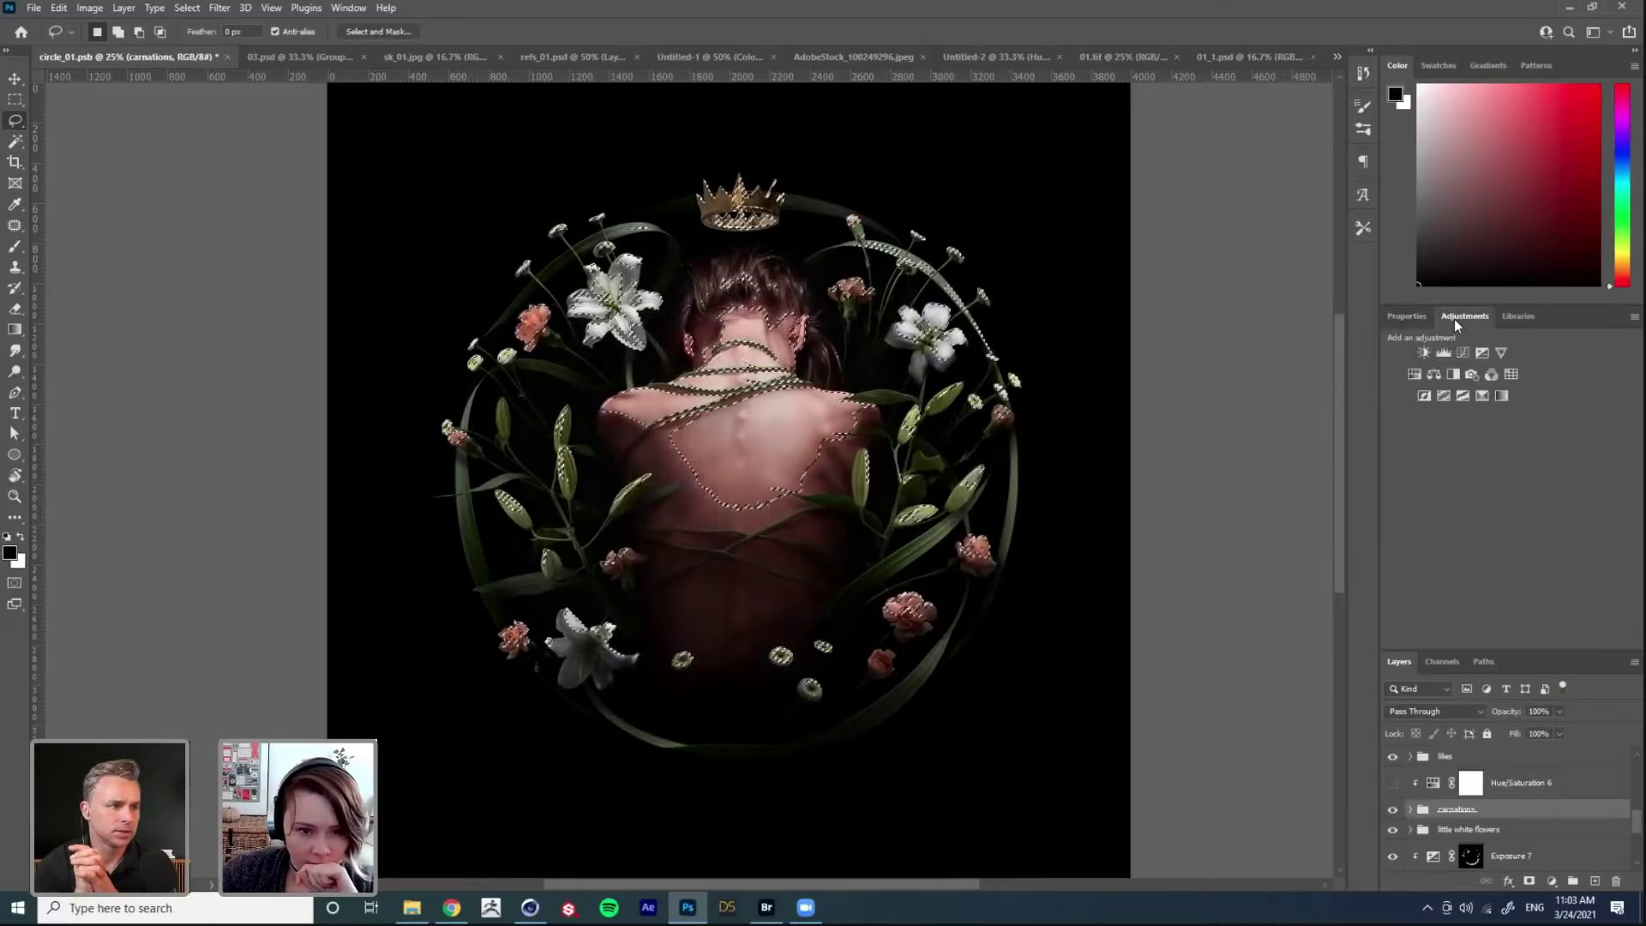
left_click(1415, 375)
Step: Hide Layer 114 and set the masked adjustment's hue to +48 to shift the carnations towards yellow
left_click(1433, 429)
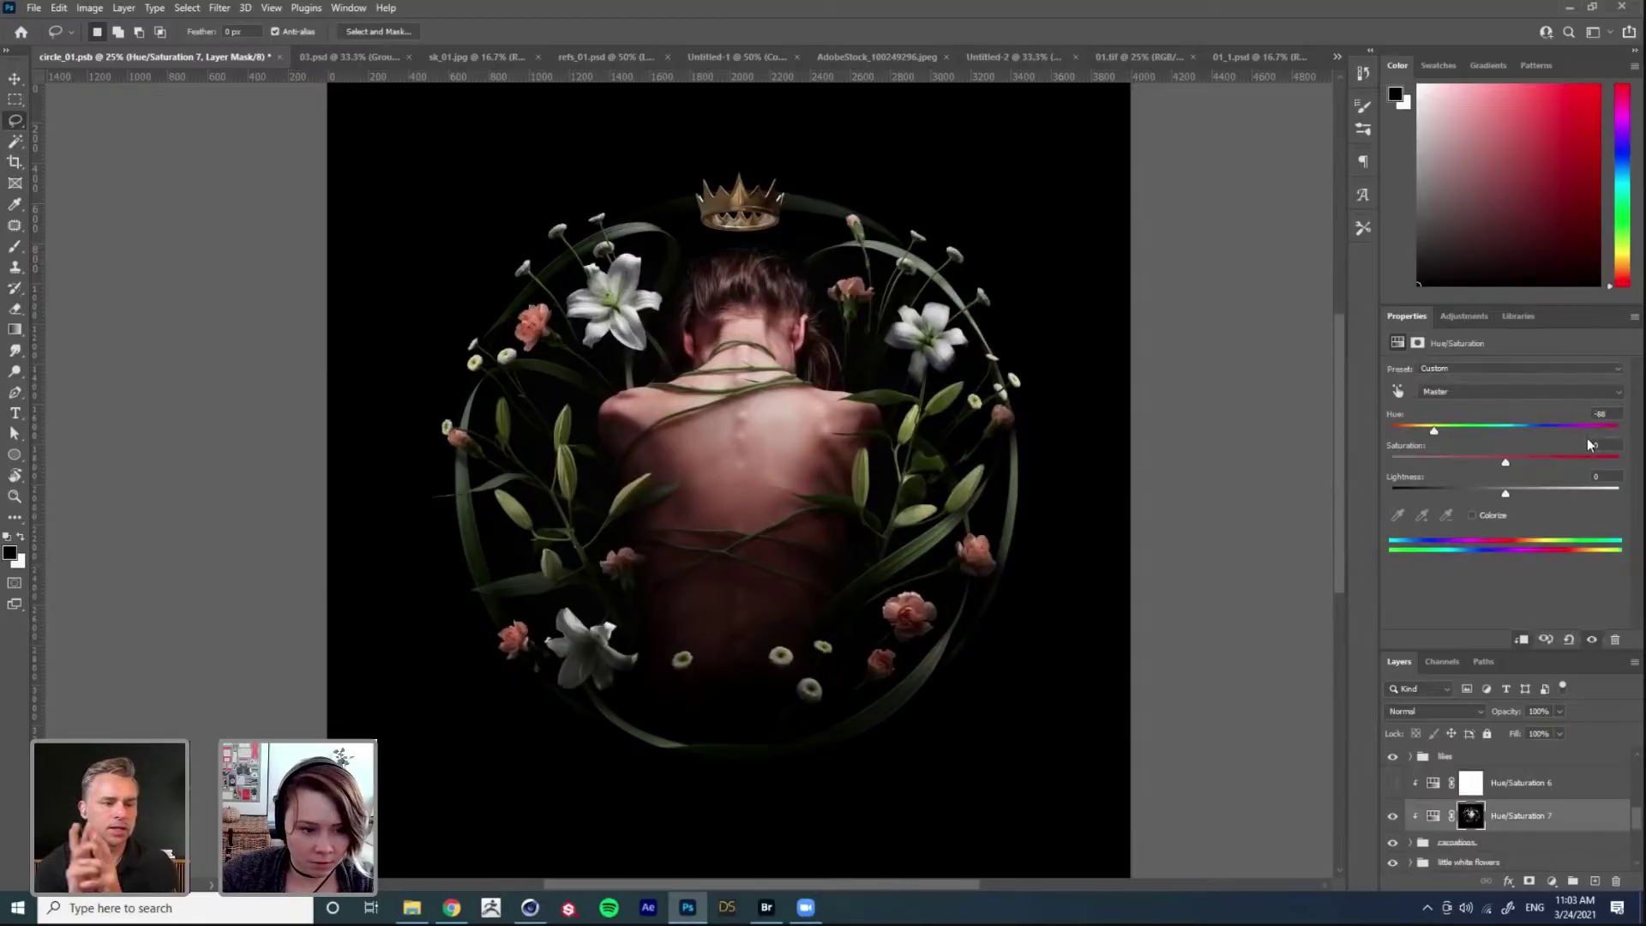
left_click(1561, 426)
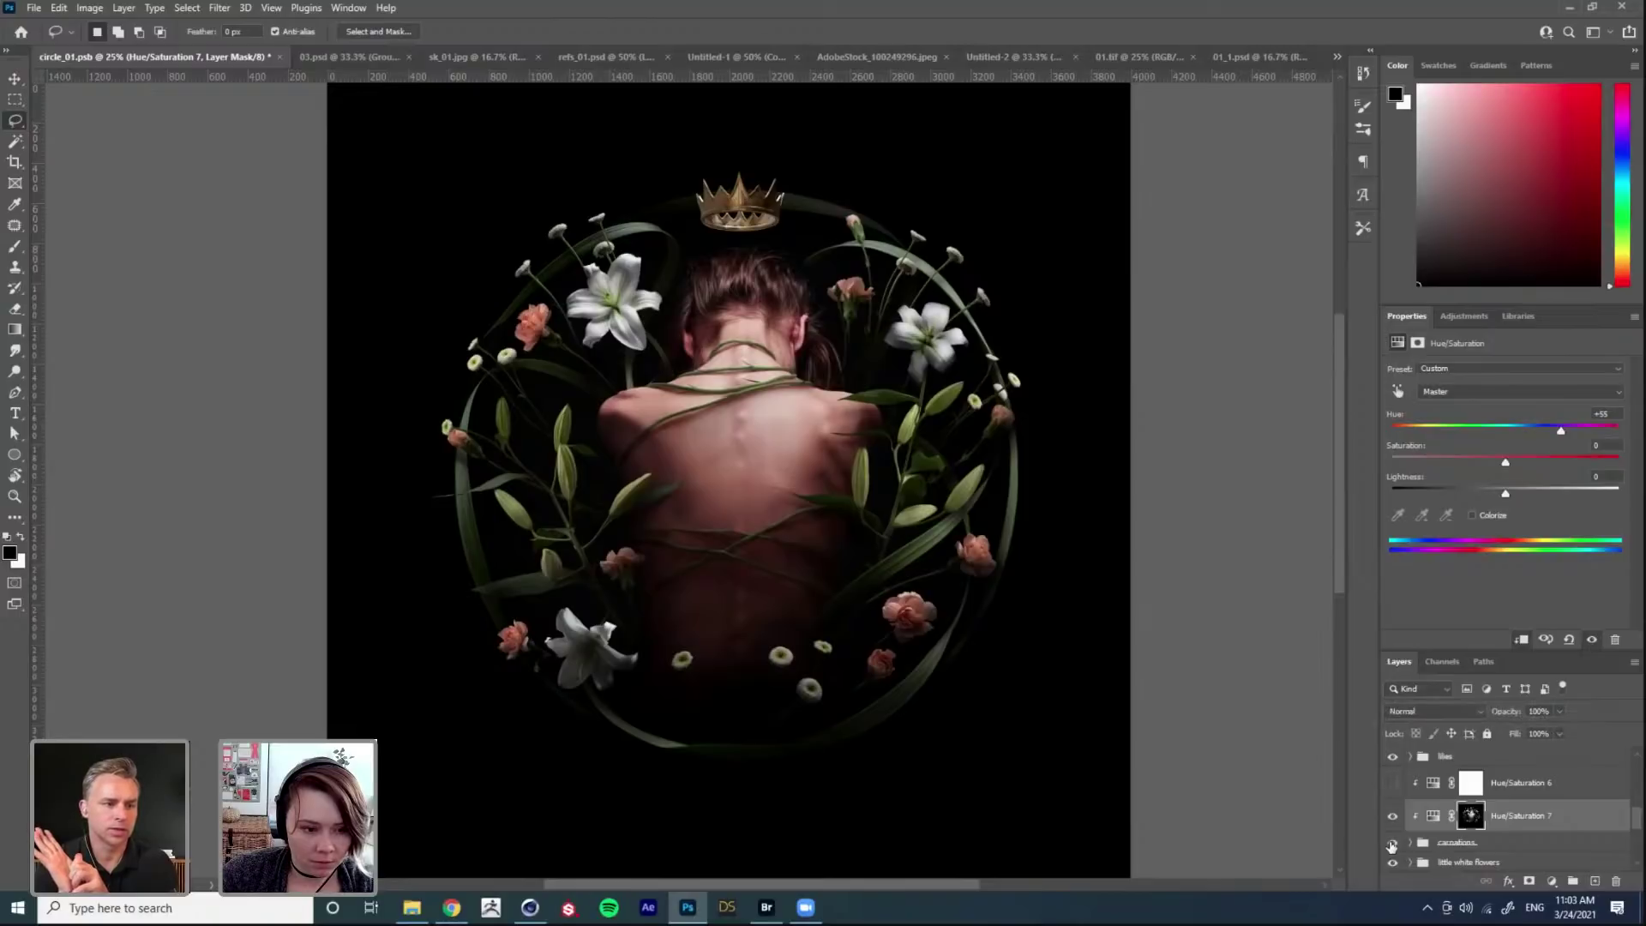
scroll(1432, 785, "up", 2)
scroll(1439, 778, "down", 2)
left_click(1458, 426)
left_click_drag(1457, 426, 1501, 429)
left_click(1558, 429)
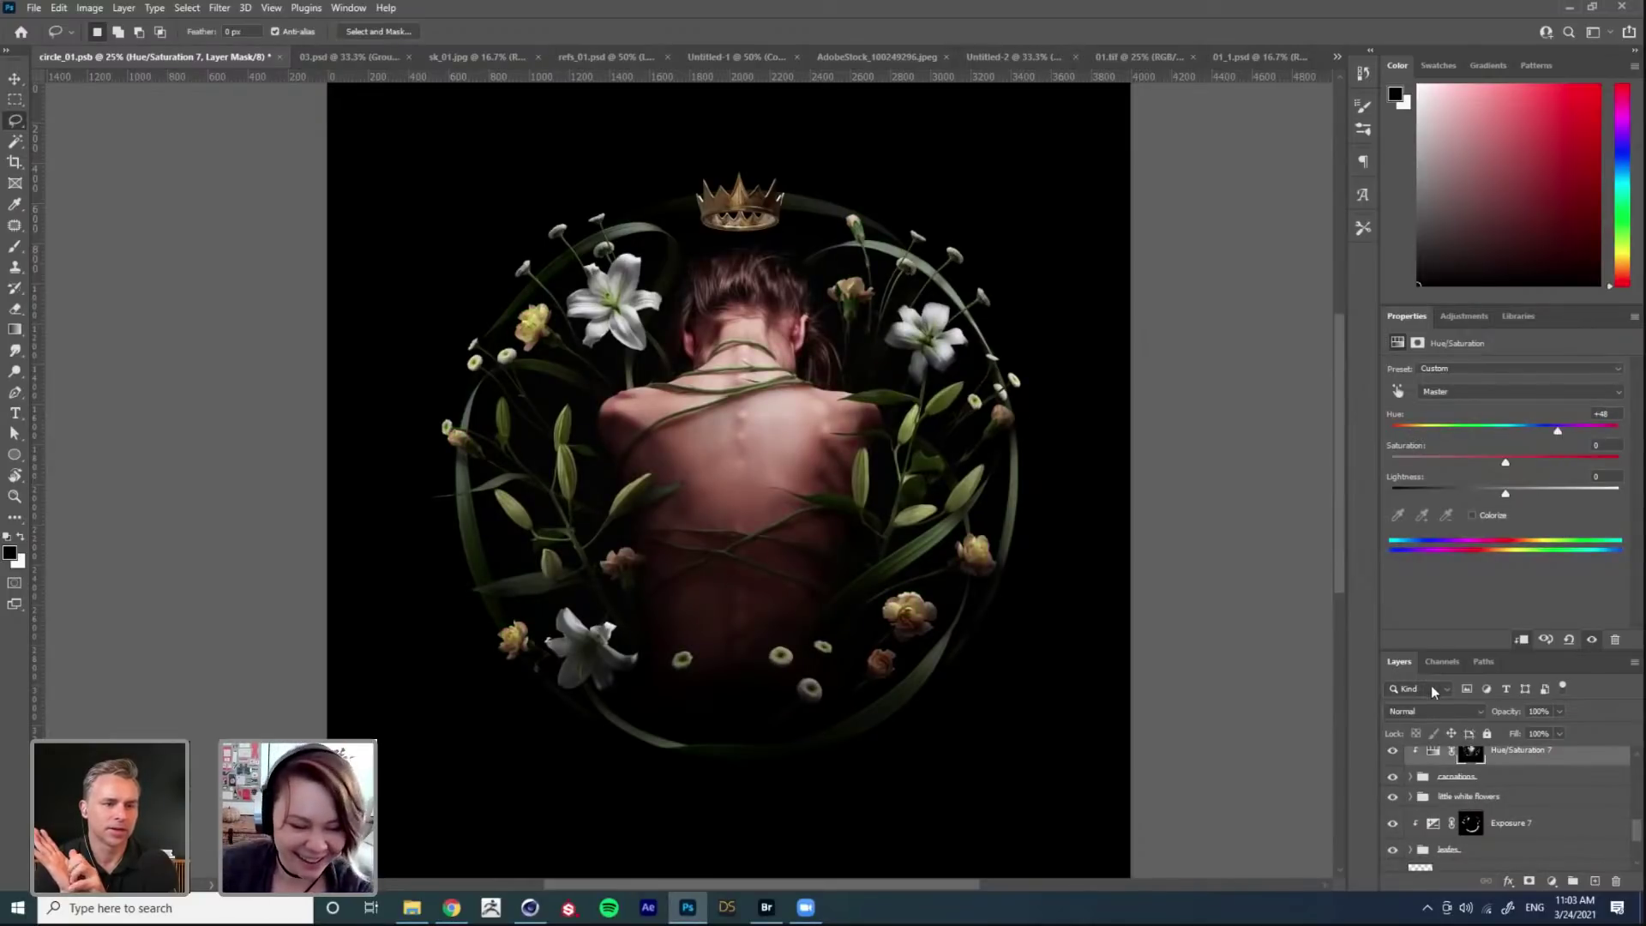
Step: Compare the carnations with and without the masked Hue/Saturation 7 adjustment, and leave it hidden
scroll(1432, 785, "up", 1)
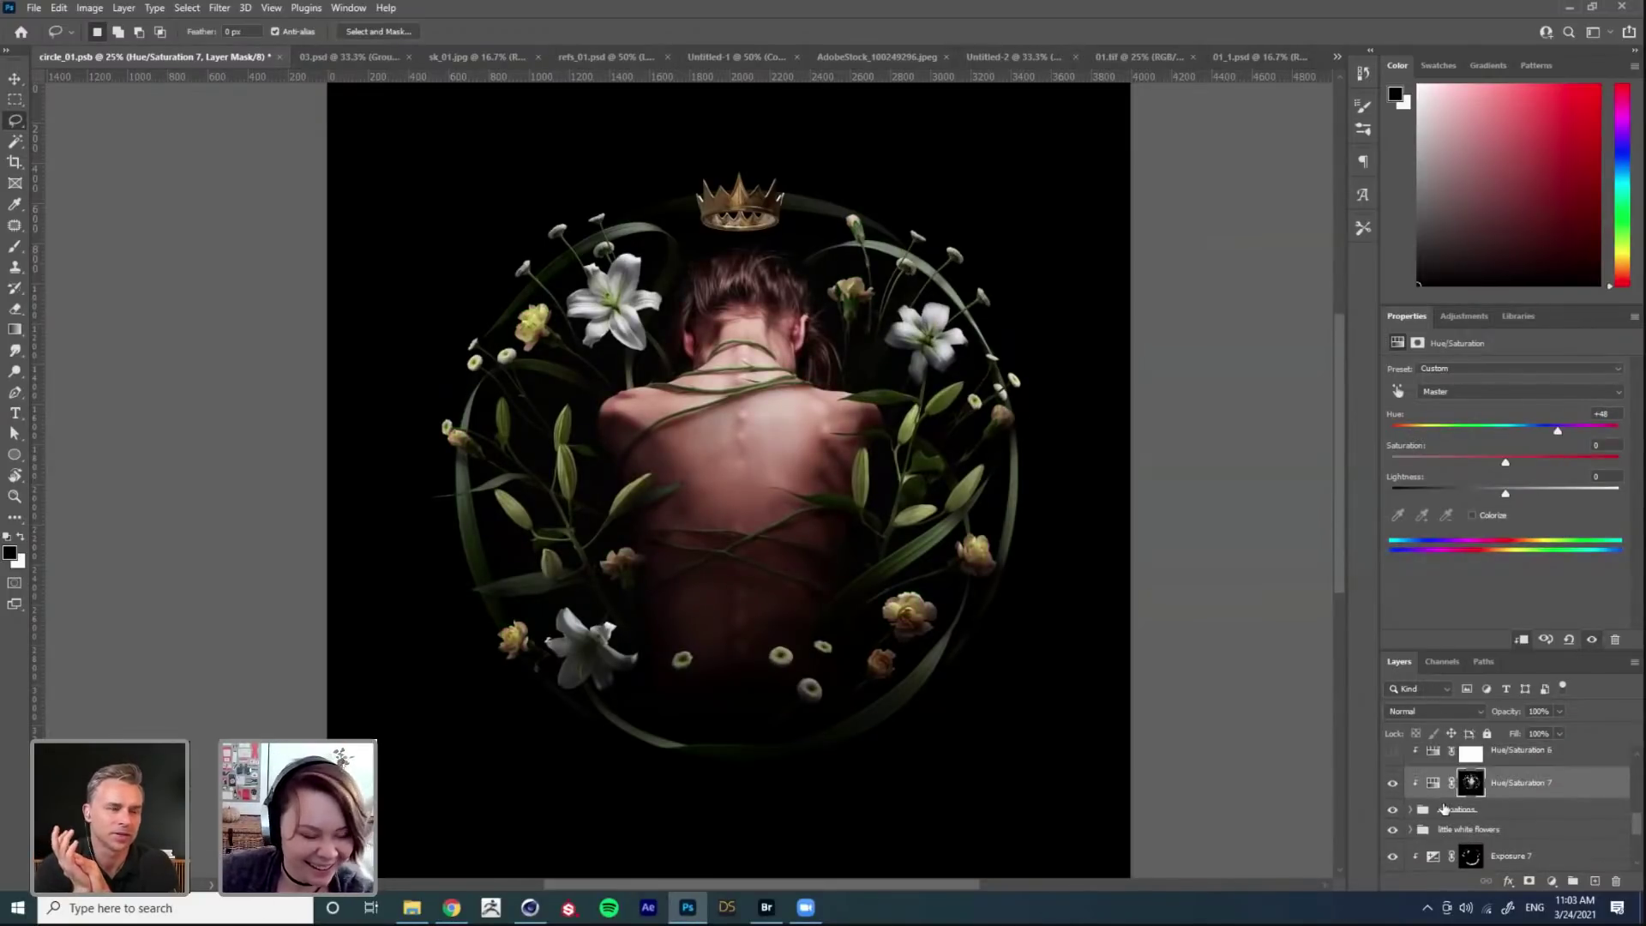
left_click(1392, 783)
left_click(1392, 782)
left_click(1392, 782)
left_click(1391, 782)
left_click(1392, 783)
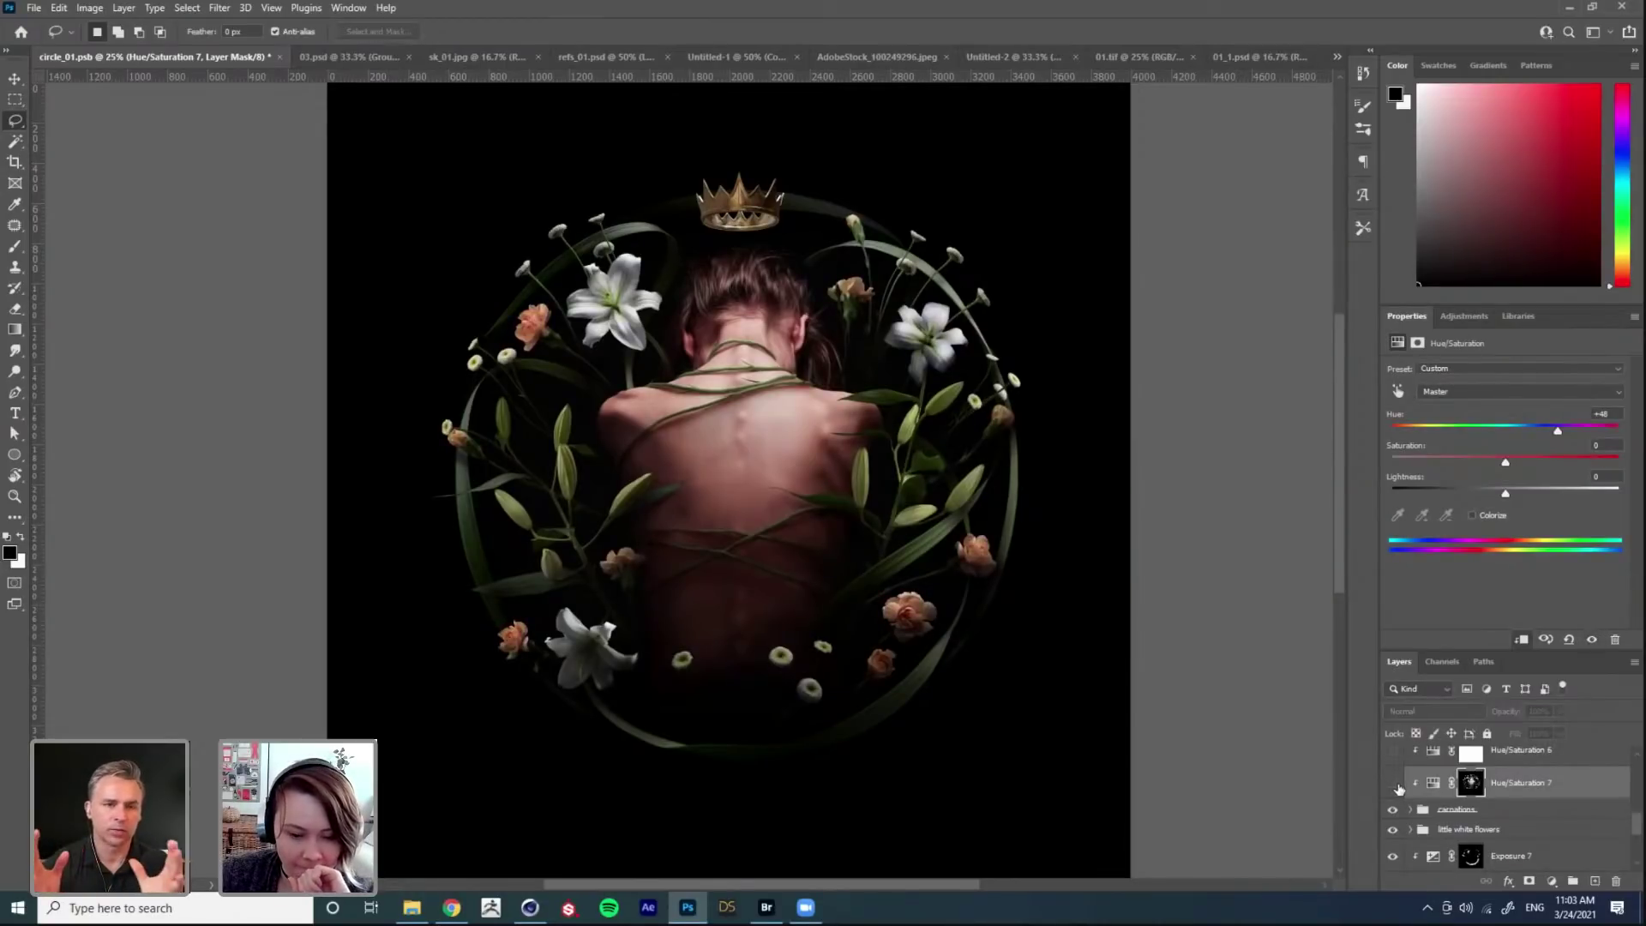
Step: Show Layer 115 and paint a black zigzag across the figure's head and back with a hard round brush at size 200
scroll(1399, 787, "up", 5)
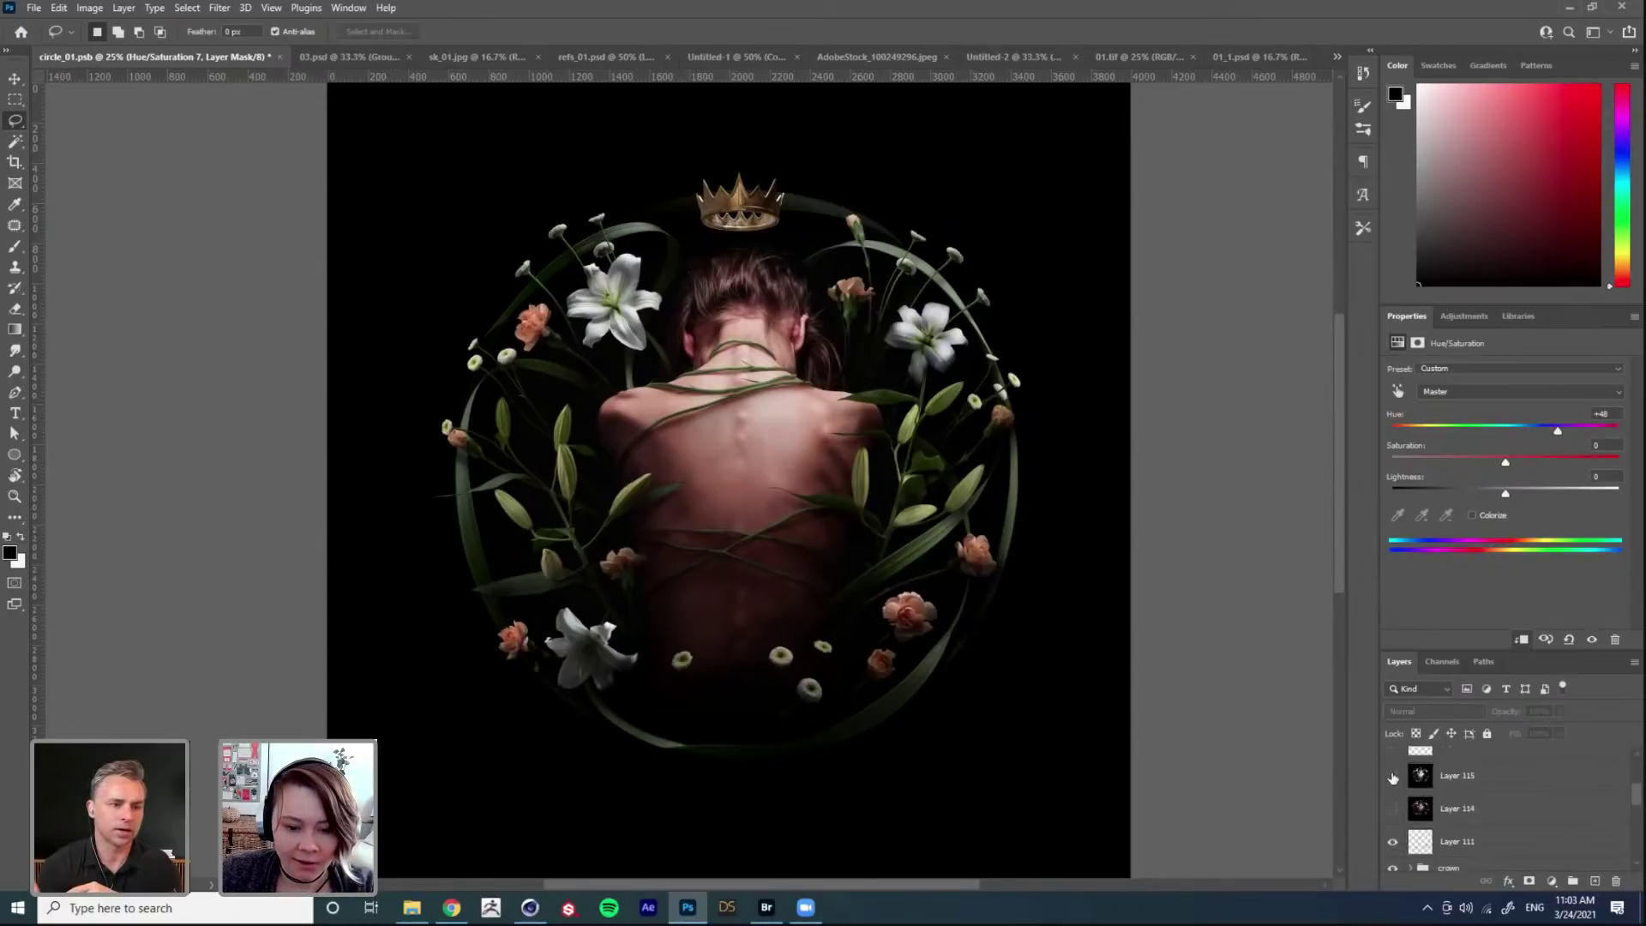
left_click(1470, 777)
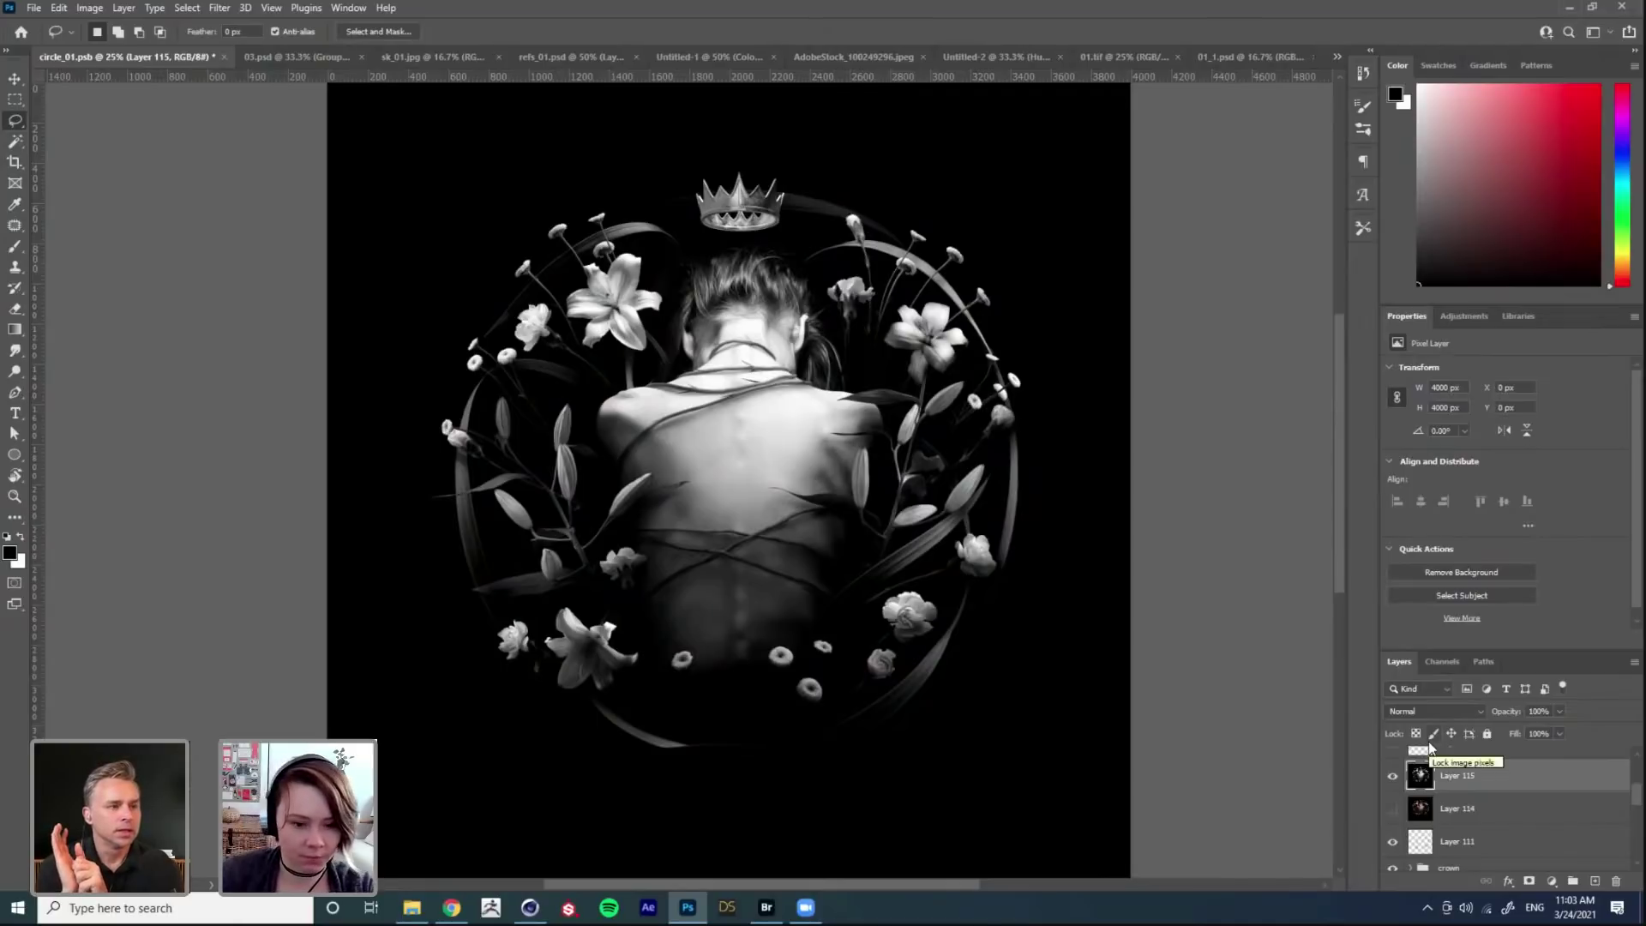
key("b")
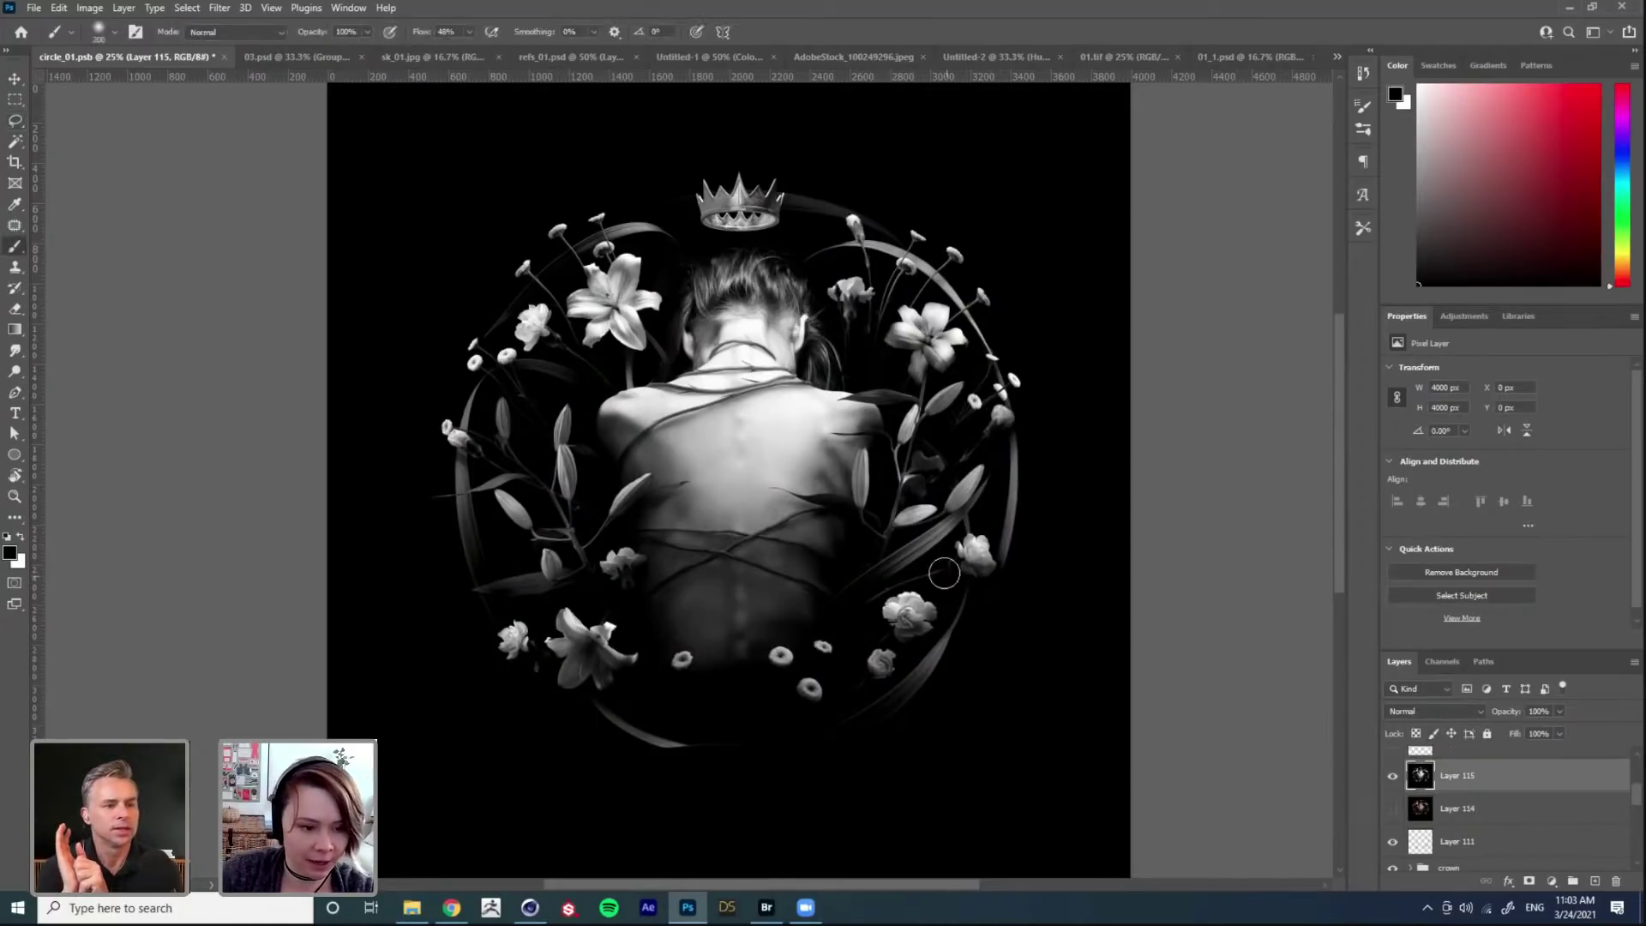
right_click(944, 546)
left_click(1235, 719)
left_click(1241, 330)
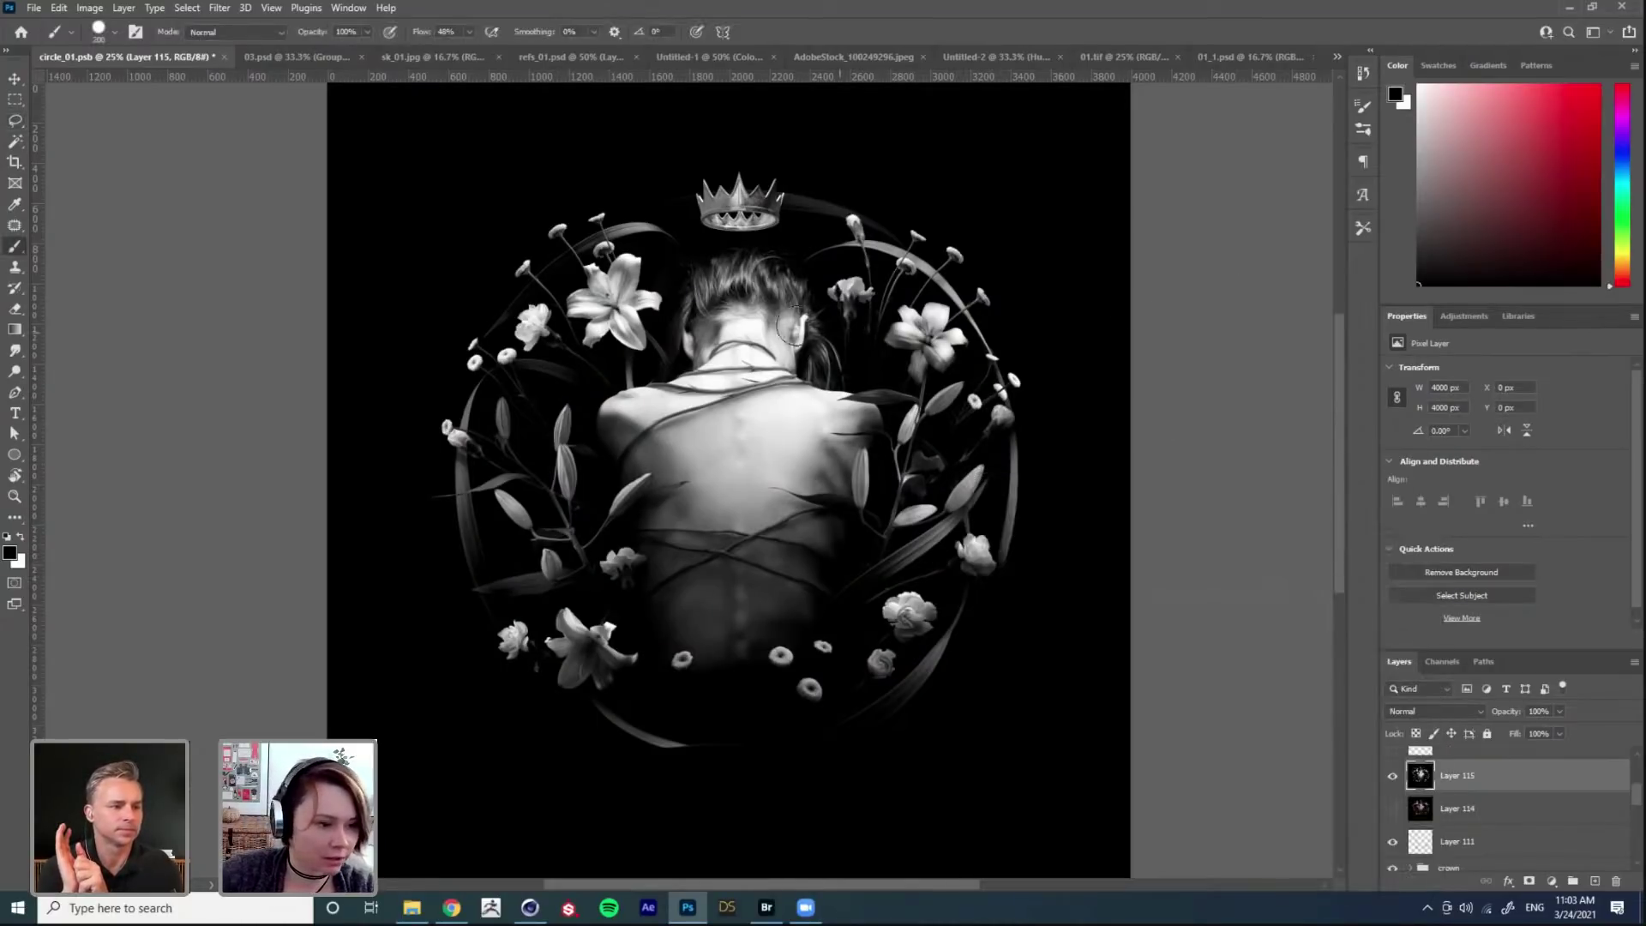
left_click_drag(726, 348, 900, 369)
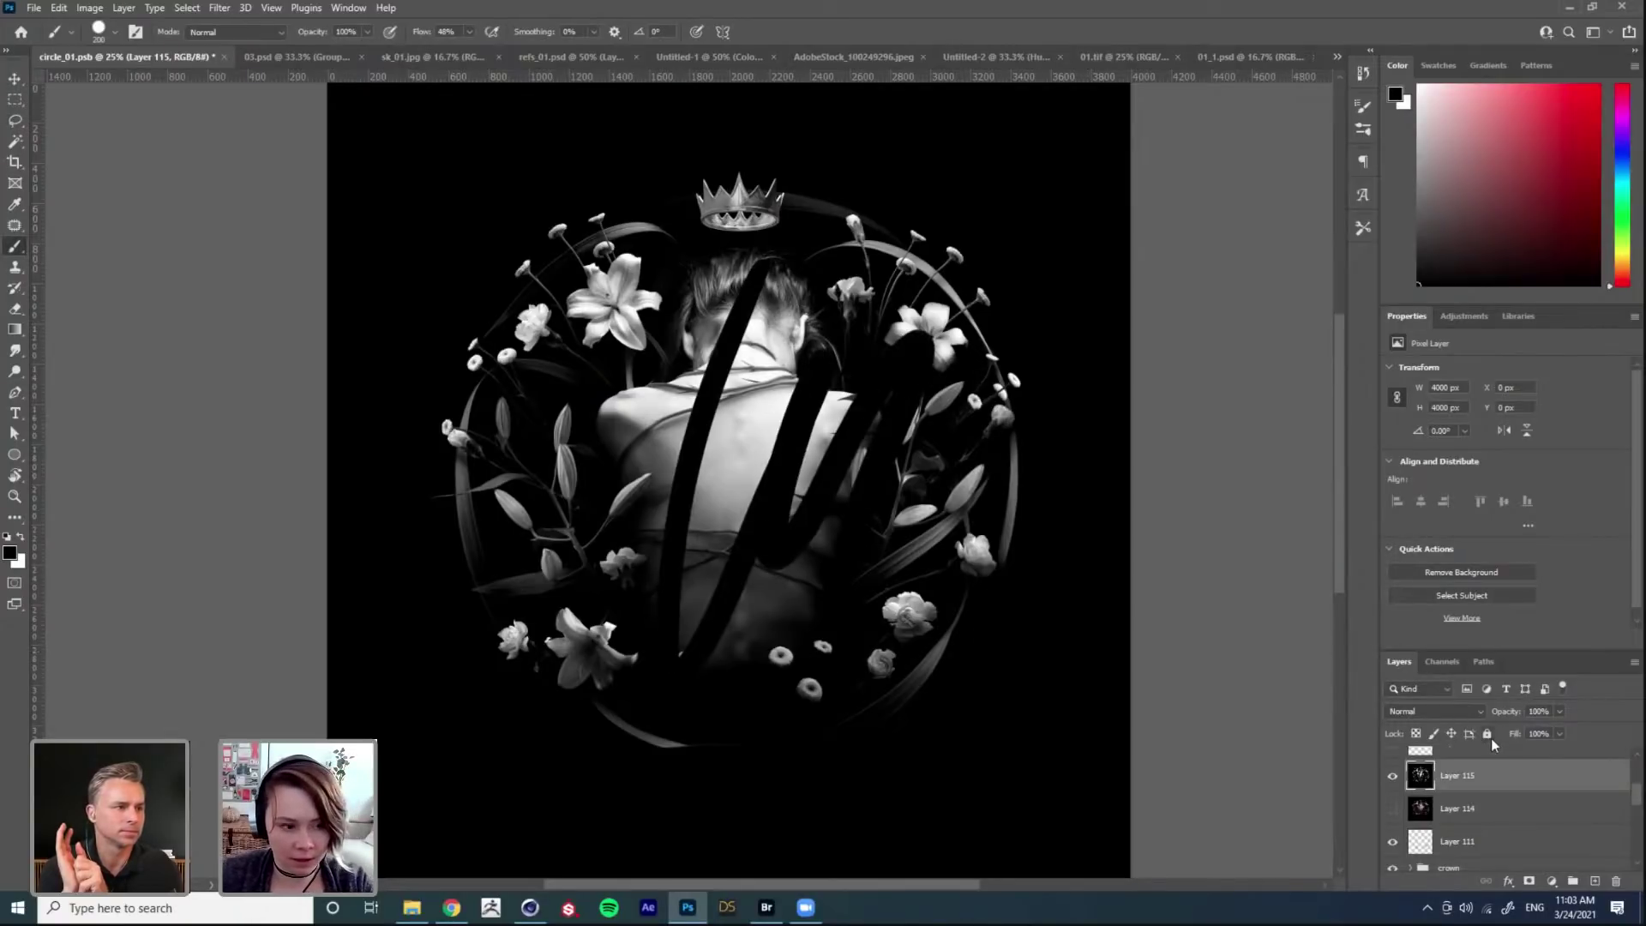
Step: Copy the whole painted black-and-white image into a new alpha channel
key("ctrl+a")
left_click(1442, 661)
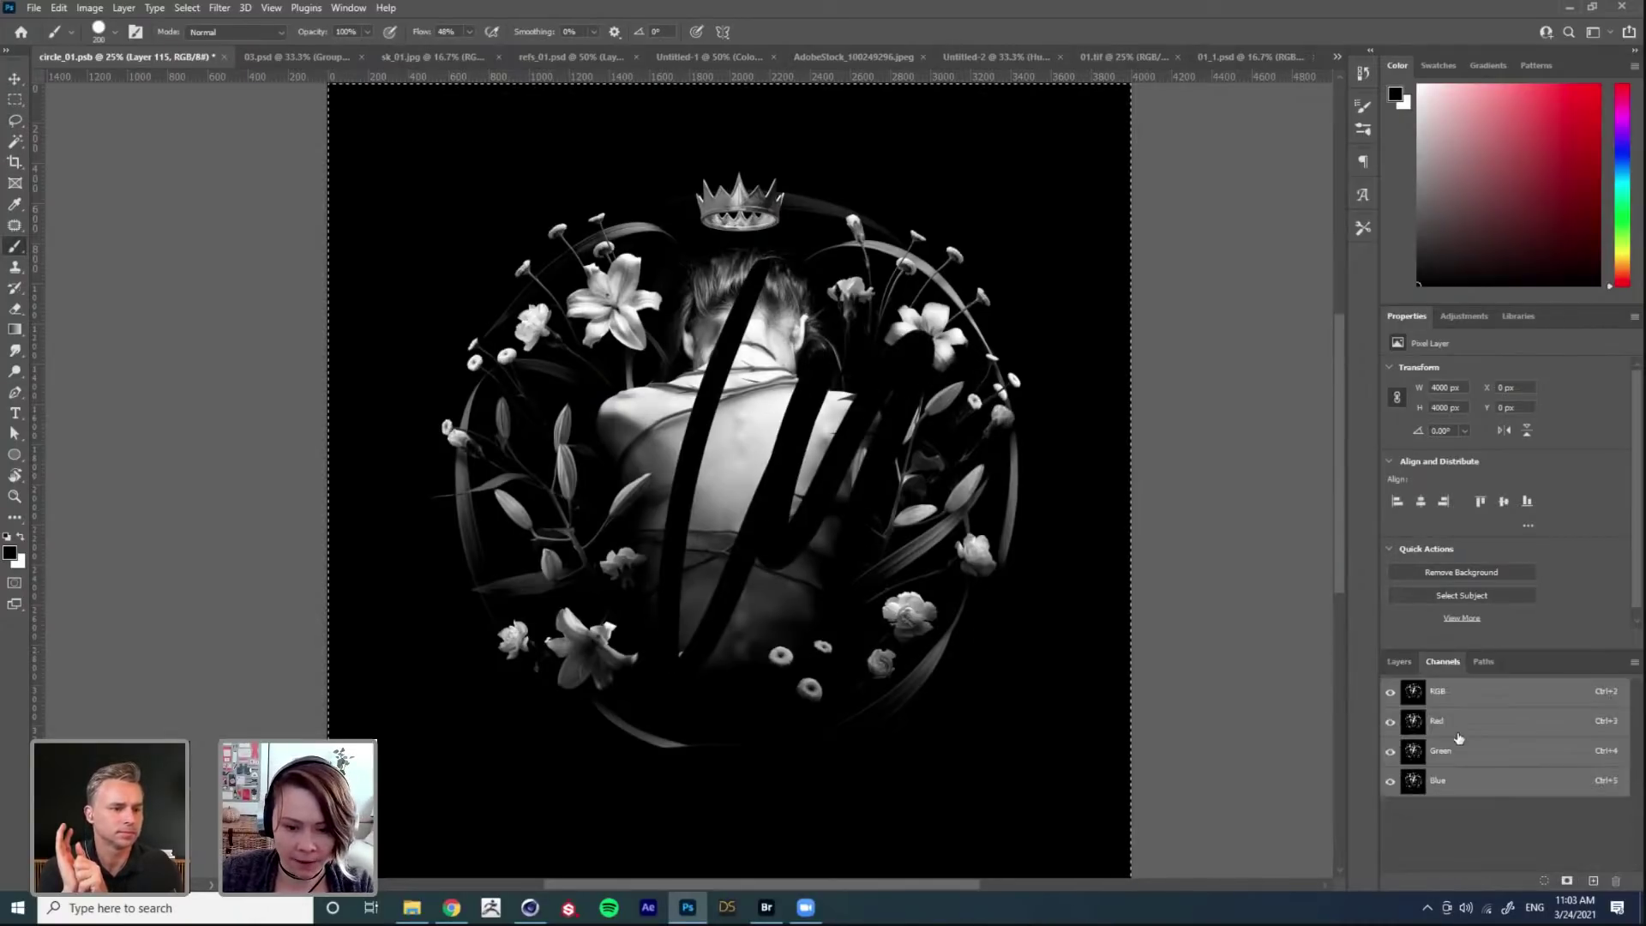
left_click(1593, 880)
key("ctrl+v")
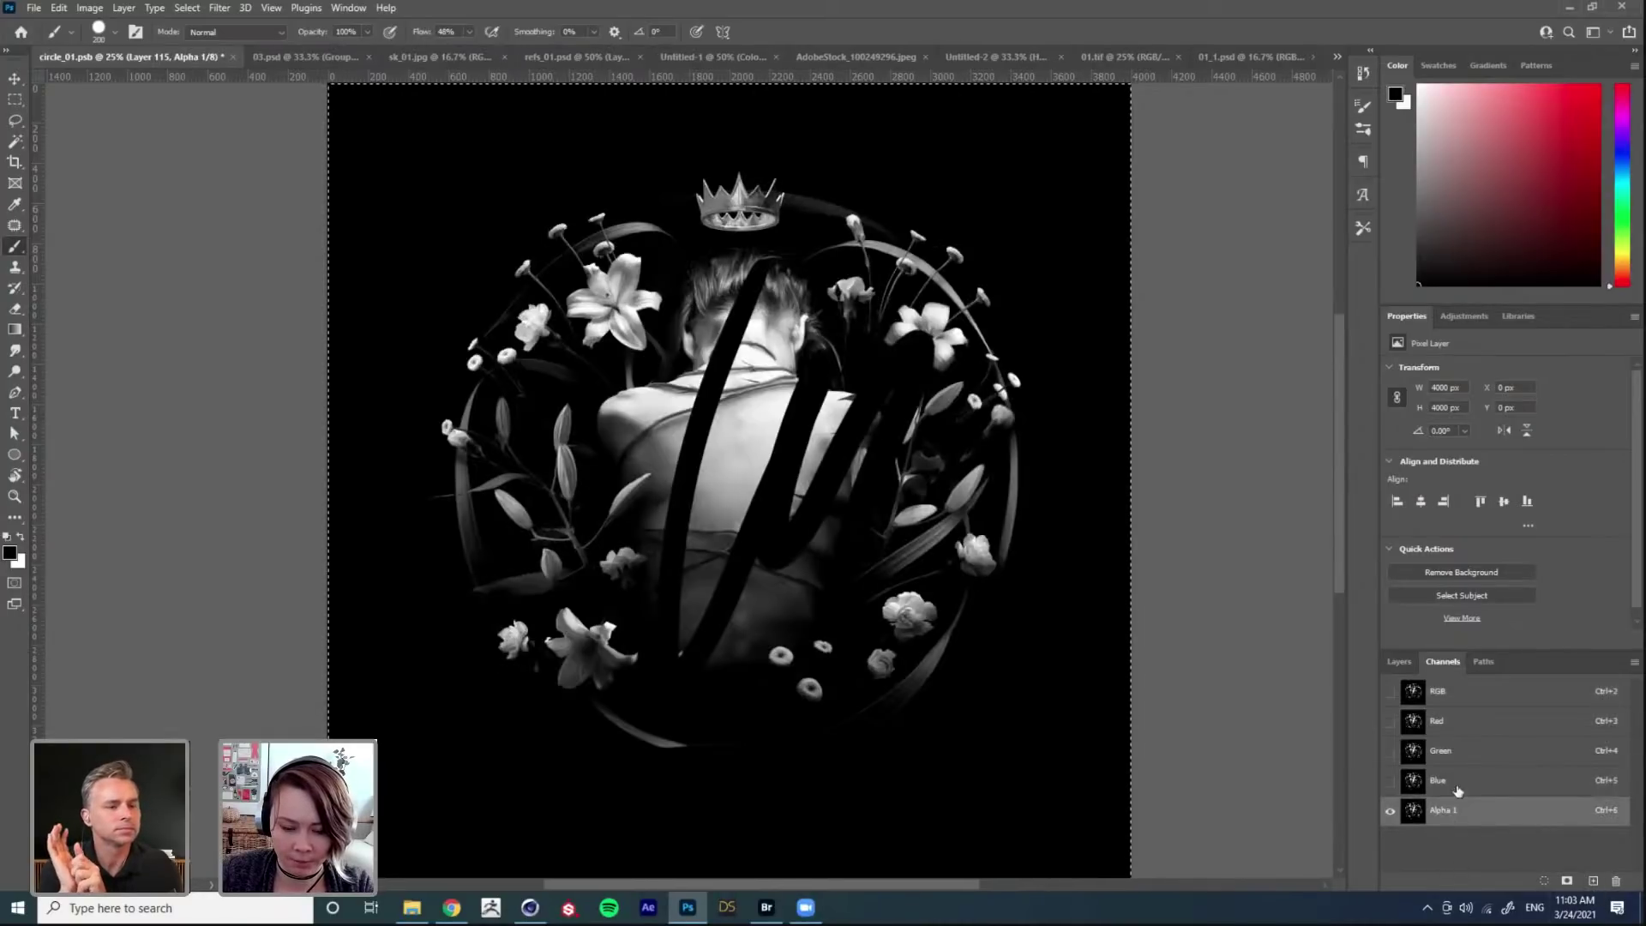
Step: Load the alpha channel as a selection over the composite with Layer 115 hidden, and clear the selection
left_click(1415, 817, "ctrl")
left_click(1399, 661)
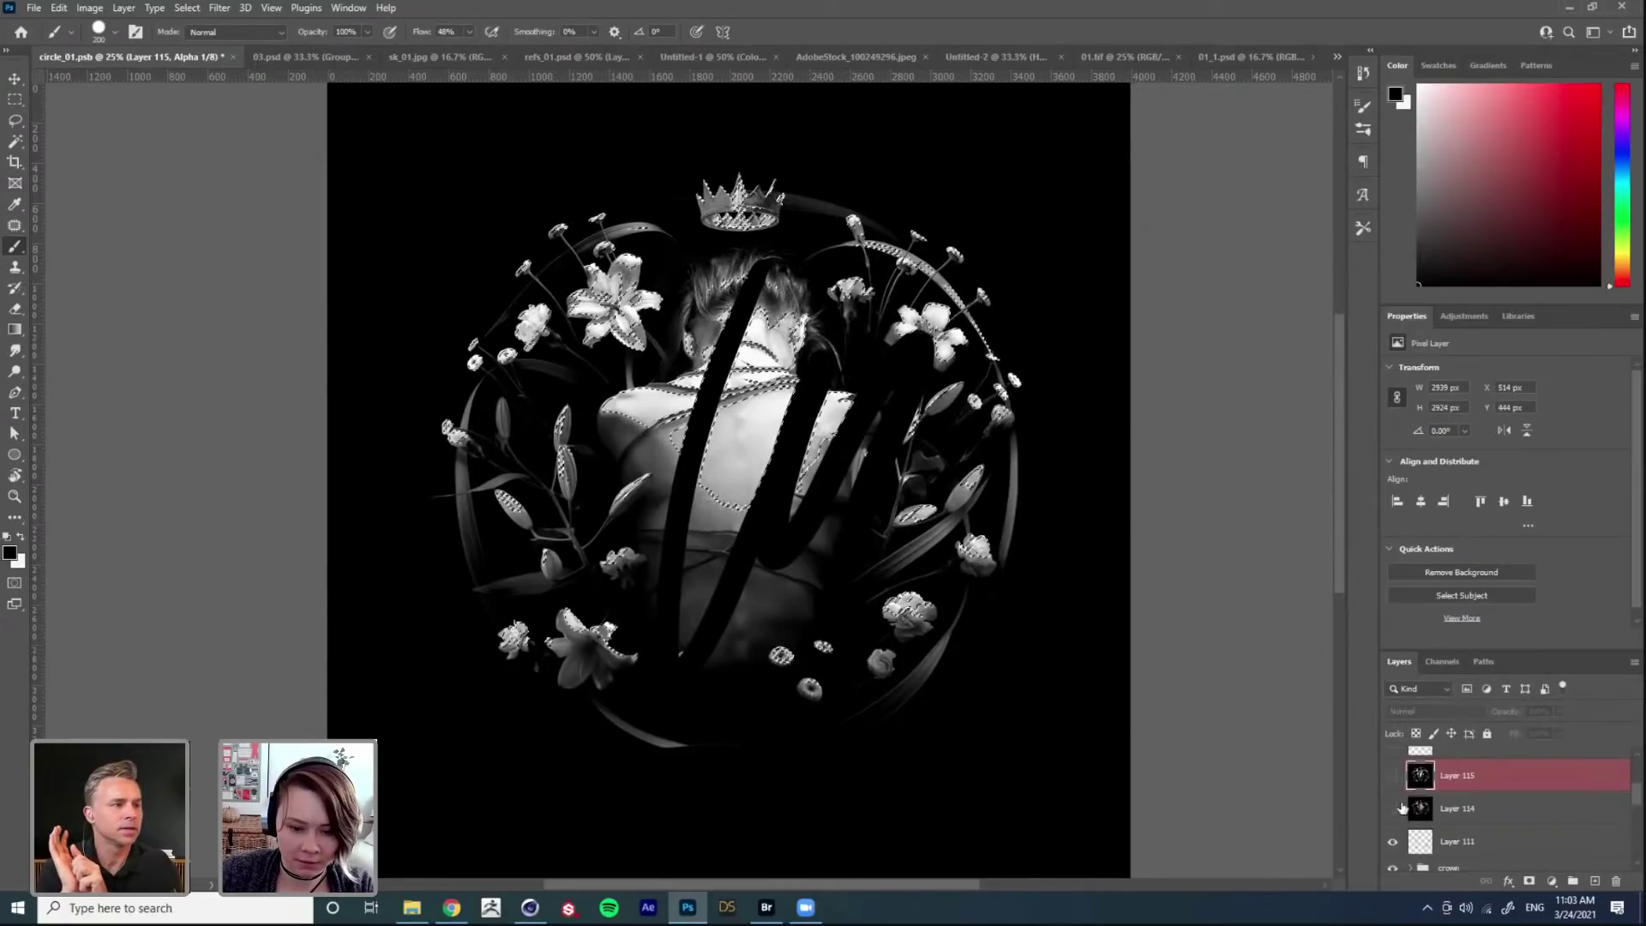
left_click(1490, 812)
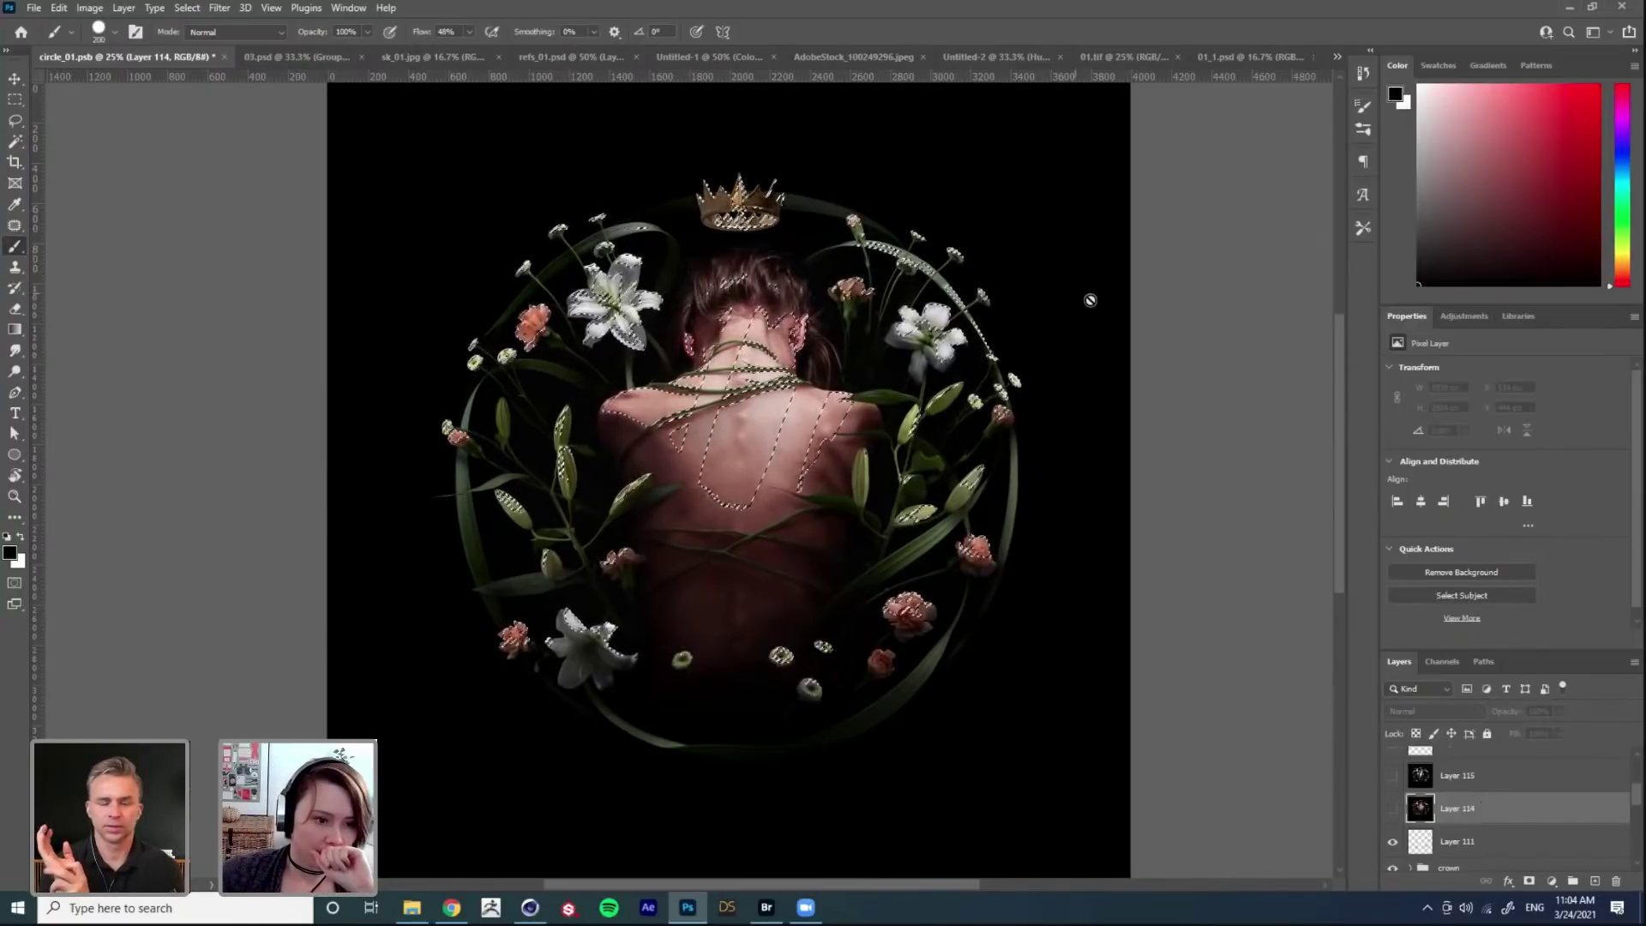
key("ctrl+d")
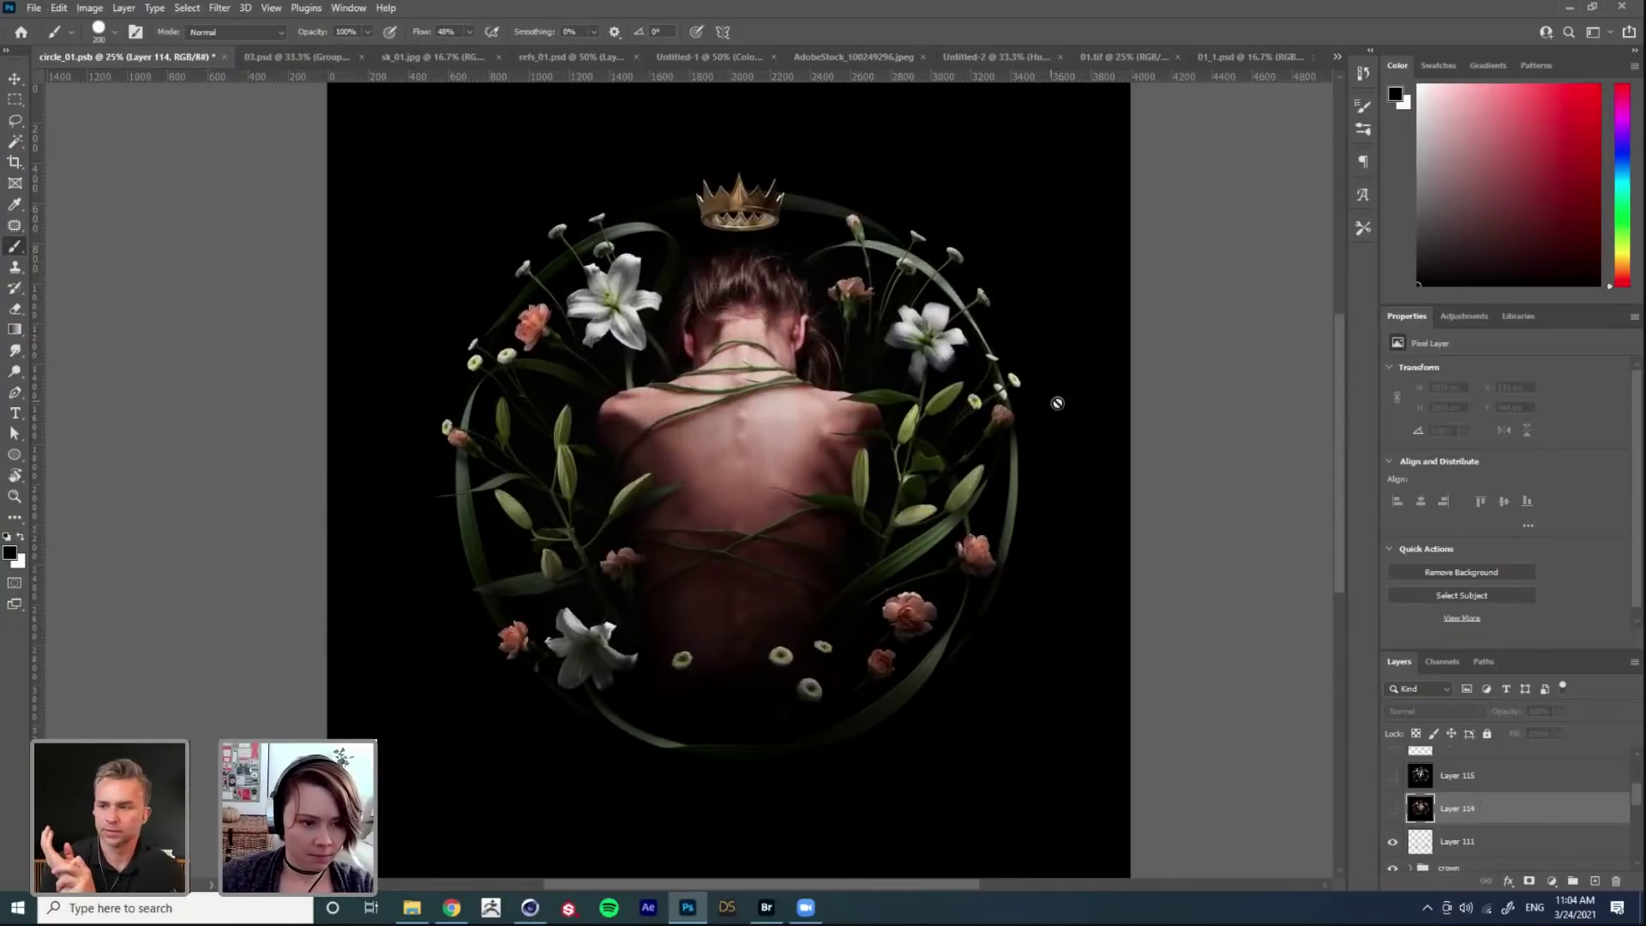
key("v")
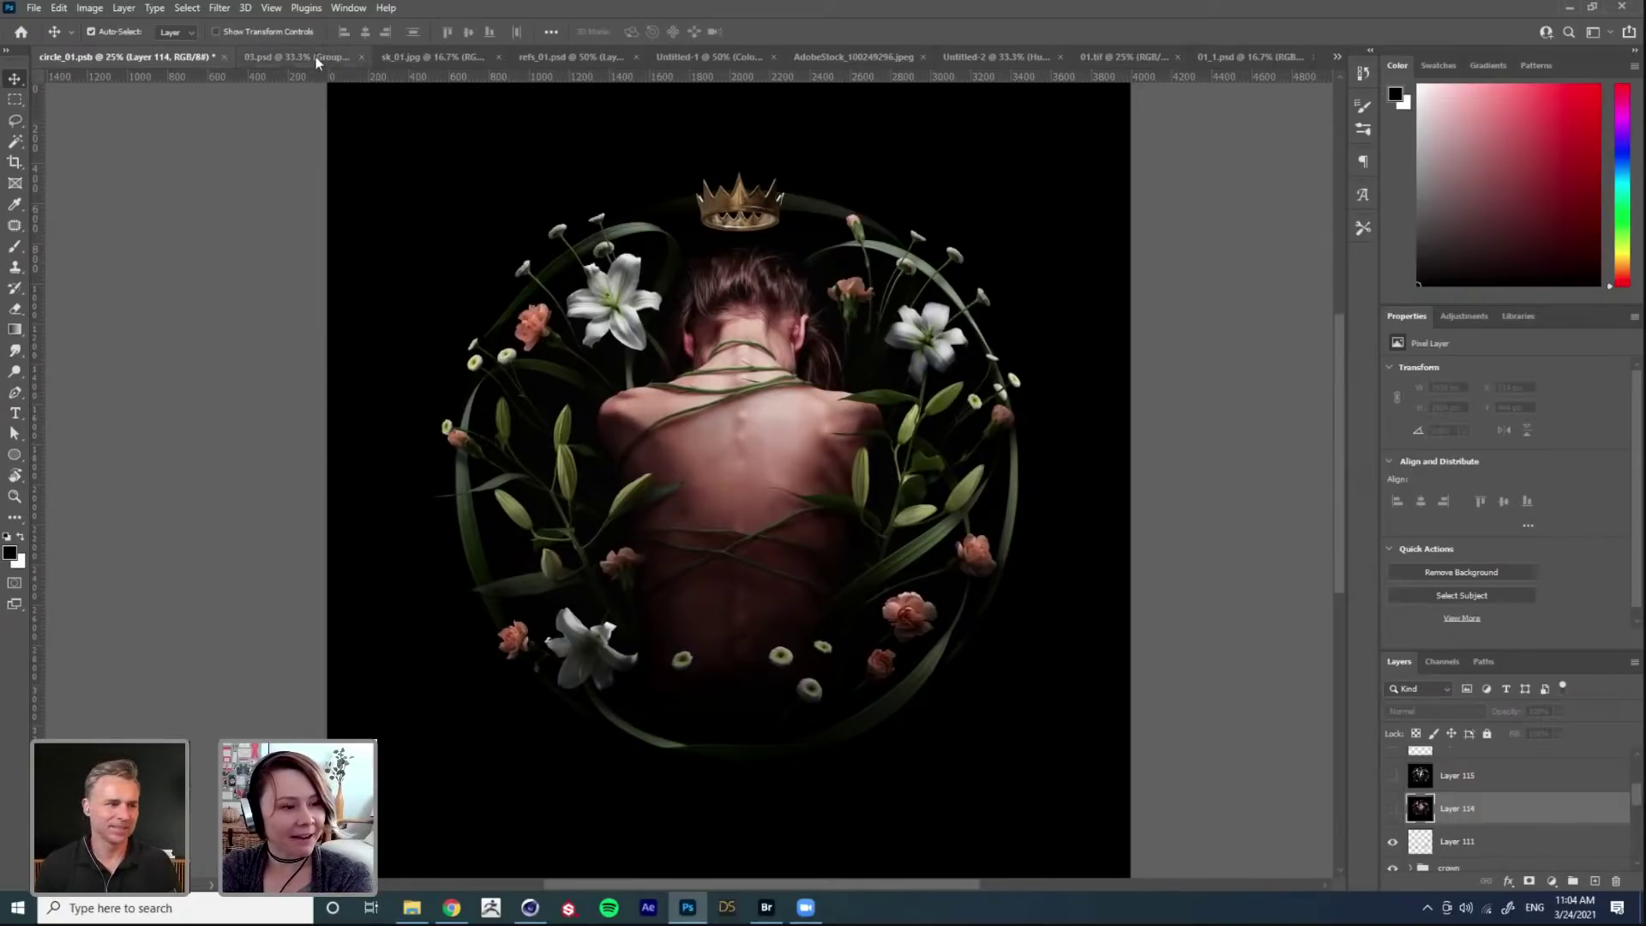
Step: Switch between circle_01.psb and 03.psd, ending on the green face portrait with the top of its layer stack in view
key("ctrl+Tab")
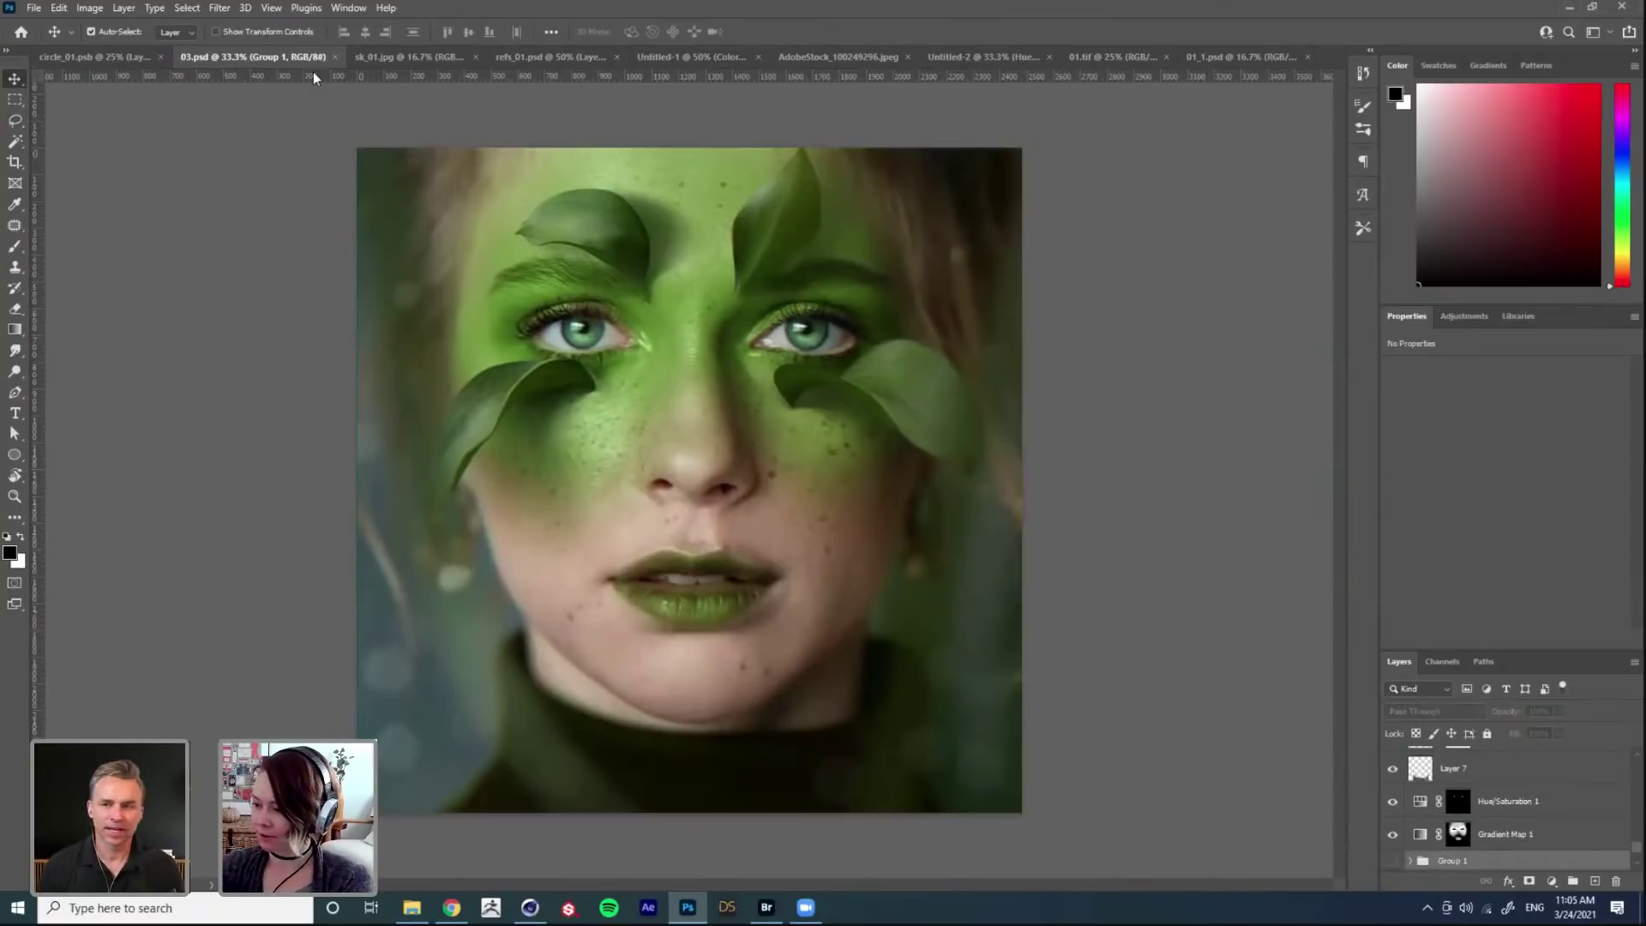
left_click(94, 58)
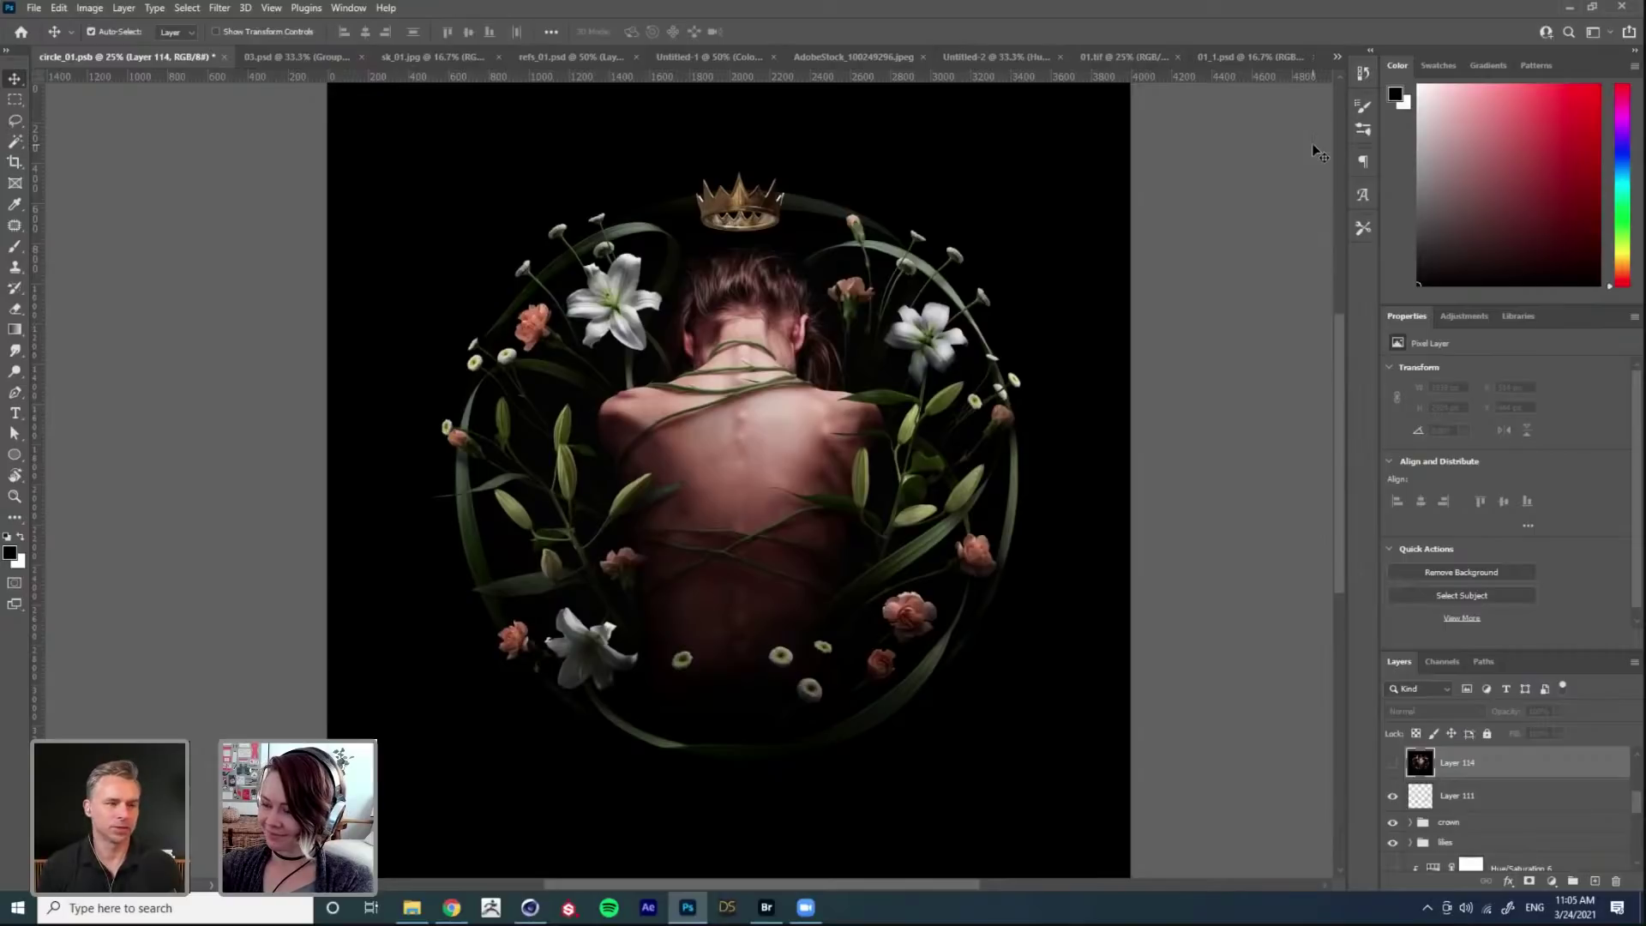
left_click(305, 60)
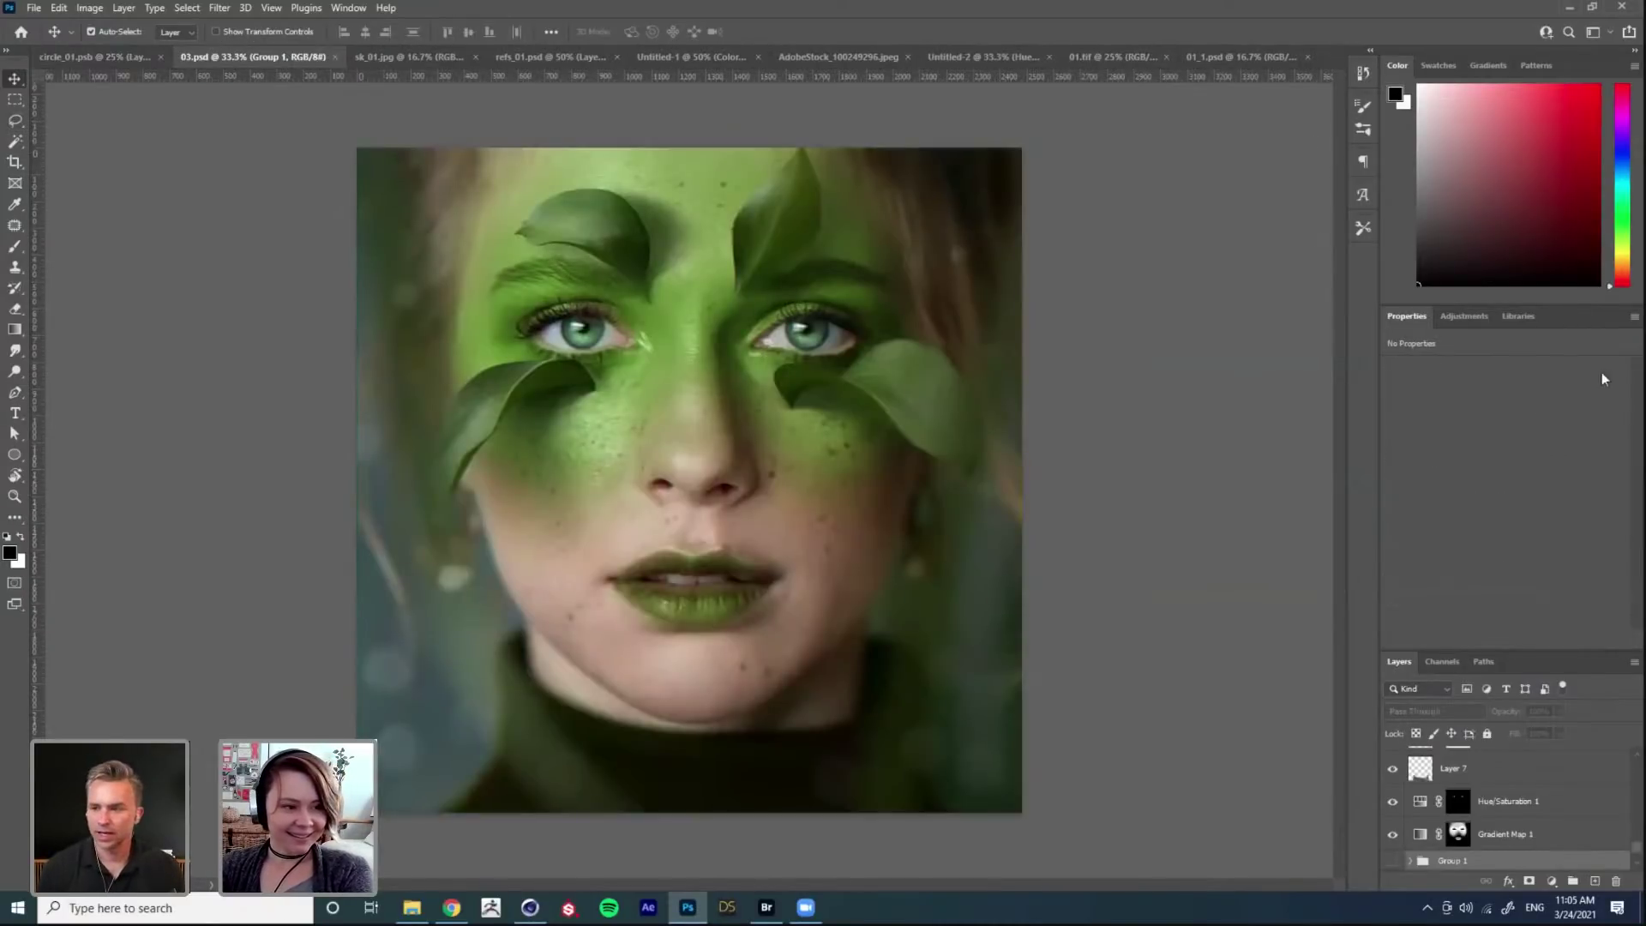
scroll(1502, 792, "up", 3)
scroll(1502, 792, "up", 5)
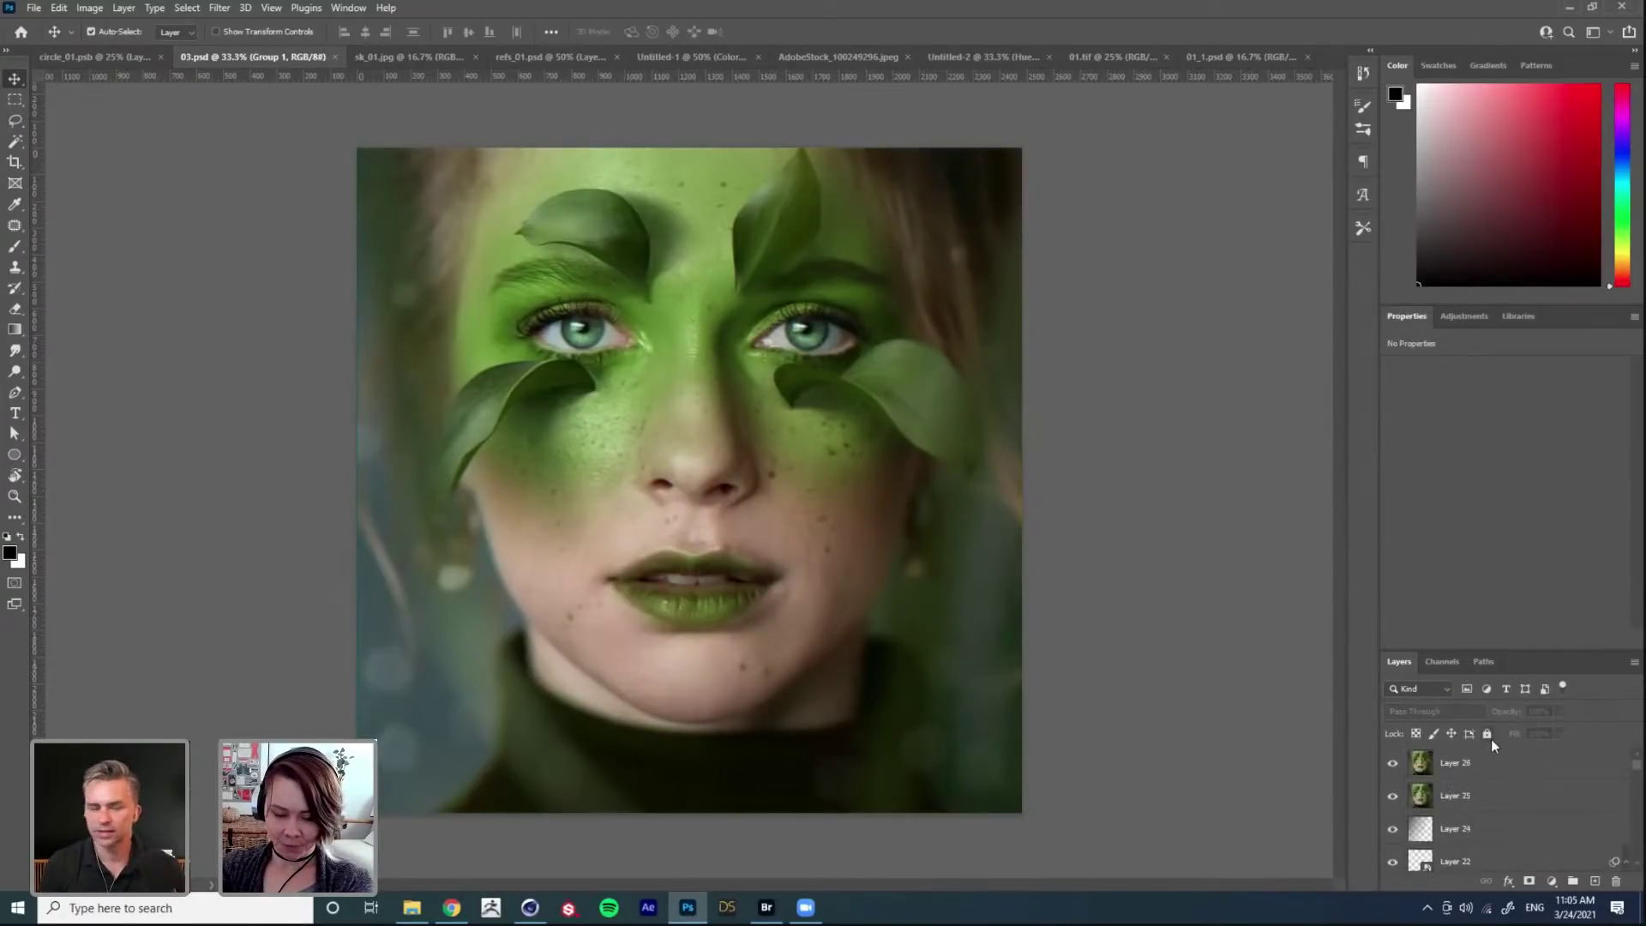
left_click(1491, 662)
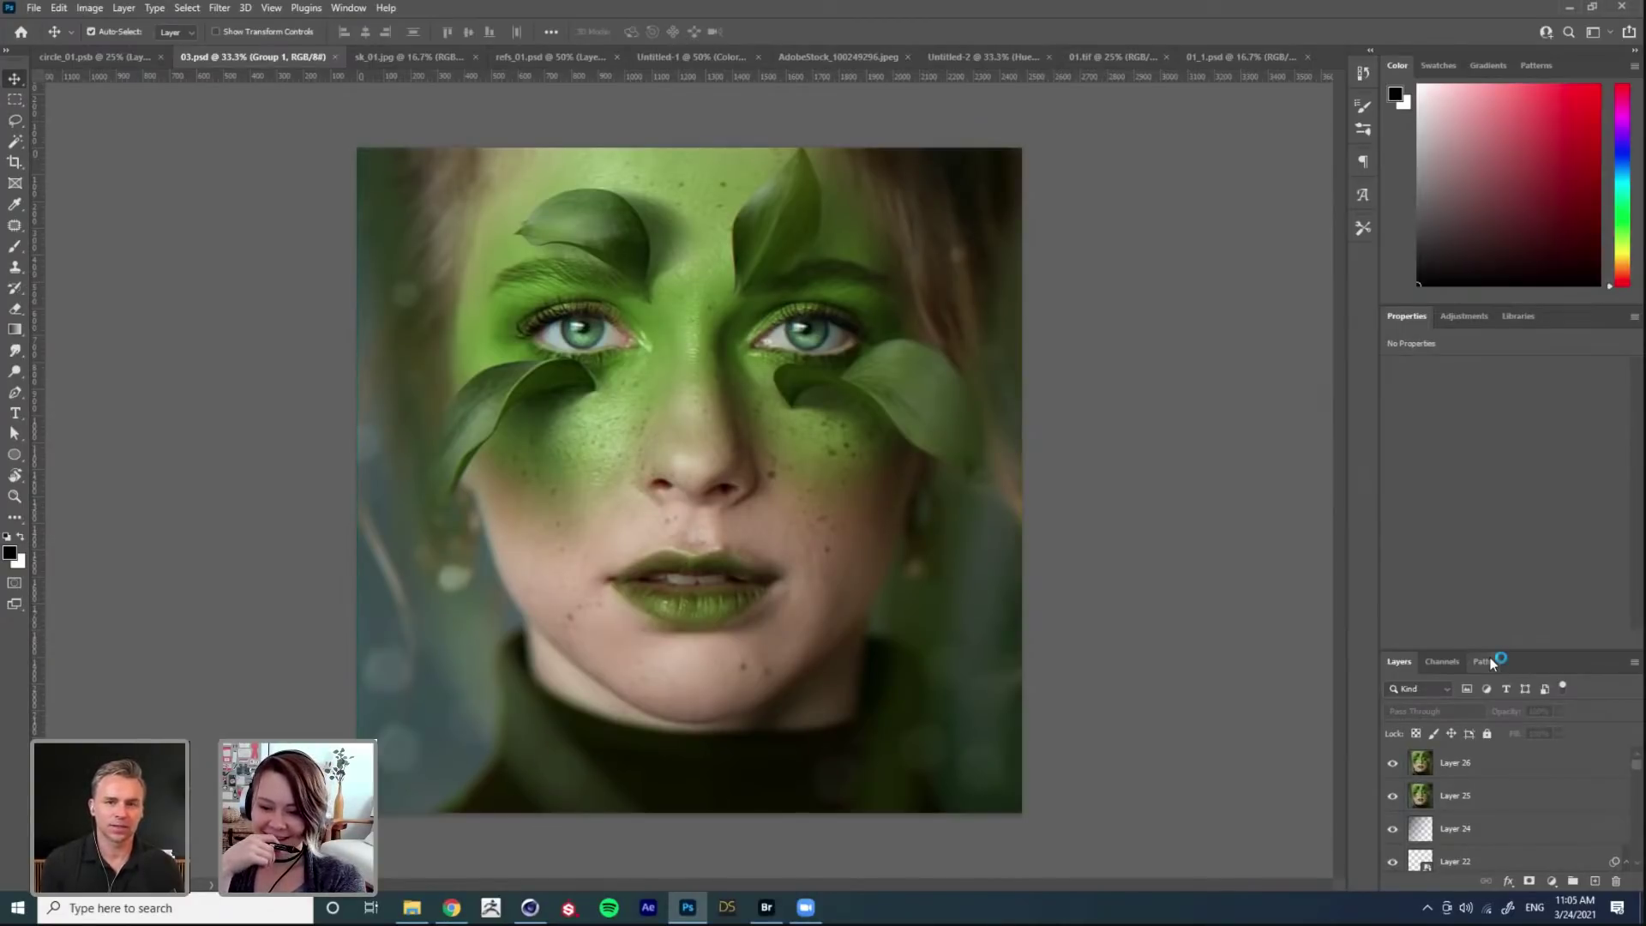
Step: Switch to Cinema 4D, start the live render preview and view the crown model from several angles
left_click(530, 904)
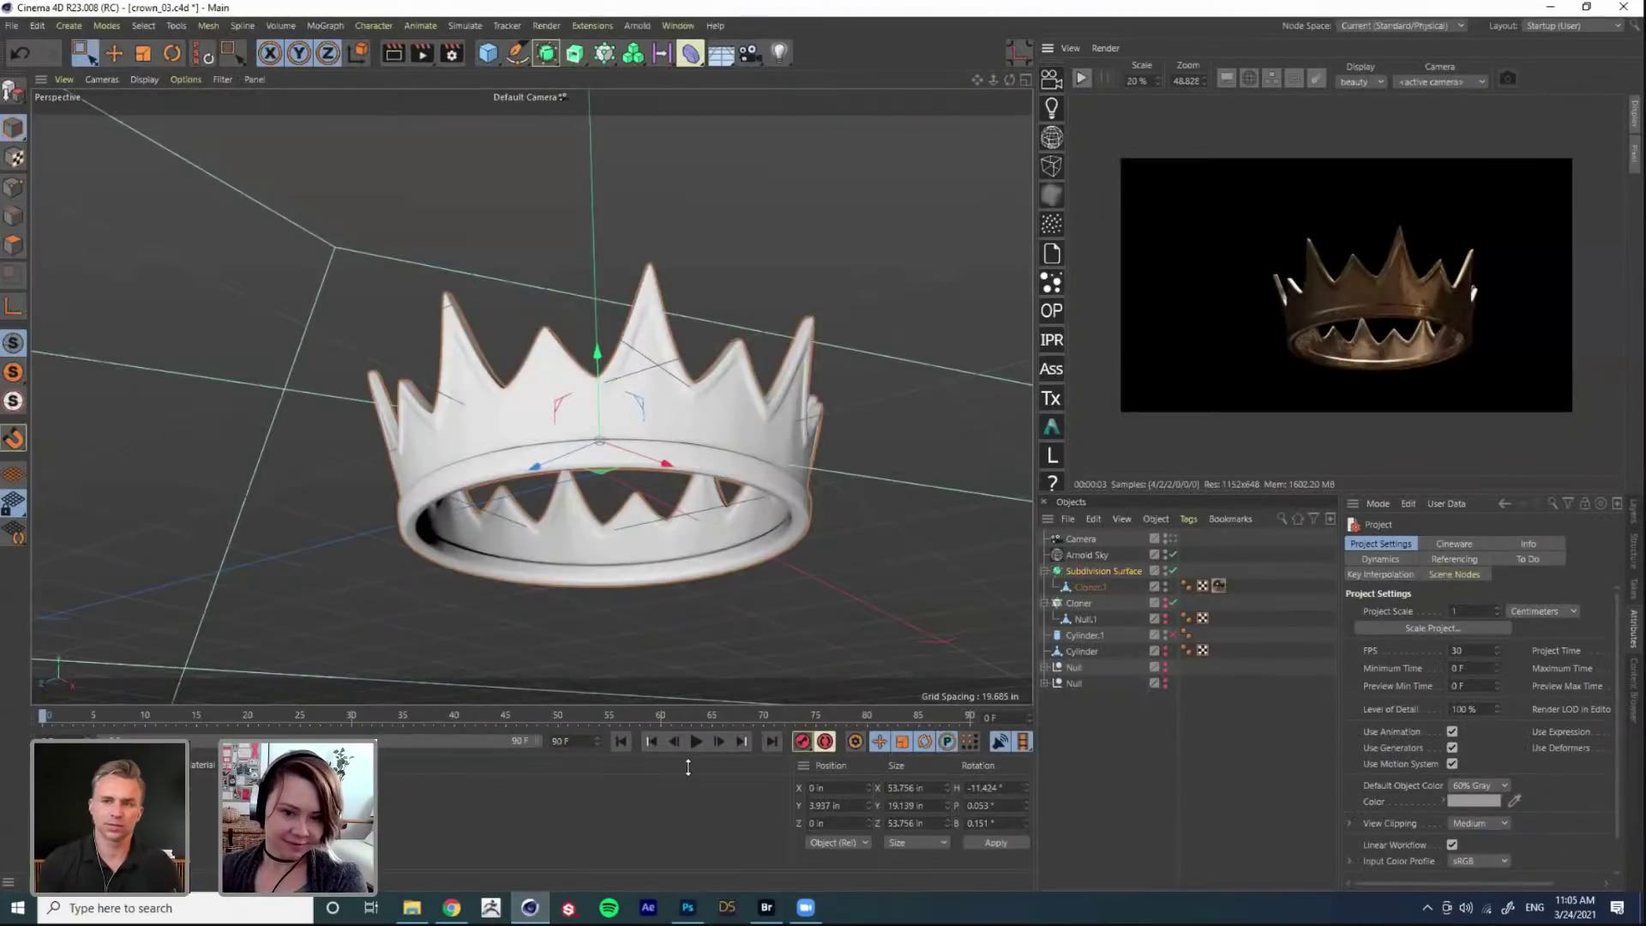
left_click_drag(752, 461, 729, 375)
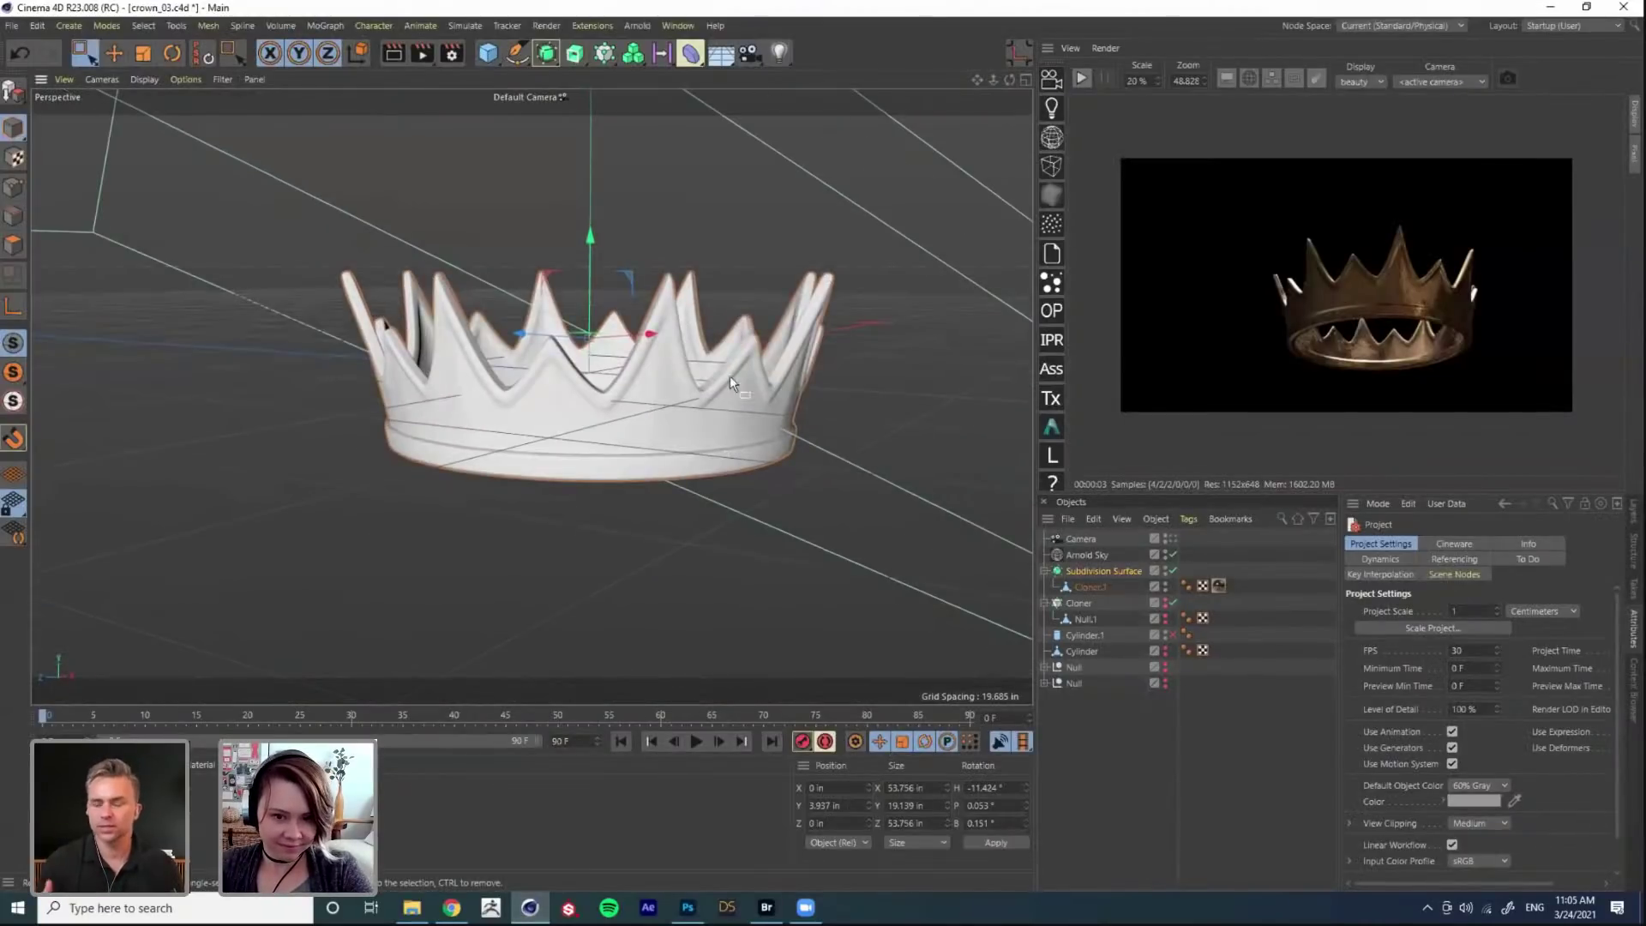
left_click(1081, 78)
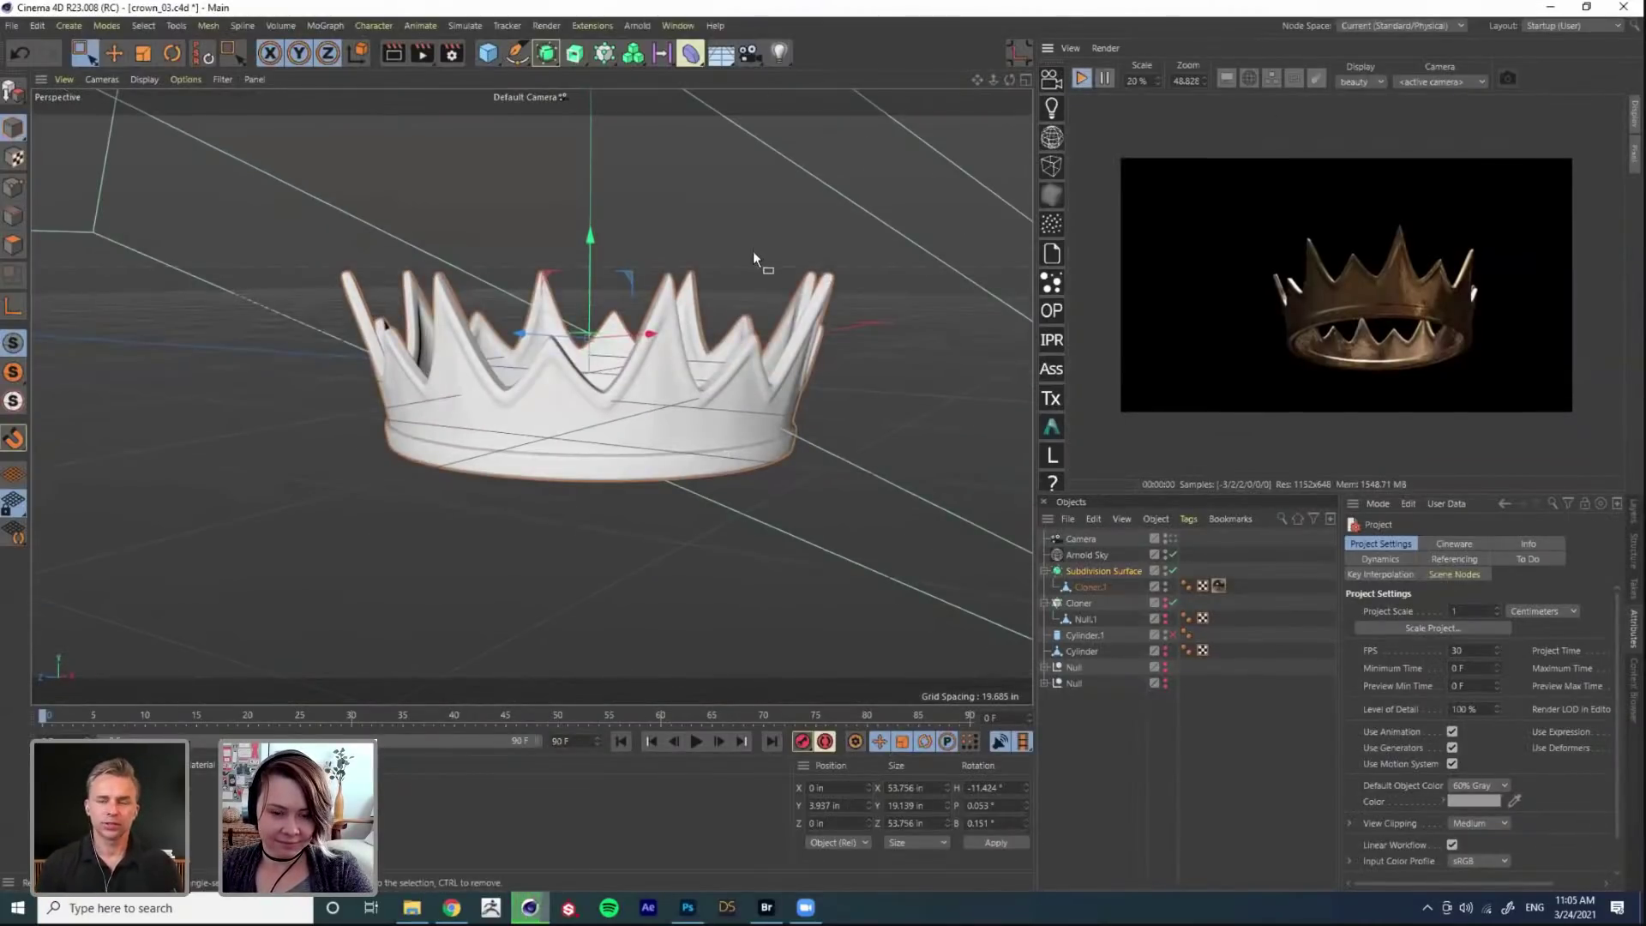
left_click_drag(732, 282, 552, 364)
key("ctrl+shift+z")
left_click_drag(526, 305, 640, 305)
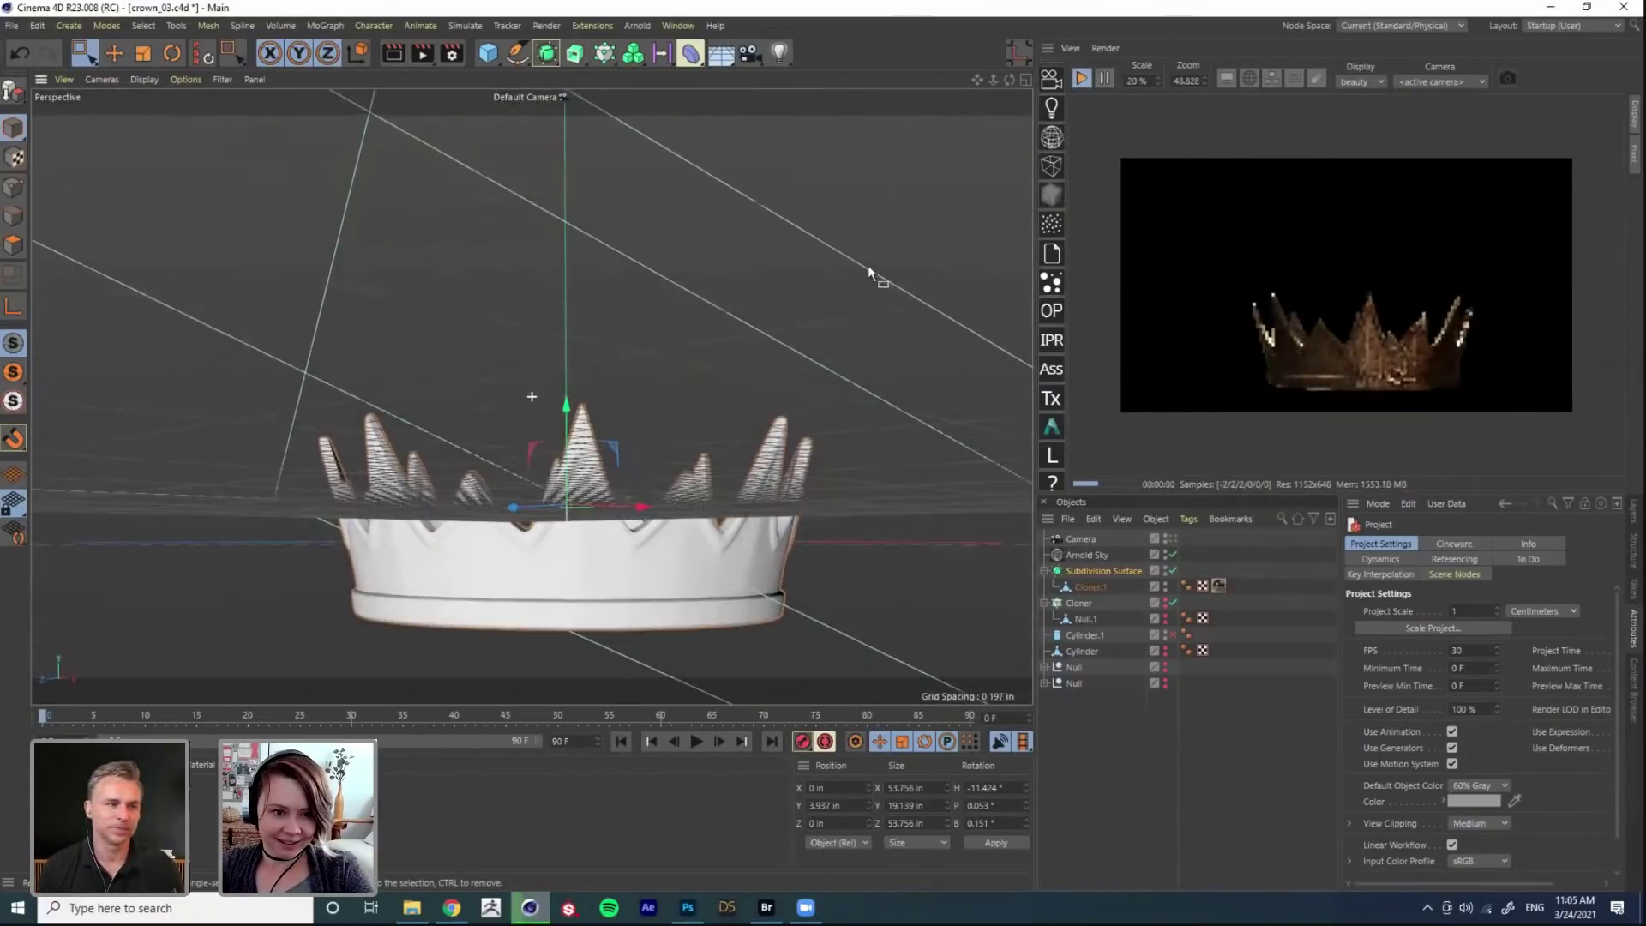
Step: Return to Photoshop, toggle Layer 26's visibility in 03.psd and look through the layer stack down to Group 1
left_click(689, 908)
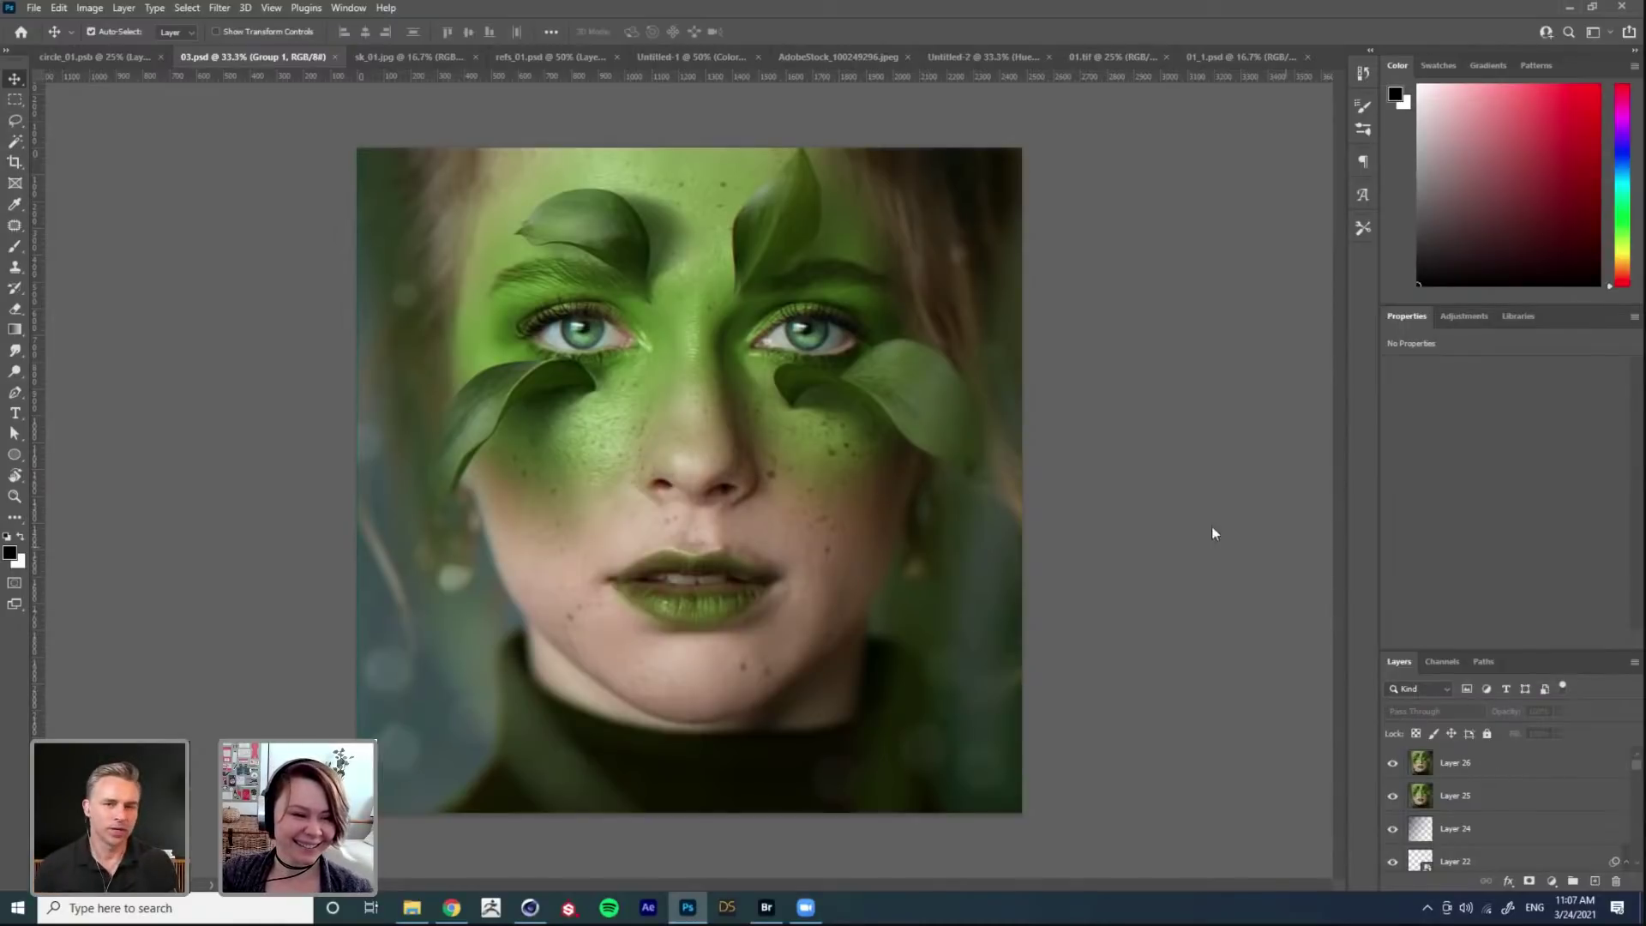
left_click(1392, 762)
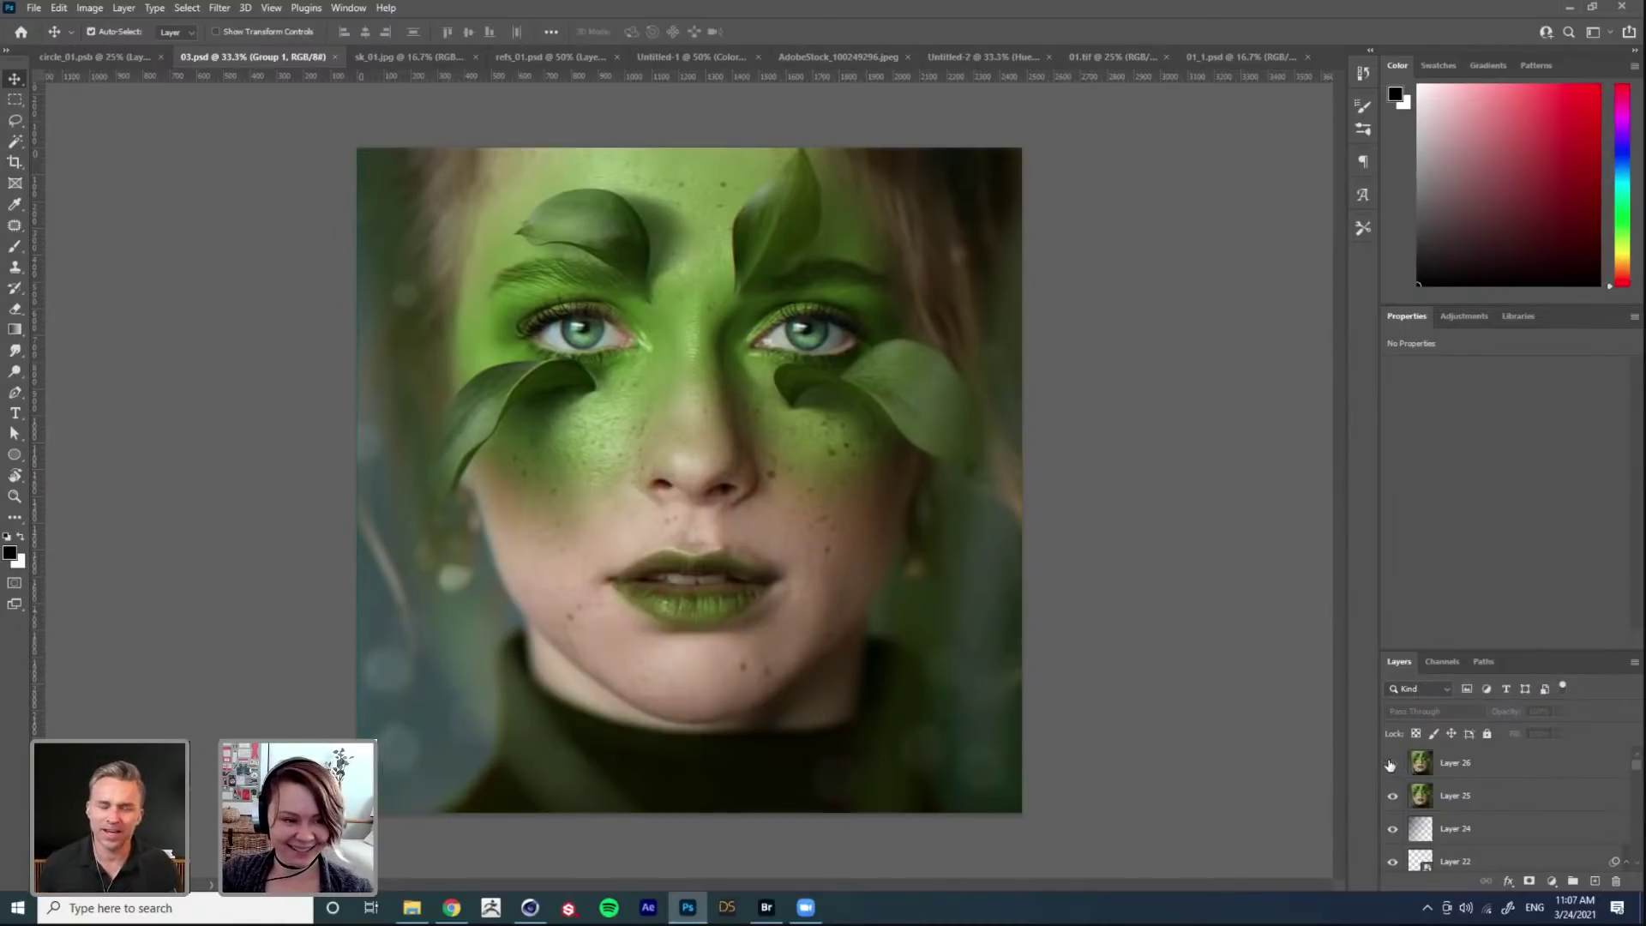
left_click(1393, 763)
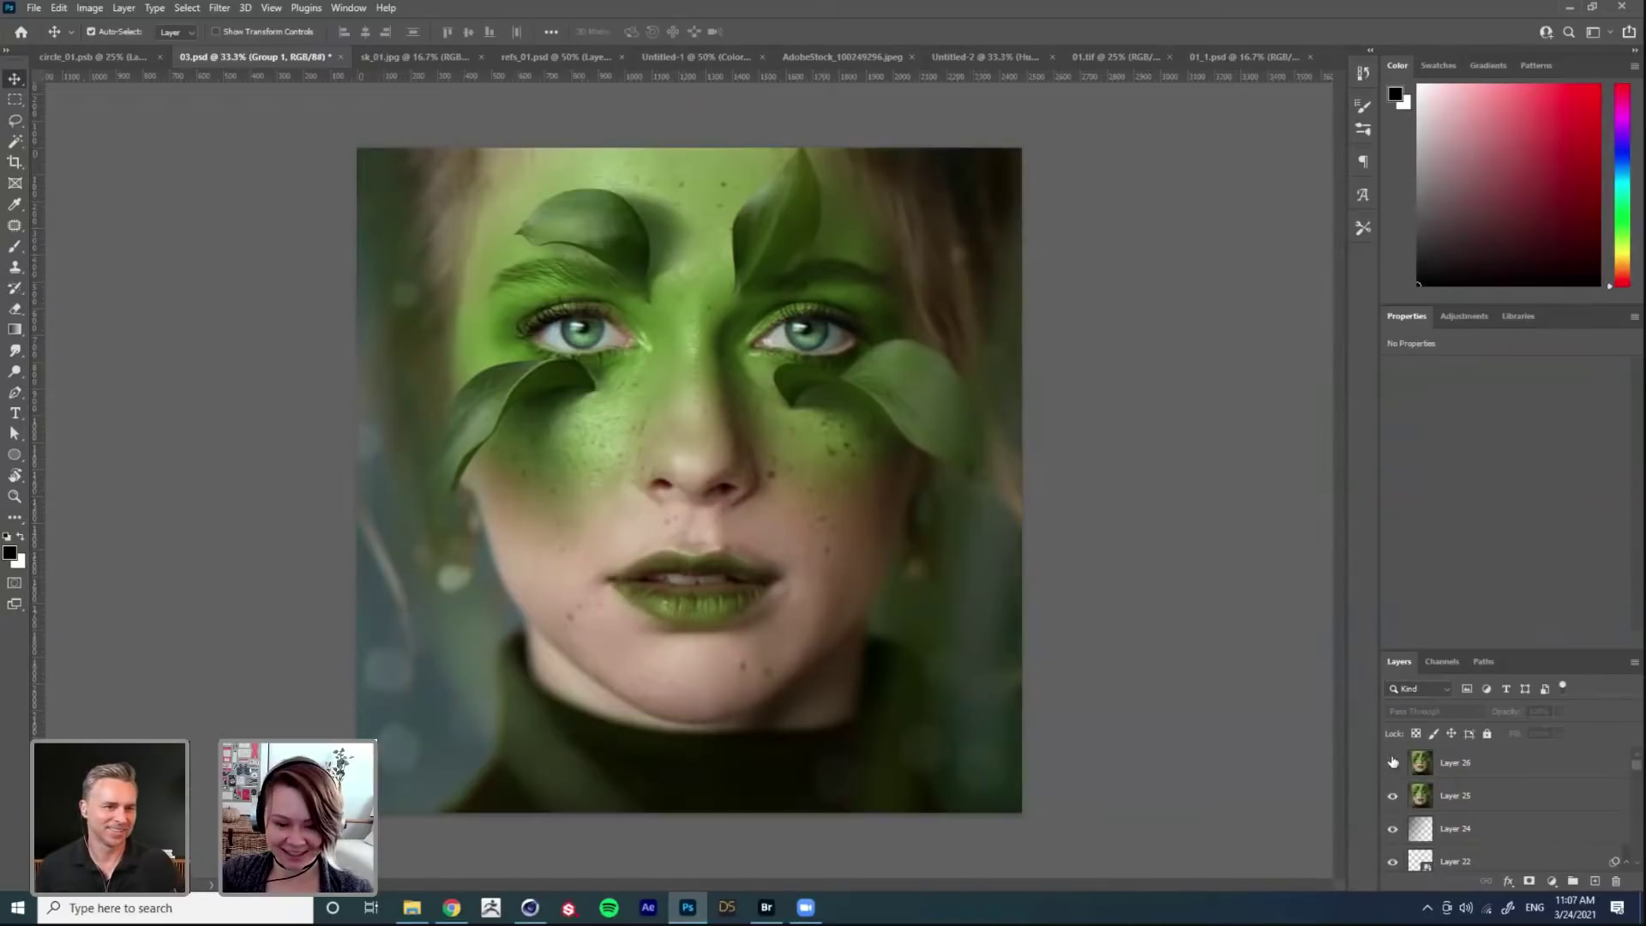
scroll(1532, 806, "down", 5)
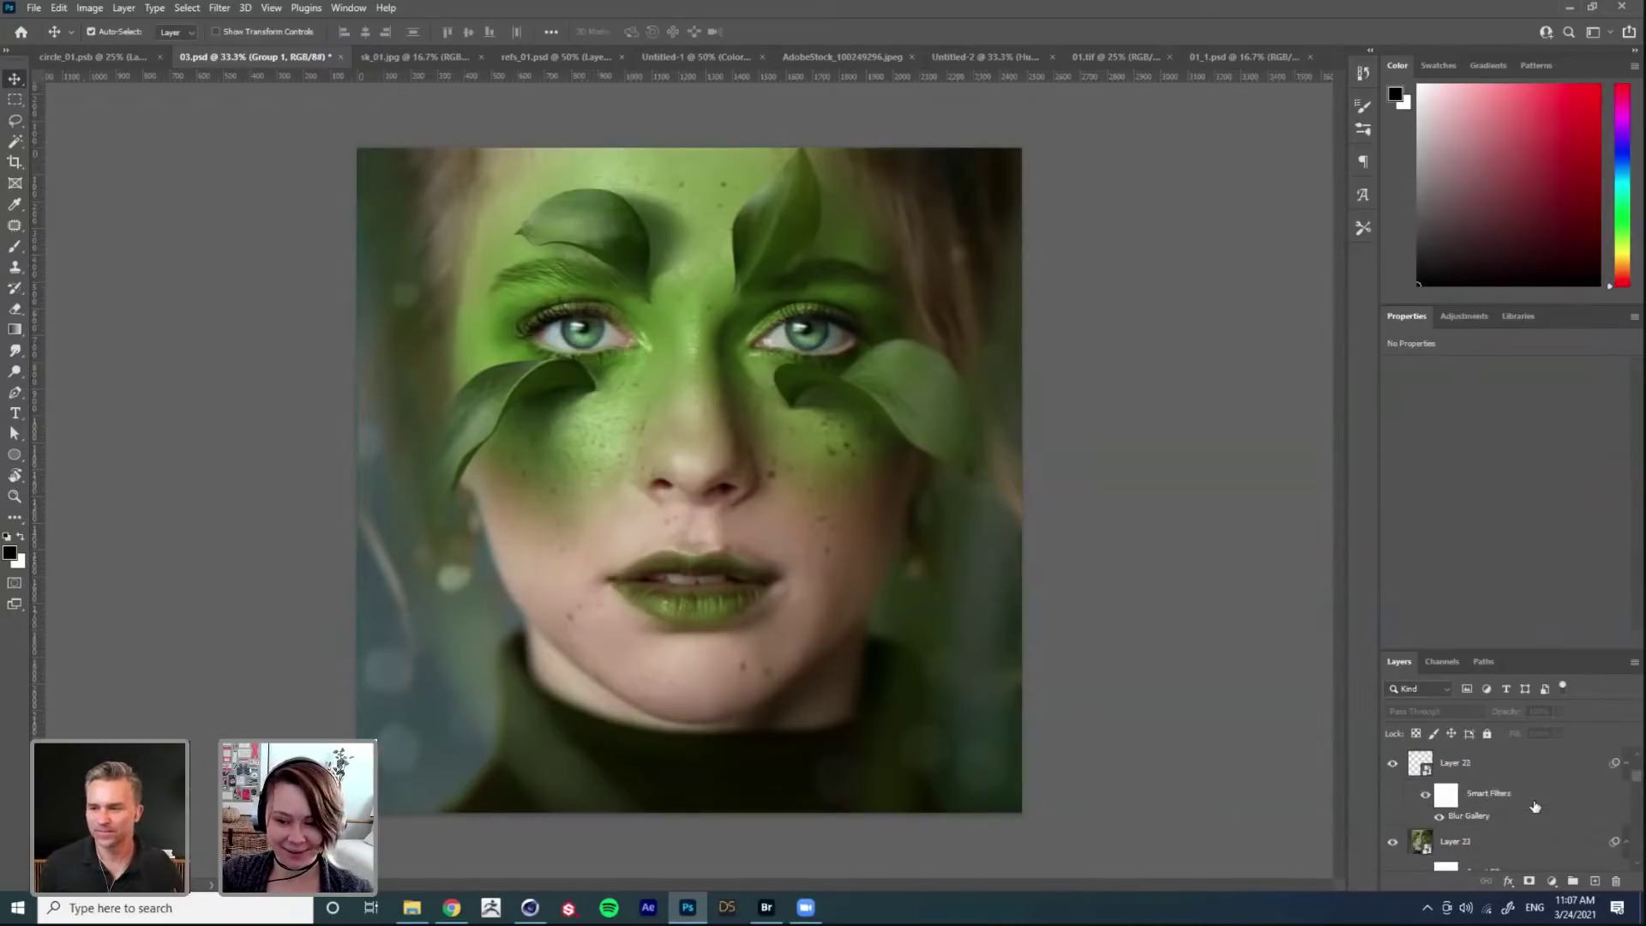
scroll(1532, 806, "up", 10)
left_click(1410, 795)
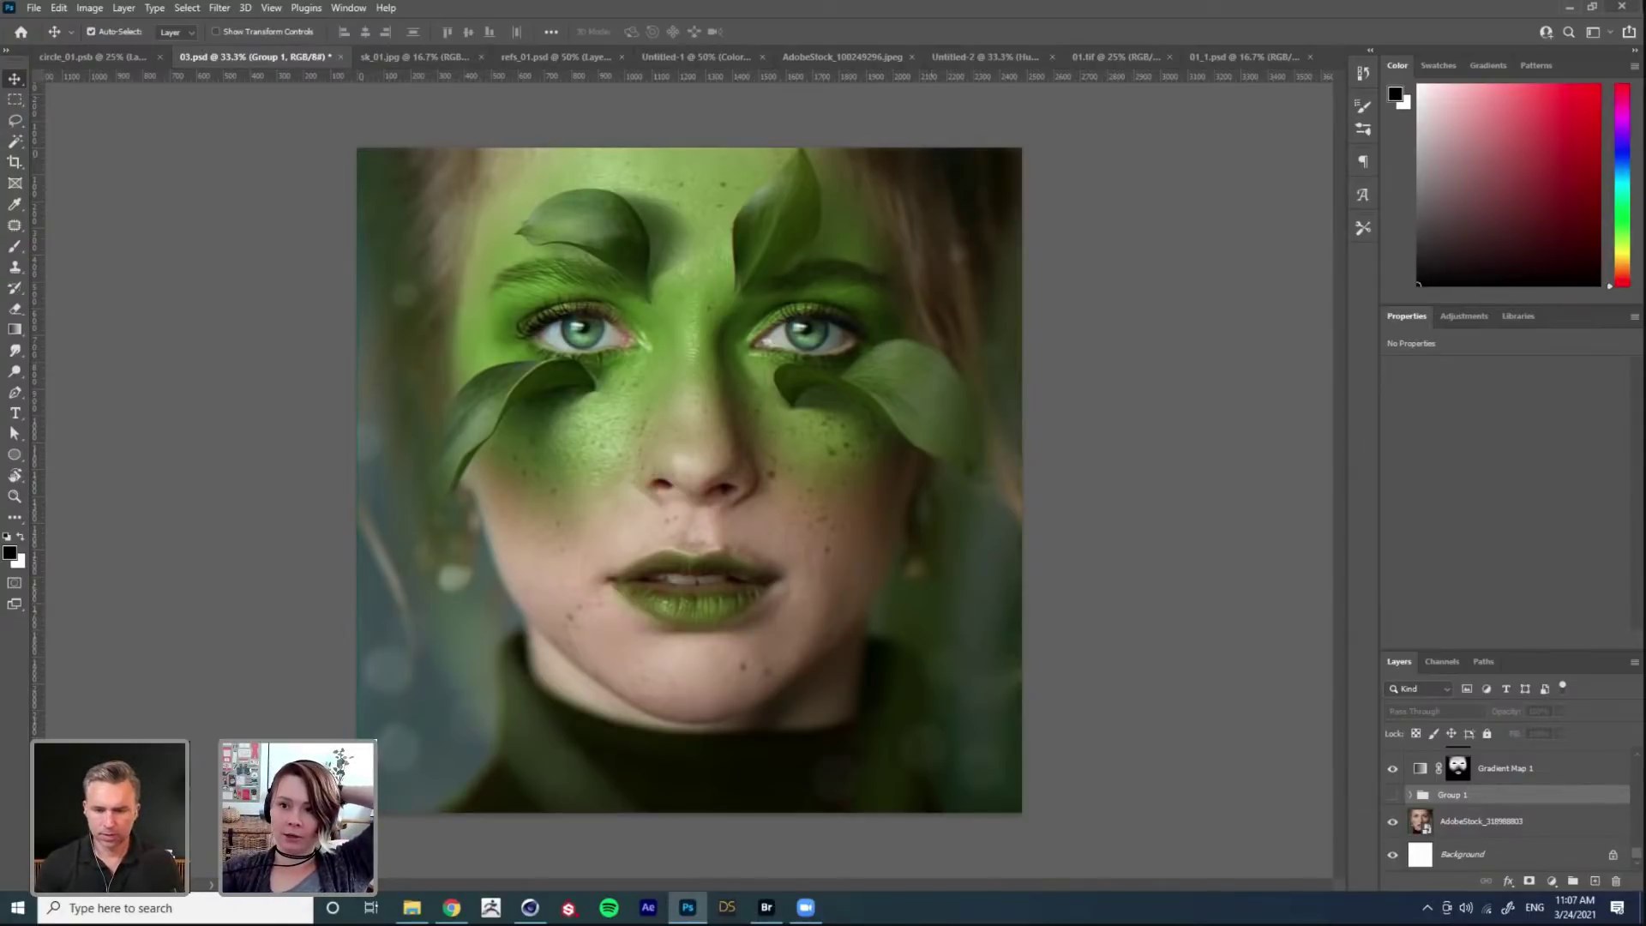
Step: Switch to Chrome and look through the artworks posted in the Adobe Photoshop Discord's design-other channel
key("alt+Tab")
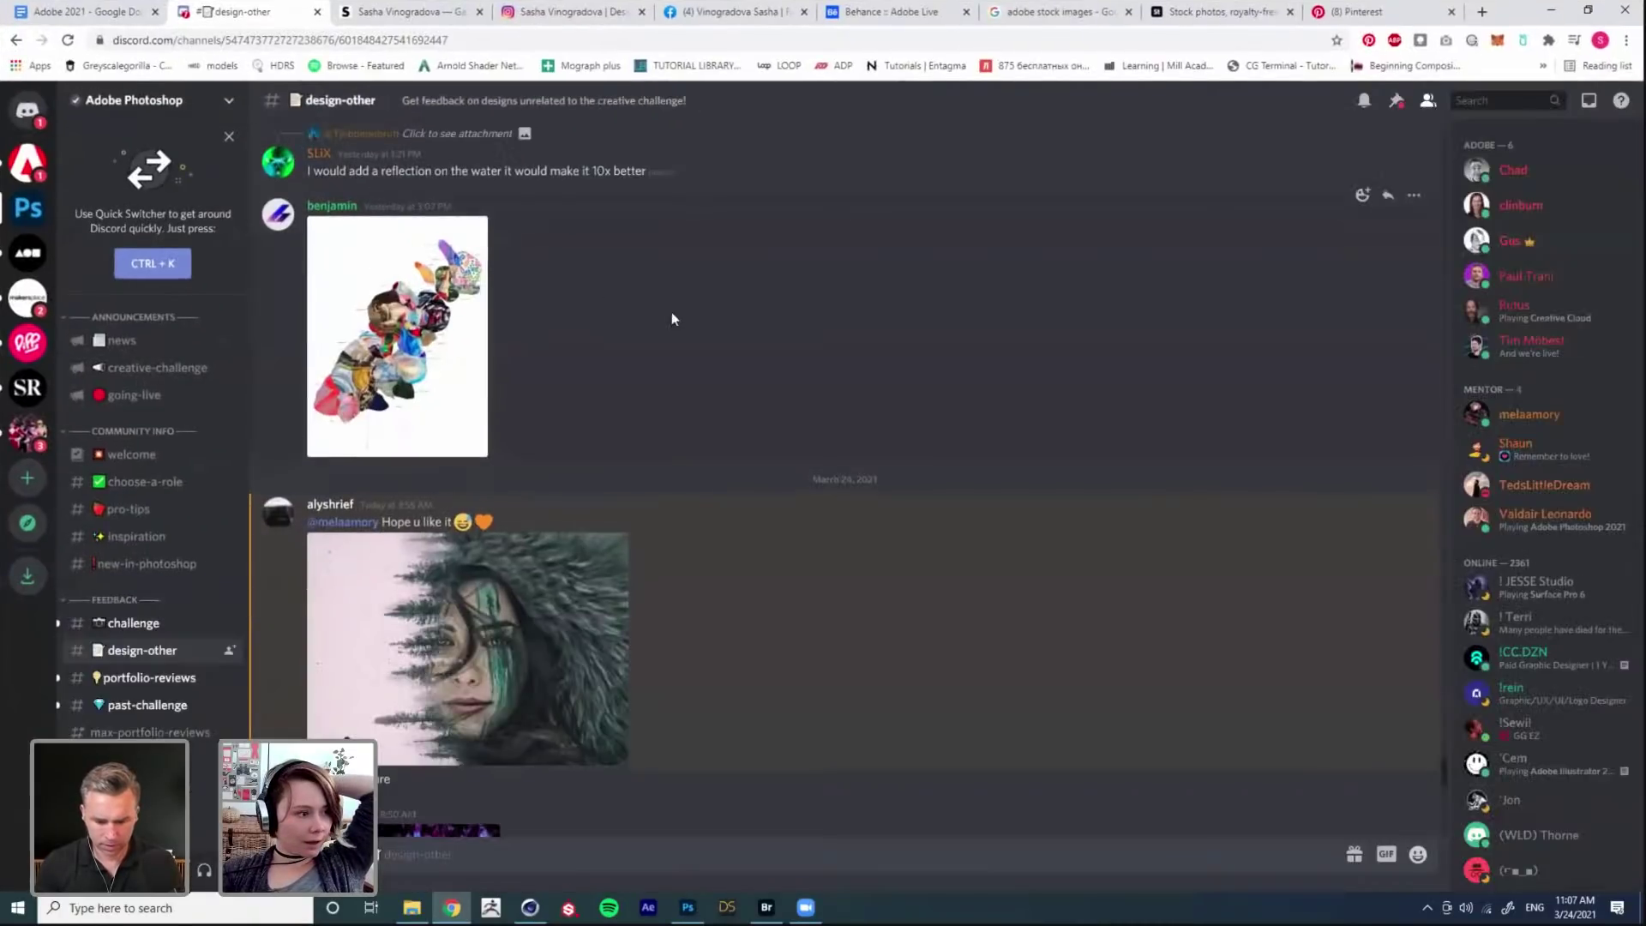
scroll(649, 409, "down", 10)
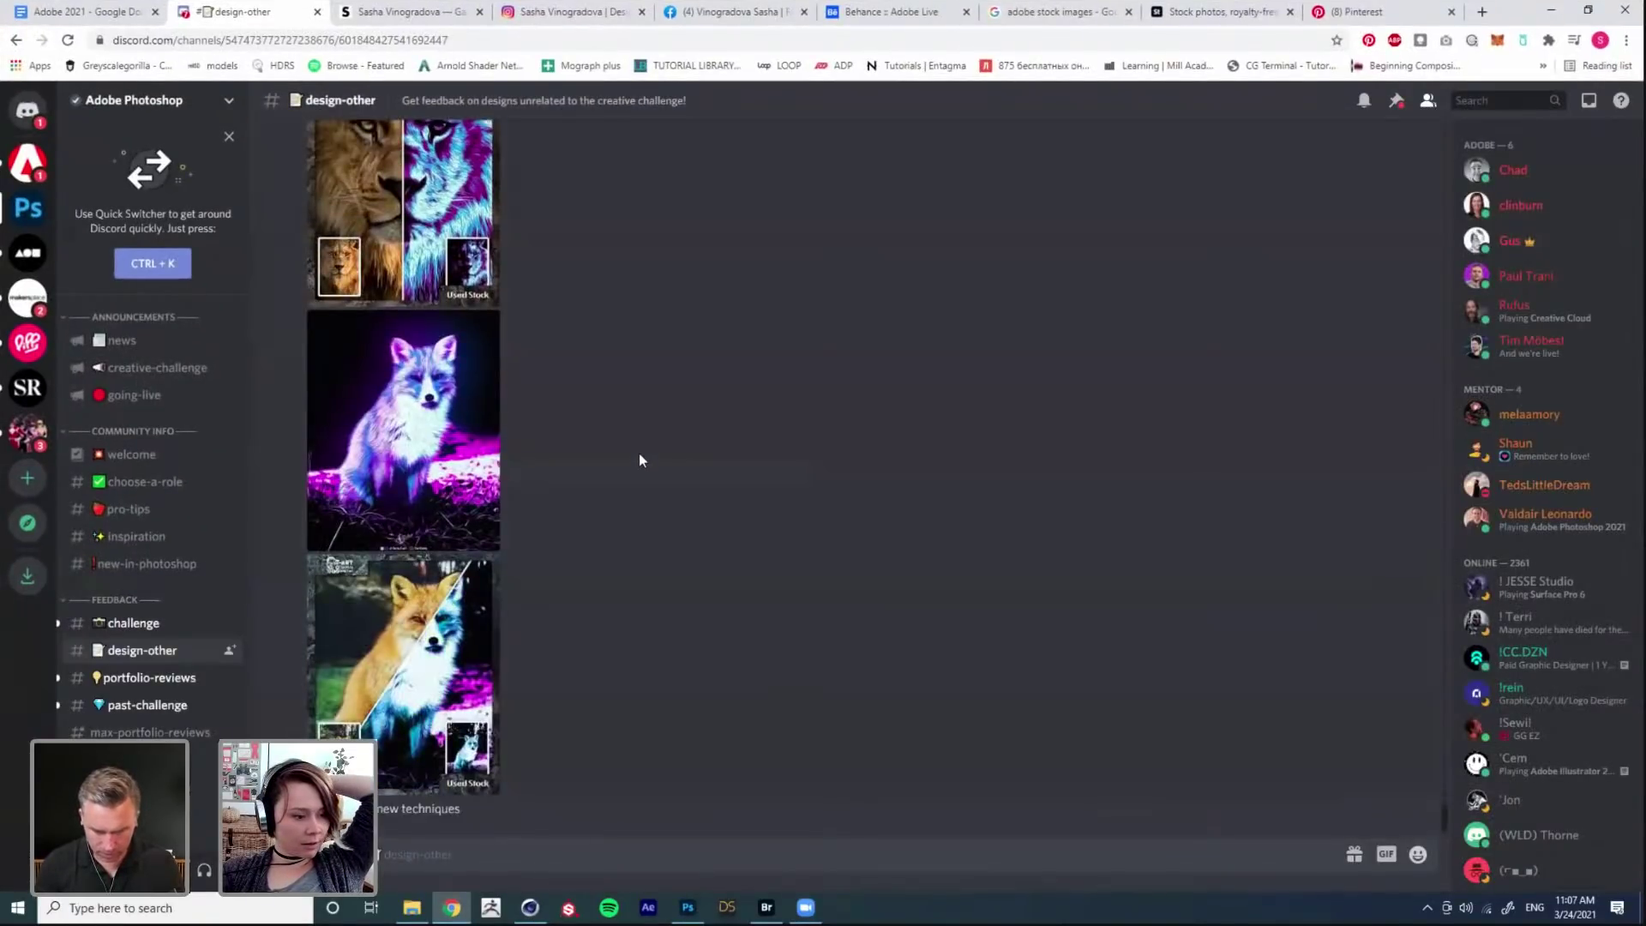
scroll(638, 458, "up", 8)
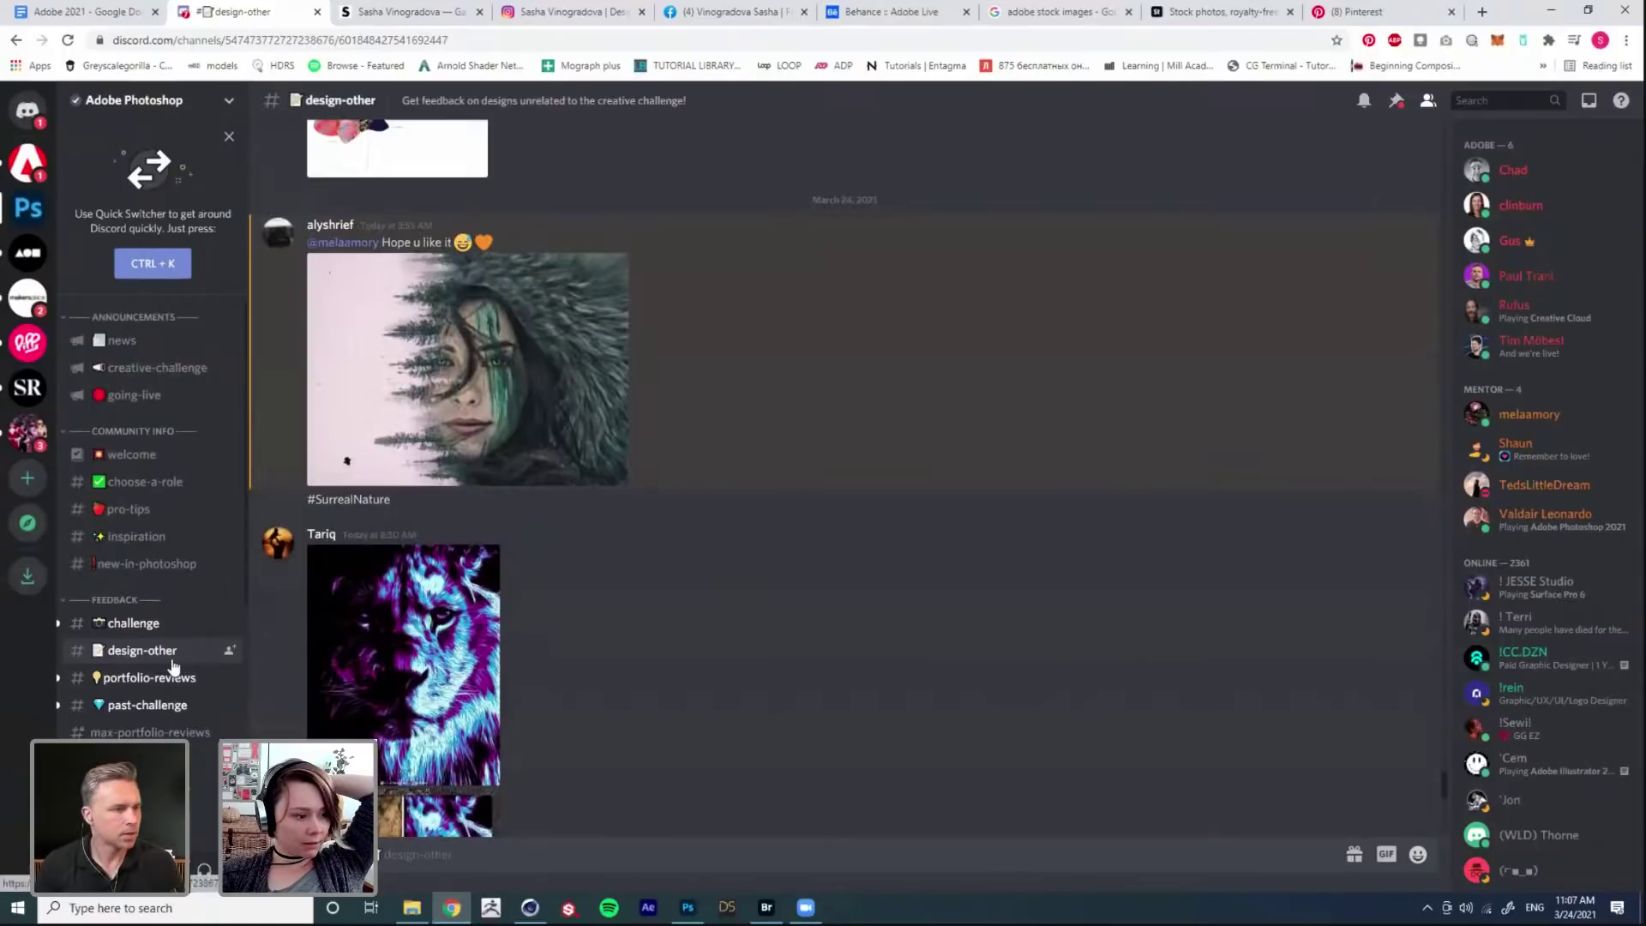
scroll(590, 573, "up", 2)
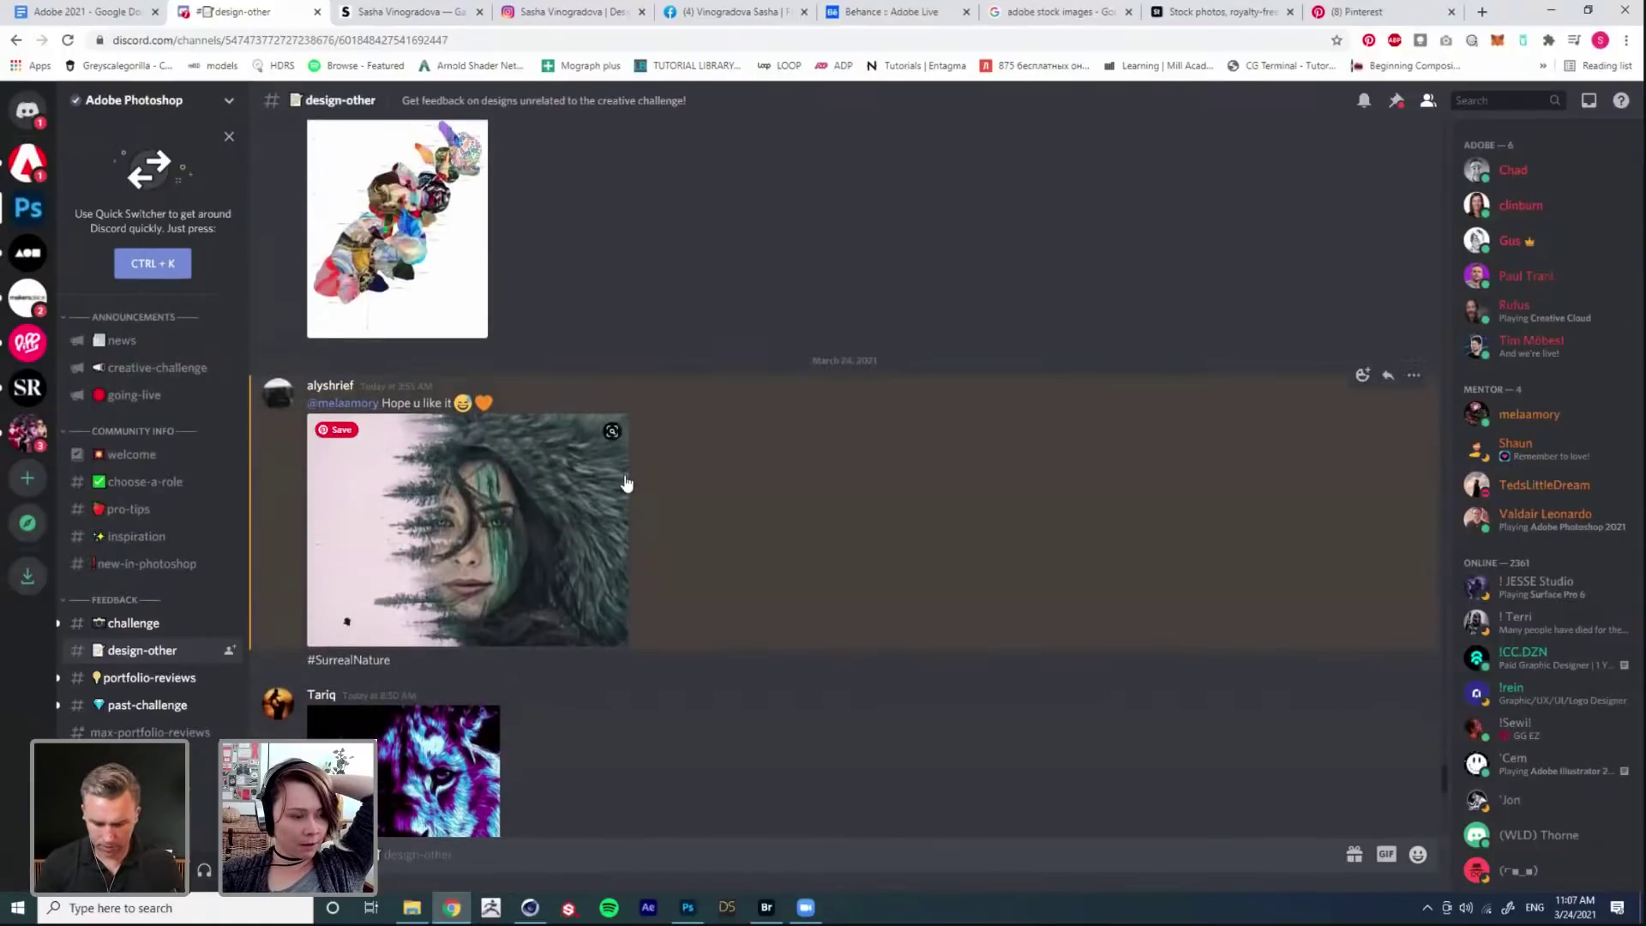
scroll(627, 484, "up", 8)
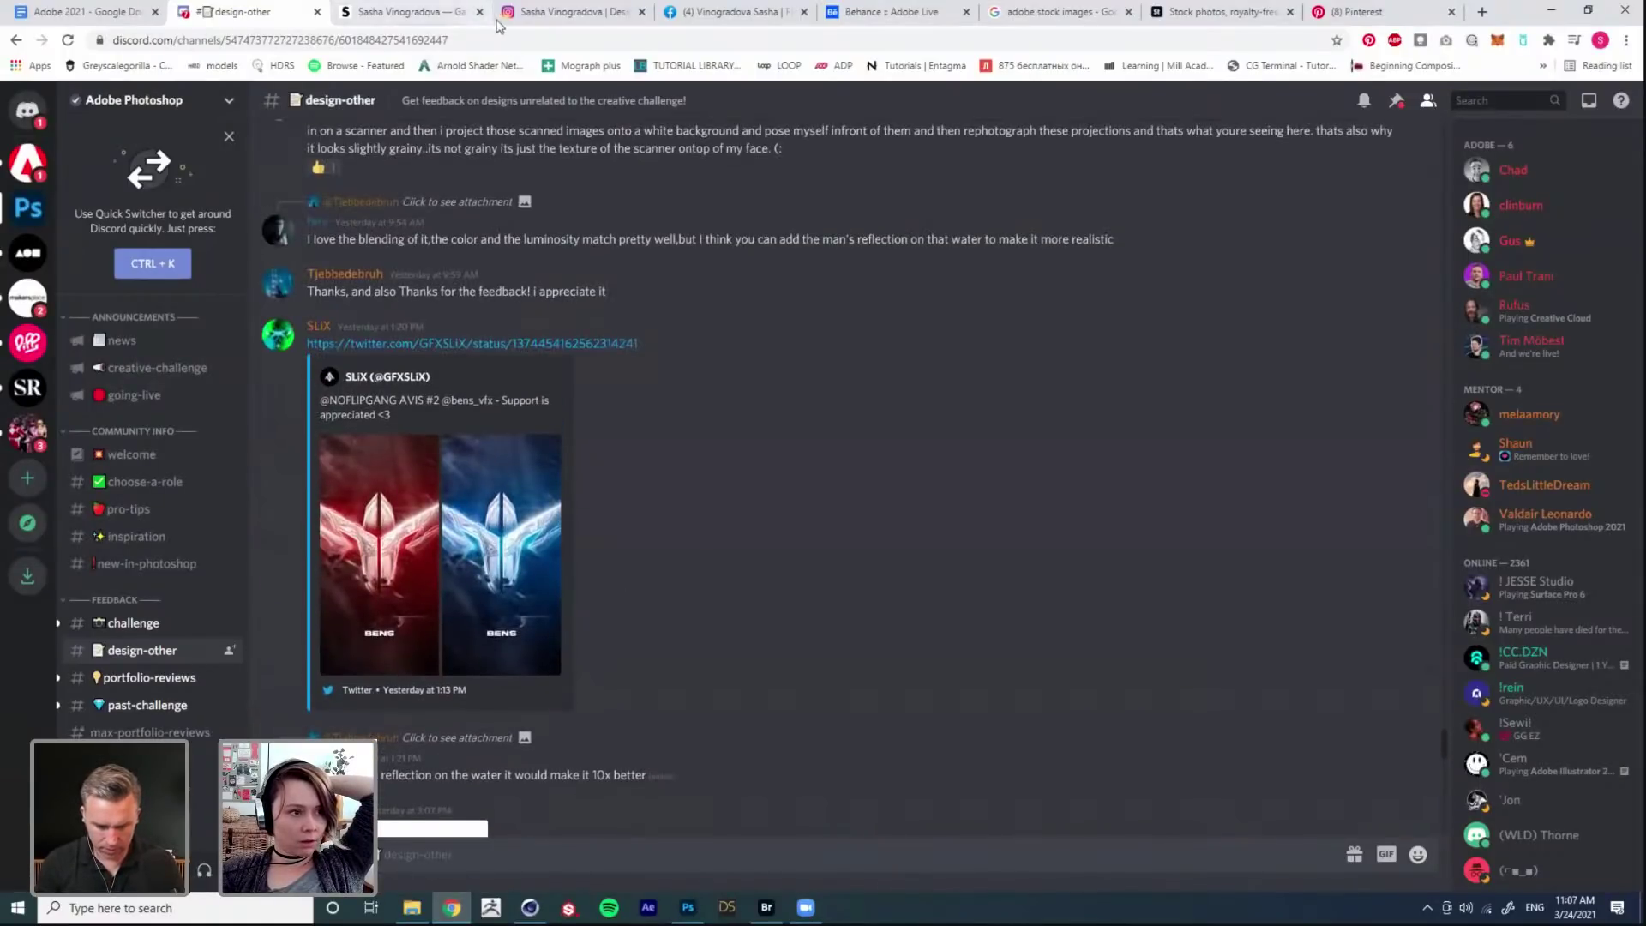
Step: Look over the latest posts on the artist's Instagram profile and go back to the Discord channel
left_click(513, 19)
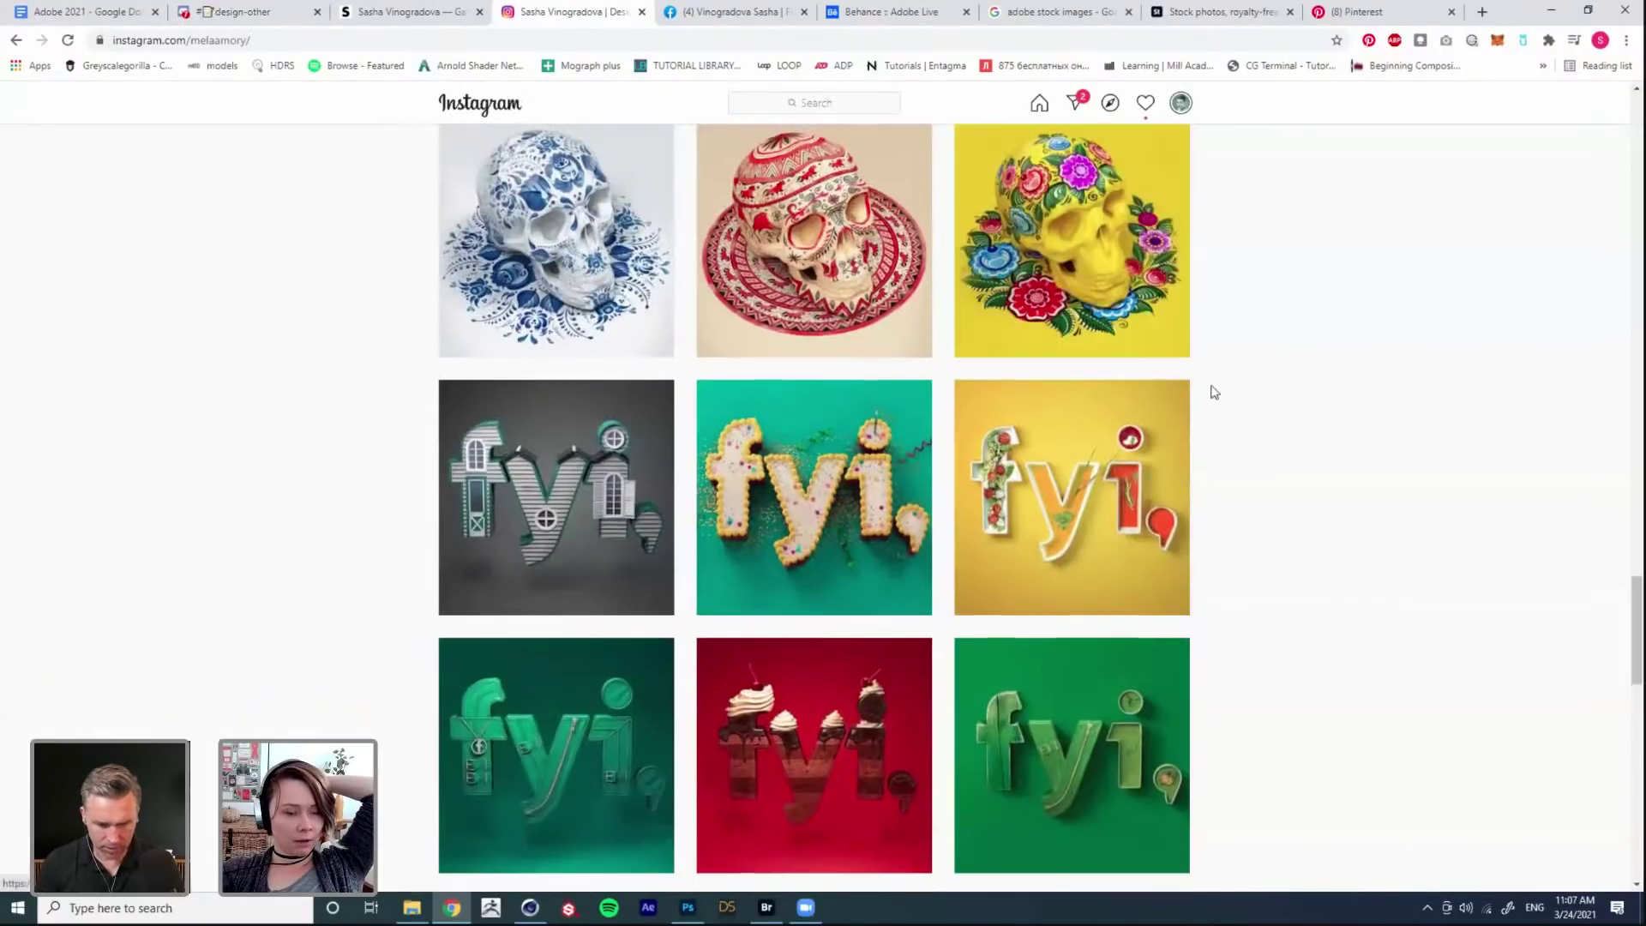
scroll(1214, 391, "up", 20)
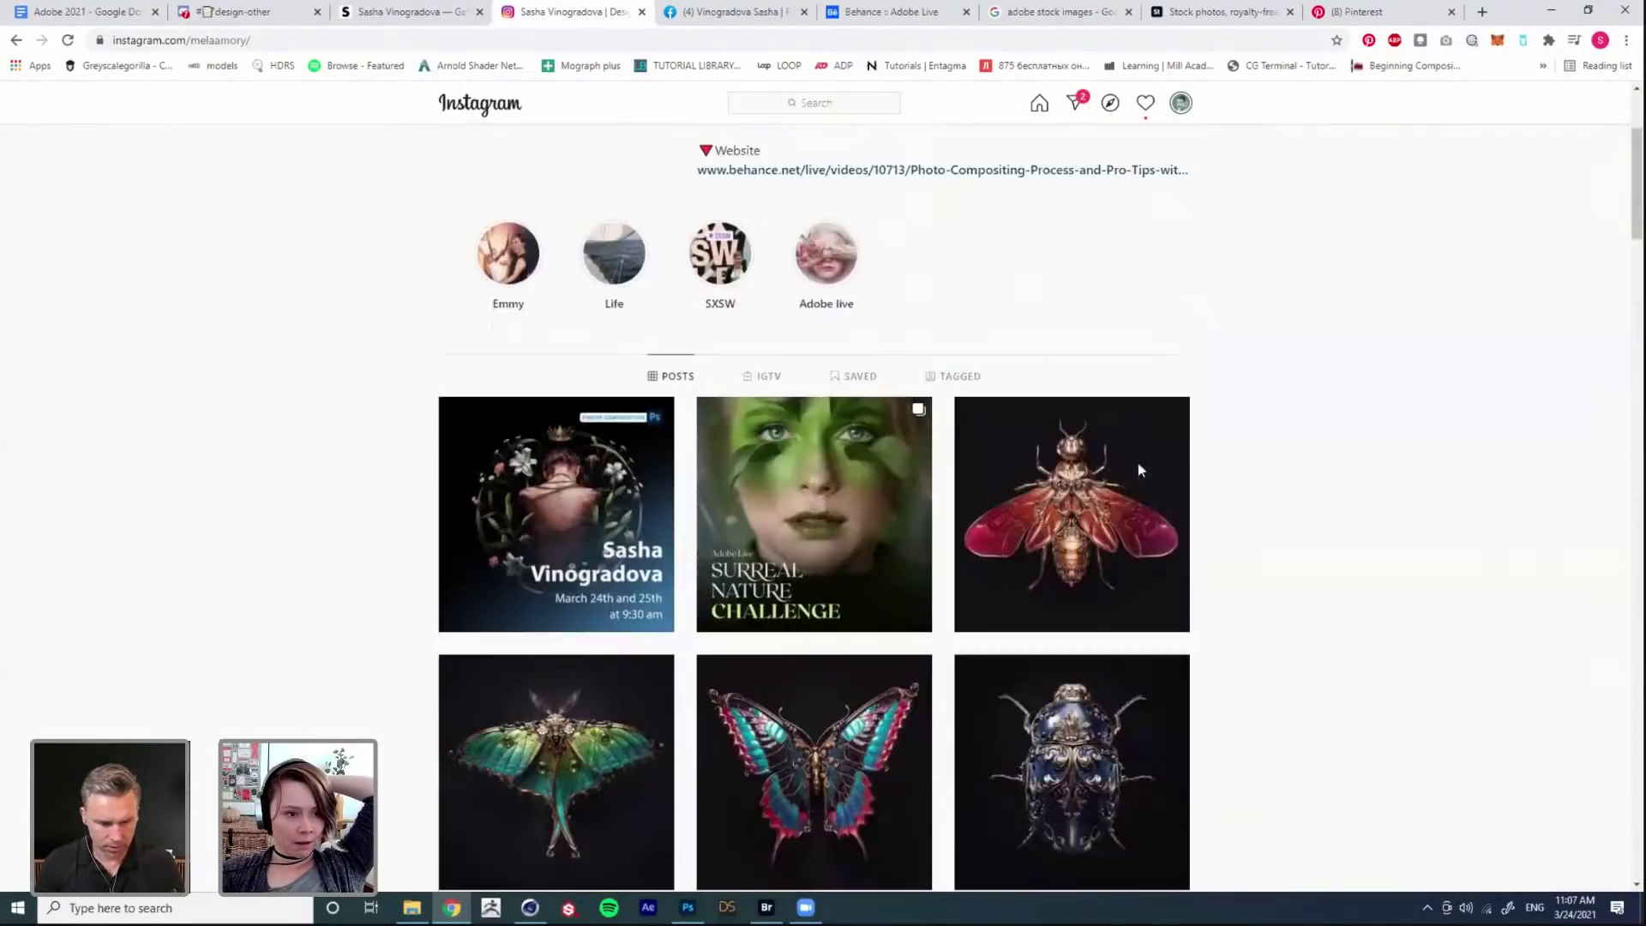
scroll(1140, 470, "up", 3)
left_click(245, 12)
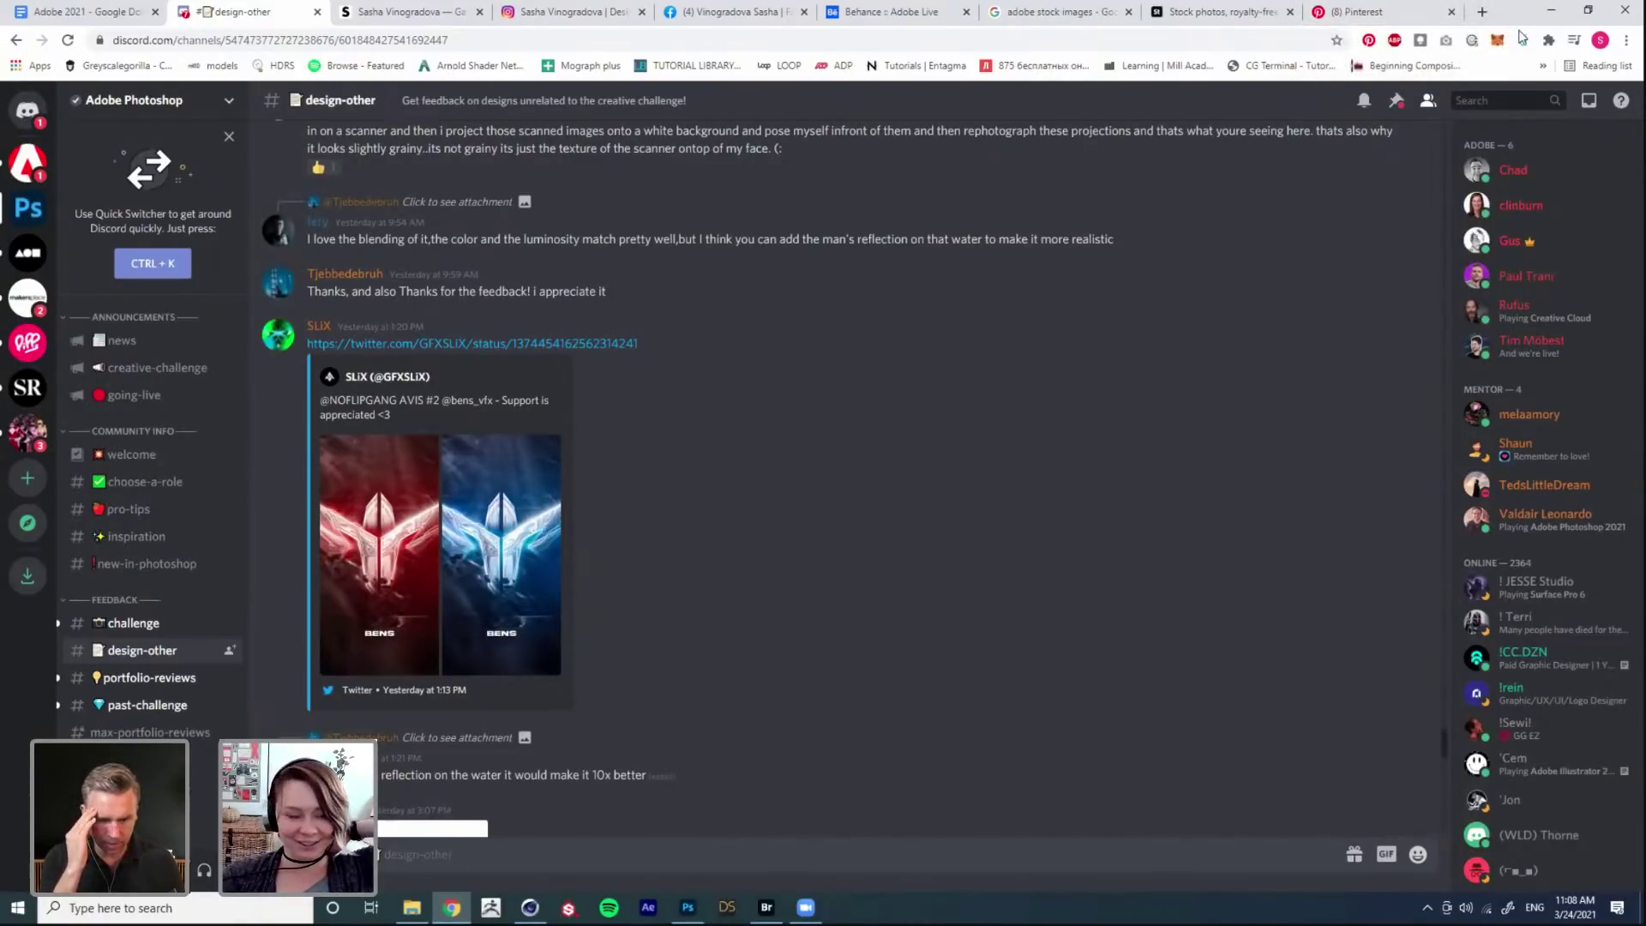
Step: Return to Photoshop and open the AdobeStock_318988803 smart object's source photo from 03.psd, showing the whole image
key("alt+Tab")
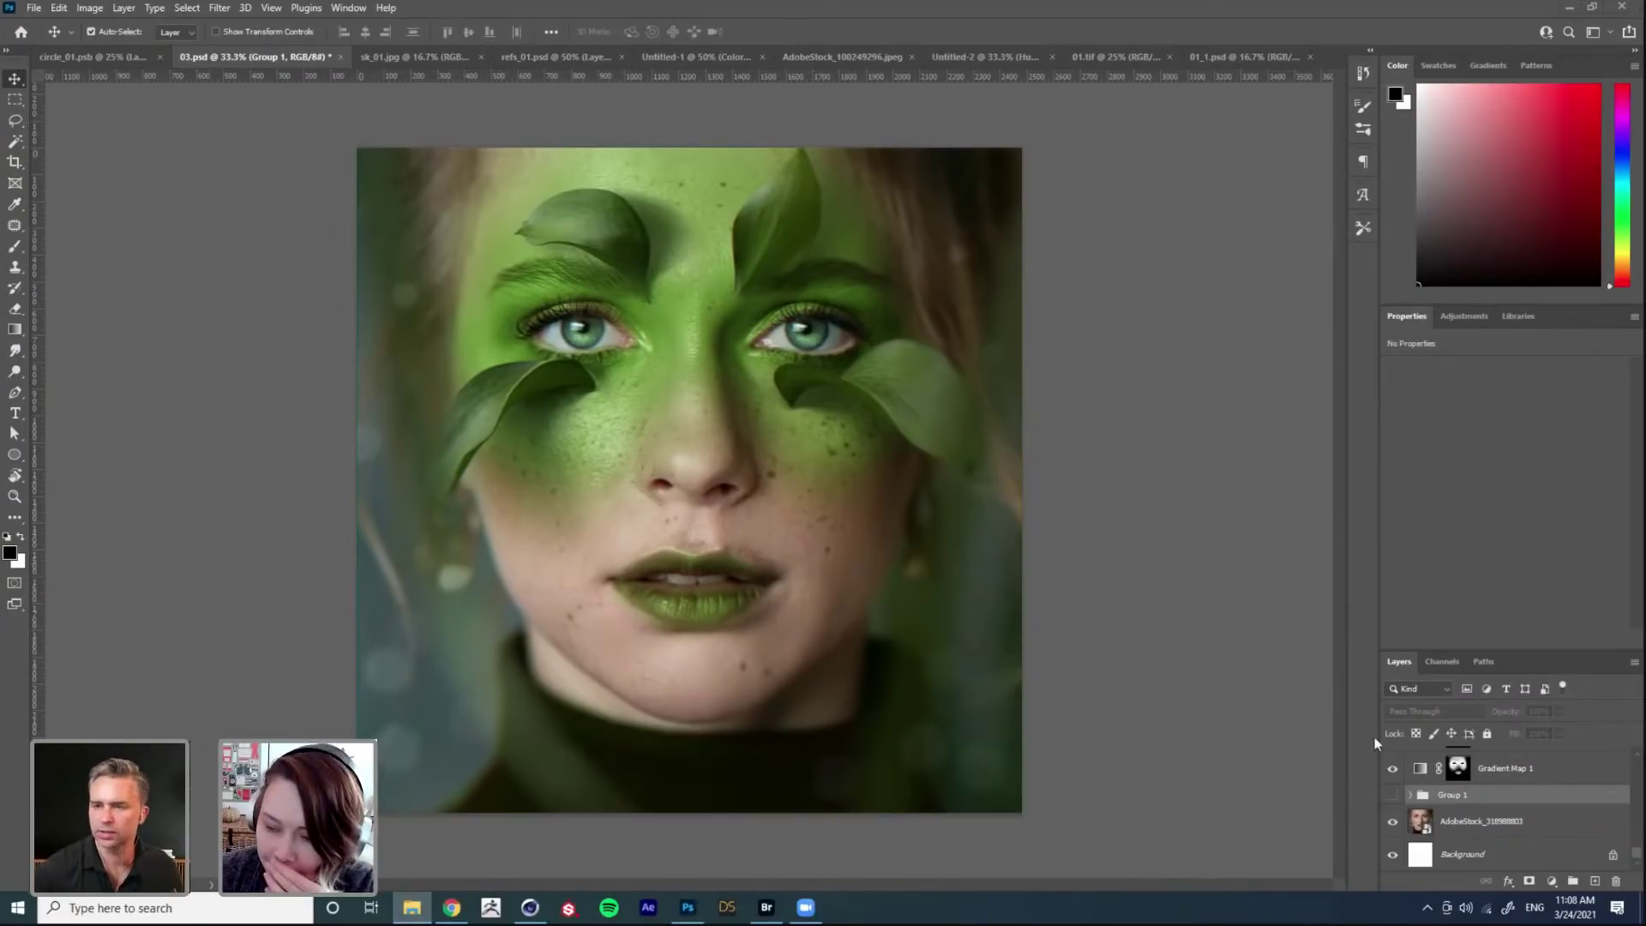
double_click(1423, 825)
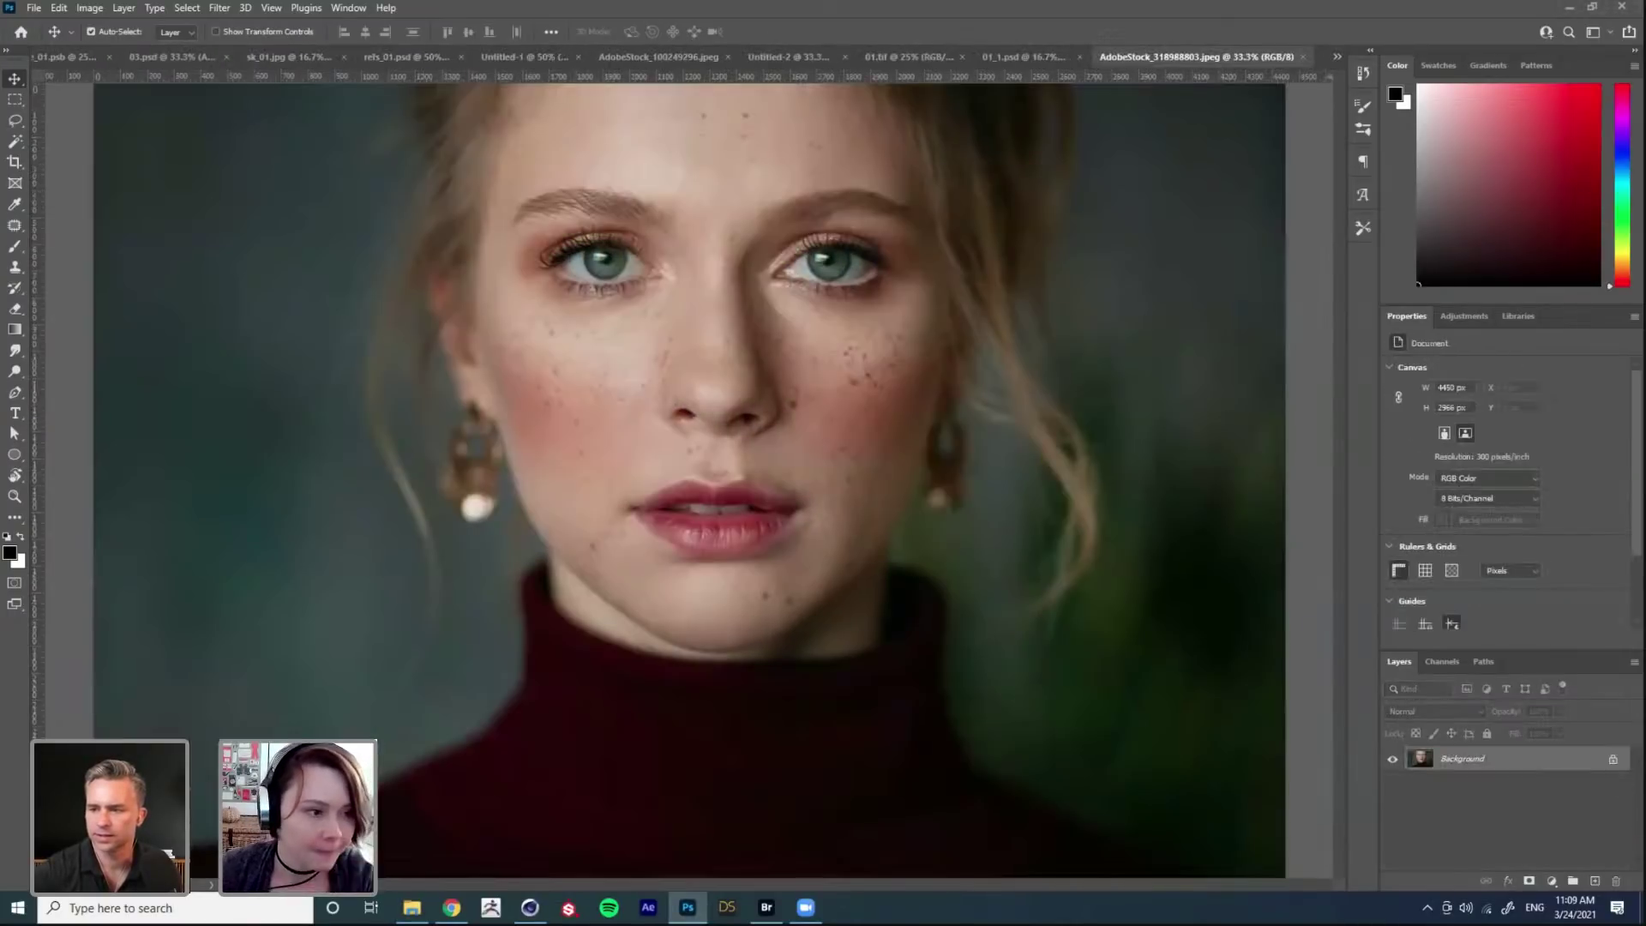
key("ctrl+minus")
key("ctrl+minus")
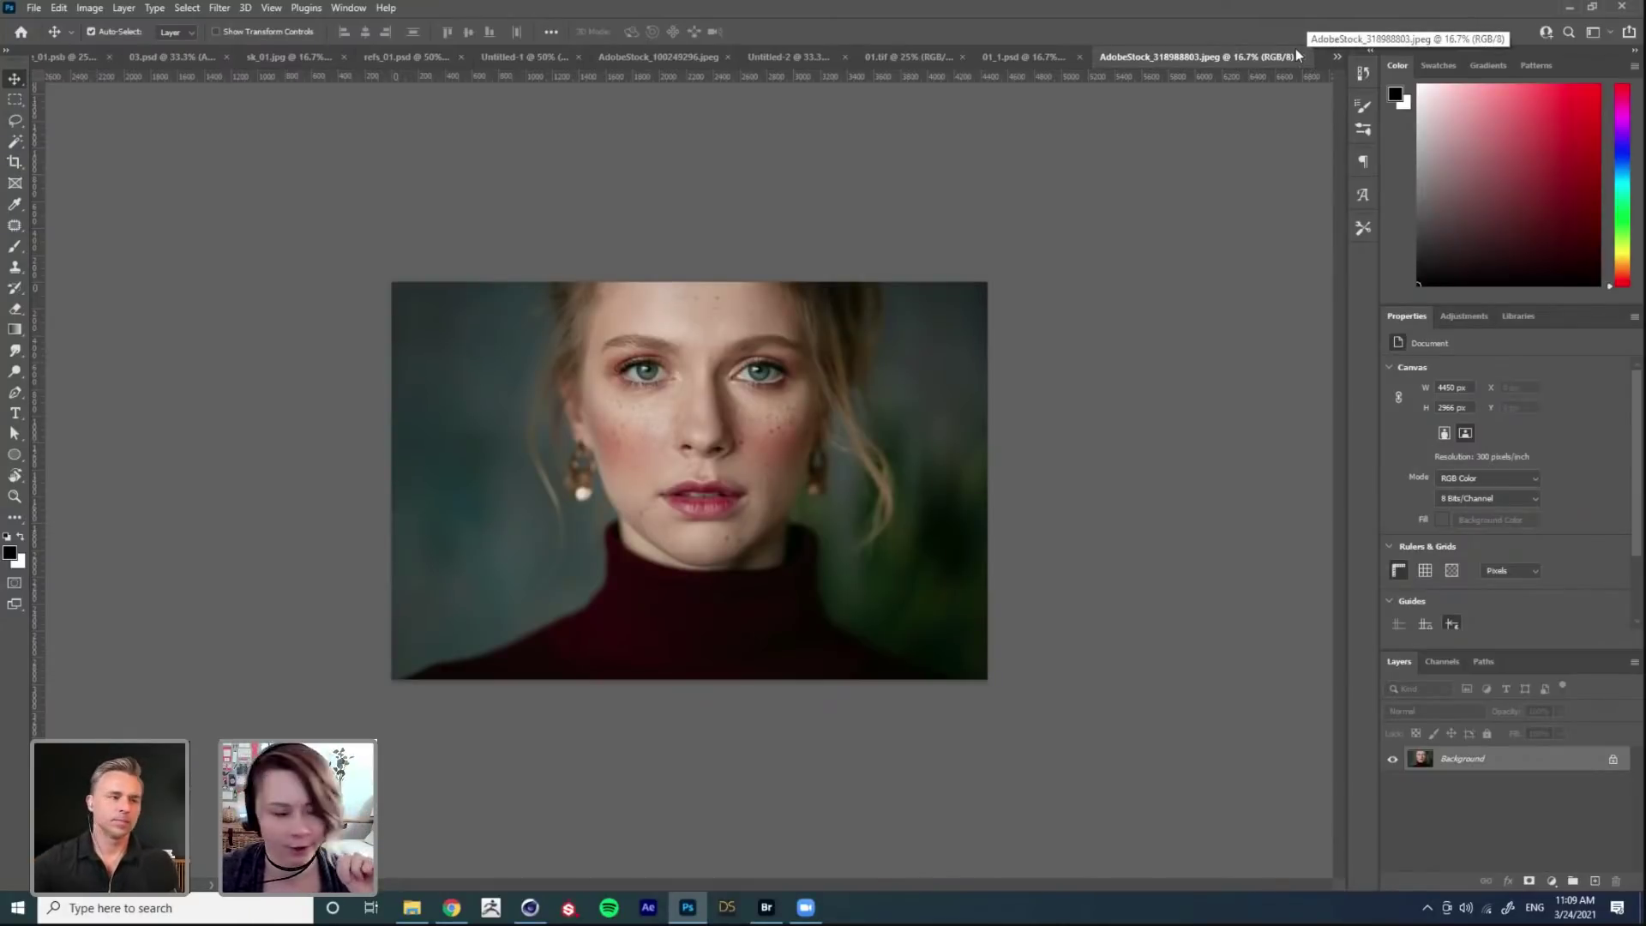
Step: Create a new white RGB document 2000 pixels wide and 2000 pixels high at 72 pixels/inch
left_click(59, 7)
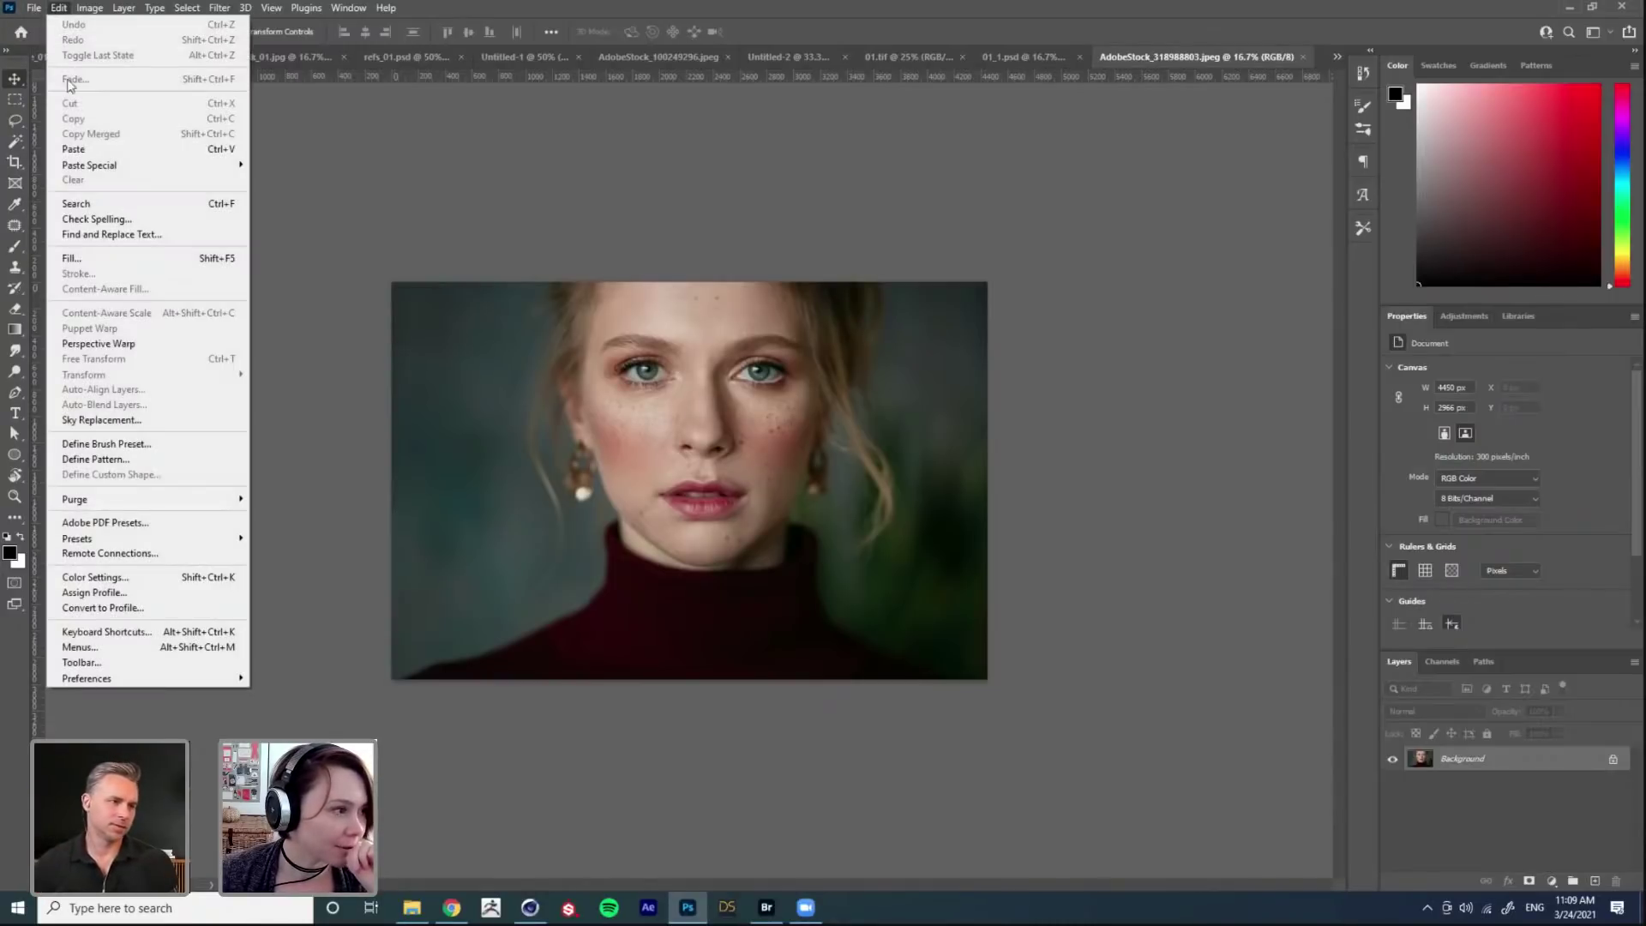
left_click(47, 24)
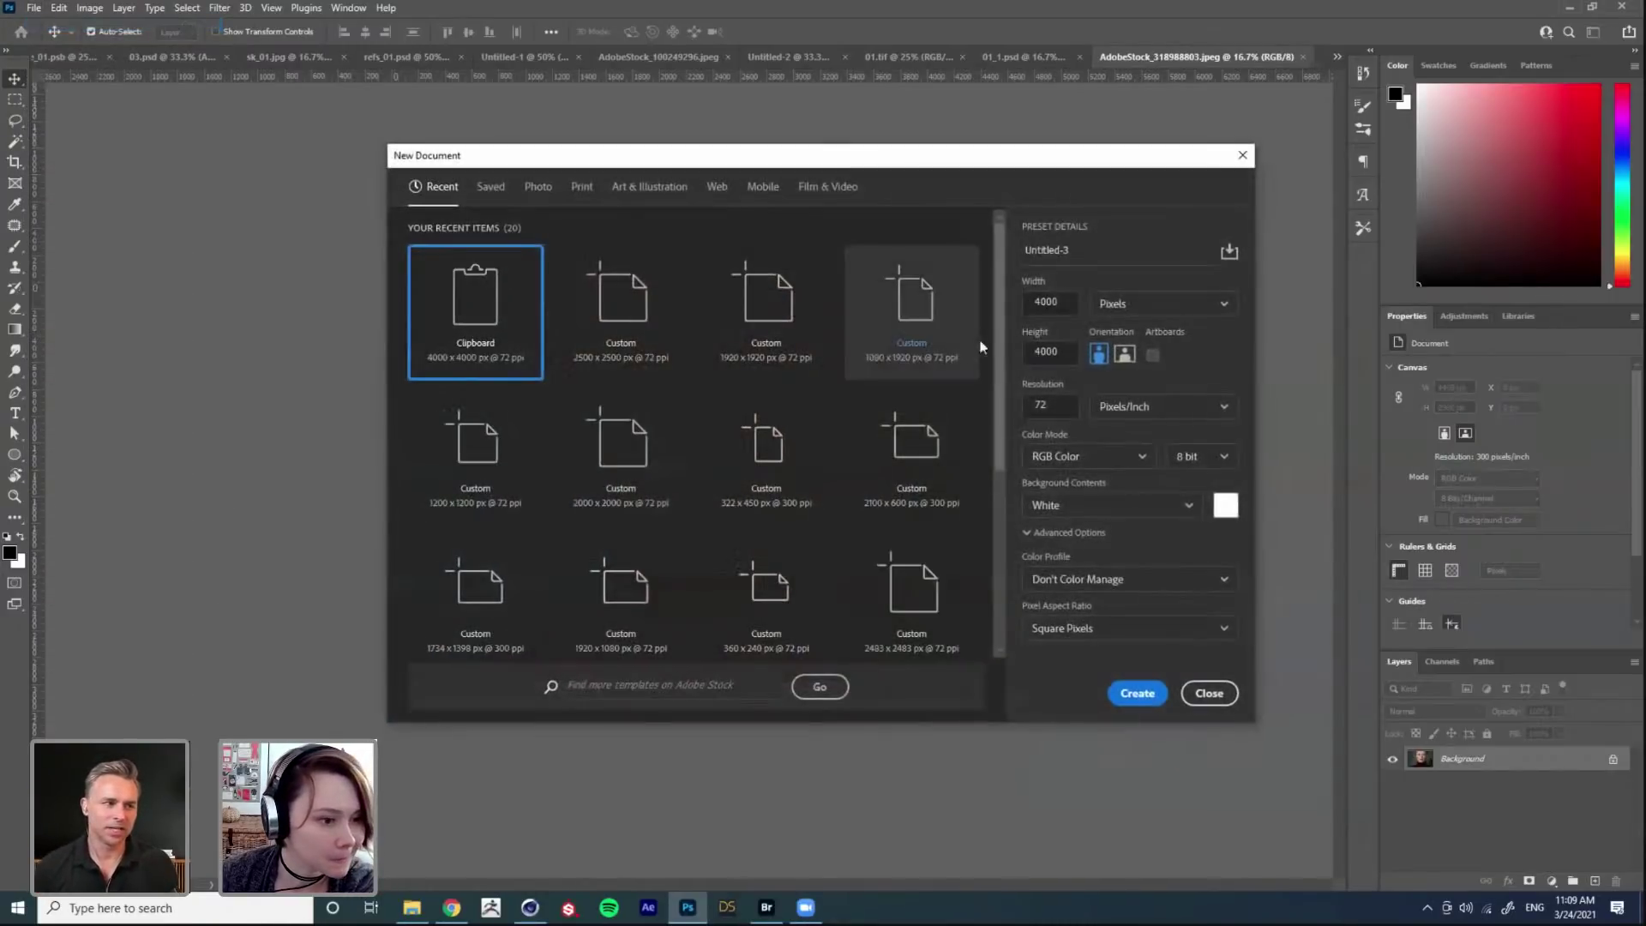
double_click(1046, 352)
type("20")
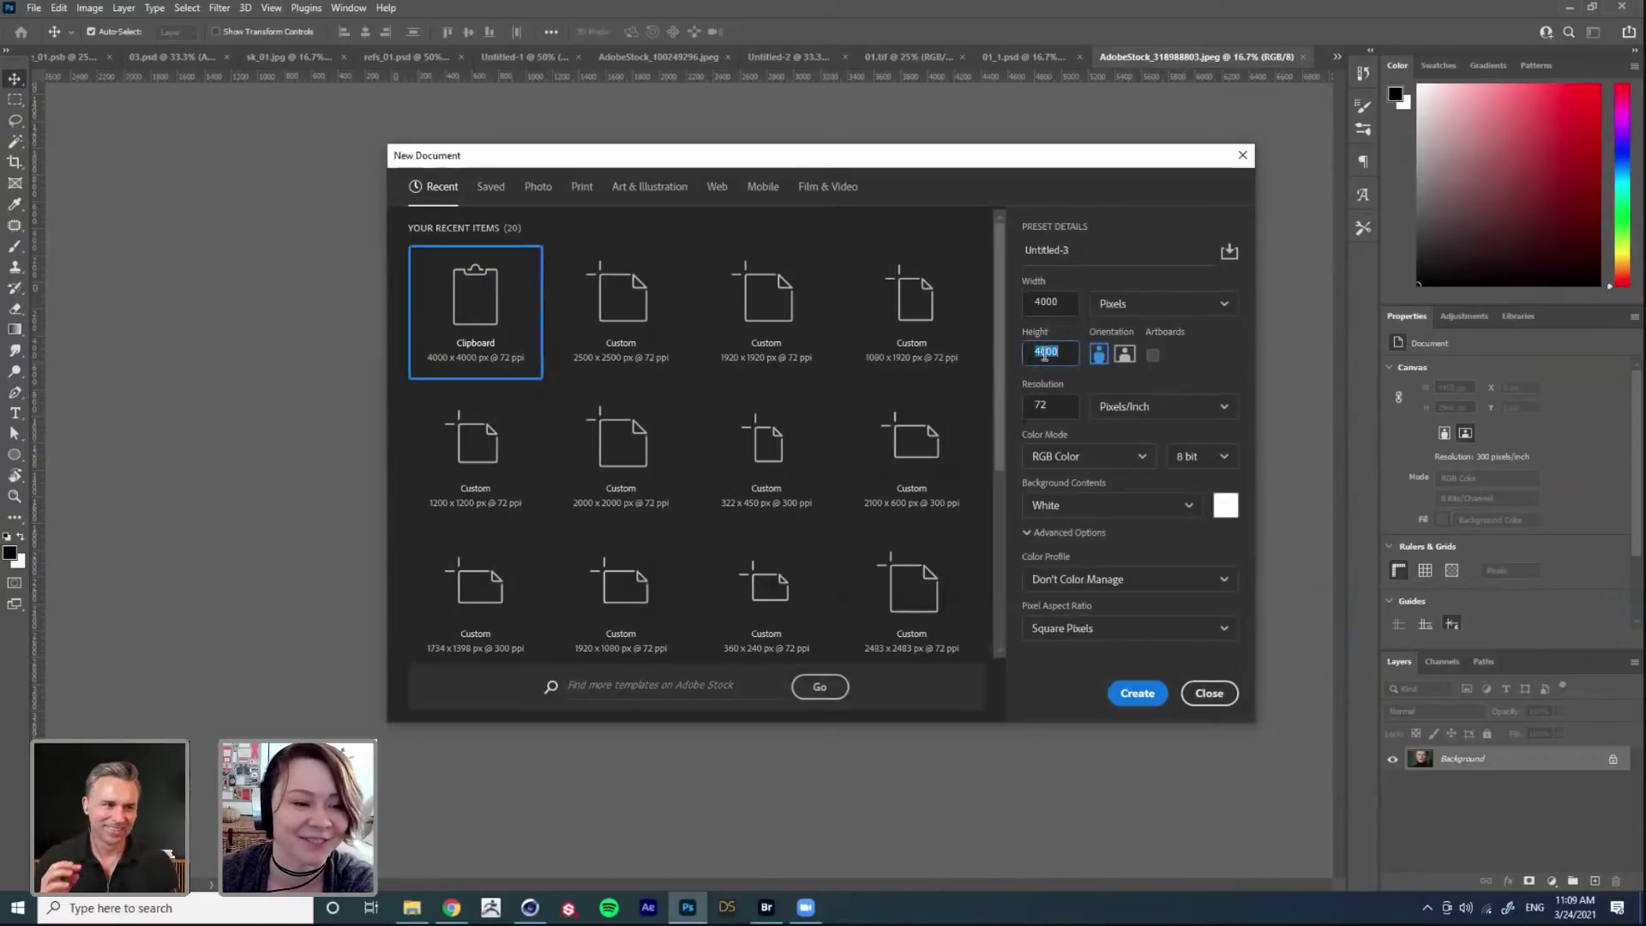
type("00")
double_click(1047, 302)
type("200")
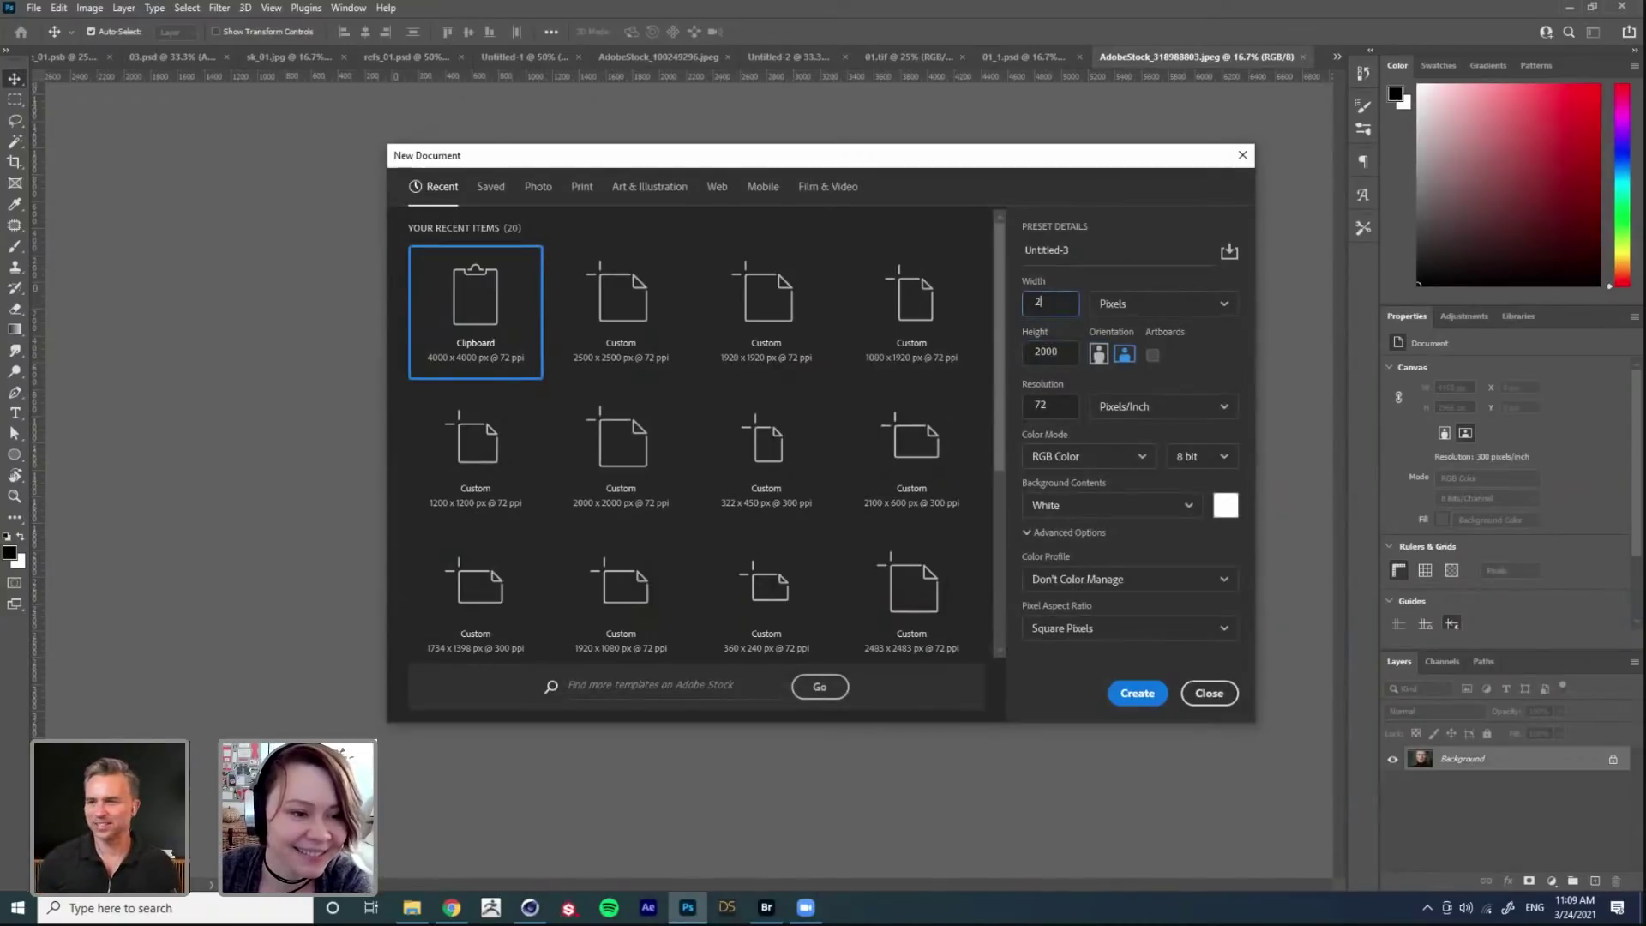
type("0")
key("Return")
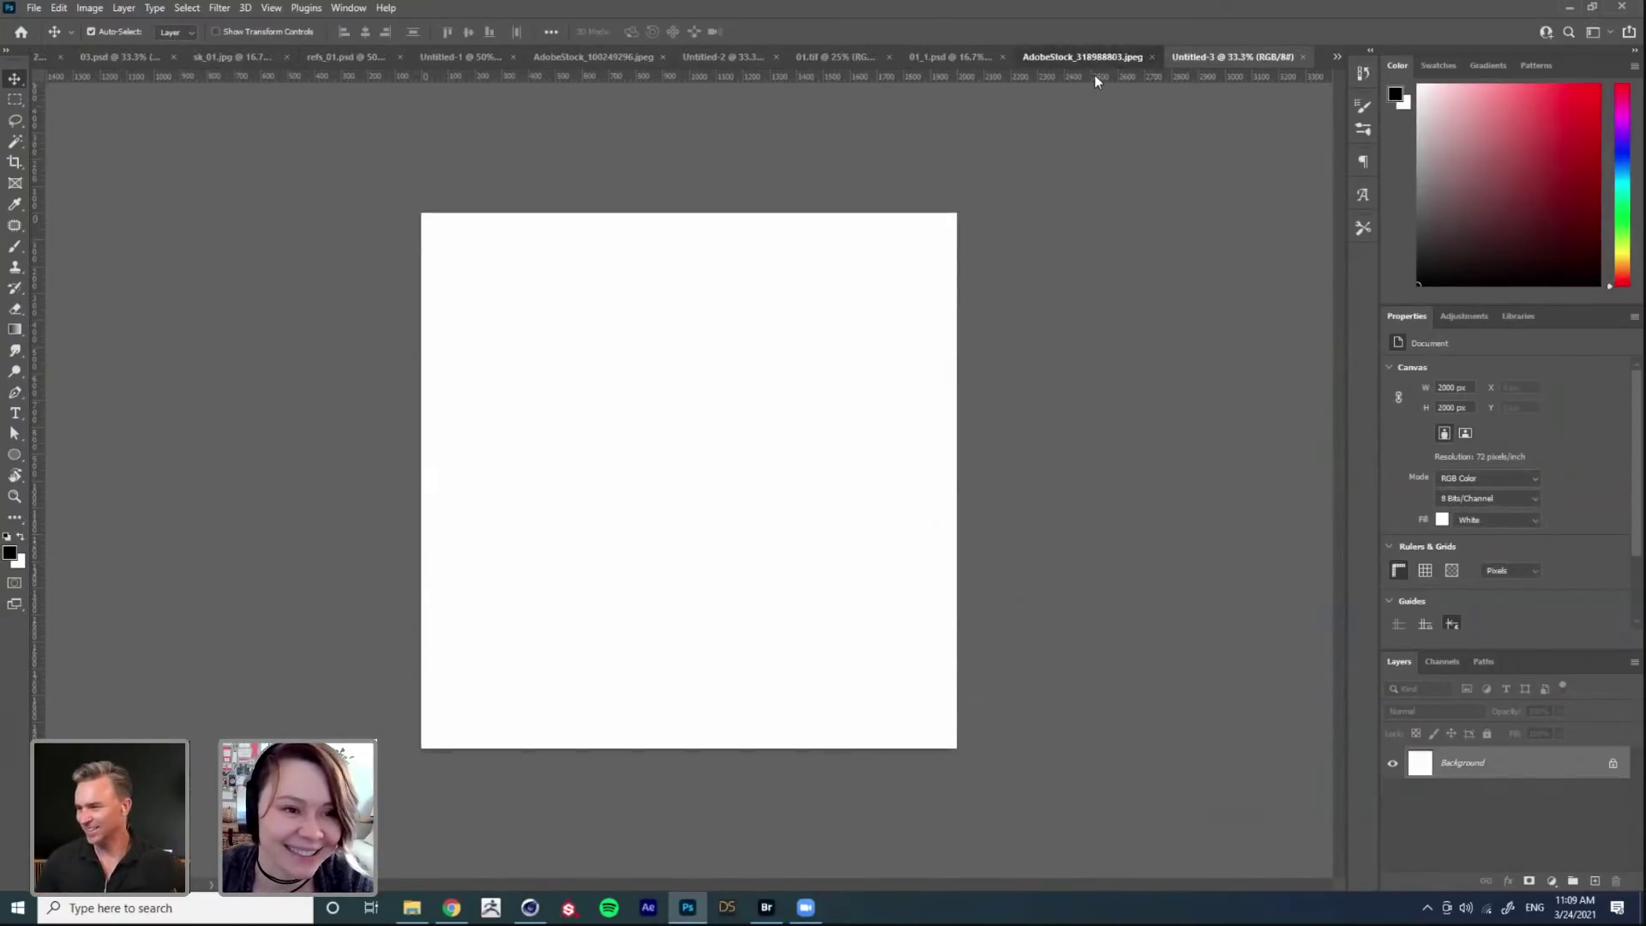
Step: Copy the whole AdobeStock_318988803 portrait into the blank Untitled-3 document and position the face in the middle of the canvas
left_click(1096, 63)
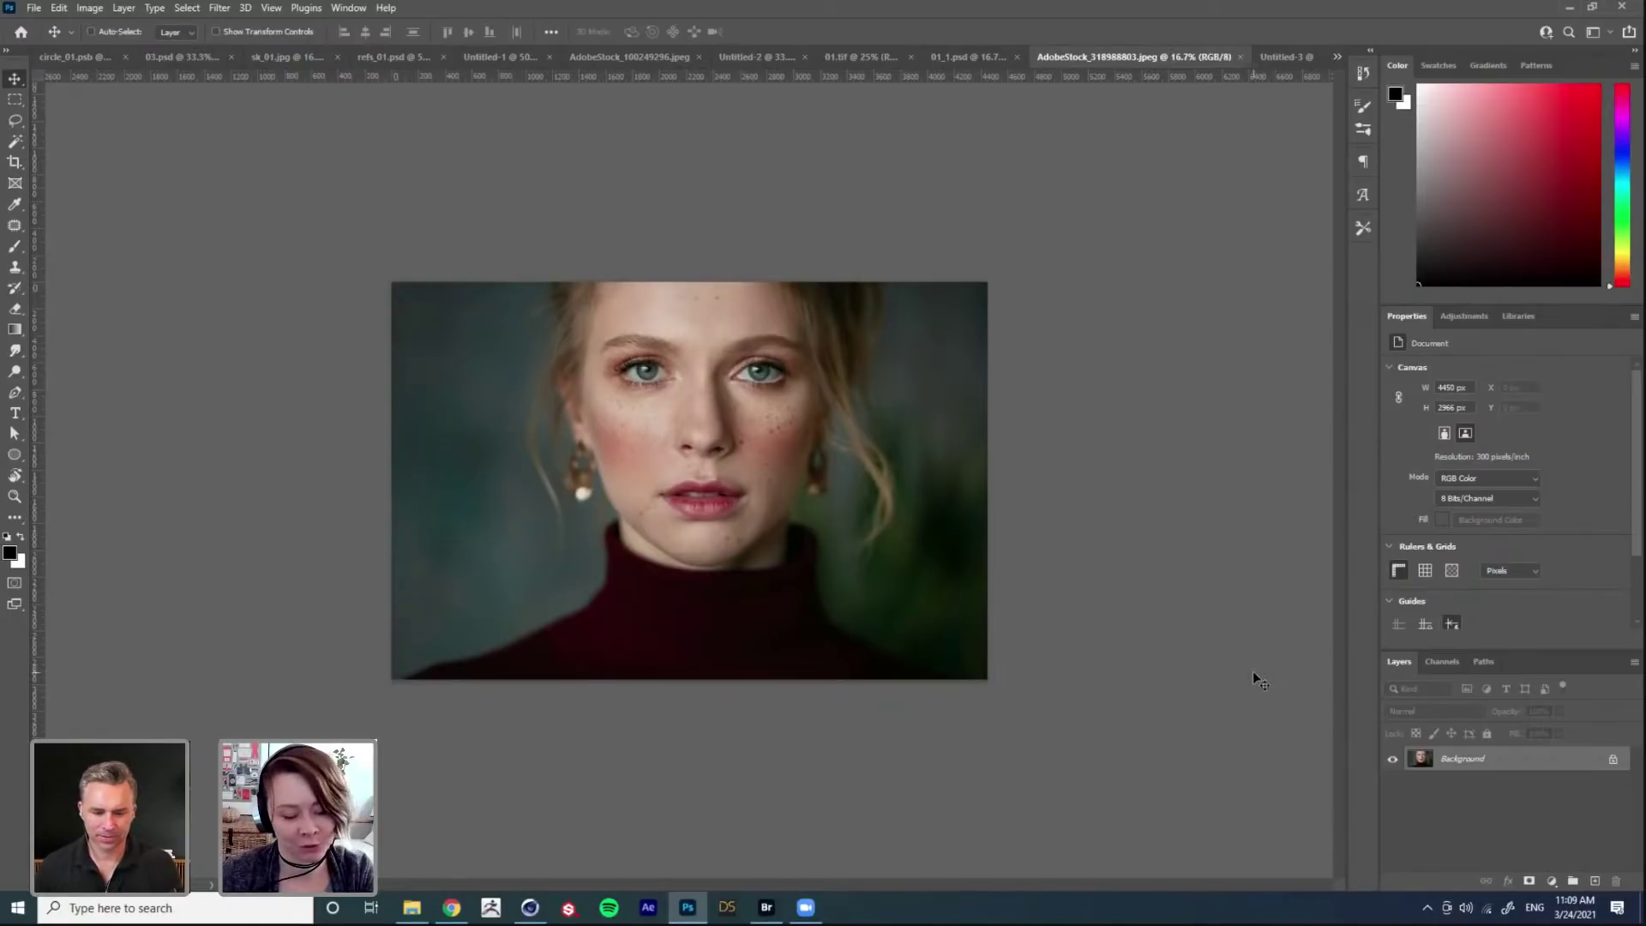
key("ctrl+a")
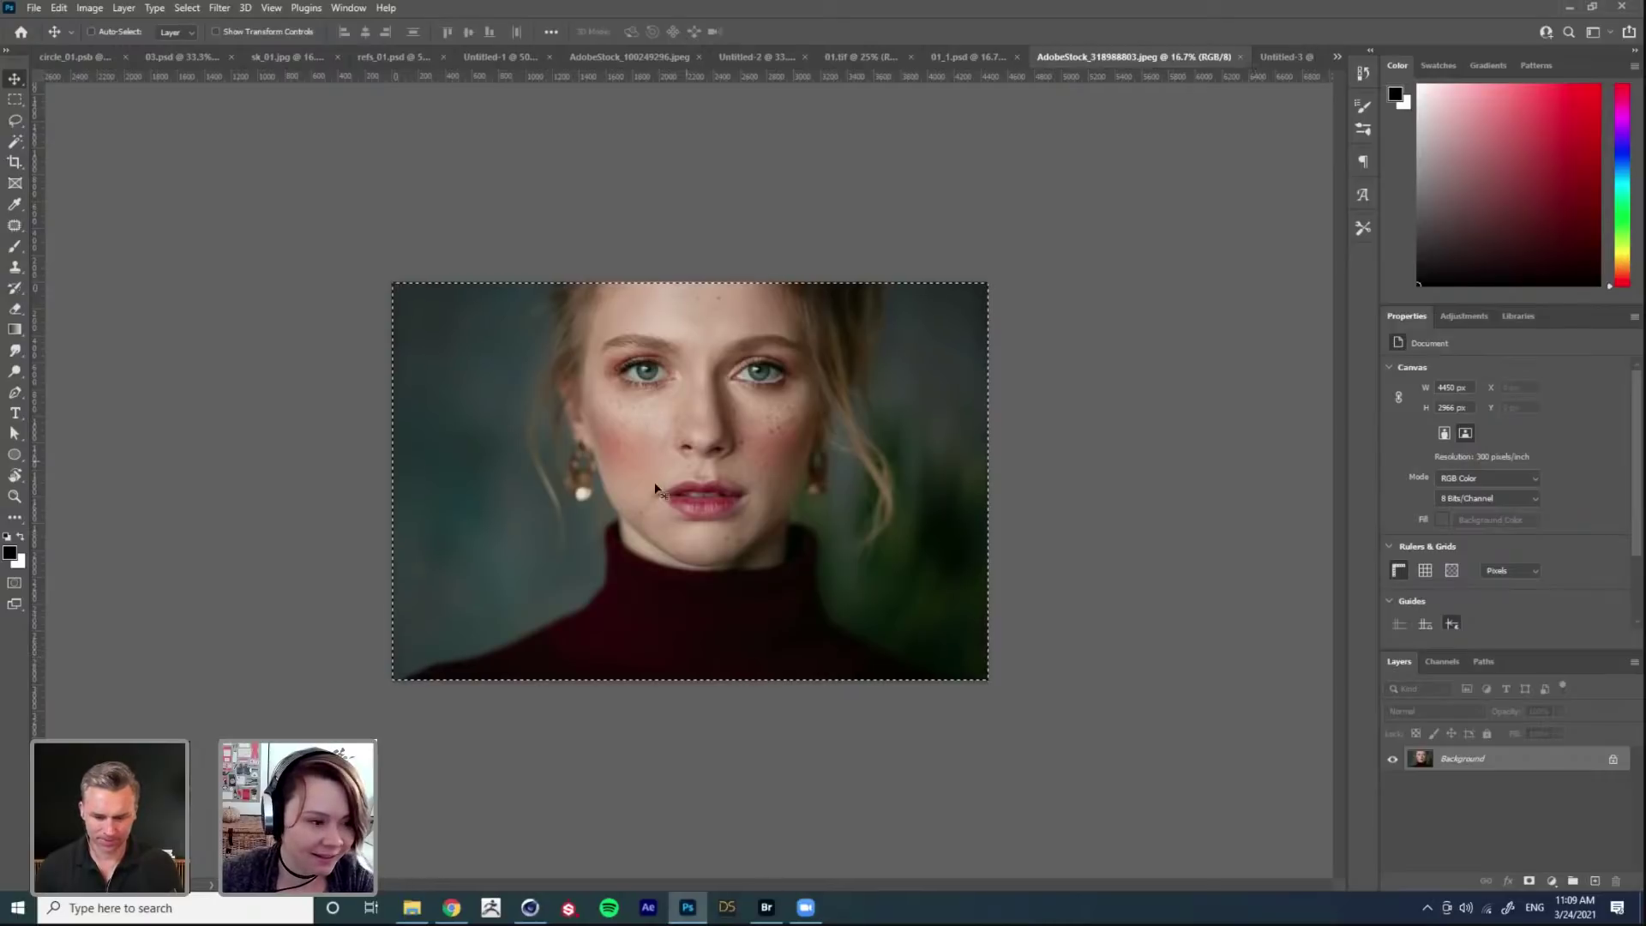
left_click(705, 296)
left_click(706, 296)
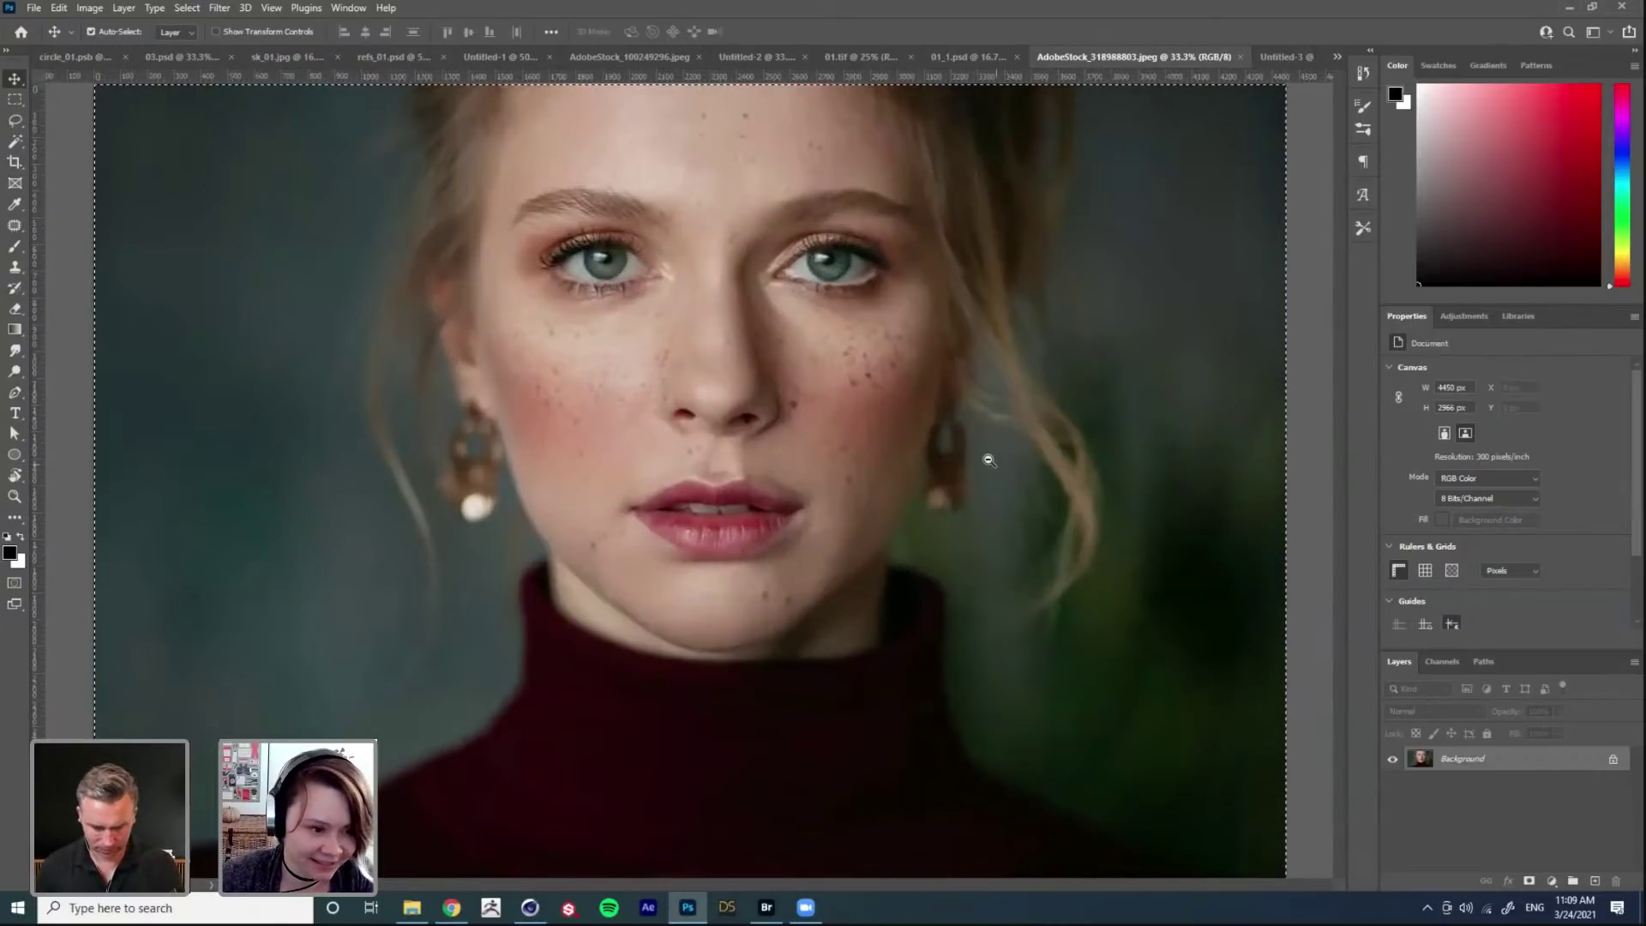
left_click(995, 463, "alt")
key("ctrl+c")
left_click(1282, 57)
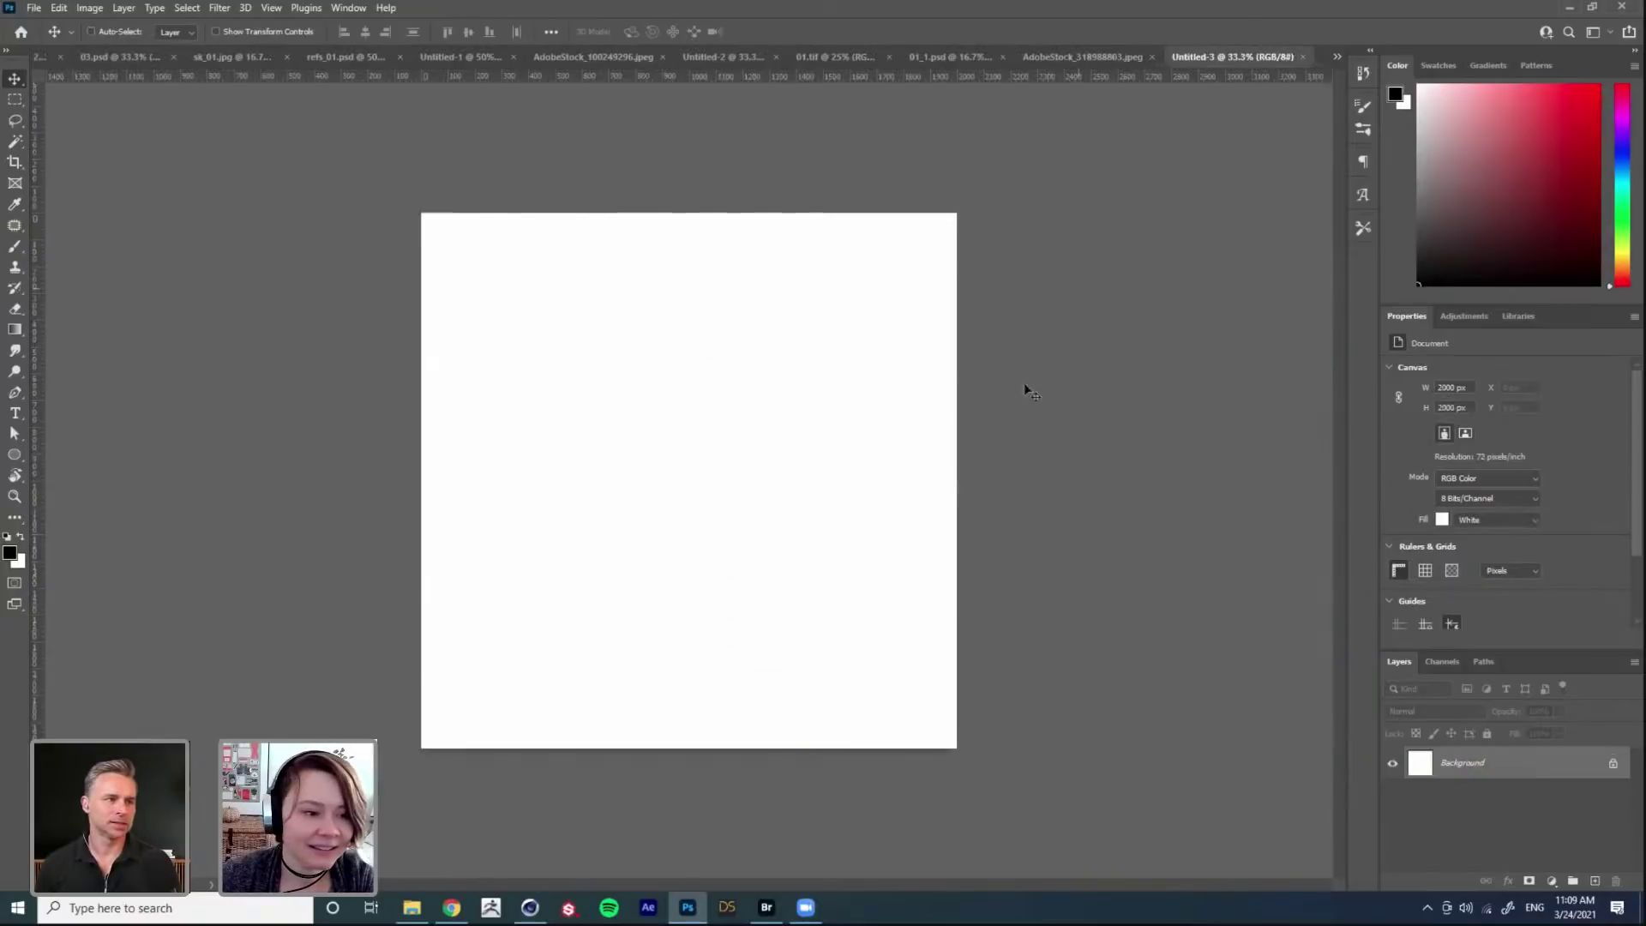
key("ctrl+v")
left_click_drag(712, 500, 548, 442)
Step: Convert the portrait layer to a smart object and scale it down to about 3875 × 2583 px, keeping the face centred on the canvas
key("ctrl+minus")
key("ctrl+minus")
right_click(1519, 770)
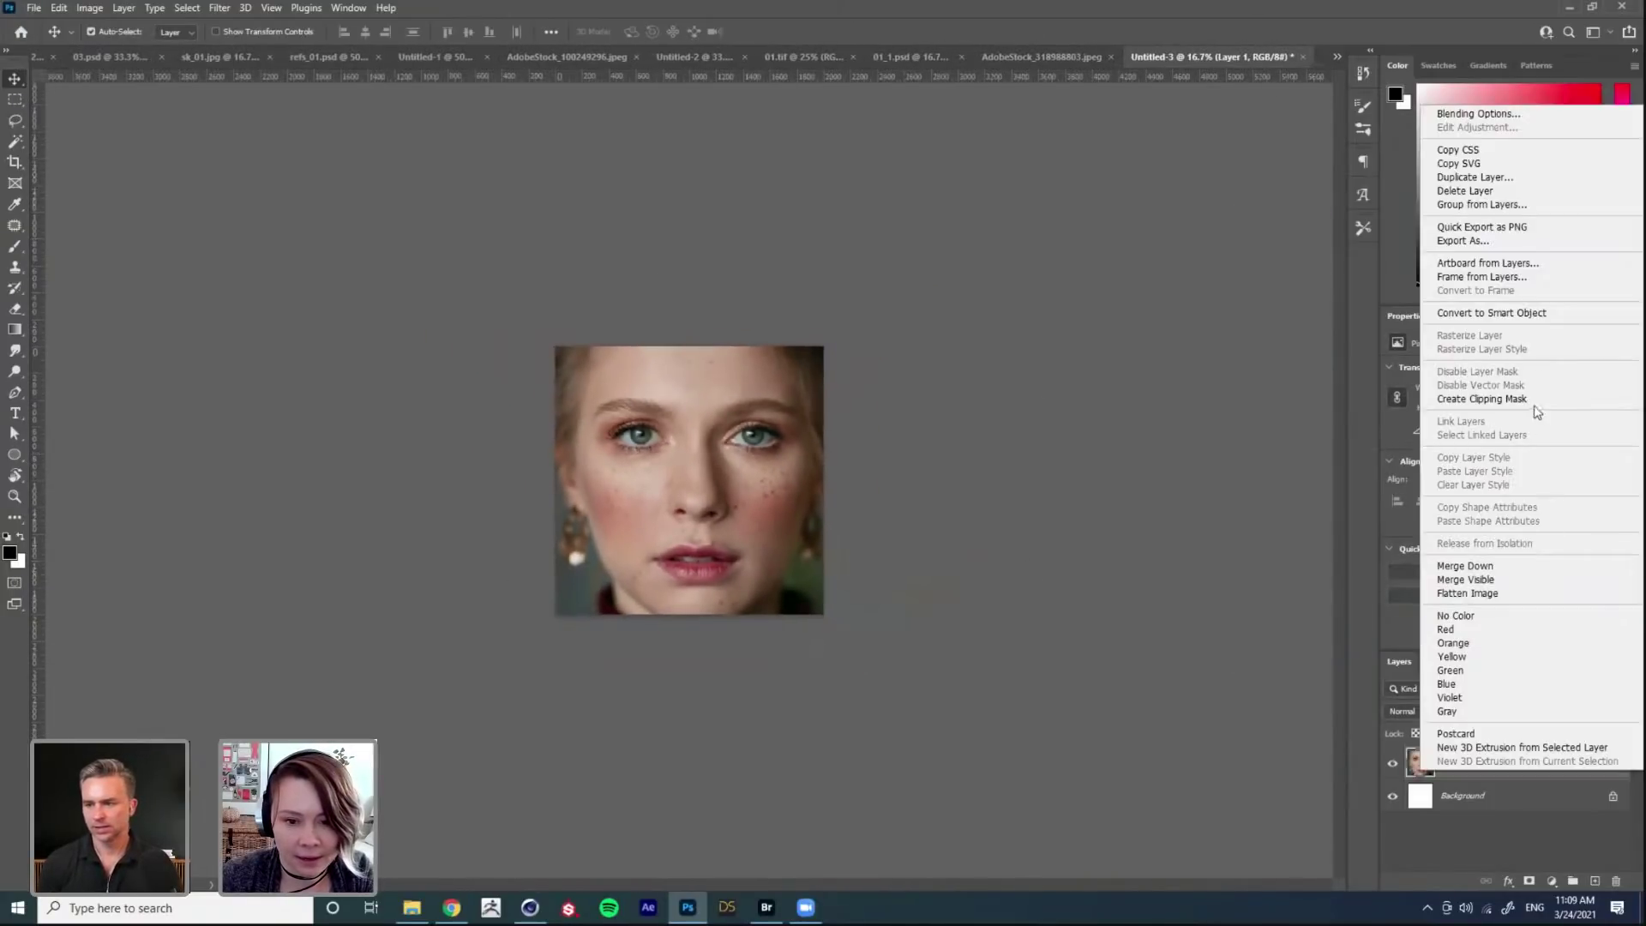
left_click(1470, 313)
key("ctrl+t")
left_click_drag(982, 743, 942, 715)
left_click_drag(858, 654, 784, 594)
key("Return")
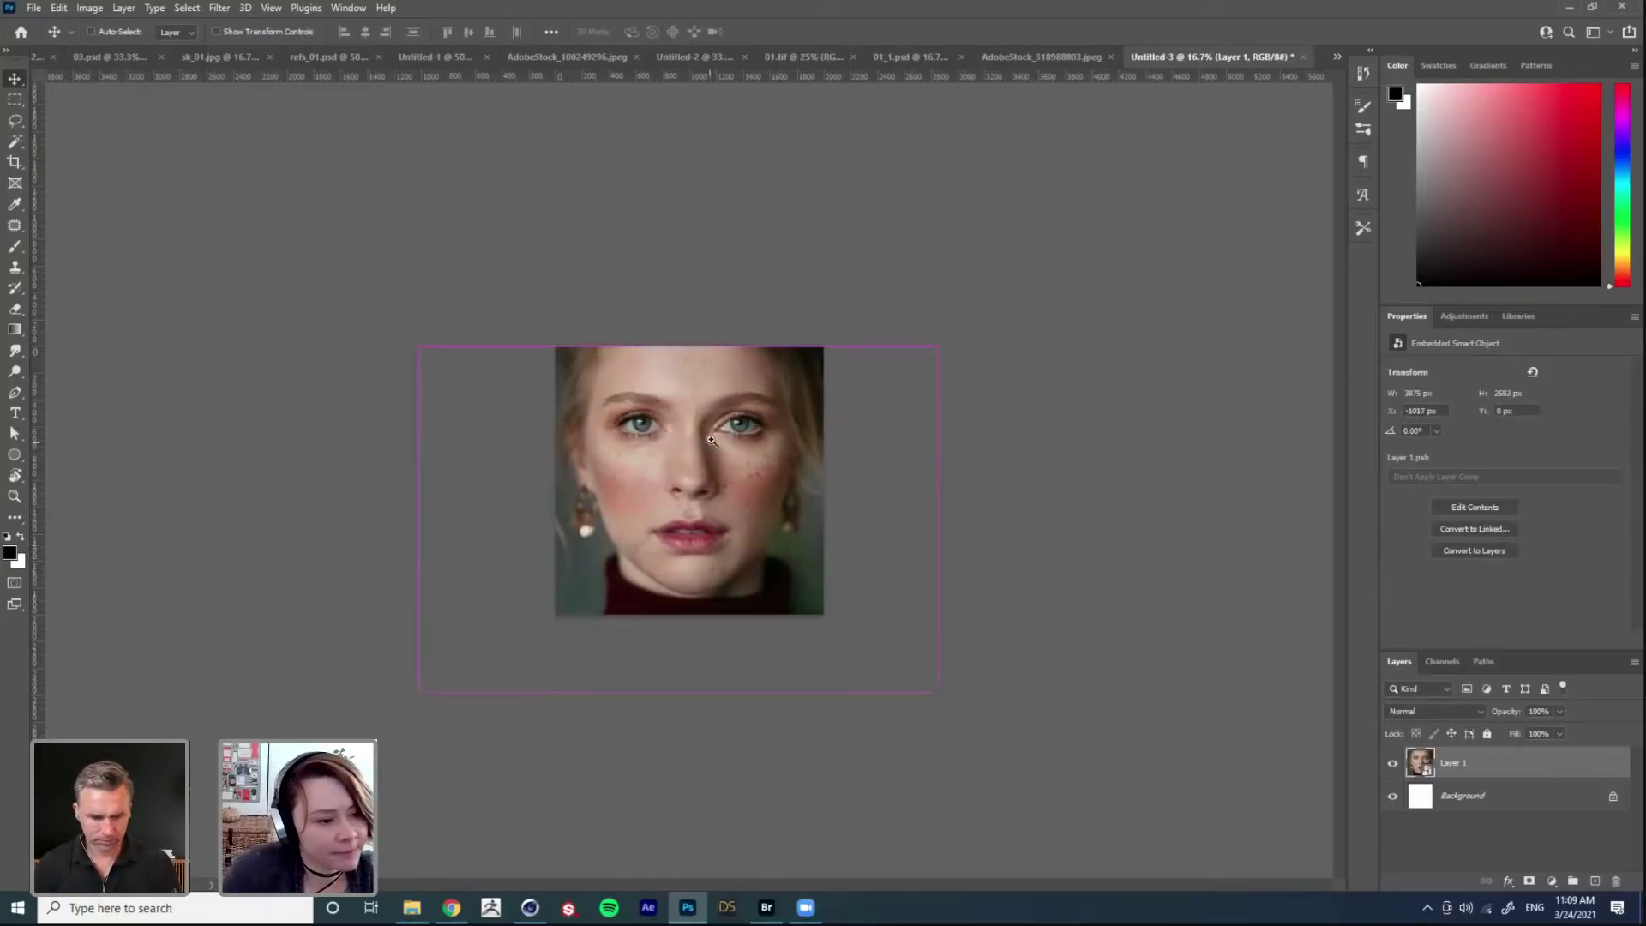
left_click(710, 442)
left_click(732, 452, "alt")
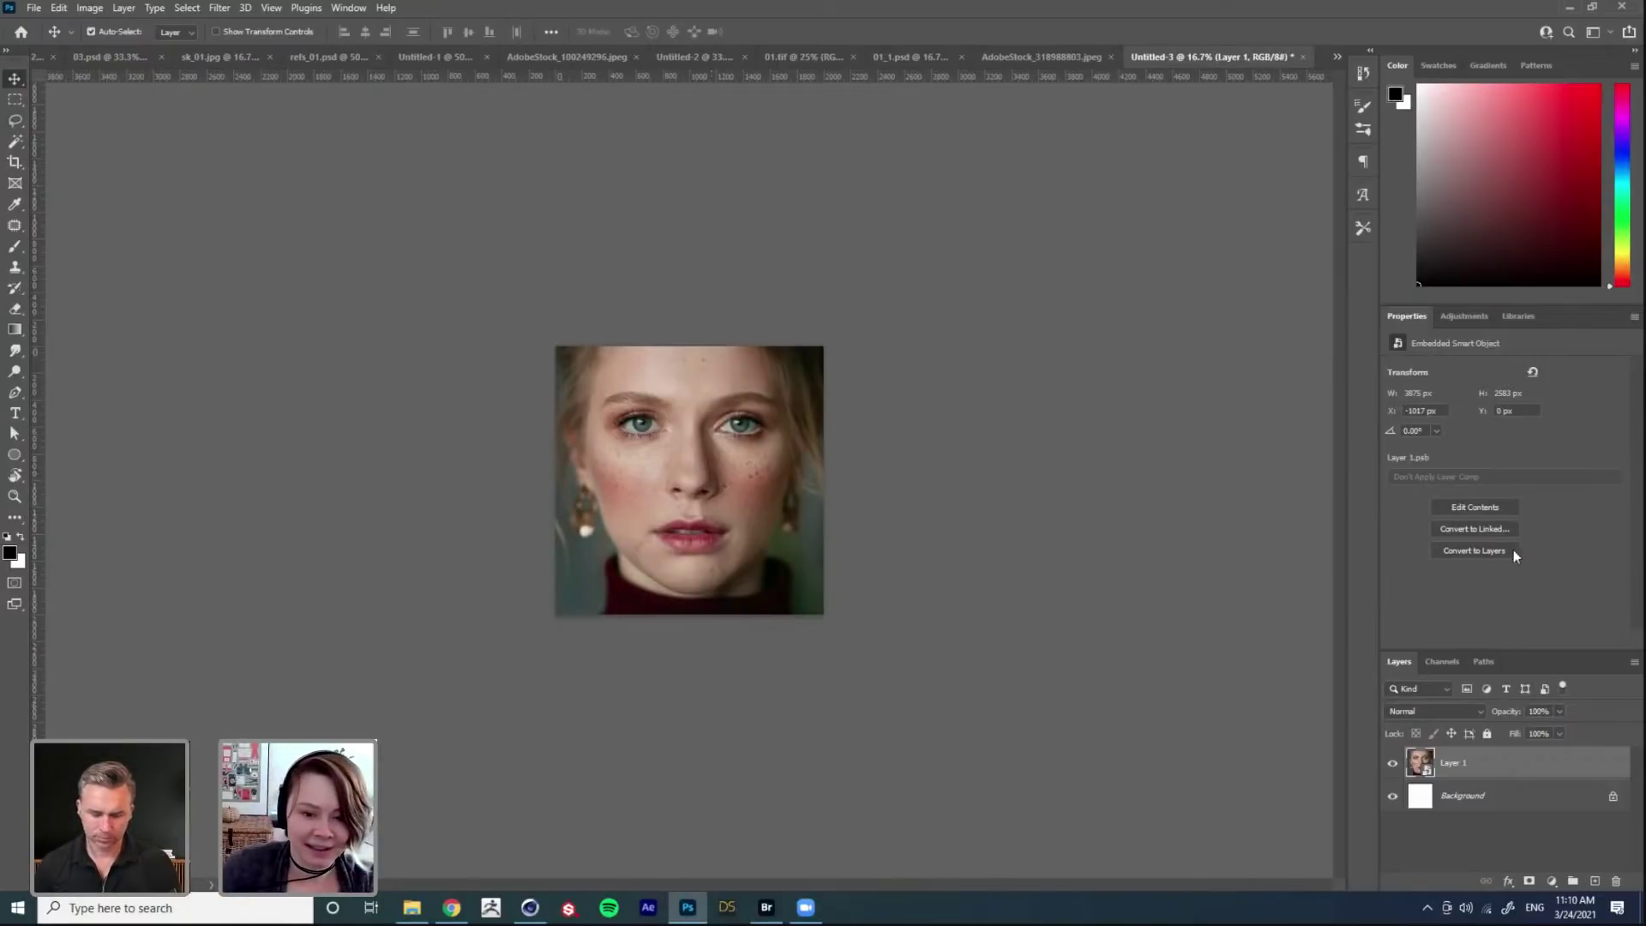
Step: Add a Gradient Map adjustment layer above the portrait and hide it to compare with the original colours
left_click(1472, 318)
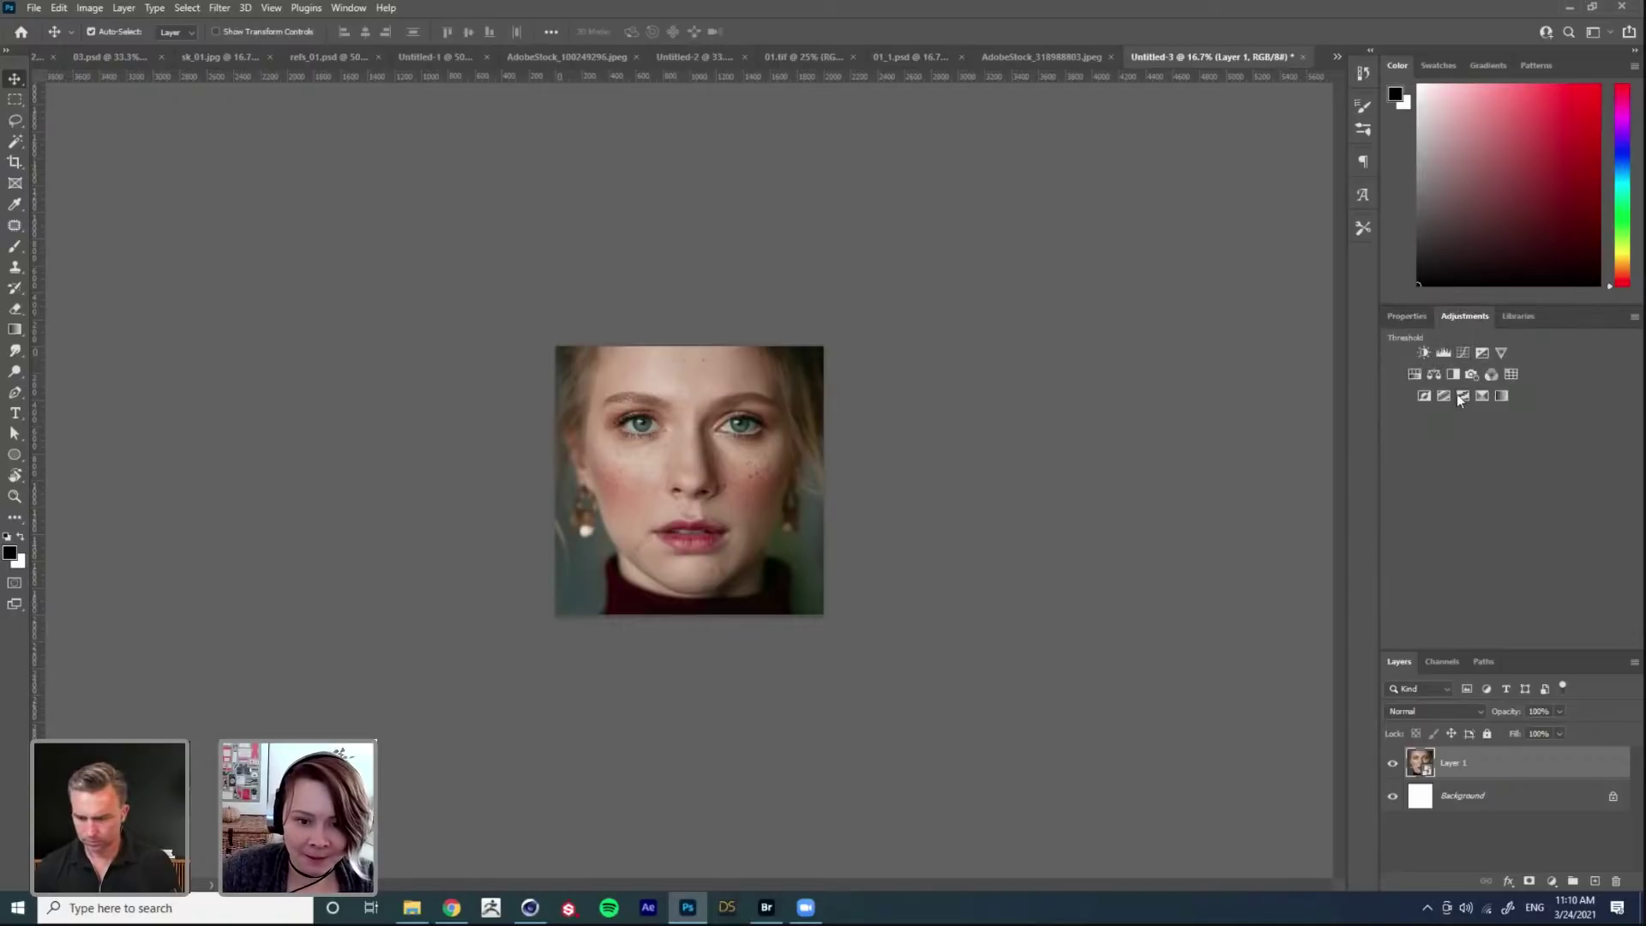
key("ctrl+plus")
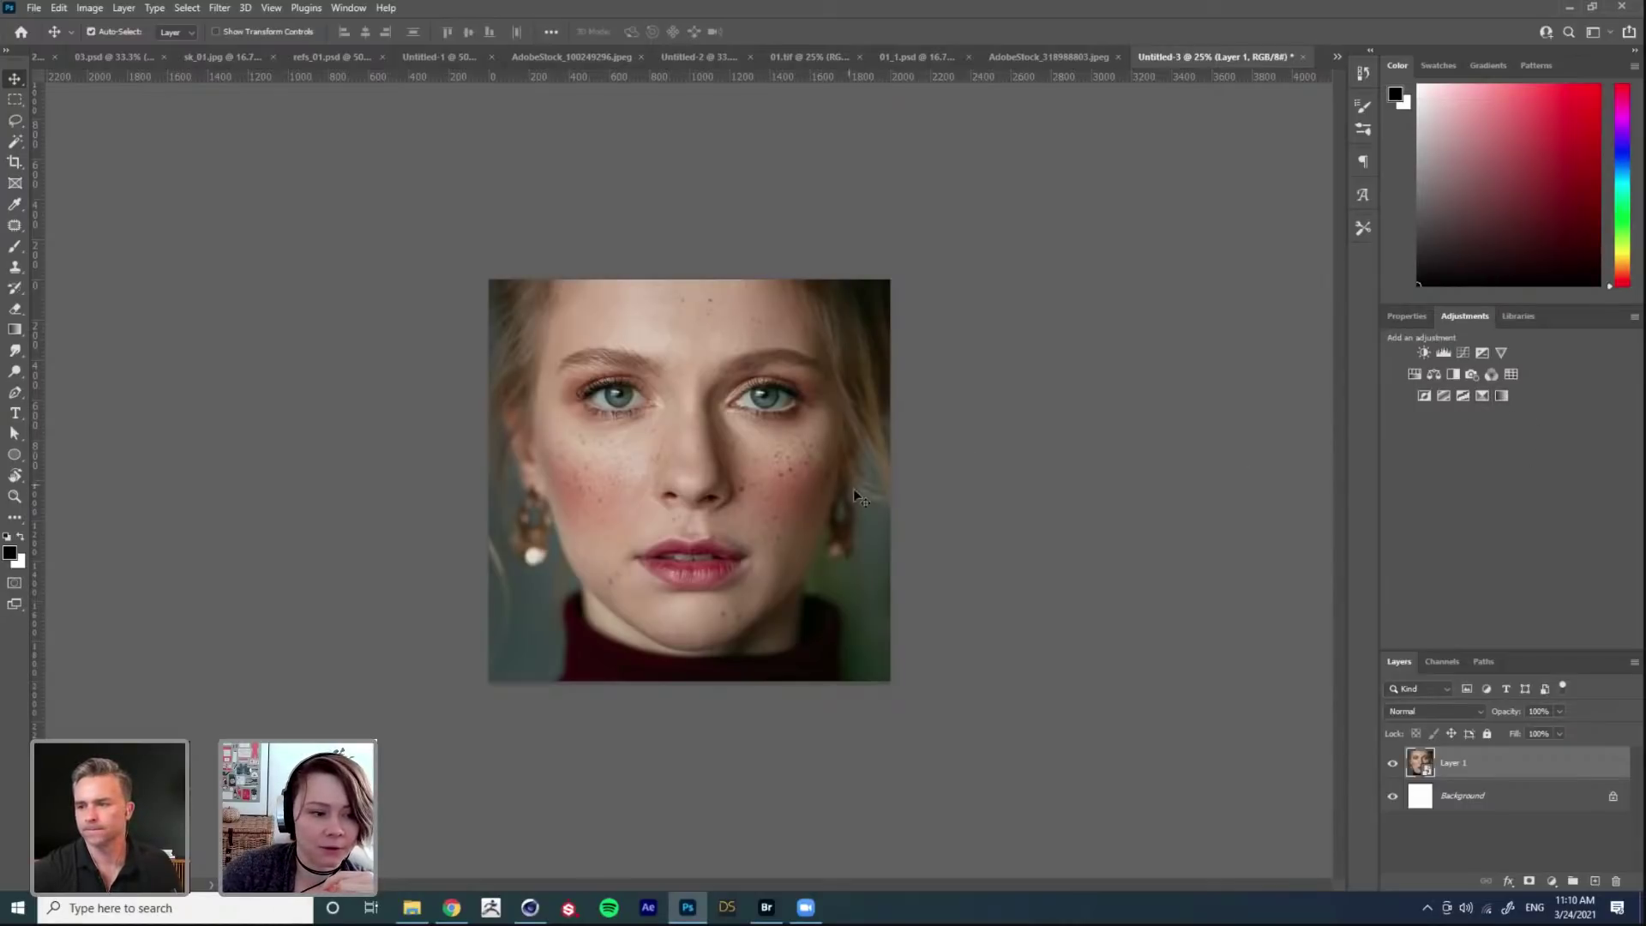
left_click(1501, 396)
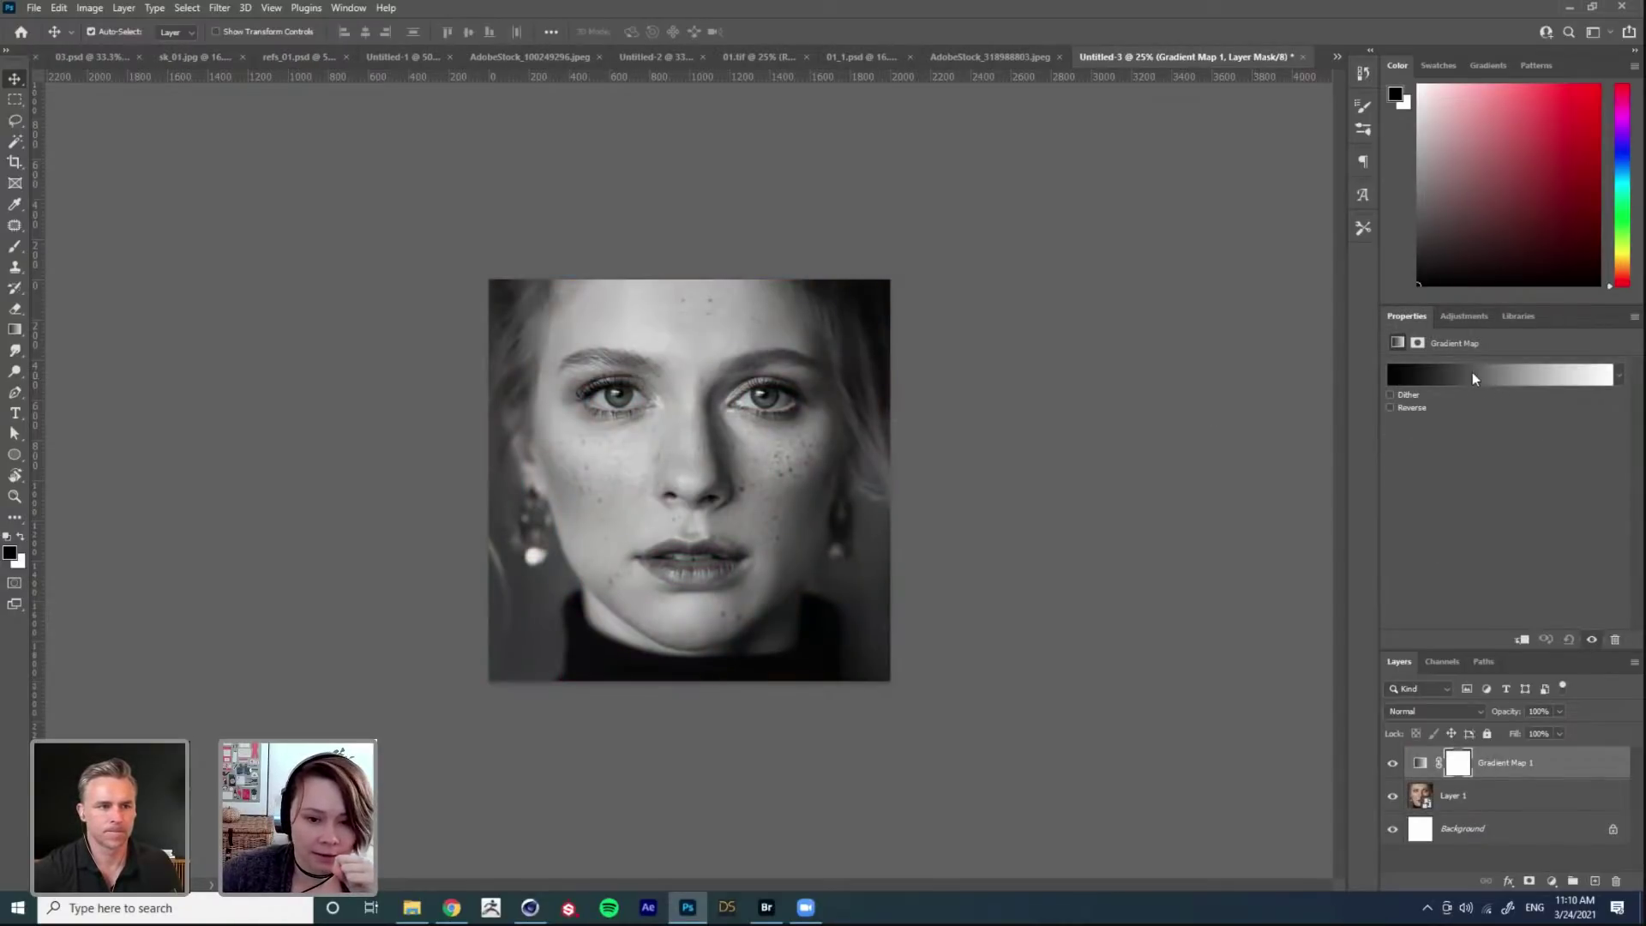
left_click(1392, 764)
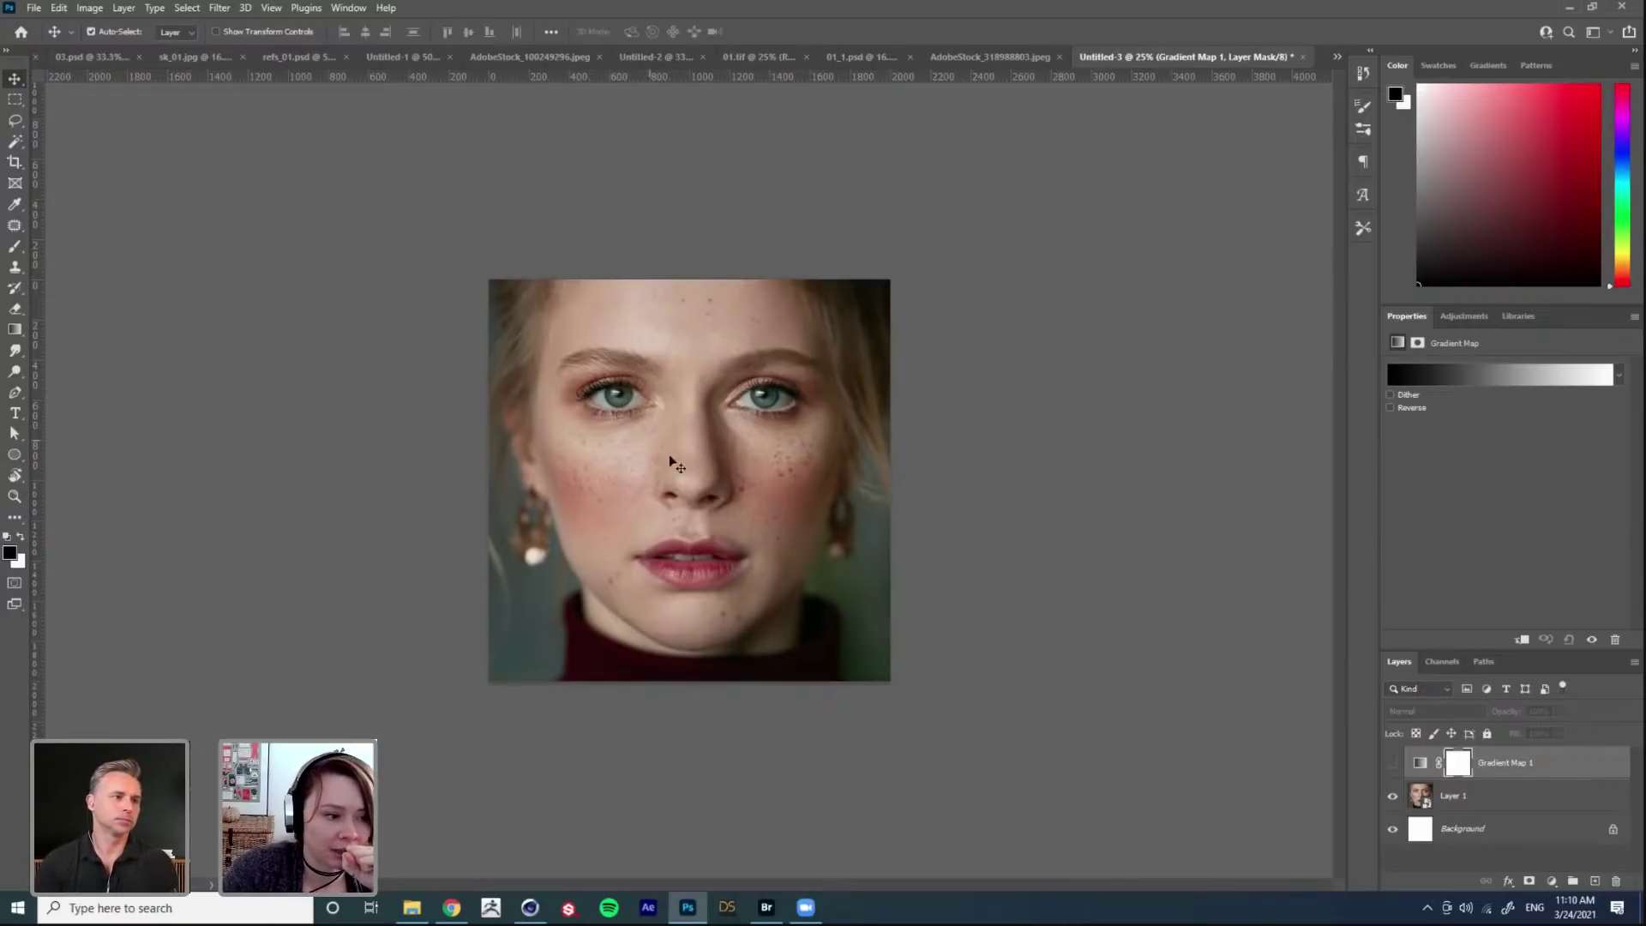
Step: Add a Hue/Saturation adjustment directly above the portrait with hue about +43, then hide it and show the Gradient Map again
left_click(1509, 796)
left_click(1466, 316)
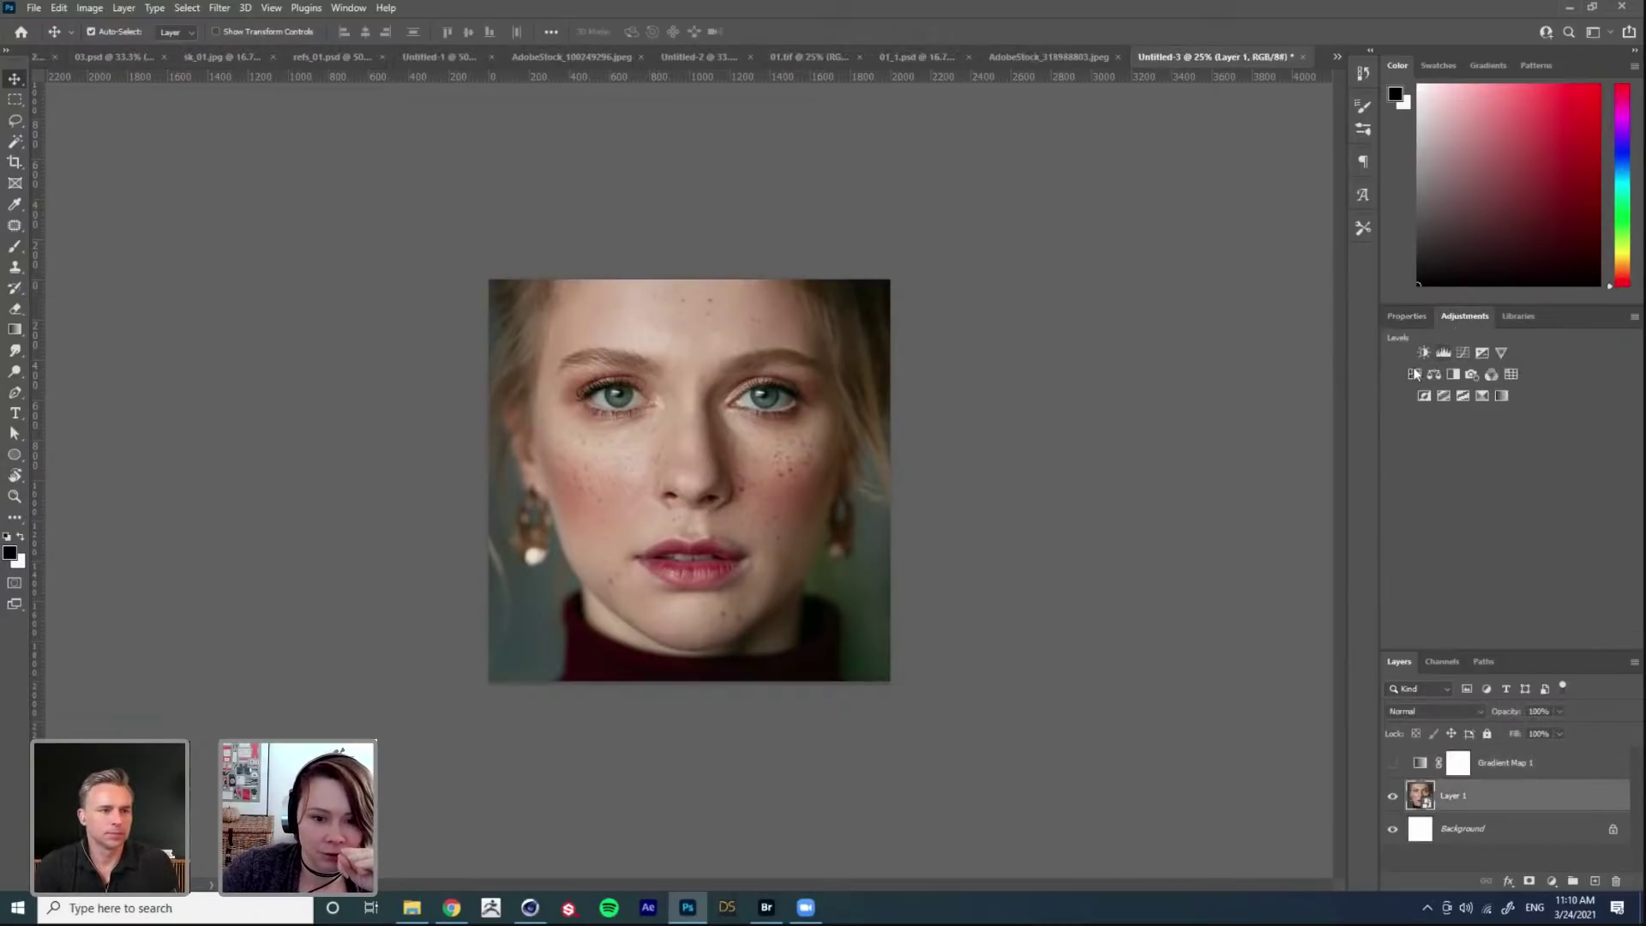
left_click(1417, 374)
left_click_drag(1459, 425, 1555, 427)
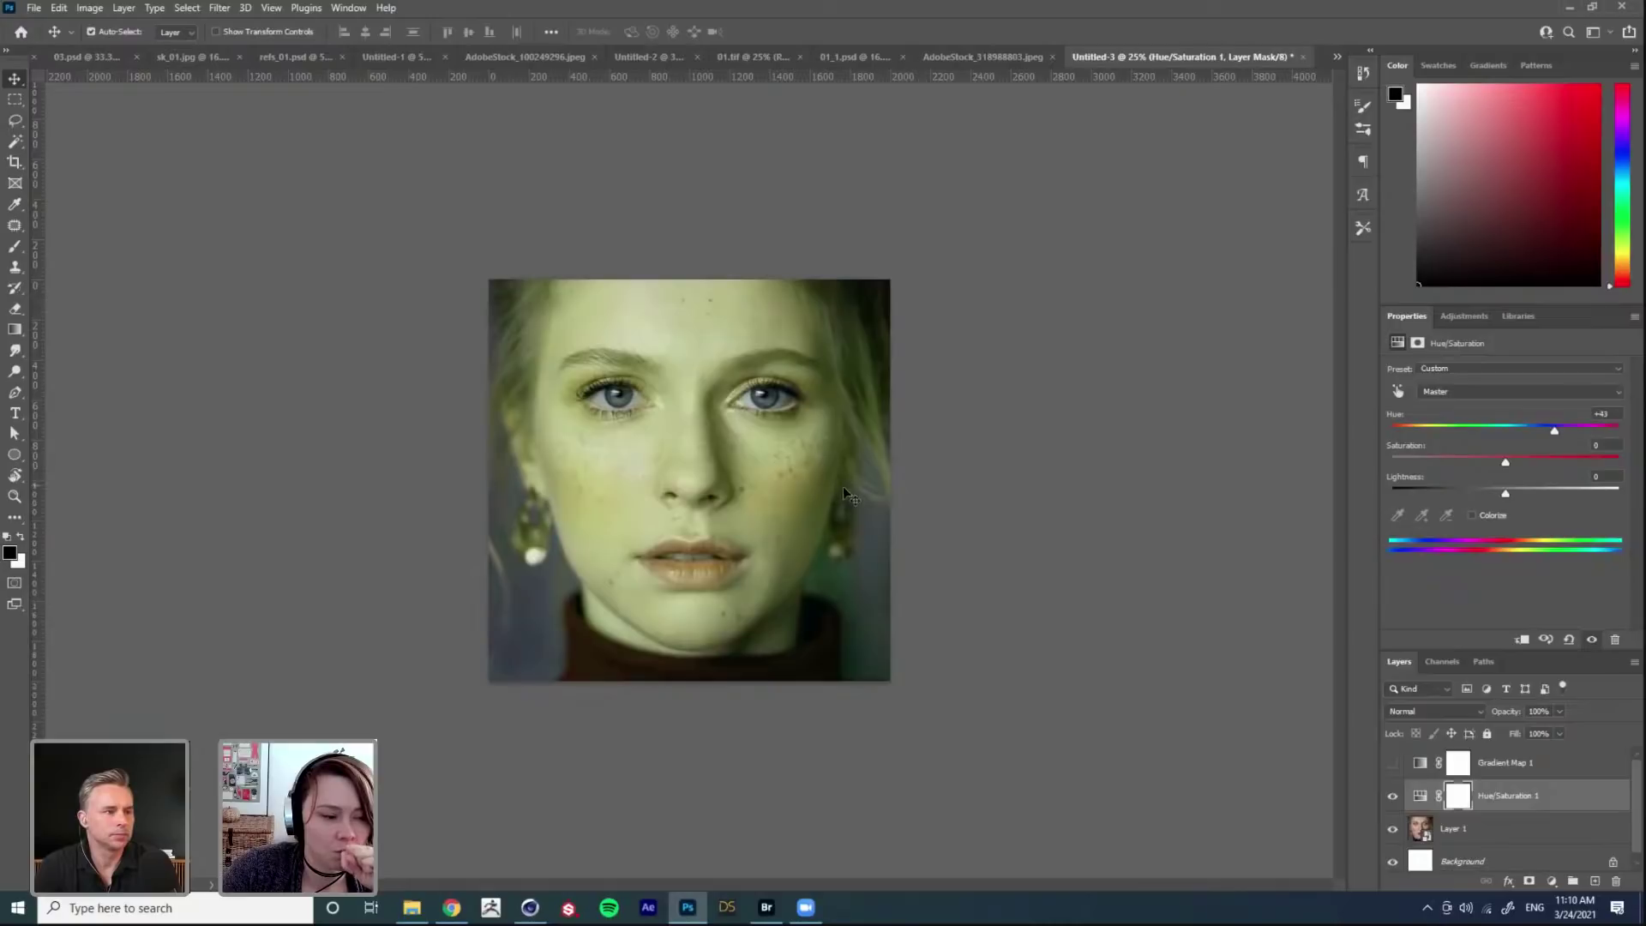
left_click(1393, 795)
left_click(1393, 763)
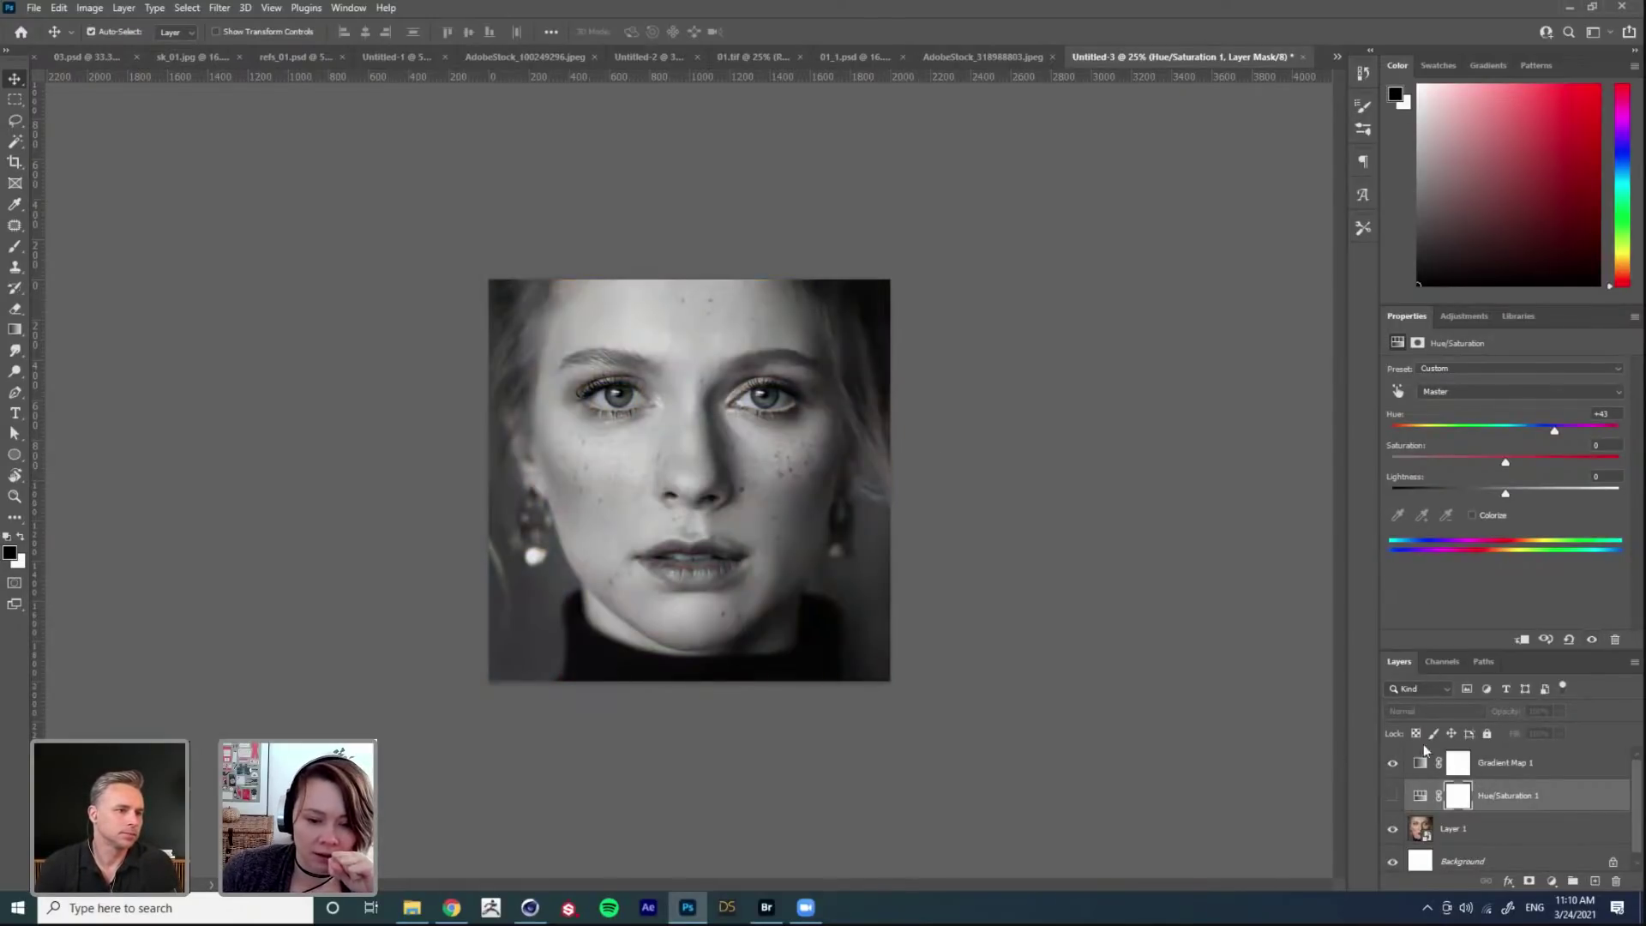
Step: Edit the Gradient Map's gradient, adding a medium green stop with hue 117° near its middle, at about 48%
left_click(1423, 766)
left_click(1496, 377)
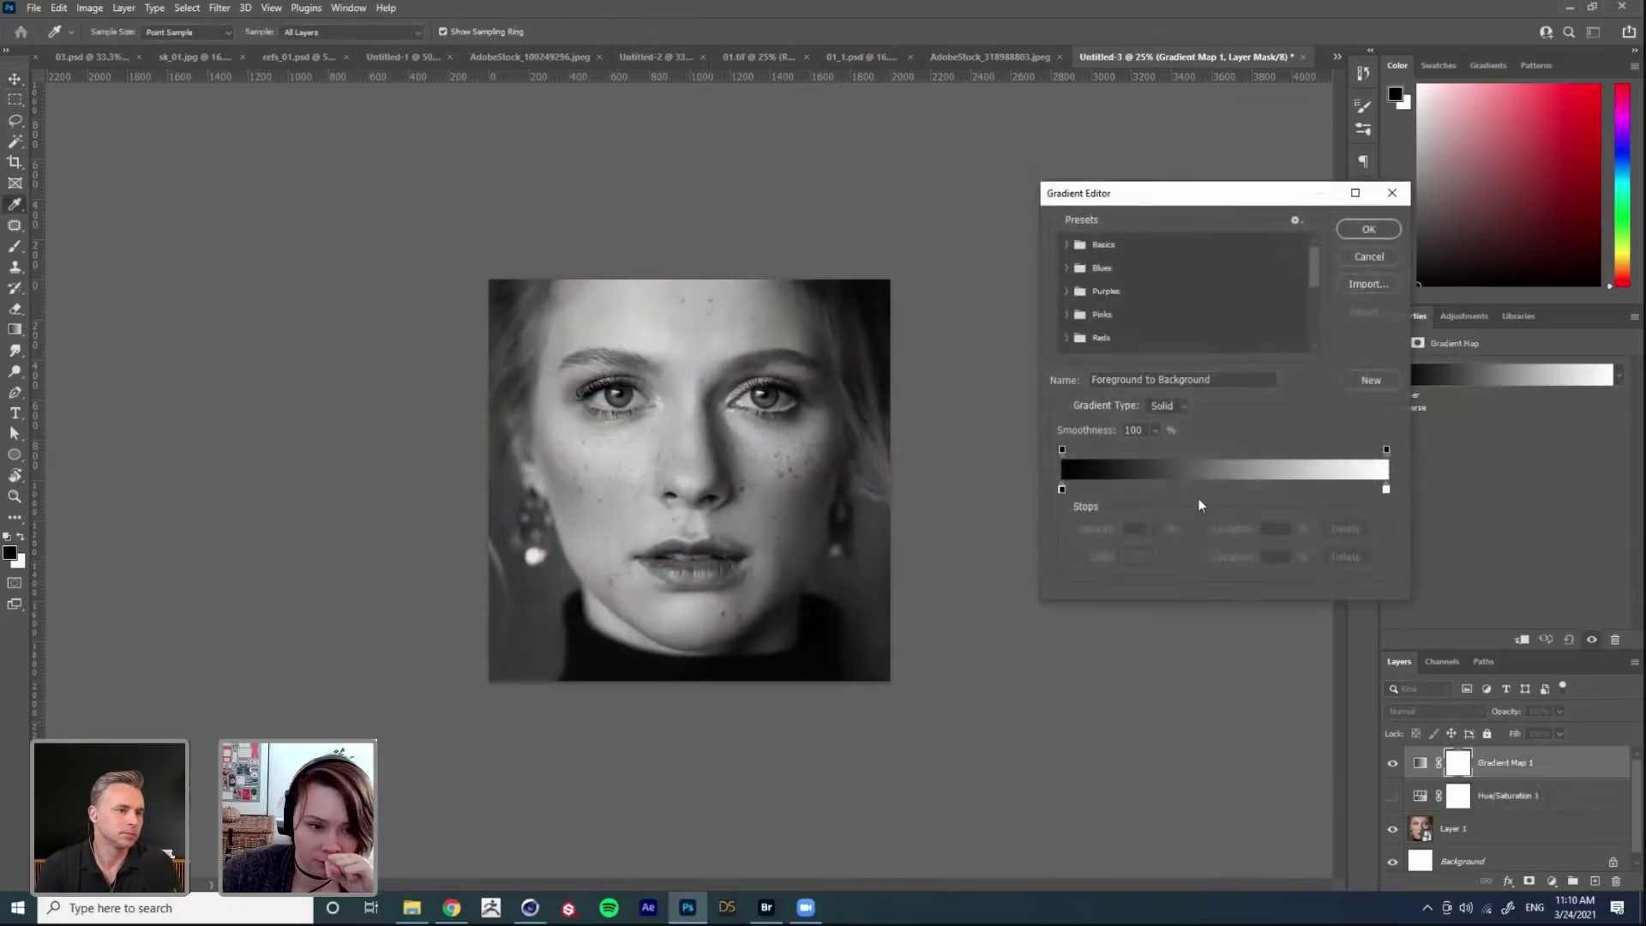
left_click(1061, 491)
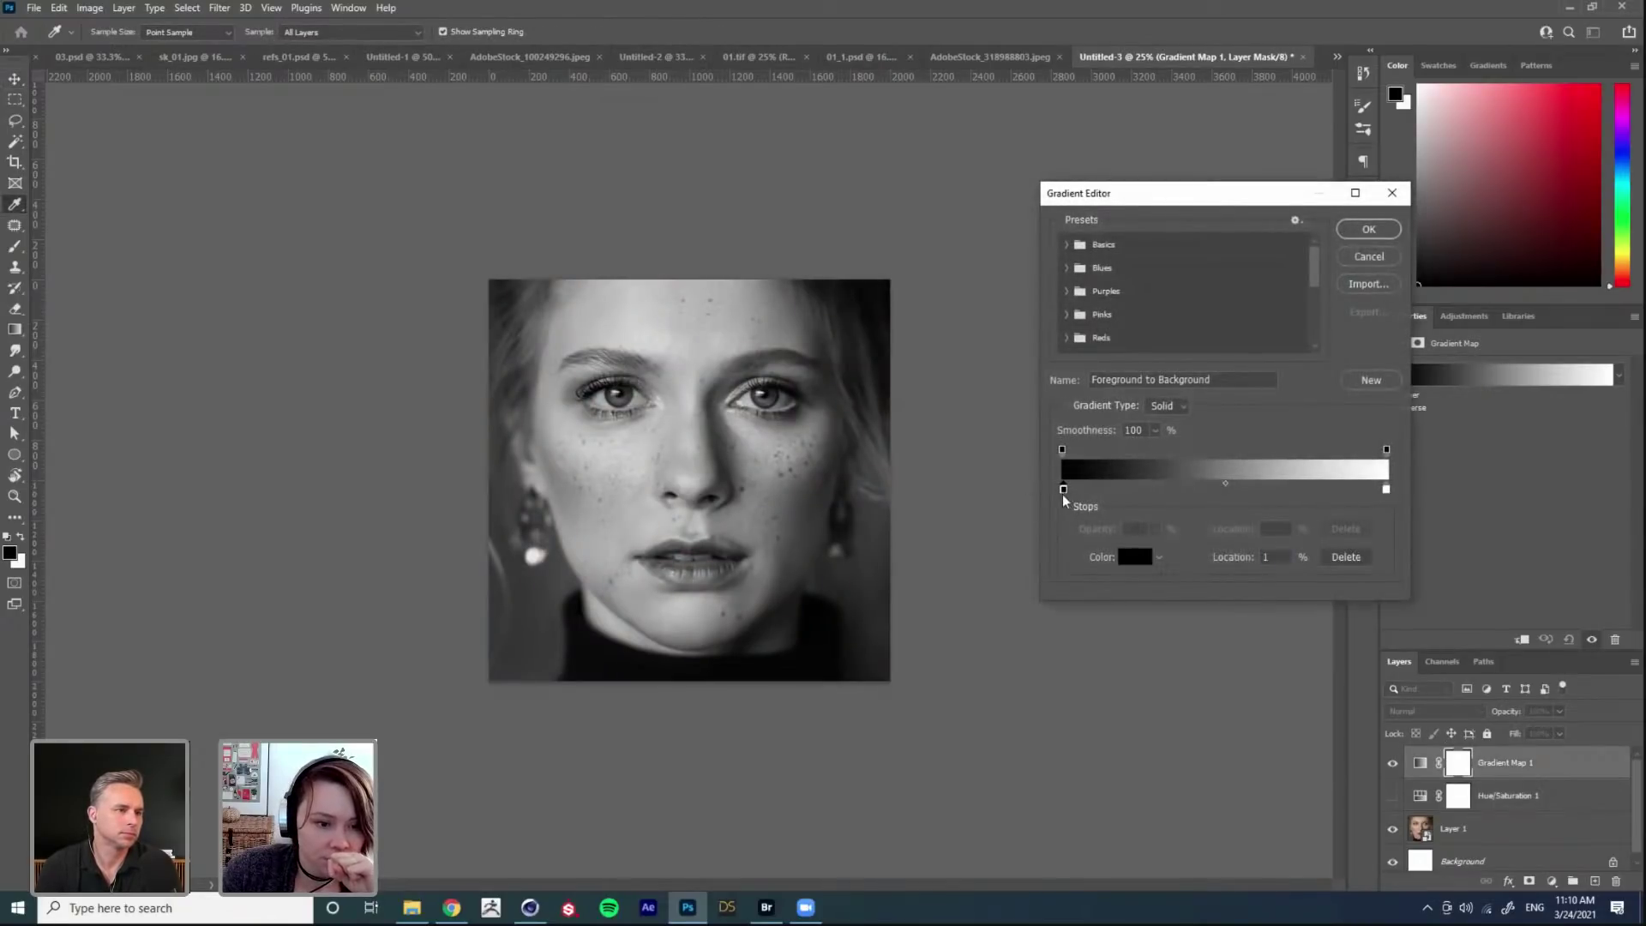
left_click(1130, 557)
left_click(1458, 420)
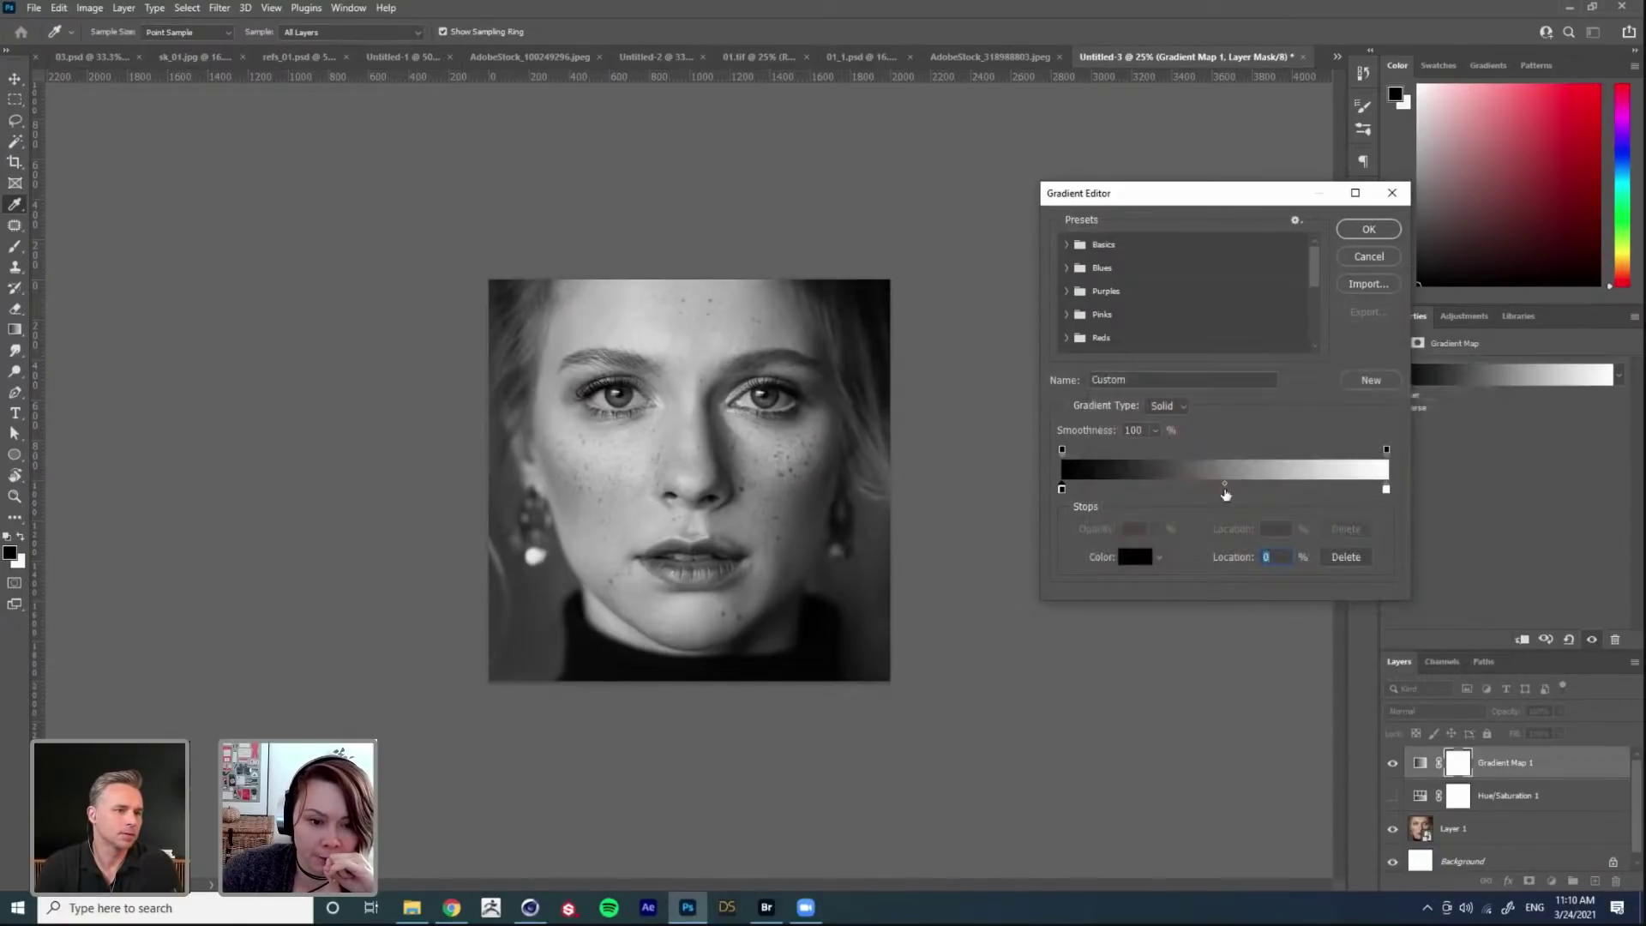
left_click_drag(1285, 492, 1223, 489)
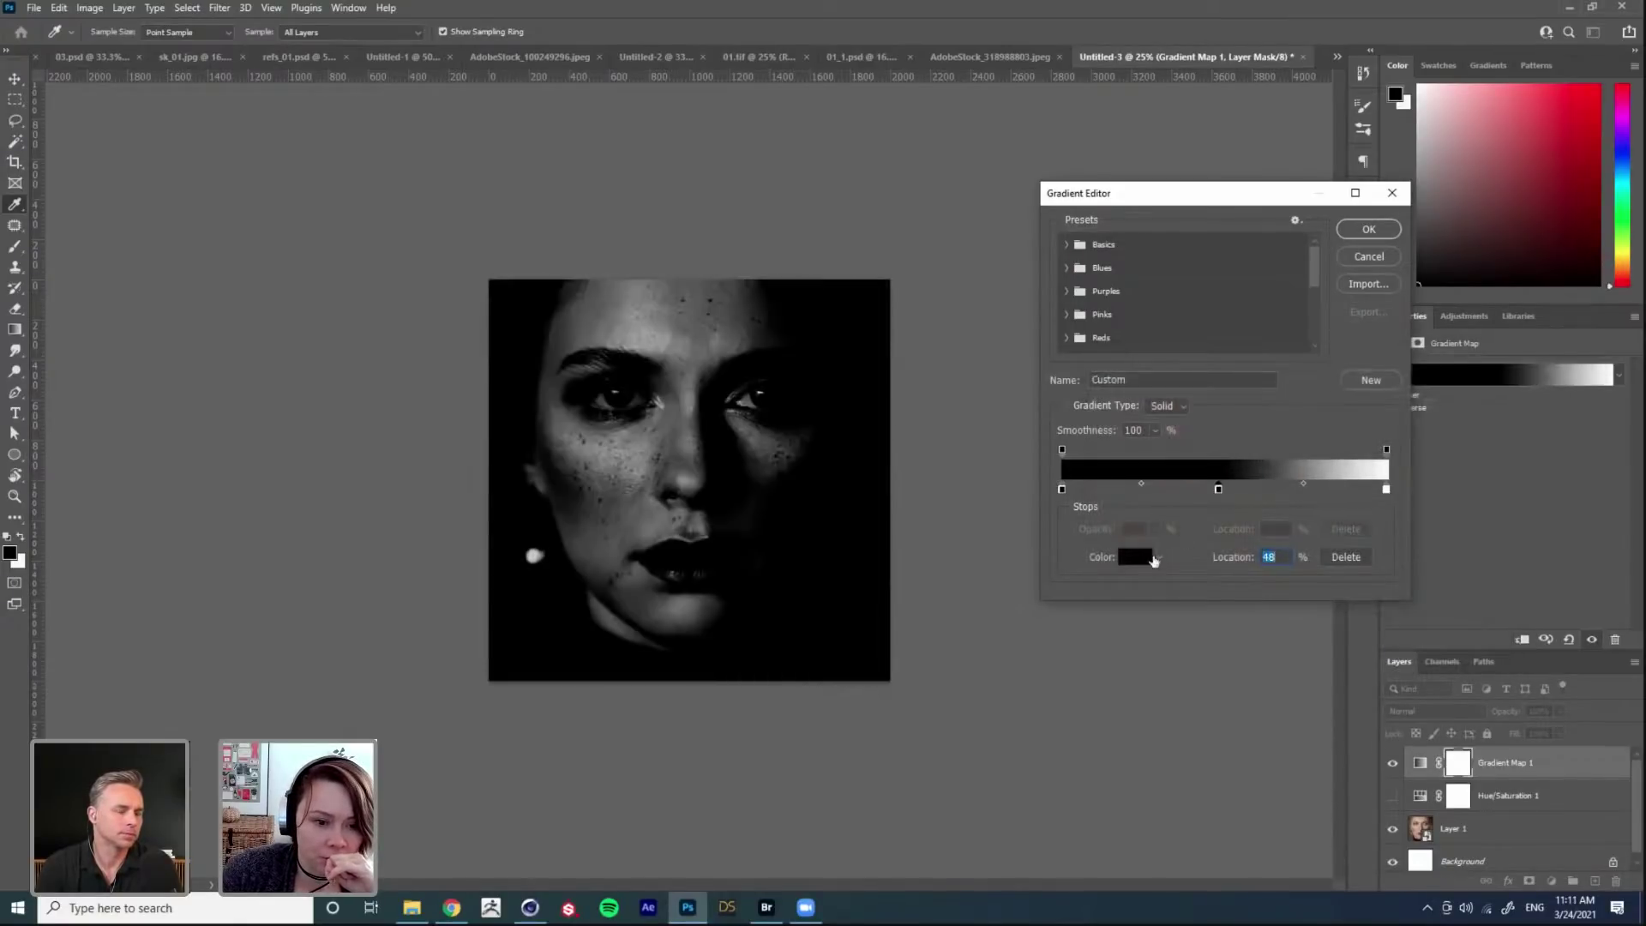
left_click(1131, 557)
left_click(1314, 532)
left_click(1170, 459)
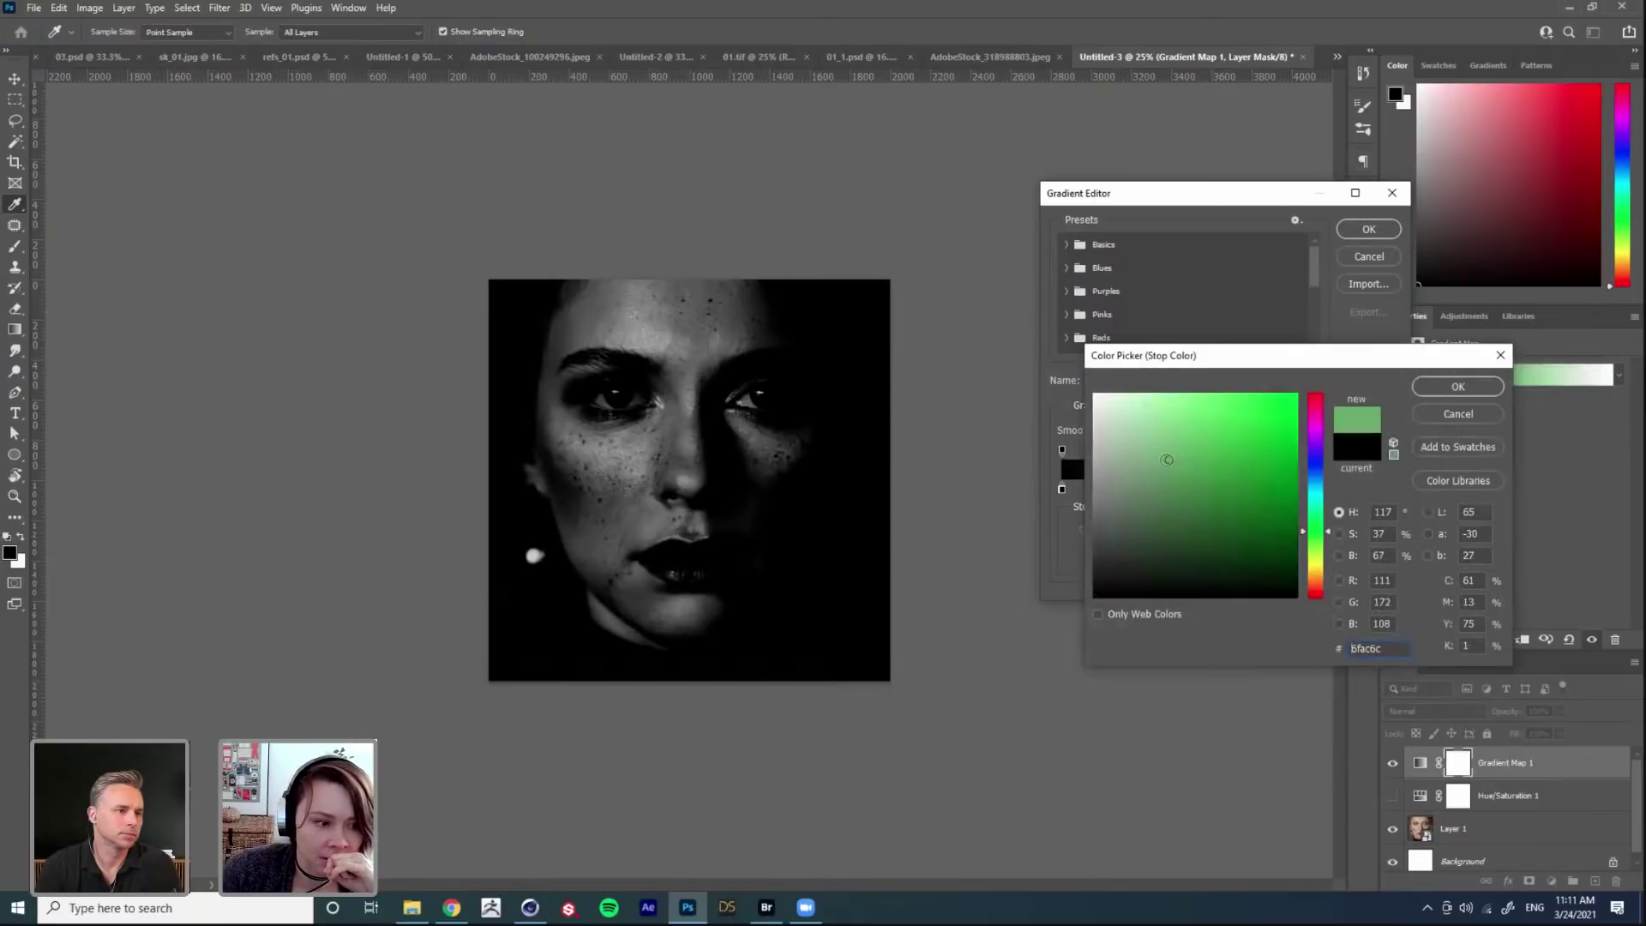
mouse_move(1186, 483)
left_mouse_down()
mouse_move(1202, 541)
mouse_move(1175, 537)
mouse_move(1220, 491)
mouse_move(1181, 493)
mouse_move(1197, 497)
left_mouse_up()
left_click(1457, 386)
Step: Try a pale yellow-green (d2e791) on the gradient's white end stop and set it back to white
left_click(1387, 489)
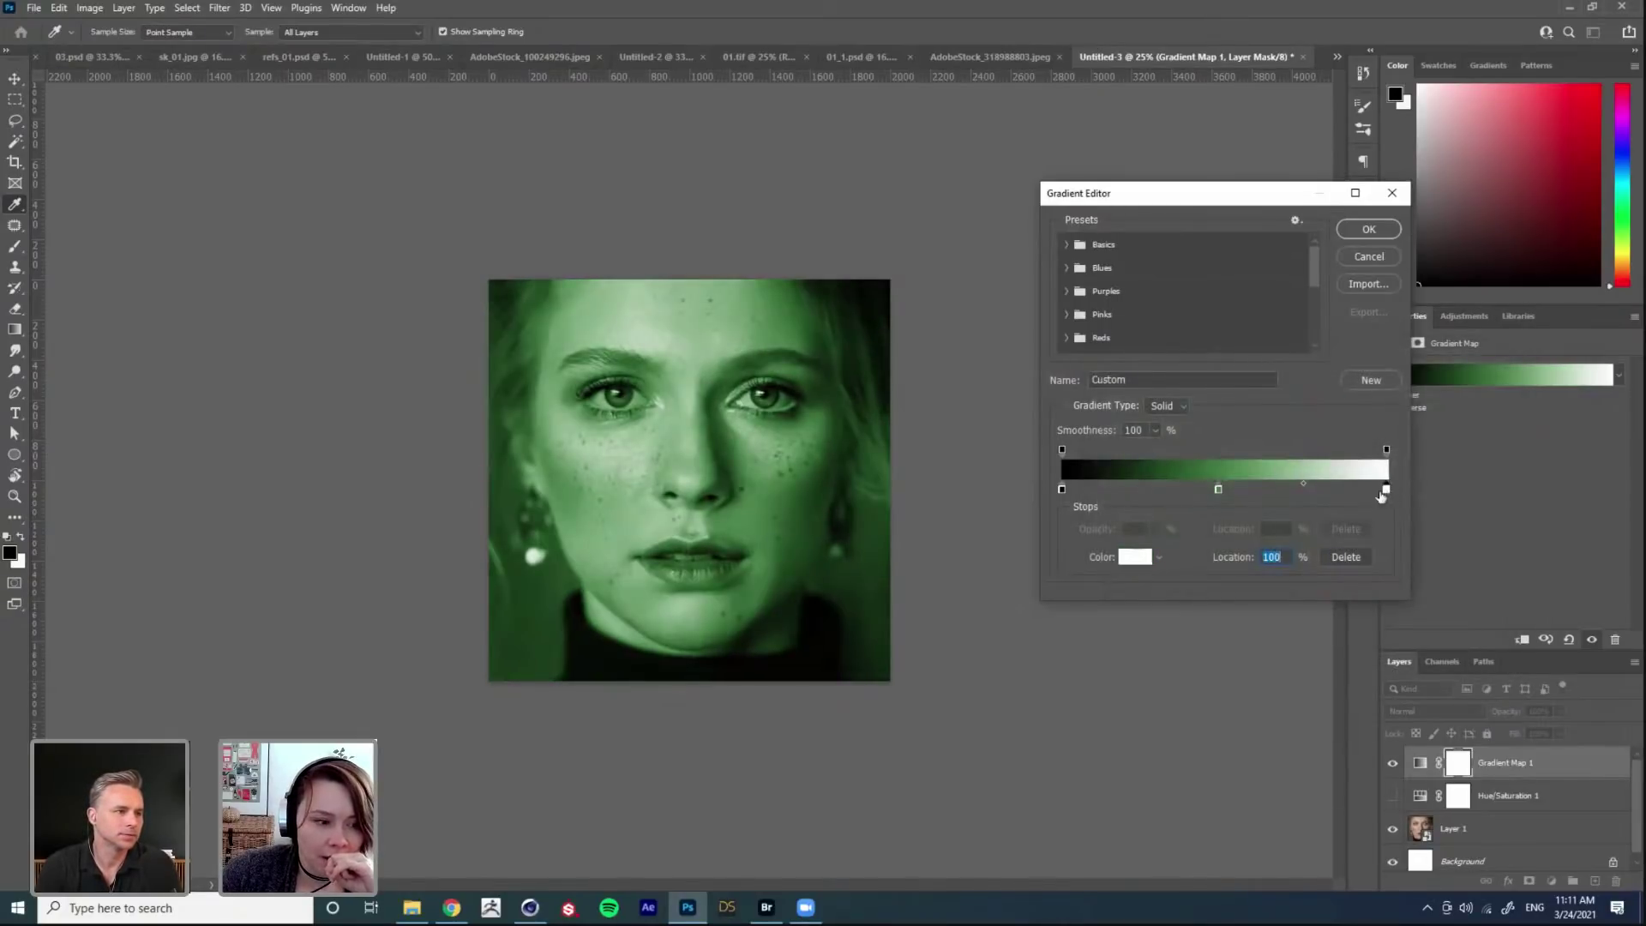
left_click(1137, 557)
left_click(1316, 556)
left_click(1167, 413)
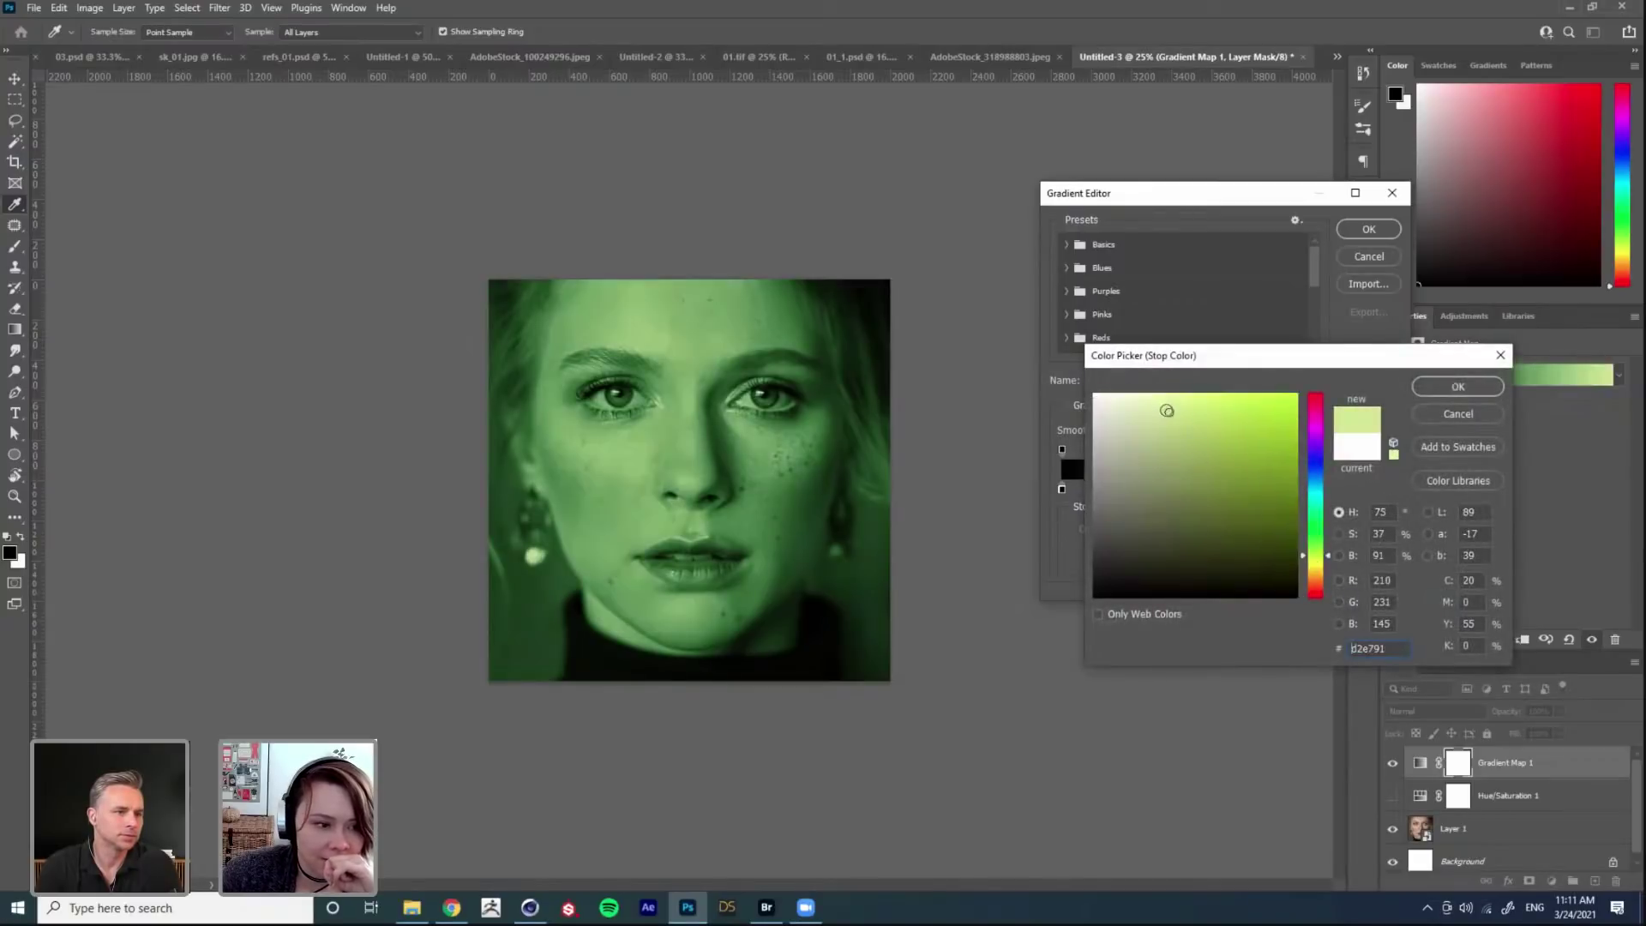
left_click_drag(1168, 412, 1094, 394)
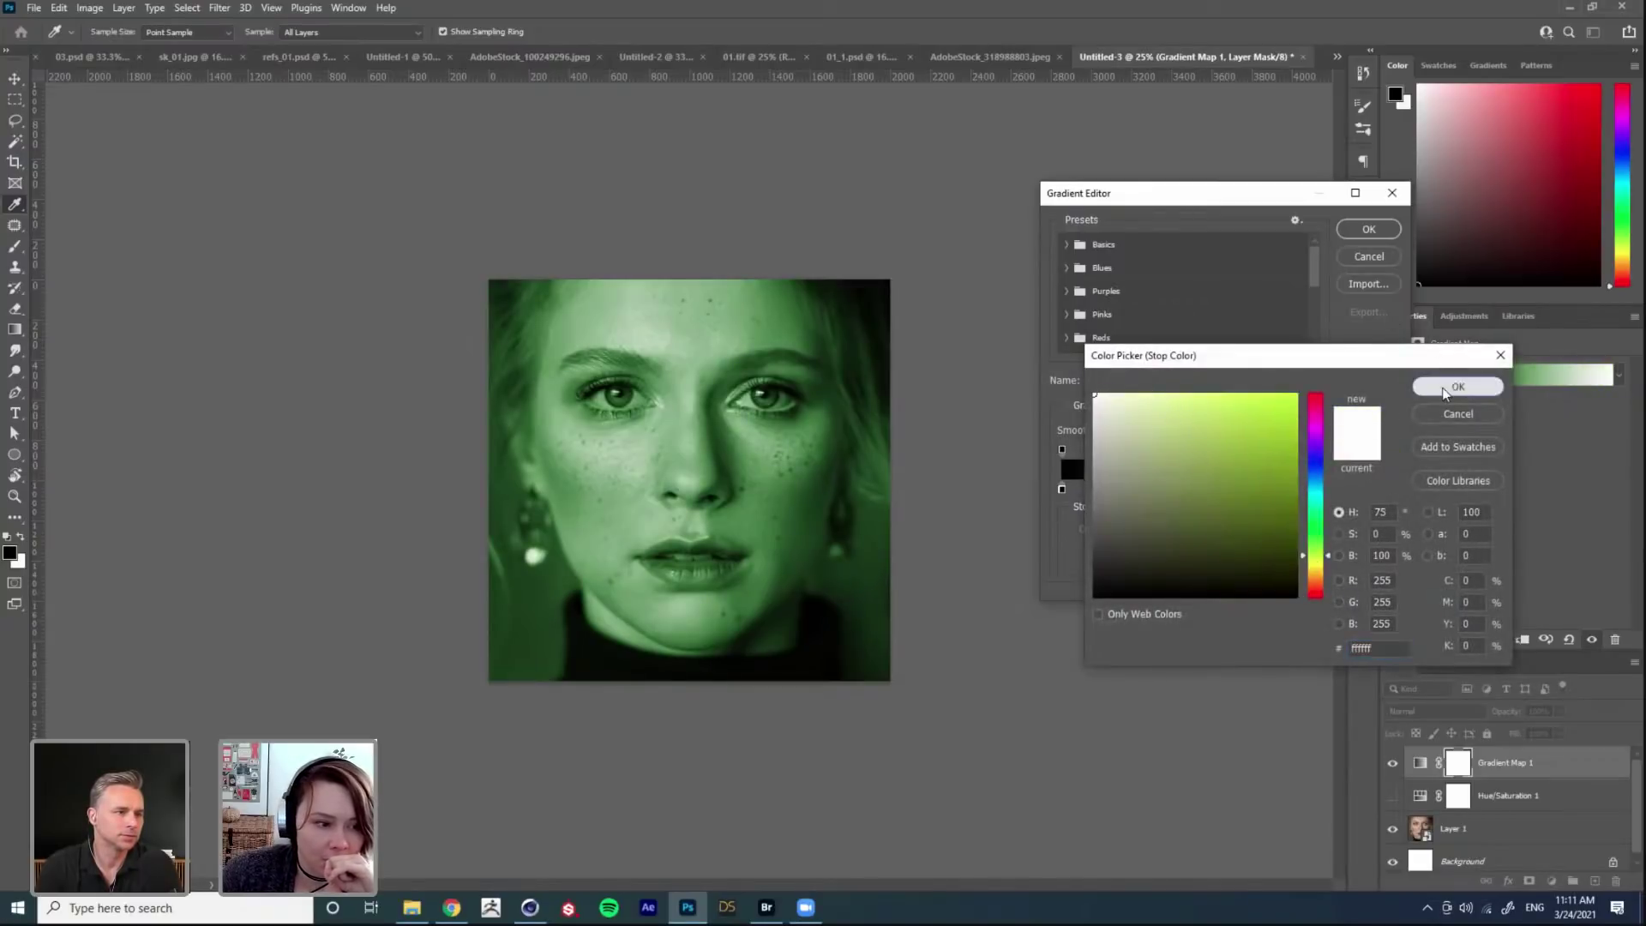
left_click(1445, 390)
Step: Add another gradient stop at 82% and colour it light green, 93bc6a
left_click(1329, 490)
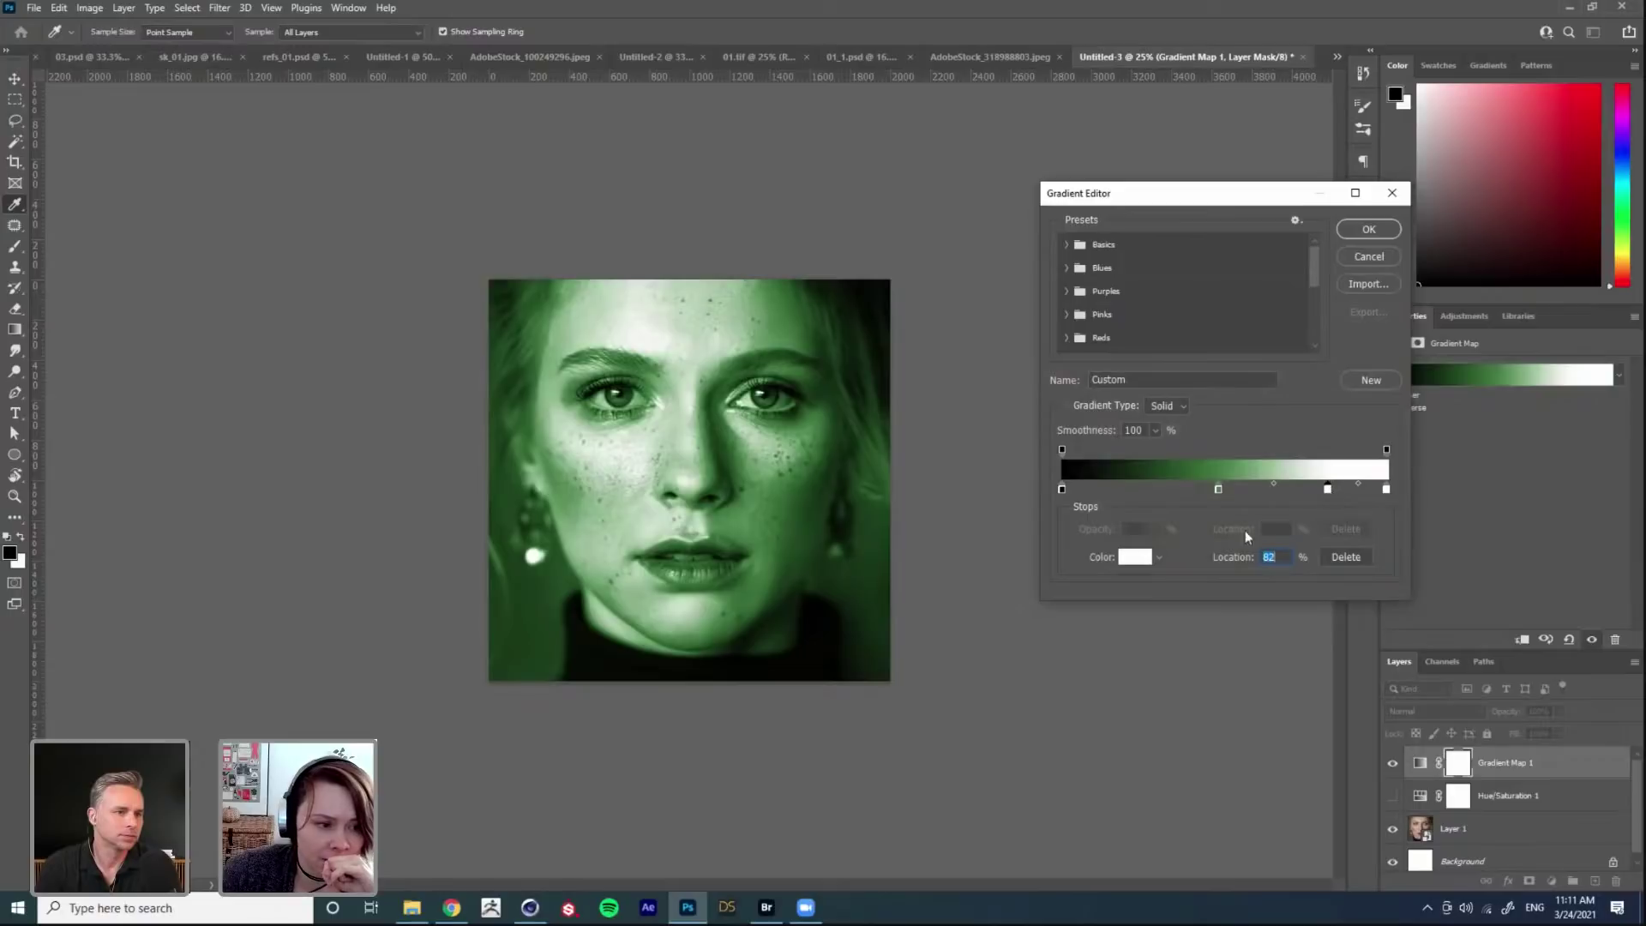
left_click(1132, 559)
left_click(1314, 569)
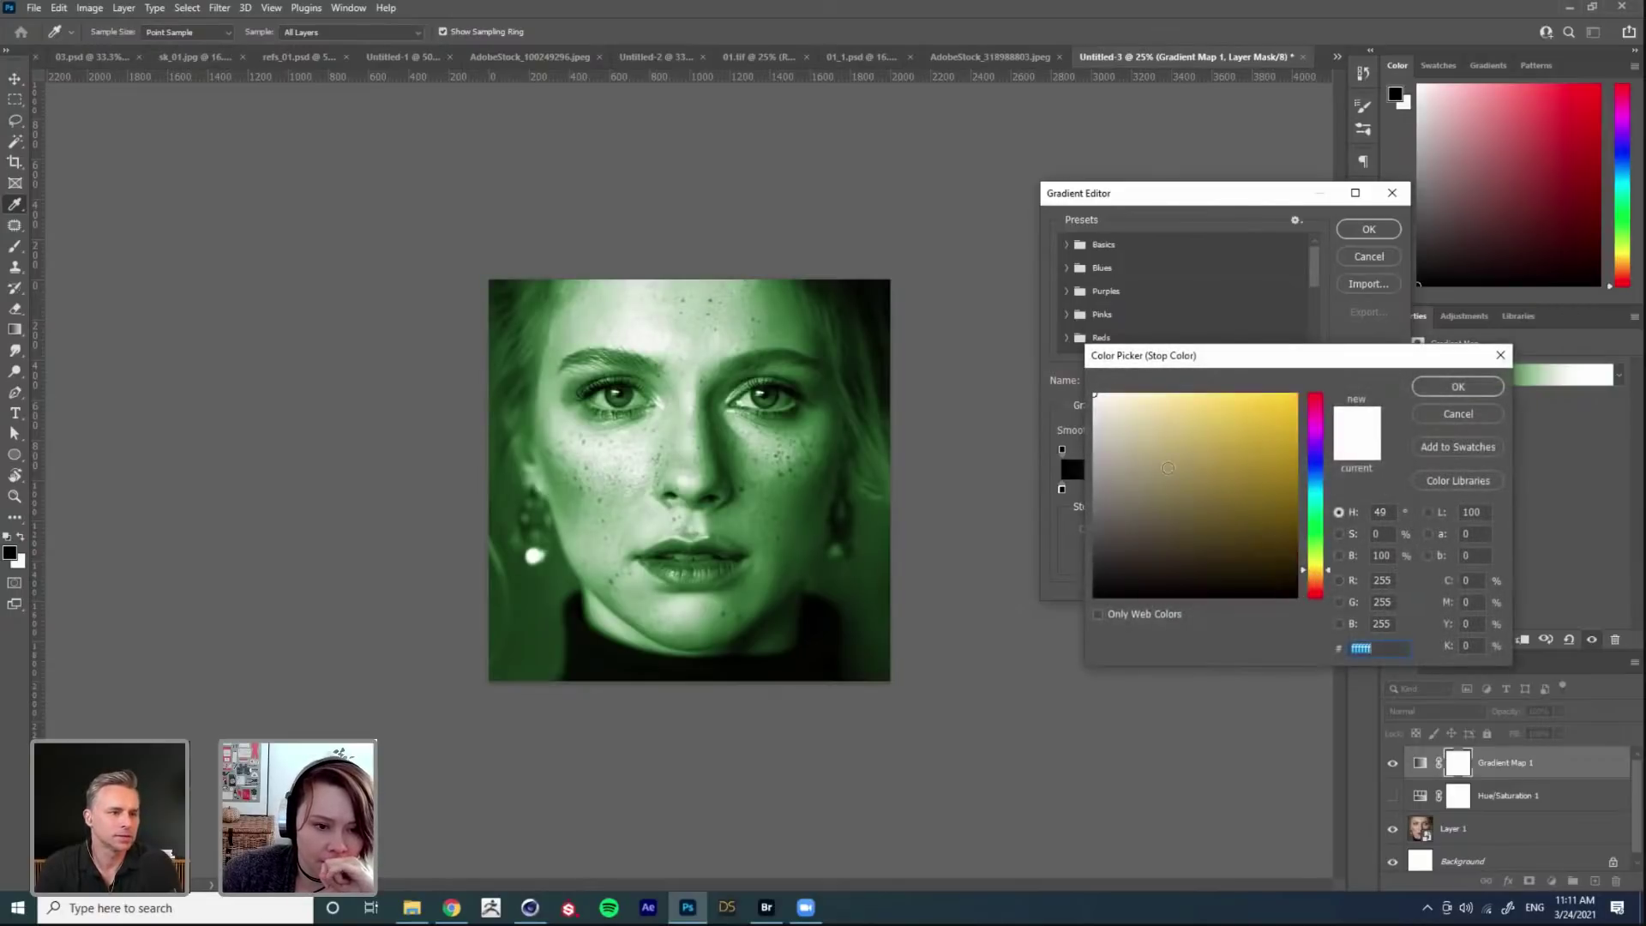
left_click(1161, 463)
left_click(1182, 447)
left_click(1317, 548)
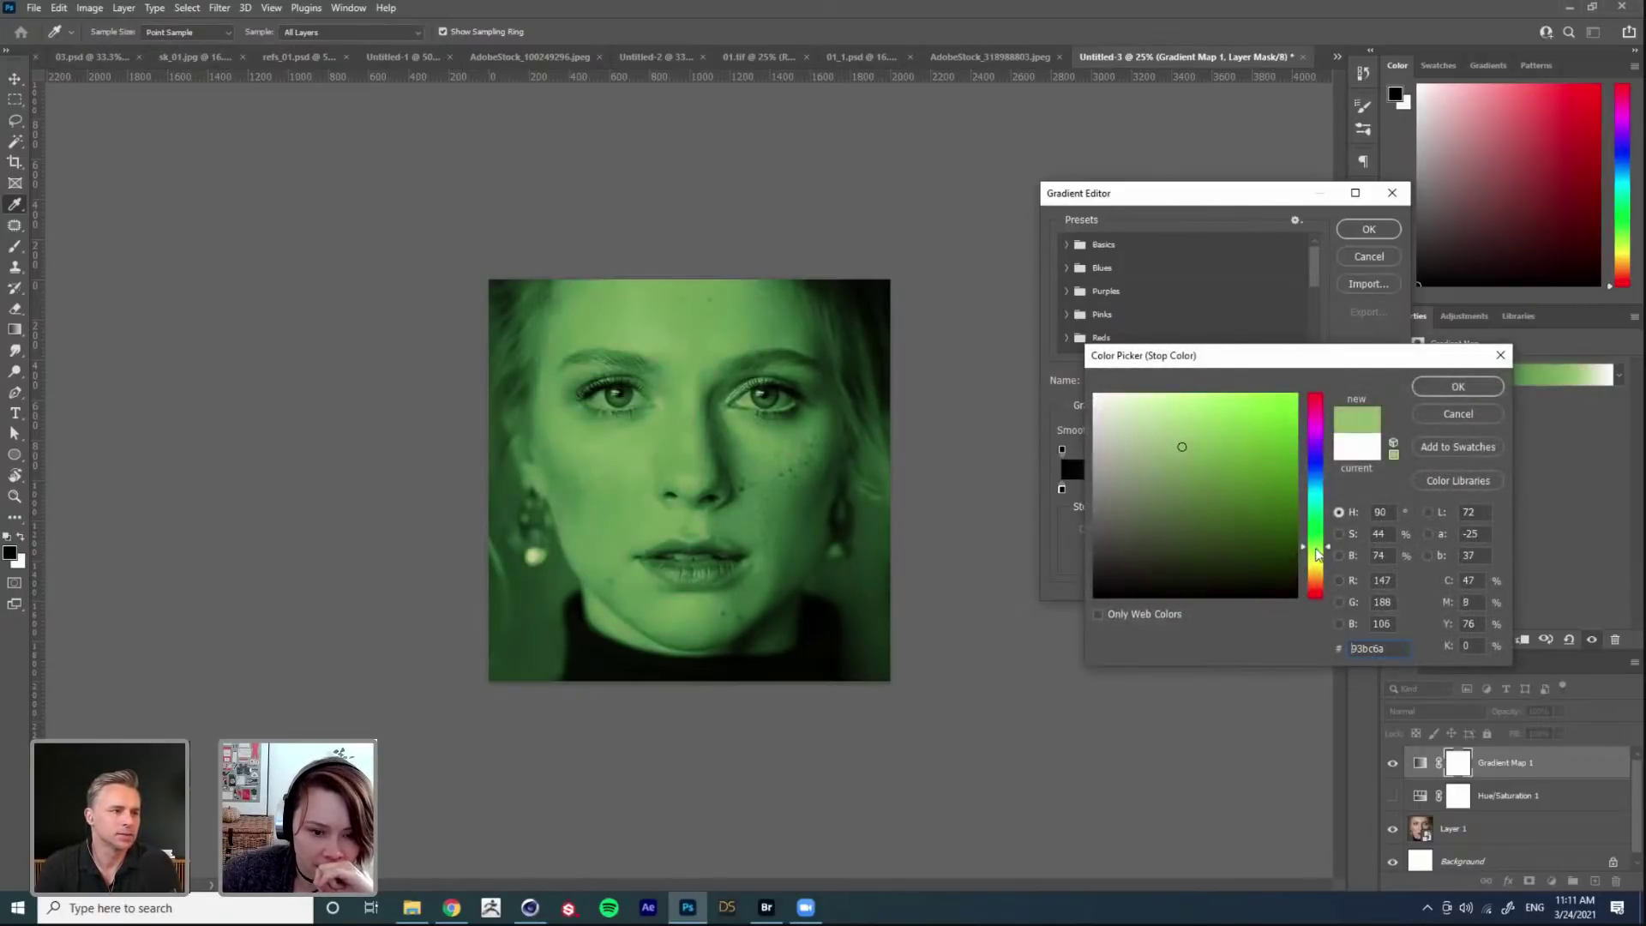
left_click(1457, 386)
Step: Shift the darker green stop to about 35%, the light green to 70% and the white slightly inward, and darken the darker green to about 2e512c
left_click_drag(1215, 492, 1175, 491)
left_click_drag(1327, 490, 1292, 491)
left_click(1176, 490)
left_click(1135, 559)
left_click(1207, 527)
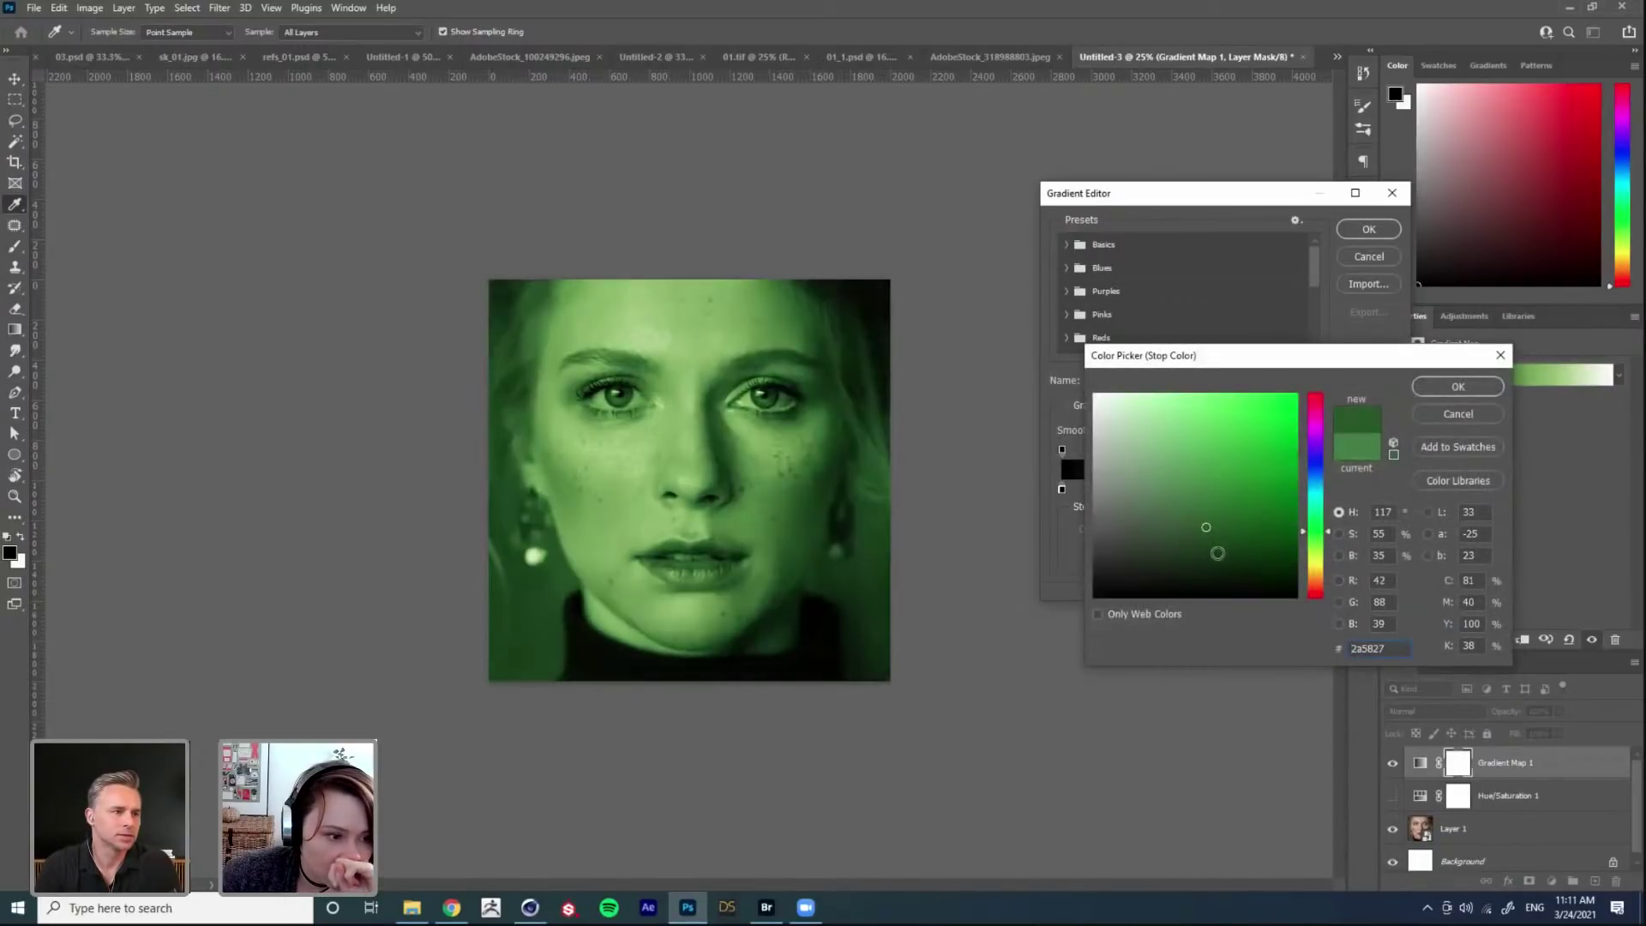
left_click_drag(1216, 550, 1186, 532)
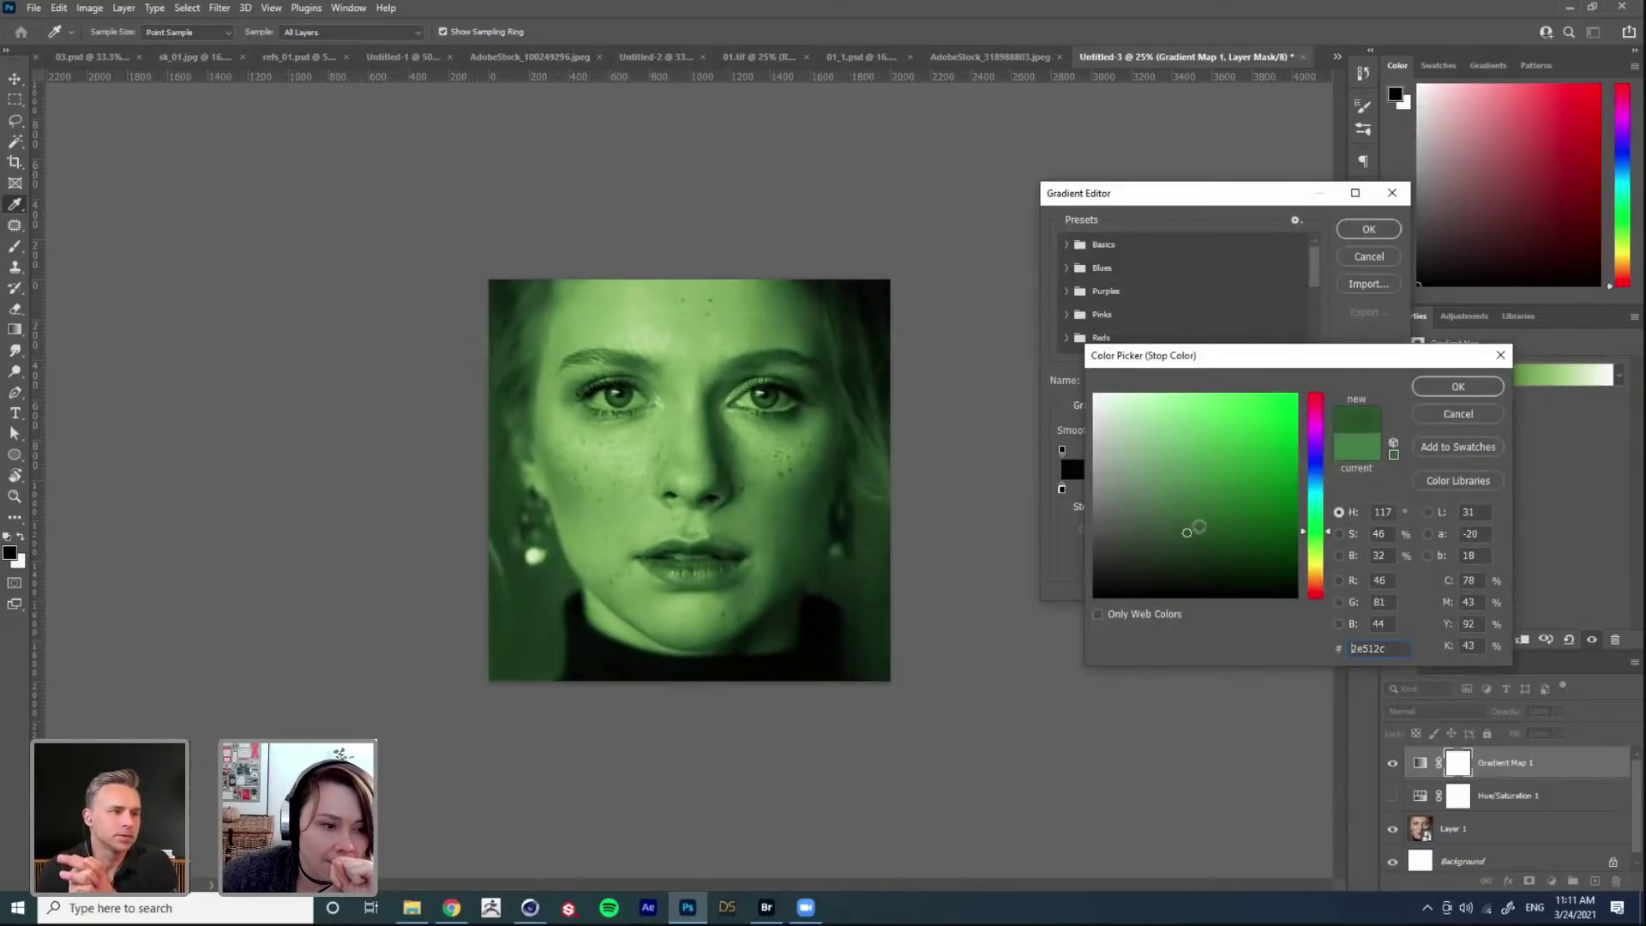
left_click(1458, 386)
left_click(1376, 491)
Step: Try a yellowish tone, bcb96a, on the light green stop at 70%
left_click(1291, 489)
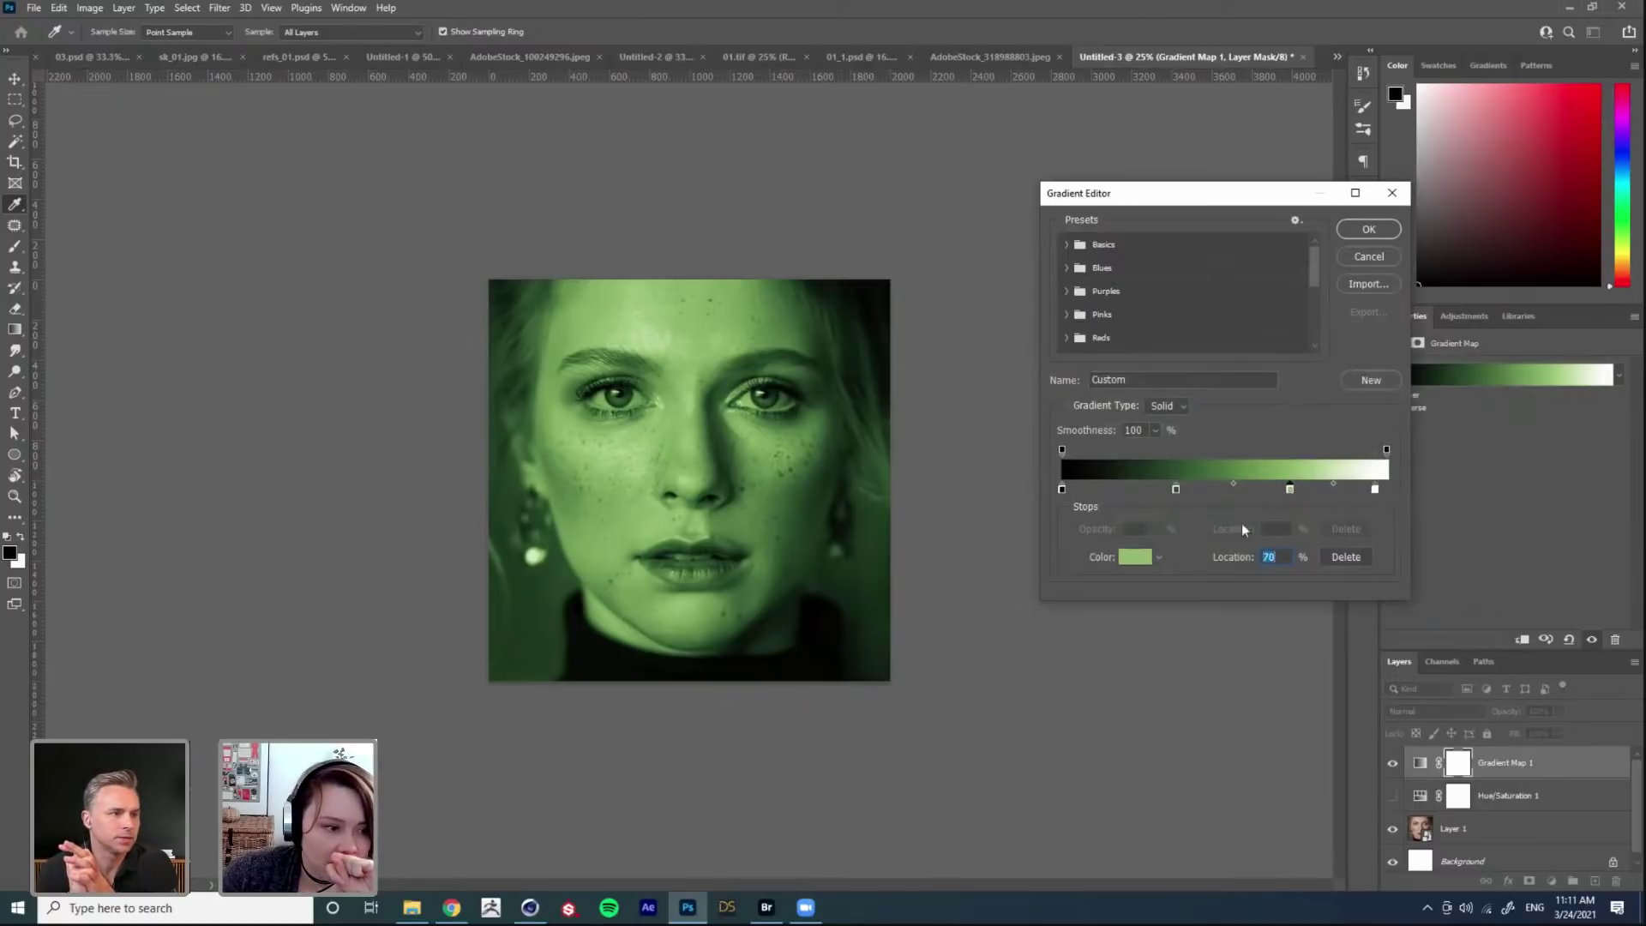
left_click(1131, 558)
left_click(1319, 565)
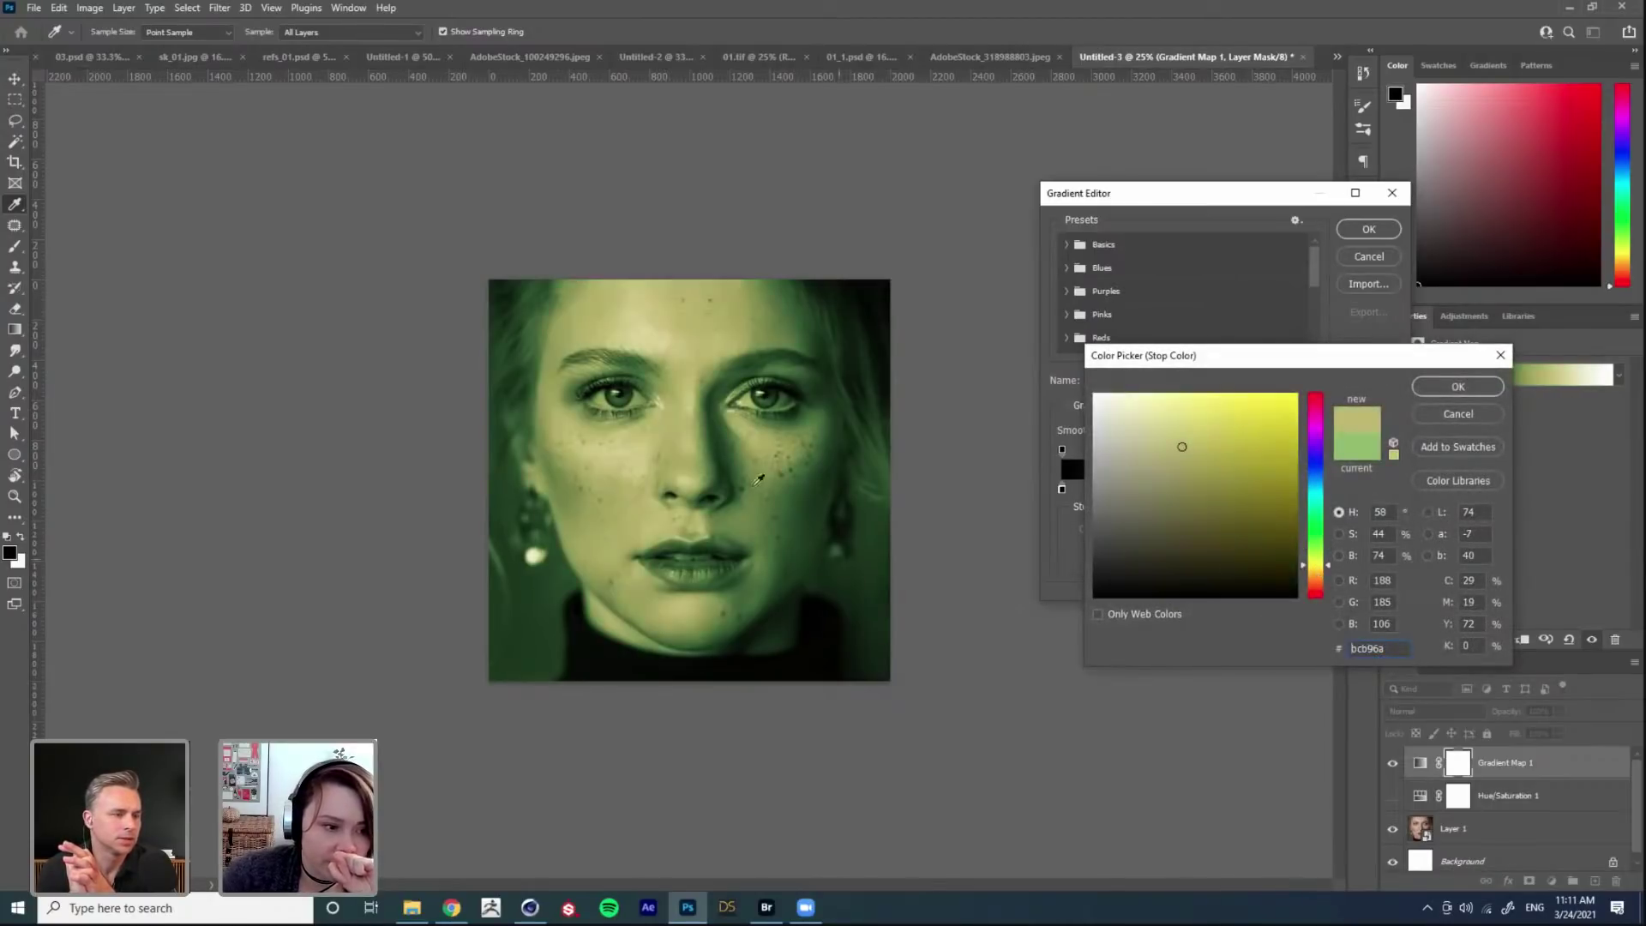
left_click(1458, 414)
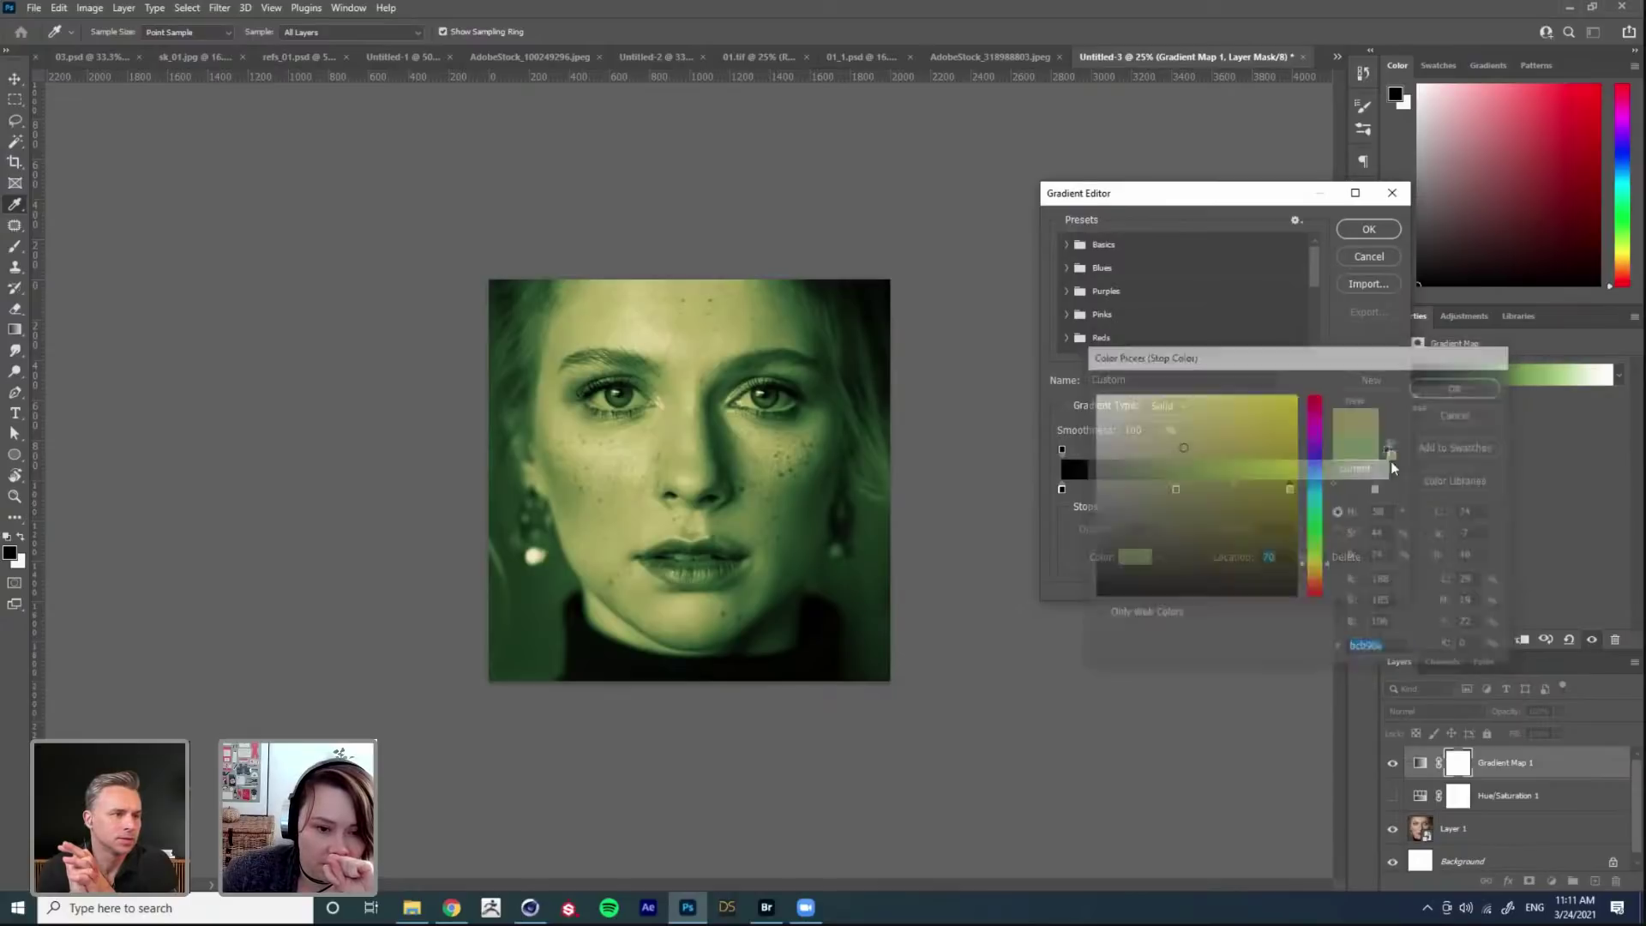
Step: Recolour the light green stop at 70% to the muted yellow-green 97af64 and apply the edited gradient
left_click(1288, 488)
left_click(1135, 560)
mouse_move(1173, 487)
left_mouse_down()
mouse_move(1220, 496)
mouse_move(1177, 457)
left_mouse_up()
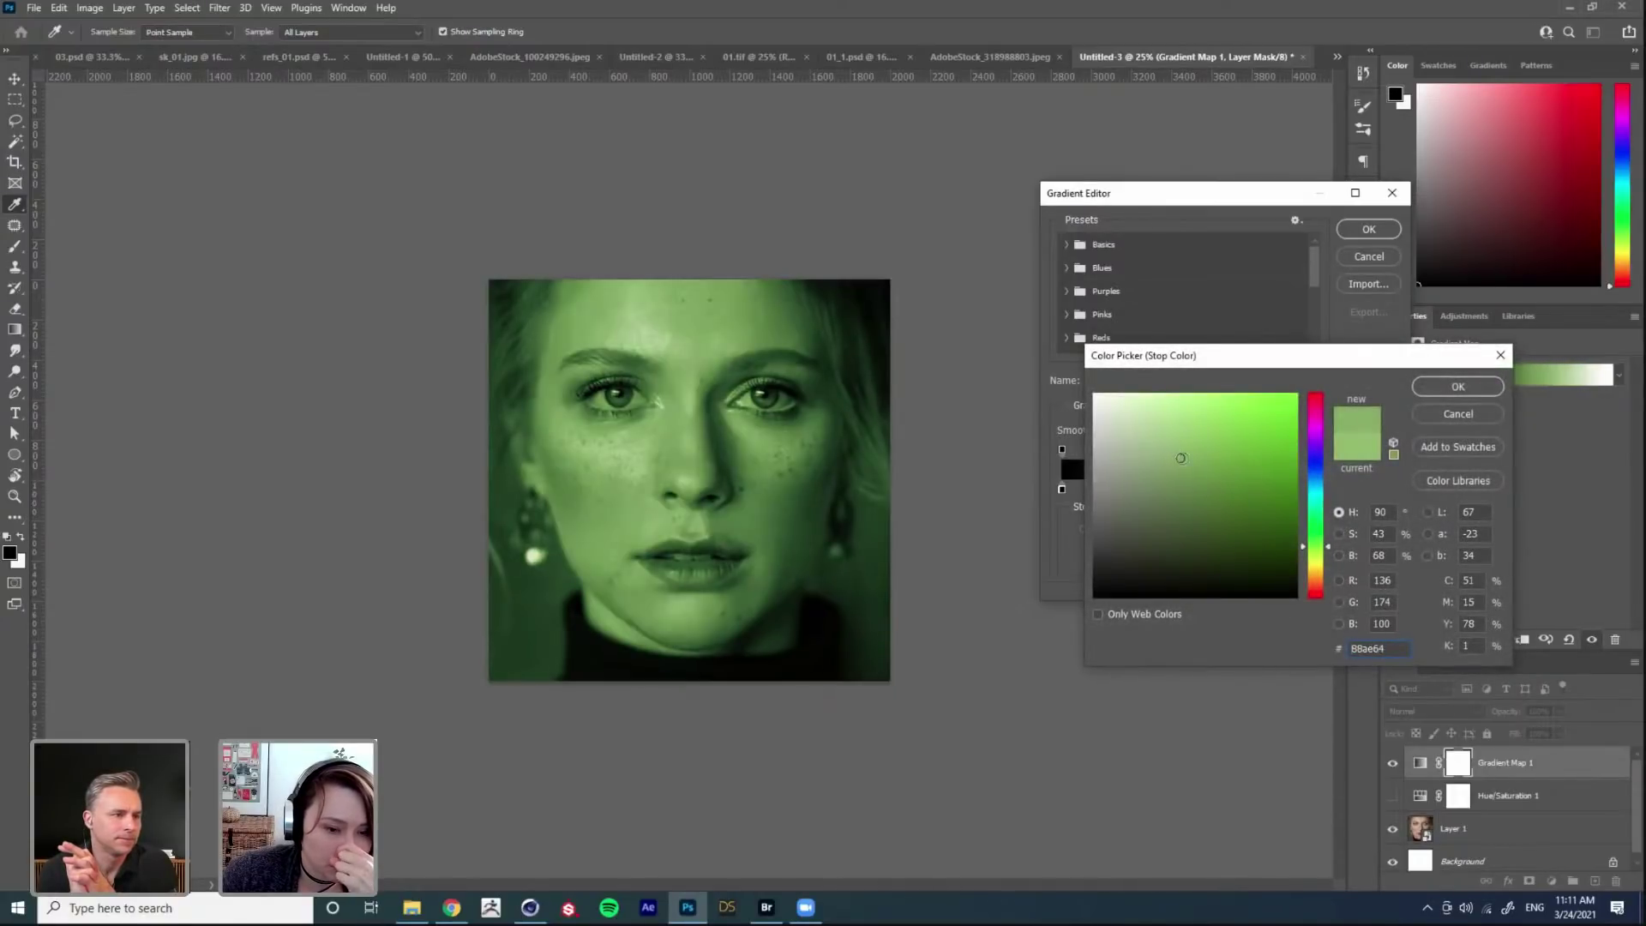
left_click_drag(1327, 556, 1318, 553)
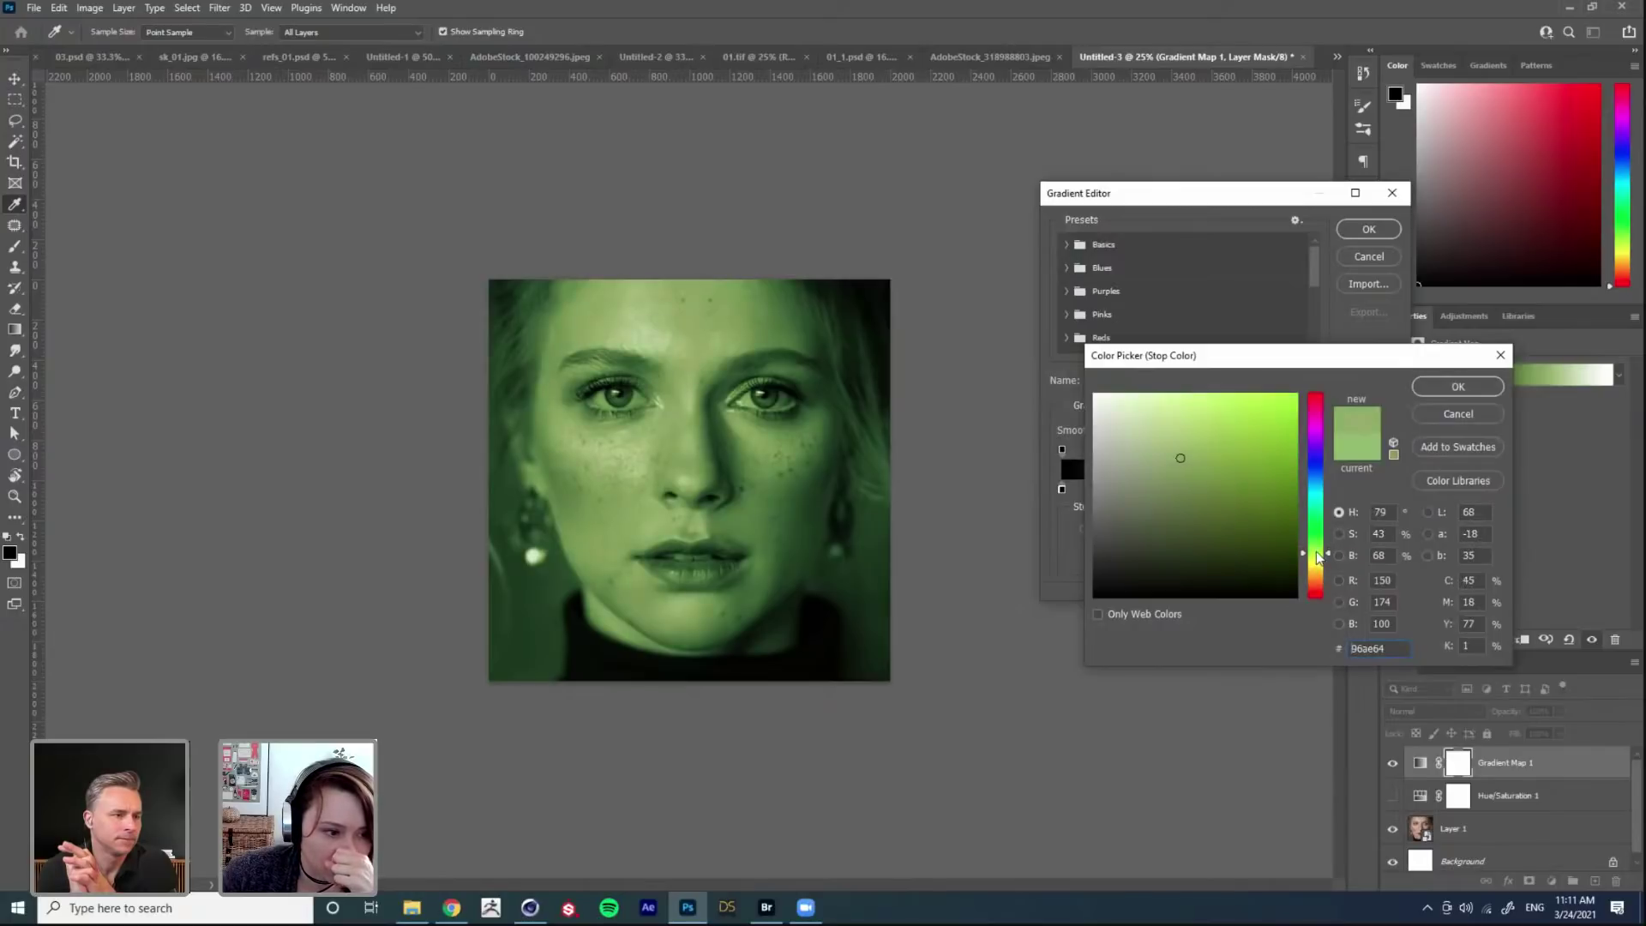
left_click_drag(1182, 455, 1176, 459)
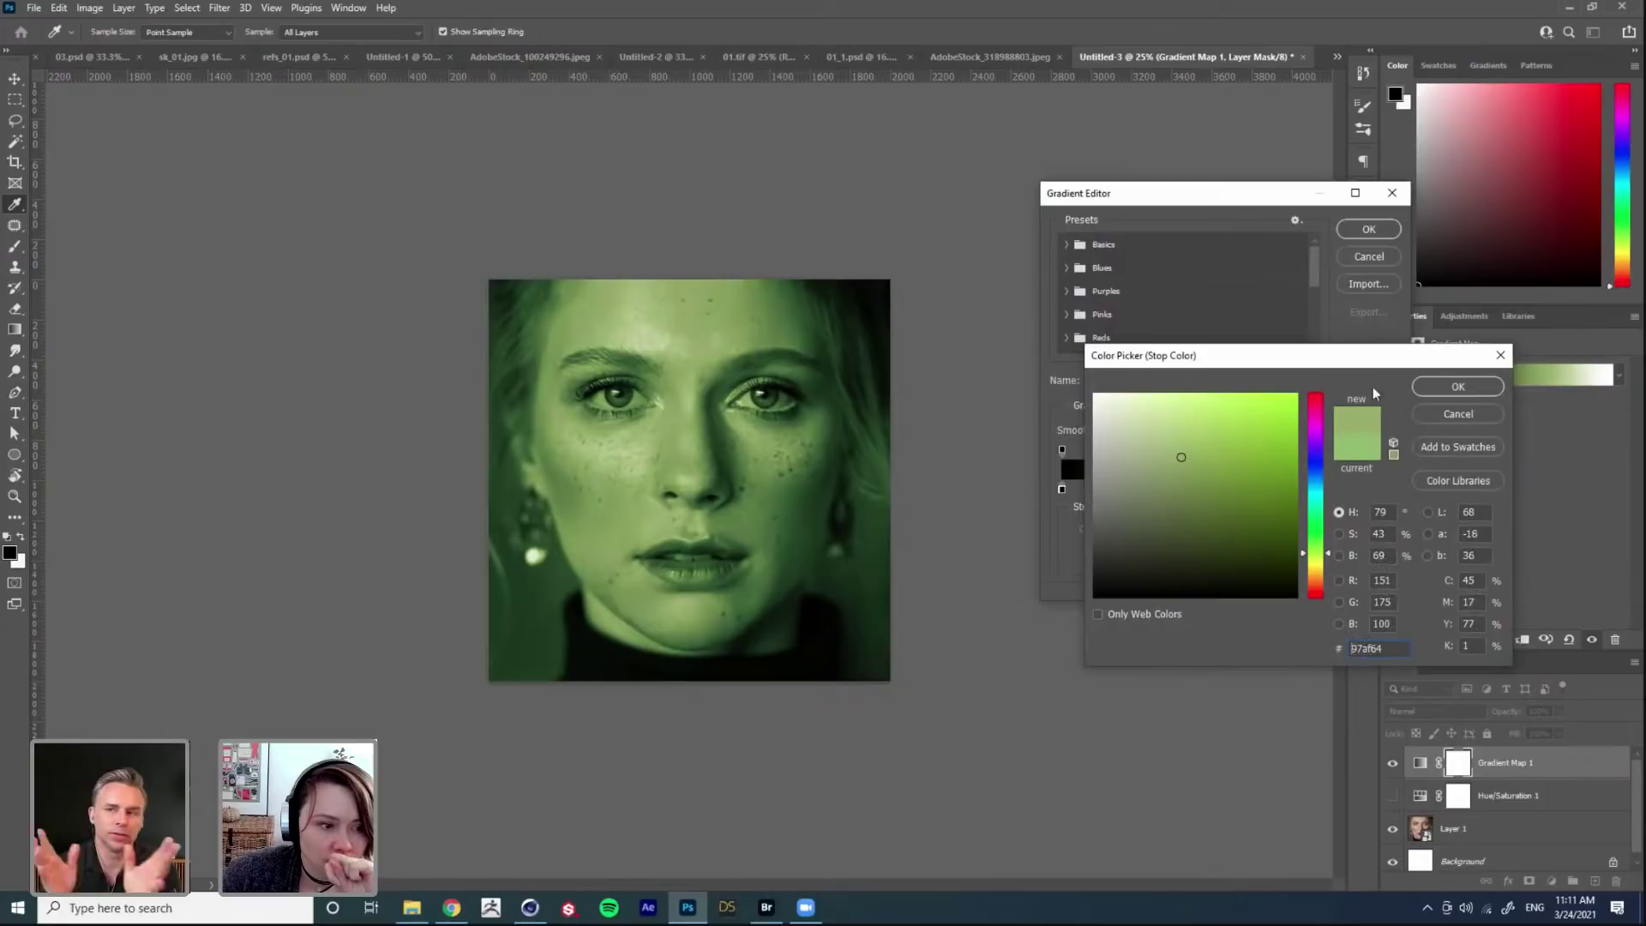
left_click(1458, 387)
left_click(1363, 229)
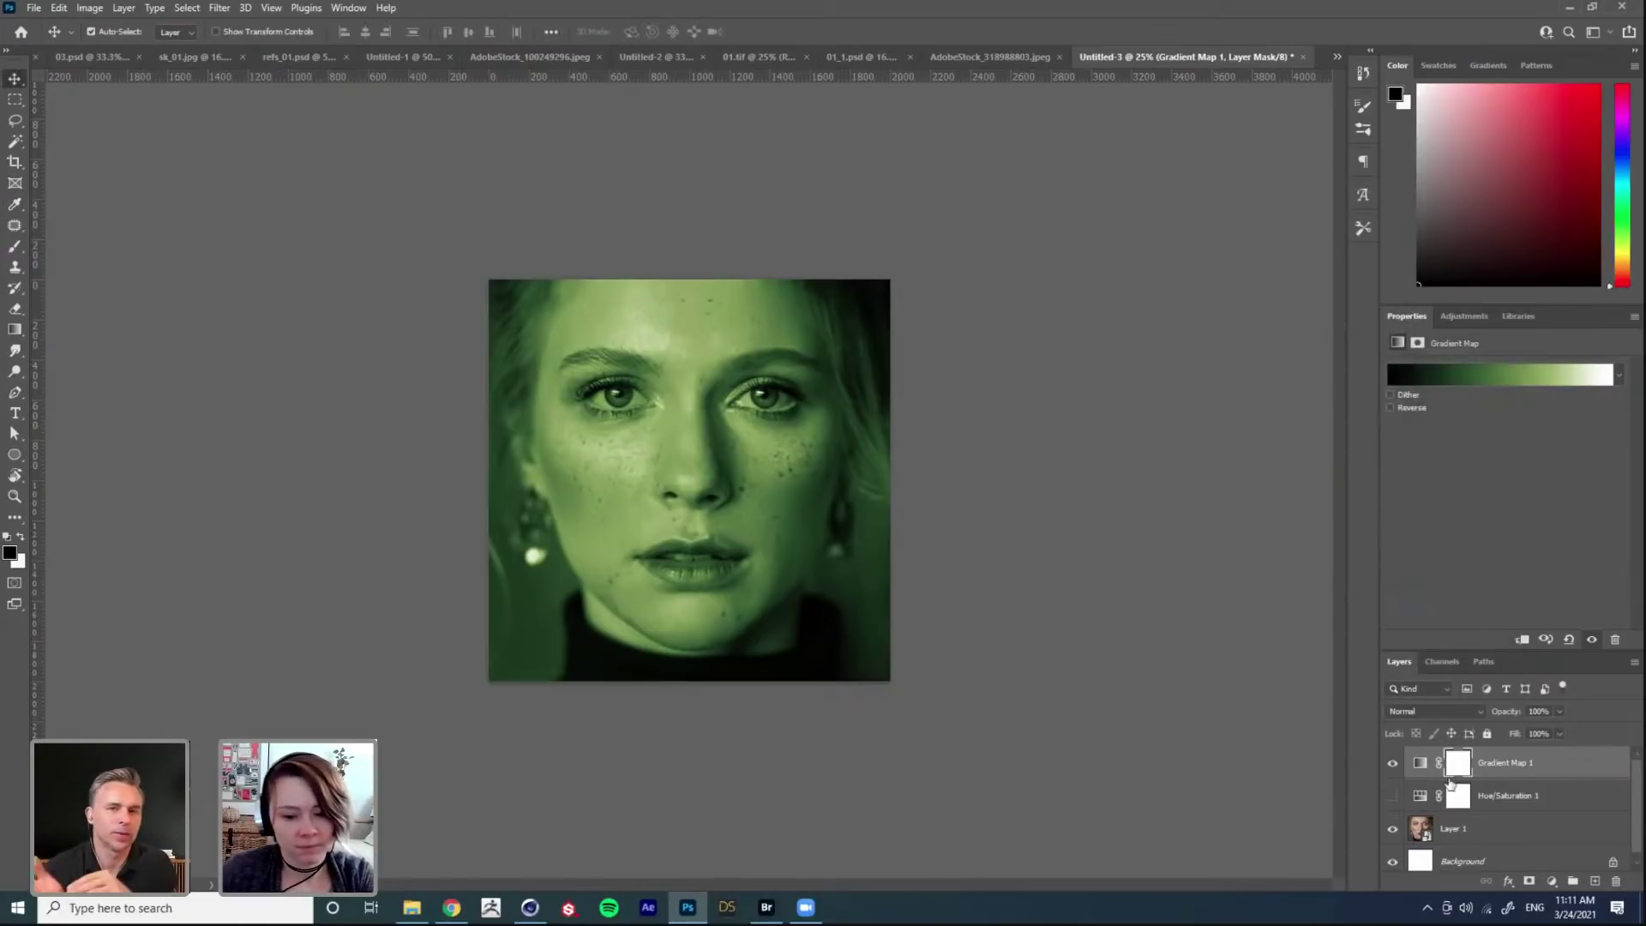
Step: Invert the Gradient Map's mask to black and set up an enlarged Soft Round Pressure Opacity and Flow brush with white as foreground
left_click(692, 366, "ctrl")
key("ctrl+i")
key("b")
right_click(705, 419)
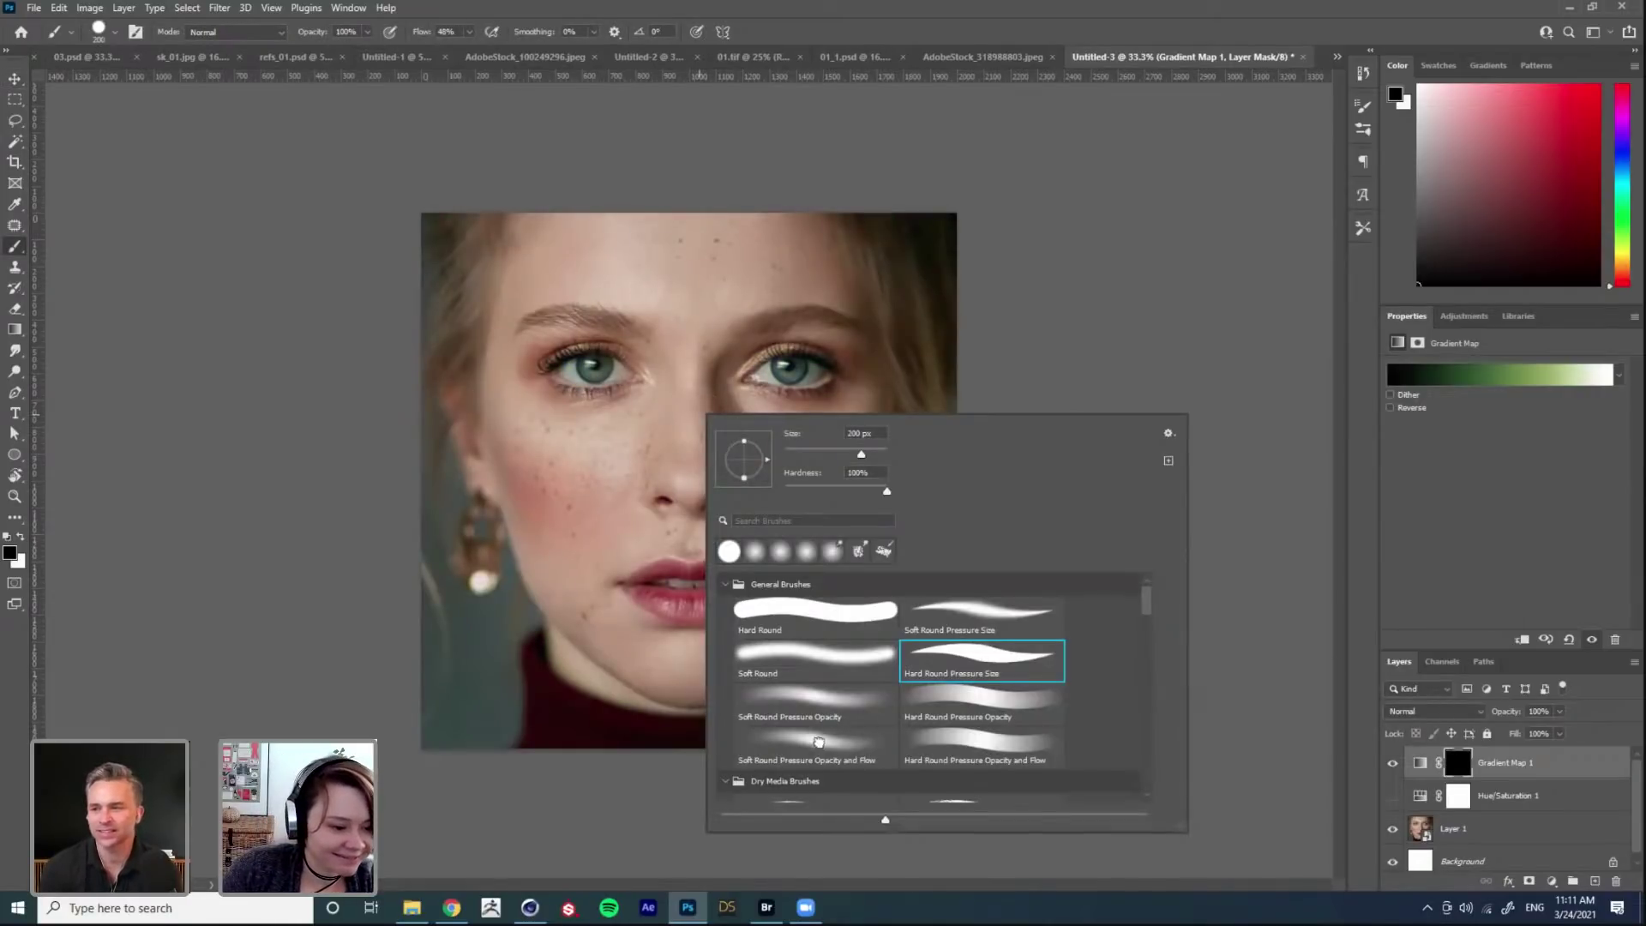
double_click(816, 743)
key("x")
key("]")
Step: Paint white on the Gradient Map's mask around the eye and upper cheek on the image's right side, revealing the green there
mouse_move(729, 382)
left_mouse_down()
mouse_move(749, 428)
mouse_move(854, 438)
mouse_move(810, 449)
mouse_move(845, 413)
mouse_move(776, 440)
mouse_move(800, 438)
mouse_move(779, 418)
mouse_move(869, 400)
mouse_move(729, 410)
mouse_move(770, 432)
mouse_move(797, 483)
mouse_move(830, 452)
mouse_move(753, 481)
mouse_move(847, 447)
mouse_move(830, 465)
mouse_move(811, 304)
mouse_move(720, 340)
mouse_move(839, 316)
mouse_move(848, 343)
mouse_move(827, 312)
left_mouse_up()
key("]")
key("]")
key("[")
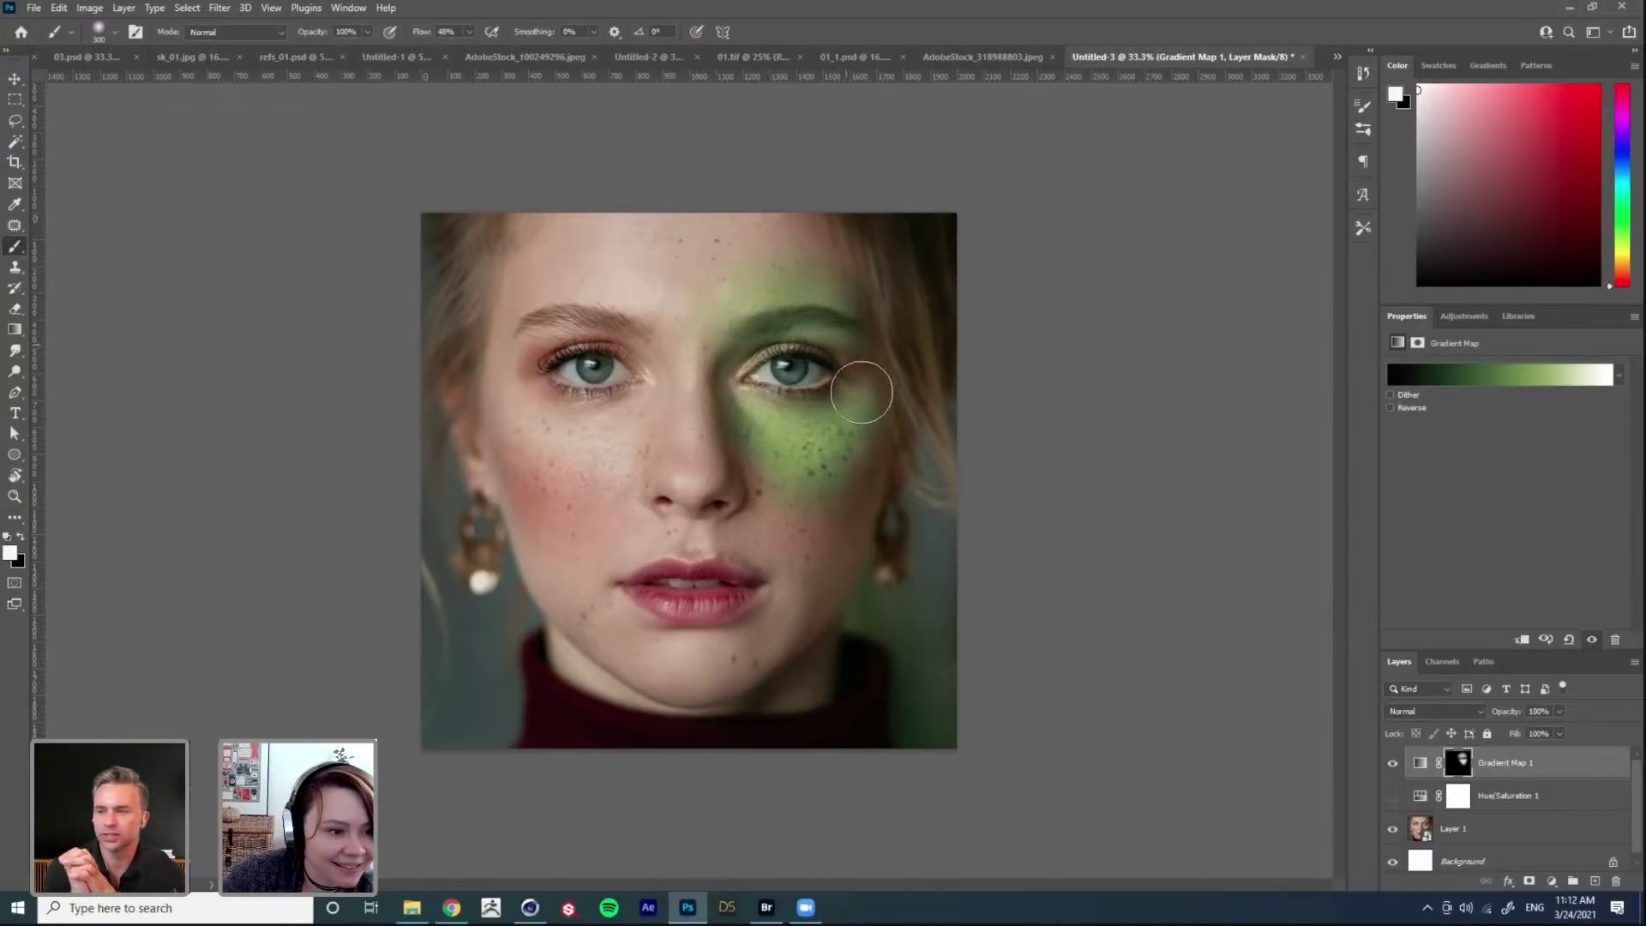
Step: Paint white on the Gradient Map's mask with a larger brush, extending the green over the nose bridge, forehead and the image's left eye and cheek
key("]")
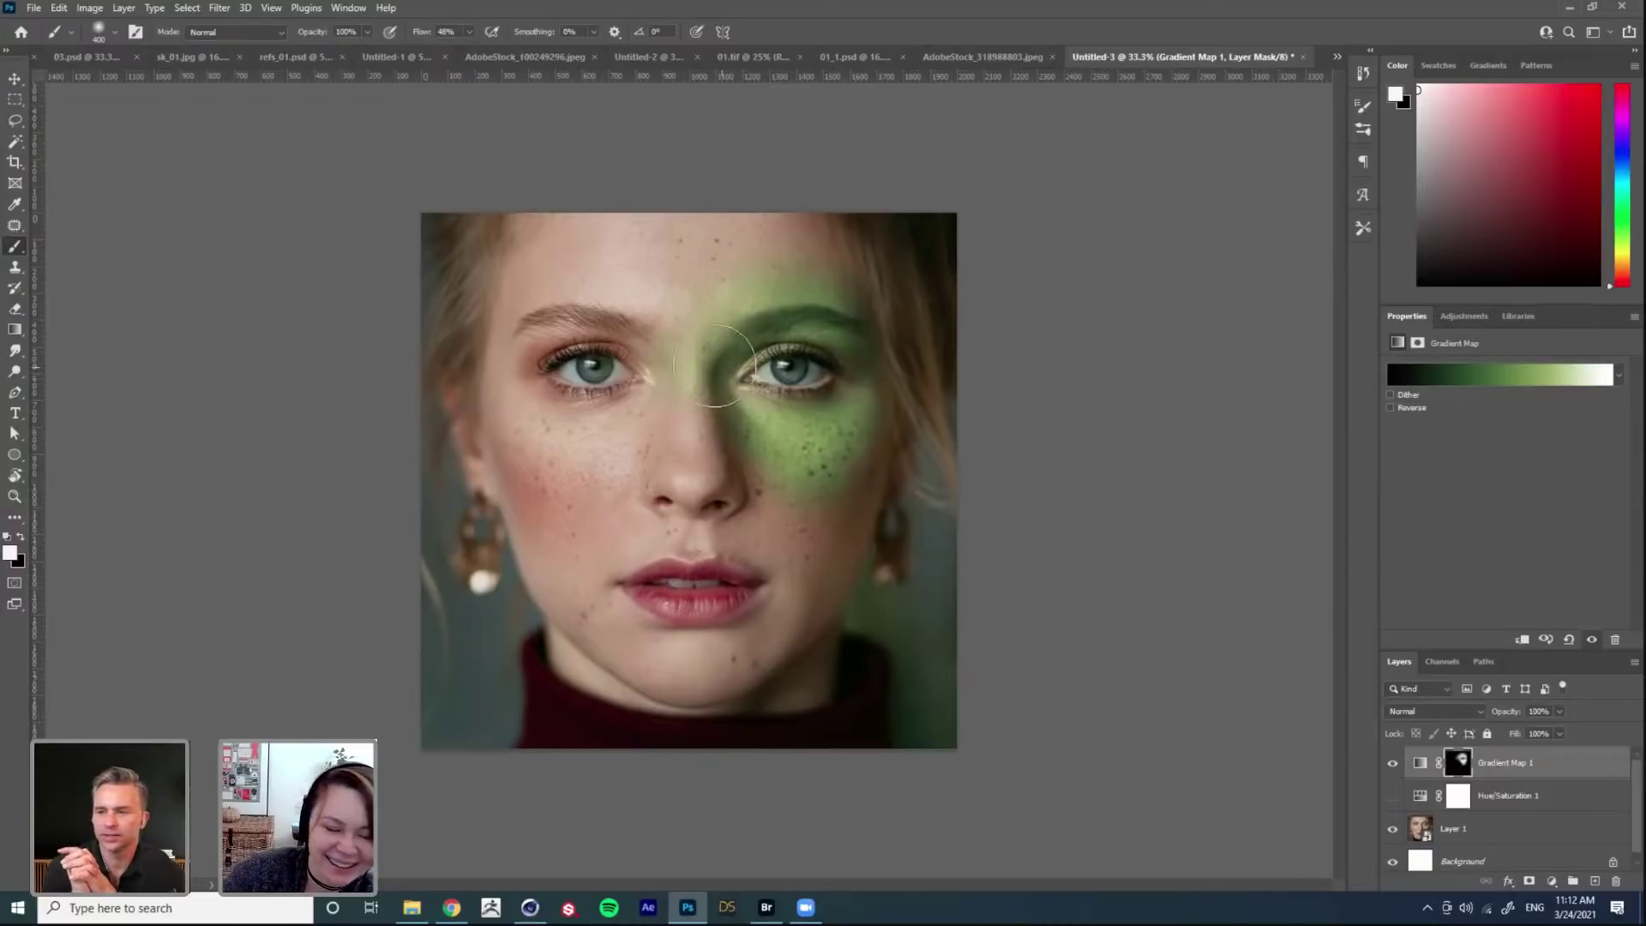
key("]")
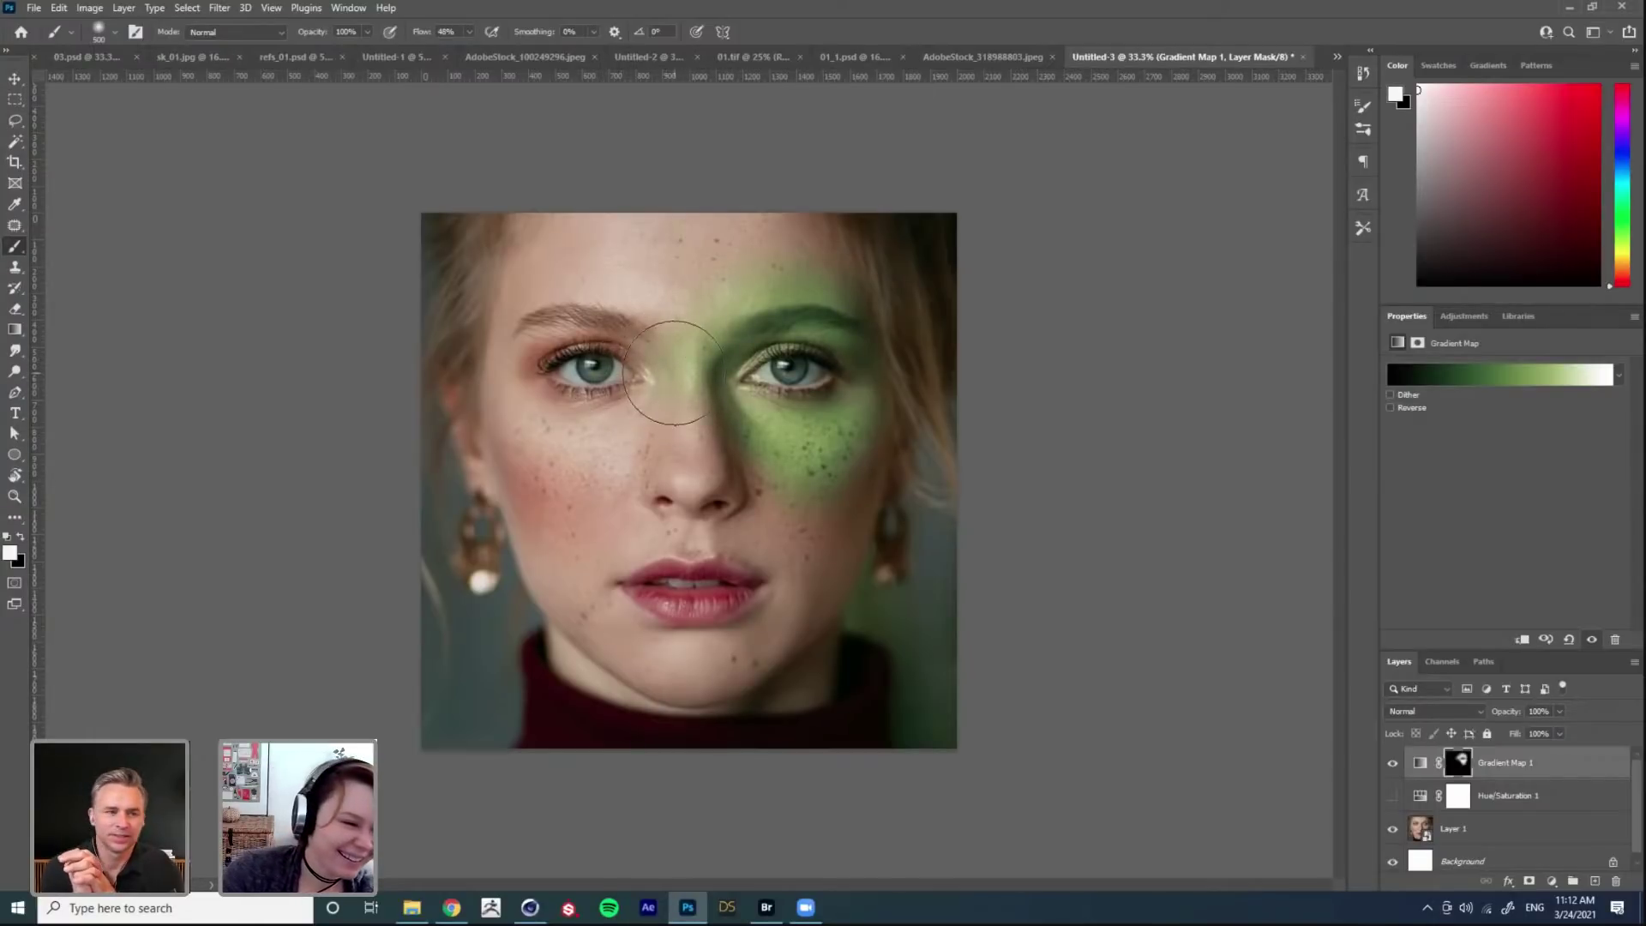
mouse_move(613, 433)
left_mouse_down()
mouse_move(524, 425)
mouse_move(562, 446)
mouse_move(661, 398)
mouse_move(592, 424)
left_mouse_up()
mouse_move(572, 305)
left_mouse_down()
mouse_move(694, 320)
mouse_move(507, 302)
mouse_move(612, 298)
mouse_move(541, 383)
mouse_move(545, 318)
mouse_move(548, 403)
mouse_move(518, 375)
mouse_move(553, 420)
mouse_move(553, 508)
left_mouse_up()
mouse_move(809, 484)
left_mouse_down()
mouse_move(724, 416)
mouse_move(825, 508)
mouse_move(845, 451)
left_mouse_up()
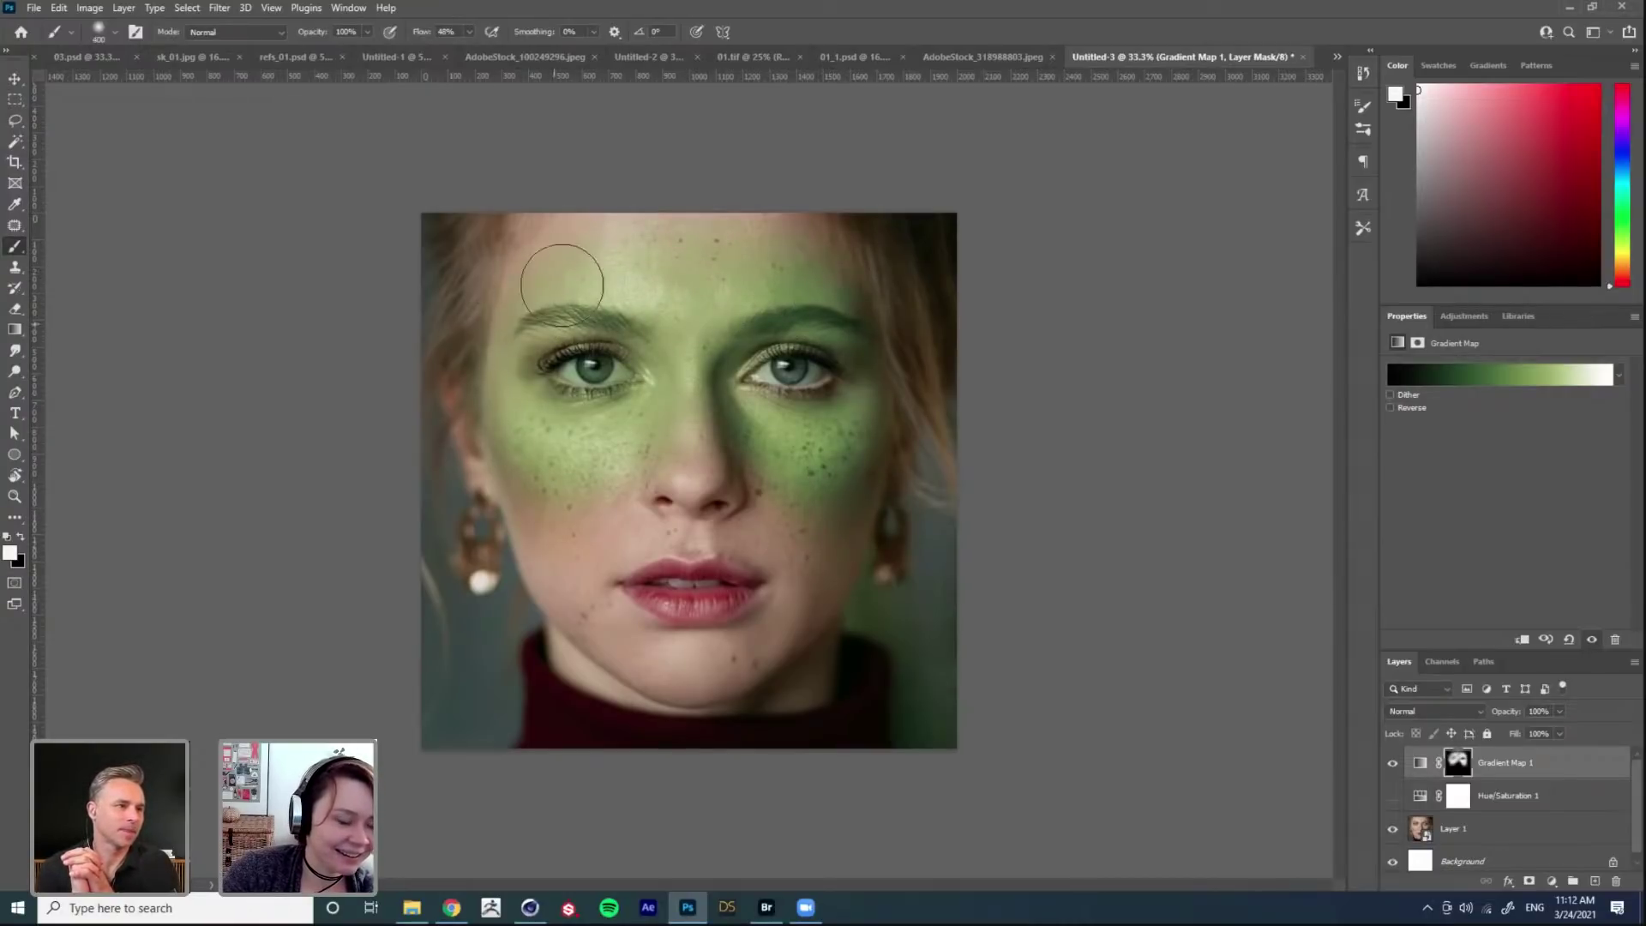
key("bracketleft")
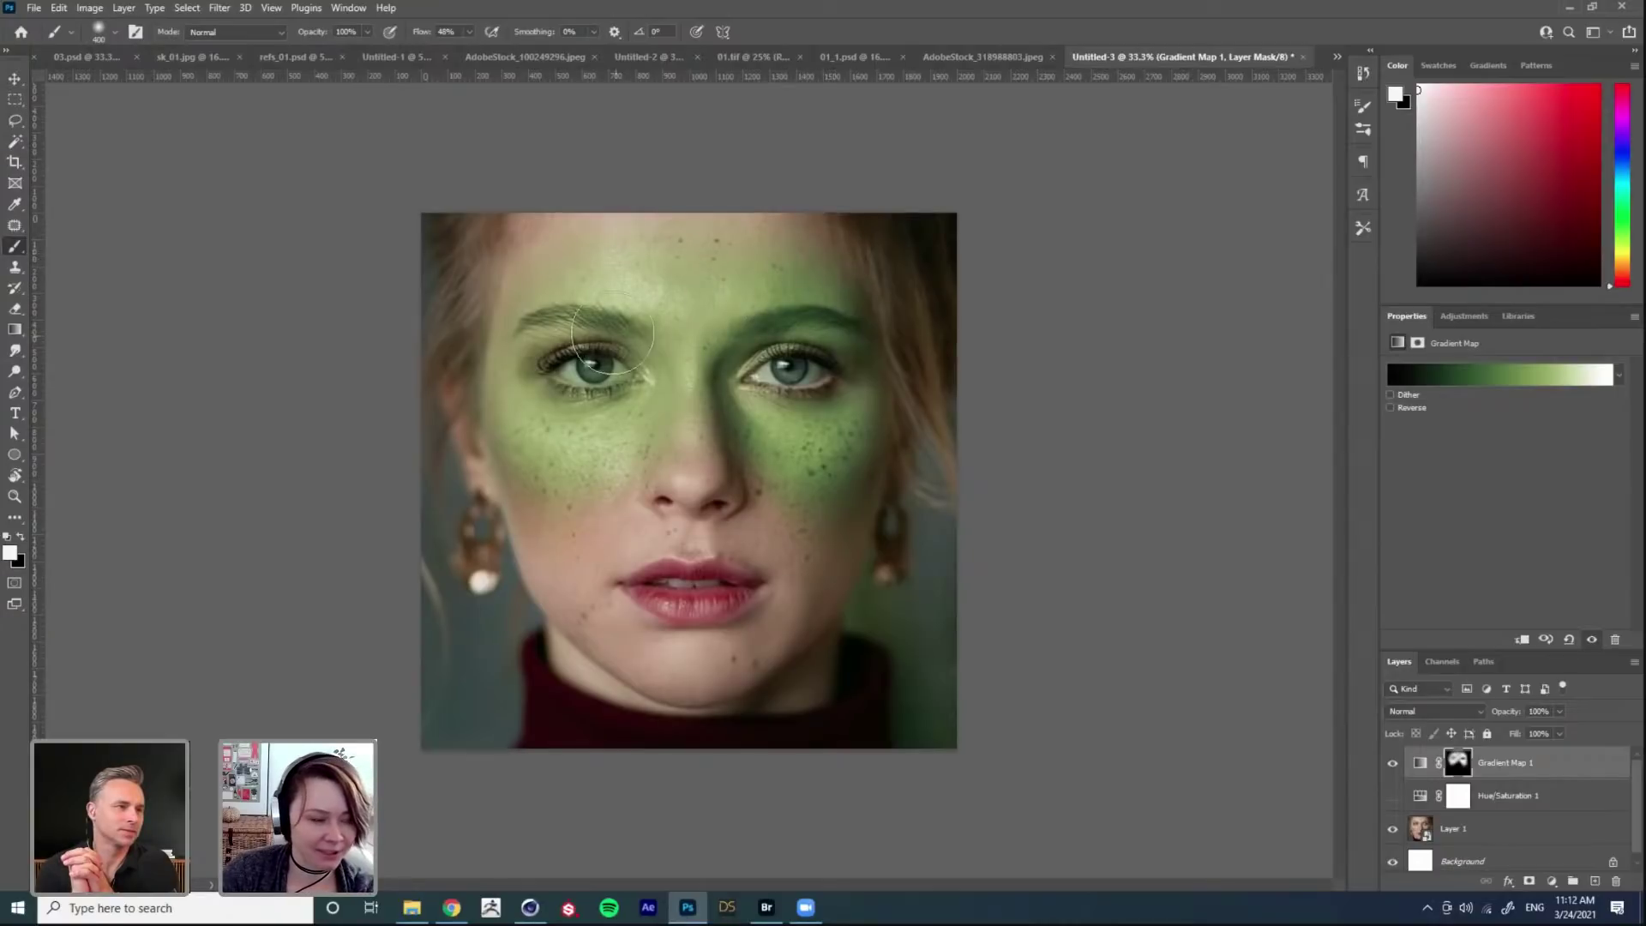
key("bracketright")
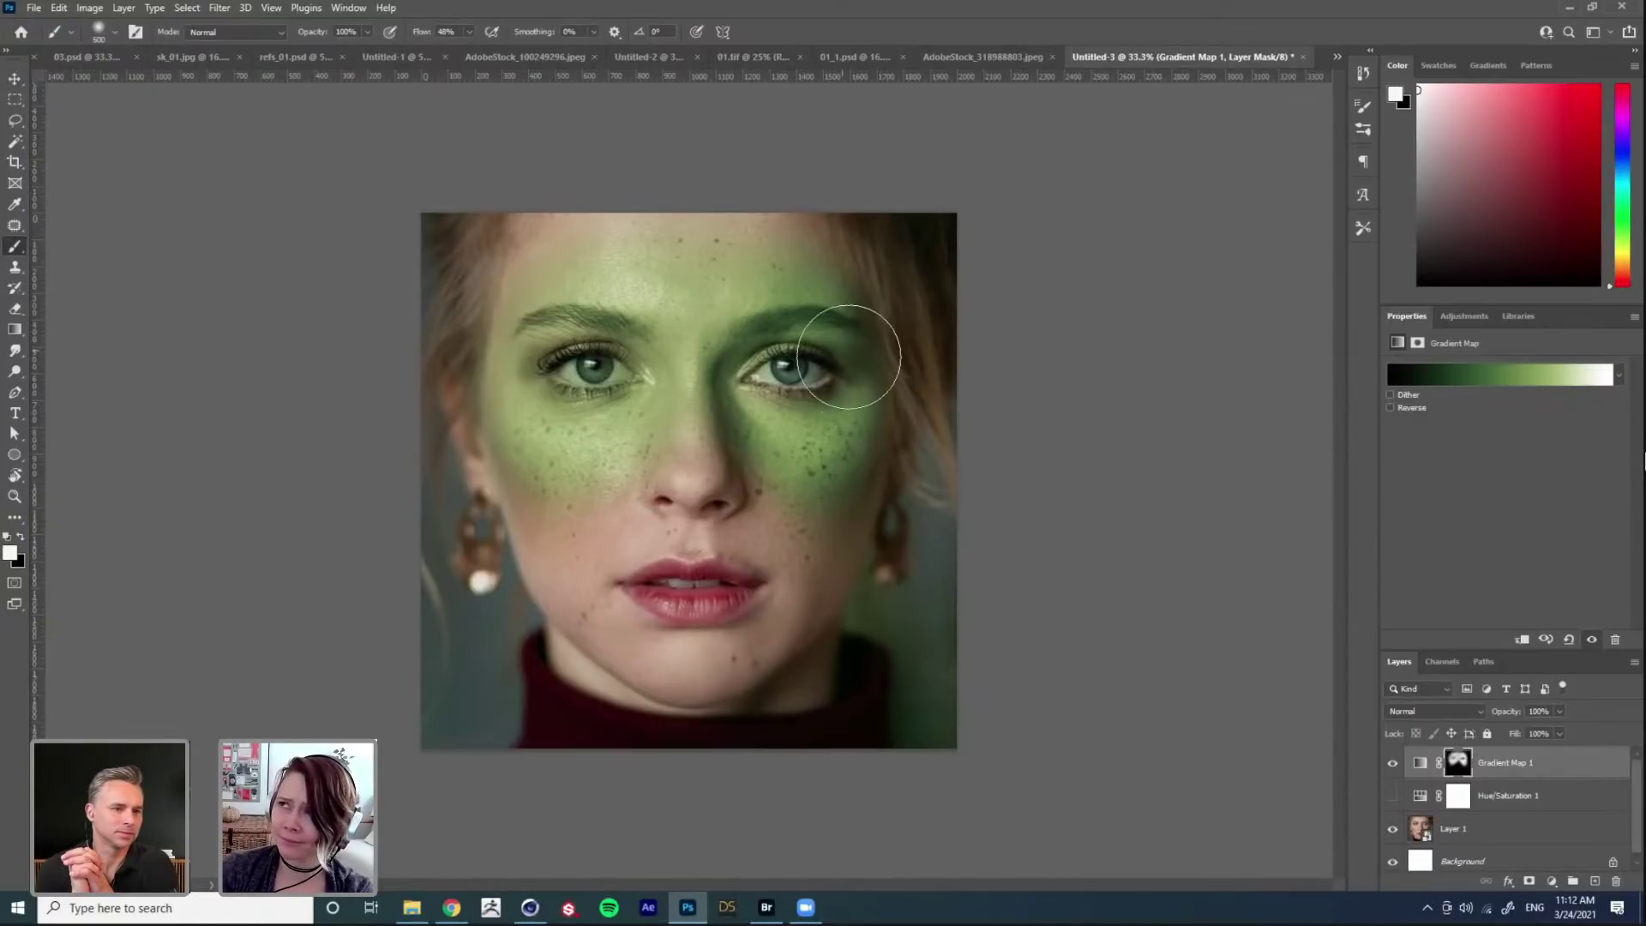
mouse_move(631, 415)
left_mouse_down()
mouse_move(551, 404)
mouse_move(580, 412)
left_mouse_up()
mouse_move(705, 351)
left_mouse_down()
mouse_move(668, 249)
mouse_move(581, 265)
mouse_move(600, 240)
left_mouse_up()
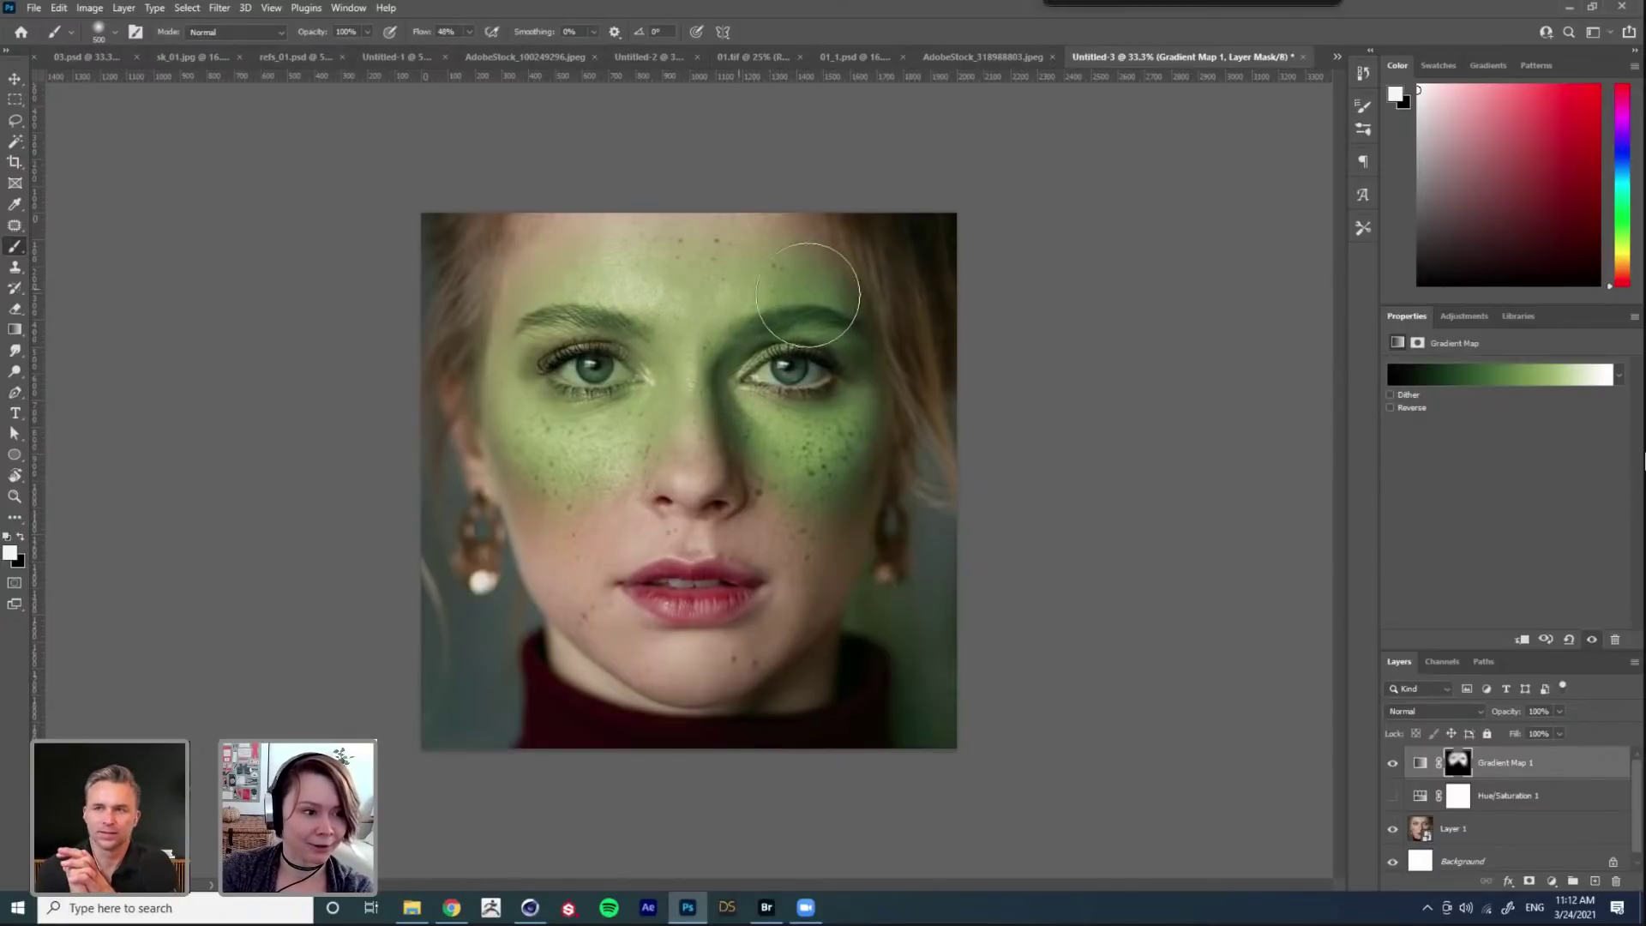
Step: Recolour the light green stop at 70% to the more saturated green 8aa551 and apply the edited gradient
left_click(1474, 375)
left_click(1289, 489)
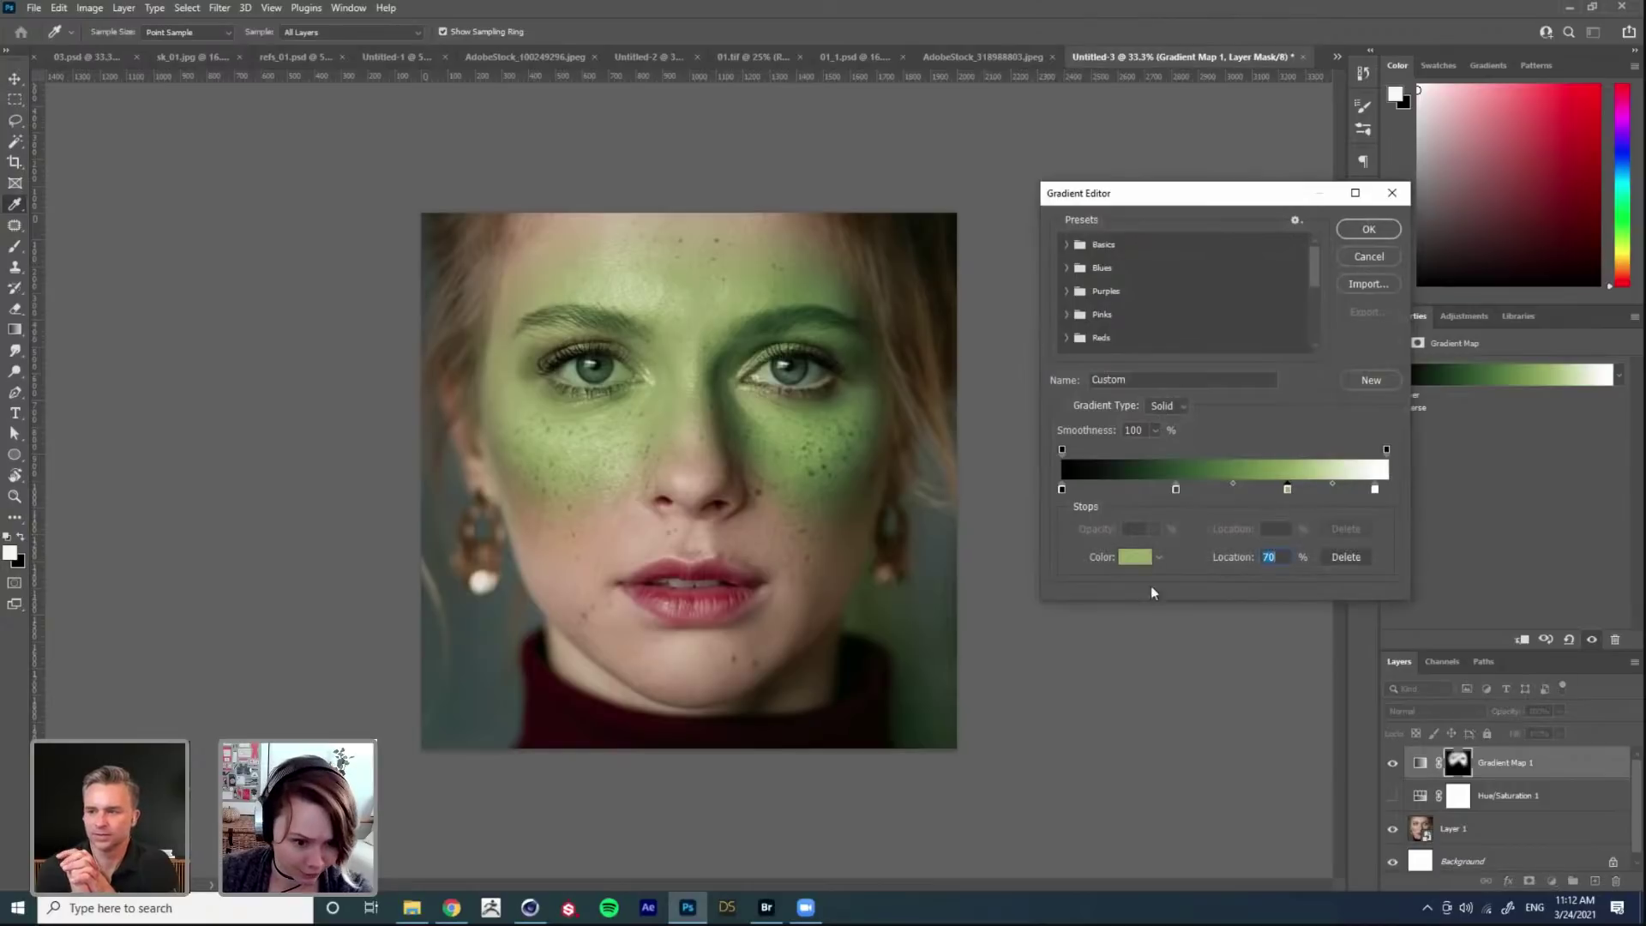
left_click(1134, 558)
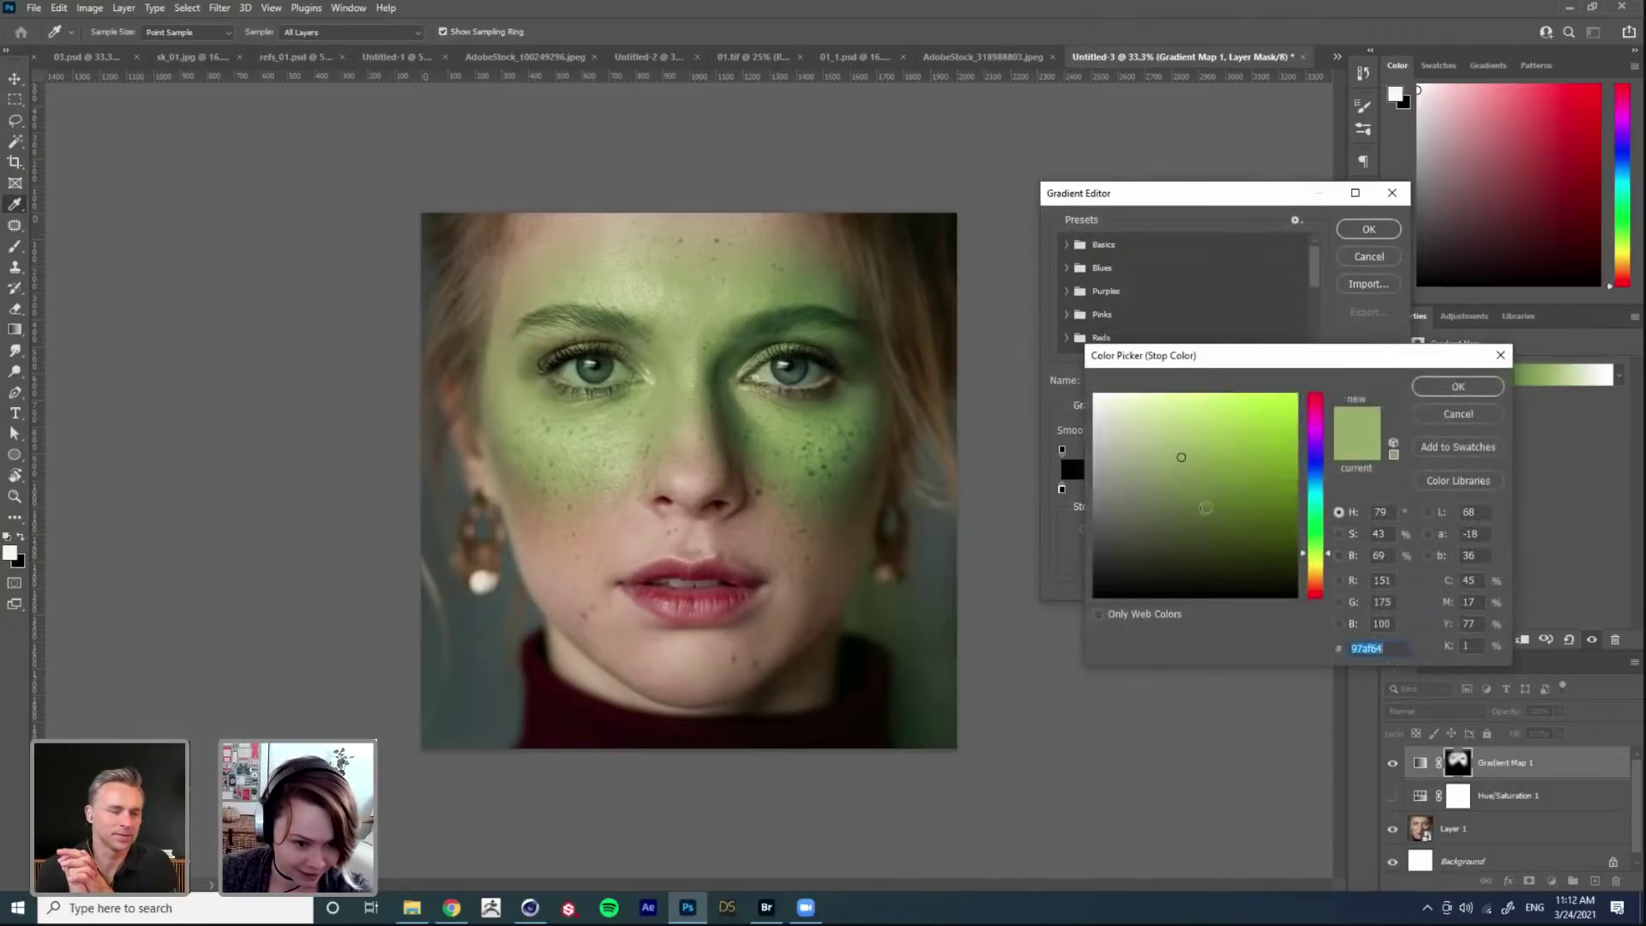
left_click(1198, 466)
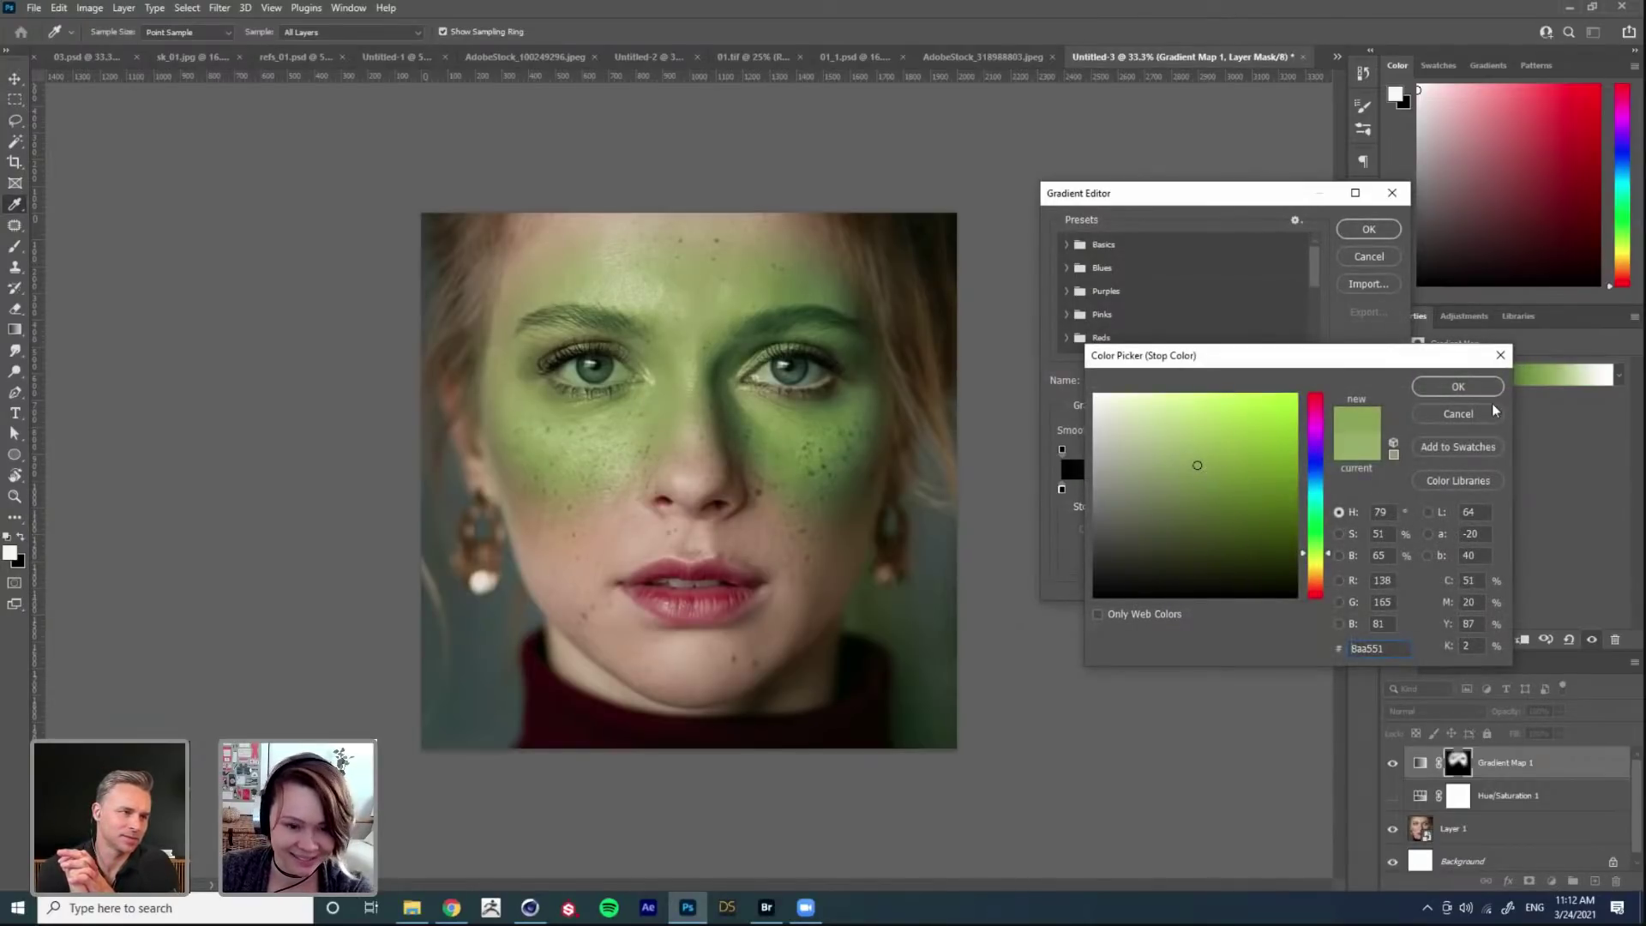
left_click(1458, 387)
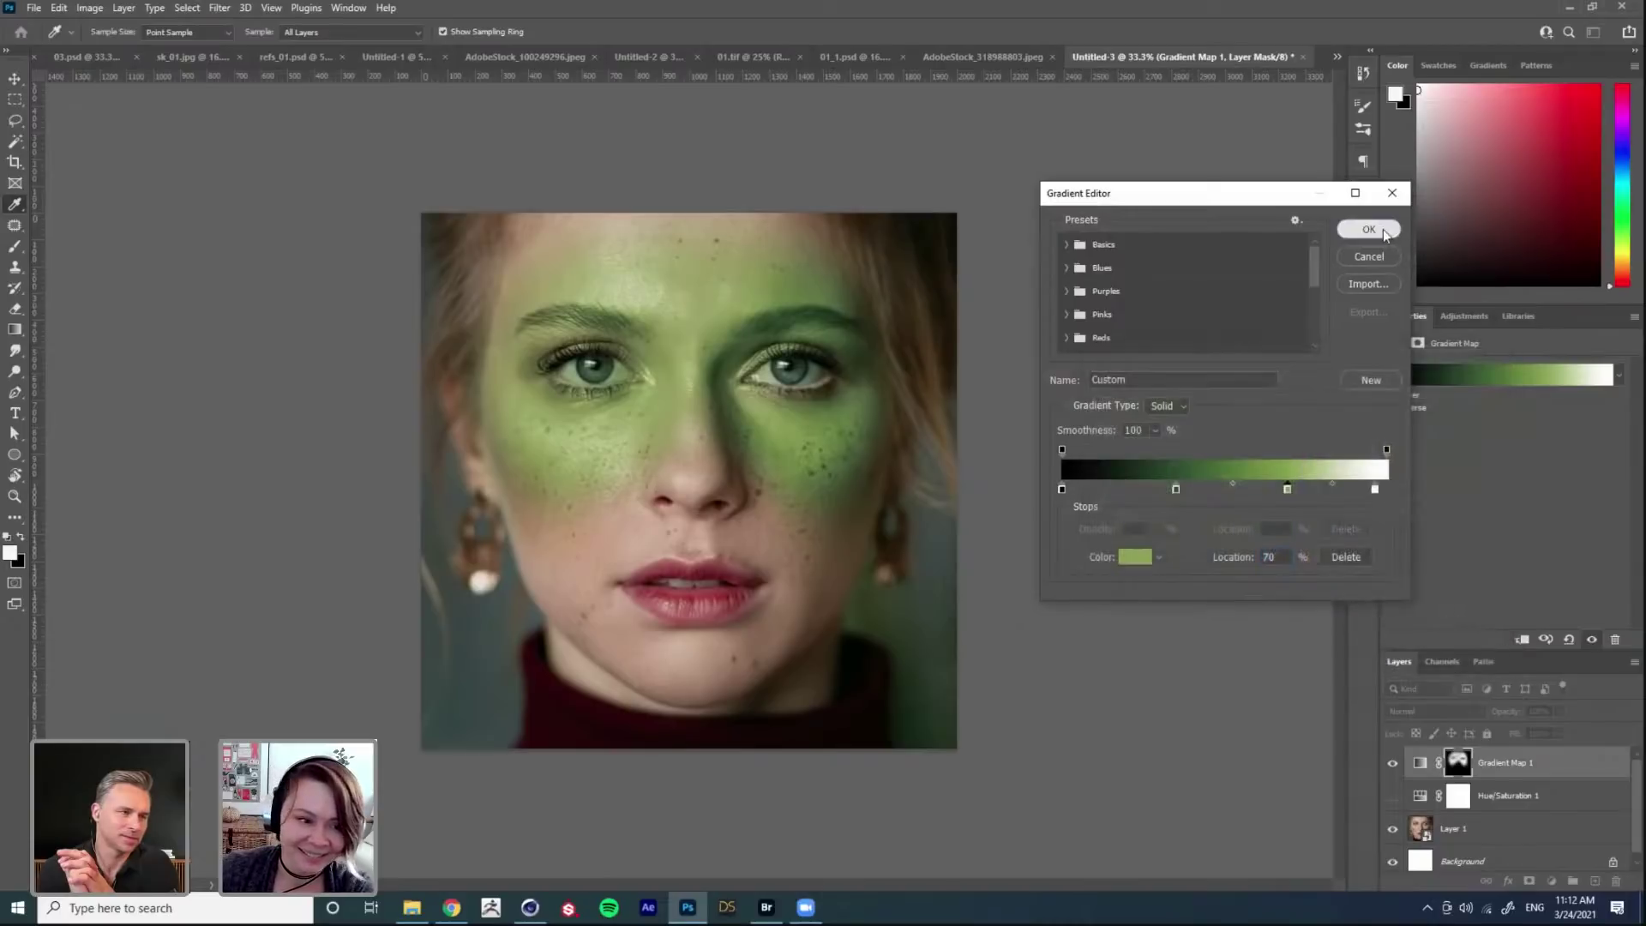
Step: Paint black with a smaller brush on the Gradient Map's mask over both eyes to remove the green from the eyeballs
left_click(1463, 768)
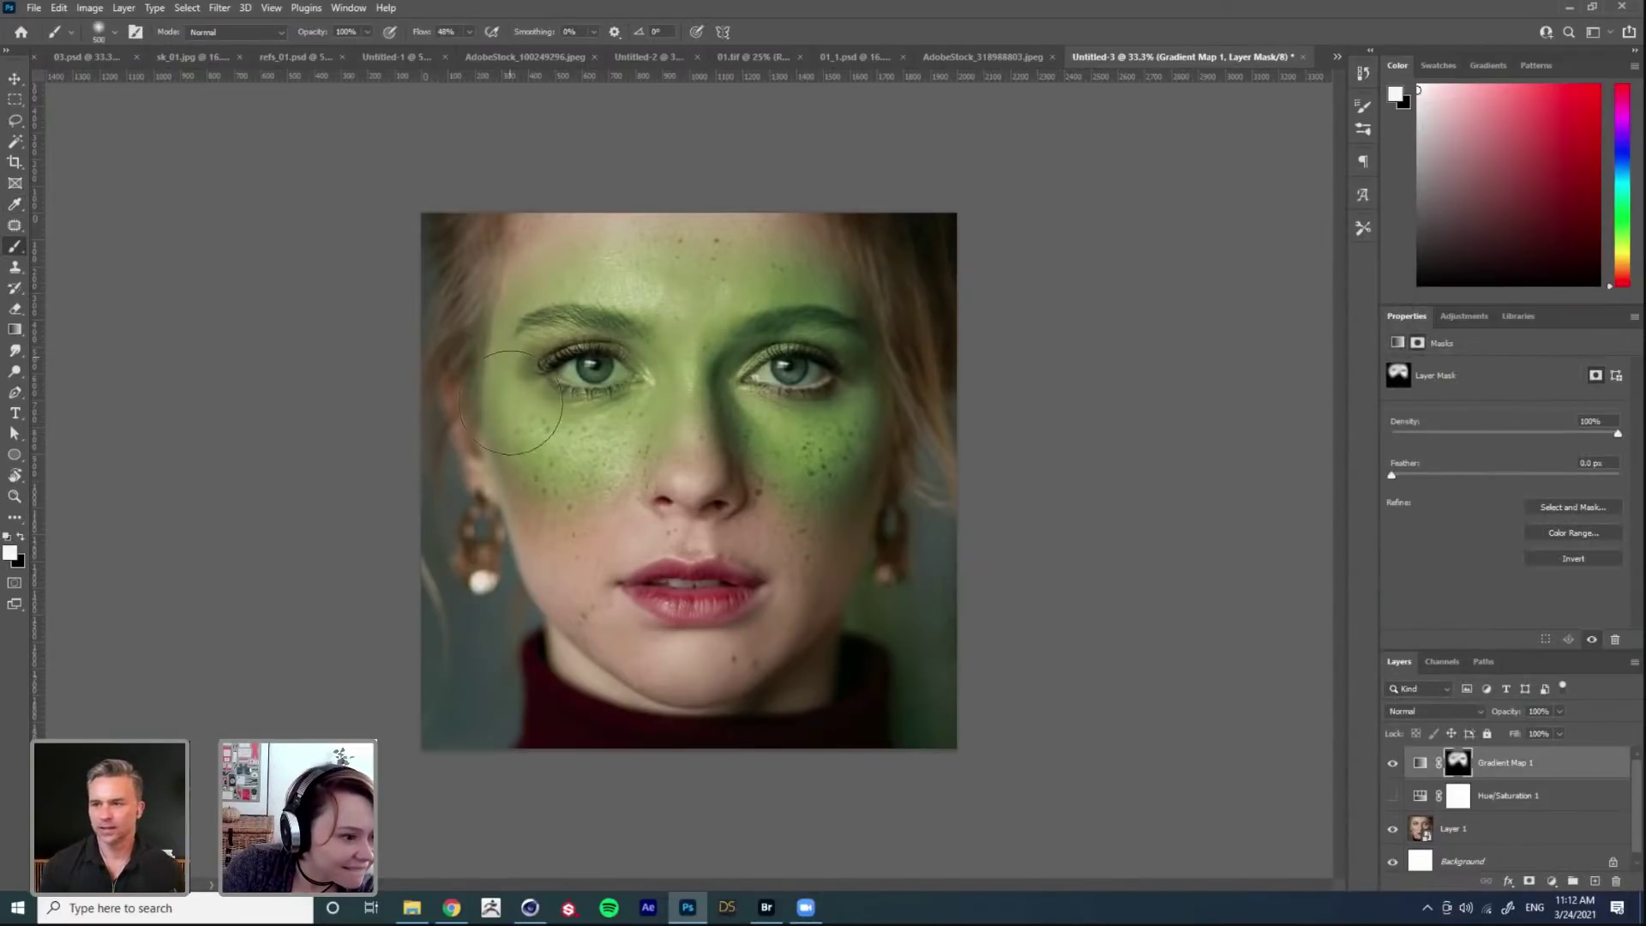
key("x")
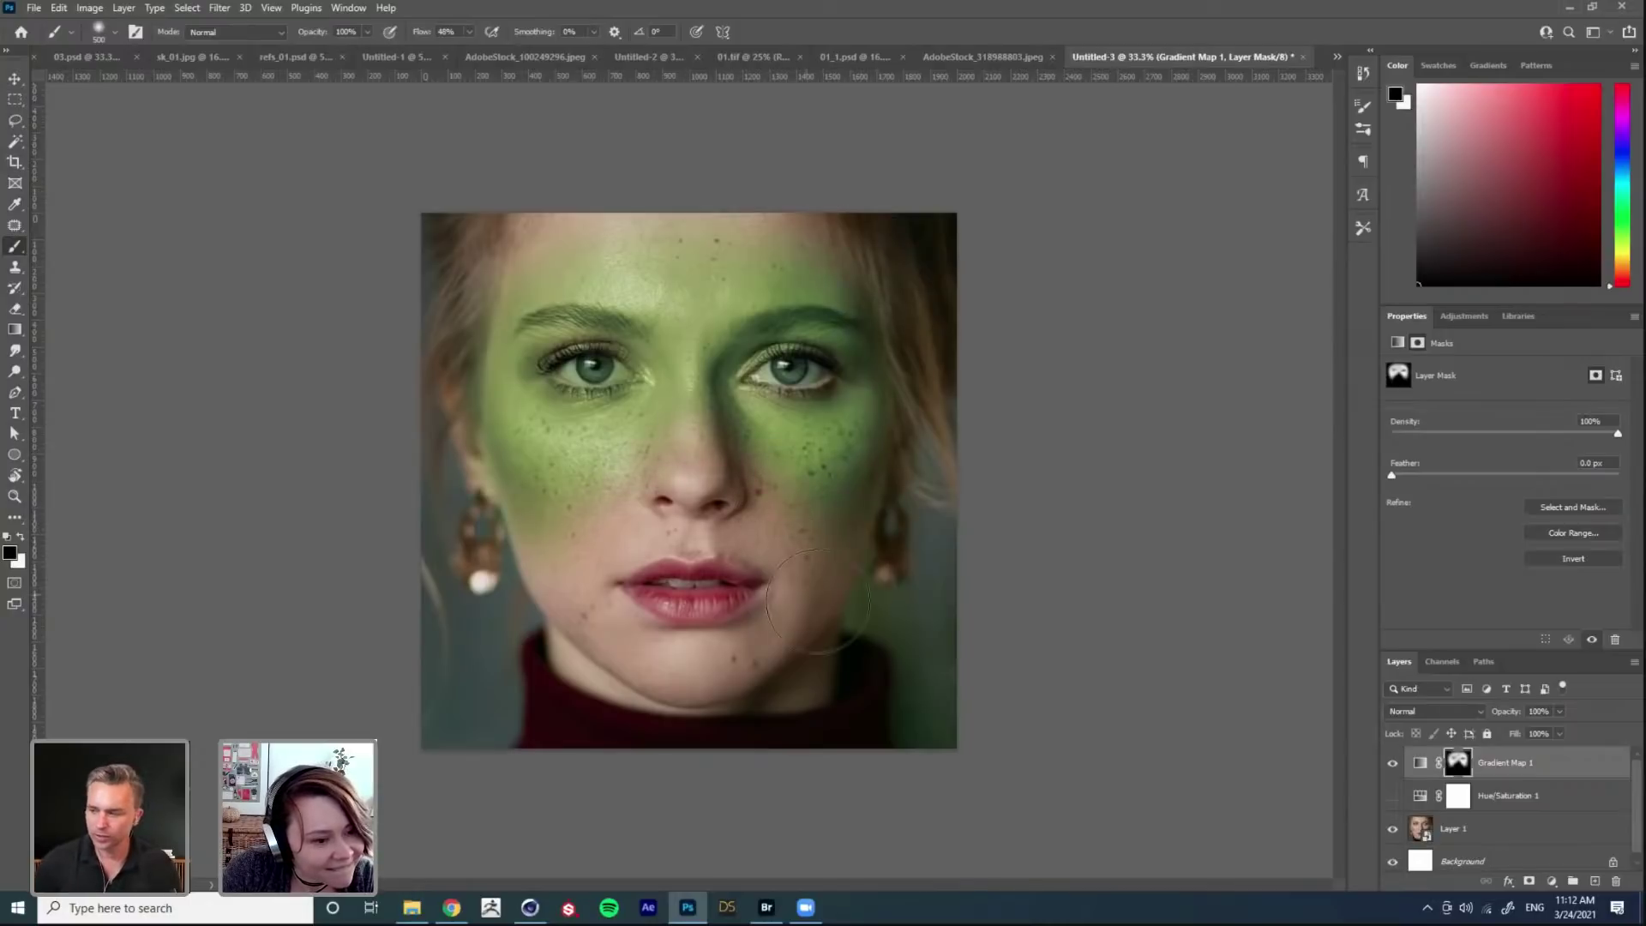
key("x")
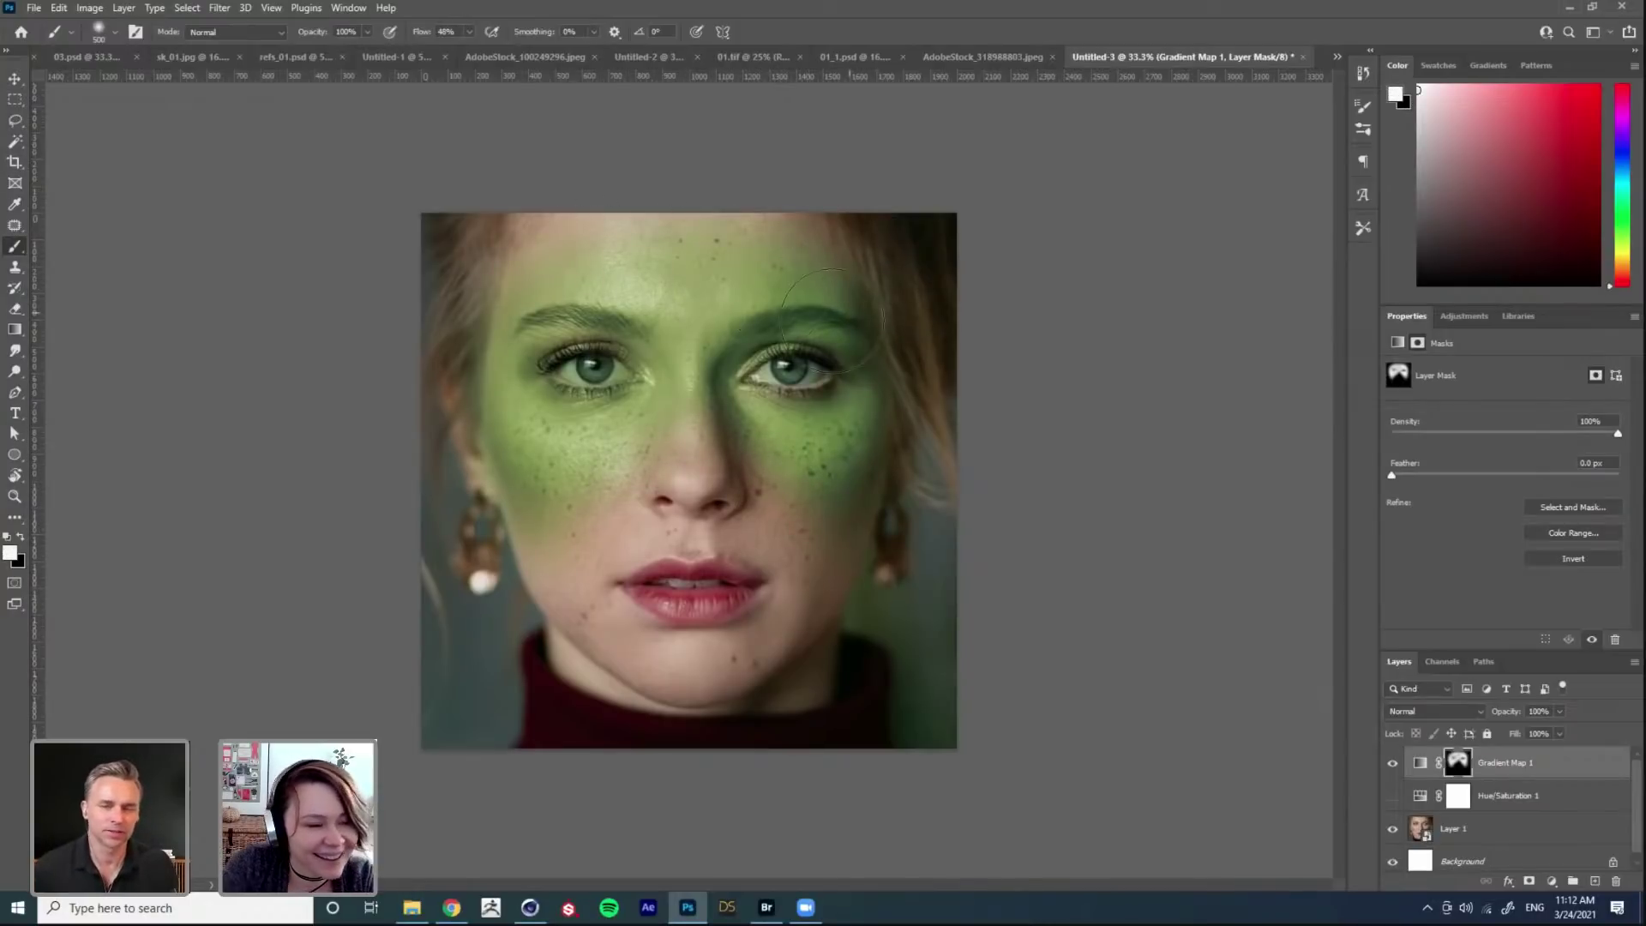
key("x")
key("bracketleft")
key("bracketleft")
key("bracketleft")
key("bracketleft")
key("bracketleft")
key("bracketleft")
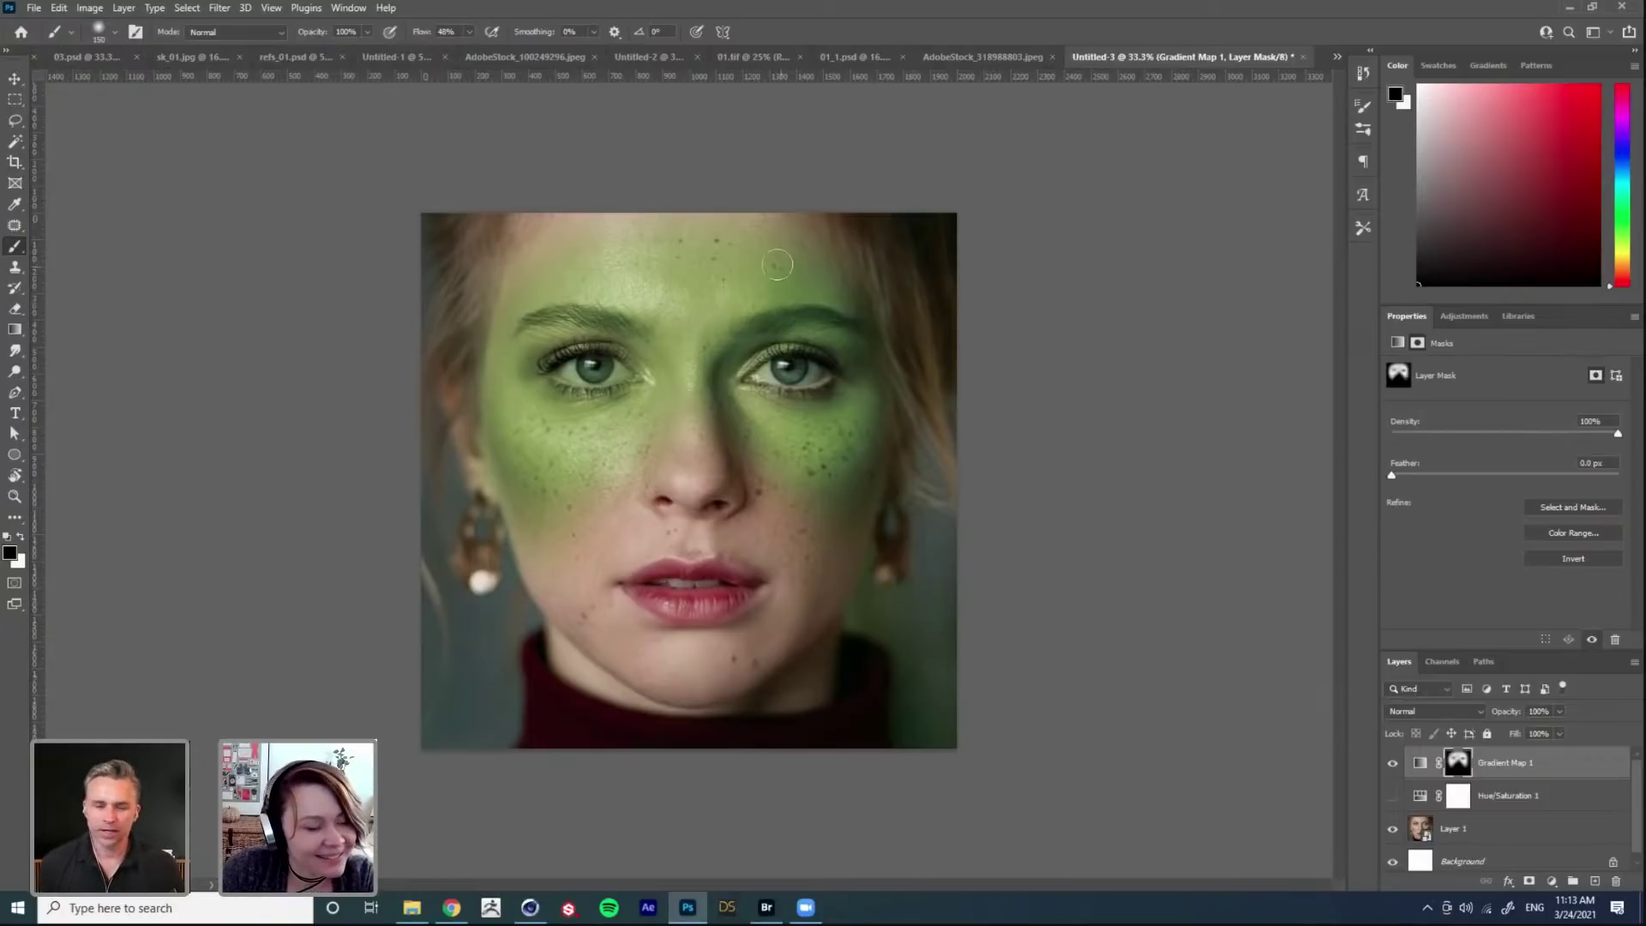
scroll(656, 315, "up", 1)
right_click(915, 351)
left_click(1173, 544)
key("Return")
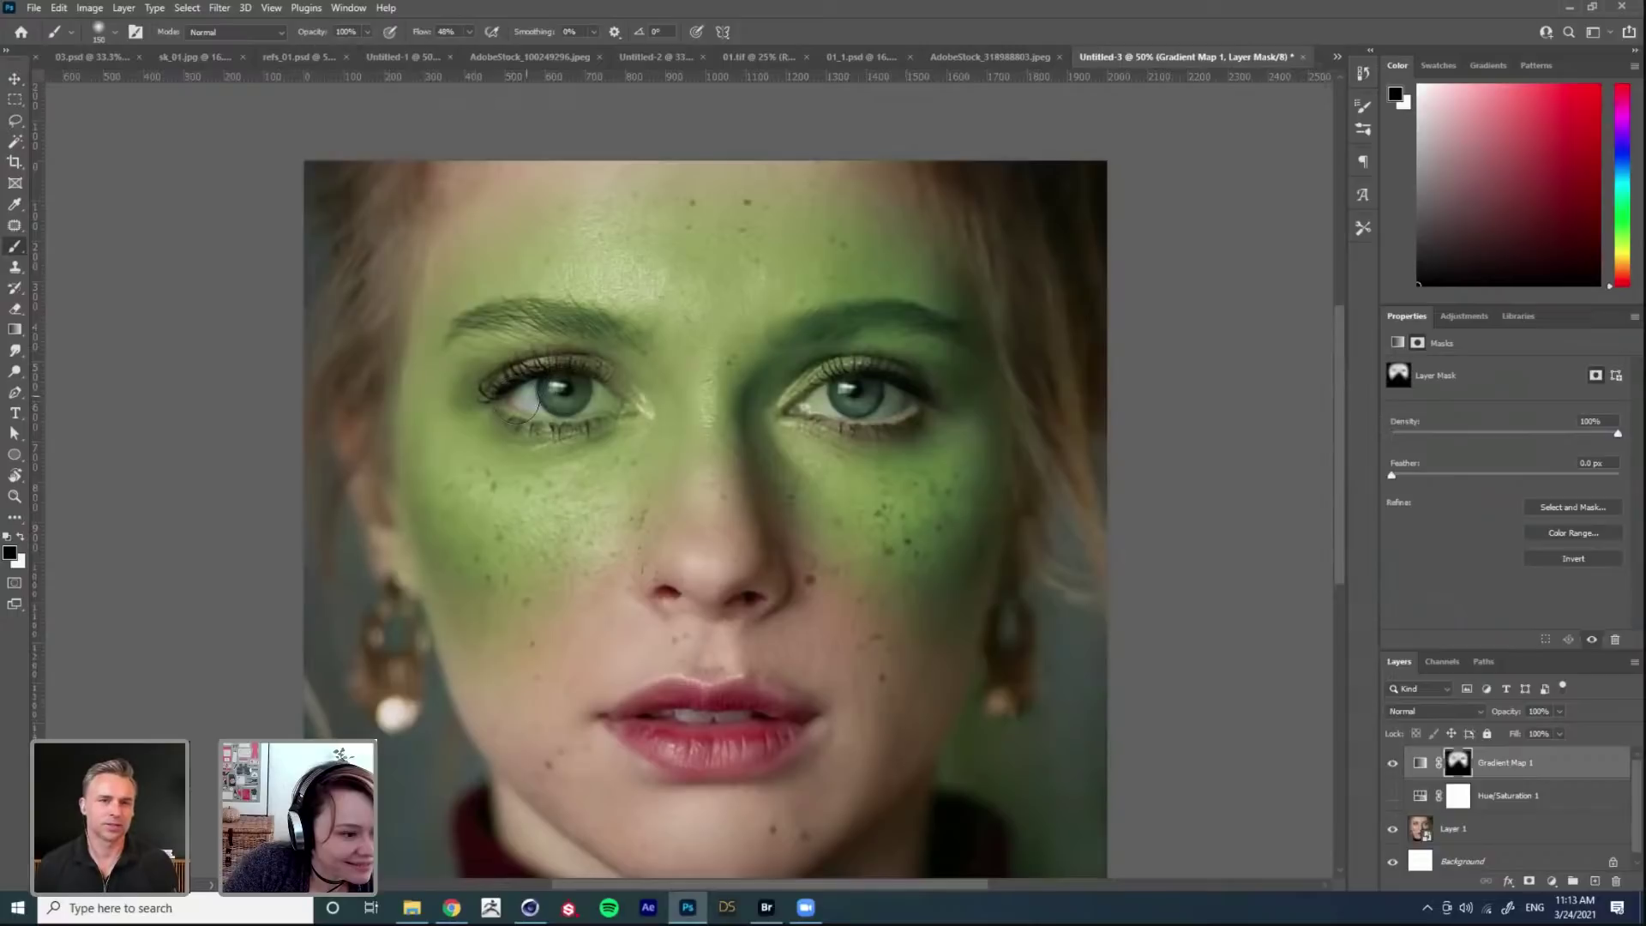
mouse_move(532, 389)
left_mouse_down()
mouse_move(546, 407)
mouse_move(624, 409)
mouse_move(549, 396)
mouse_move(503, 410)
left_mouse_up()
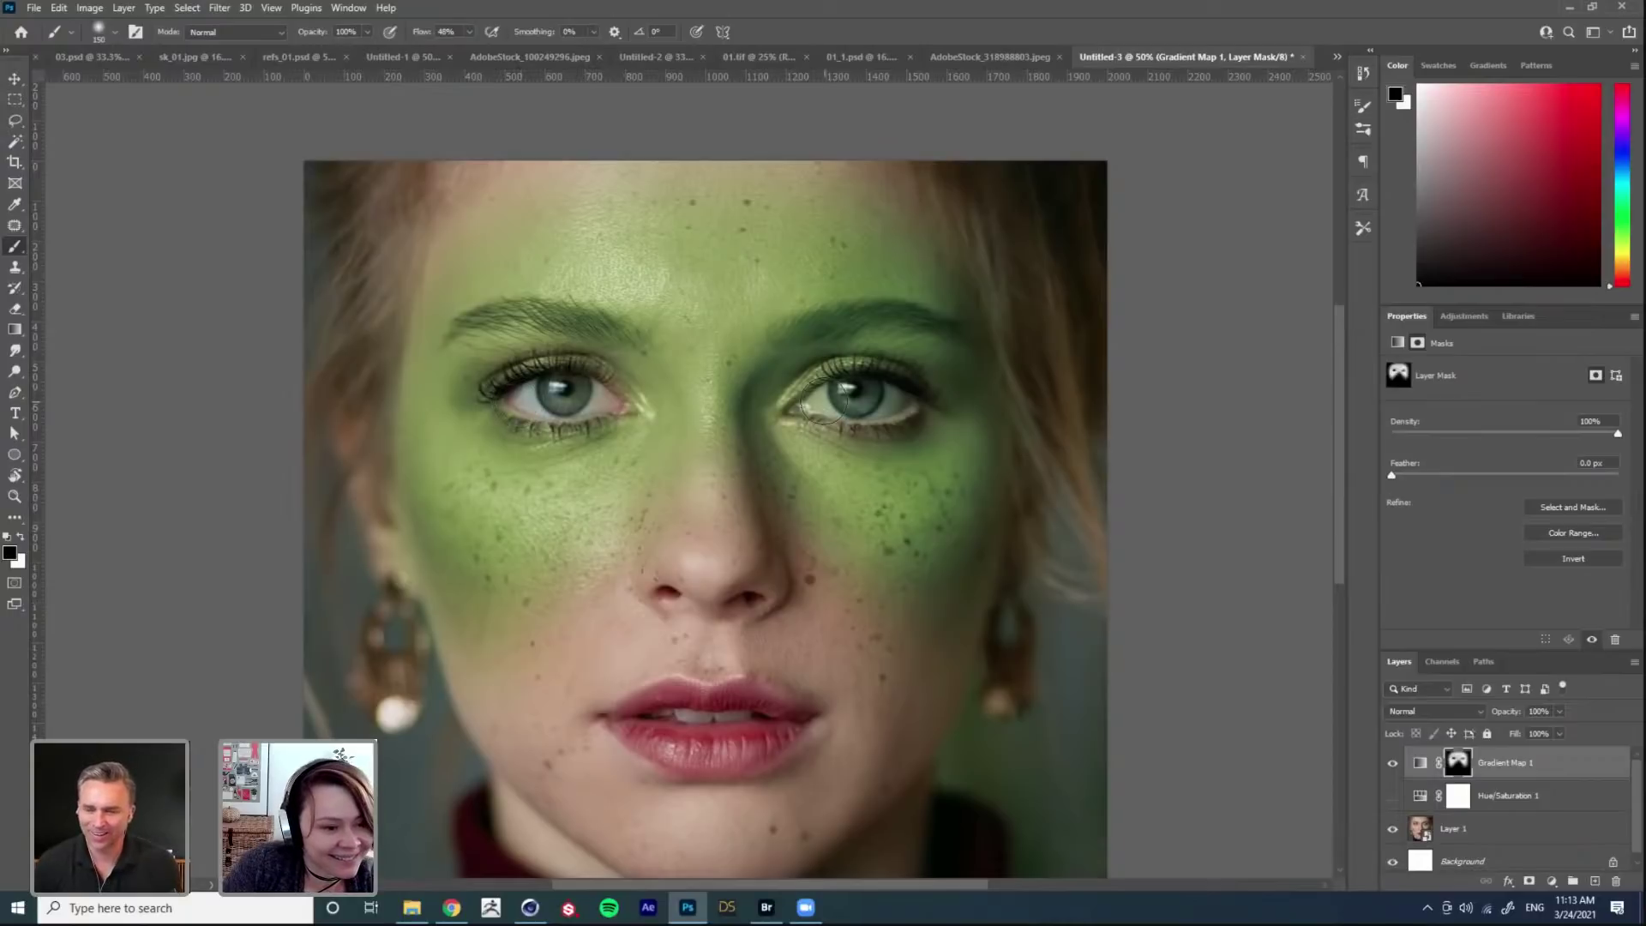
mouse_move(848, 398)
left_mouse_down()
mouse_move(828, 386)
mouse_move(910, 397)
left_mouse_up()
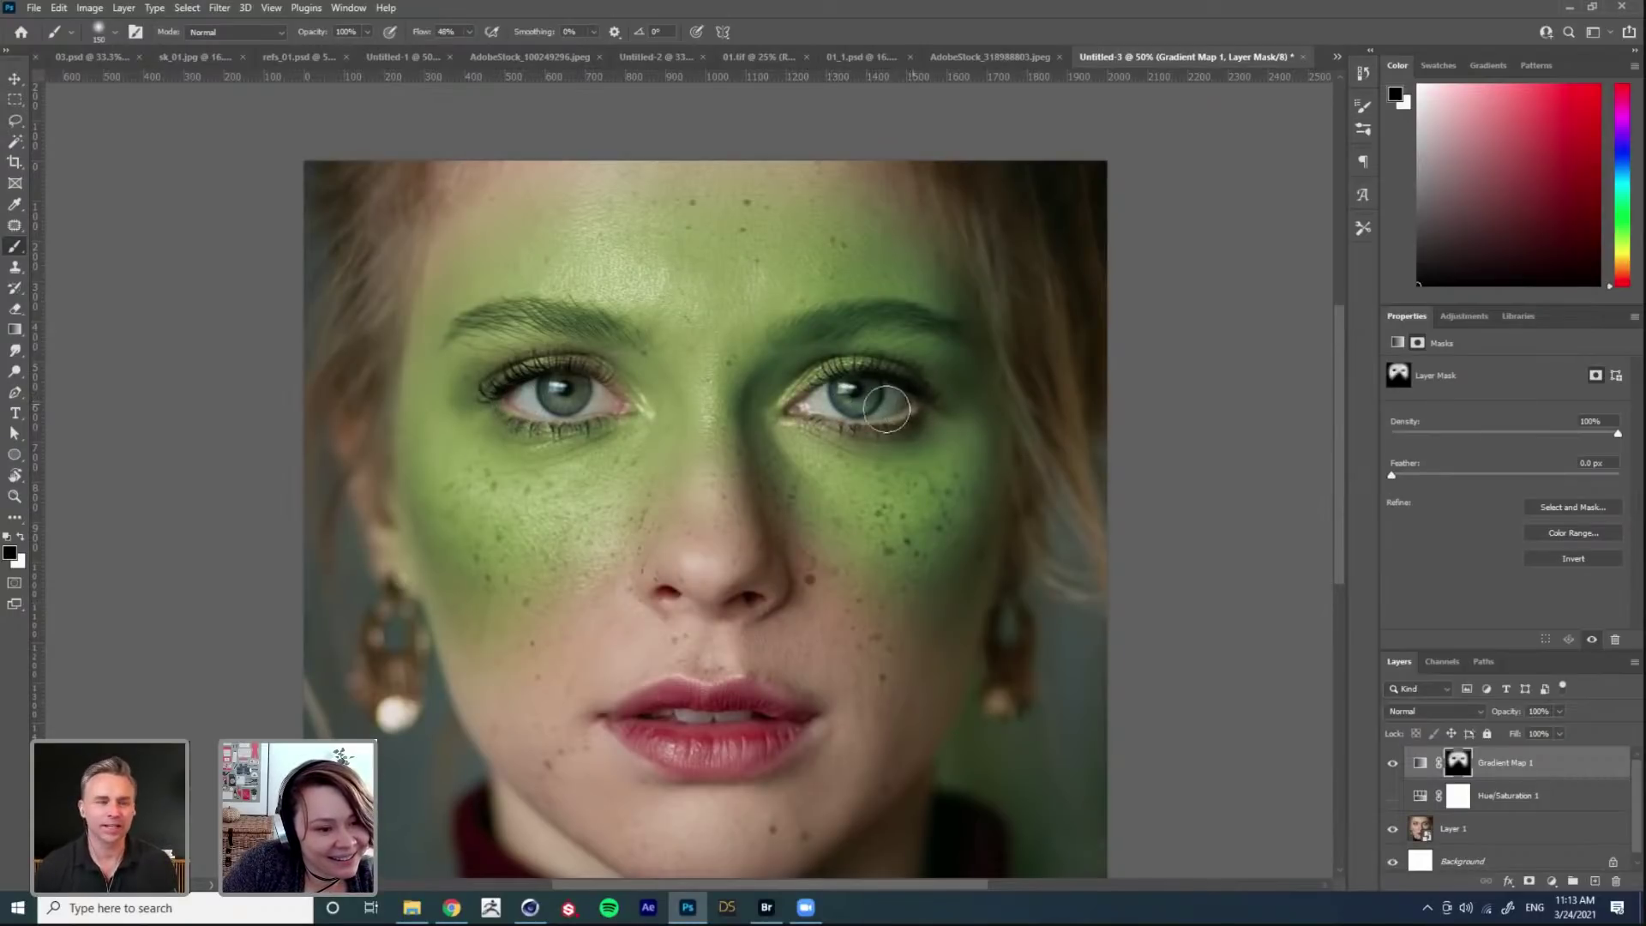
Step: Add a Color Balance adjustment above the Gradient Map with midtones at Cyan–Red -19 and Magenta–Green +42
left_click(925, 411, "ctrl+alt")
left_click(925, 412, "alt")
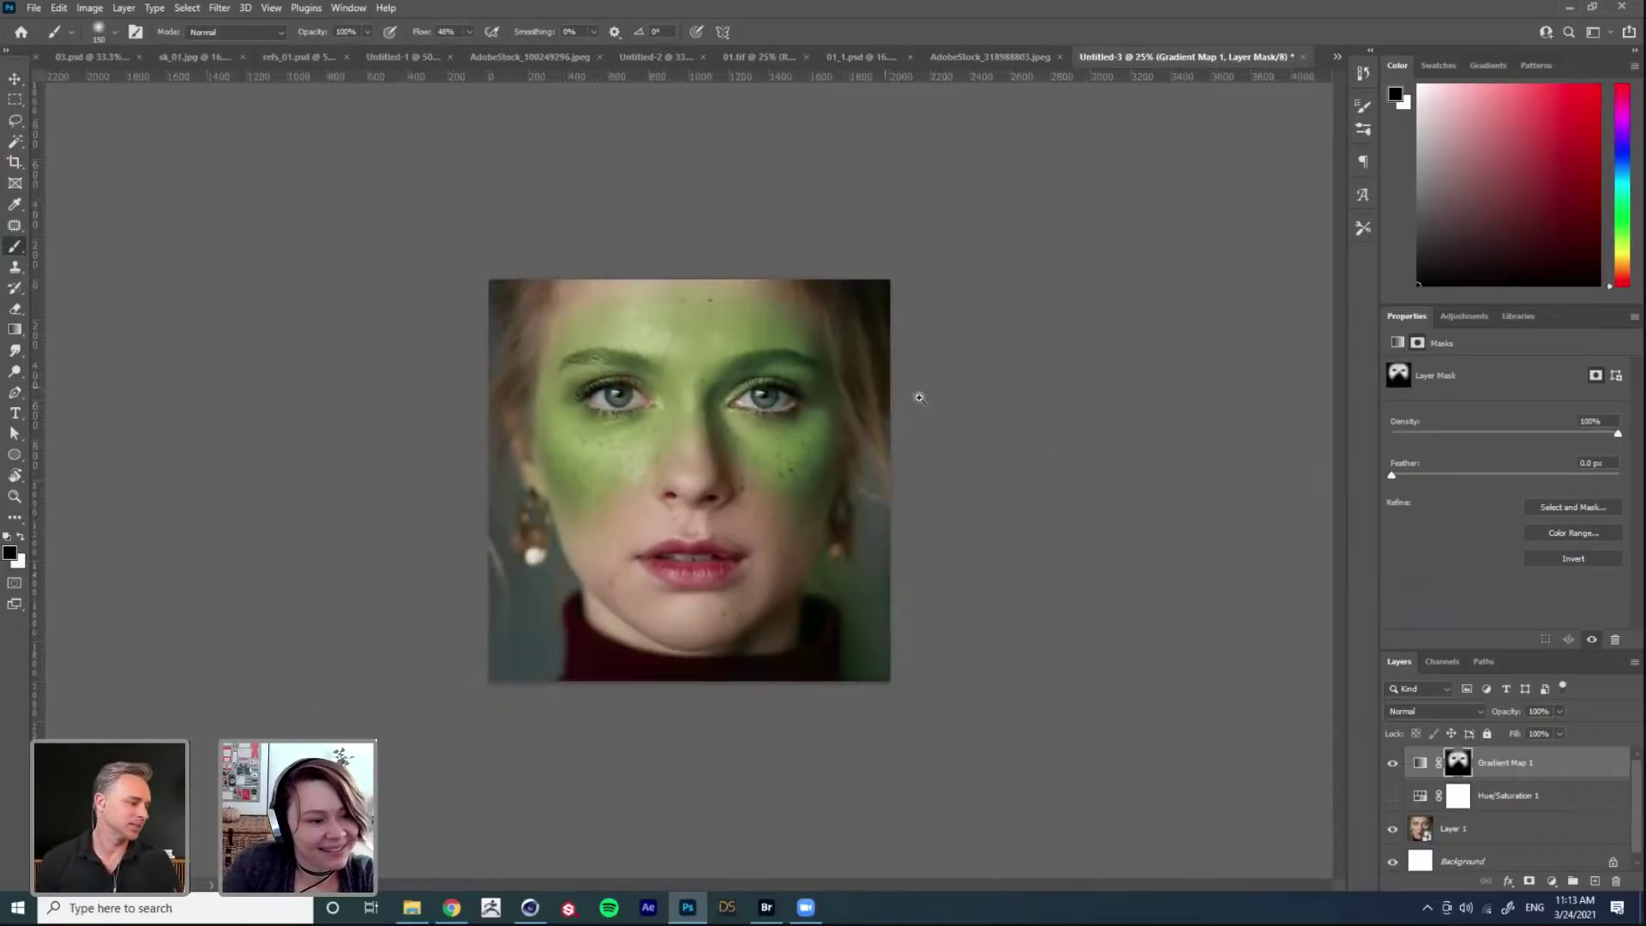
left_click(711, 325, "ctrl")
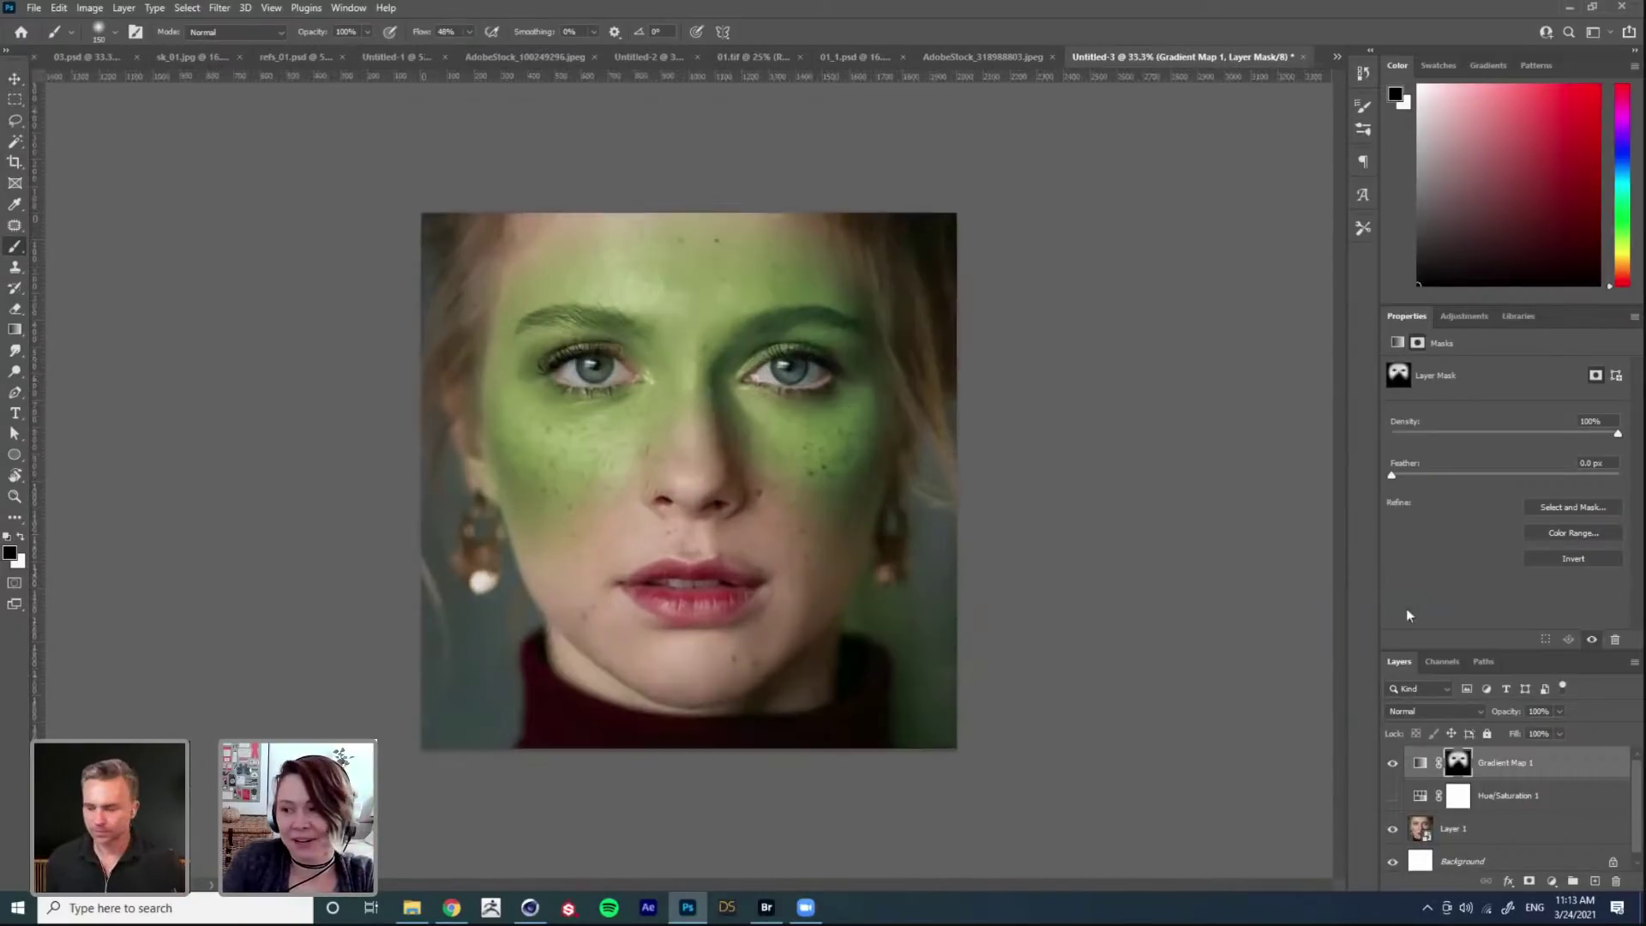
left_click(840, 328, "ctrl")
scroll(952, 412, "up", 3)
scroll(996, 420, "left", 4)
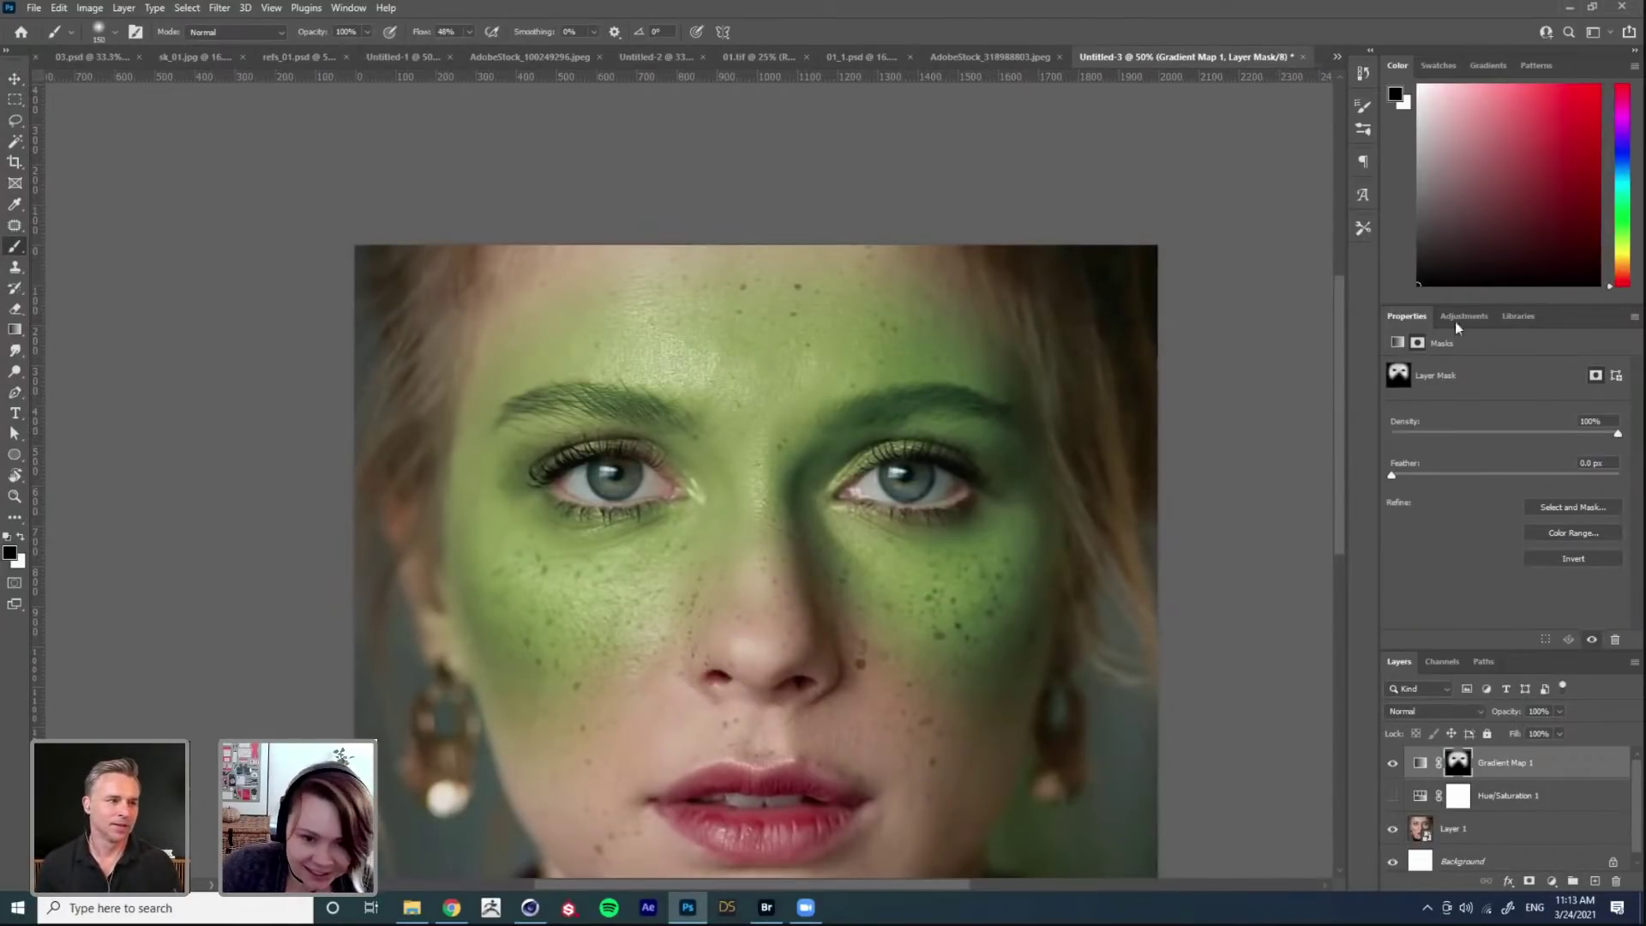
left_click(1464, 316)
left_click(1434, 375)
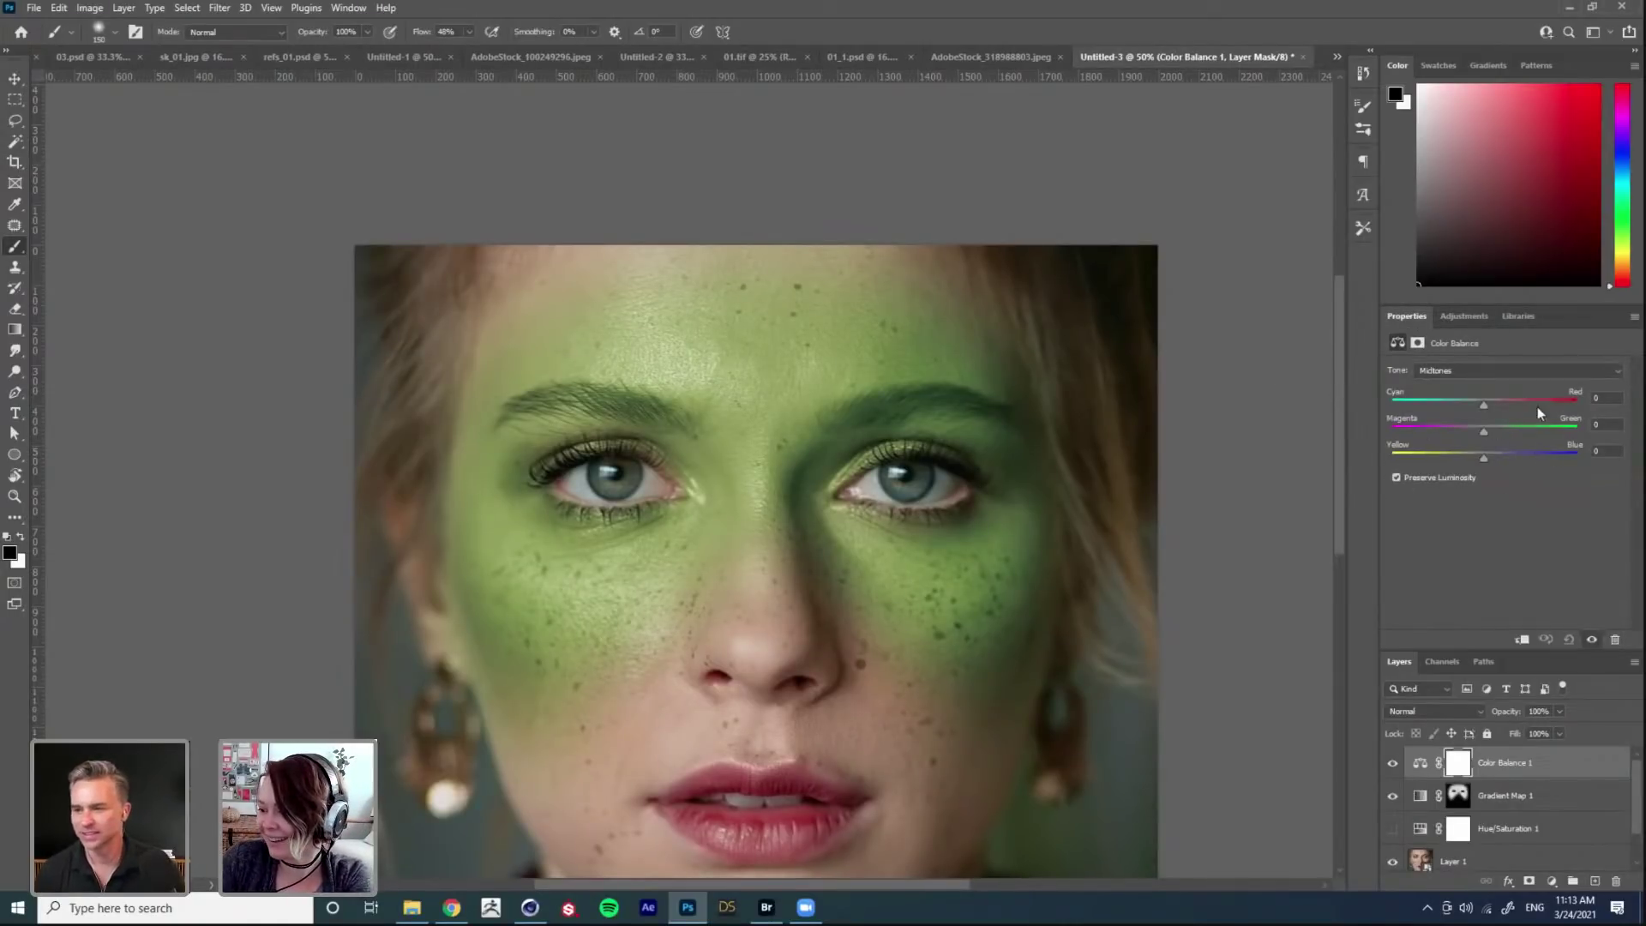
left_click_drag(1484, 431, 1504, 429)
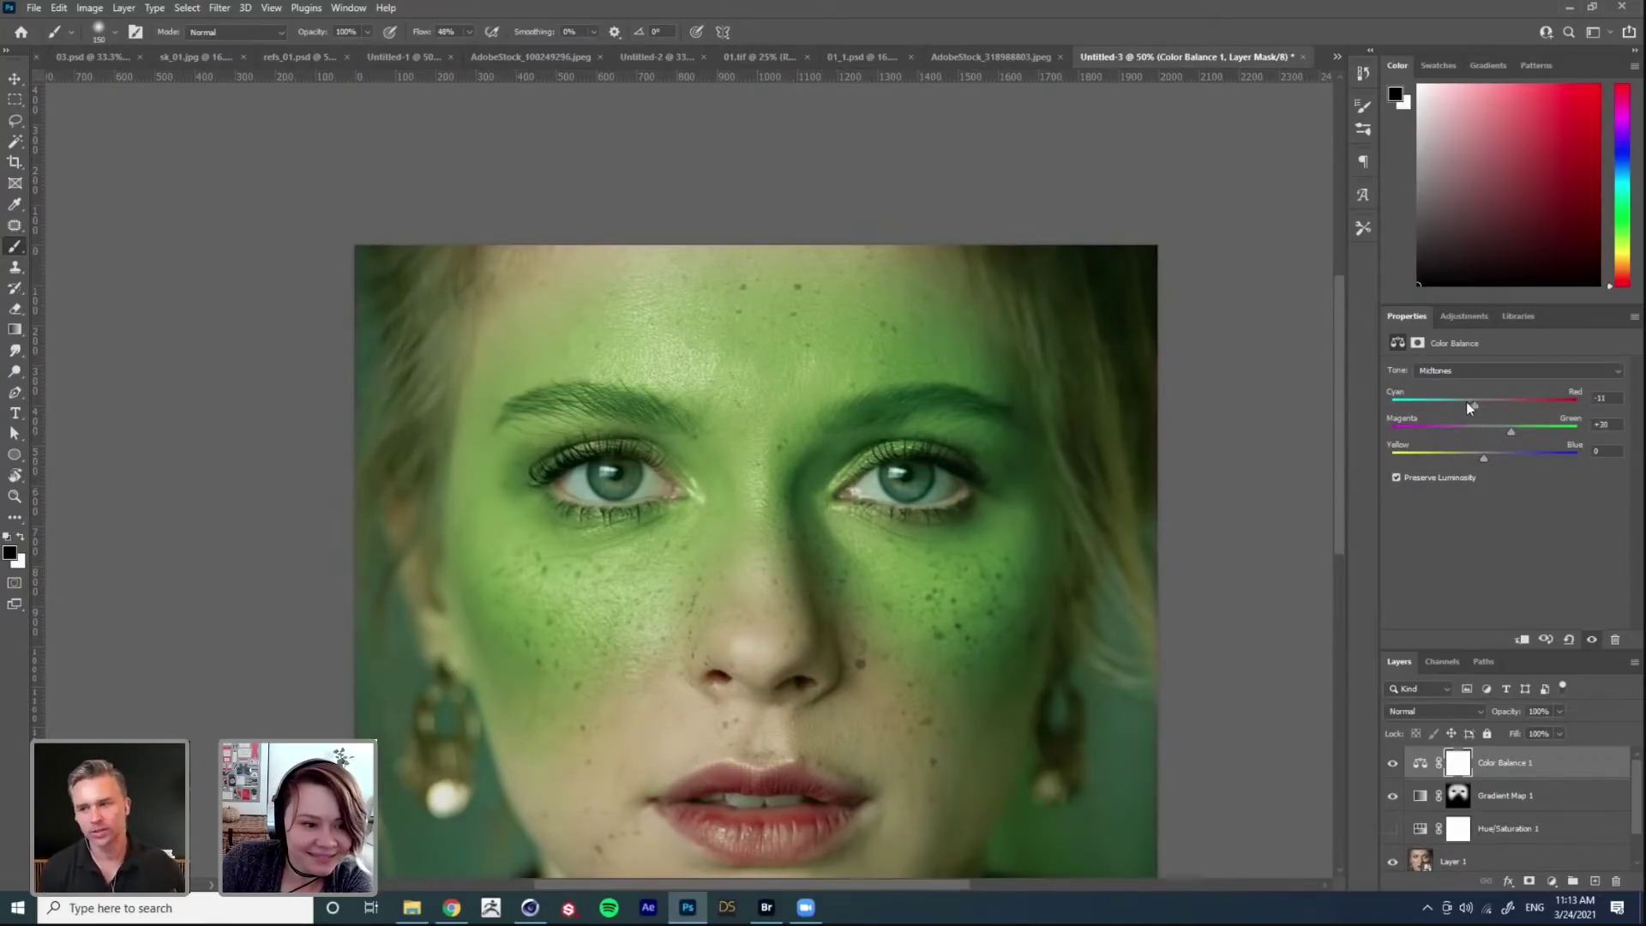
left_click_drag(1516, 434, 1525, 432)
Step: Invert the Color Balance mask to black and set up a 125 px brush with white as foreground
key("ctrl+i")
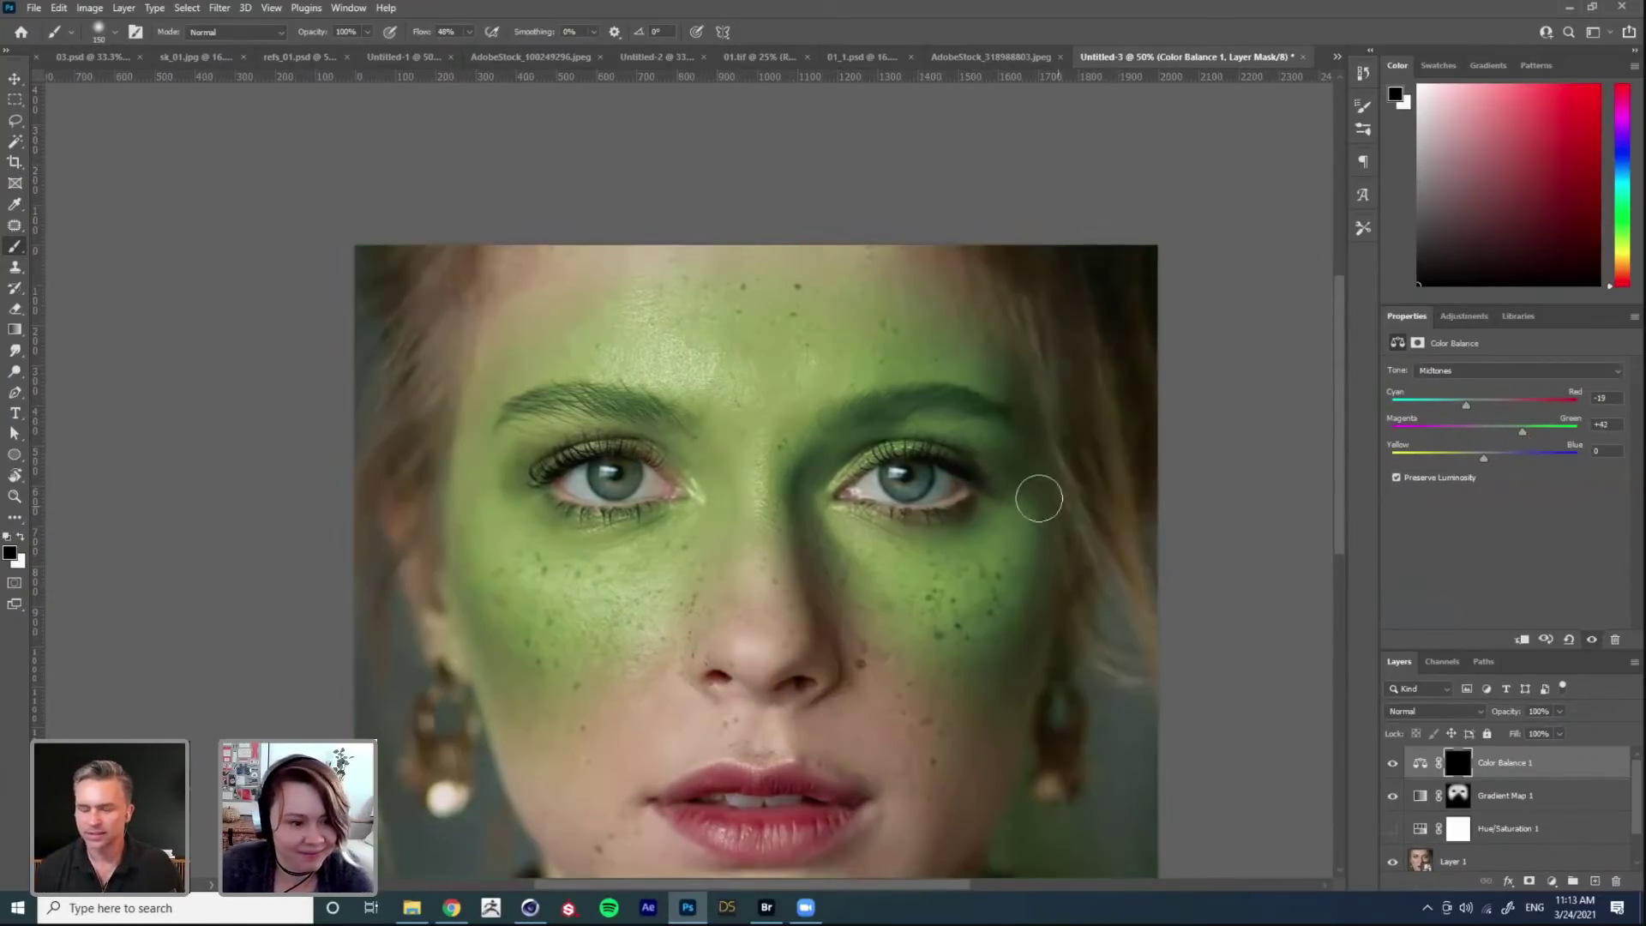
left_click(902, 465, "ctrl")
key("x")
key("bracketleft")
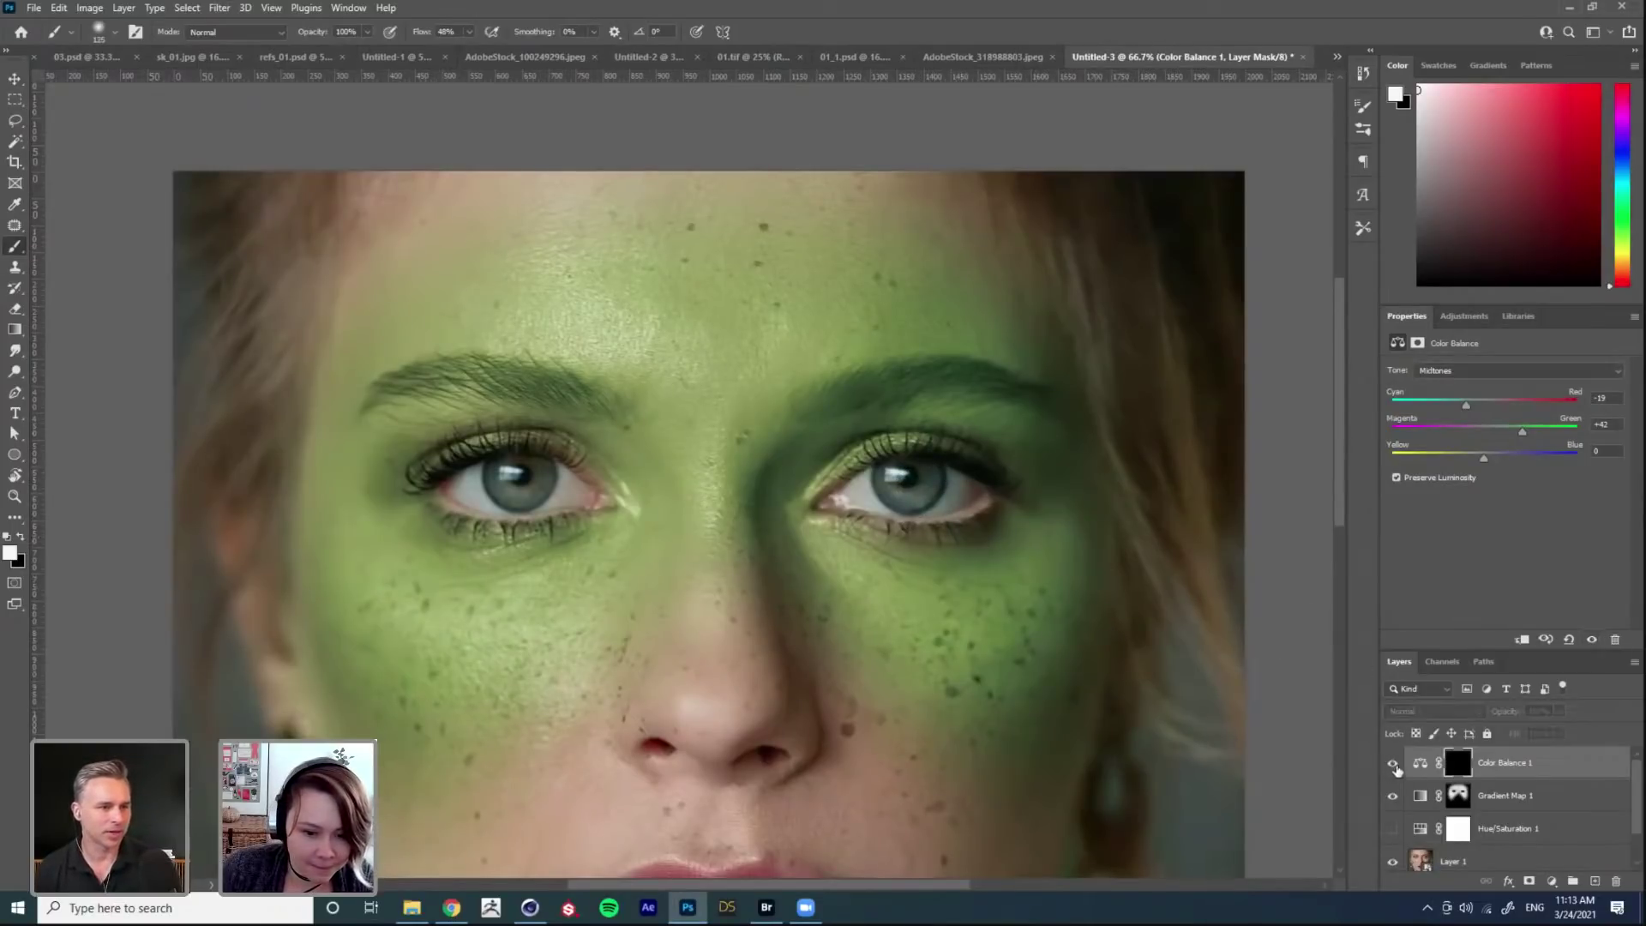
Step: Hide the Color Balance layer and examine the Gradient Map's mask around the eyes with the red mask overlay
left_click(1458, 762, "shift")
left_click(1392, 762)
left_click(1458, 796)
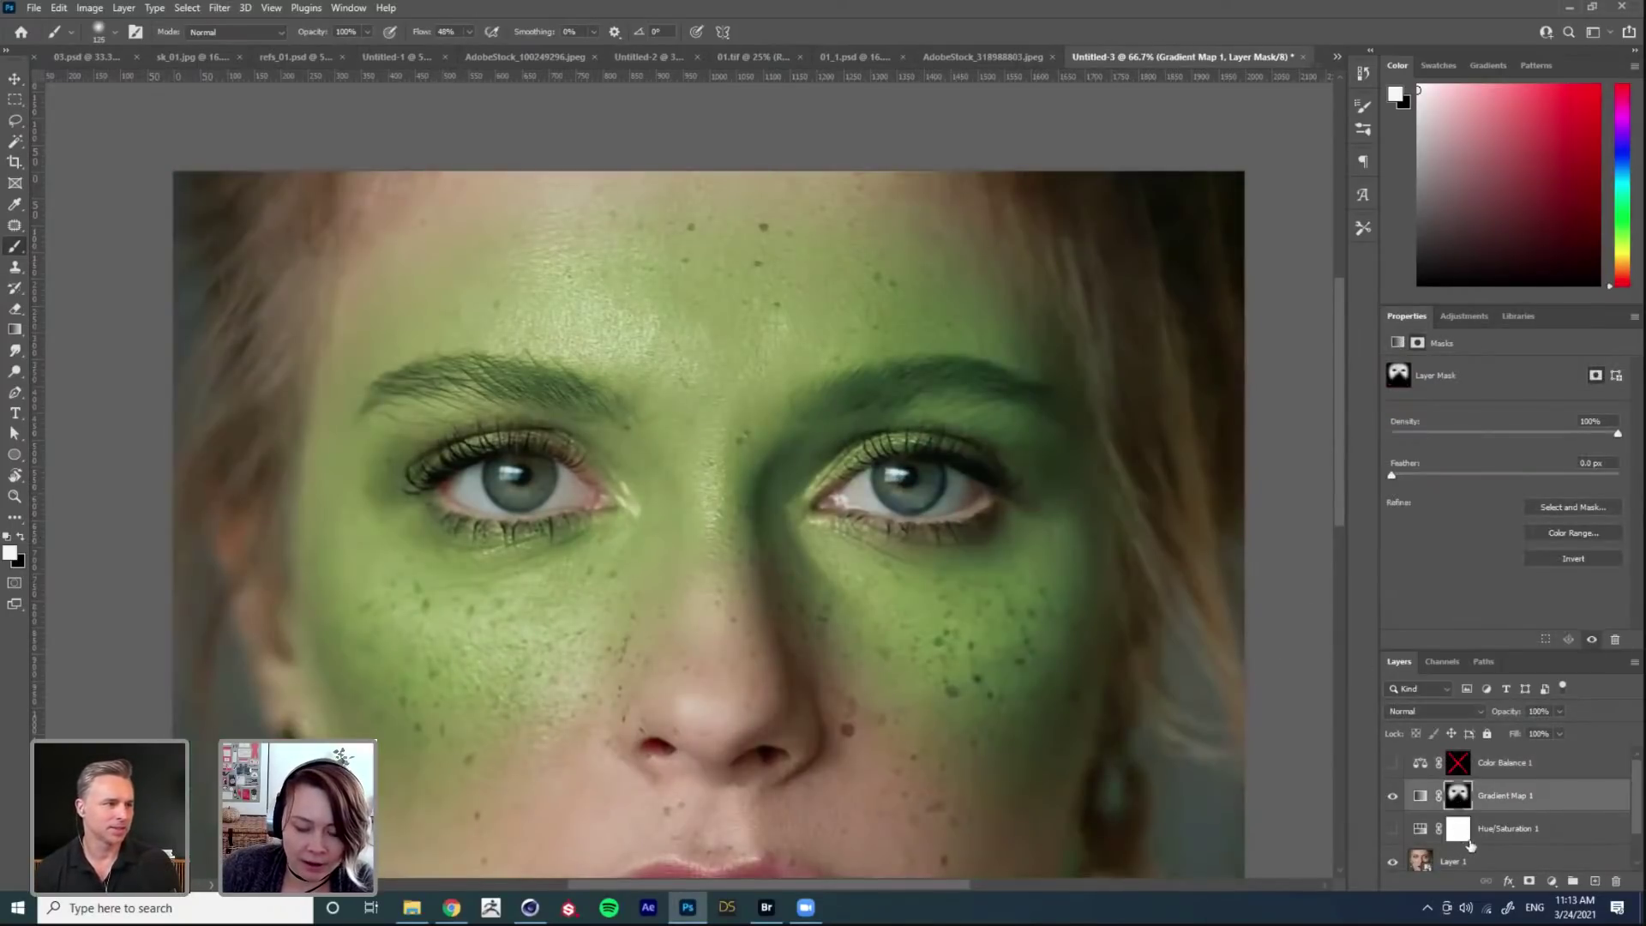
key("backslash")
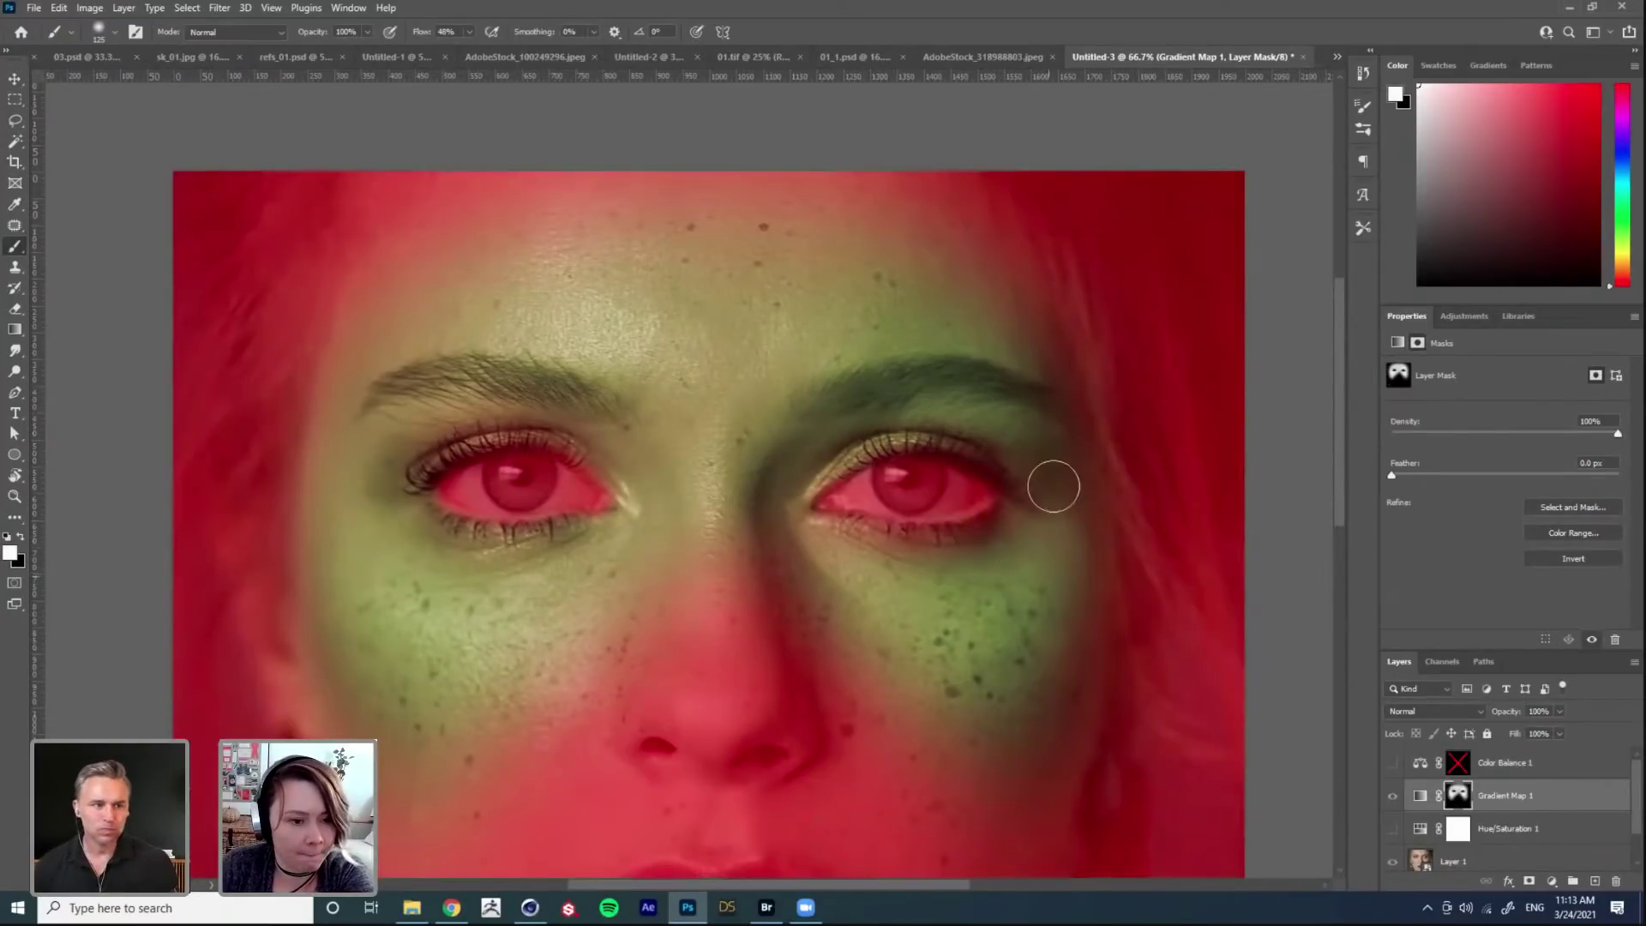
key("backslash")
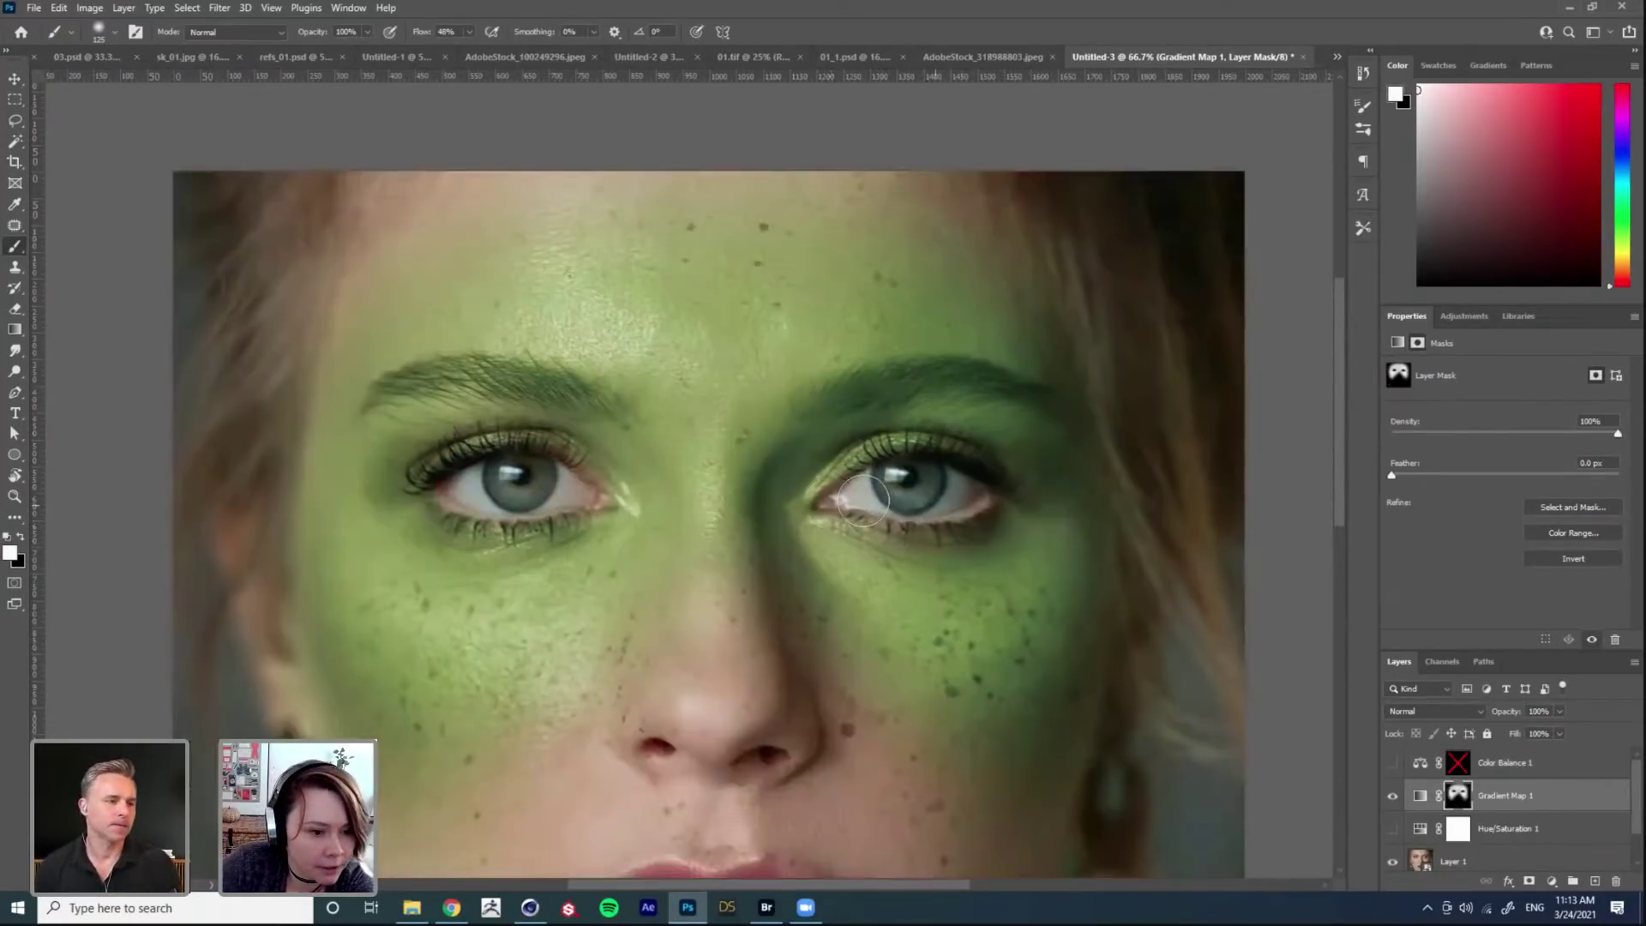
key("backslash")
key("backslash")
key("backslash")
key("backslash")
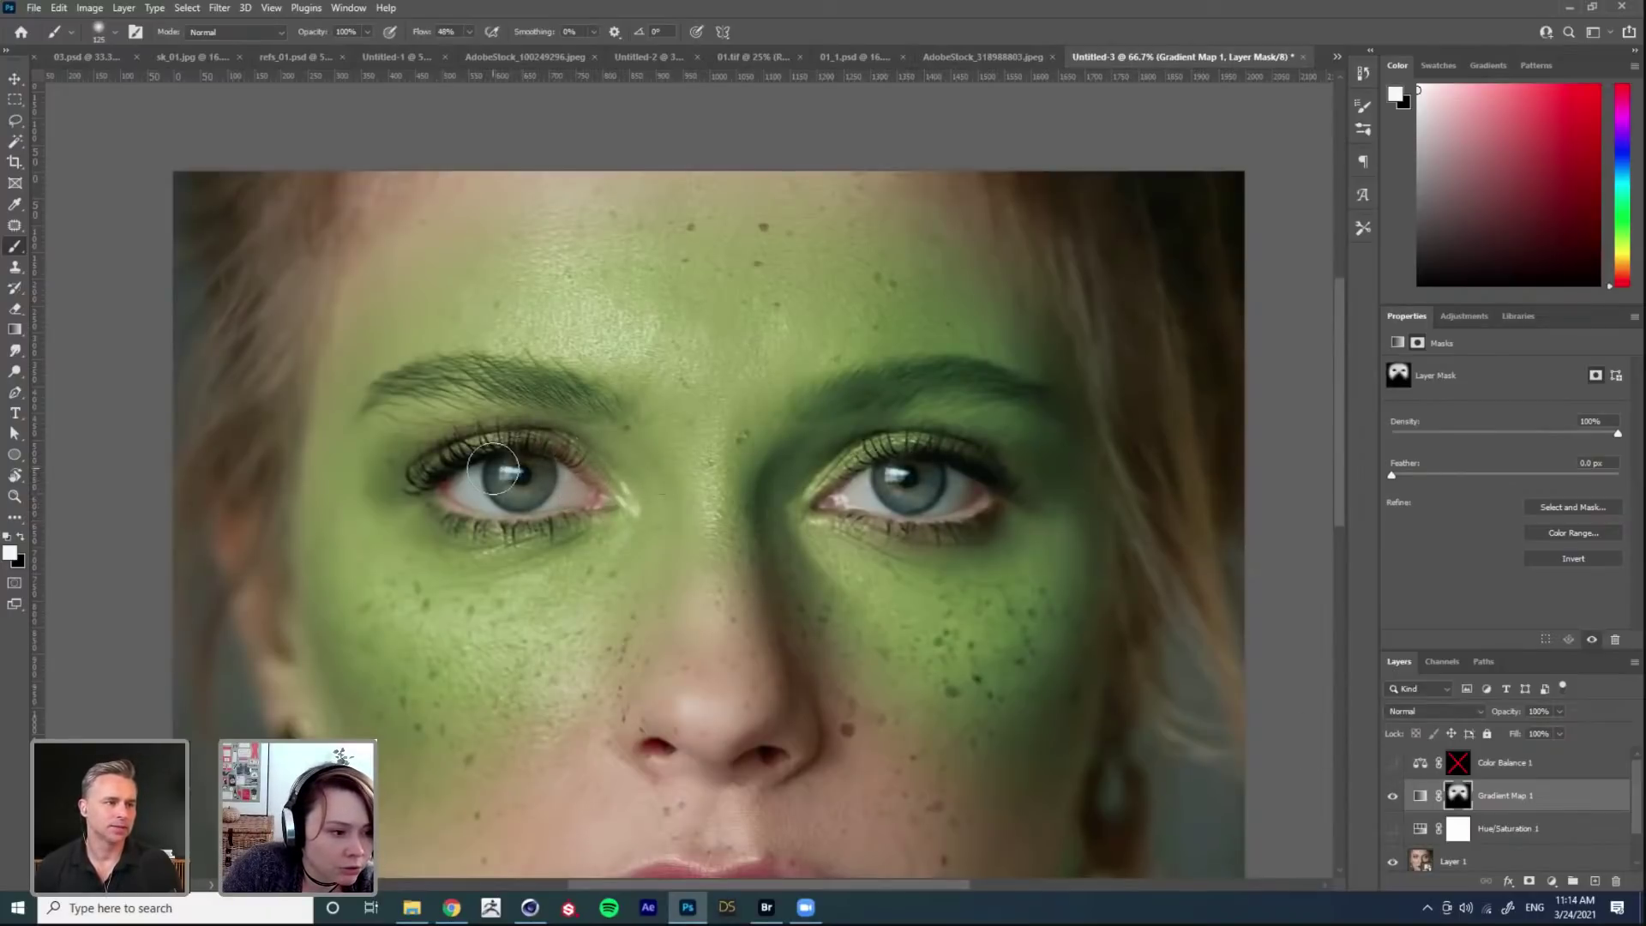
Step: Turn the Color Balance layer and its mask back on and paint white on the mask over both irises
left_click(1393, 763)
left_click(1457, 762, "shift")
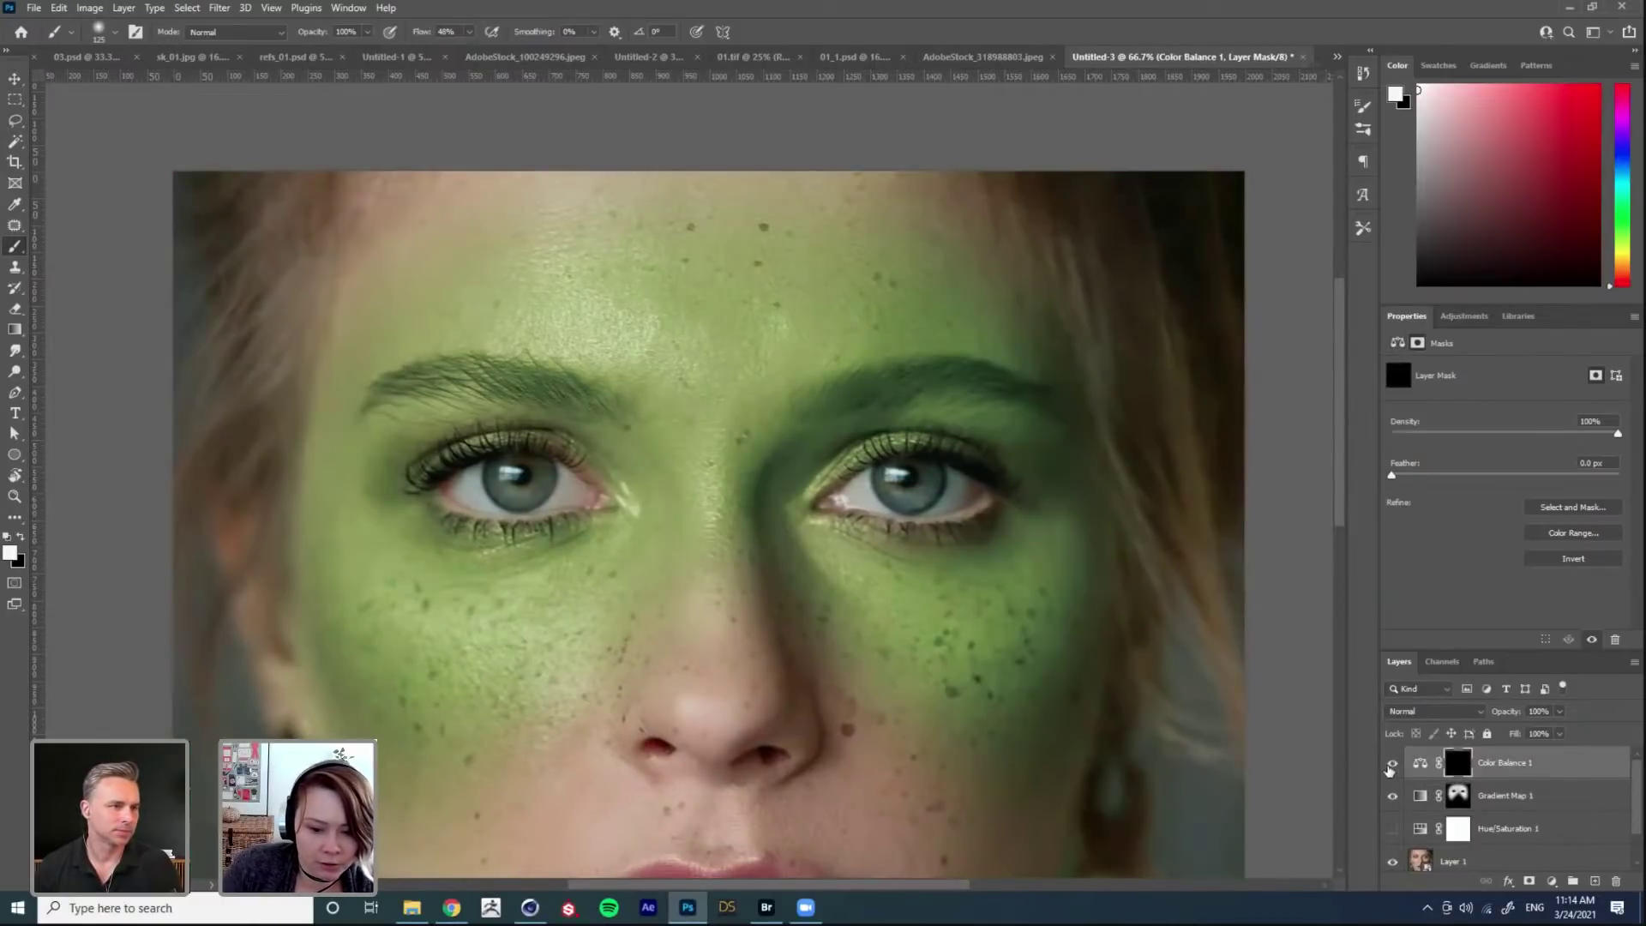
left_click(1460, 762, "shift")
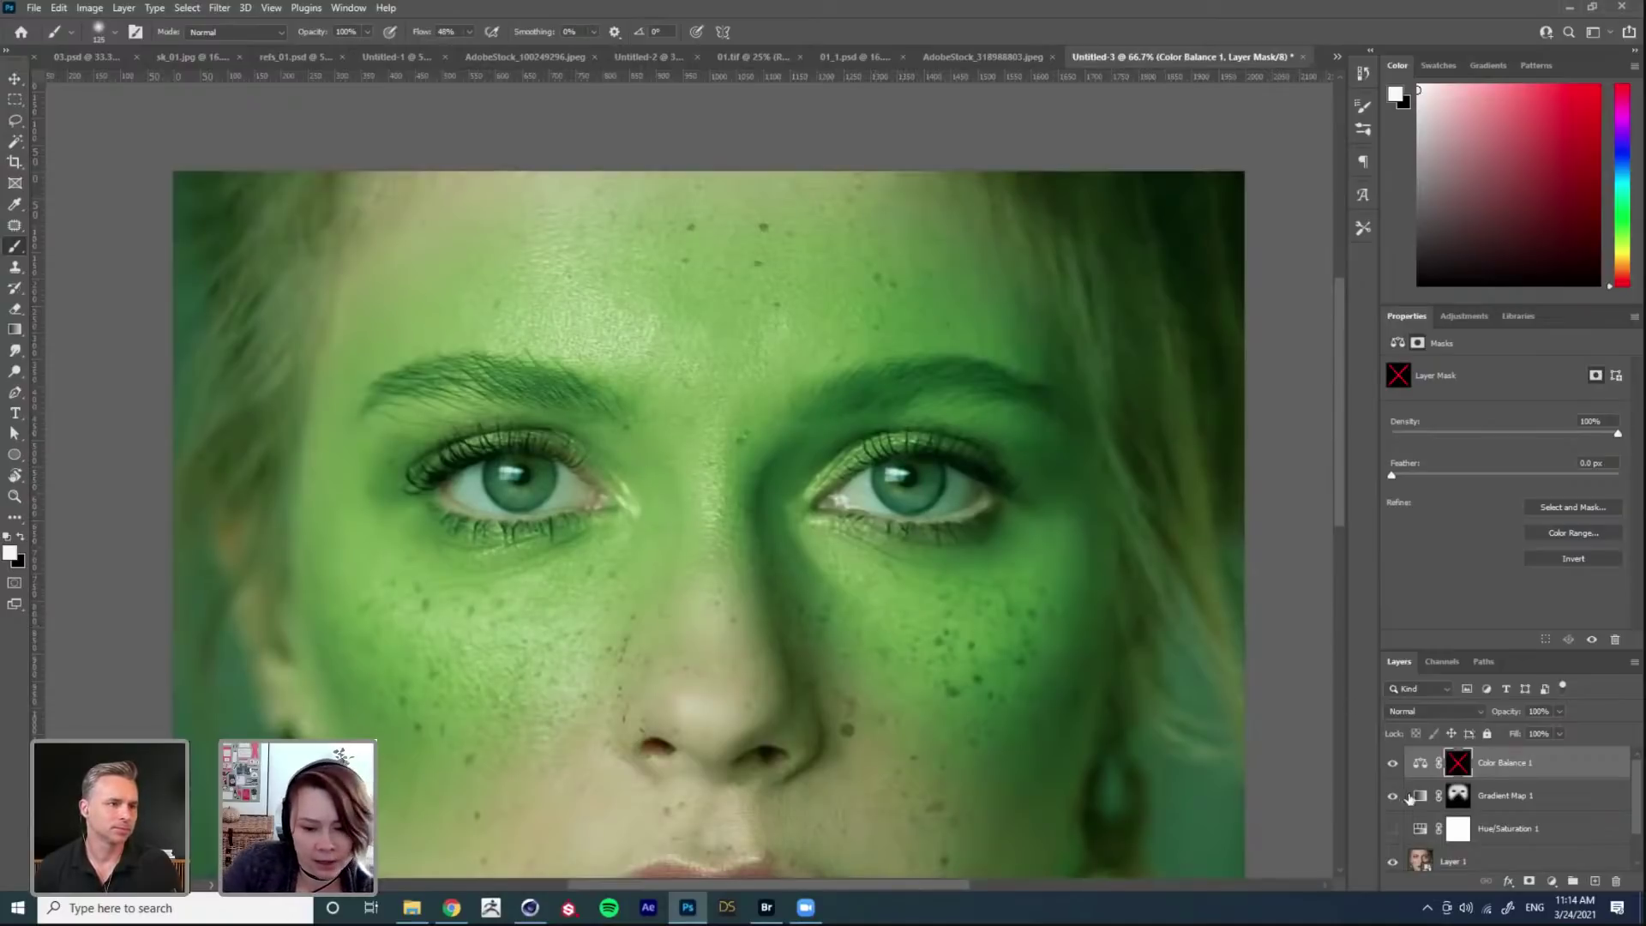
left_click(1460, 764, "shift")
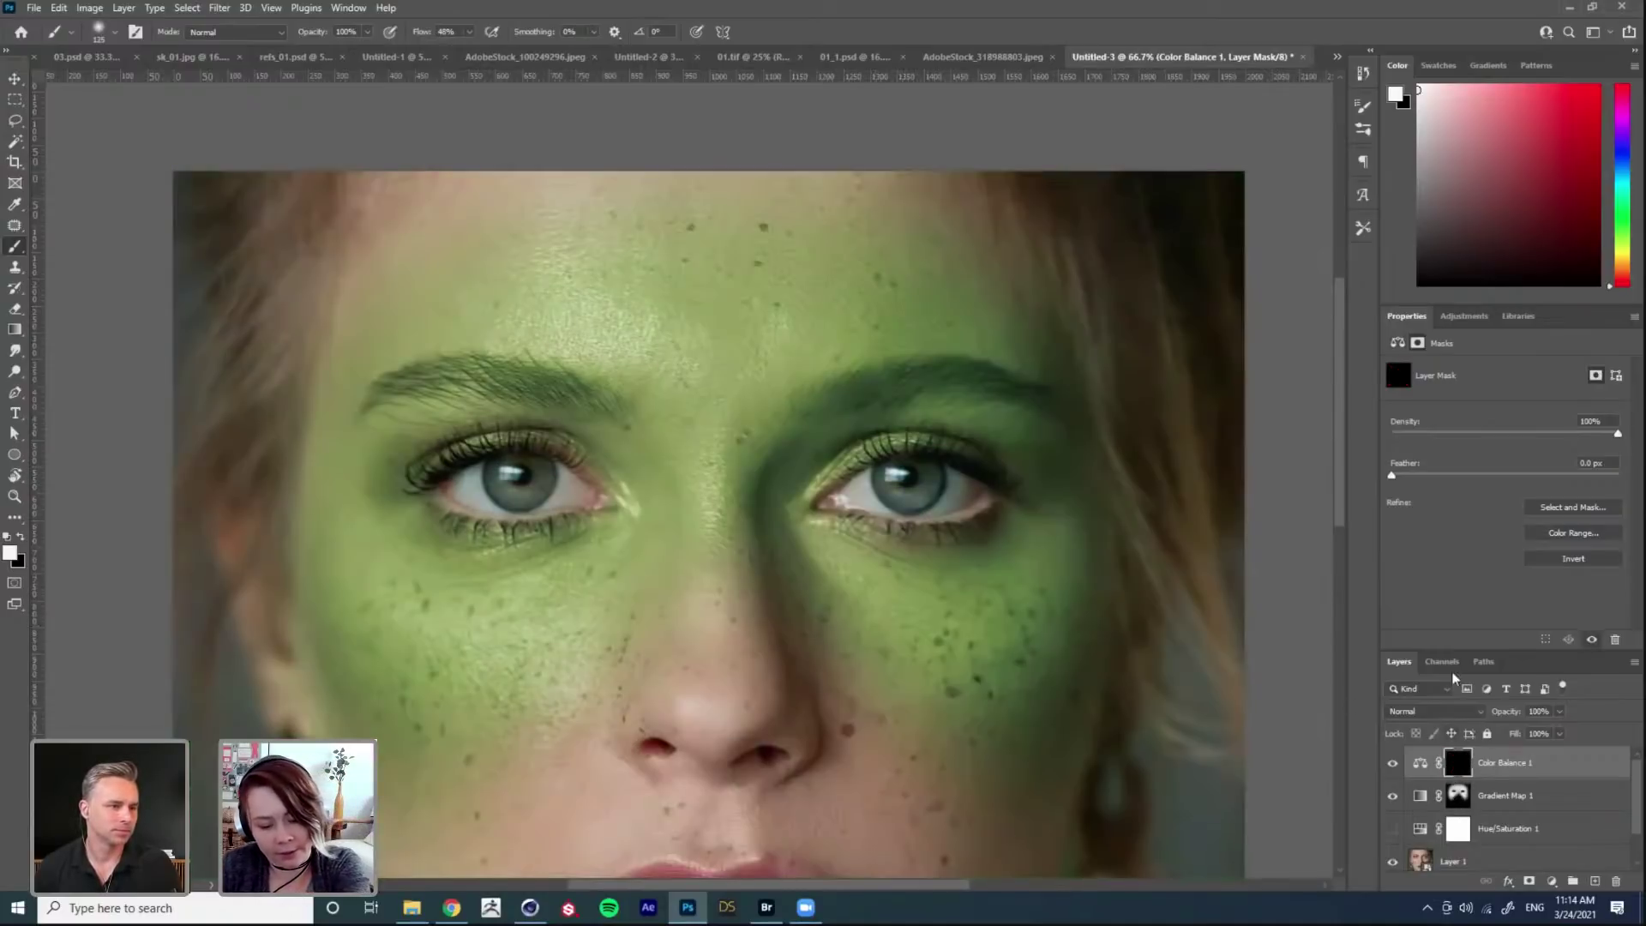
left_click_drag(892, 491, 911, 471)
left_click_drag(463, 490, 536, 492)
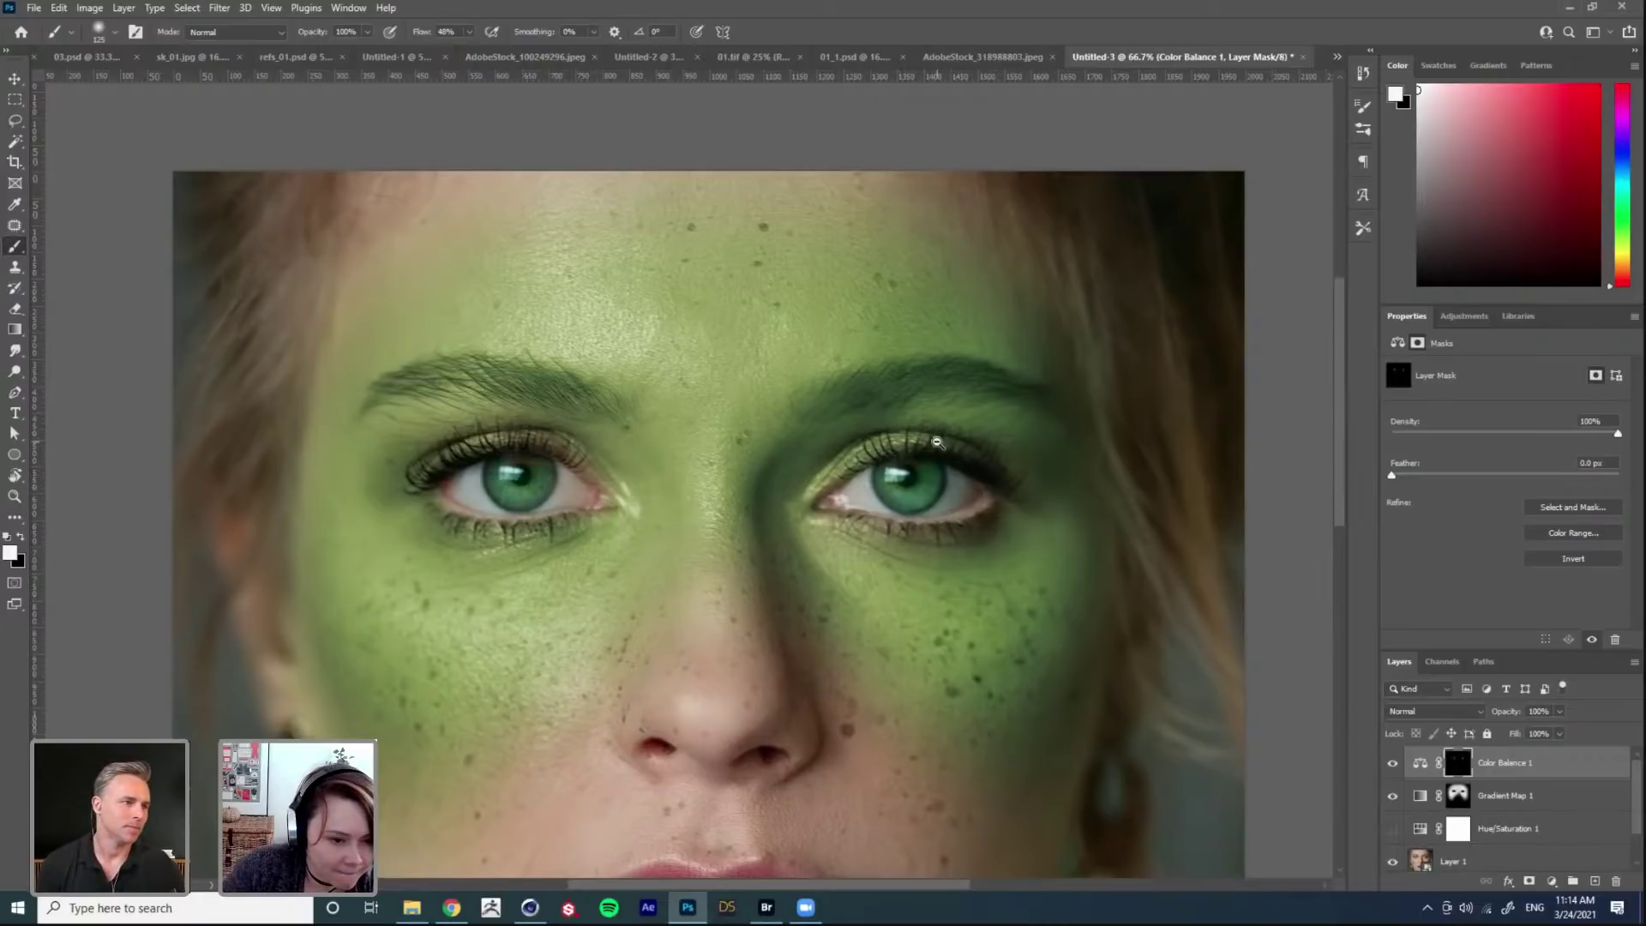
key("ctrl+minus")
key("ctrl+minus")
key("v")
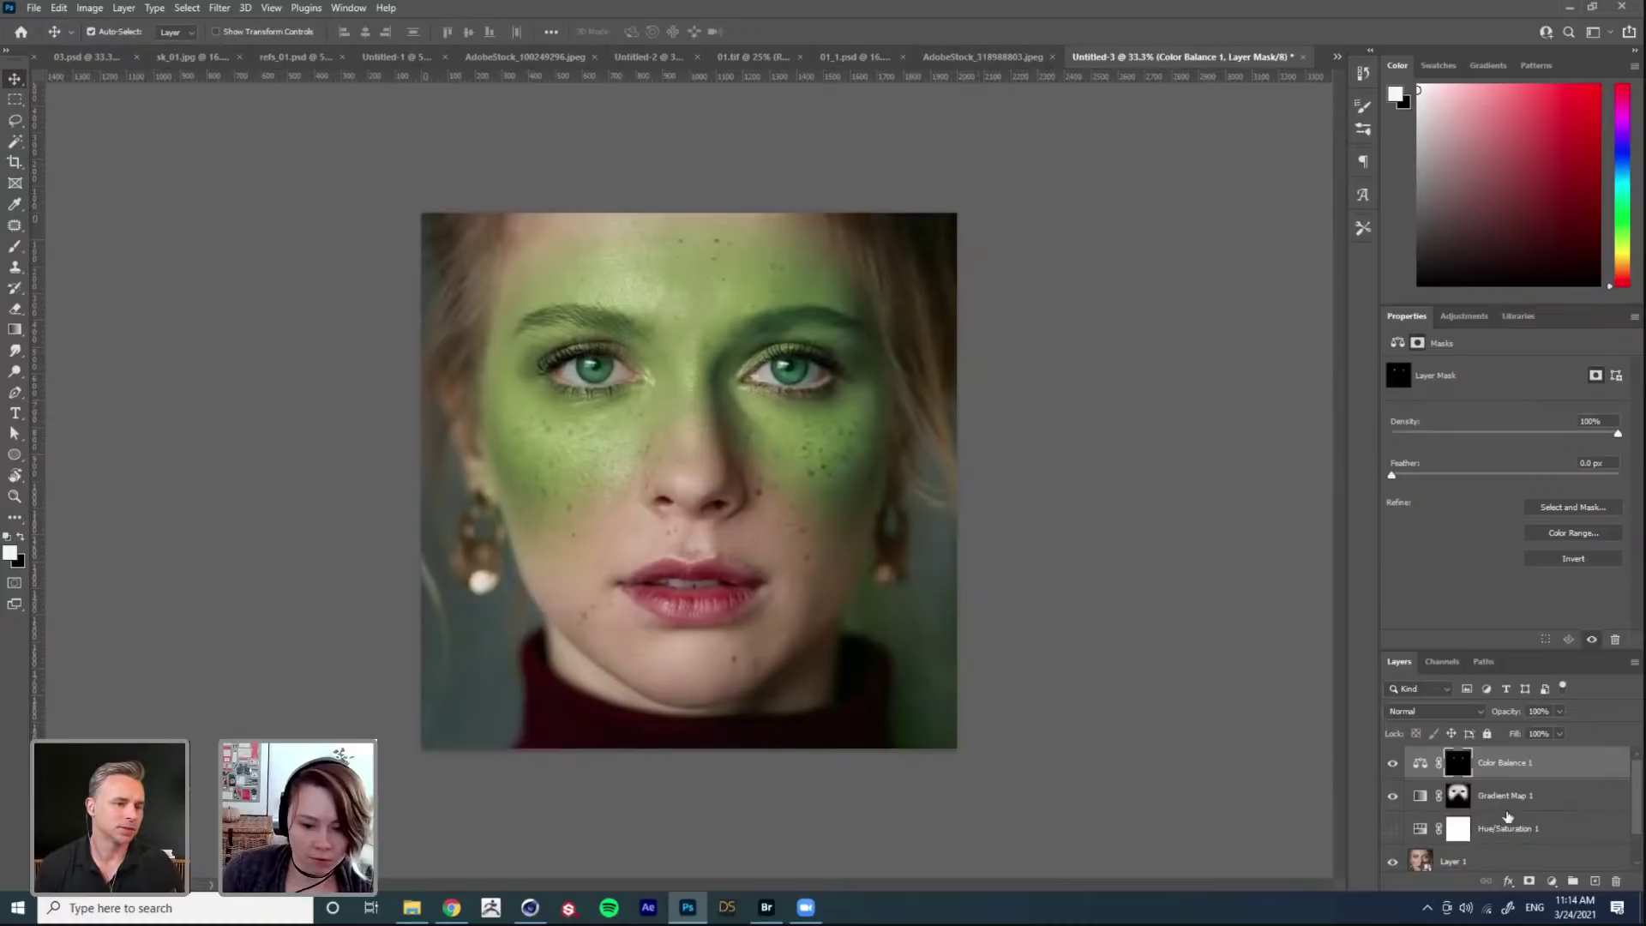
Step: Target the Gradient Map layer's mask and set up the 125 px Soft Round Pressure Opacity and Flow brush with white as foreground
left_click(1509, 798)
key("b")
key("x")
right_click(686, 621)
left_click(771, 810)
left_click(622, 796)
right_click(751, 547)
left_click(656, 747)
right_click(788, 496)
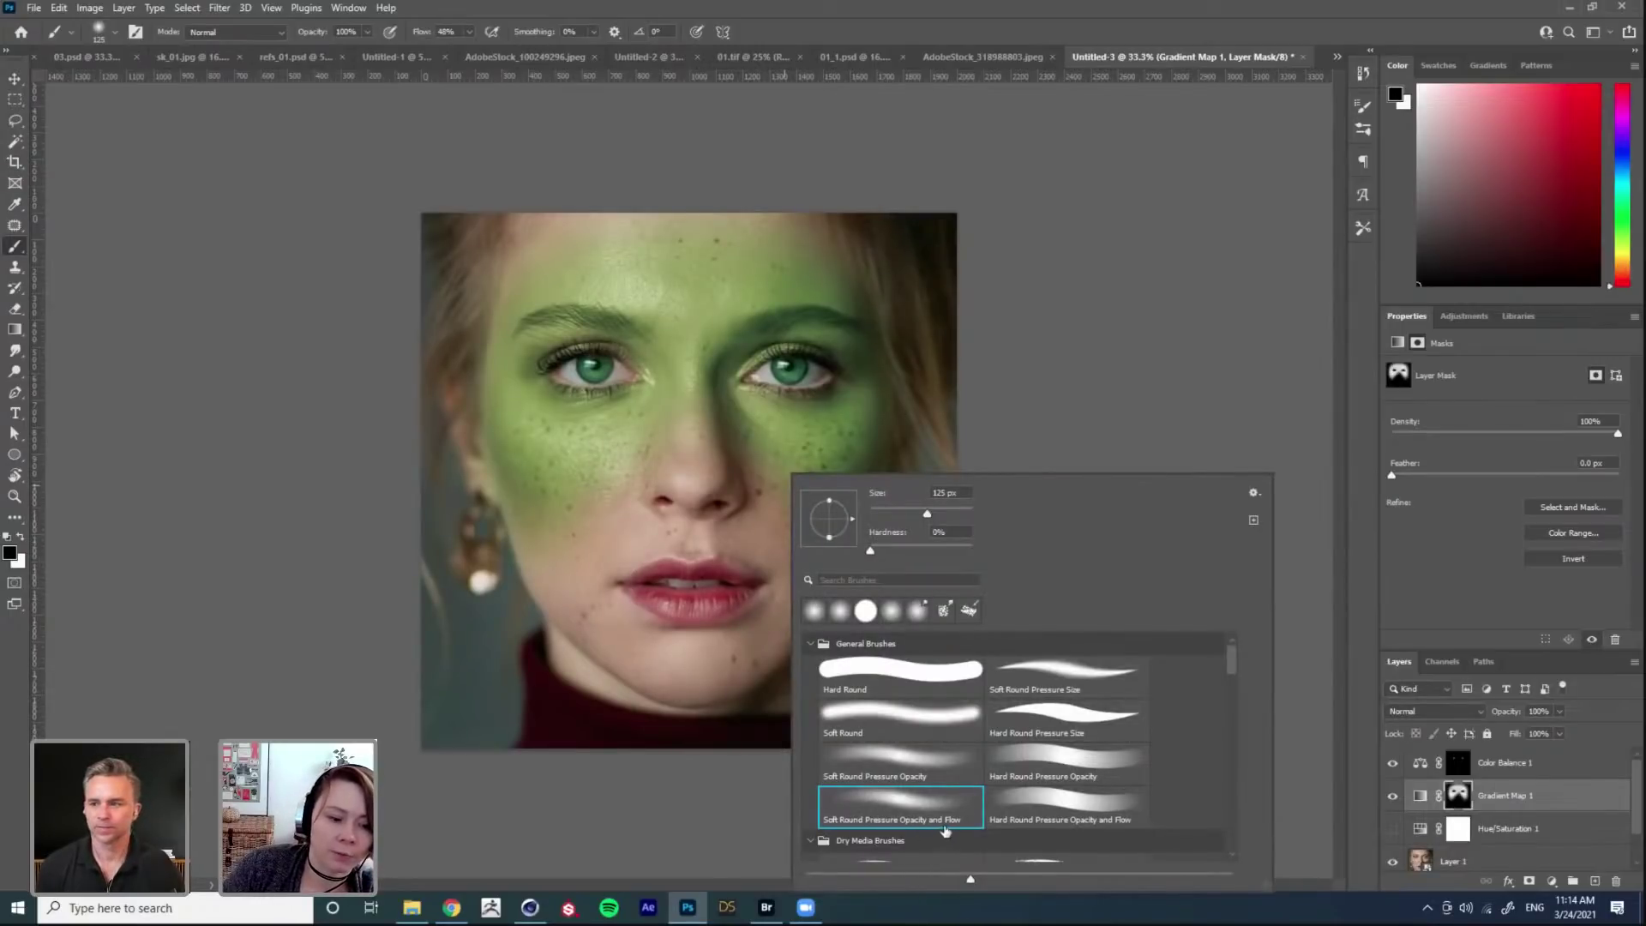
left_click(566, 757)
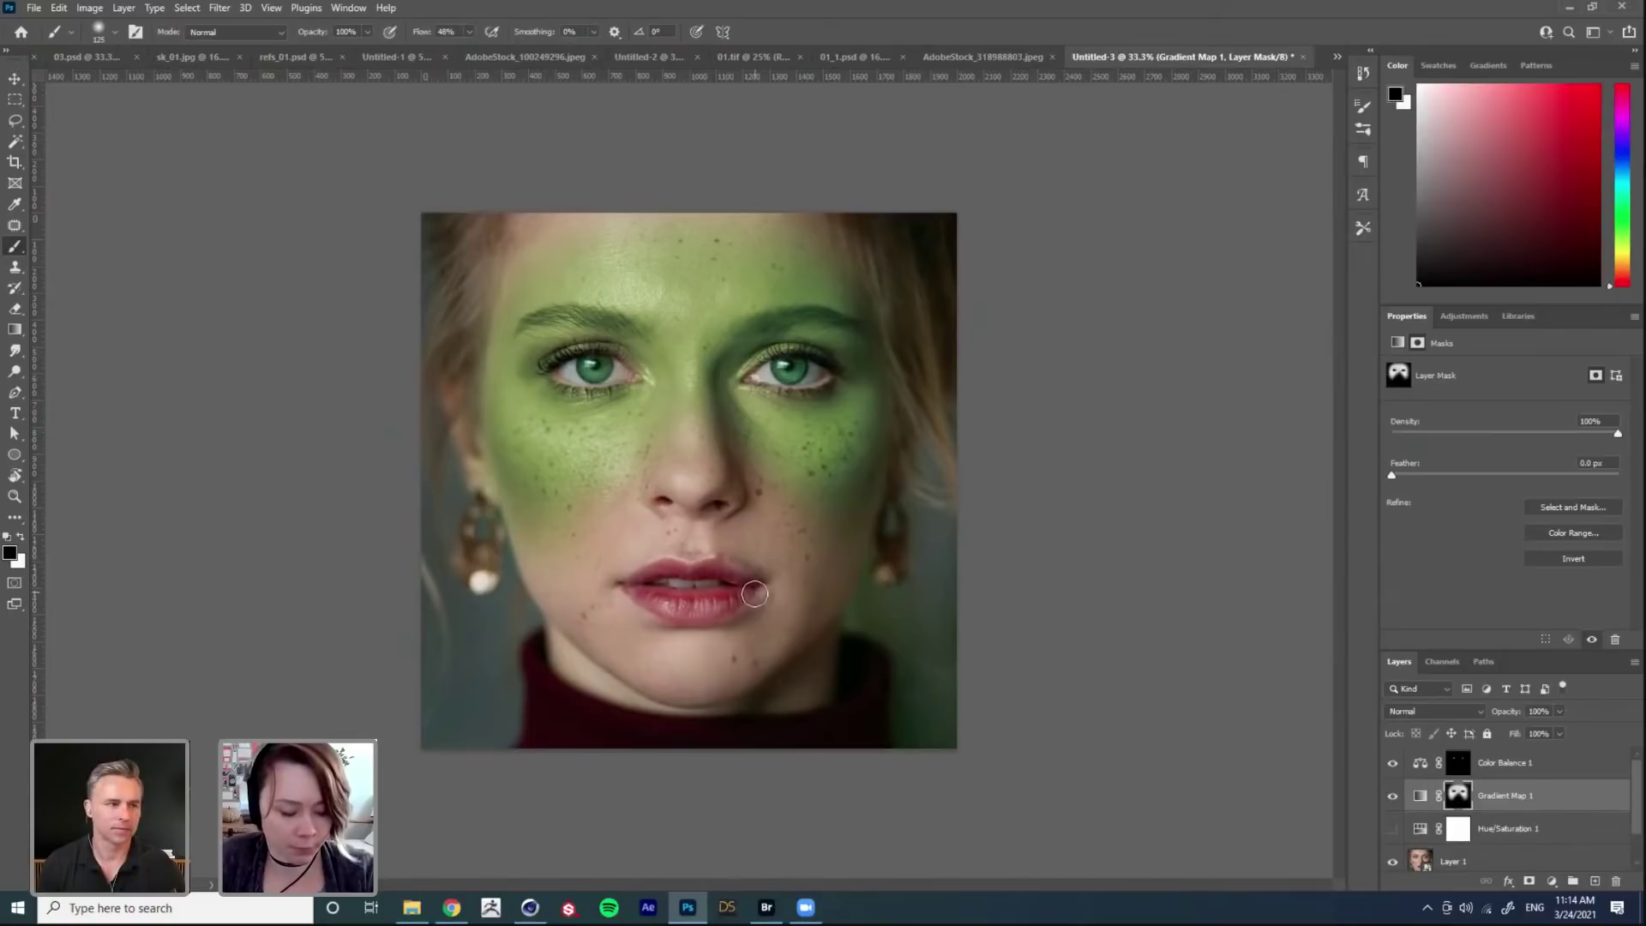
key("x")
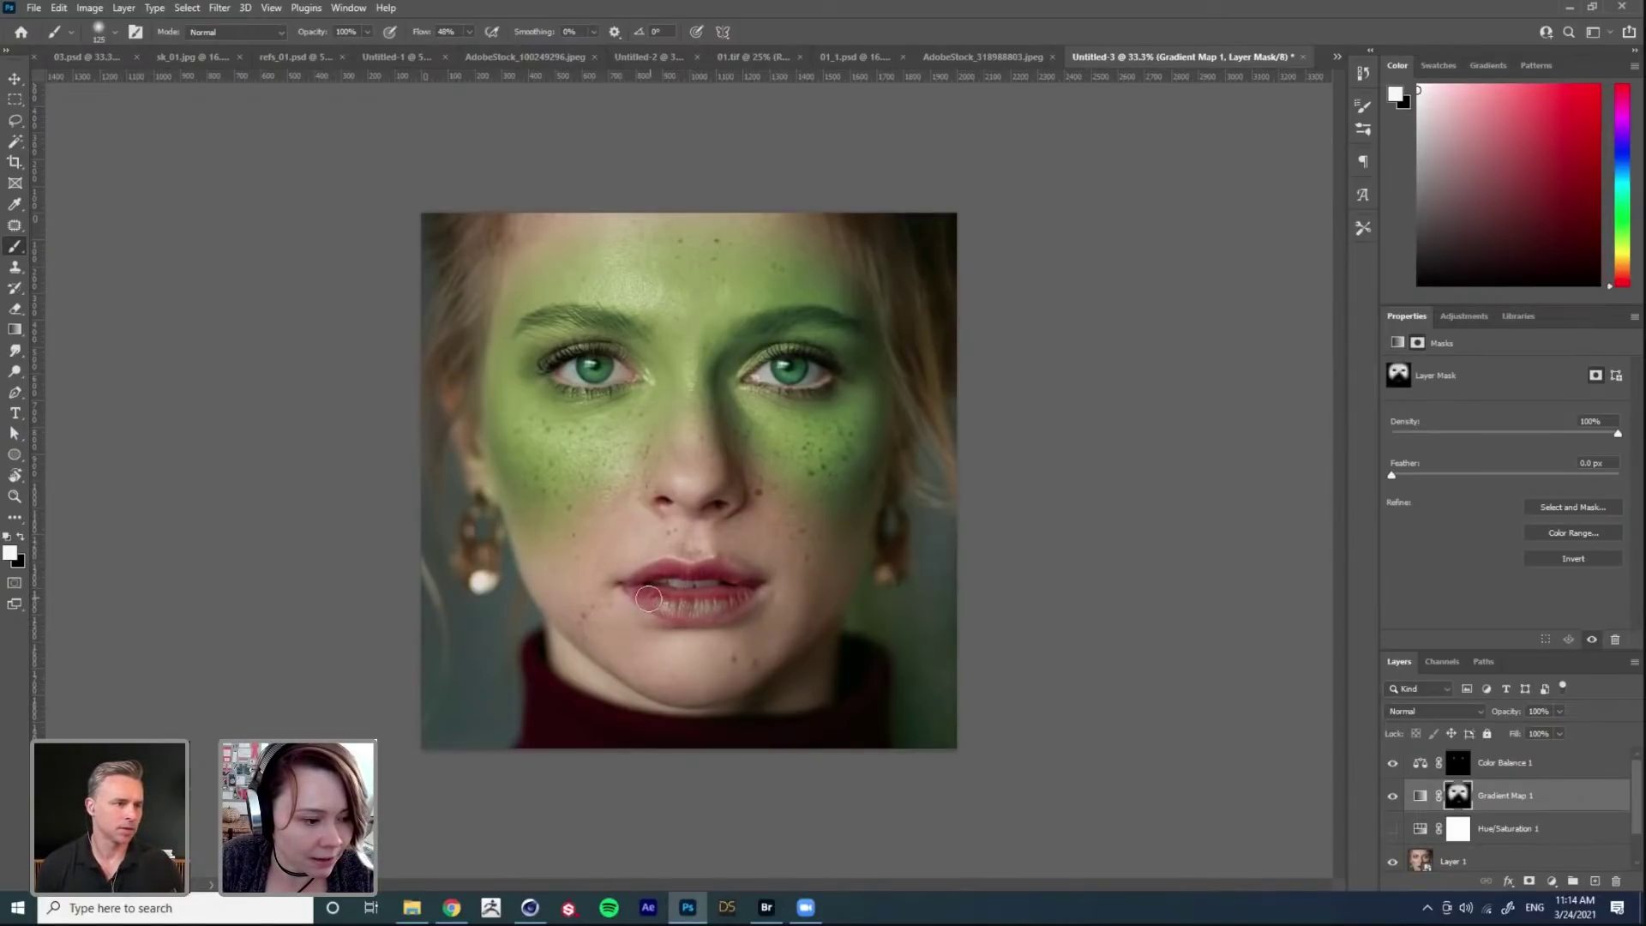
Step: Paint white on the Gradient Map mask over the upper and lower lips to colour them green
mouse_move(673, 612)
left_mouse_down()
mouse_move(711, 603)
mouse_move(650, 601)
mouse_move(732, 600)
mouse_move(678, 604)
left_mouse_up()
key("ctrl+z")
scroll(719, 592, "up", 2)
mouse_move(605, 593)
left_mouse_down()
mouse_move(713, 597)
mouse_move(578, 585)
mouse_move(780, 587)
mouse_move(602, 605)
mouse_move(748, 614)
mouse_move(612, 634)
mouse_move(687, 597)
mouse_move(551, 579)
mouse_move(787, 589)
left_mouse_up()
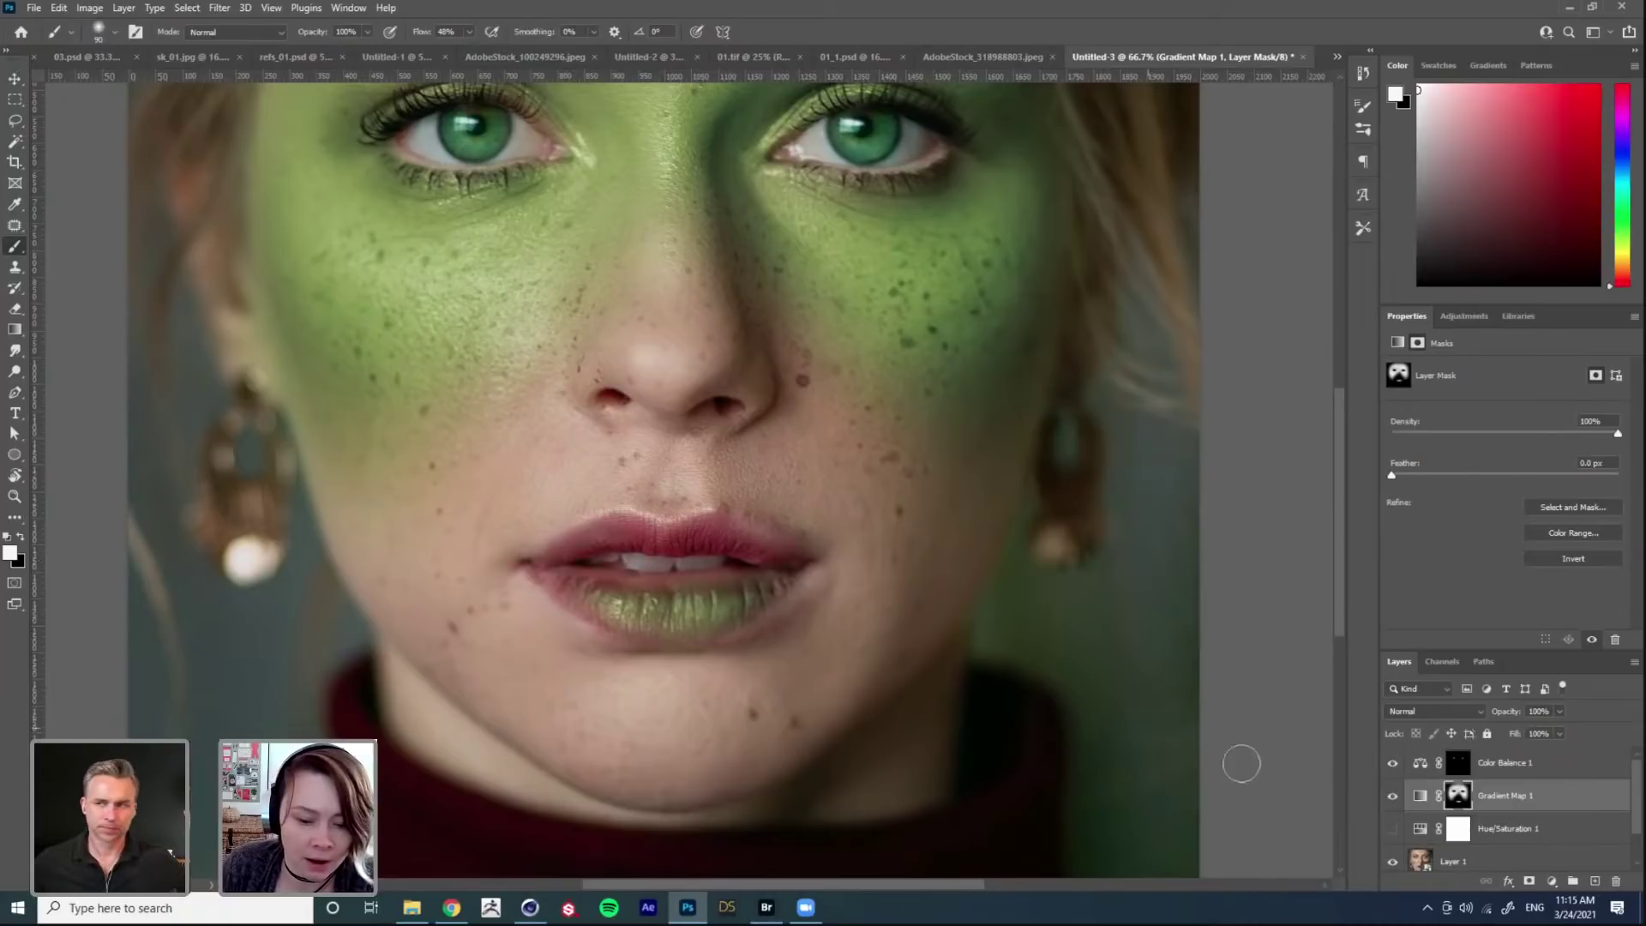
mouse_move(605, 598)
left_mouse_down()
mouse_move(783, 573)
mouse_move(588, 596)
mouse_move(668, 589)
left_mouse_up()
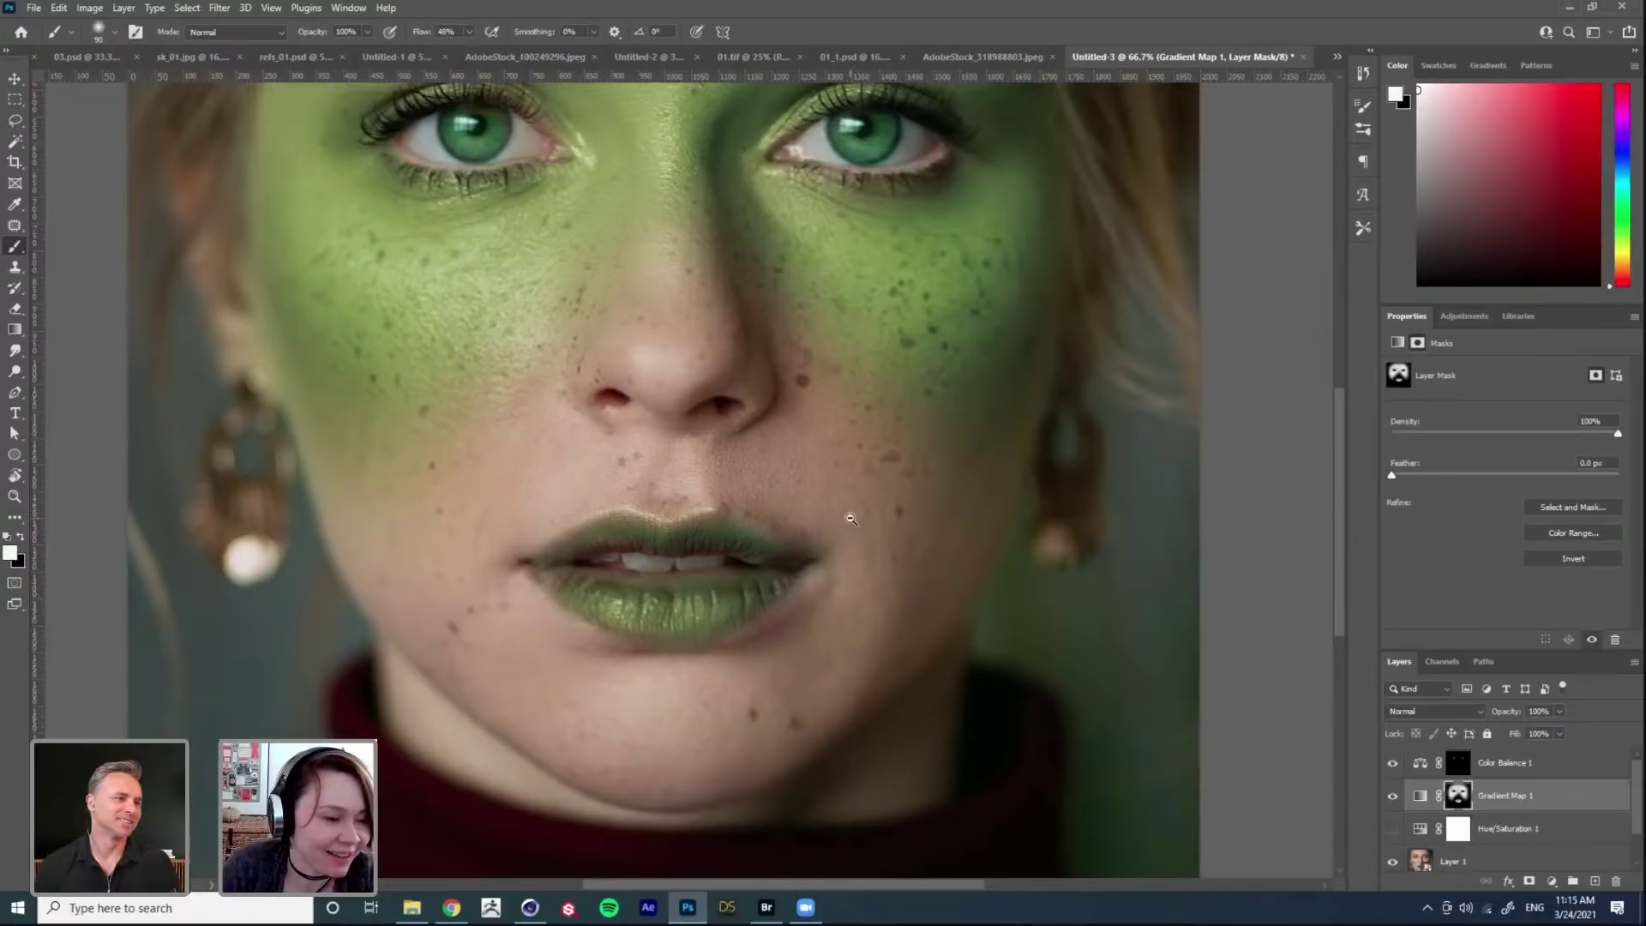
key("ctrl+minus")
key("ctrl+minus")
key("v")
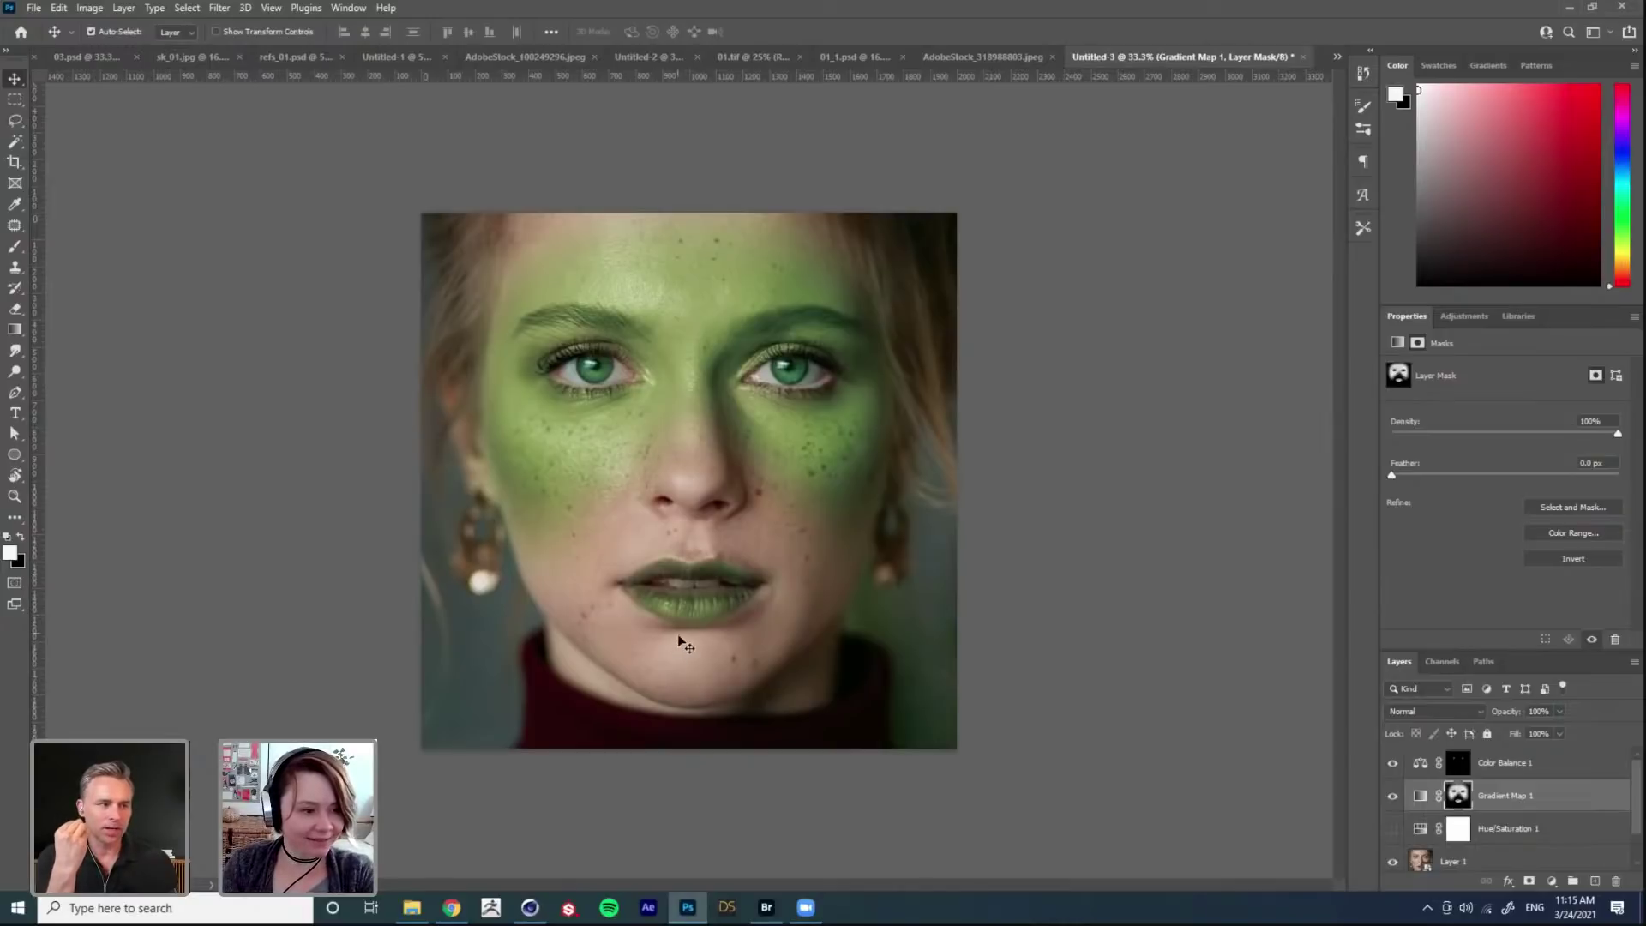
Step: Open the Gradient Map's gradient for editing, examine its colour stops, and close the editor without changes
left_click(1422, 795)
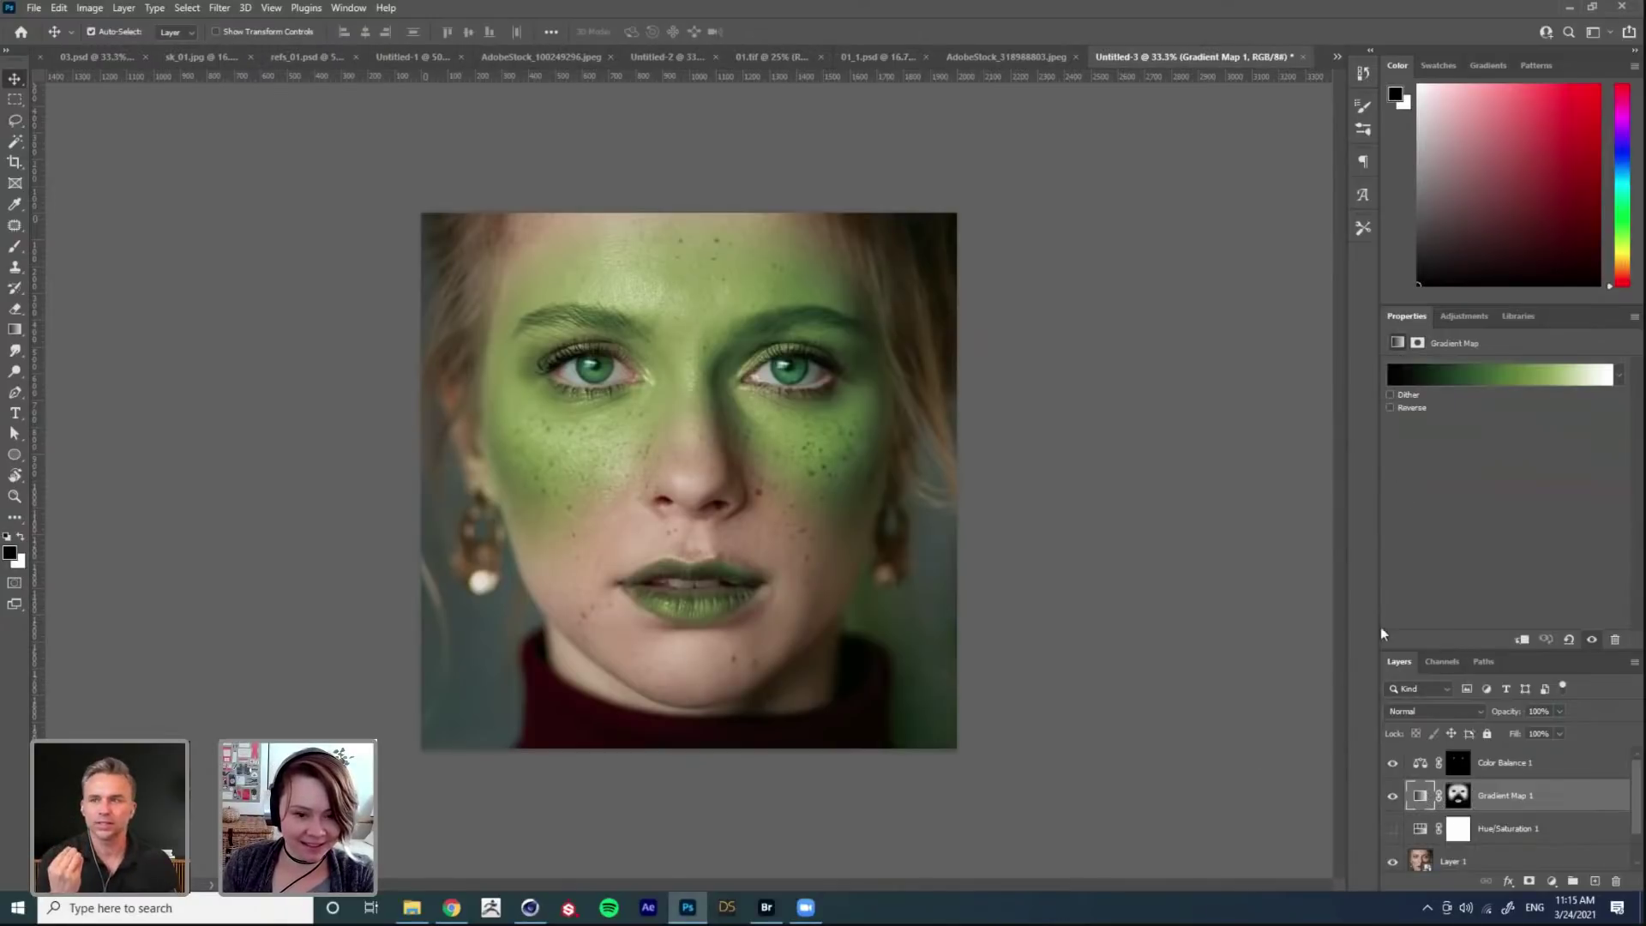
left_click(1501, 377)
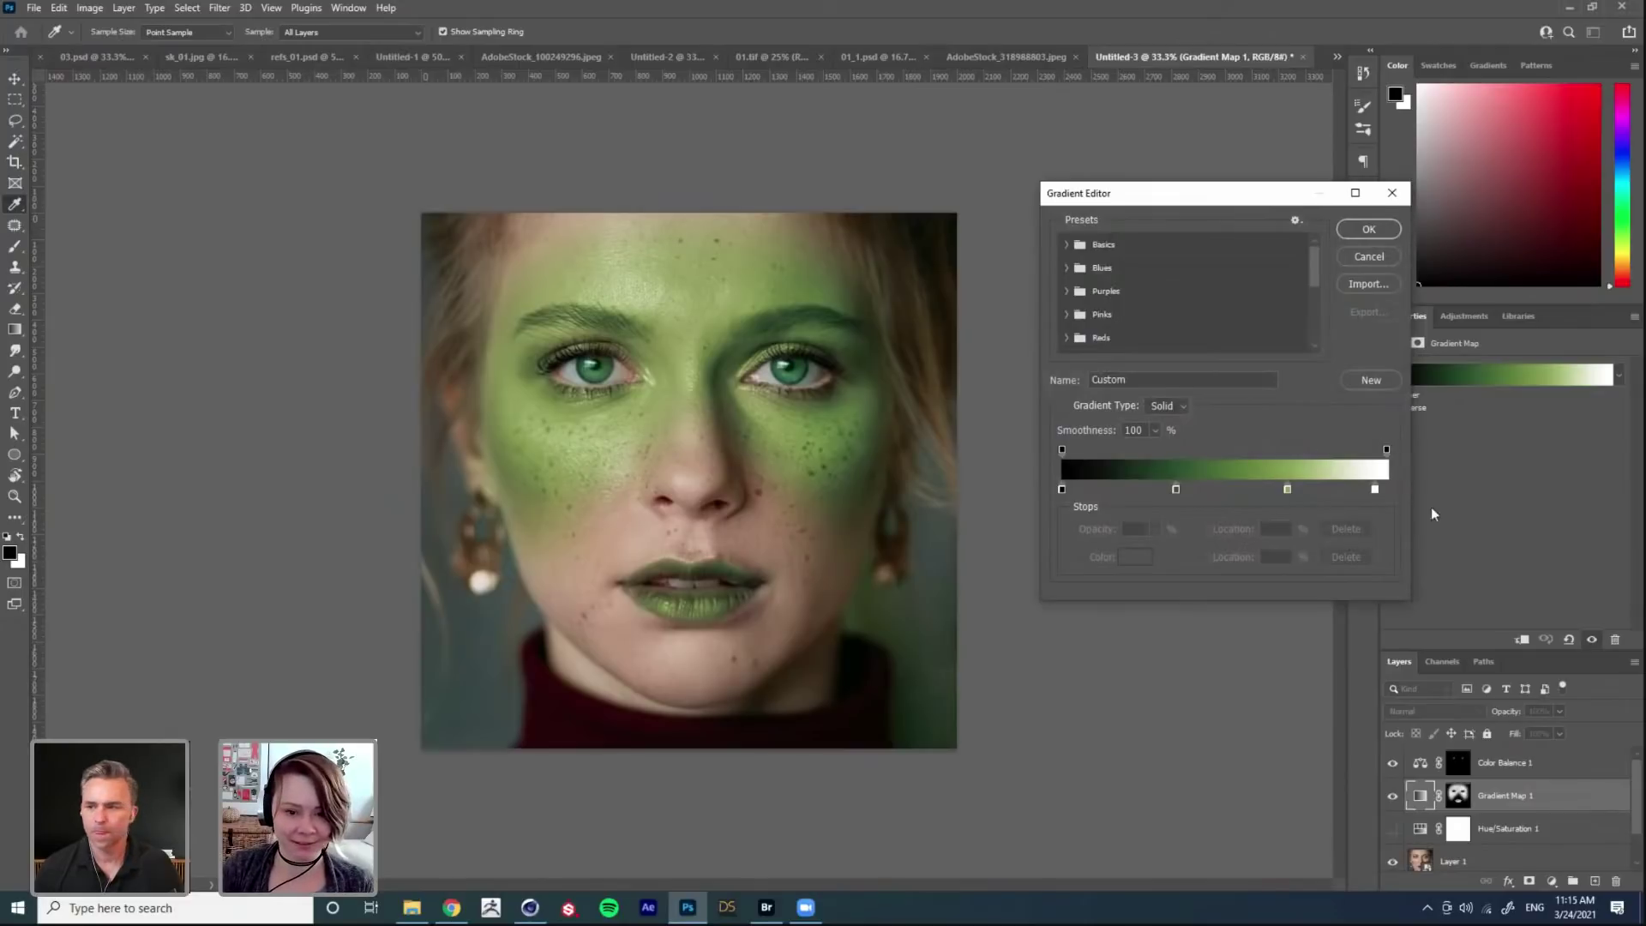
left_click(1367, 260)
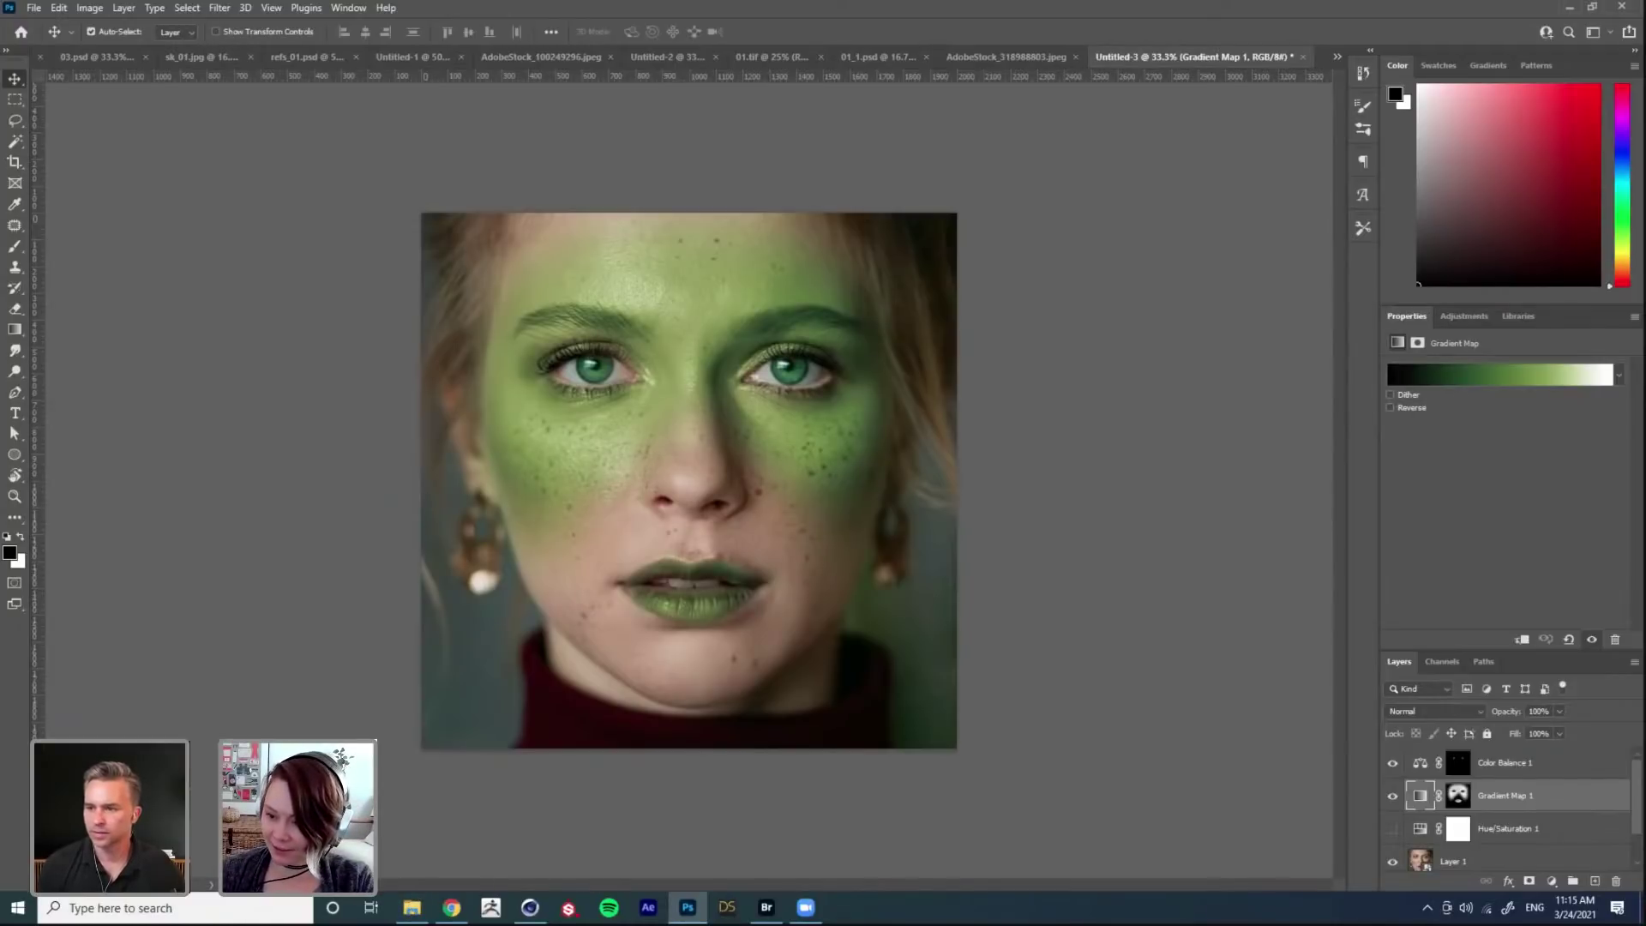
Step: Switch to 03.psd and open the contents of the DSC00498 copy leaf smart object
left_click(411, 908)
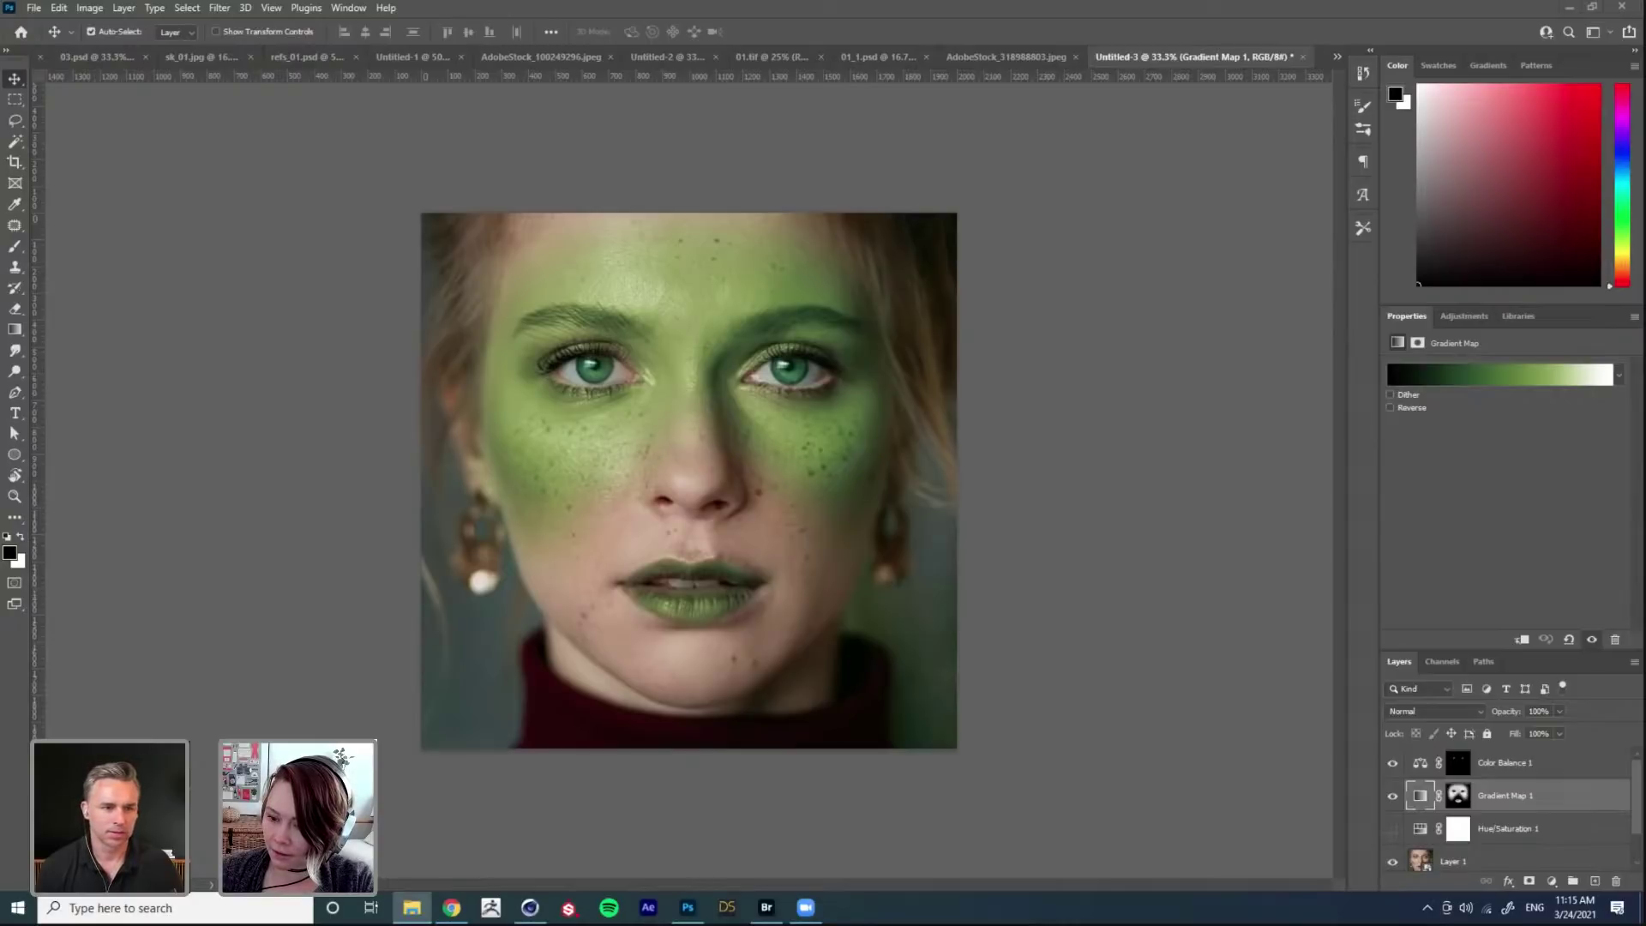
left_click(80, 57)
scroll(1426, 792, "up", 5)
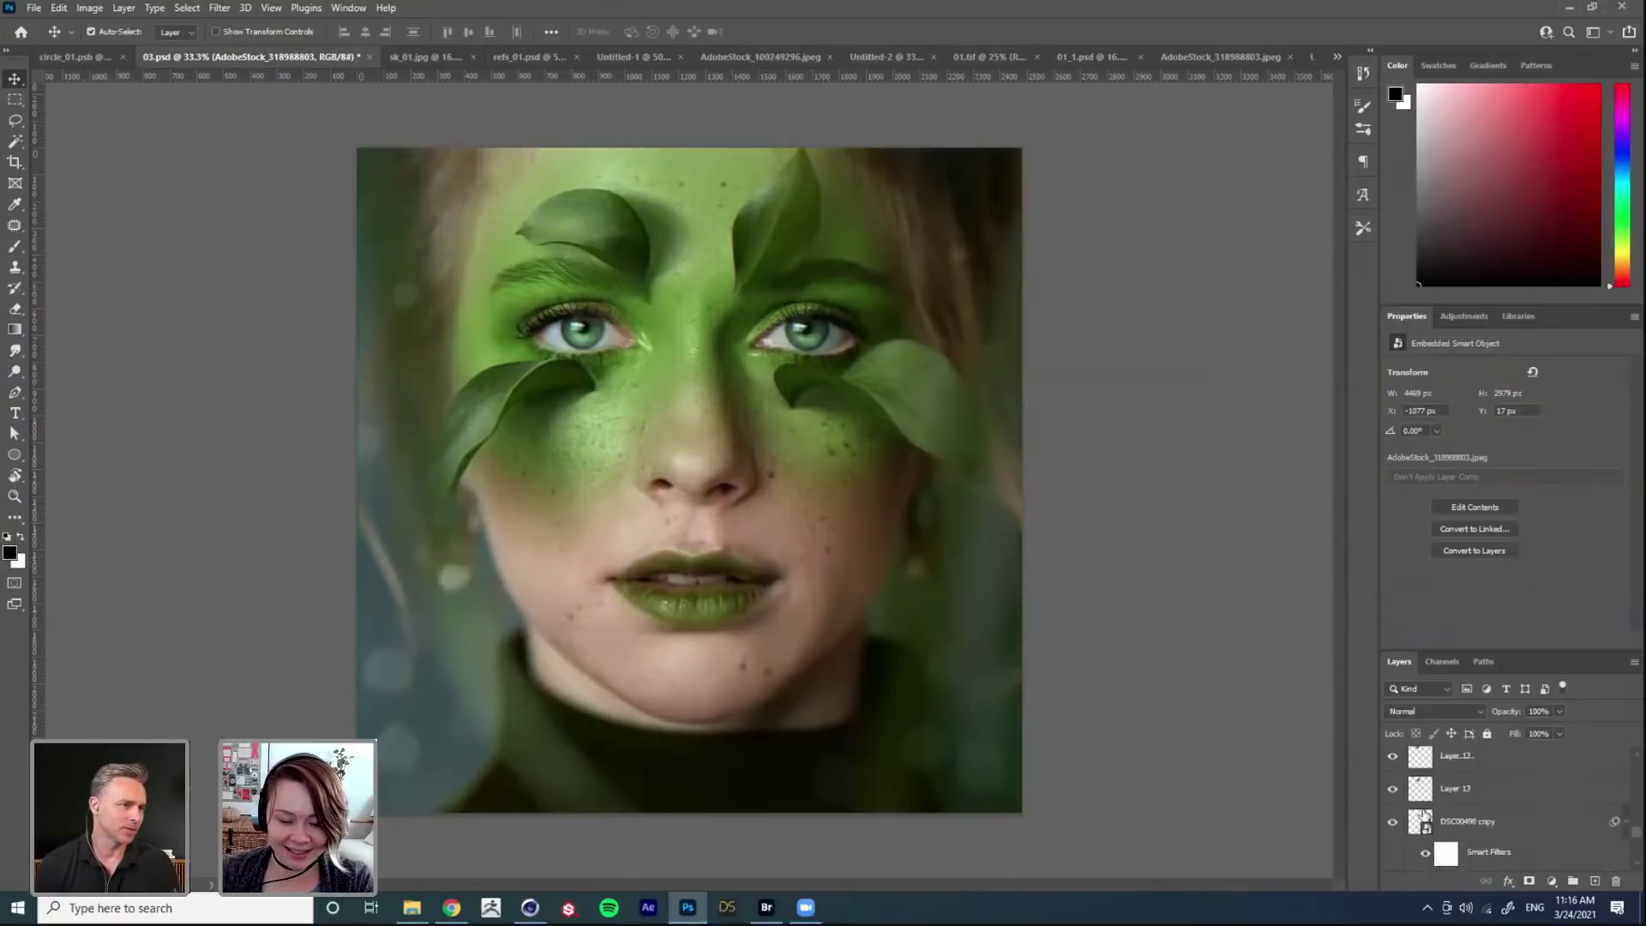
double_click(1509, 821)
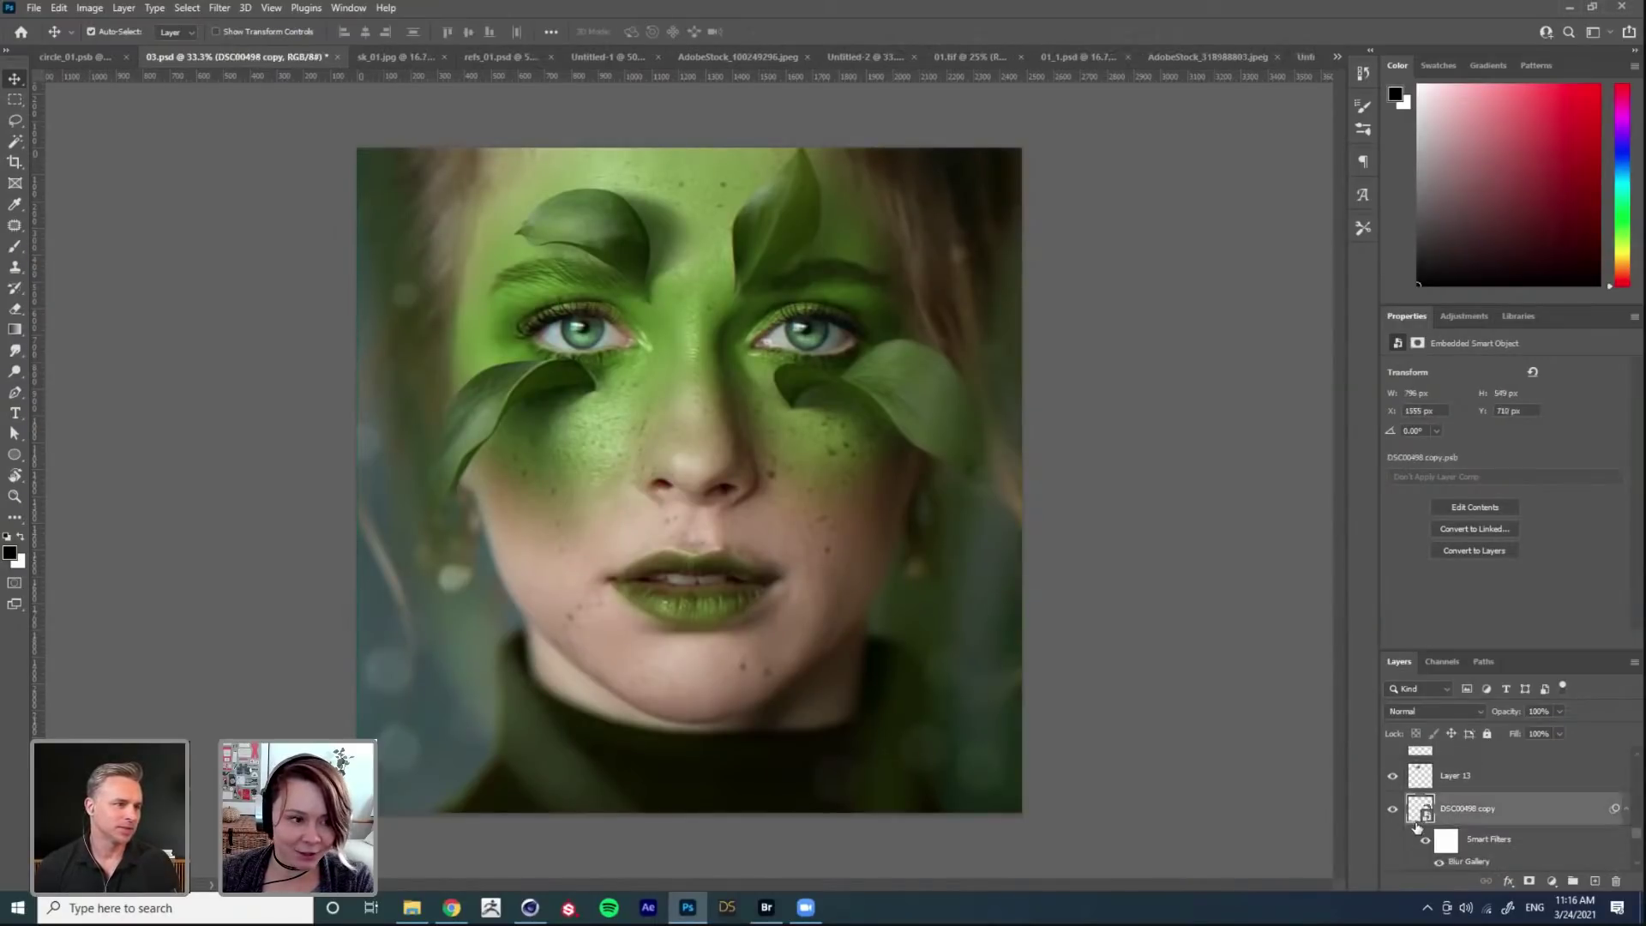
key("Escape")
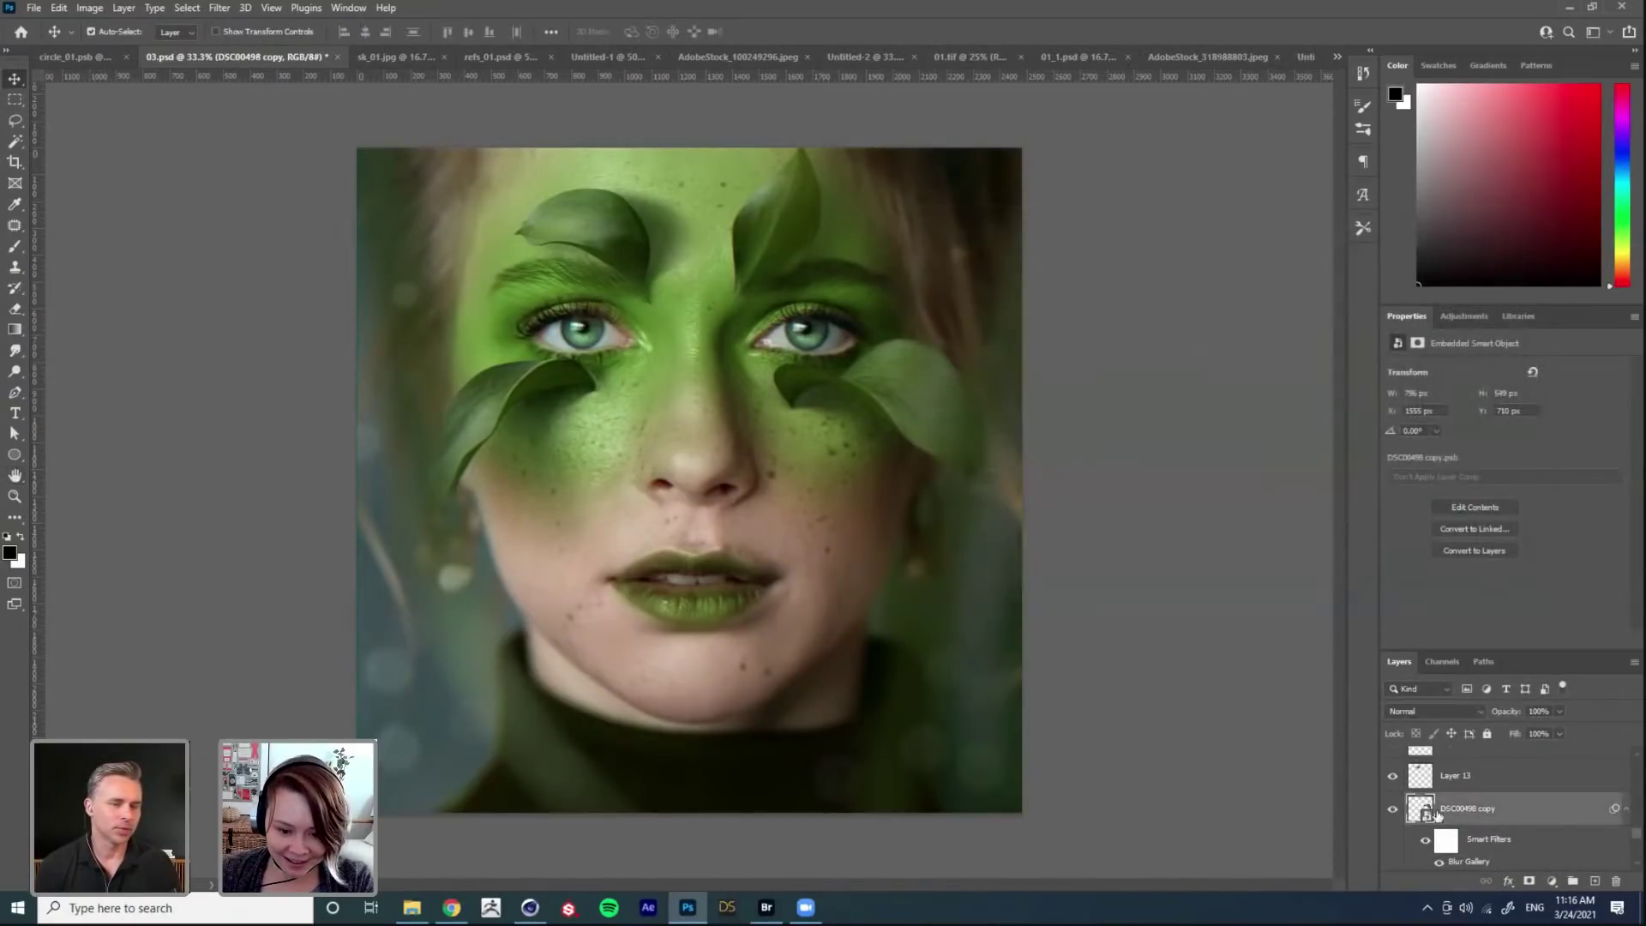
double_click(1421, 808)
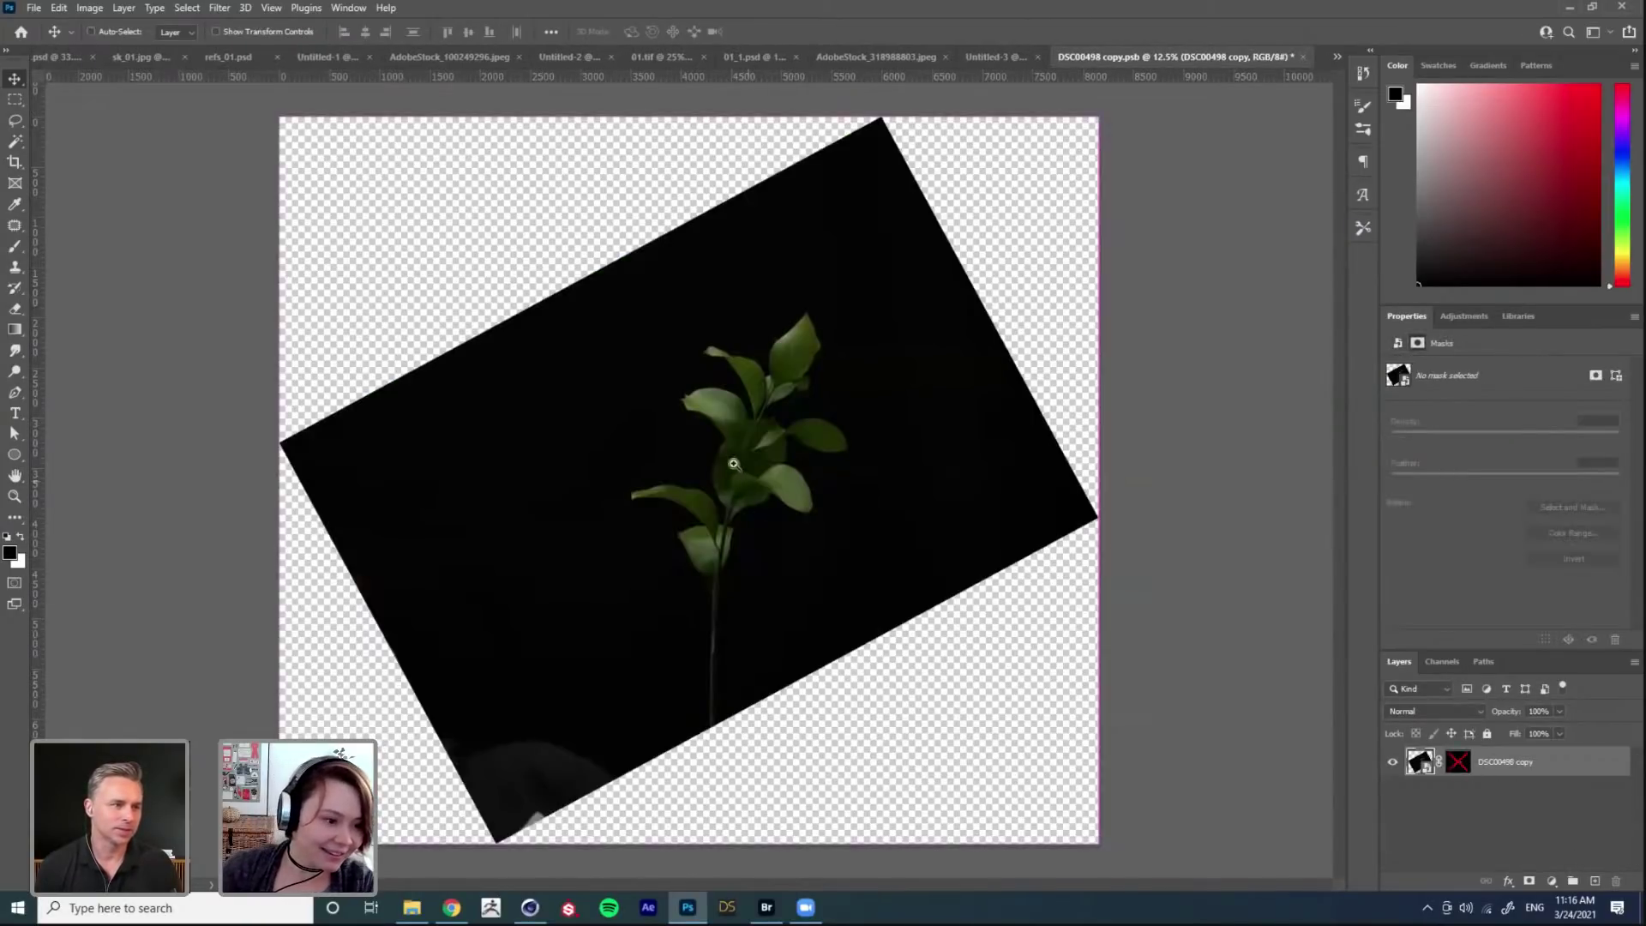
Step: Examine the plant photo's leaves up close and re-enable the layer mask that isolates a single leaf
left_click(744, 477, "ctrl")
left_click(908, 397, "ctrl")
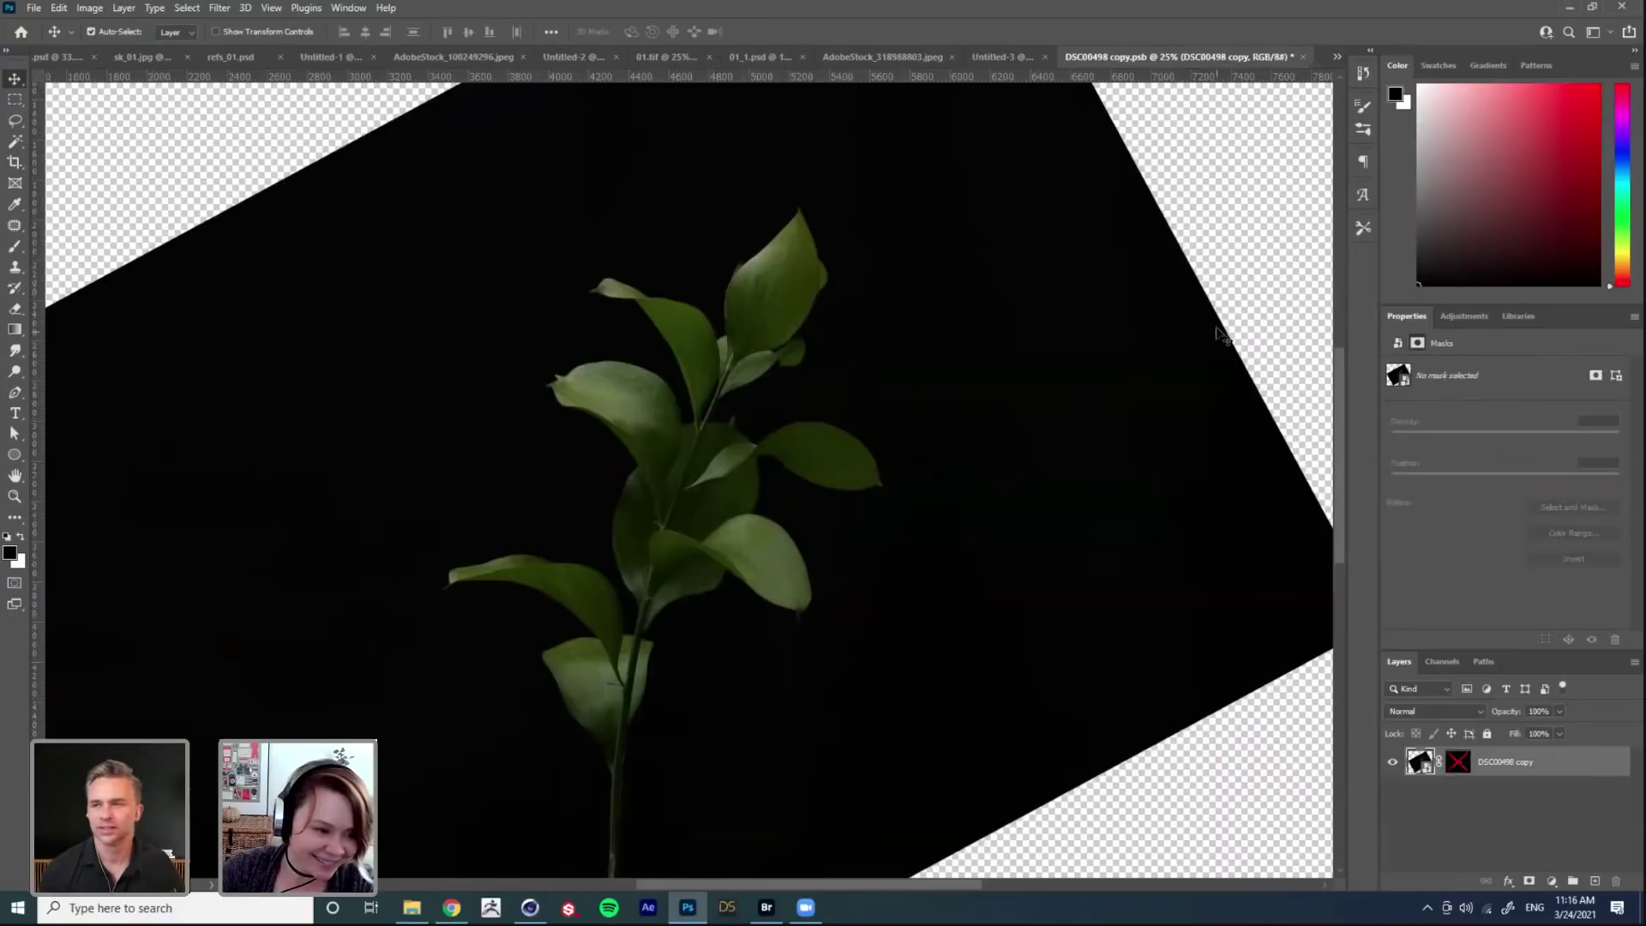
left_click(1272, 255)
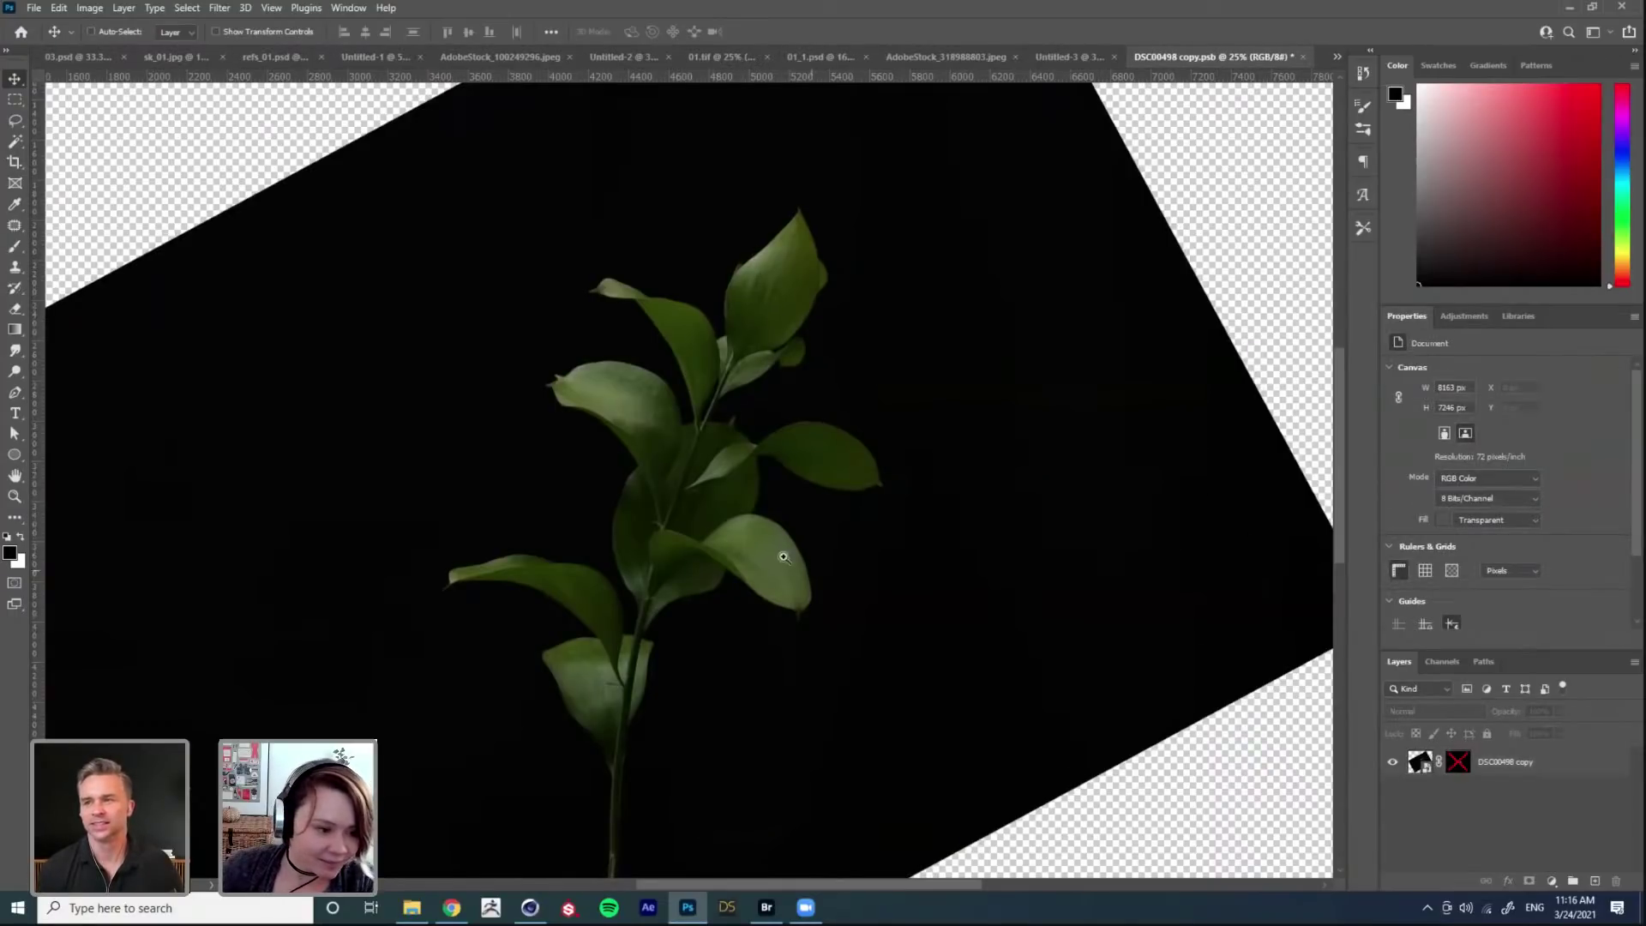
left_click(795, 564, "ctrl")
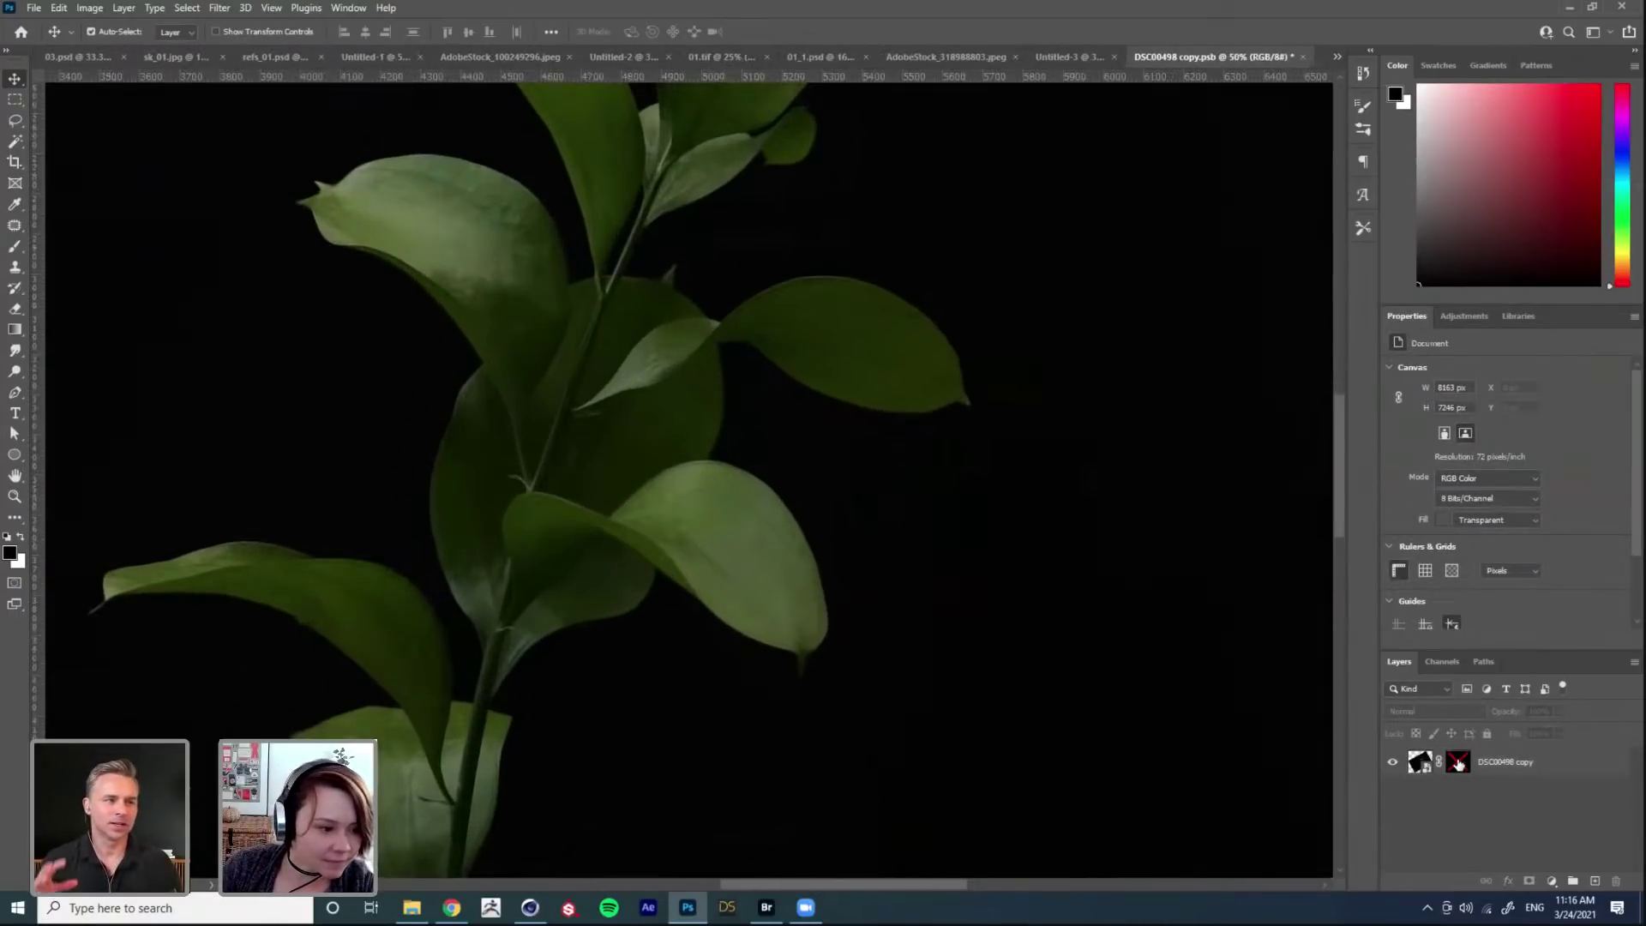
left_click(1458, 761, "shift")
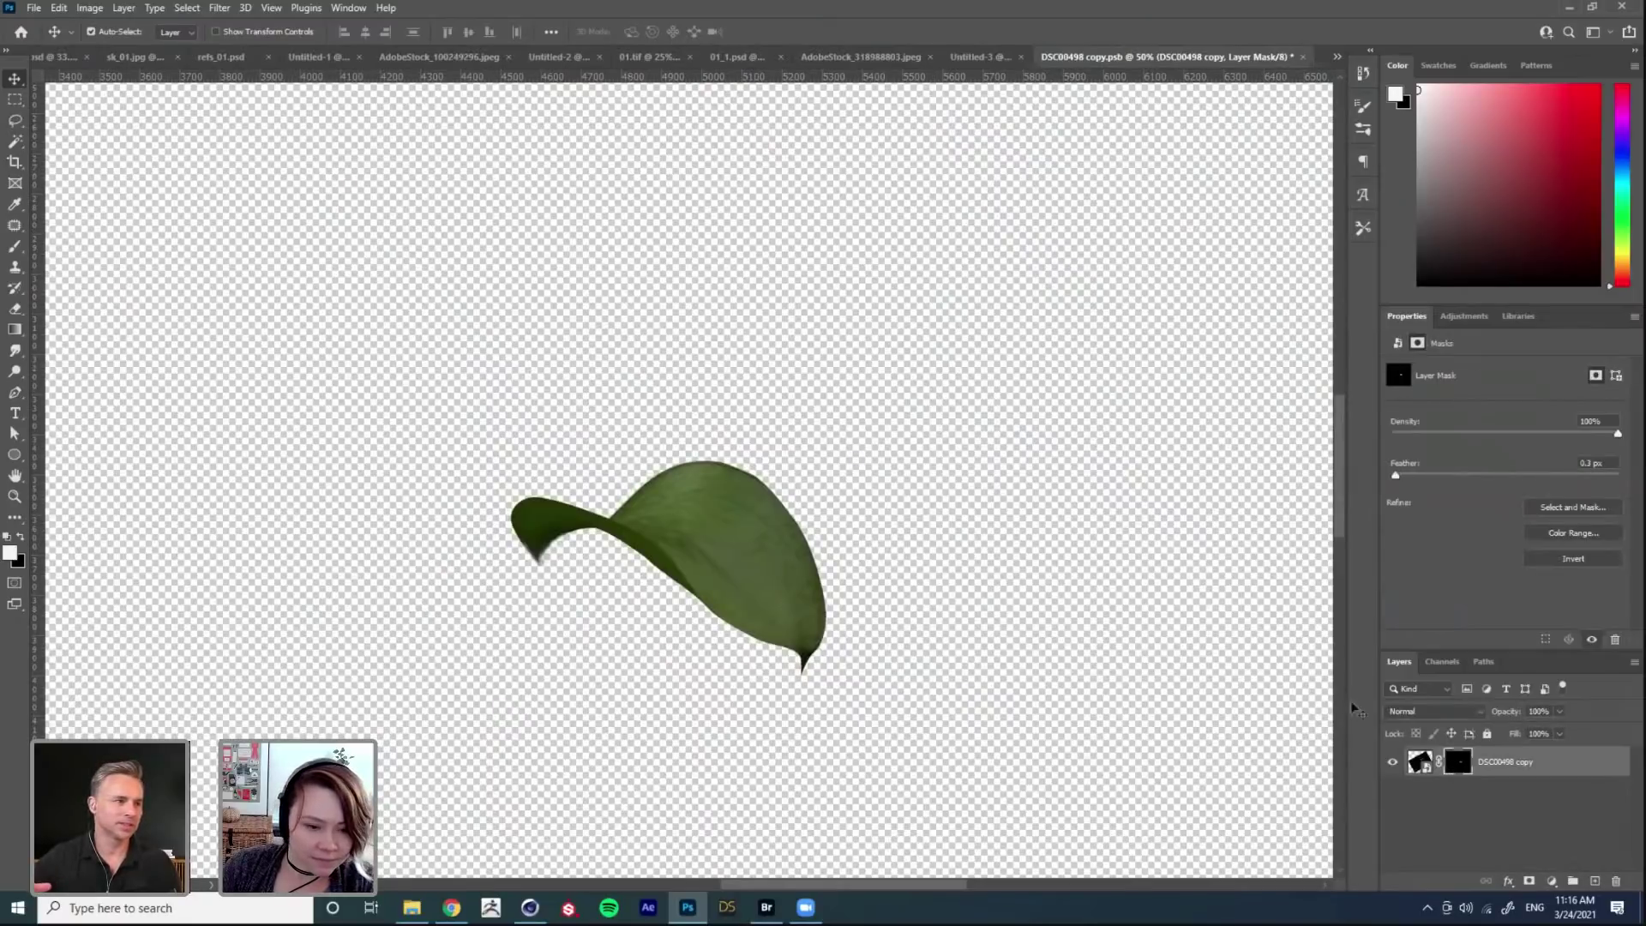
Step: Copy the masked leaf layer into Untitled-3, place it above the Color Balance layer and move the leaf over the lips
left_click_drag(789, 591, 1026, 74)
left_click_drag(995, 359, 1064, 533)
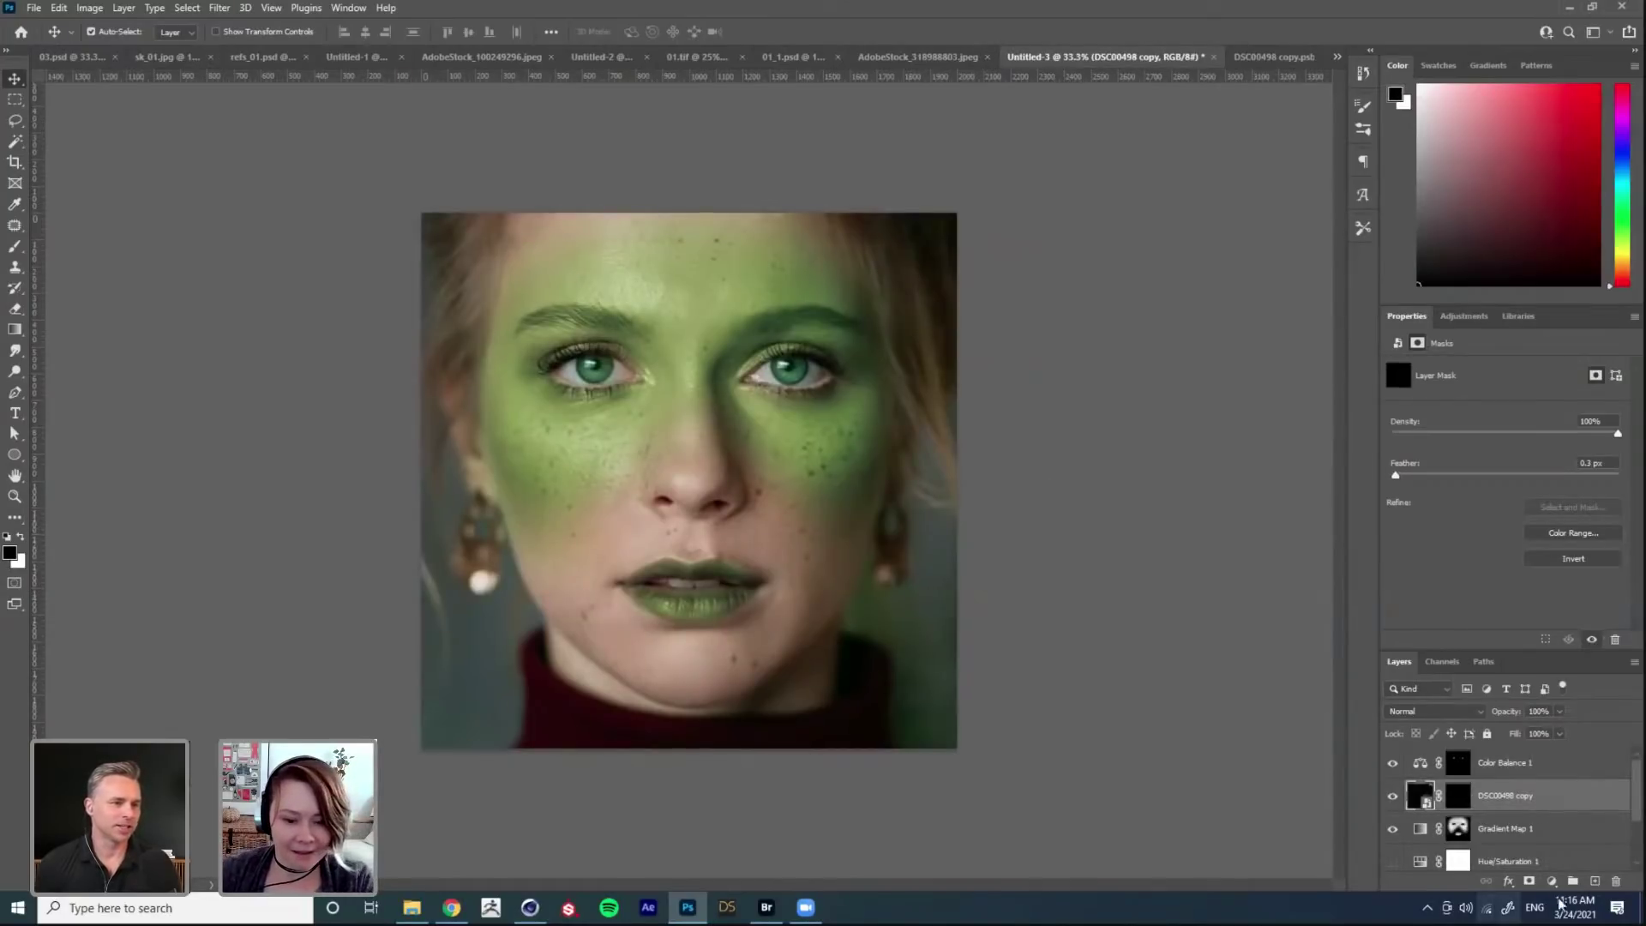
left_click_drag(1511, 794, 1474, 742)
key("ctrl+t")
left_click_drag(523, 379, 527, 576)
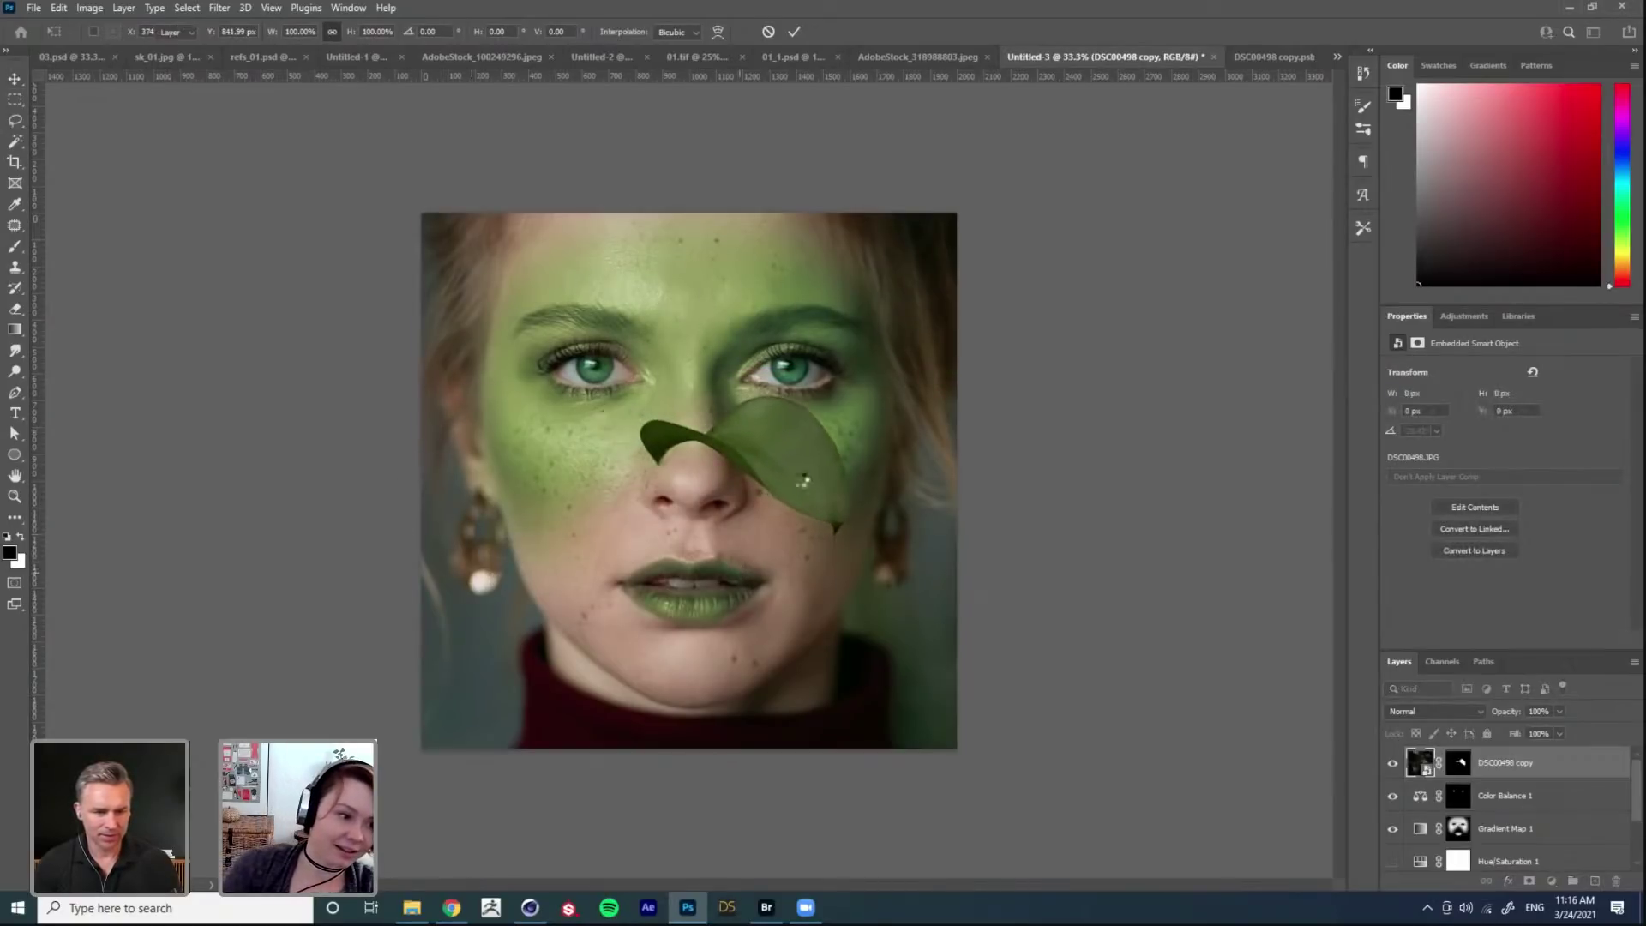
key("Return")
left_click_drag(766, 467, 787, 579)
Step: Hide the leaf and, on a new layer, try red brush sketches marking the nose shadow and an arrow for the light direction
left_click(1394, 765)
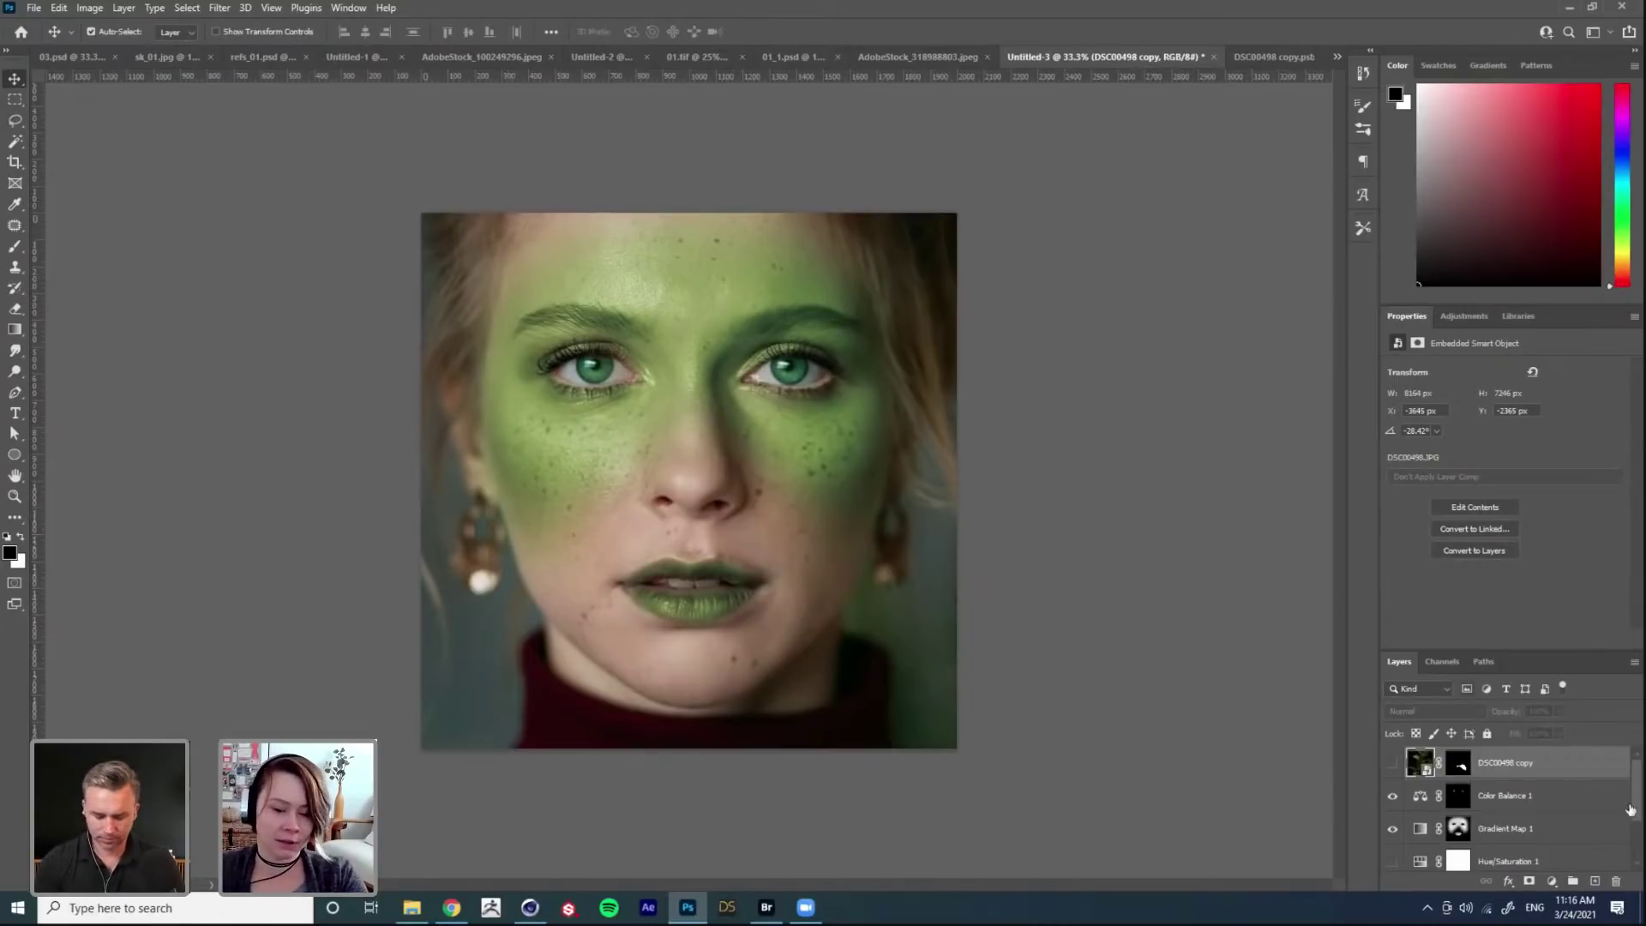
left_click(1595, 882)
left_click(1576, 84)
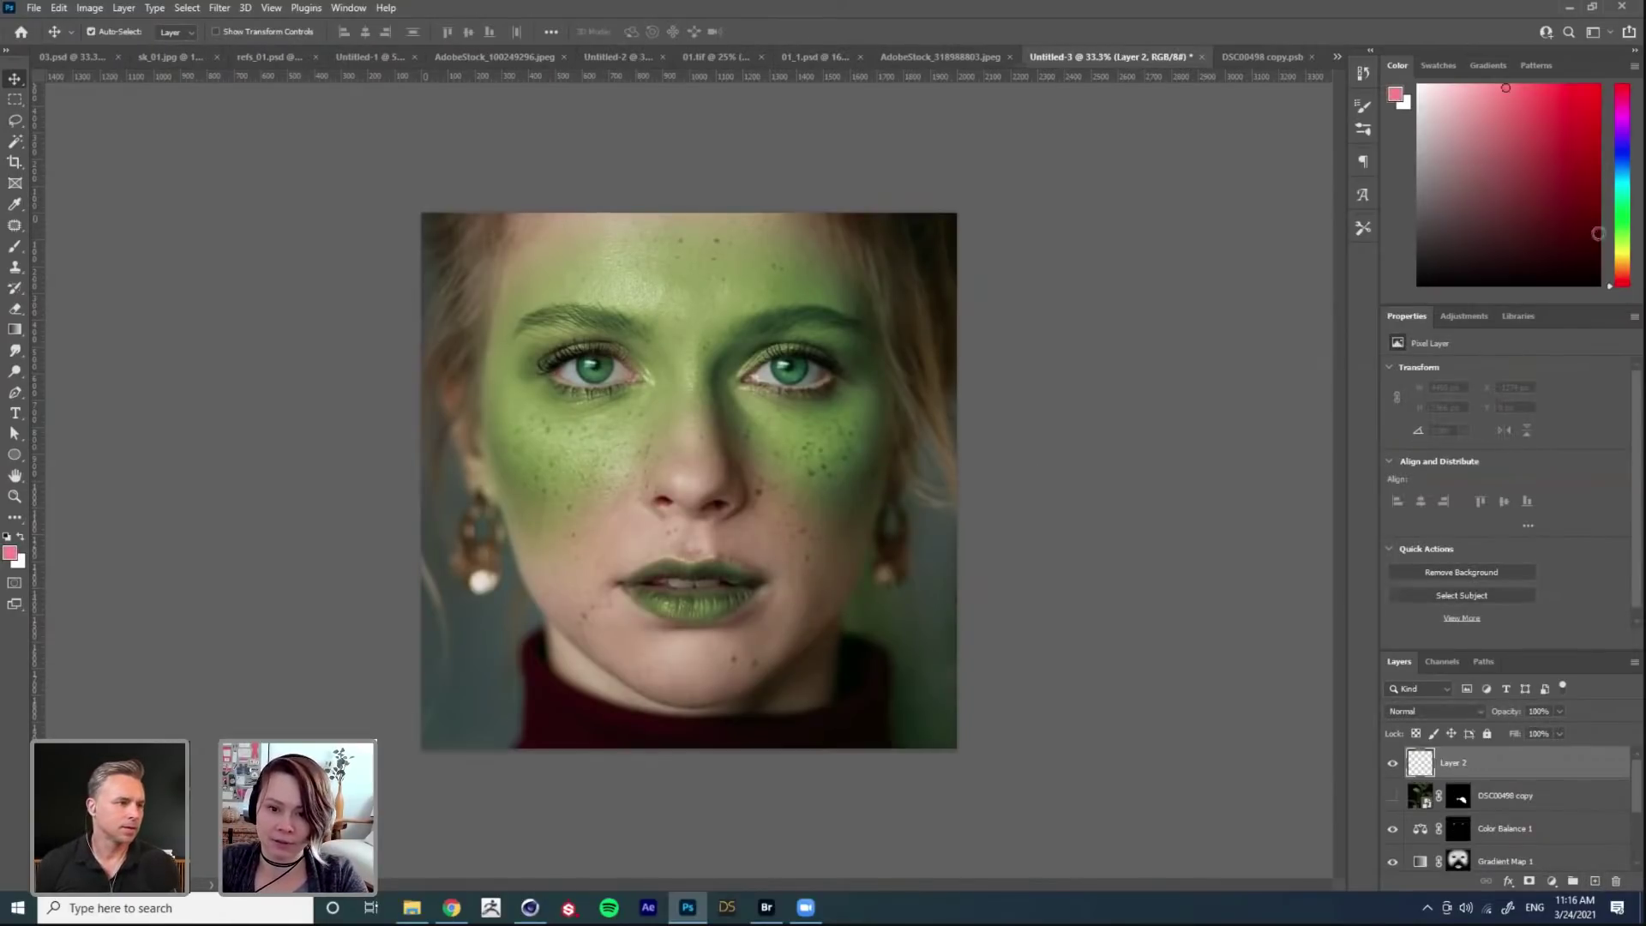
key("b")
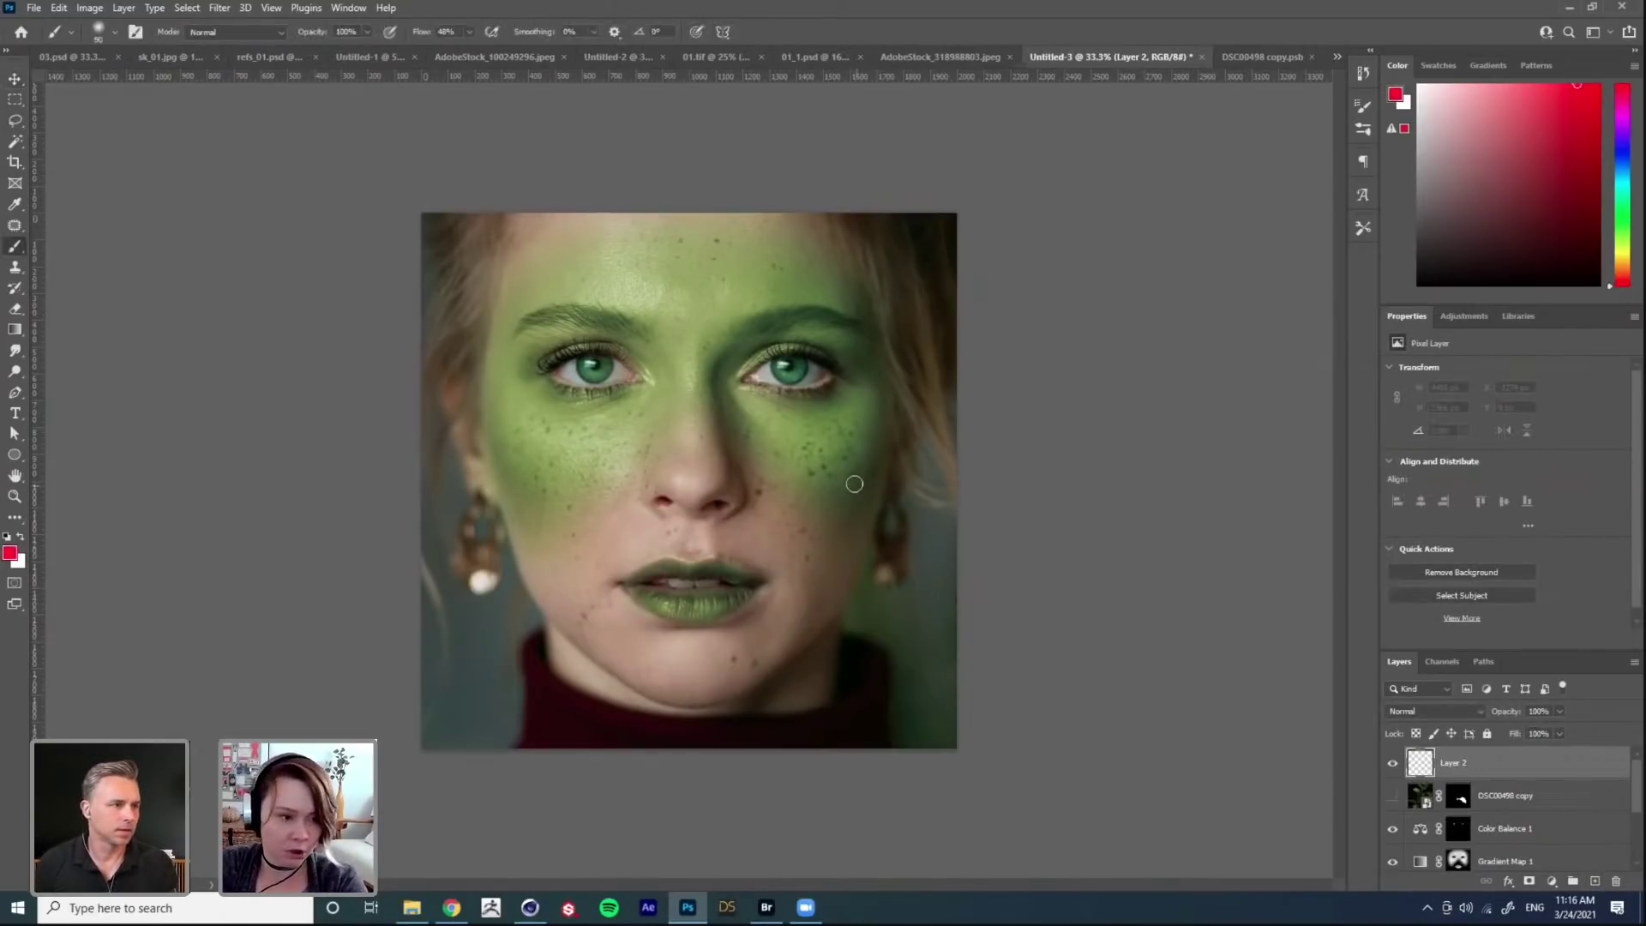
left_click_drag(713, 388, 753, 432)
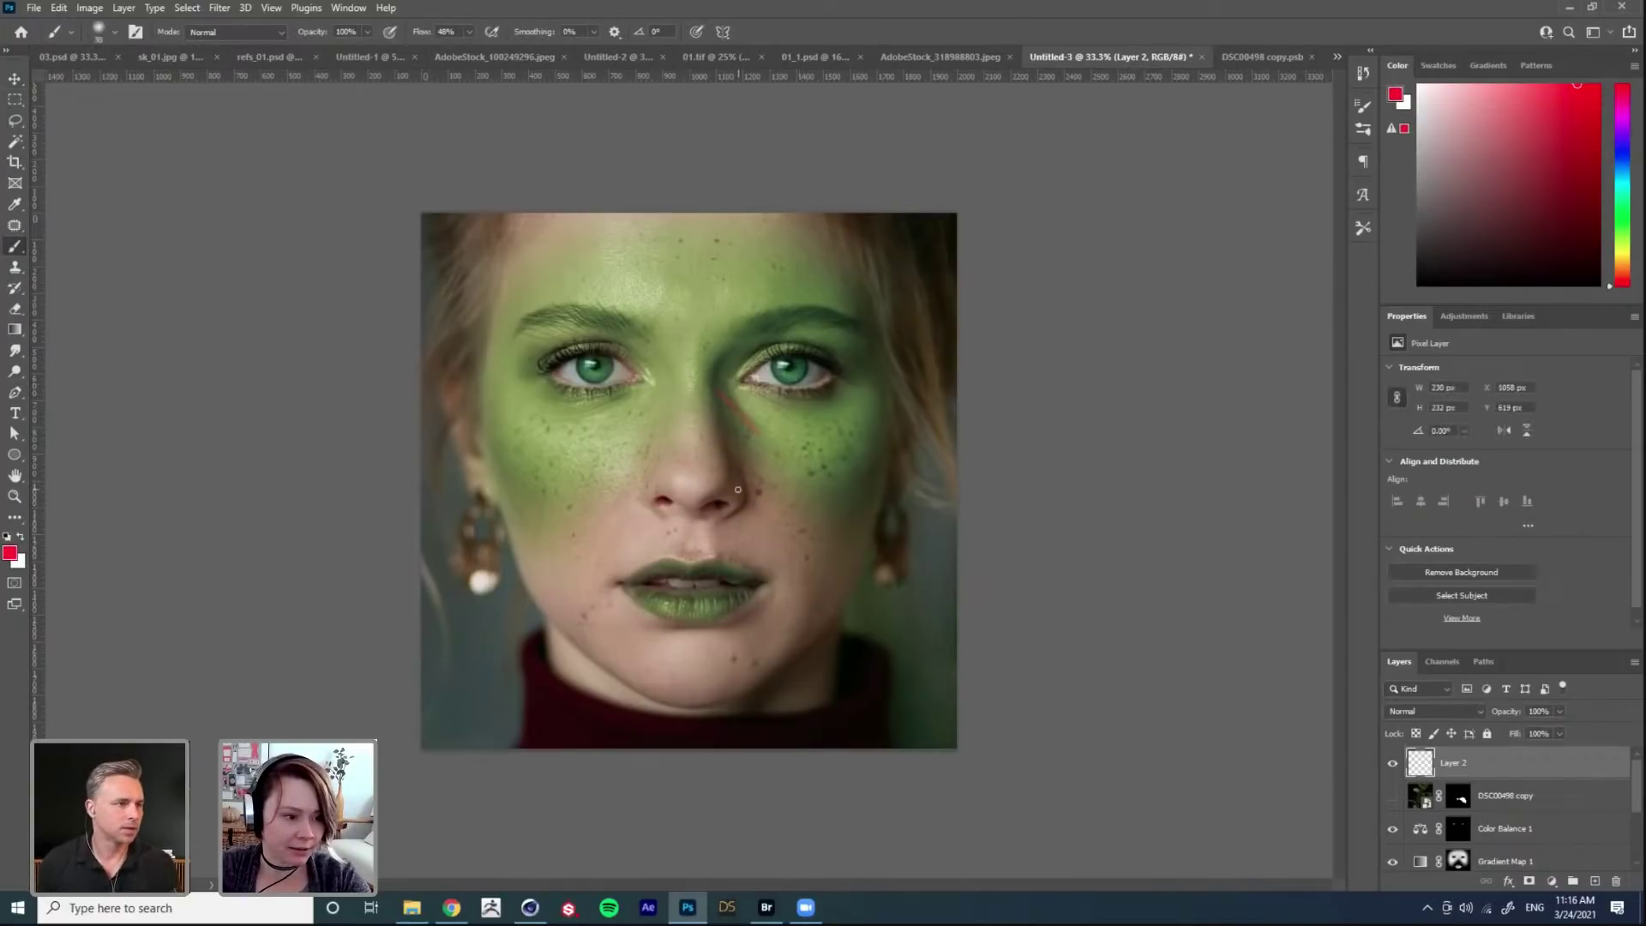
key("ctrl+z")
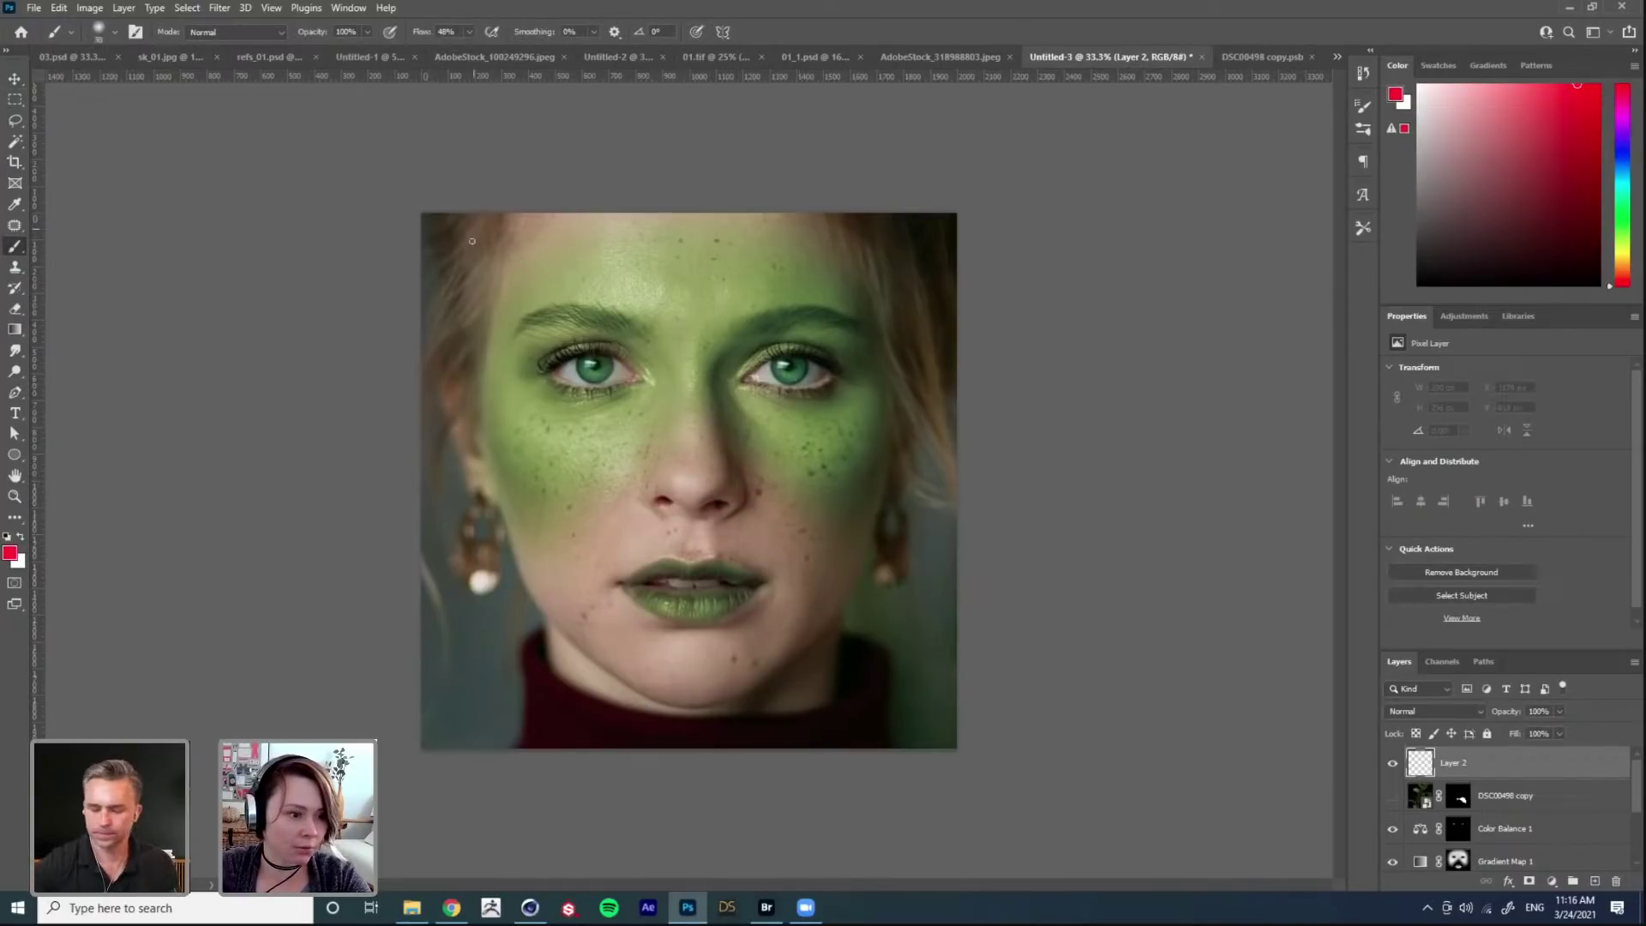
mouse_move(516, 227)
left_mouse_down()
mouse_move(519, 255)
mouse_move(649, 396)
left_mouse_up()
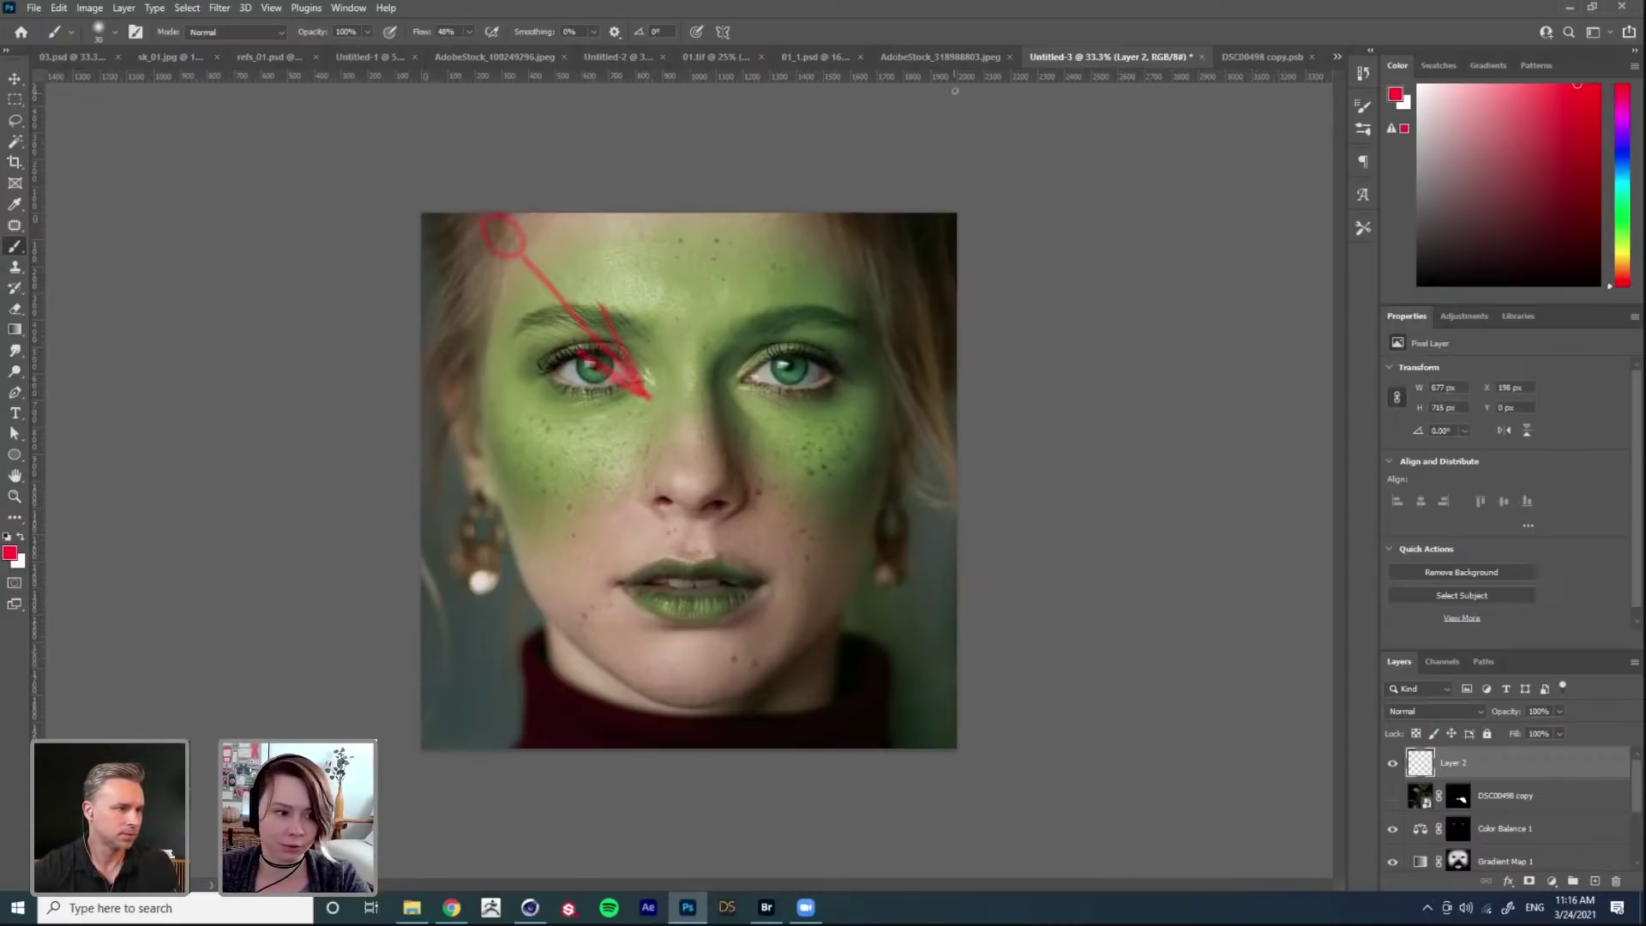
key("ctrl+z")
Step: Show the leaf layer again, hide the empty sketch layer, and move the leaf beneath the eye on the image's right
left_click(1393, 795)
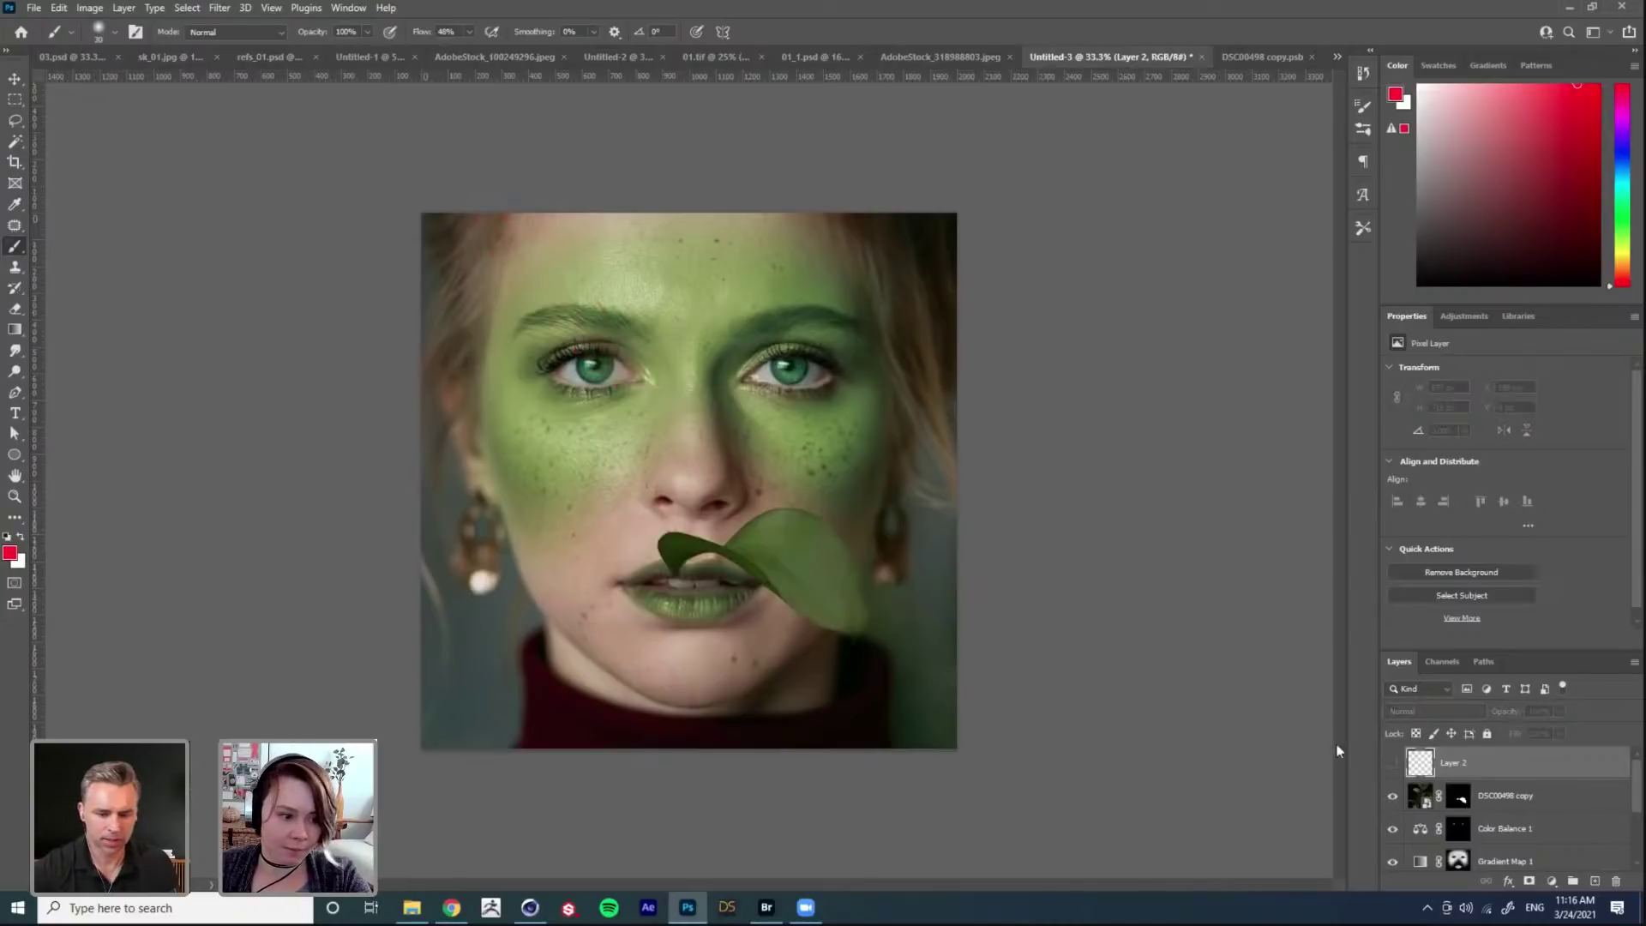
key("v")
mouse_move(842, 594)
left_mouse_down()
mouse_move(940, 465)
mouse_move(907, 472)
left_mouse_up()
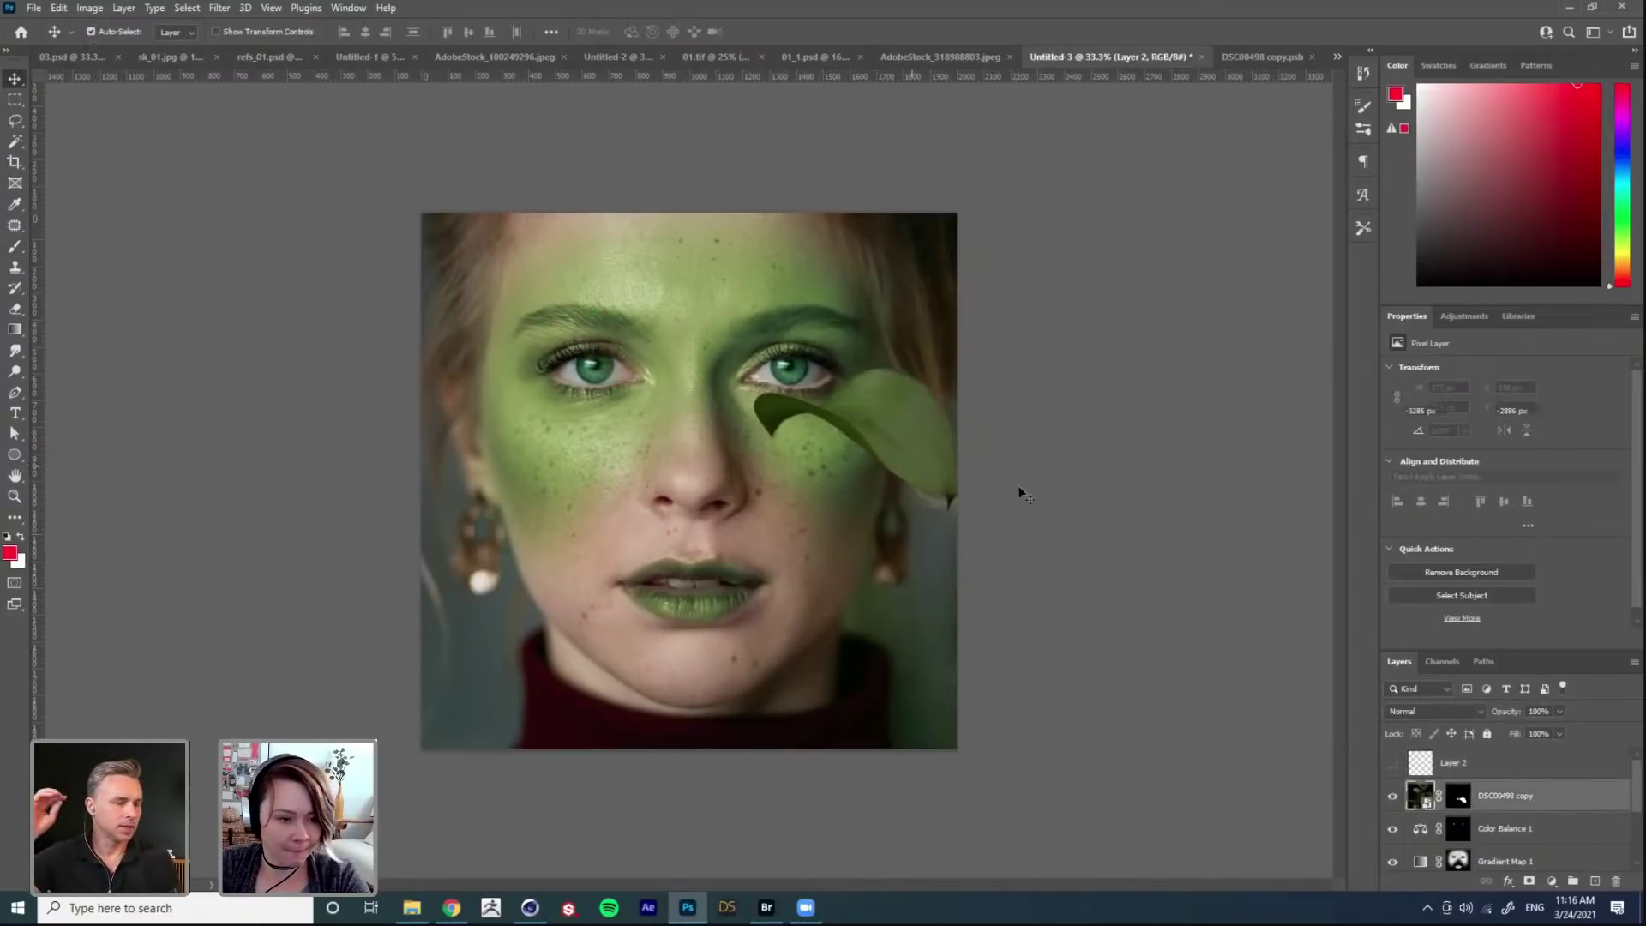
Step: Convert the masked leaf layer to a smart object
key("ctrl+t")
key("Return")
right_click(1511, 794)
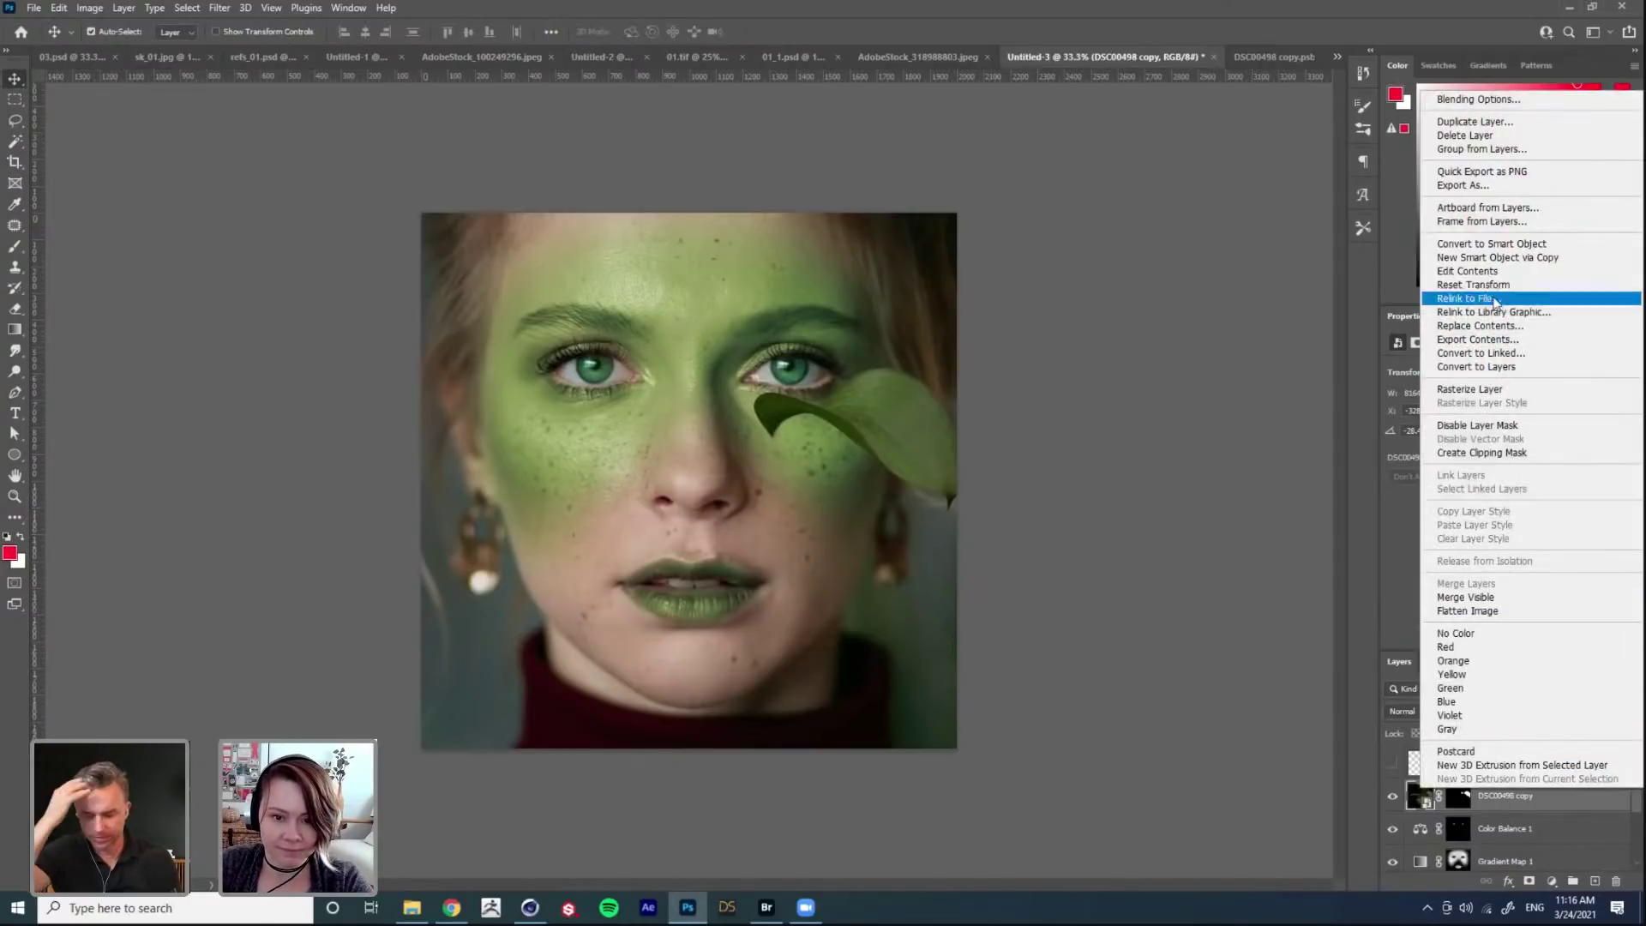
left_click(1466, 243)
Step: Scale the leaf smart object to about 71% and reposition it on the cheek under the eye
key("ctrl+t")
key("ctrl+minus")
key("ctrl+minus")
key("ctrl+minus")
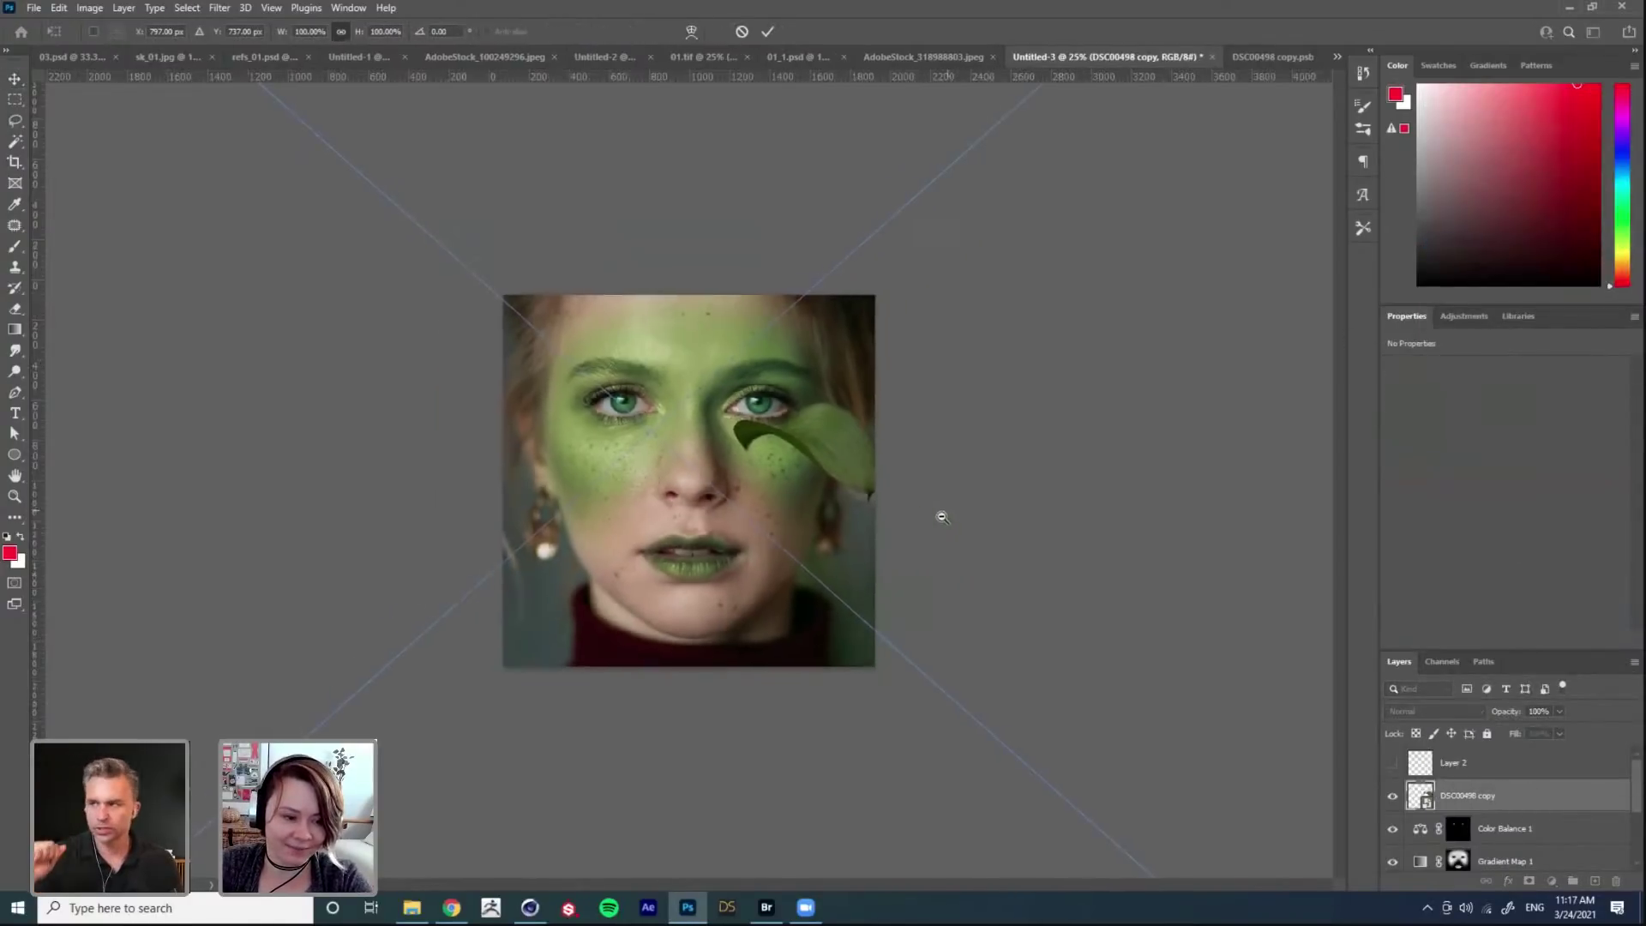
left_click_drag(1074, 93, 960, 196)
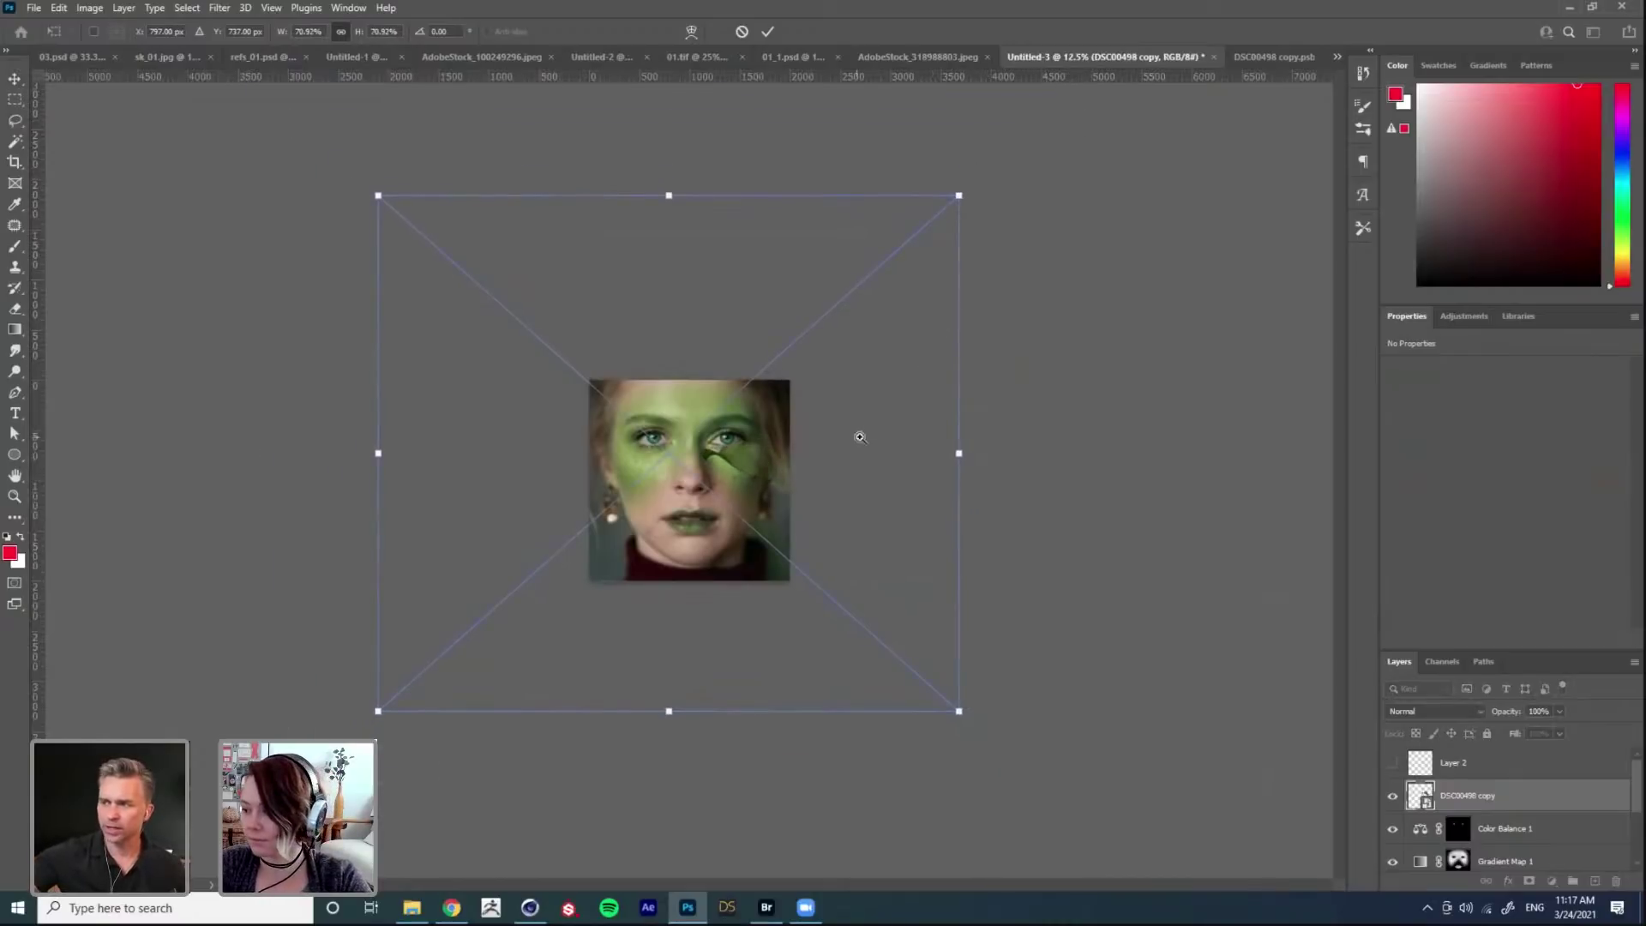
key("ctrl+plus")
key("ctrl+plus")
left_click_drag(870, 485, 919, 484)
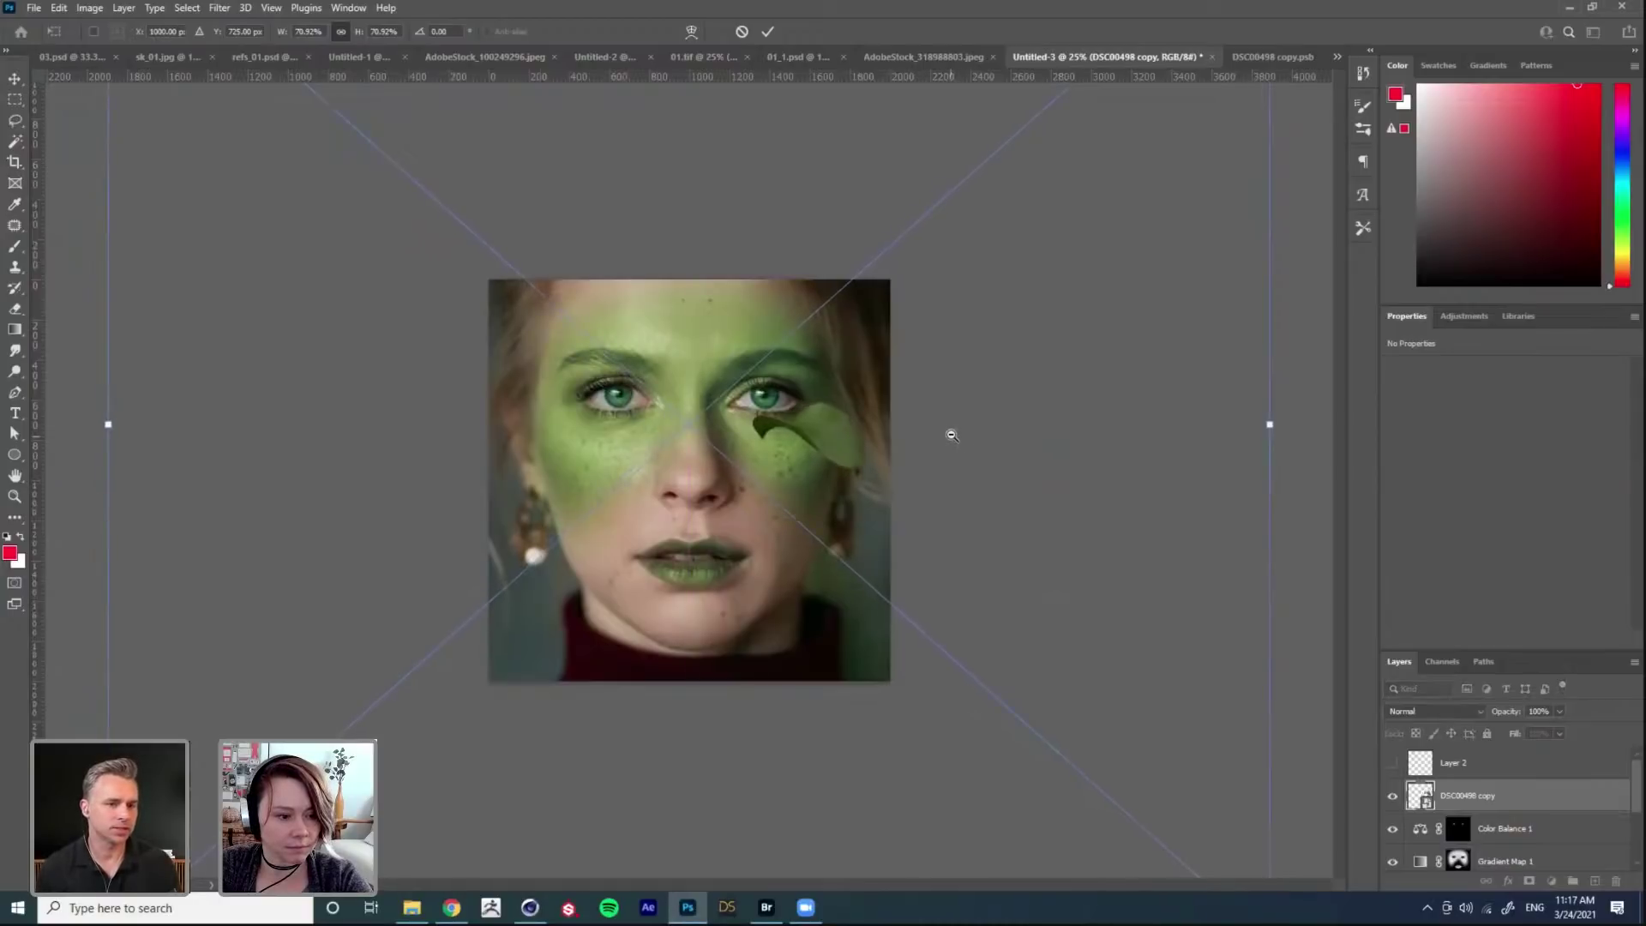
key("ctrl+minus")
key("Return")
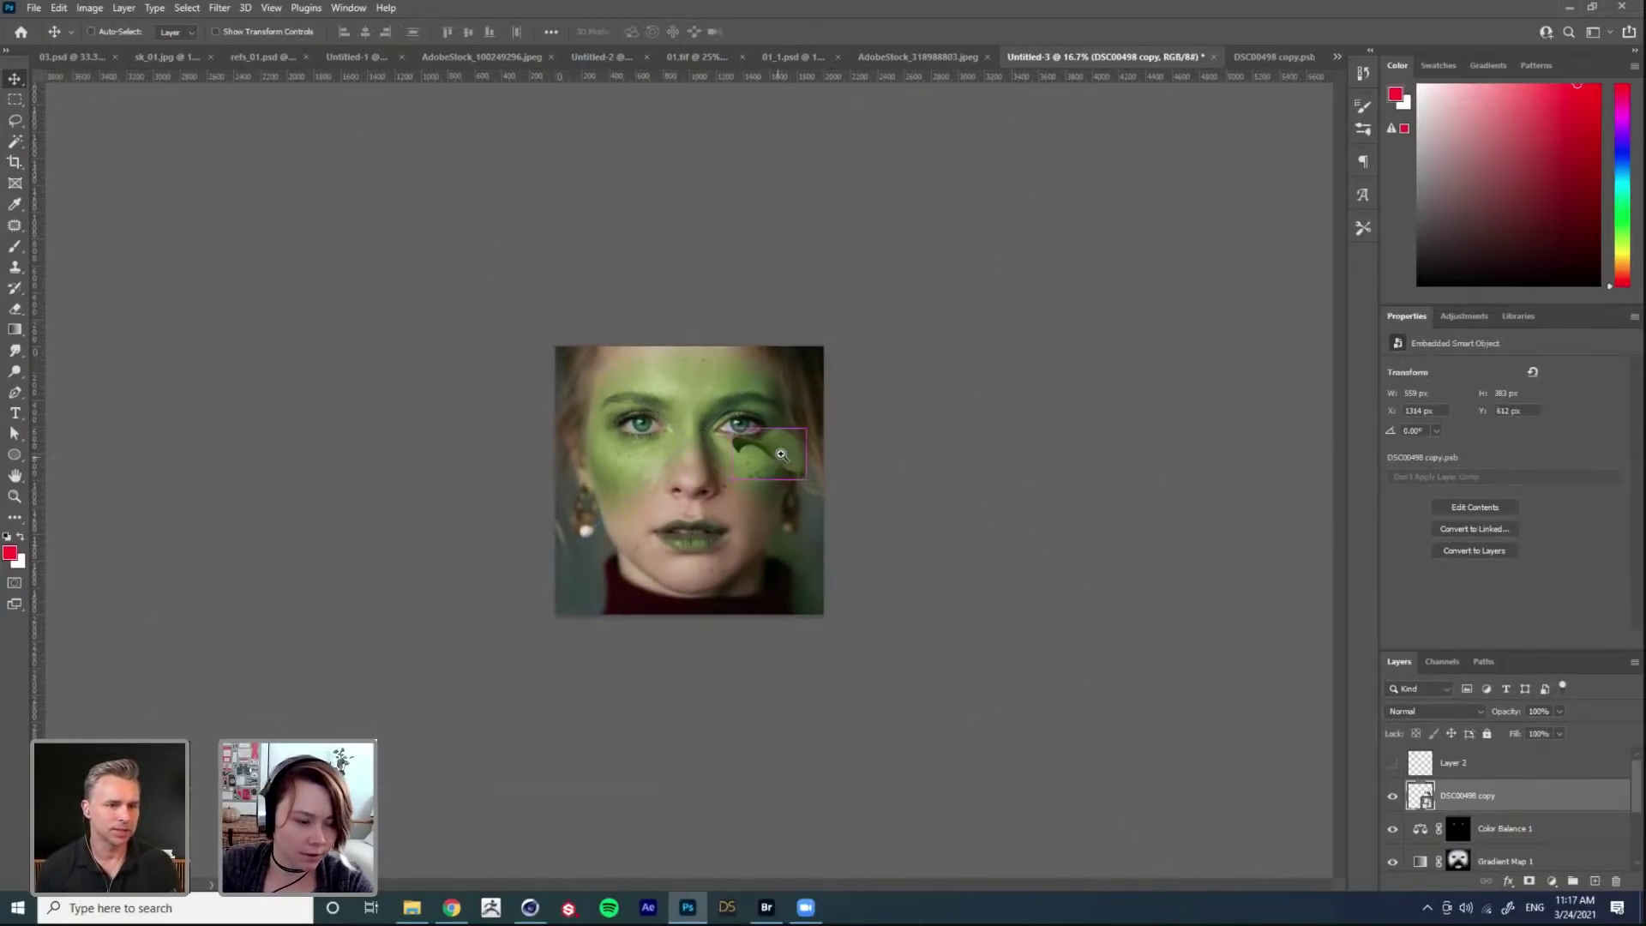
key("ctrl+plus")
left_click_drag(835, 441, 841, 442)
Step: Add a new layer between the leaf and the Color Balance layer and set up a 175 px black brush
left_click(1518, 830)
left_click(1595, 883)
key("b")
key("x")
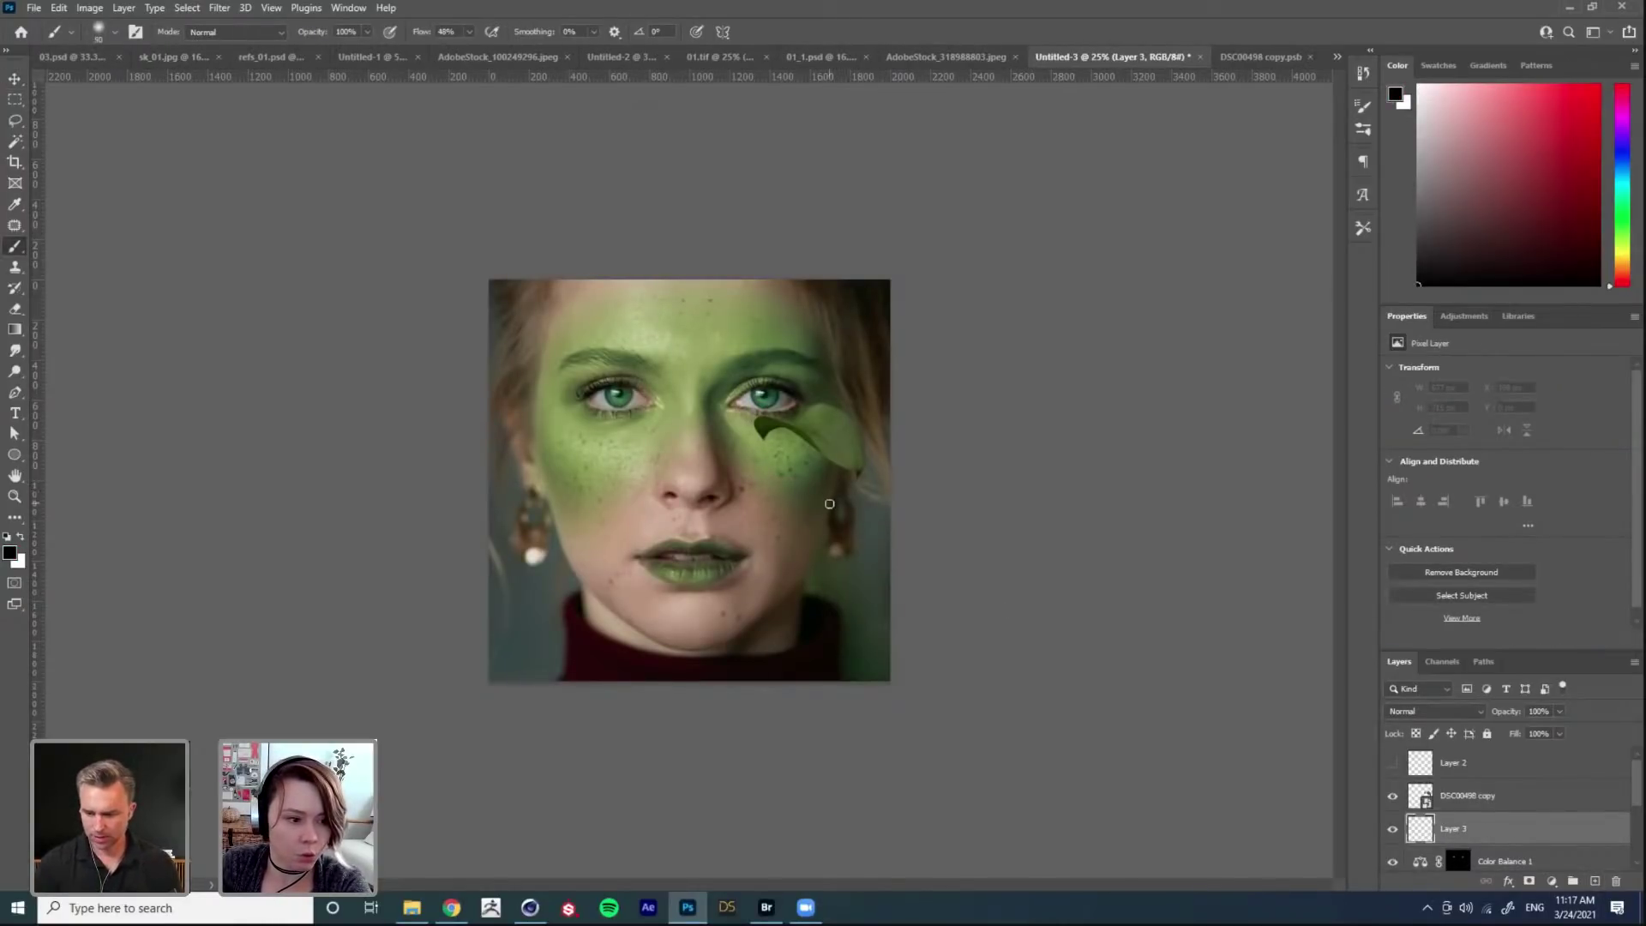
key("bracketright")
key("bracketright")
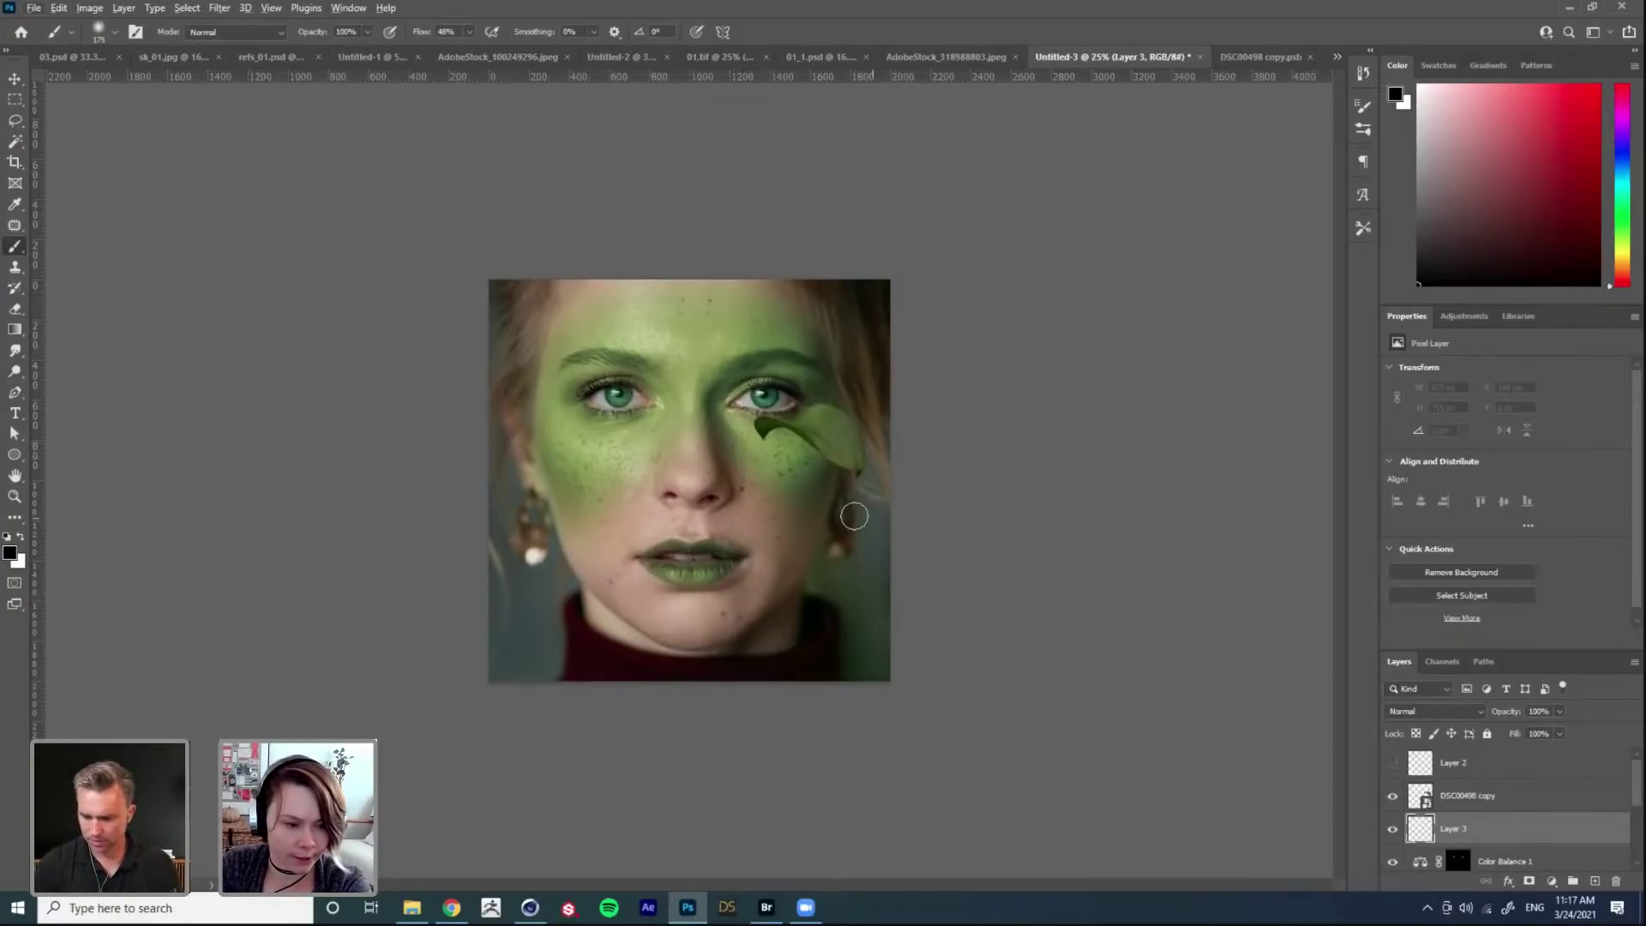
Step: Sample dark green from the leaf and paint a broad shadow over the cheek and eye area with a large soft brush
right_click(873, 518)
left_click(1037, 319)
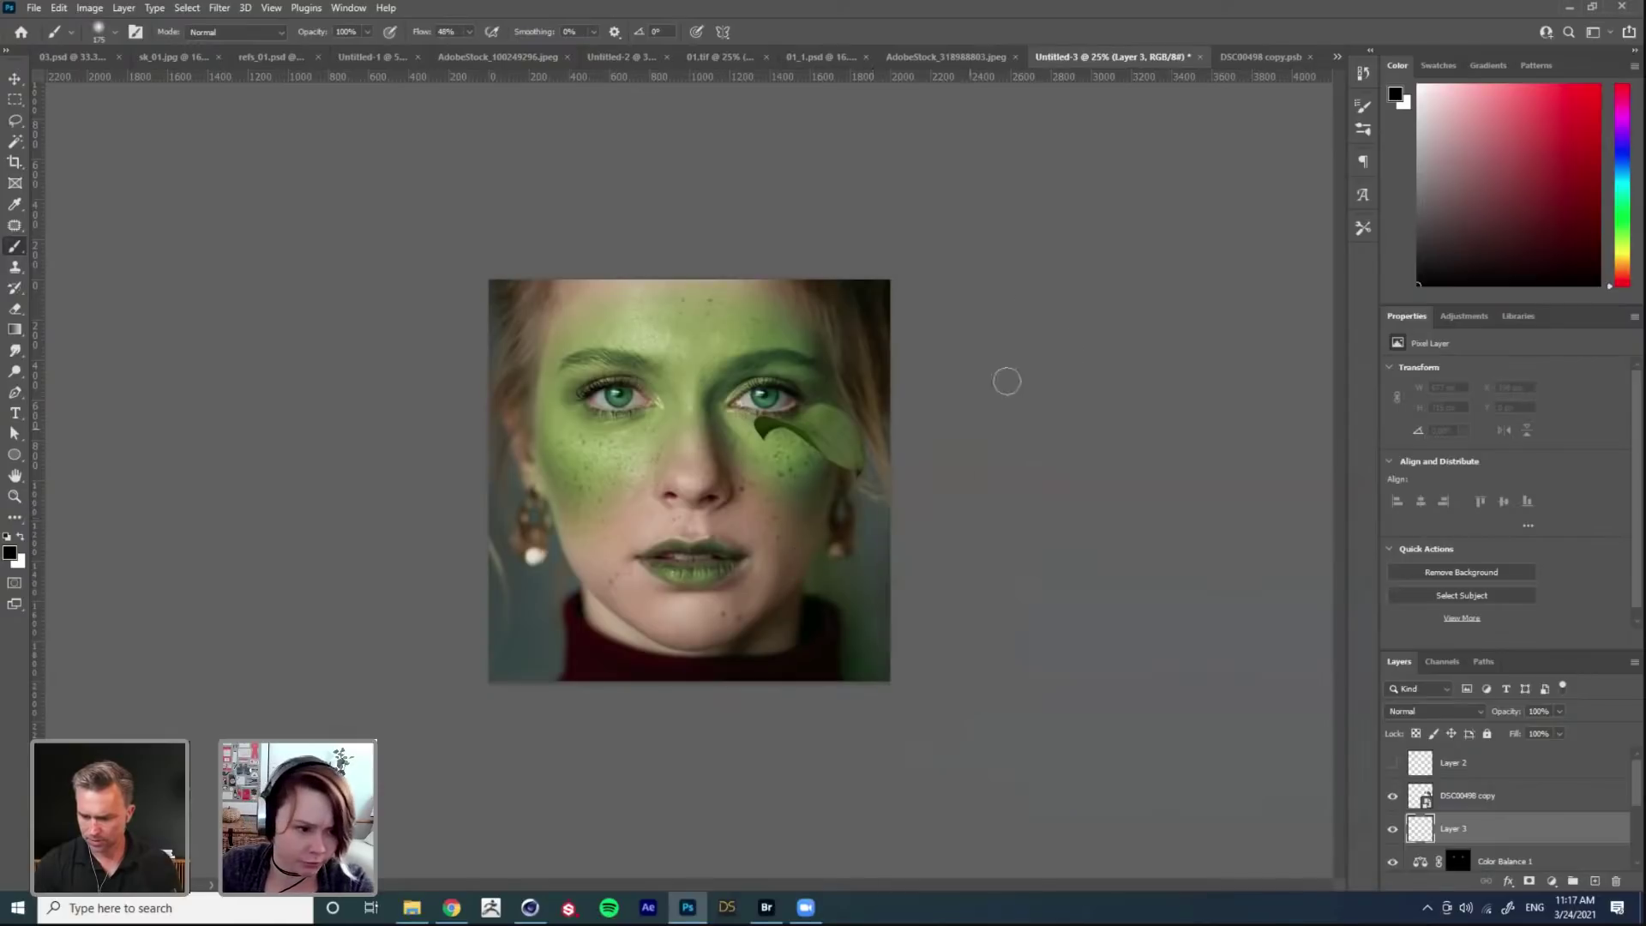
right_click(692, 556)
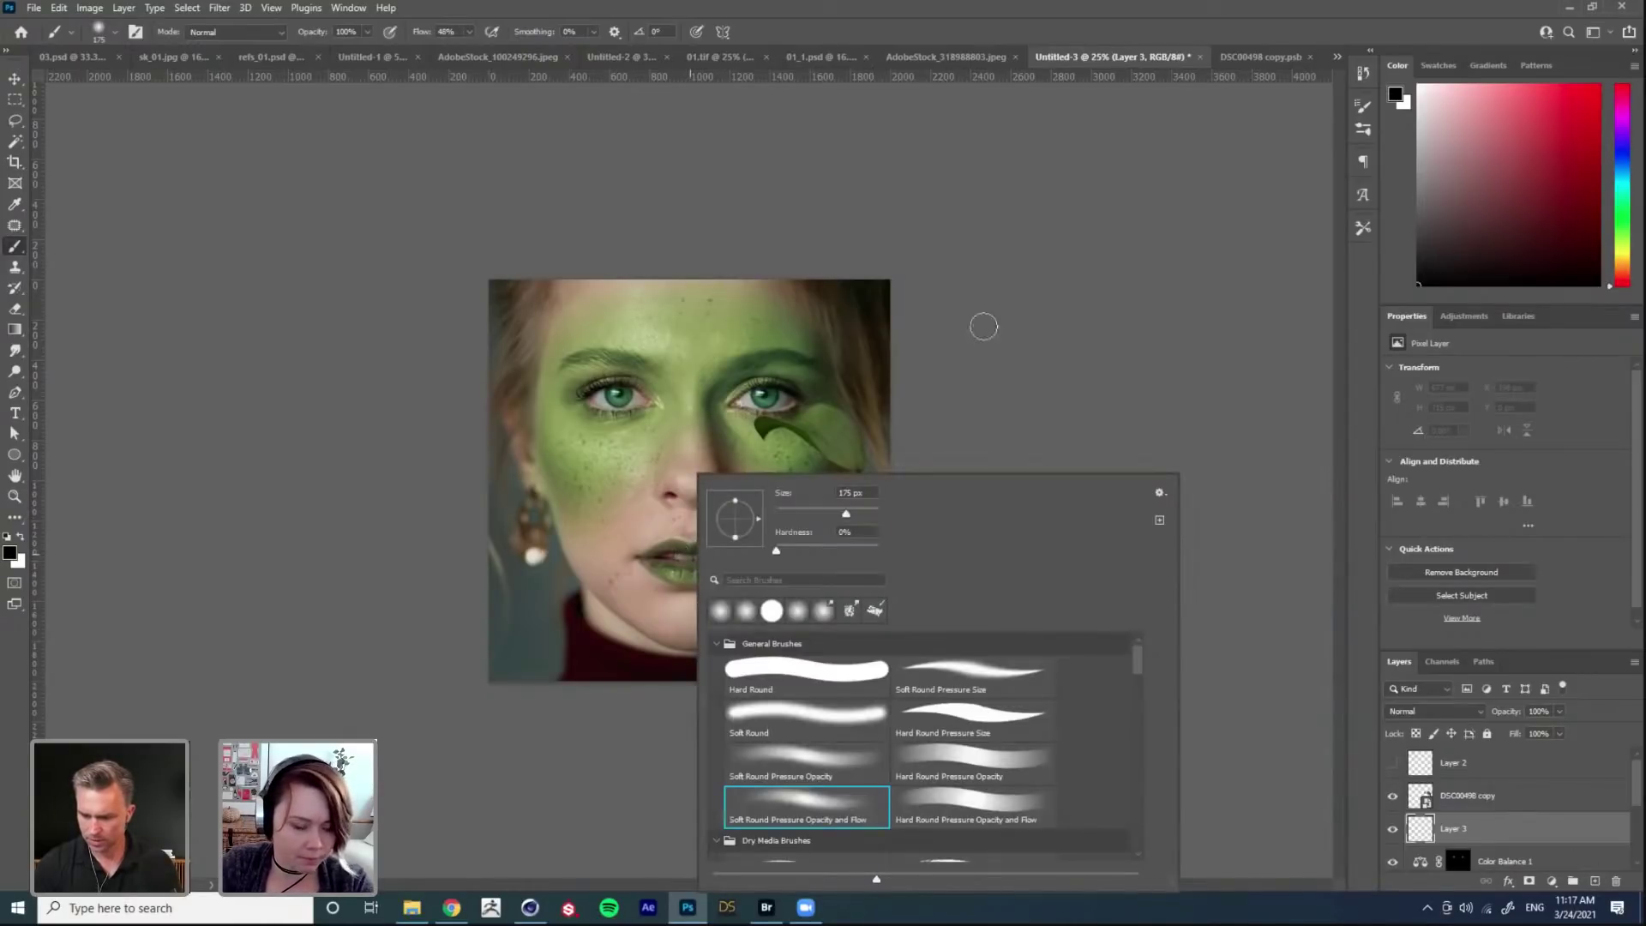
left_click(1014, 348)
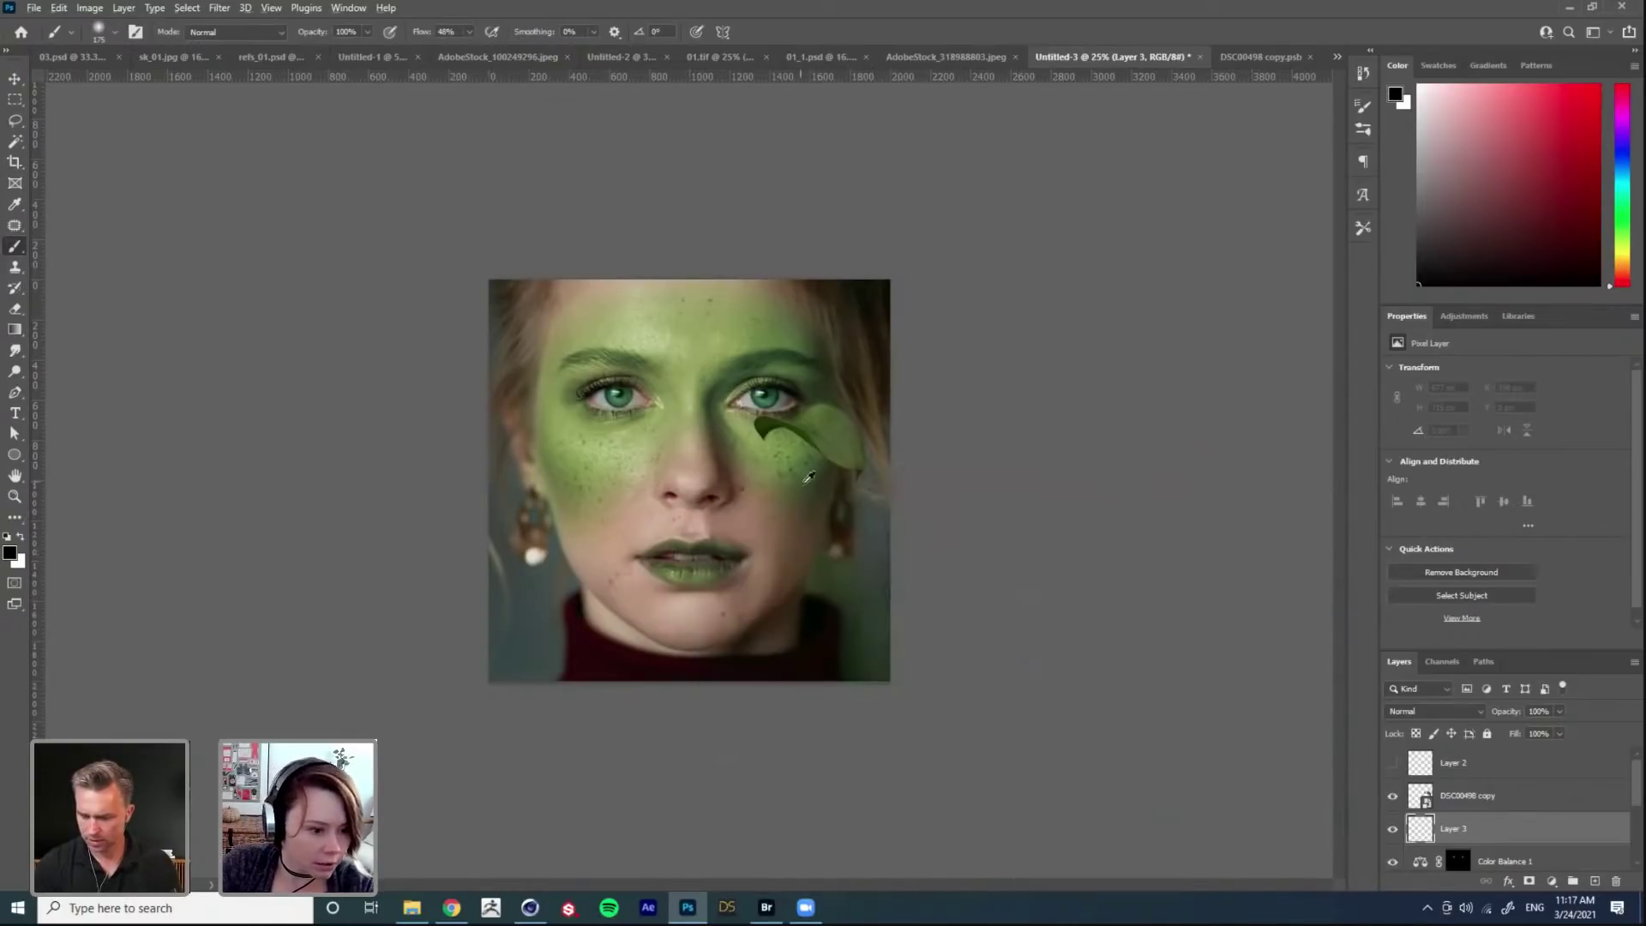
left_click(814, 418, "alt")
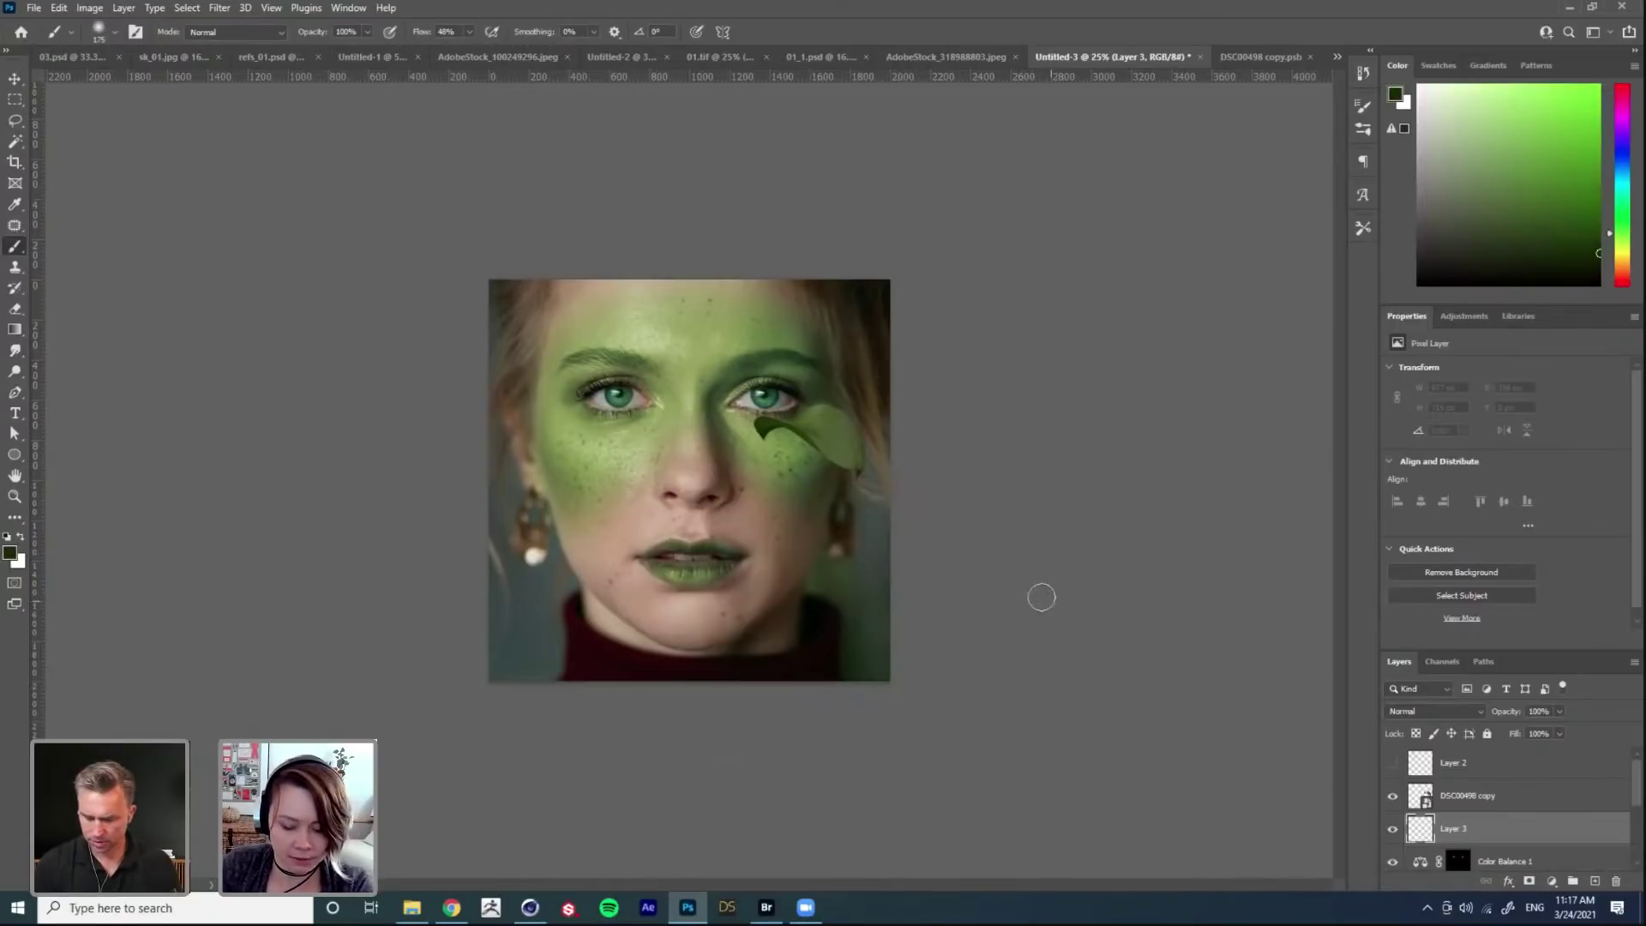
key("bracketright")
key("bracketright")
key("bracketright")
key("bracketright")
key("bracketright")
key("bracketright")
key("bracketright")
key("bracketright")
key("bracketright")
mouse_move(767, 392)
left_mouse_down()
mouse_move(812, 479)
mouse_move(763, 374)
mouse_move(819, 416)
left_mouse_up()
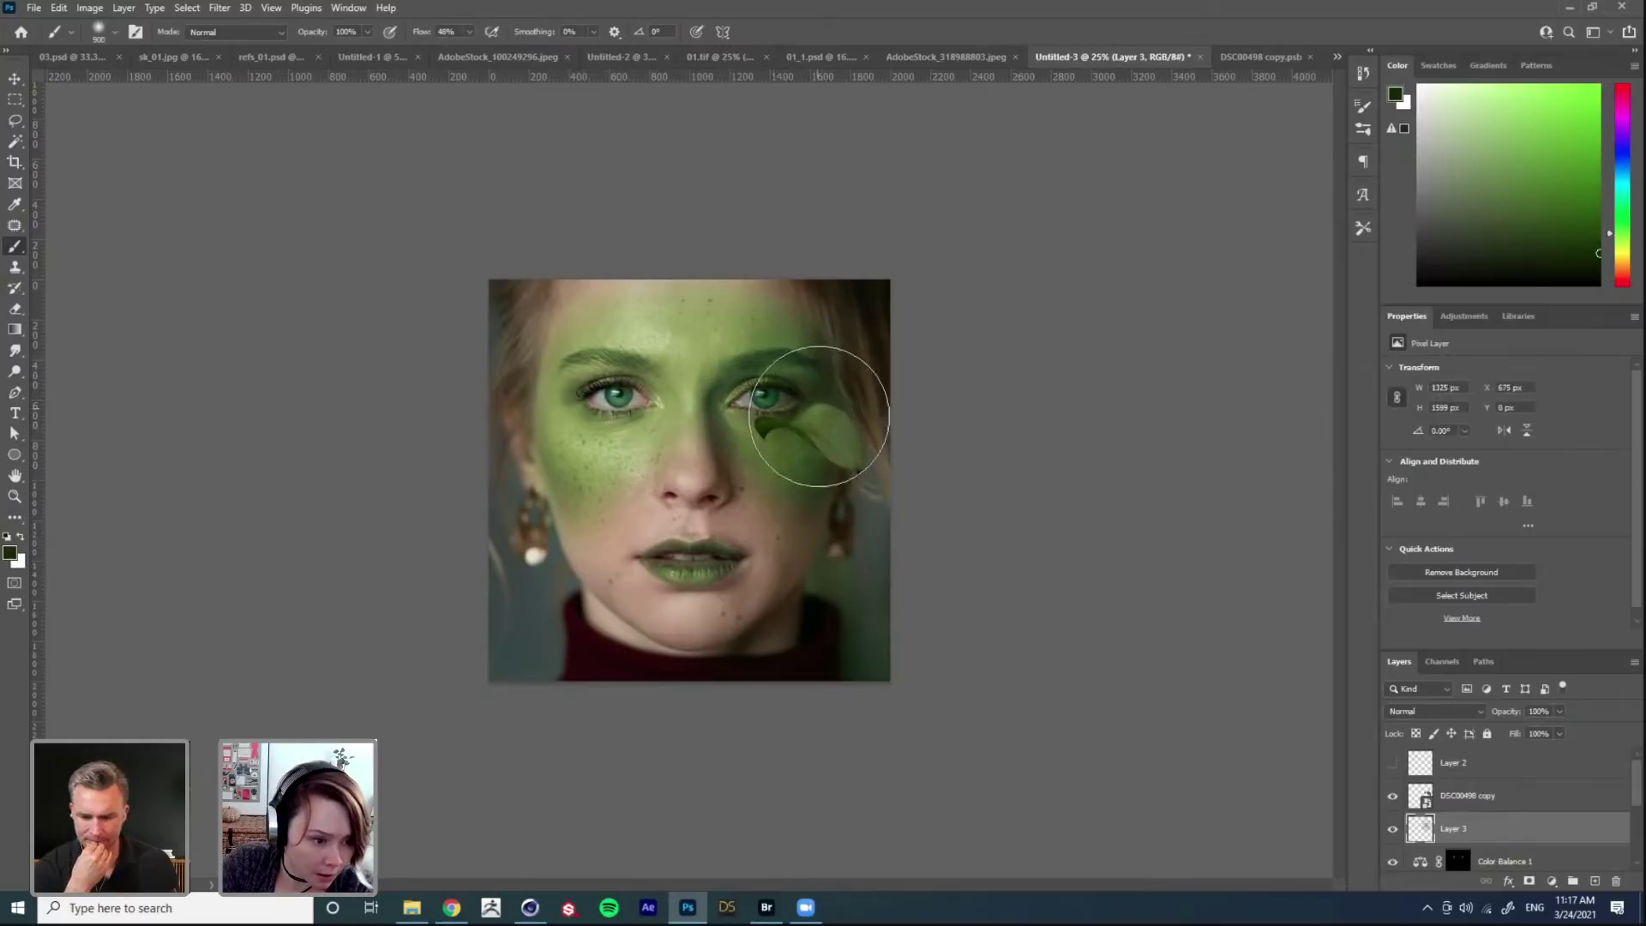
Step: Set the shadow layer to Multiply and hide its paint with an inverted black layer mask
left_click(1422, 713)
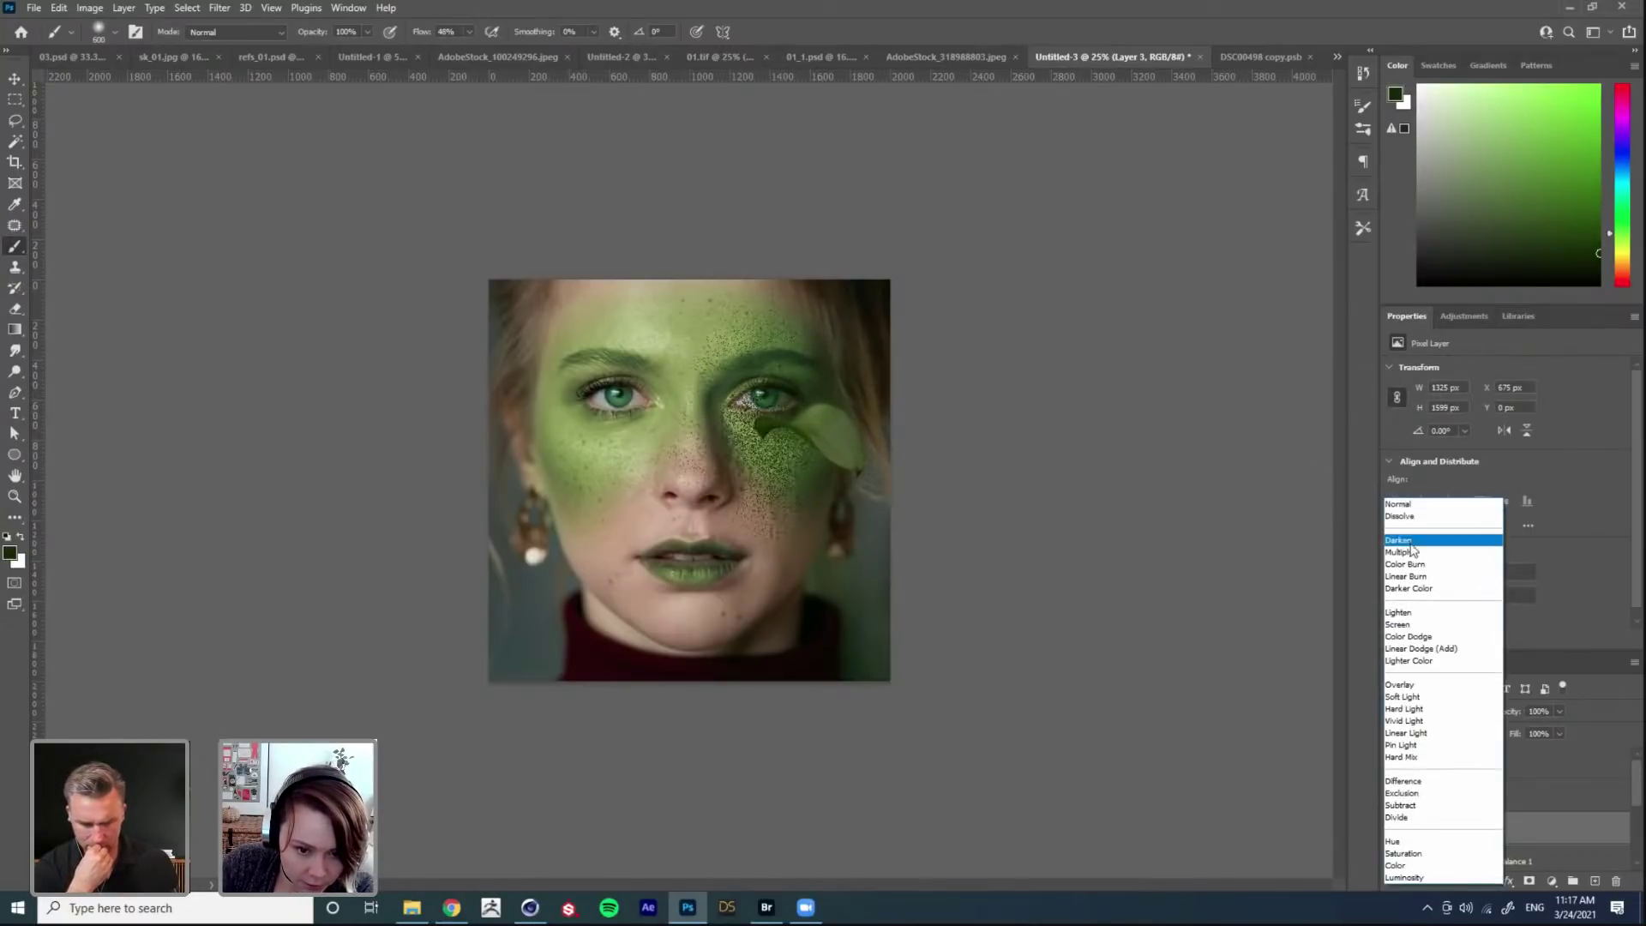
left_click(1404, 553)
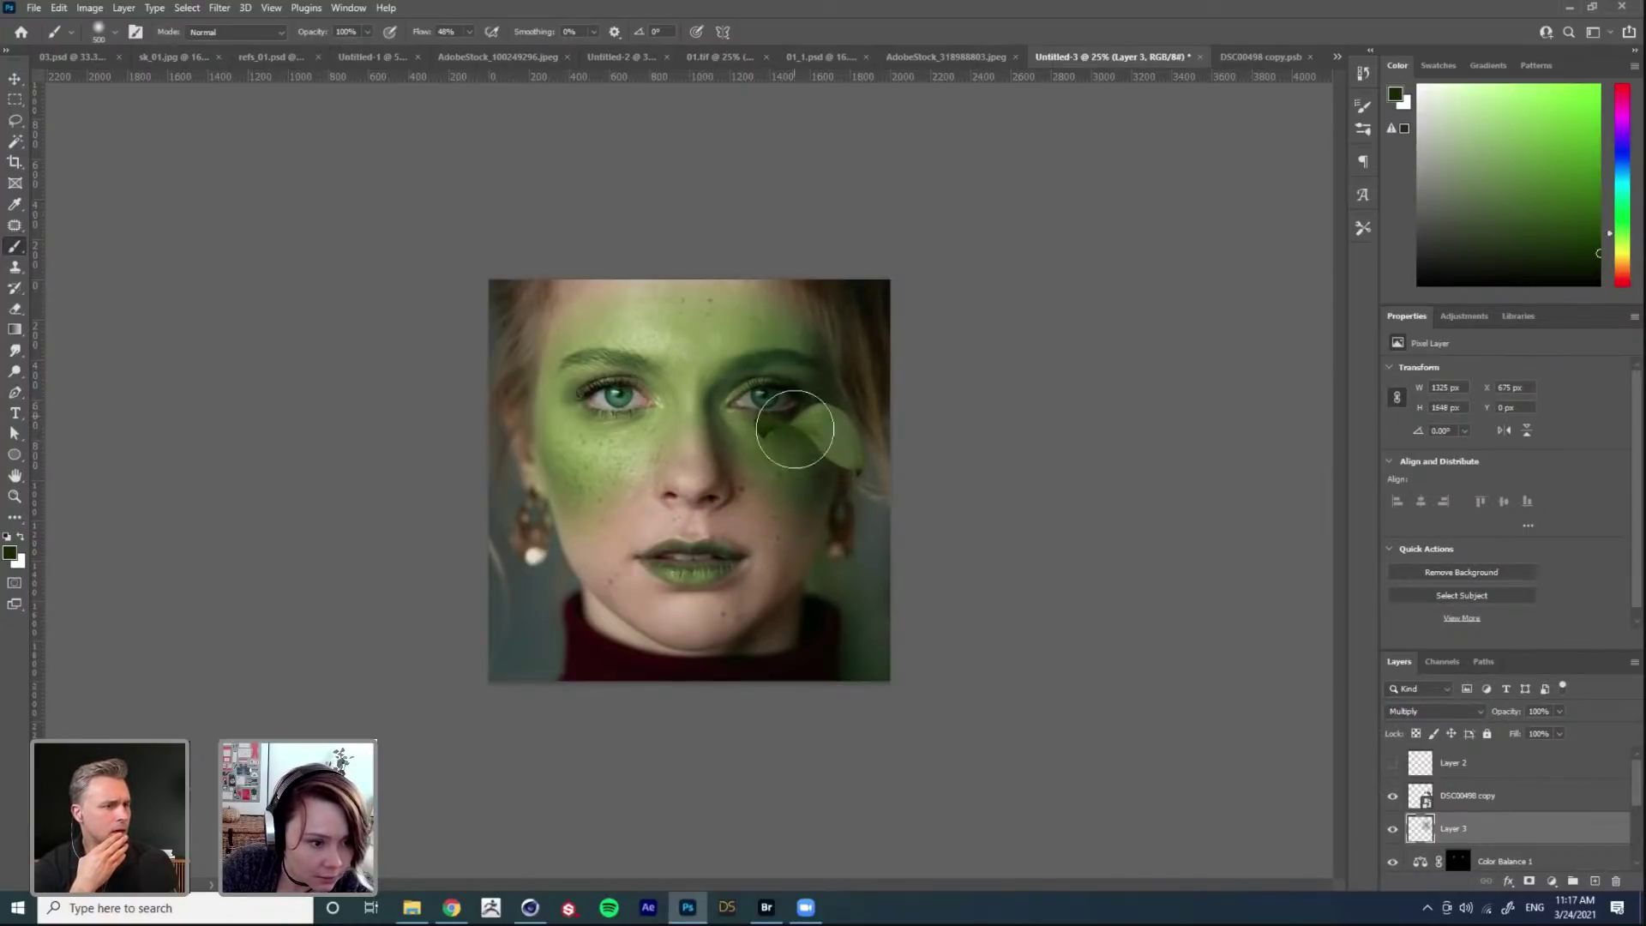
left_click(1530, 882)
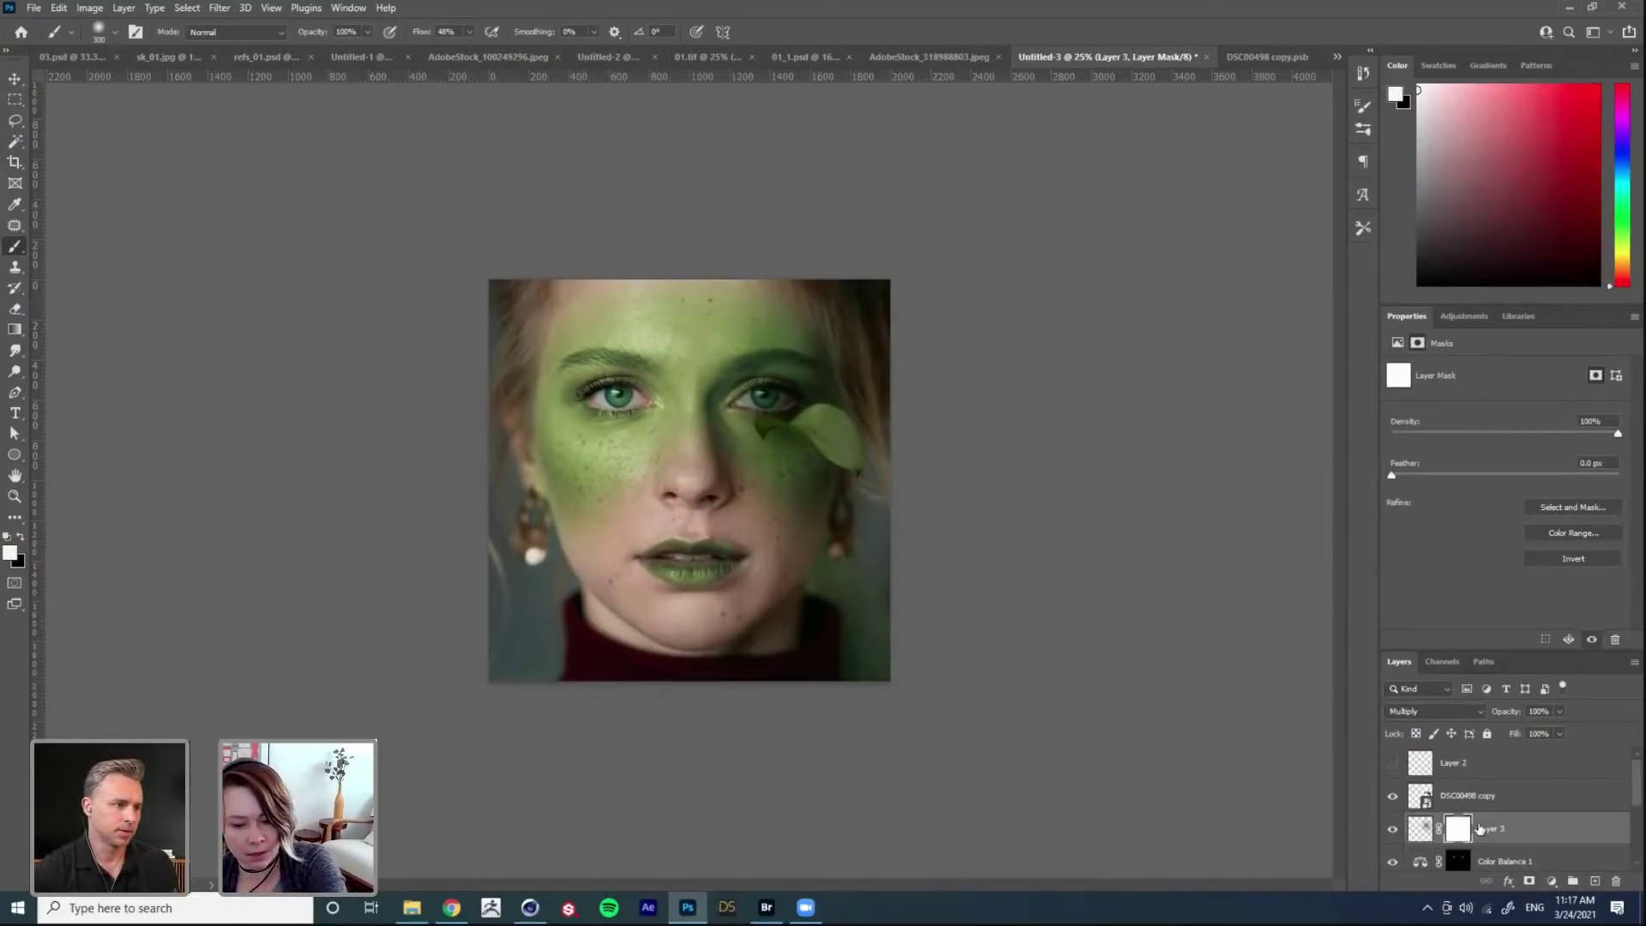
key("ctrl+i")
Step: Paint white on the mask beneath the curled leaf edge with a 125 px Soft Round Pressure Size brush to reveal the shadow
key("ctrl+plus")
right_click(819, 454)
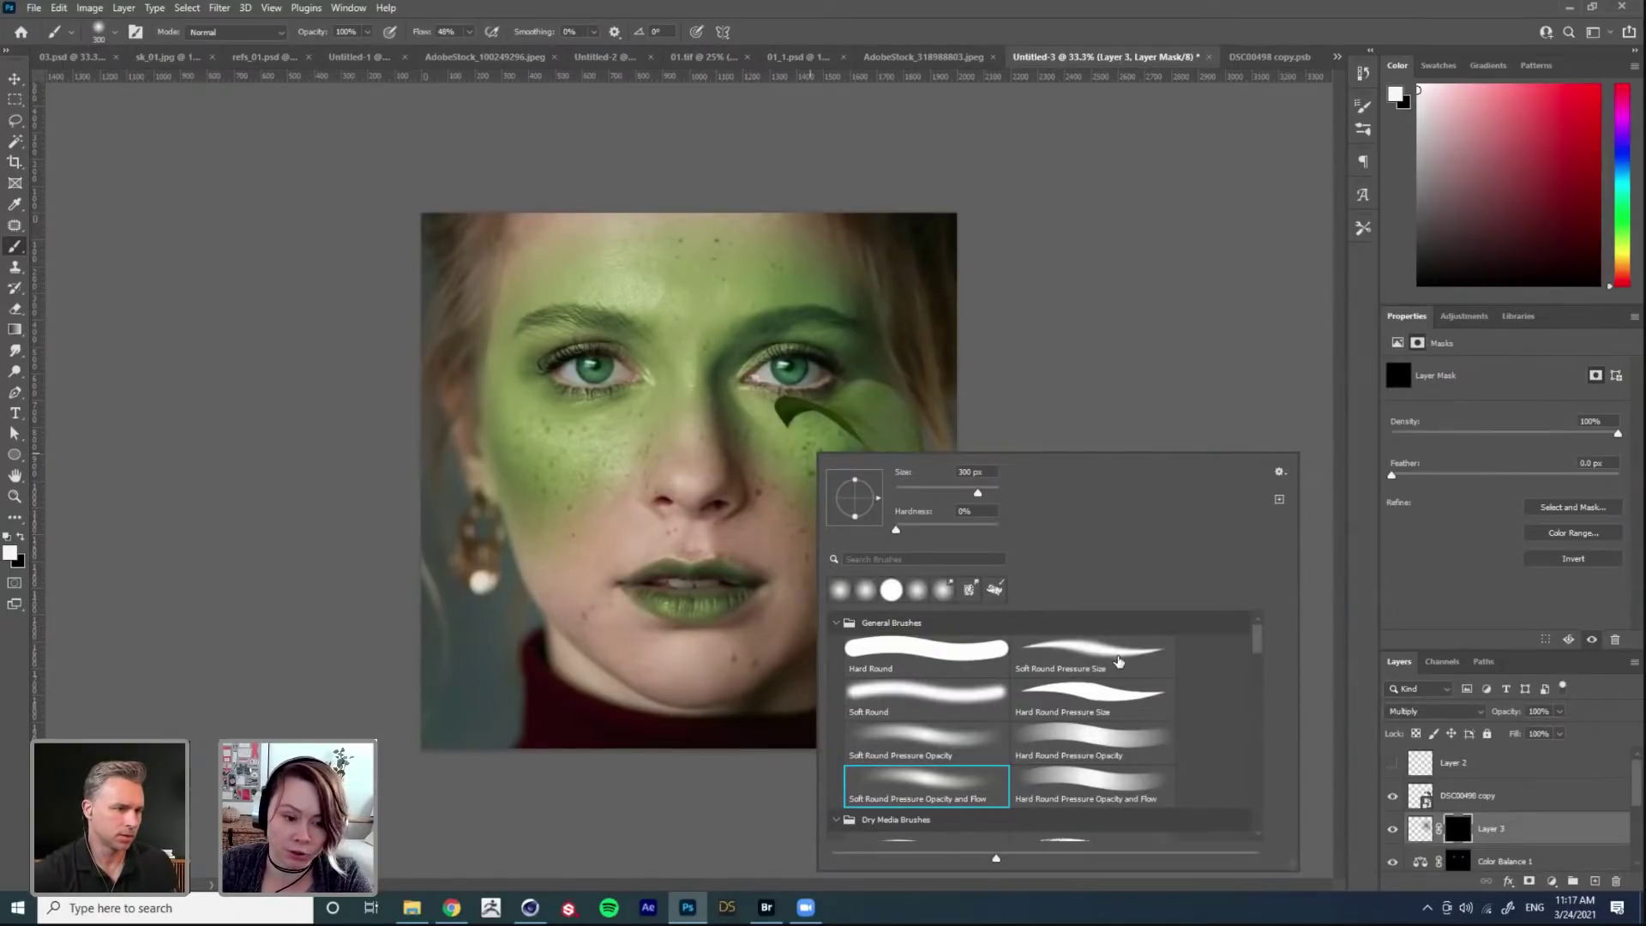
left_click(1089, 660)
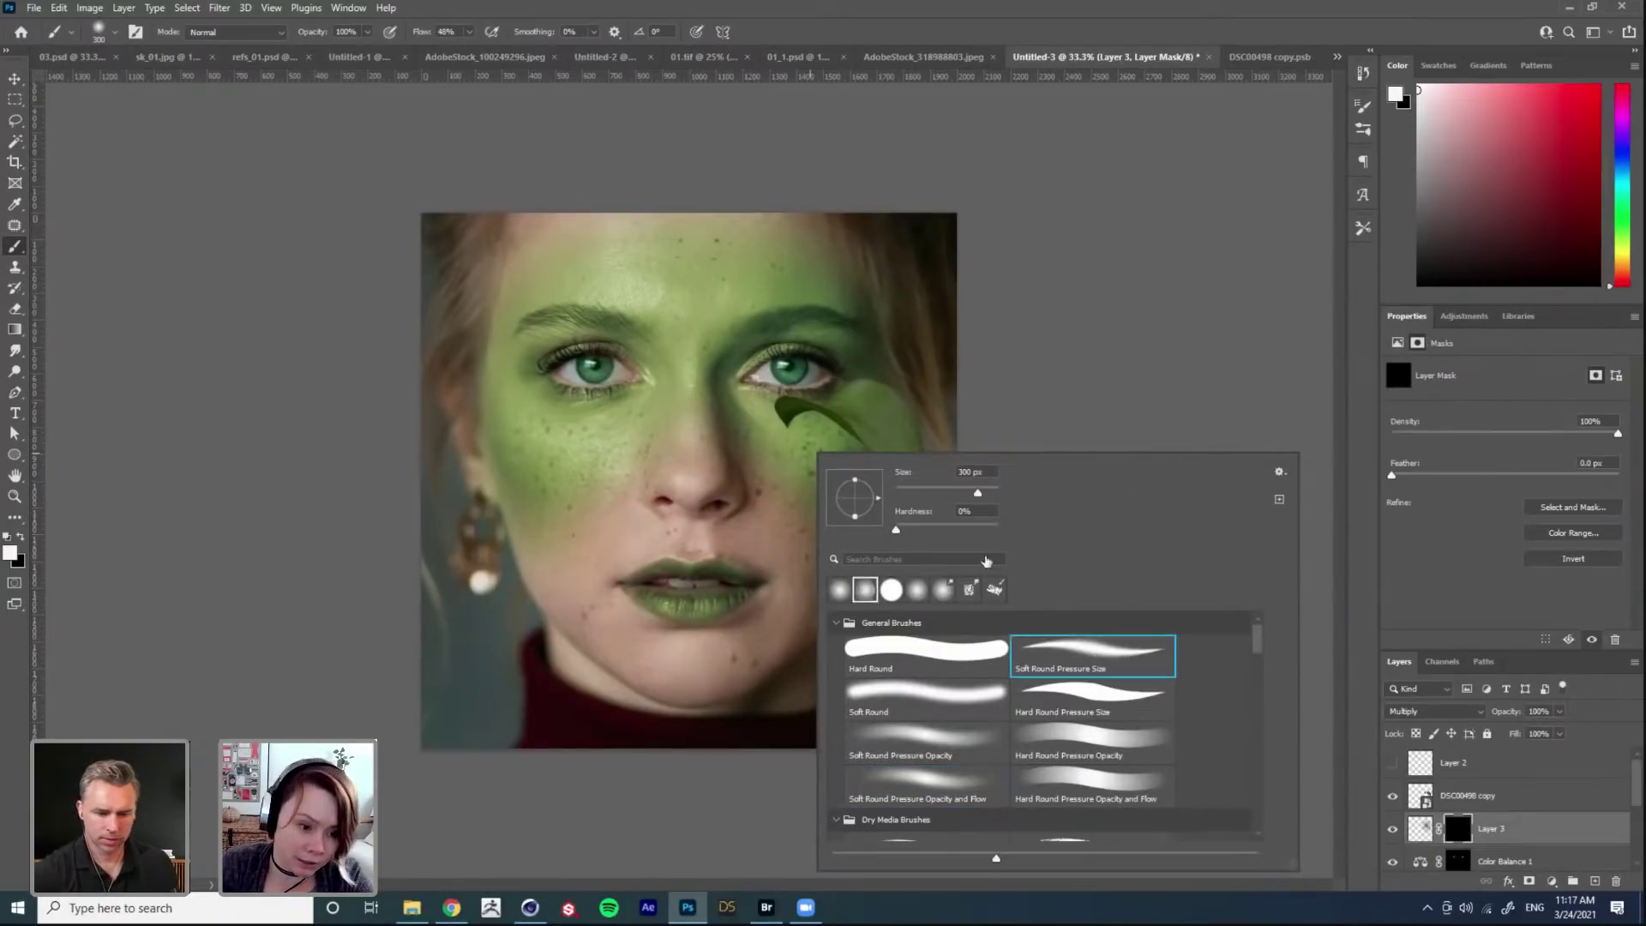
left_click(824, 413)
key("bracketright")
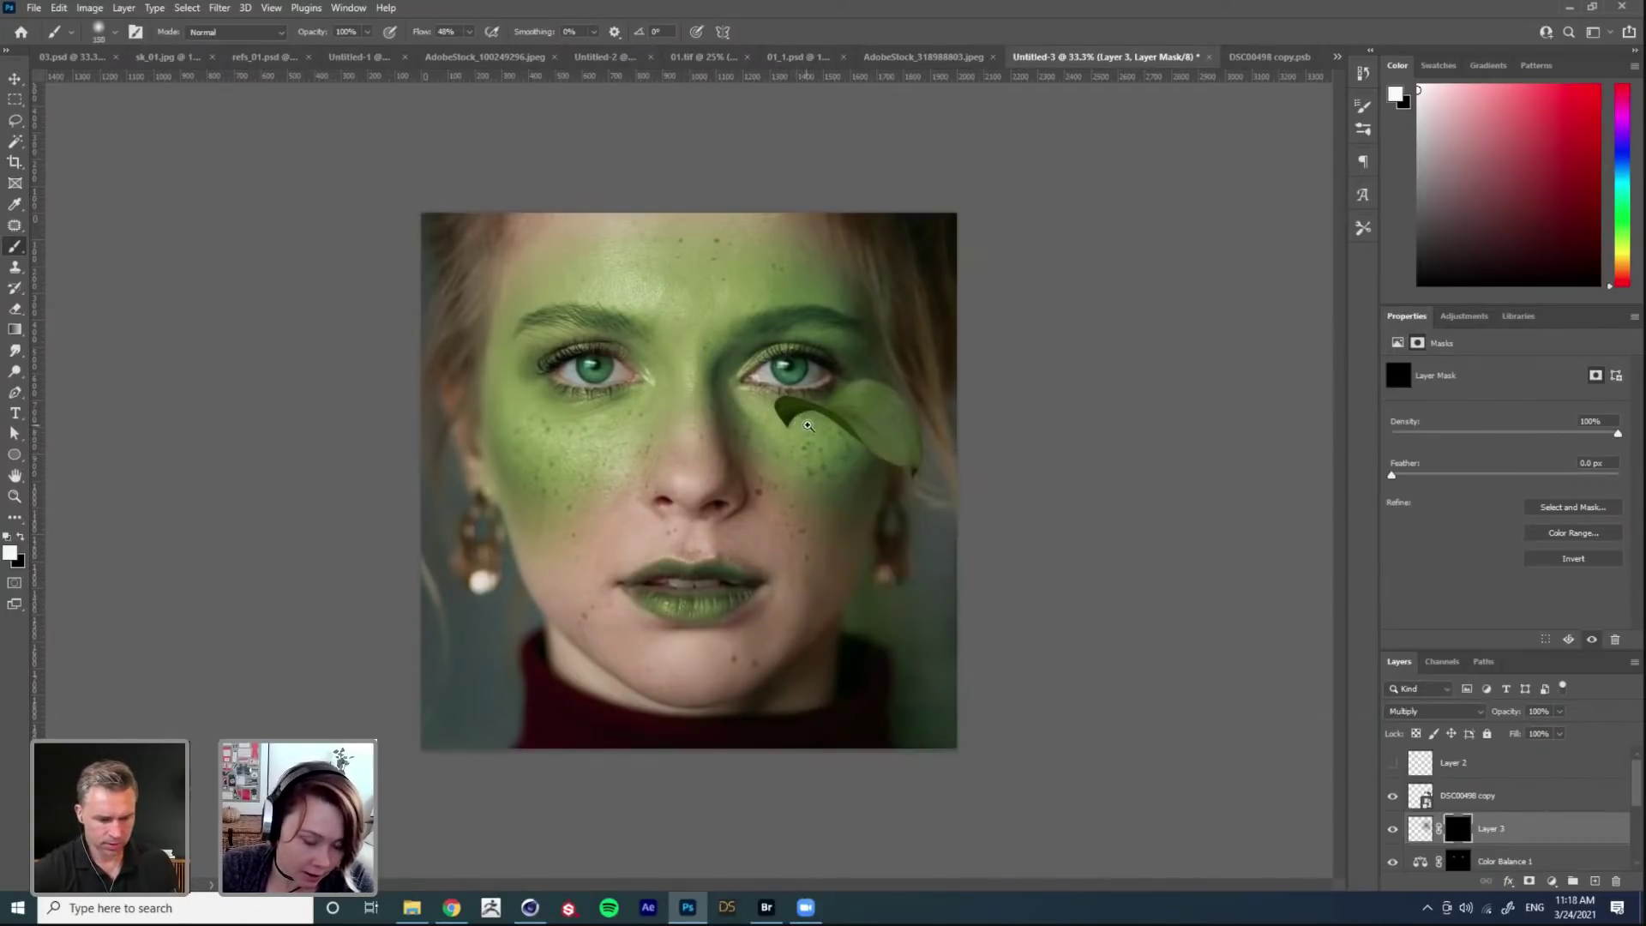
left_click(805, 425)
left_click(805, 424)
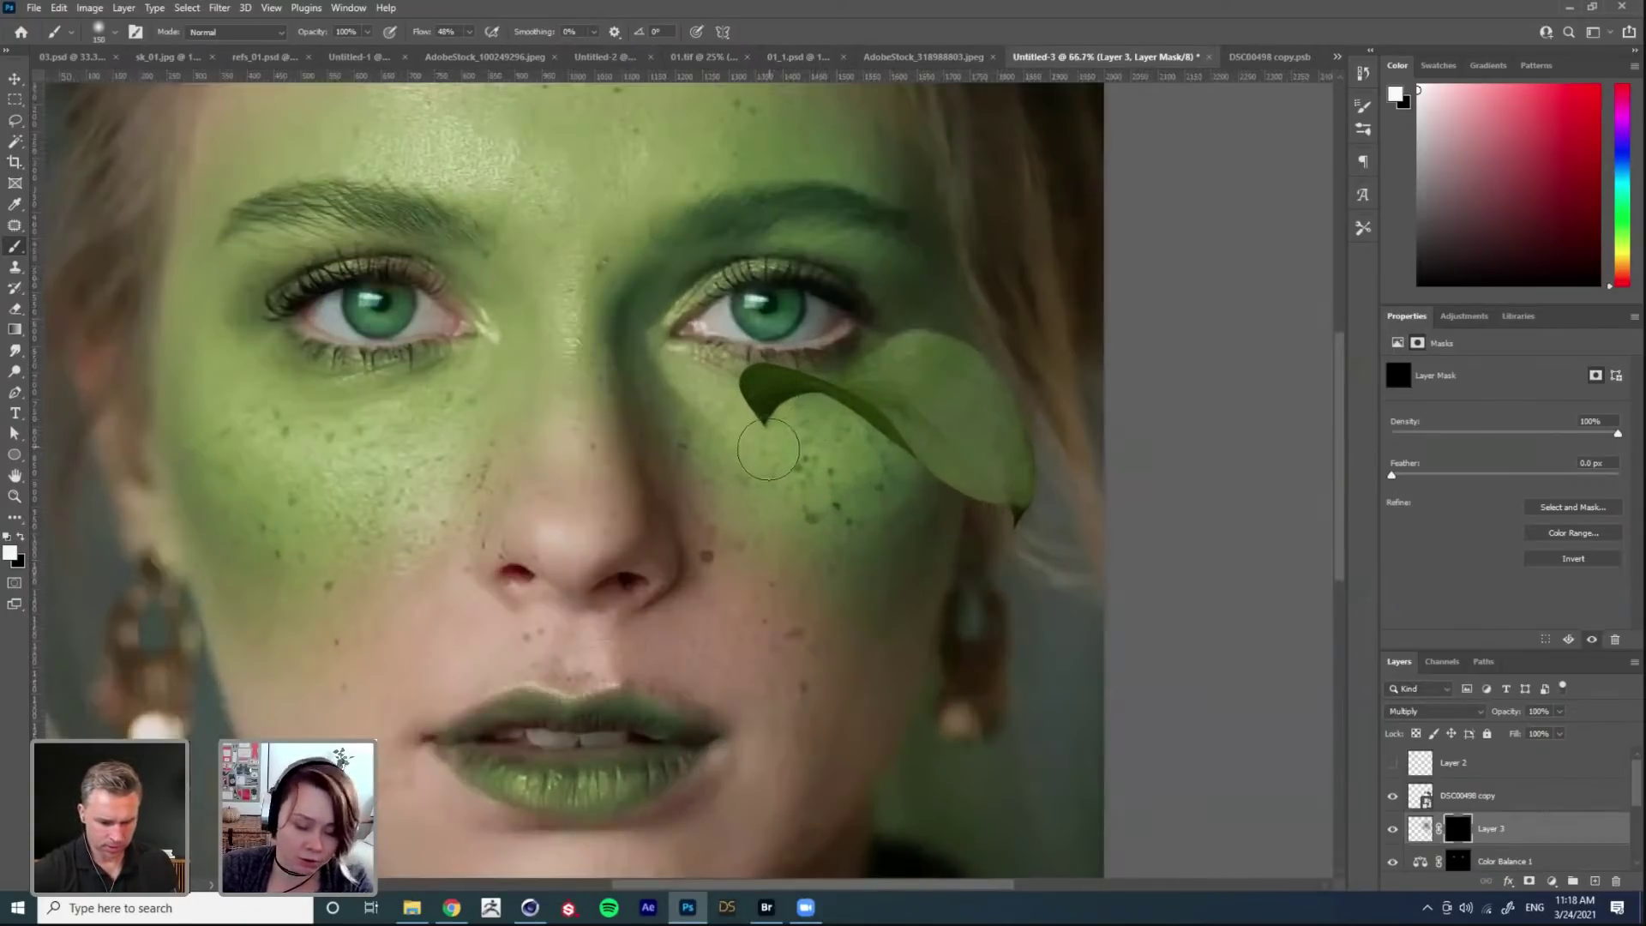
key("bracketleft")
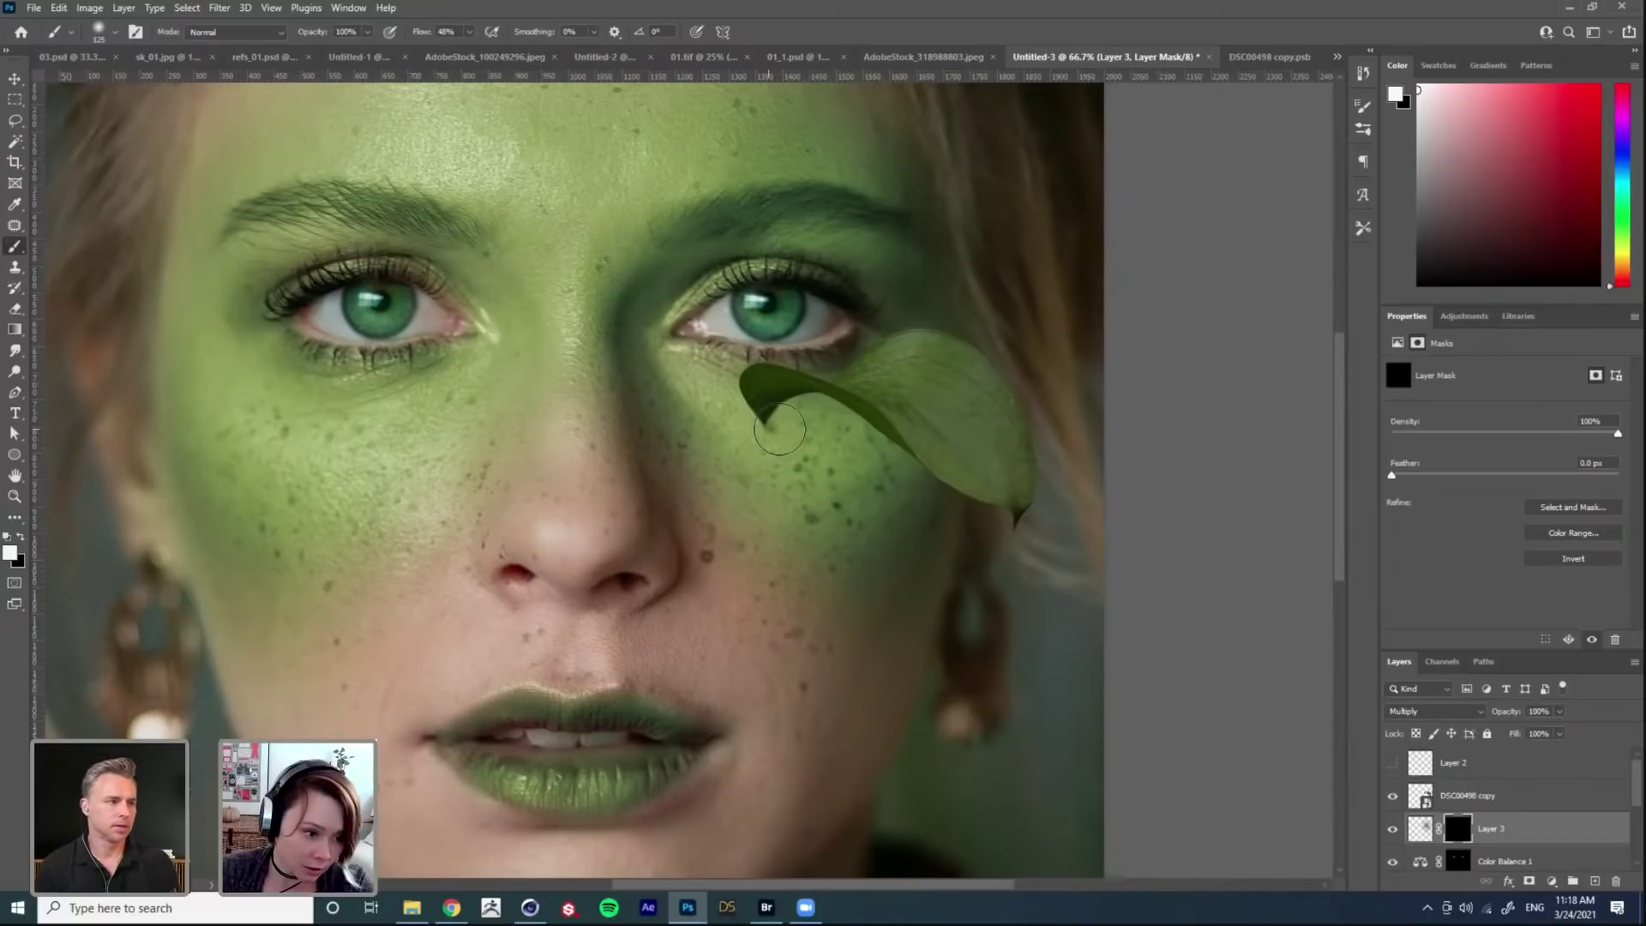
mouse_move(776, 429)
left_mouse_down()
mouse_move(832, 452)
mouse_move(901, 519)
left_mouse_up()
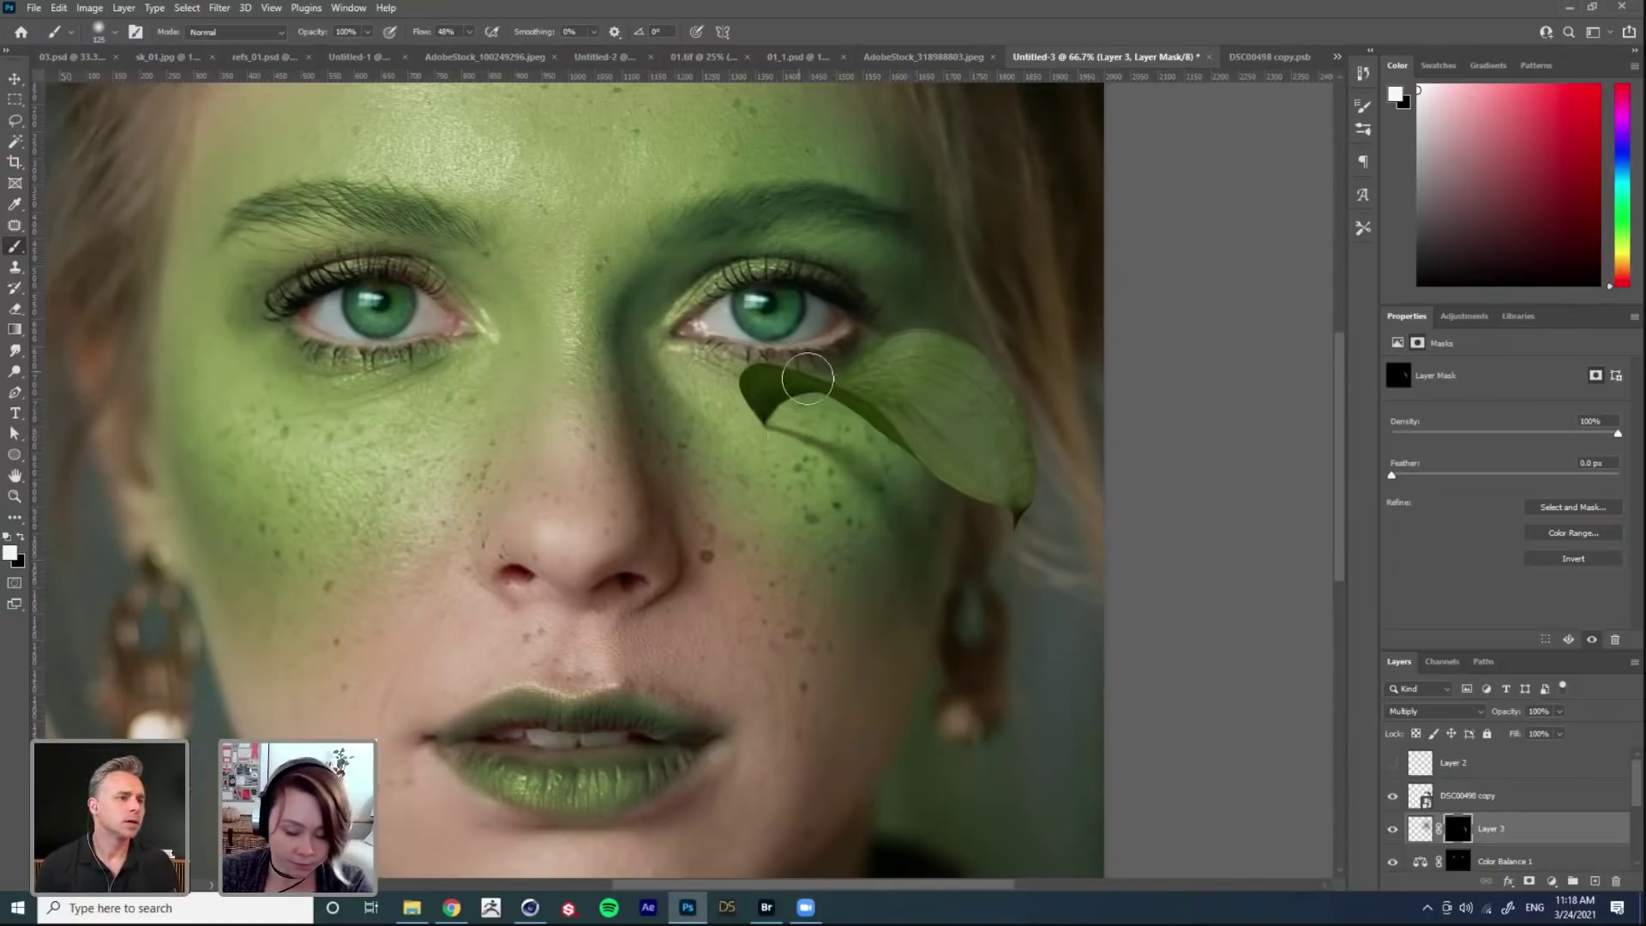
mouse_move(769, 422)
left_mouse_down()
mouse_move(839, 408)
mouse_move(797, 423)
mouse_move(854, 453)
mouse_move(844, 414)
mouse_move(902, 470)
left_mouse_up()
Step: Broaden the shadow on the cheek below the leaf with a 175 px Soft Round Pressure Opacity and Flow brush
right_click(889, 589)
left_click(988, 797)
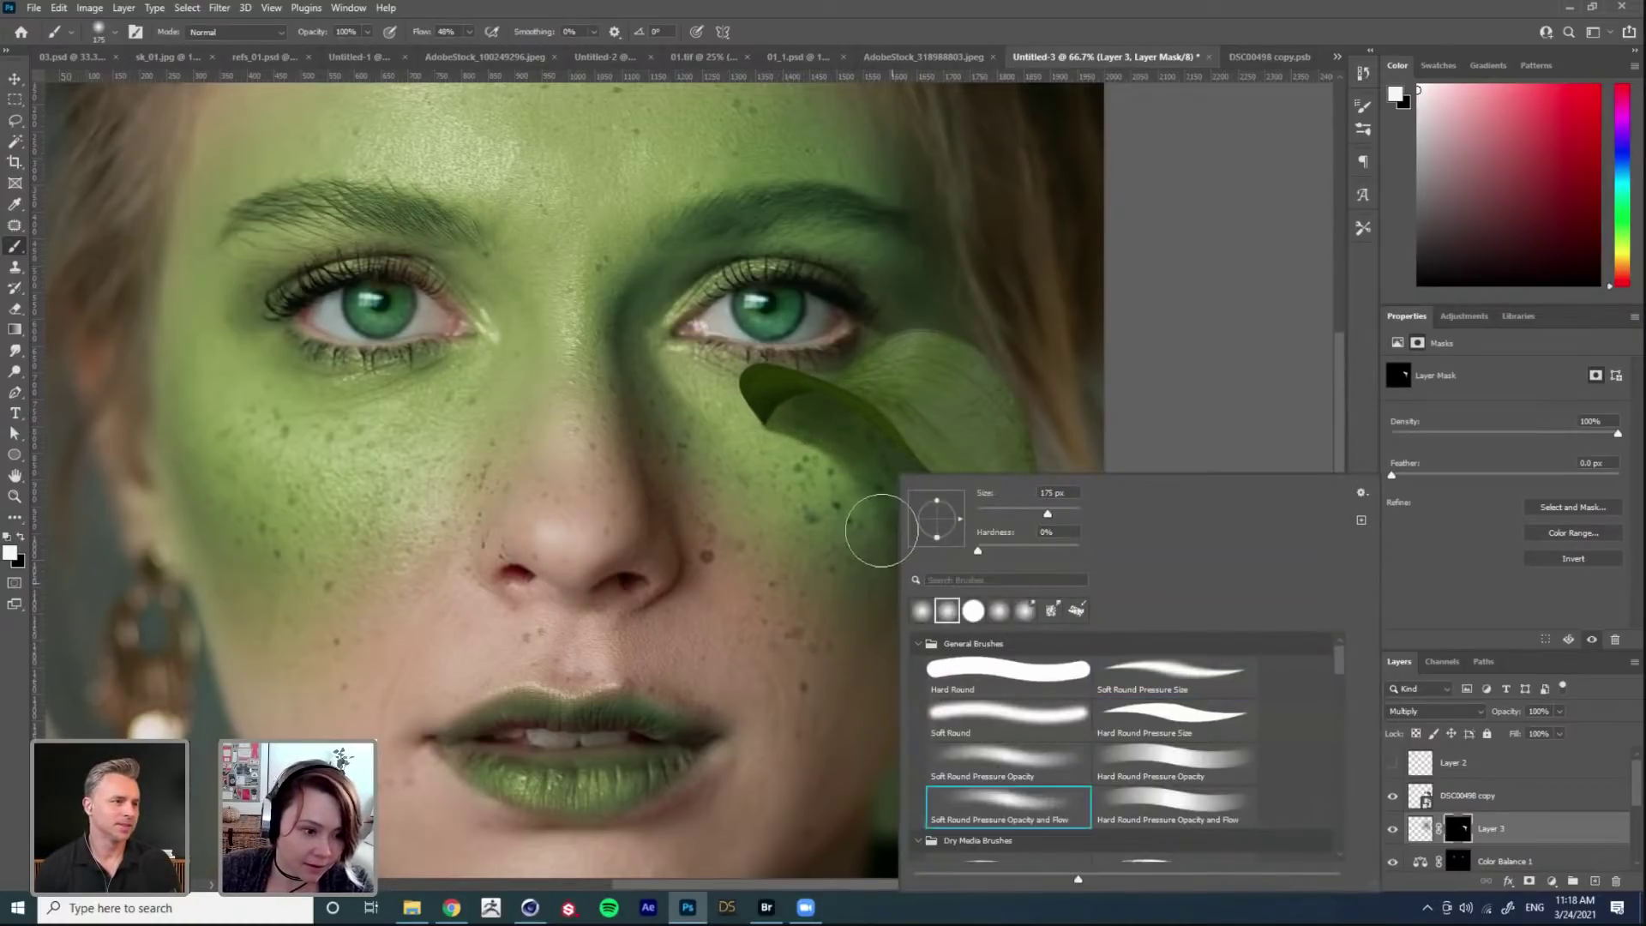
left_click(881, 528)
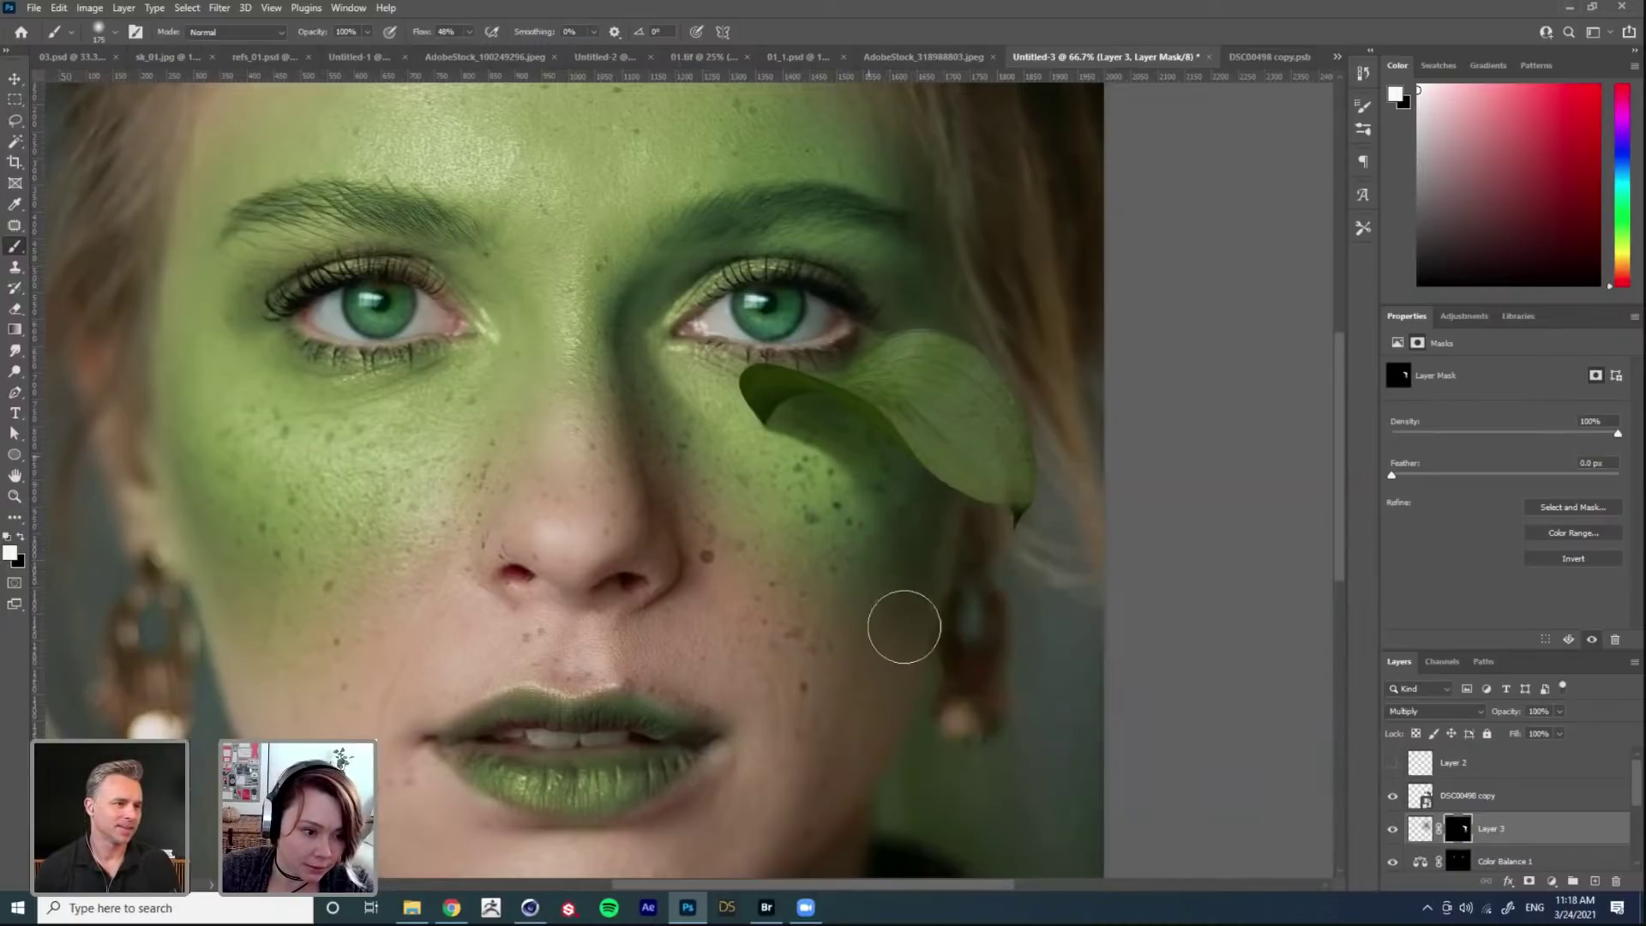
right_click(759, 411)
left_click(852, 303)
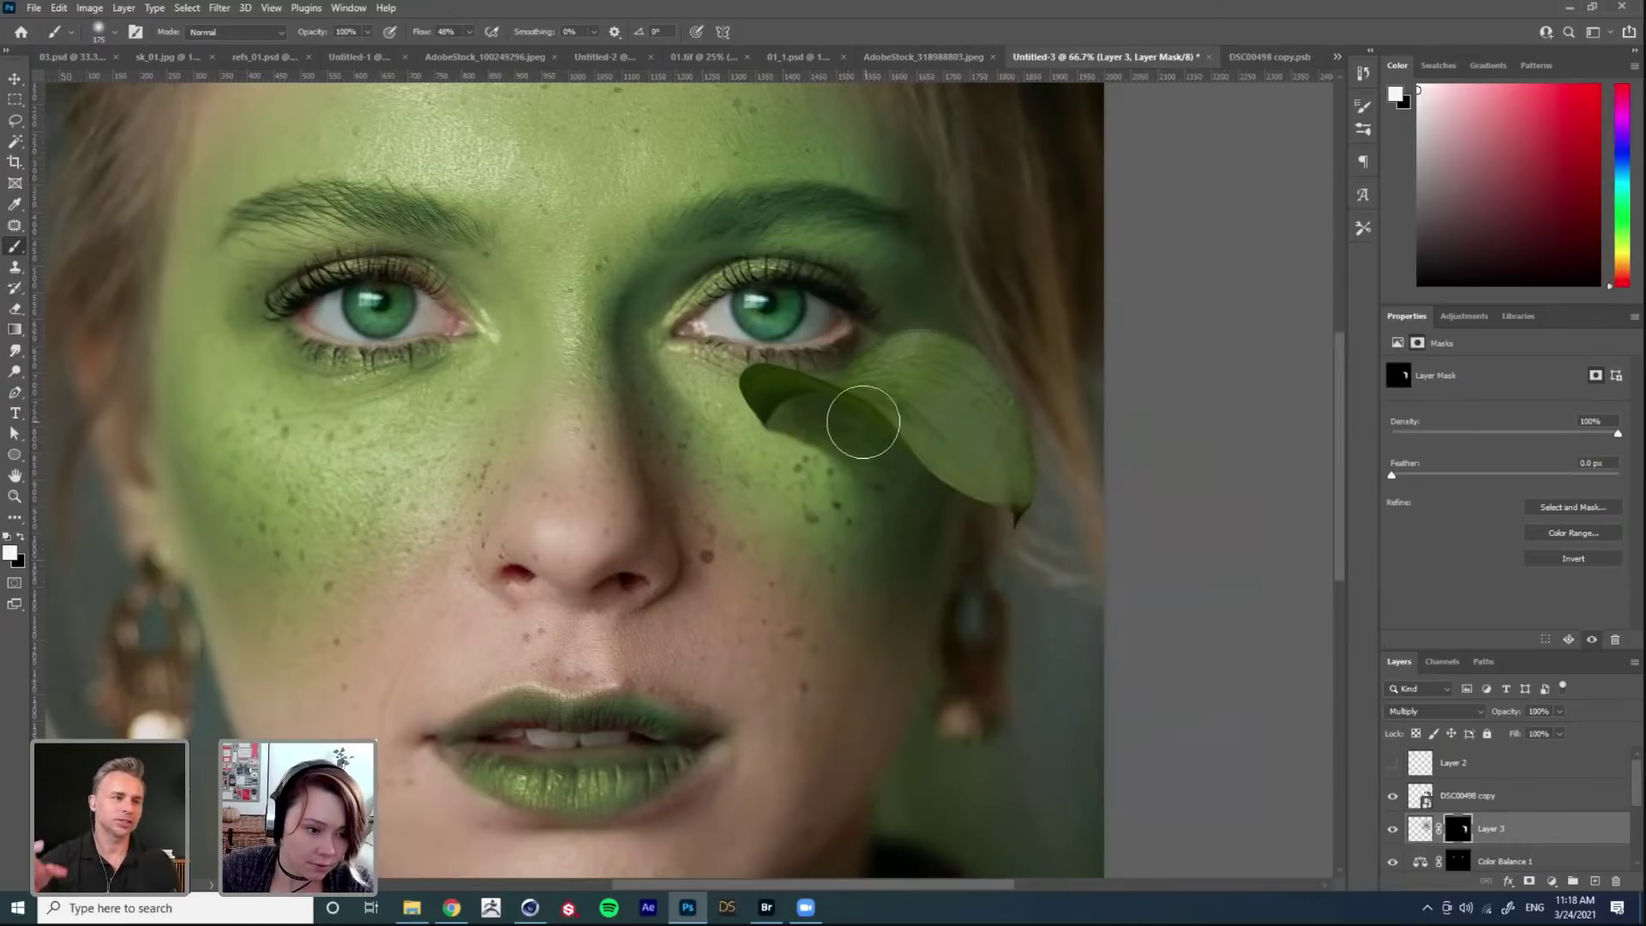
Step: Refine the shadow mask around the curled leaf tip with a 70 px Soft Round Pressure Size brush, alternating black and white
right_click(836, 478)
left_click(1115, 680)
left_click(993, 209)
key("bracketleft")
key("bracketleft")
key("bracketleft")
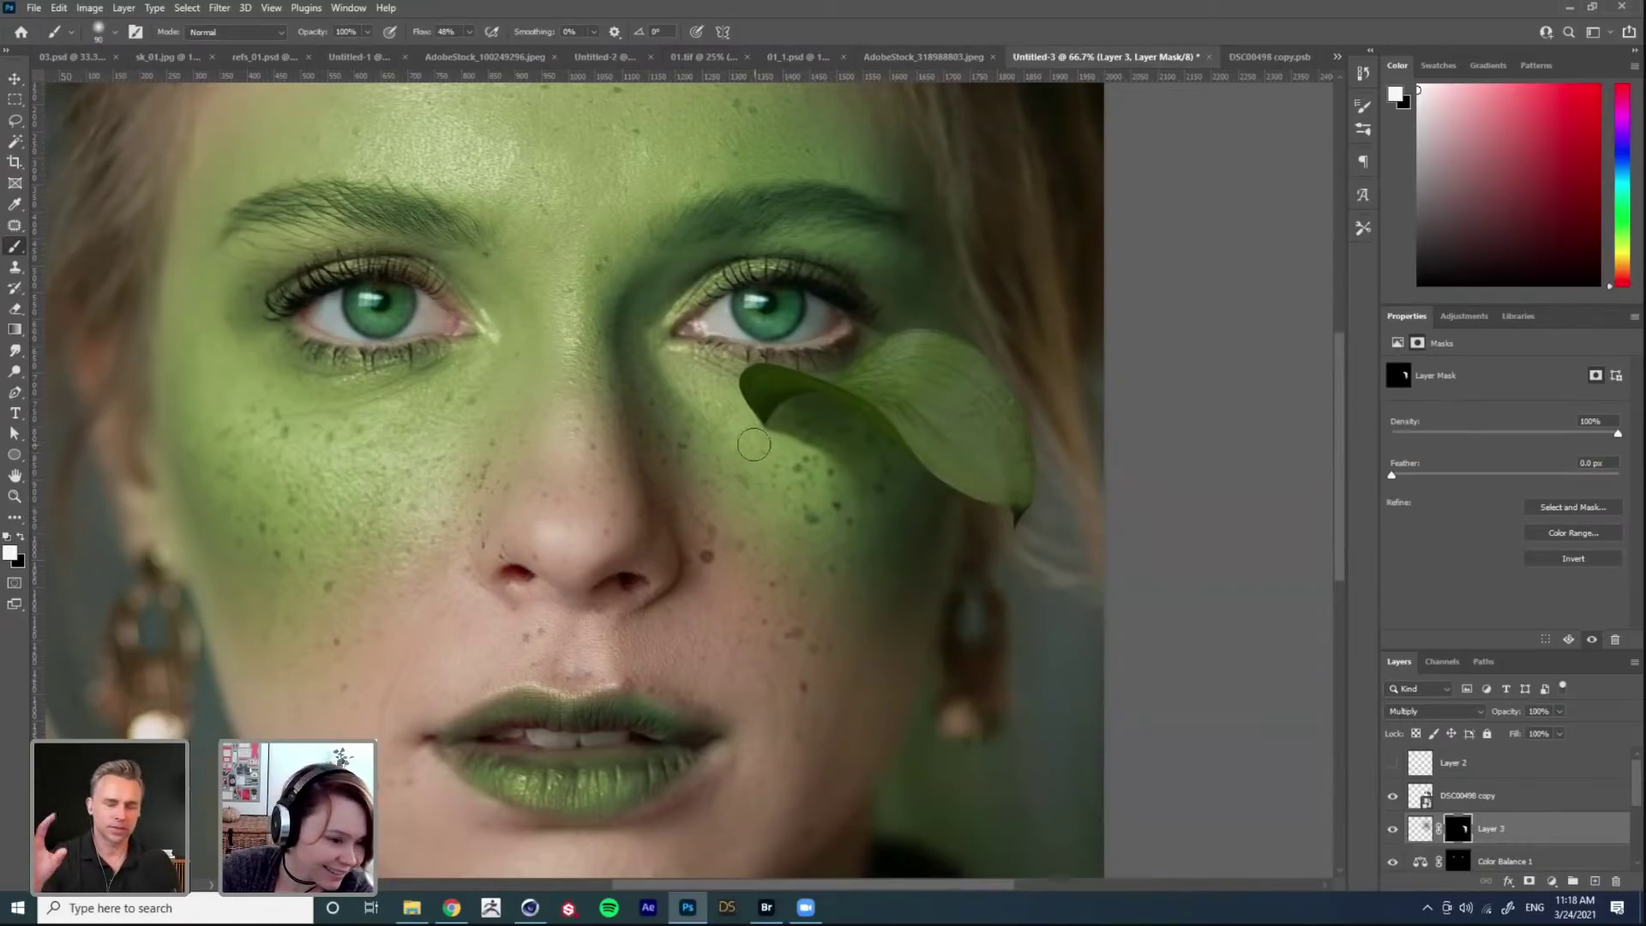
key("x")
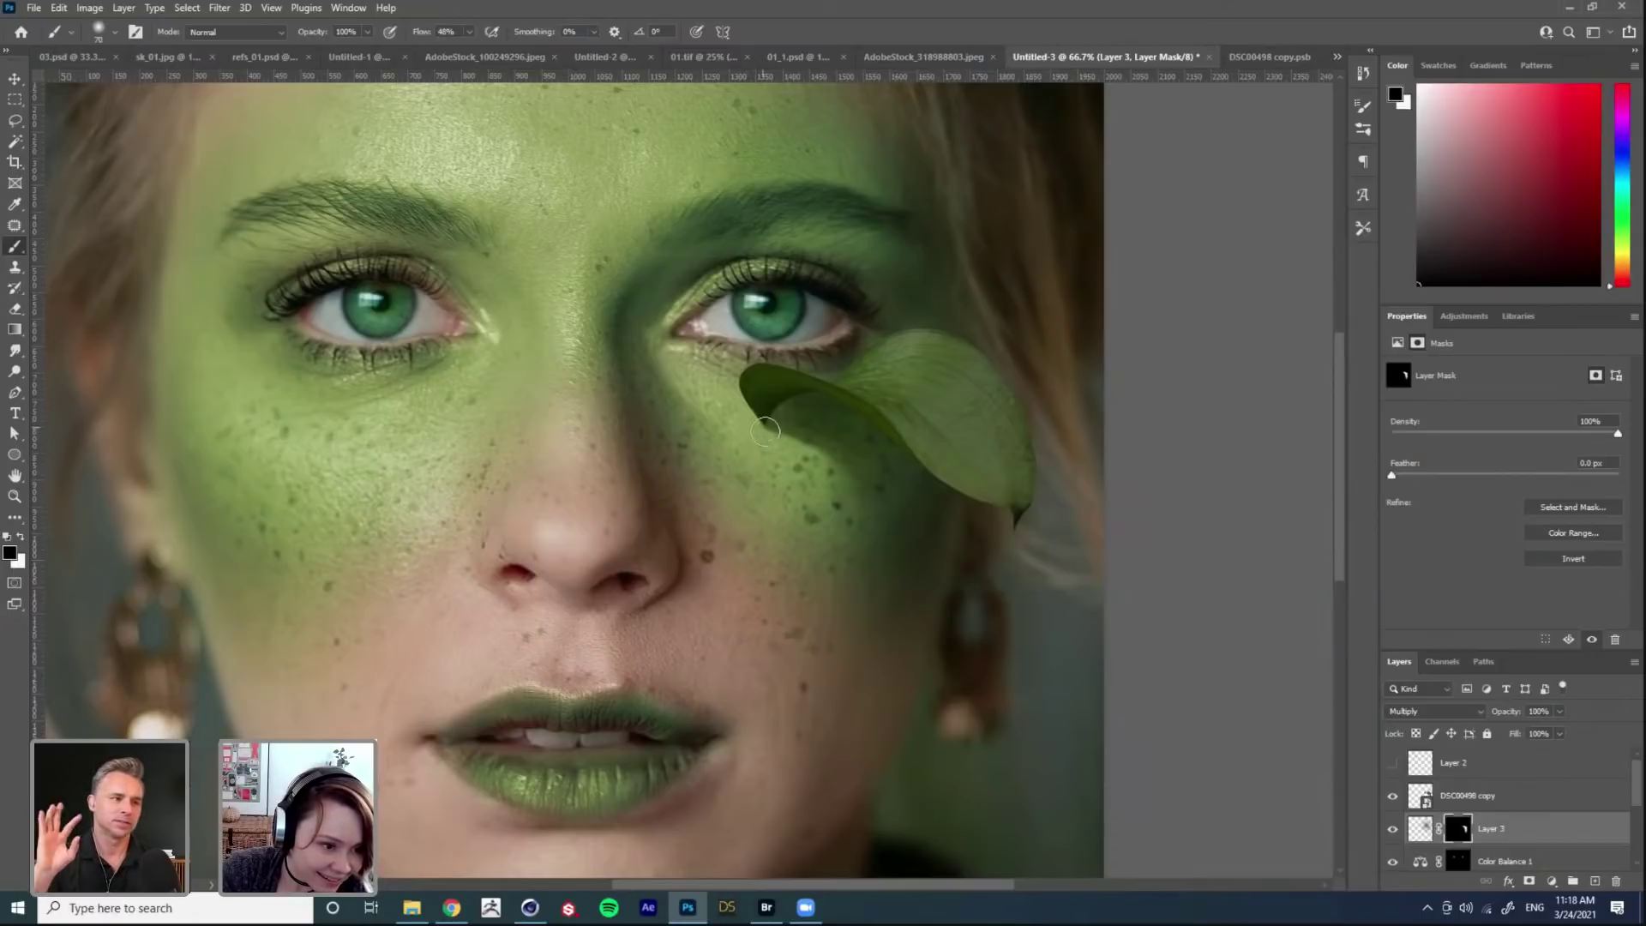
key("x")
key("x")
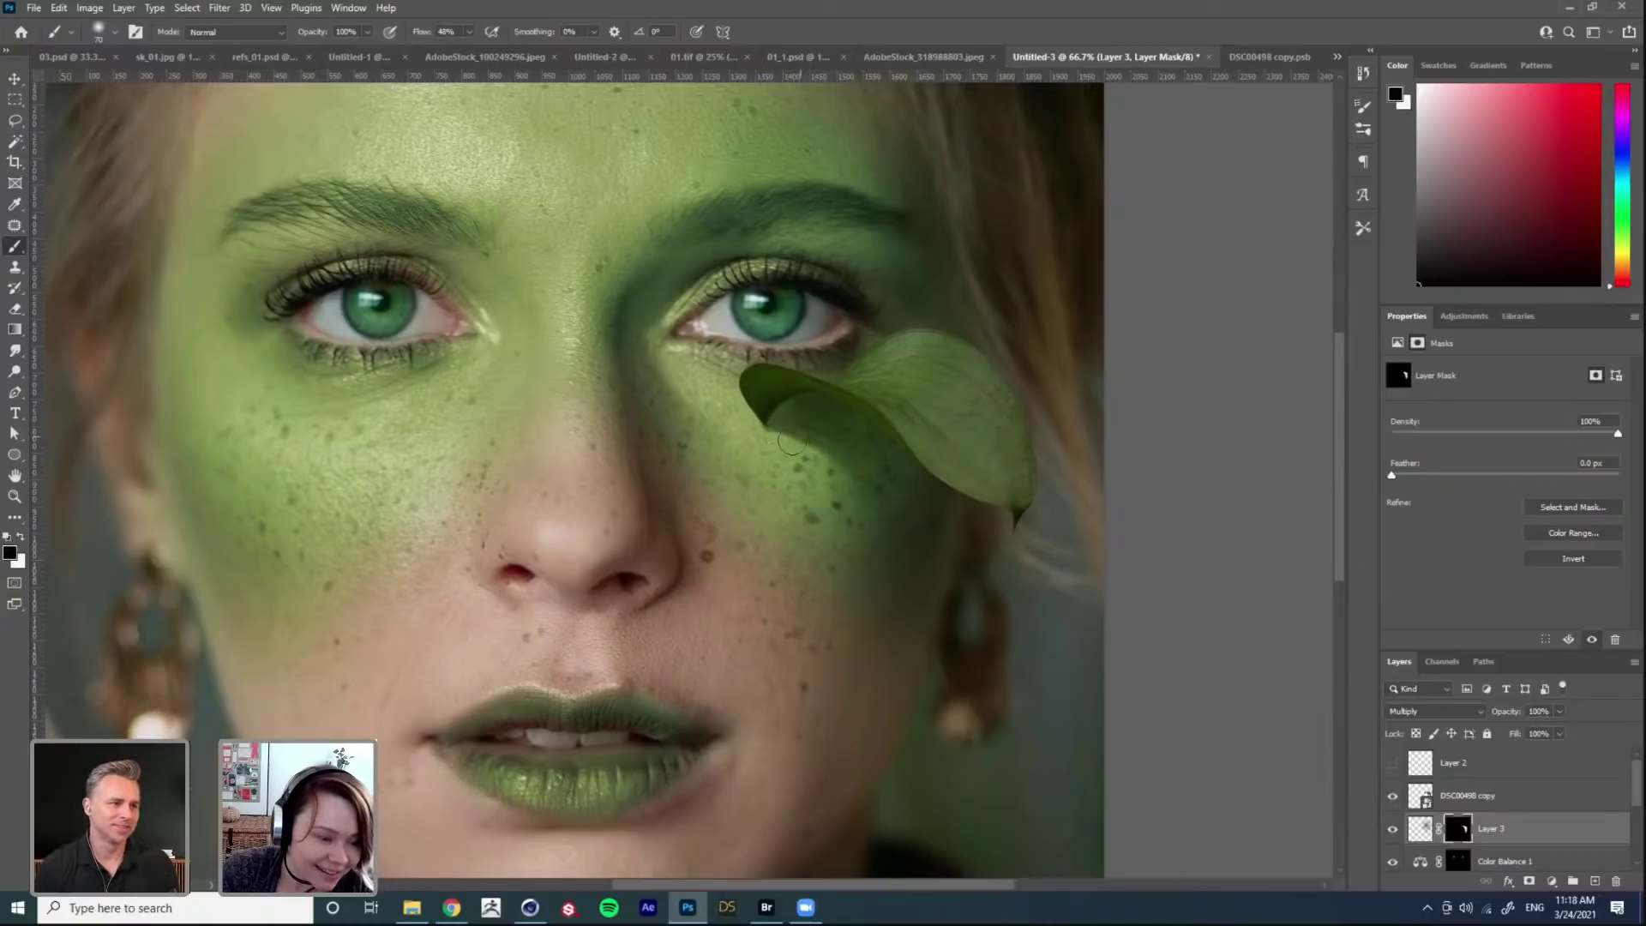
Step: Set up a 125 px Soft Round Pressure Opacity and Flow brush with white for the shadow mask
scroll(871, 393, "down", 2)
right_click(865, 431)
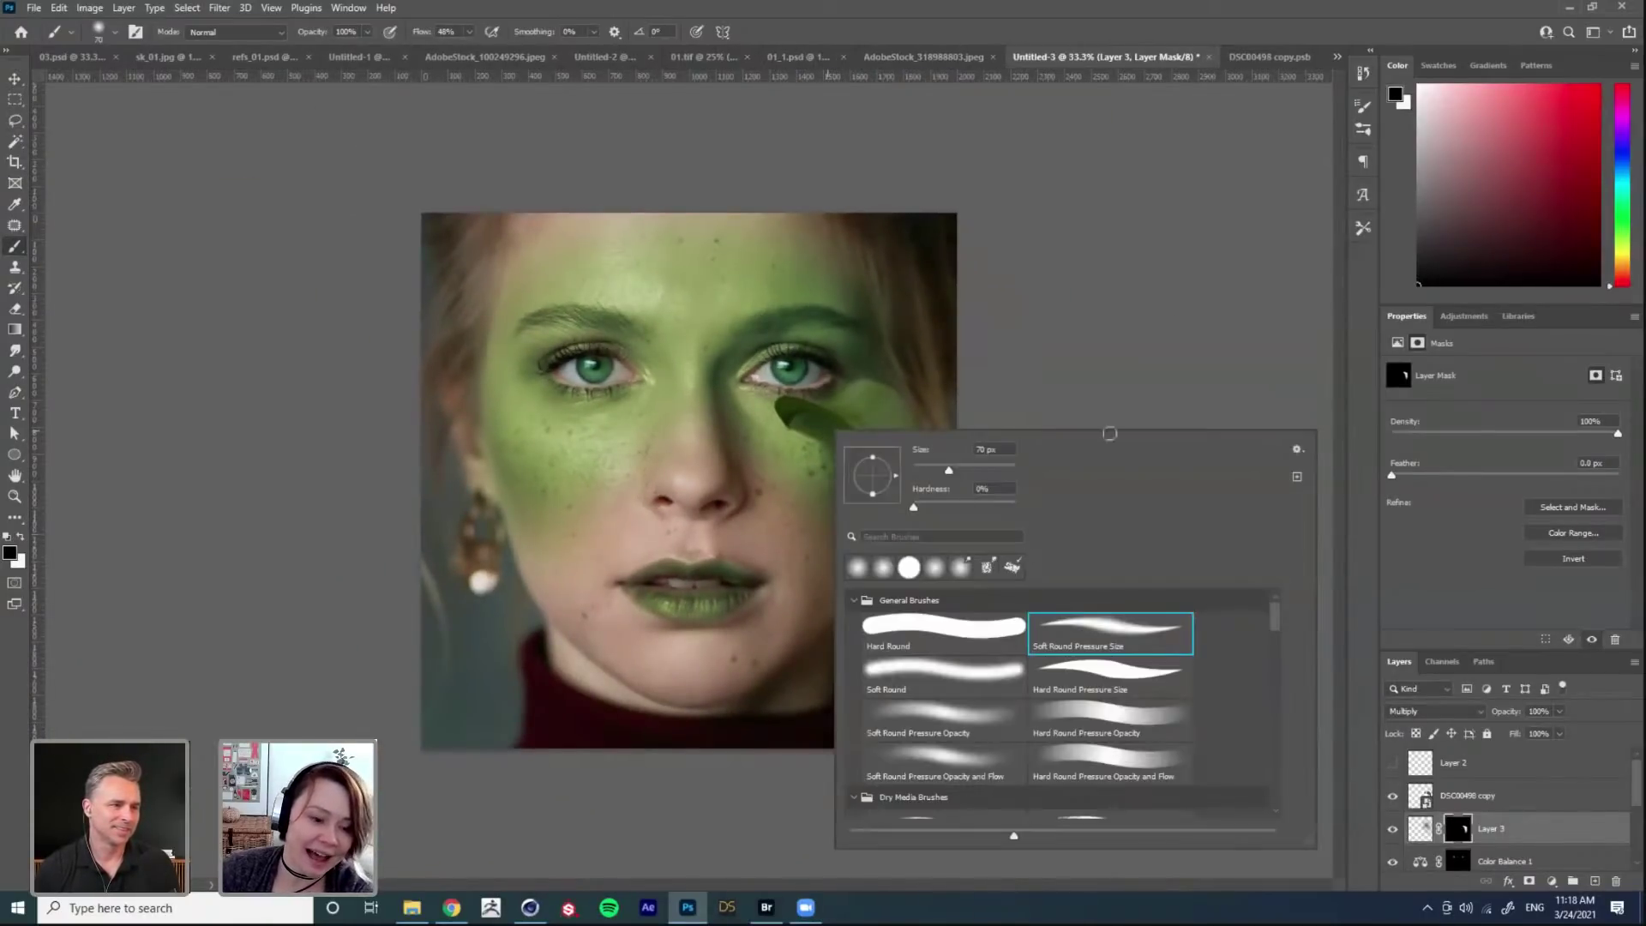
double_click(1043, 640)
right_click(862, 523)
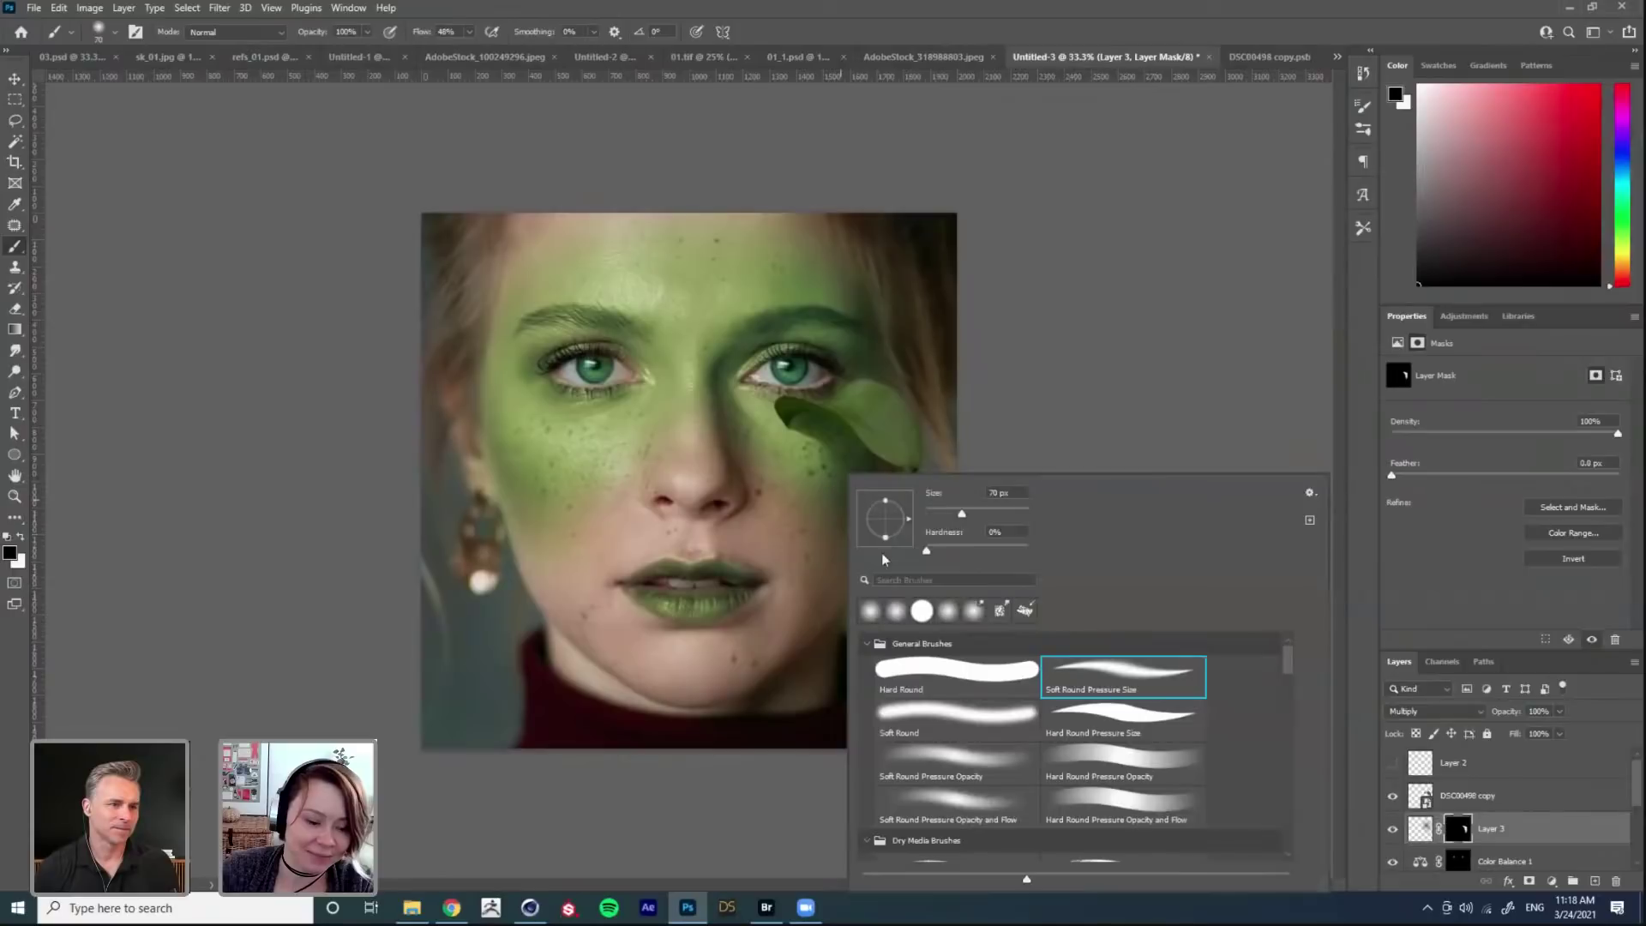
double_click(957, 811)
key("x")
key("bracketright")
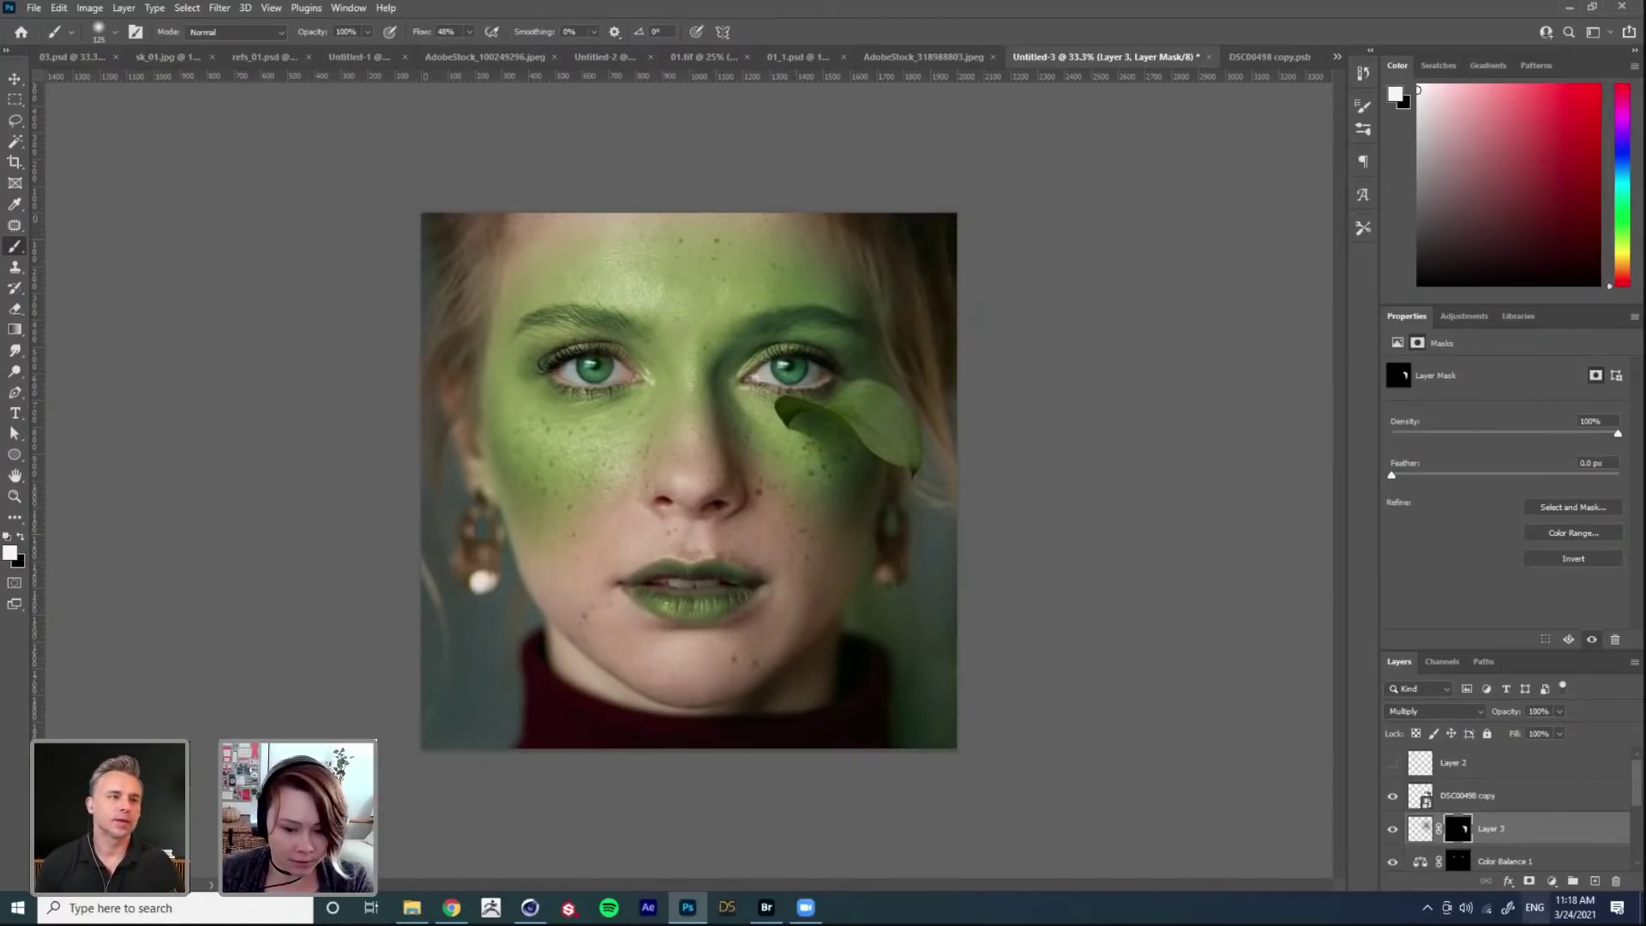
Step: Blend the shadow's edge on the mask beneath the leaf using the Smudge Nice tool preset
left_click(1638, 911)
left_click(1127, 774)
left_click(1363, 228)
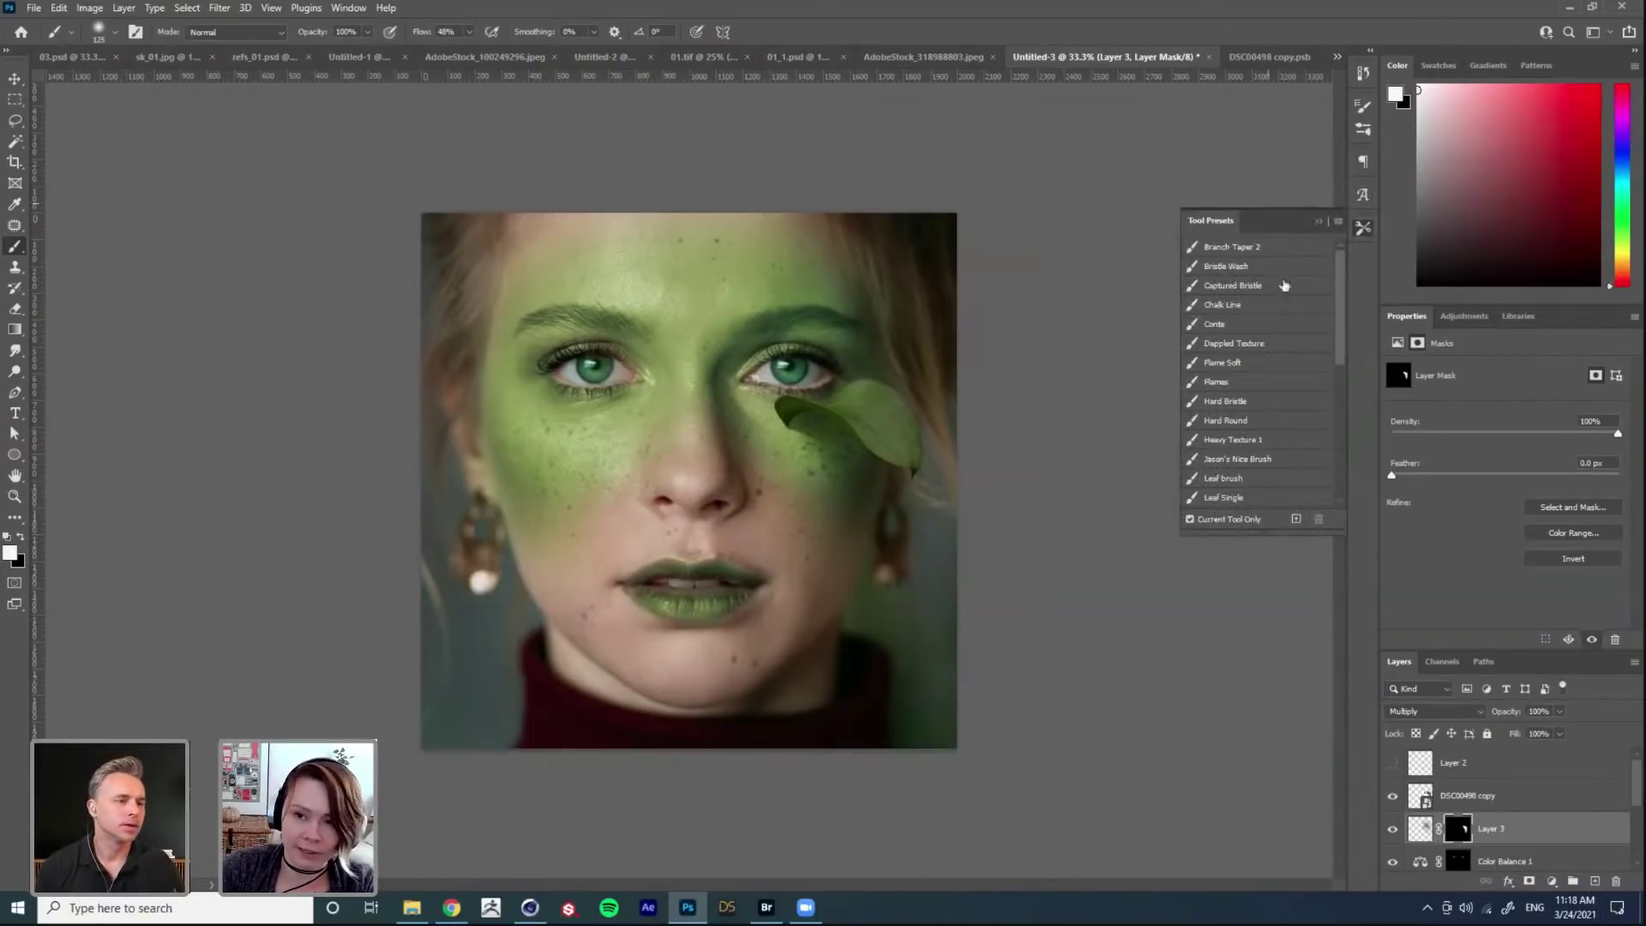
key("r")
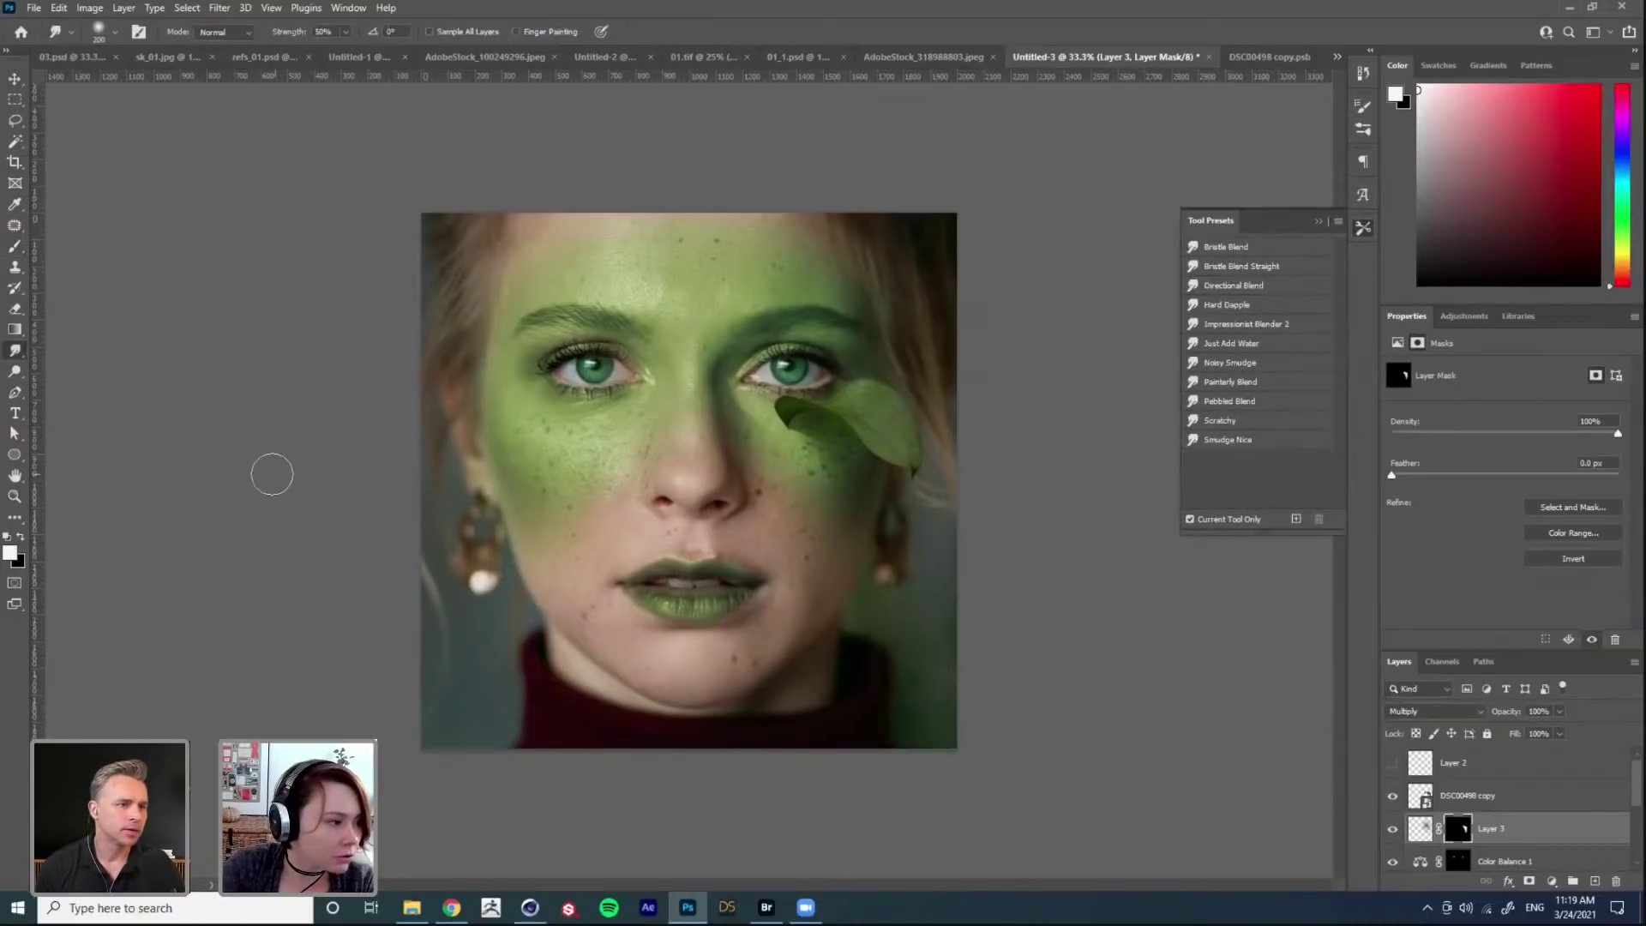
left_click(1242, 443)
left_click_drag(807, 421, 845, 496)
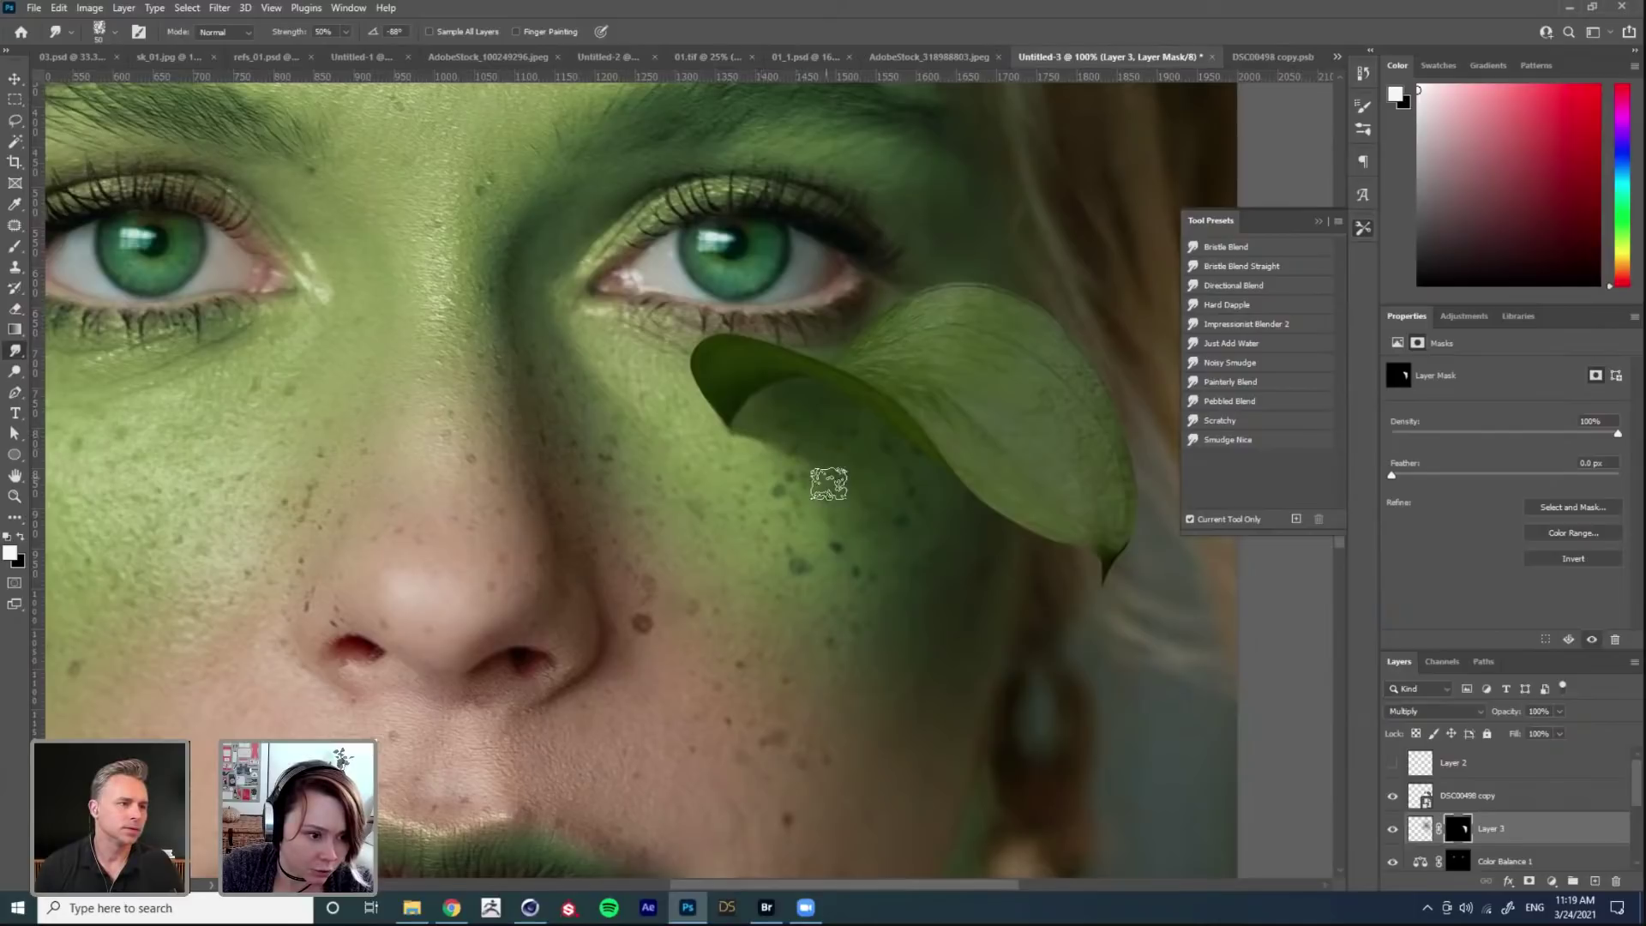
Step: Clean up the shadow mask at the leaf's curled tip with black and a Hard Round Pressure Size brush
key("e")
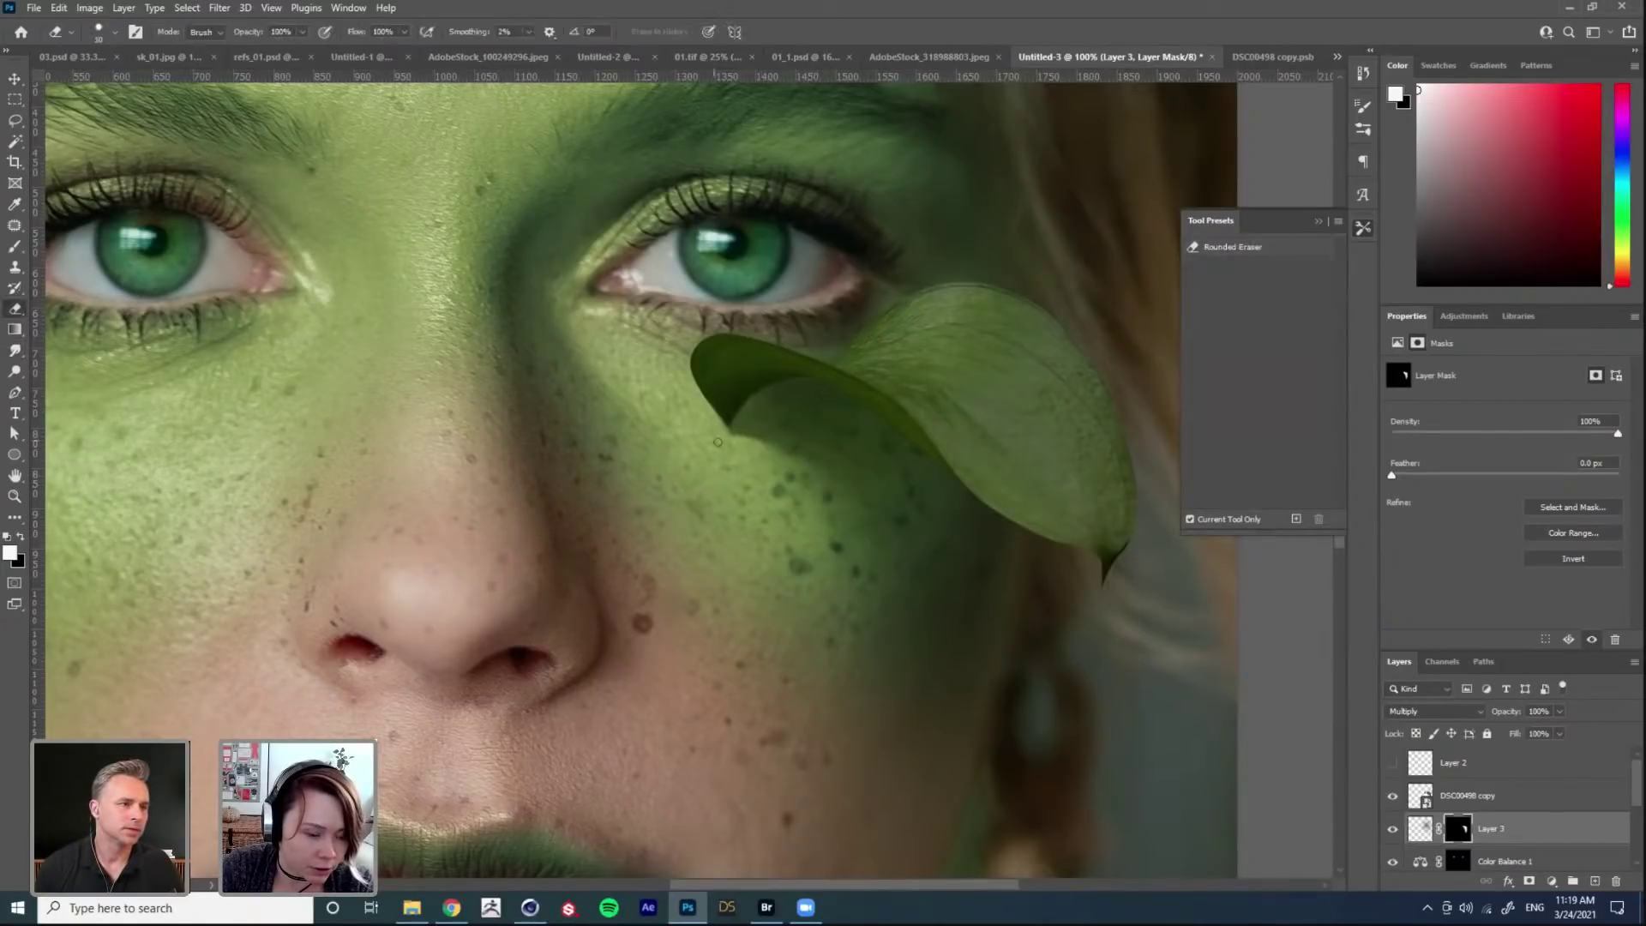
key("b")
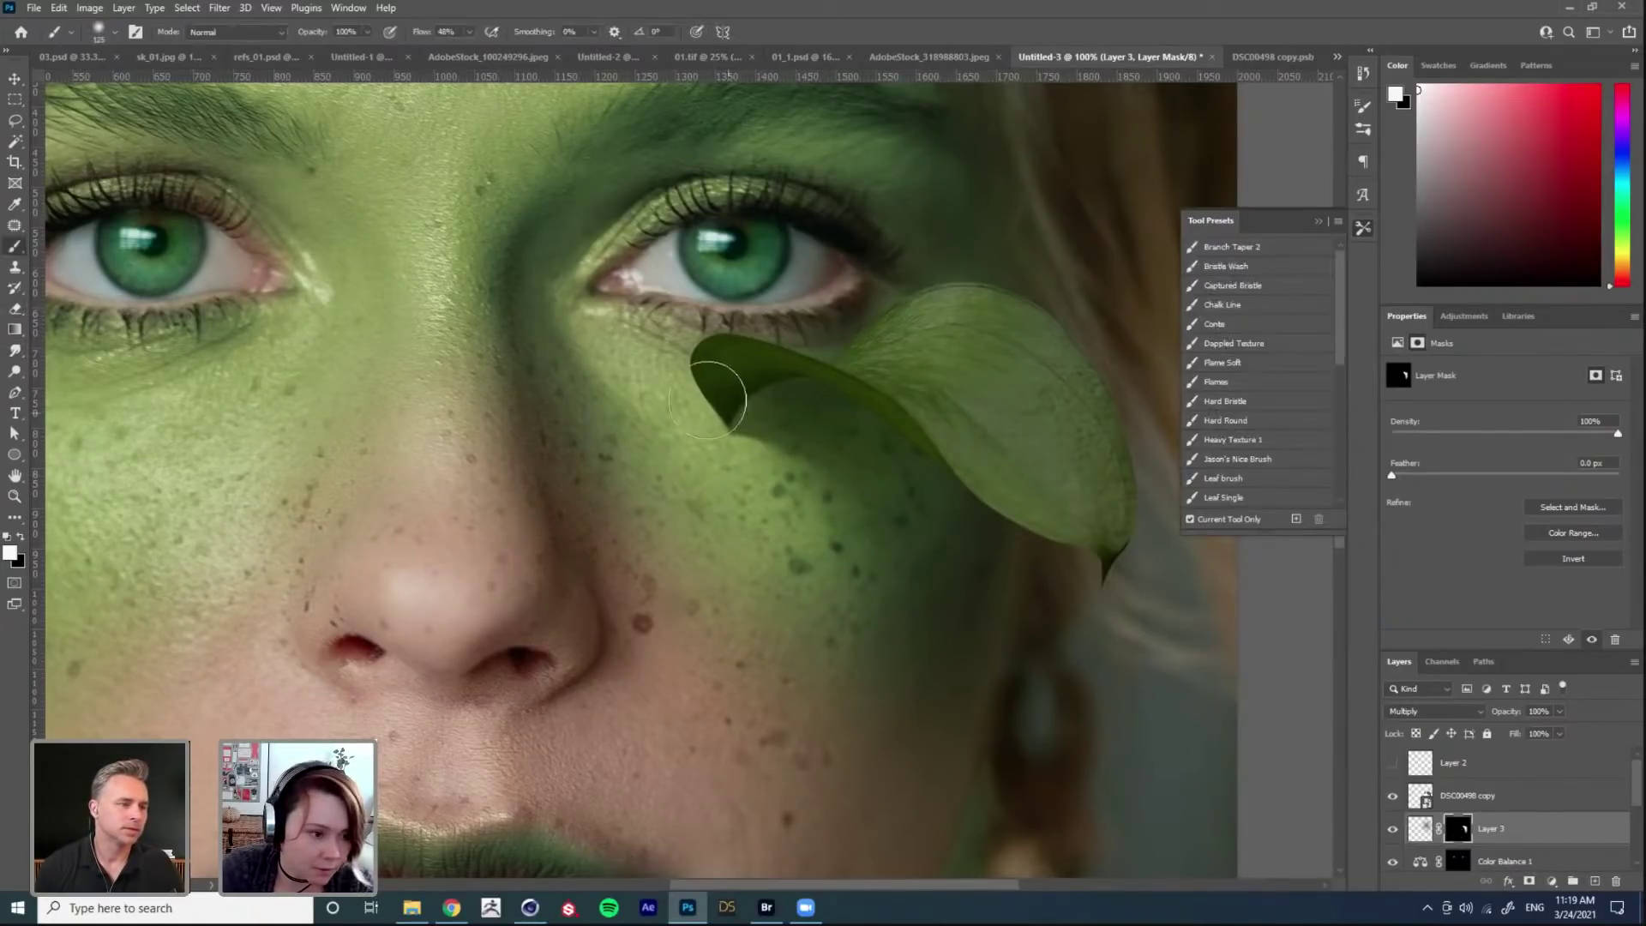
right_click(686, 435)
left_click(915, 634)
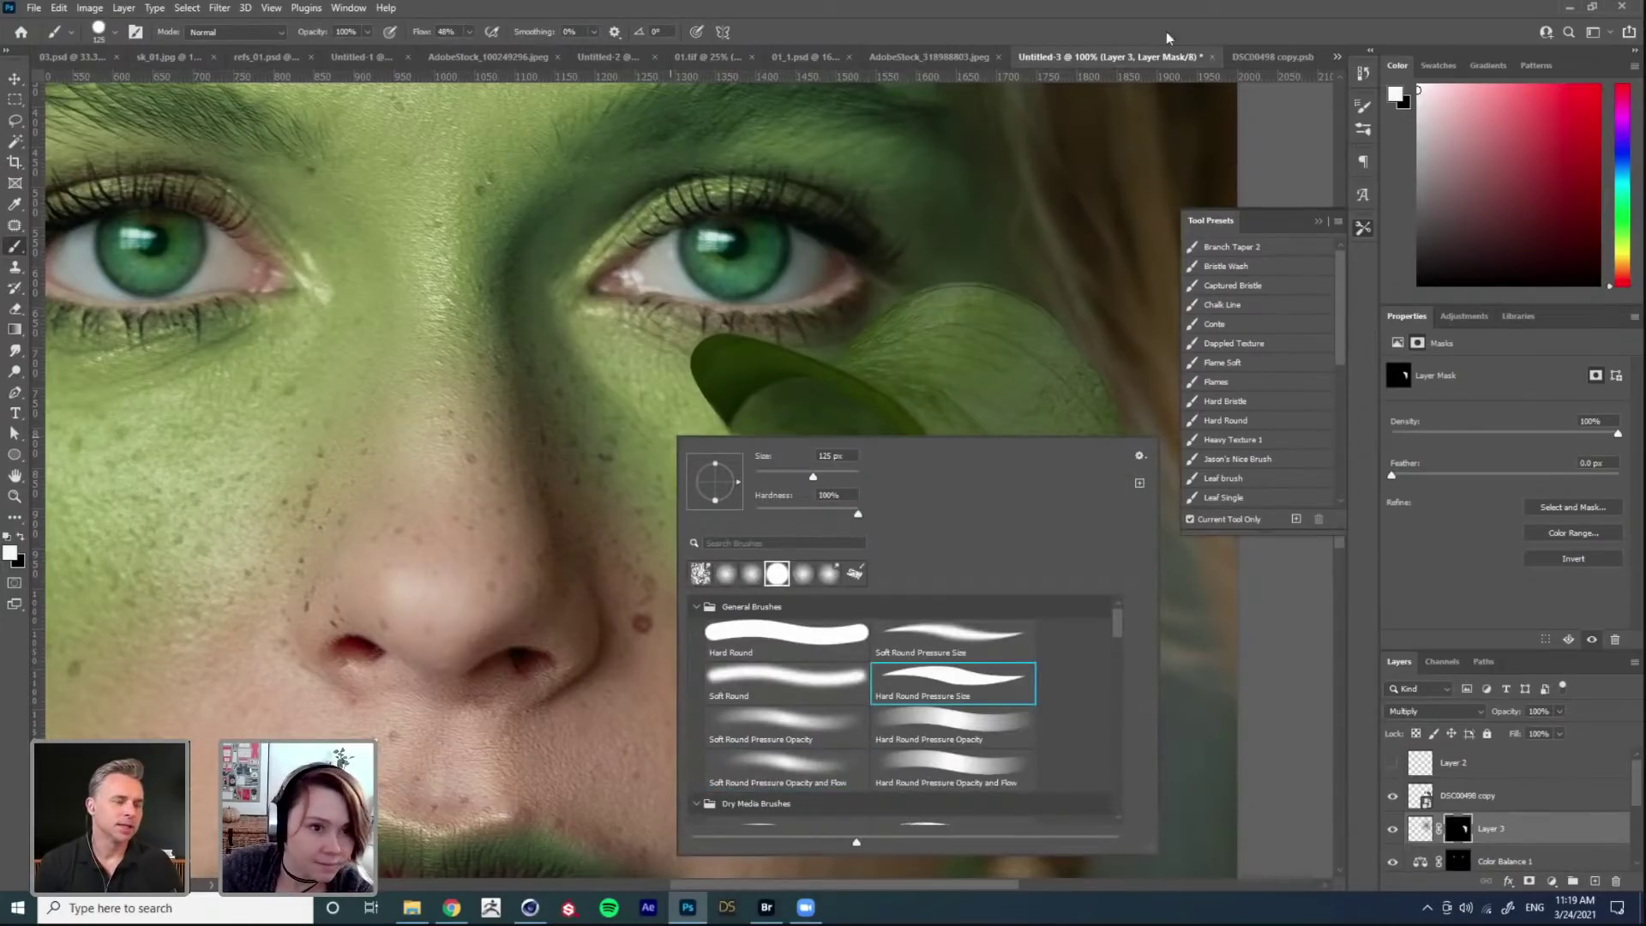
key("Return")
key("x")
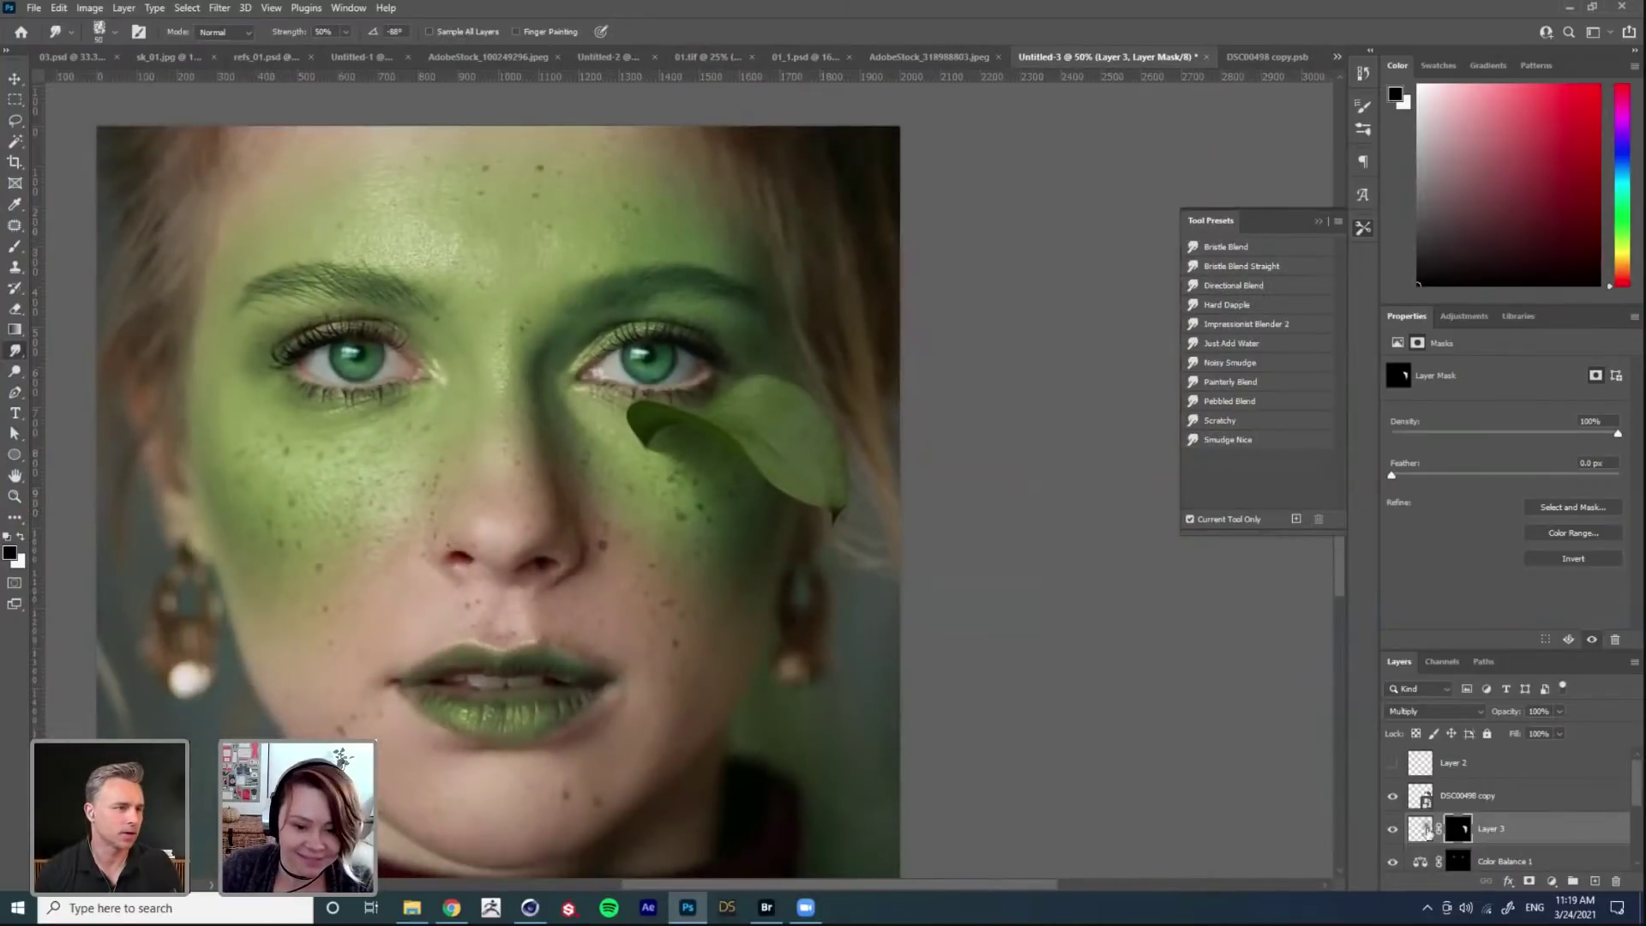
Step: Clip a new Multiply layer to the shadow layer and choose the Soft Round Pressure Opacity and Flow brush
left_click(1421, 828)
key("b")
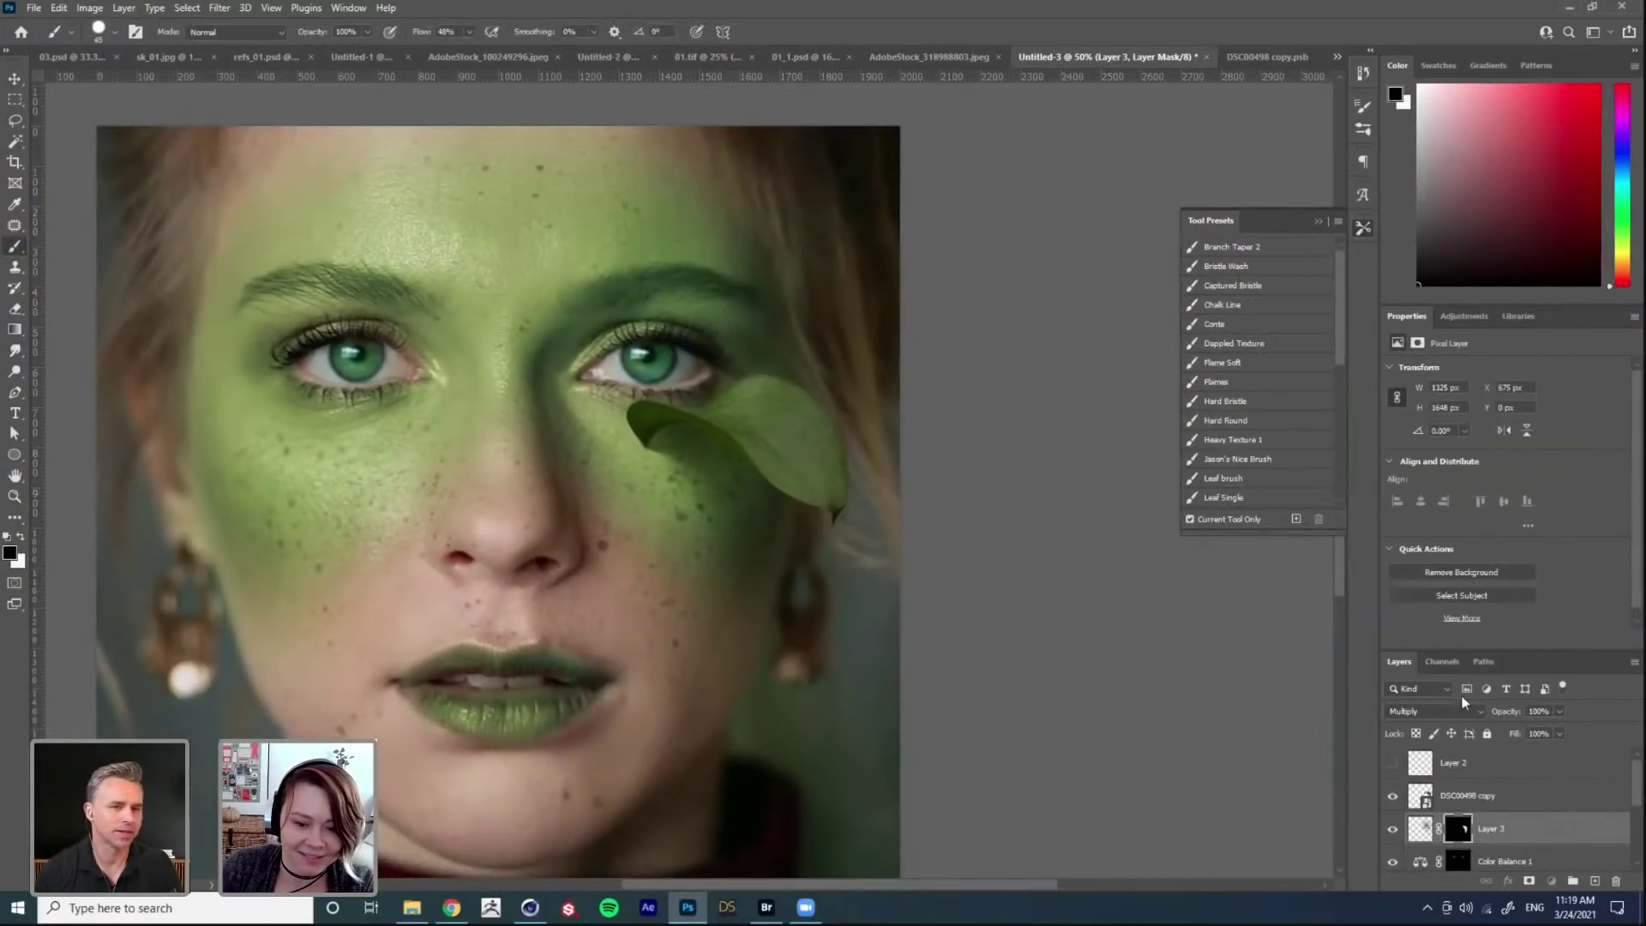
left_click(1595, 883)
key("ctrl+alt+g")
right_click(691, 554)
double_click(806, 806)
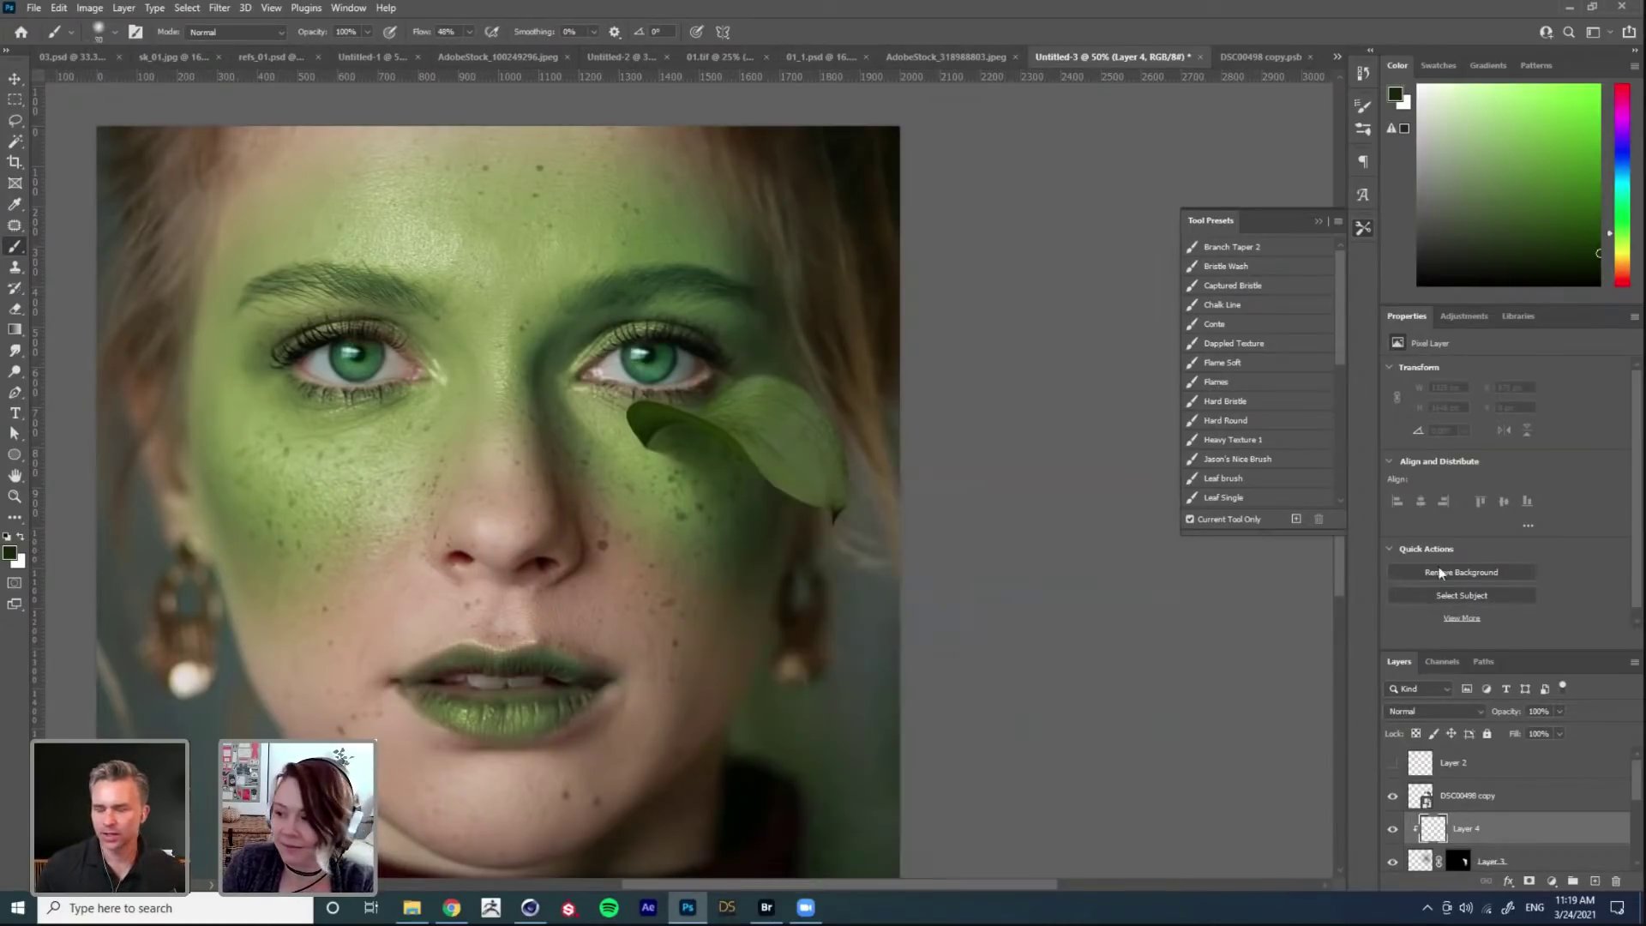
left_click(1429, 712)
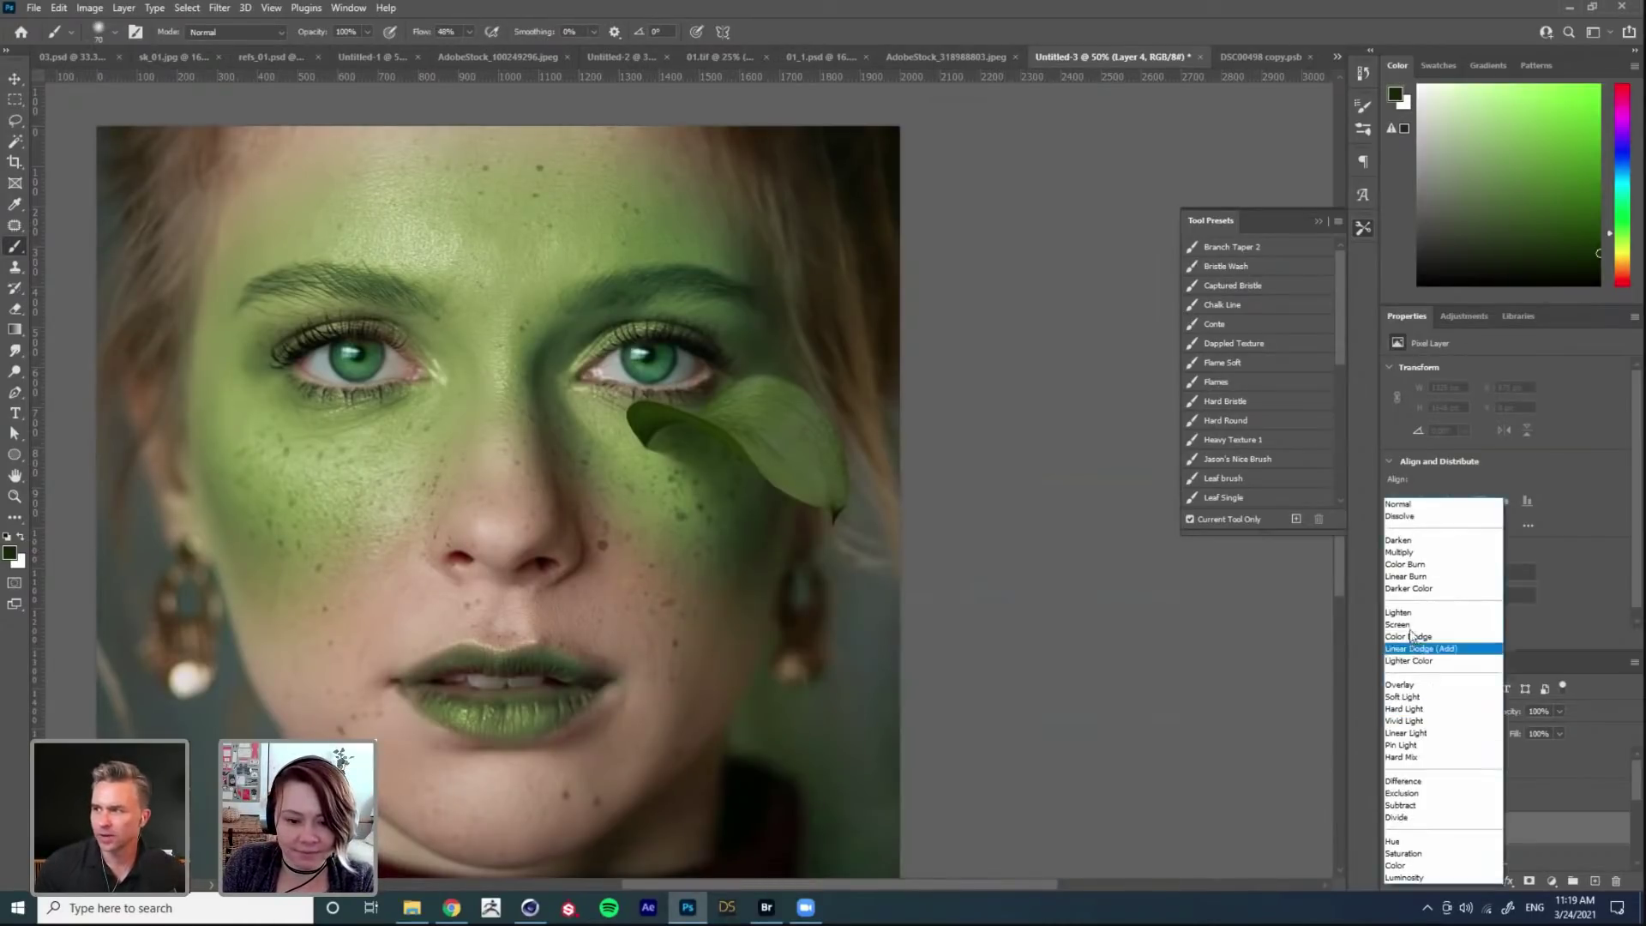
left_click(1424, 558)
Step: Adjust the brush size and paint a darker green contact shadow beneath the curled leaf edge on the clipped layer
key("bracketleft")
key("bracketleft")
key("bracketleft")
key("bracketright")
key("bracketright")
key("bracketright")
key("bracketright")
key("bracketright")
key("bracketright")
key("bracketright")
key("bracketright")
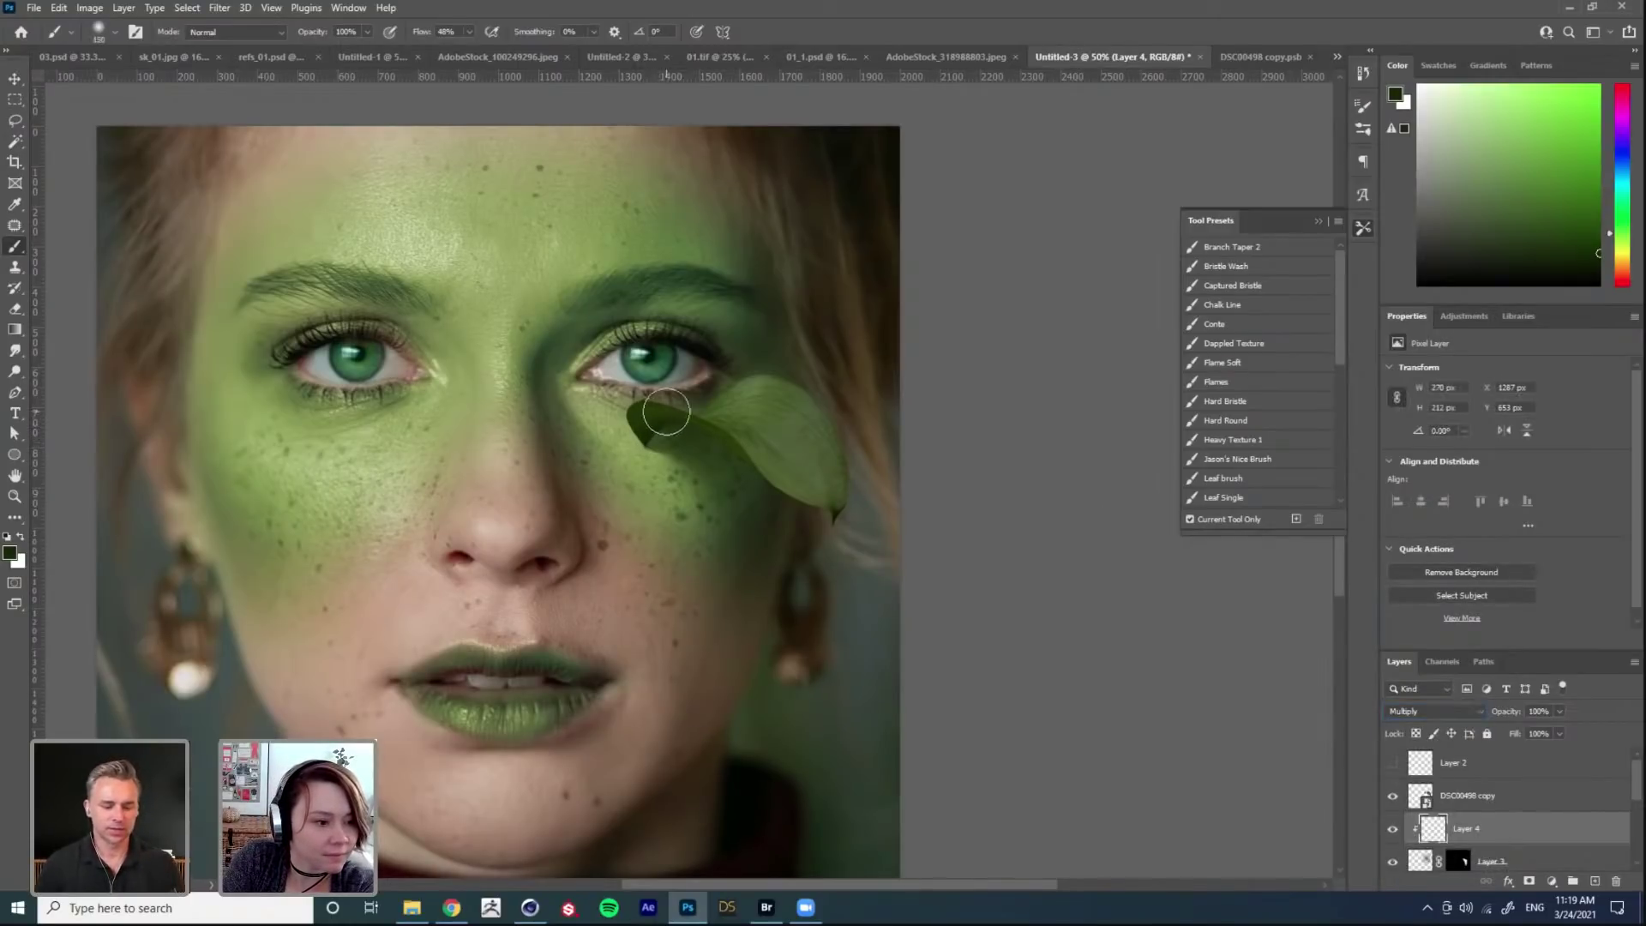
left_click_drag(654, 429, 780, 515)
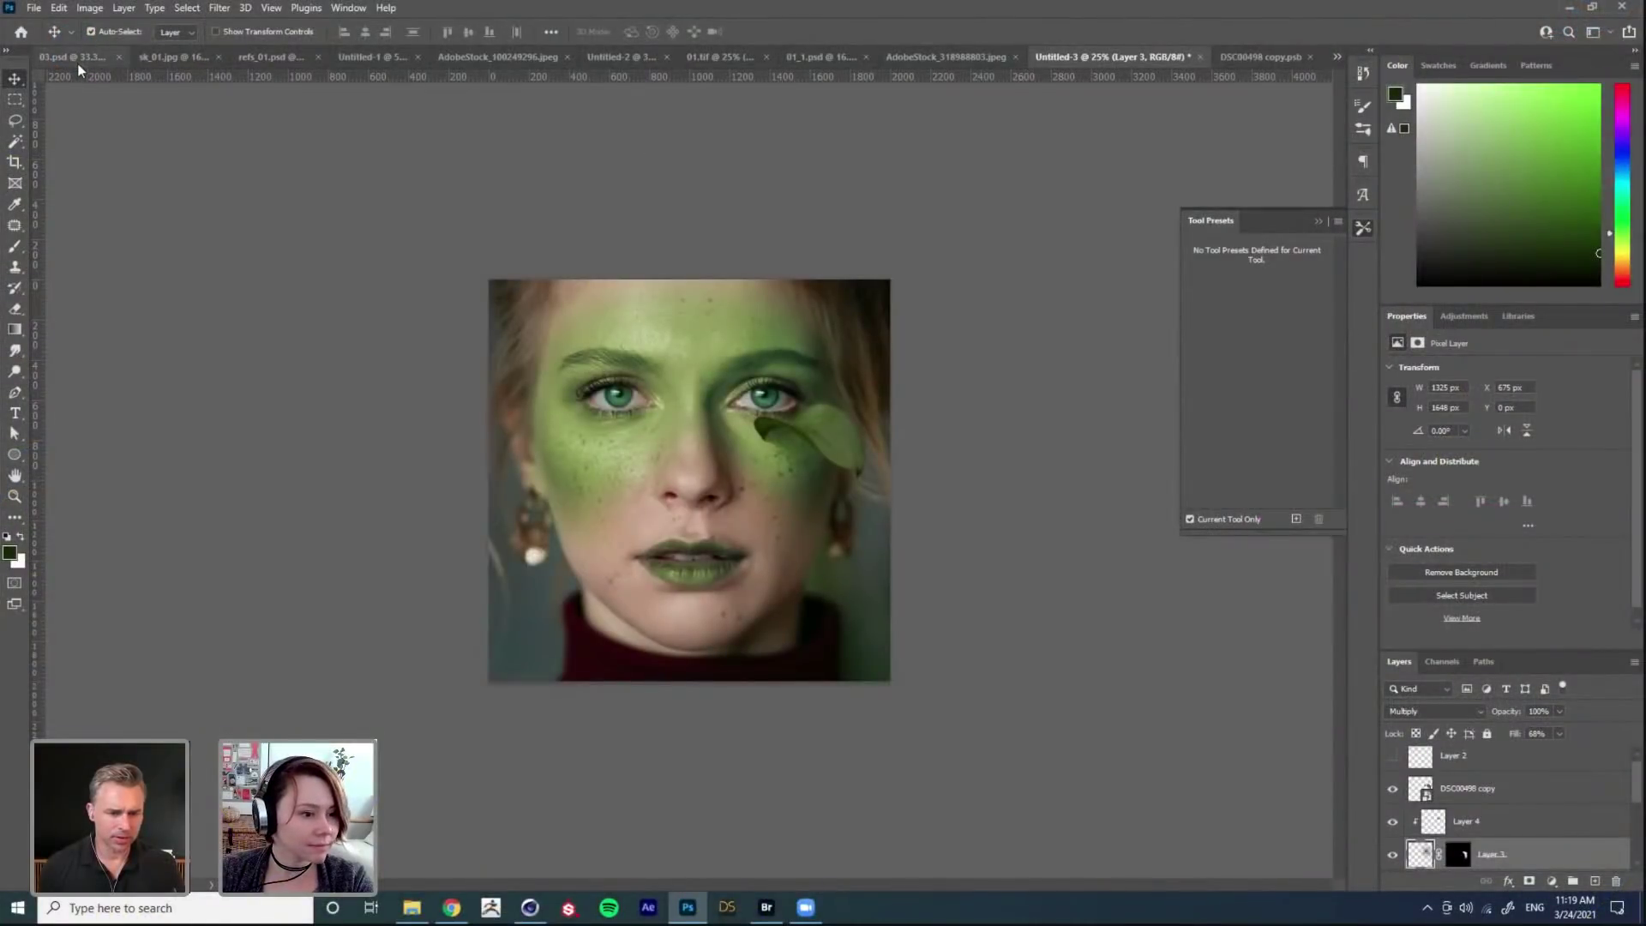
Step: Switch to the 03.psd document and hide the layers above Layer 23, including Layers 22, 24, 25 and 26
left_click(73, 57)
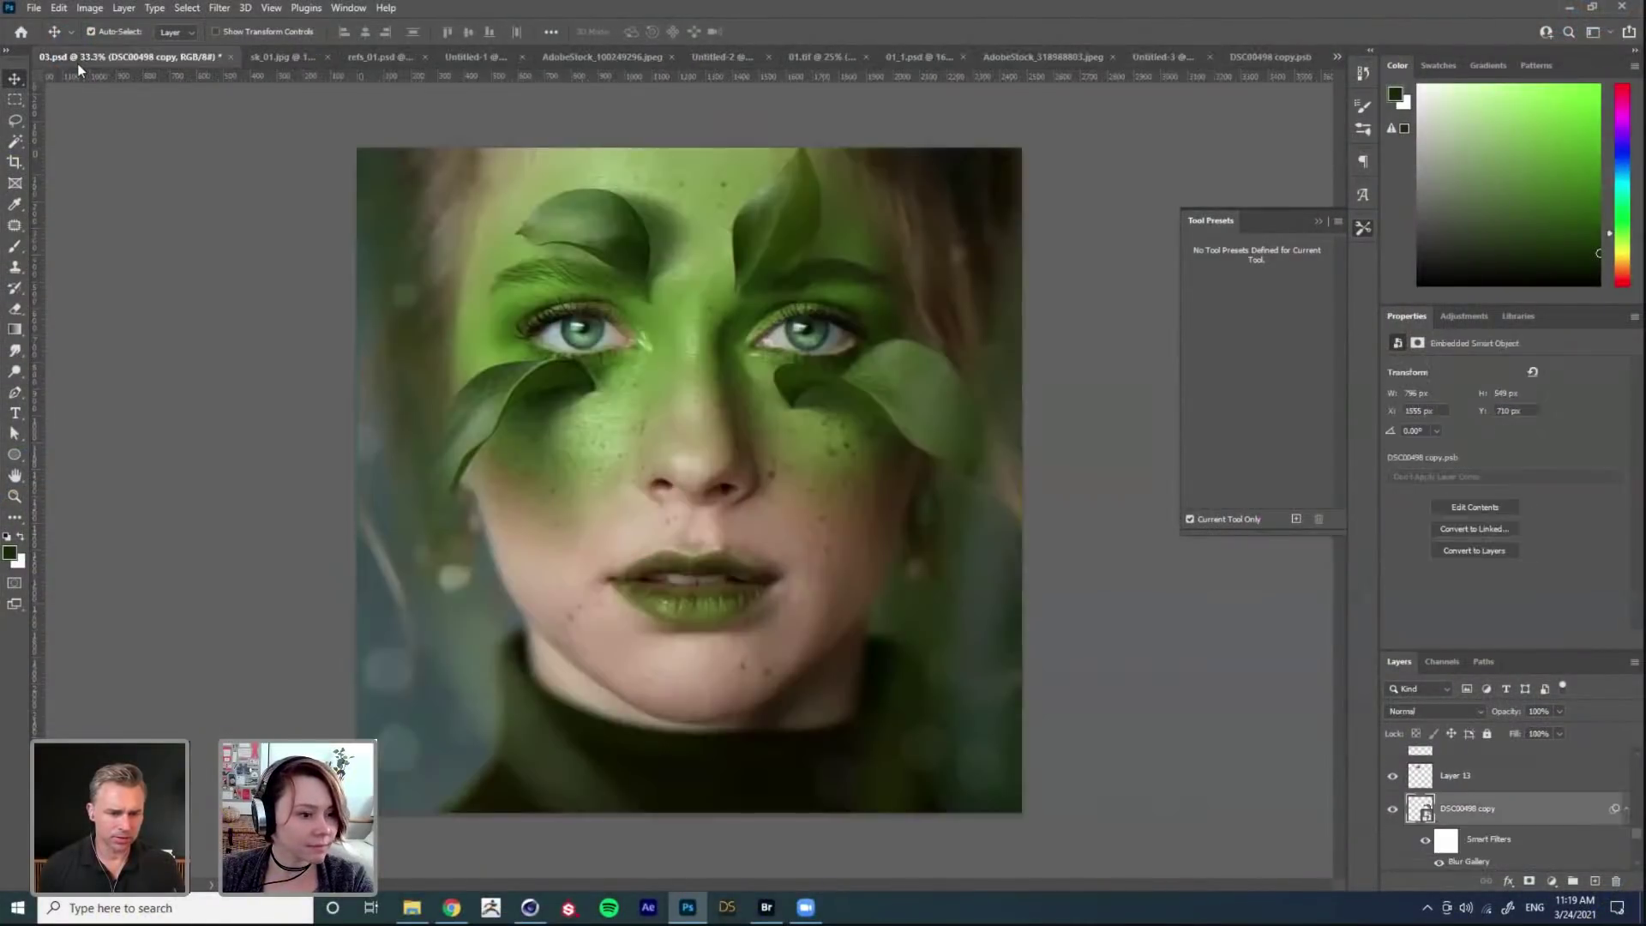
scroll(1464, 803, "up", 5)
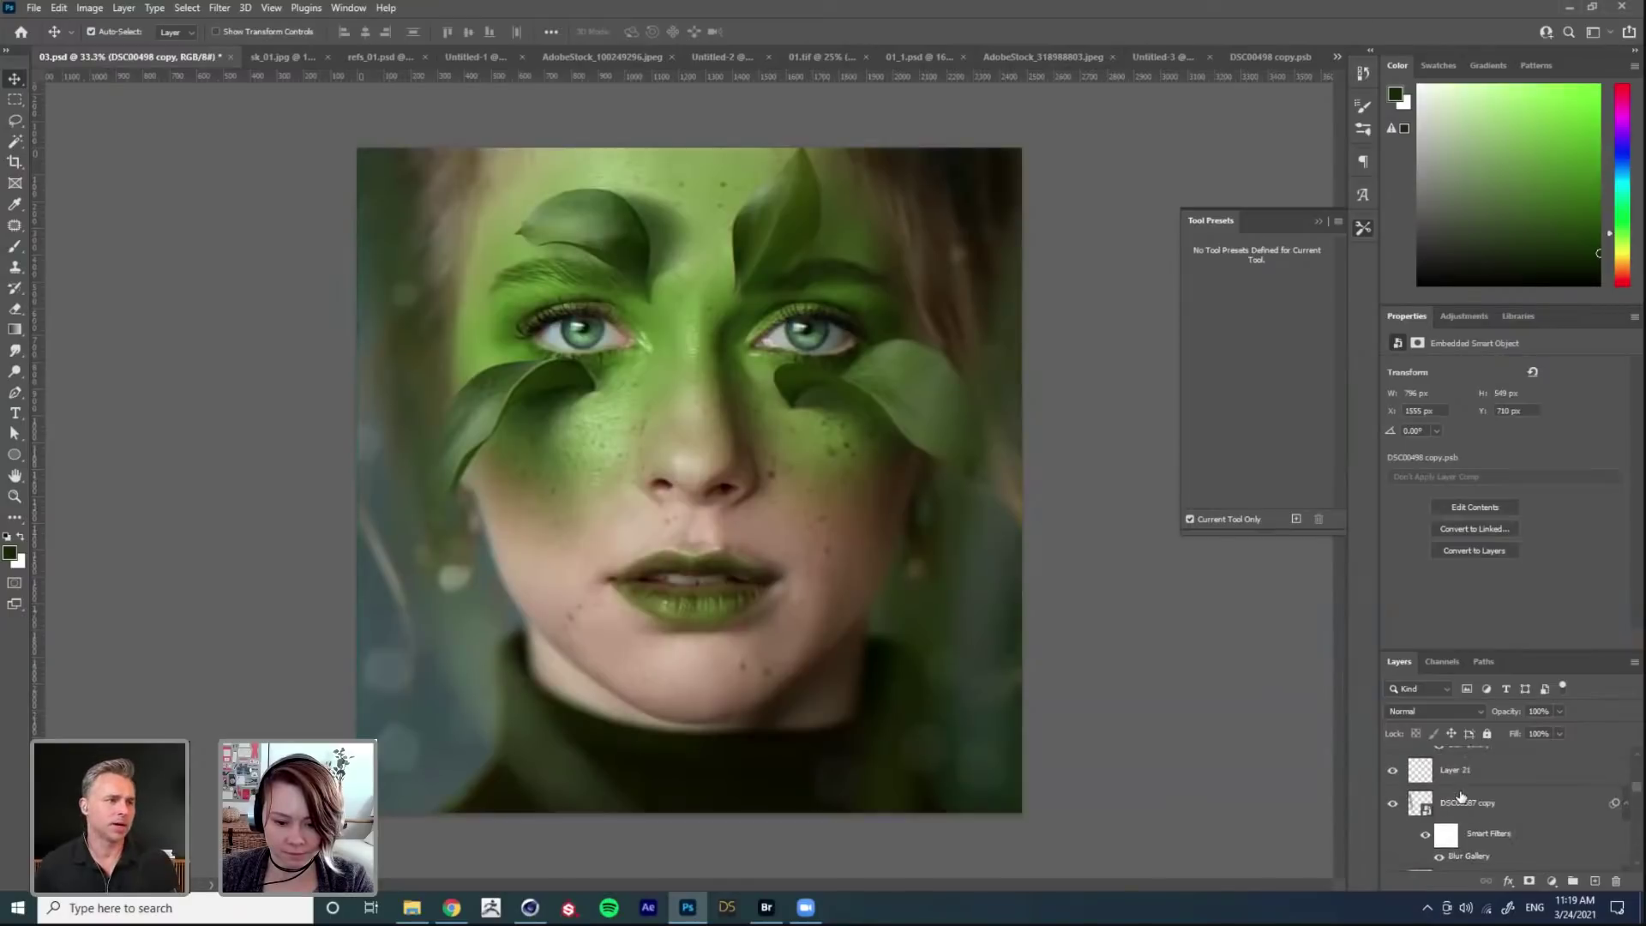
scroll(1464, 804, "down", 1)
left_click_drag(1395, 765, 1393, 845)
scroll(1393, 844, "down", 2)
left_click(1394, 809)
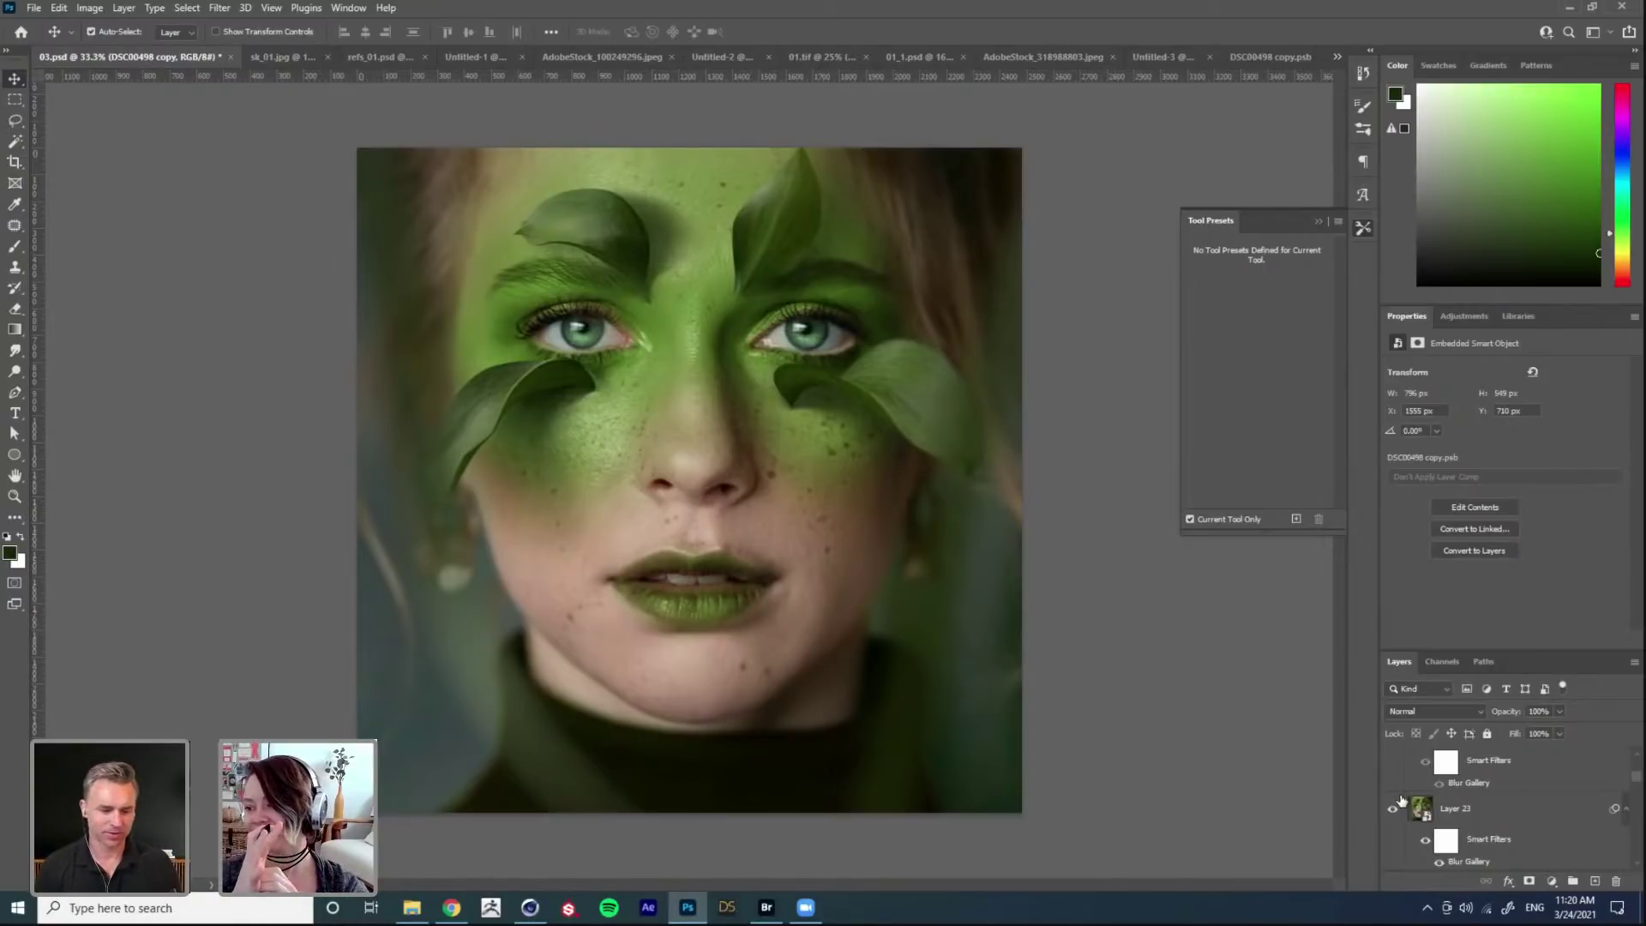
left_click(1103, 392)
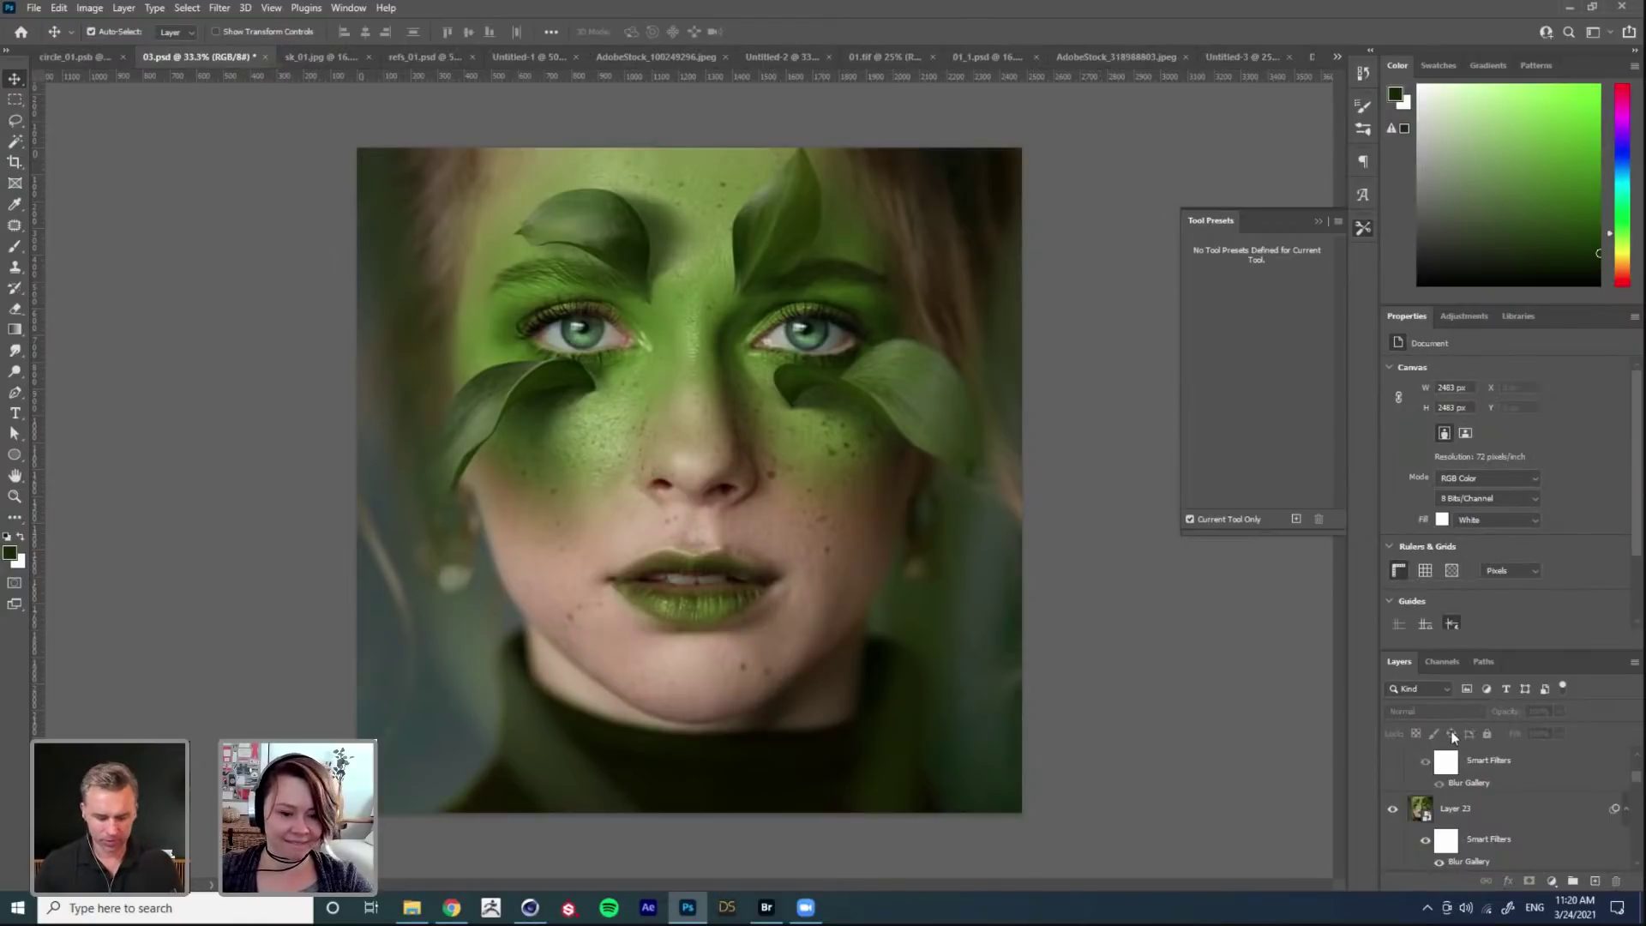
scroll(1453, 805, "up", 3)
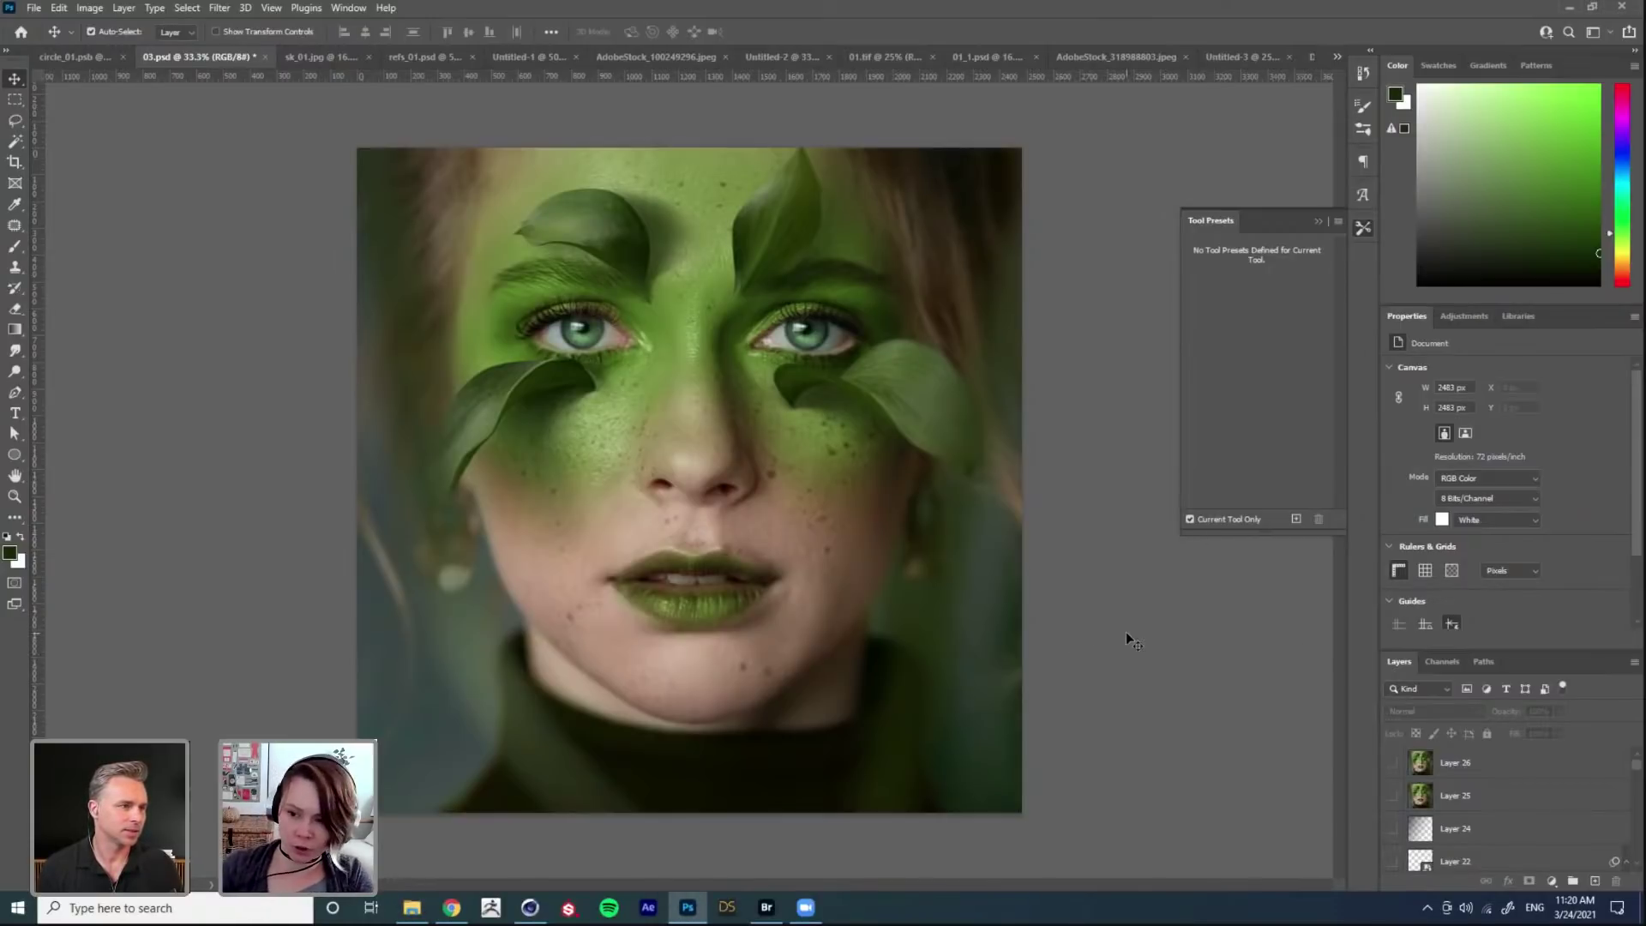
left_click(836, 408)
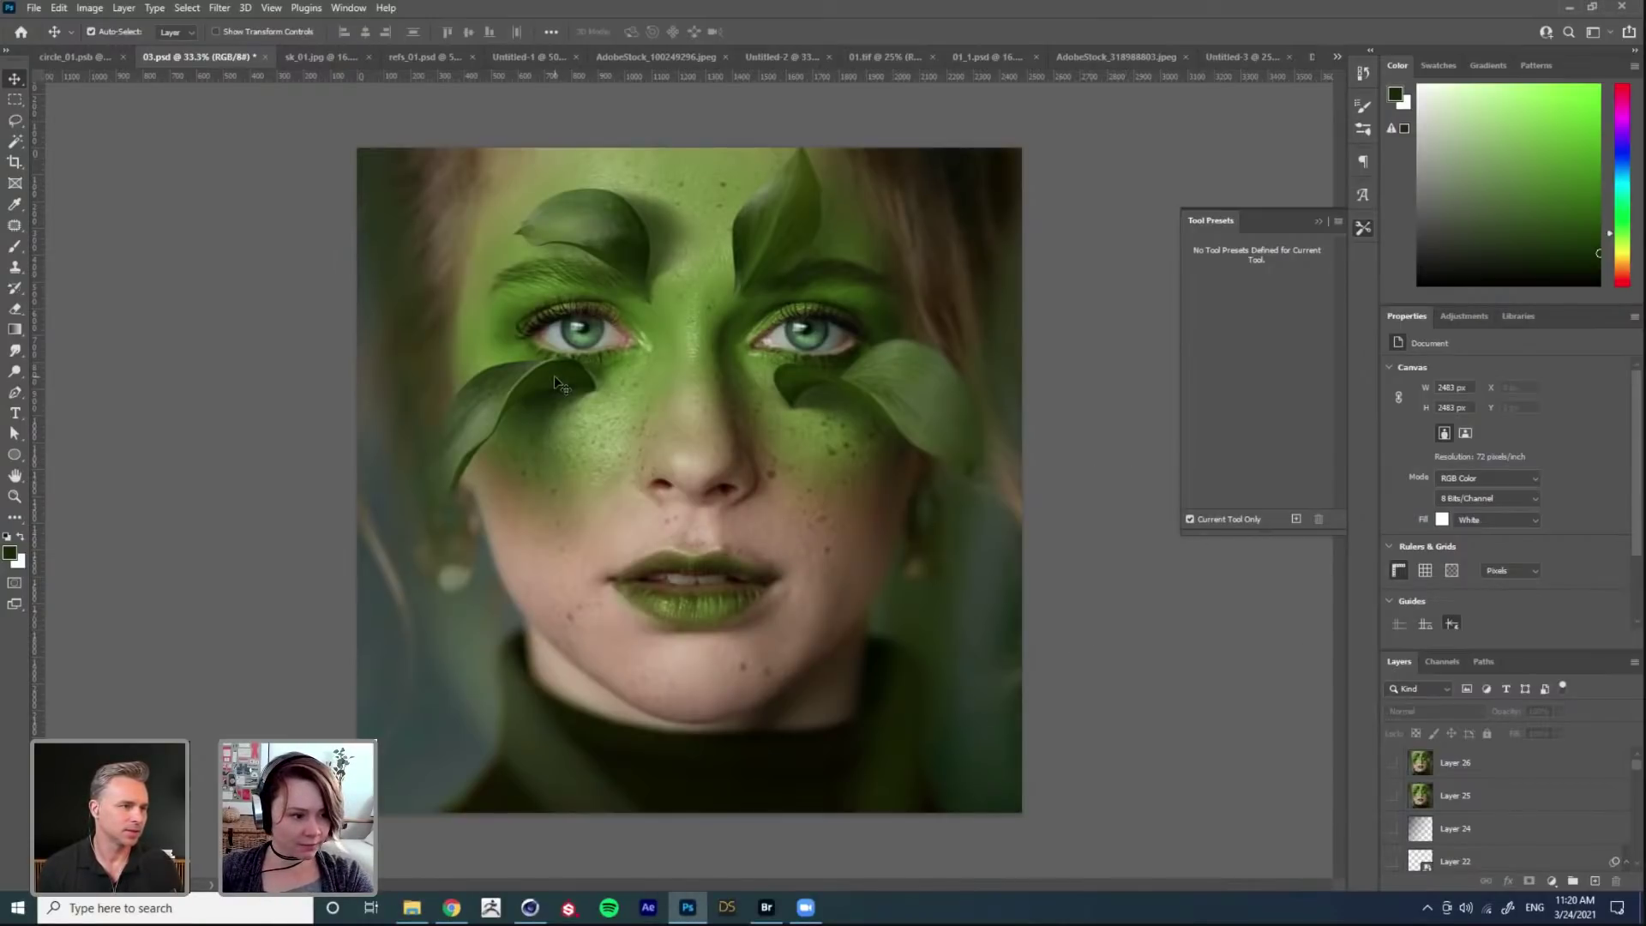
Step: Hide Layer 23, the blurred foreground foliage layers including DSC00587, and the leaf above the right-hand eyebrow
left_click(1396, 810)
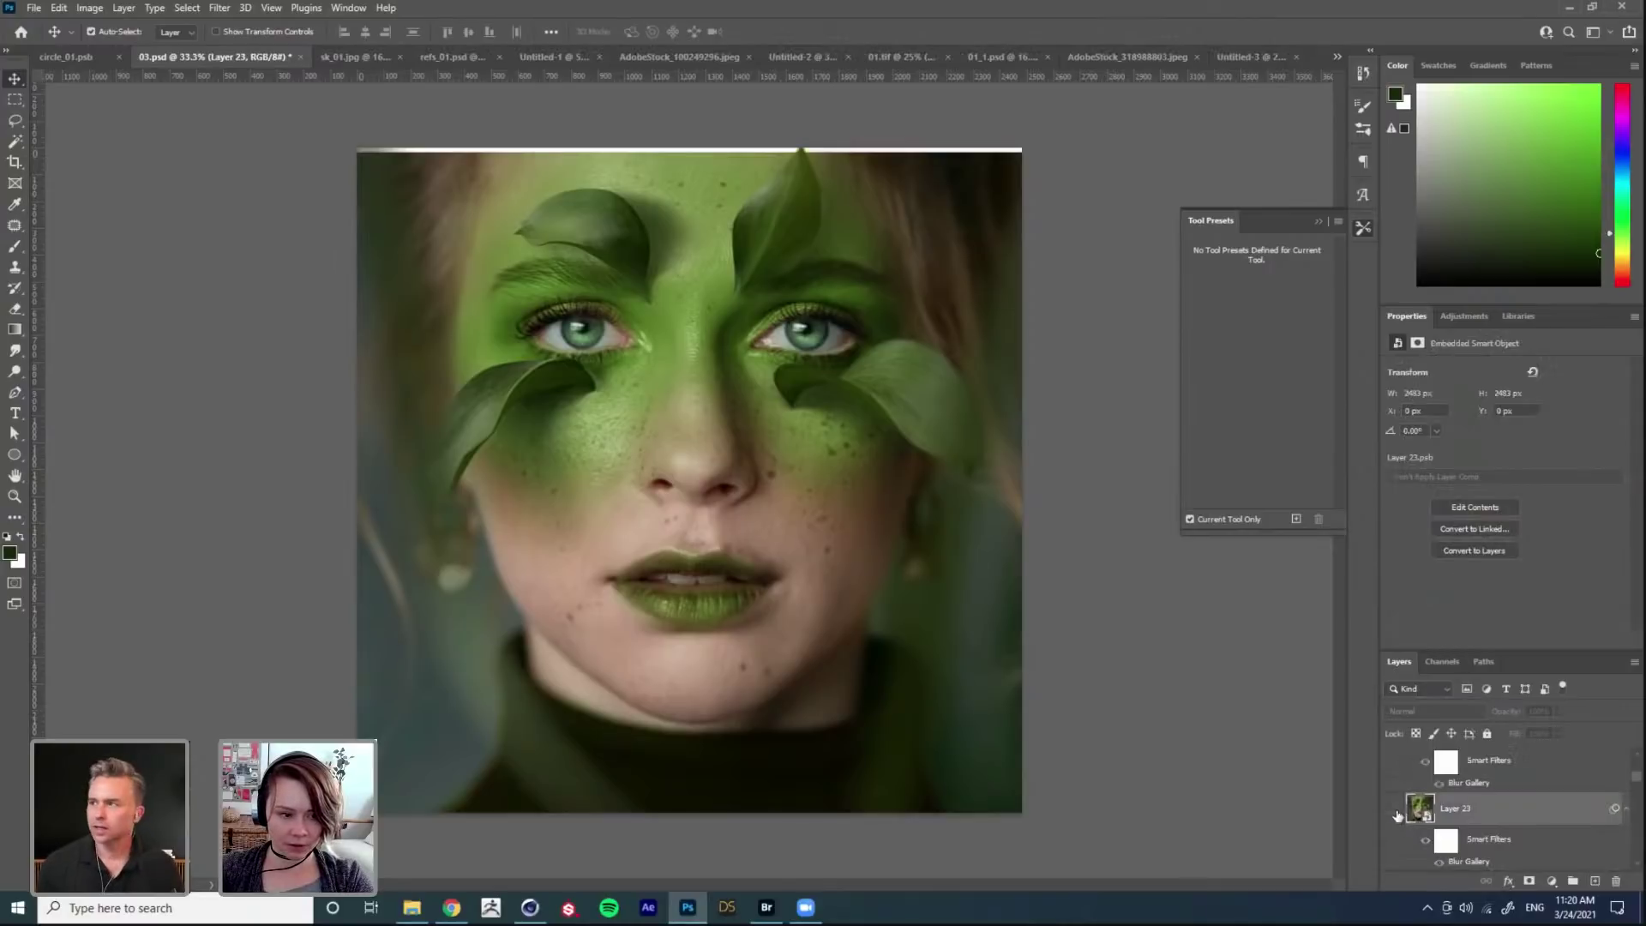
scroll(1398, 831, "down", 2)
left_click(1398, 854)
scroll(1396, 823, "down", 3)
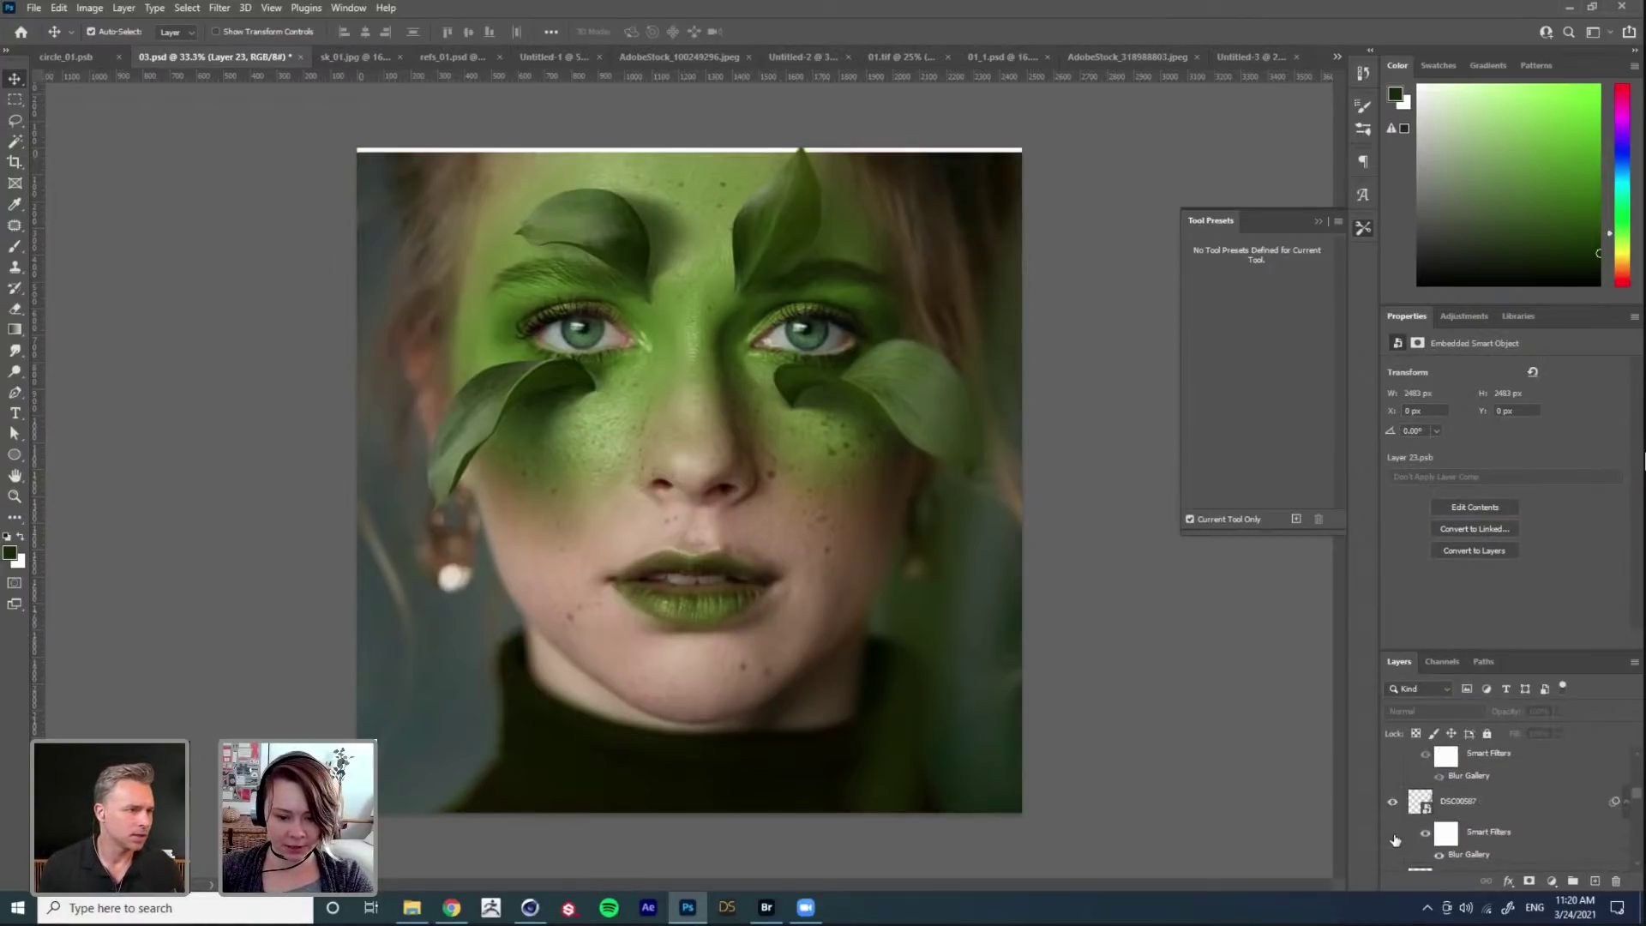
scroll(1391, 798, "down", 2)
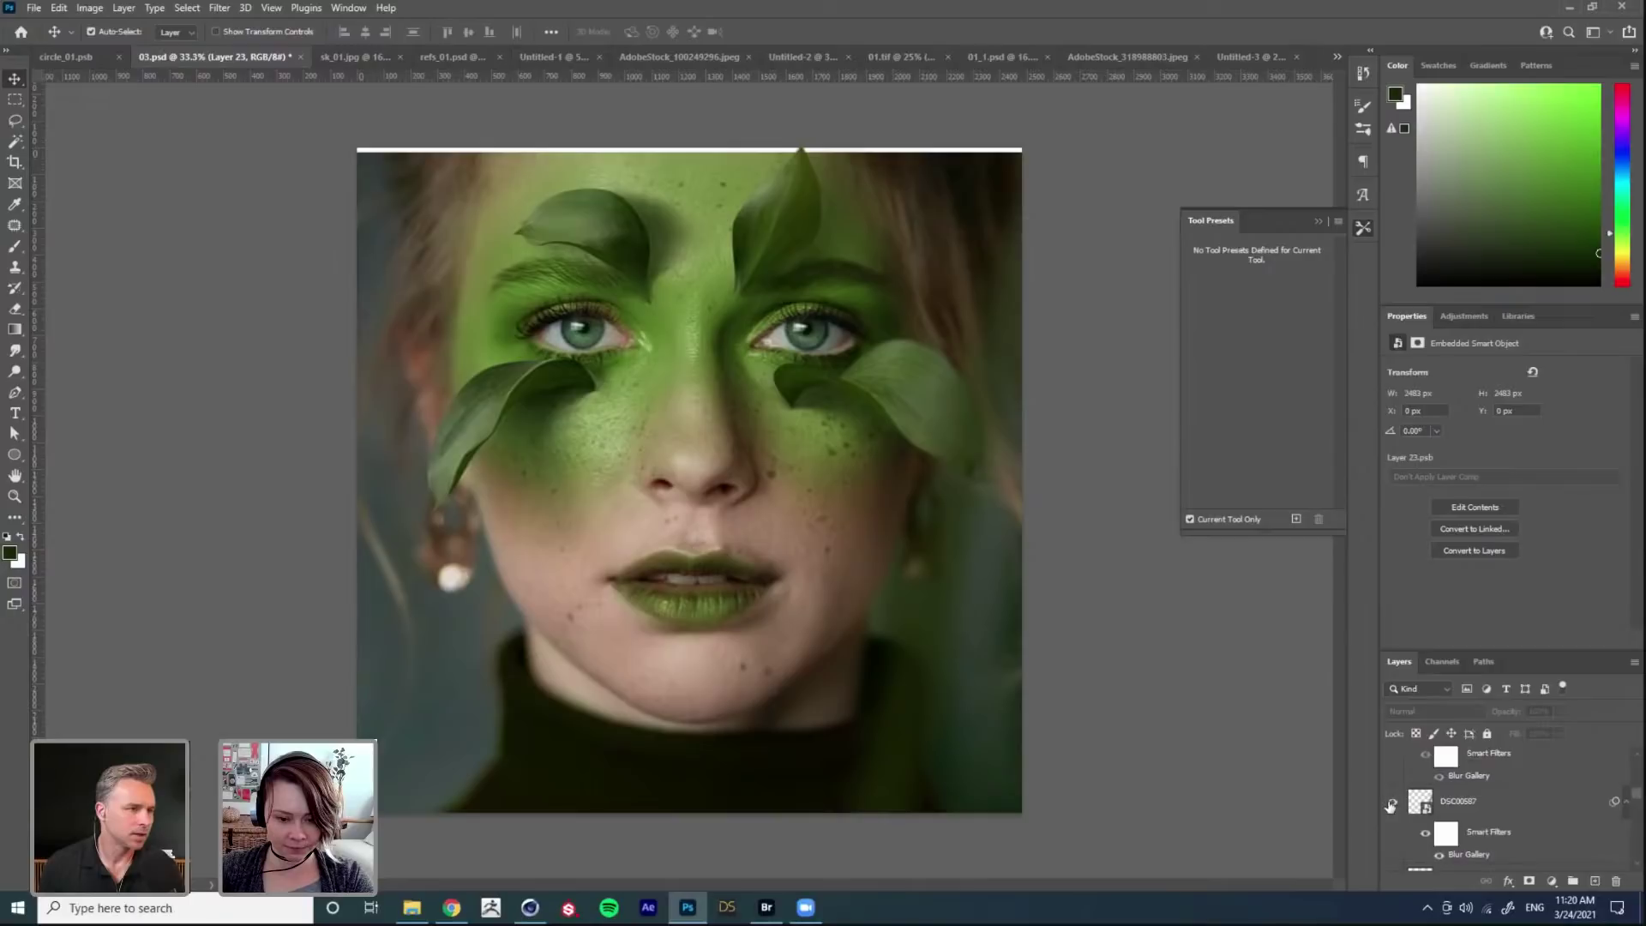
left_click(1392, 814)
left_click(1392, 781)
Step: Hide the remaining leaves on the face with their shadow layers, down to Layer 13 and the DSC00498 copy
scroll(1392, 794, "up", 2)
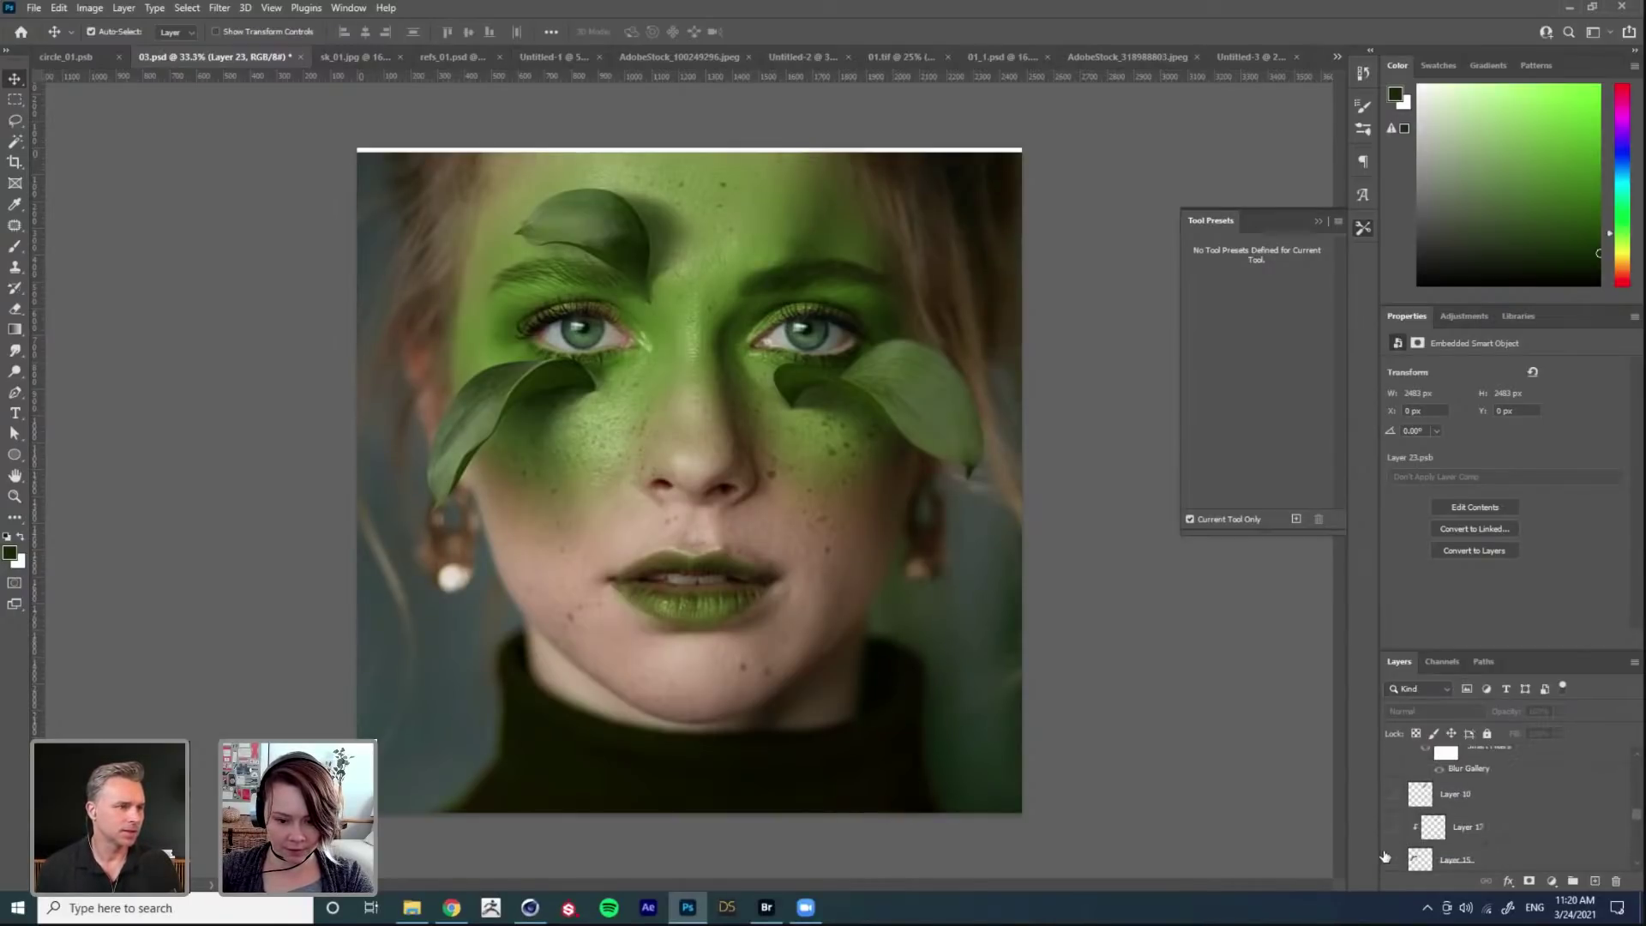
left_click(1392, 860)
scroll(1390, 854, "down", 3)
left_click(1391, 855)
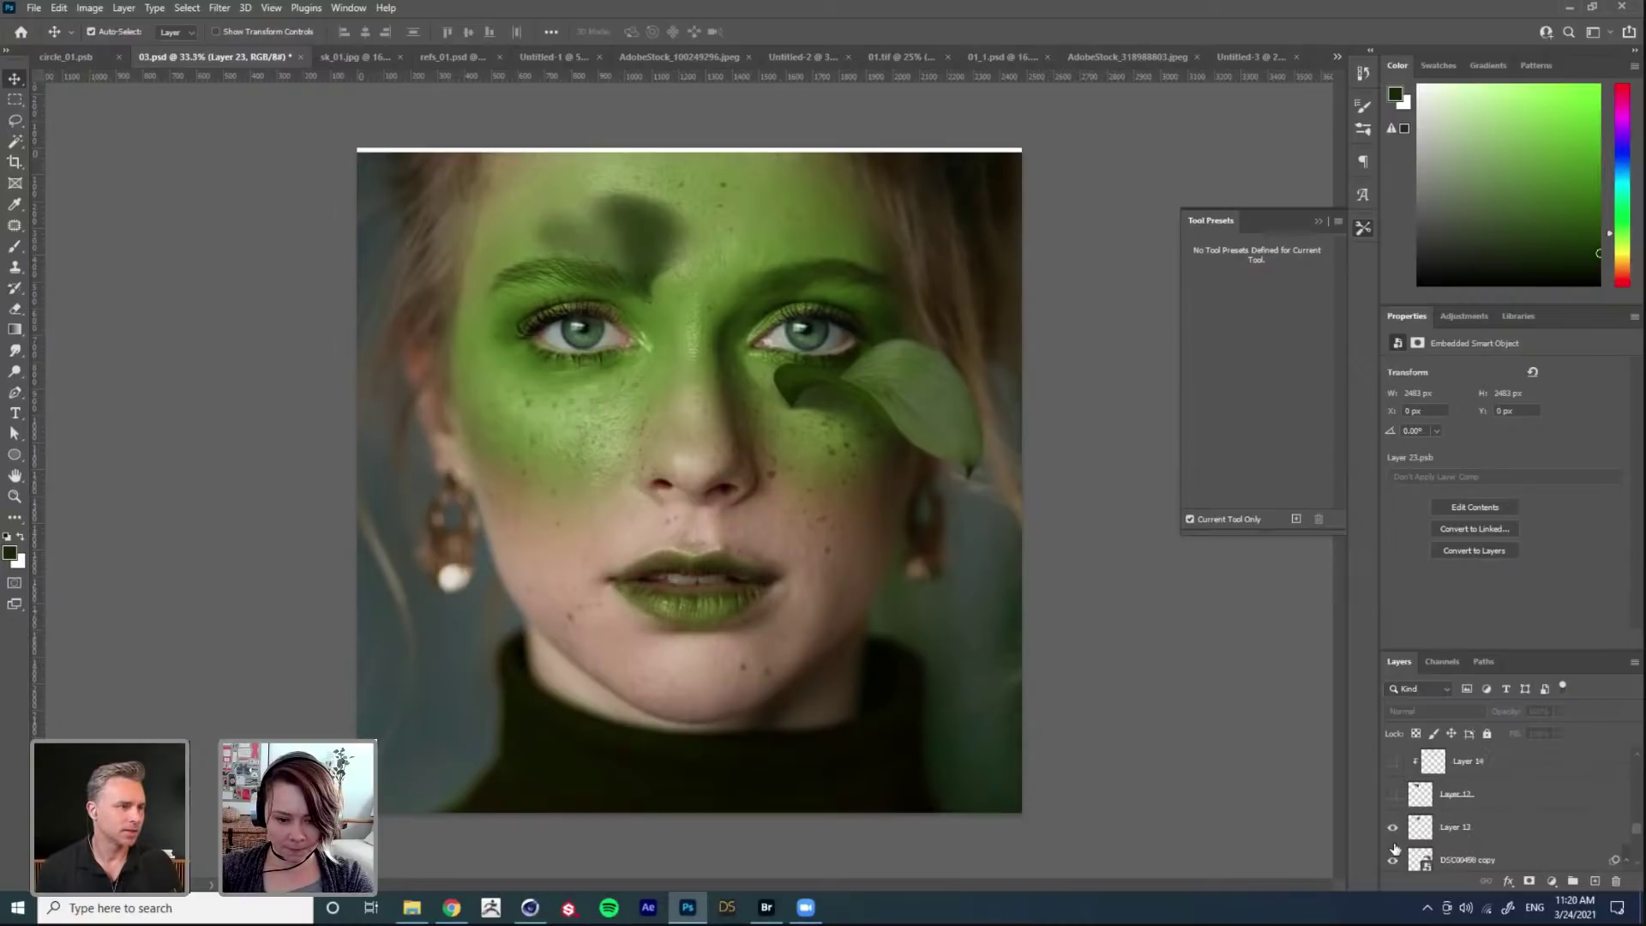
scroll(1392, 828, "down", 3)
left_click(1392, 763)
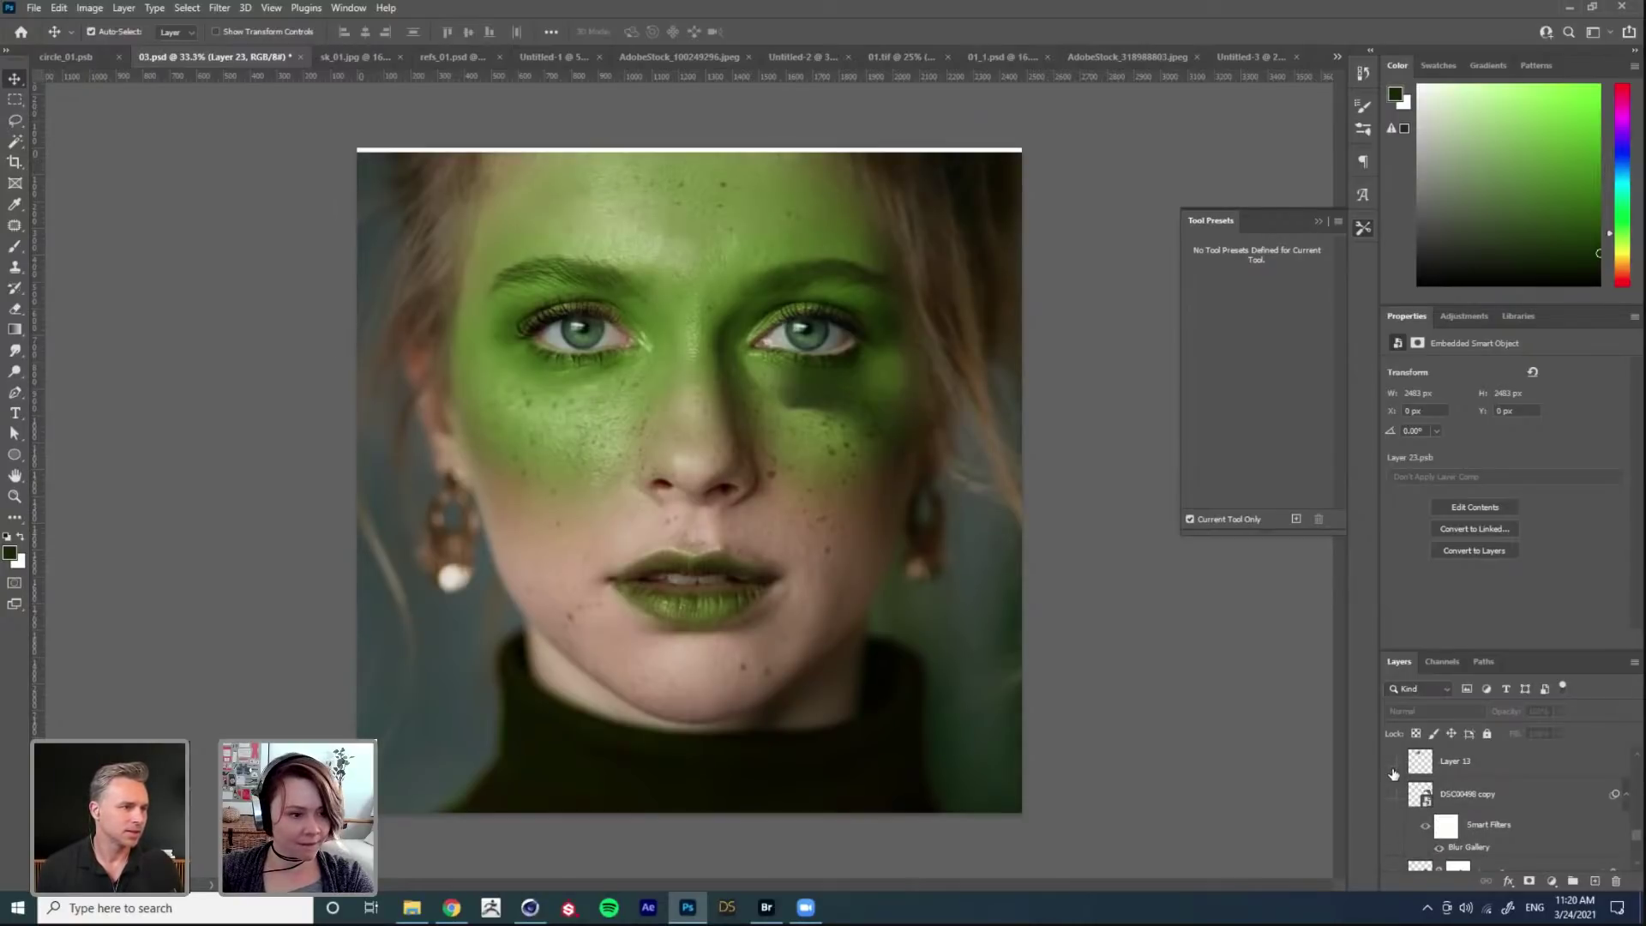
Step: Show the hidden leaf and shadow layers again in stacking order, from the DSC00498 copy up to the layer above Layer 17
left_click(1393, 795)
left_click(1392, 763)
scroll(1392, 793, "up", 3)
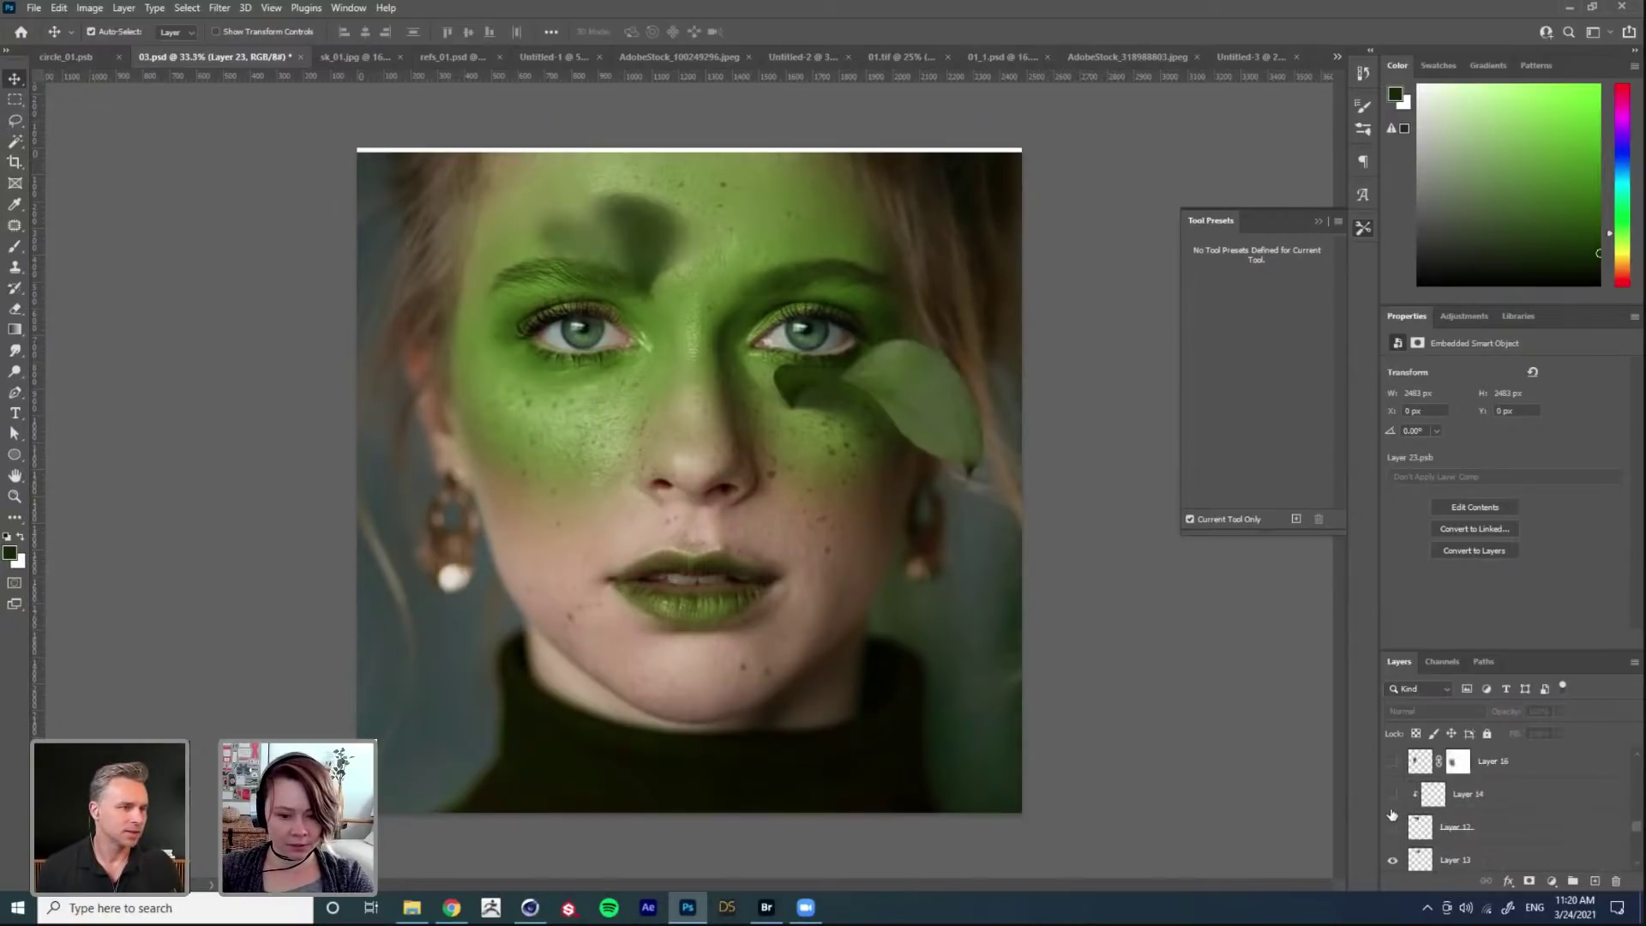
left_click(1392, 828)
left_click(1393, 761)
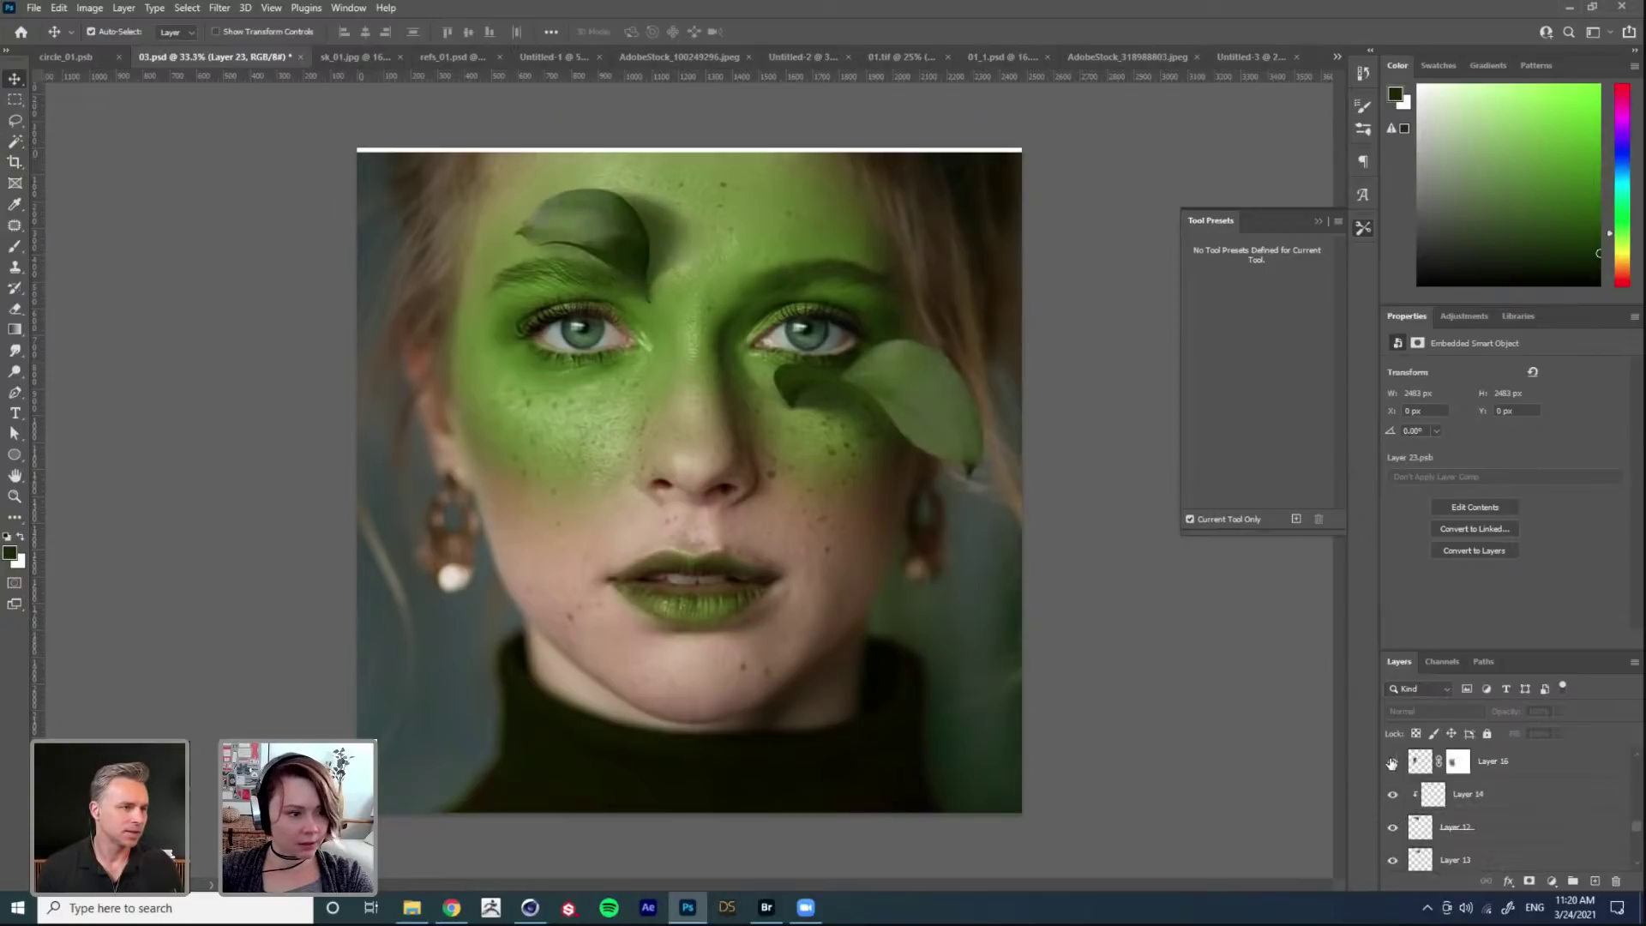
scroll(1393, 763, "up", 1)
left_click(1392, 761)
scroll(1396, 777, "up", 2)
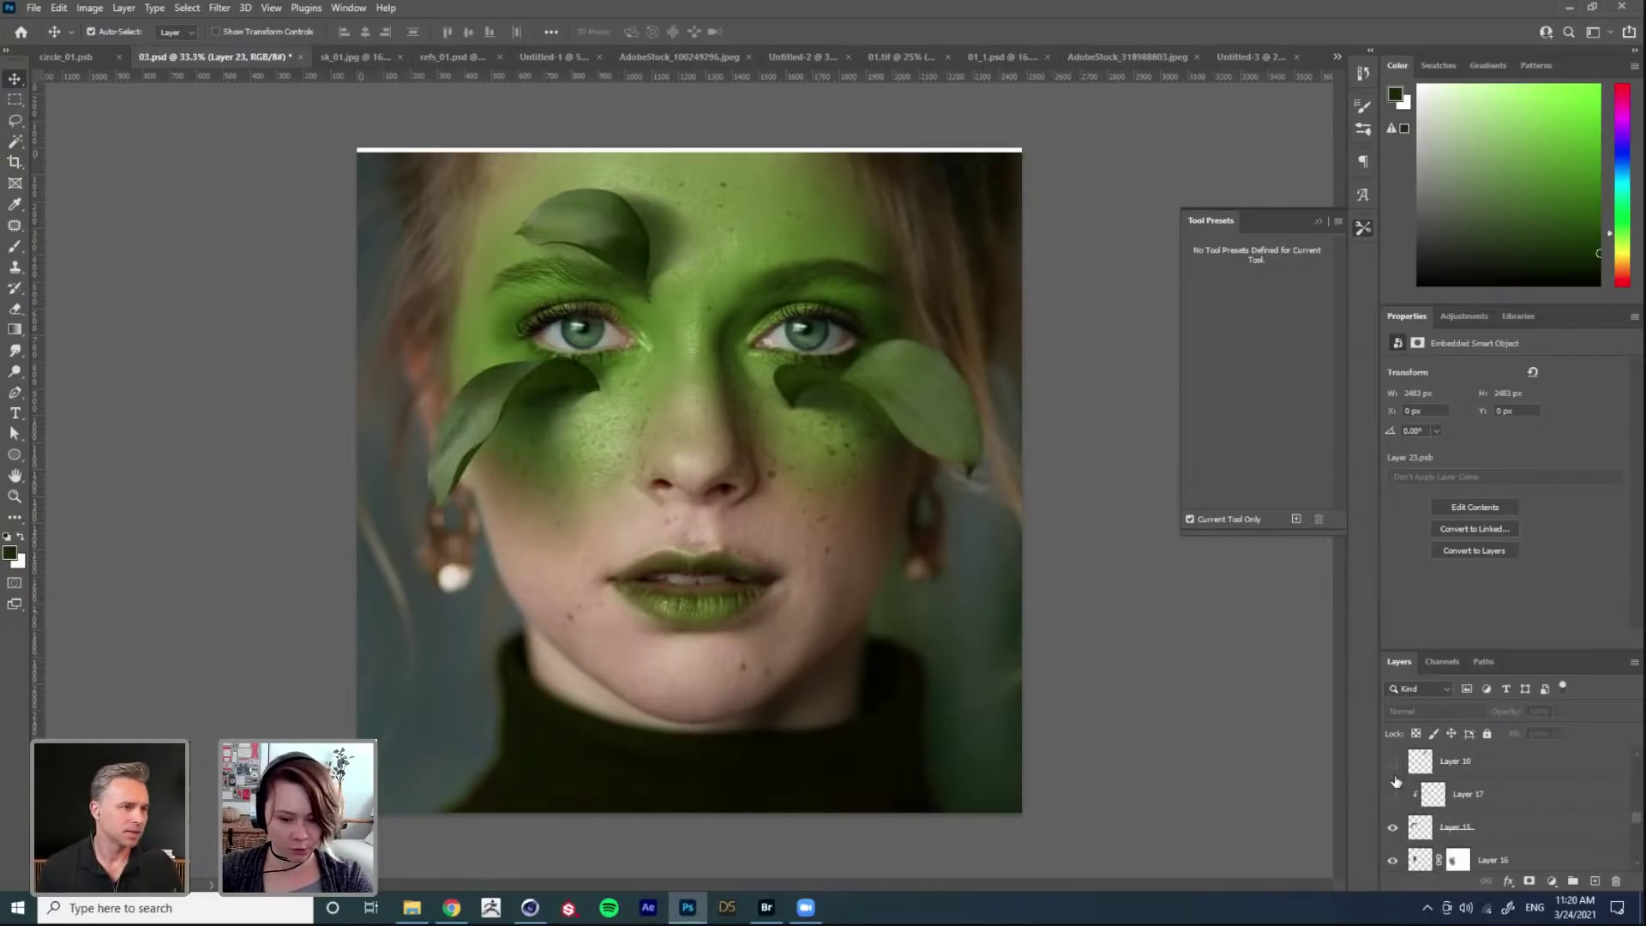
left_click(1394, 795)
left_click(1392, 761)
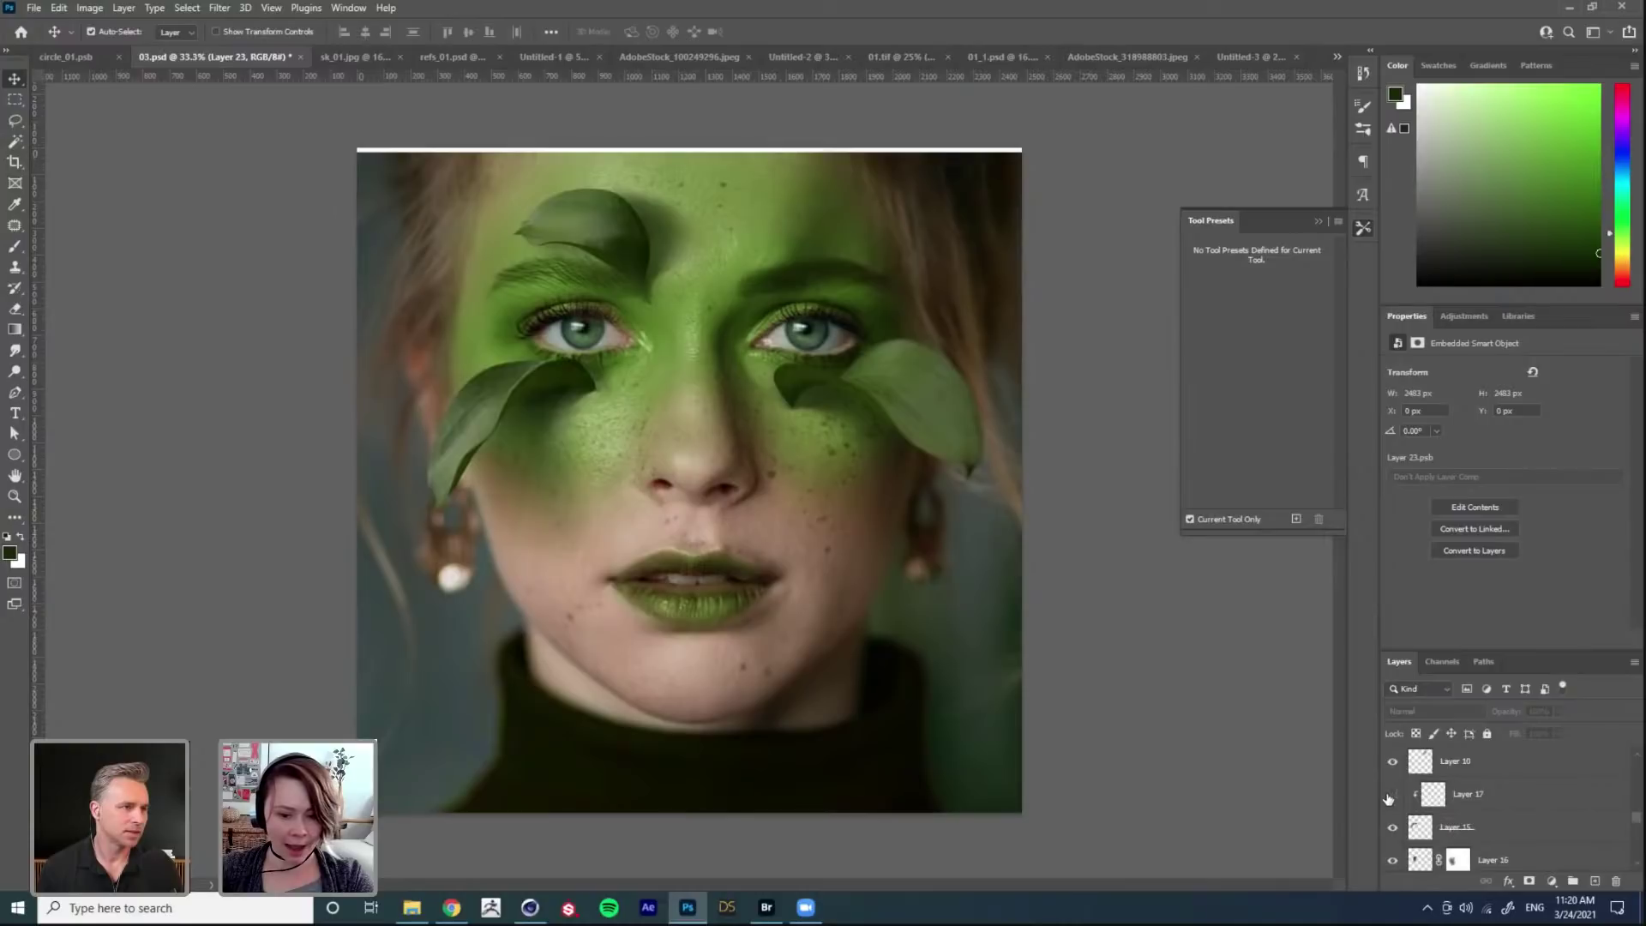
Step: Compare the leaf's shading up close with the clipped Layer 17 switched on and off
key("ctrl+plus")
key("ctrl+plus")
key("ctrl+plus")
left_click(1392, 795)
left_click(1393, 794)
left_click(1393, 795)
left_click(1393, 795)
Step: Show the pointed leaf above the right-hand eyebrow again
key("ctrl+minus")
key("ctrl+minus")
key("ctrl+minus")
scroll(1407, 787, "up", 2)
left_click(1392, 756)
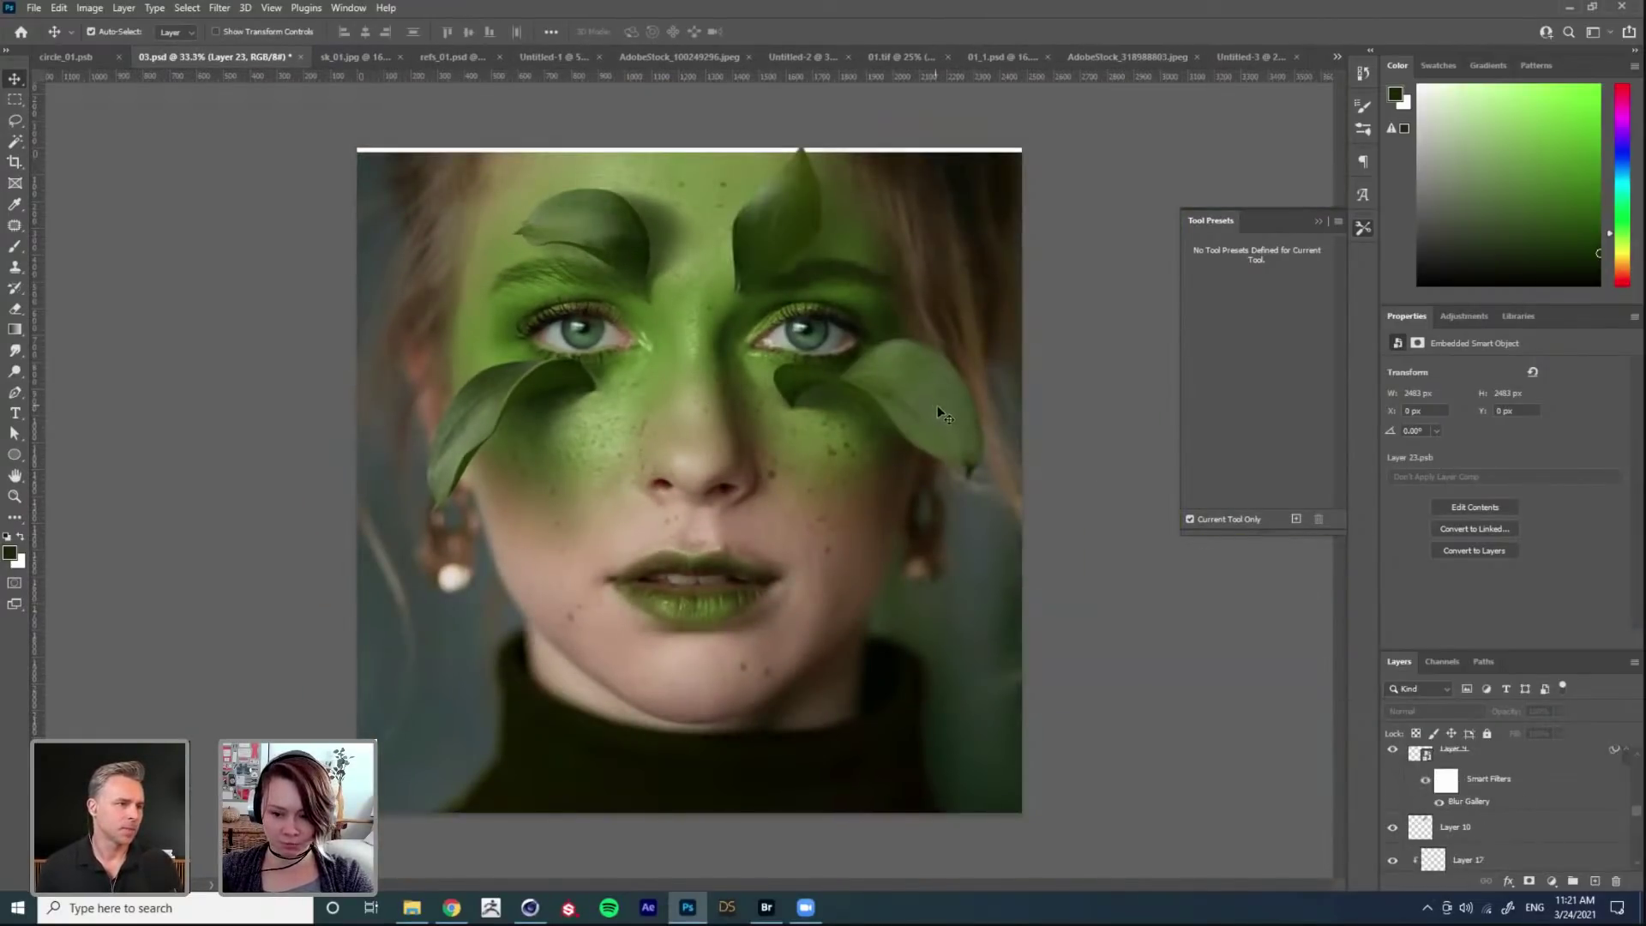
Step: Try an Iris Blur of 144 px in the Blur Gallery filter on the DSC00498 copy leaf
left_click(918, 393)
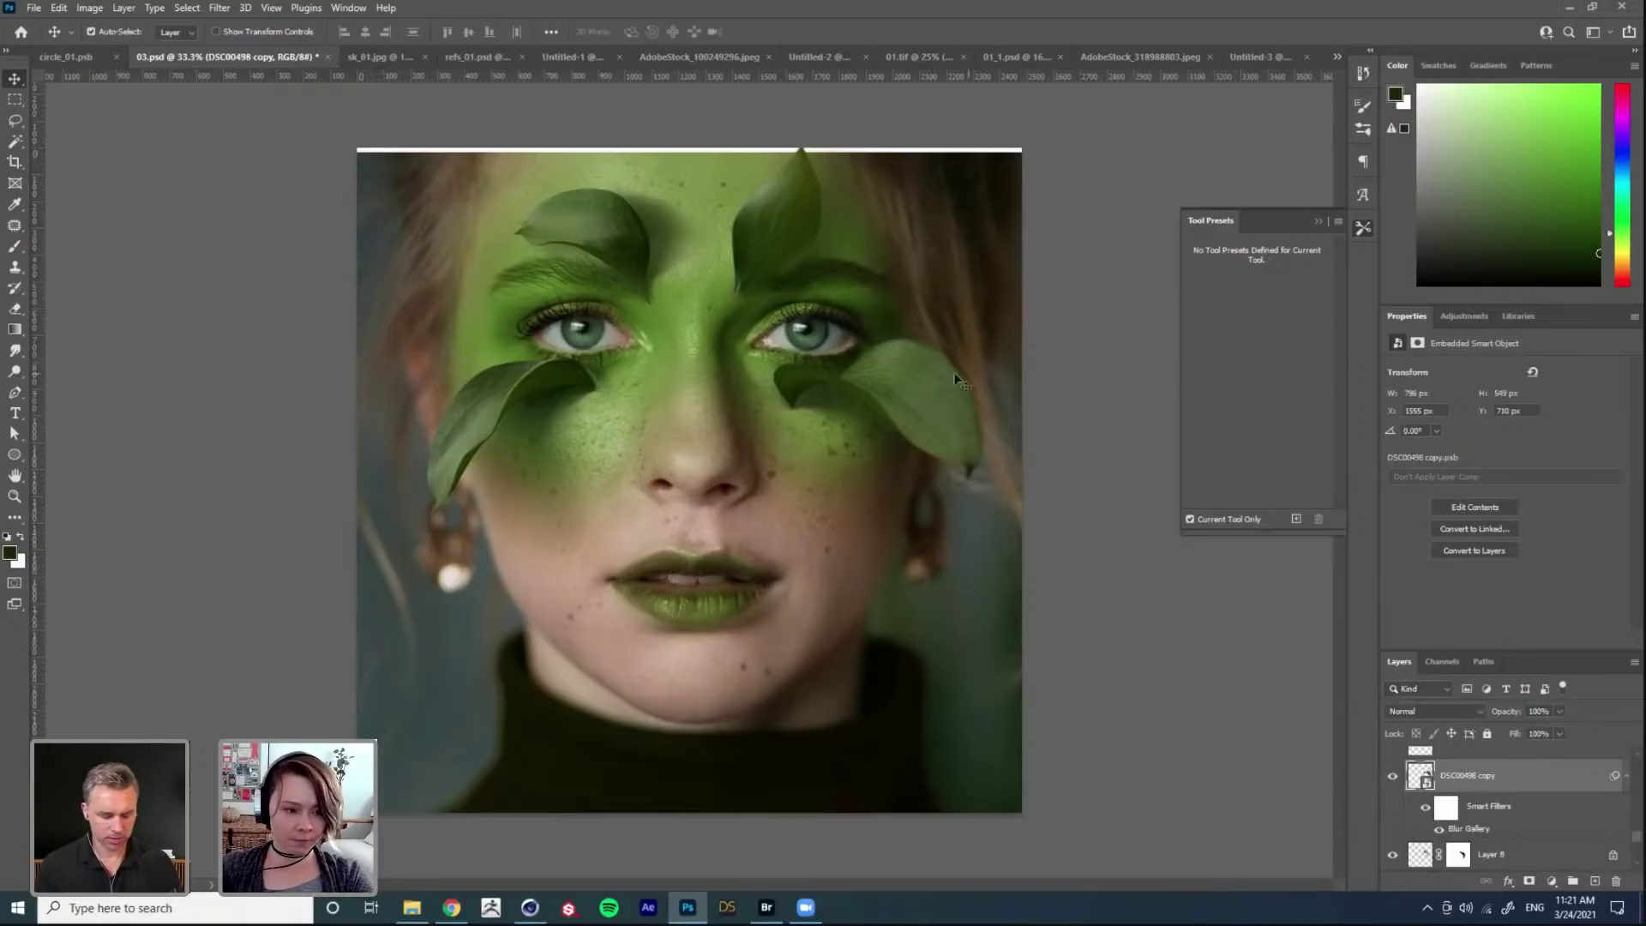
left_click(1439, 830)
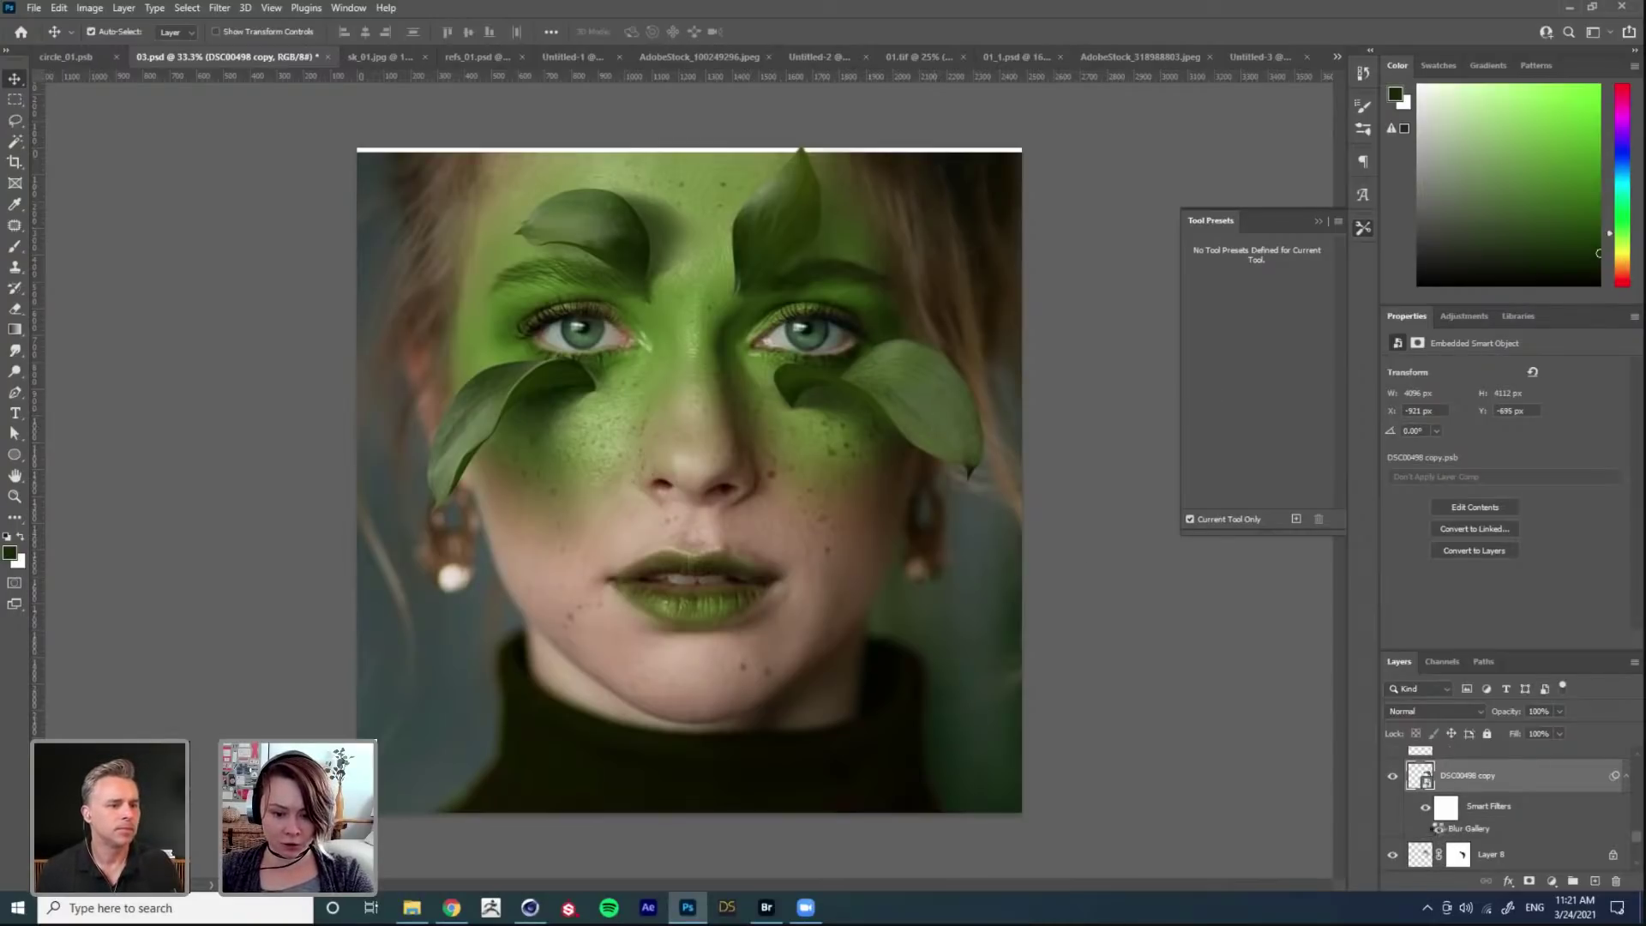
double_click(1474, 826)
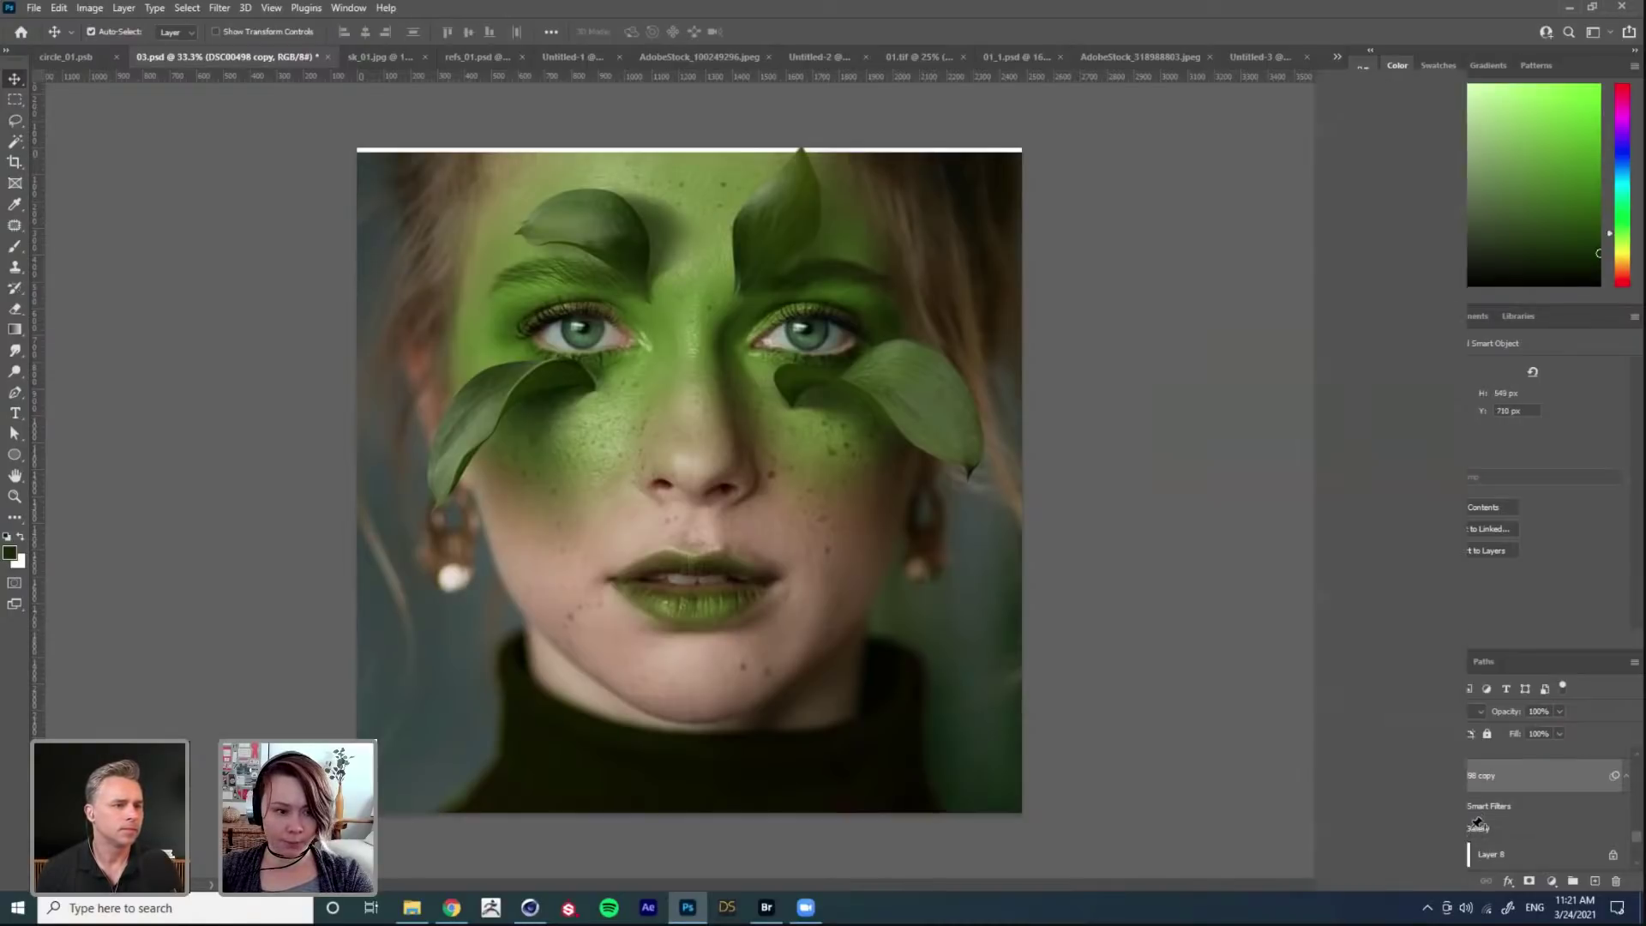
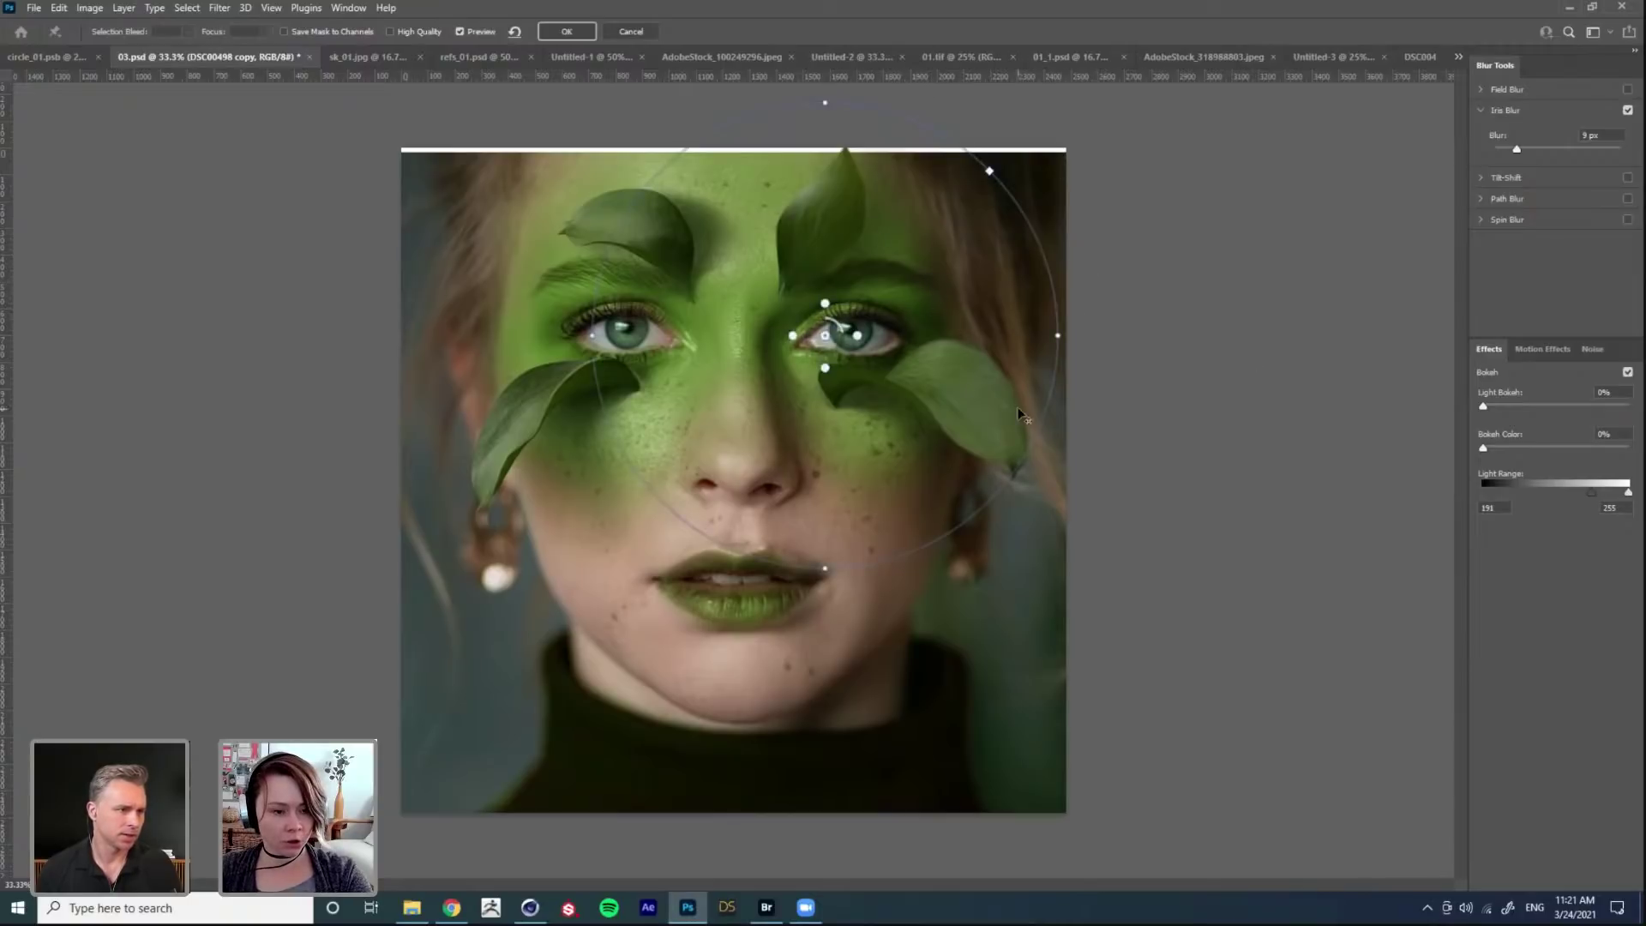
scroll(995, 359, "up", 2)
left_click_drag(944, 338, 895, 404)
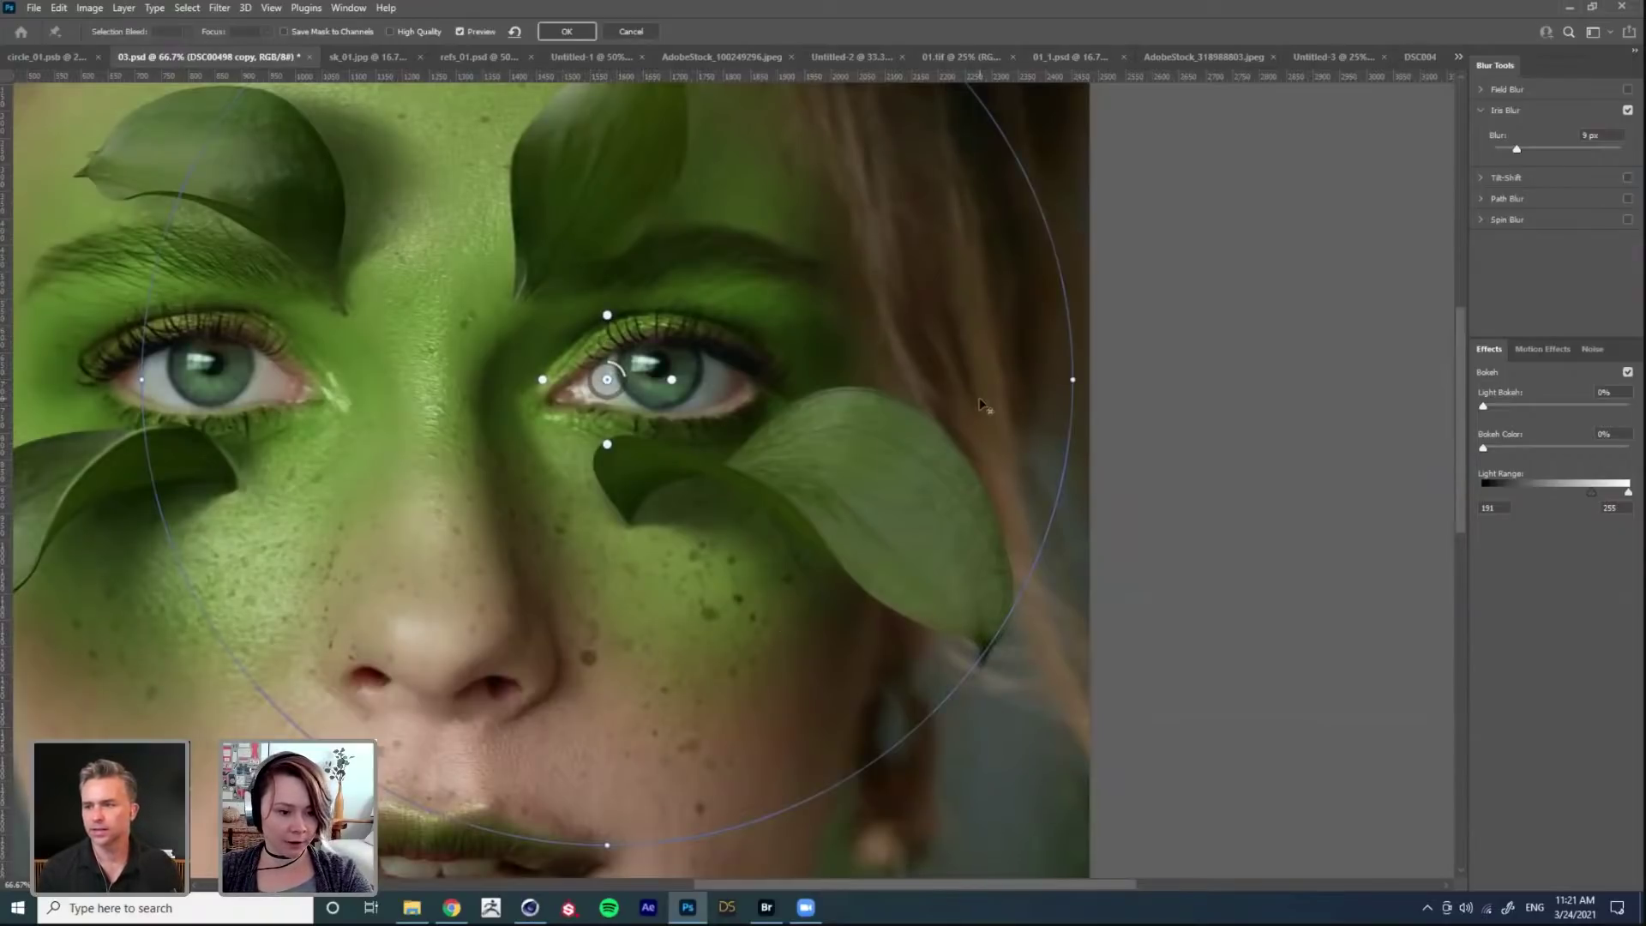
left_click(1570, 149)
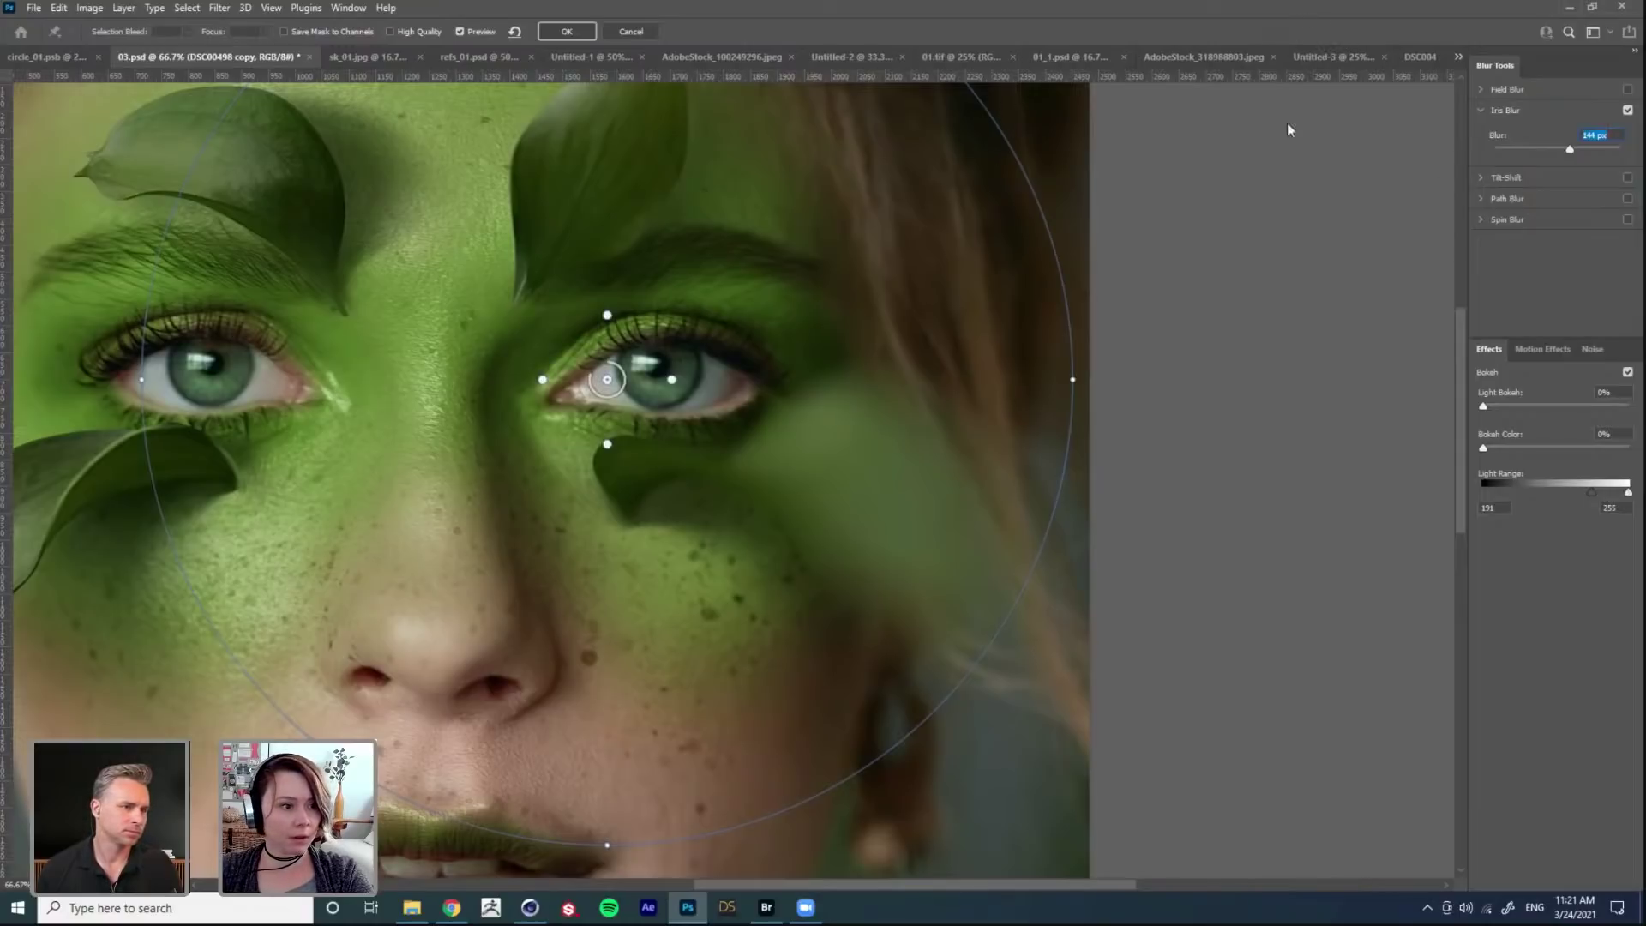
left_click_drag(676, 36, 677, 144)
left_click(655, 135)
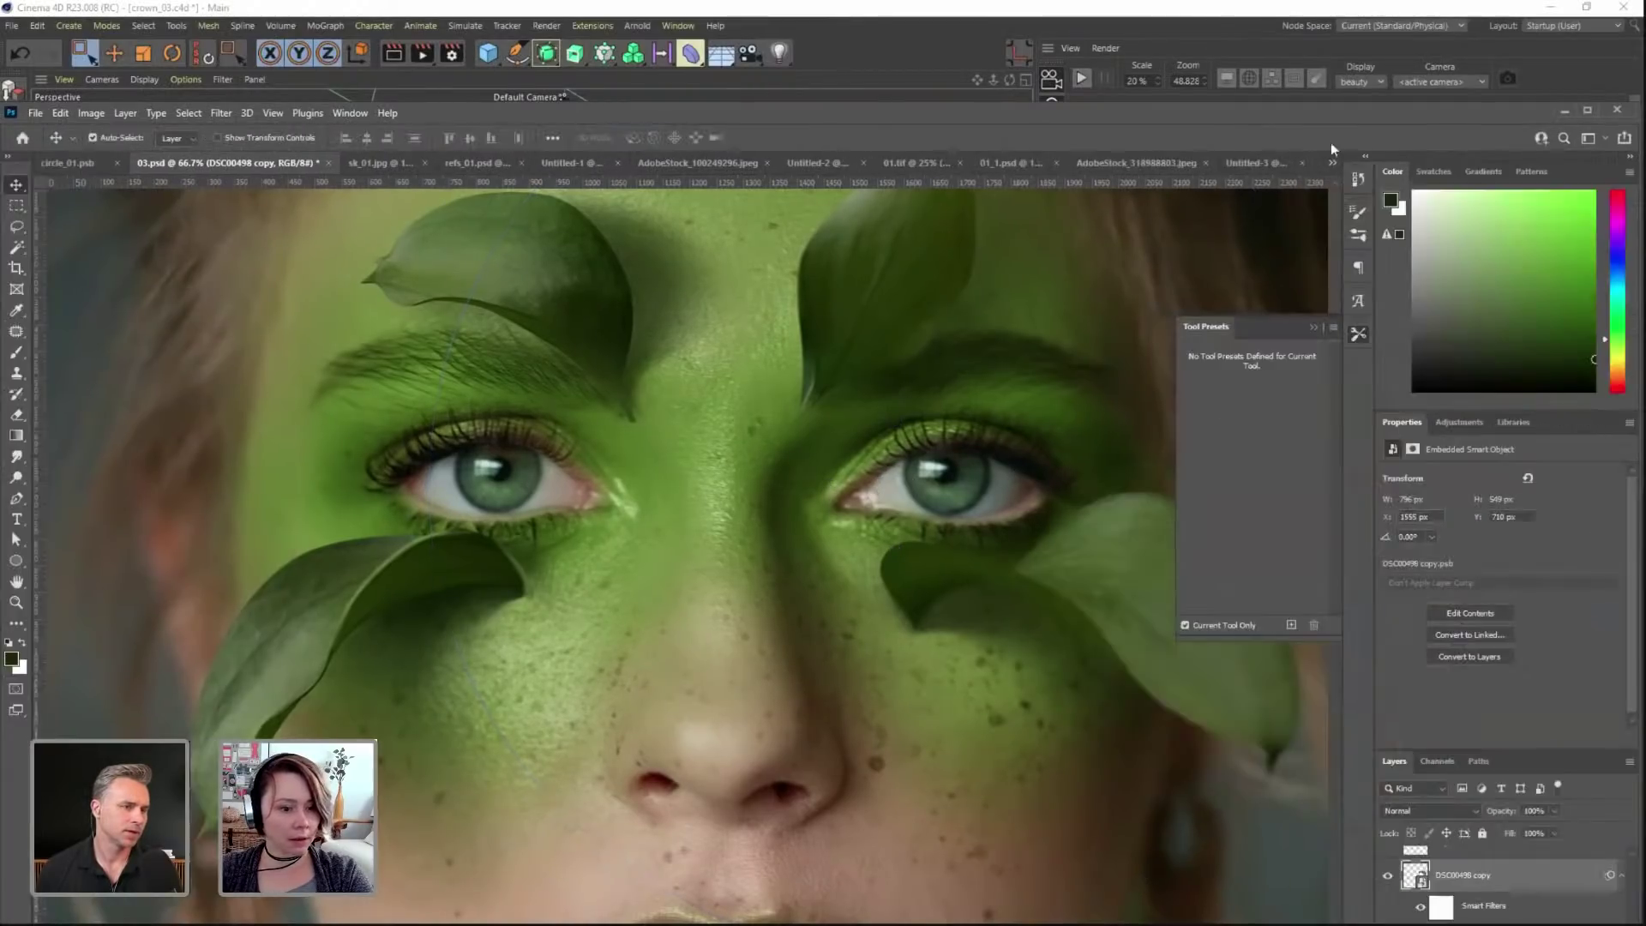
double_click(1326, 109)
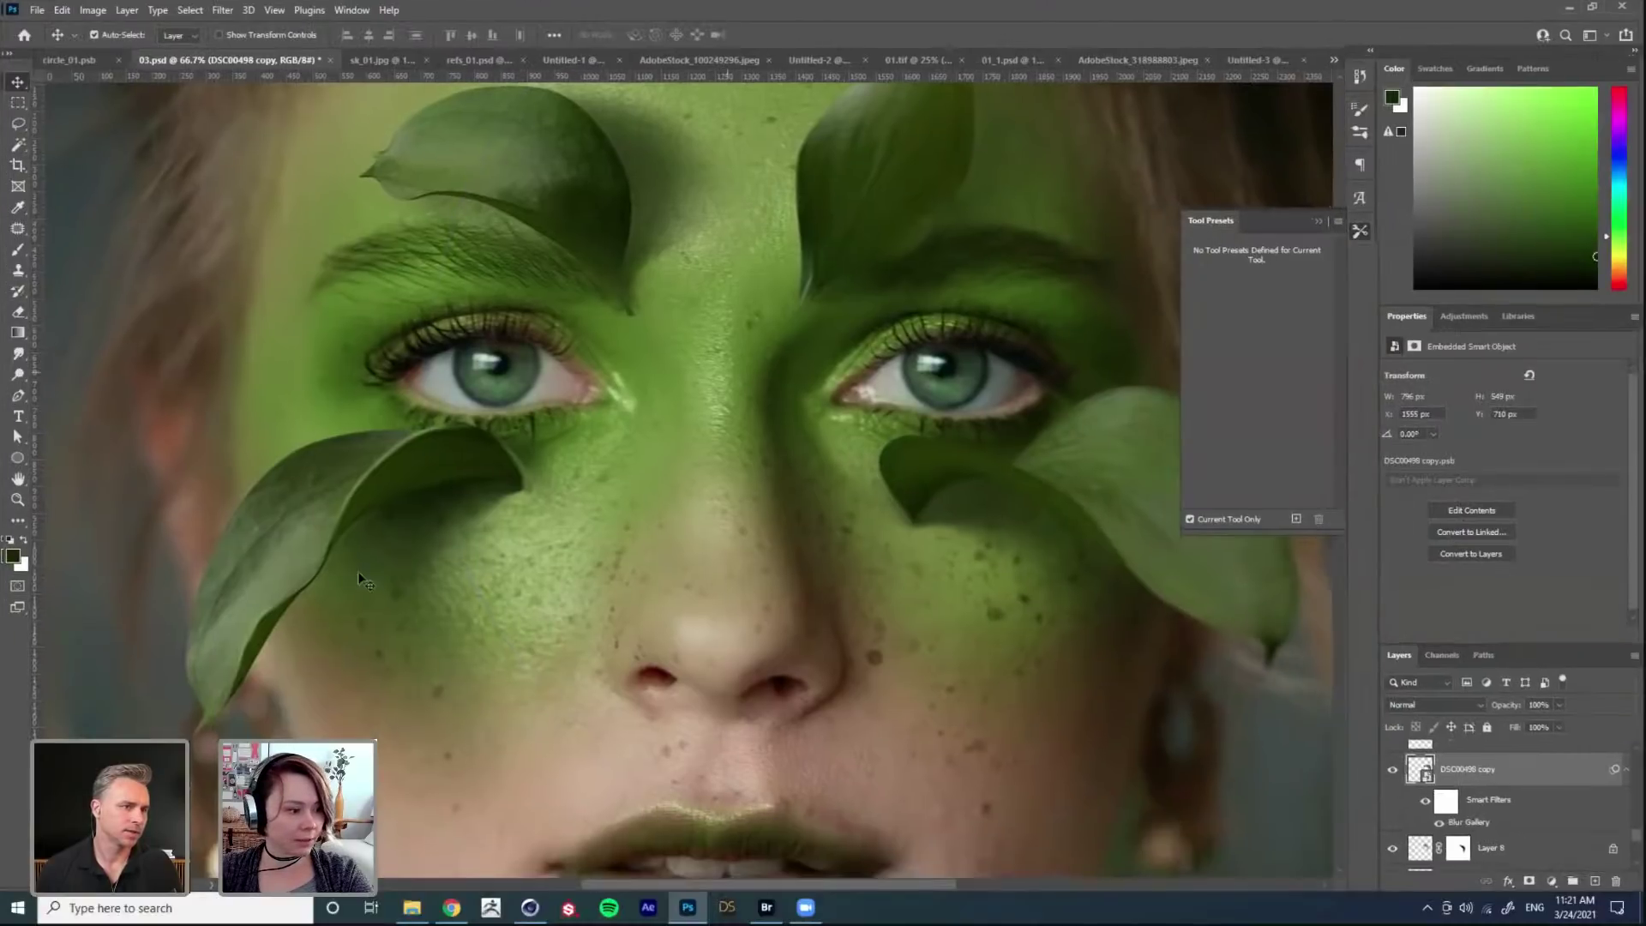
Step: Show the layer directly above the clipped shading layer of the leaf over the right-hand eyebrow
left_click_drag(978, 325, 806, 367)
key("ctrl+minus")
key("ctrl+minus")
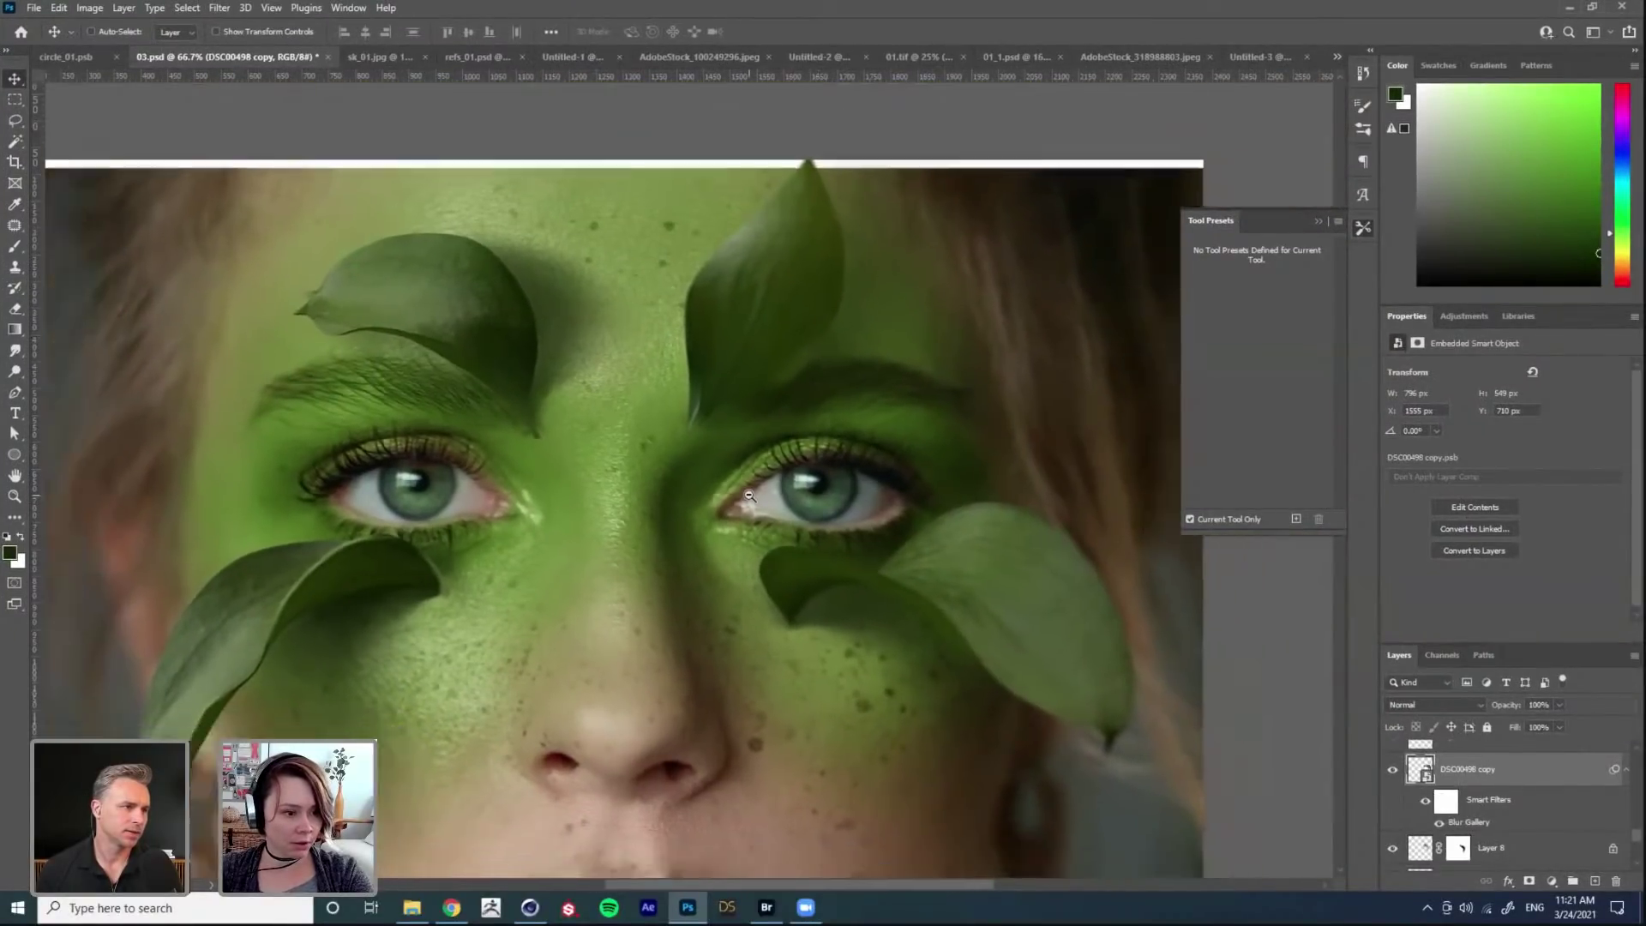
scroll(1411, 802, "down", 3)
scroll(1411, 802, "up", 4)
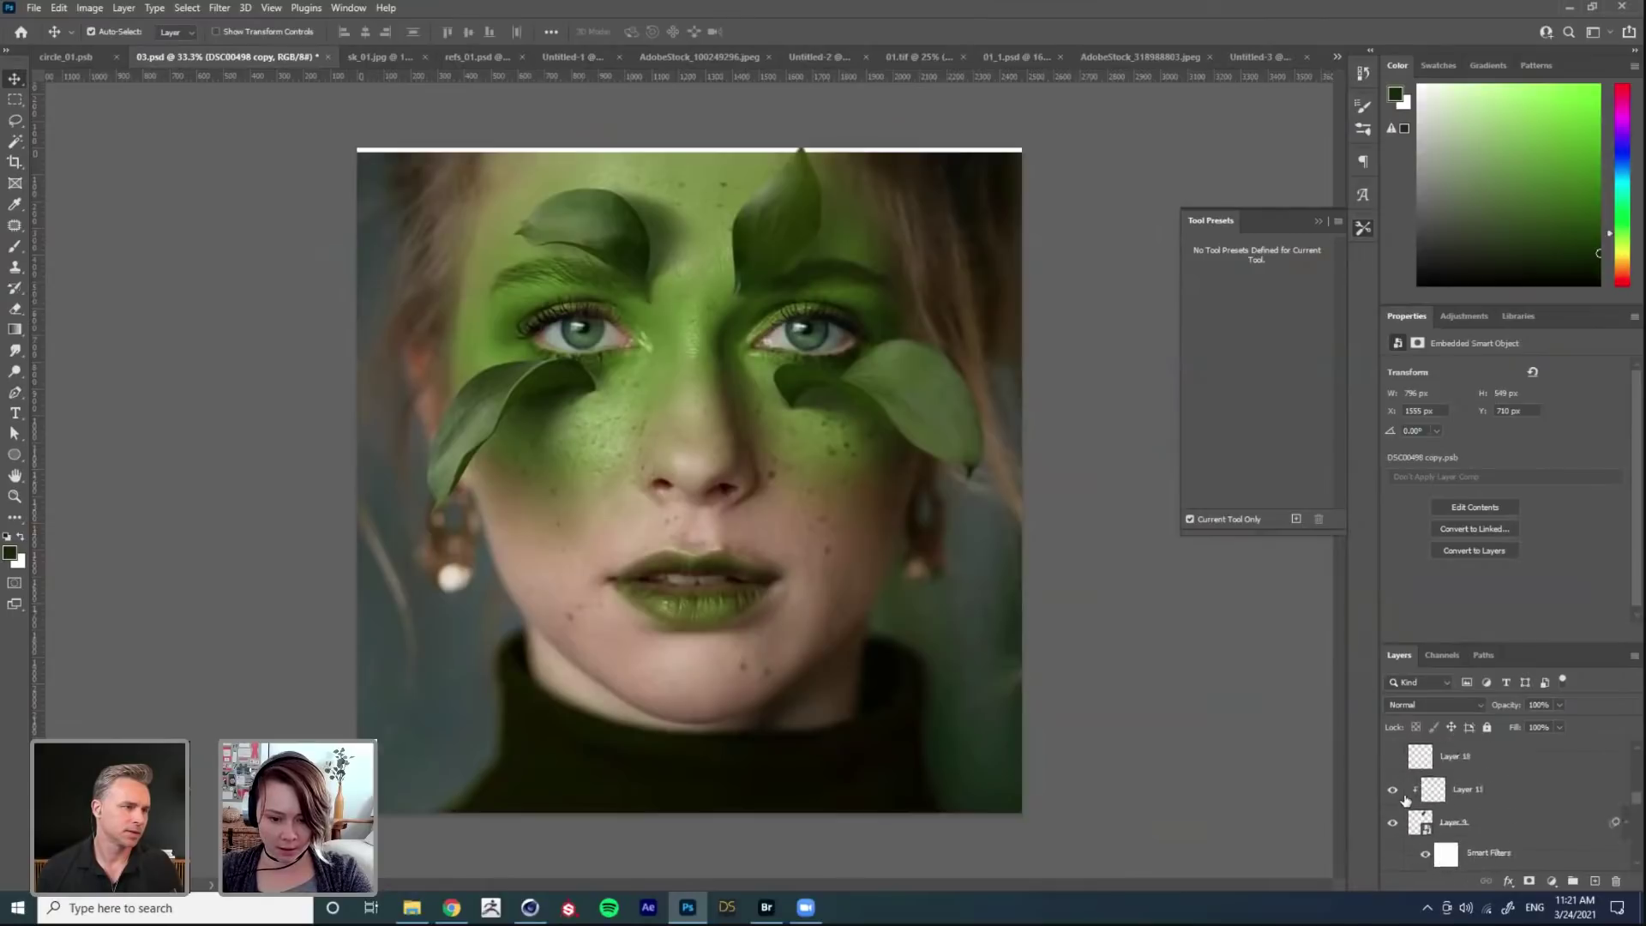
left_click(1390, 825)
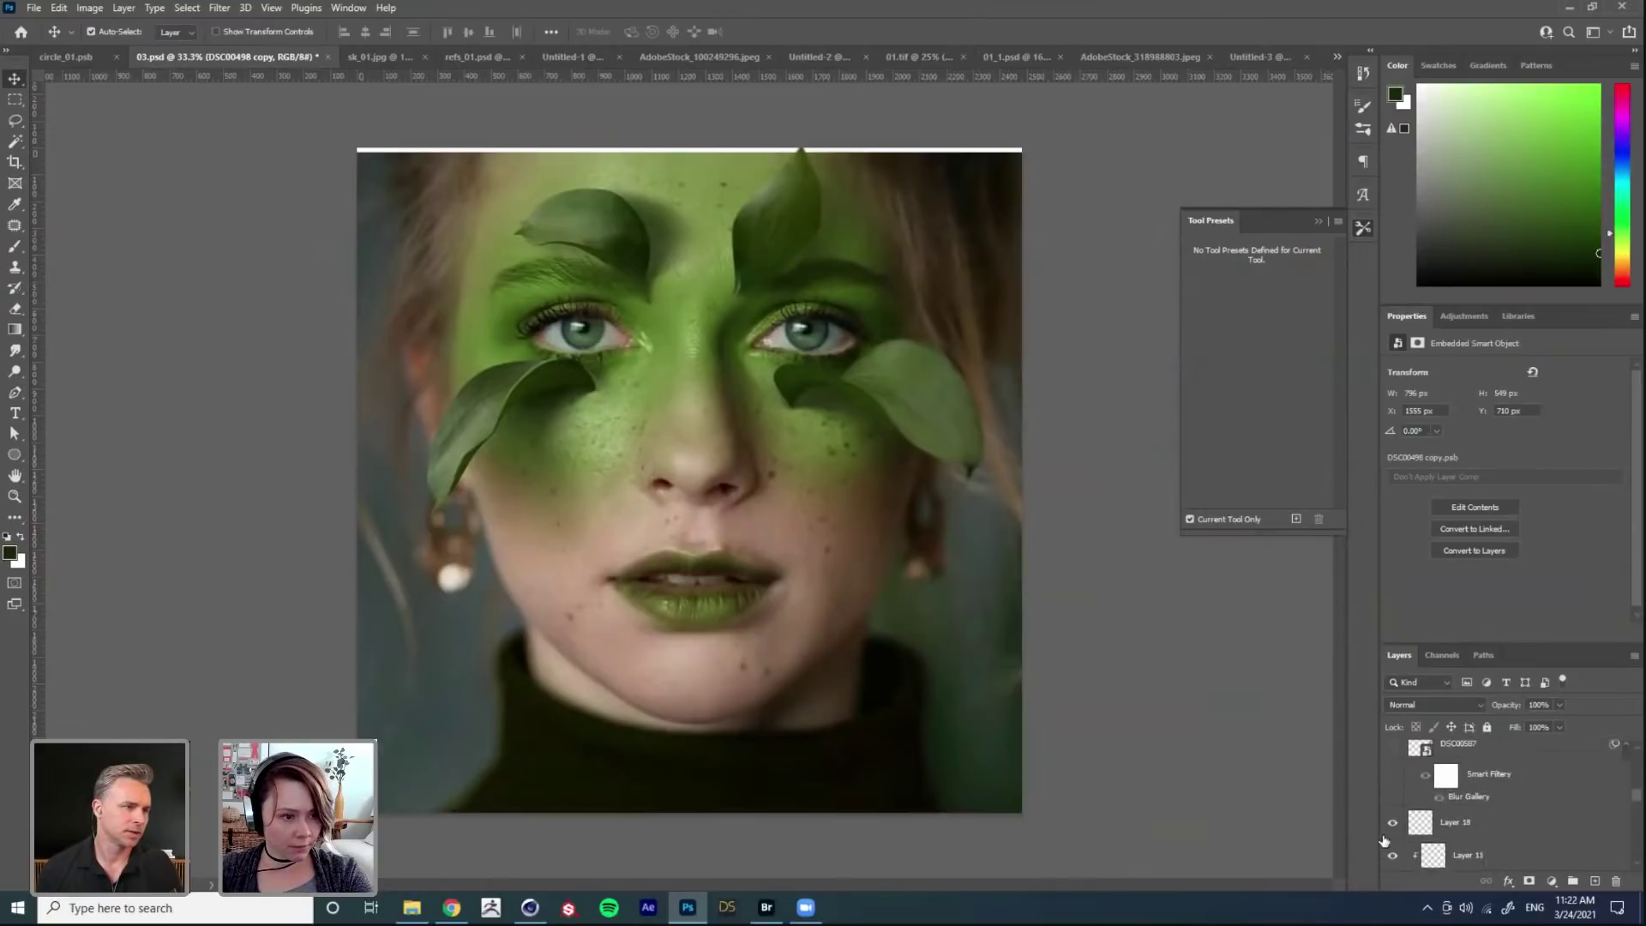
left_click(1392, 824)
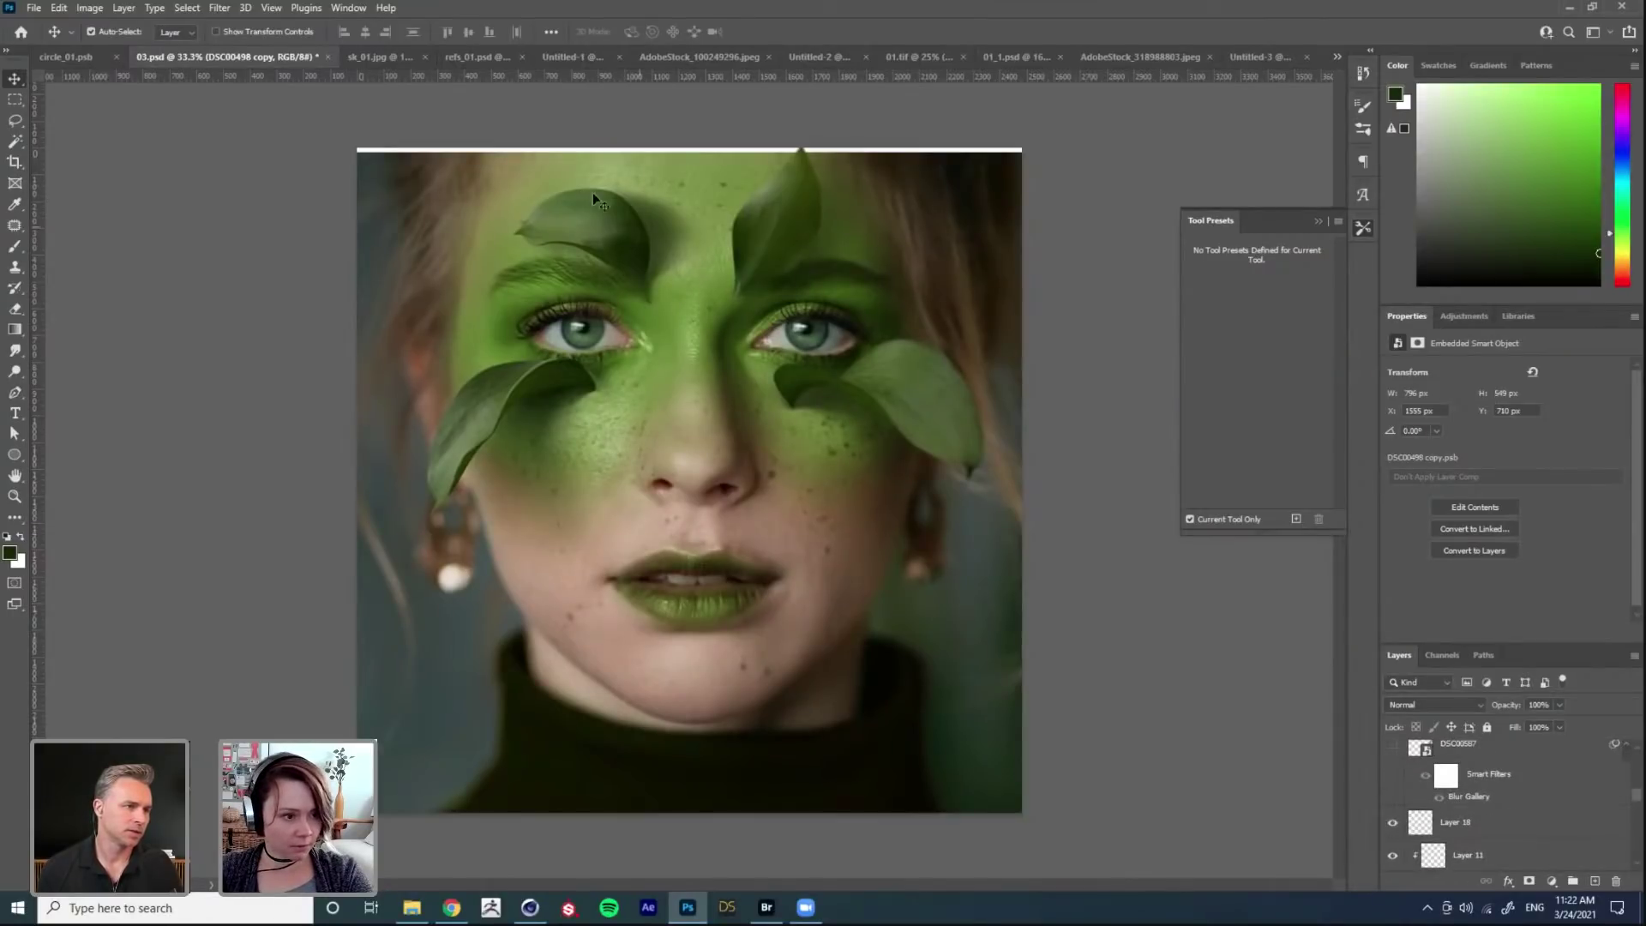
scroll(1494, 842, "up", 1)
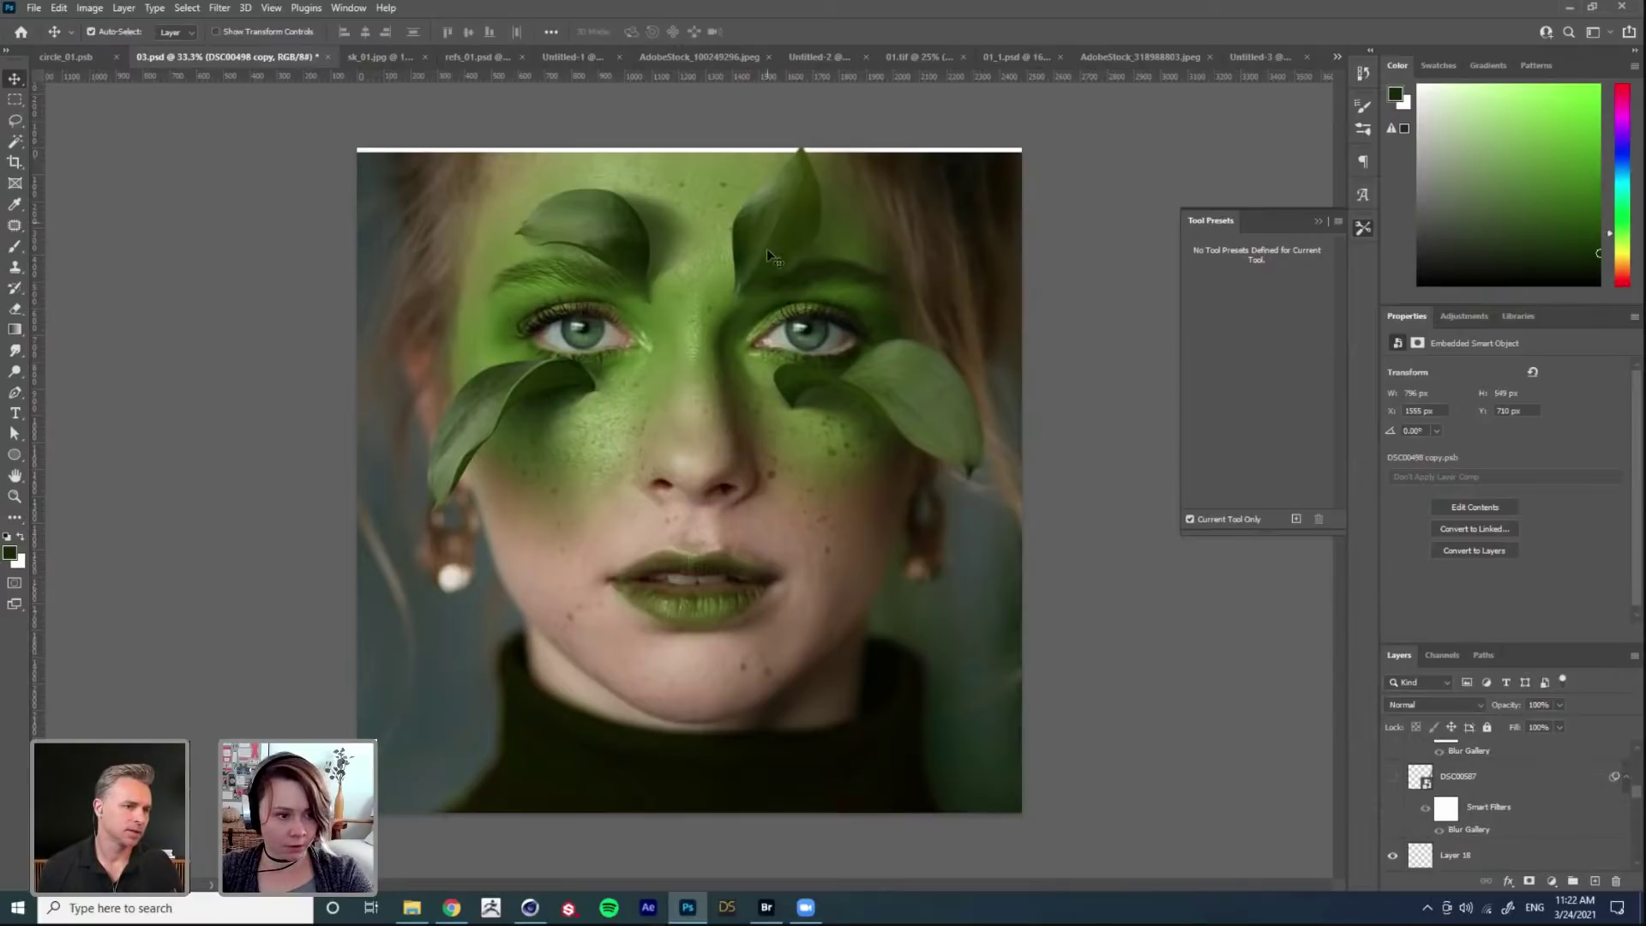
Step: Toggle the DSC00587 blurred foreground foliage to compare its effect and leave it visible
left_click(1394, 777)
left_click(1394, 778)
left_click(1393, 777)
left_click(1393, 778)
left_click(1393, 778)
left_click(1393, 778)
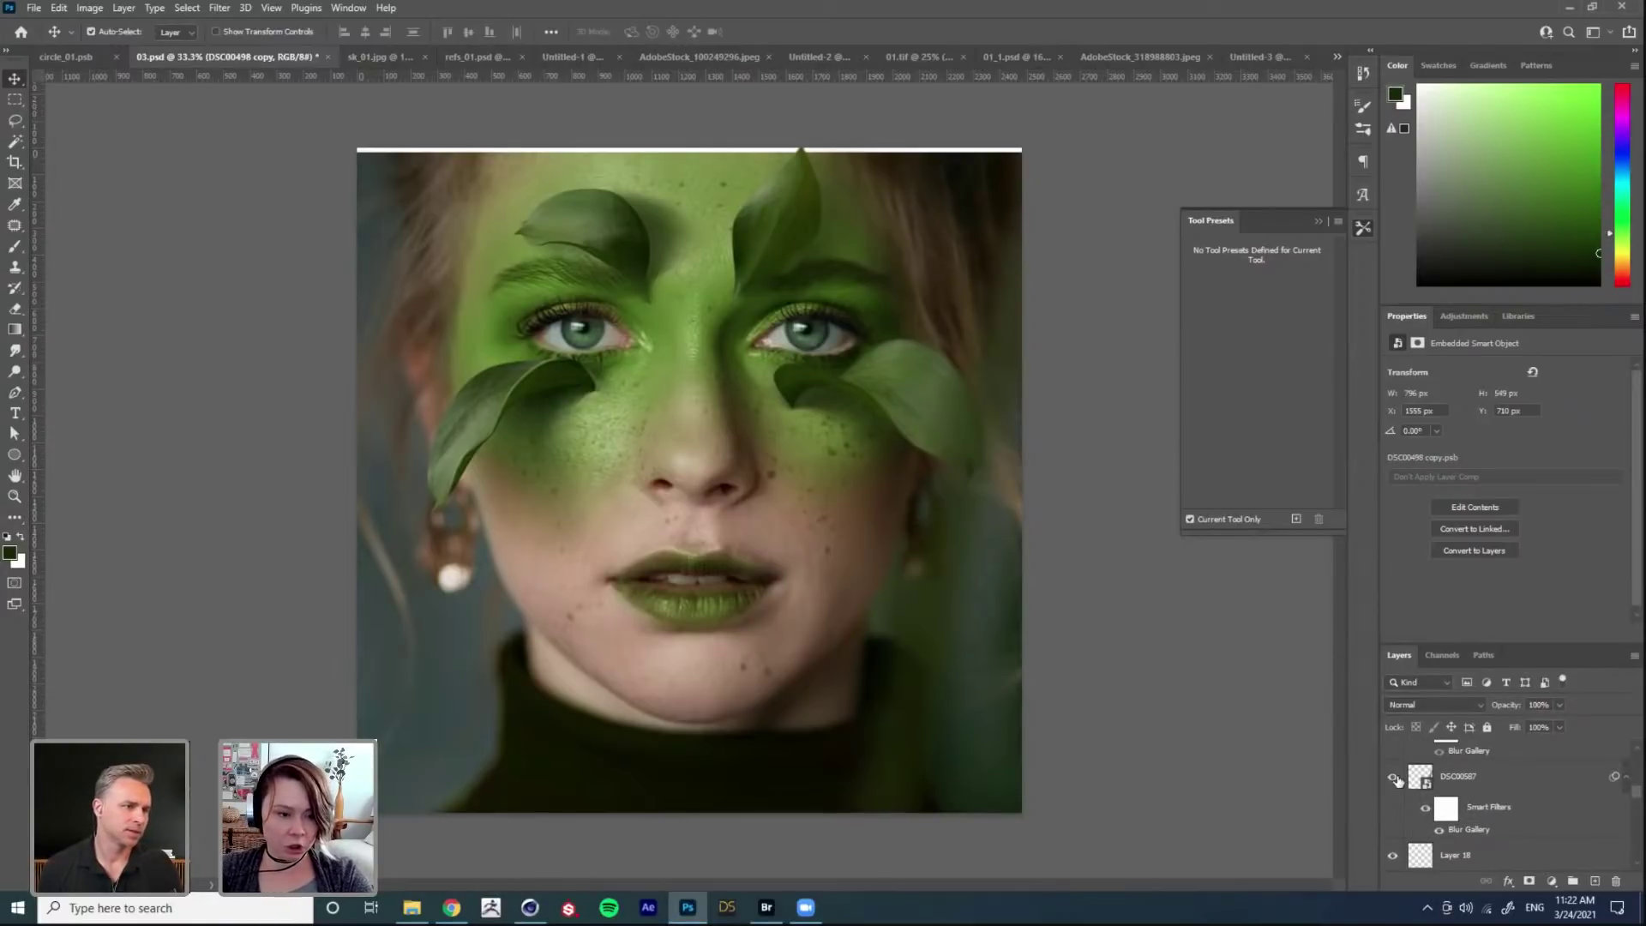
left_click(1393, 778)
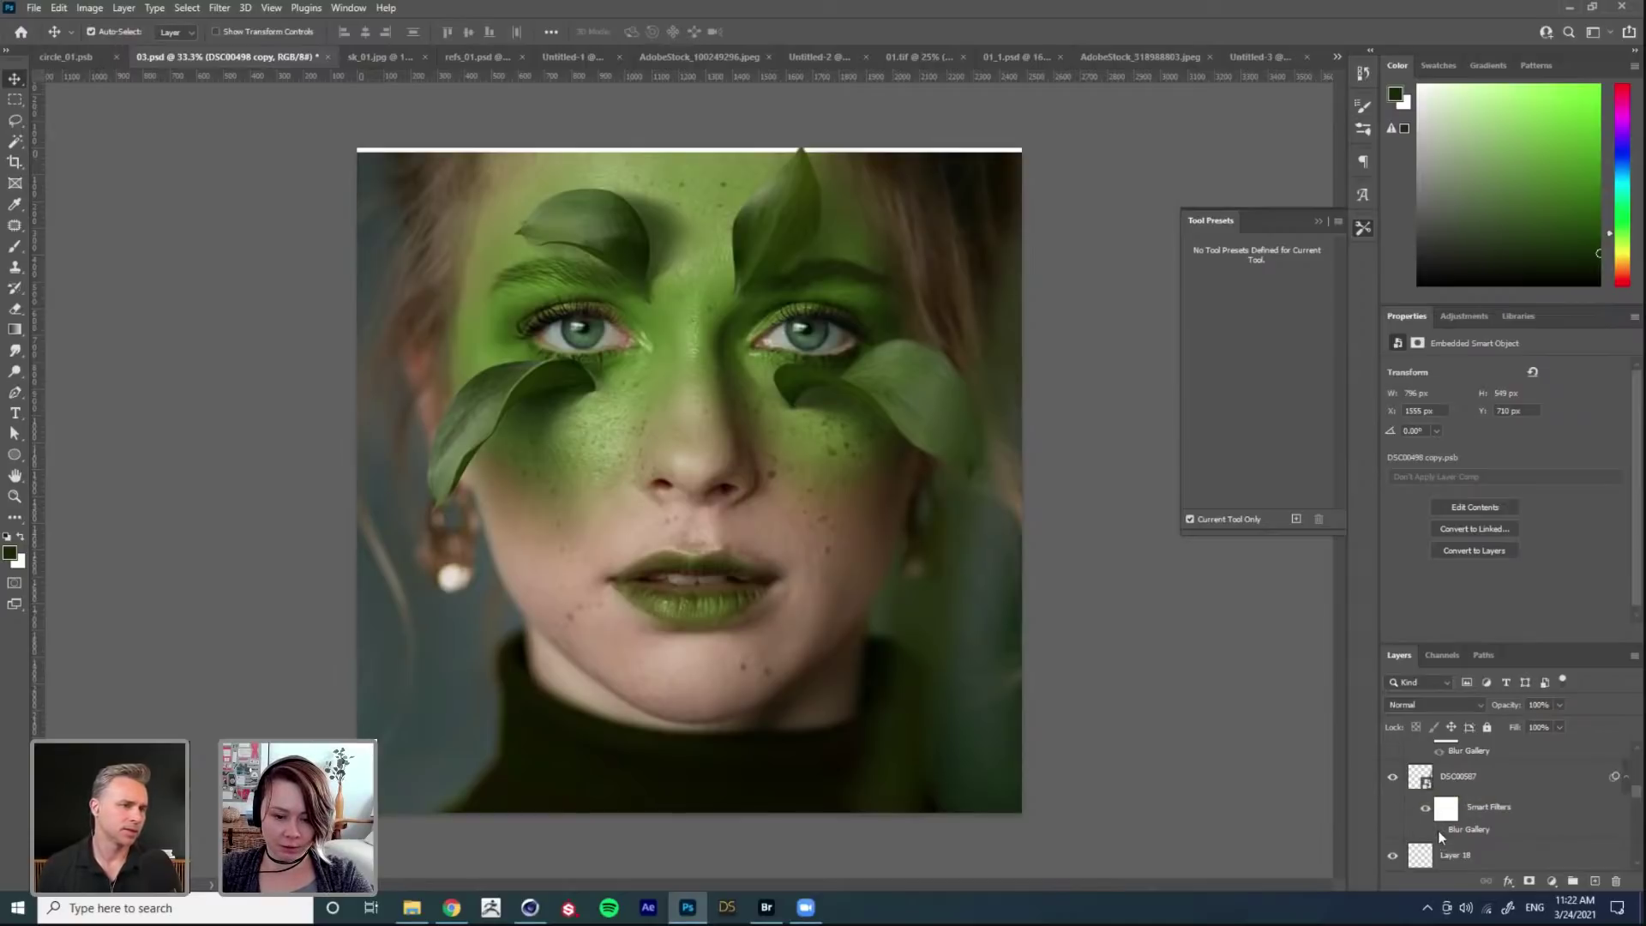
Step: Examine the Field Blur settings of the Blur Gallery smart filter on DSC00587
left_click(1439, 830)
left_click_drag(812, 524, 849, 600)
left_click_drag(1112, 828, 1156, 672)
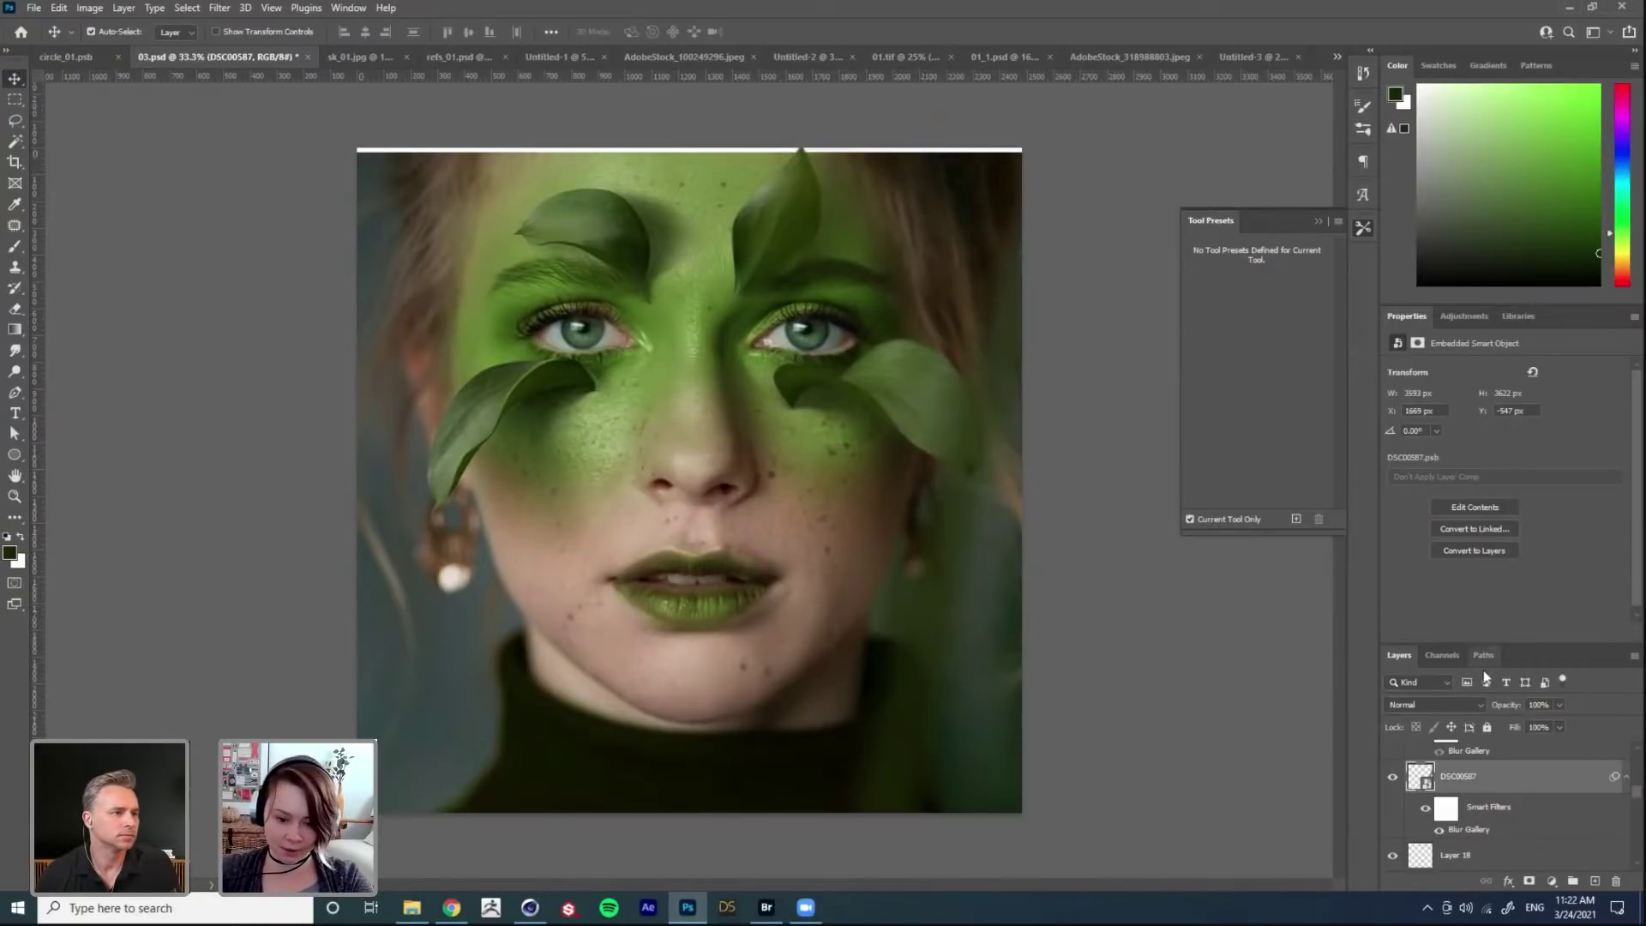
double_click(1469, 830)
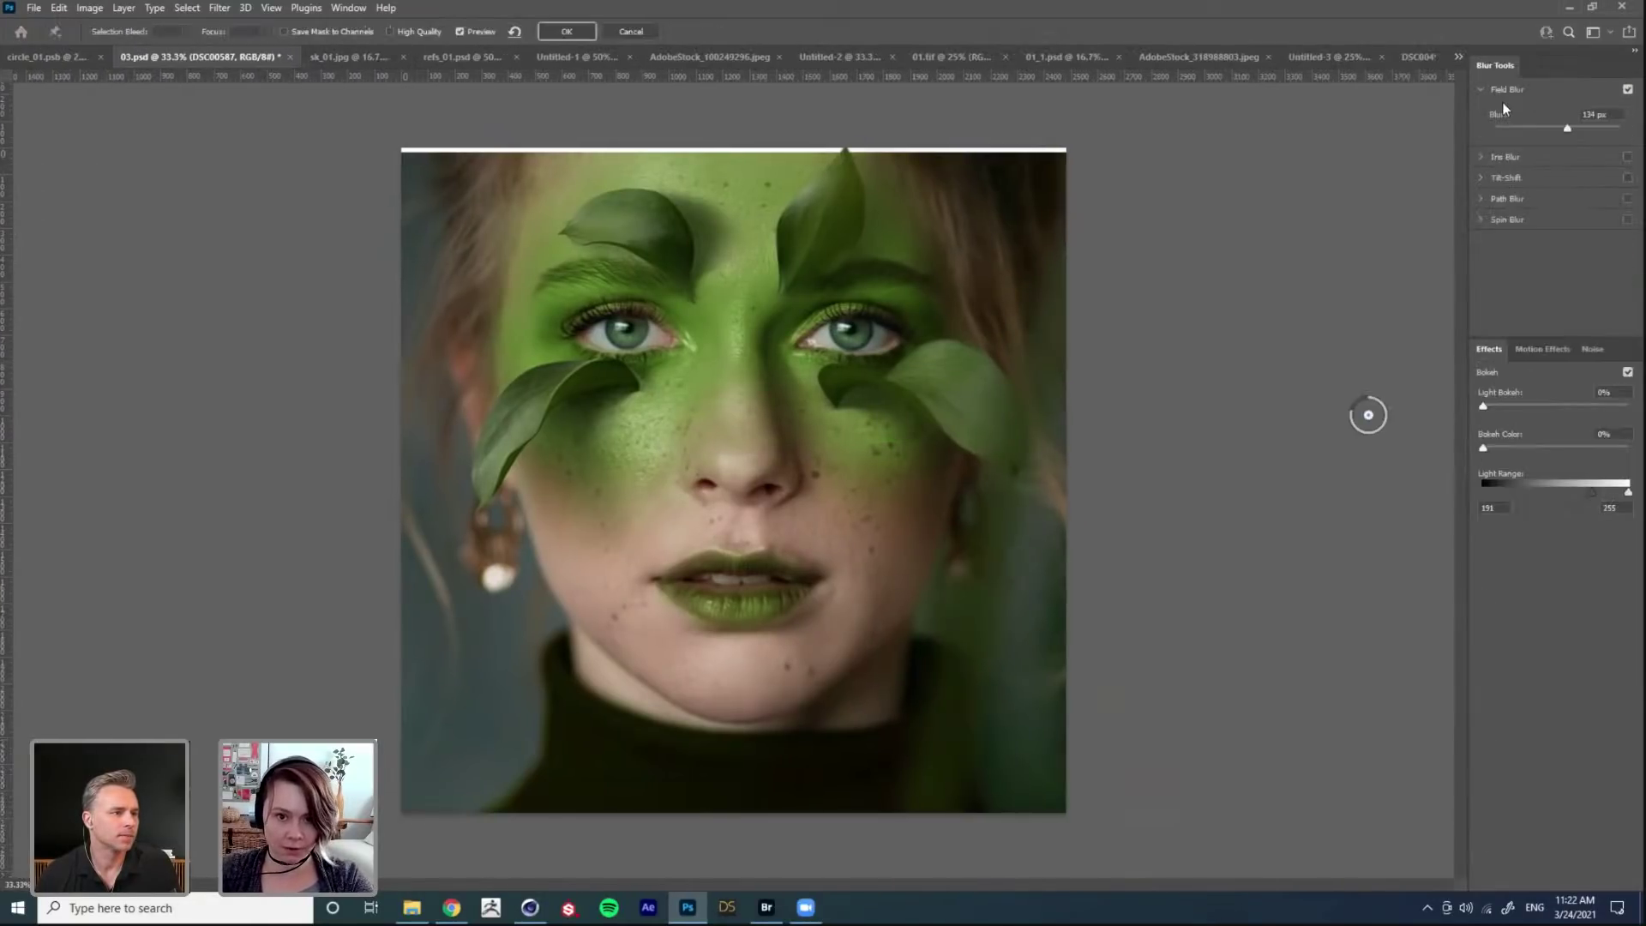
double_click(465, 14)
left_click(590, 120)
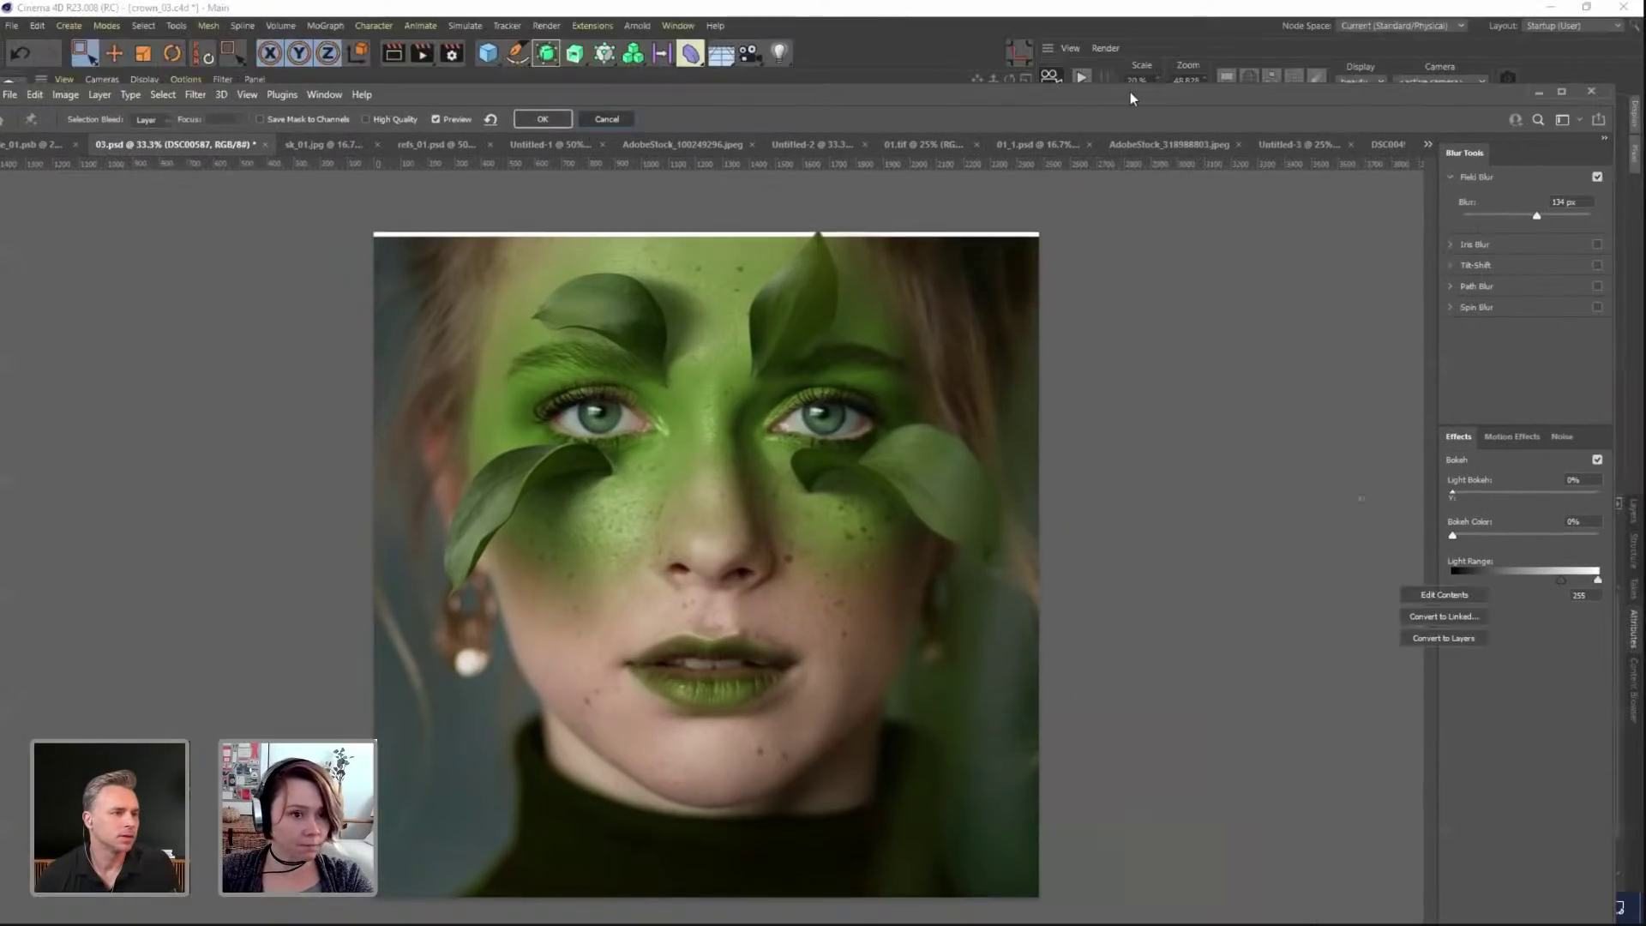
Step: Show the DSC00587 copy foliage layer and the Layer 21 overlay above it, leaving Layer 21 selected
key("super+Up")
scroll(1469, 794, "up", 2)
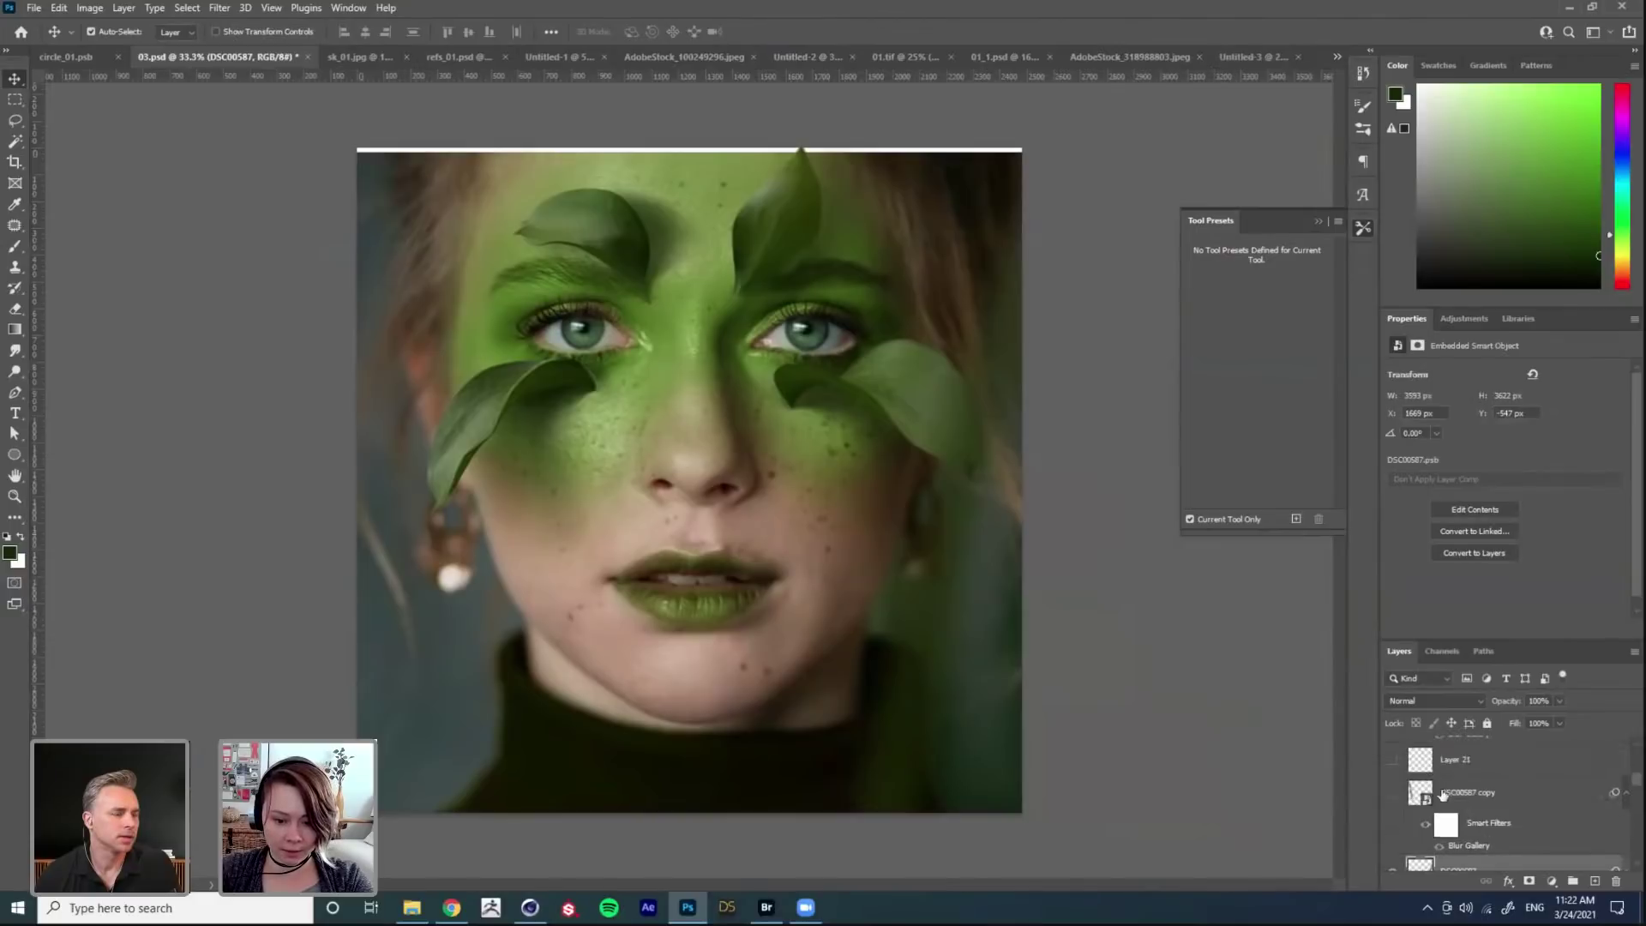
left_click(1394, 796)
scroll(1396, 796, "up", 2)
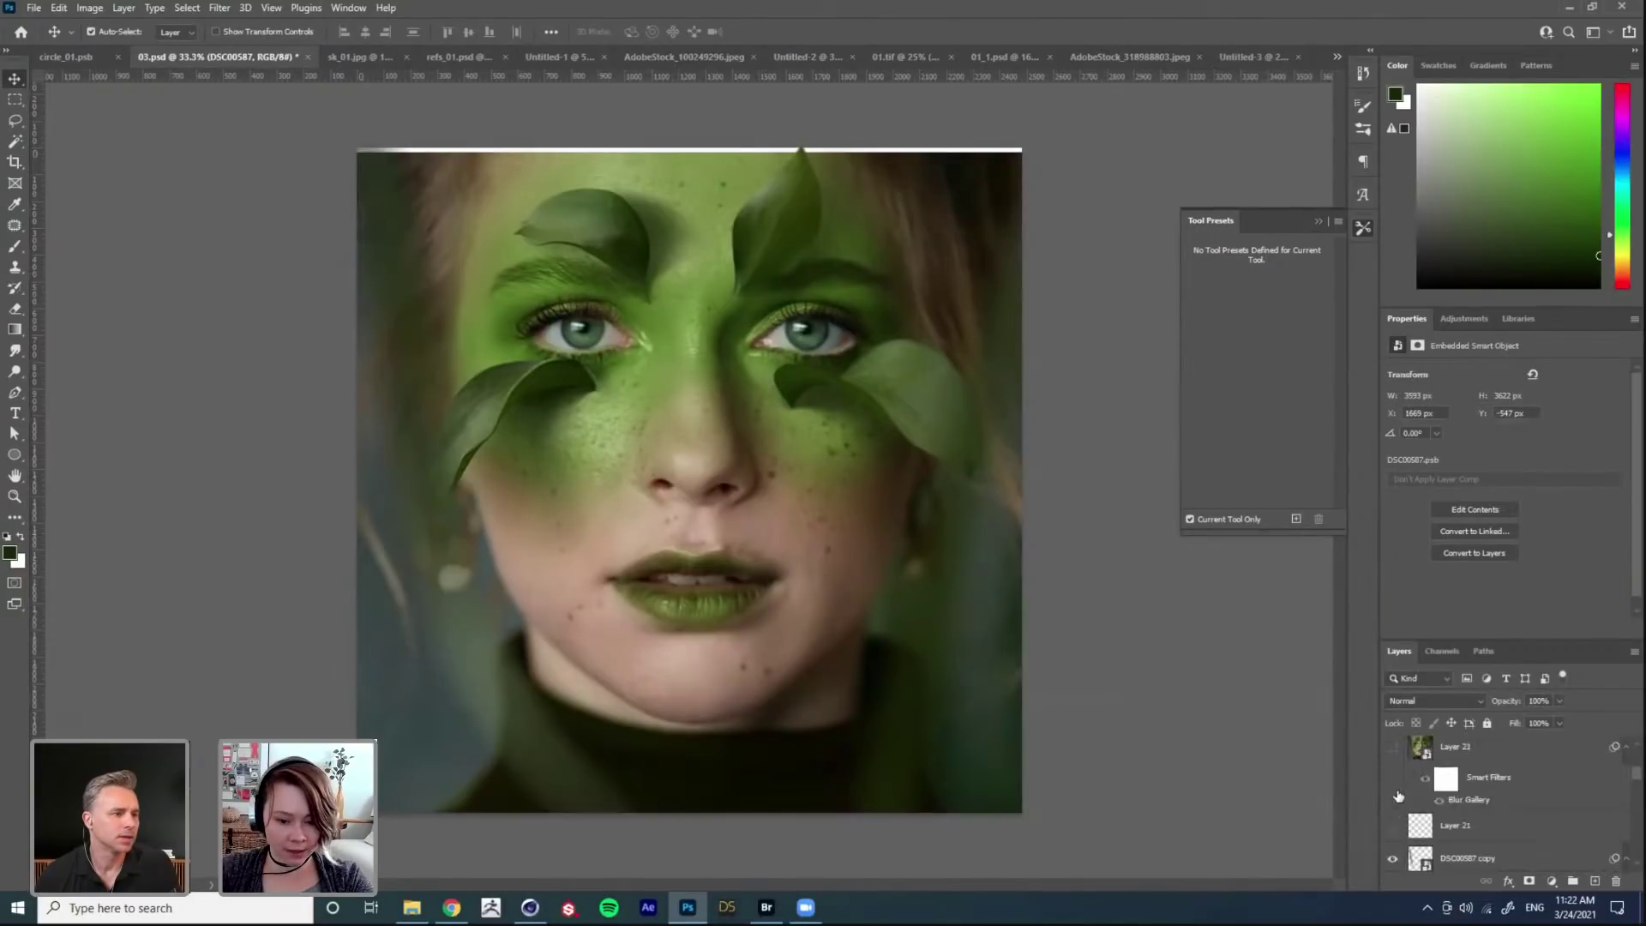
left_click(1393, 833)
left_click(1417, 825)
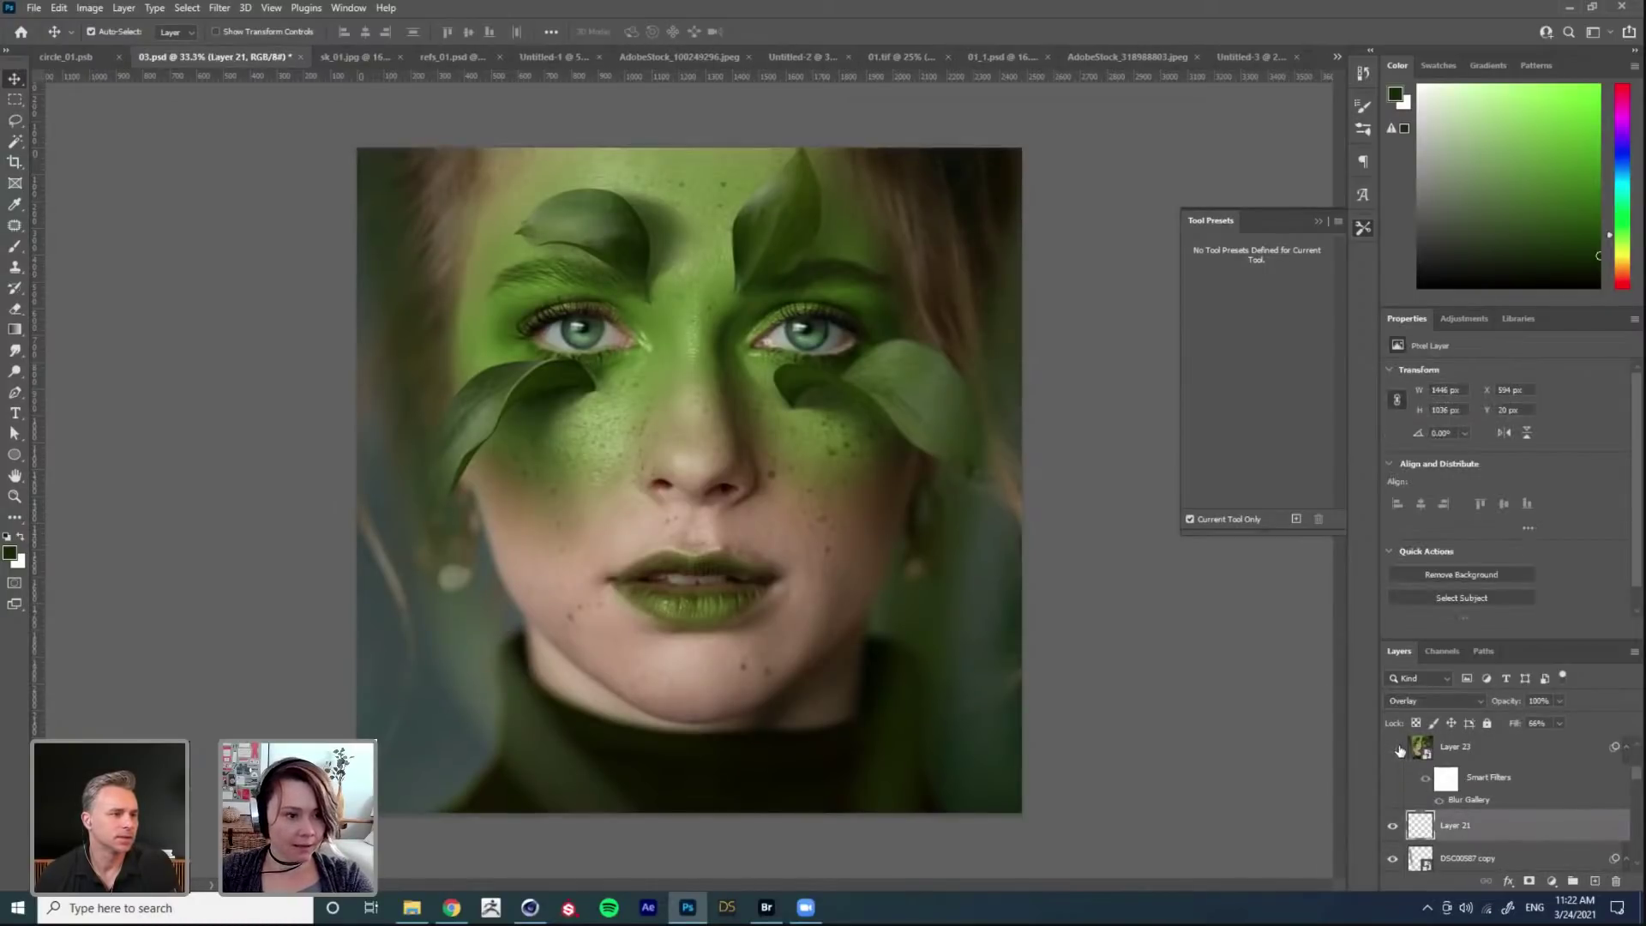
Step: Toggle Layer 22 with the scattered light specks to compare its effect and leave it visible
scroll(1471, 828, "up", 2)
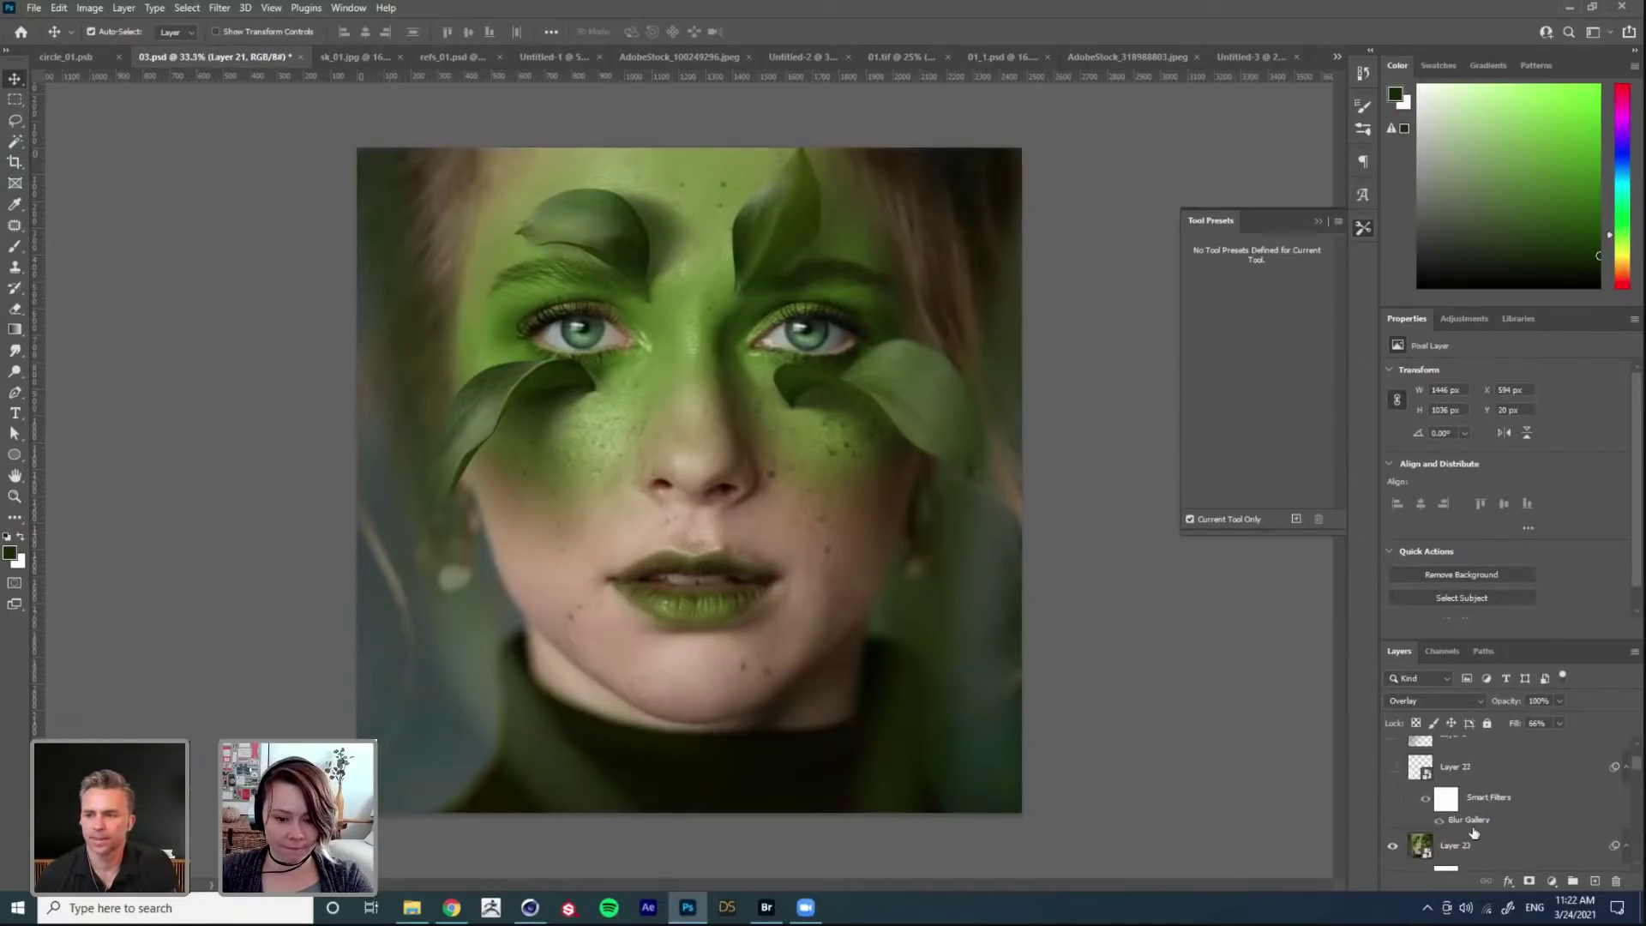
left_click(1392, 770)
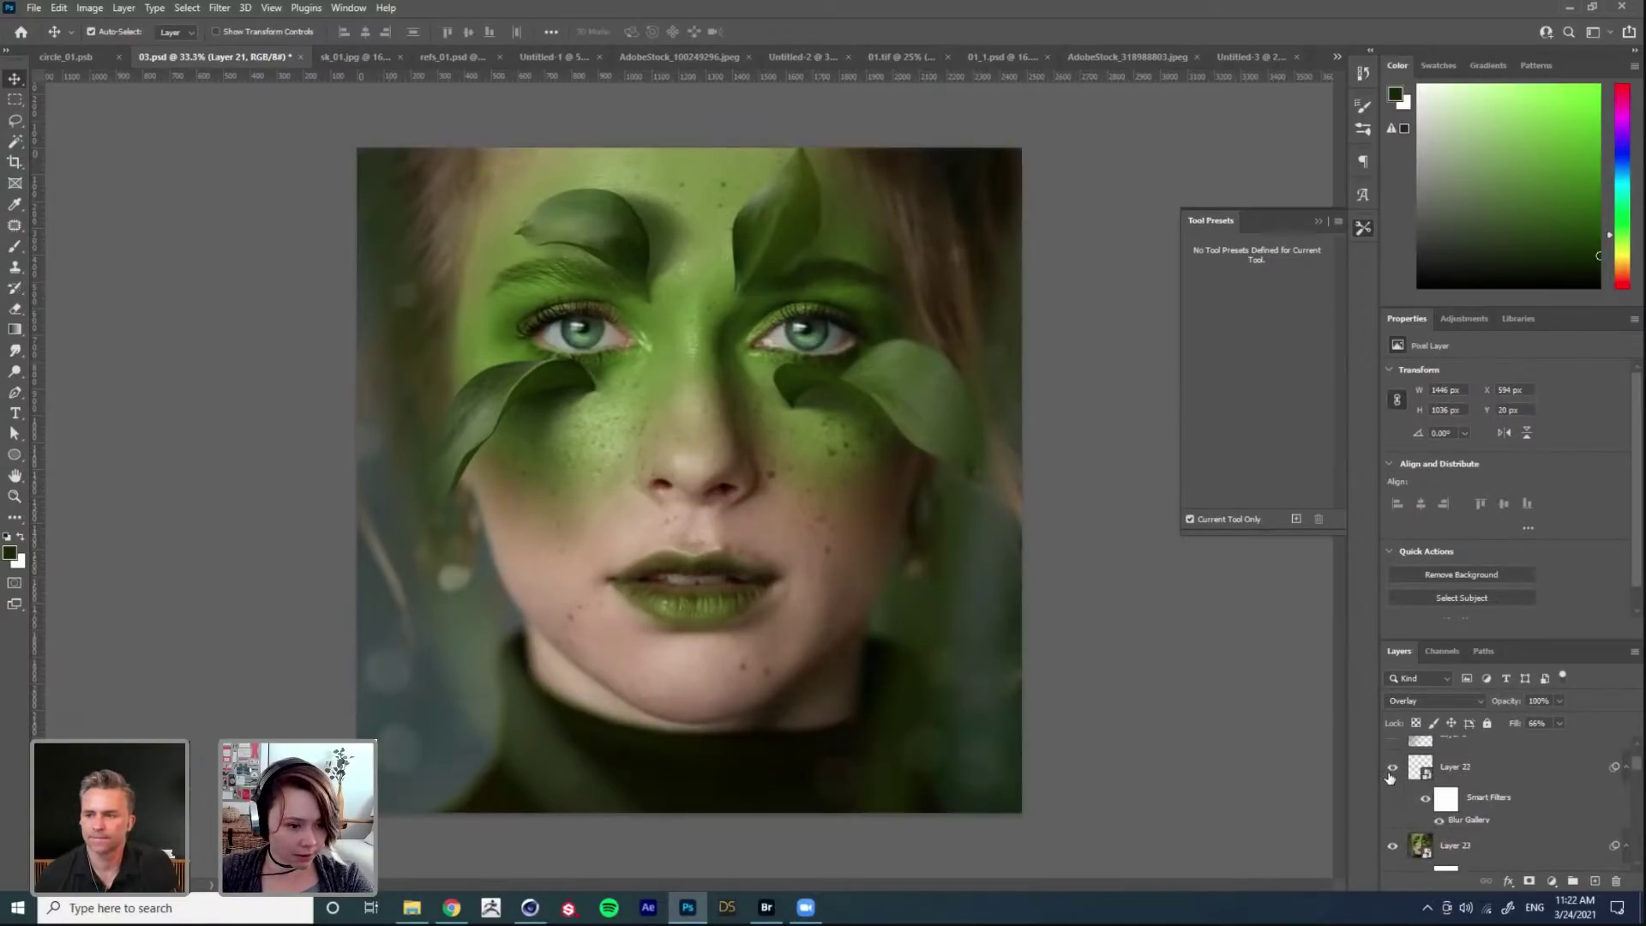
left_click(1391, 770)
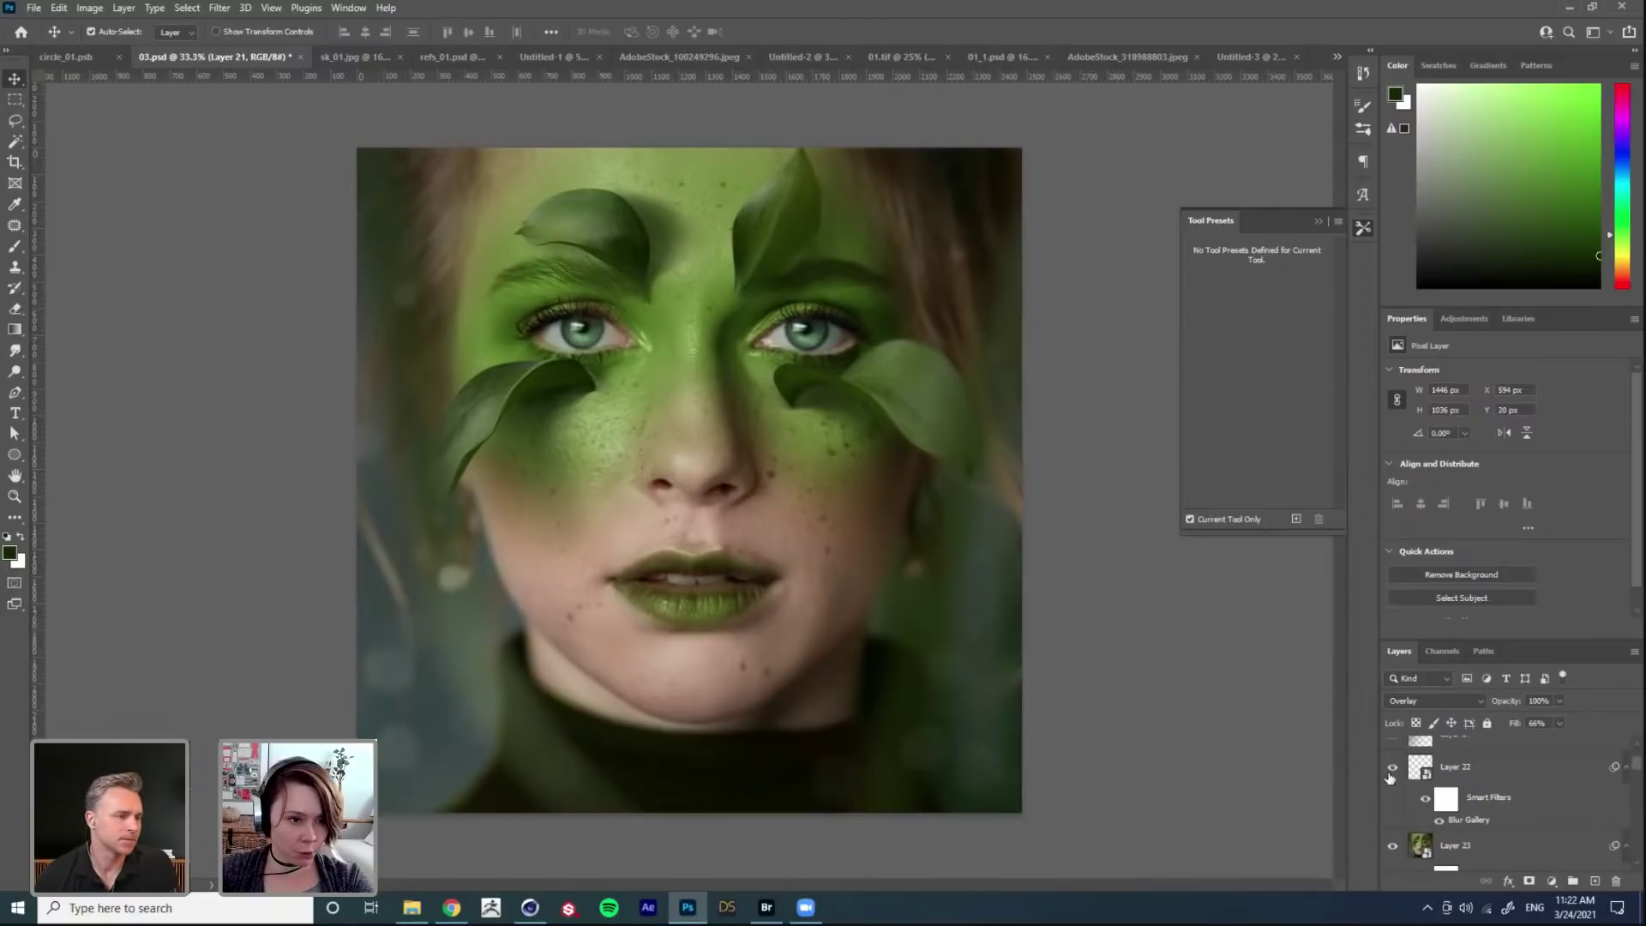
Step: Compare the light specks of Layer 22 with and without the Blur Gallery smart filter and examine its Iris Blur settings
left_click(1439, 822)
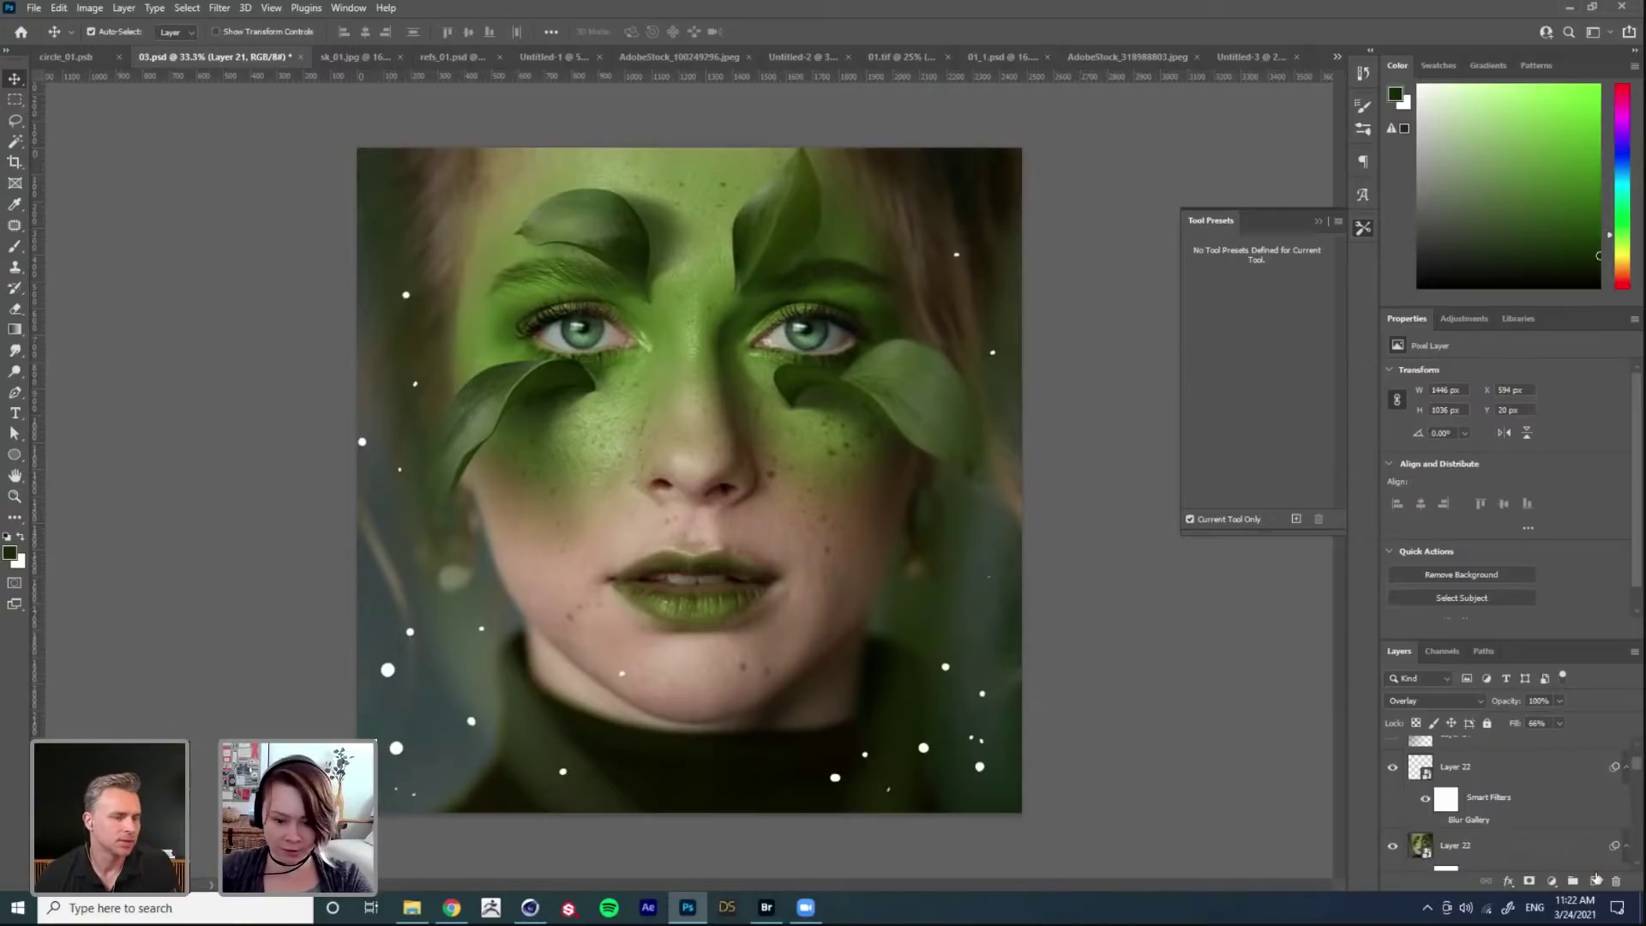
left_click(1446, 819)
left_click(1441, 820)
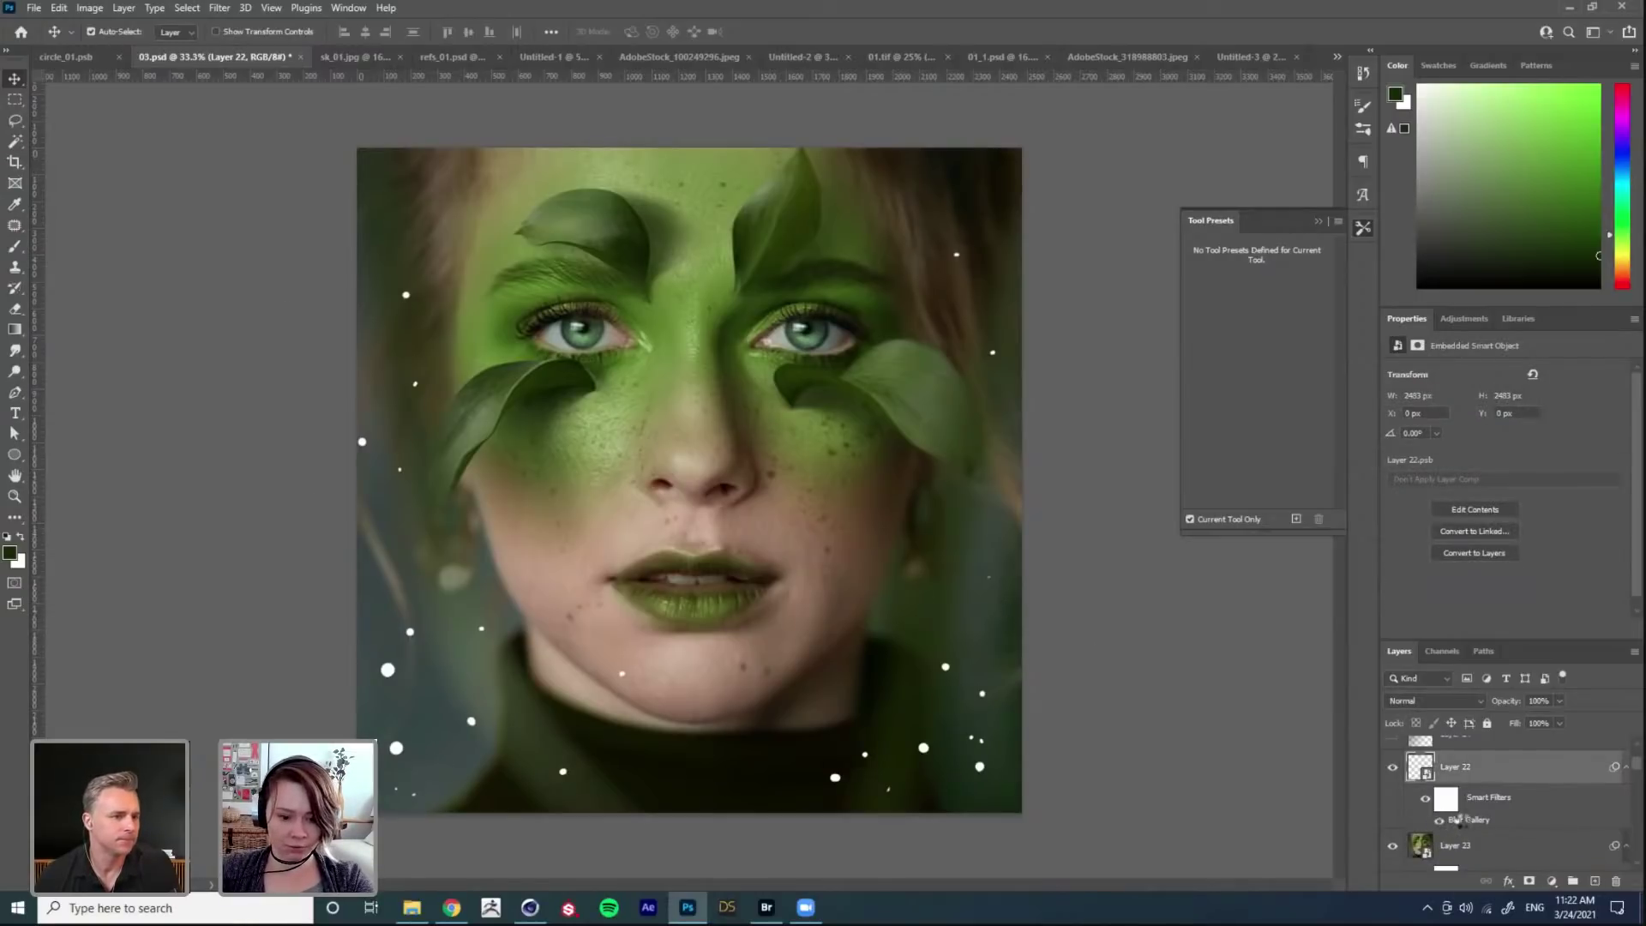
double_click(1469, 819)
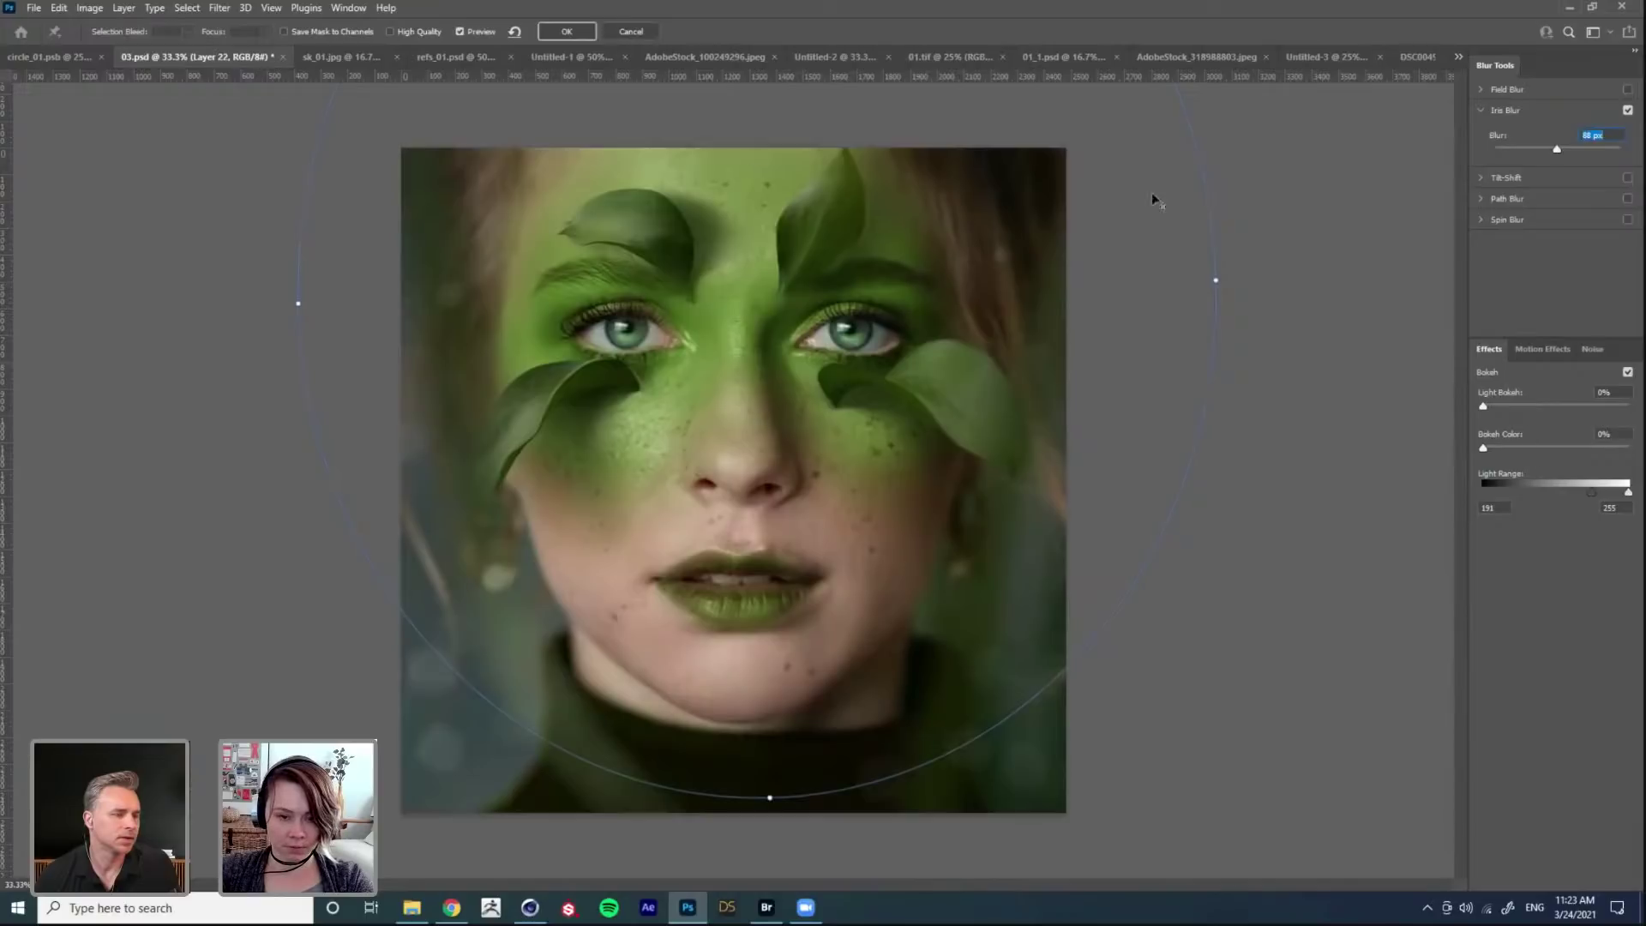
left_click(567, 31)
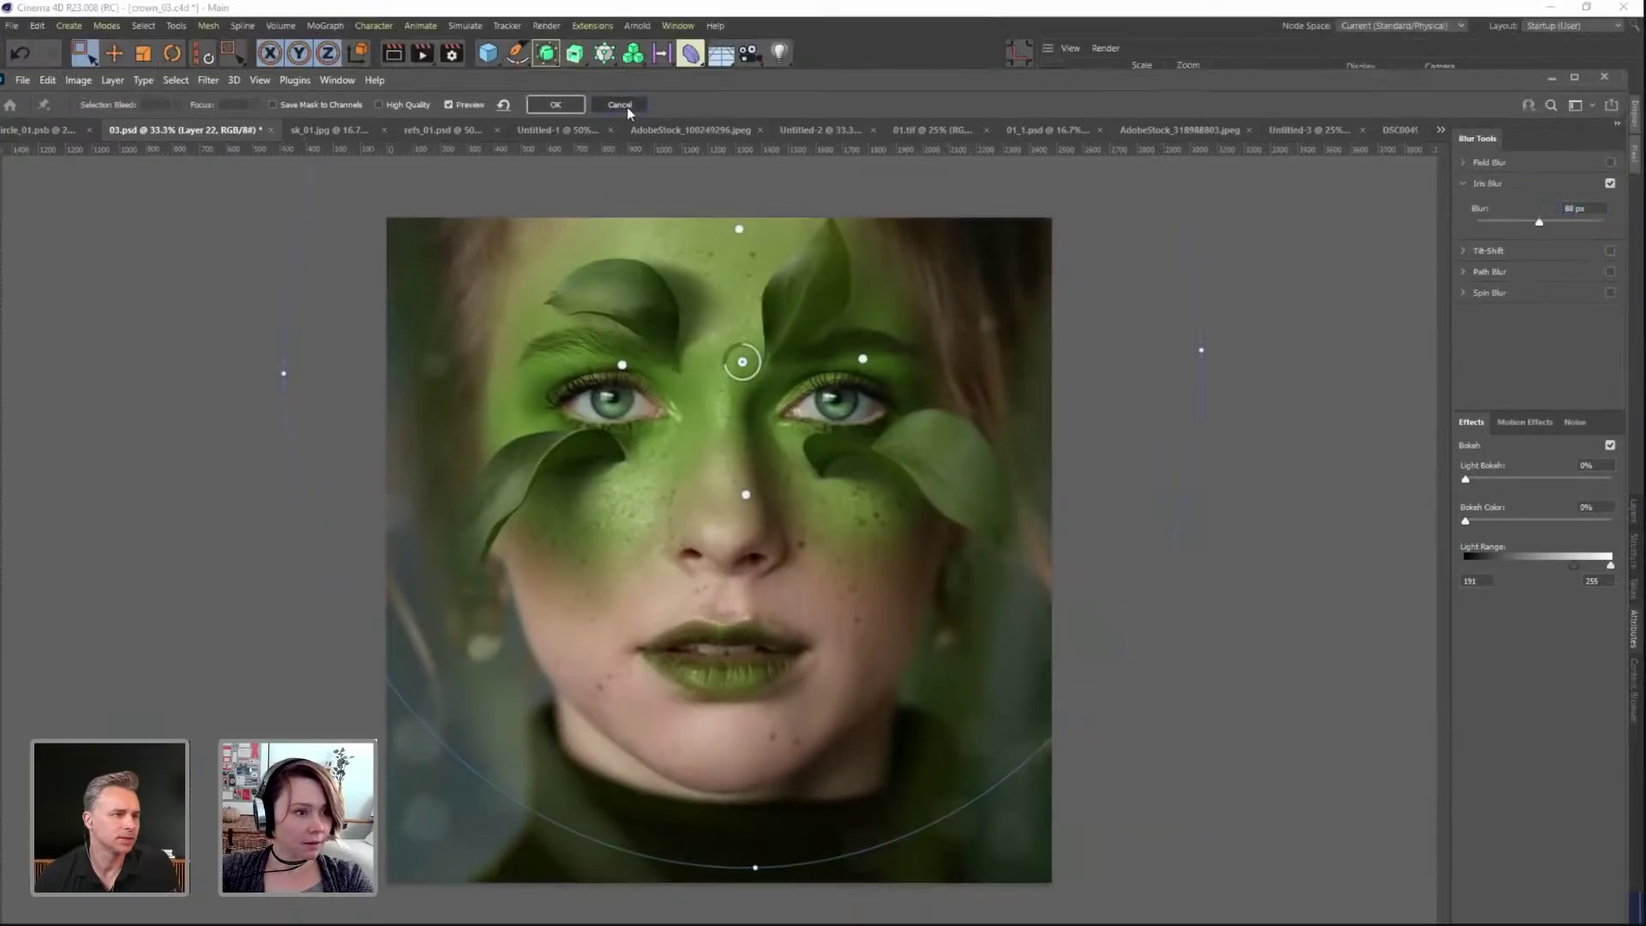
Step: Toggle Layer 24 to compare its effect, leave it visible and select it
scroll(1449, 780, "up", 2)
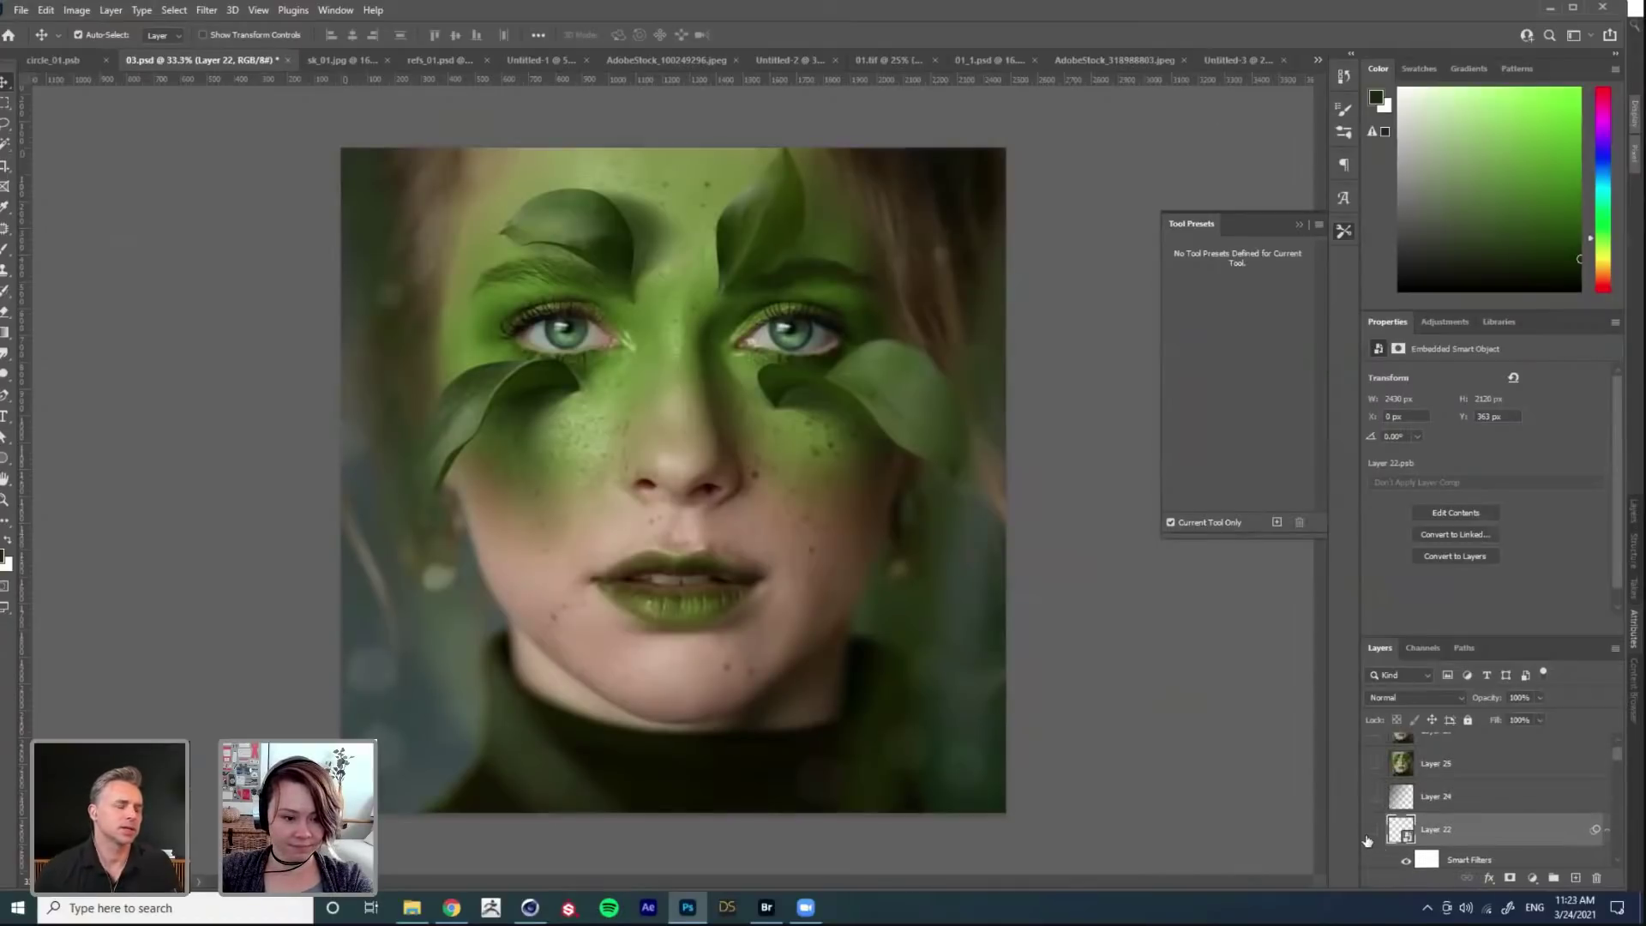
left_click(1373, 829)
left_click(1373, 796)
left_click(1373, 797)
left_click(1373, 797)
left_click(1449, 797)
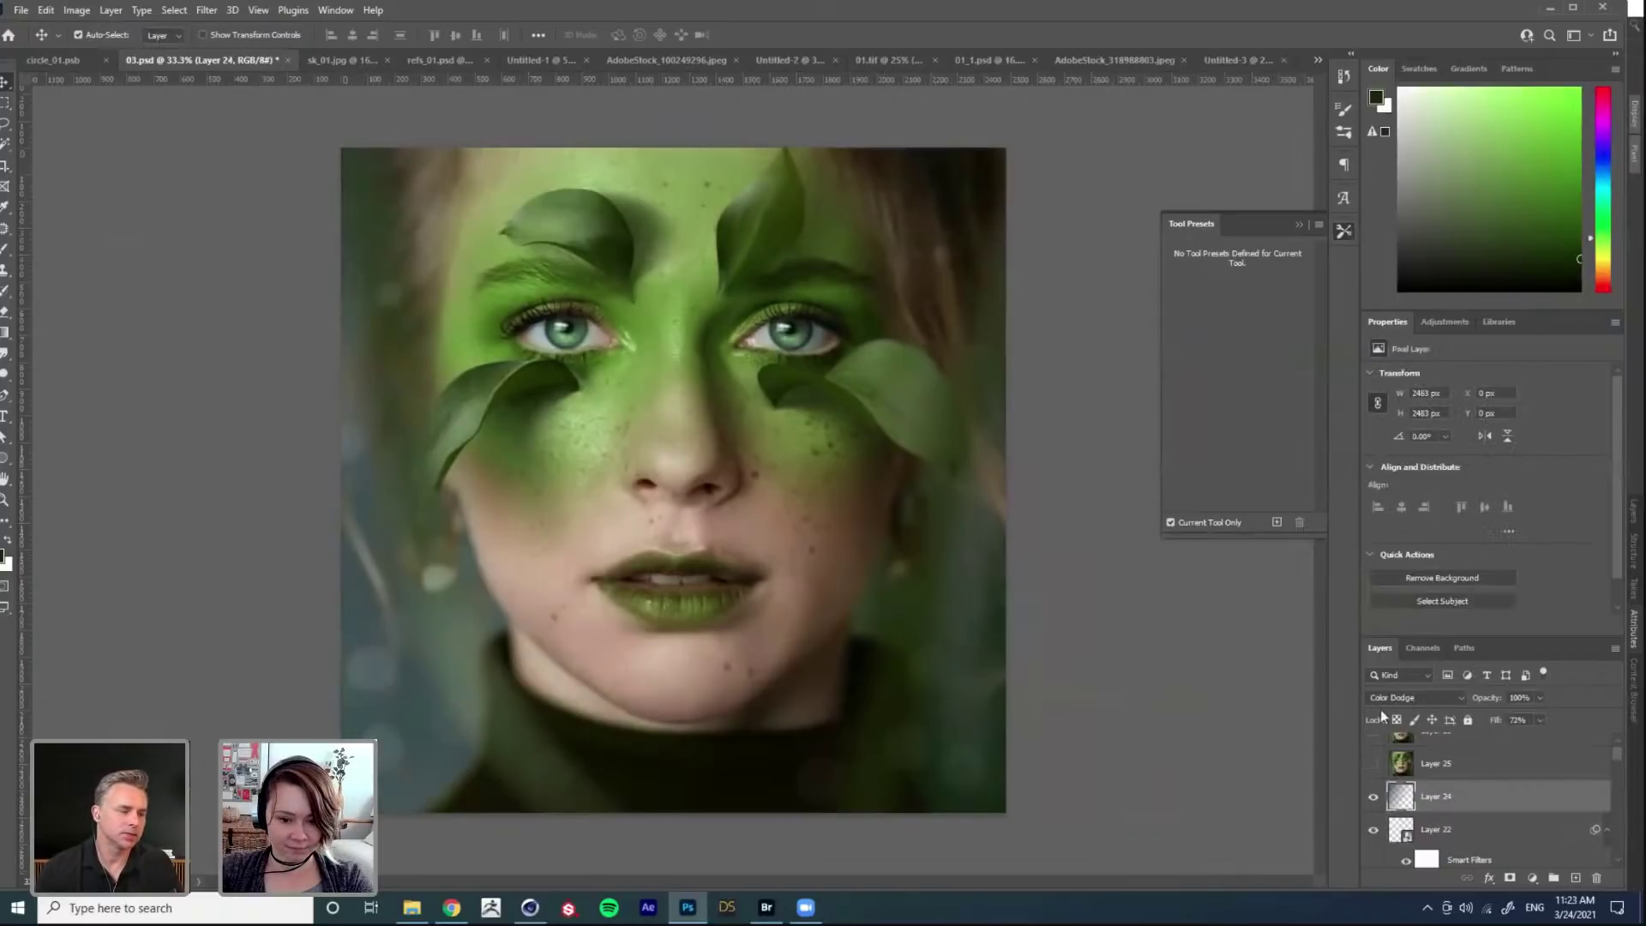
Step: Stamp all visible layers into a new layer above Layer 24 and select the entire canvas
scroll(1379, 776, "up", 1)
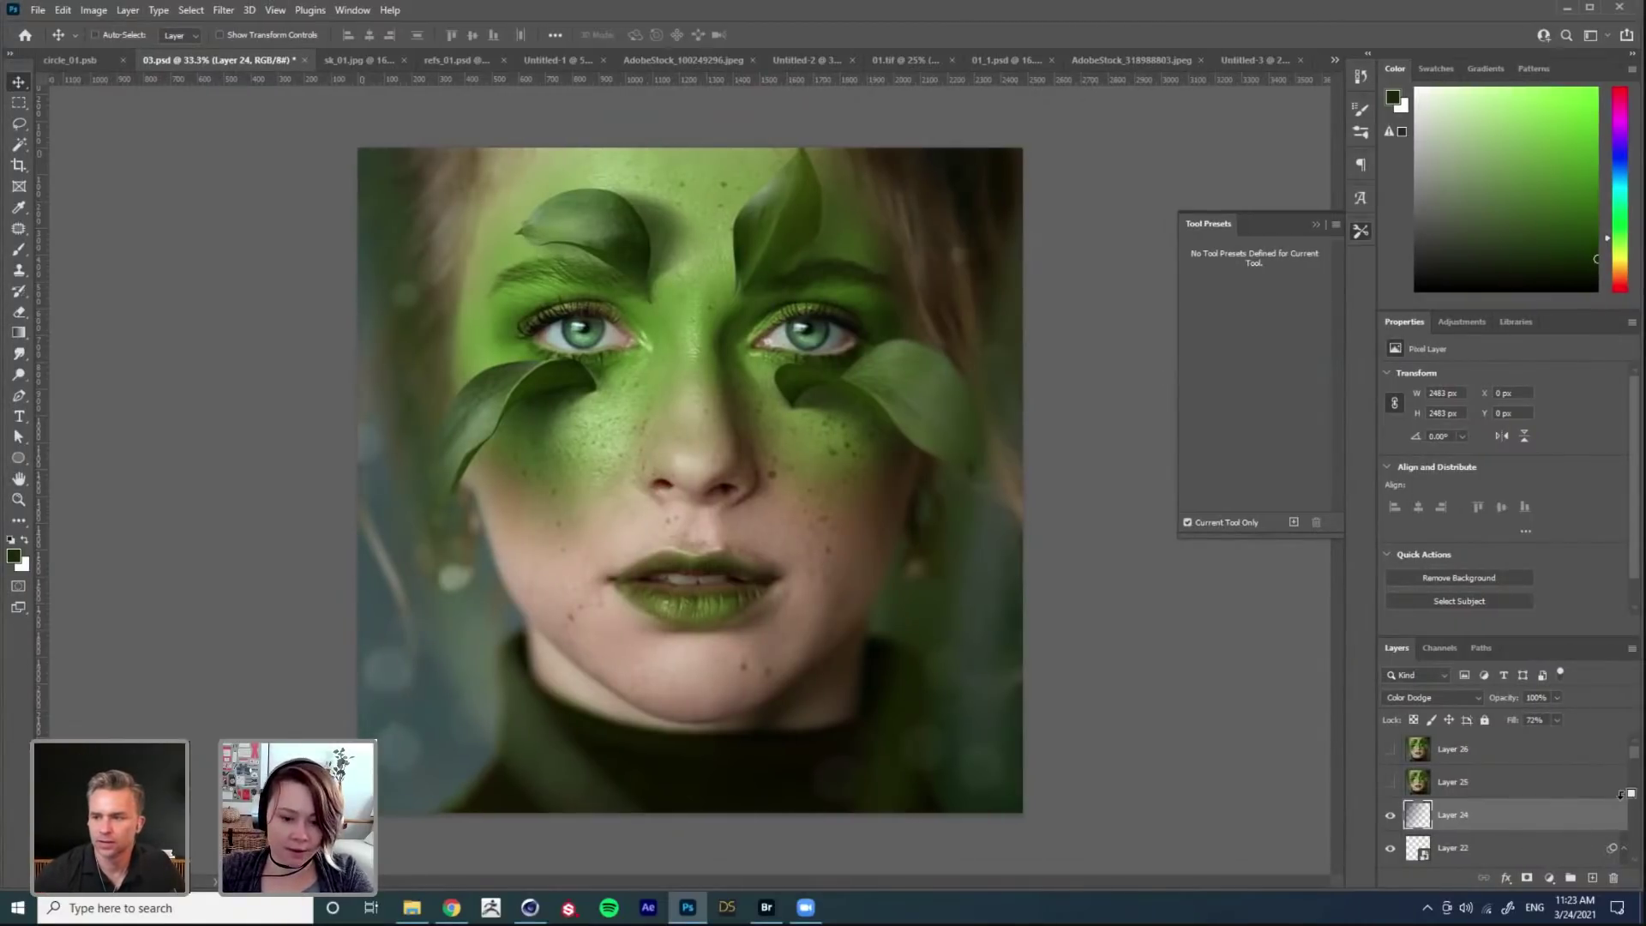
key("ctrl+shift+alt+e")
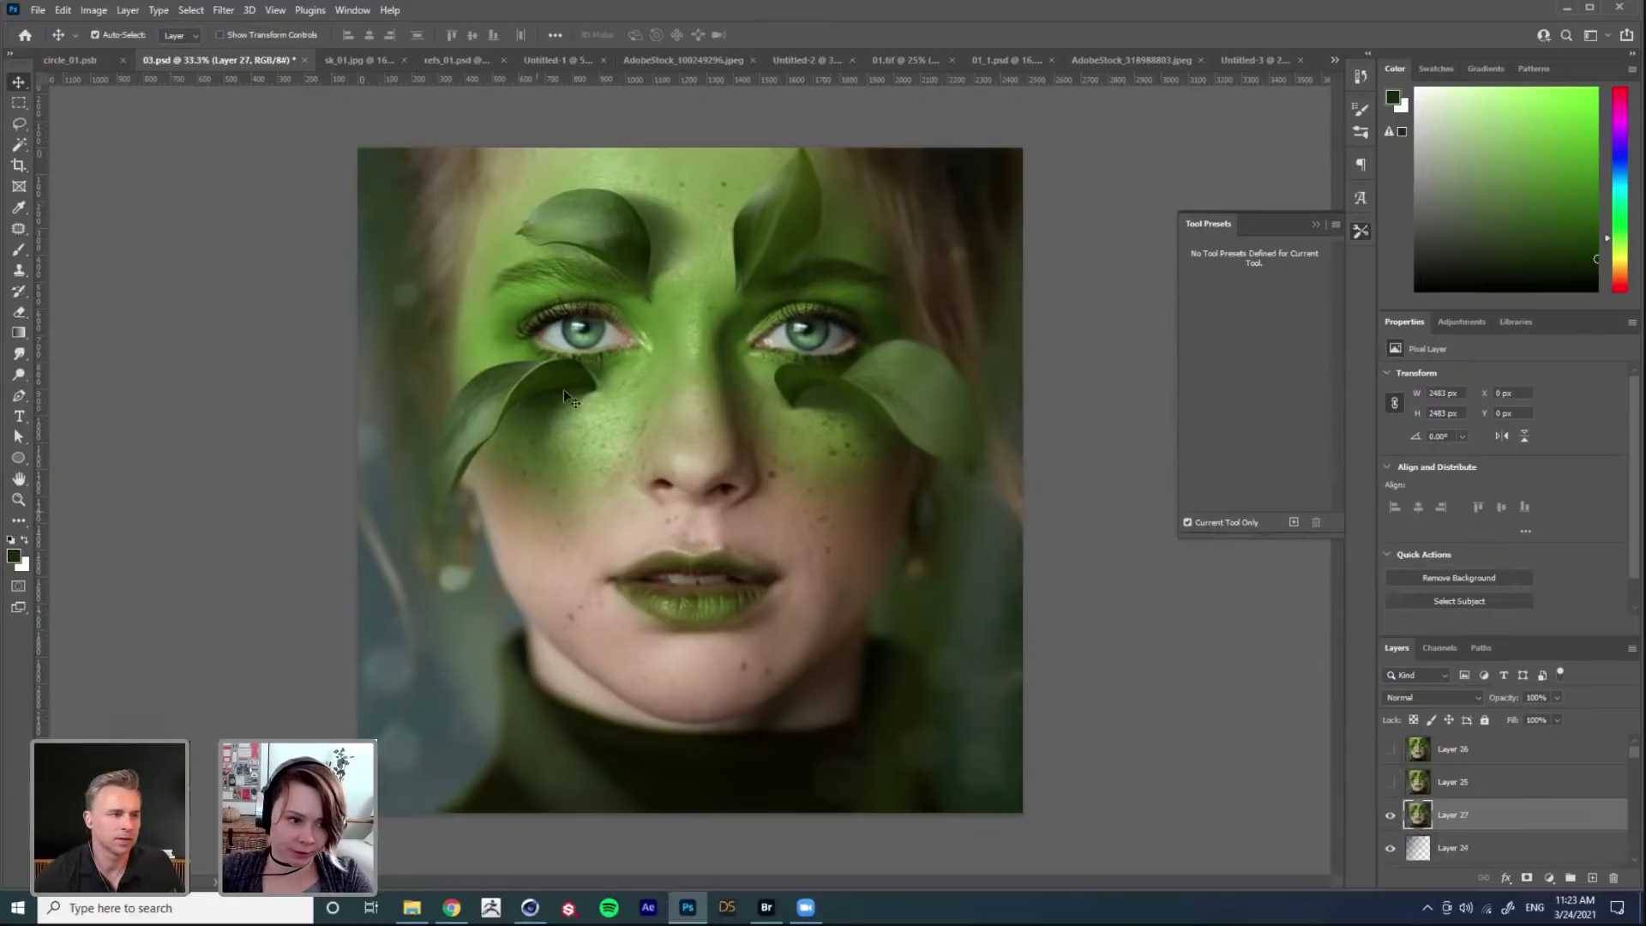
key("ctrl+a")
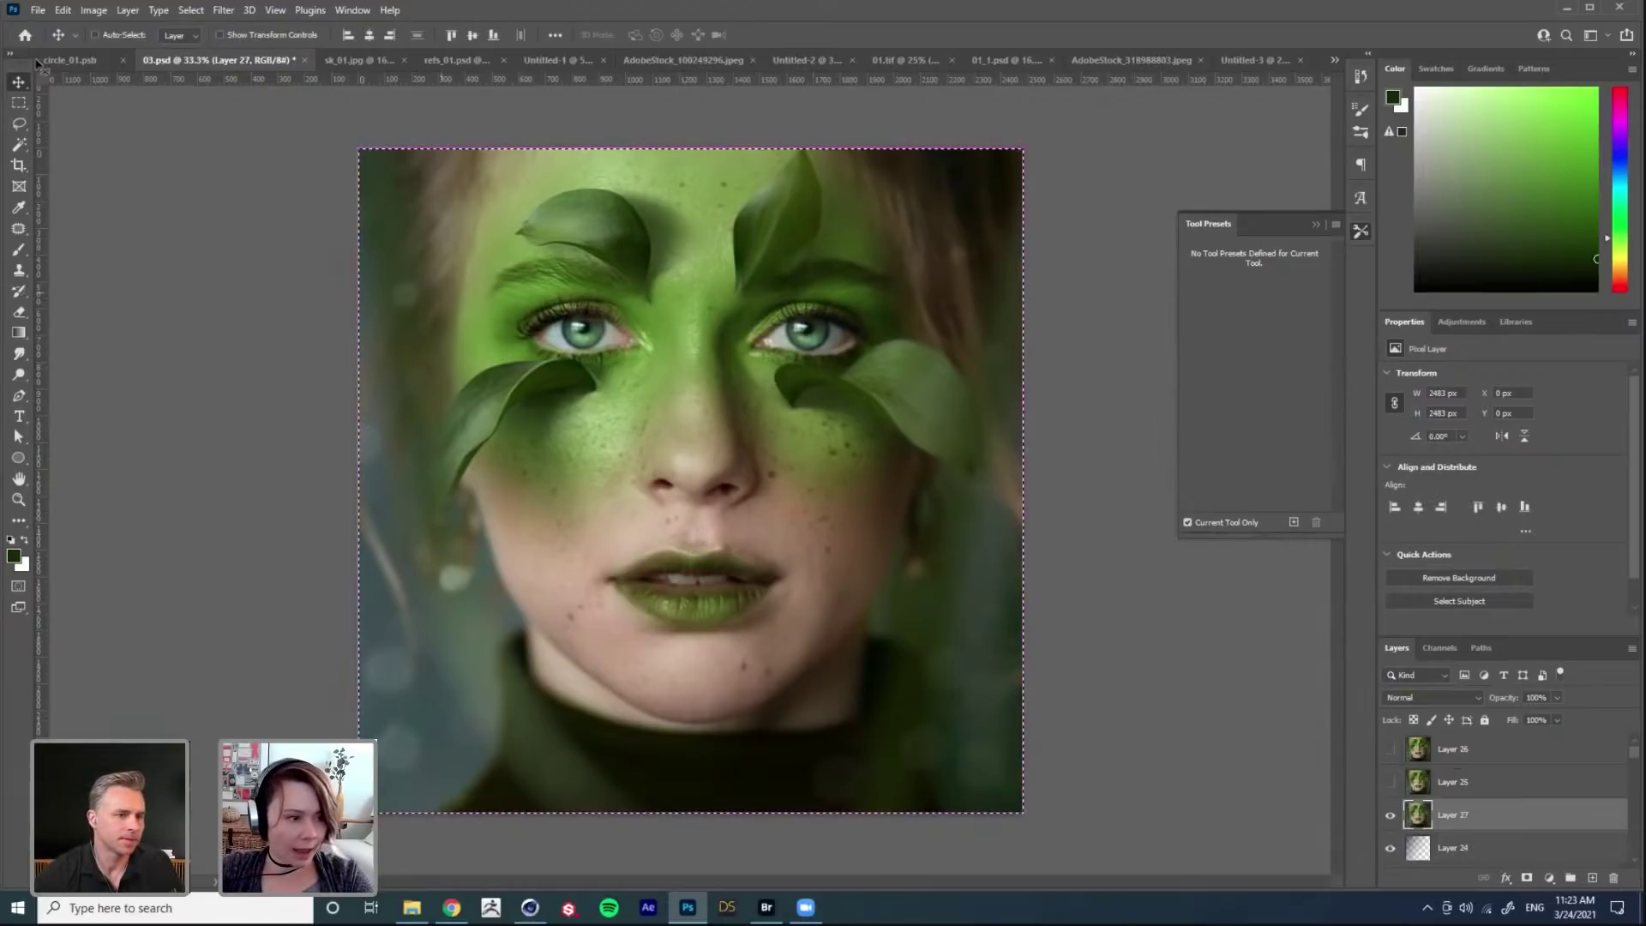
Step: Create a new document, paste the copied portrait into it and merge it down into the Background
left_click(38, 10)
left_click(55, 29)
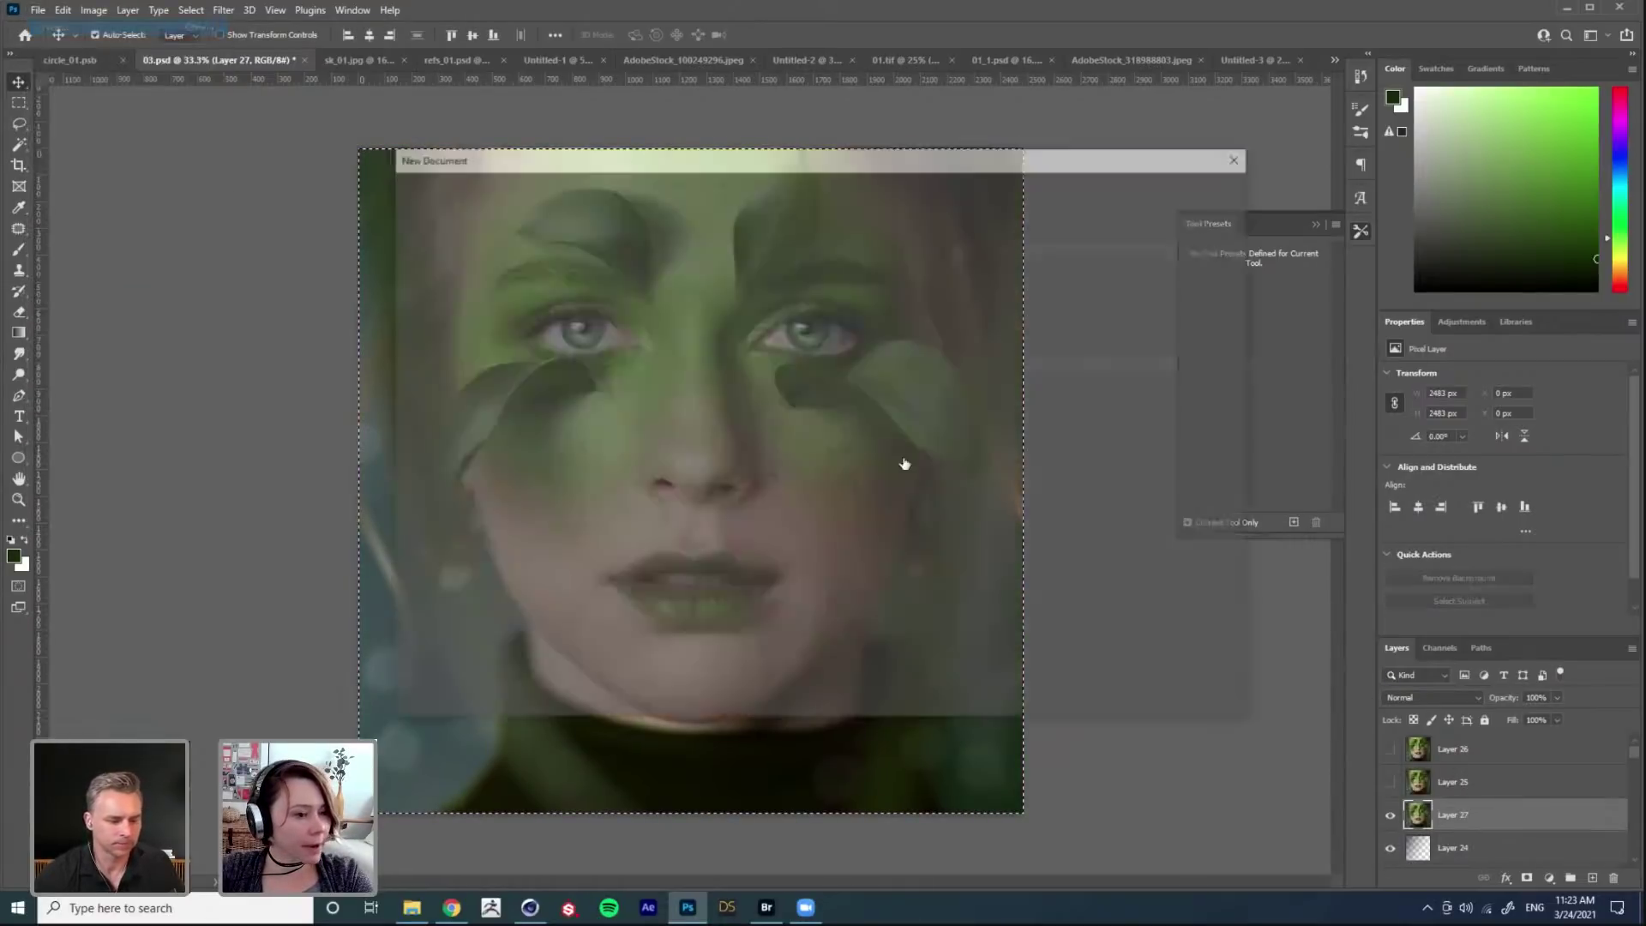
left_click(1138, 692)
key("ctrl+v")
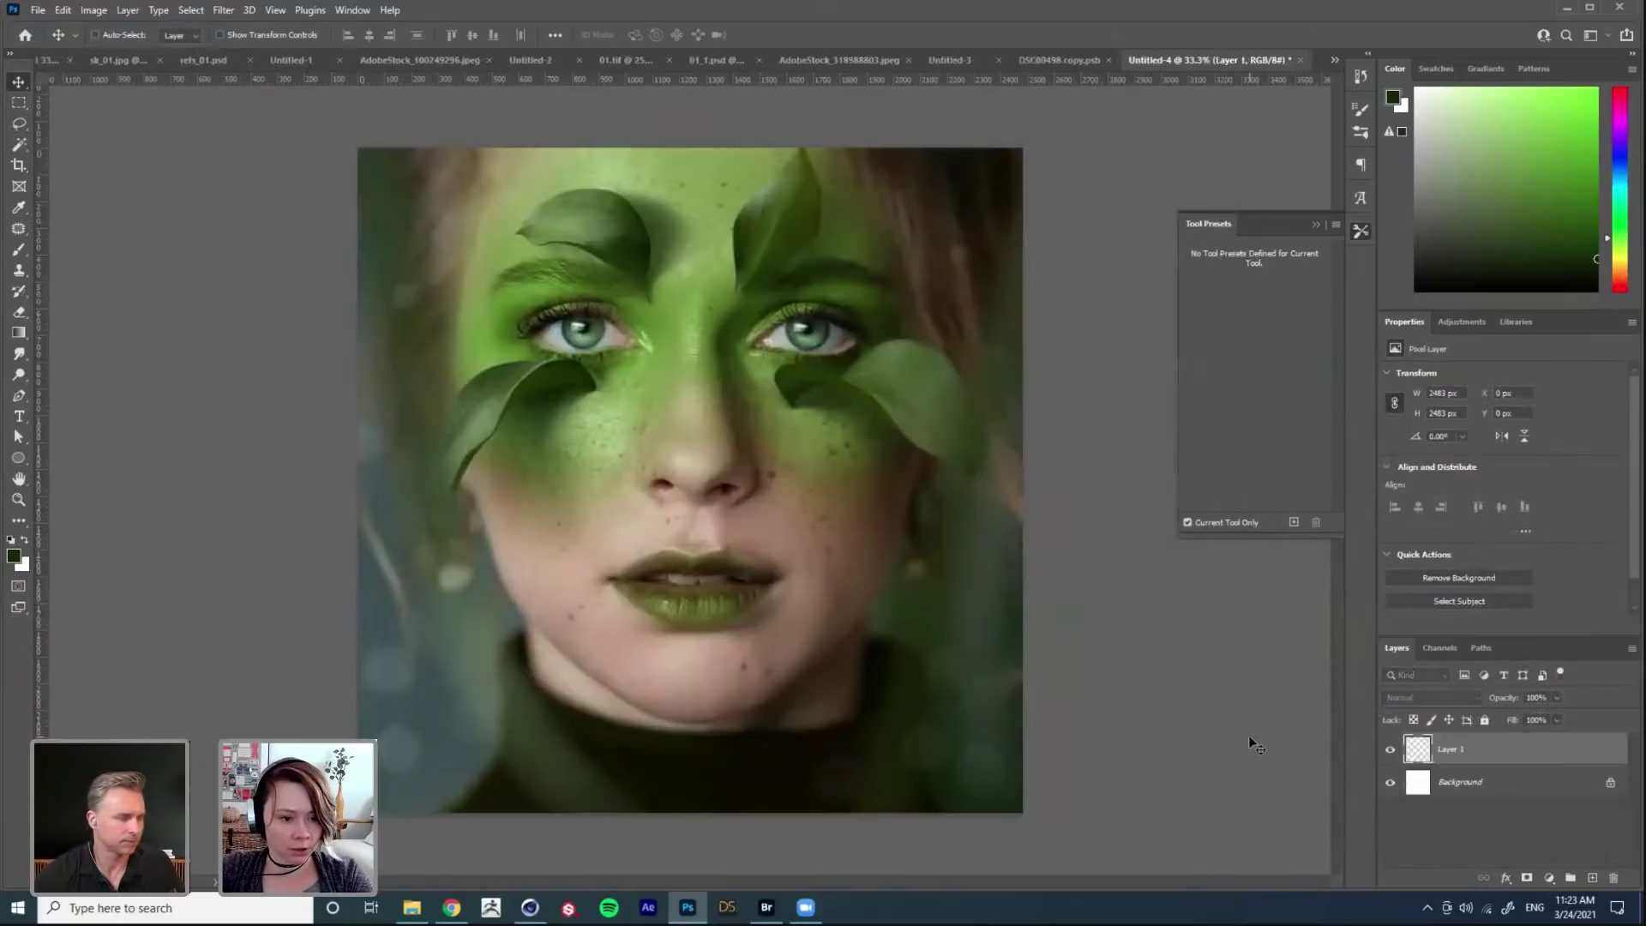
key("ctrl+e")
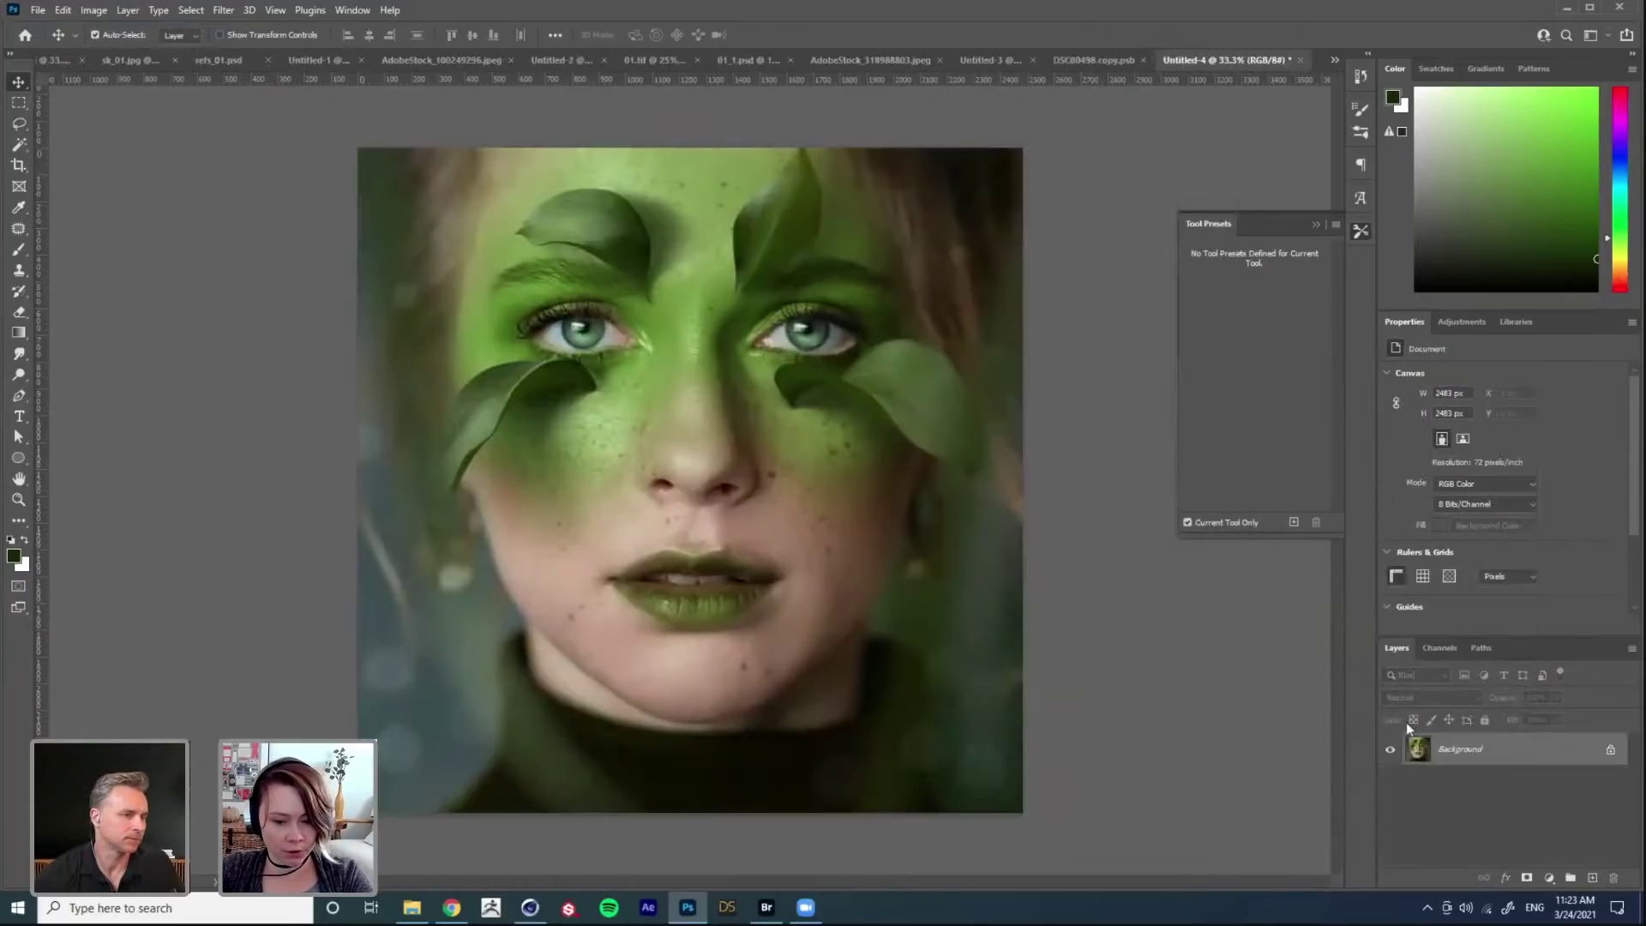
Step: Examine the Red and Blue channels of the flattened portrait individually
left_click(1440, 647)
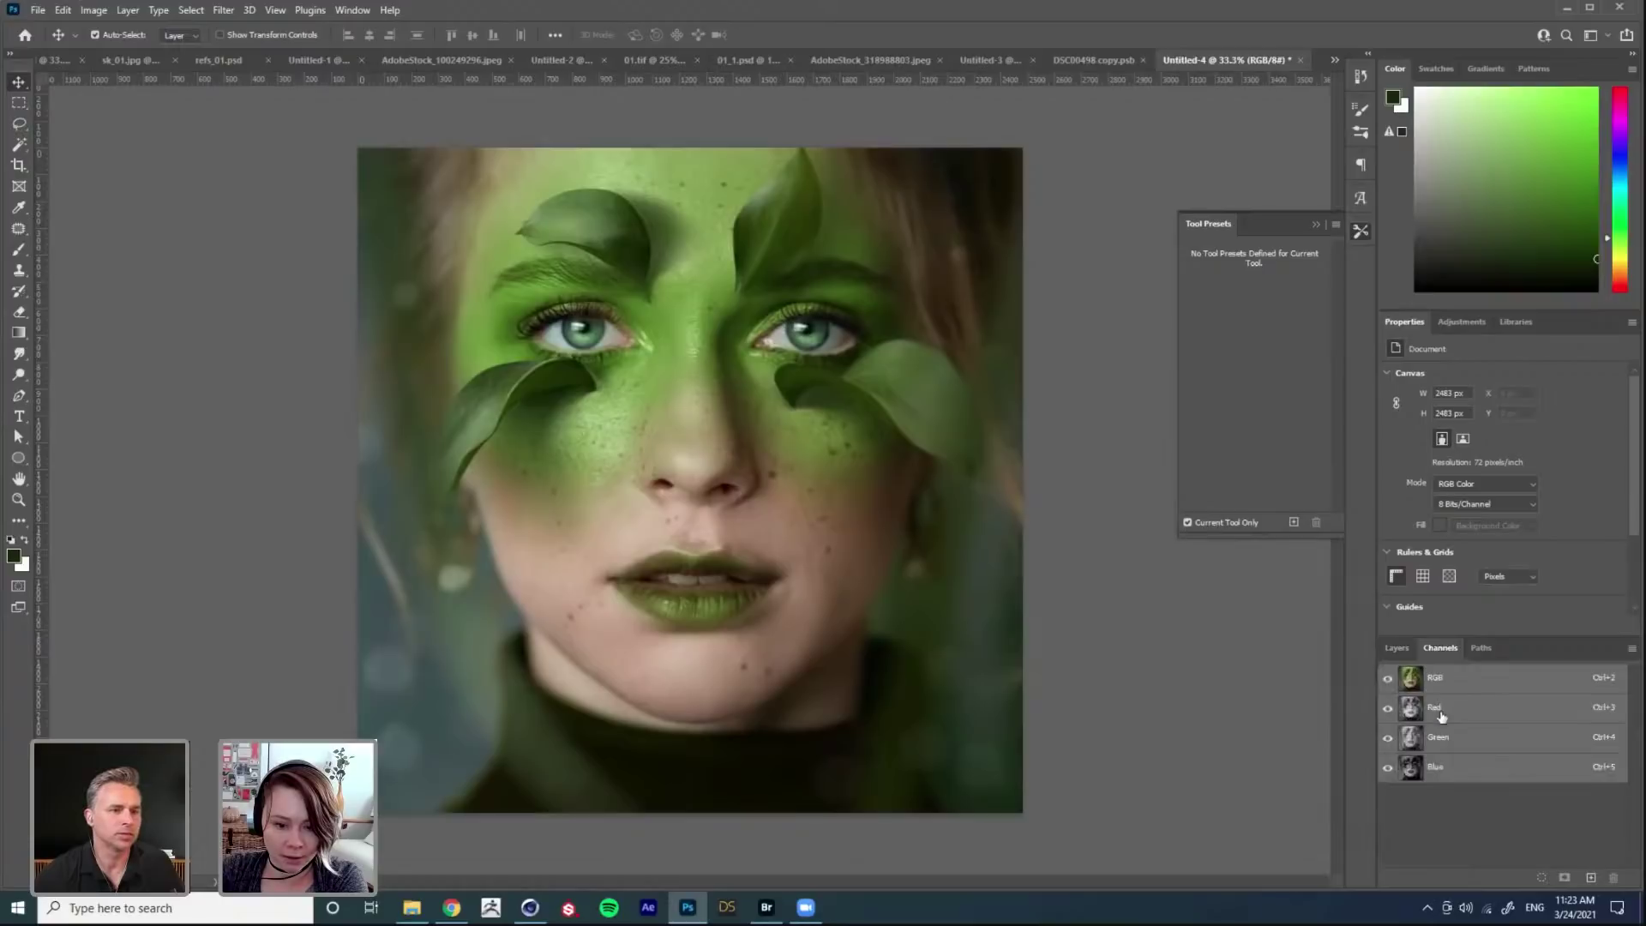
left_click(1436, 709)
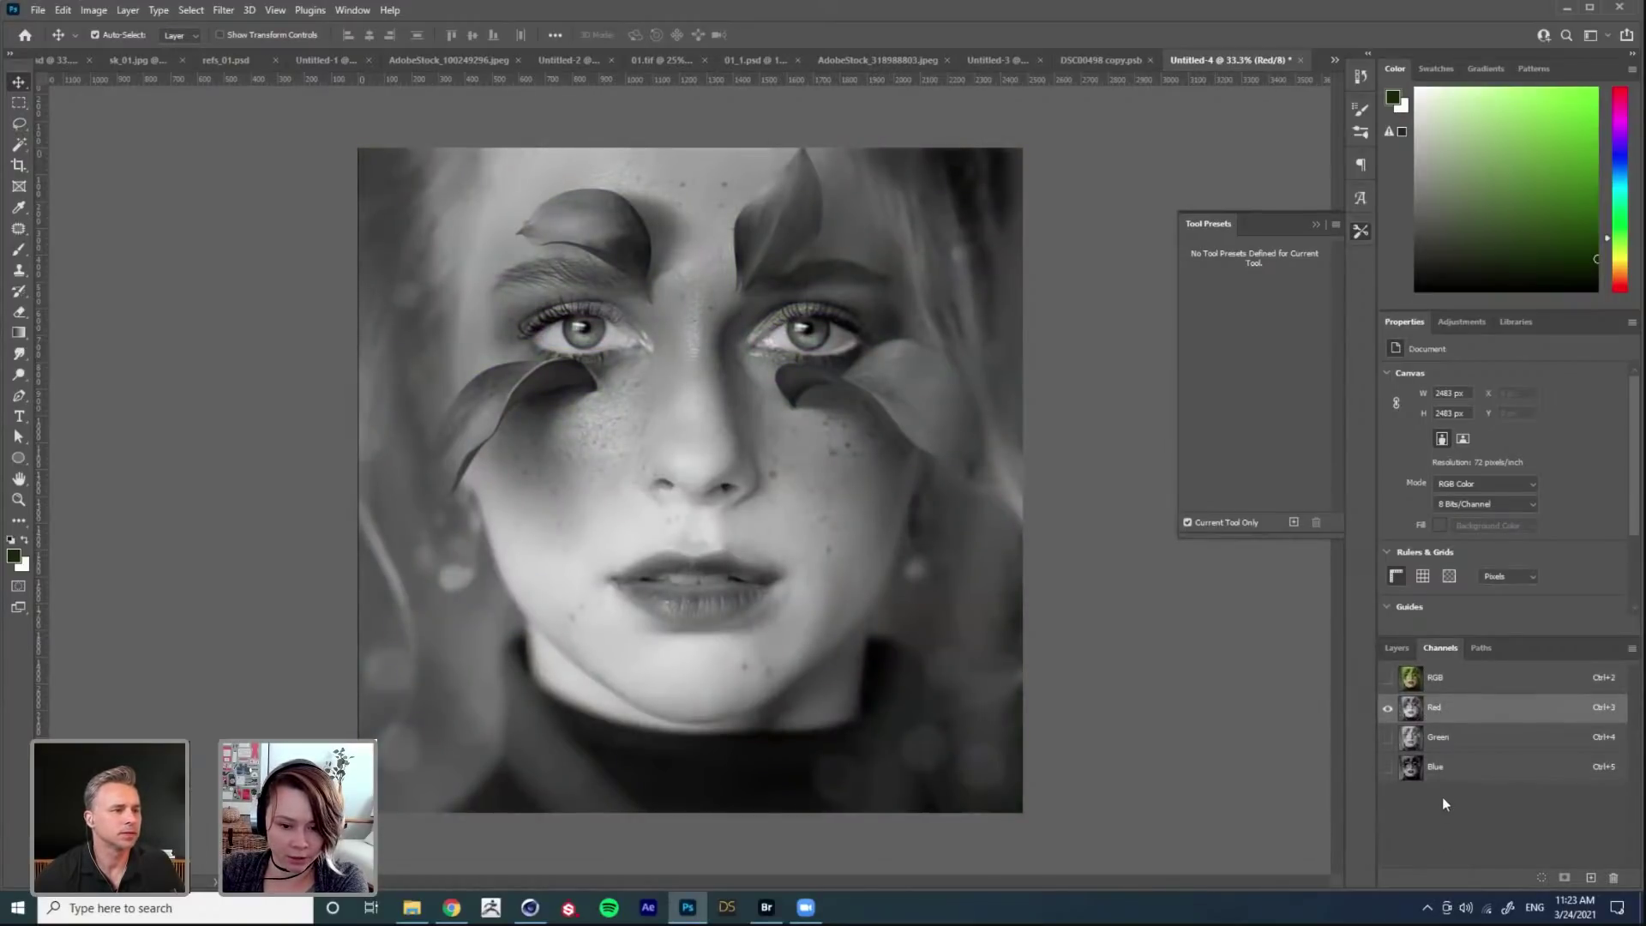
left_click(1438, 772)
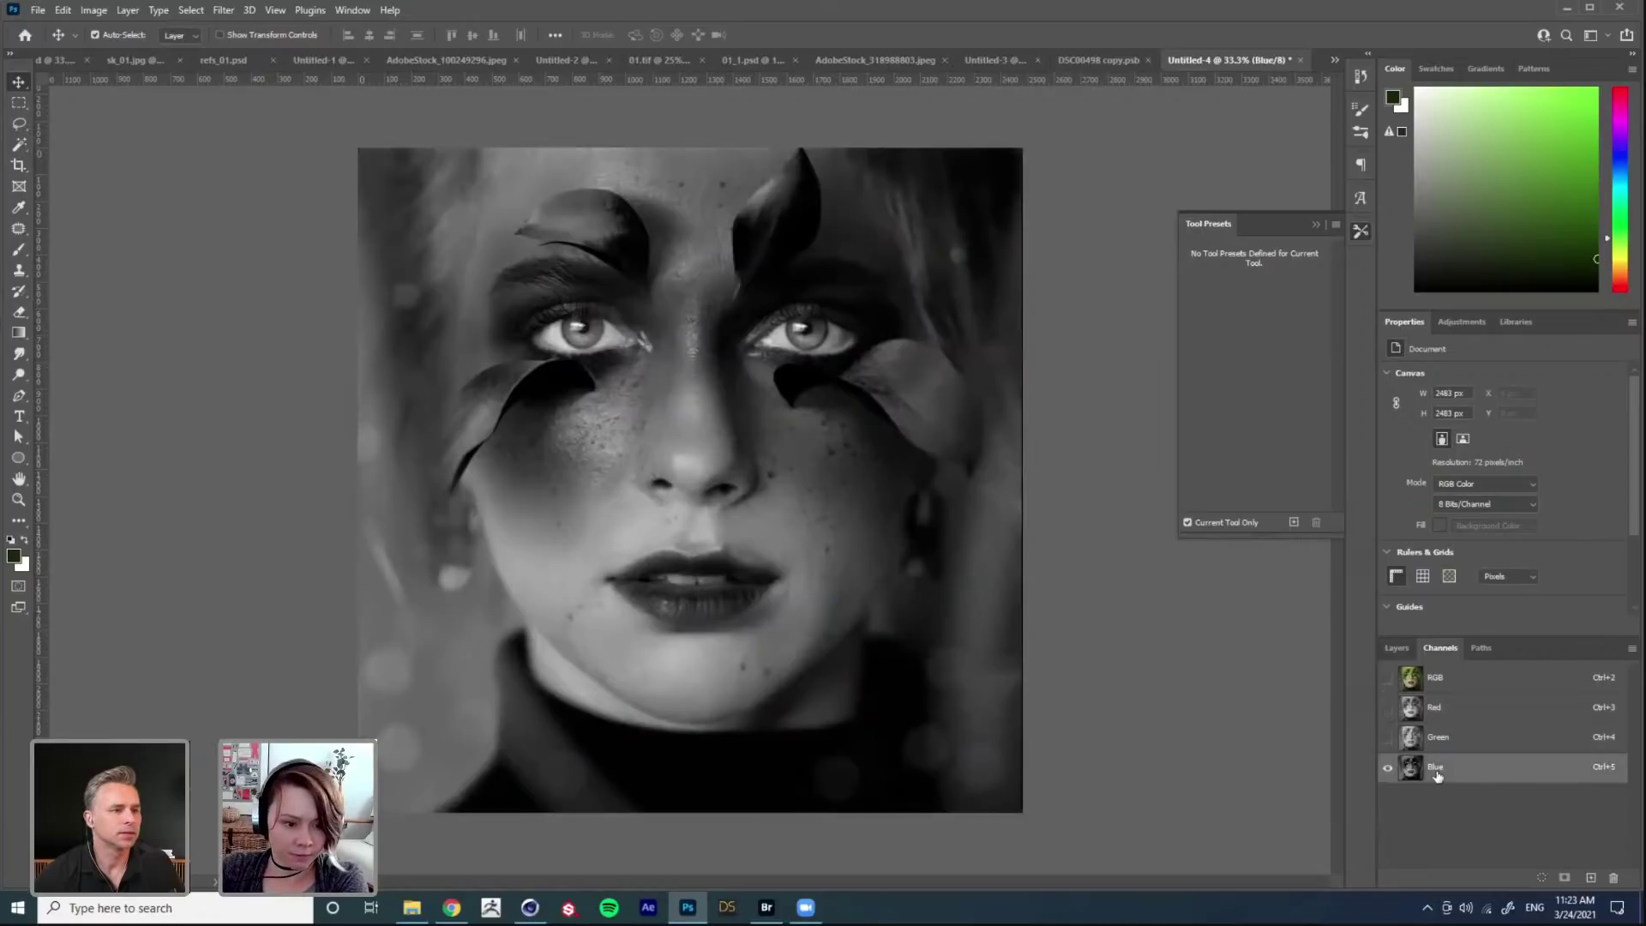
Step: Add an empty layer above the flattened portrait and select the Background layer again
left_click(1397, 649)
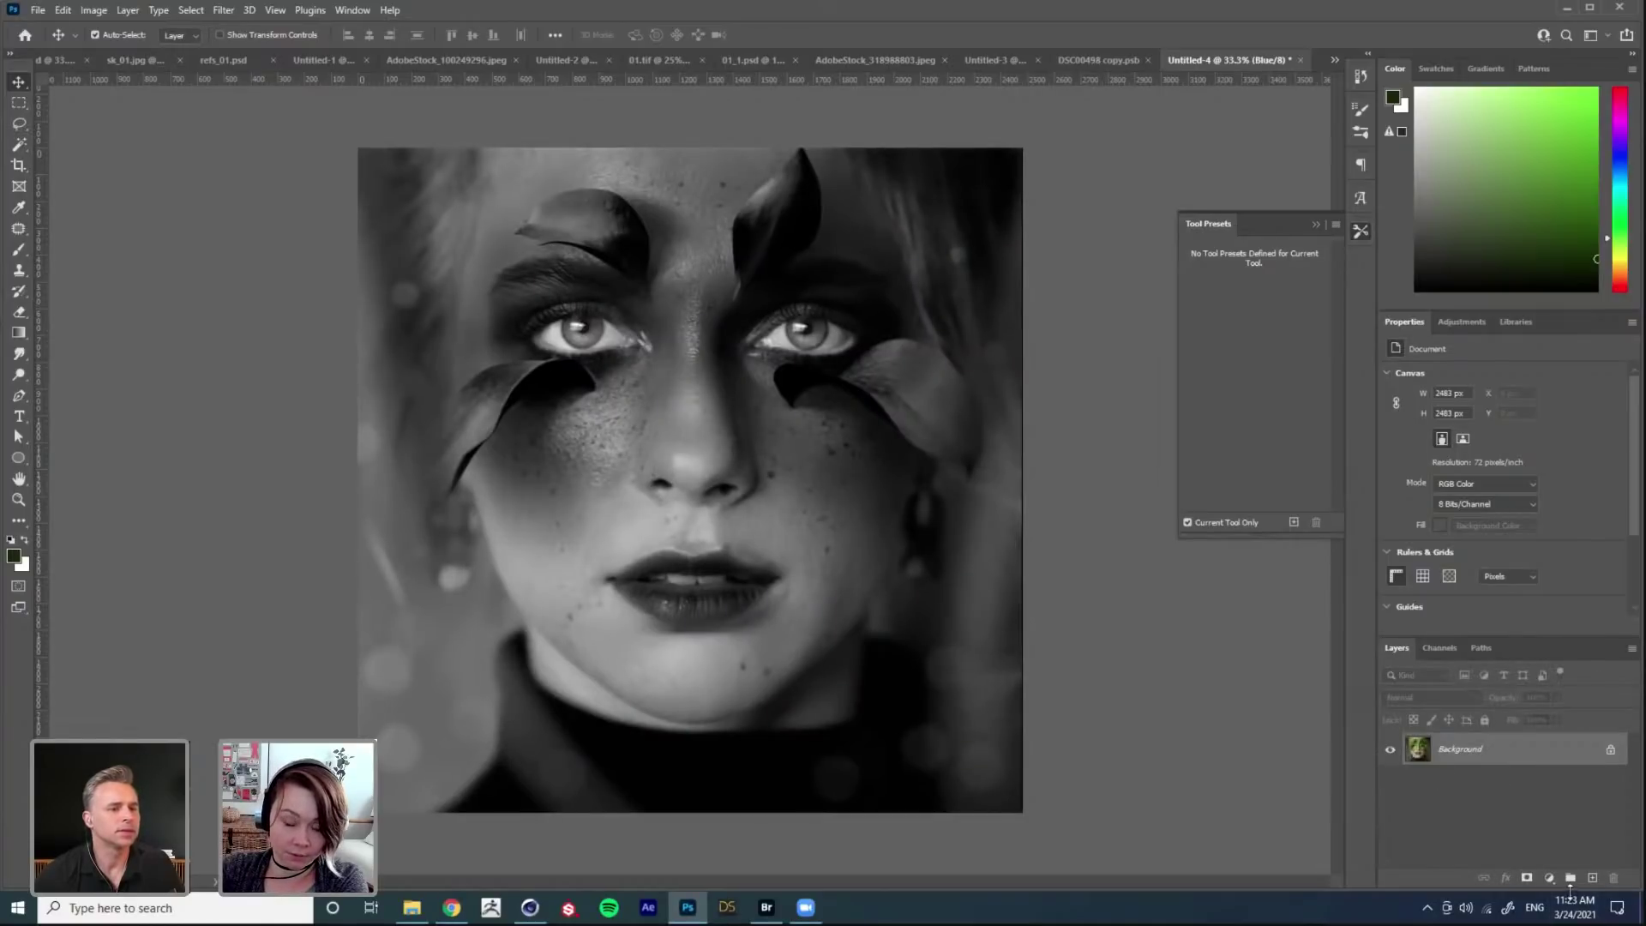
left_click(1591, 879)
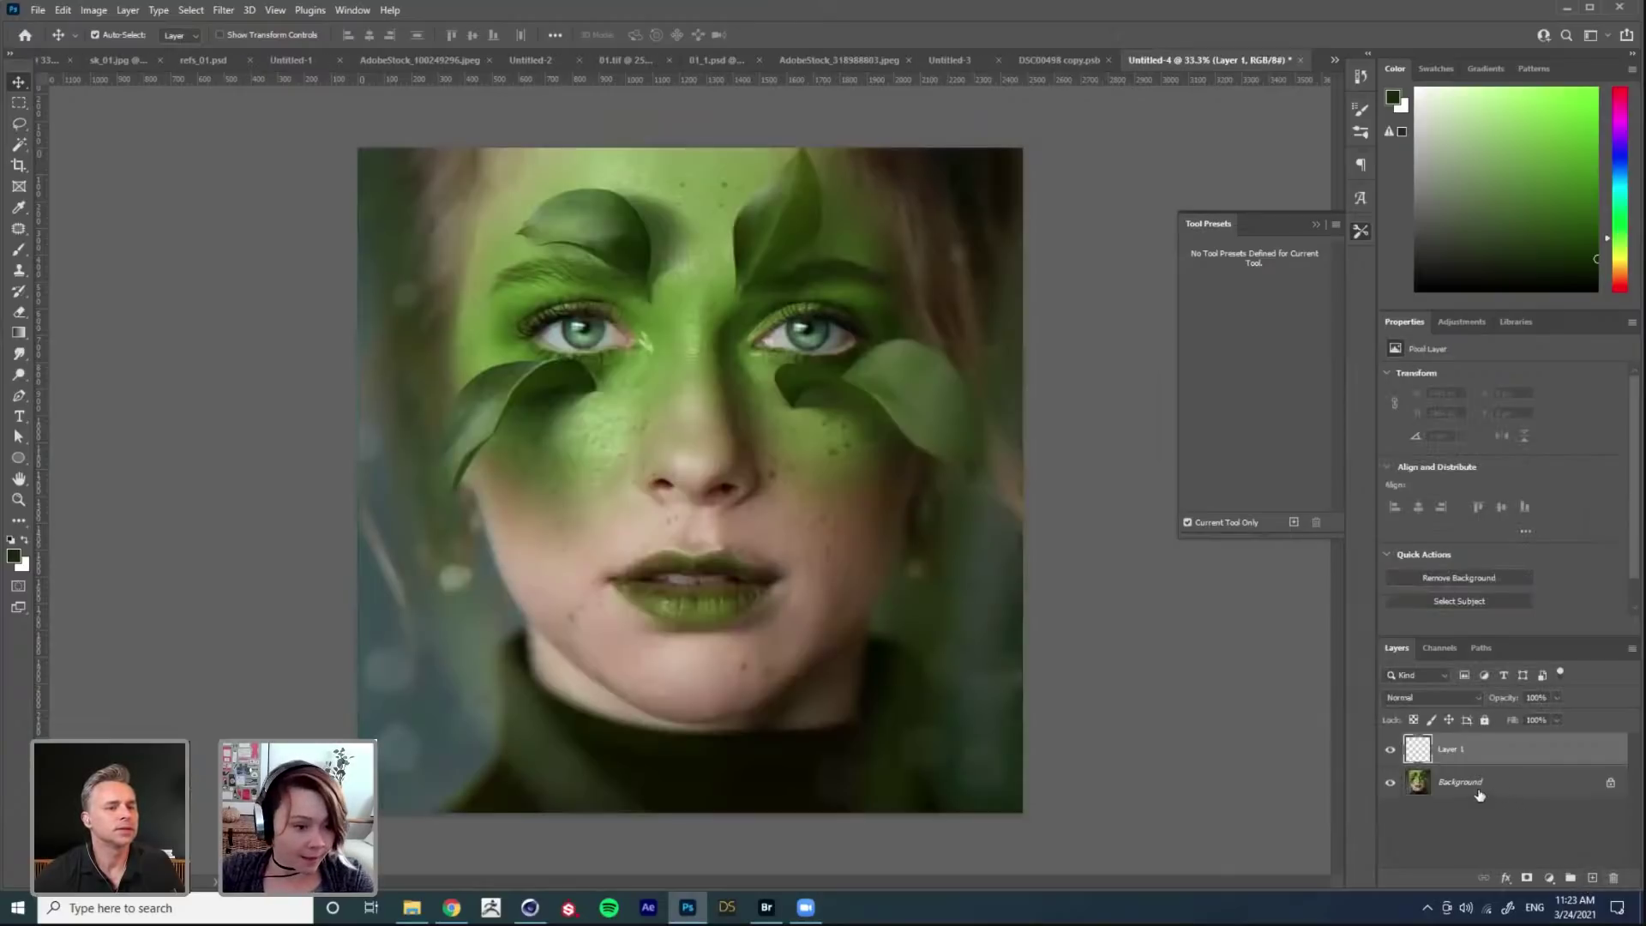
left_click(1479, 782)
Step: Inspect the right-hand eye and the leaf edges beneath it up close for colour fringing
left_click(994, 476, "ctrl")
left_click(794, 330, "ctrl")
left_click(838, 551, "ctrl")
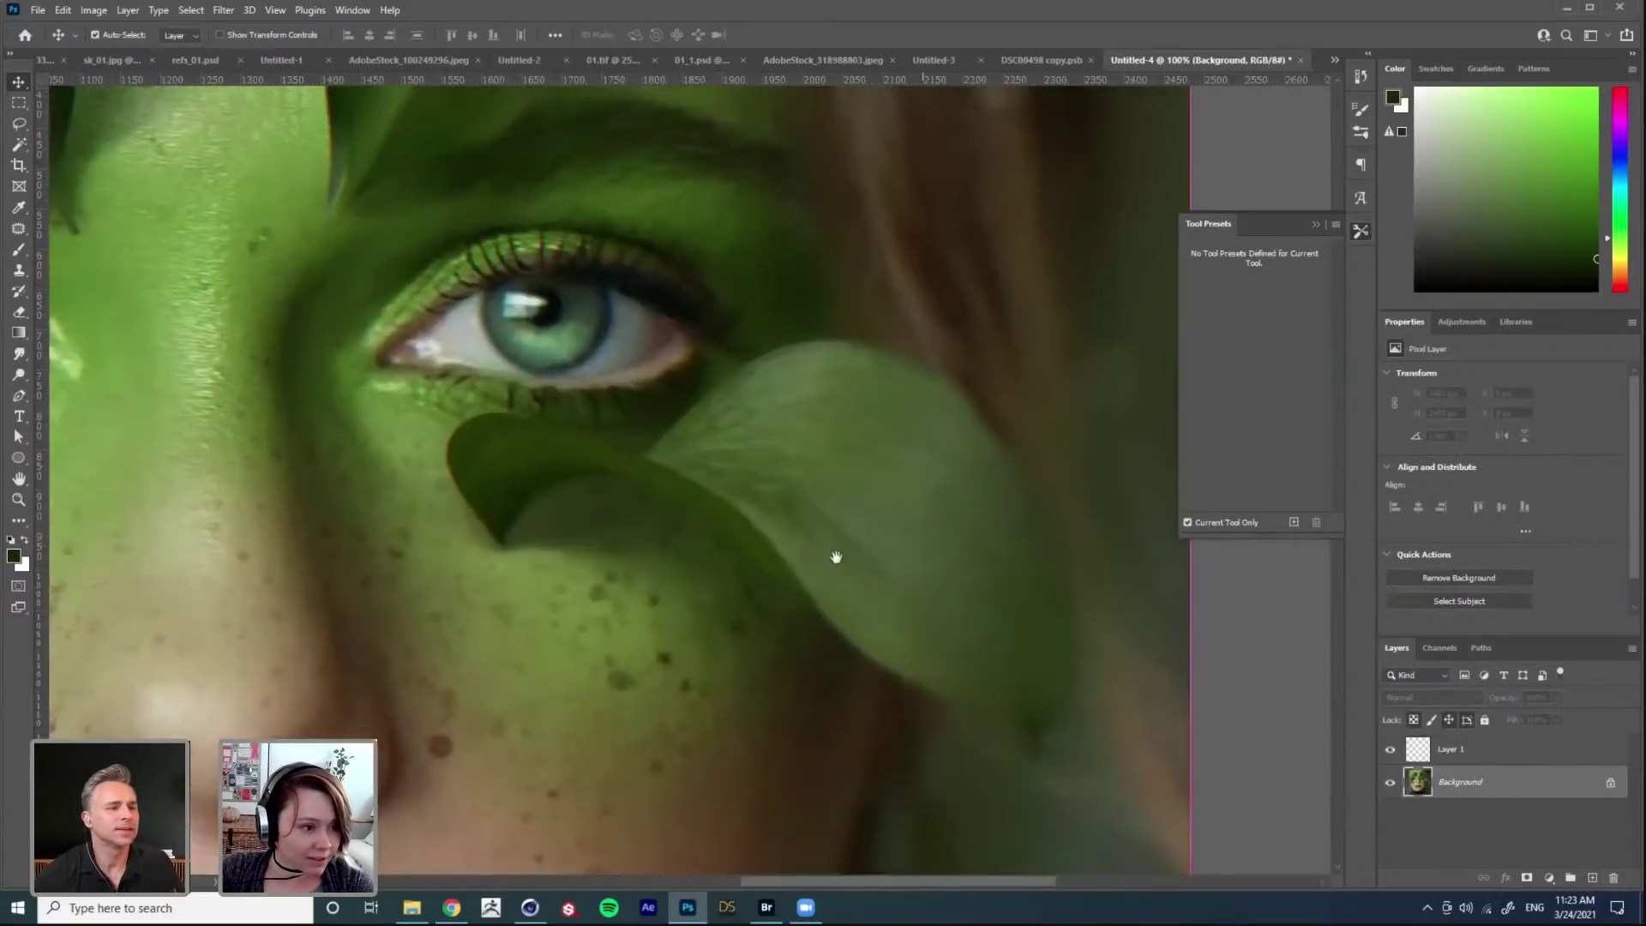
left_click(845, 552, "ctrl")
left_click_drag(697, 421, 705, 258)
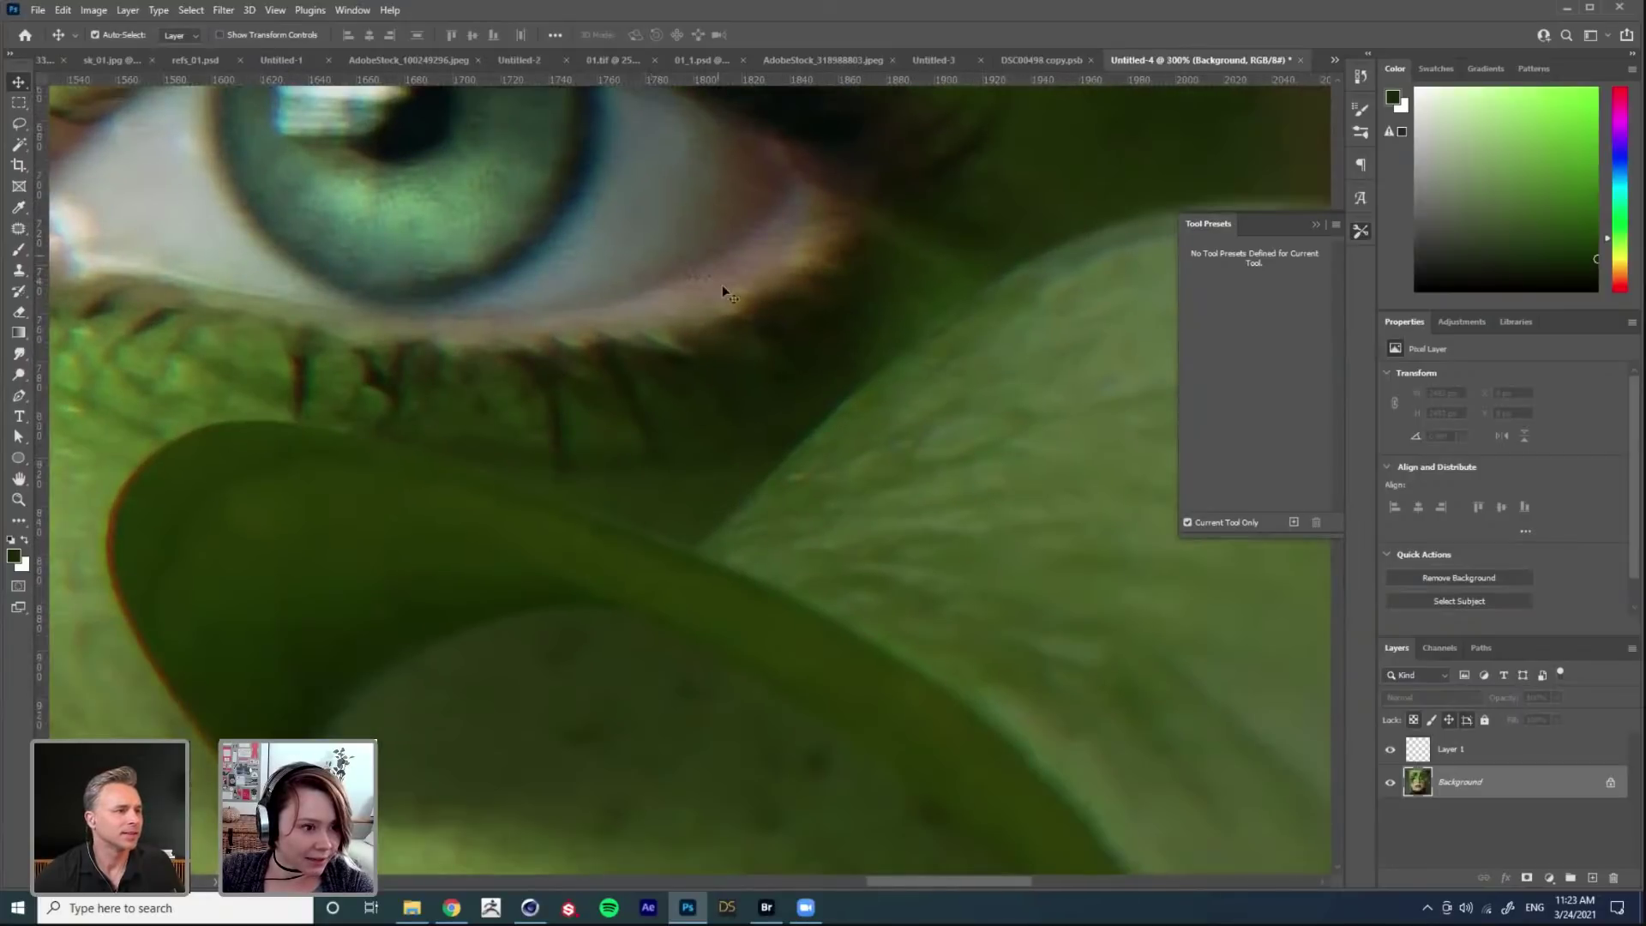
left_click(766, 419, "ctrl")
left_click_drag(896, 601, 797, 497)
left_click(797, 497, "alt")
left_click(798, 497, "alt")
left_click(798, 496, "alt")
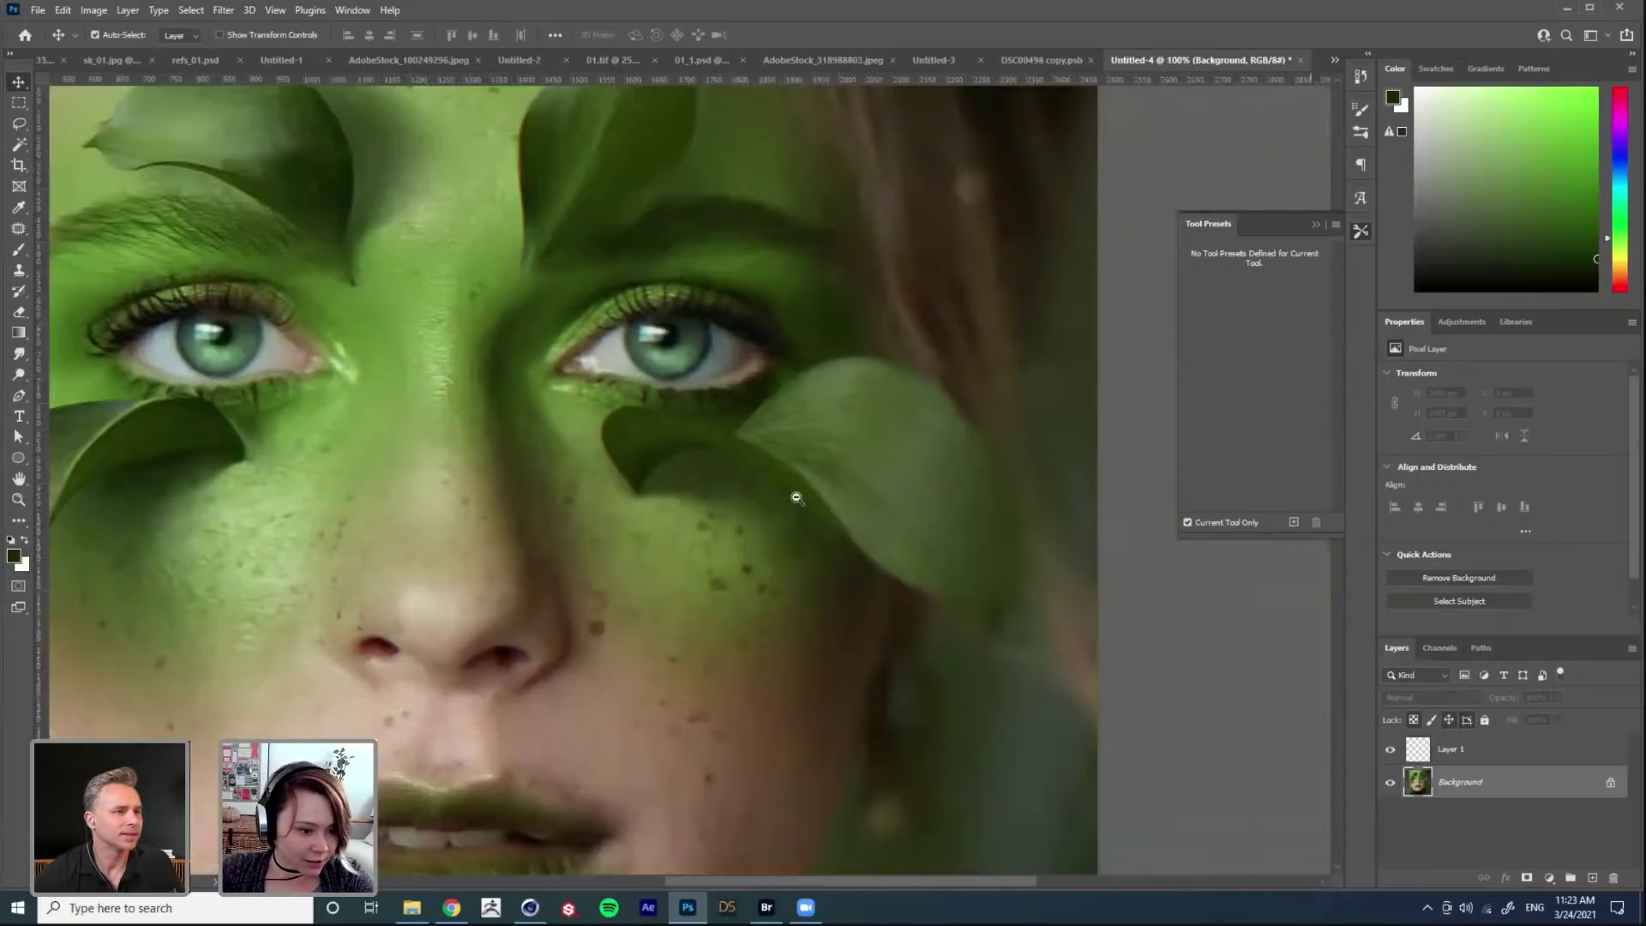
left_click(797, 497, "alt")
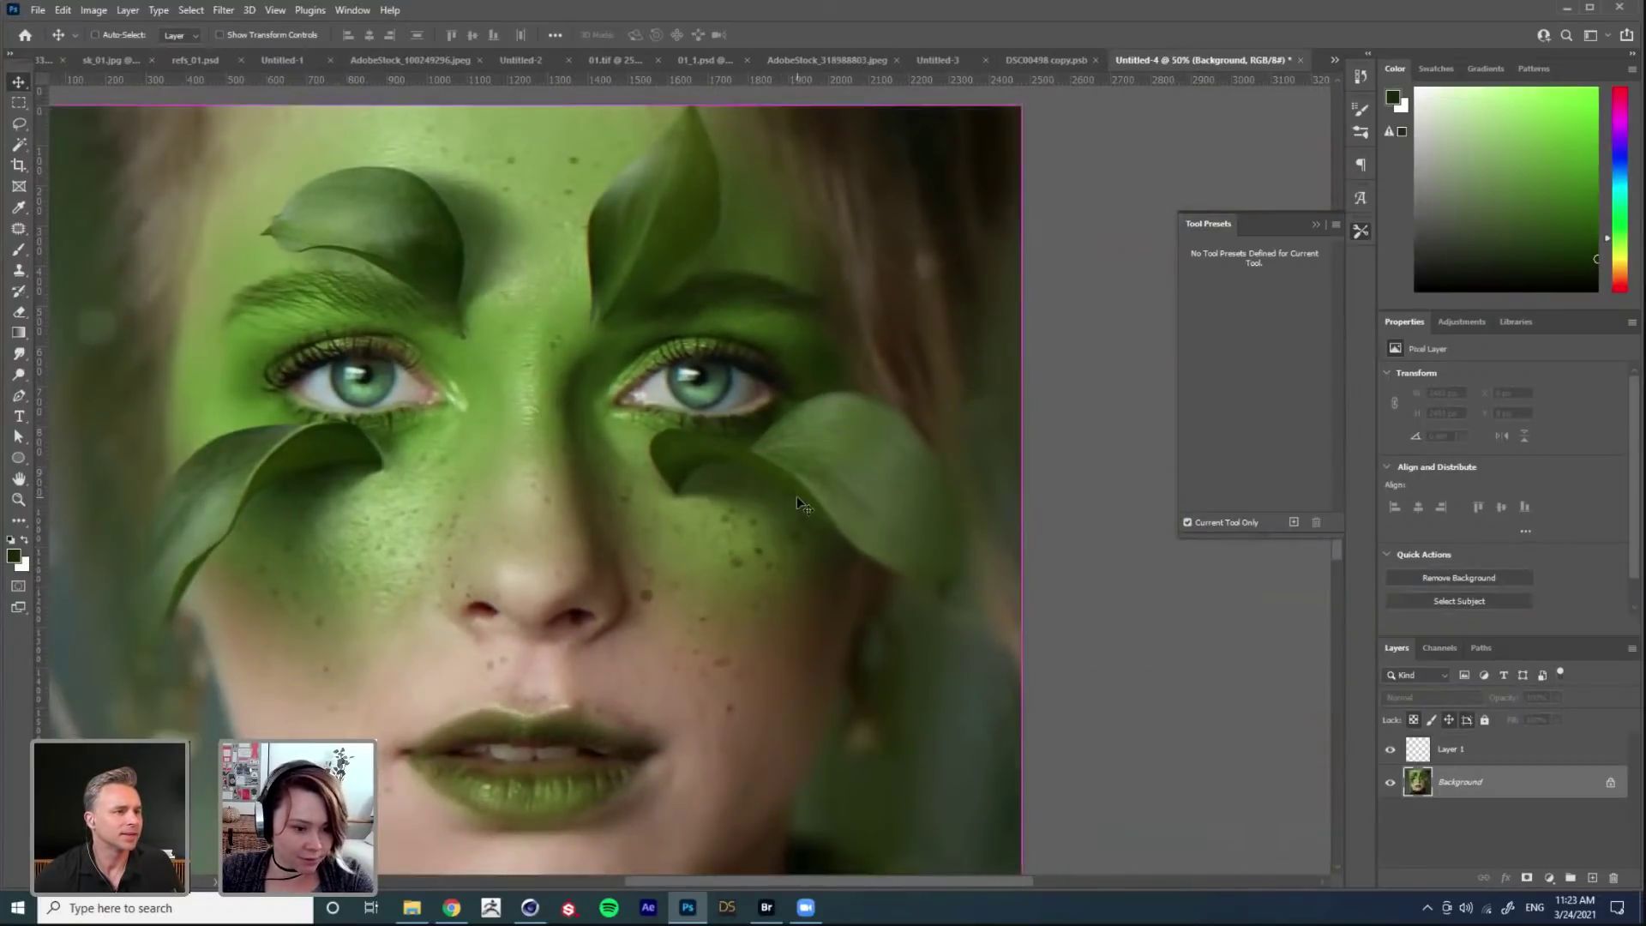
Step: Paste the flattened portrait into 03.psd above the stamped Layer 27 and inspect the right-hand eye and leaf up close
left_click(47, 60)
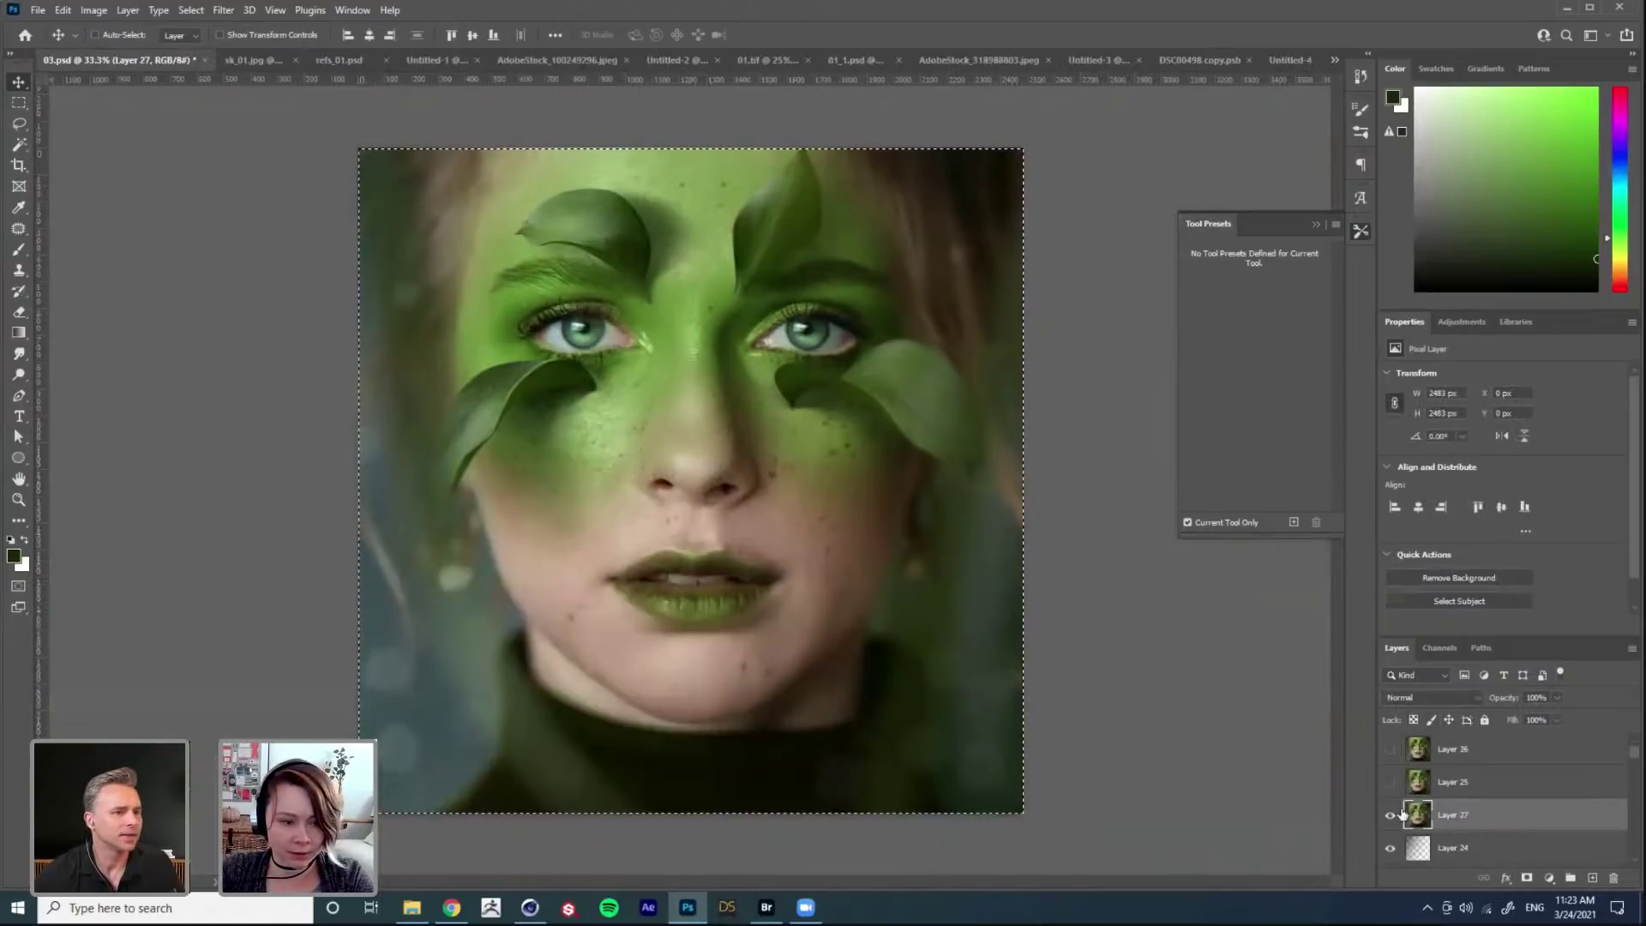
key("ctrl+v")
left_click(869, 424)
left_click(869, 423)
left_click(869, 423)
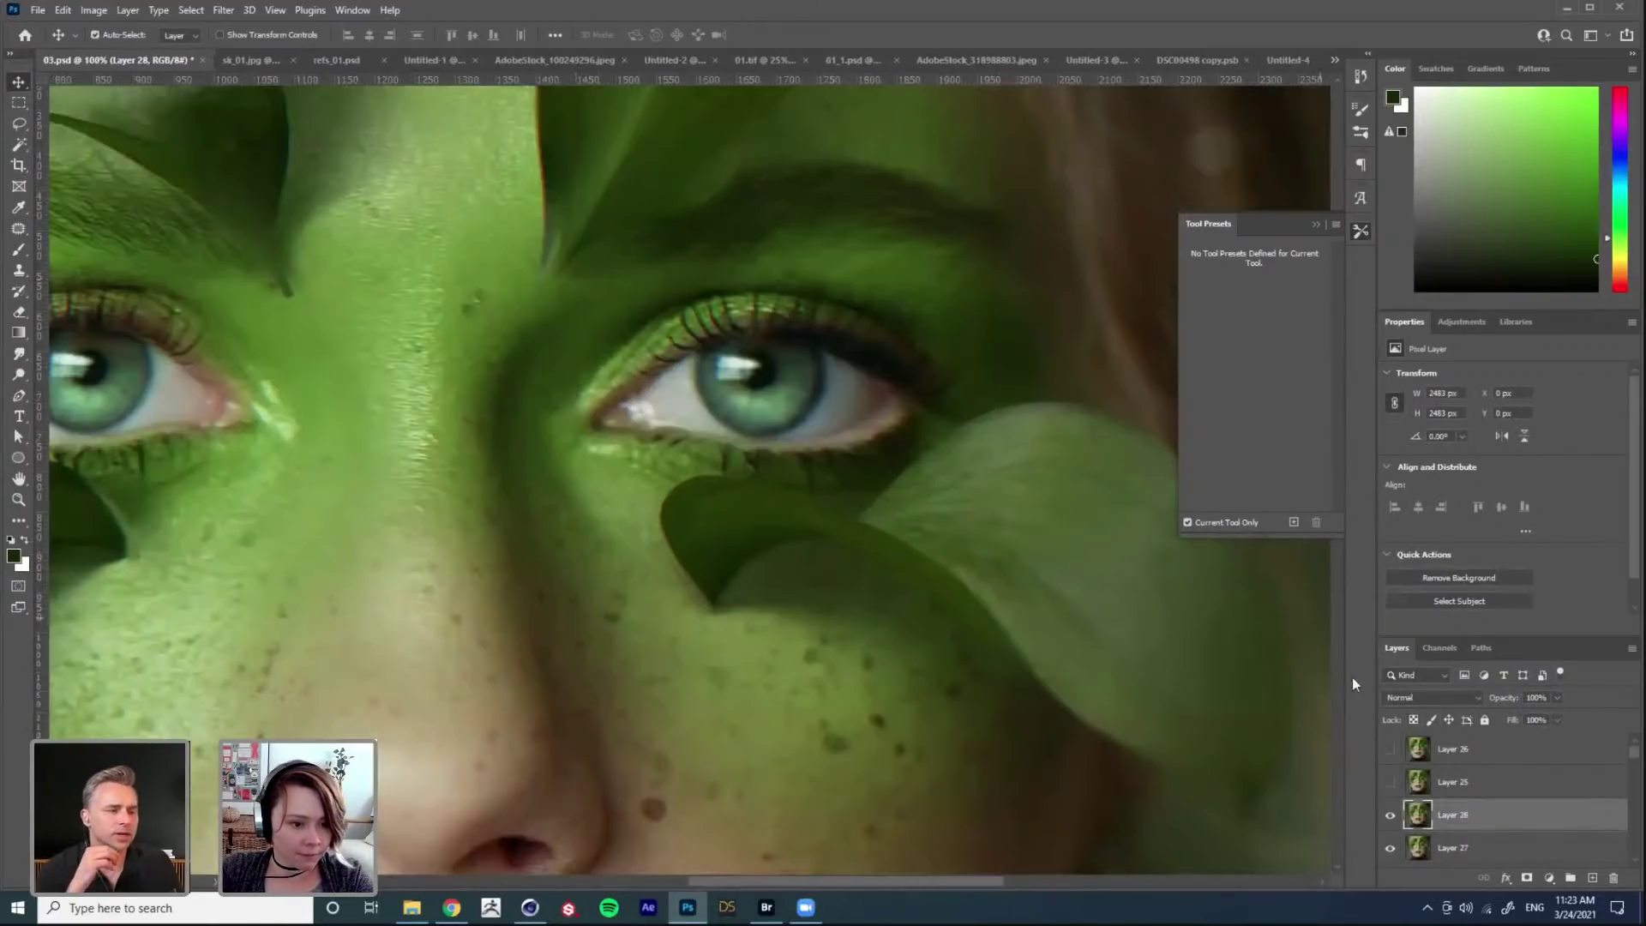
key("ctrl+0")
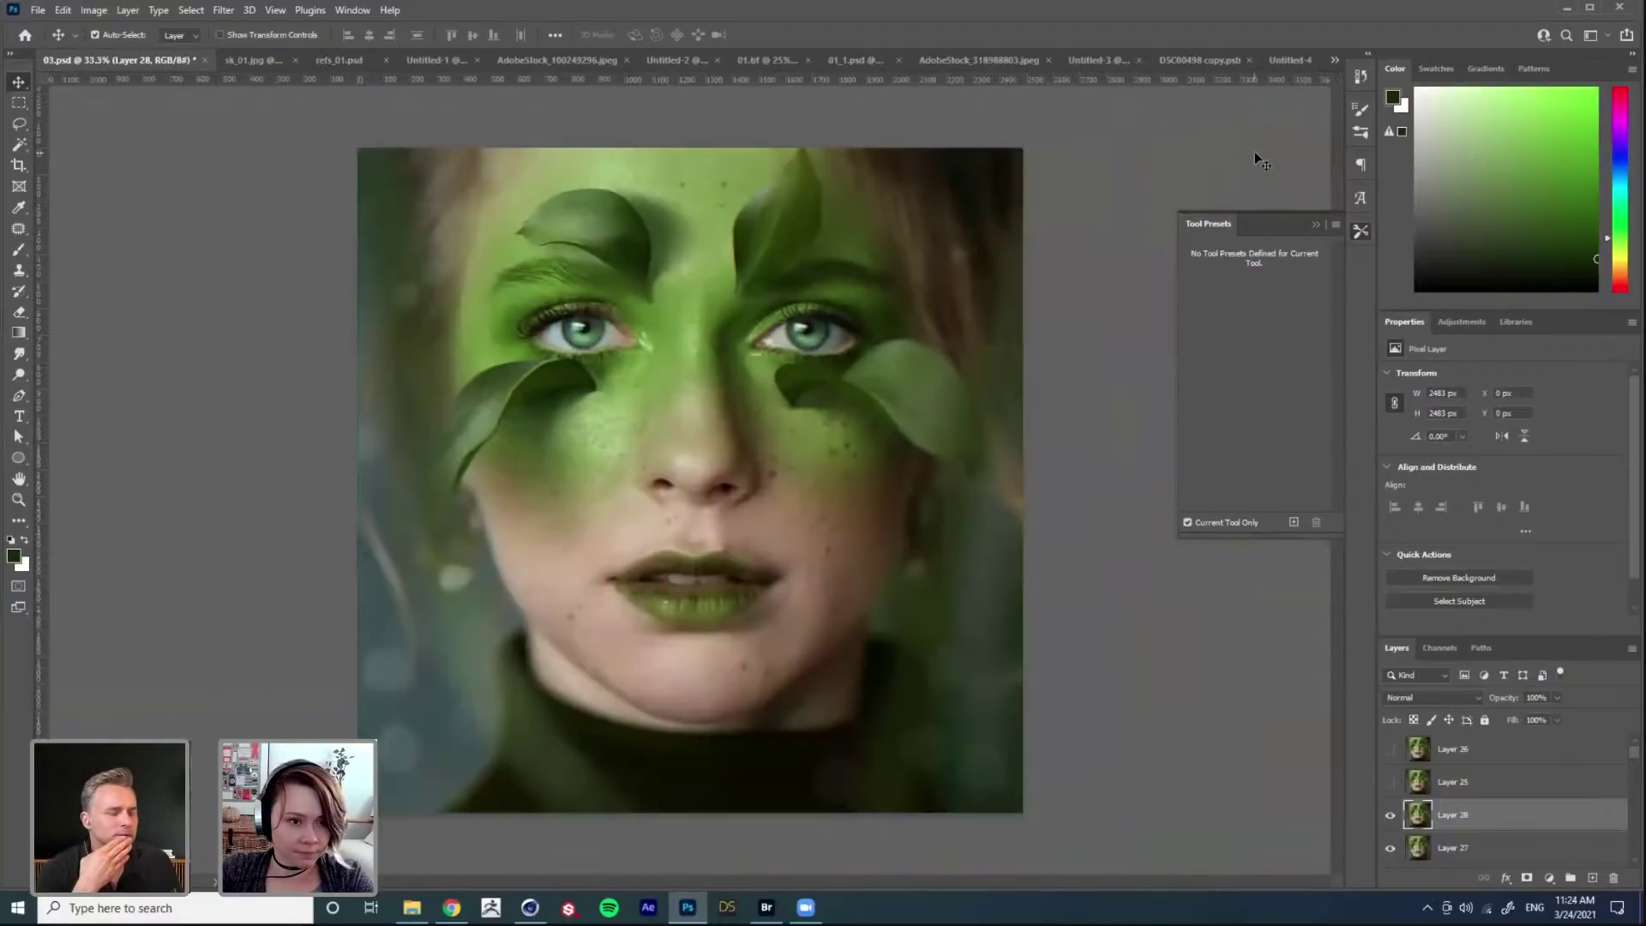
Step: Return to the Untitled-4 document and revert its history to the Paste state
left_click(1288, 59)
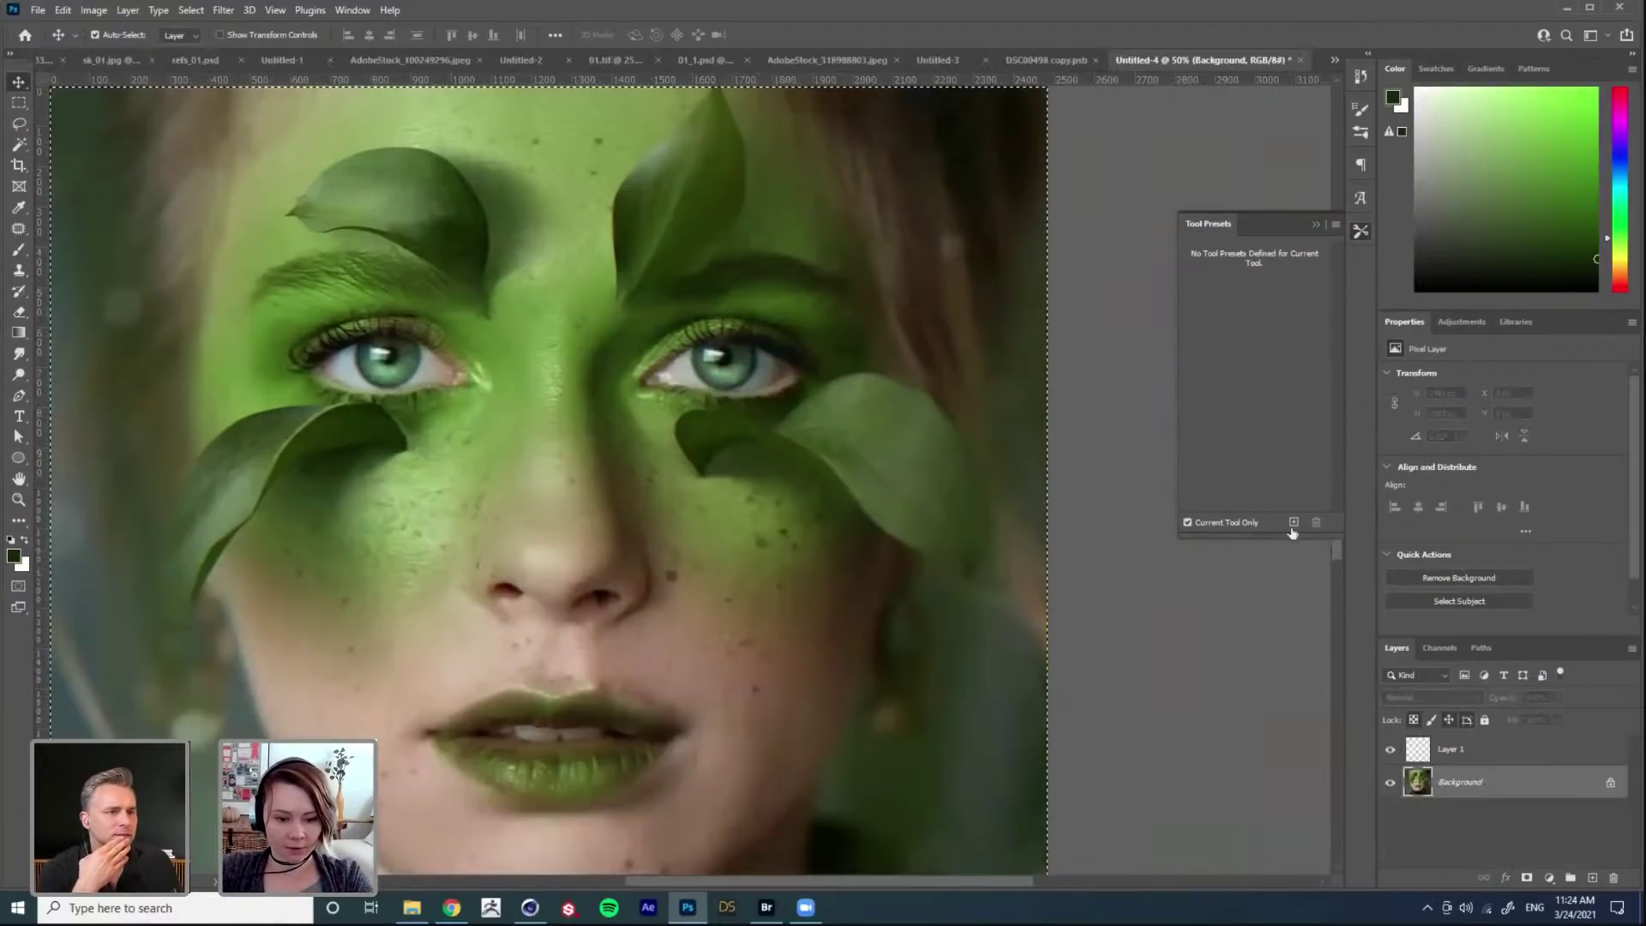
left_click(1438, 649)
left_click(1397, 648)
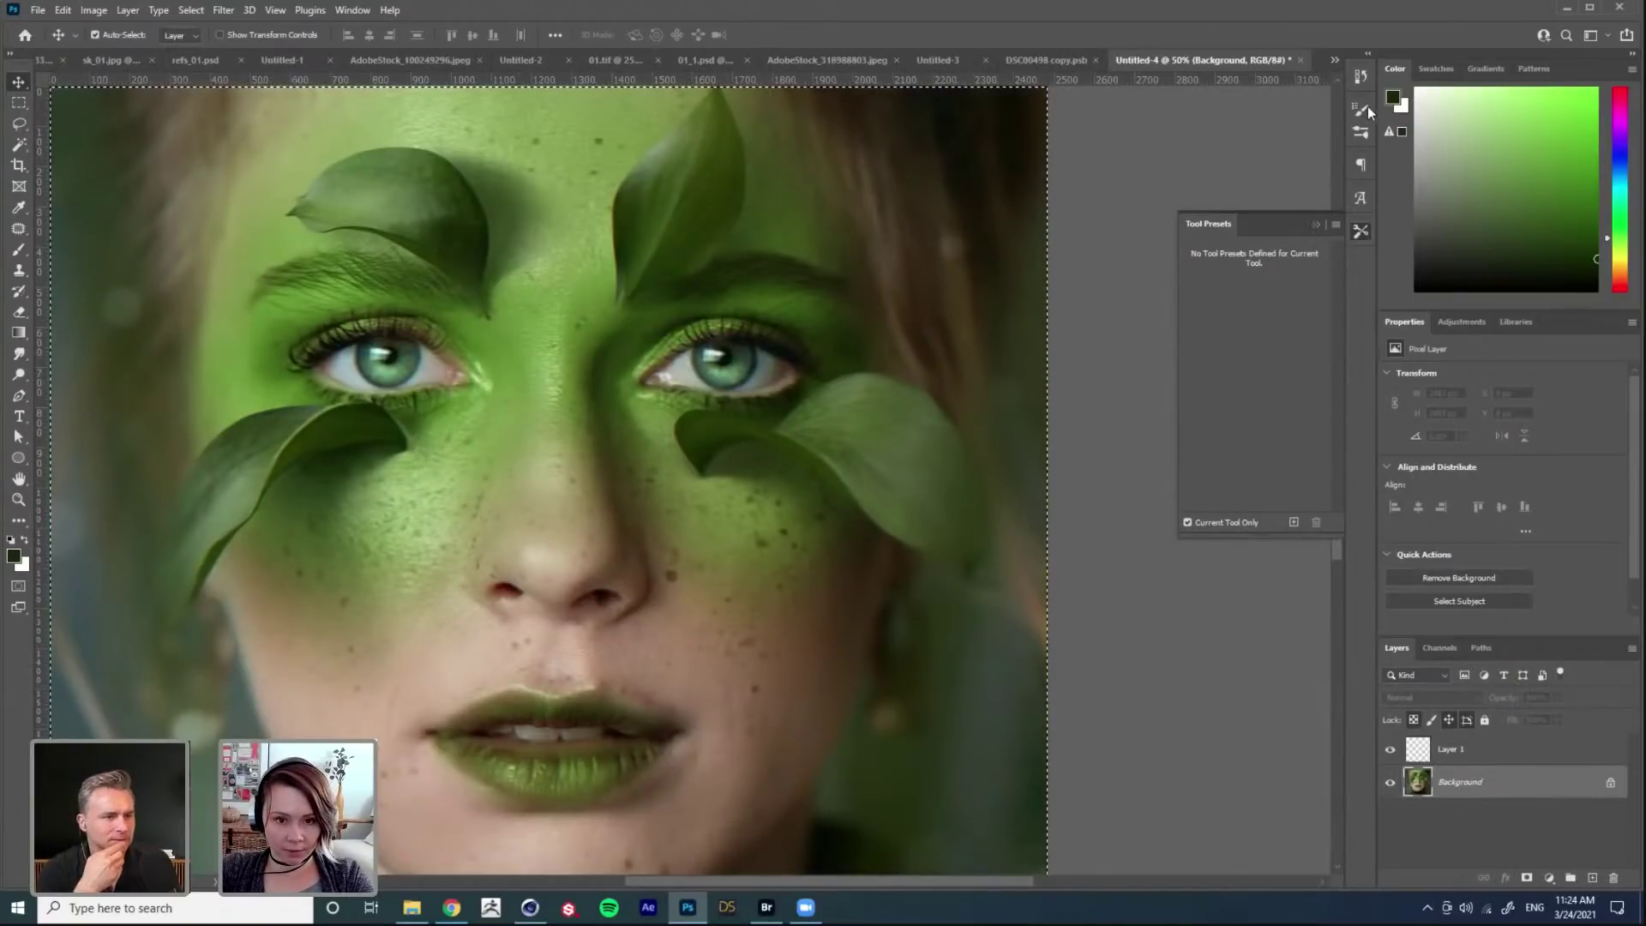
left_click(1358, 81)
left_click(1268, 178)
left_click(1221, 127)
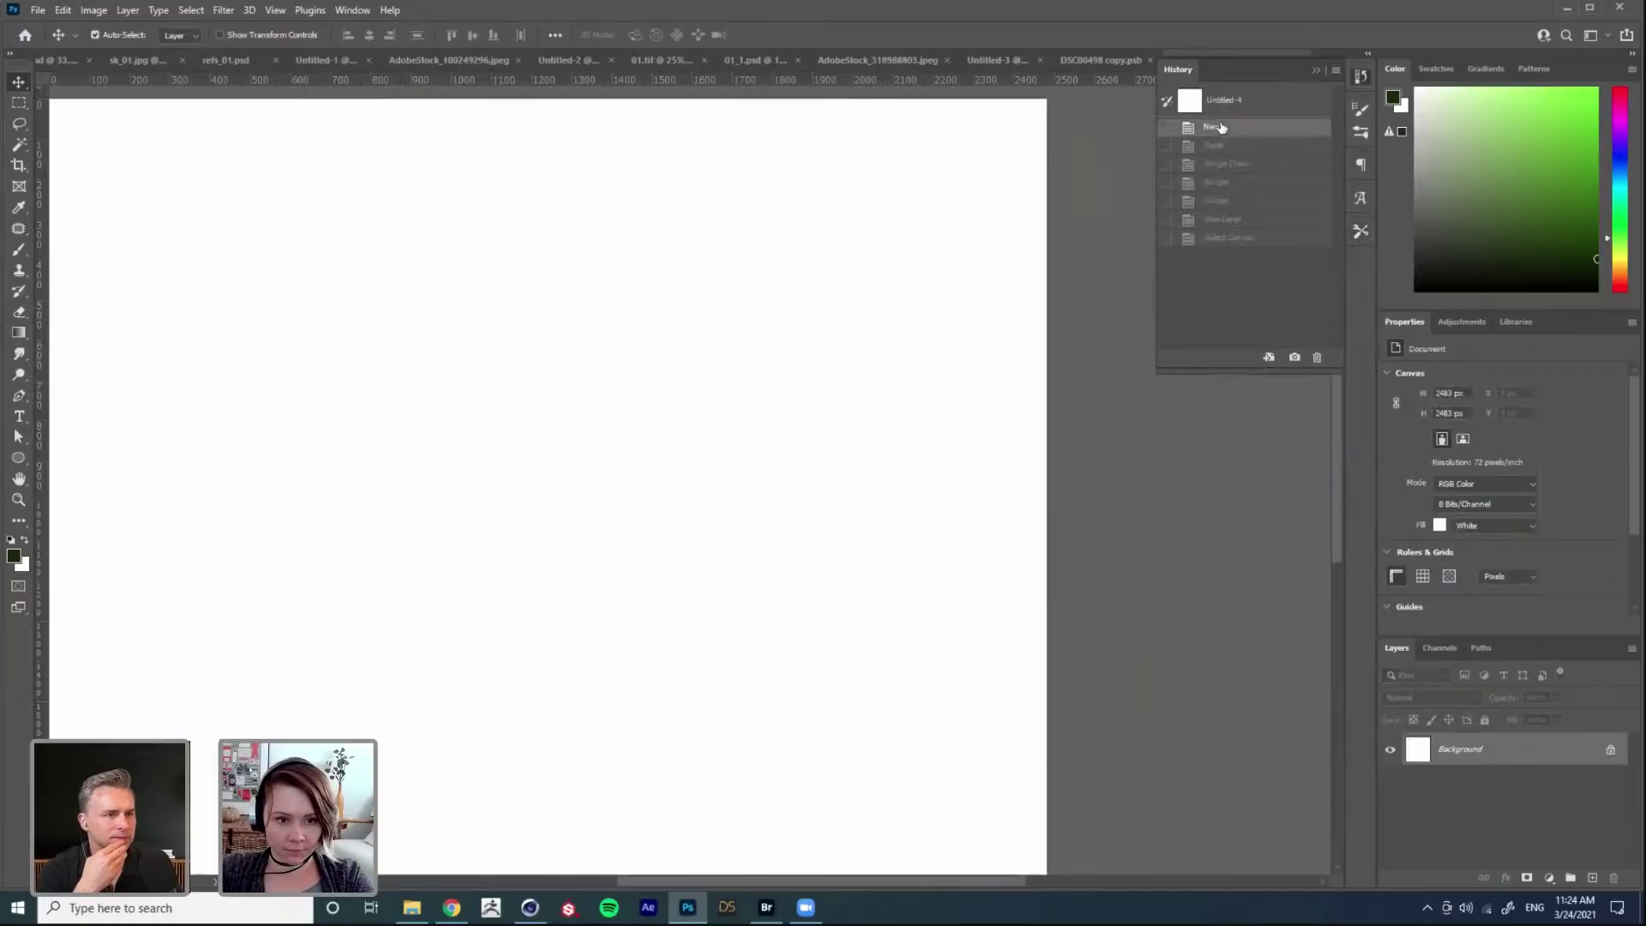
left_click(1217, 197)
left_click(1226, 162)
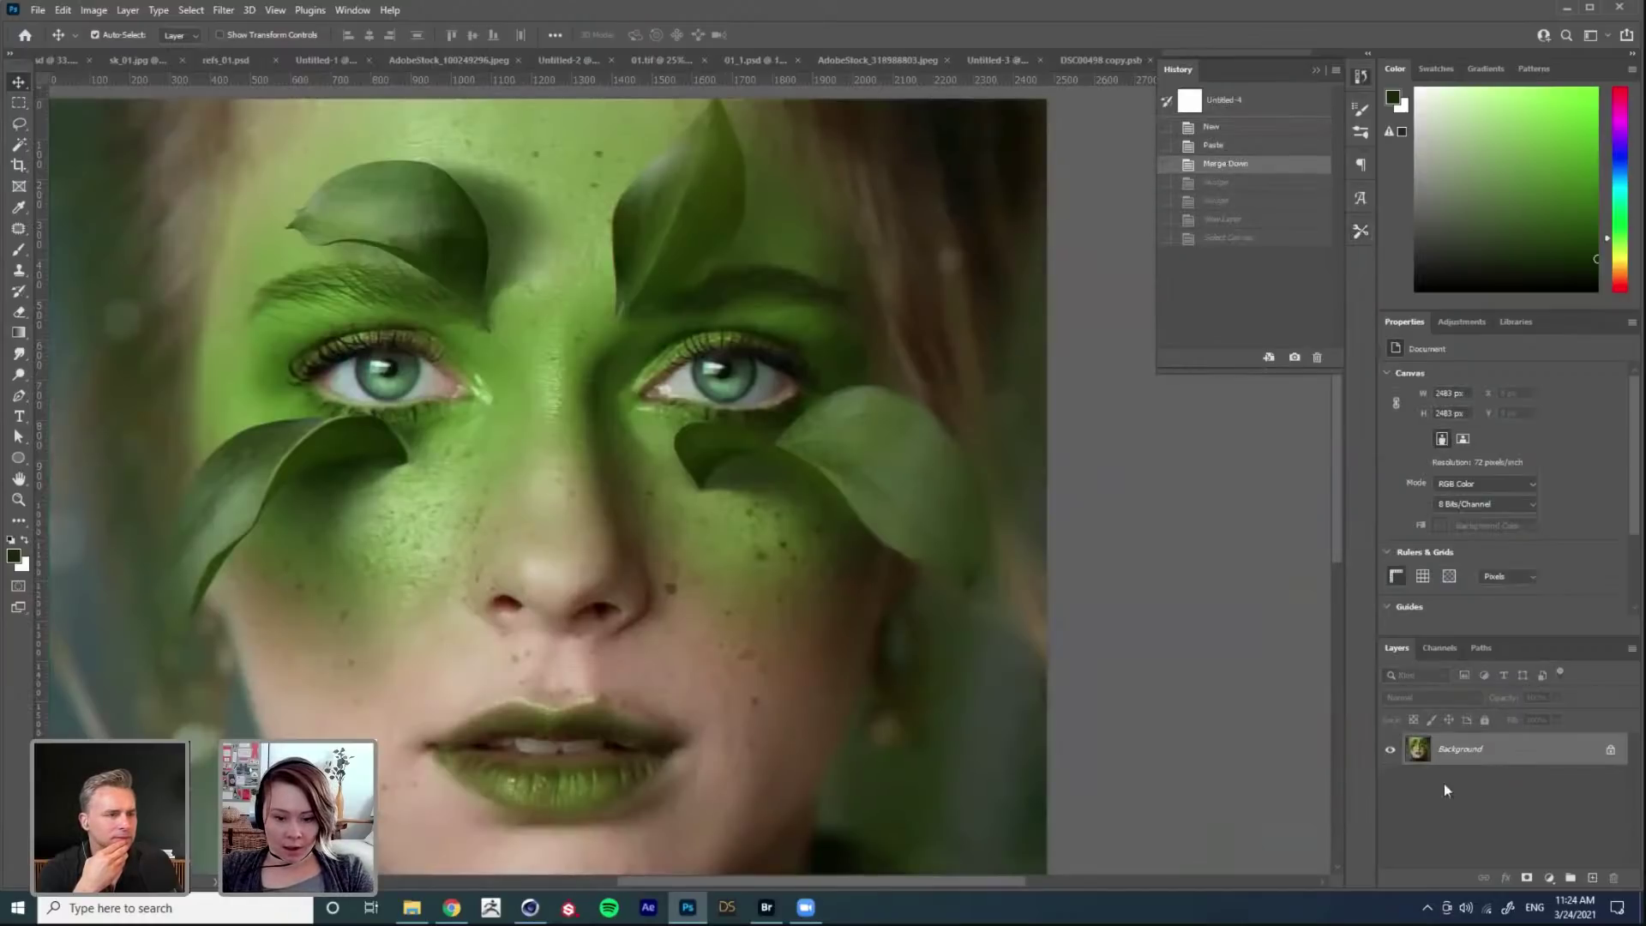
left_click(1214, 146)
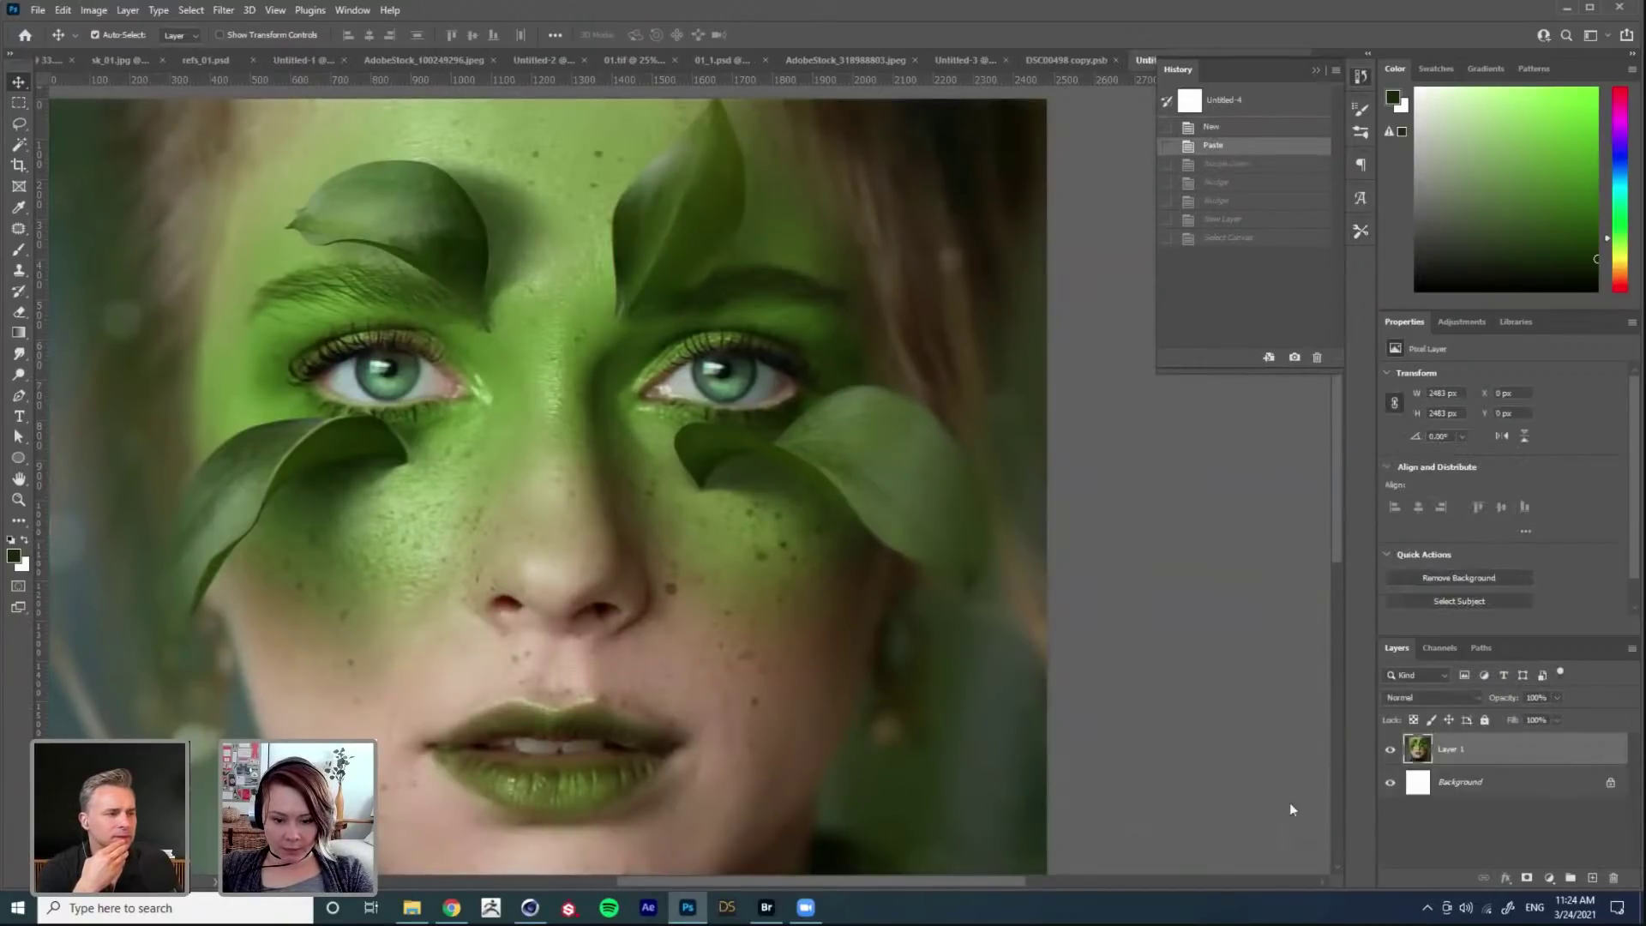
Step: Merge the pasted portrait layer with the white Background into a single layer
left_click(1460, 807)
left_click(1468, 758)
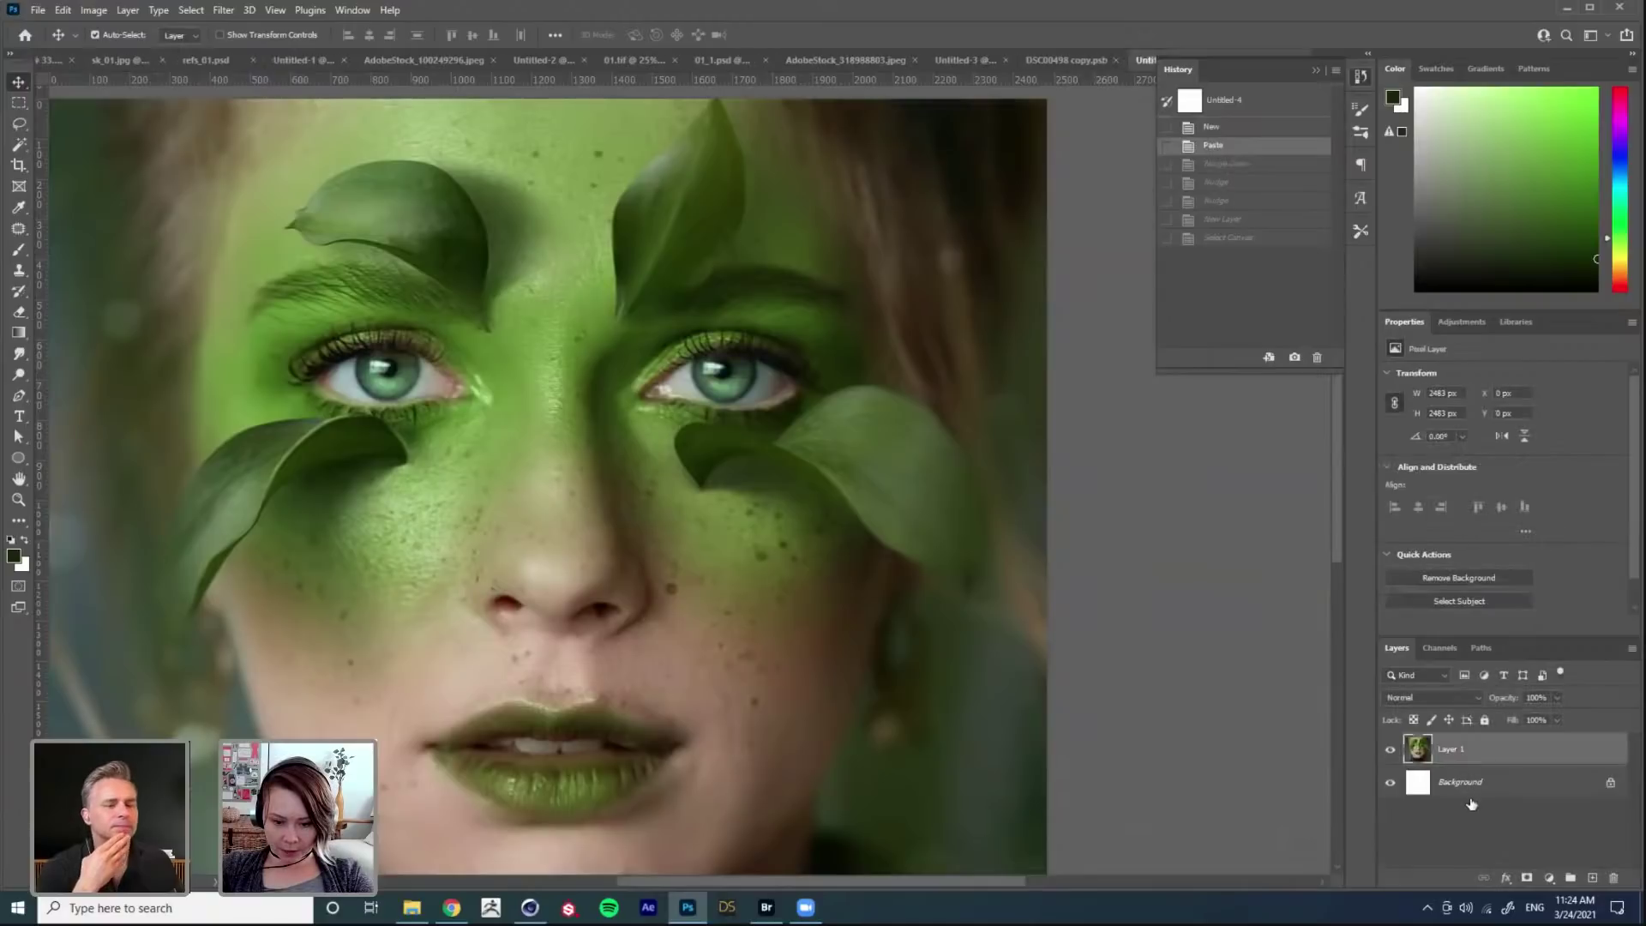
left_click(1466, 783, "shift")
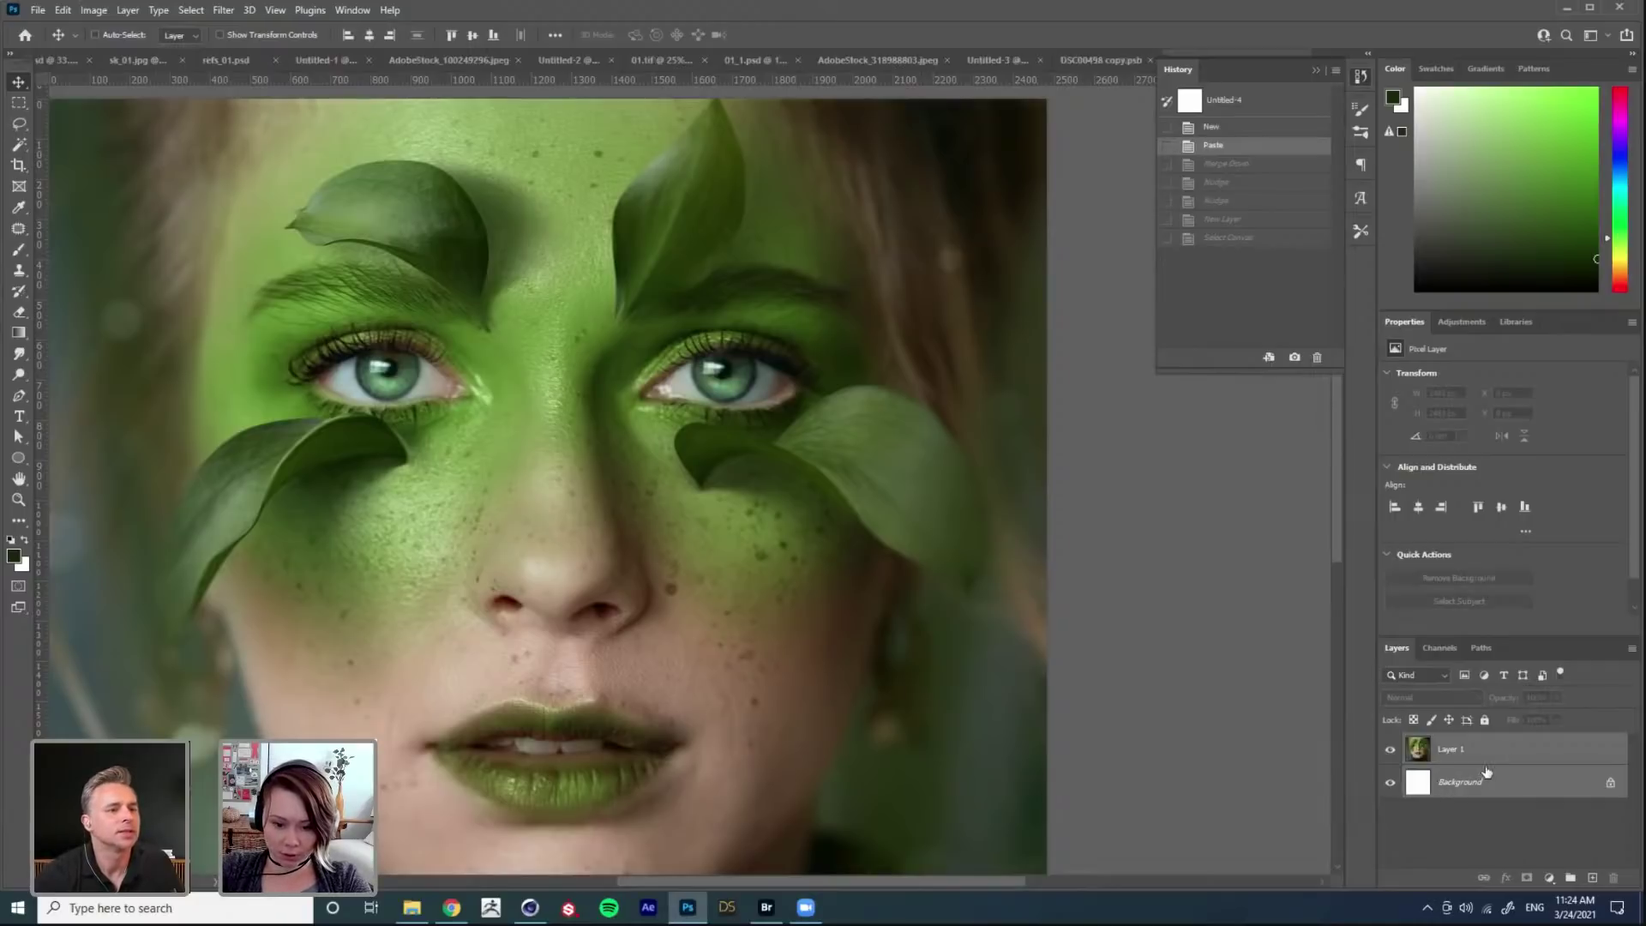
key("ctrl+e")
Step: Nudge the Red channel one step to the right, and do the same with the Blue channel
scroll(875, 467, "left", 3)
scroll(874, 467, "down", 2)
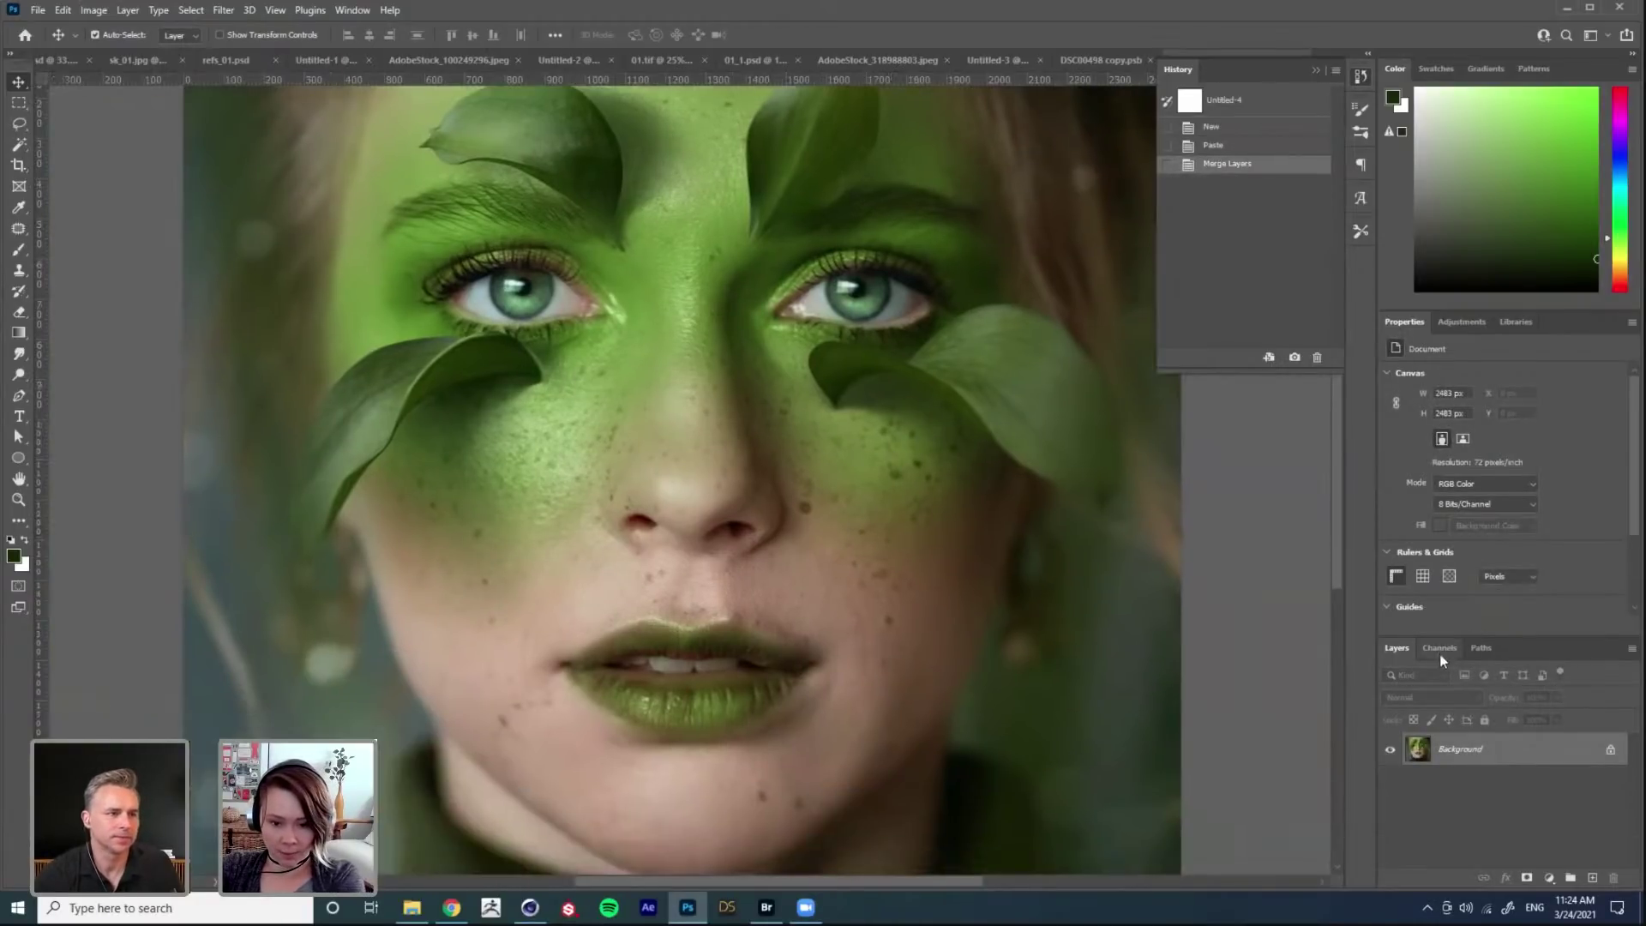
left_click(1434, 647)
left_click(1434, 708)
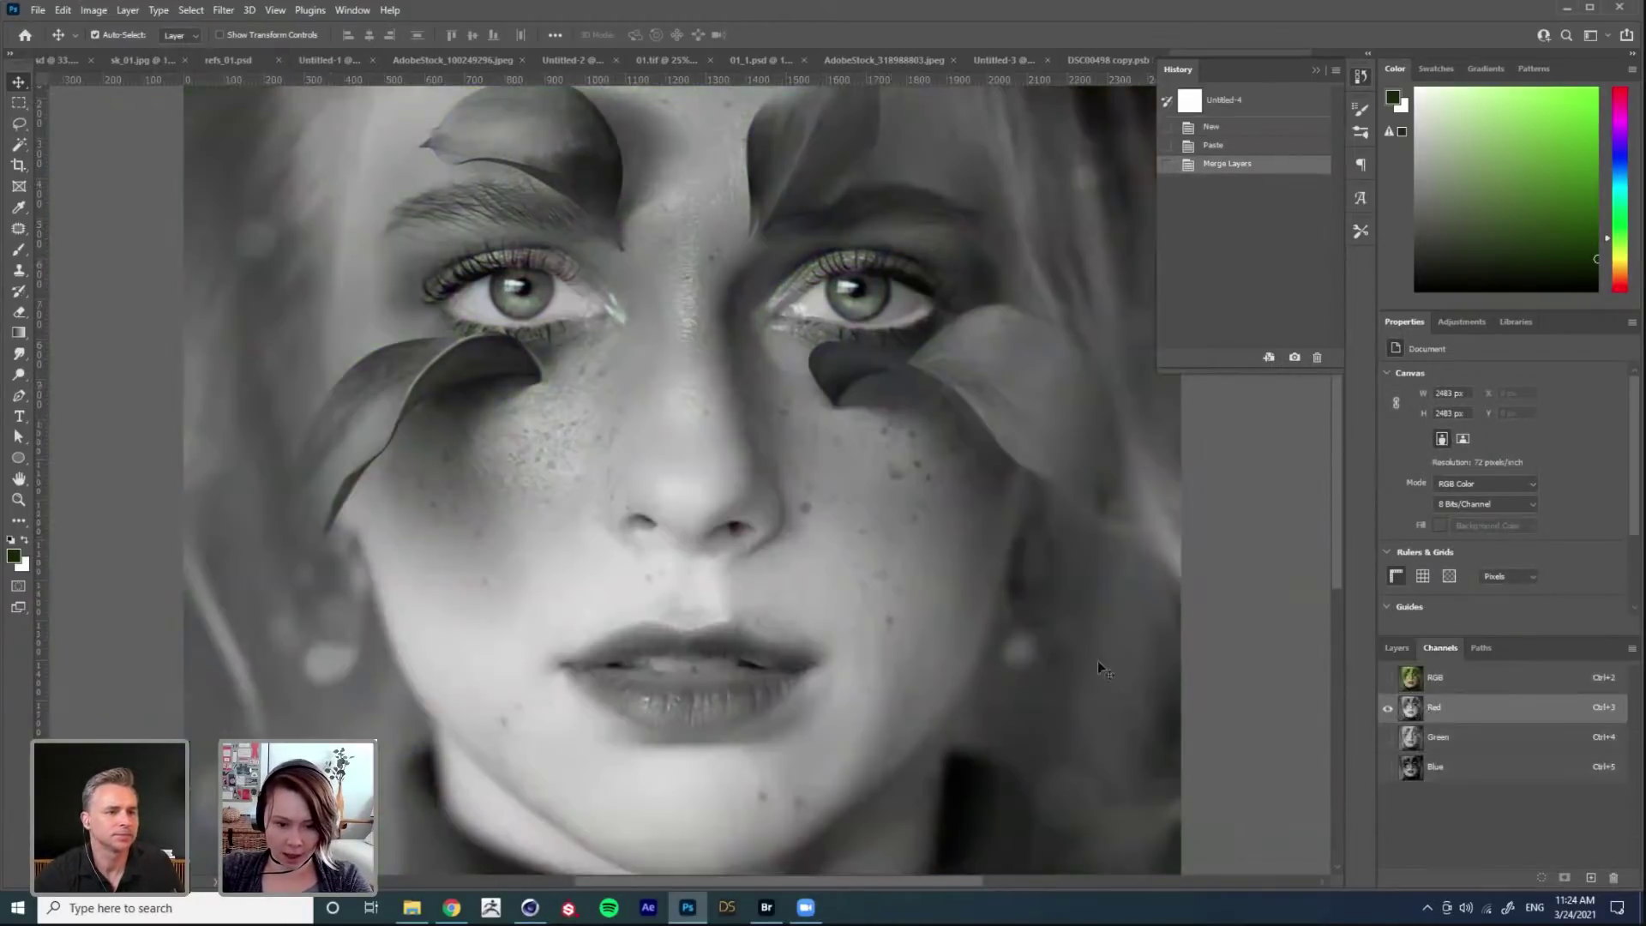
left_click(740, 317)
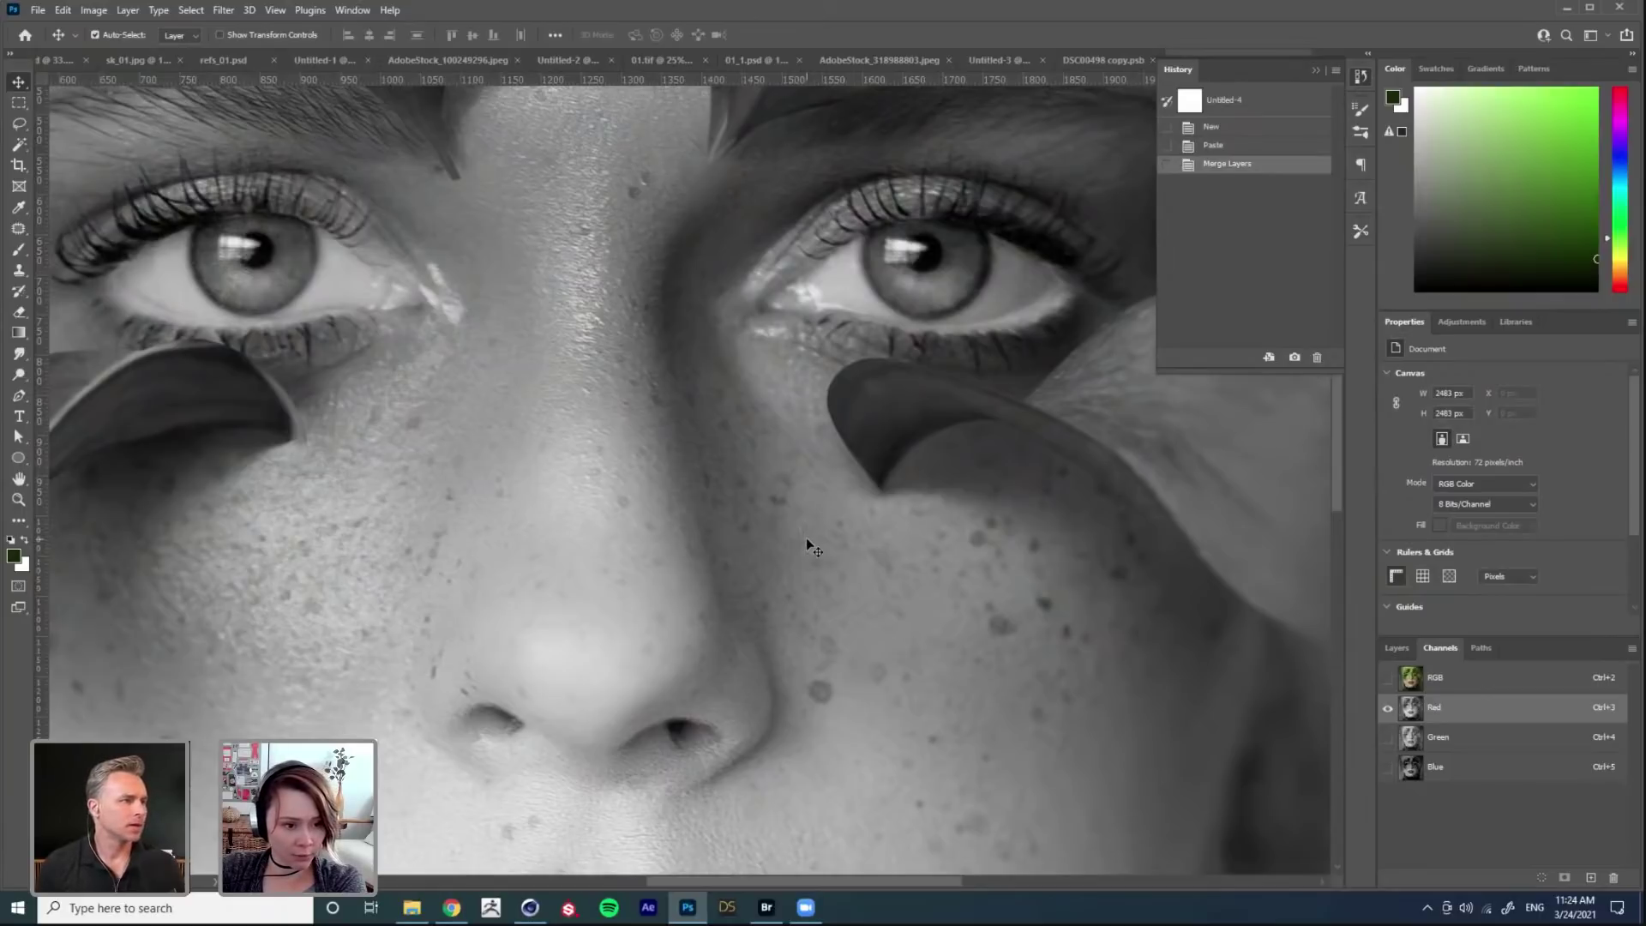
key("Right")
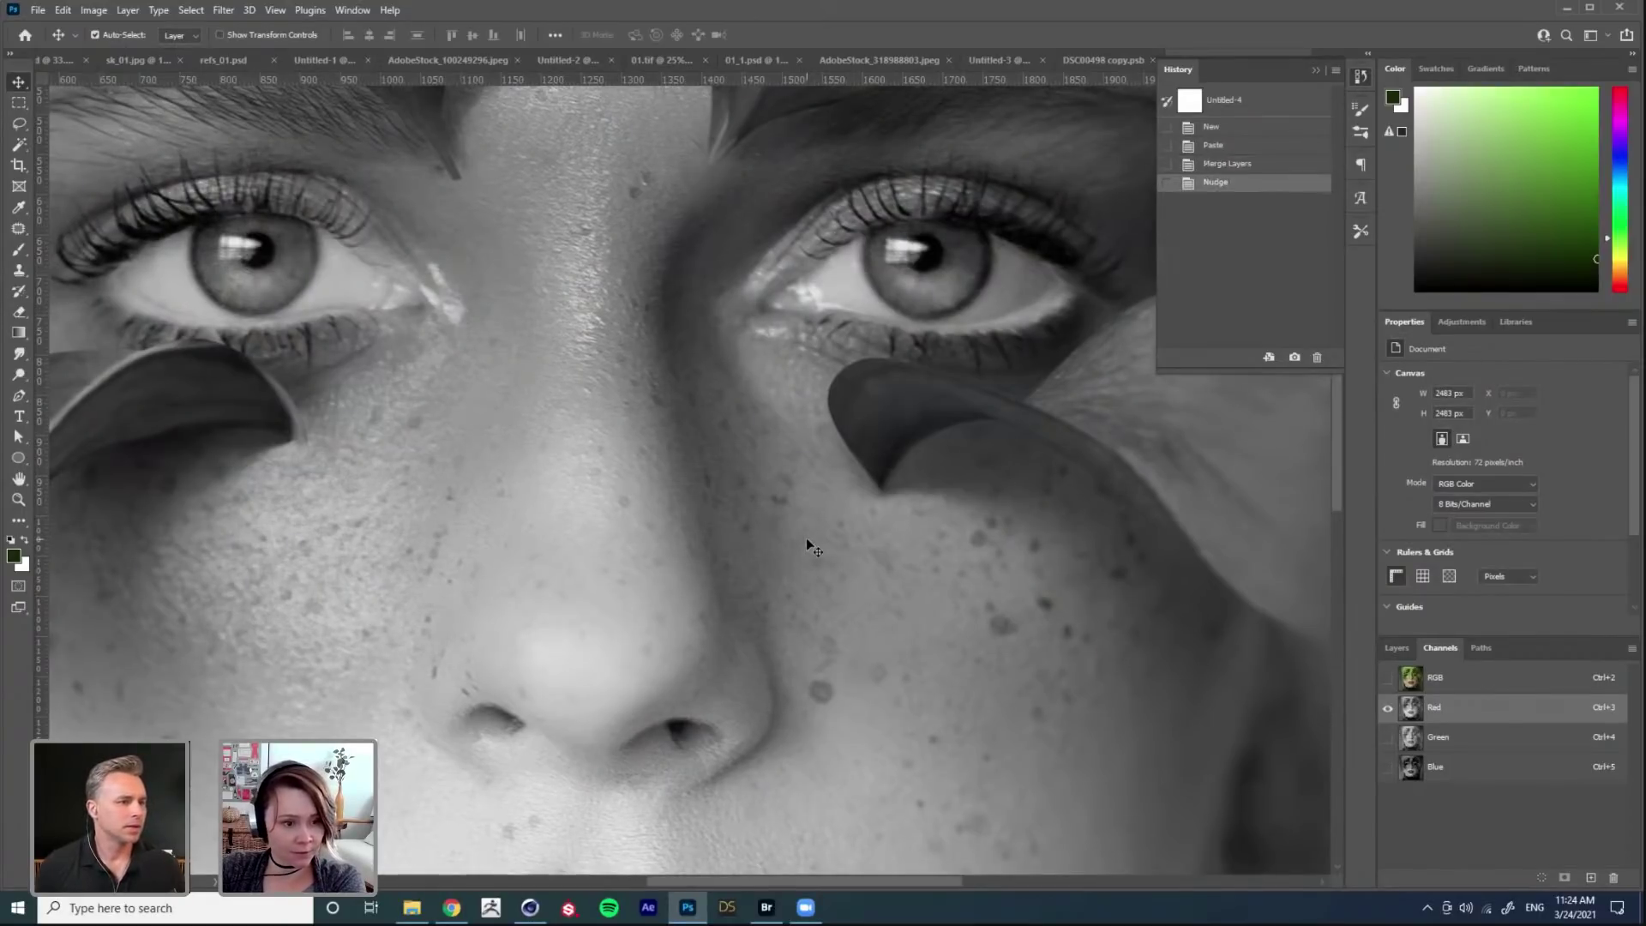
left_click(1453, 772)
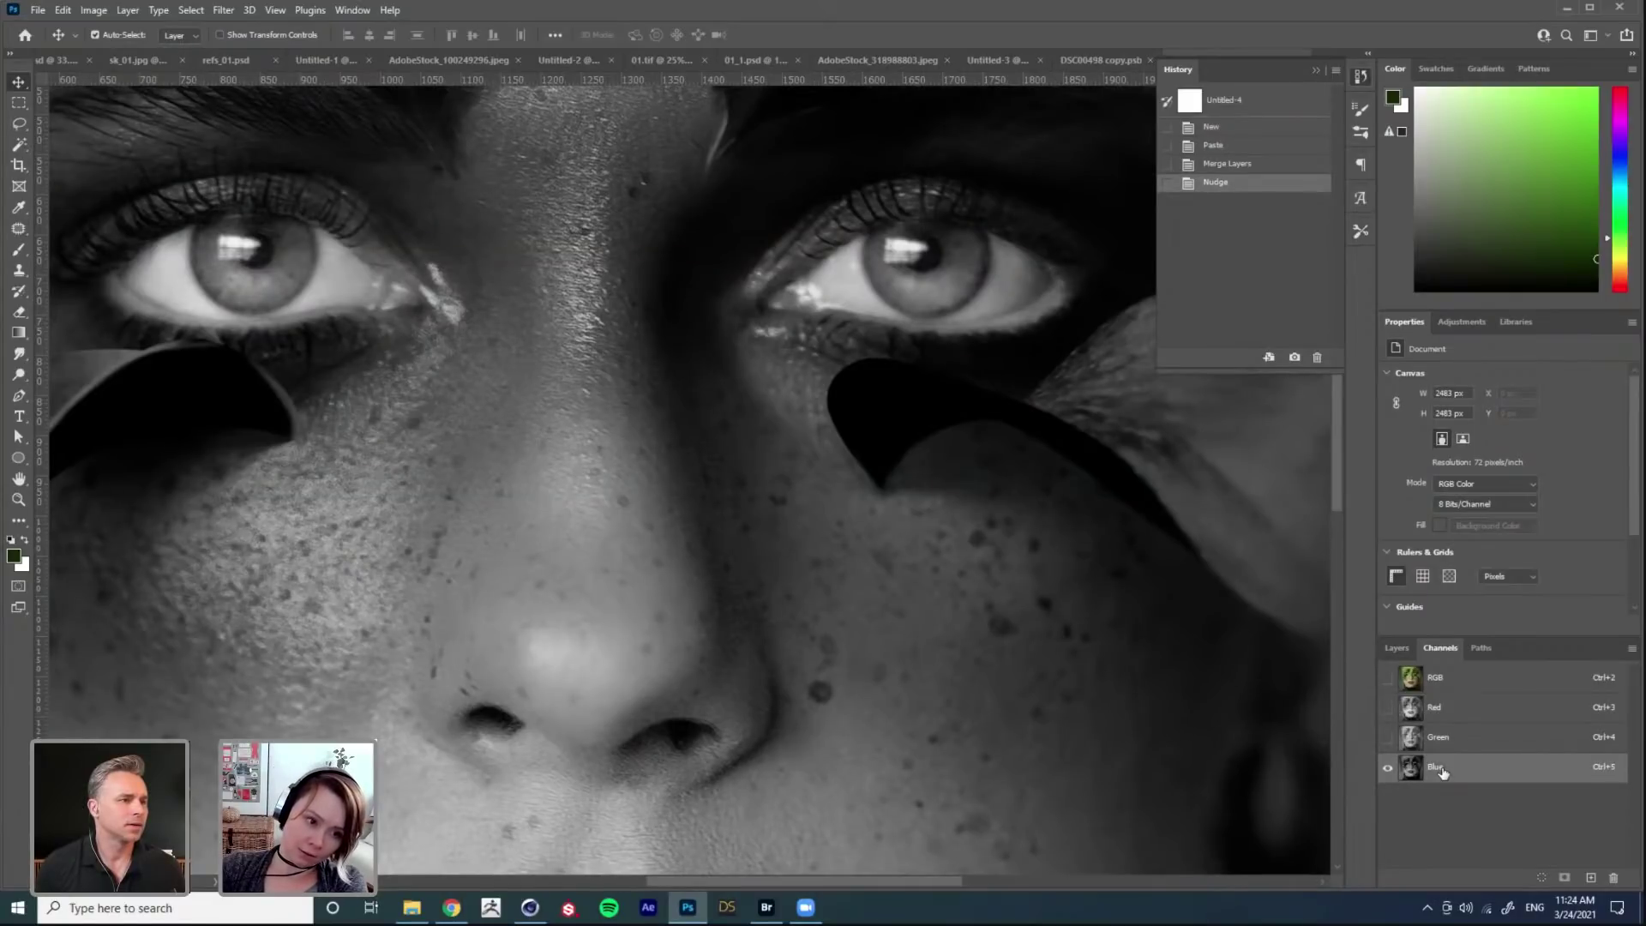
key("Right")
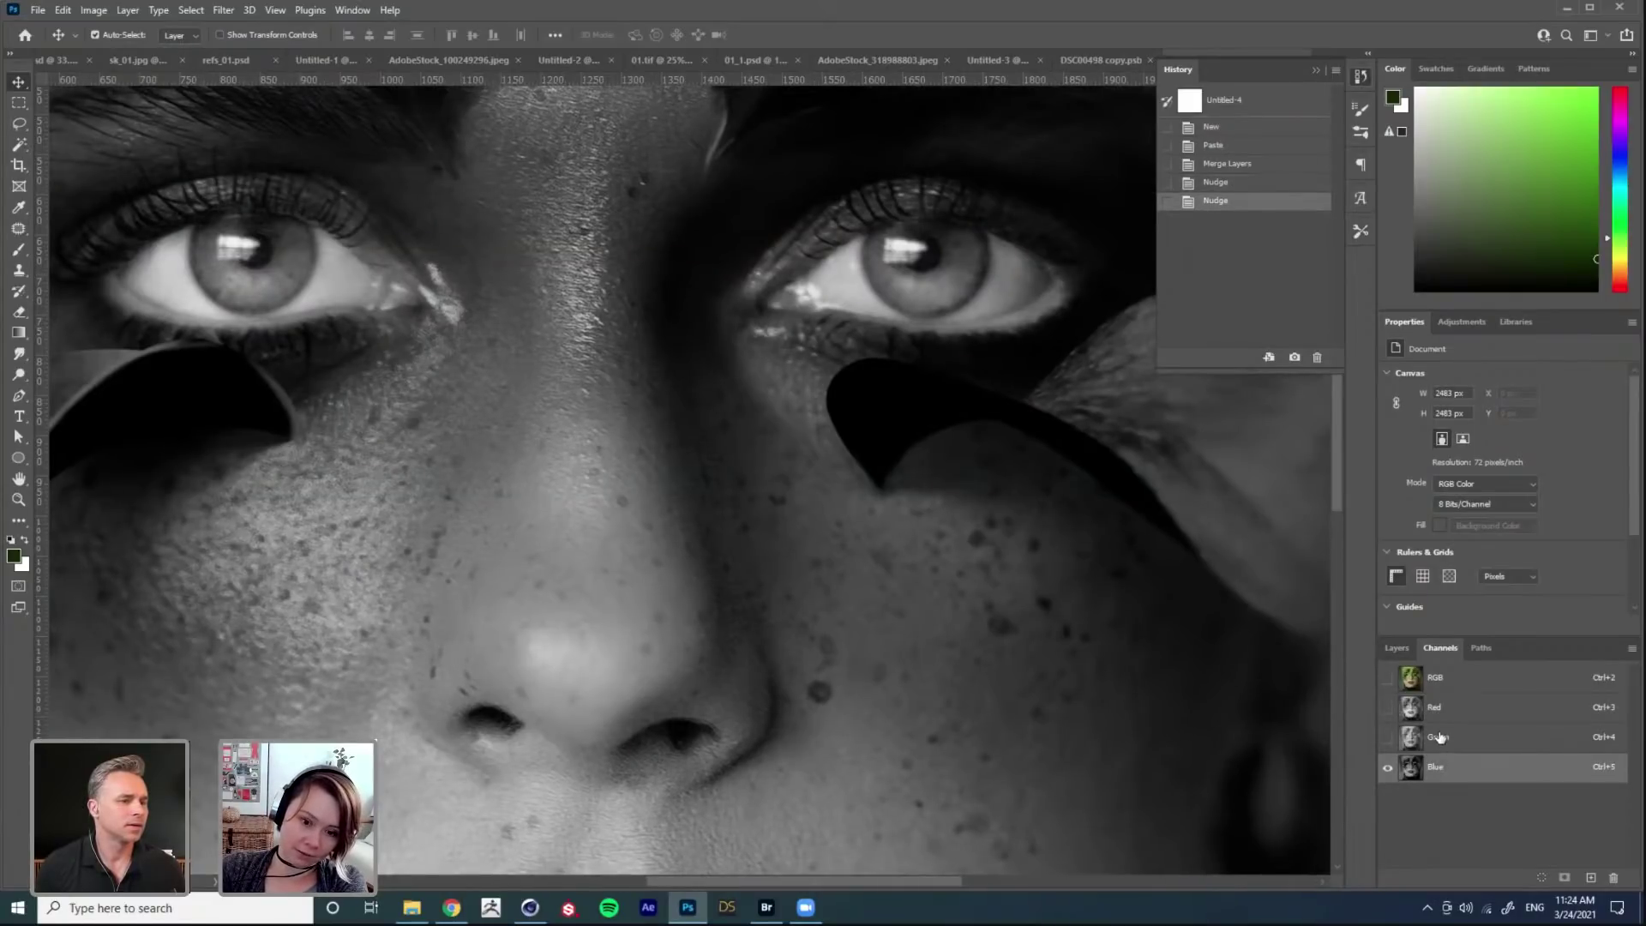
Step: Add an empty layer to check the leaf edge beneath the right-hand eye in full colour, and delete that layer
left_click(1400, 647)
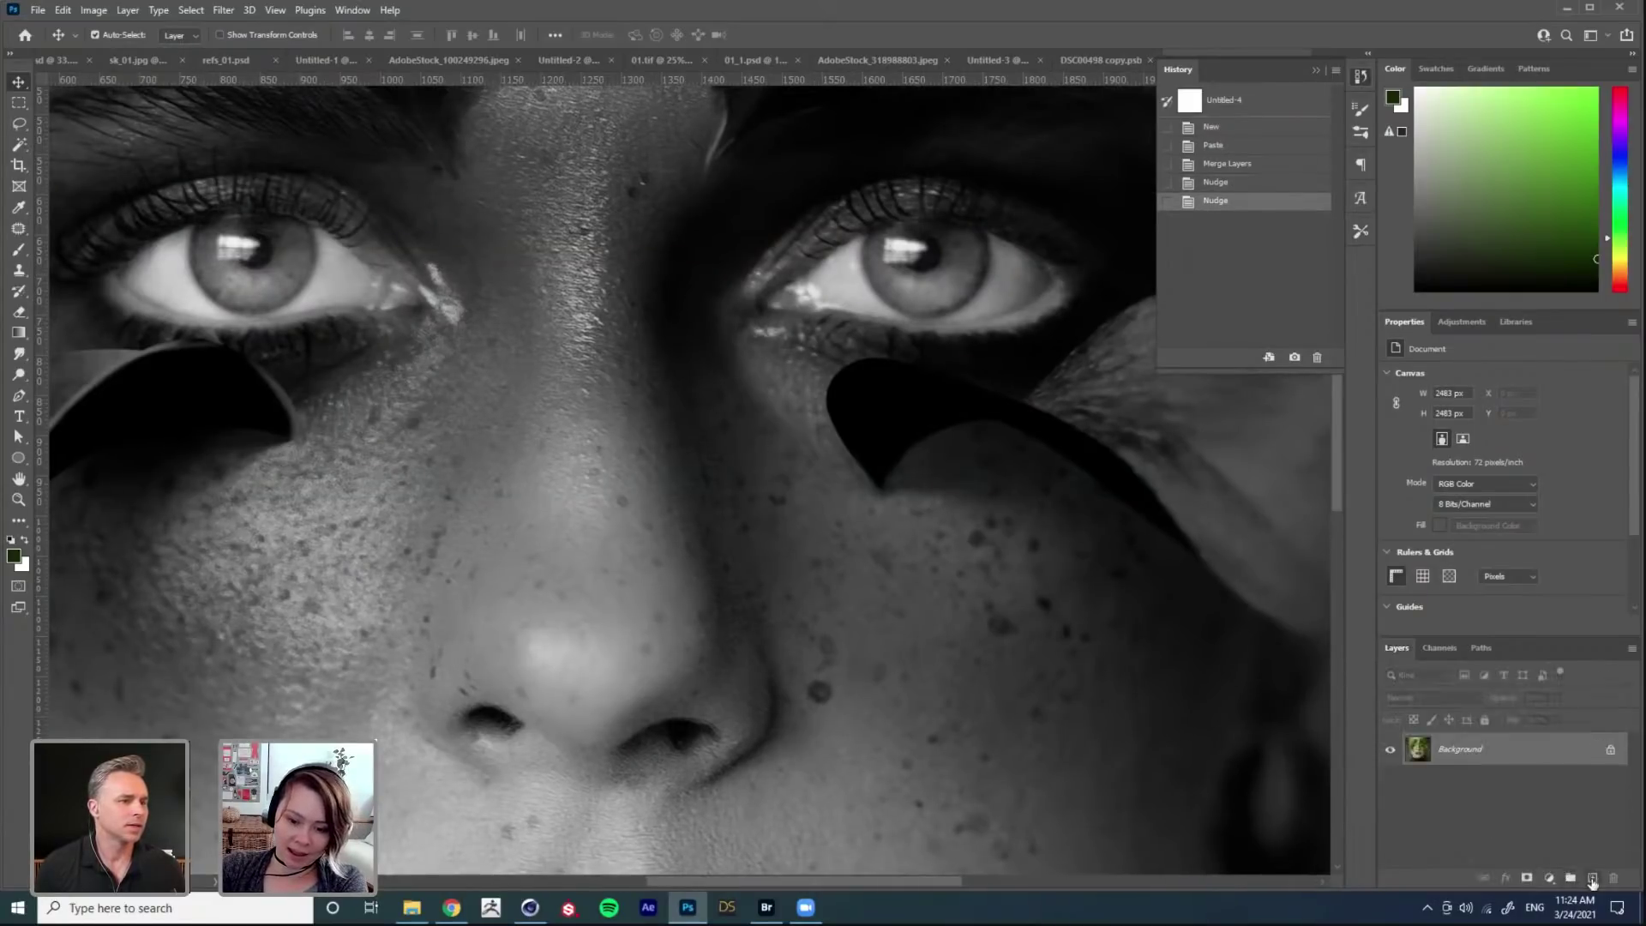
left_click(1593, 878)
scroll(950, 405, "up", 2)
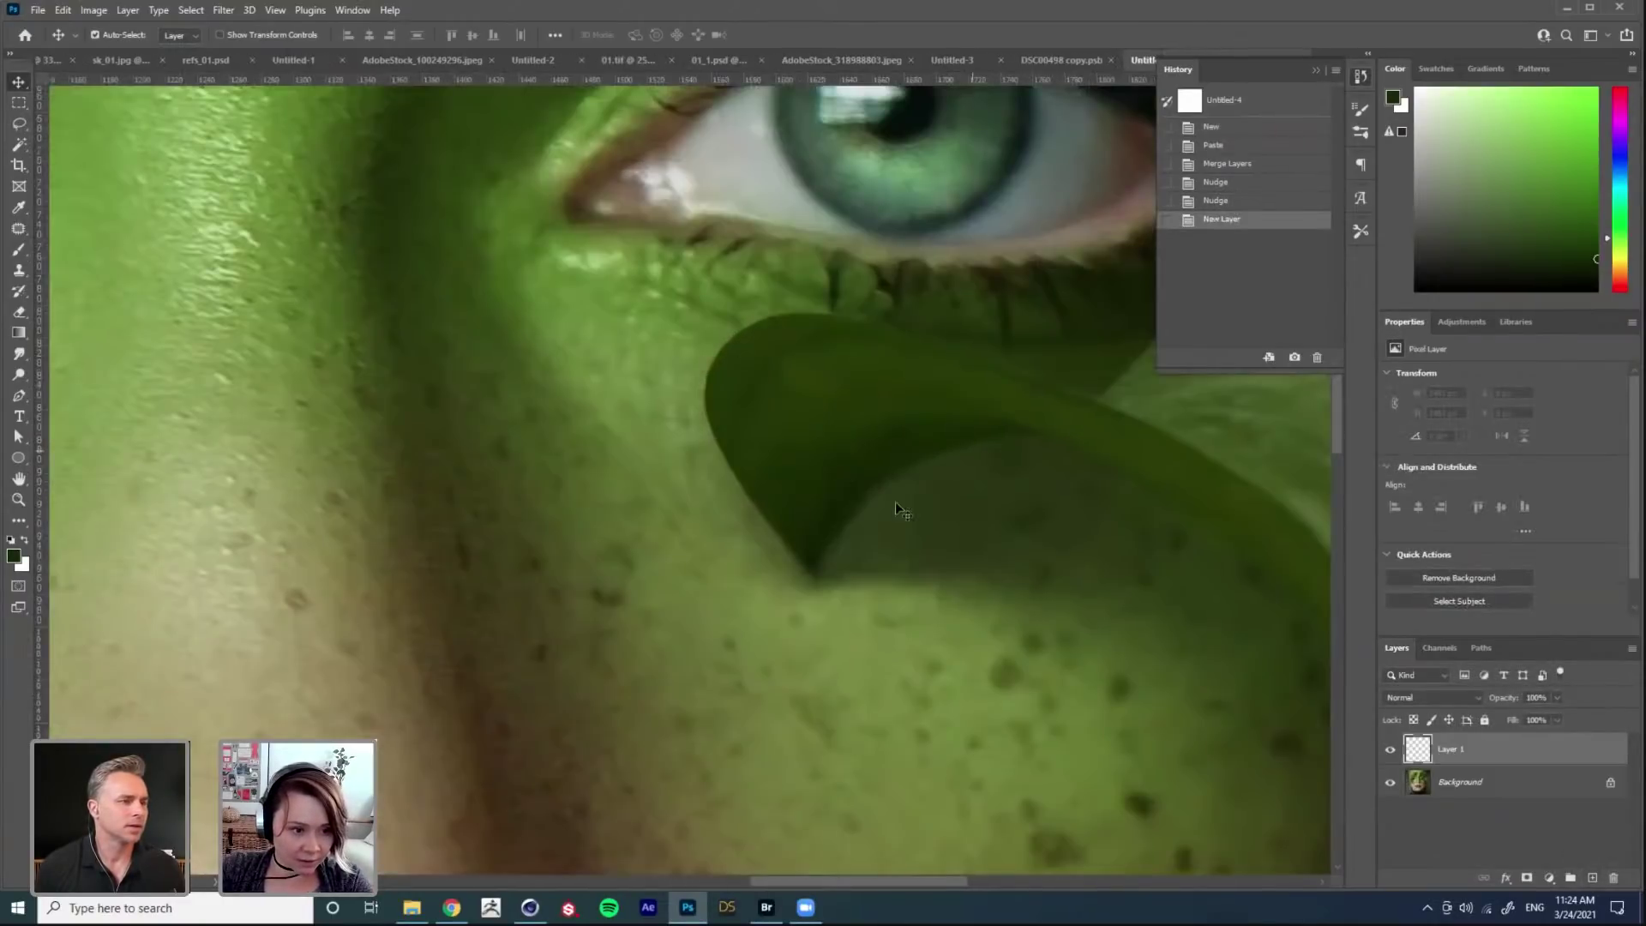
key("Delete")
Step: Nudge the Red channel one step to the right and the Blue channel one step to the left
left_click(1441, 647)
left_click(1450, 708)
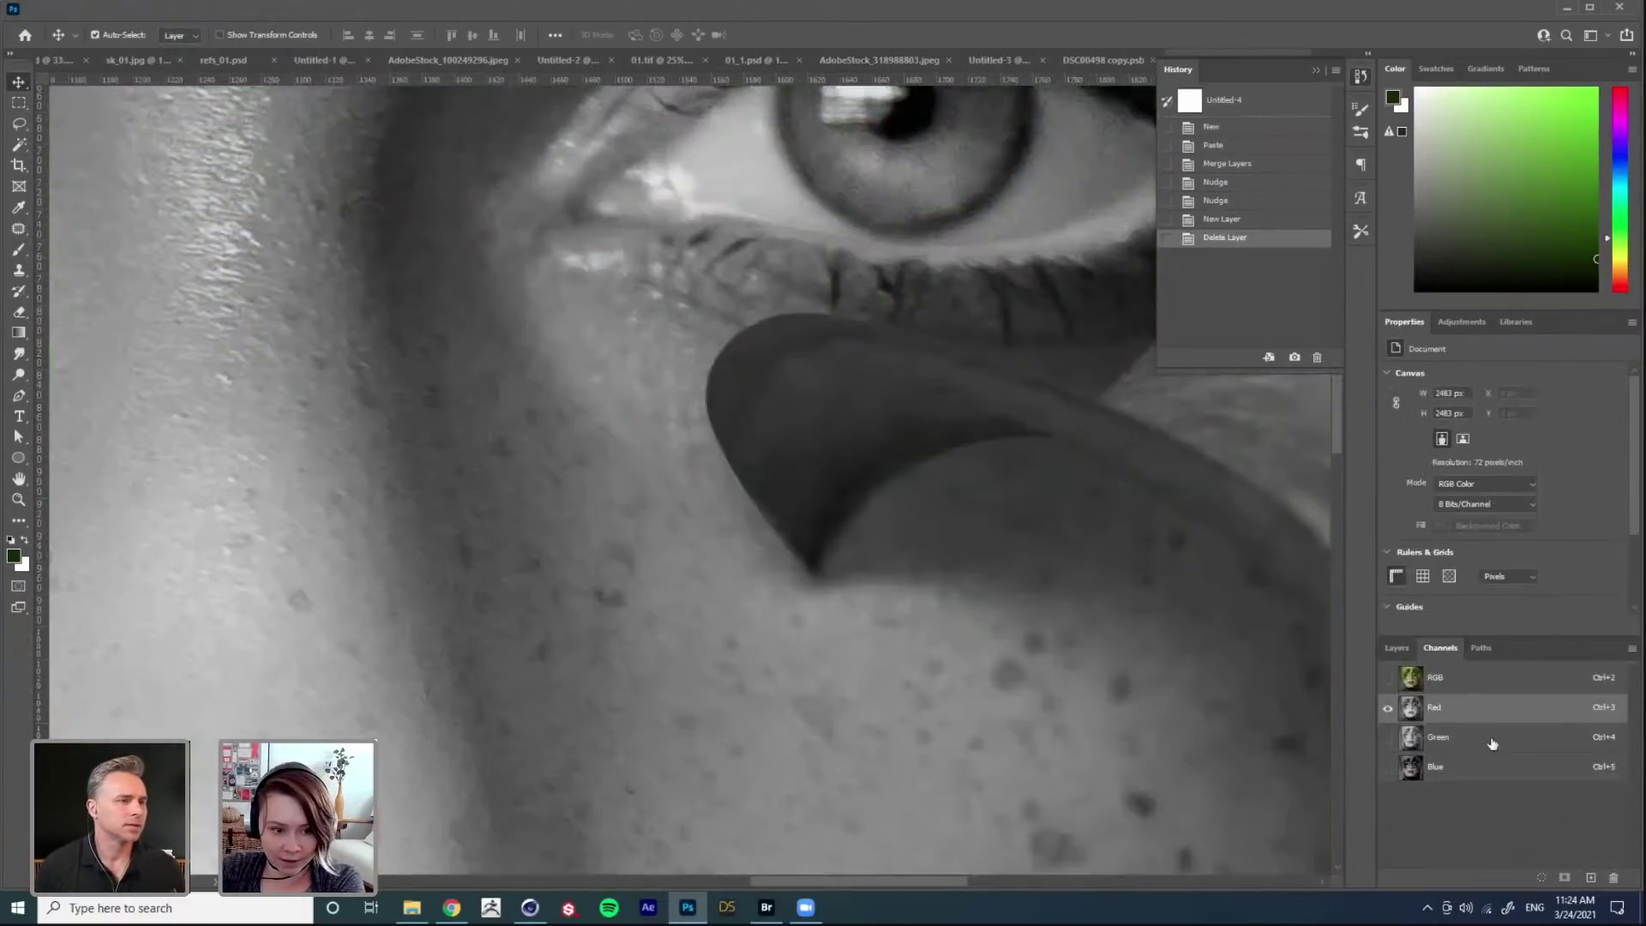
key("Right")
key("Left")
left_click(1458, 766)
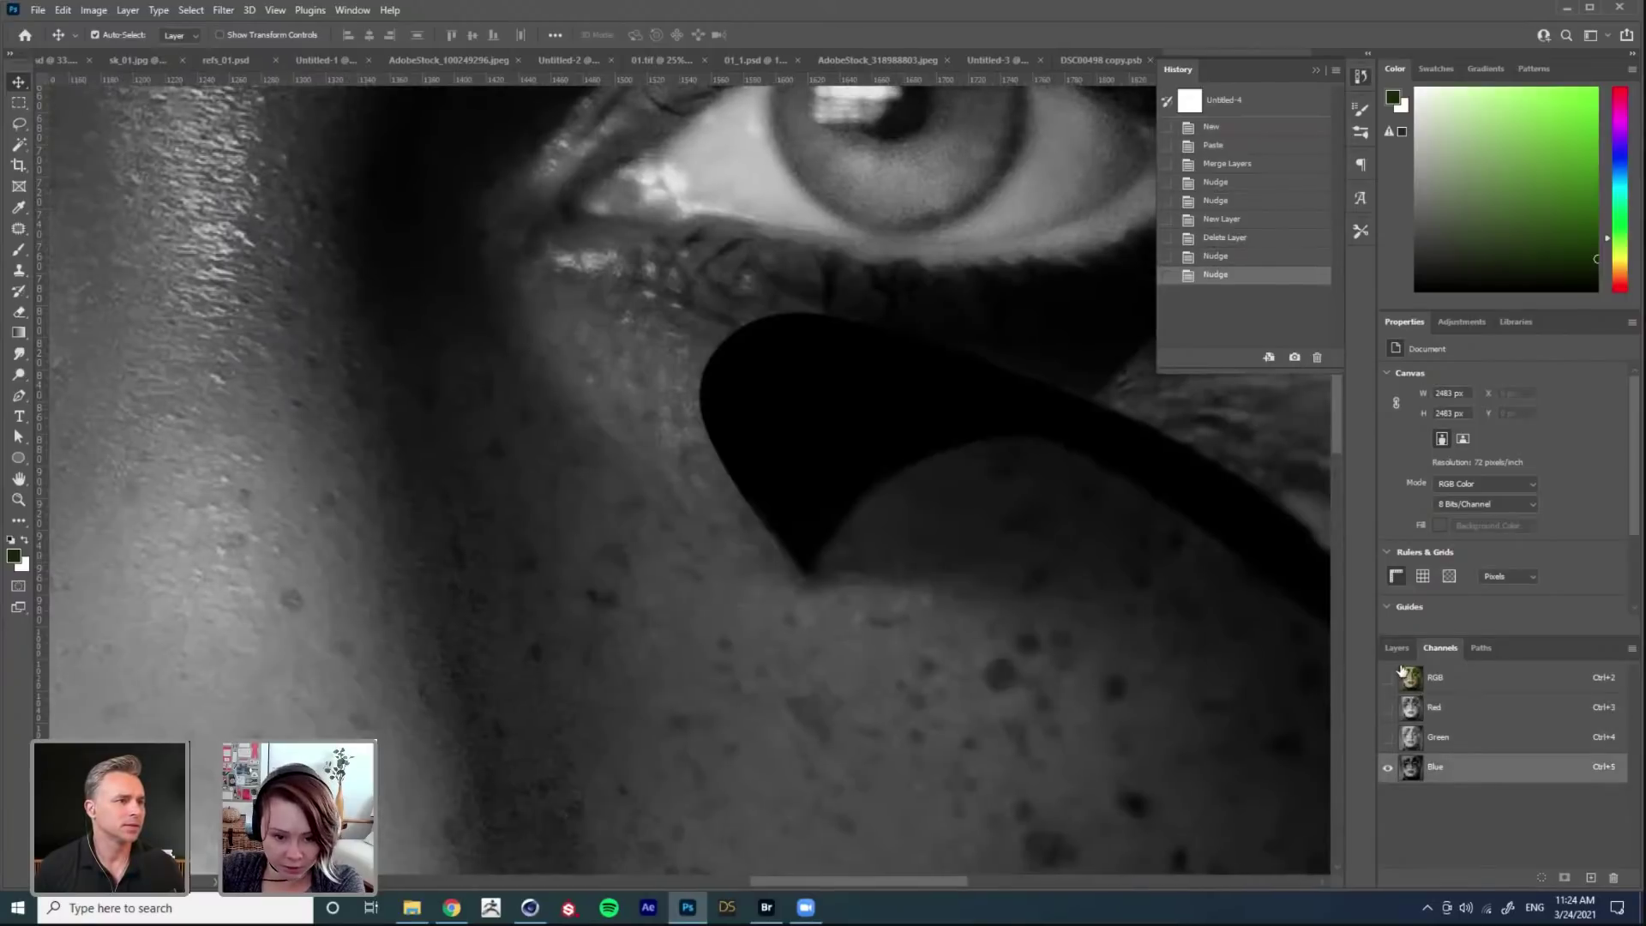
Step: Add an empty layer above the Background and examine the colour fringing at the leaf edge and across the whole portrait
left_click(1397, 648)
left_click(1591, 878)
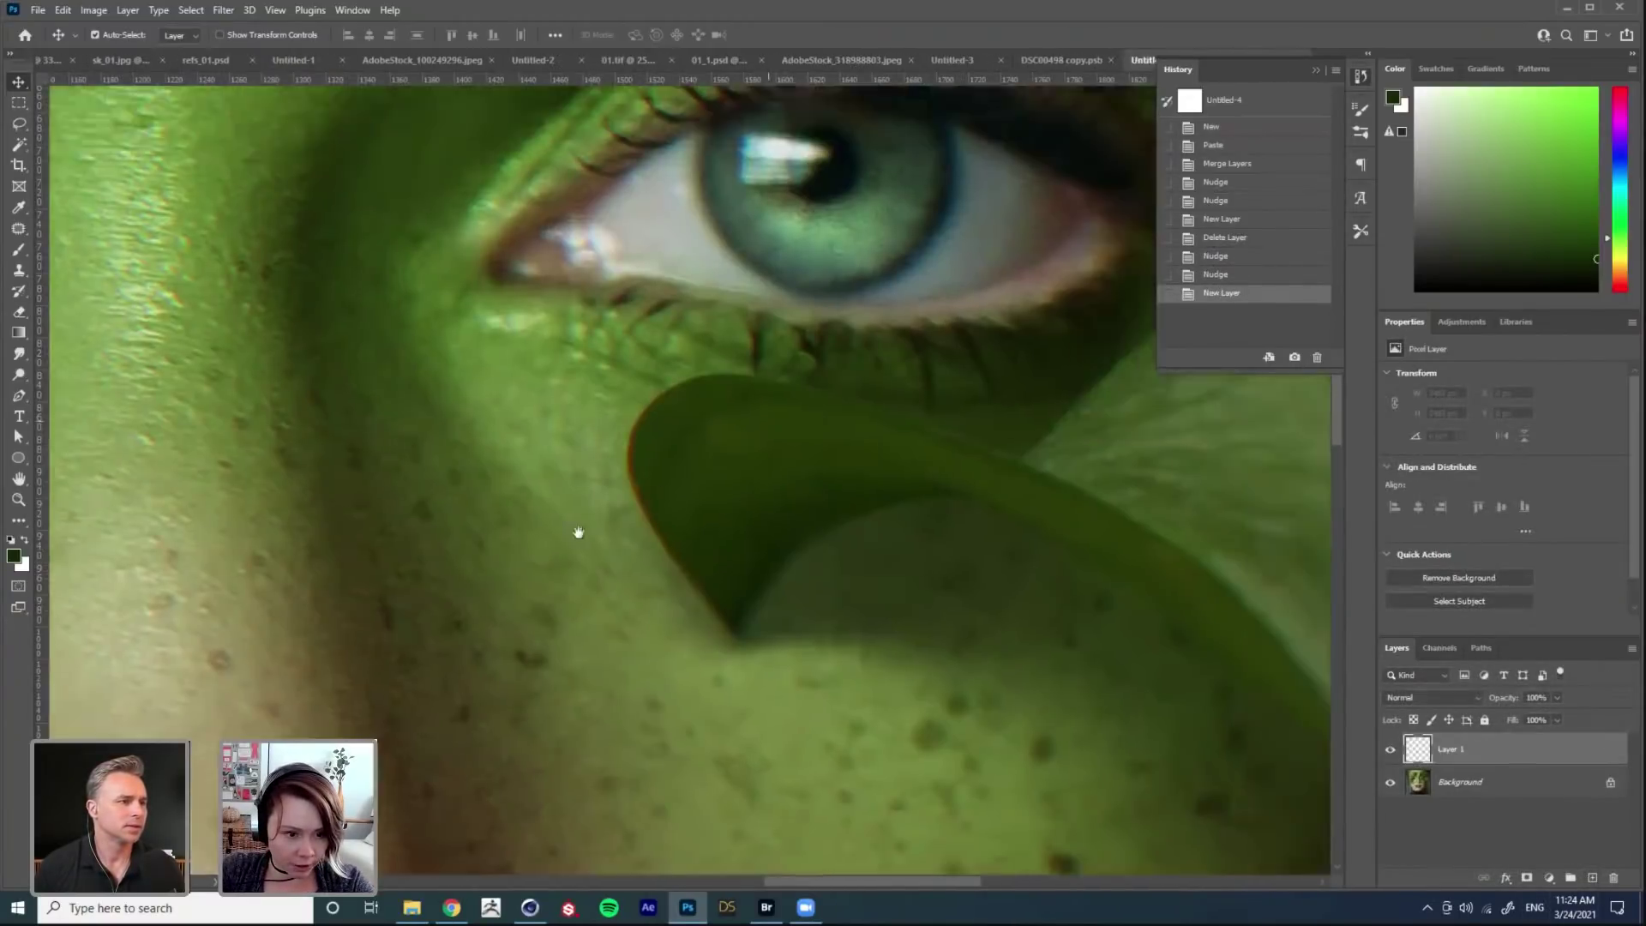
left_click_drag(884, 525, 624, 492)
left_click(452, 490, "ctrl")
left_click(453, 490, "ctrl+alt")
left_click(452, 491, "ctrl+alt")
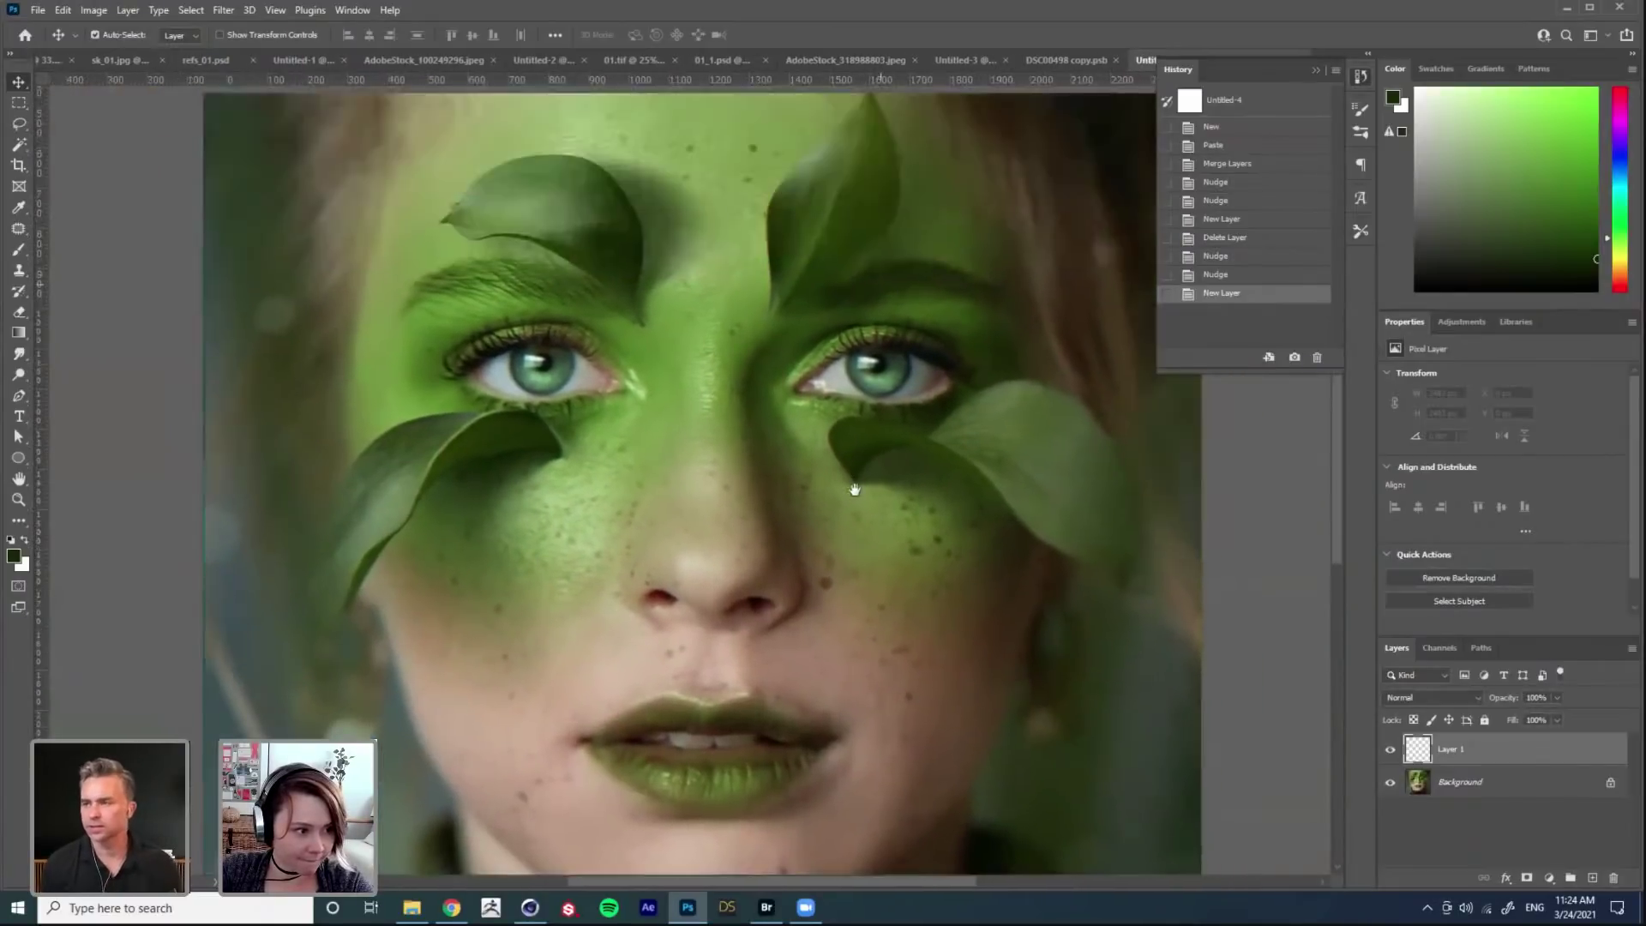
left_click_drag(855, 490, 841, 497)
left_click(838, 496, "ctrl+alt")
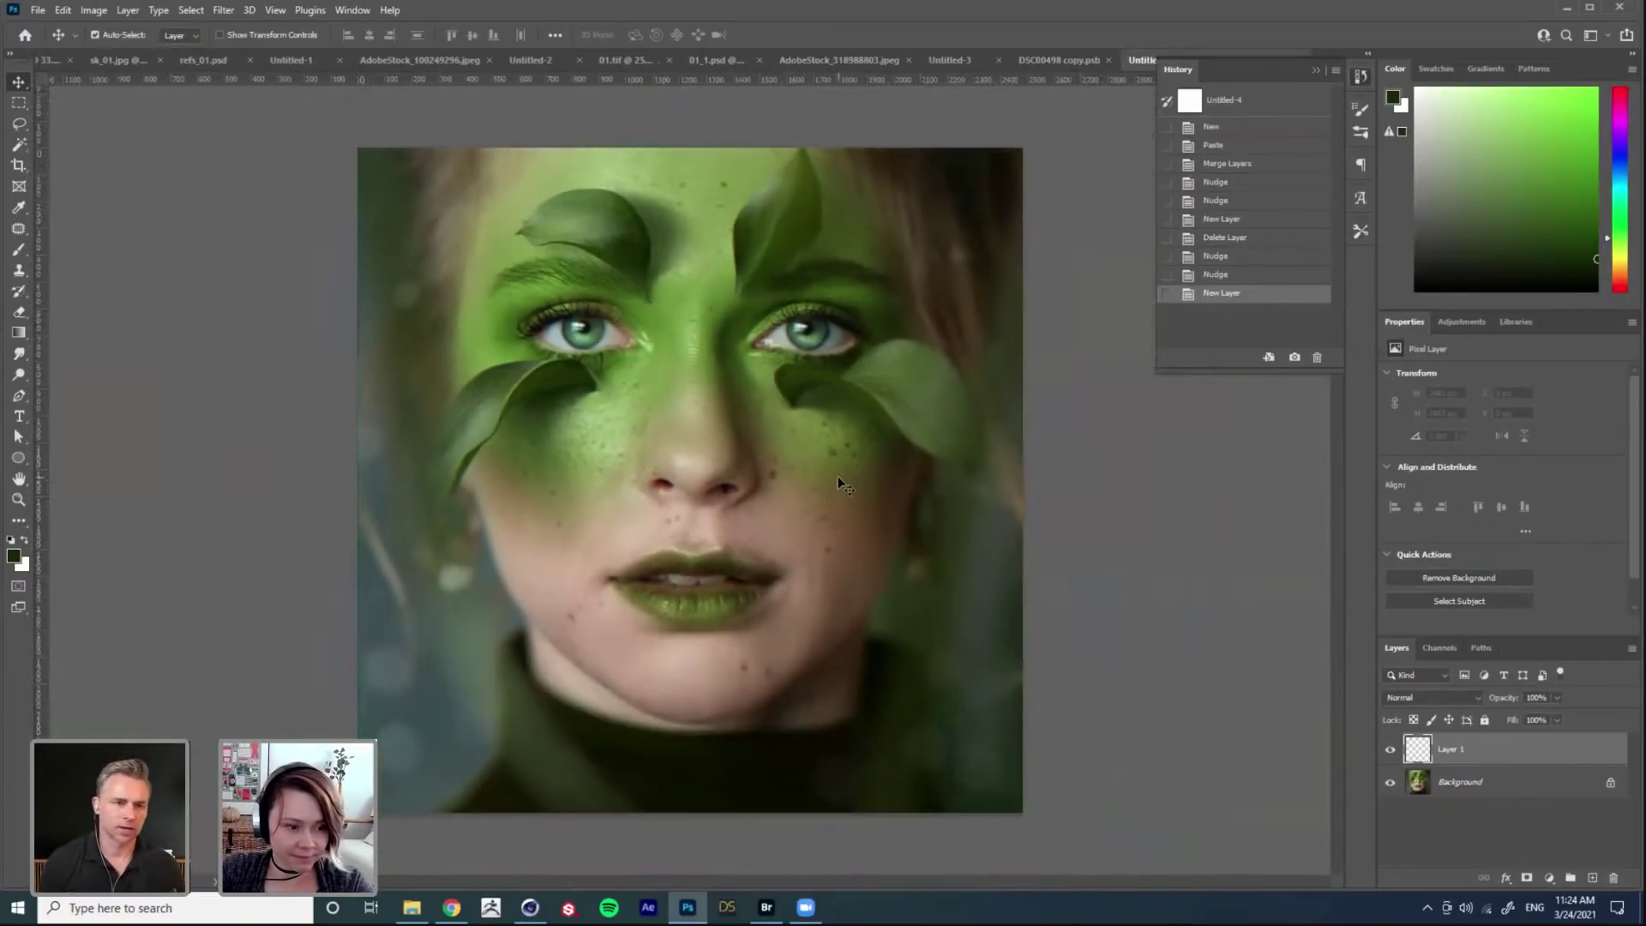